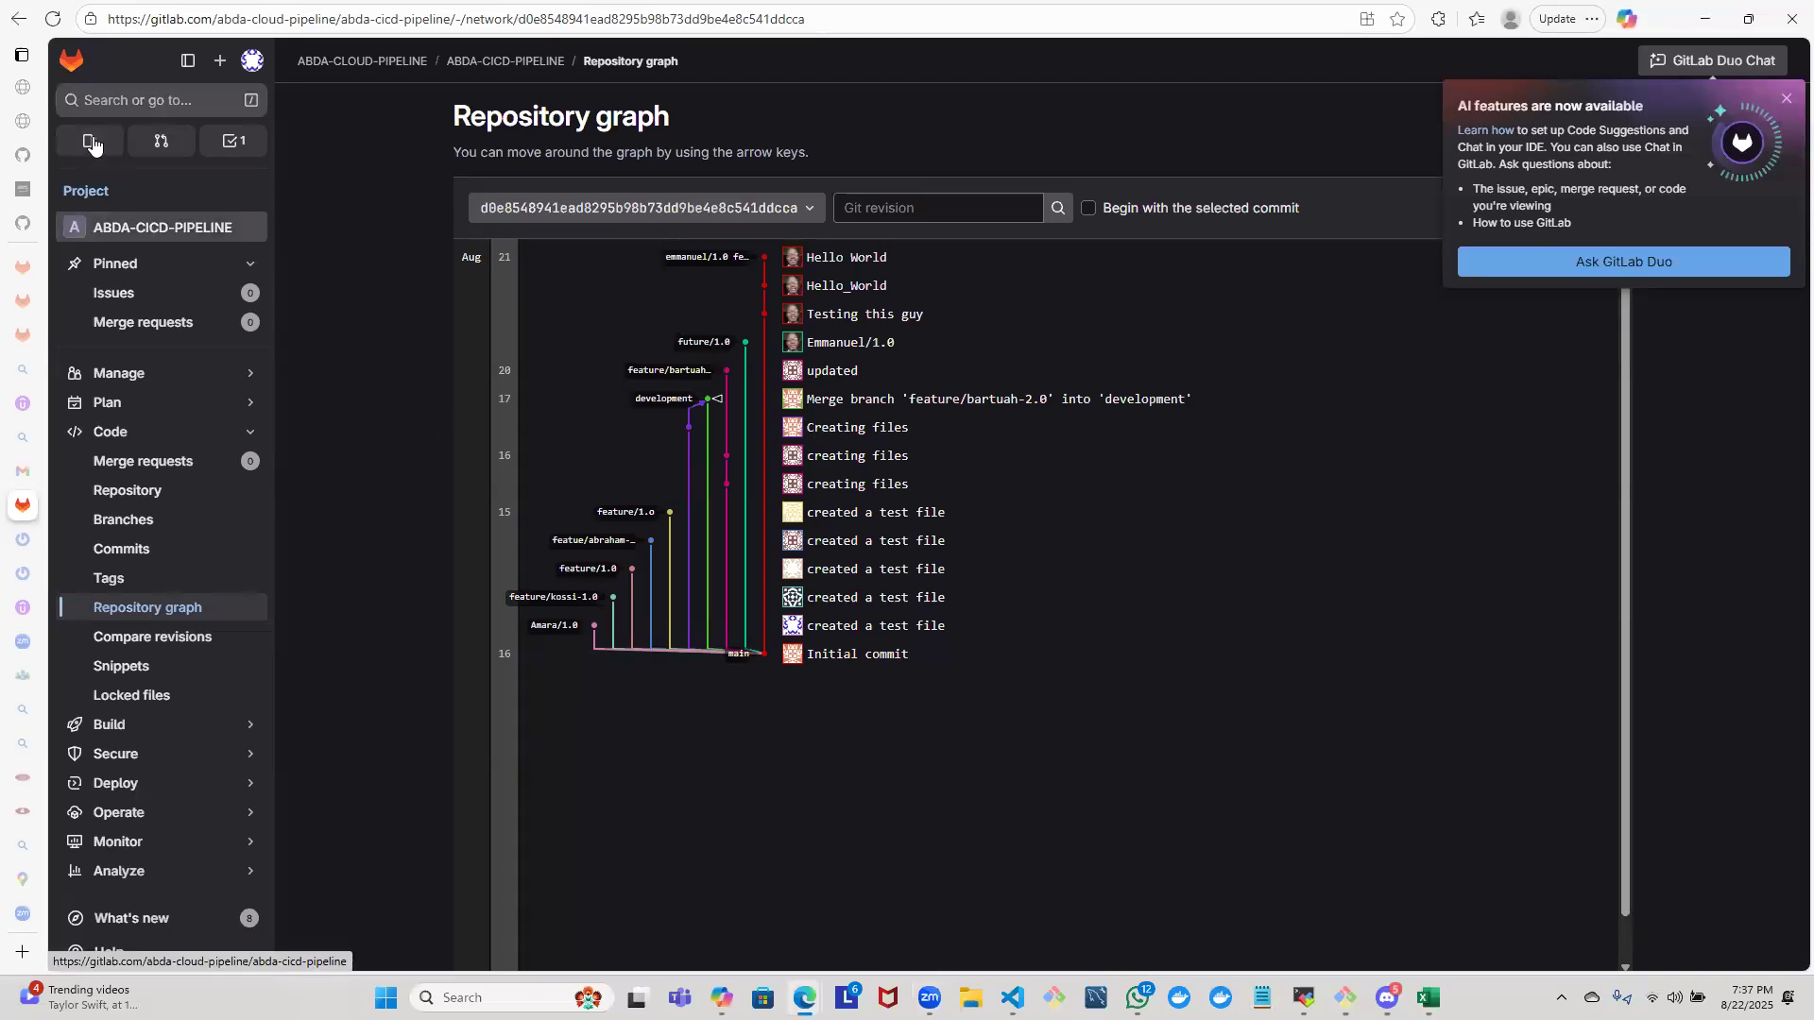
# - Open ABDA-SYSTEM-INFRA-CICD-group from the profile's list of groups and dismiss the AI features notice
pyautogui.click(253, 63)
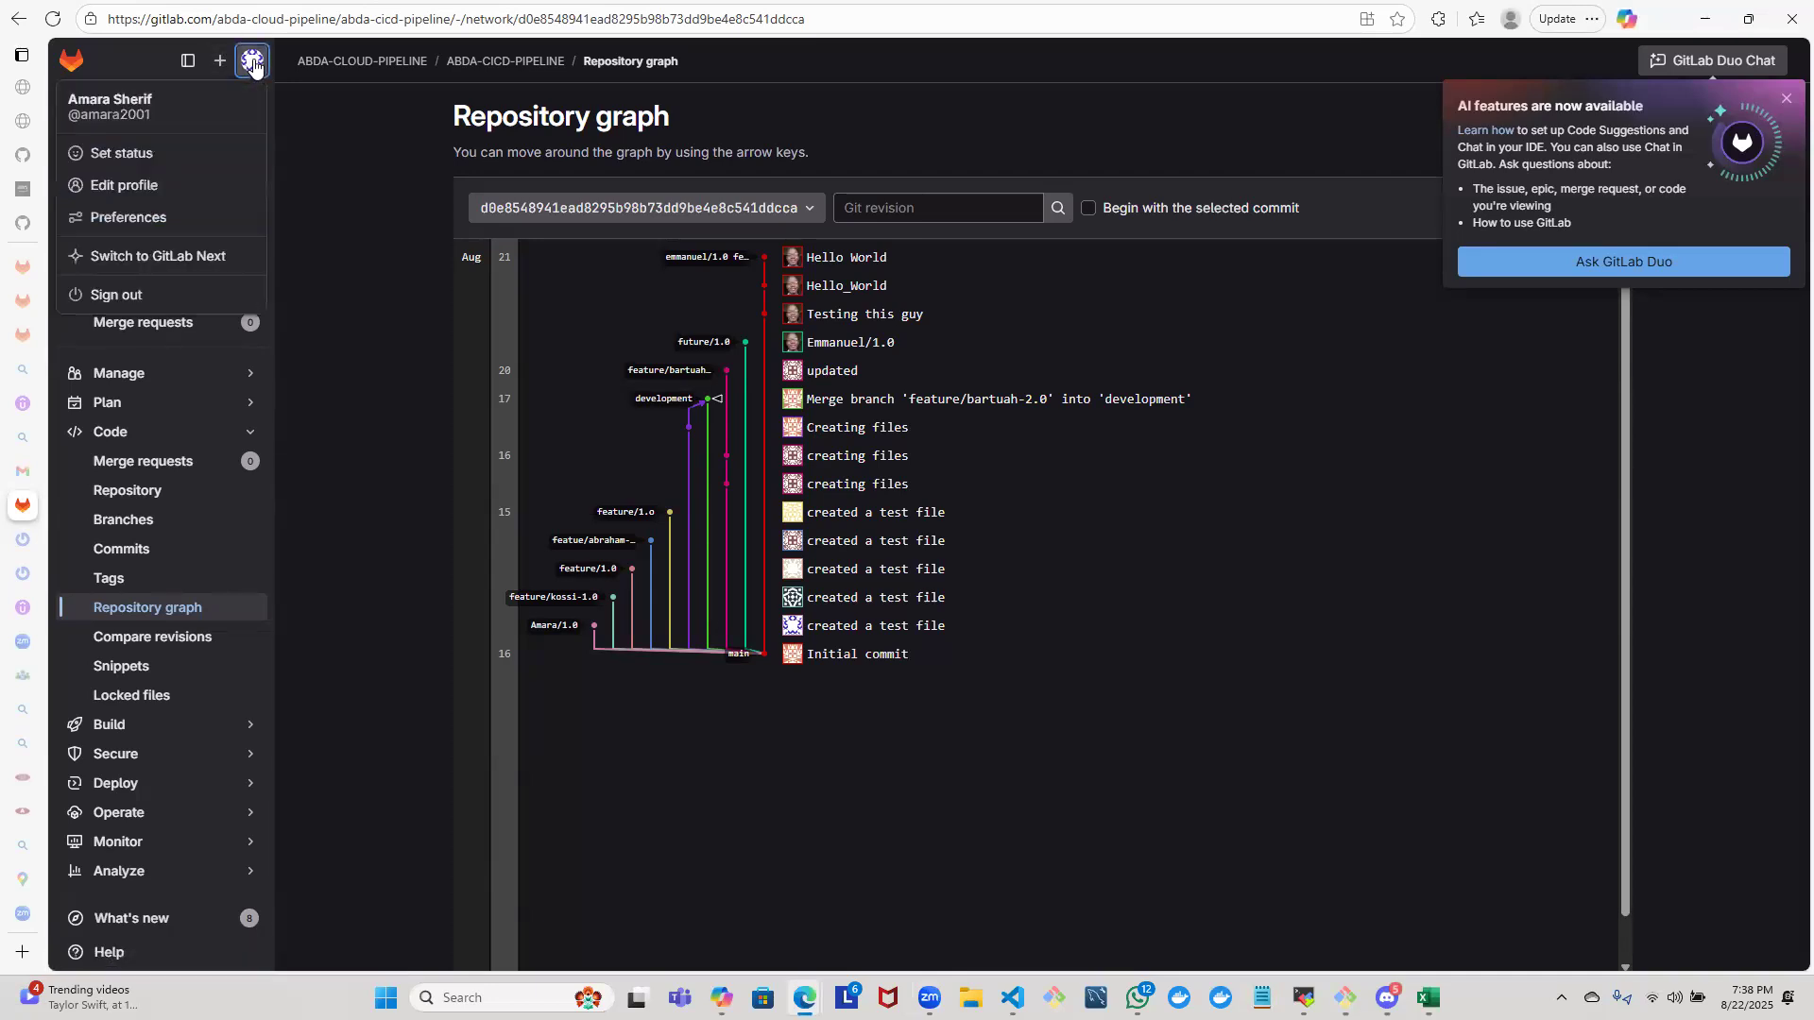
pyautogui.click(175, 114)
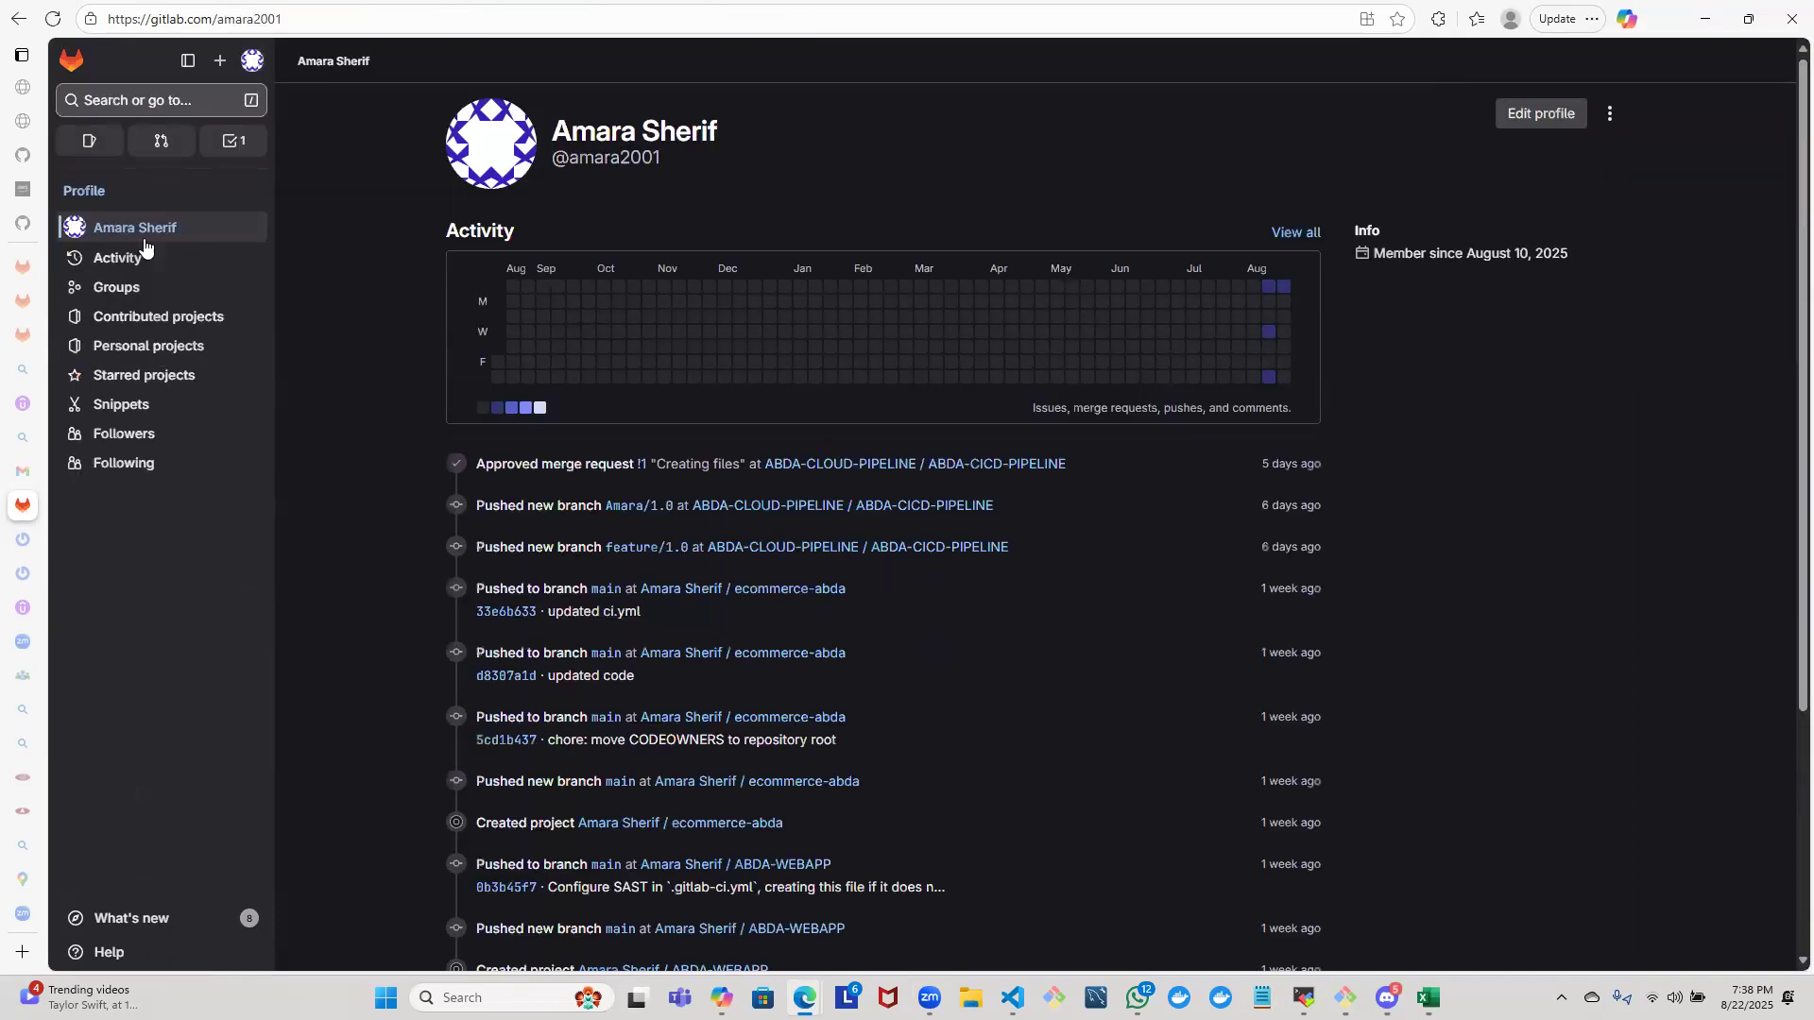
pyautogui.click(139, 298)
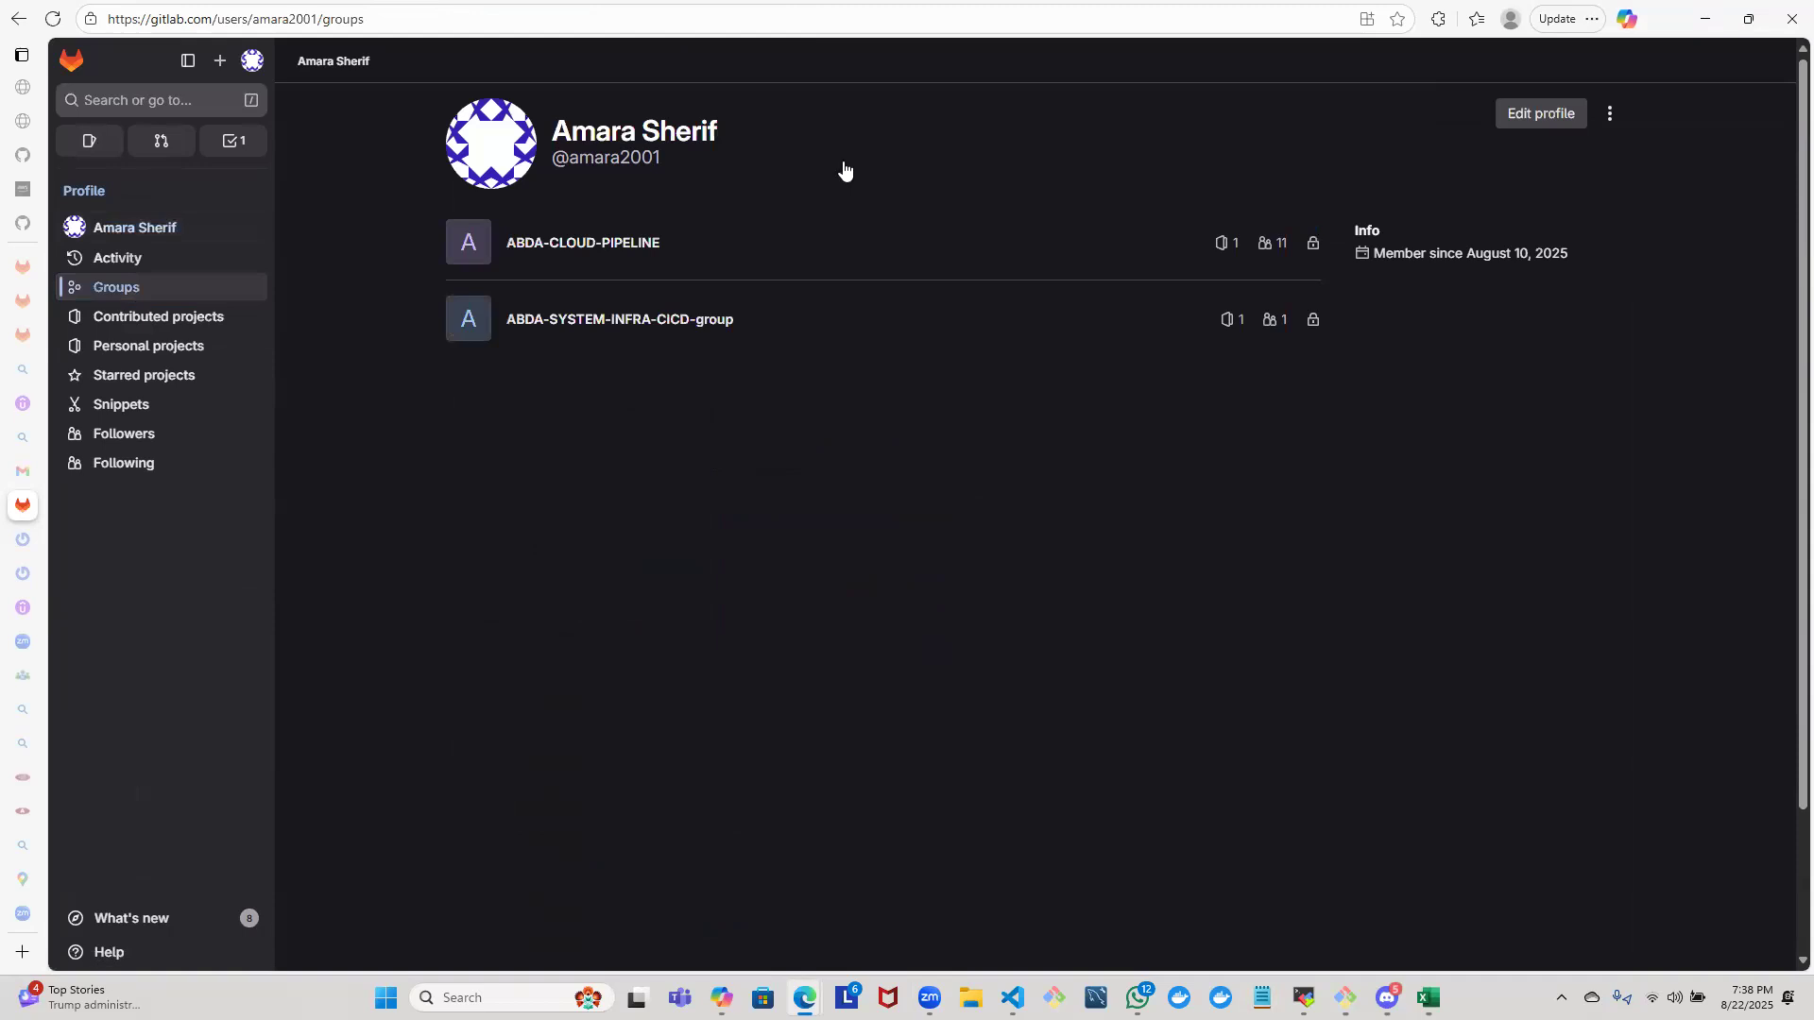
pyautogui.click(631, 326)
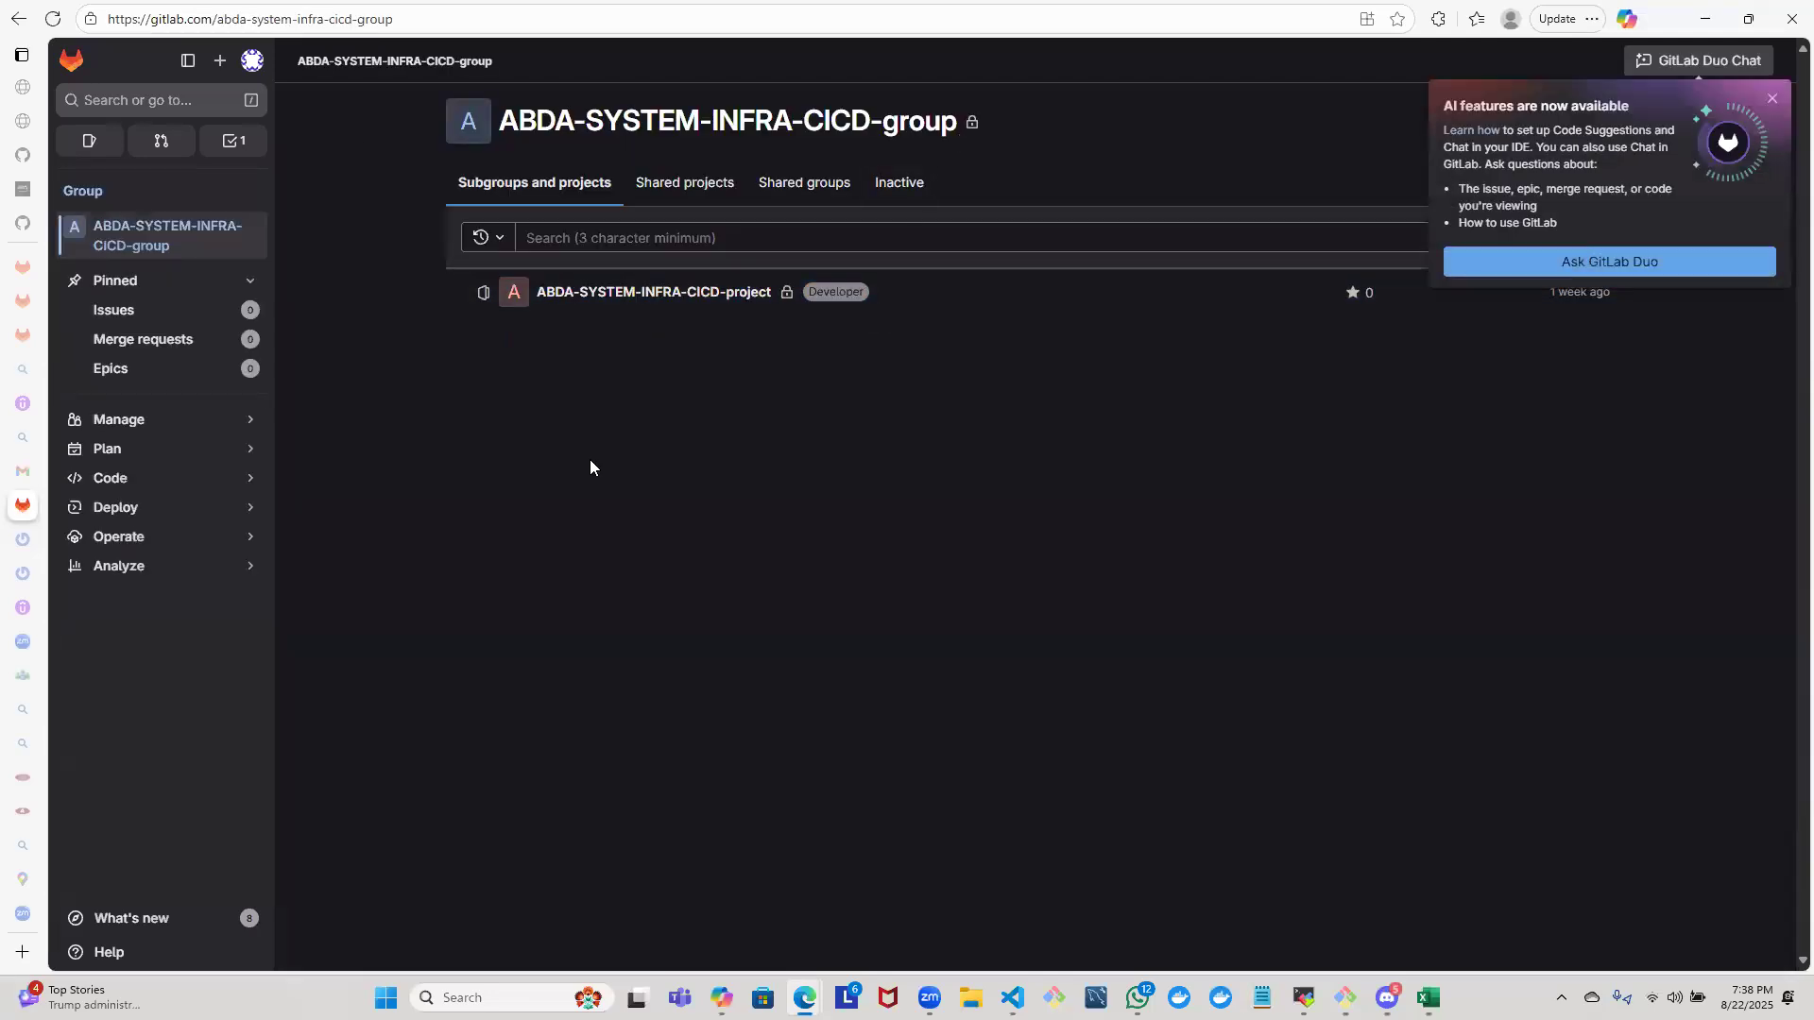
pyautogui.click(1772, 99)
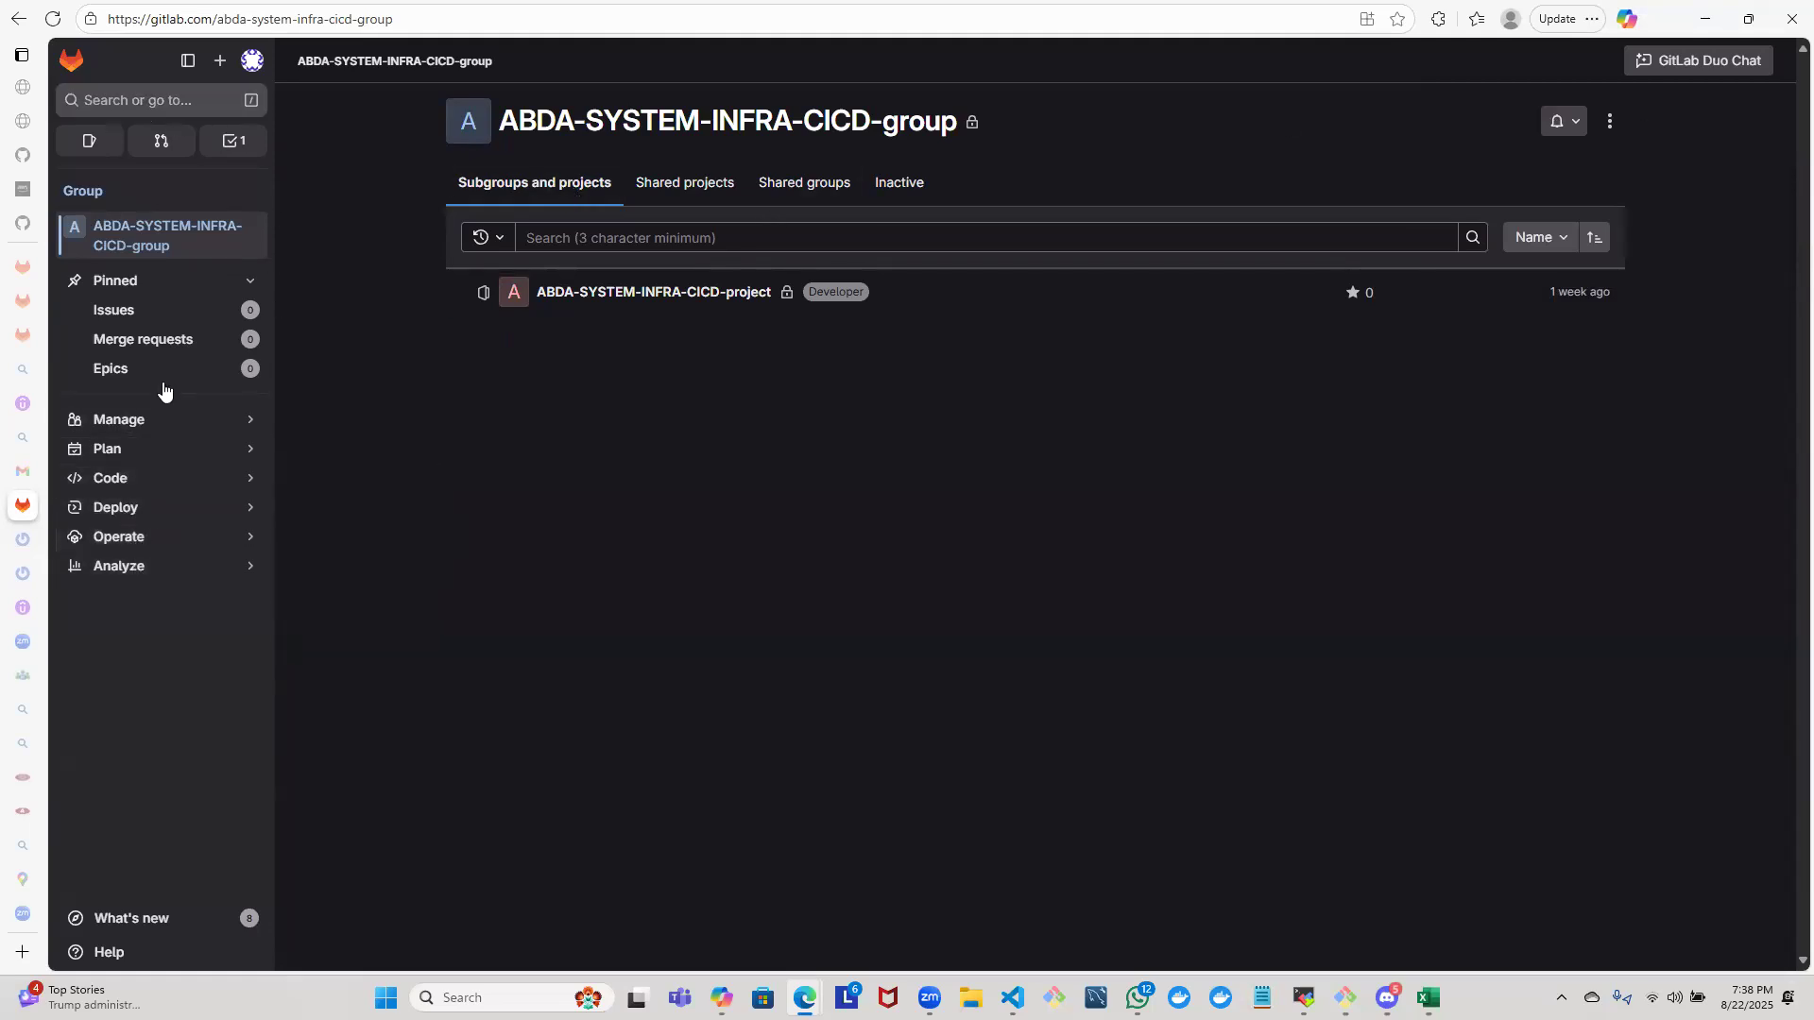
pyautogui.moveTo(162, 458)
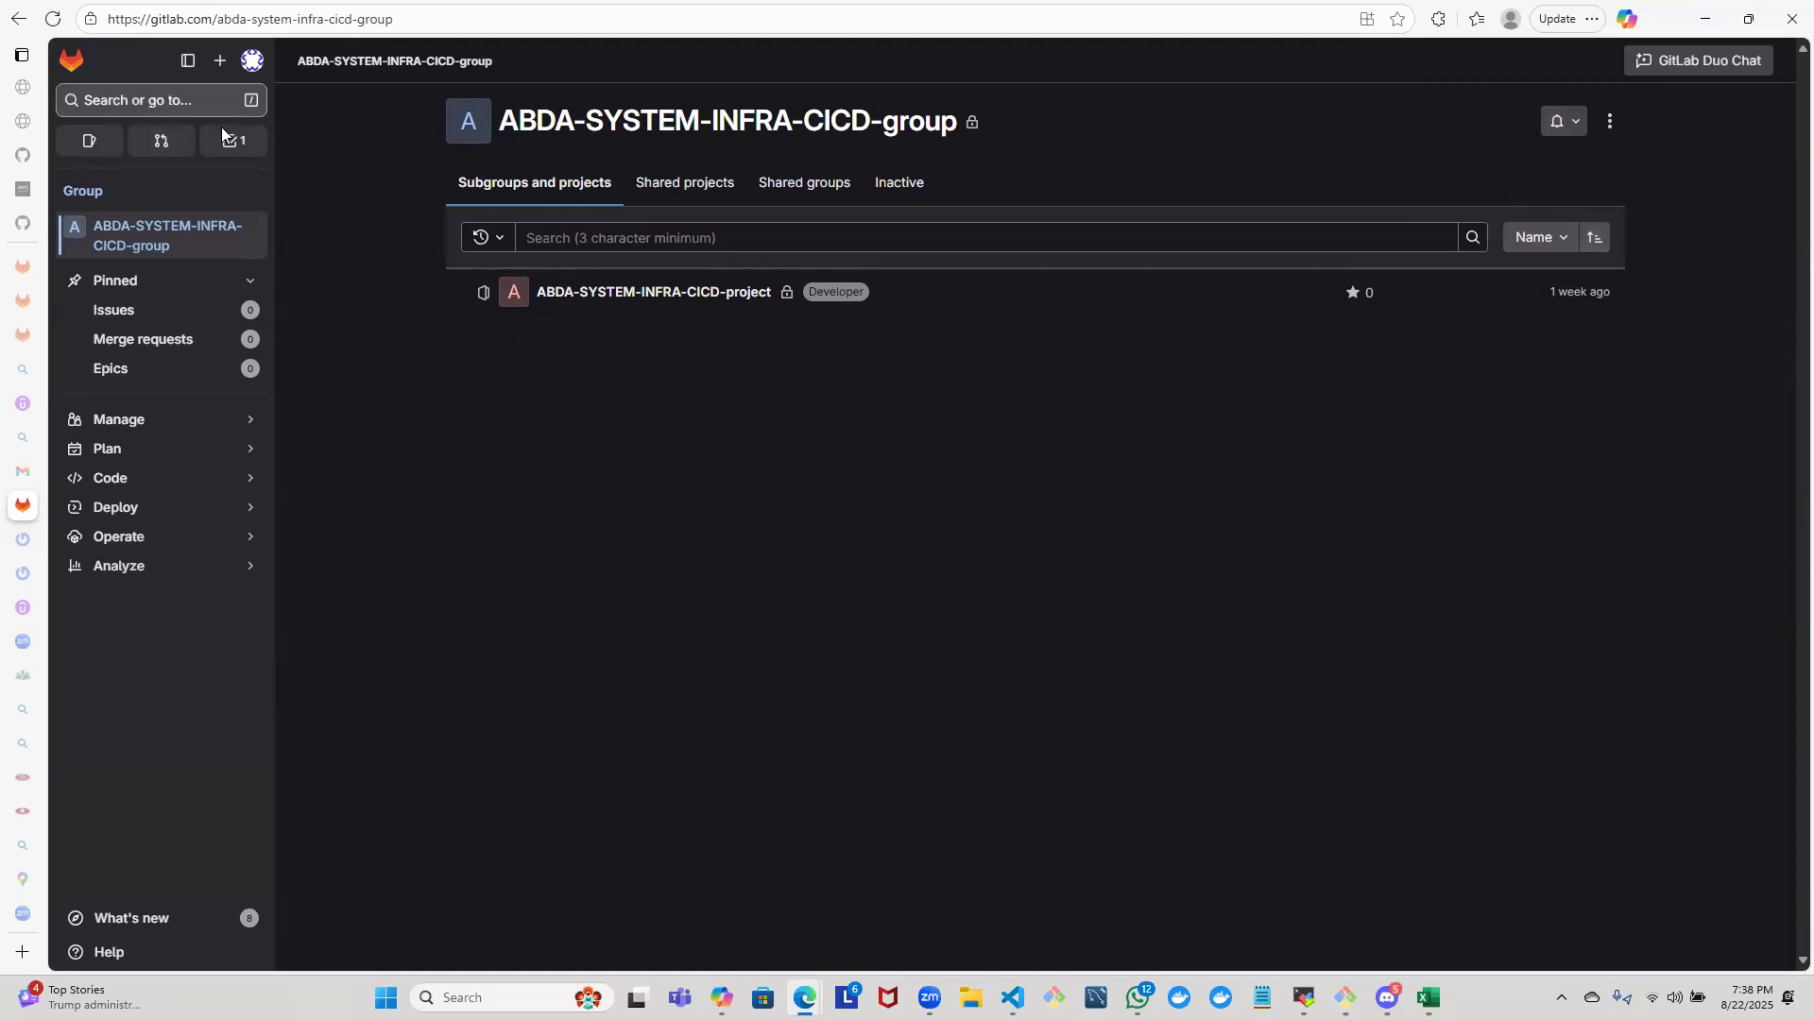
# - Start creating a new blank project in GitLab
pyautogui.click(220, 60)
pyautogui.click(176, 108)
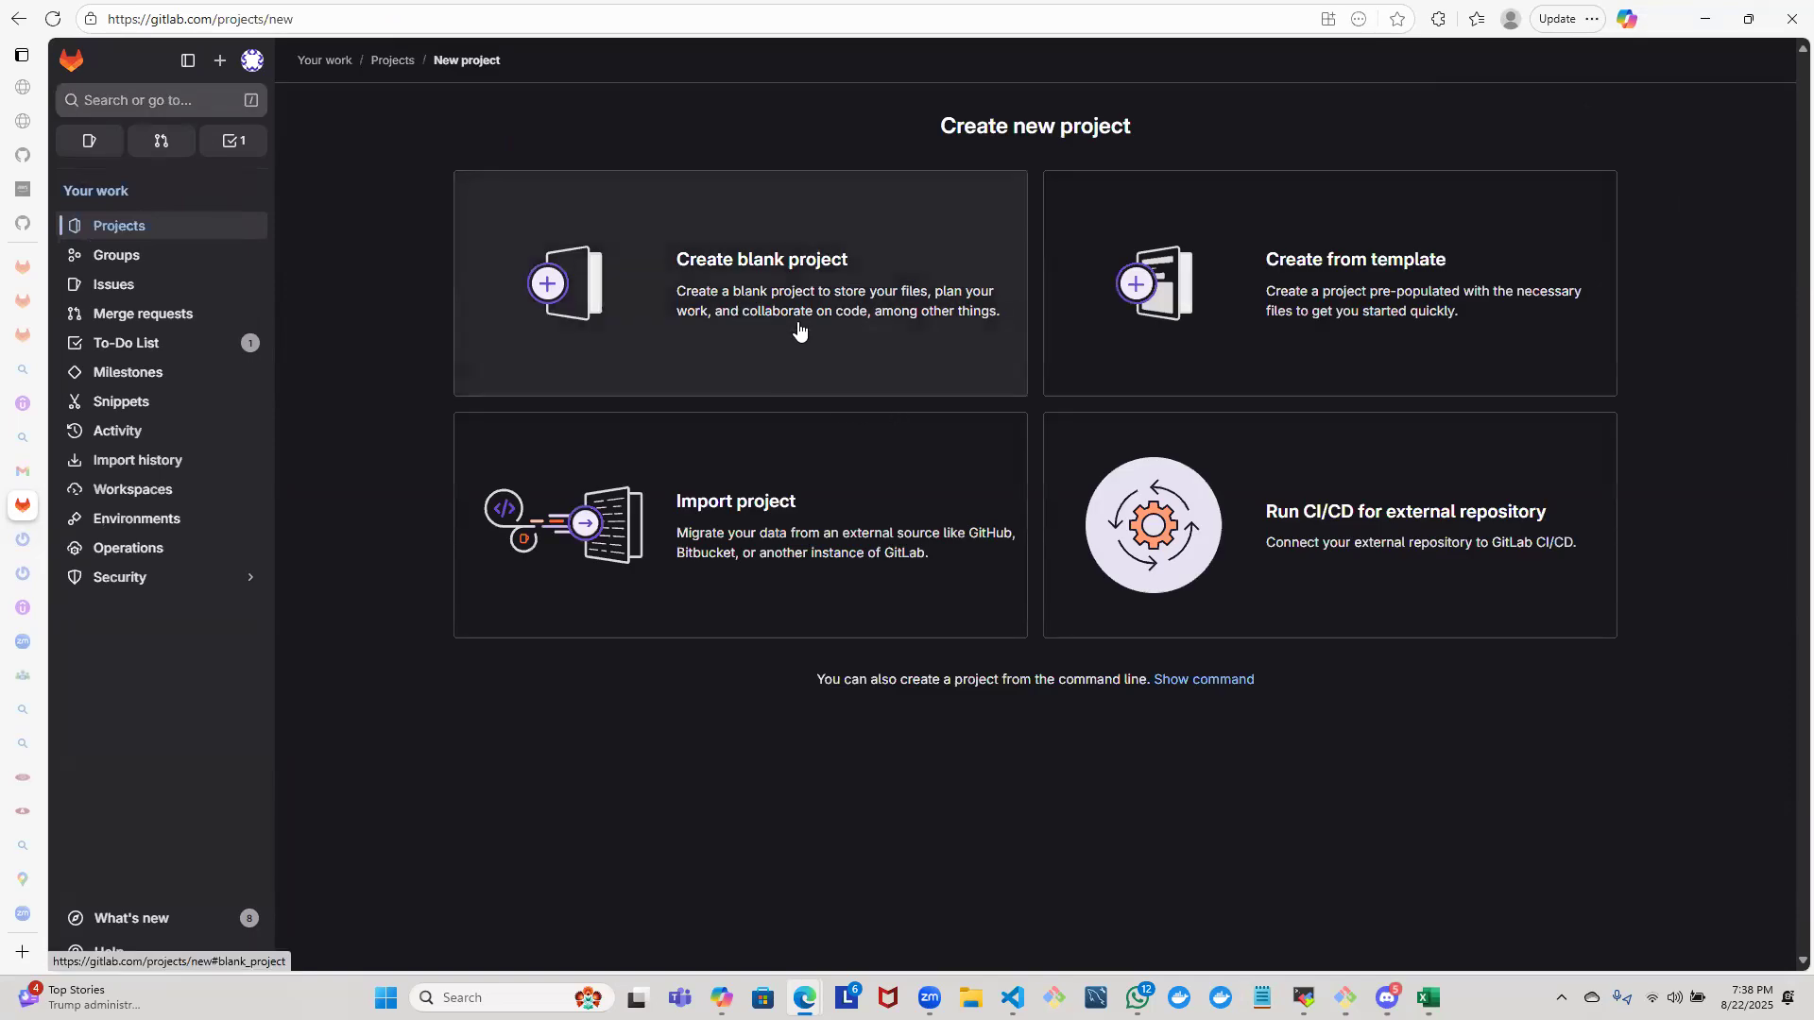
pyautogui.click(799, 331)
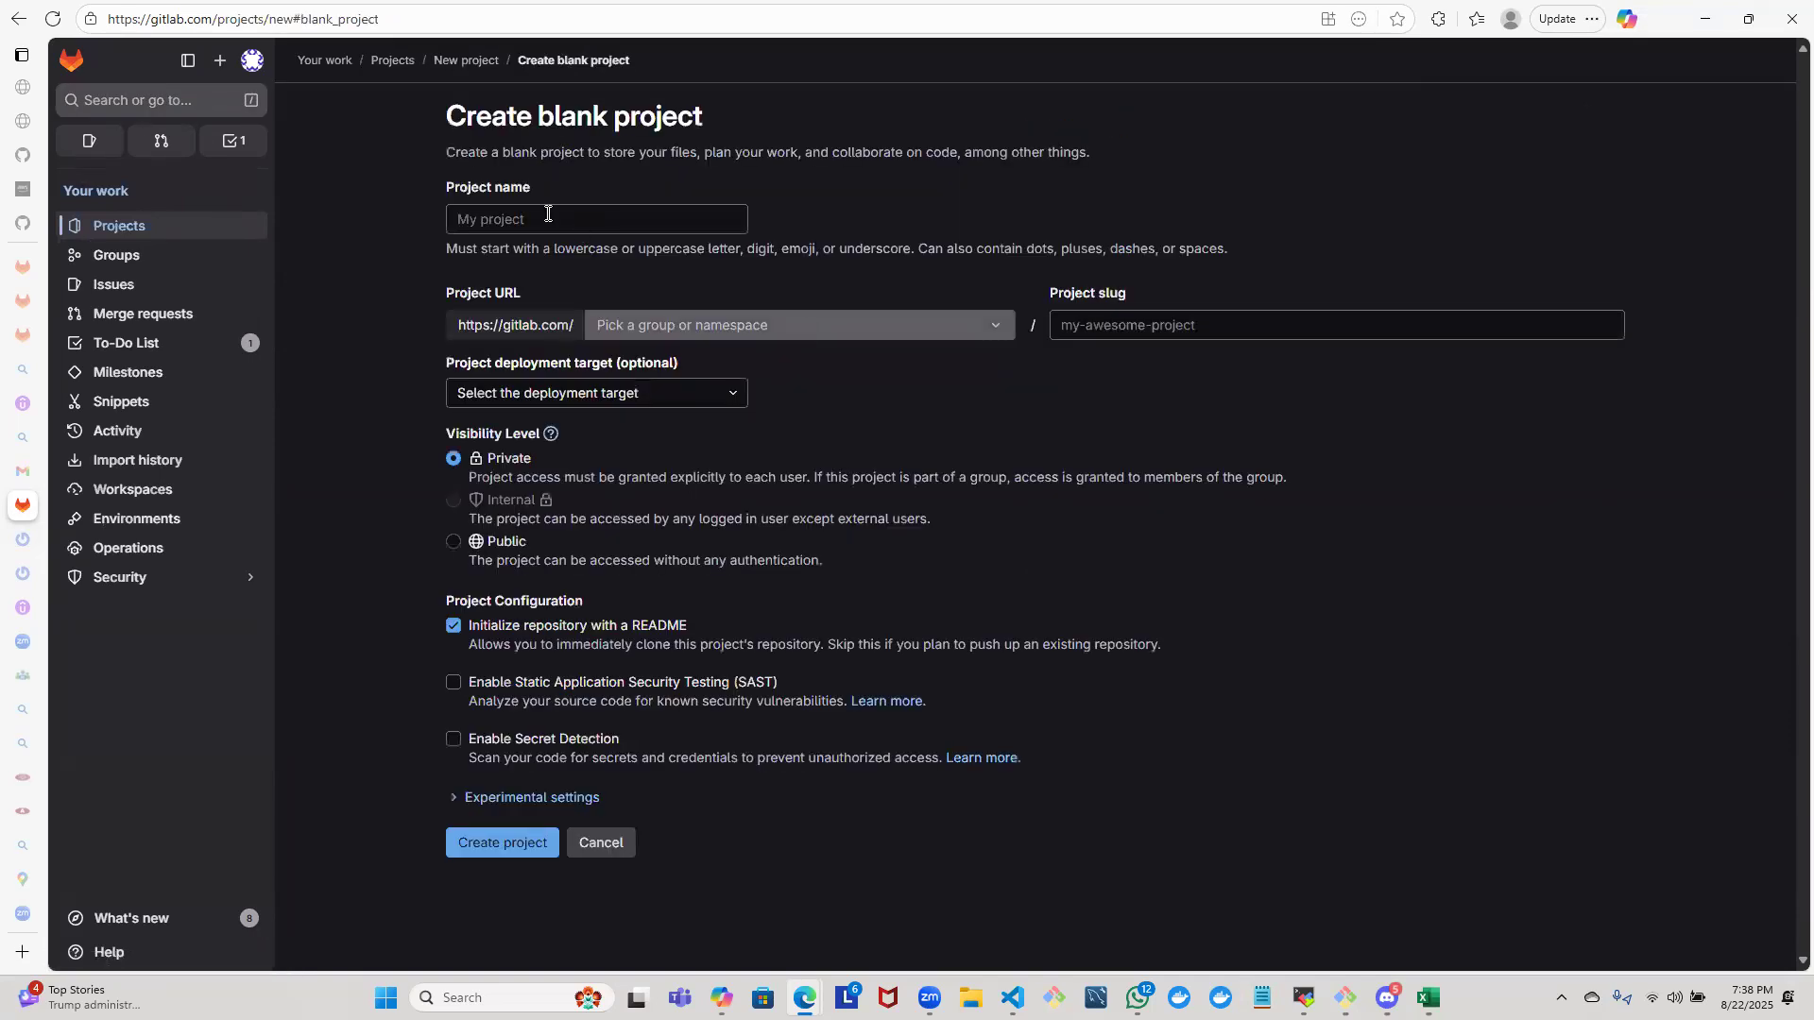
pyautogui.click(549, 214)
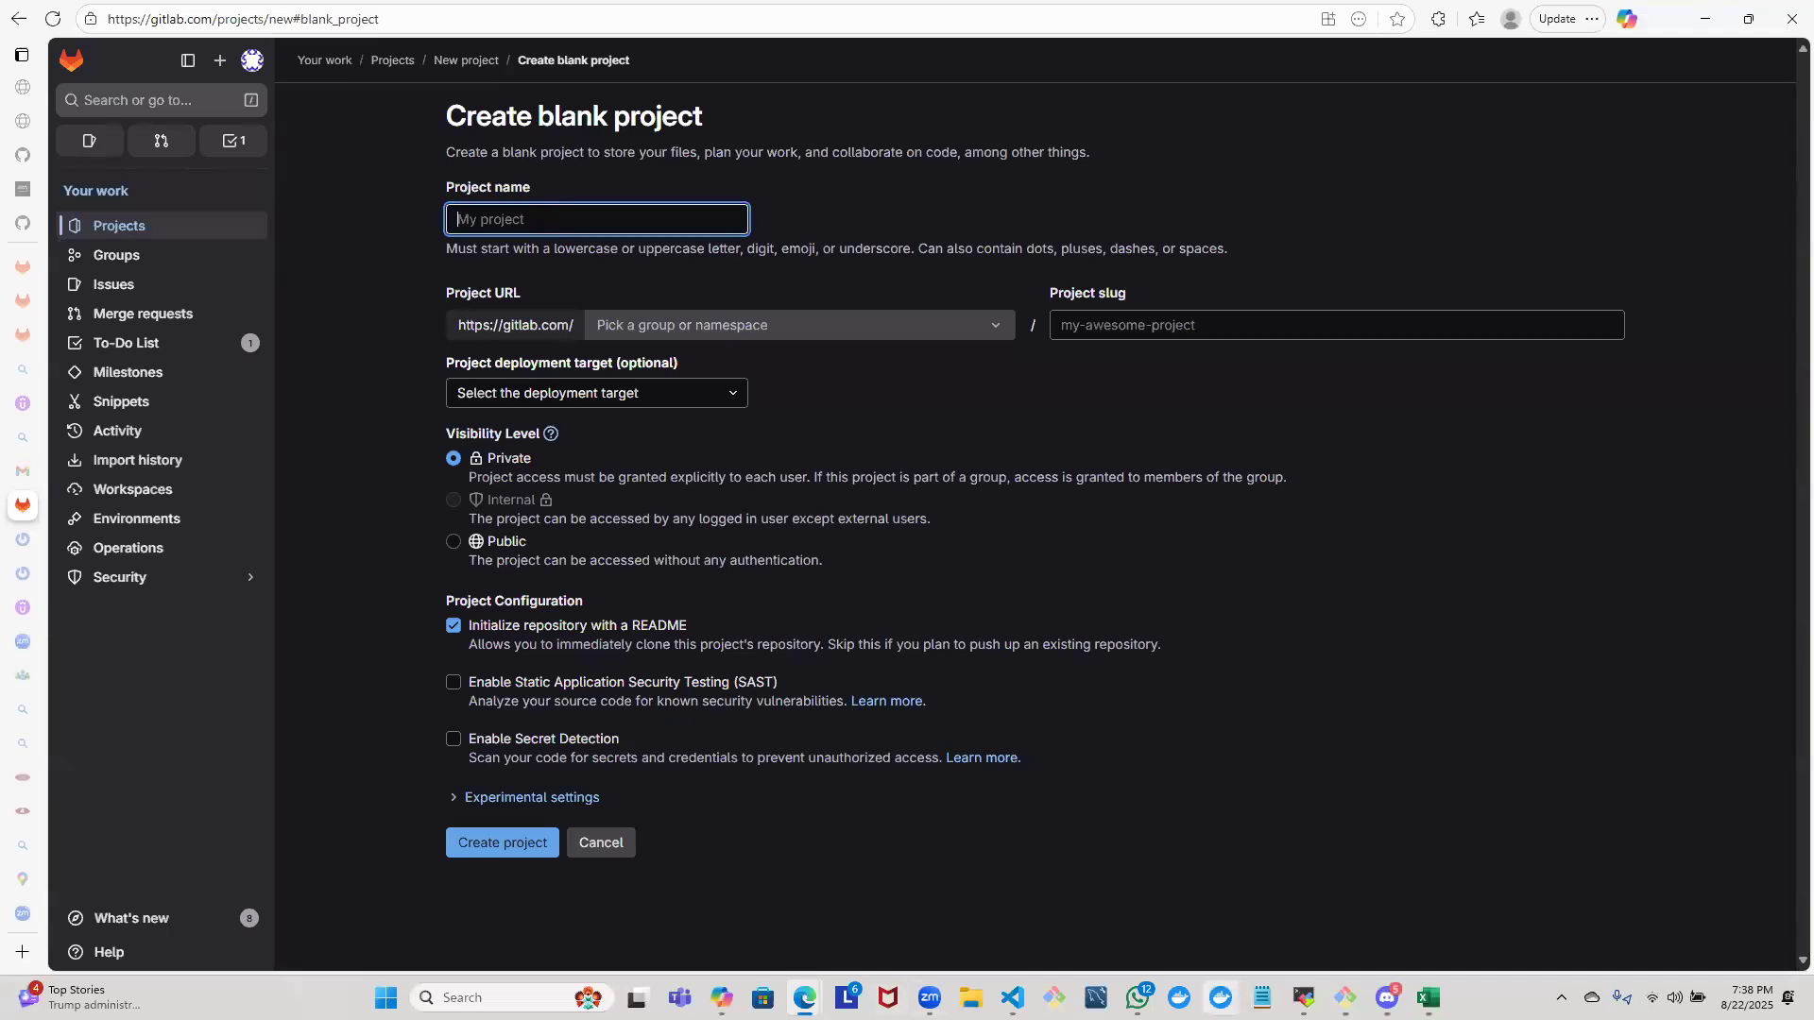
# - Switch to WhatsApp to look up the required project name in the ABDA SmartTech First Batch chat, and return to the project form
pyautogui.moveTo(1137, 997)
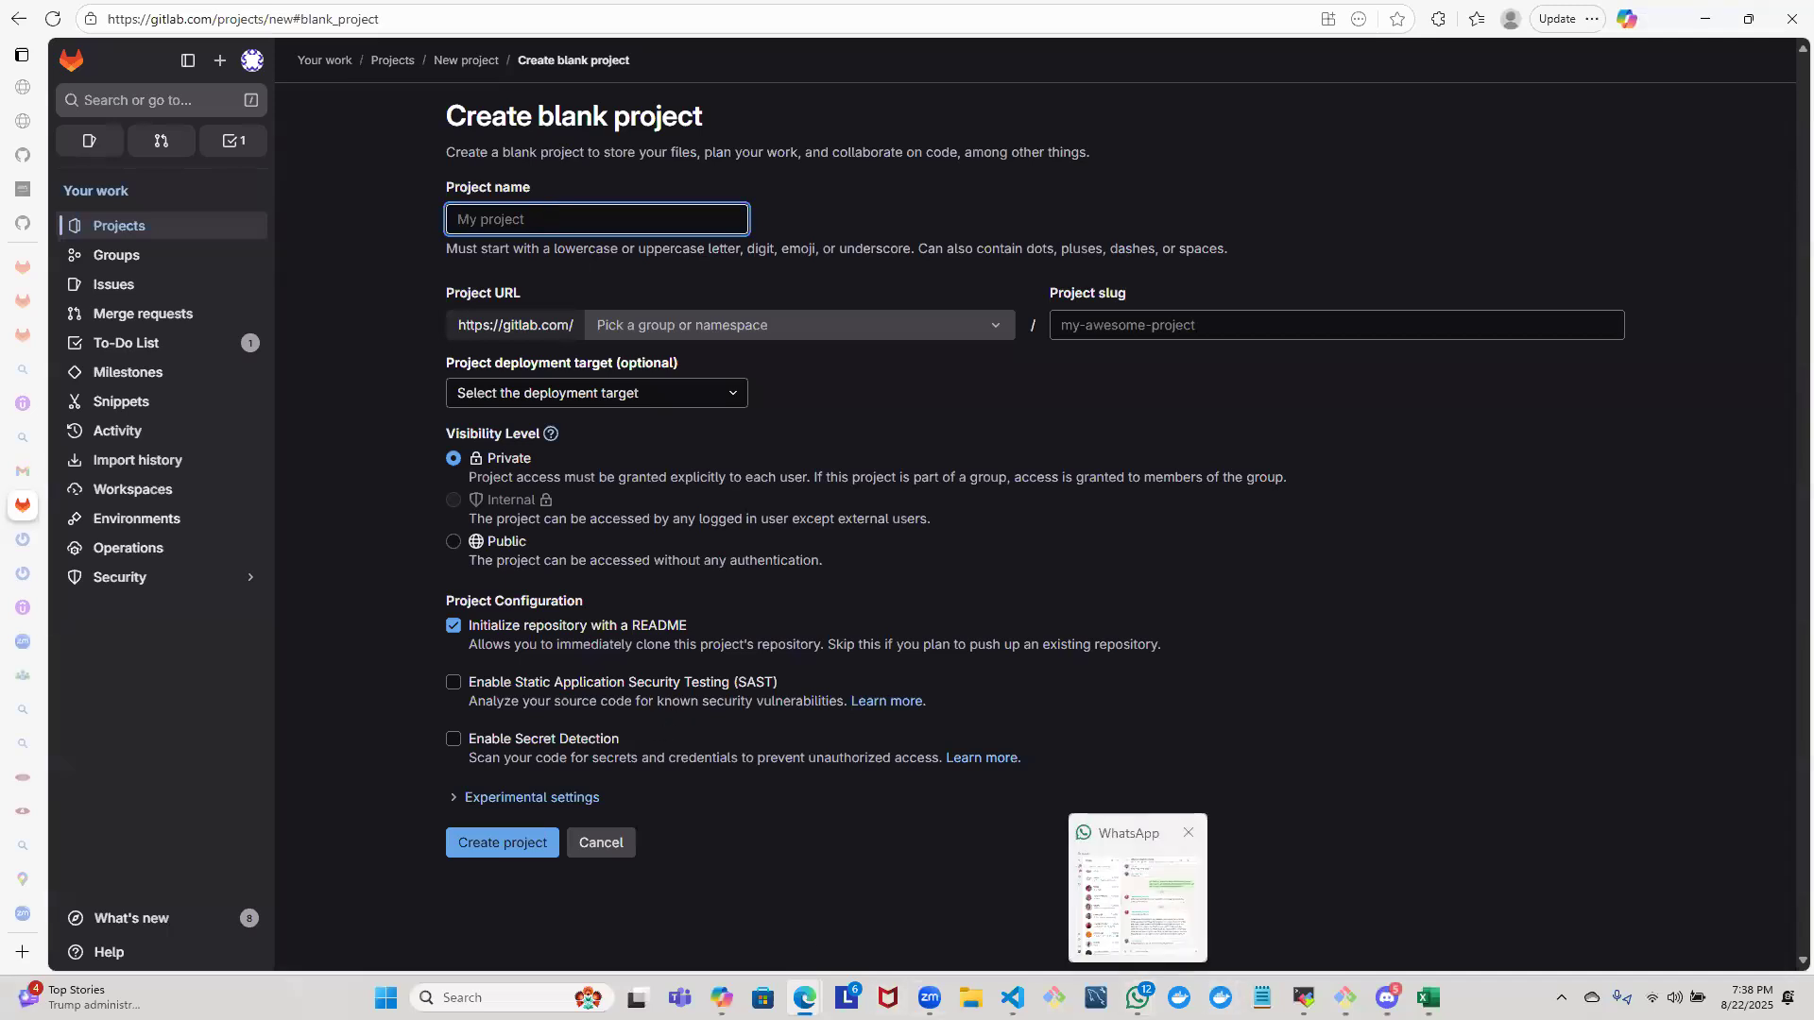
pyautogui.click(1137, 997)
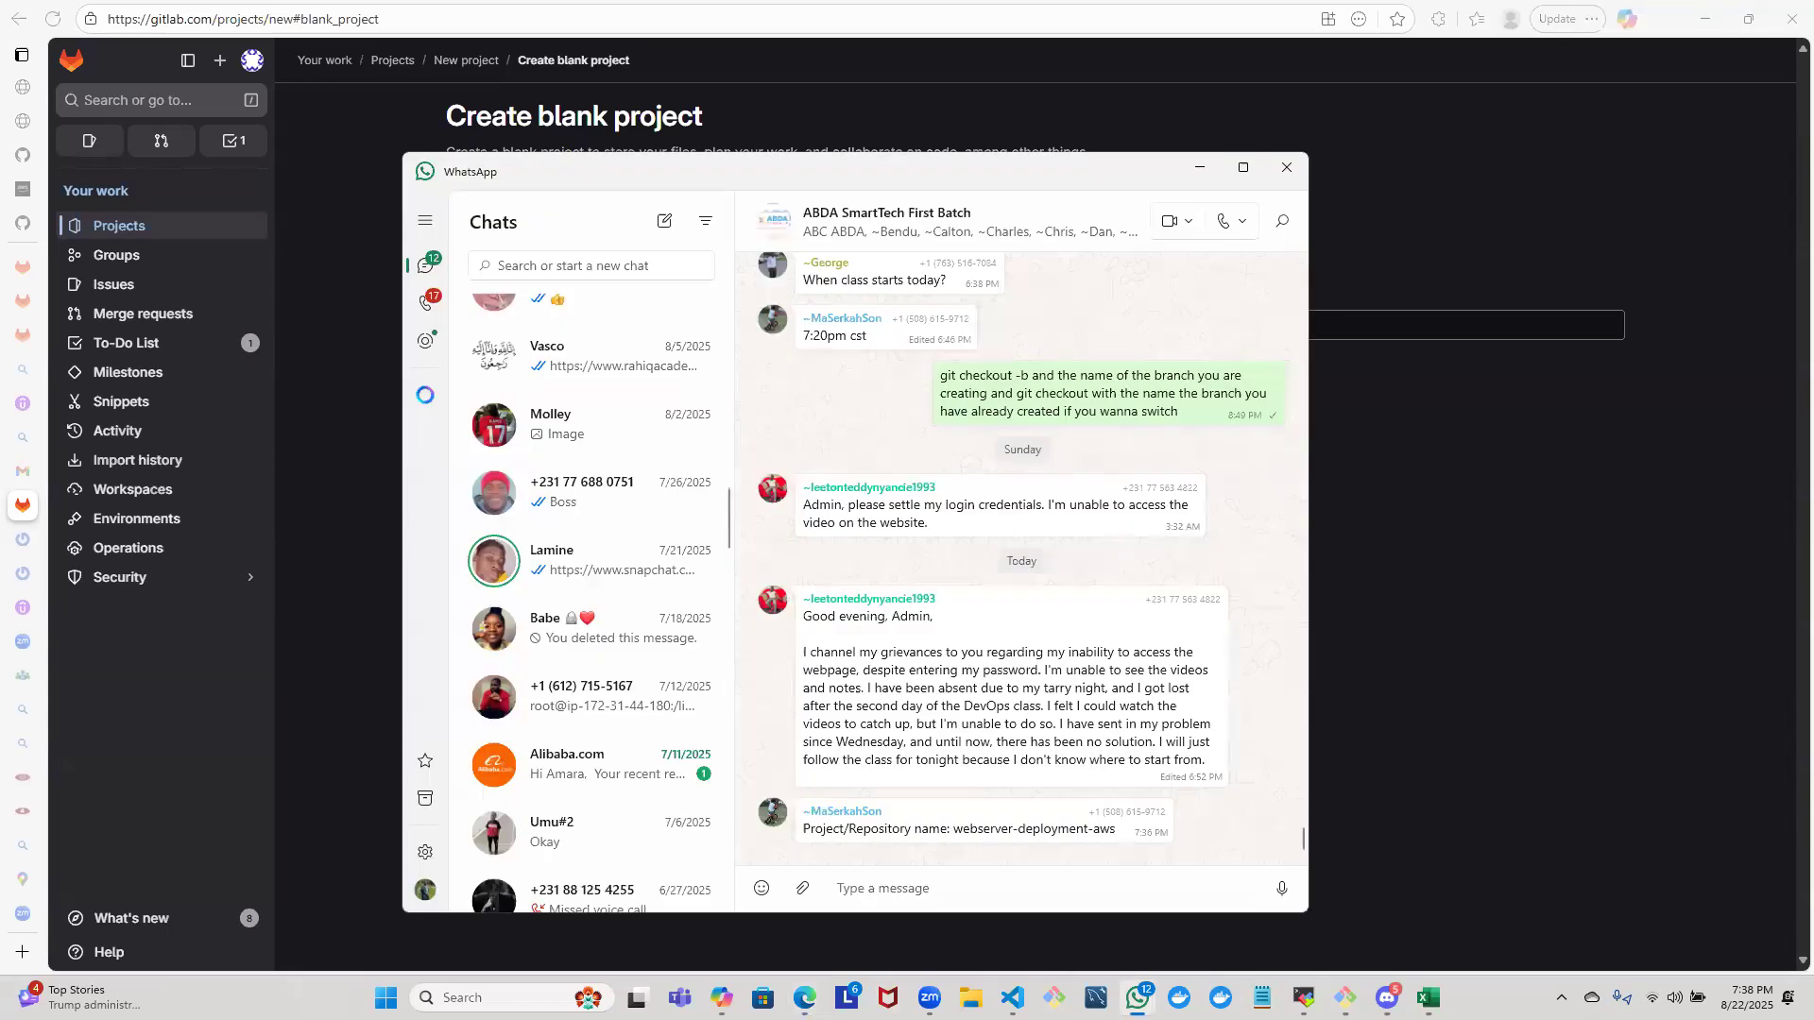
pyautogui.click(1374, 790)
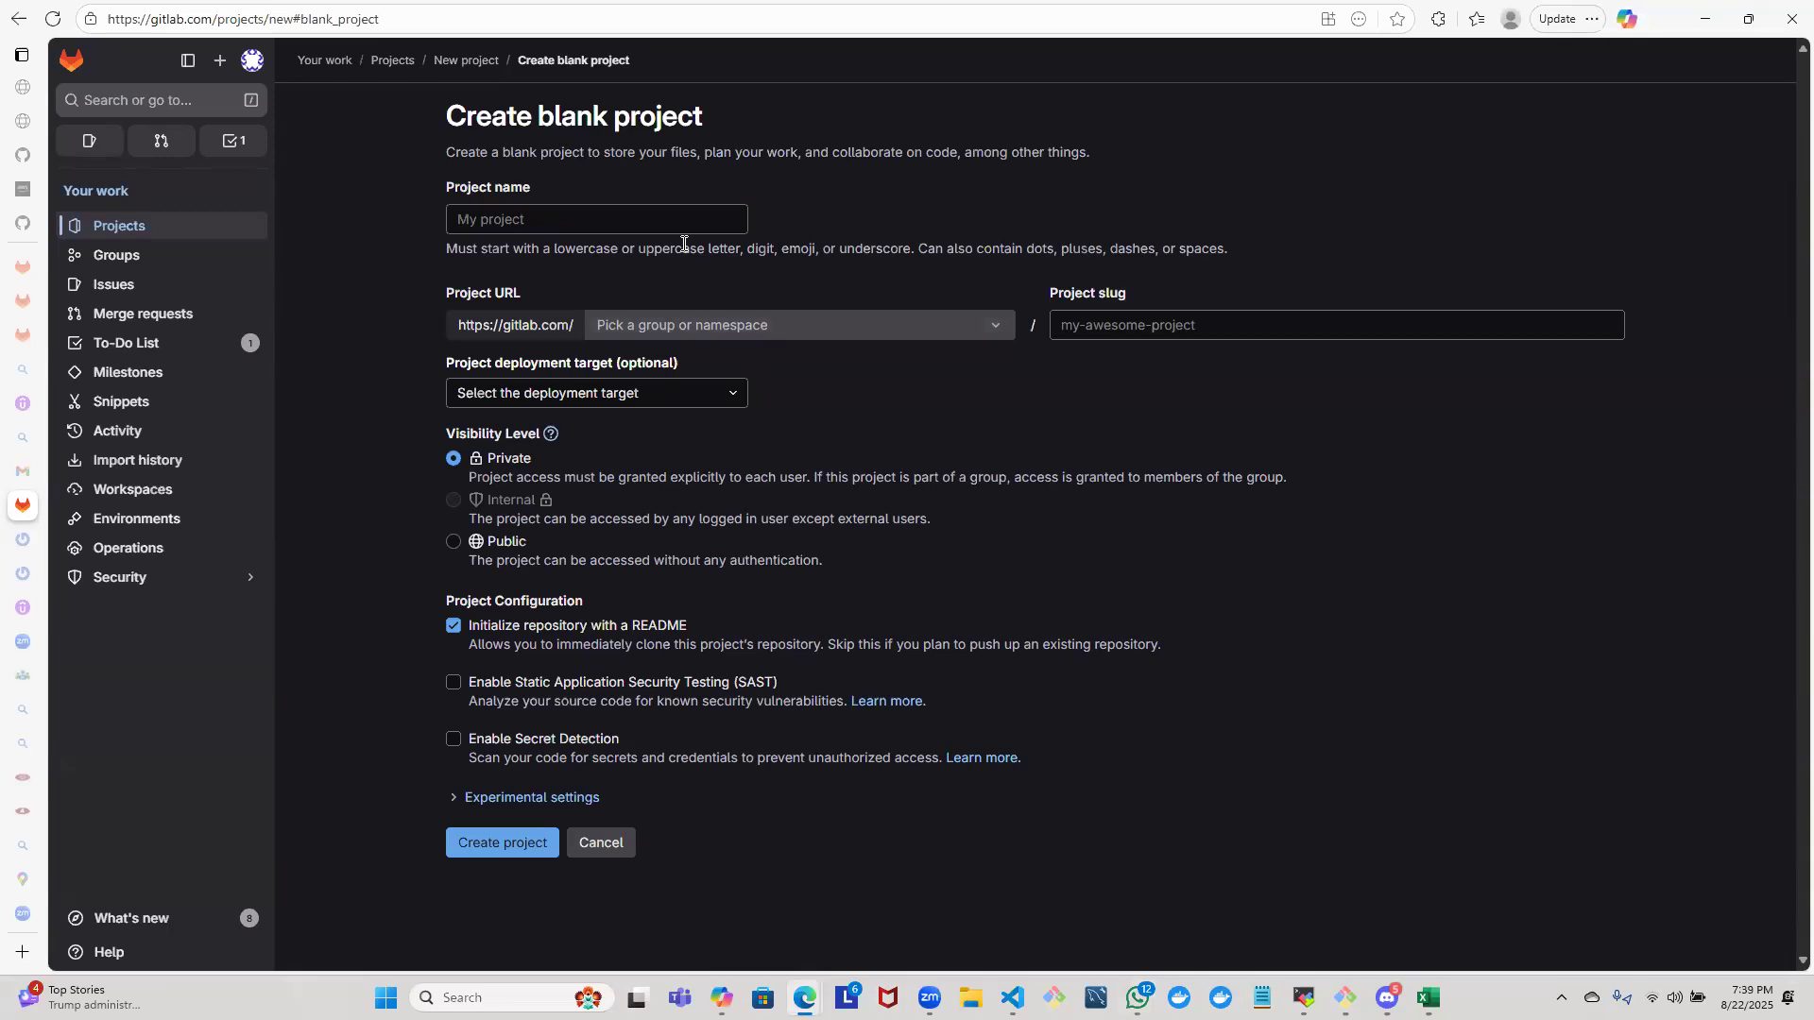
# - Name the new project web-server-development-aws
pyautogui.click(684, 229)
pyautogui.write('web=')
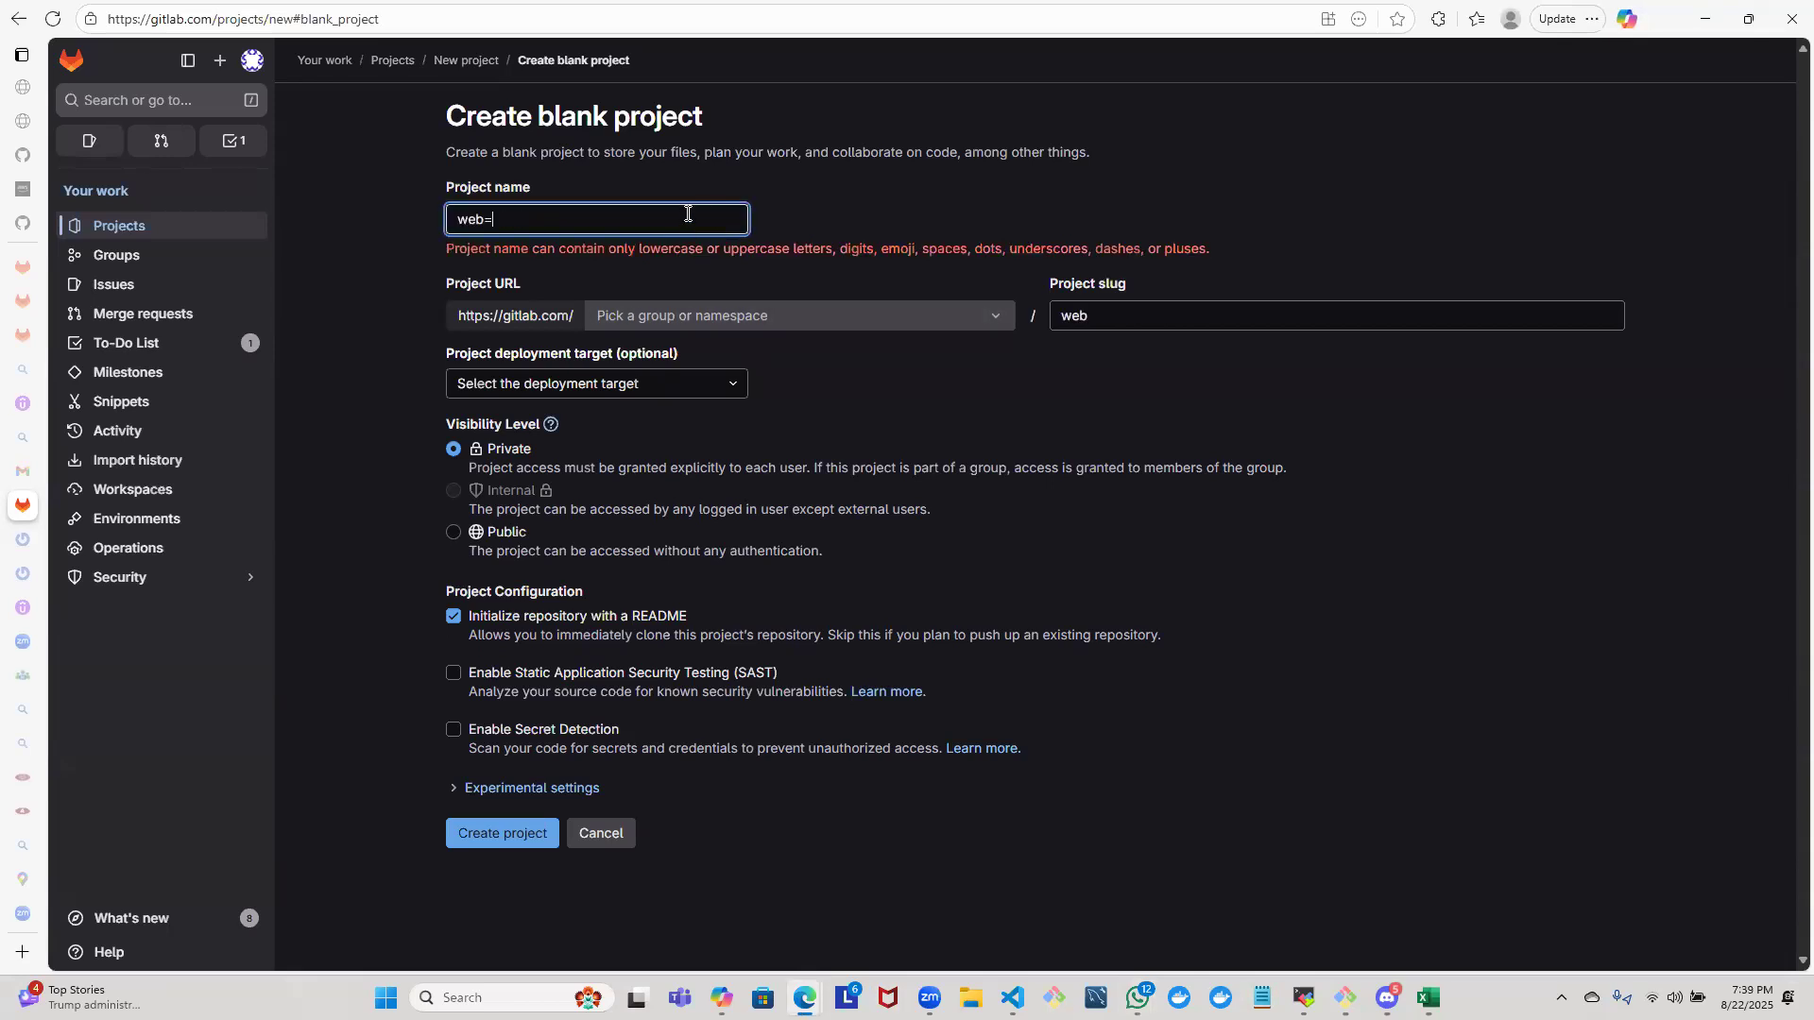
pyautogui.press('BackSpace')
pyautogui.write('-server')
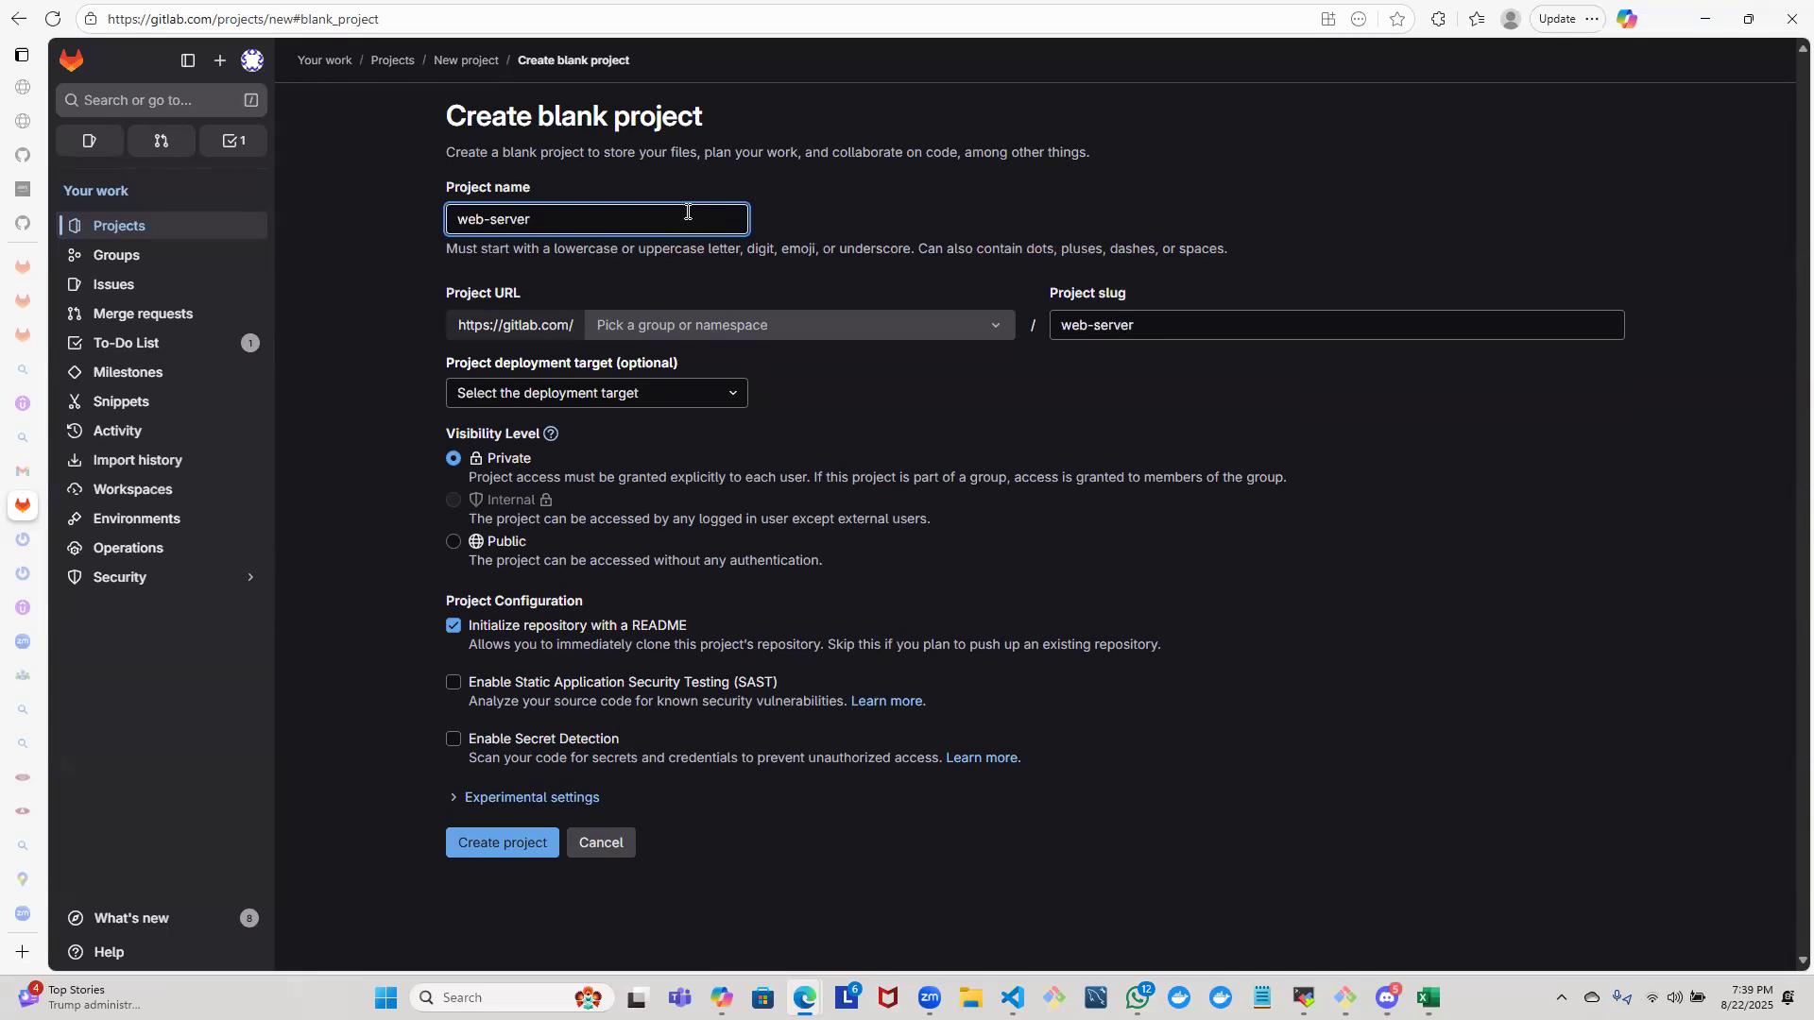
pyautogui.write('-devel')
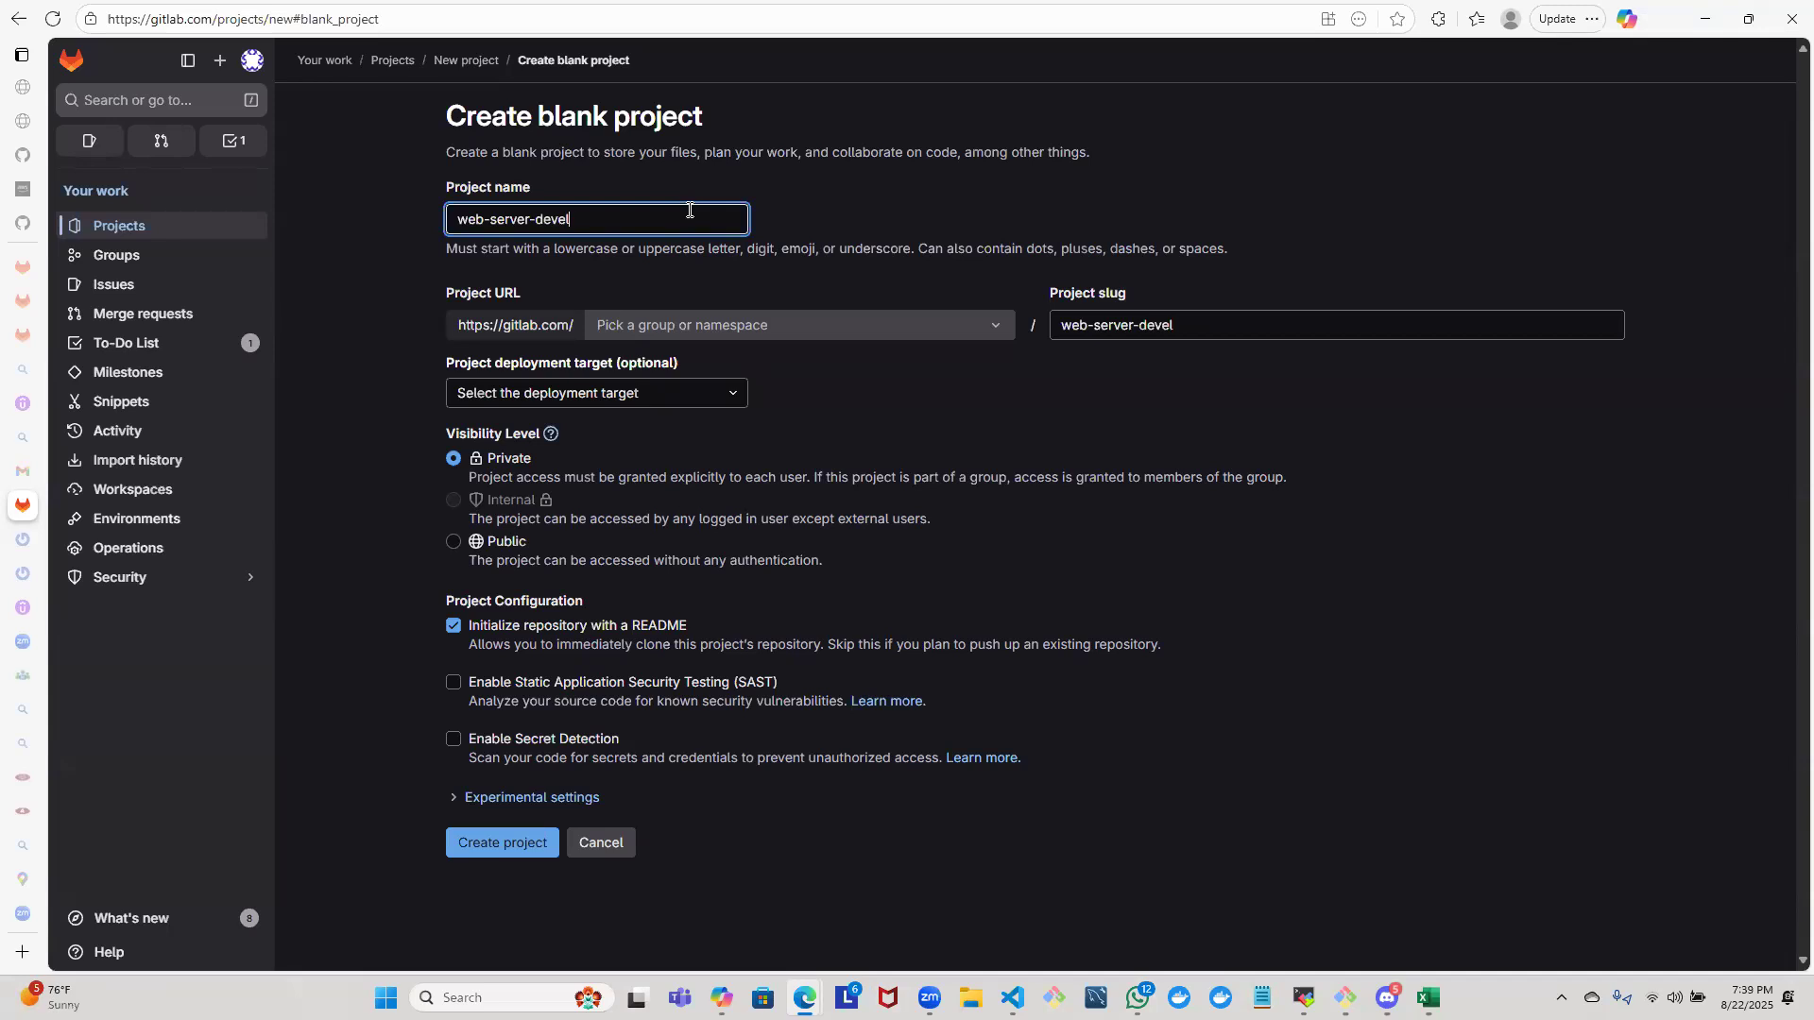
pyautogui.write('opment-aws')
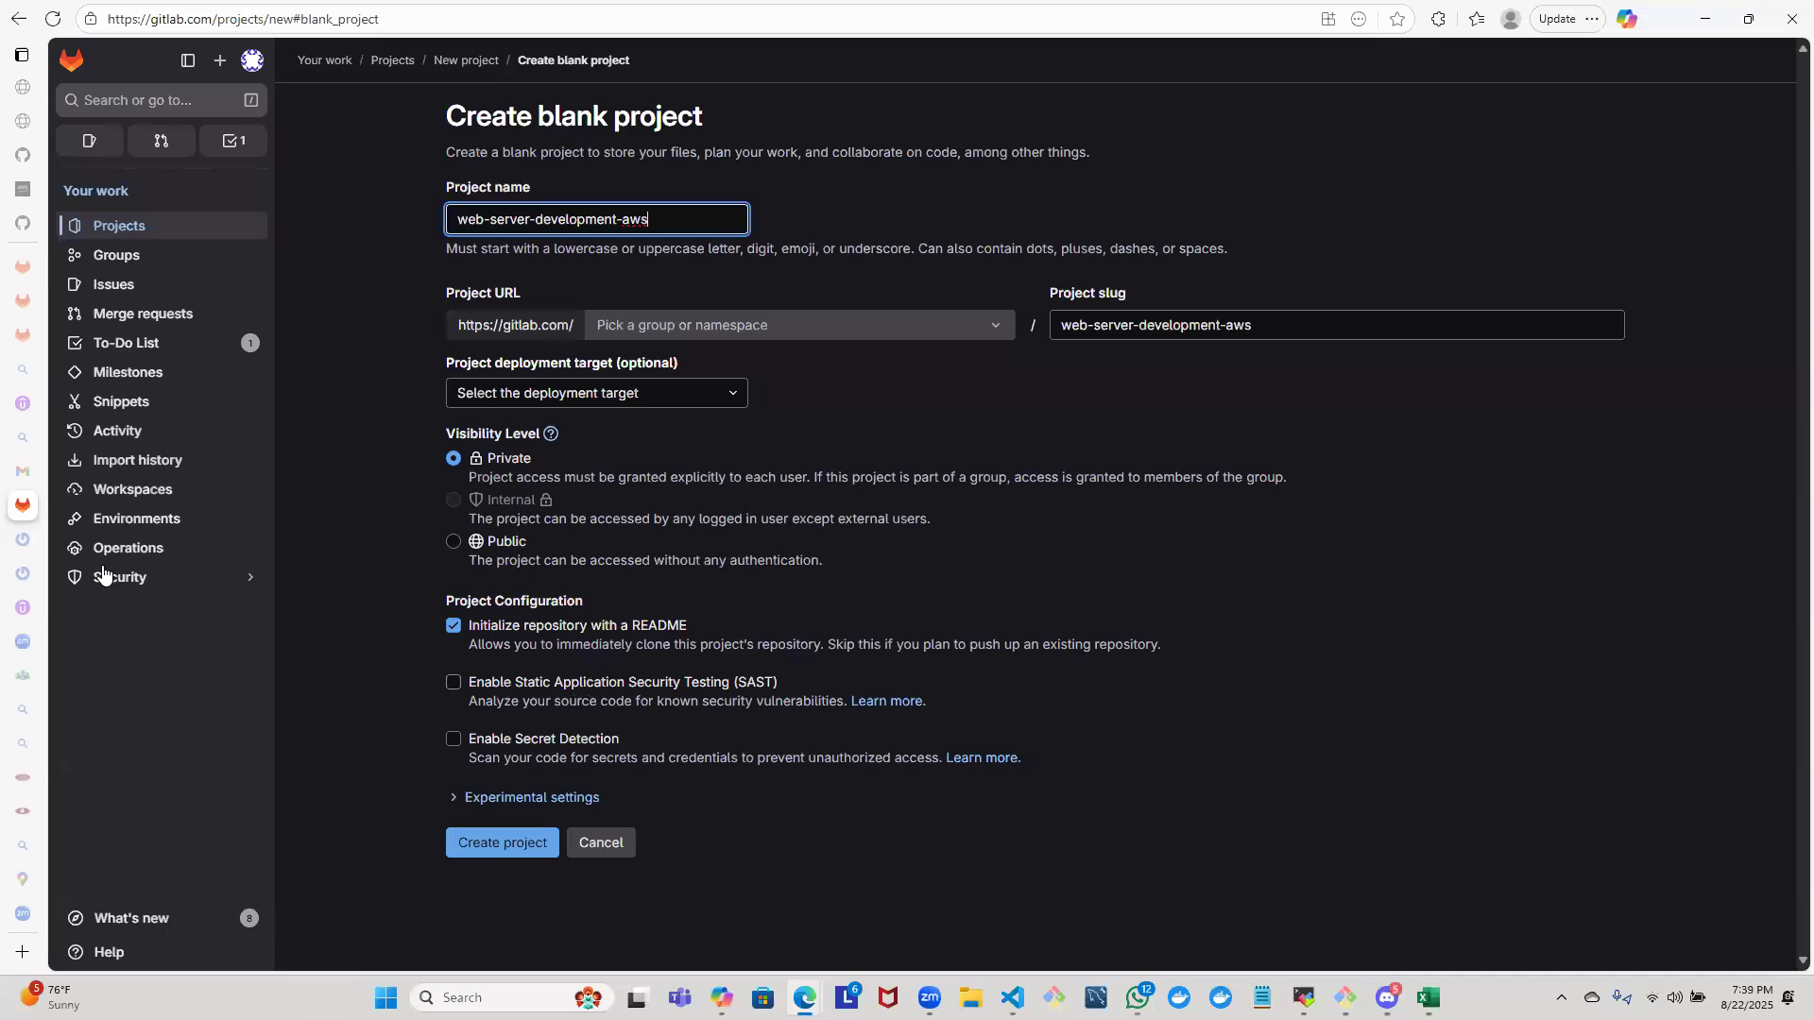
# - Pick the abda-cloud-pipeline group as the project's namespace and create the private project with a README
pyautogui.click(510, 858)
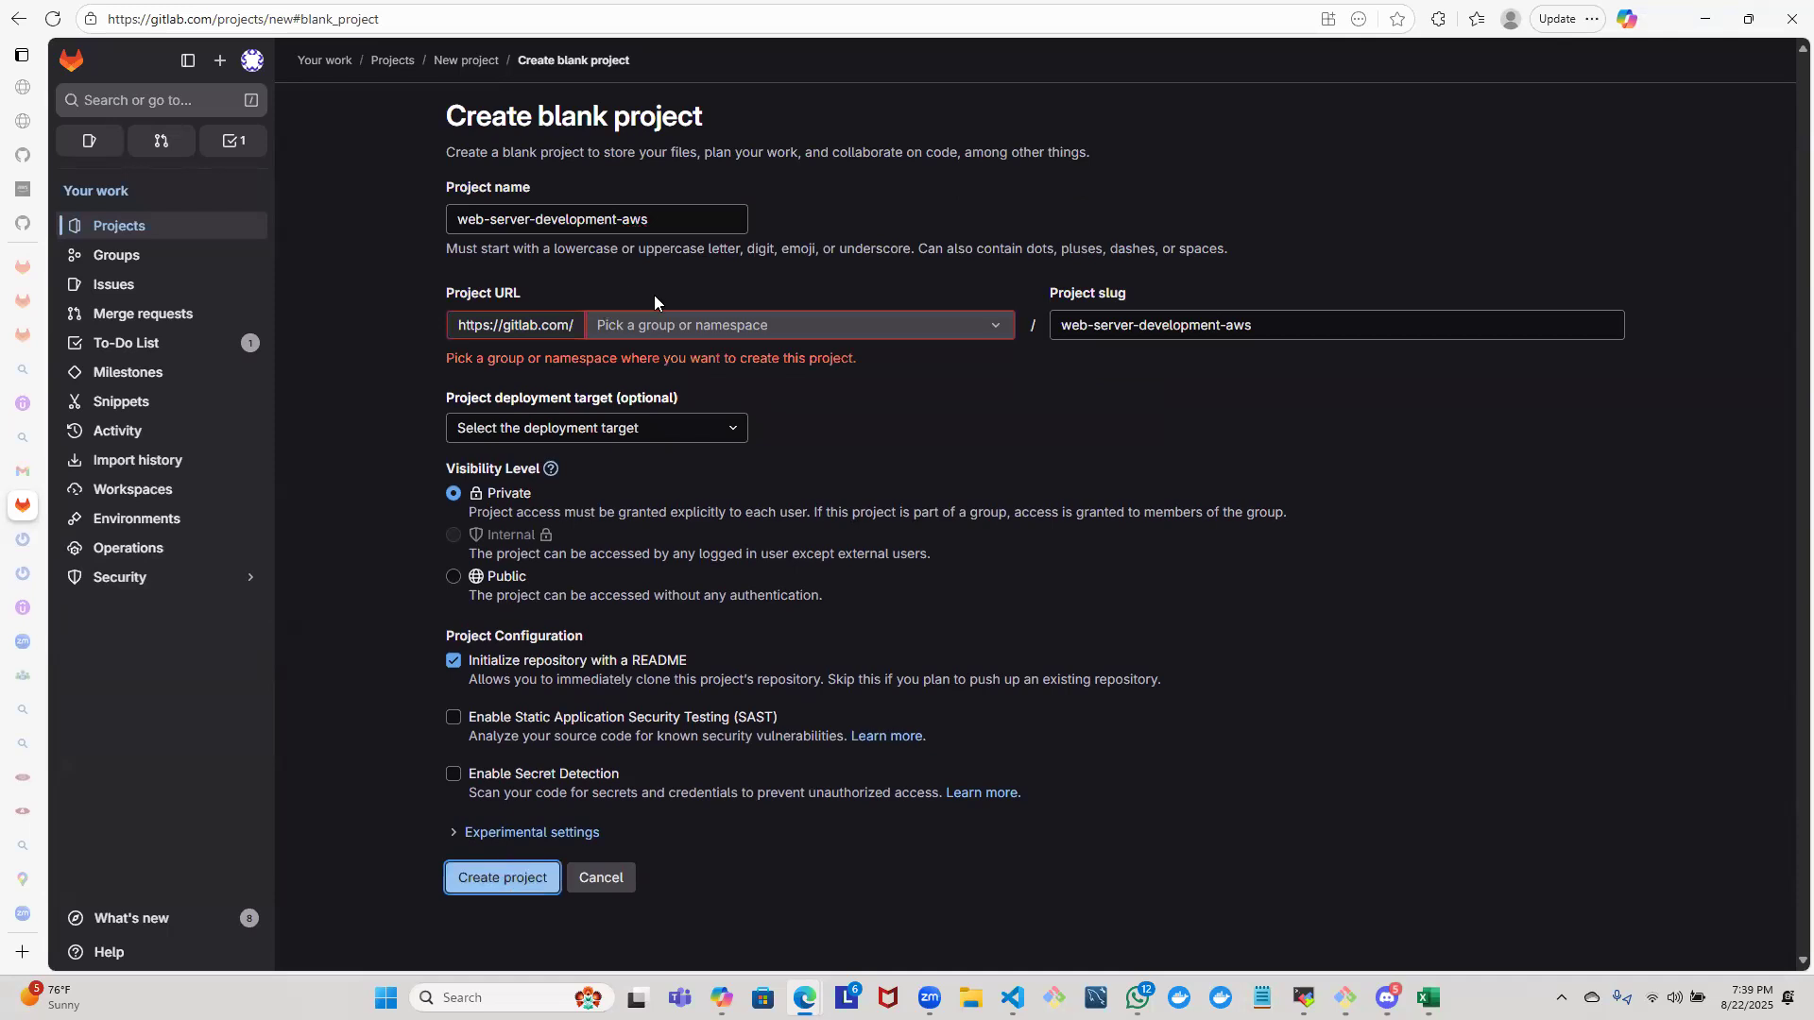
pyautogui.click(671, 326)
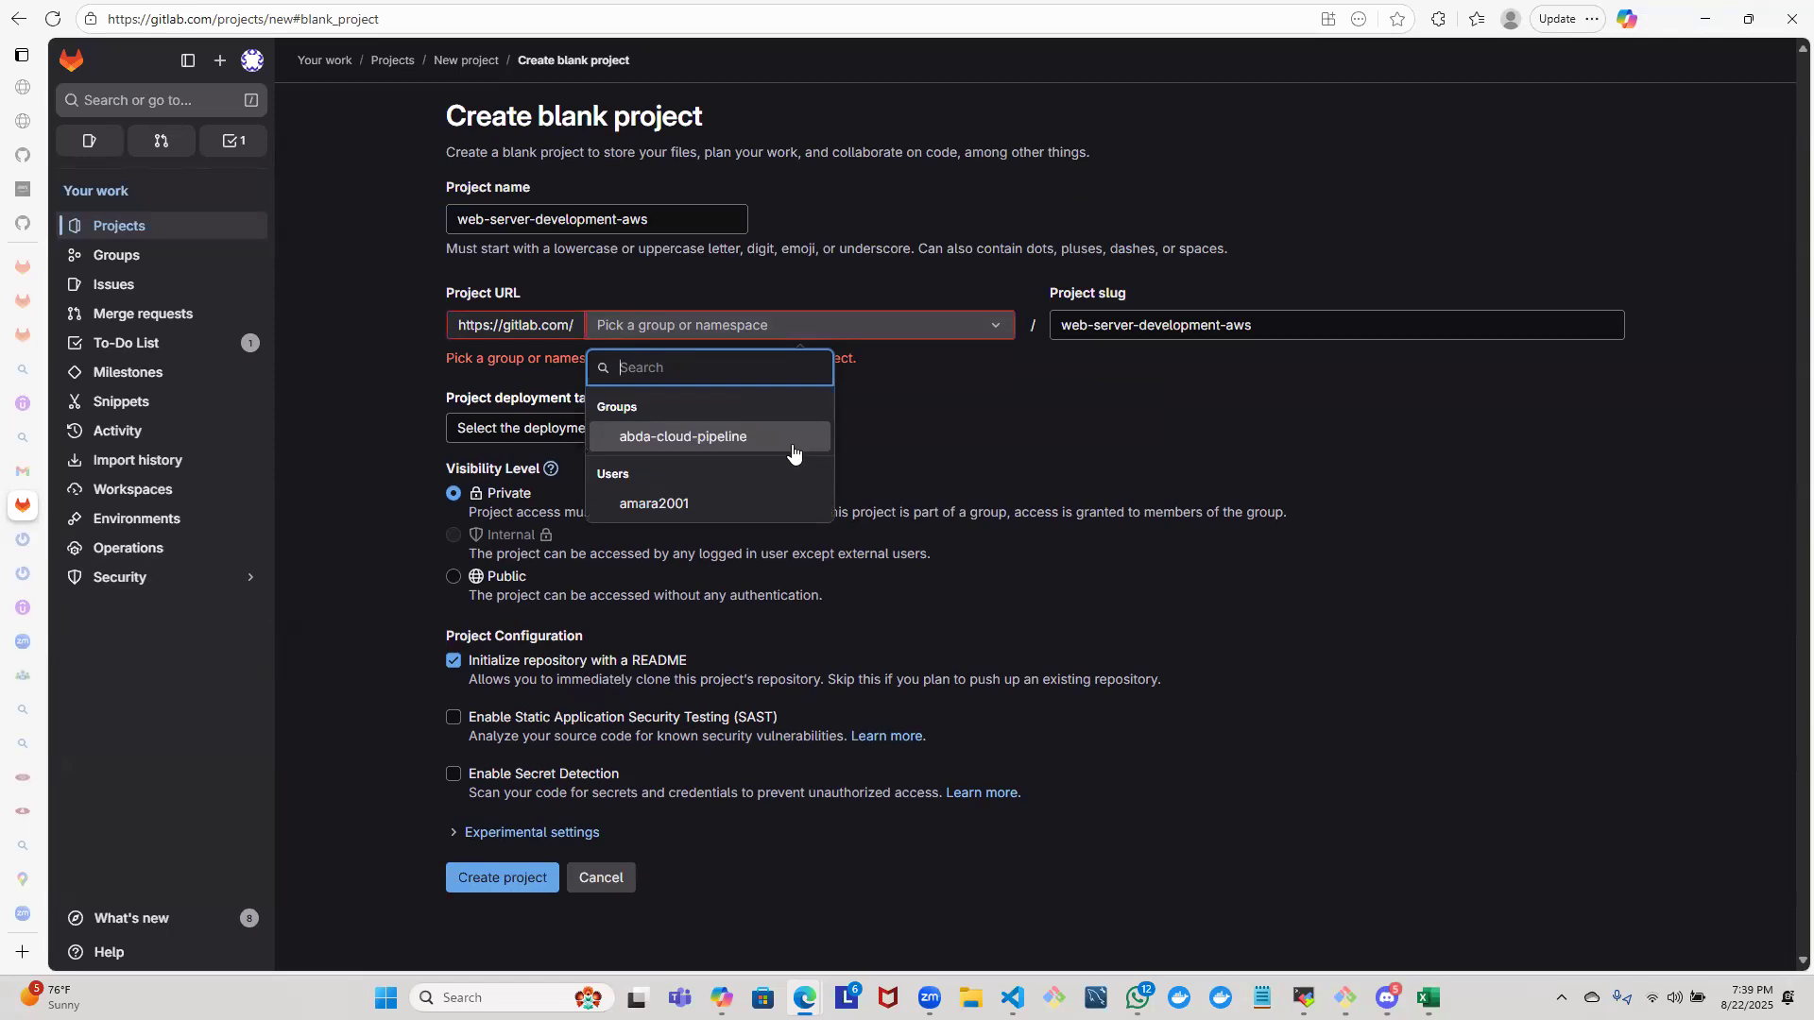
pyautogui.press('Tab')
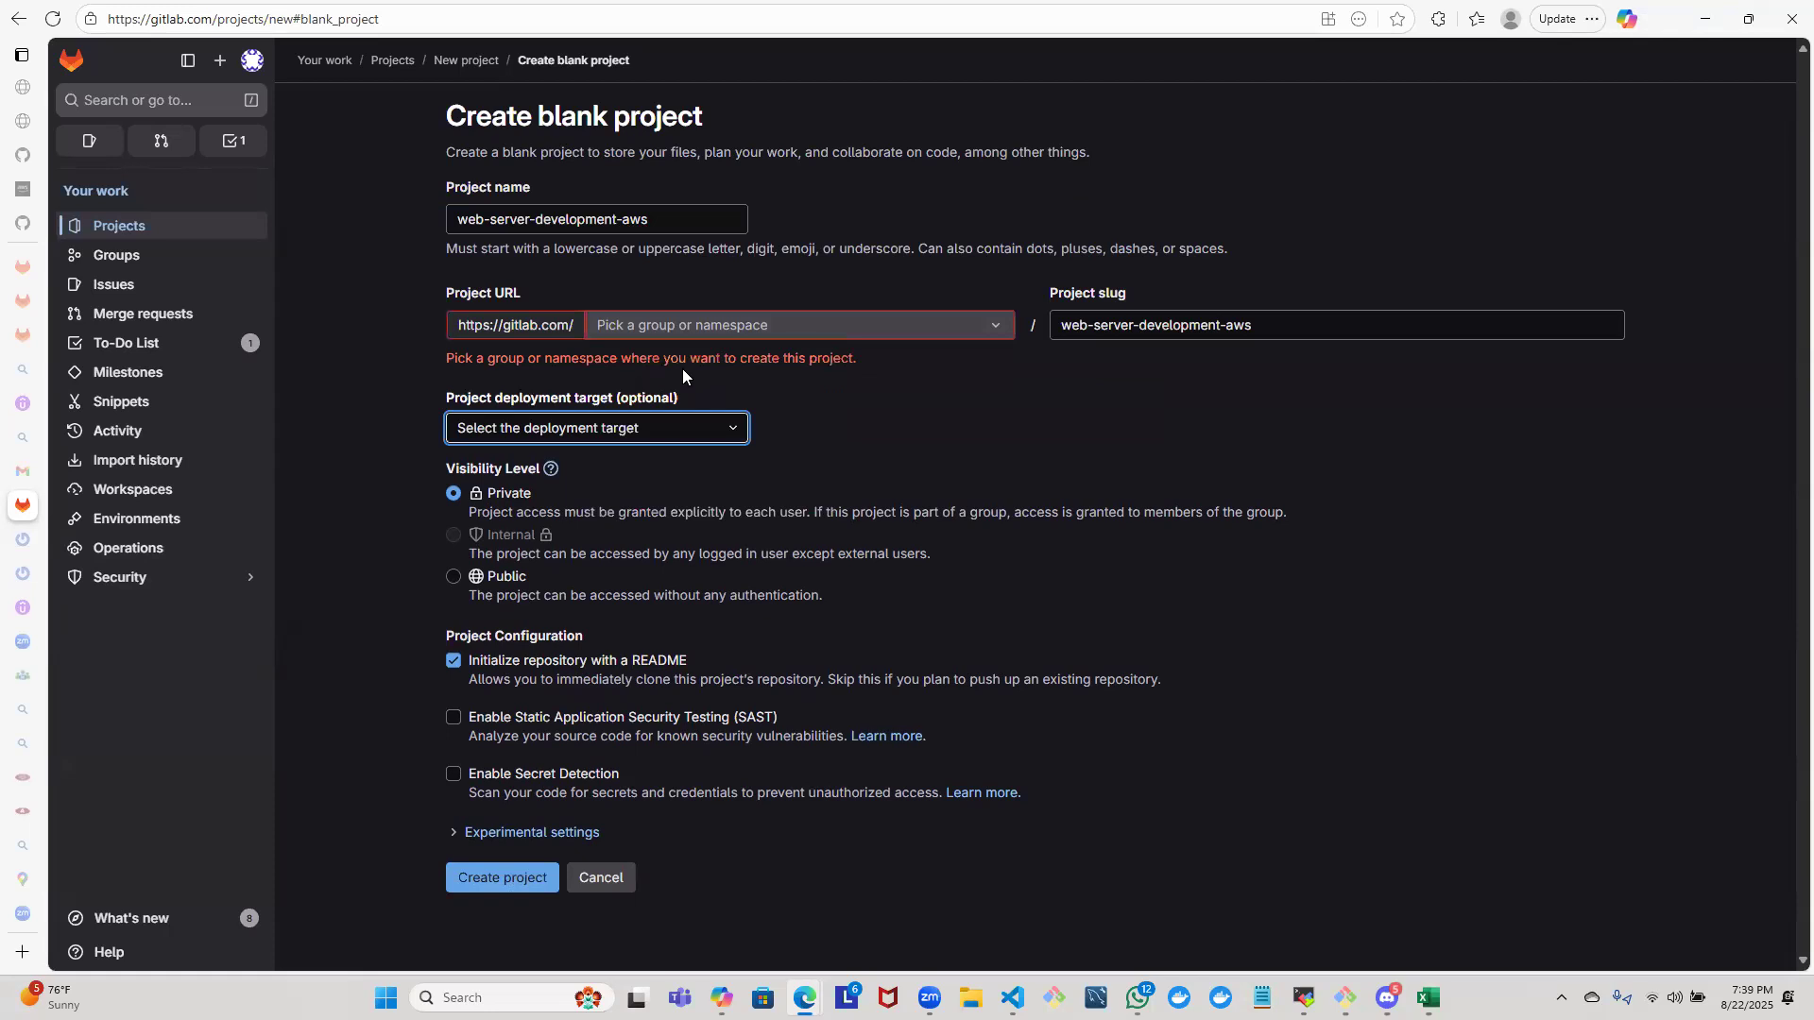
pyautogui.click(686, 326)
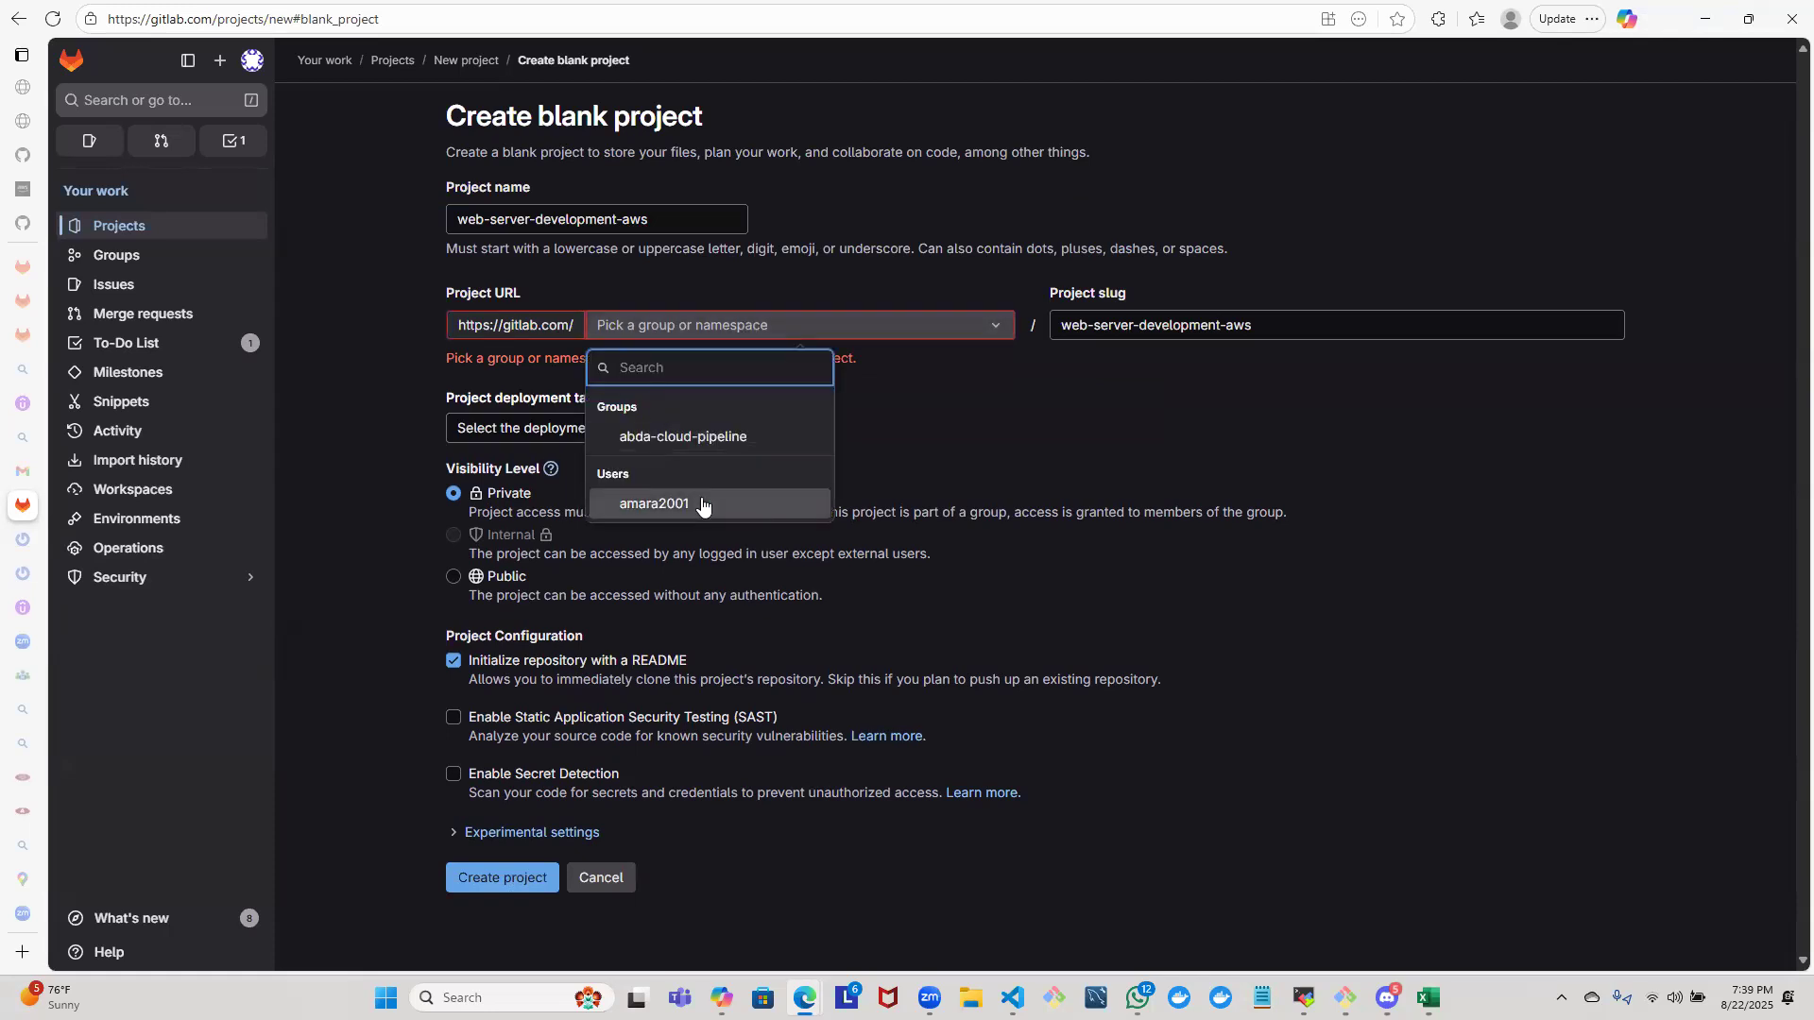
pyautogui.click(699, 437)
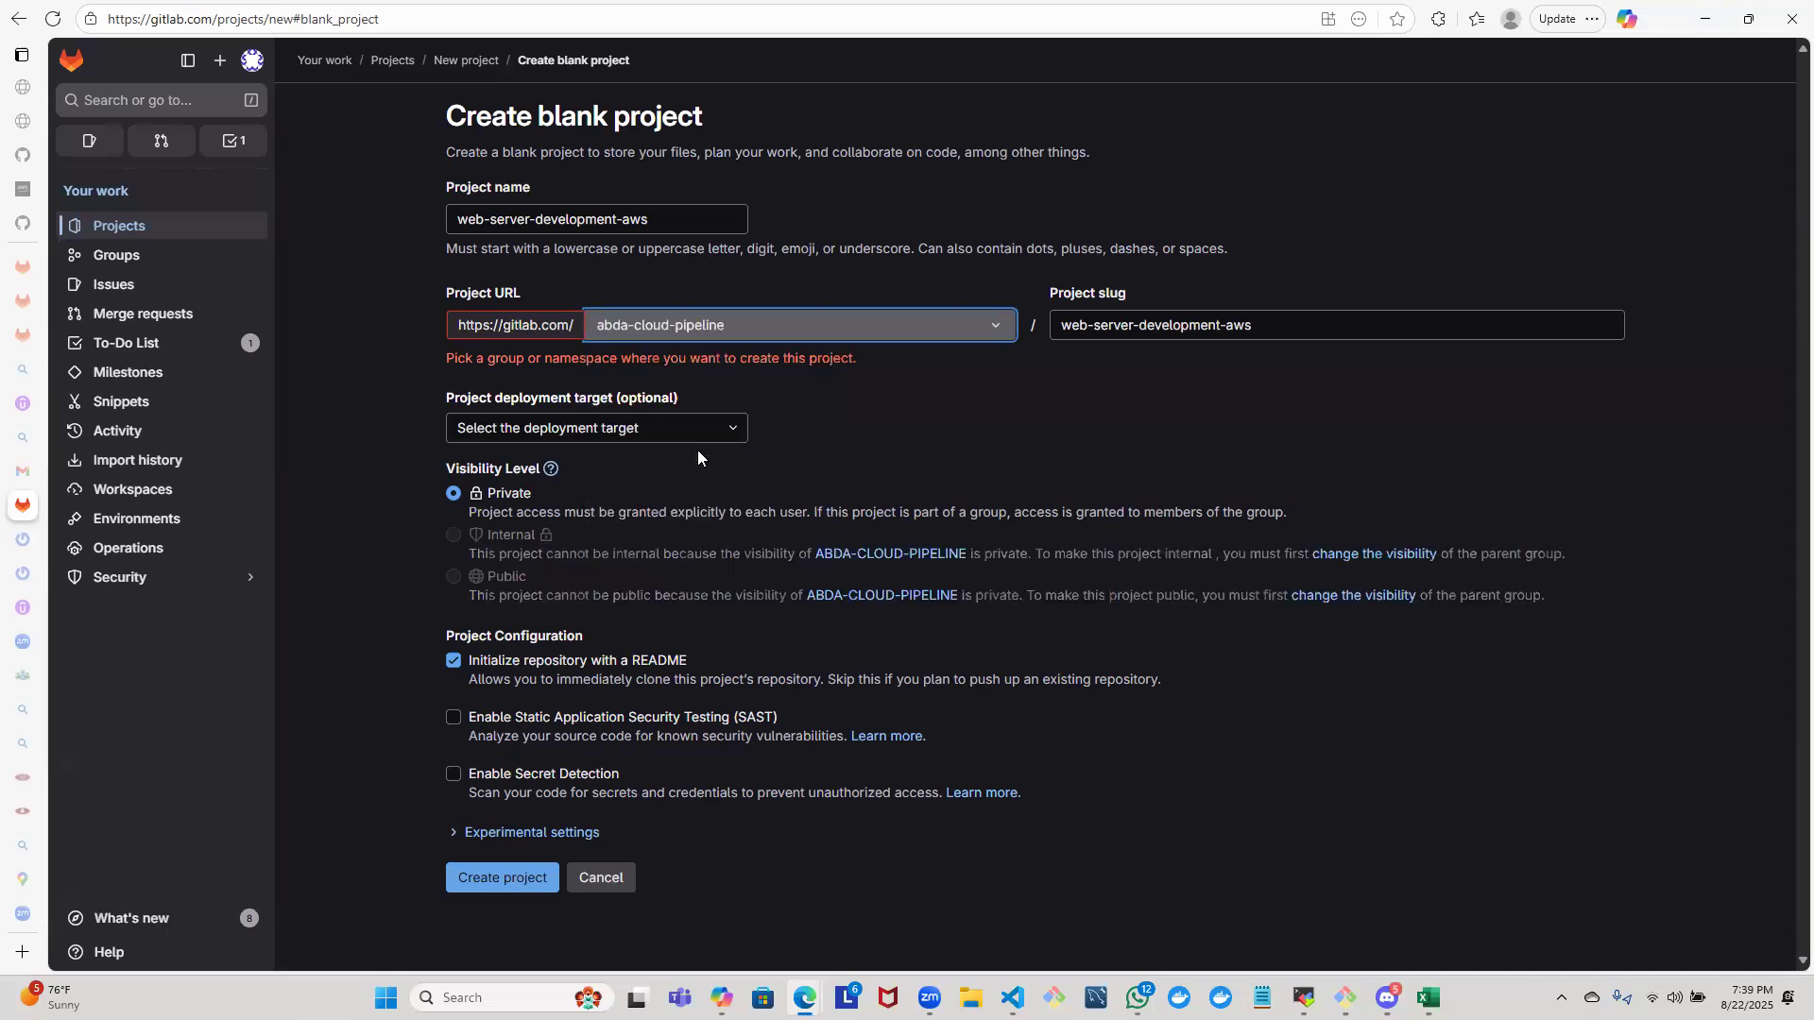
pyautogui.click(472, 882)
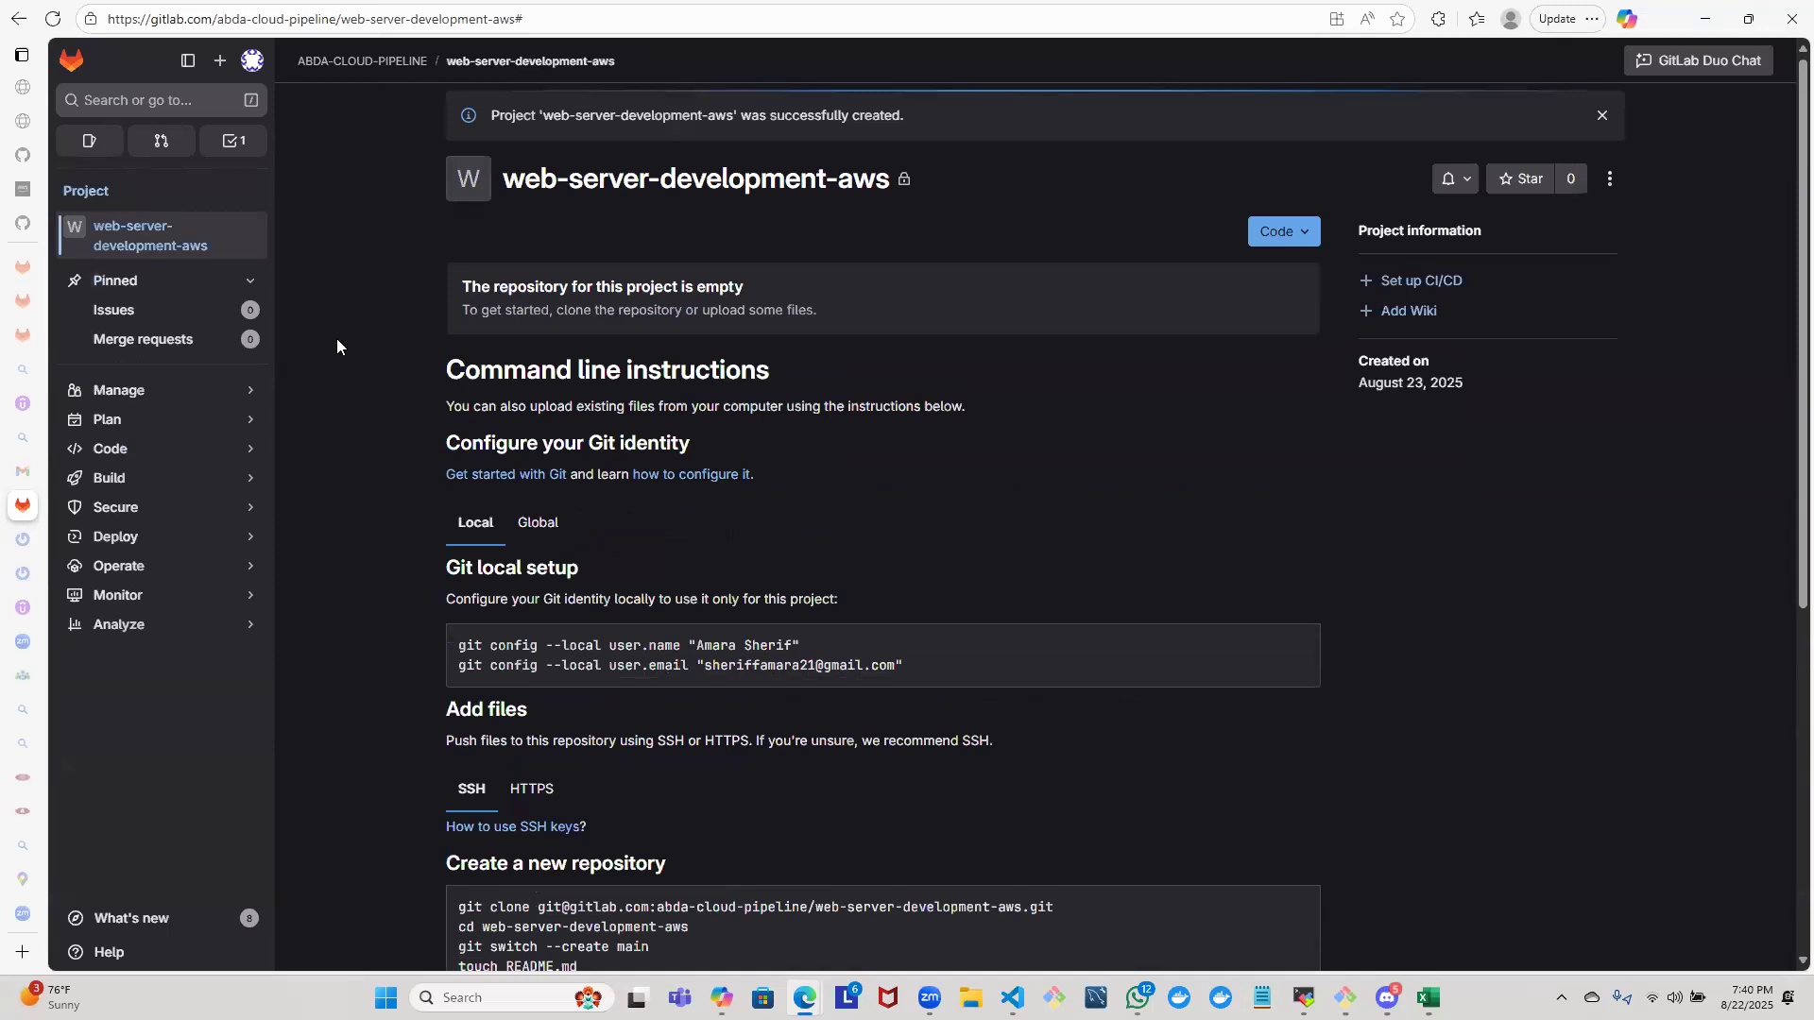
# - Review the namespace choices in another blank project form, and return to the web-server-development-aws project page without creating anything
pyautogui.click(216, 62)
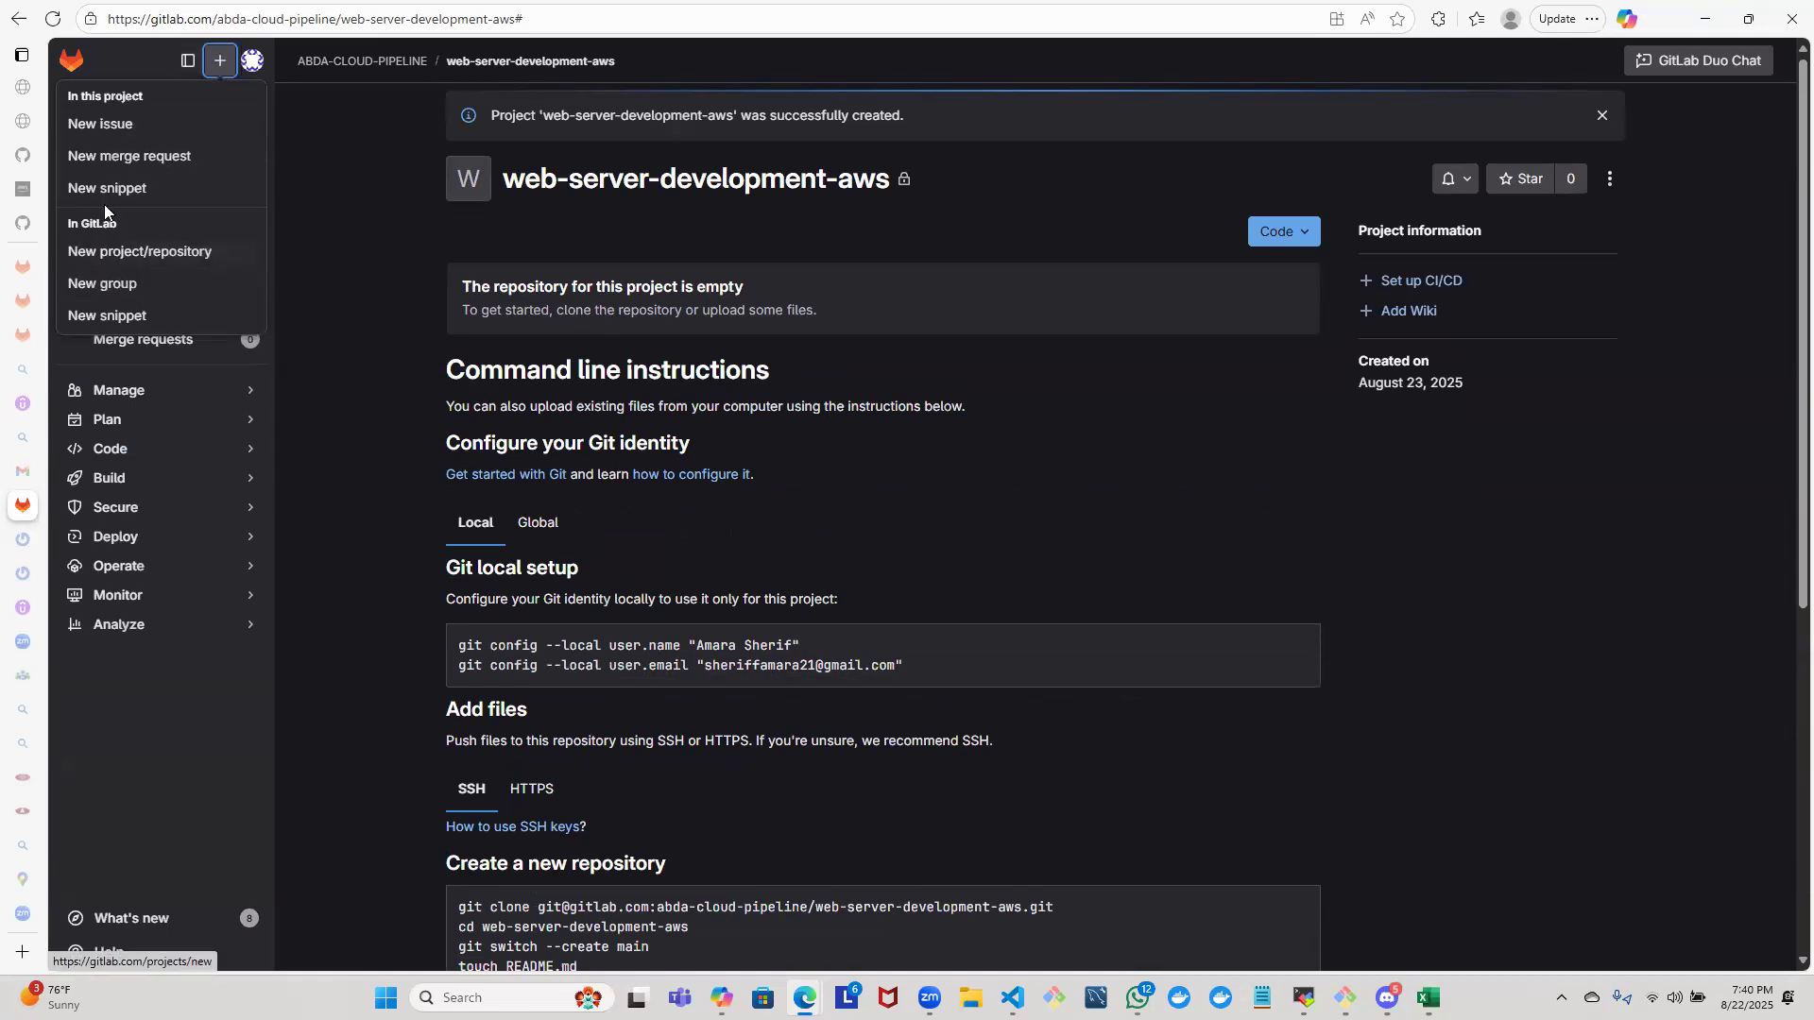
pyautogui.click(129, 251)
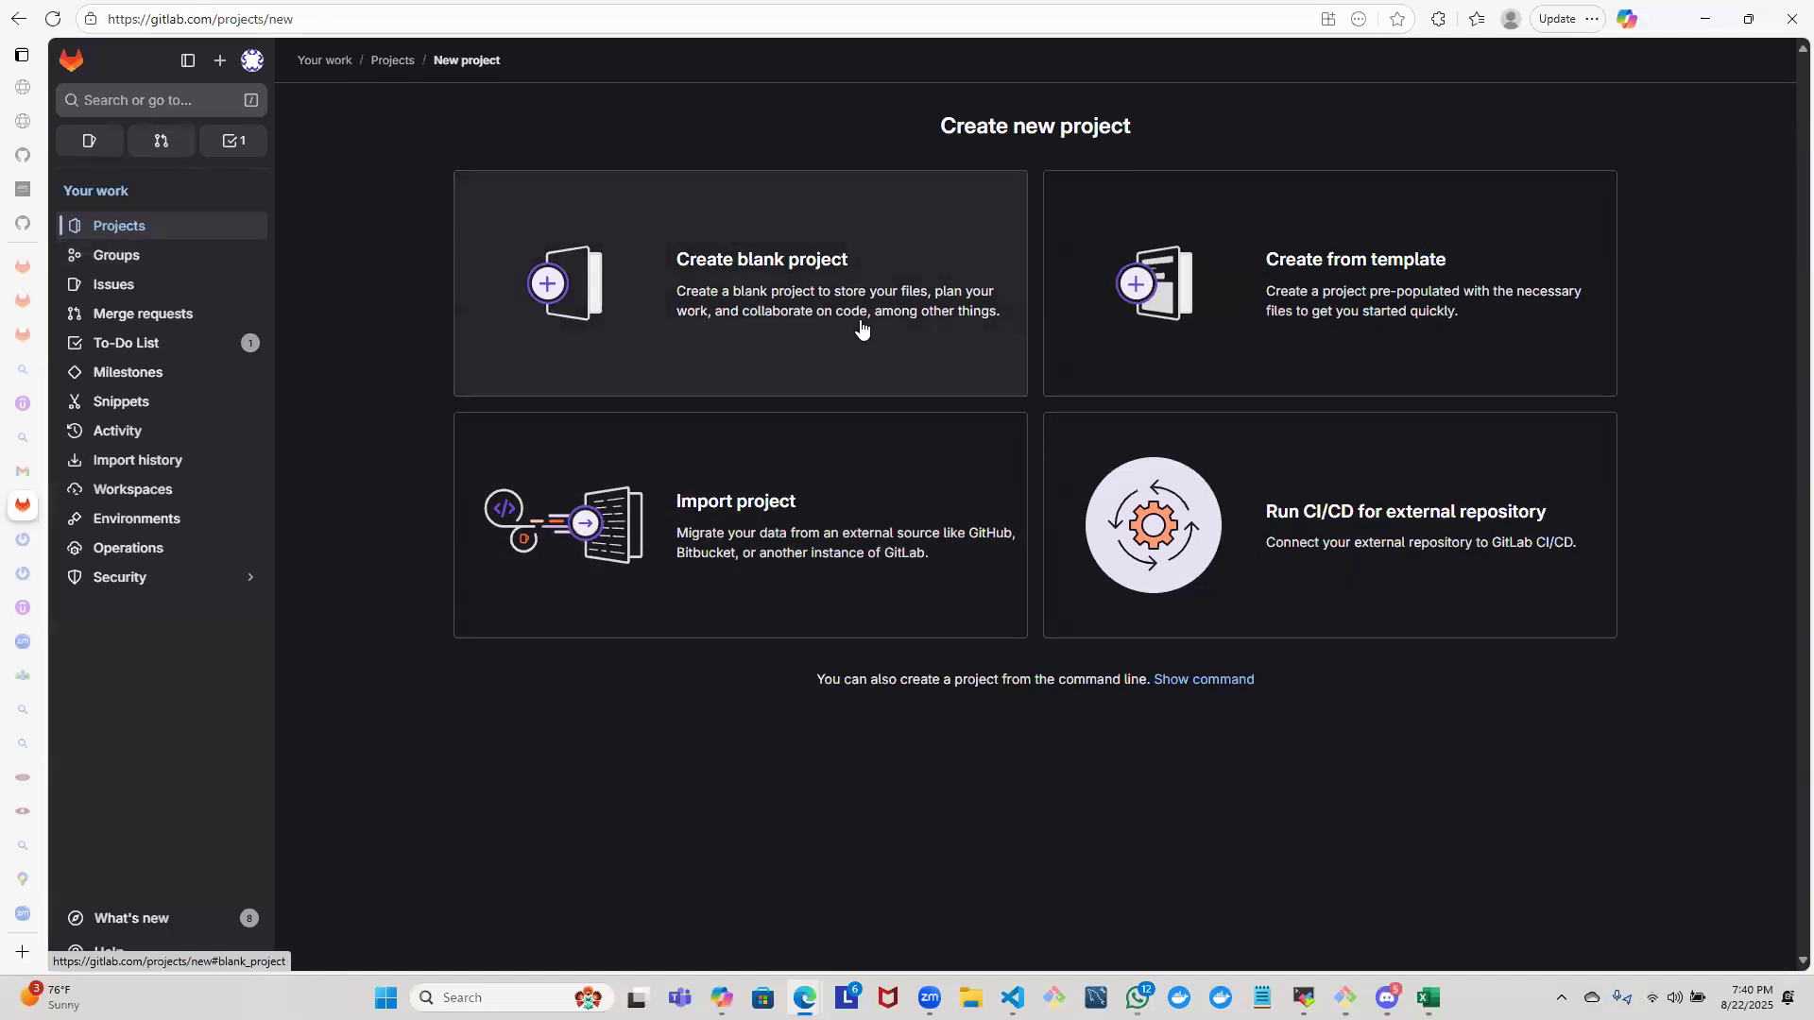
pyautogui.click(861, 327)
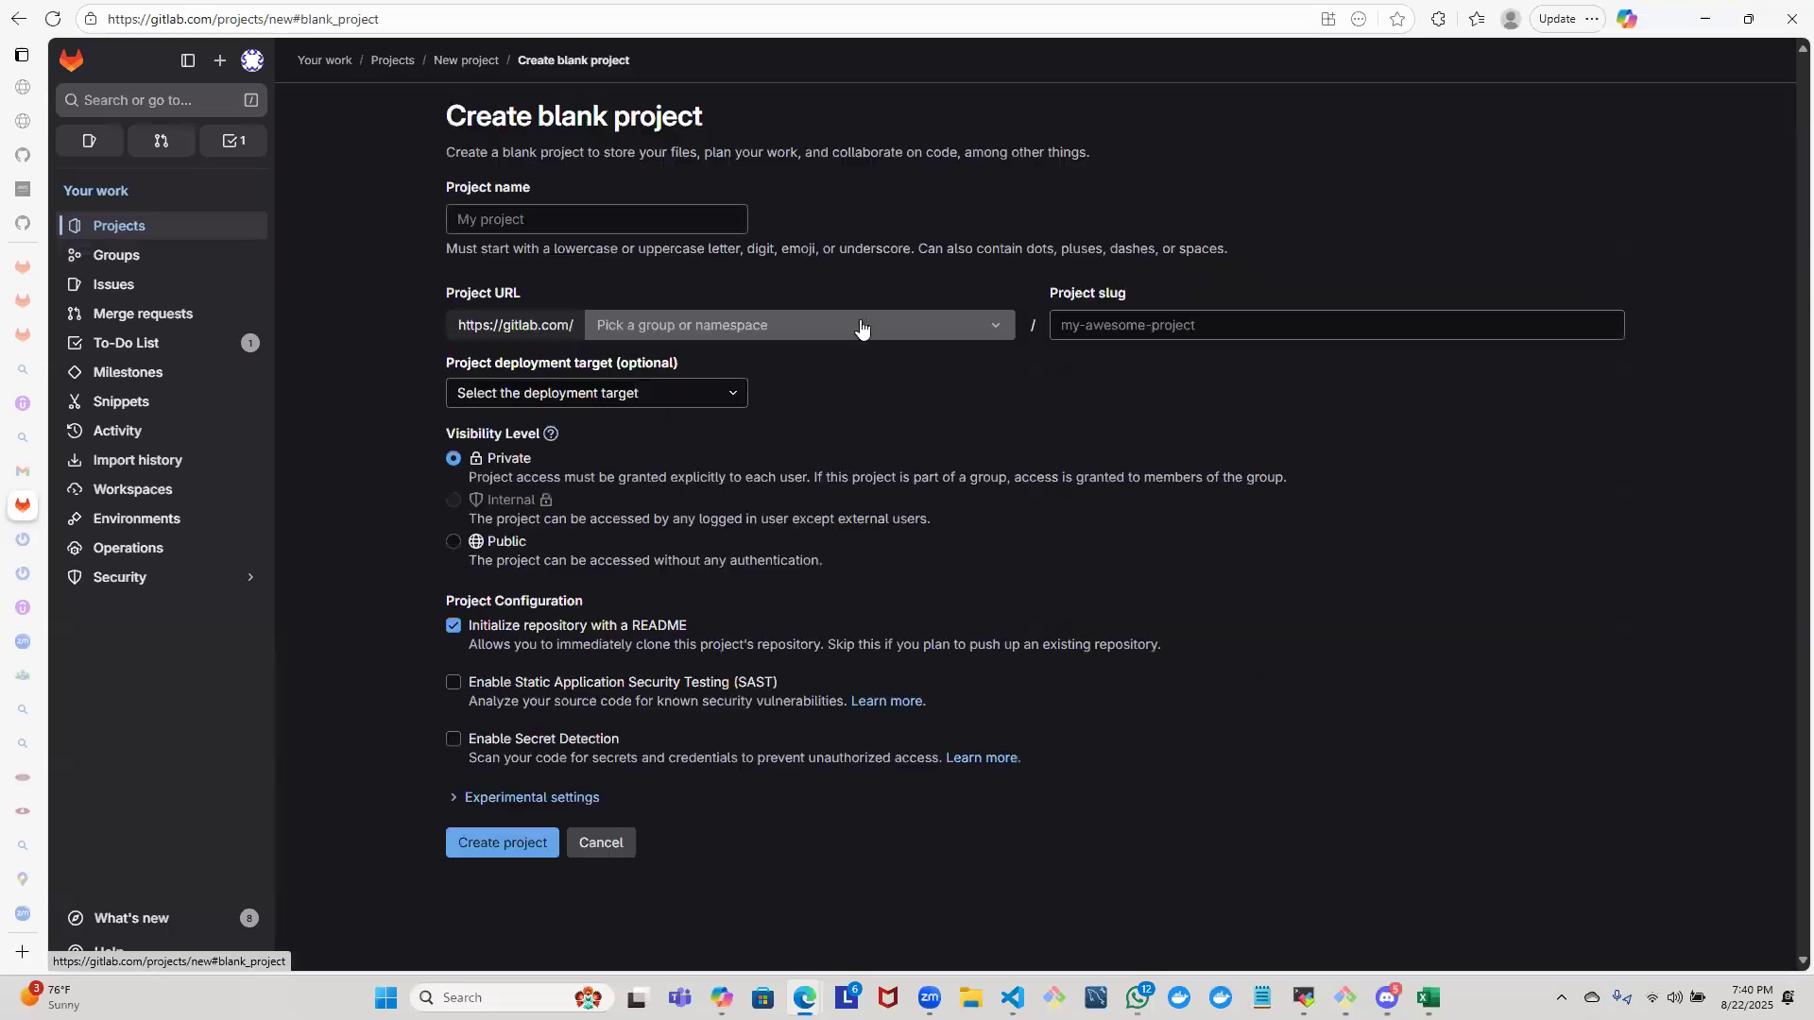
pyautogui.click(535, 216)
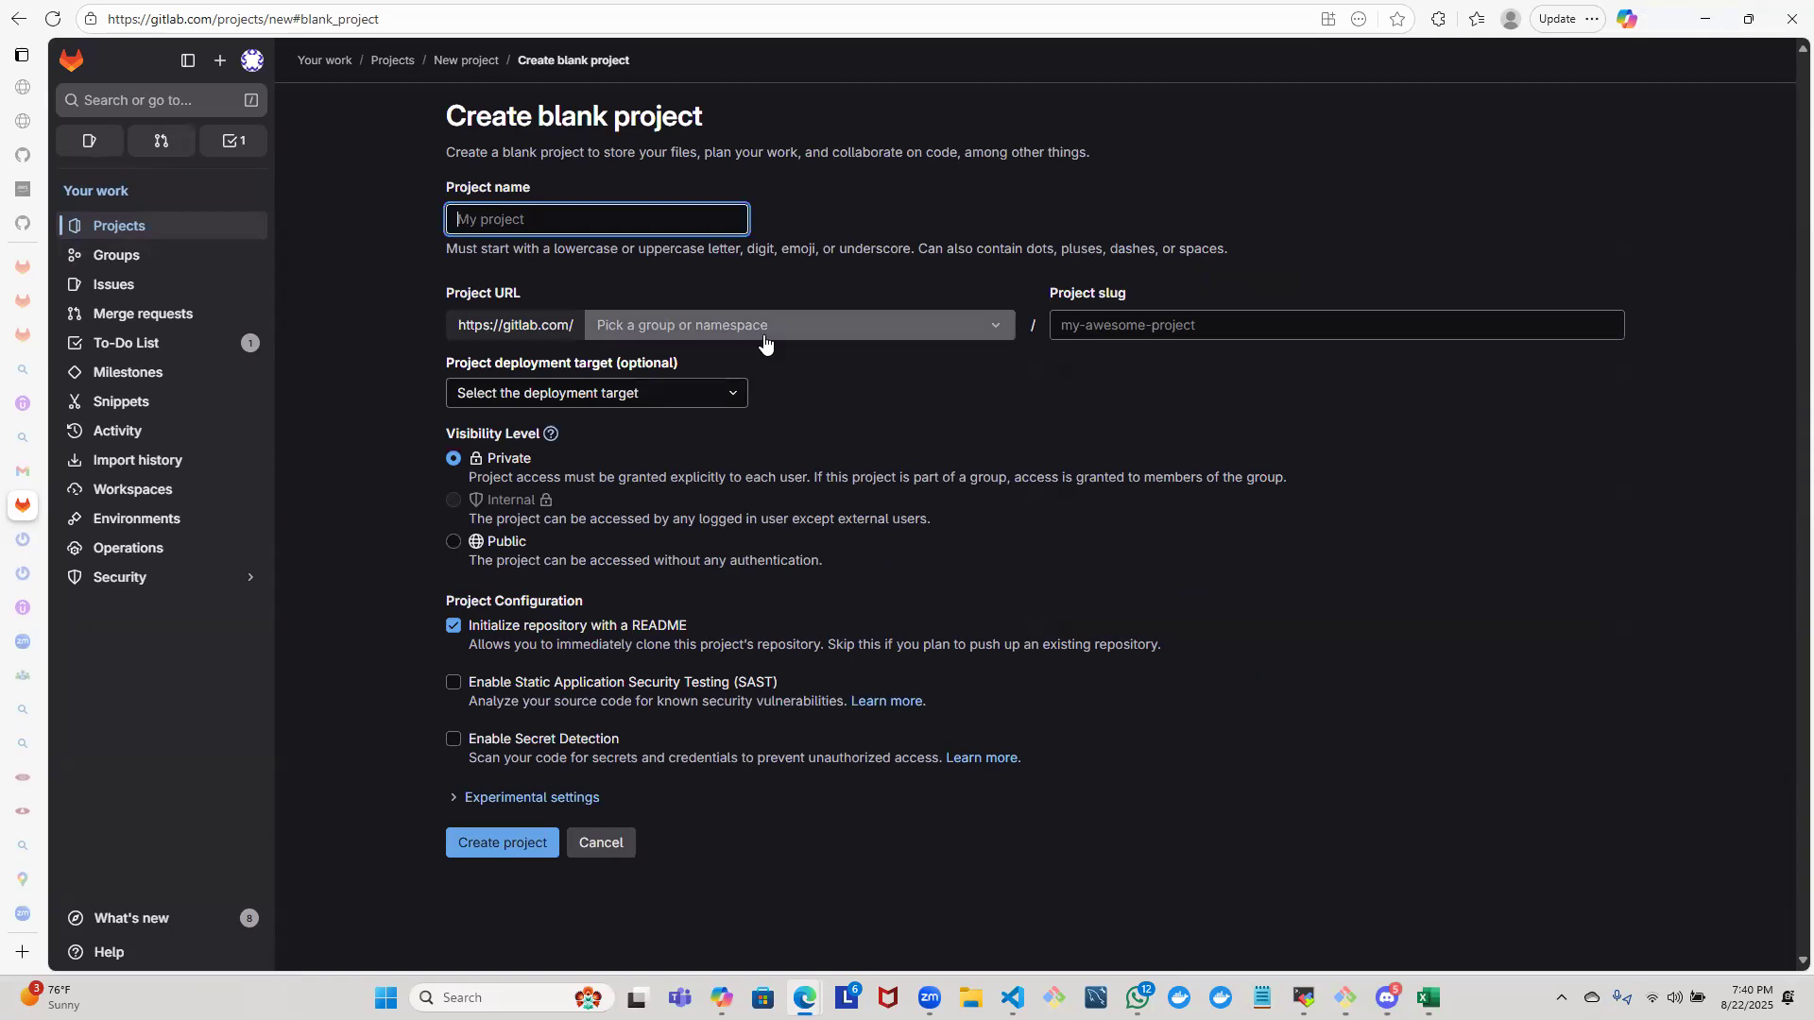
pyautogui.click(765, 340)
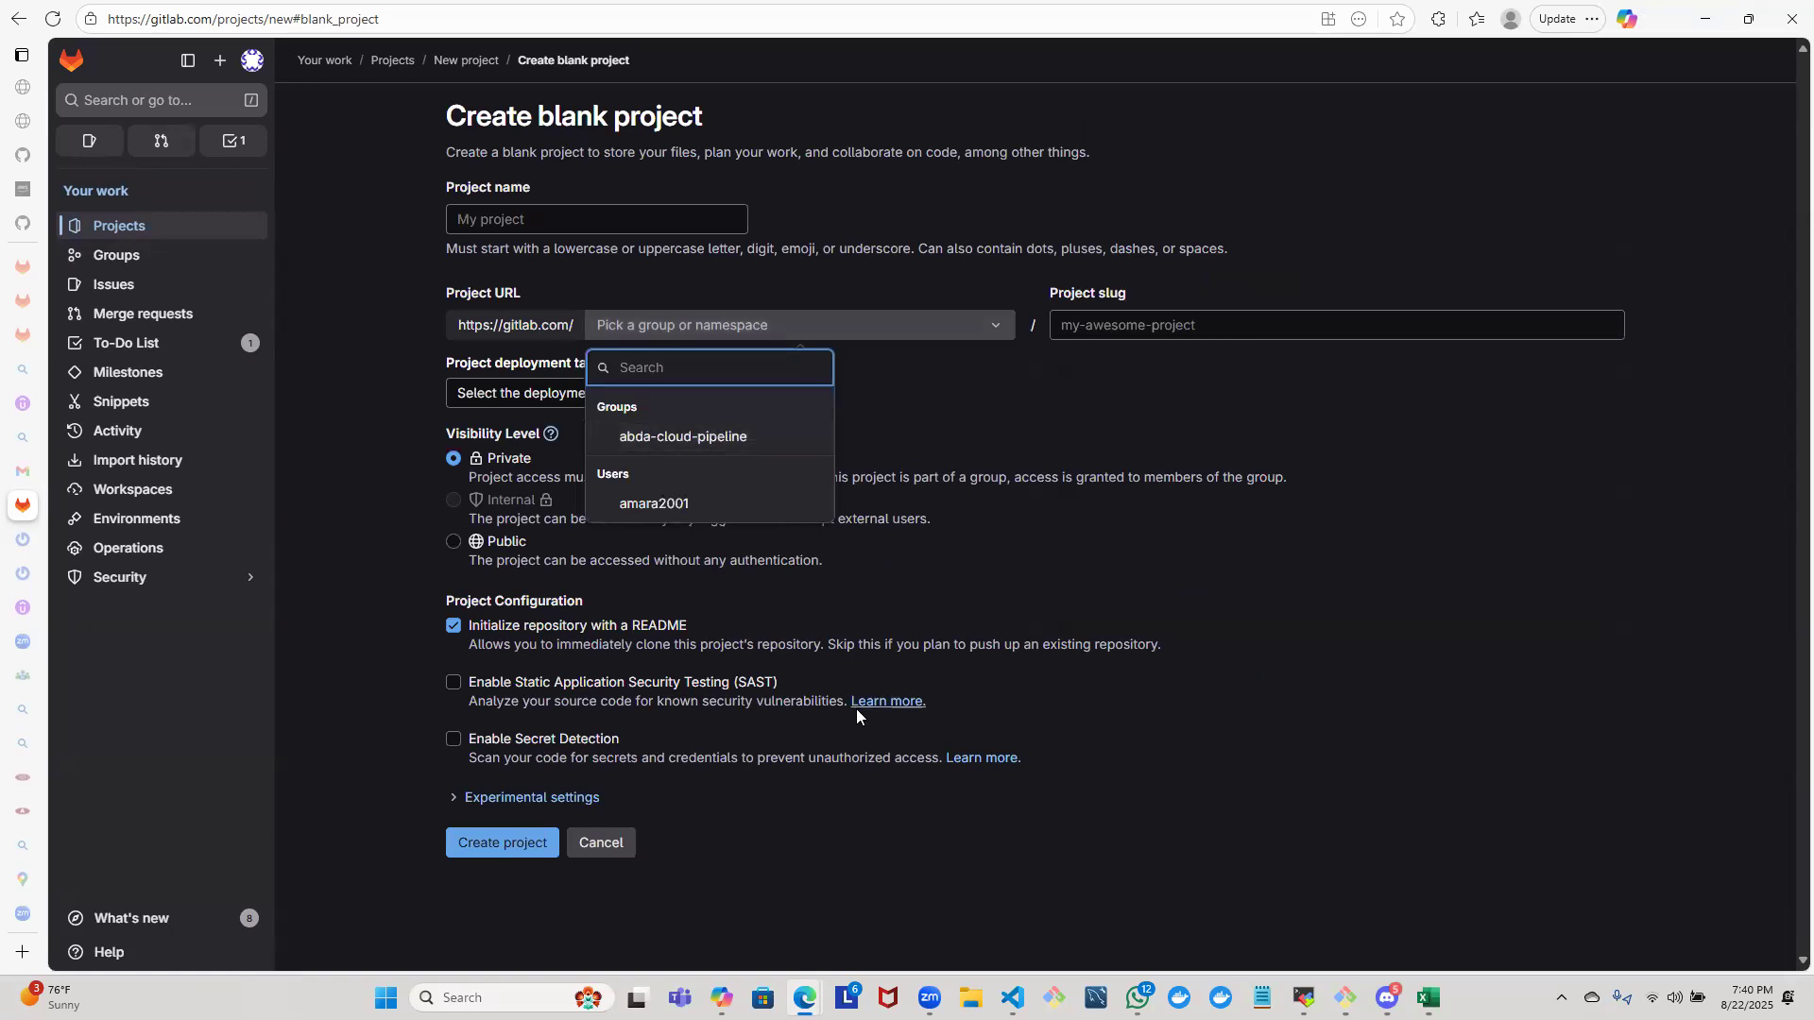
pyautogui.click(391, 476)
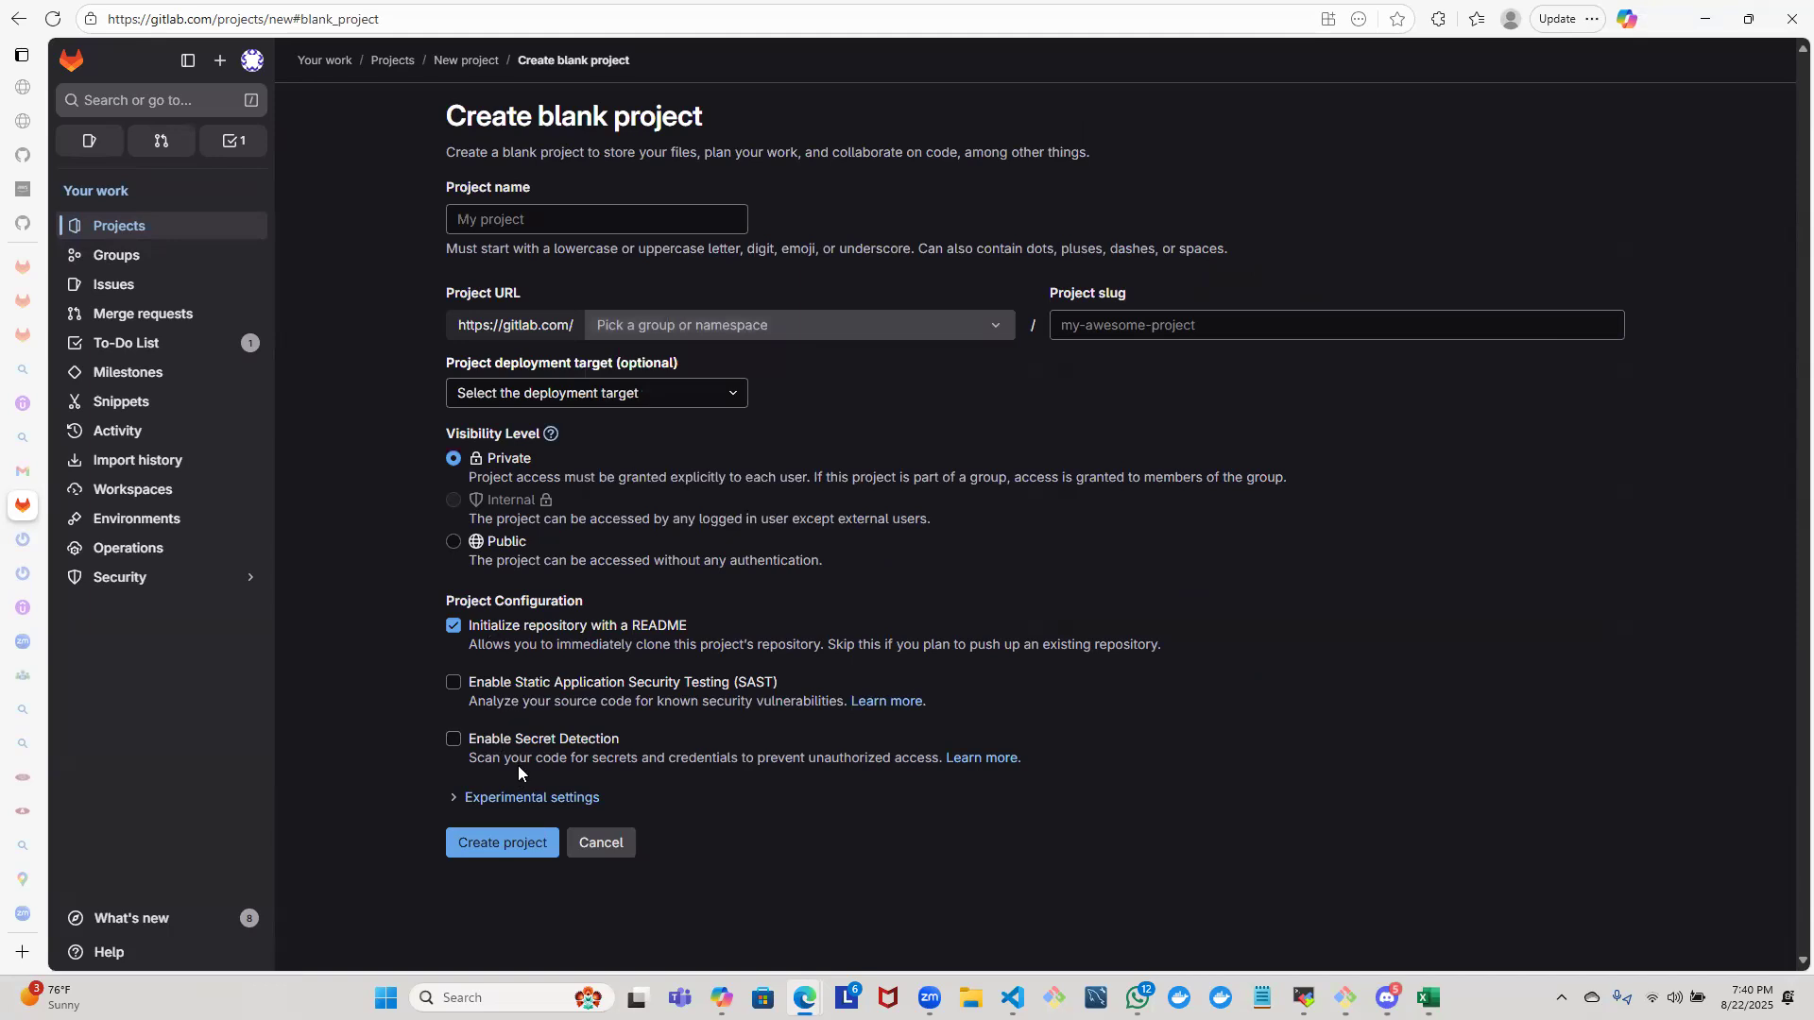
pyautogui.click(17, 20)
pyautogui.click(17, 20)
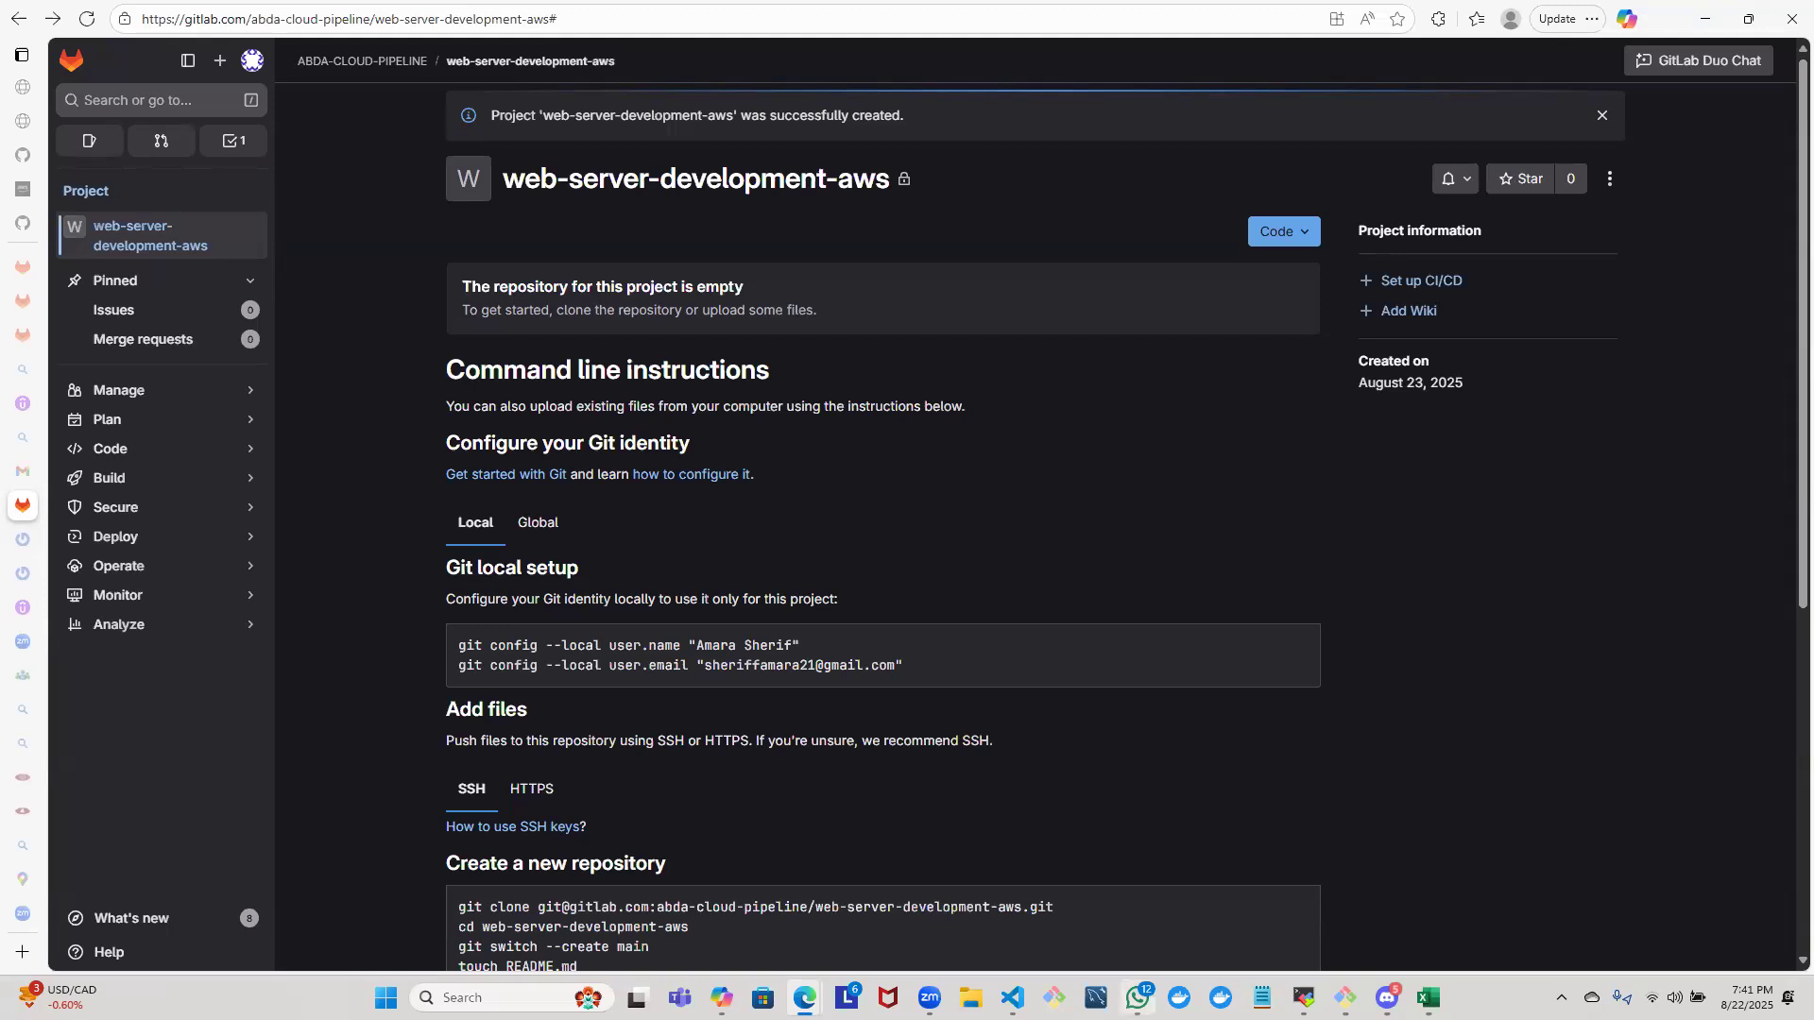
# - Switch to WhatsApp to recheck the repository name posted in the group chat, and return to the GitLab project page
pyautogui.moveTo(1137, 998)
pyautogui.click(1138, 997)
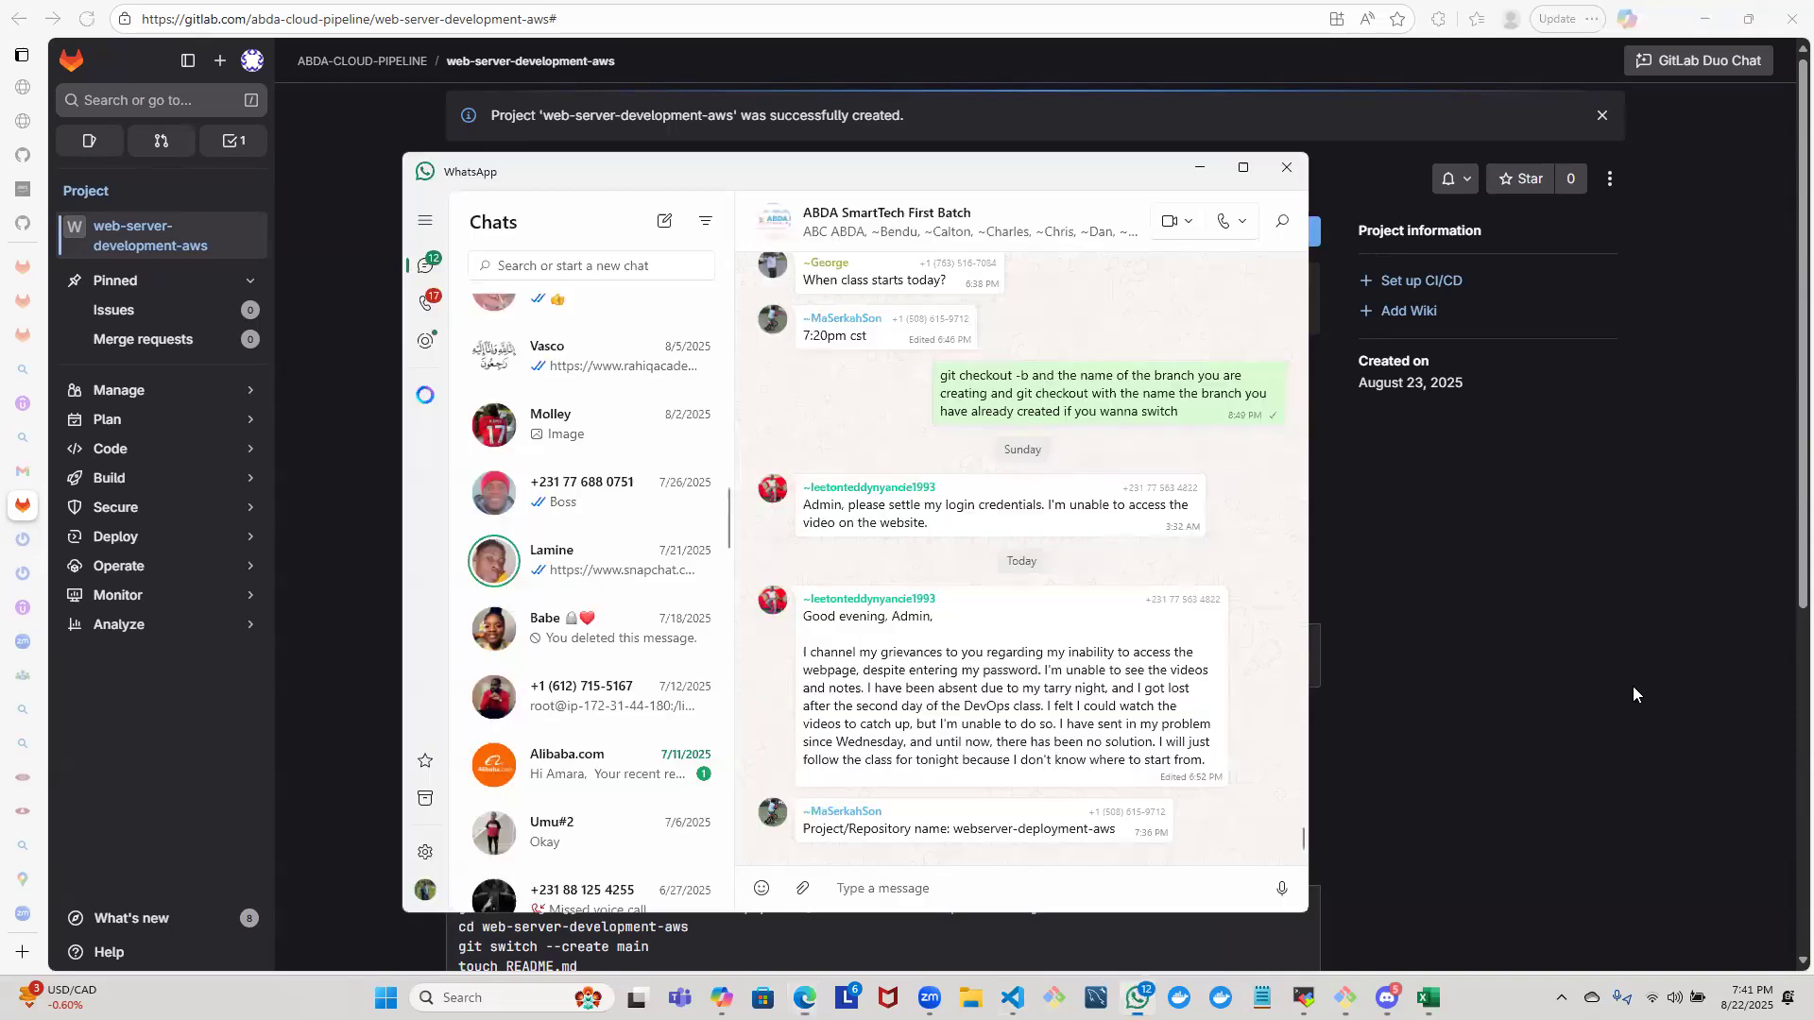
pyautogui.click(1633, 686)
pyautogui.moveTo(1785, 194); pyautogui.dragTo(1712, 208)
pyautogui.moveTo(1678, 97); pyautogui.dragTo(1627, 69)
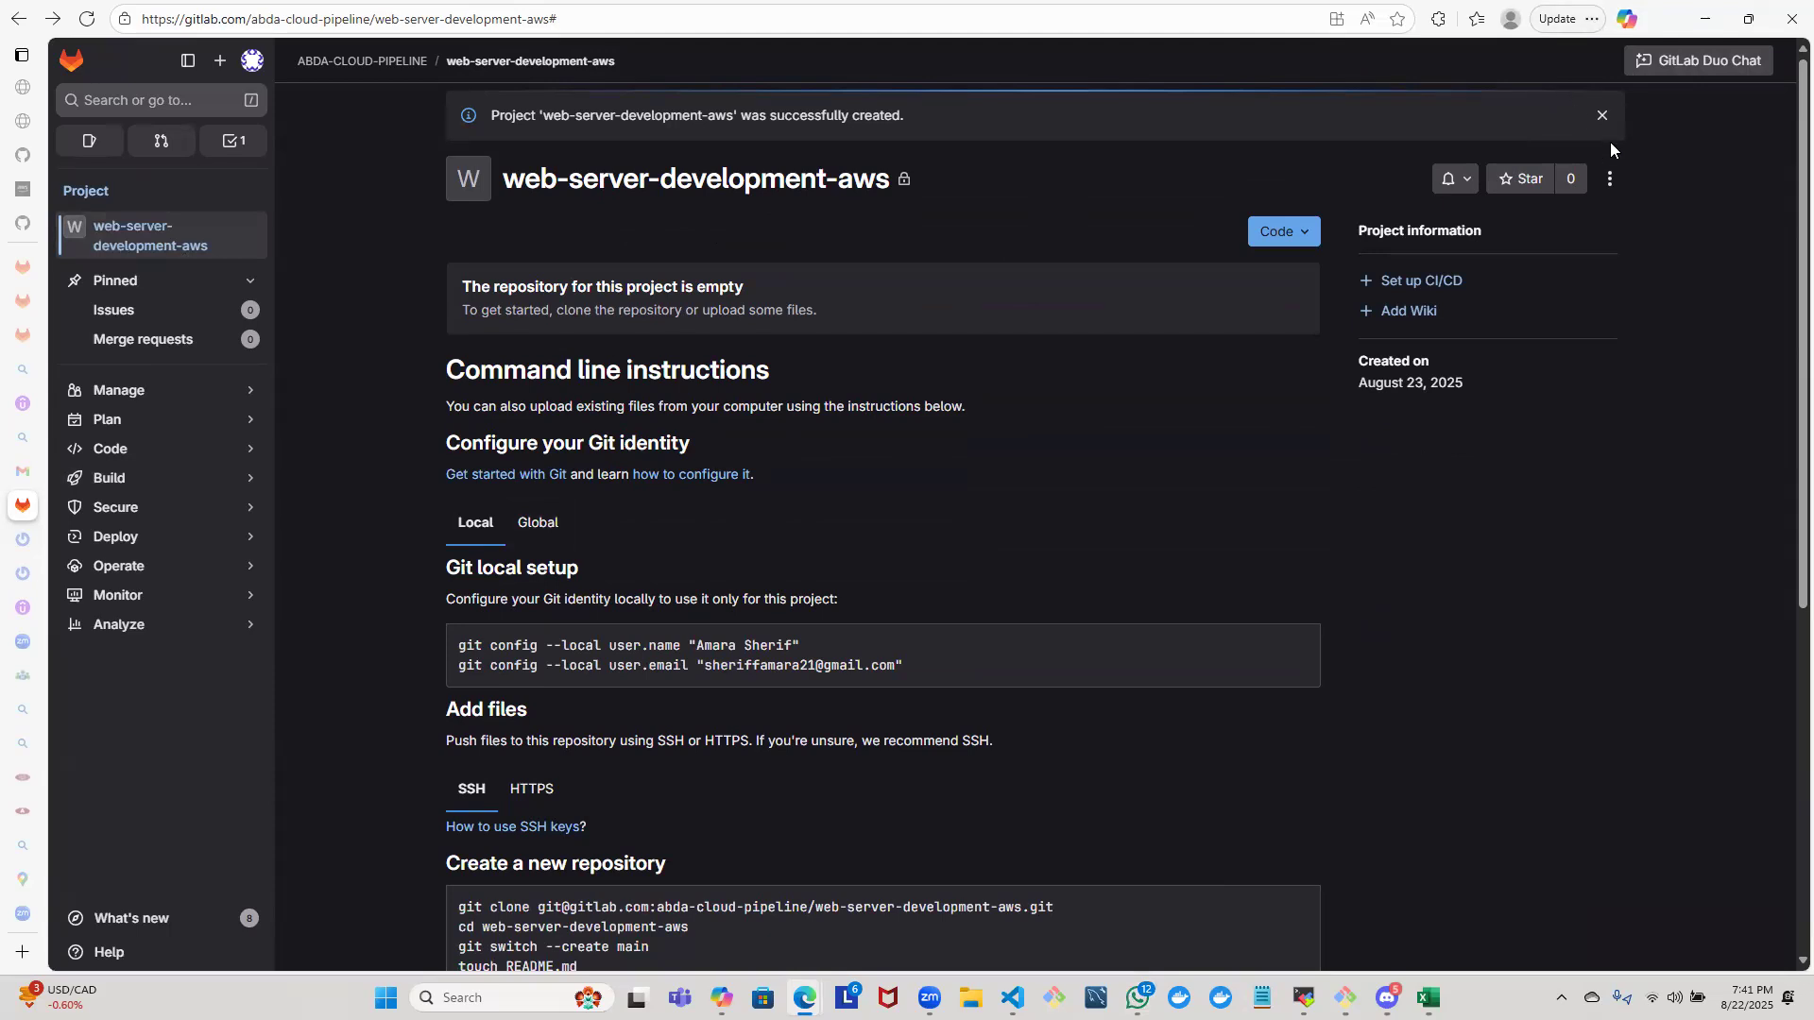
# - Dismiss the project creation notice and examine the command line instructions on the web-server-development-aws page
pyautogui.click(1603, 116)
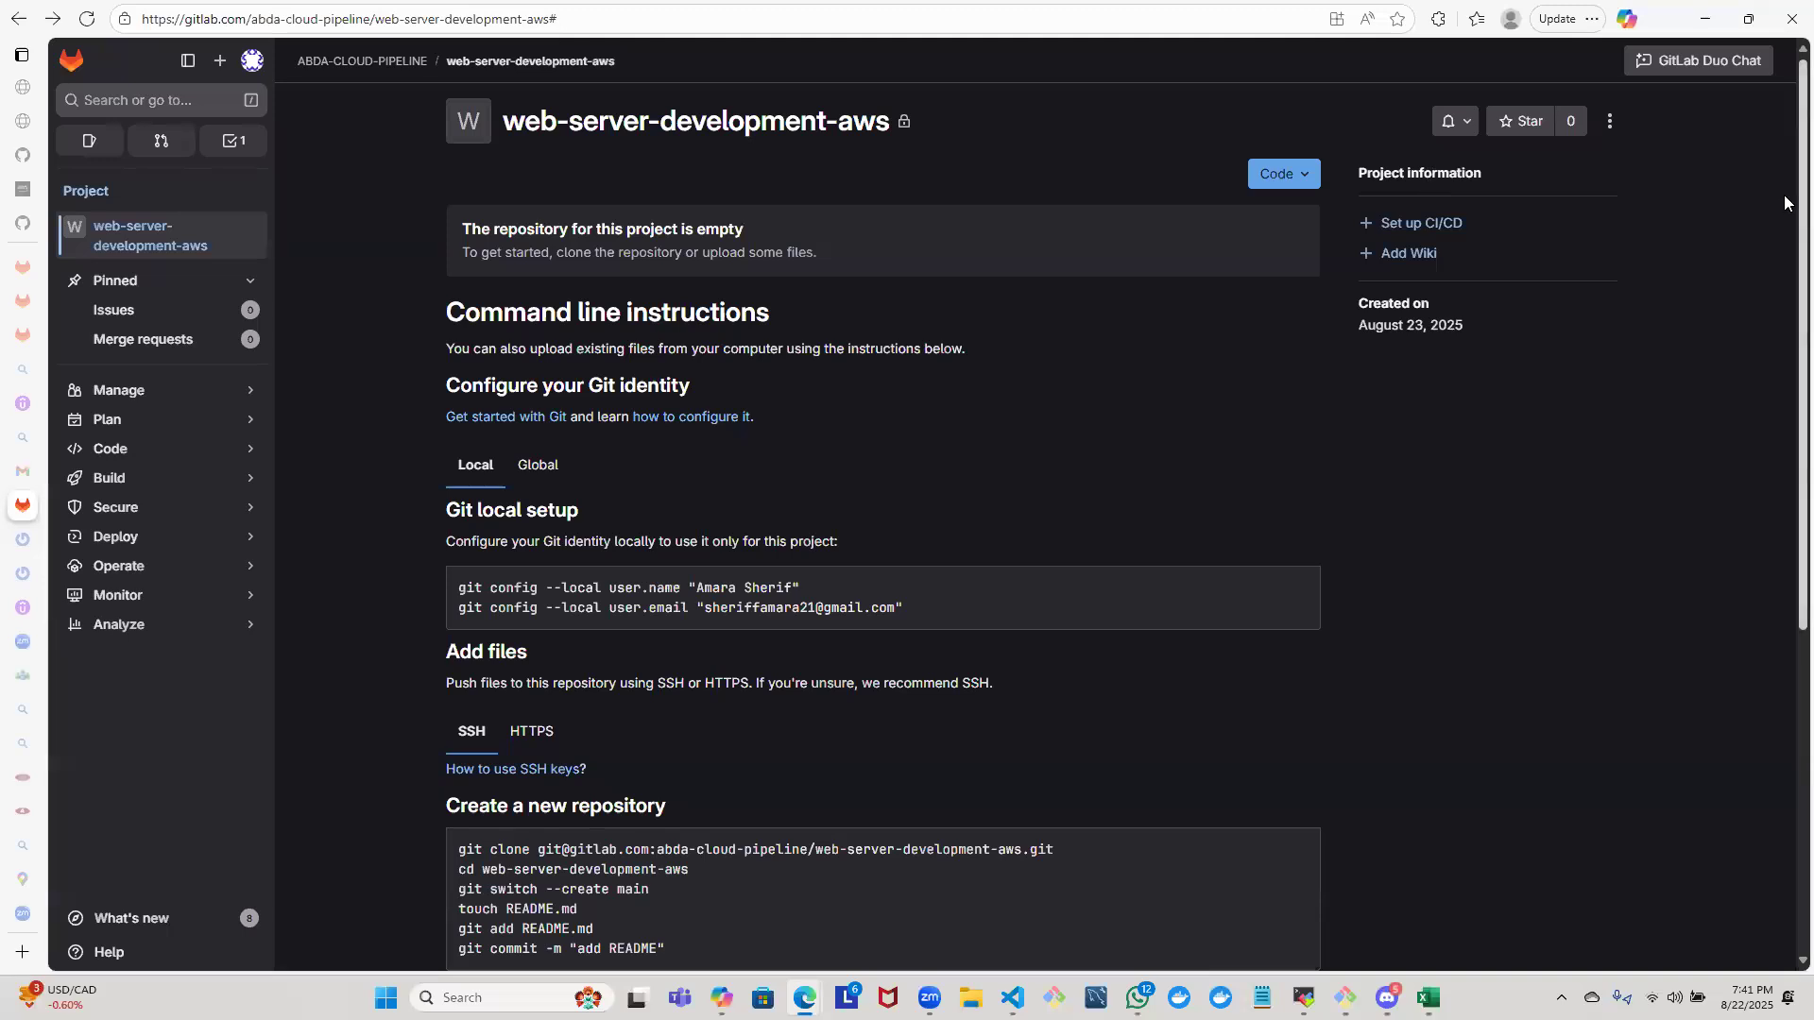
pyautogui.scroll(-5, 1784, 215)
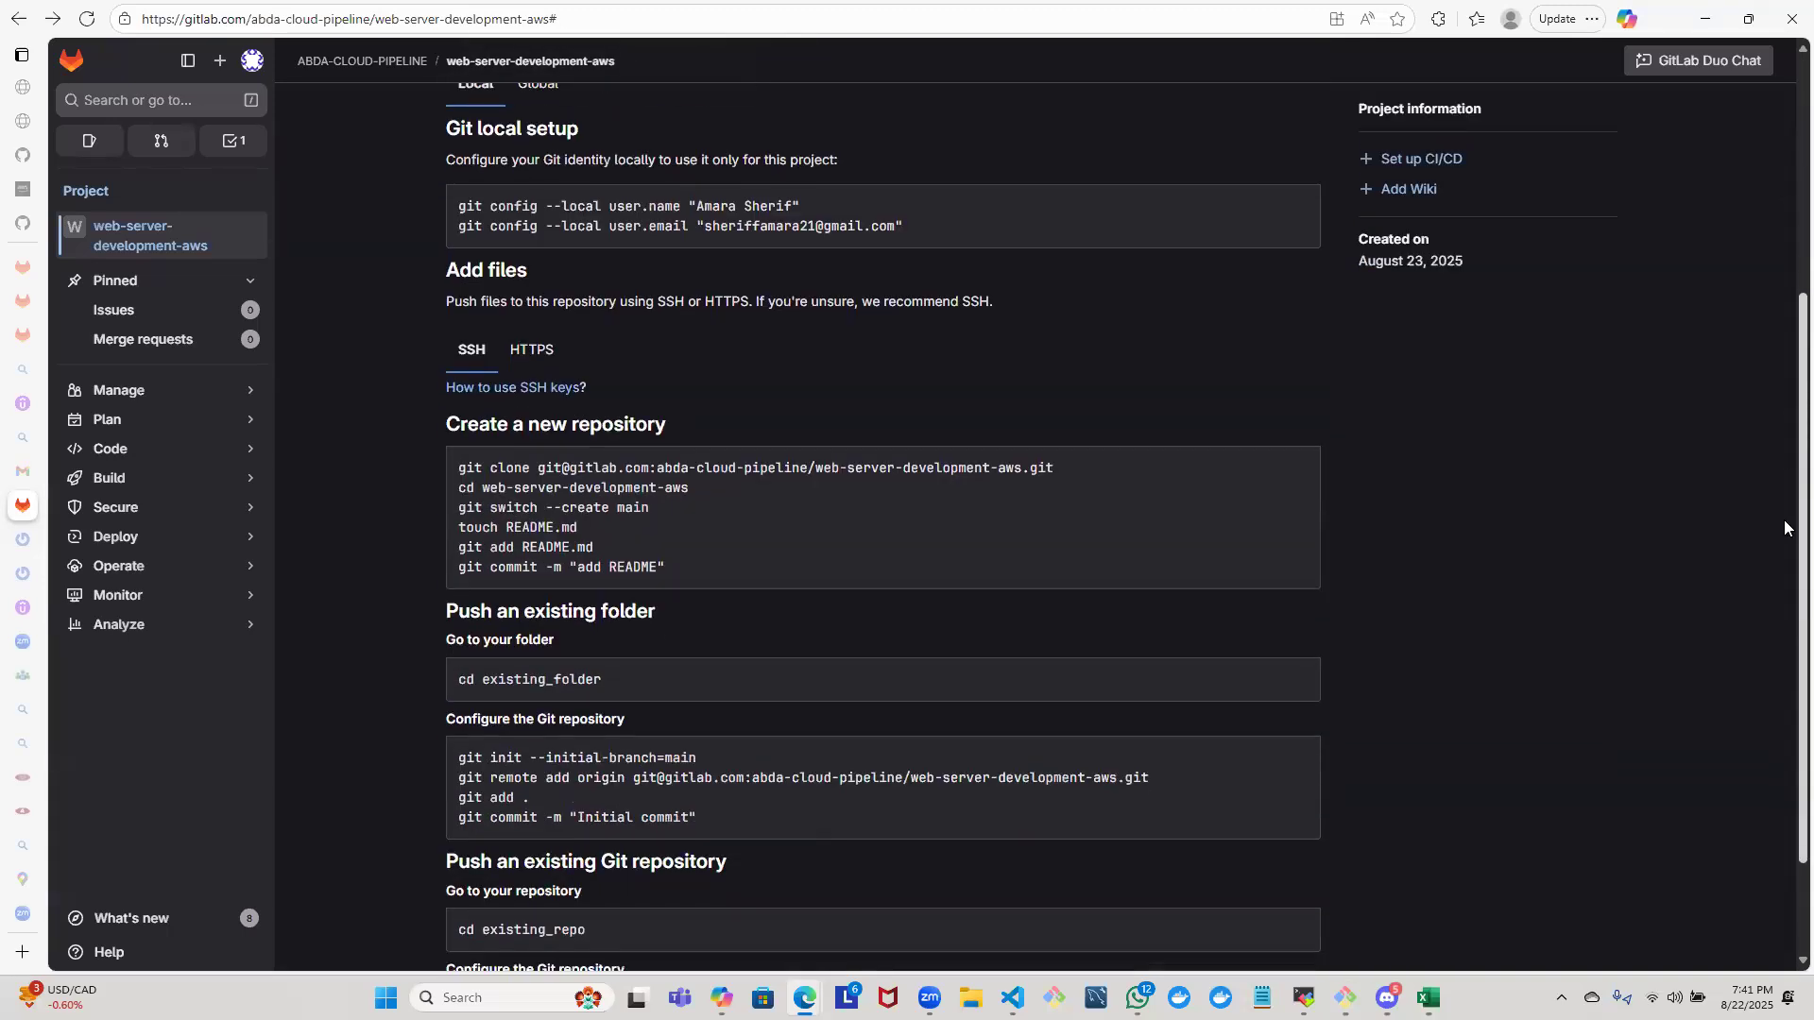
pyautogui.scroll(4, 1784, 393)
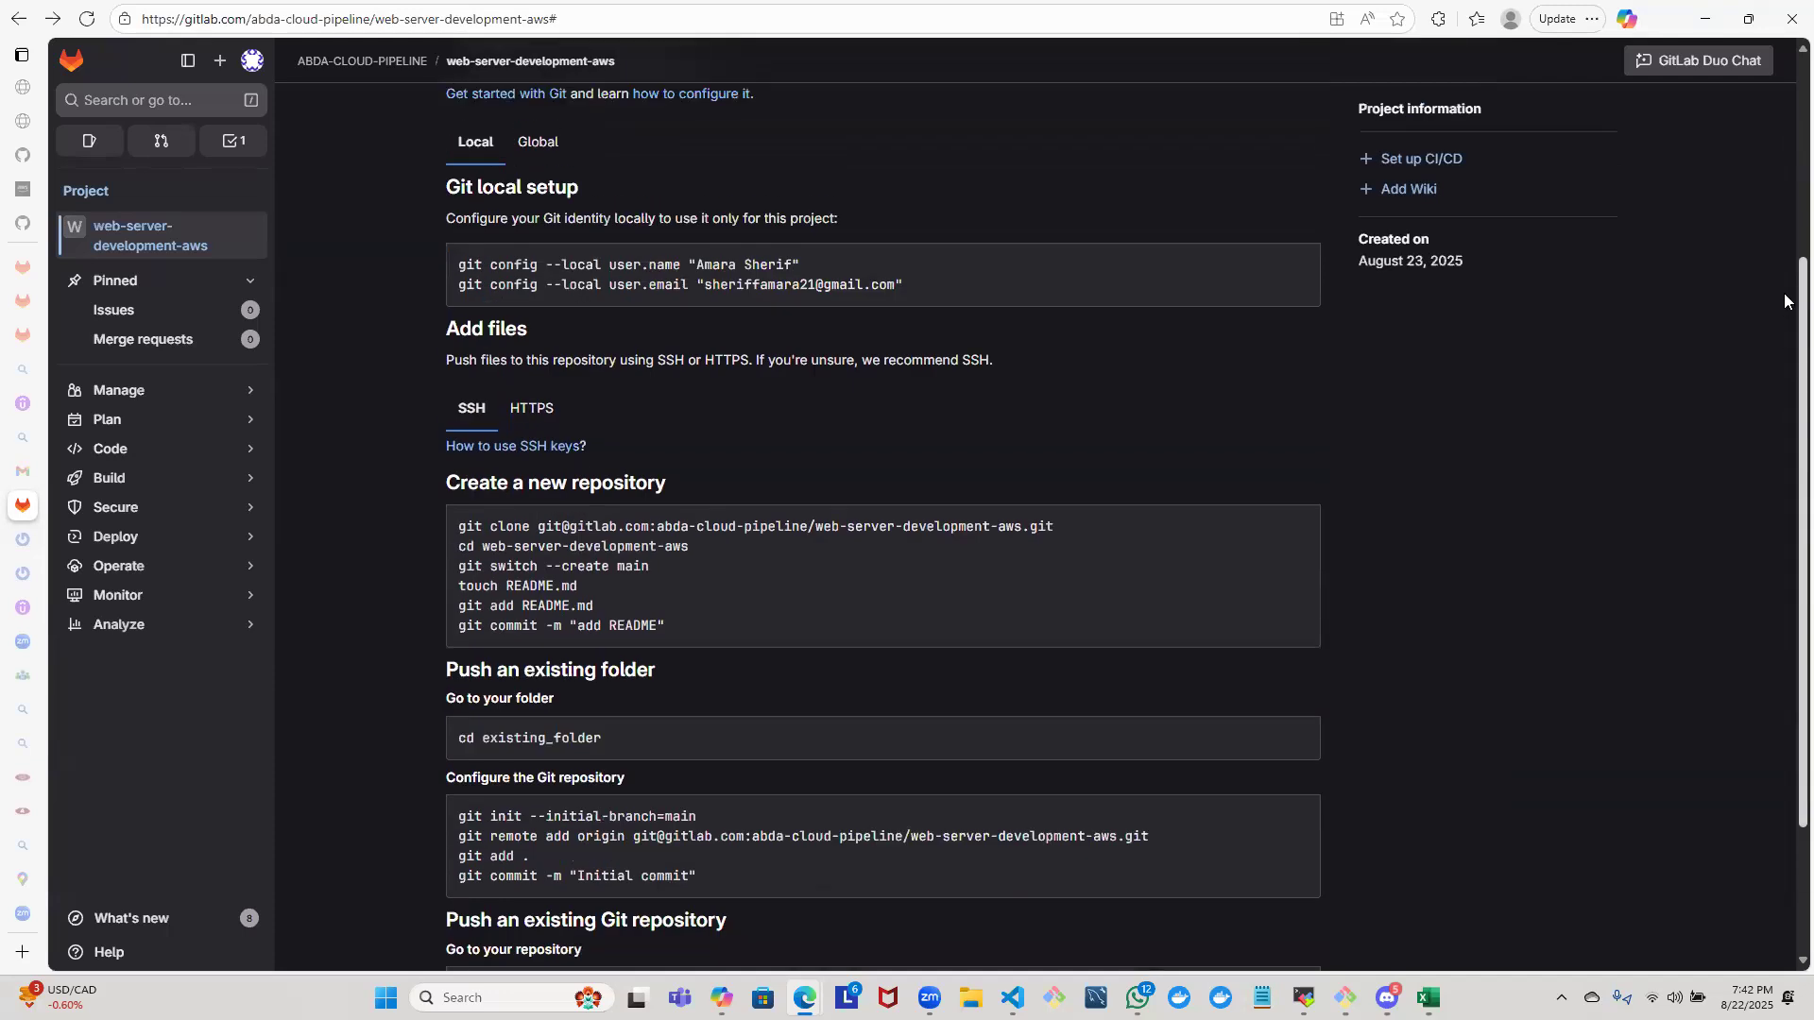
pyautogui.scroll(2, 1784, 156)
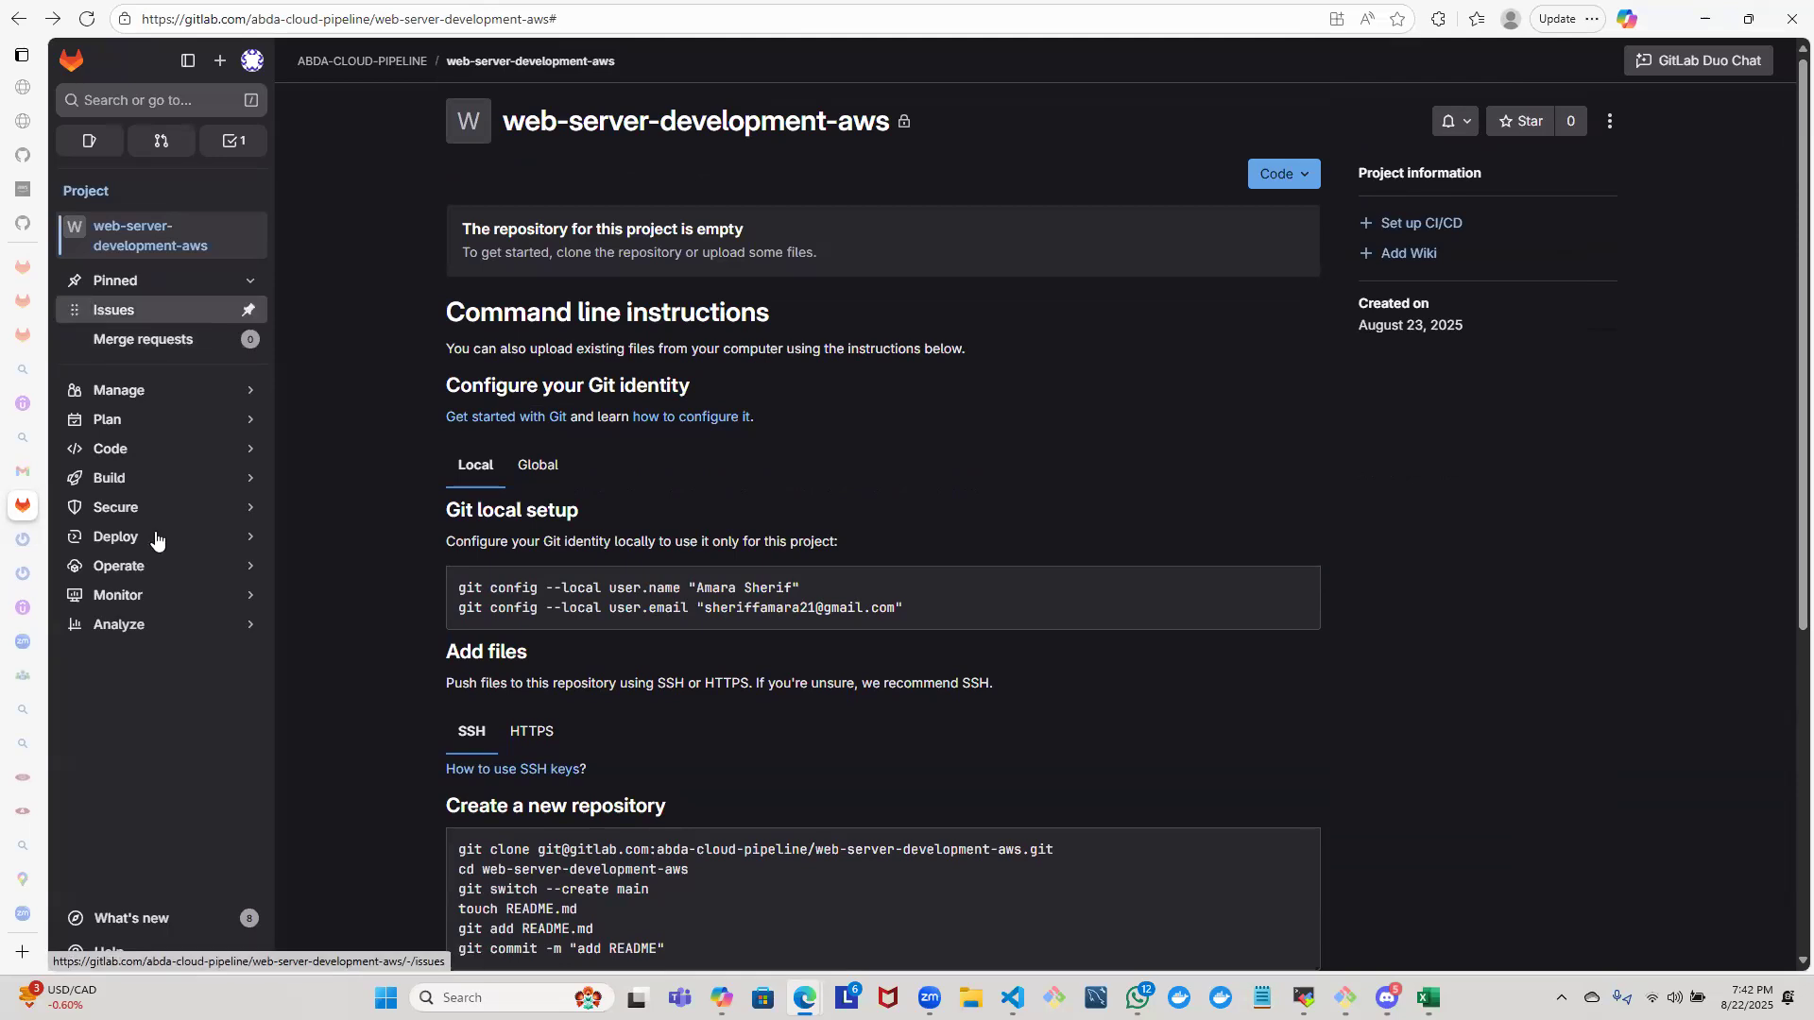
pyautogui.moveTo(152, 407)
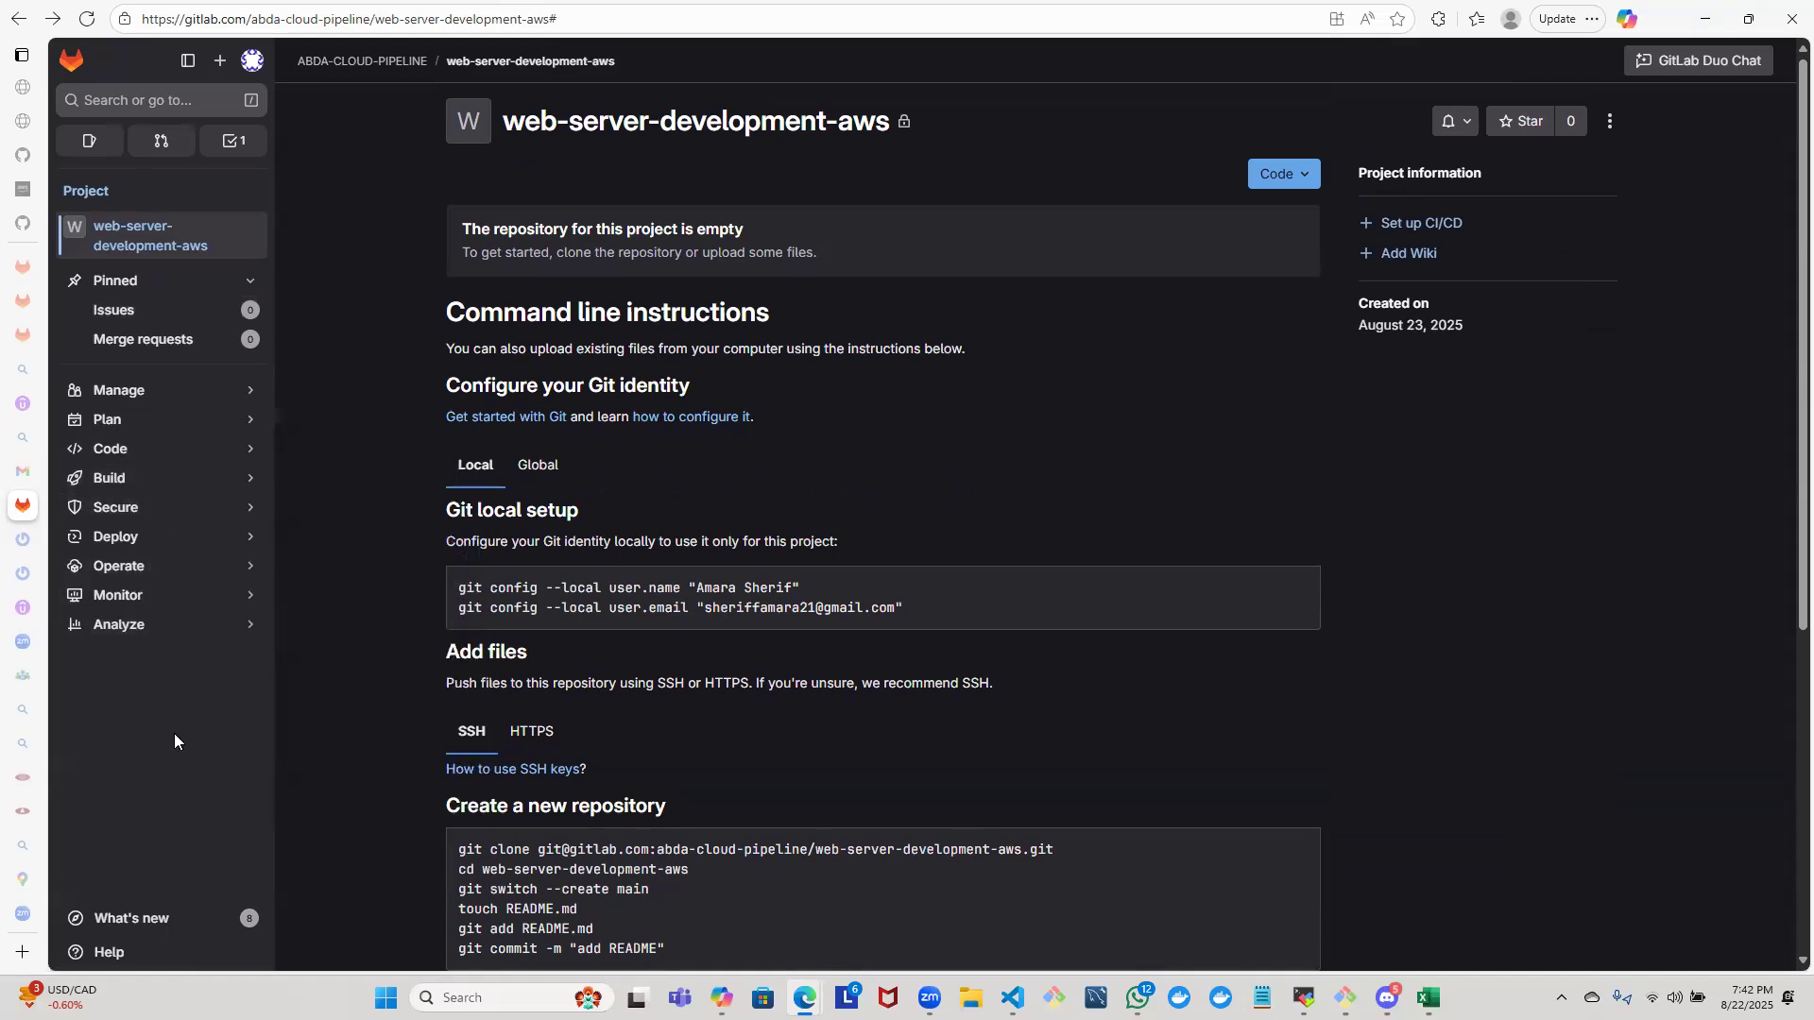
# - Check the web-server-development-aws project's additional actions and its visibility description
pyautogui.click(165, 244)
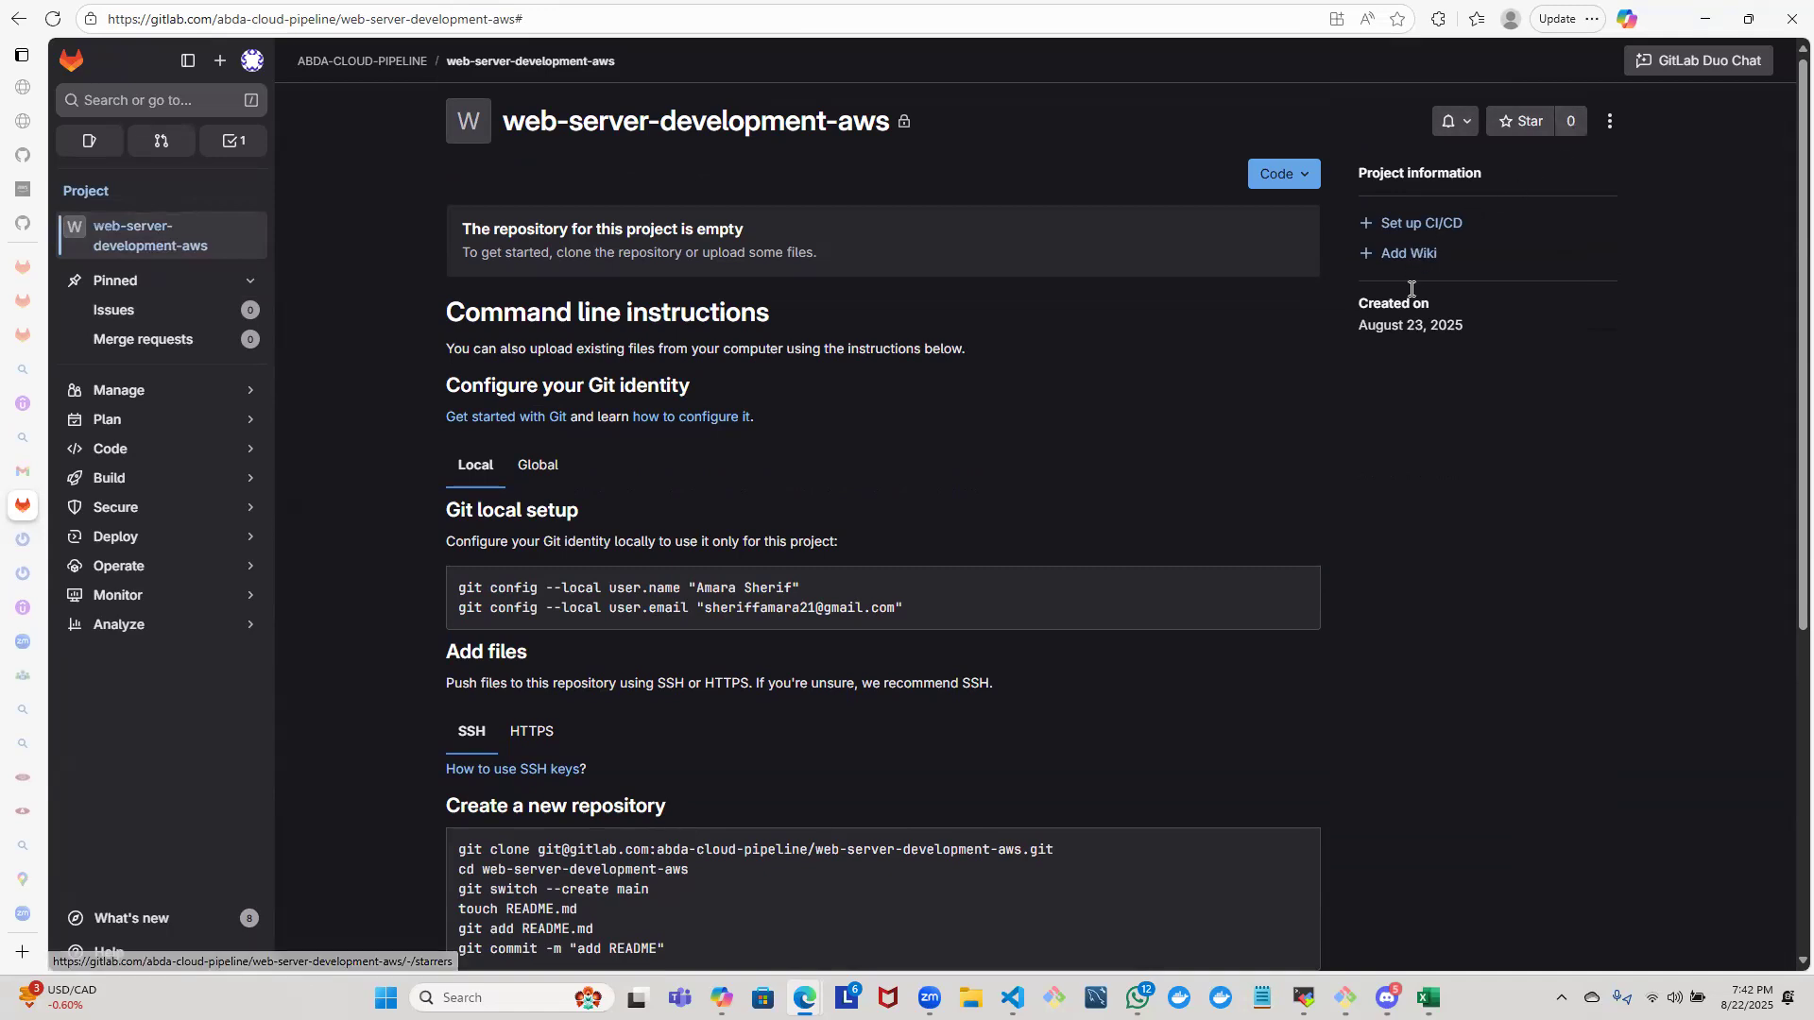
pyautogui.click(1612, 122)
pyautogui.click(1628, 394)
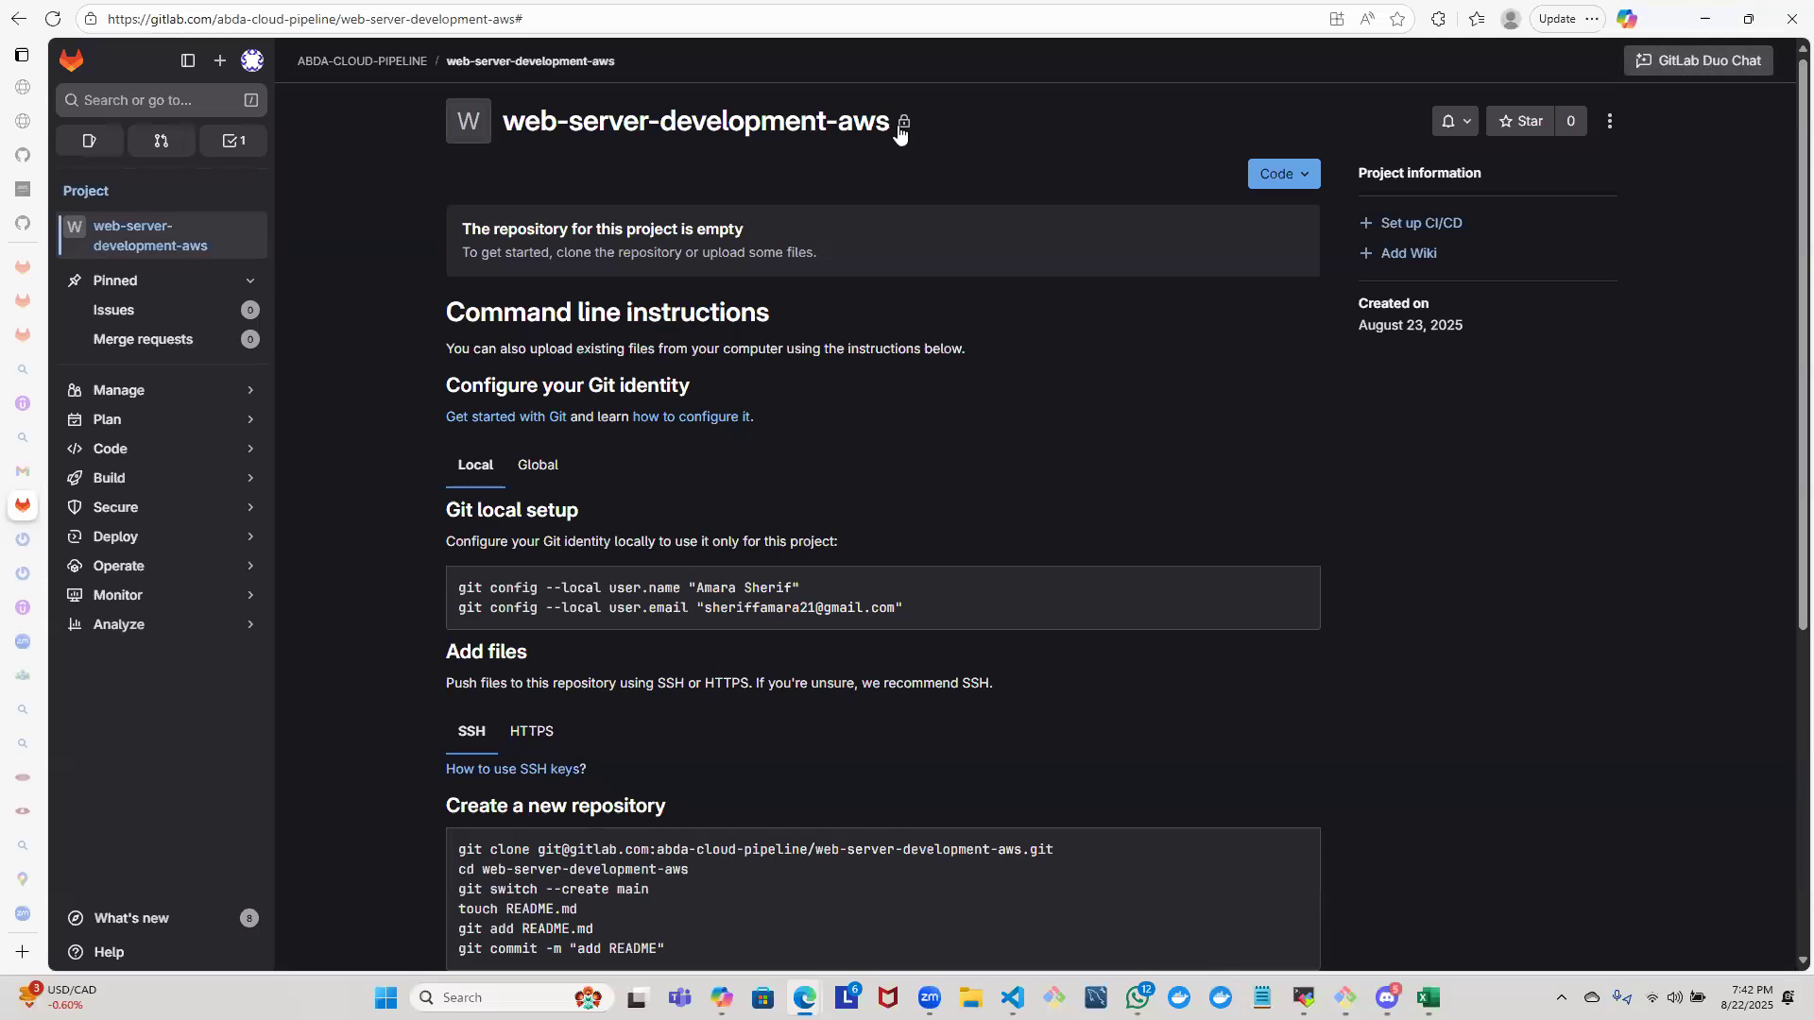
pyautogui.moveTo(903, 128)
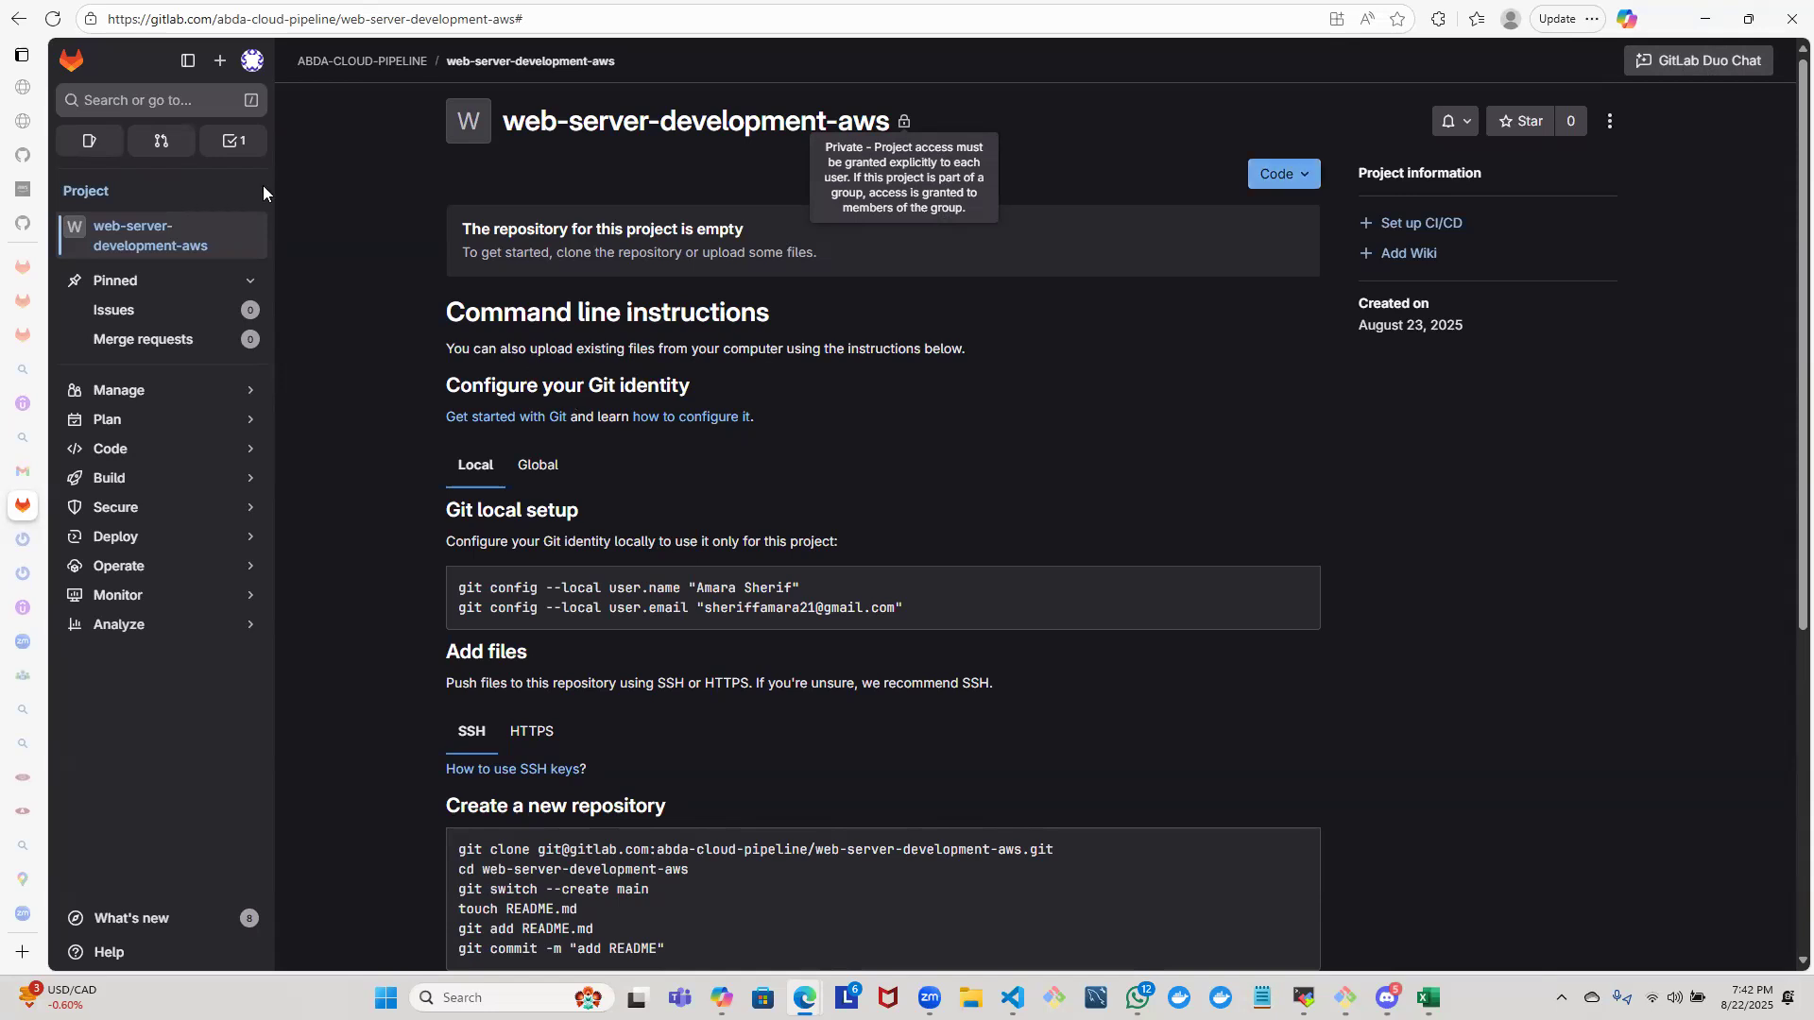
pyautogui.click(1608, 121)
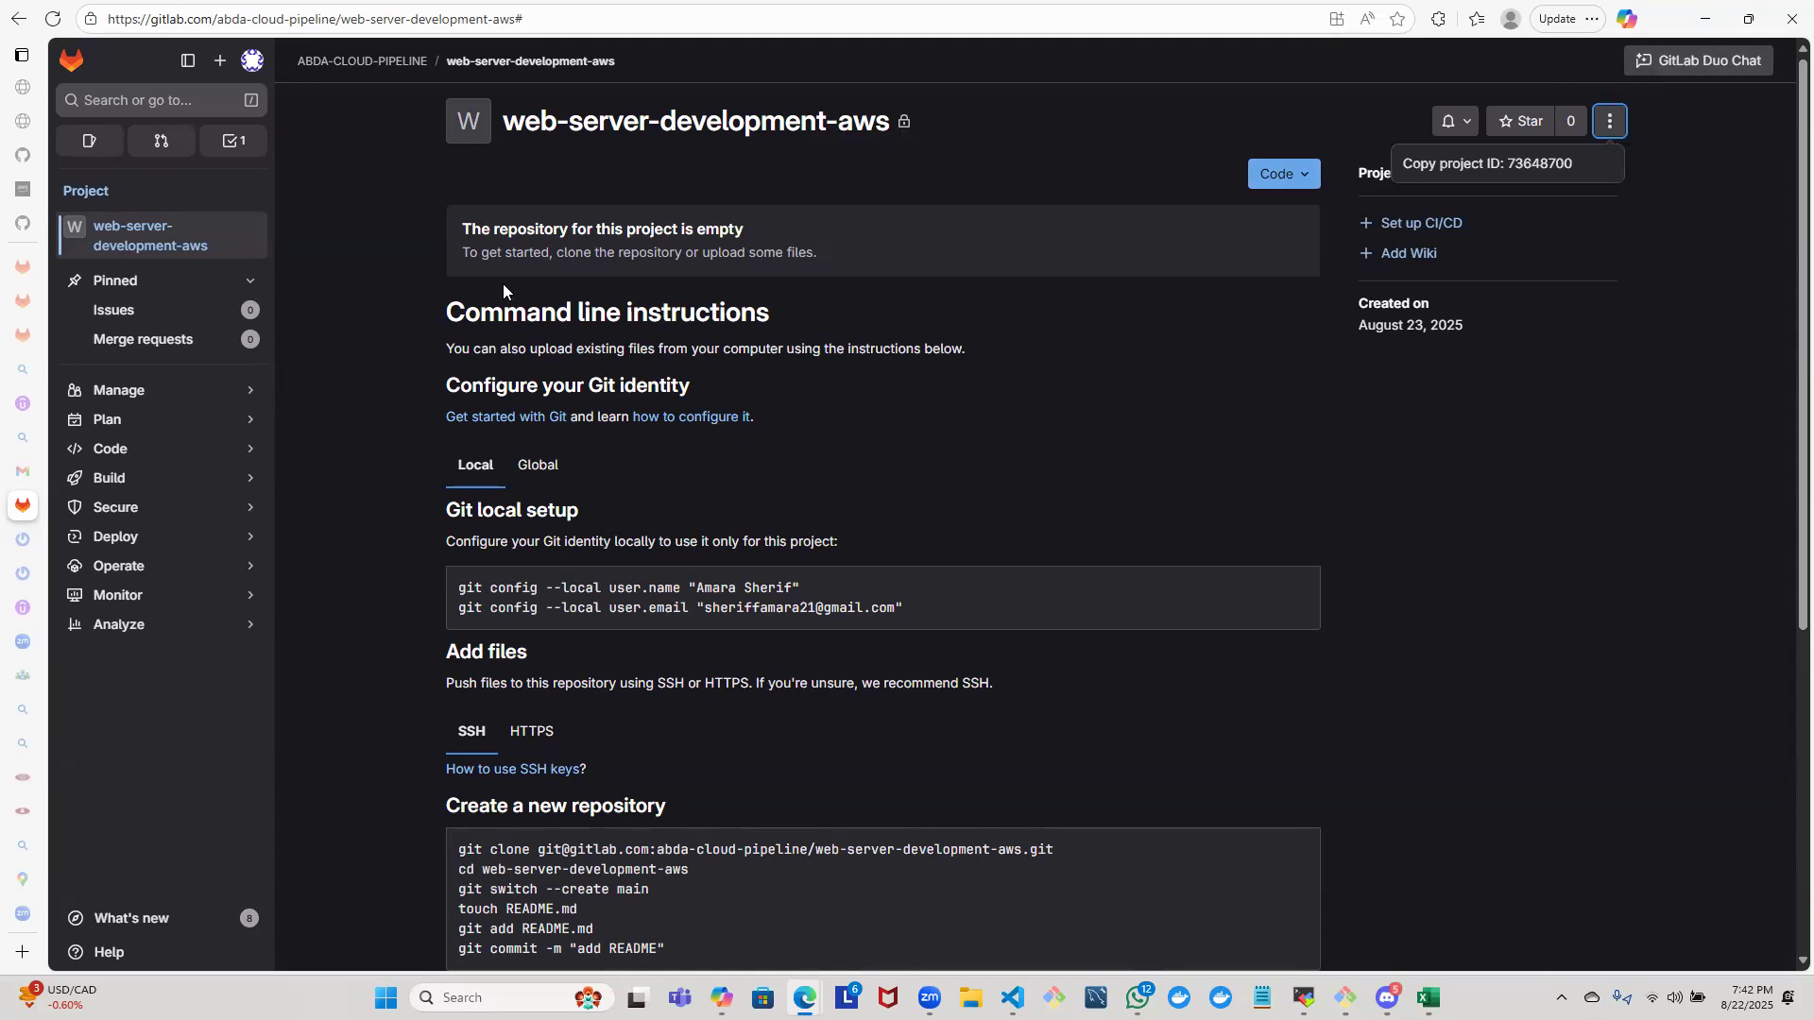
# - Leave the project page, open the ABDA-CLOUD-PIPELINE group from the groups list, and reopen its web-server-development-aws project
pyautogui.click(22, 26)
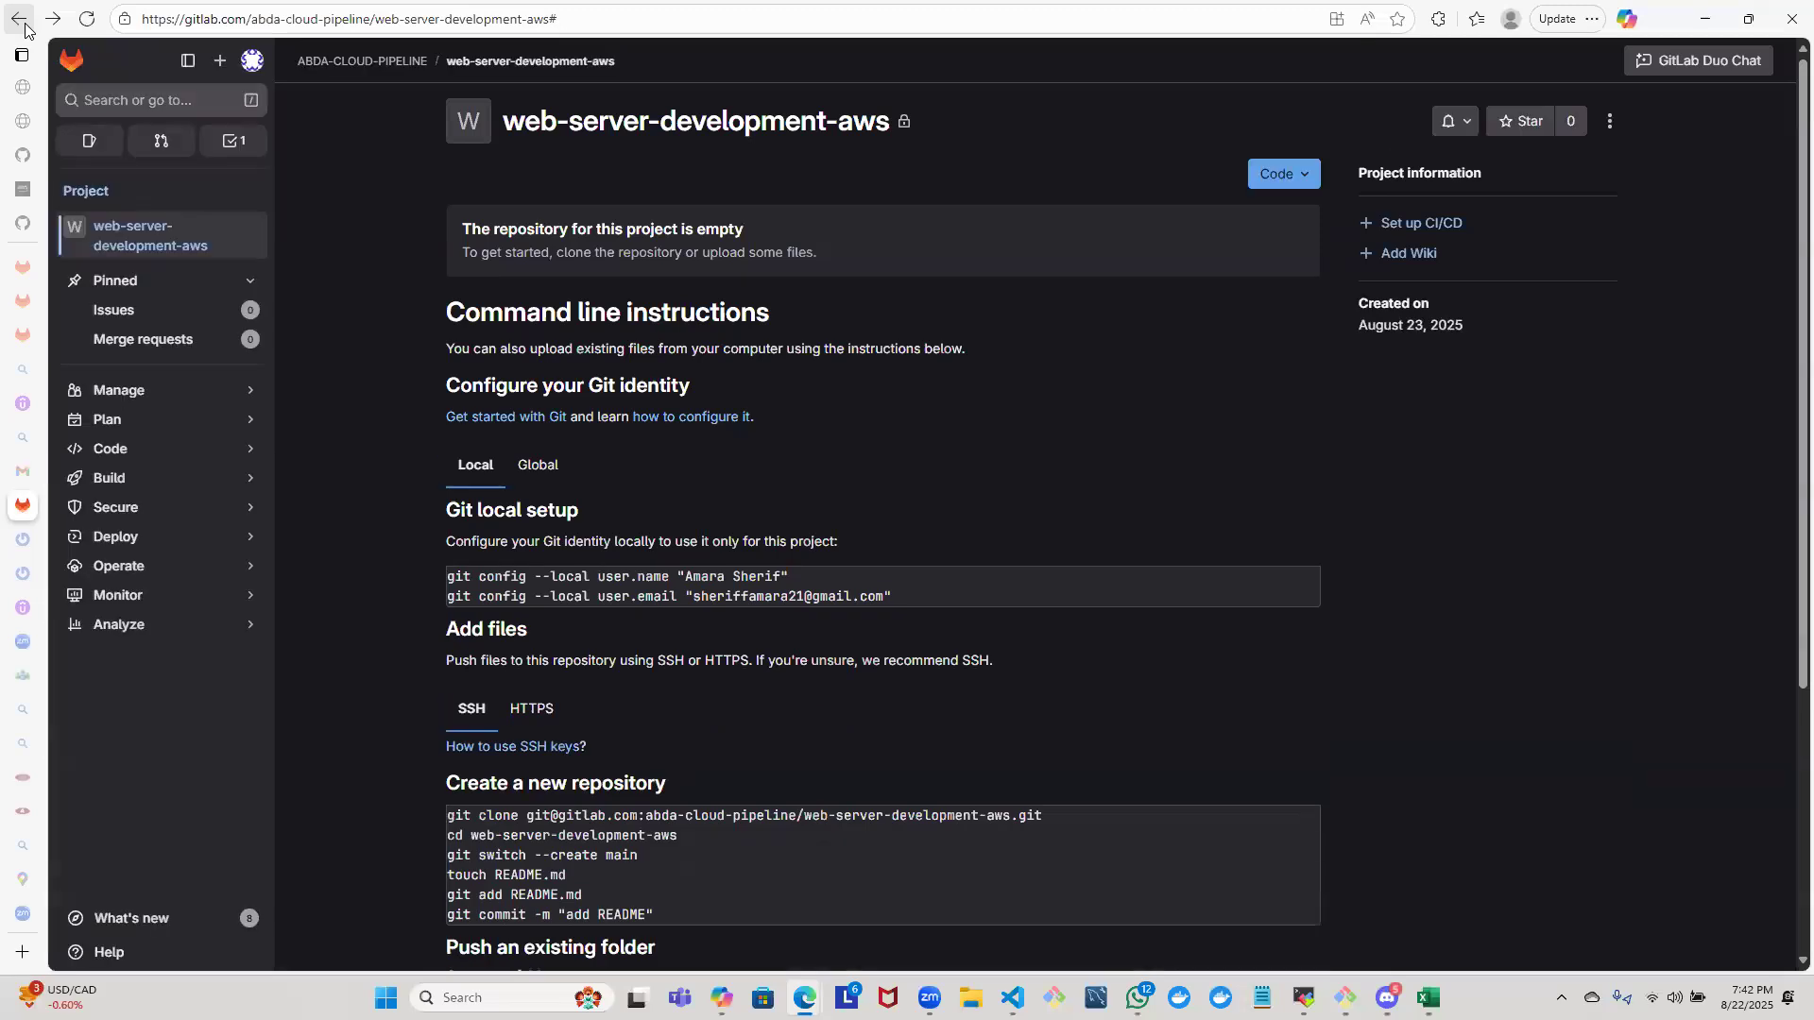
pyautogui.click(23, 26)
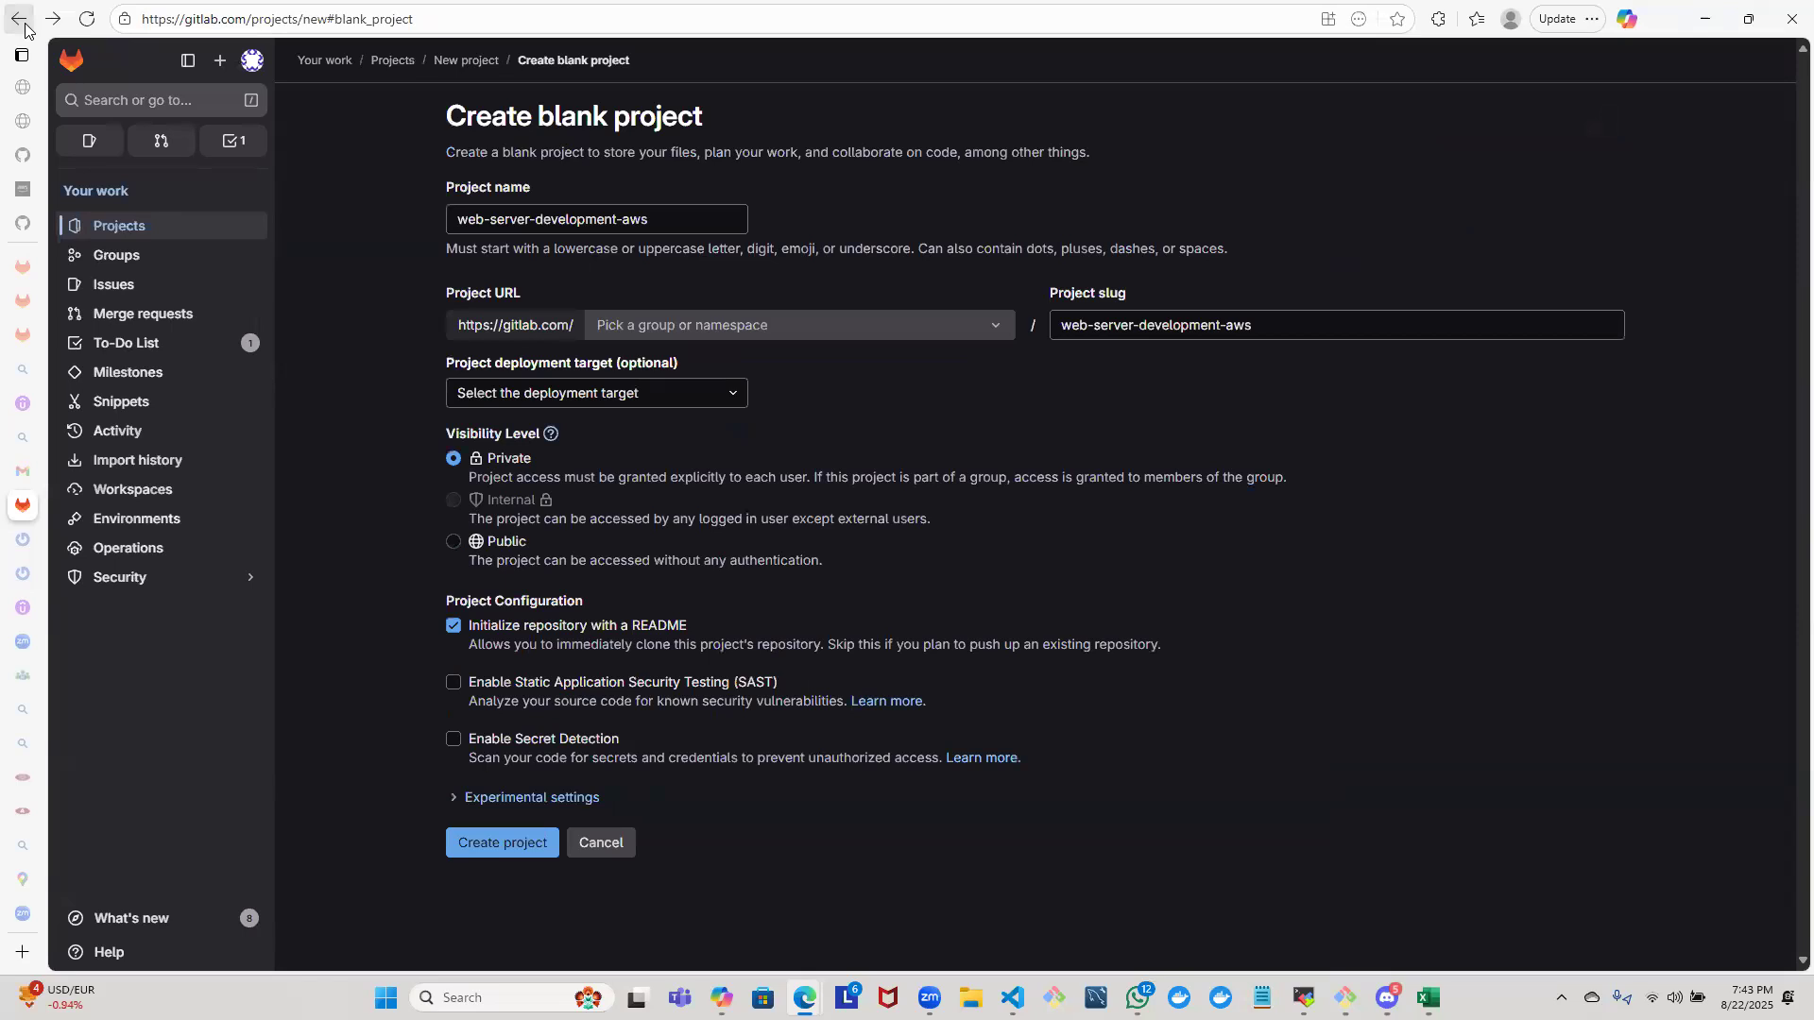
pyautogui.click(23, 25)
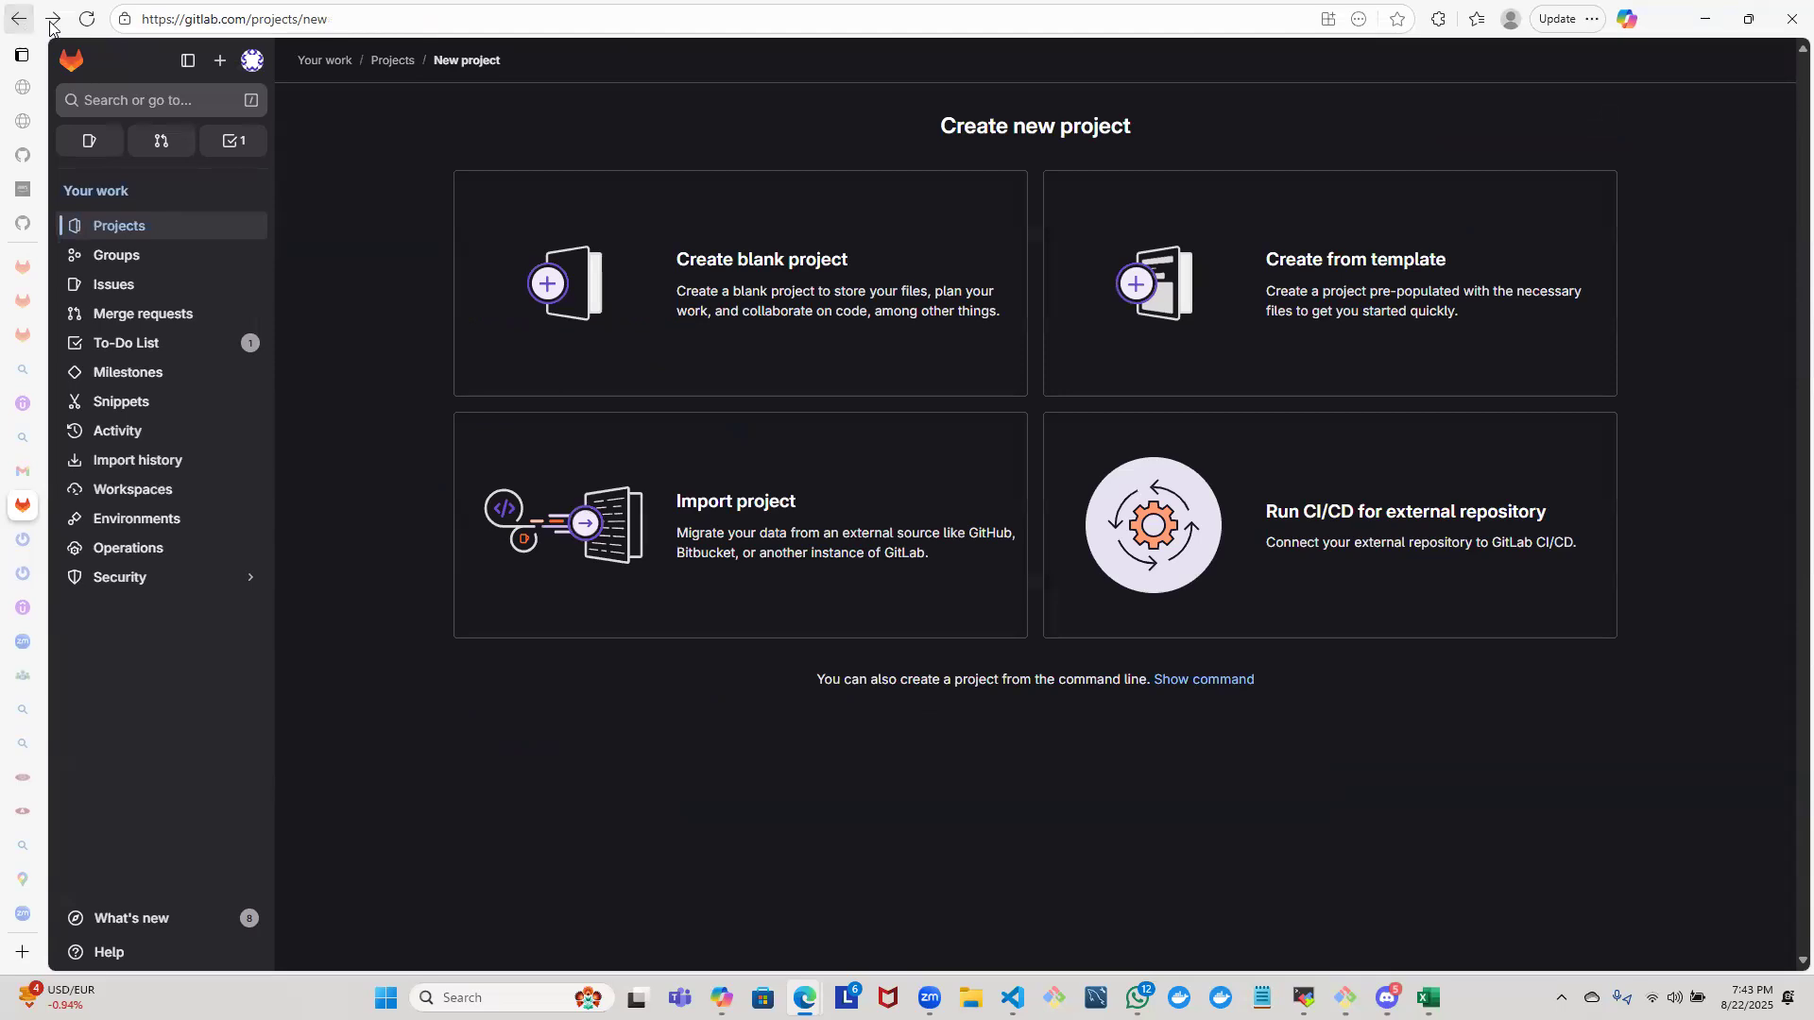
pyautogui.click(129, 263)
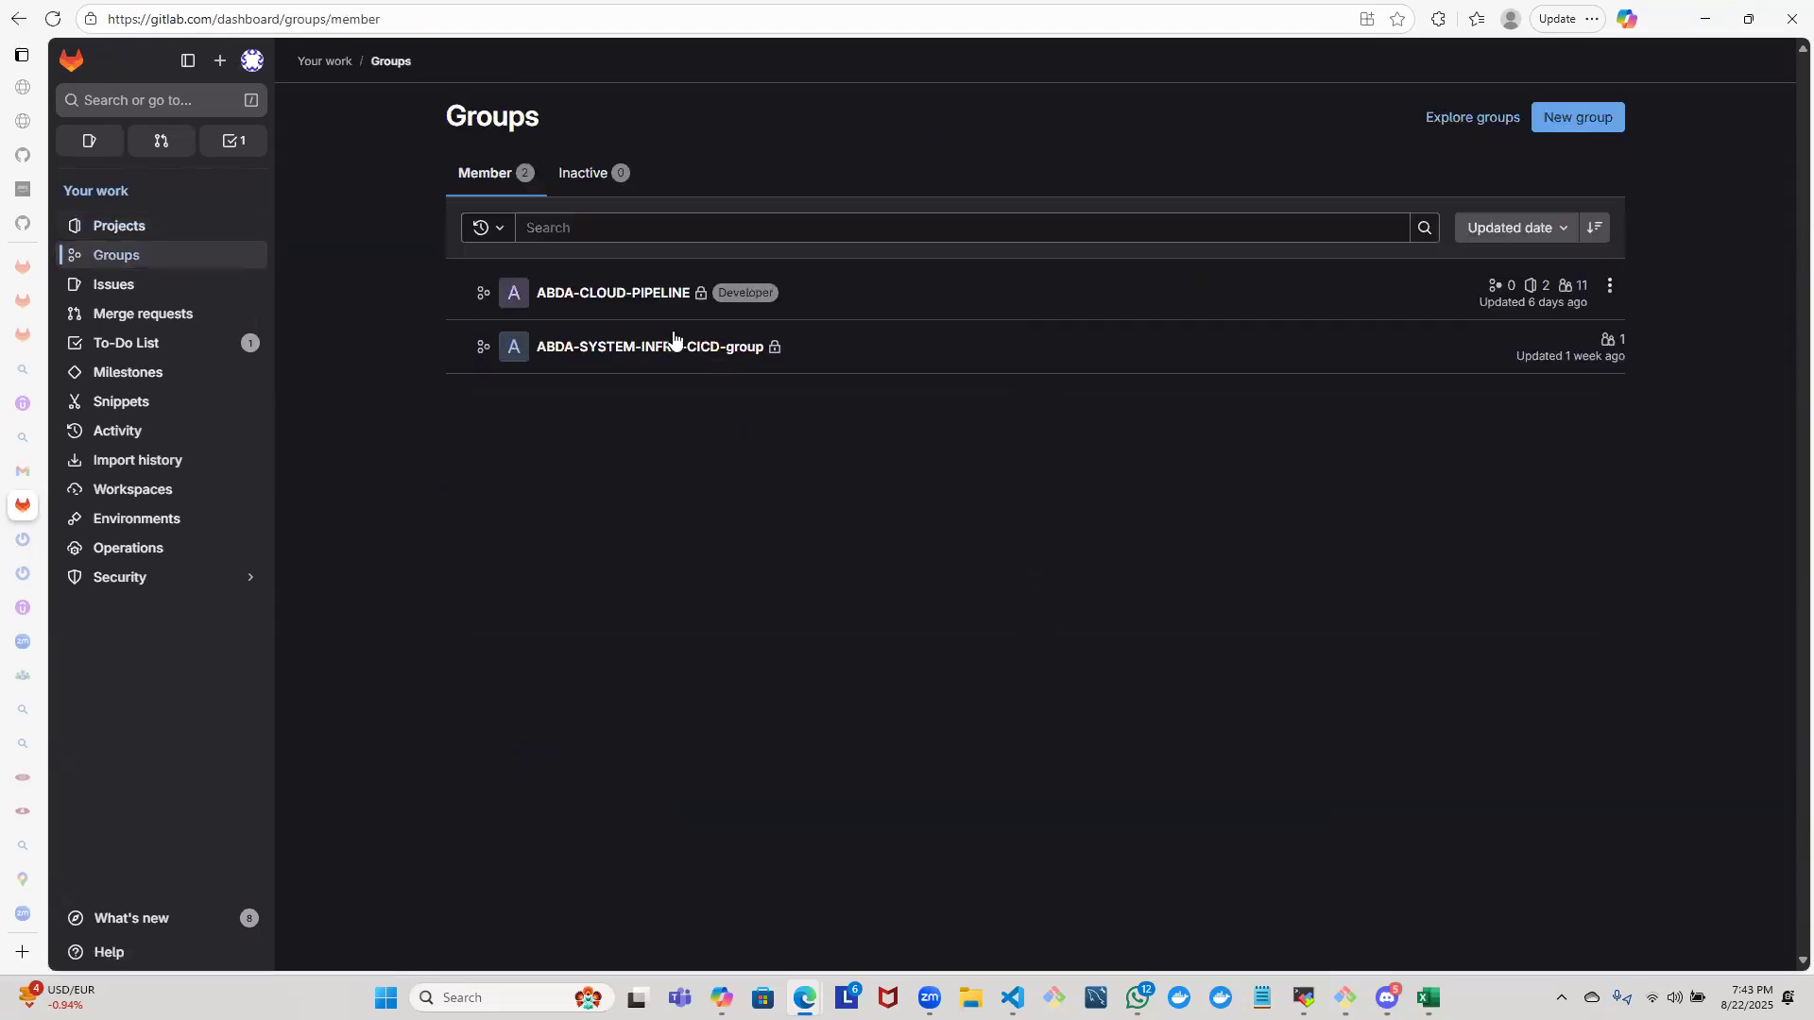
pyautogui.click(627, 295)
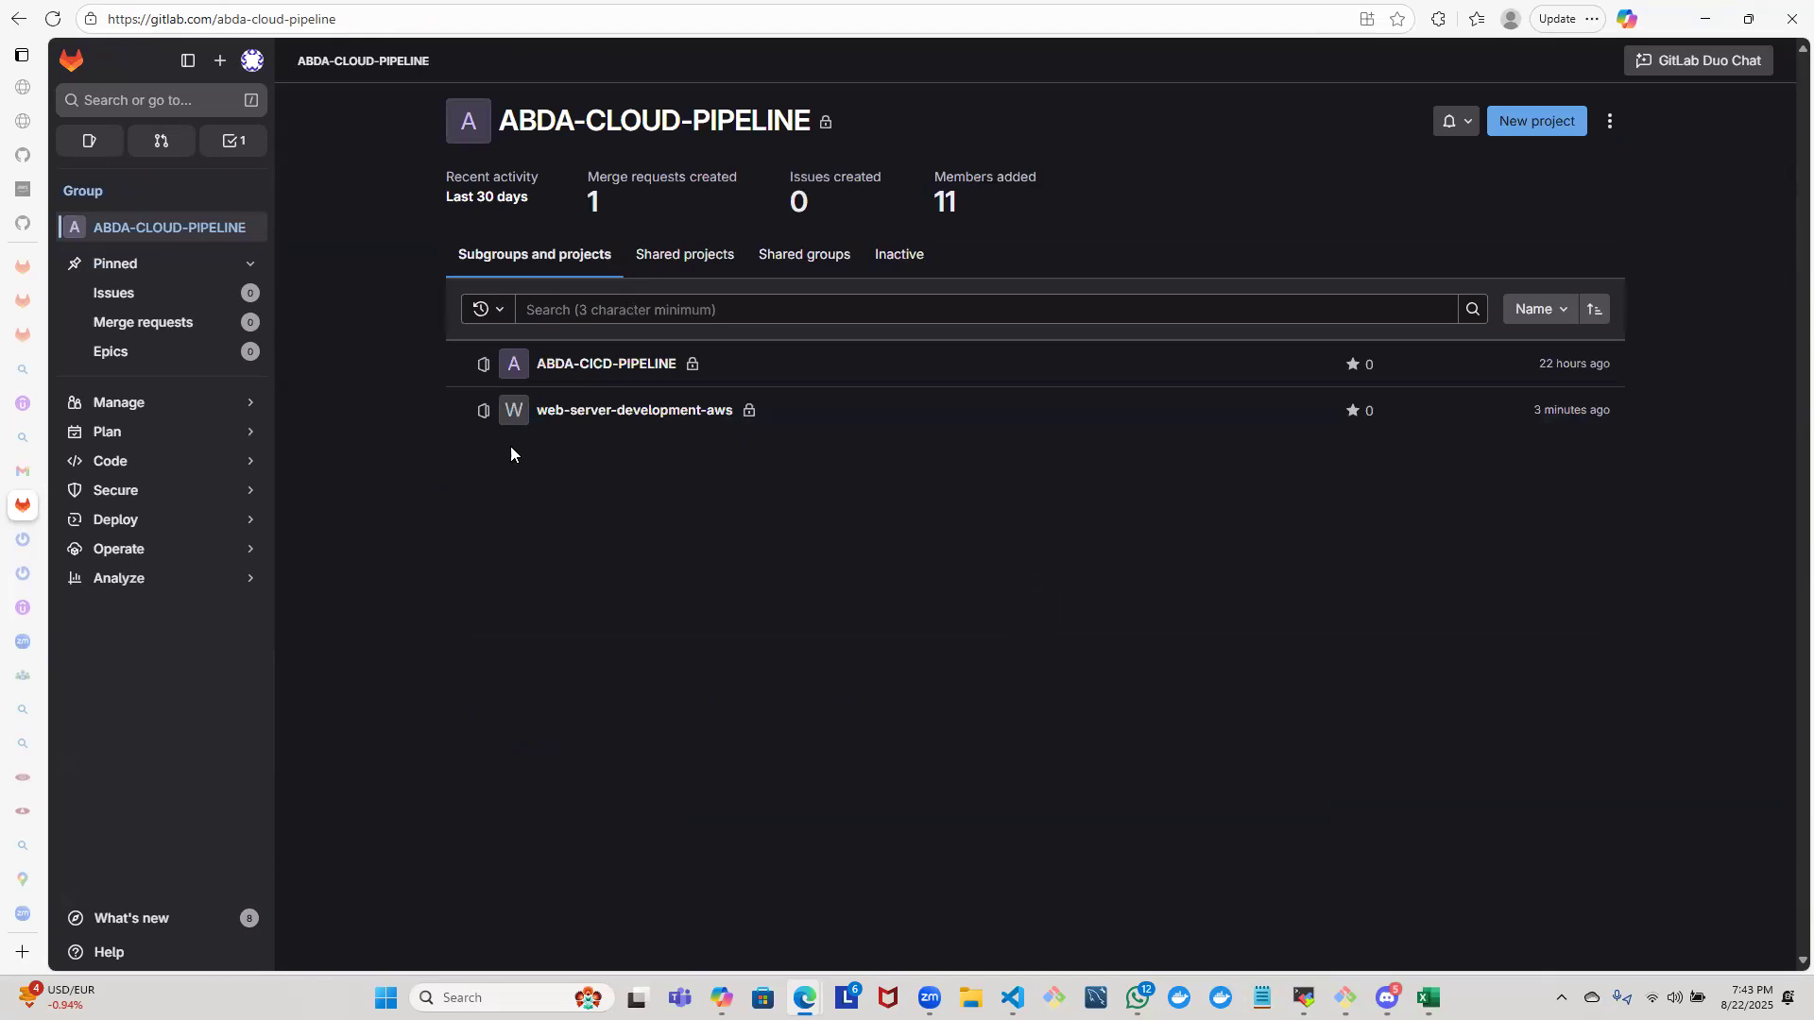
pyautogui.click(641, 407)
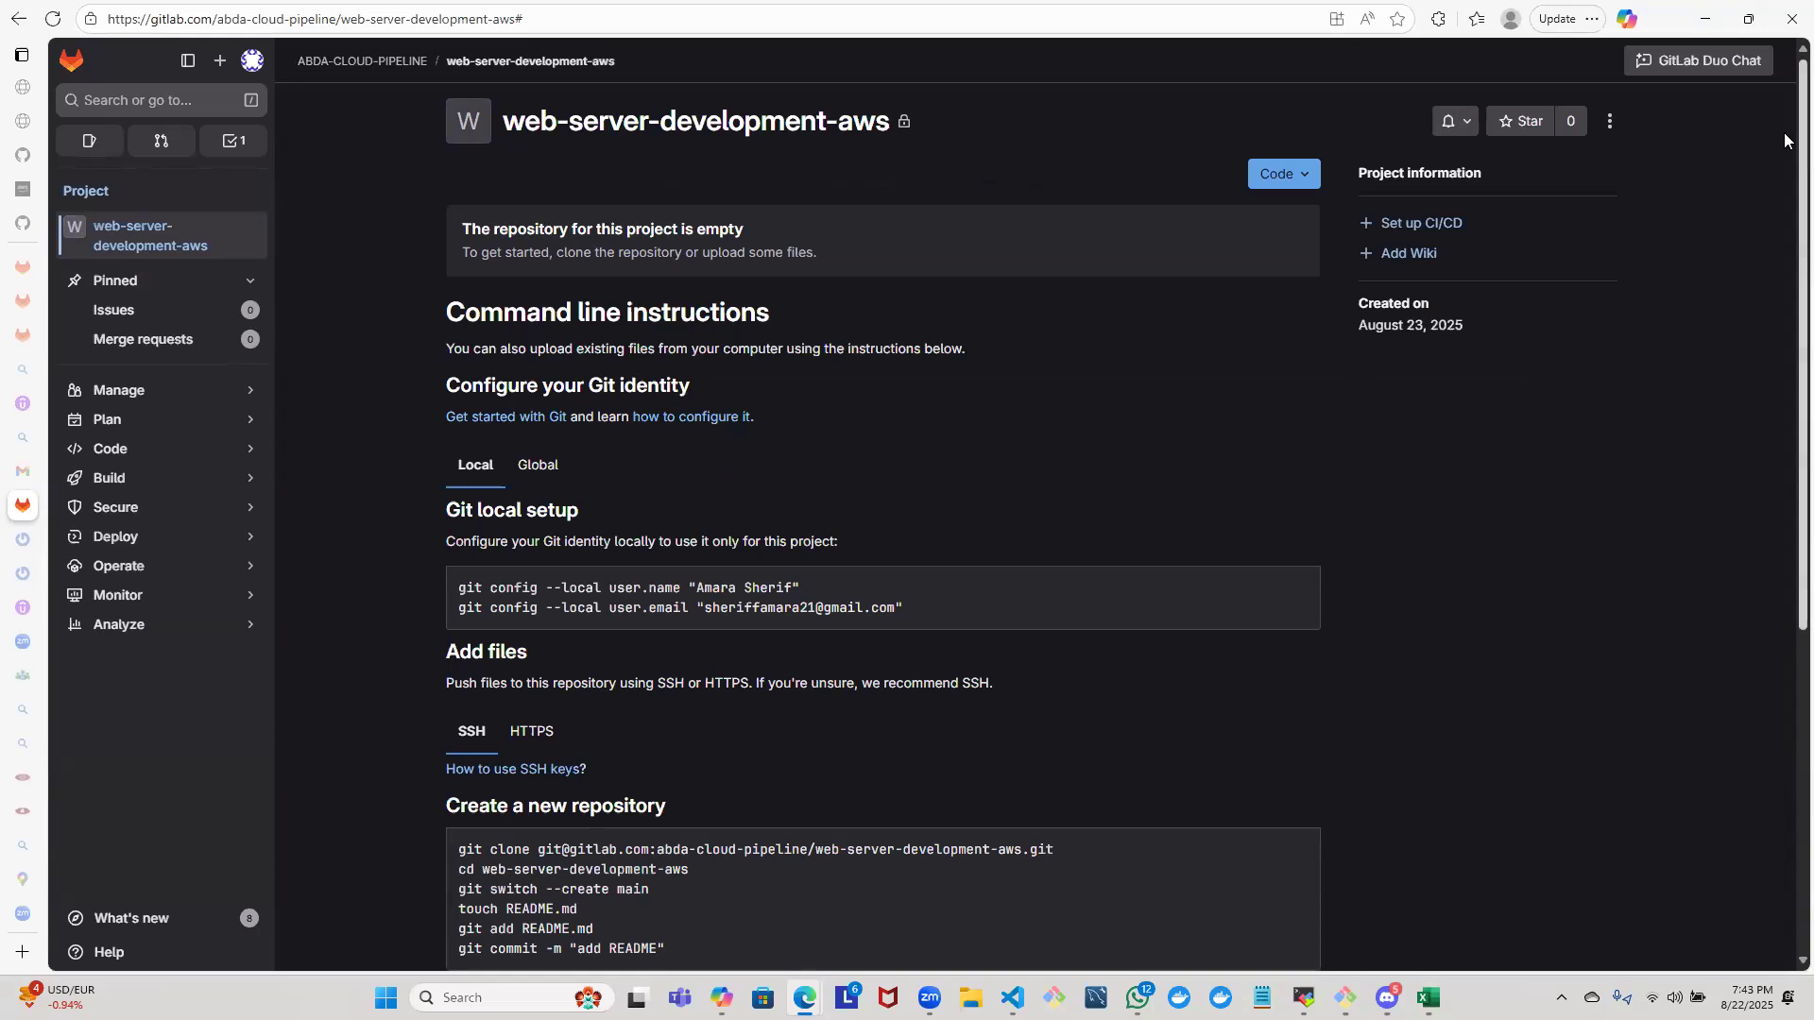
# - Look over the project page and the options under Monitor, Analyze, Operate and Manage for a way to edit the project
pyautogui.scroll(-5, 1784, 295)
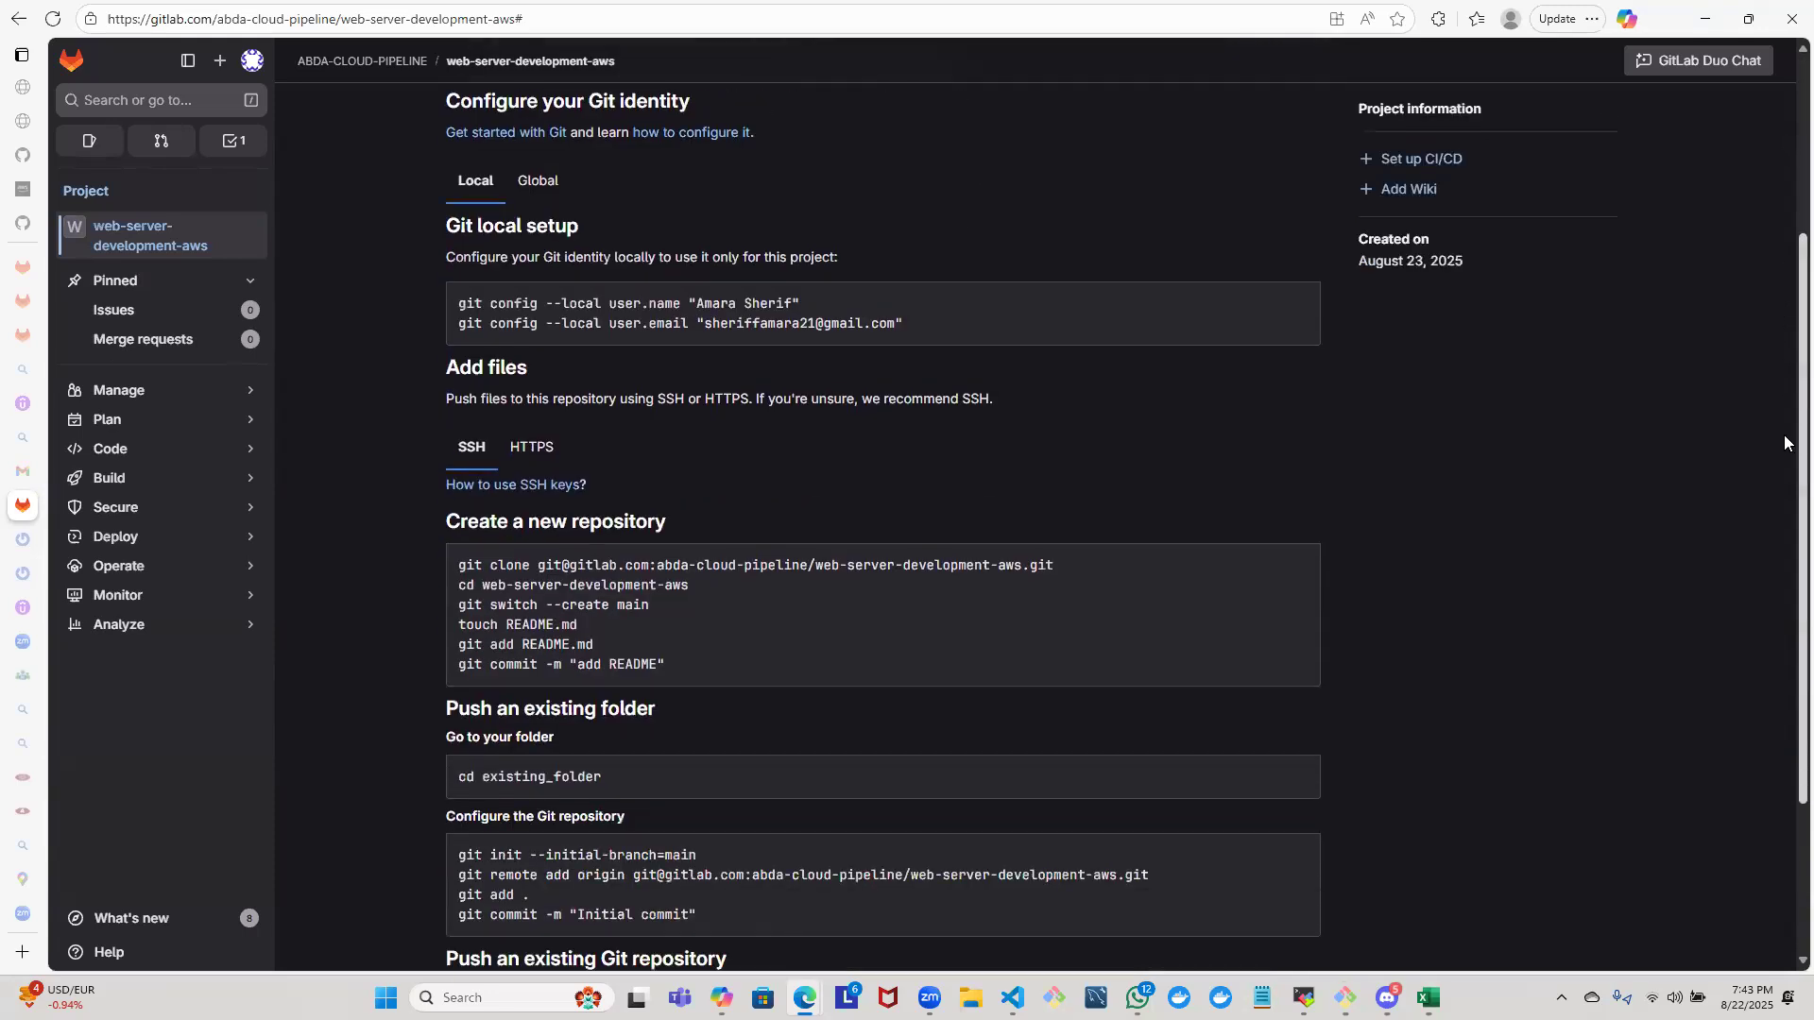
pyautogui.scroll(5, 1718, 87)
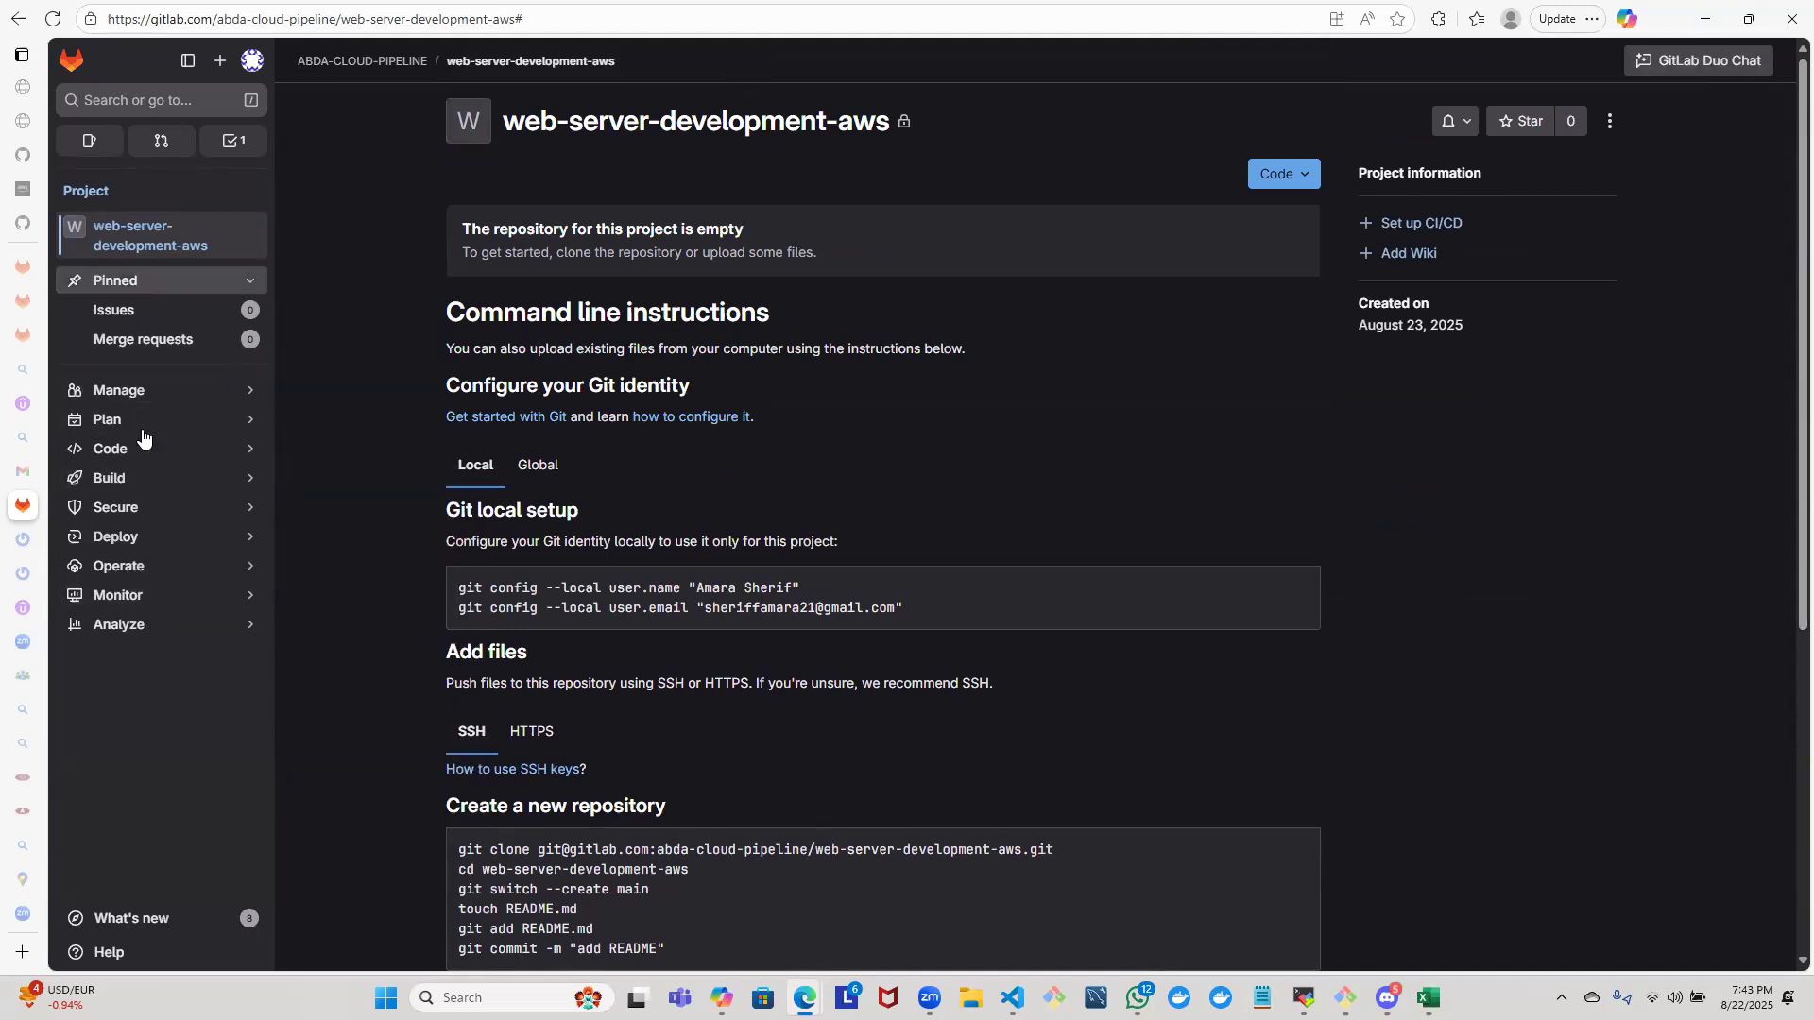
pyautogui.moveTo(147, 603)
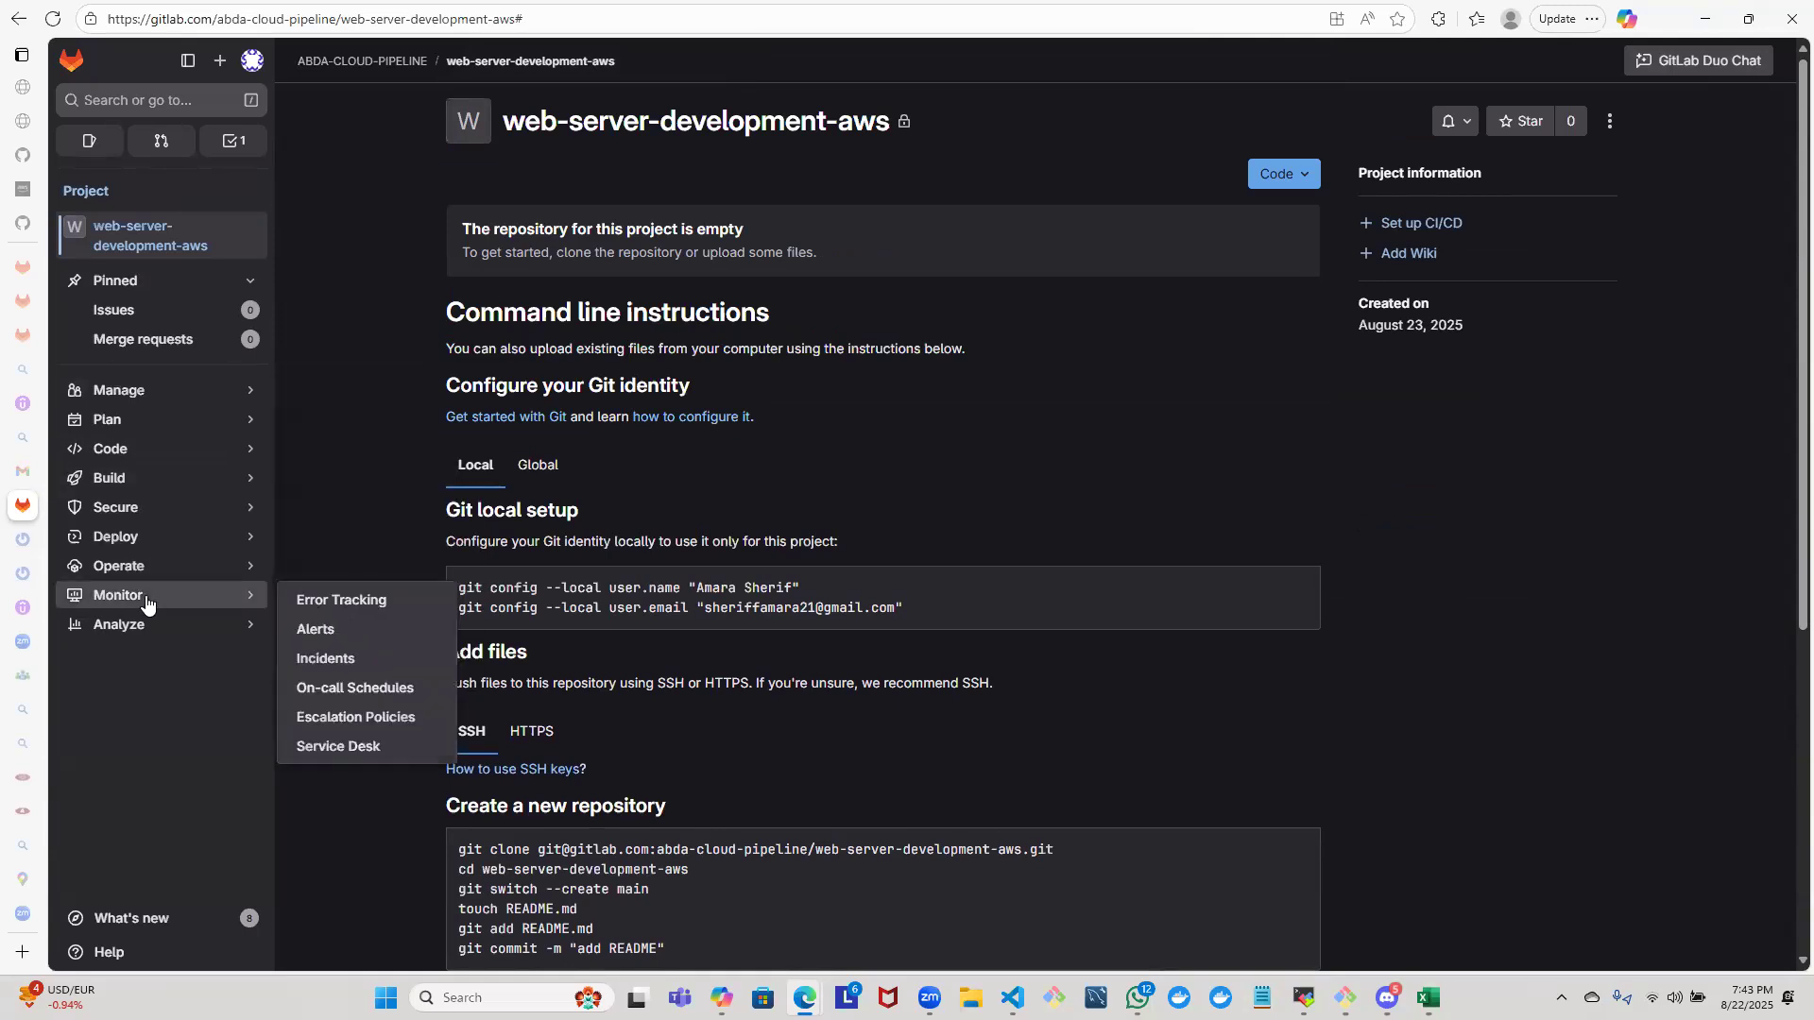
pyautogui.moveTo(122, 432)
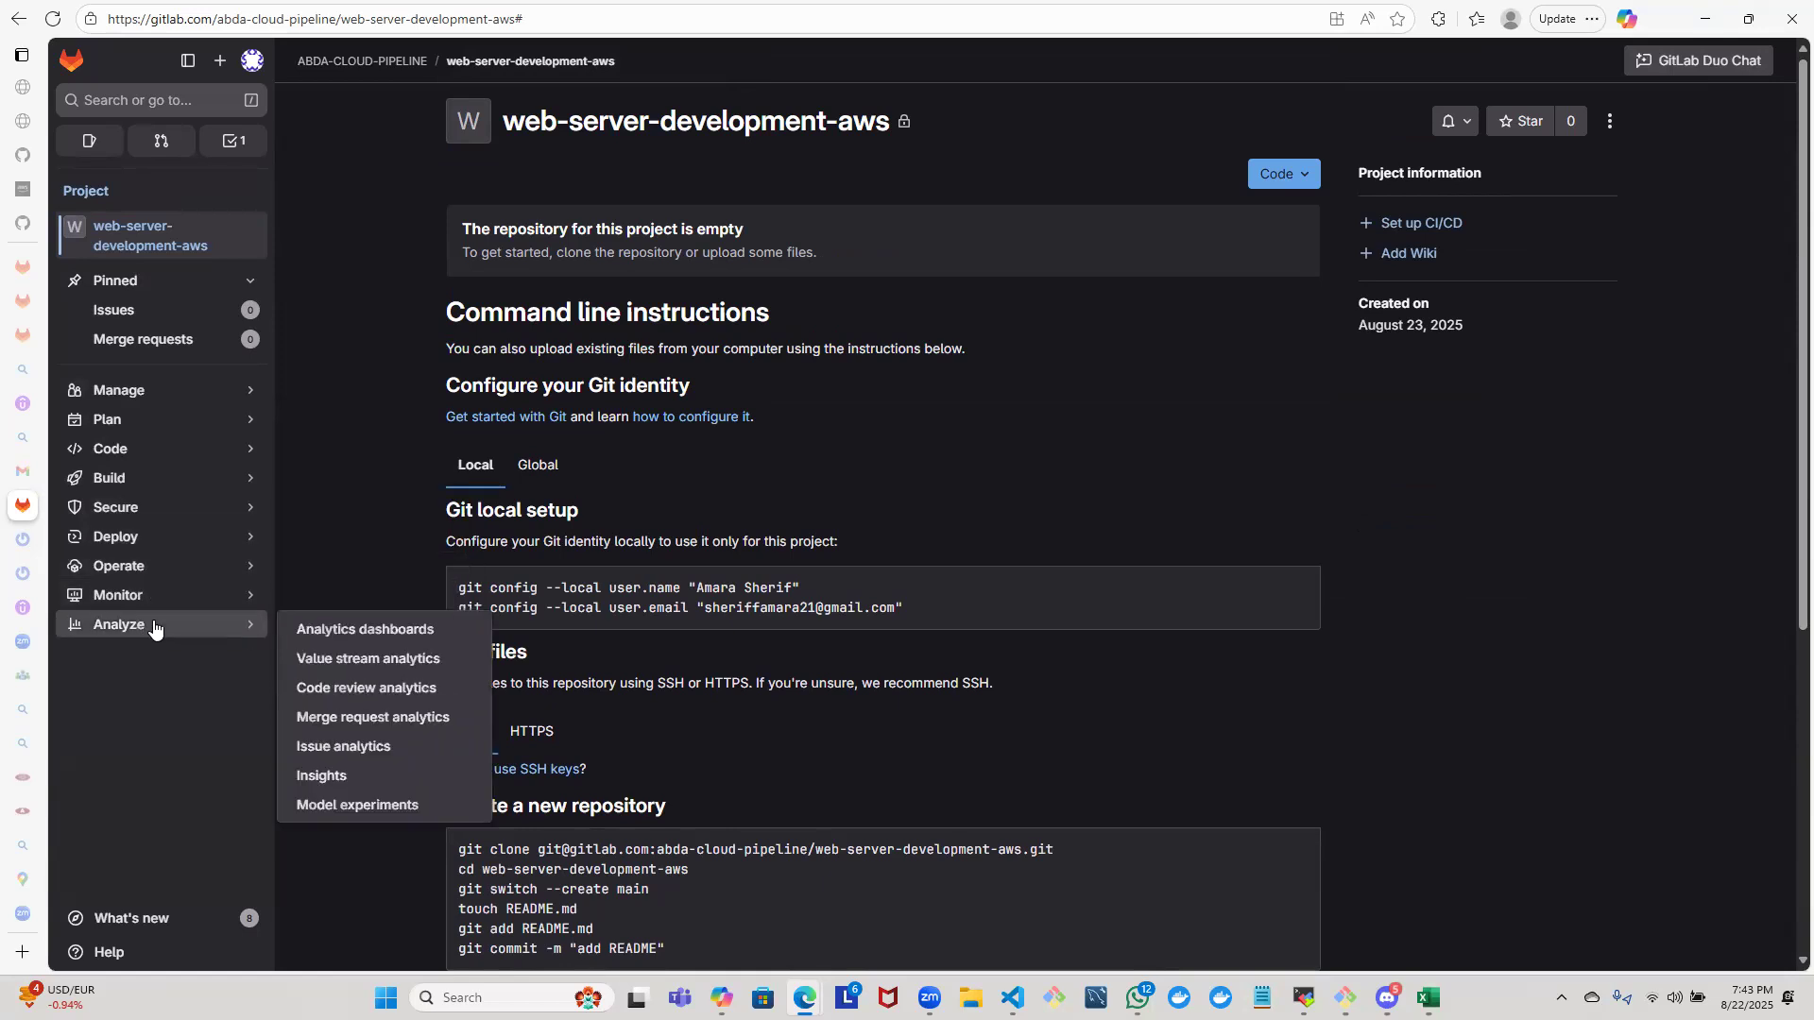
pyautogui.moveTo(139, 567)
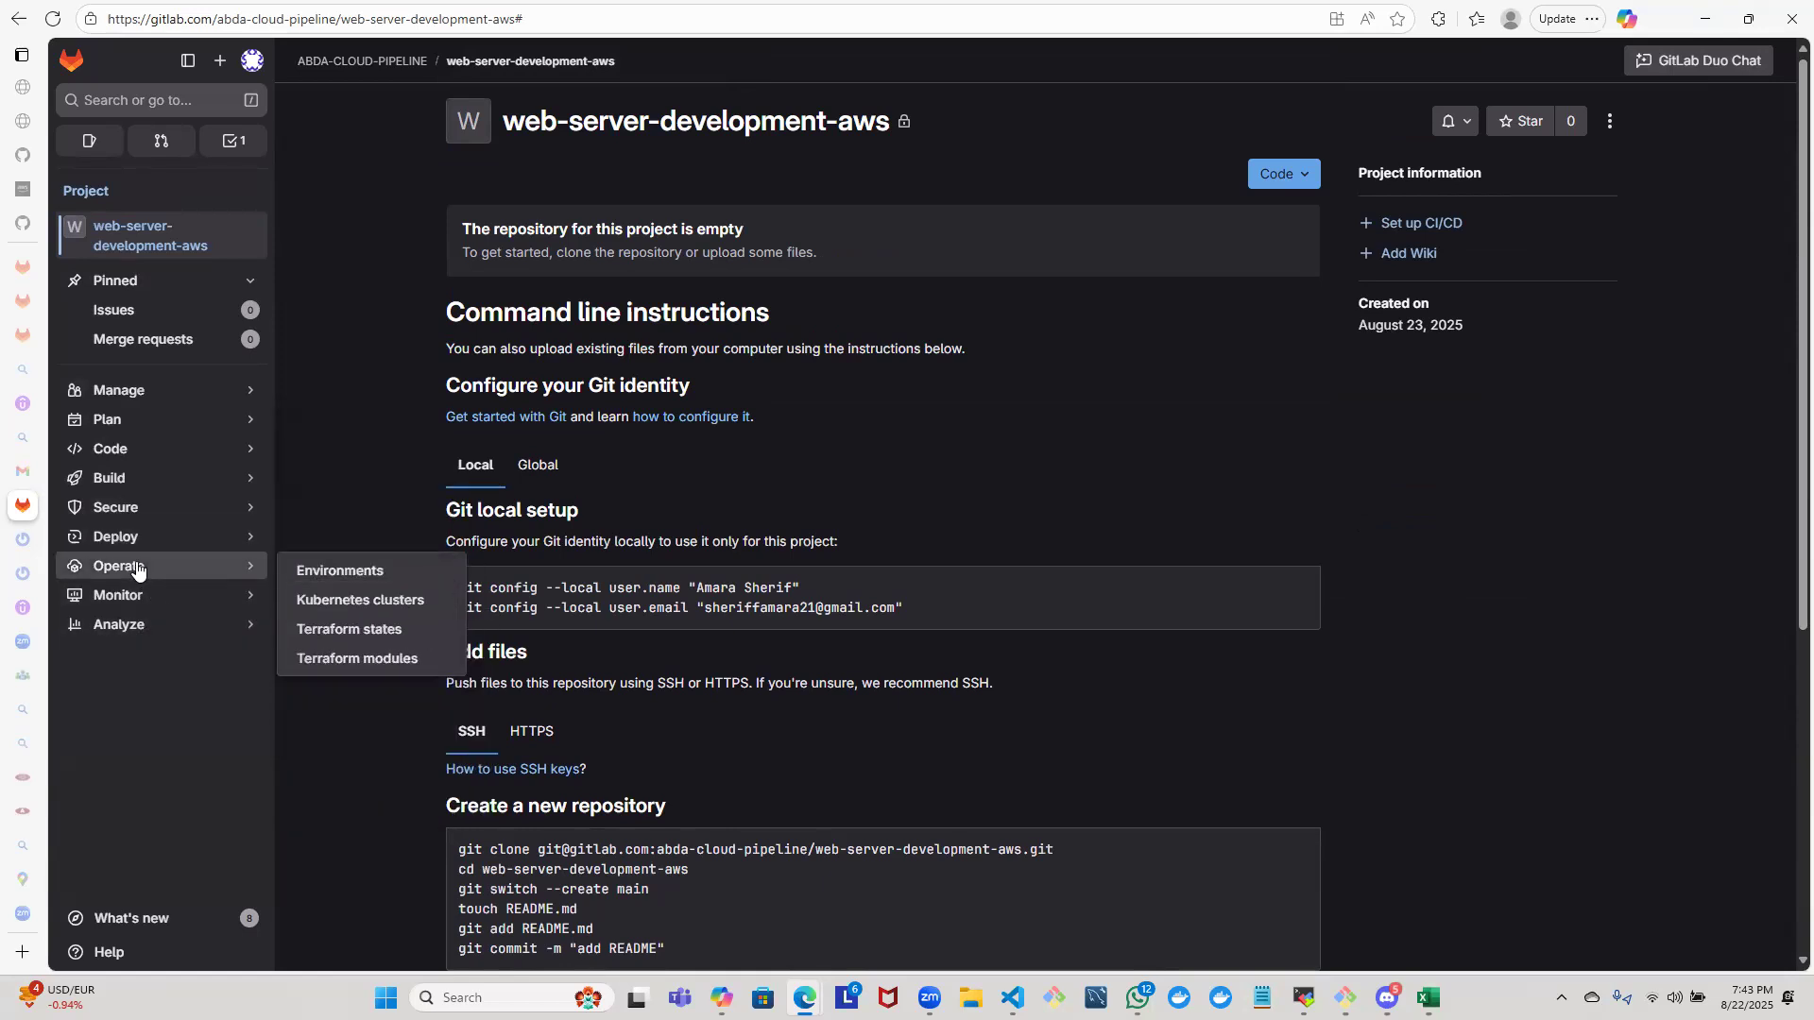
pyautogui.click(182, 393)
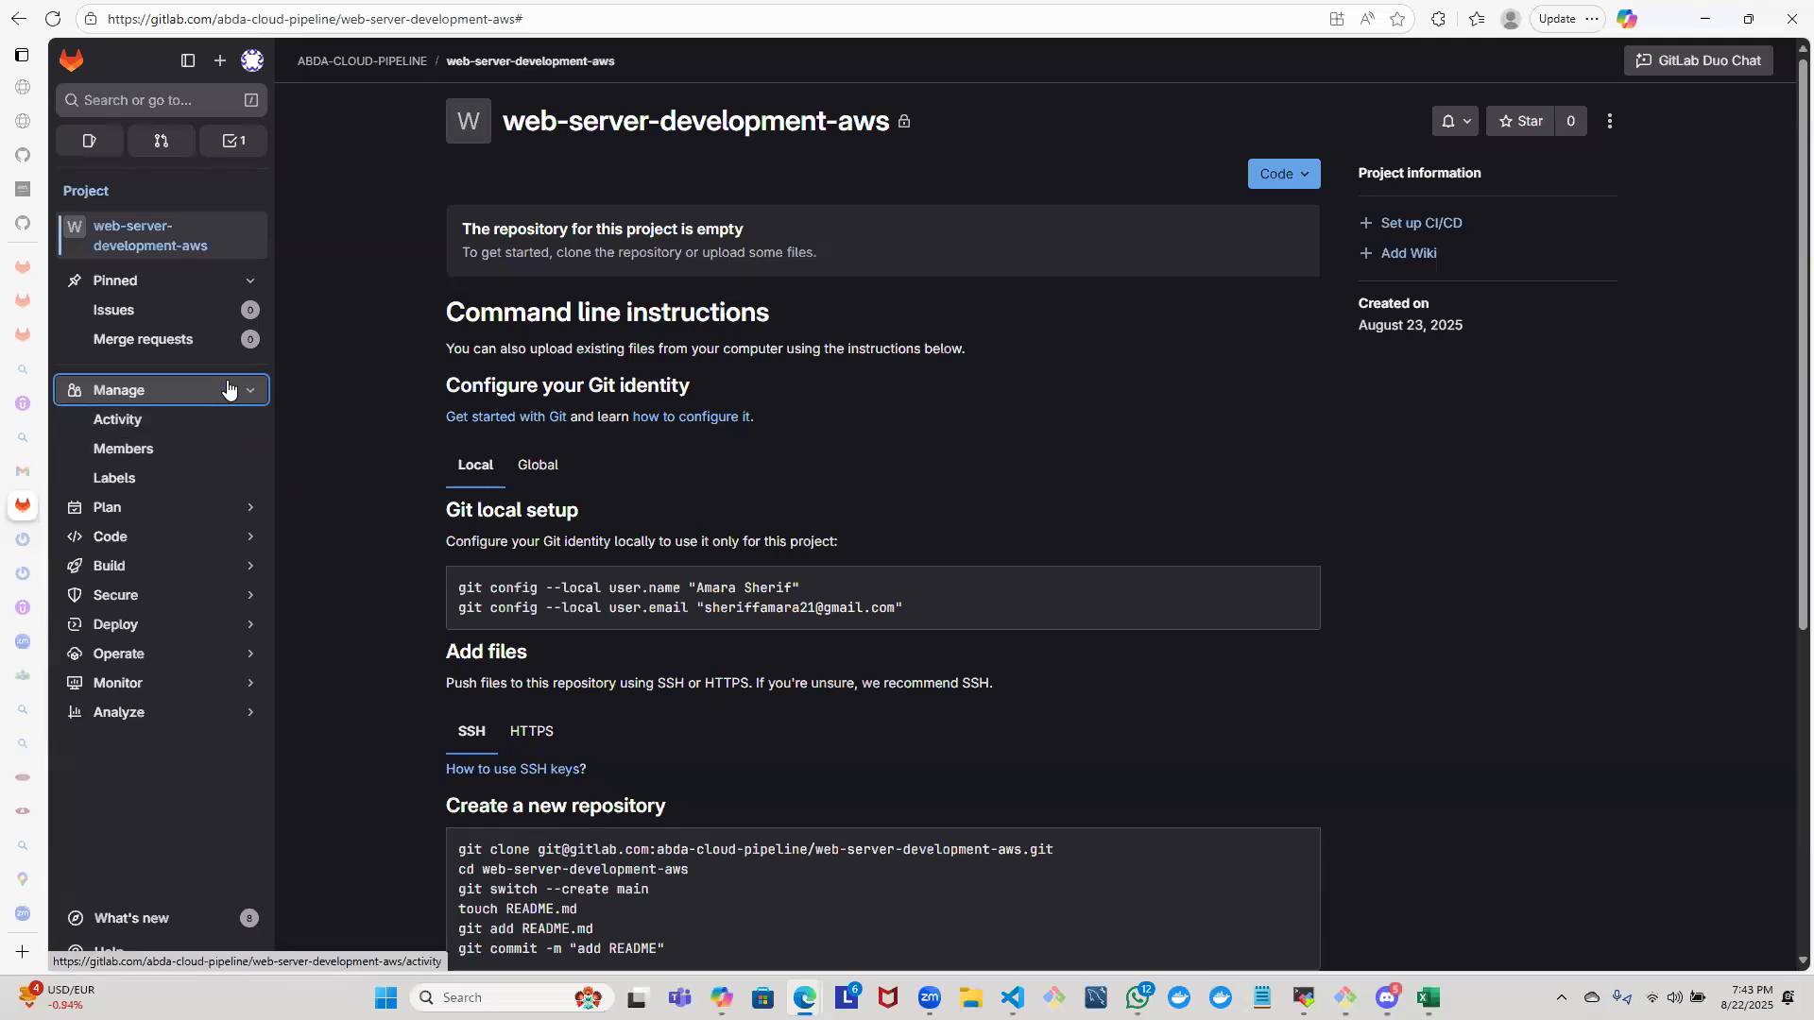
pyautogui.click(227, 390)
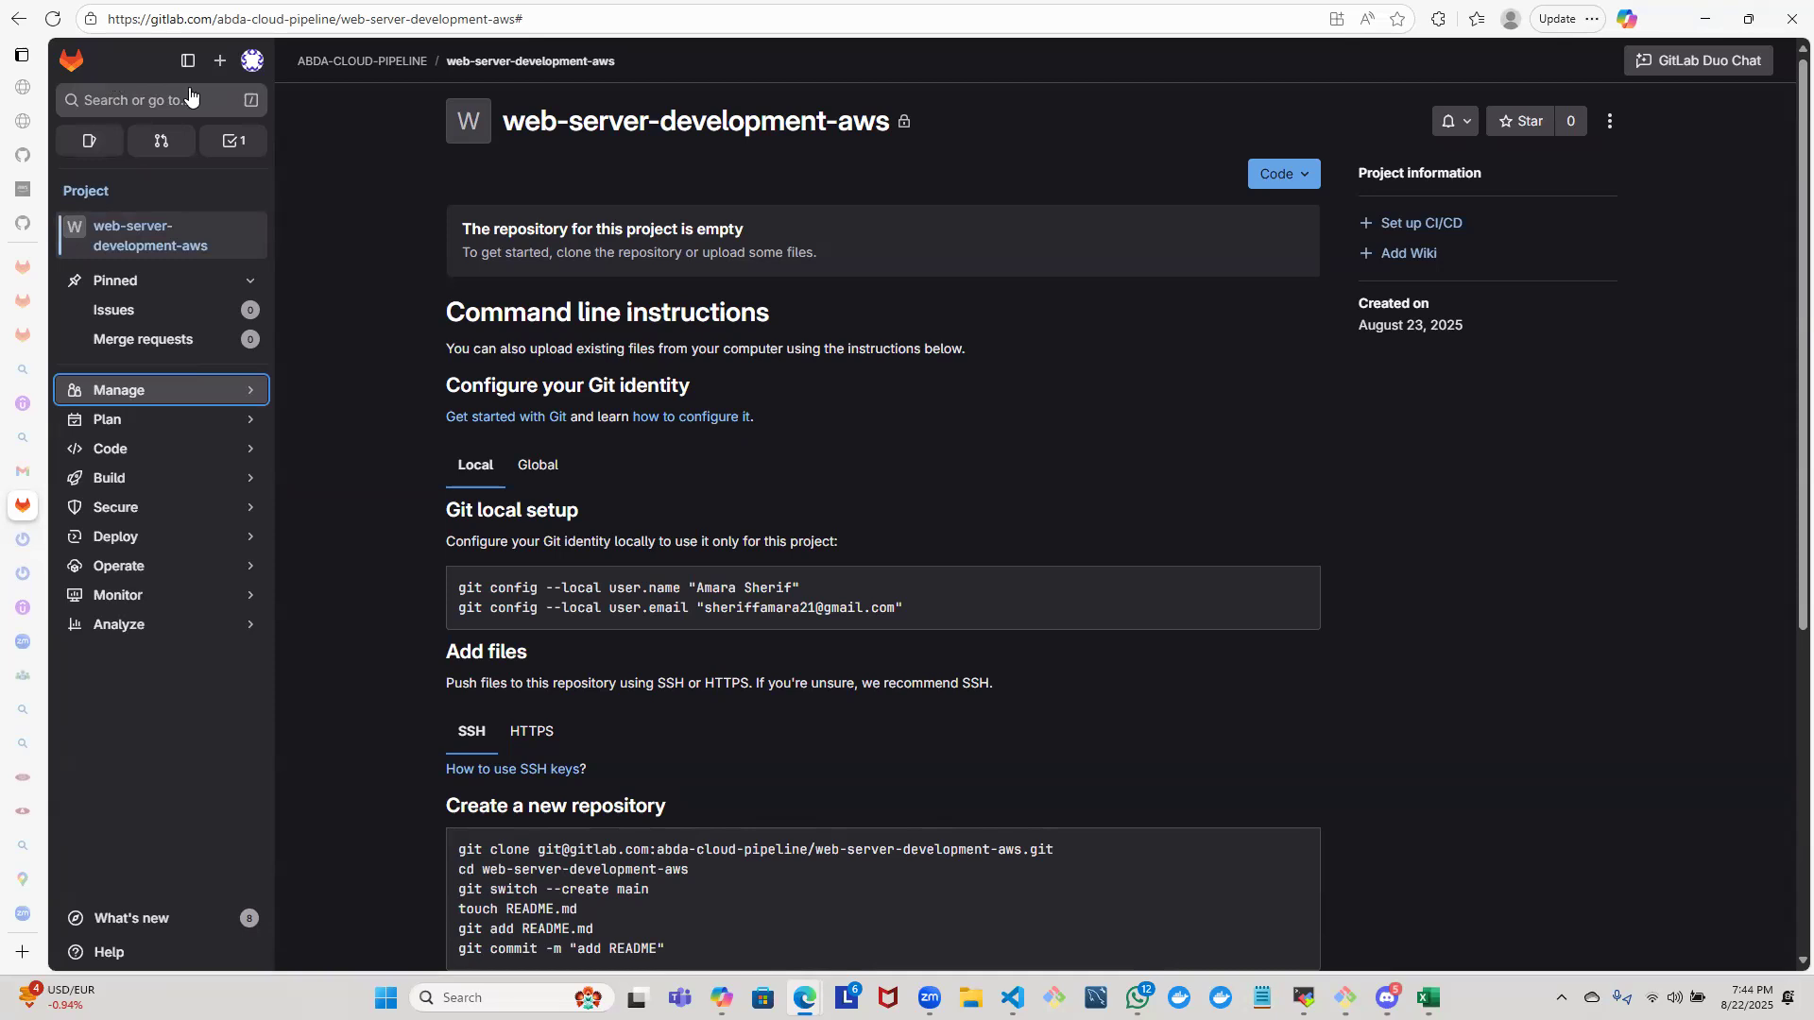
# - Recheck the project's additional actions and read through the command line instructions down to pushing an existing Git repository
pyautogui.click(1607, 121)
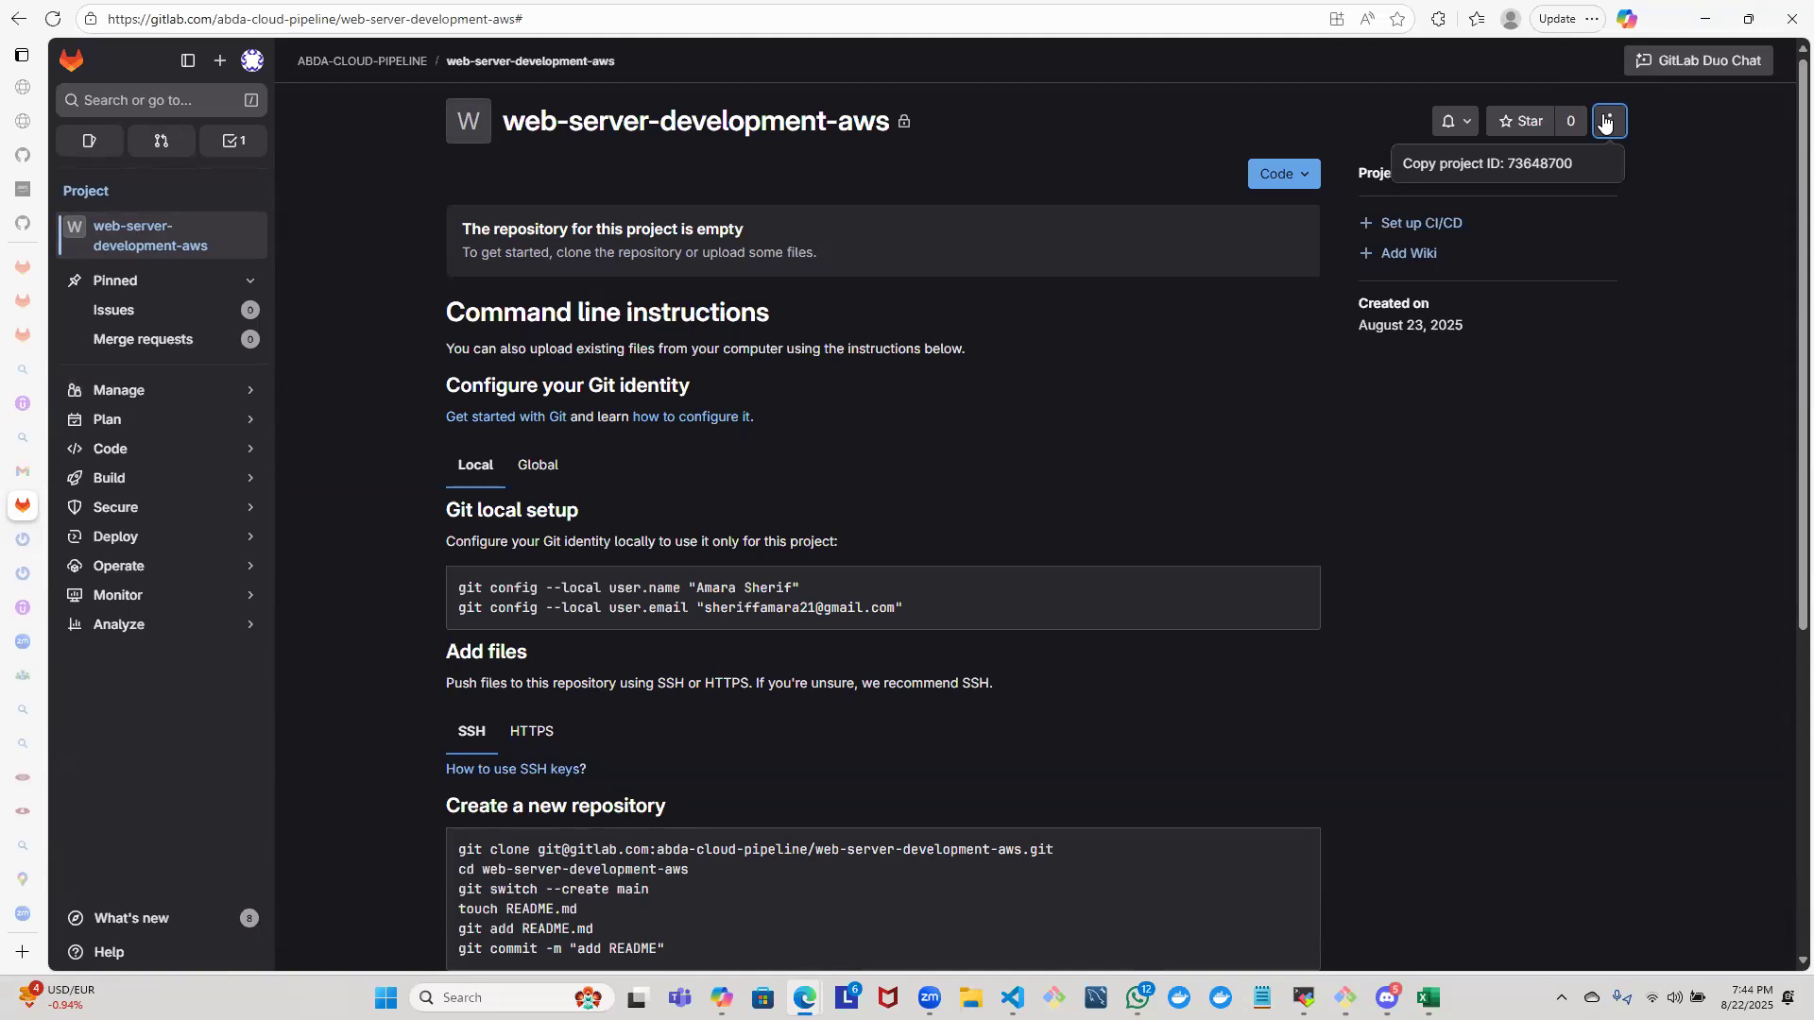
pyautogui.click(1785, 398)
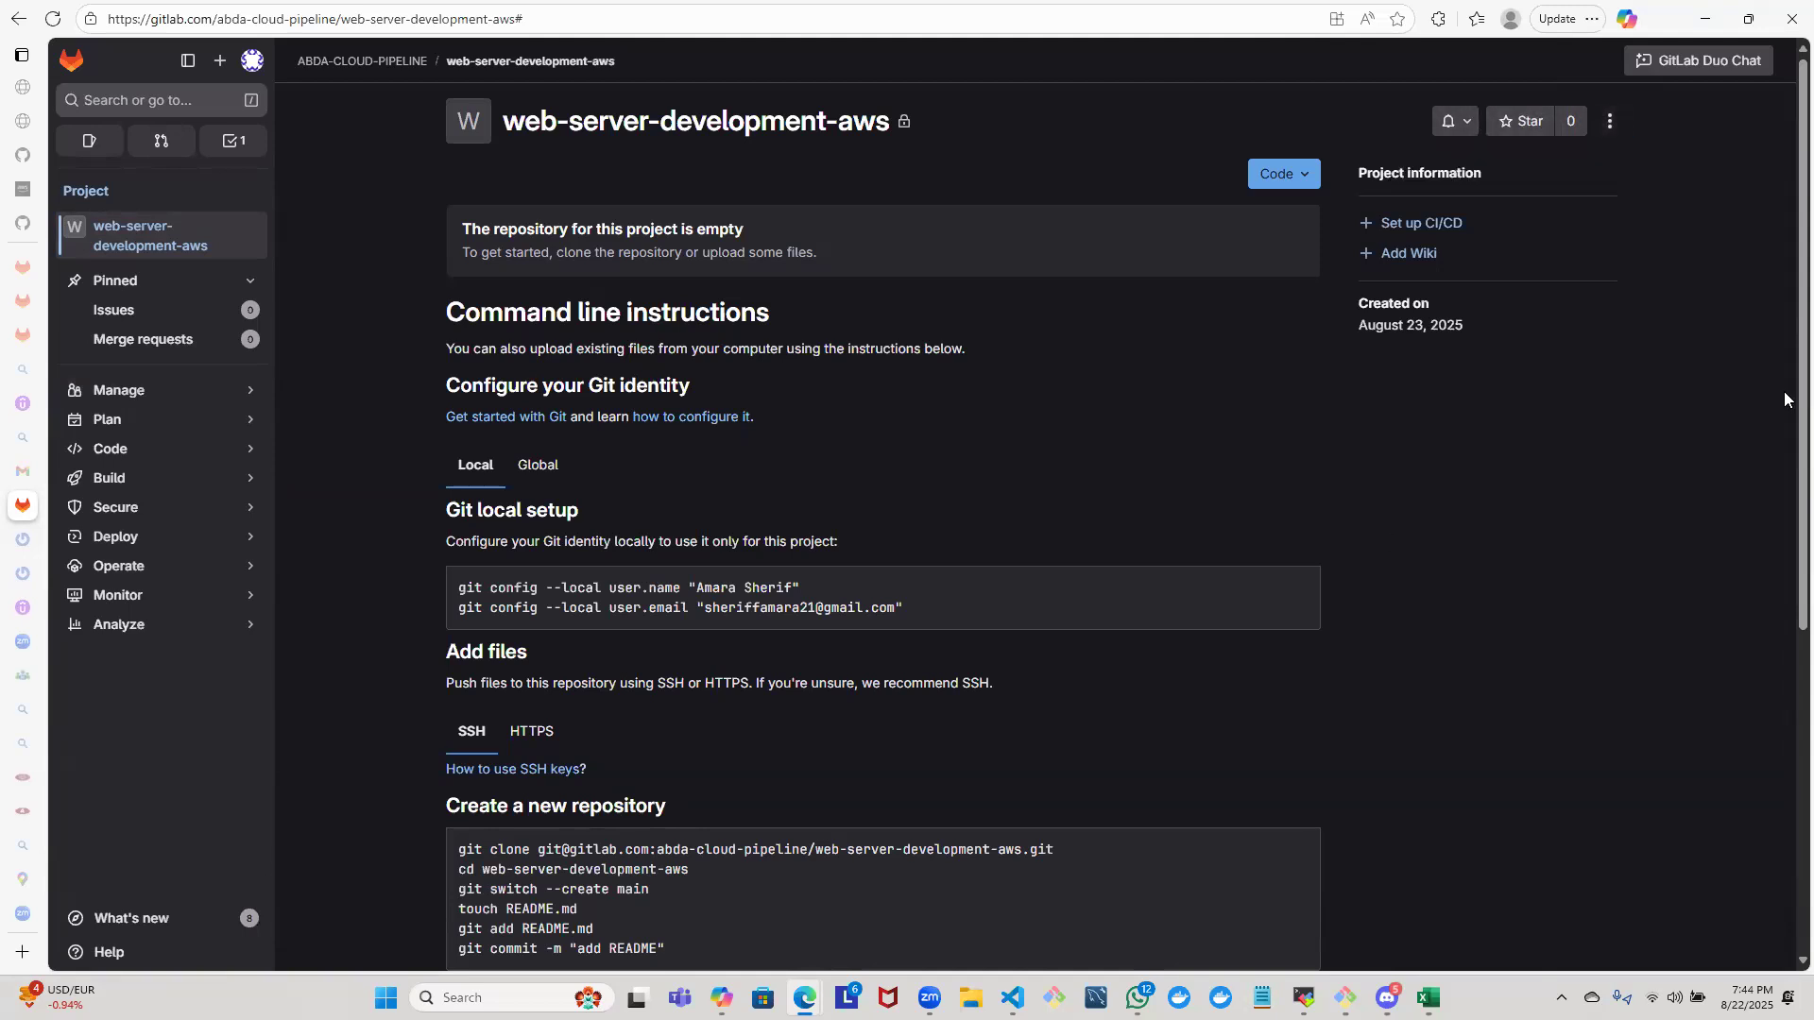
pyautogui.moveTo(1784, 404); pyautogui.dragTo(1784, 737)
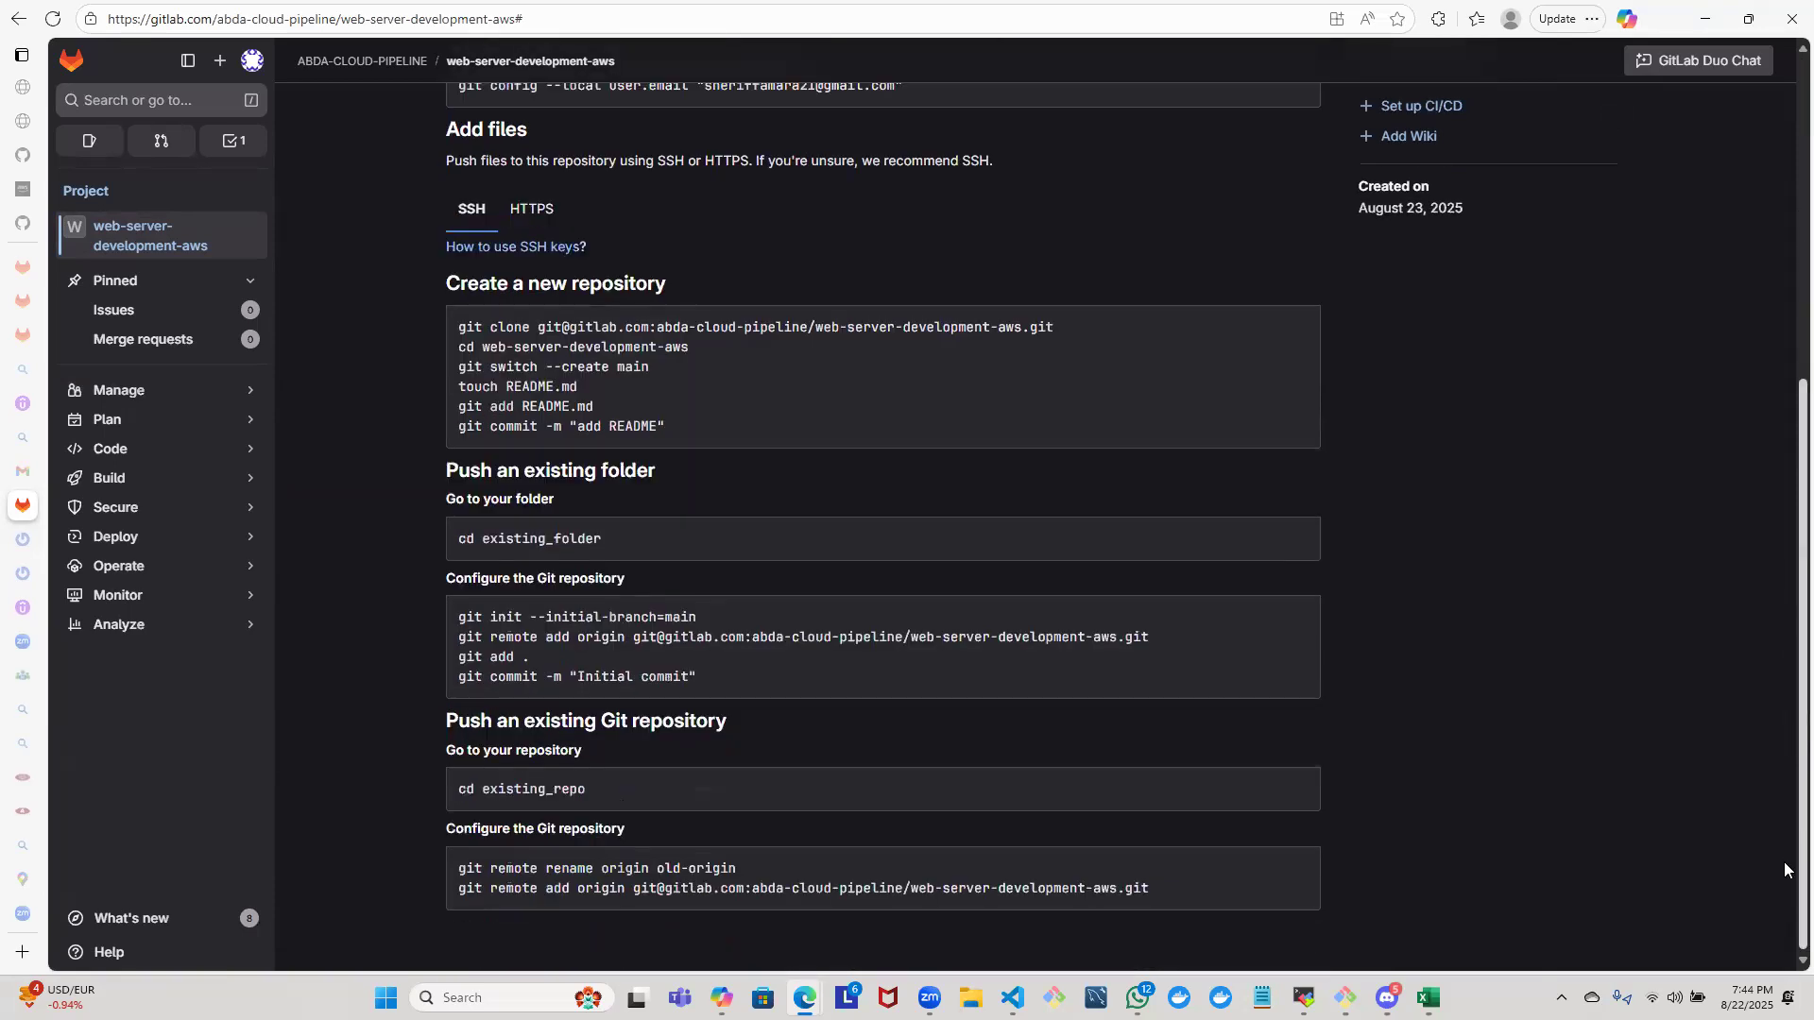
pyautogui.moveTo(1784, 862); pyautogui.dragTo(1733, 424)
pyautogui.scroll(1, 1733, 432)
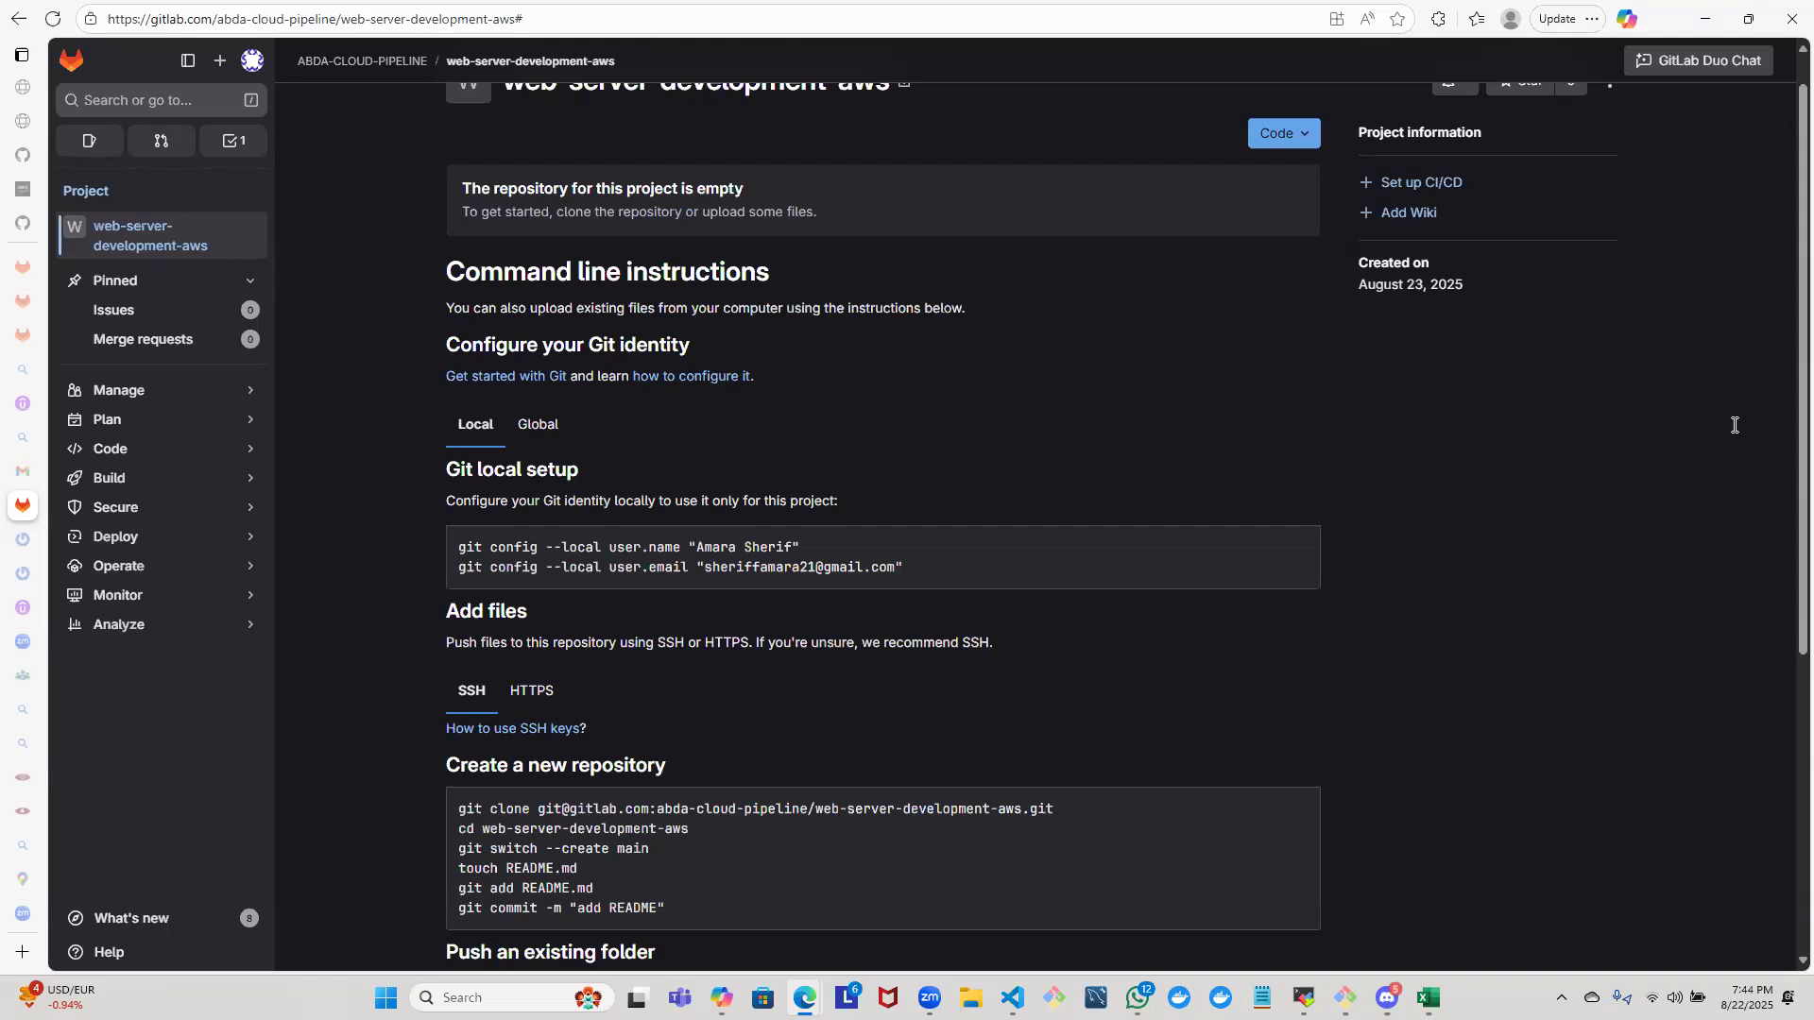
pyautogui.moveTo(142, 596)
pyautogui.moveTo(1785, 257); pyautogui.dragTo(1786, 14)
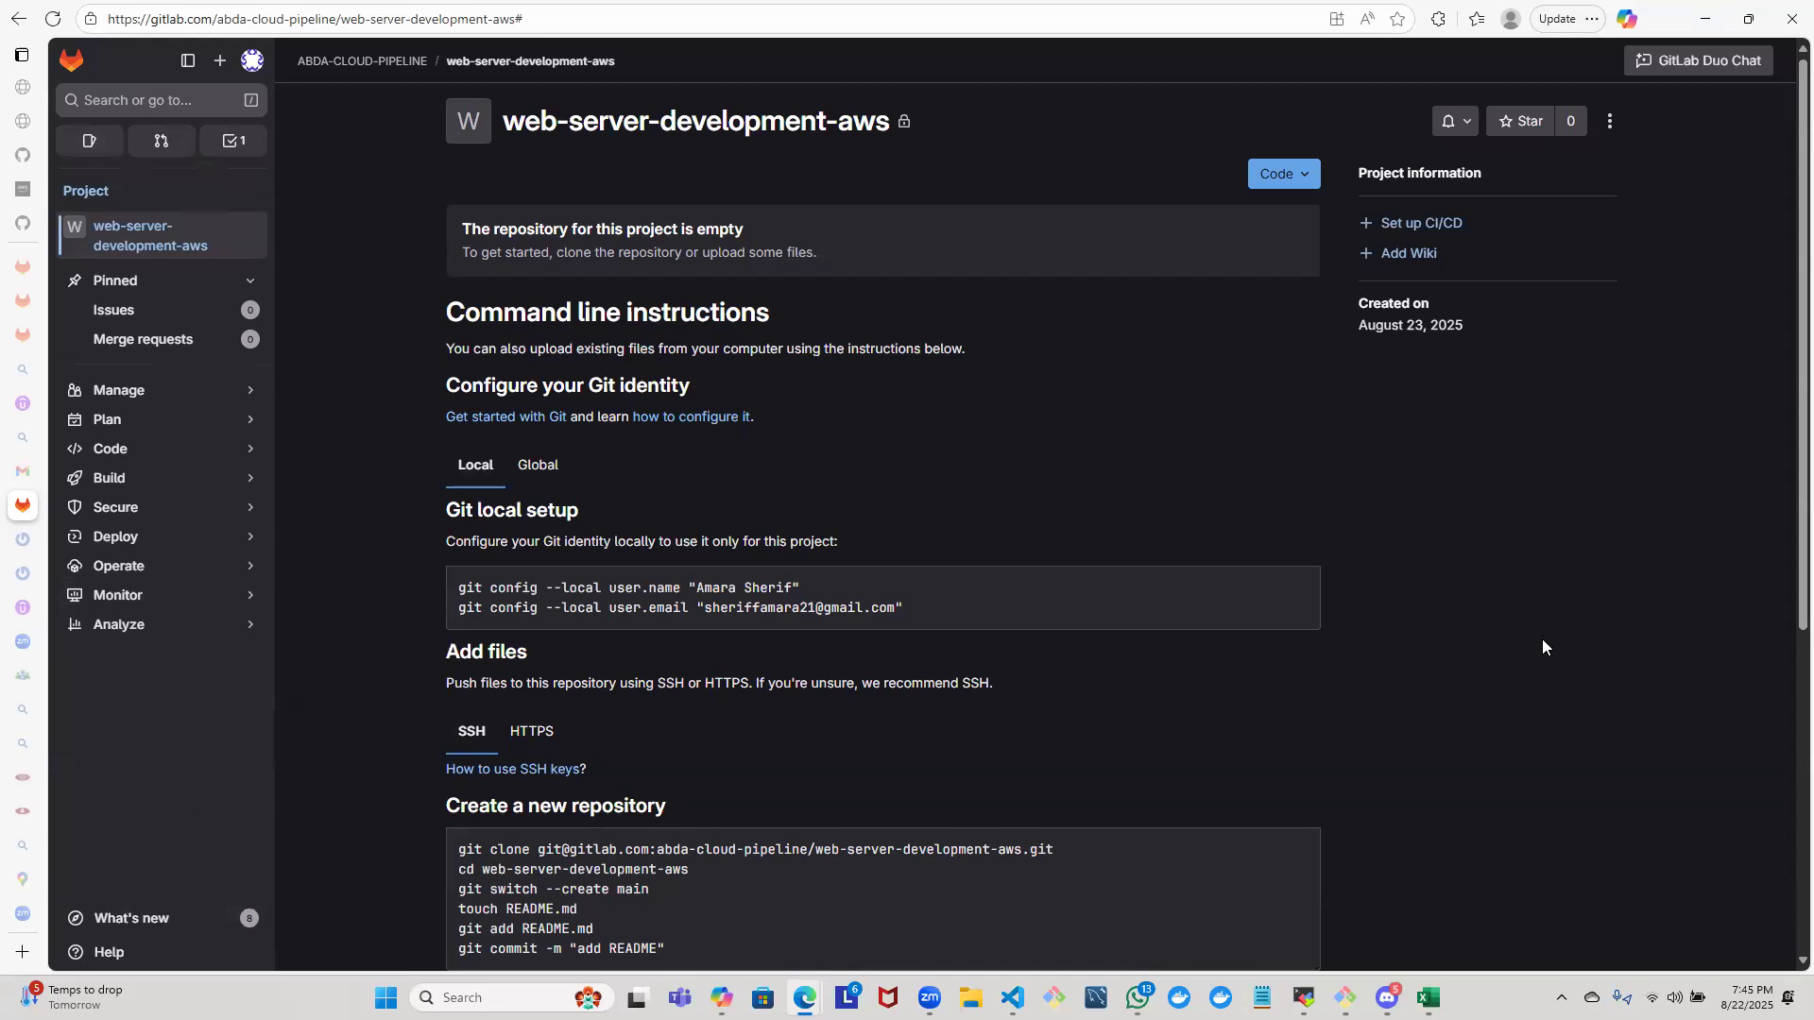
# - Reload the project page and look through the help options and the Analyze, Operate and Plan sections for project settings
pyautogui.press('F5')
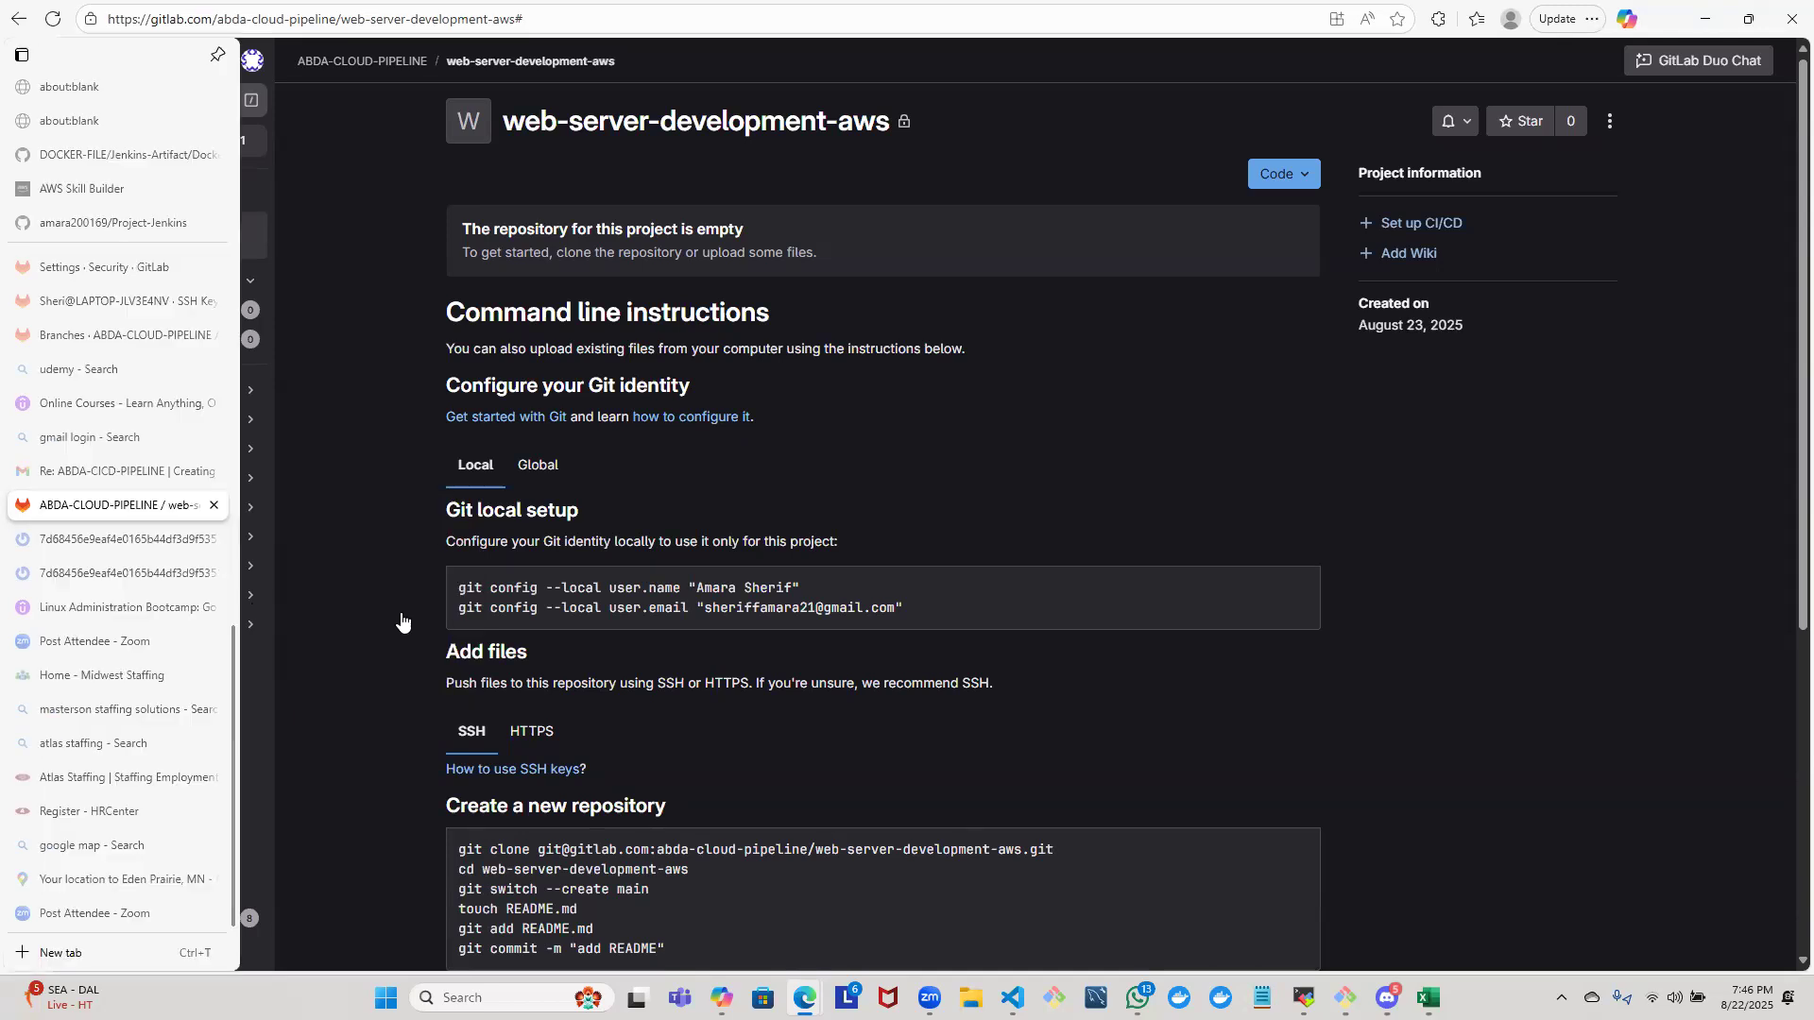
pyautogui.moveTo(137, 597)
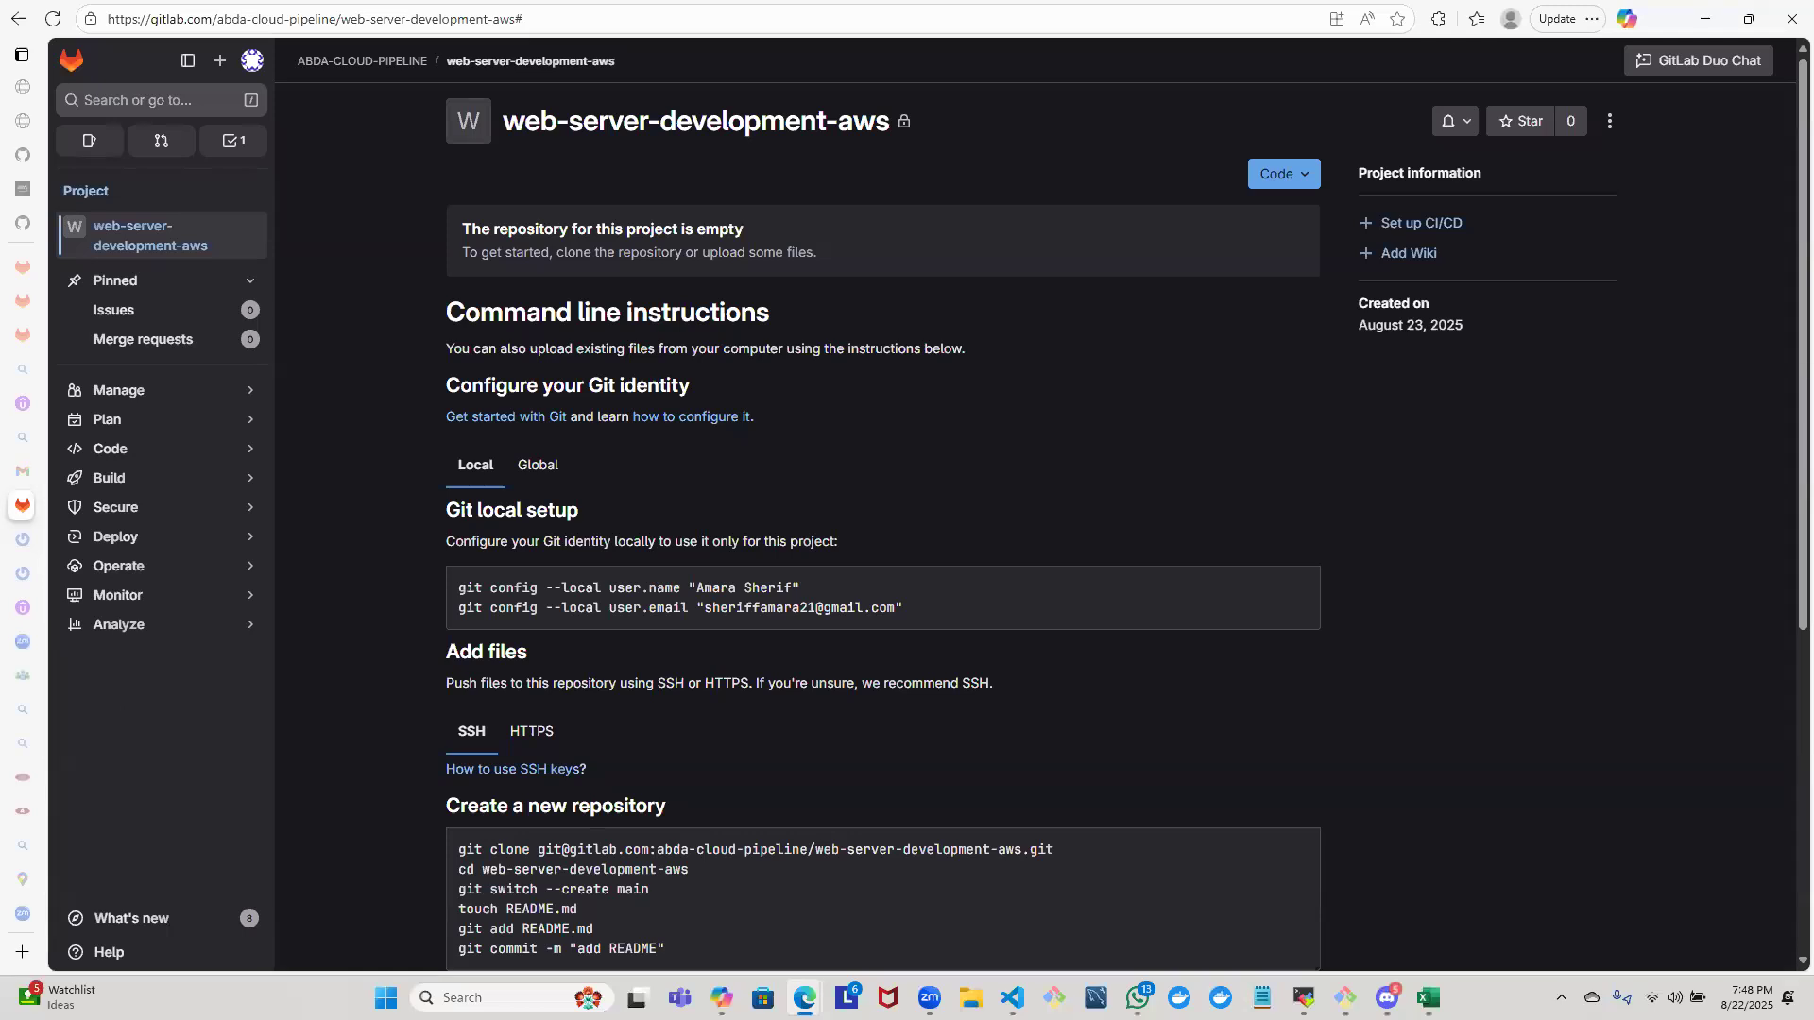
pyautogui.click(68, 956)
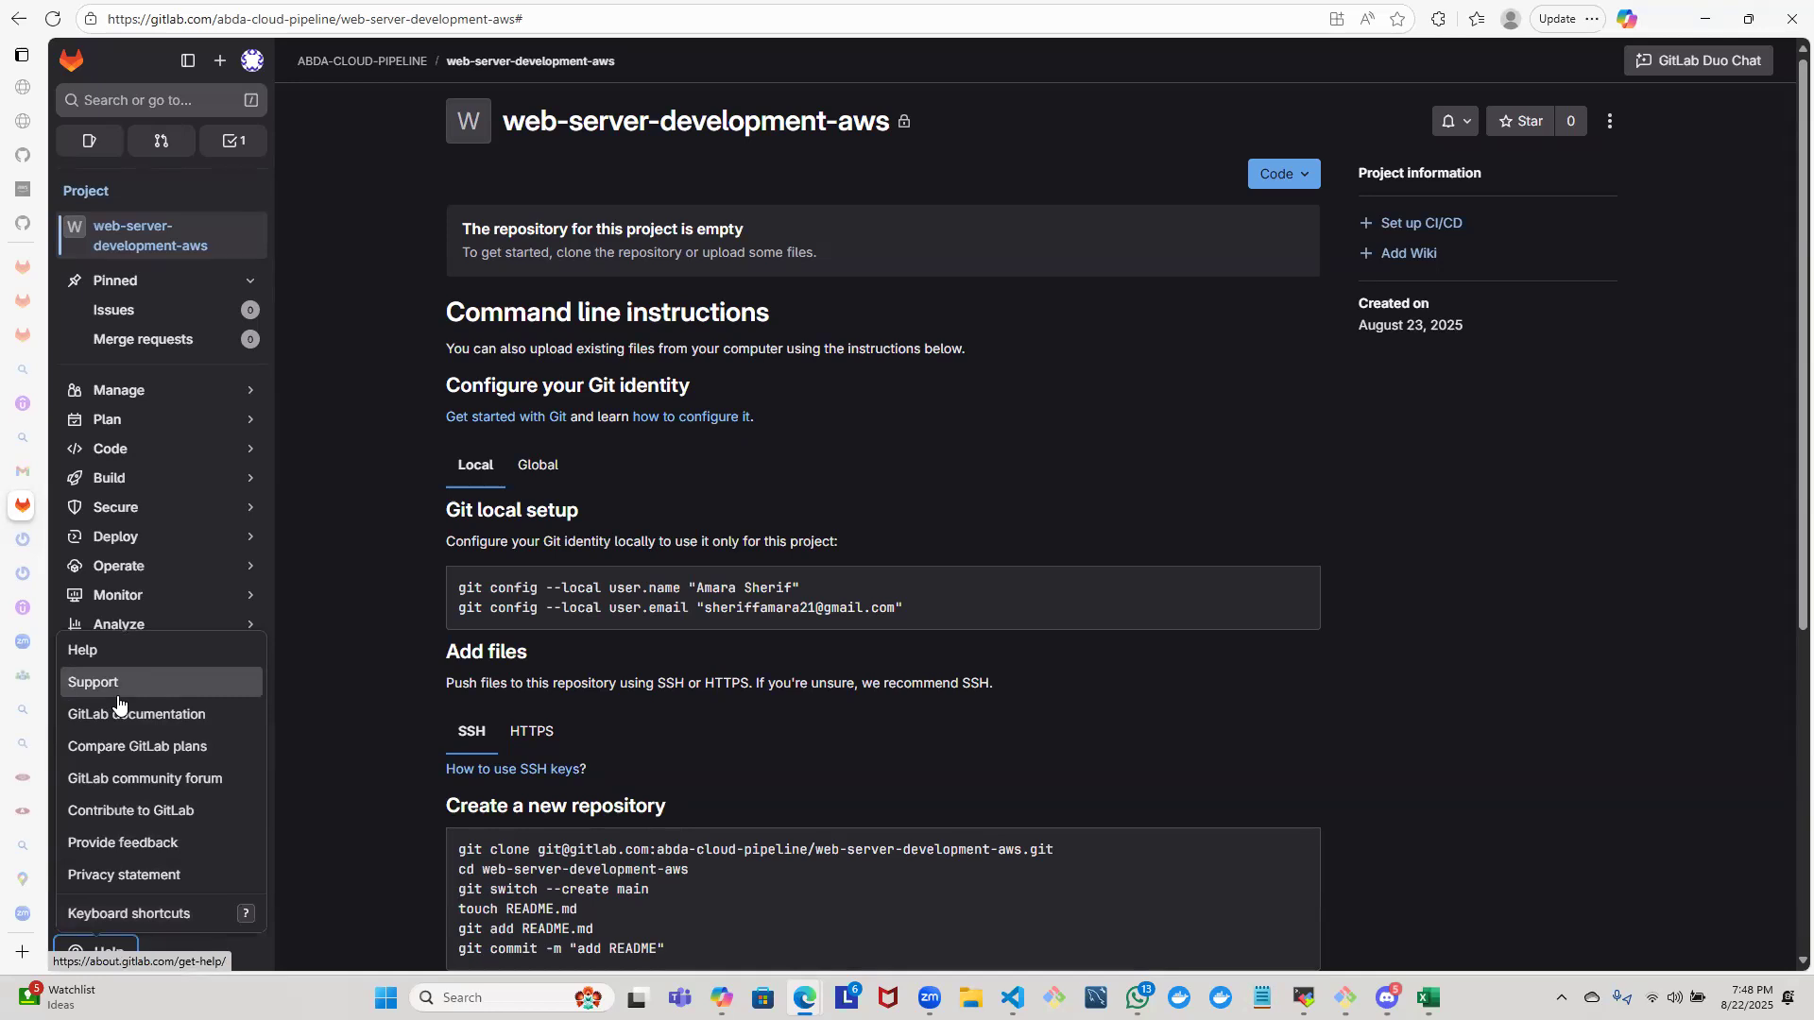
pyautogui.click(419, 740)
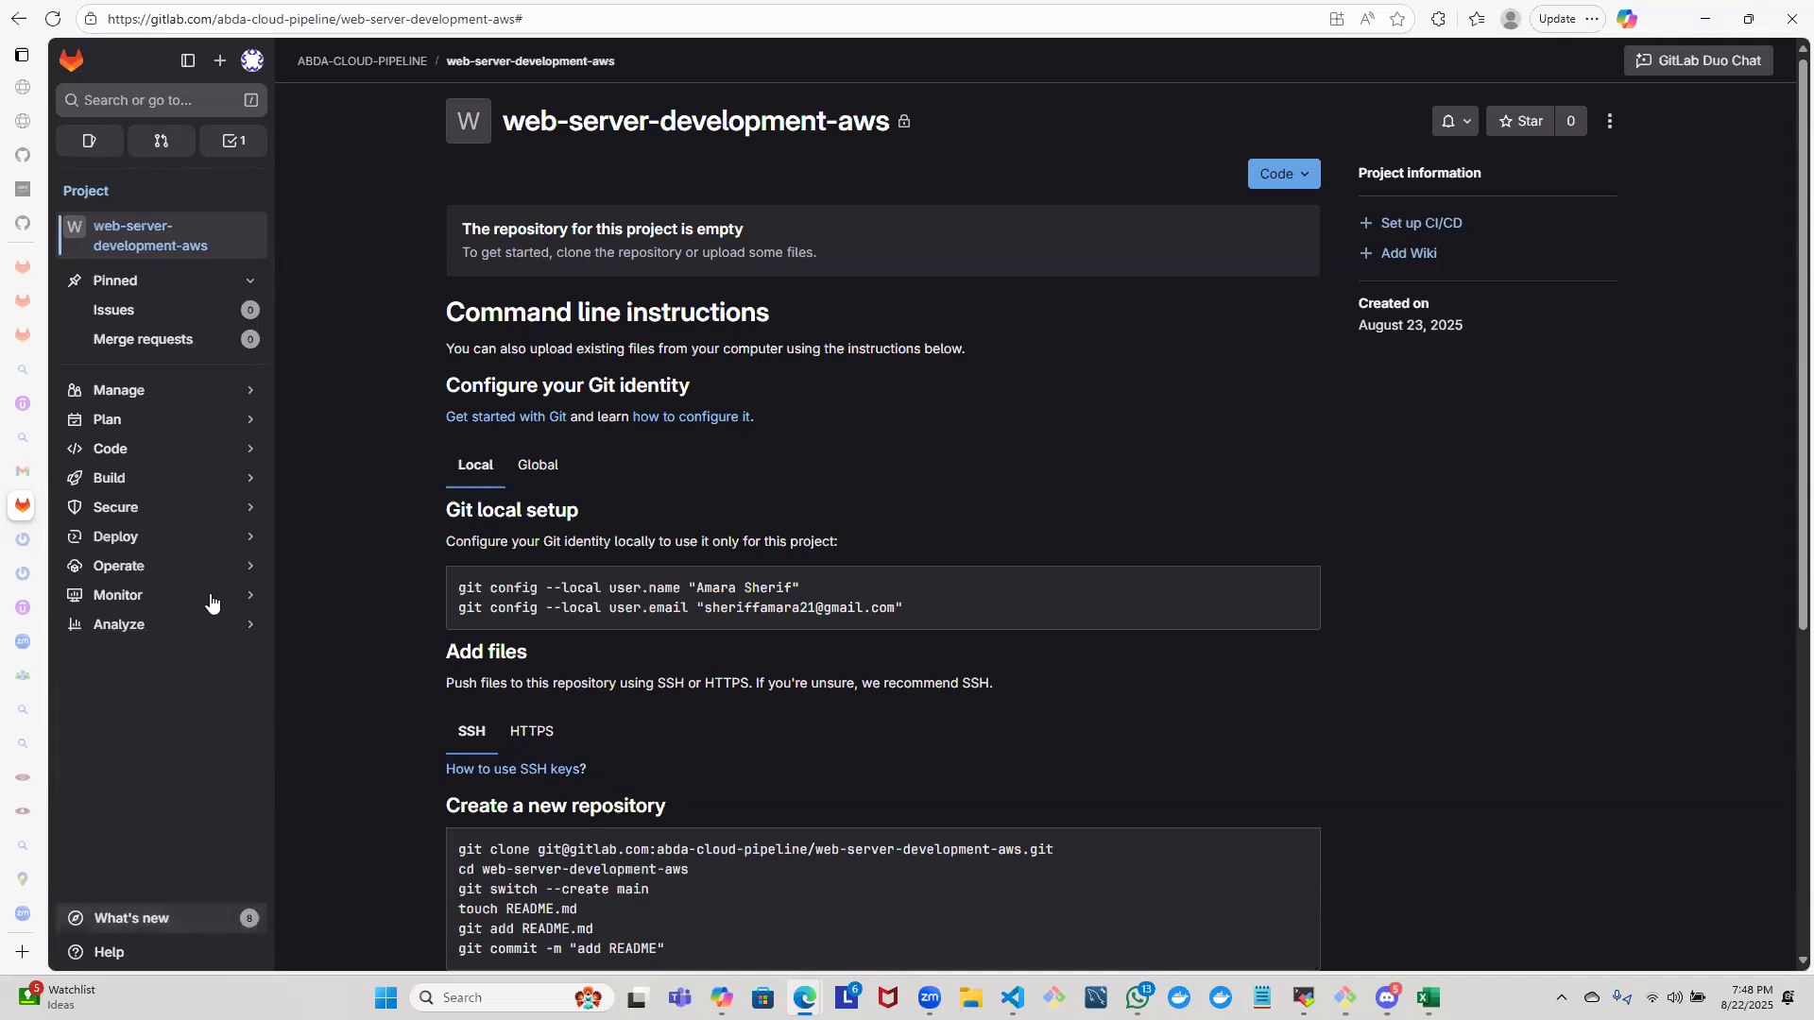
pyautogui.moveTo(198, 628)
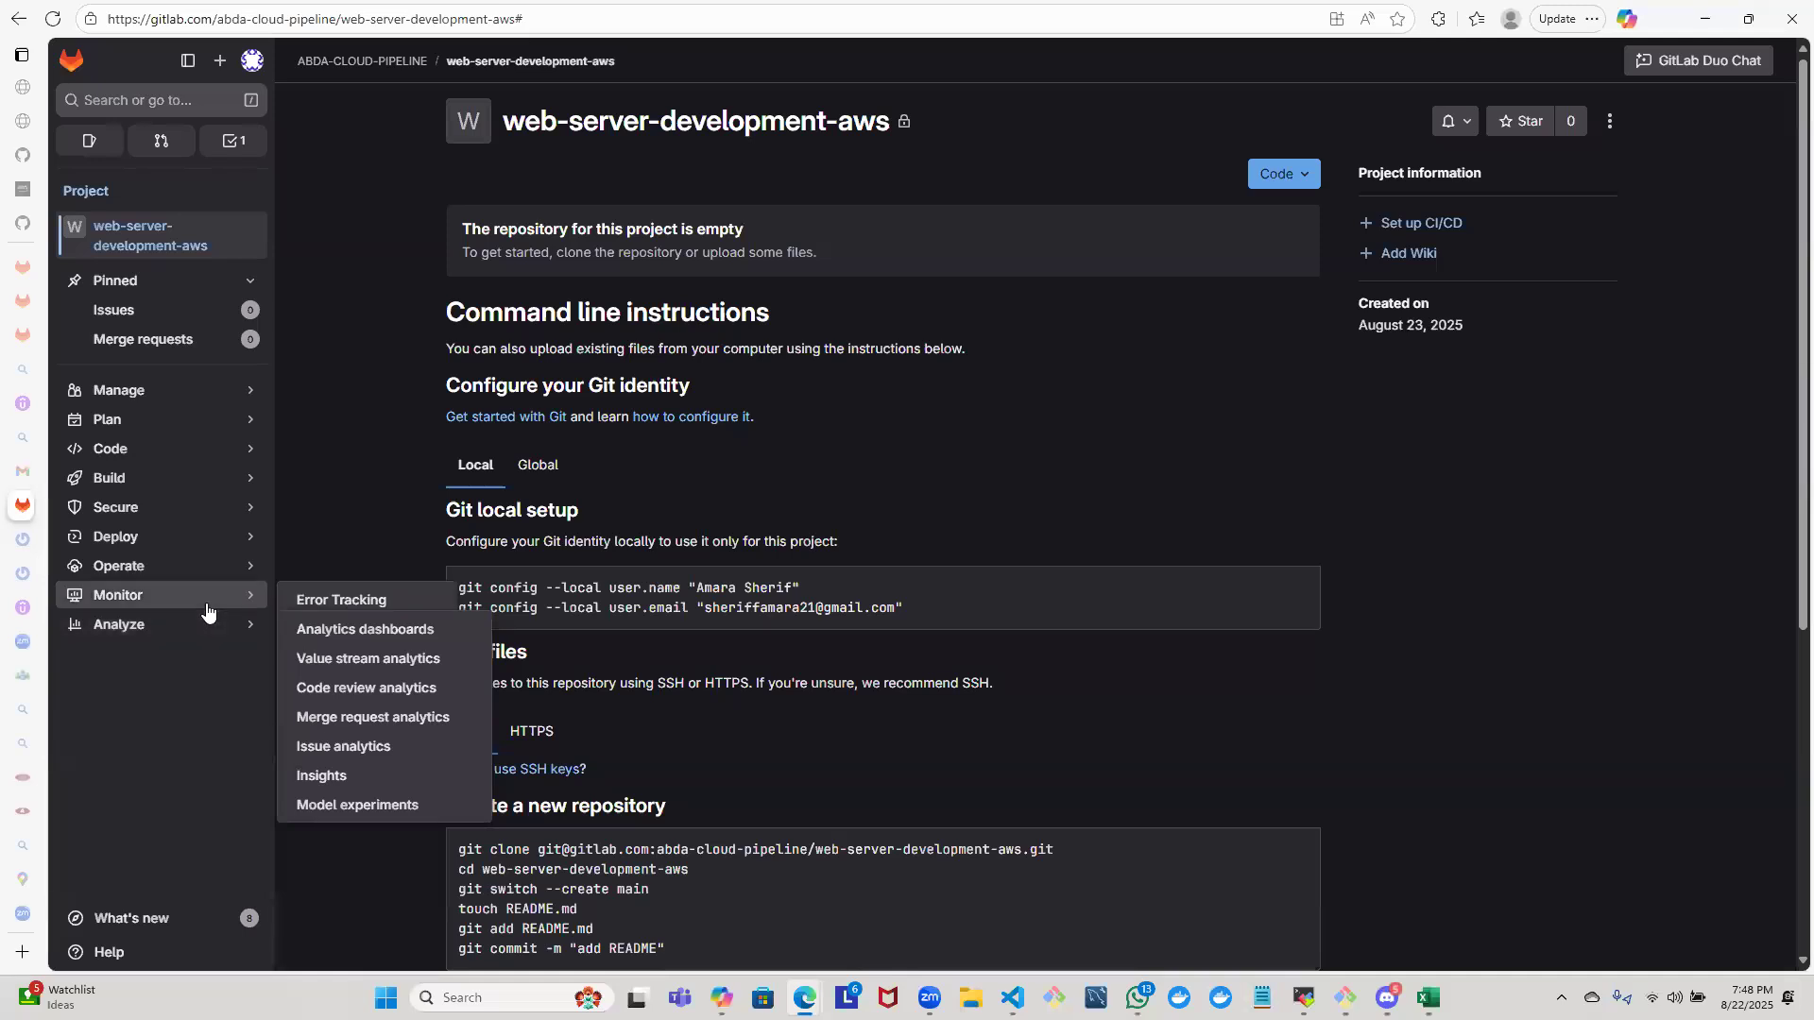
pyautogui.moveTo(218, 575)
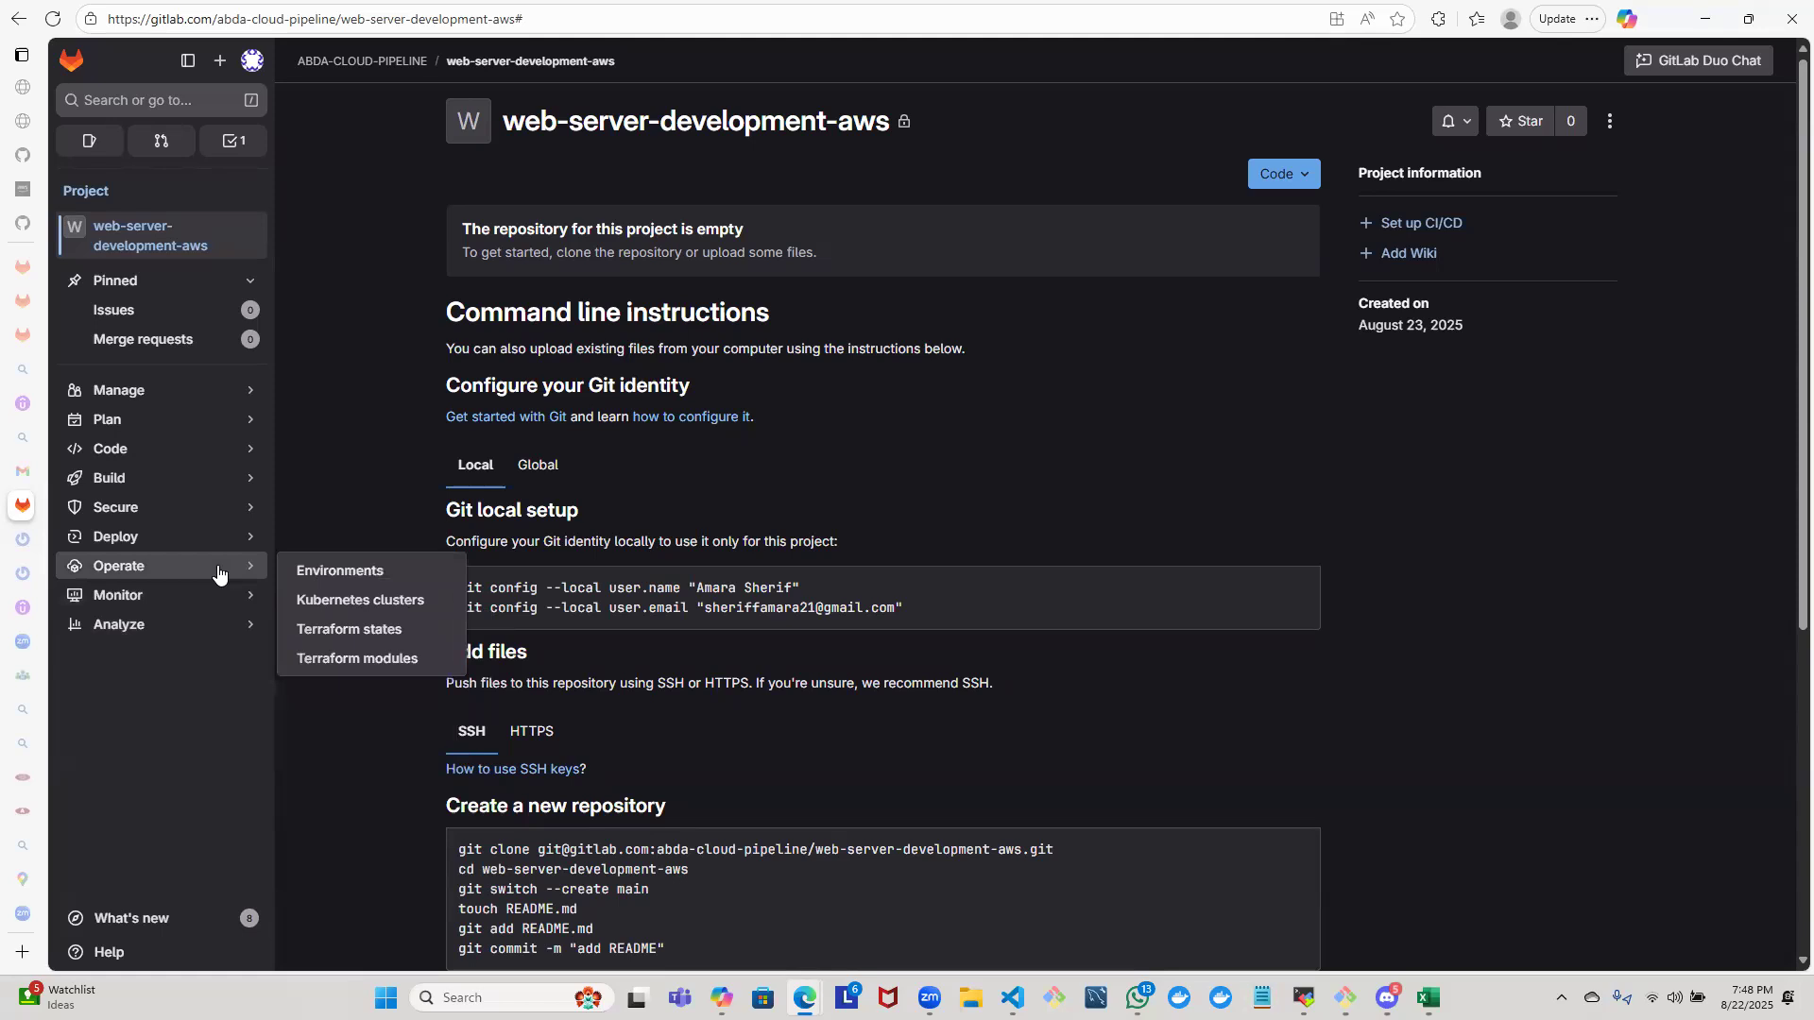
pyautogui.moveTo(230, 540)
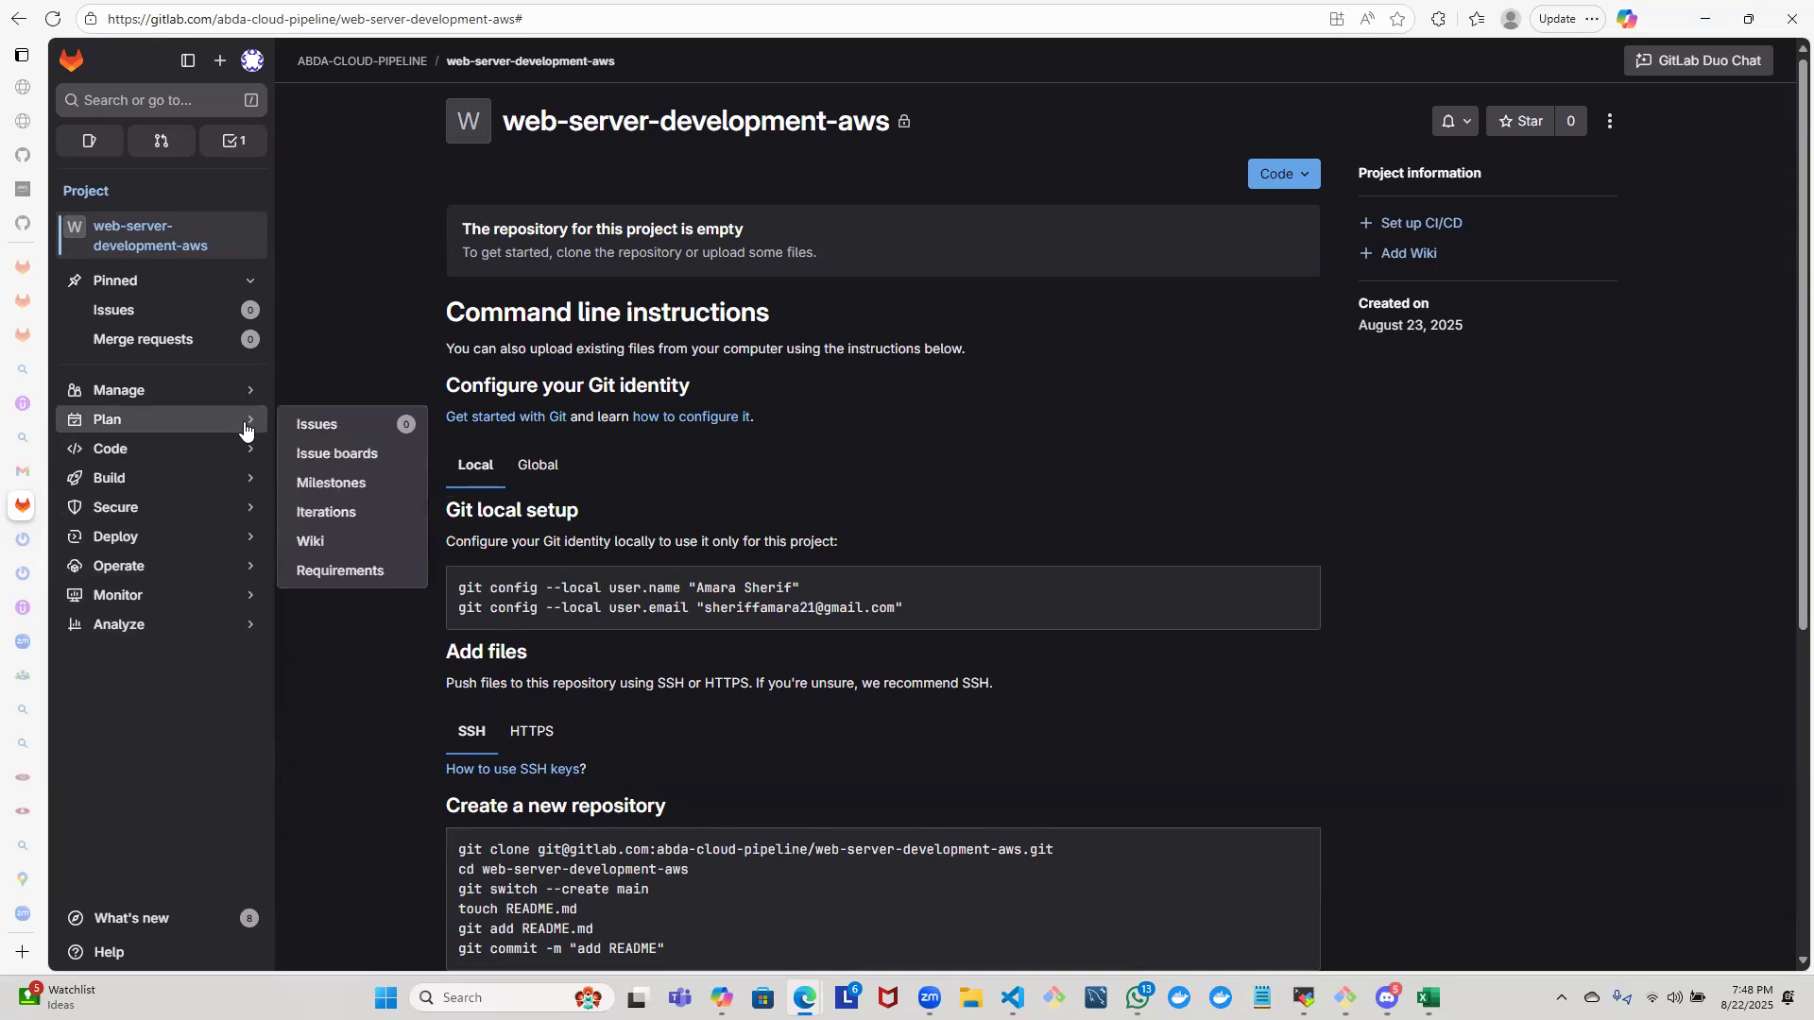
pyautogui.moveTo(231, 388)
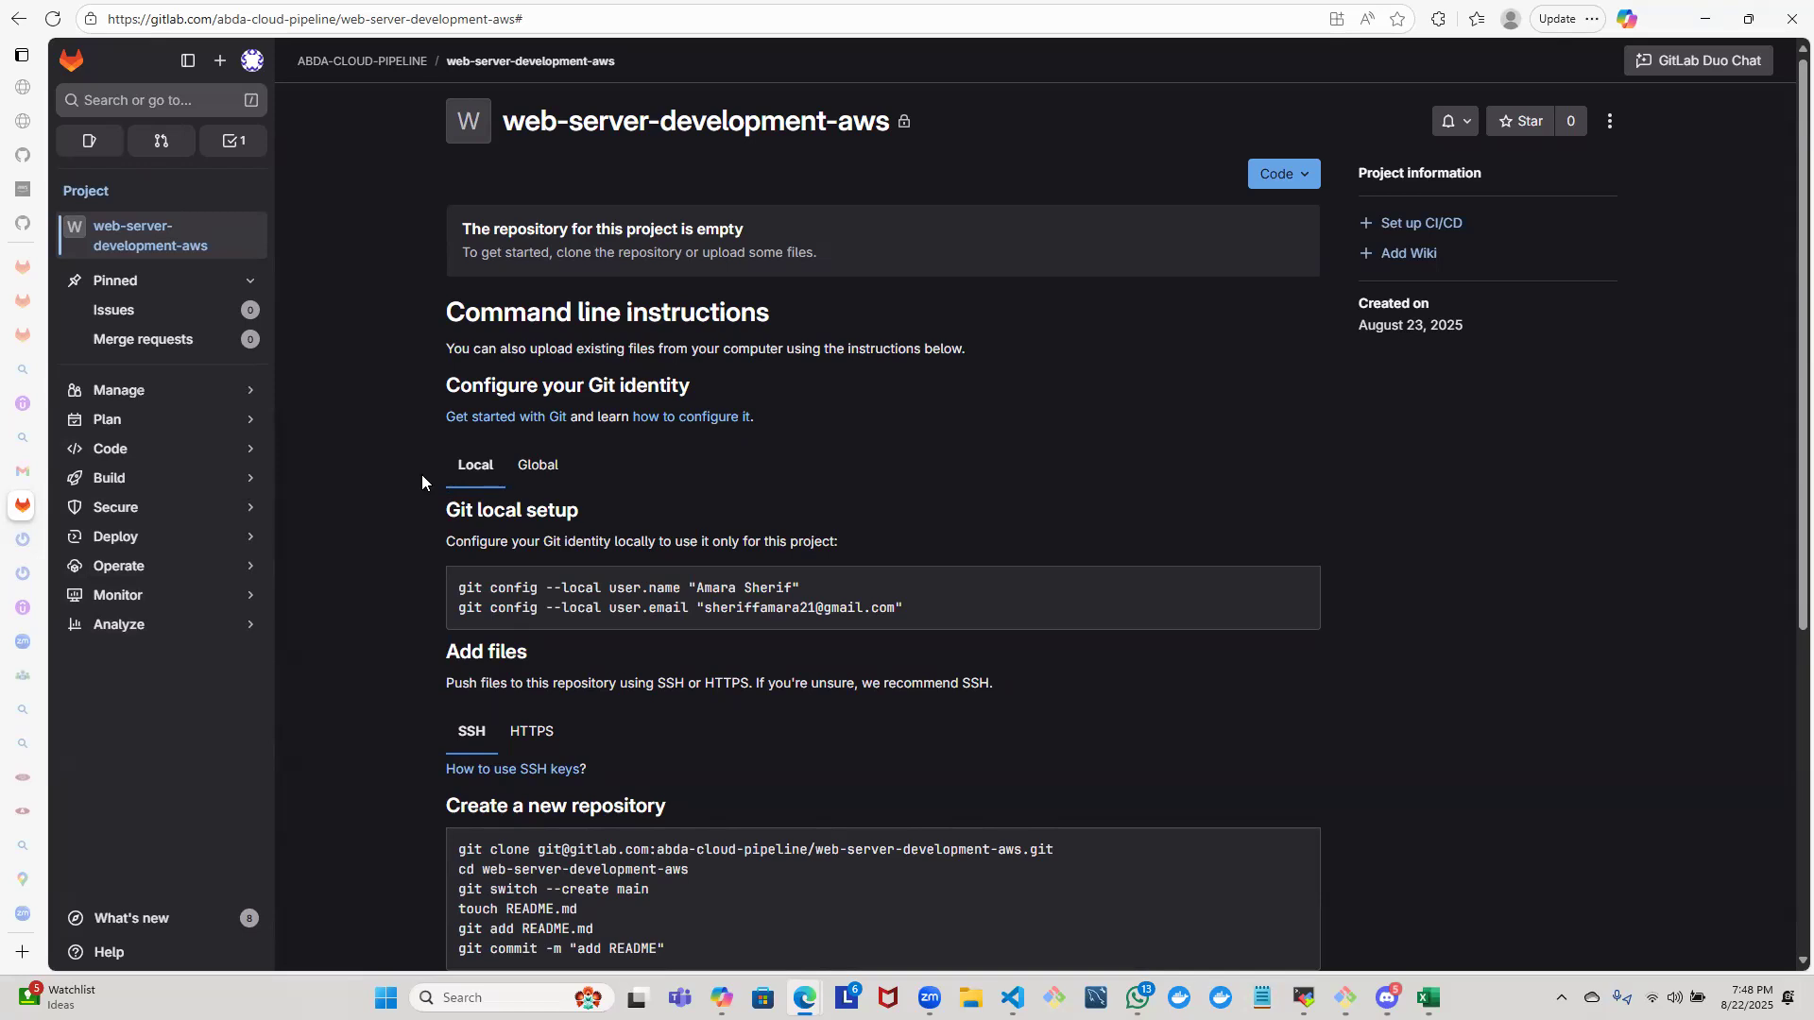
# - Reload the project page and open the project's general settings
pyautogui.press('F5')
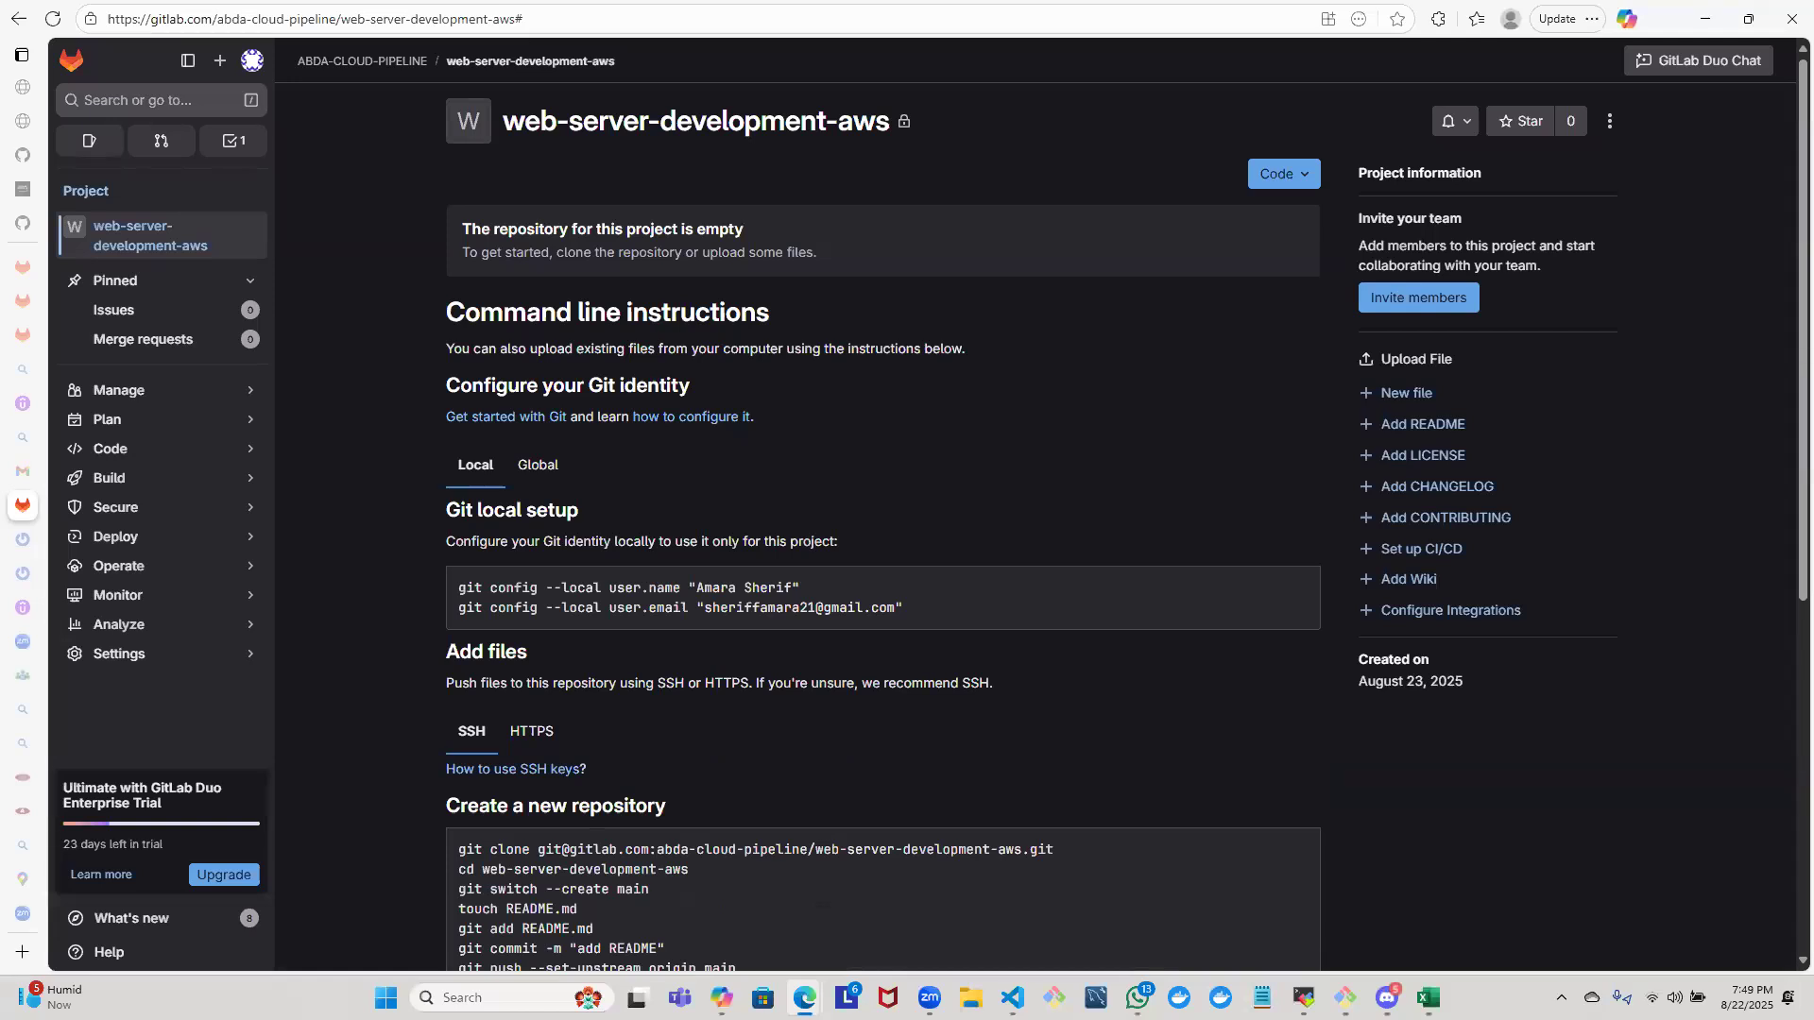
pyautogui.click(168, 653)
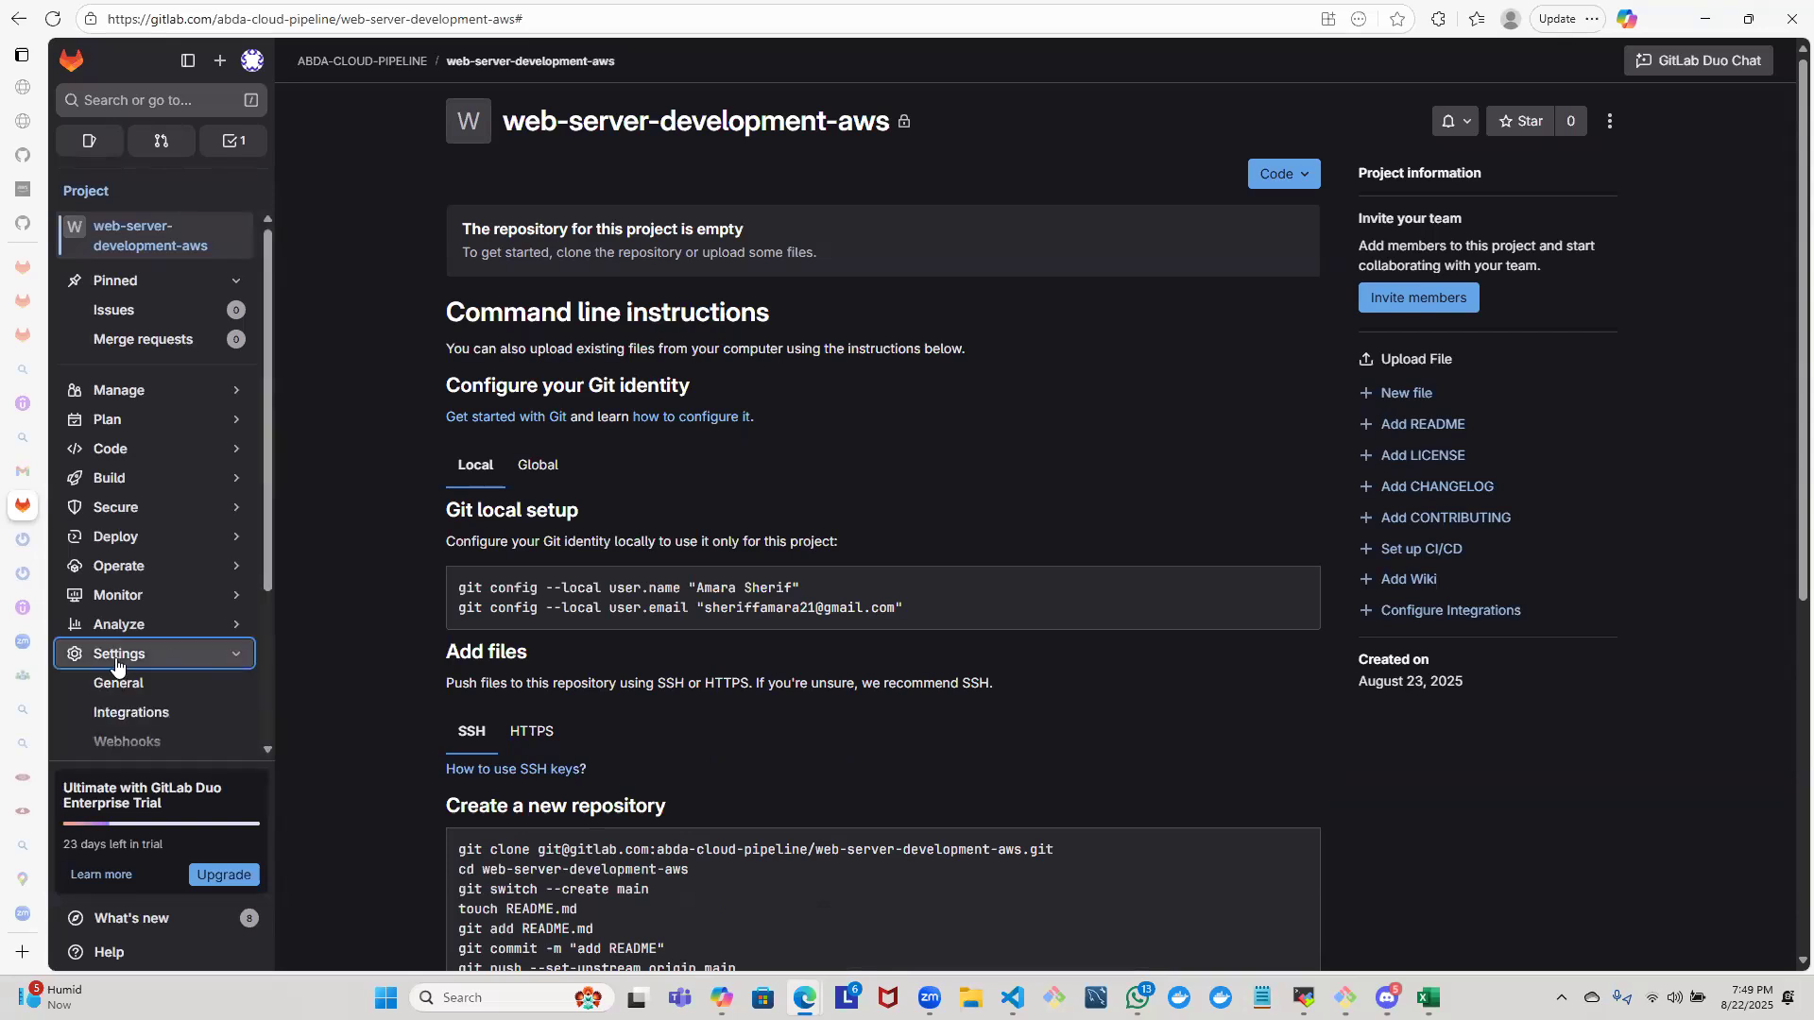
pyautogui.click(1610, 123)
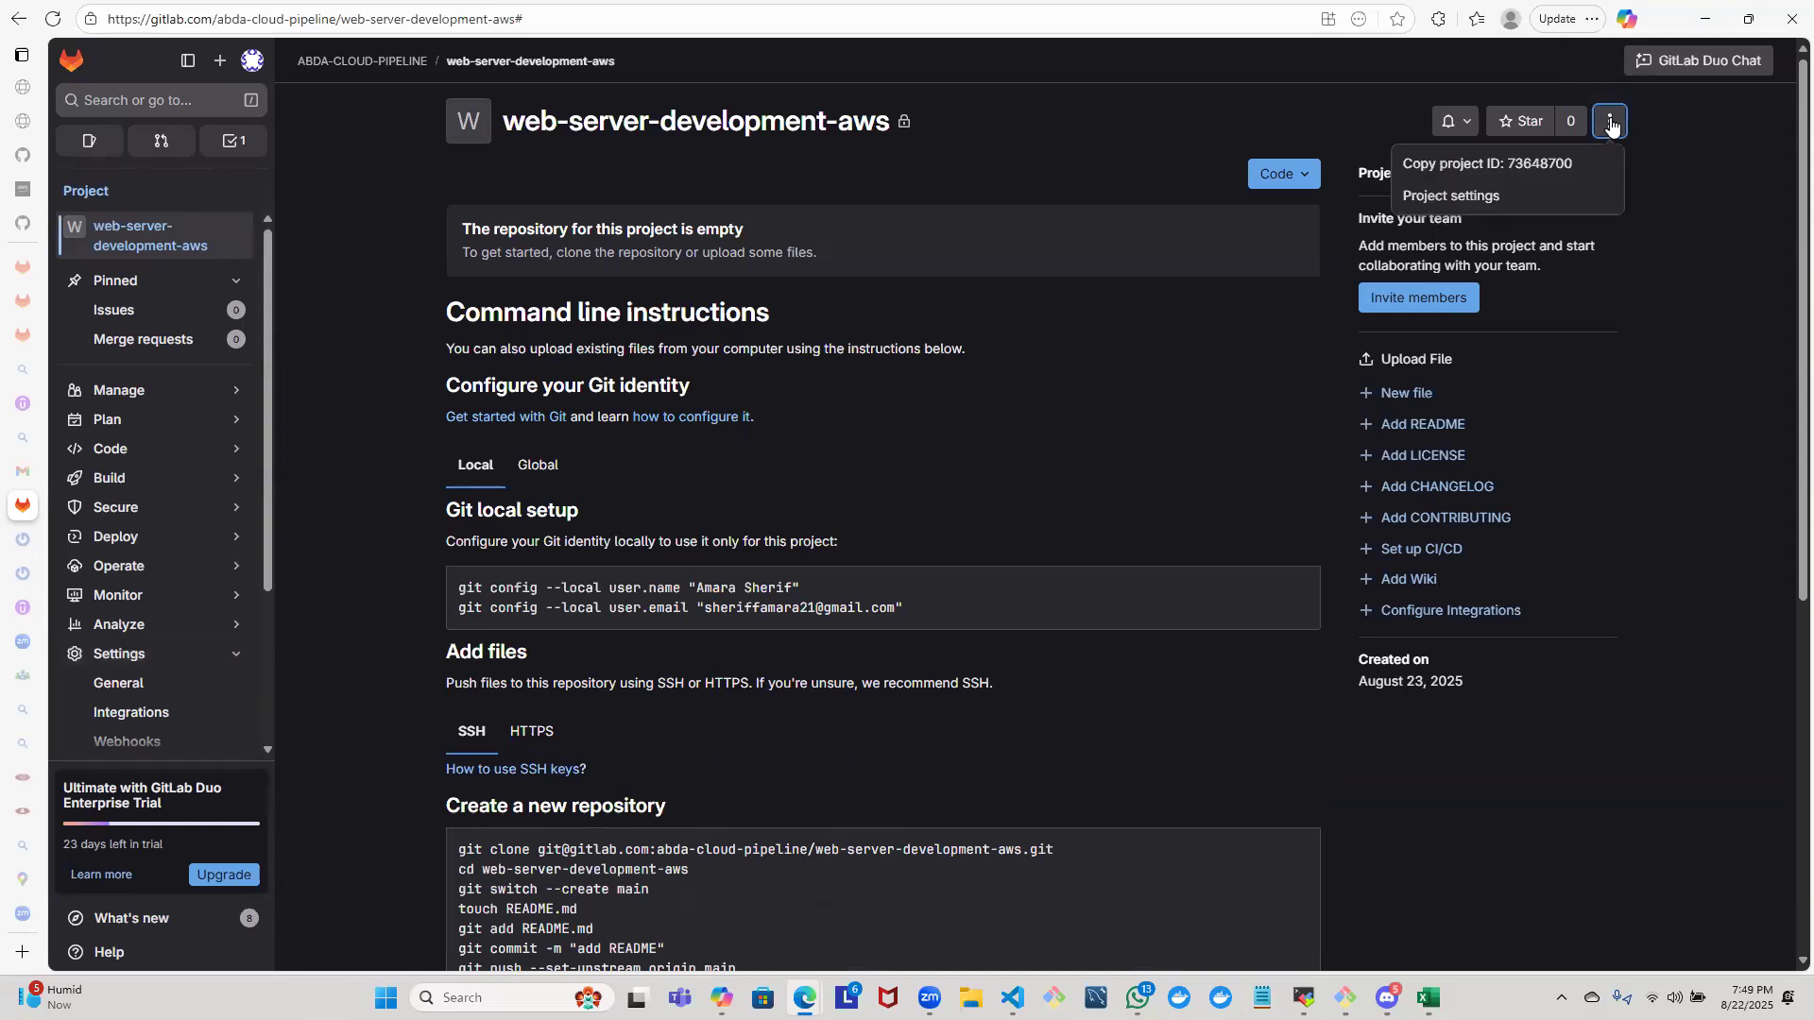
pyautogui.click(1456, 195)
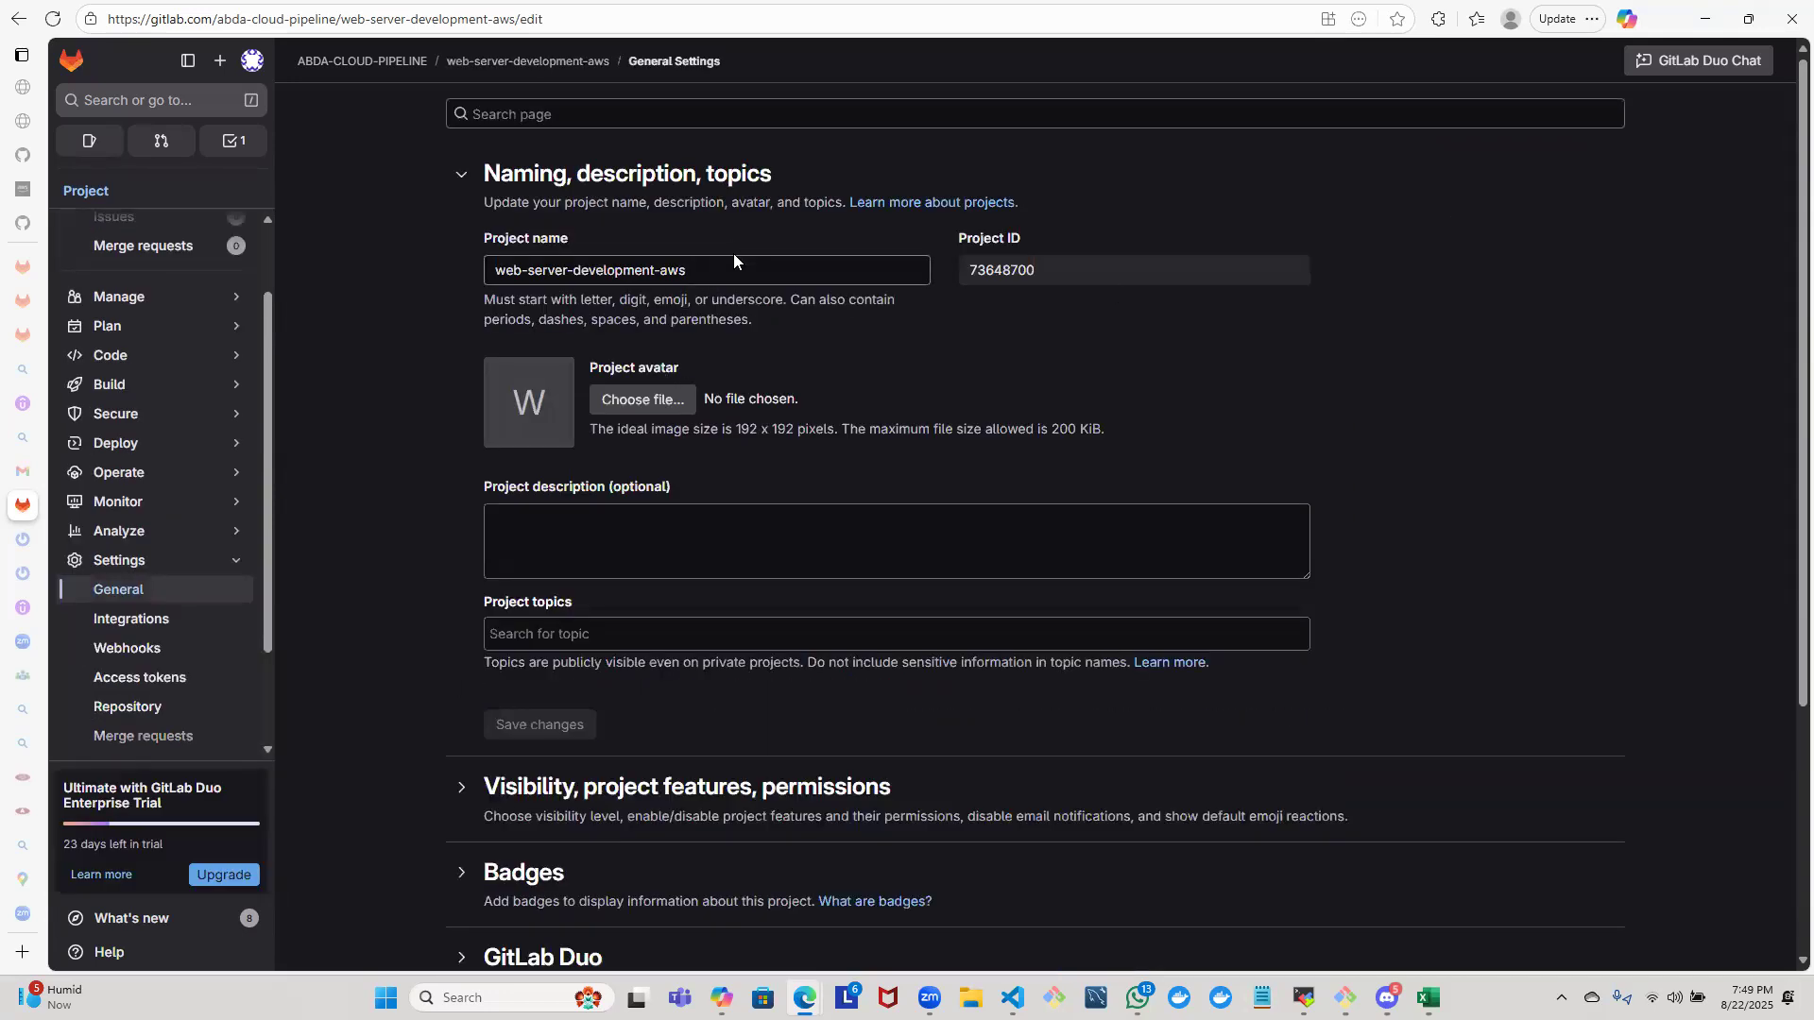
# - Clear the project name and copy webserver-deployment-aws from the project name message in the ABDA SmartTech First Batch WhatsApp chat
pyautogui.click(731, 274)
pyautogui.hotkey('ctrl', 'a')
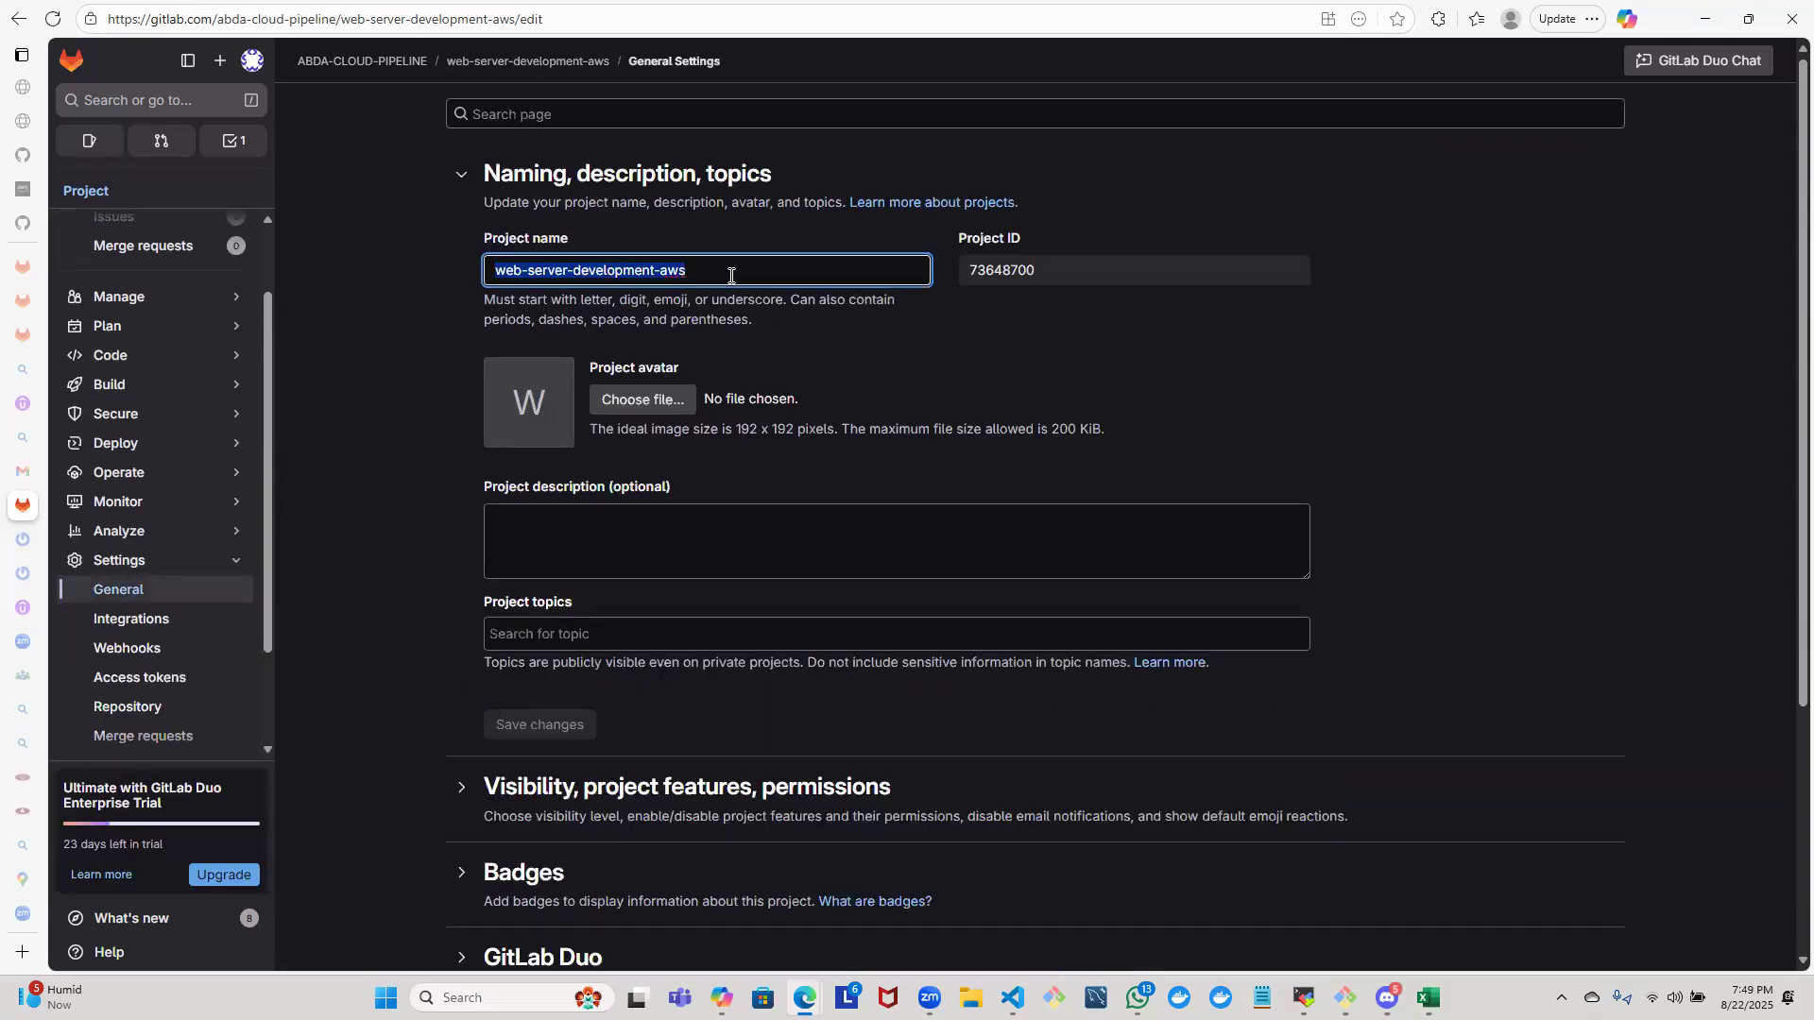
pyautogui.press('BackSpace')
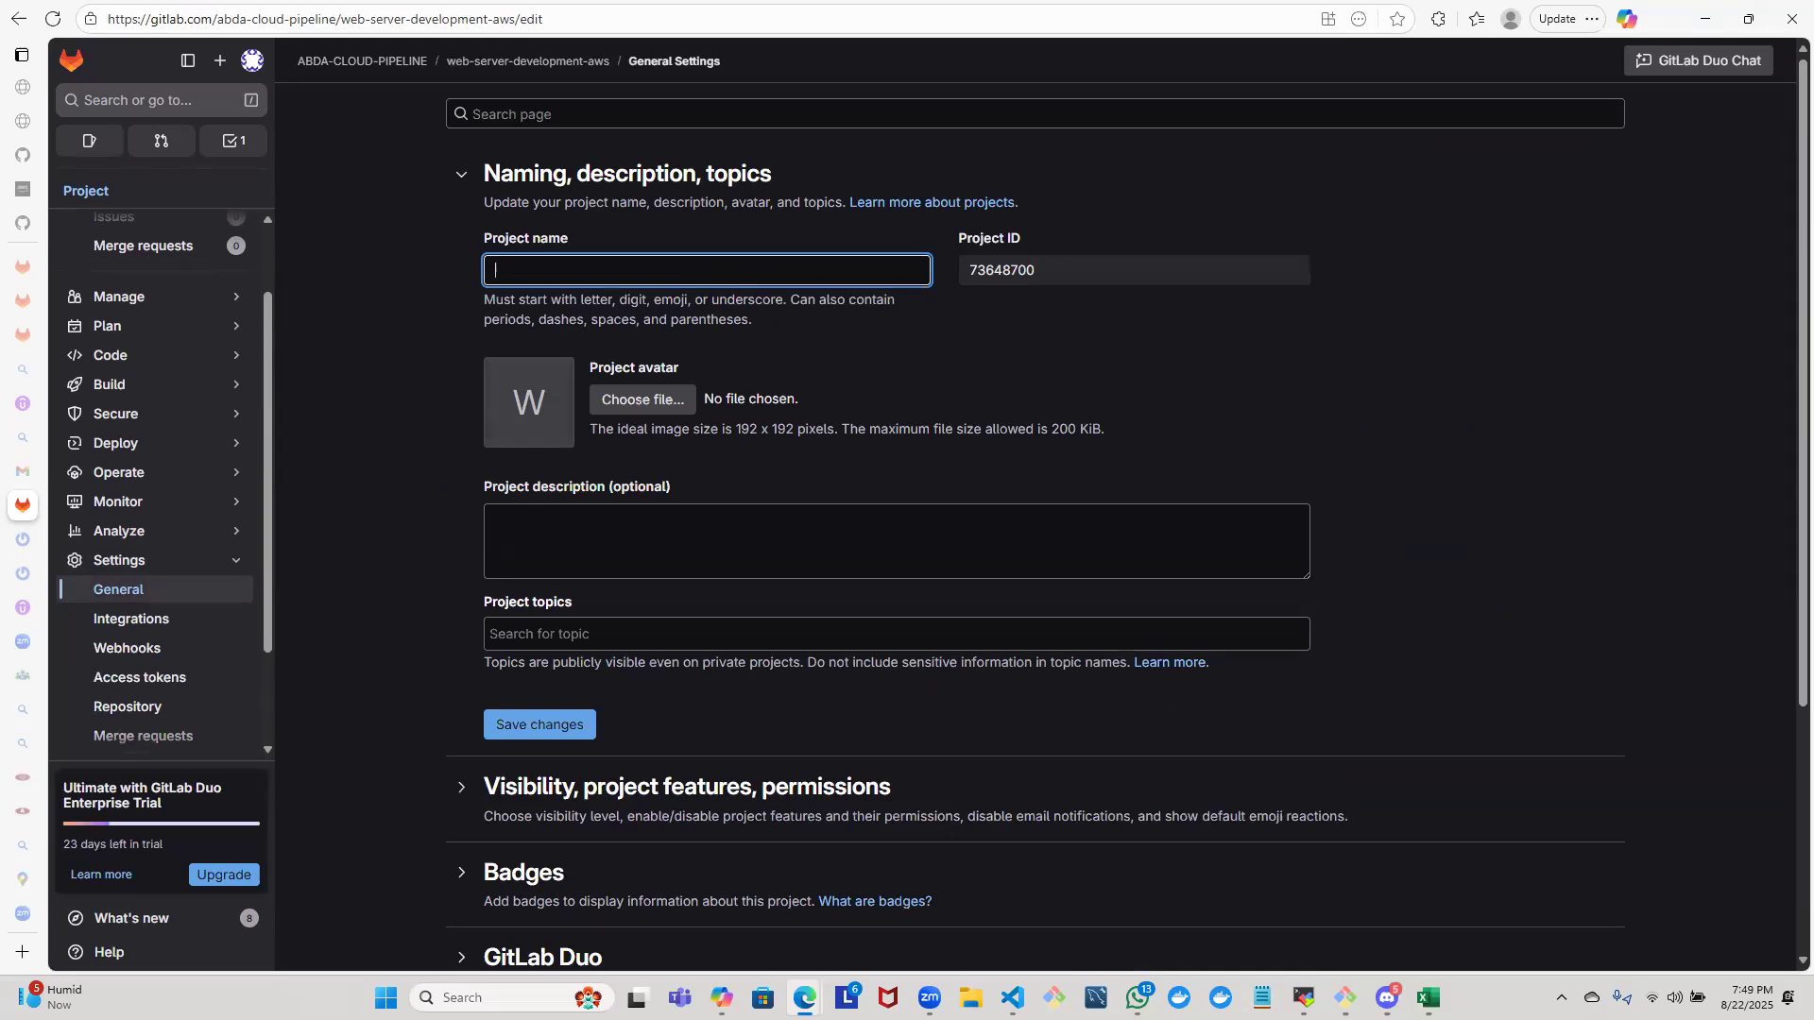
pyautogui.click(1144, 879)
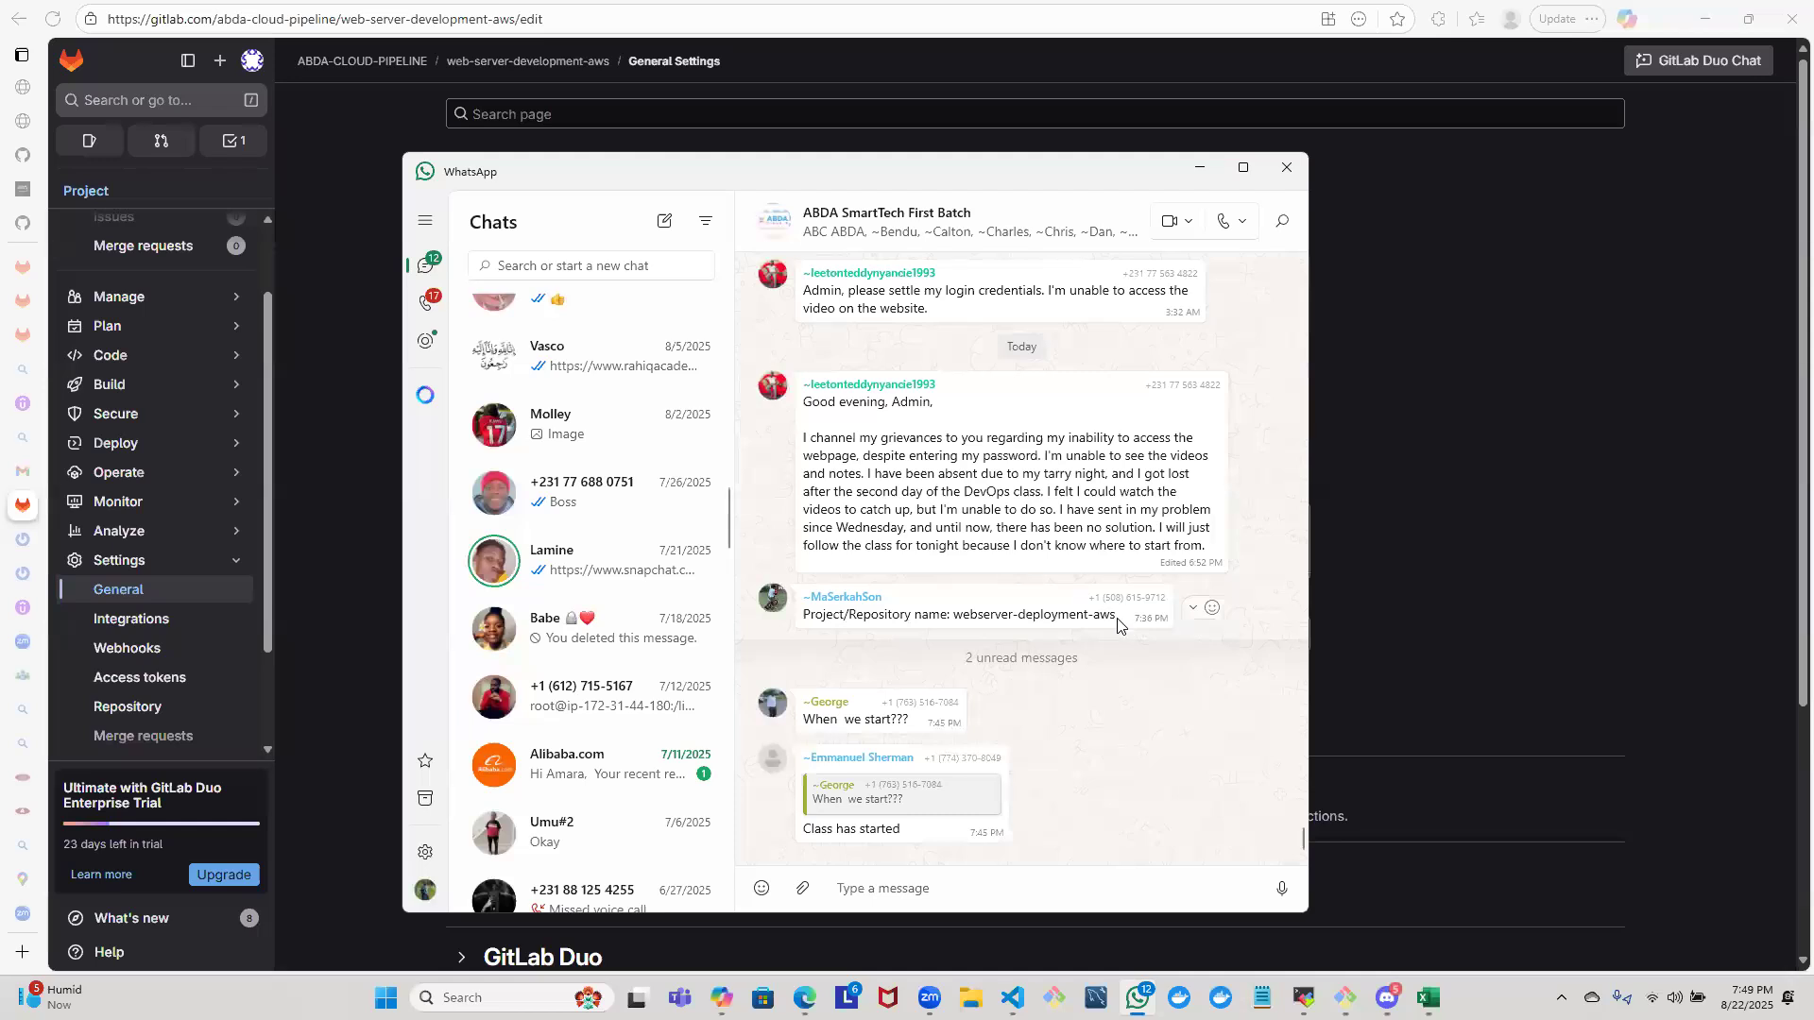
pyautogui.doubleClick(1100, 613)
pyautogui.moveTo(953, 614); pyautogui.dragTo(1115, 619)
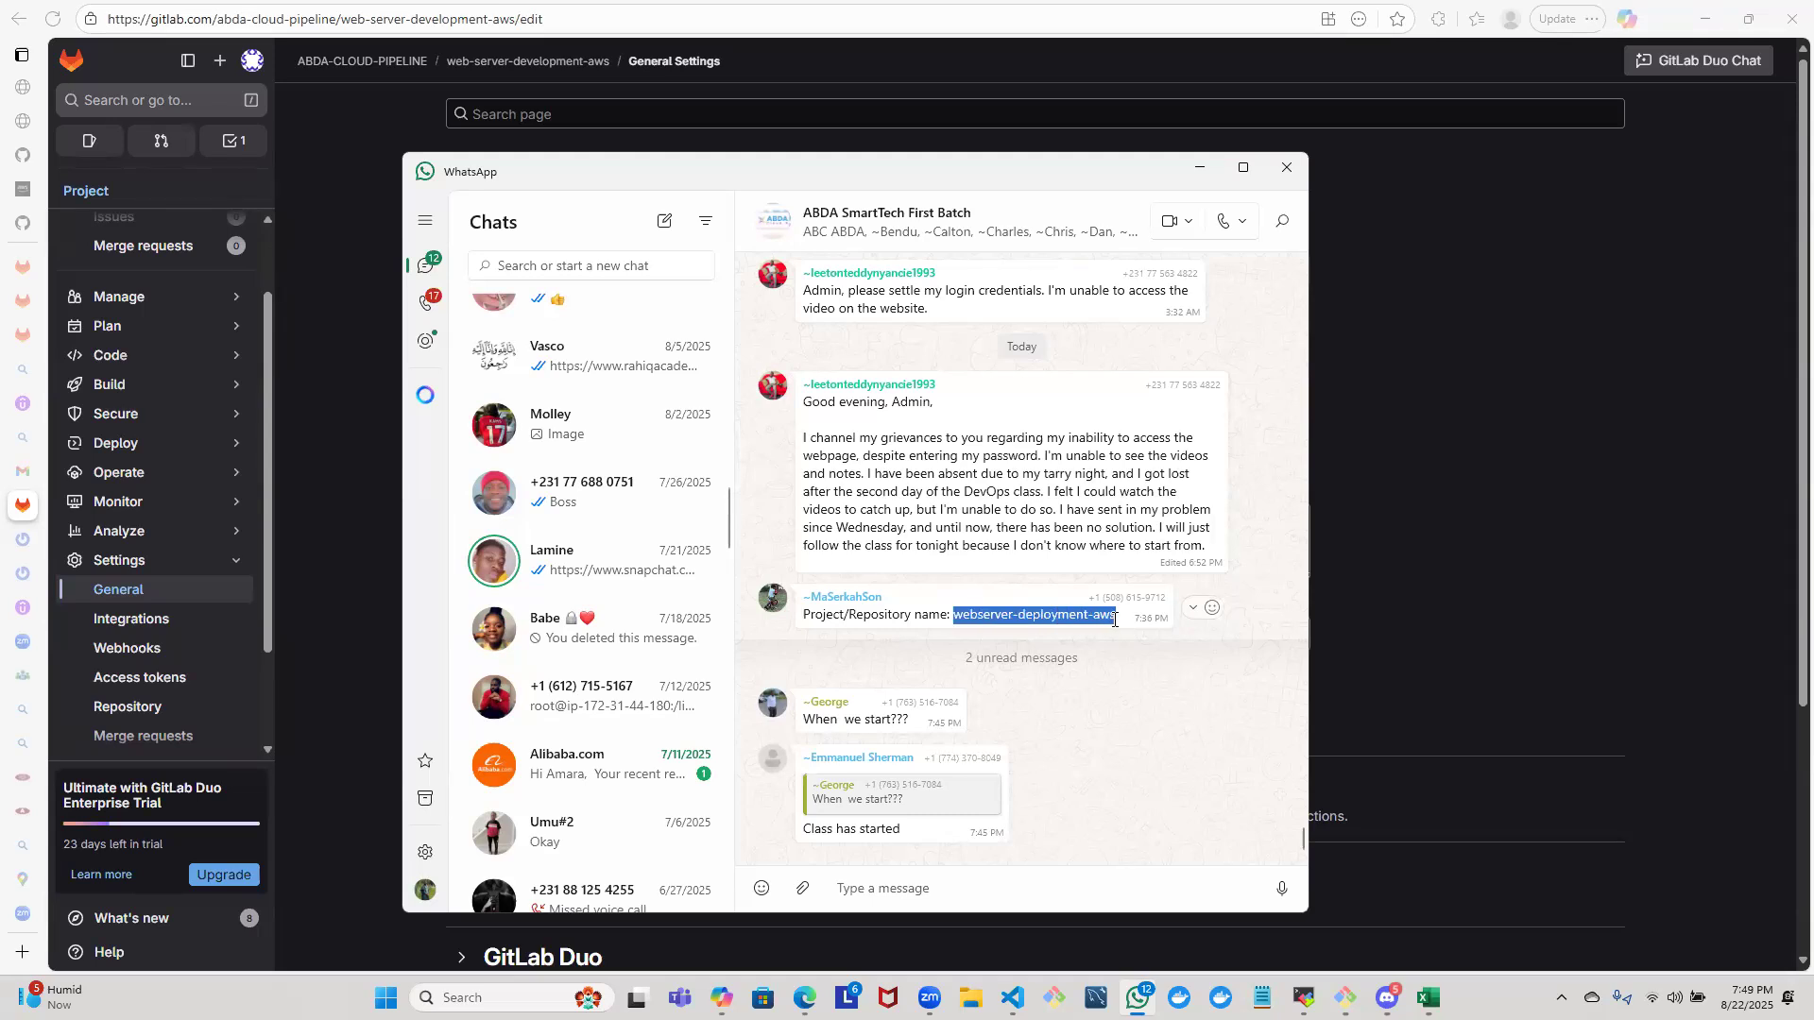
pyautogui.rightClick(1115, 620)
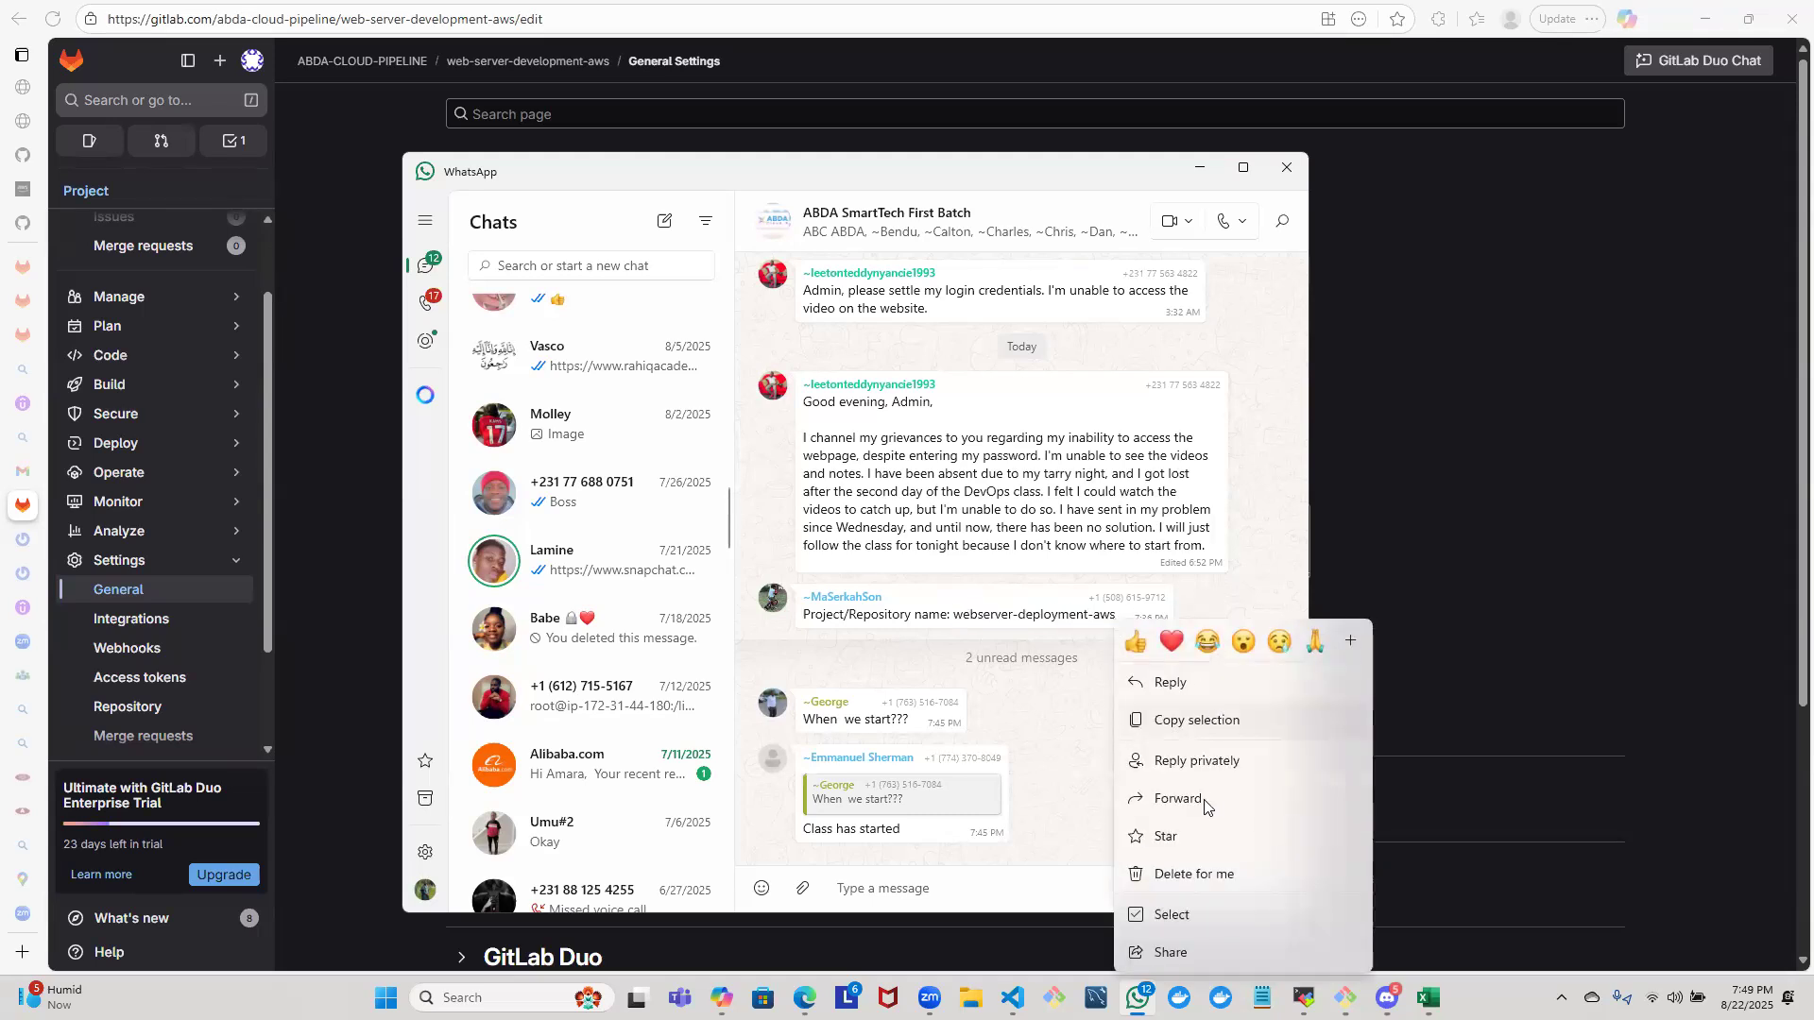
pyautogui.click(1201, 736)
# - Return to the GitLab settings, set the project name to webserver-deployment-aws and save the changes
pyautogui.click(1558, 561)
pyautogui.click(701, 270)
pyautogui.hotkey('ctrl', 'v')
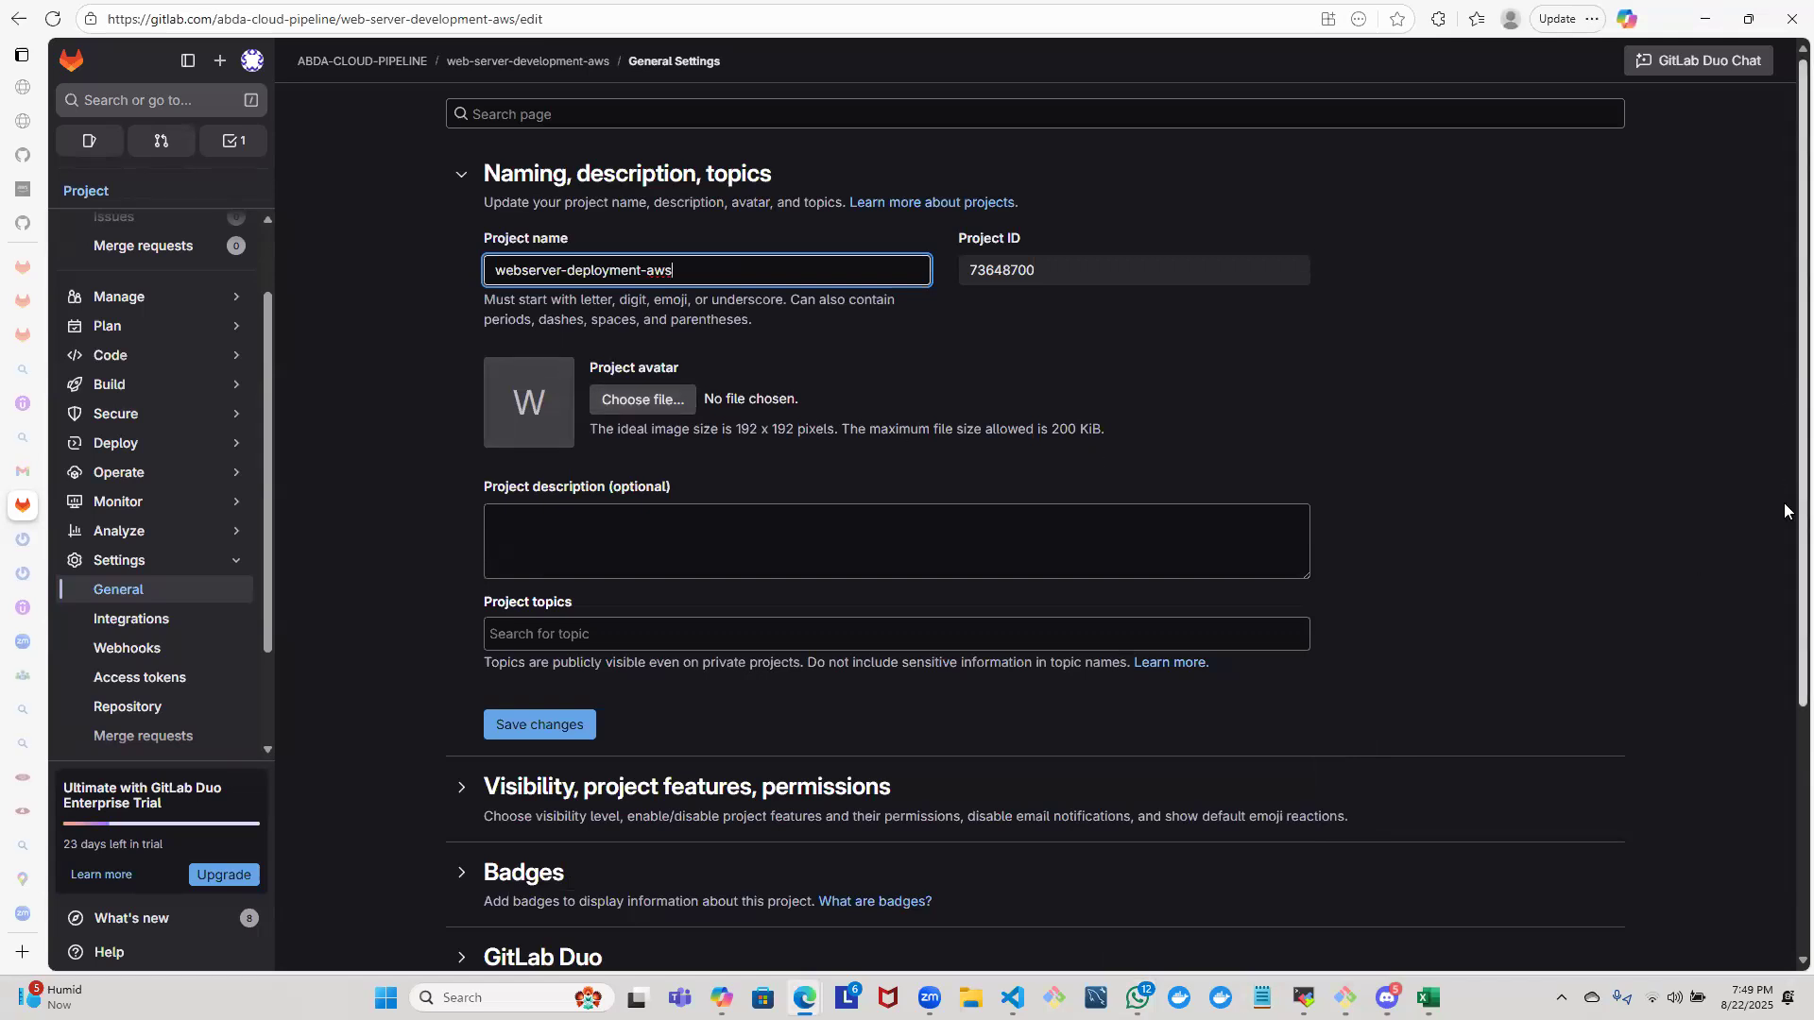
pyautogui.scroll(-2, 1785, 512)
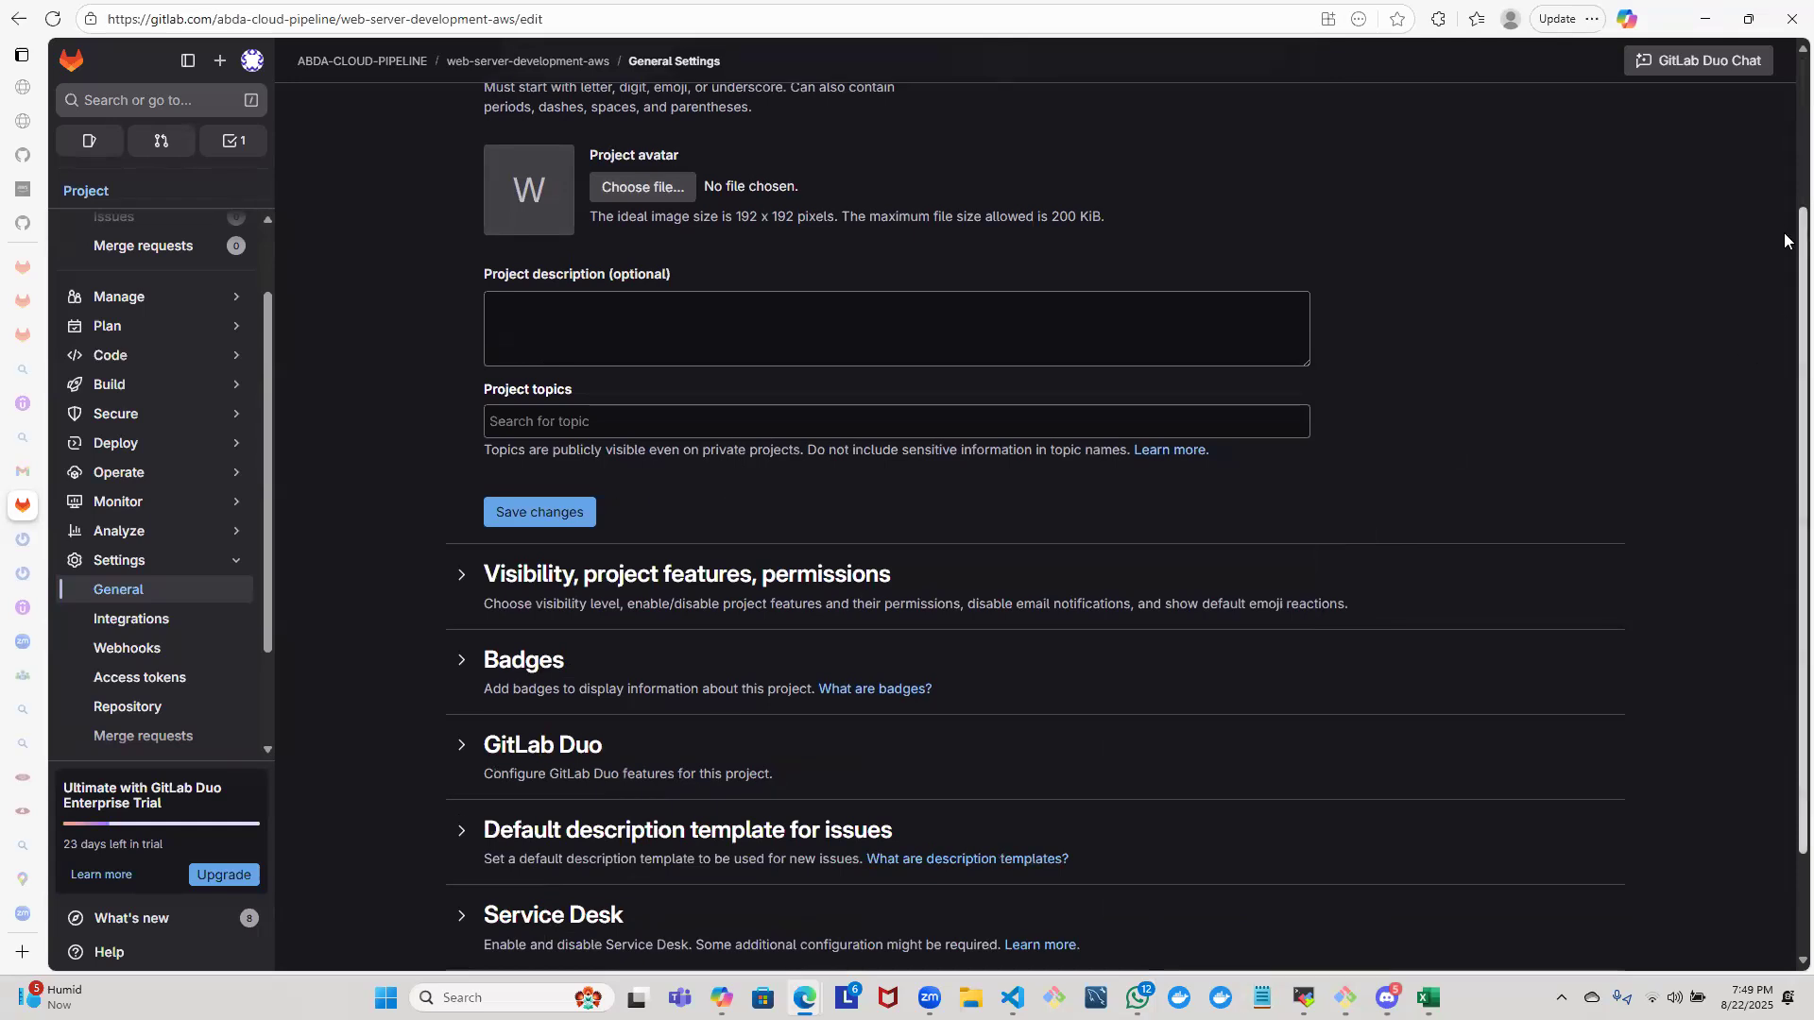
pyautogui.scroll(1, 1785, 239)
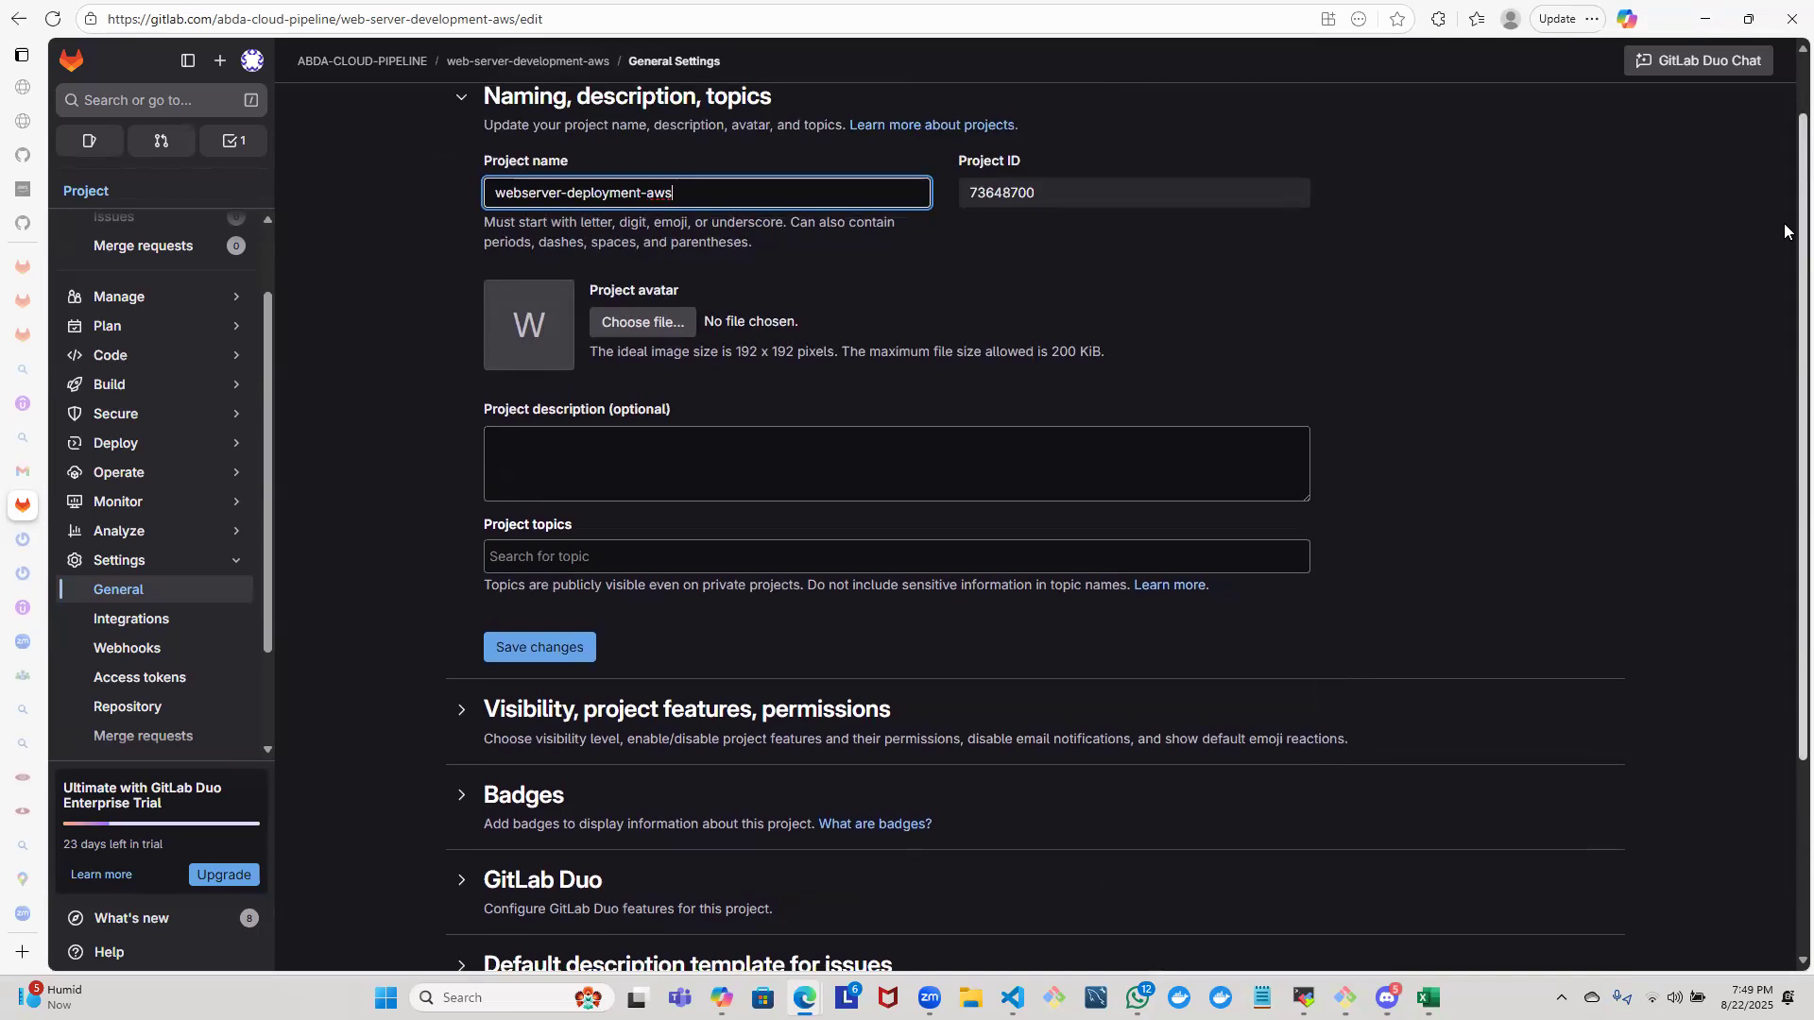
pyautogui.click(550, 652)
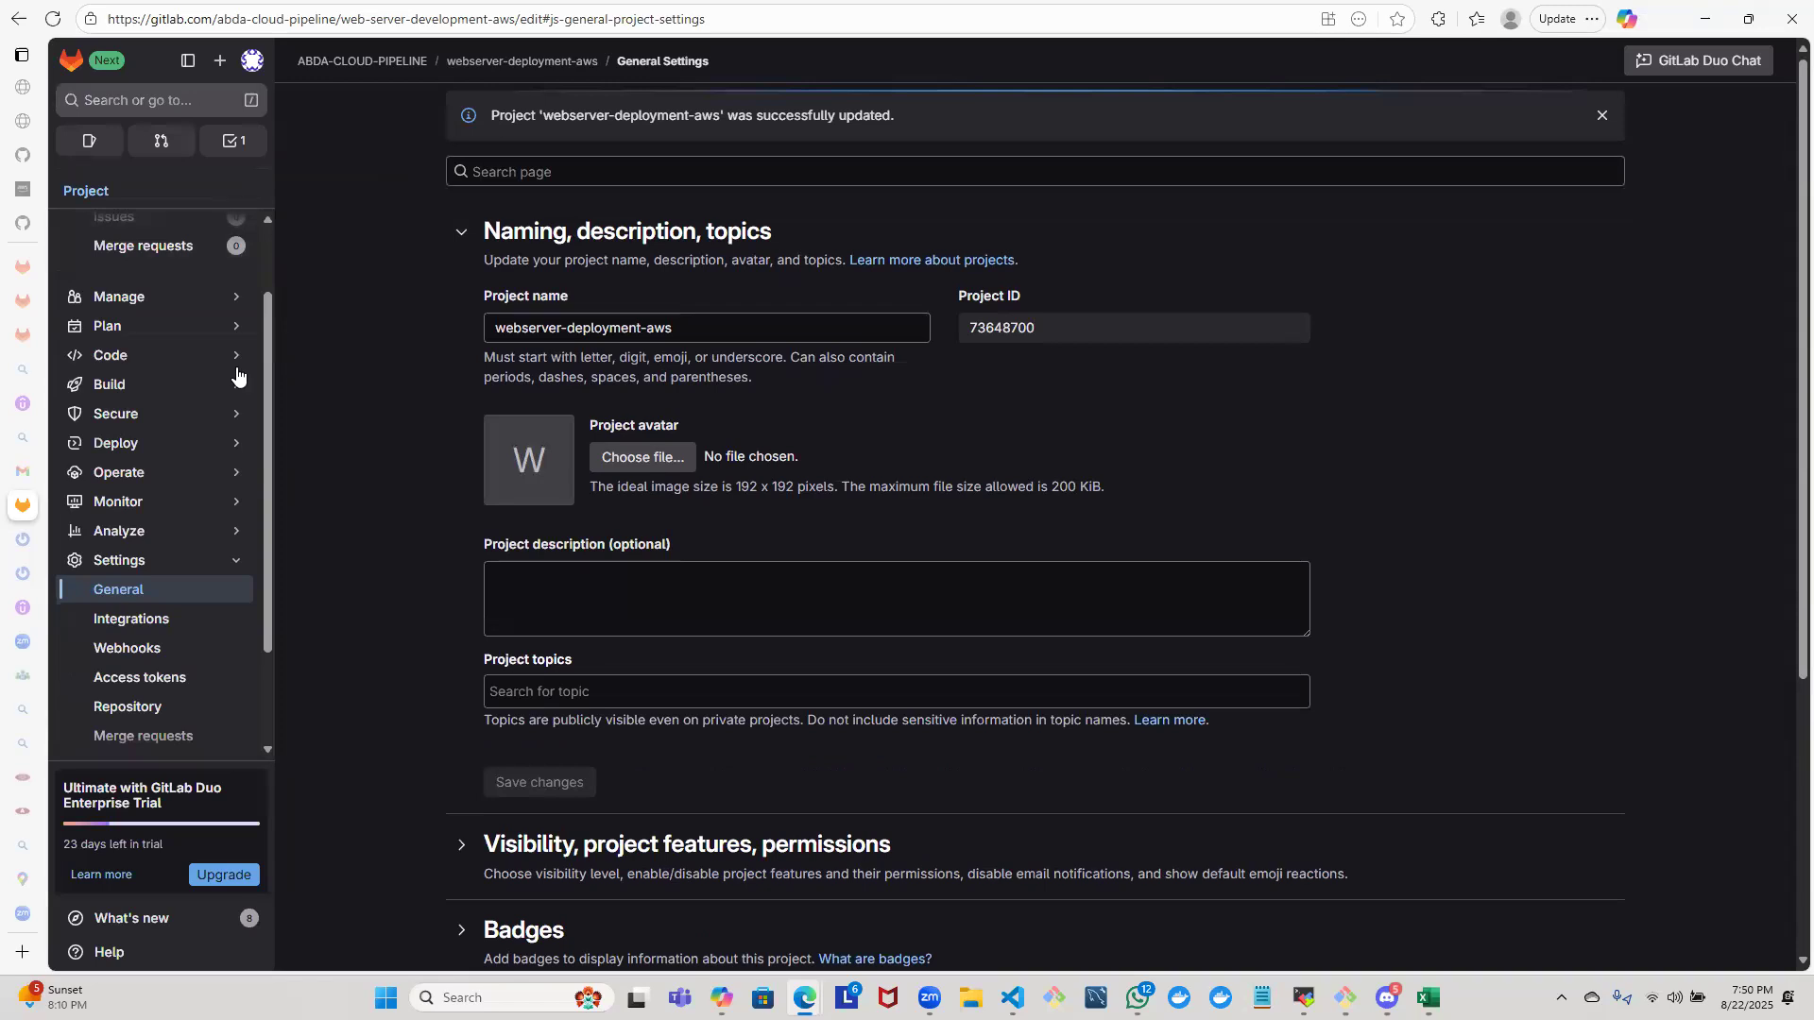
# - Reload the settings, go back to the project page and look over its new name and command line instructions
pyautogui.click(231, 565)
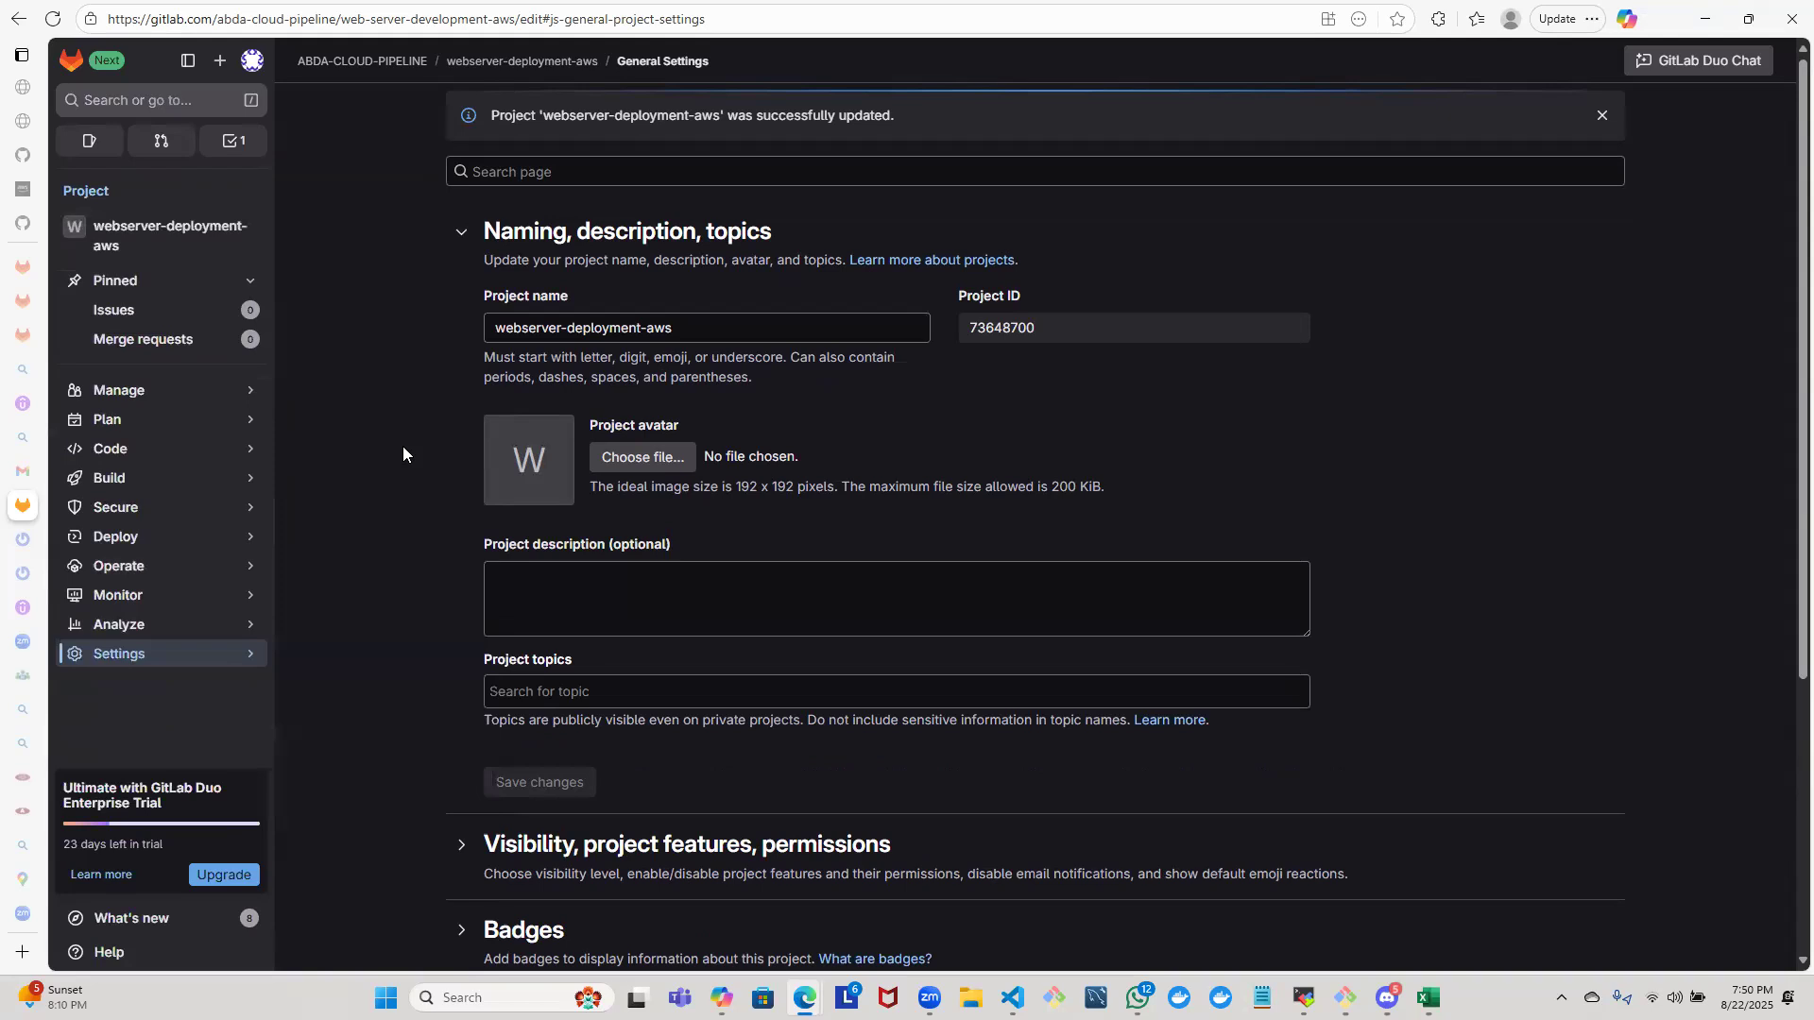
pyautogui.press('F5')
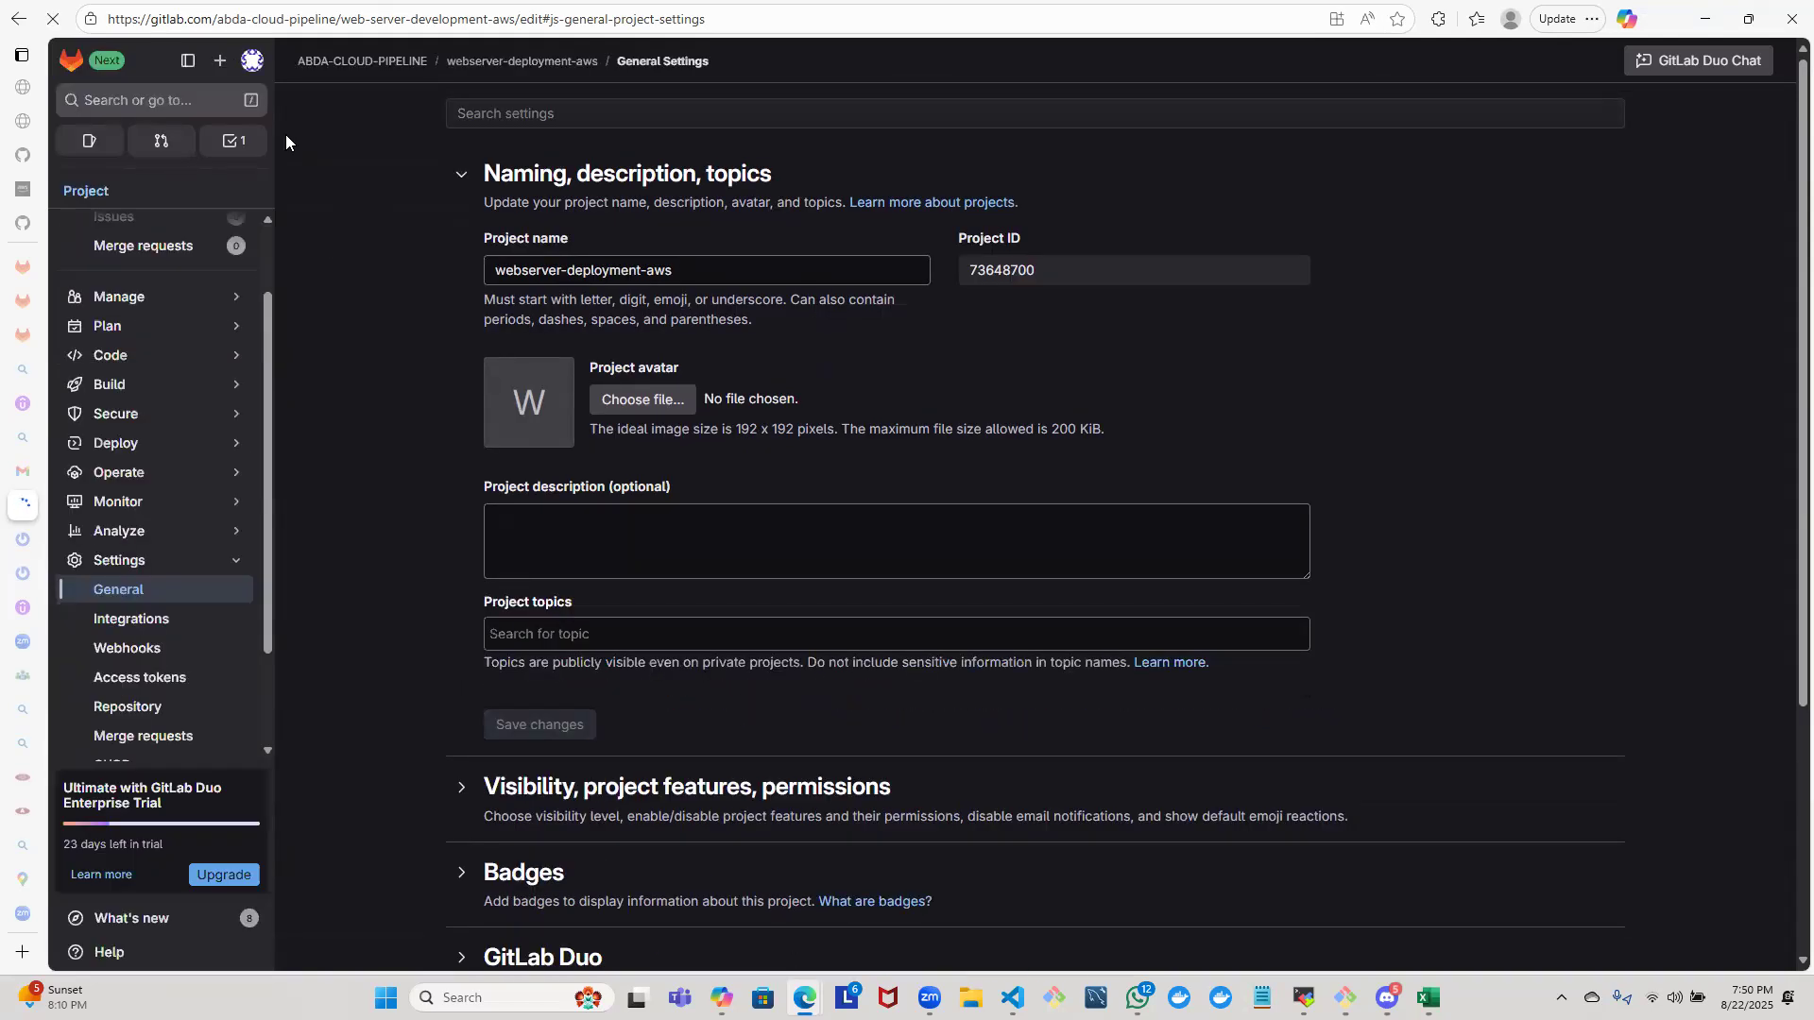
pyautogui.click(17, 20)
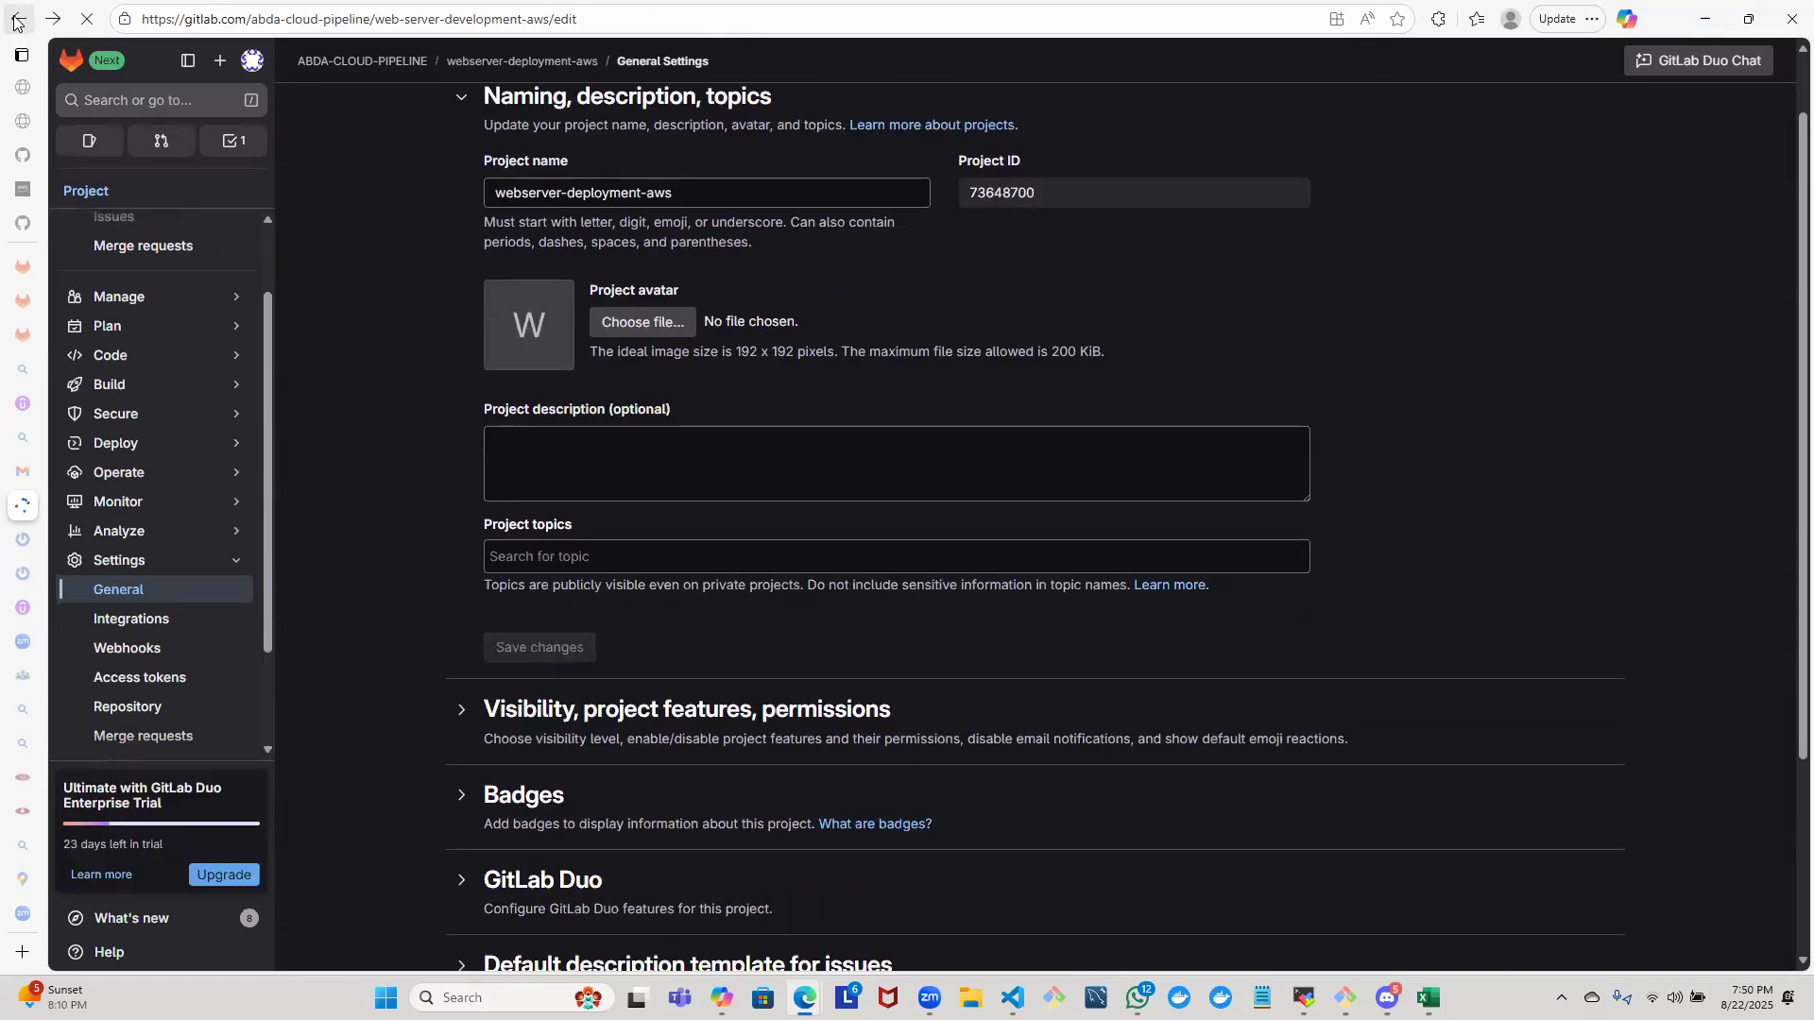
pyautogui.click(17, 20)
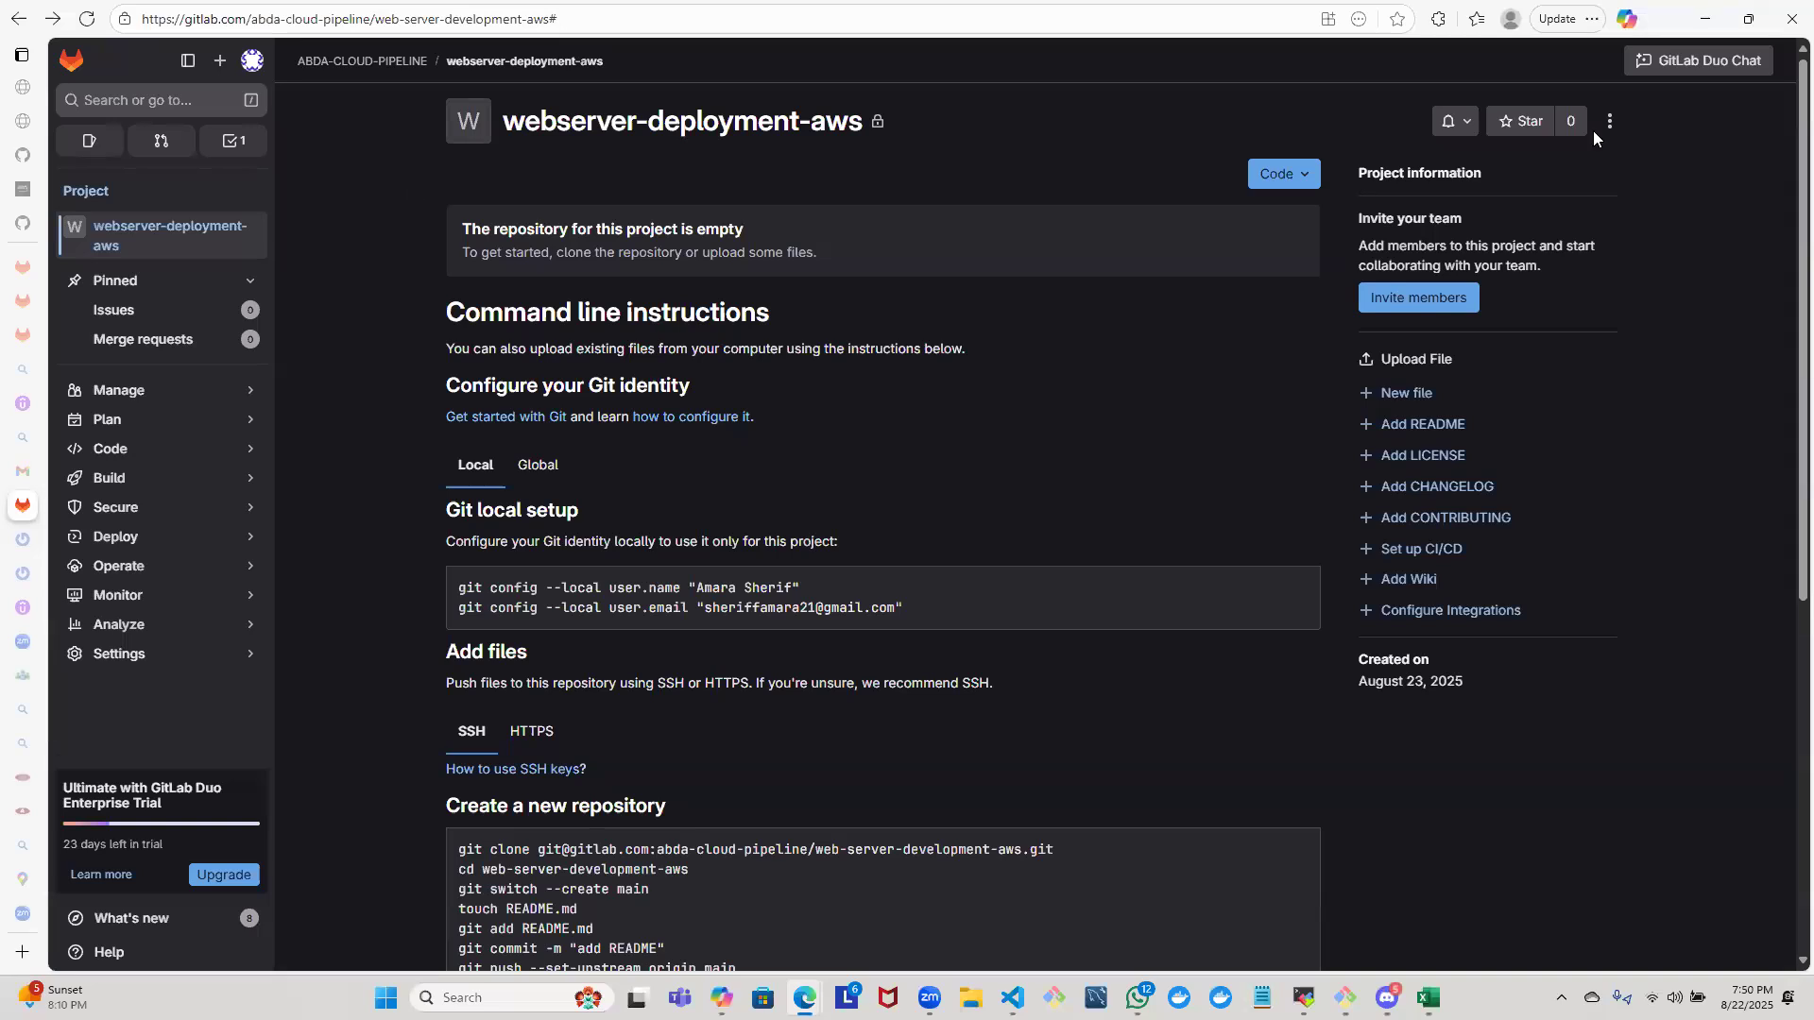
pyautogui.scroll(-6, 1786, 614)
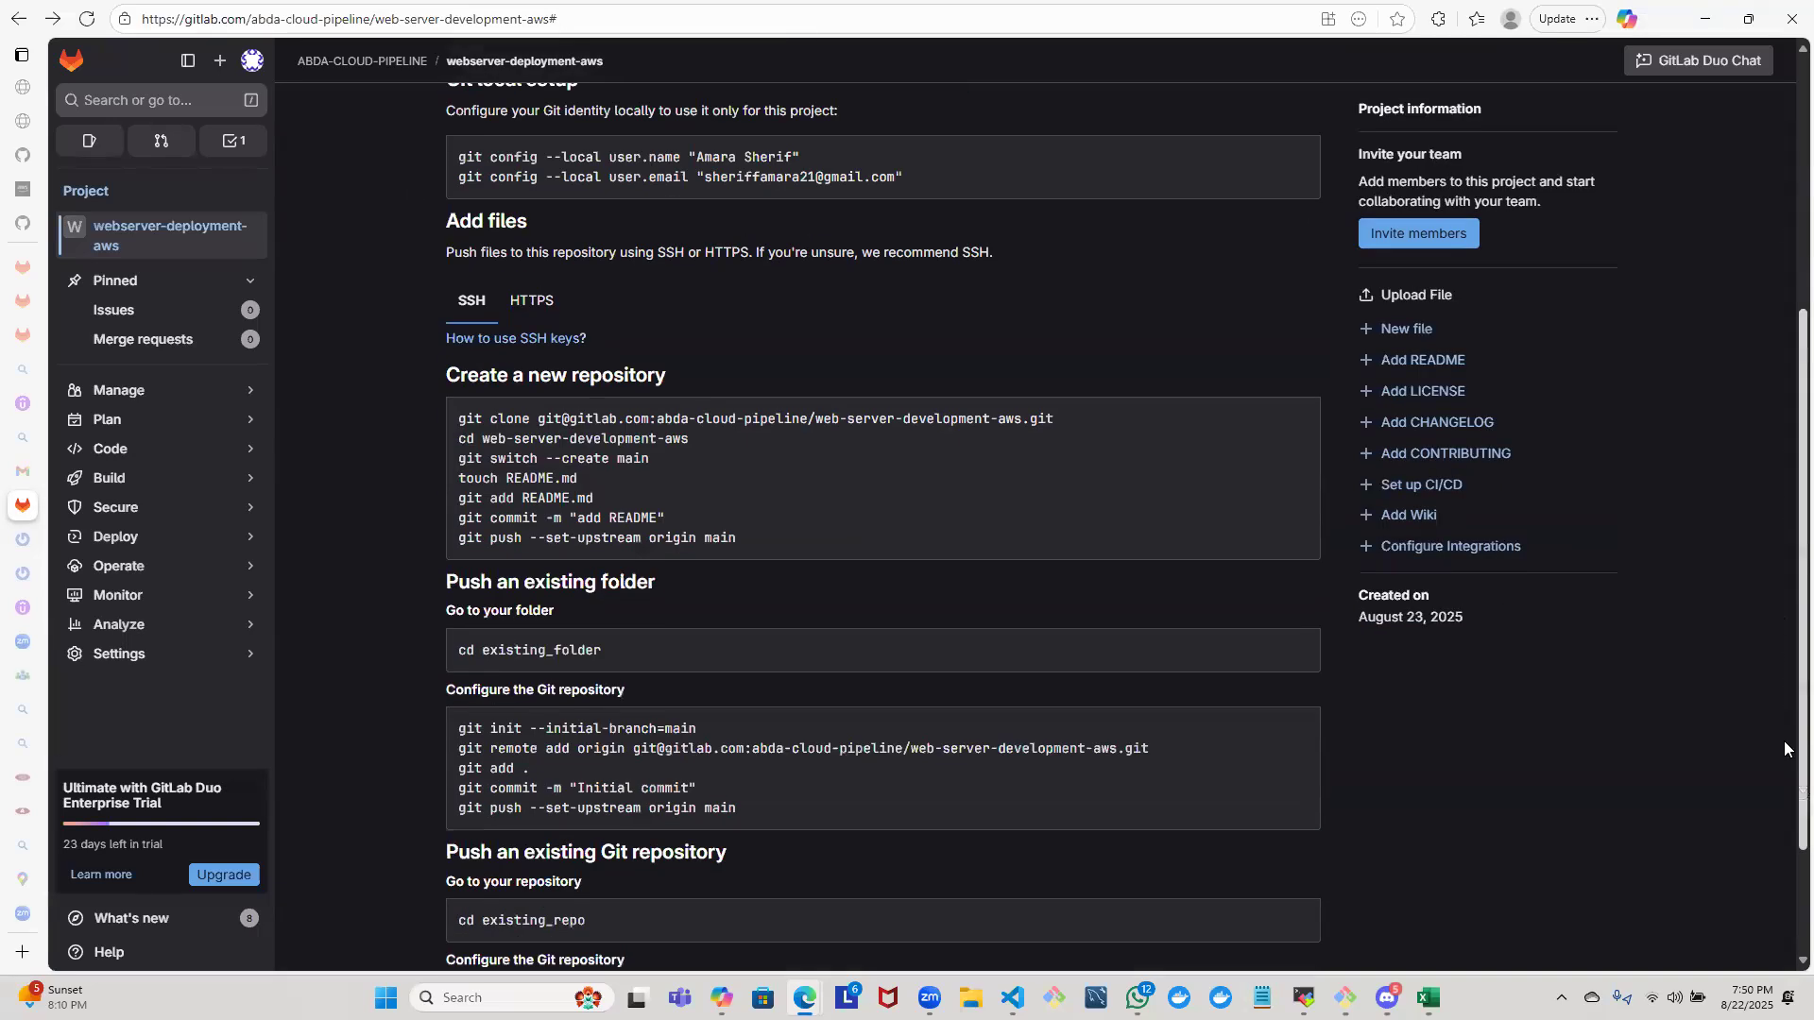
pyautogui.scroll(7, 1786, 378)
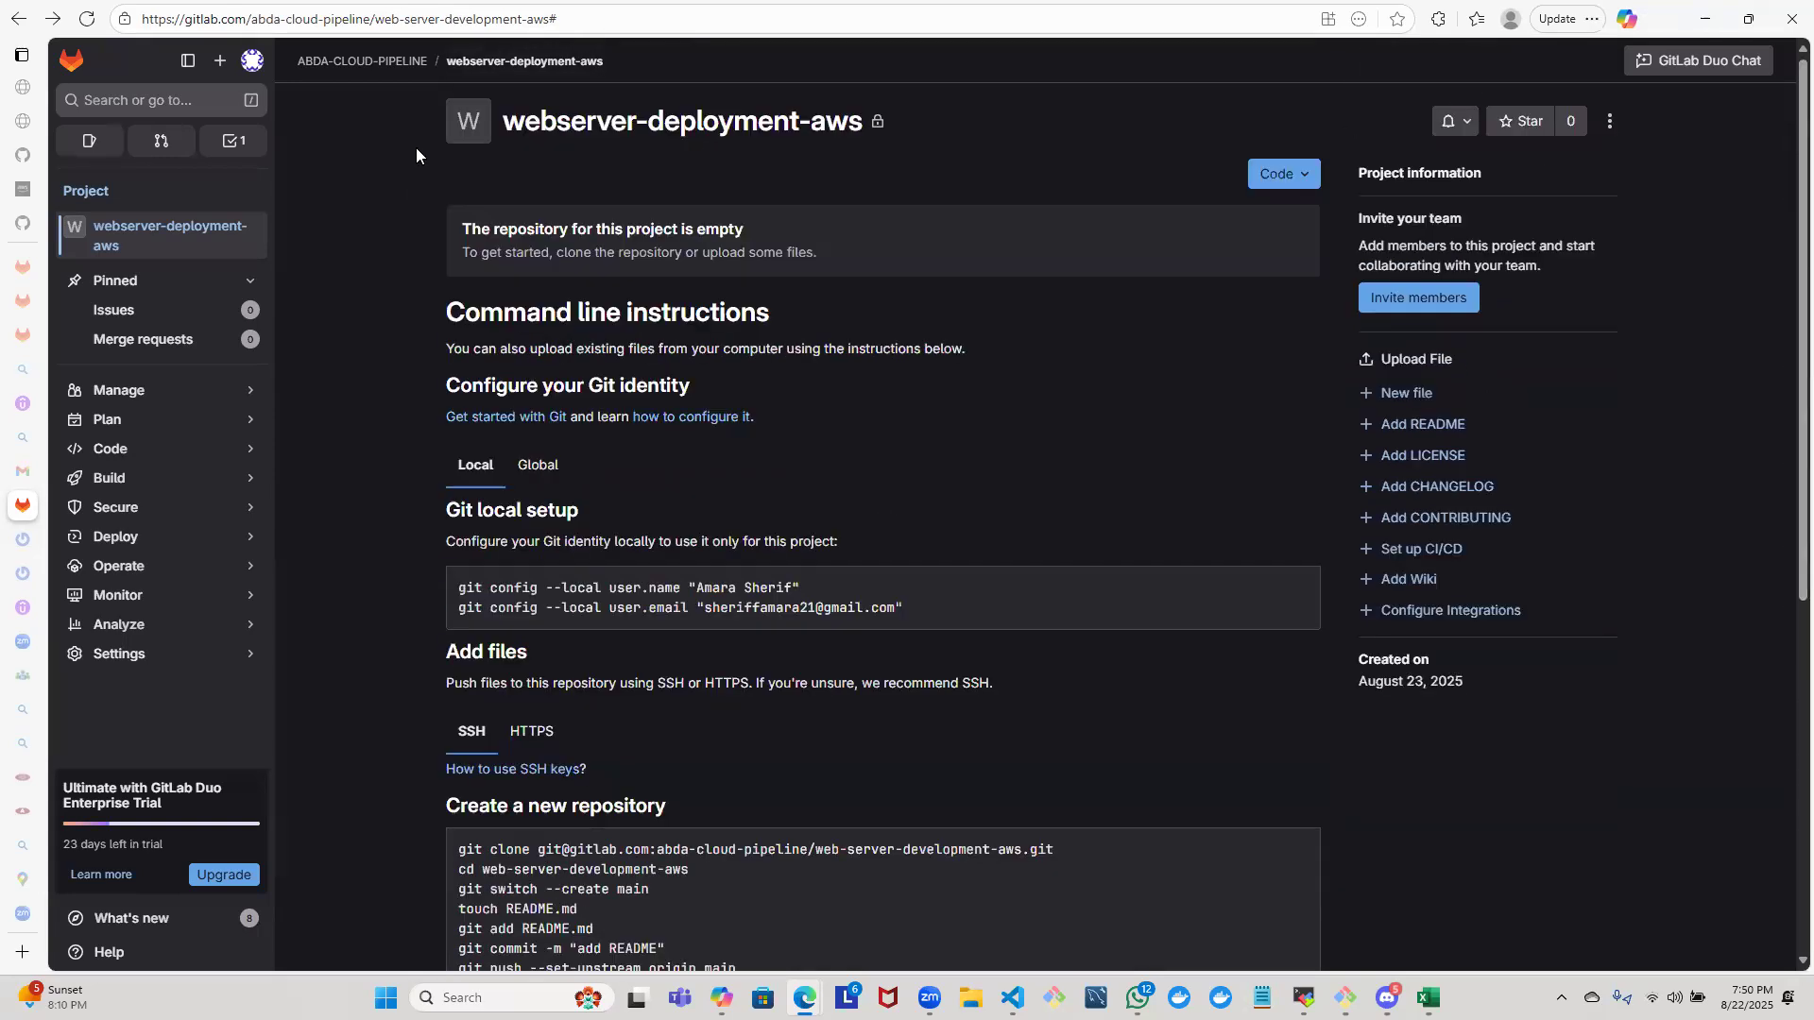
# - Return to the ABDA-CLOUD-PIPELINE group and refresh its list of subgroups and projects
pyautogui.click(16, 17)
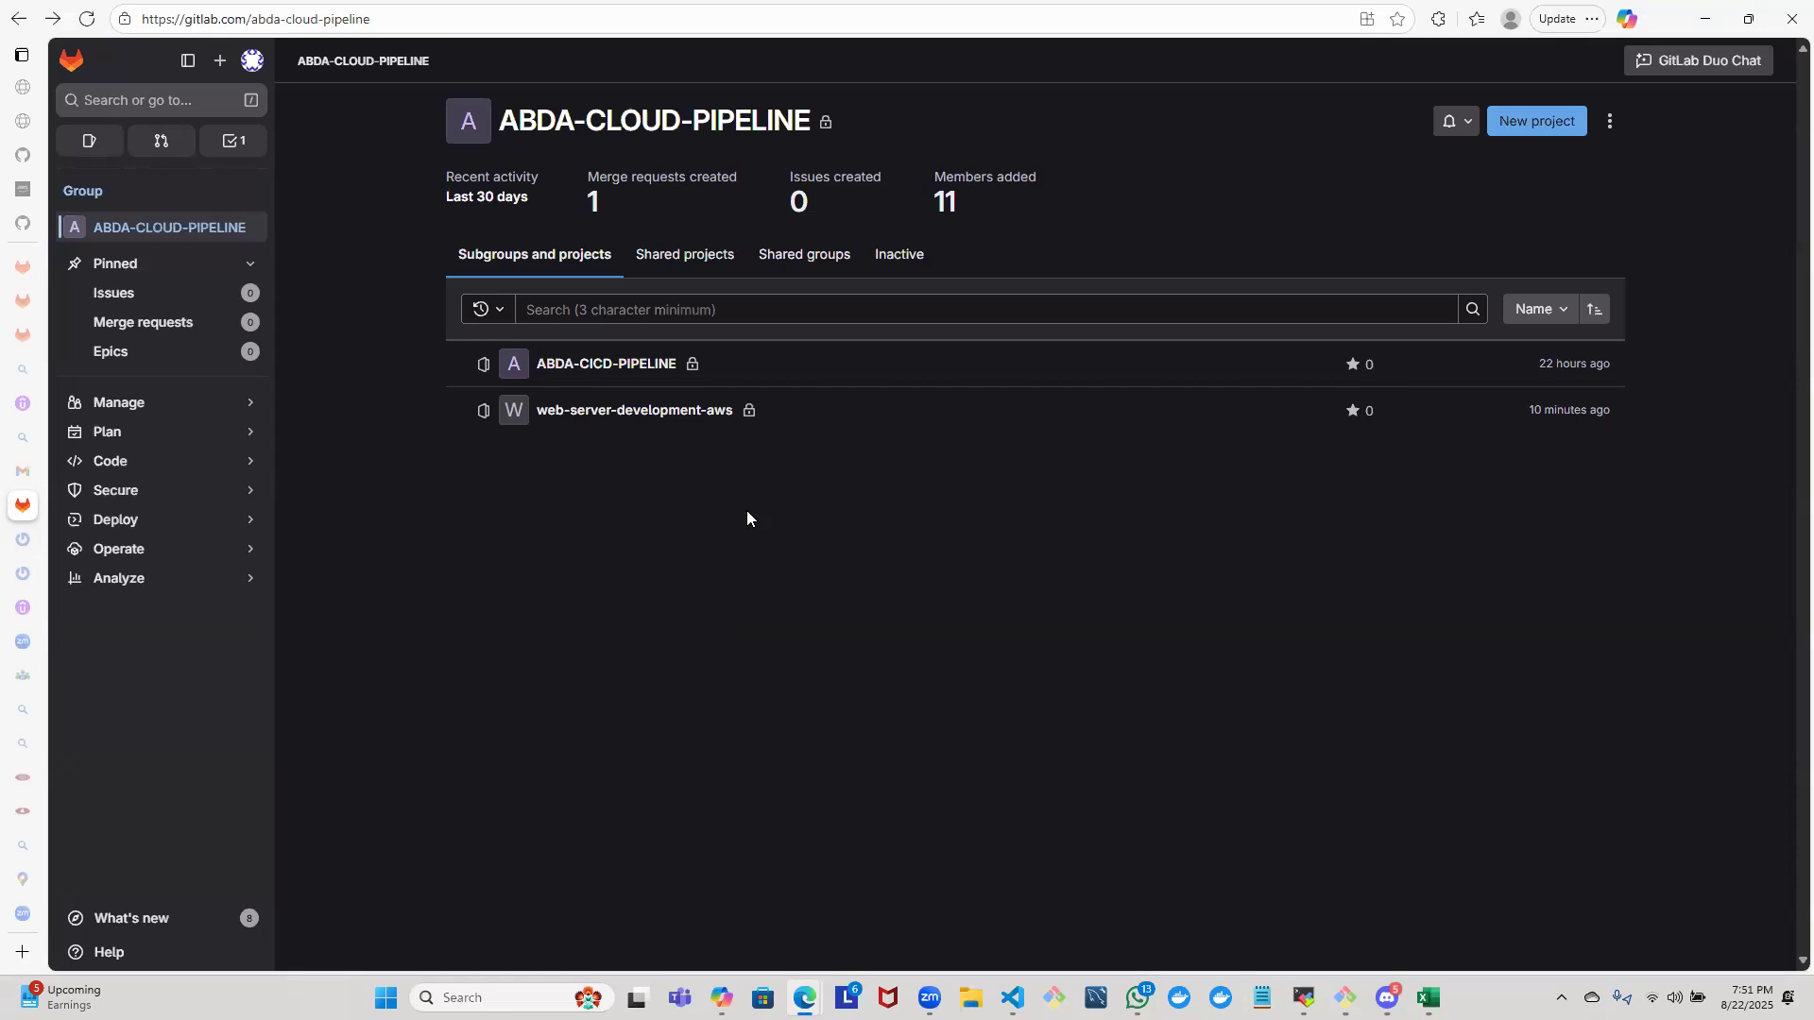
pyautogui.click(671, 426)
pyautogui.press('F5')
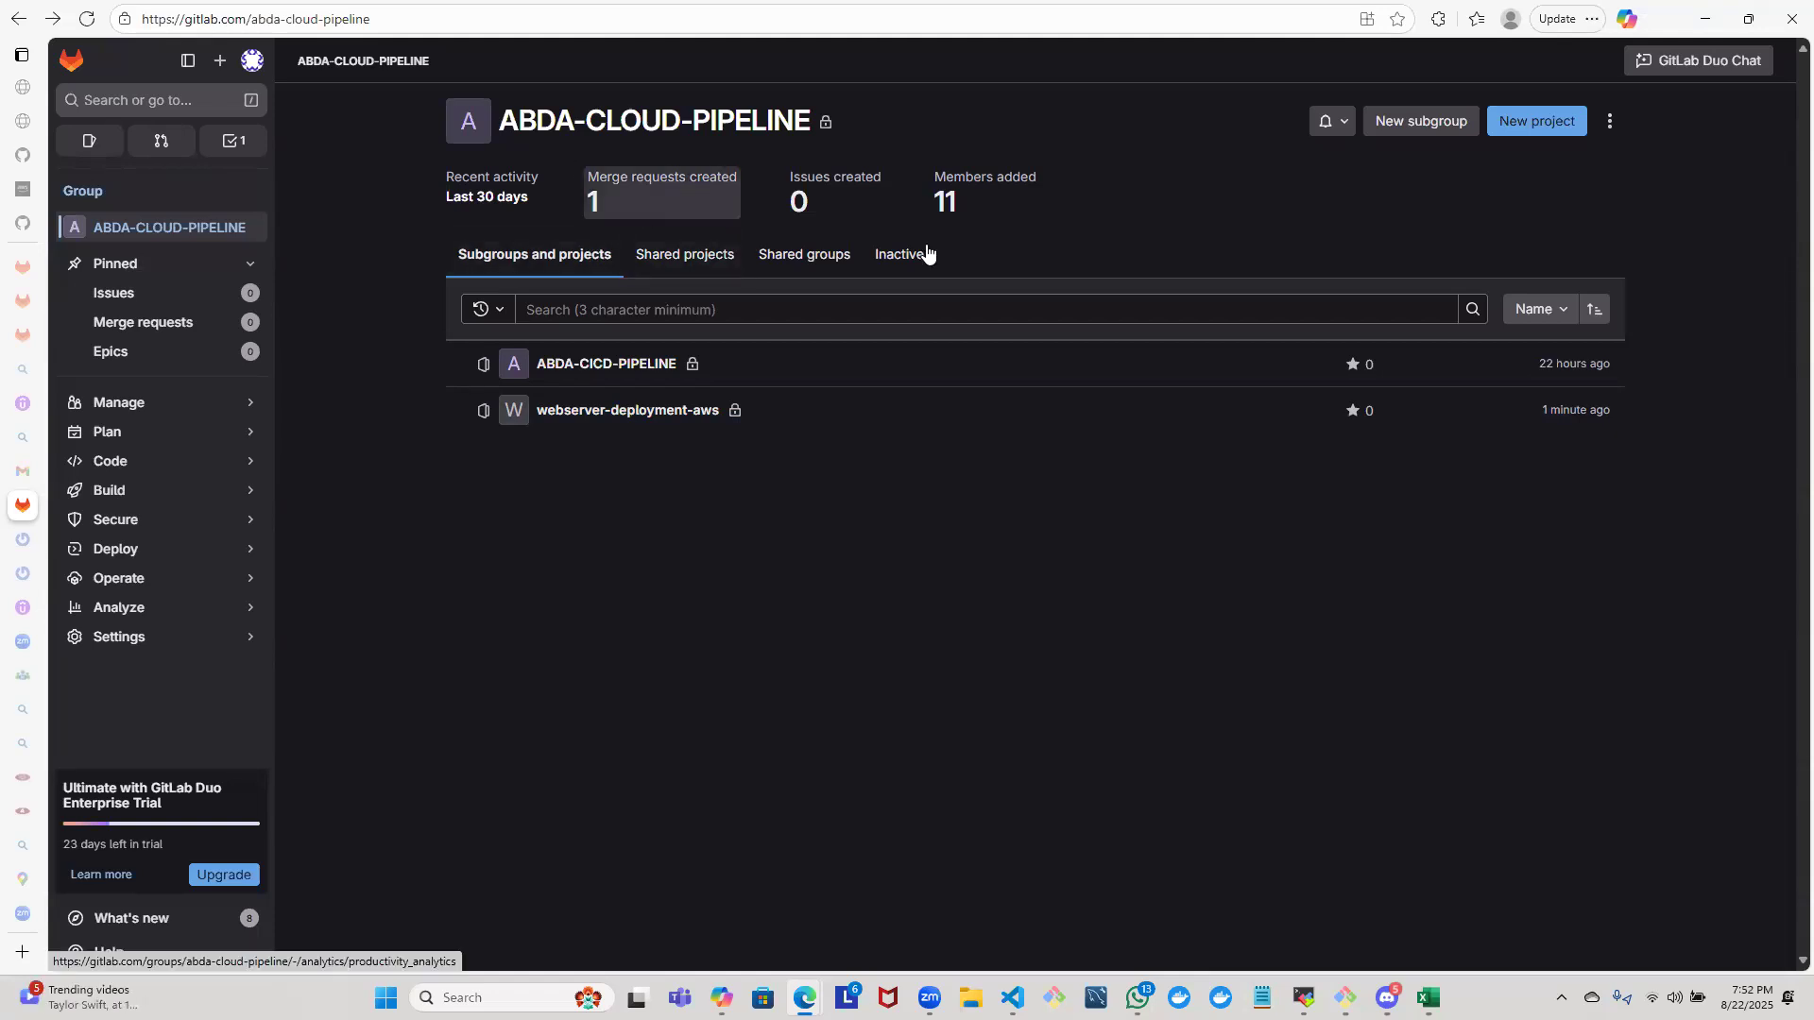
pyautogui.click(678, 254)
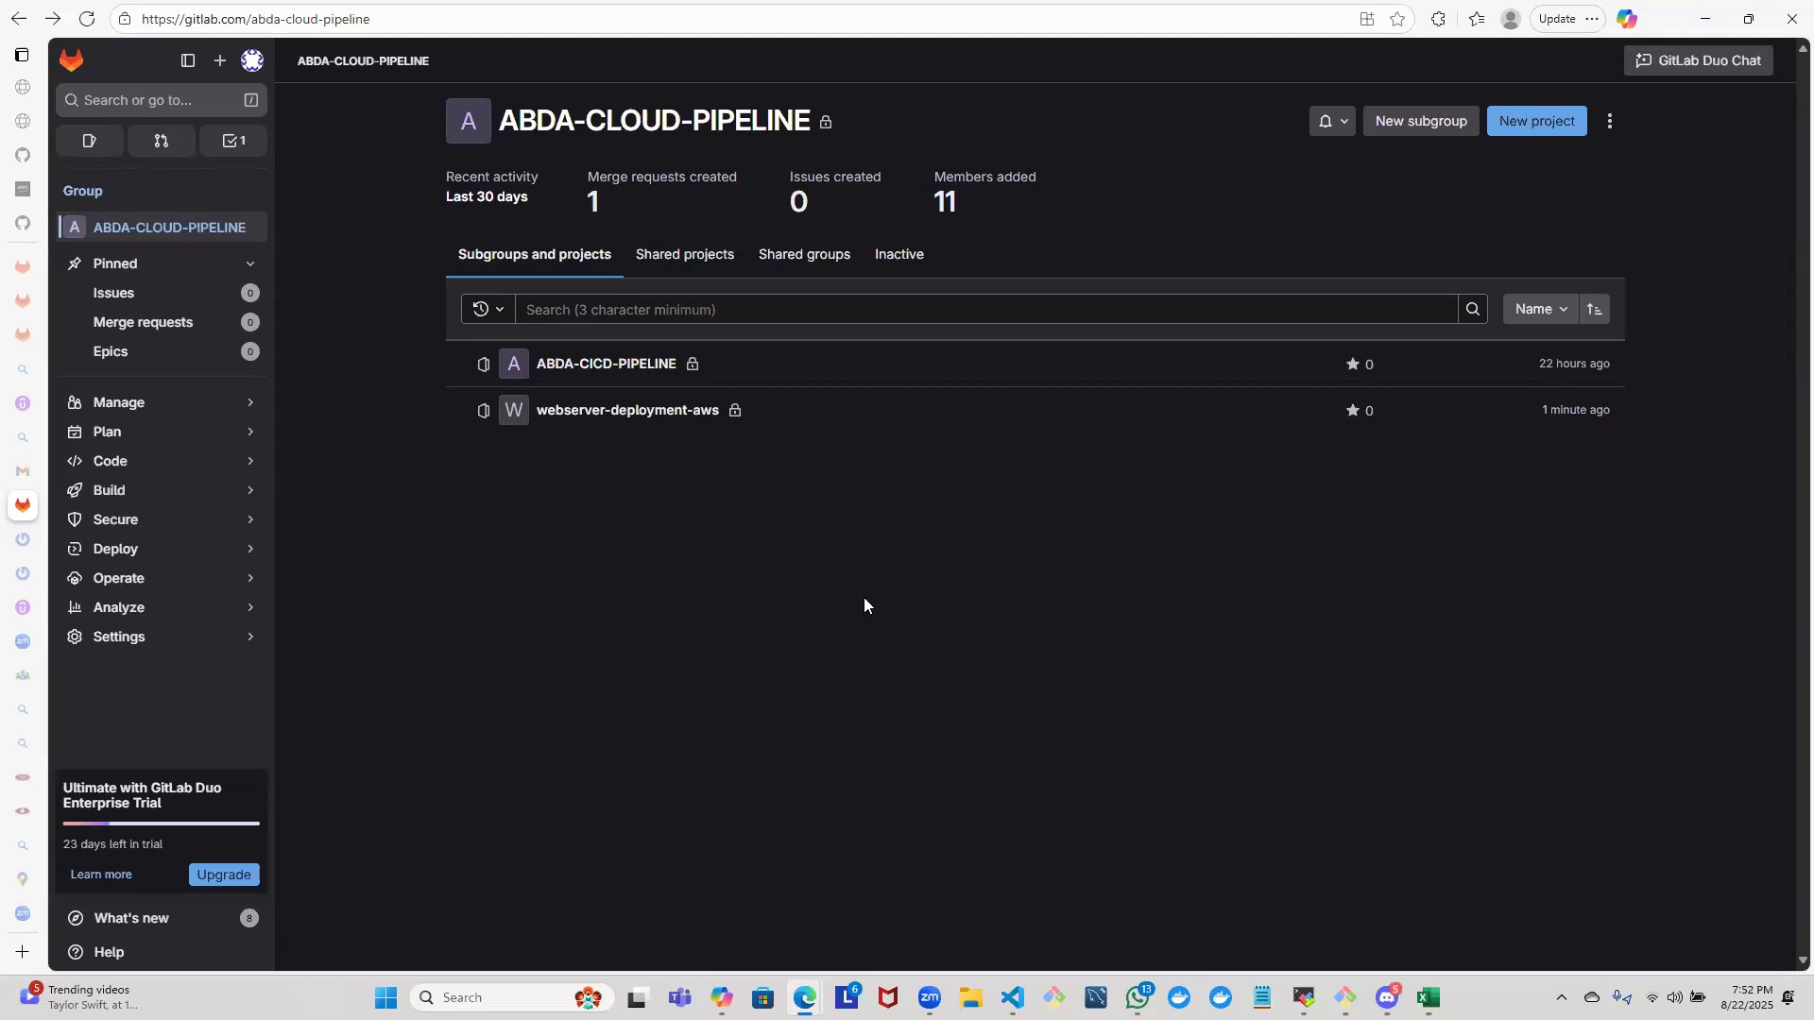
# - Open the webserver-deployment-aws project and copy its repository clone URL from the code options
pyautogui.click(674, 410)
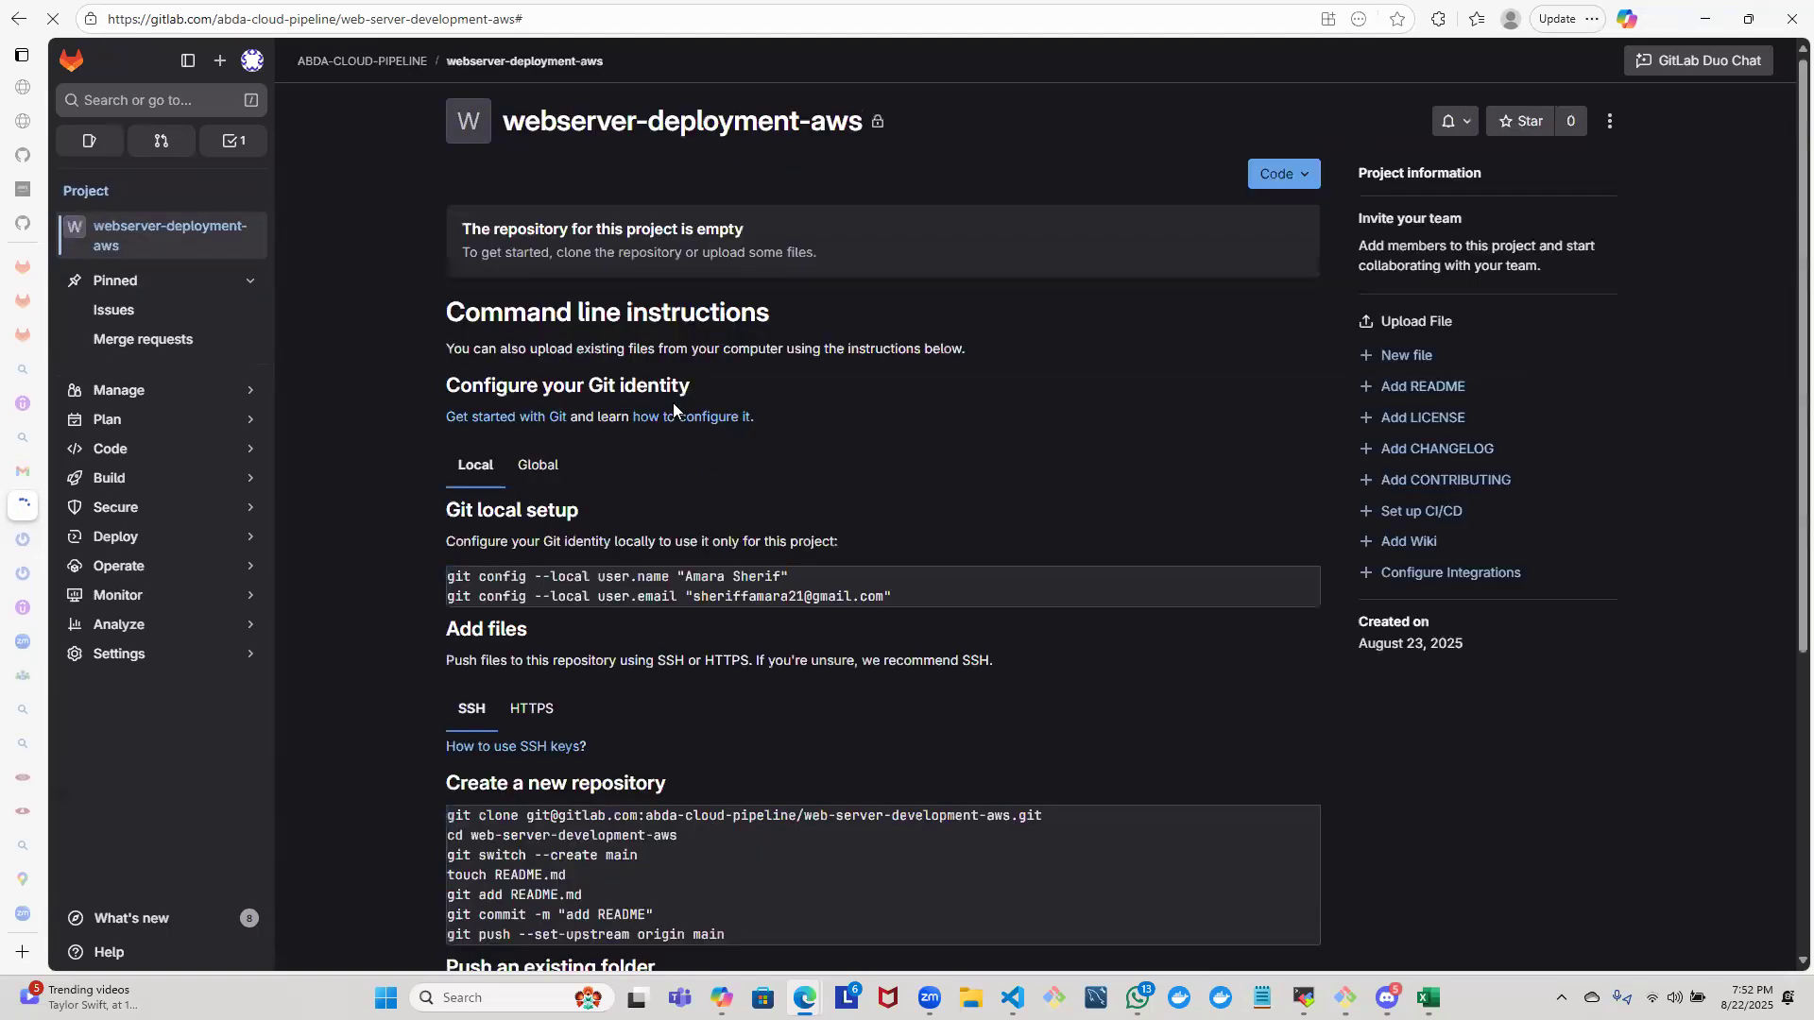
pyautogui.click(1303, 177)
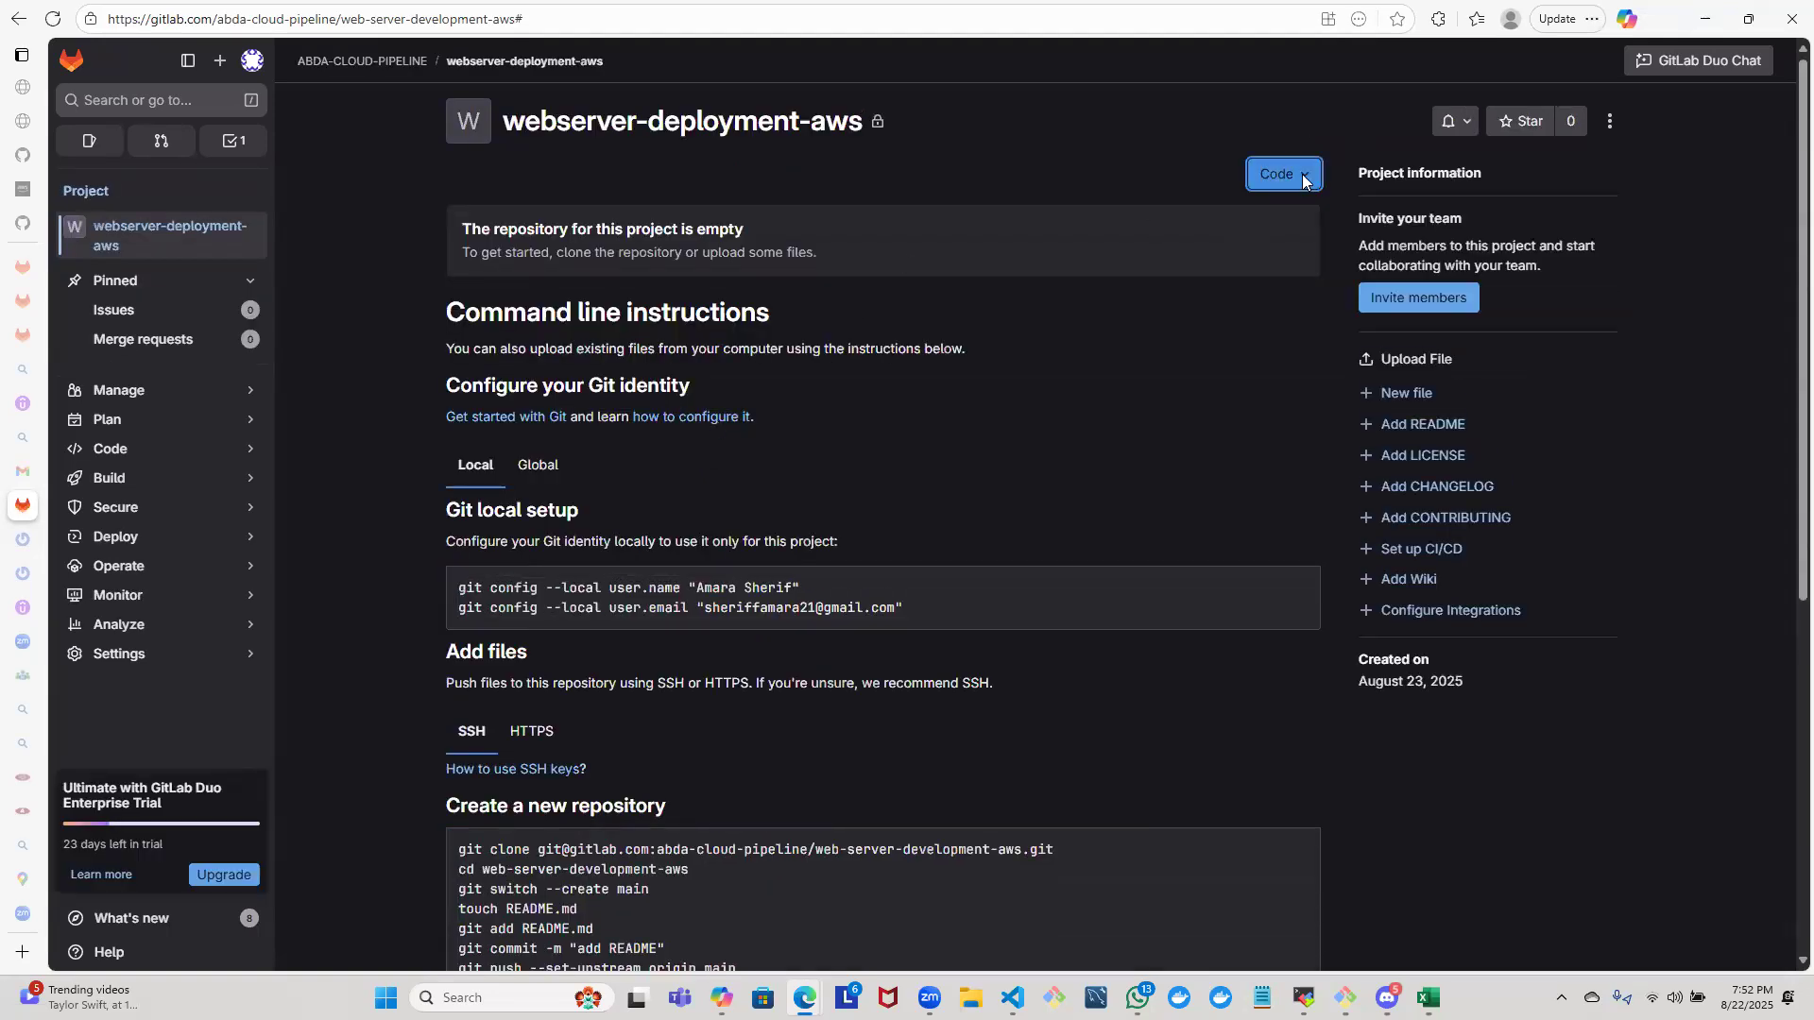
pyautogui.click(1294, 244)
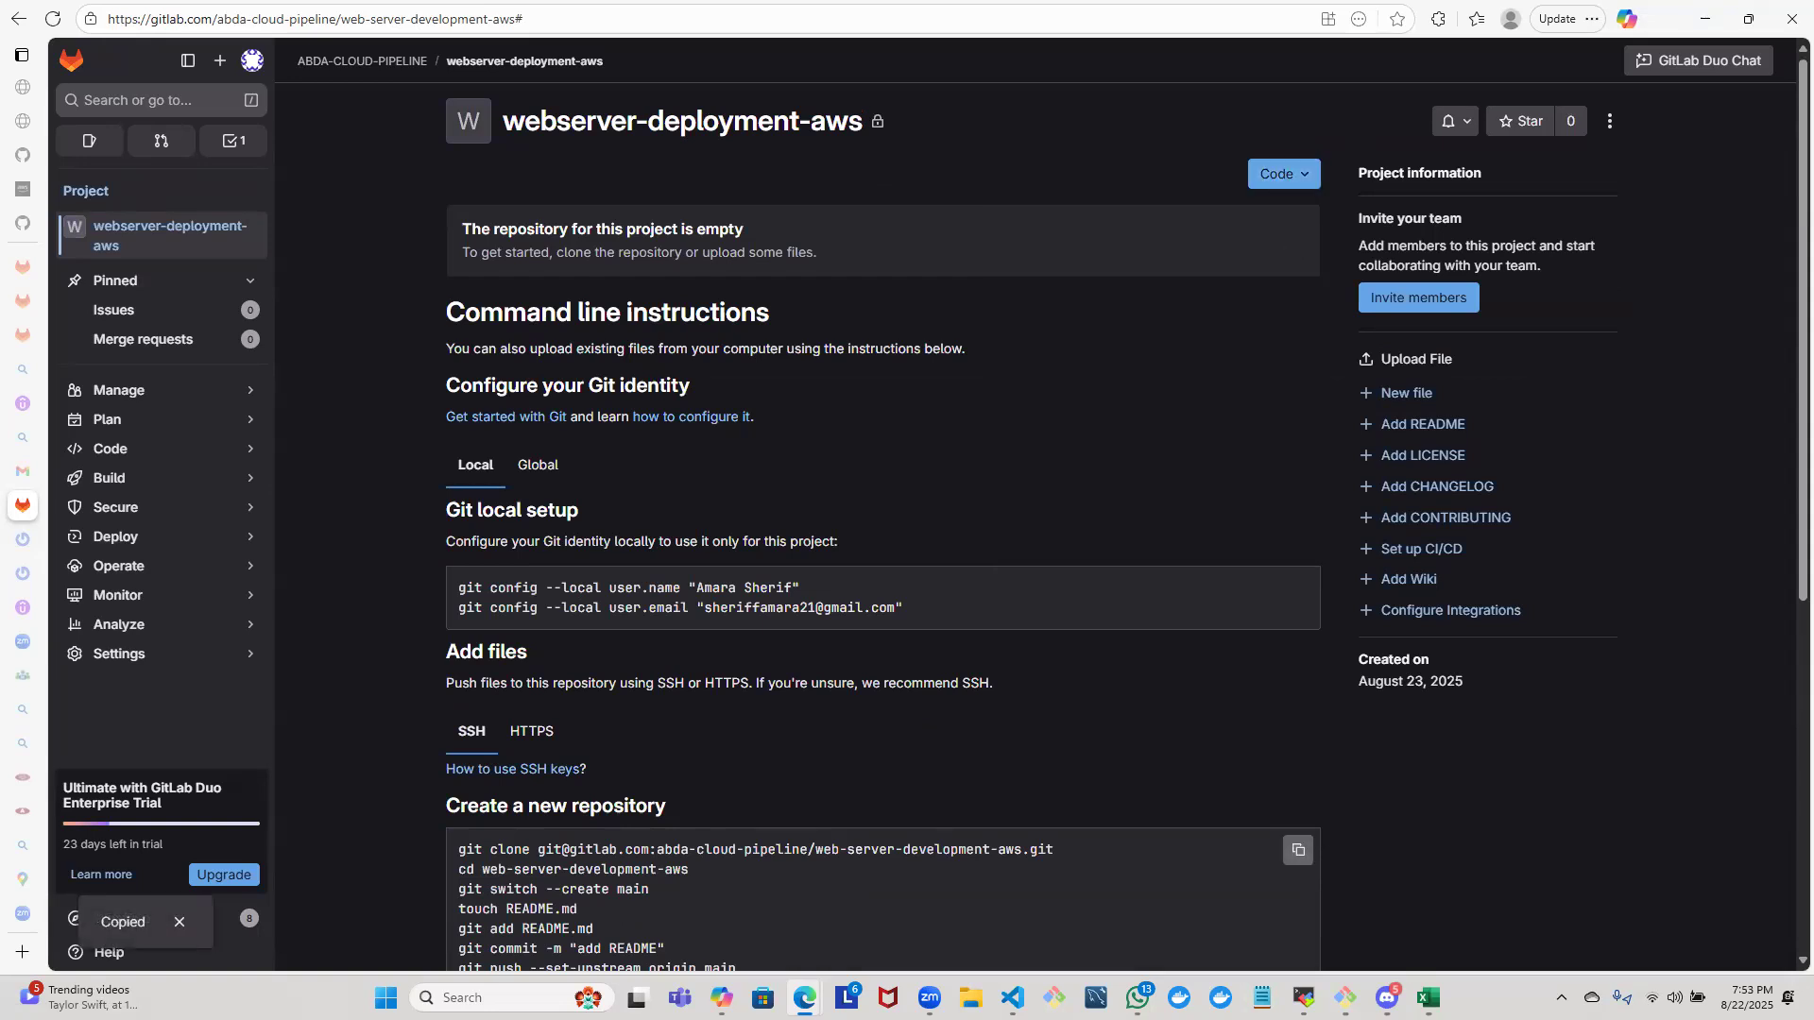
pyautogui.moveTo(1345, 997)
pyautogui.click(1391, 893)
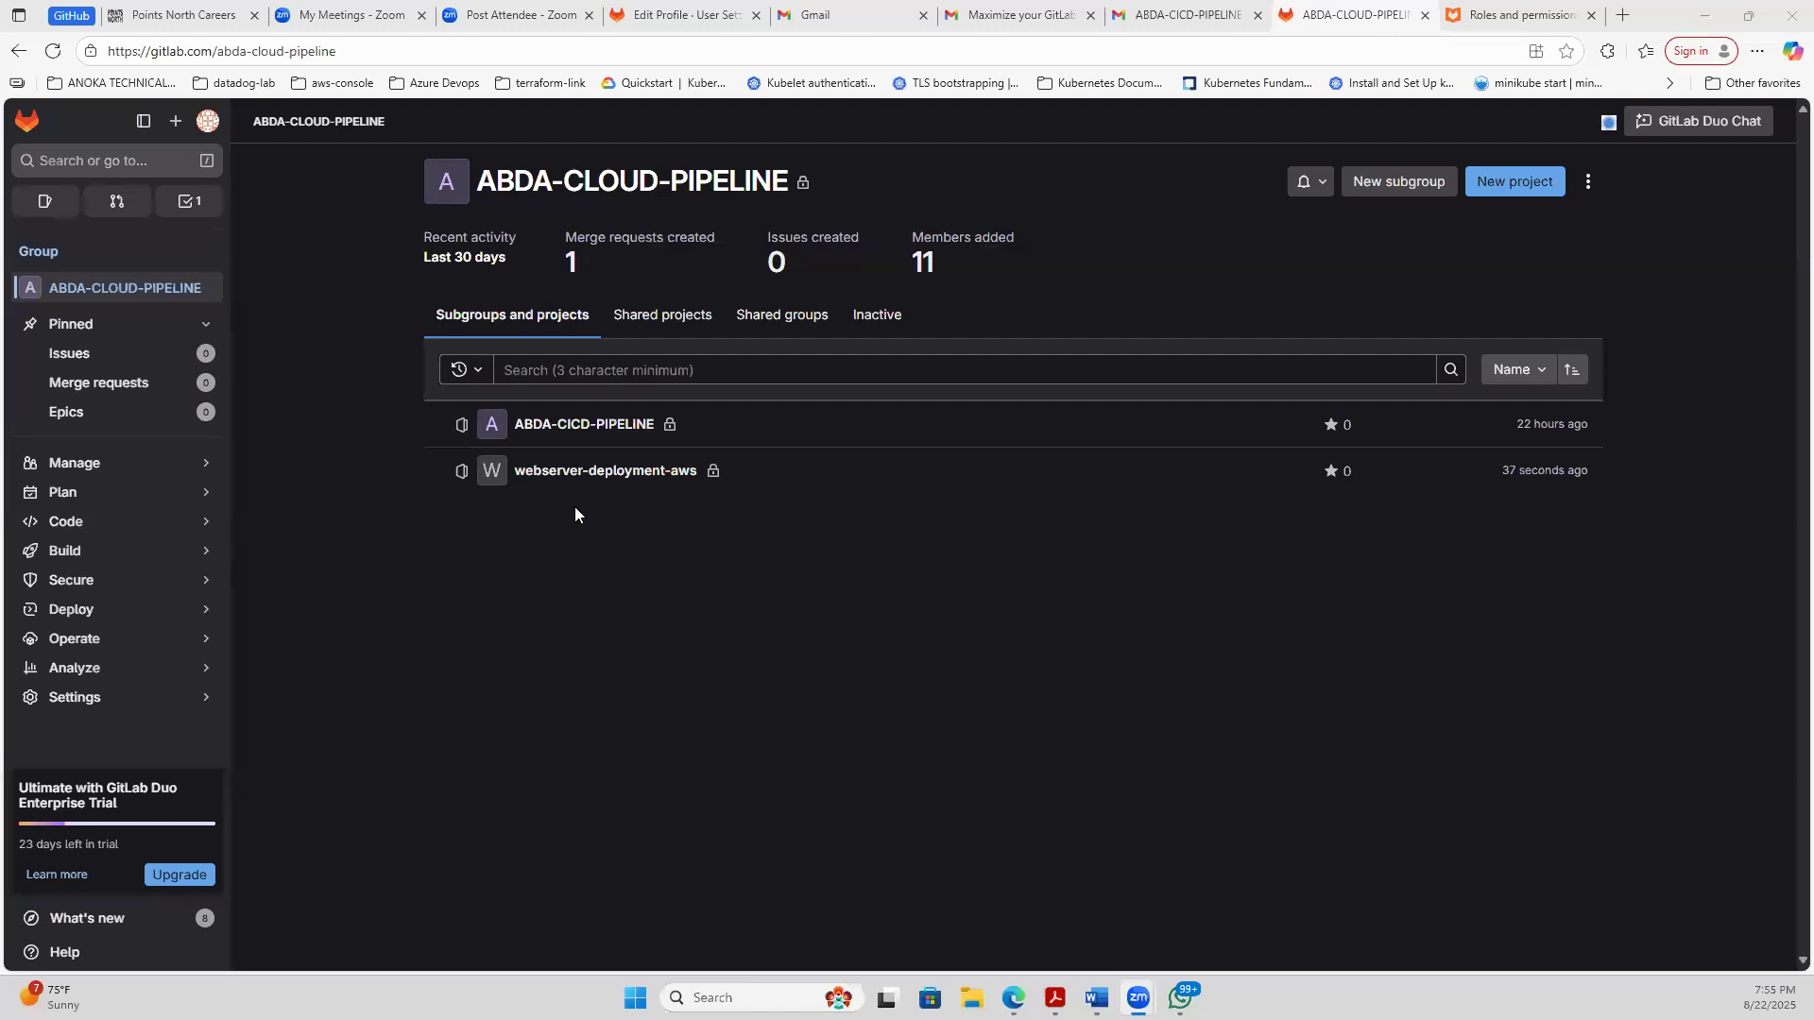
# - Open webserver-deployment-aws from the group and highlight the local git config commands for user.name and user.email
pyautogui.click(572, 472)
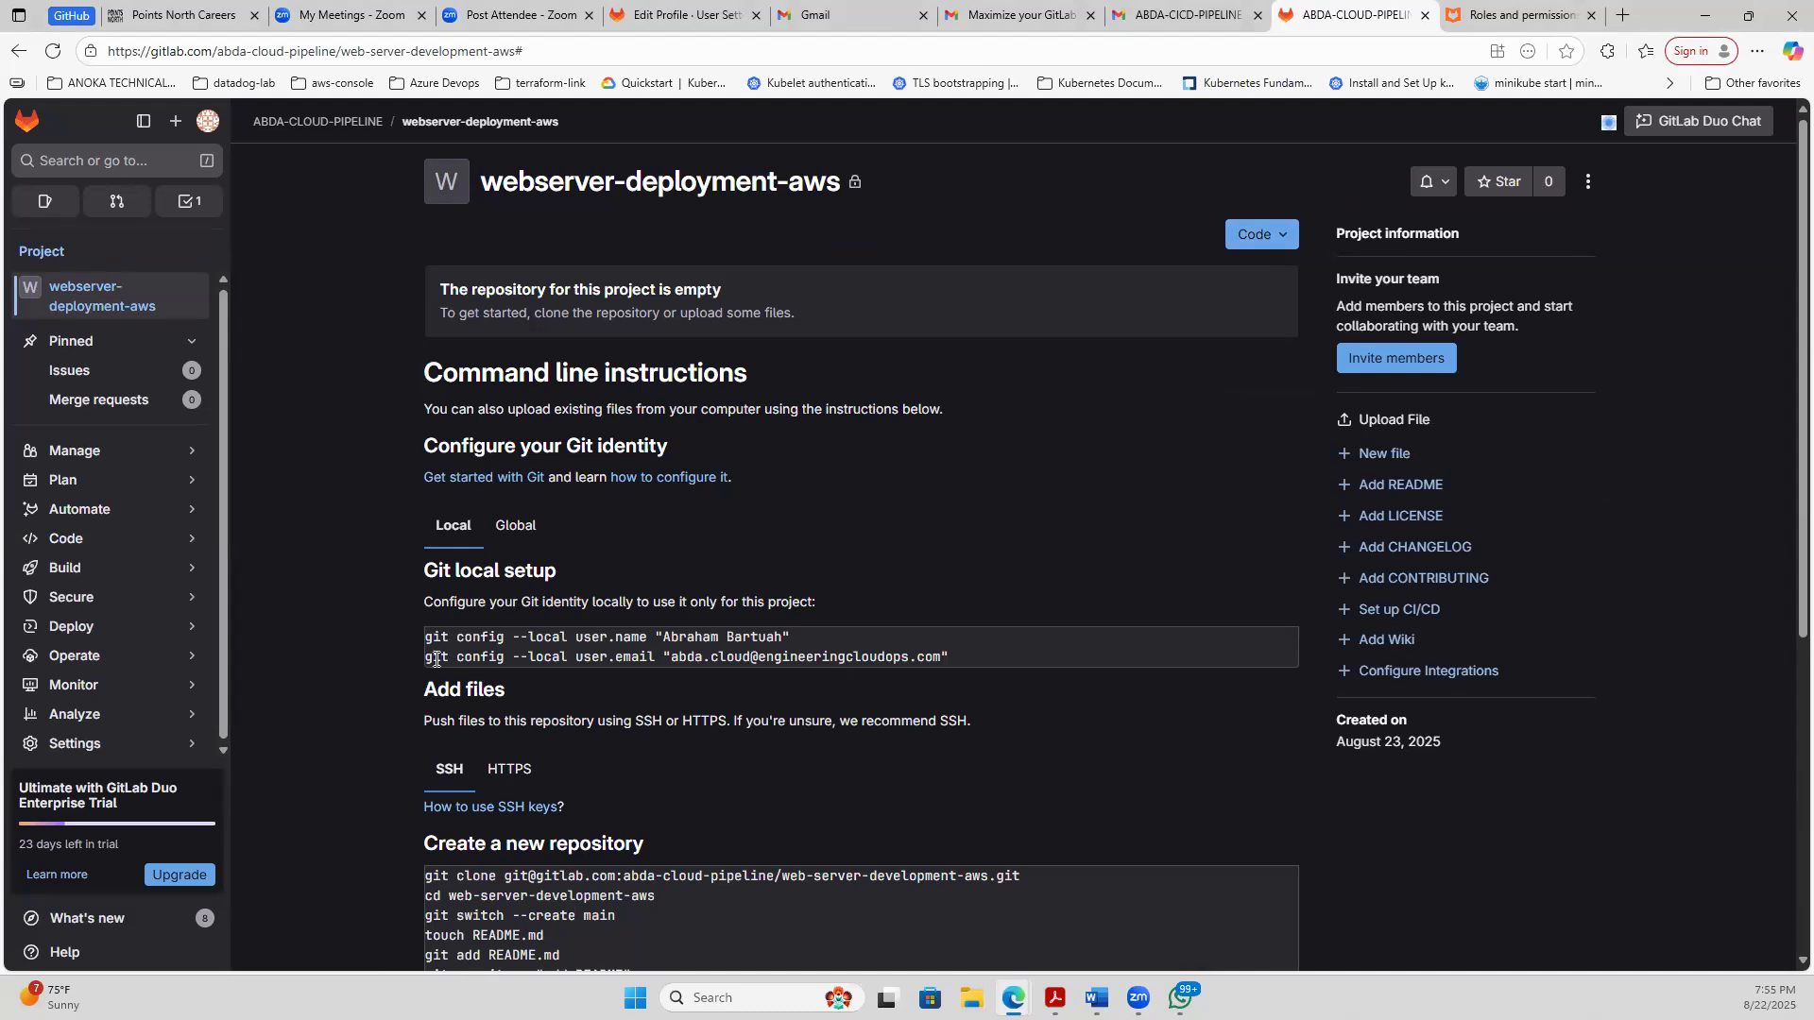
pyautogui.moveTo(425, 637); pyautogui.dragTo(951, 662)
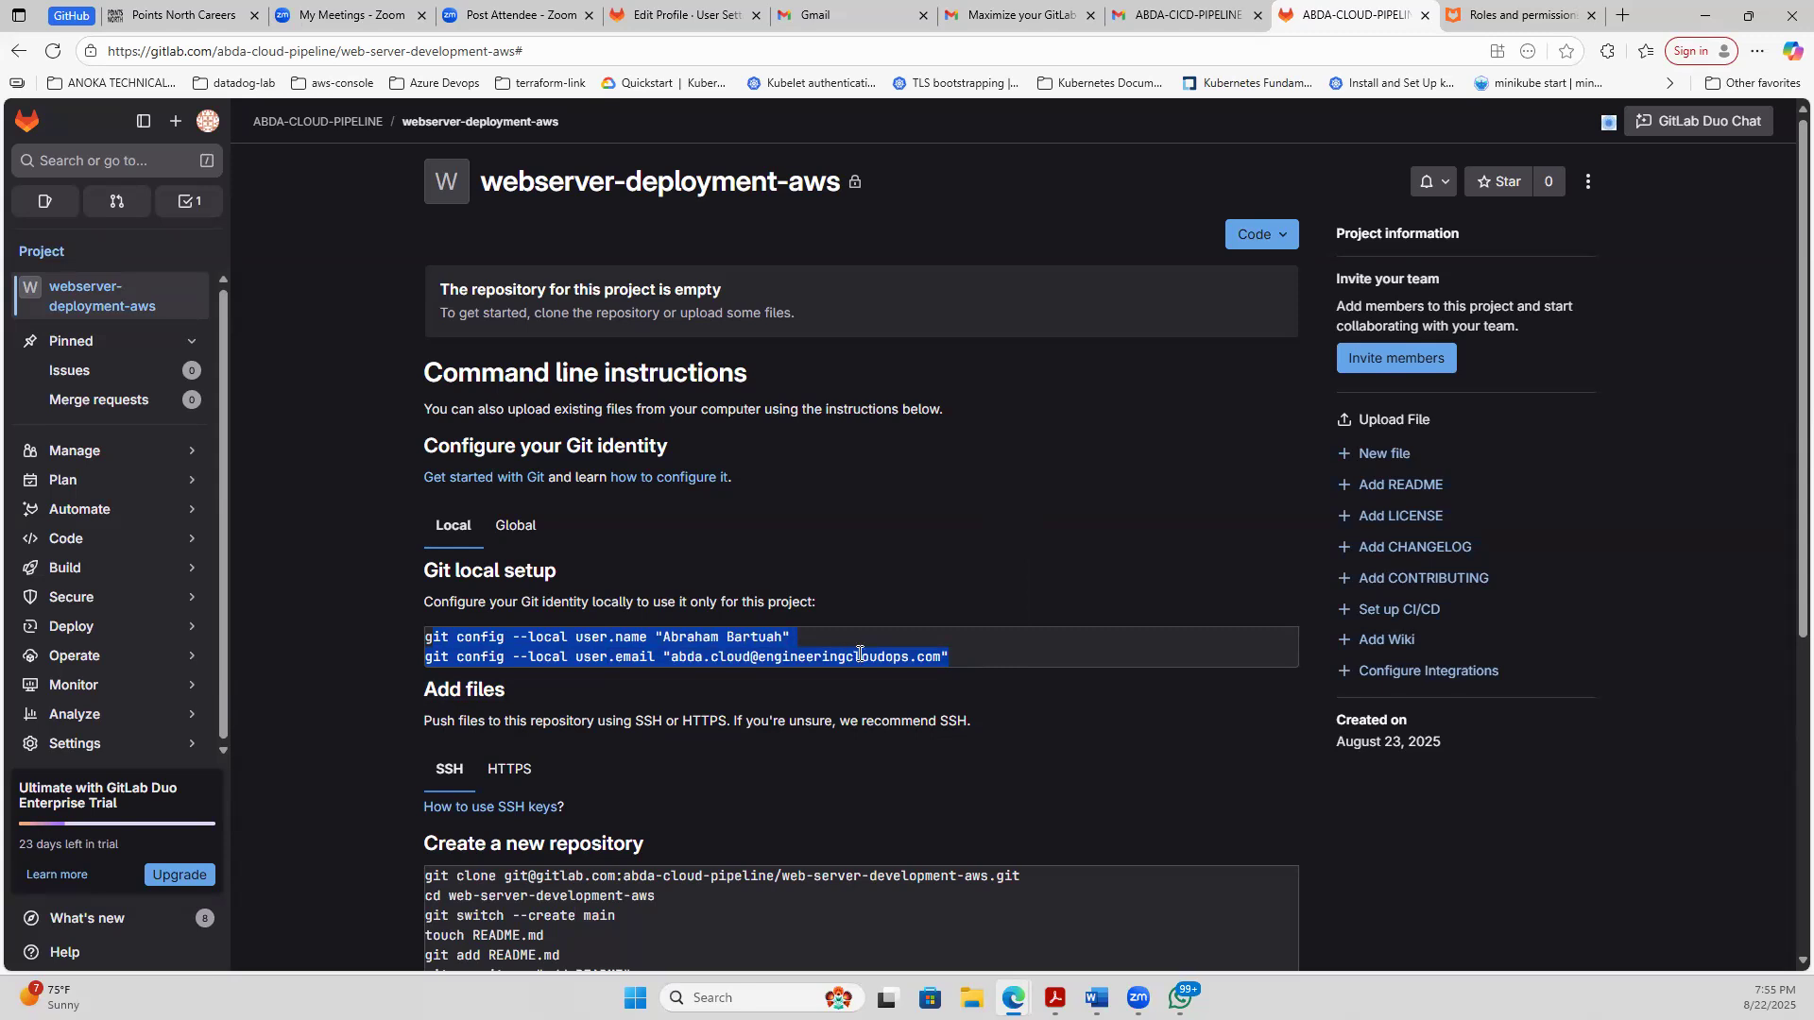
pyautogui.click(882, 652)
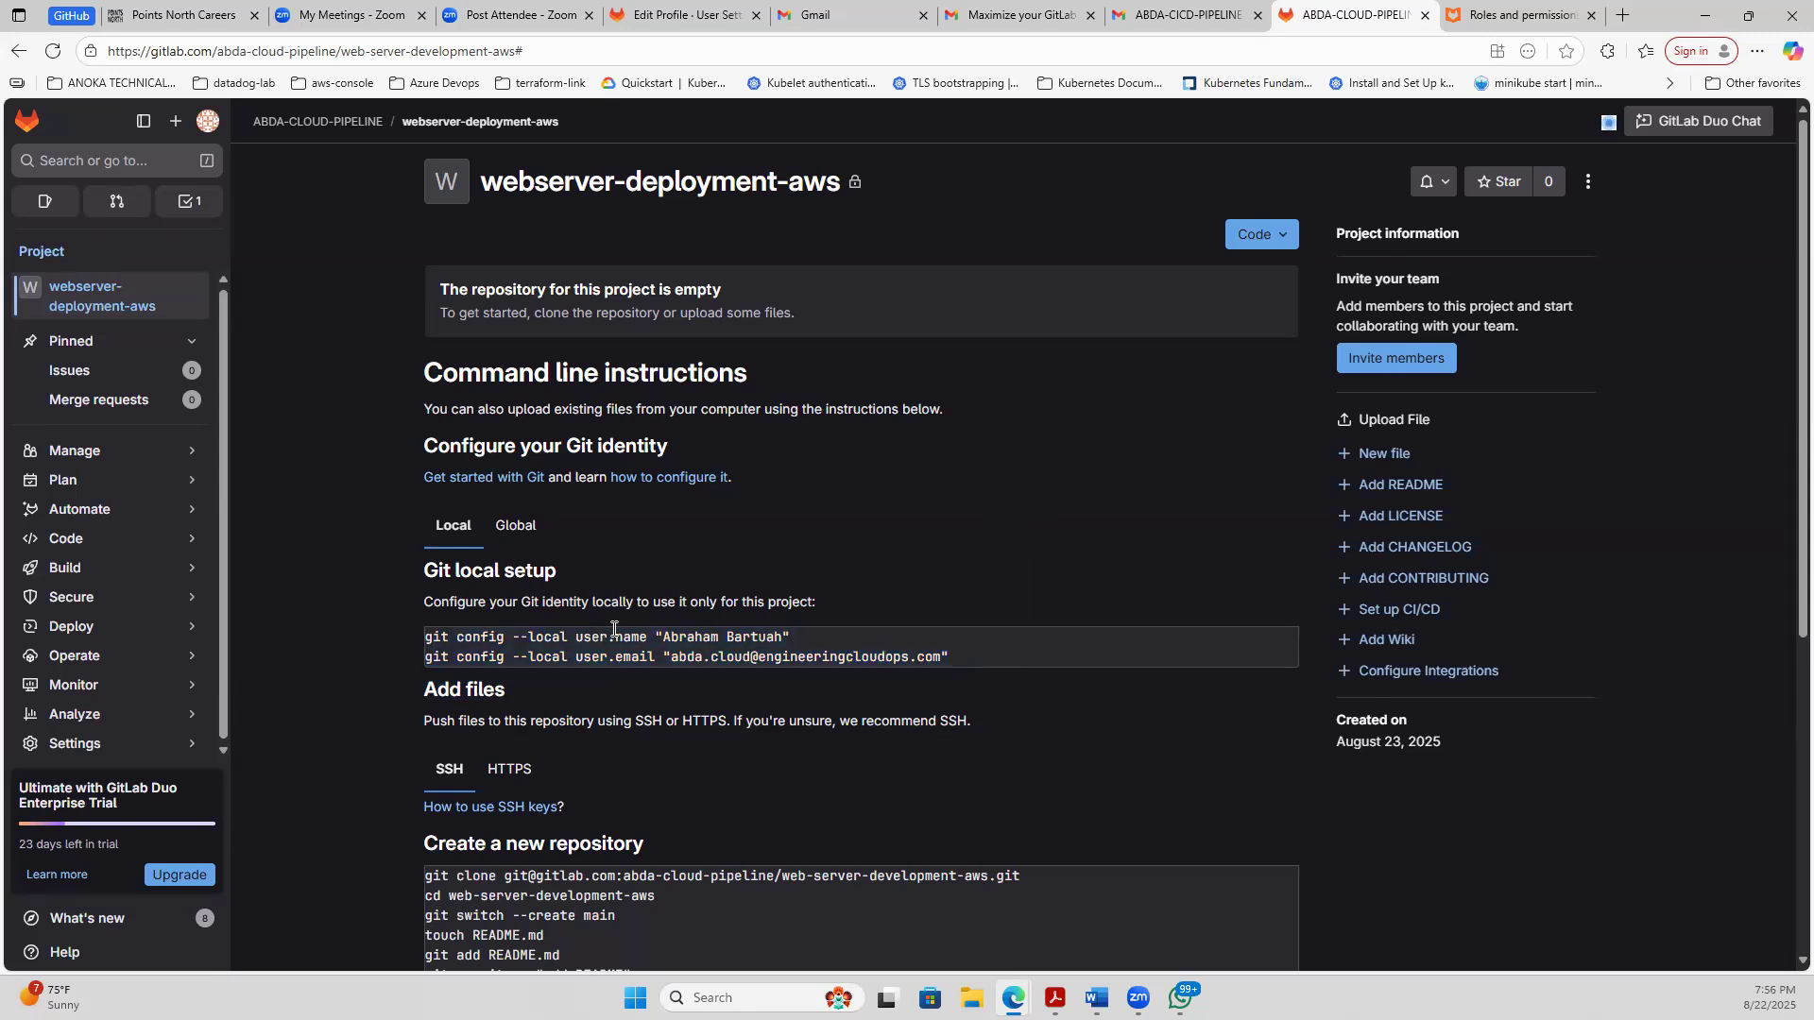
pyautogui.moveTo(428, 636); pyautogui.dragTo(1030, 663)
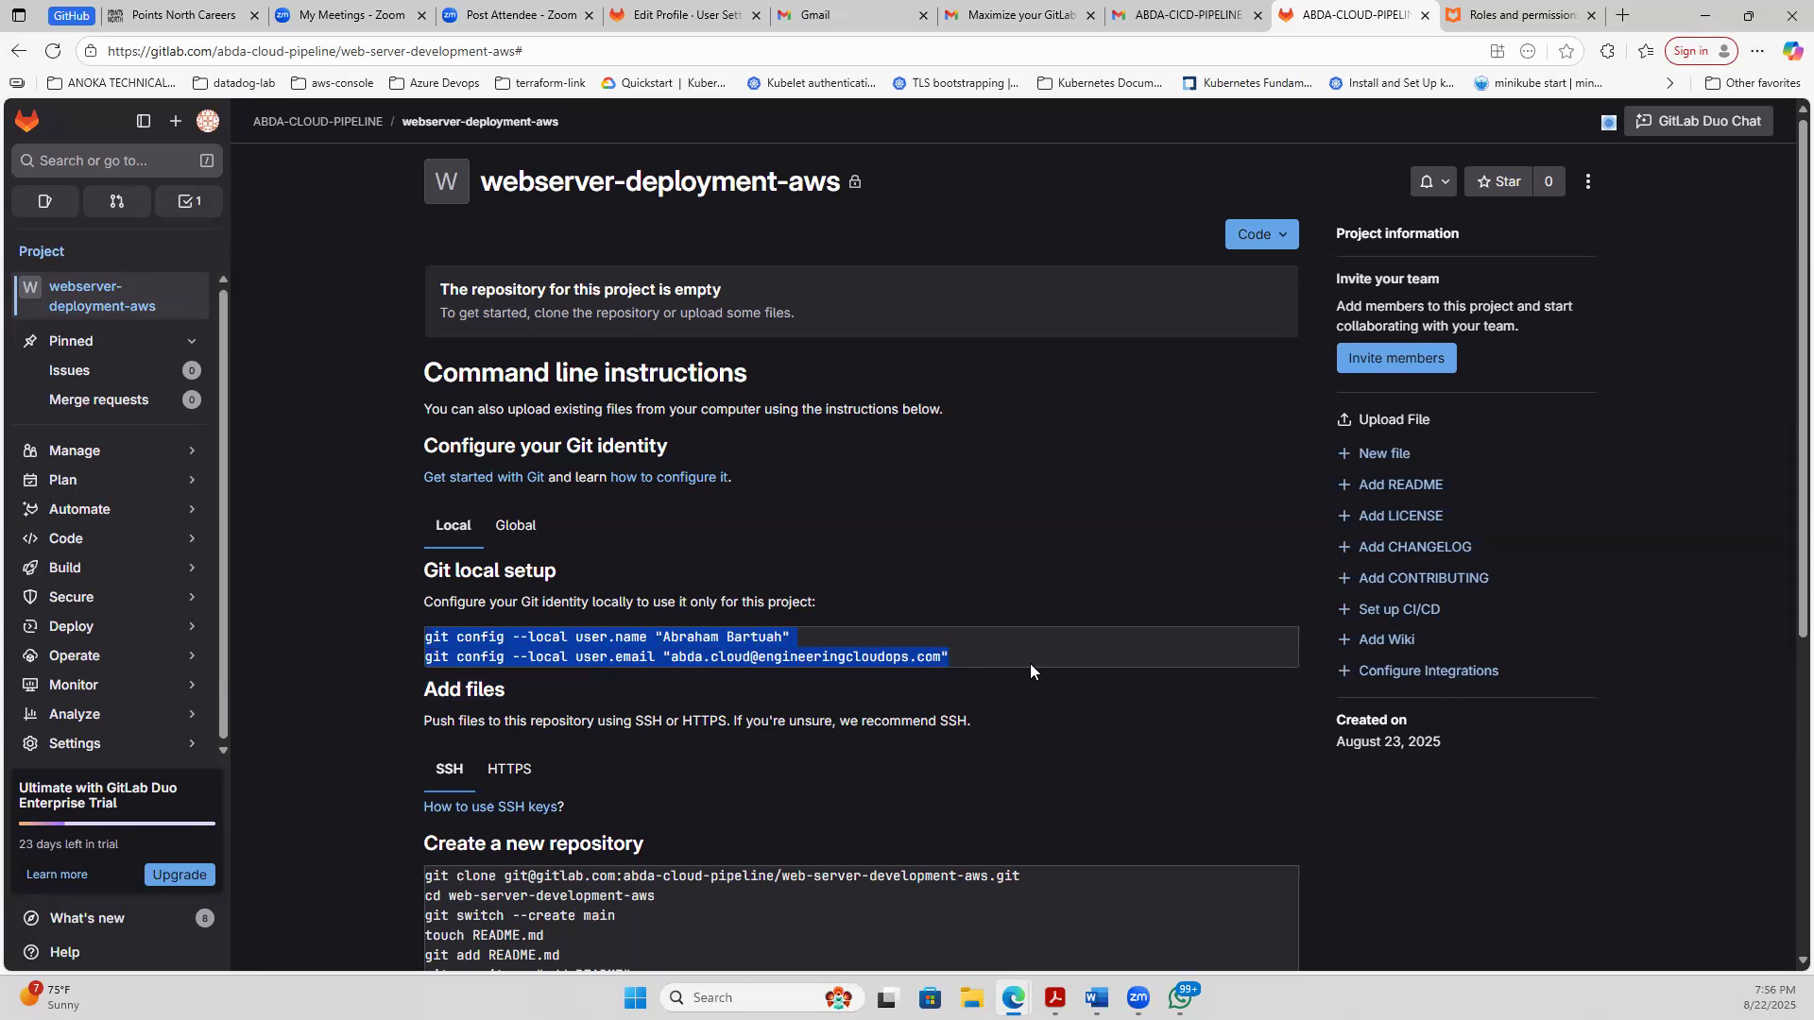
pyautogui.click(452, 628)
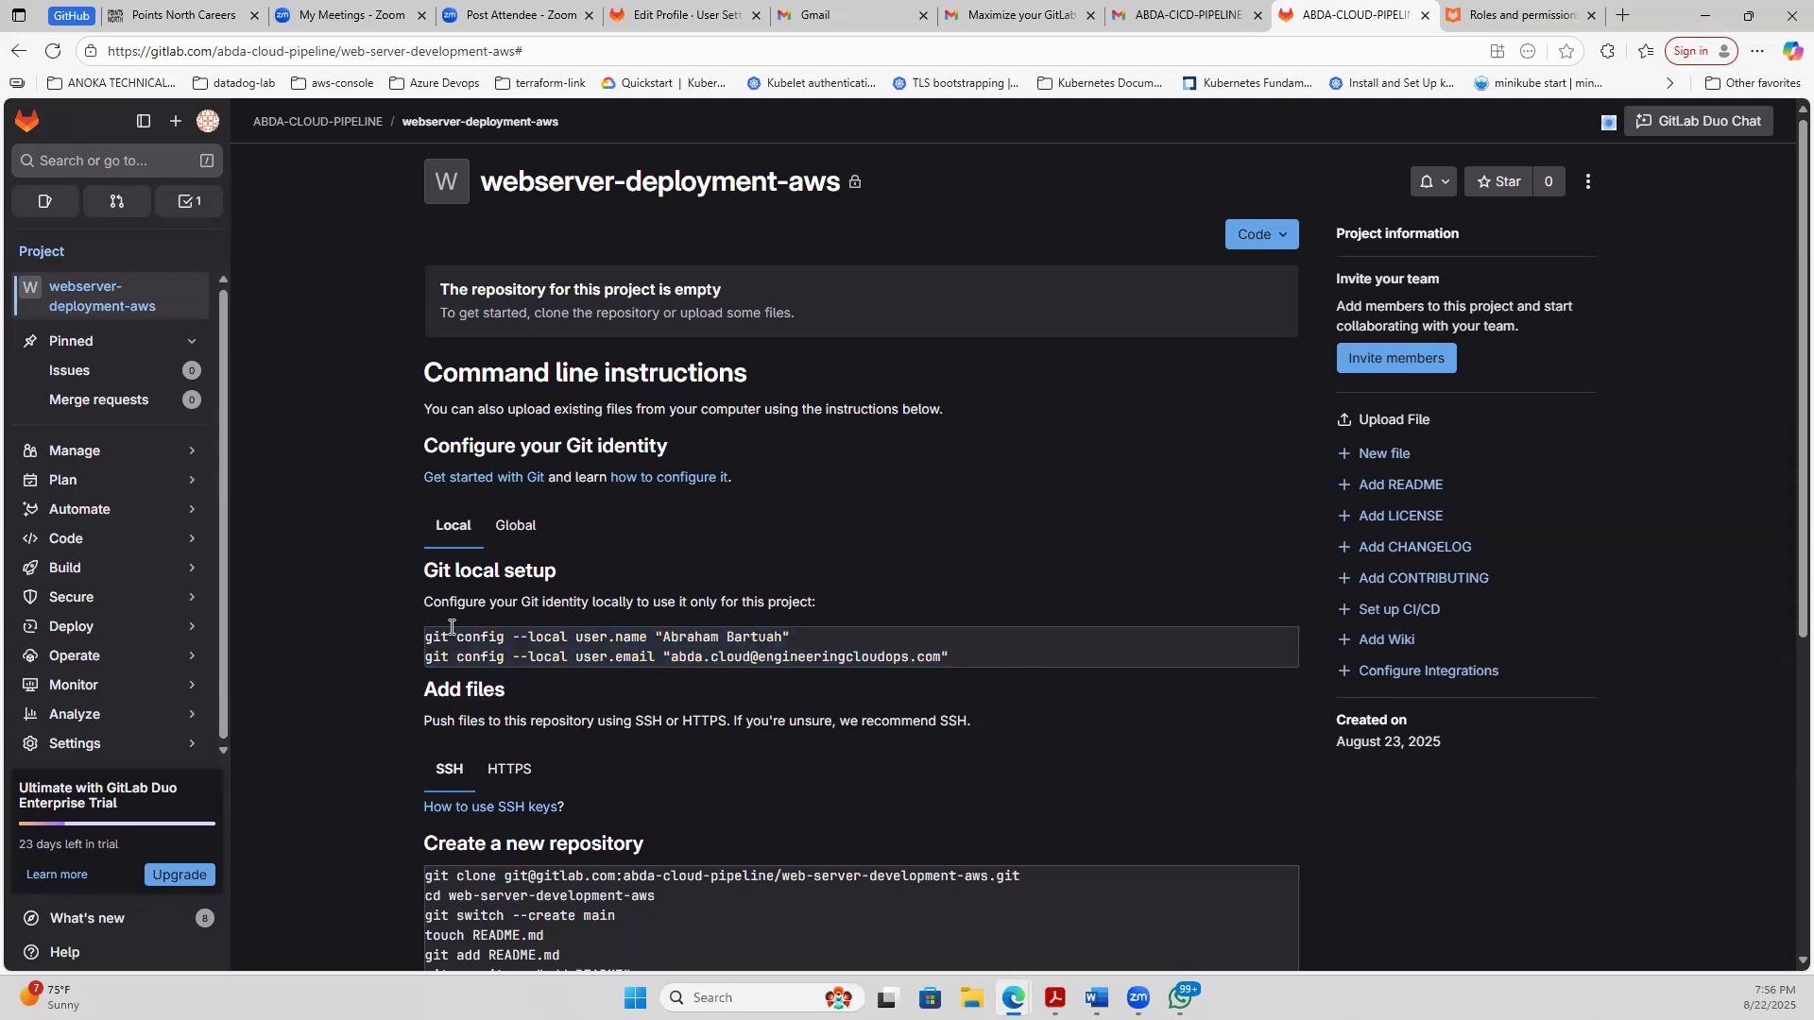
pyautogui.moveTo(425, 631); pyautogui.dragTo(804, 642)
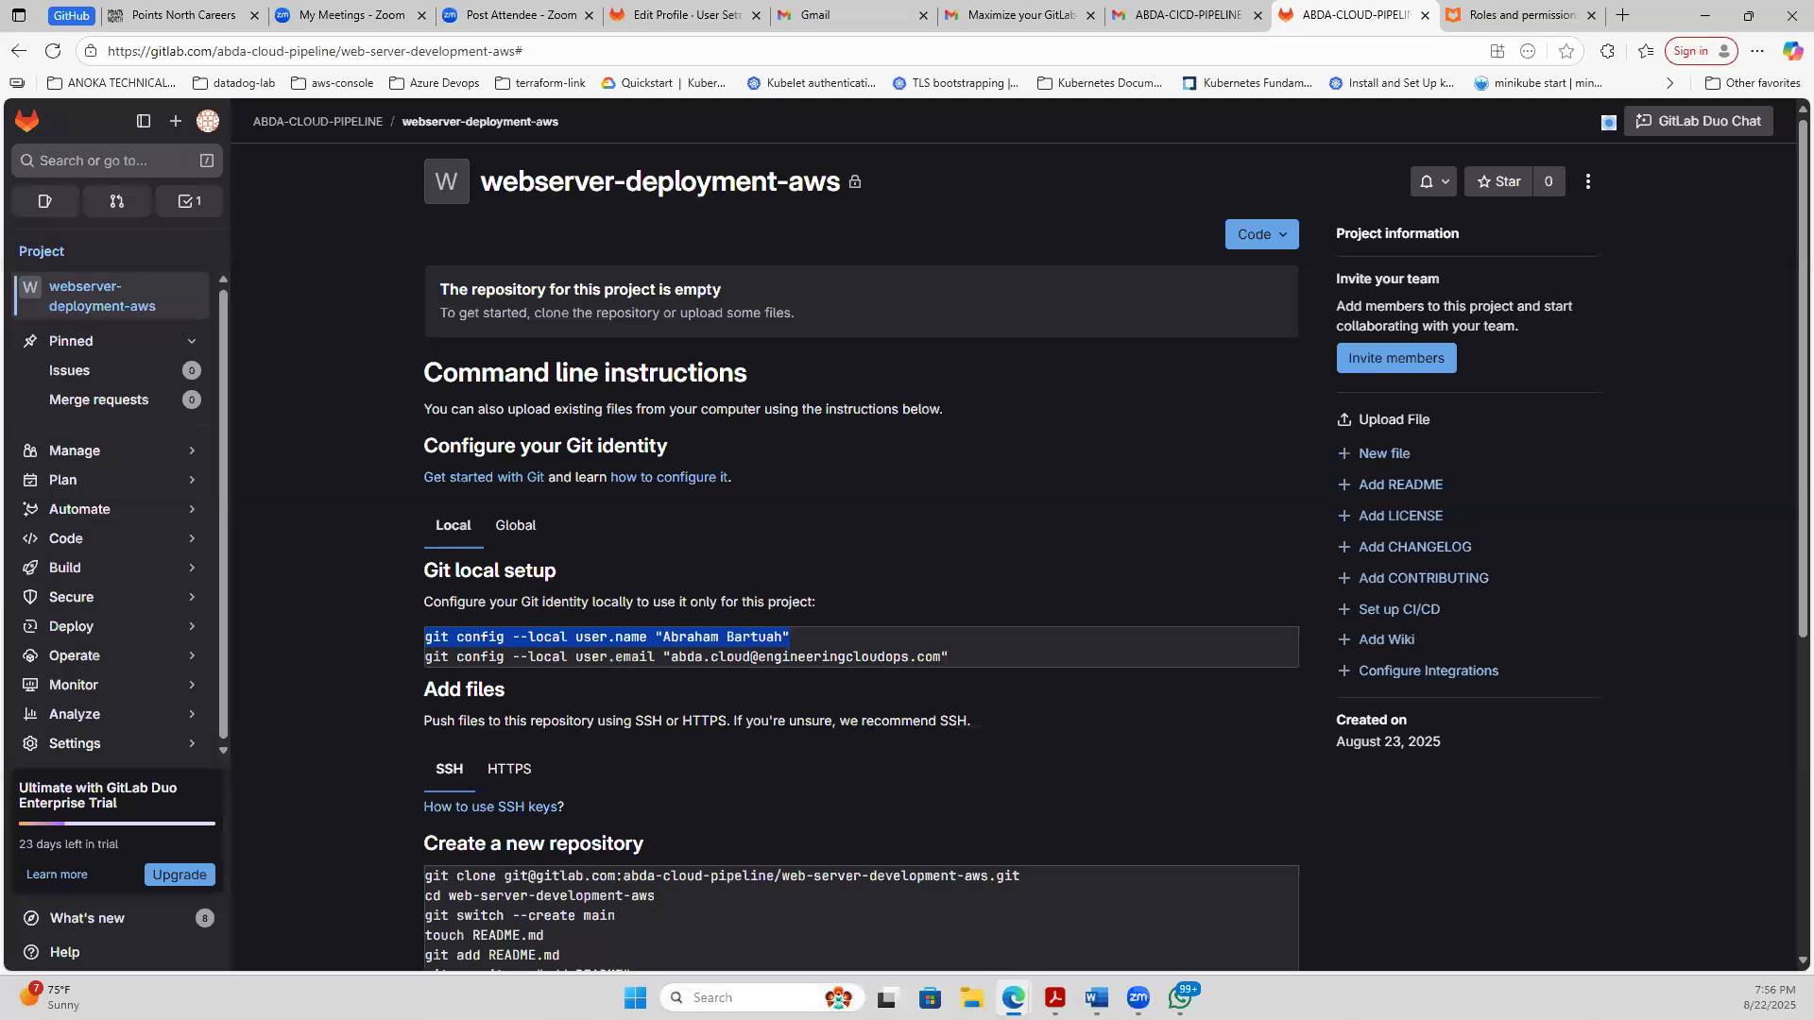
# - Launch Visual Studio Code and bring its abda-cicd-pipeline window with the terminal to the front
pyautogui.press('super+s')
pyautogui.write('vs')
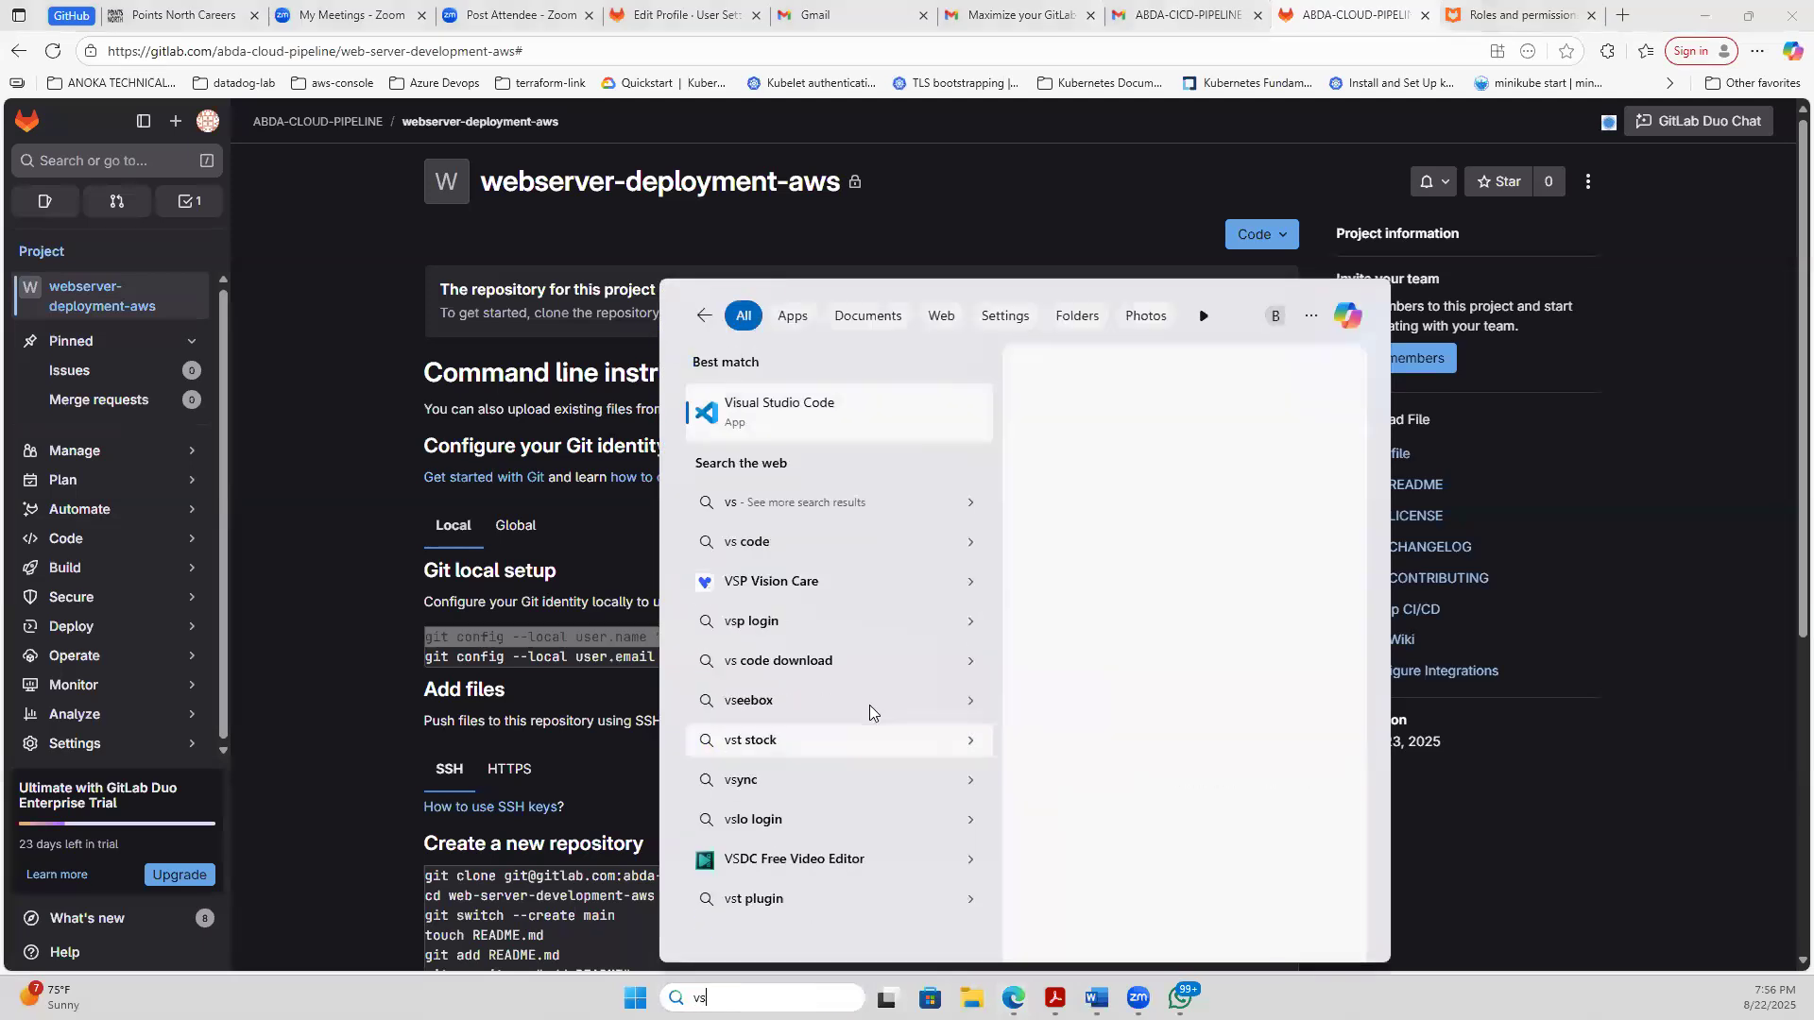
pyautogui.click(753, 433)
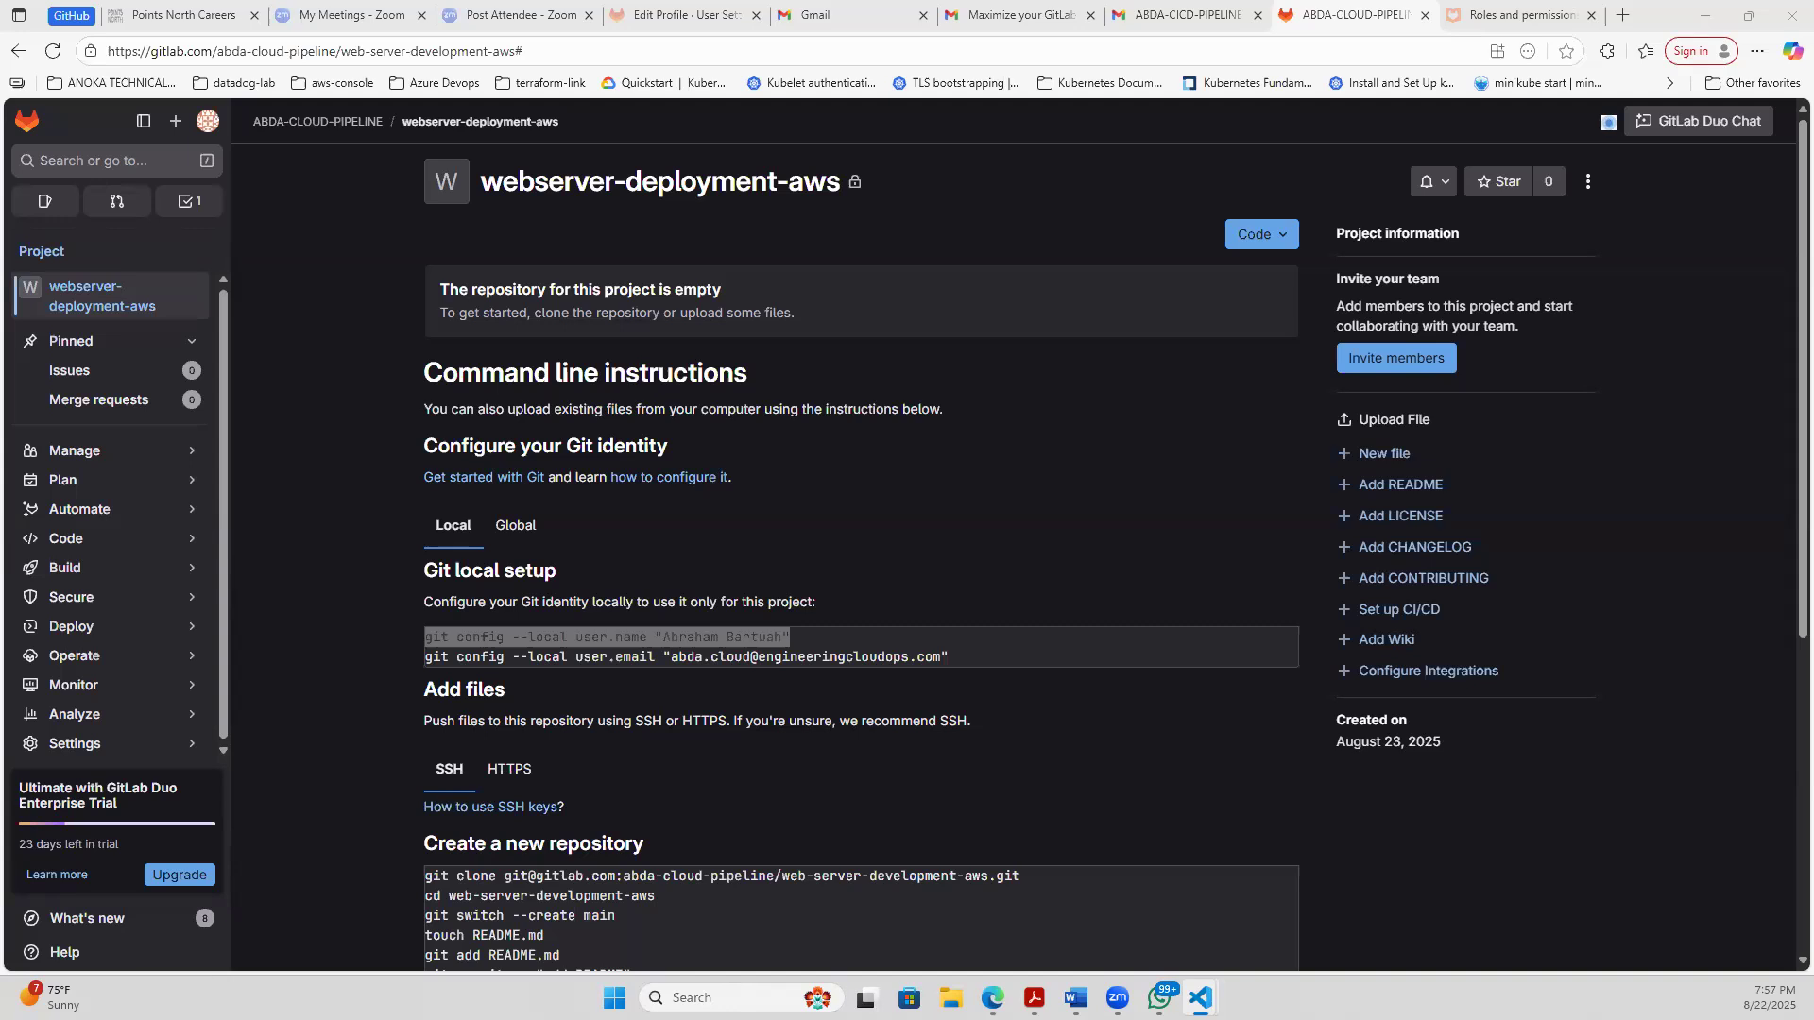
pyautogui.hotkey('alt', 'Tab')
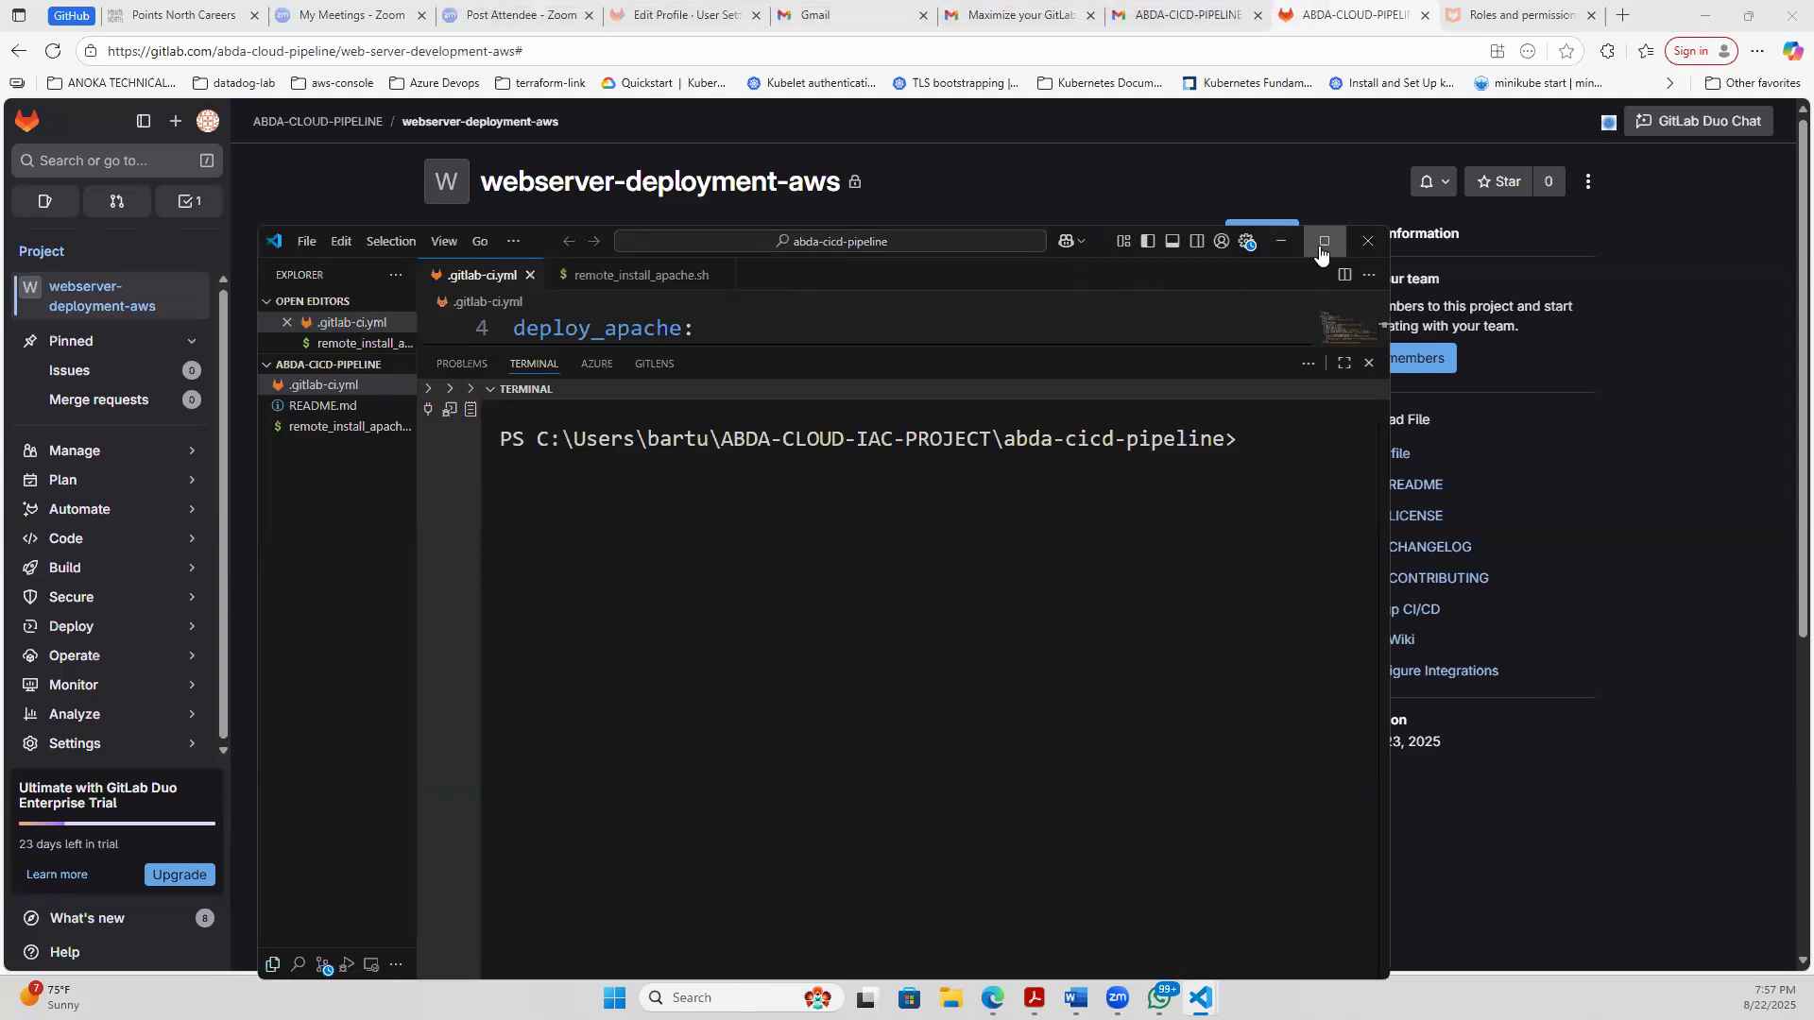
# - Open a new maximized Visual Studio Code window with its Welcome page closed, and close the abda-cicd-pipeline window
pyautogui.click(1323, 244)
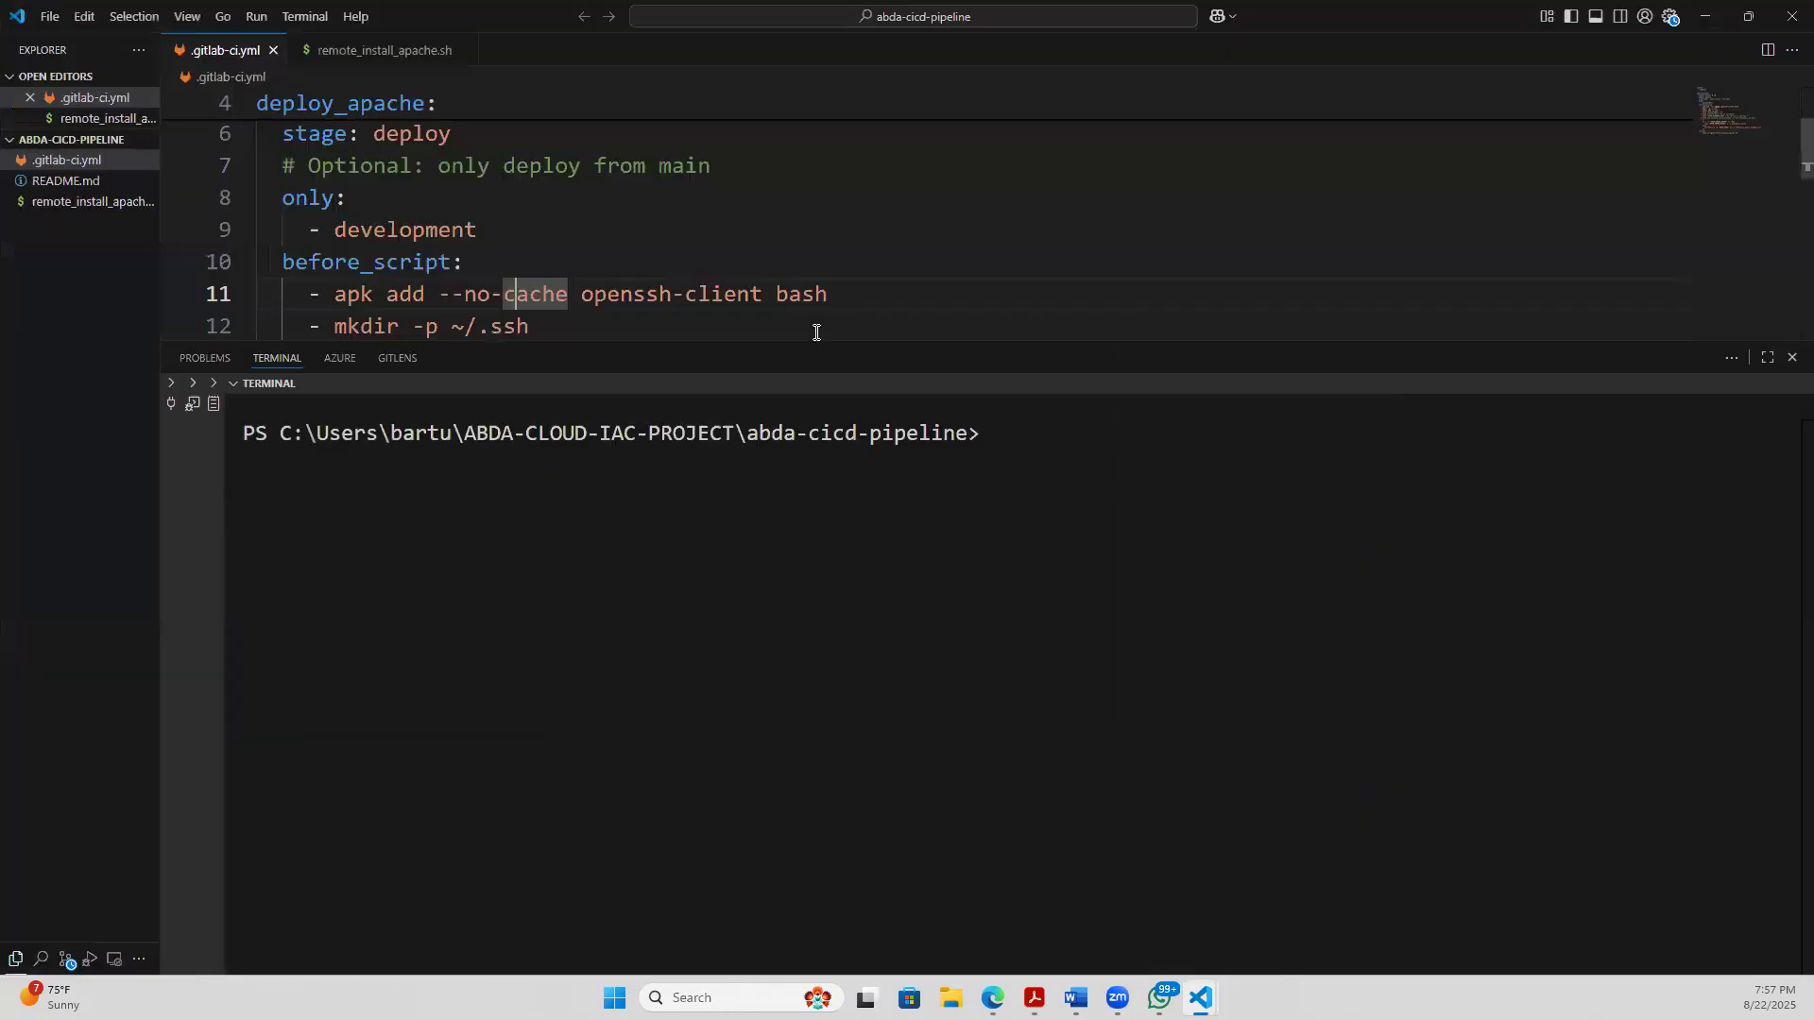
pyautogui.click(273, 52)
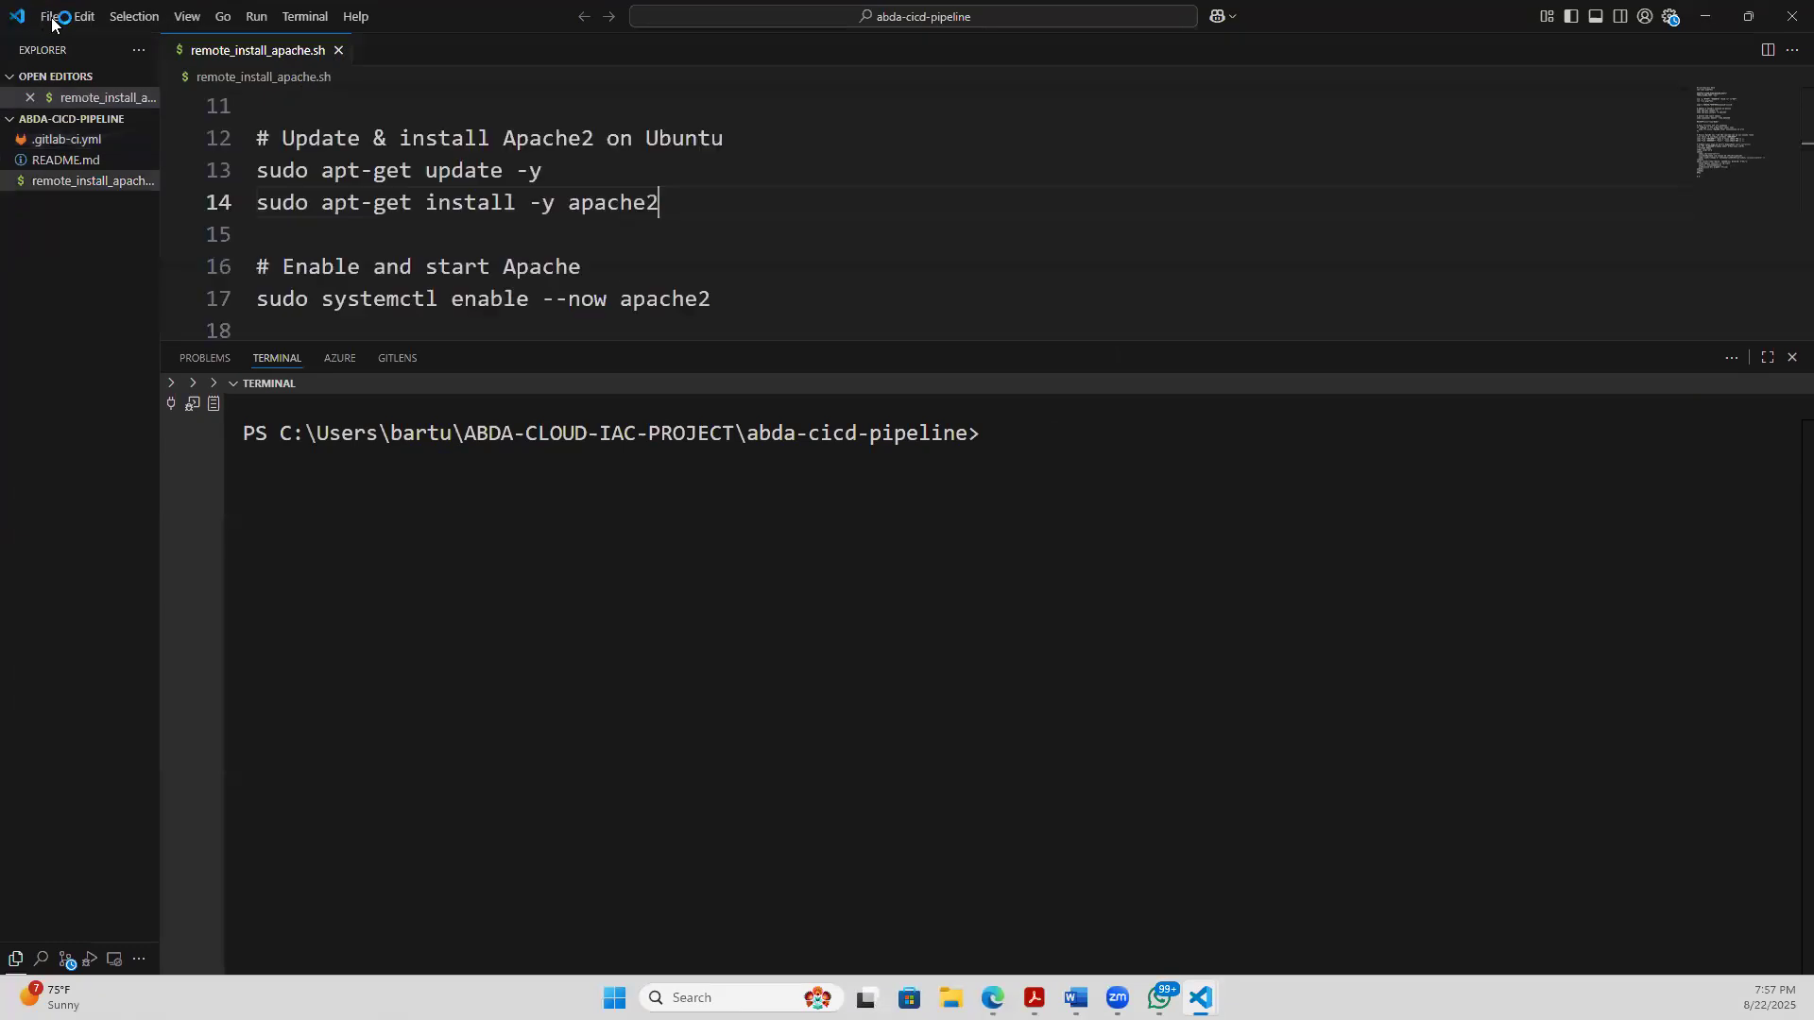
pyautogui.click(50, 17)
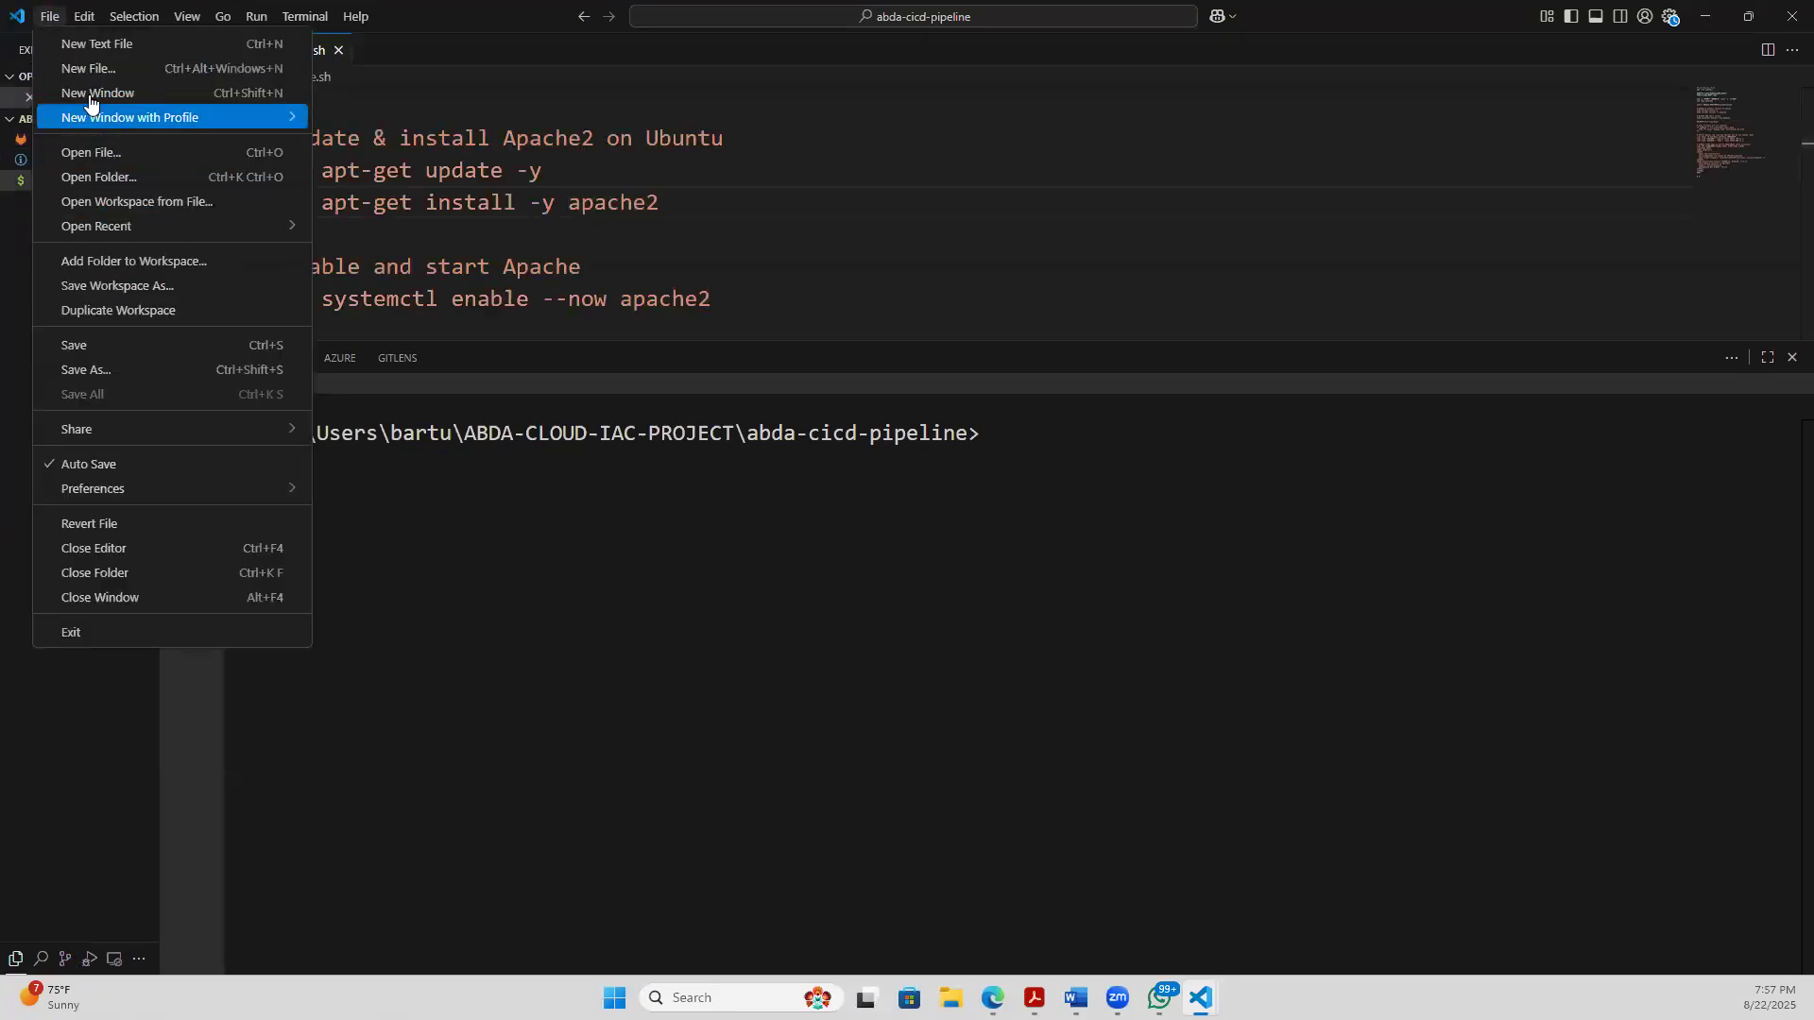
pyautogui.click(91, 95)
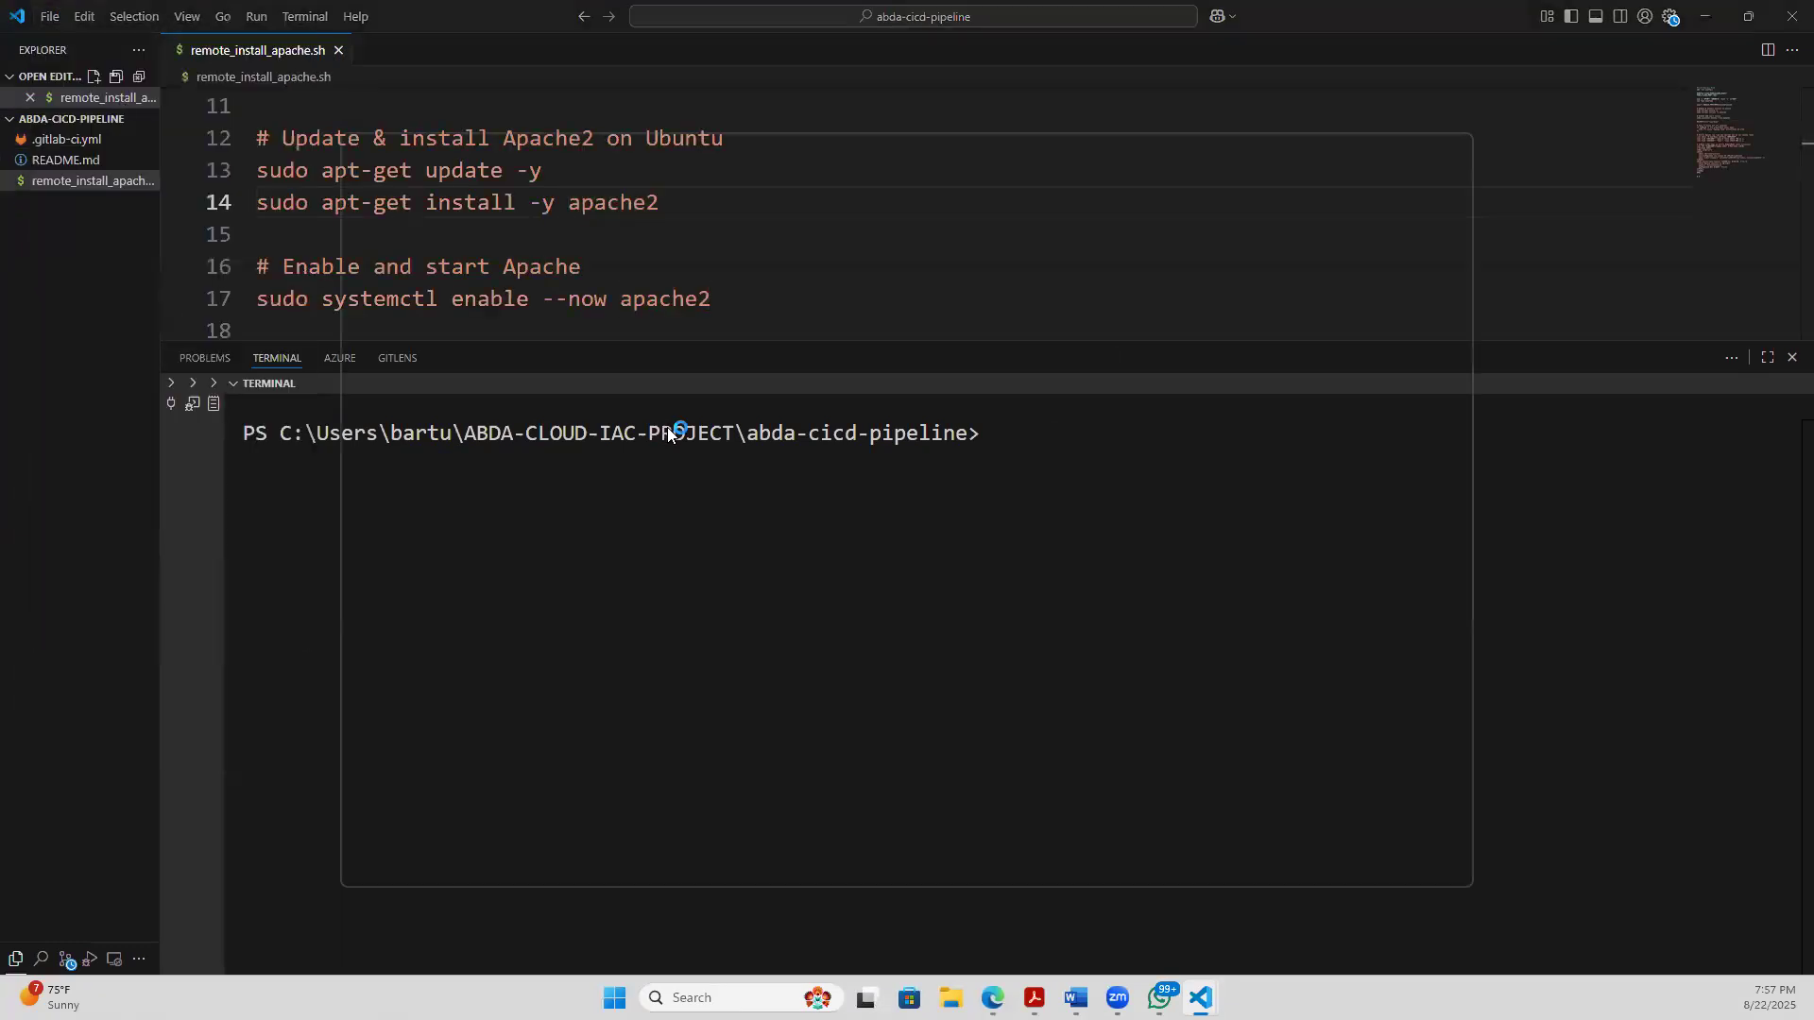
pyautogui.click(1789, 16)
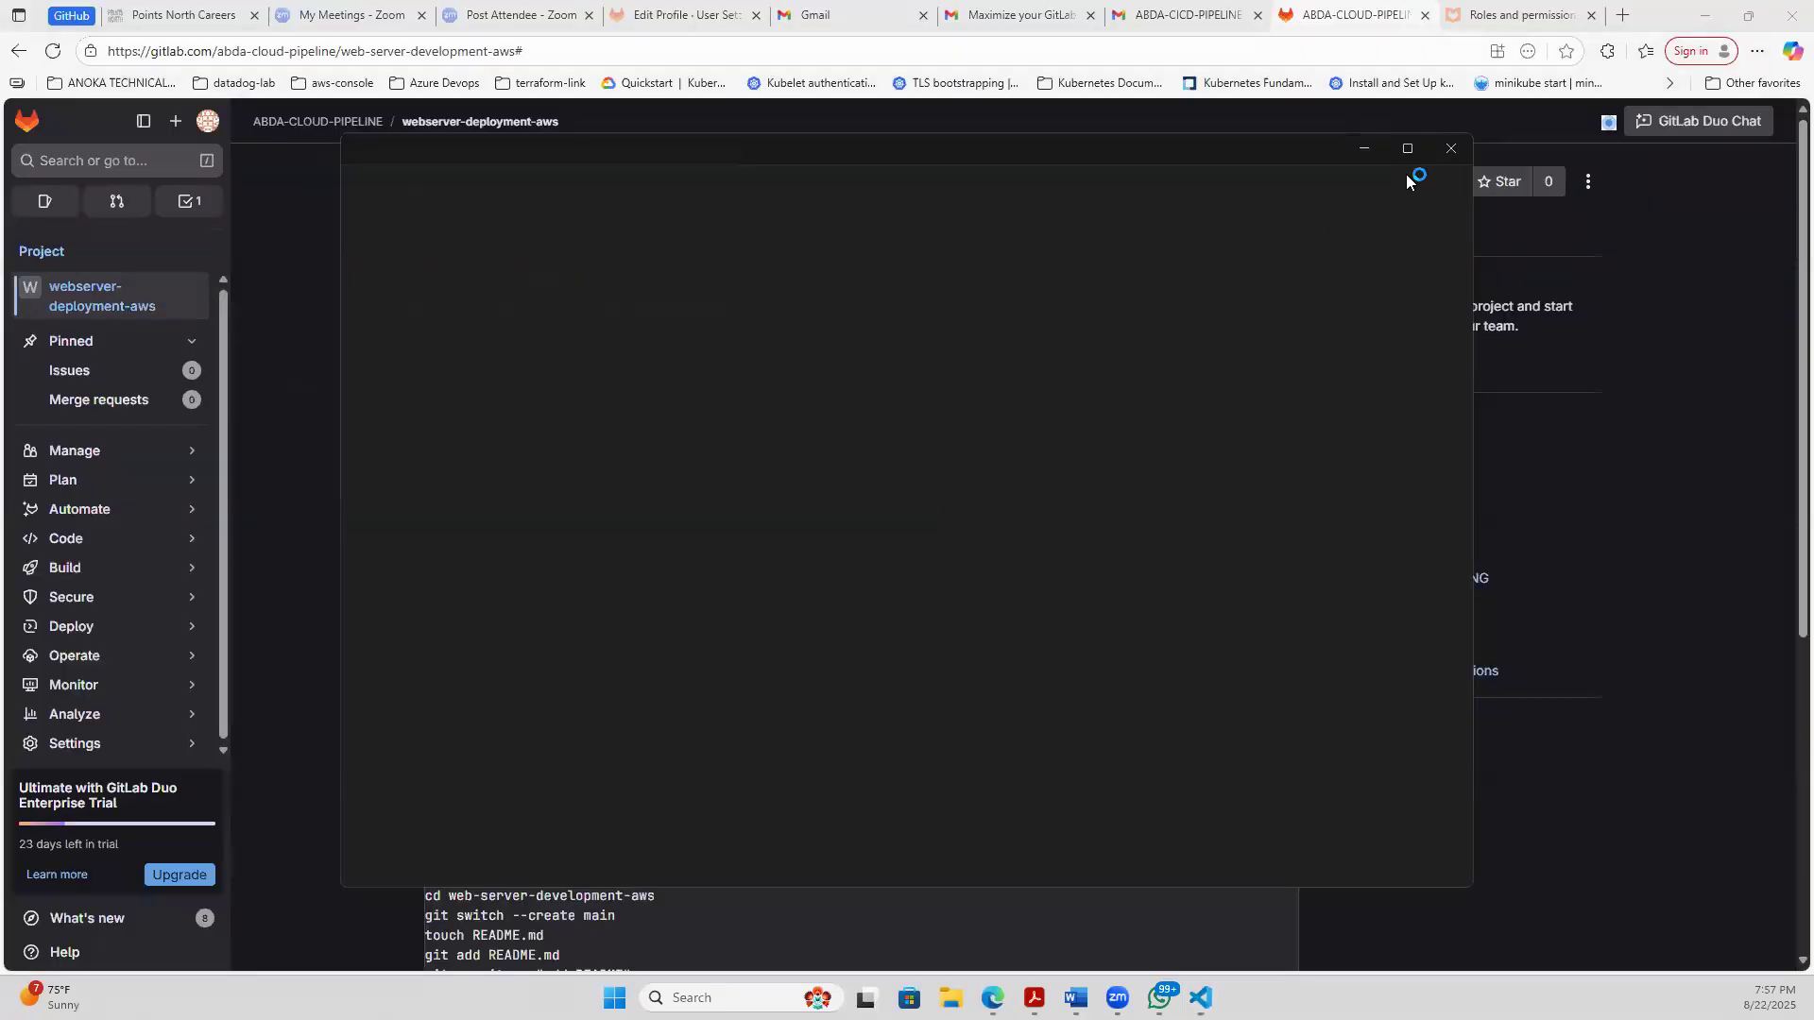
pyautogui.click(1408, 148)
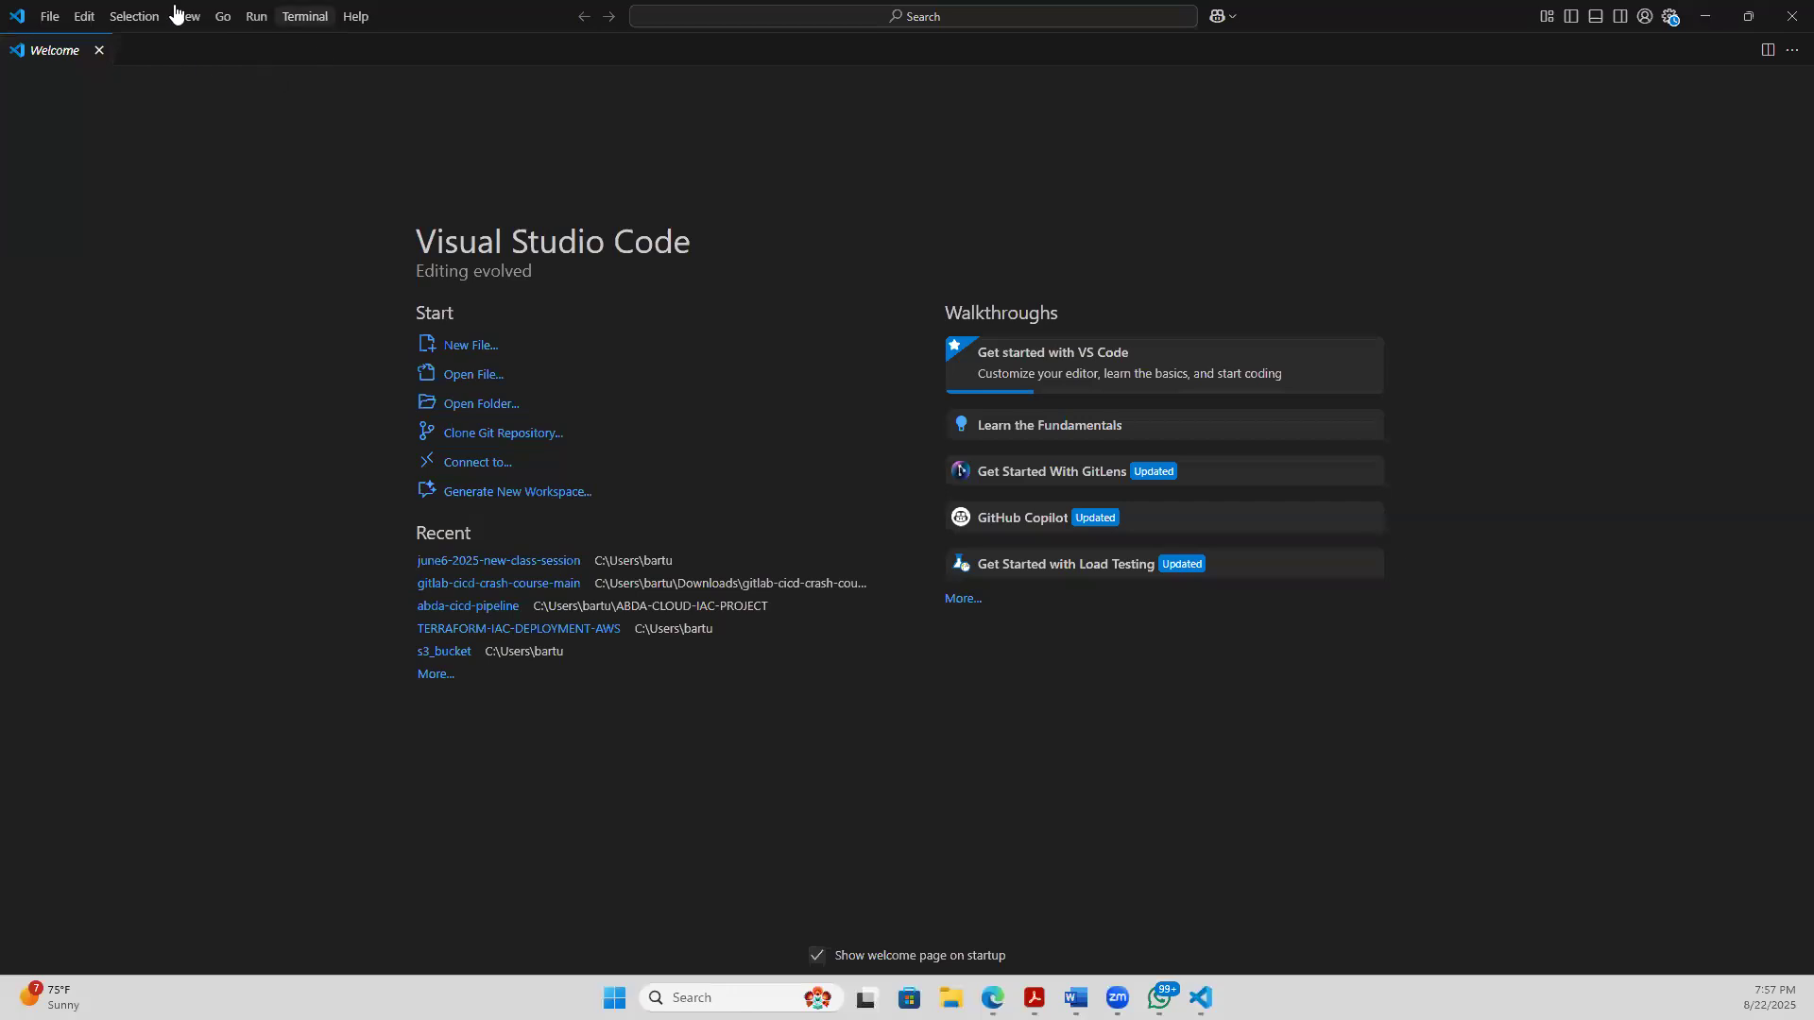
pyautogui.click(100, 52)
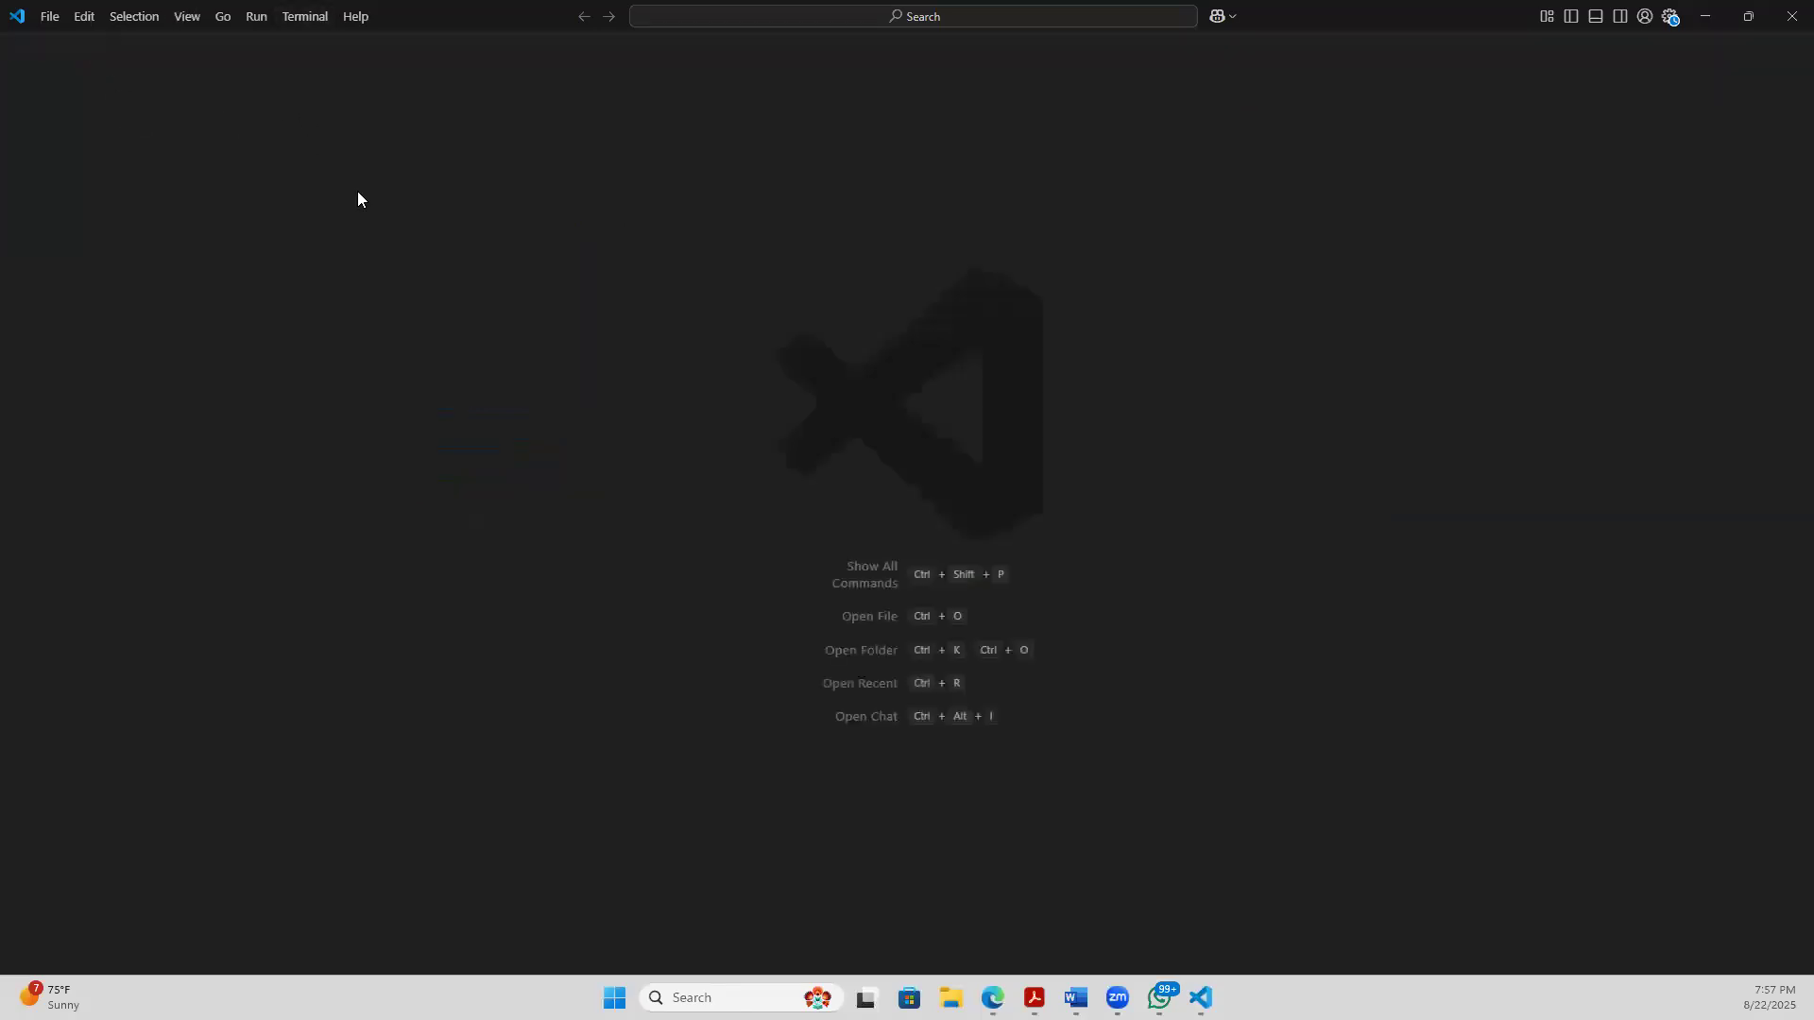
# - Open a new terminal and collapse the Output, Debug Console and Ports sections beside it
pyautogui.click(307, 16)
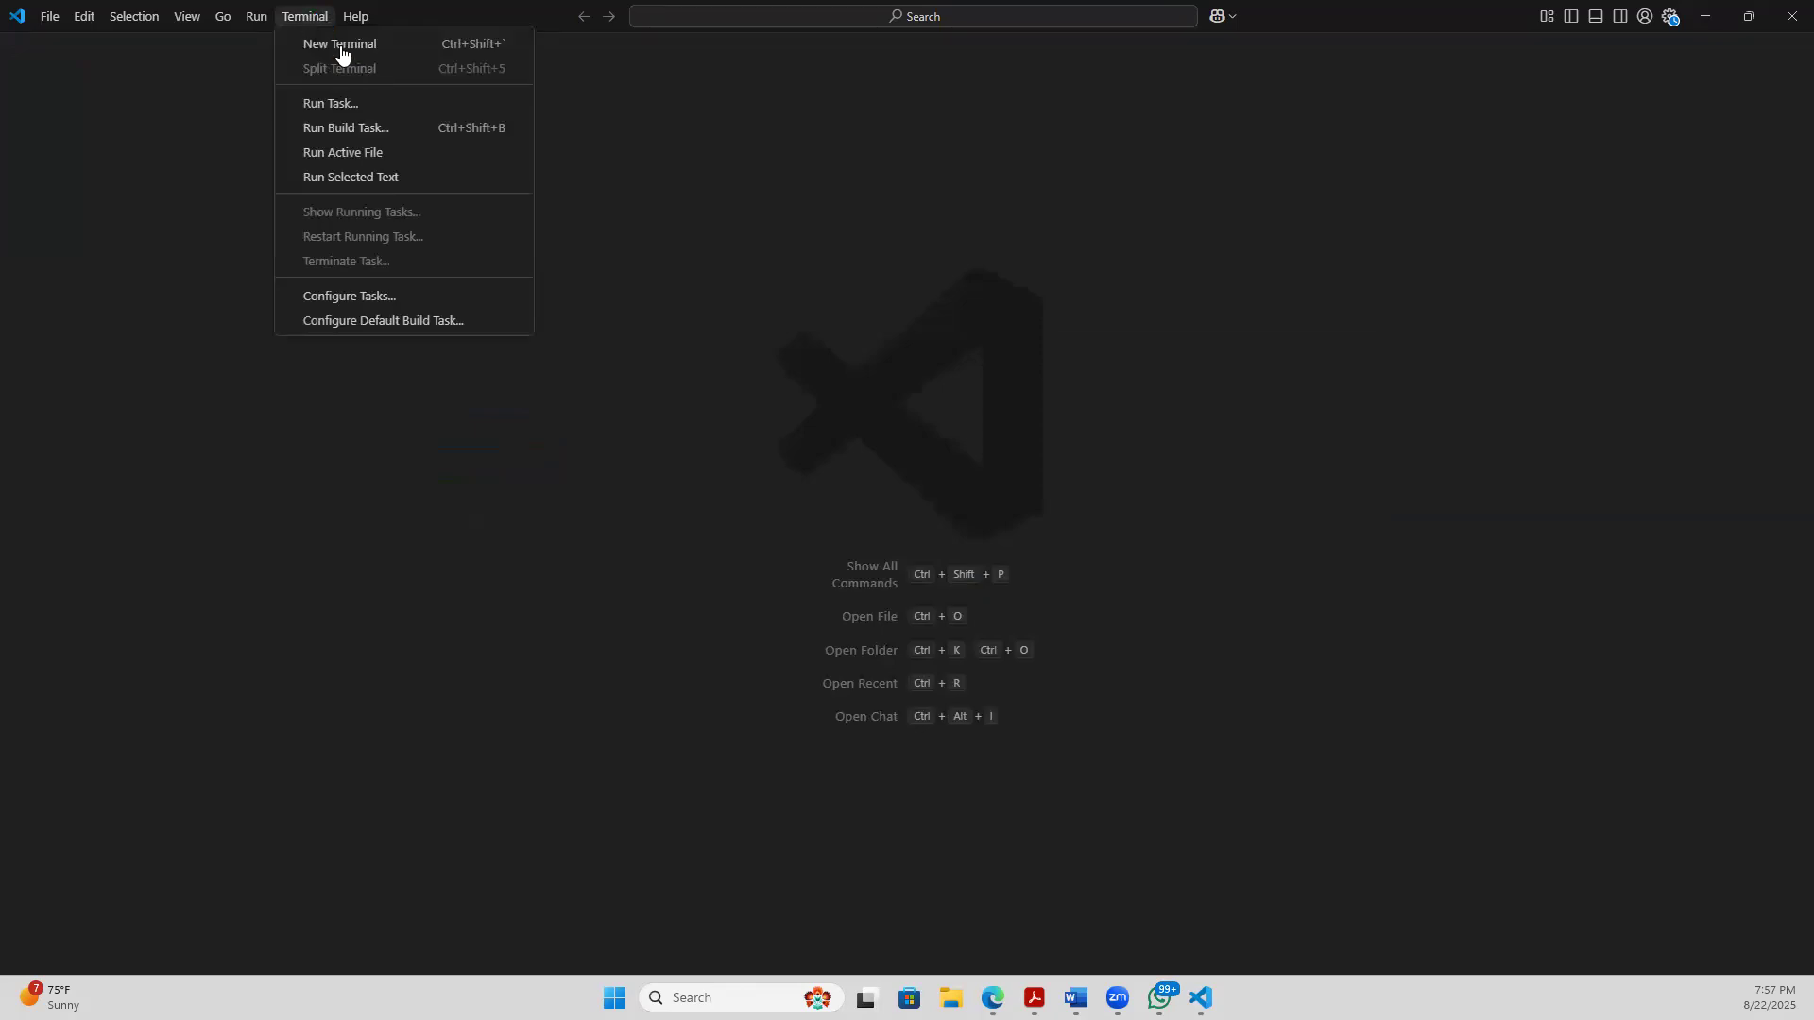
pyautogui.click(340, 46)
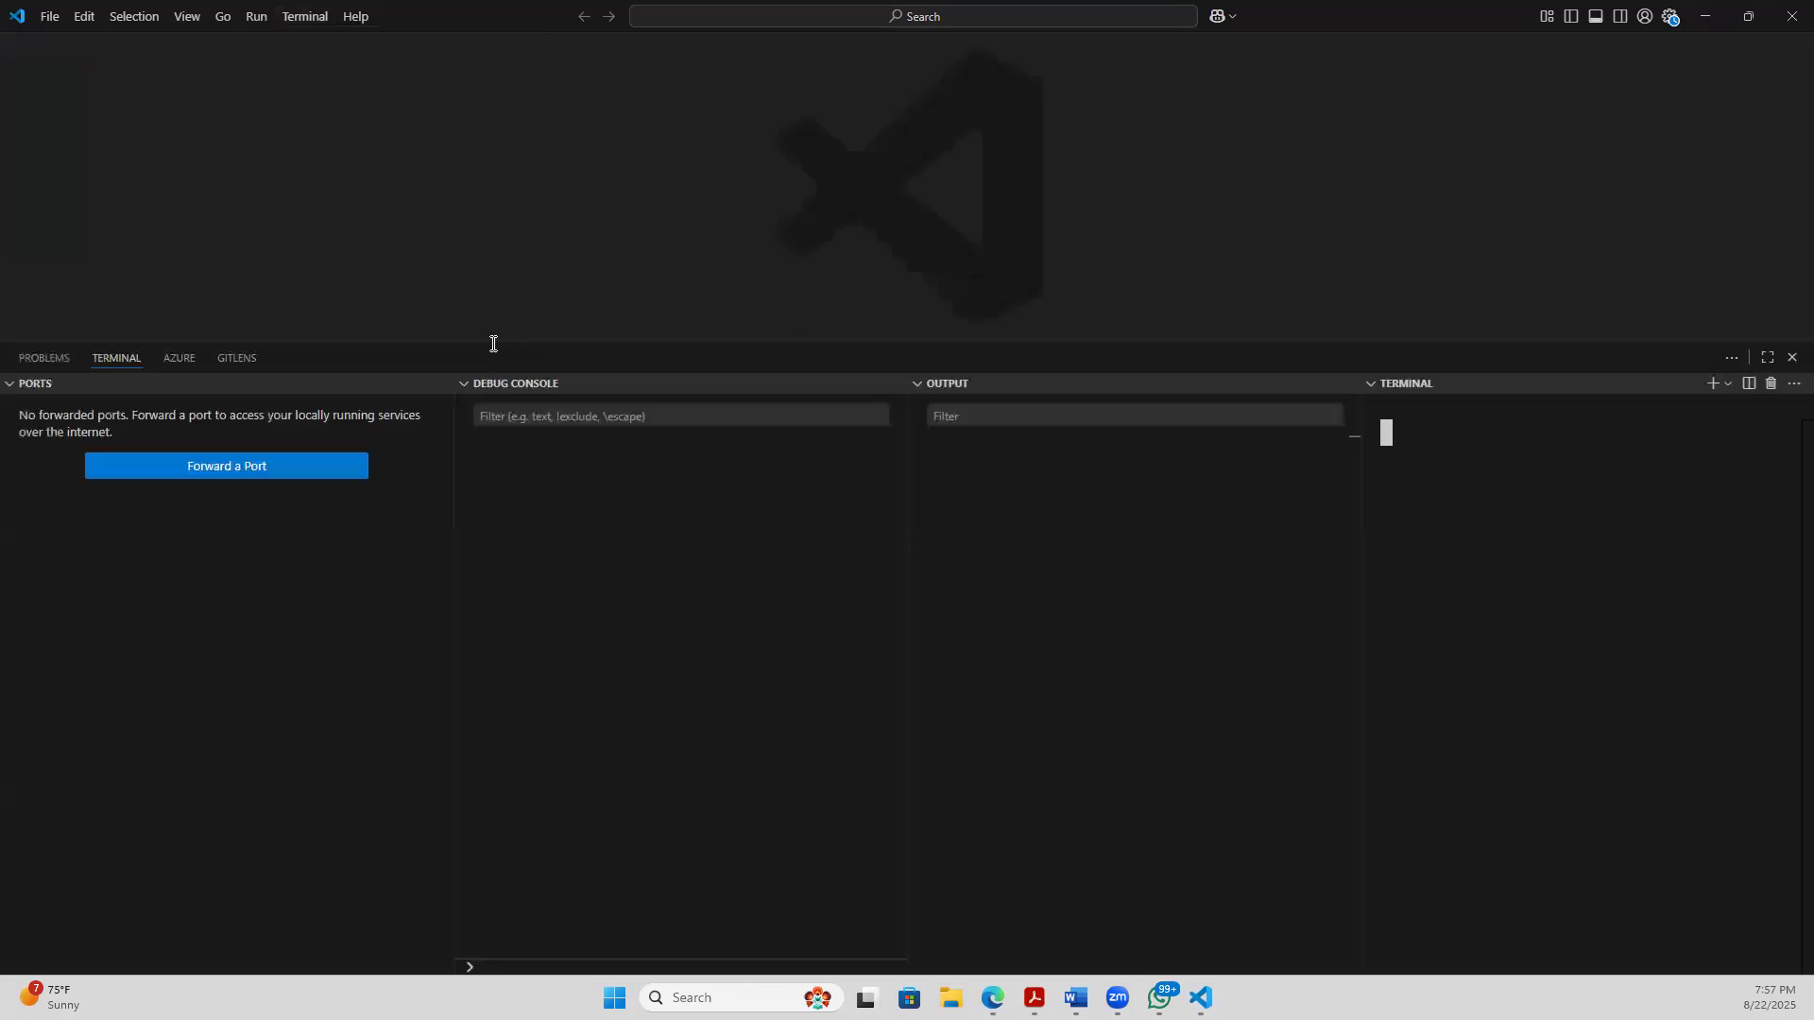
pyautogui.click(918, 384)
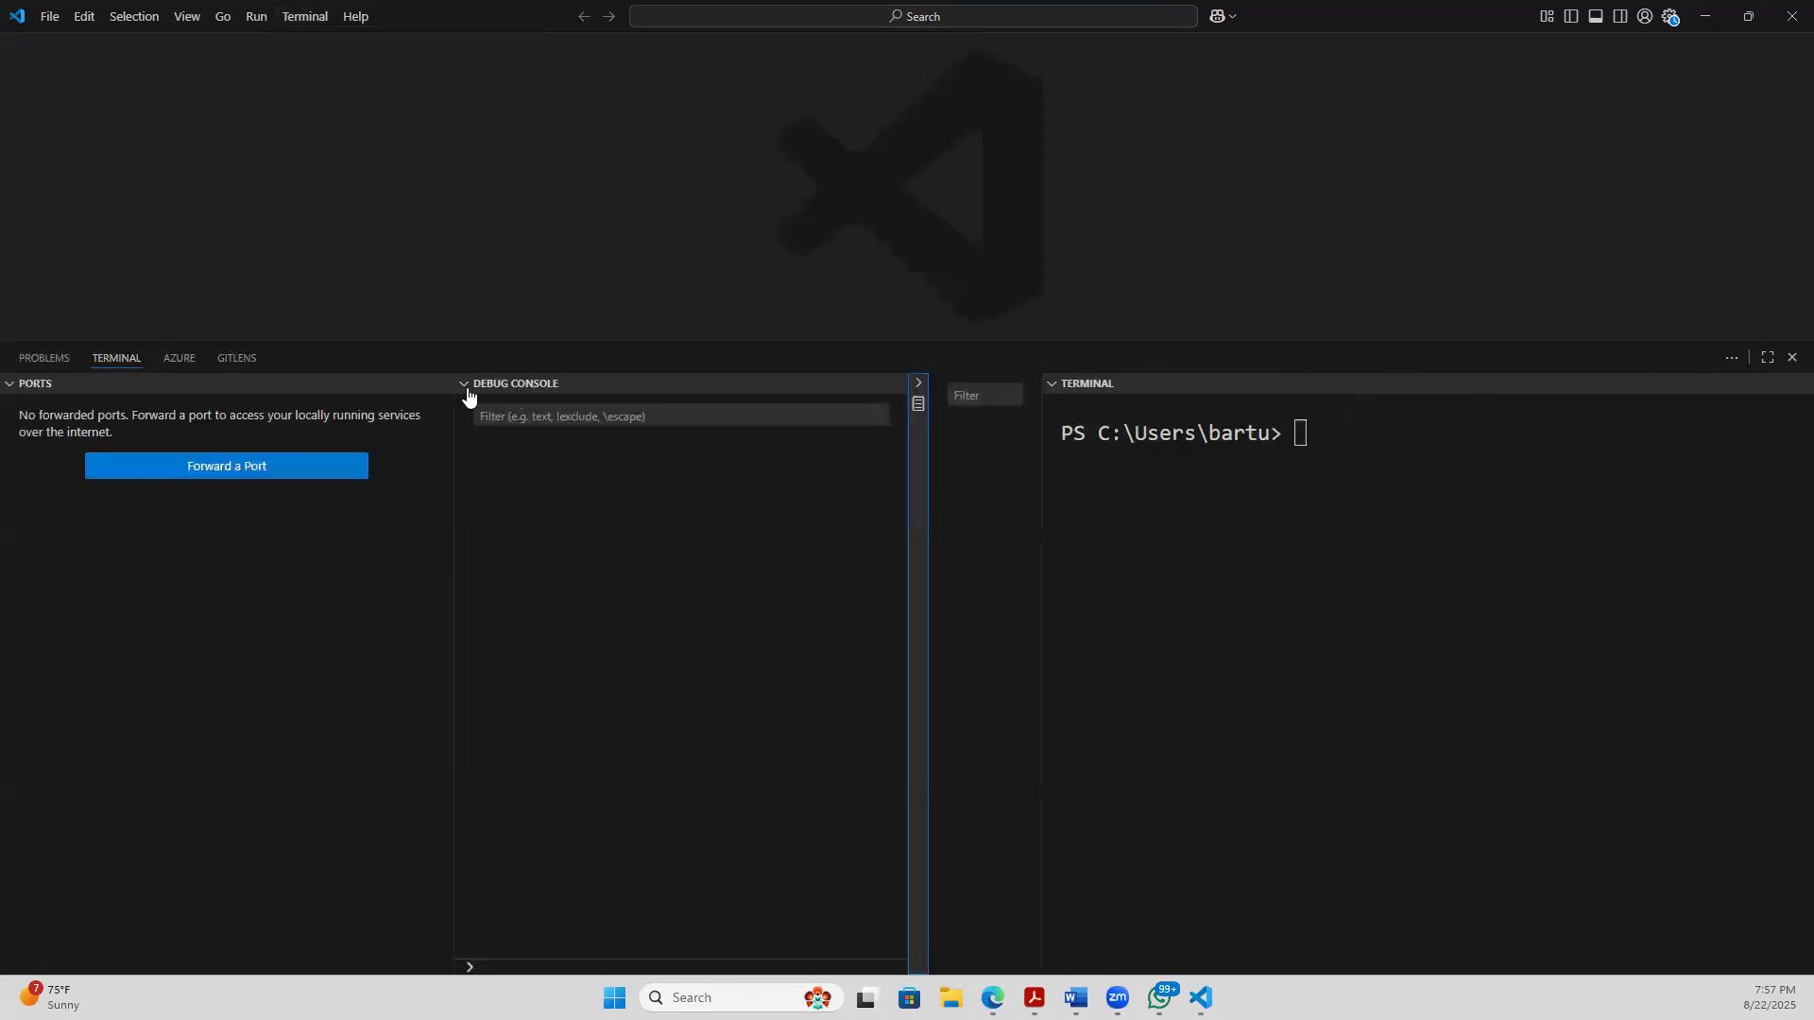
pyautogui.click(463, 385)
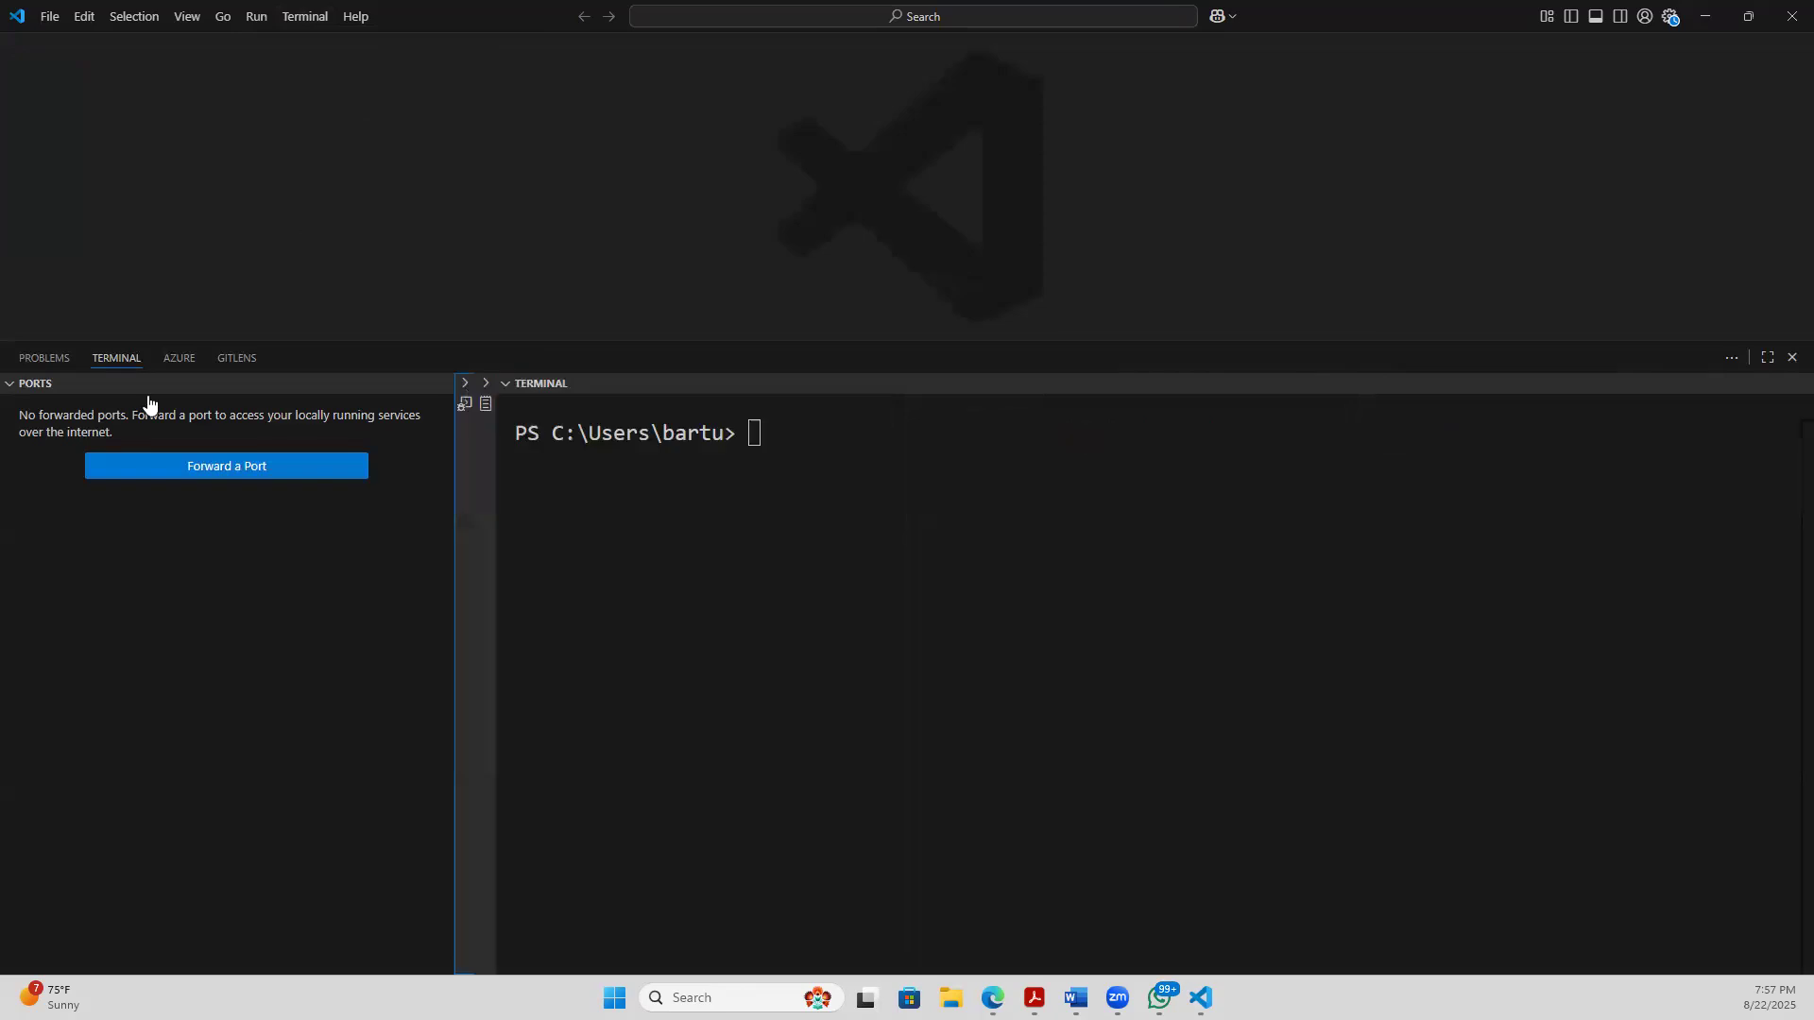
pyautogui.click(10, 391)
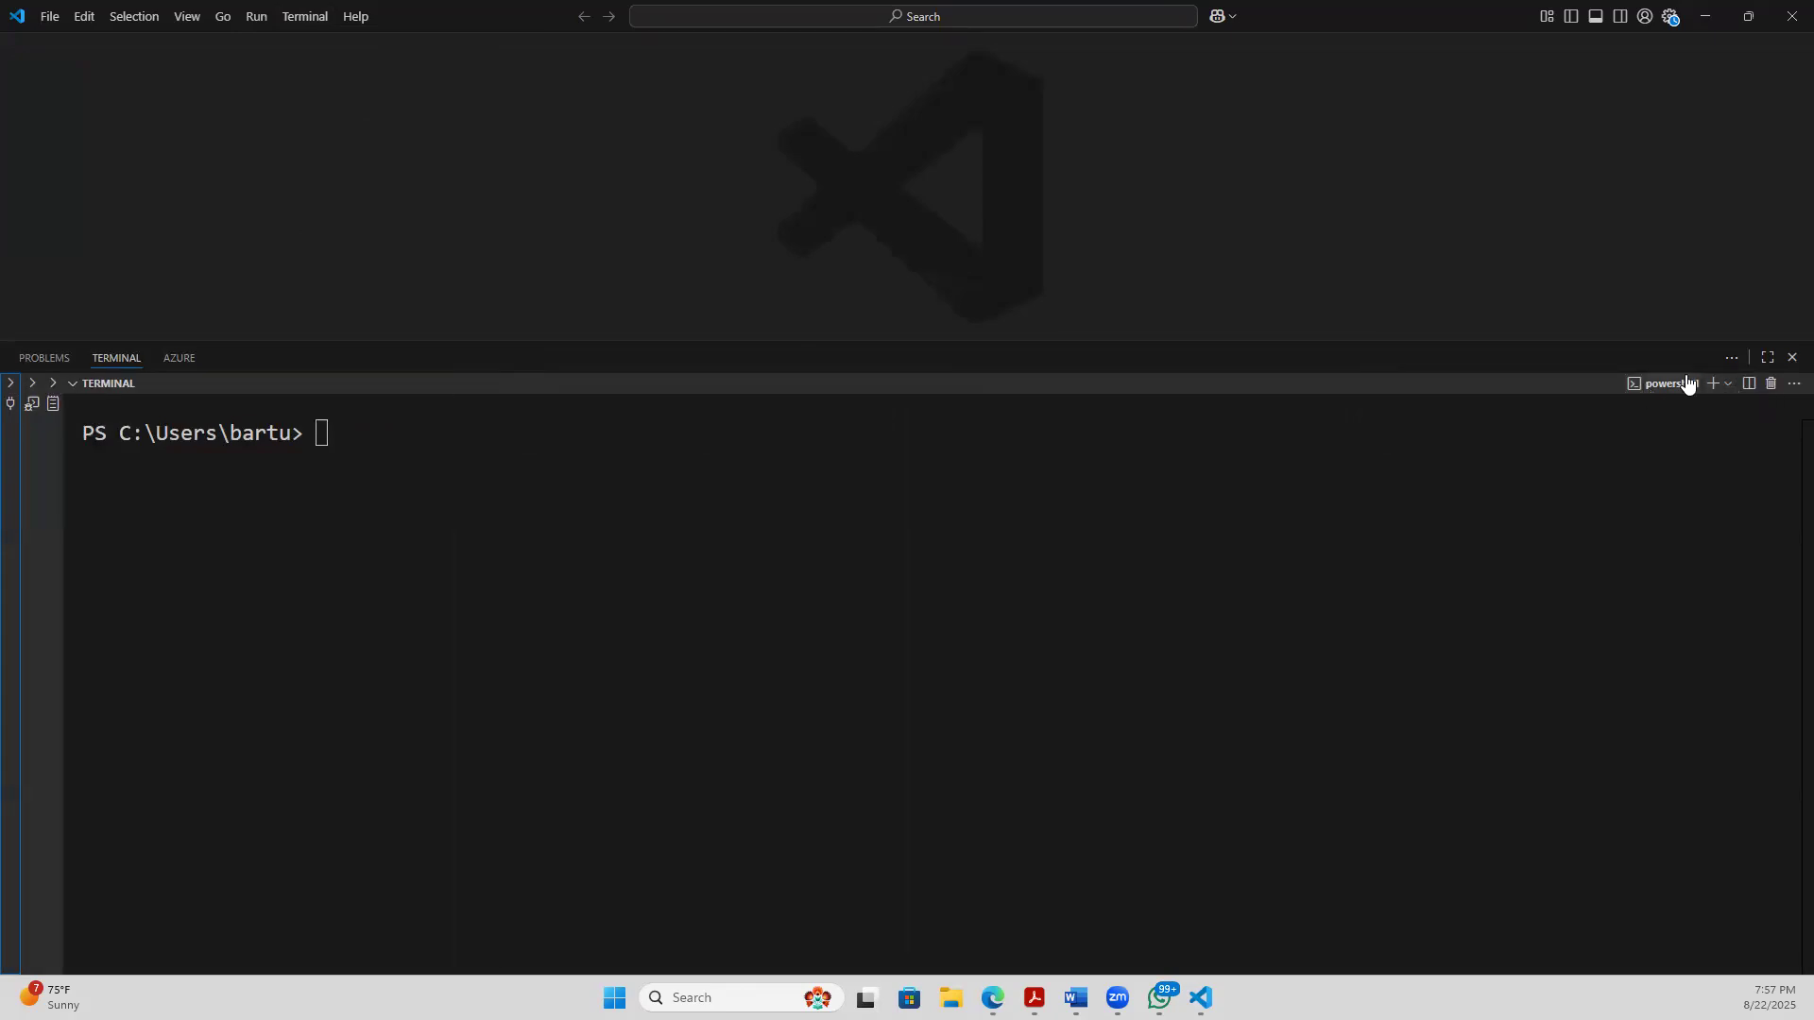
# - Start a Git Bash terminal session and place the focus at its prompt
pyautogui.click(1728, 384)
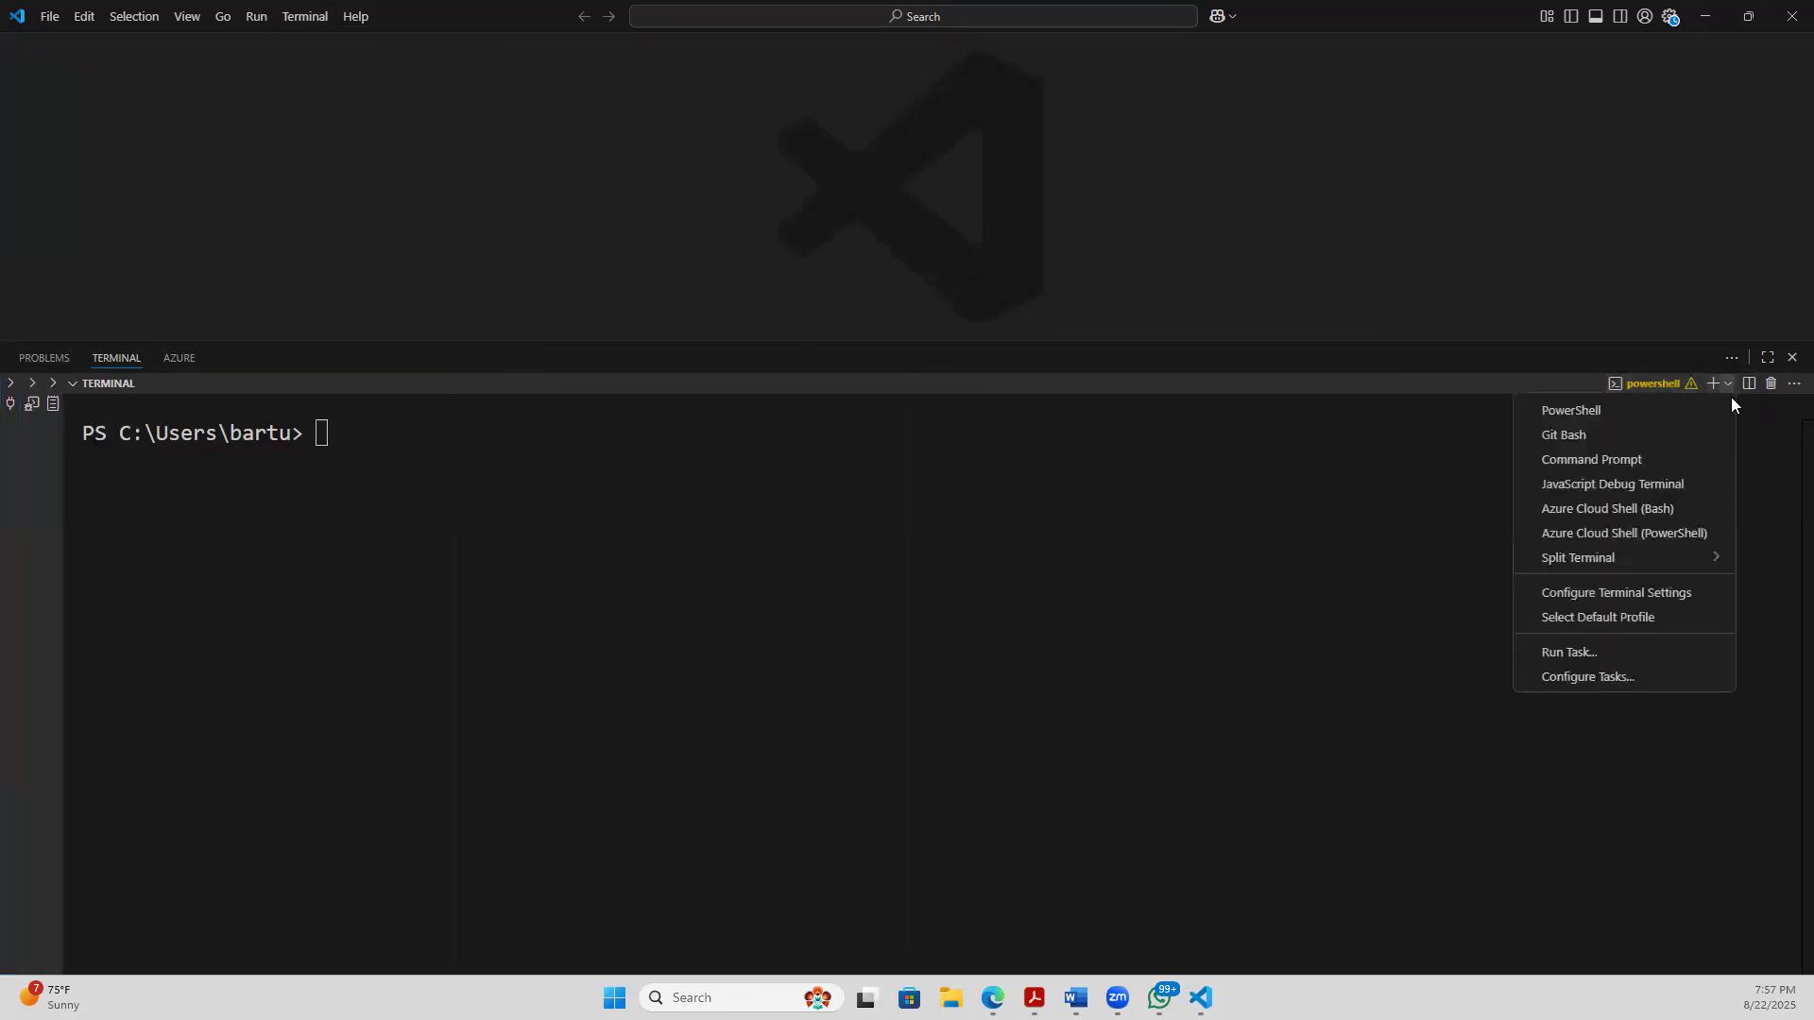
pyautogui.click(1567, 432)
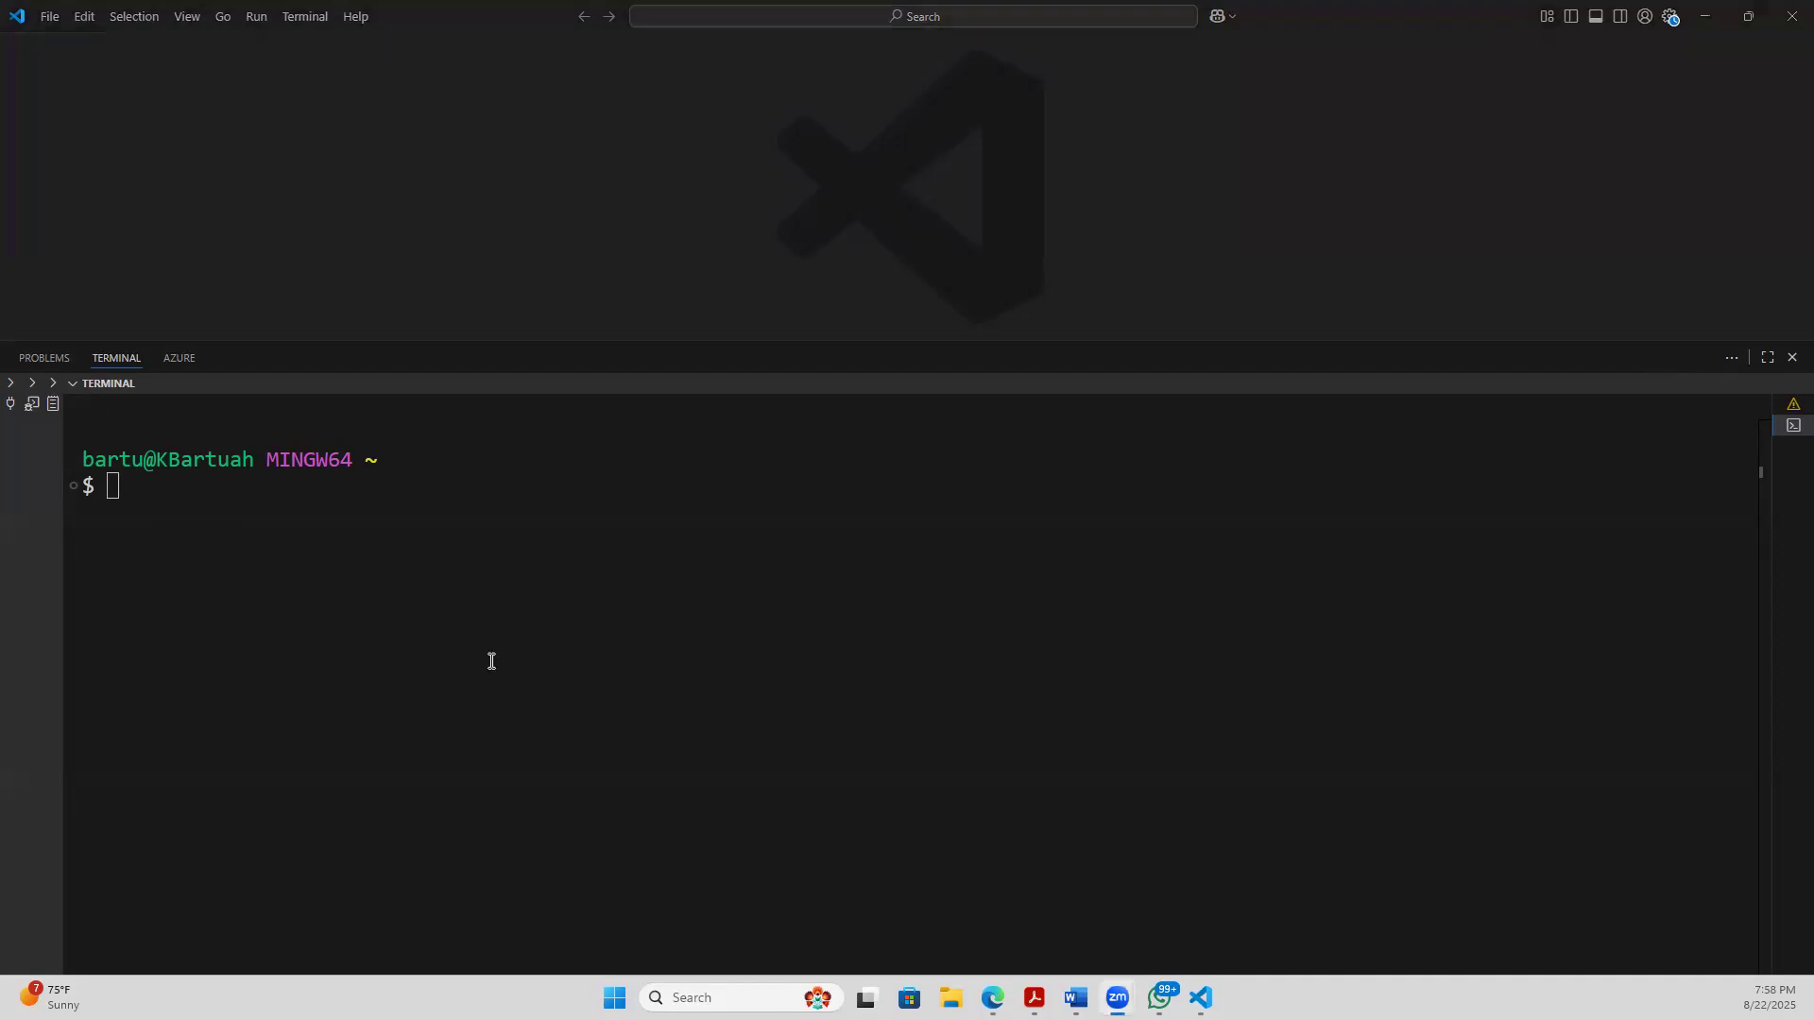
pyautogui.click(266, 552)
pyautogui.click(229, 533)
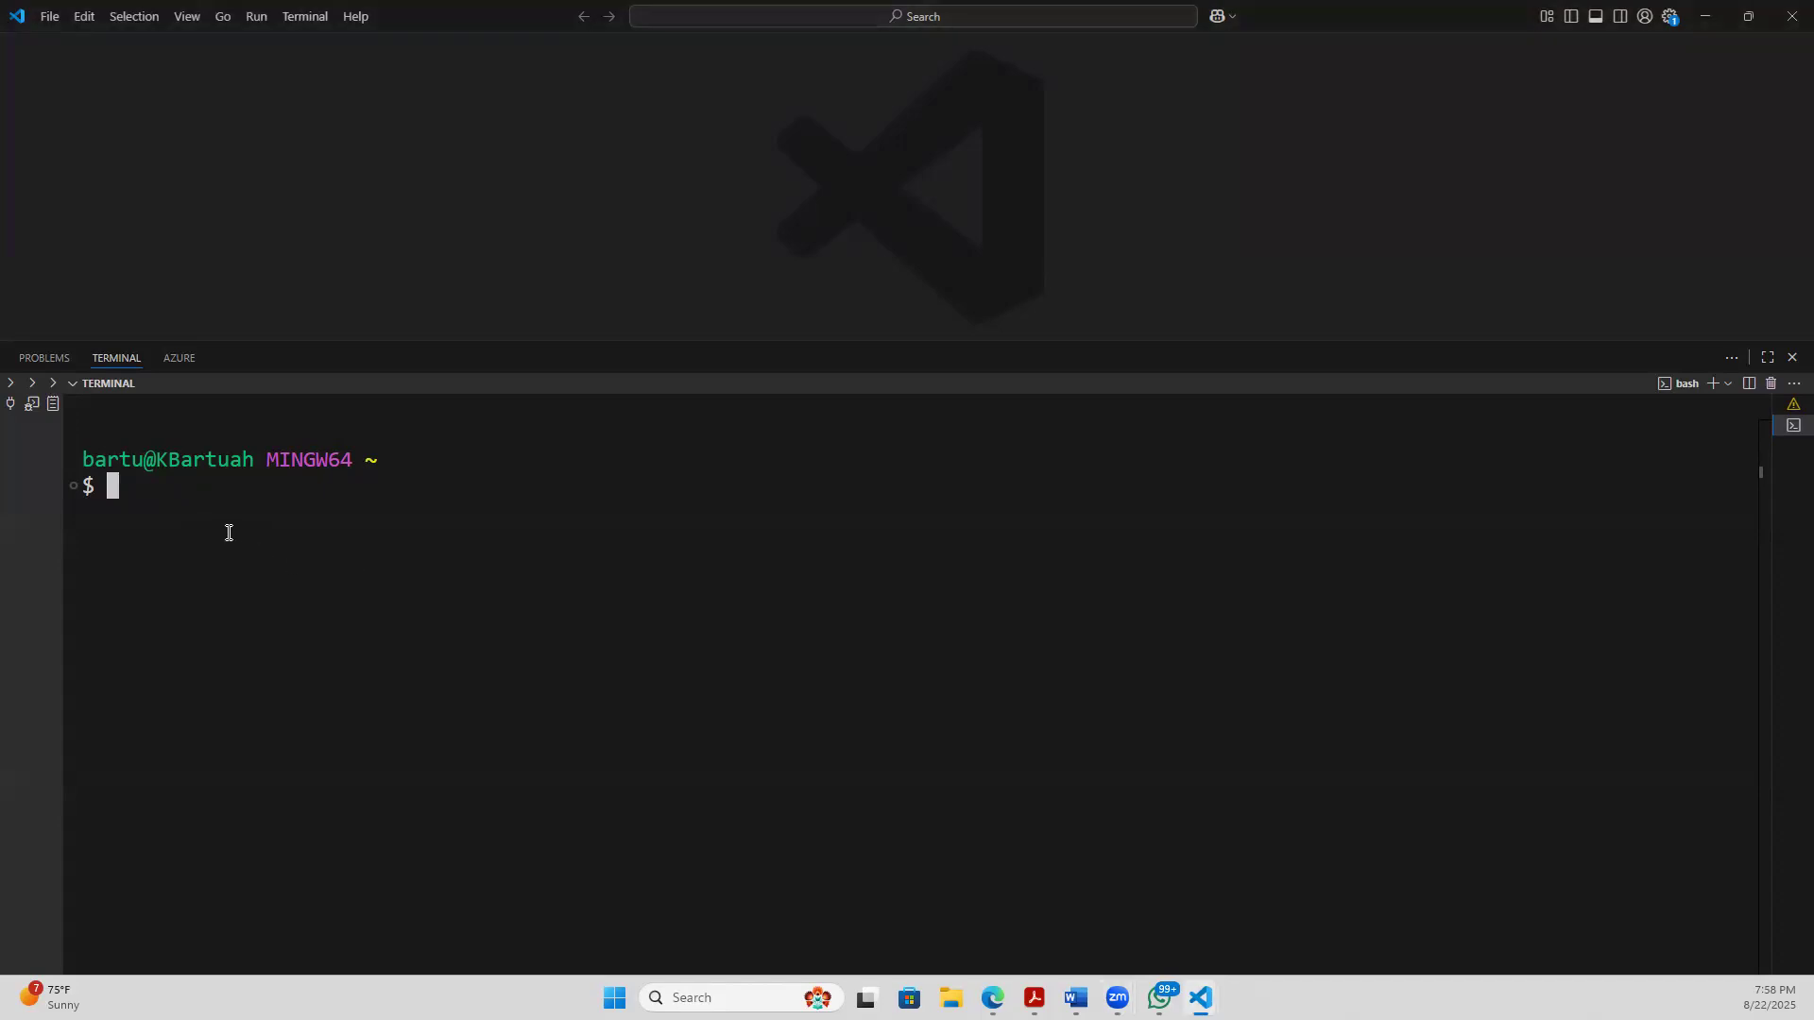
# - Change into the ABDA-CLOUD-IAC-PROJECT directory with cd and clear the terminal
pyautogui.write('c')
pyautogui.press('BackSpace')
pyautogui.write('cd ABDA-C')
pyautogui.press('Tab')
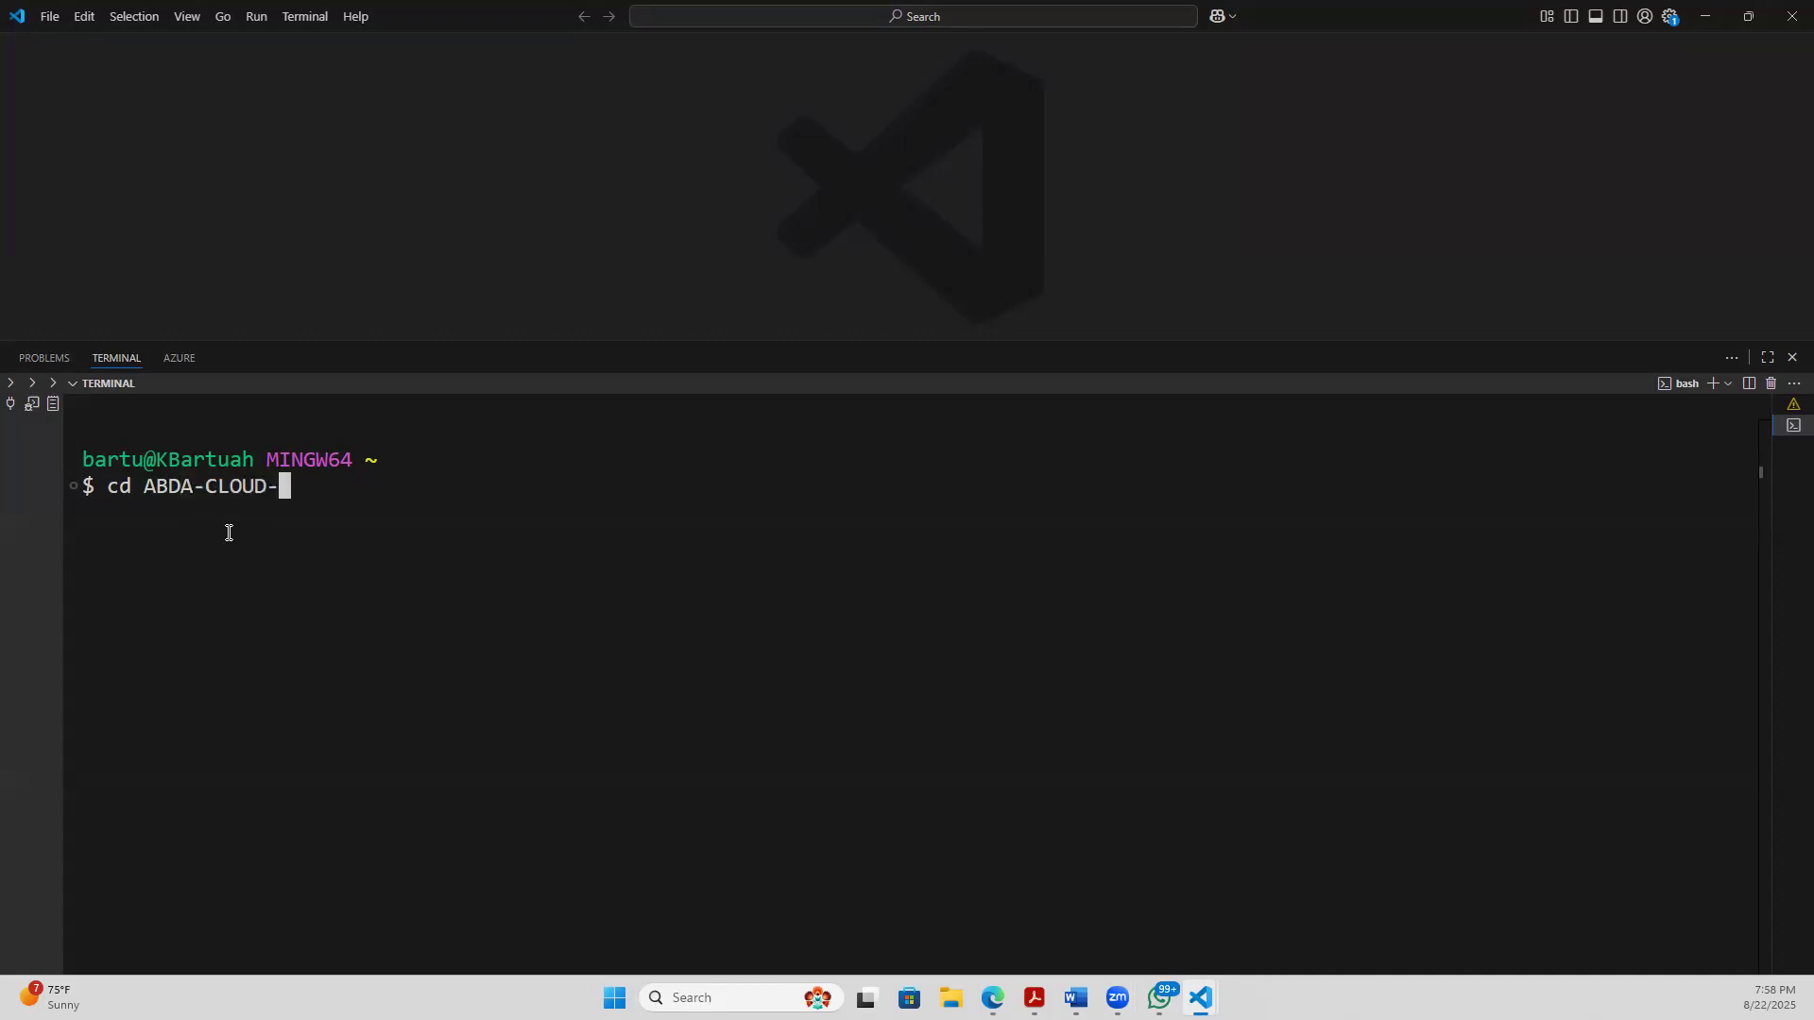
pyautogui.write('I')
pyautogui.press('Tab')
pyautogui.press('Return')
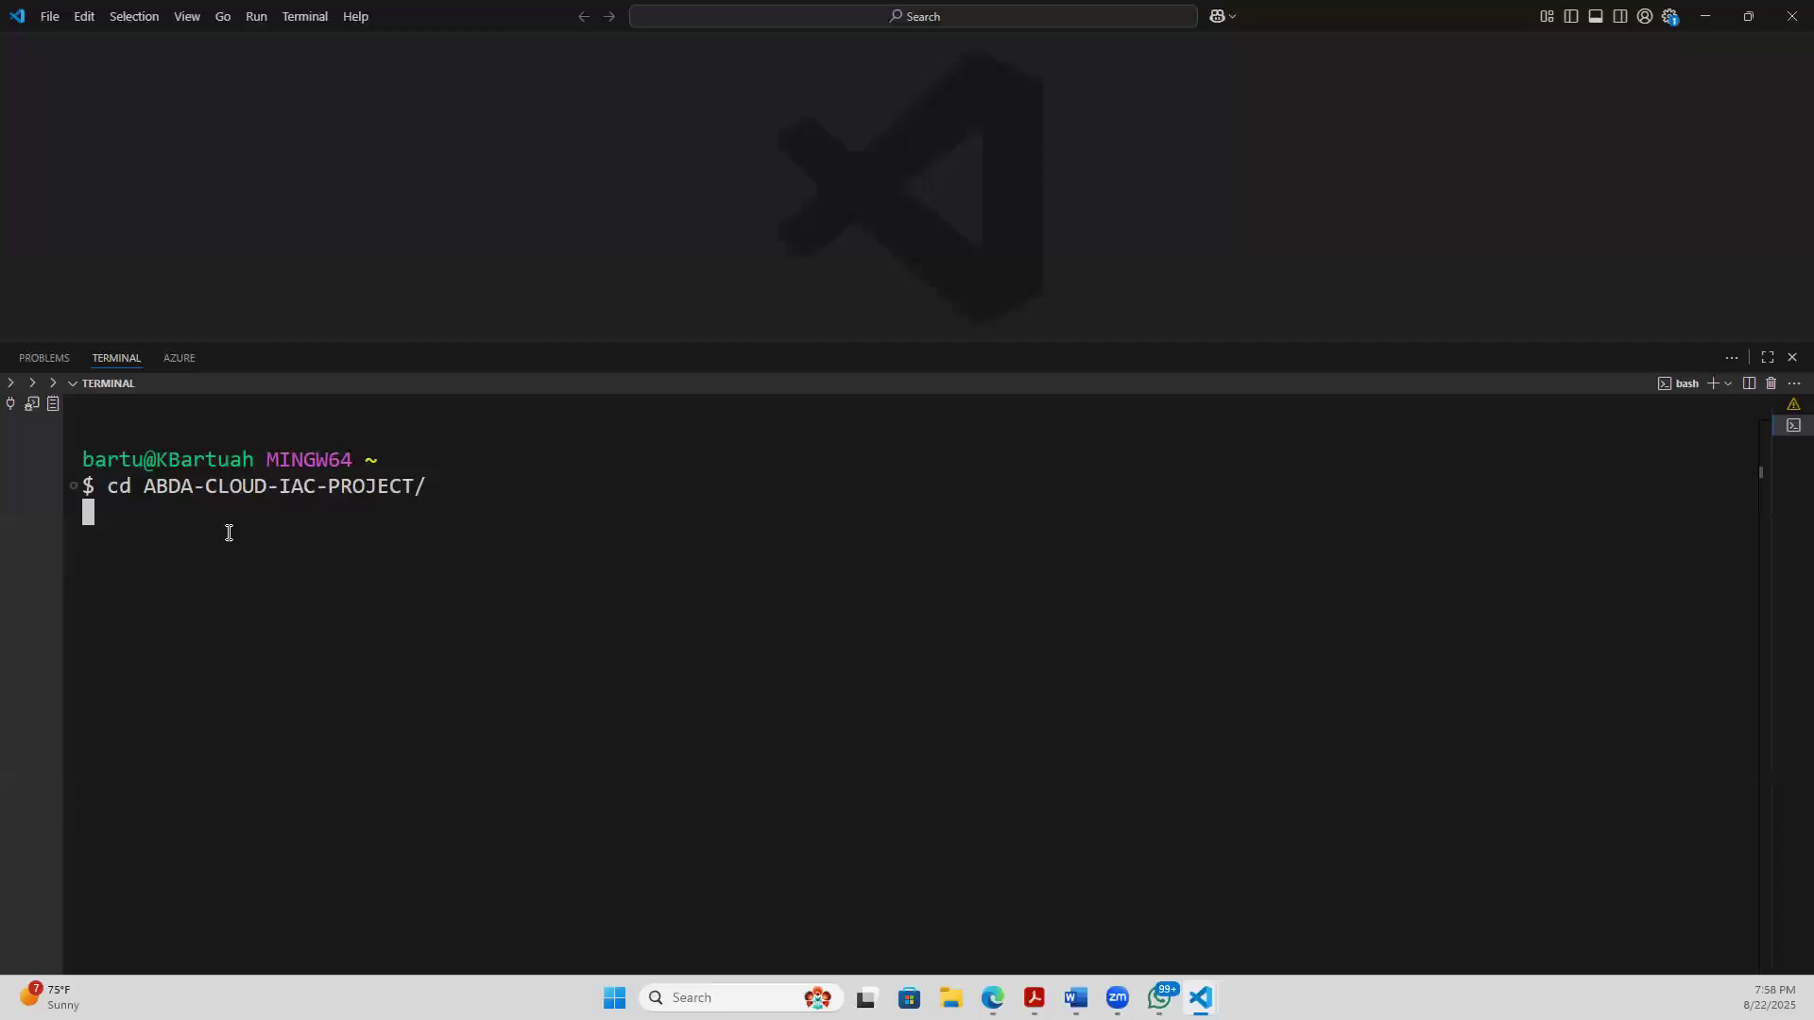
pyautogui.write('clear')
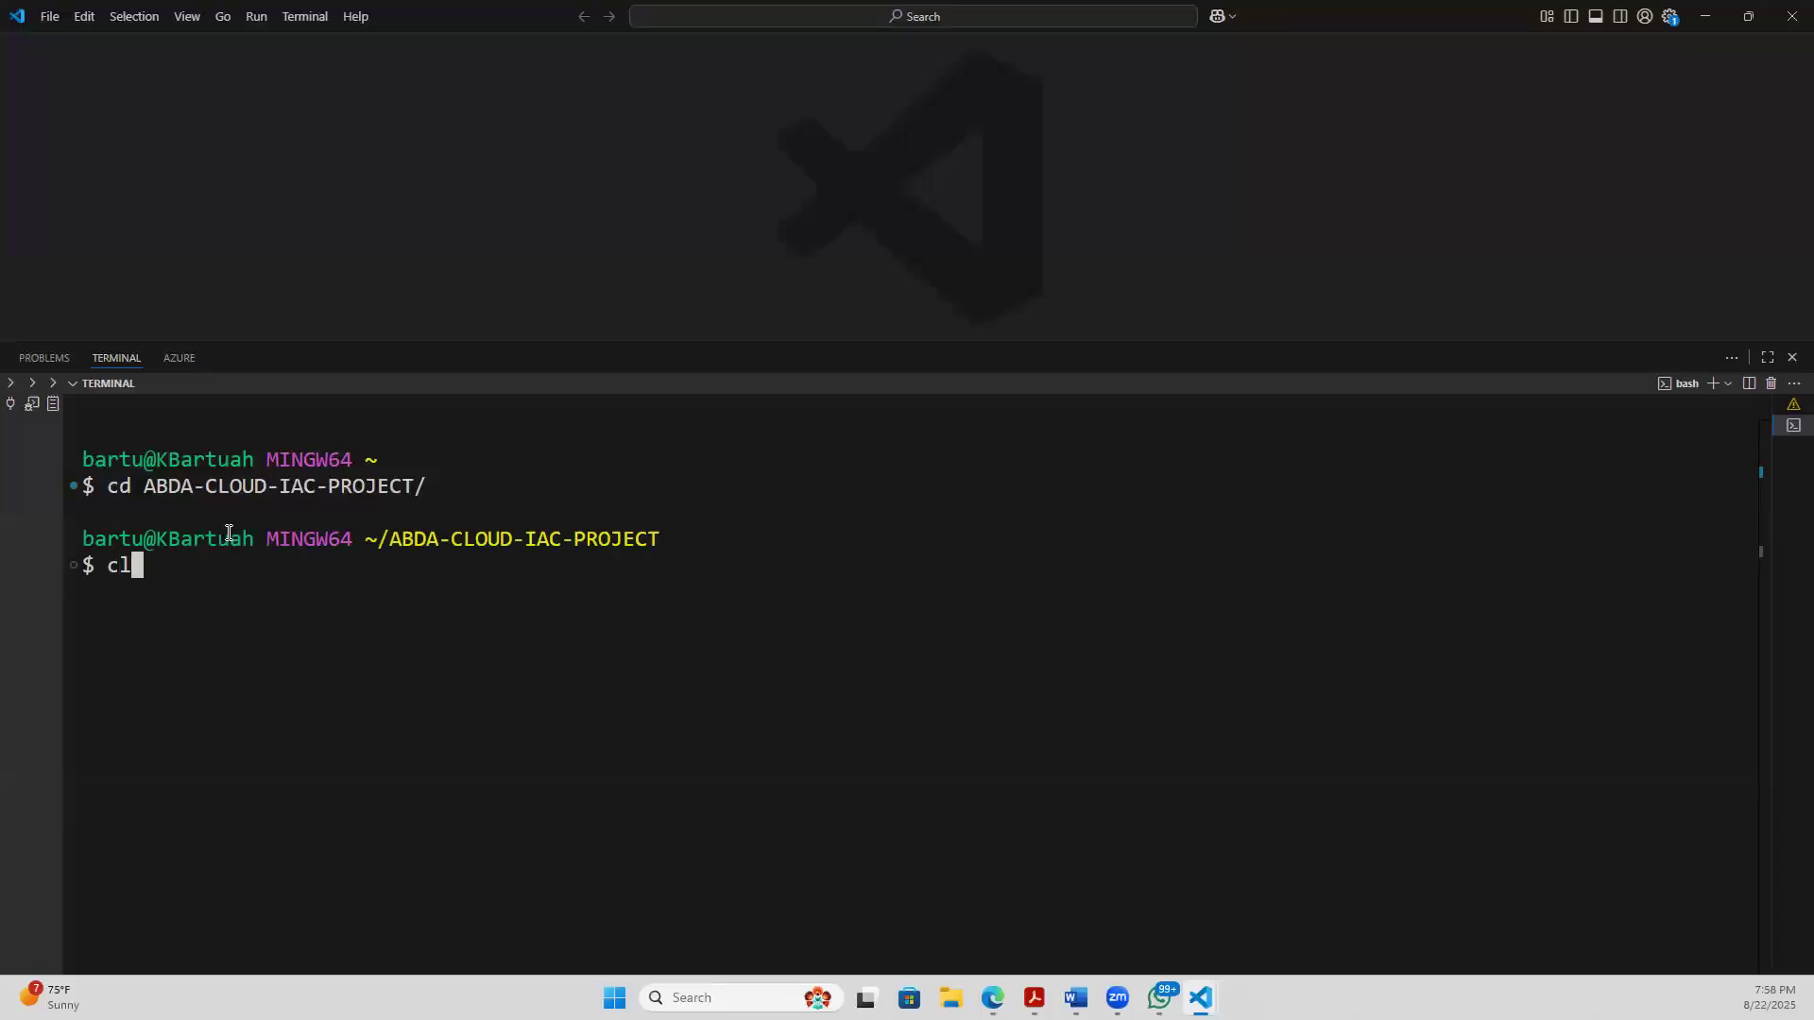
pyautogui.press('Return')
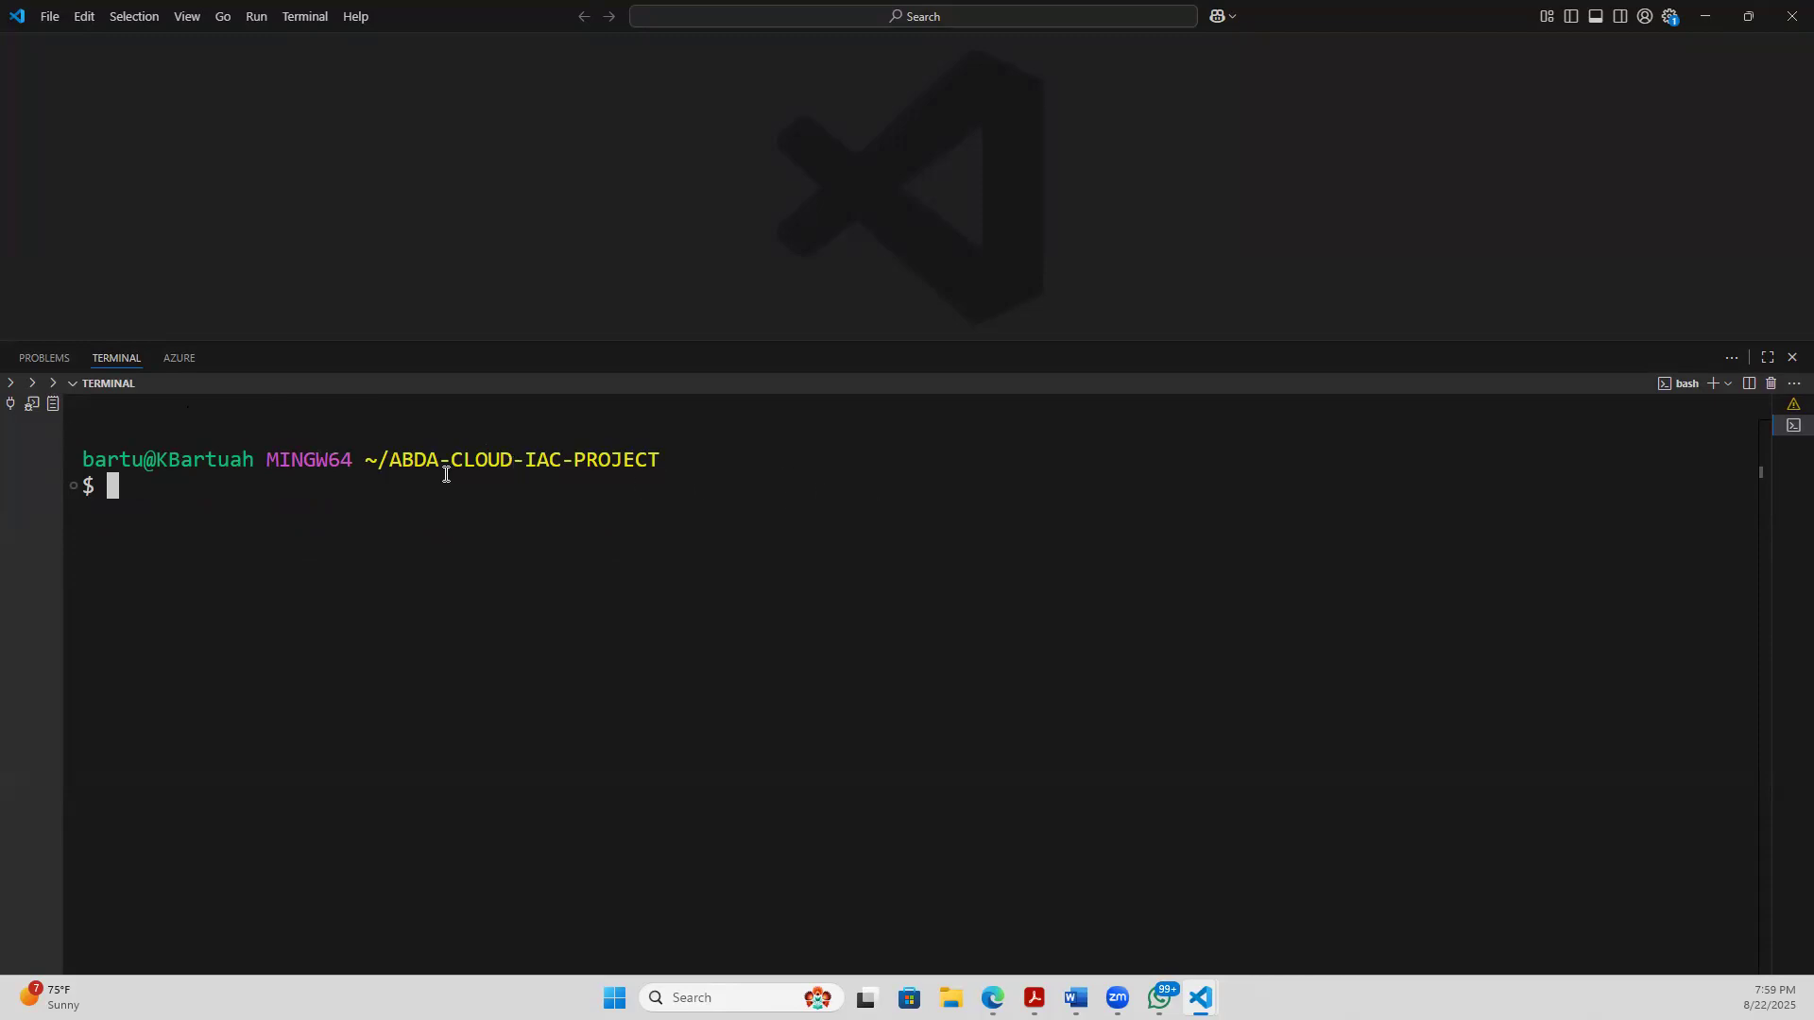
# - List the contents of the ABDA-CLOUD-IAC-PROJECT directory with ls and examine the abda-cicd-pipeline folder entry
pyautogui.moveTo(393, 461); pyautogui.dragTo(711, 488)
pyautogui.click(576, 515)
pyautogui.write('ls')
pyautogui.press('Return')
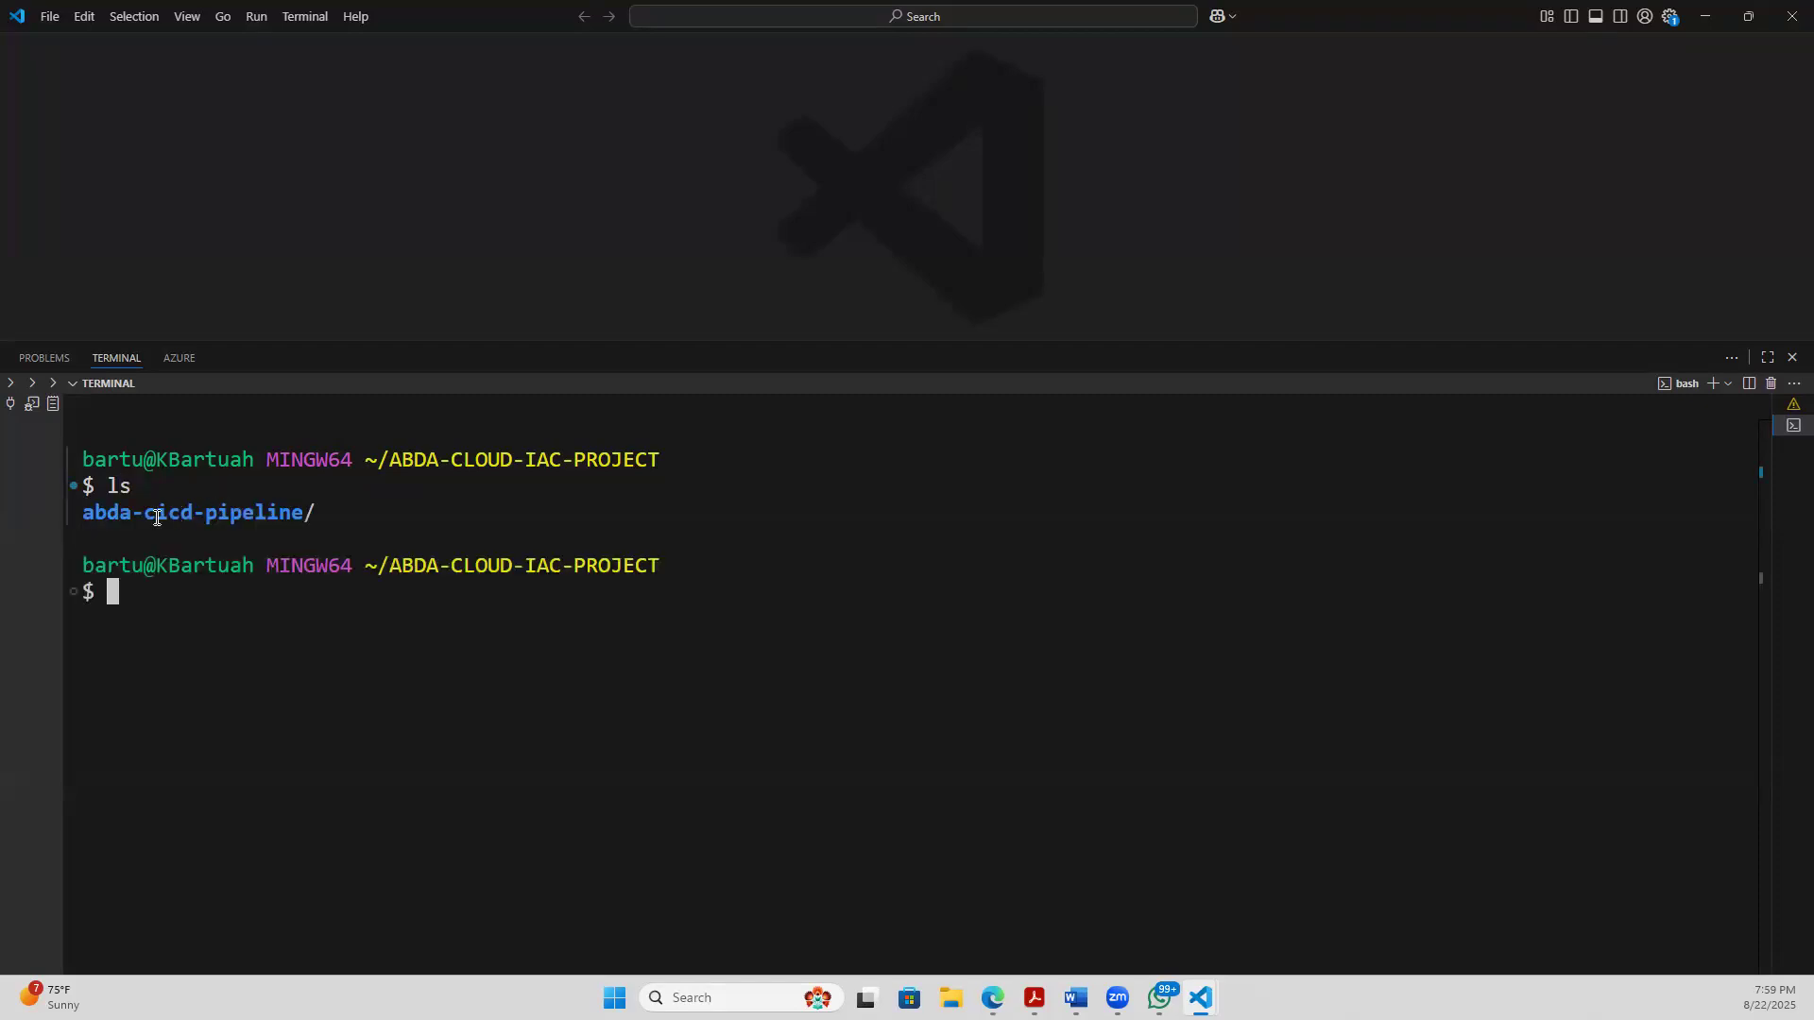
pyautogui.moveTo(67, 508); pyautogui.dragTo(351, 514)
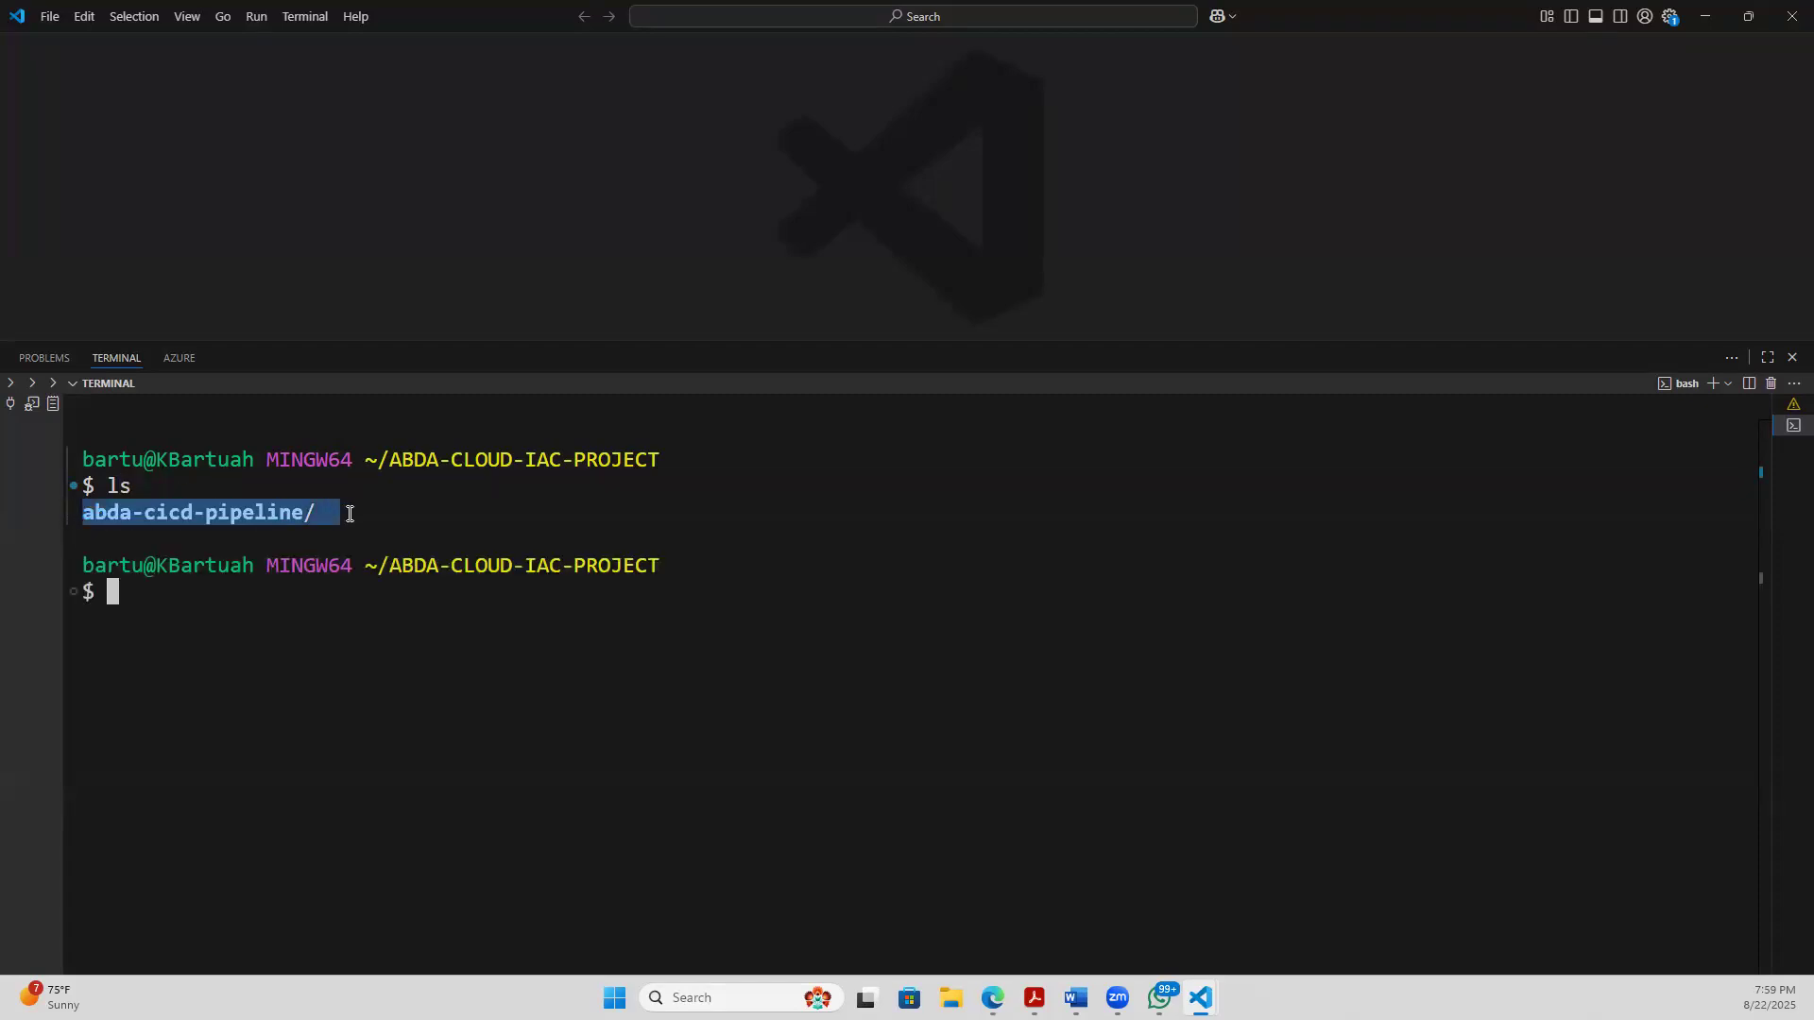
pyautogui.click(172, 527)
pyautogui.moveTo(106, 512); pyautogui.dragTo(354, 515)
pyautogui.click(97, 539)
pyautogui.moveTo(93, 513); pyautogui.dragTo(441, 534)
pyautogui.click(180, 586)
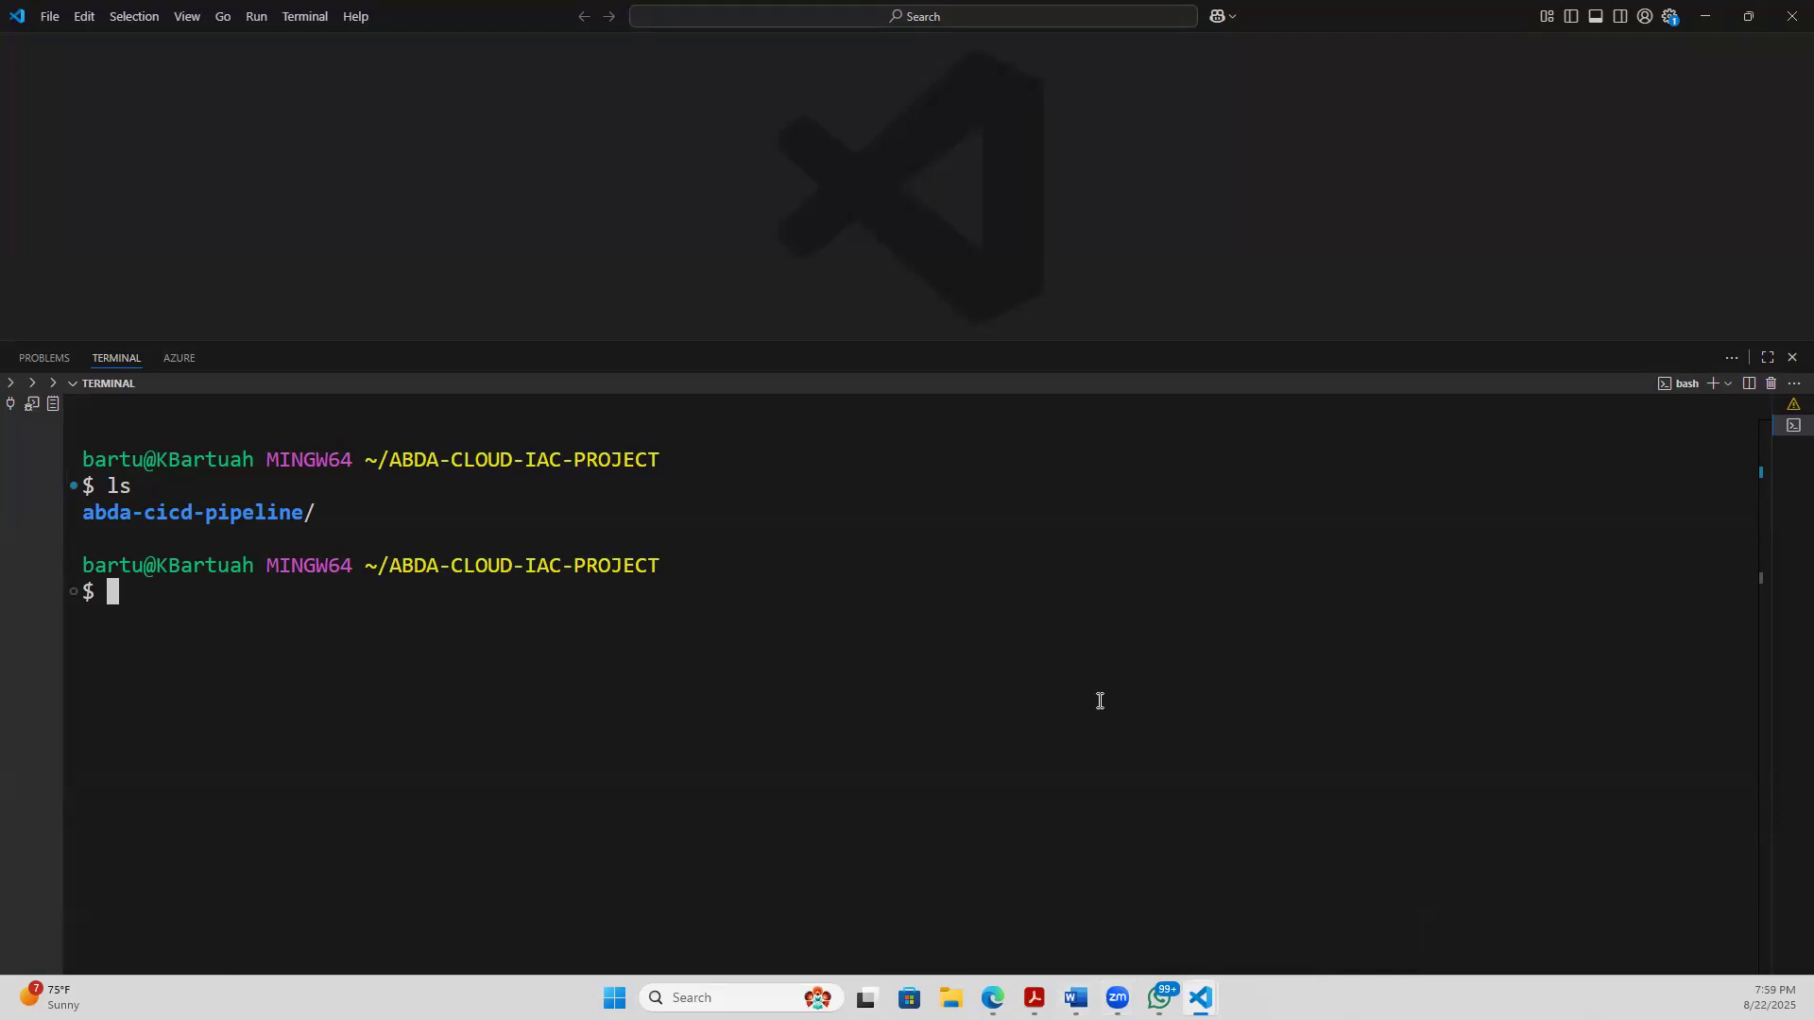
# - Switch to the GitLab project page in the browser and copy the git config --local user.name command
pyautogui.moveTo(992, 998)
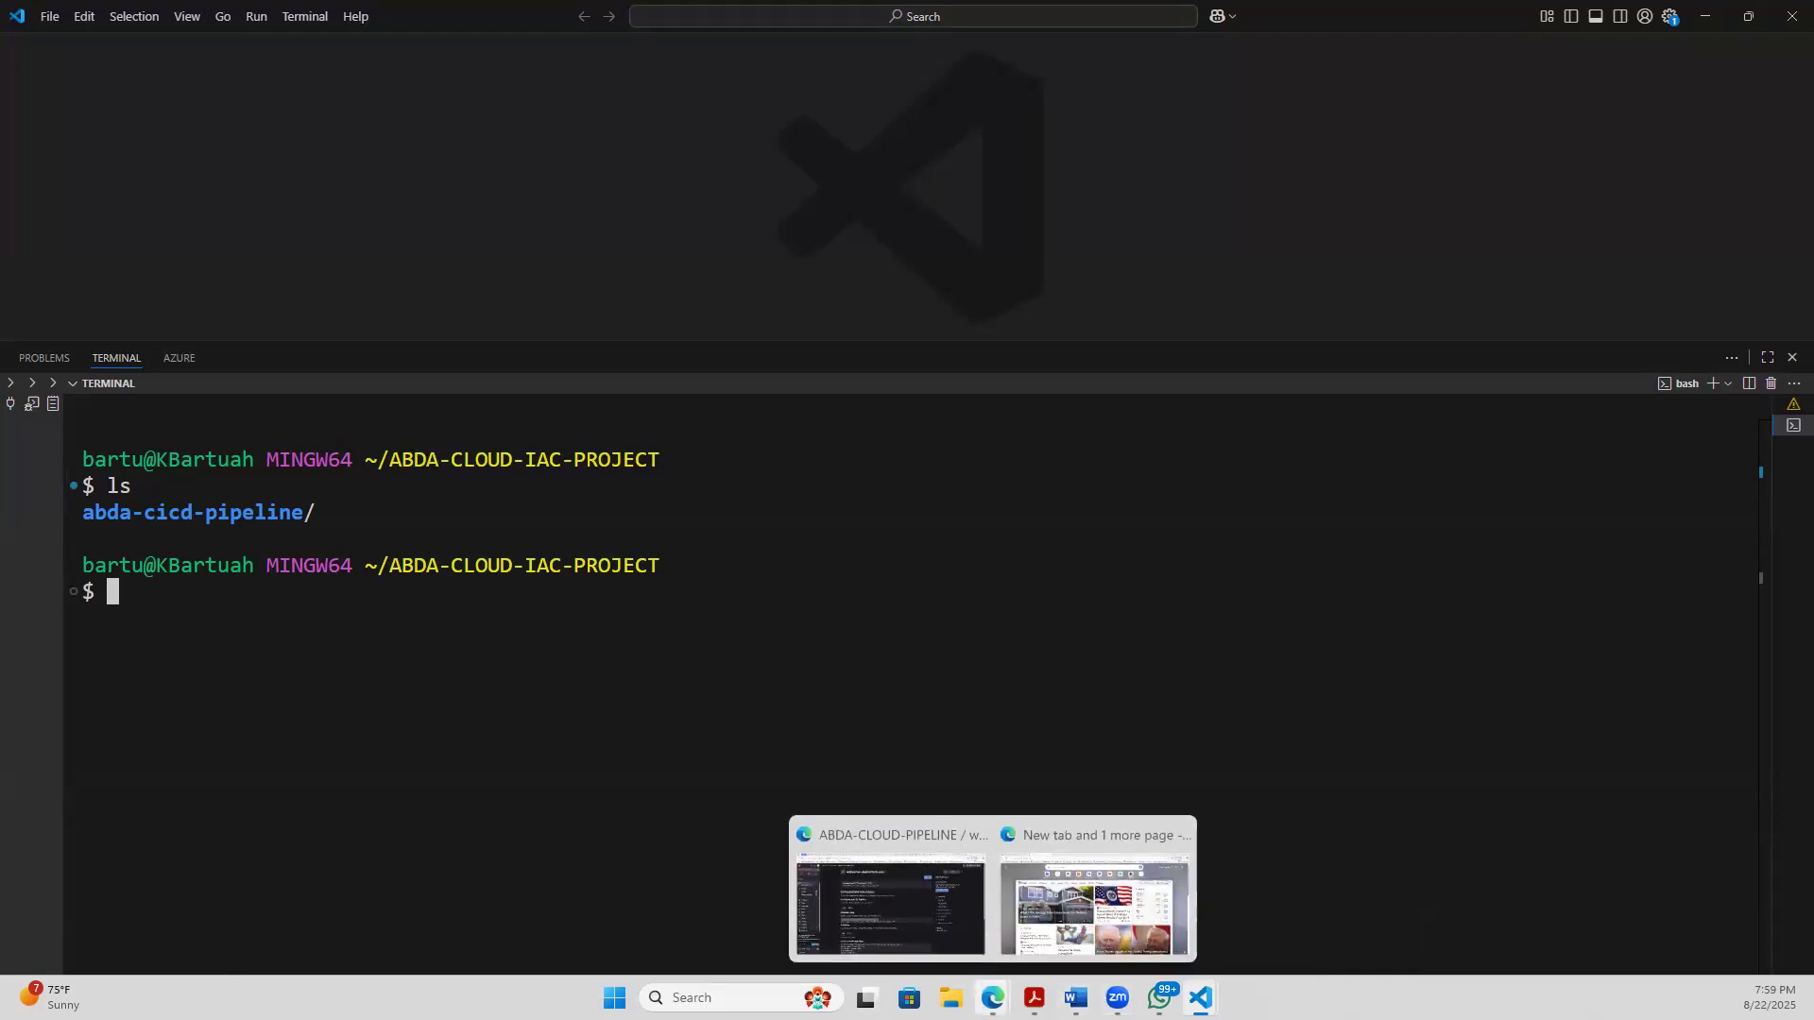
pyautogui.click(897, 903)
pyautogui.click(754, 634)
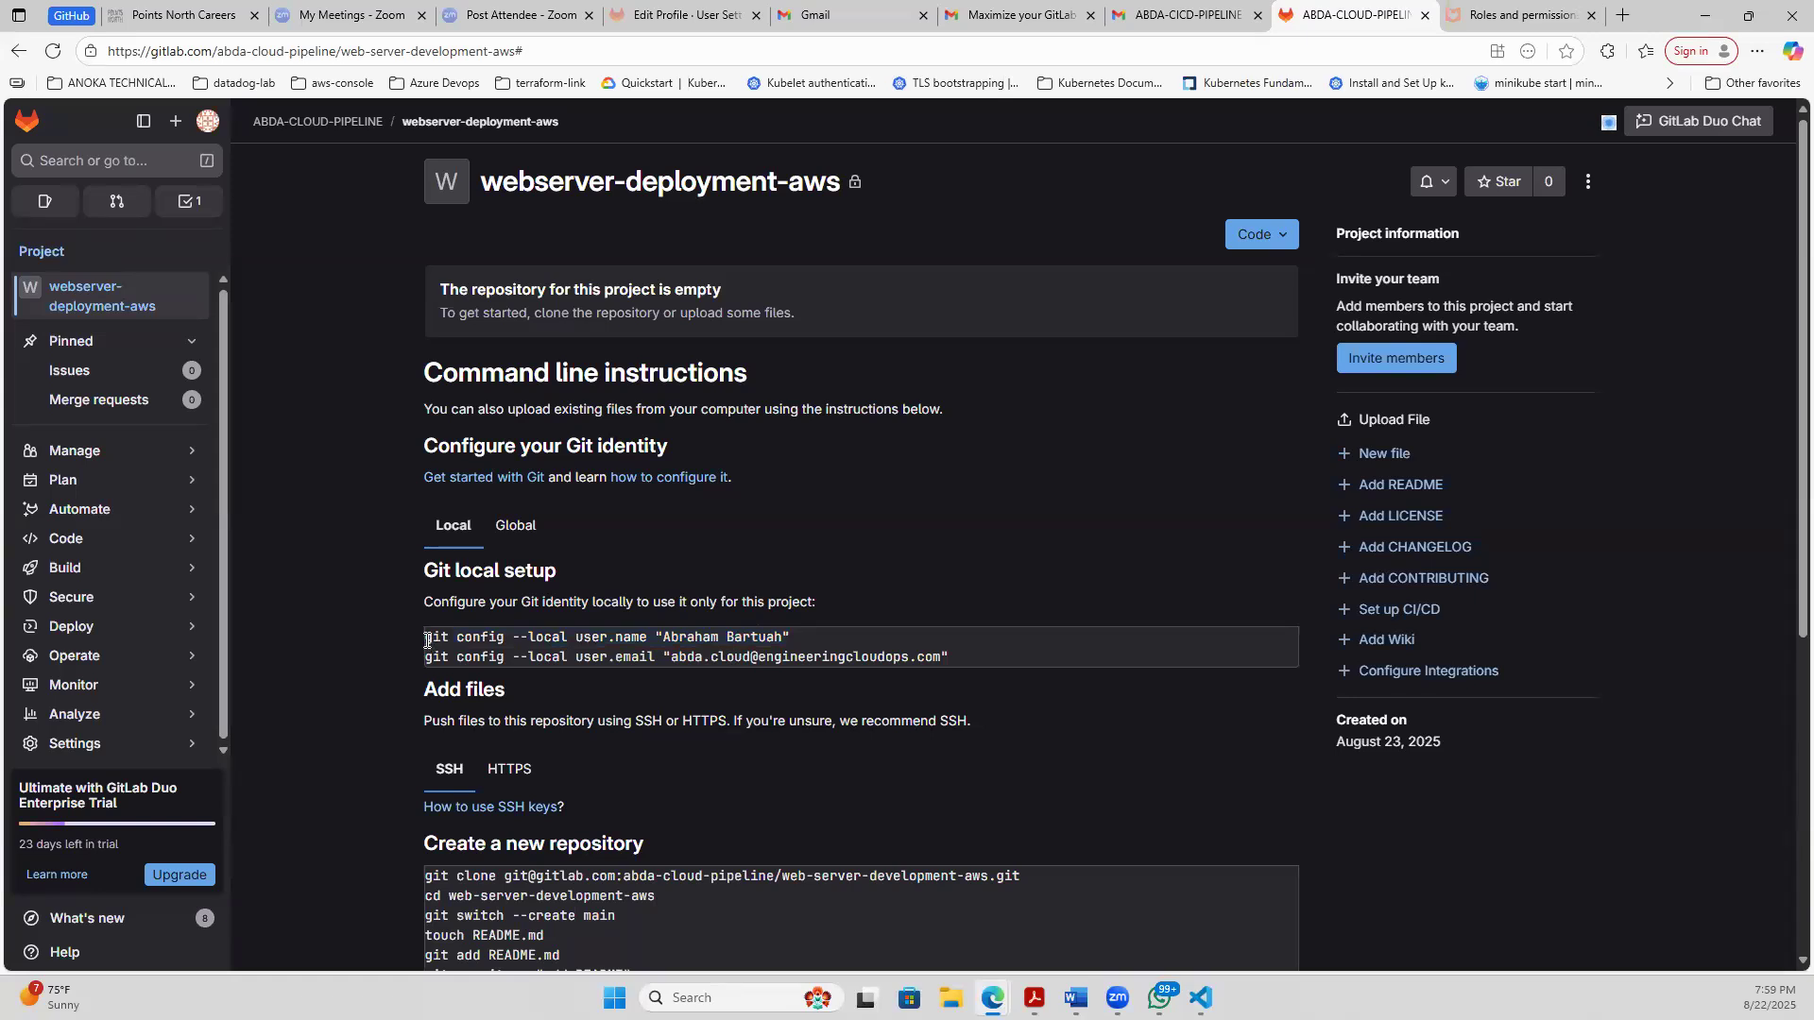
pyautogui.moveTo(427, 640); pyautogui.dragTo(862, 633)
pyautogui.hotkey('ctrl', 'c')
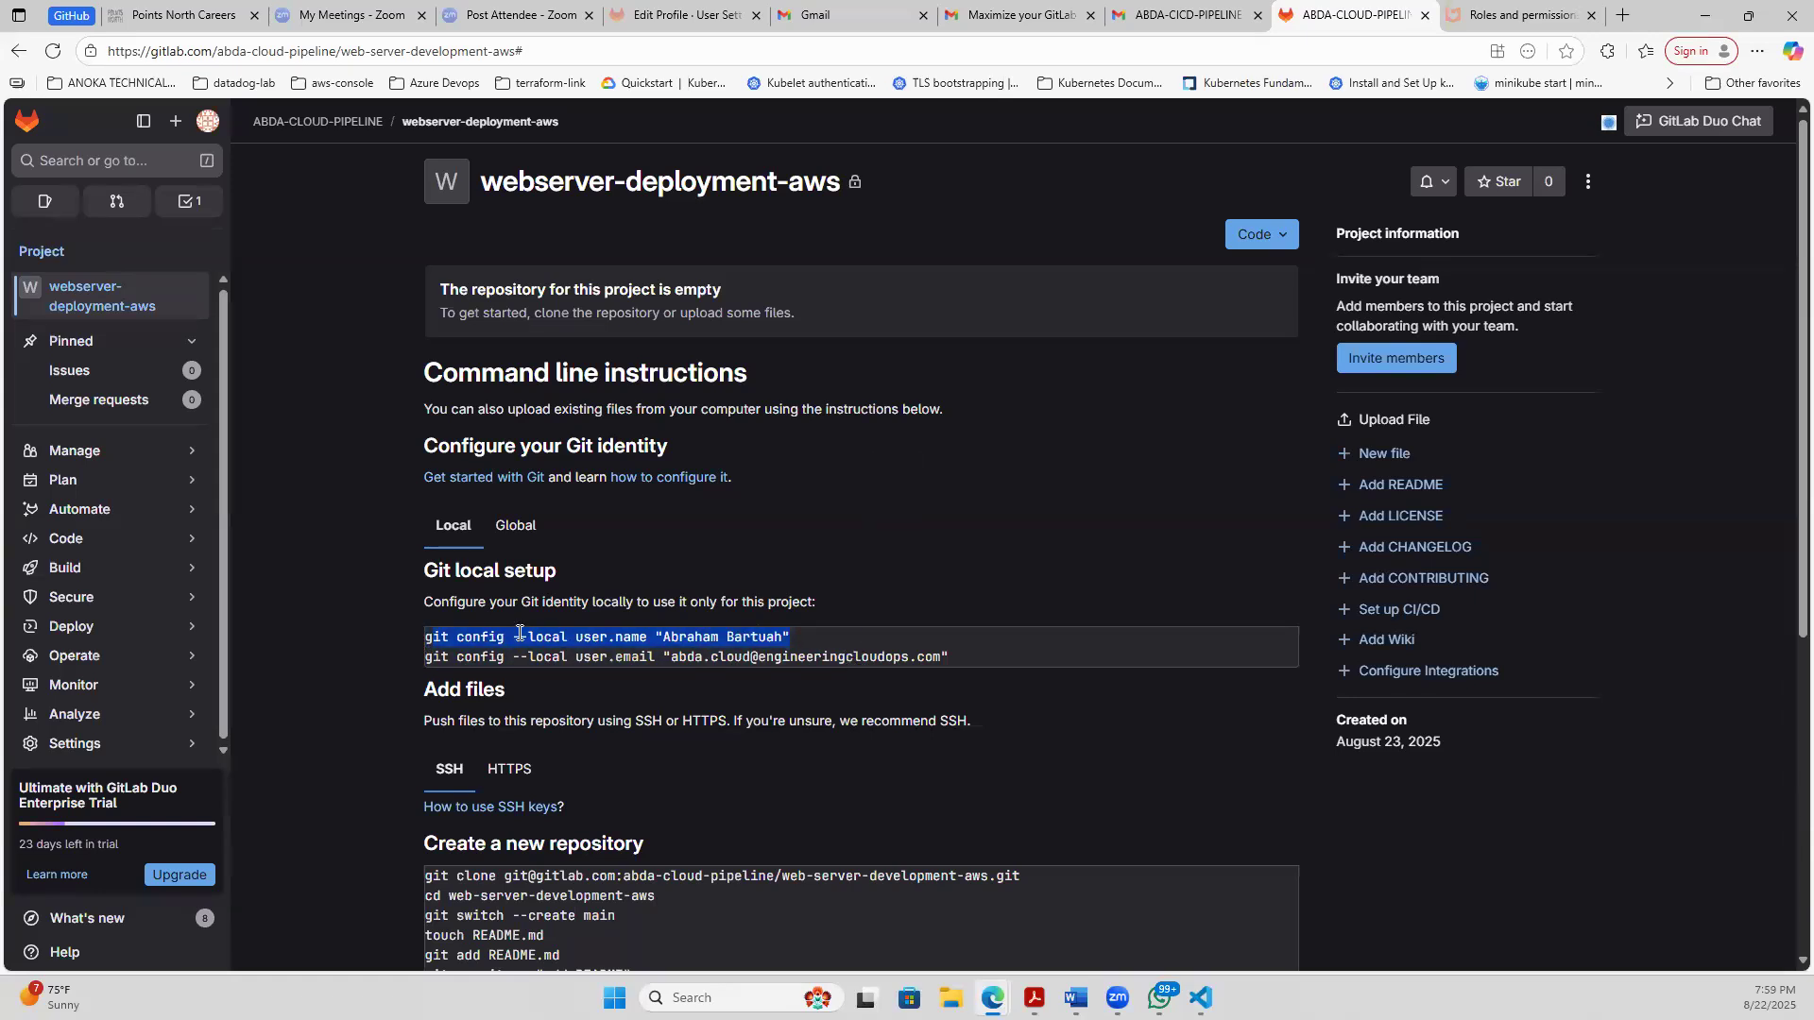
# - Return to the Visual Studio Code terminal and try to run git config --local user.name with the full name, completing the pasted command with its missing "g"
pyautogui.click(1200, 998)
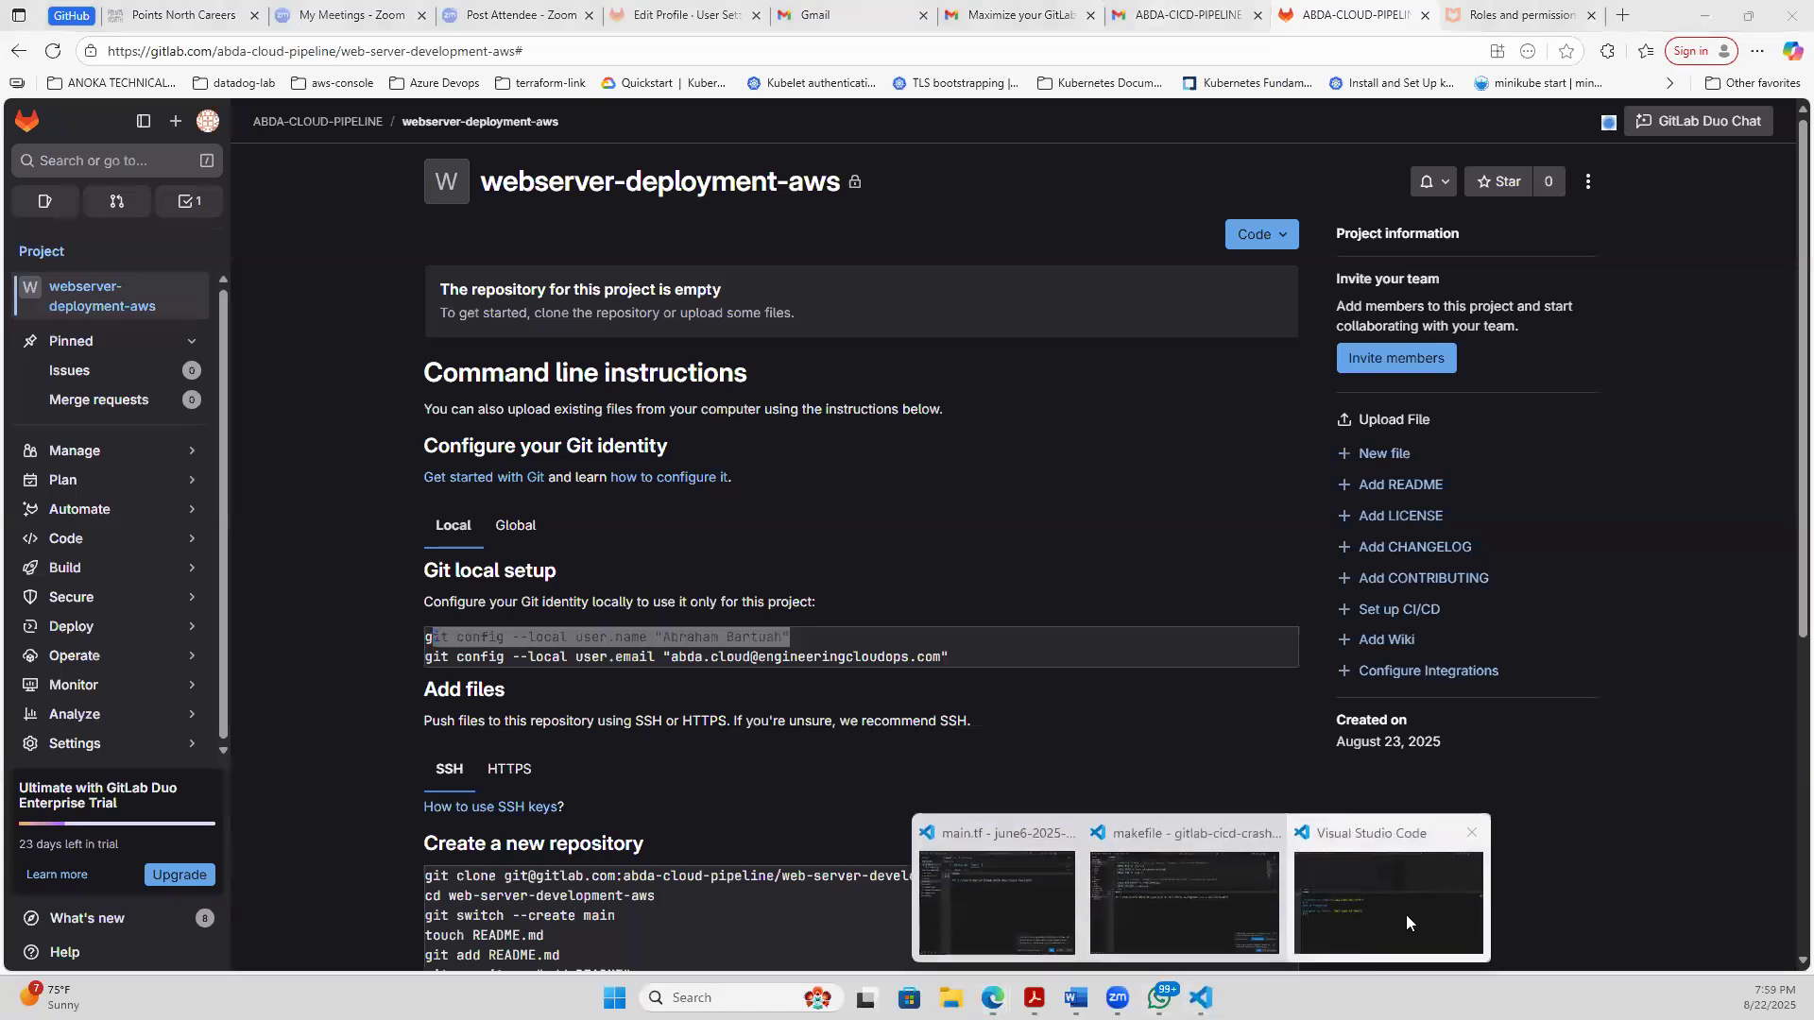
pyautogui.click(1407, 923)
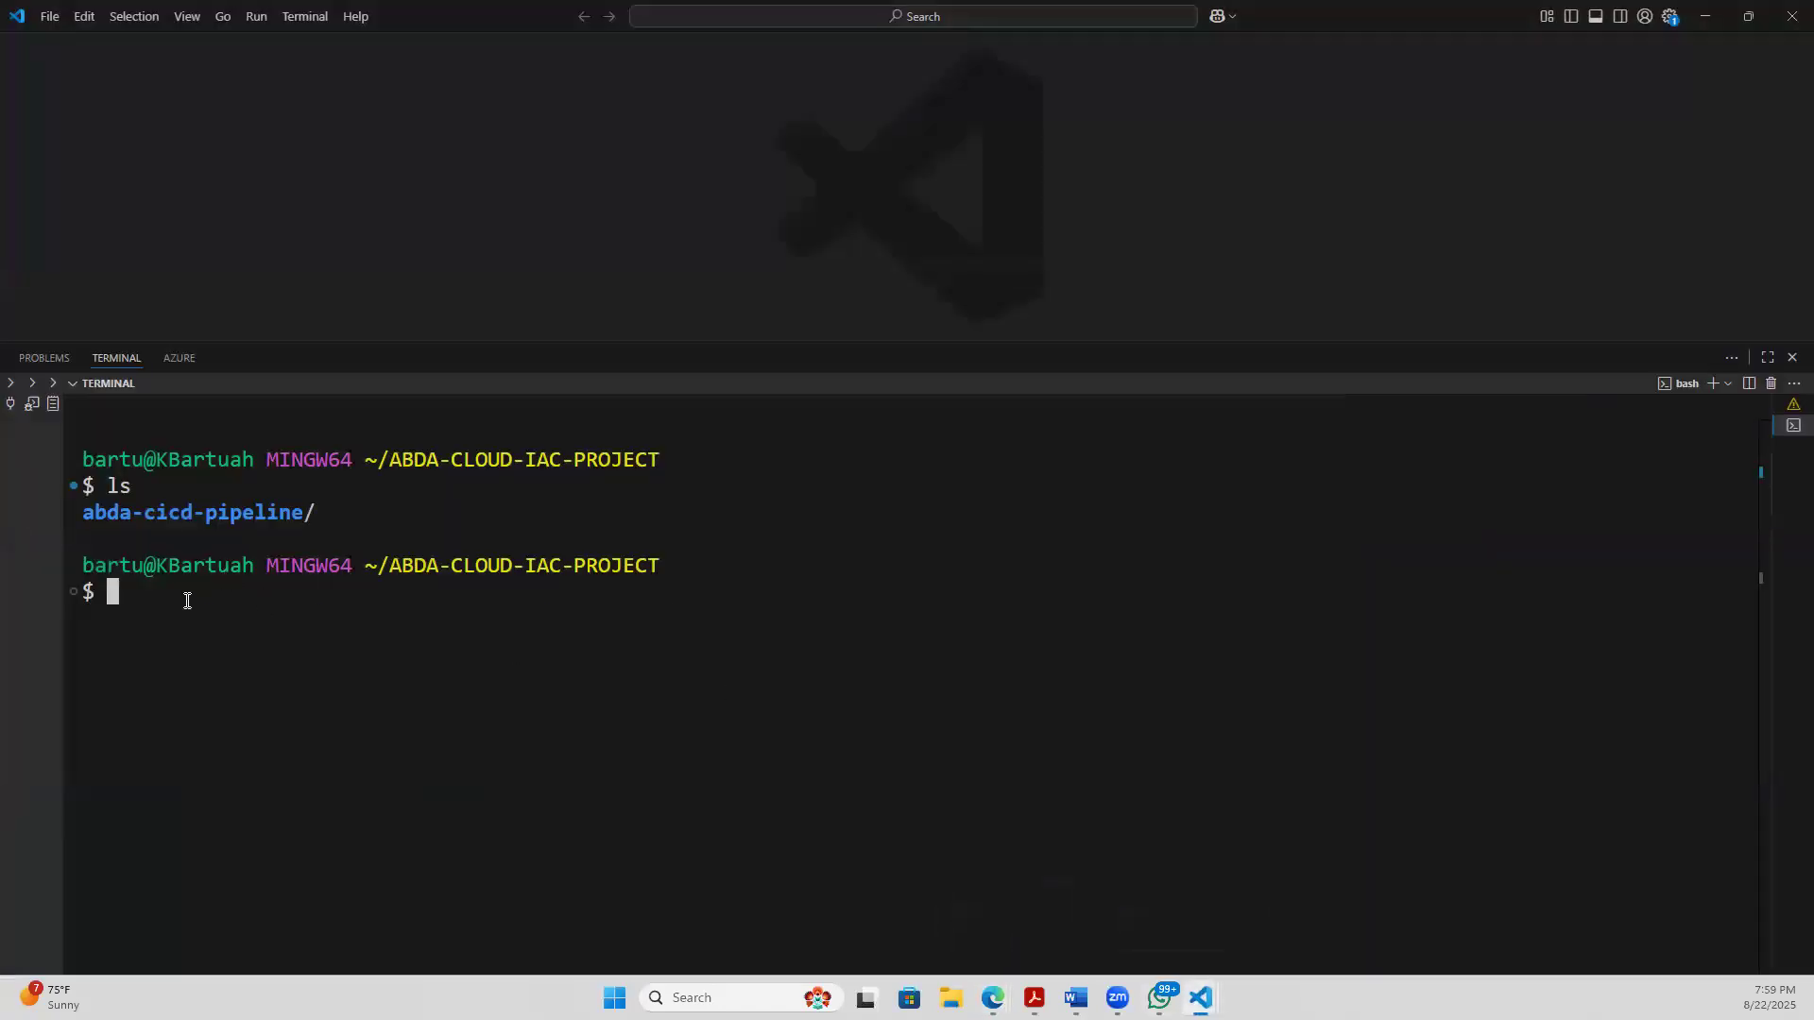
pyautogui.hotkey('ctrl', 'v')
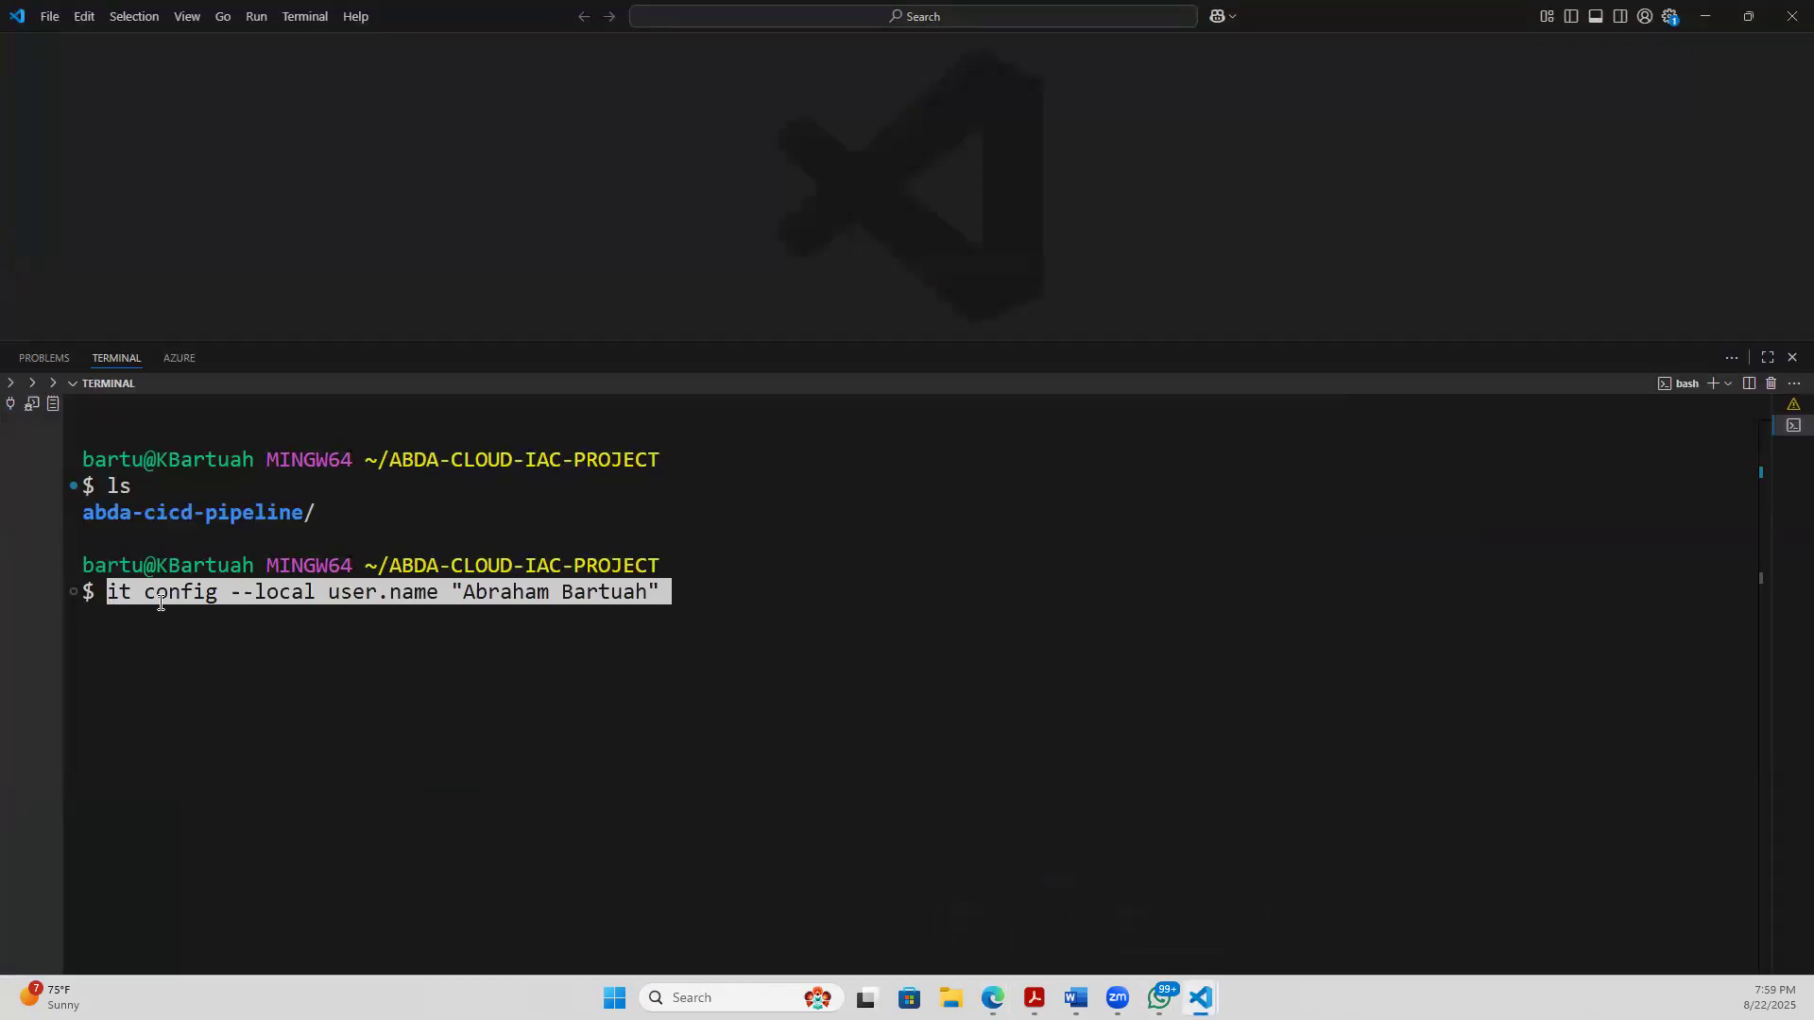
pyautogui.press('Left')
pyautogui.press('Left')
pyautogui.press('Left')
pyautogui.press('Left')
pyautogui.press('Left')
pyautogui.press('Left')
pyautogui.press('Left')
pyautogui.press('Left')
pyautogui.press('Left')
pyautogui.press('Left')
pyautogui.press('Left')
pyautogui.press('Left')
pyautogui.press('Left')
pyautogui.press('Left')
pyautogui.press('Left')
pyautogui.press('Left')
pyautogui.press('Left')
pyautogui.press('Left')
pyautogui.press('Left')
pyautogui.press('Left')
pyautogui.press('Left')
pyautogui.press('Left')
pyautogui.press('Left')
pyautogui.write('g')
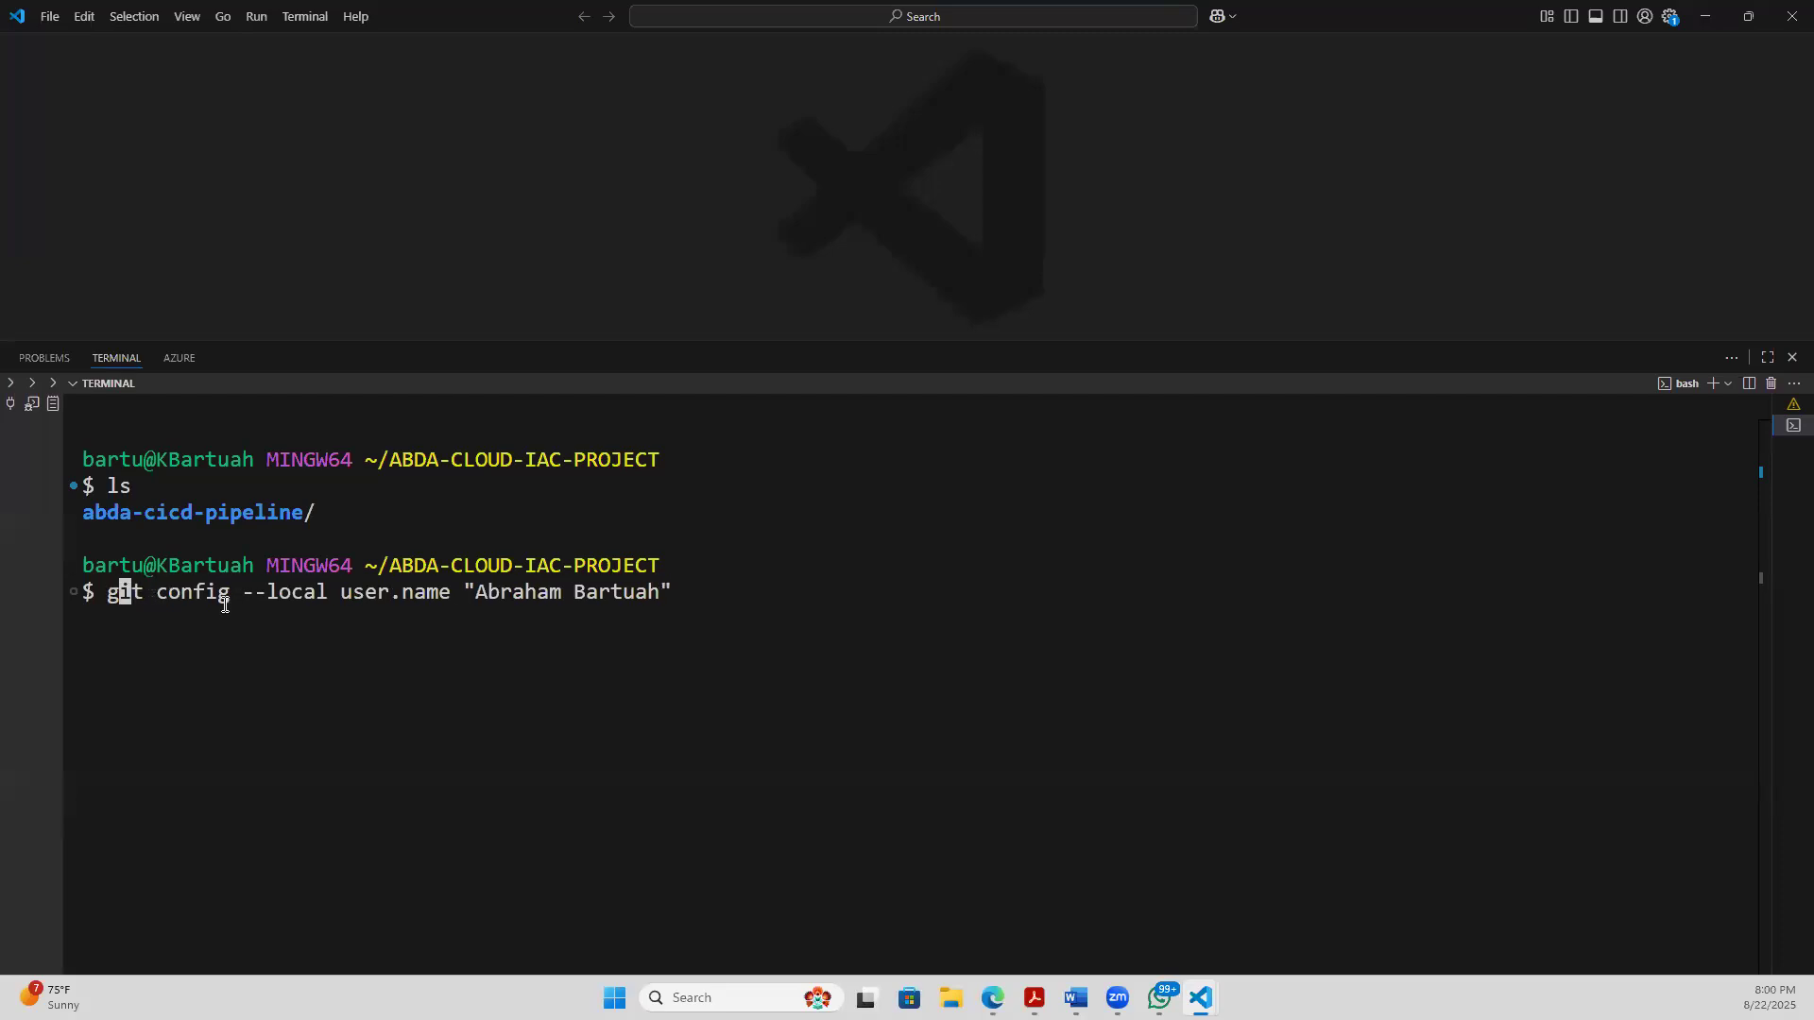
pyautogui.press('Return')
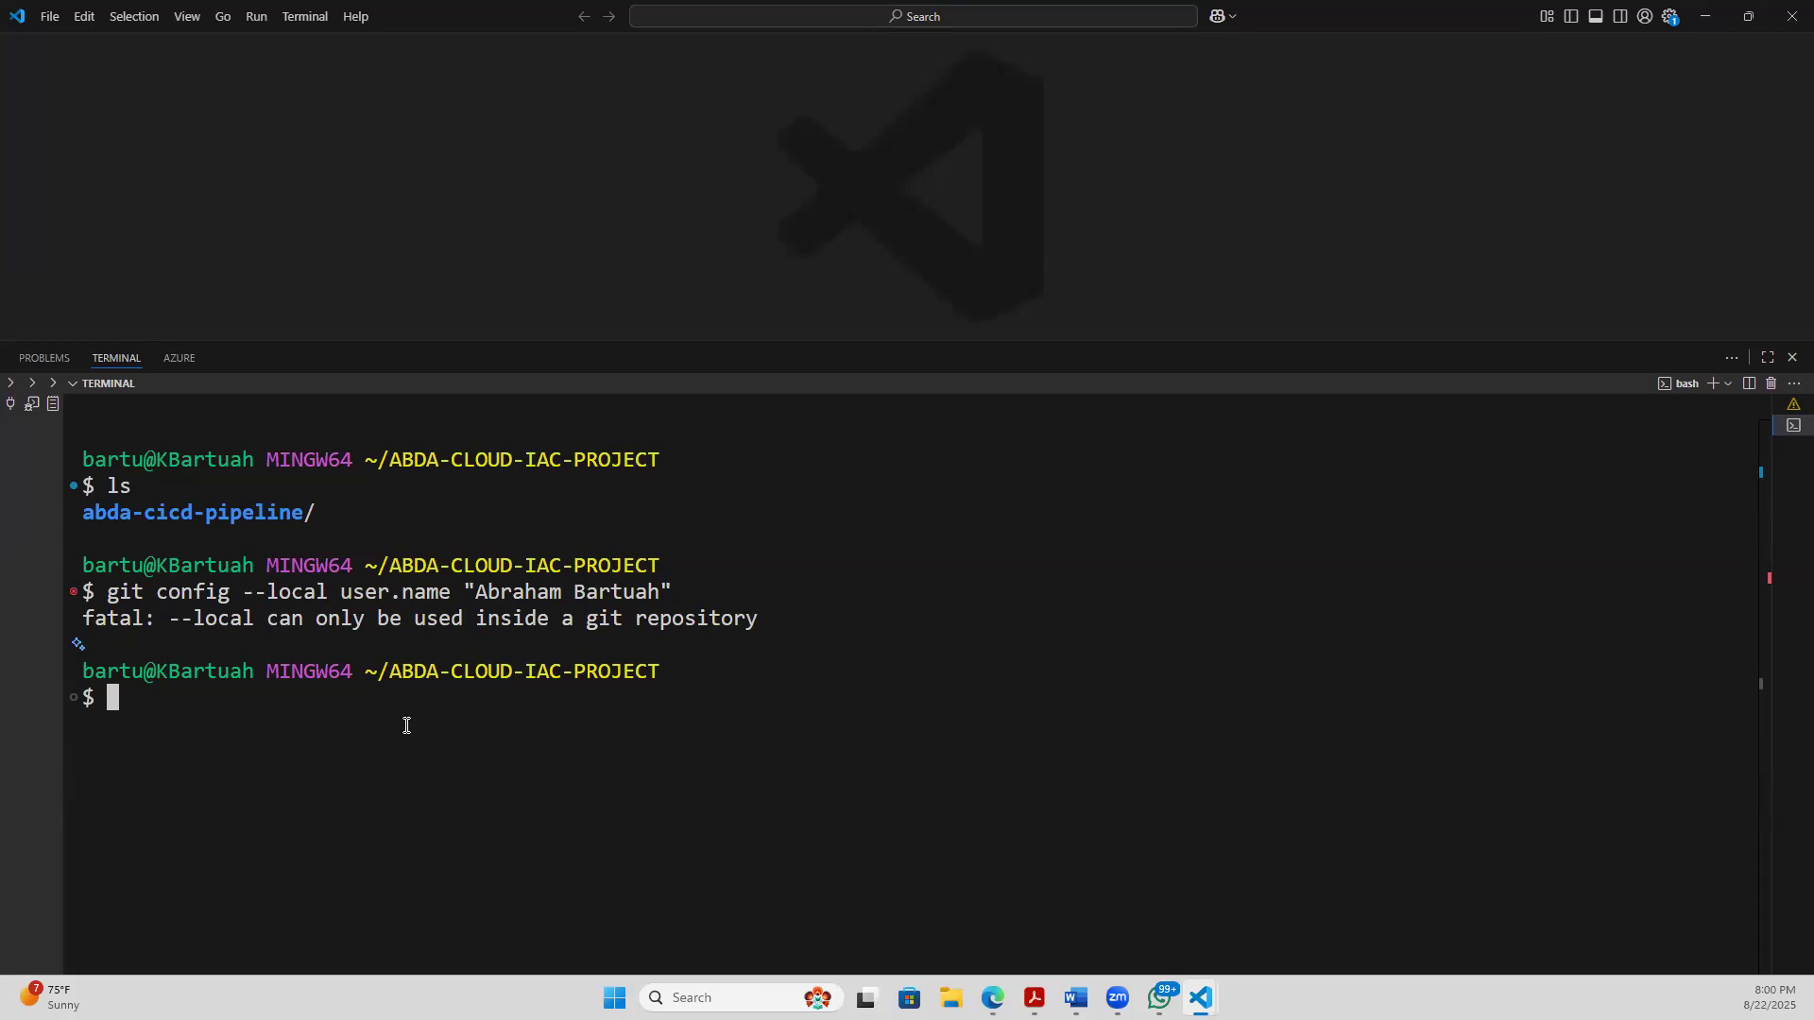
# - List the current directory again with ls and clear the terminal
pyautogui.write('ls')
pyautogui.press('Return')
pyautogui.write('clear')
pyautogui.press('Return')
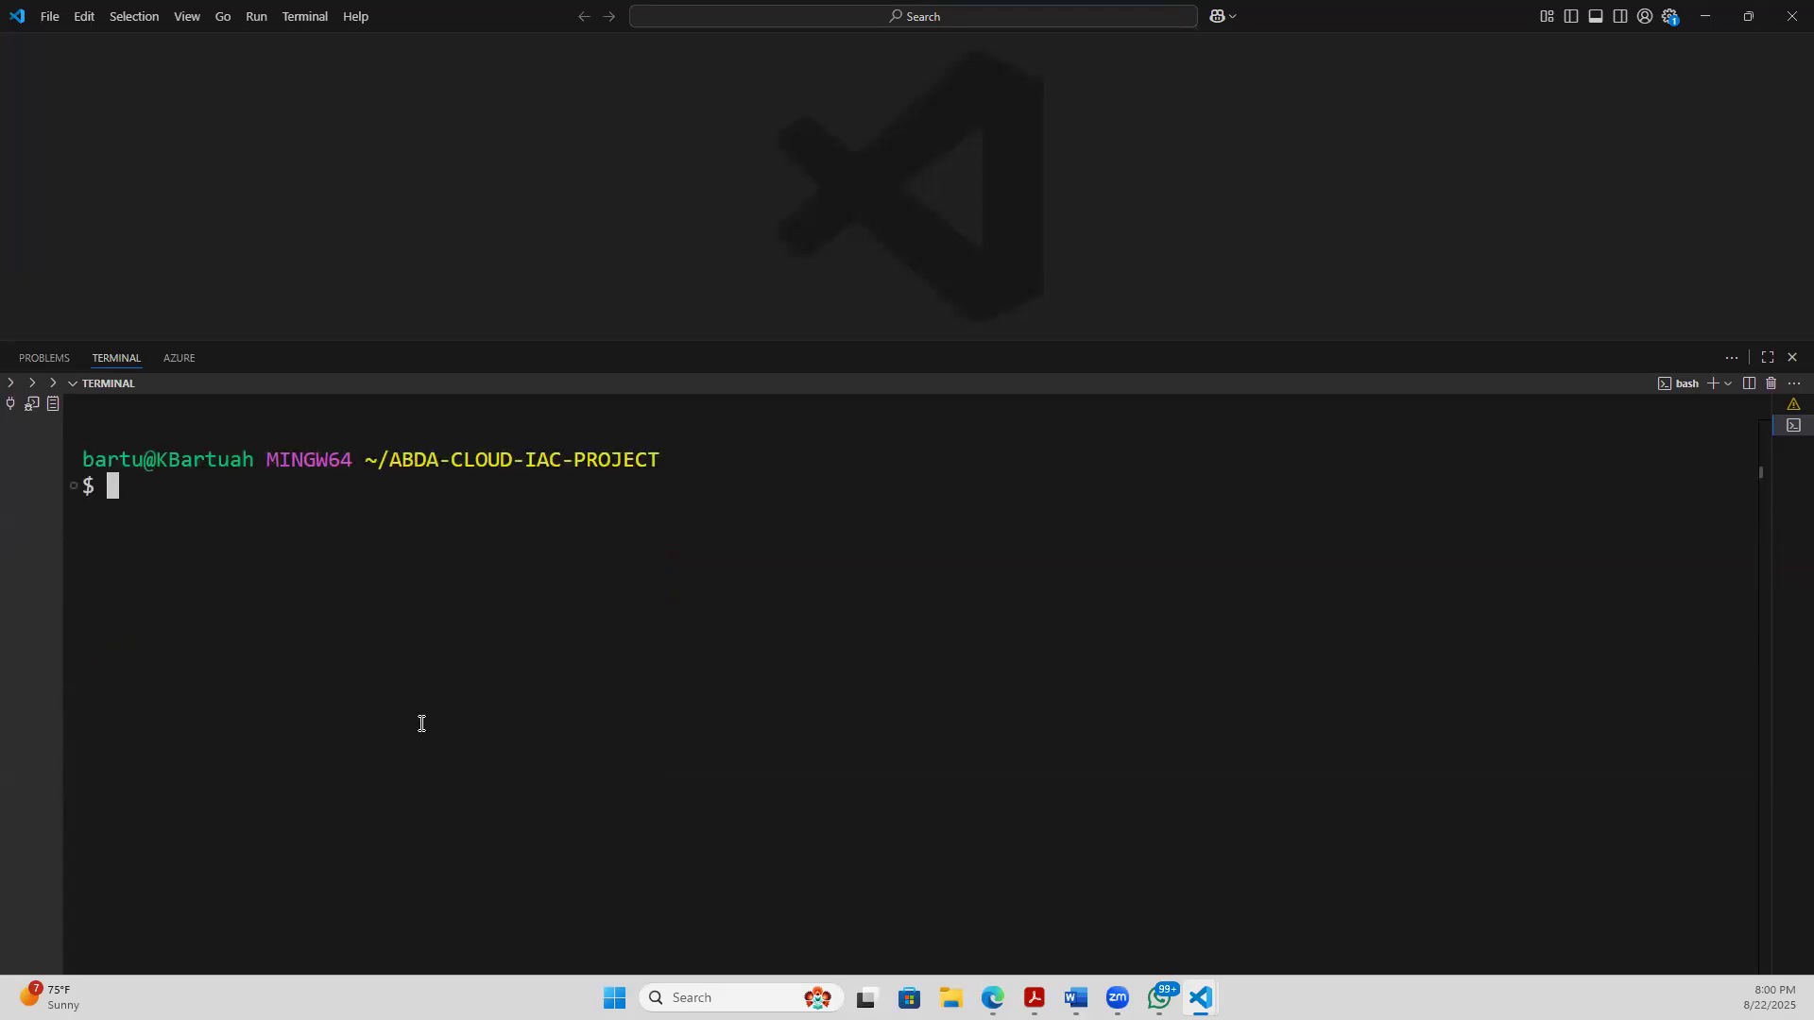
# - Switch to the GitLab project page in the browser and copy the repository's Clone with SSH URL
pyautogui.moveTo(1117, 997)
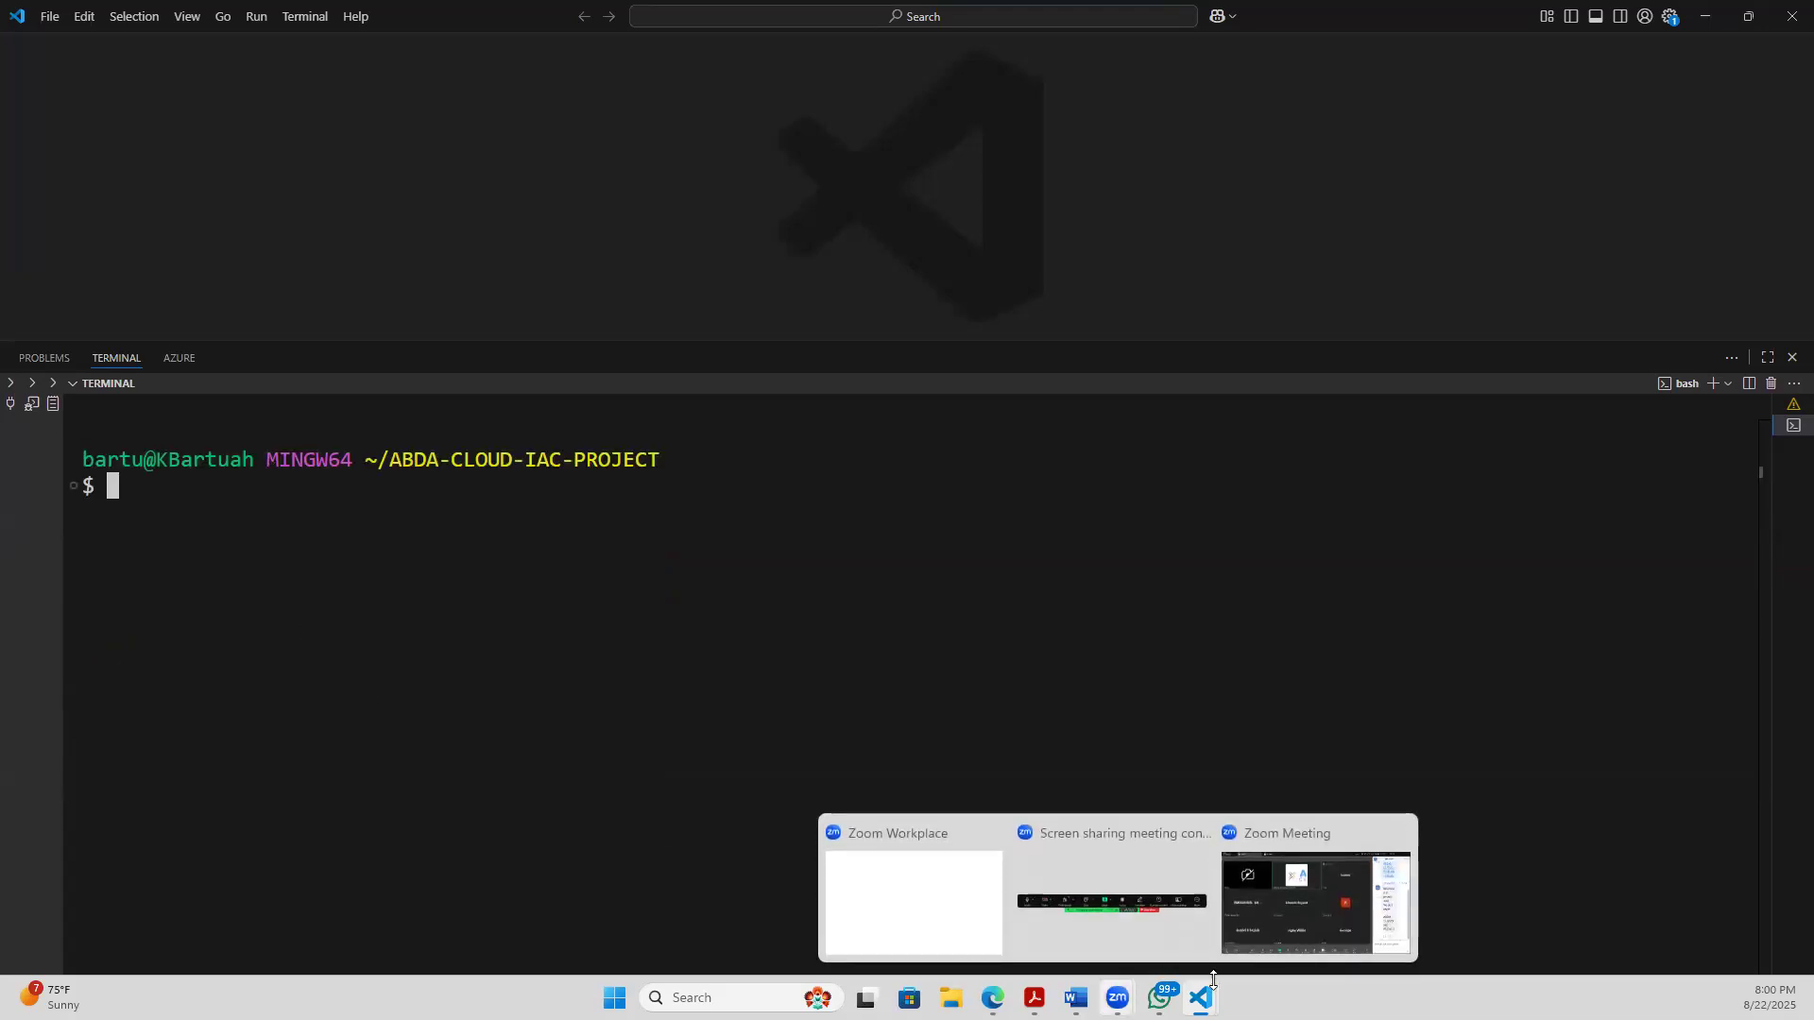
pyautogui.moveTo(1202, 997)
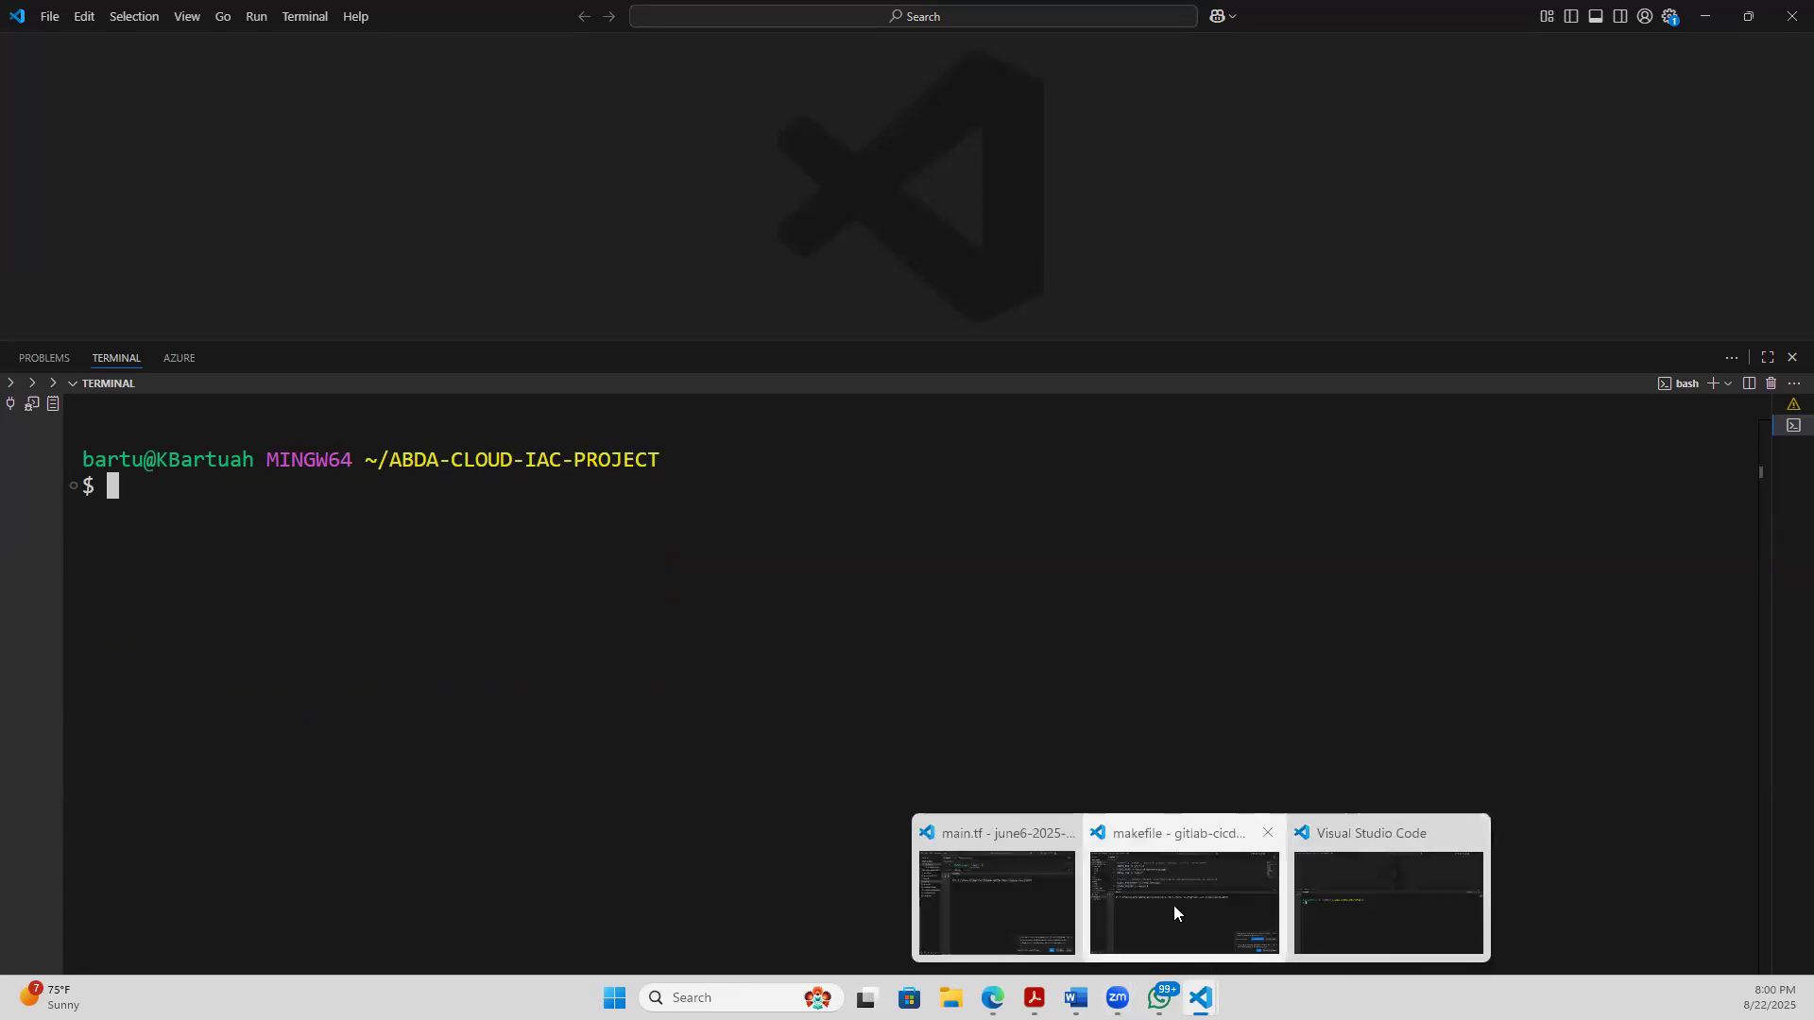
pyautogui.click(1708, 15)
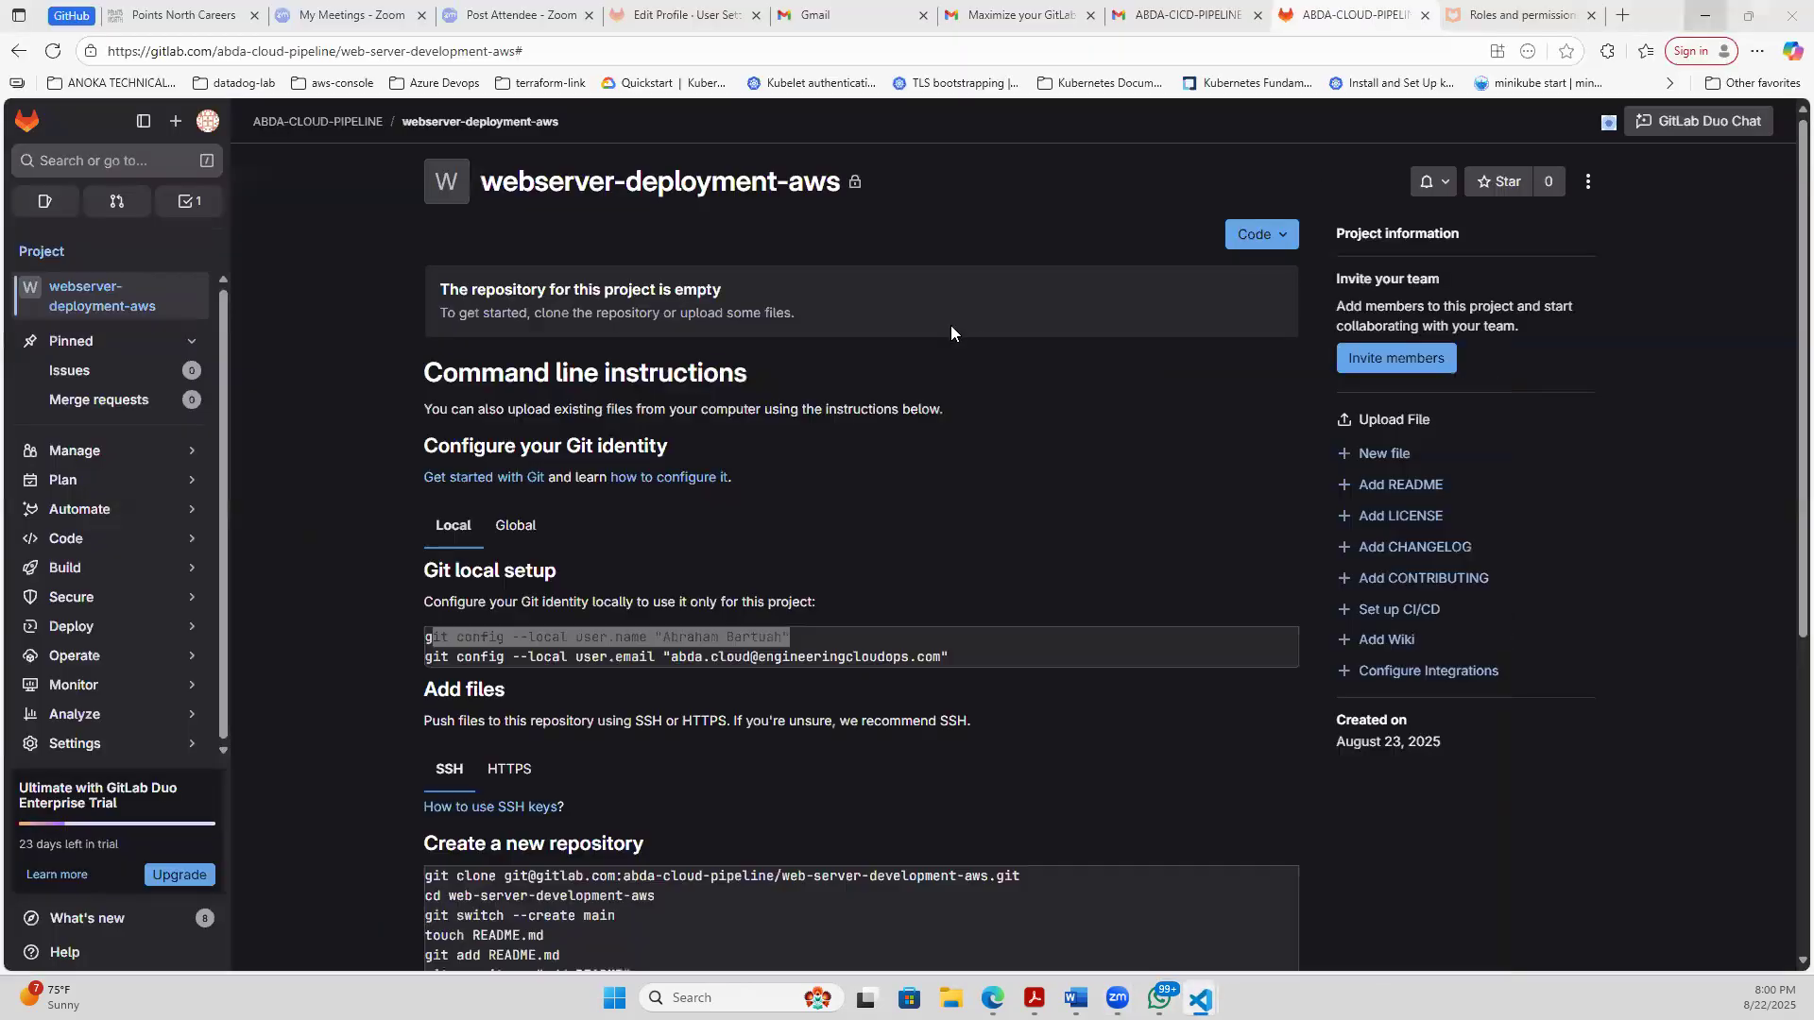
pyautogui.click(1291, 249)
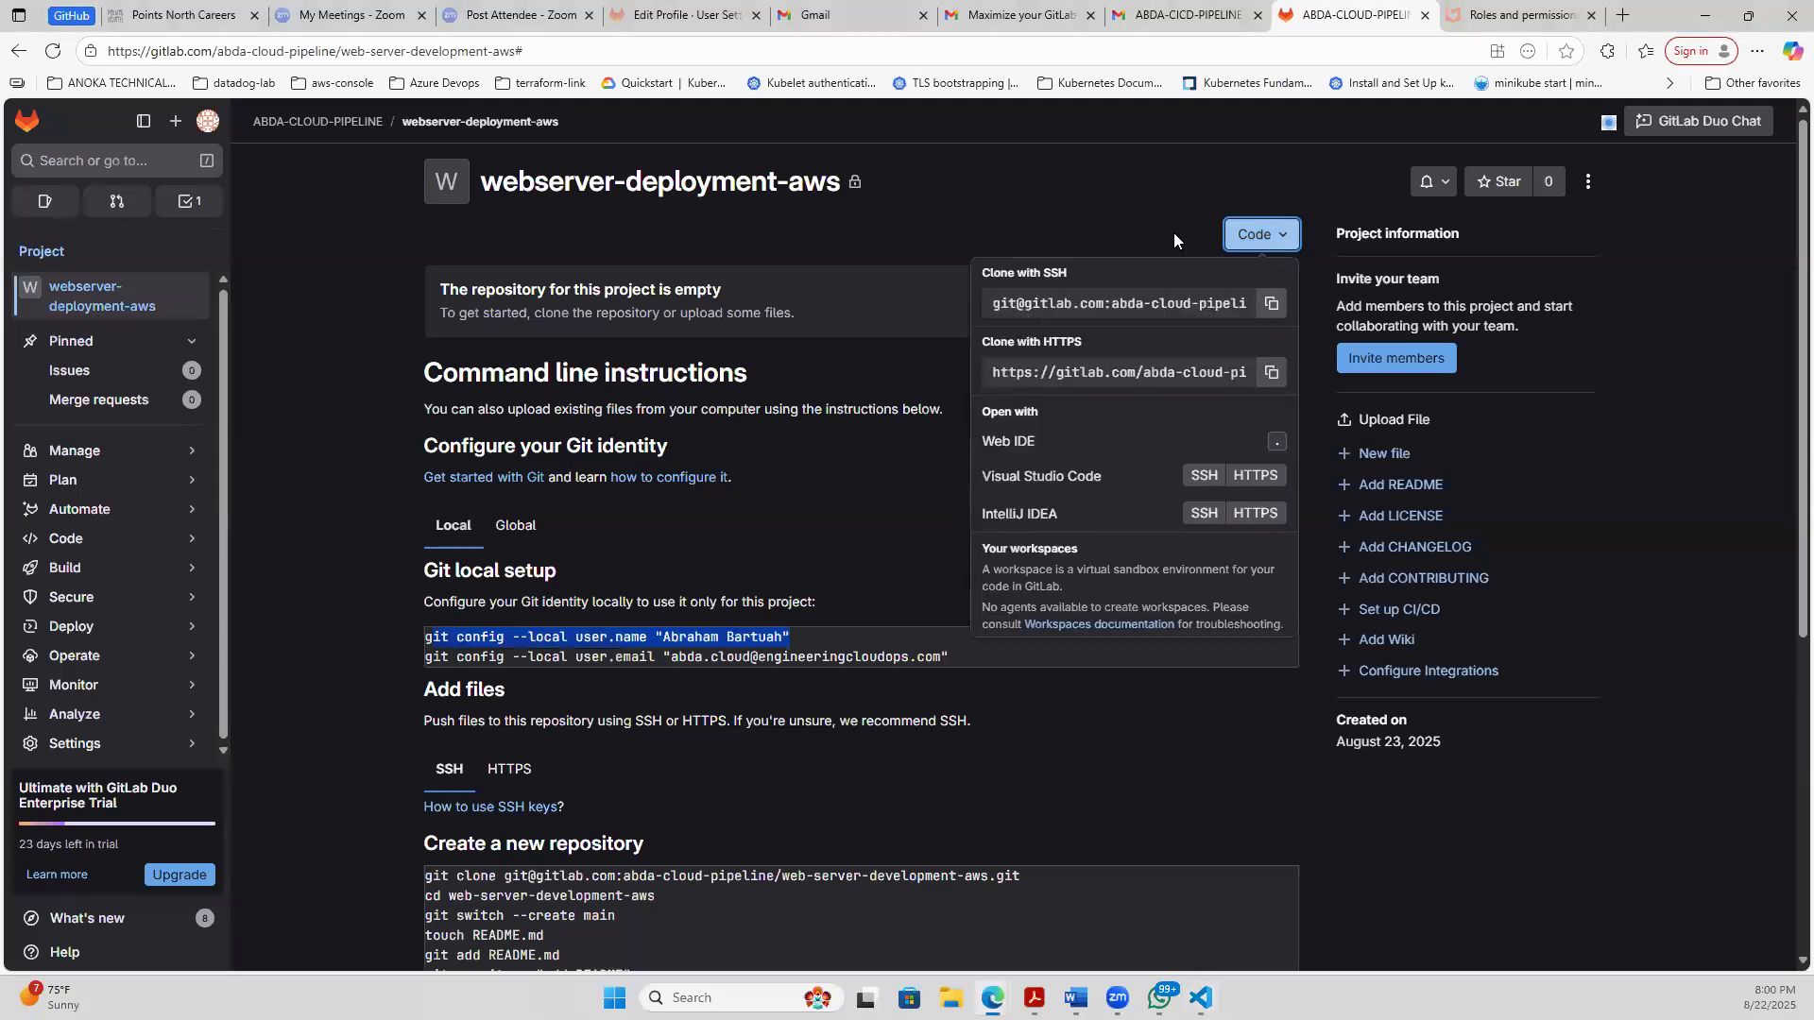
pyautogui.click(1230, 238)
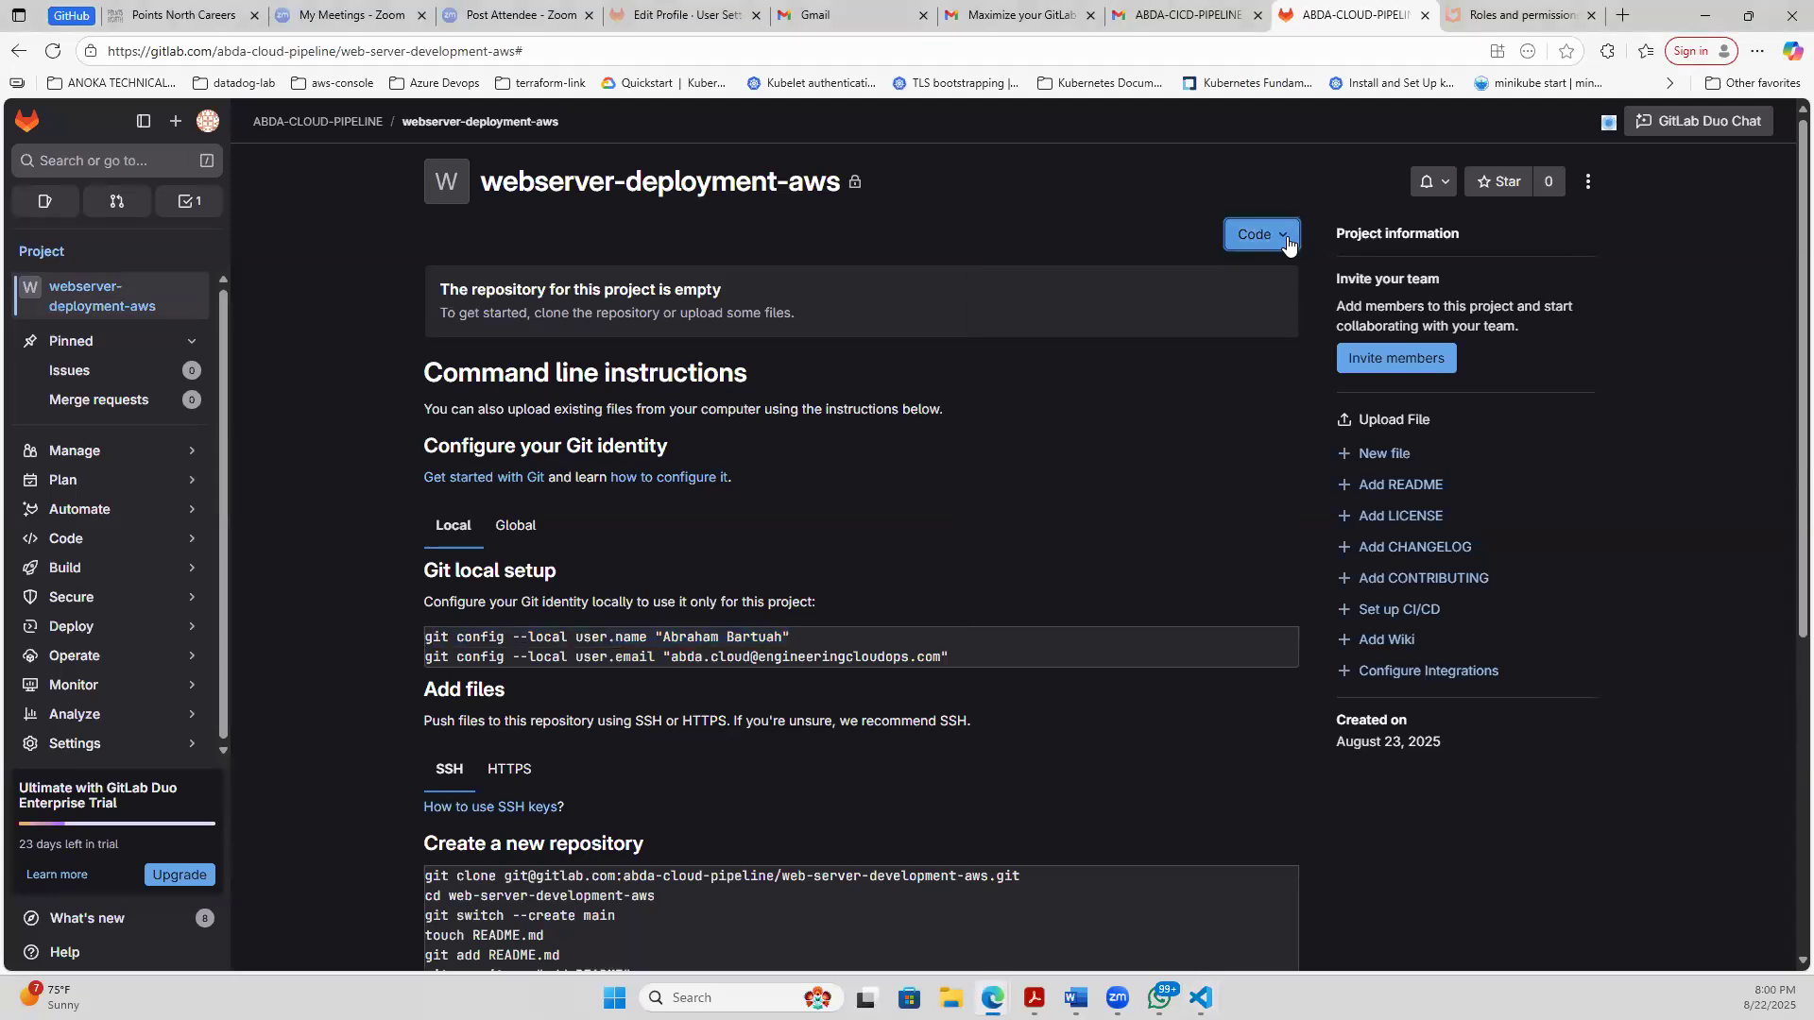
pyautogui.click(1288, 244)
pyautogui.click(679, 569)
pyautogui.moveTo(631, 654); pyautogui.dragTo(1018, 667)
pyautogui.click(531, 659)
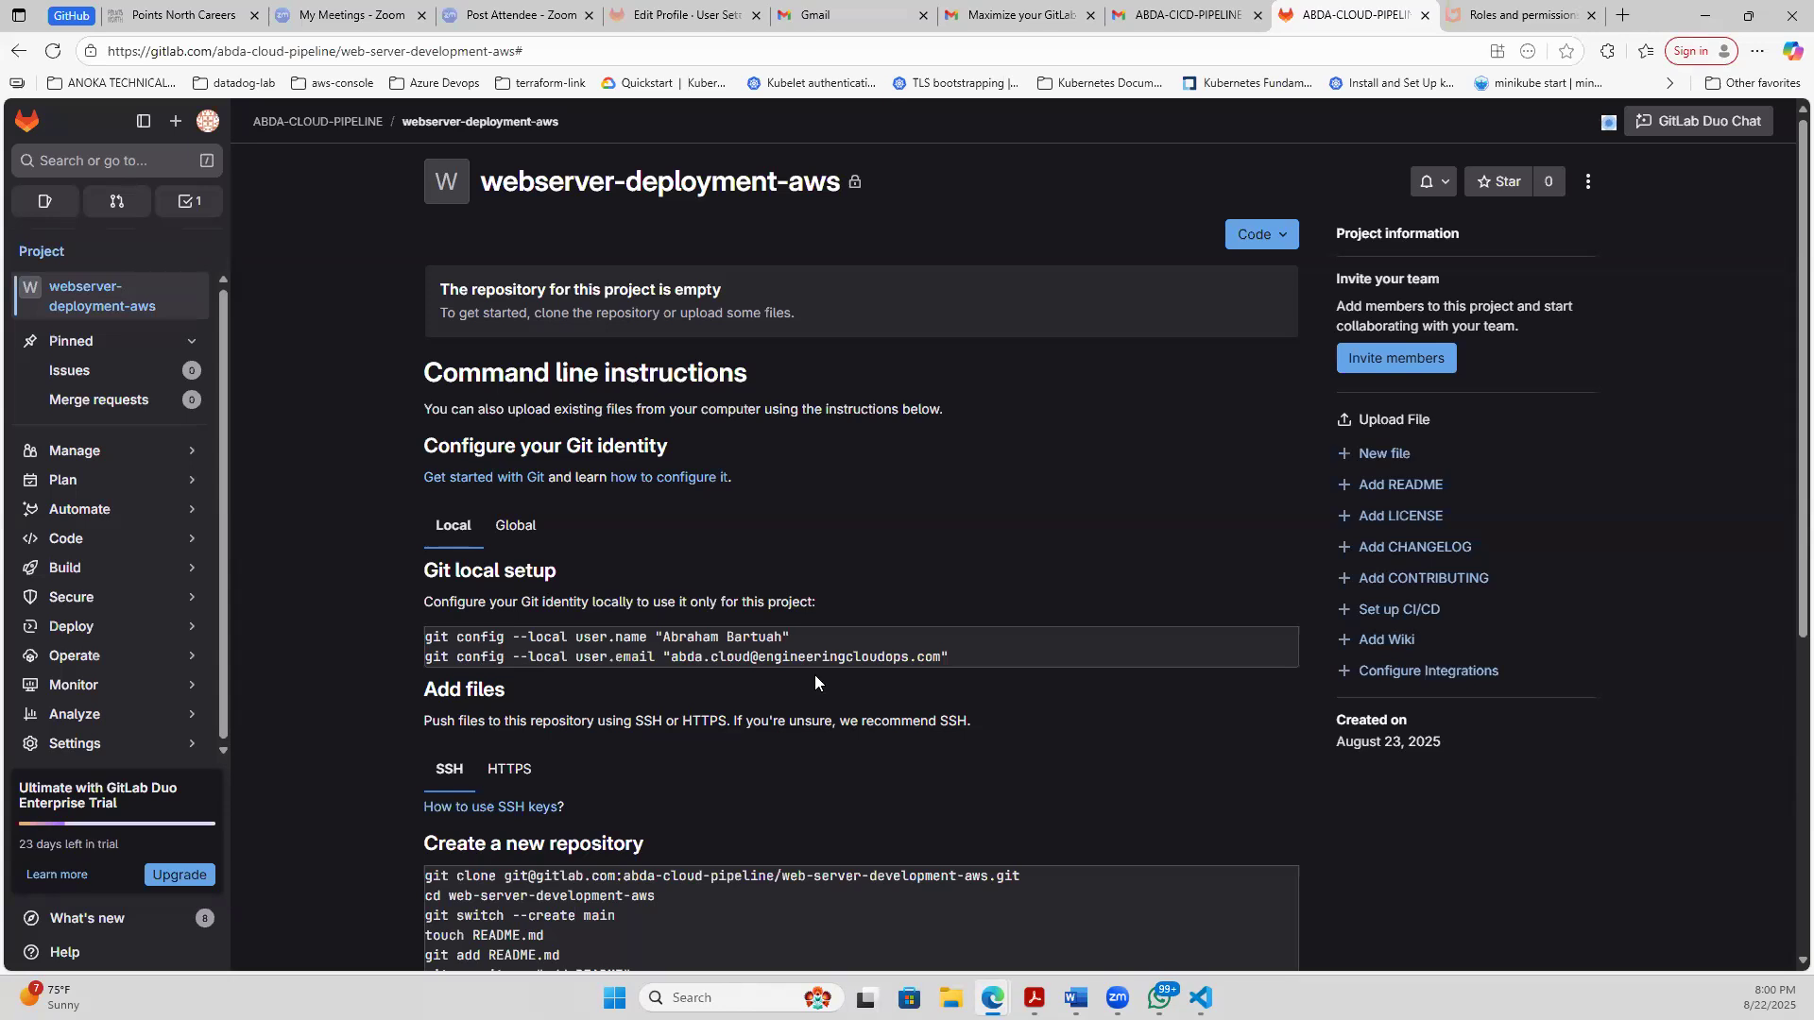
pyautogui.click(1290, 238)
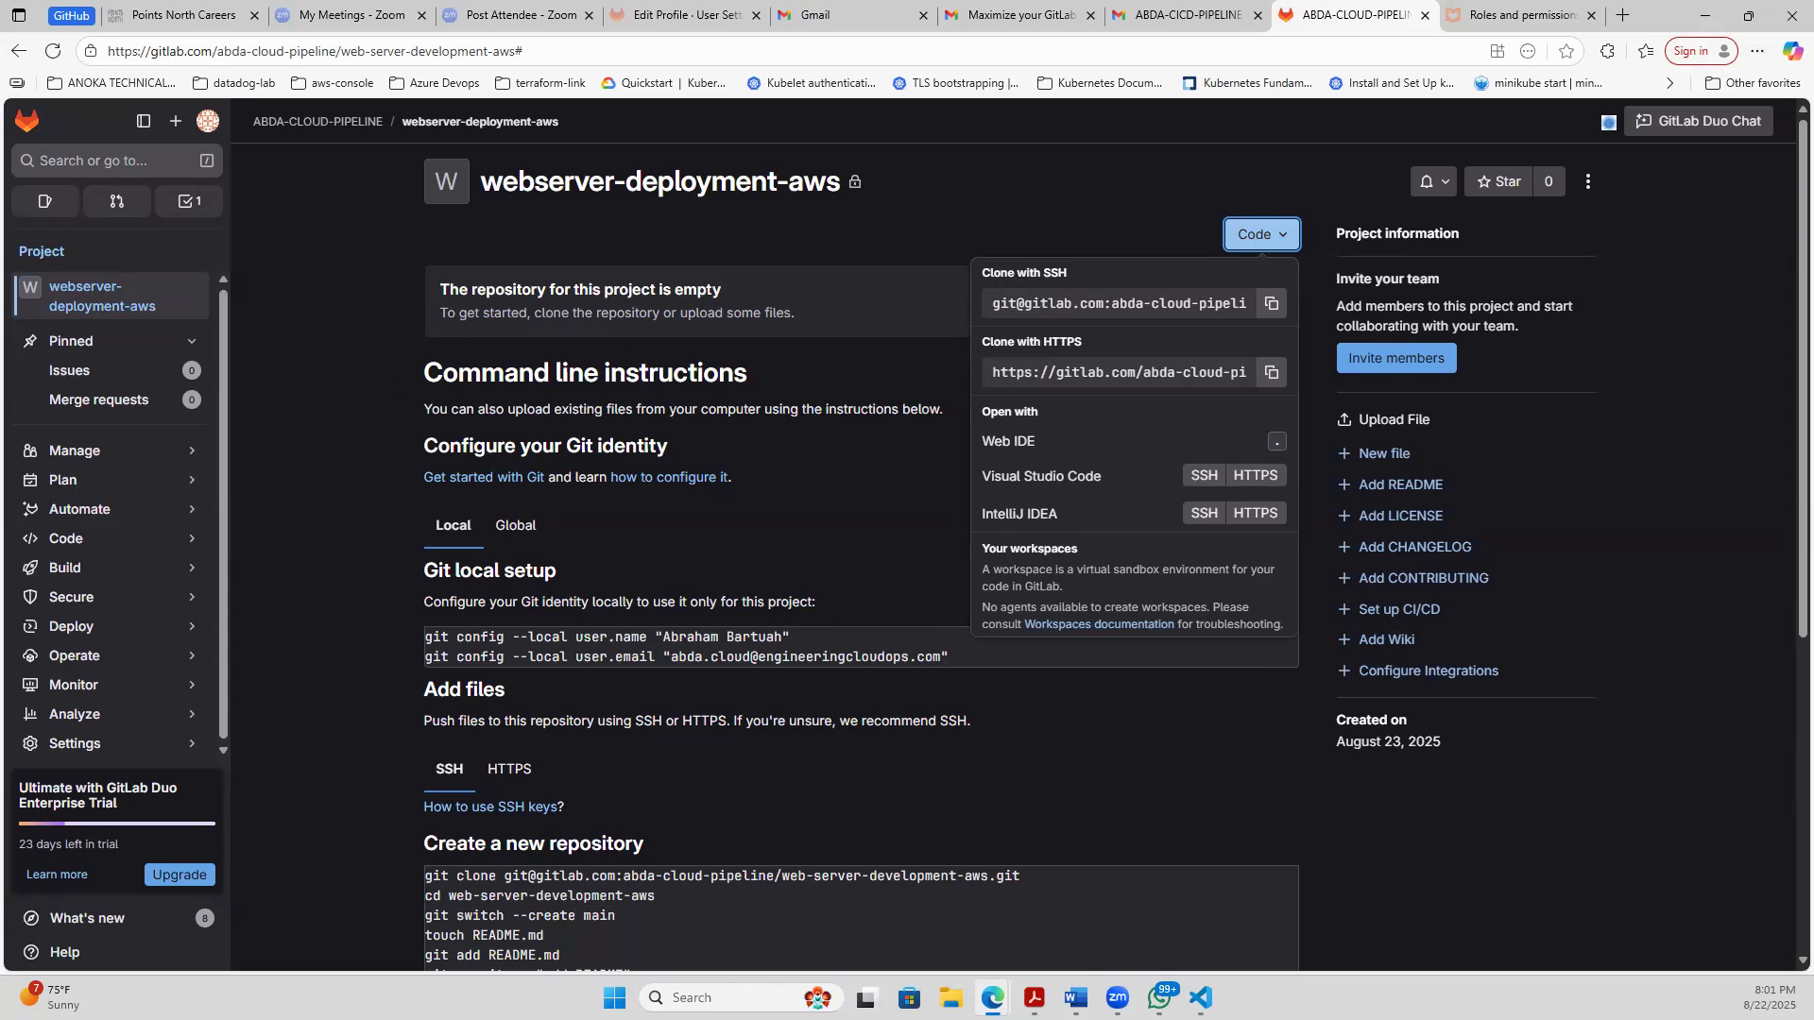
pyautogui.click(1272, 305)
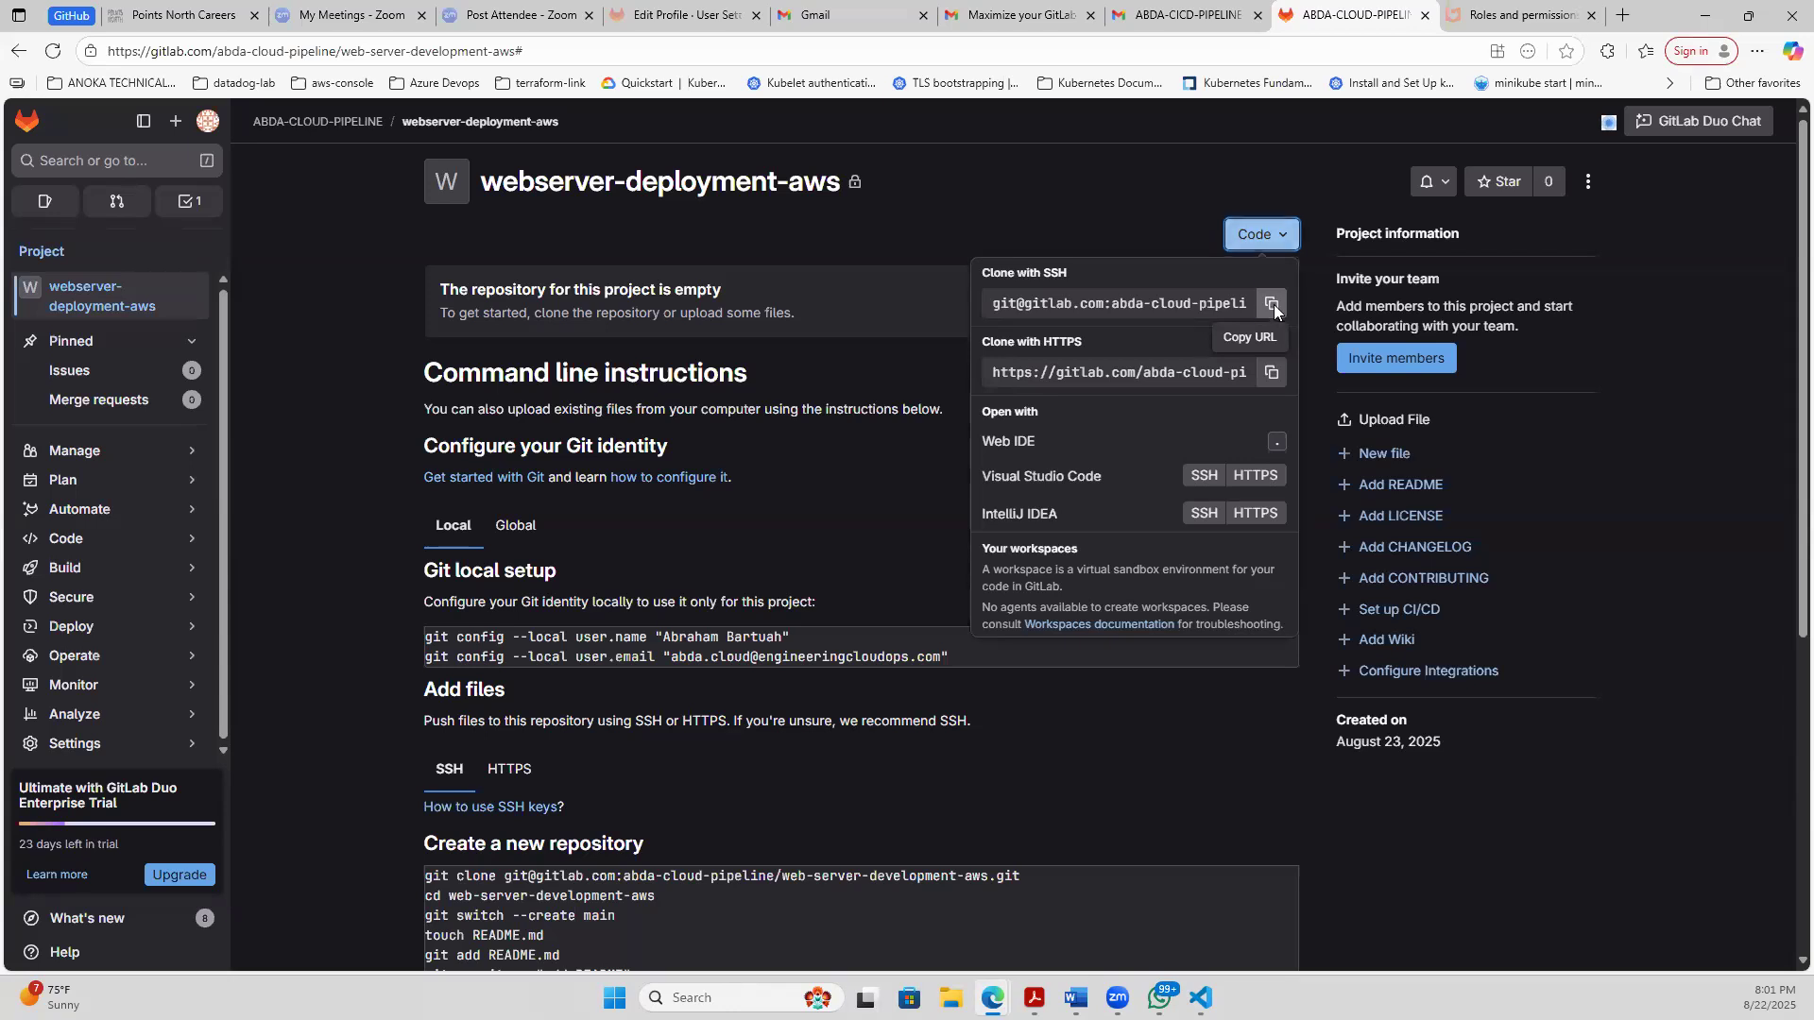
# - Return to the Visual Studio Code terminal and try to run the pasted SSH URL on its own as a command
pyautogui.click(1200, 998)
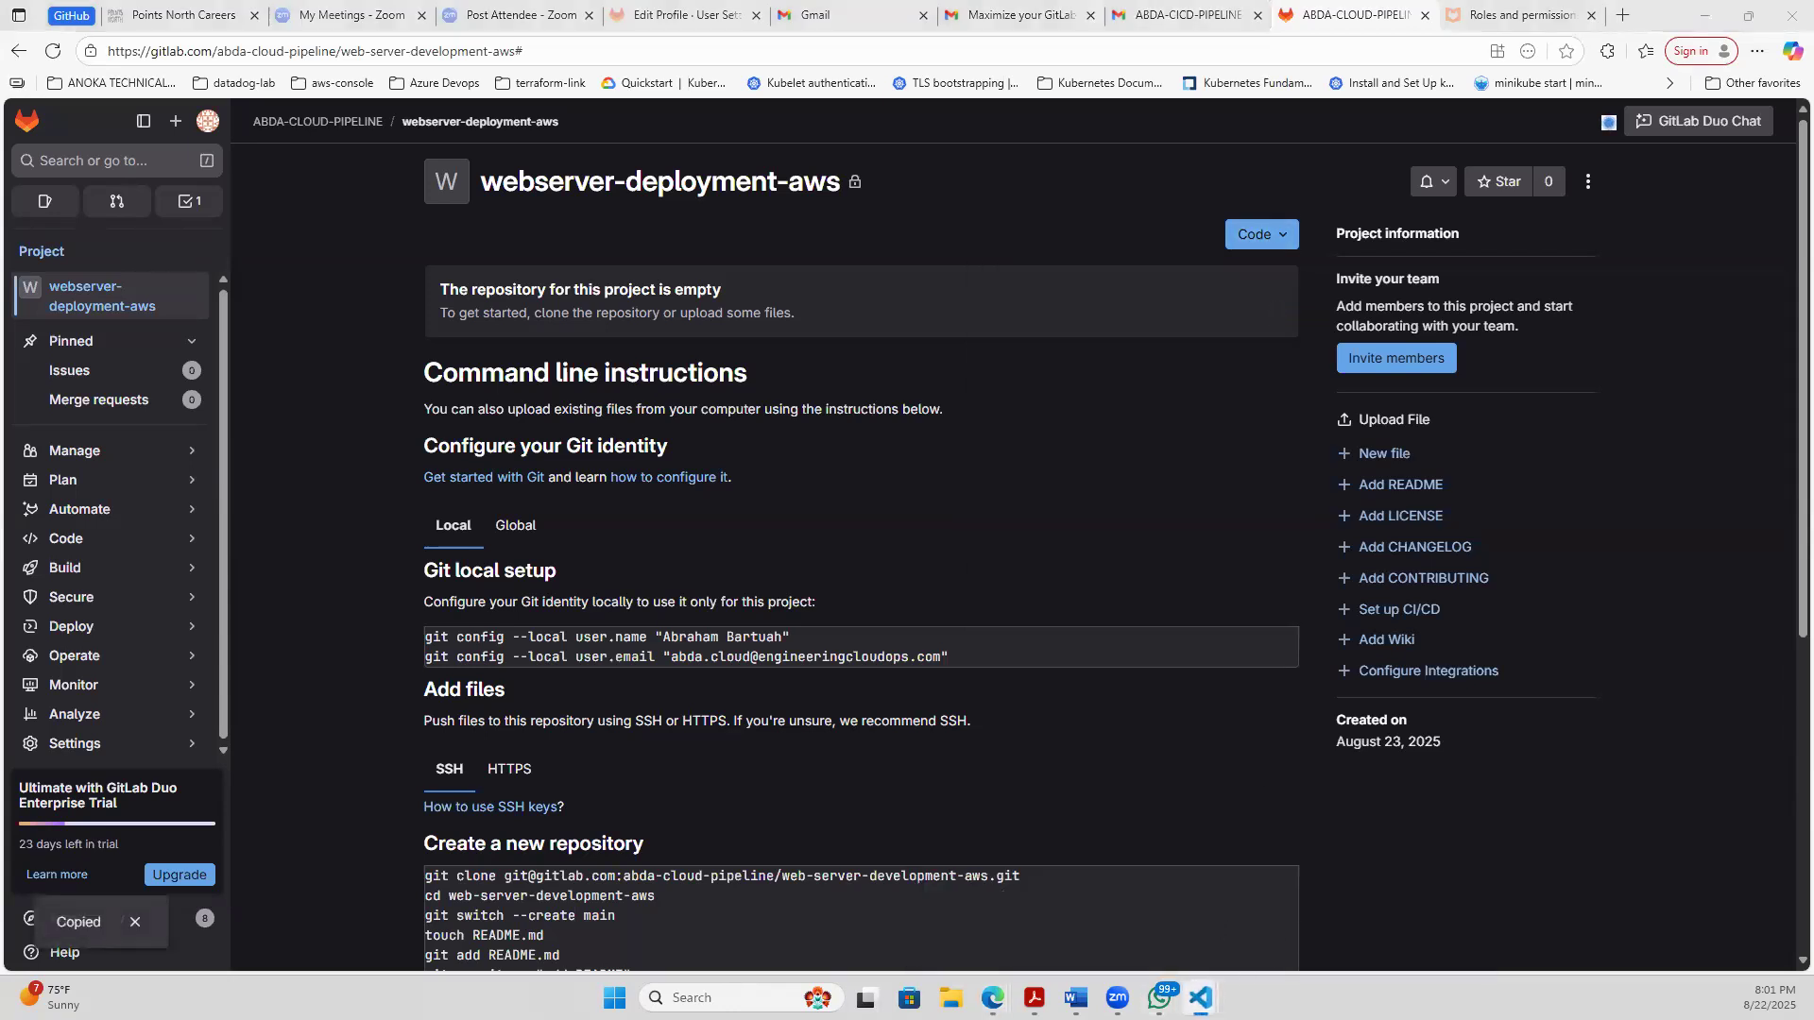
pyautogui.click(1361, 909)
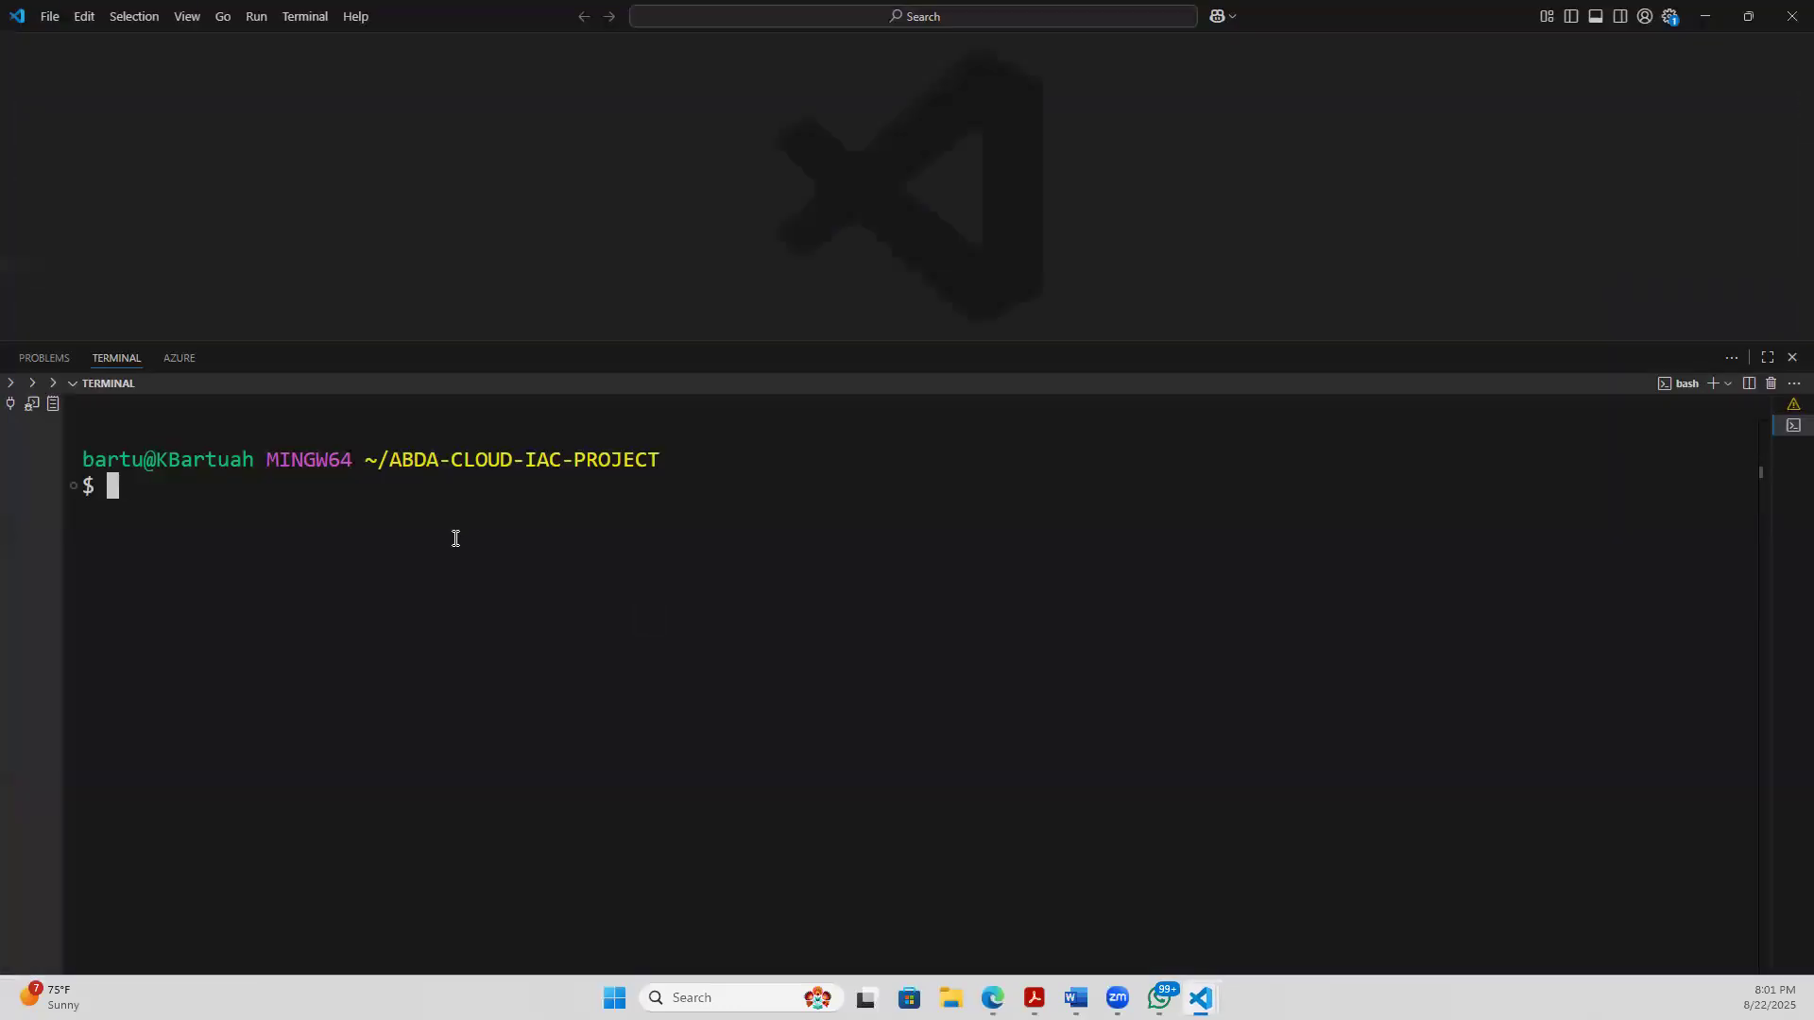
pyautogui.rightClick(124, 486)
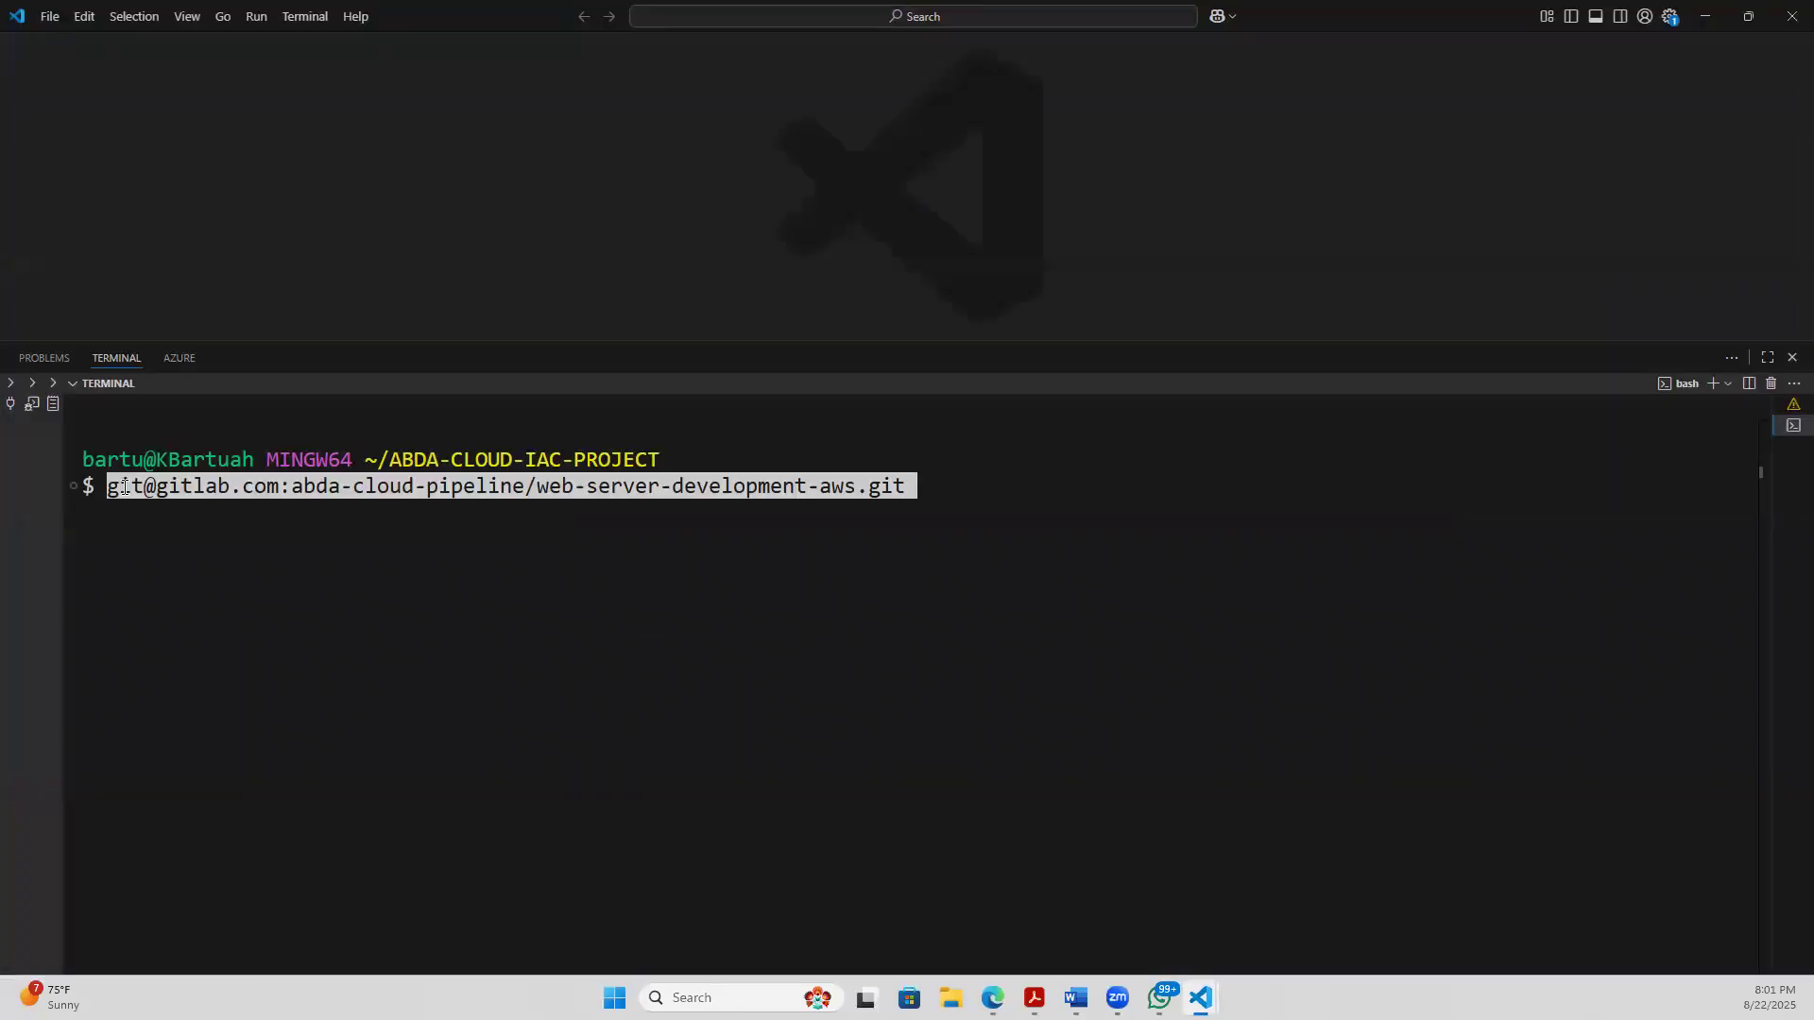
pyautogui.press('Return')
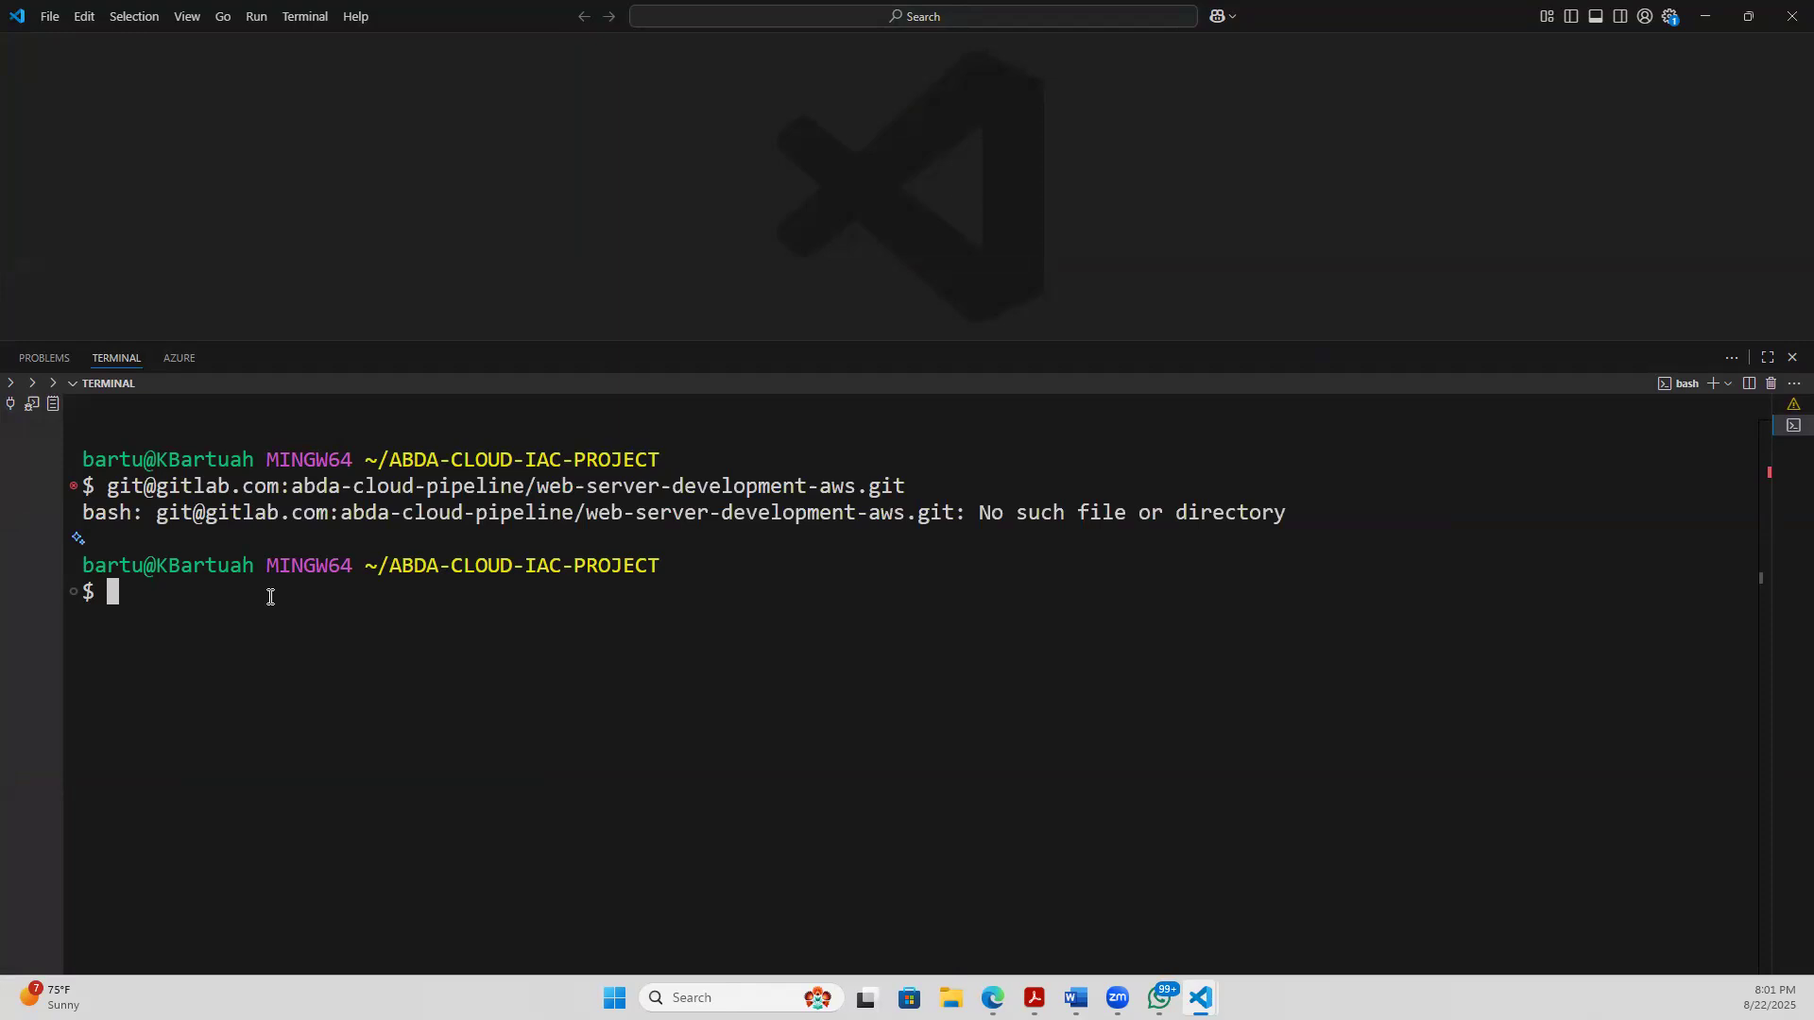
pyautogui.write('git clone')
pyautogui.hotkey('ctrl', 'v')
pyautogui.press('Return')
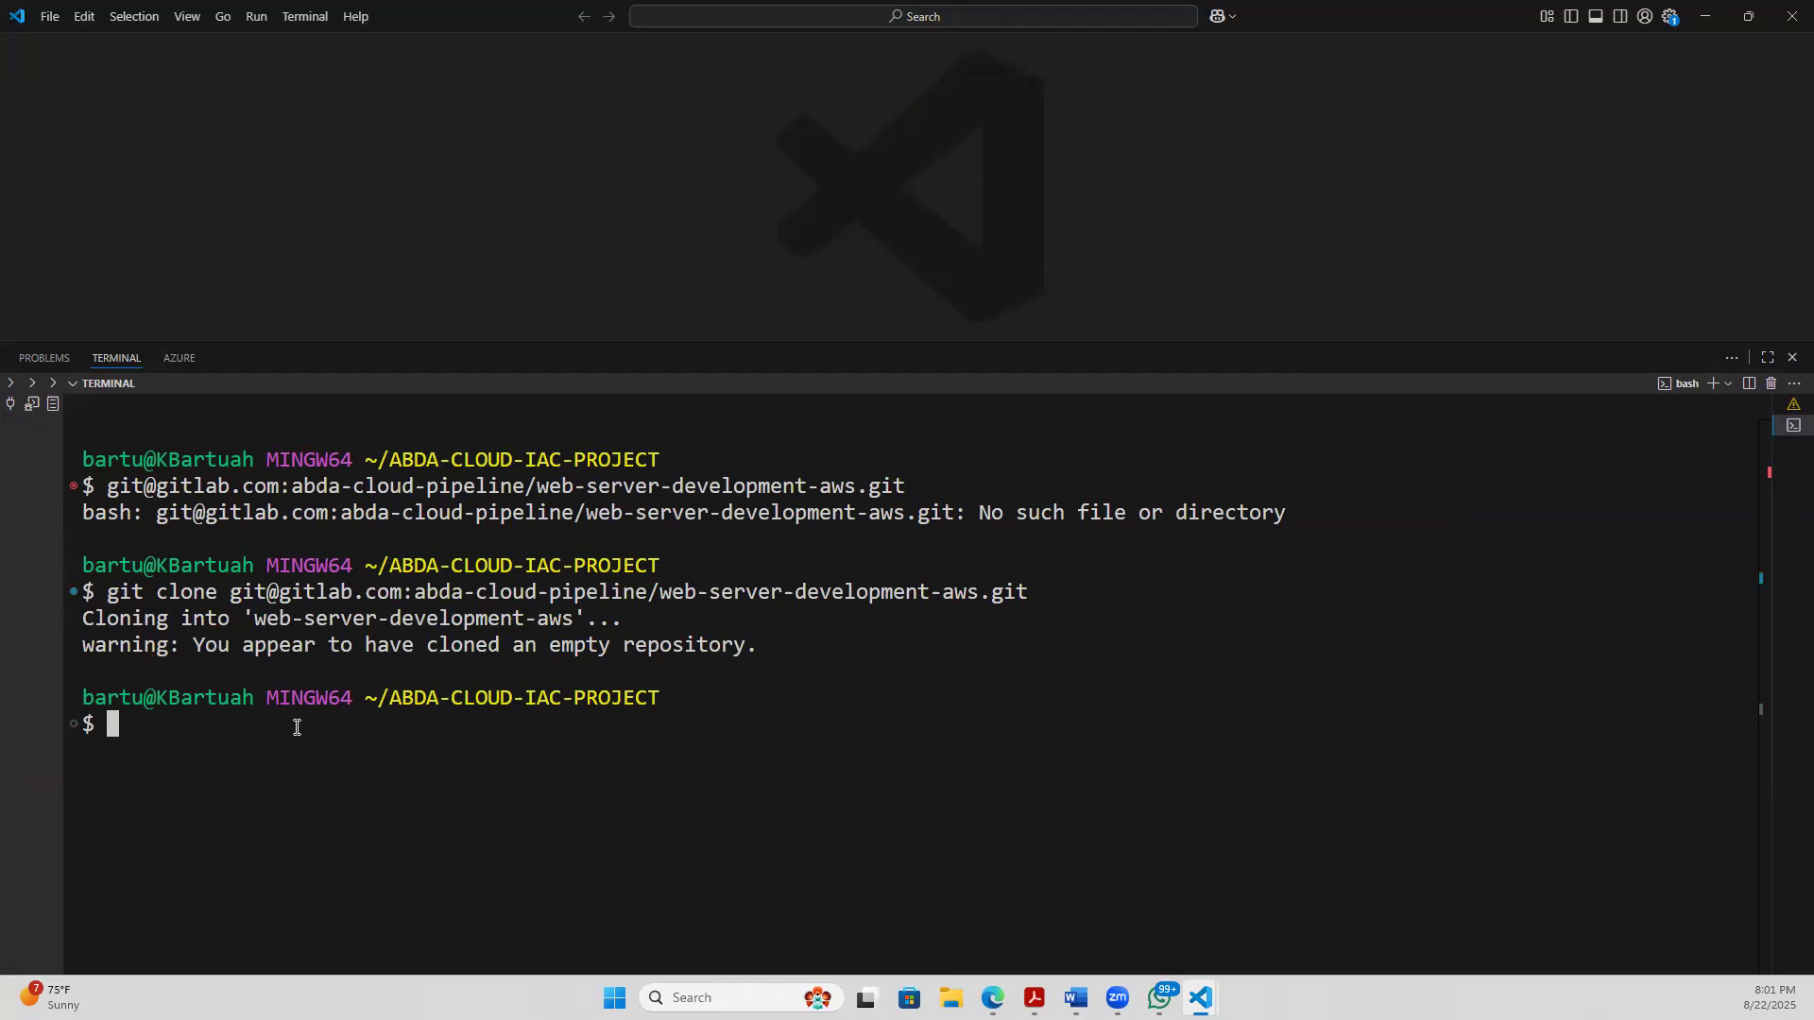
pyautogui.write('cd')
pyautogui.write('web')
pyautogui.press('BackSpace')
pyautogui.press('BackSpace')
pyautogui.press('BackSpace')
pyautogui.press('BackSpace')
pyautogui.press('BackSpace')
pyautogui.press('BackSpace')
# - Compare the cloned folder name in the terminal with the project name on the GitLab page, and copy the Clone with SSH URL again
pyautogui.moveTo(255, 619)
pyautogui.mouseDown()
pyautogui.moveTo(597, 645)
pyautogui.moveTo(597, 621)
pyautogui.mouseUp()
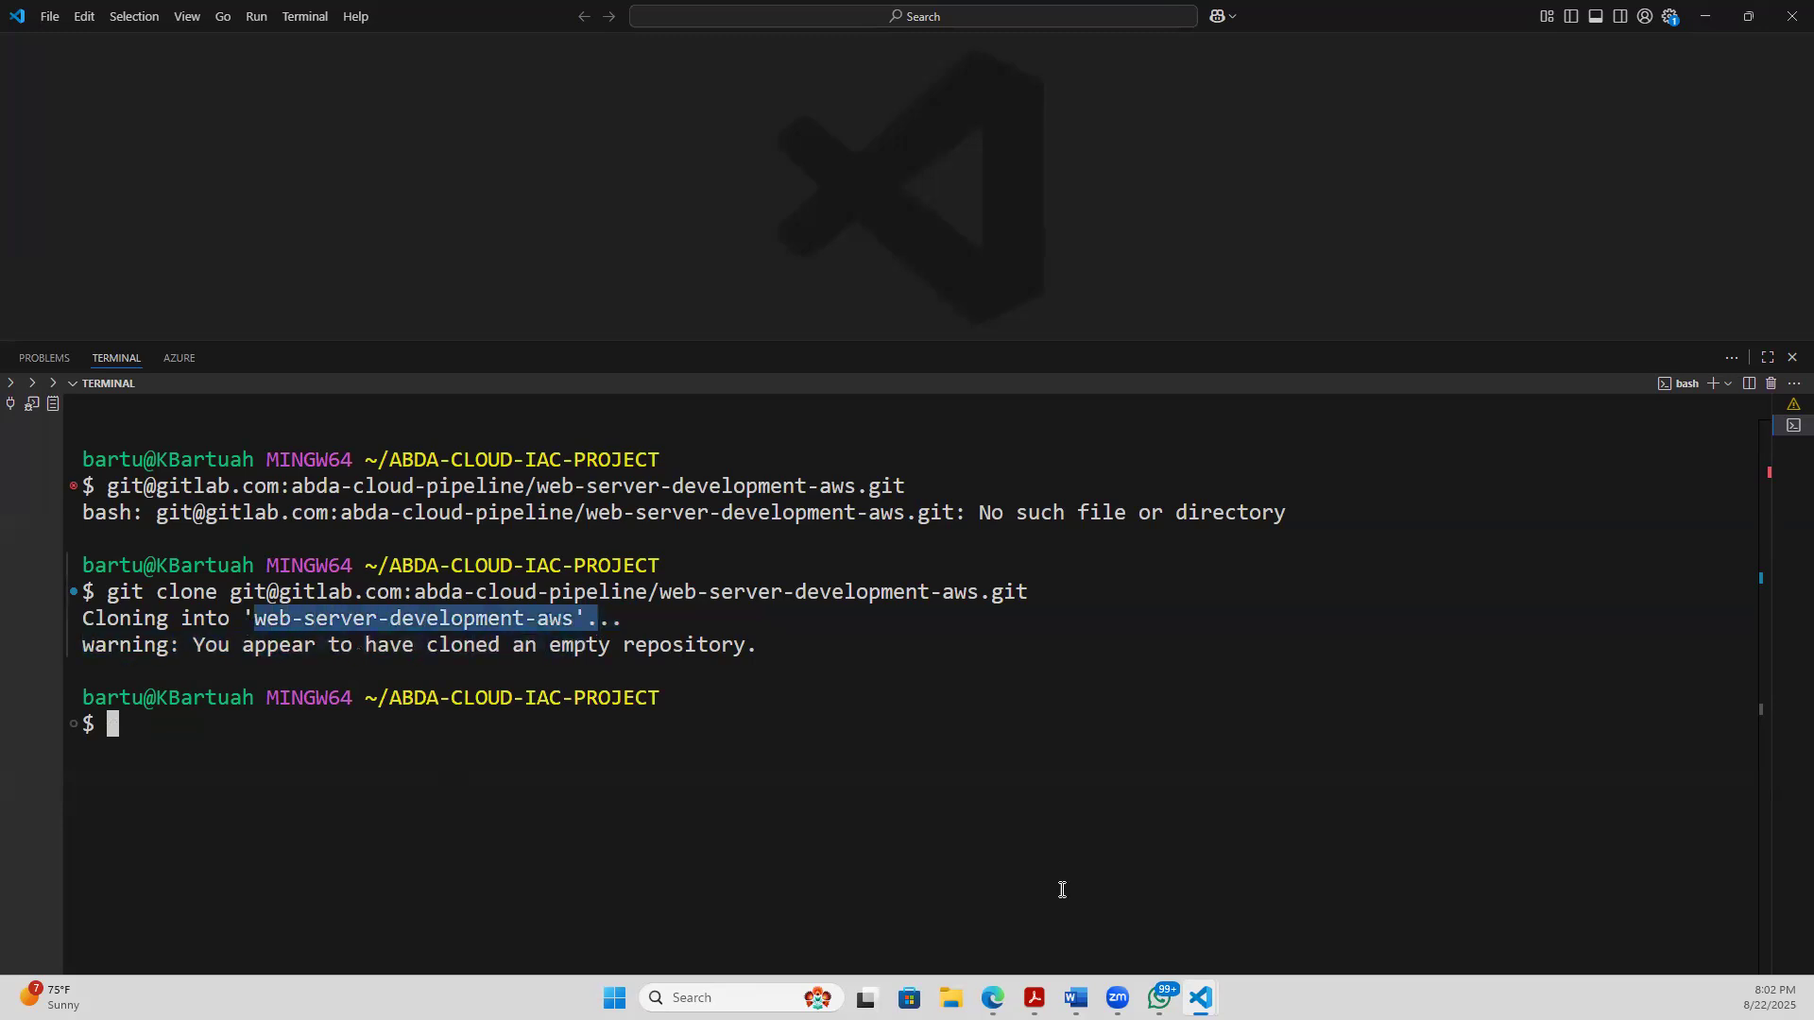
pyautogui.moveTo(993, 998)
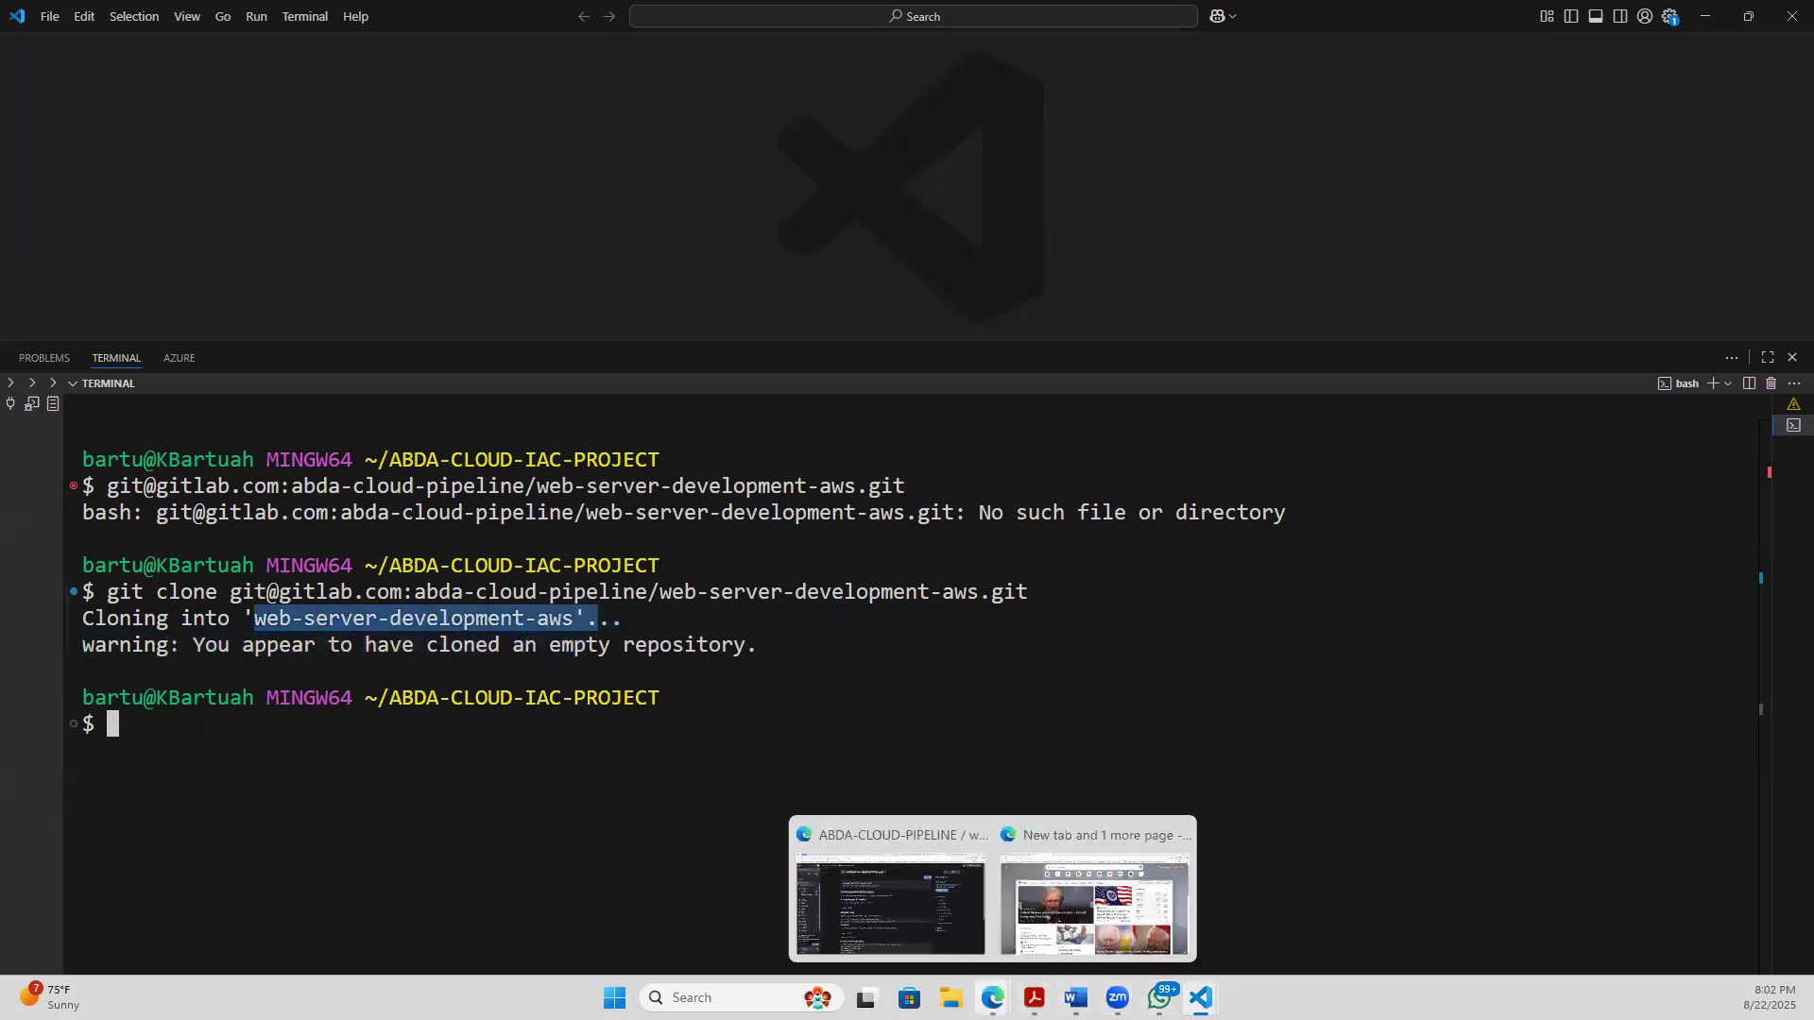
pyautogui.click(905, 895)
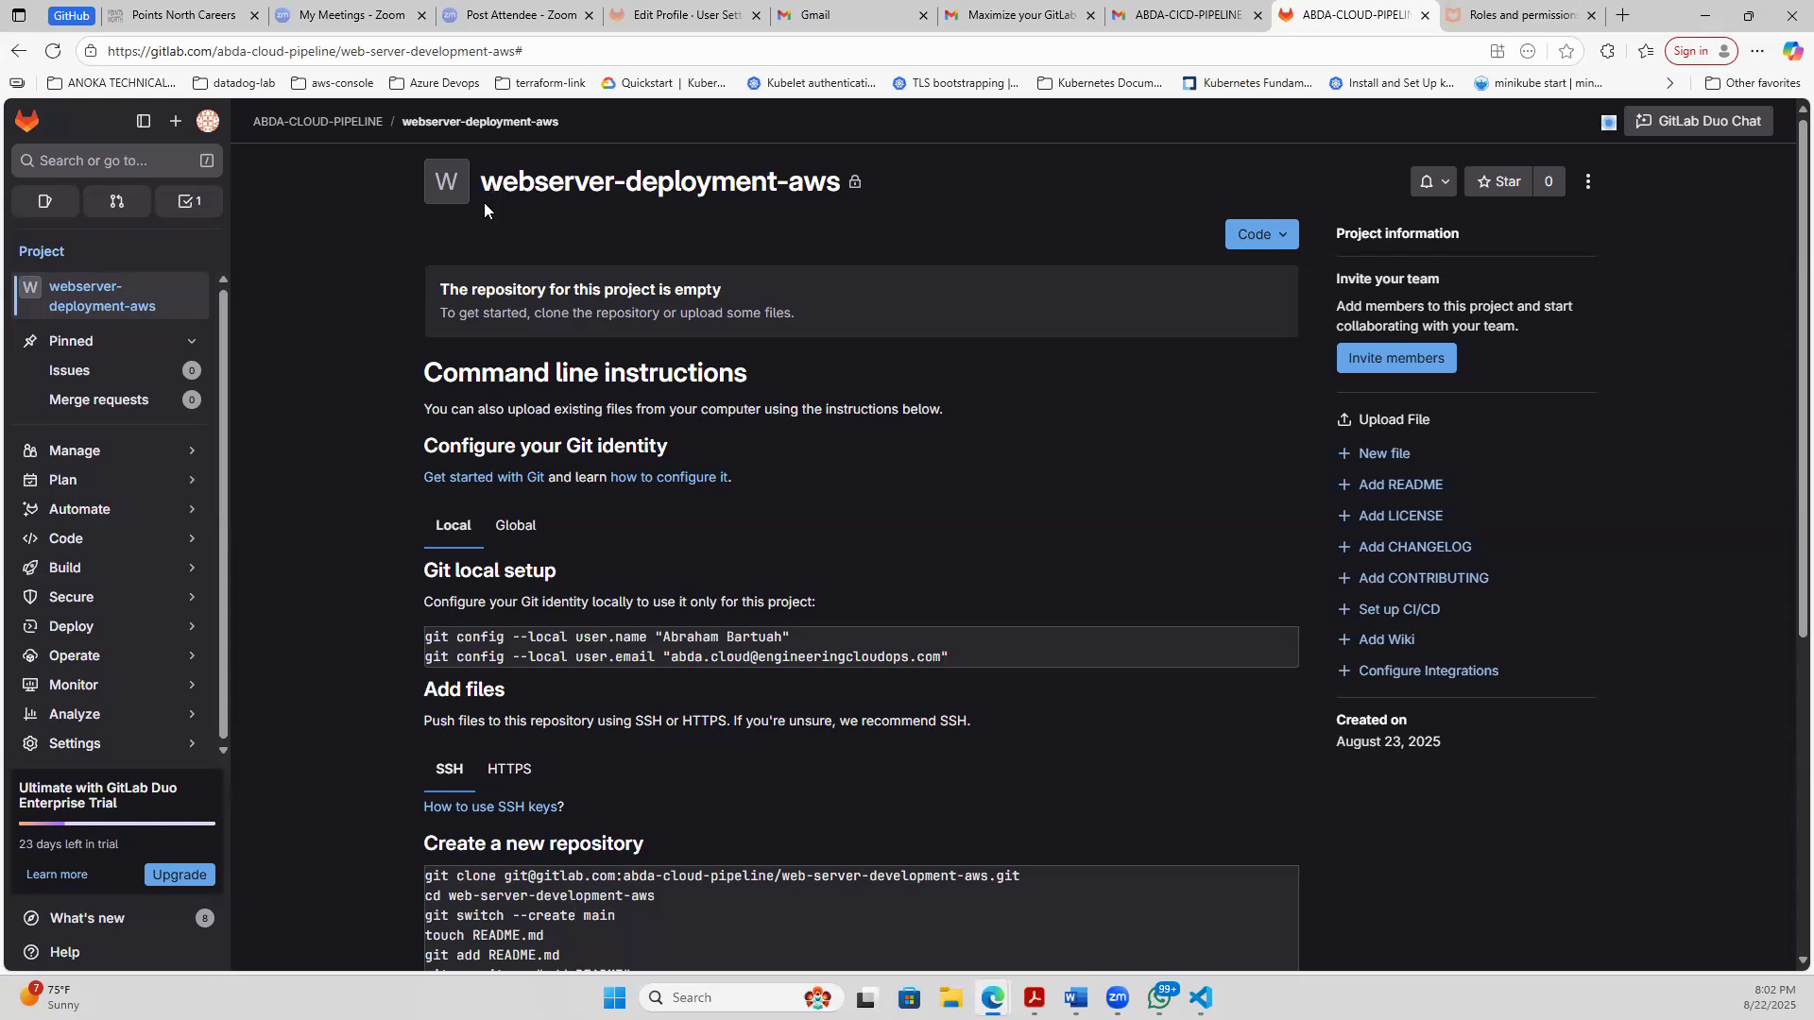
pyautogui.moveTo(482, 184); pyautogui.dragTo(849, 195)
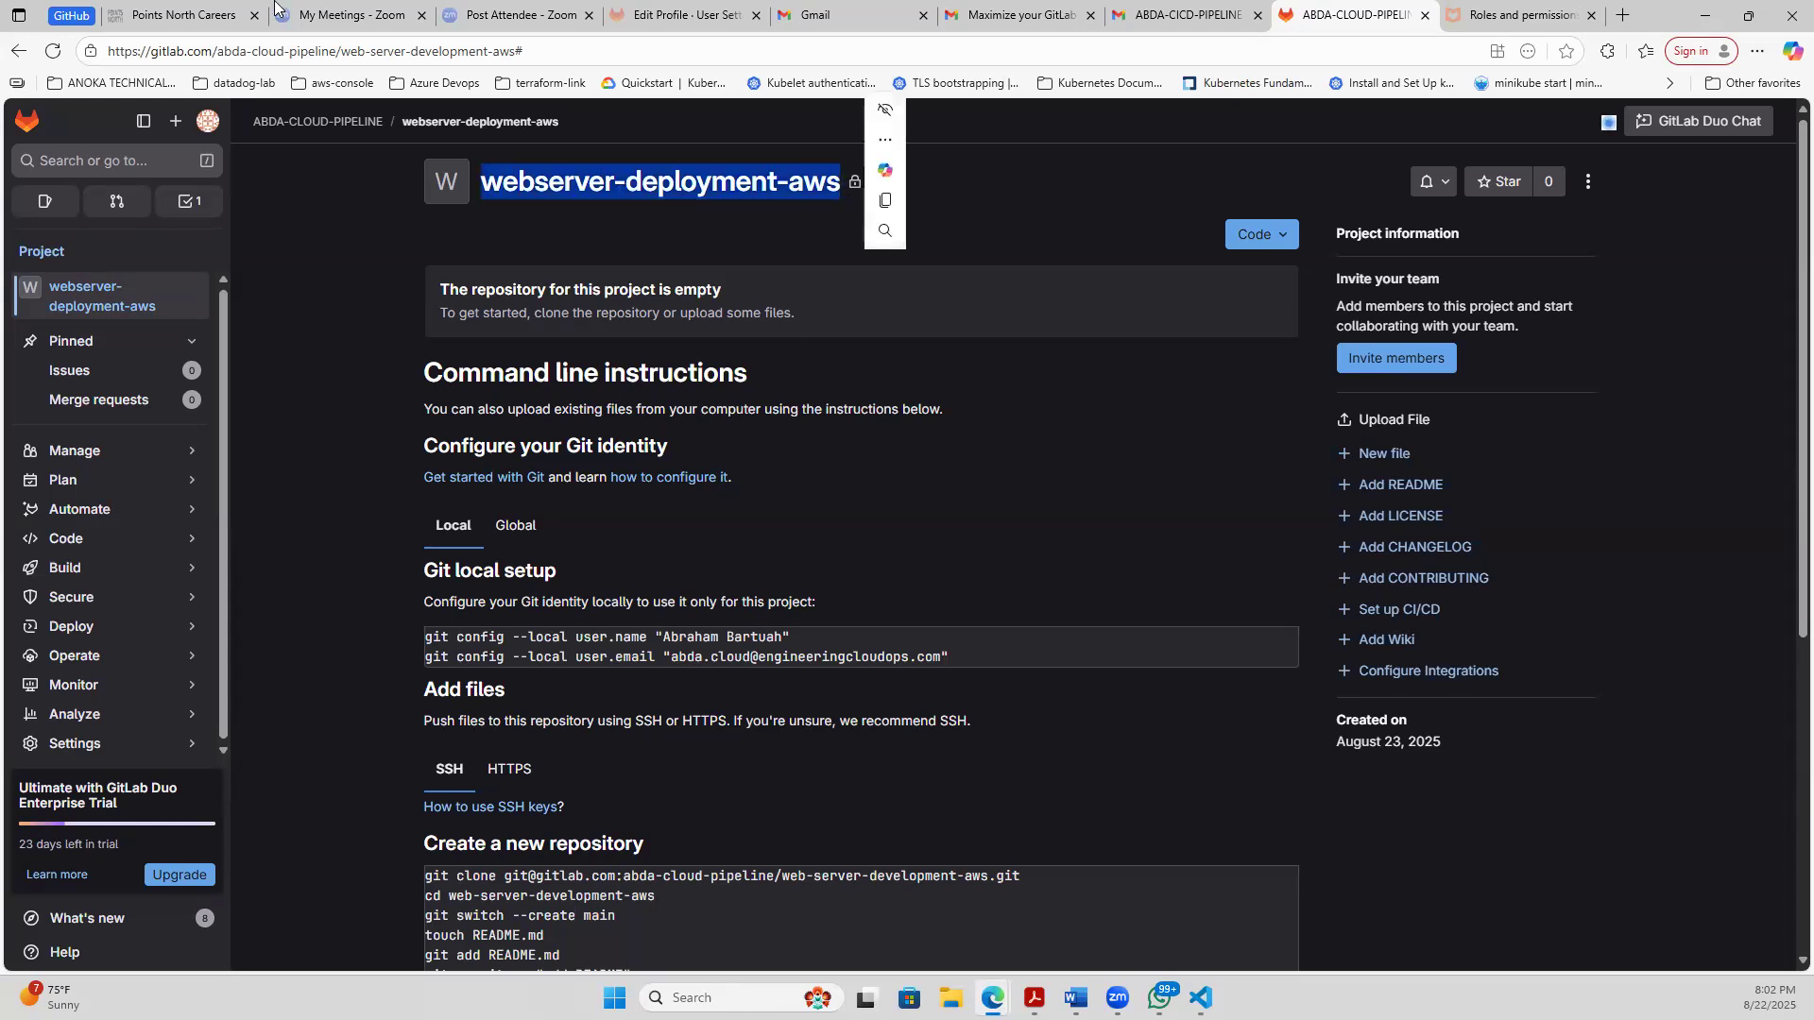
pyautogui.click(1285, 236)
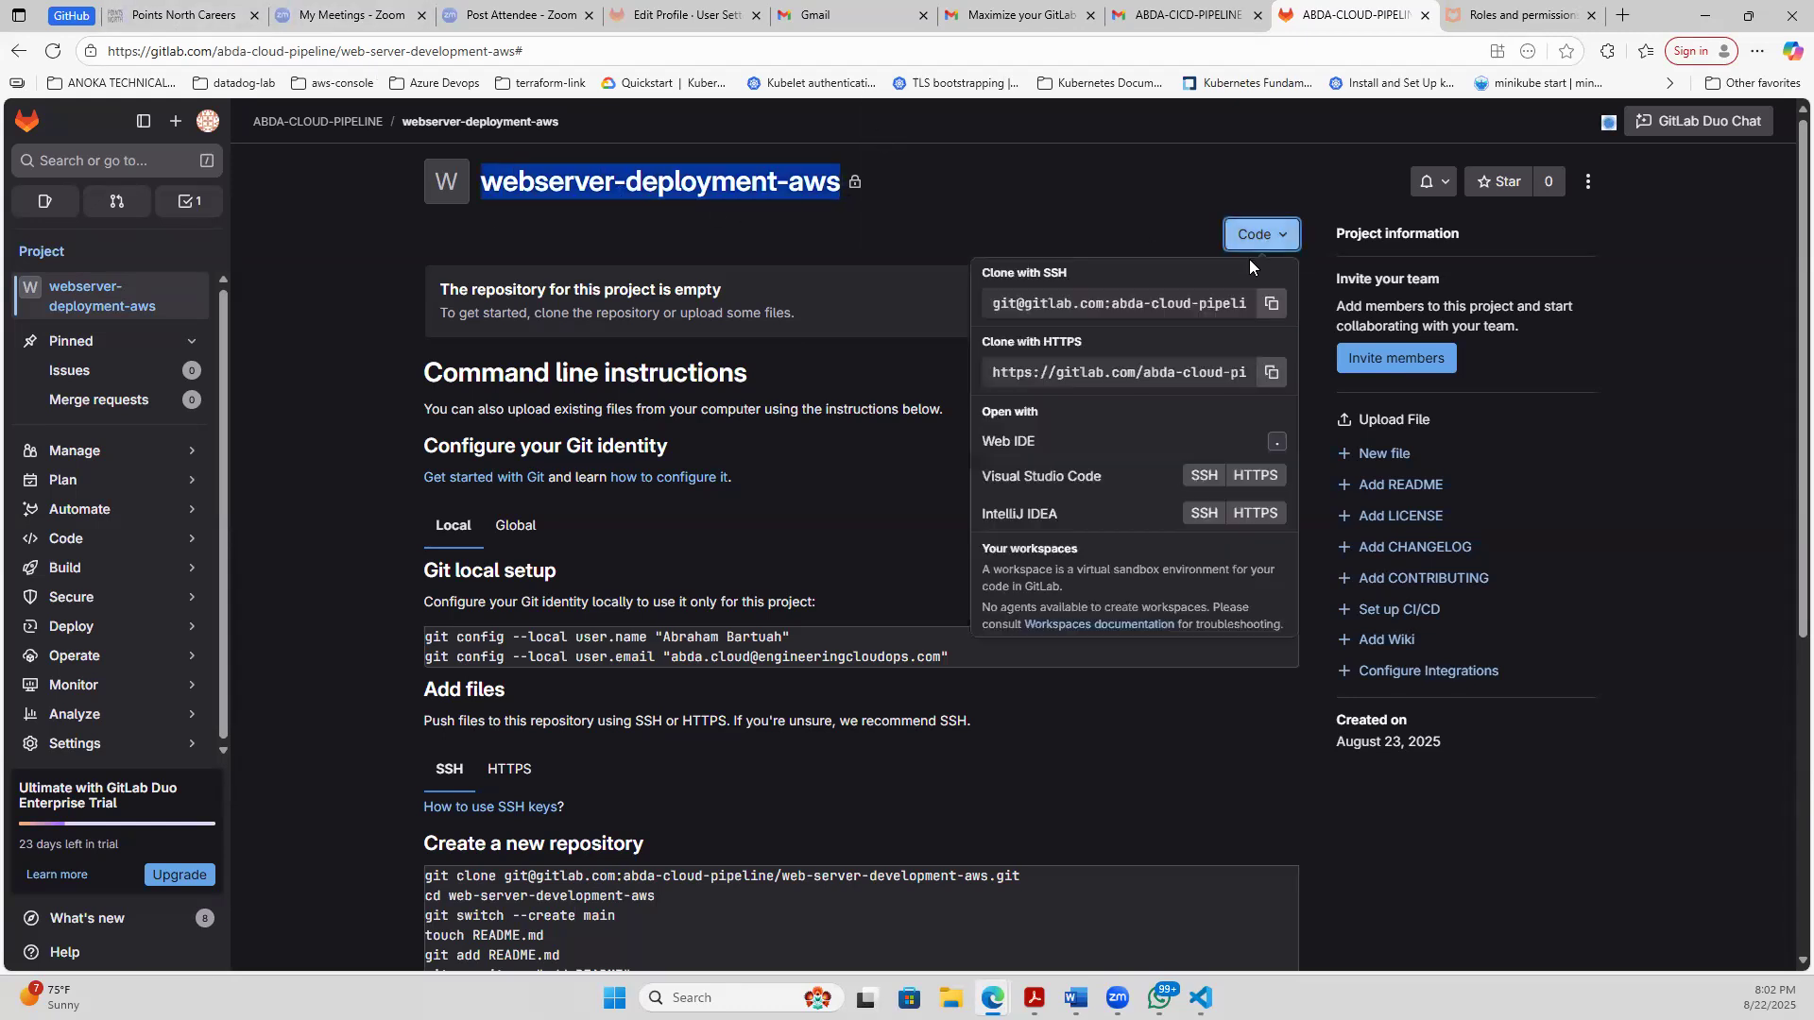
pyautogui.click(1272, 304)
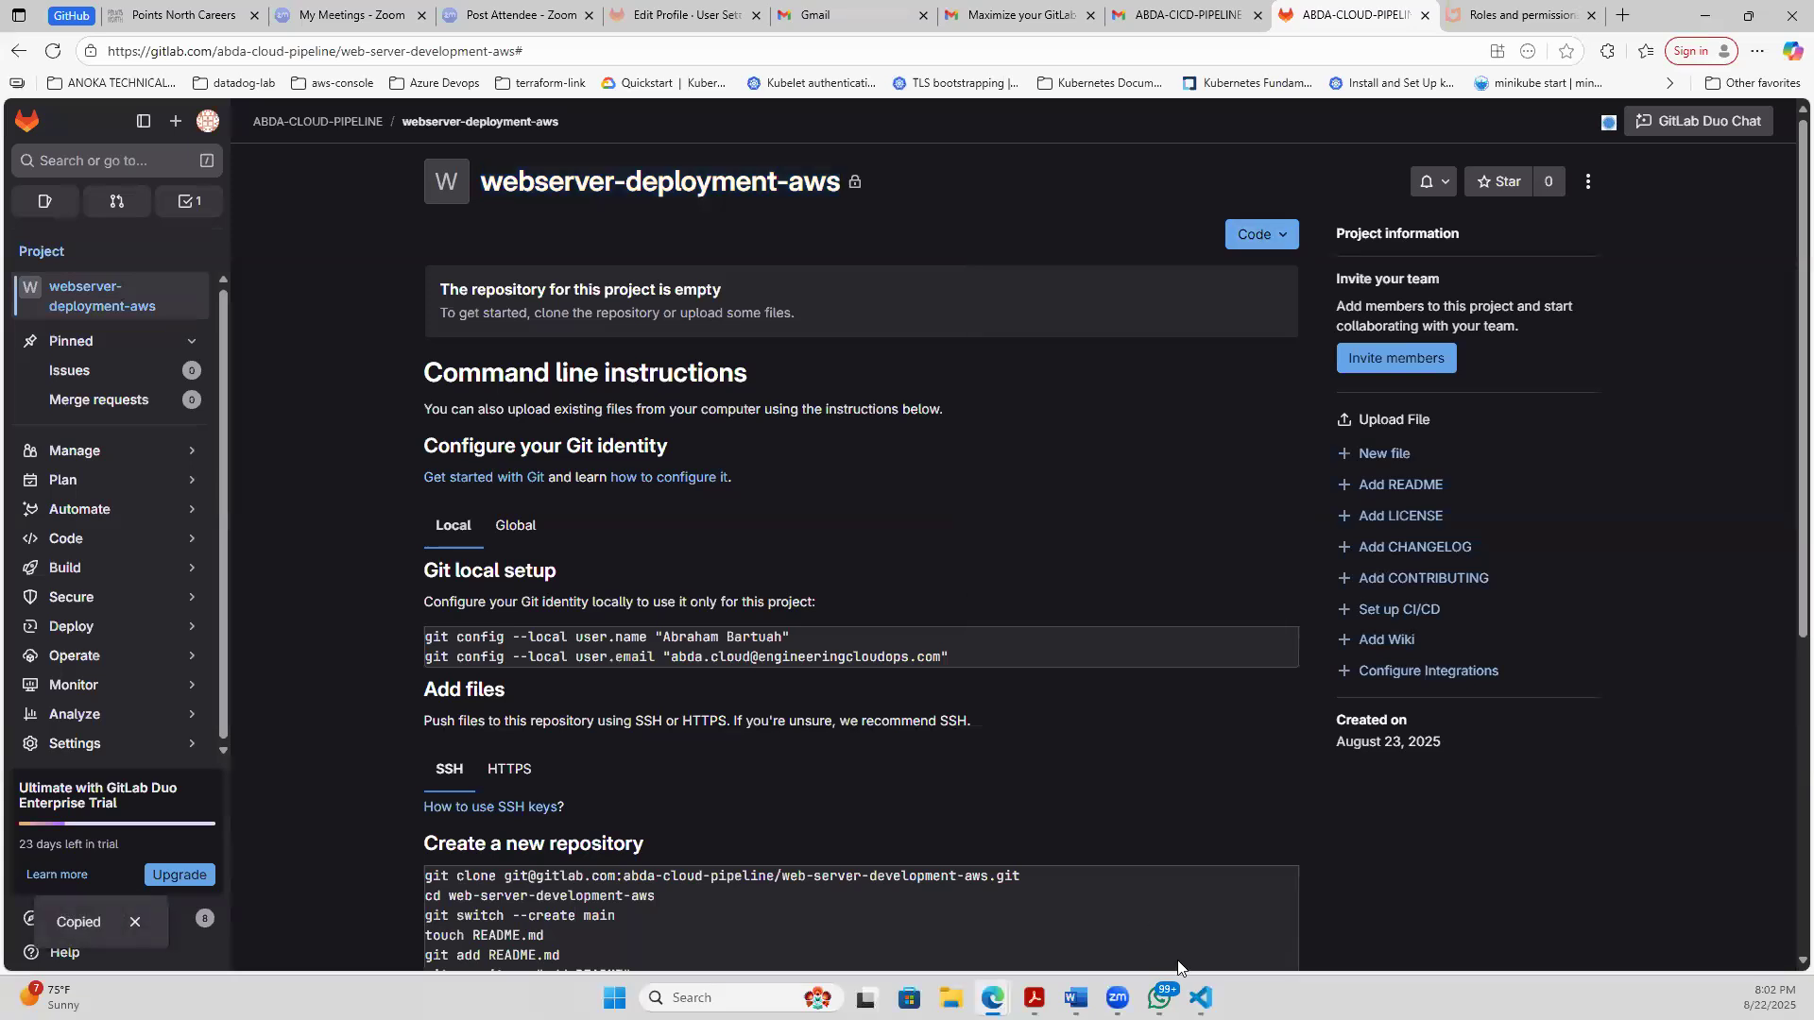
# - Return to the Visual Studio Code terminal and change into the cloned web-server-development-aws directory with cd
pyautogui.moveTo(1200, 998)
pyautogui.click(1407, 930)
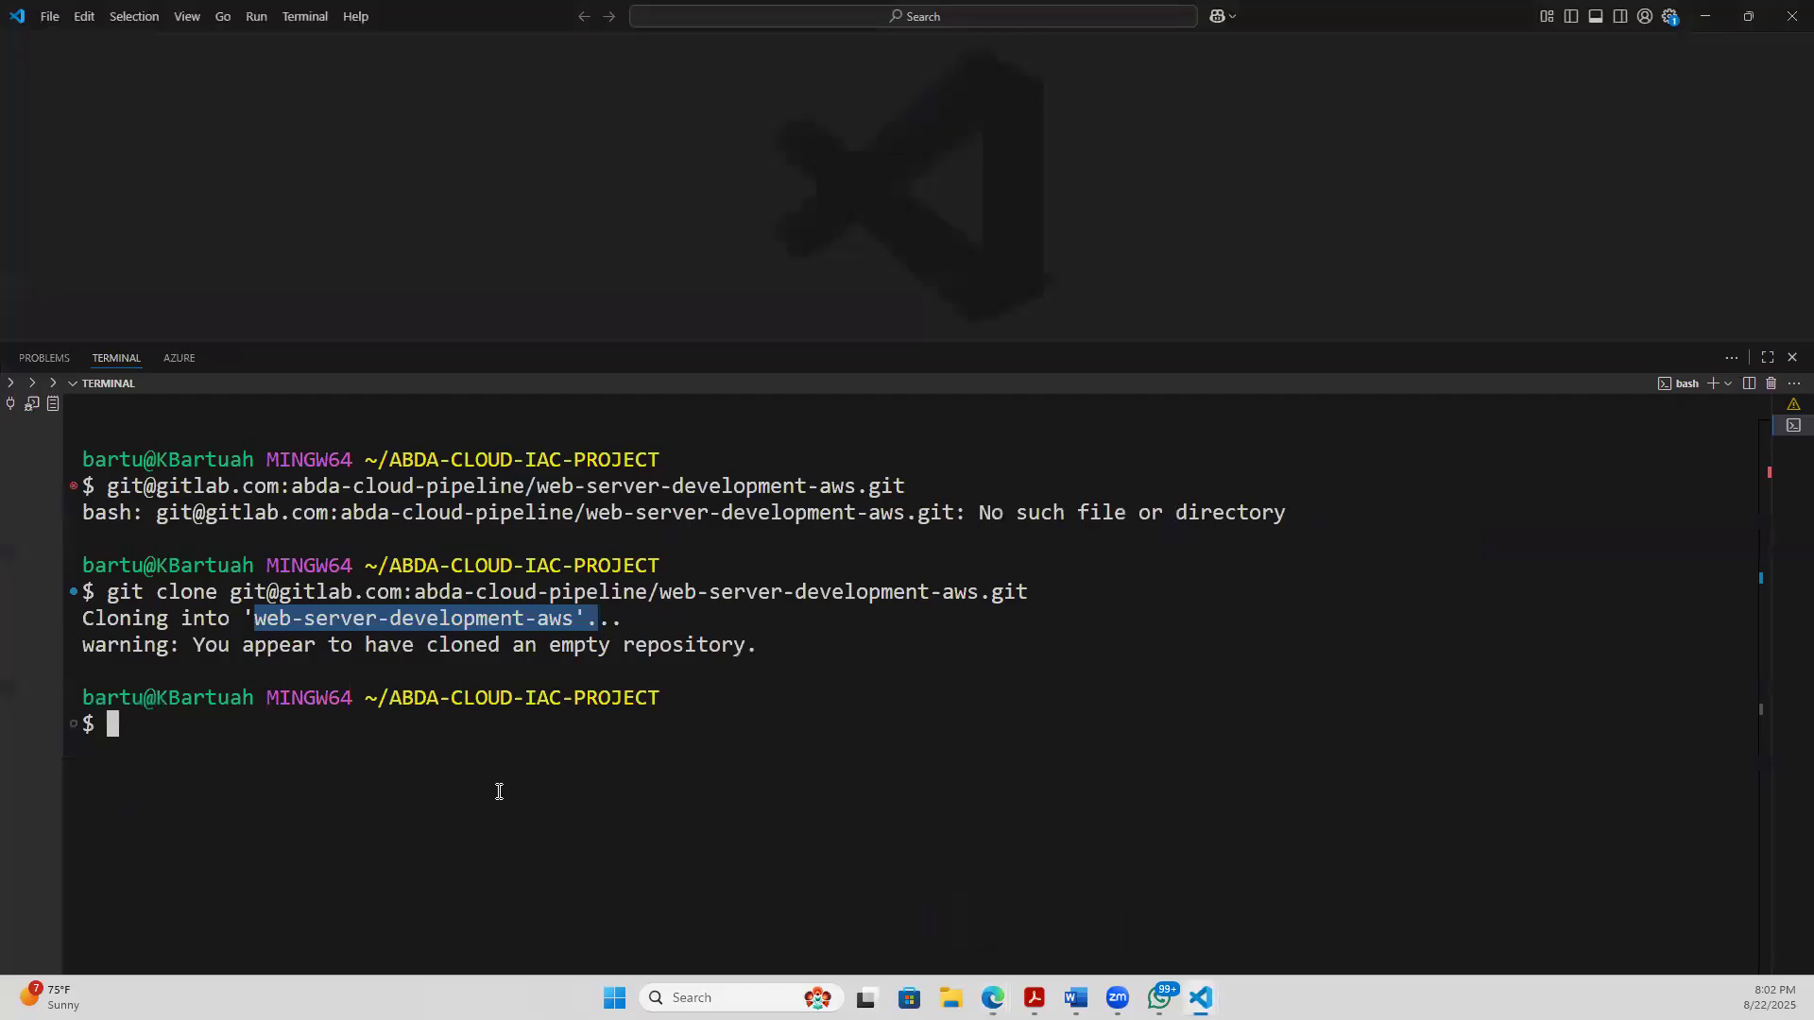
pyautogui.click(267, 749)
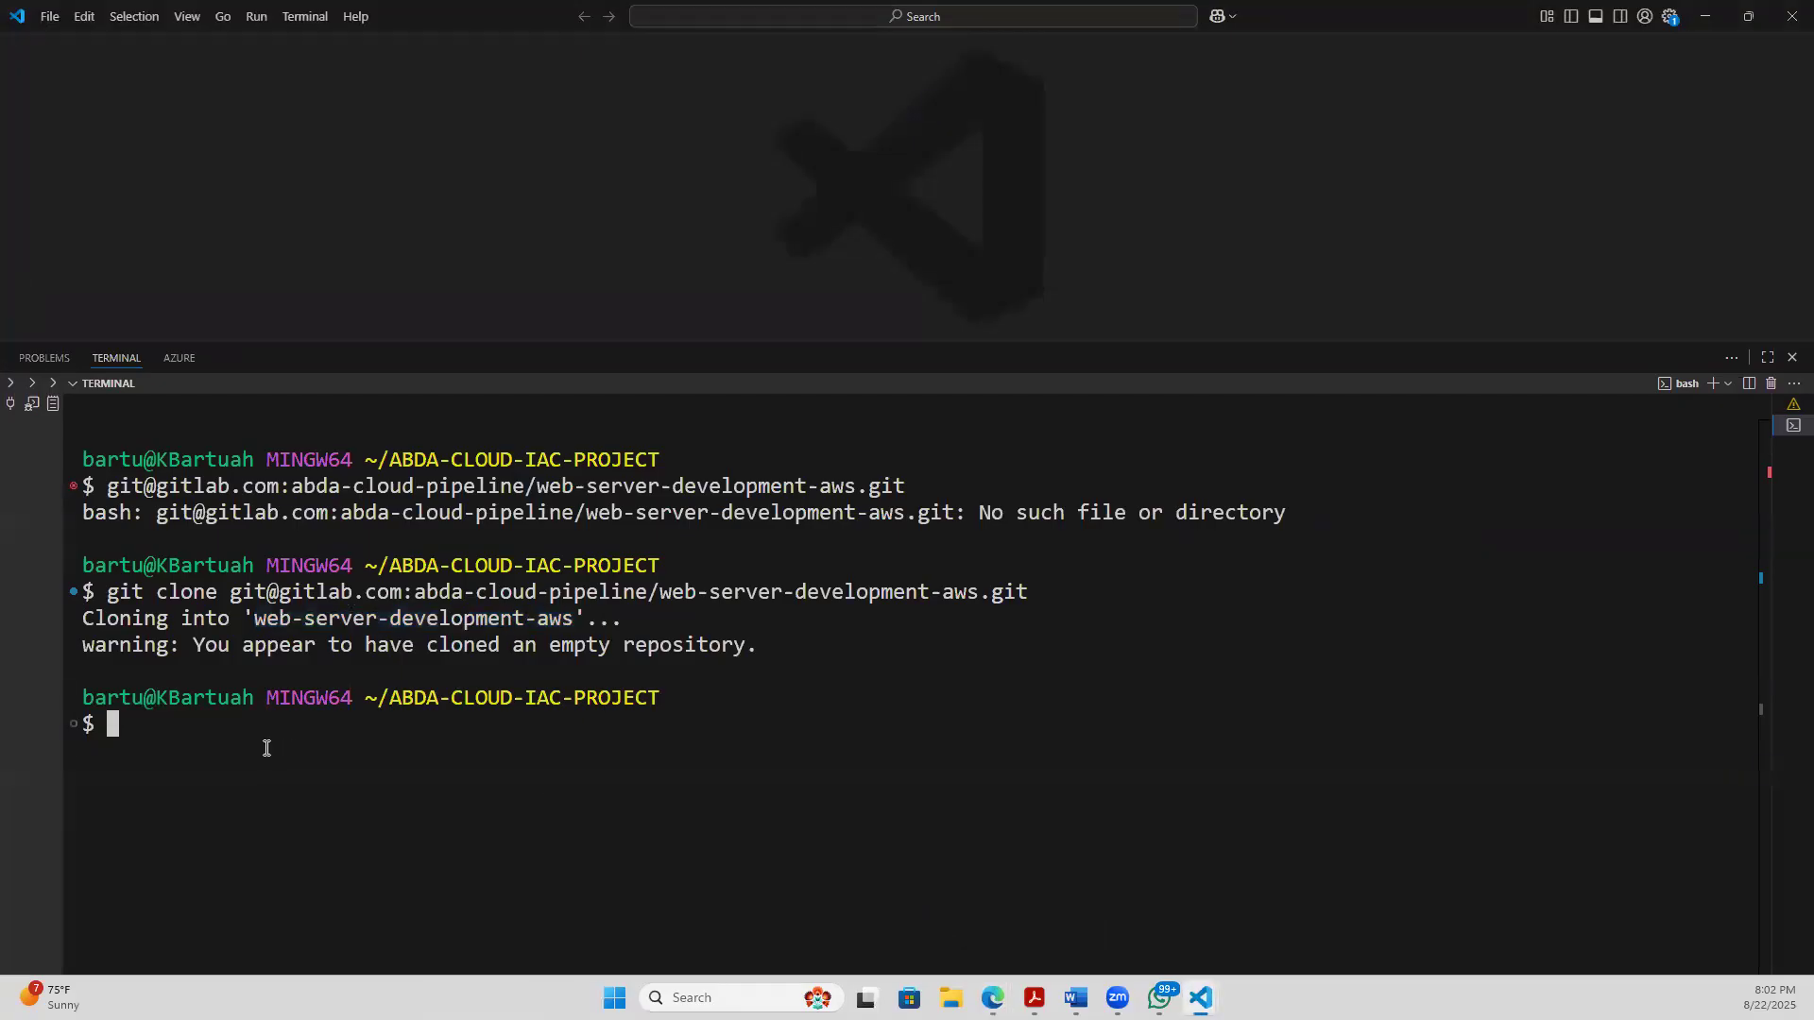
pyautogui.write('cd web-se')
pyautogui.press('BackSpace')
pyautogui.press('BackSpace')
pyautogui.press('Tab')
pyautogui.press('Return')
# - Clear the terminal and list the contents of the cloned web-server-development-aws directory with ls
pyautogui.write('clear')
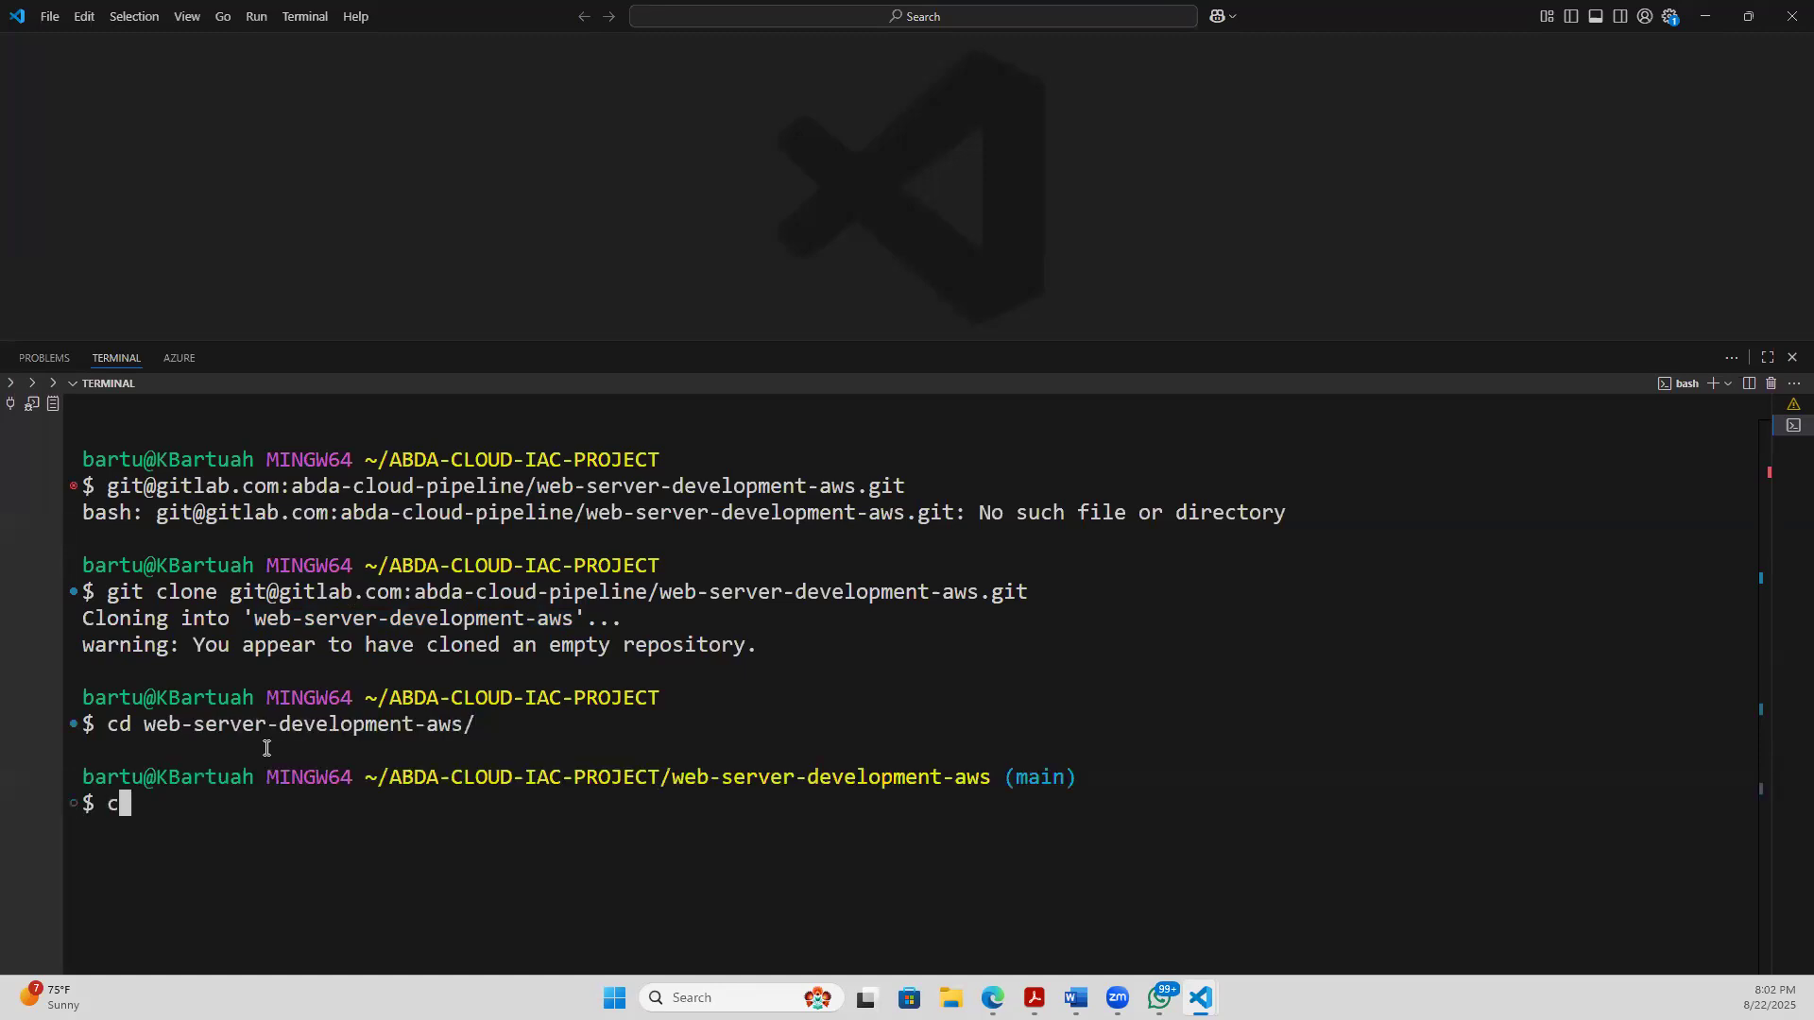
pyautogui.press('Return')
pyautogui.write('ls')
pyautogui.press('Return')
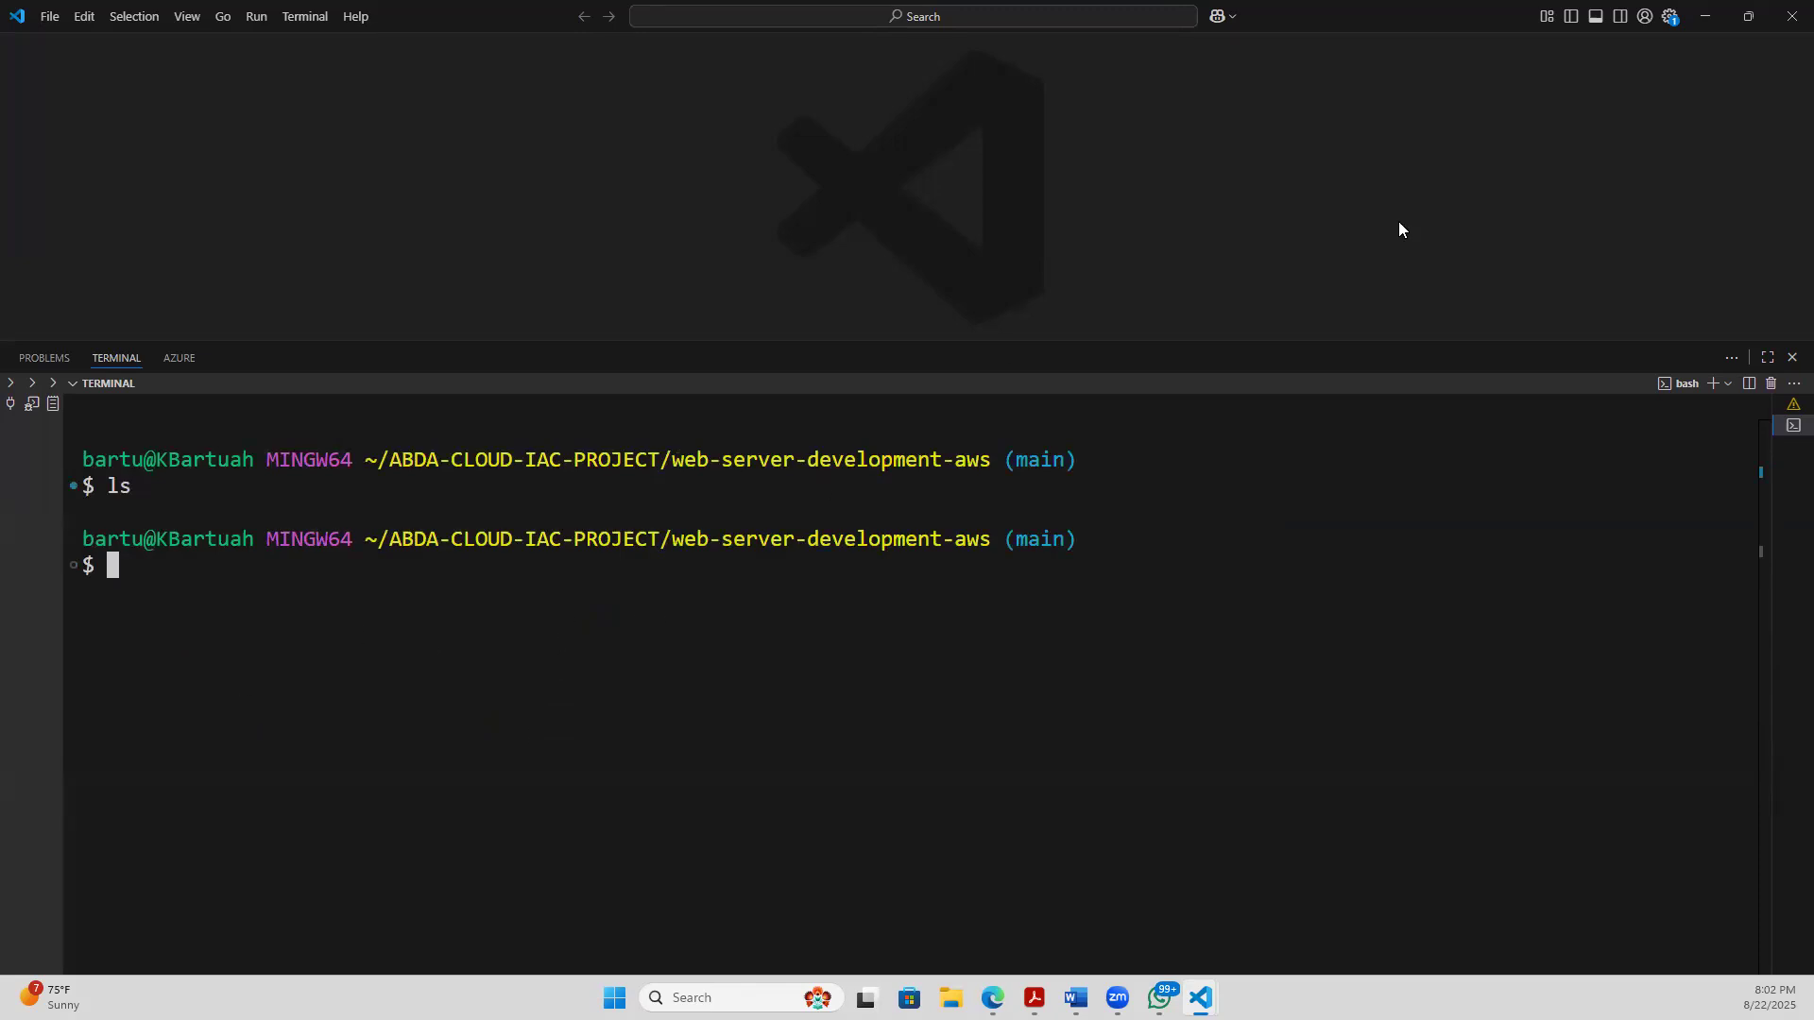
# - Switch back to the GitLab project page in the browser, open the project's General settings and look over their sections
pyautogui.click(1699, 24)
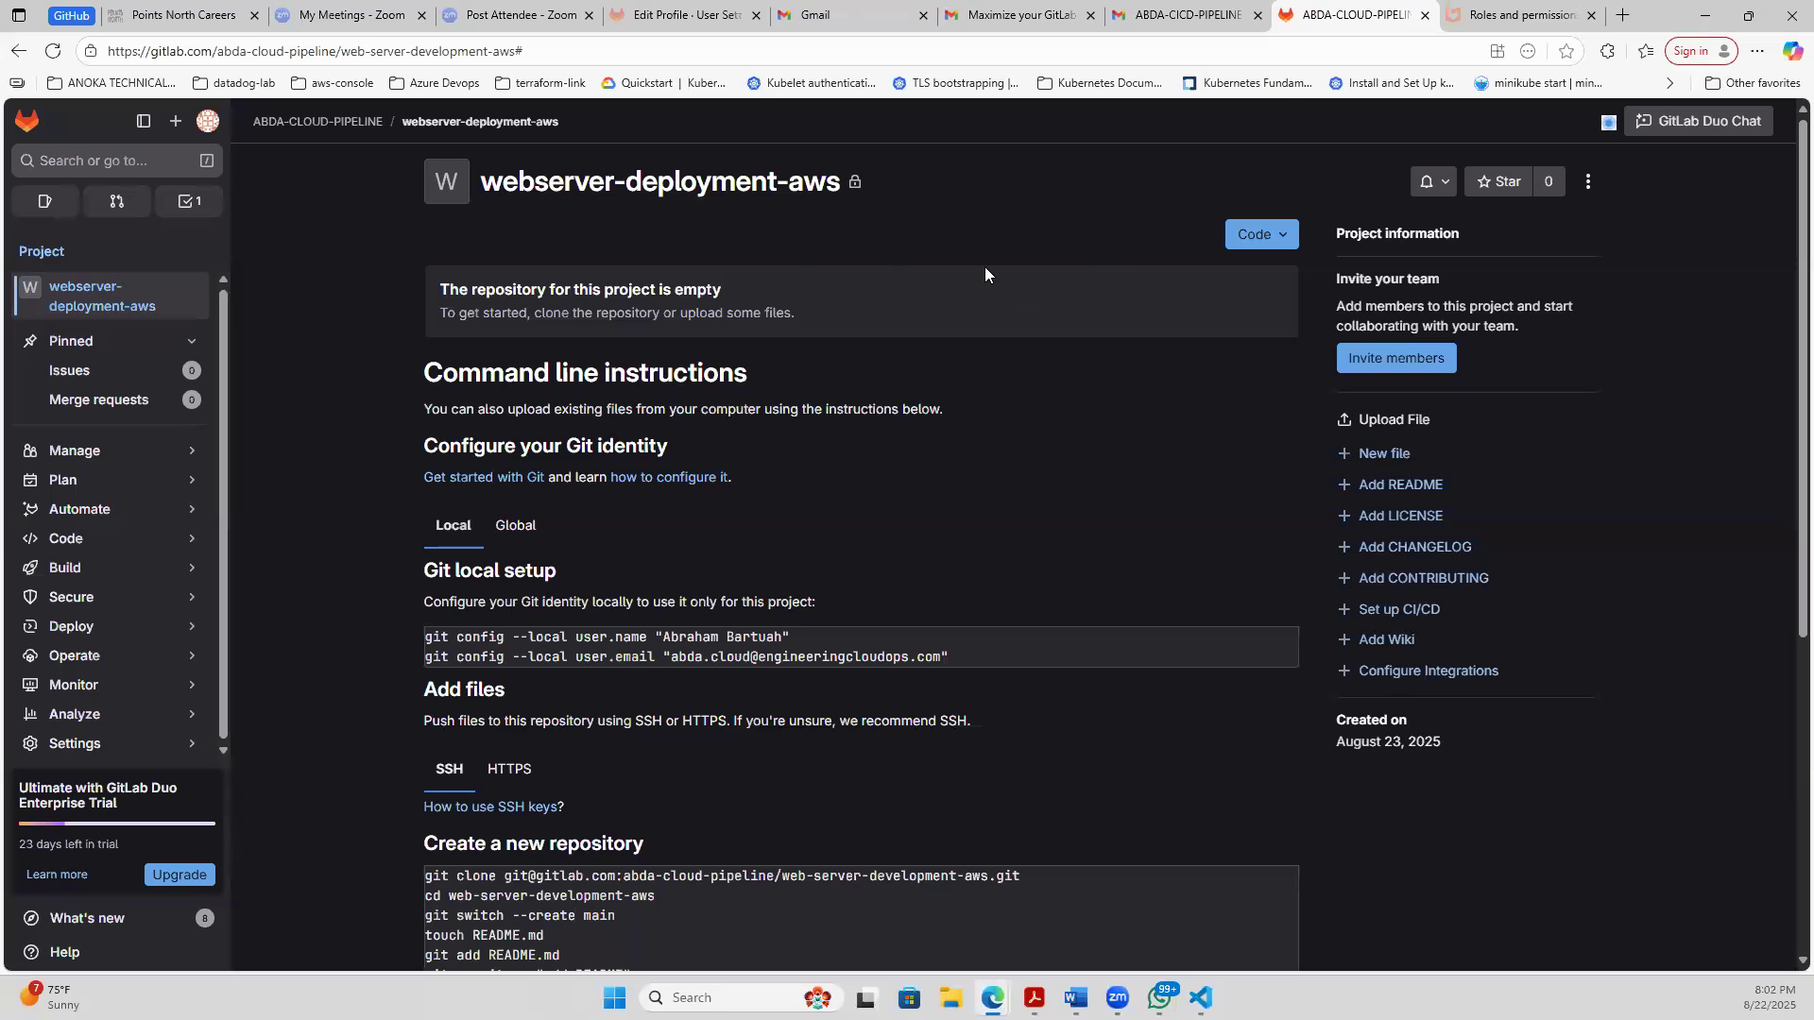
pyautogui.click(1588, 182)
pyautogui.click(1438, 251)
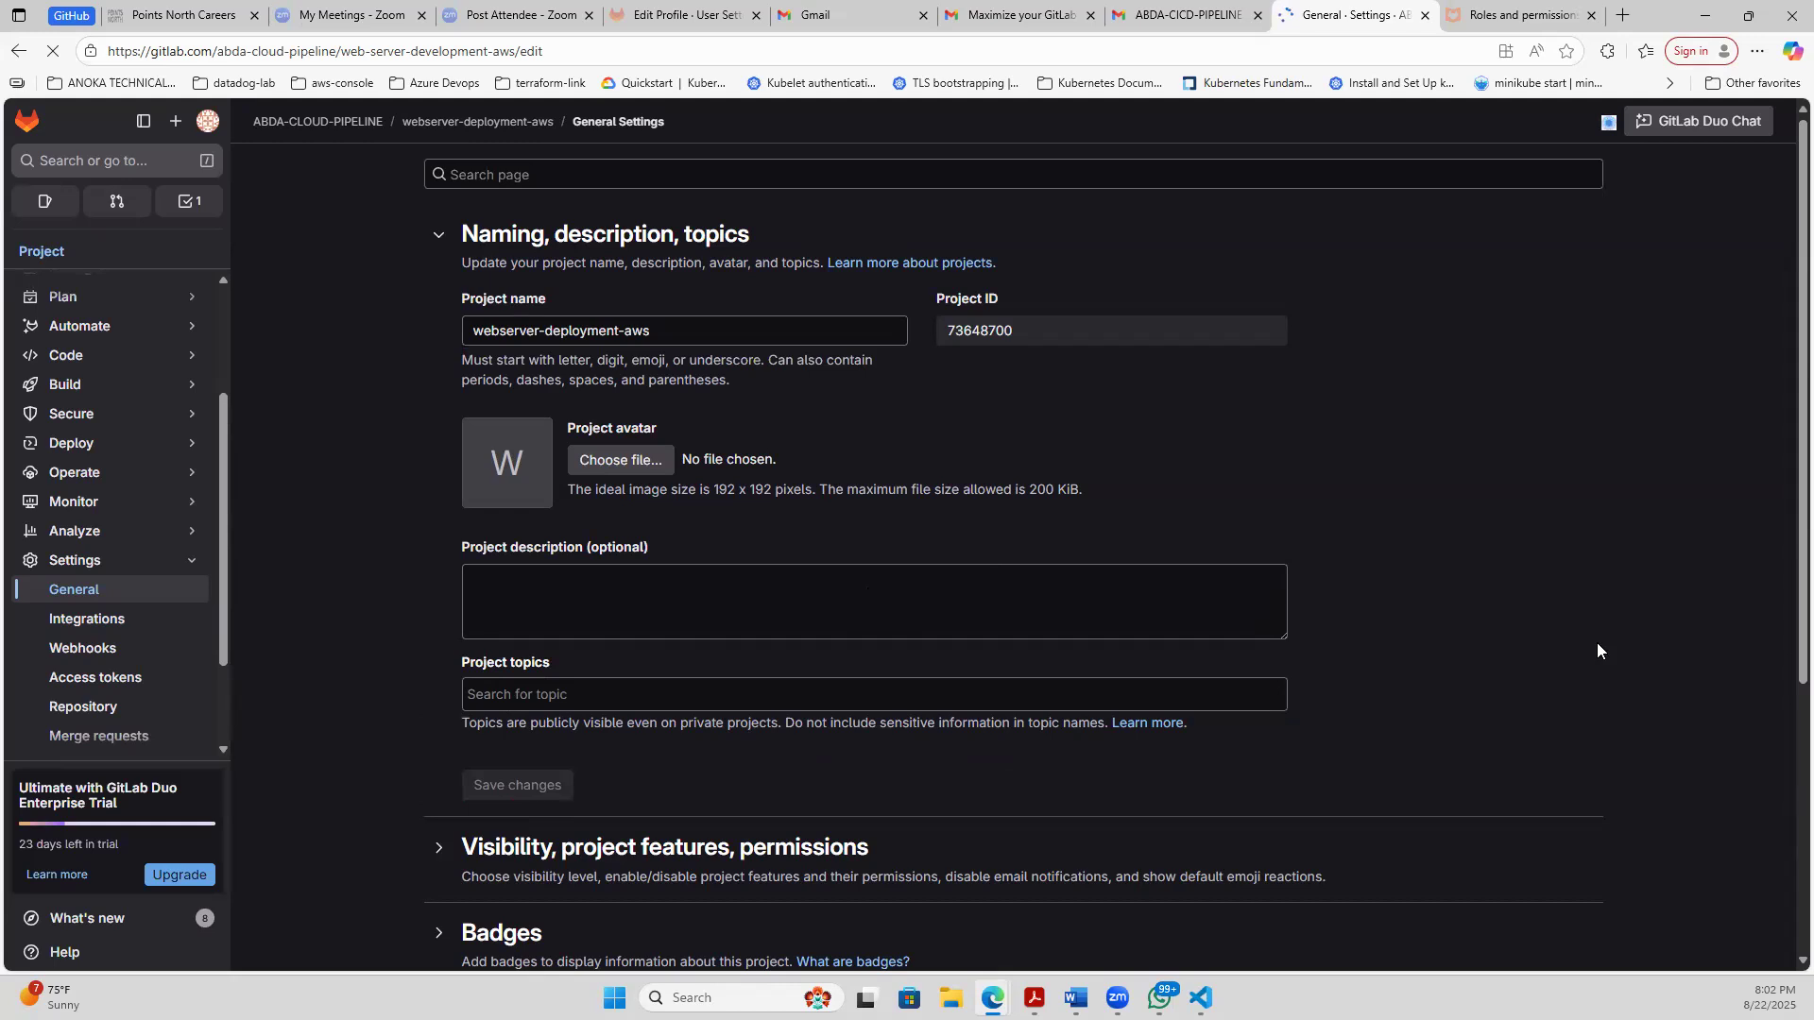
pyautogui.scroll(-3, 1782, 851)
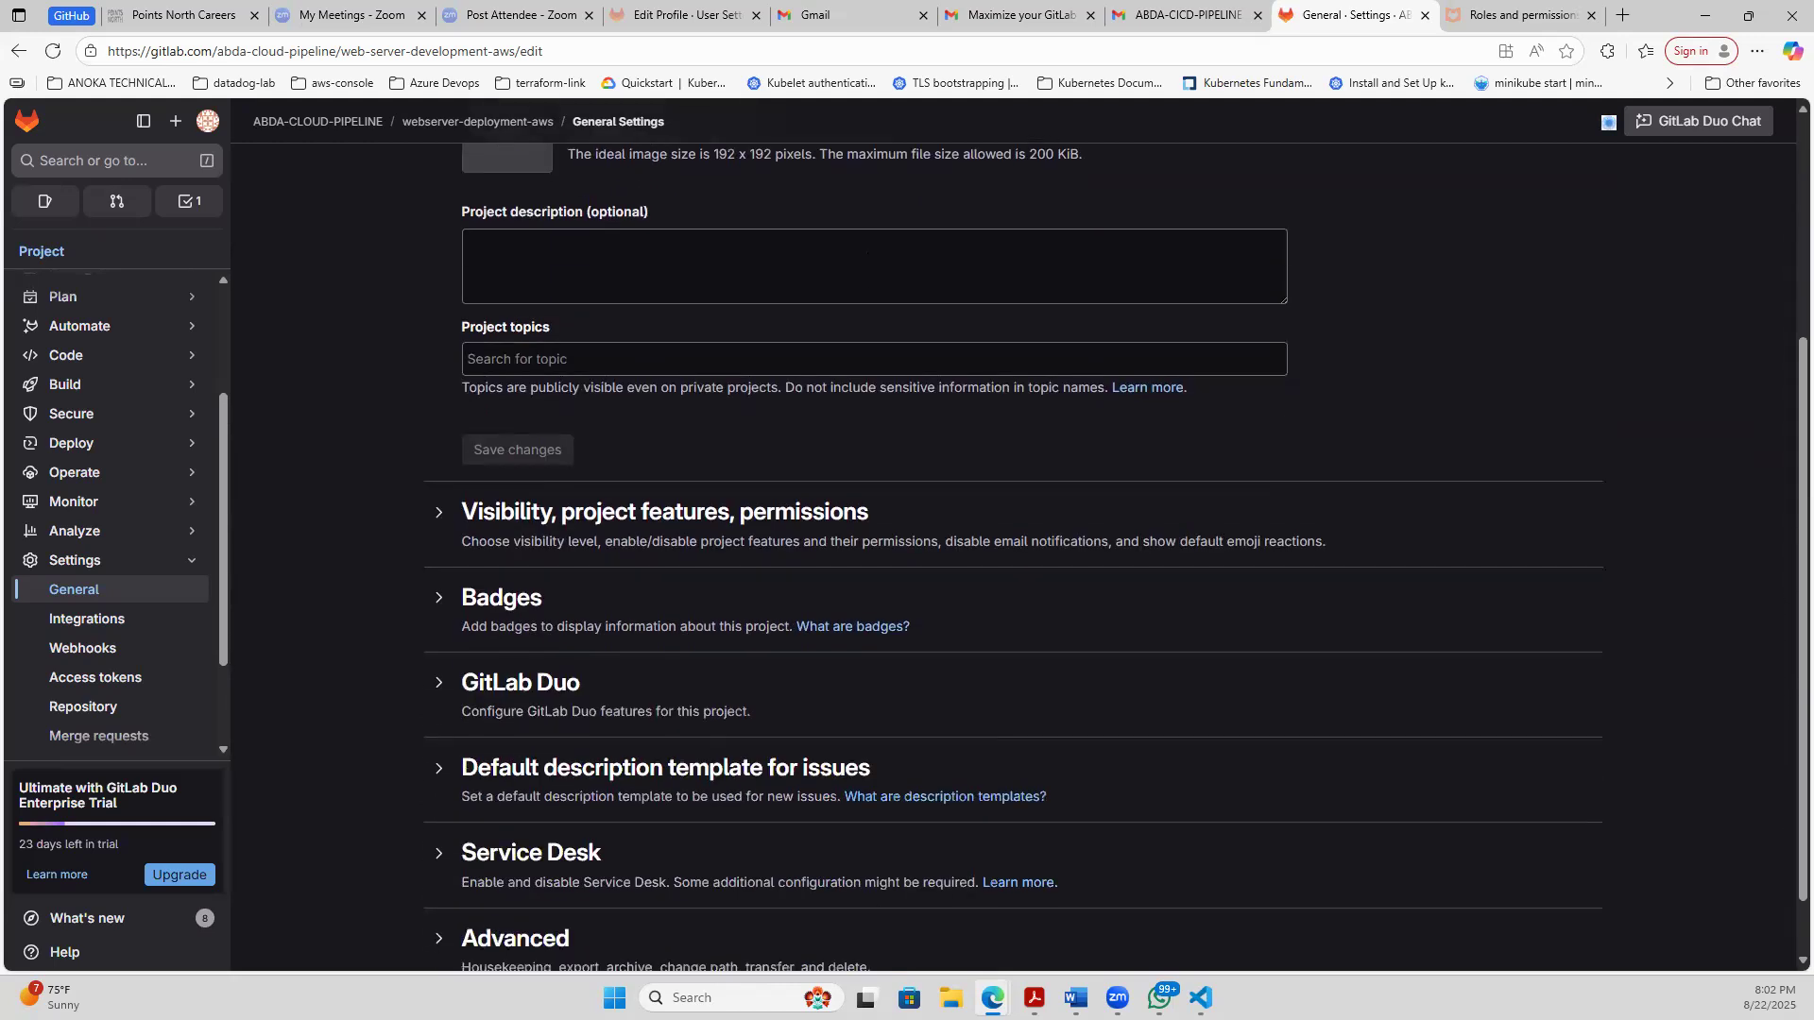
pyautogui.scroll(1, 1775, 847)
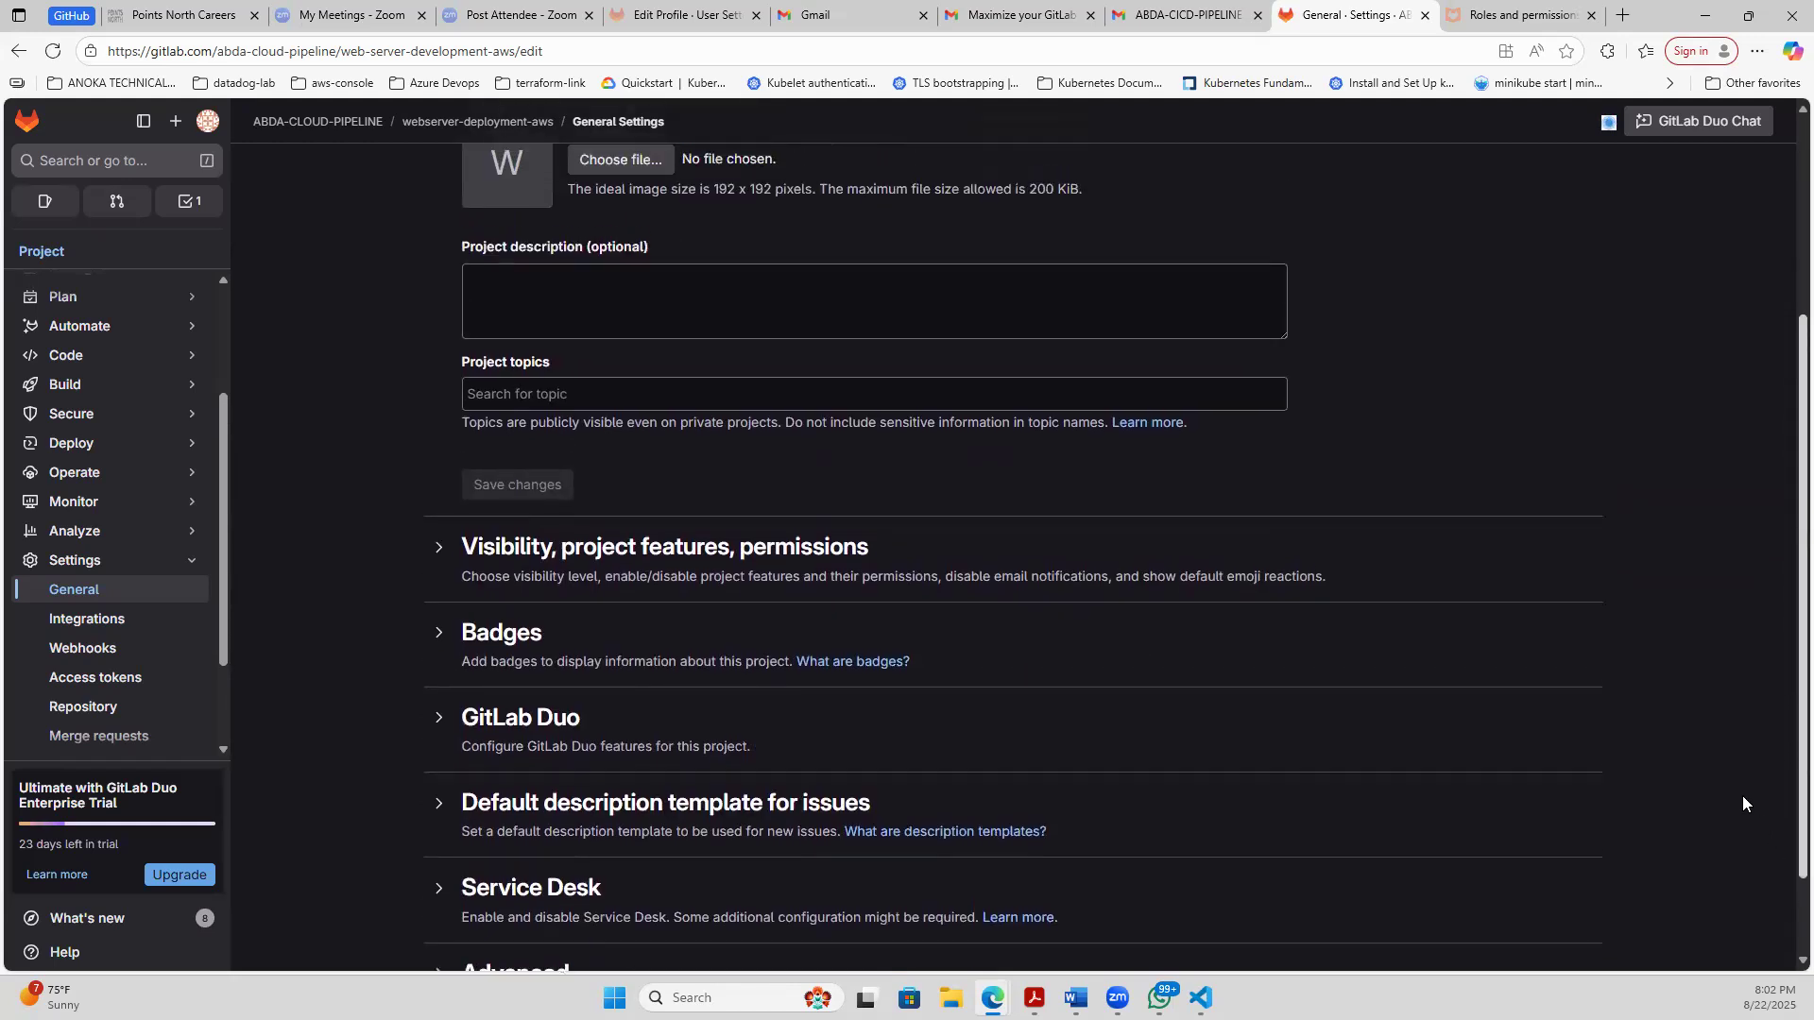
# - In the Visibility, project features, permissions section, turn the Repository feature off and back on, and save the changes
pyautogui.click(438, 600)
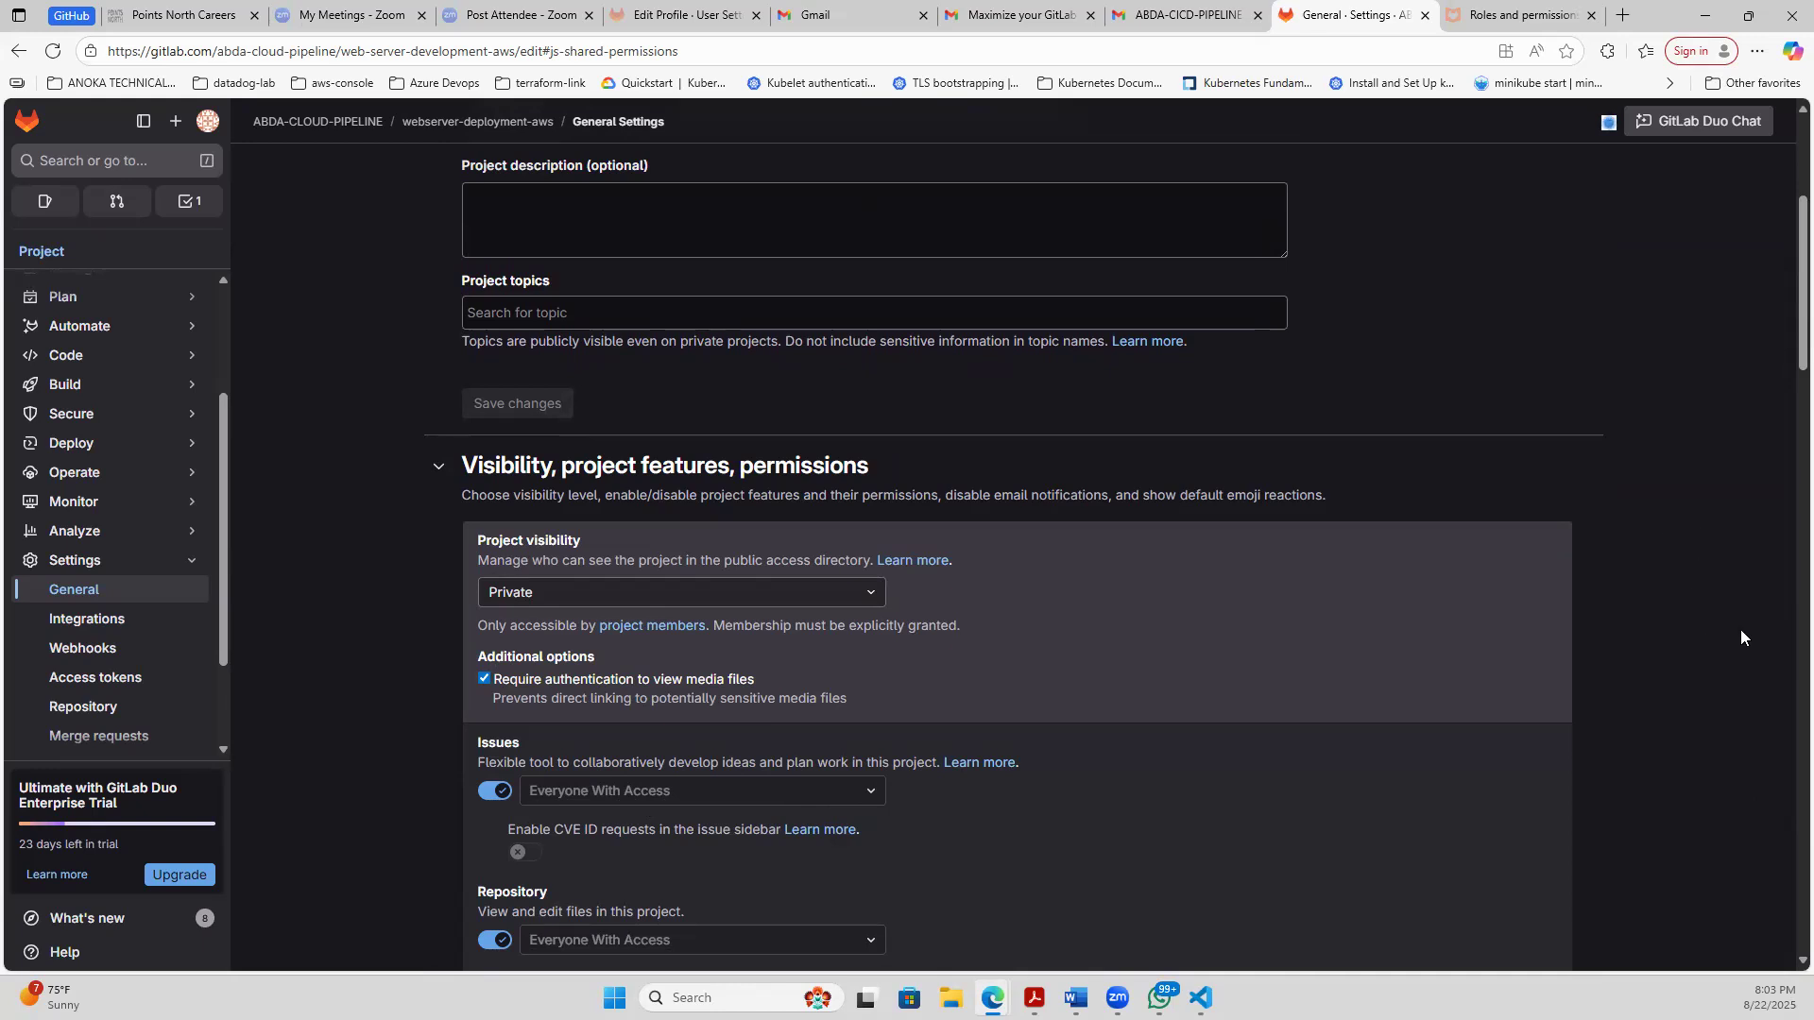
pyautogui.moveTo(1801, 357); pyautogui.dragTo(1801, 391)
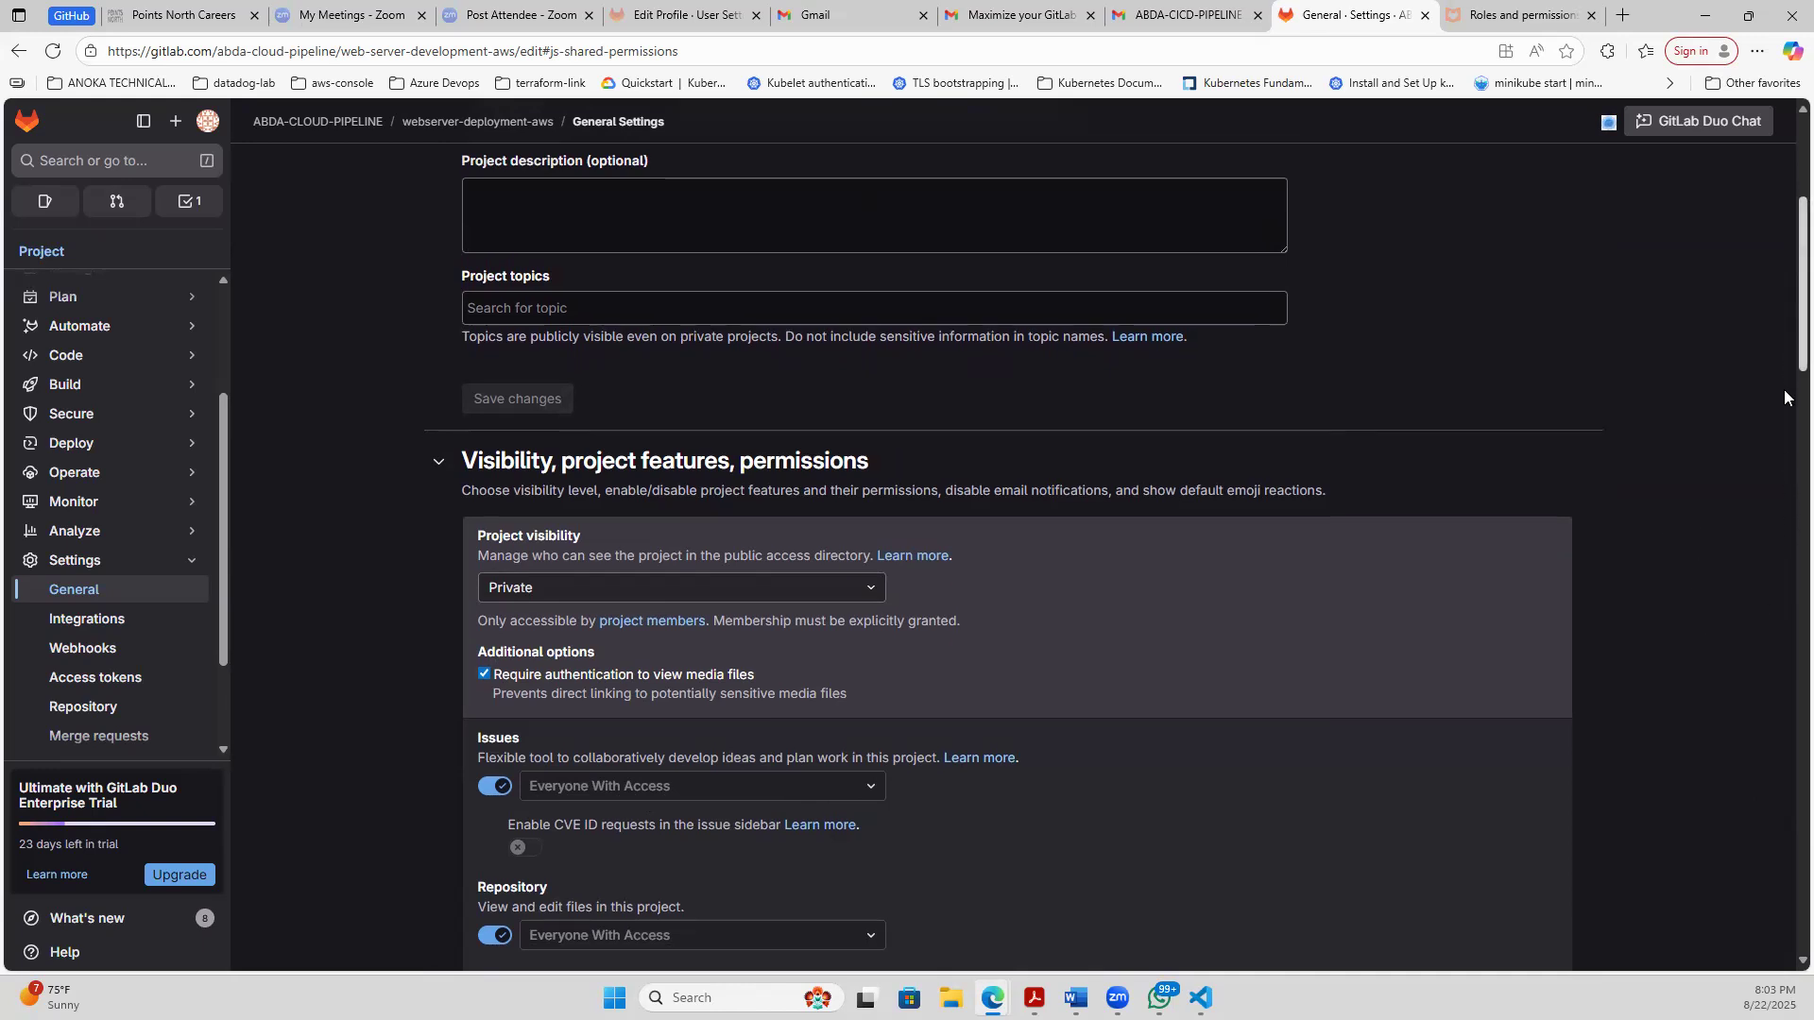
pyautogui.scroll(-5, 1785, 397)
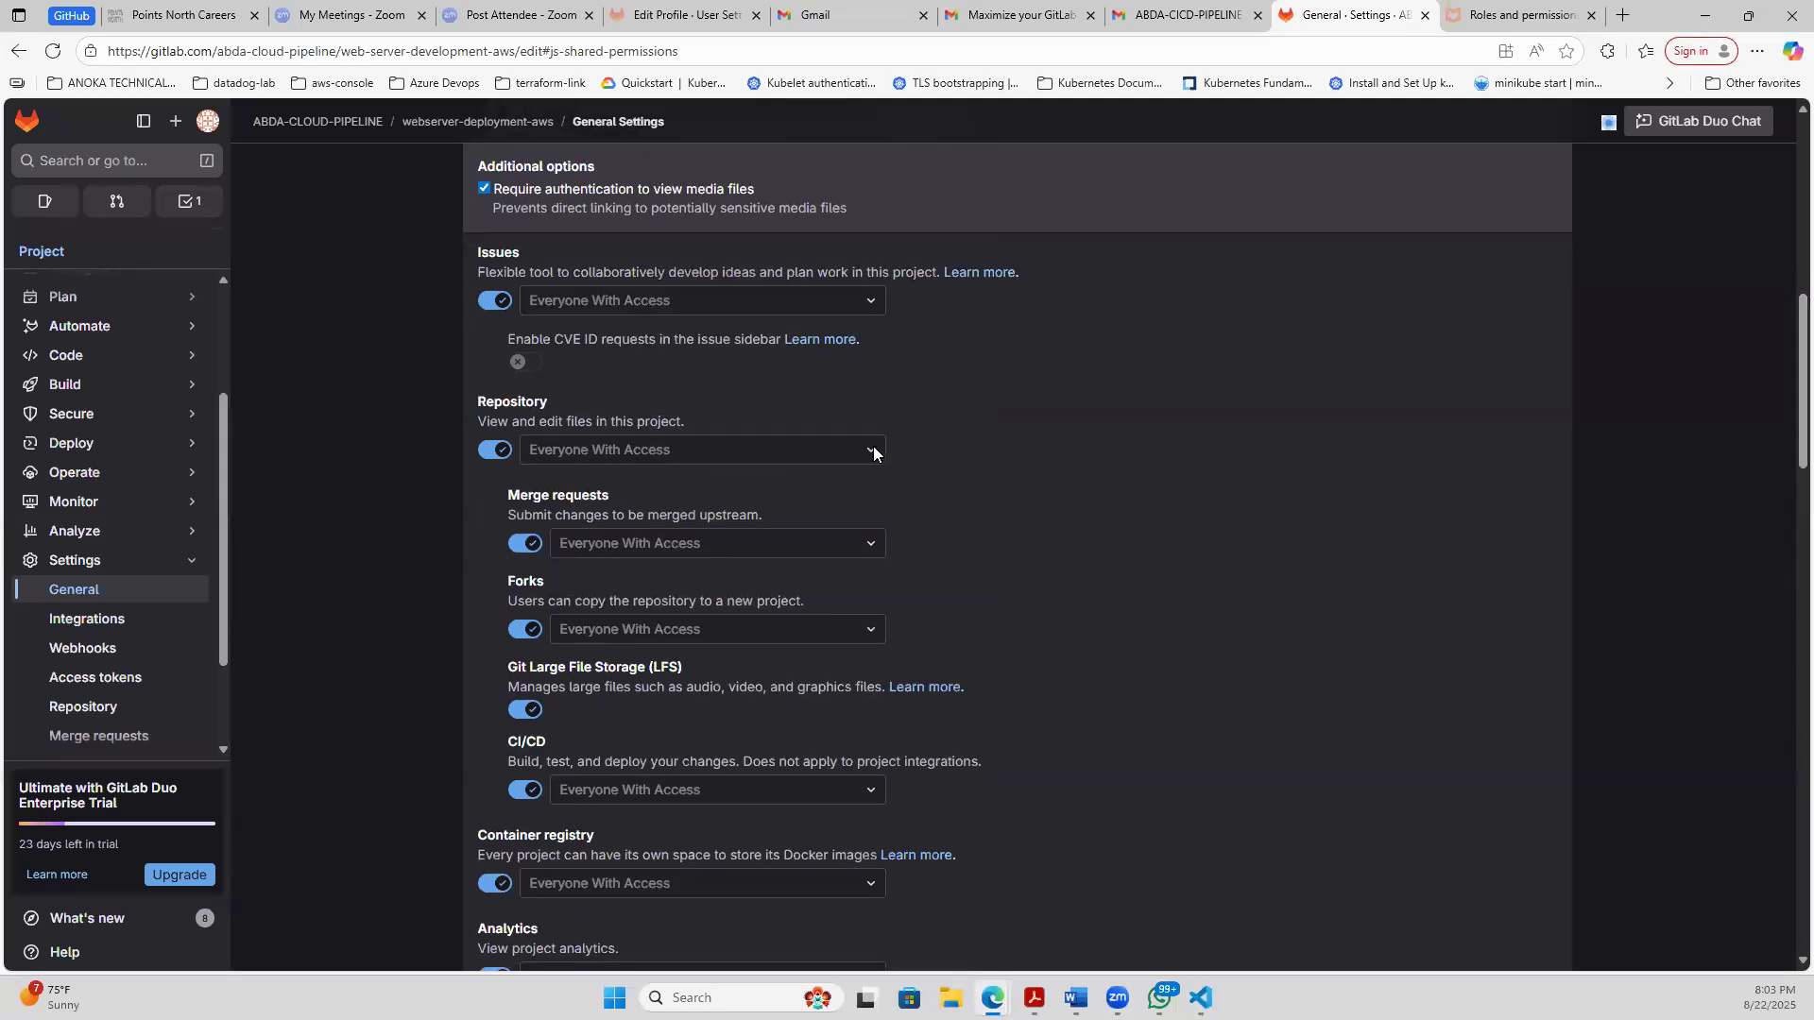
pyautogui.click(502, 457)
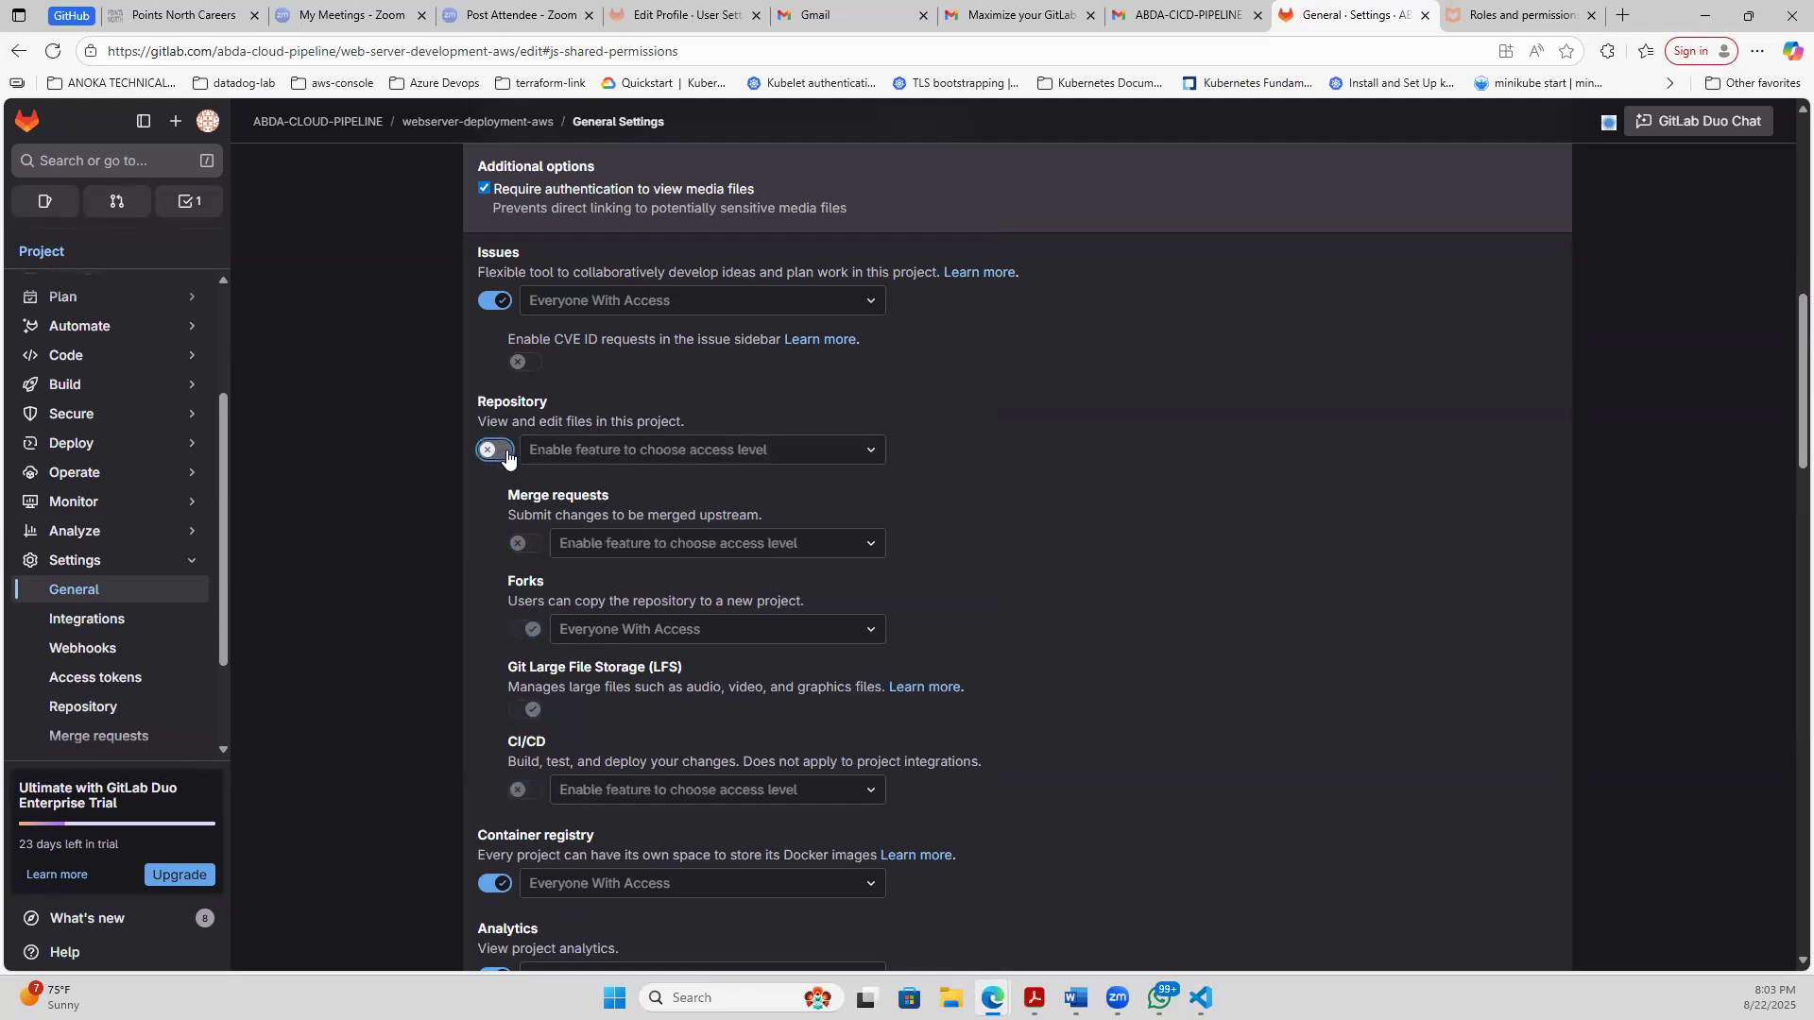
pyautogui.click(502, 452)
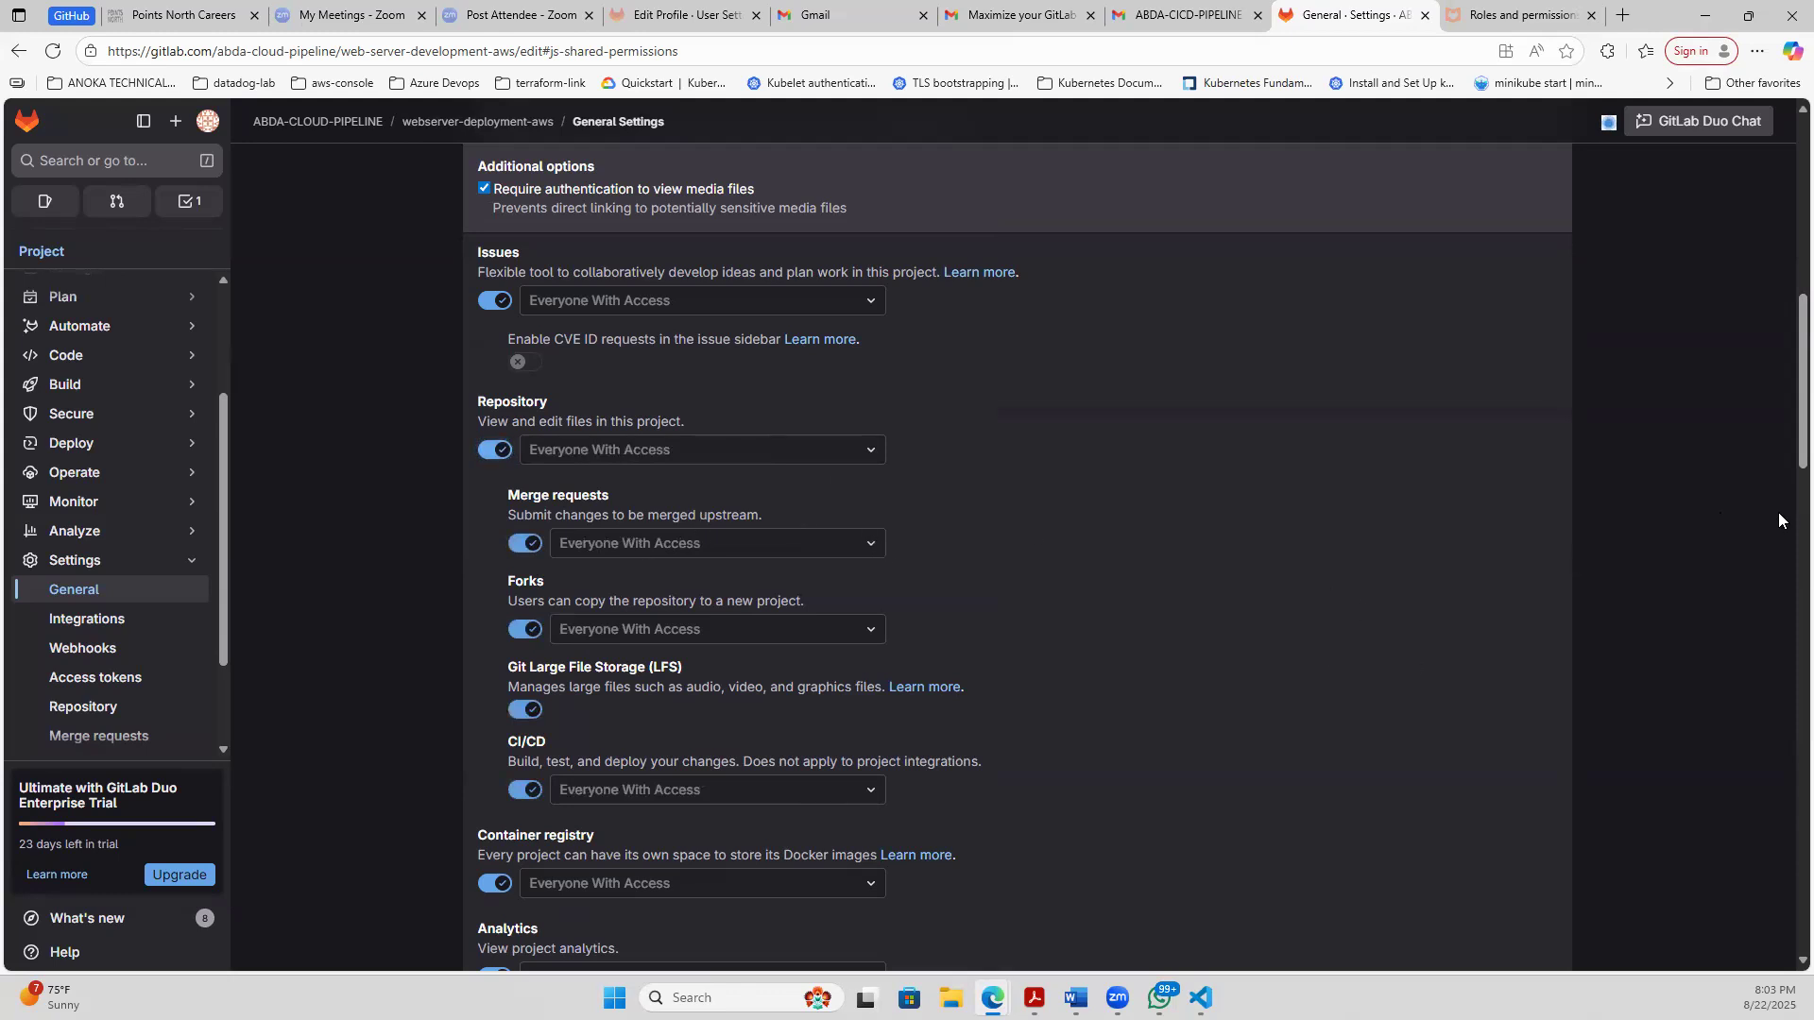
pyautogui.moveTo(1784, 468); pyautogui.dragTo(1784, 858)
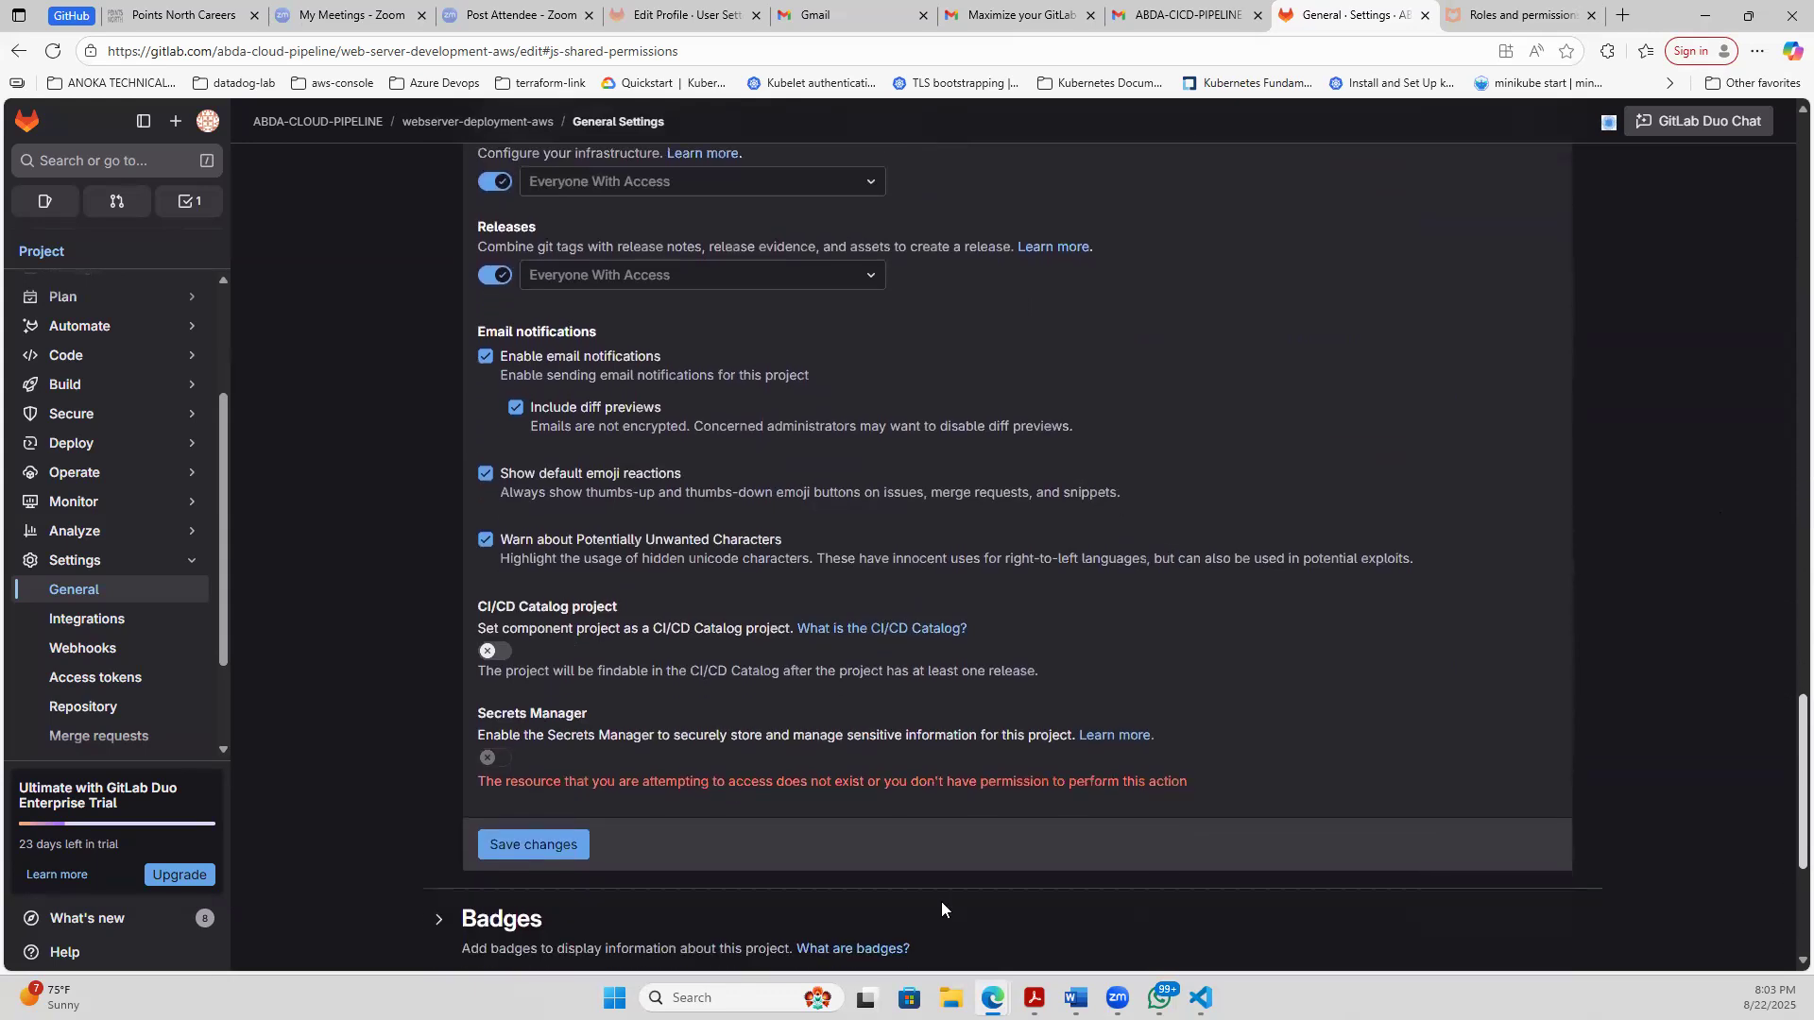
pyautogui.click(574, 851)
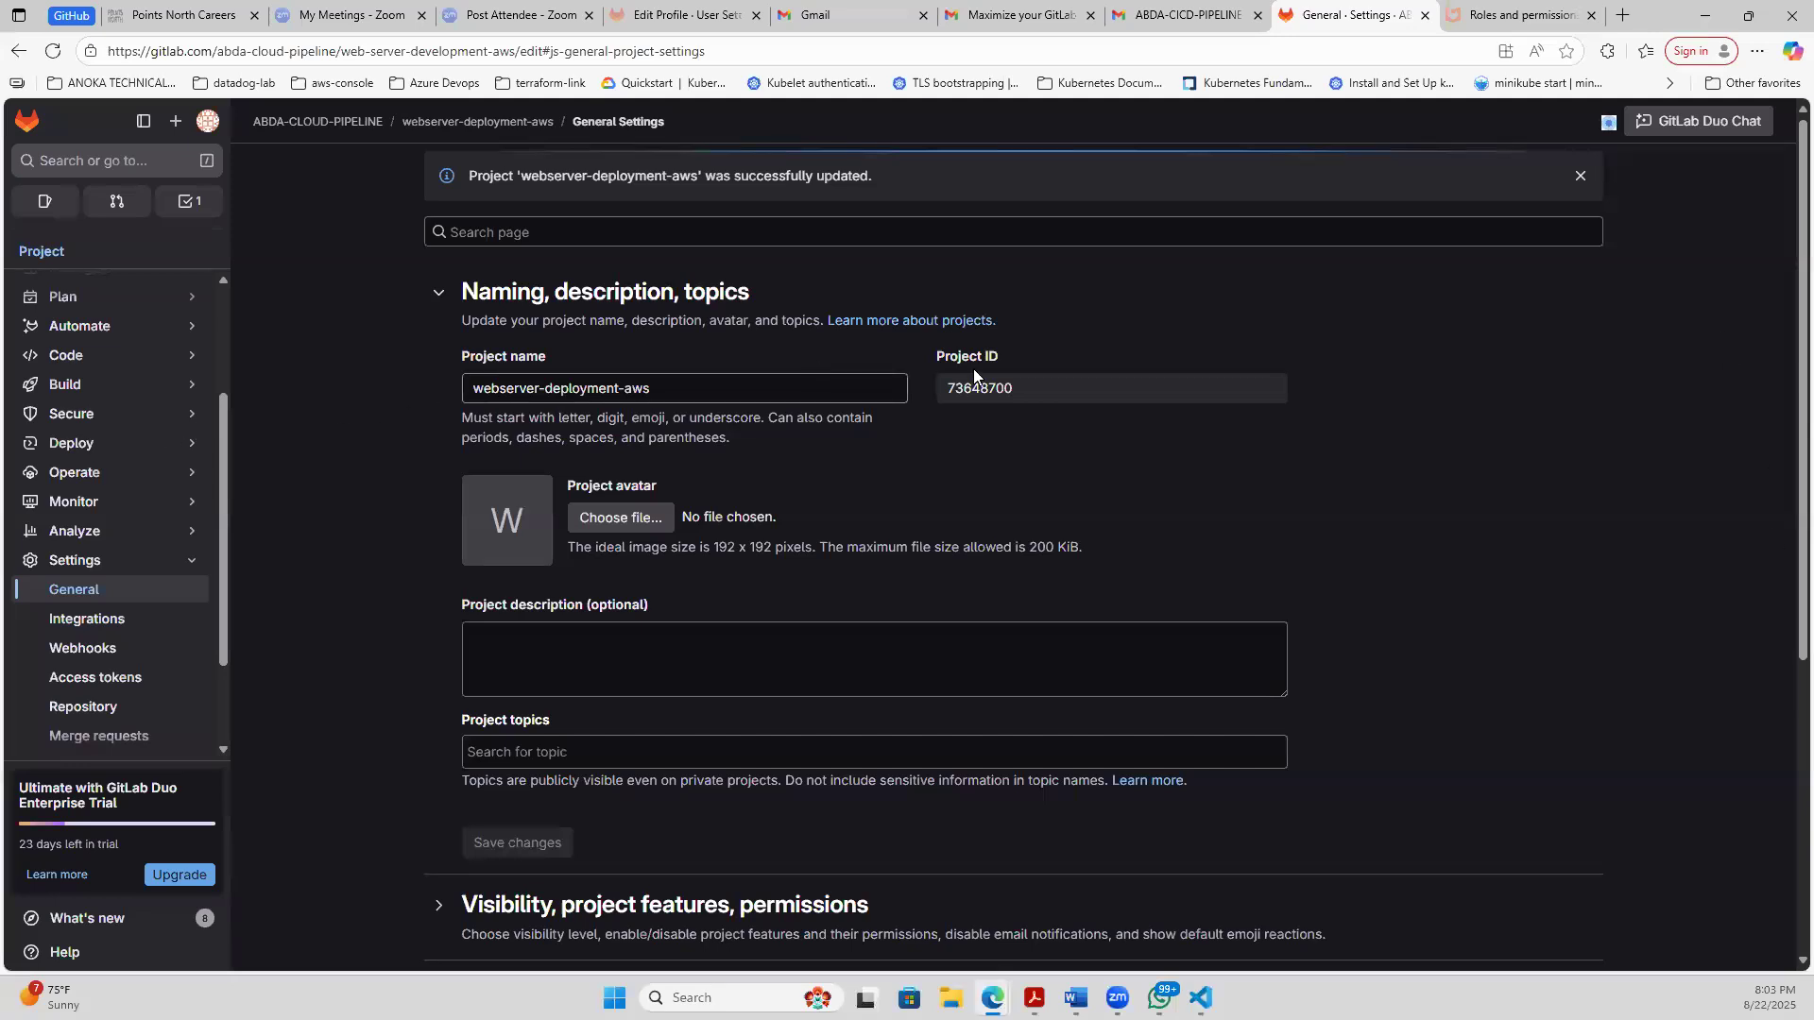
# - Open the project's Repository settings
pyautogui.click(102, 708)
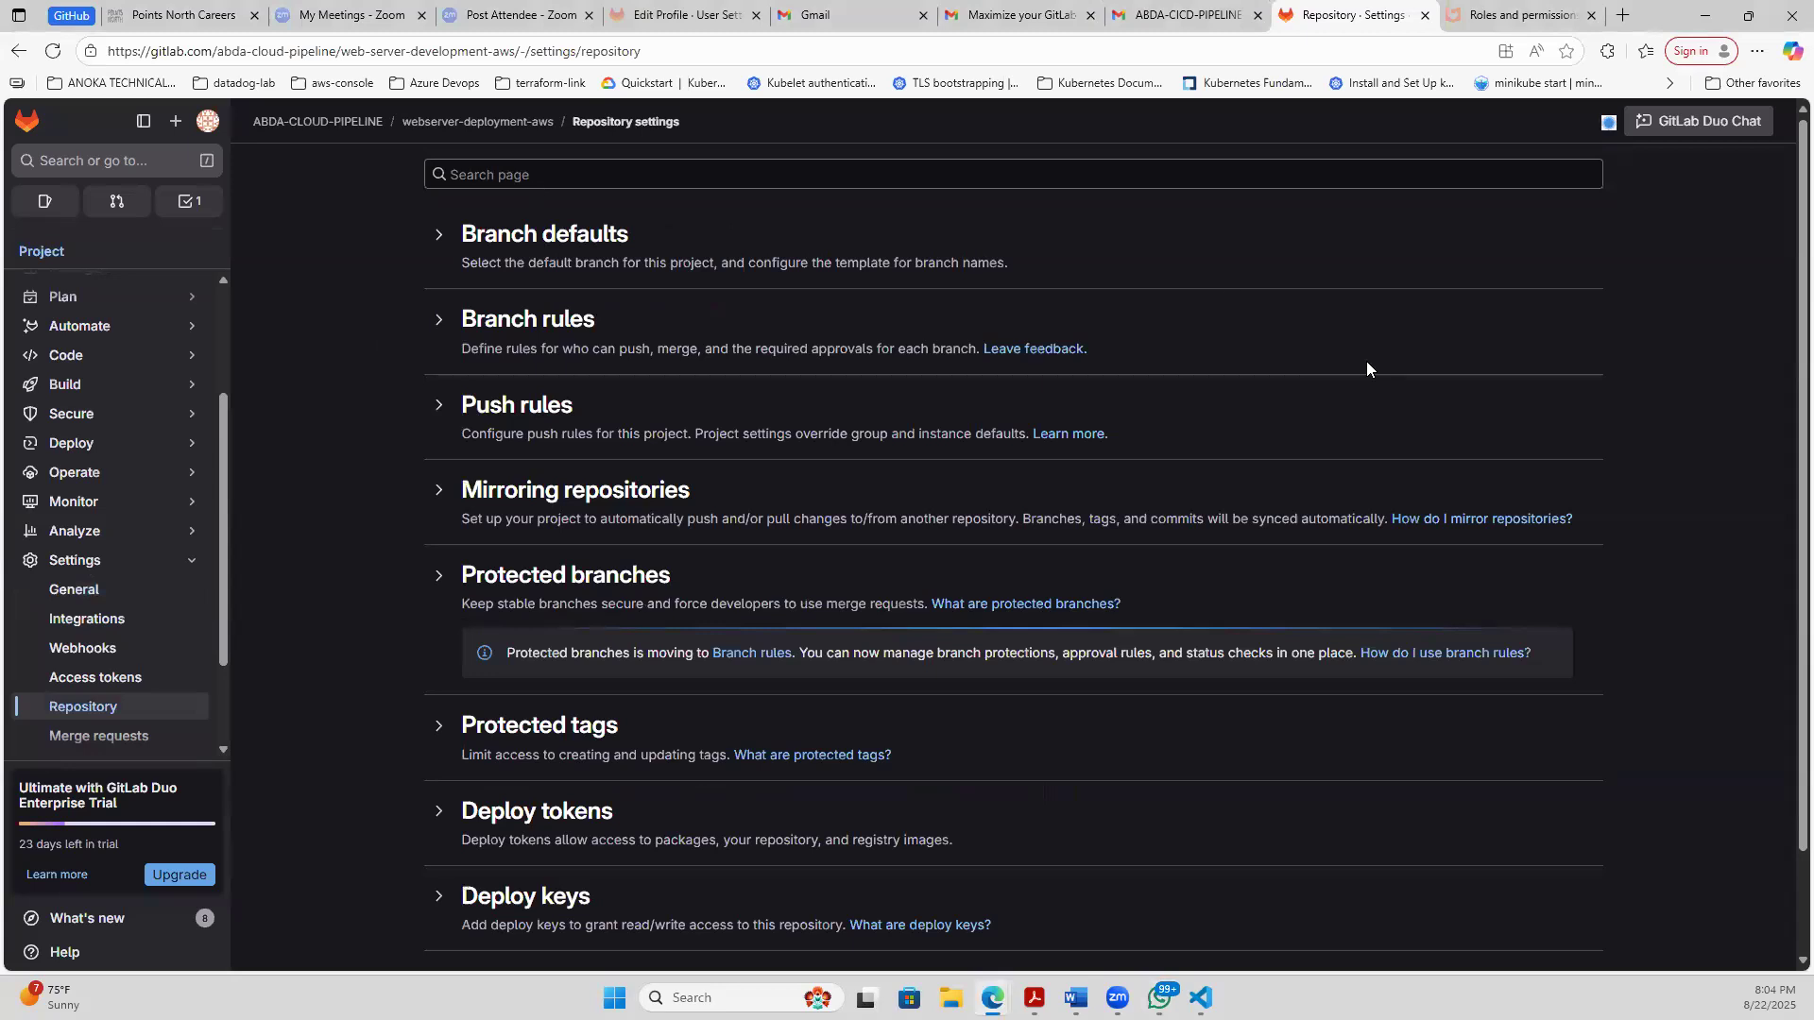
# - Reload the project's Repository settings and expand the Branch rules section to look over its rules
pyautogui.click(69, 707)
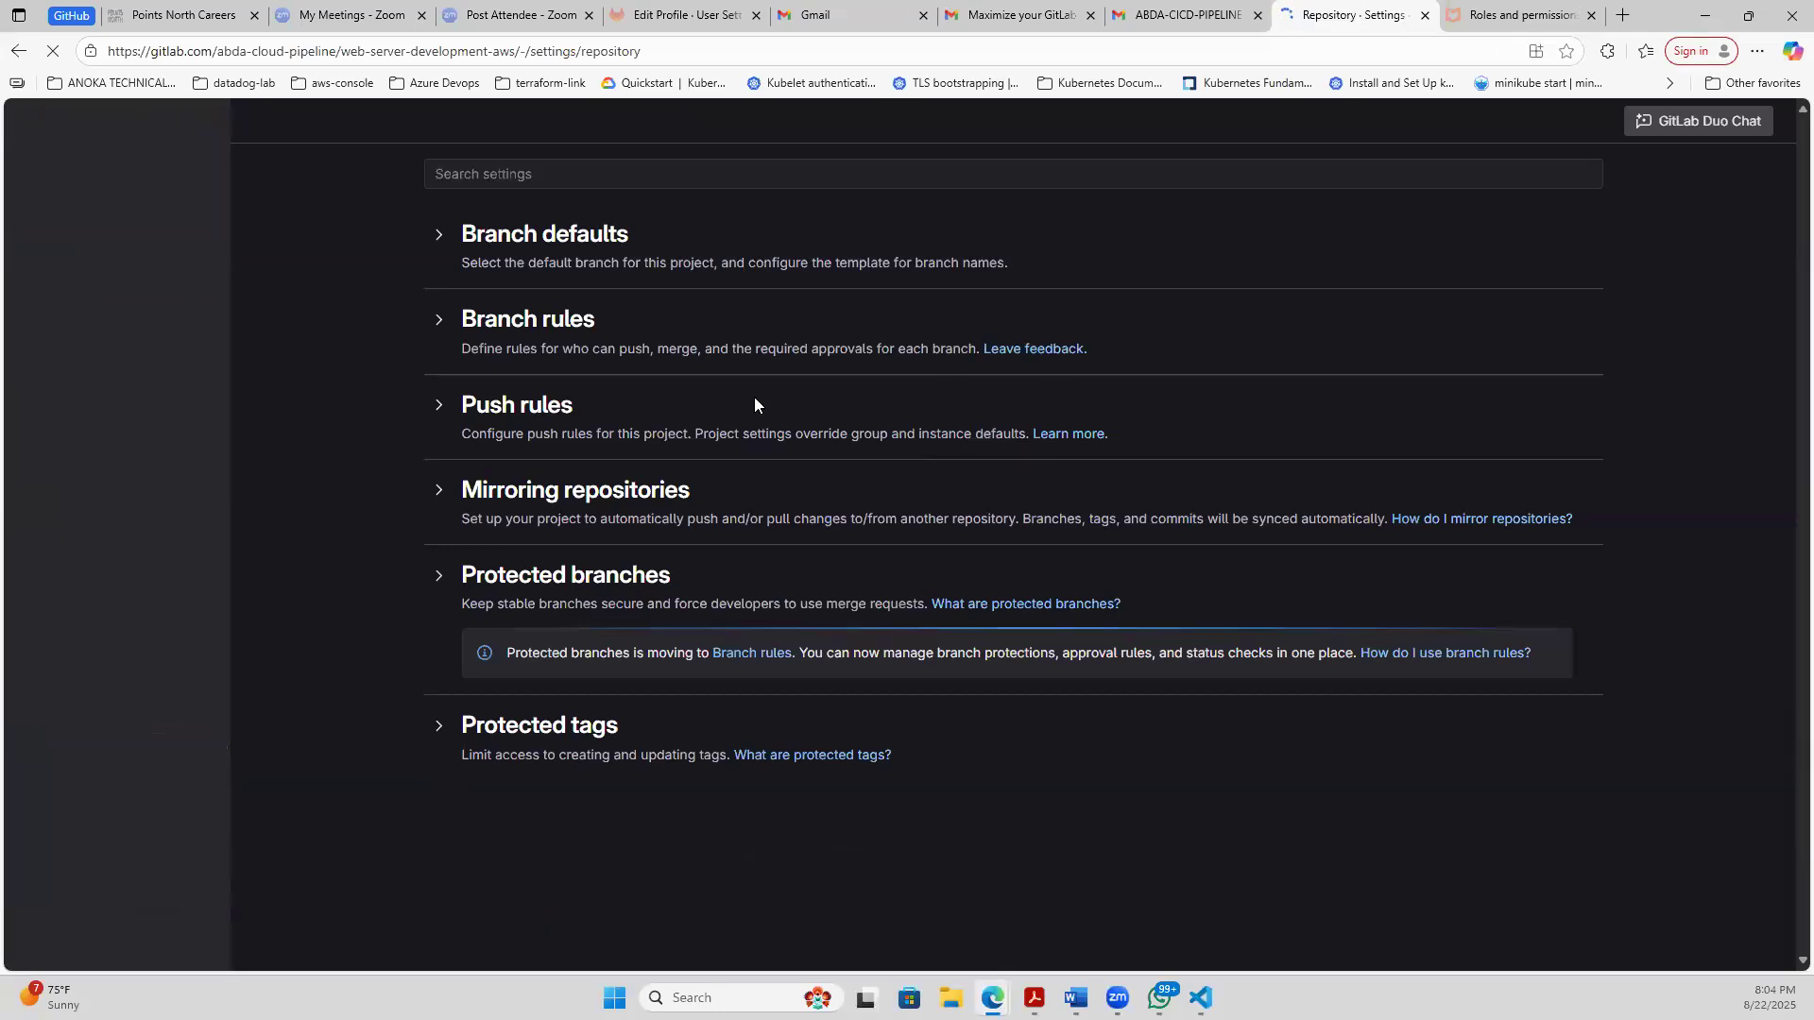
pyautogui.click(439, 319)
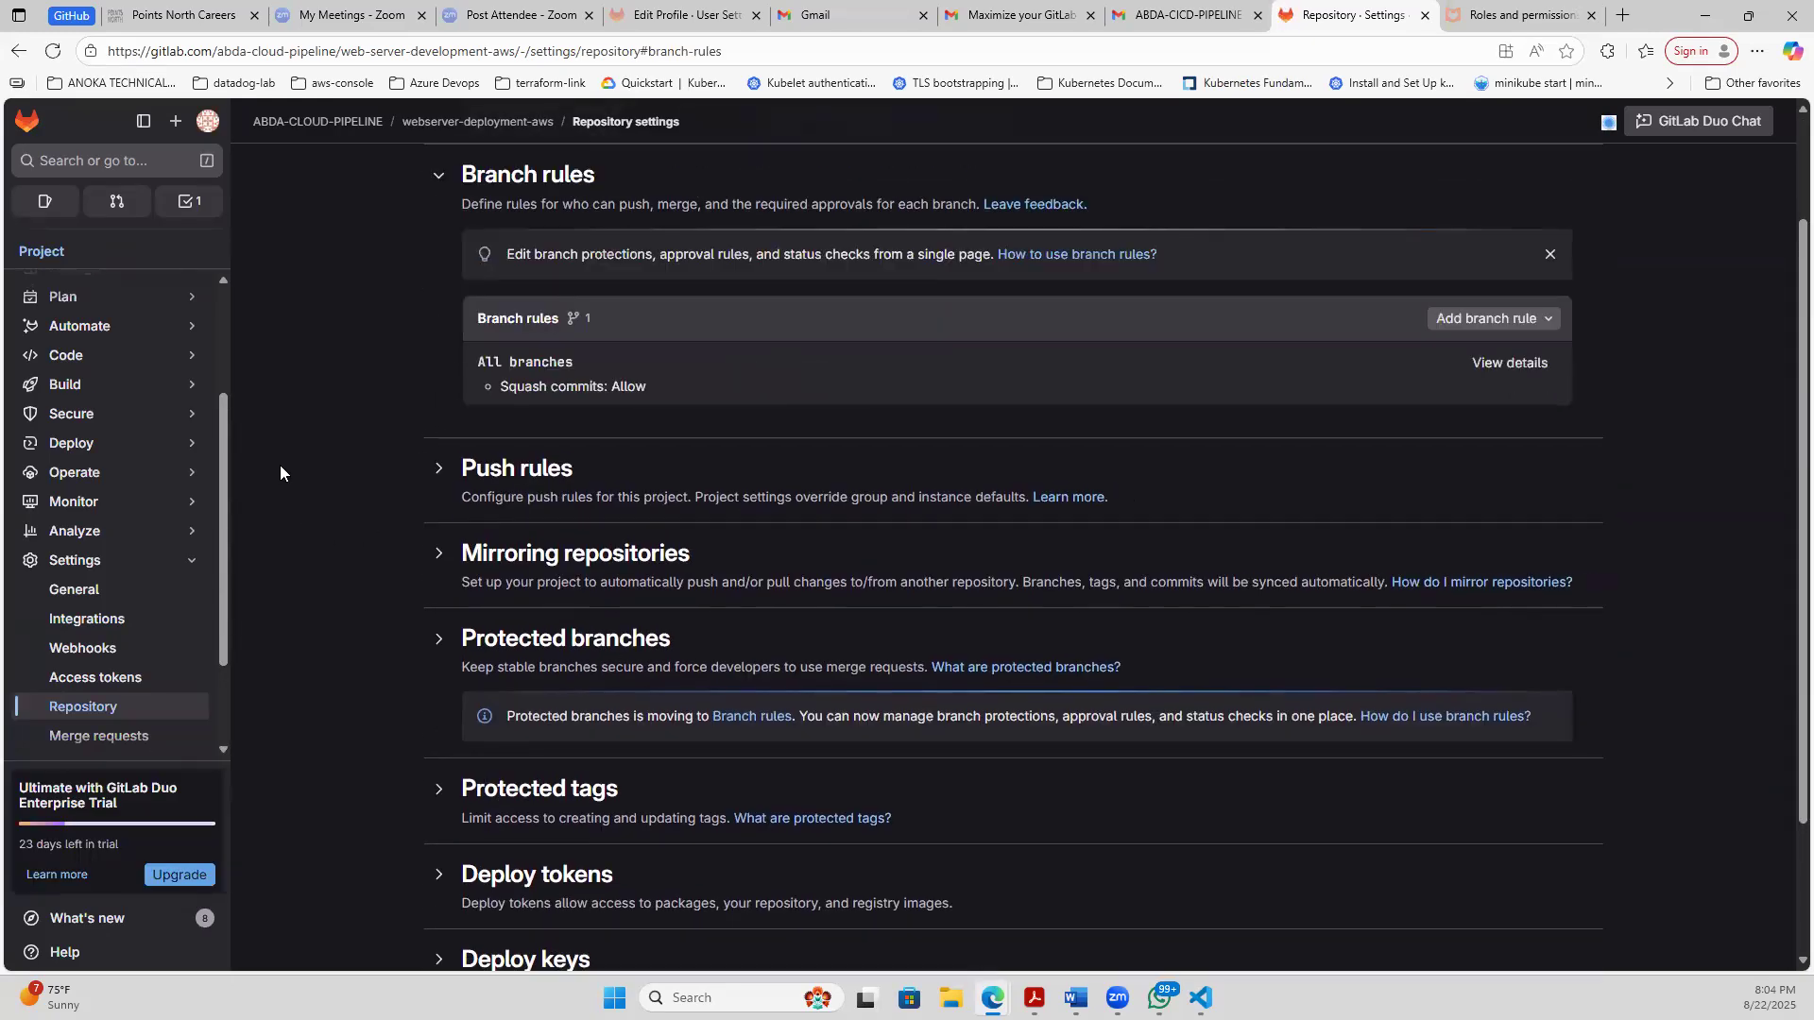
pyautogui.moveTo(64, 332)
pyautogui.moveTo(223, 471); pyautogui.dragTo(240, 295)
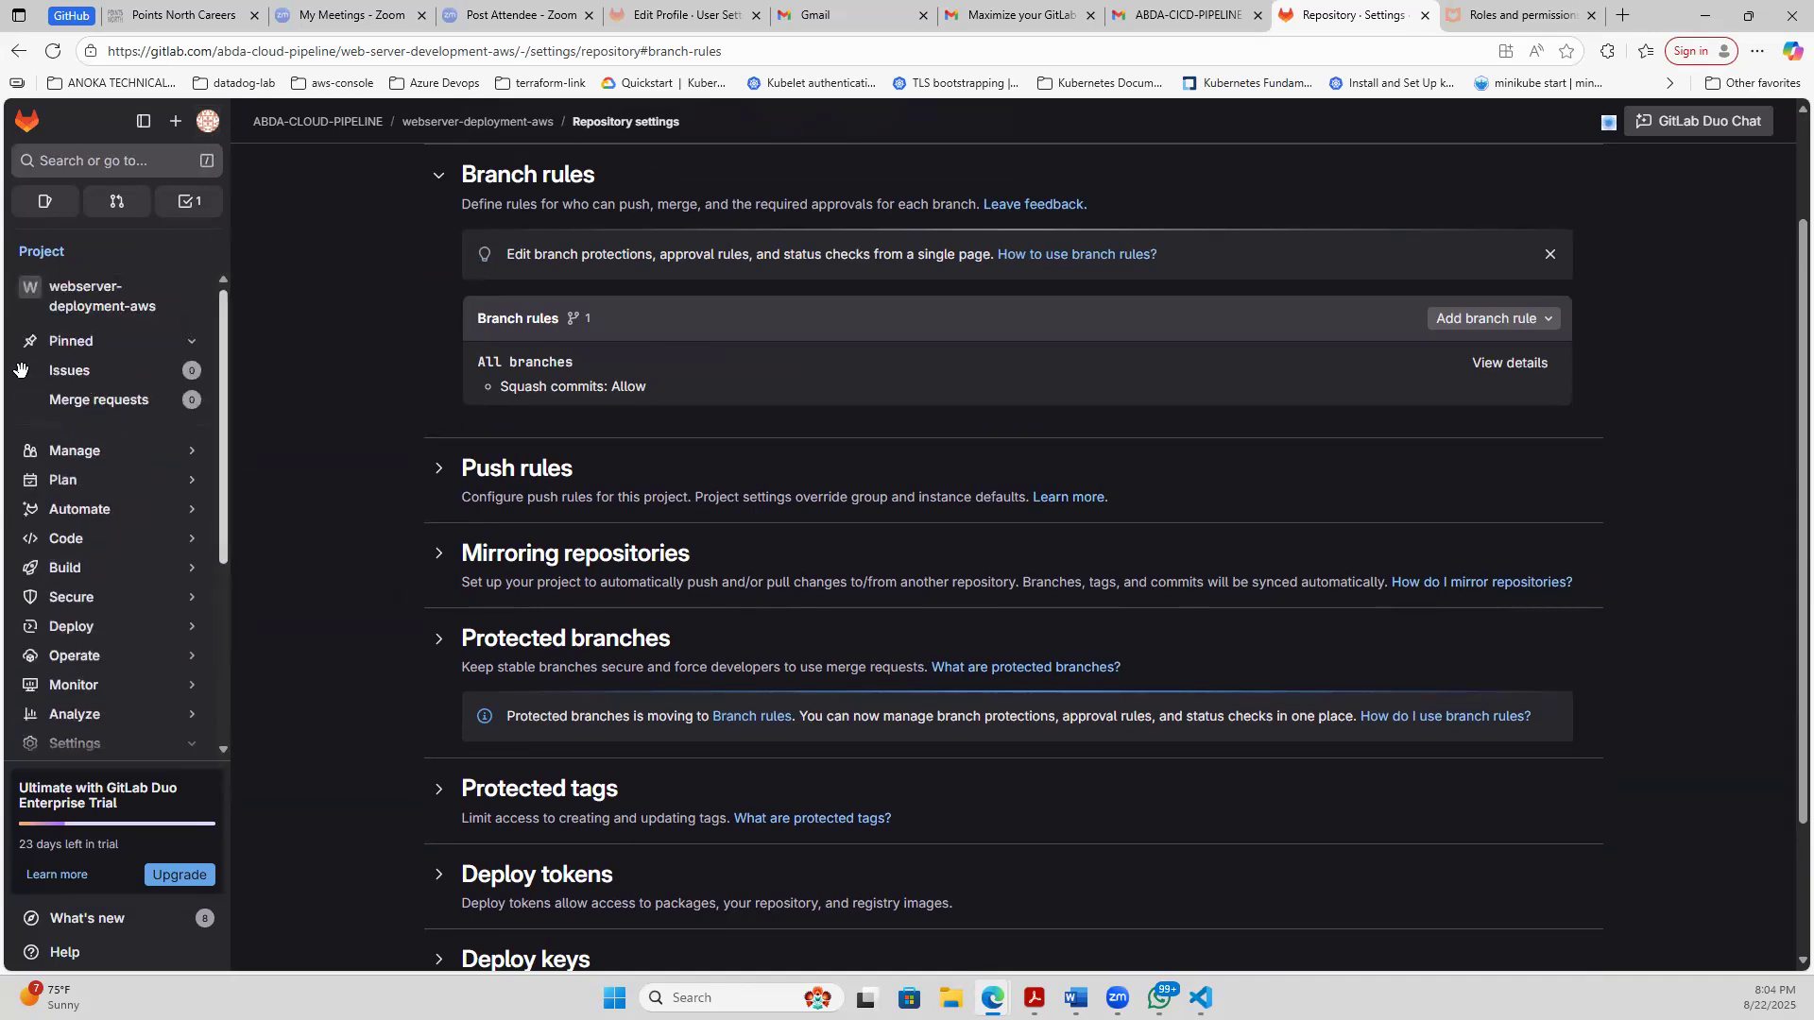
# - Open the webserver-deployment-aws project overview and copy its SSH clone URL
pyautogui.click(80, 301)
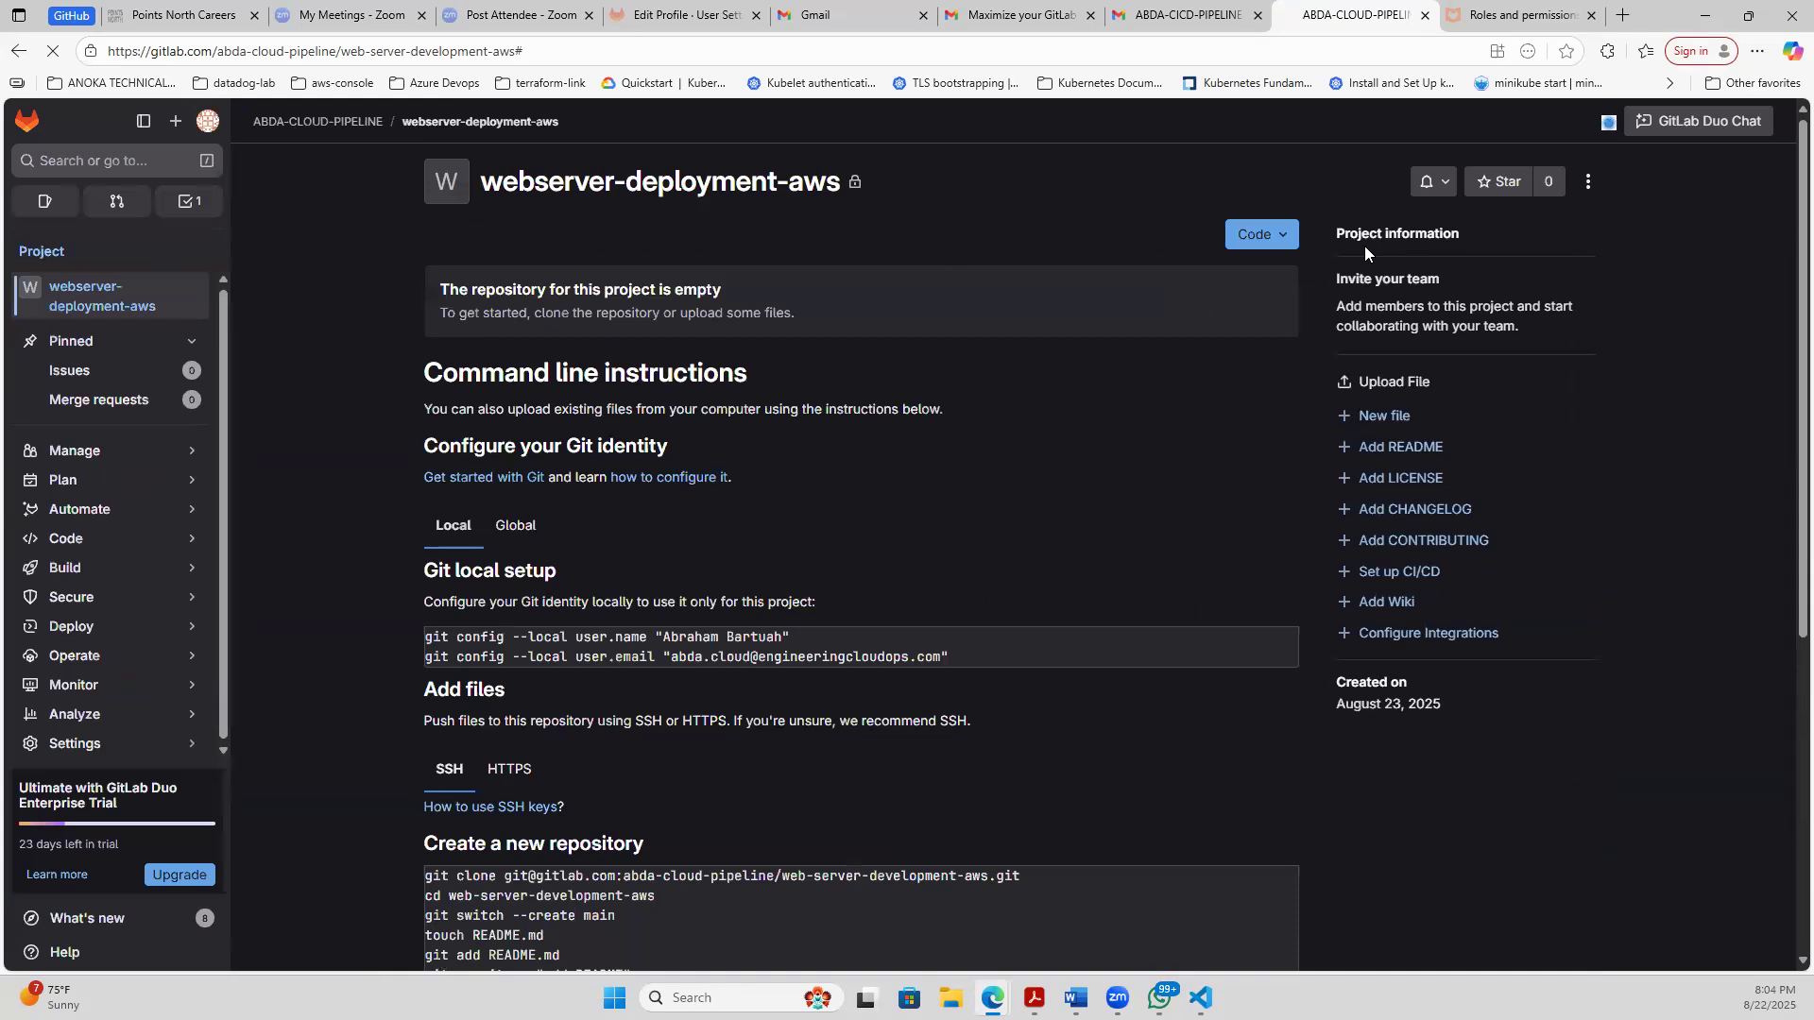
pyautogui.click(1284, 245)
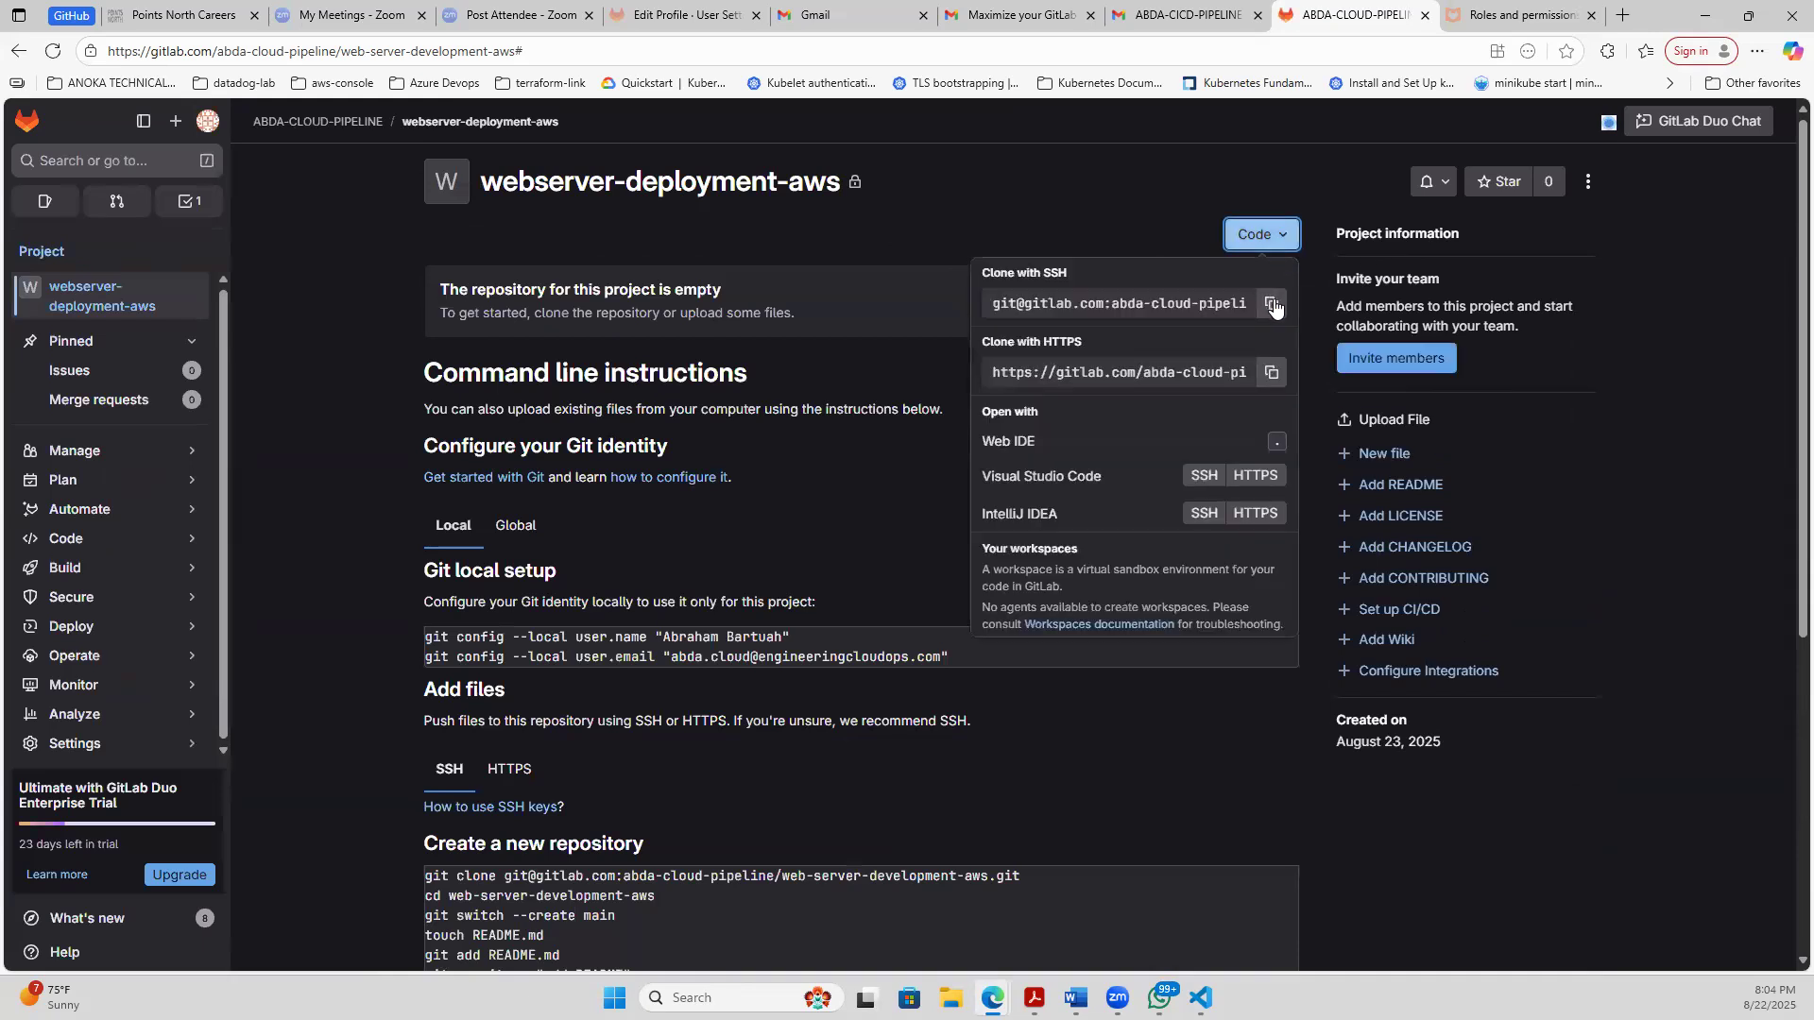
pyautogui.click(1267, 301)
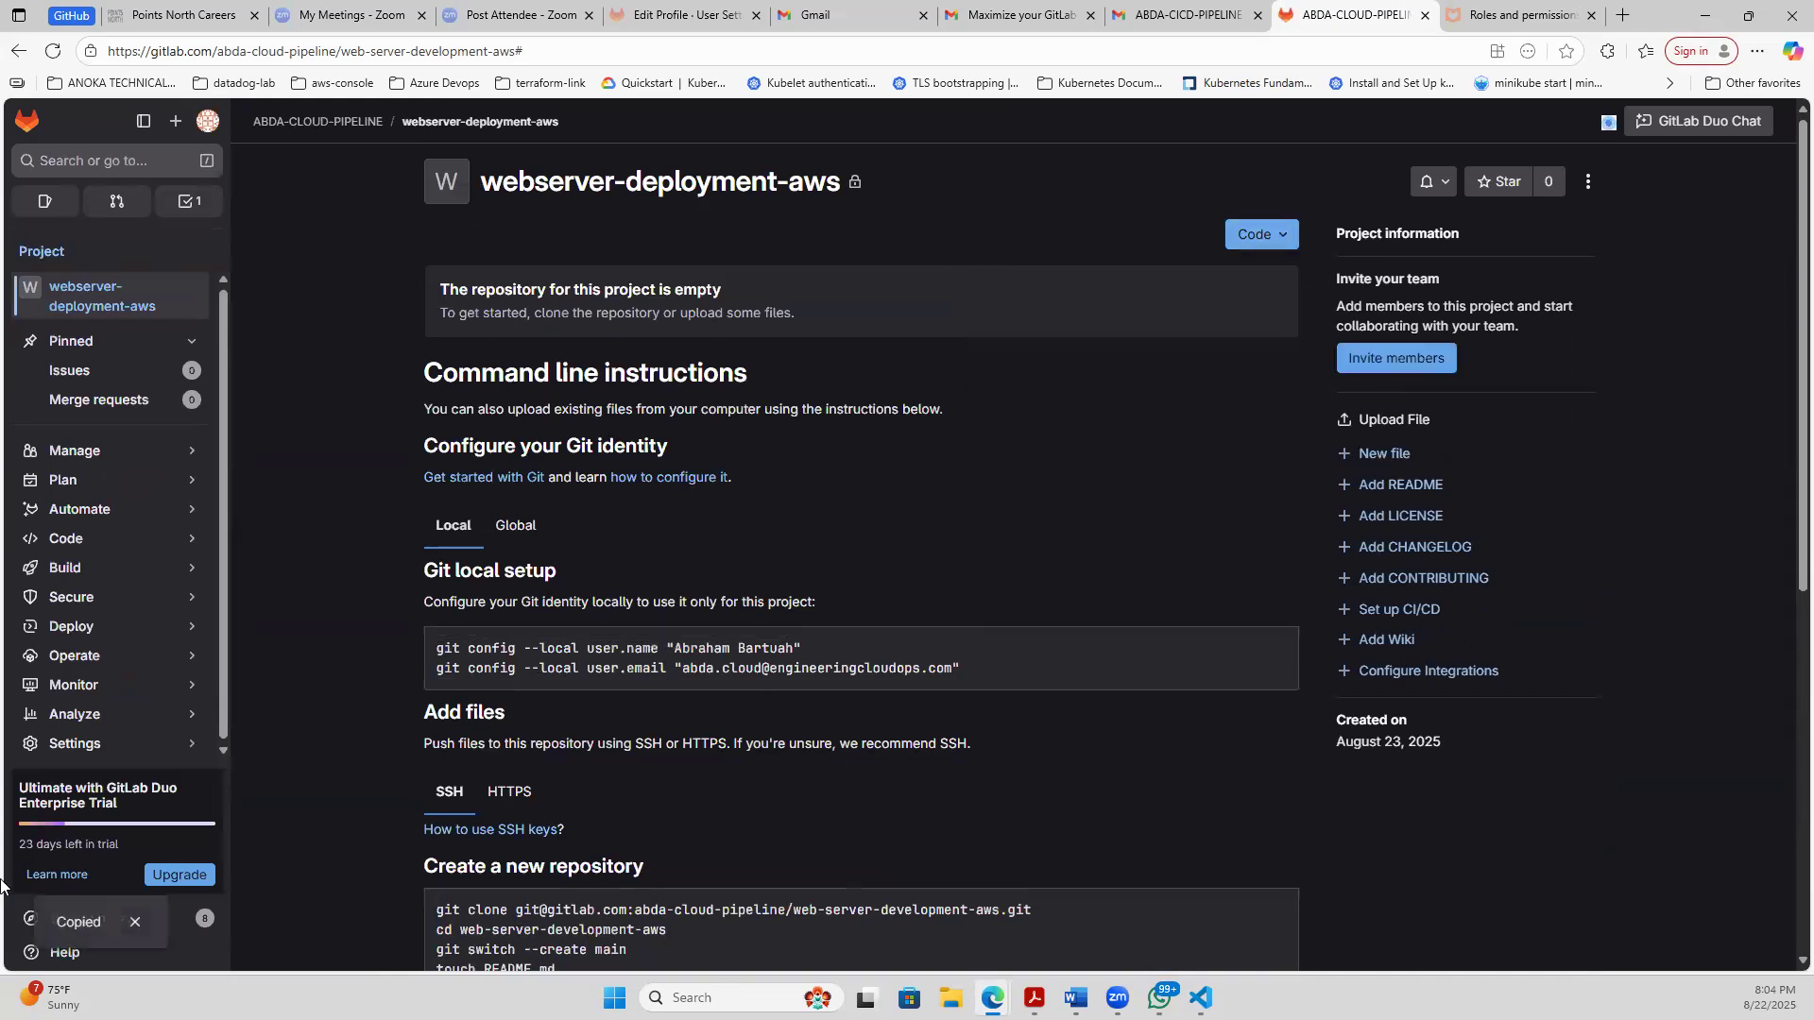
# - Switch to the Visual Studio Code terminal, clear it and list the current directory's contents with ls
pyautogui.hotkey('alt', 'Tab')
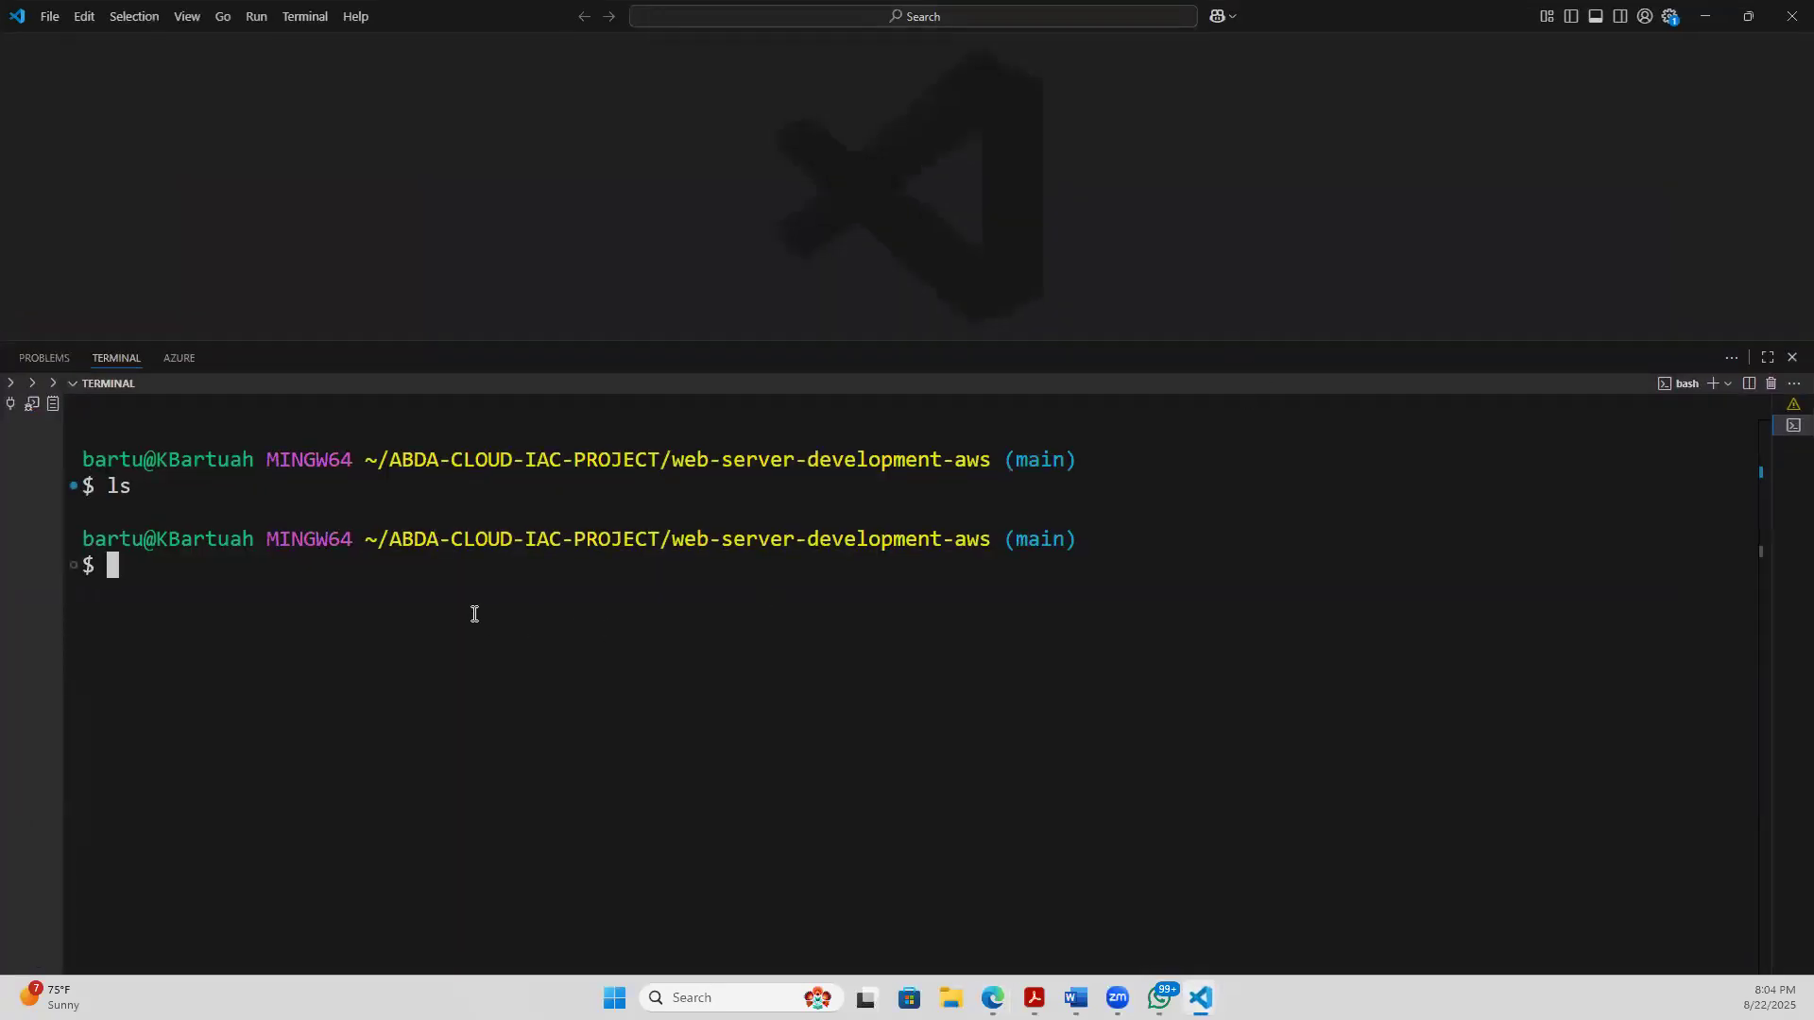
pyautogui.write('cd')
pyautogui.write('w')
pyautogui.press('BackSpace')
pyautogui.press('BackSpace')
pyautogui.press('BackSpace')
pyautogui.press('BackSpace')
pyautogui.write('clear')
pyautogui.press('Return')
pyautogui.write('ls')
pyautogui.press('Return')
pyautogui.write('git clone')
pyautogui.hotkey('ctrl', 'v')
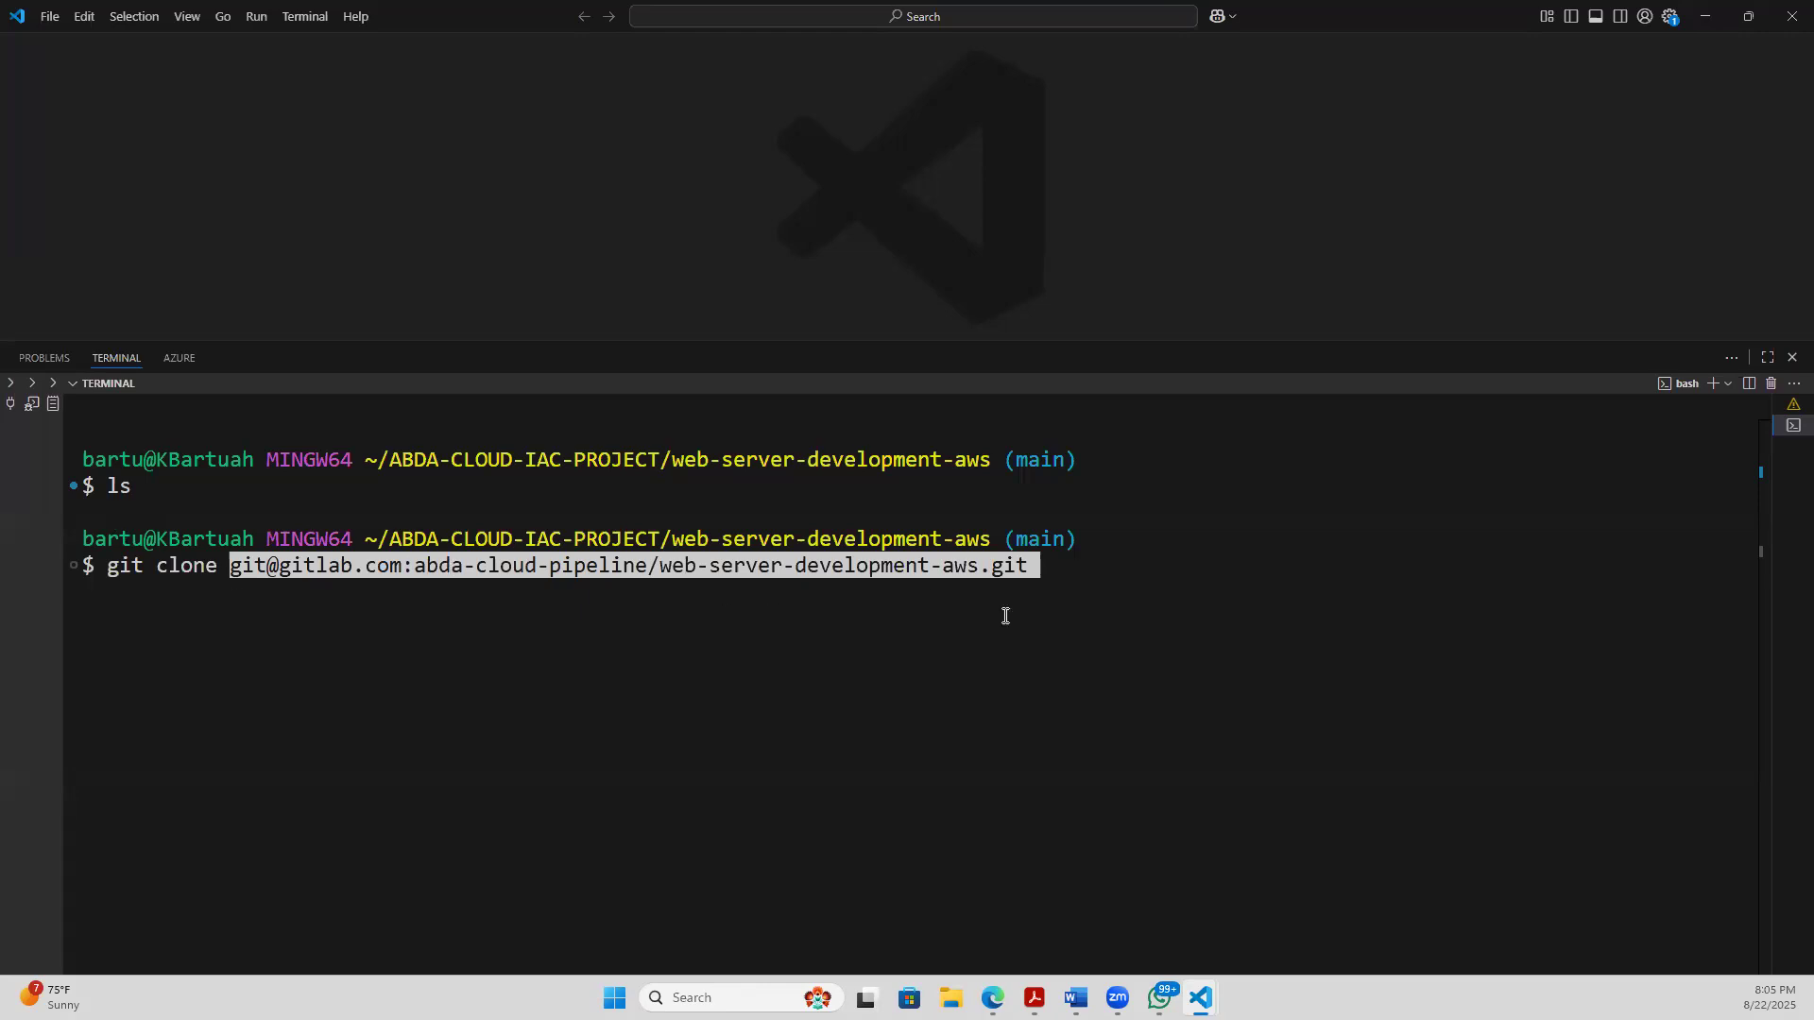
pyautogui.press('Return')
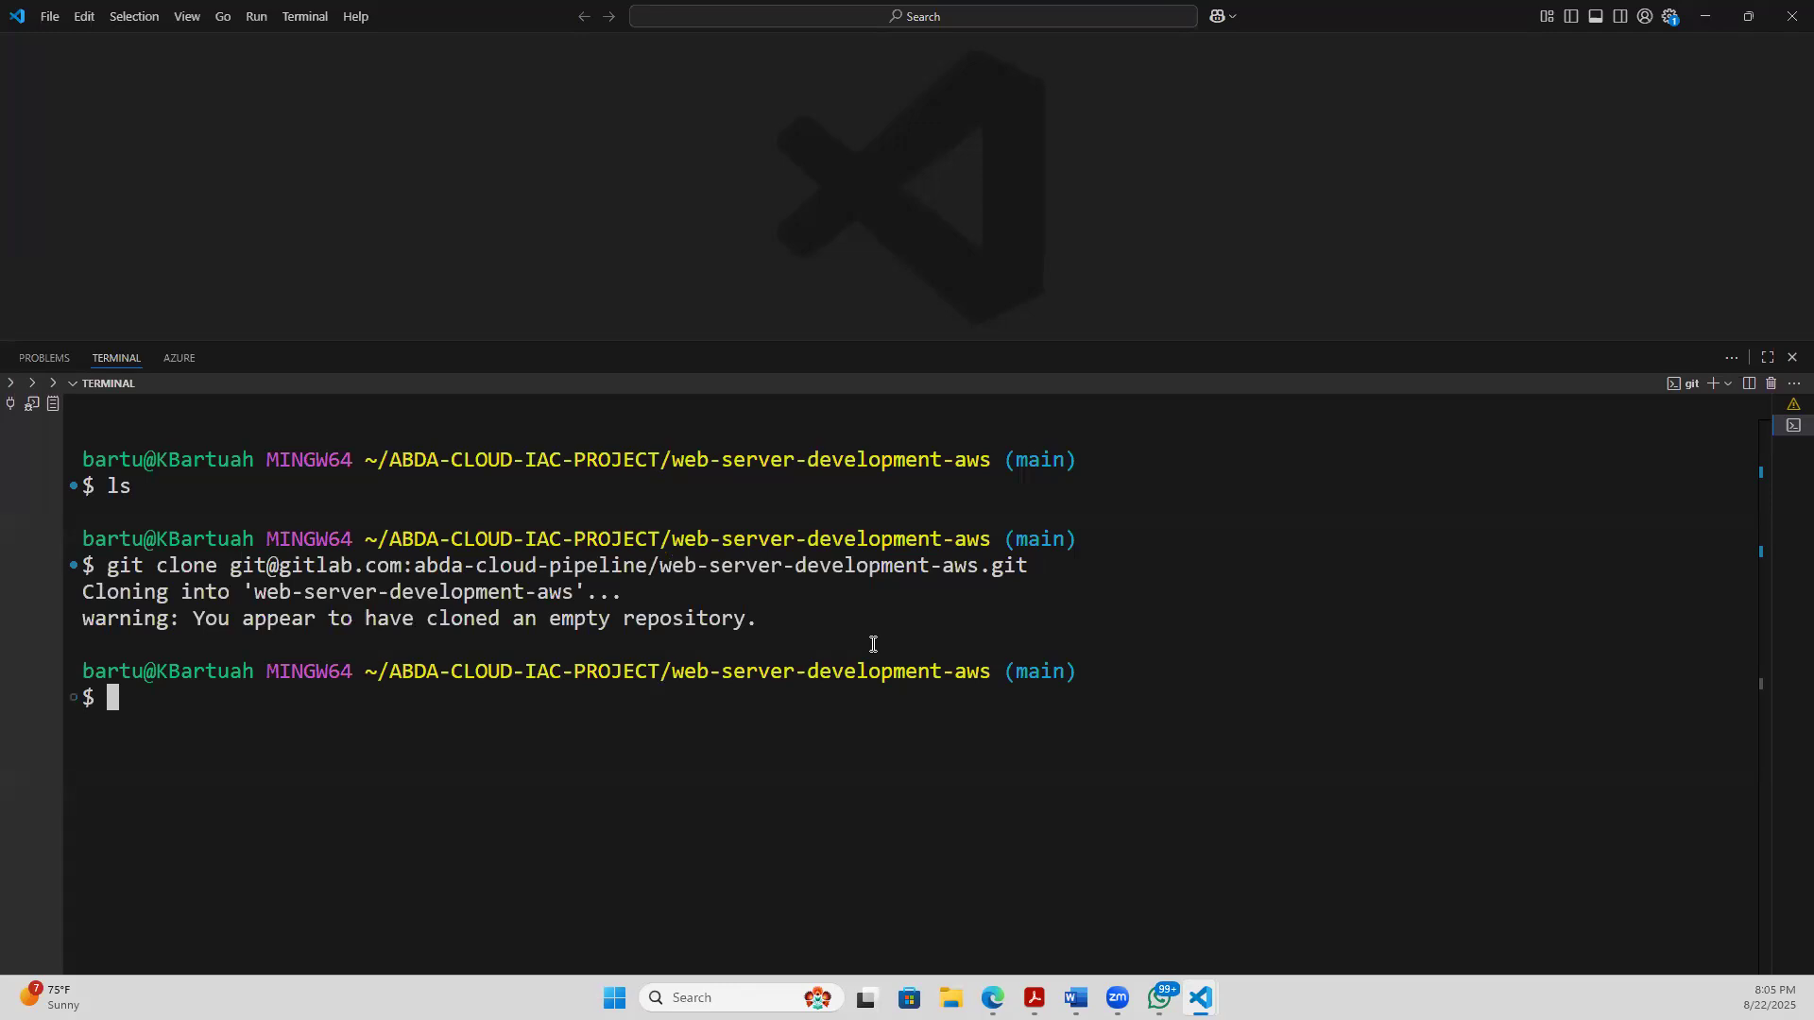
pyautogui.write('ls')
pyautogui.press('Return')
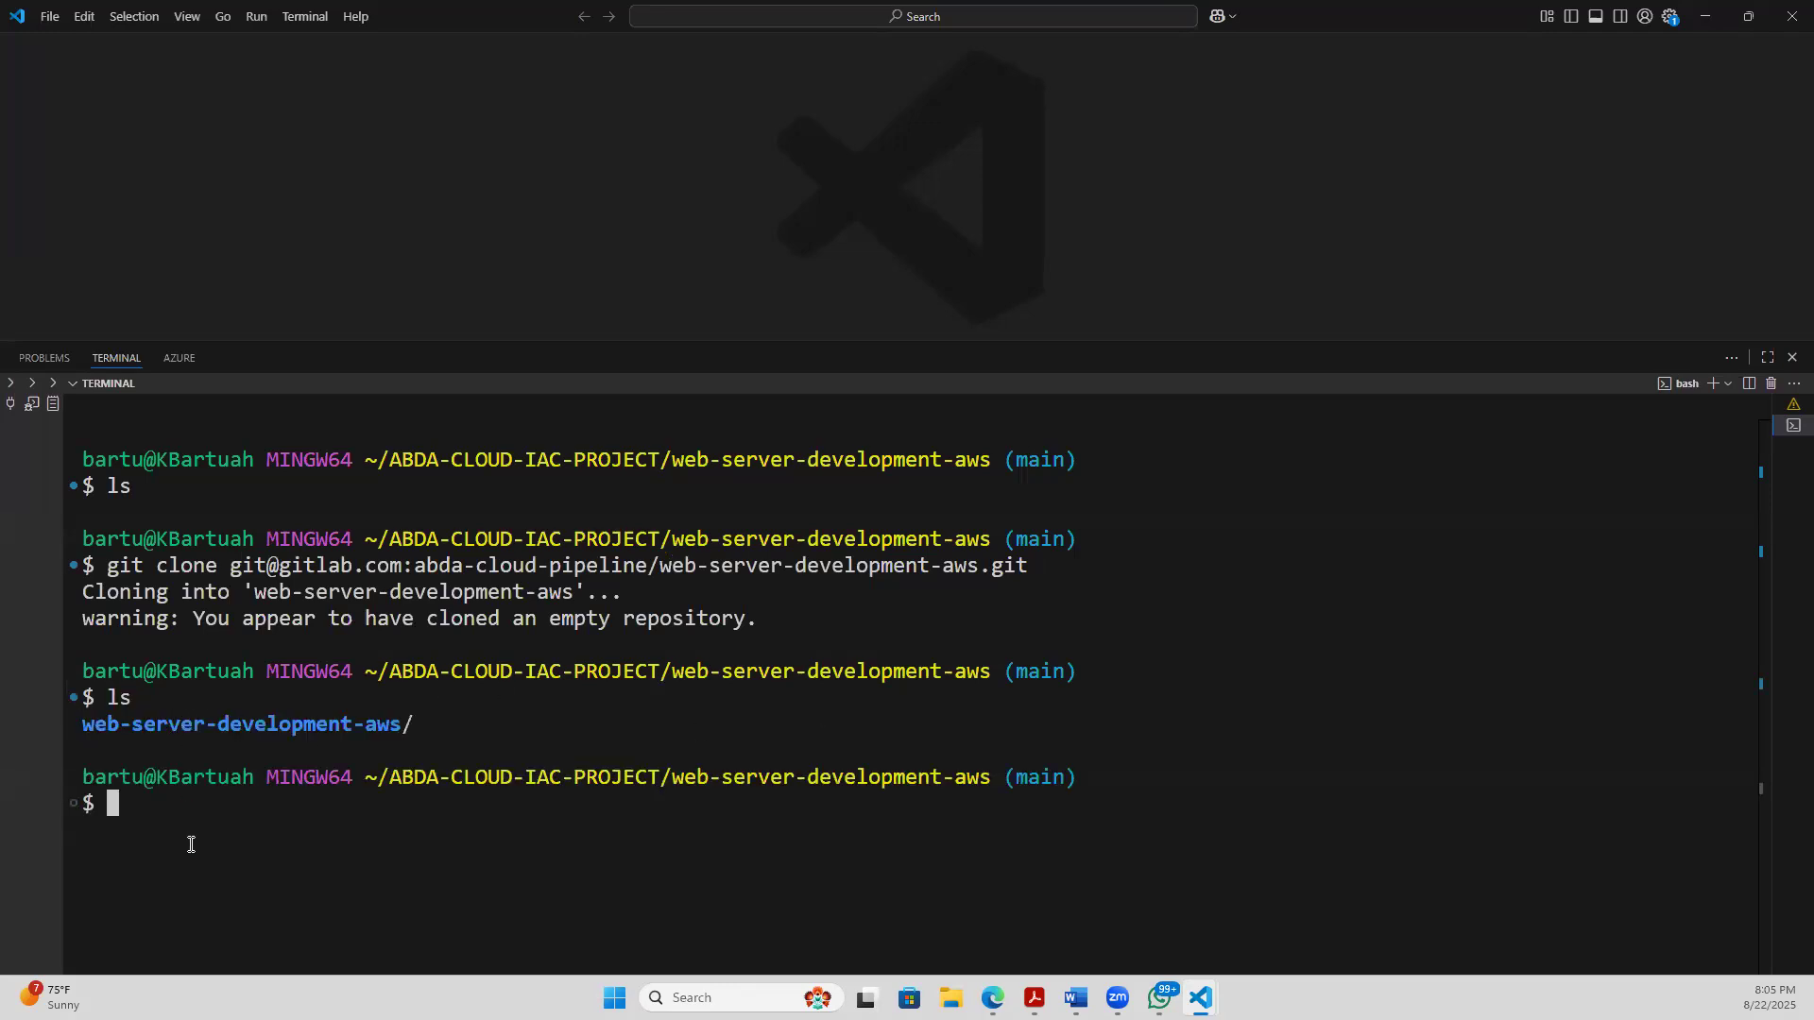
# - Try to remove the nested web-server-development-aws directory with plain rm
pyautogui.write('rm w')
pyautogui.press('Tab')
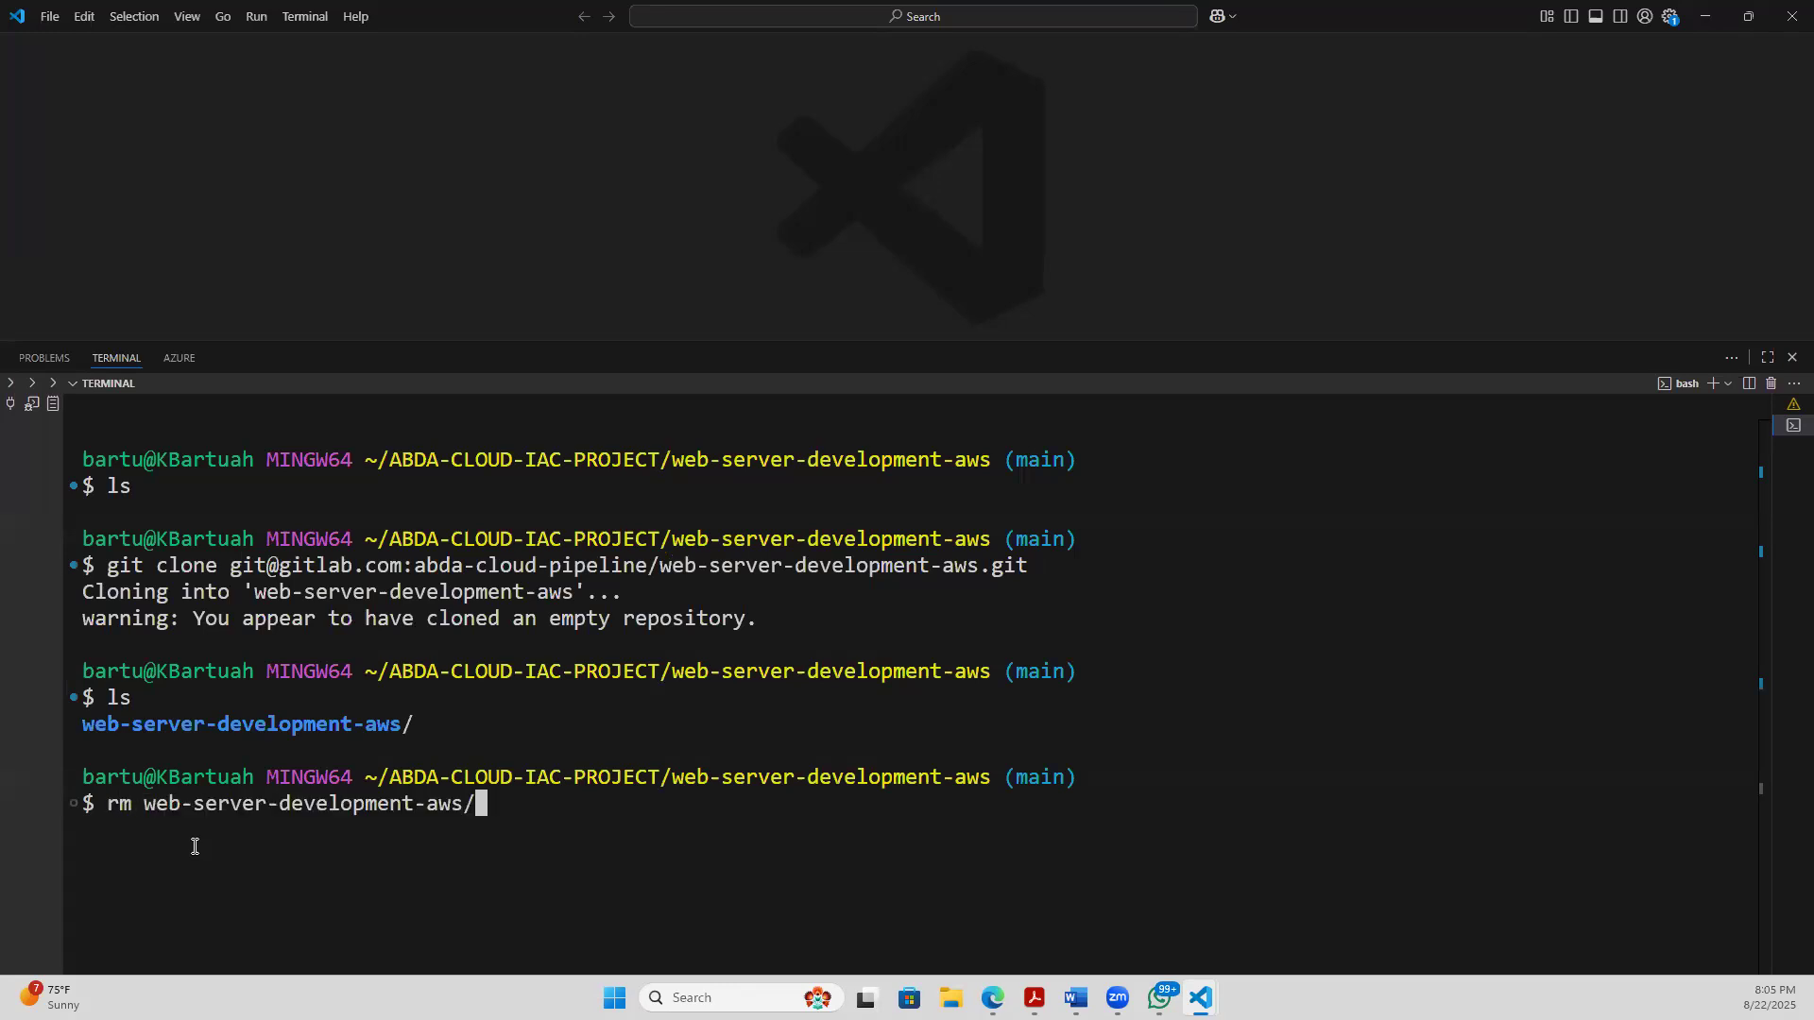
pyautogui.press('Return')
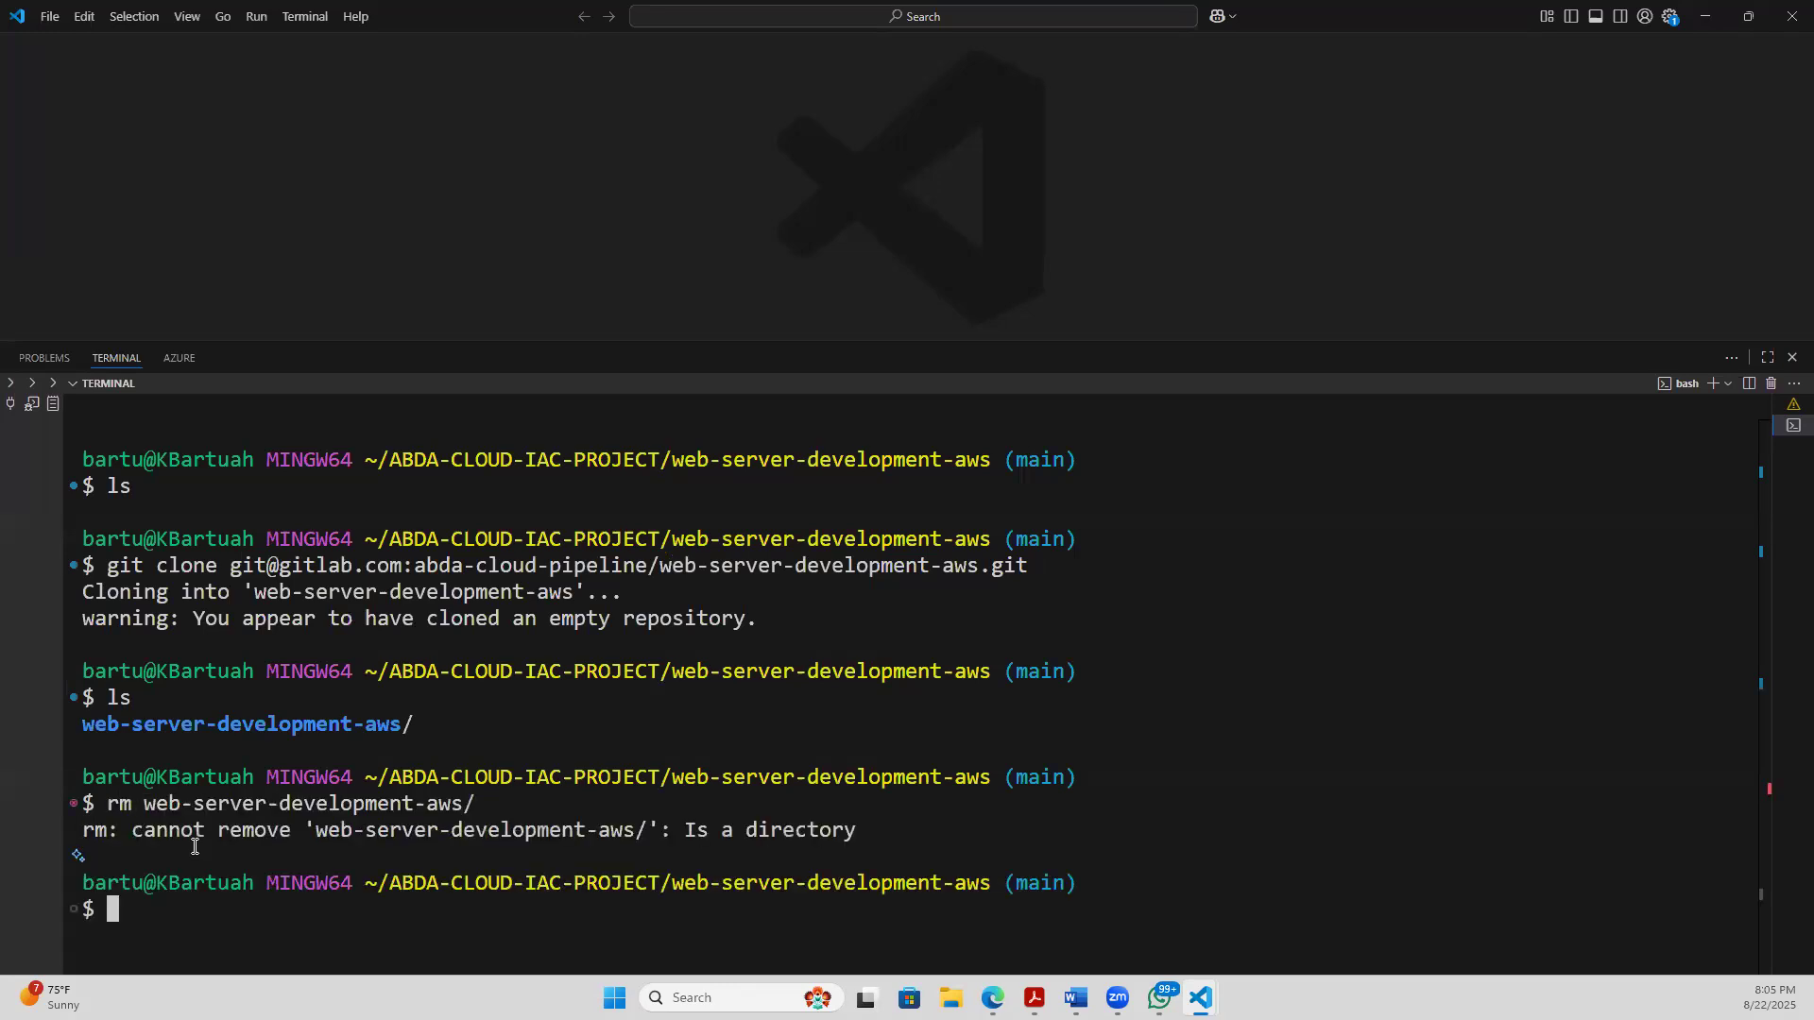
# - Try to remove the nested web-server-development-aws directory with rm -f
pyautogui.press('Up')
pyautogui.press('Left')
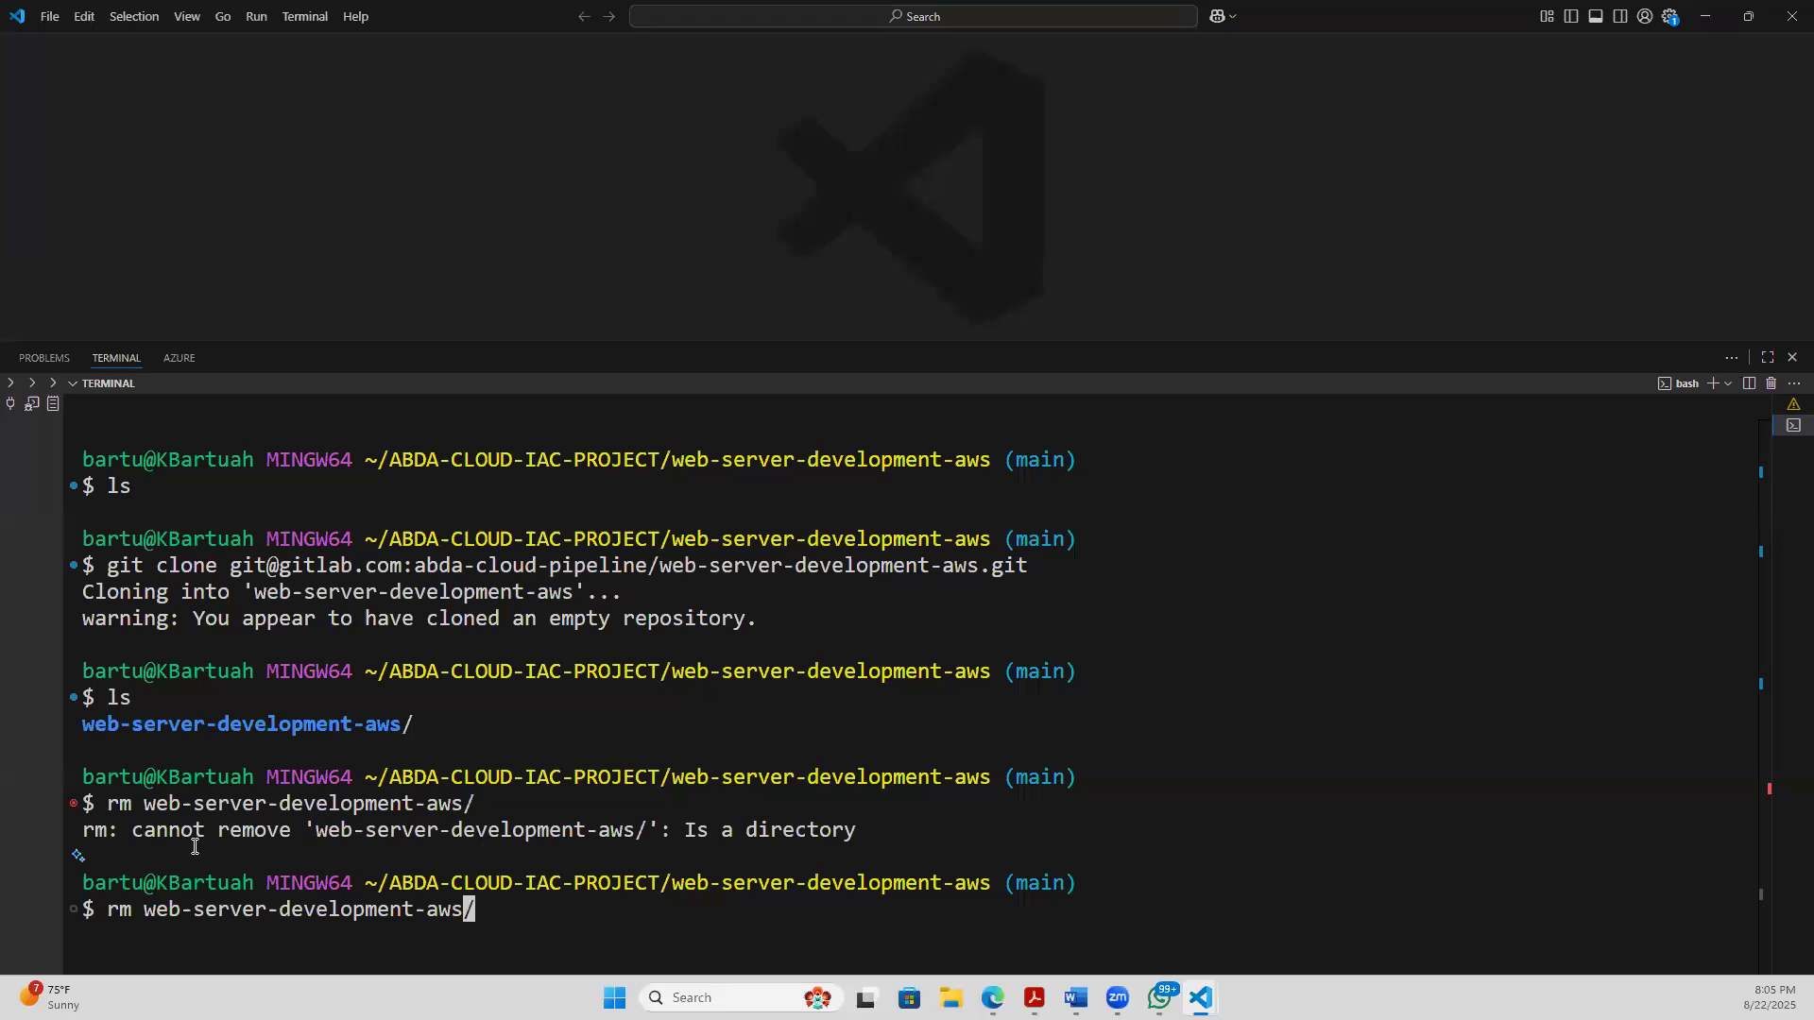
pyautogui.press('Left')
pyautogui.press('Left')
pyautogui.press('Left')
pyautogui.press('Left')
pyautogui.press('Left')
pyautogui.press('Left')
pyautogui.press('Left')
pyautogui.press('Left')
pyautogui.press('Left')
pyautogui.press('Left')
pyautogui.press('Left')
pyautogui.press('Left')
pyautogui.press('Left')
pyautogui.press('Left')
pyautogui.press('Left')
pyautogui.press('Left')
pyautogui.press('Left')
pyautogui.press('Left')
pyautogui.press('Left')
pyautogui.press('Left')
pyautogui.write('-f')
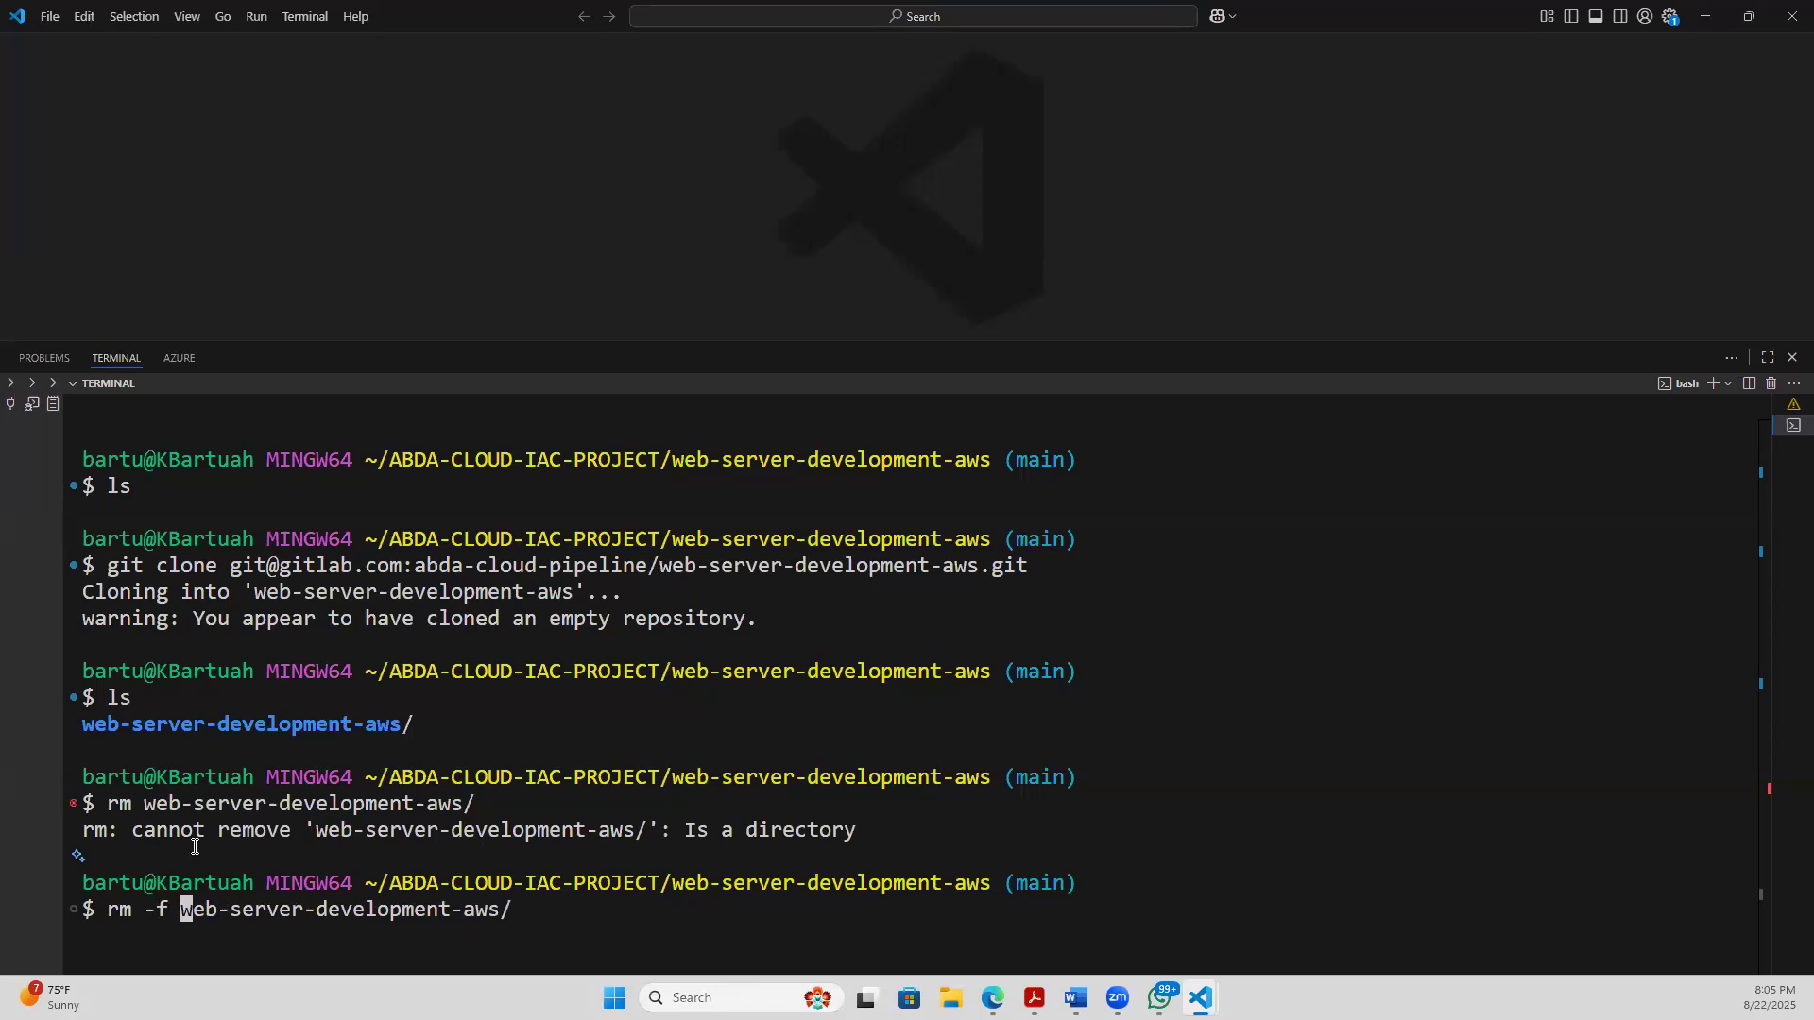
pyautogui.press('Return')
# - Delete the nested web-server-development-aws directory by adding the recursive option r to the rm -f command
pyautogui.press('Up')
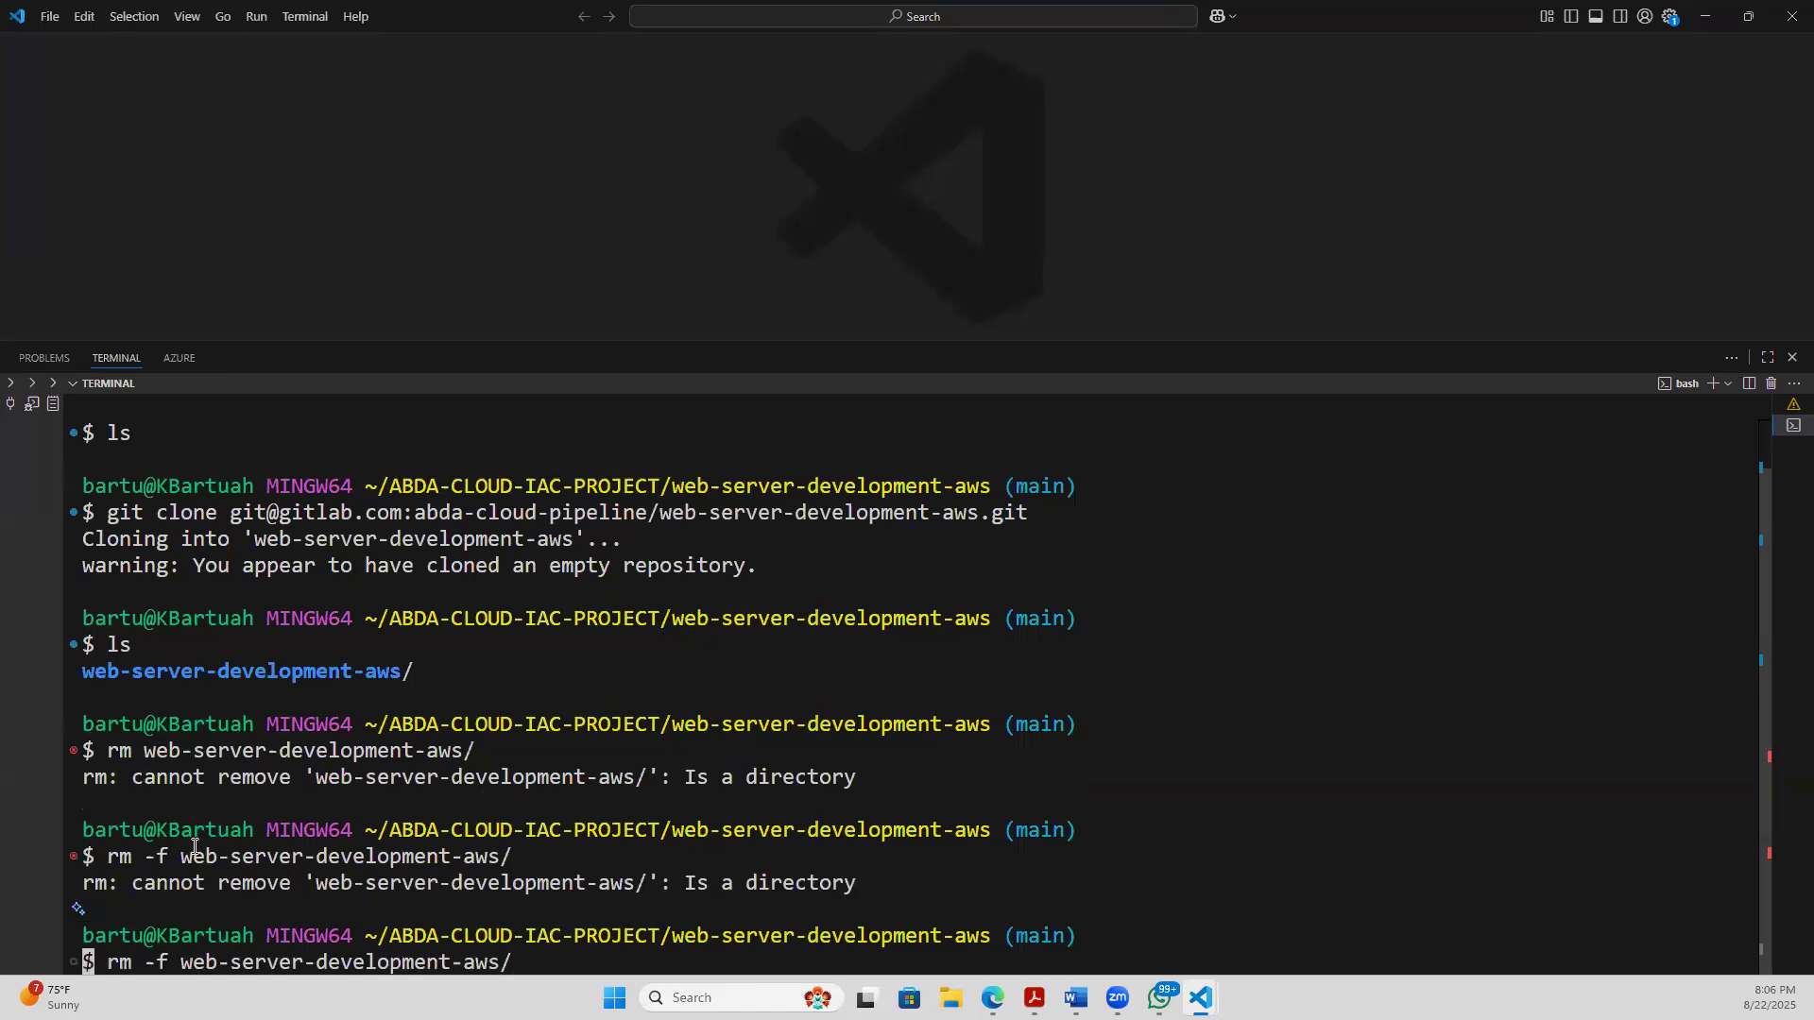
pyautogui.press('Left')
pyautogui.press('Left')
pyautogui.press('Left')
pyautogui.press('Left')
pyautogui.press('Left')
pyautogui.press('Left')
pyautogui.press('Left')
pyautogui.press('Left')
pyautogui.press('Left')
pyautogui.press('Left')
pyautogui.press('Left')
pyautogui.press('Left')
pyautogui.press('Left')
pyautogui.press('Left')
pyautogui.press('Left')
pyautogui.press('Left')
pyautogui.press('Left')
pyautogui.press('Left')
pyautogui.press('Left')
pyautogui.press('Left')
pyautogui.press('Left')
pyautogui.press('Left')
pyautogui.write('r')
pyautogui.press('Return')
# - List the current directory's contents with ls and clear the terminal
pyautogui.write('ls')
pyautogui.press('Return')
pyautogui.write('clear')
pyautogui.press('Return')
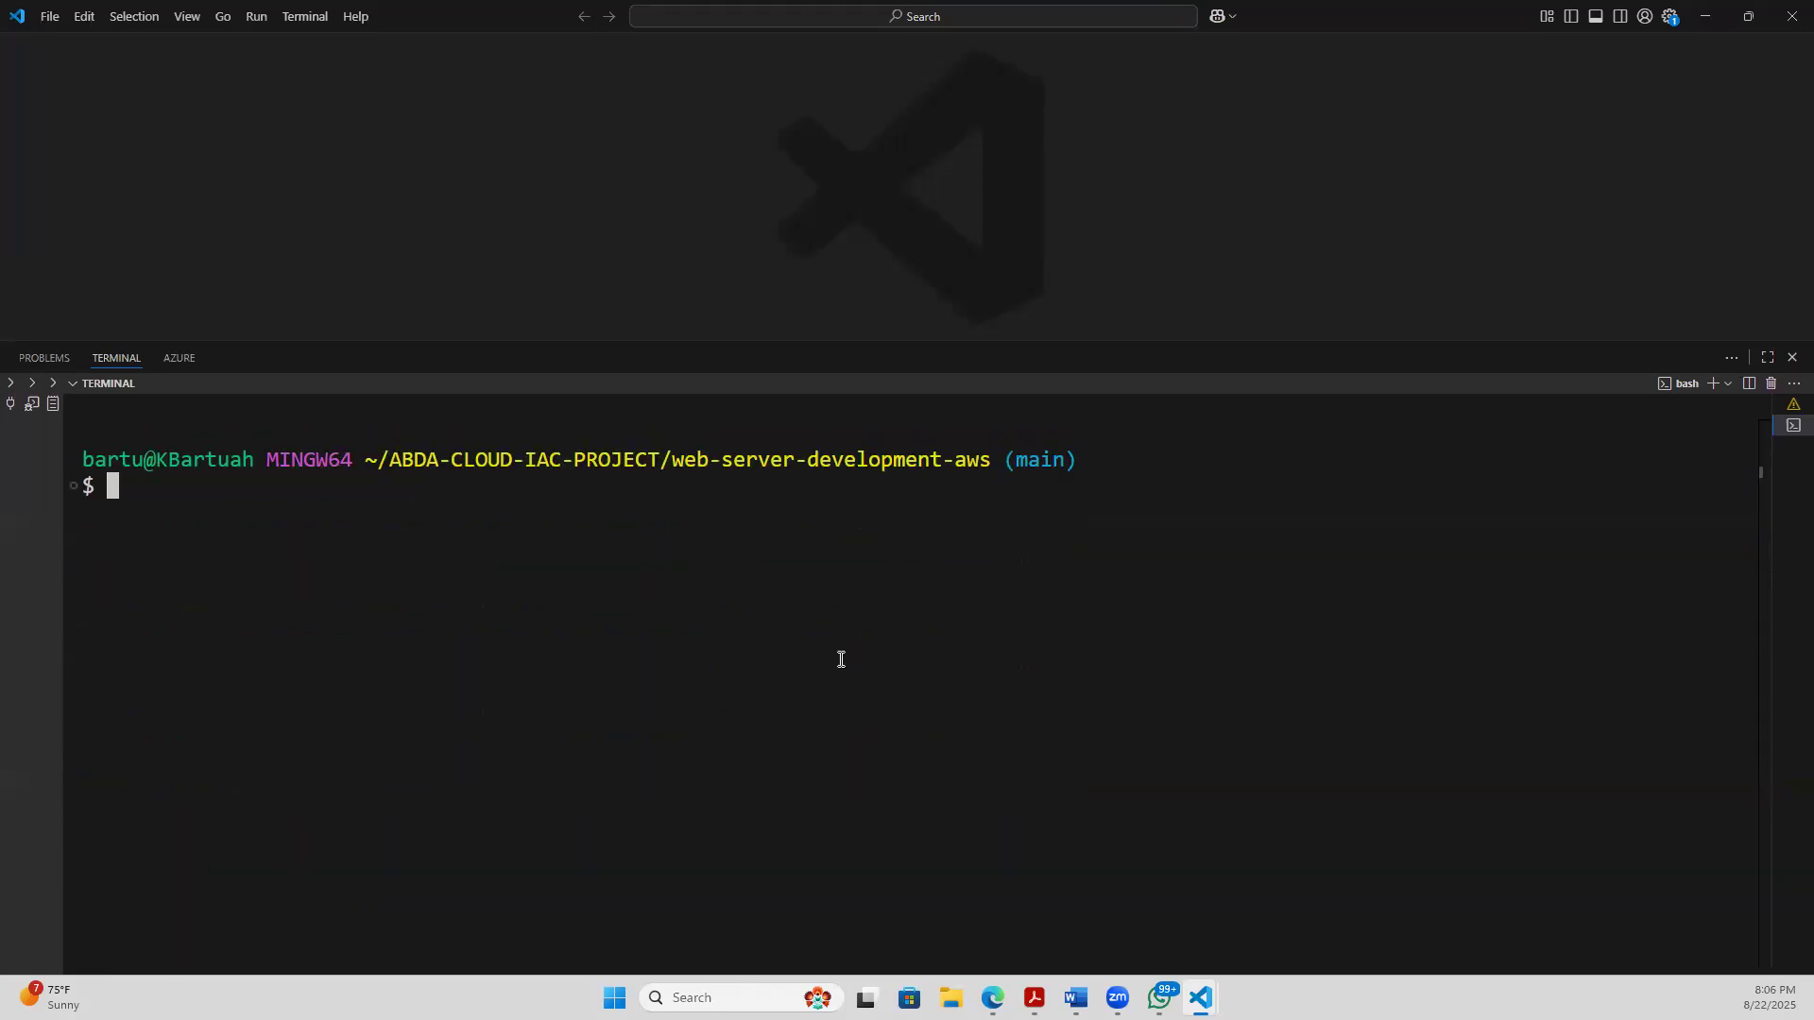
# - Highlight the main branch name in the terminal prompt
pyautogui.moveTo(1003, 461); pyautogui.dragTo(1089, 457)
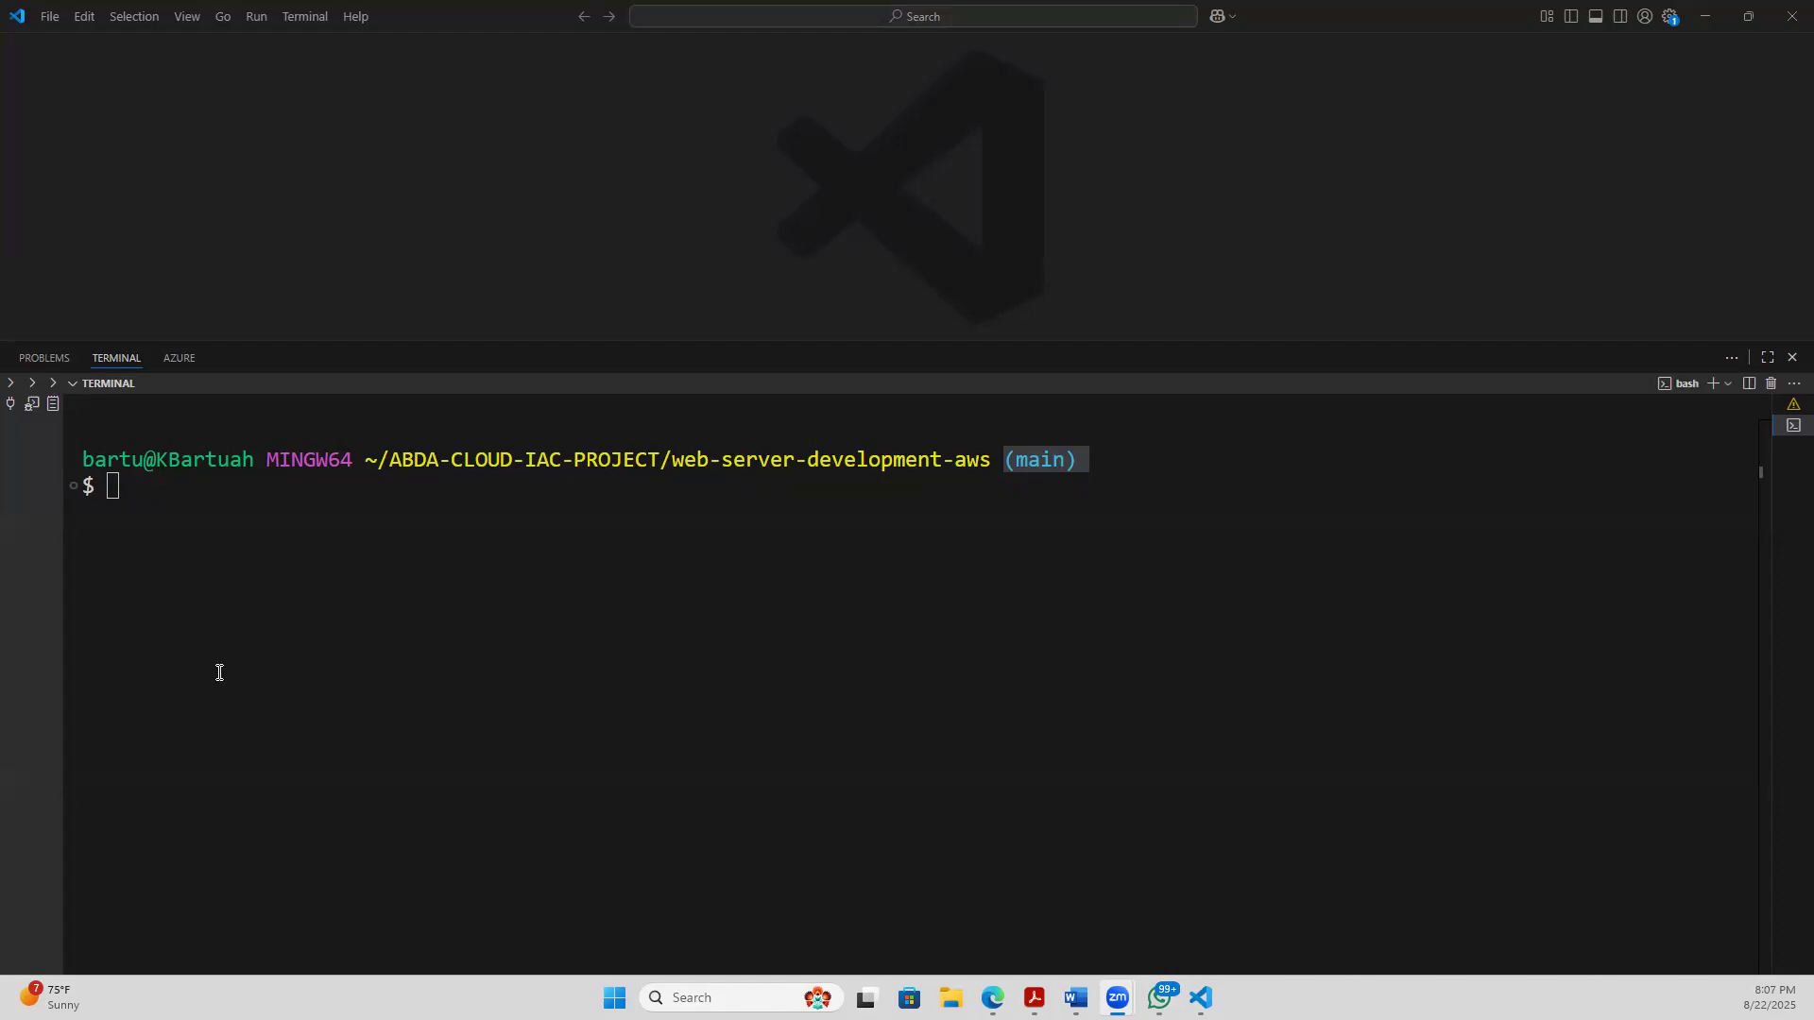
pyautogui.click(251, 487)
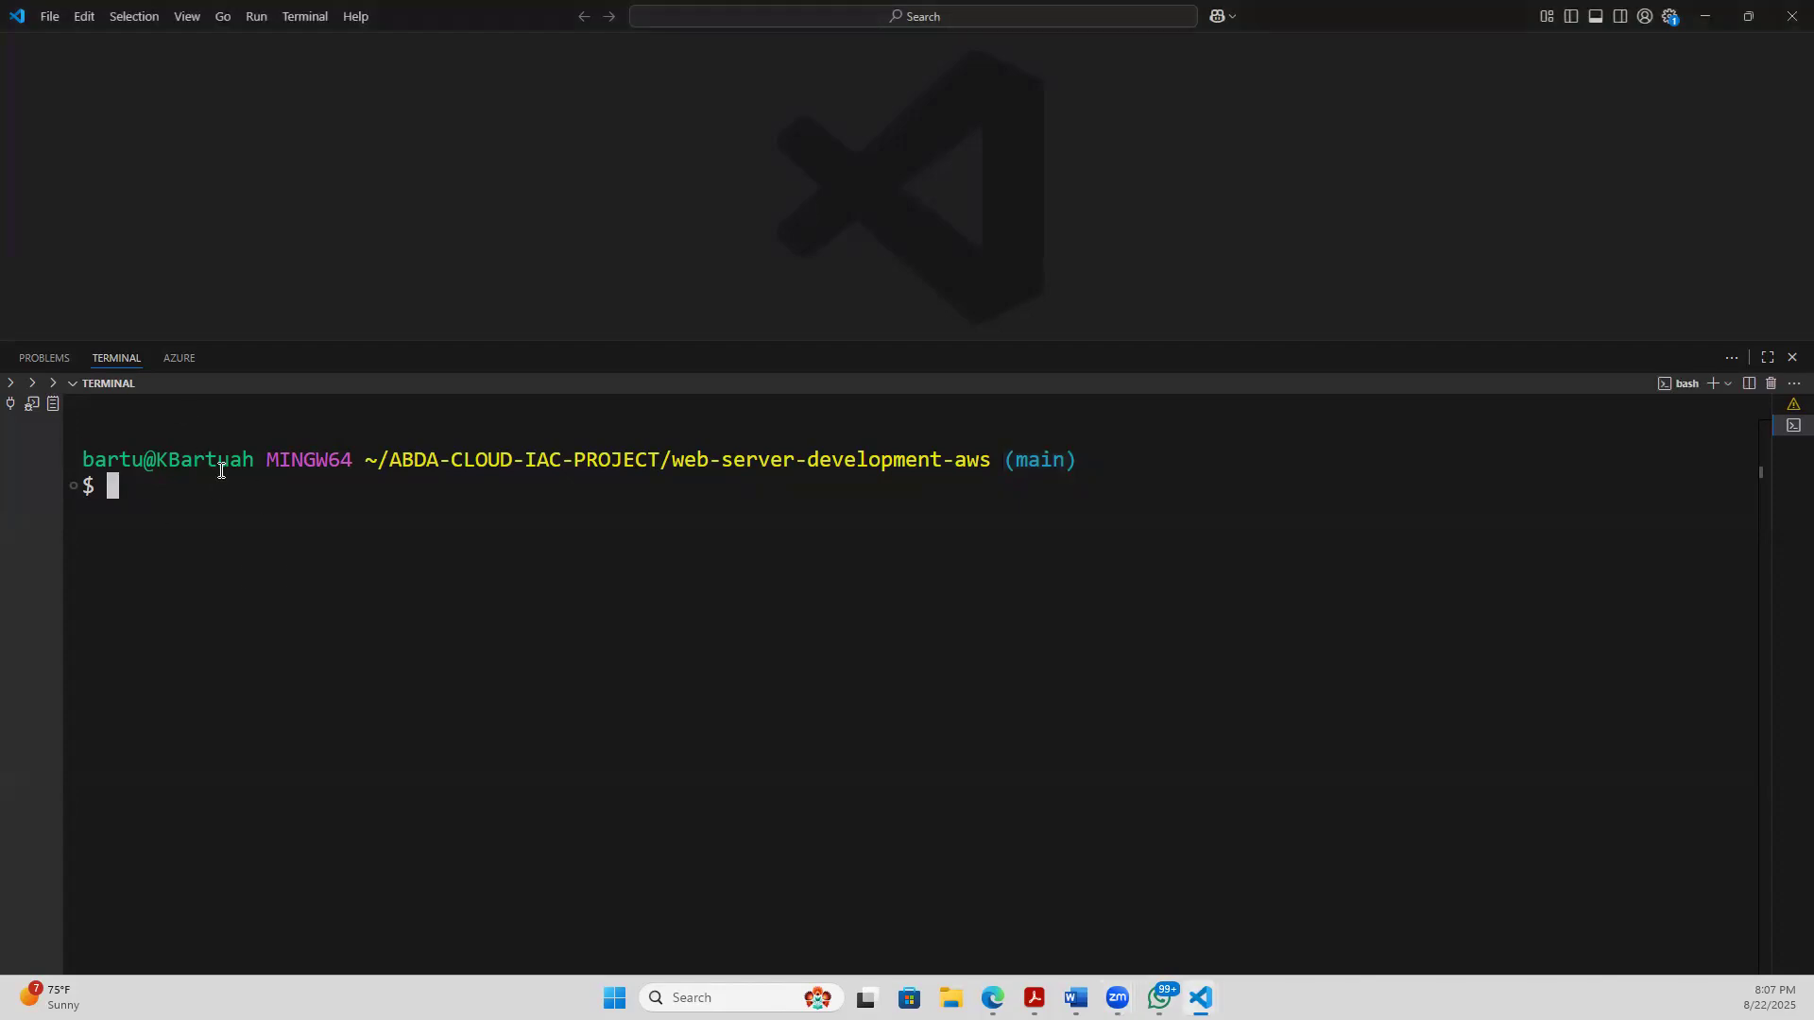
pyautogui.moveTo(1005, 460); pyautogui.dragTo(1139, 459)
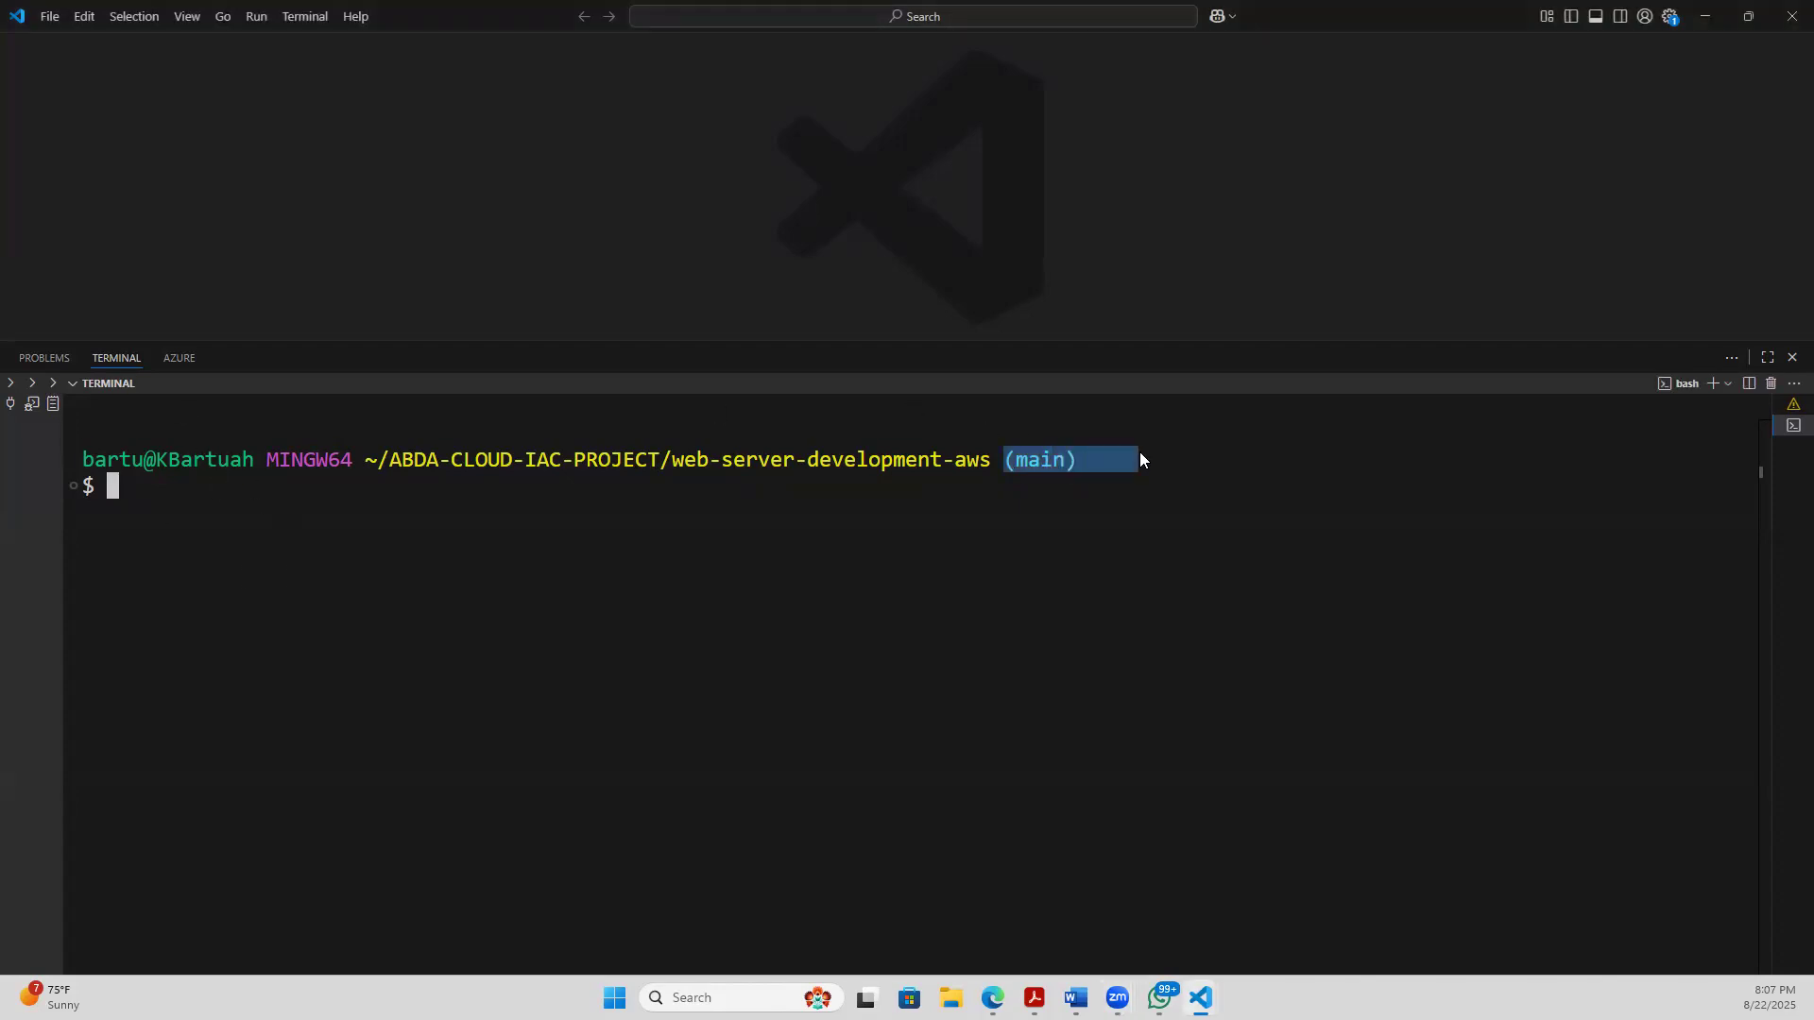
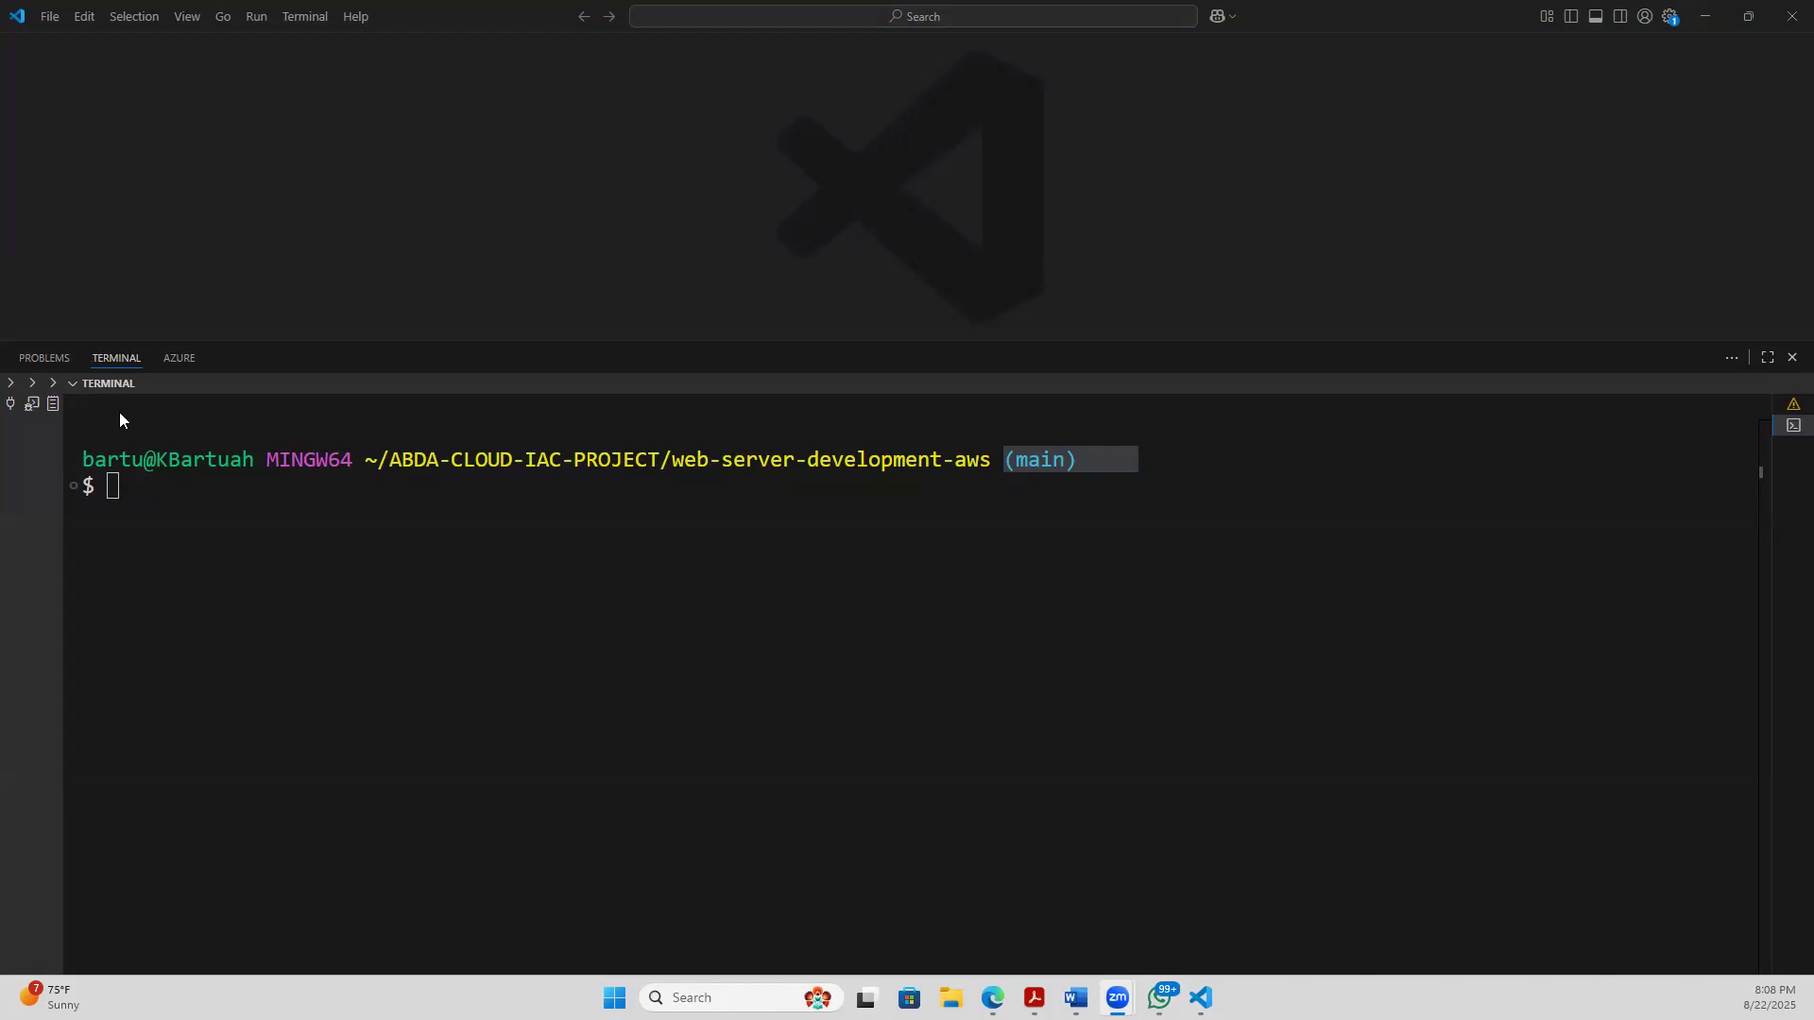
# - Start a git clone command at the terminal prompt
pyautogui.click(146, 505)
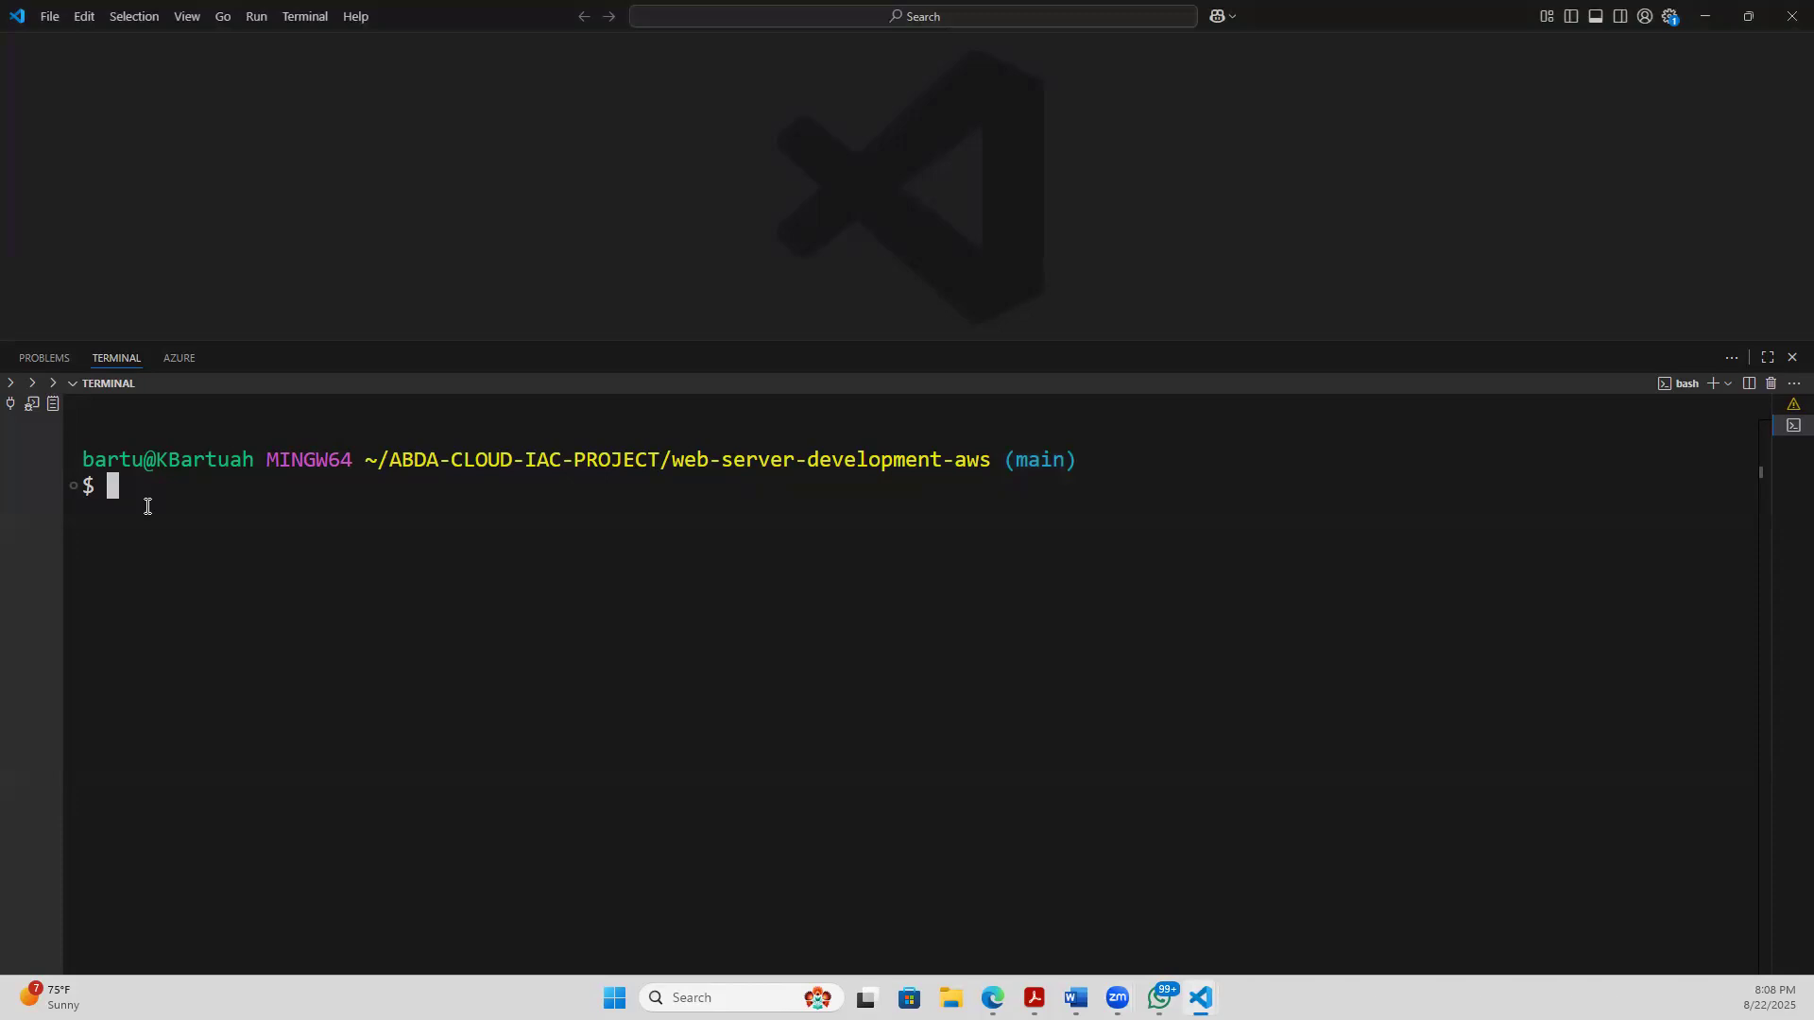
pyautogui.write('git clone')
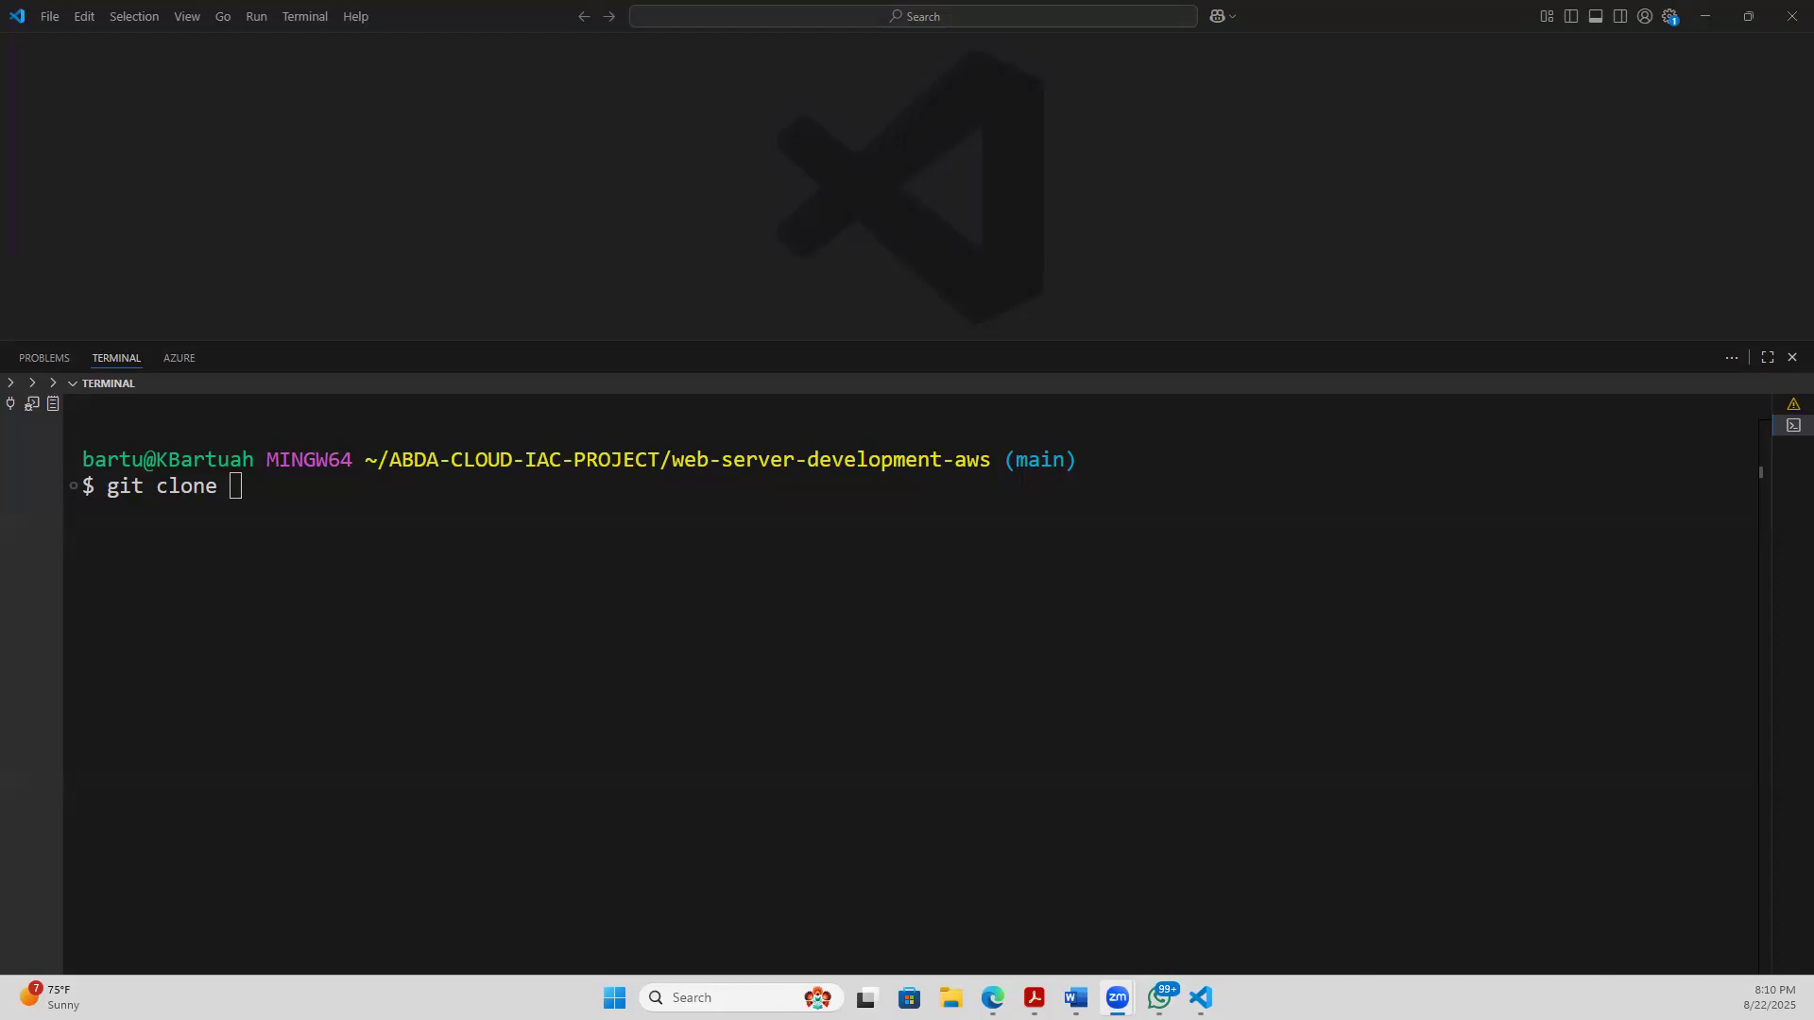
# - Switch to the browser and review the webserver-deployment-aws project's name and command line instructions in GitLab
pyautogui.hotkey('alt', 'Tab')
pyautogui.click(1705, 20)
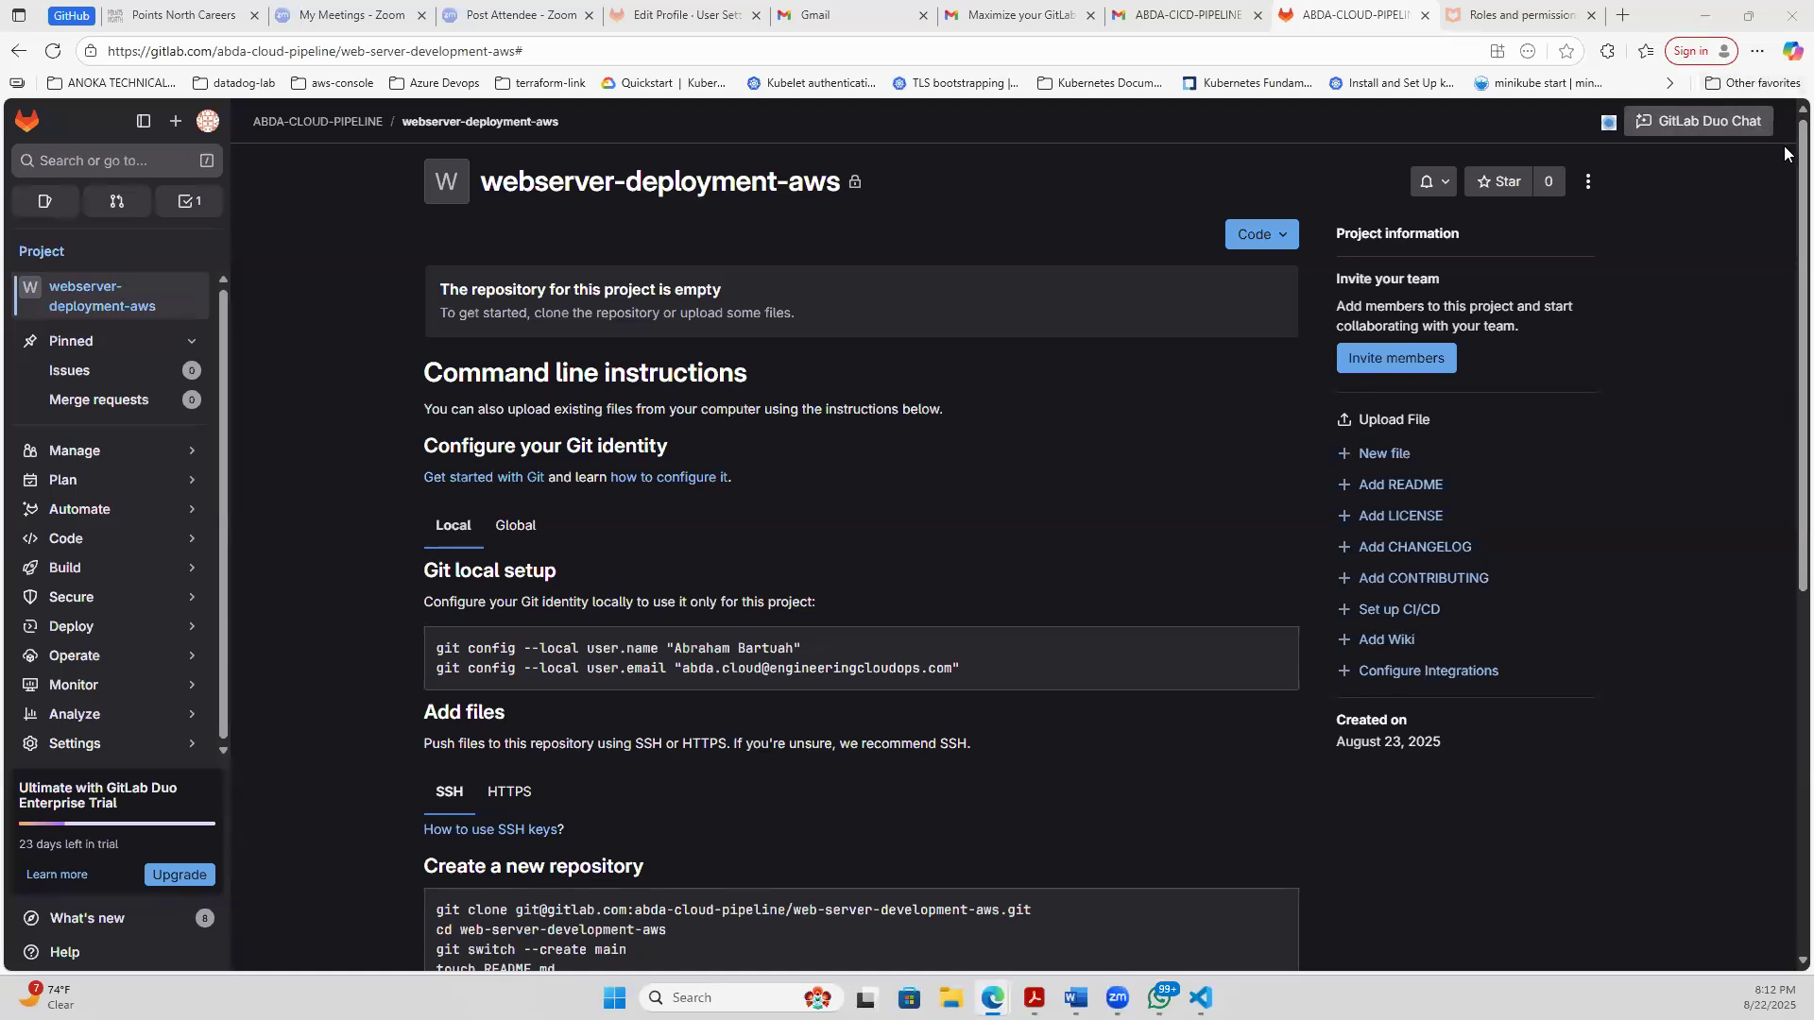
pyautogui.scroll(-3, 1785, 397)
pyautogui.scroll(-3, 1785, 397)
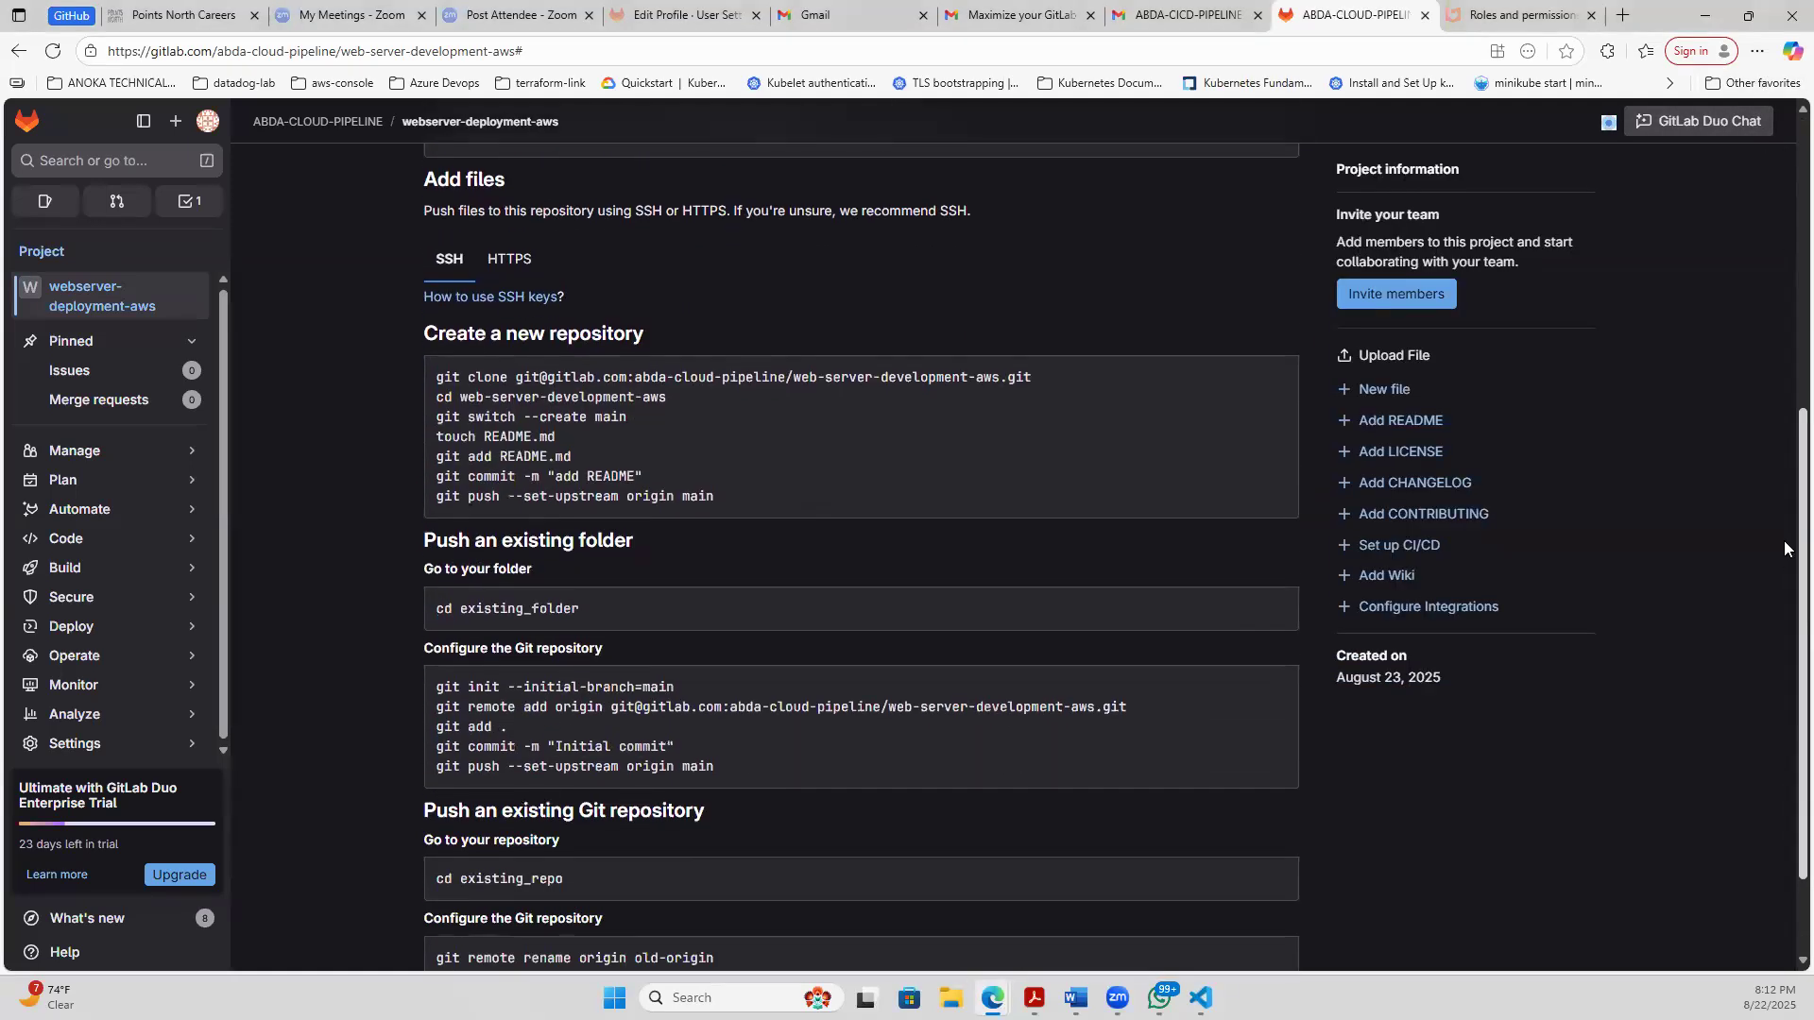
pyautogui.scroll(-2, 1784, 397)
pyautogui.scroll(7, 1785, 409)
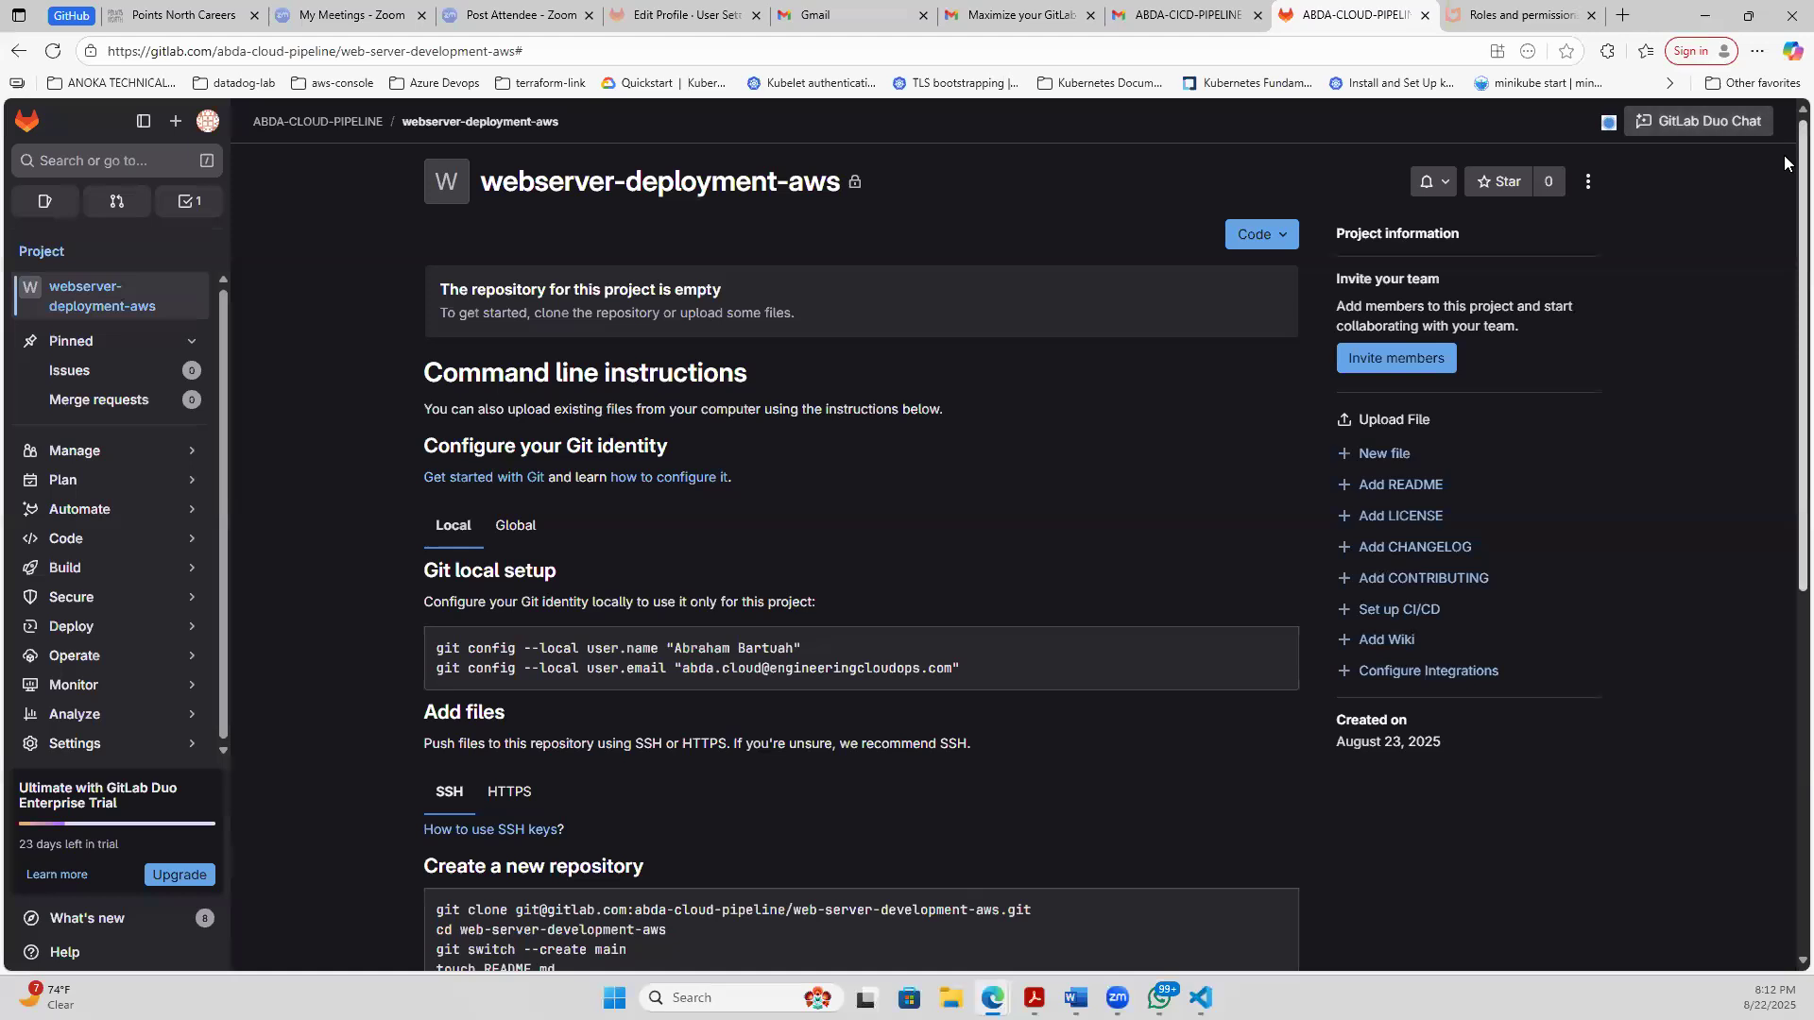
pyautogui.scroll(-7, 1785, 425)
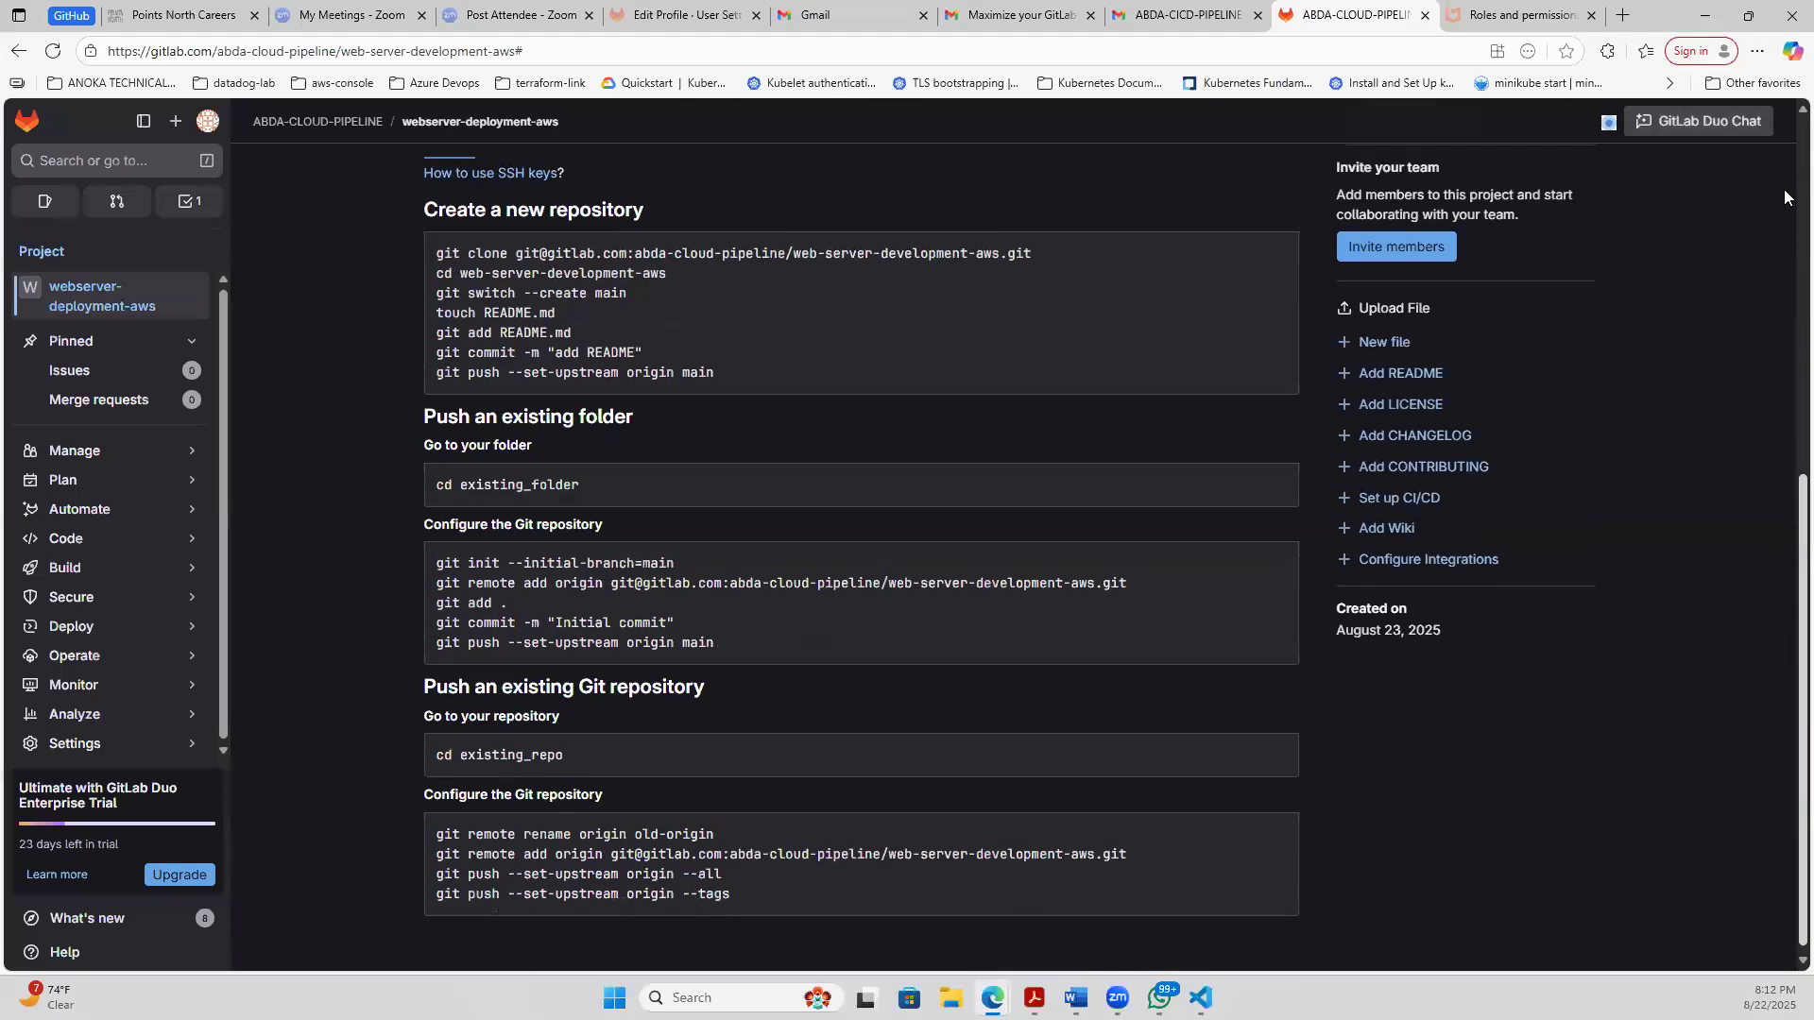
pyautogui.scroll(7, 1789, 510)
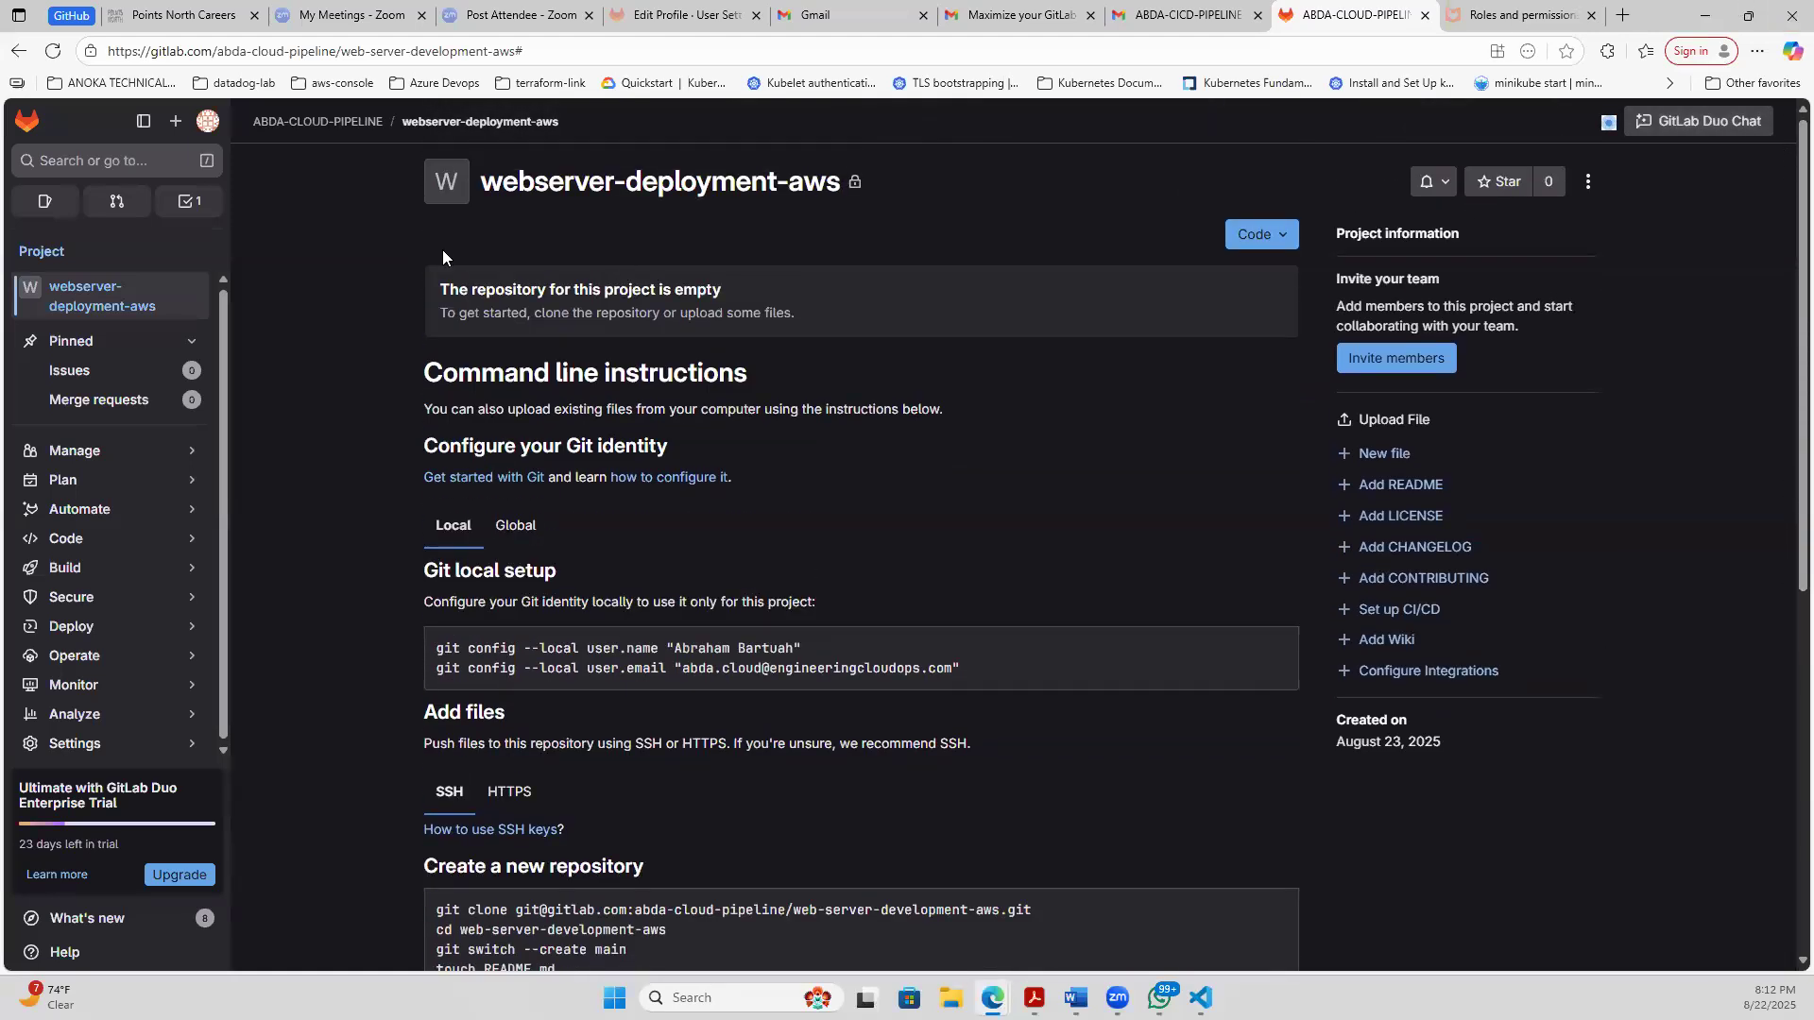
pyautogui.doubleClick(577, 186)
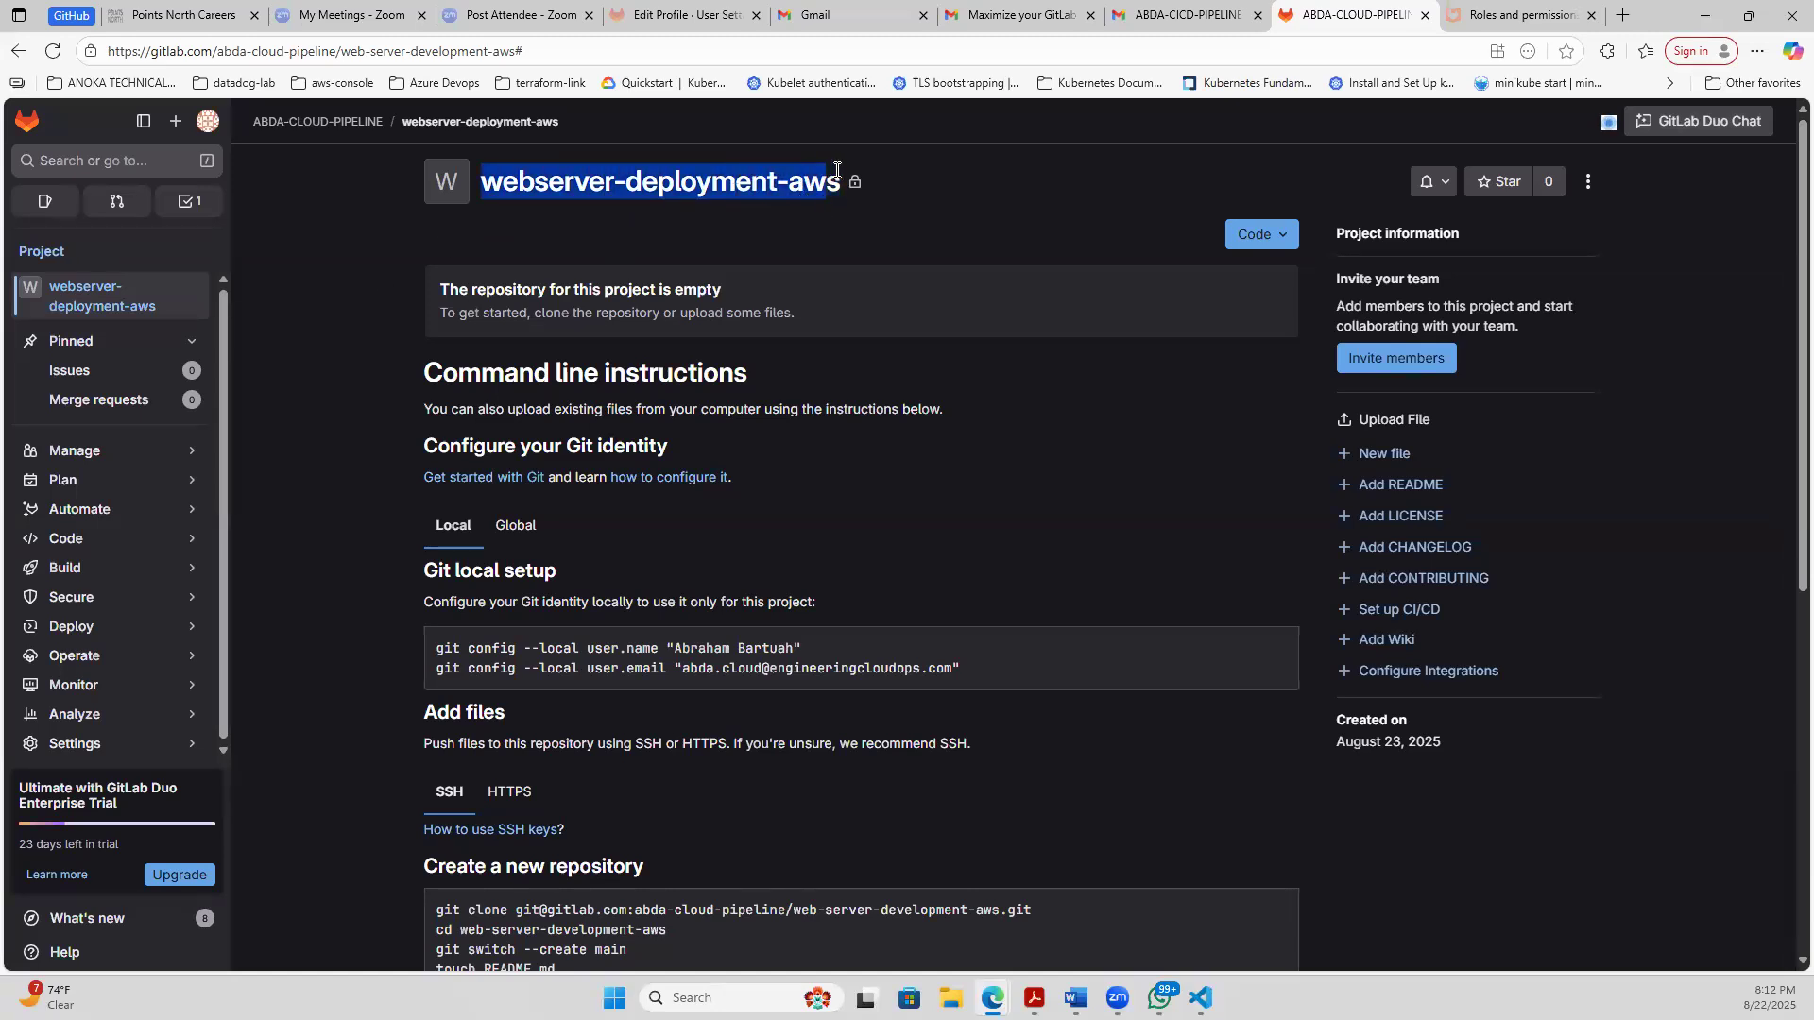
pyautogui.click(310, 324)
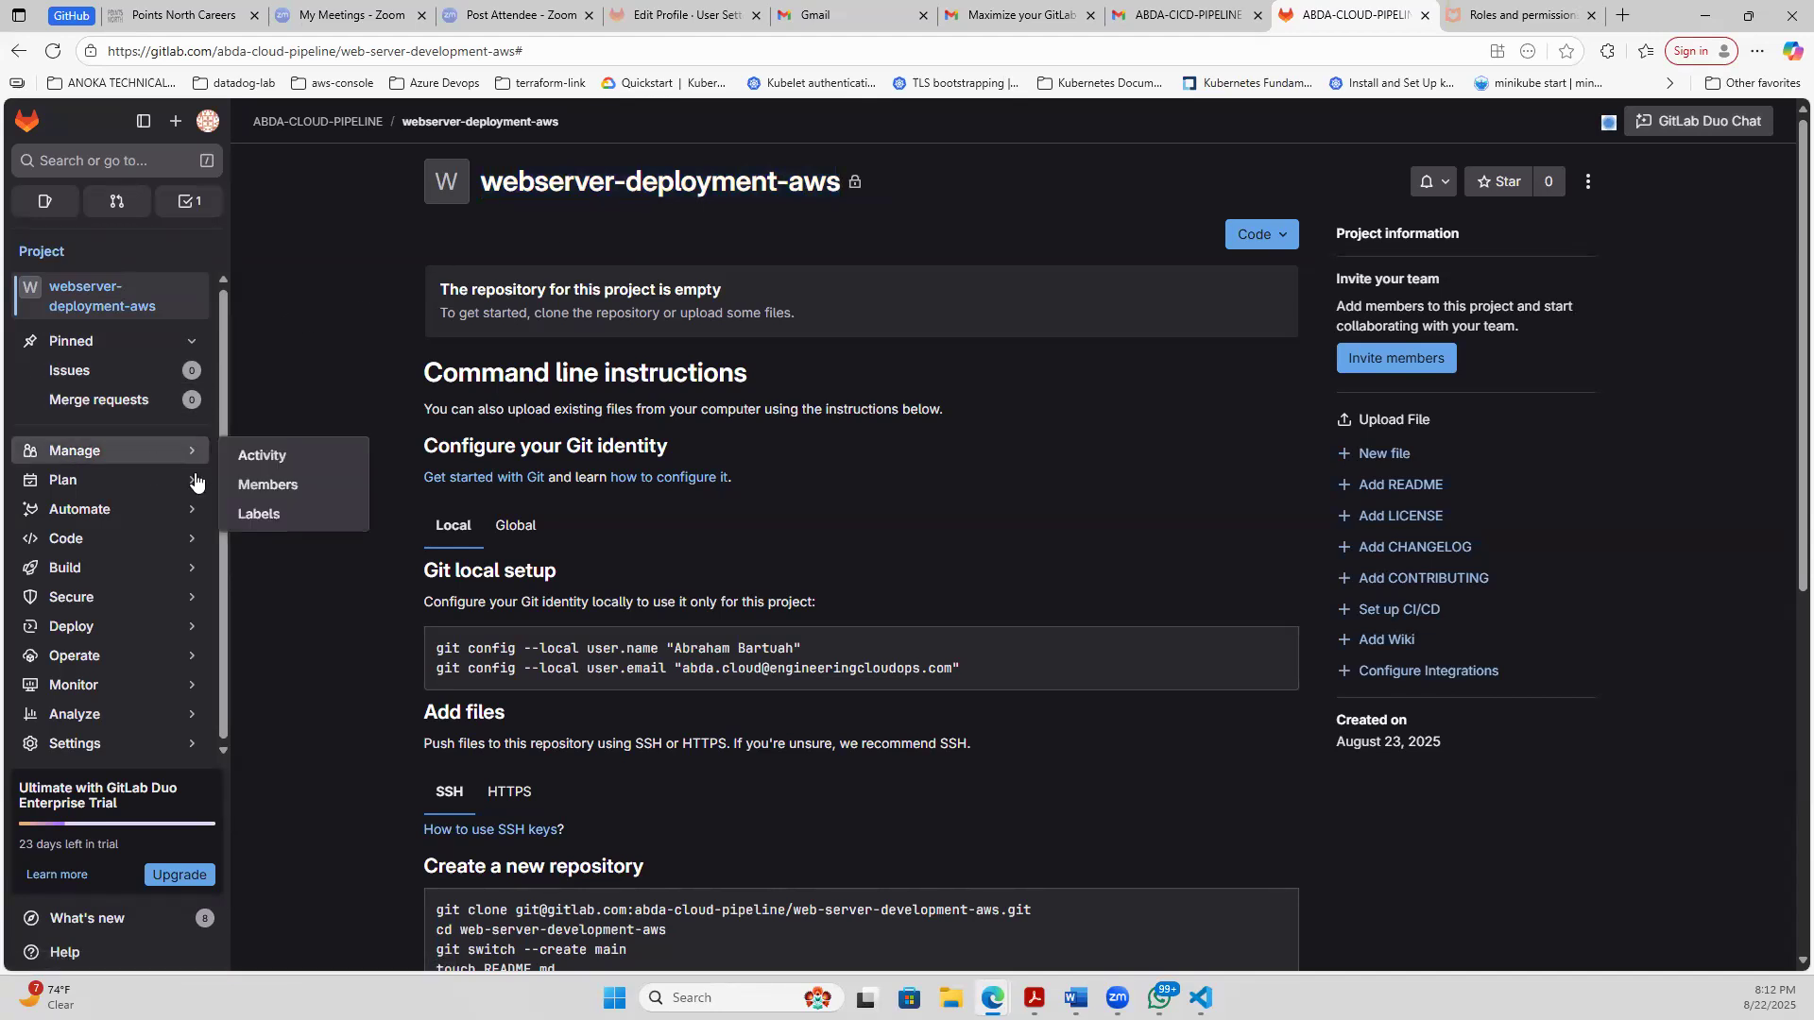
# - Open the ABDA-CLOUD-PIPELINE group and view its members list sorted by last joined
pyautogui.moveTo(189, 480)
pyautogui.click(269, 482)
pyautogui.moveTo(136, 449)
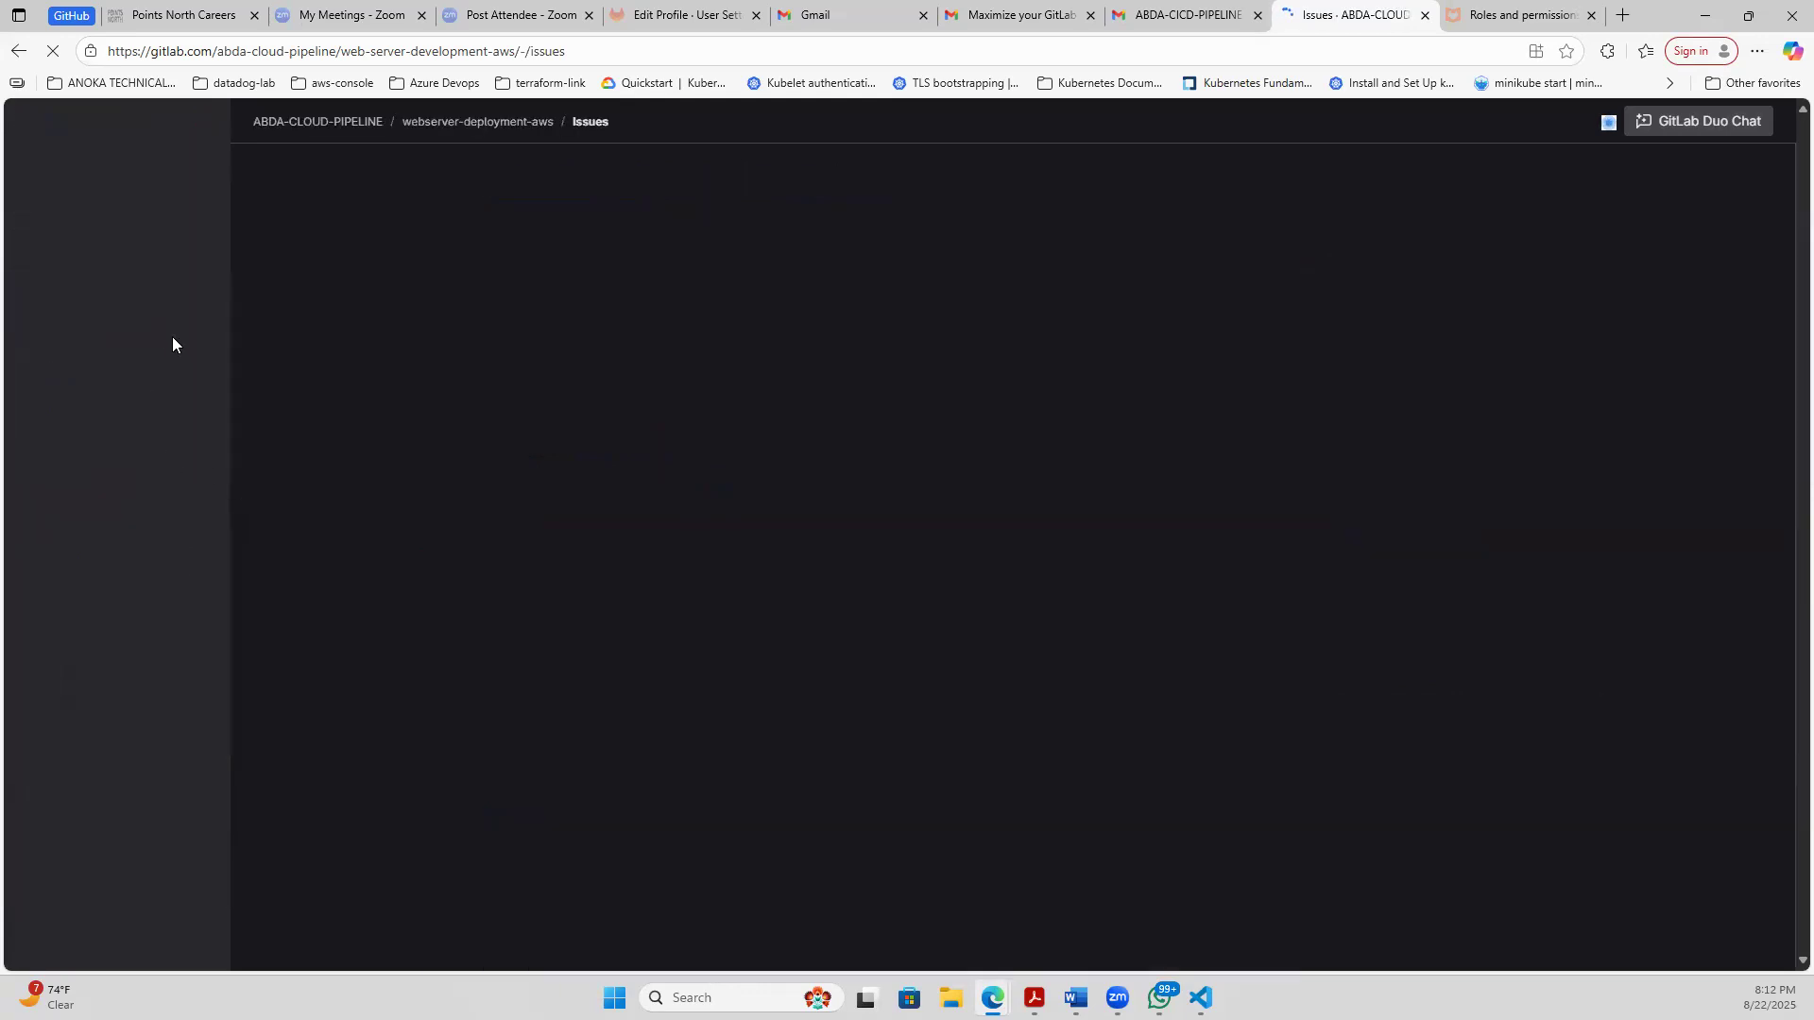
pyautogui.click(318, 126)
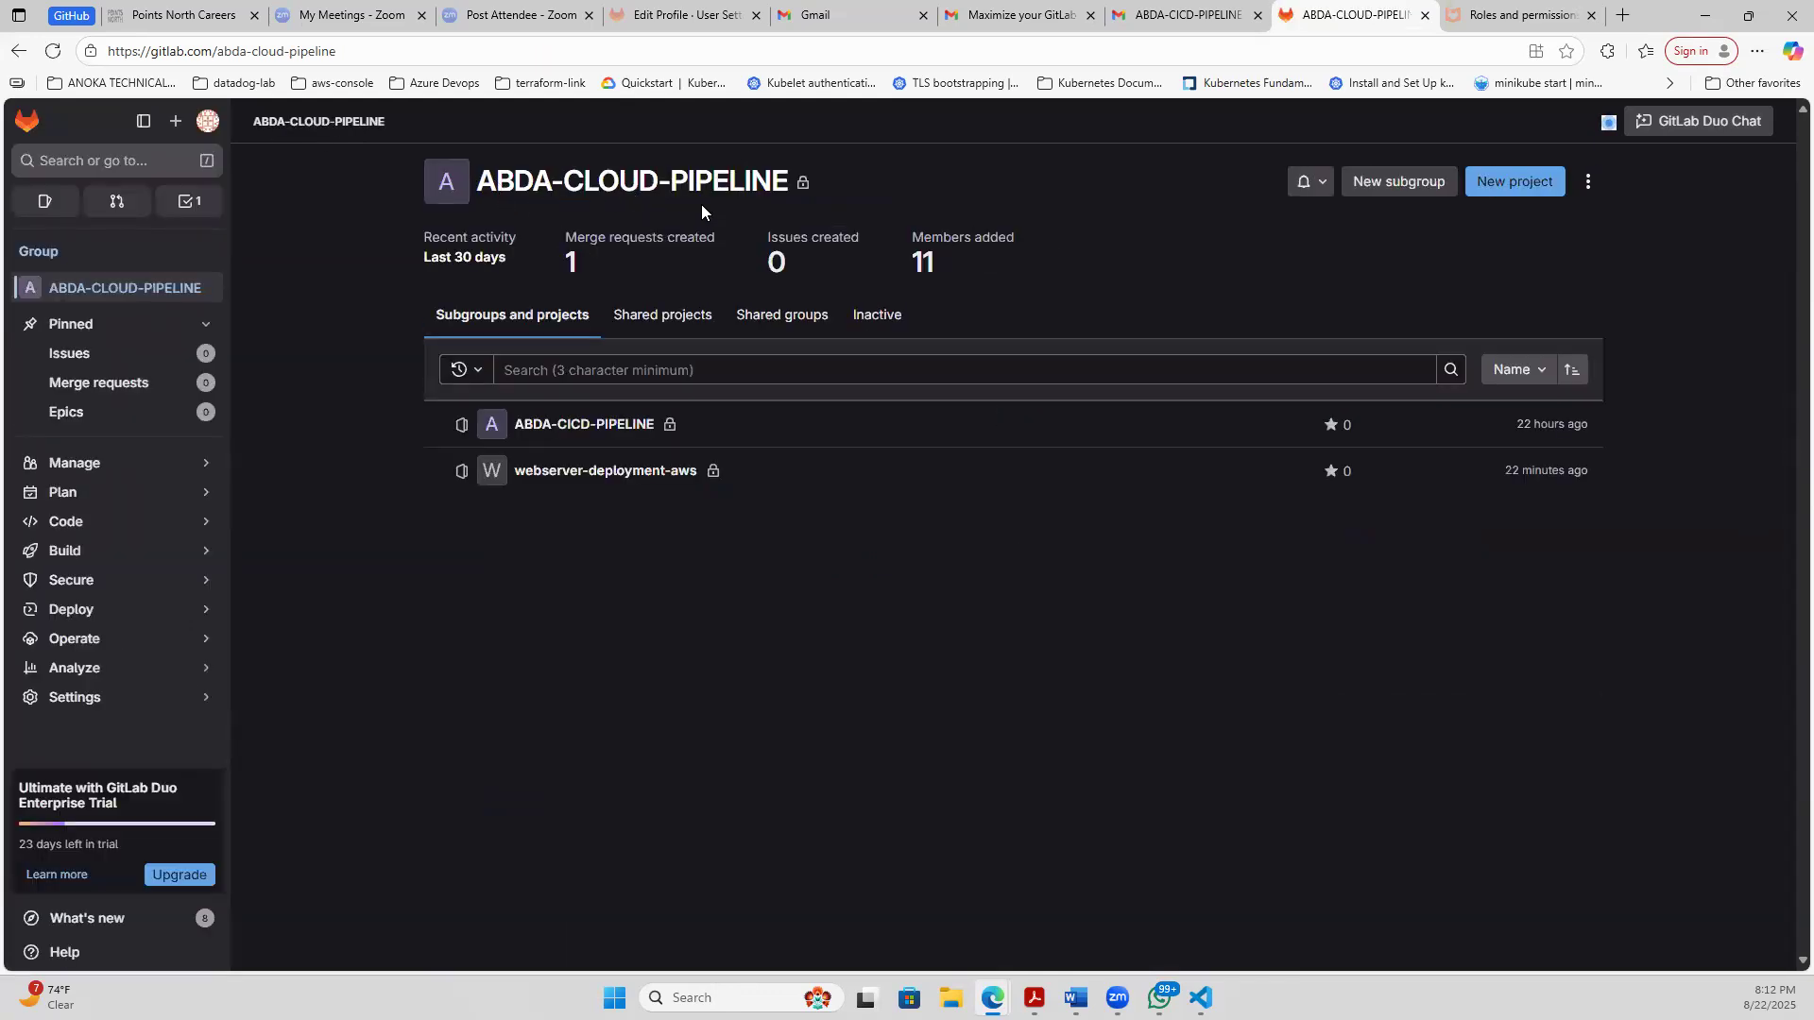
pyautogui.tripleClick(736, 193)
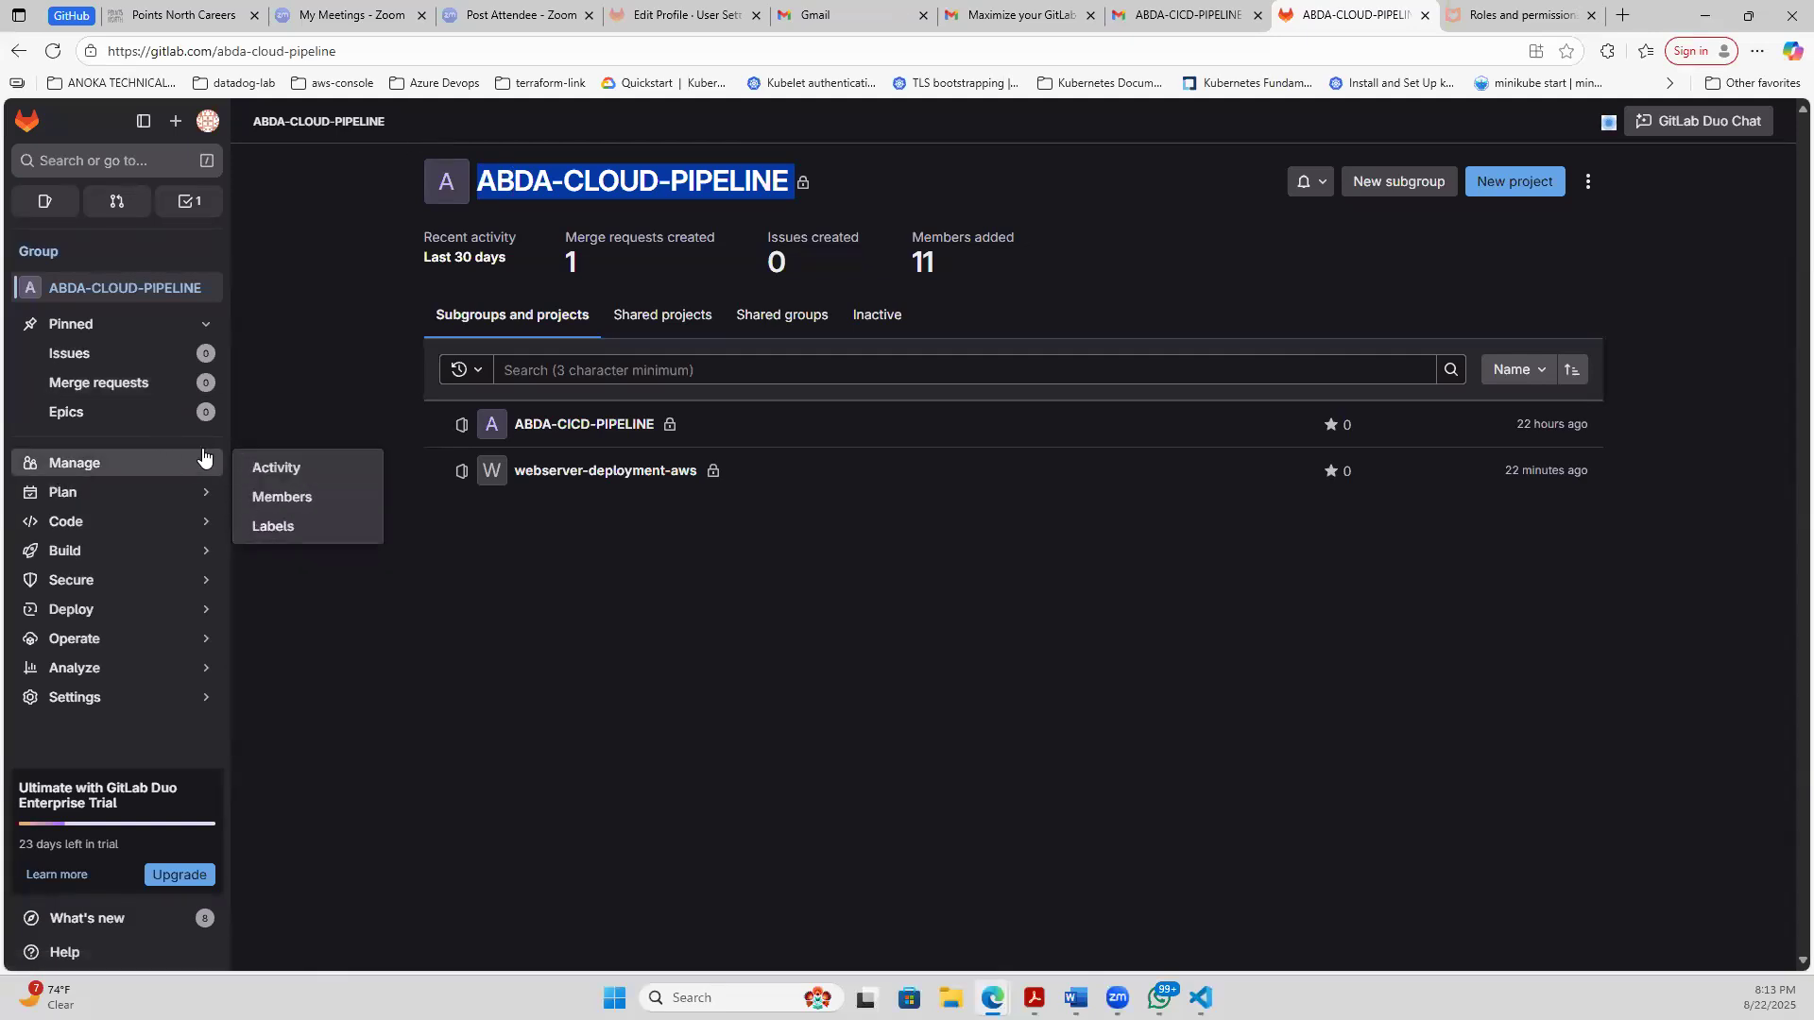
pyautogui.moveTo(473, 181); pyautogui.dragTo(713, 206)
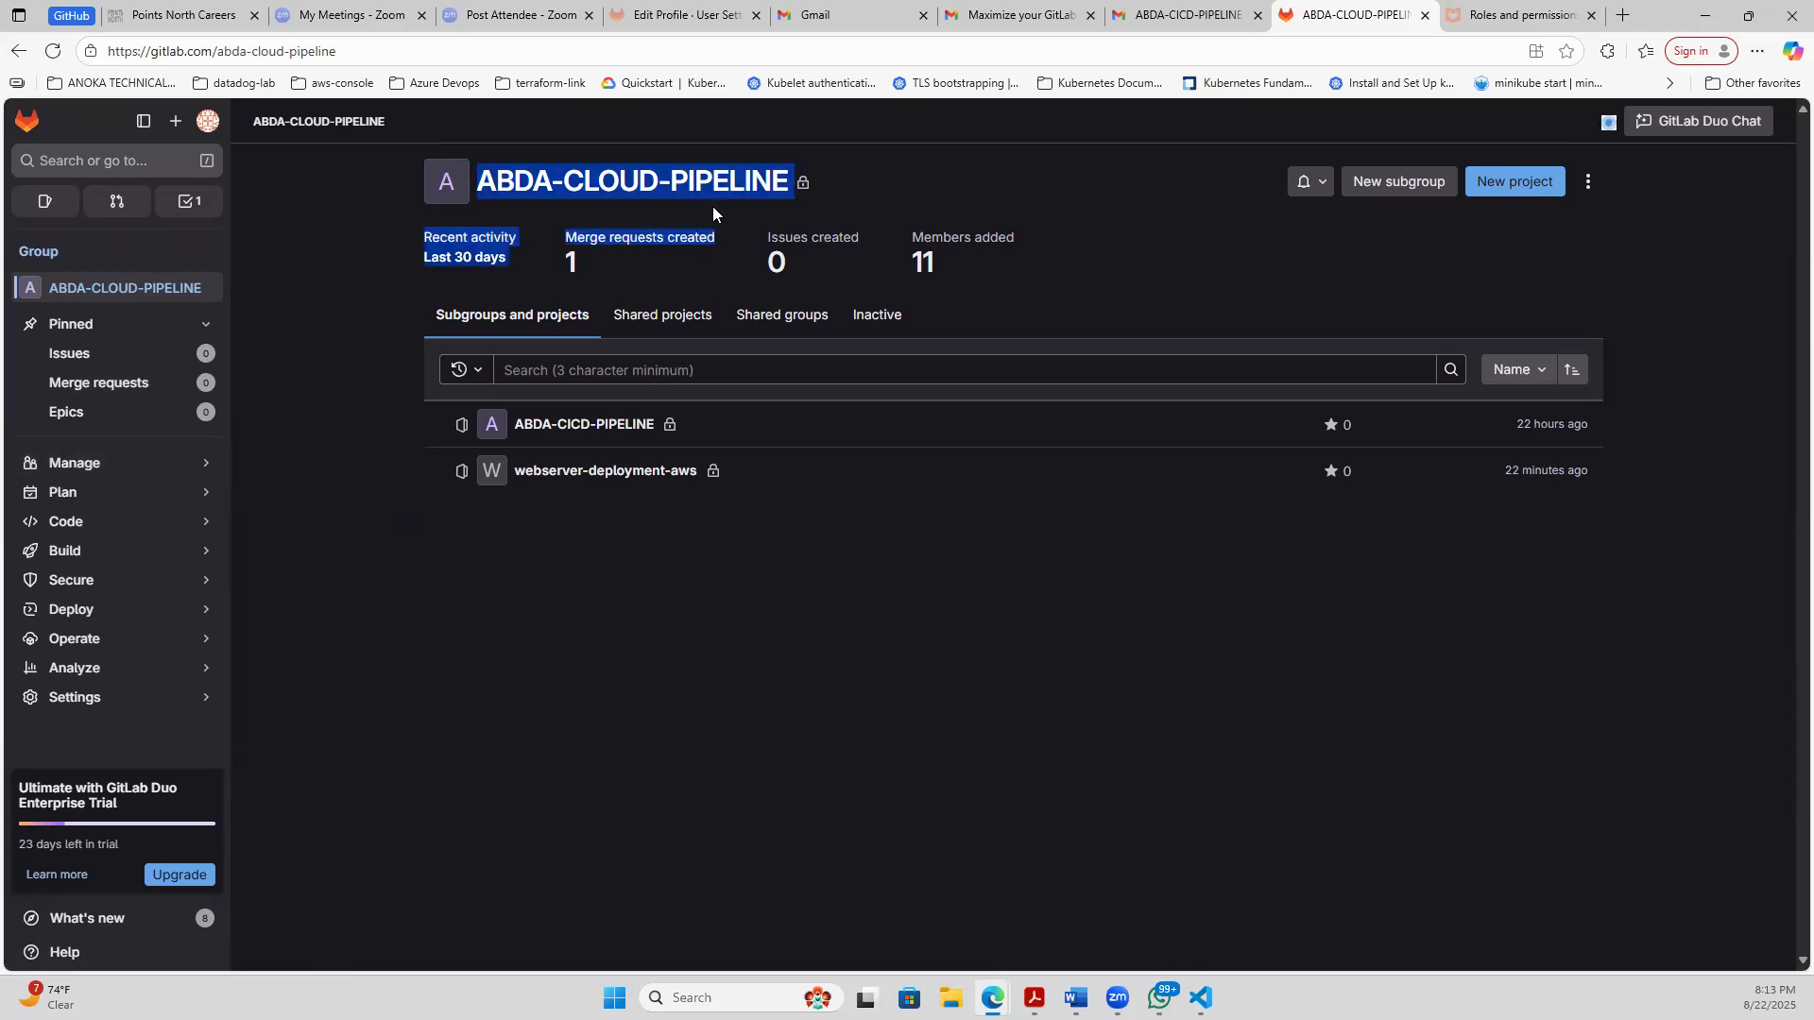
pyautogui.click(962, 263)
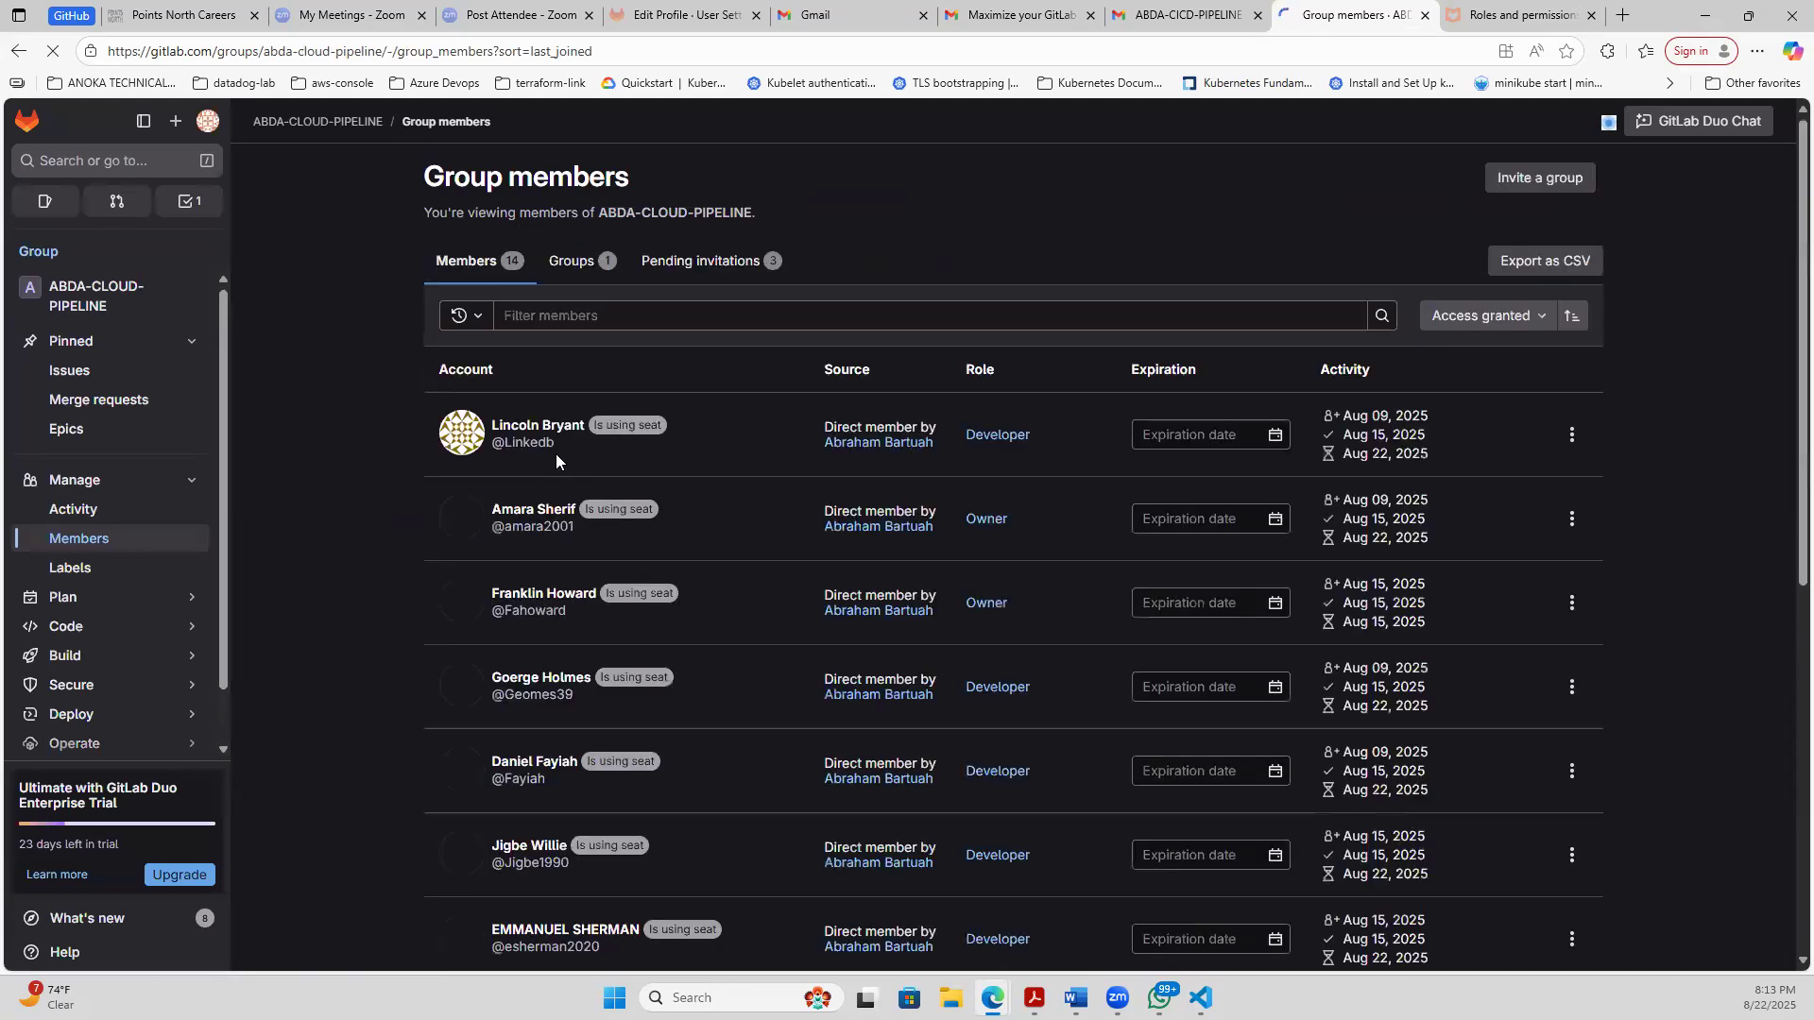
# - Return to the webserver-deployment-aws project through its group and copy its SSH clone URL
pyautogui.click(130, 288)
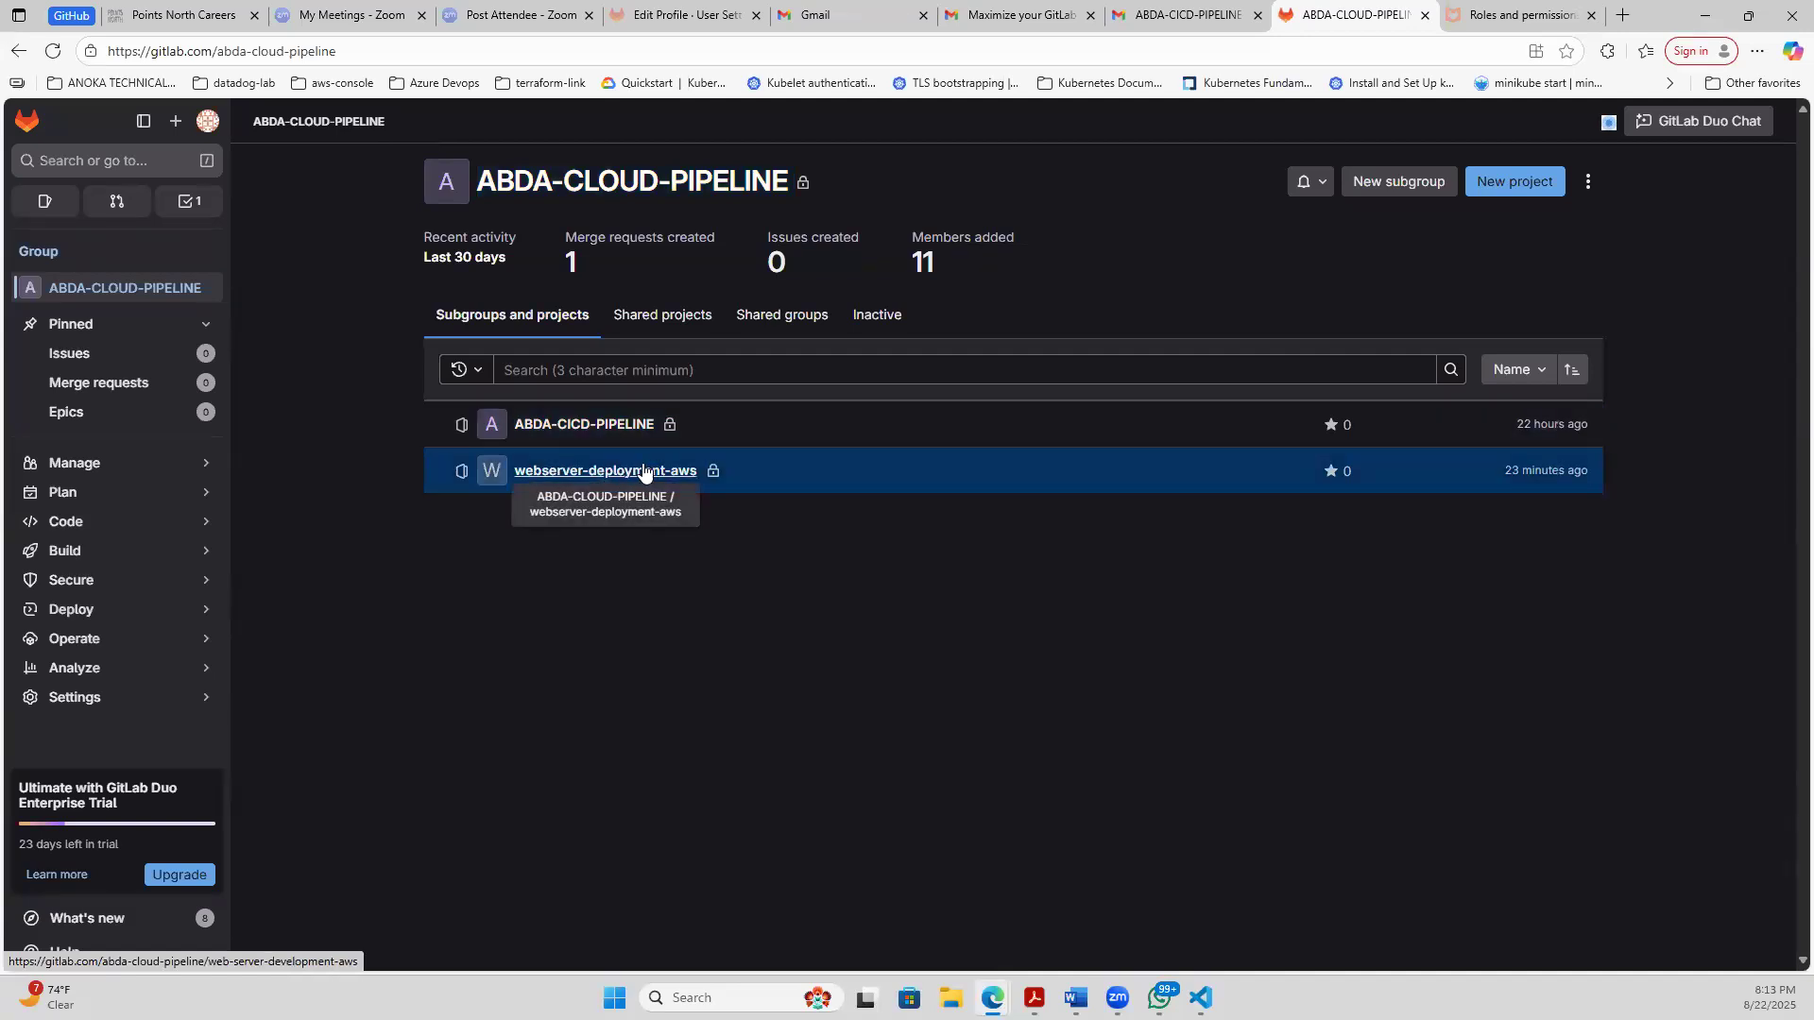
pyautogui.click(585, 472)
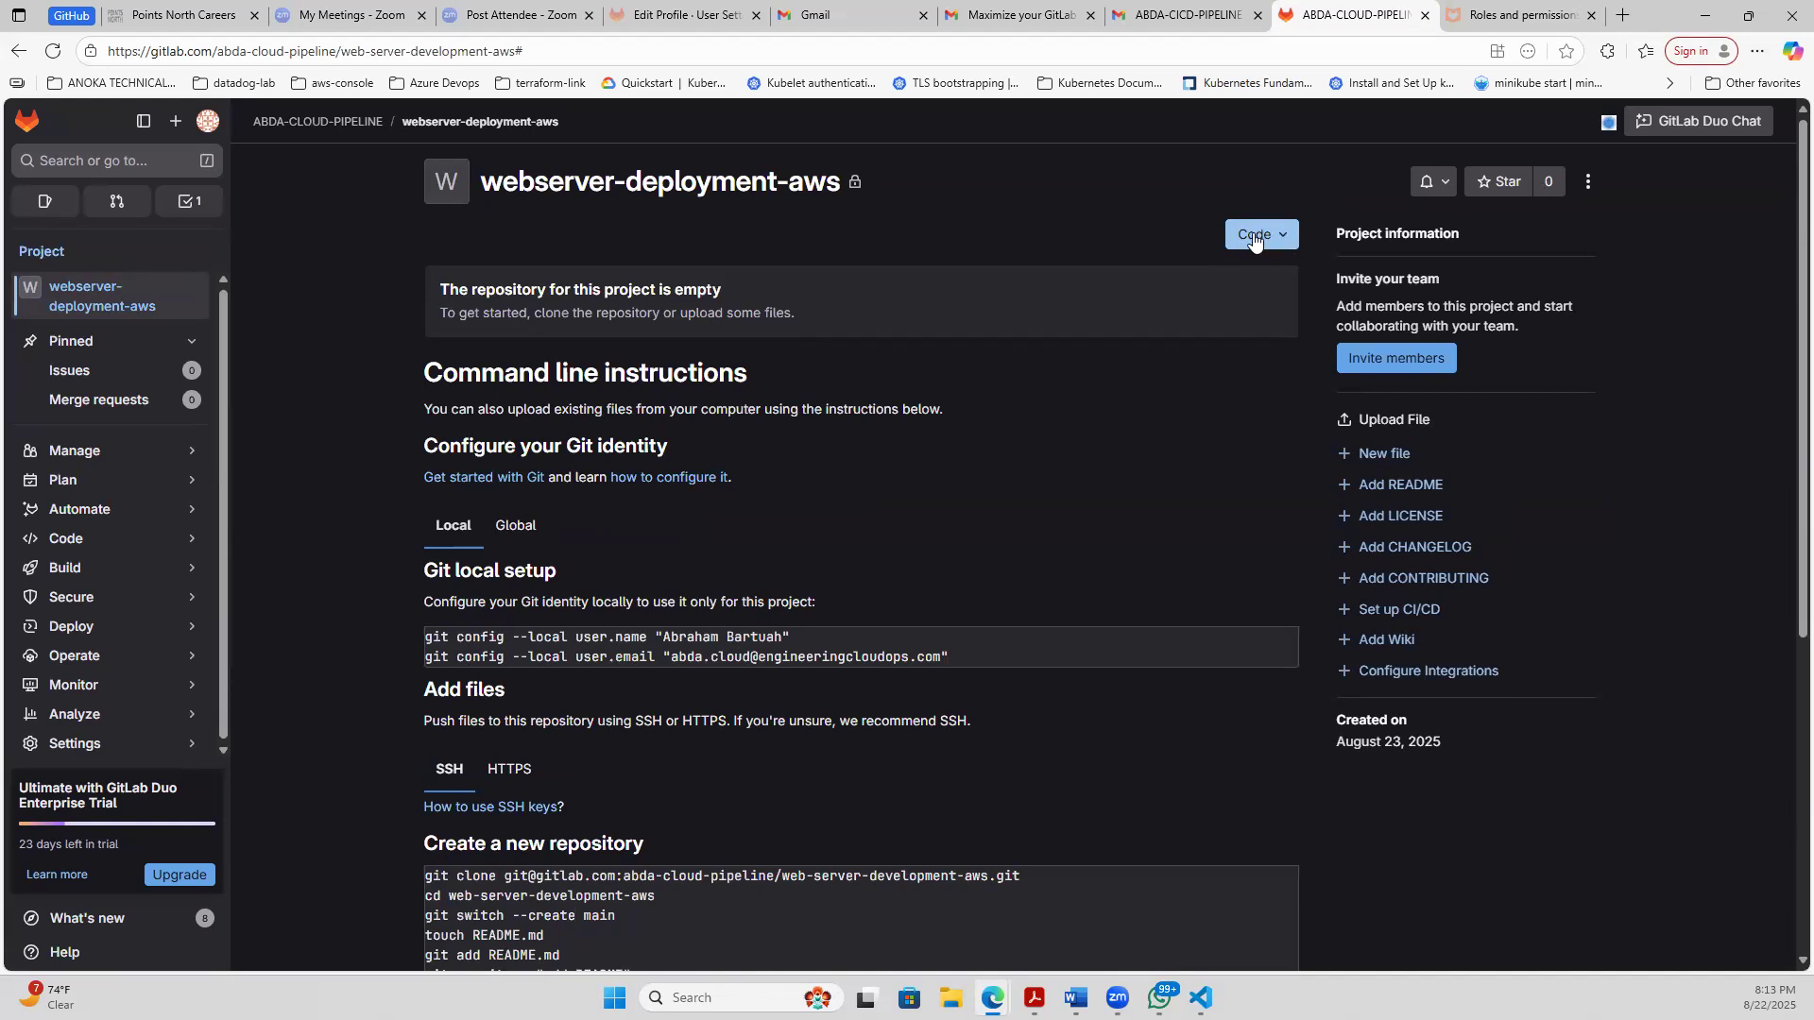
pyautogui.click(1290, 238)
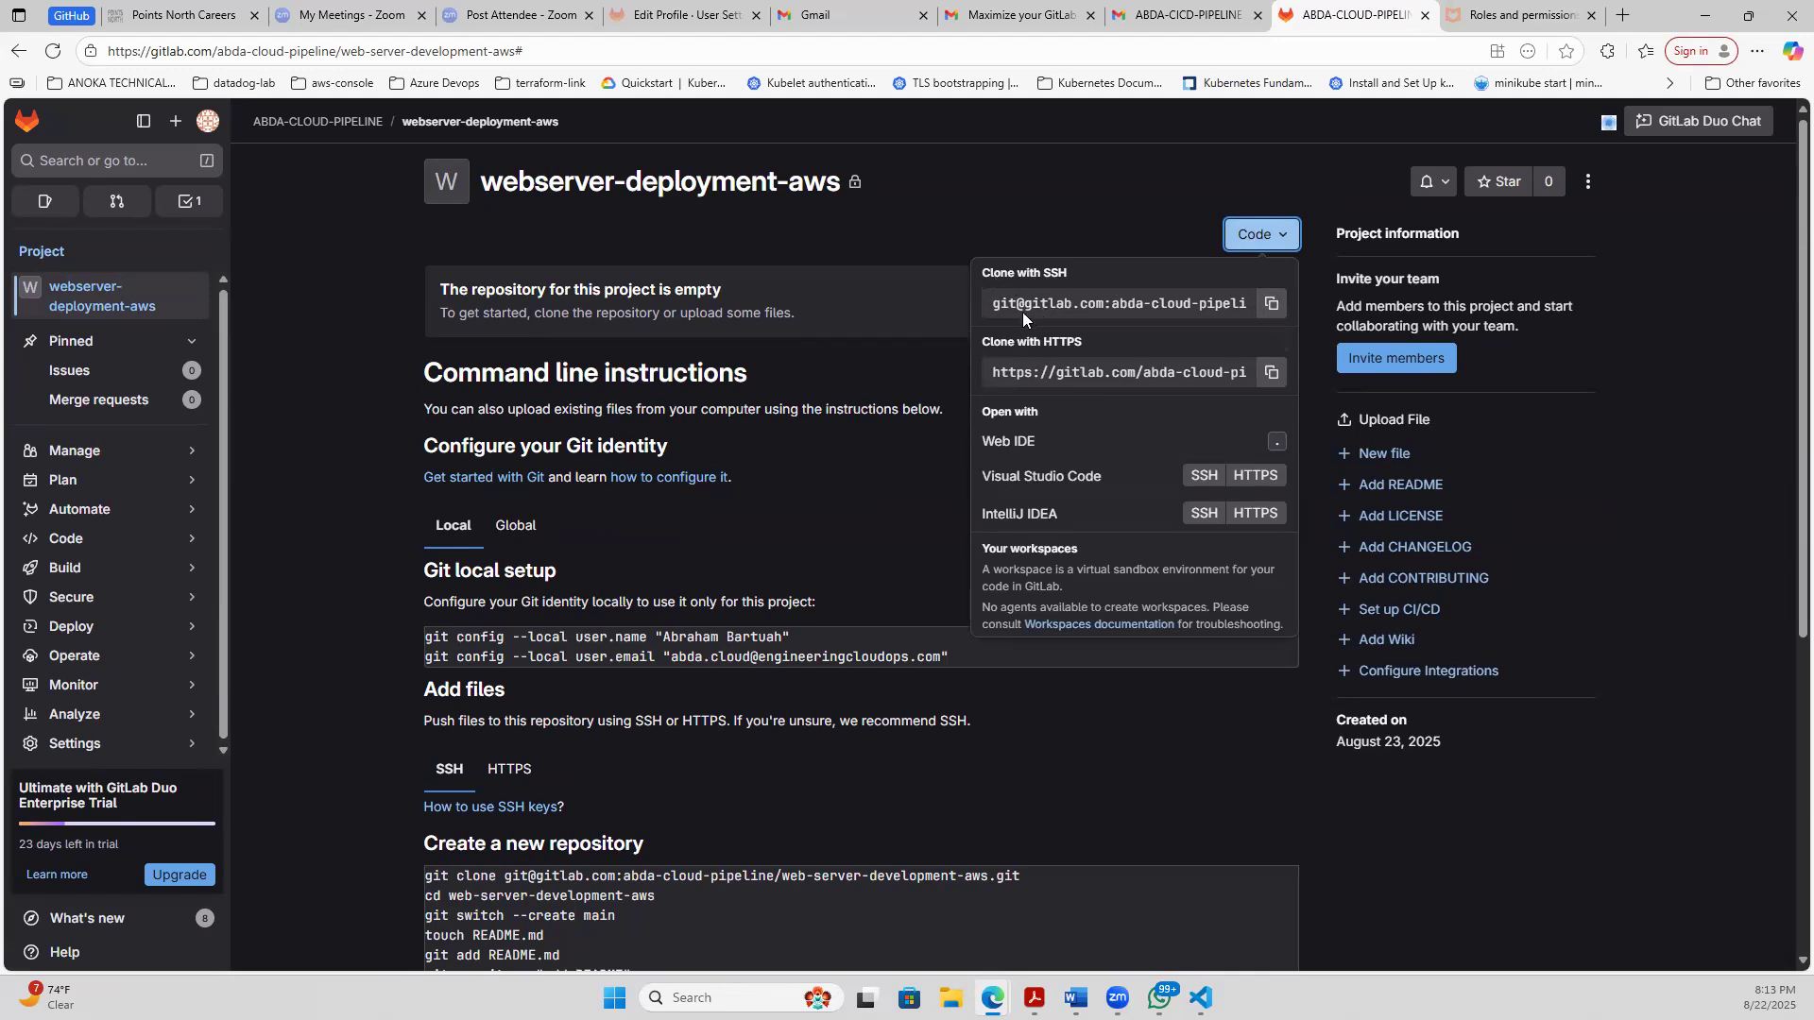
pyautogui.rightClick(1272, 314)
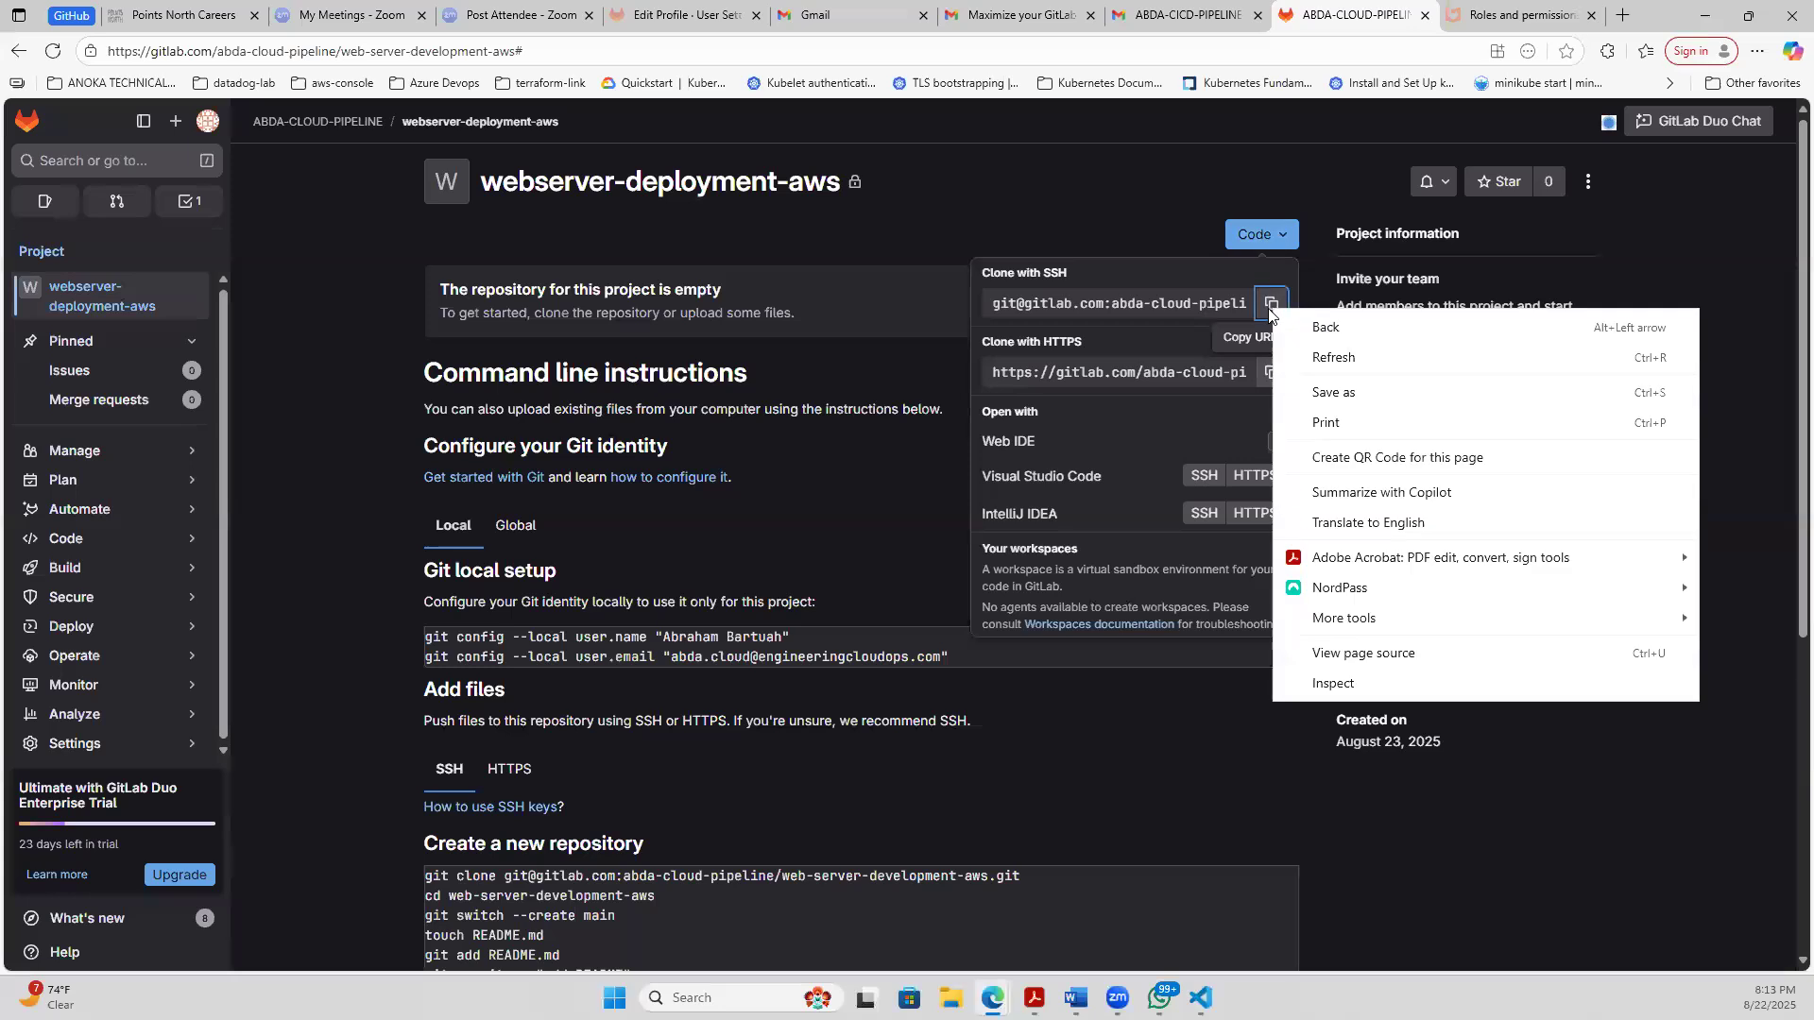
pyautogui.press('Escape')
pyautogui.press('Escape')
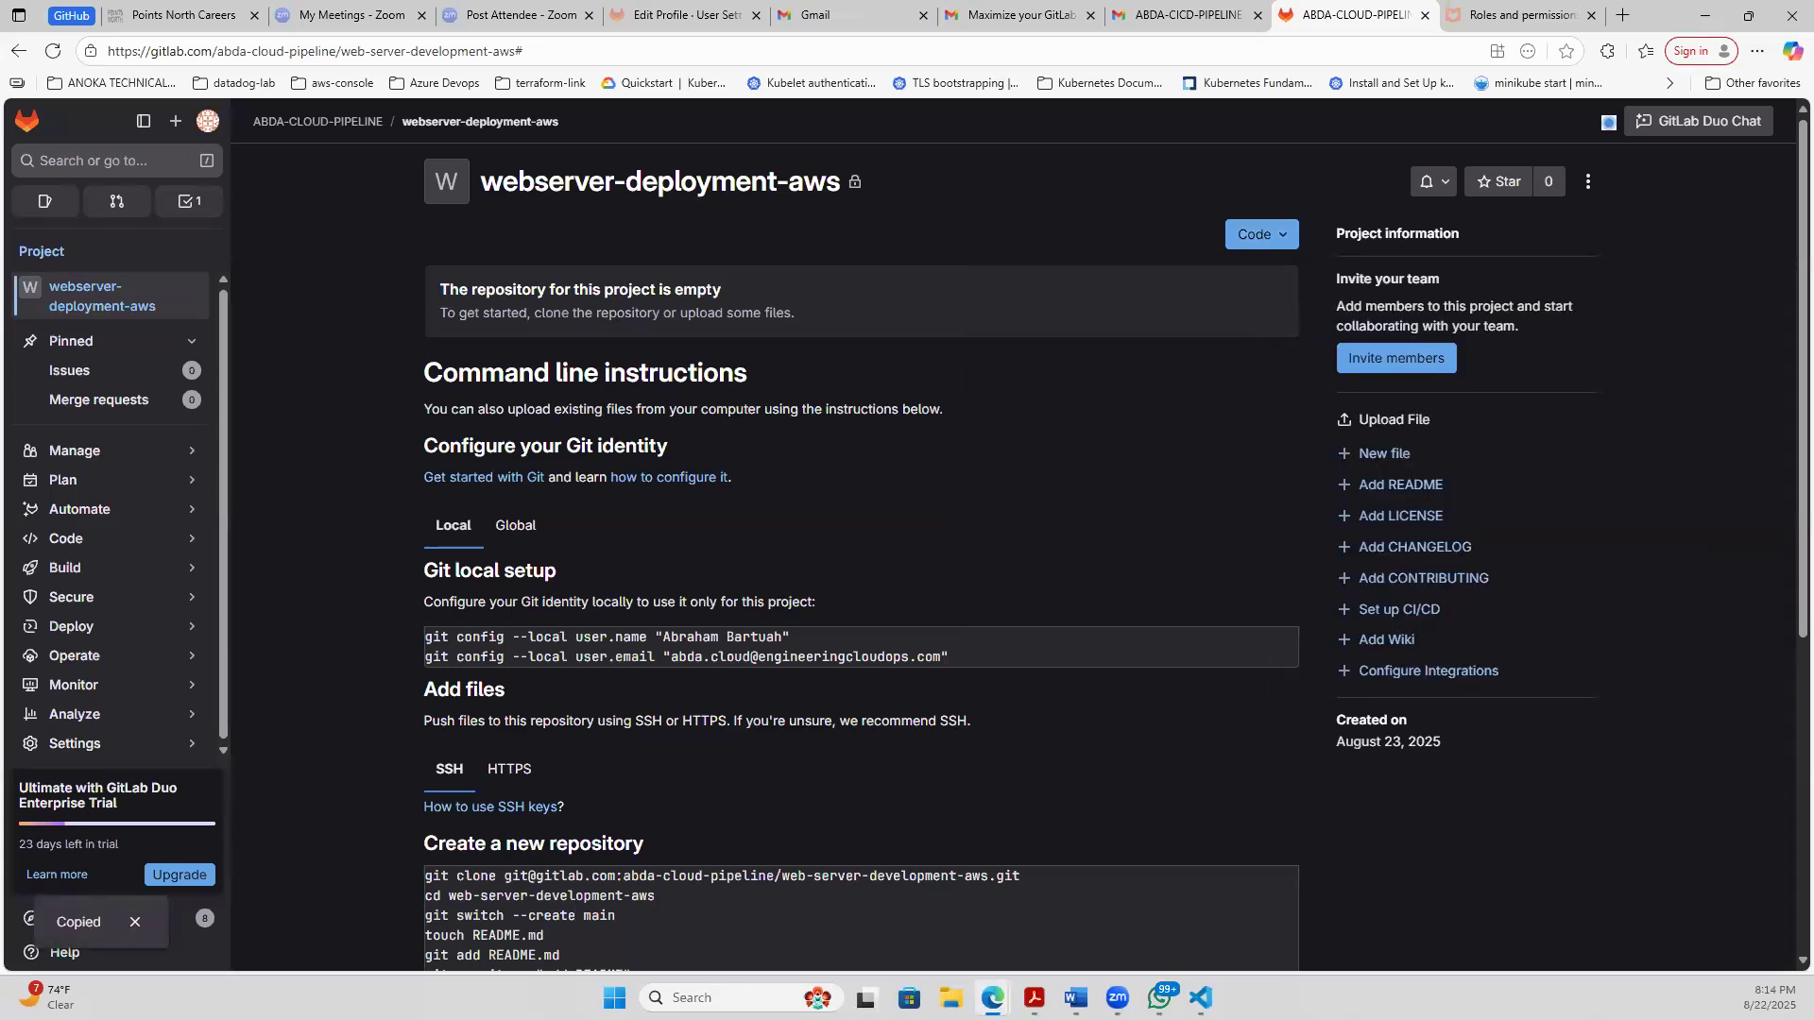
pyautogui.hotkey('alt', 'Tab')
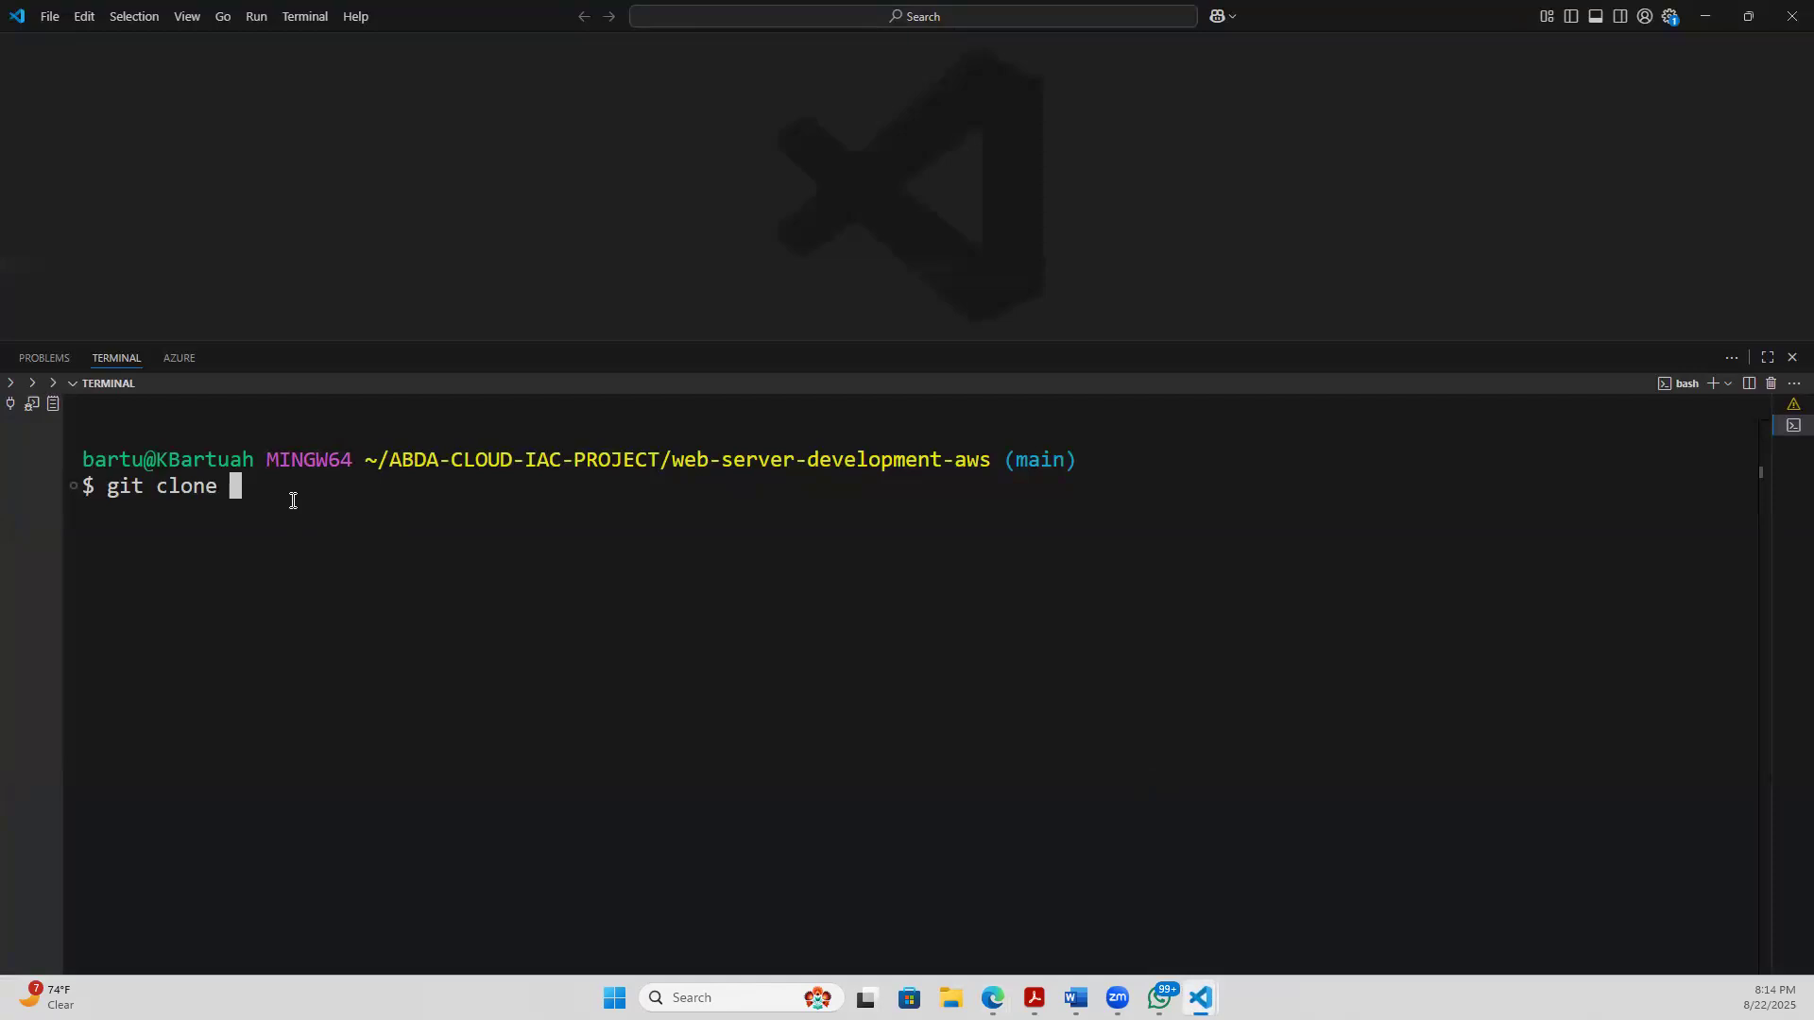
pyautogui.press('BackSpace')
pyautogui.press('BackSpace')
pyautogui.press('BackSpace')
pyautogui.press('BackSpace')
pyautogui.press('BackSpace')
pyautogui.press('BackSpace')
pyautogui.press('BackSpace')
pyautogui.press('BackSpace')
pyautogui.press('BackSpace')
pyautogui.press('BackSpace')
pyautogui.write('git clone')
pyautogui.hotkey('ctrl', 'v')
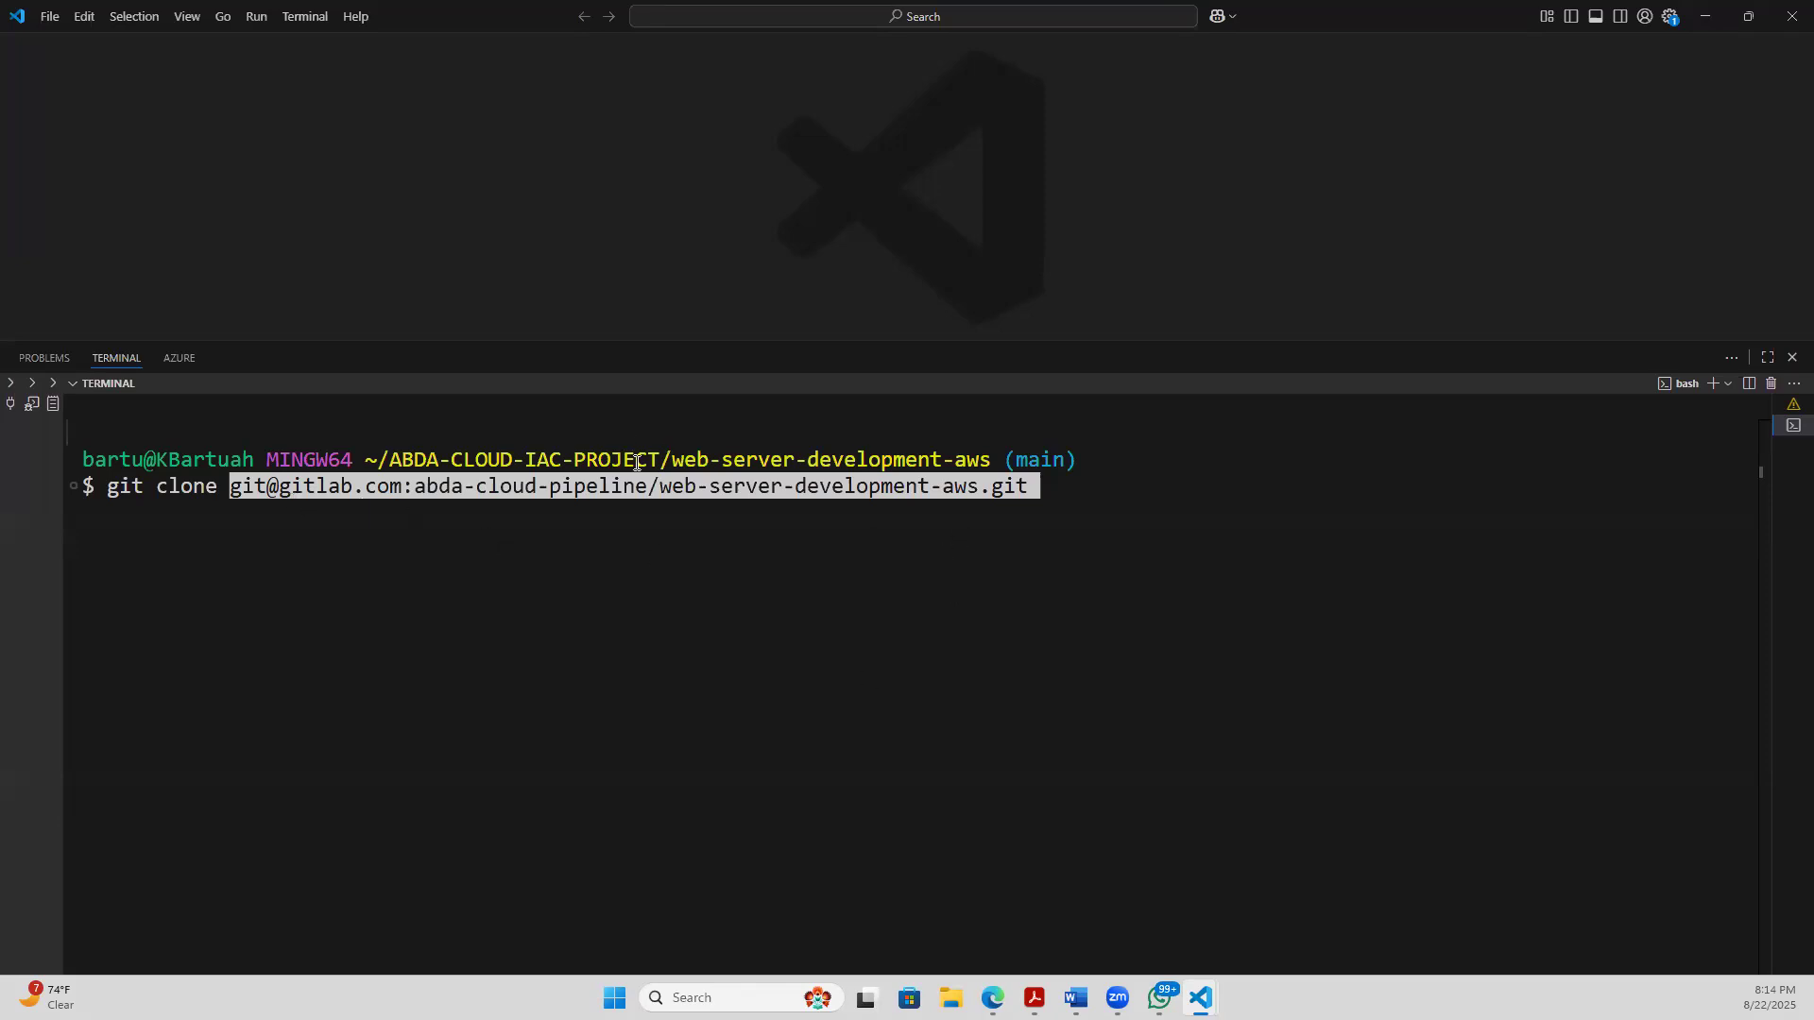
# - Highlight the repository name in the clone URL and the branch name in the terminal prompt for comparison
pyautogui.moveTo(661, 486); pyautogui.dragTo(977, 493)
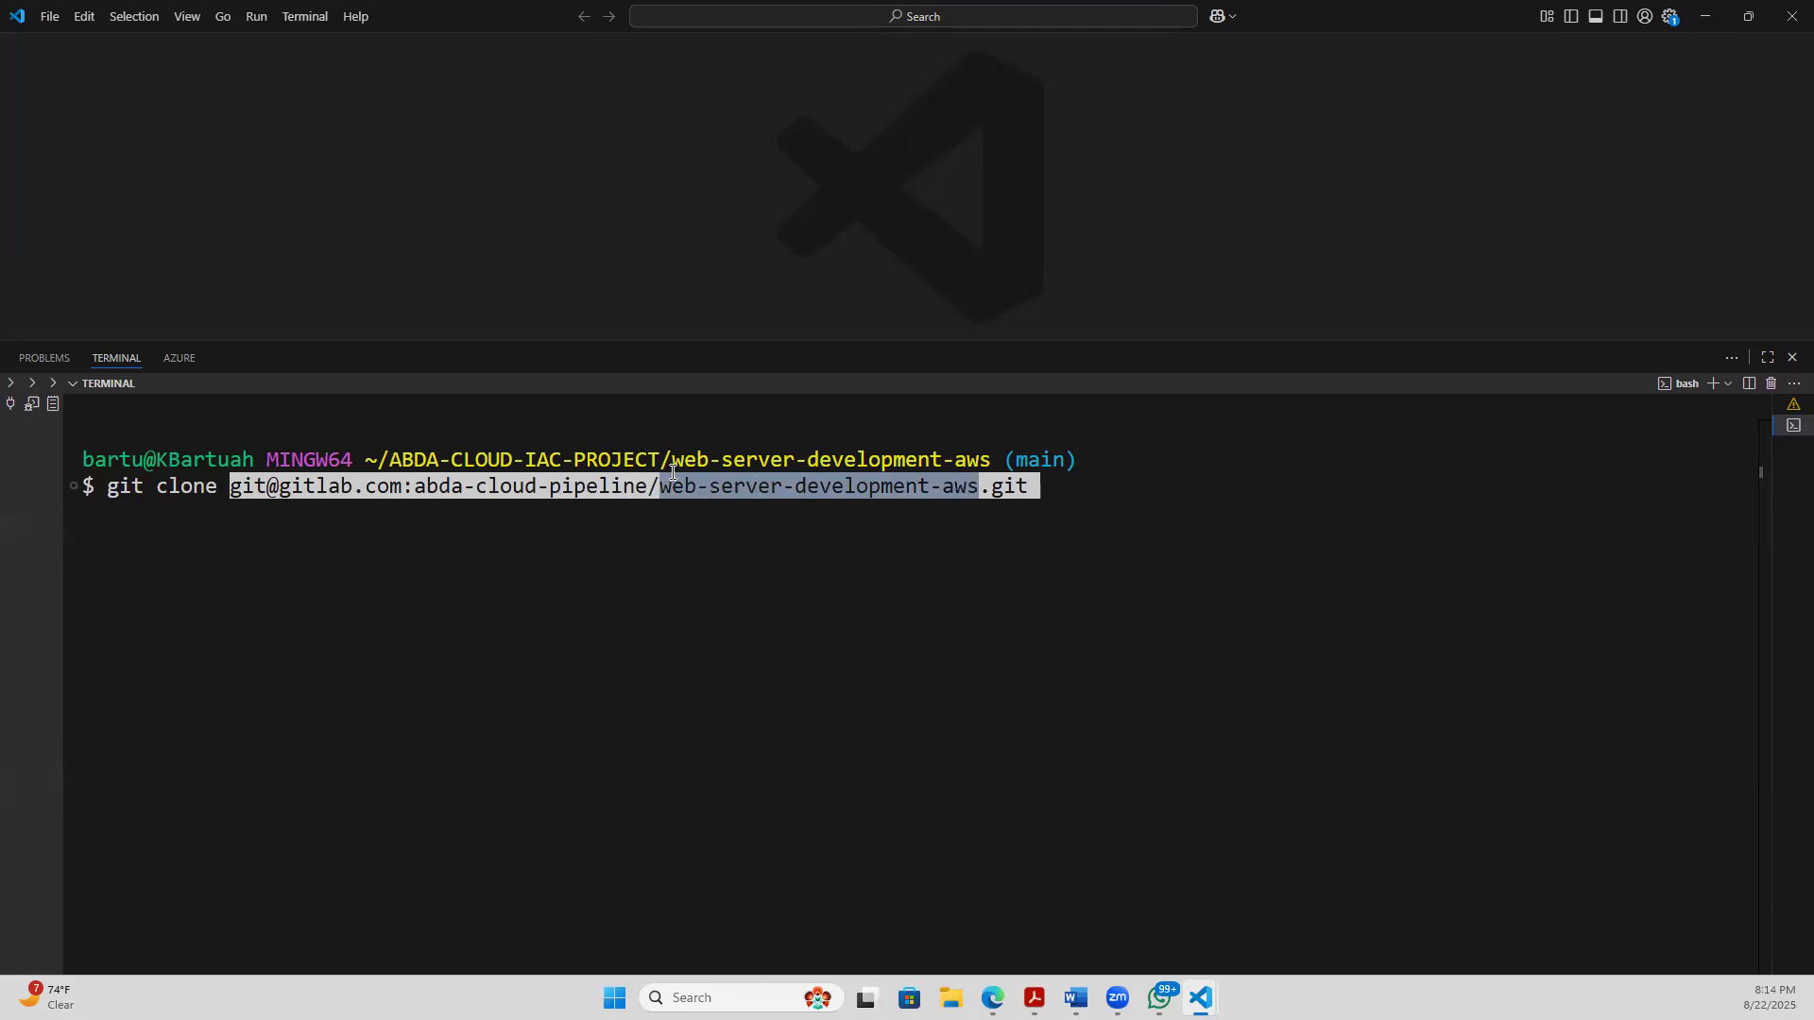
pyautogui.moveTo(660, 493); pyautogui.dragTo(945, 510)
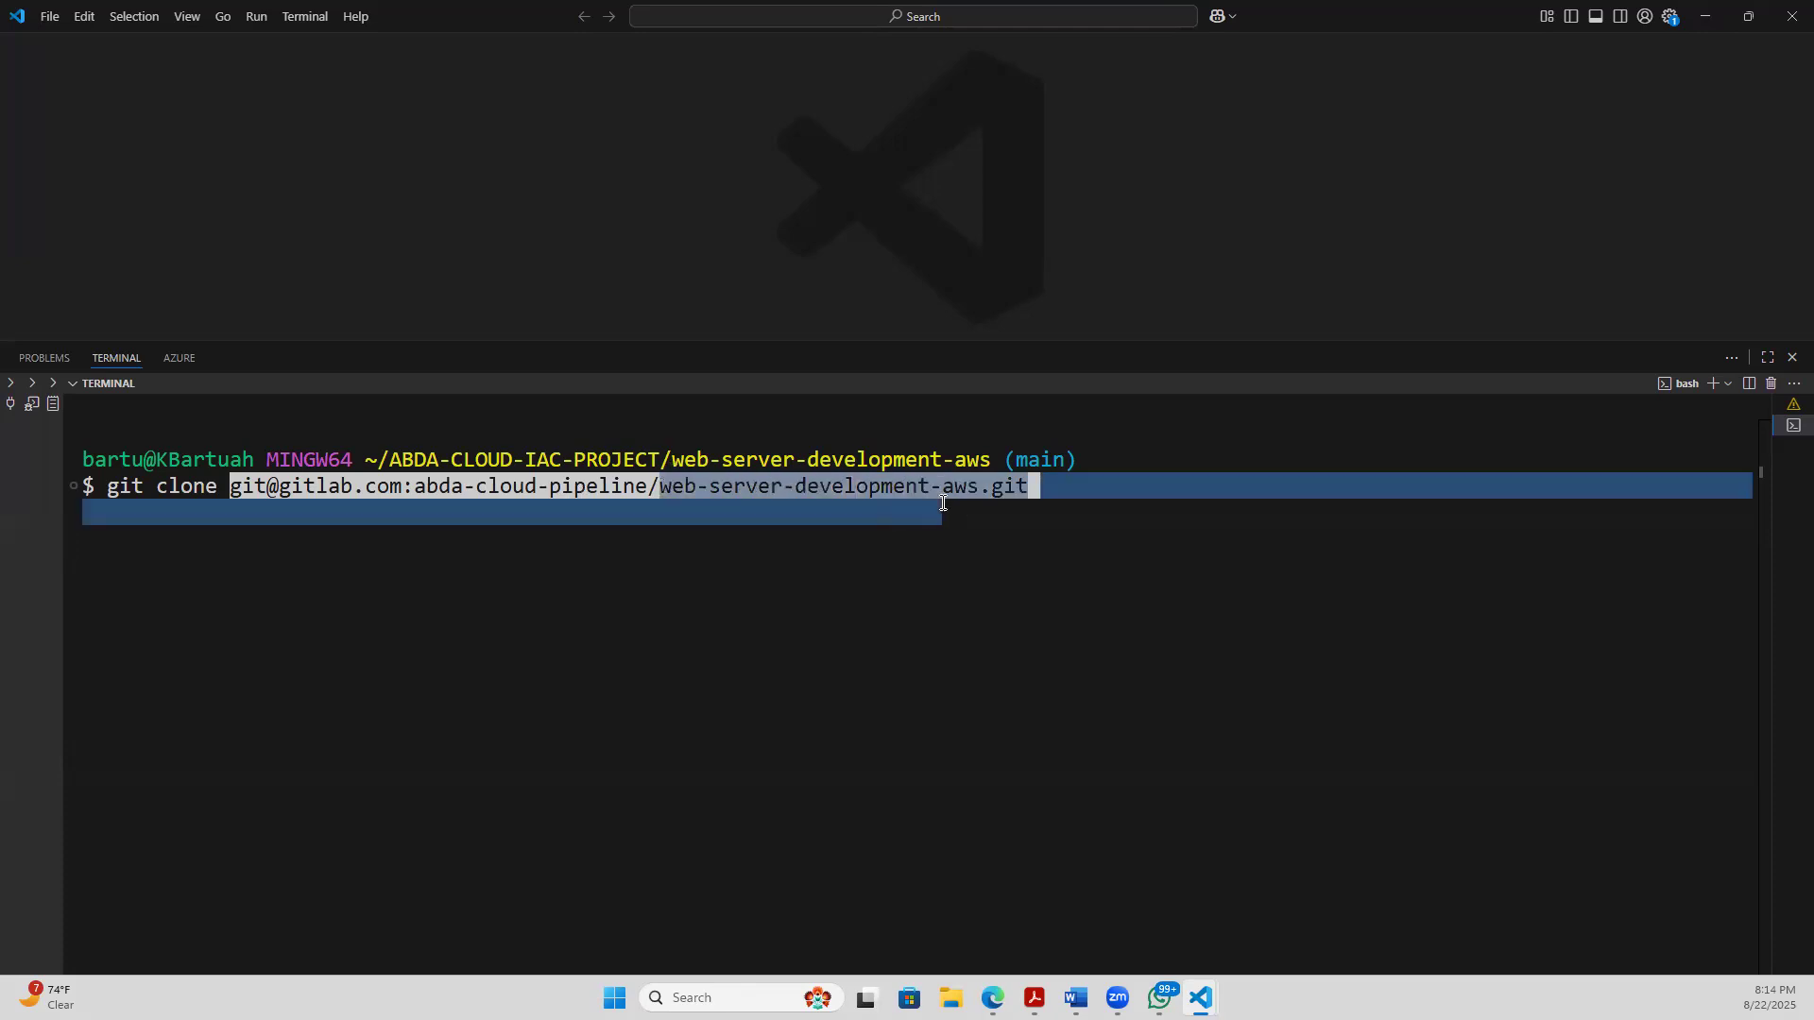
pyautogui.click(956, 513)
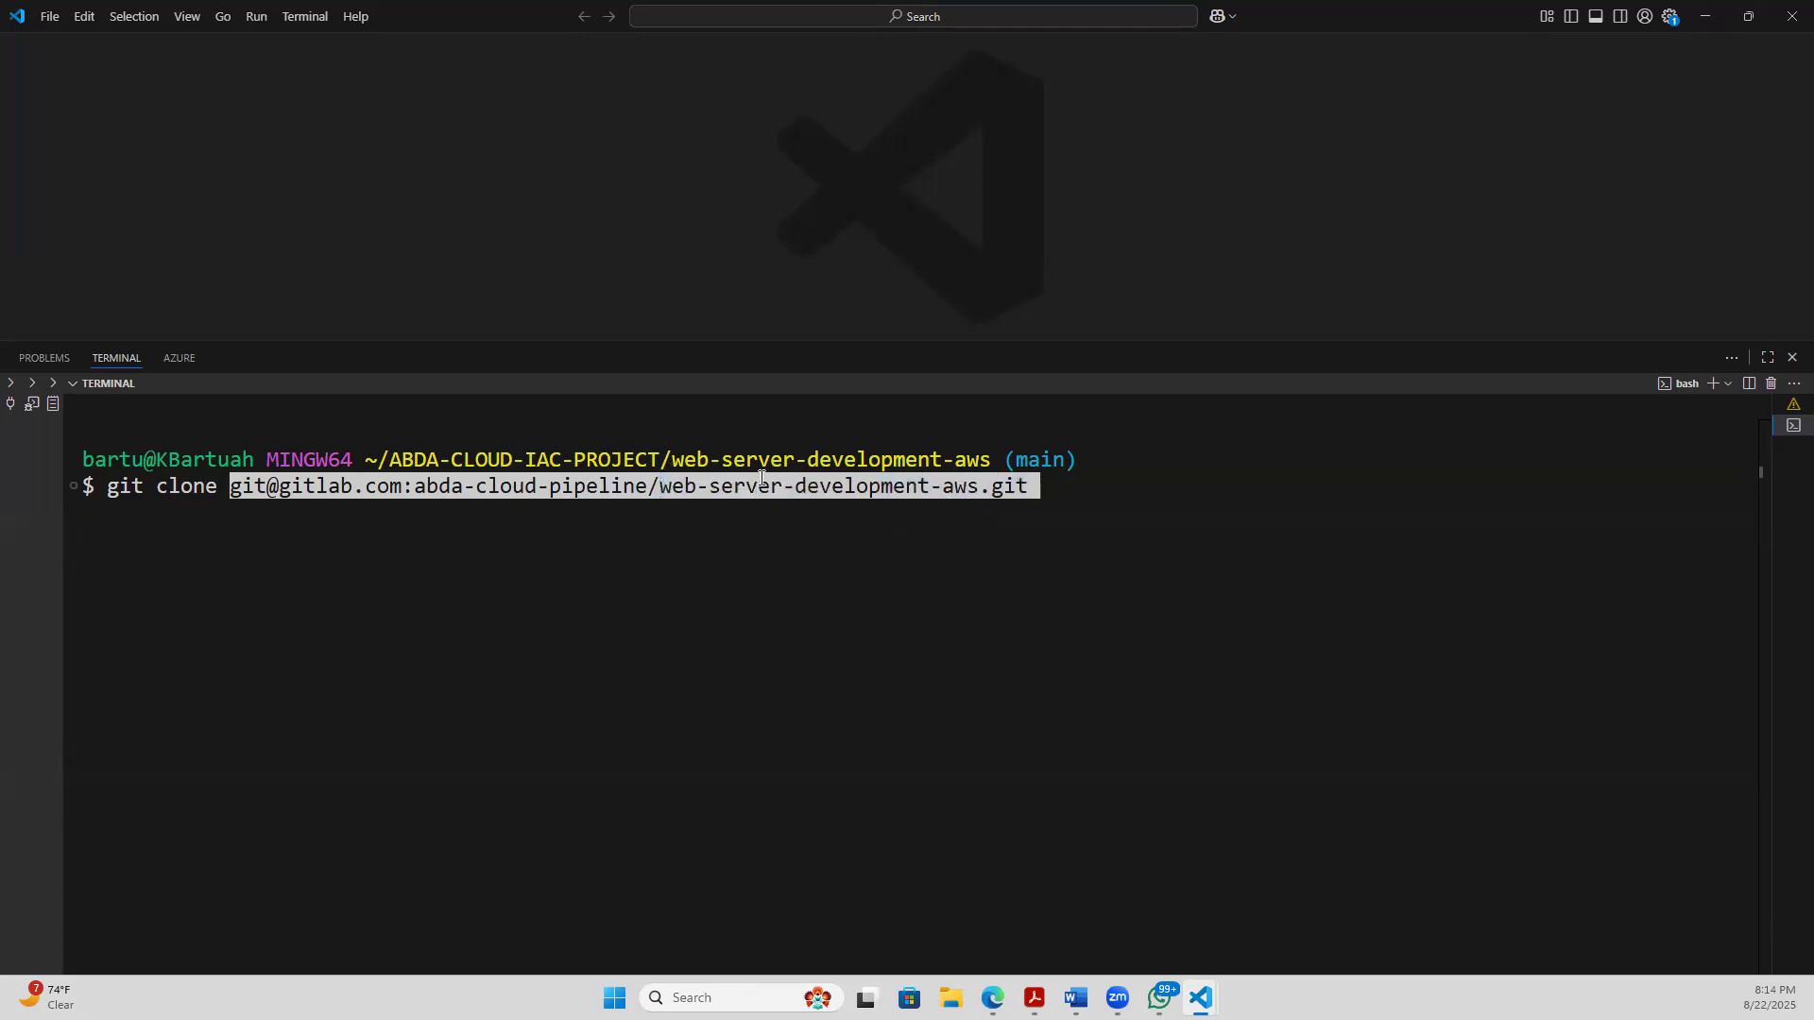
pyautogui.moveTo(989, 455); pyautogui.dragTo(1137, 463)
pyautogui.click(1003, 505)
# - Erase the unexecuted git clone command from the terminal prompt
pyautogui.press('BackSpace')
pyautogui.press('BackSpace')
pyautogui.press('BackSpace')
pyautogui.press('BackSpace')
pyautogui.press('BackSpace')
pyautogui.press('BackSpace')
pyautogui.press('BackSpace')
pyautogui.press('BackSpace')
pyautogui.press('BackSpace')
pyautogui.press('BackSpace')
pyautogui.press('BackSpace')
pyautogui.press('BackSpace')
pyautogui.press('BackSpace')
pyautogui.press('BackSpace')
pyautogui.press('BackSpace')
pyautogui.press('BackSpace')
pyautogui.press('BackSpace')
pyautogui.press('BackSpace')
pyautogui.press('BackSpace')
pyautogui.press('BackSpace')
pyautogui.press('BackSpace')
pyautogui.press('BackSpace')
pyautogui.press('BackSpace')
pyautogui.press('BackSpace')
pyautogui.press('BackSpace')
pyautogui.press('BackSpace')
pyautogui.press('BackSpace')
pyautogui.press('BackSpace')
pyautogui.press('BackSpace')
pyautogui.press('BackSpace')
pyautogui.press('BackSpace')
pyautogui.press('BackSpace')
pyautogui.press('BackSpace')
pyautogui.press('BackSpace')
pyautogui.press('BackSpace')
pyautogui.press('BackSpace')
pyautogui.press('BackSpace')
pyautogui.press('BackSpace')
pyautogui.press('BackSpace')
pyautogui.press('BackSpace')
pyautogui.press('BackSpace')
pyautogui.press('BackSpace')
pyautogui.press('BackSpace')
pyautogui.press('BackSpace')
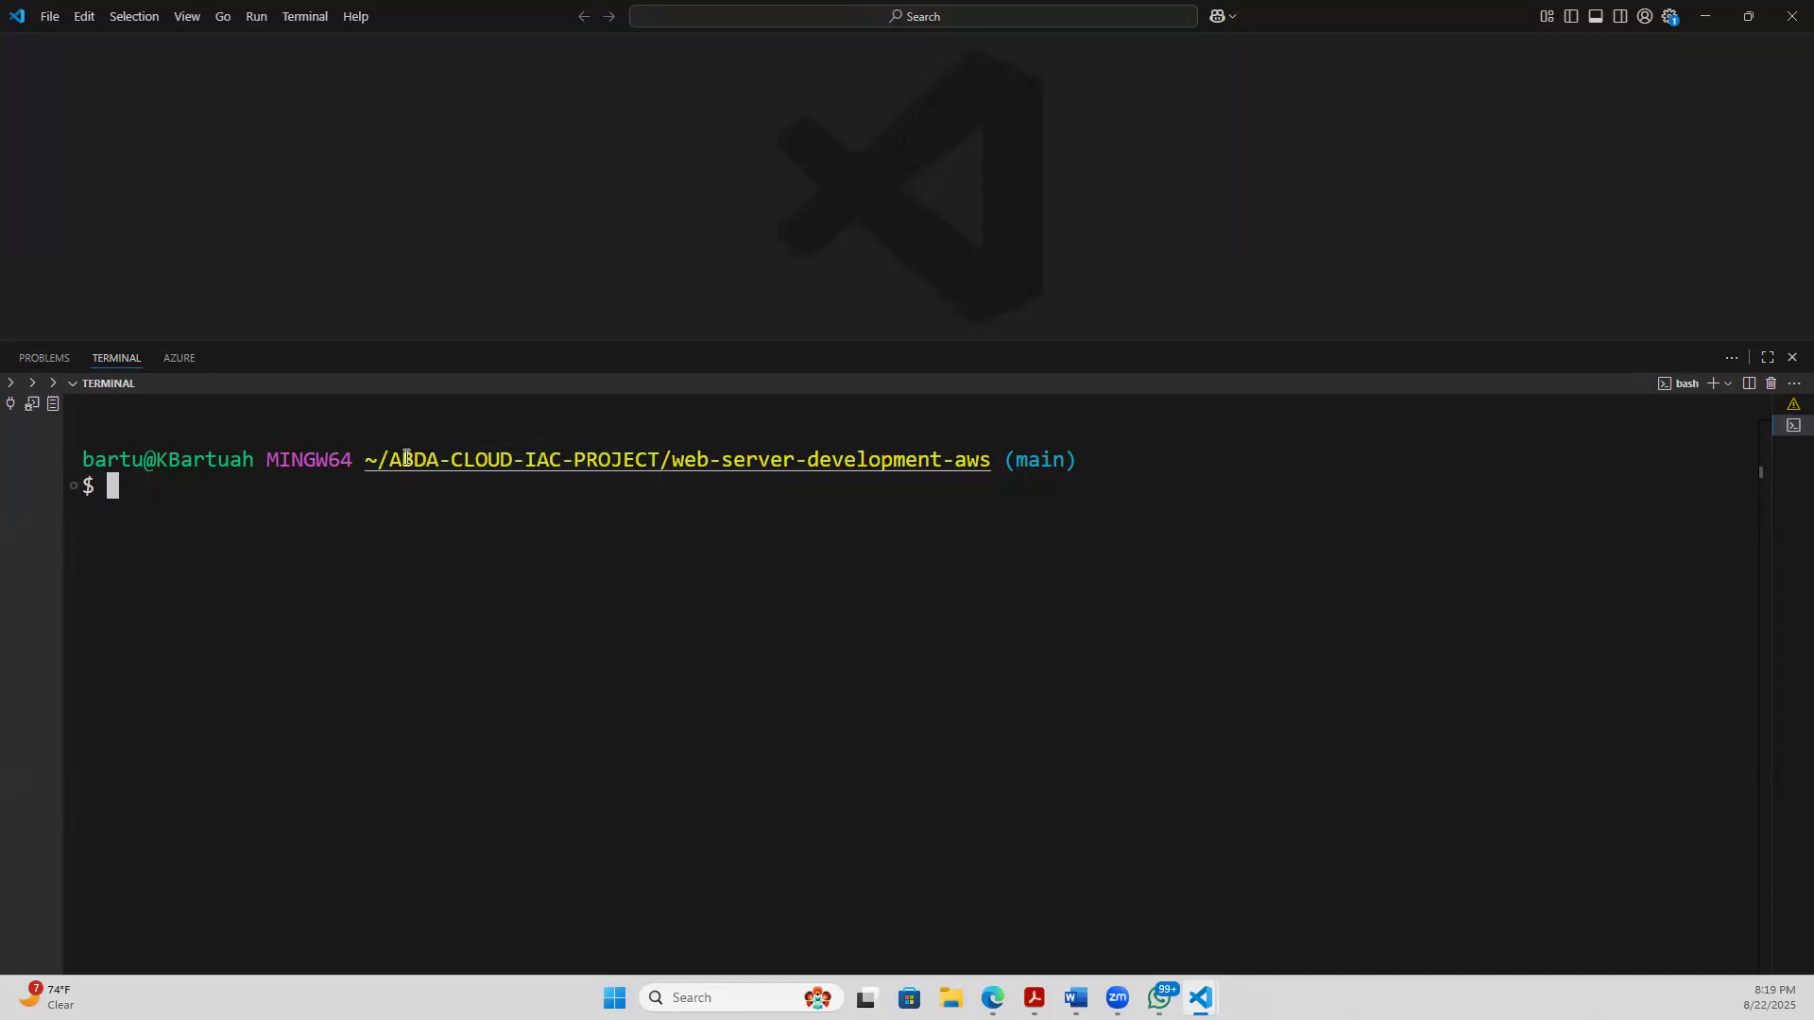
pyautogui.moveTo(390, 460); pyautogui.dragTo(614, 460)
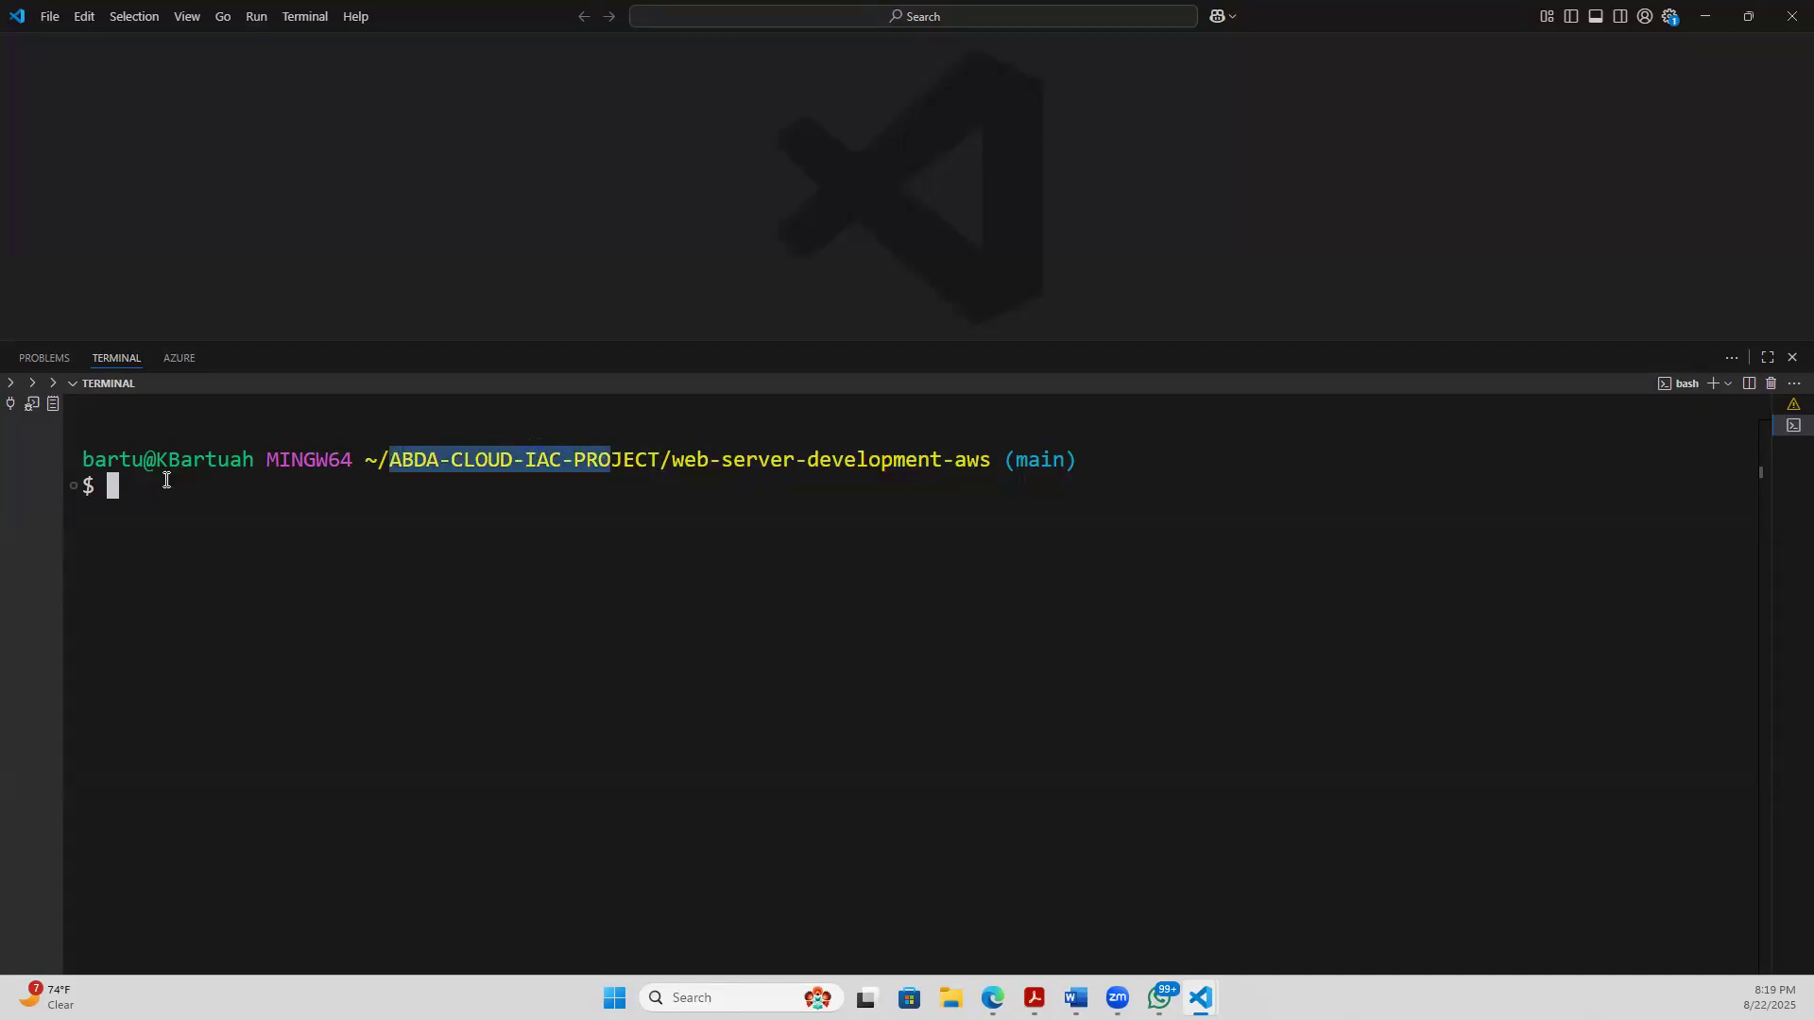
pyautogui.click(167, 480)
pyautogui.write('mkd')
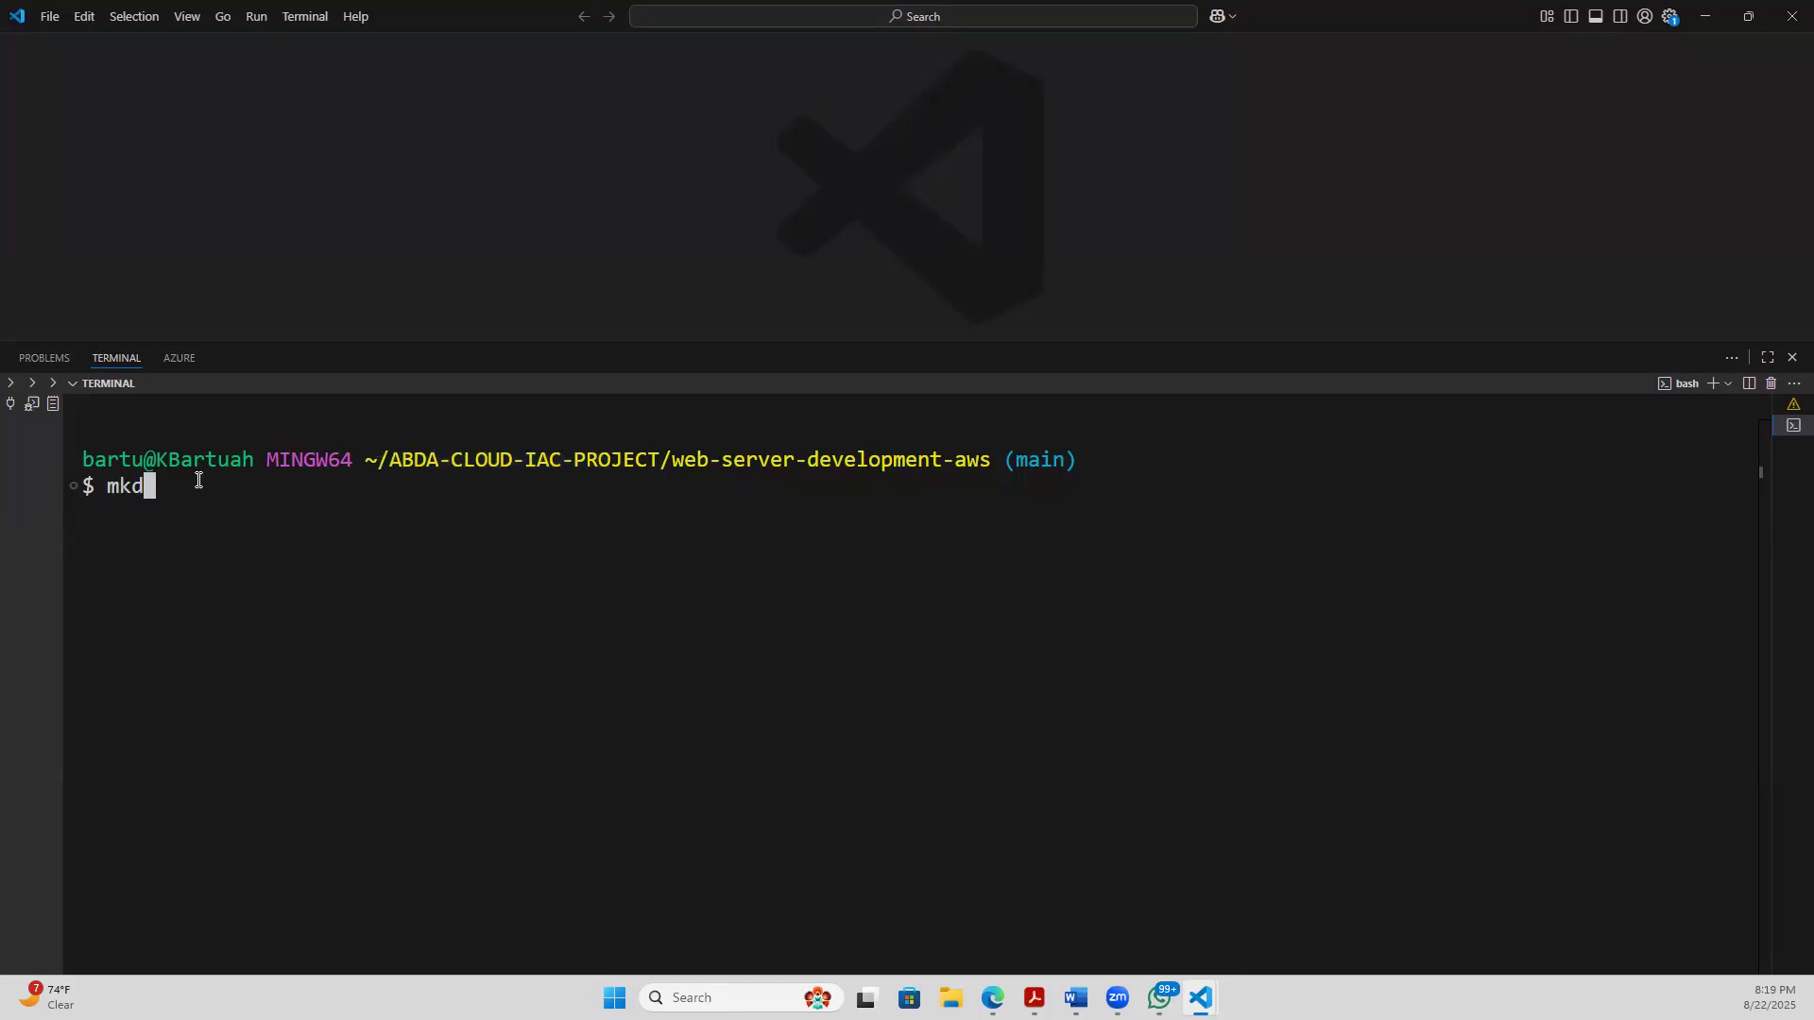
pyautogui.write('ir')
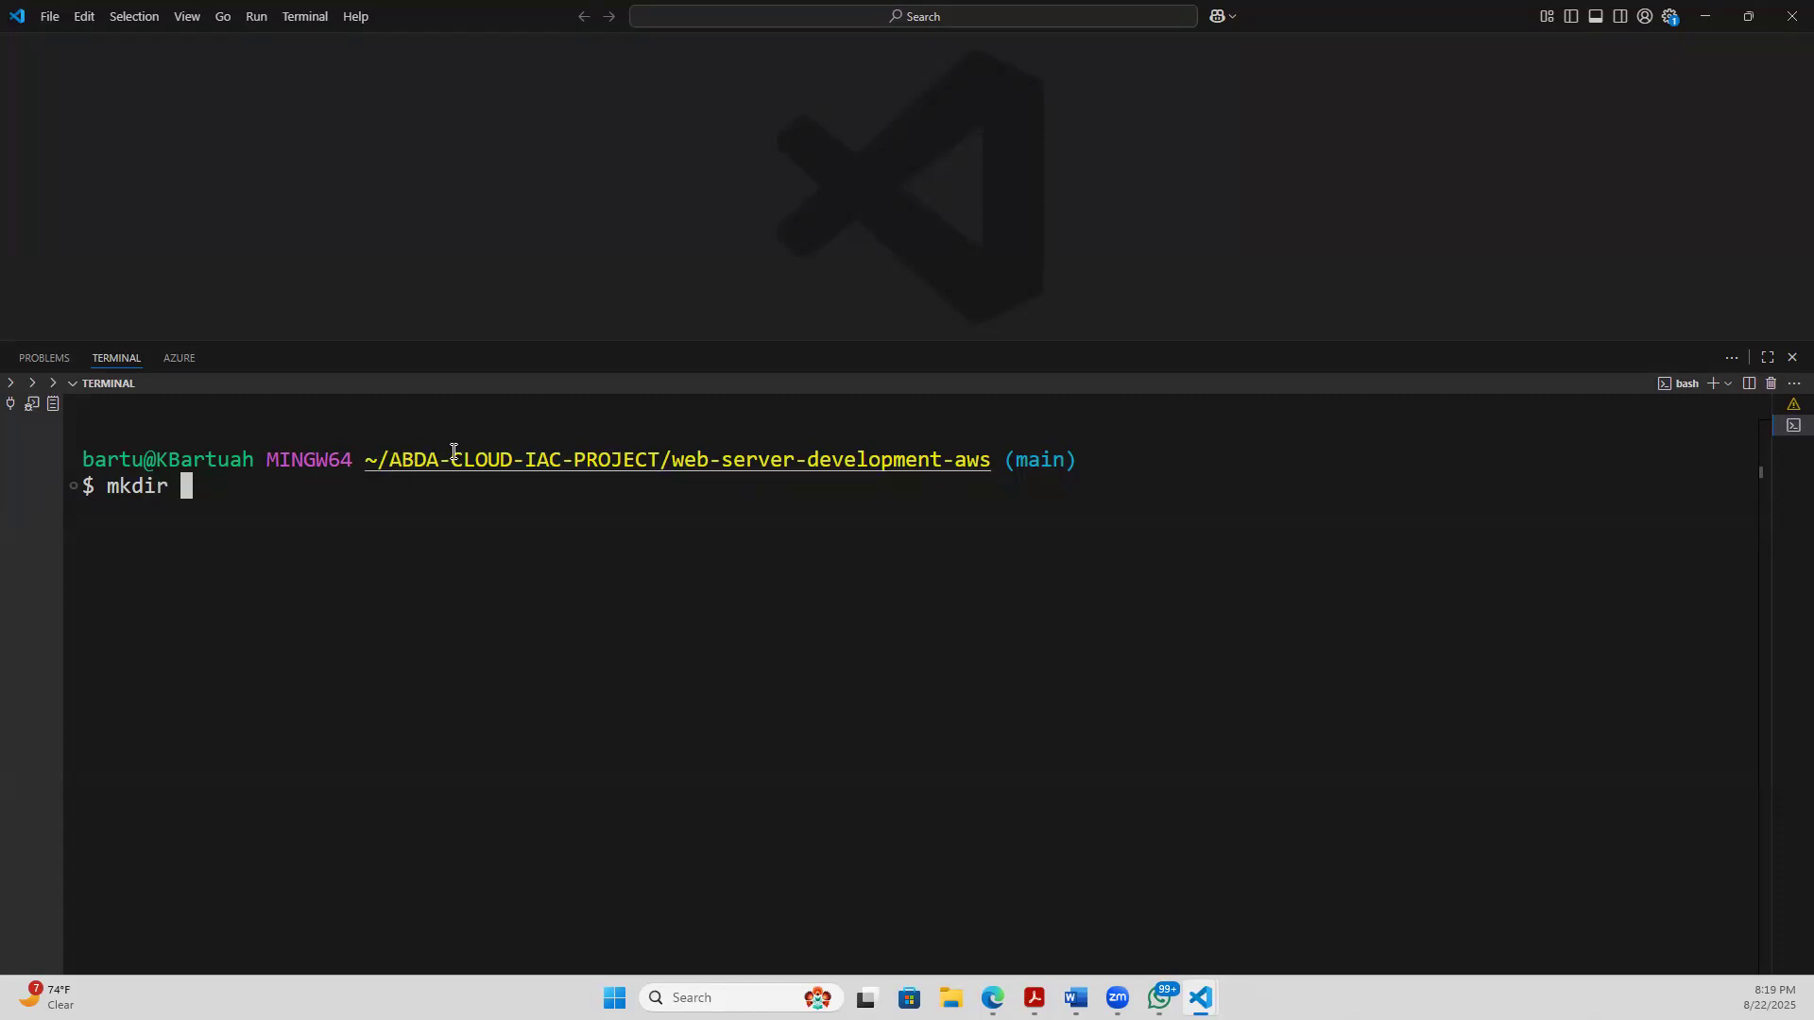
pyautogui.press('BackSpace')
pyautogui.press('BackSpace')
pyautogui.press('BackSpace')
pyautogui.press('BackSpace')
pyautogui.press('BackSpace')
pyautogui.press('BackSpace')
# - Highlight the ABDA-CLOUD-IAC-PROJECT and web-server-development-aws folder names in the prompt's path
pyautogui.moveTo(659, 459); pyautogui.dragTo(395, 459)
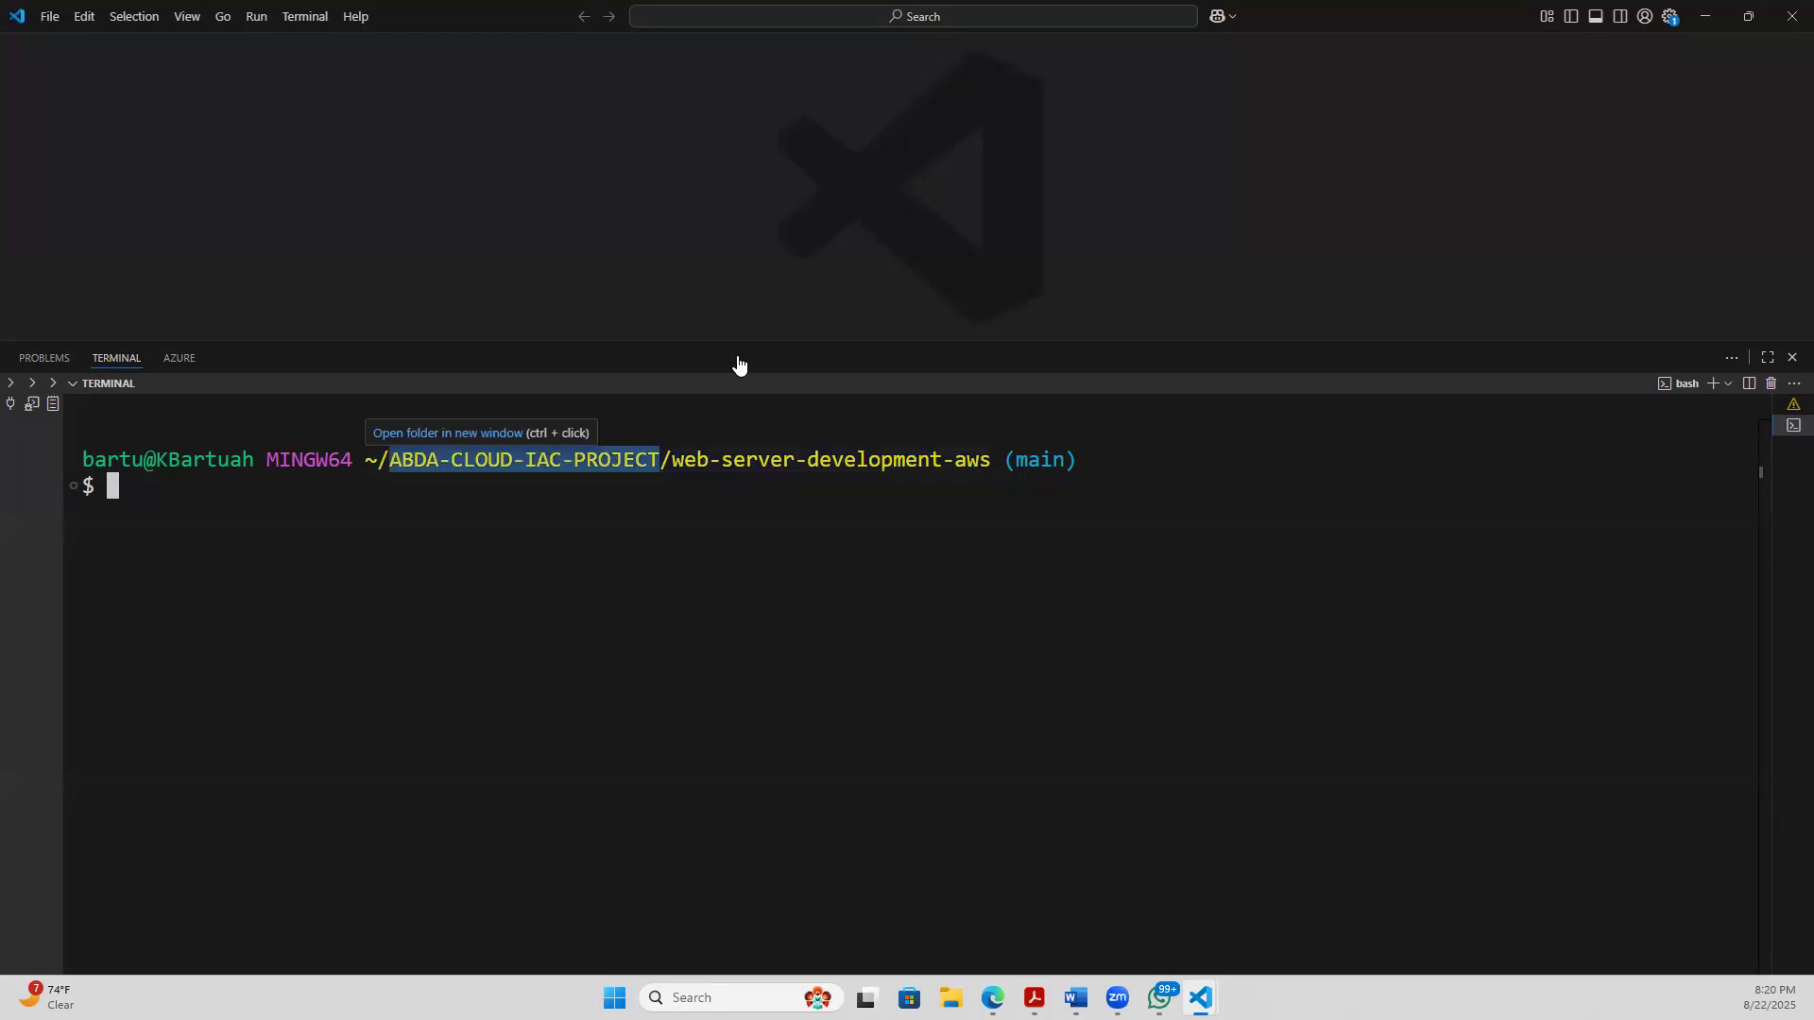
pyautogui.moveTo(673, 460); pyautogui.dragTo(991, 459)
pyautogui.click(297, 511)
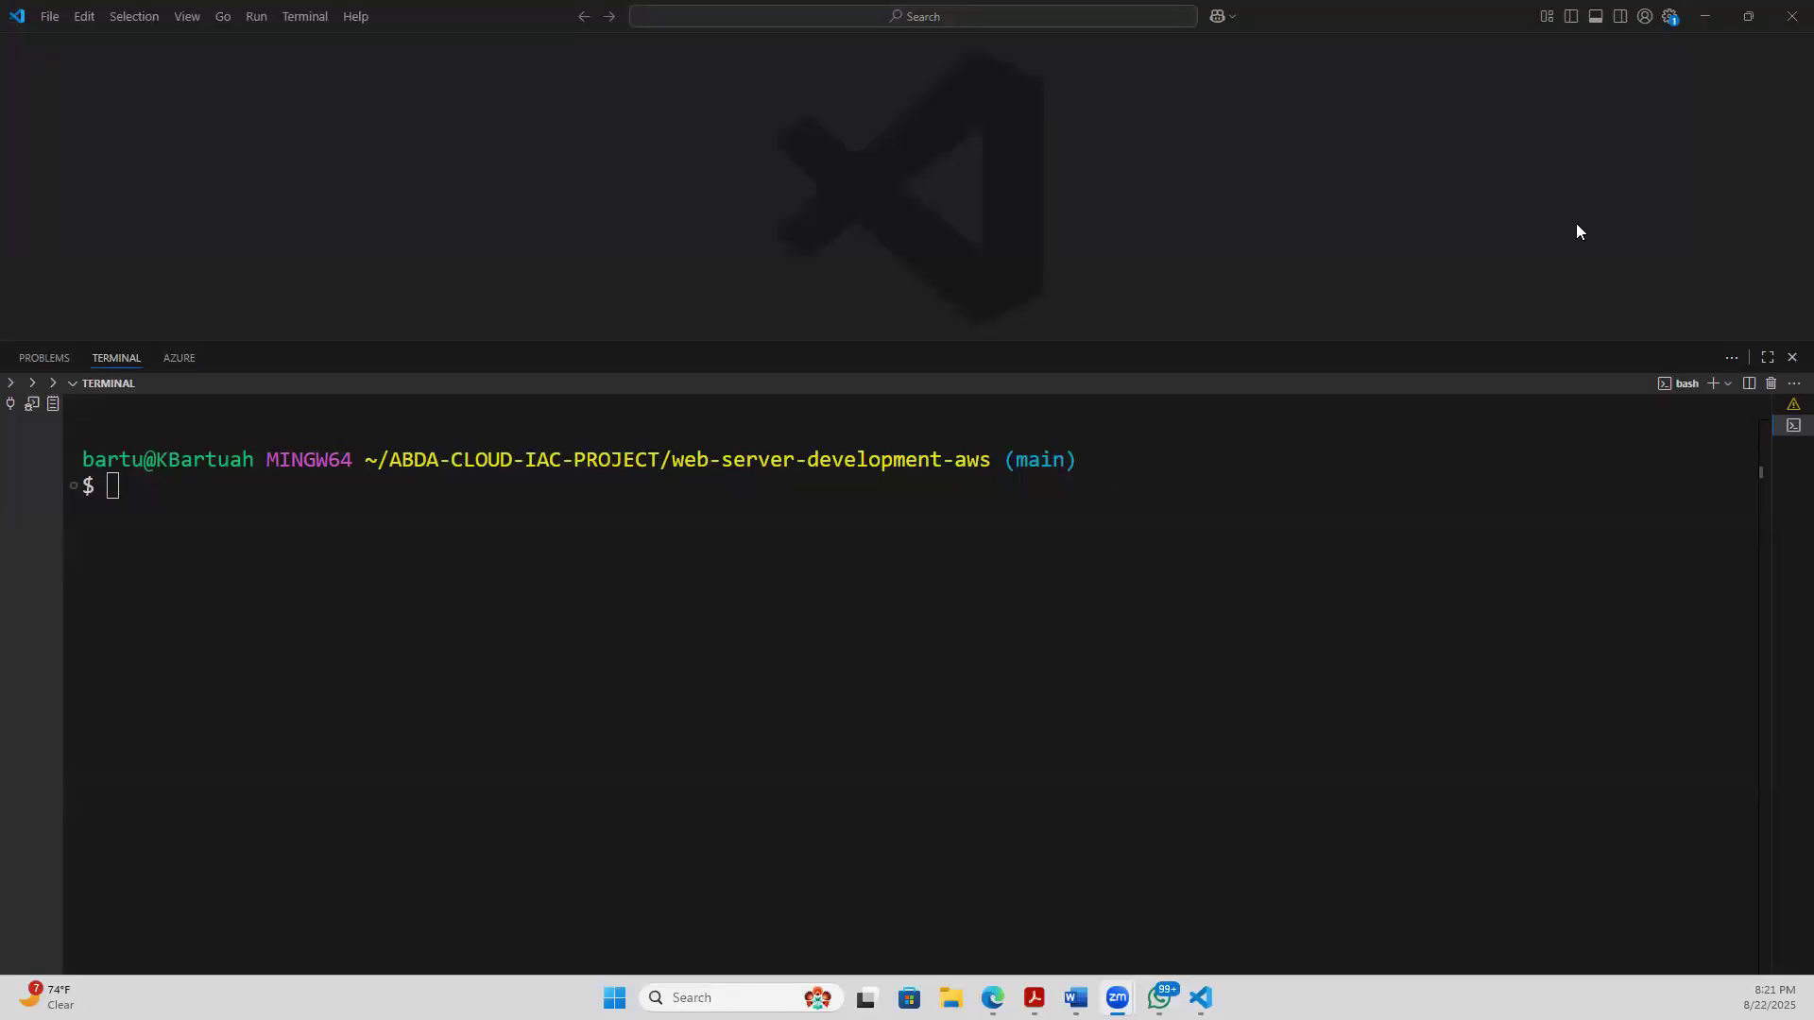
# - Switch to the browser and highlight the webserver-deployment-aws project's name and page URL in GitLab
pyautogui.click(1703, 16)
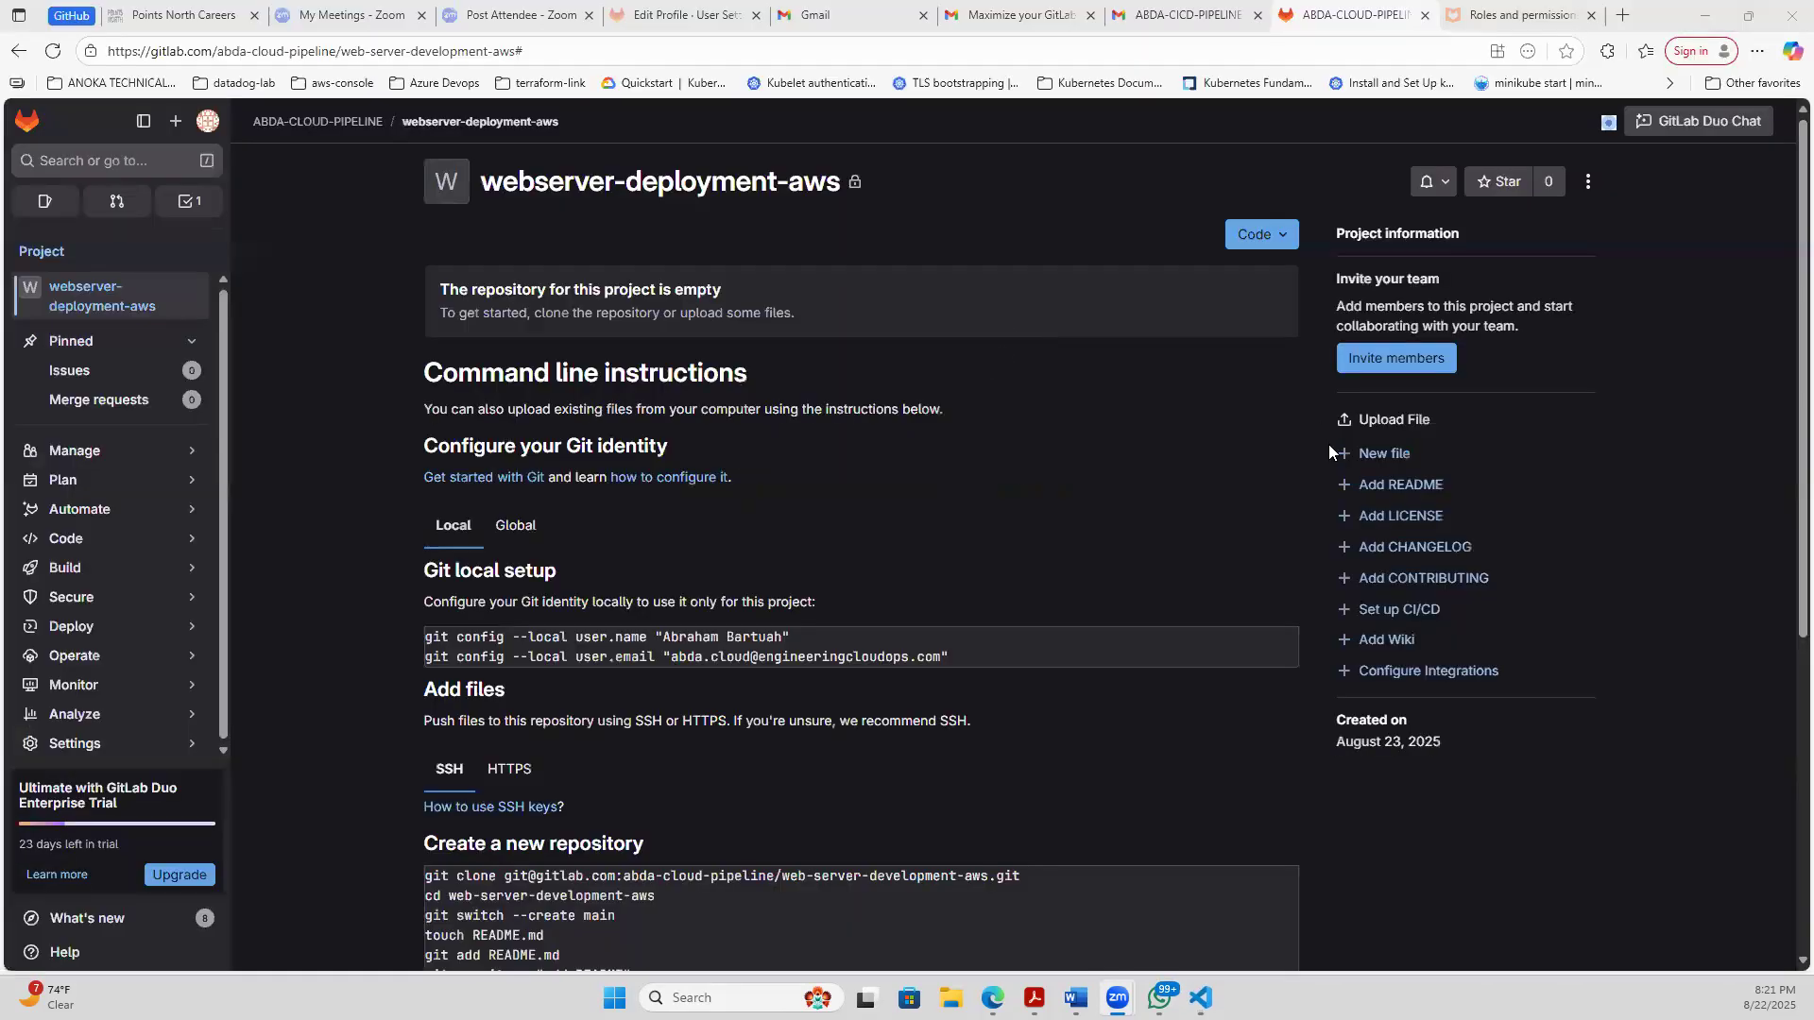
pyautogui.tripleClick(911, 183)
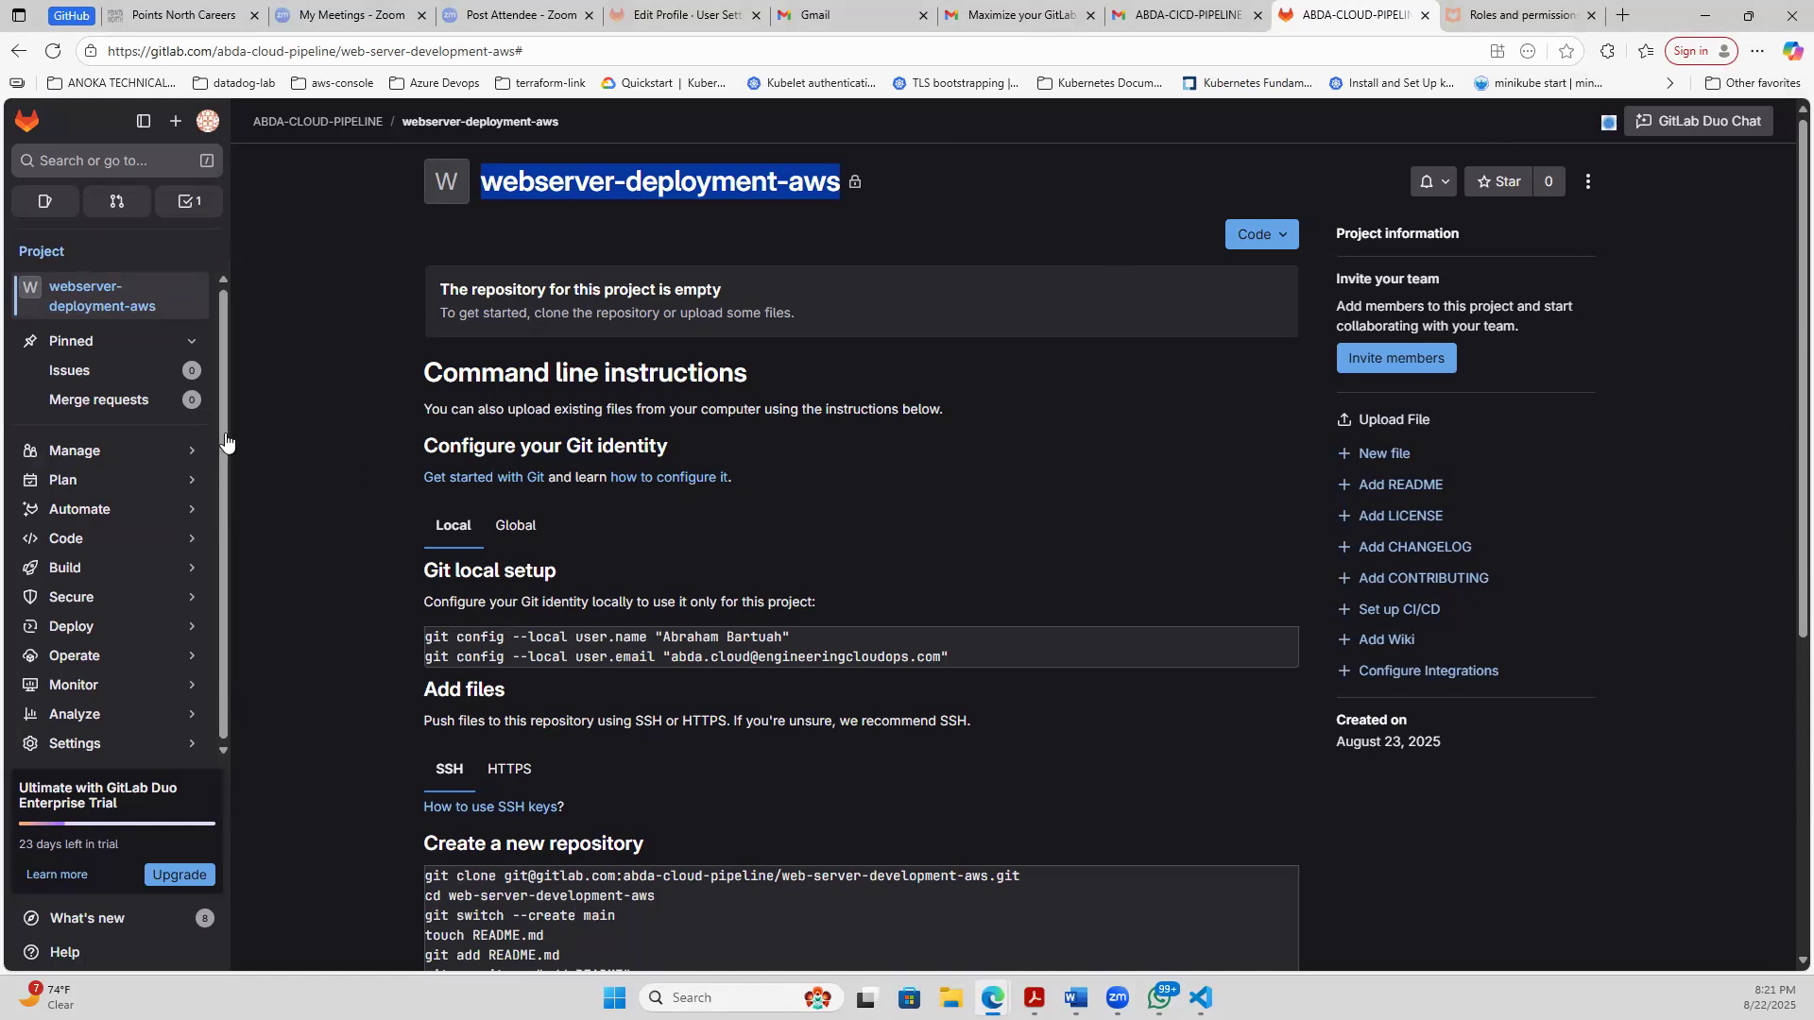
pyautogui.click(533, 197)
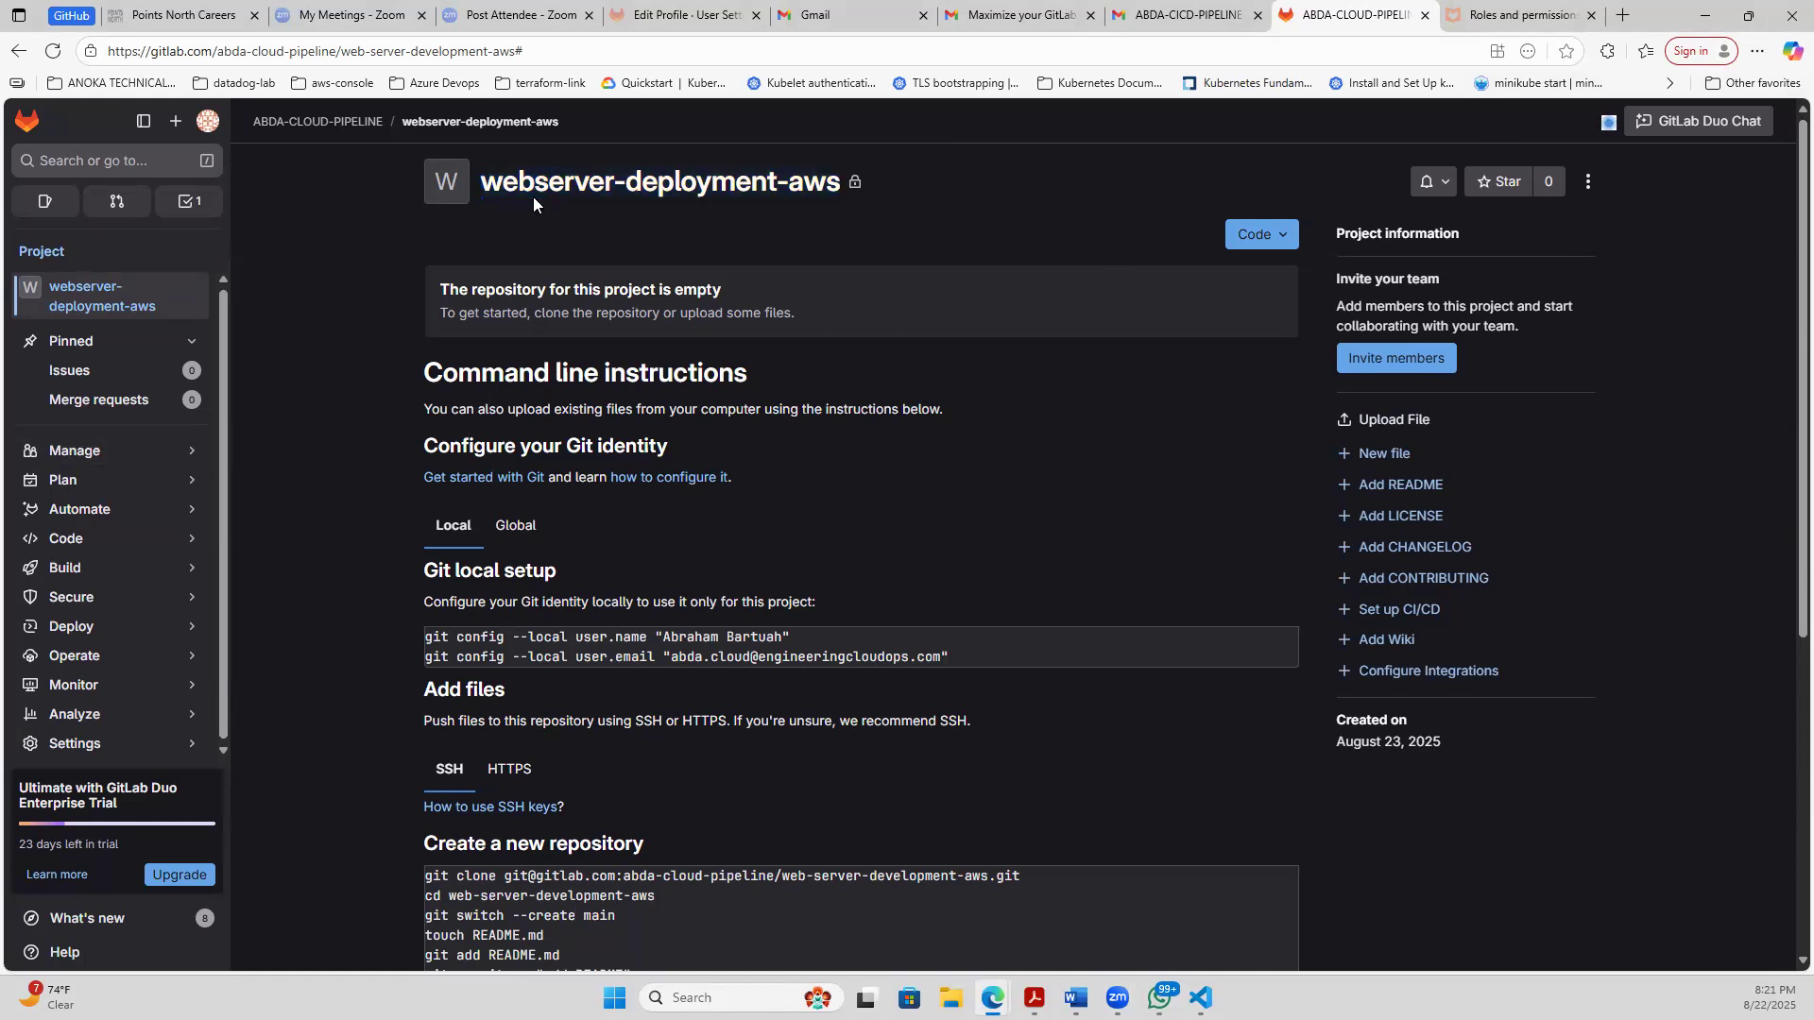
pyautogui.click(545, 54)
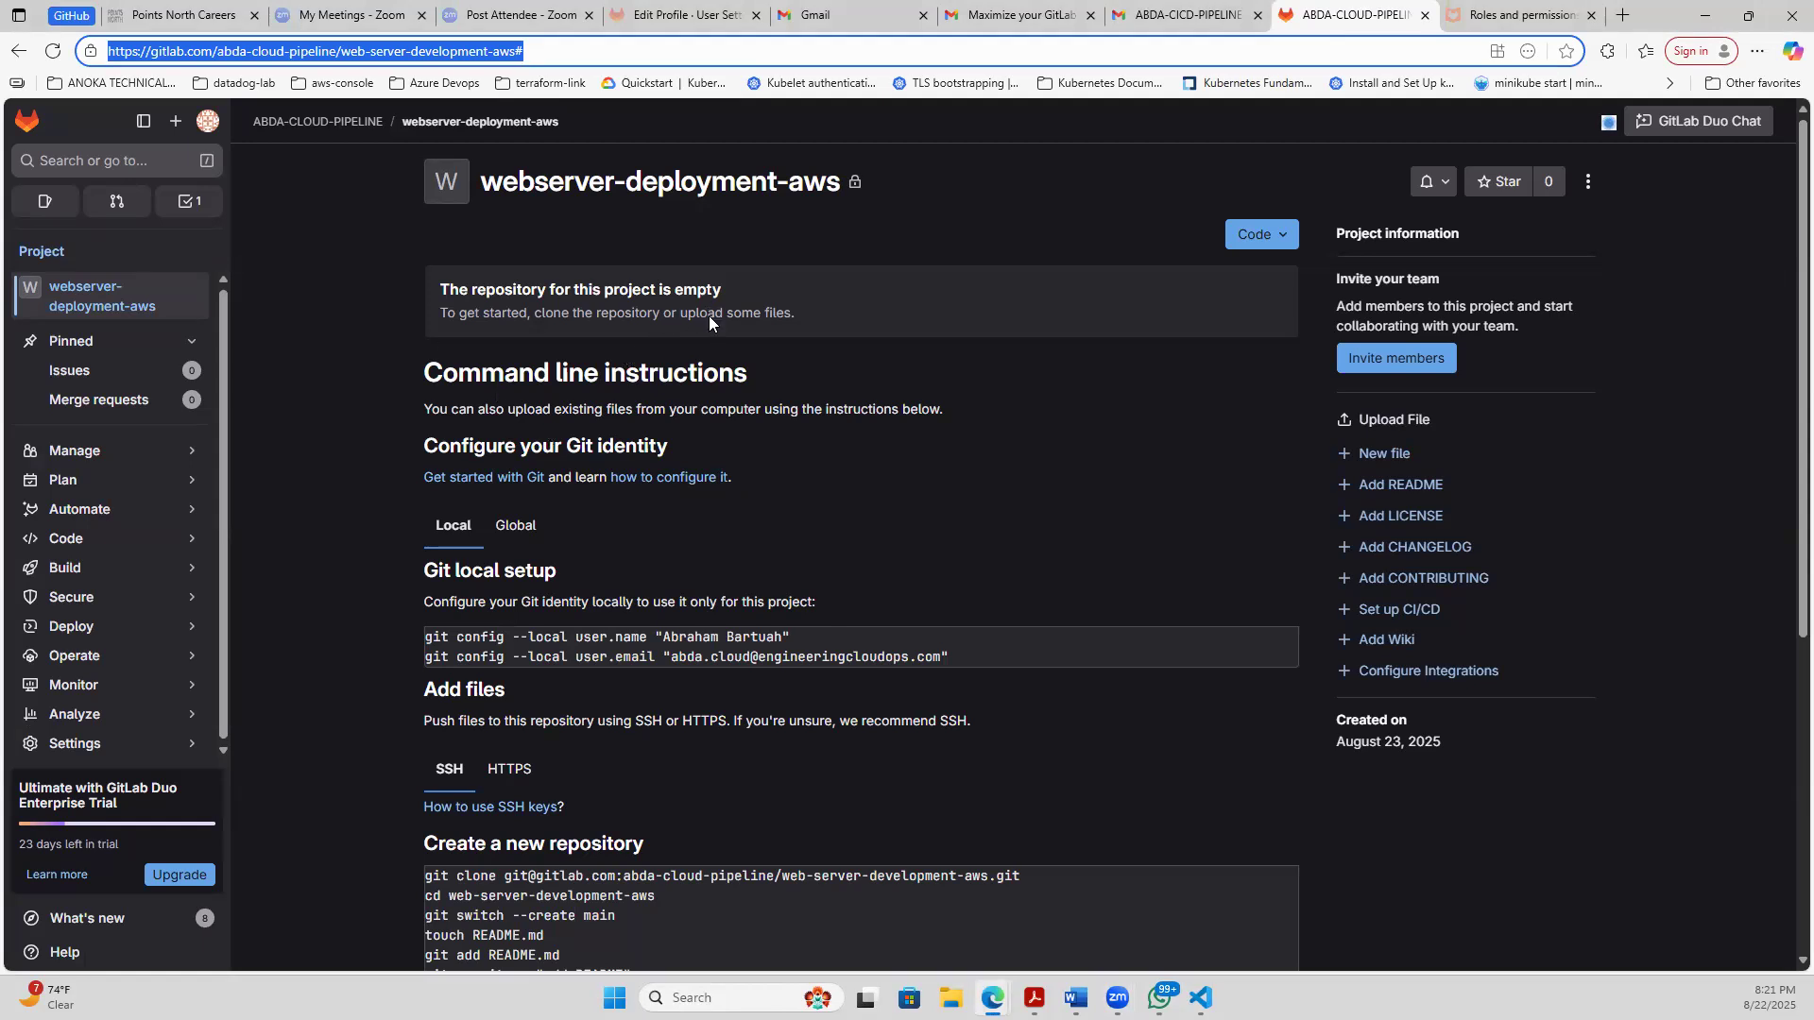
pyautogui.click(1786, 120)
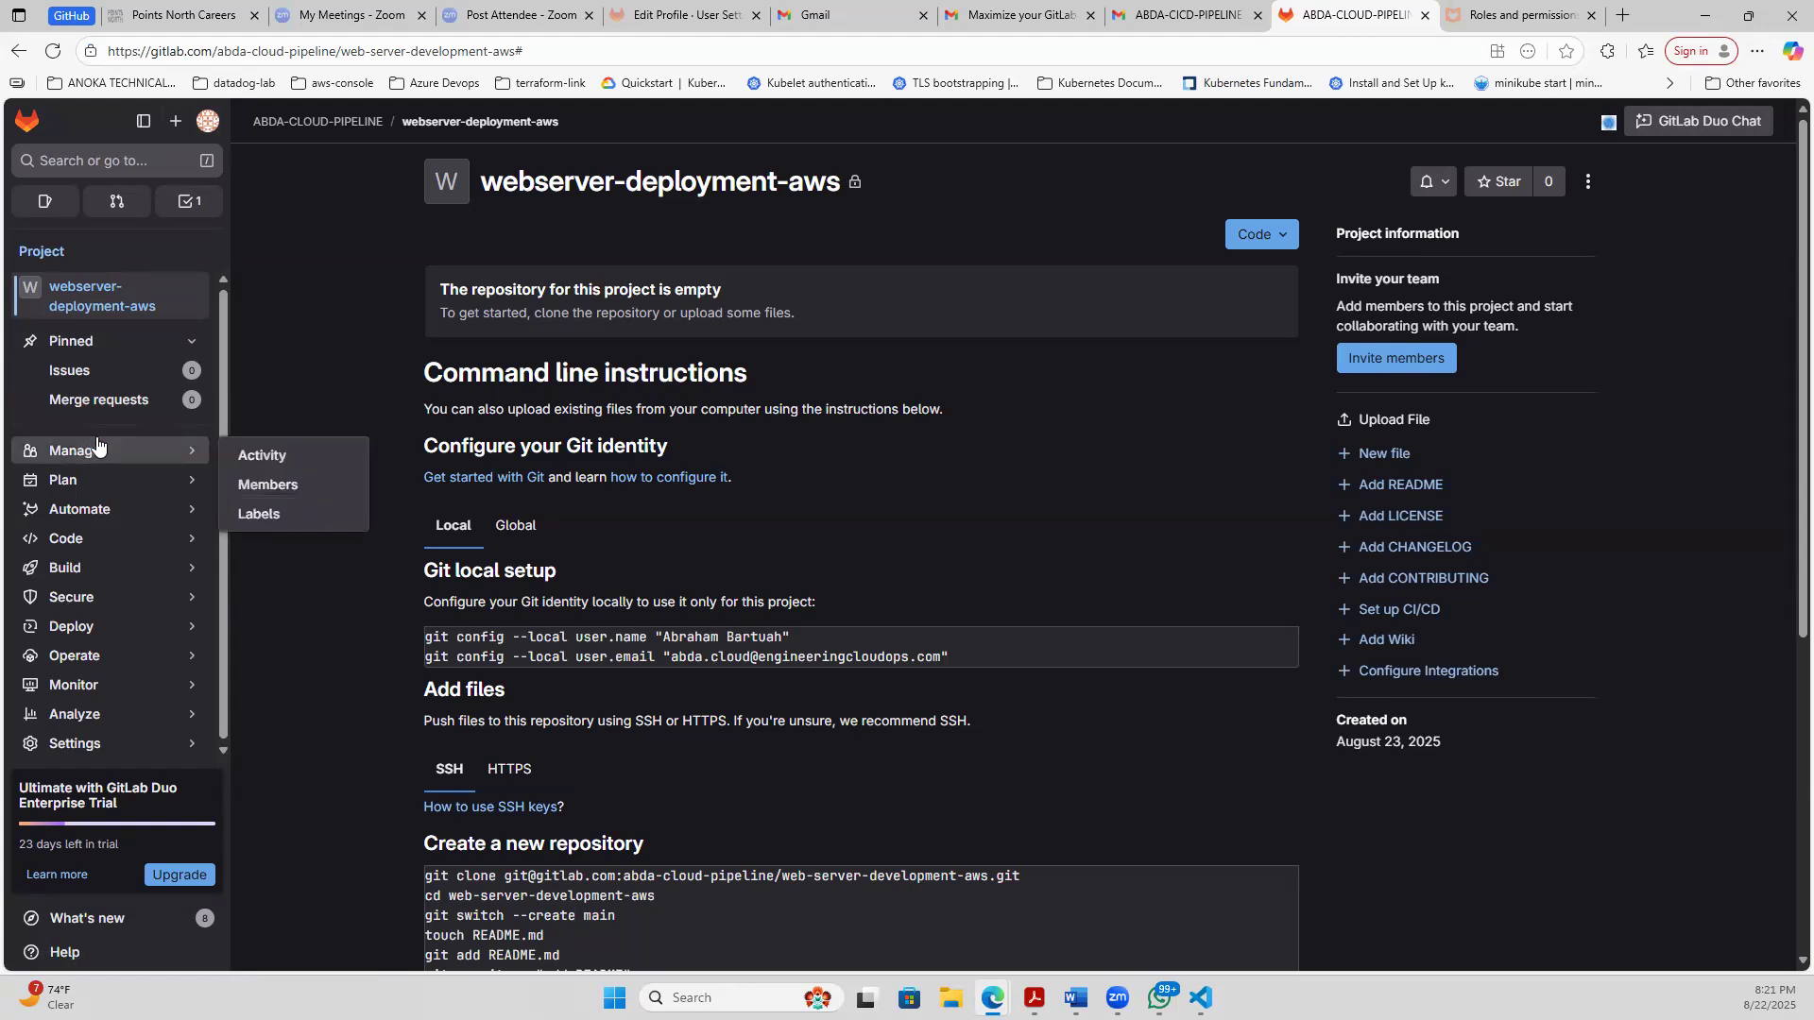
# - Return to the GitLab projects list and open the ABDA-CICD-PIPELINE project to review its page
pyautogui.click(206, 121)
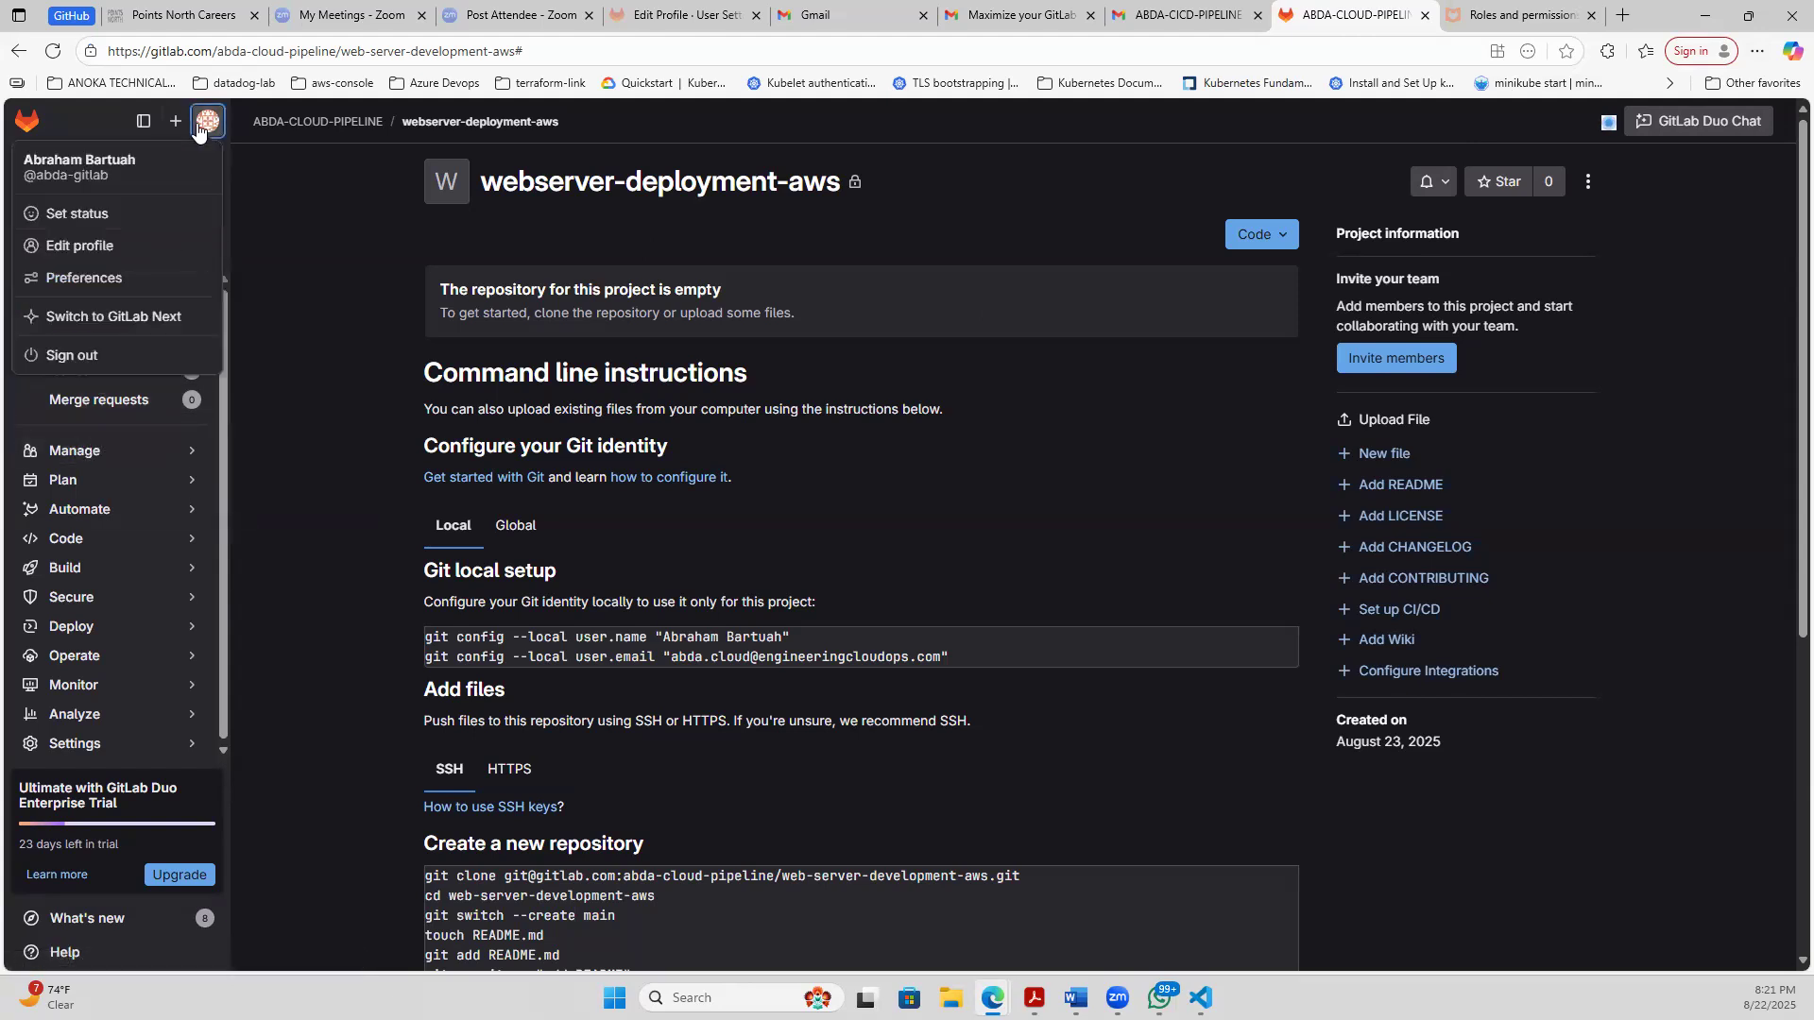
pyautogui.click(19, 130)
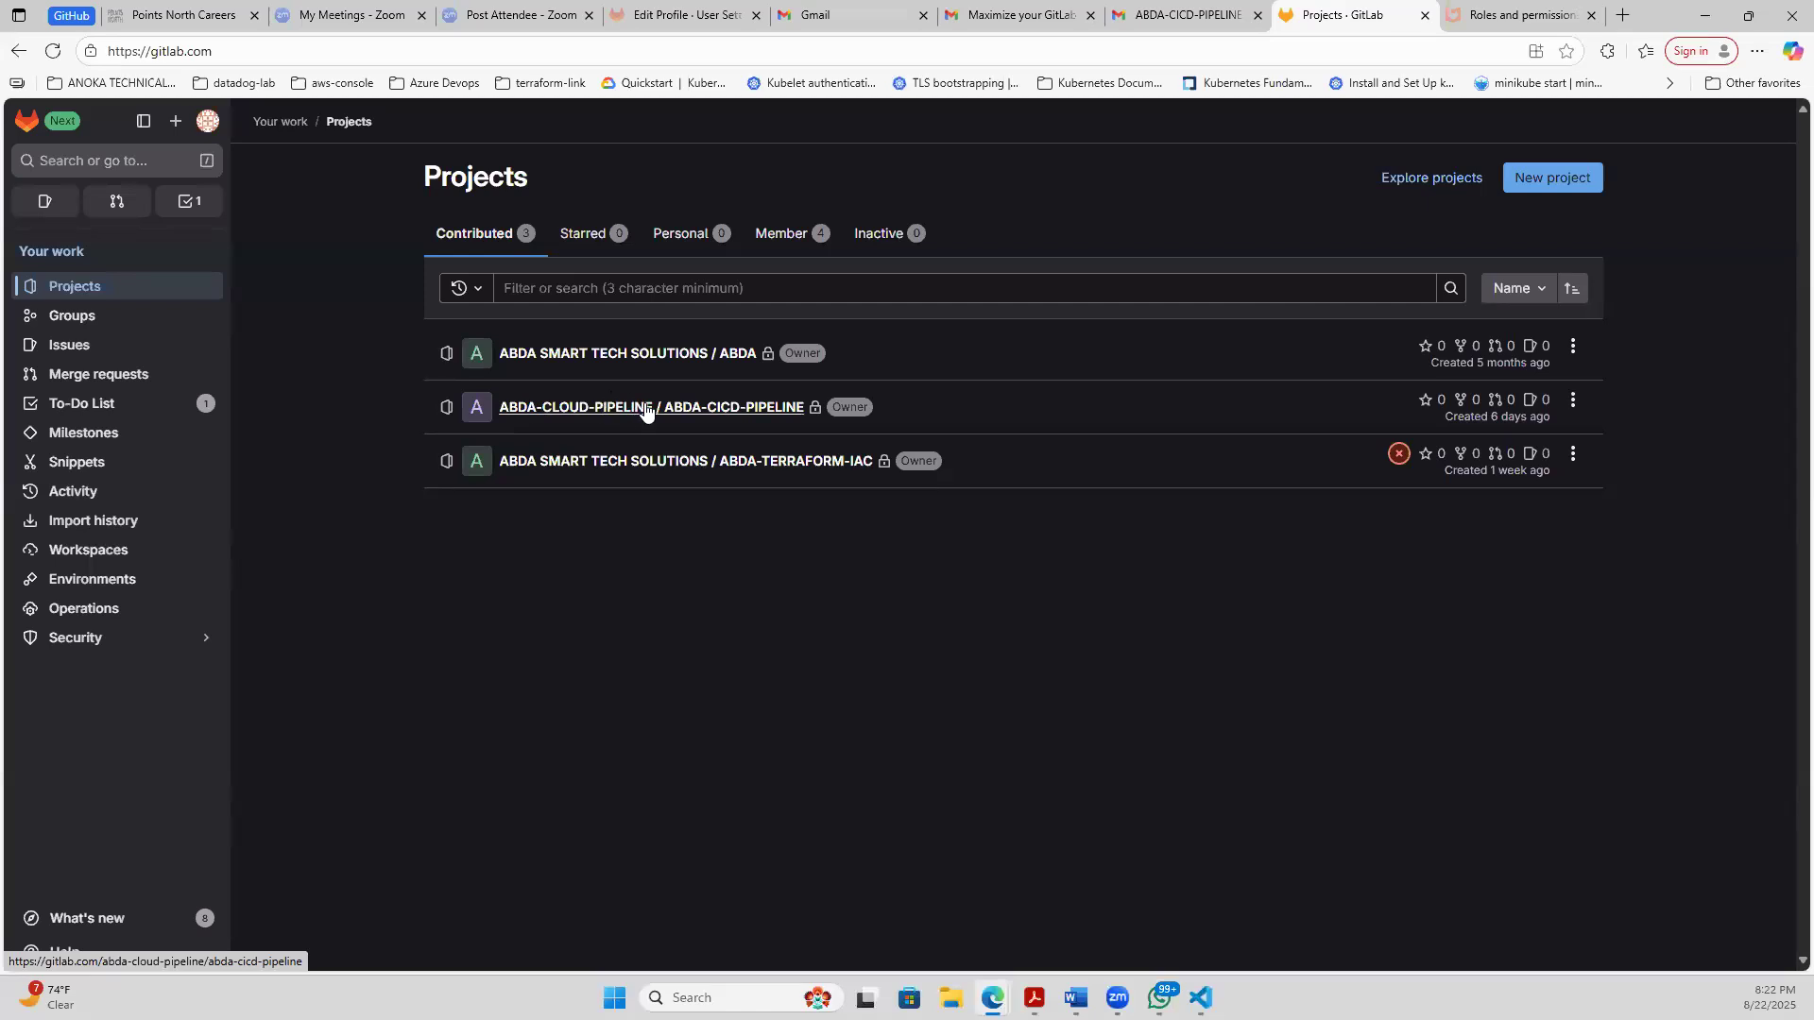
pyautogui.click(585, 410)
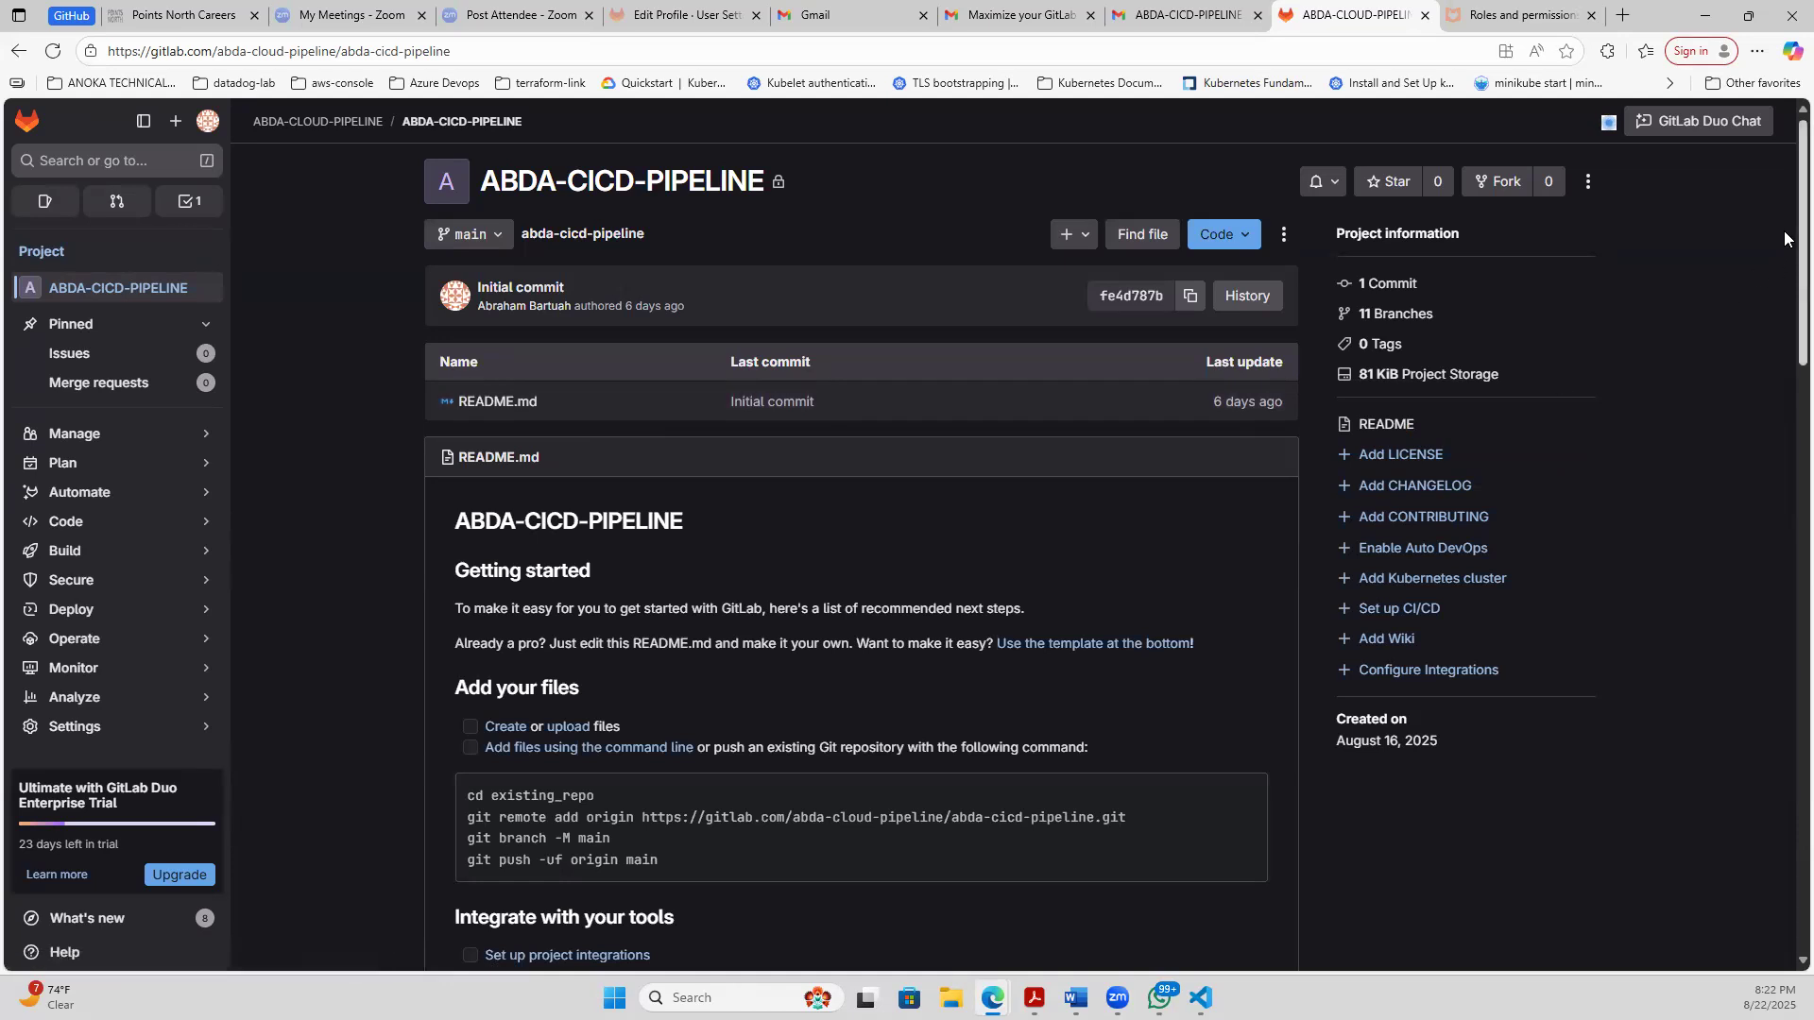
pyautogui.scroll(-6, 1784, 231)
pyautogui.scroll(2, 1782, 245)
pyautogui.scroll(4, 1781, 253)
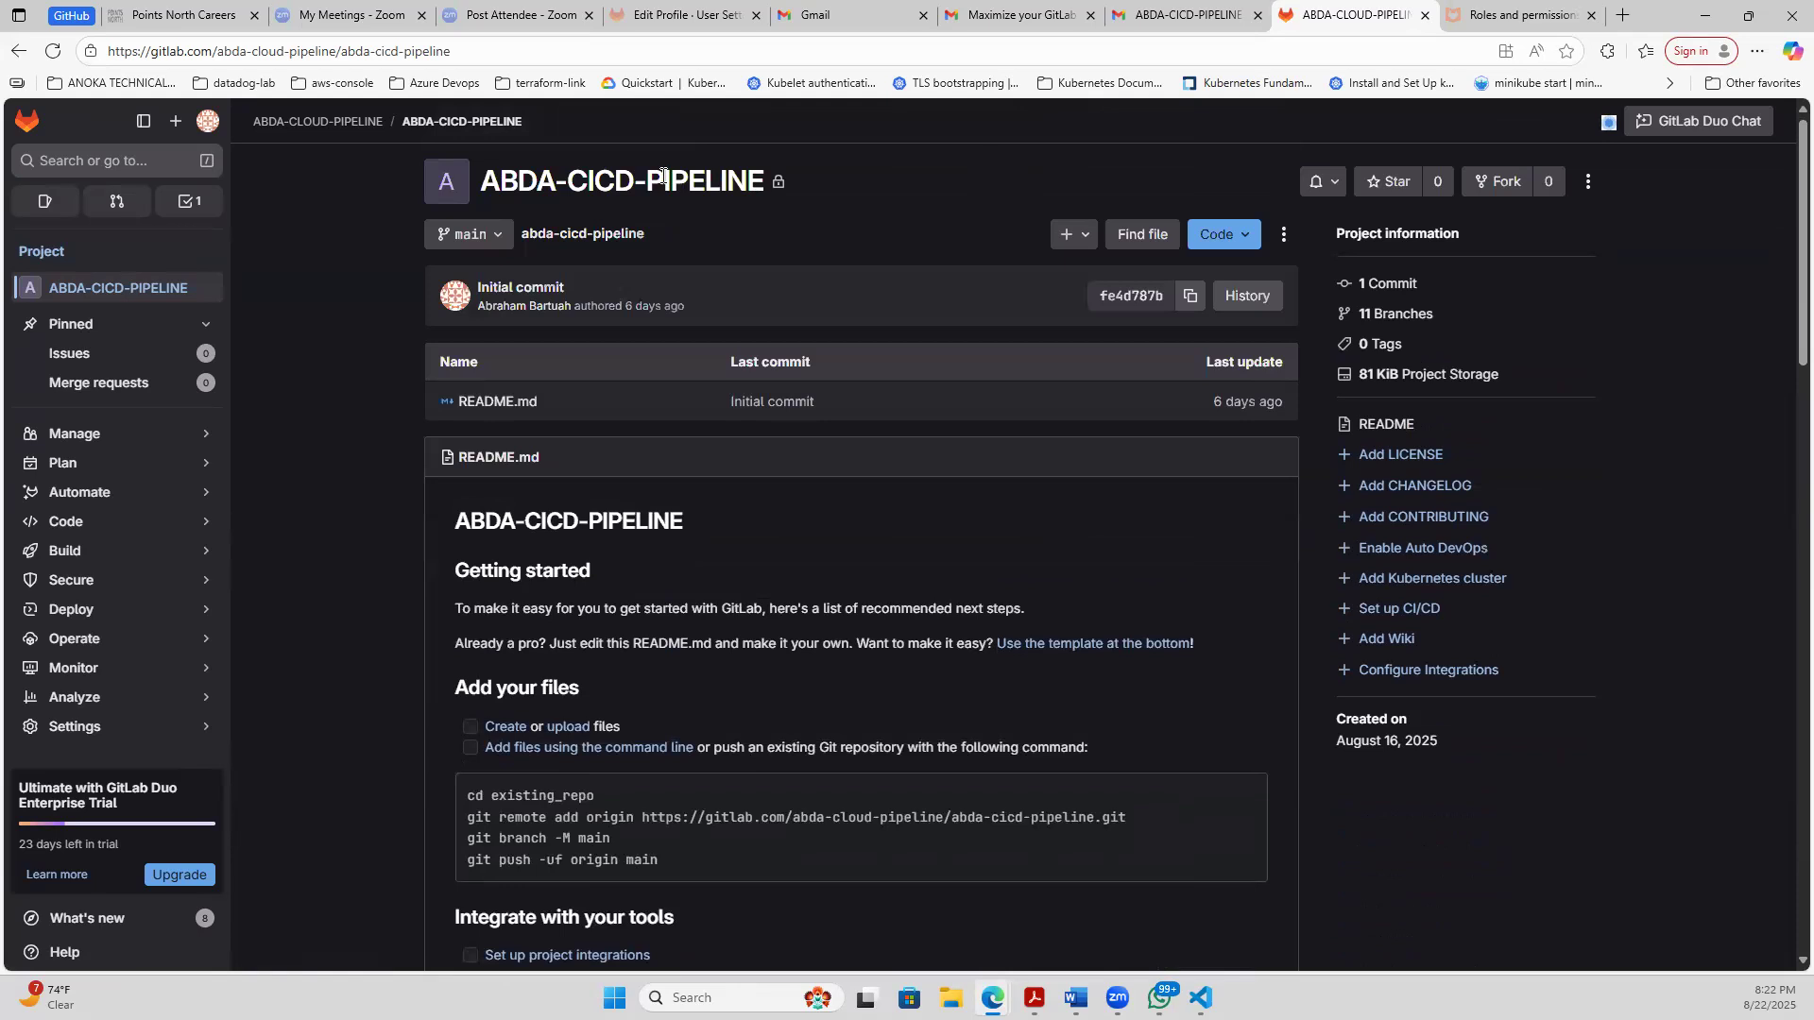
# - View the abda-cicd-pipeline repository files on main and open the project's members list
pyautogui.click(567, 232)
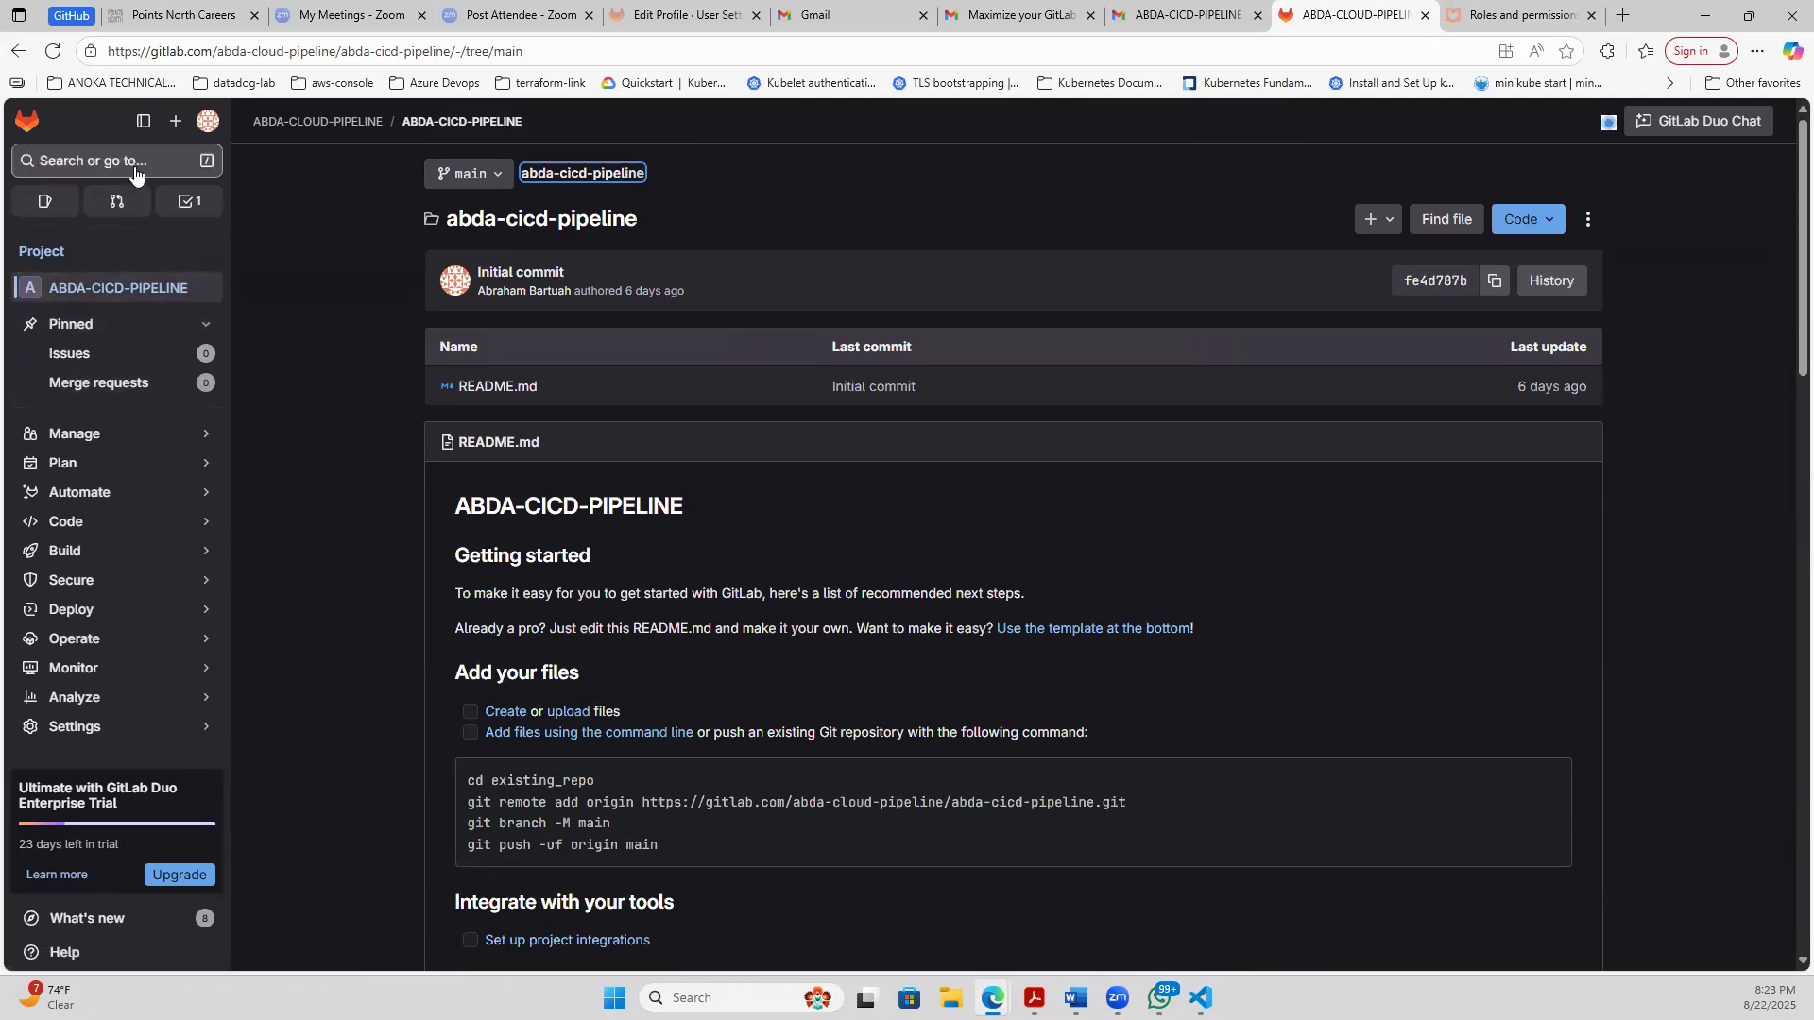
pyautogui.moveTo(98, 433)
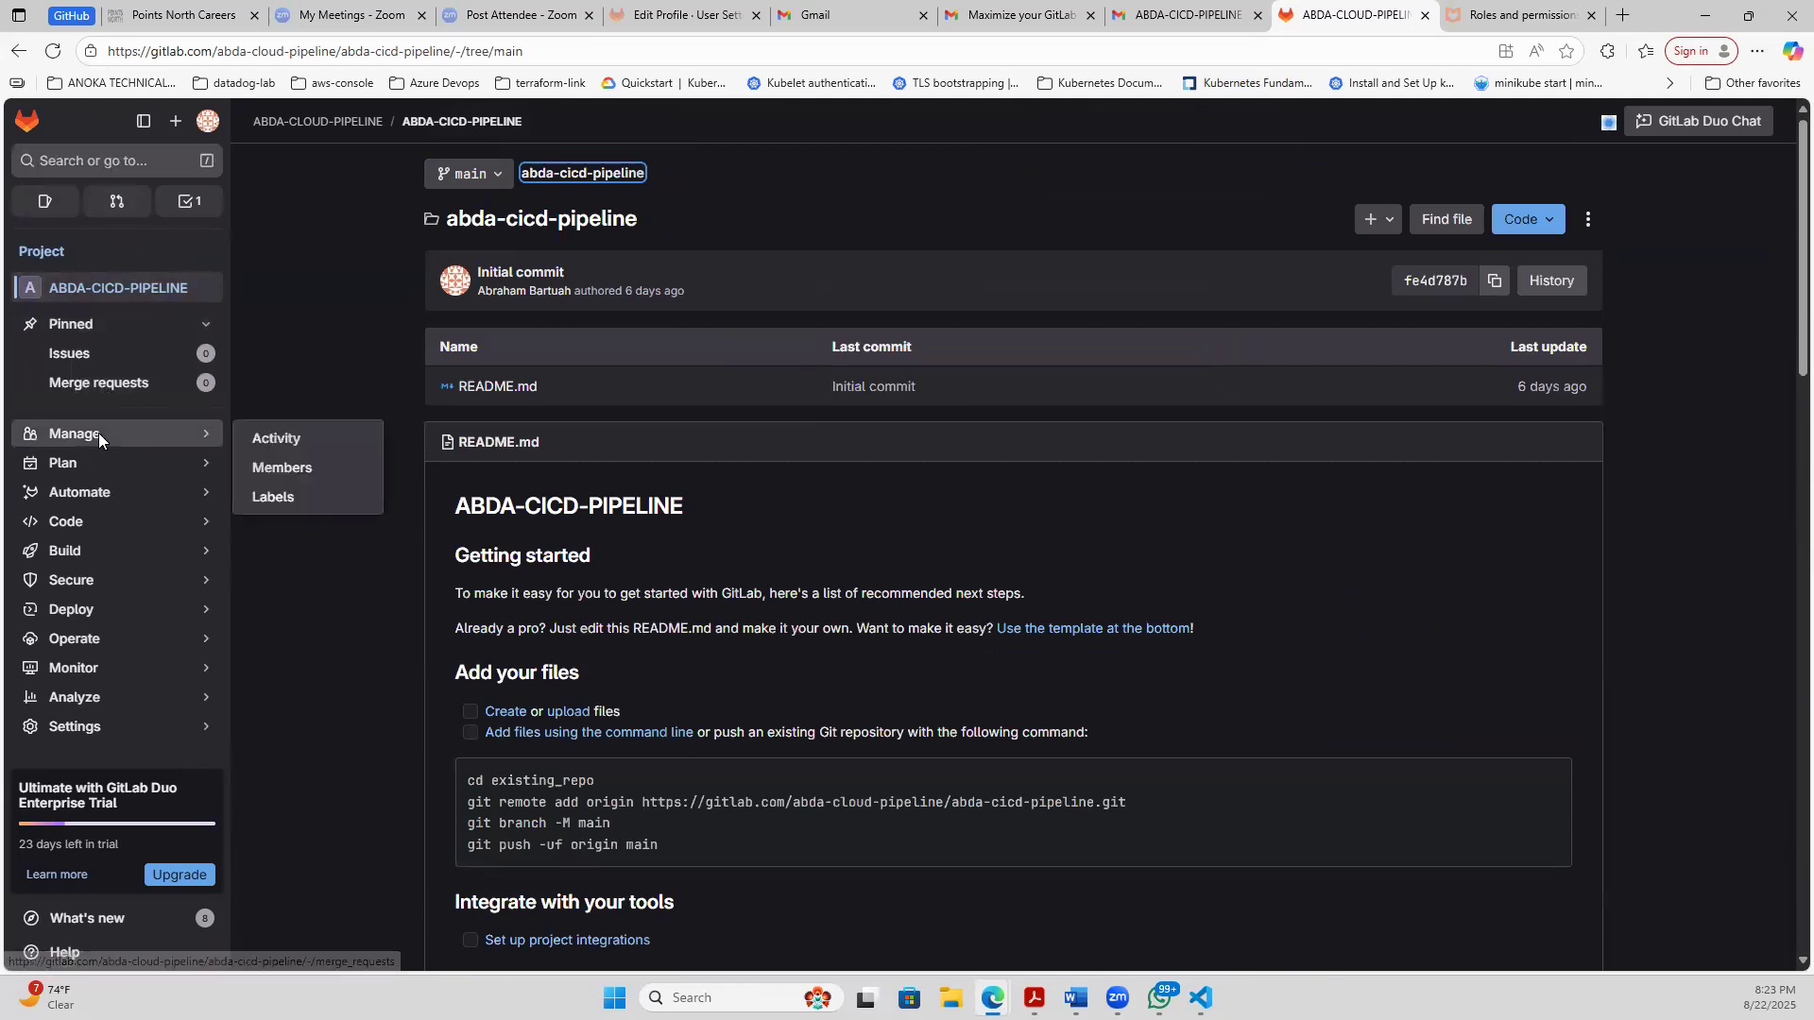
pyautogui.click(284, 469)
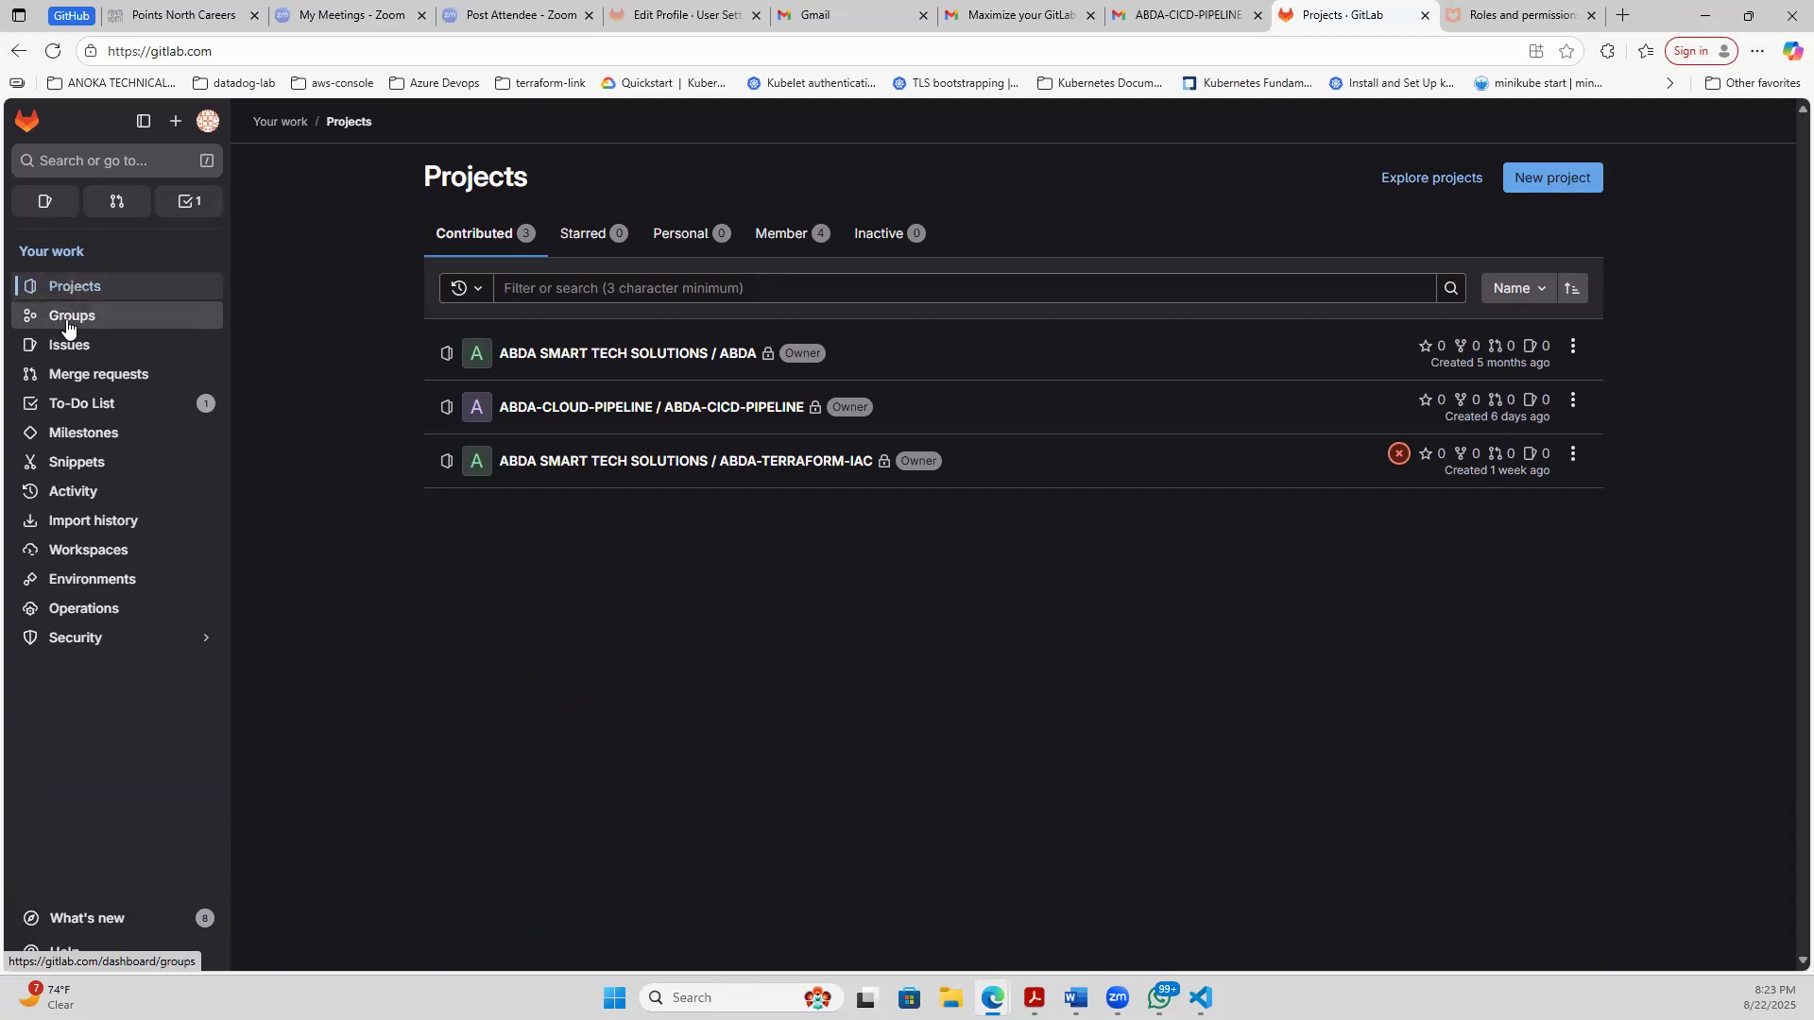
# - Open the webserver-deployment-aws project from the ABDA-CLOUD-PIPELINE group in the groups list
pyautogui.click(66, 322)
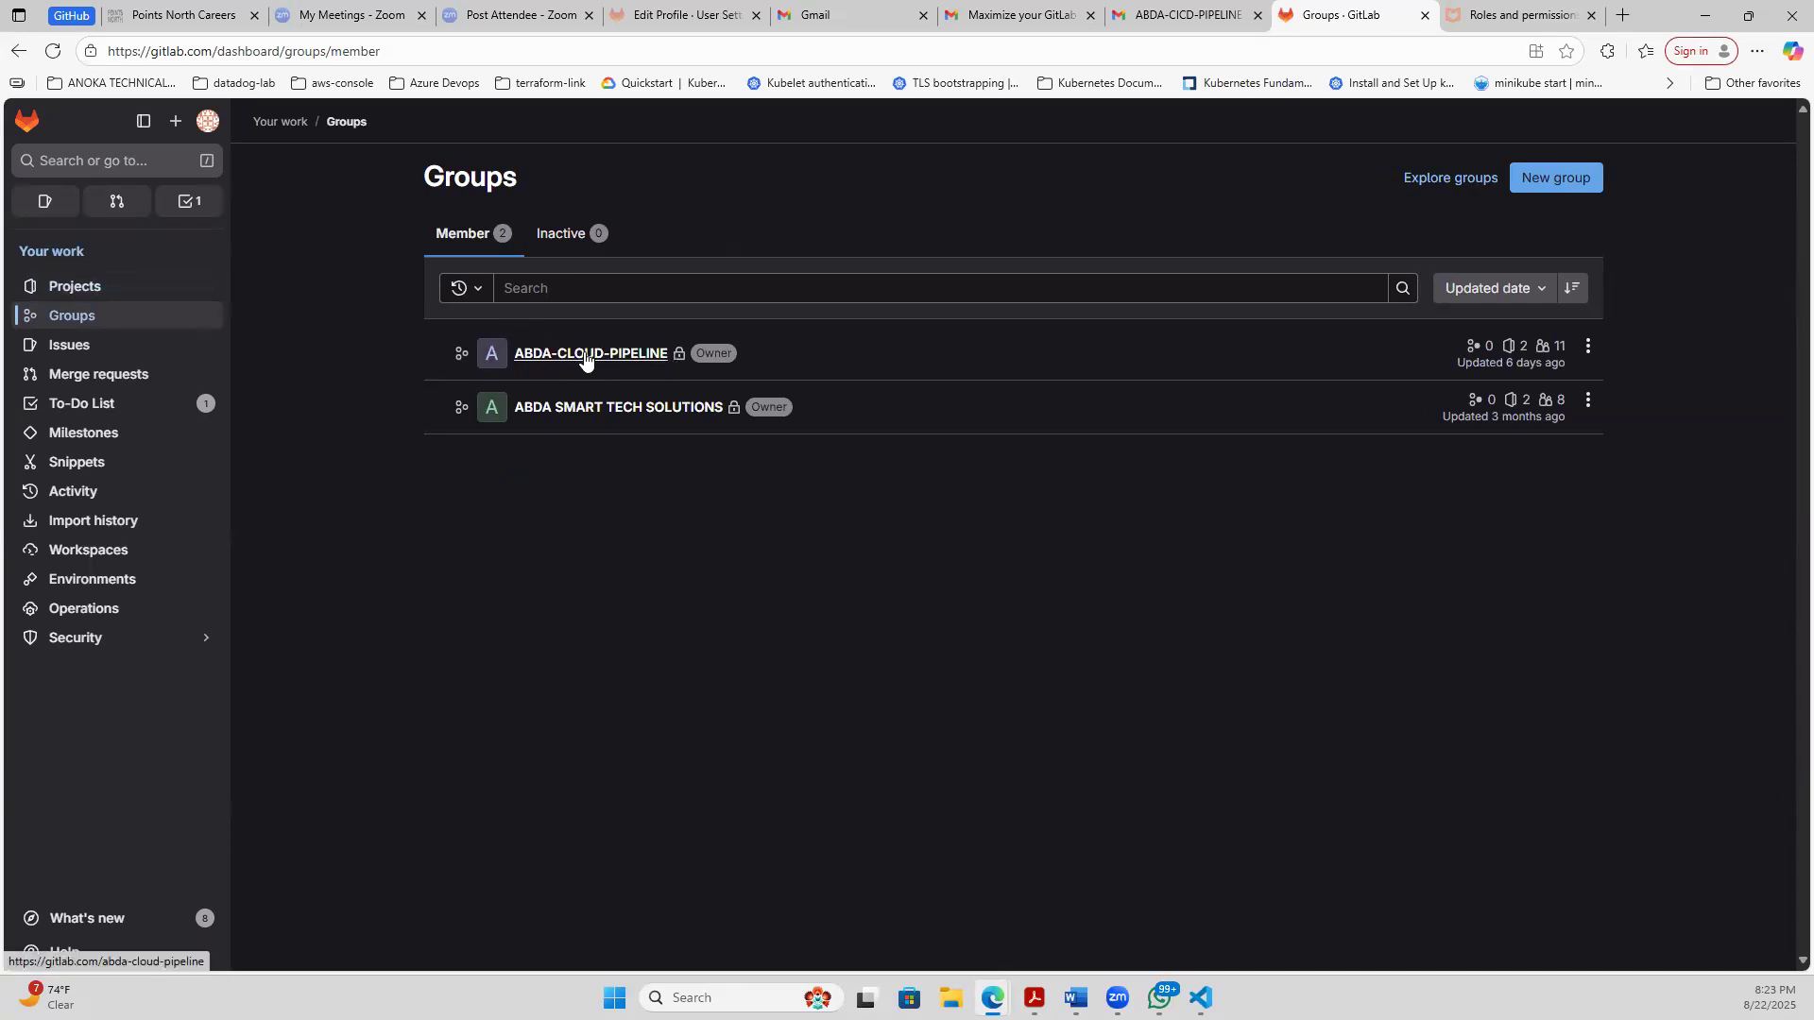
pyautogui.click(585, 355)
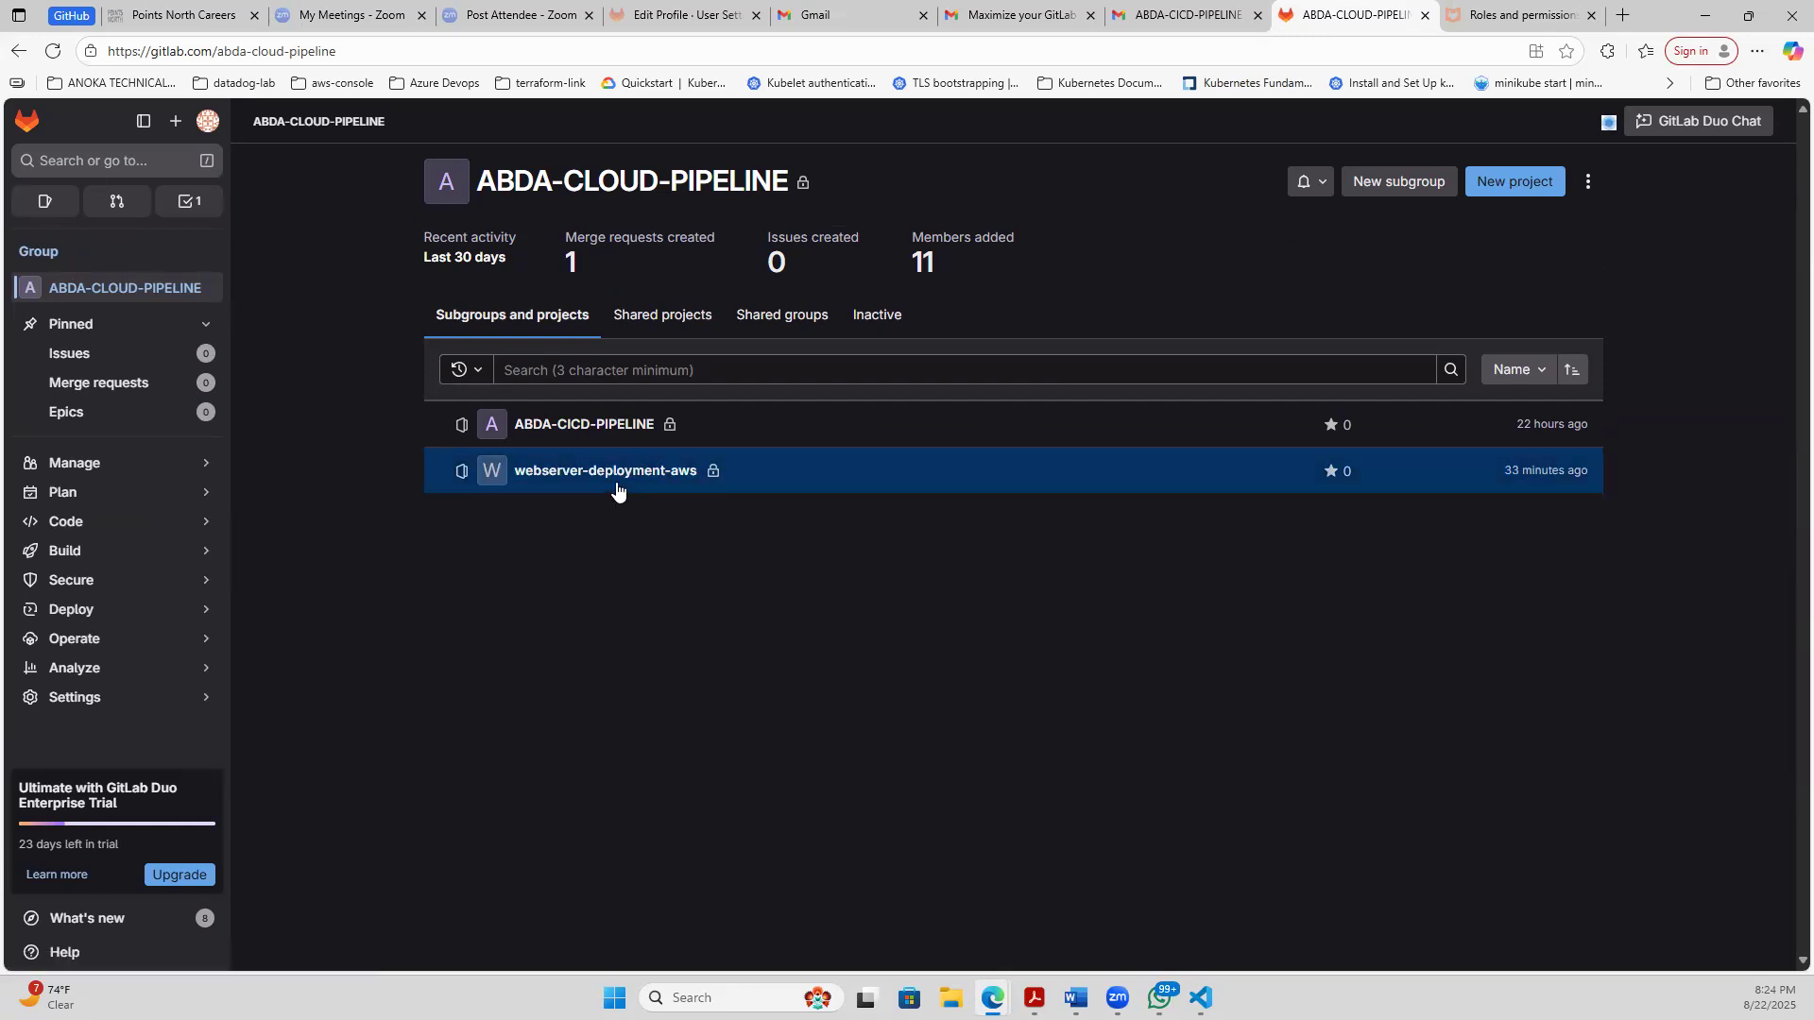
pyautogui.click(578, 472)
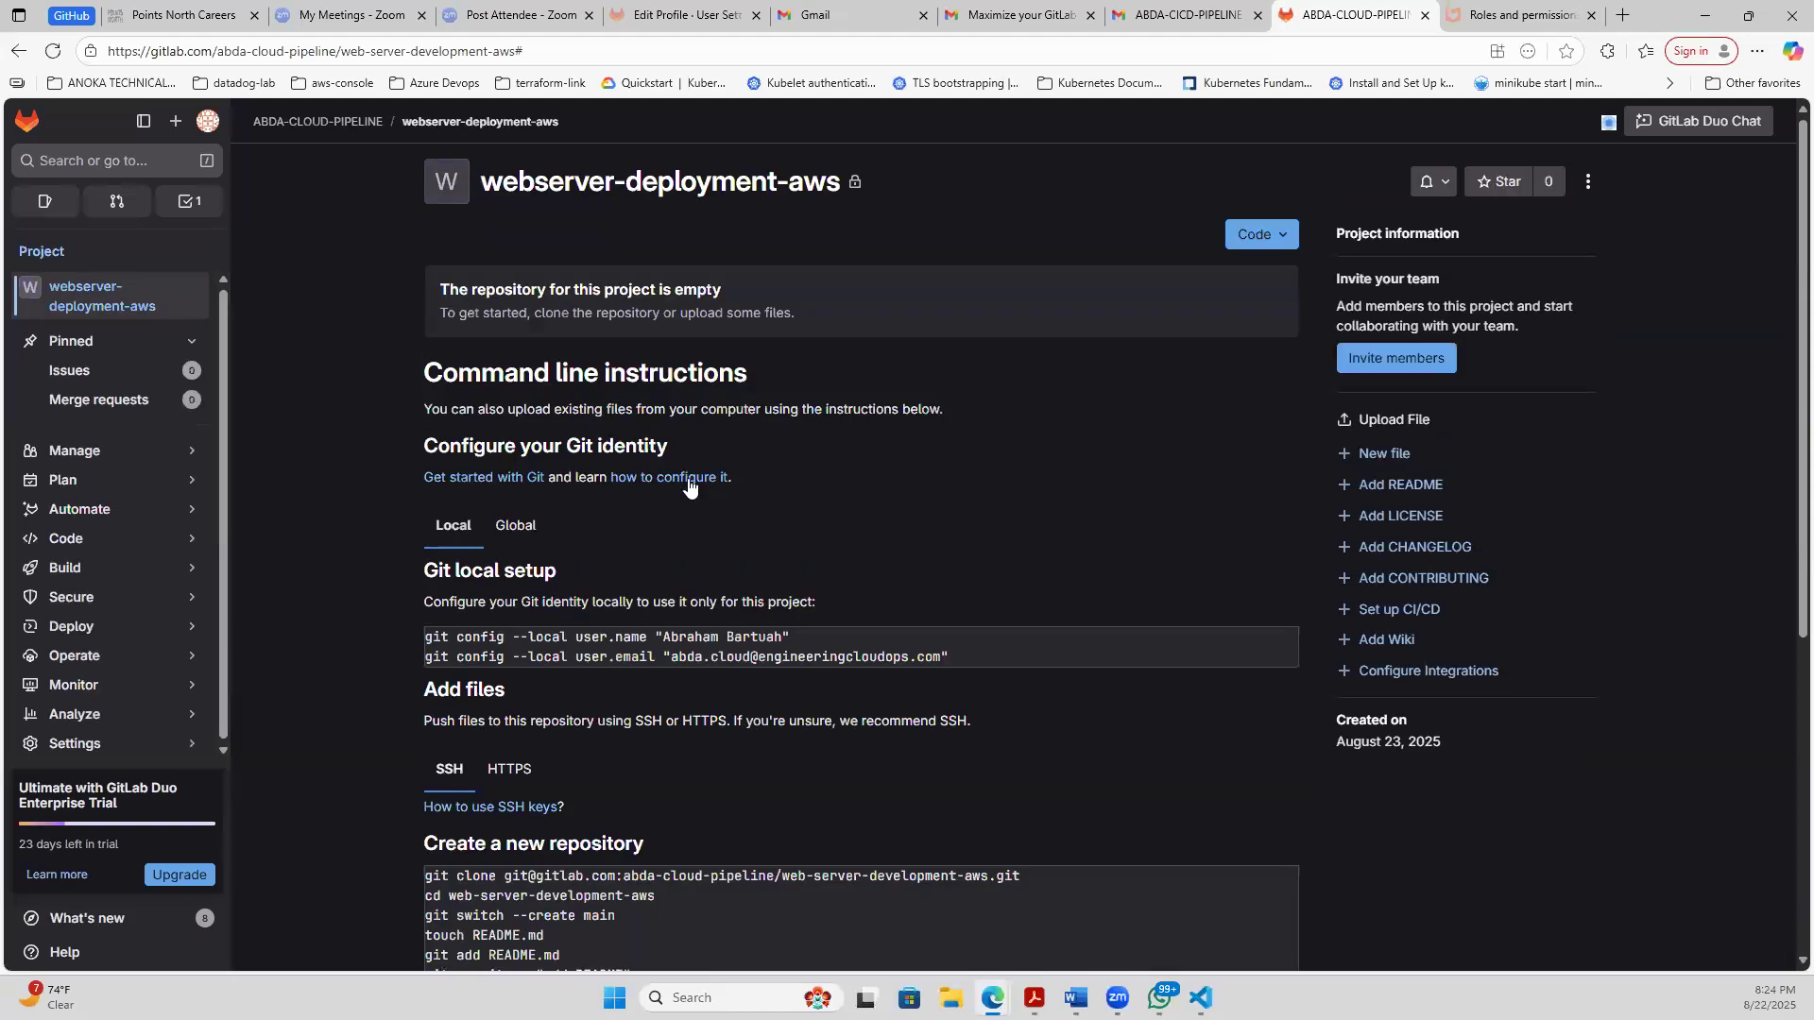
# - Copy the SSH clone URL of webserver-deployment-aws and switch to the Visual Studio Code terminal
pyautogui.click(1282, 235)
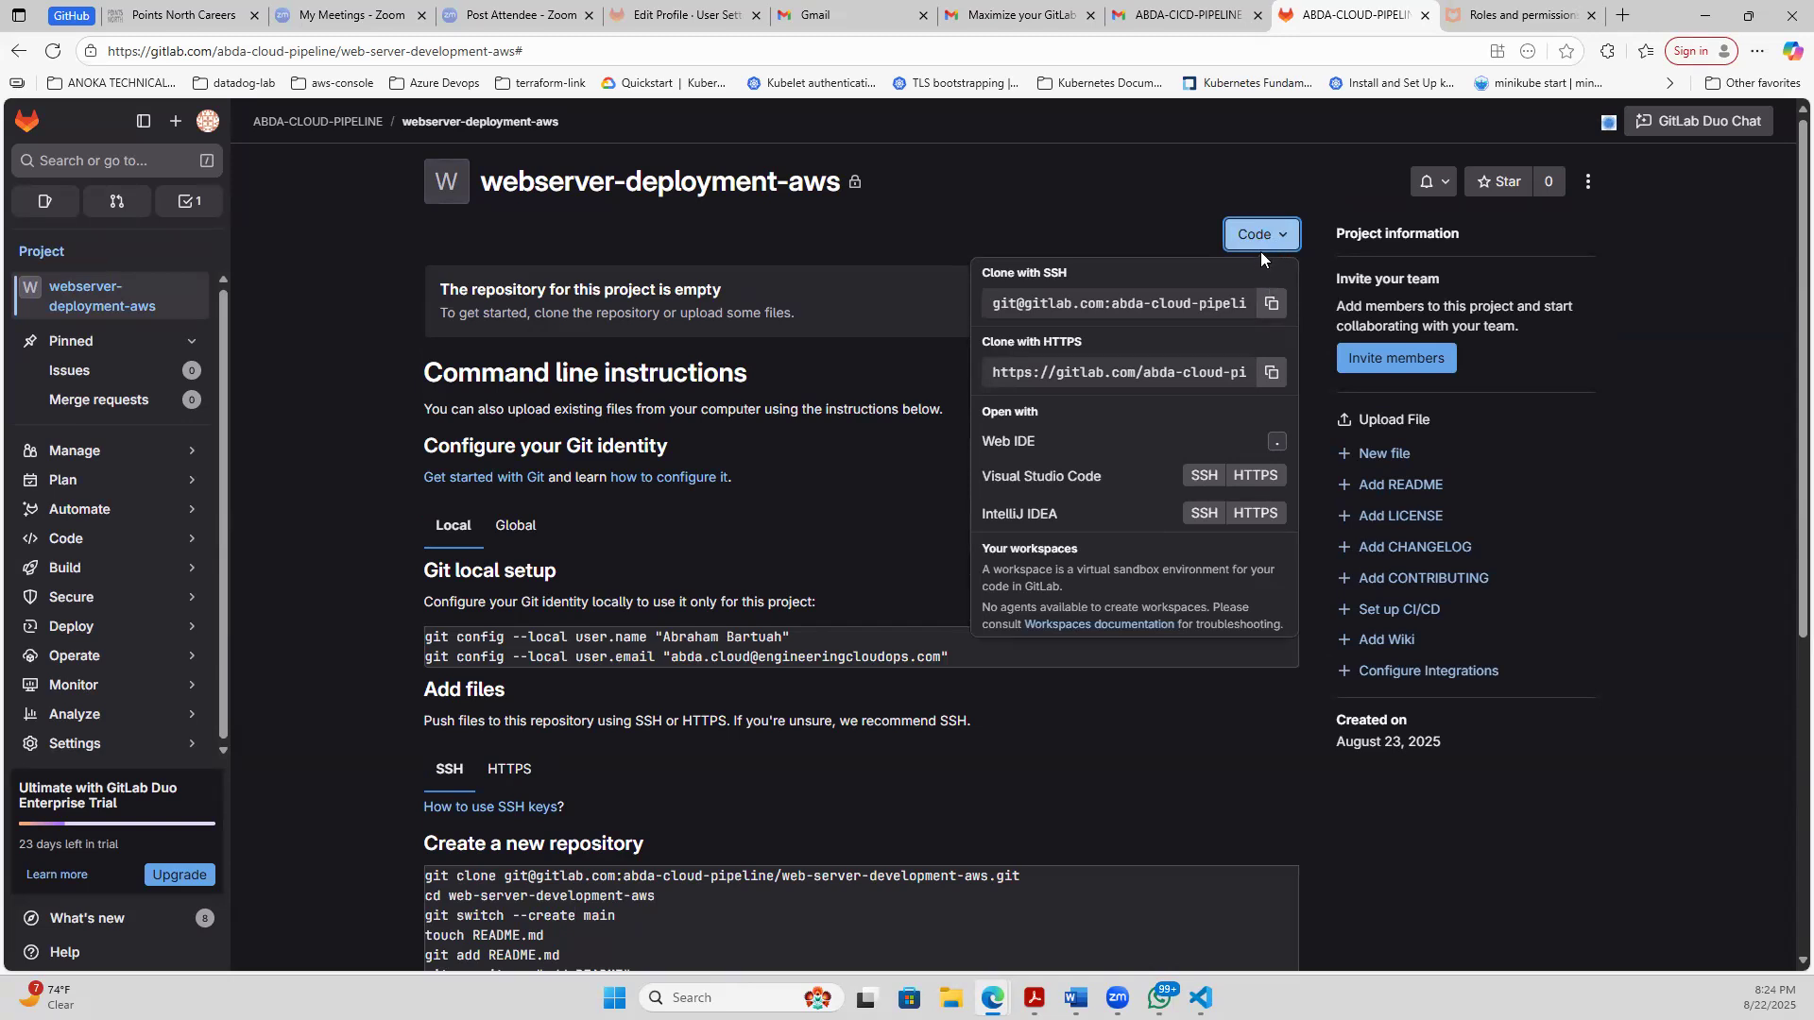
pyautogui.click(1272, 304)
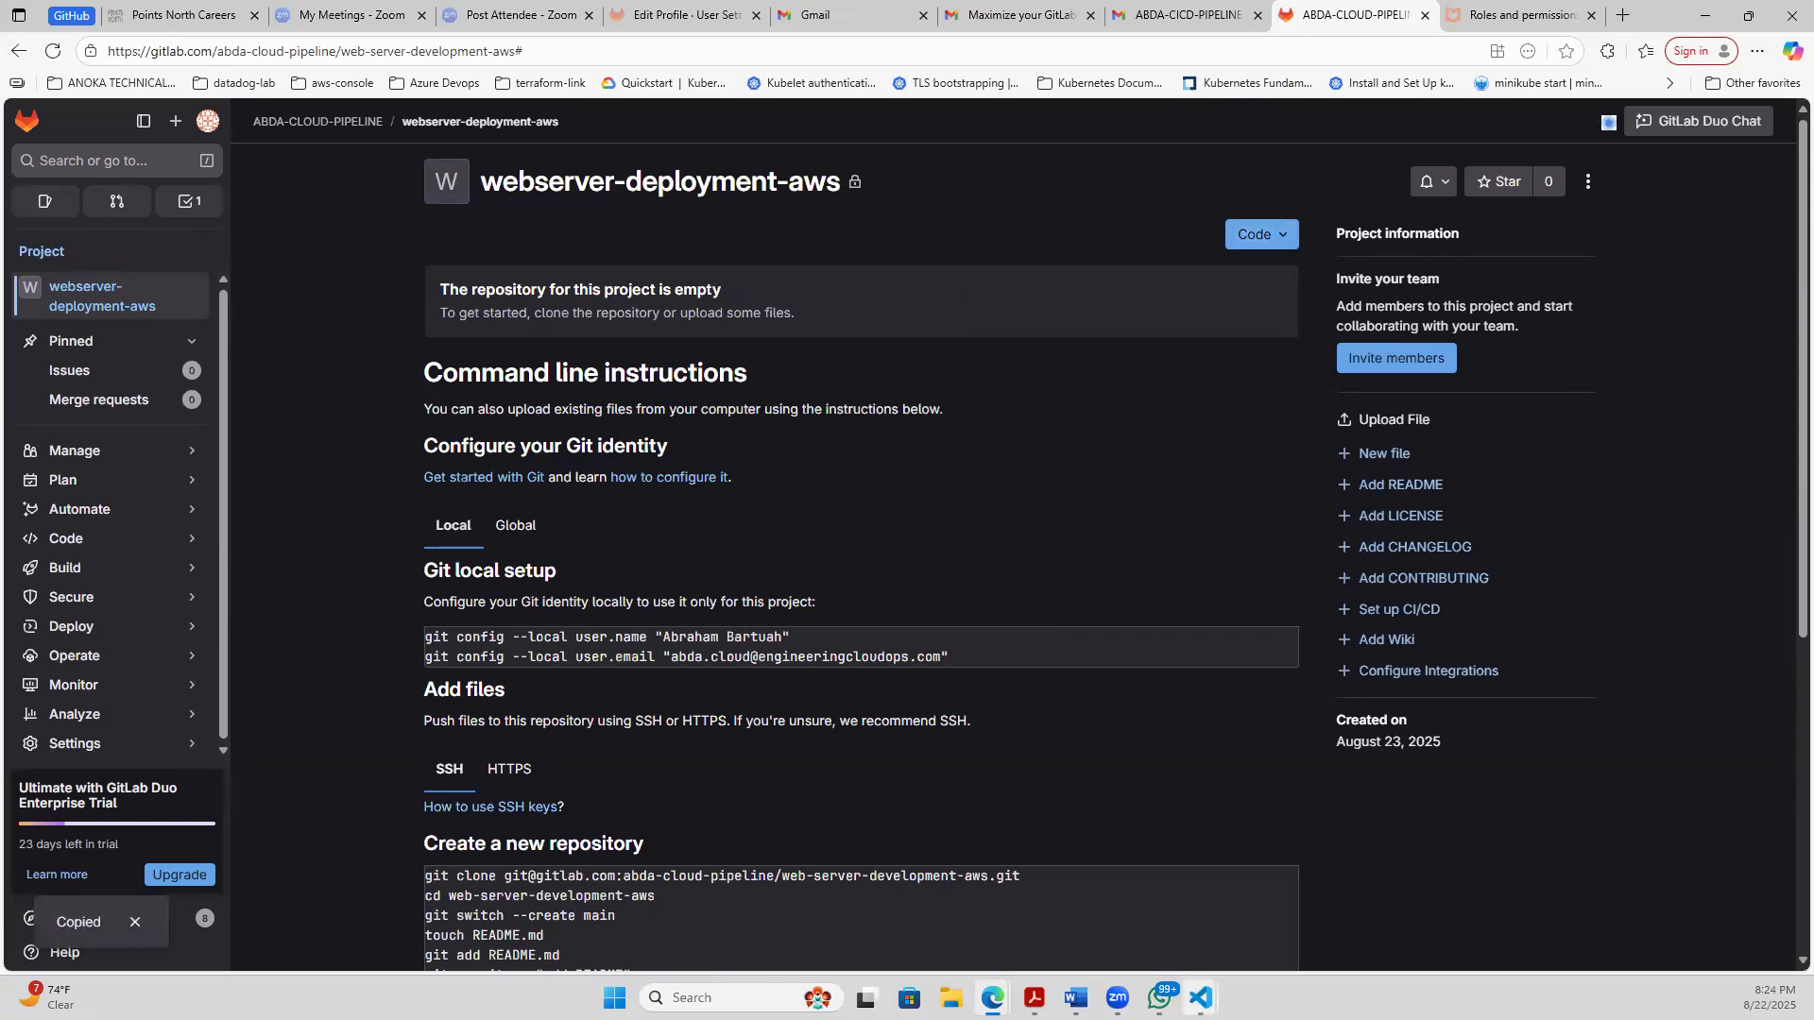
pyautogui.moveTo(1200, 997)
pyautogui.click(1378, 915)
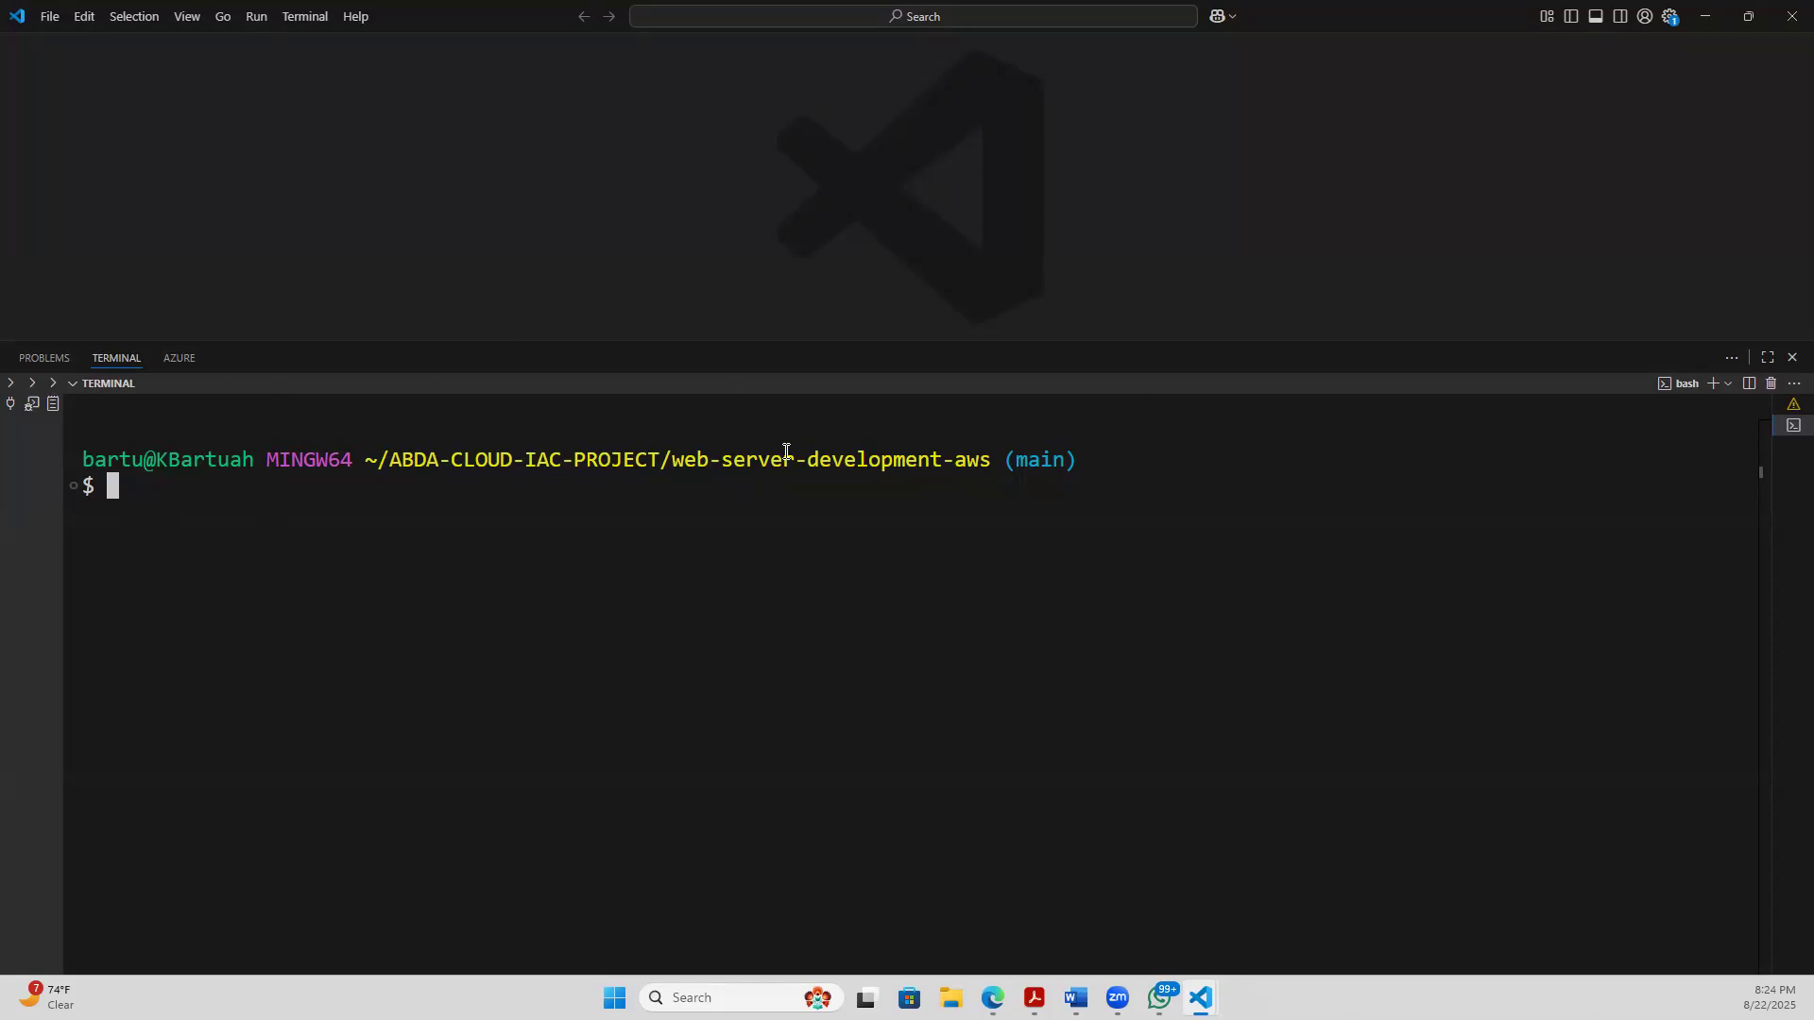
# - Highlight the user and host in the terminal prompt and view the available terminal shell profiles
pyautogui.doubleClick(142, 457)
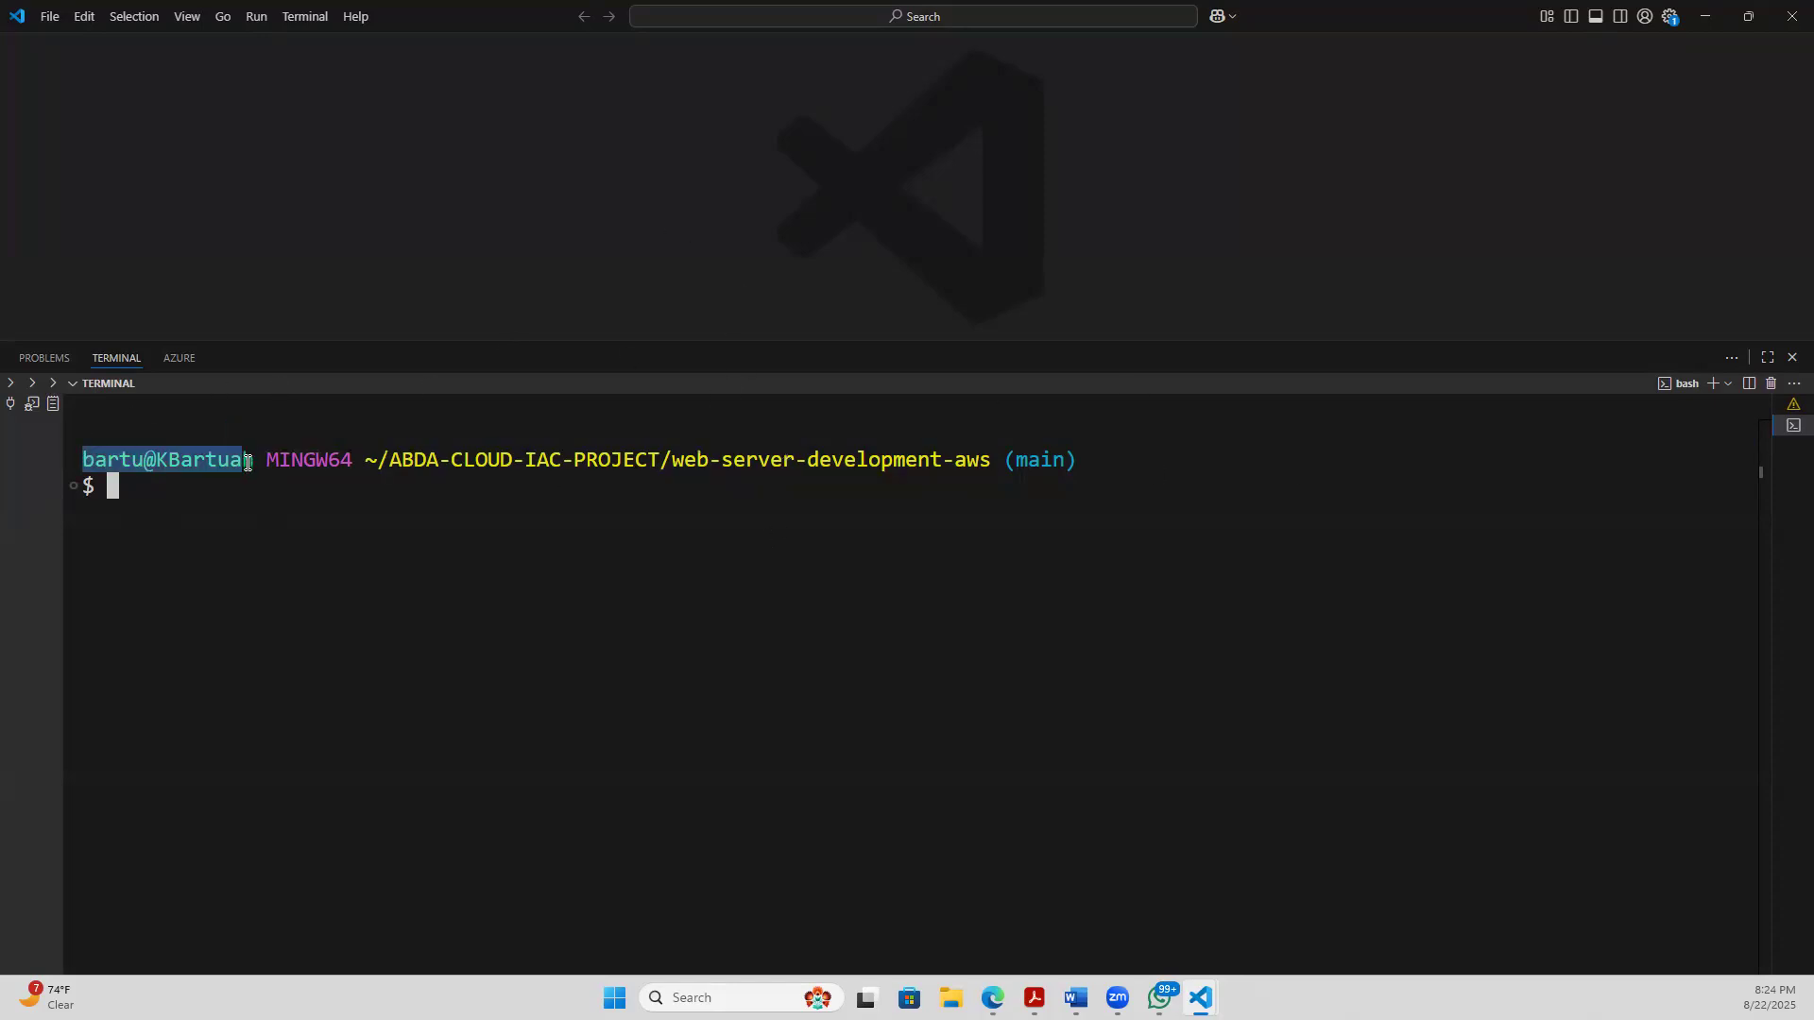
pyautogui.click(323, 531)
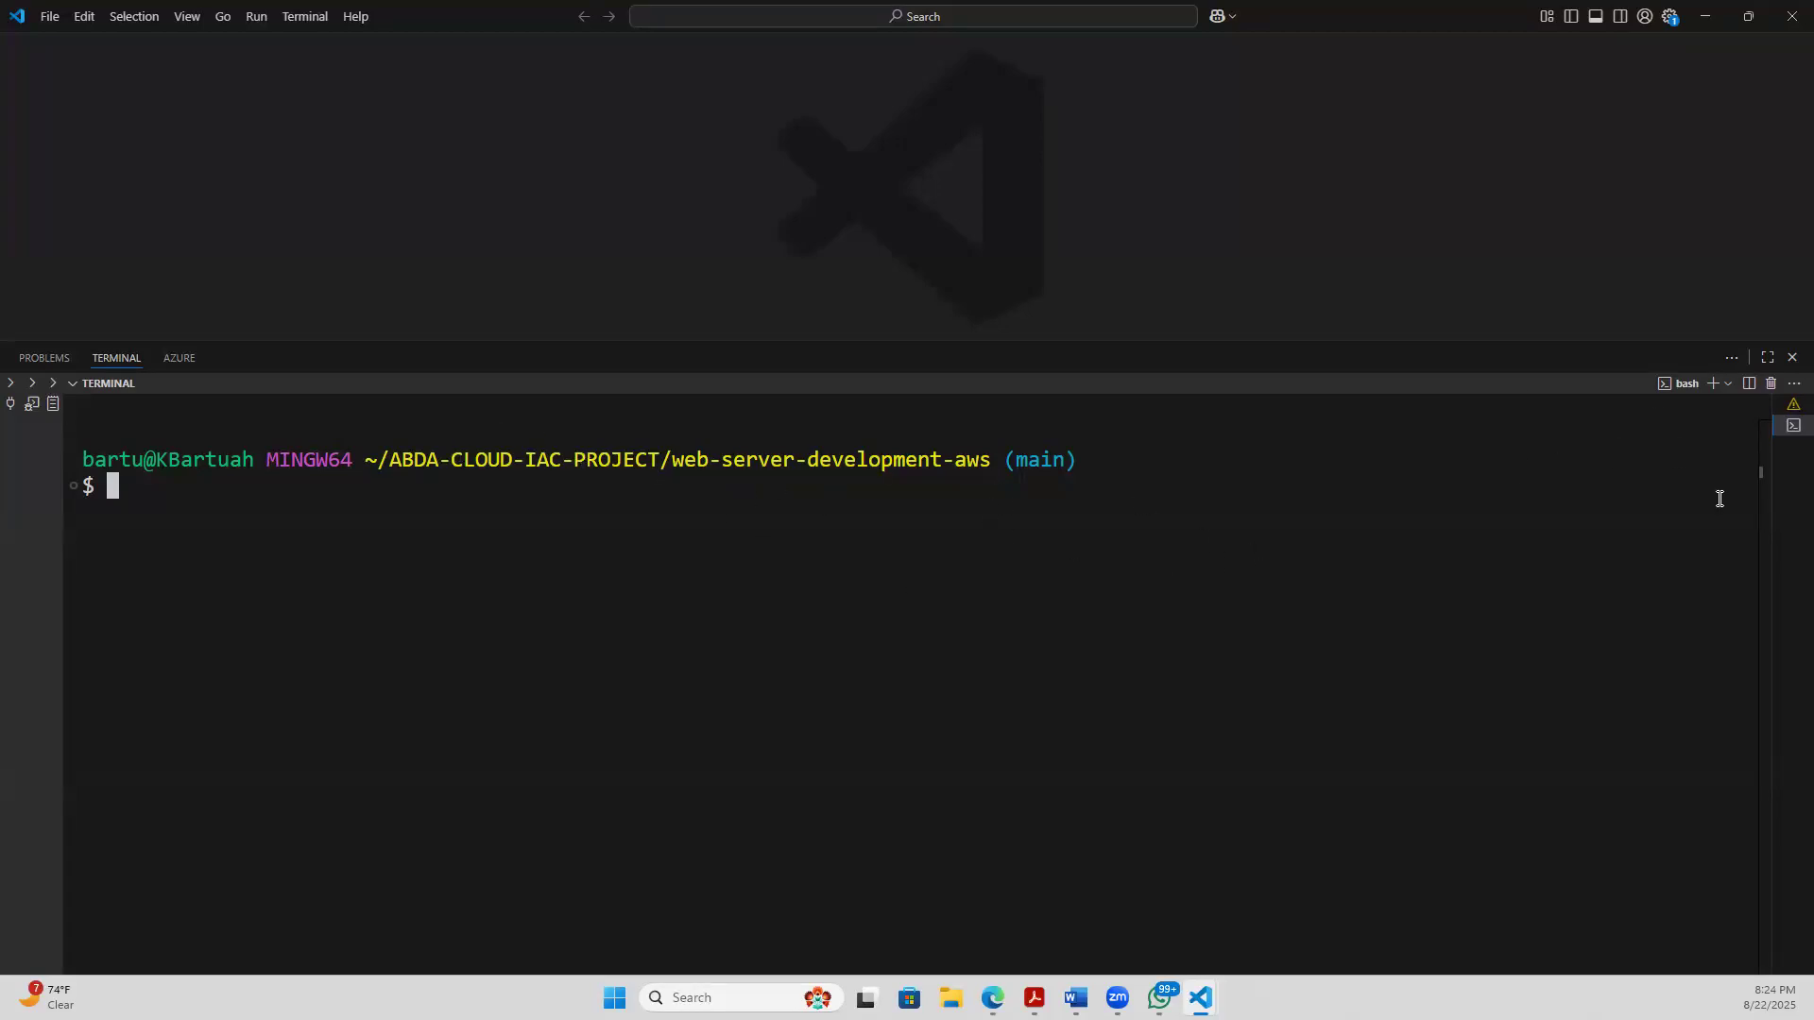
pyautogui.click(1729, 385)
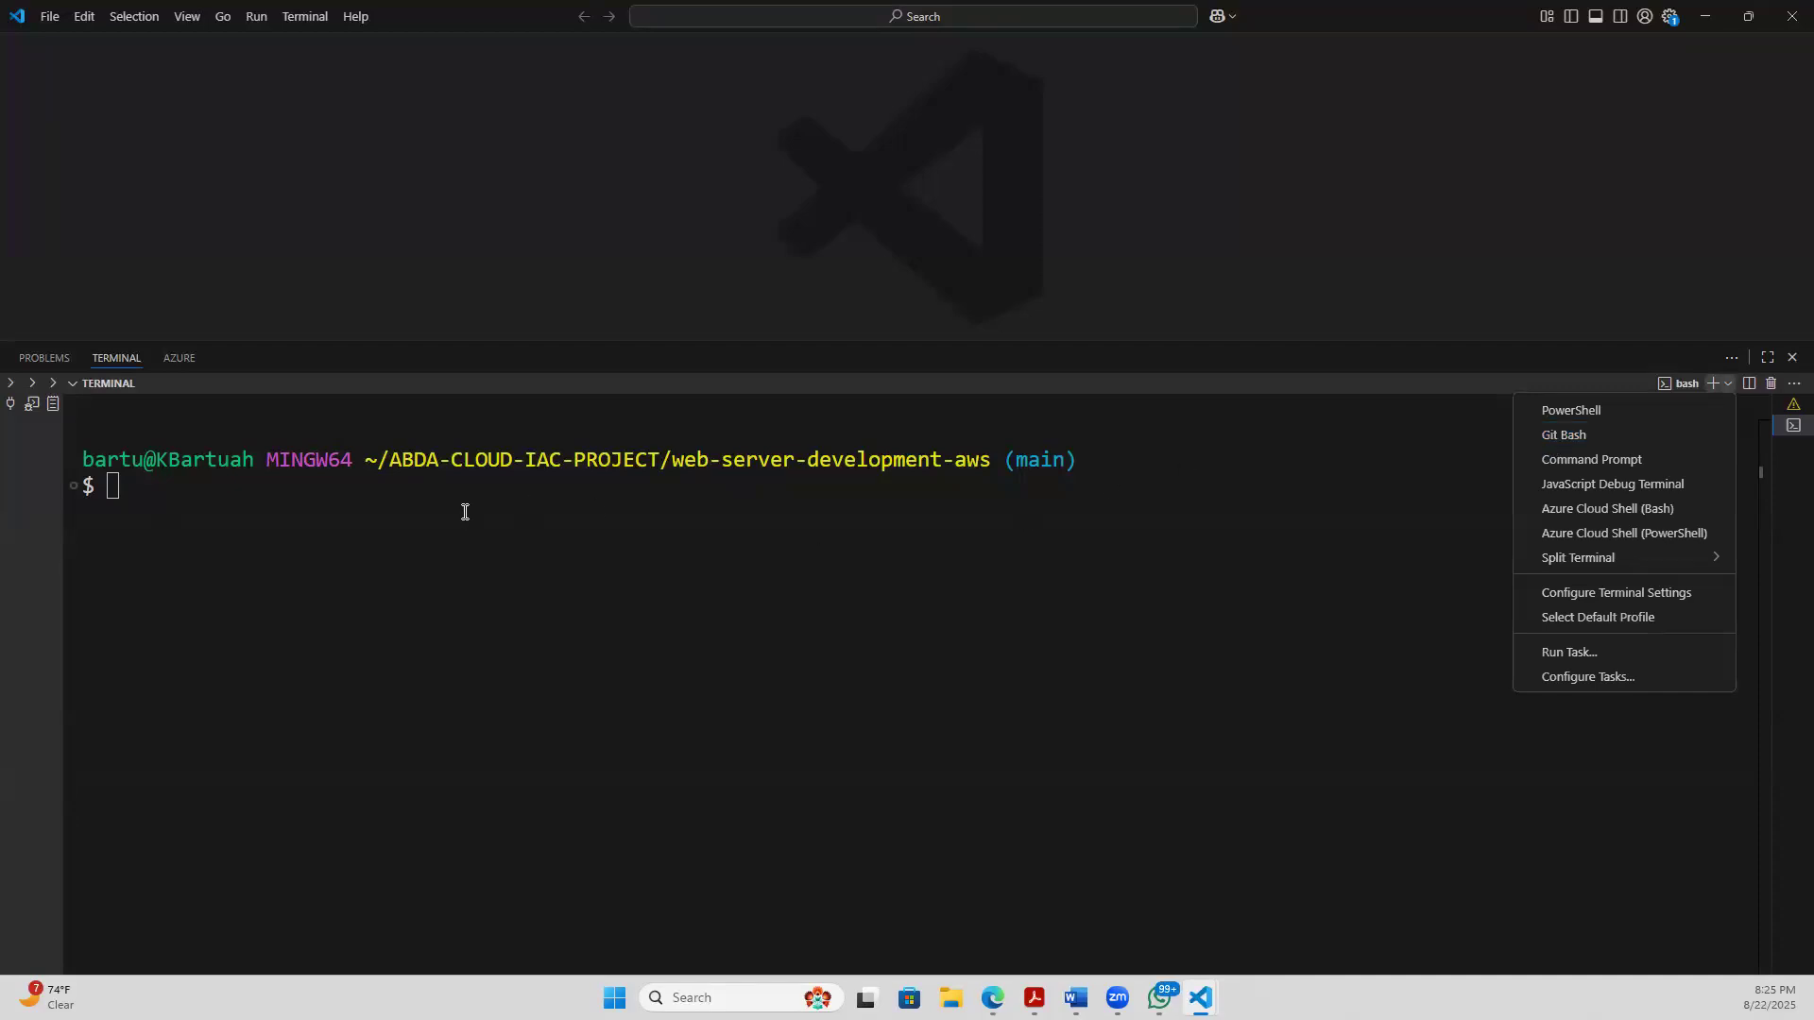
pyautogui.click(465, 512)
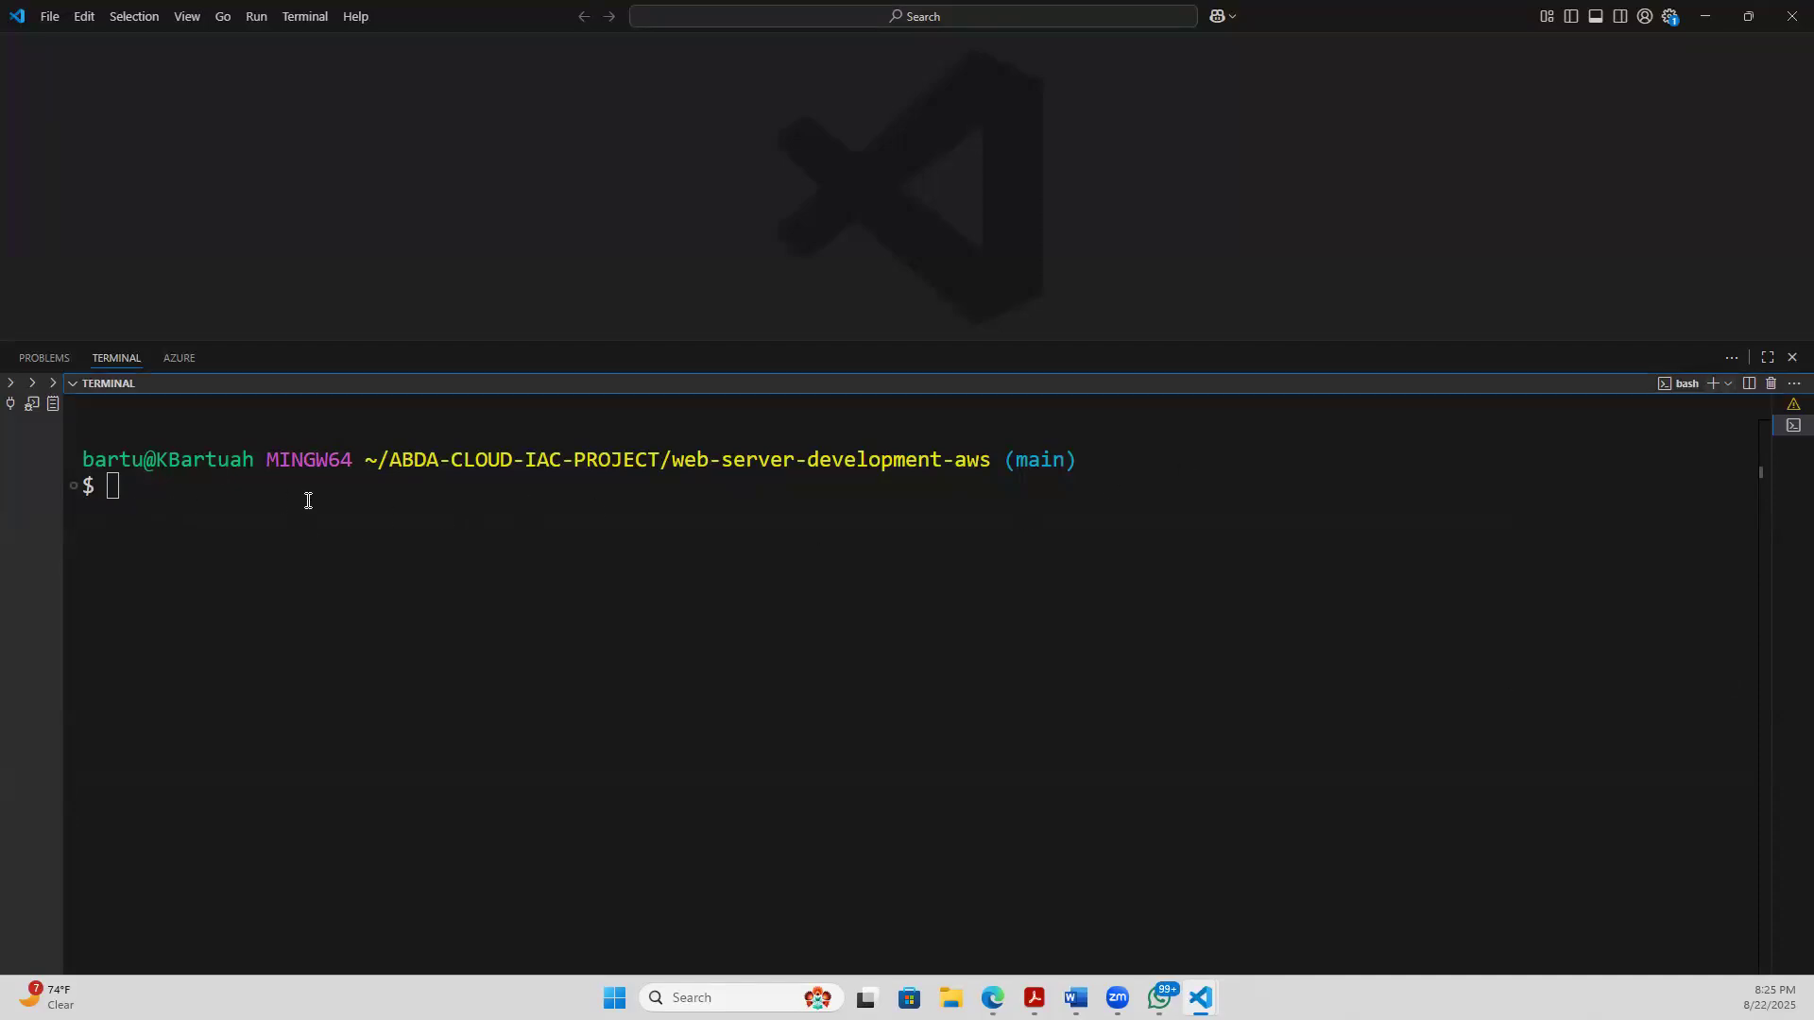
# - Highlight the ABDA-CLOUD-IAC-PROJECT folder and the full path with its branch in the terminal prompt
pyautogui.moveTo(379, 459); pyautogui.dragTo(662, 469)
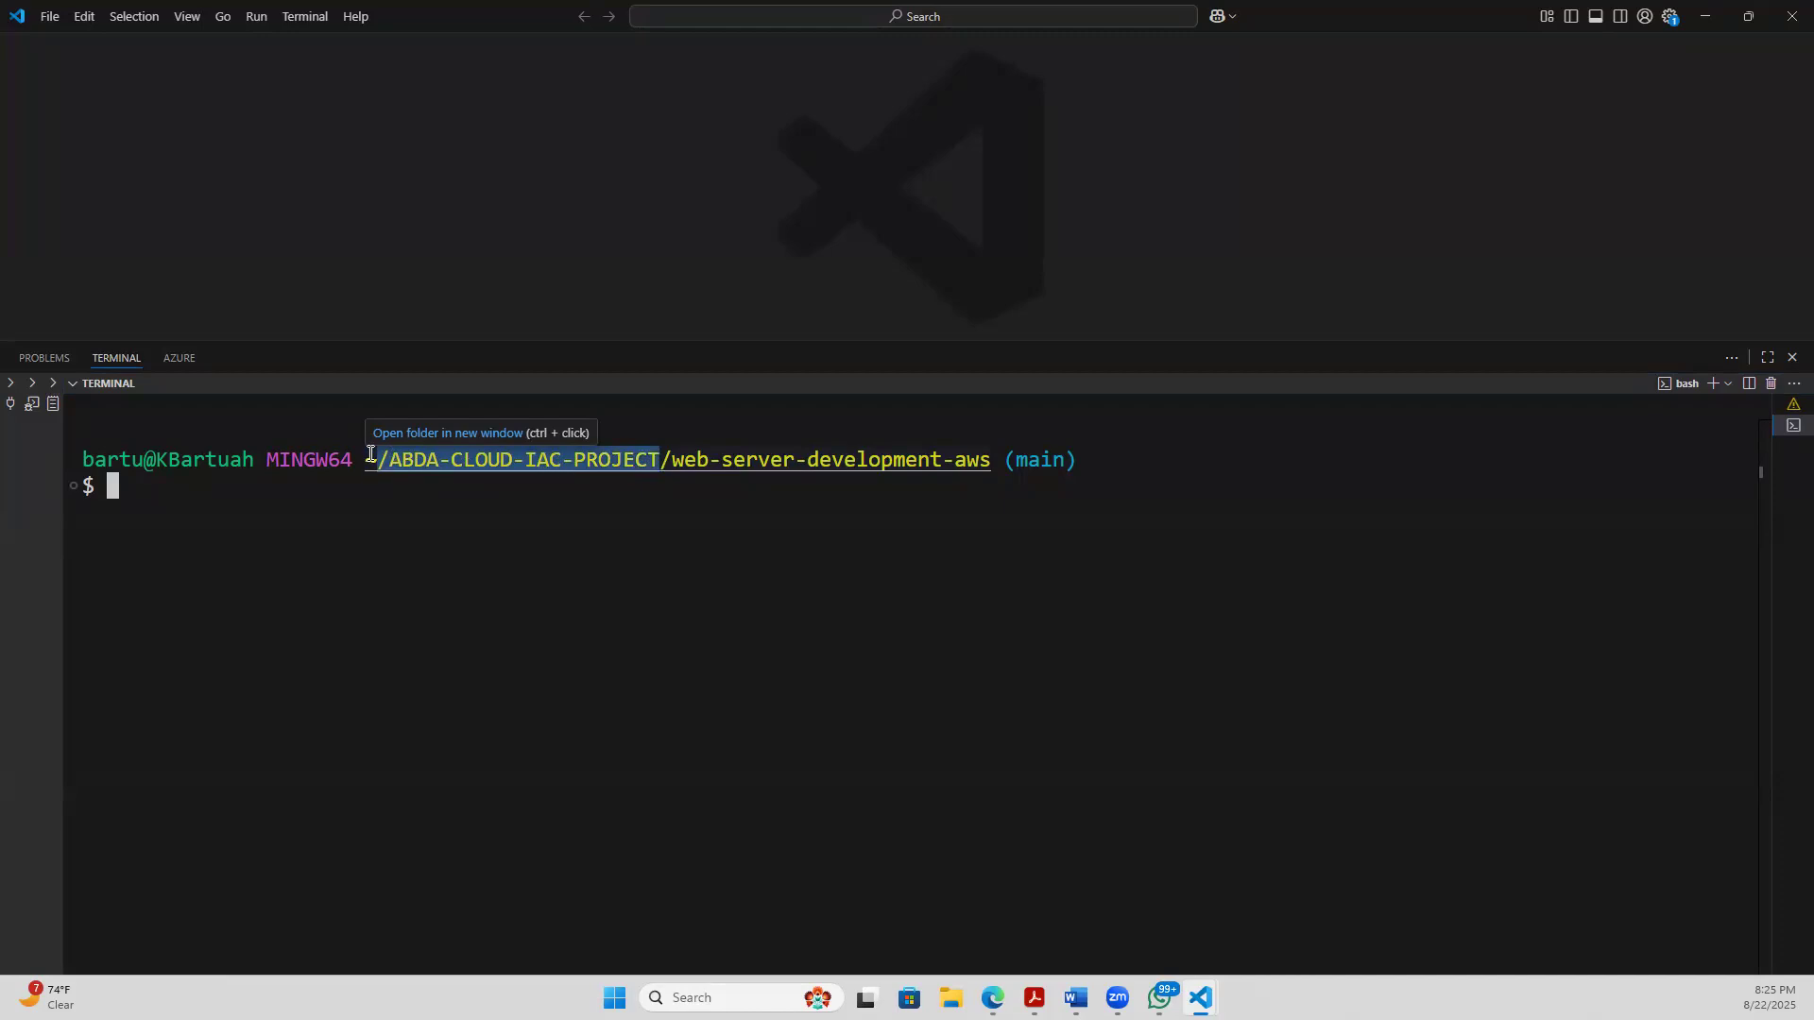
pyautogui.click(417, 489)
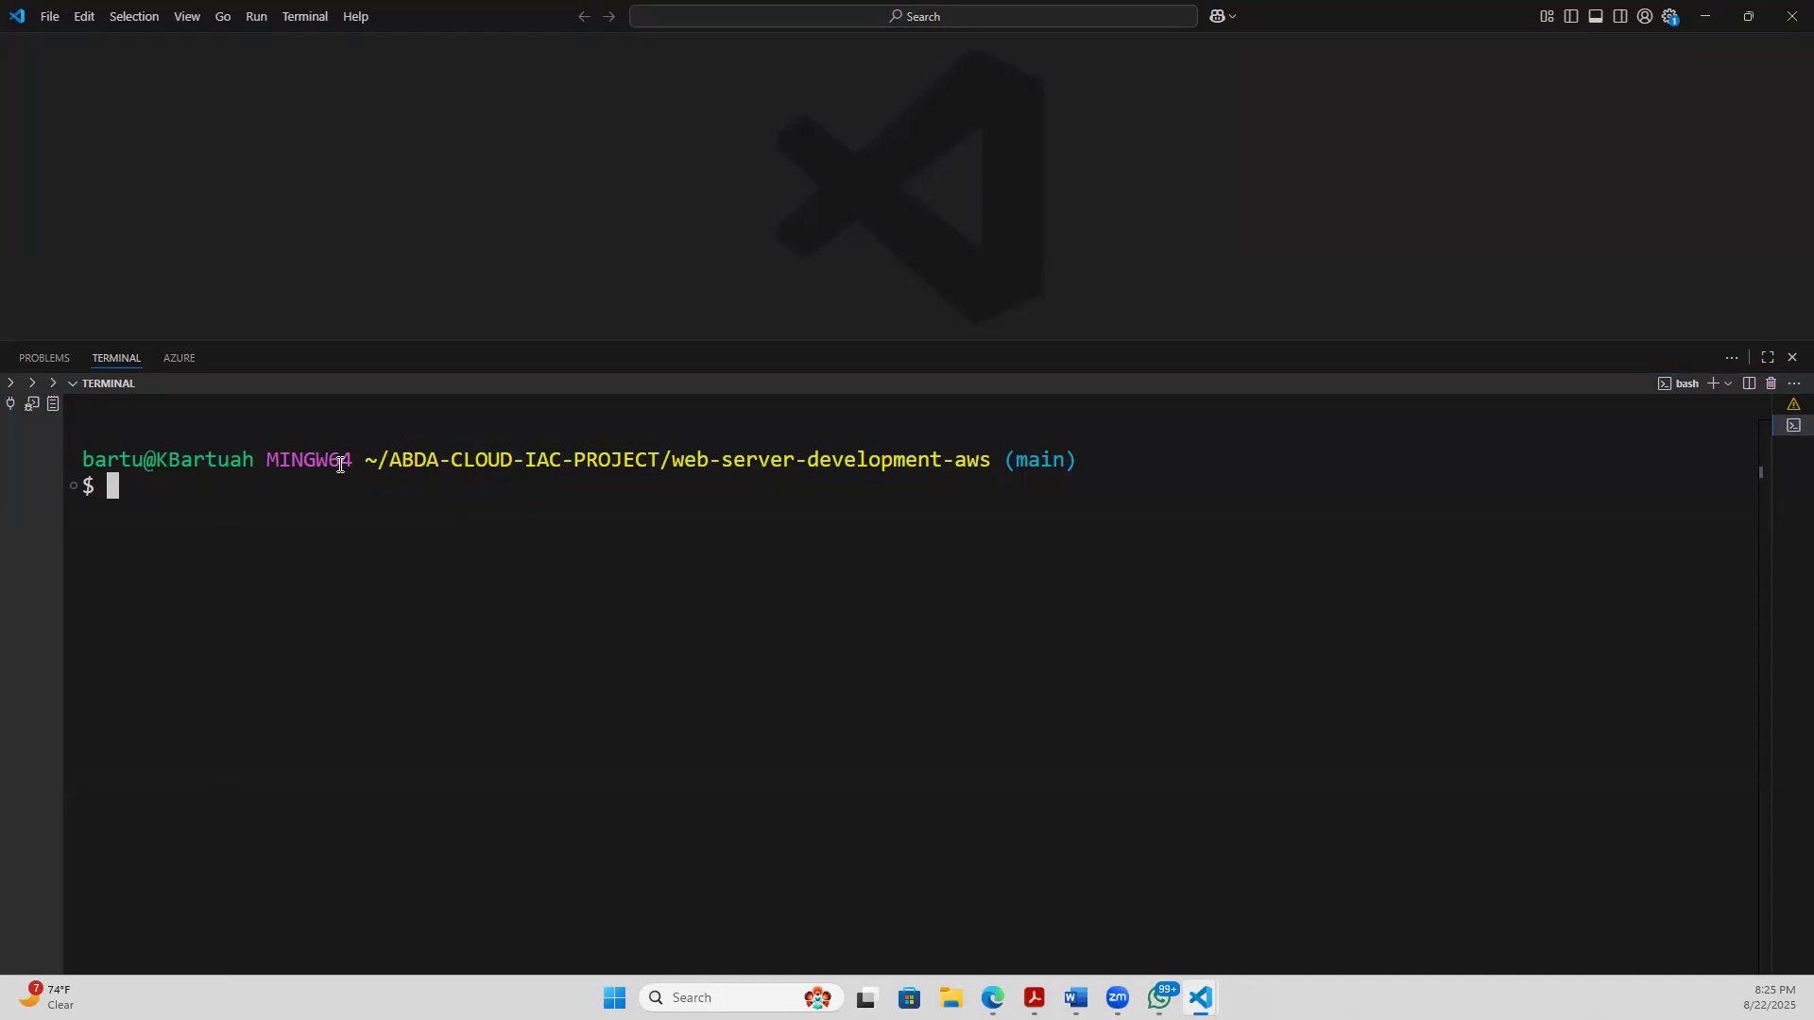
pyautogui.moveTo(365, 458); pyautogui.dragTo(1126, 487)
pyautogui.click(462, 490)
# - Print the current working directory with pwd and highlight the resulting path
pyautogui.write('pwd')
pyautogui.press('Return')
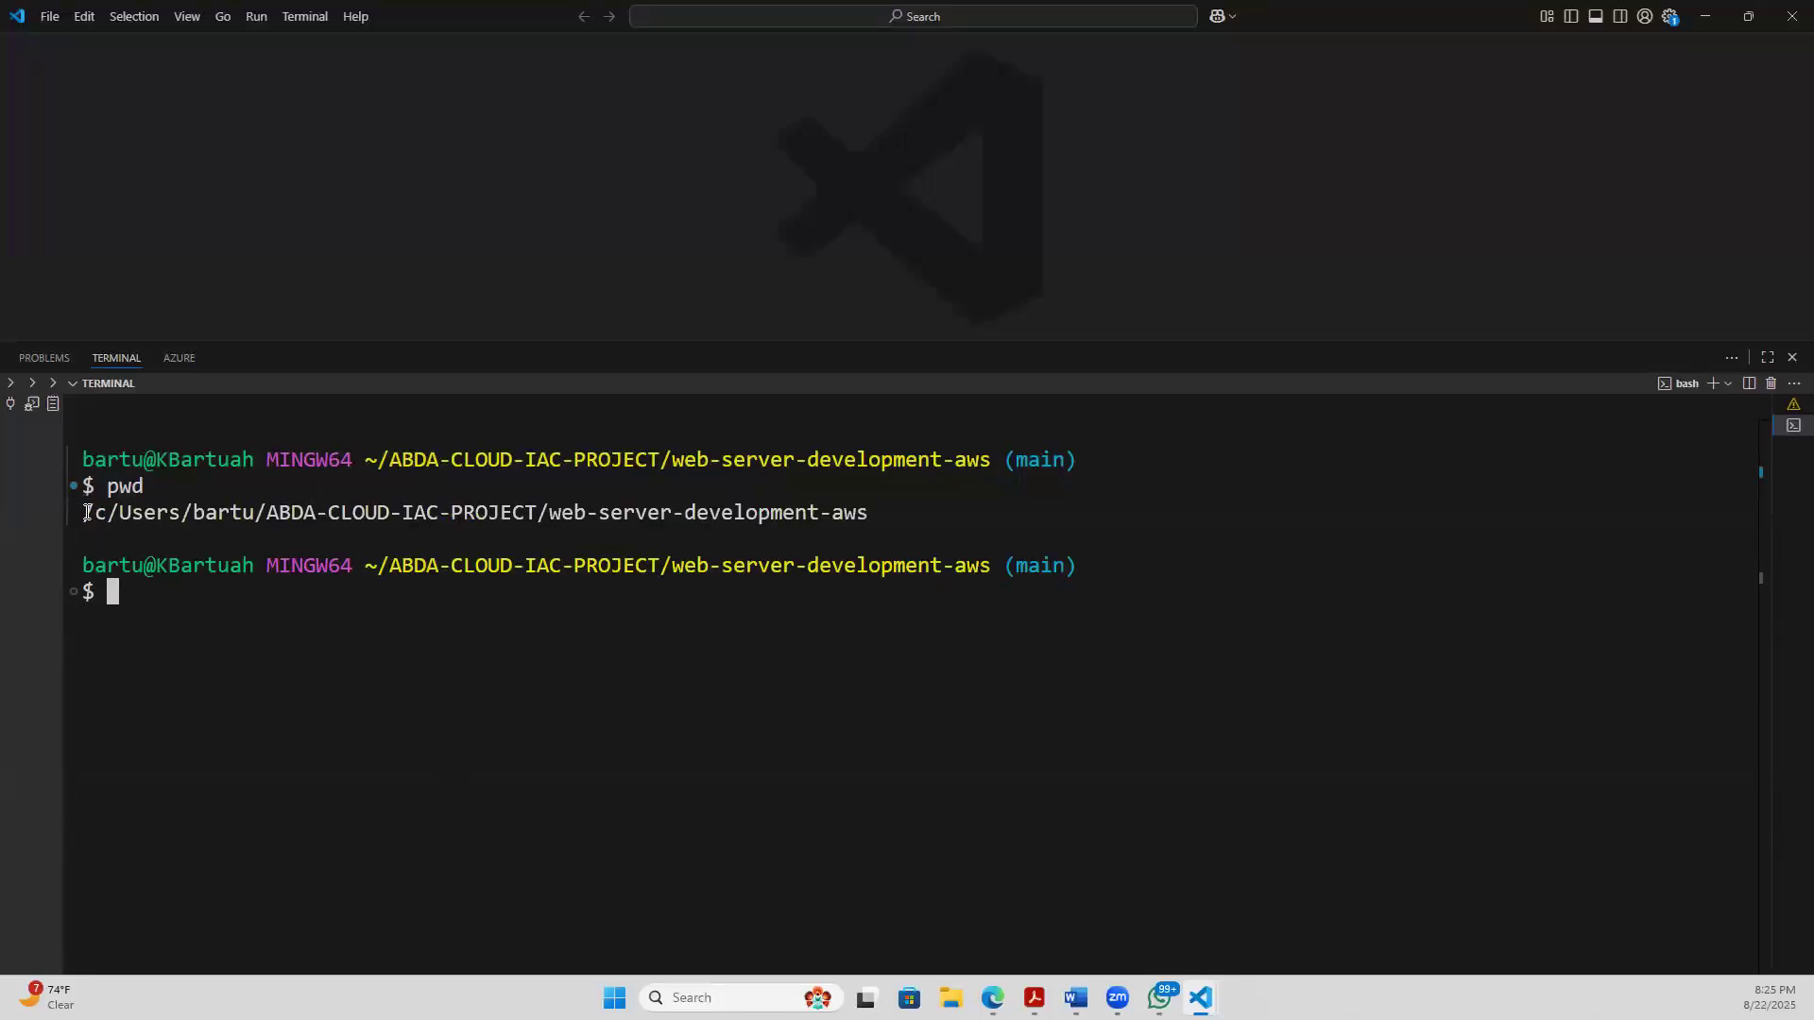
pyautogui.moveTo(87, 512); pyautogui.dragTo(870, 555)
pyautogui.click(445, 715)
# - Move up to the parent folder with cd .. and highlight the ABDA-CLOUD-IAC-PROJECT path in the prompt
pyautogui.write('cd ..')
pyautogui.press('Return')
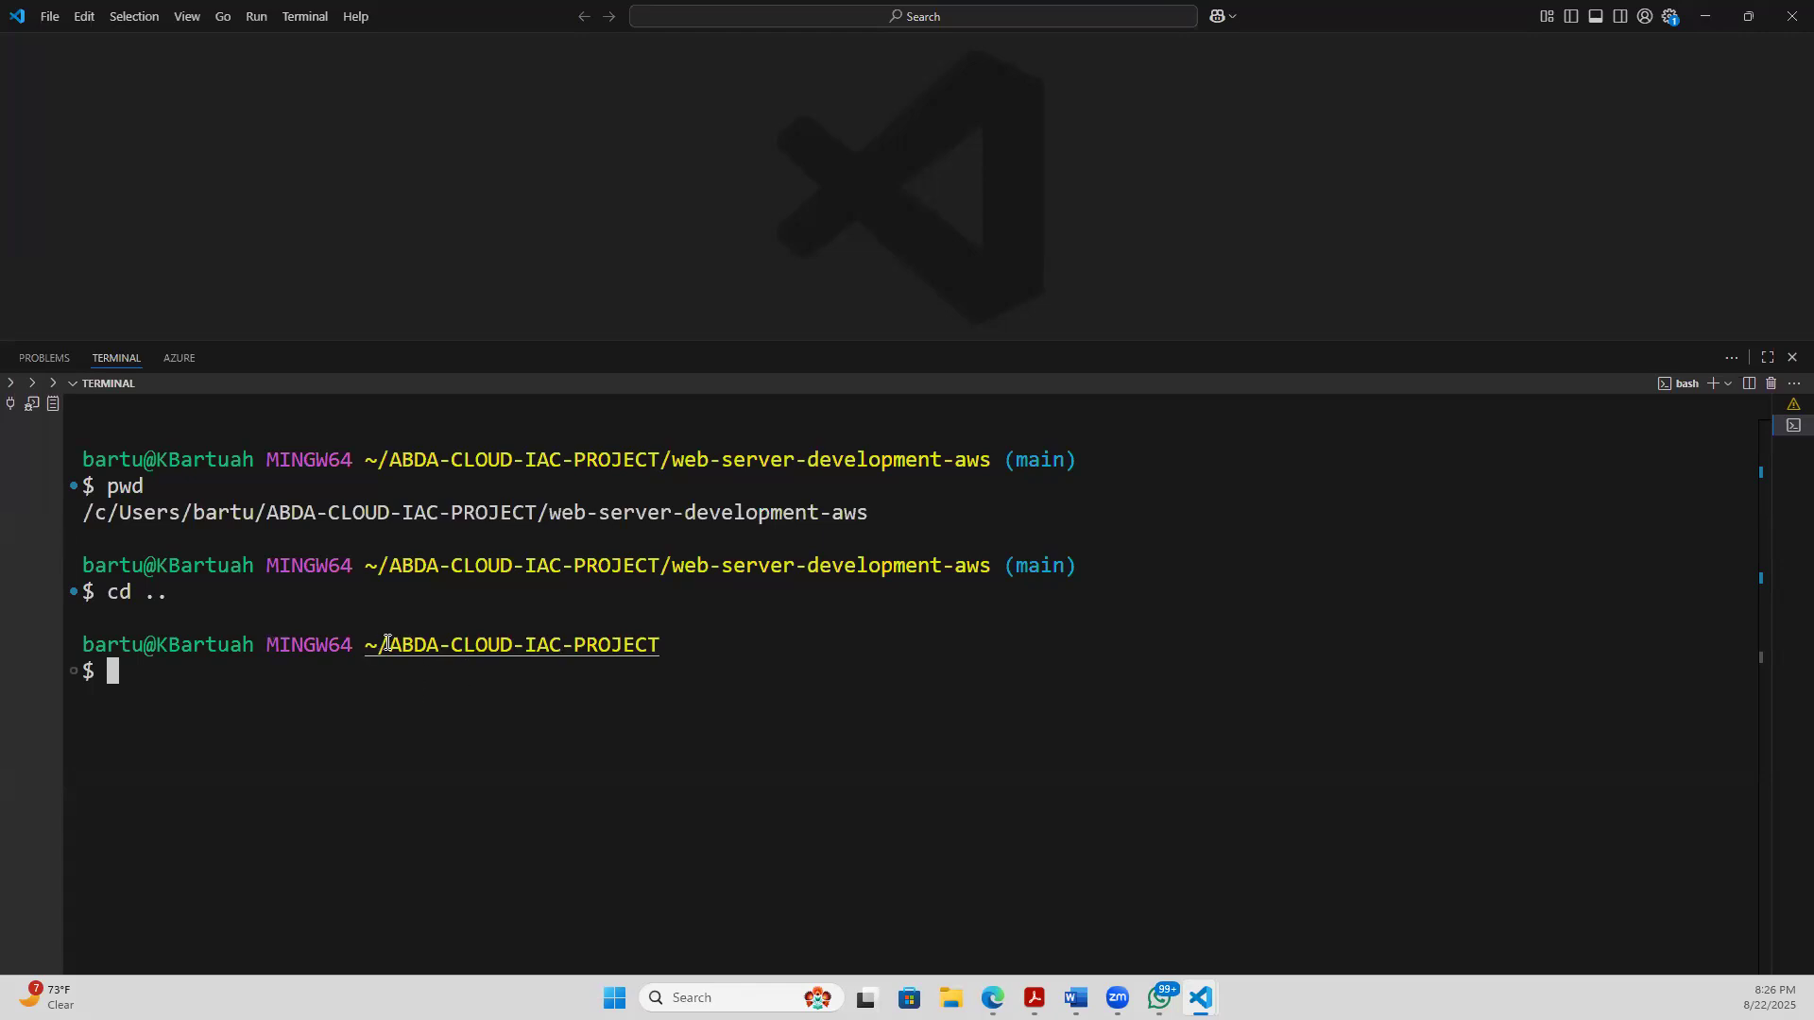
pyautogui.moveTo(671, 671); pyautogui.dragTo(349, 634)
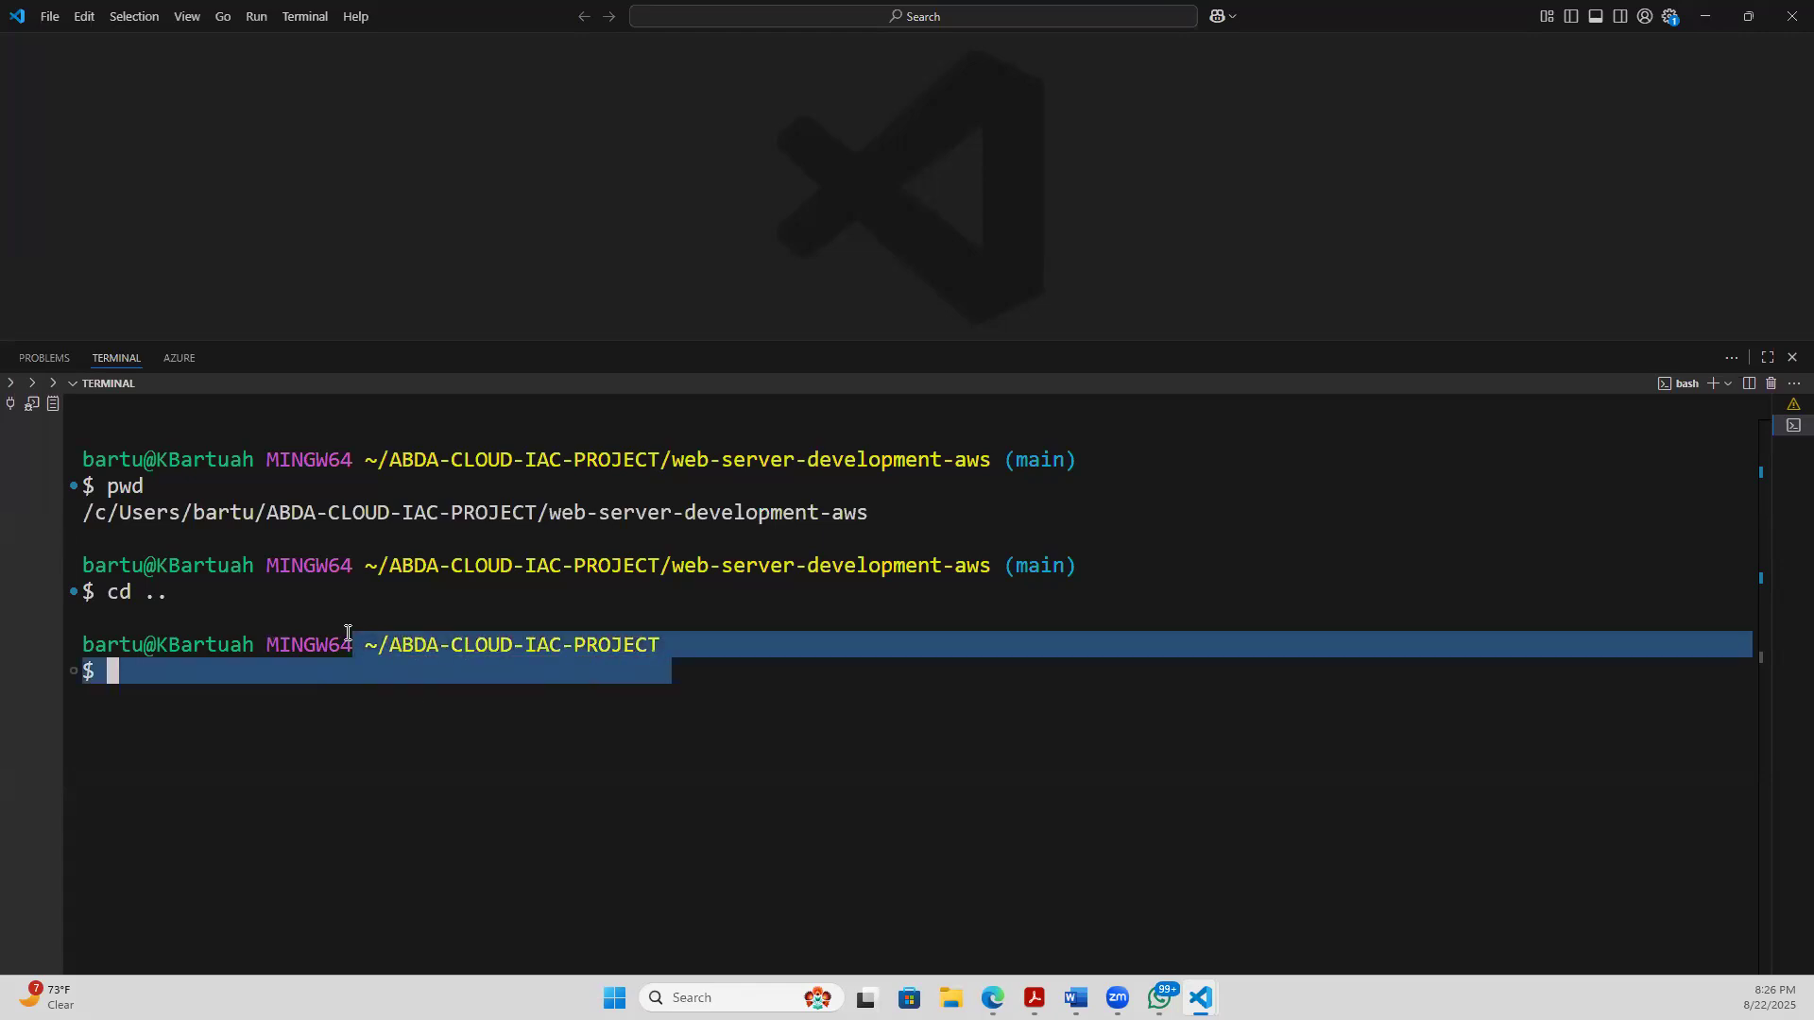
pyautogui.click(200, 680)
pyautogui.write('git c')
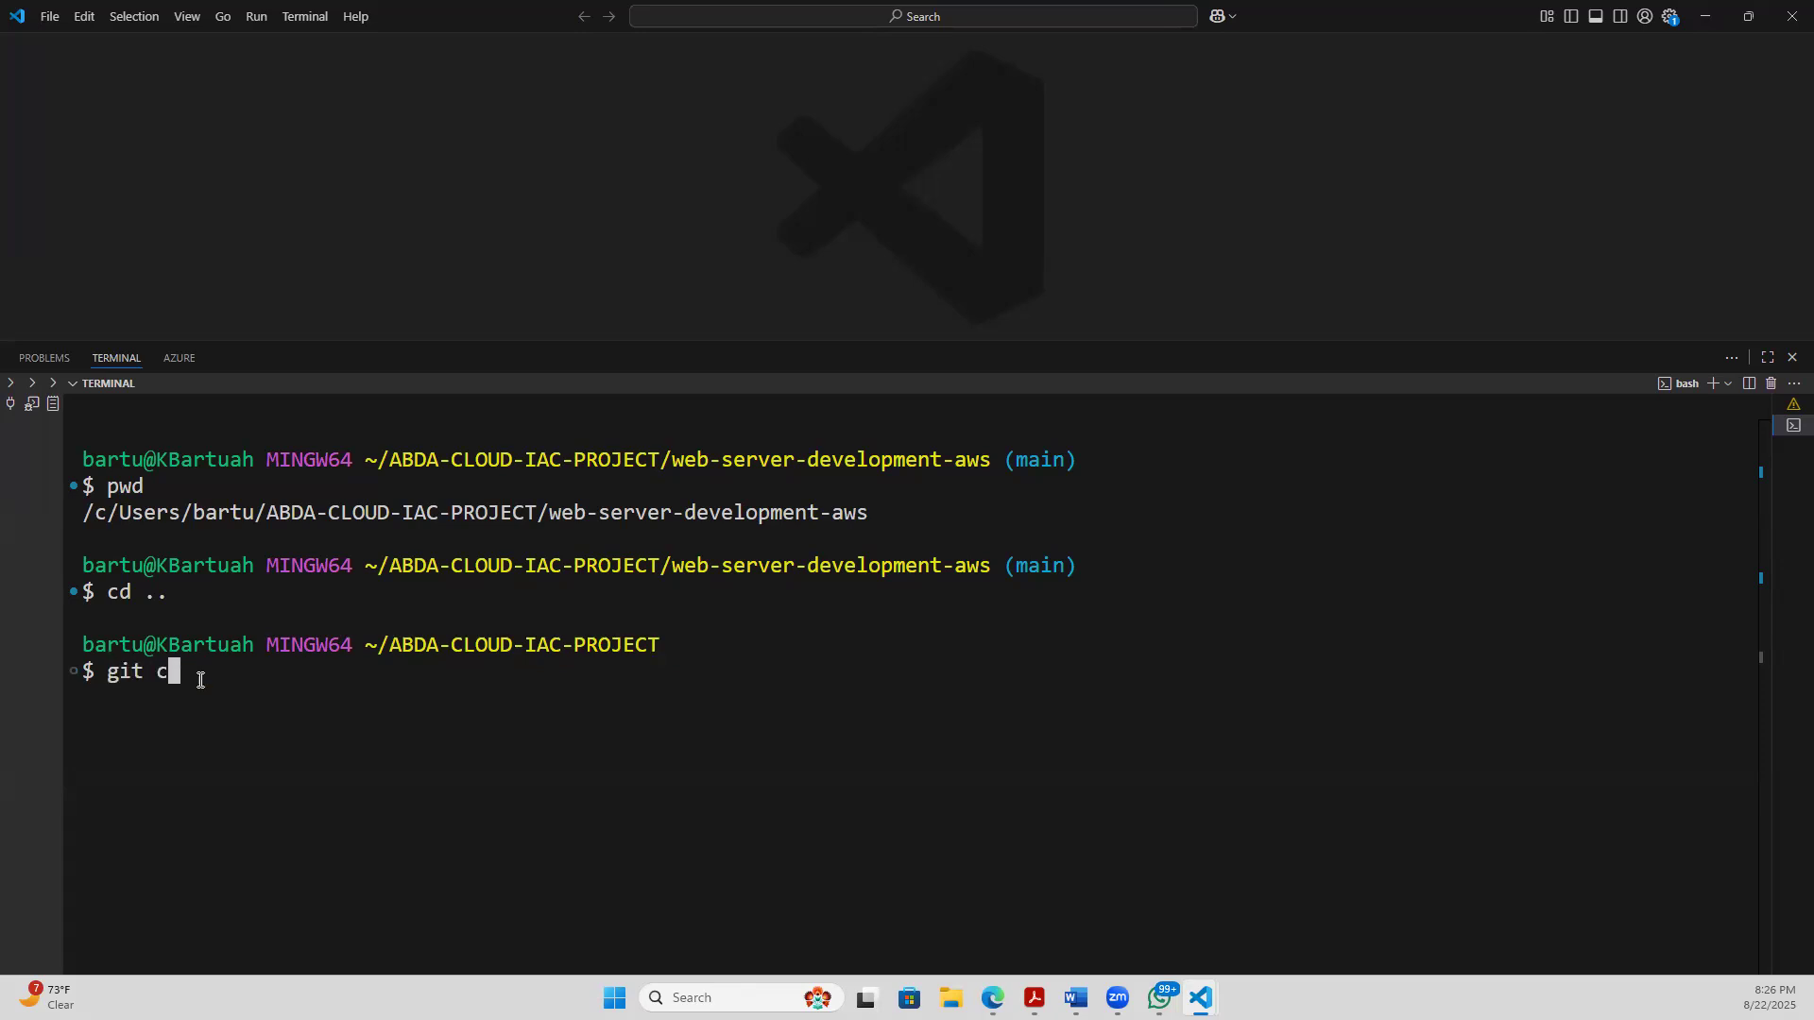
pyautogui.write('lone')
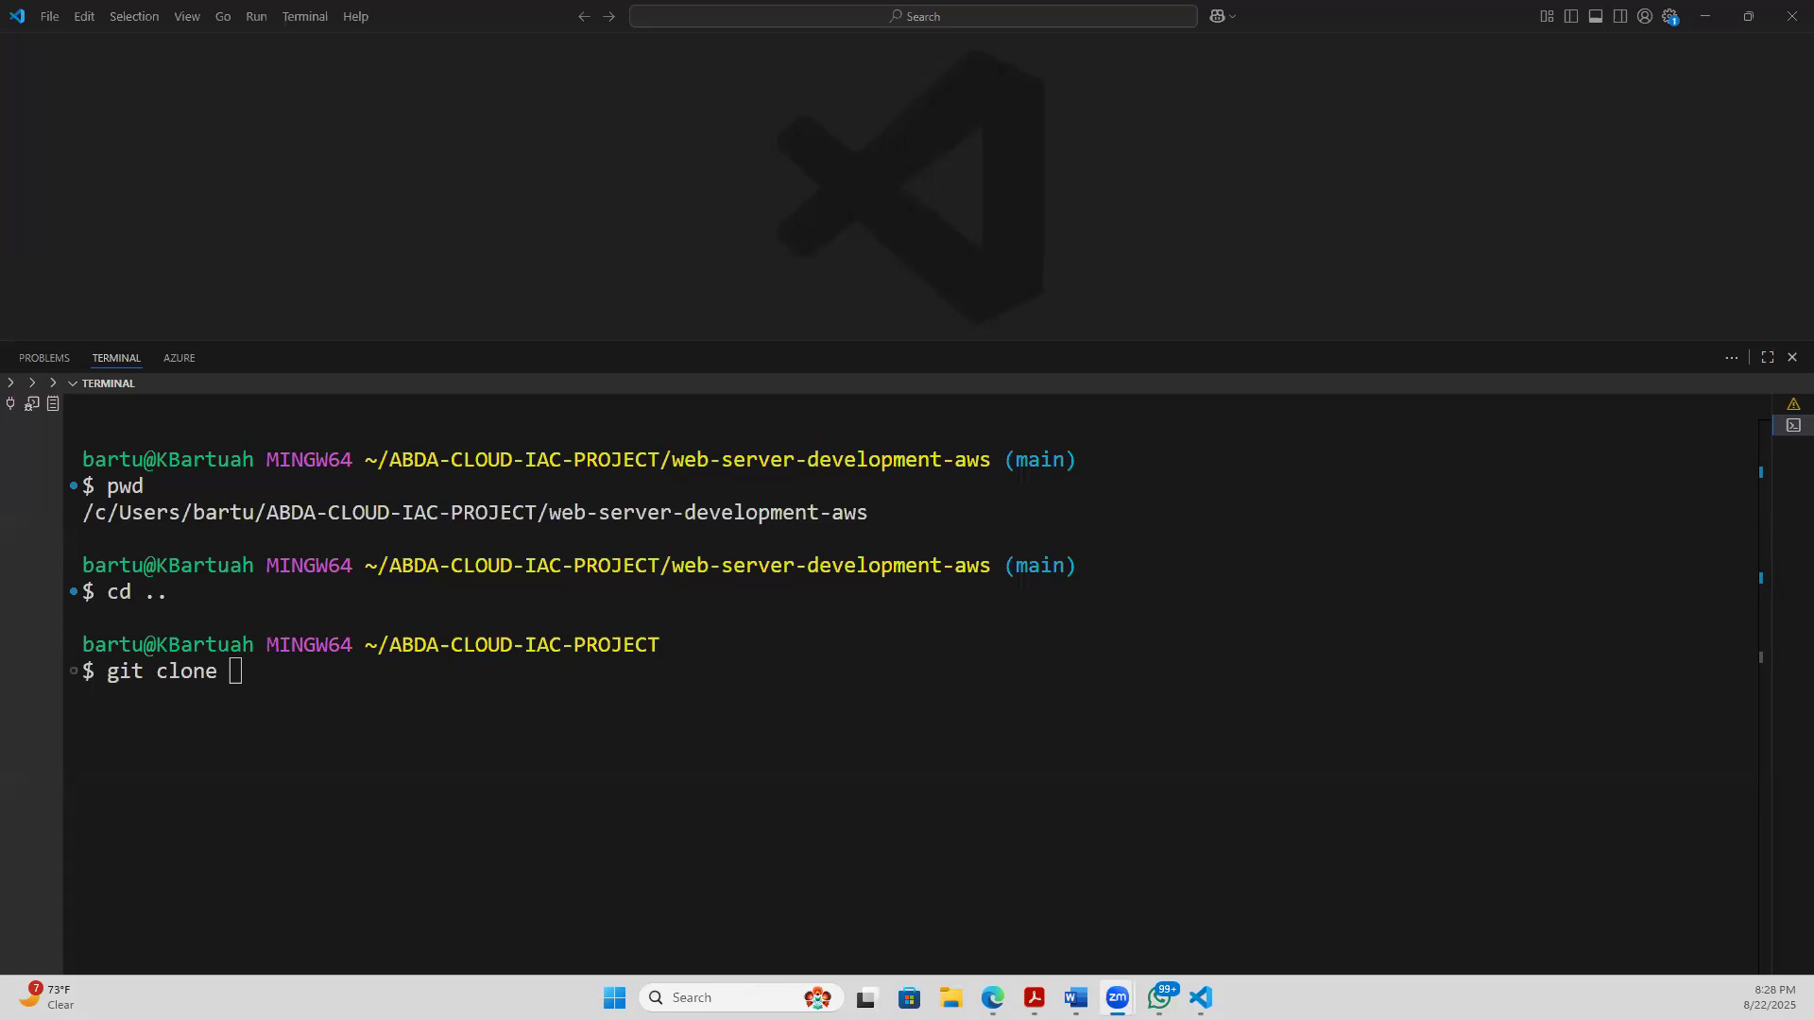
pyautogui.click(276, 692)
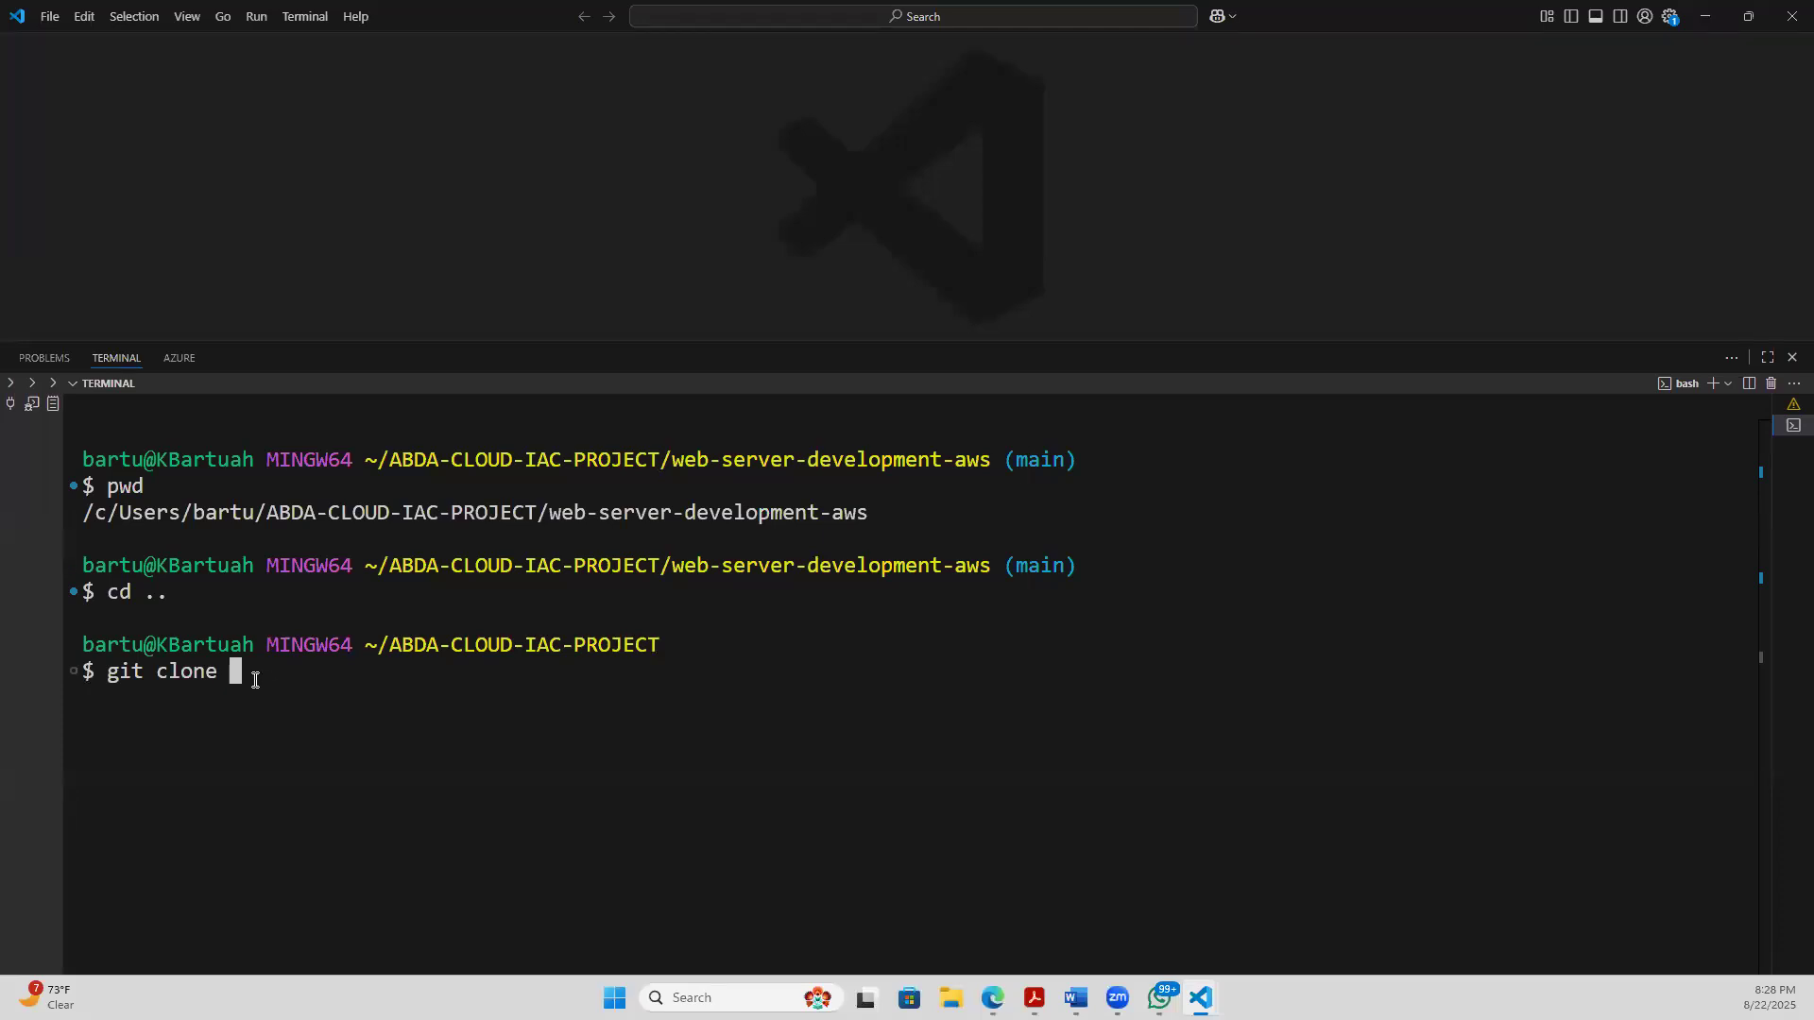
pyautogui.hotkey('ctrl', 'v')
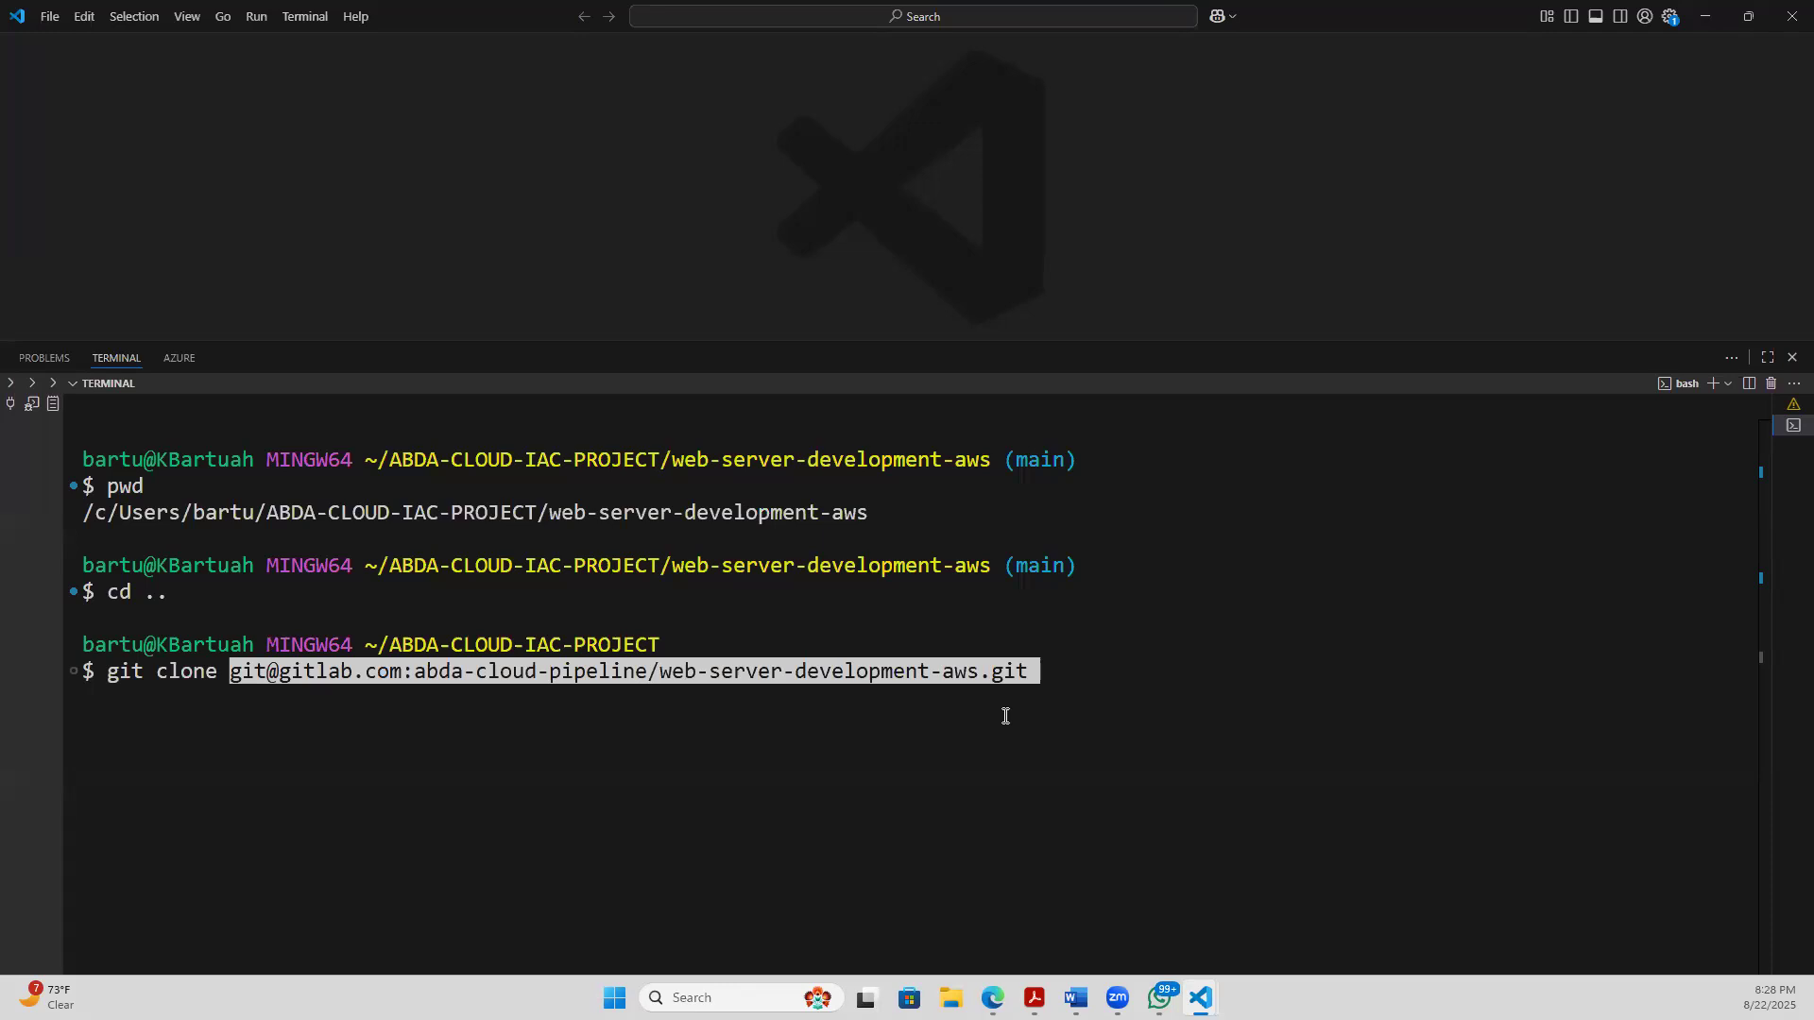
pyautogui.press('BackSpace')
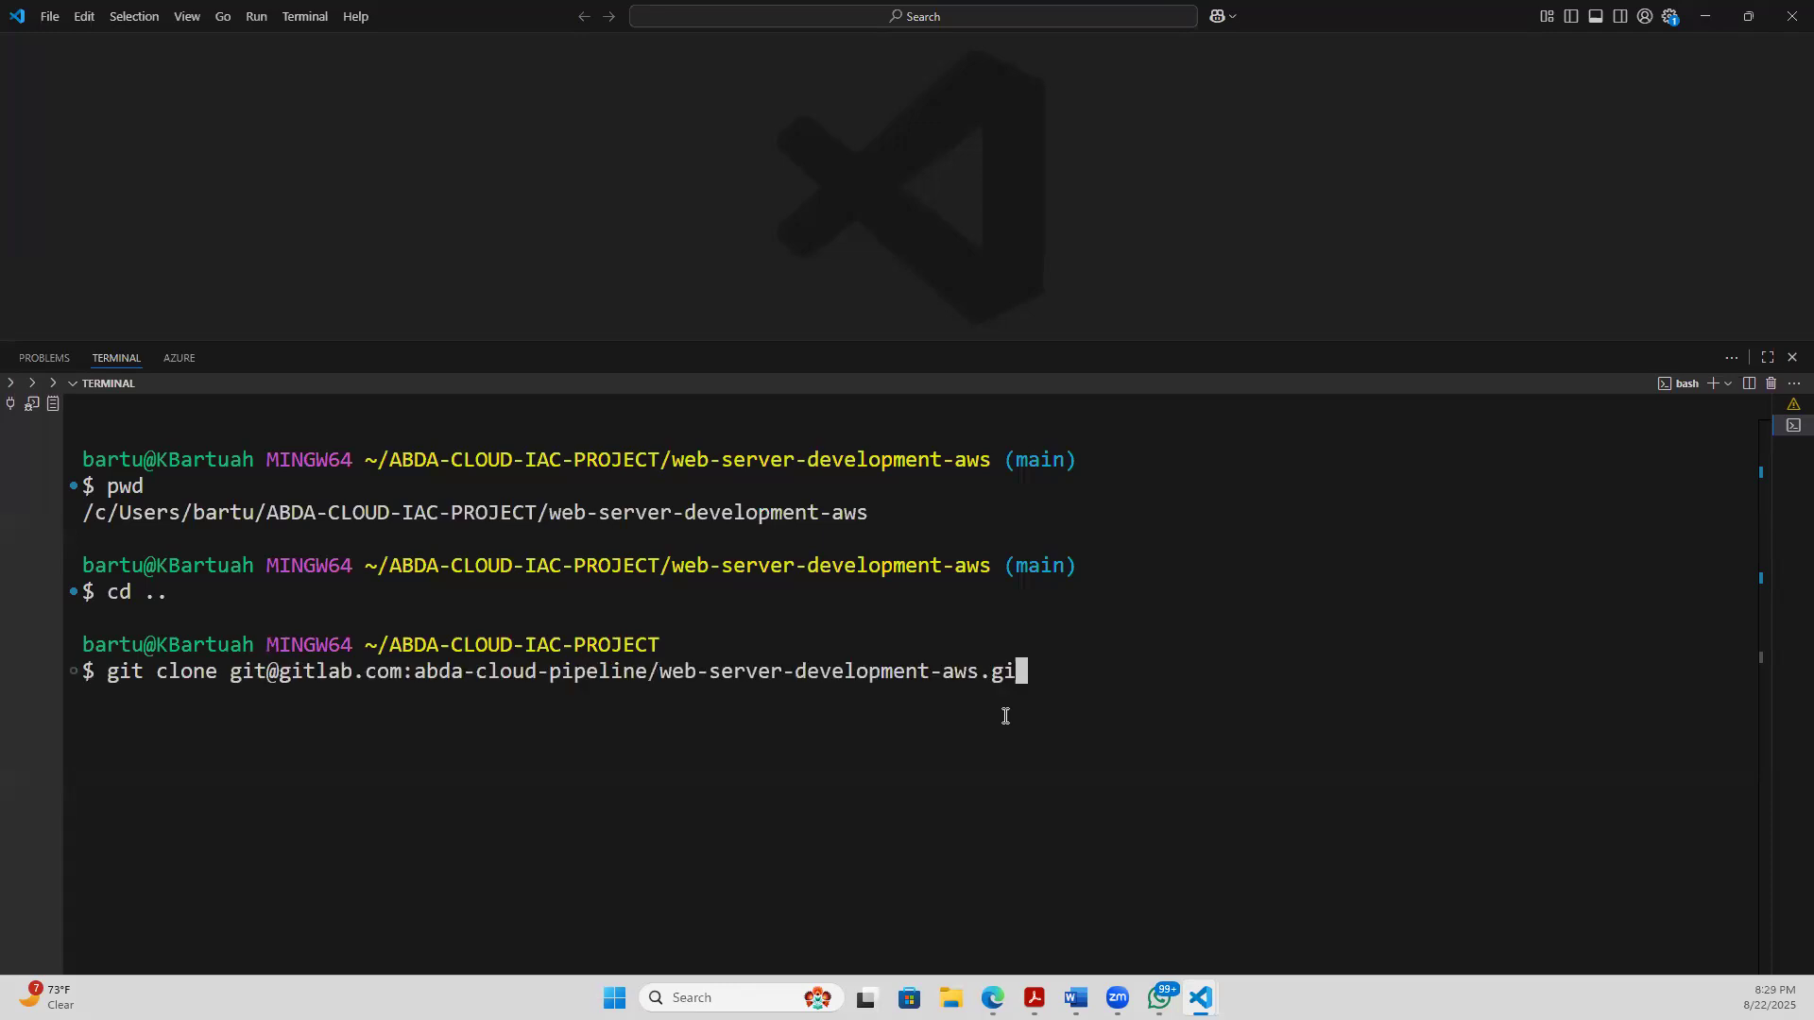
pyautogui.press('BackSpace')
pyautogui.press('BackSpace')
pyautogui.press('BackSpace')
pyautogui.press('BackSpace')
pyautogui.press('BackSpace')
pyautogui.press('BackSpace')
pyautogui.press('BackSpace')
pyautogui.press('BackSpace')
pyautogui.press('BackSpace')
pyautogui.press('BackSpace')
pyautogui.press('BackSpace')
pyautogui.press('BackSpace')
pyautogui.press('BackSpace')
pyautogui.press('BackSpace')
pyautogui.press('BackSpace')
pyautogui.press('BackSpace')
pyautogui.press('BackSpace')
pyautogui.press('BackSpace')
pyautogui.press('BackSpace')
pyautogui.press('BackSpace')
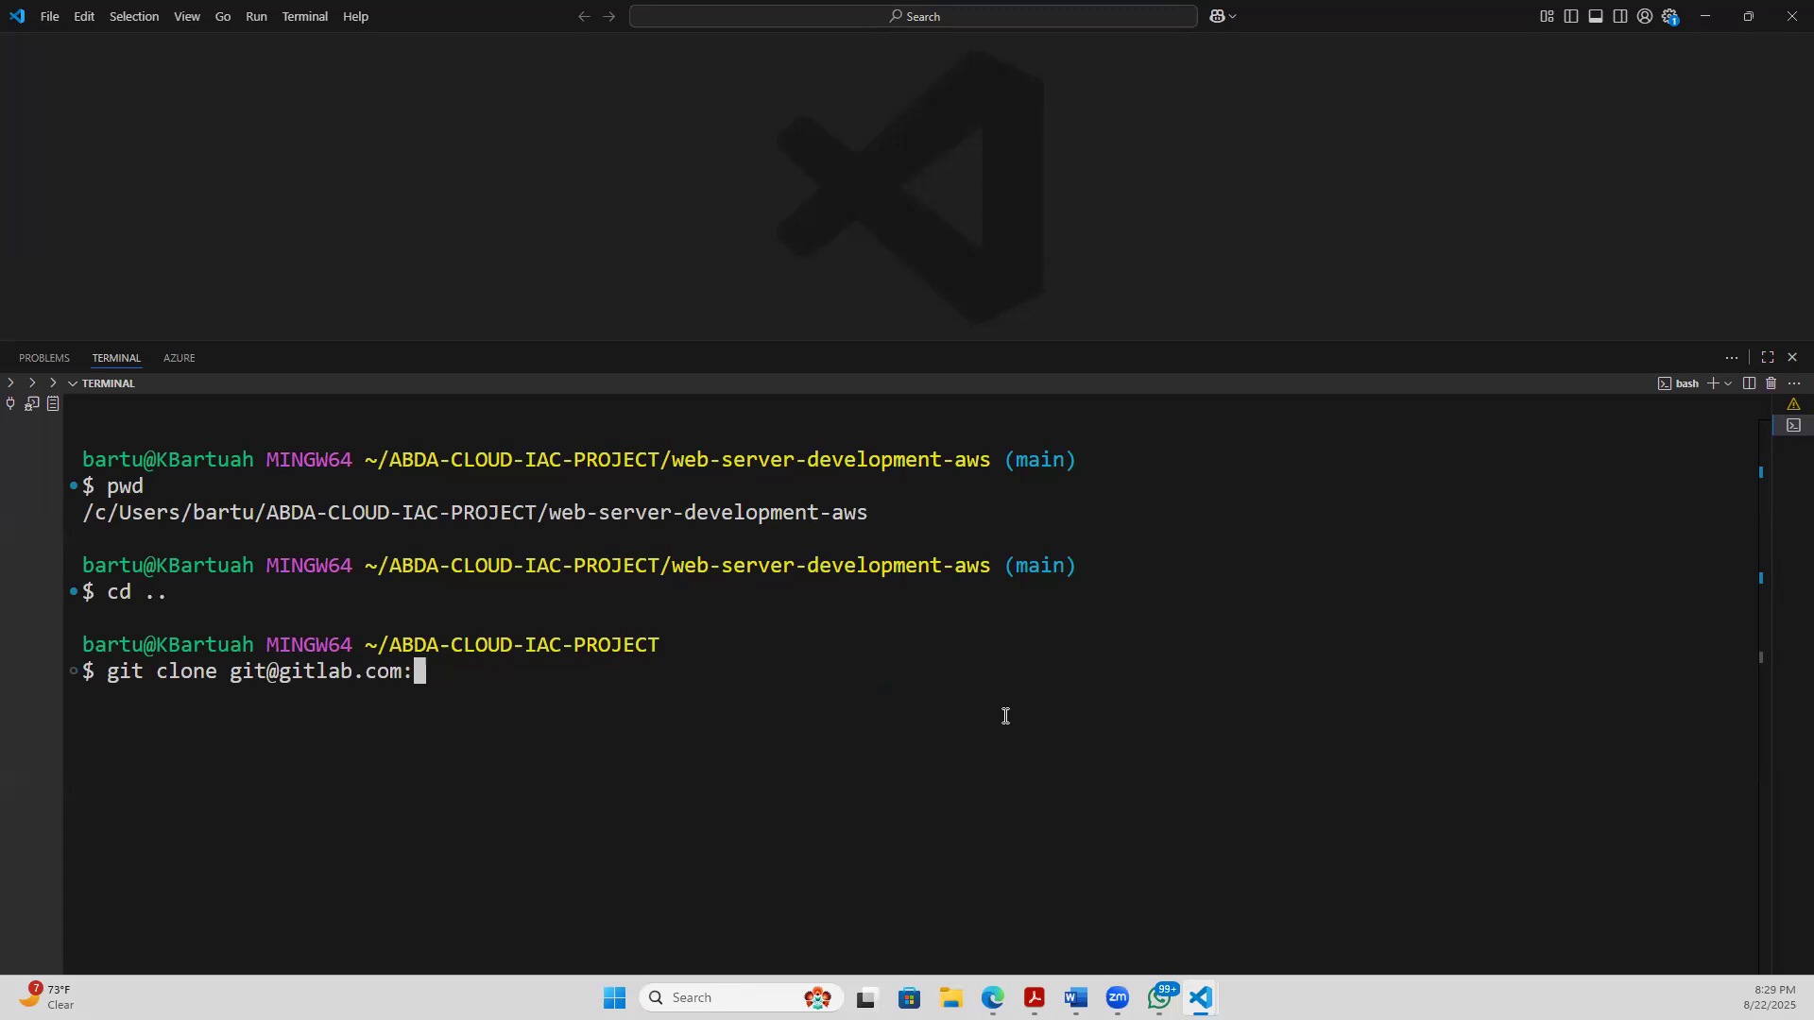
pyautogui.press('BackSpace')
pyautogui.press('BackSpace')
pyautogui.press('BackSpace')
pyautogui.press('BackSpace')
pyautogui.press('BackSpace')
pyautogui.press('BackSpace')
pyautogui.press('BackSpace')
pyautogui.press('BackSpace')
pyautogui.press('BackSpace')
pyautogui.press('BackSpace')
pyautogui.press('BackSpace')
pyautogui.press('BackSpace')
pyautogui.press('BackSpace')
pyautogui.press('BackSpace')
pyautogui.press('BackSpace')
pyautogui.press('BackSpace')
pyautogui.press('BackSpace')
pyautogui.press('BackSpace')
pyautogui.press('BackSpace')
pyautogui.press('BackSpace')
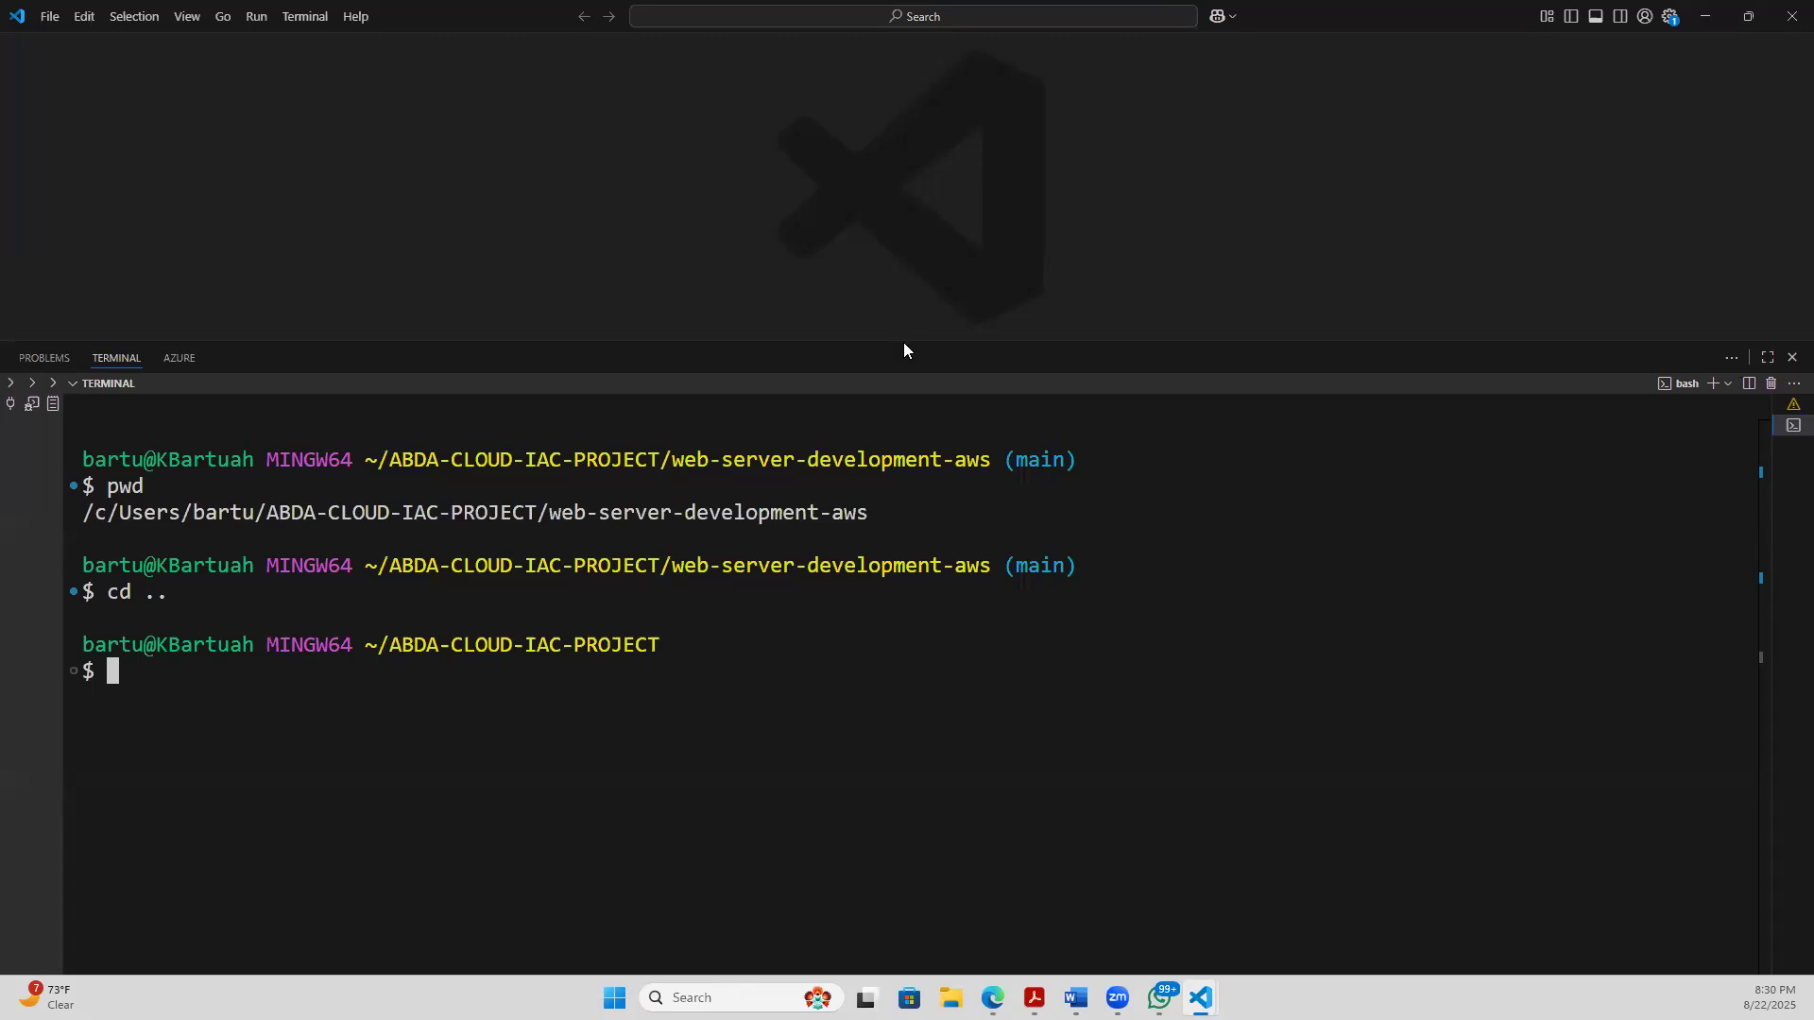
# - Enlarge the terminal area and list the contents of ABDA-CLOUD-IAC-PROJECT with ls, highlighting the web-server-development-aws folder
pyautogui.moveTo(904, 342); pyautogui.dragTo(908, 185)
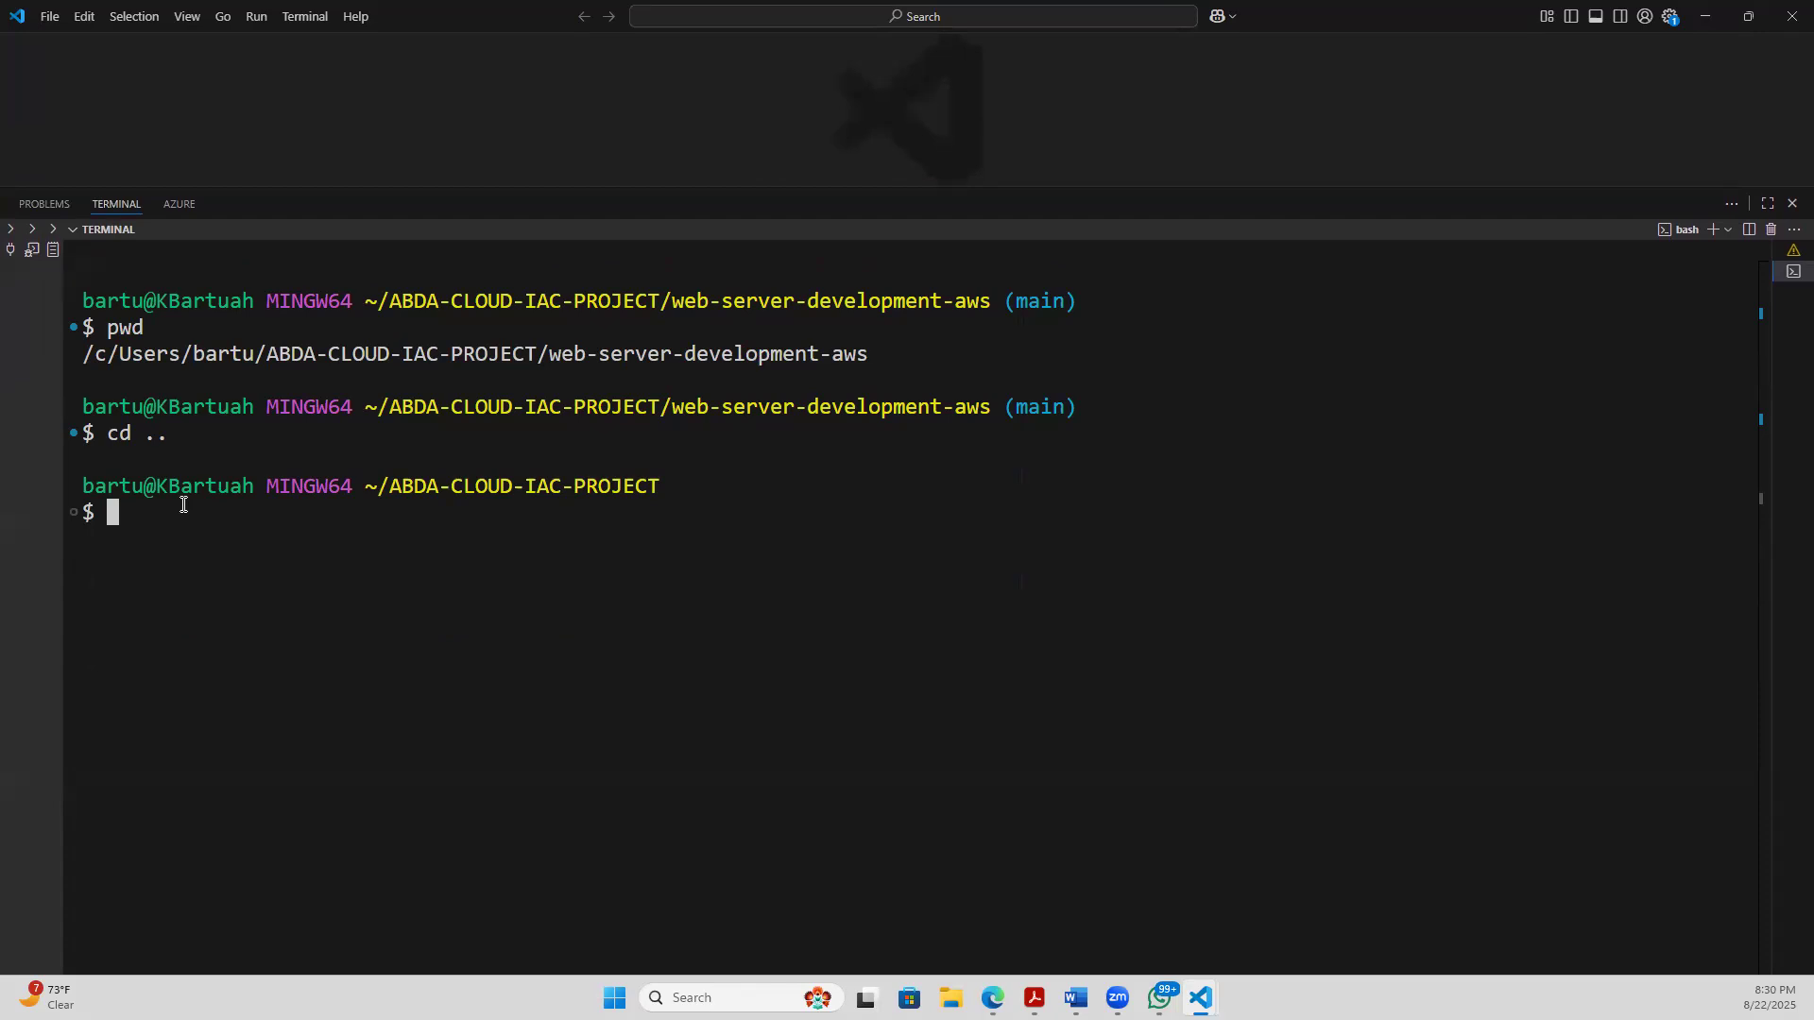
pyautogui.write('s')
pyautogui.press('BackSpace')
pyautogui.write('ls')
pyautogui.press('Return')
pyautogui.moveTo(340, 531); pyautogui.dragTo(661, 548)
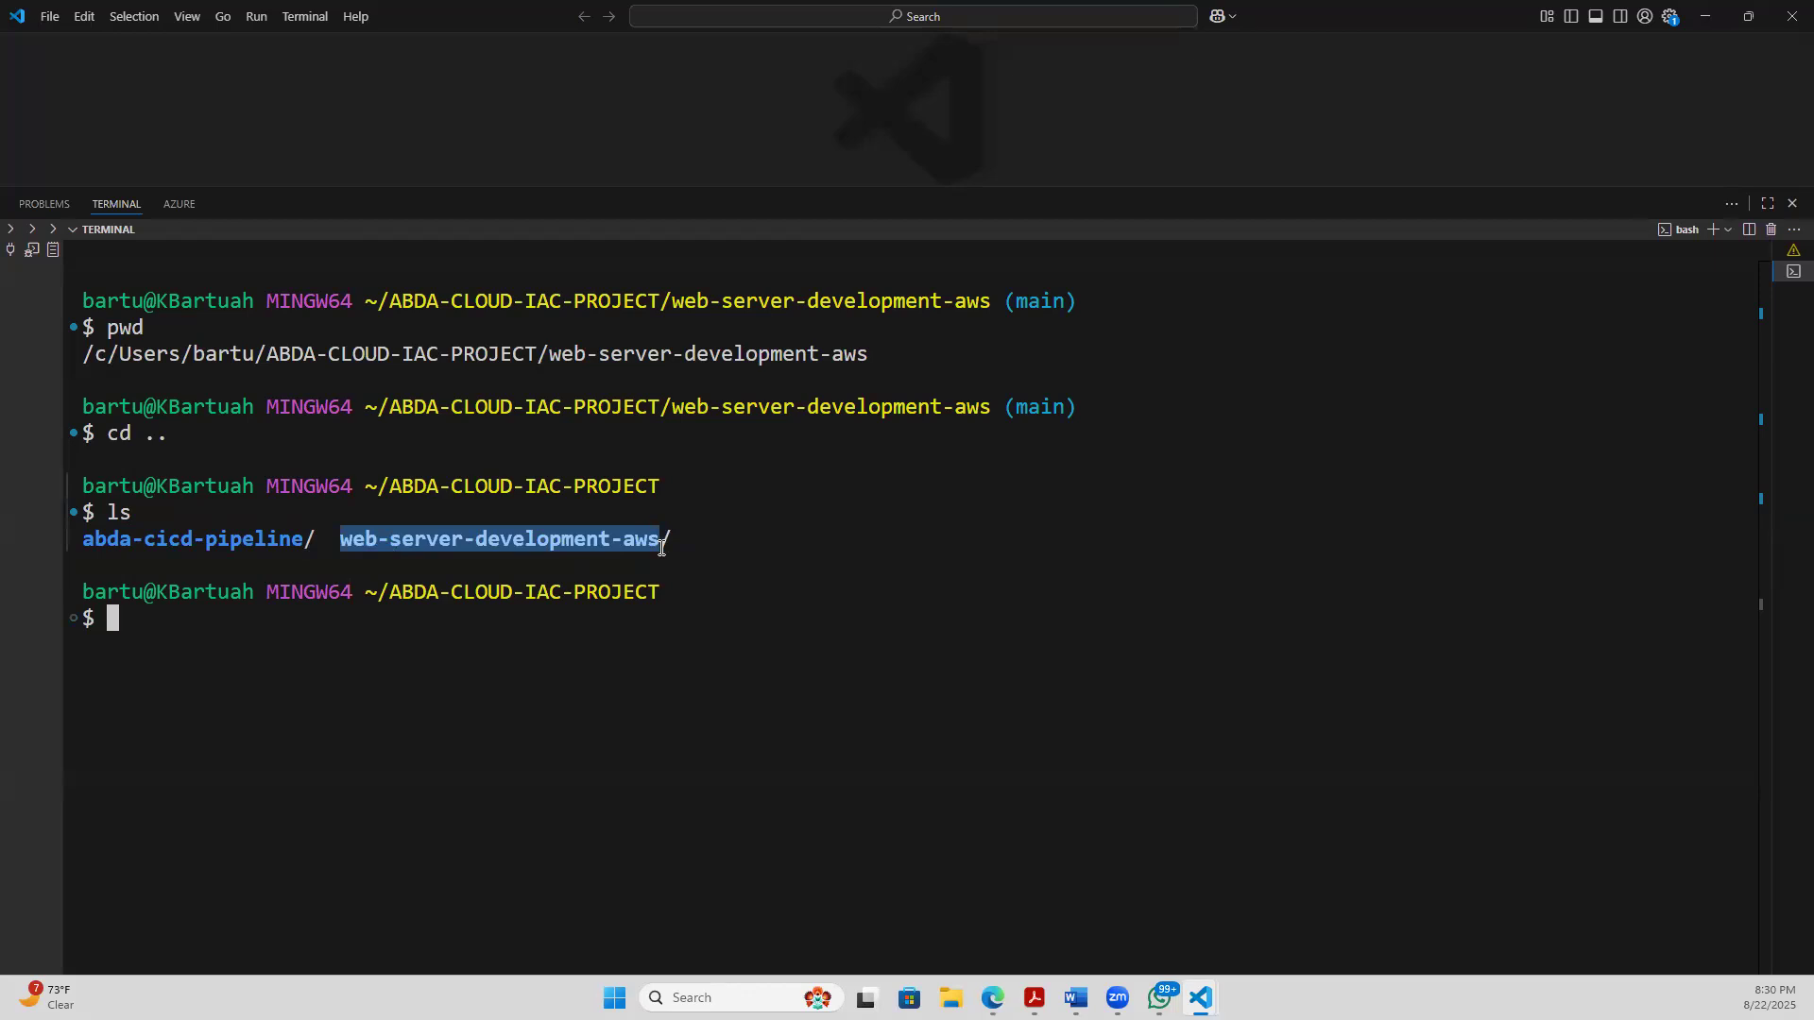
pyautogui.click(180, 645)
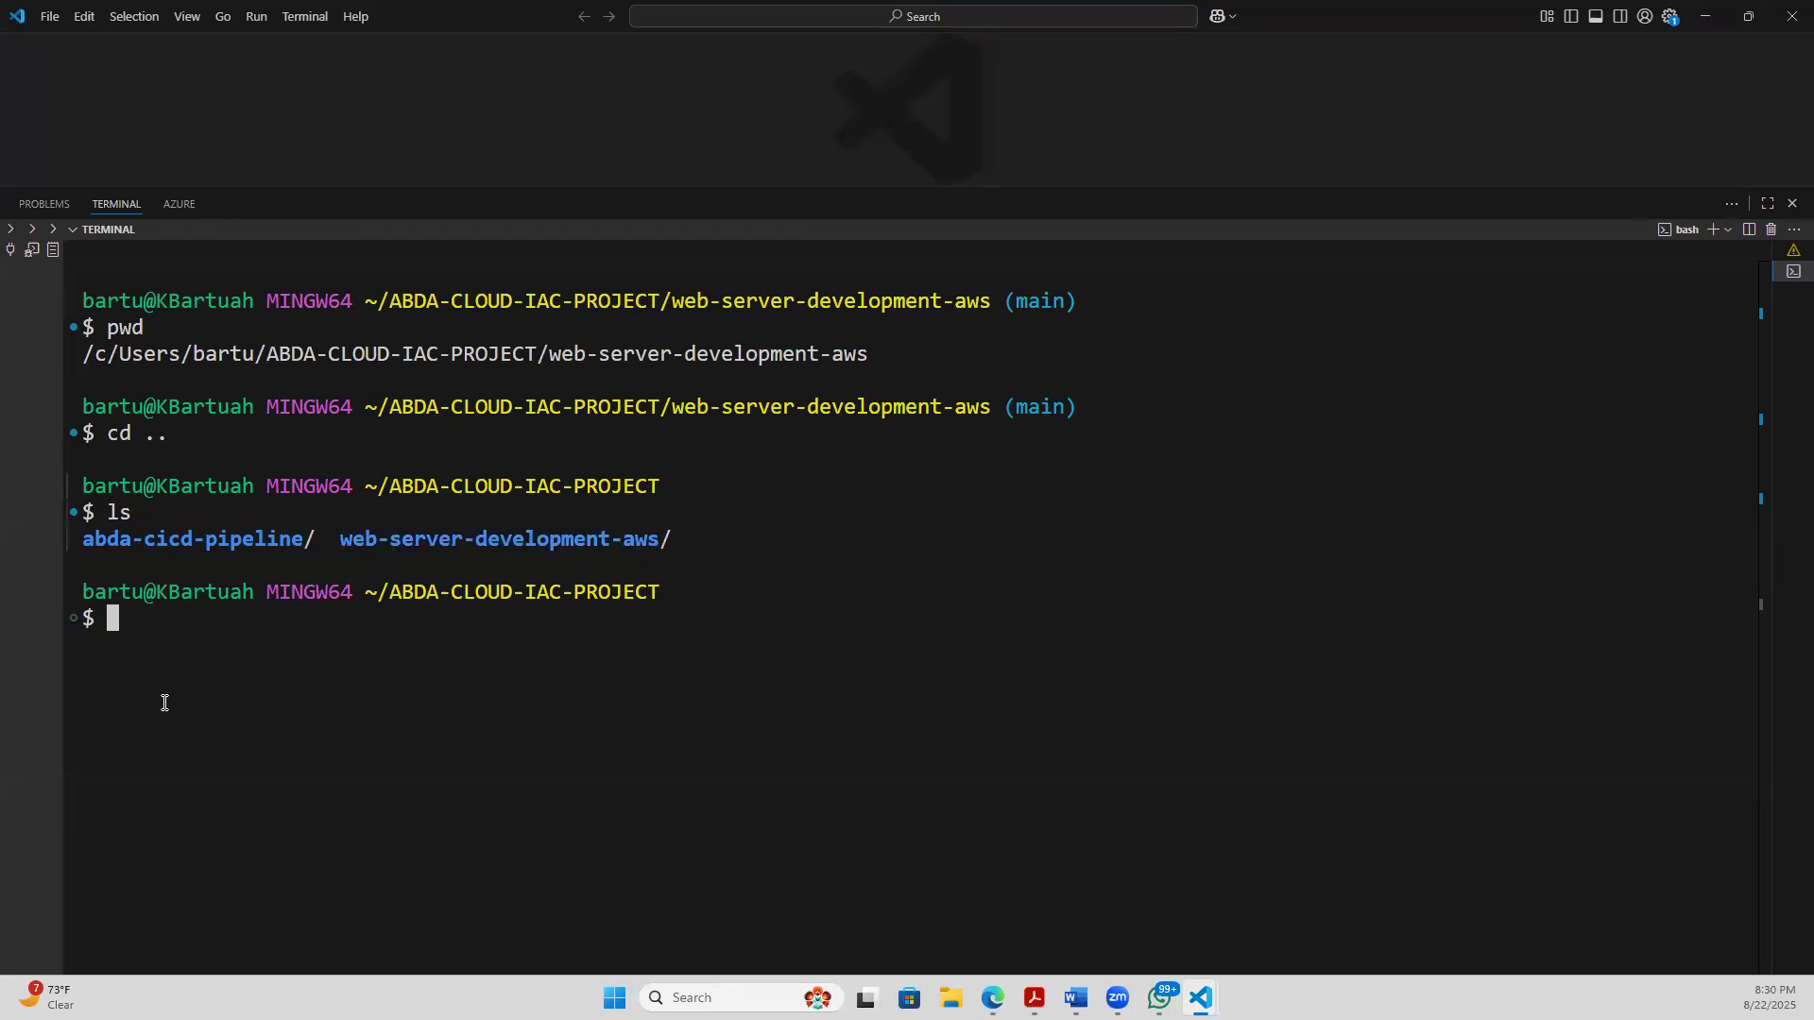
# - Change into the web-server-development-aws folder with cd, highlighting the folder listing above the command
pyautogui.write('cd web')
pyautogui.press('Tab')
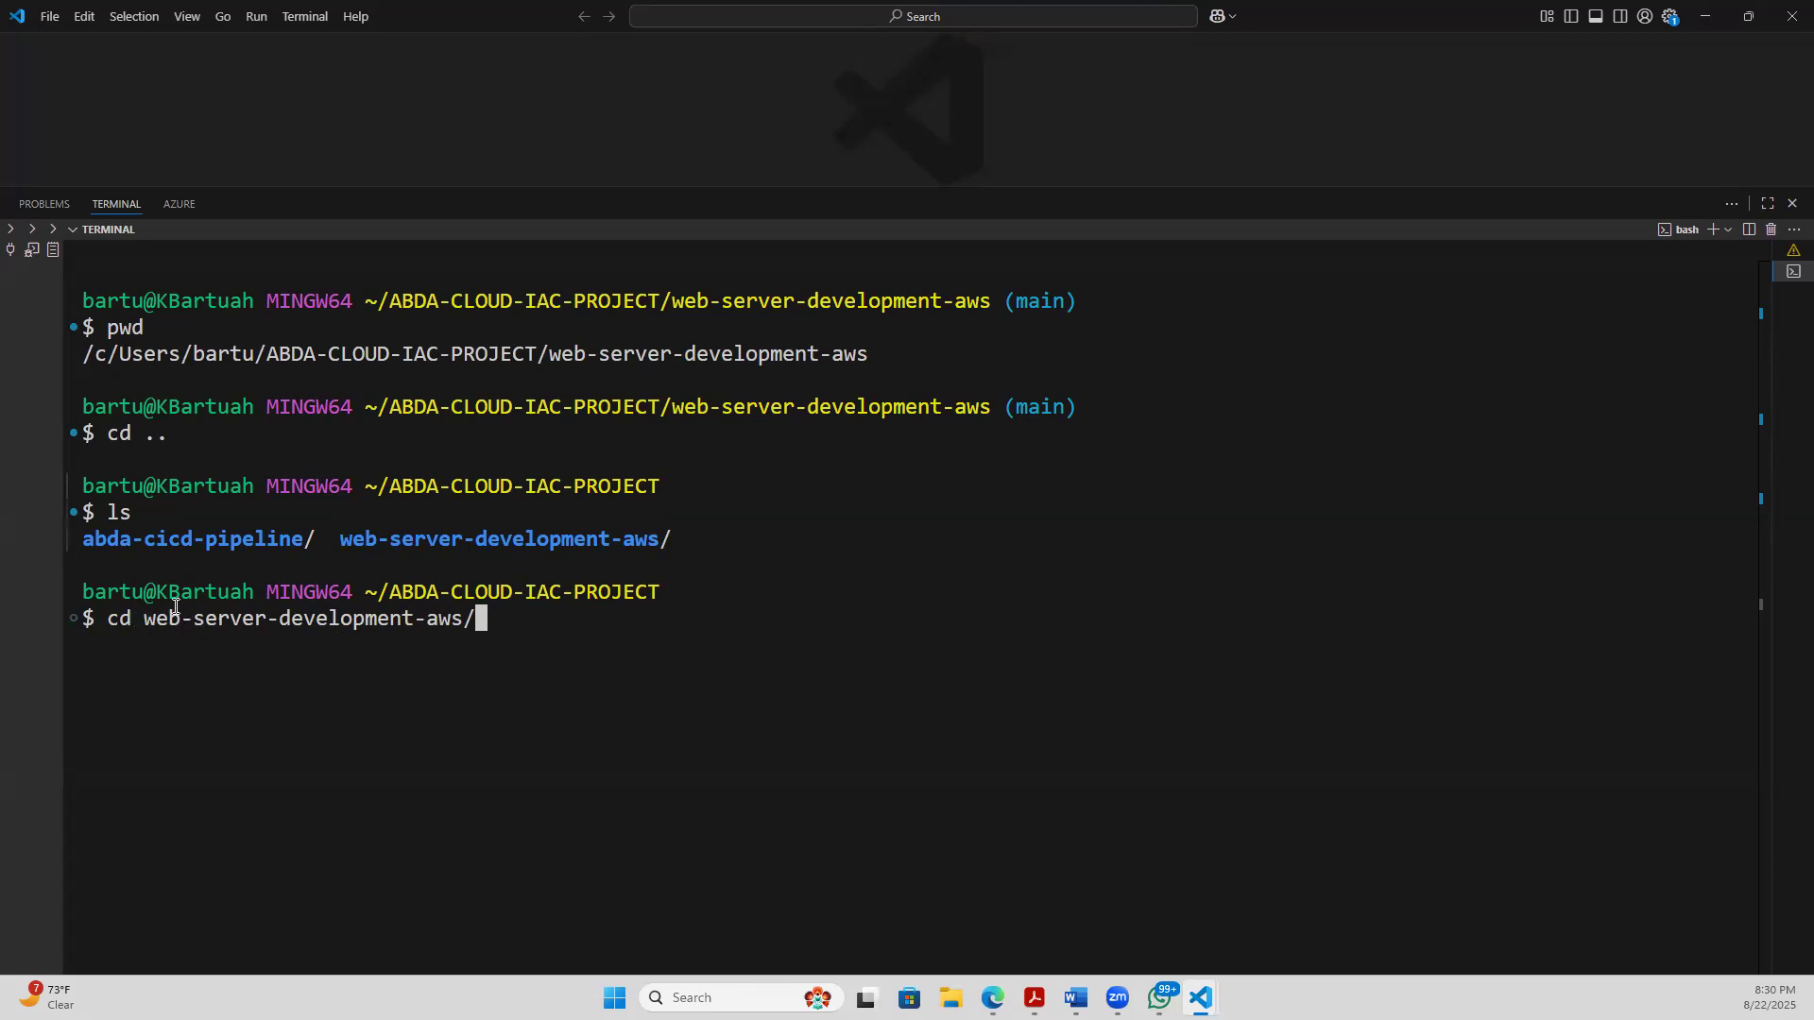
pyautogui.moveTo(83, 552); pyautogui.dragTo(524, 573)
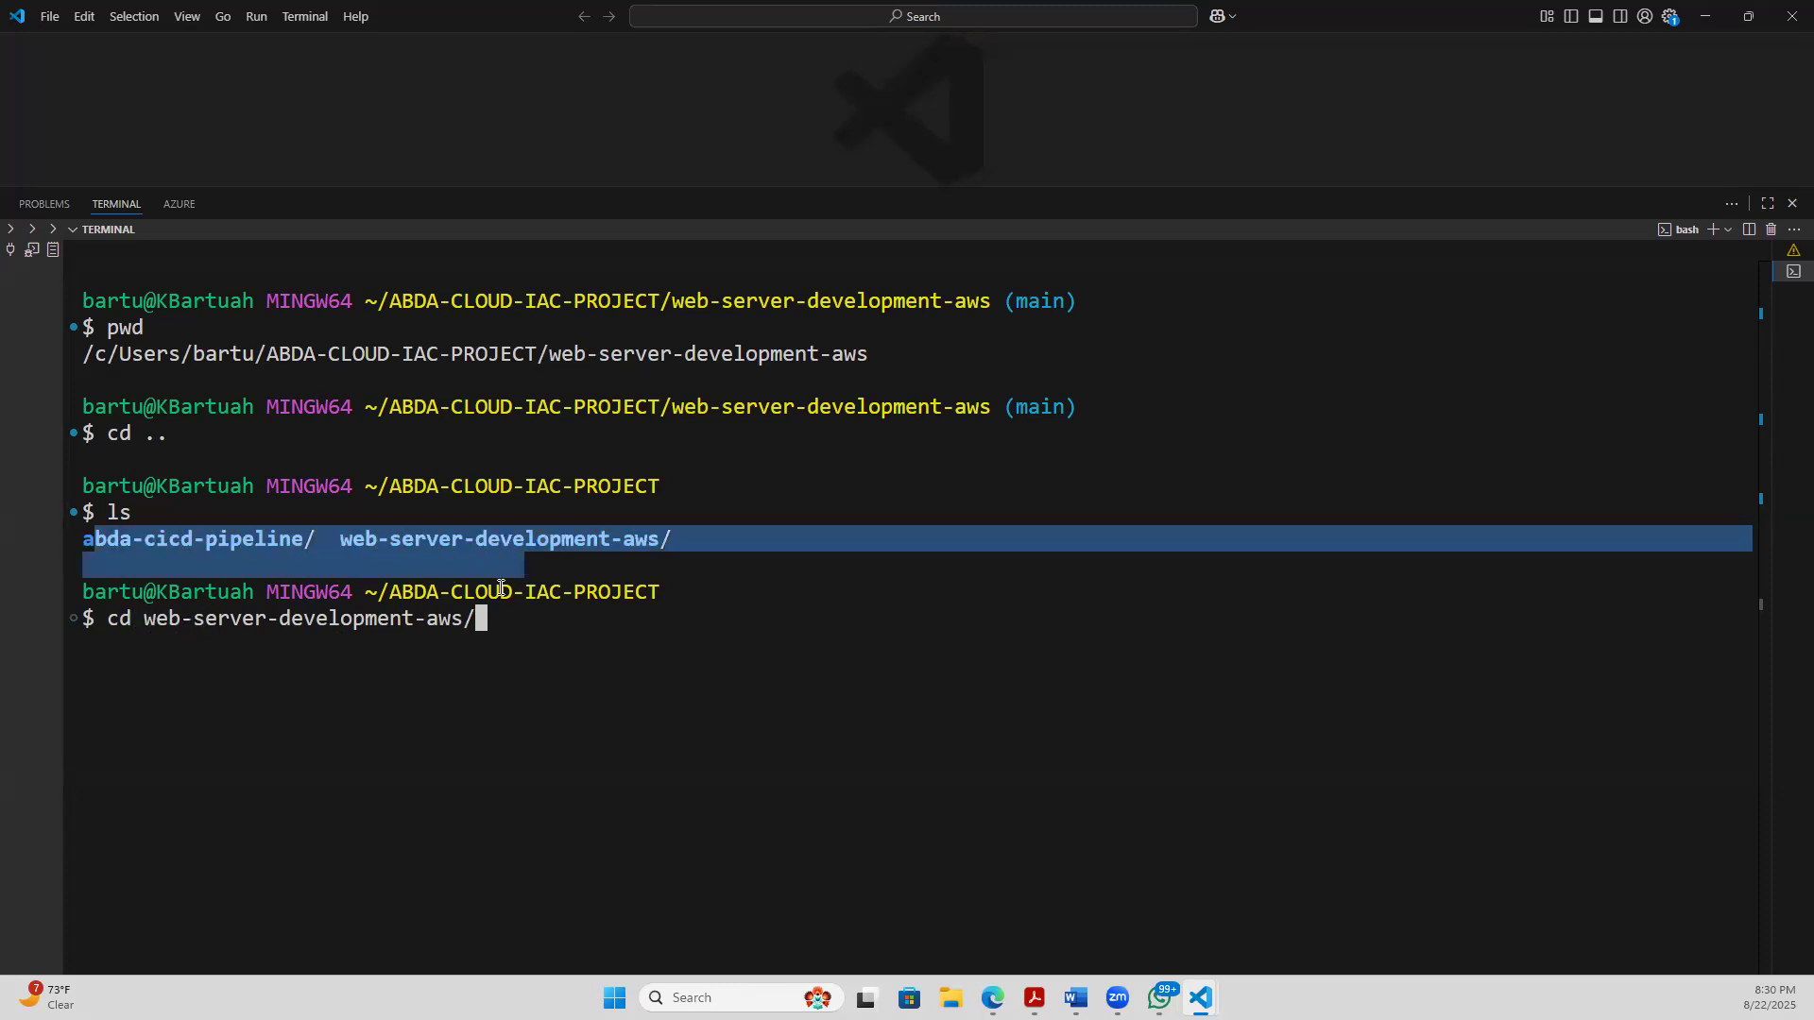
pyautogui.click(395, 671)
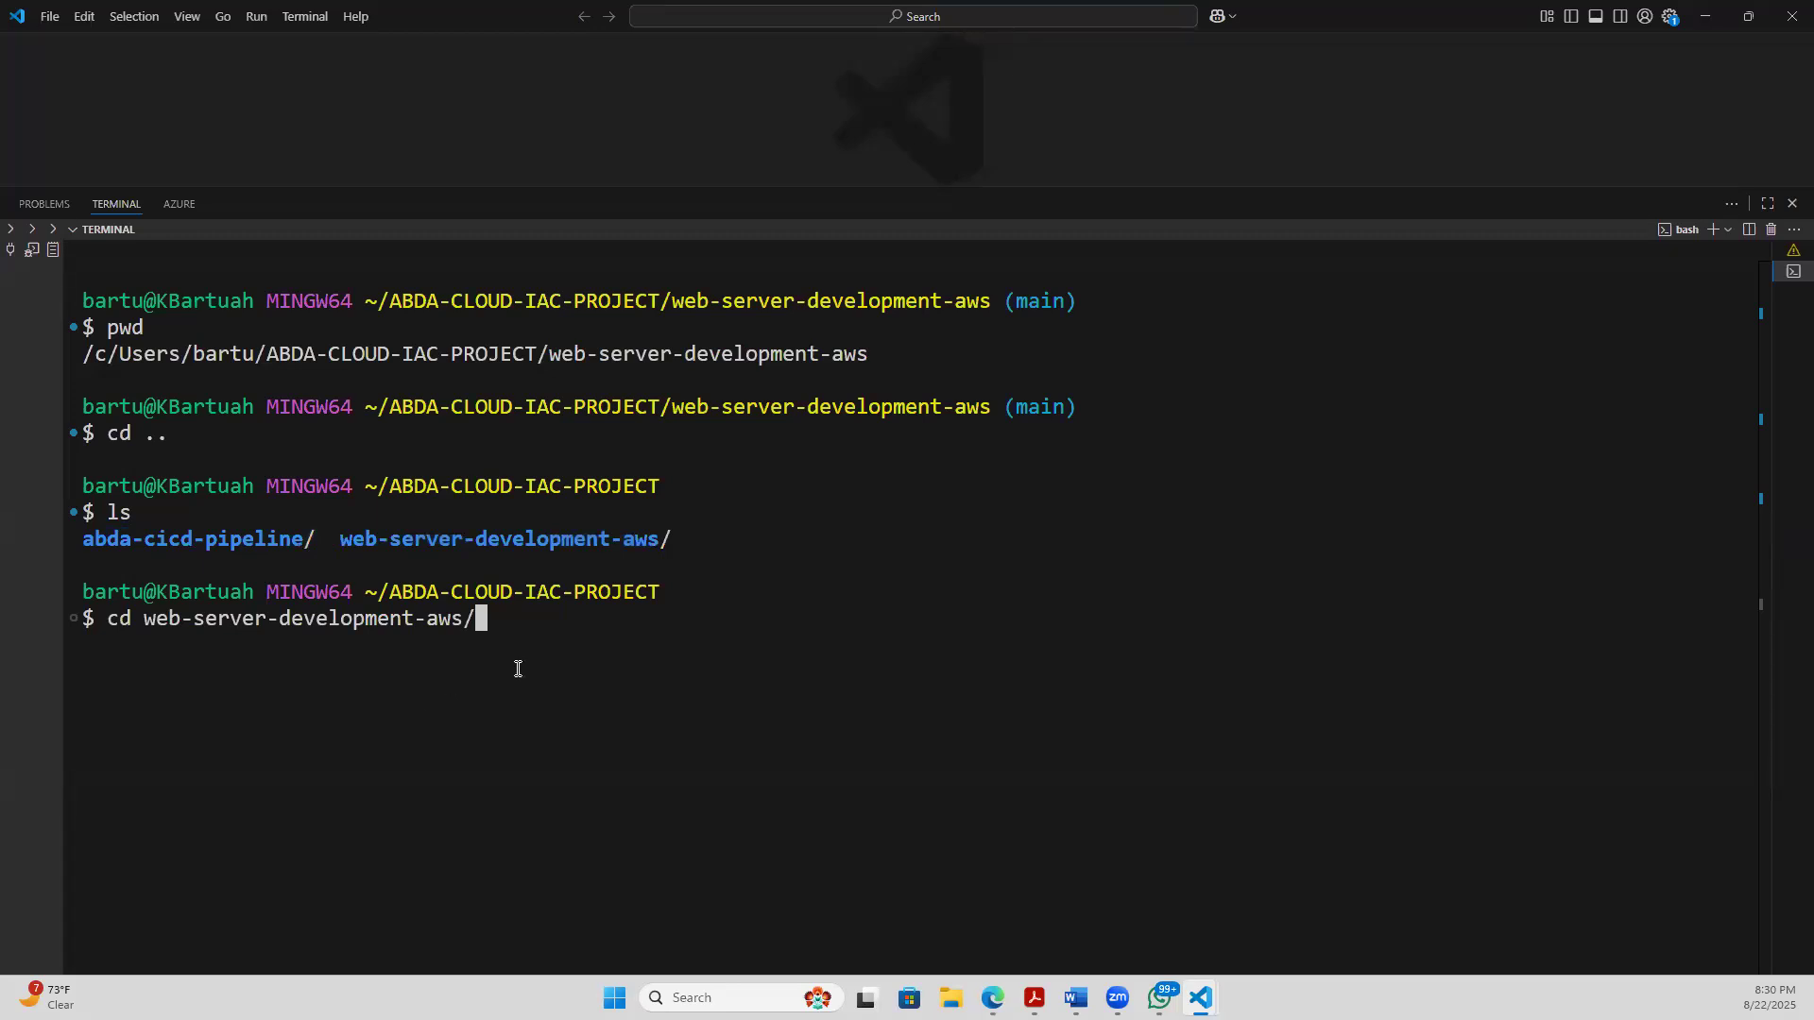
pyautogui.press('Return')
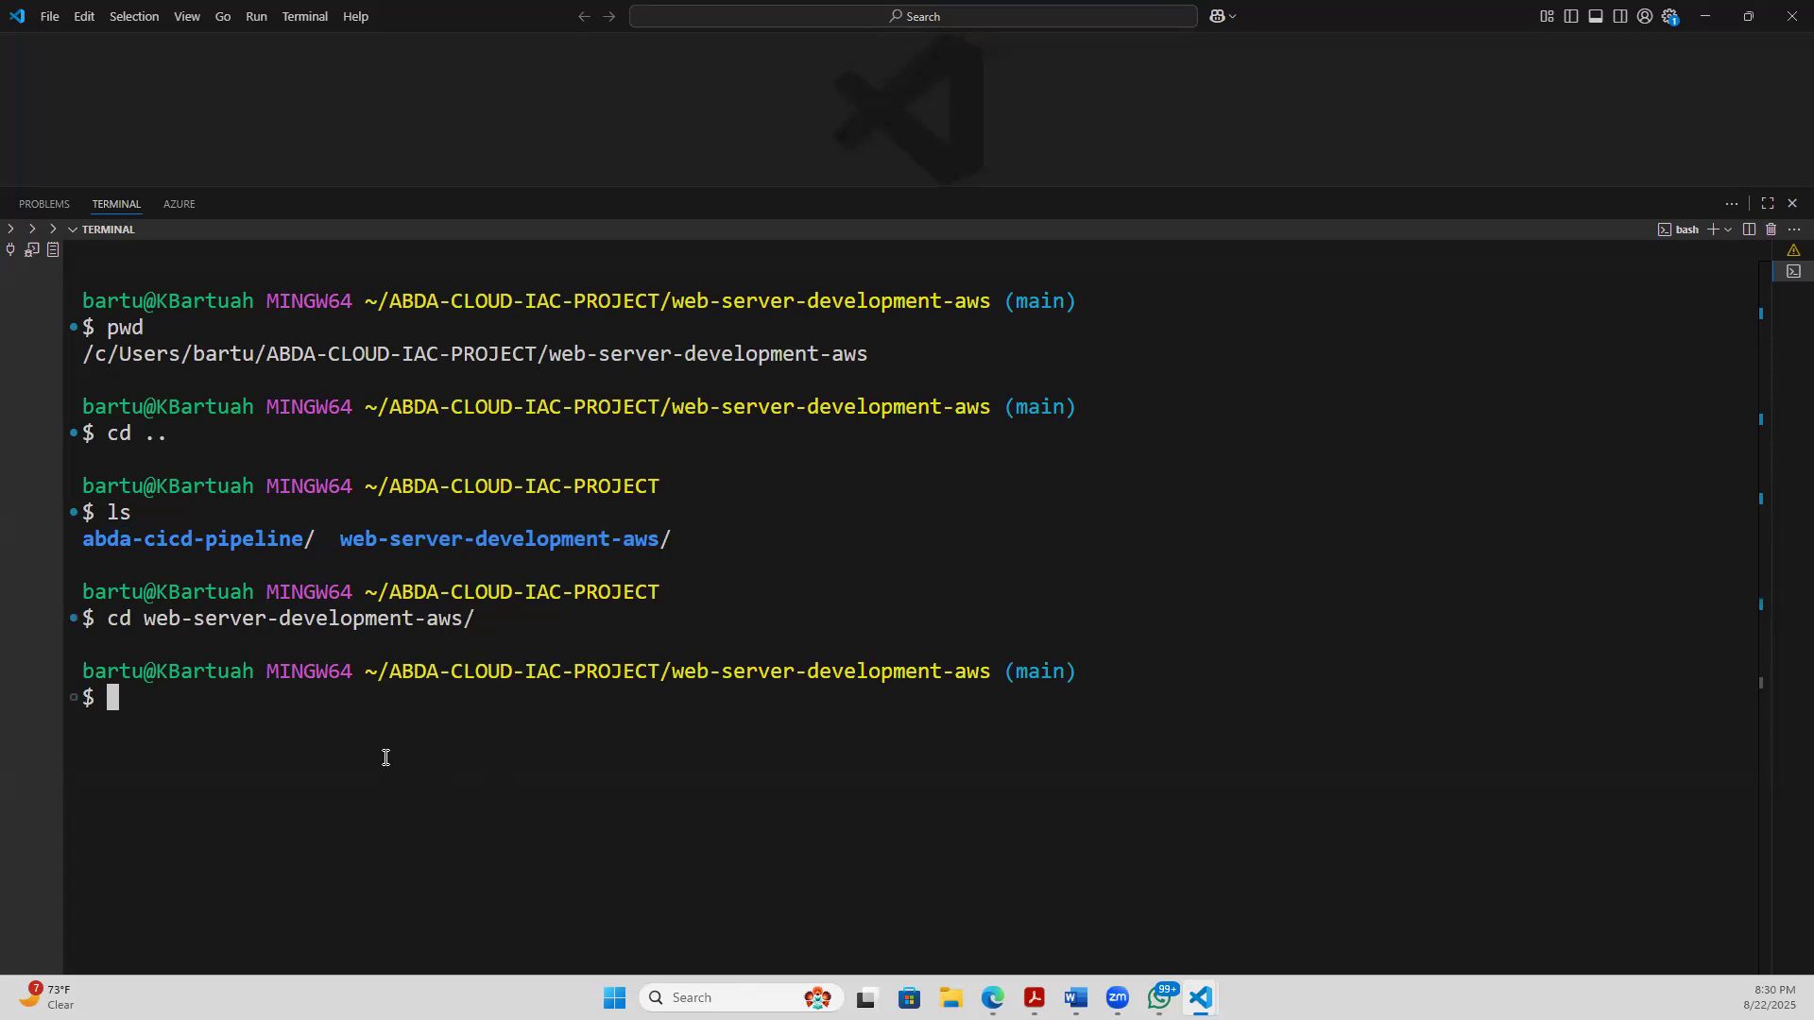
# - Clear the terminal and briefly highlight the account and MINGW64 part of the prompt
pyautogui.write('clear')
pyautogui.press('Return')
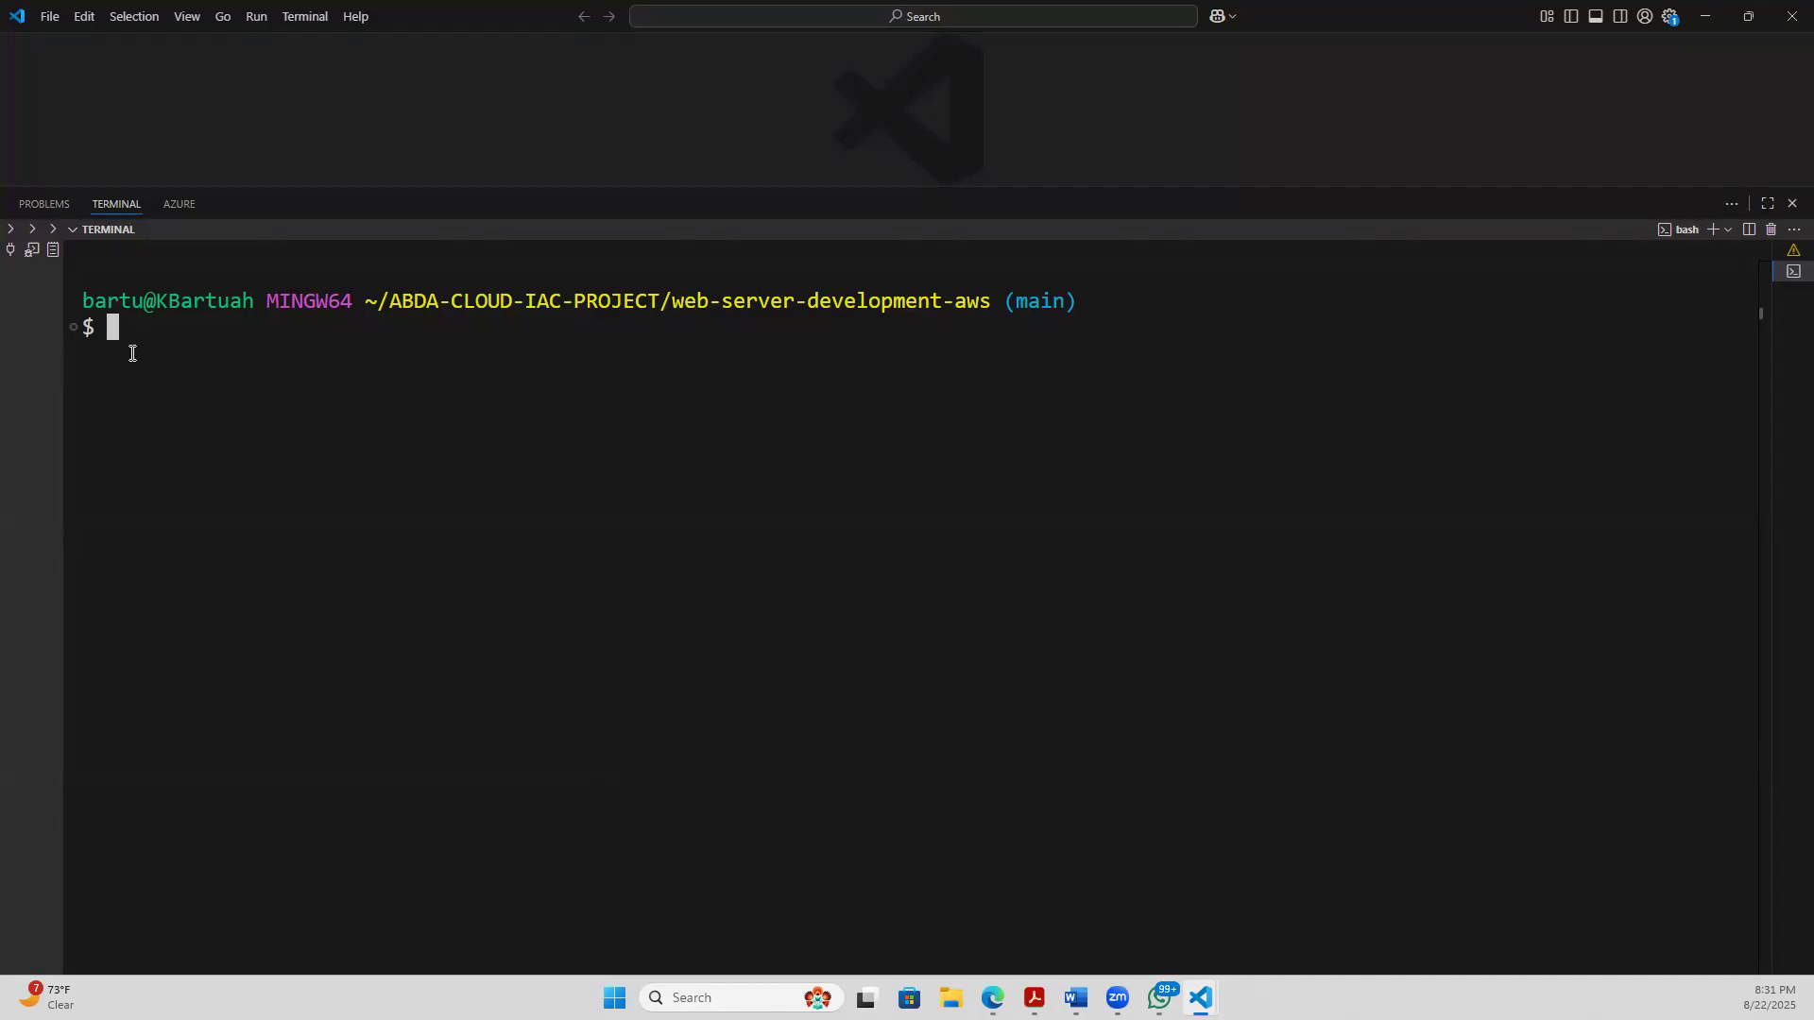
pyautogui.moveTo(83, 301); pyautogui.dragTo(357, 302)
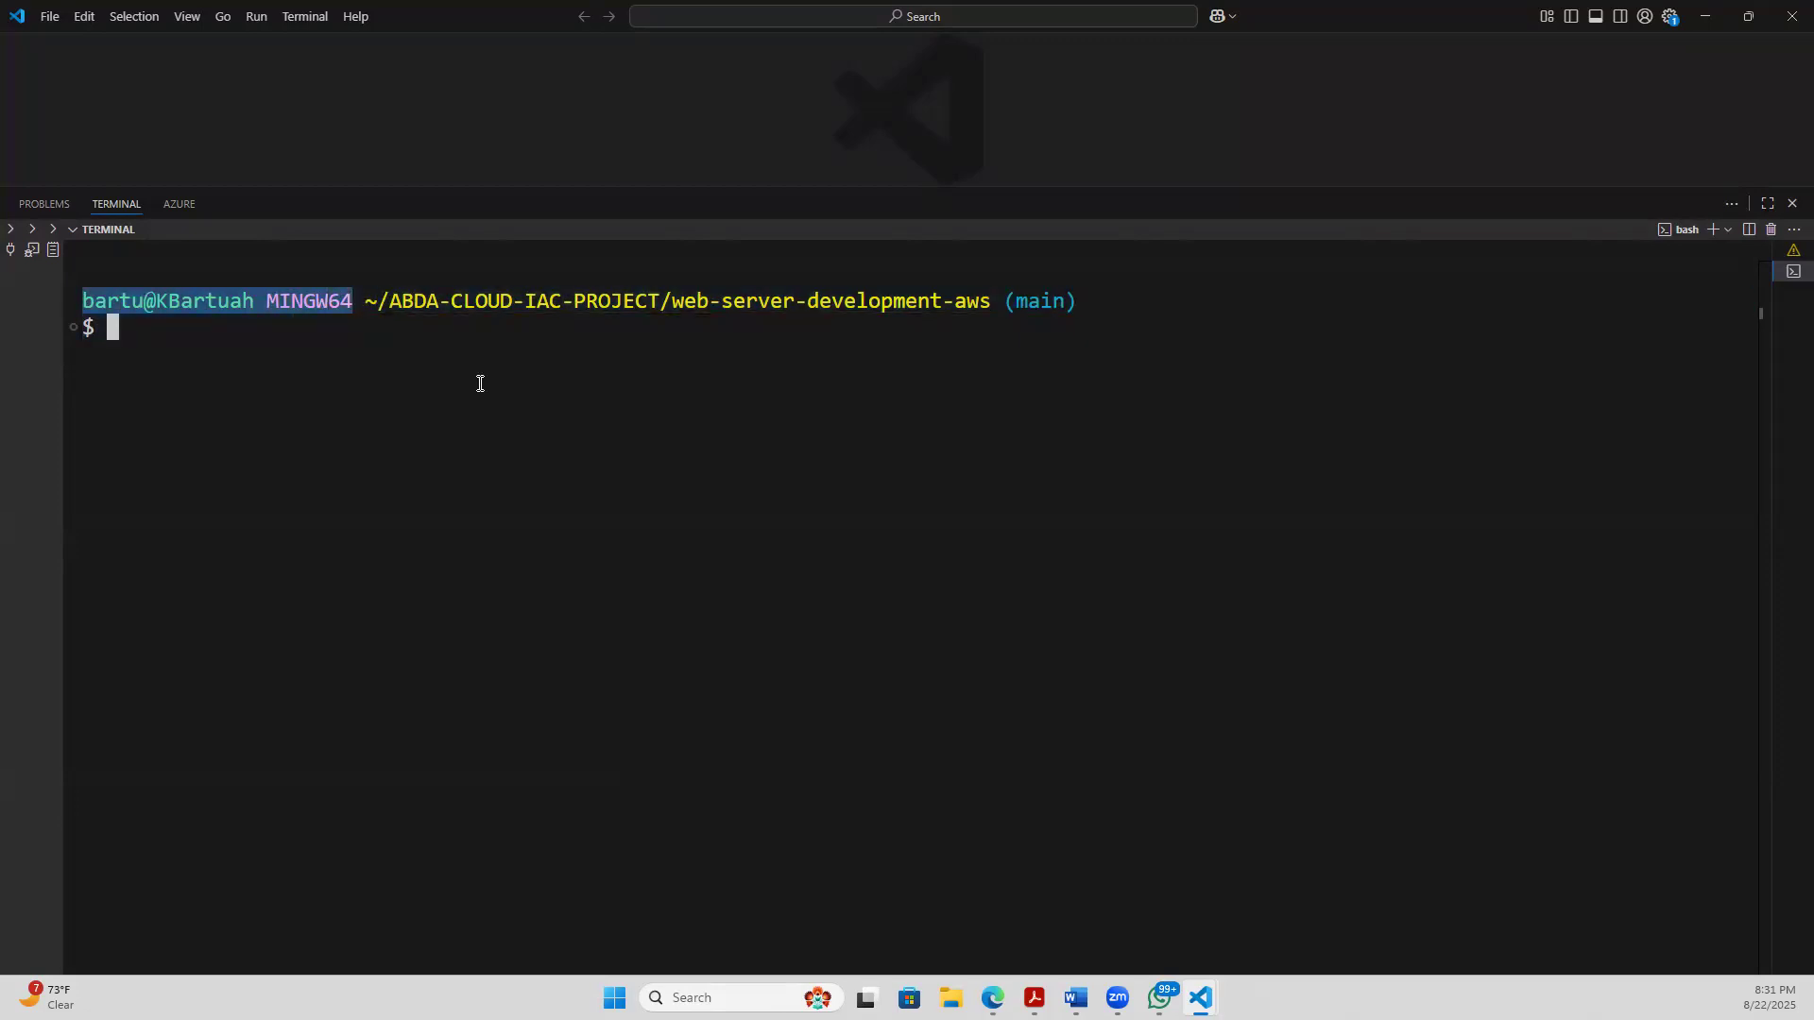
pyautogui.click(630, 405)
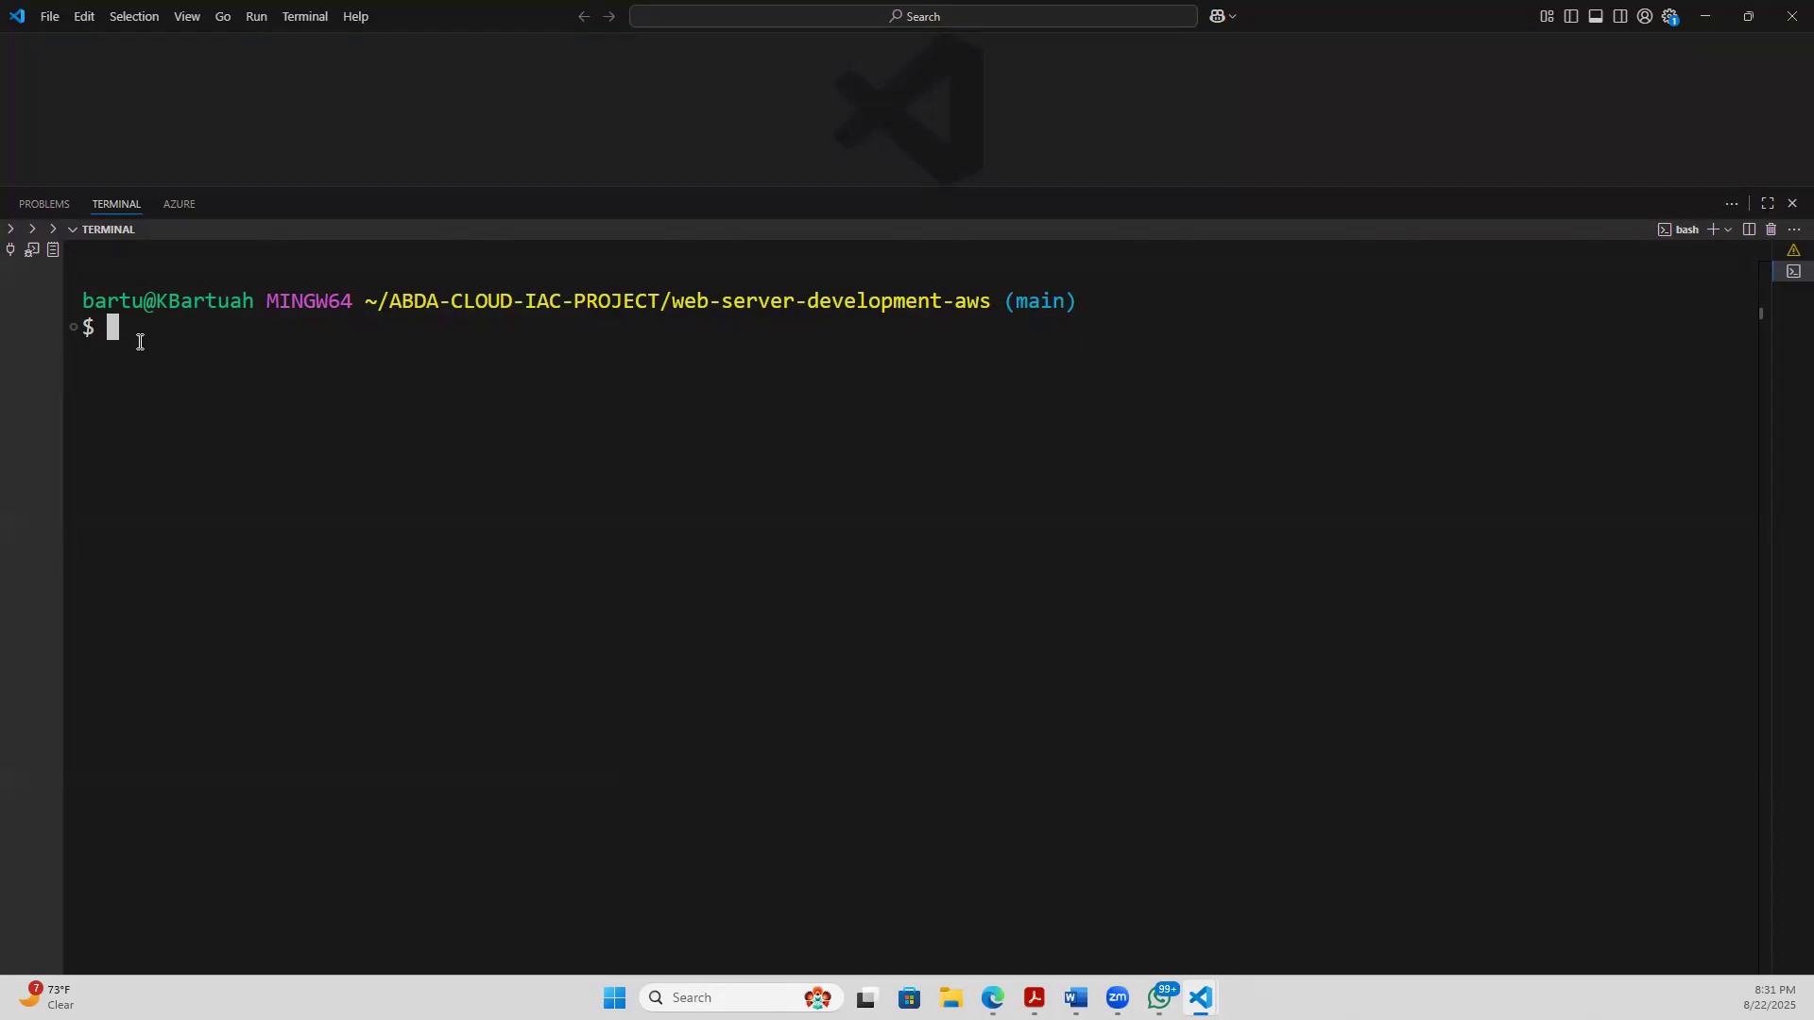
# - Check the branches of the web-server-development-aws repository with git branch, running the command twice
pyautogui.write('git branch')
pyautogui.press('Return')
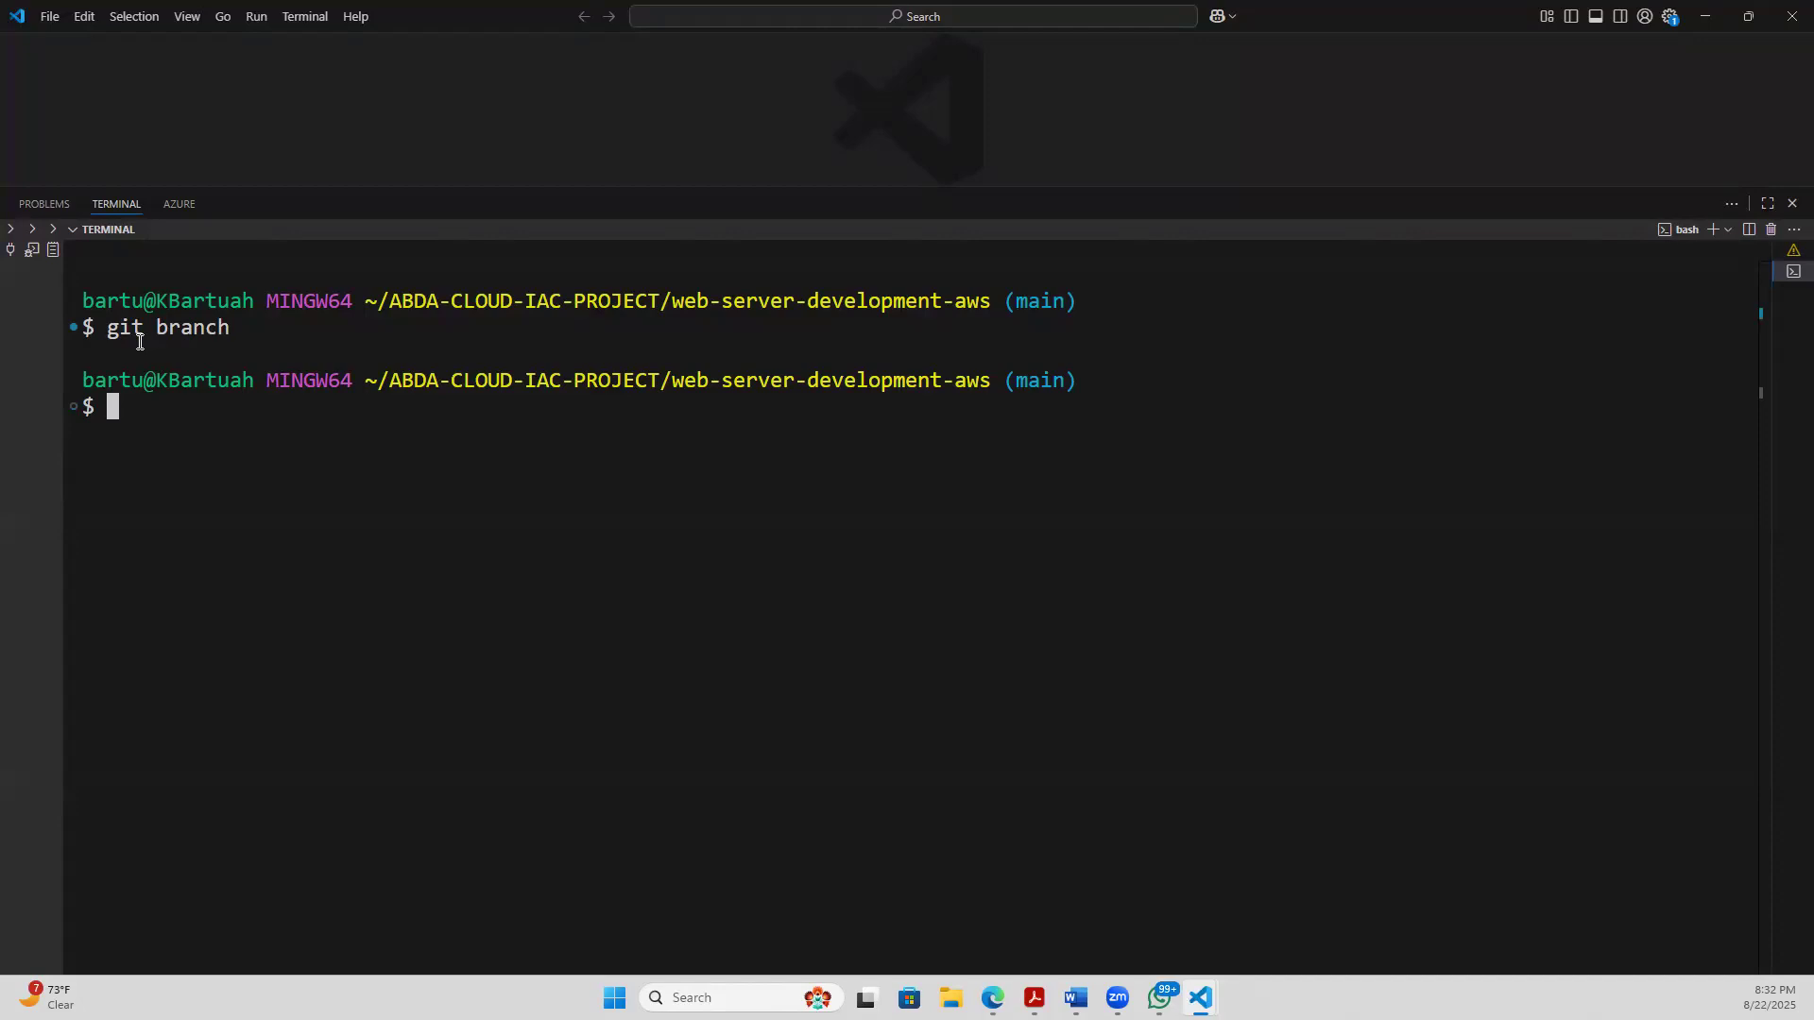
pyautogui.write('git branch')
pyautogui.press('Return')
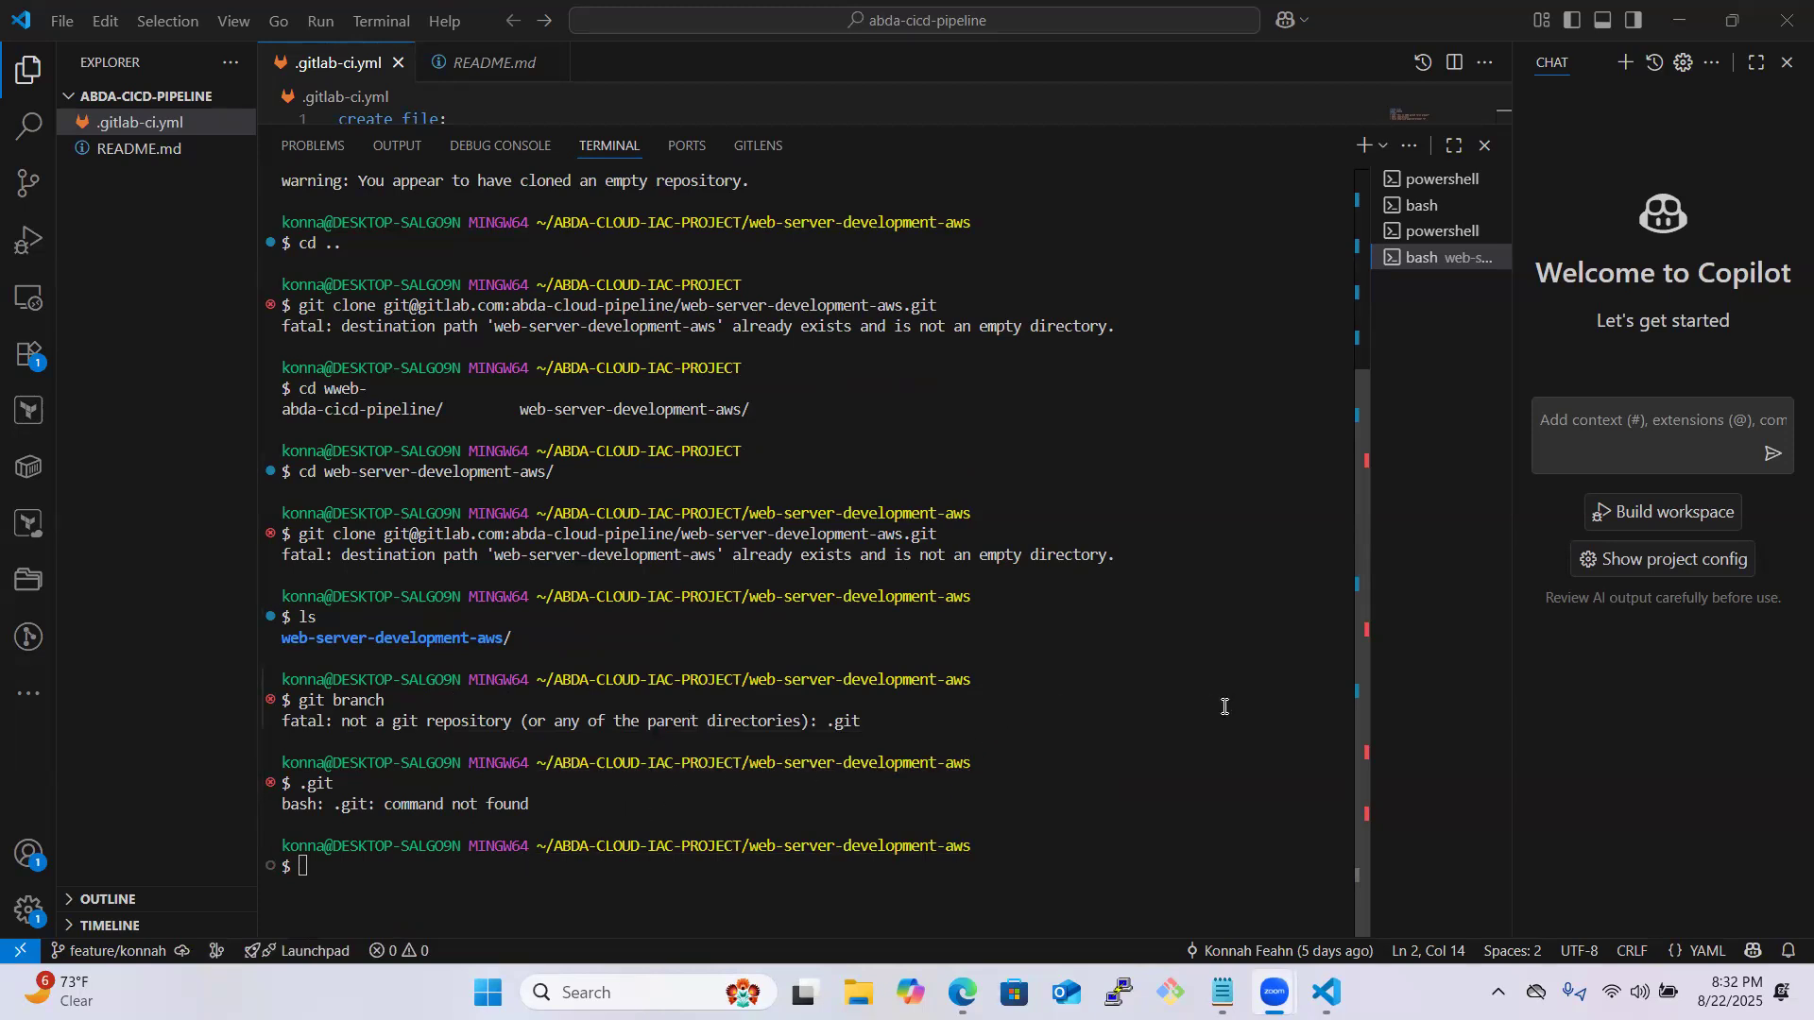
# - Clear the output of the bash terminal opened in web-server-development-aws
pyautogui.click(839, 886)
pyautogui.write('clear')
pyautogui.press('Return')
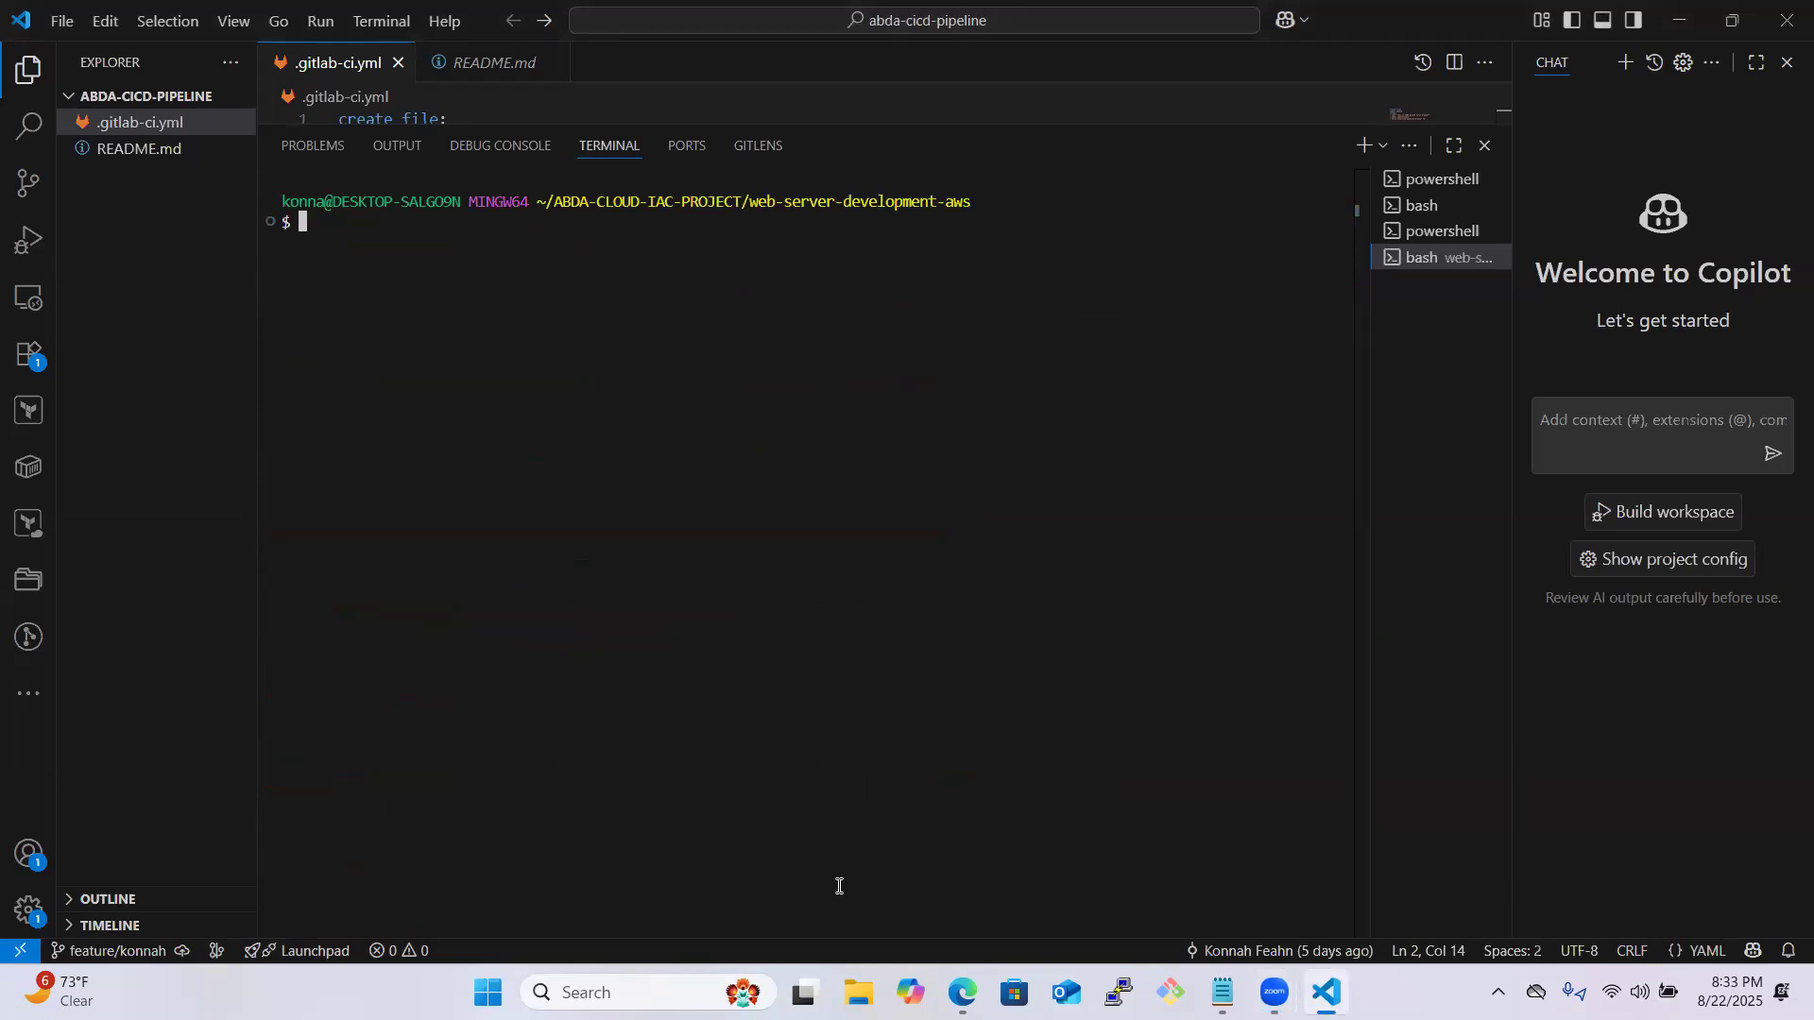
# - Check the Git status of web-server-development-aws with git branch and list its contents with ls
pyautogui.write('git branch')
pyautogui.press('Return')
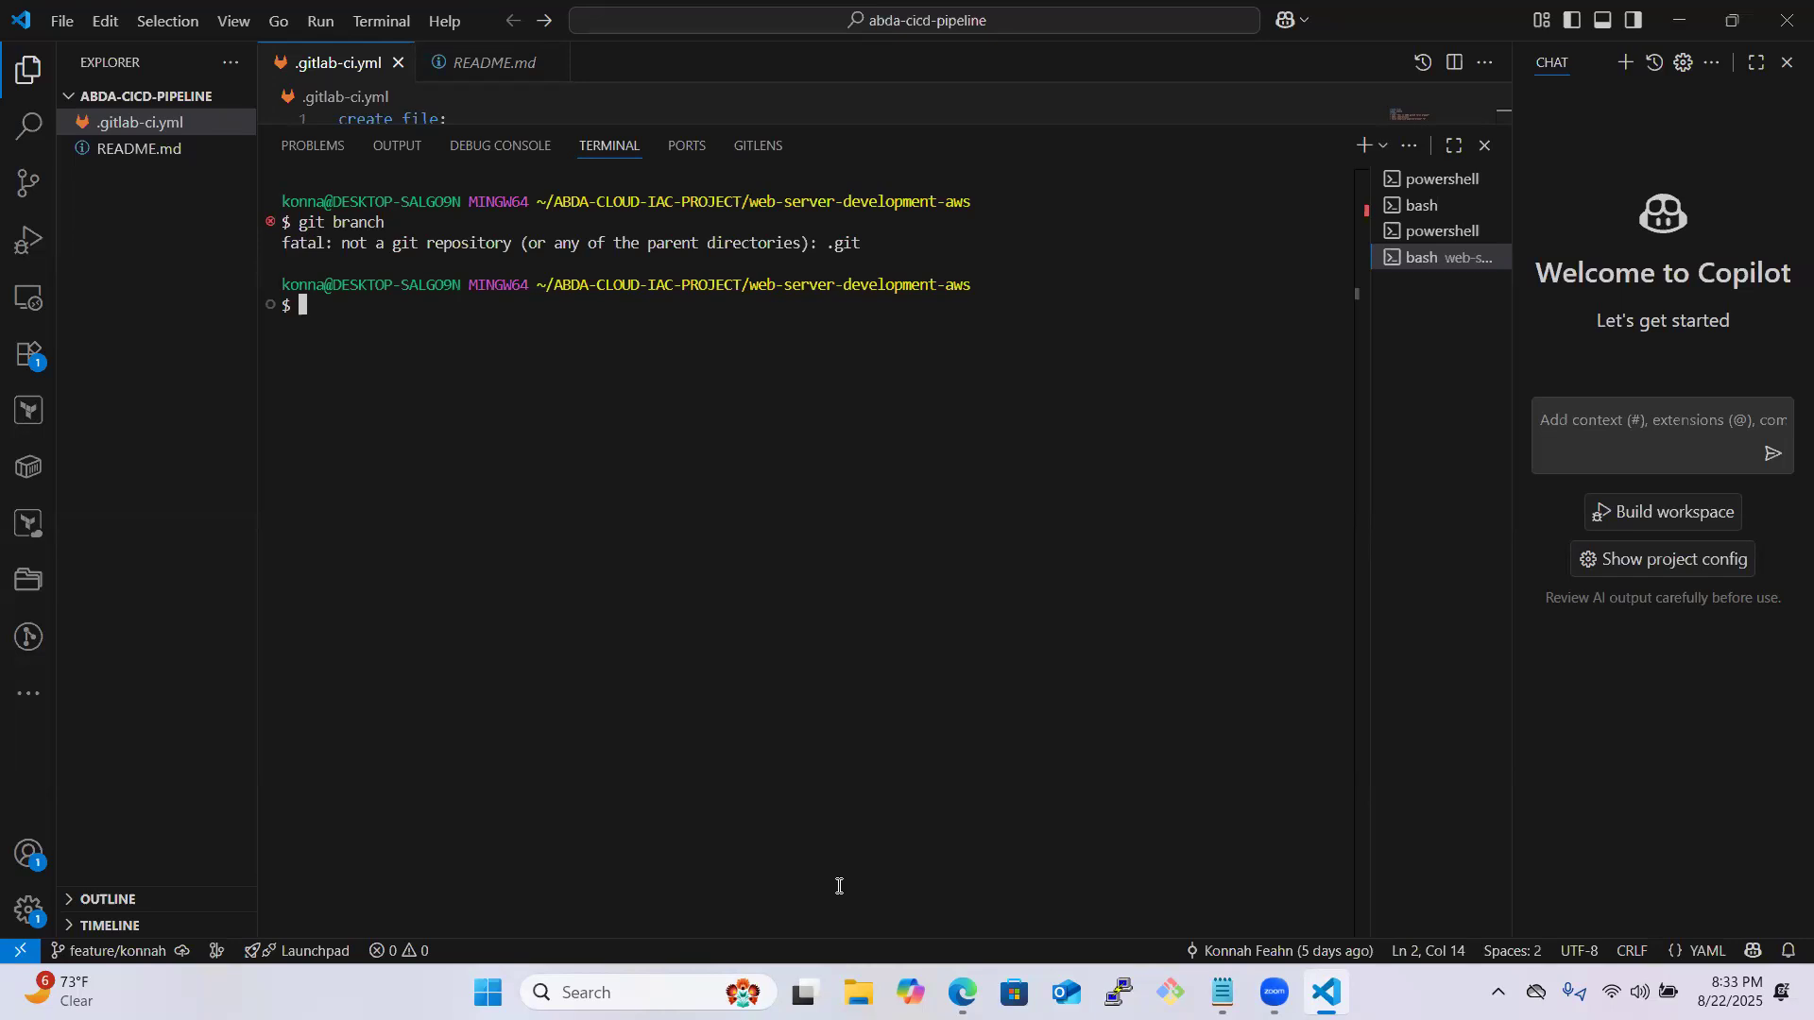
pyautogui.write('ls')
pyautogui.press('Return')
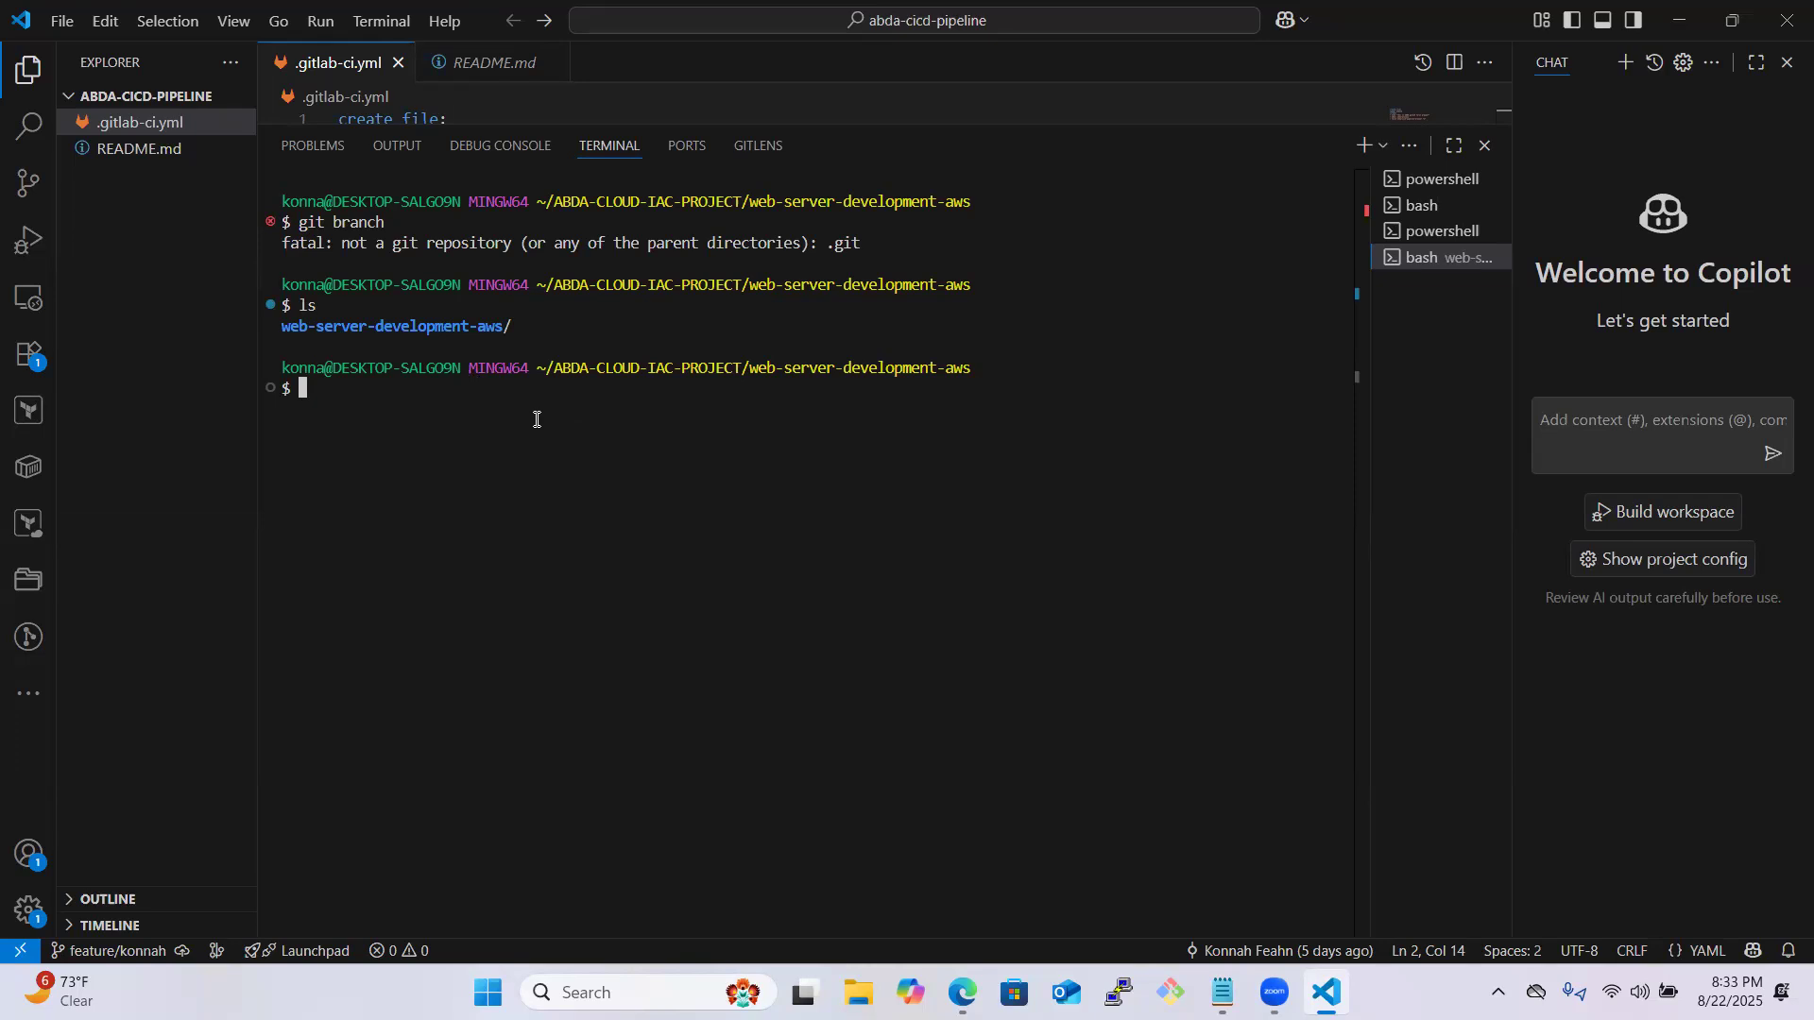
# - Move up to the ABDA-CLOUD-IAC-PROJECT folder with cd .. and list its contents with ls
pyautogui.write('cd..')
pyautogui.press('Return')
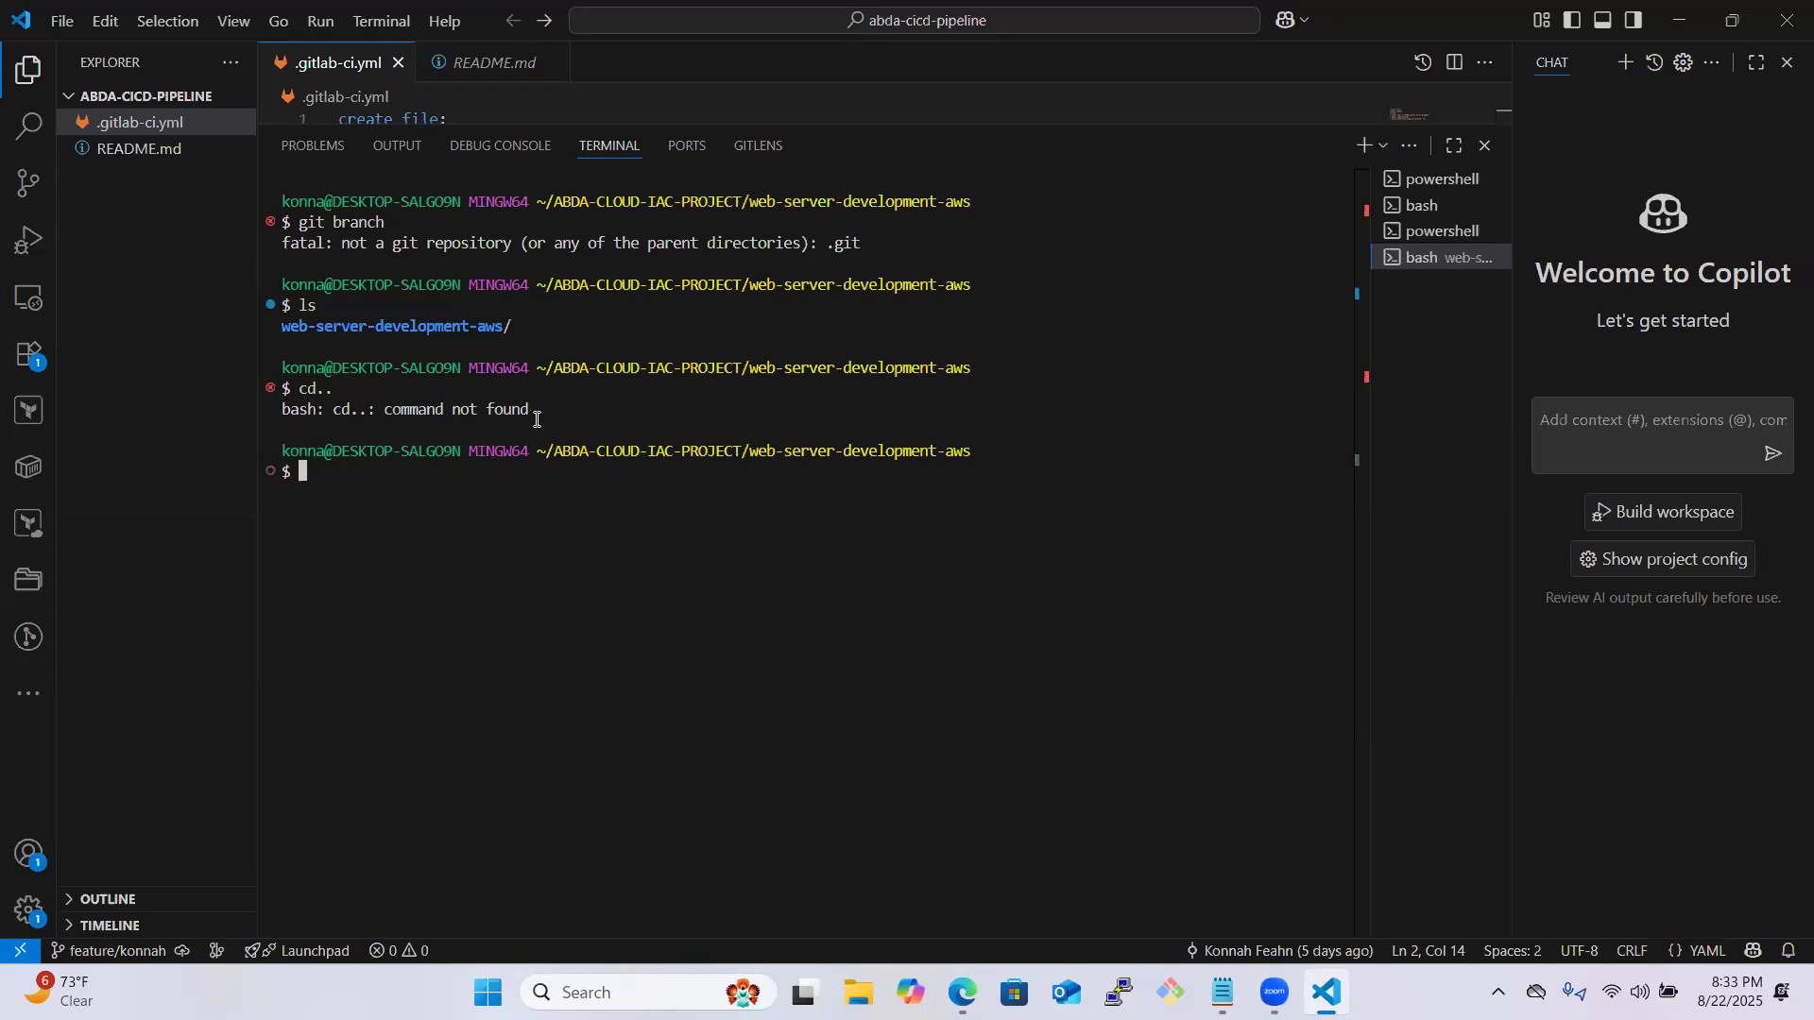
pyautogui.write('cd ..')
pyautogui.press('Return')
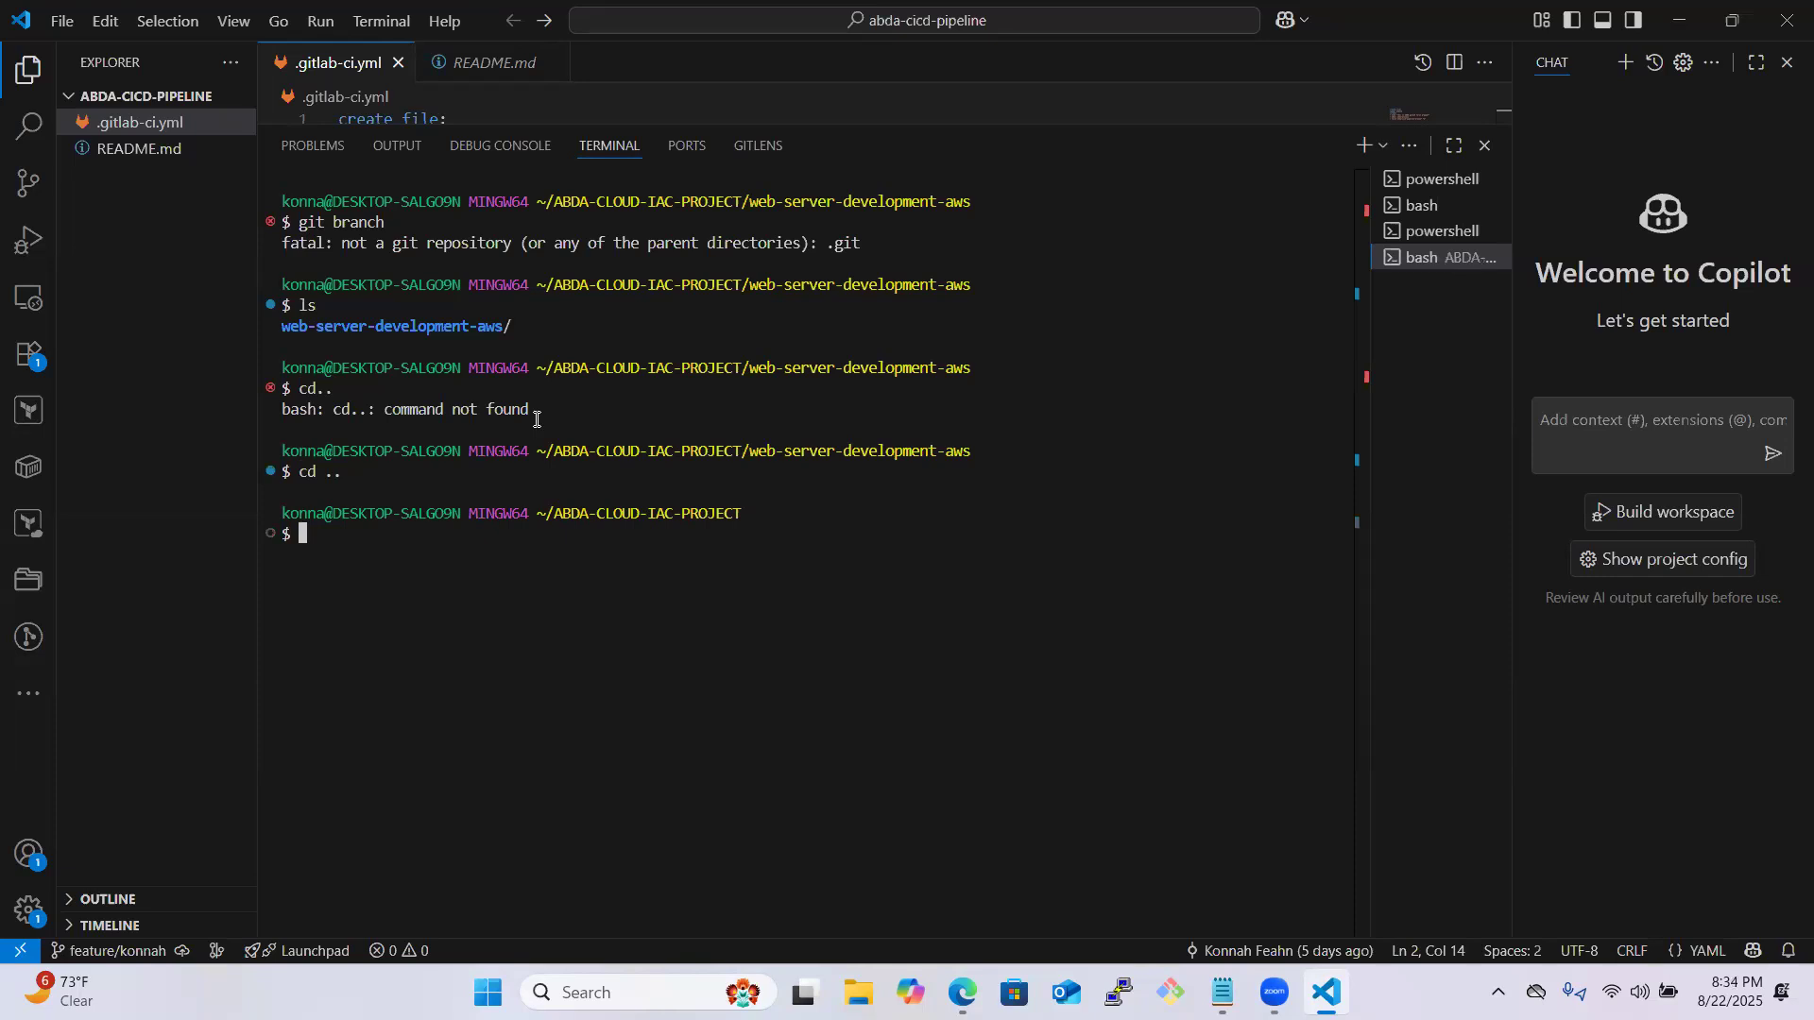
pyautogui.write('k')
pyautogui.press('BackSpace')
pyautogui.write('ls')
pyautogui.press('Return')
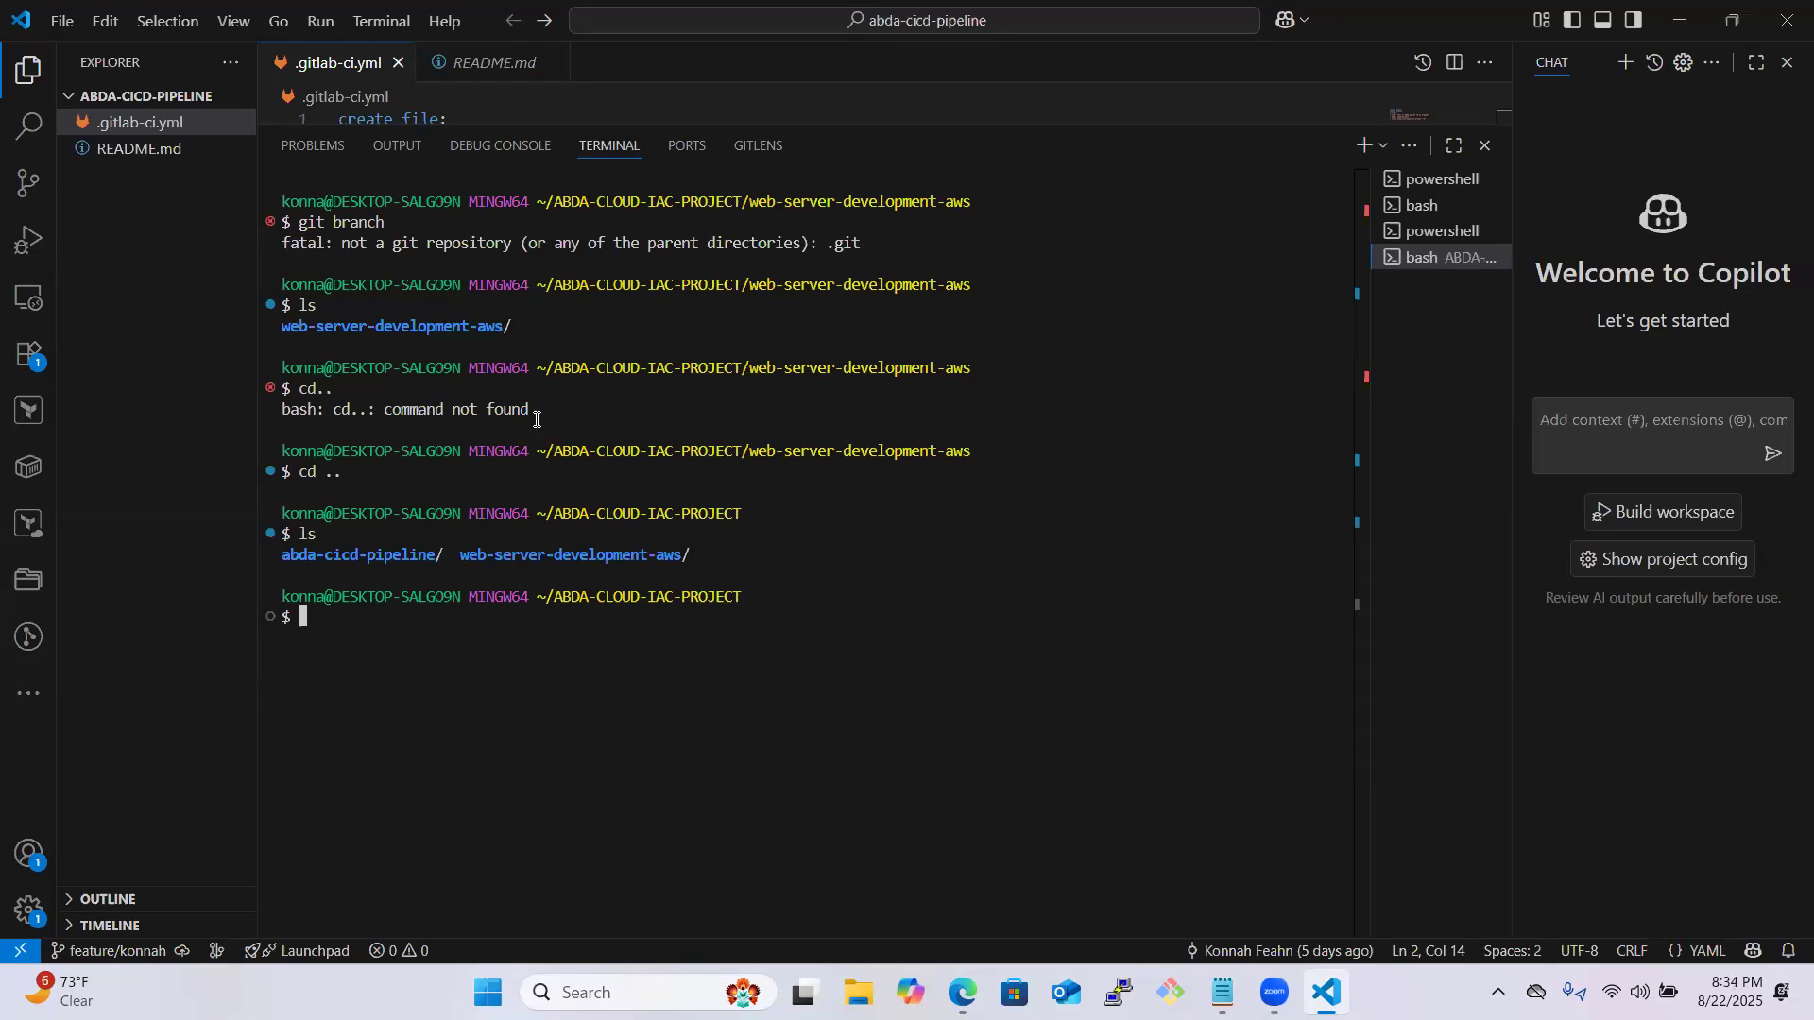
# - Change into web-server-development-aws and list its contents with ls to inspect the nested folder
pyautogui.write('cd web')
pyautogui.press('Tab')
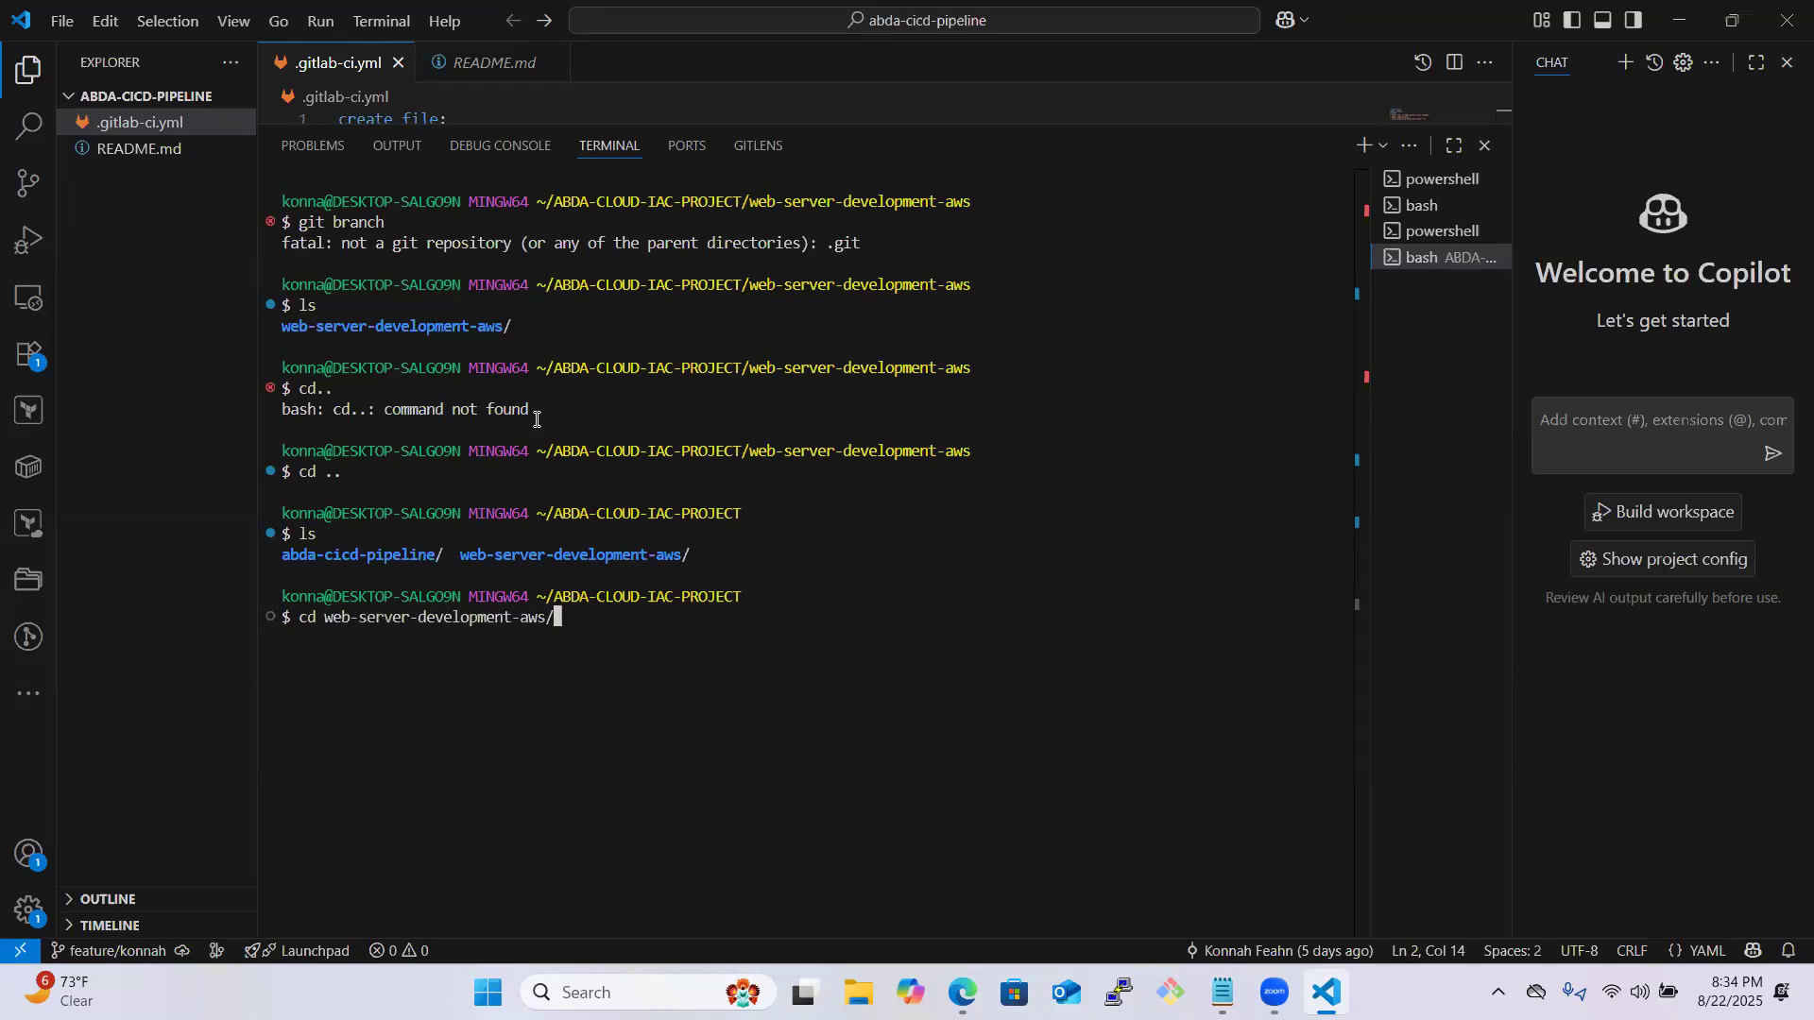
pyautogui.press('Return')
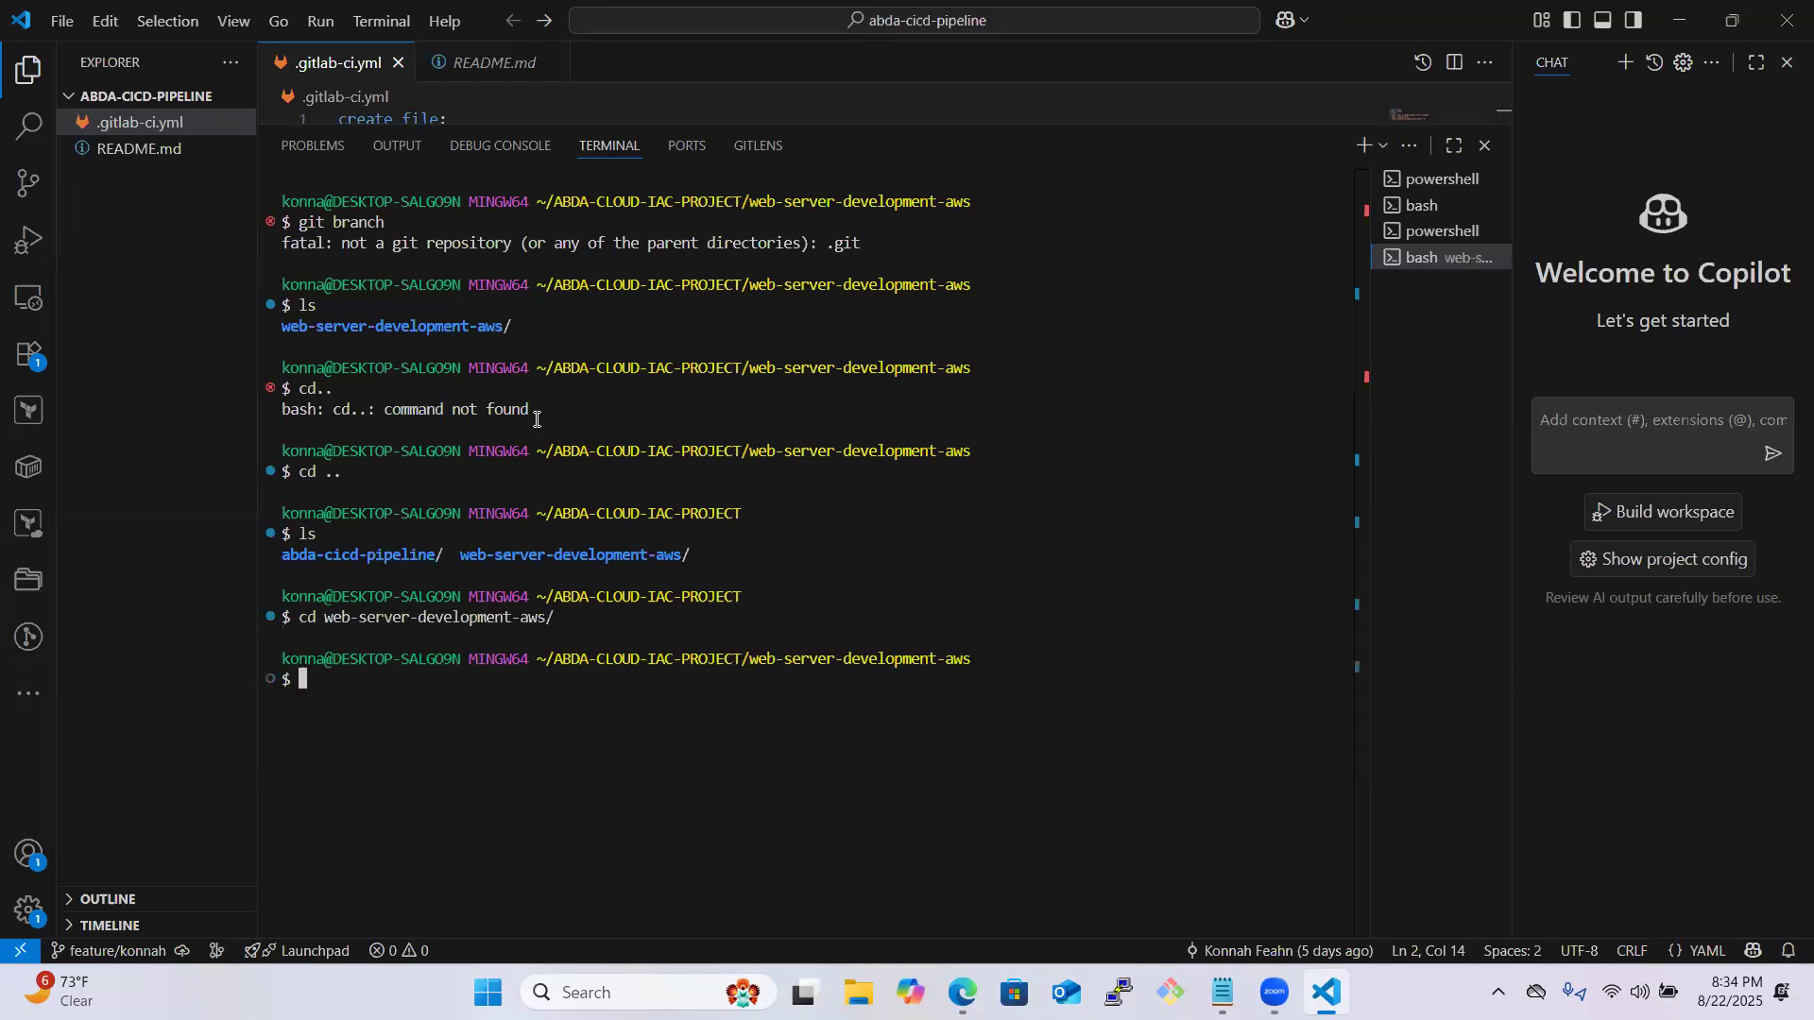
pyautogui.tripleClick(536, 422)
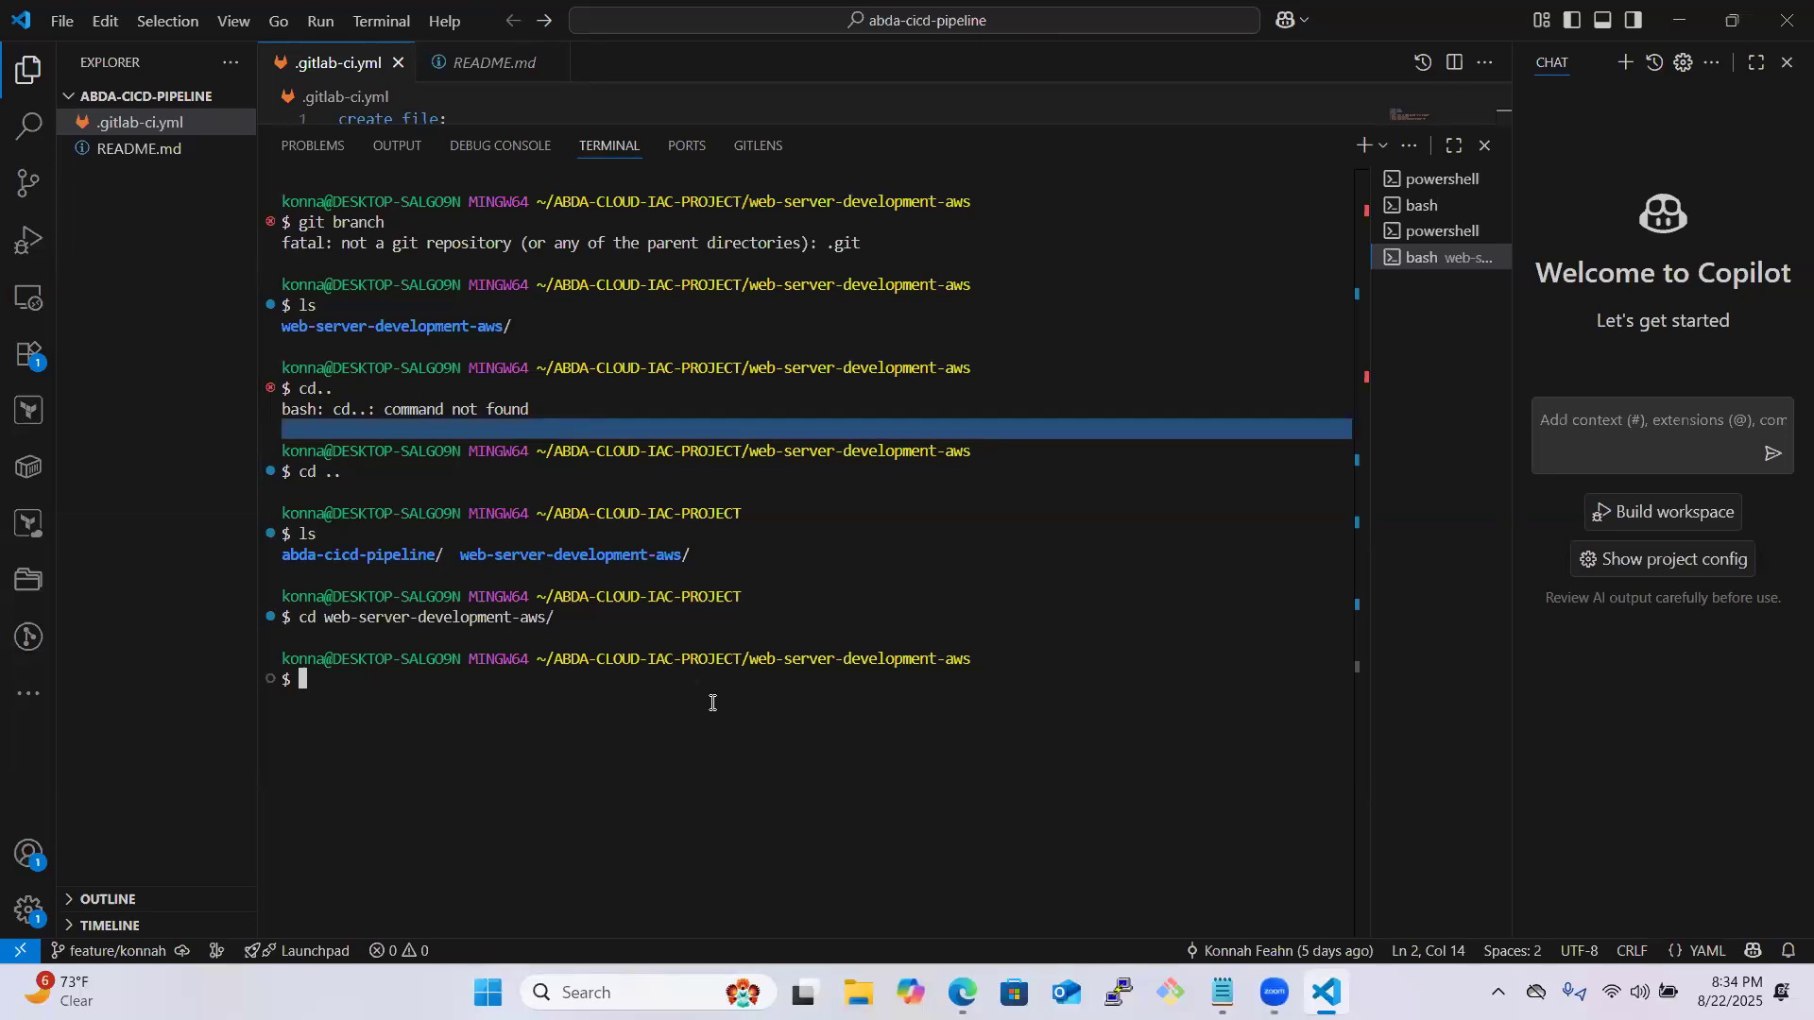
pyautogui.write('ls')
pyautogui.press('Return')
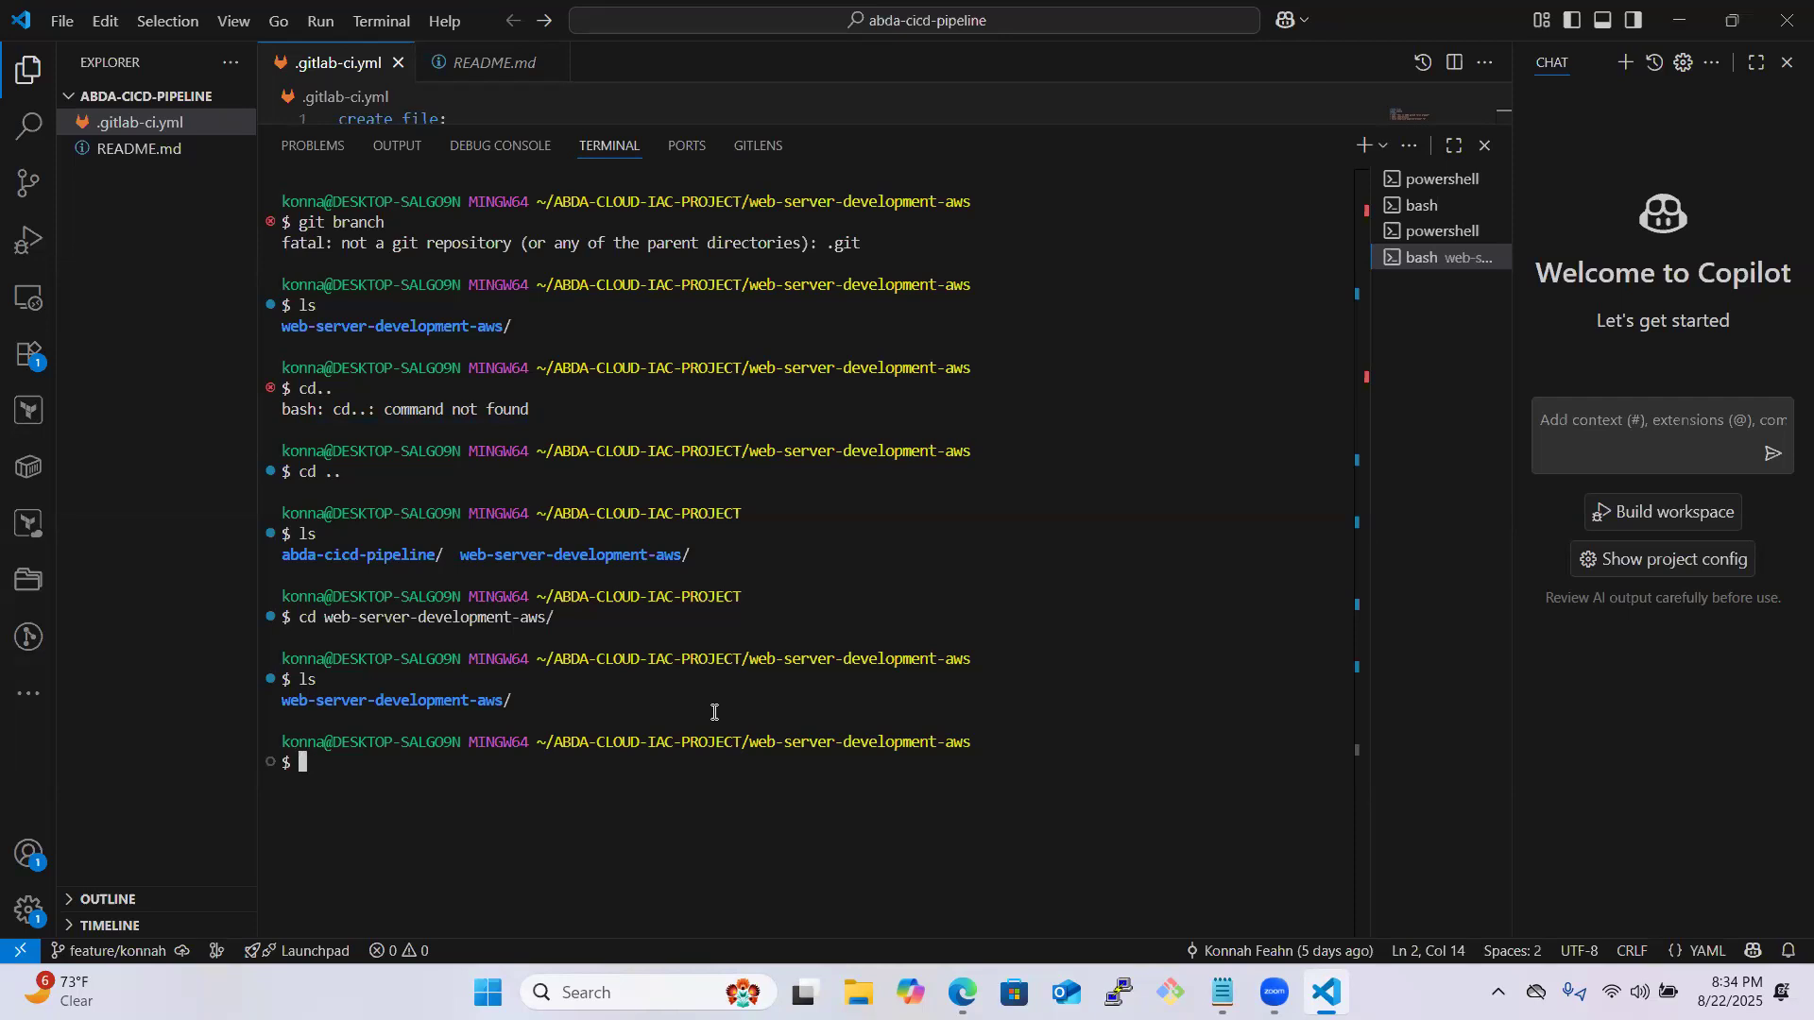
# - Return to ABDA-CLOUD-IAC-PROJECT and delete the web-server-development-aws folder with rm -rf
pyautogui.write('cd ..')
pyautogui.press('Return')
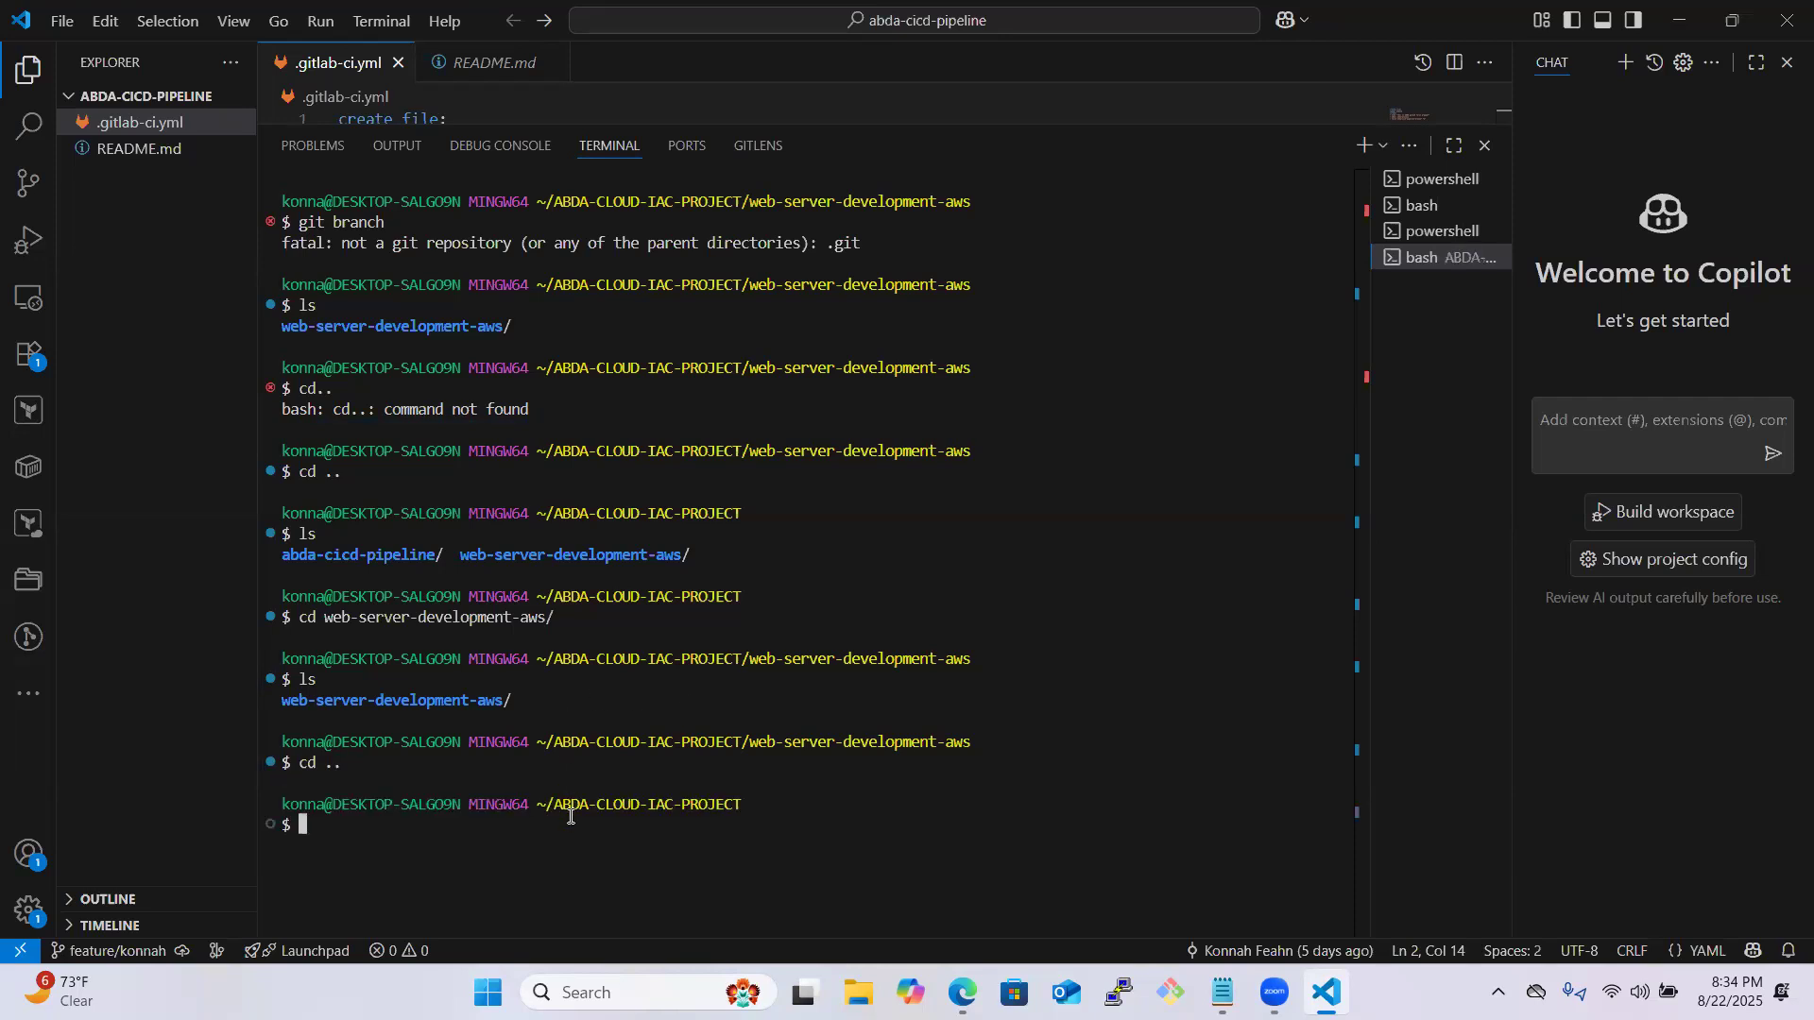
pyautogui.write('rm -rf')
pyautogui.write('web')
pyautogui.press('Tab')
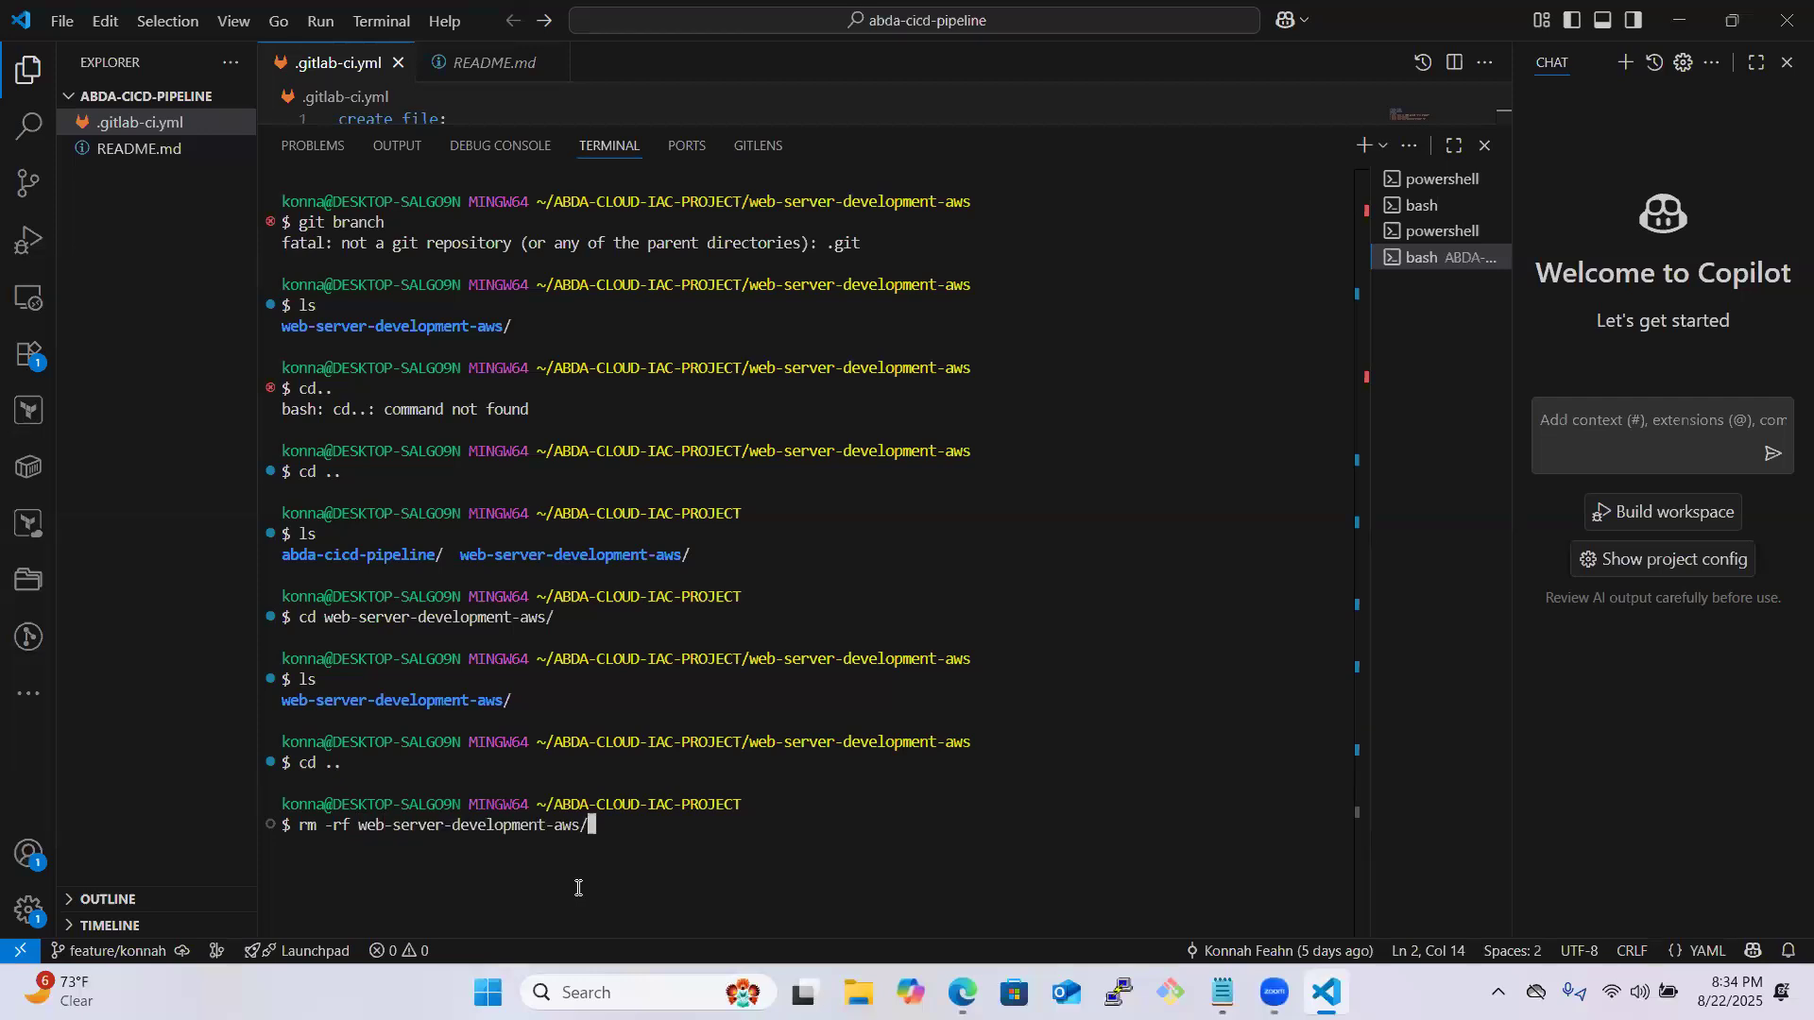
pyautogui.press('Return')
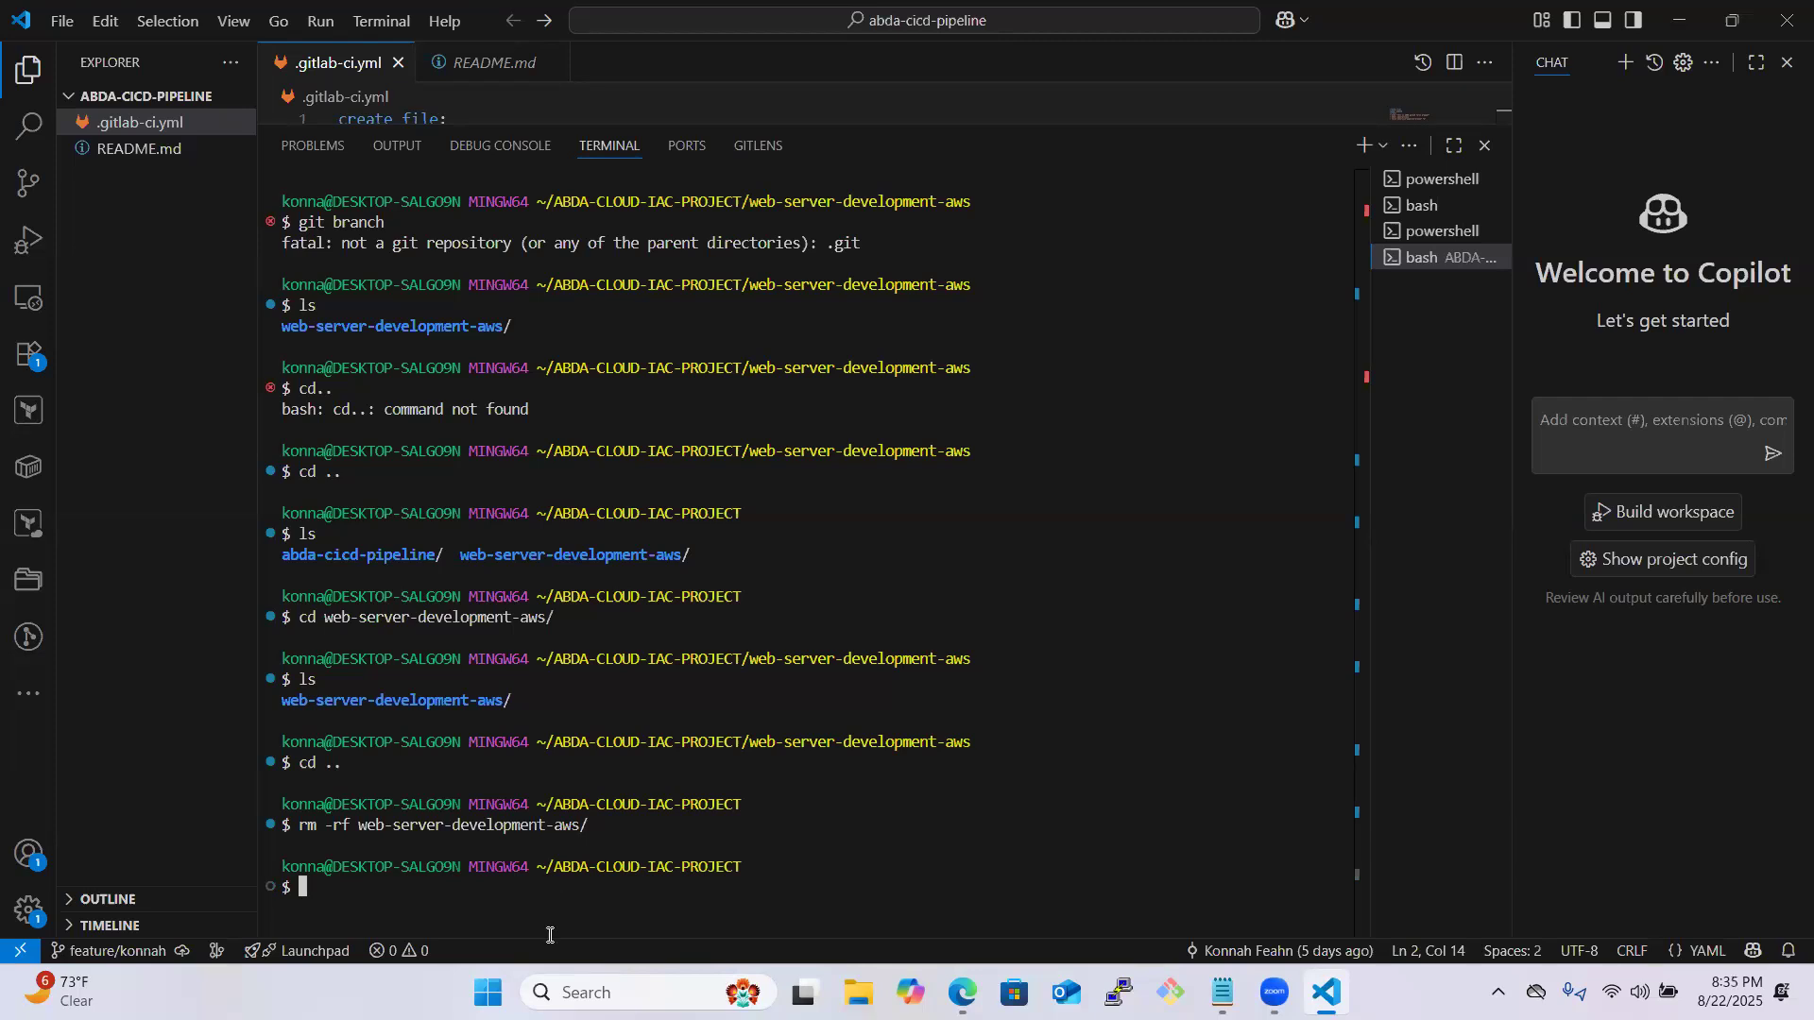
# - List the contents of ABDA-CLOUD-IAC-PROJECT with ls to check the deletion, and clear the terminal
pyautogui.write('ls')
pyautogui.press('Return')
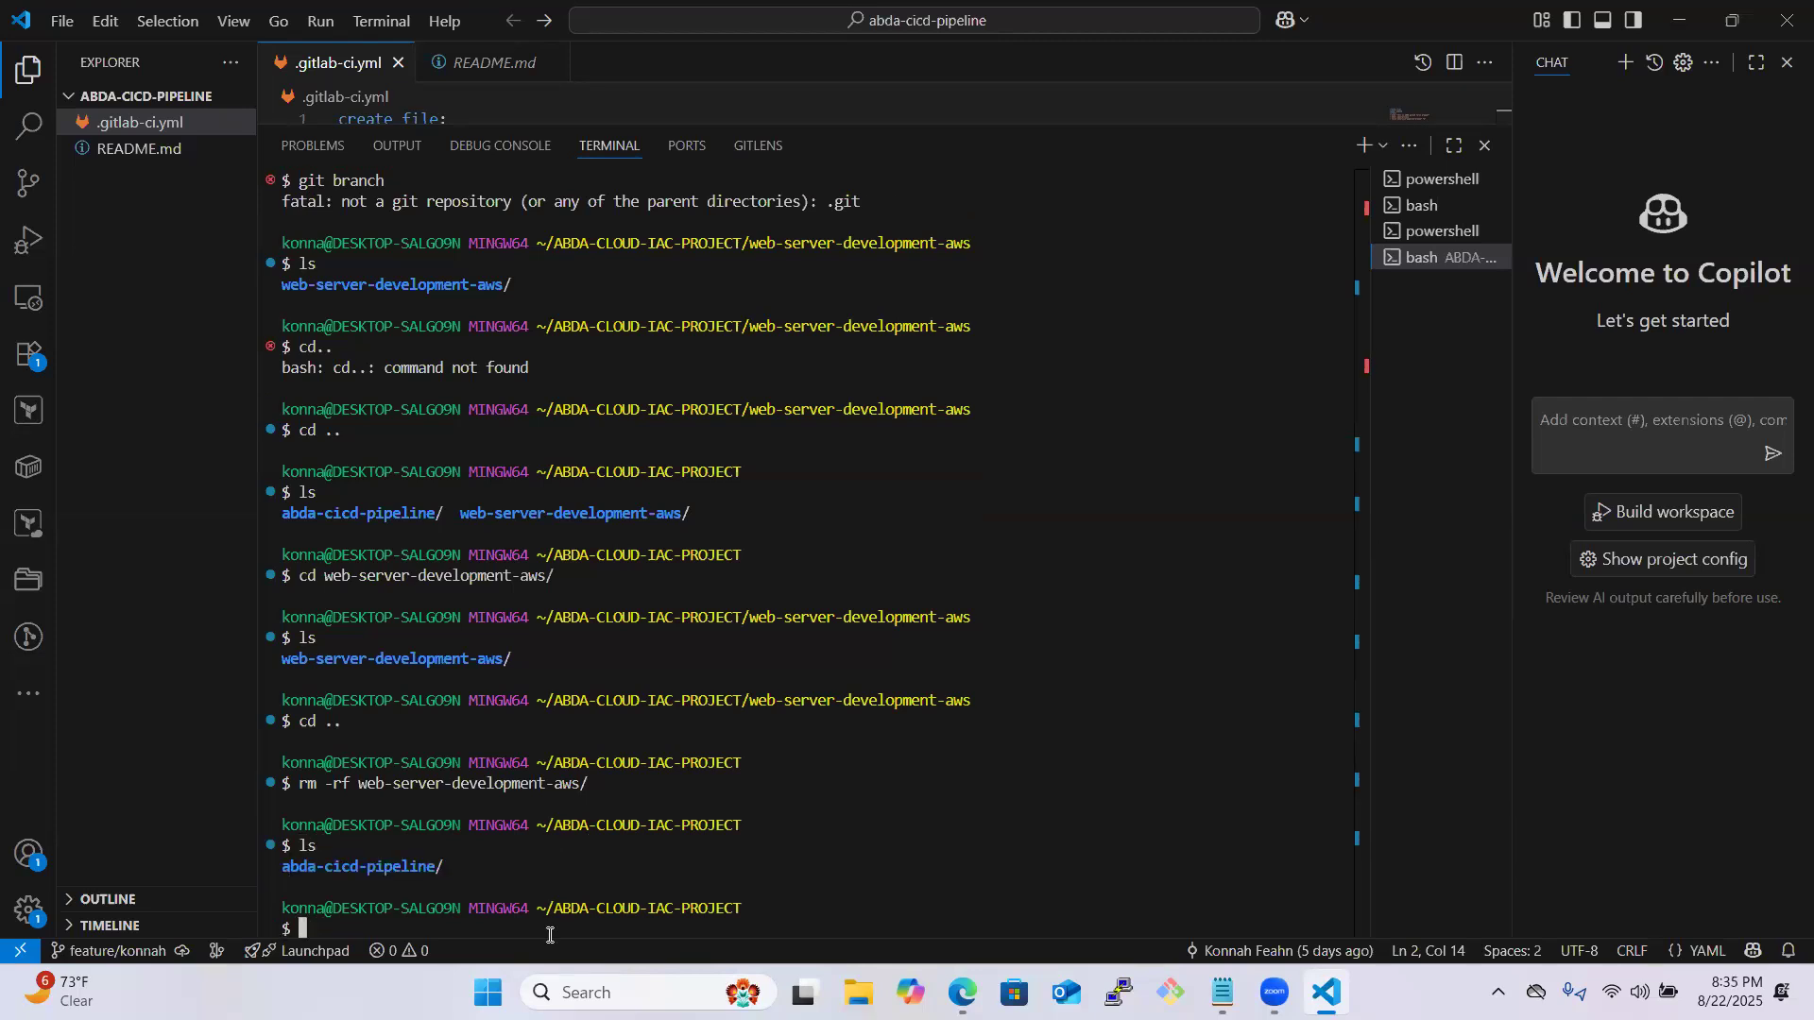
pyautogui.write('clear')
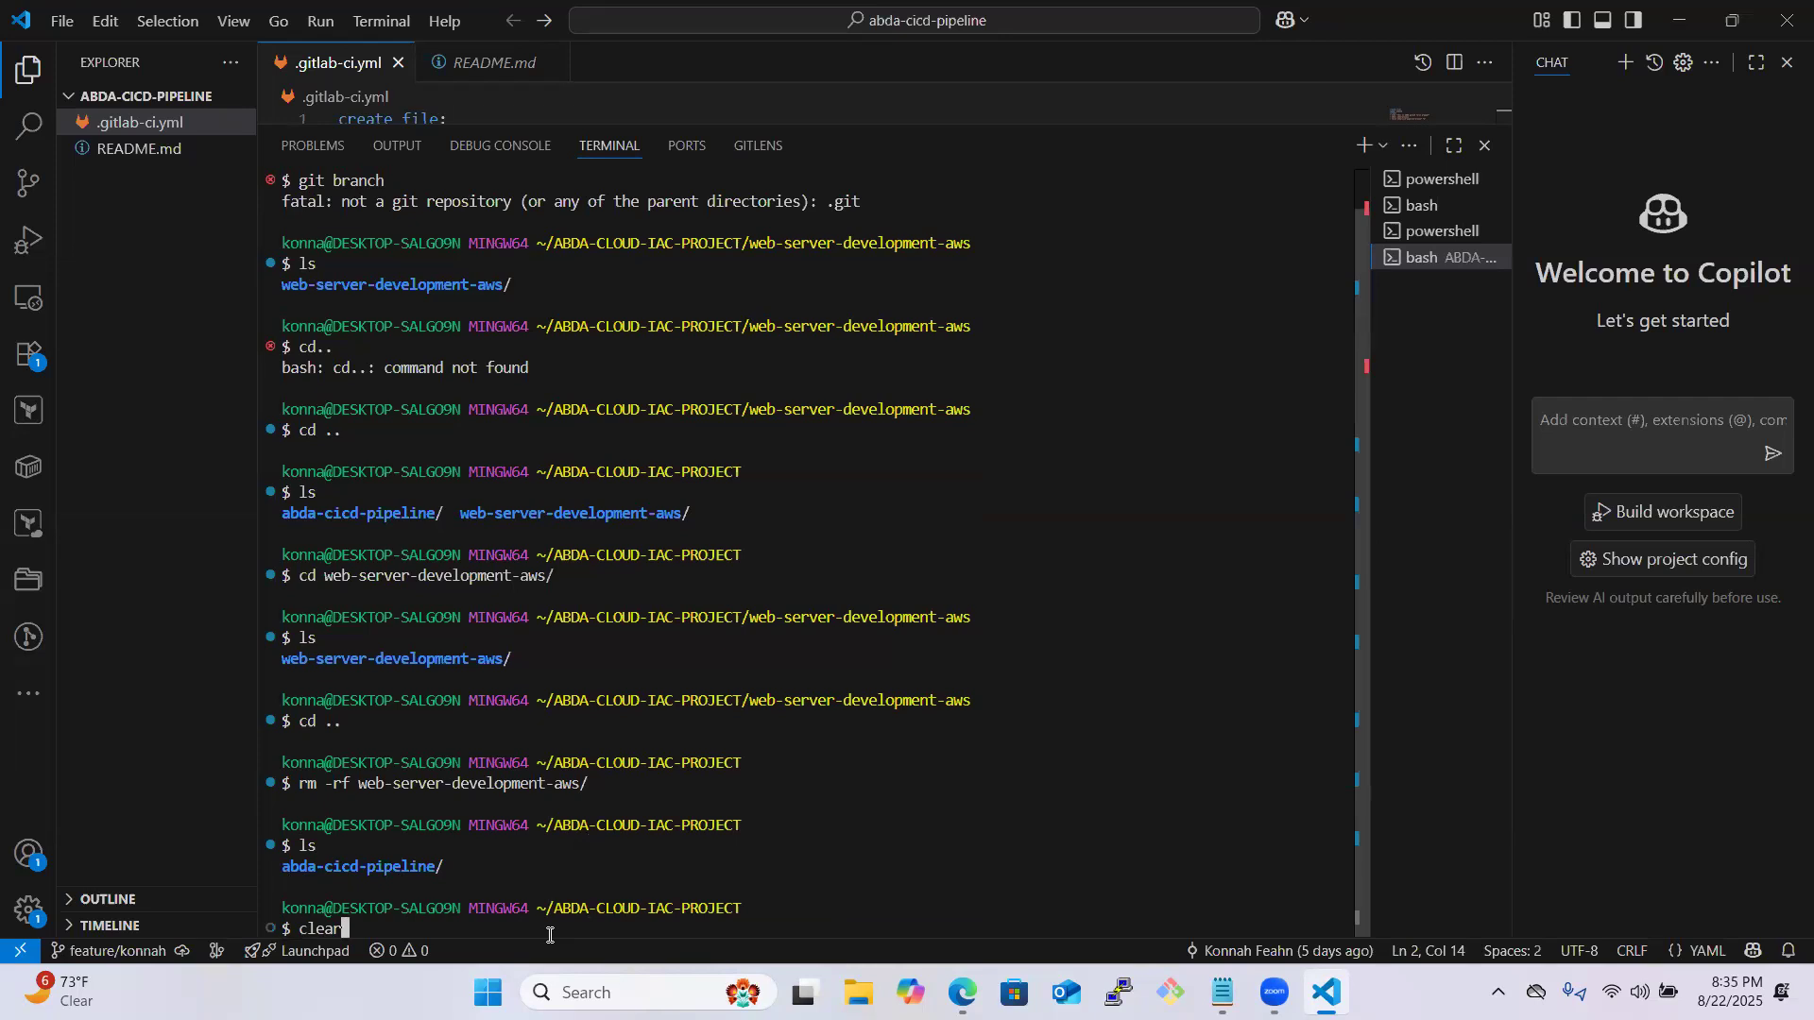
pyautogui.press('Return')
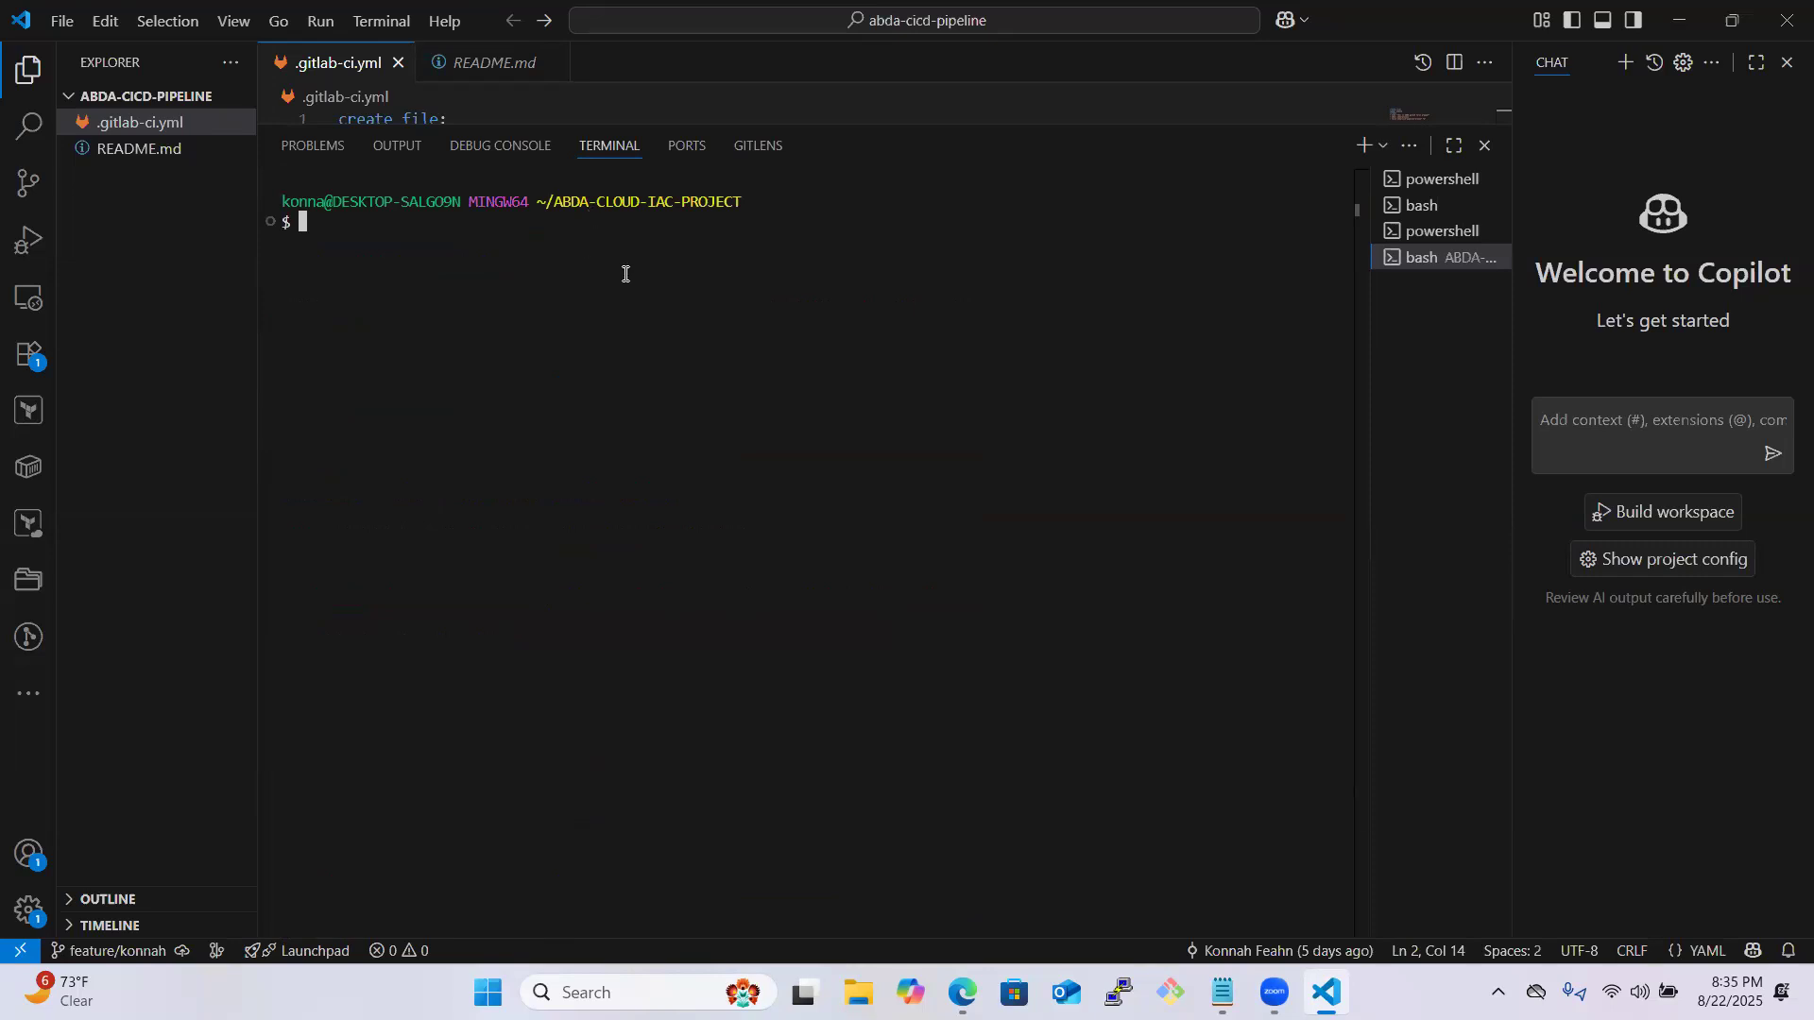
pyautogui.write('git clone')
pyautogui.hotkey('ctrl', 'v')
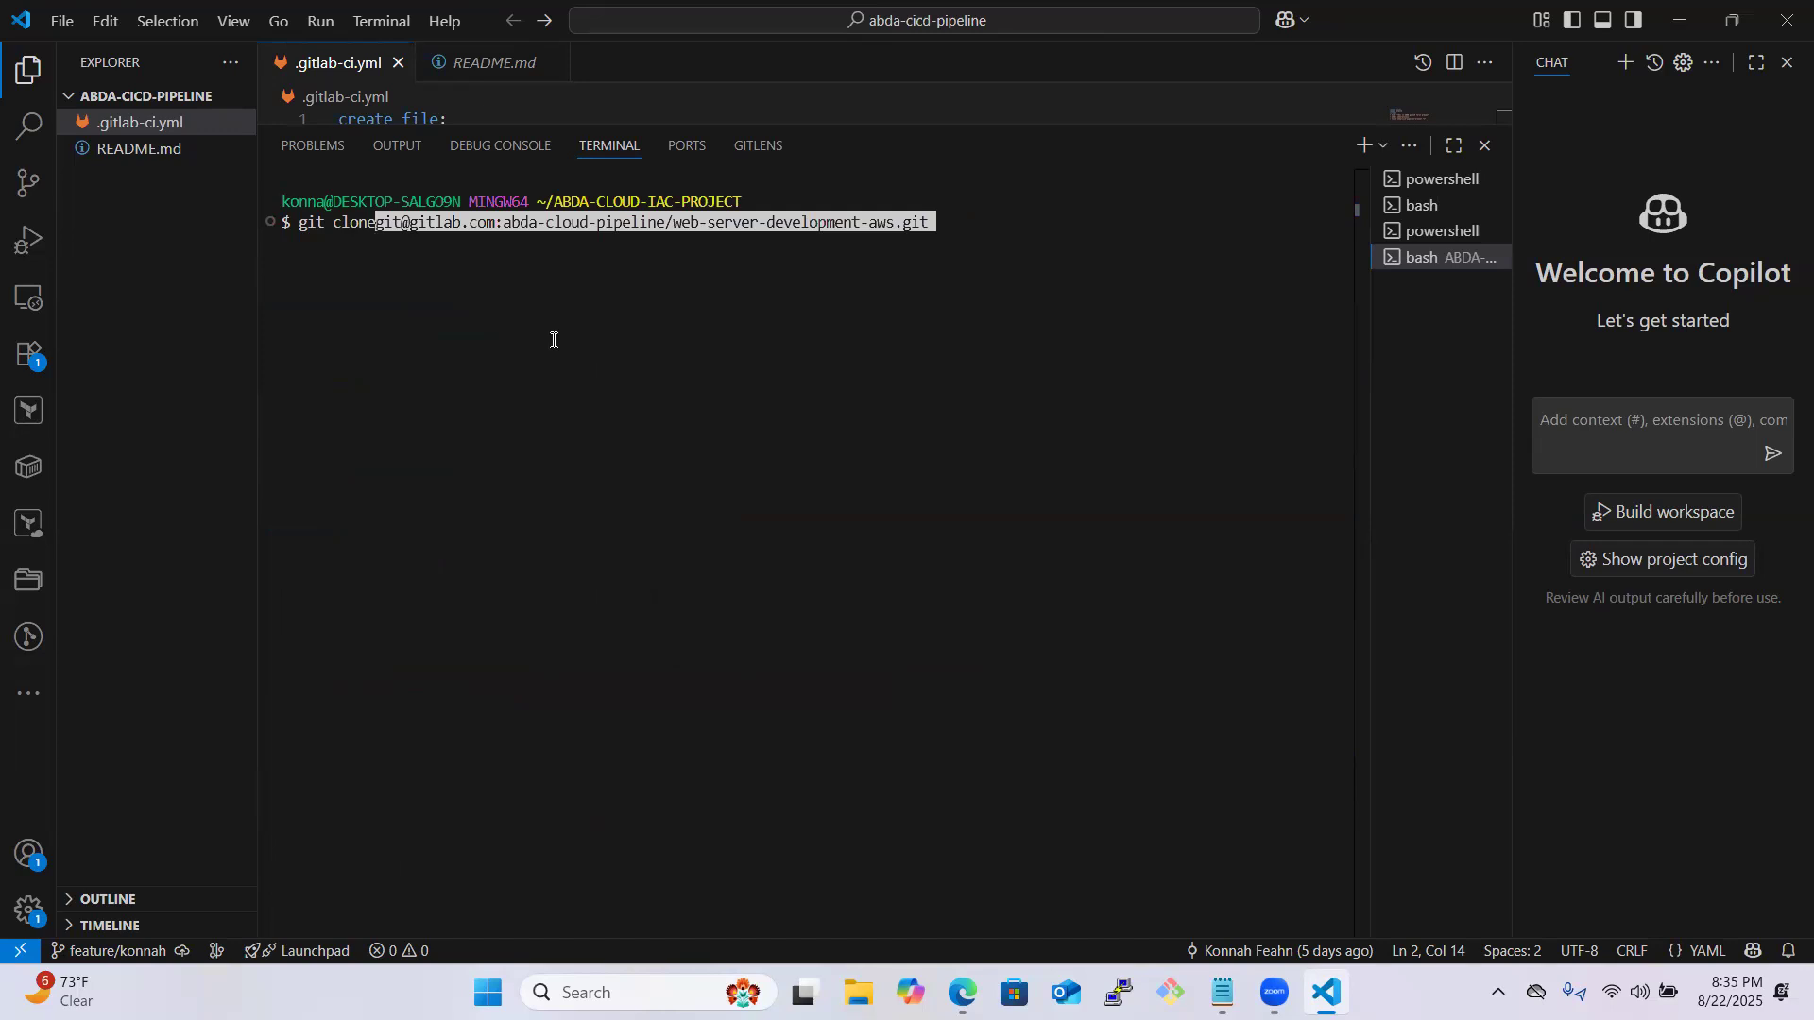
pyautogui.press('BackSpace')
pyautogui.press('BackSpace')
pyautogui.press('BackSpace')
pyautogui.press('BackSpace')
pyautogui.press('BackSpace')
pyautogui.press('BackSpace')
pyautogui.press('BackSpace')
pyautogui.press('BackSpace')
pyautogui.press('BackSpace')
pyautogui.press('BackSpace')
pyautogui.press('BackSpace')
pyautogui.press('BackSpace')
pyautogui.press('BackSpace')
pyautogui.press('BackSpace')
pyautogui.press('BackSpace')
pyautogui.press('BackSpace')
pyautogui.press('BackSpace')
pyautogui.press('BackSpace')
pyautogui.press('BackSpace')
pyautogui.press('BackSpace')
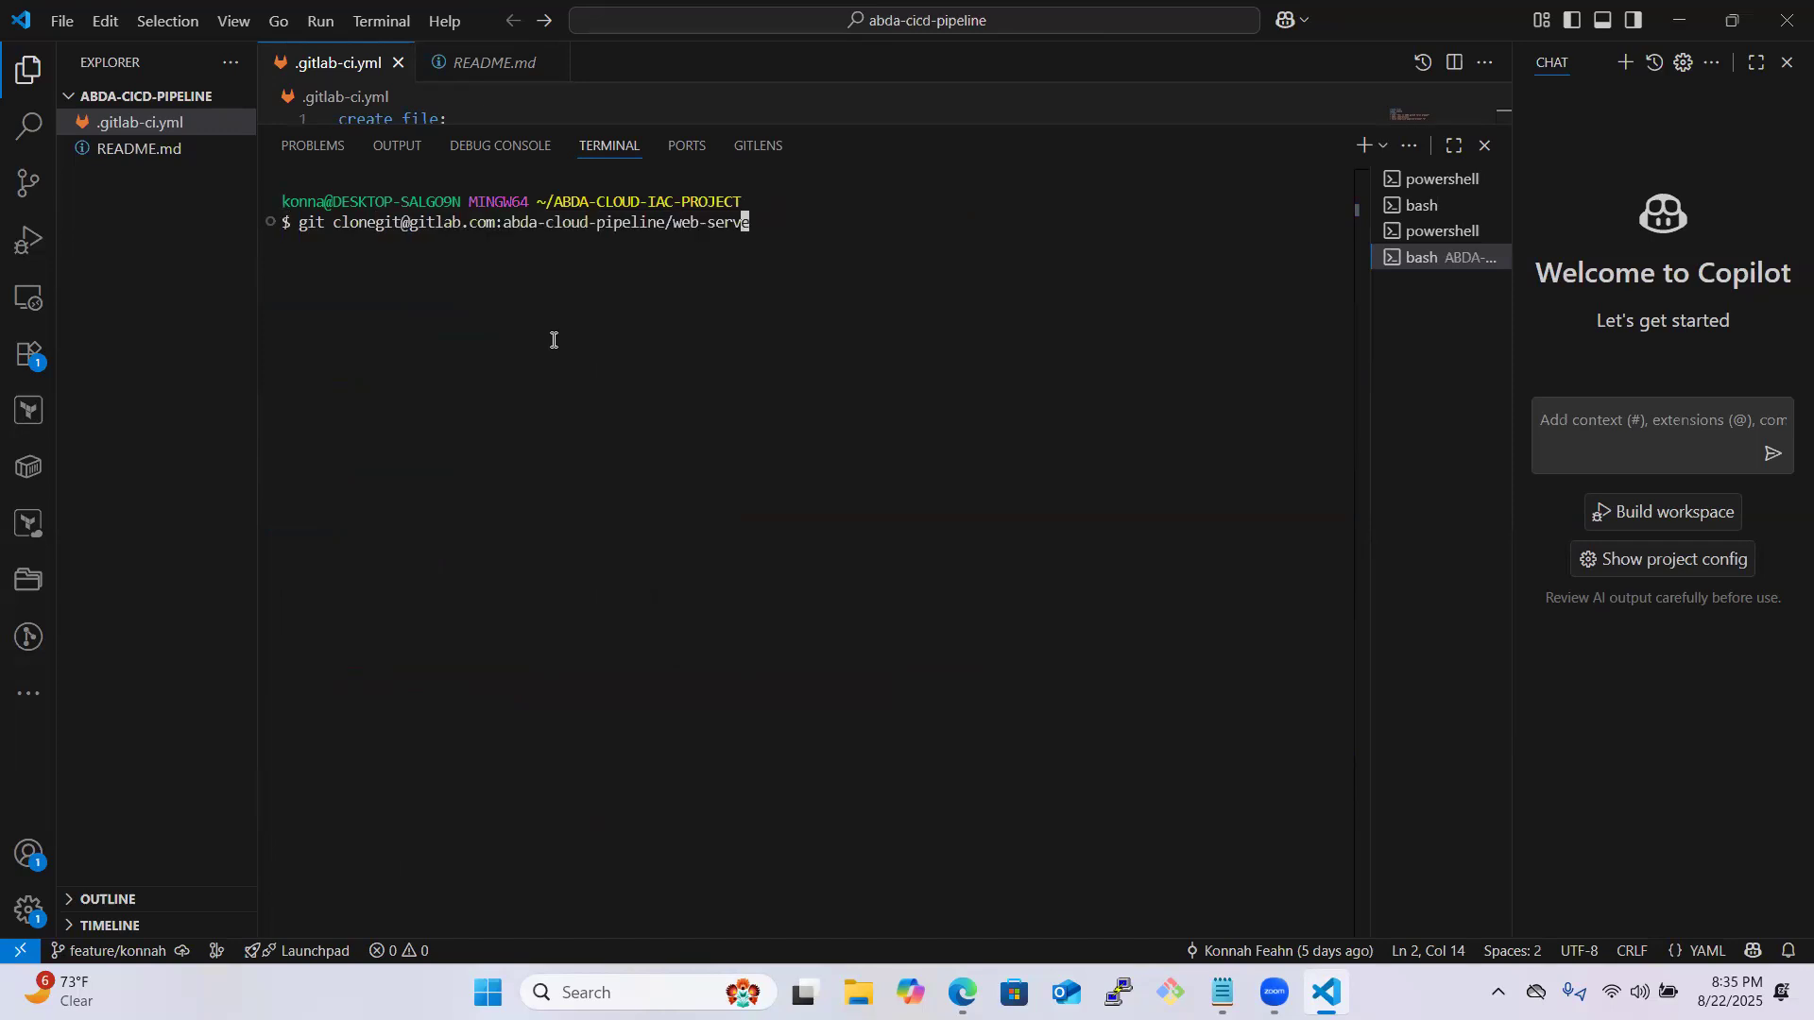
pyautogui.press('BackSpace')
pyautogui.press('BackSpace')
pyautogui.press('BackSpace')
pyautogui.press('BackSpace')
pyautogui.press('BackSpace')
pyautogui.press('BackSpace')
pyautogui.press('BackSpace')
pyautogui.press('BackSpace')
pyautogui.press('BackSpace')
pyautogui.press('BackSpace')
pyautogui.press('BackSpace')
pyautogui.press('BackSpace')
pyautogui.press('BackSpace')
pyautogui.press('BackSpace')
pyautogui.press('BackSpace')
pyautogui.press('BackSpace')
pyautogui.press('BackSpace')
pyautogui.press('BackSpace')
pyautogui.press('BackSpace')
pyautogui.press('BackSpace')
pyautogui.press('BackSpace')
pyautogui.press('BackSpace')
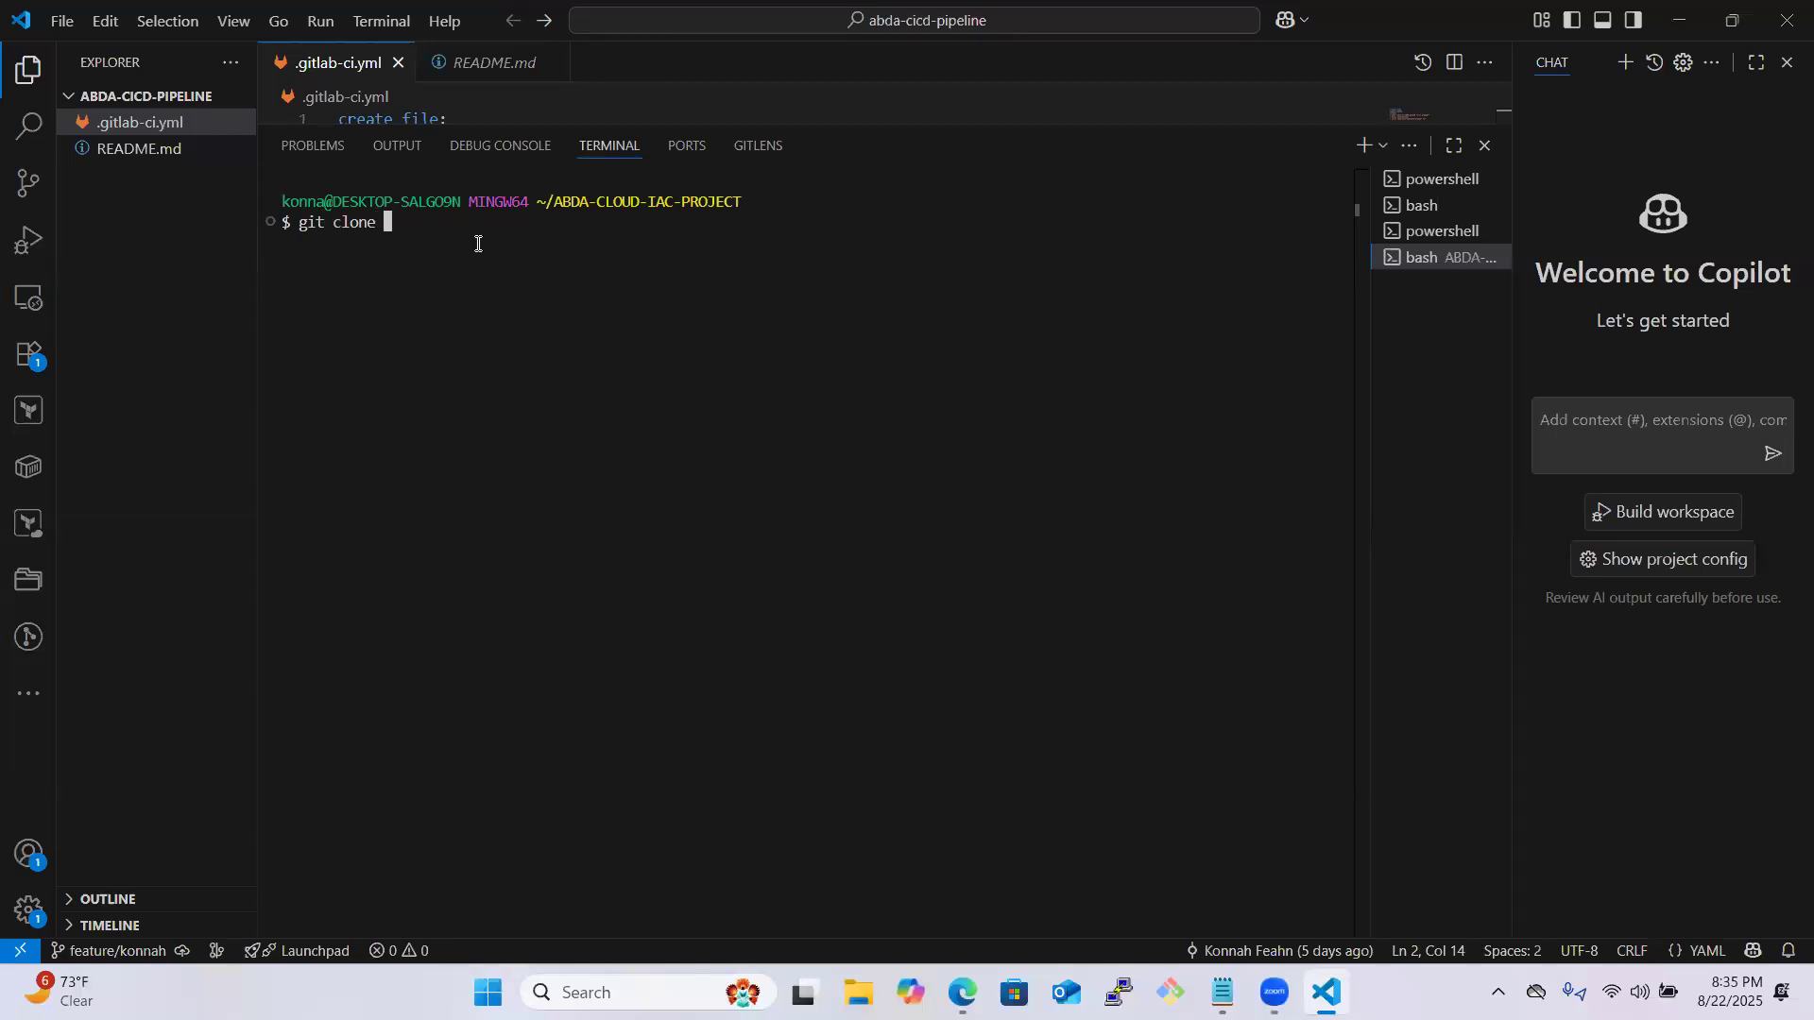
pyautogui.hotkey('ctrl', 'v')
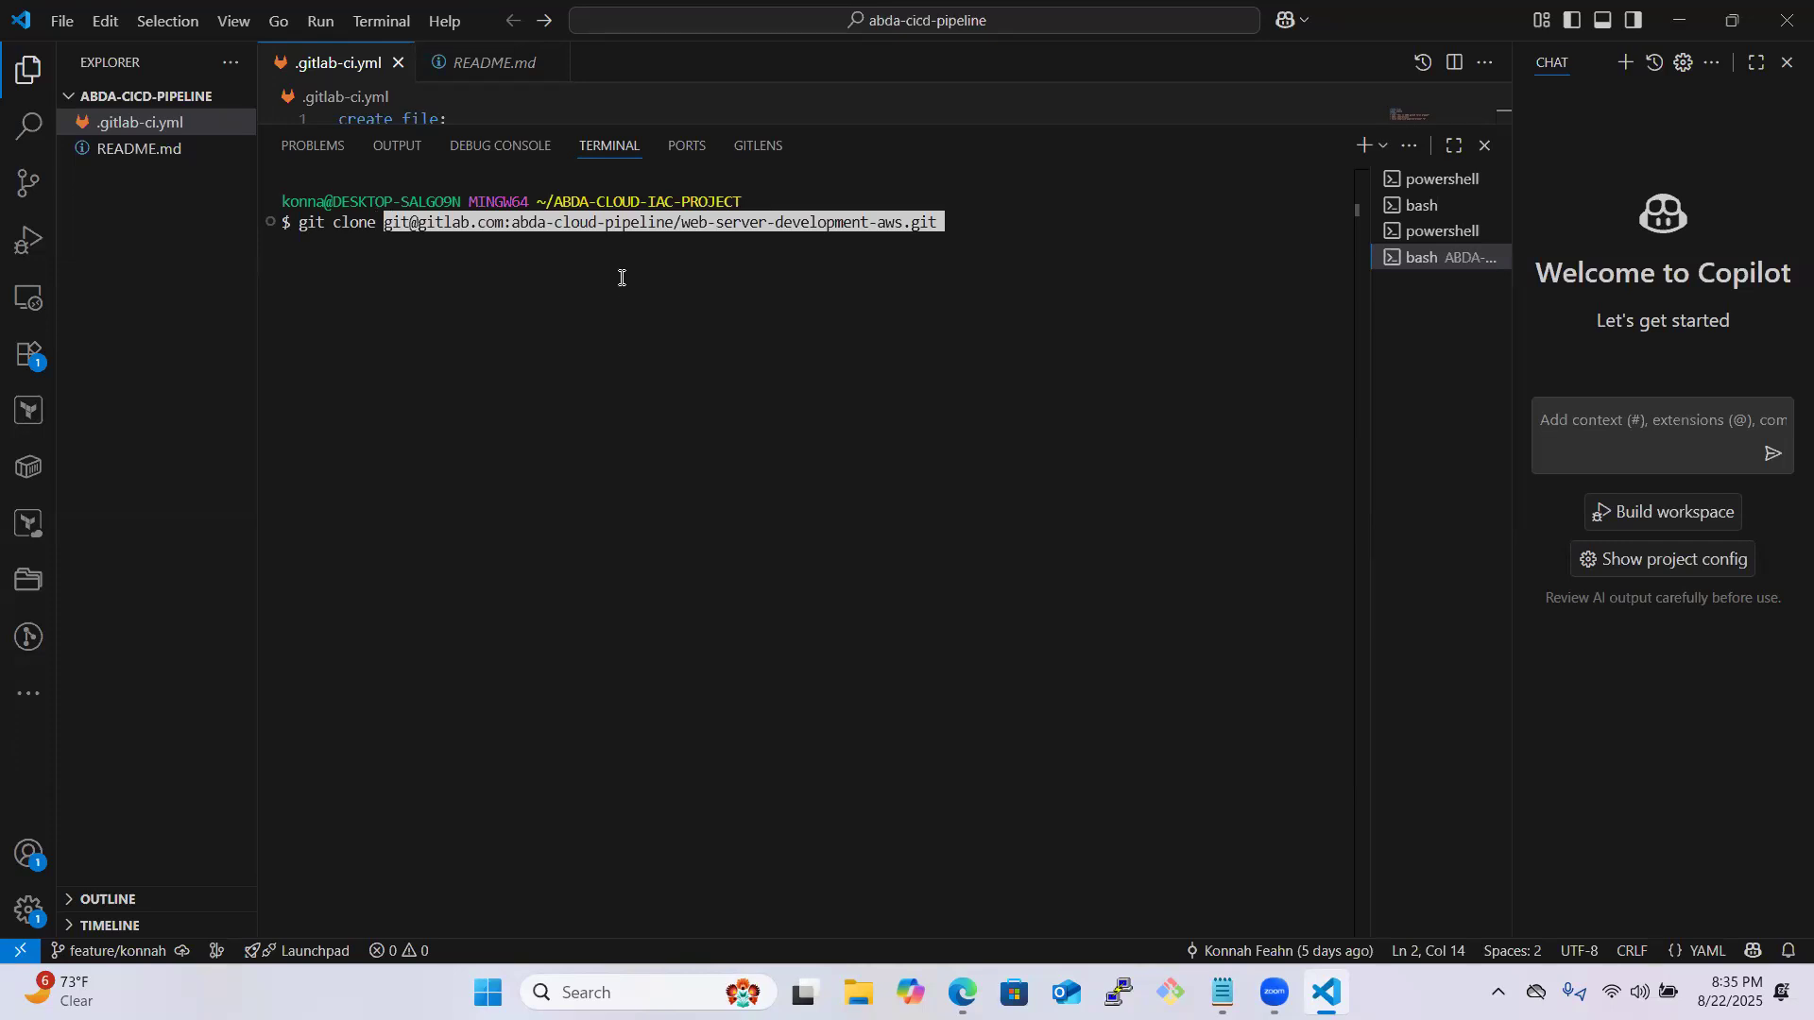
pyautogui.press('Return')
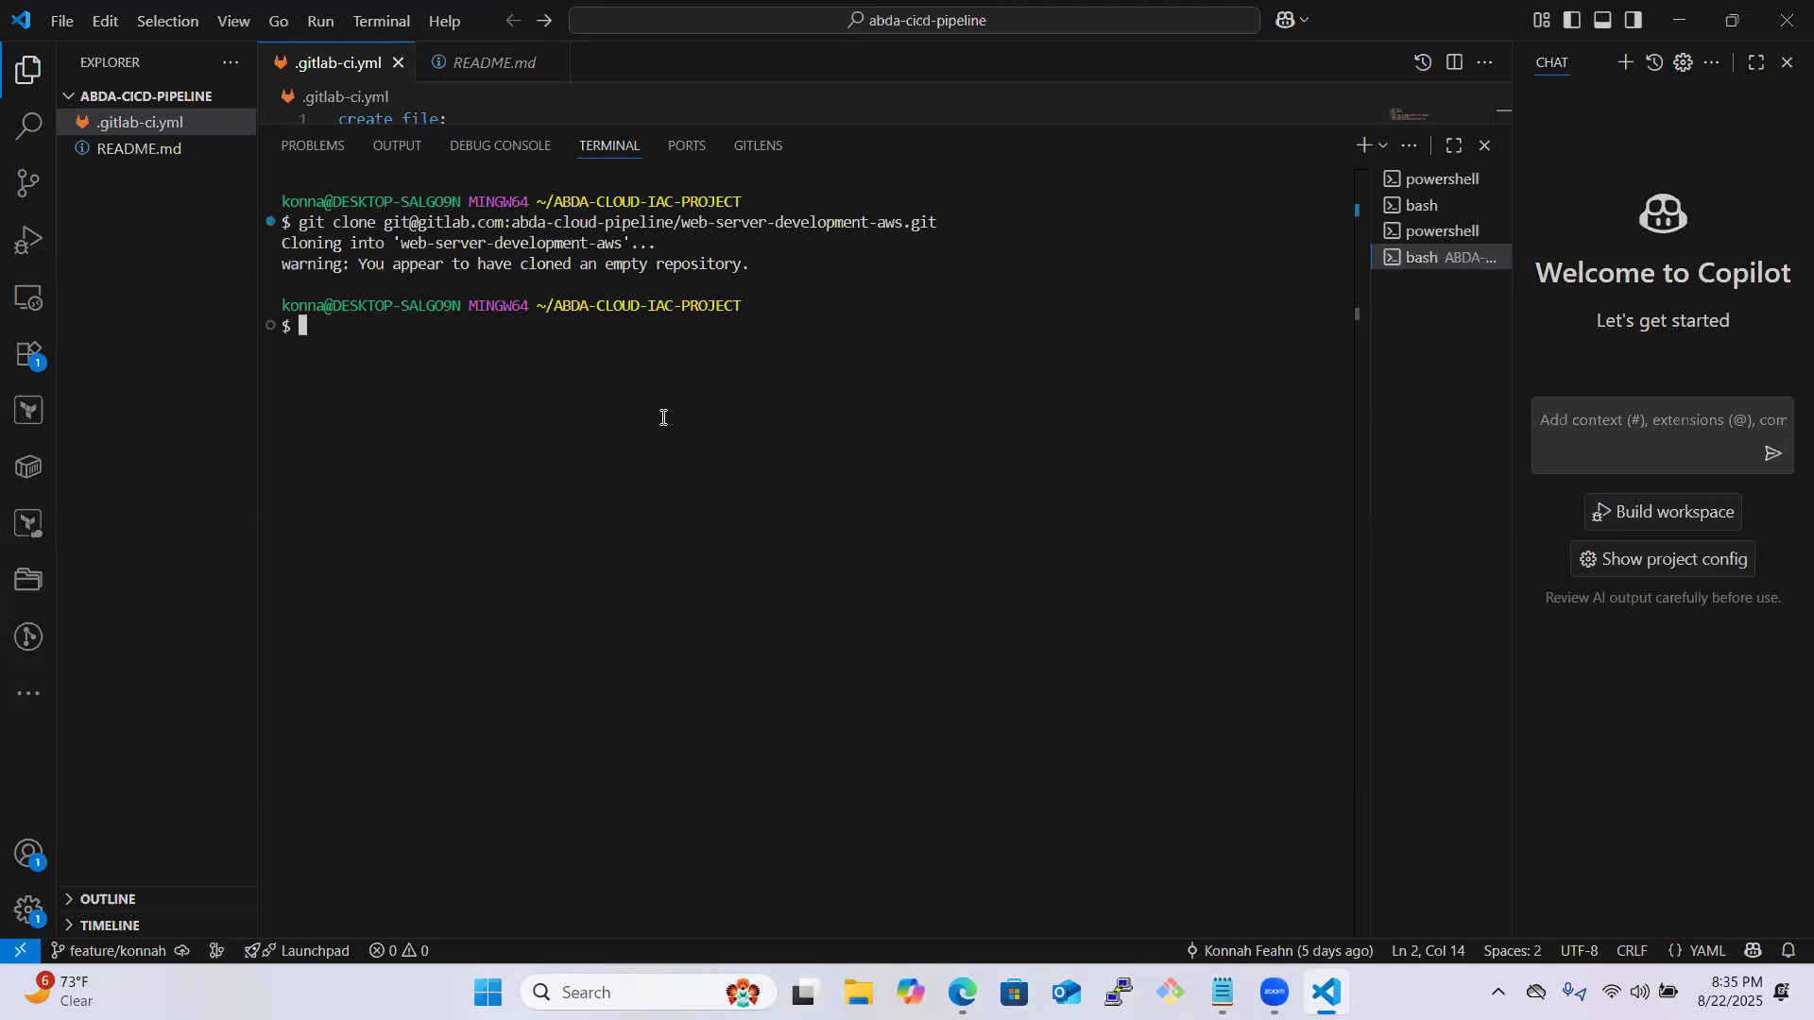
# - Change into the freshly cloned web-server-development-aws folder with cd
pyautogui.write('cd')
pyautogui.write(' git')
pyautogui.press('BackSpace')
pyautogui.press('BackSpace')
pyautogui.press('BackSpace')
pyautogui.write('web')
pyautogui.press('Tab')
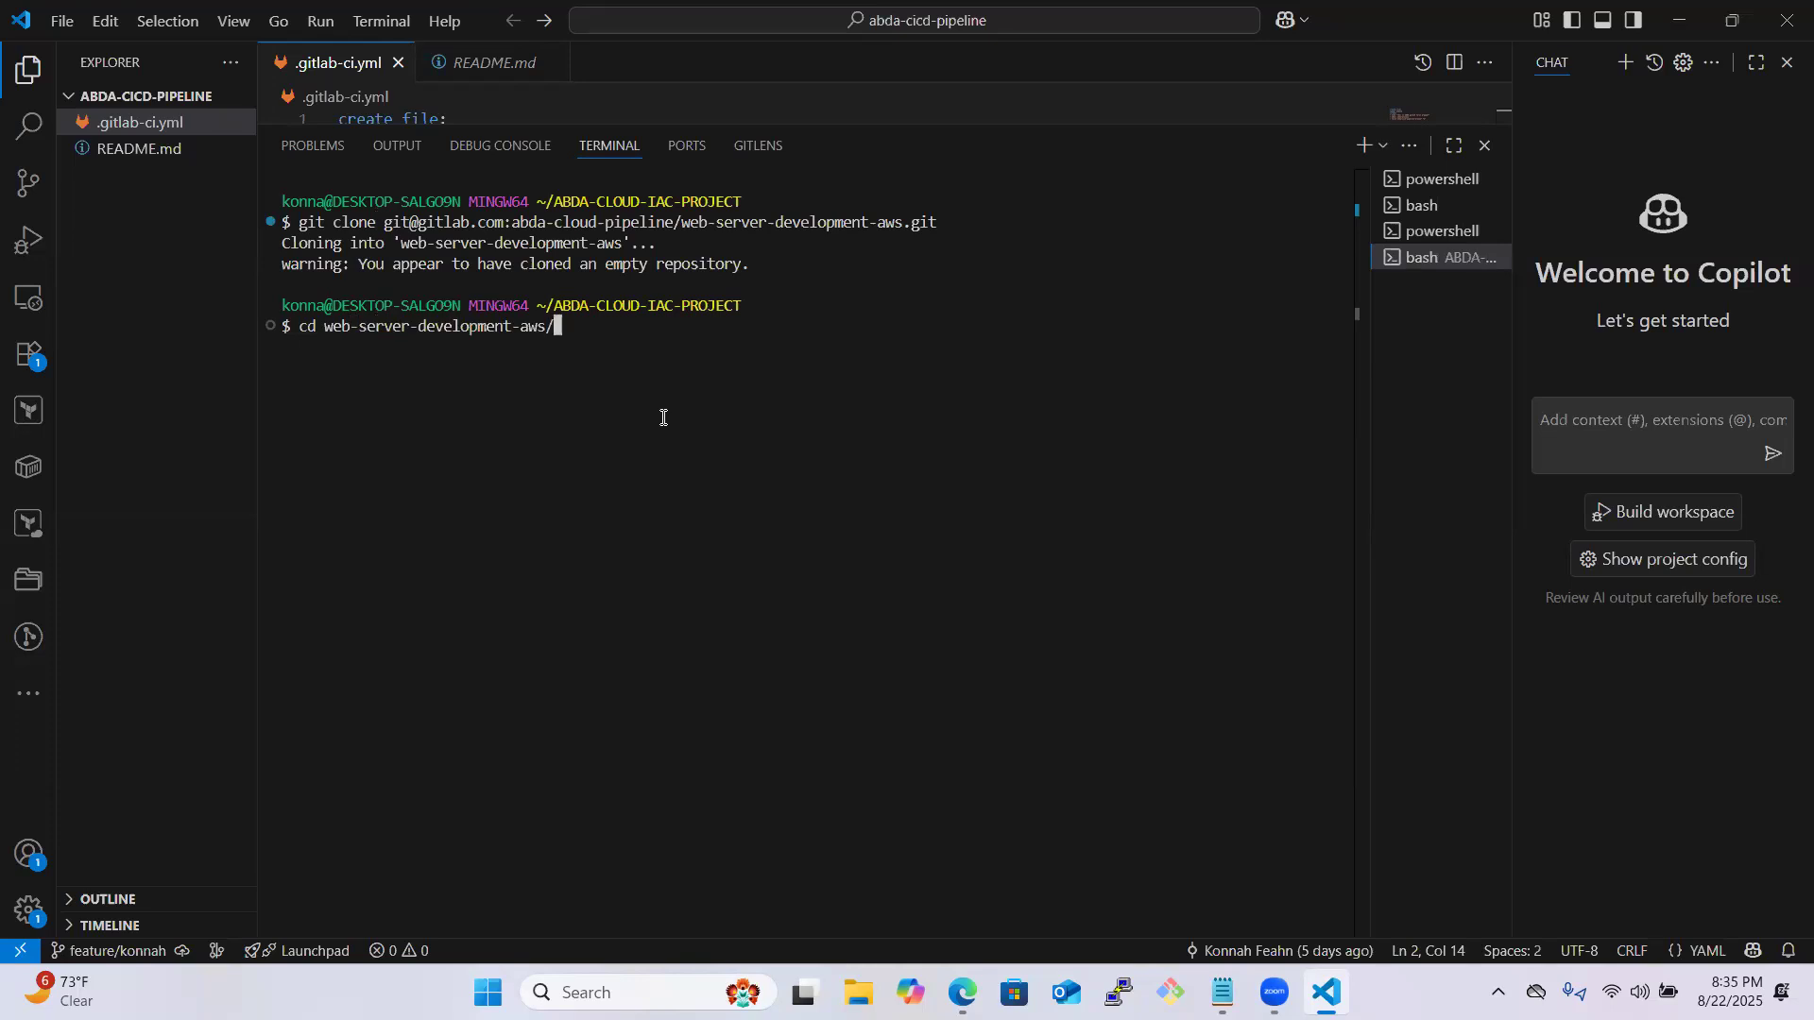
pyautogui.press('Return')
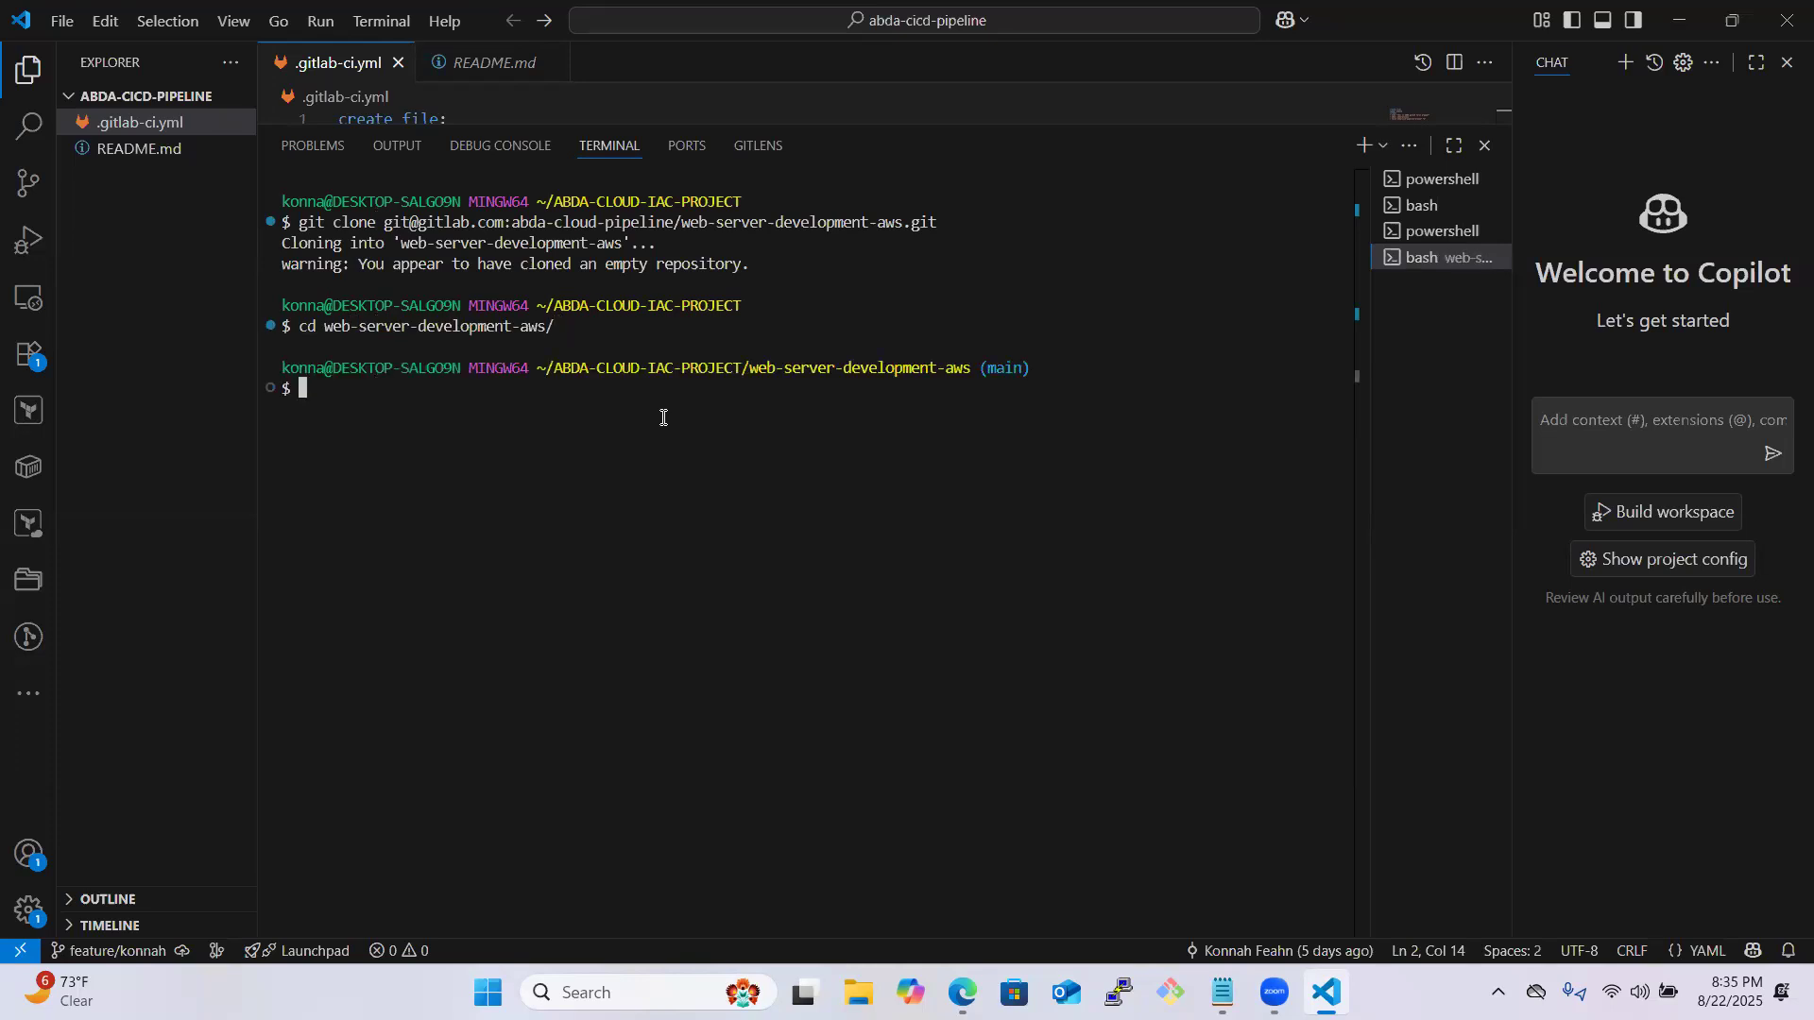
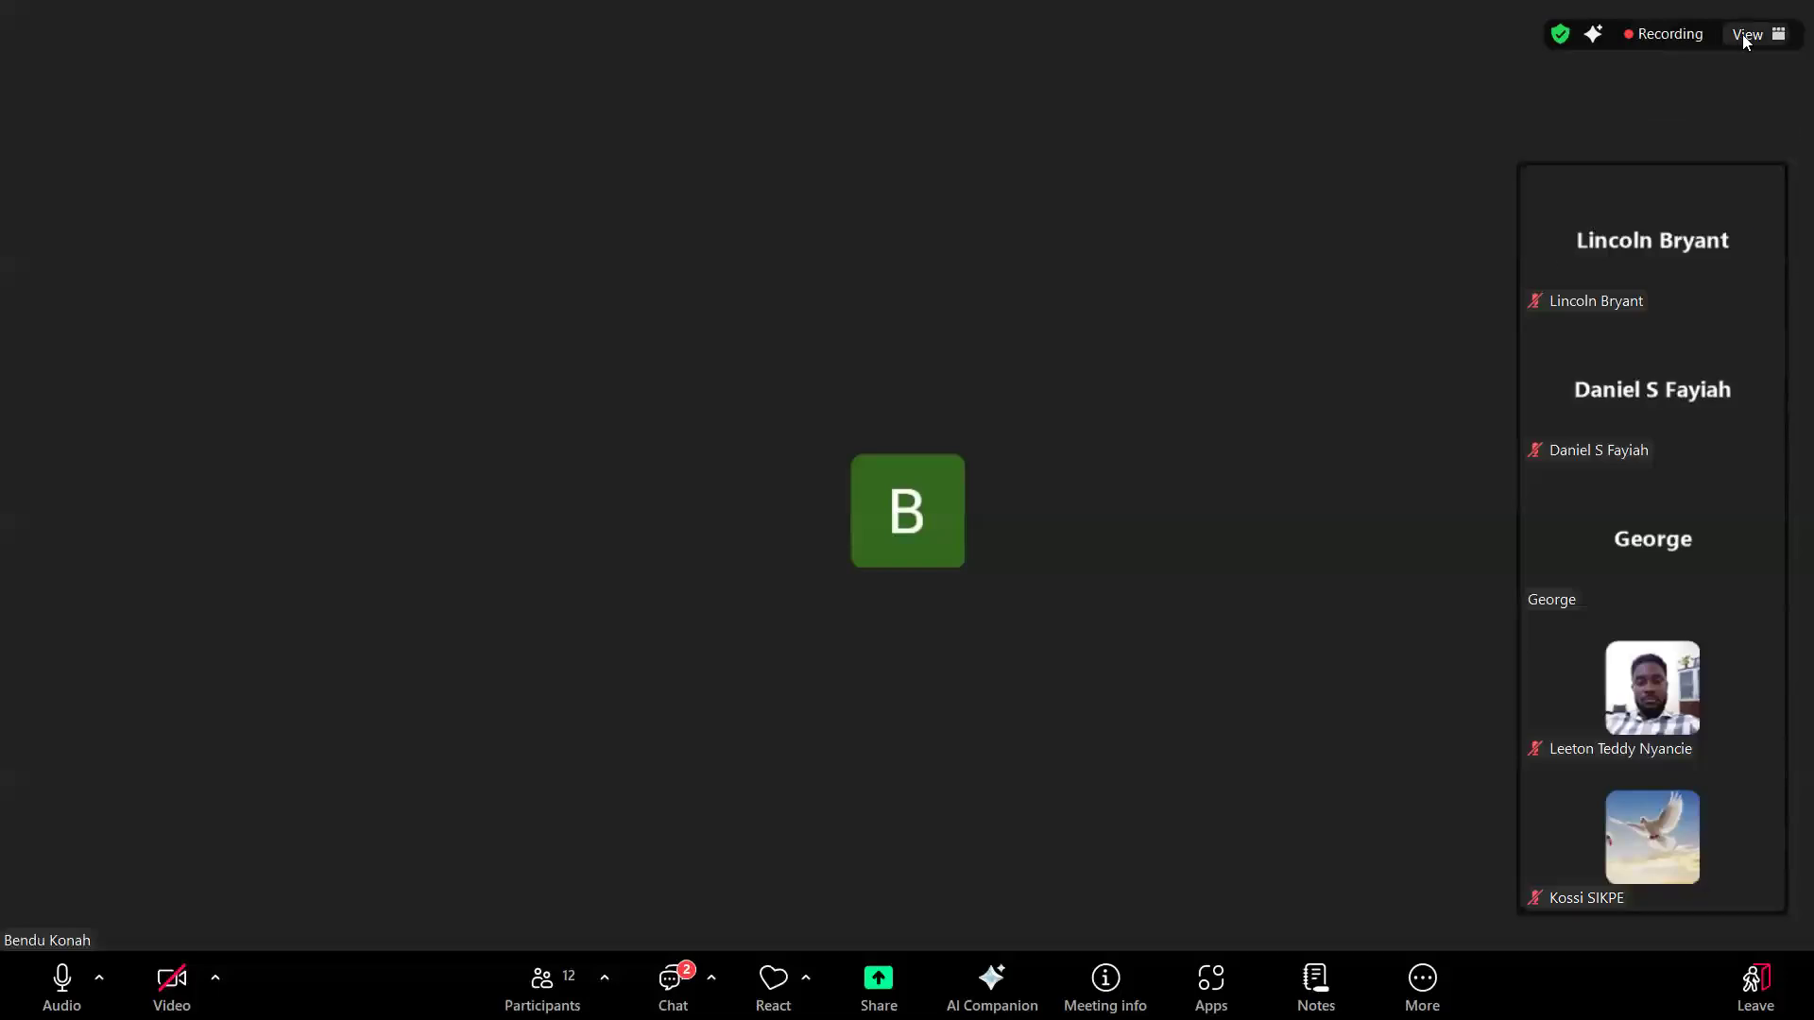
# - Exit fullscreen in the Zoom meeting, switch to the Visual Studio Code window with abda-cicd-pipeline, and maximize it
pyautogui.click(1755, 34)
pyautogui.click(1556, 380)
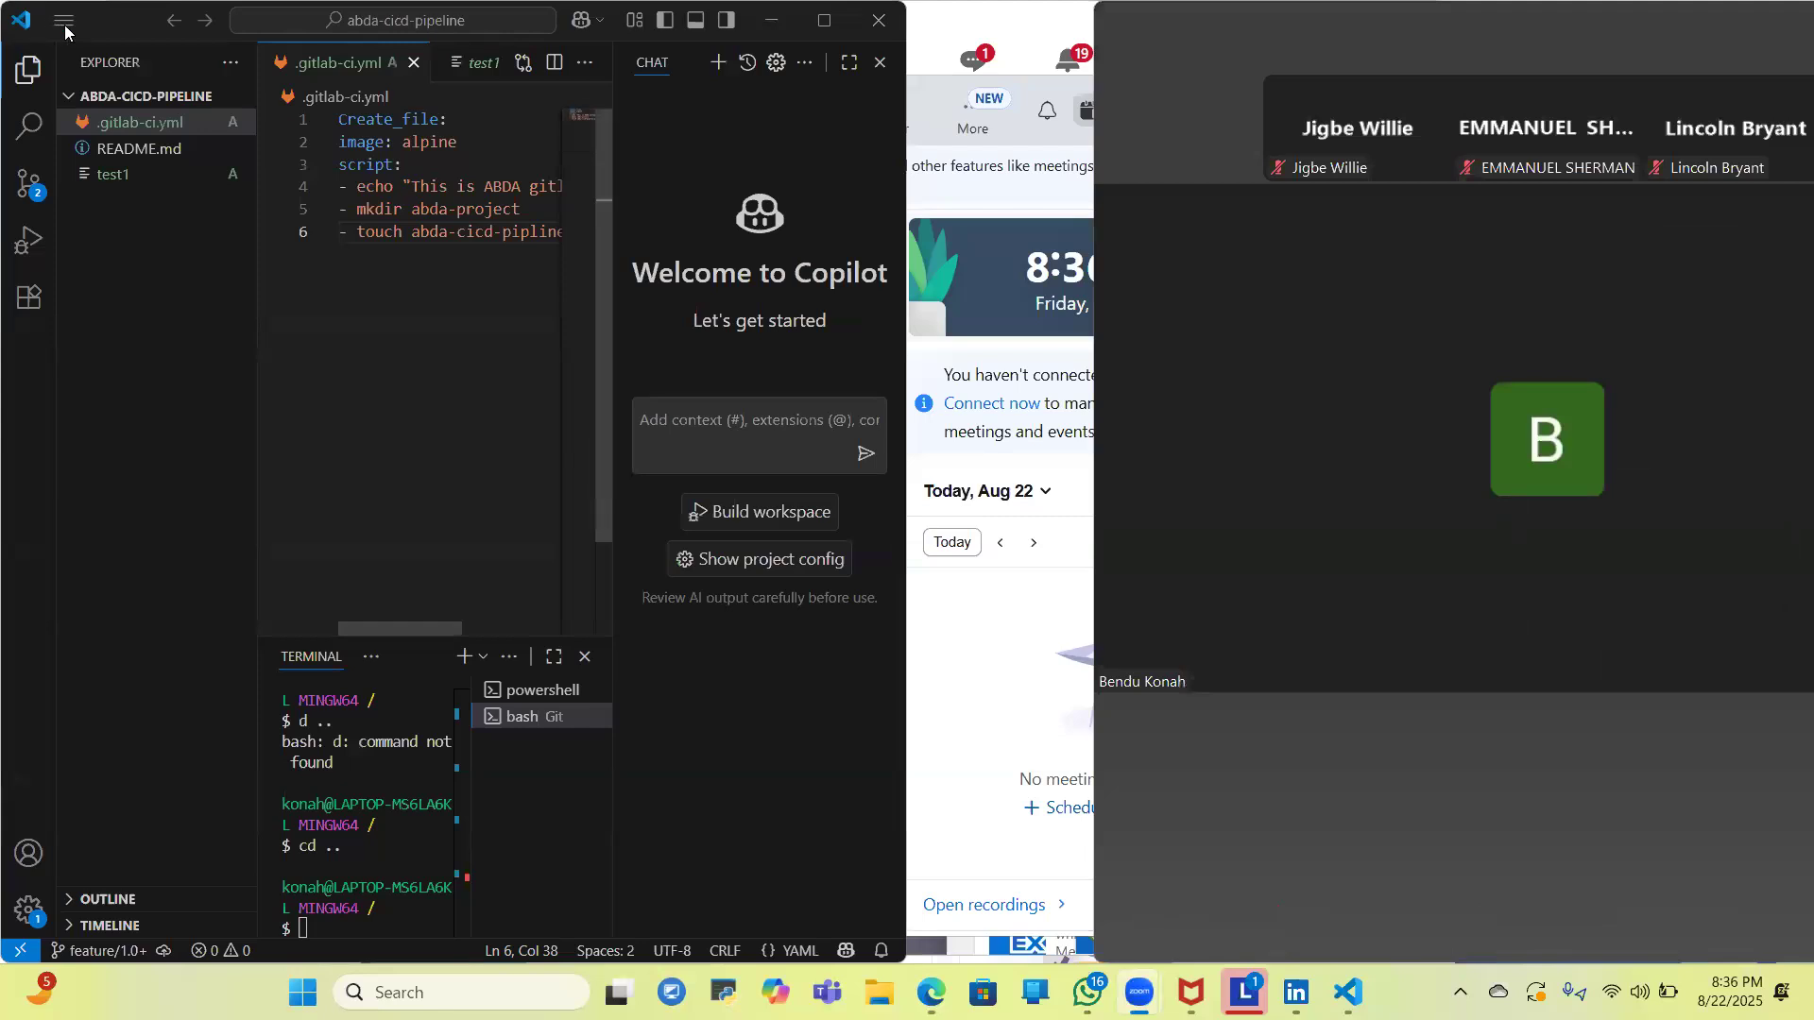
pyautogui.click(119, 13)
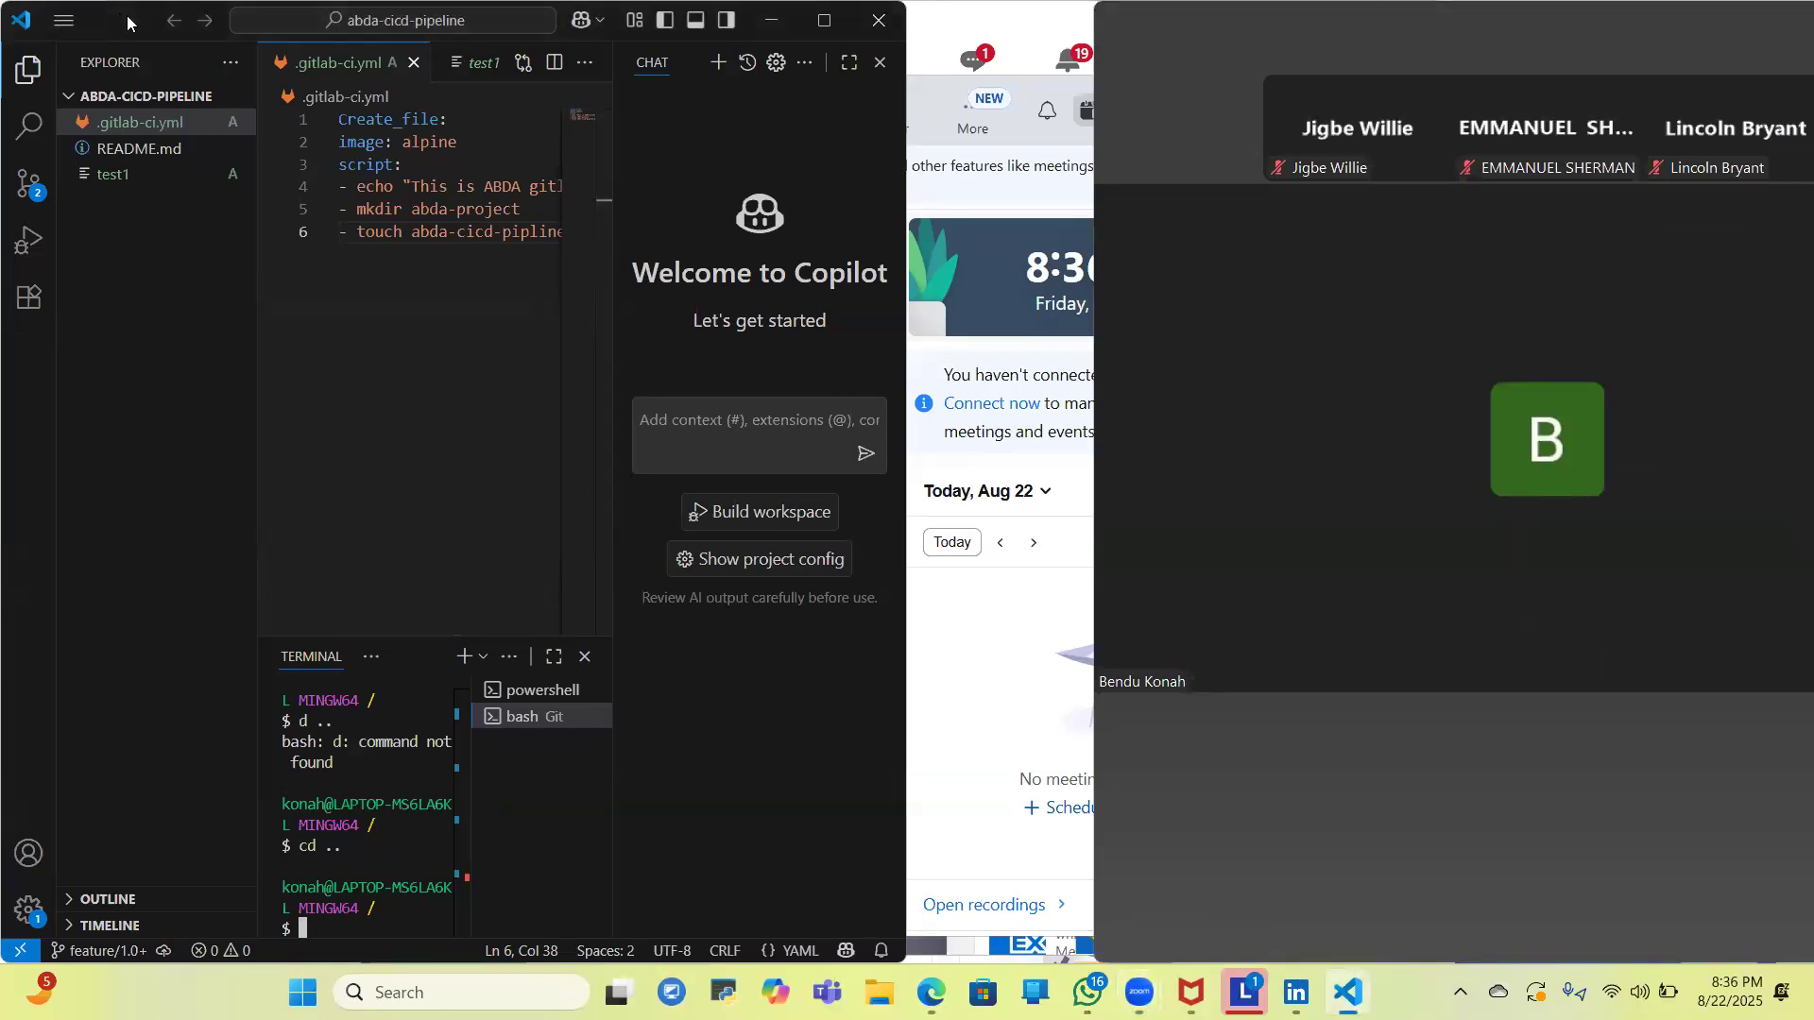
pyautogui.moveTo(127, 15); pyautogui.dragTo(295, 84)
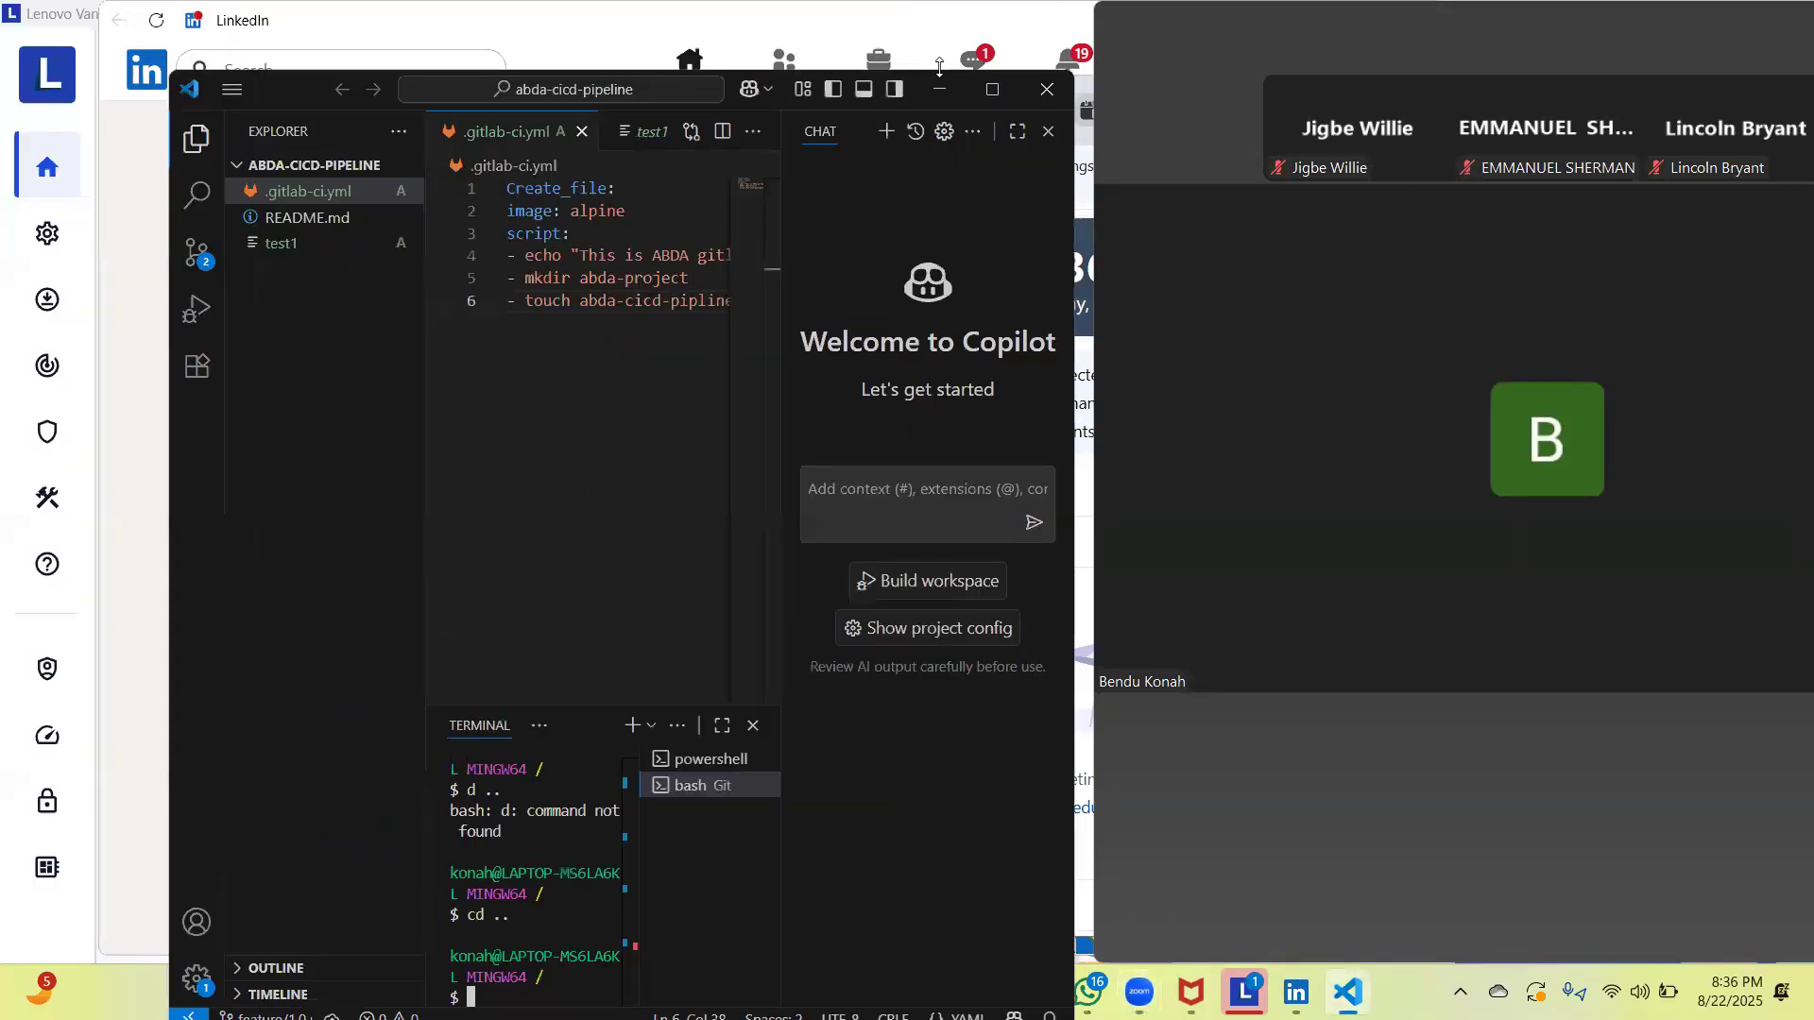
pyautogui.click(992, 89)
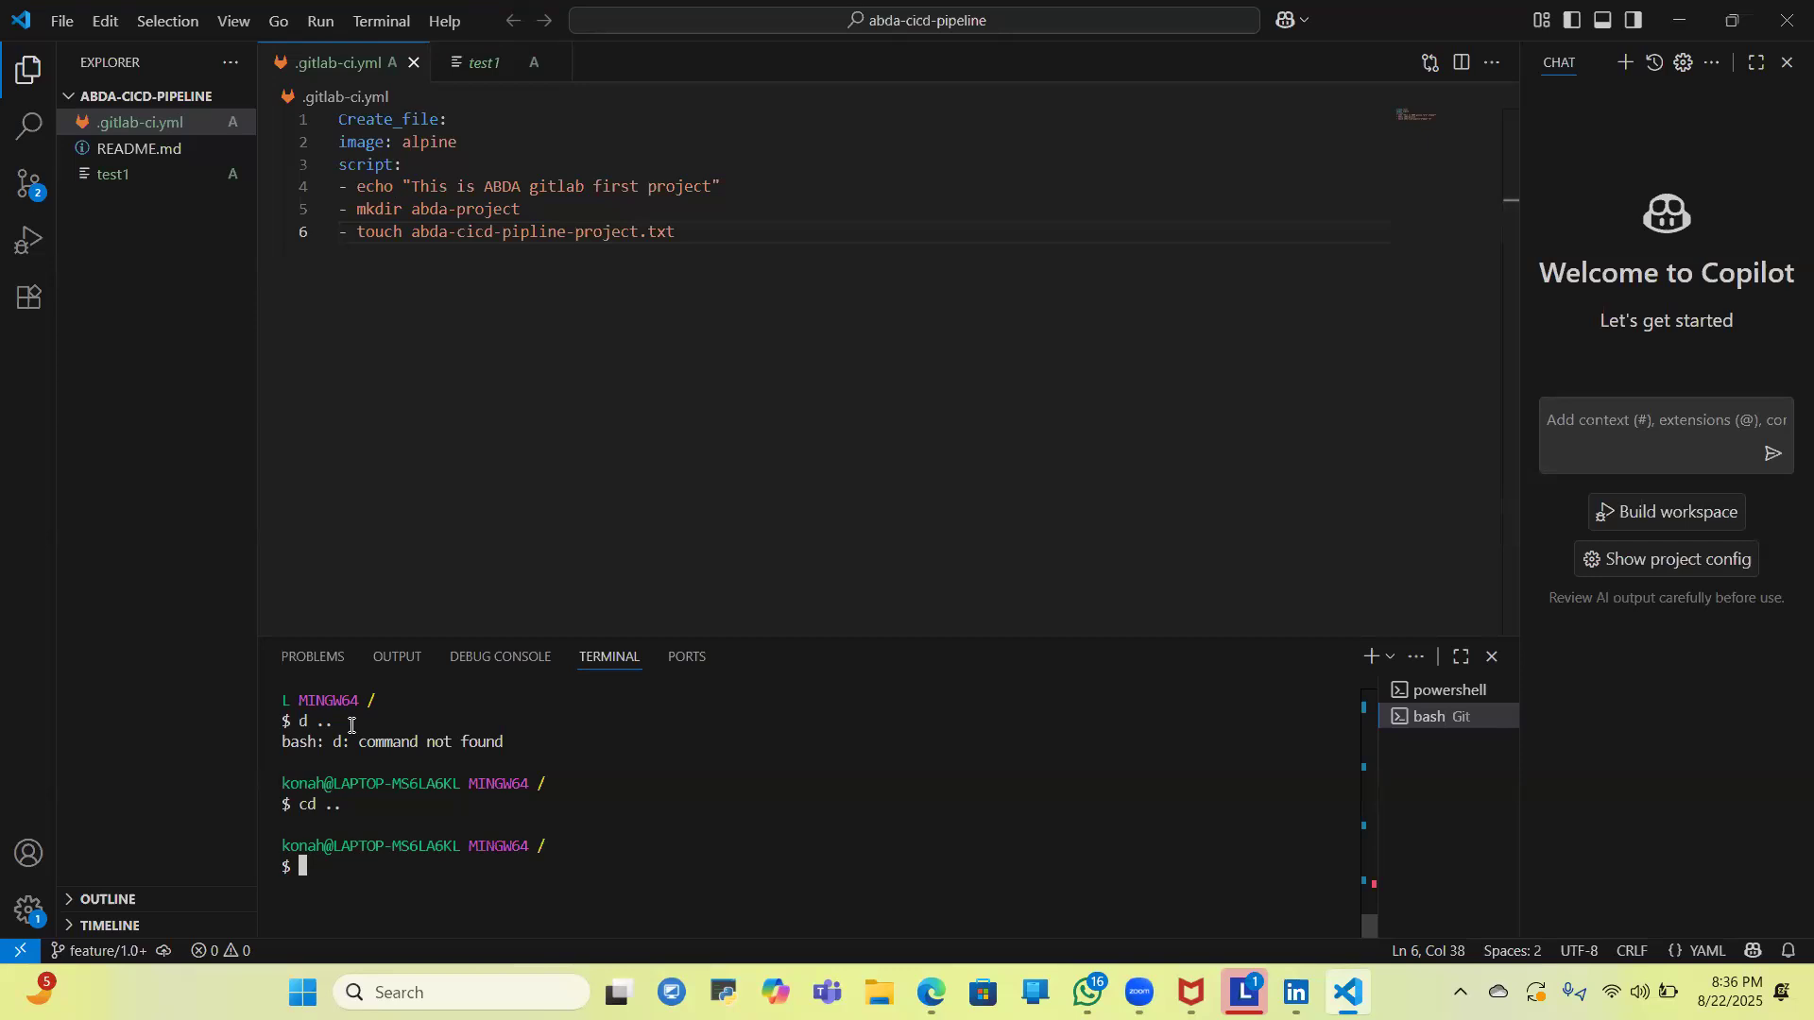
# - Open a new empty Visual Studio Code window, close the abda-cicd-pipeline window, and maximize the new one
pyautogui.click(56, 21)
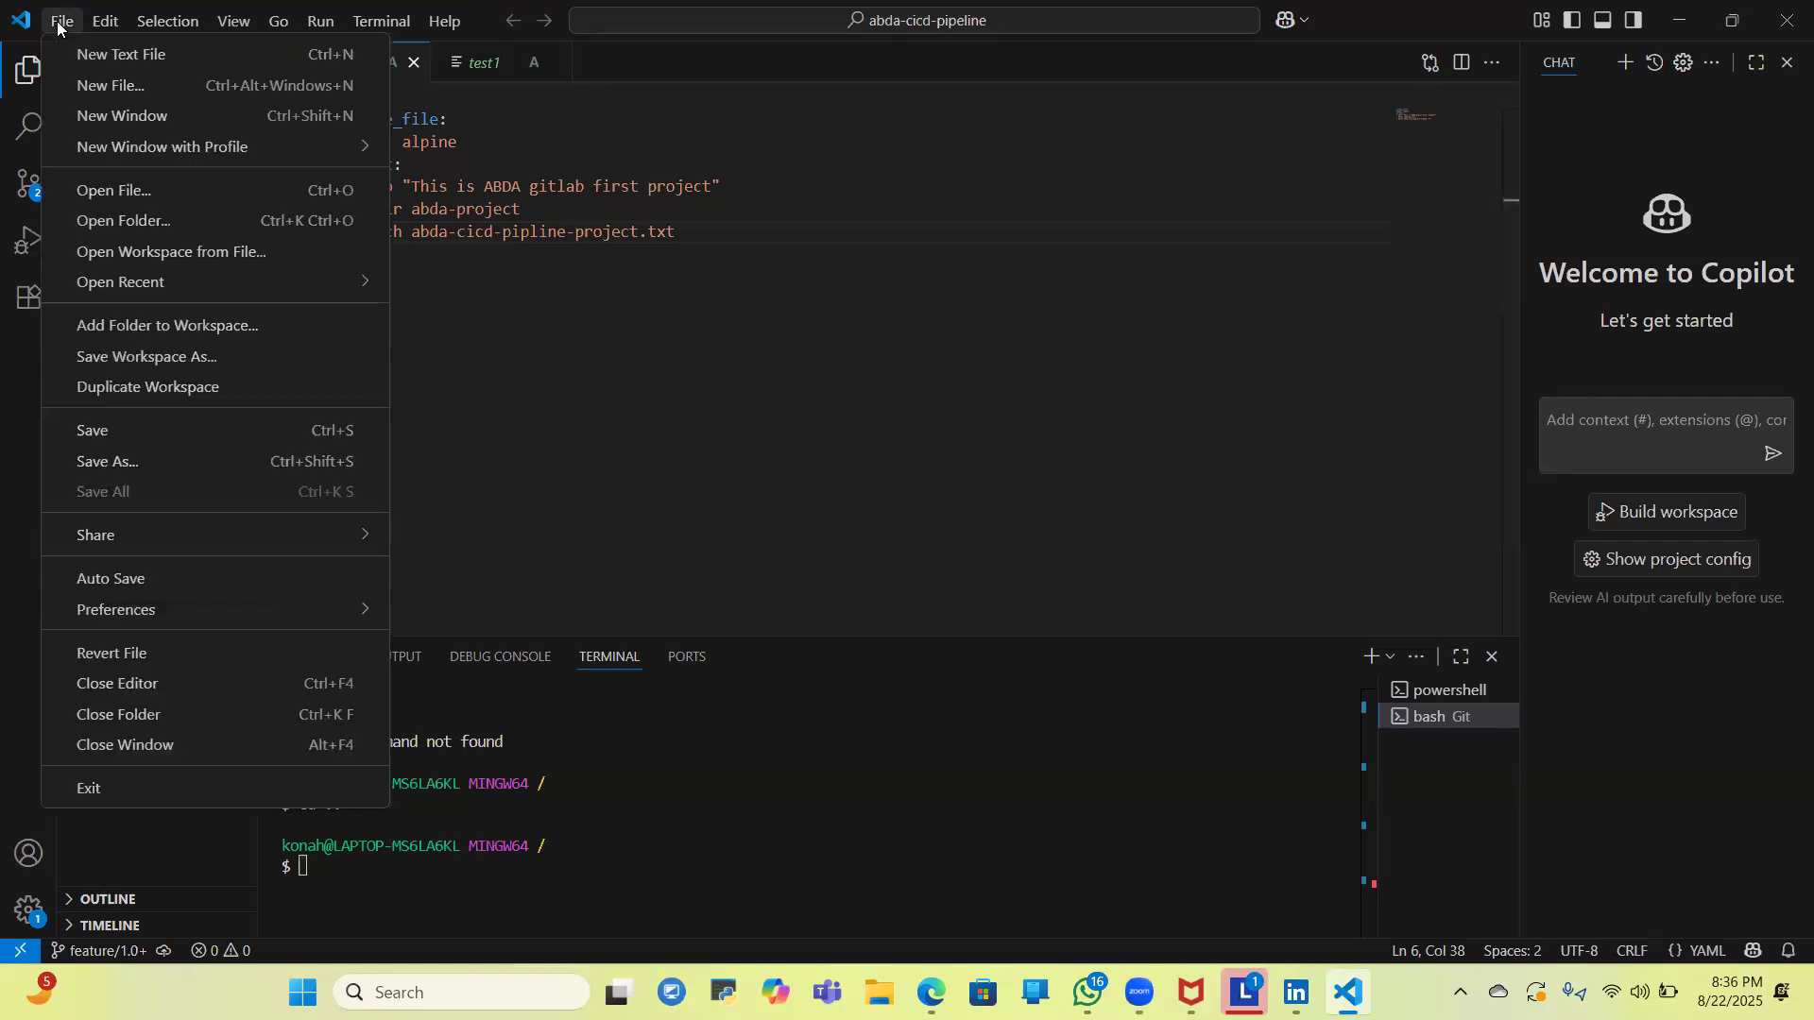
pyautogui.click(126, 118)
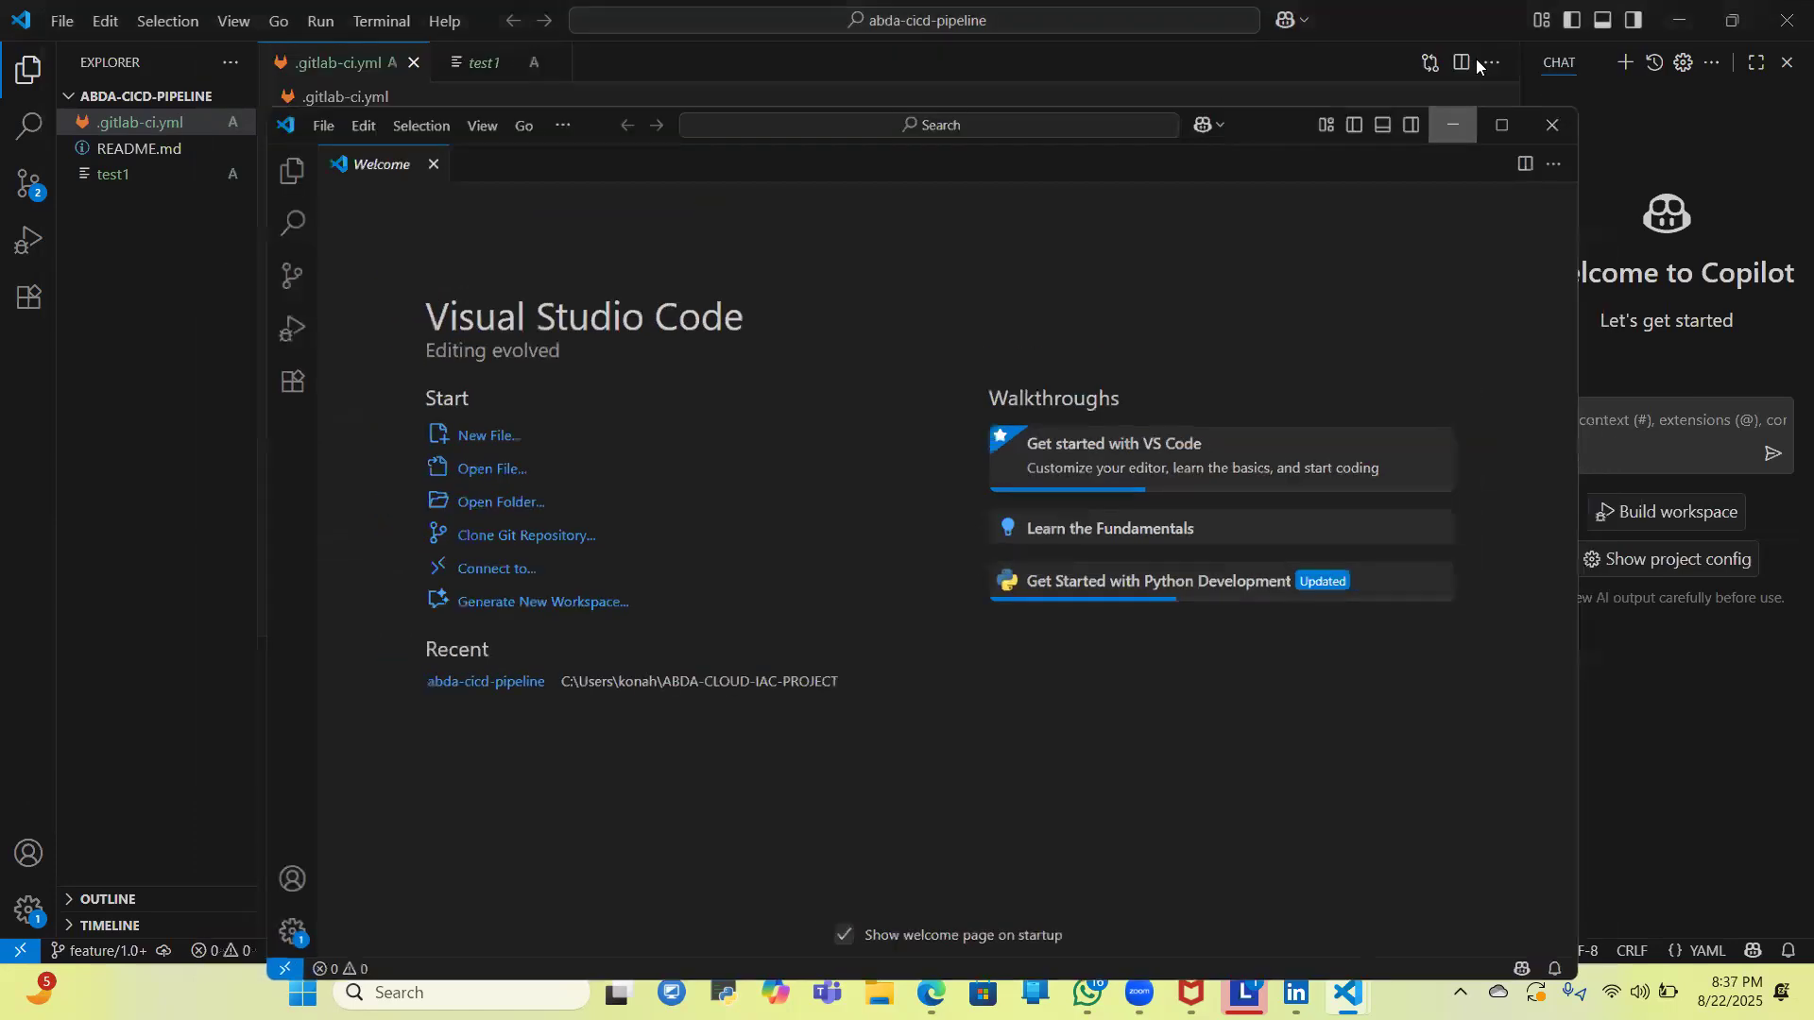
pyautogui.click(1478, 61)
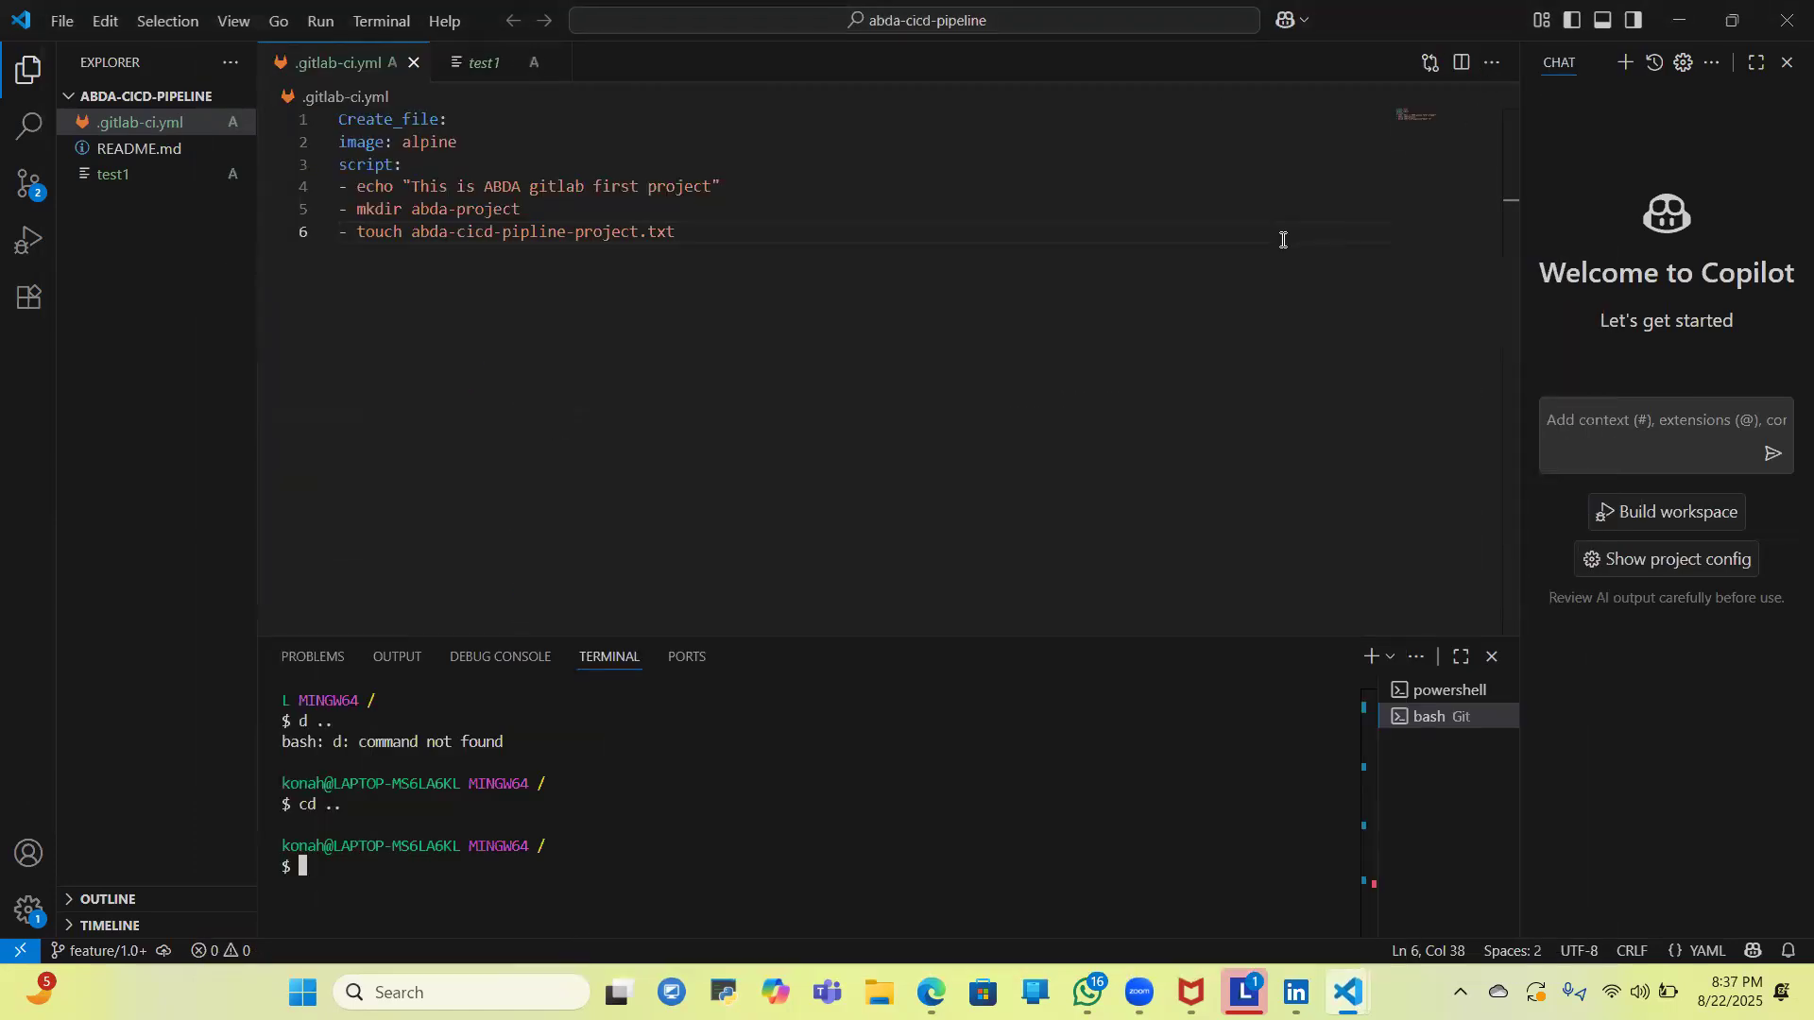
pyautogui.click(1786, 20)
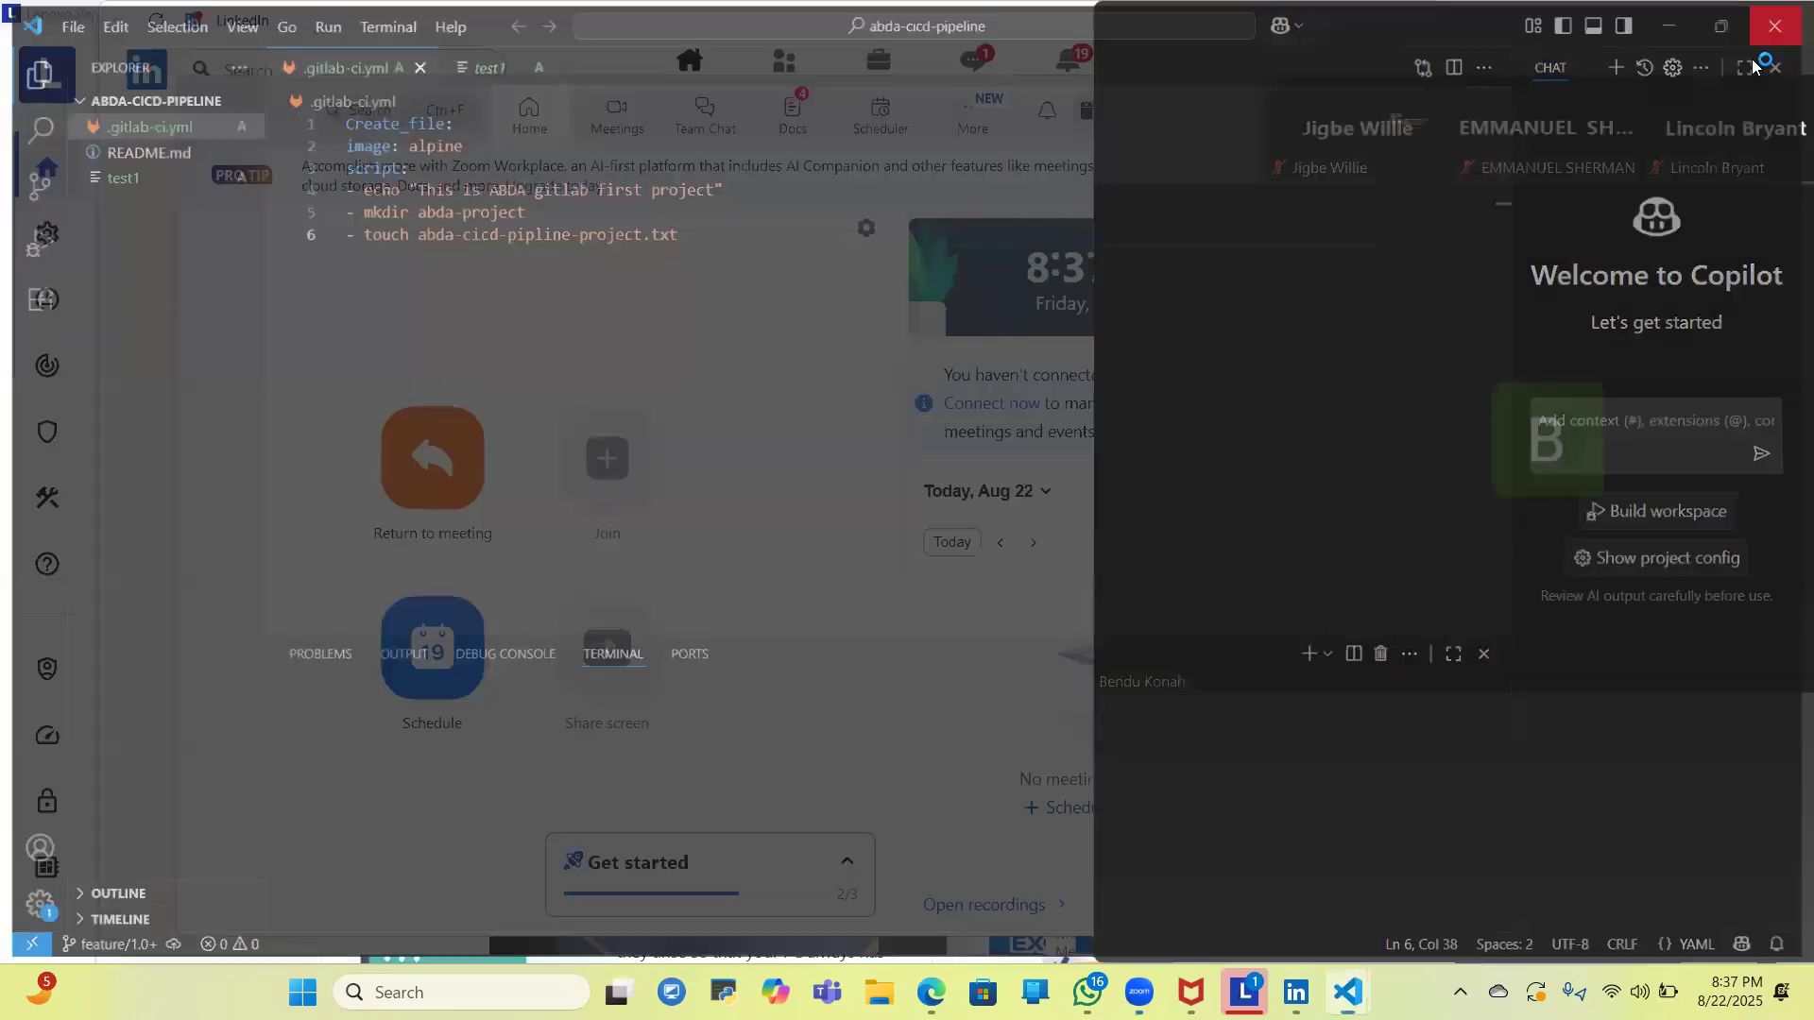
pyautogui.click(1348, 992)
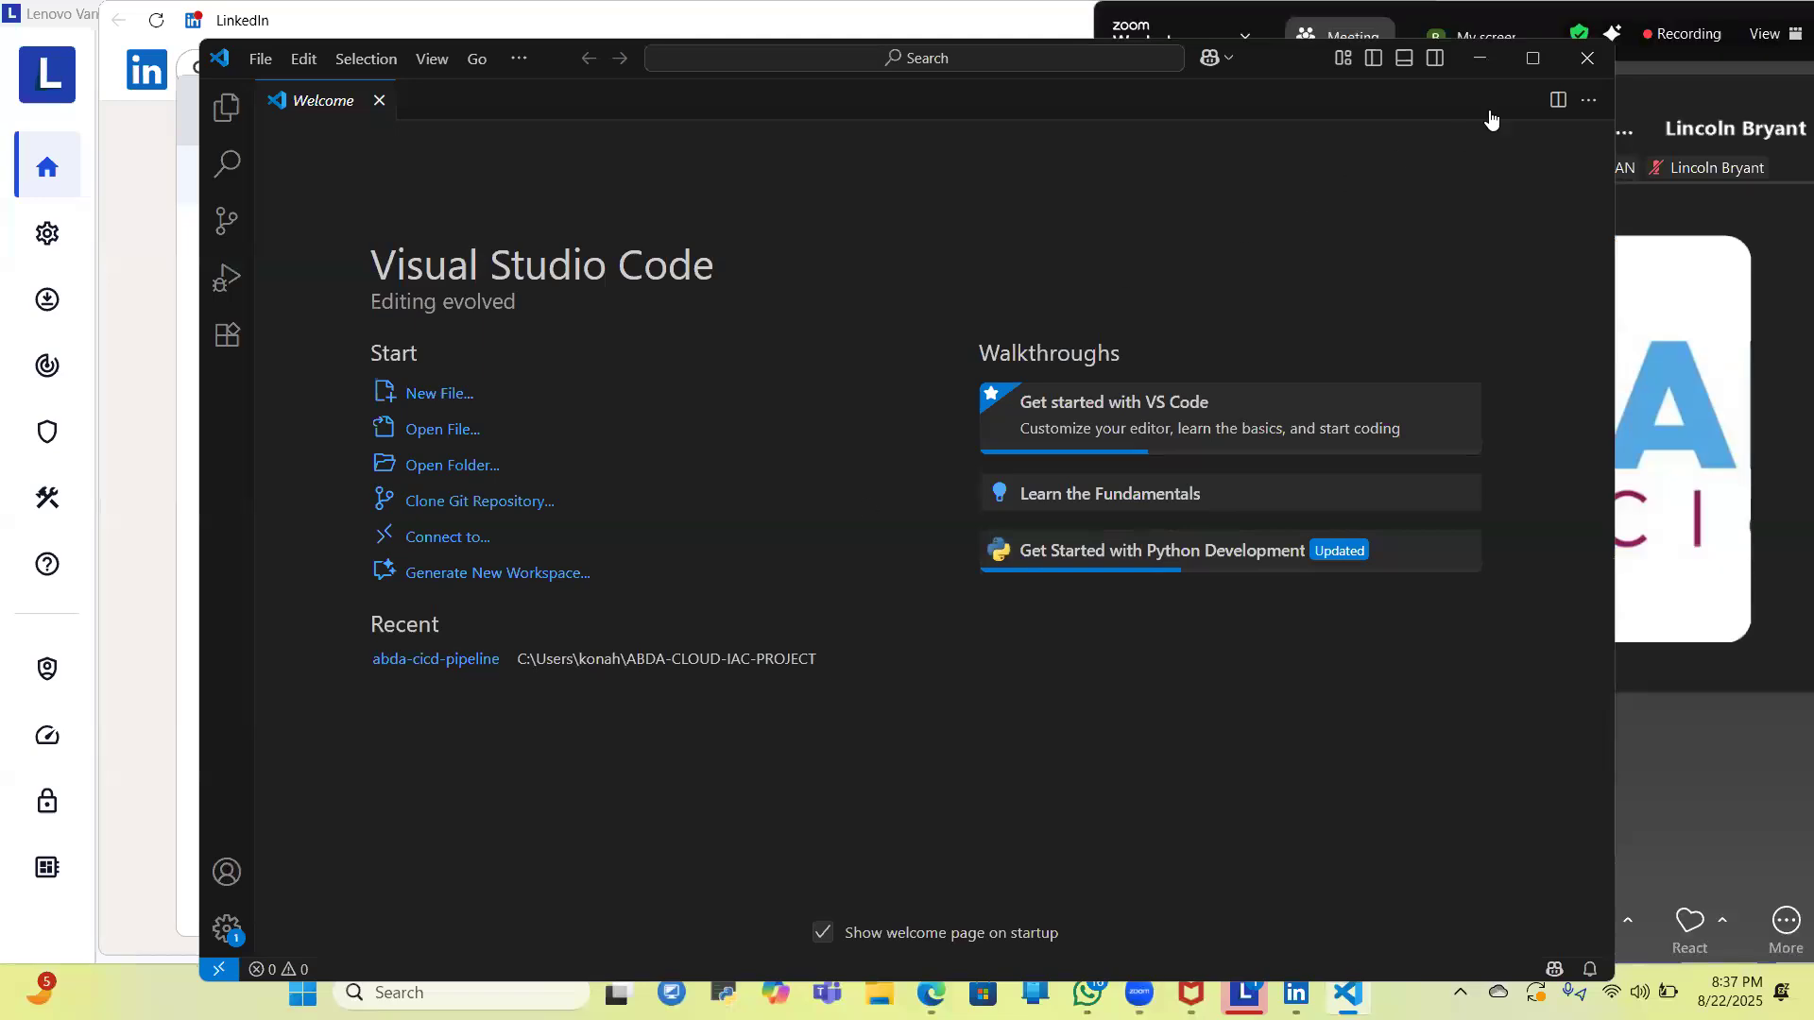
pyautogui.click(1533, 59)
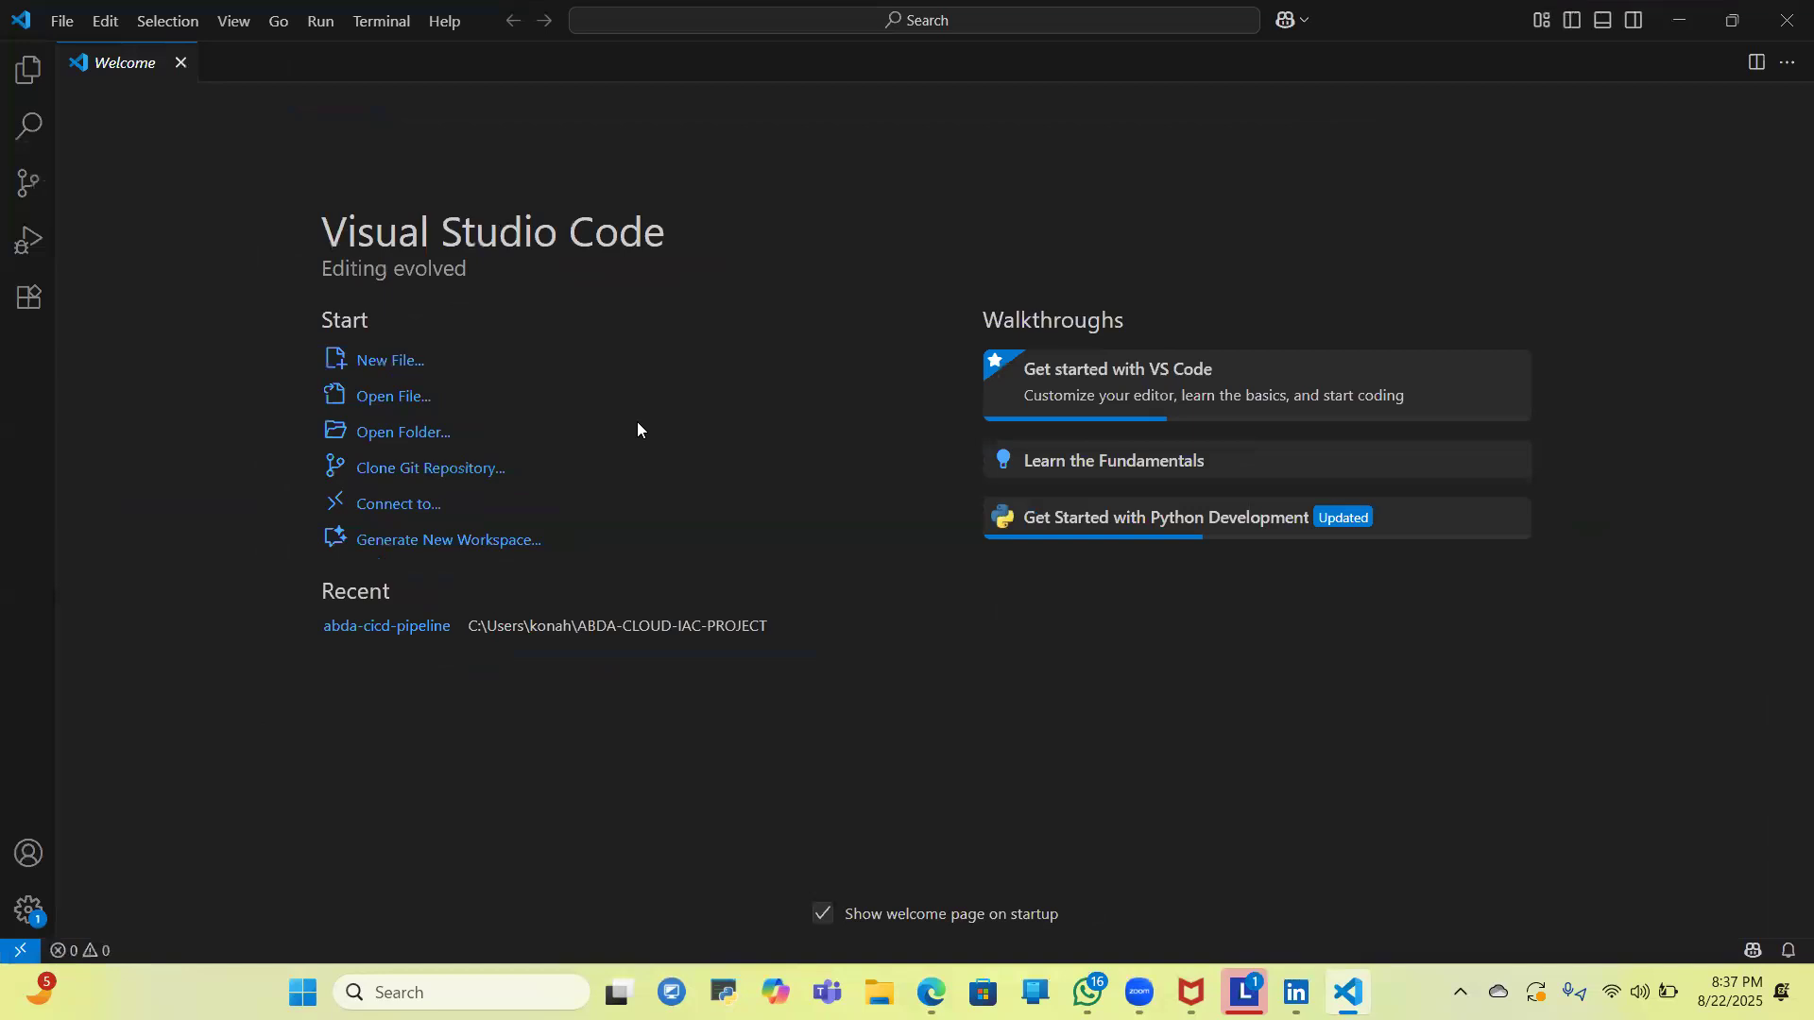
# - Open a terminal in the new window and add a Git Bash session to it
pyautogui.click(363, 27)
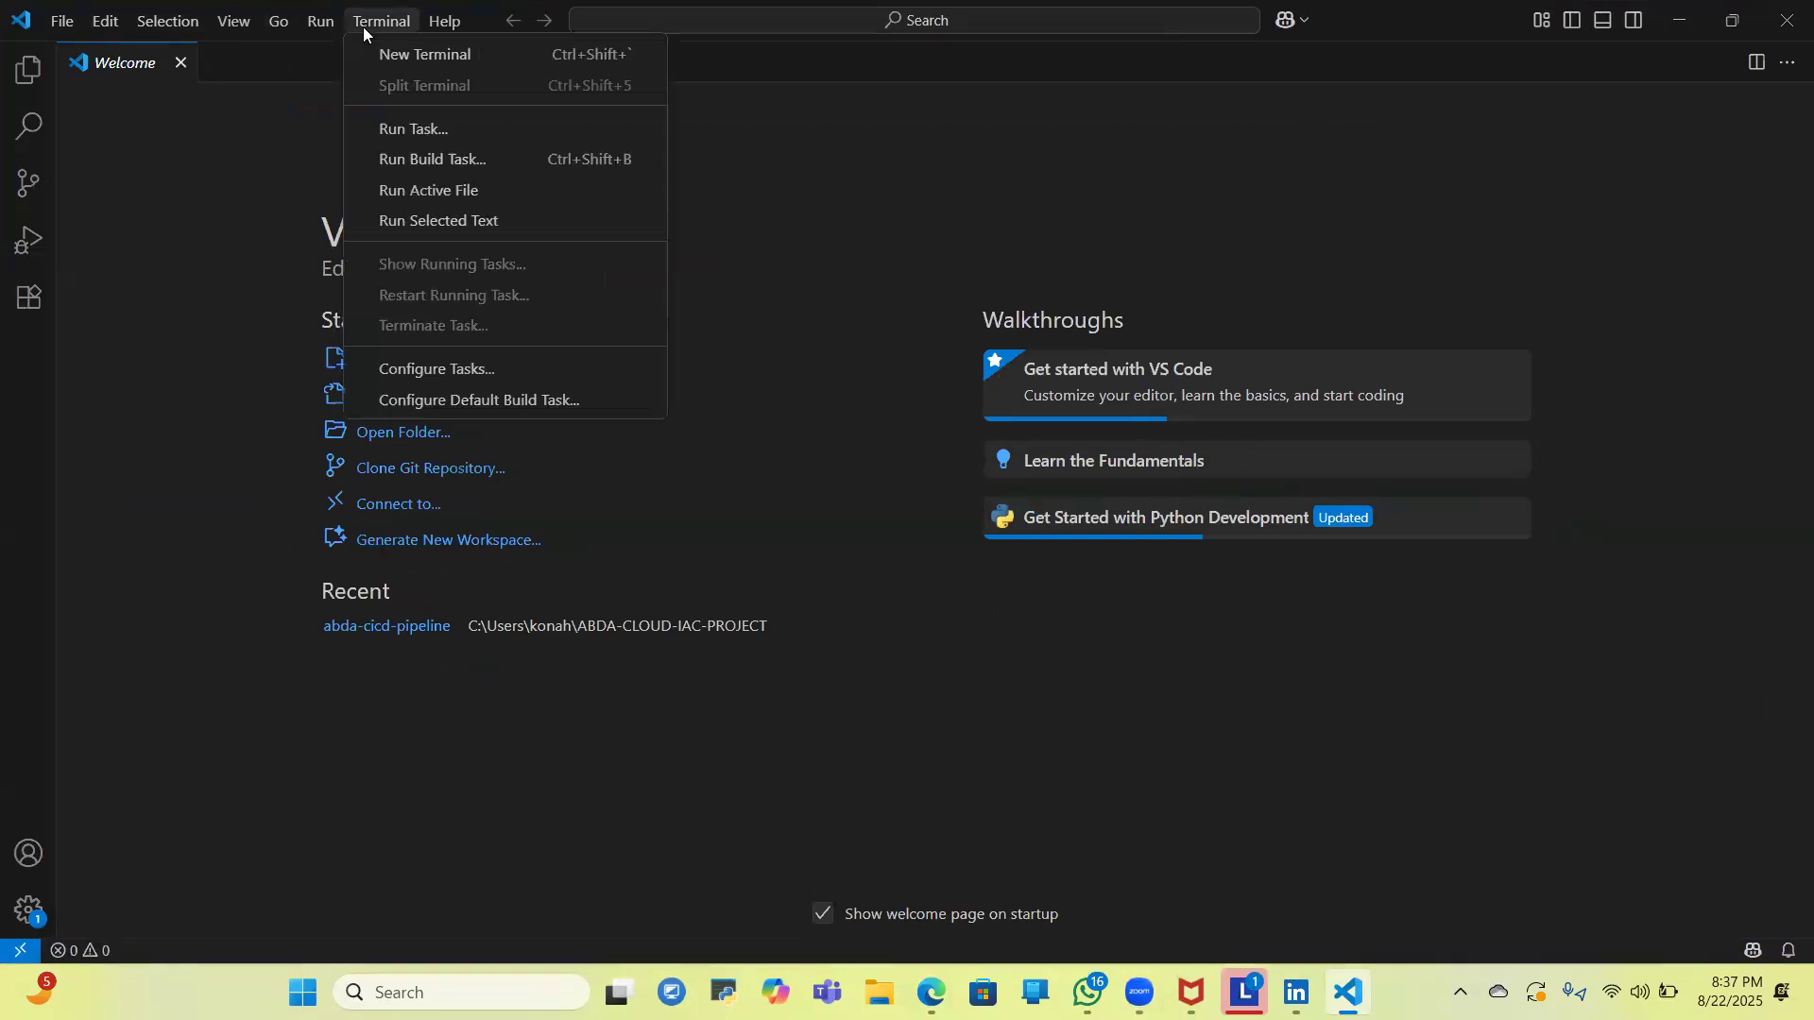
pyautogui.click(420, 56)
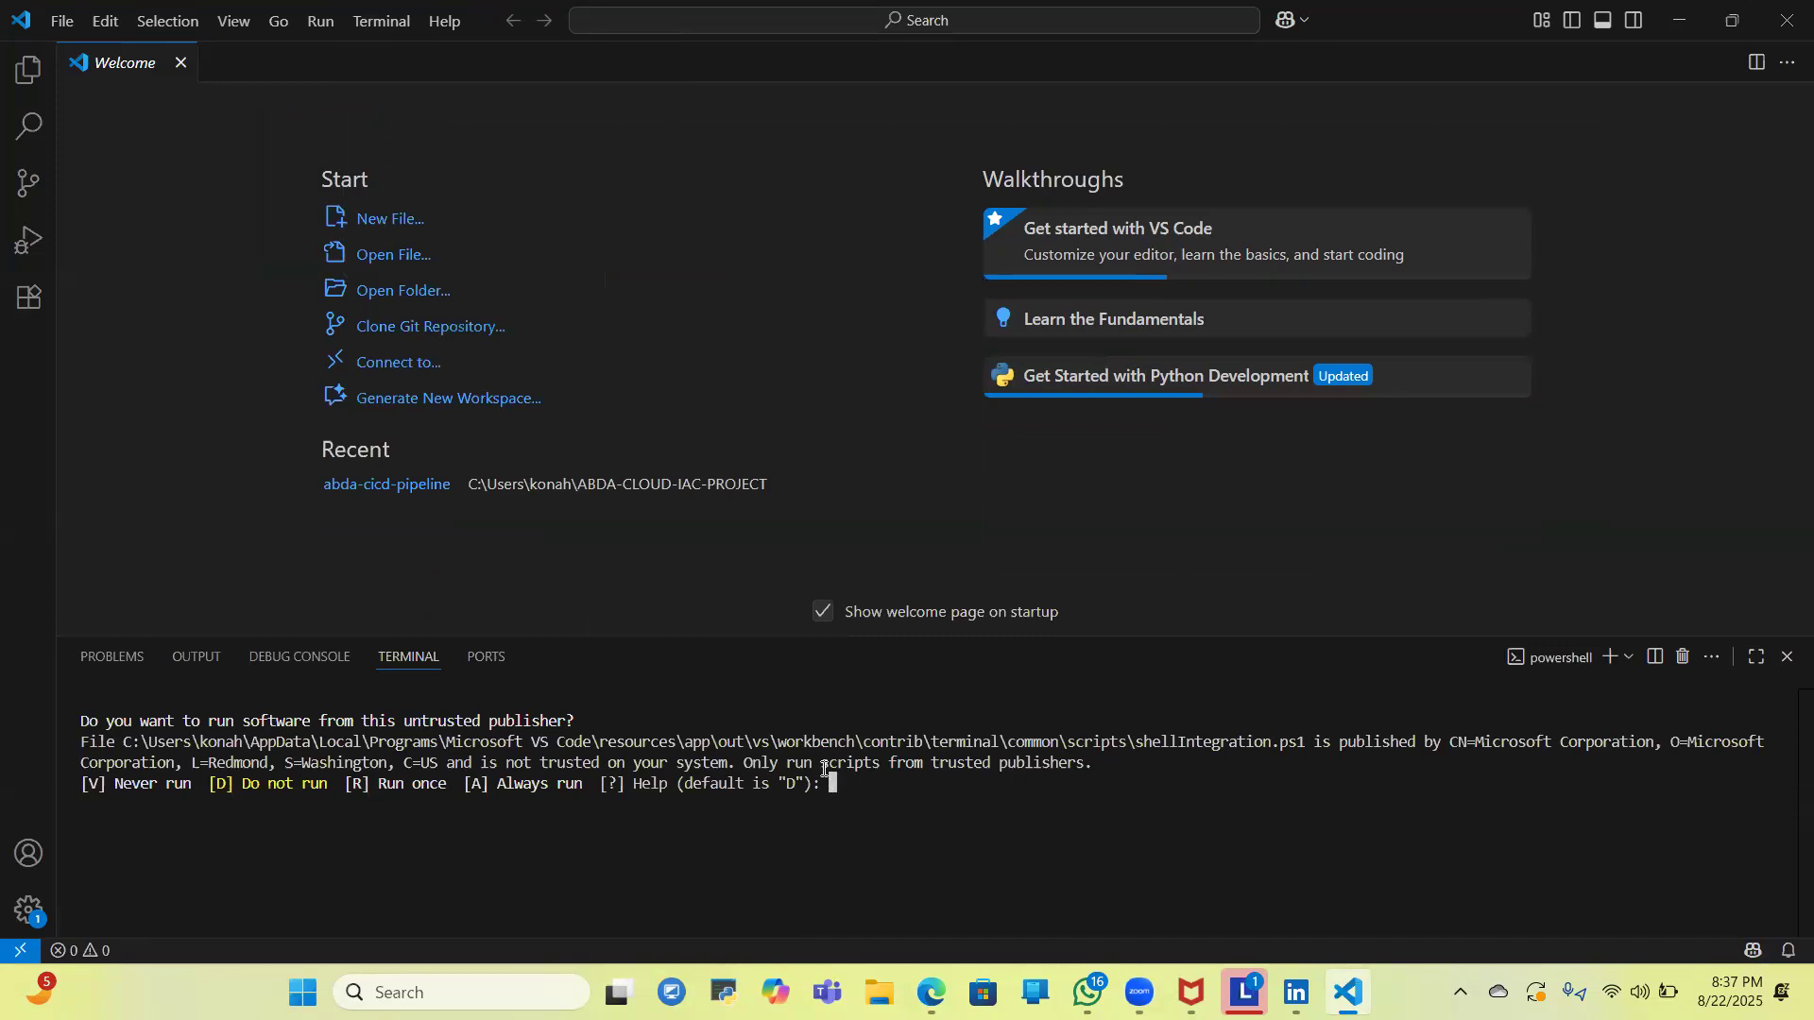
pyautogui.click(1627, 658)
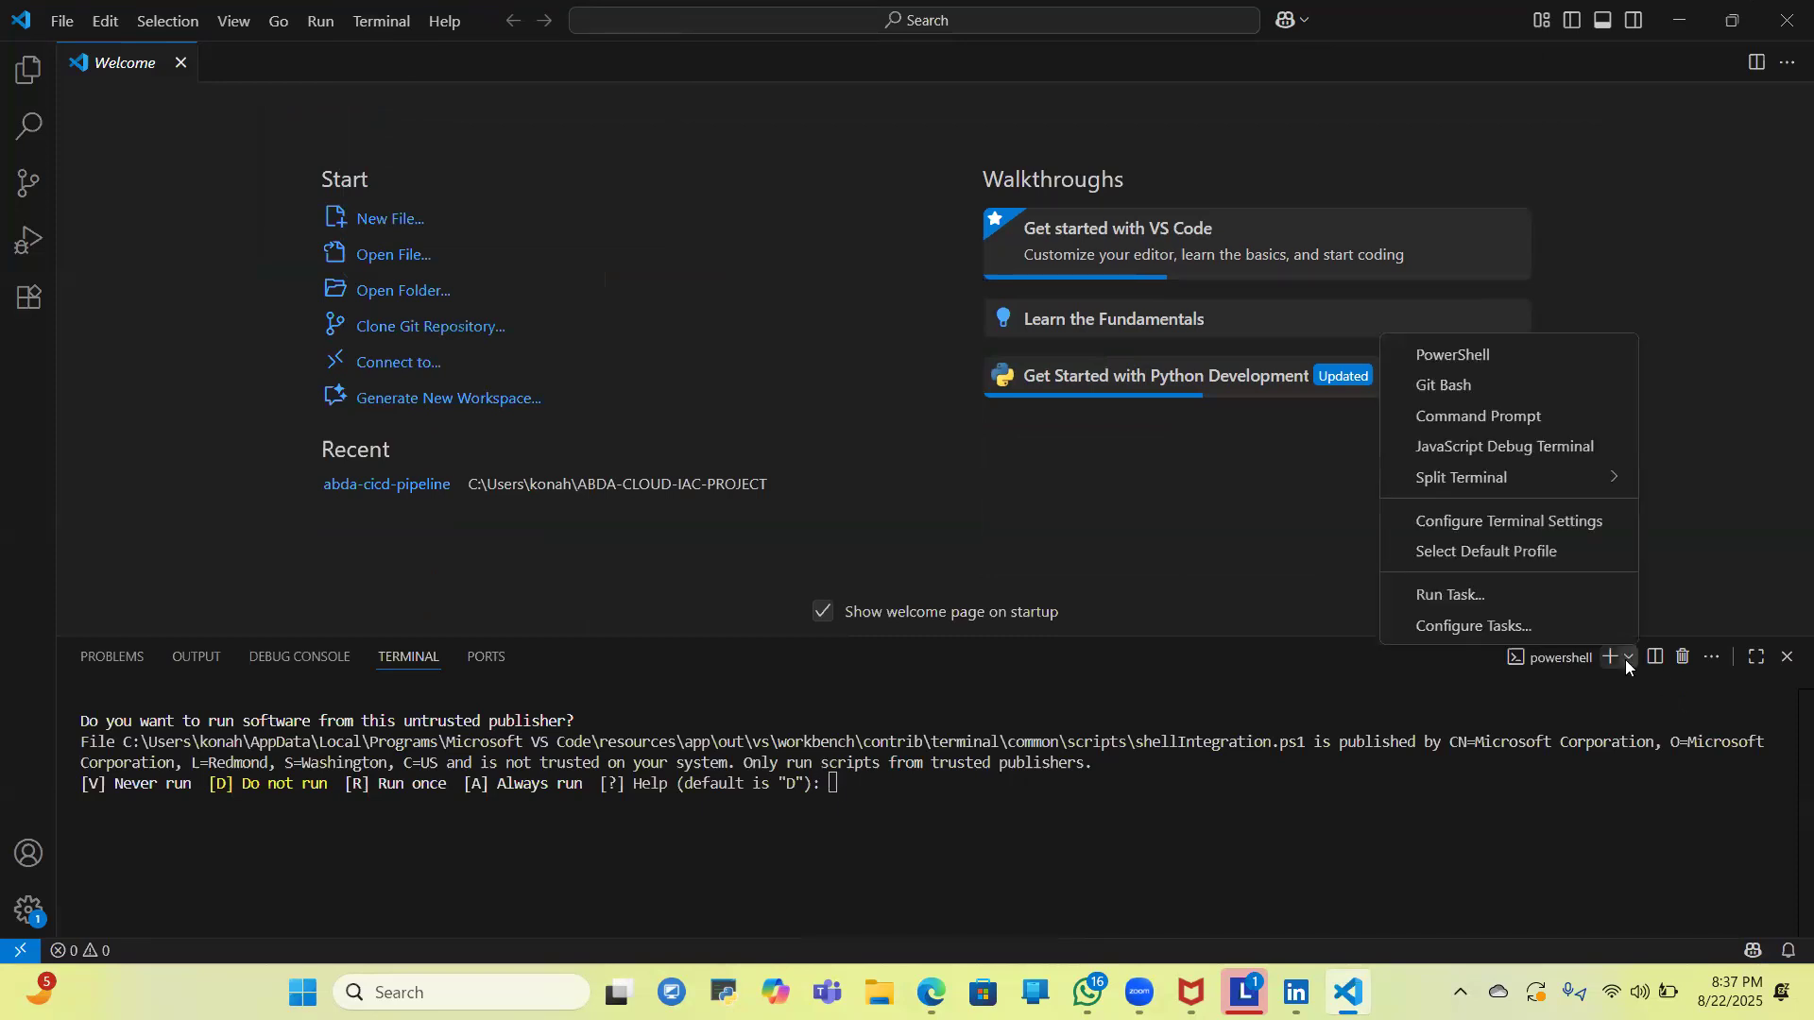
pyautogui.click(1509, 395)
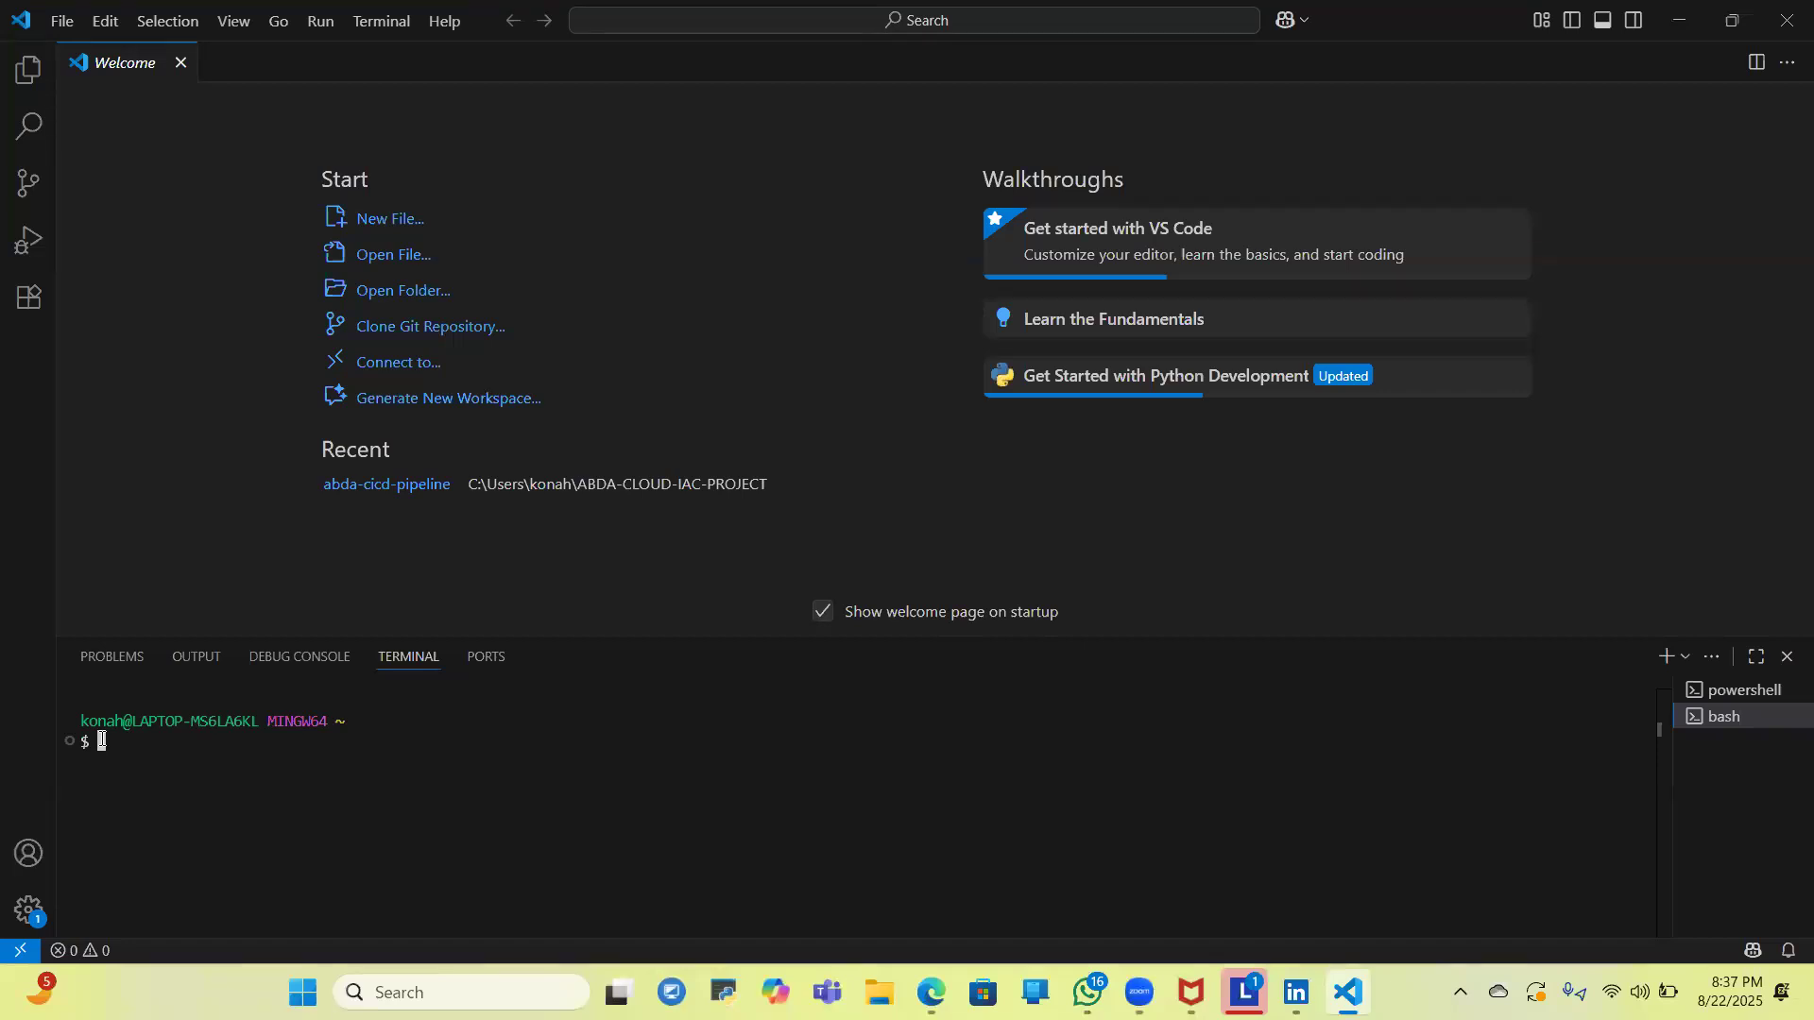
# - Begin a cd command with the folder prefix ABDA- and list the matching folders in the home directory
pyautogui.write('cd')
pyautogui.write('A')
pyautogui.press('capslock')
pyautogui.write('BD')
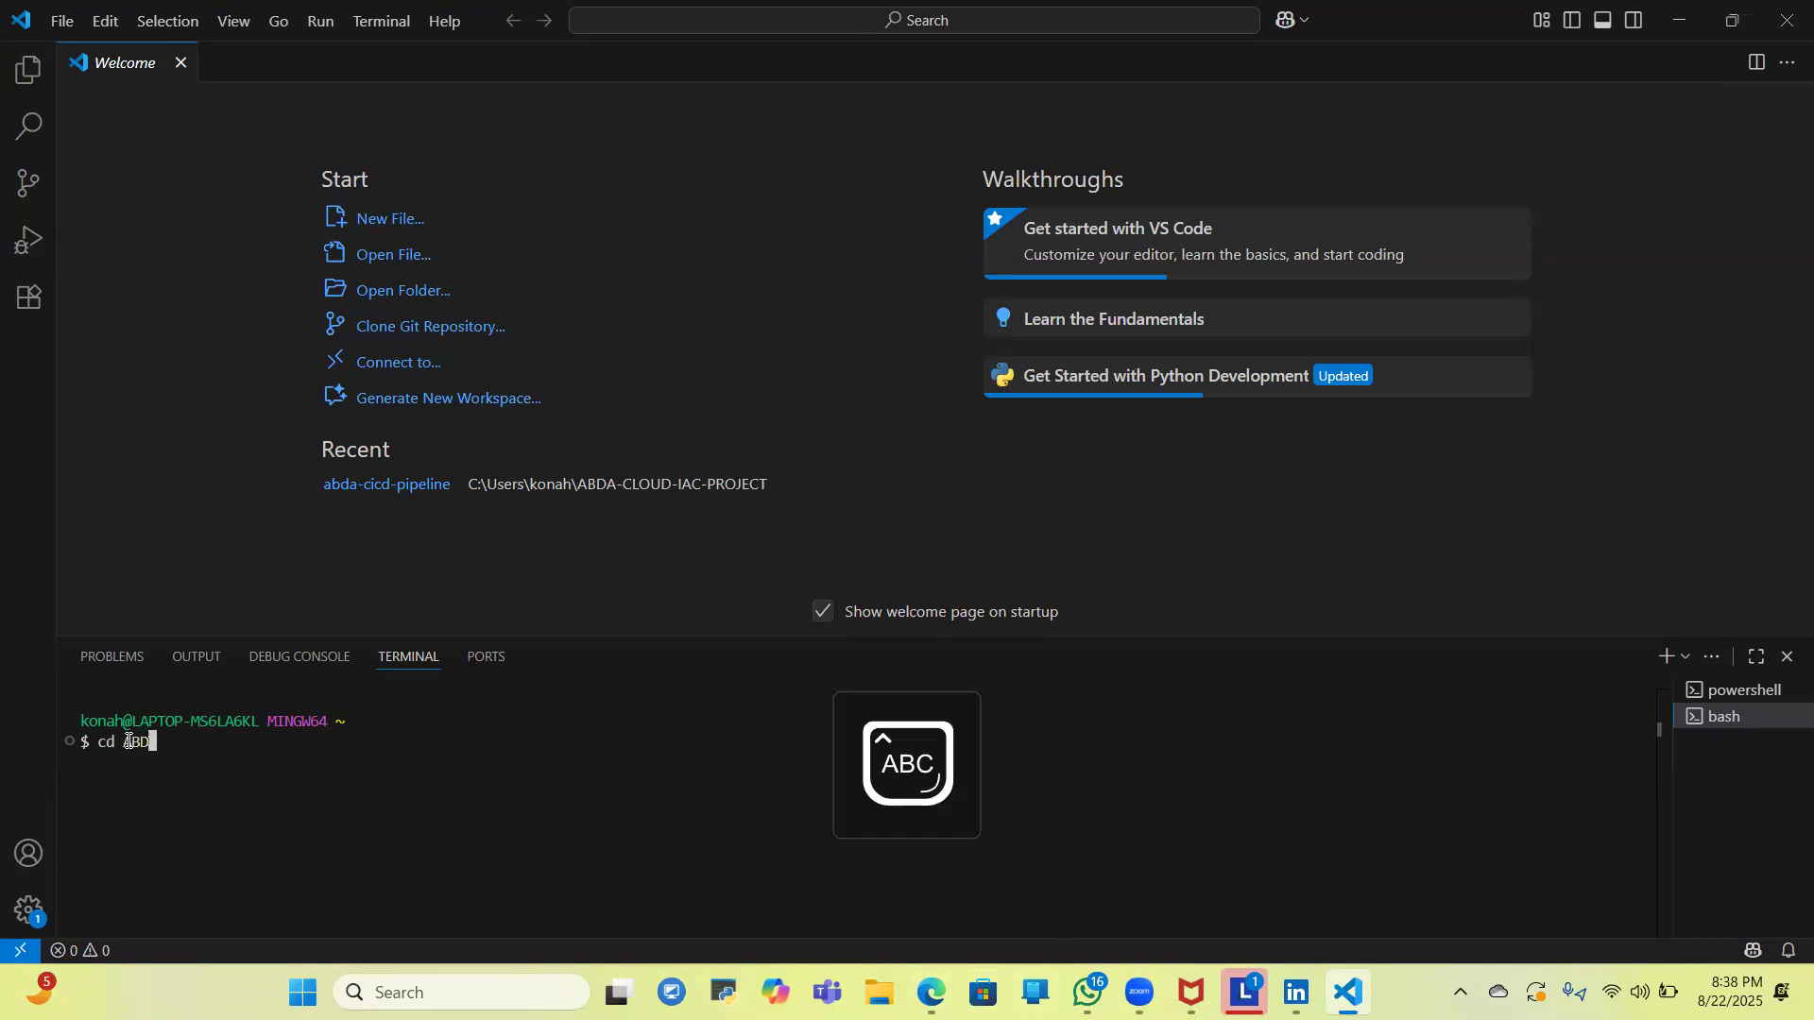
pyautogui.write('A CLOUD')
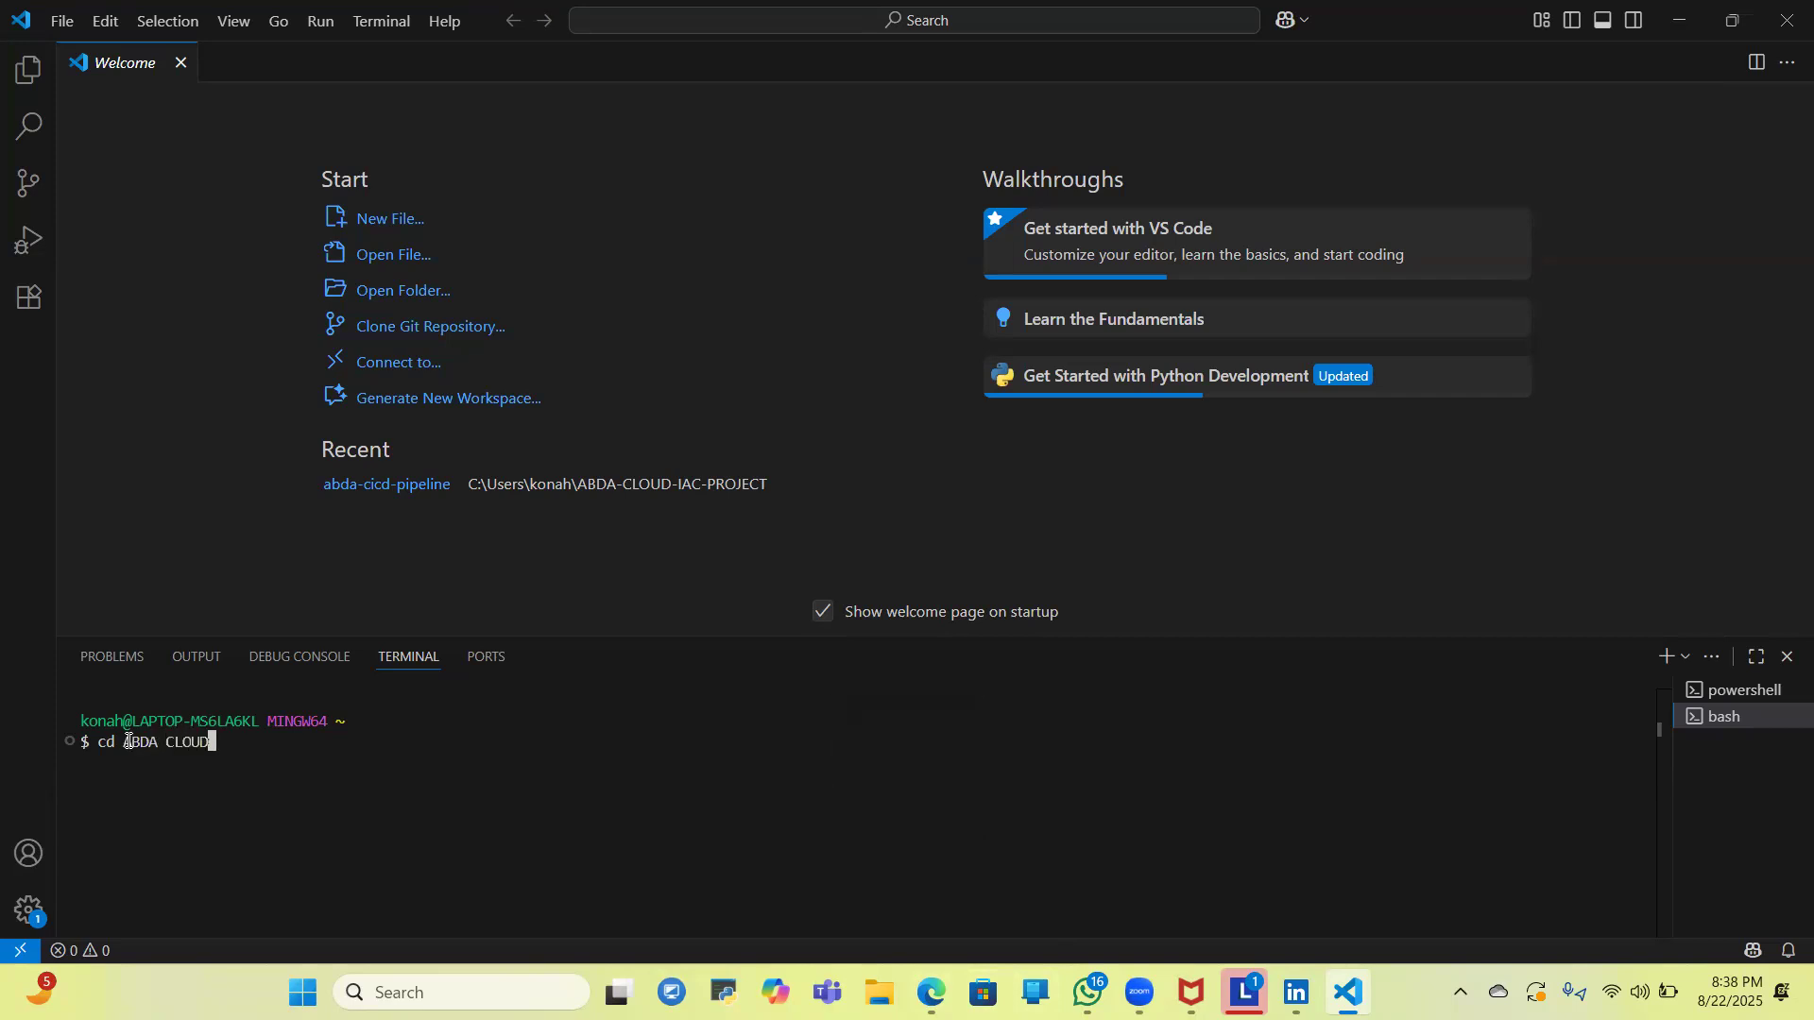
pyautogui.press('BackSpace')
pyautogui.press('BackSpace')
pyautogui.press('BackSpace')
pyautogui.press('BackSpace')
pyautogui.press('BackSpace')
pyautogui.press('BackSpace')
pyautogui.write('.CLOU')
pyautogui.press('BackSpace')
pyautogui.press('BackSpace')
pyautogui.press('BackSpace')
pyautogui.press('BackSpace')
pyautogui.press('BackSpace')
pyautogui.press('BackSpace')
pyautogui.press('BackSpace')
pyautogui.press('BackSpace')
pyautogui.press('BackSpace')
pyautogui.press('BackSpace')
pyautogui.write('ABD')
pyautogui.write('A')
pyautogui.write('.')
pyautogui.press('BackSpace')
pyautogui.write('-')
pyautogui.press('Tab')
pyautogui.press('Tab')
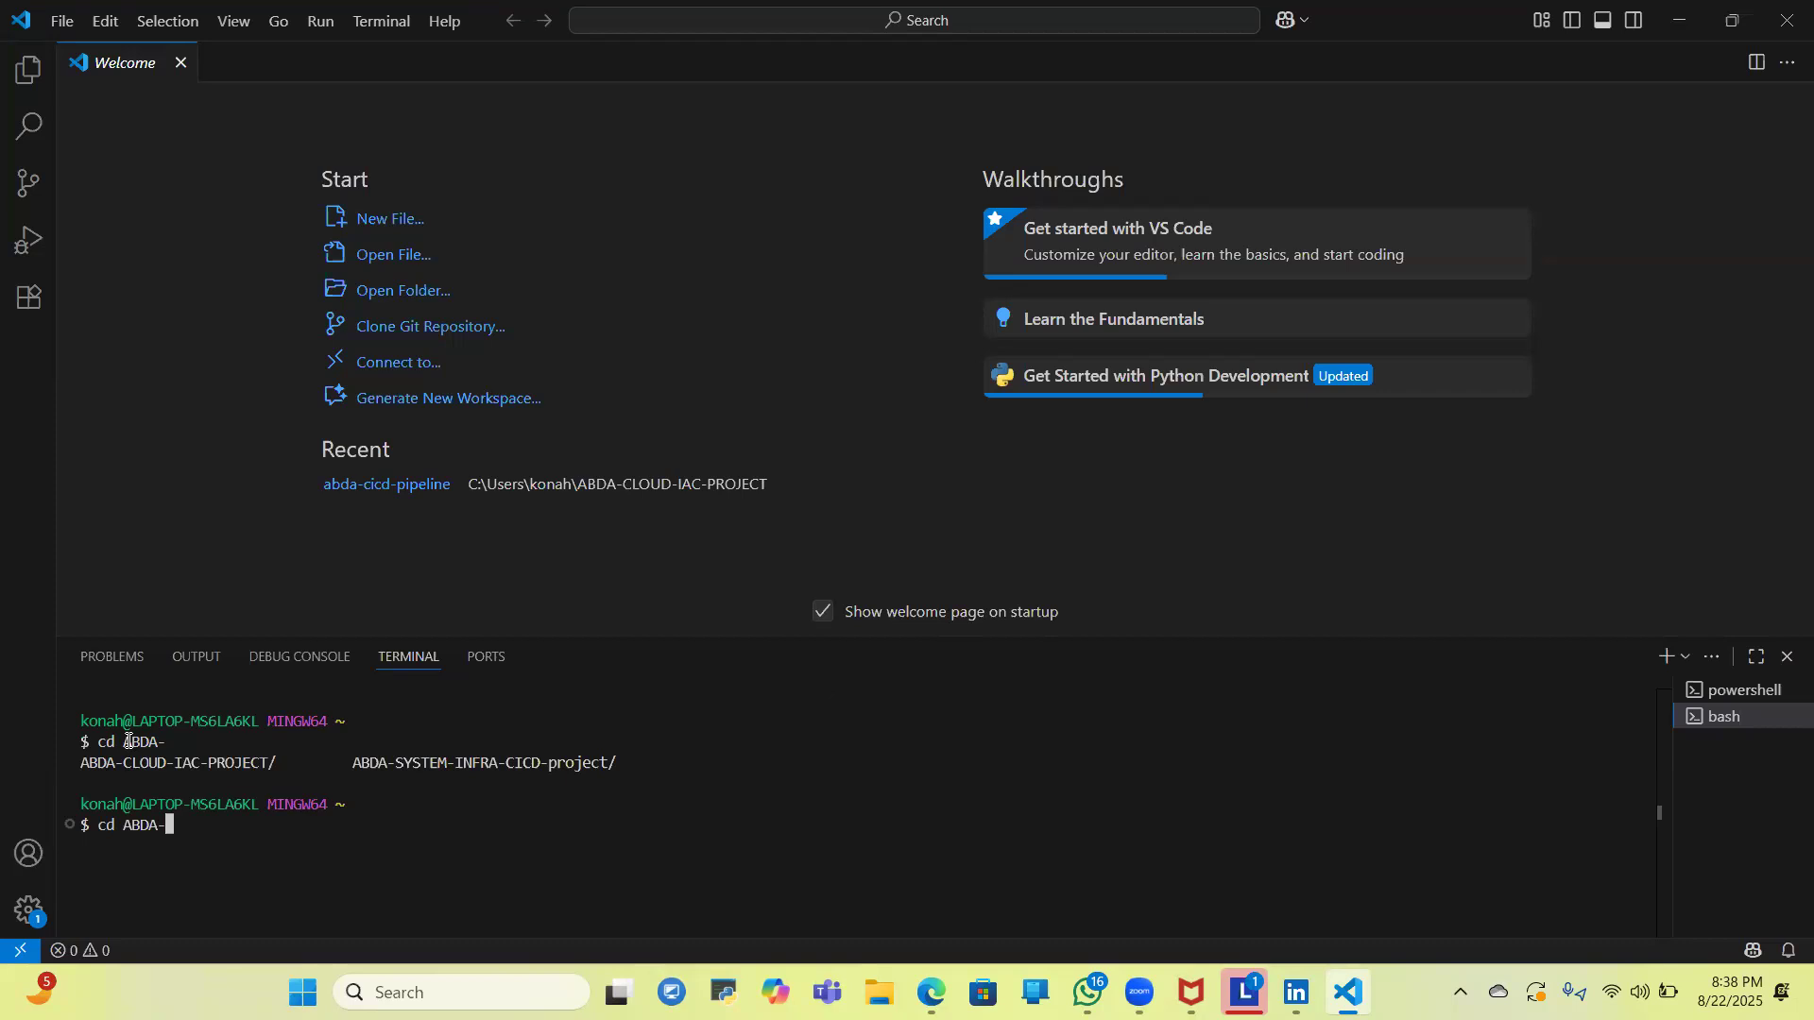
# - Change into the ABDA-CLOUD-IAC-PROJECT folder with cd and clear the terminal
pyautogui.write('clo')
pyautogui.press('Tab')
pyautogui.press('Return')
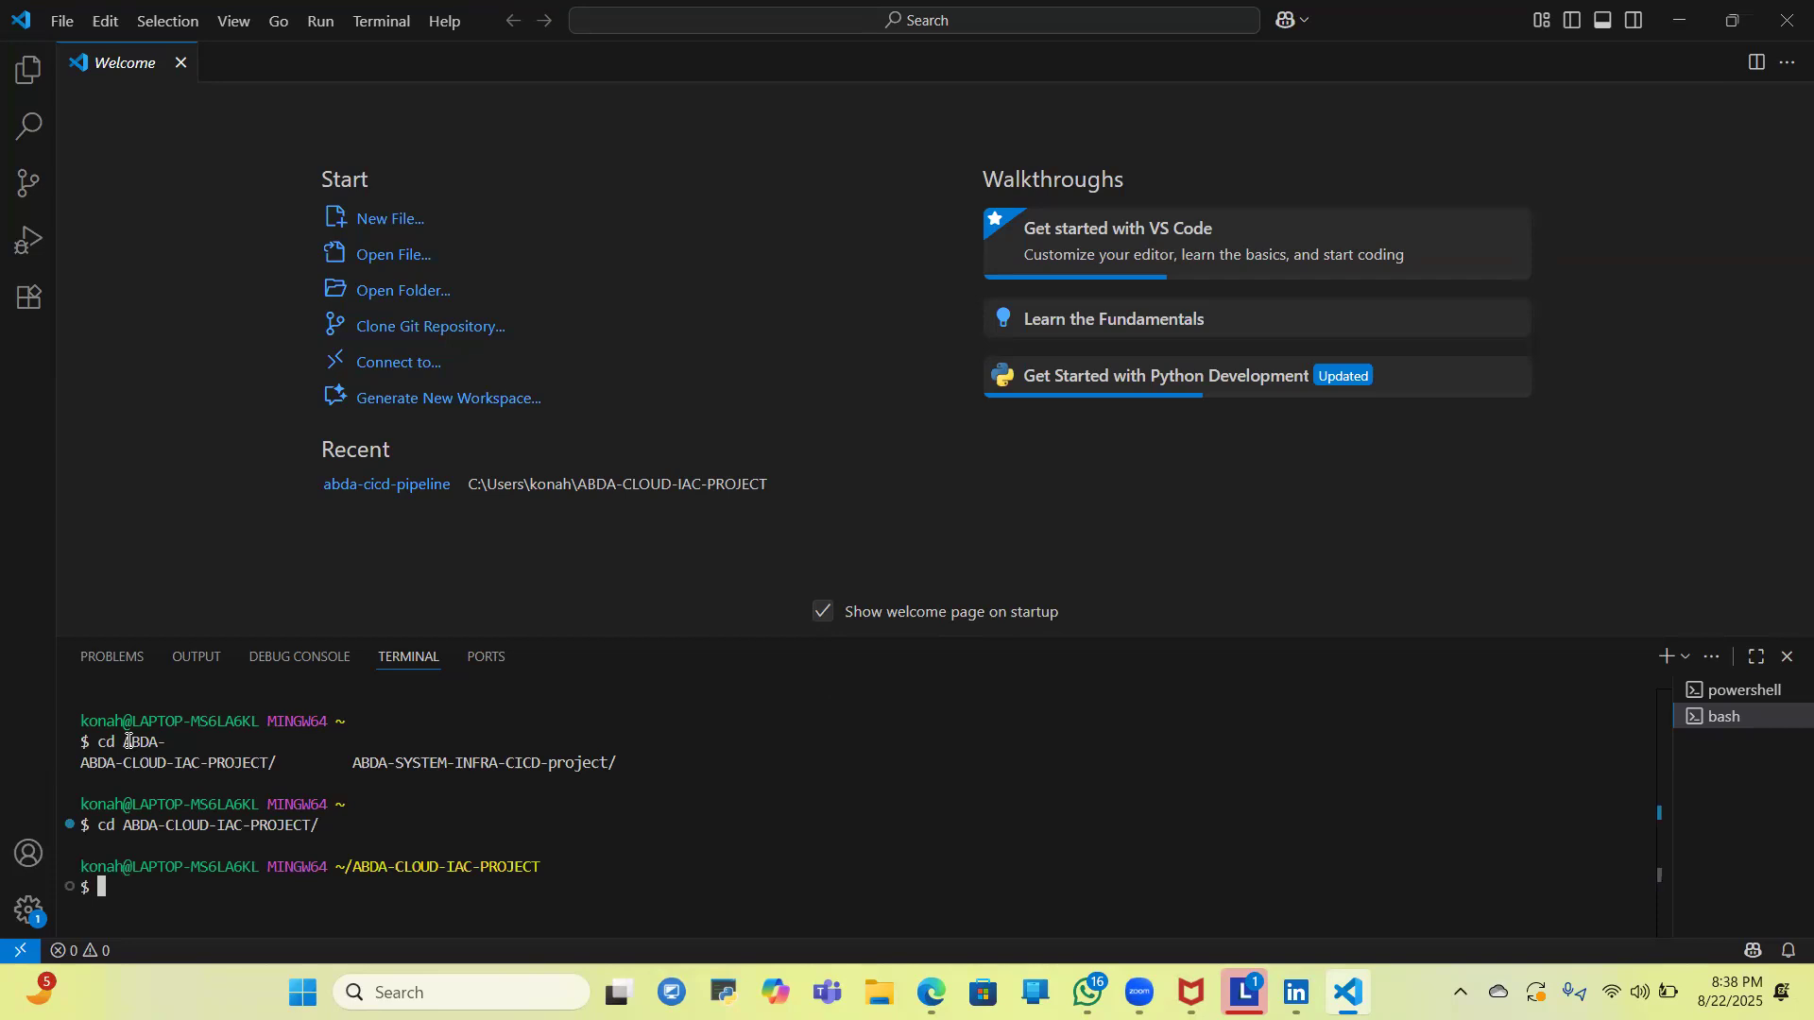
pyautogui.hotkey('ctrl', 'l')
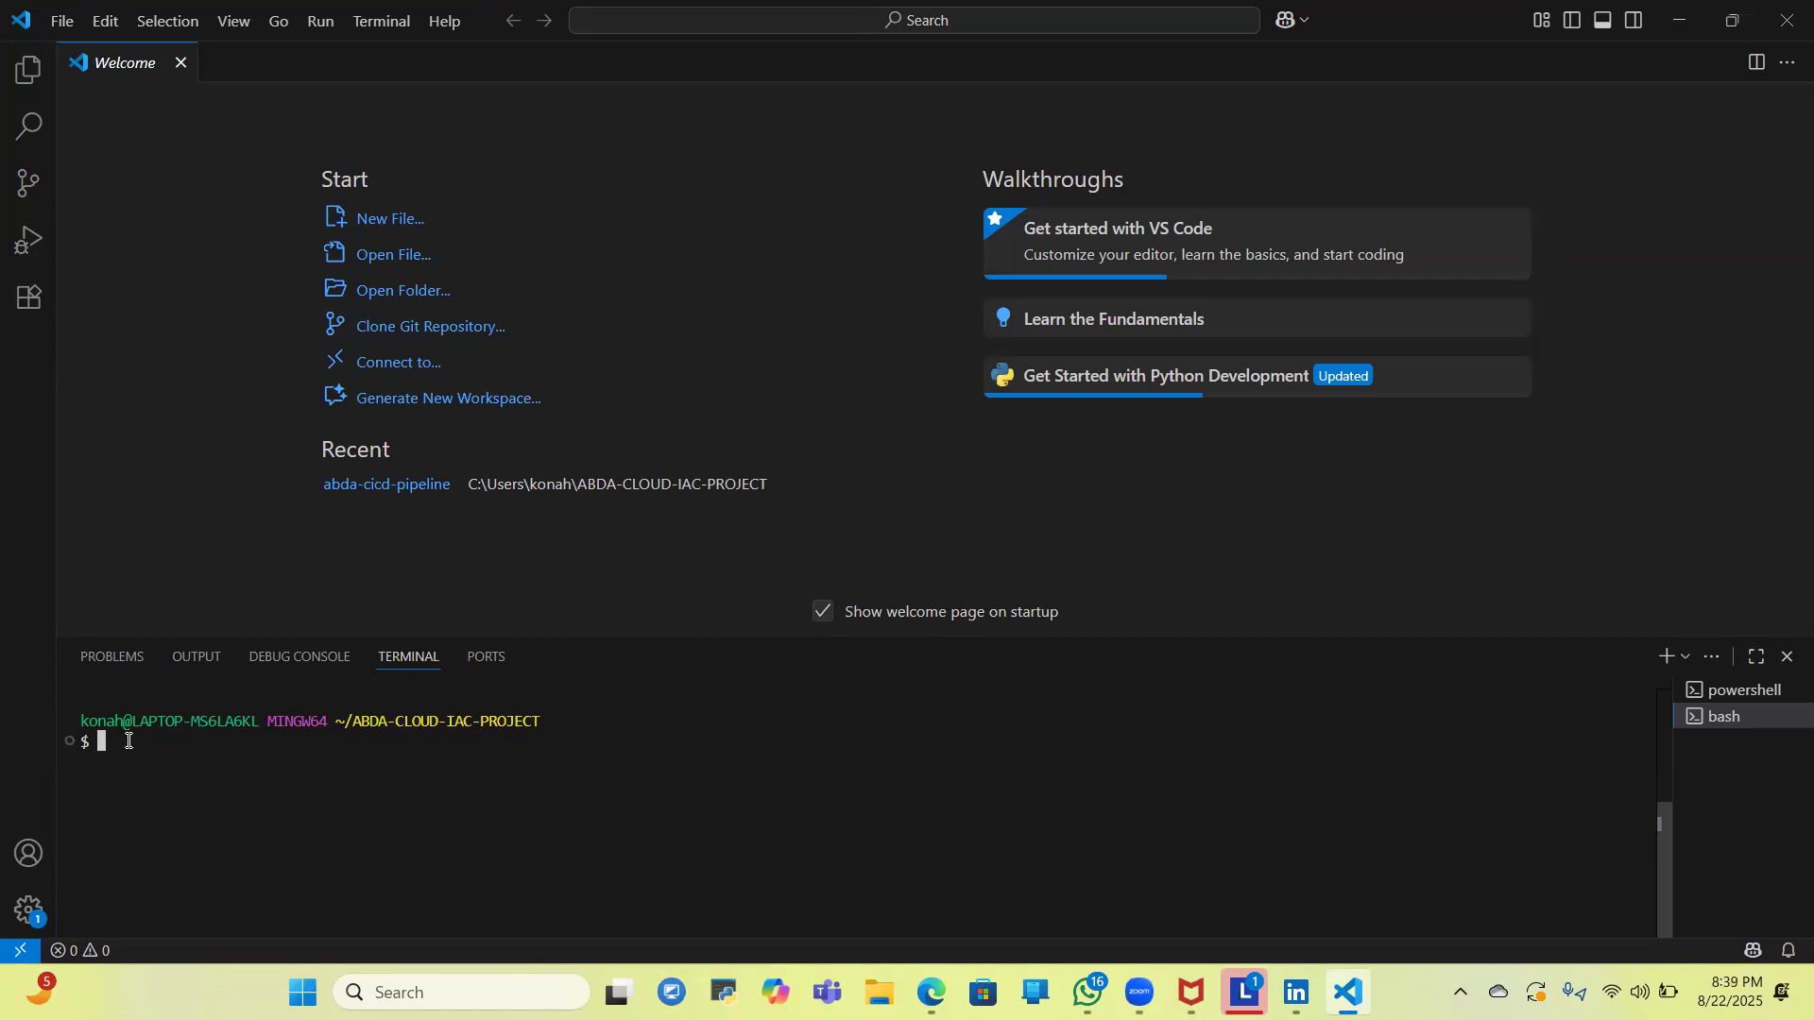
# - Change into the web-server-development-aws repository folder with cd
pyautogui.write('cd we')
pyautogui.press('Tab')
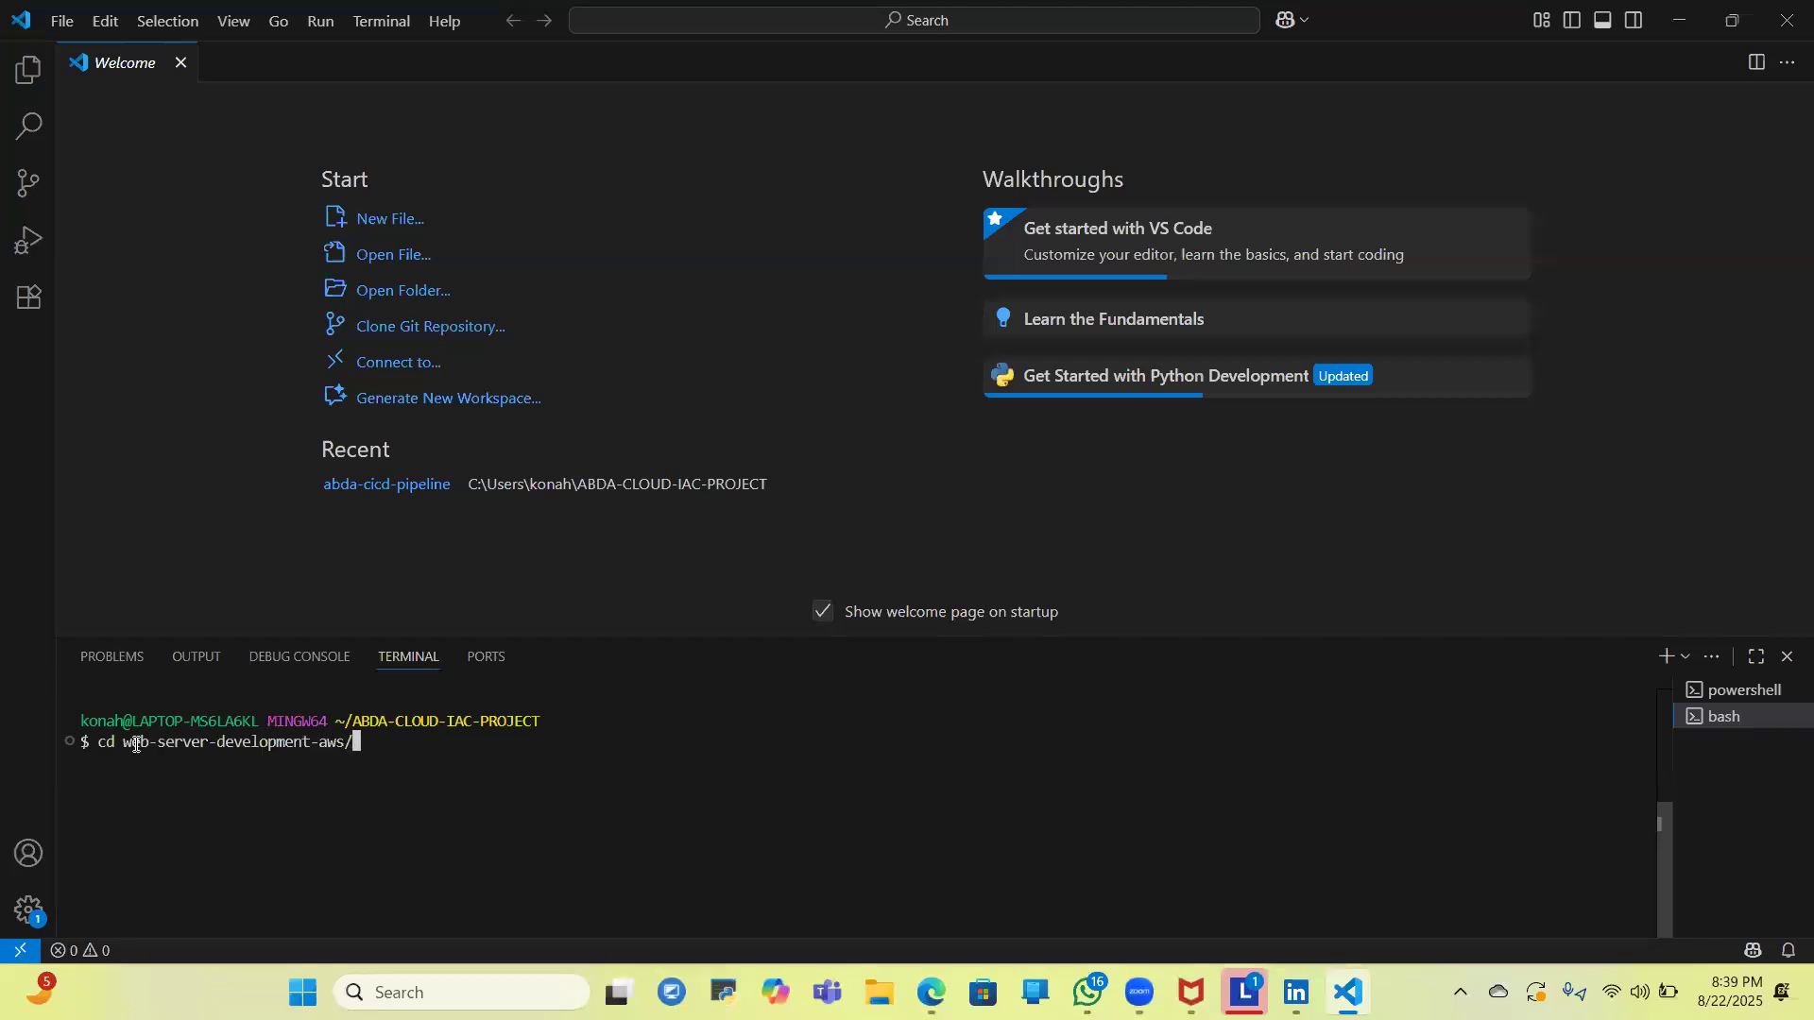
pyautogui.press('Return')
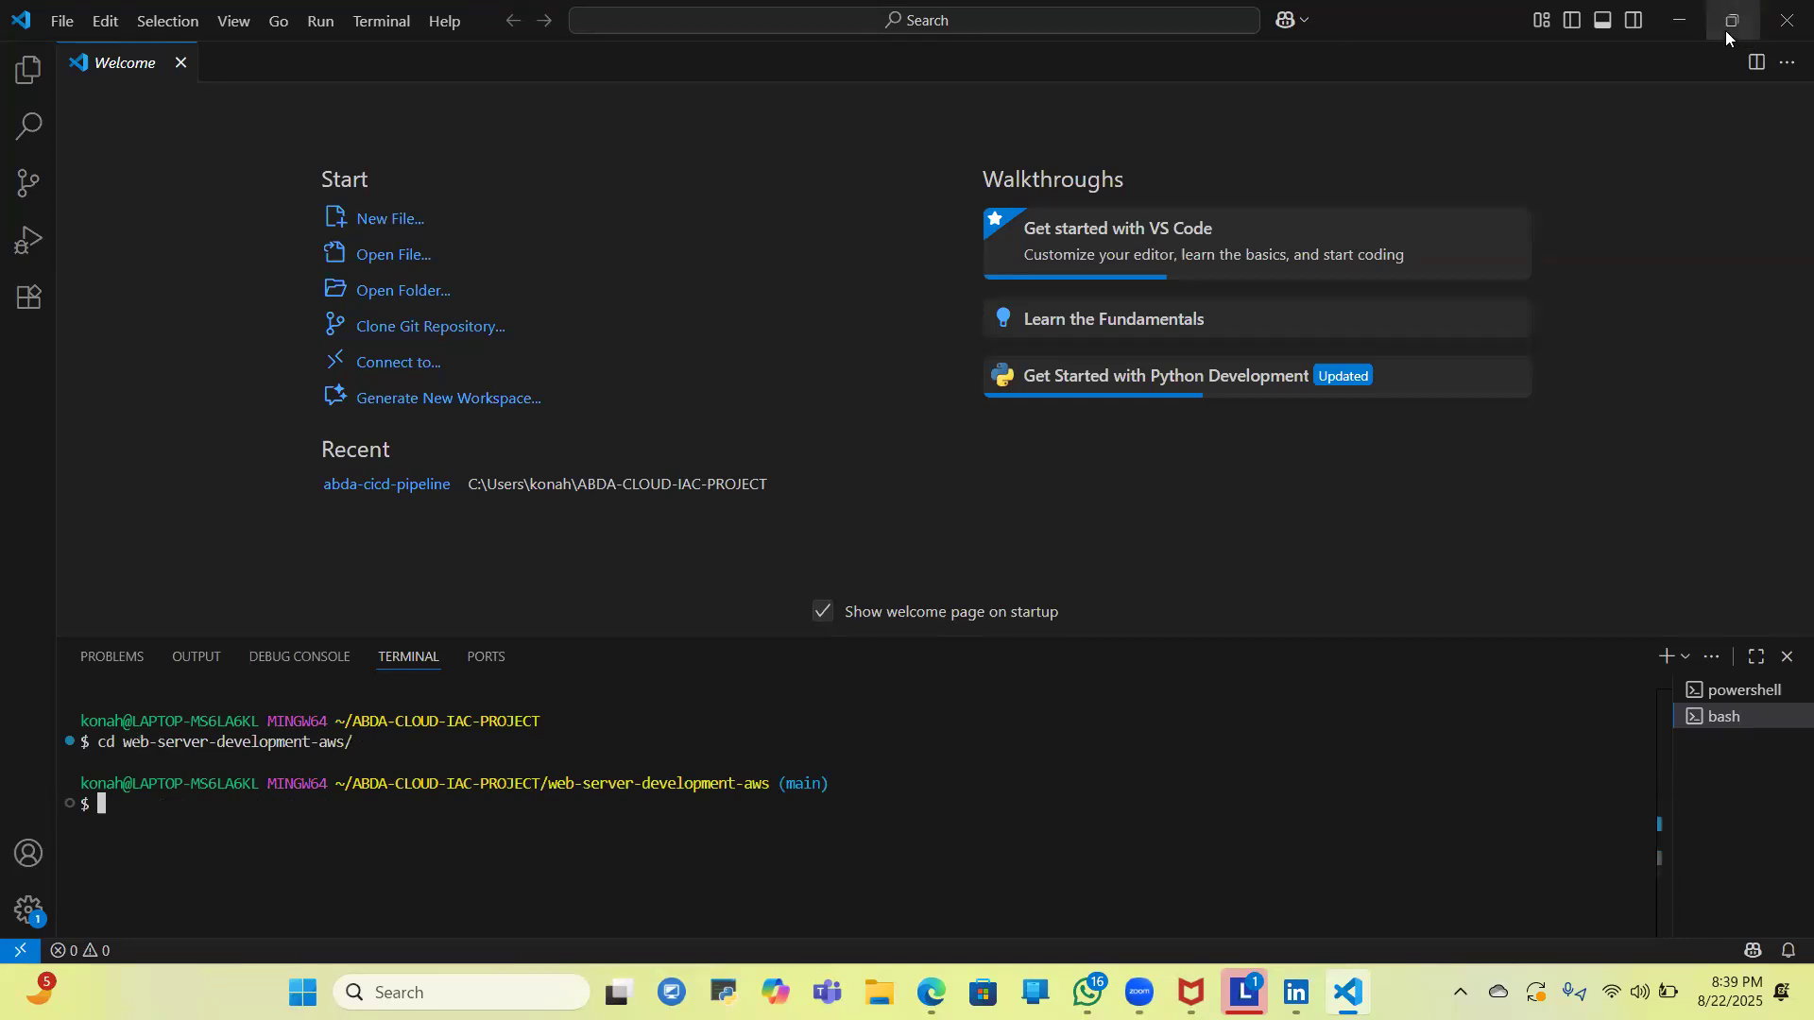
# - Minimize Visual Studio Code, return to the Zoom meeting in fullscreen, and look over the shareable windows without sharing any
pyautogui.moveTo(1725, 30)
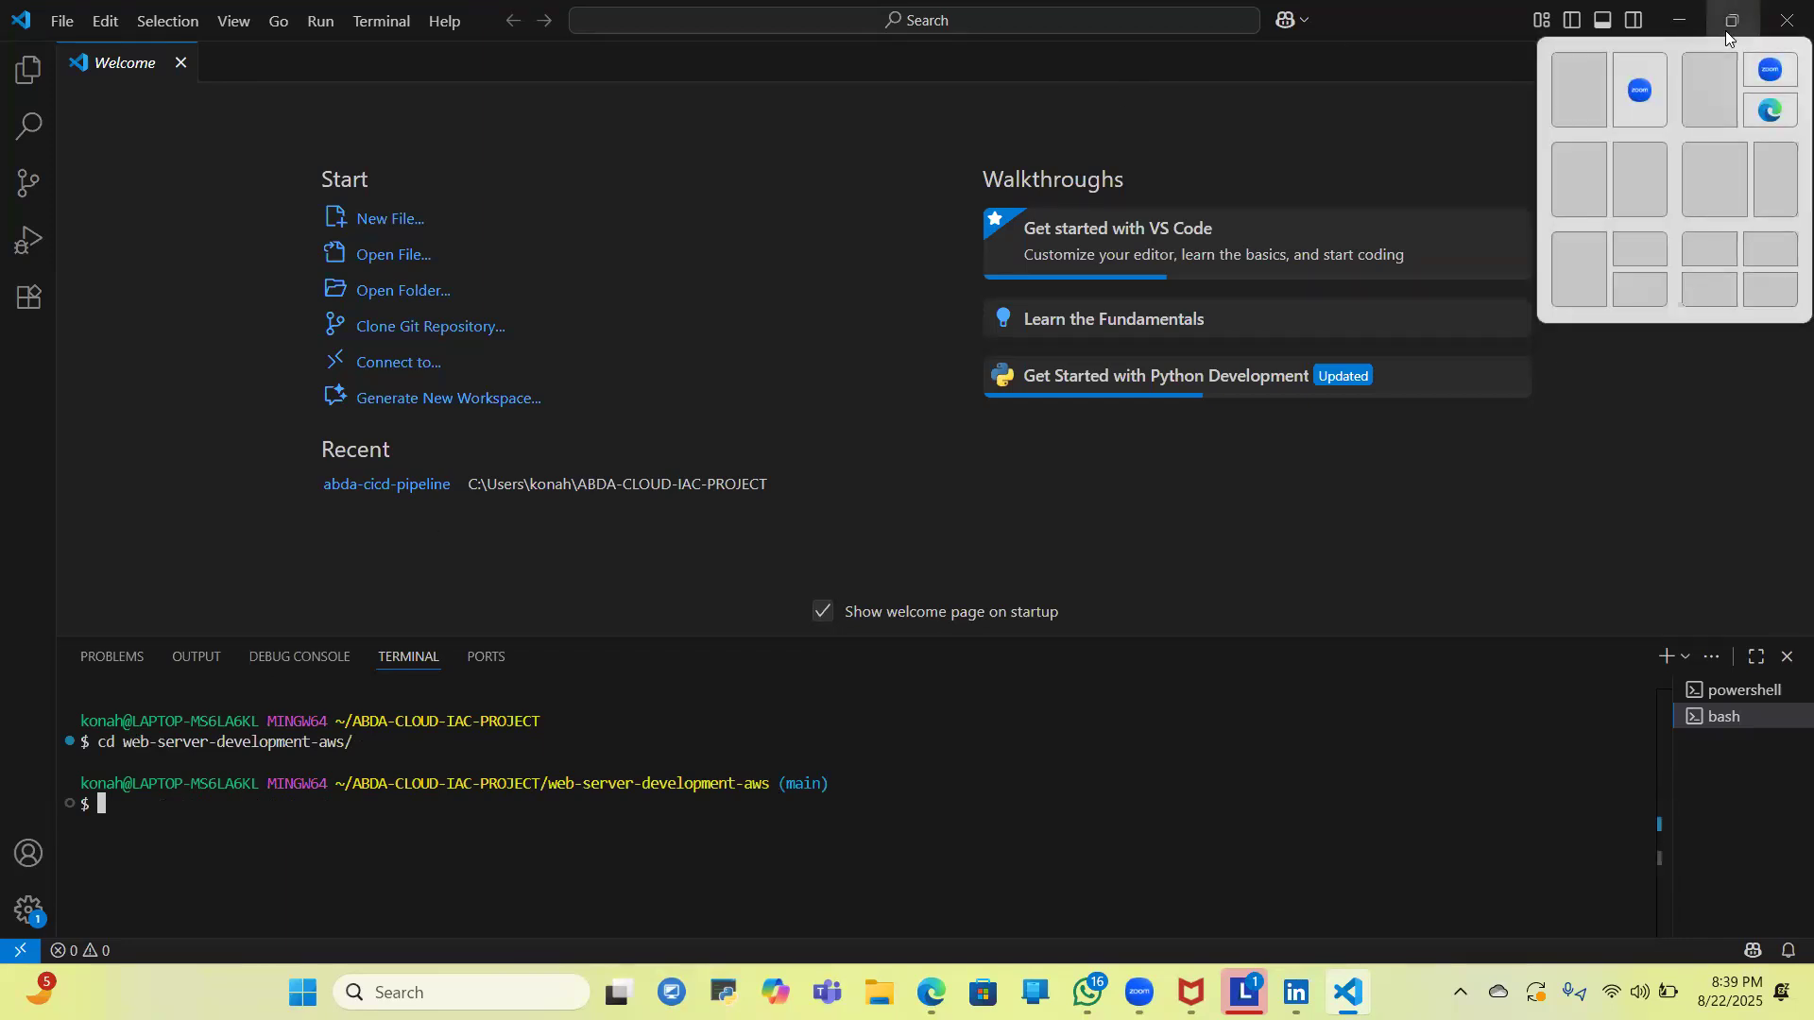
pyautogui.click(1725, 30)
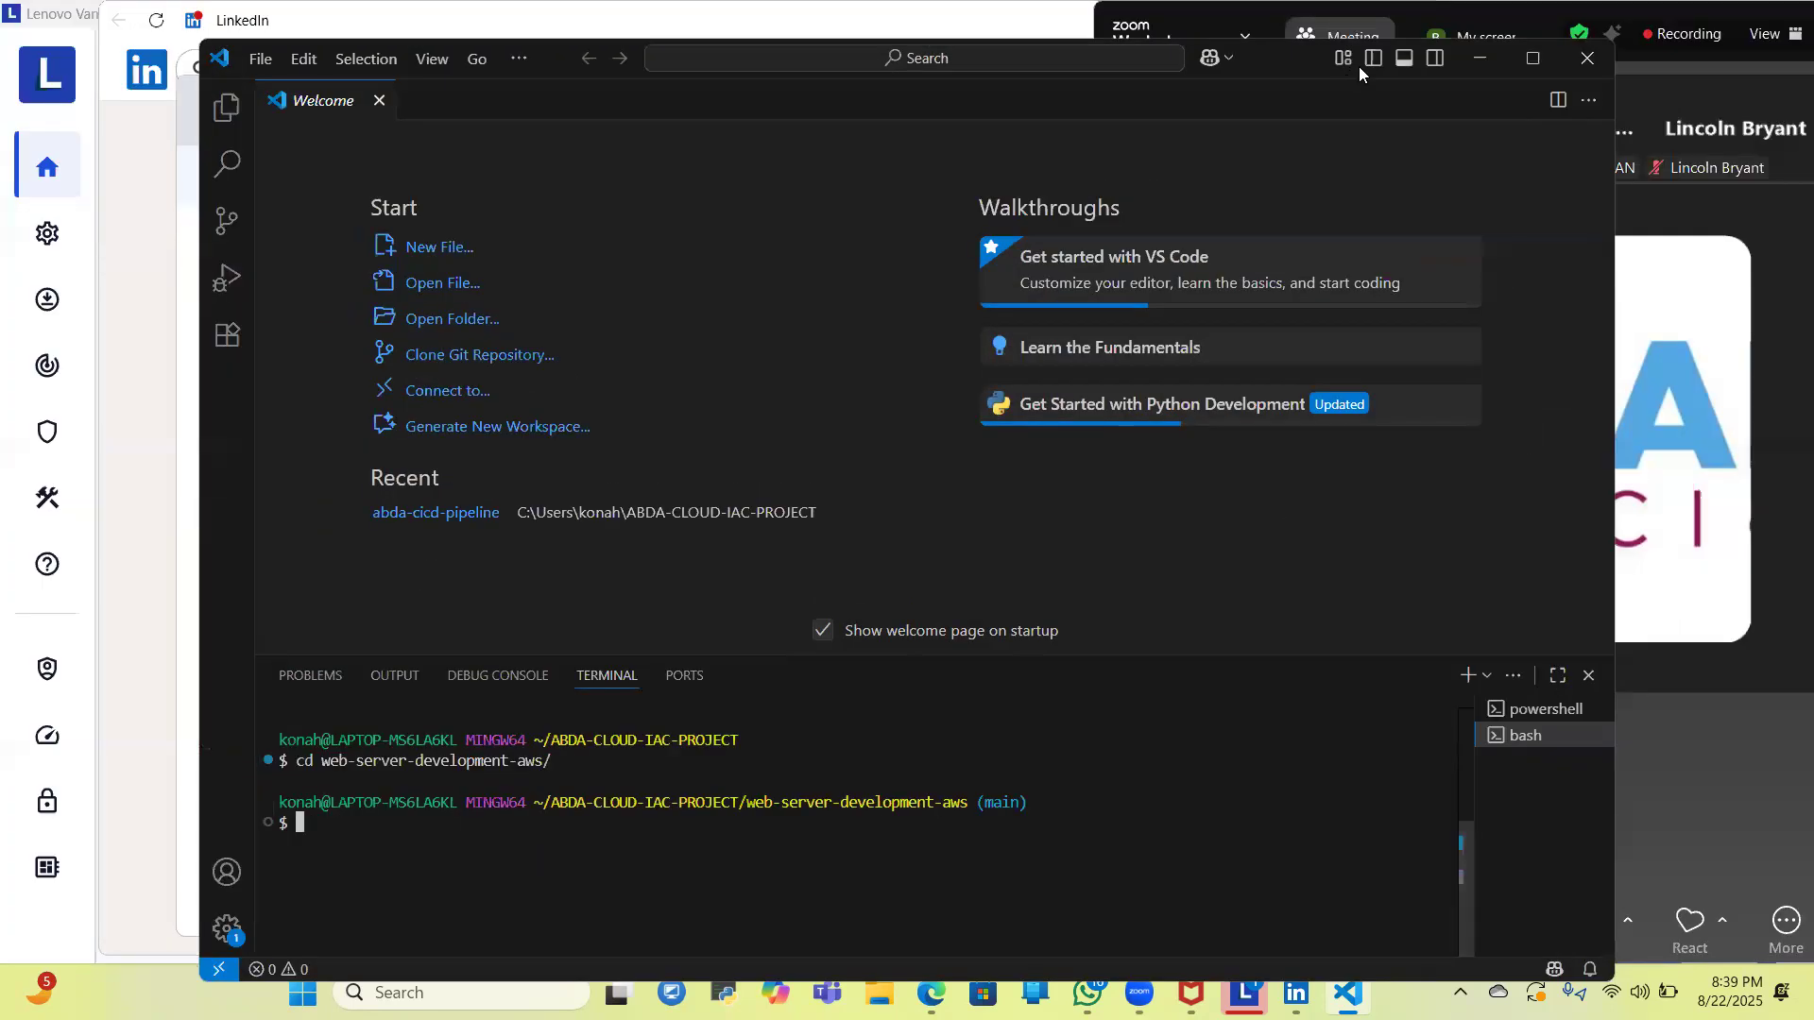
pyautogui.click(1482, 56)
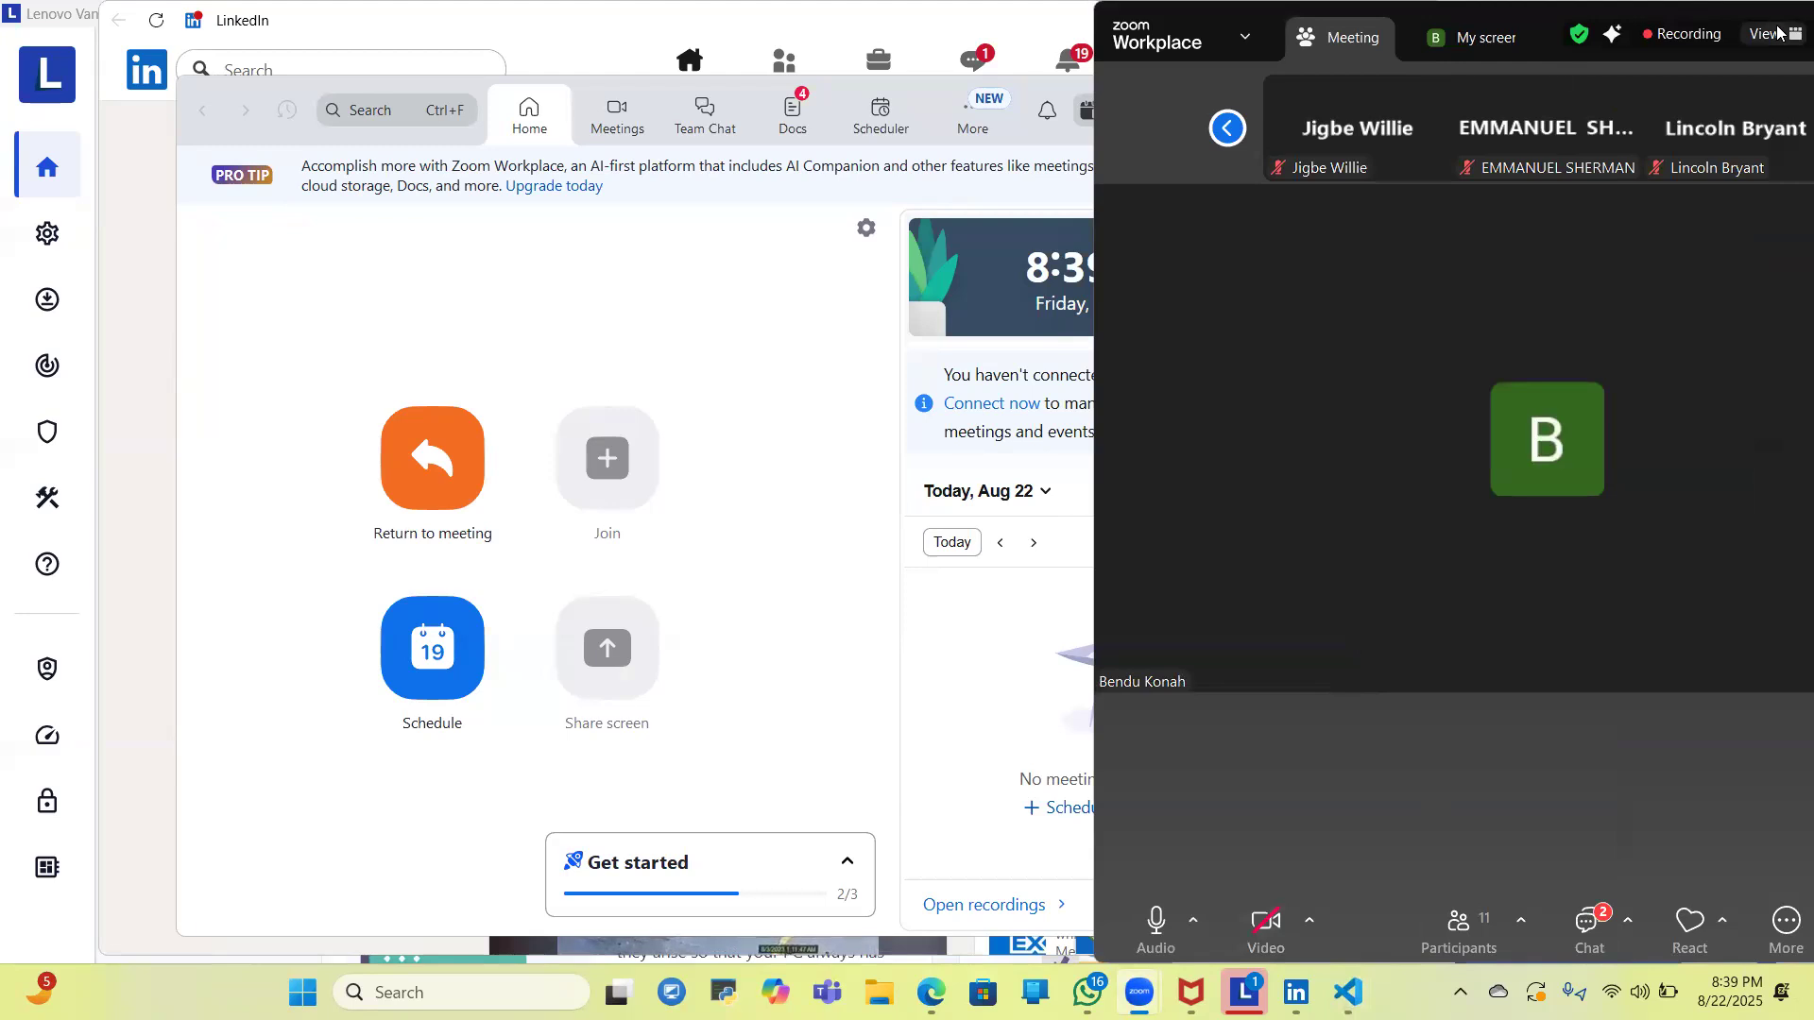
pyautogui.click(1784, 29)
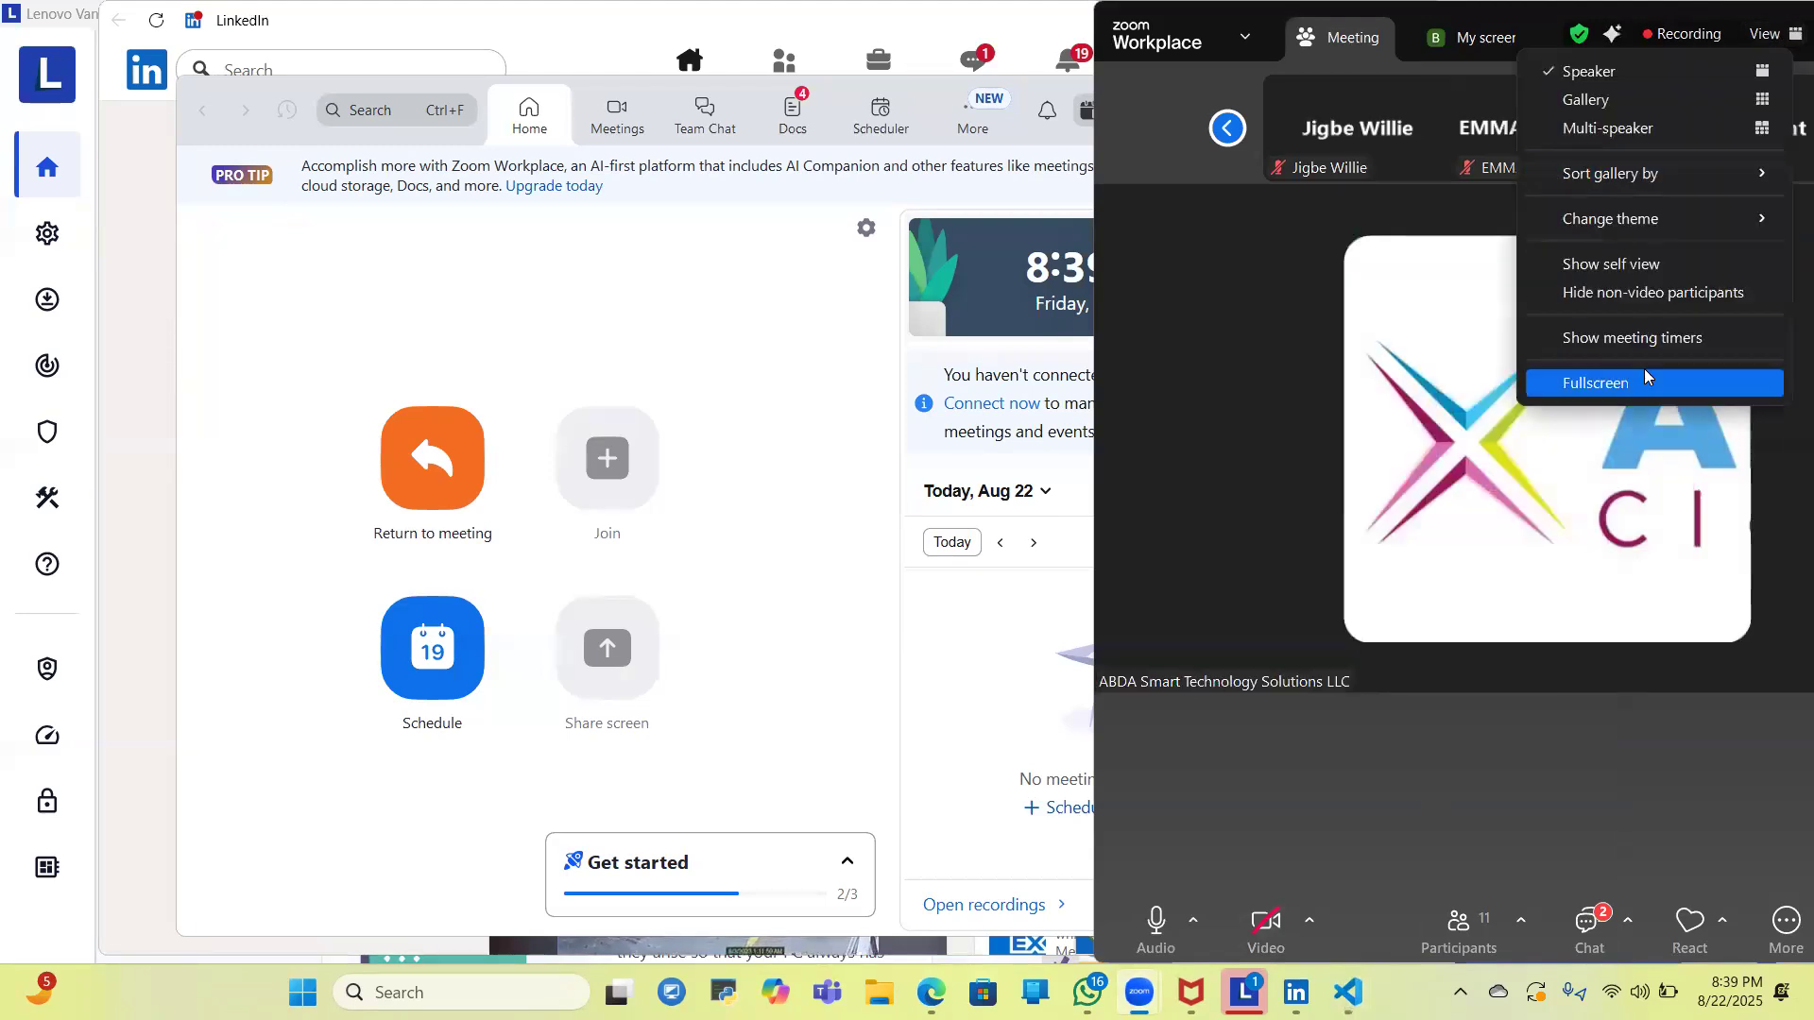
pyautogui.click(1644, 370)
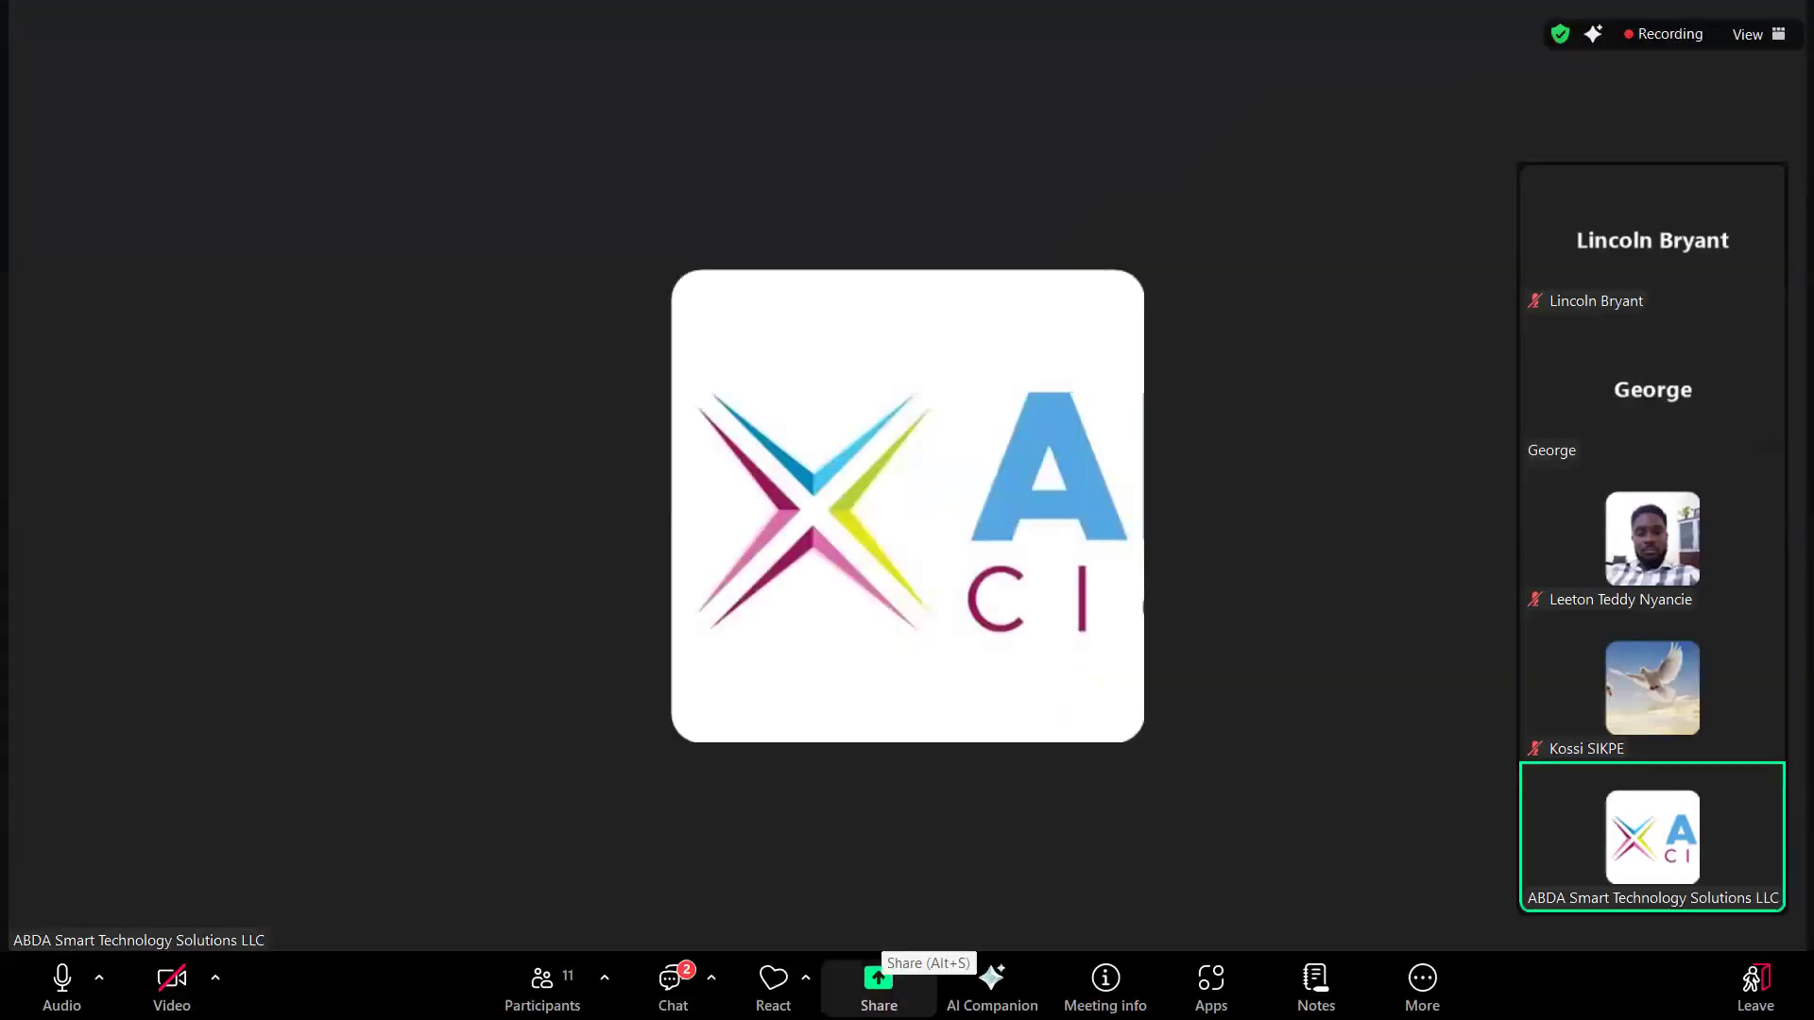
pyautogui.click(877, 982)
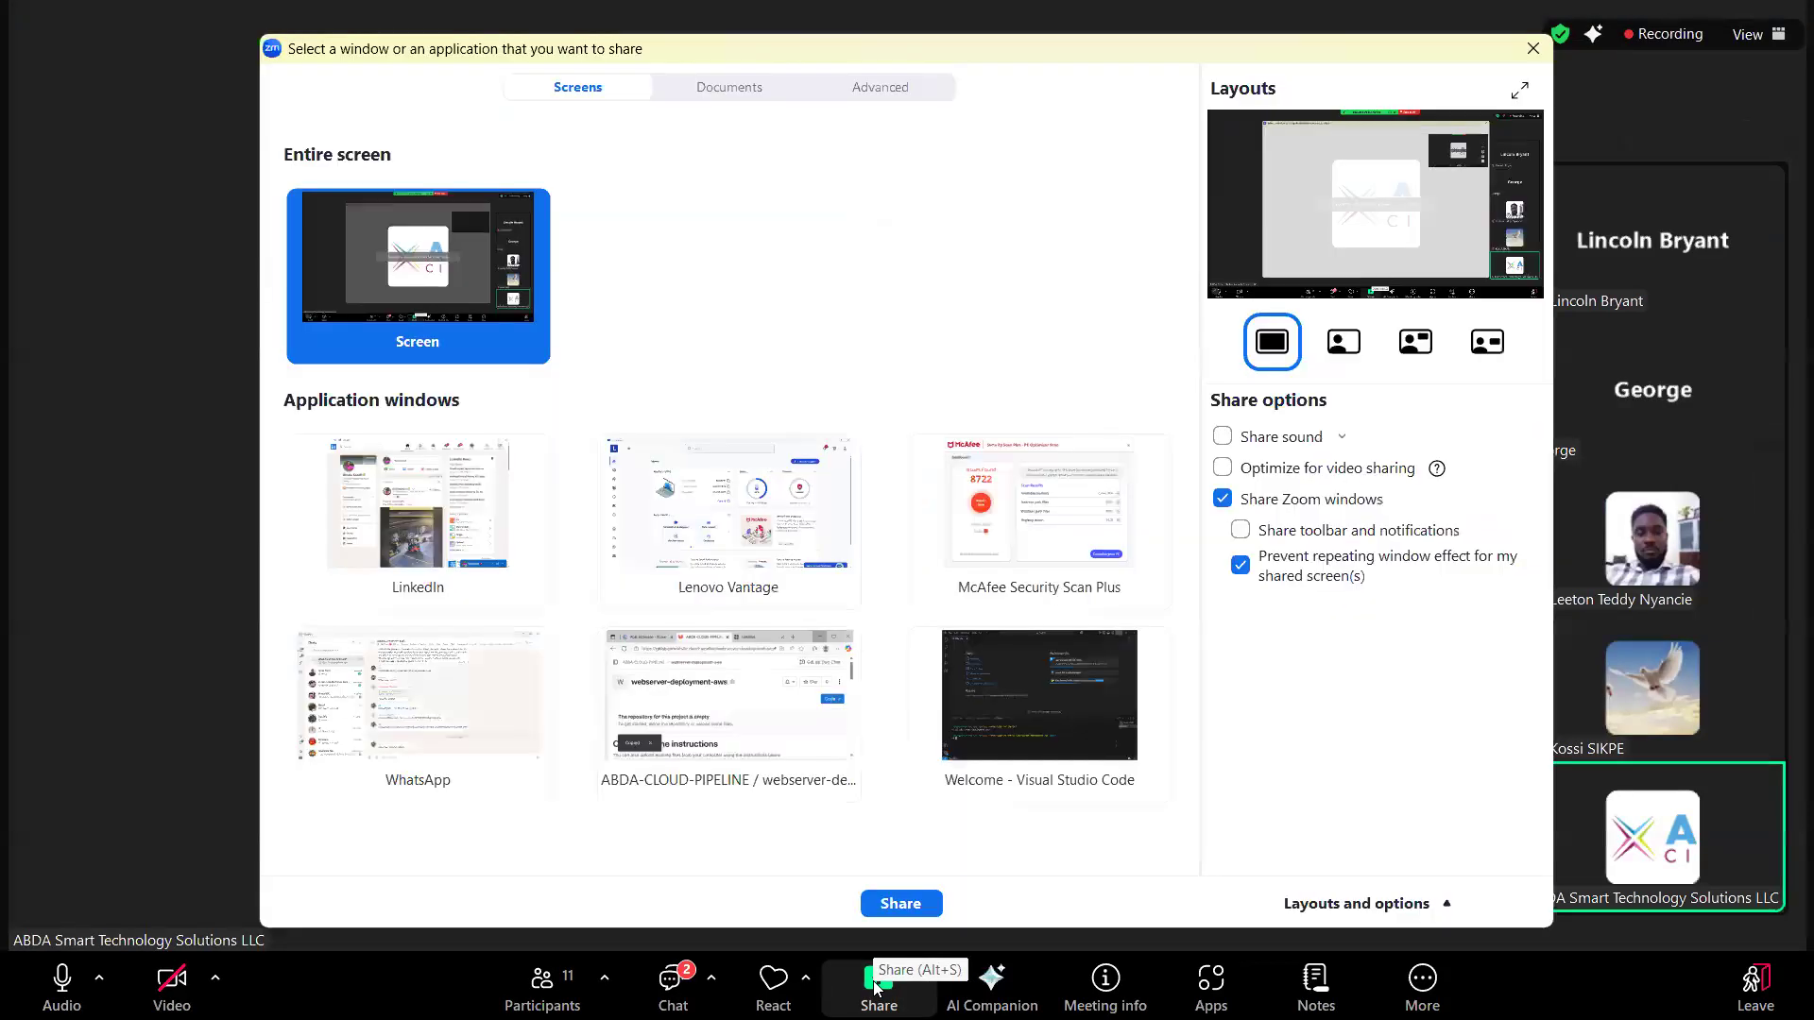
pyautogui.click(1530, 48)
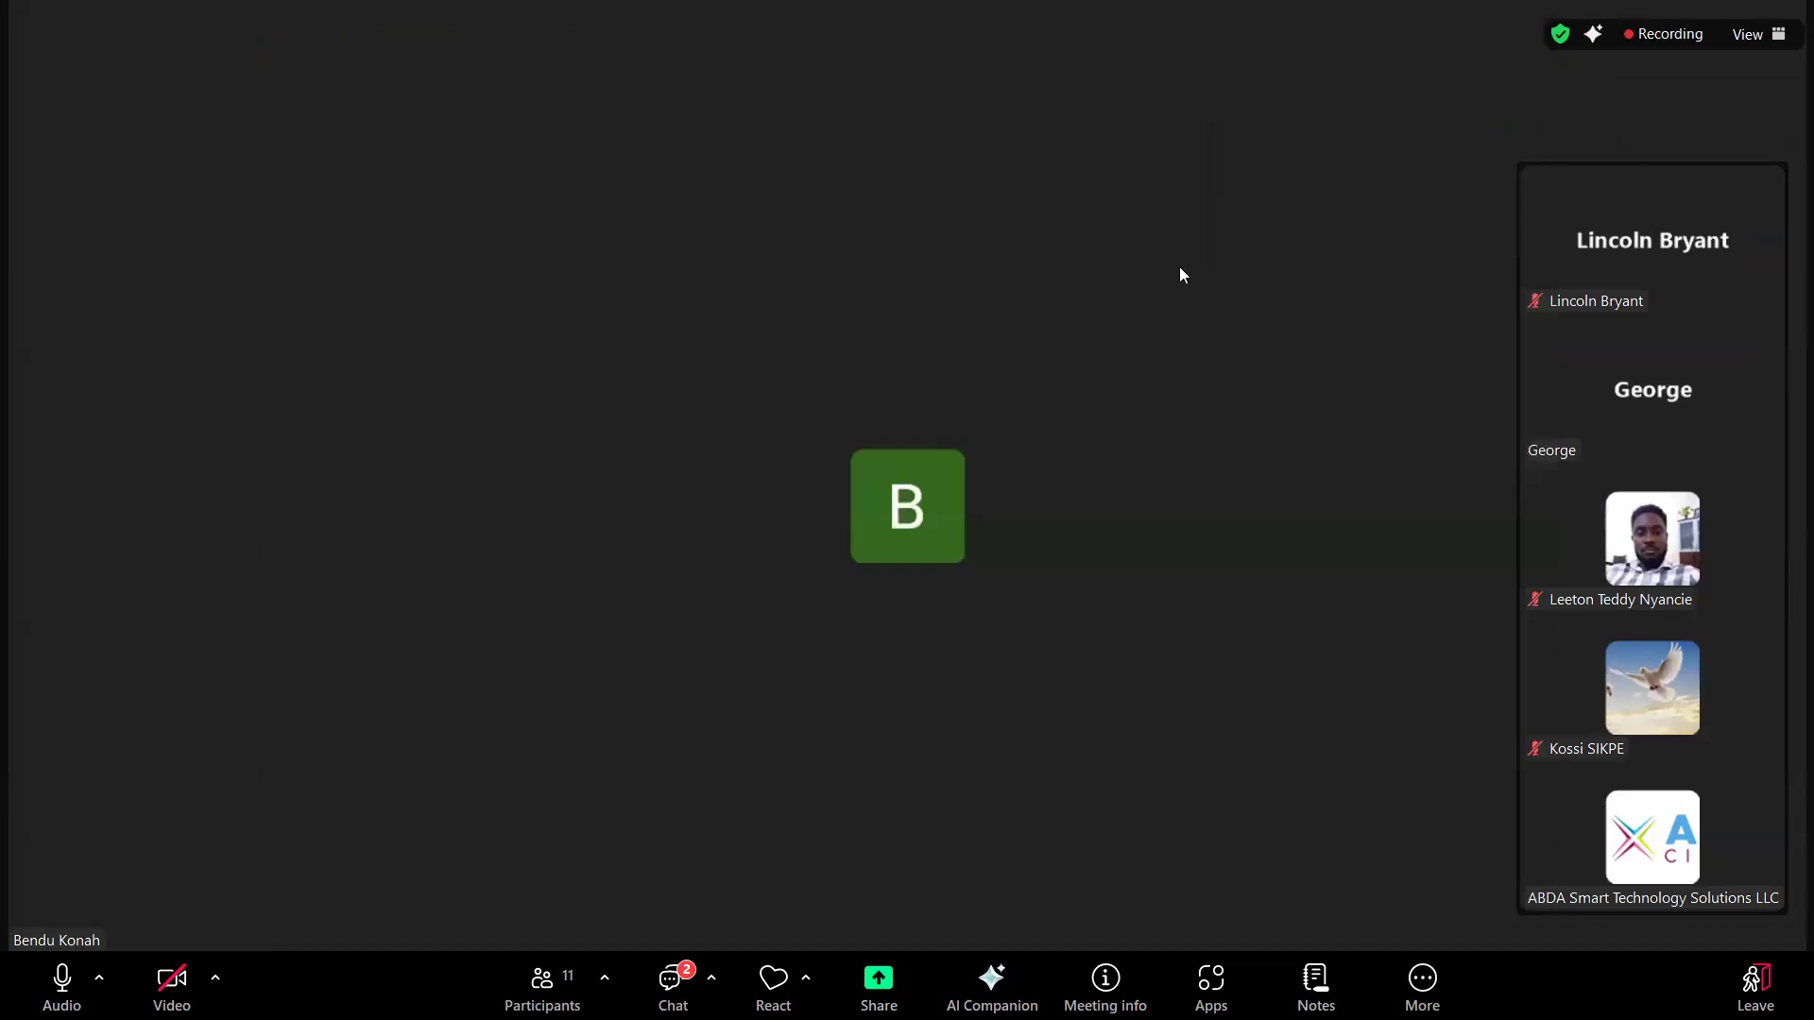
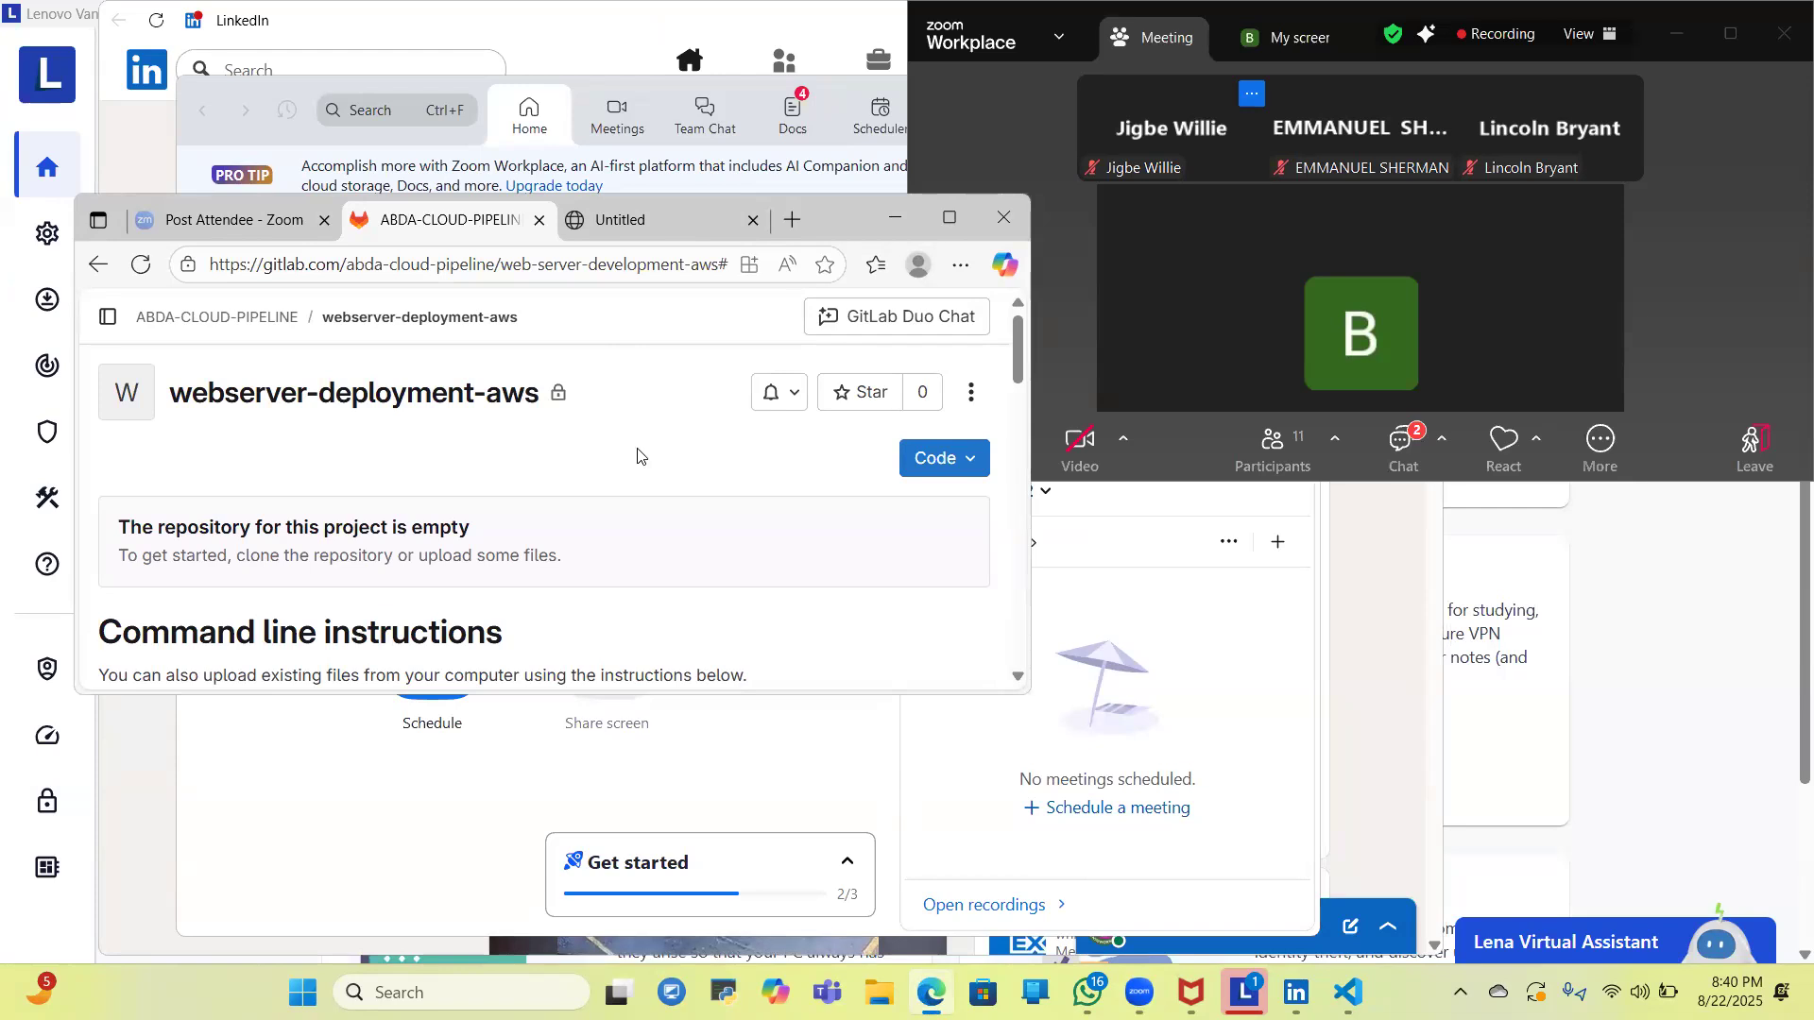
# - Move the LinkedIn window down out of the way and enlarge the Zoom meeting window
pyautogui.hotkey('alt', 'Tab')
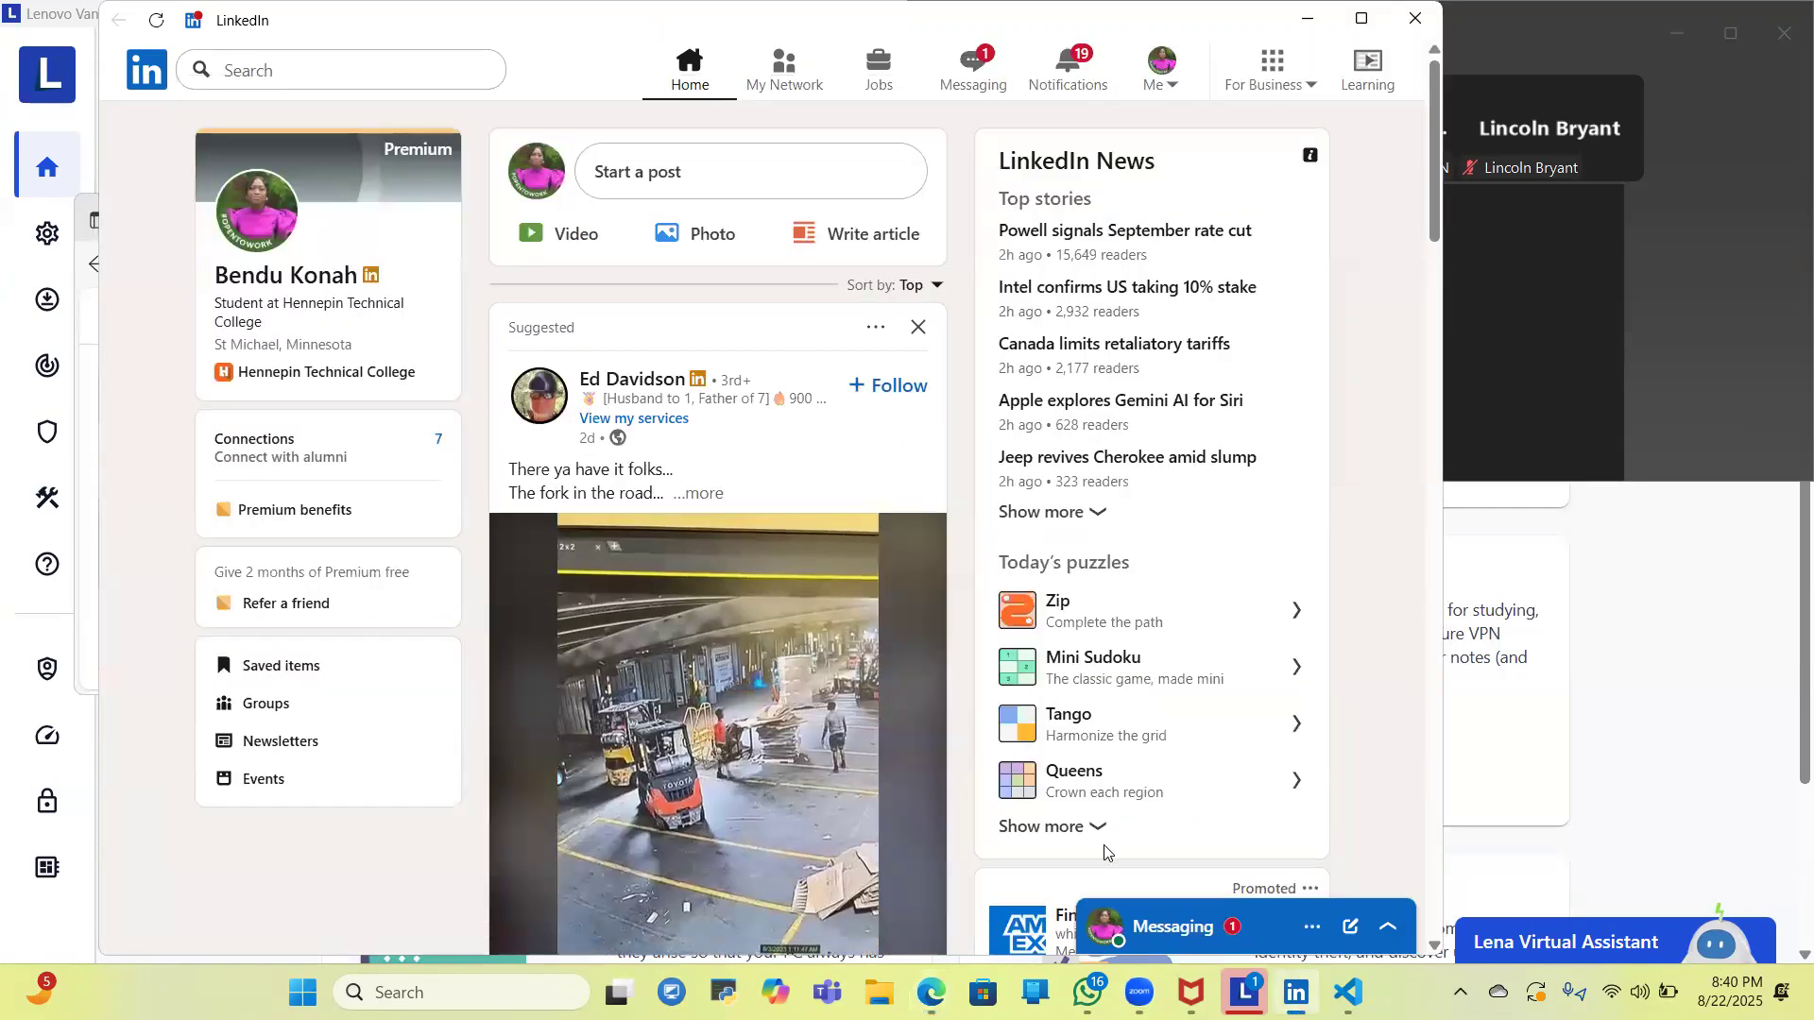
pyautogui.moveTo(536, 24); pyautogui.dragTo(1109, 852)
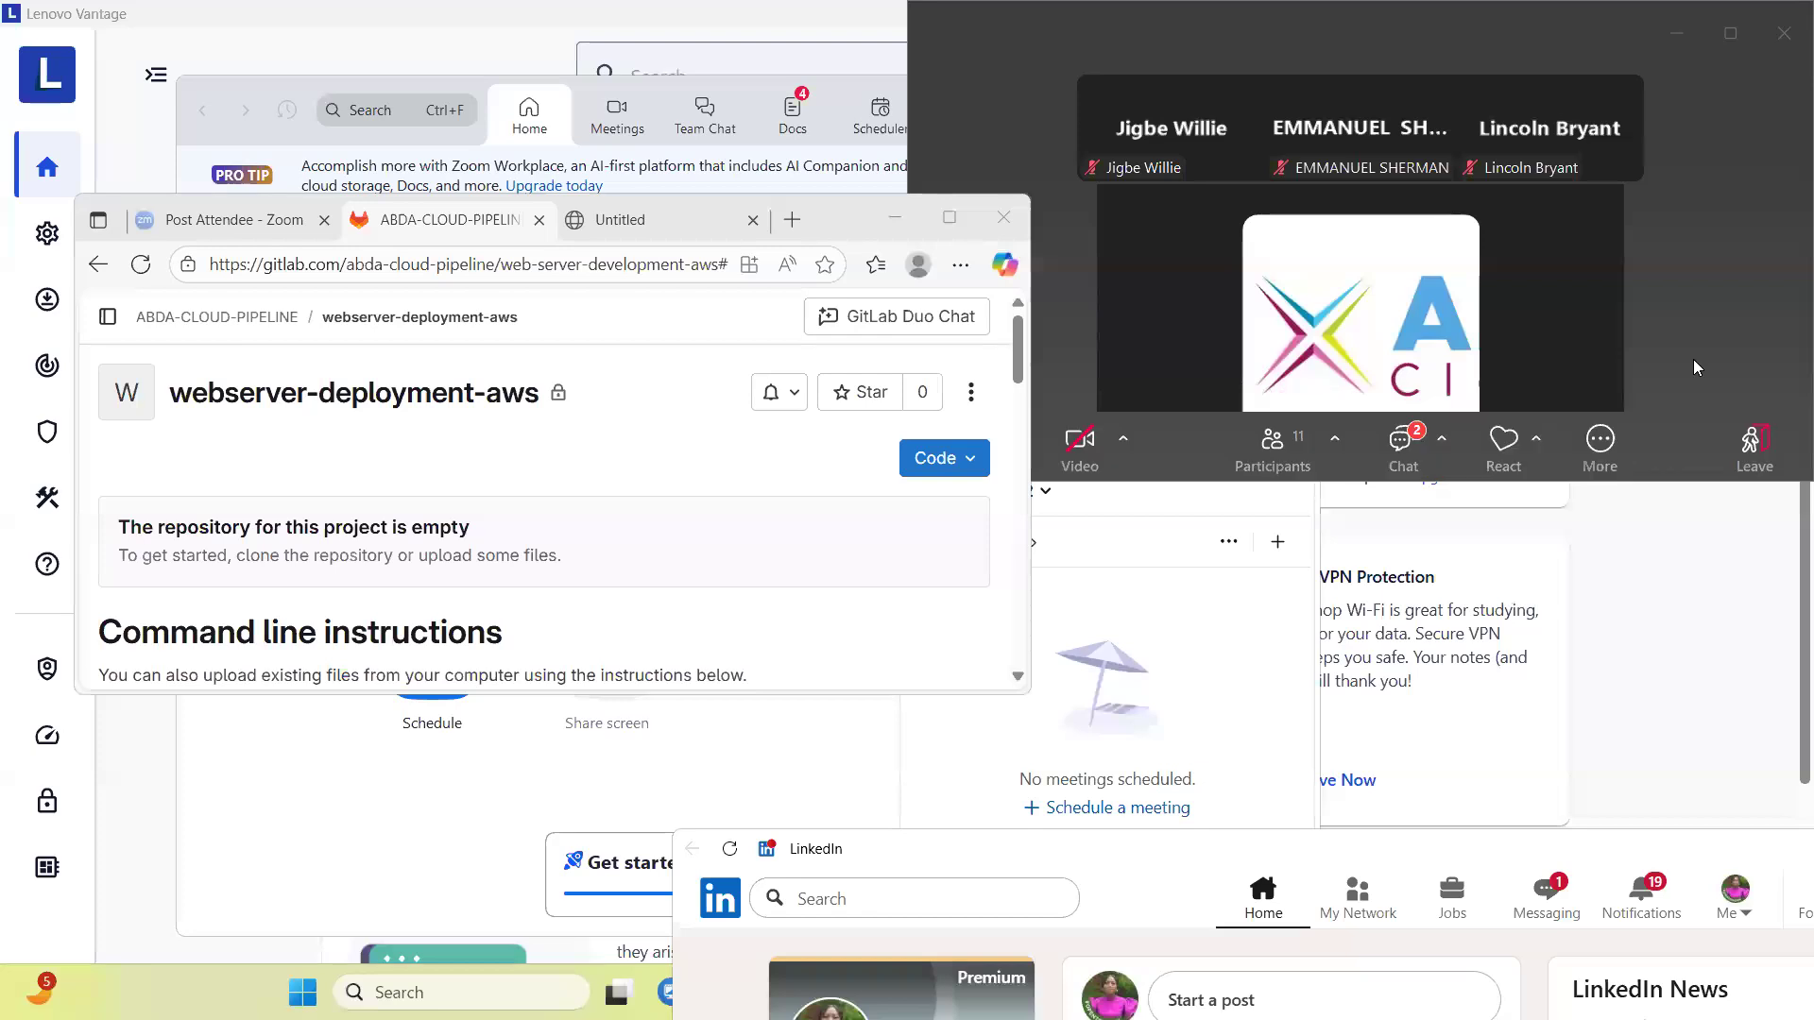
pyautogui.click(1728, 27)
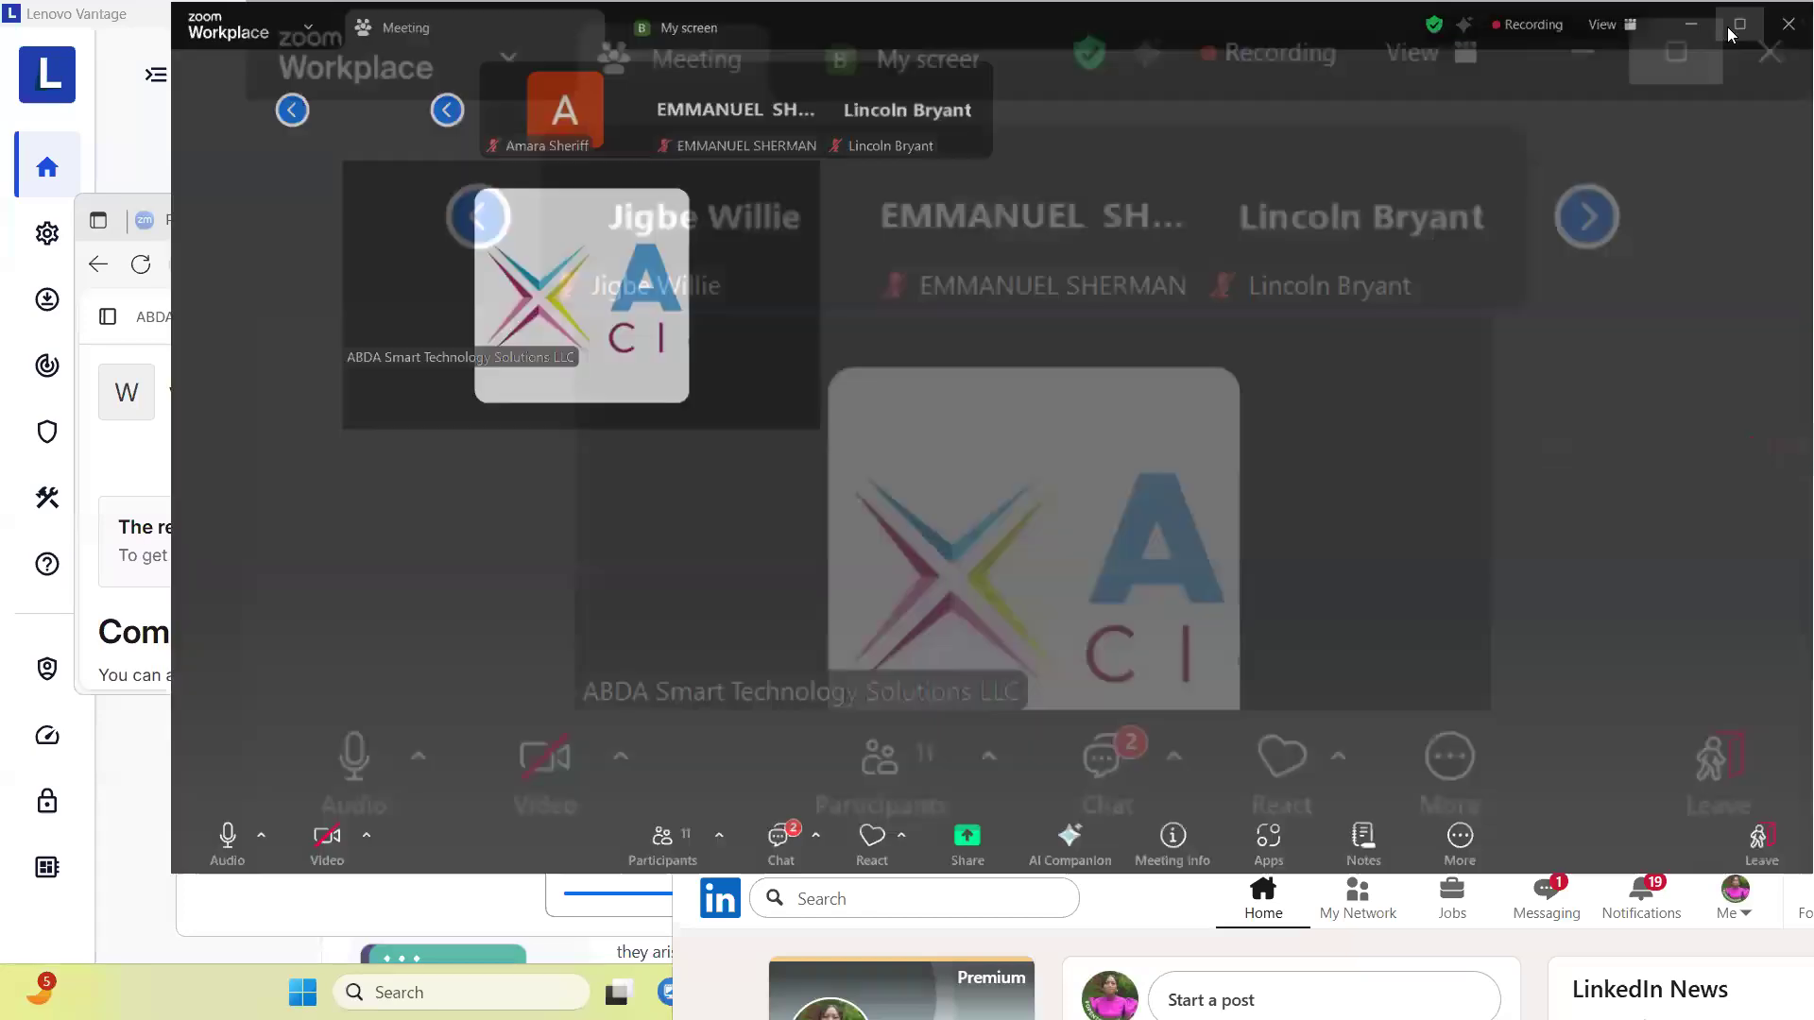
pyautogui.click(1727, 26)
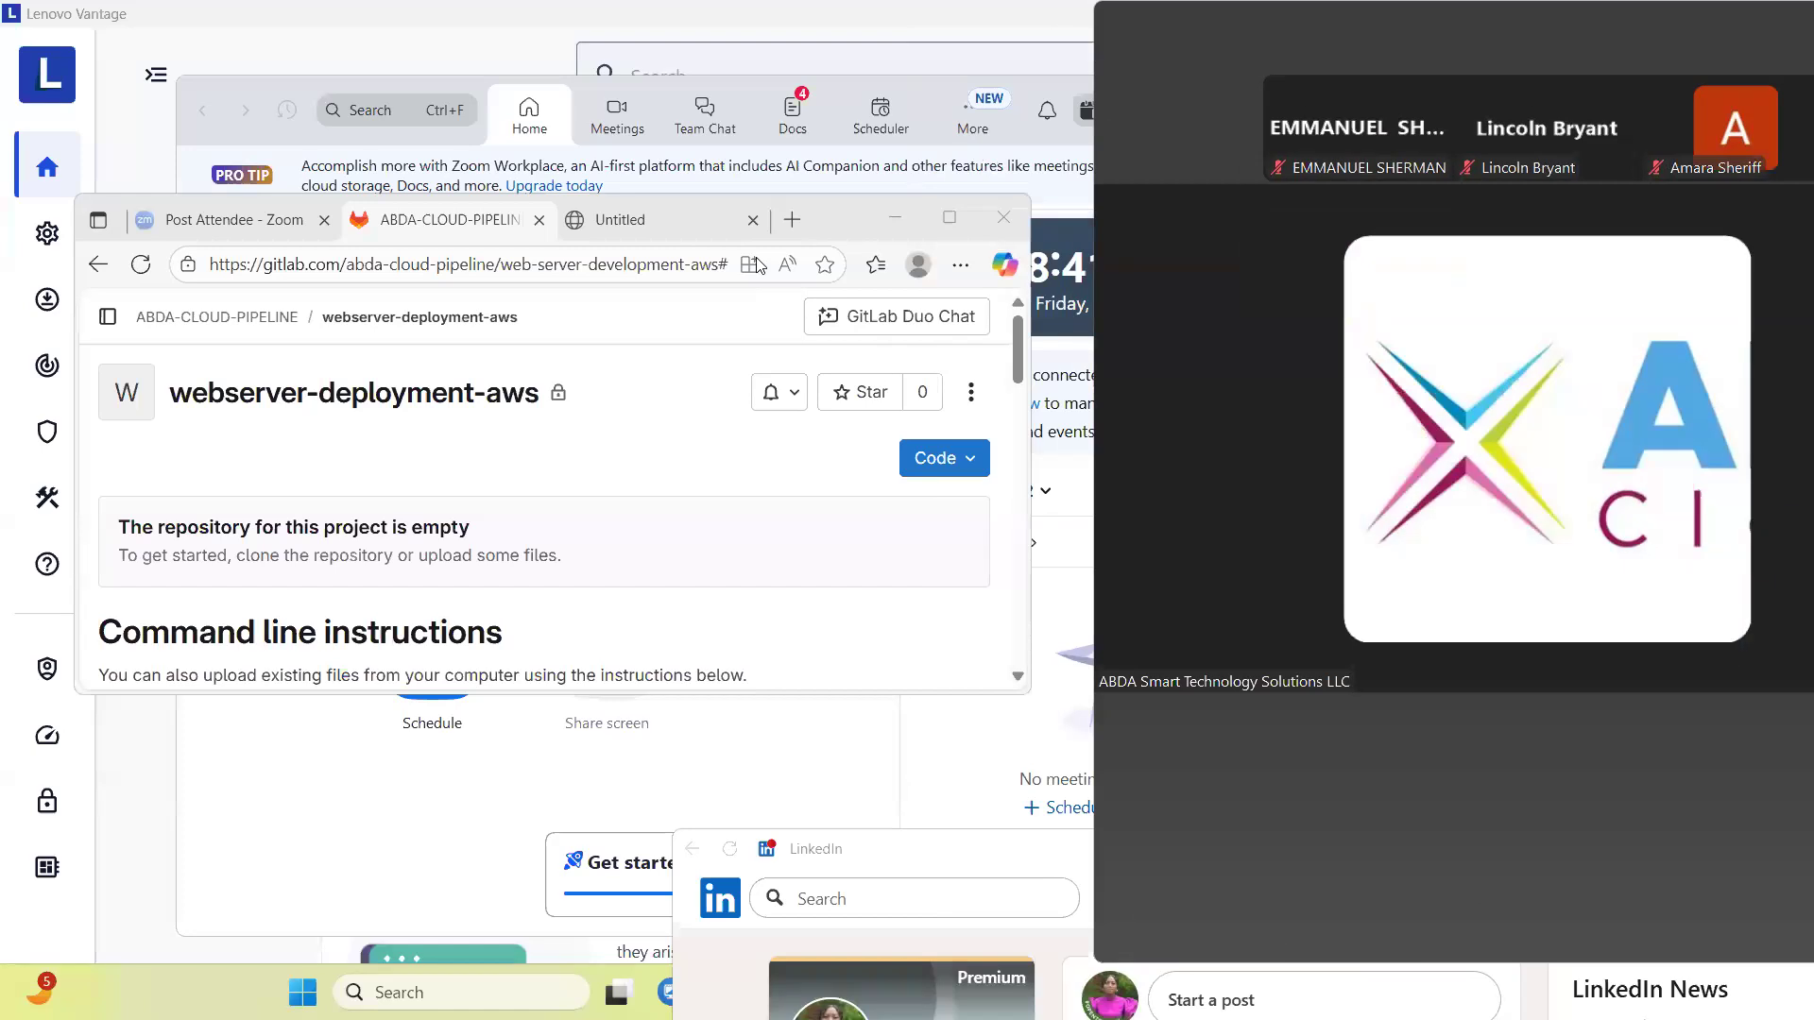
# - Minimize Lenovo Vantage and maximize the browser window with the webserver-deployment-aws project
pyautogui.click(341, 9)
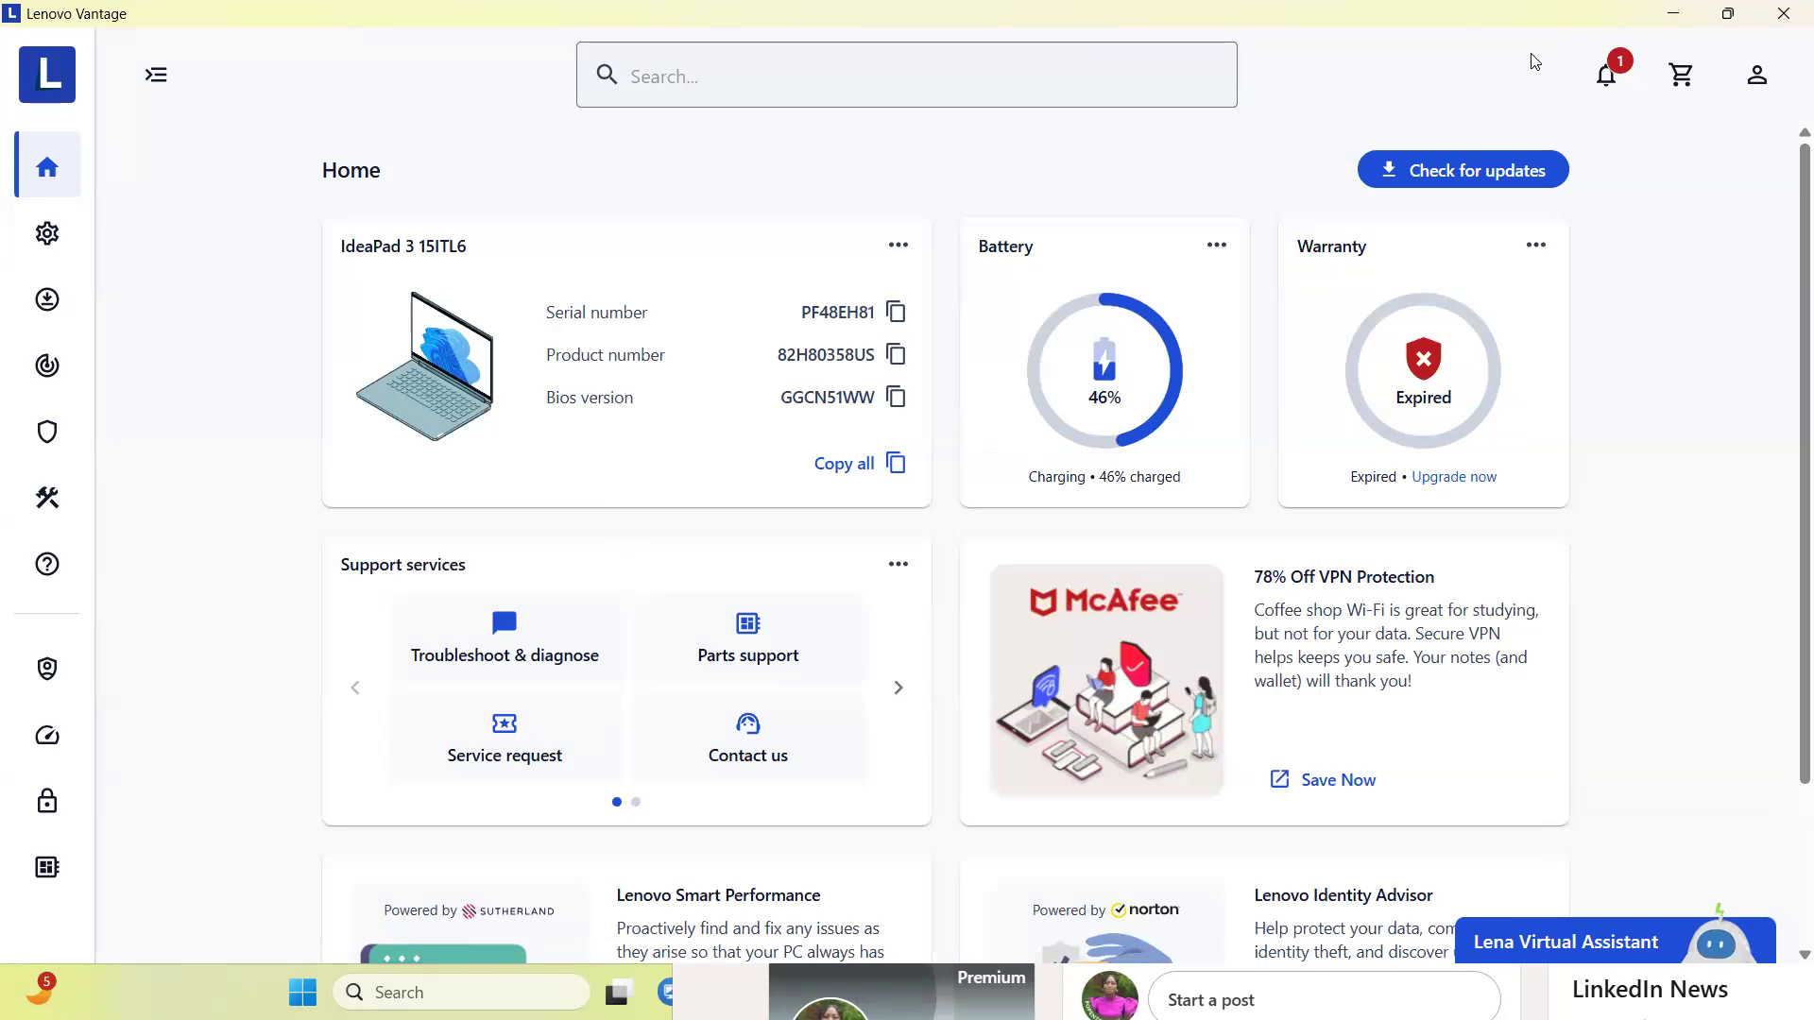
pyautogui.click(1674, 13)
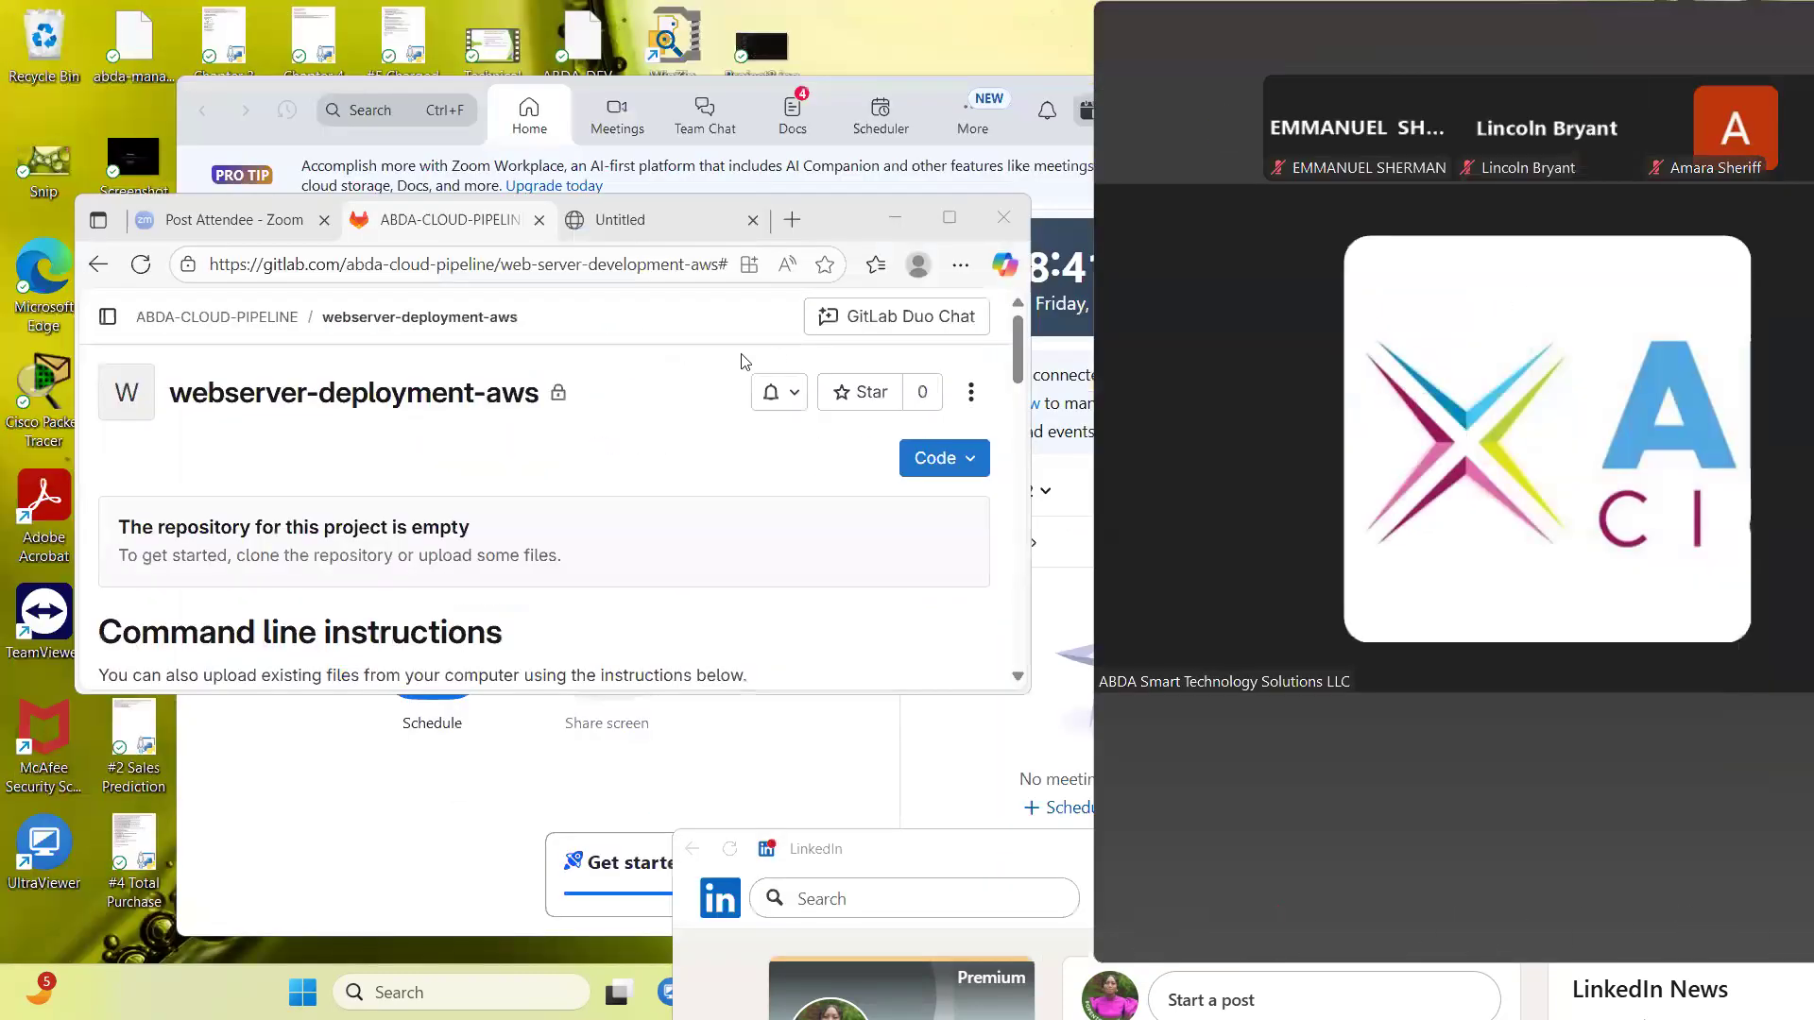
pyautogui.click(953, 225)
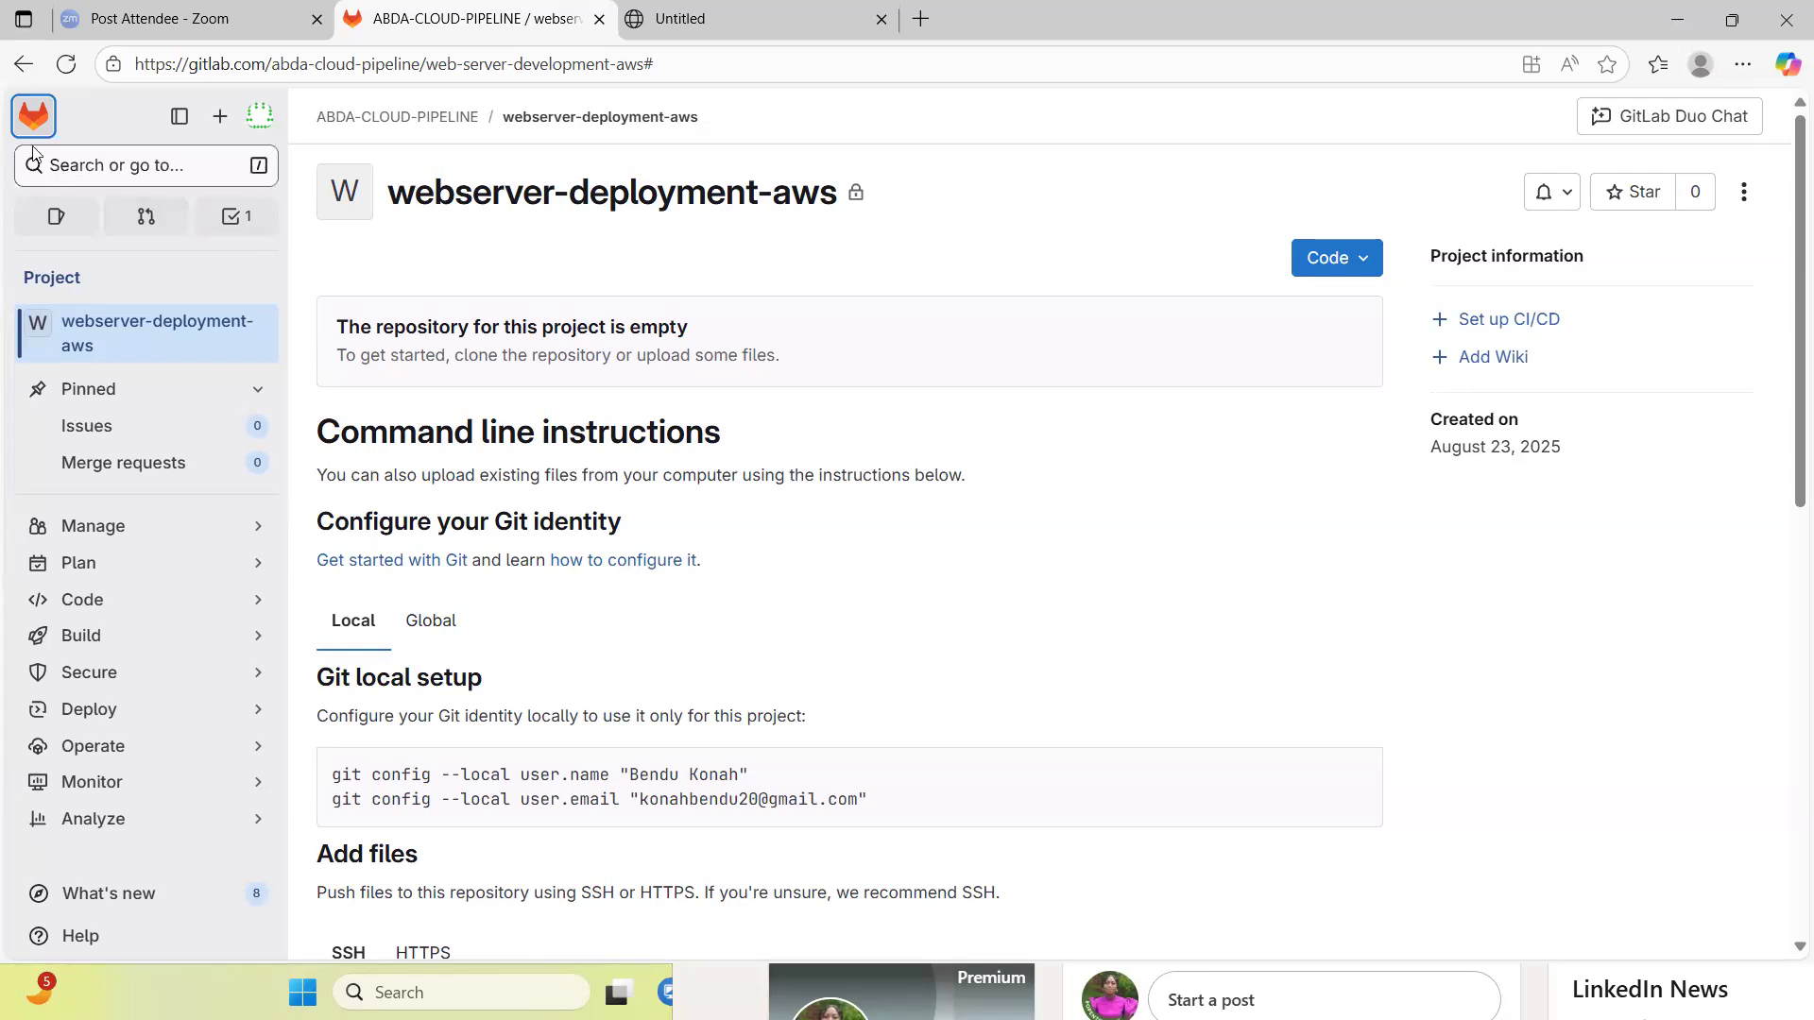
# - Go to the GitLab home and view the list of contributed projects
pyautogui.click(21, 119)
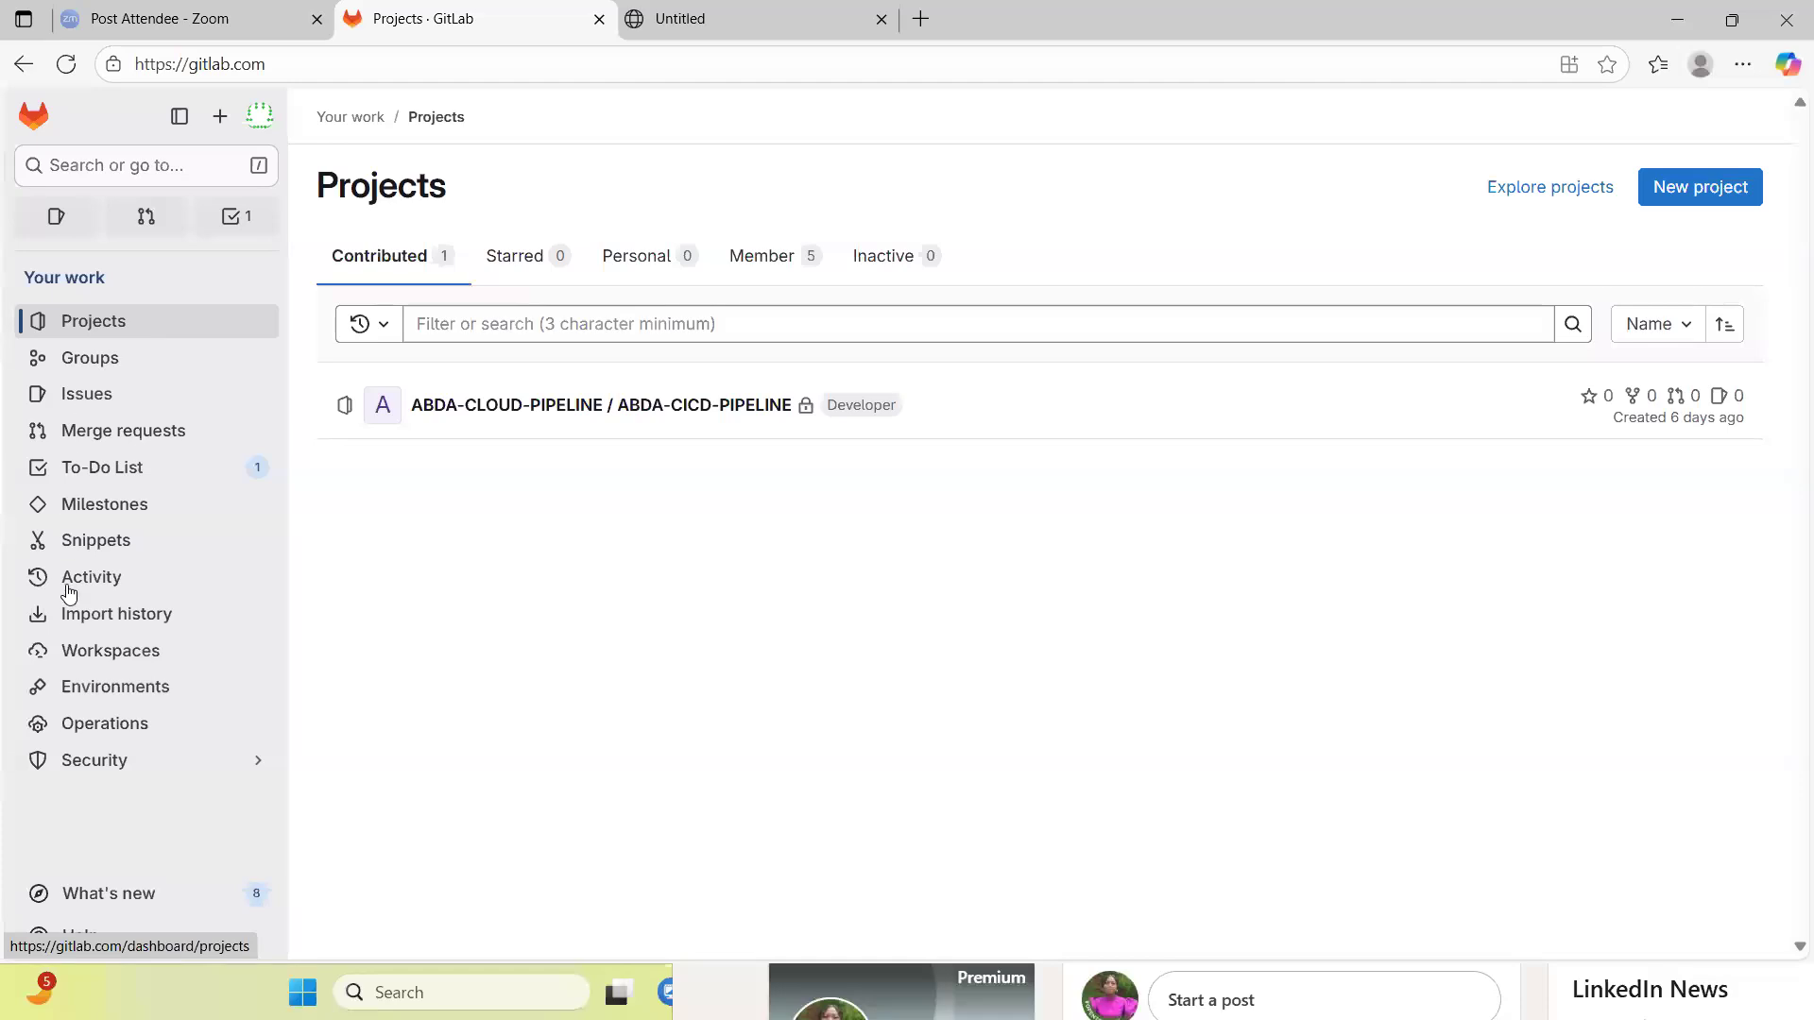
pyautogui.click(104, 321)
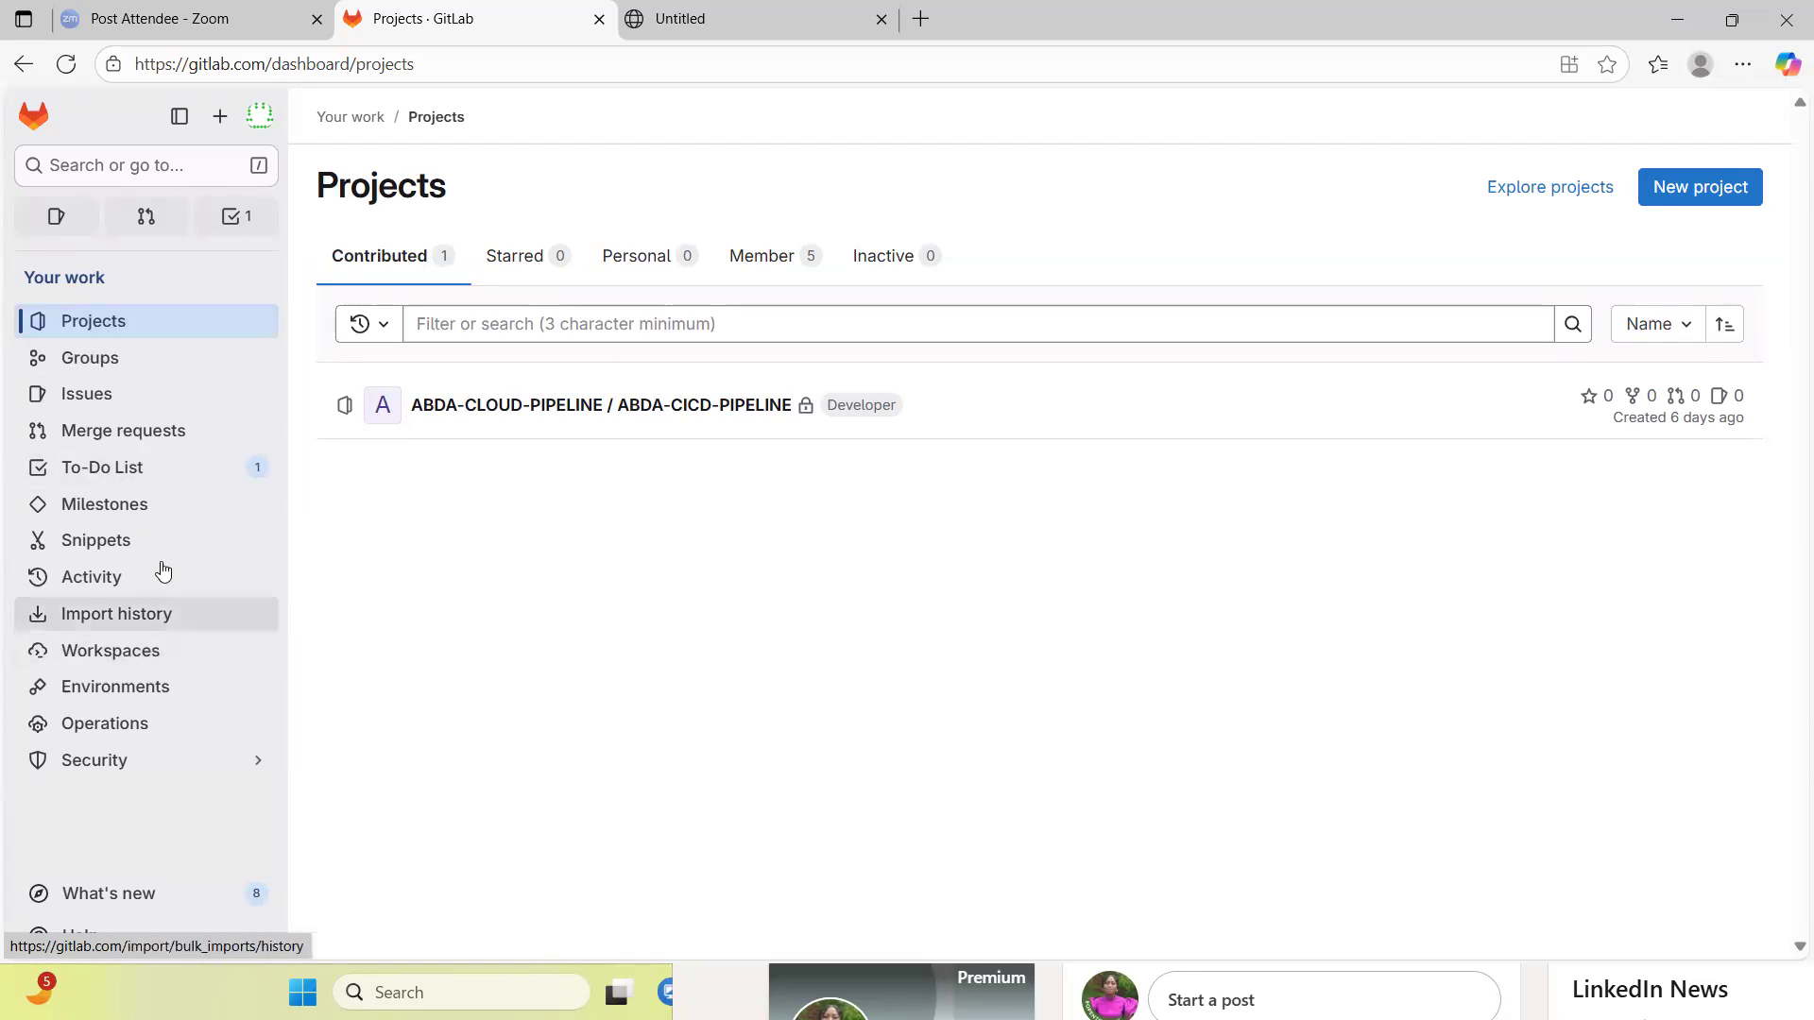
pyautogui.click(125, 322)
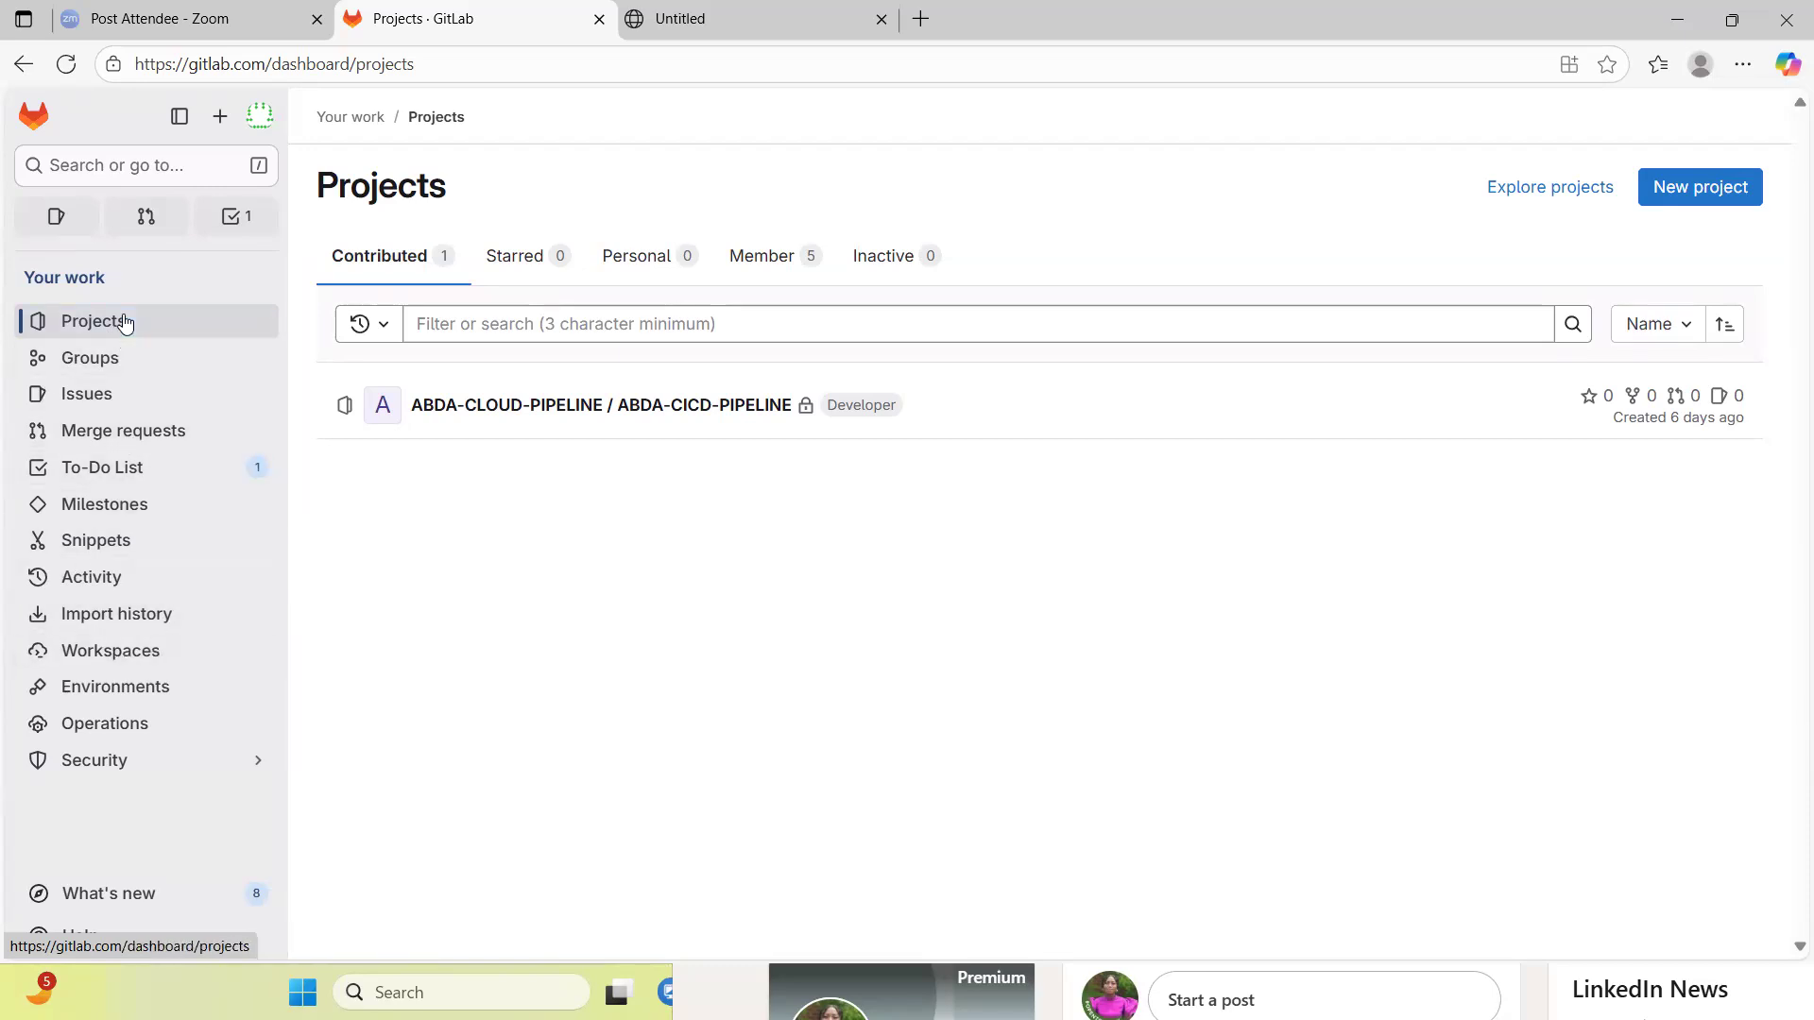
# - Open the merge requests overview, dismiss the display preferences hint, and look through its sections
pyautogui.click(119, 432)
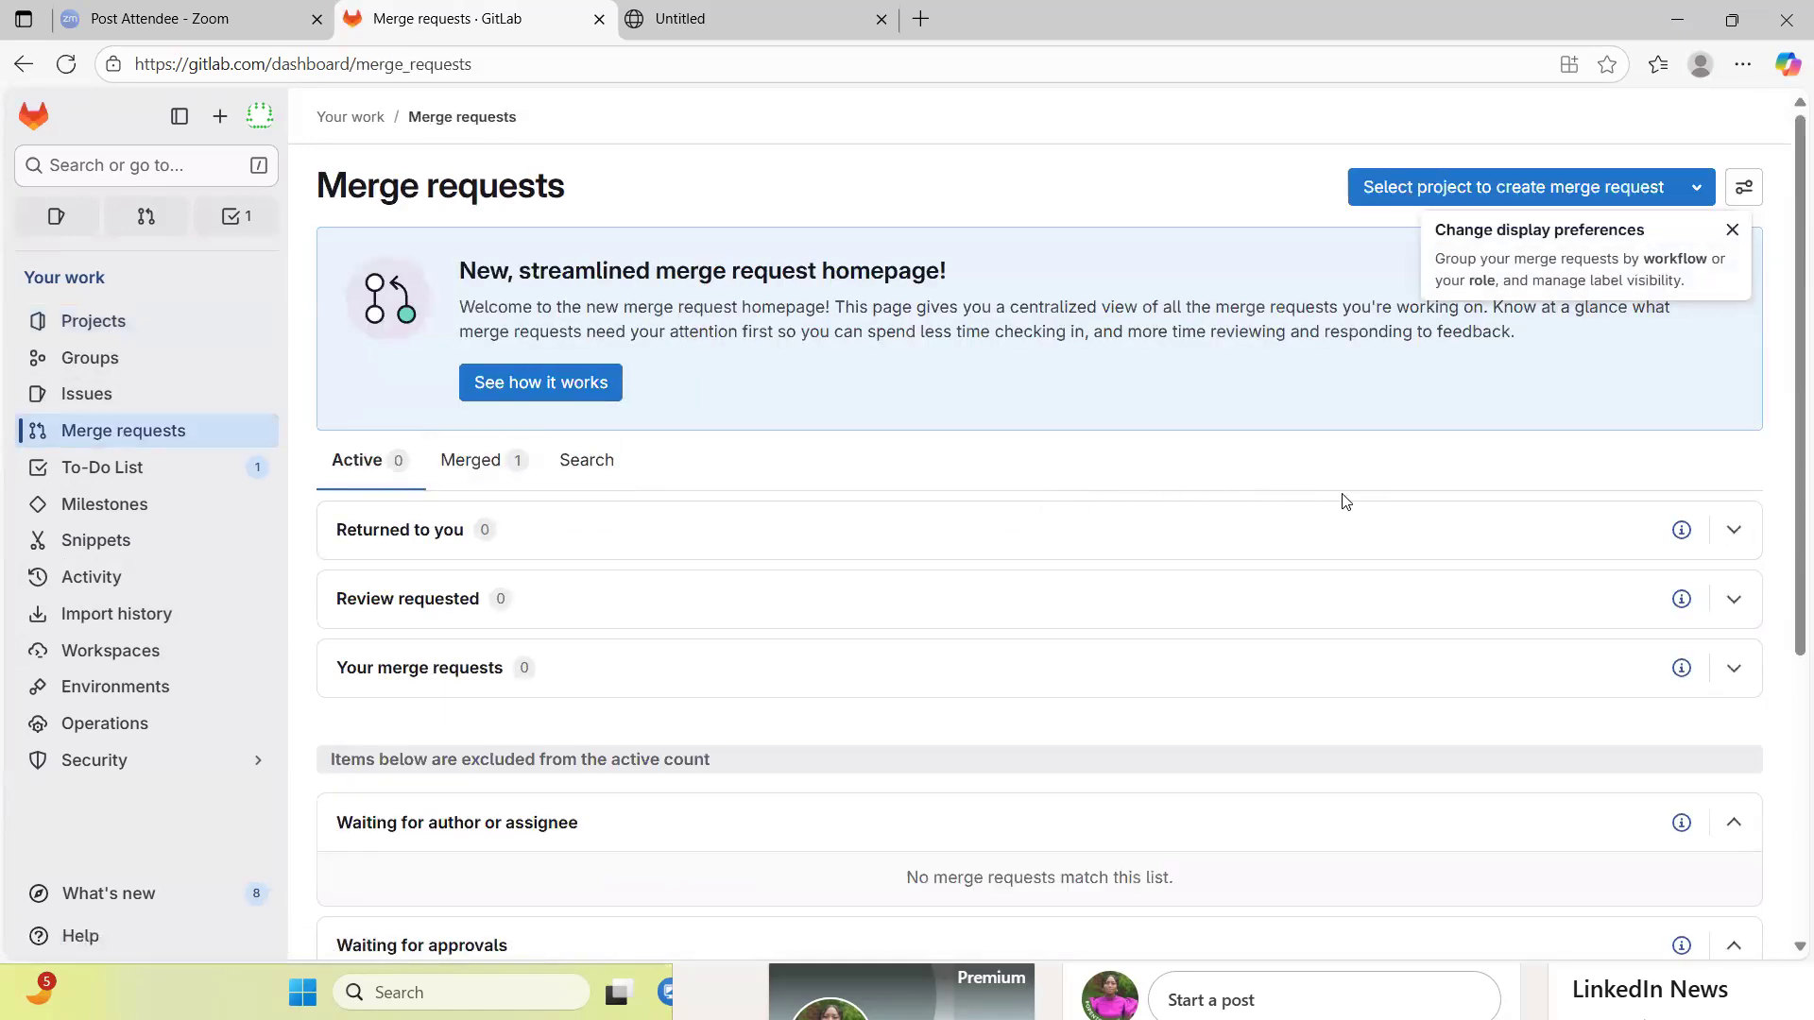
pyautogui.click(1730, 233)
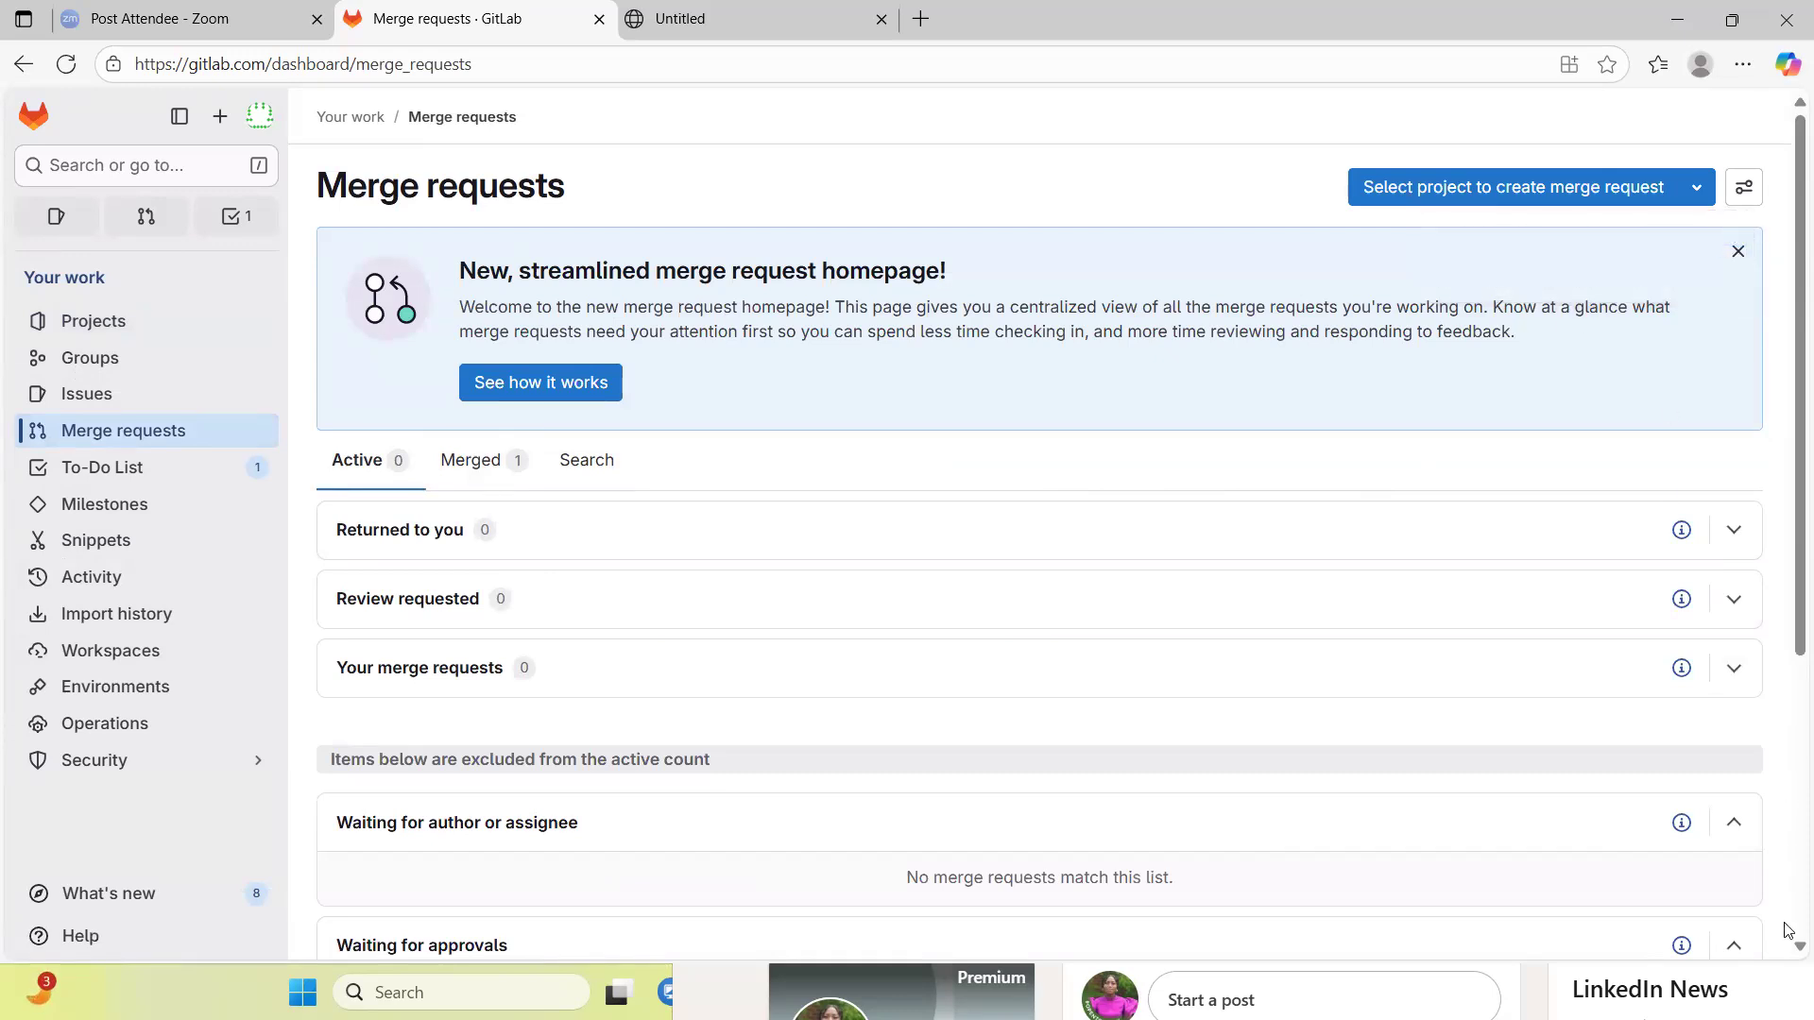
pyautogui.scroll(-3, 1789, 955)
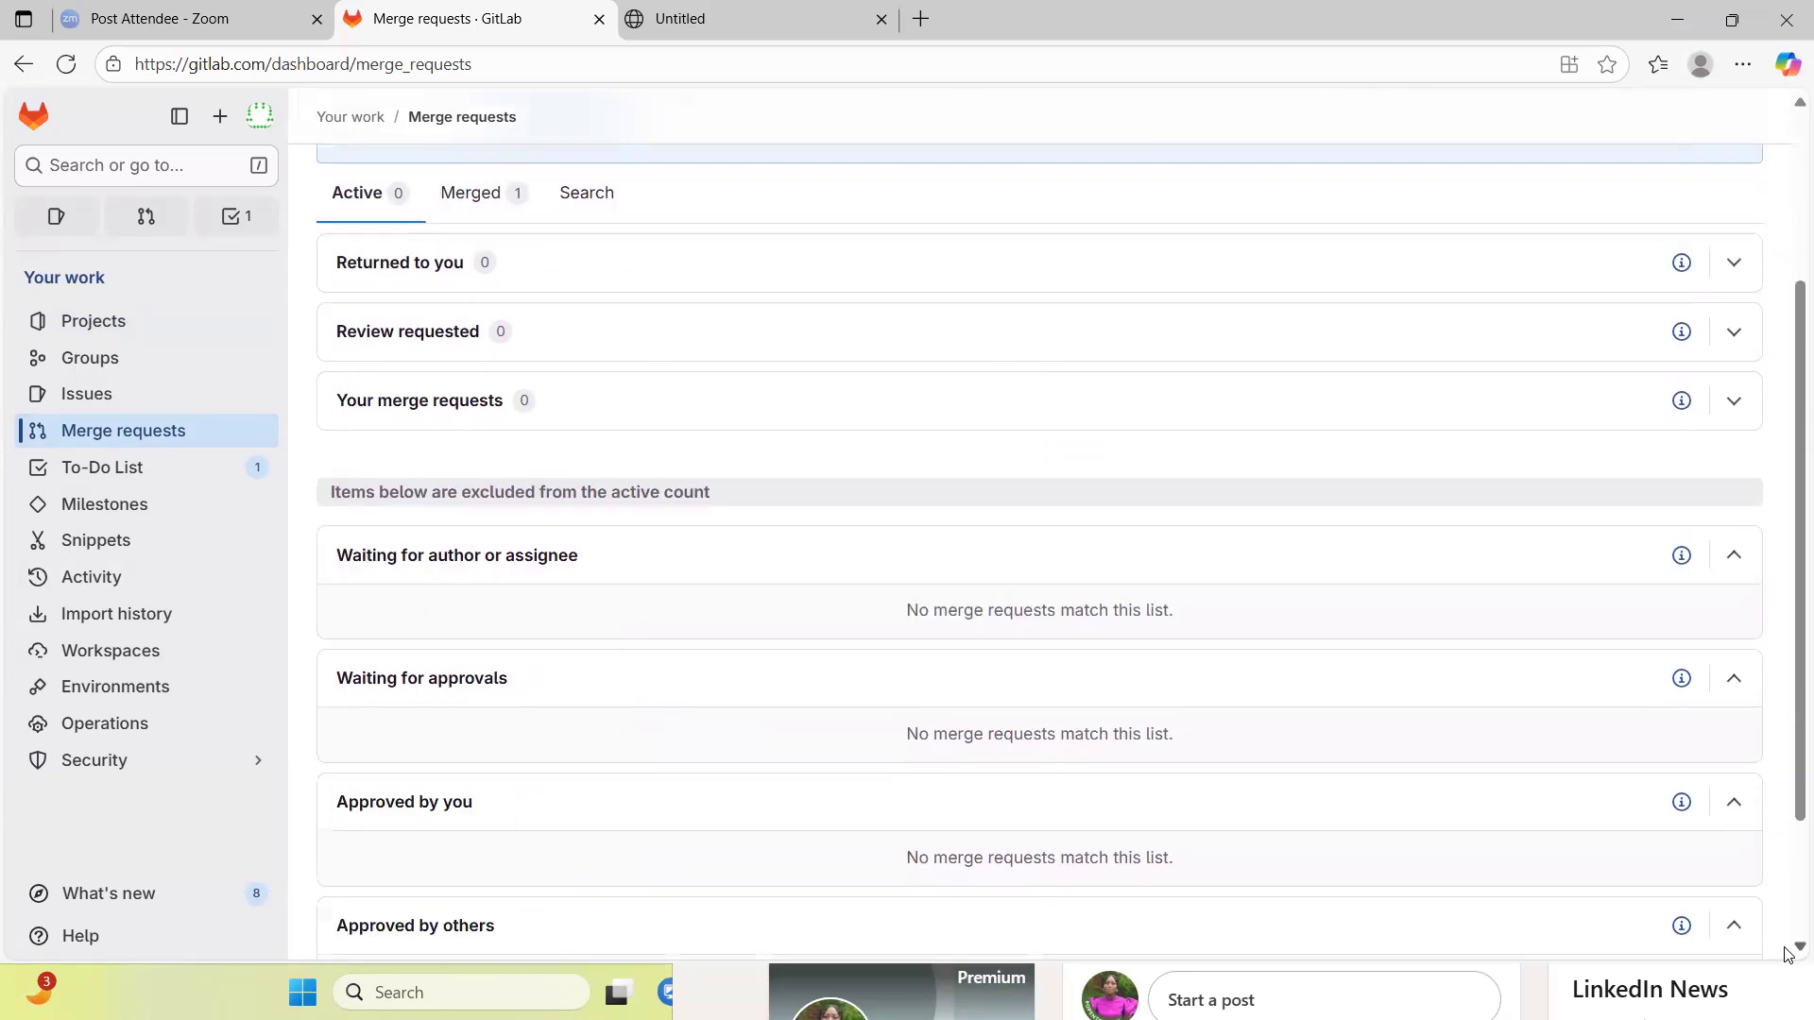
pyautogui.scroll(3, 1788, 116)
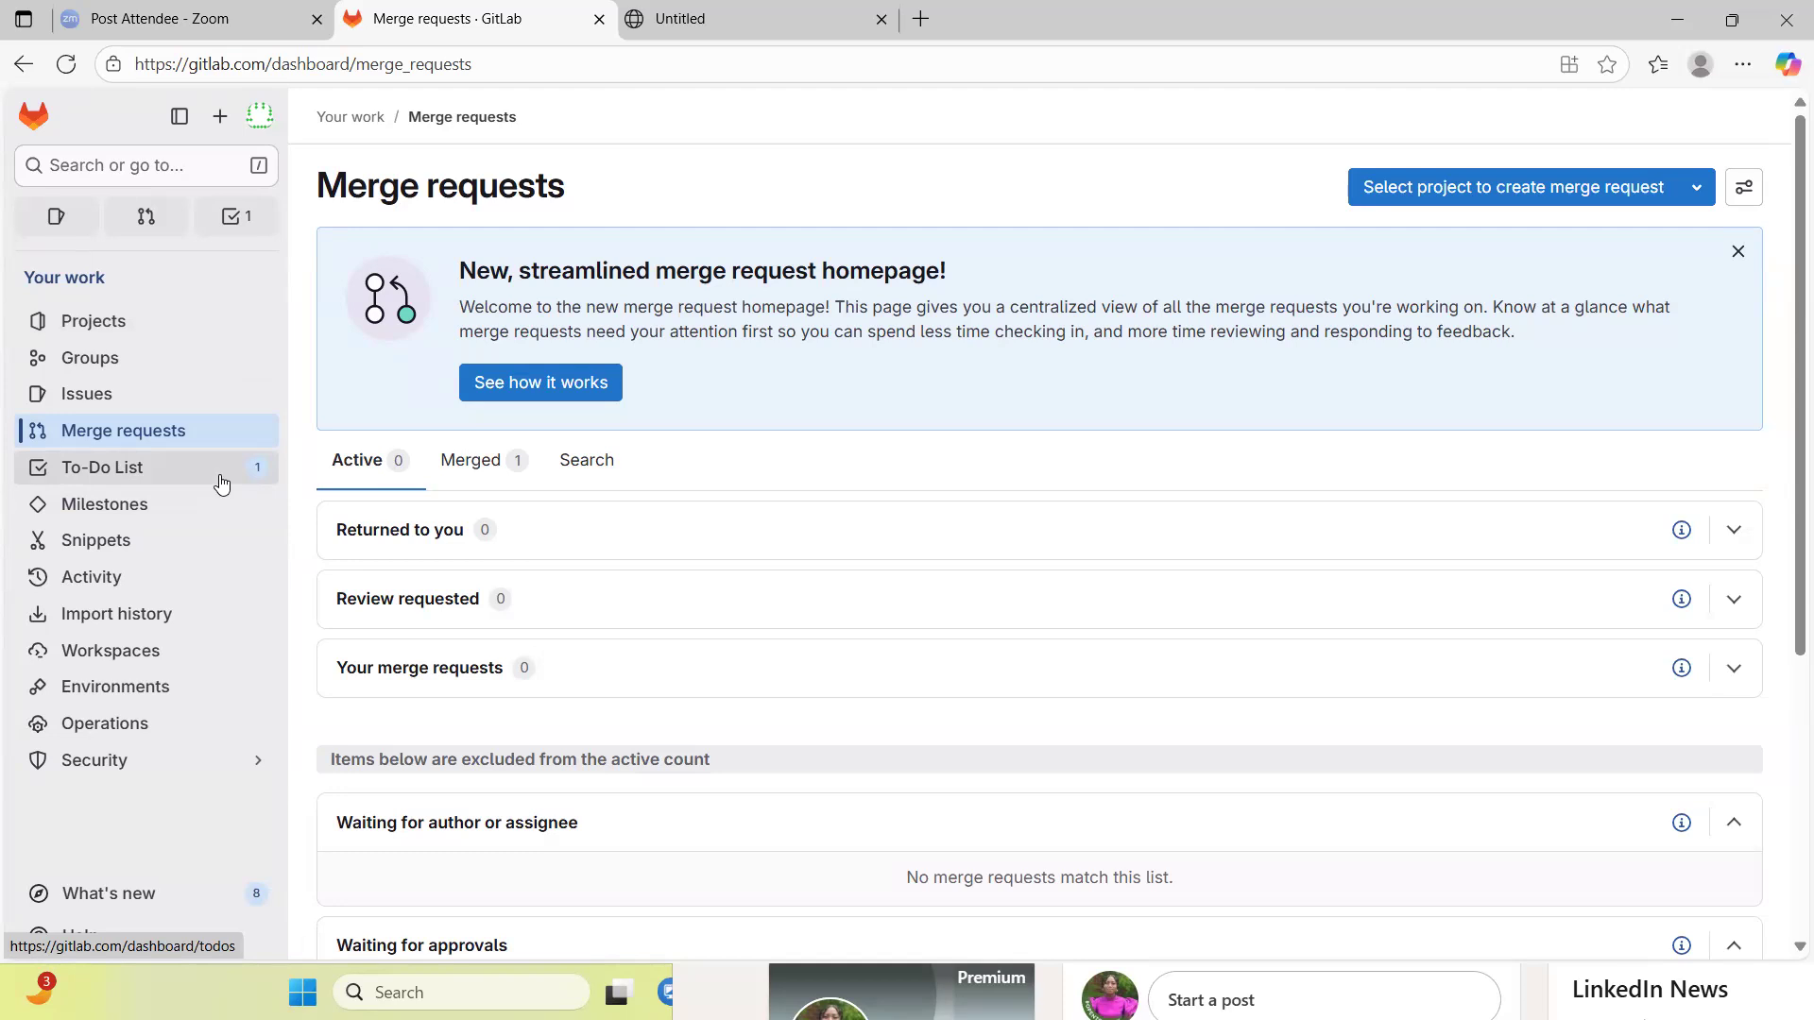
# - Find the webserver-deployment-aws project through the ABDA-CLOUD-PIPELINE group and open it
pyautogui.click(33, 116)
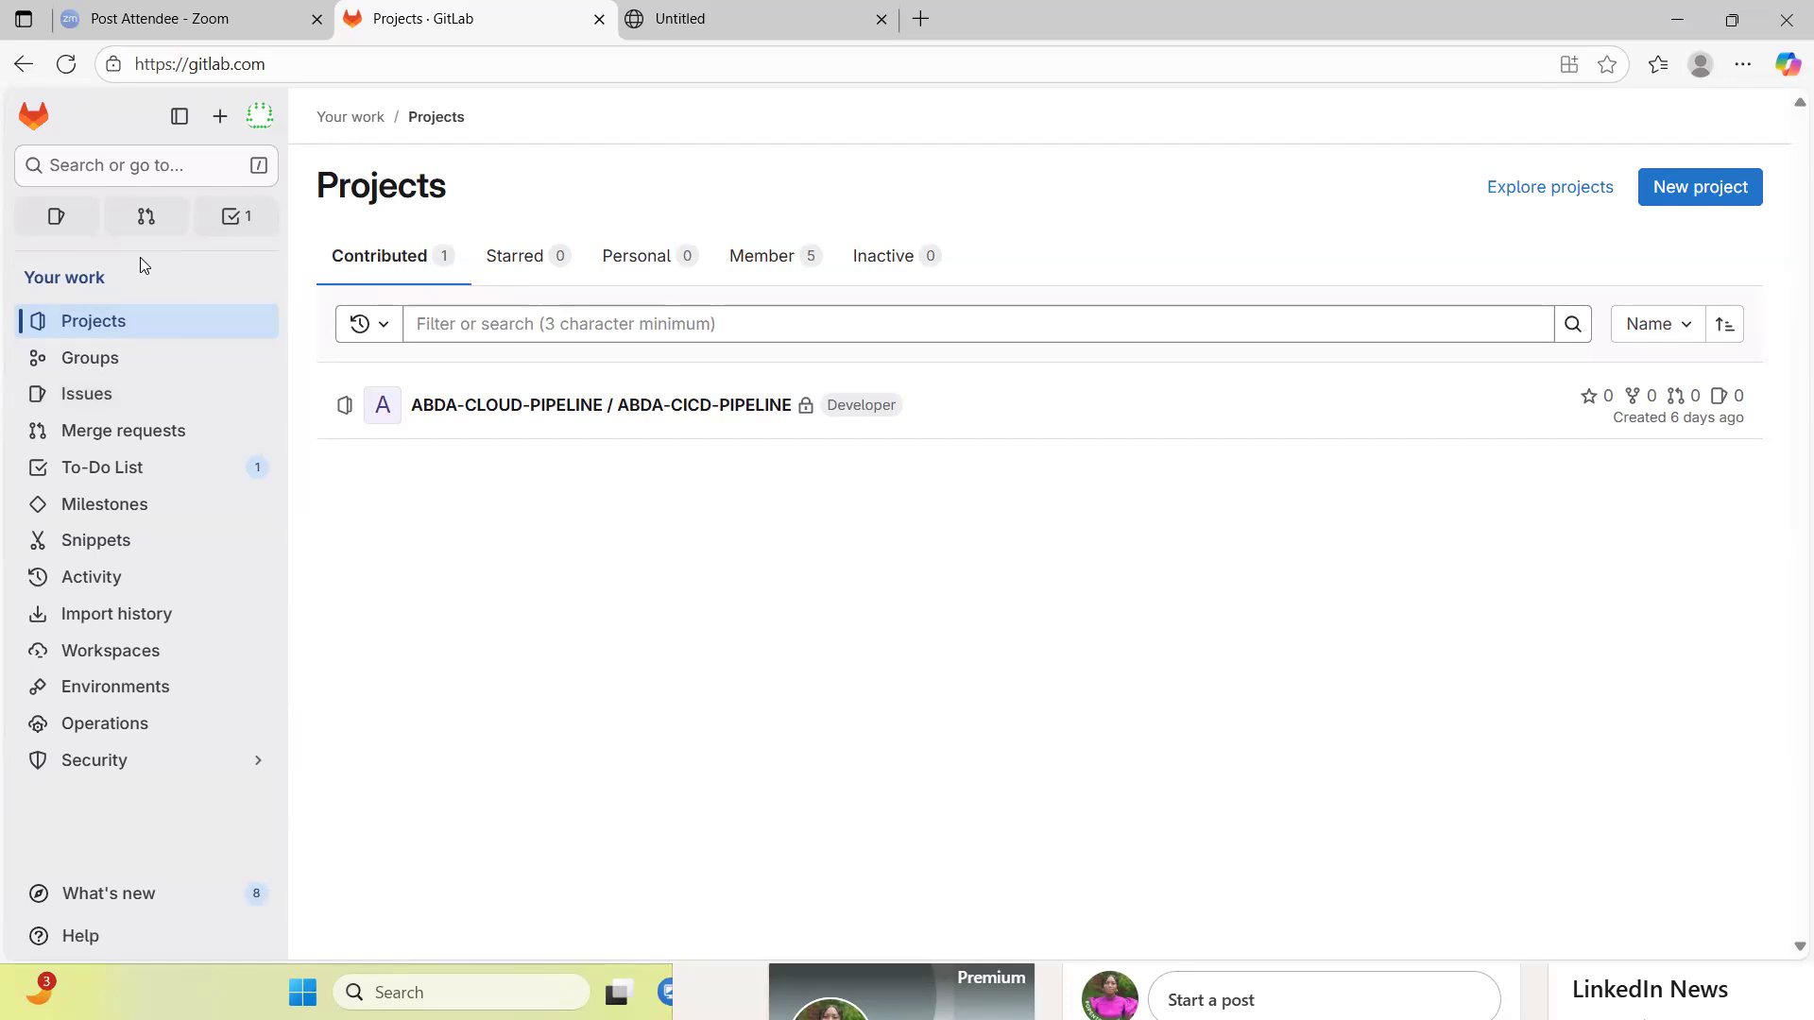
pyautogui.click(35, 115)
pyautogui.click(122, 360)
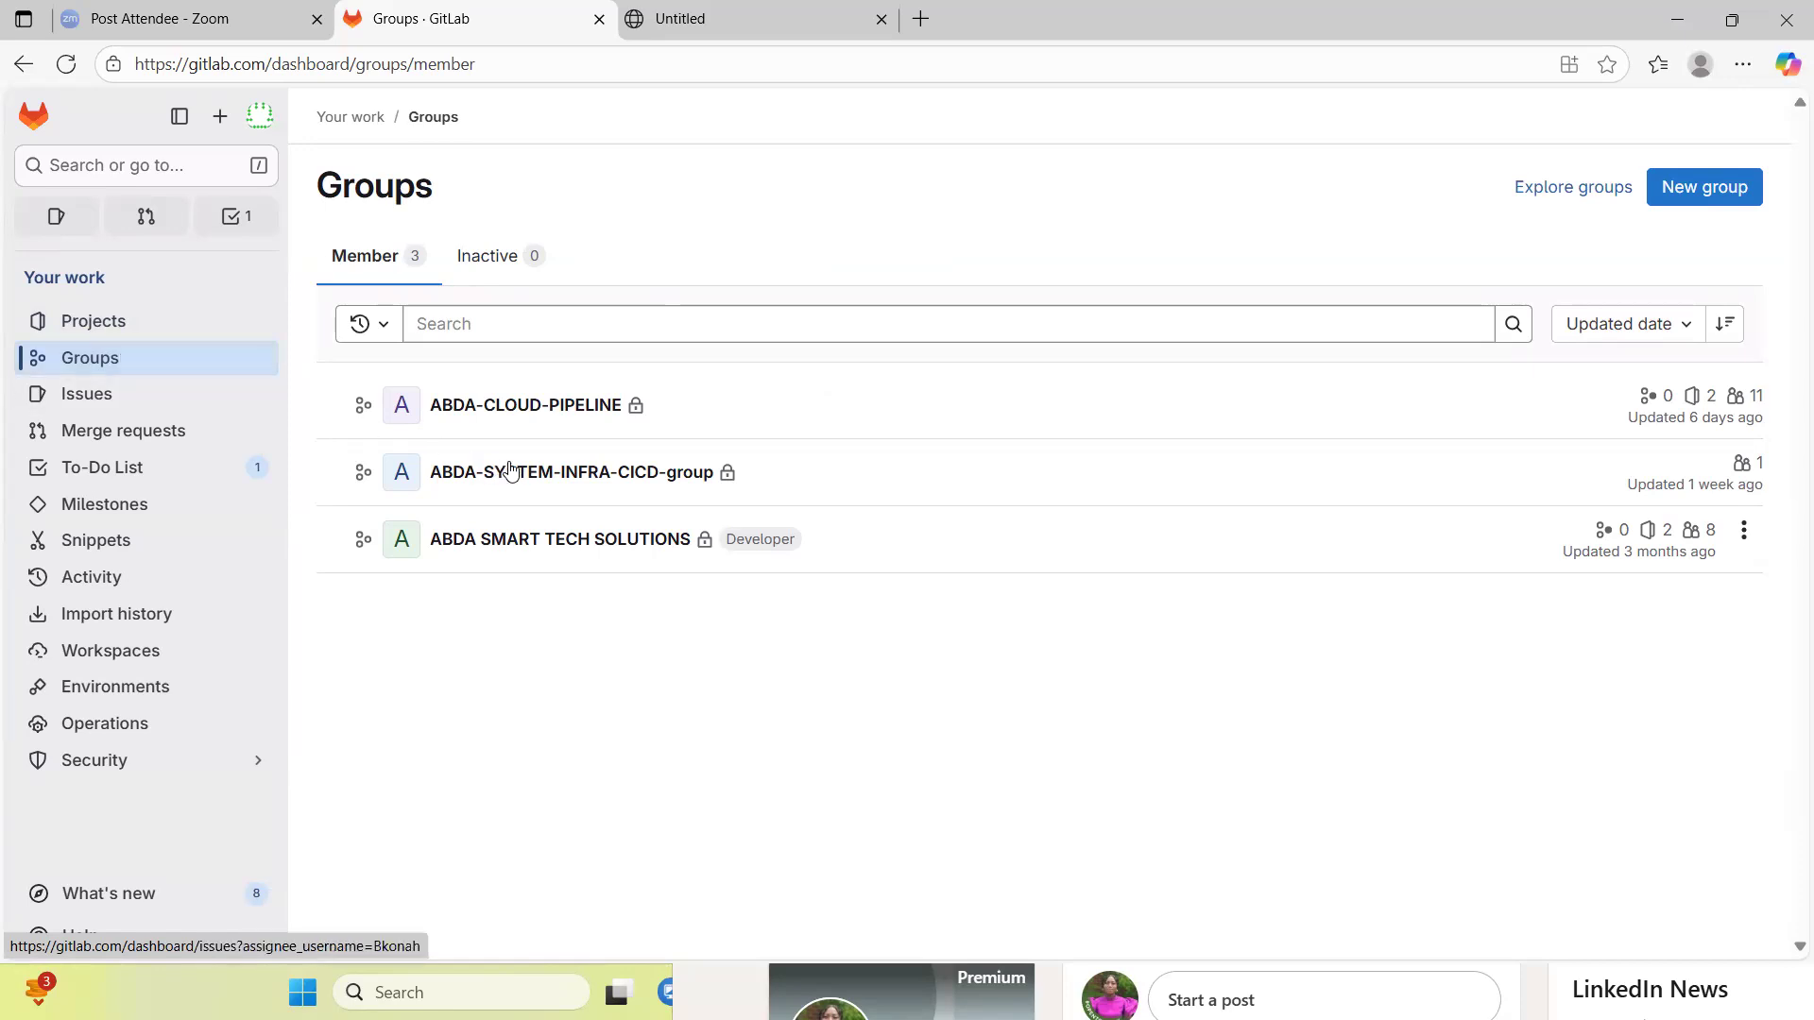
pyautogui.click(566, 407)
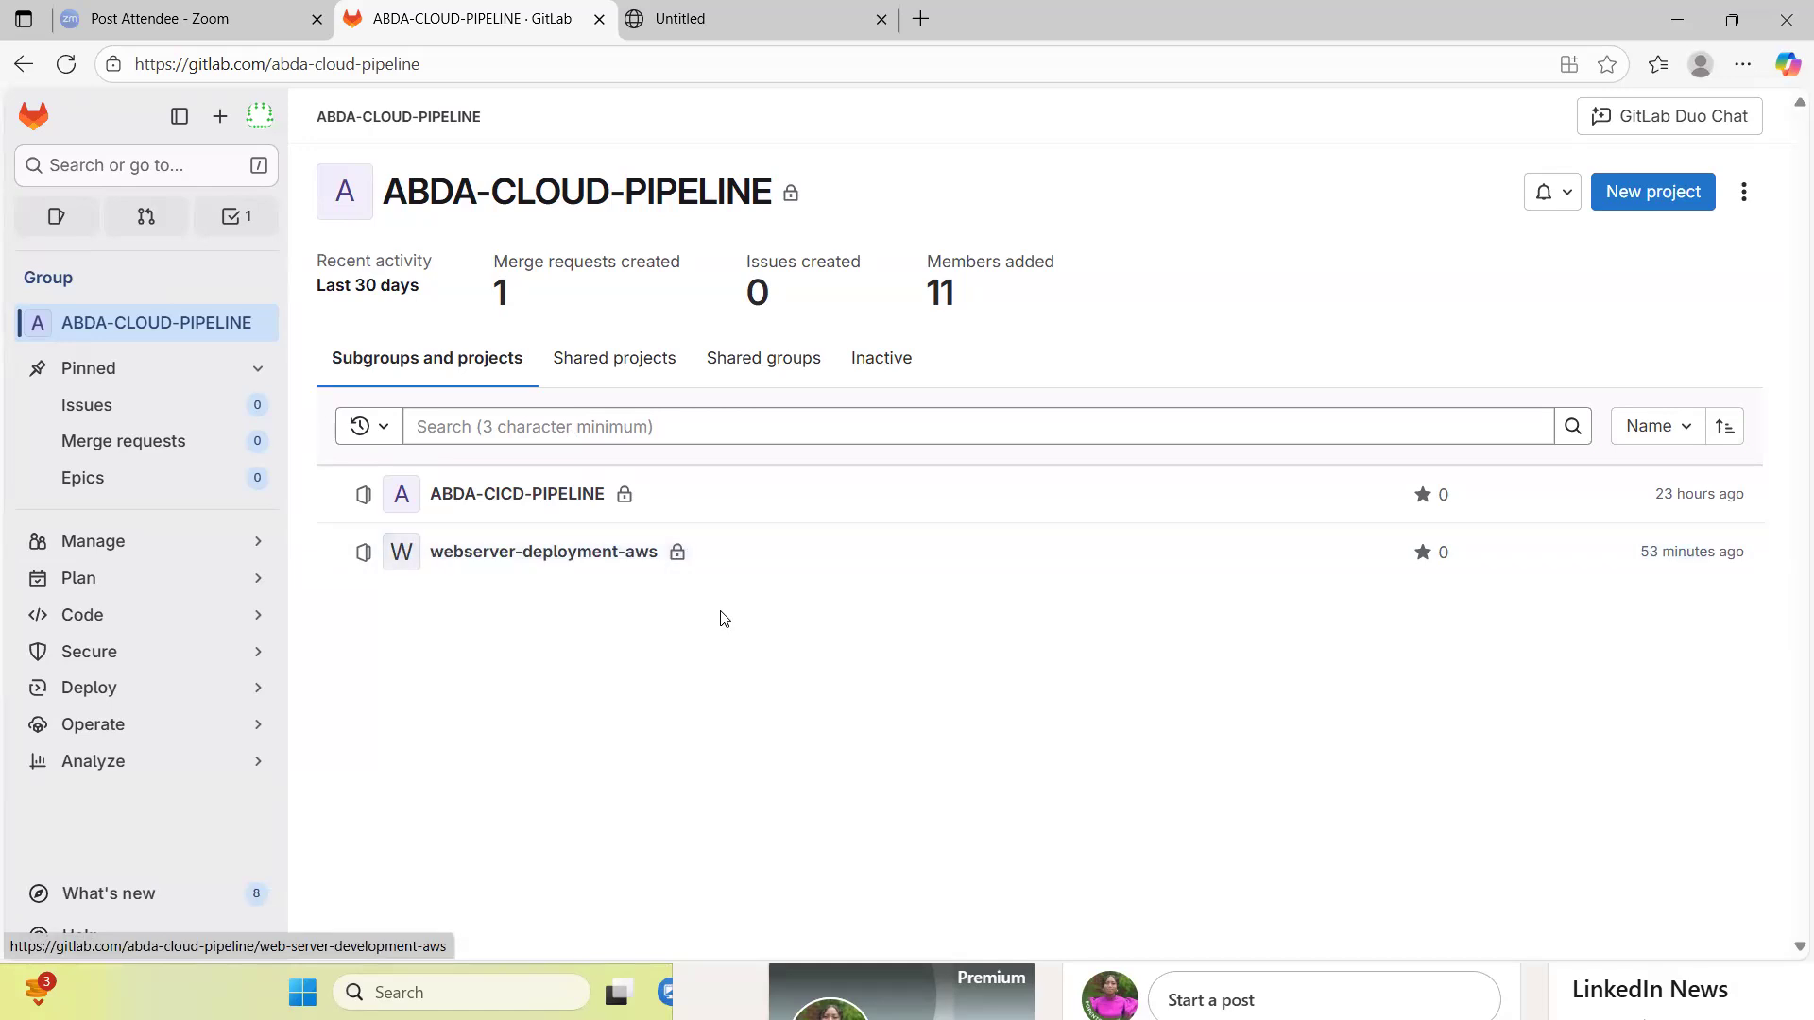
pyautogui.click(618, 561)
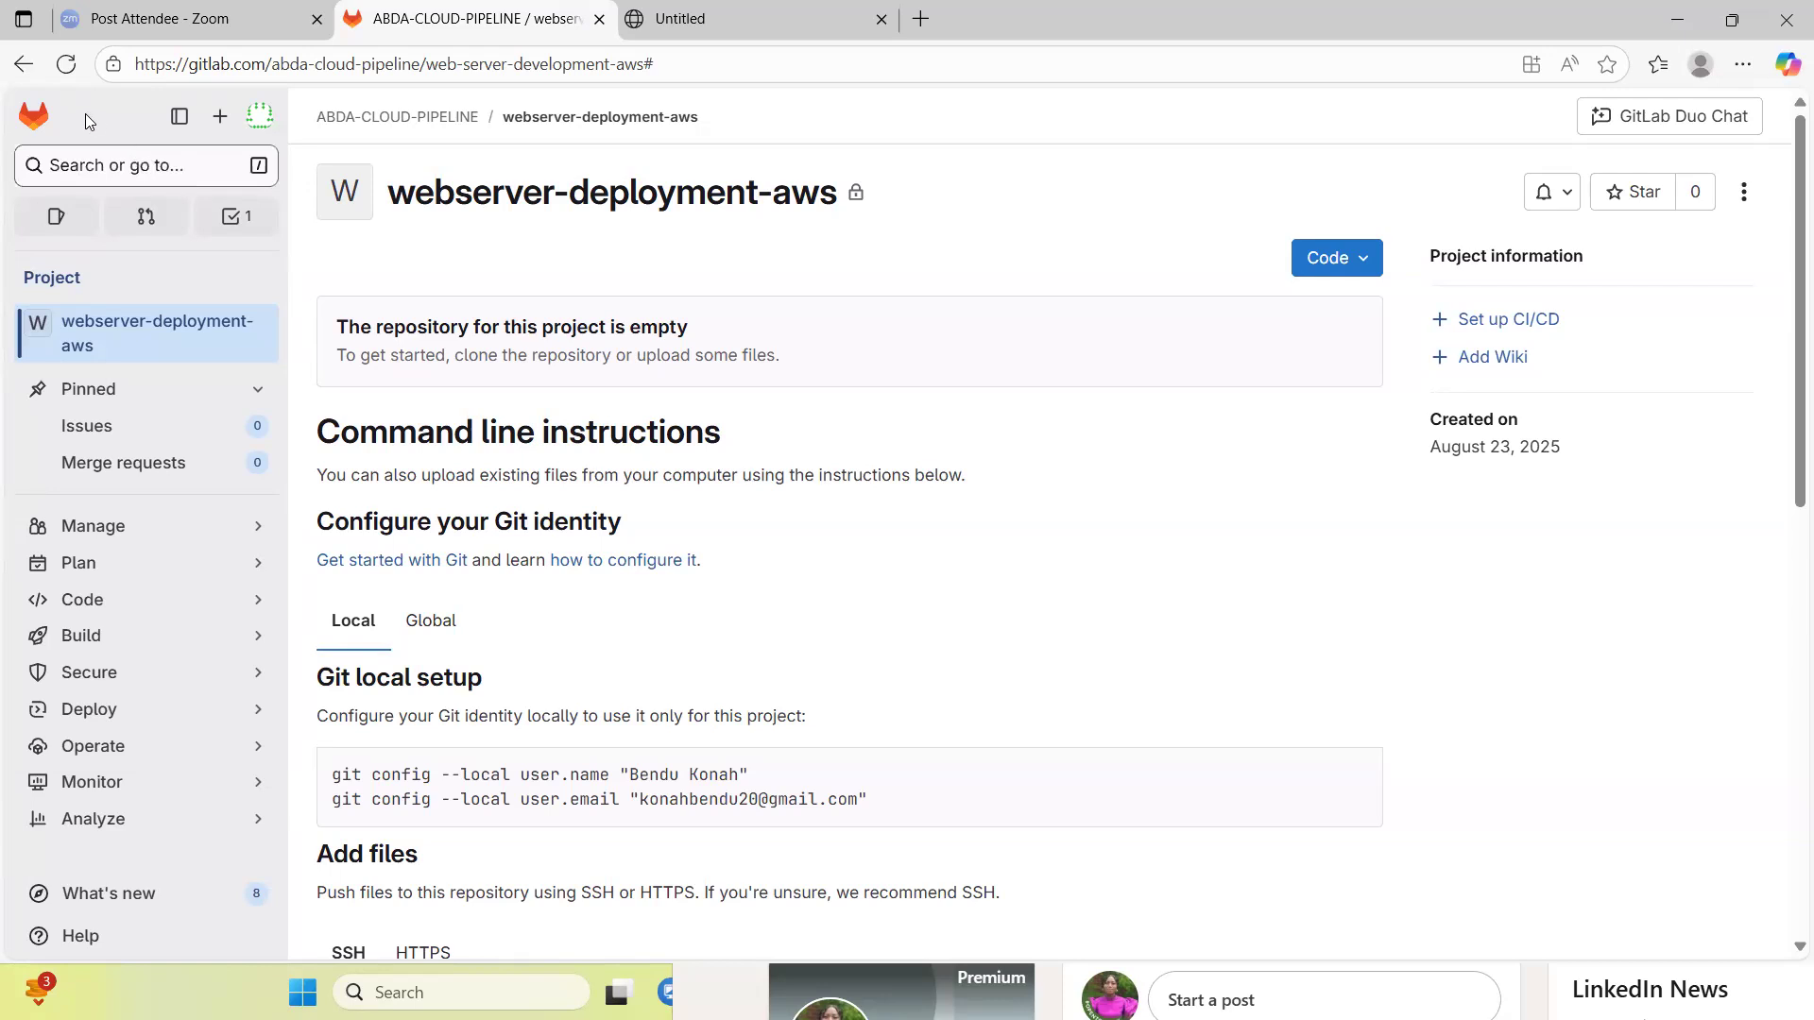
# - Return to the GitLab projects list and open the ABDA-CICD-PIPELINE project
pyautogui.click(19, 66)
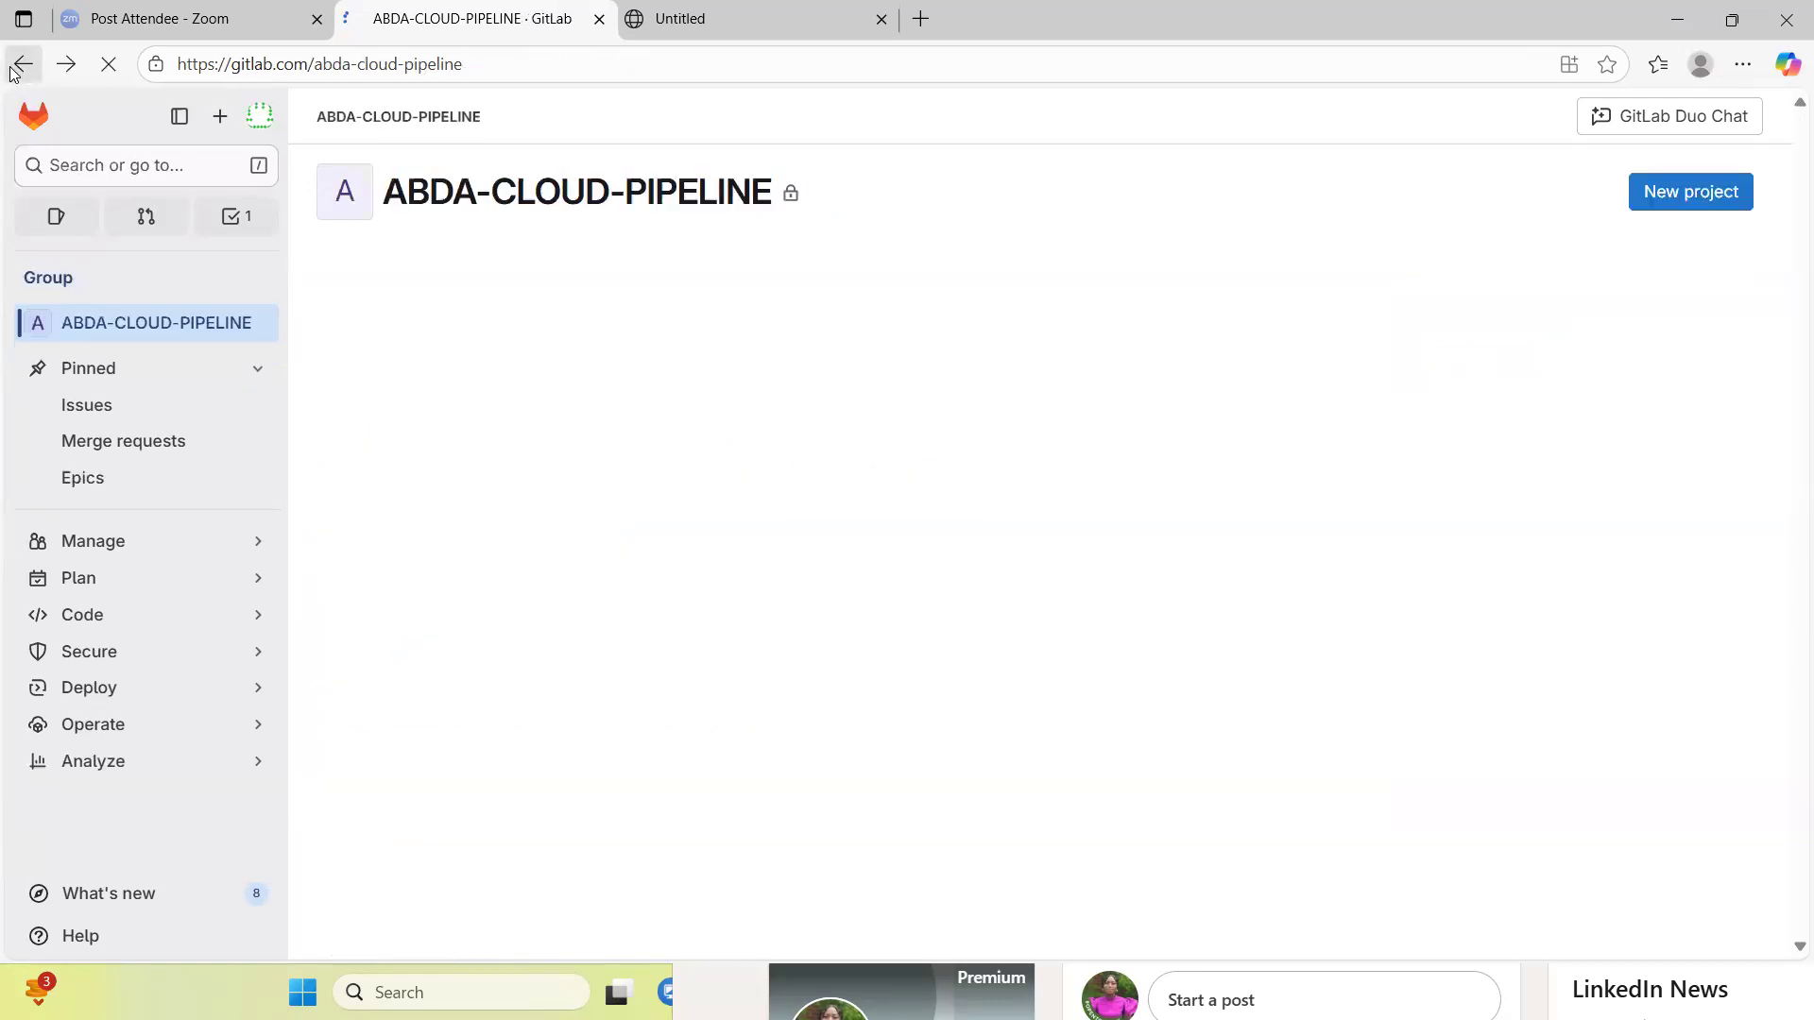
pyautogui.click(34, 117)
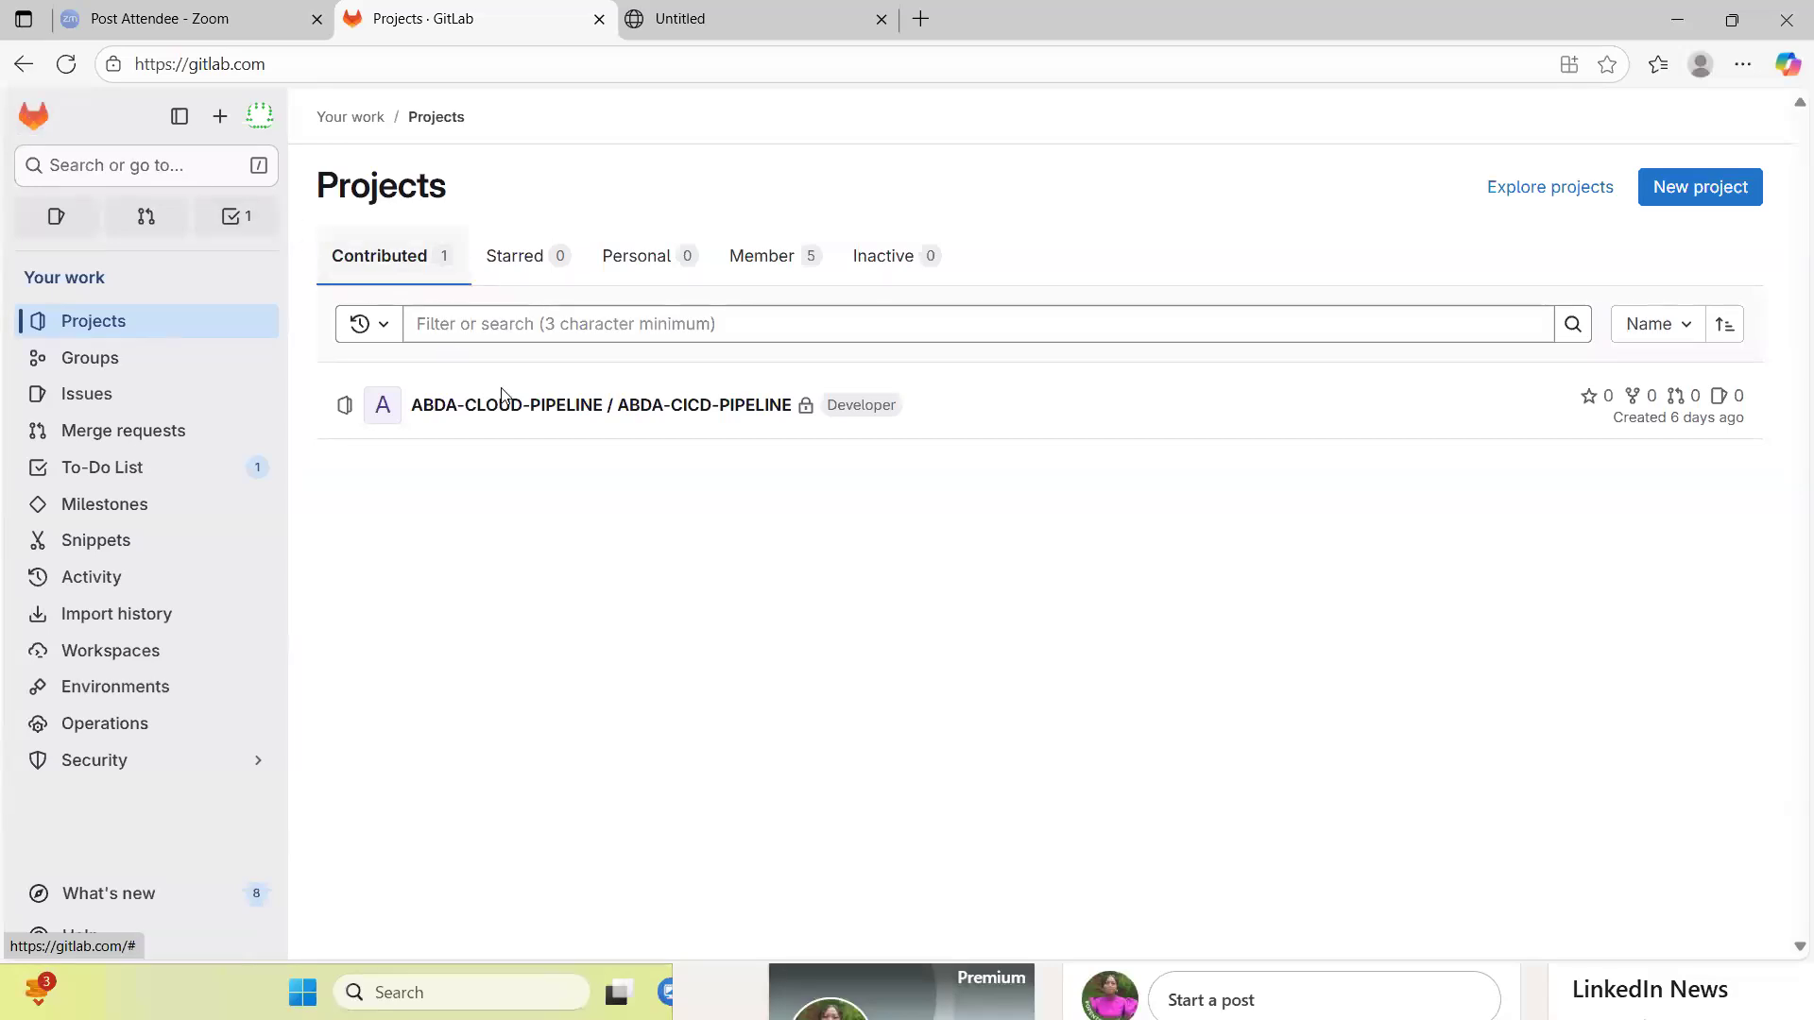
pyautogui.click(555, 406)
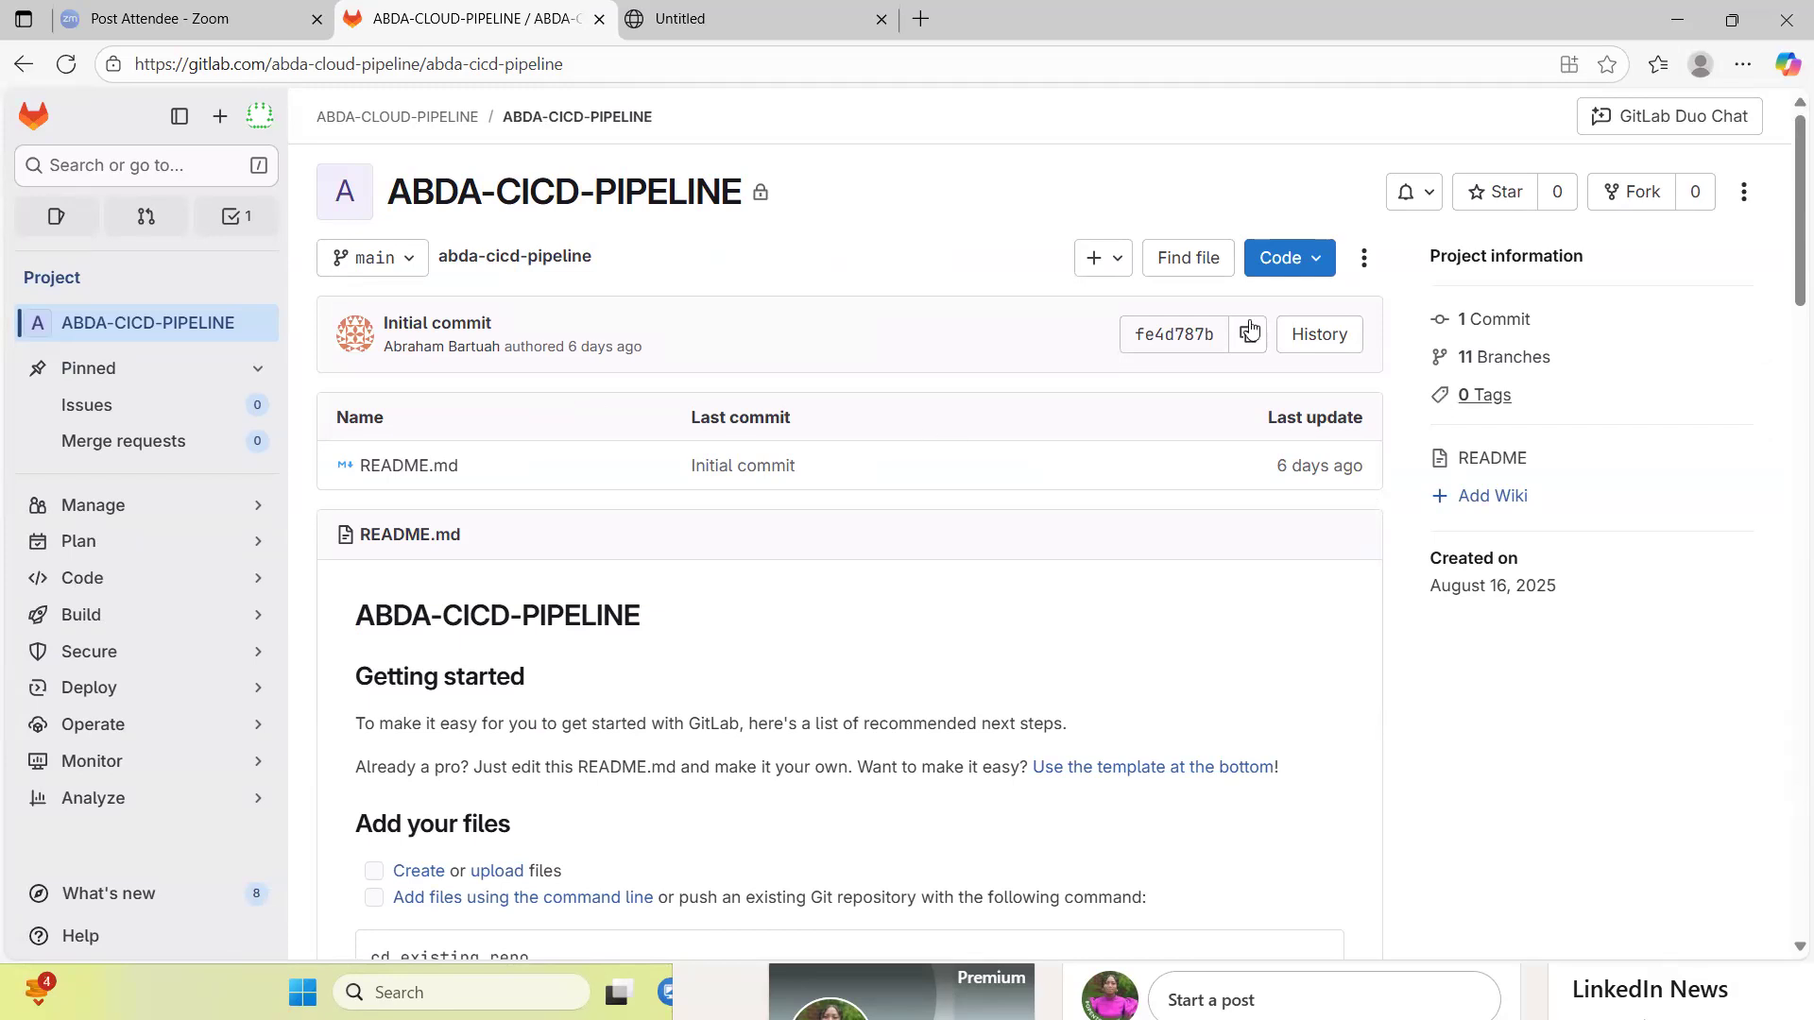
# - Look over the ABDA-CICD-PIPELINE clone options and open the form for a new branch
pyautogui.click(1313, 264)
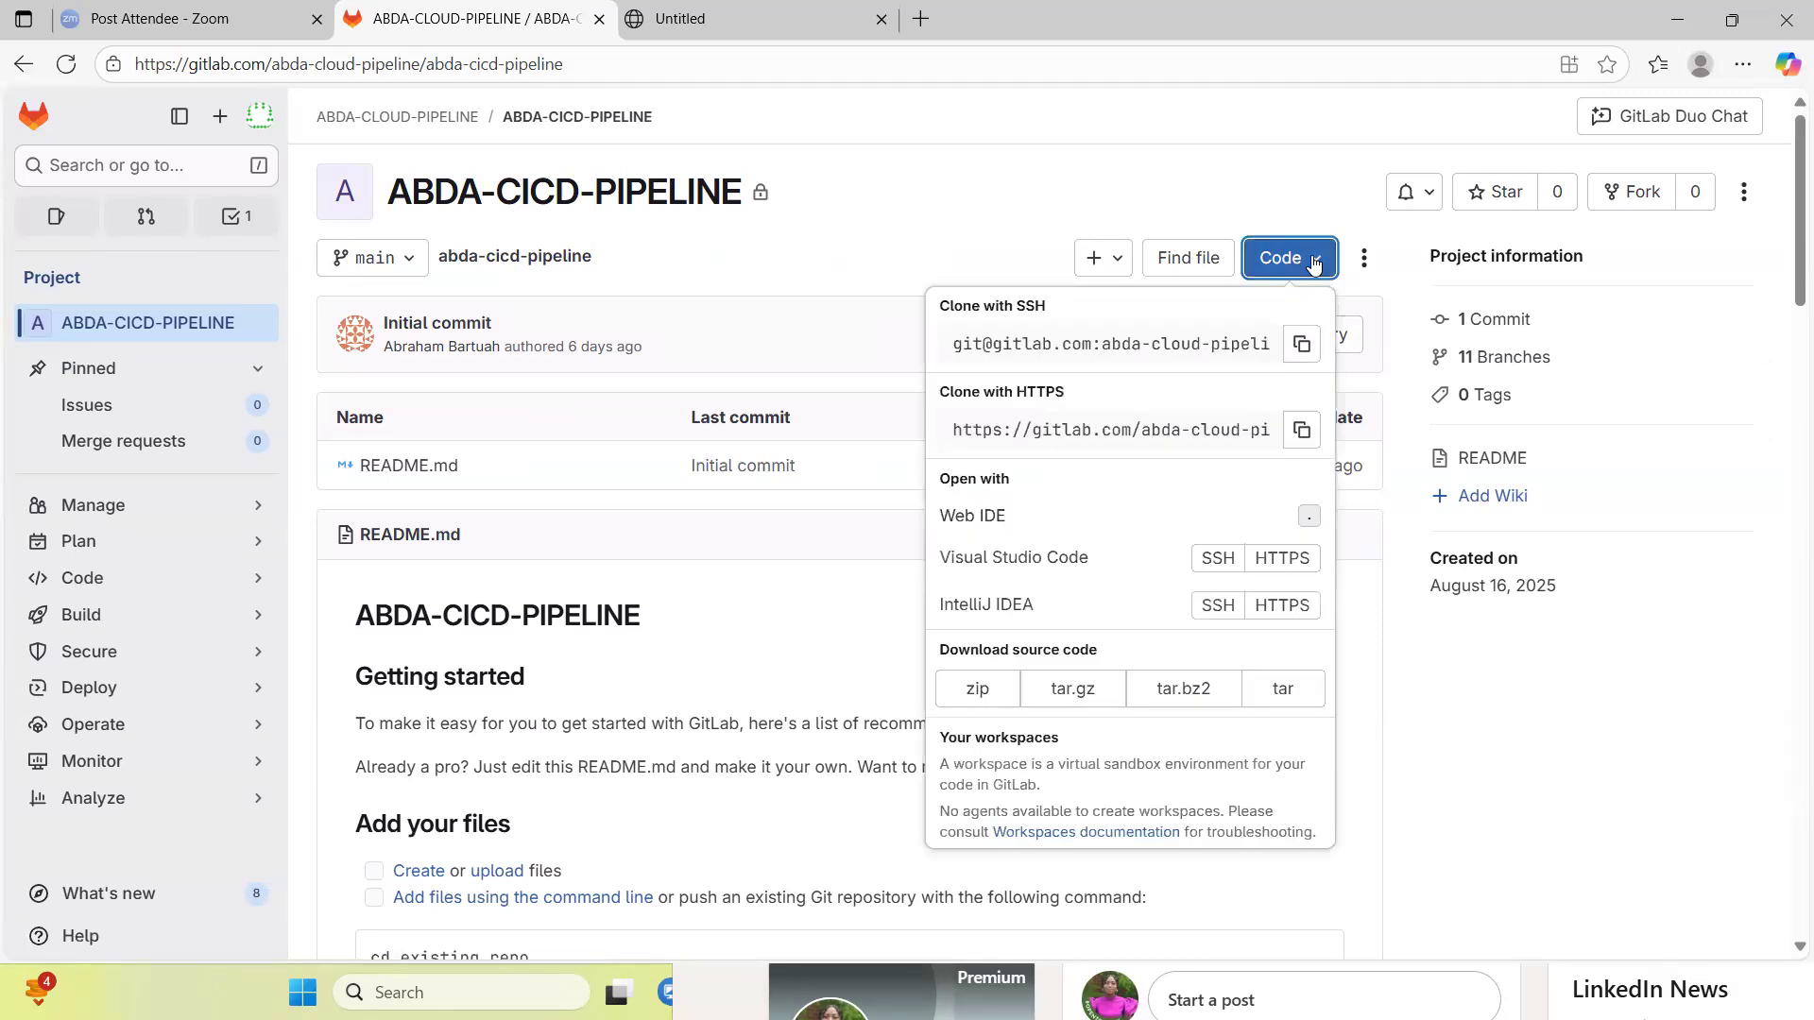
pyautogui.click(1313, 264)
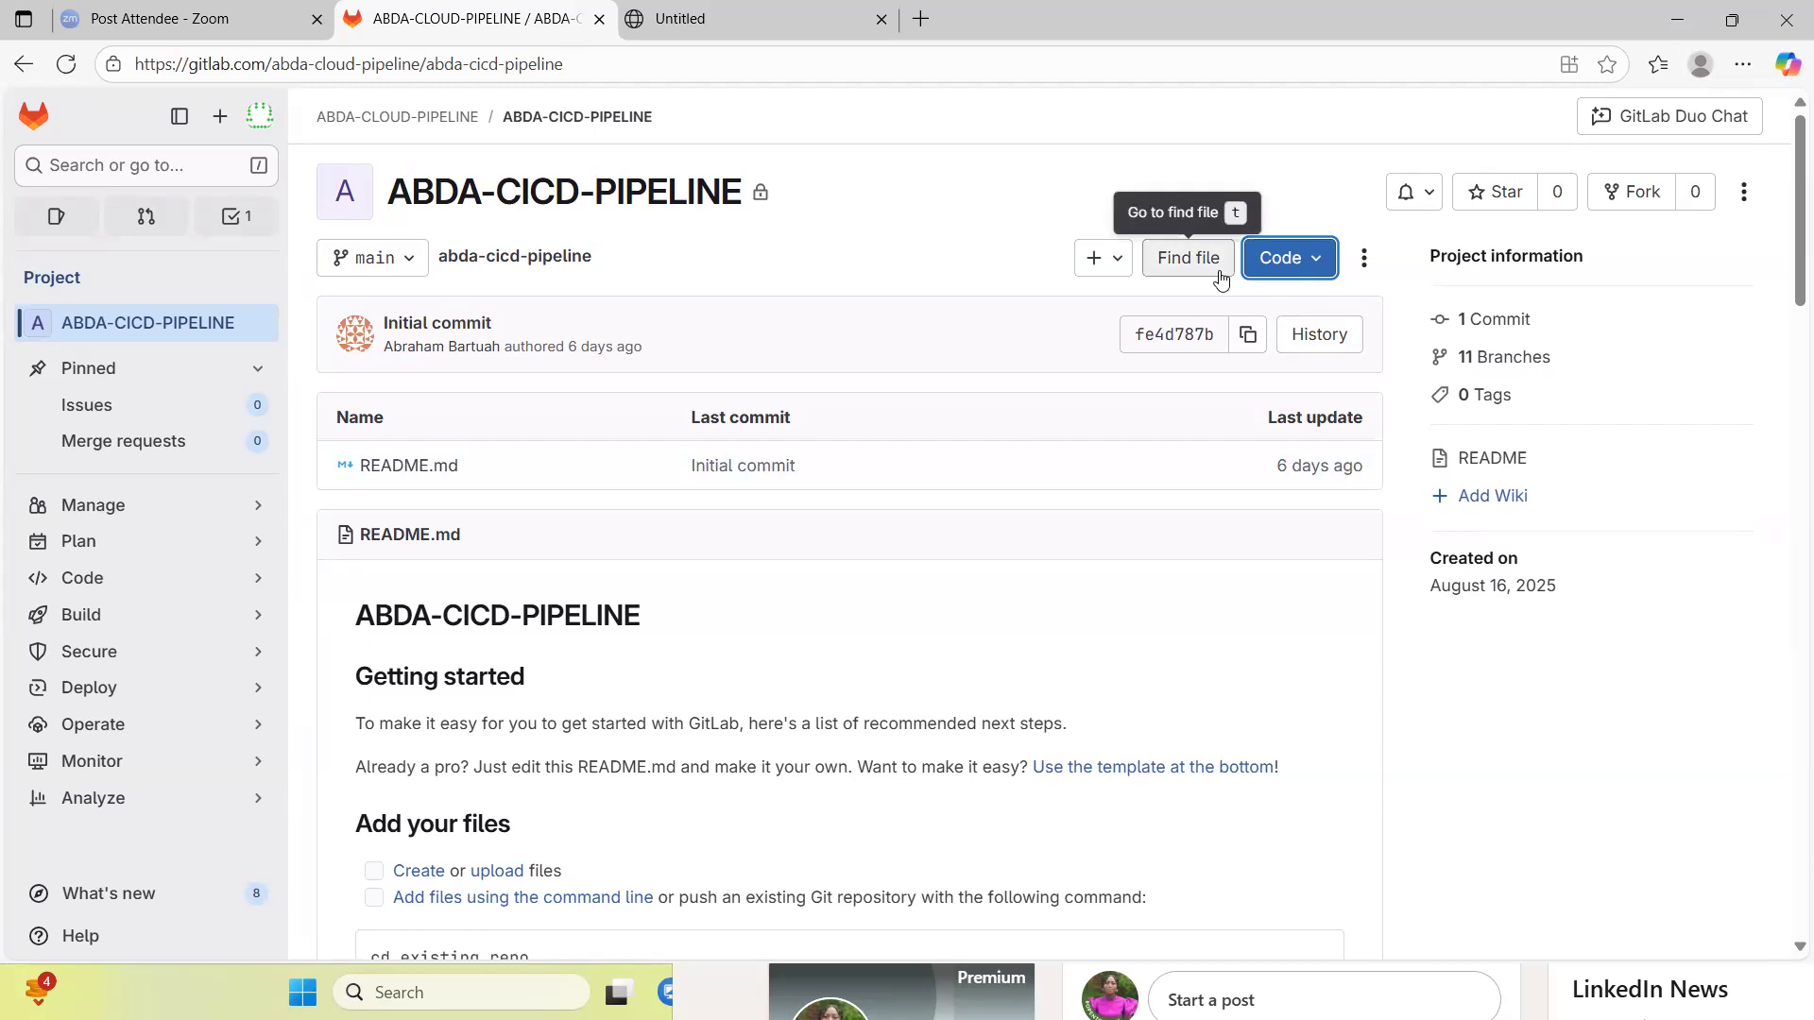
pyautogui.click(1121, 268)
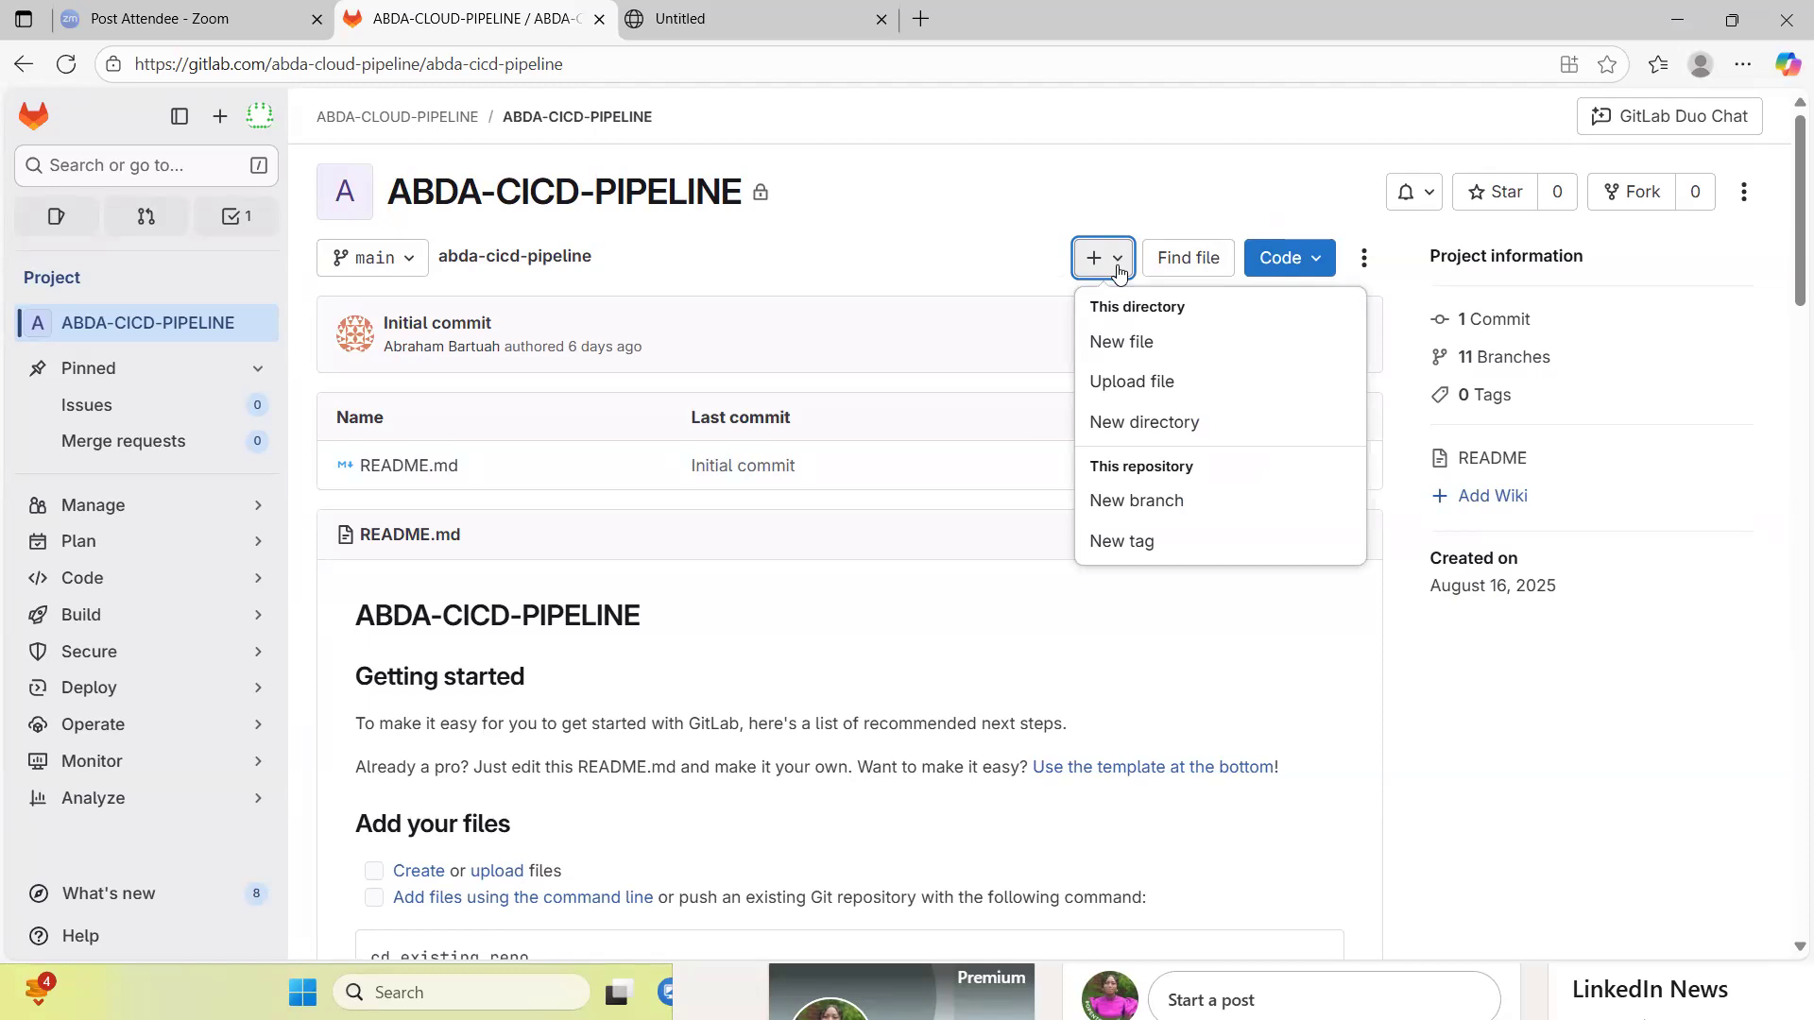
pyautogui.click(1164, 515)
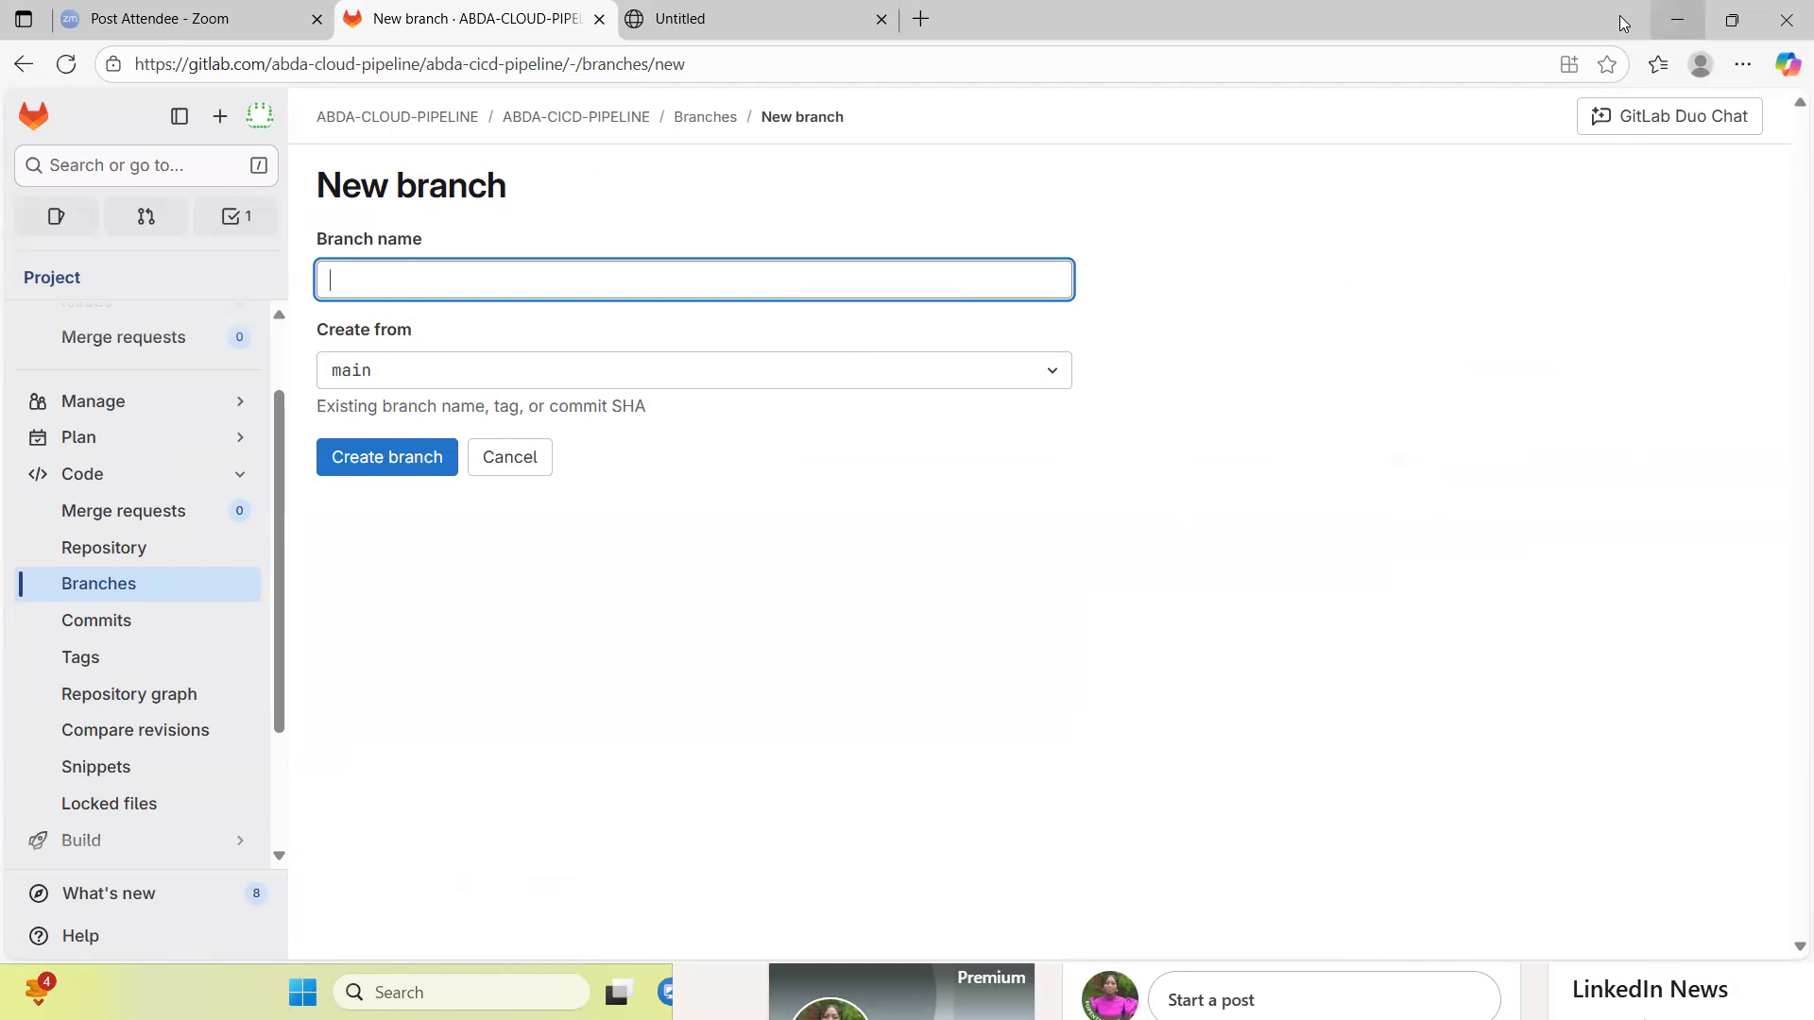
# - Minimize the browser and check the ABDA SmartTech First Batch group chat in WhatsApp for class messages
pyautogui.click(1674, 25)
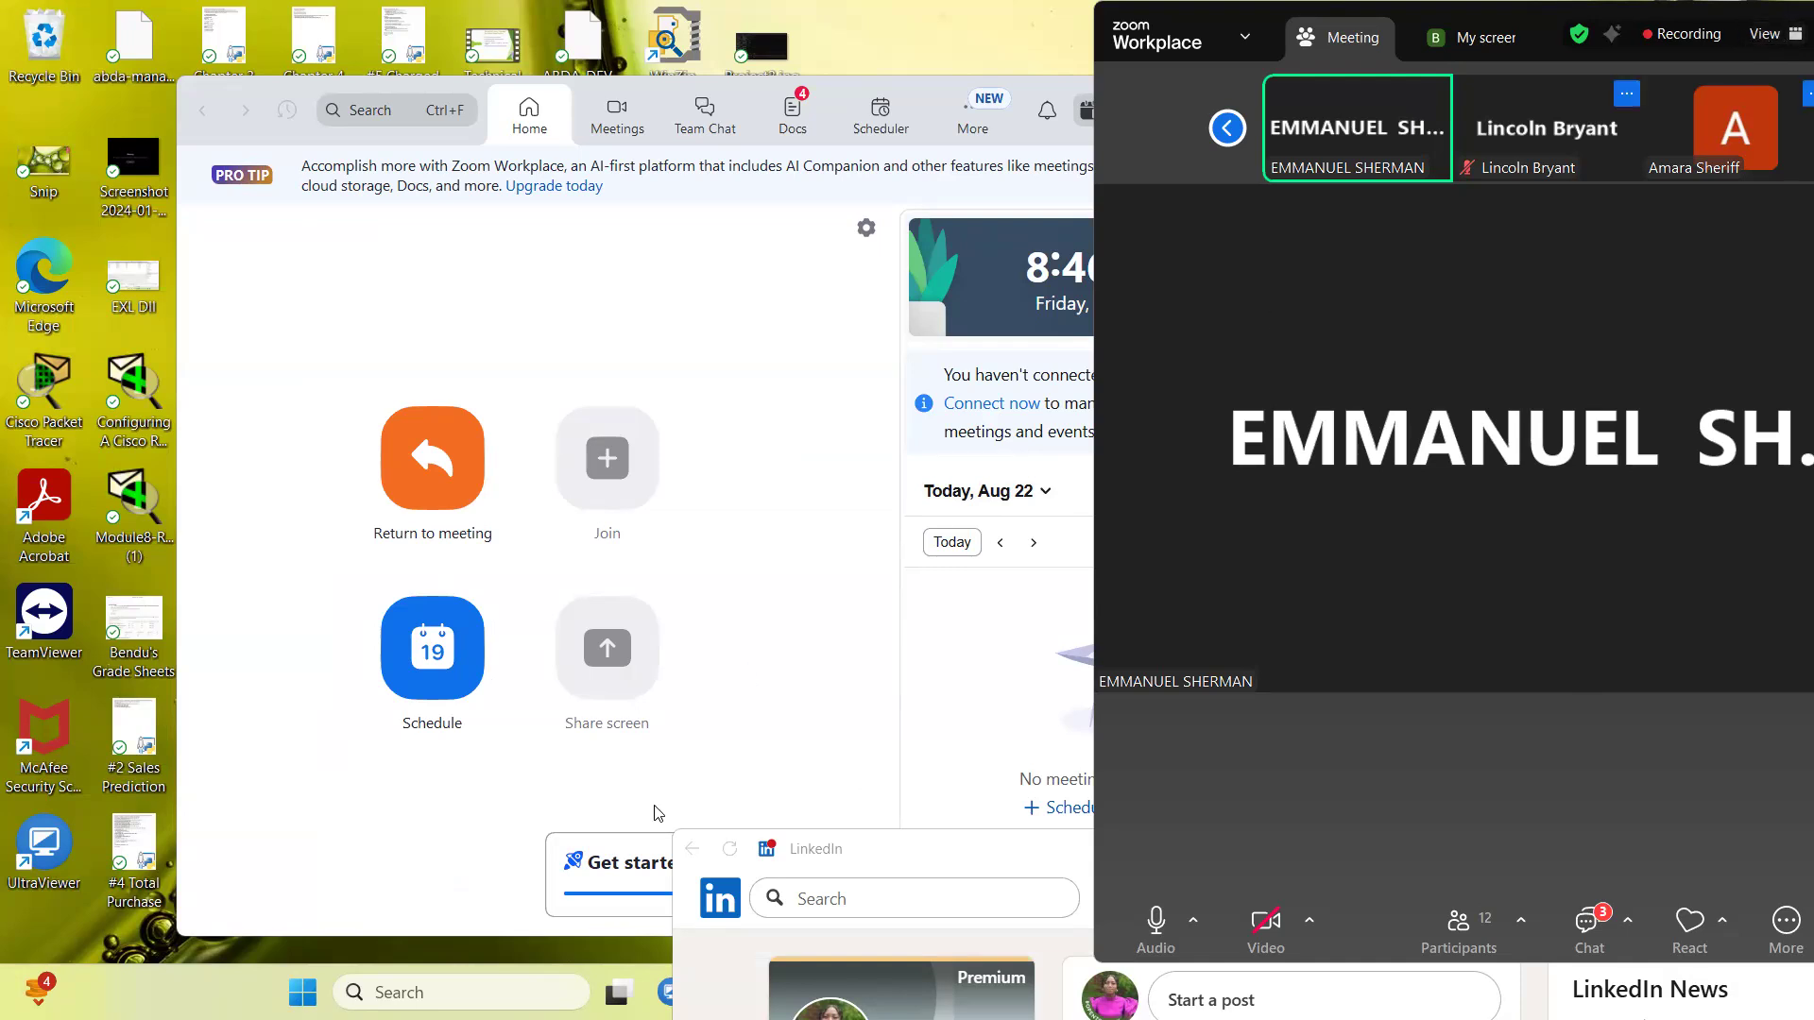
pyautogui.click(357, 992)
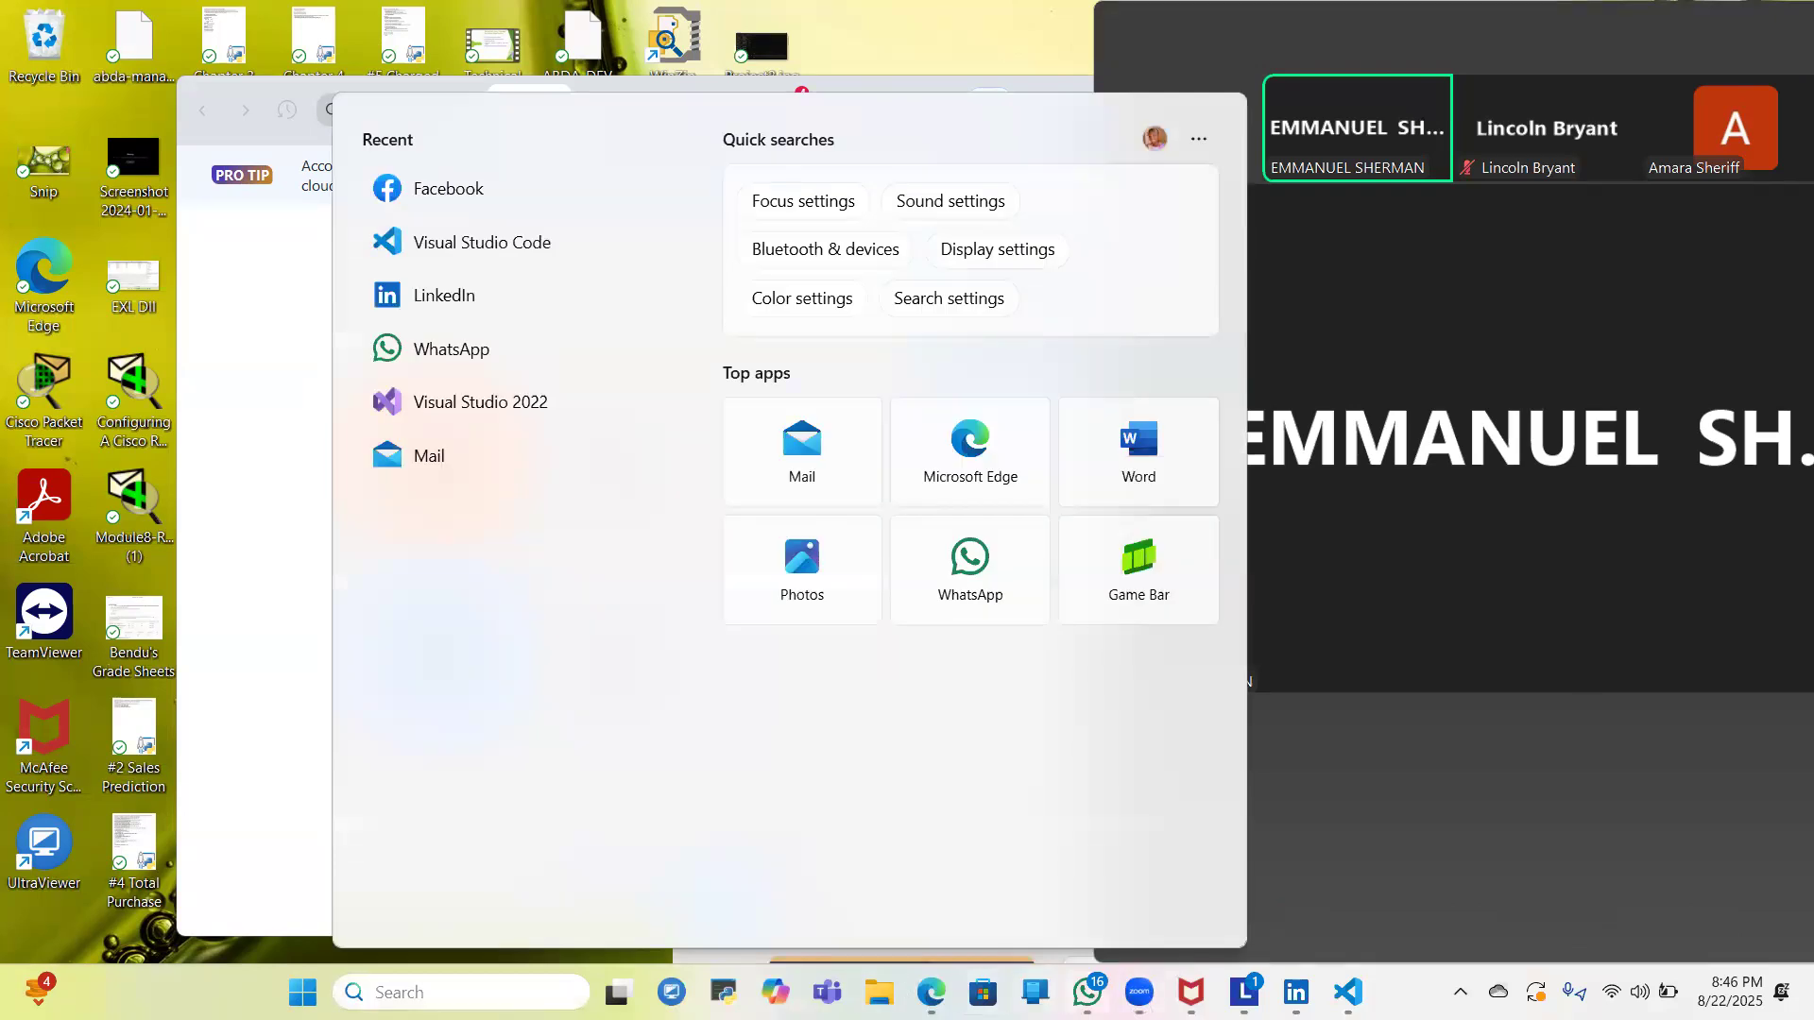
pyautogui.click(1087, 992)
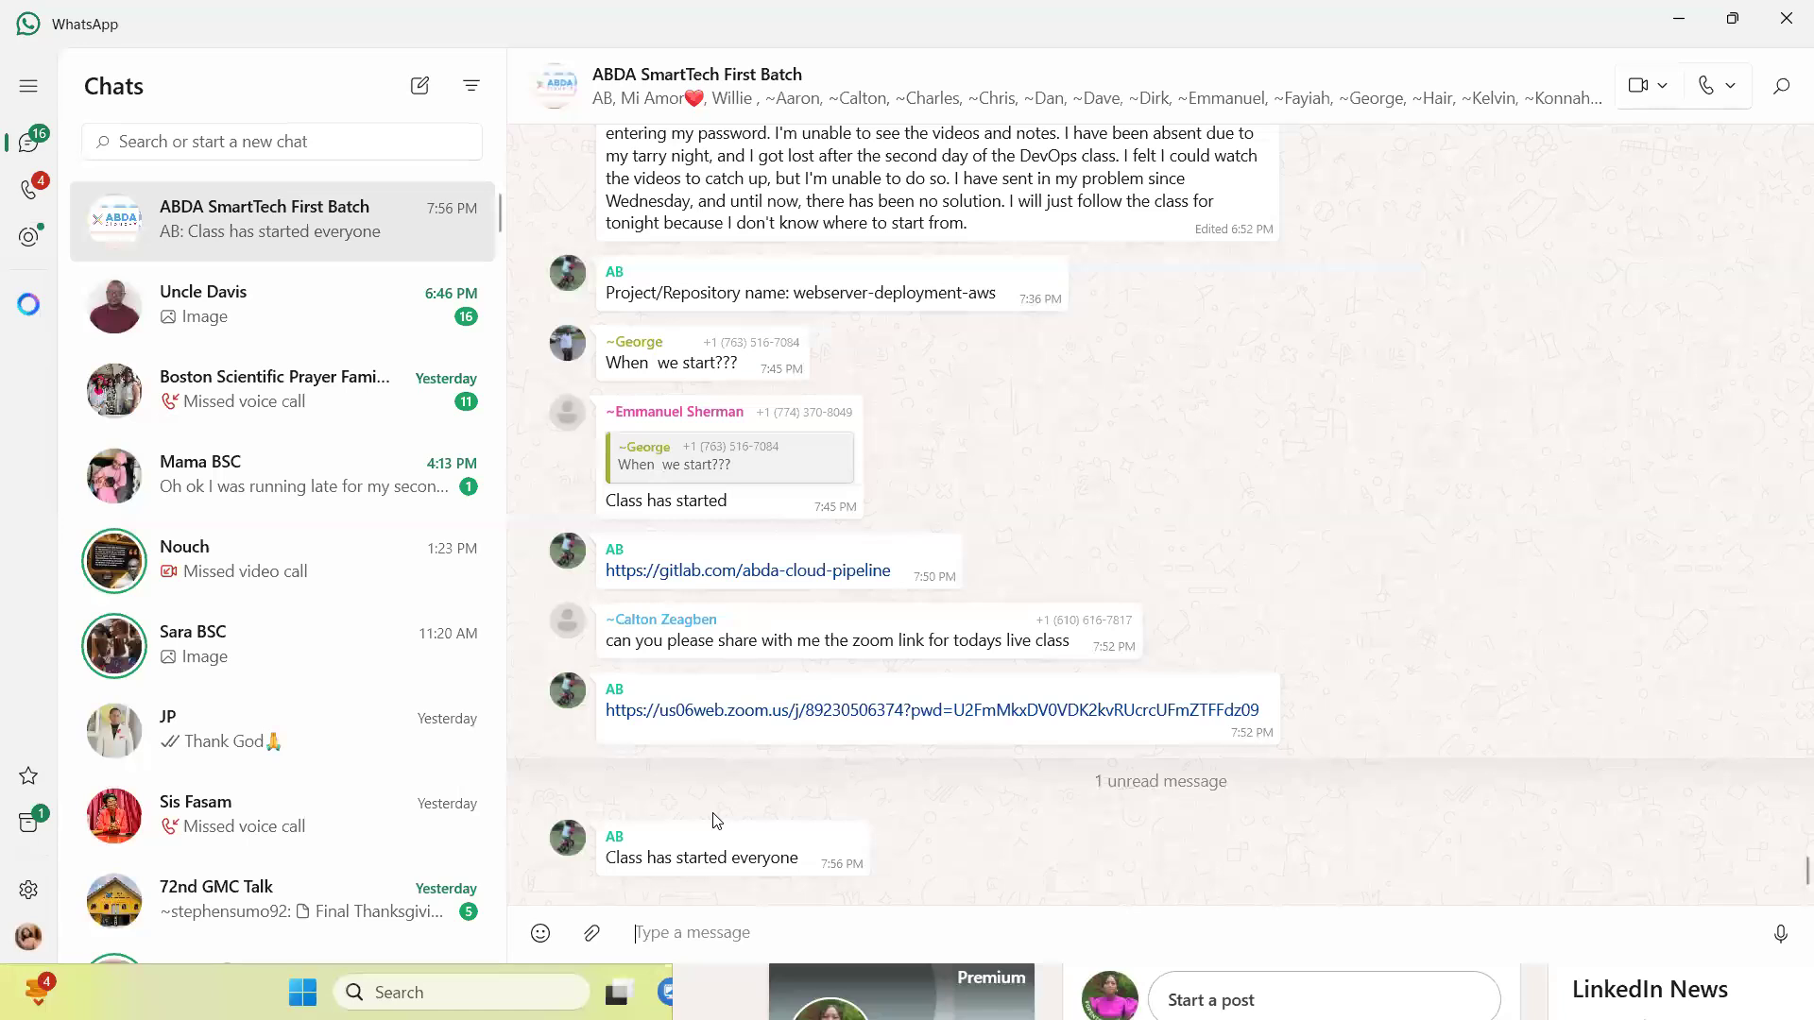
pyautogui.click(1688, 14)
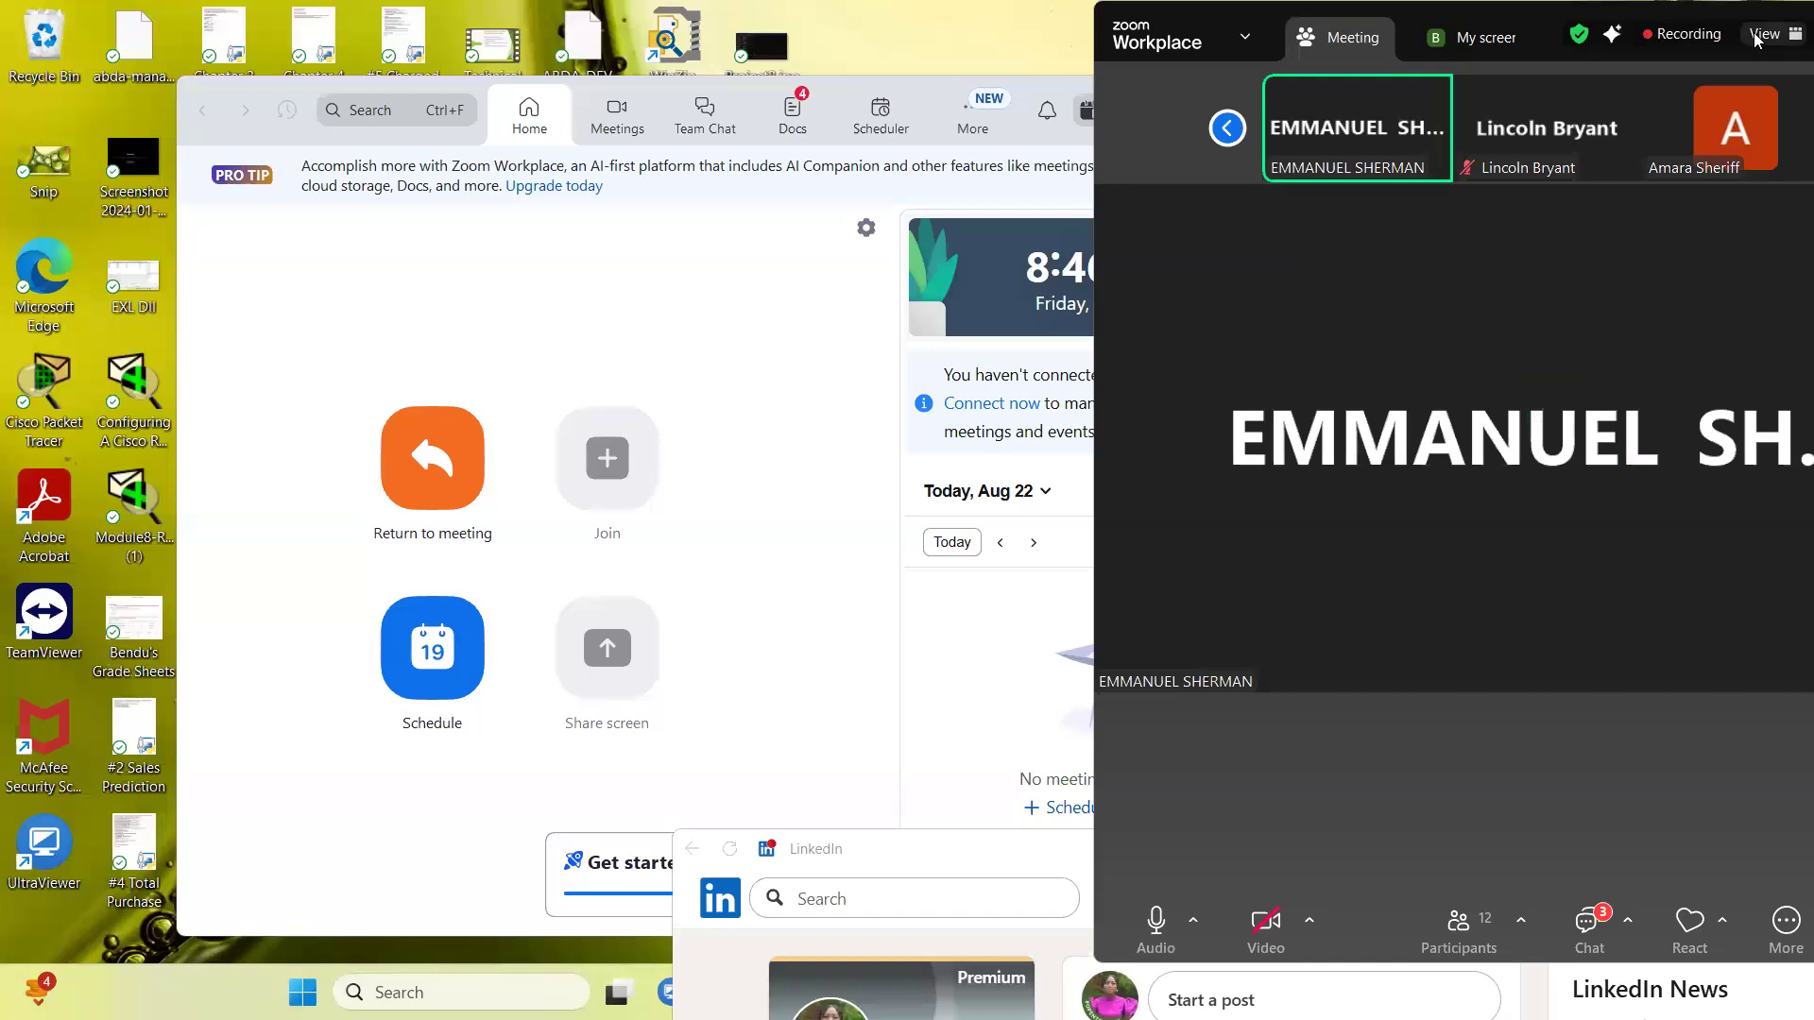
# - Open the Zoom meeting chat and select the text of the development-v1.00 message
pyautogui.click(1760, 36)
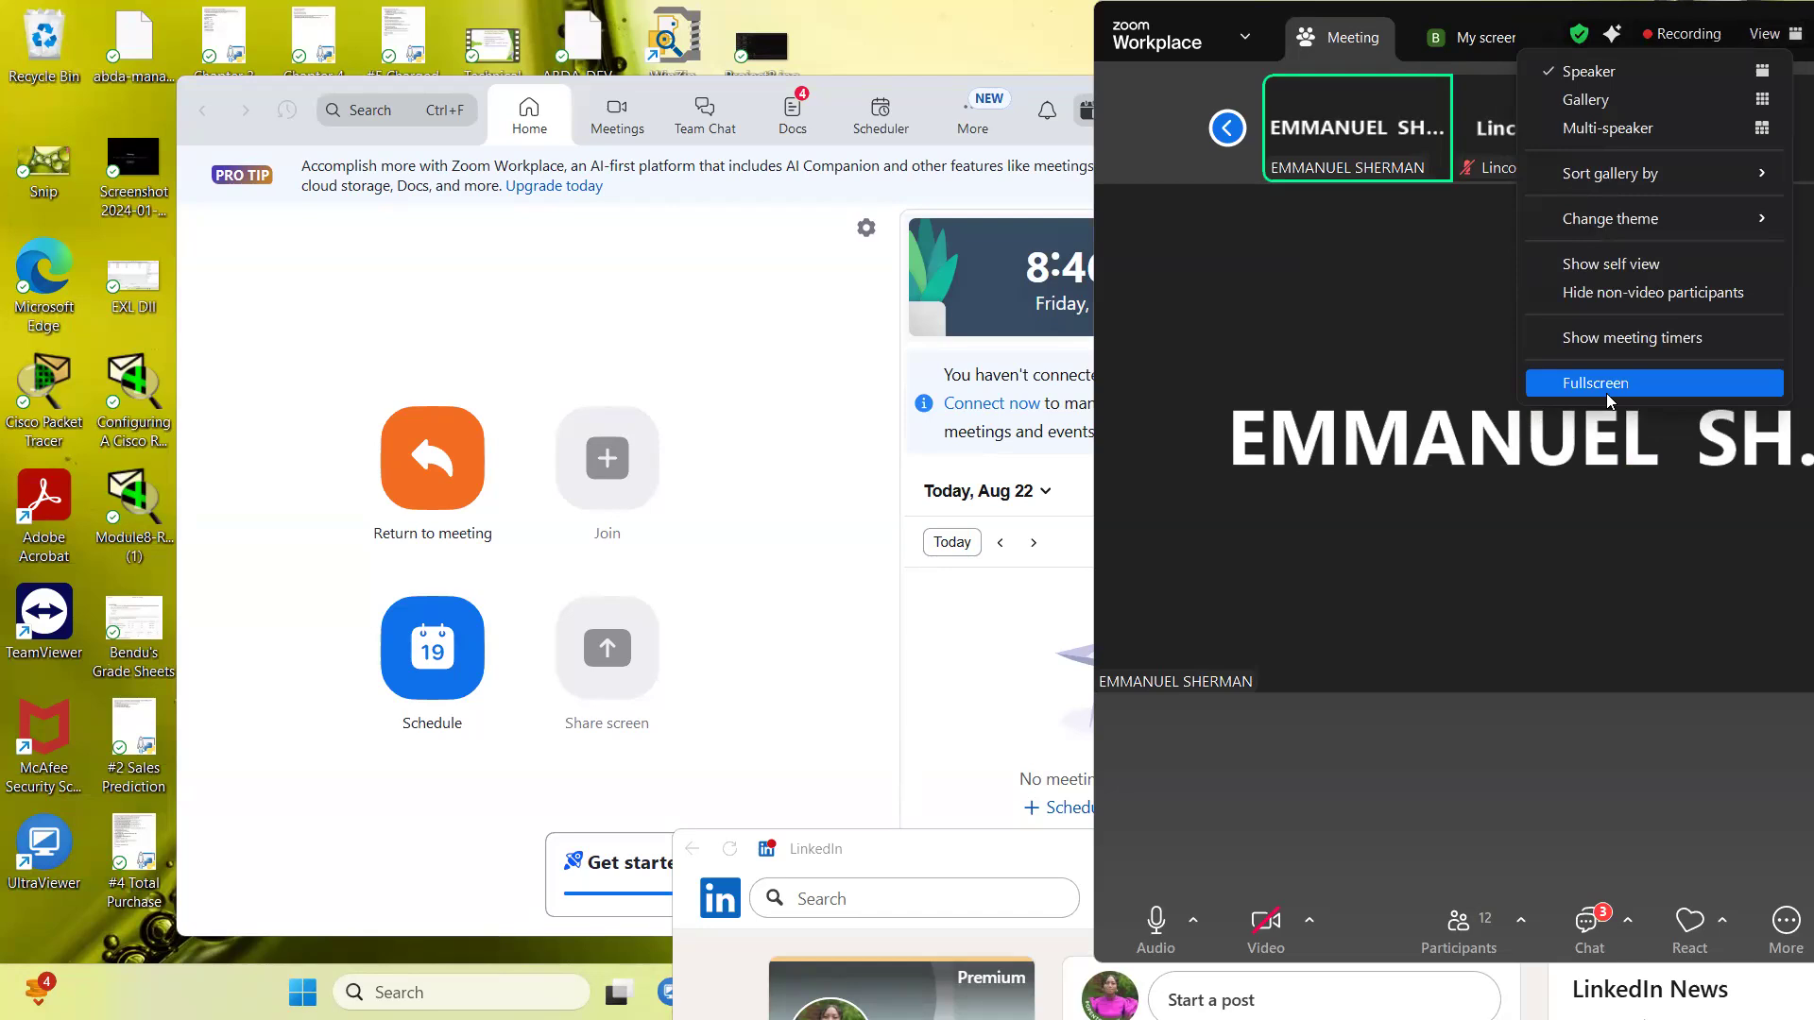
pyautogui.click(1587, 924)
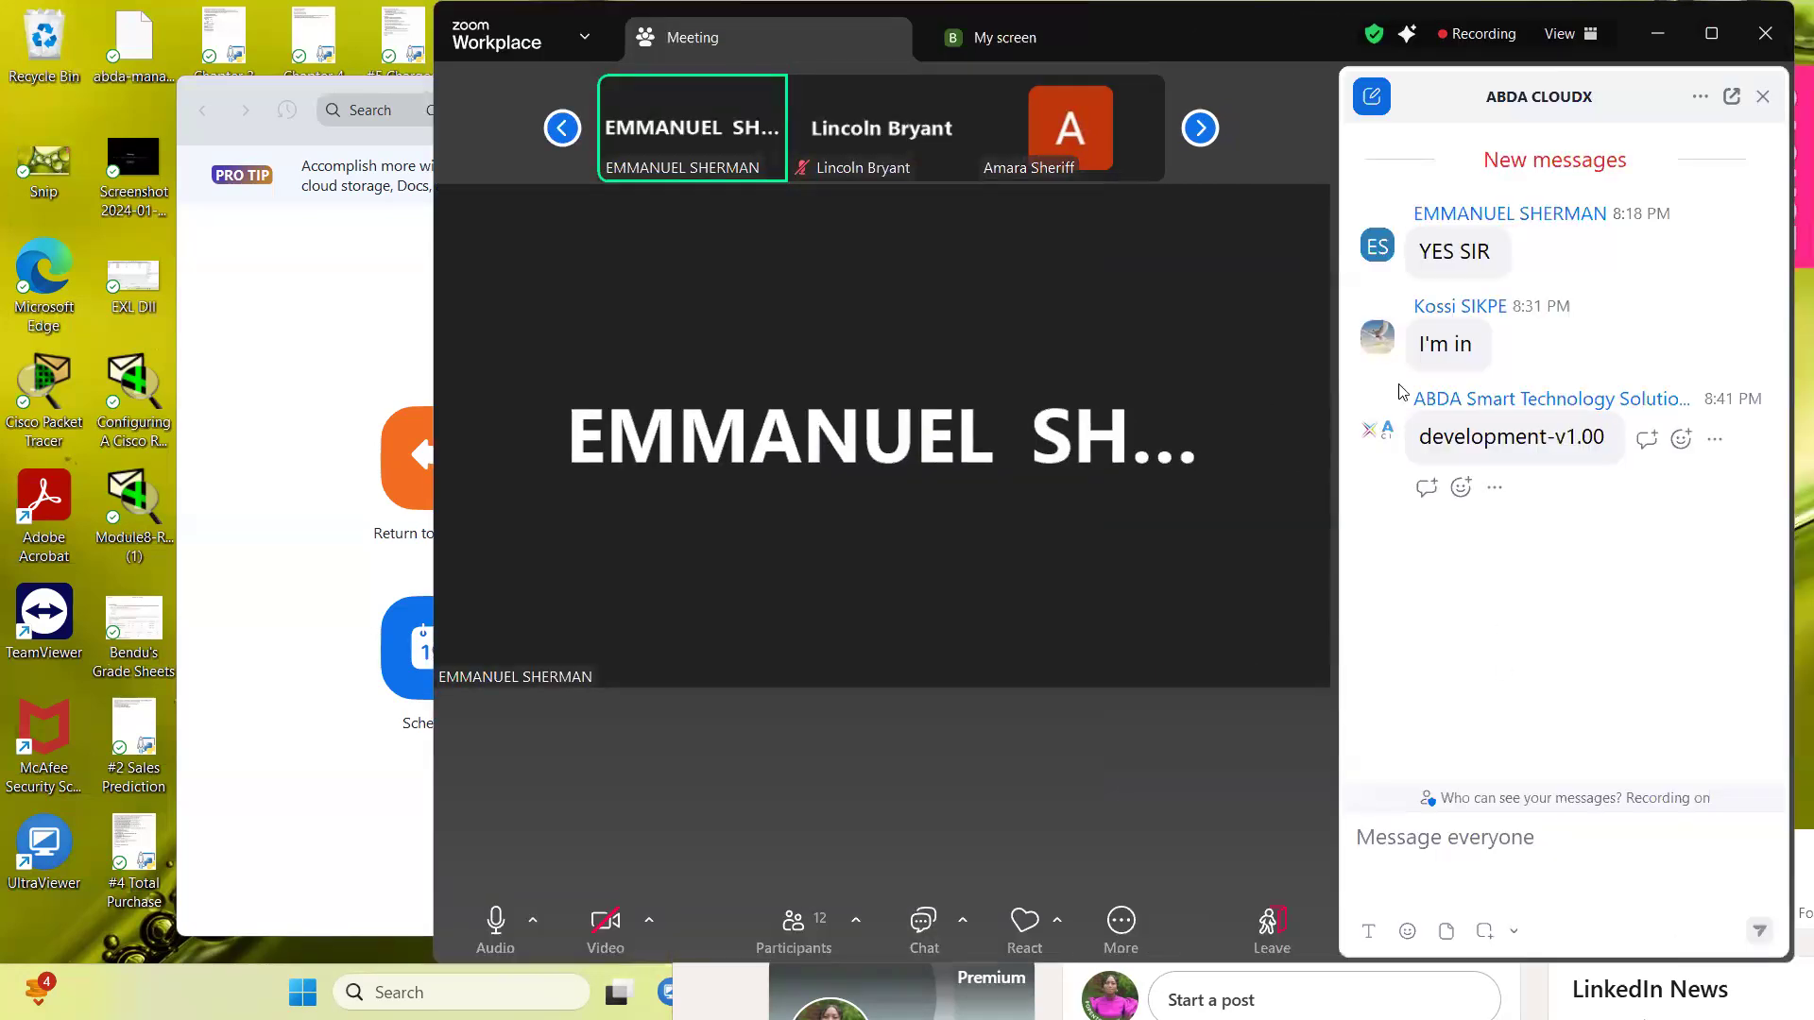
pyautogui.click(1717, 442)
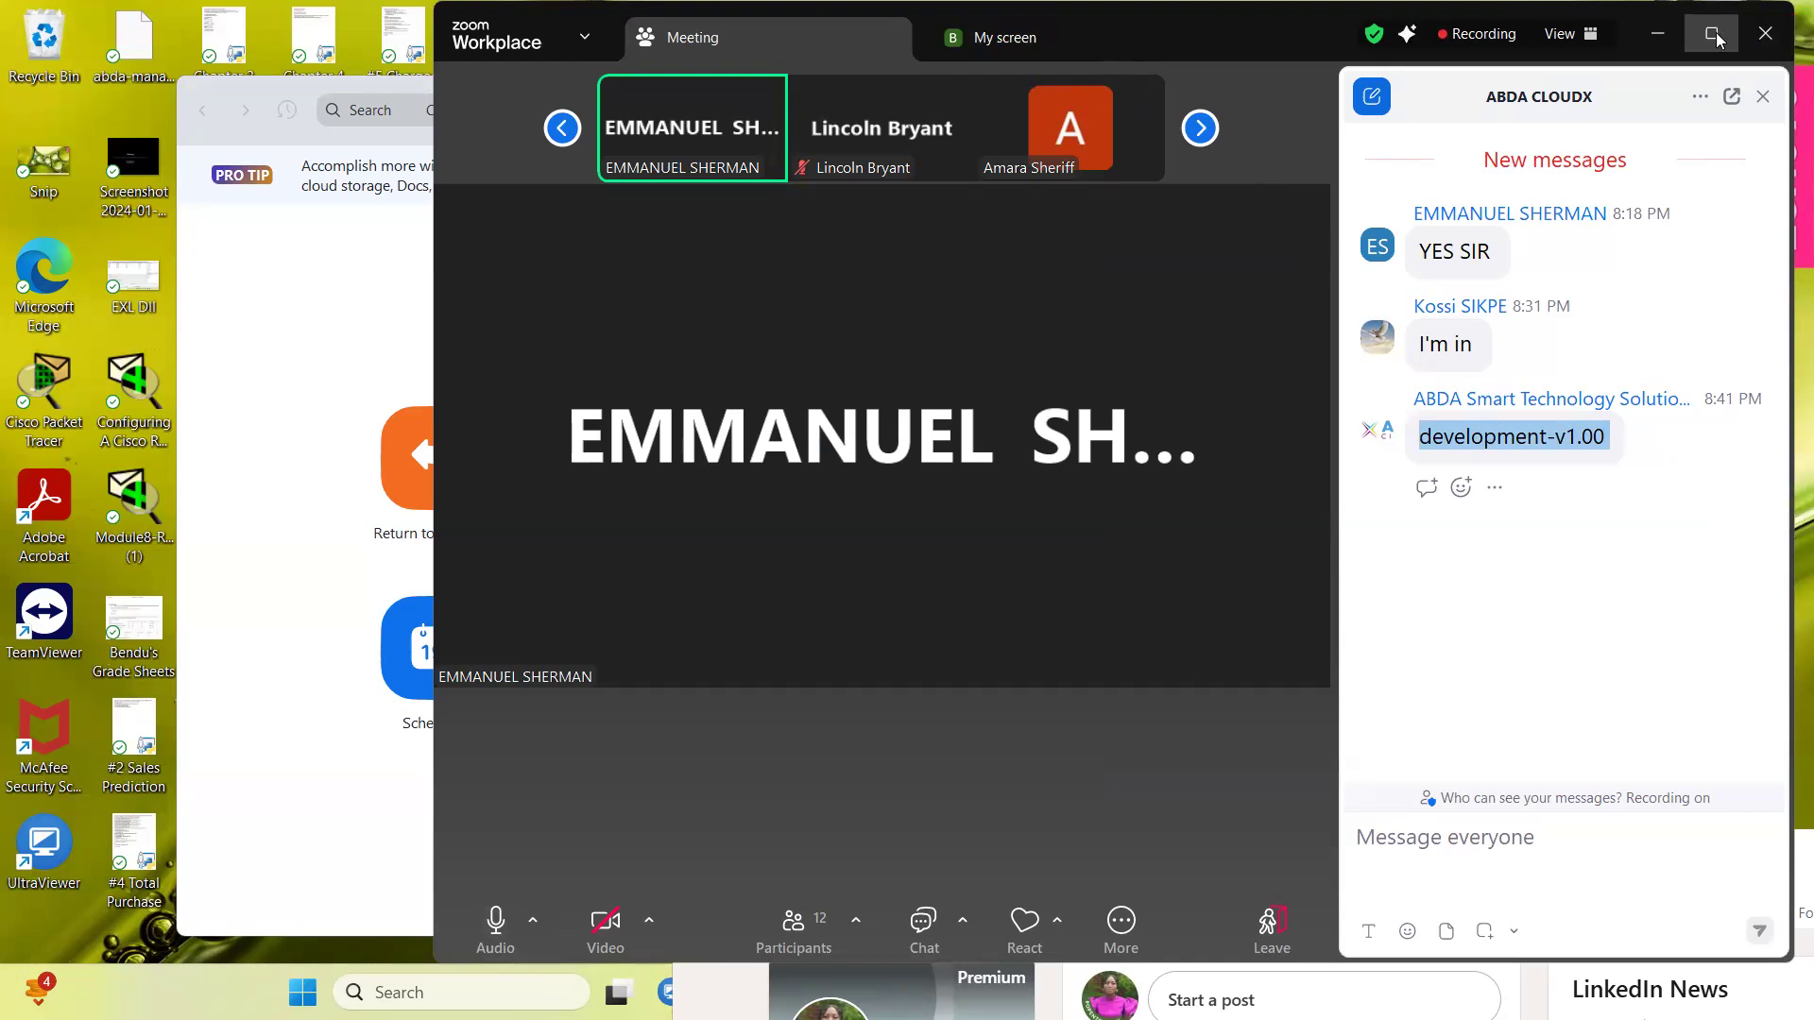
# - Minimize the Zoom meeting window and dismiss the upgrade banner on the Zoom Workplace home
pyautogui.click(1660, 34)
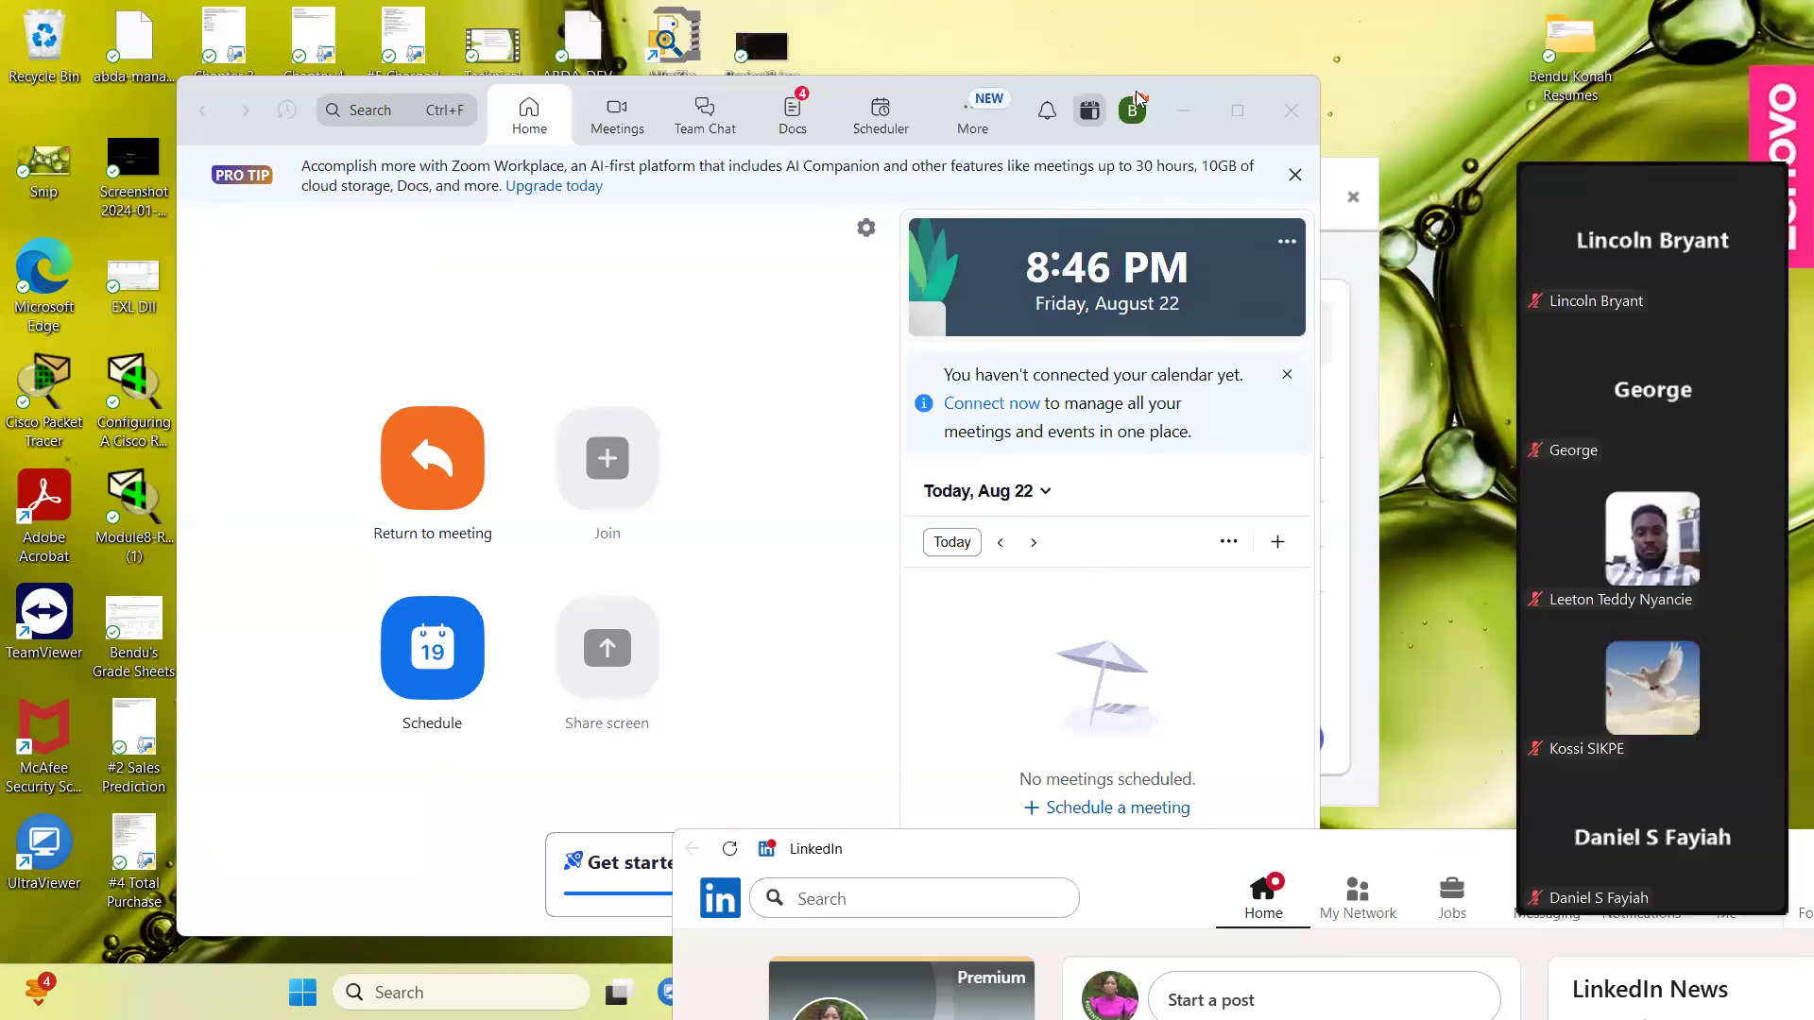
pyautogui.click(1295, 174)
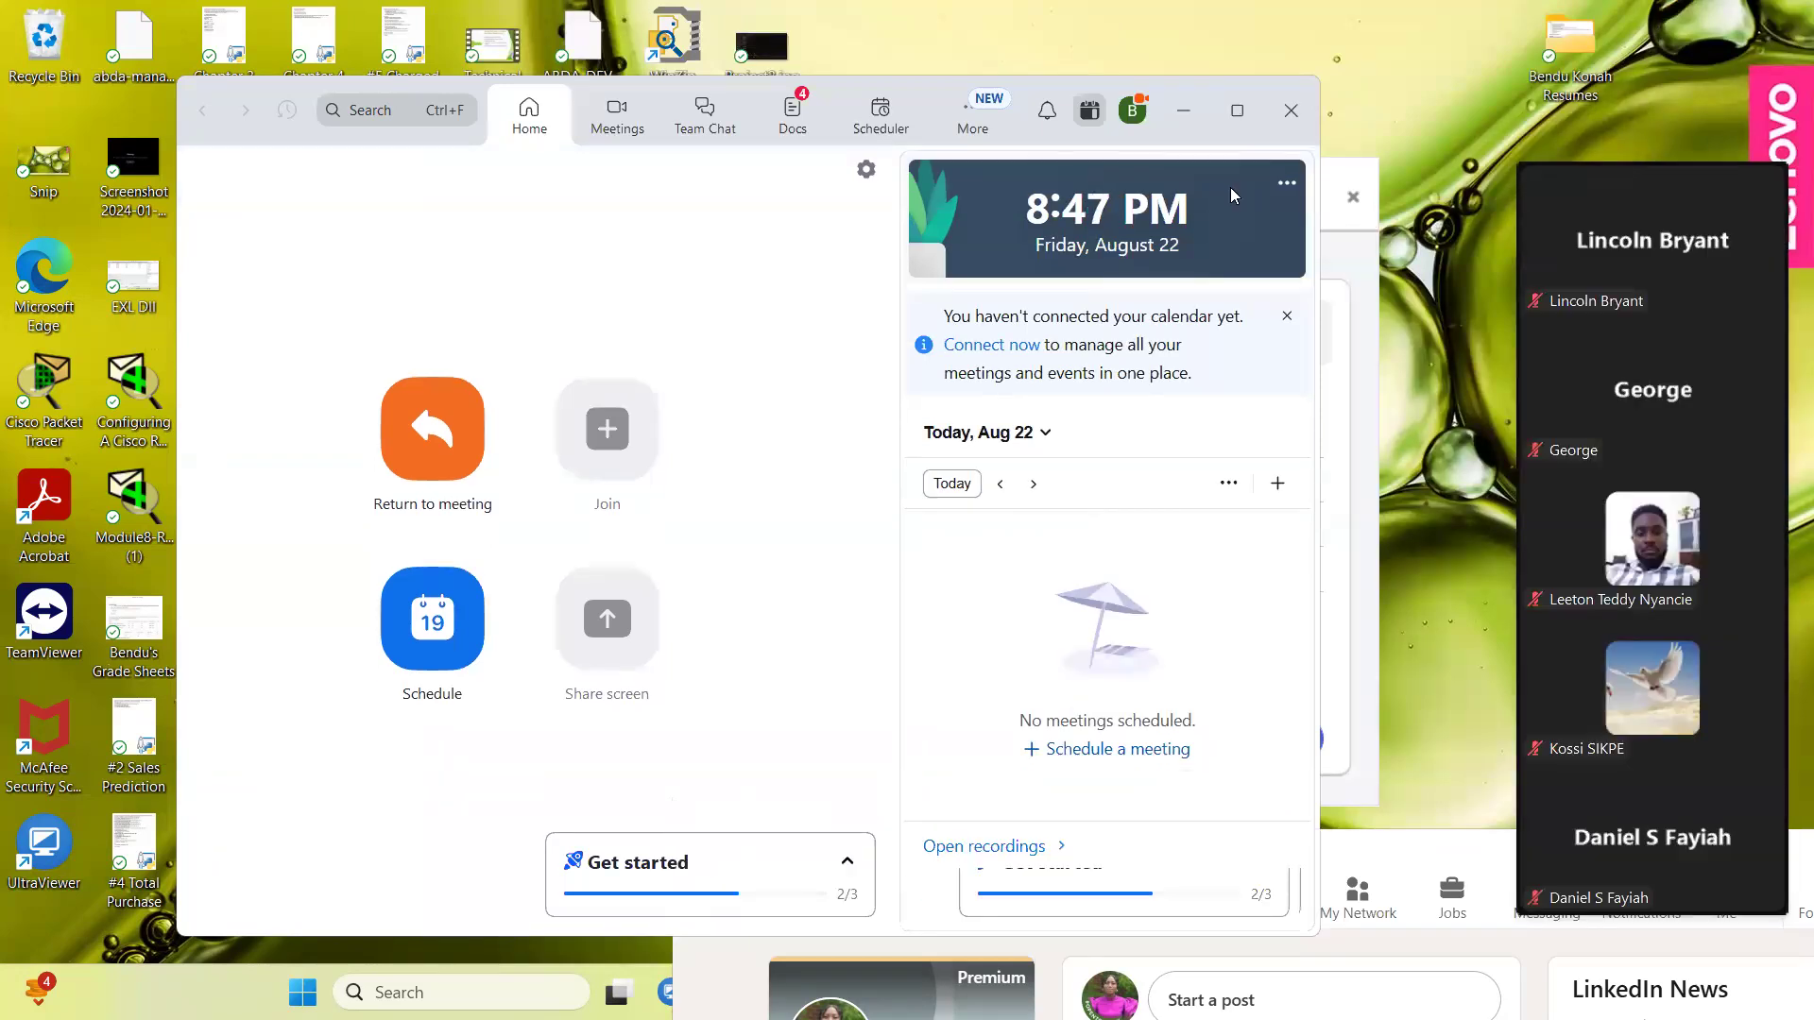
# - Close the Zoom Workplace home and McAfee scan windows, and switch back to the GitLab new branch form in the browser
pyautogui.click(1292, 107)
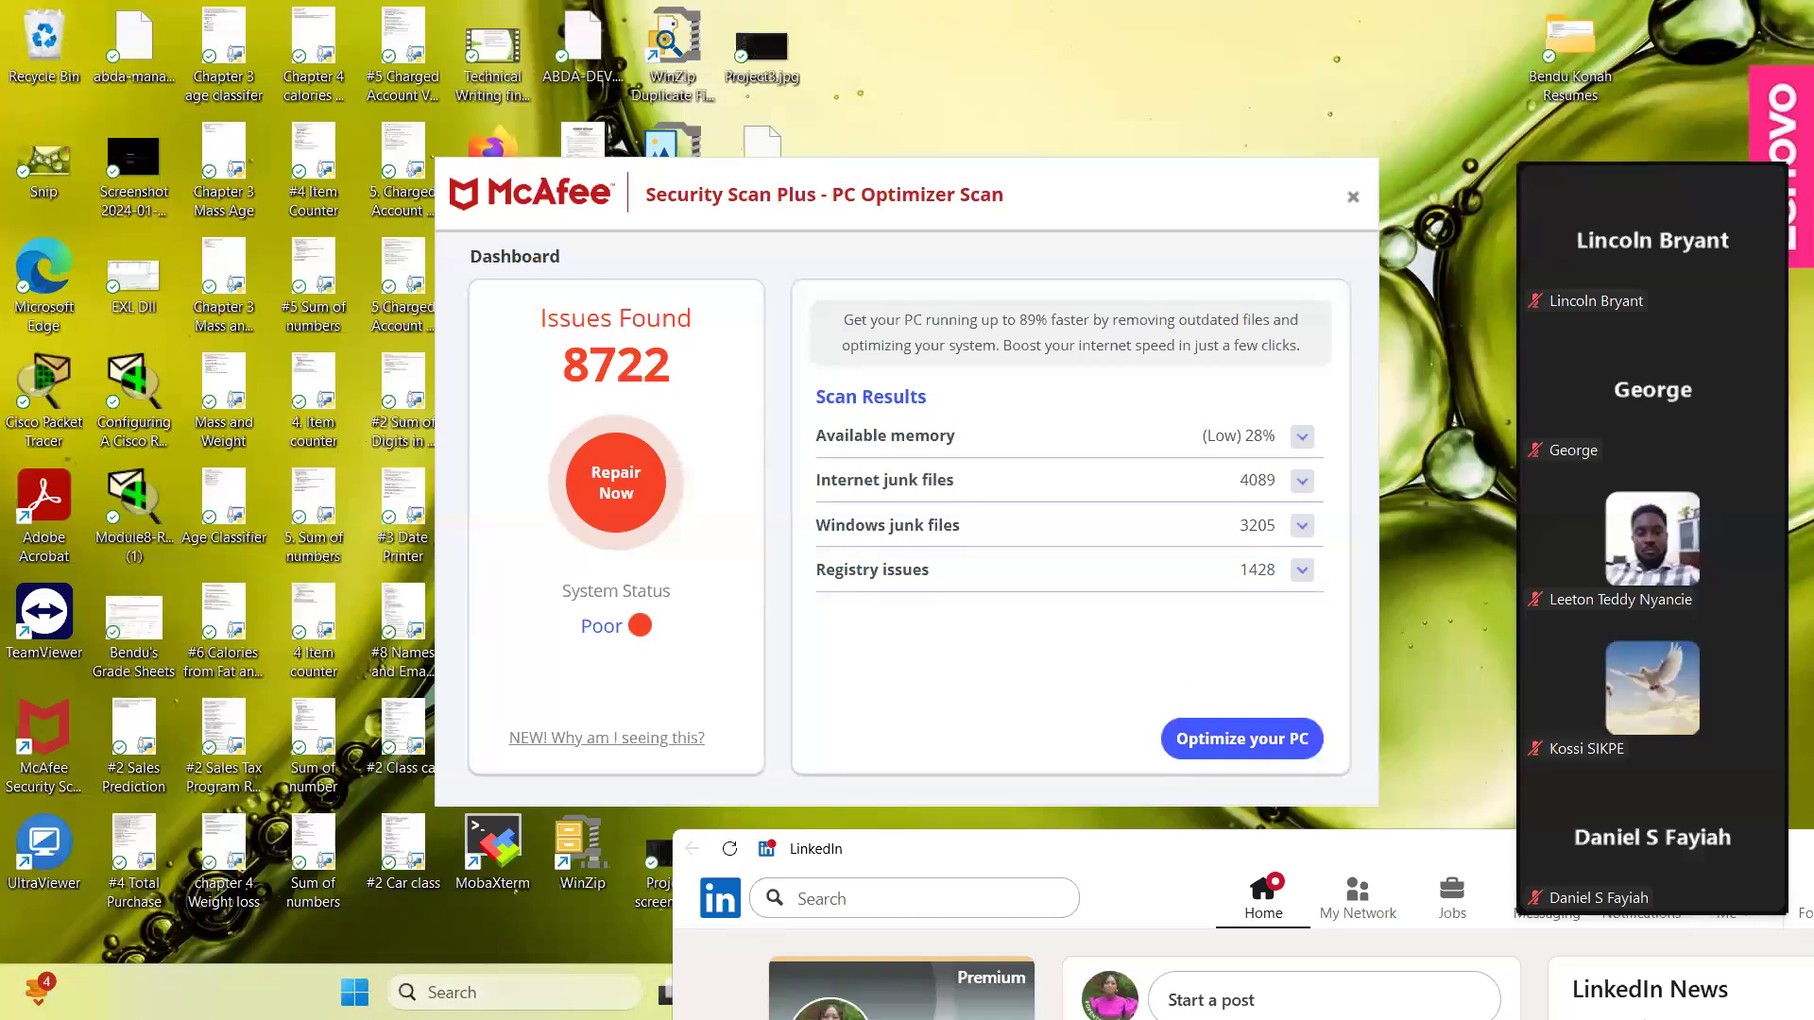
pyautogui.click(1354, 199)
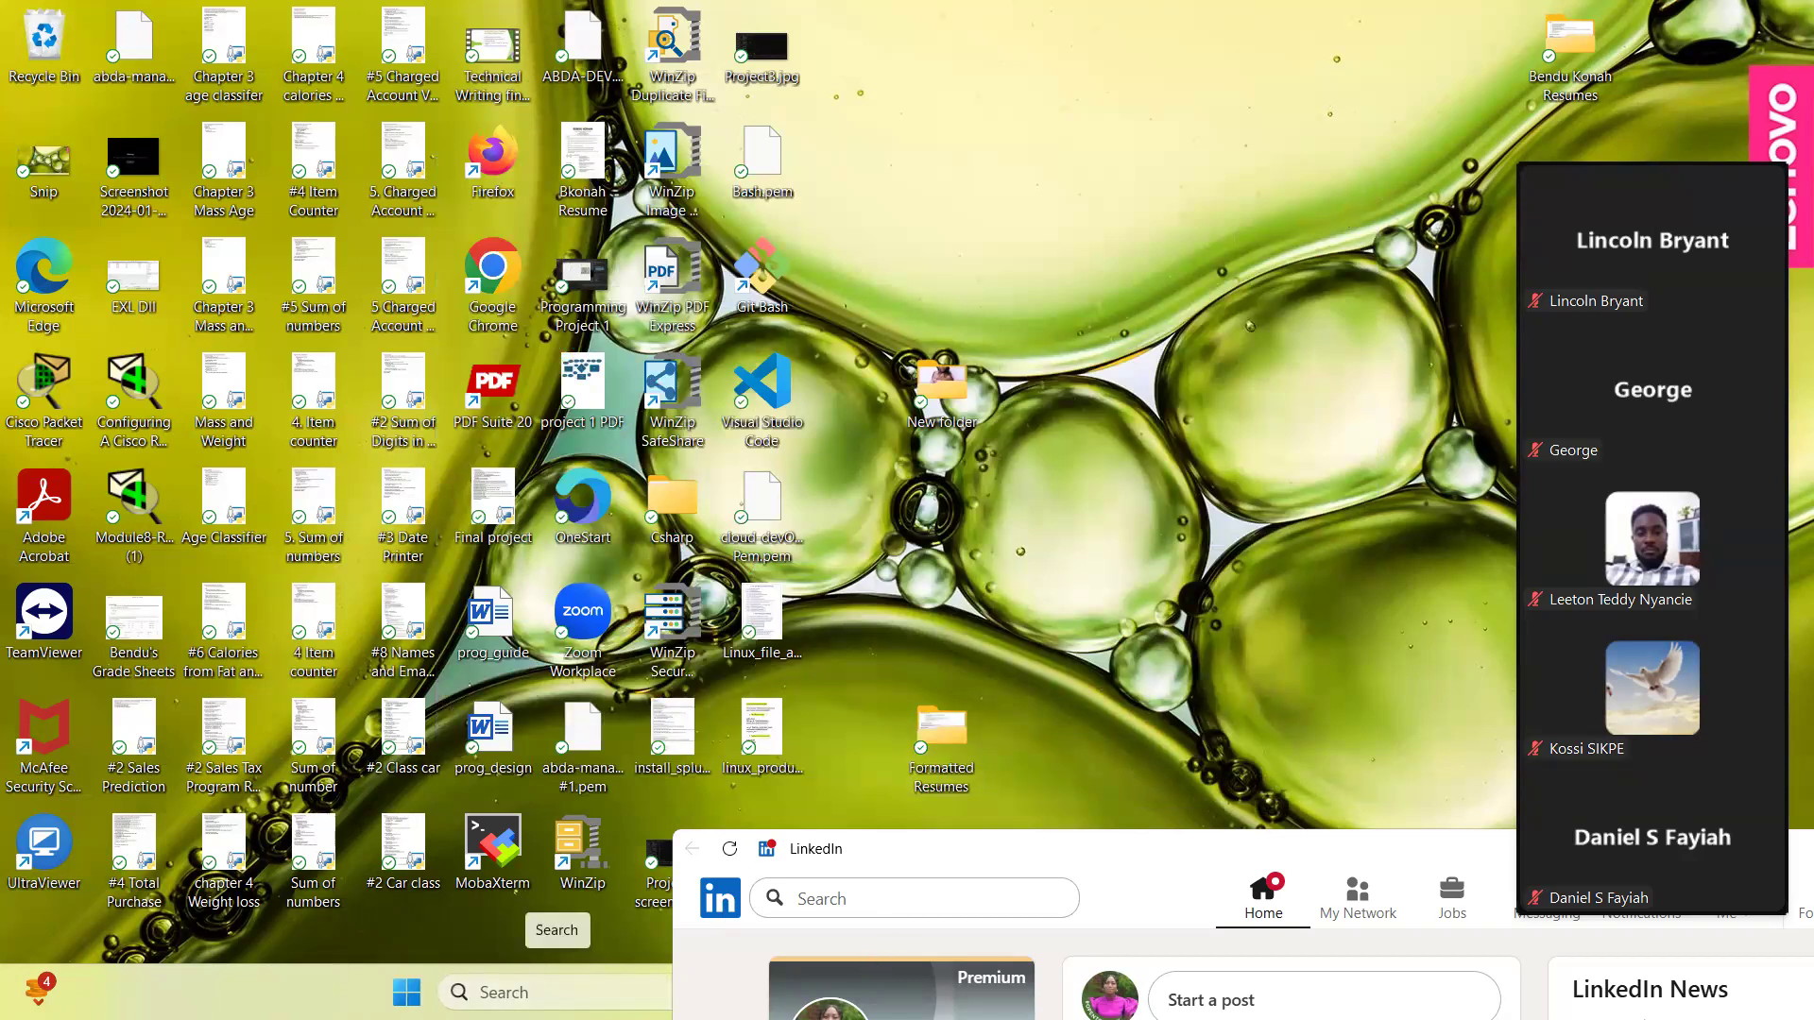
pyautogui.click(558, 992)
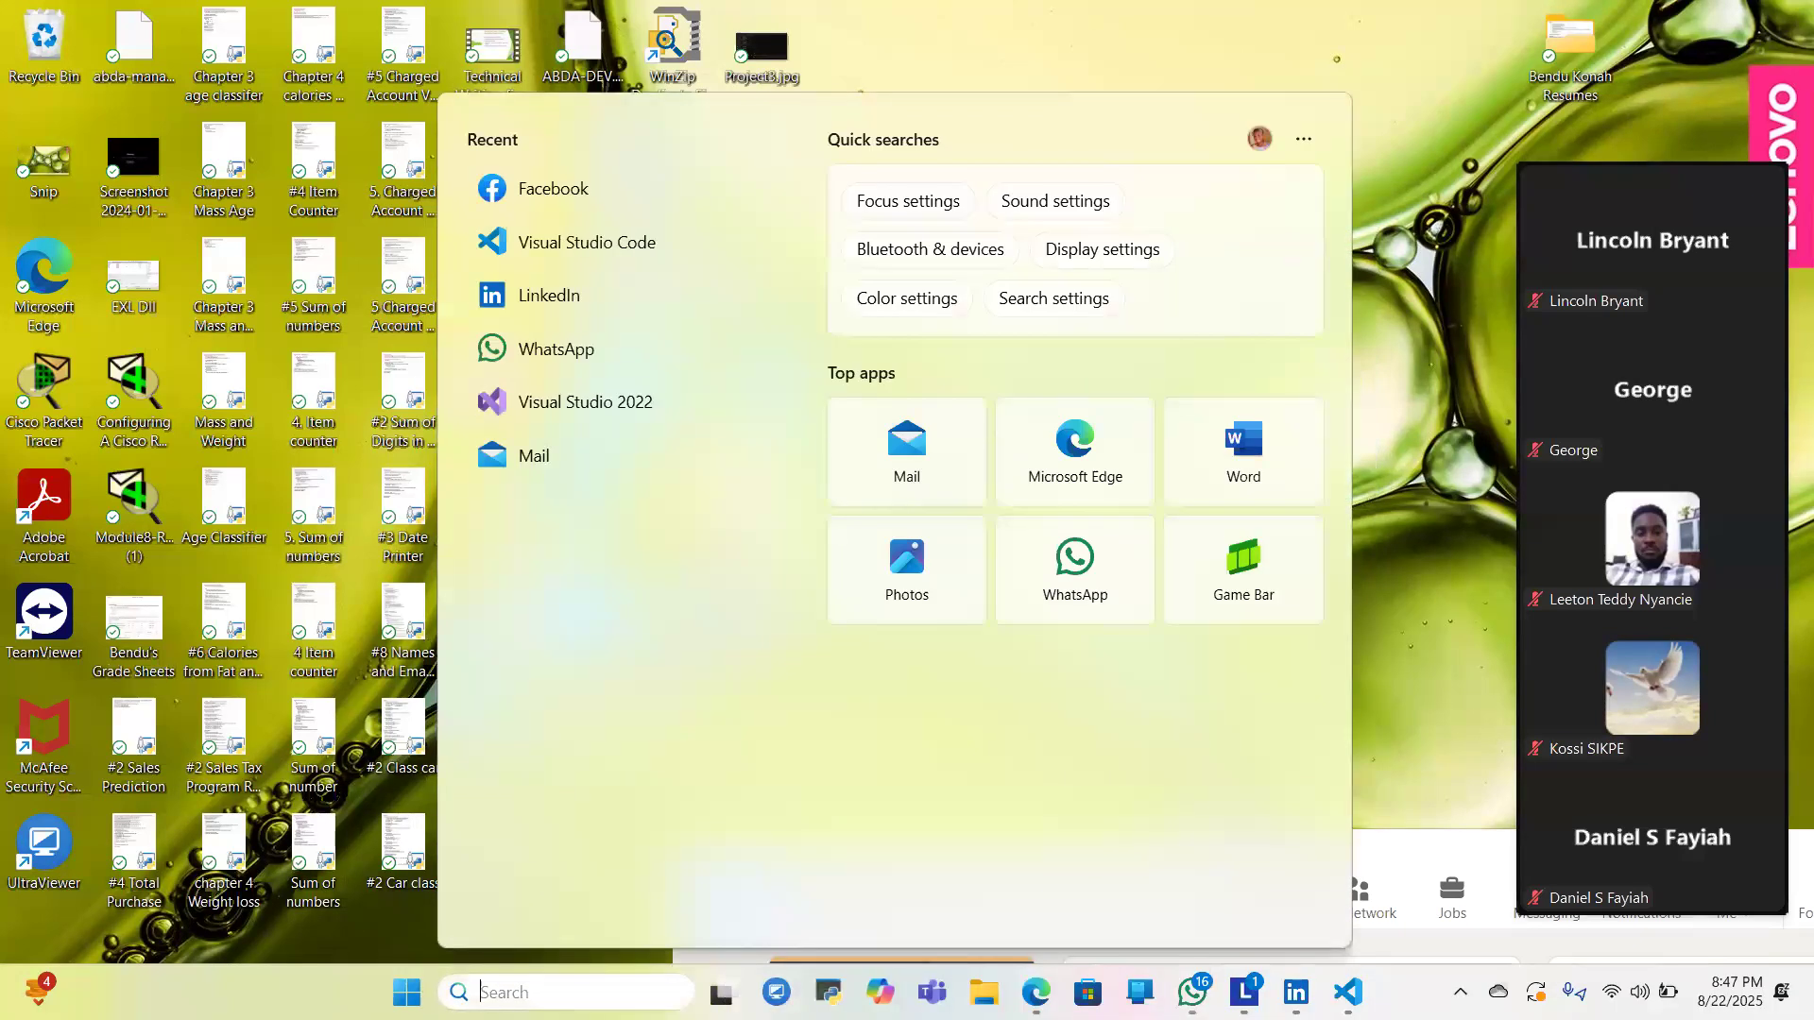
pyautogui.click(1040, 988)
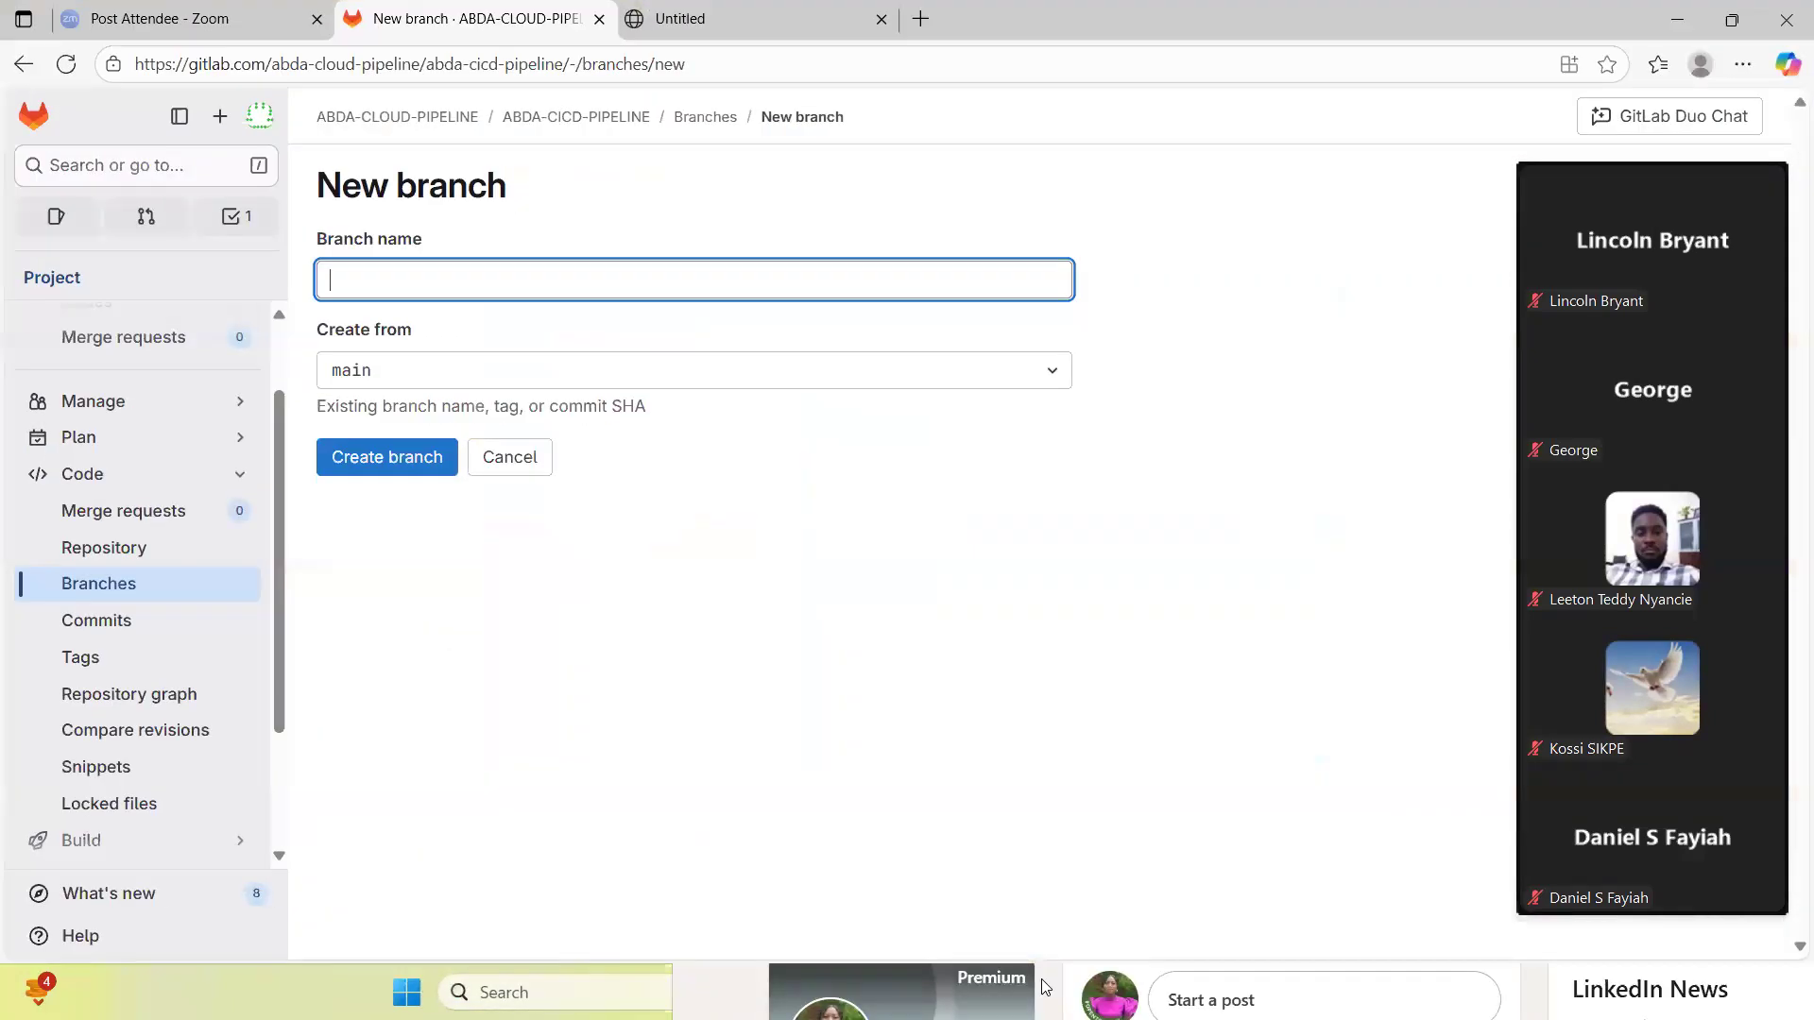
# - Create a branch named development-v1.00 from main in the ABDA-CICD-PIPELINE project
pyautogui.click(369, 268)
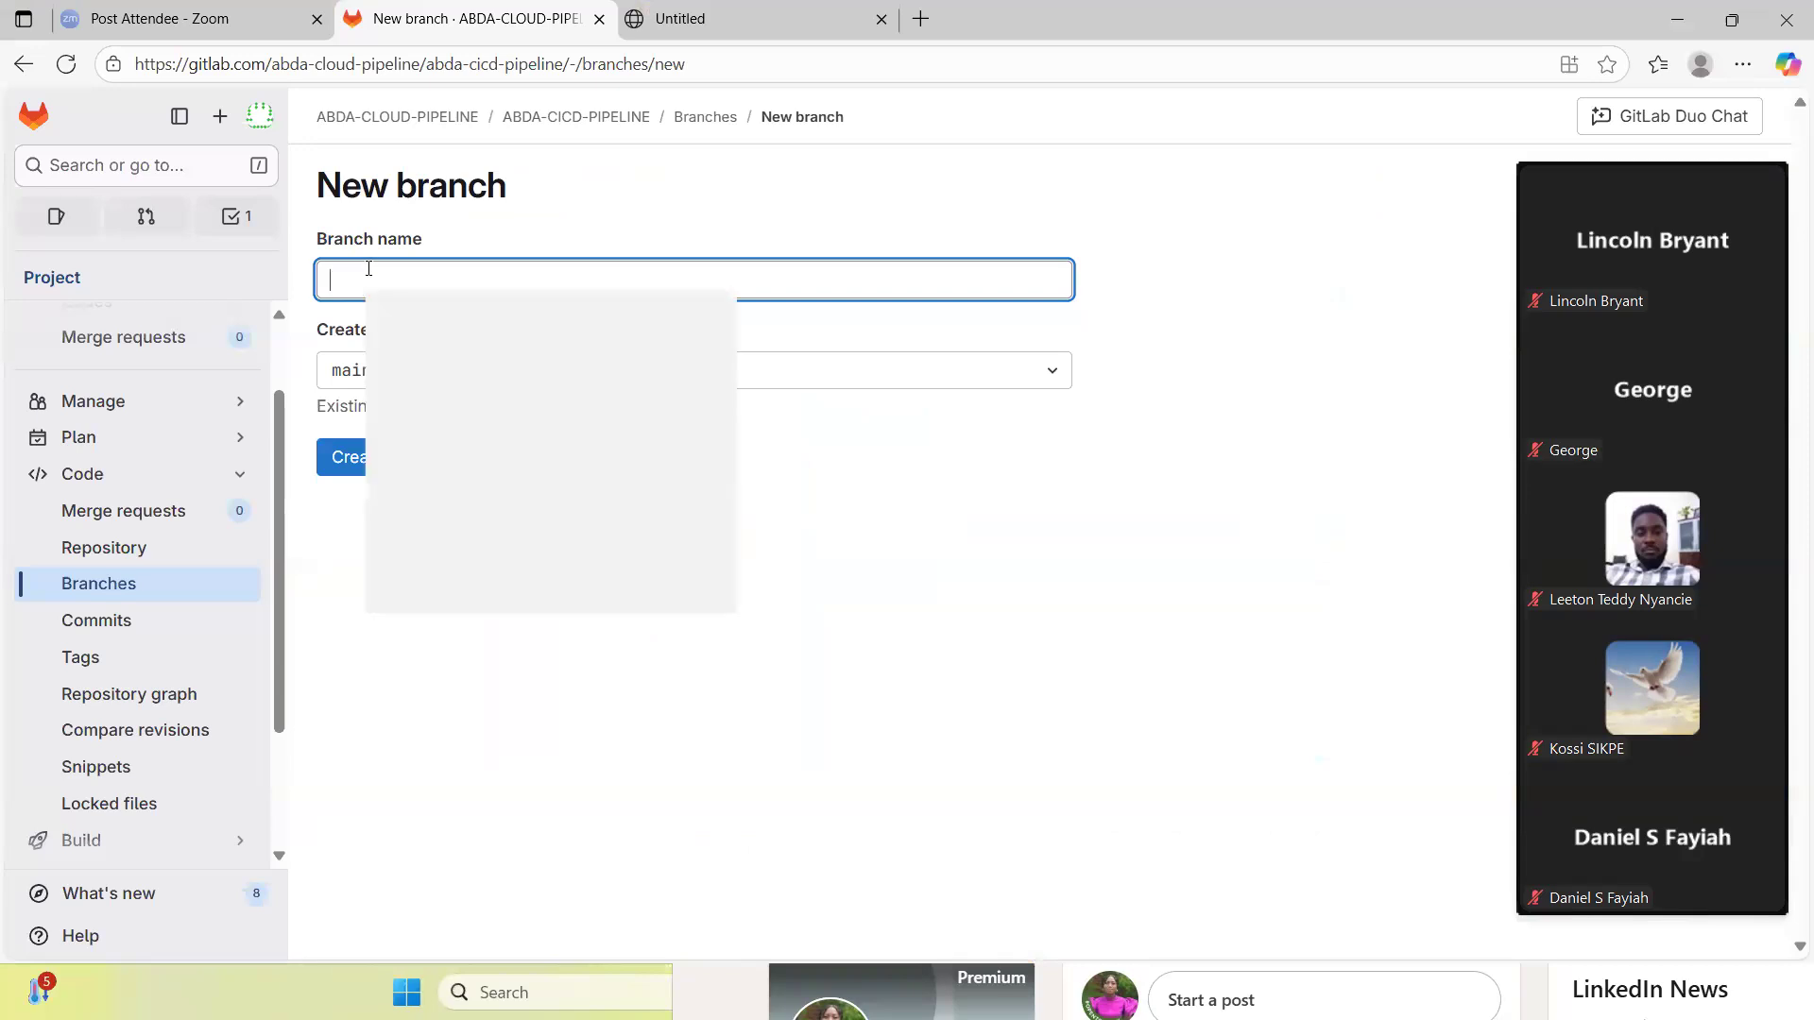
pyautogui.rightClick(368, 269)
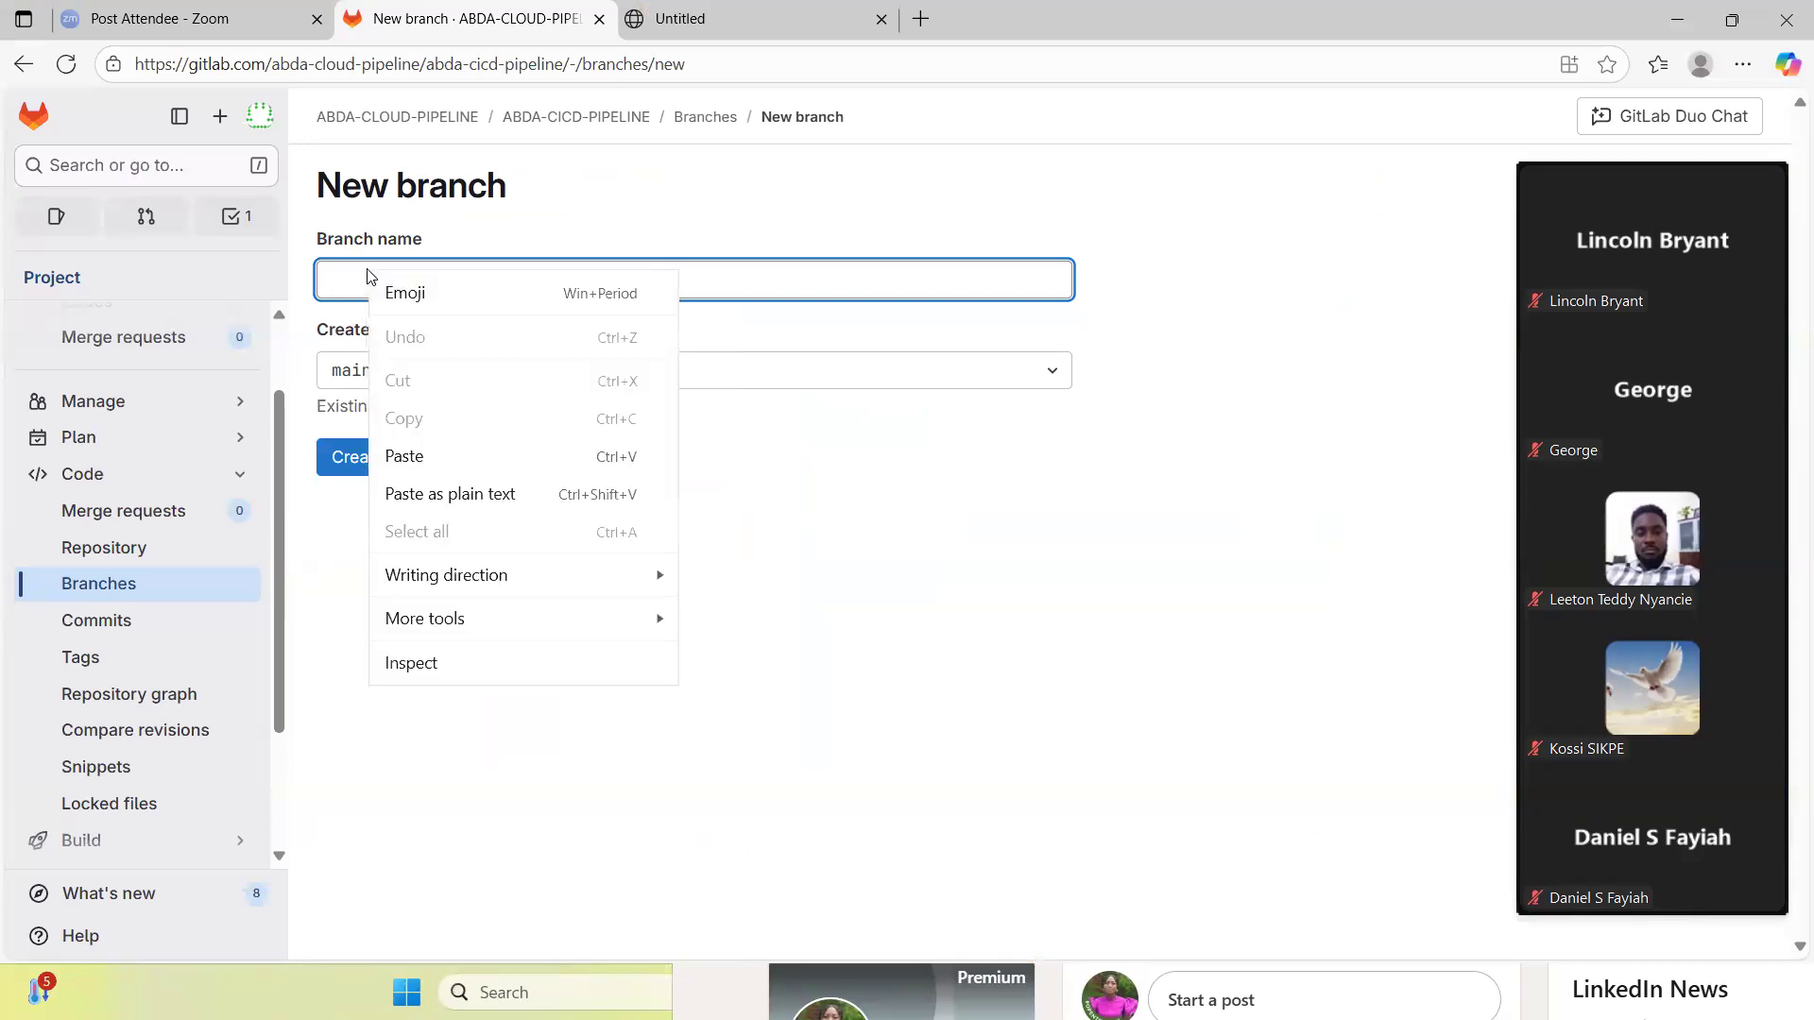
pyautogui.click(395, 459)
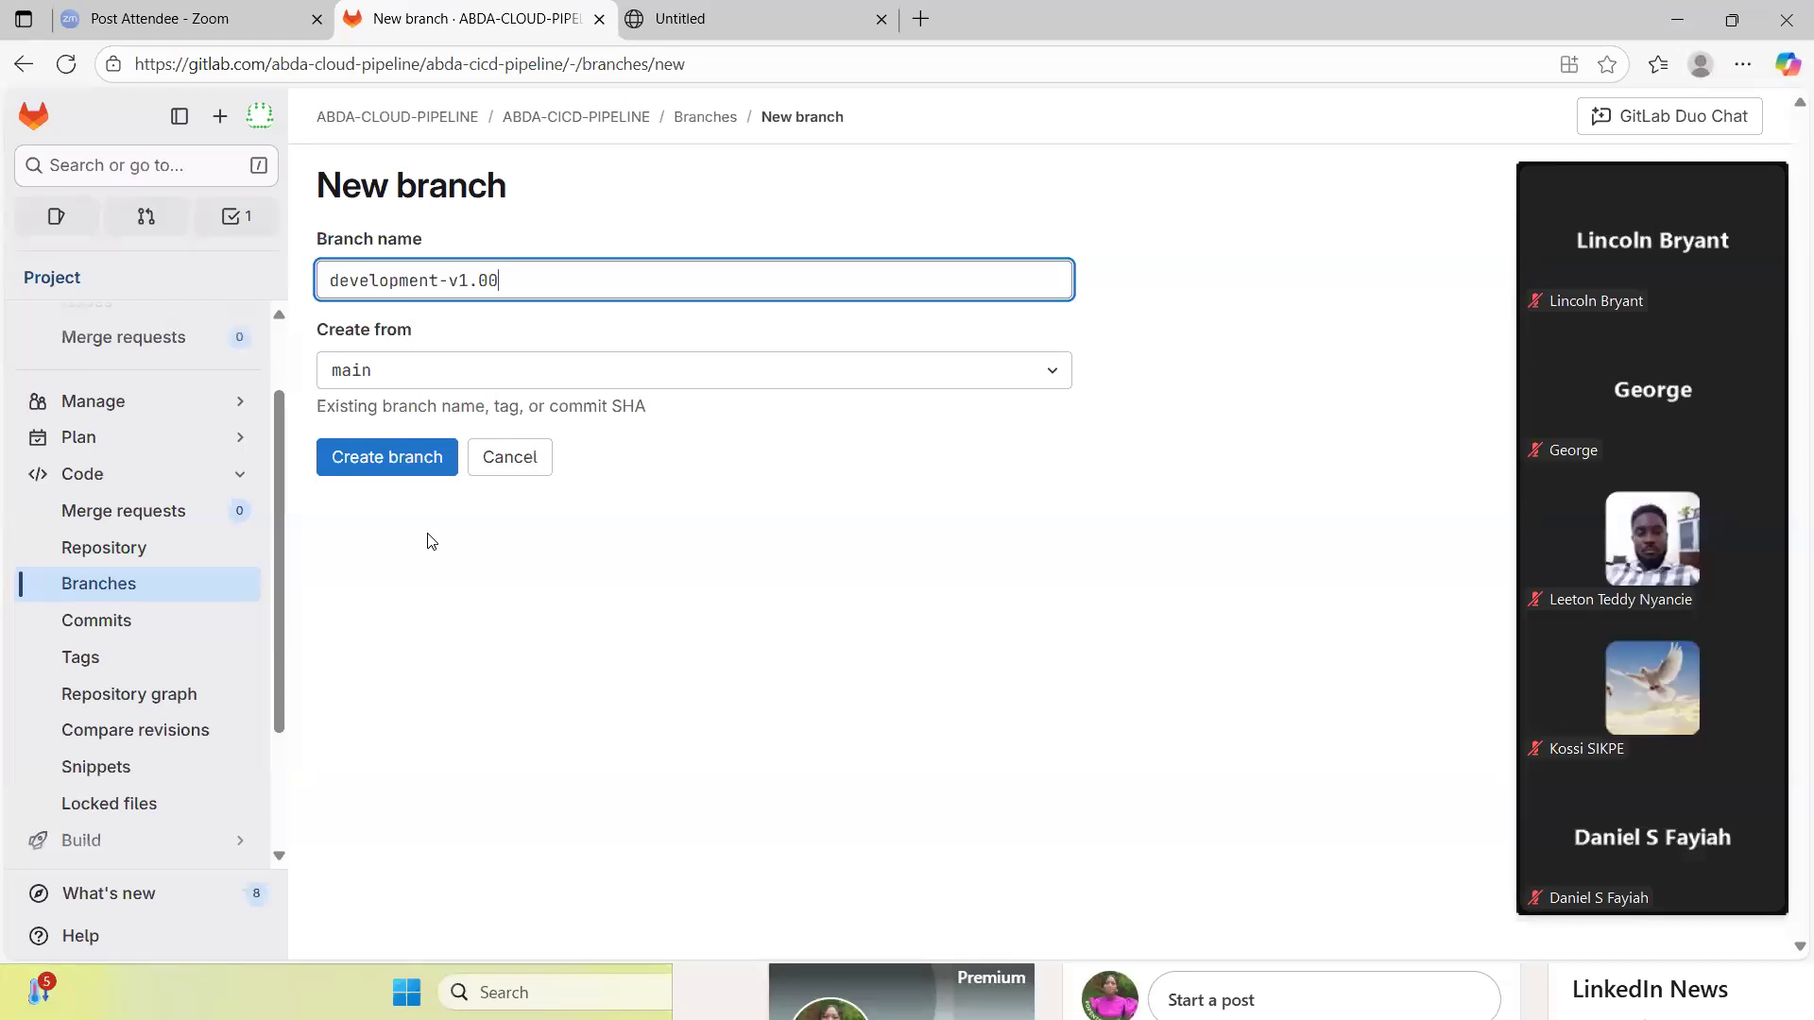
pyautogui.click(1053, 381)
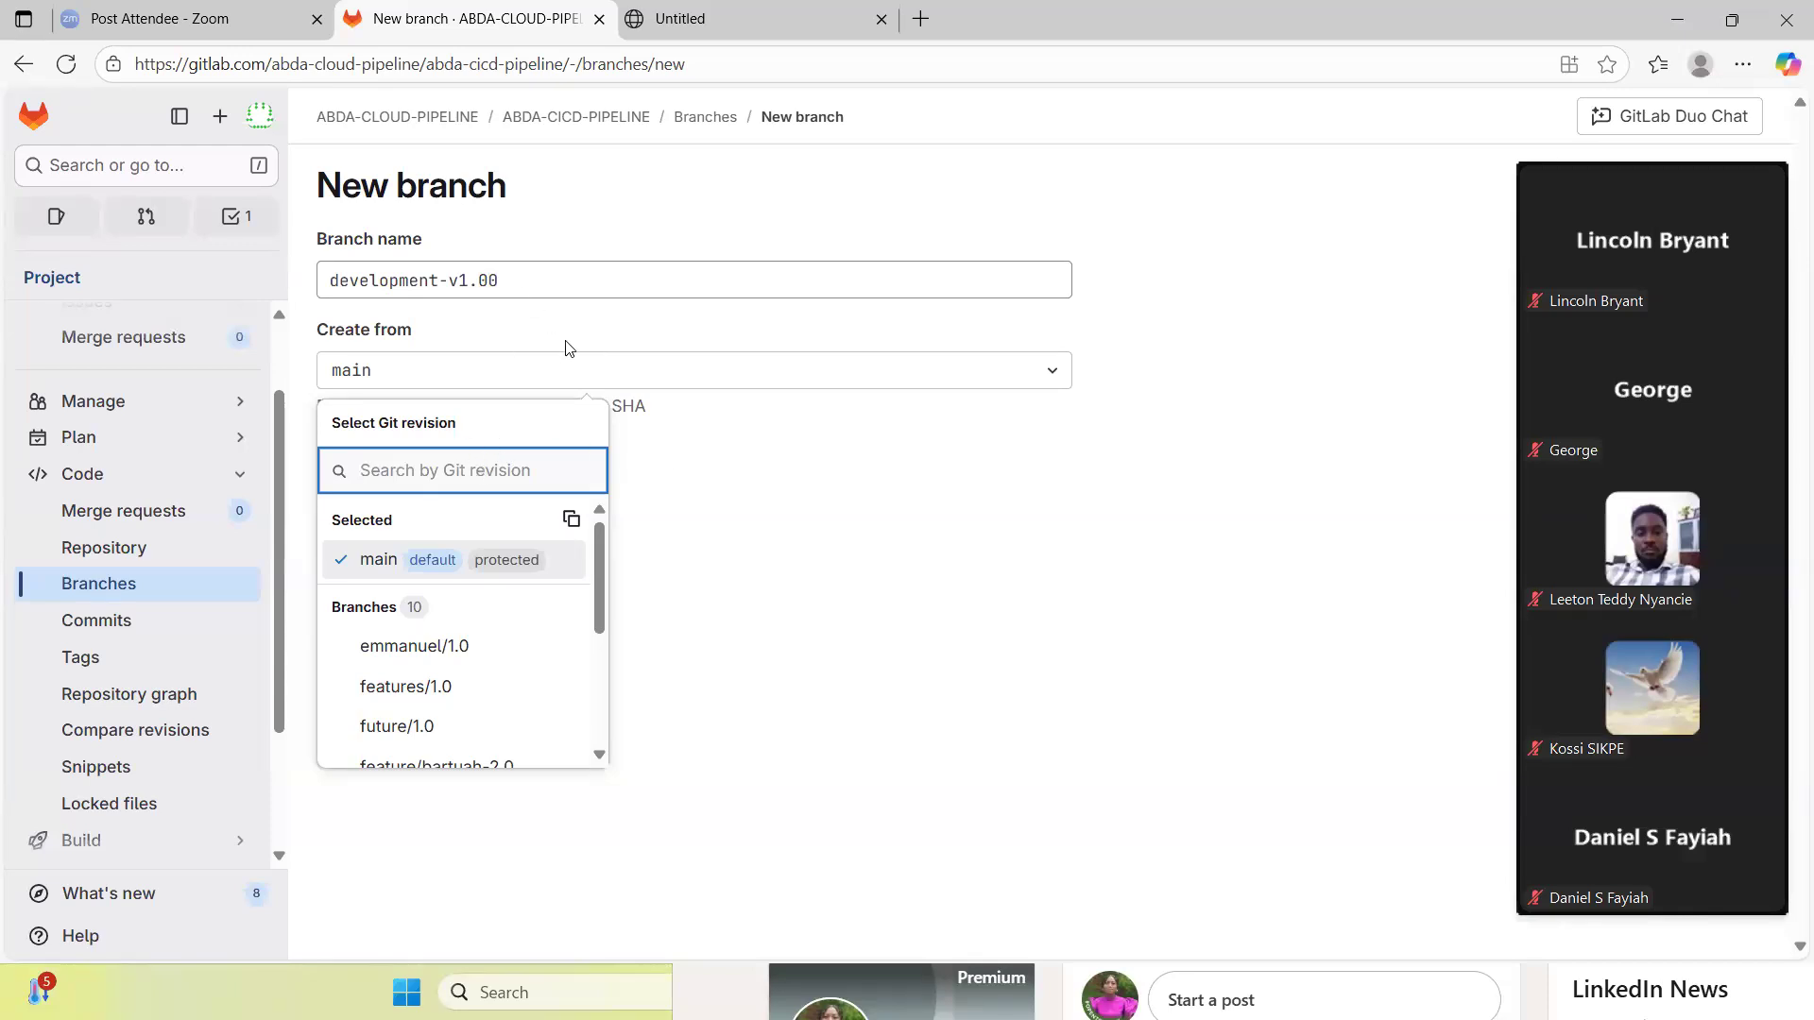
pyautogui.click(757, 510)
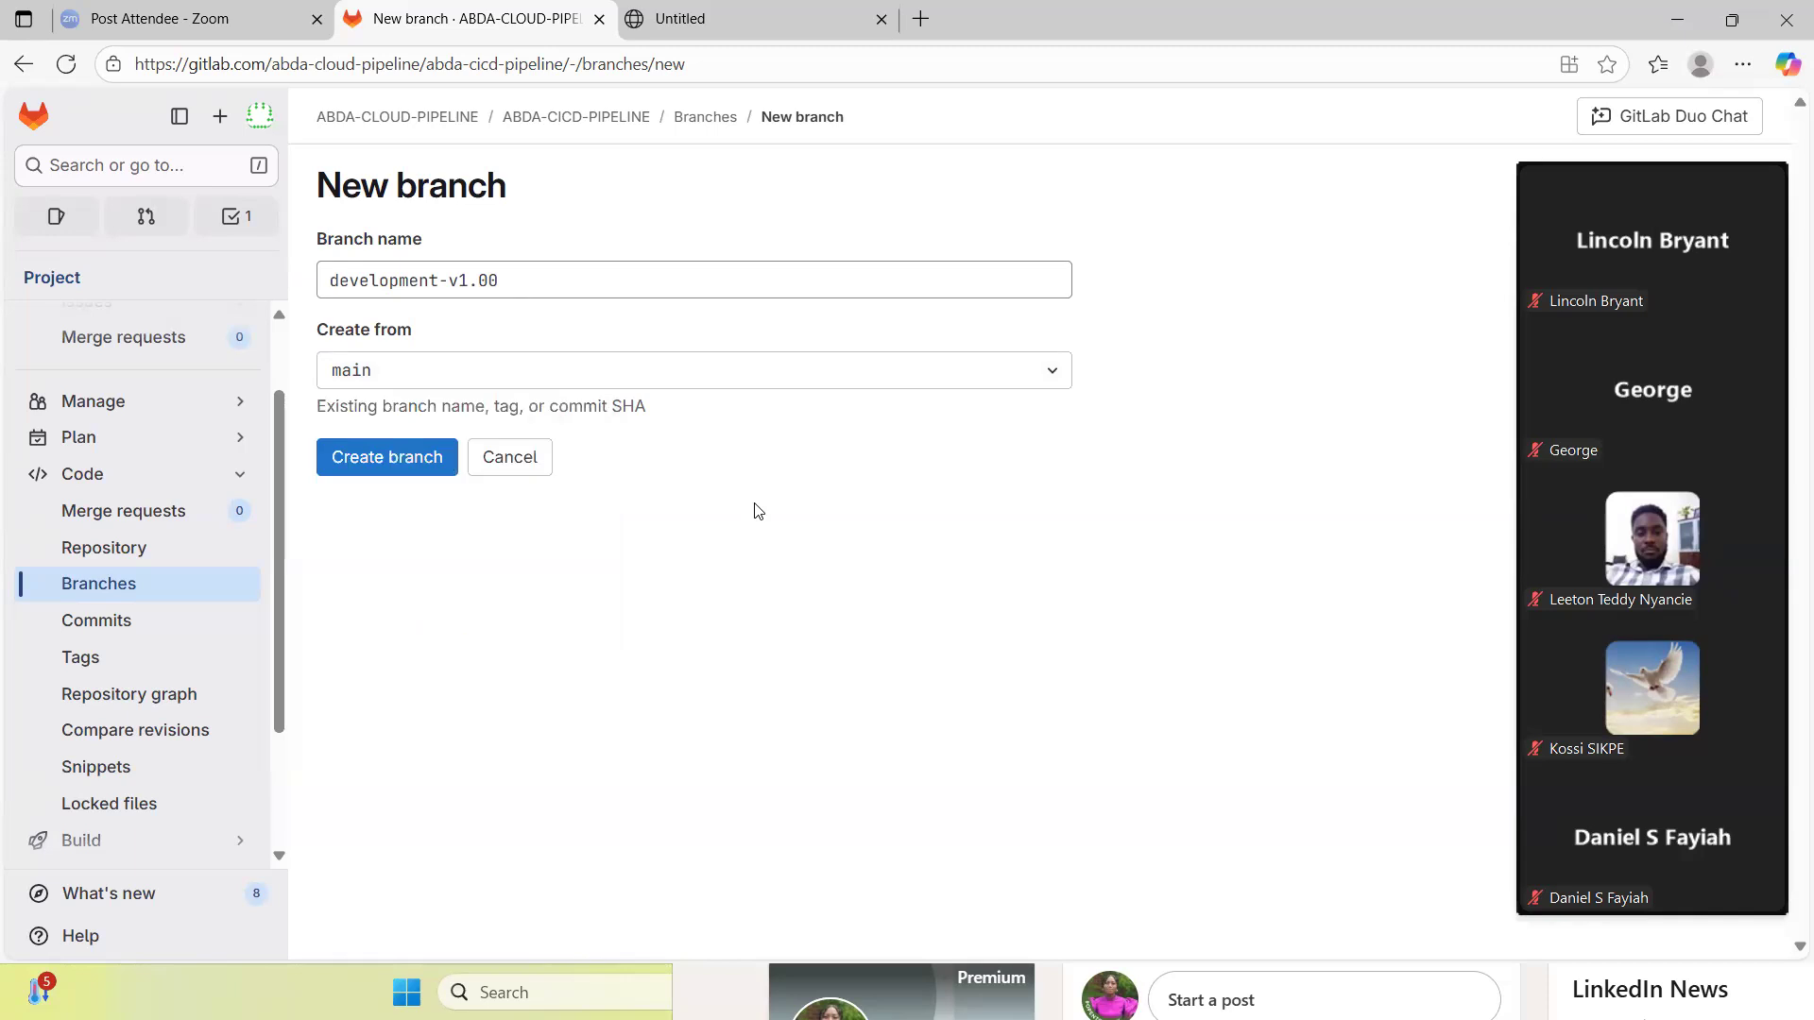
pyautogui.click(406, 460)
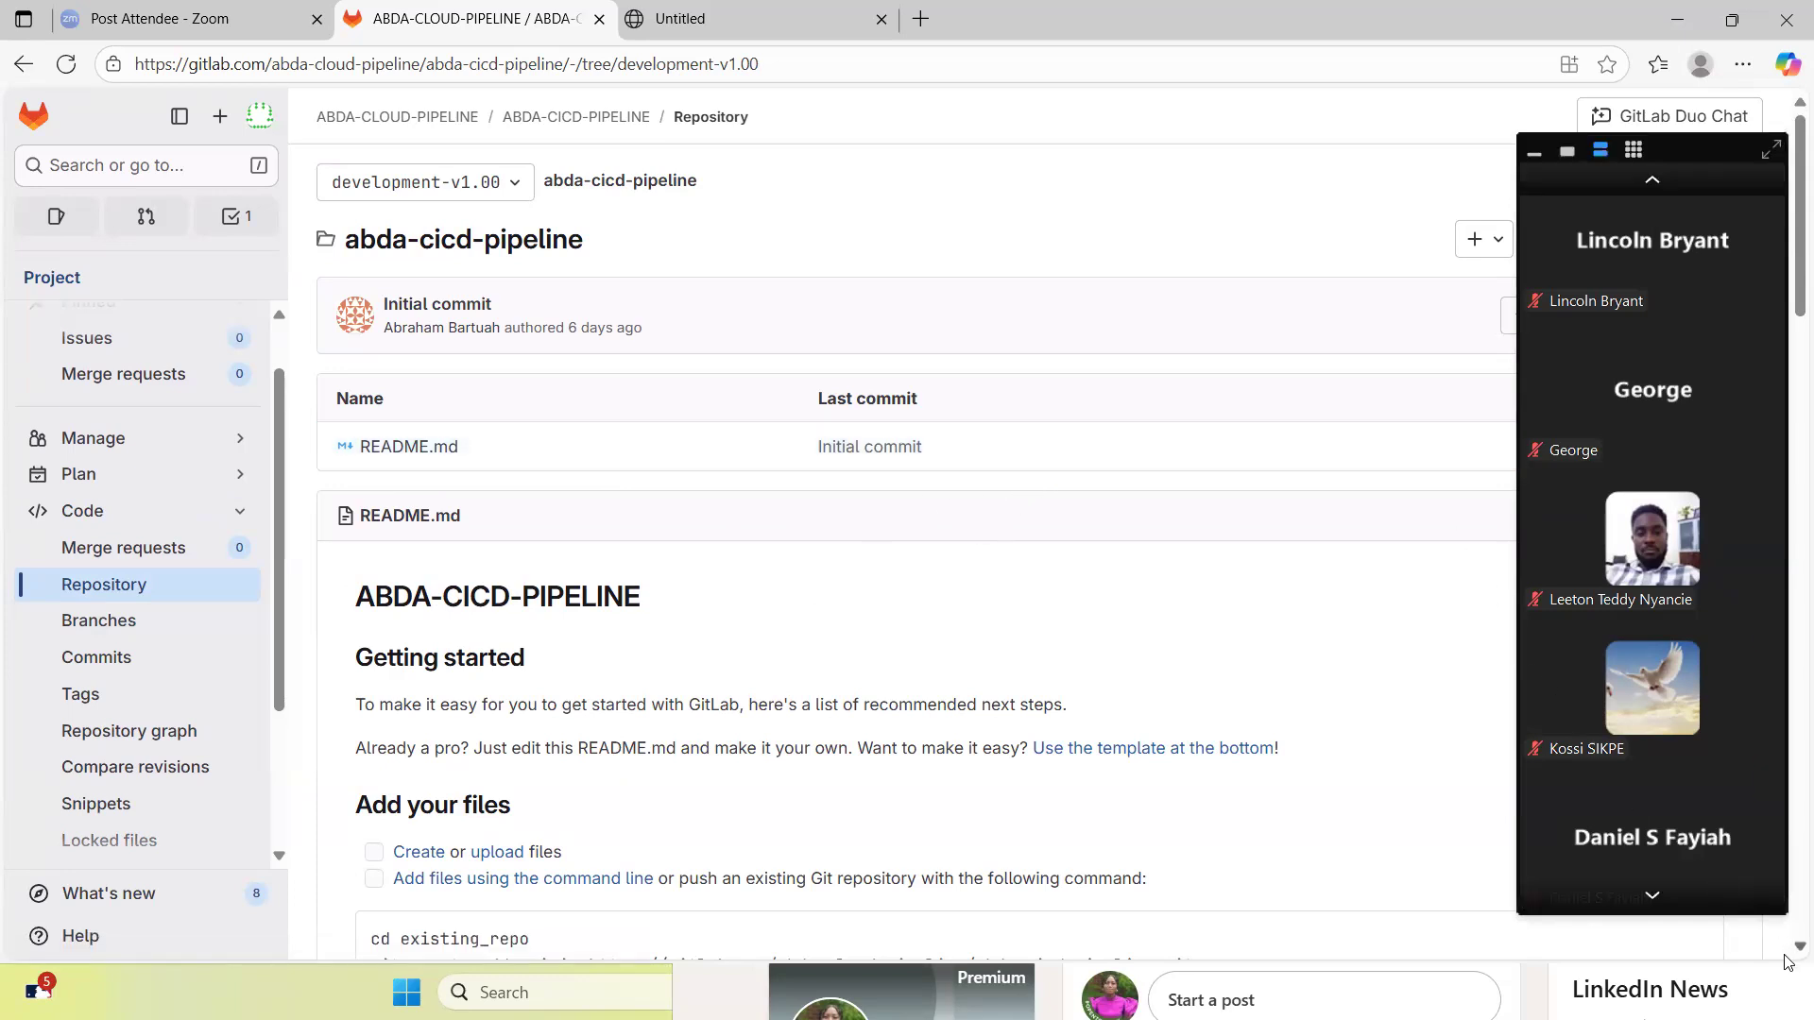
# - Look over the new branch's repository page, return to the GitLab projects list, and open ABDA-CICD-PIPELINE
pyautogui.scroll(-2, 1789, 947)
pyautogui.scroll(-2, 1789, 947)
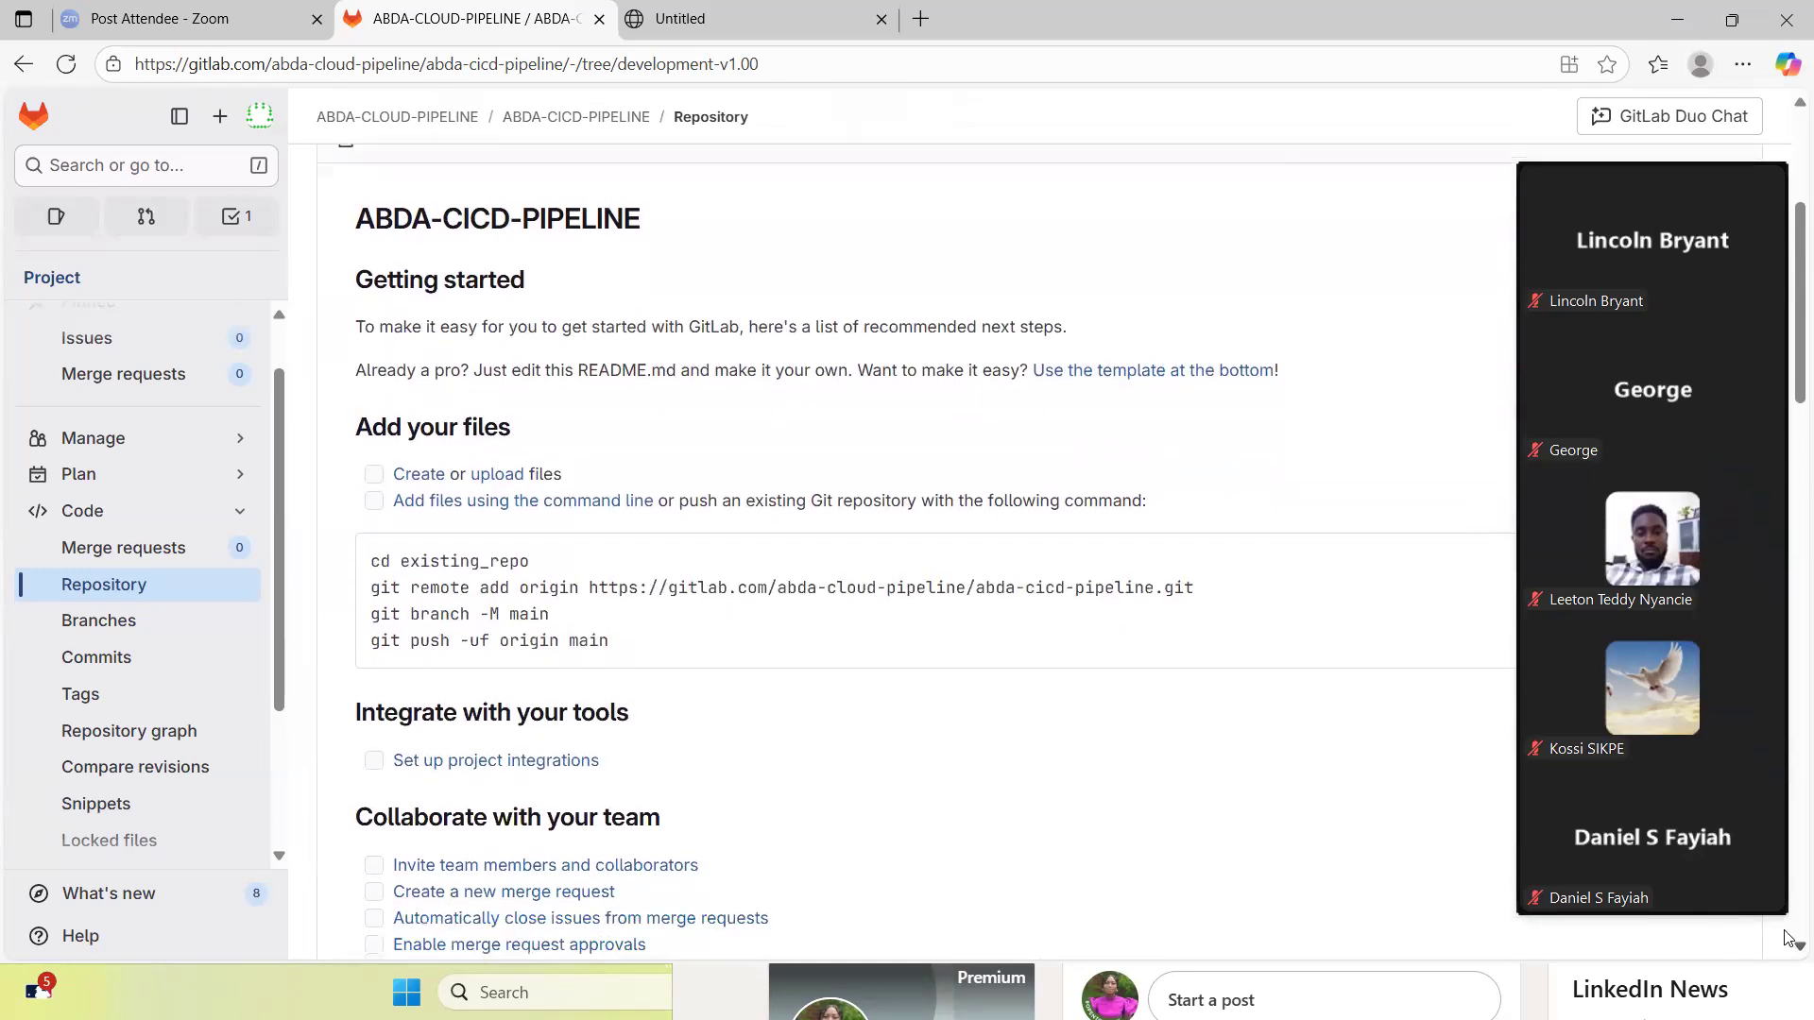
pyautogui.click(1797, 104)
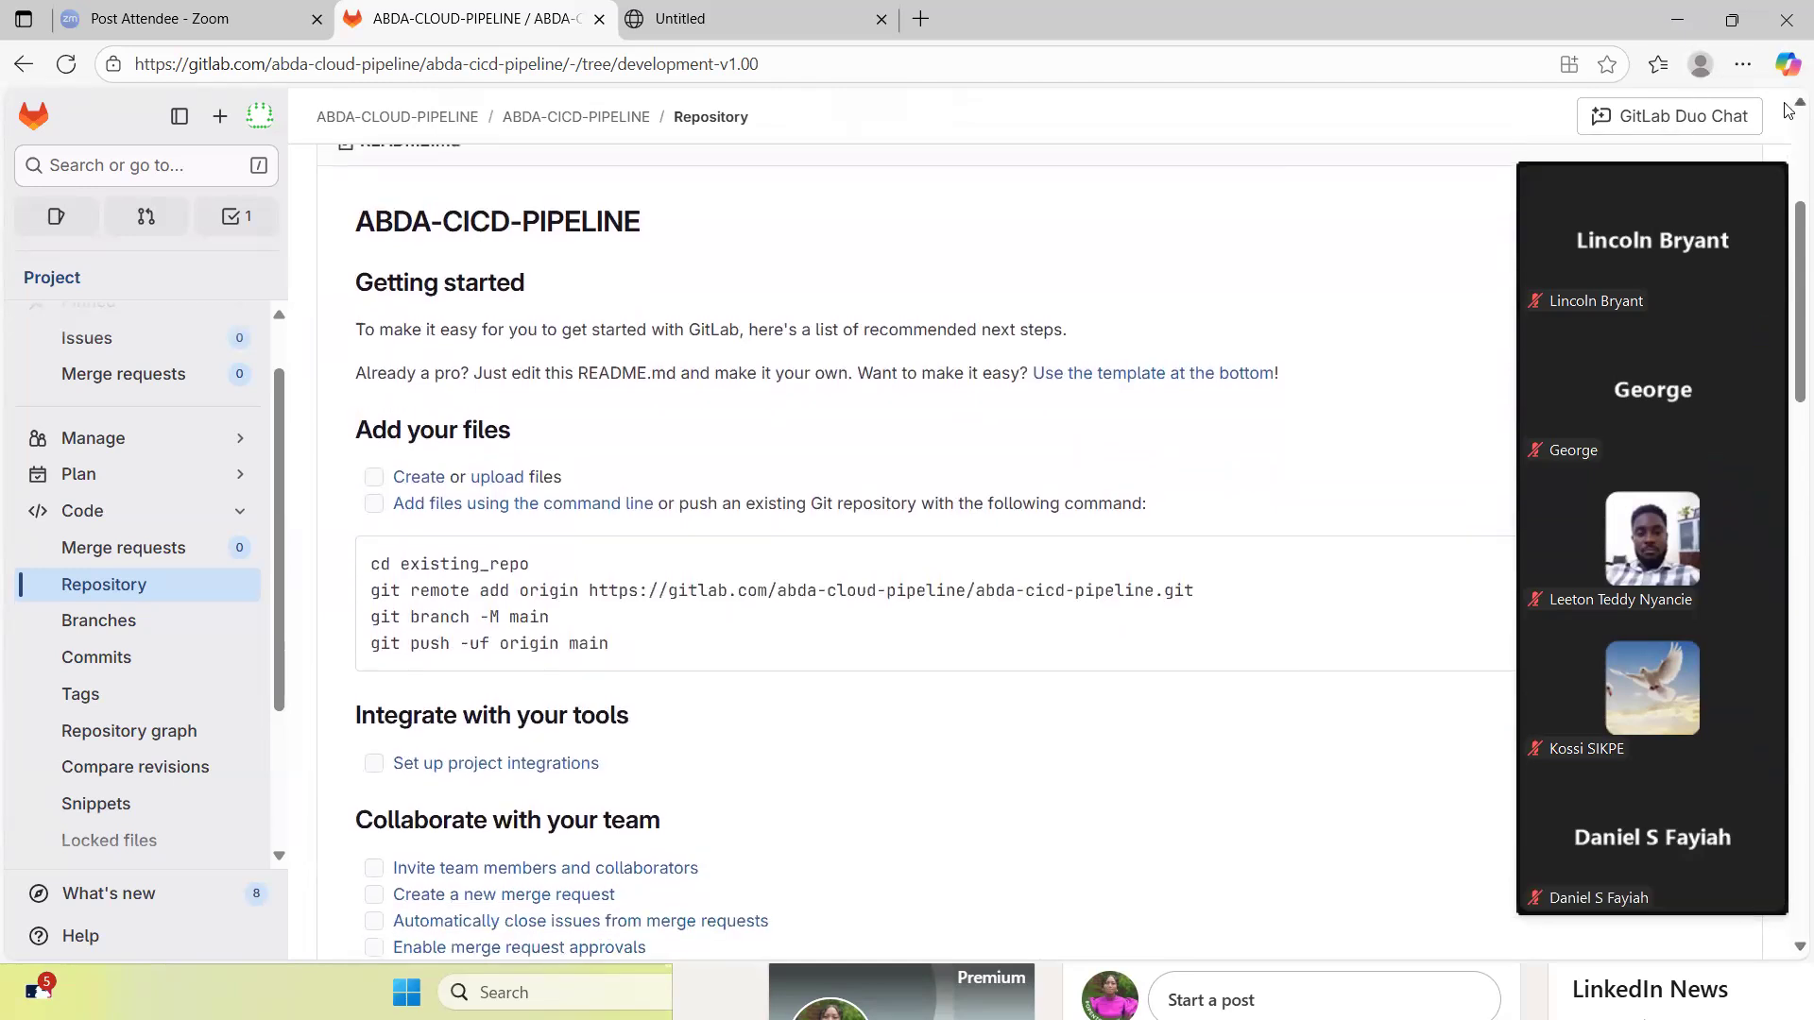
pyautogui.scroll(4, 1789, 109)
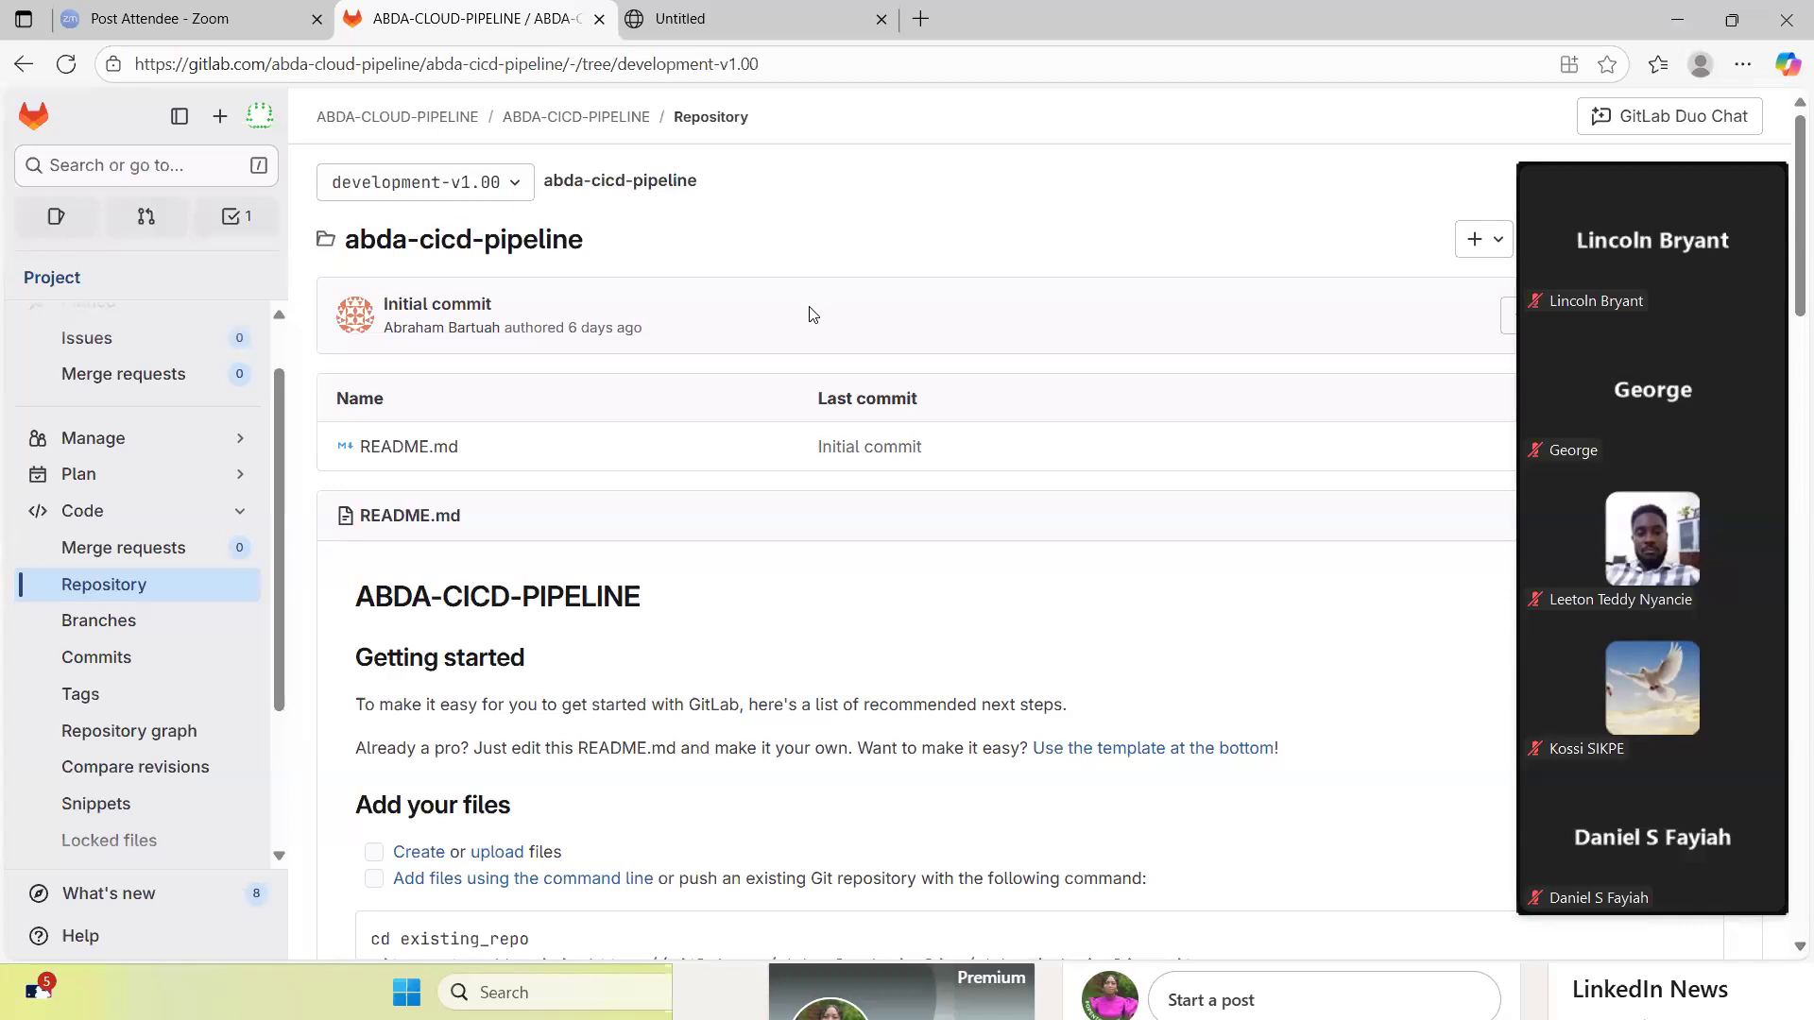
pyautogui.click(32, 118)
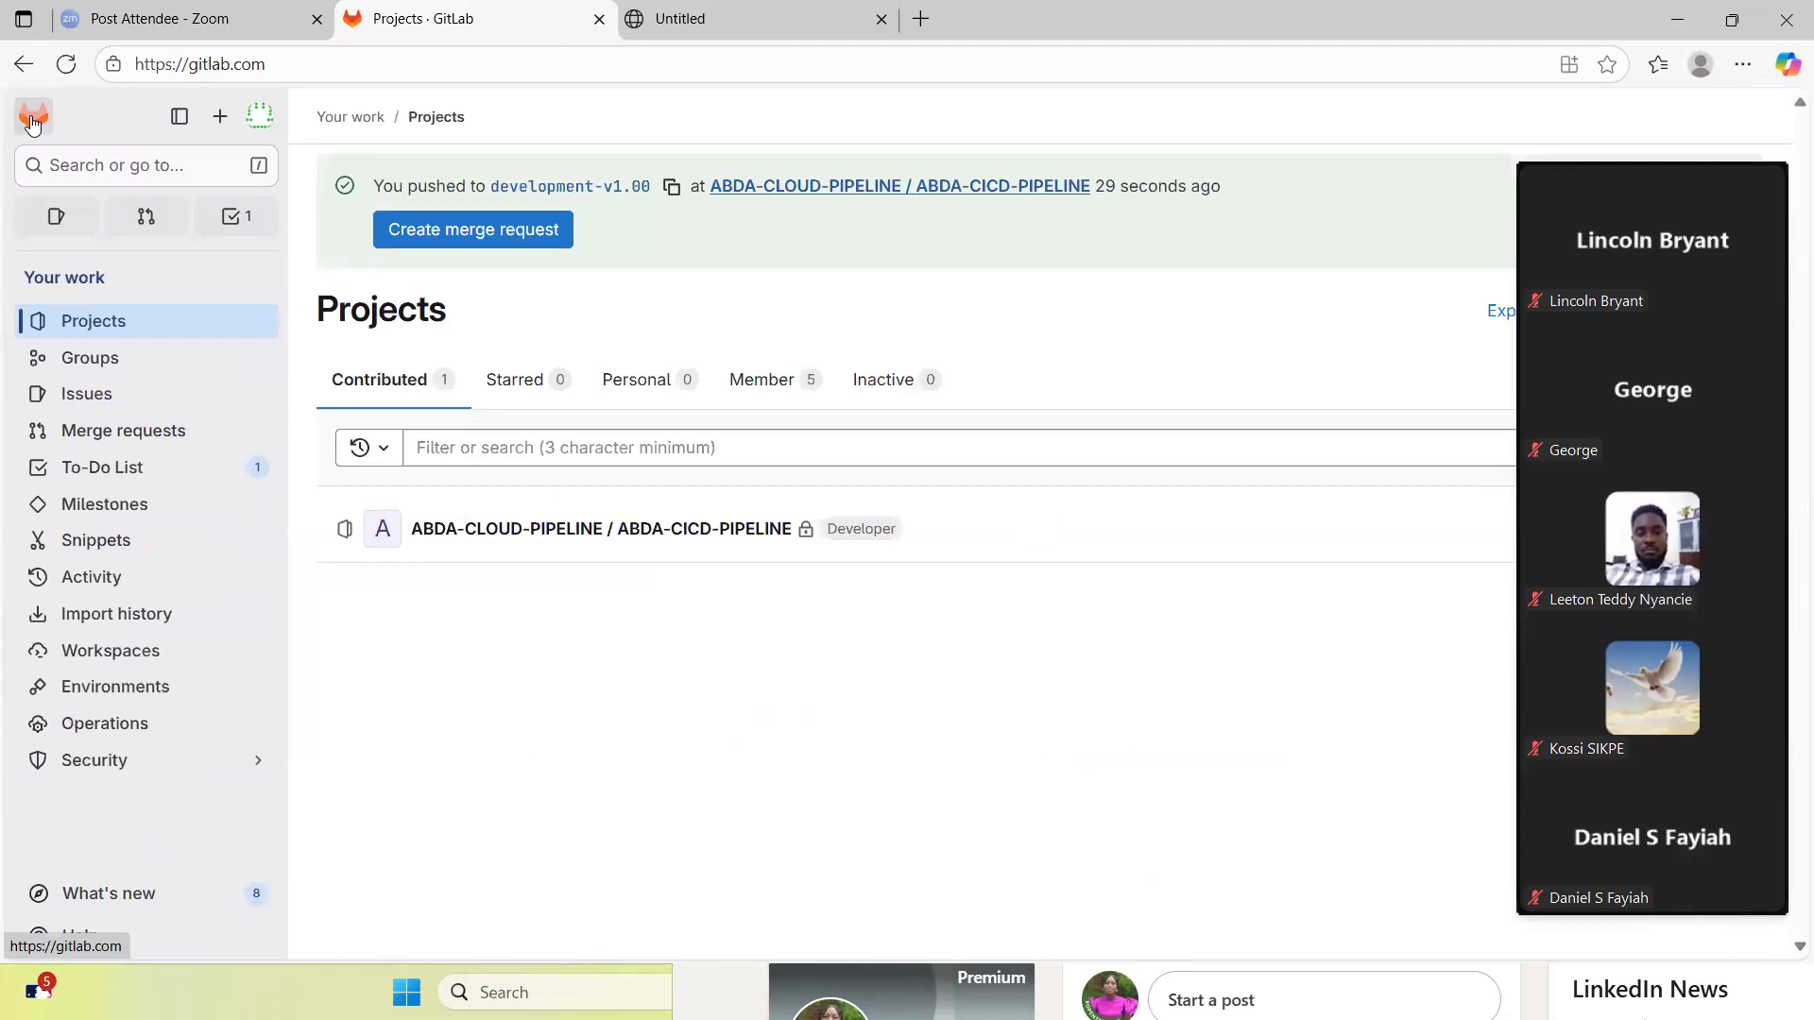
pyautogui.click(110, 322)
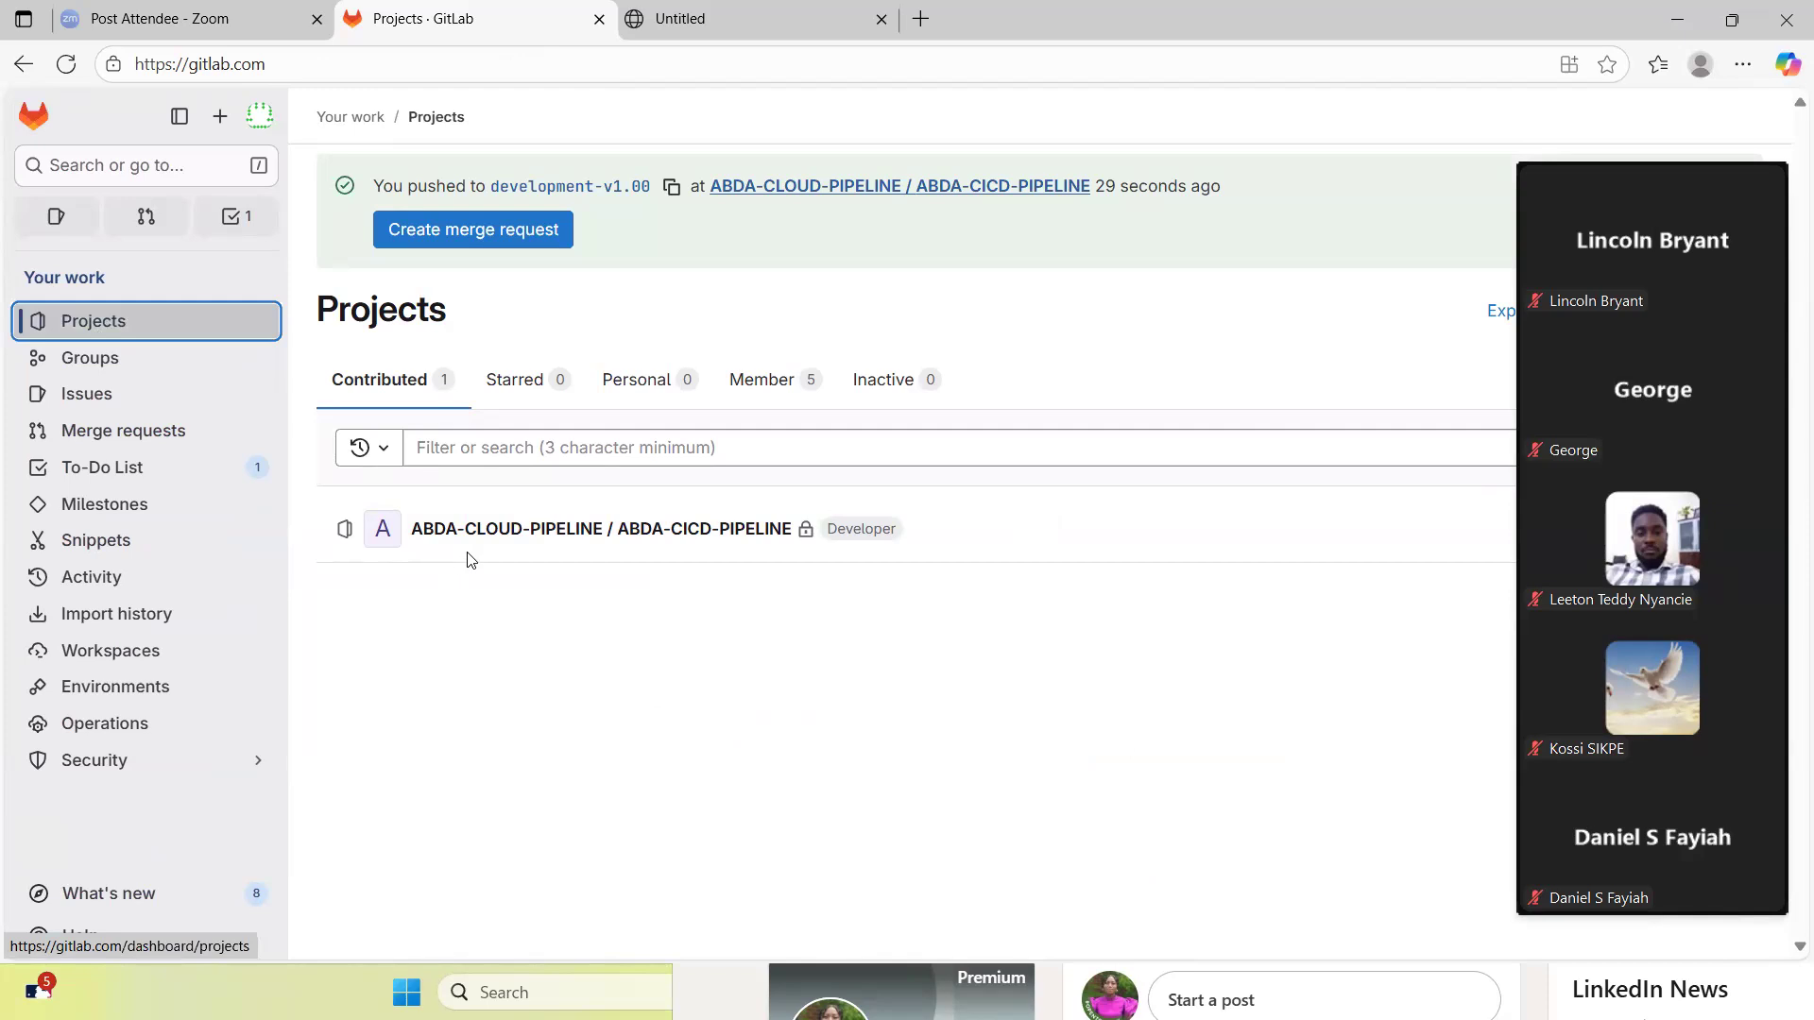
pyautogui.click(541, 530)
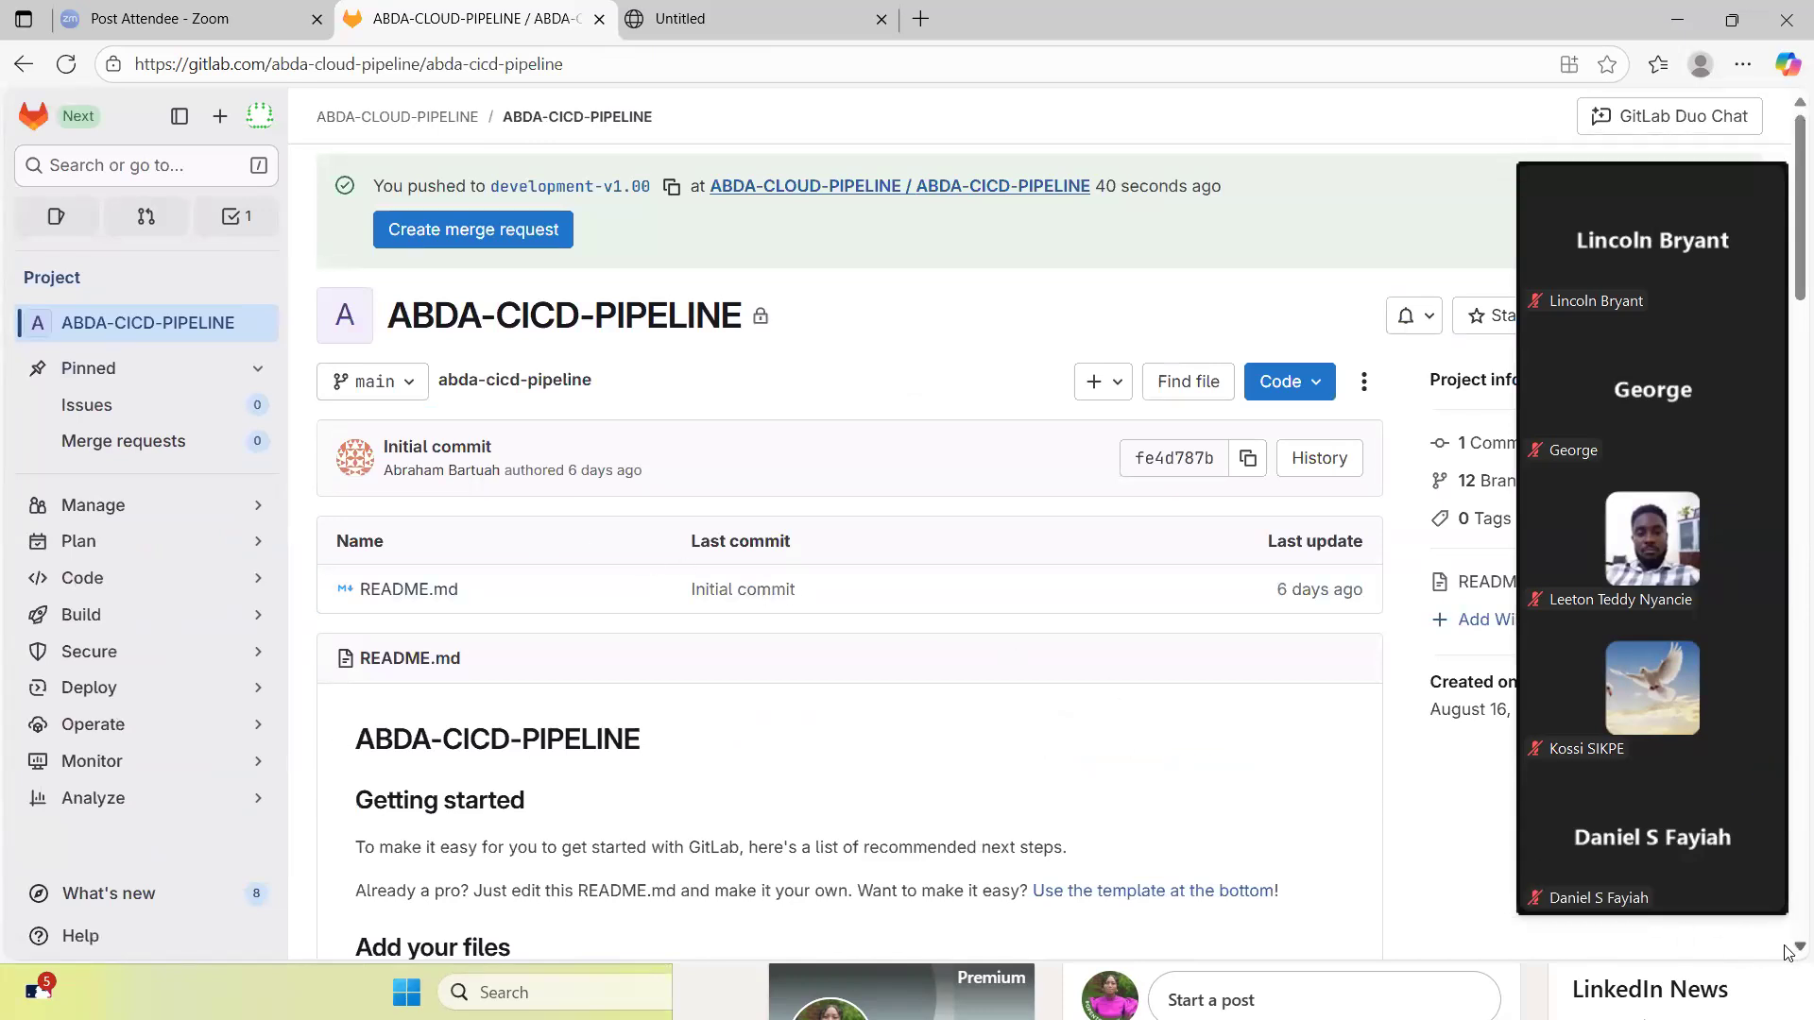
# - Review the ABDA-CICD-PIPELINE README and check the project's branch list for development-v1.00
pyautogui.scroll(-3, 1789, 950)
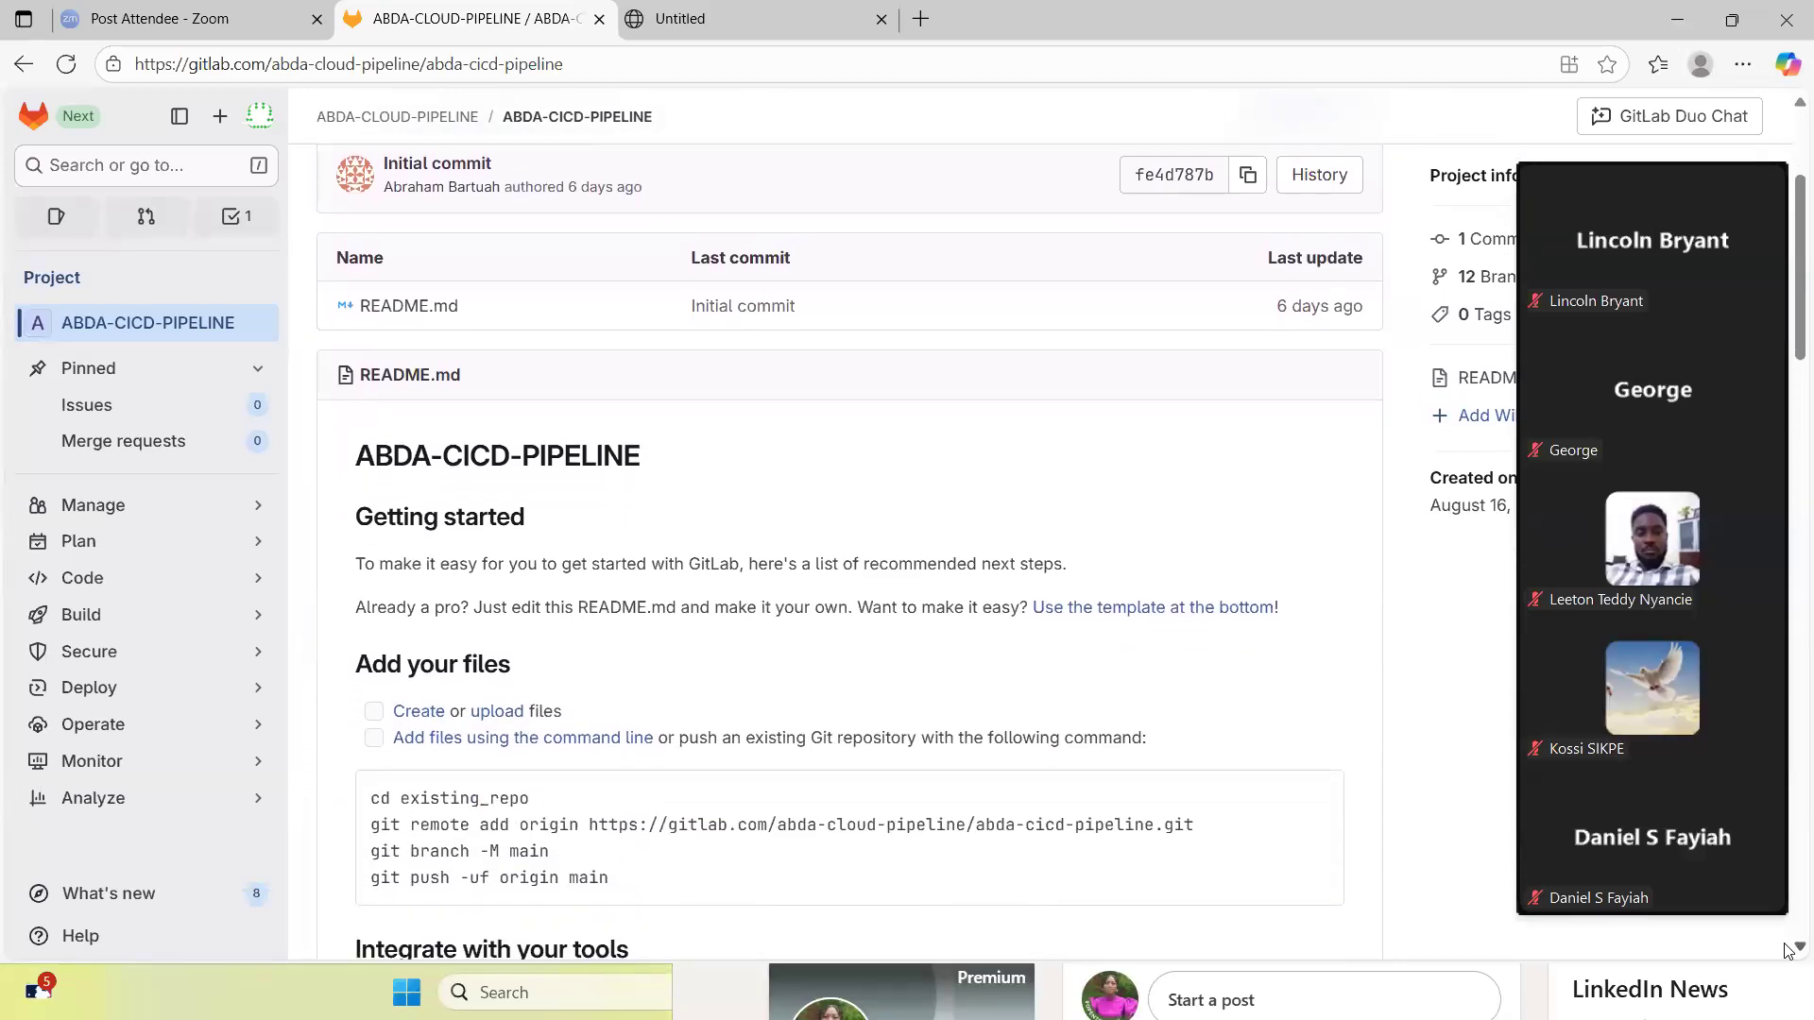
pyautogui.scroll(-3, 1788, 950)
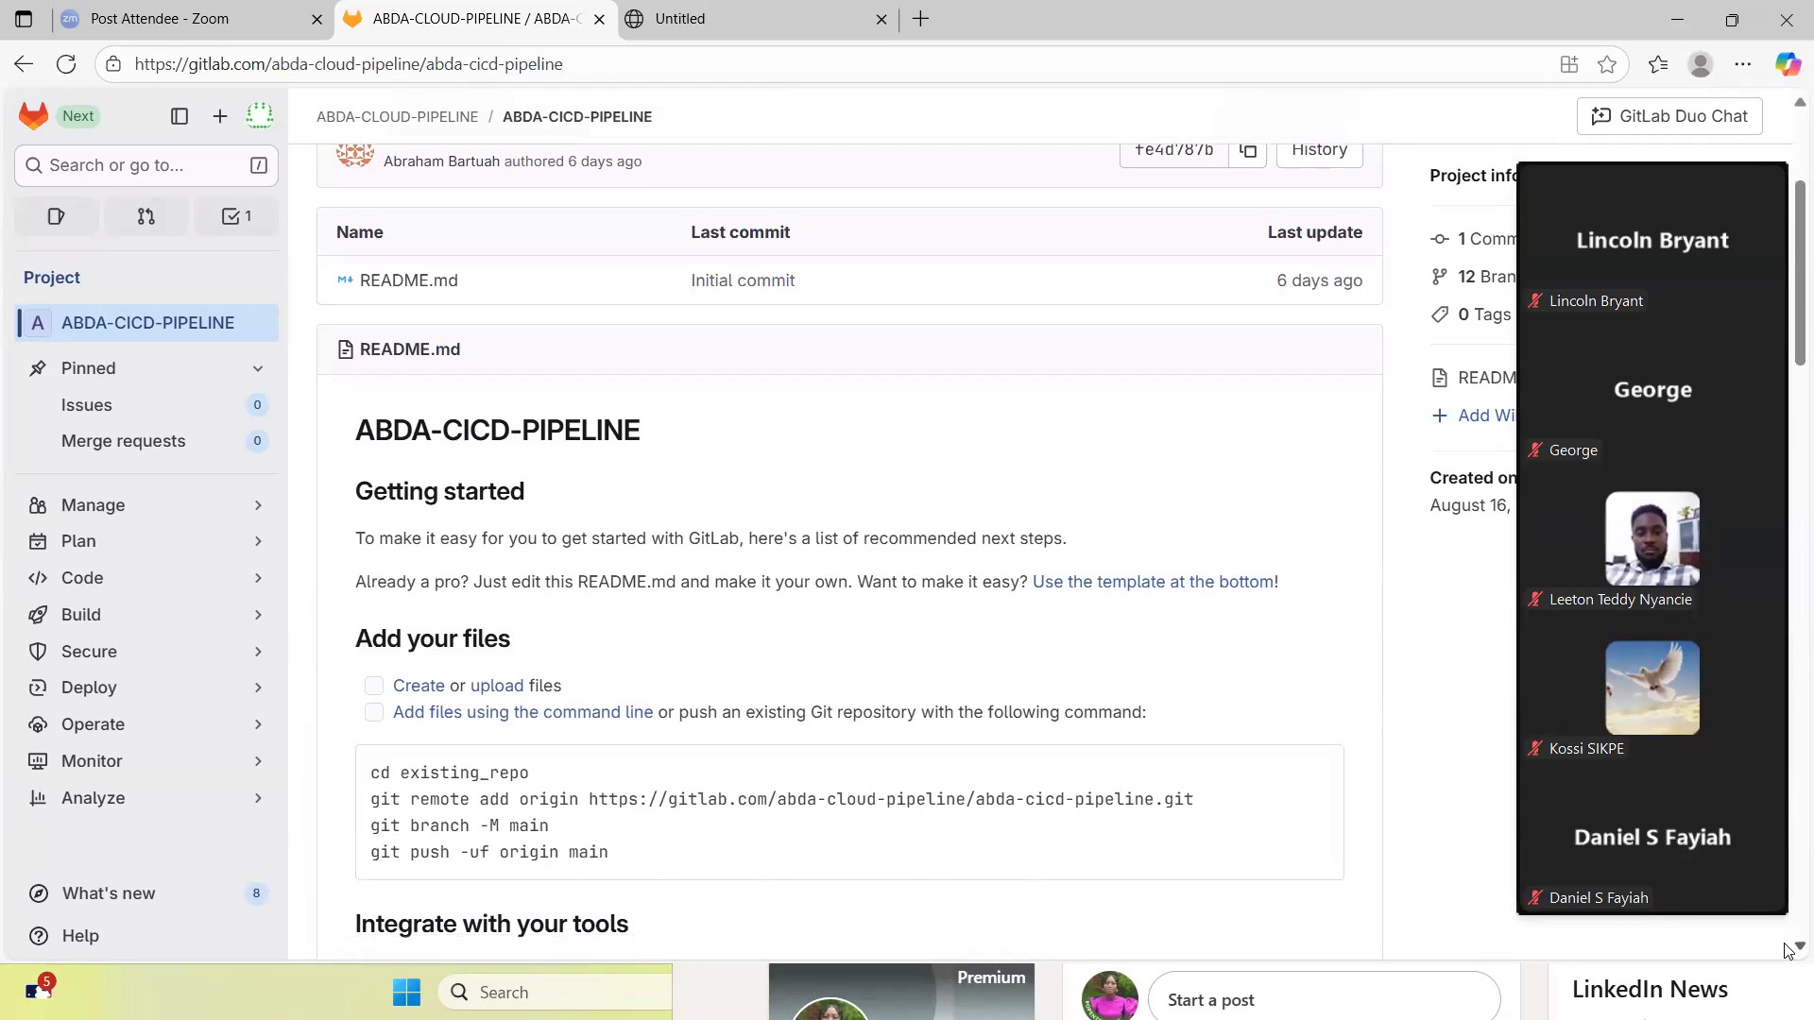
pyautogui.scroll(-3, 1788, 950)
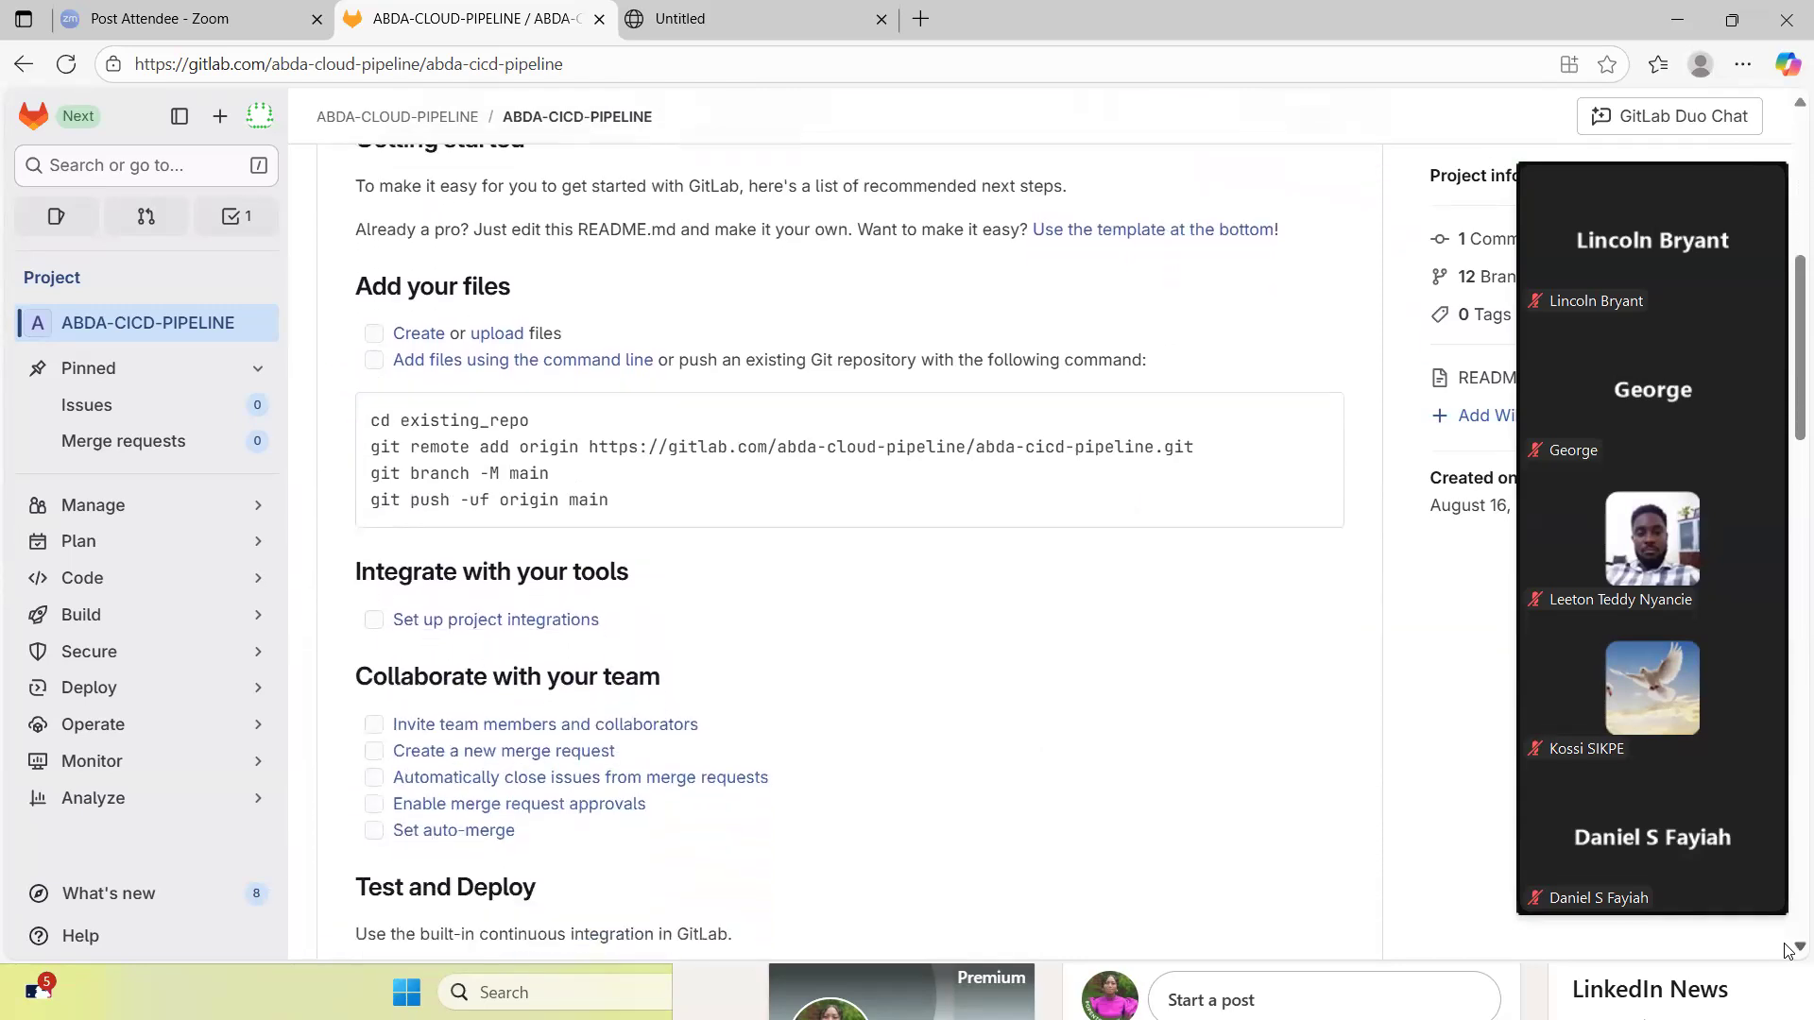
pyautogui.scroll(-1, 1789, 950)
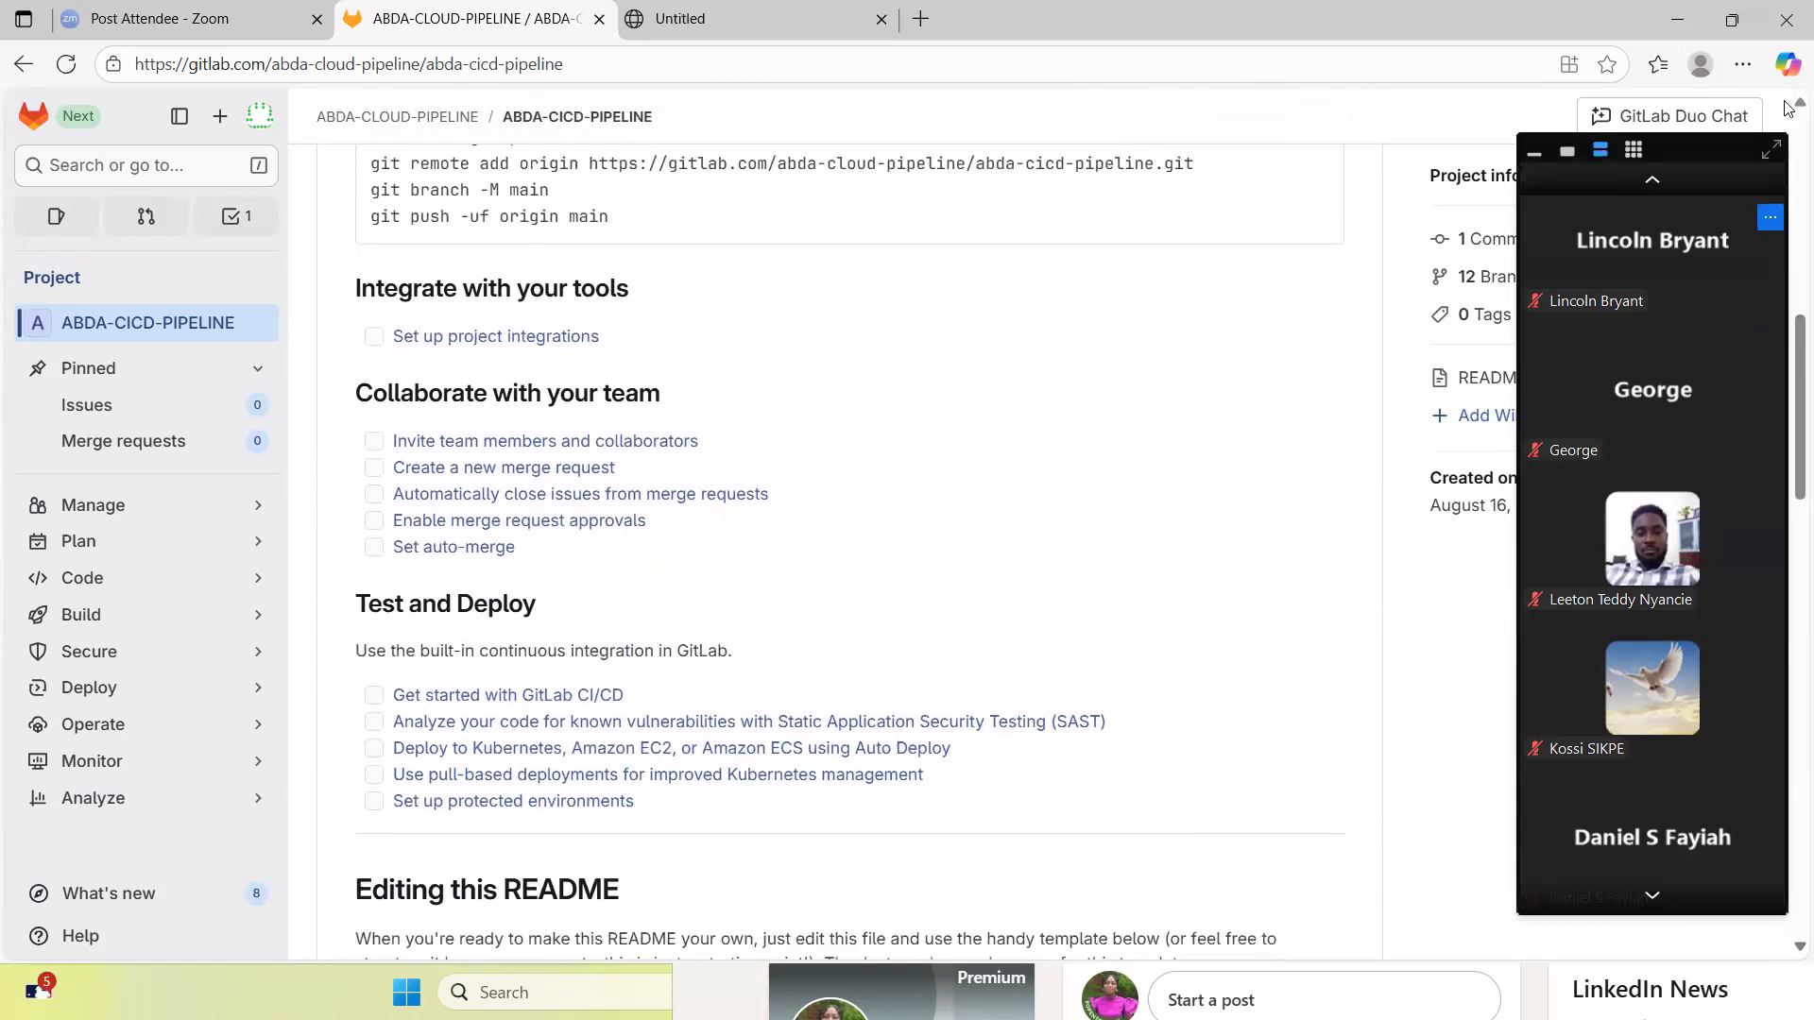
pyautogui.scroll(8, 1788, 102)
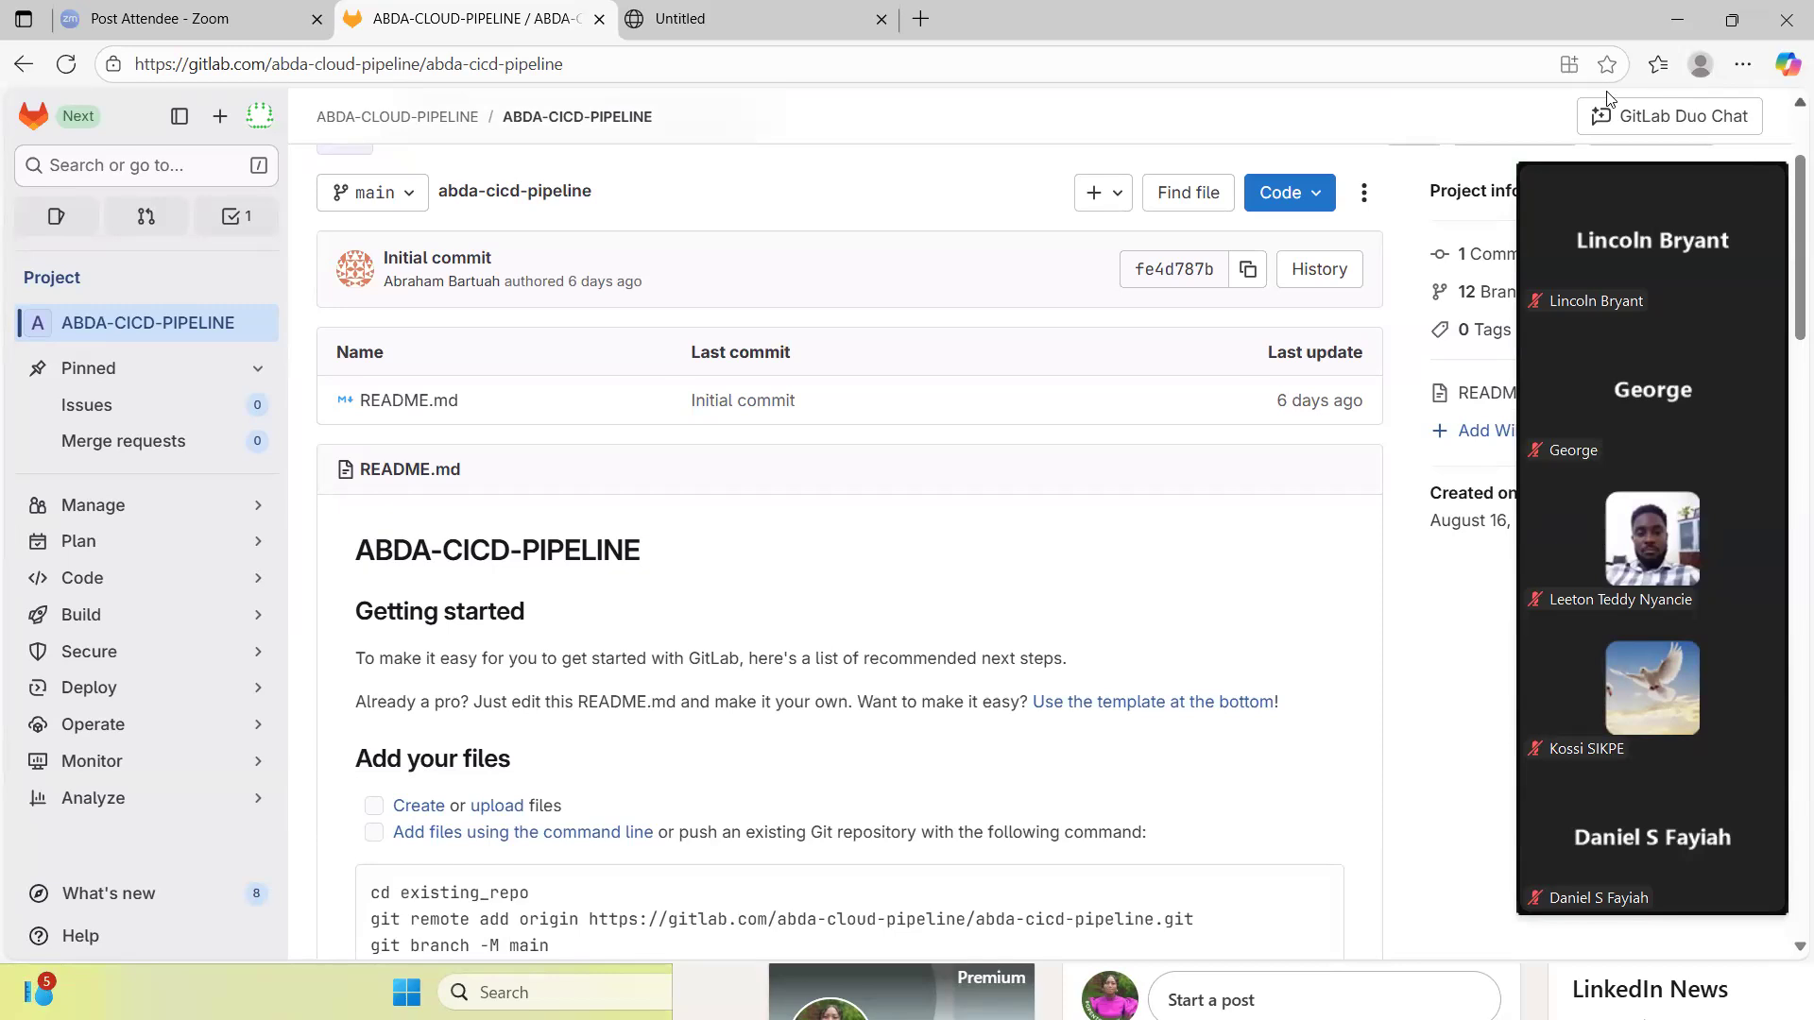
pyautogui.click(408, 199)
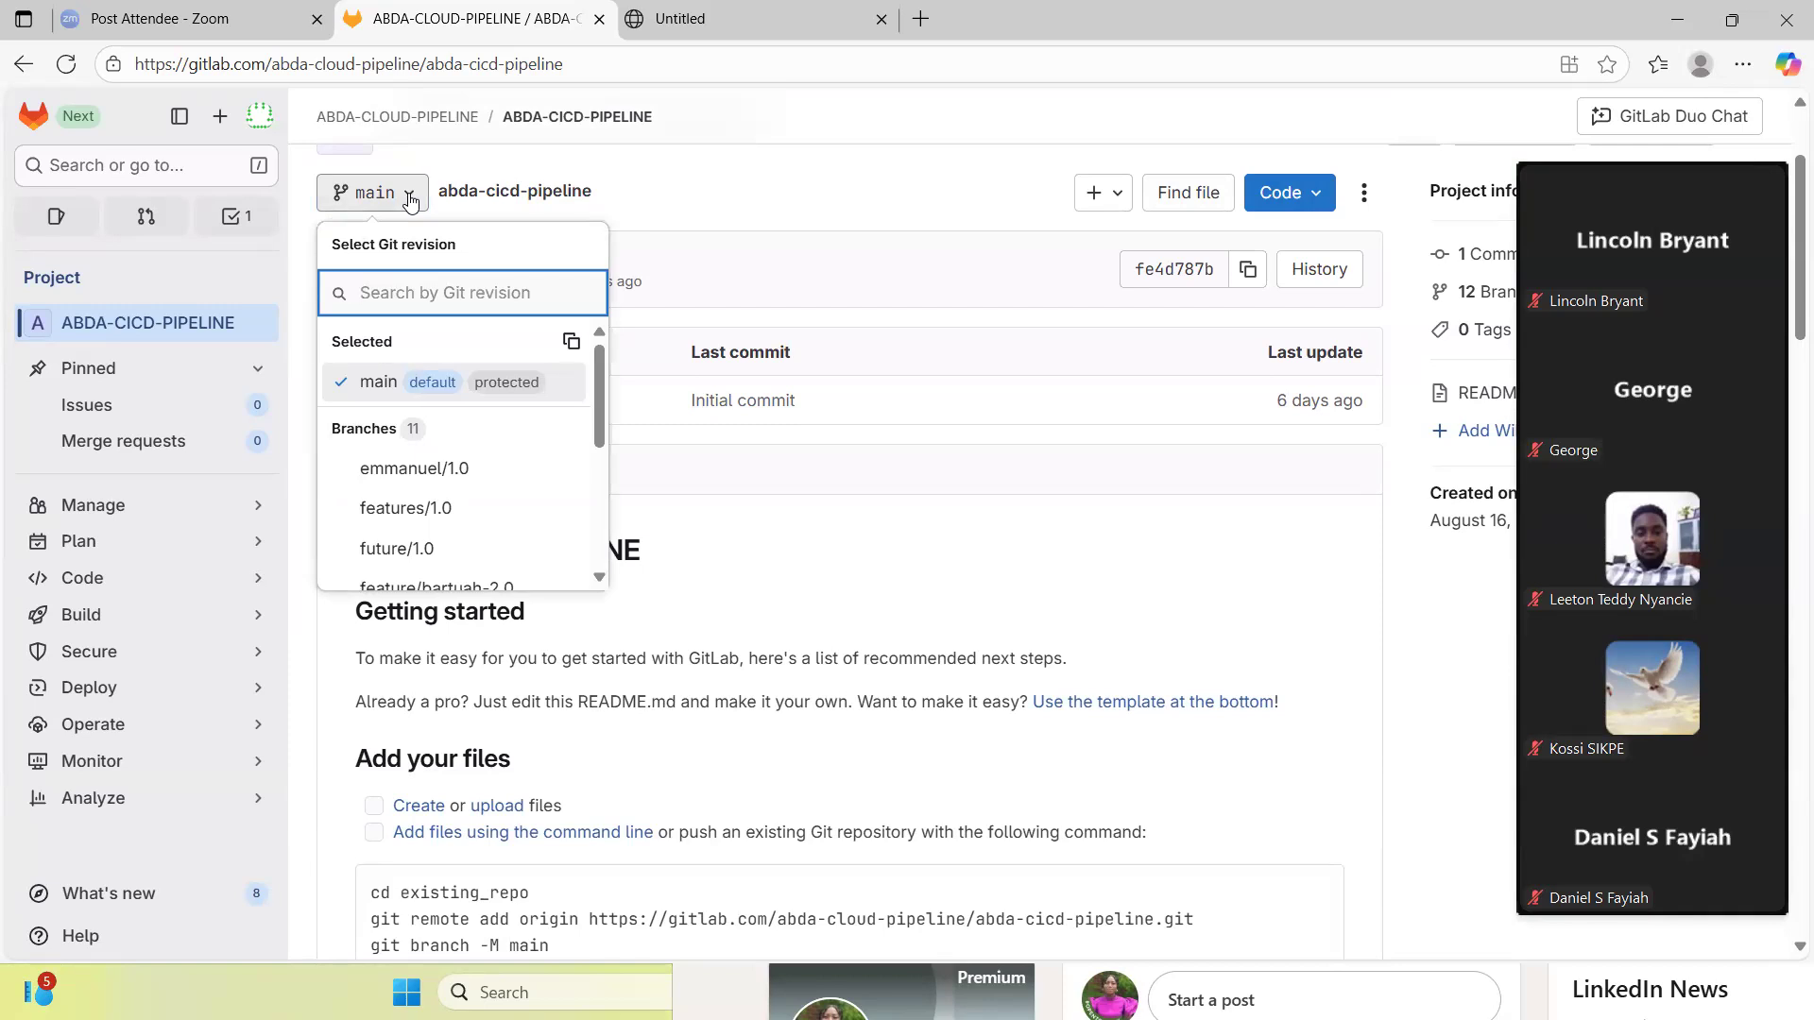
pyautogui.click(599, 577)
pyautogui.scroll(-3, 599, 579)
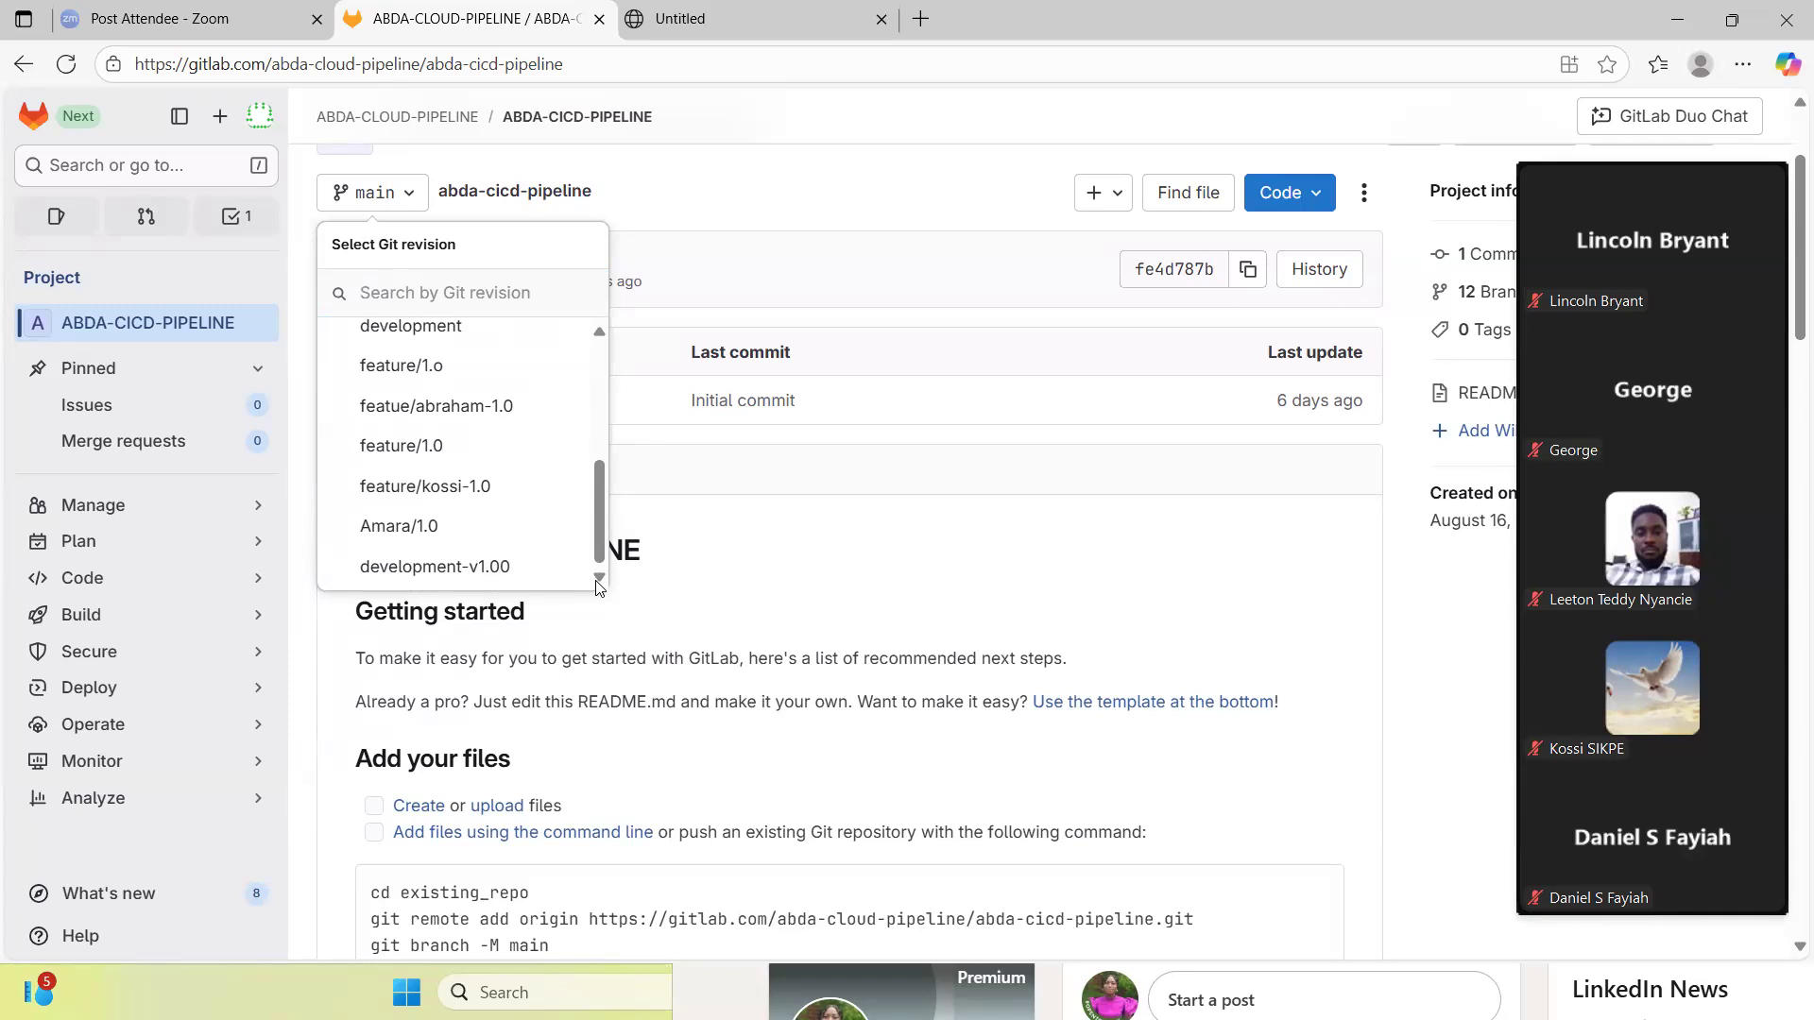
pyautogui.click(796, 568)
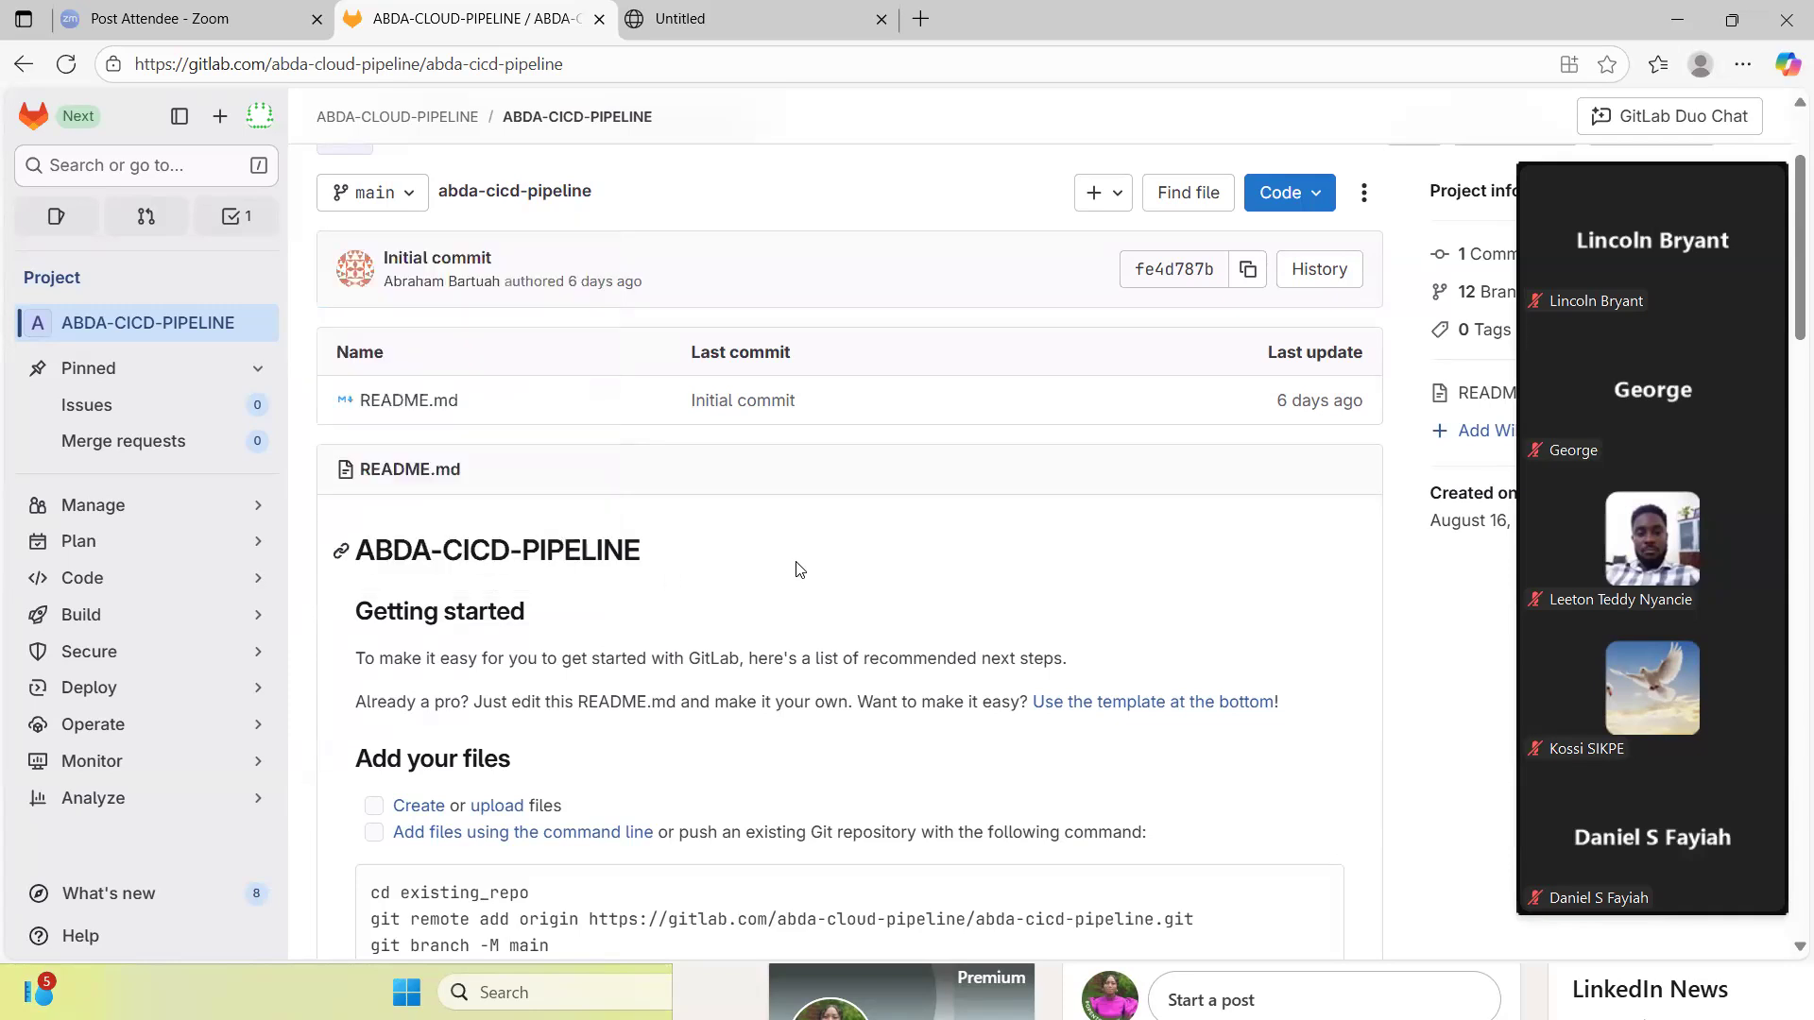
# - Restore and maximize the full Zoom meeting window to check the chat, and minimize it again
pyautogui.moveTo(1669, 660)
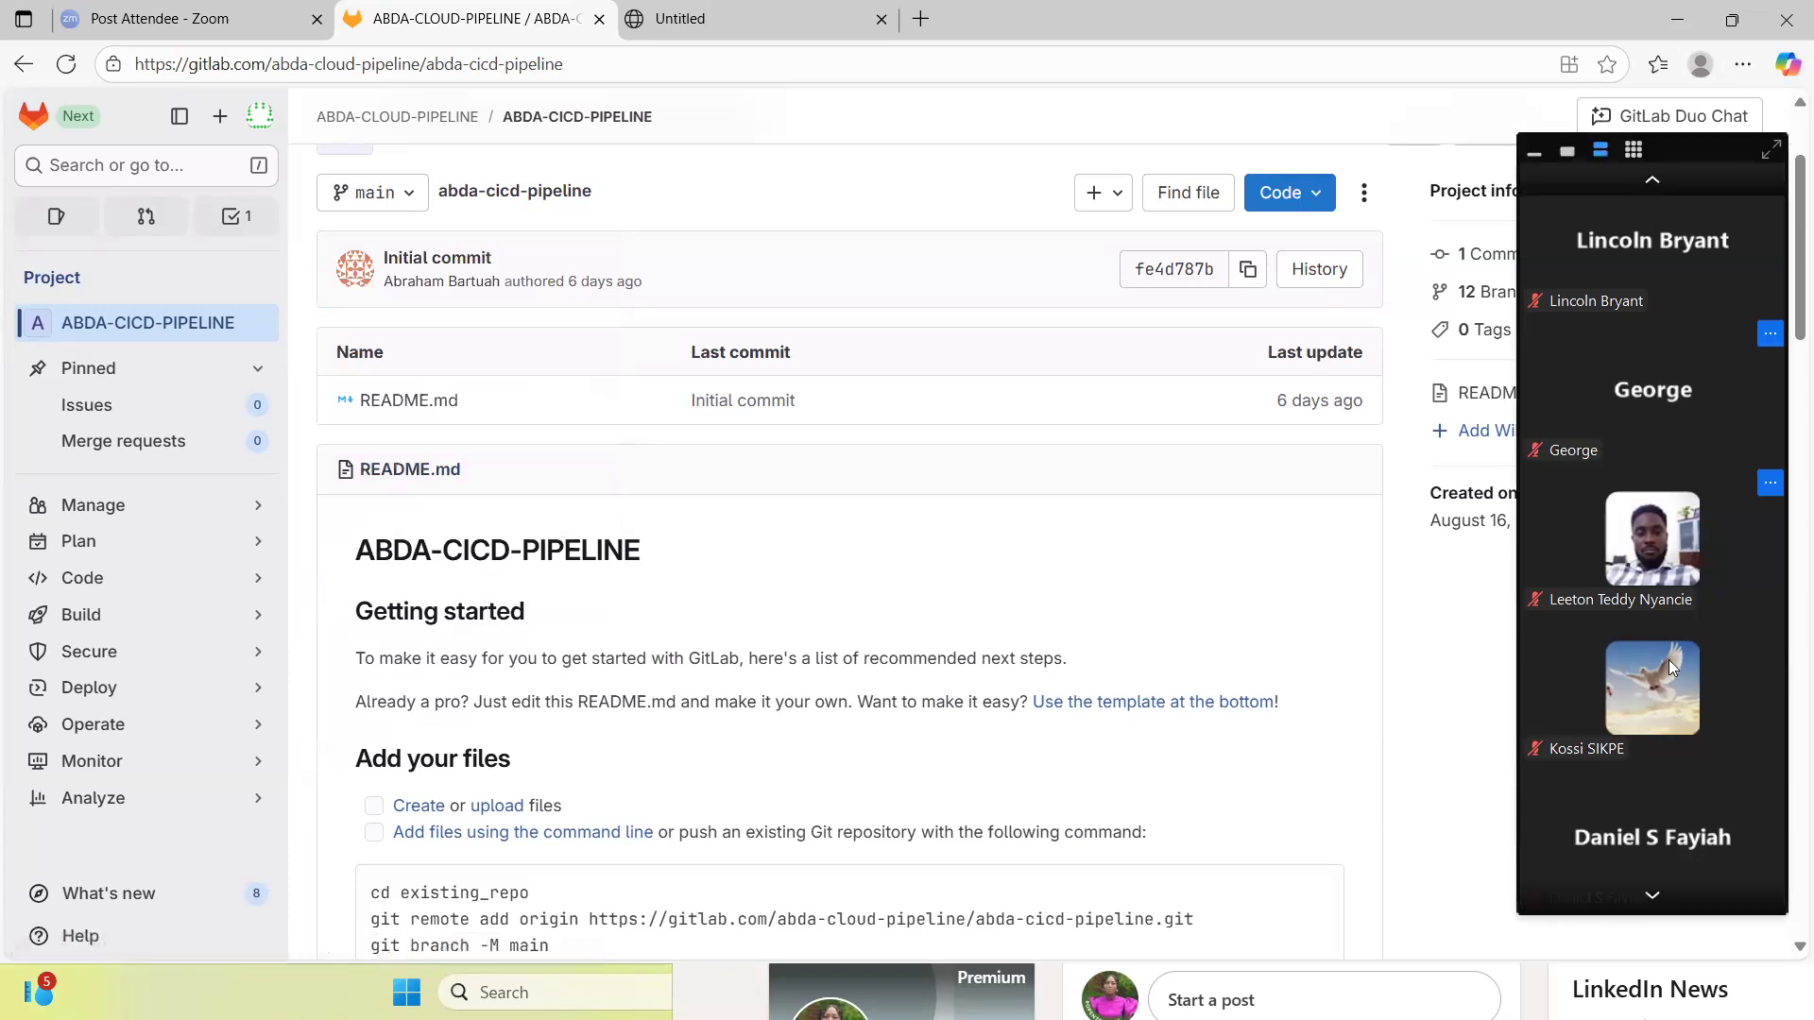
pyautogui.click(1773, 150)
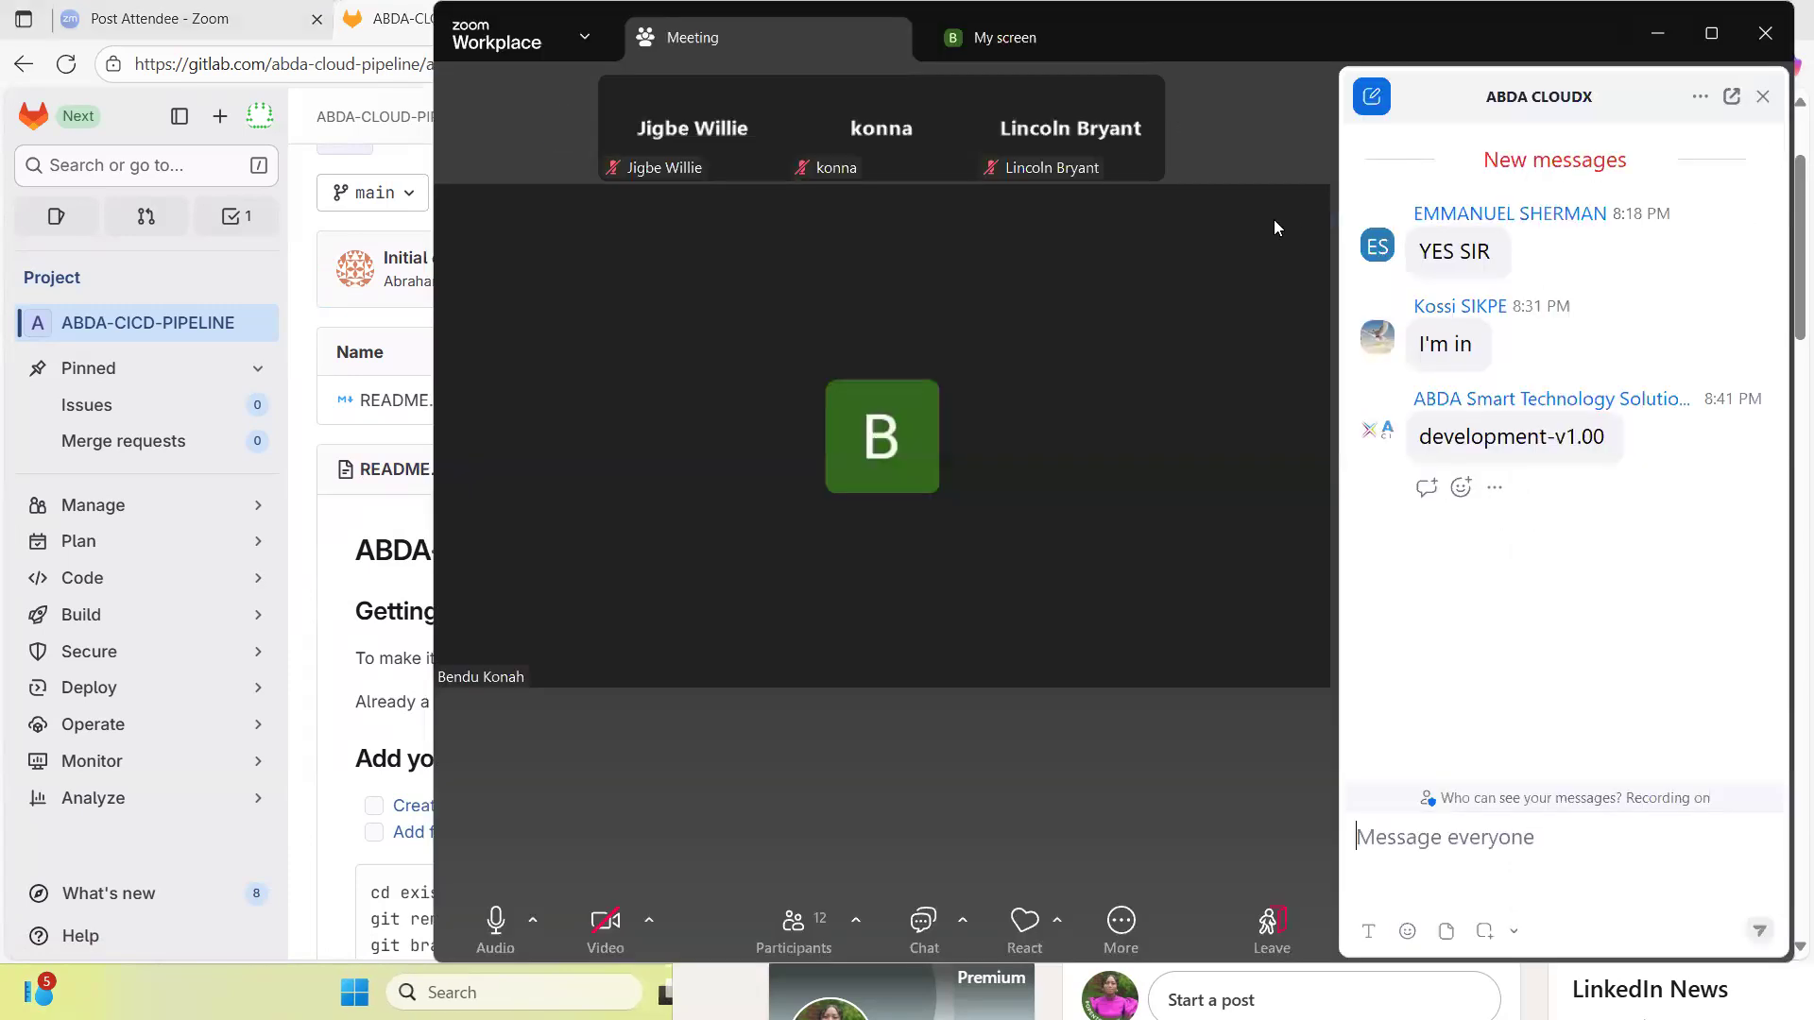
pyautogui.moveTo(1096, 144)
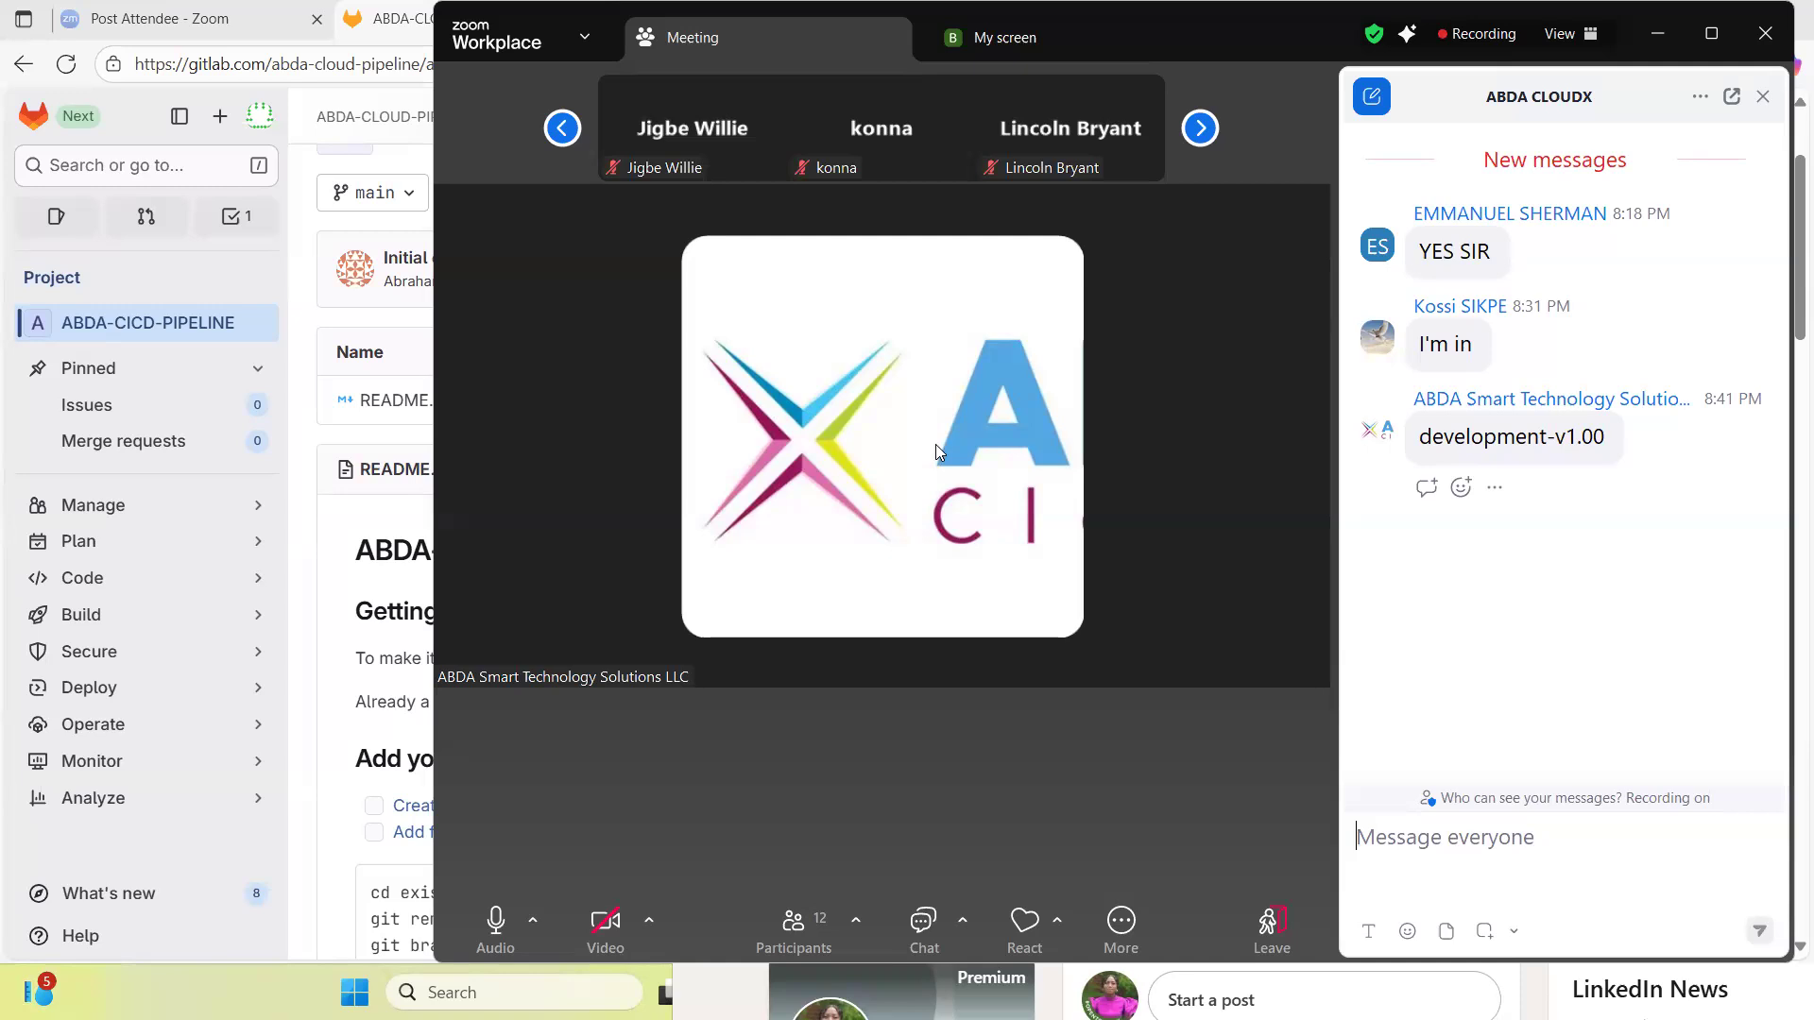
pyautogui.click(1712, 35)
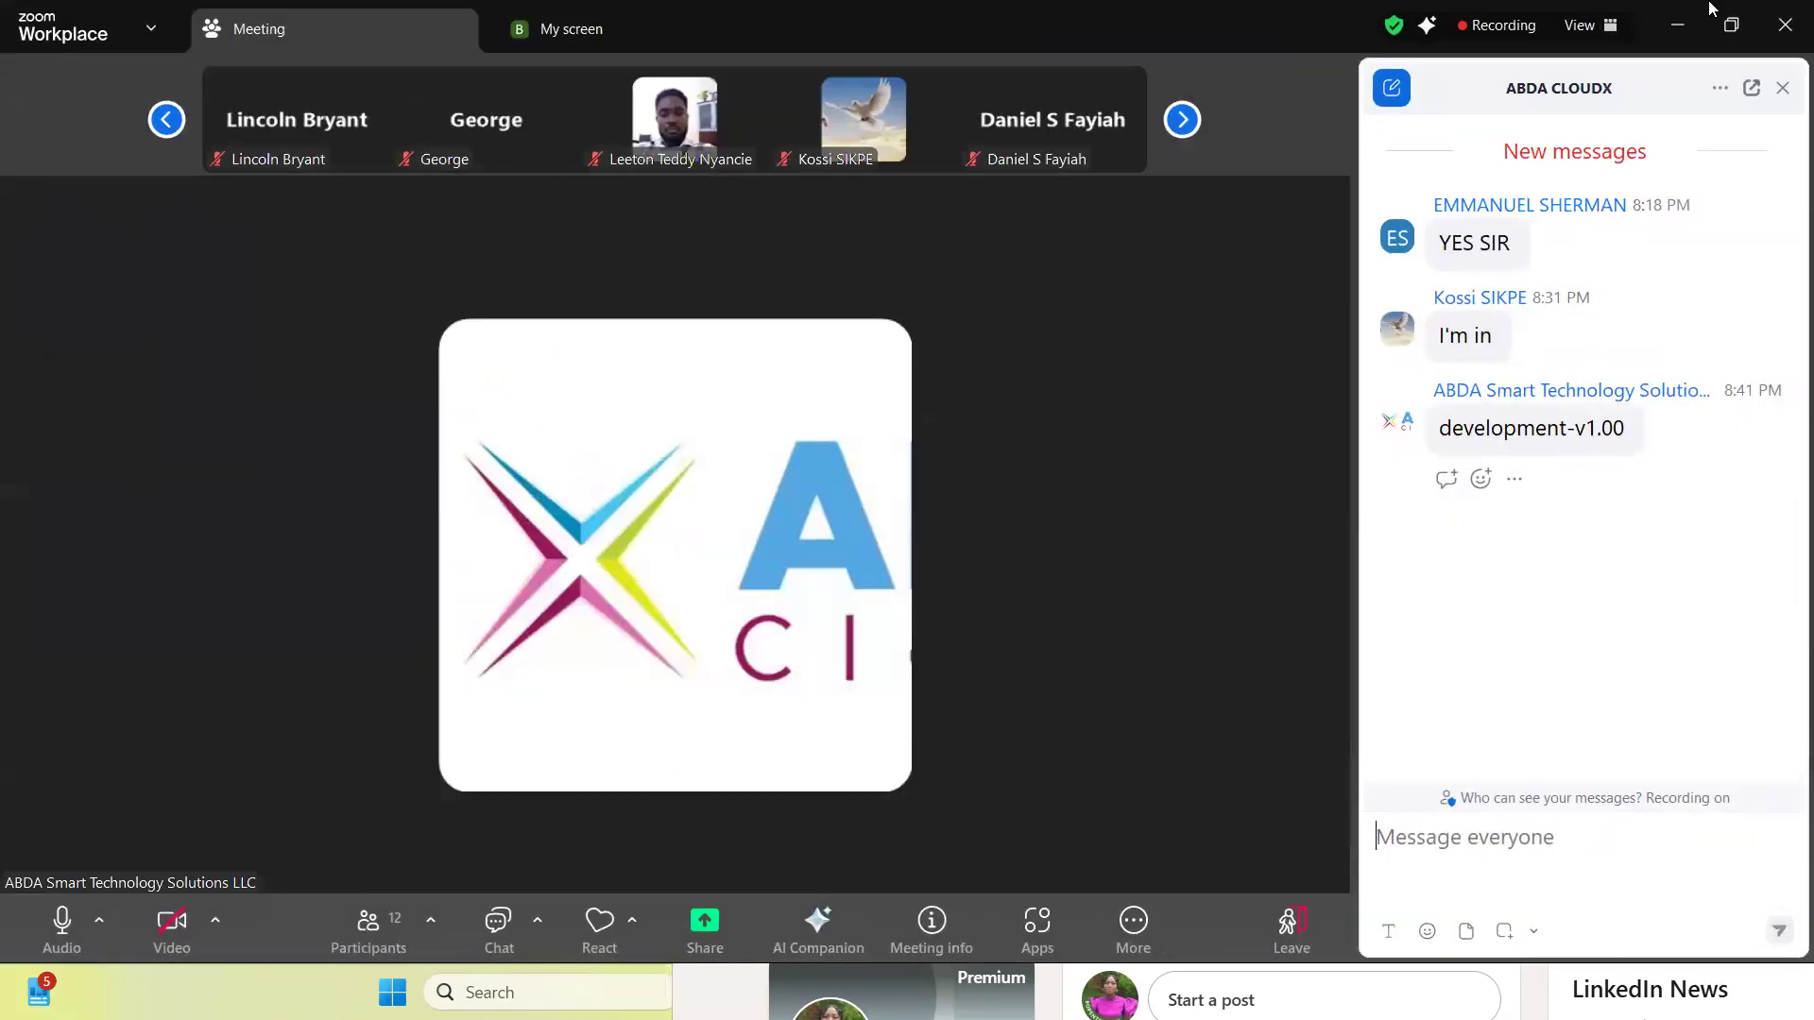
pyautogui.click(1681, 34)
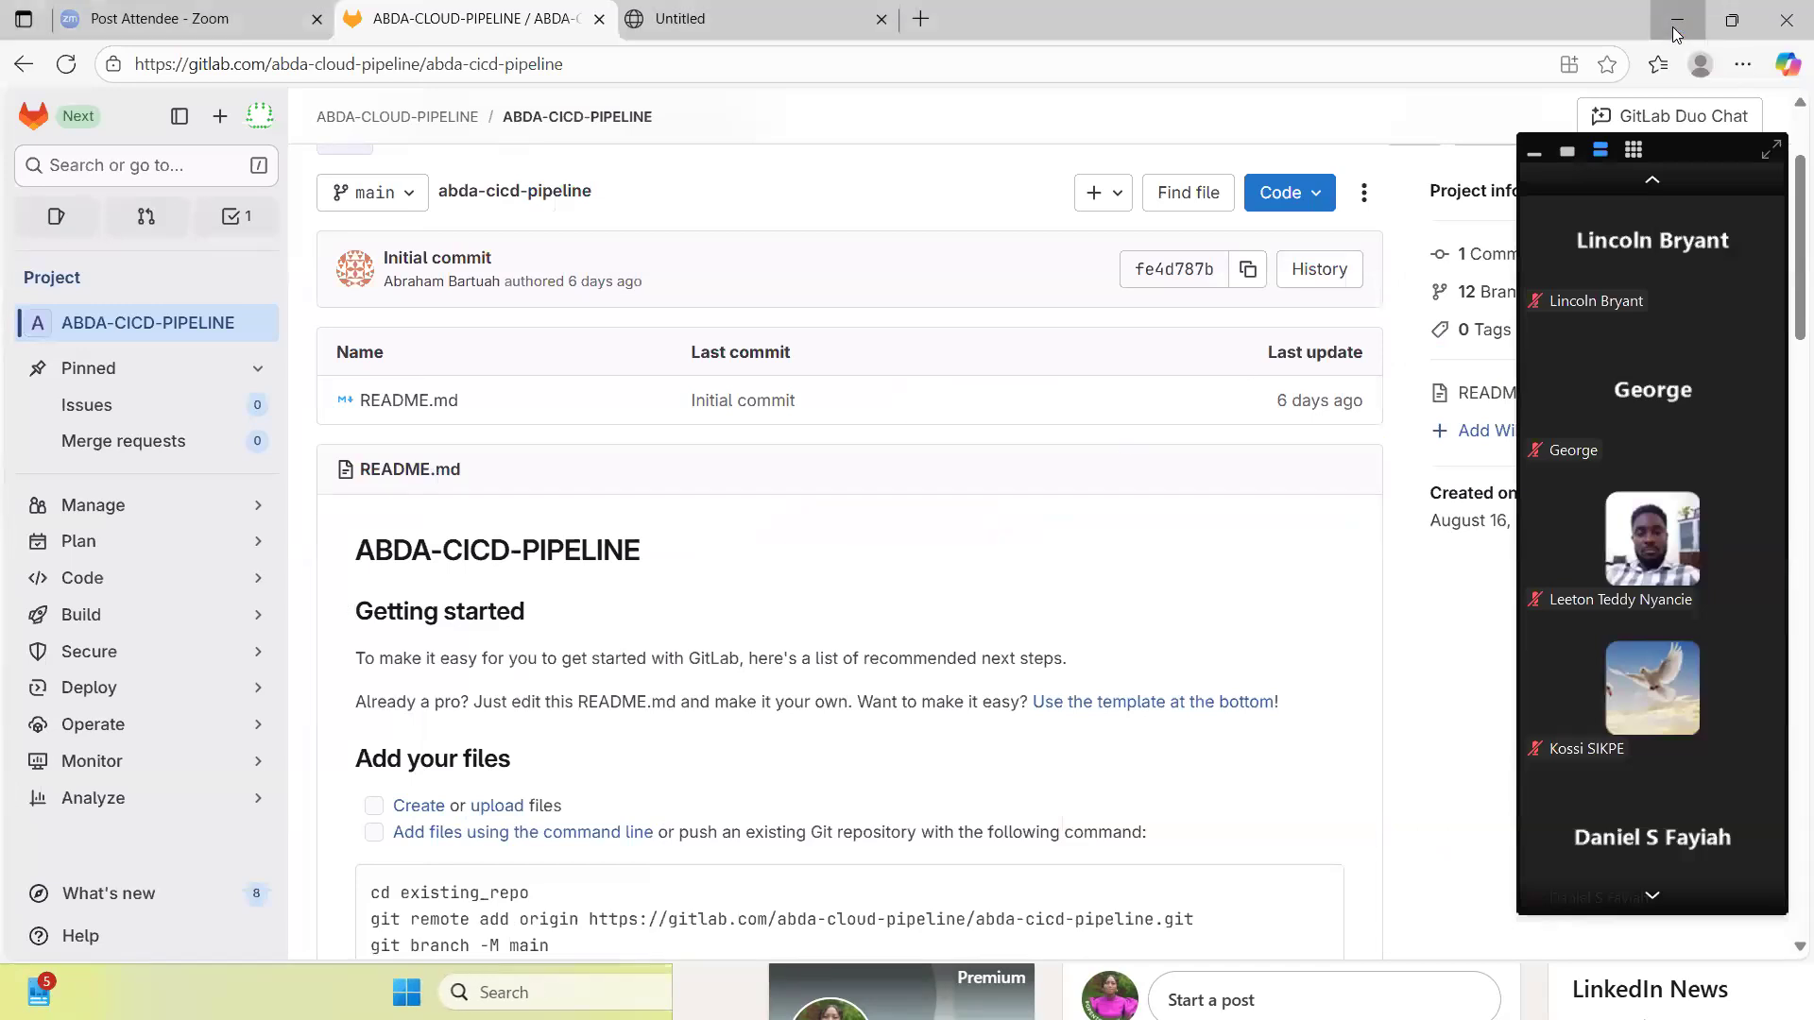
# - Minimize the browser and switch to Visual Studio Code with its open terminal
pyautogui.click(1732, 19)
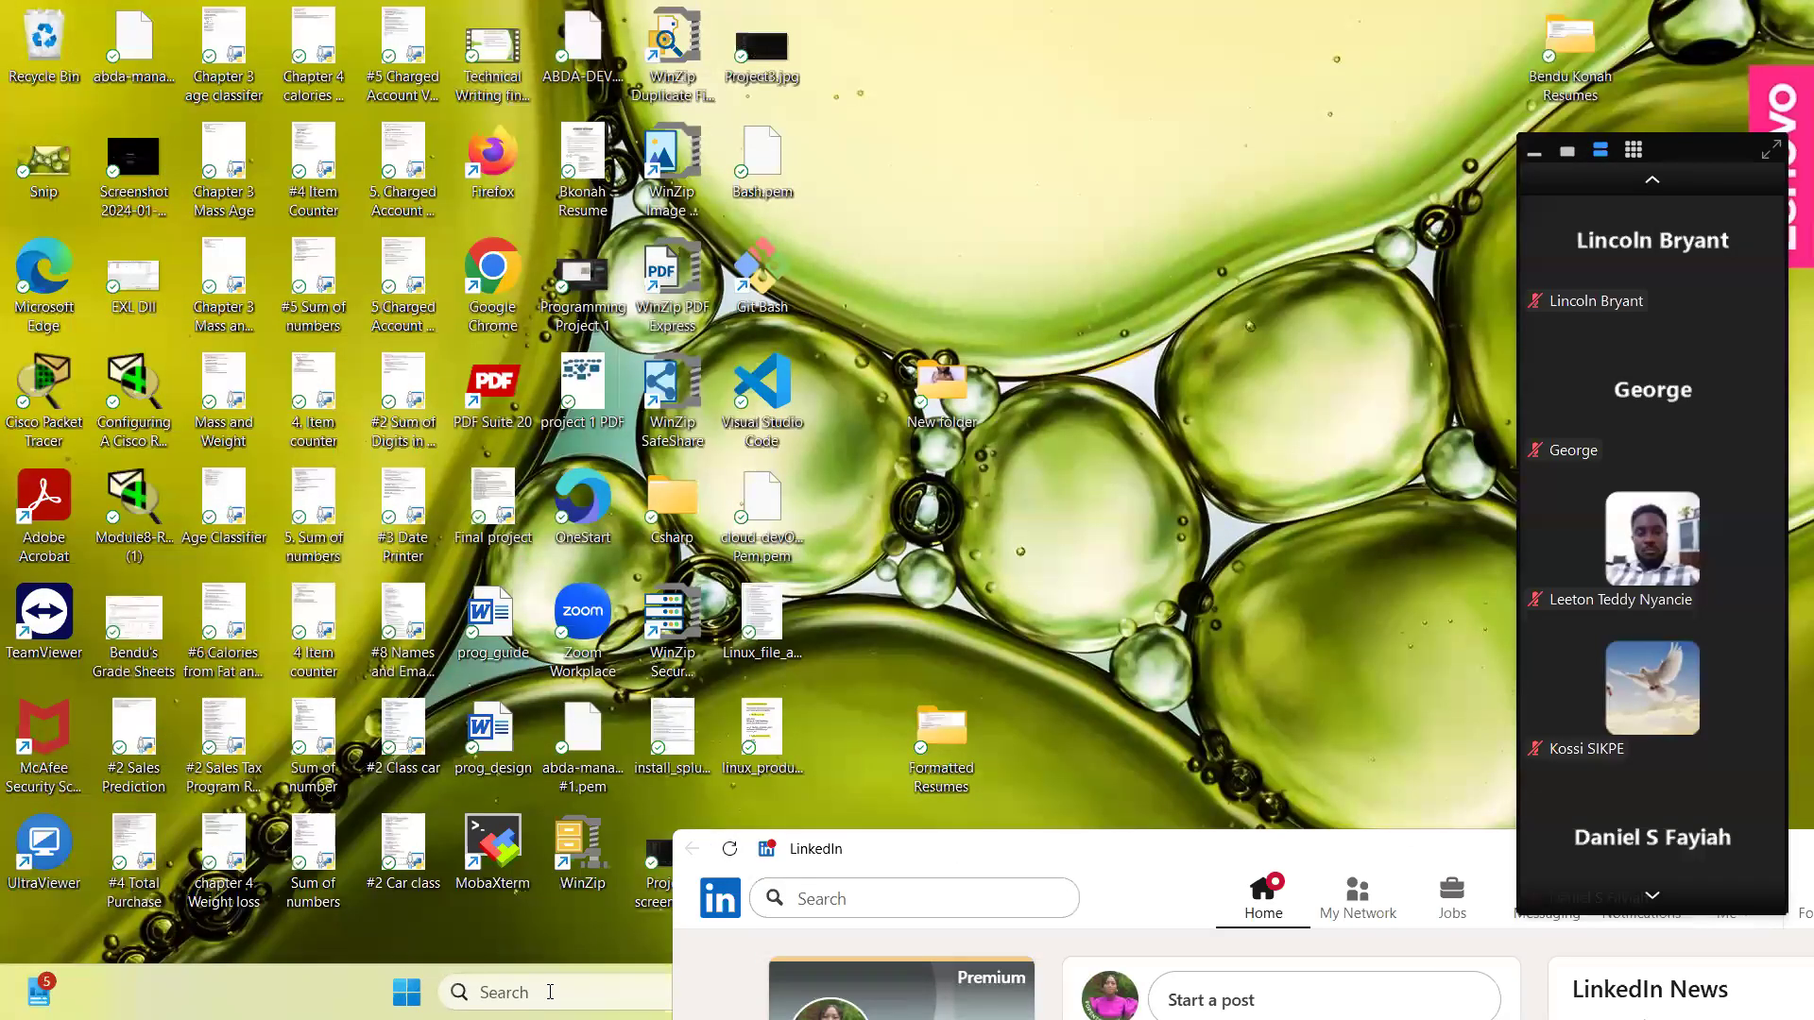
pyautogui.click(550, 988)
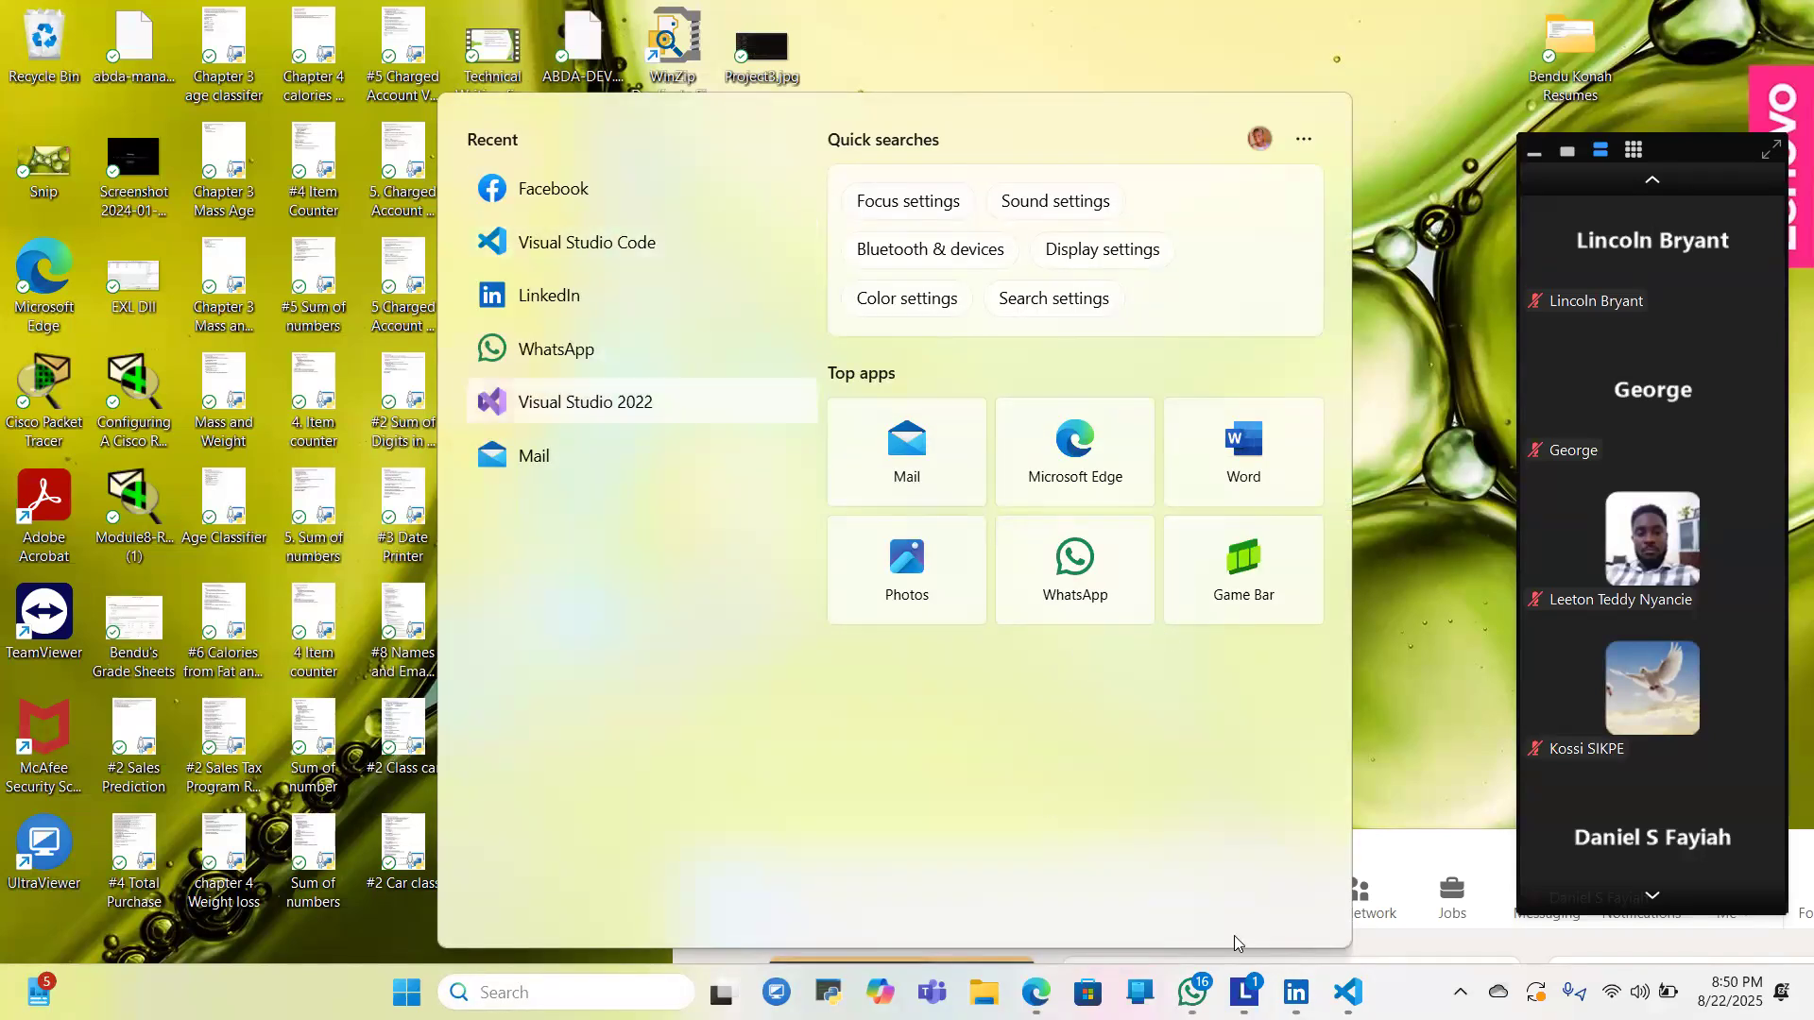
pyautogui.click(1347, 993)
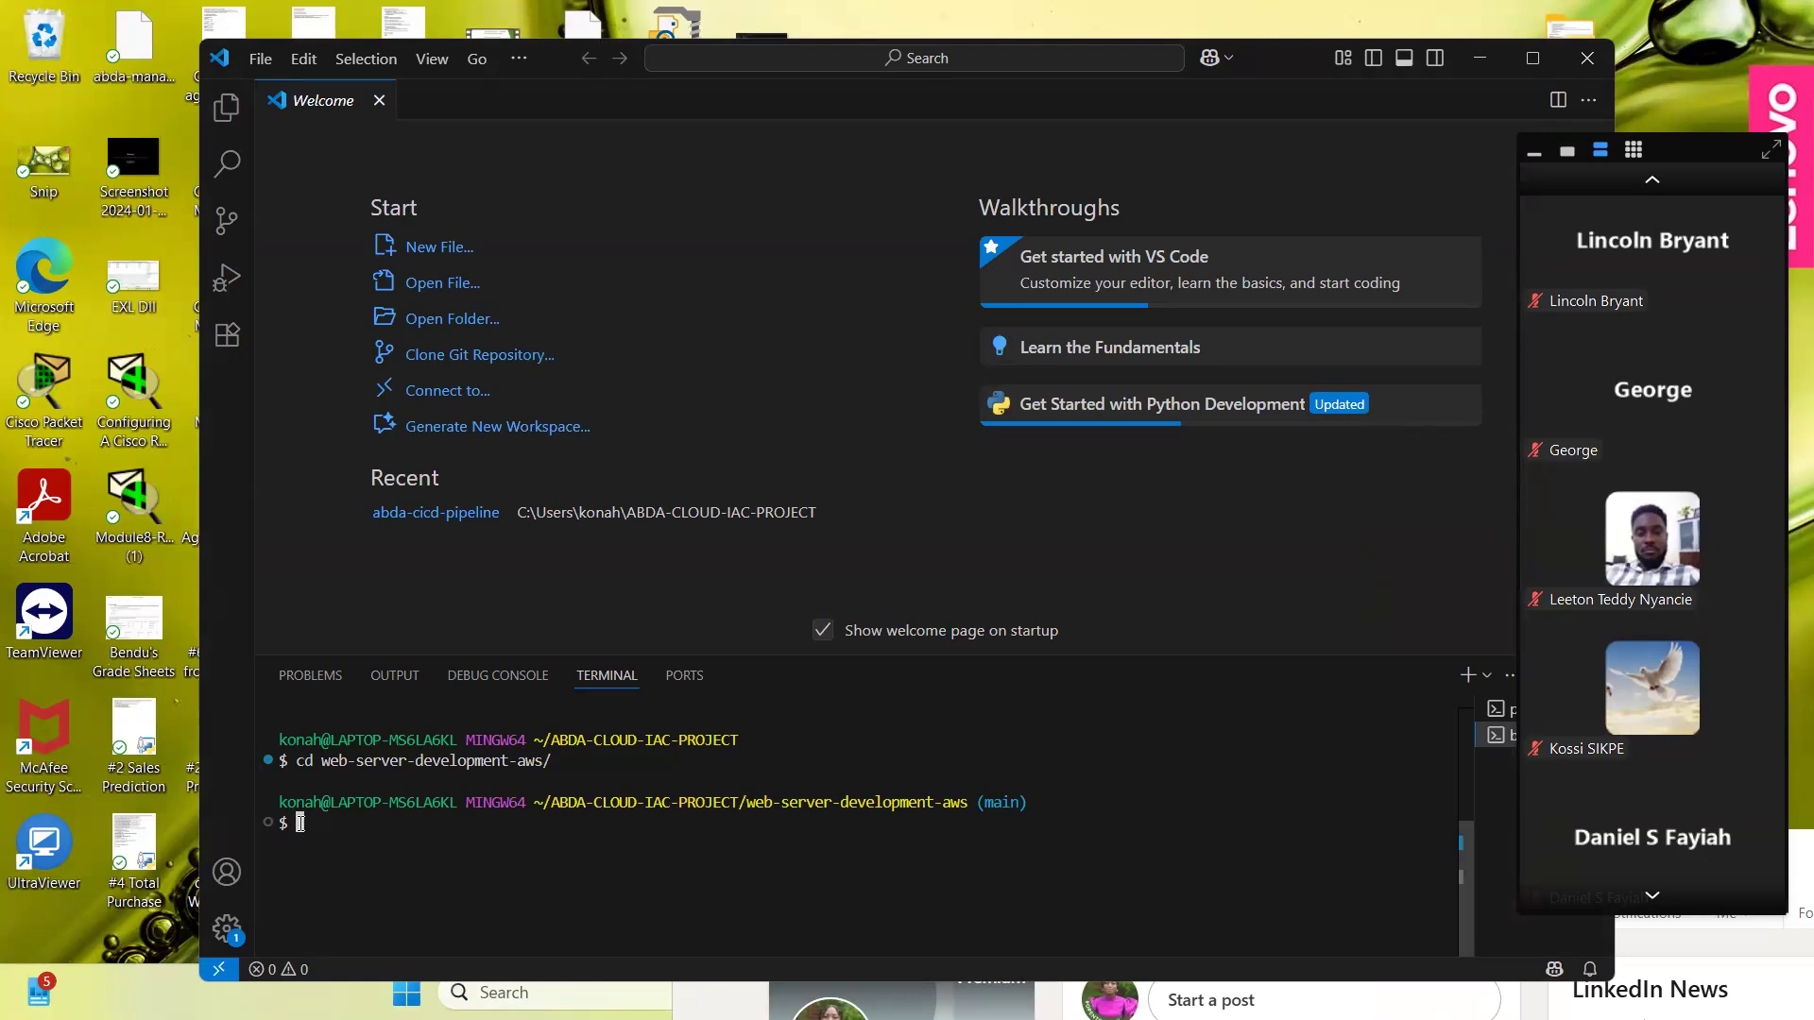
# - Run git branch in the web-server-development-aws repository, maximize the editor window to view the terminal, and minimize it
pyautogui.write('cd')
pyautogui.press('BackSpace')
pyautogui.press('BackSpace')
pyautogui.press('BackSpace')
pyautogui.write('git branch')
pyautogui.press('Return')
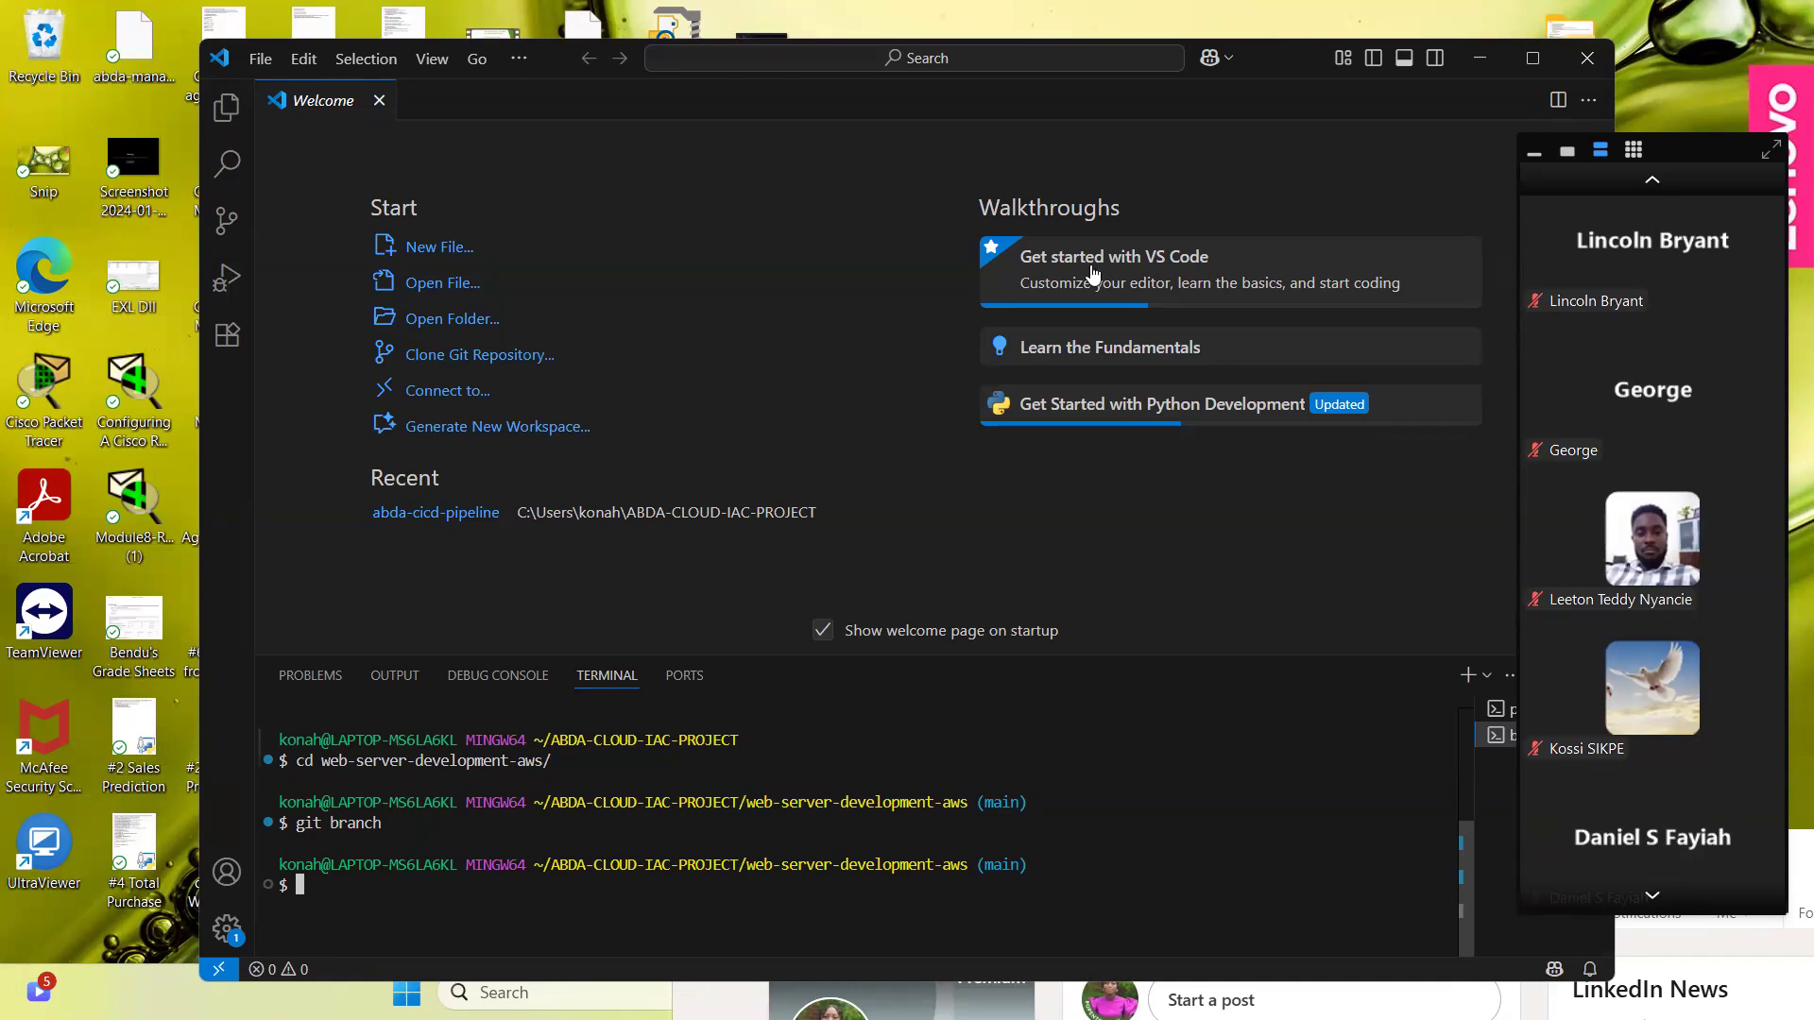
pyautogui.click(1533, 58)
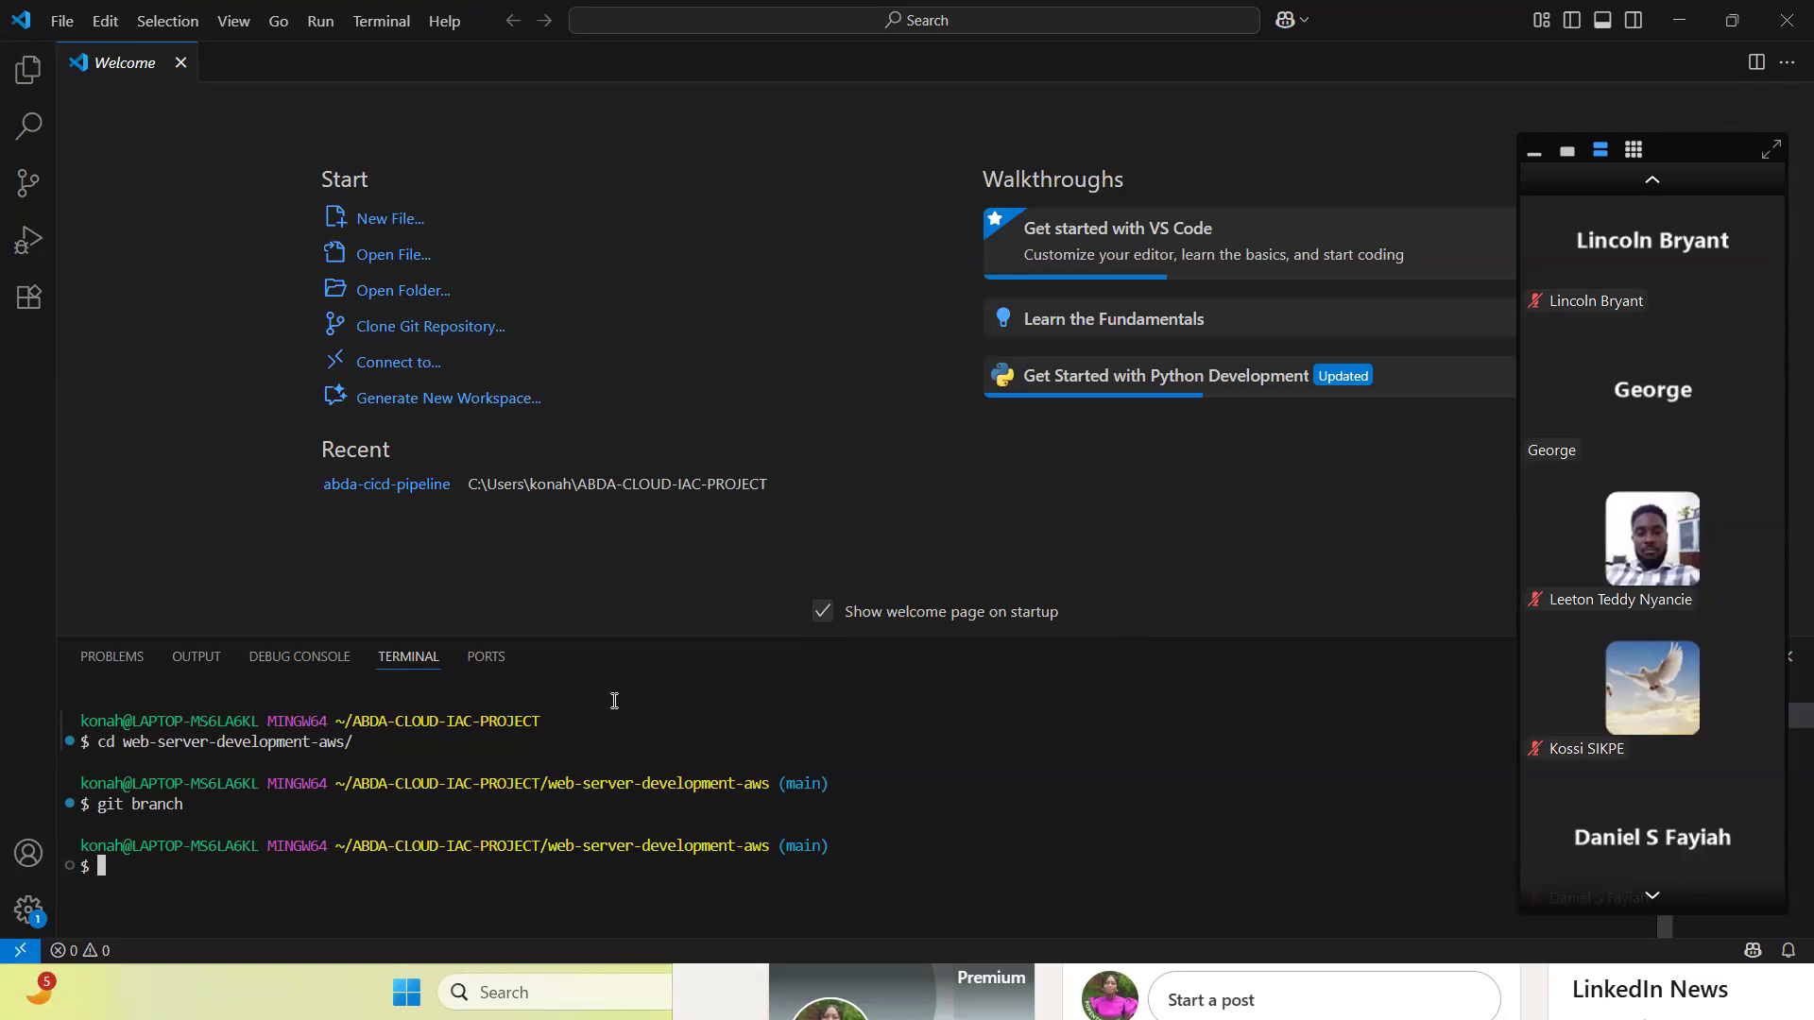
pyautogui.click(1678, 26)
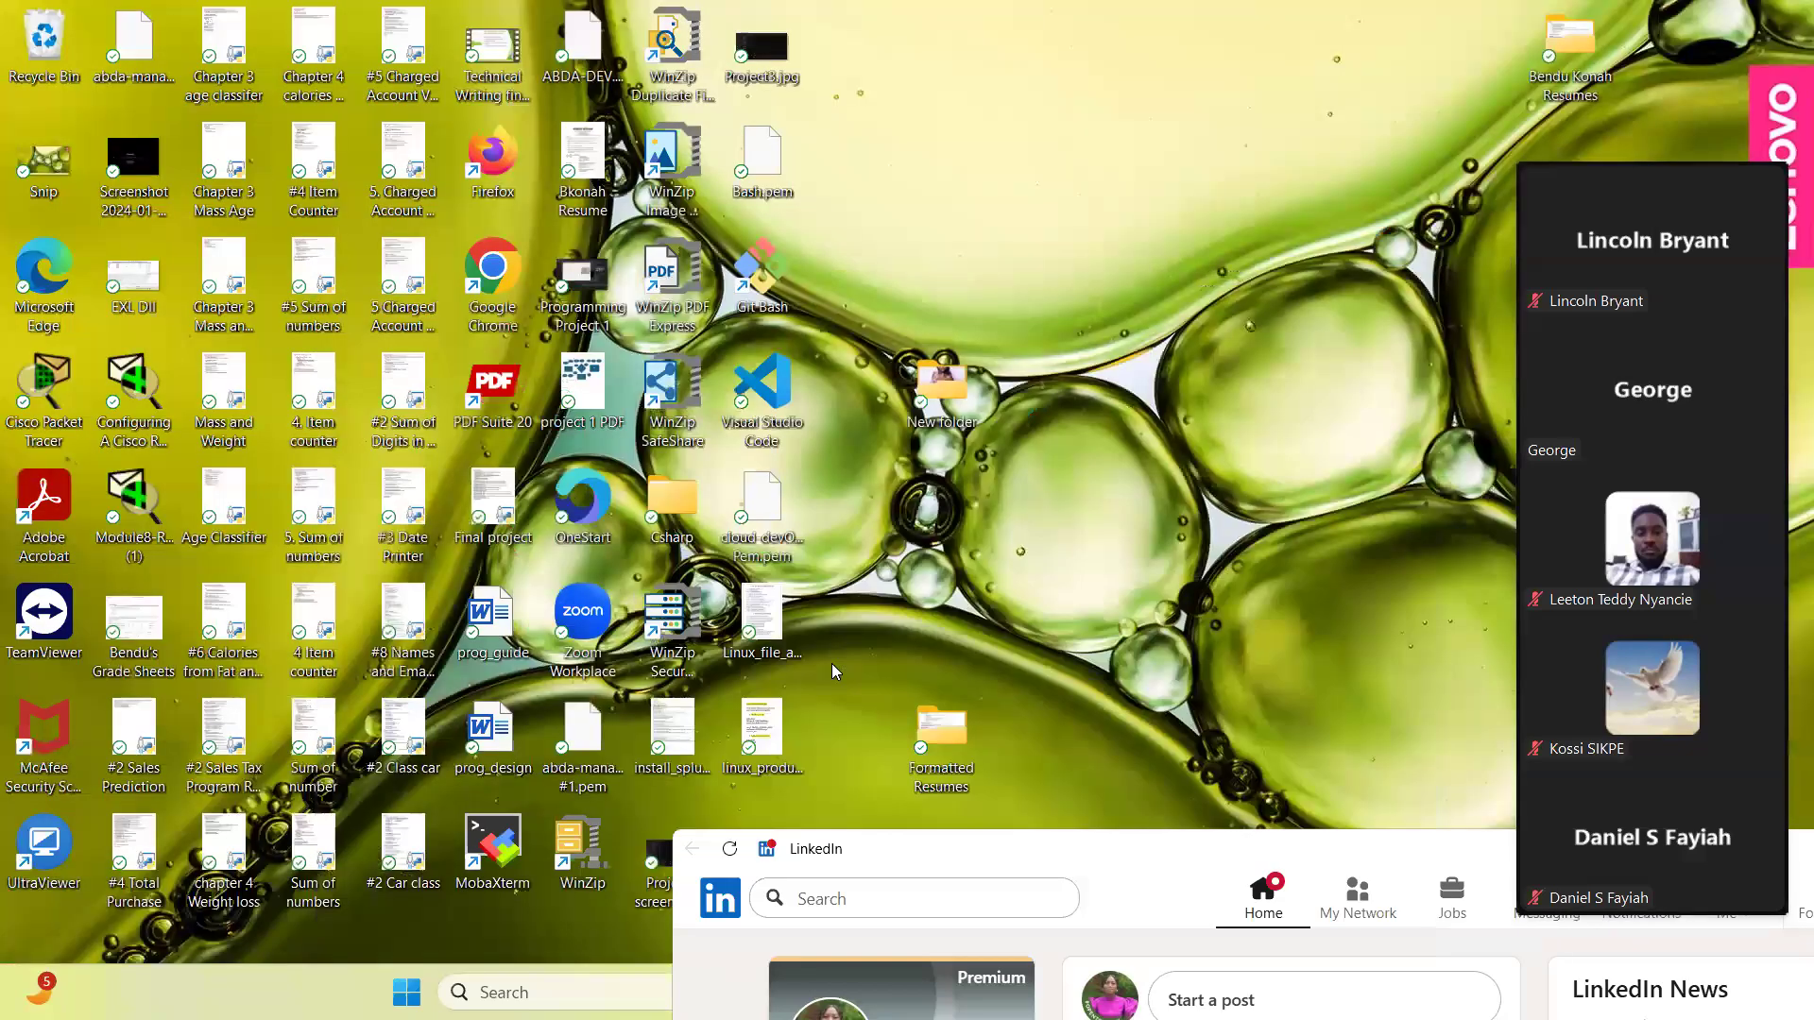
# - Switch to the browser and check the ABDA-CICD-PIPELINE project's branch list for development-v1.00
pyautogui.moveTo(1576, 471); pyautogui.dragTo(1186, 225)
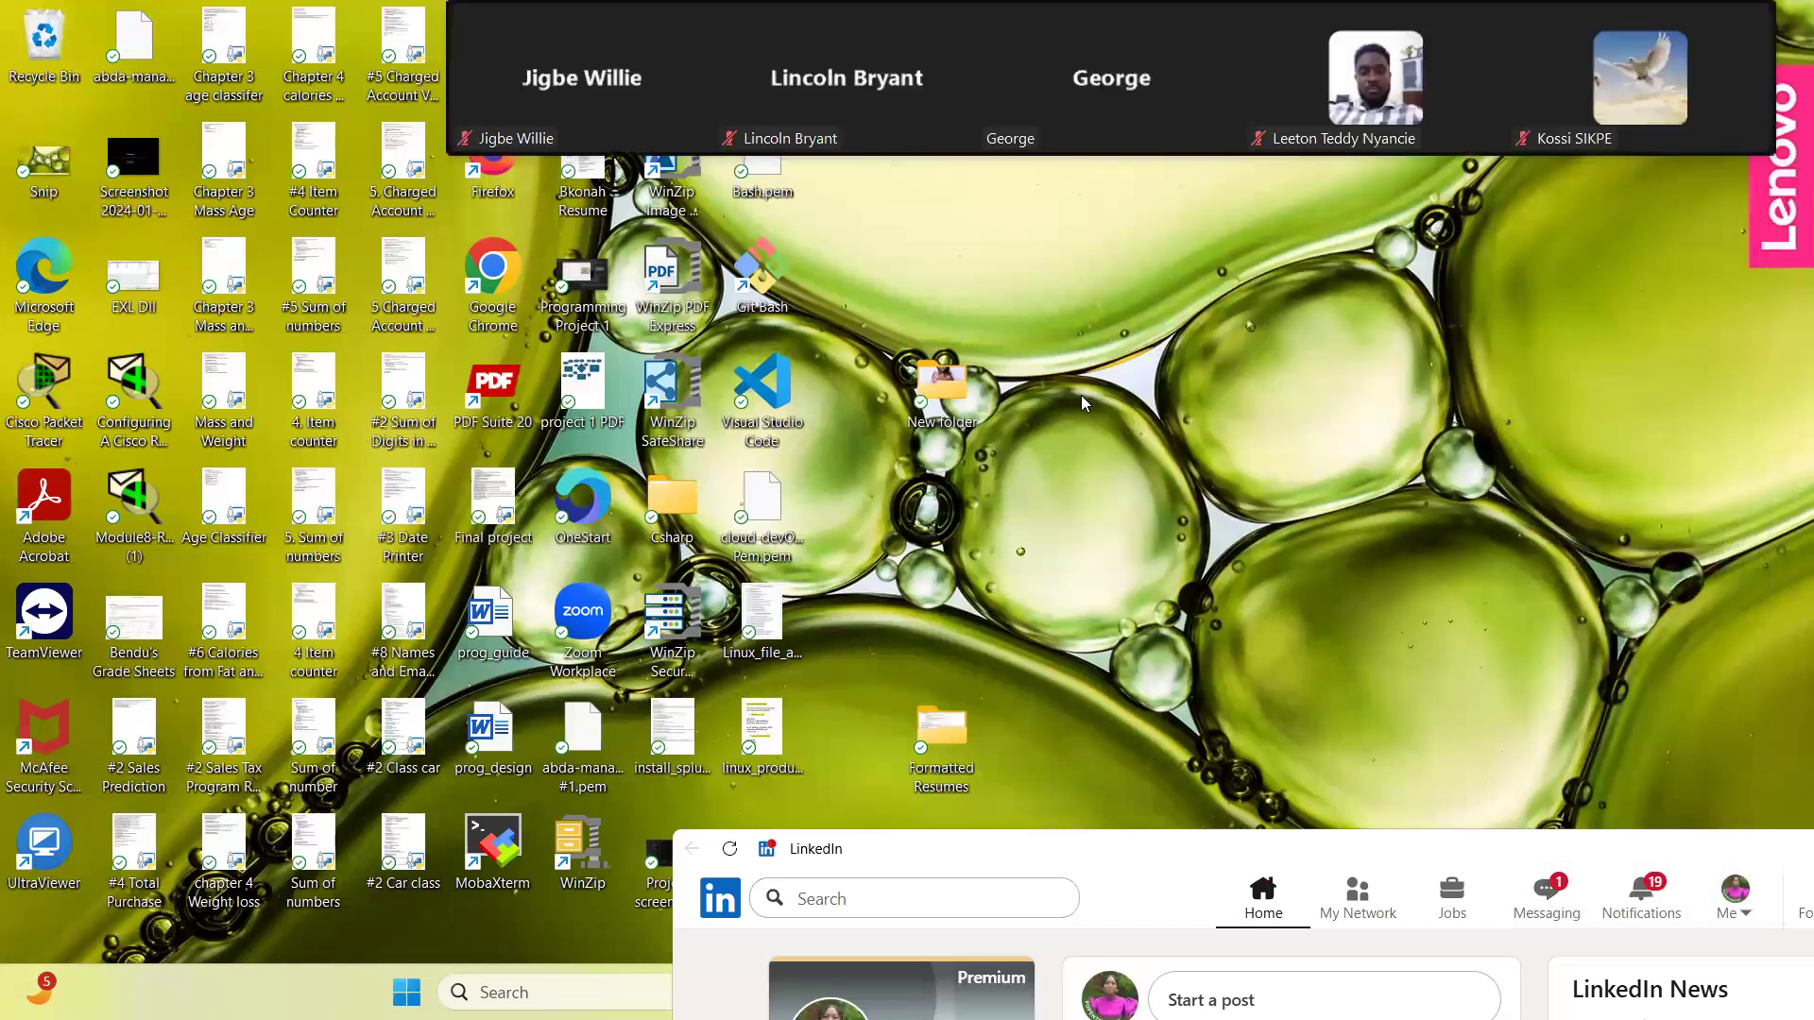
pyautogui.click(1009, 501)
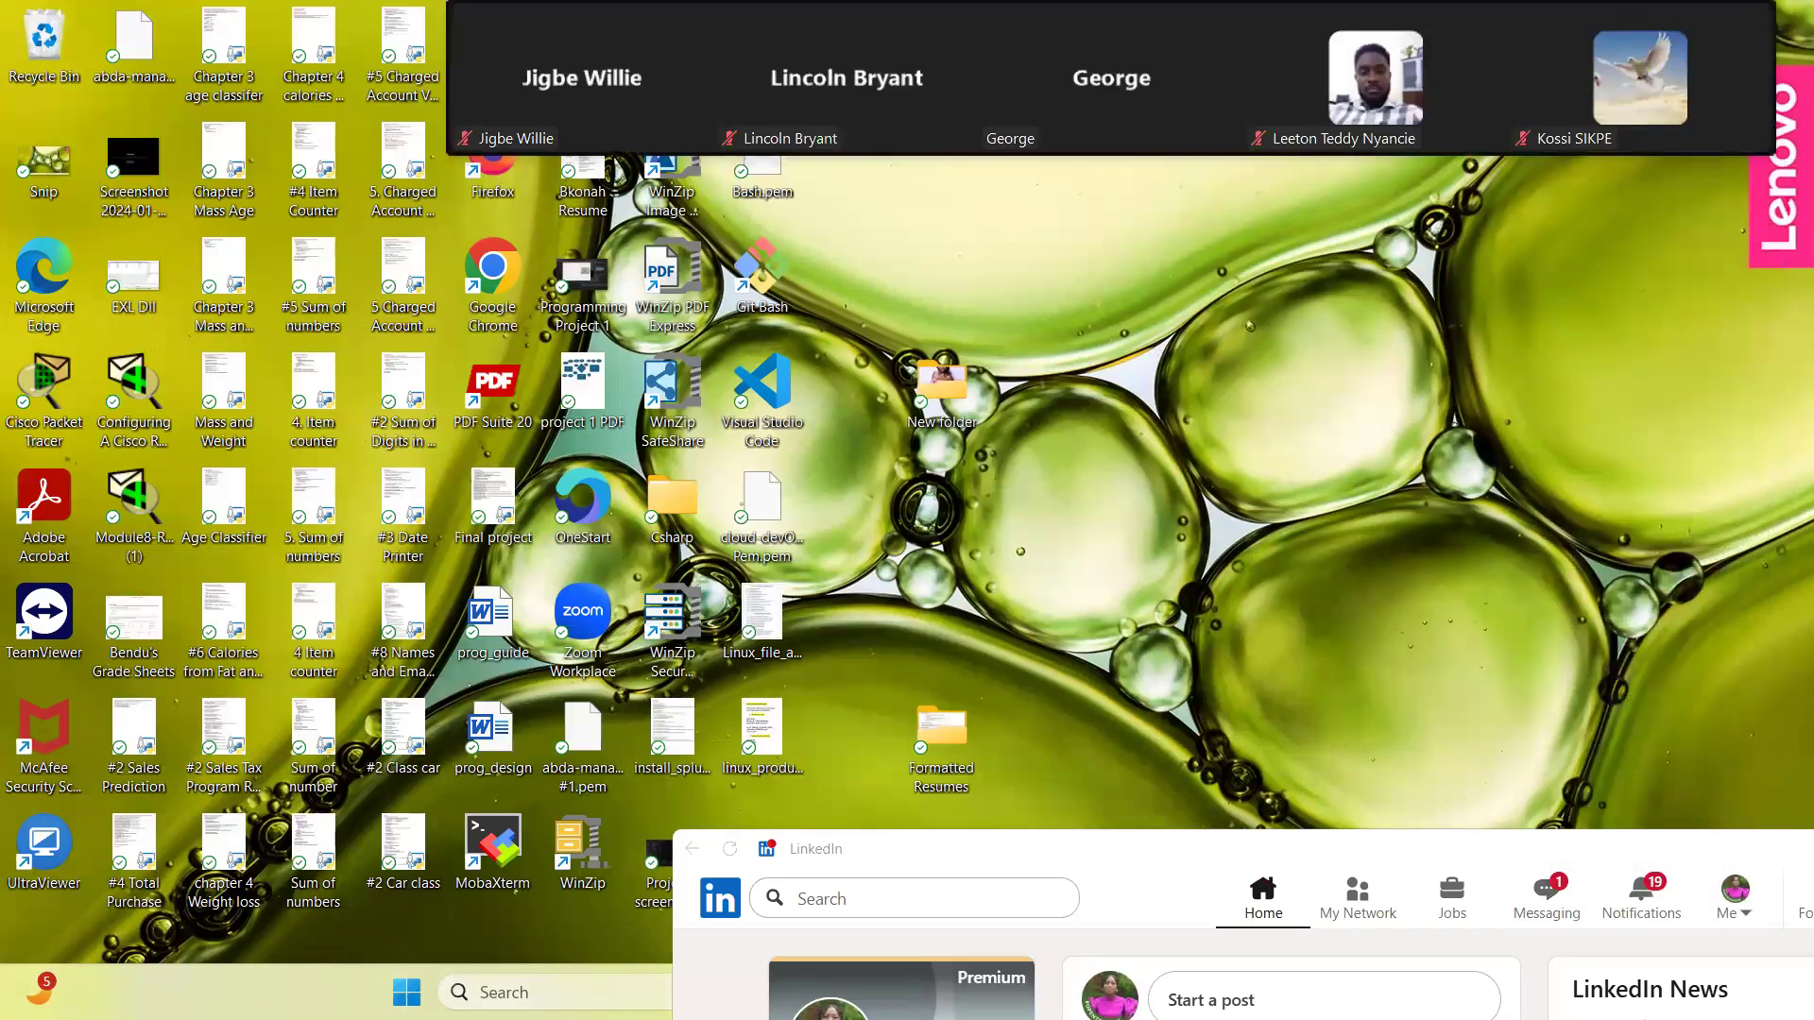
pyautogui.click(557, 993)
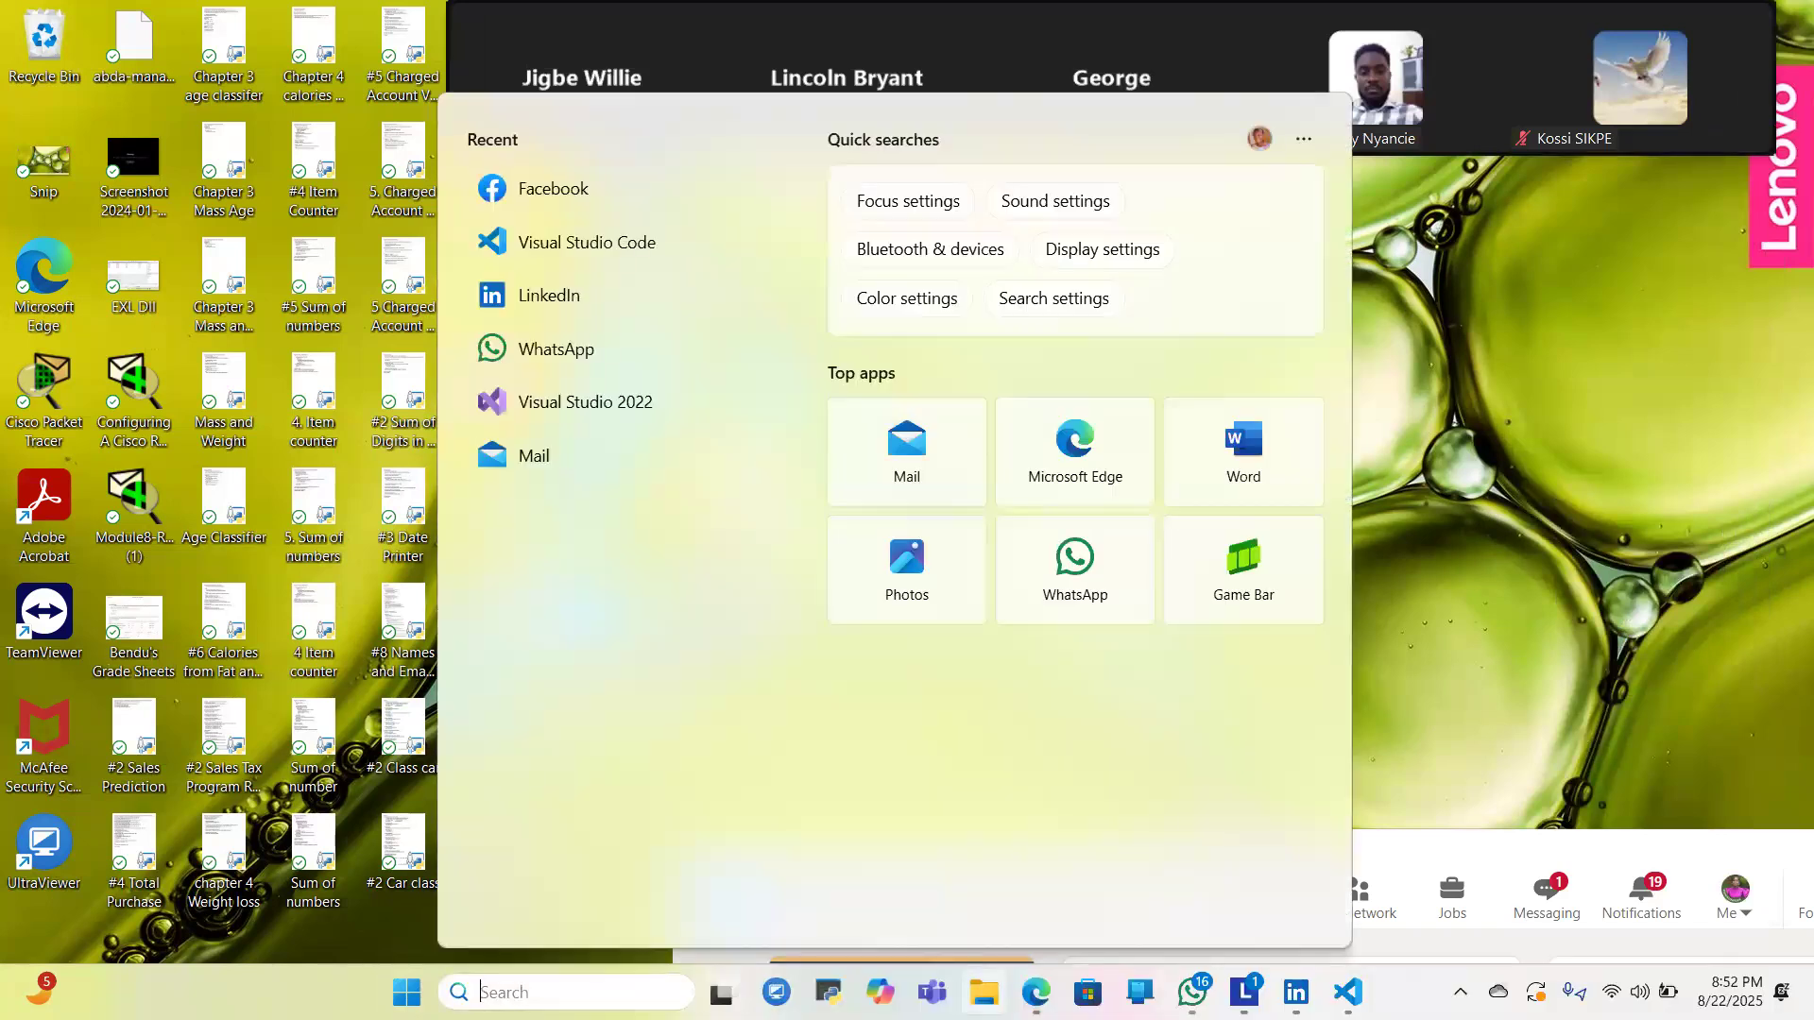
pyautogui.click(1037, 992)
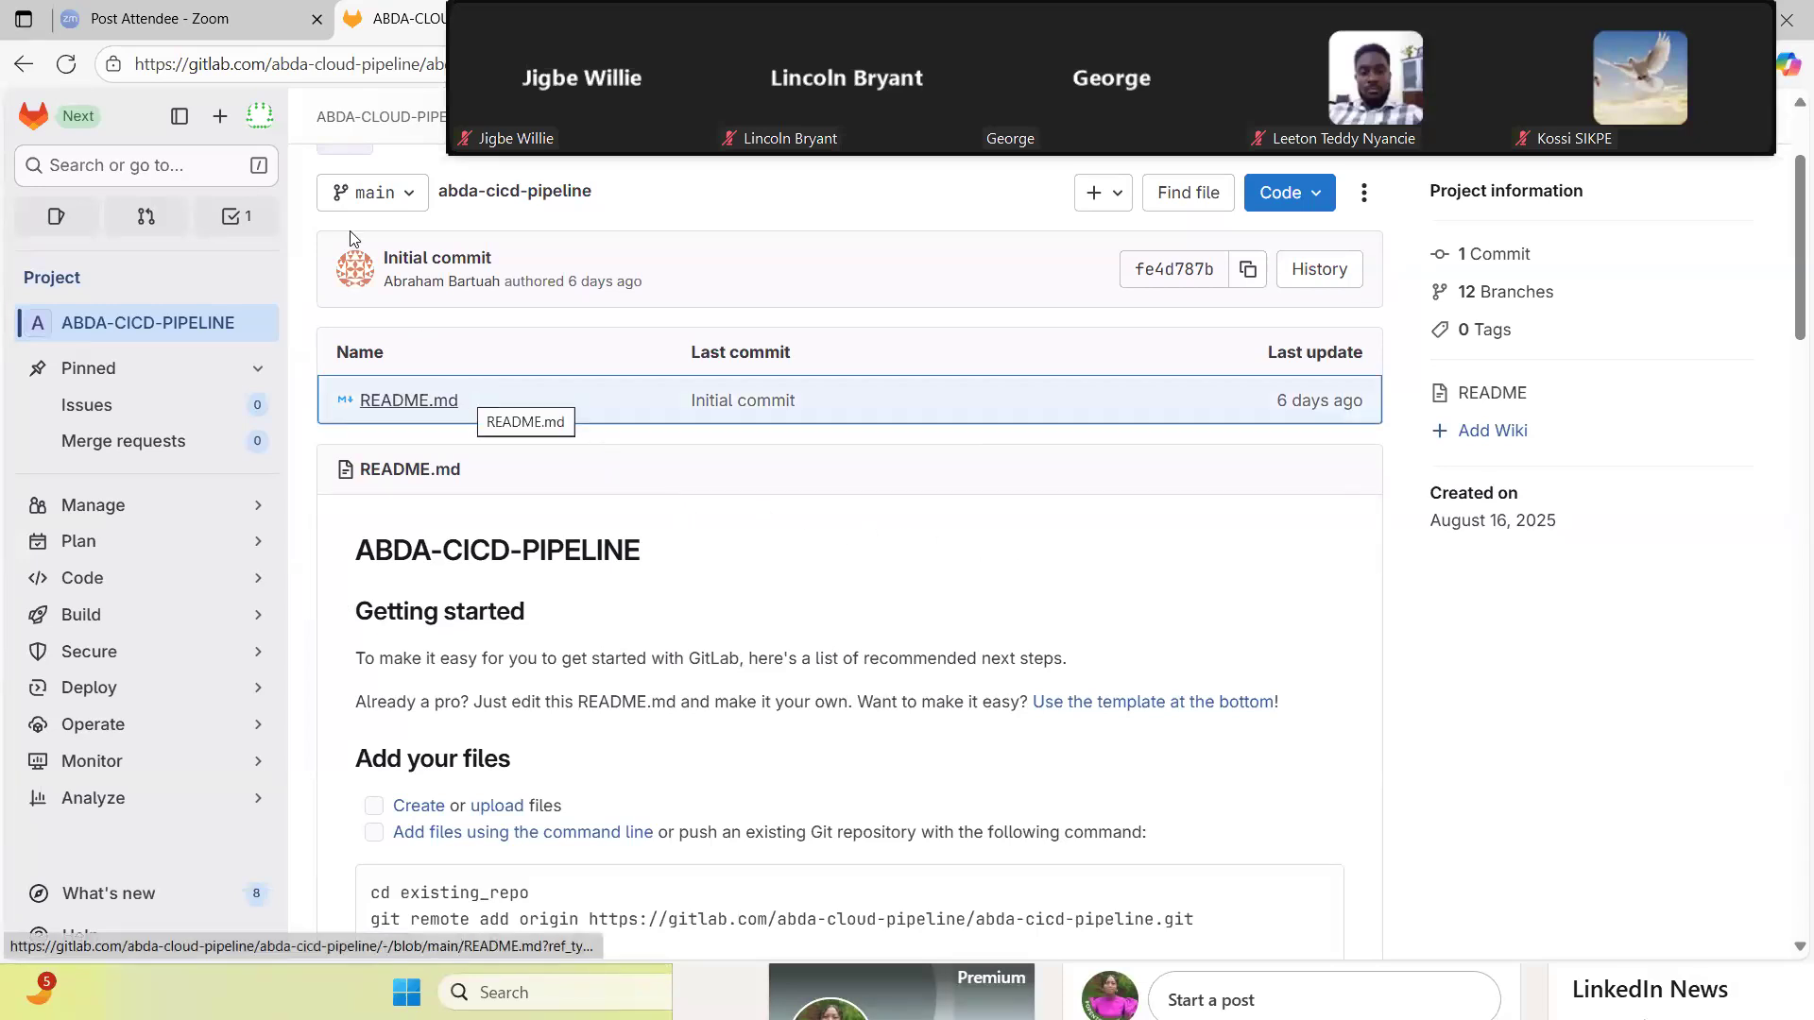
pyautogui.click(406, 201)
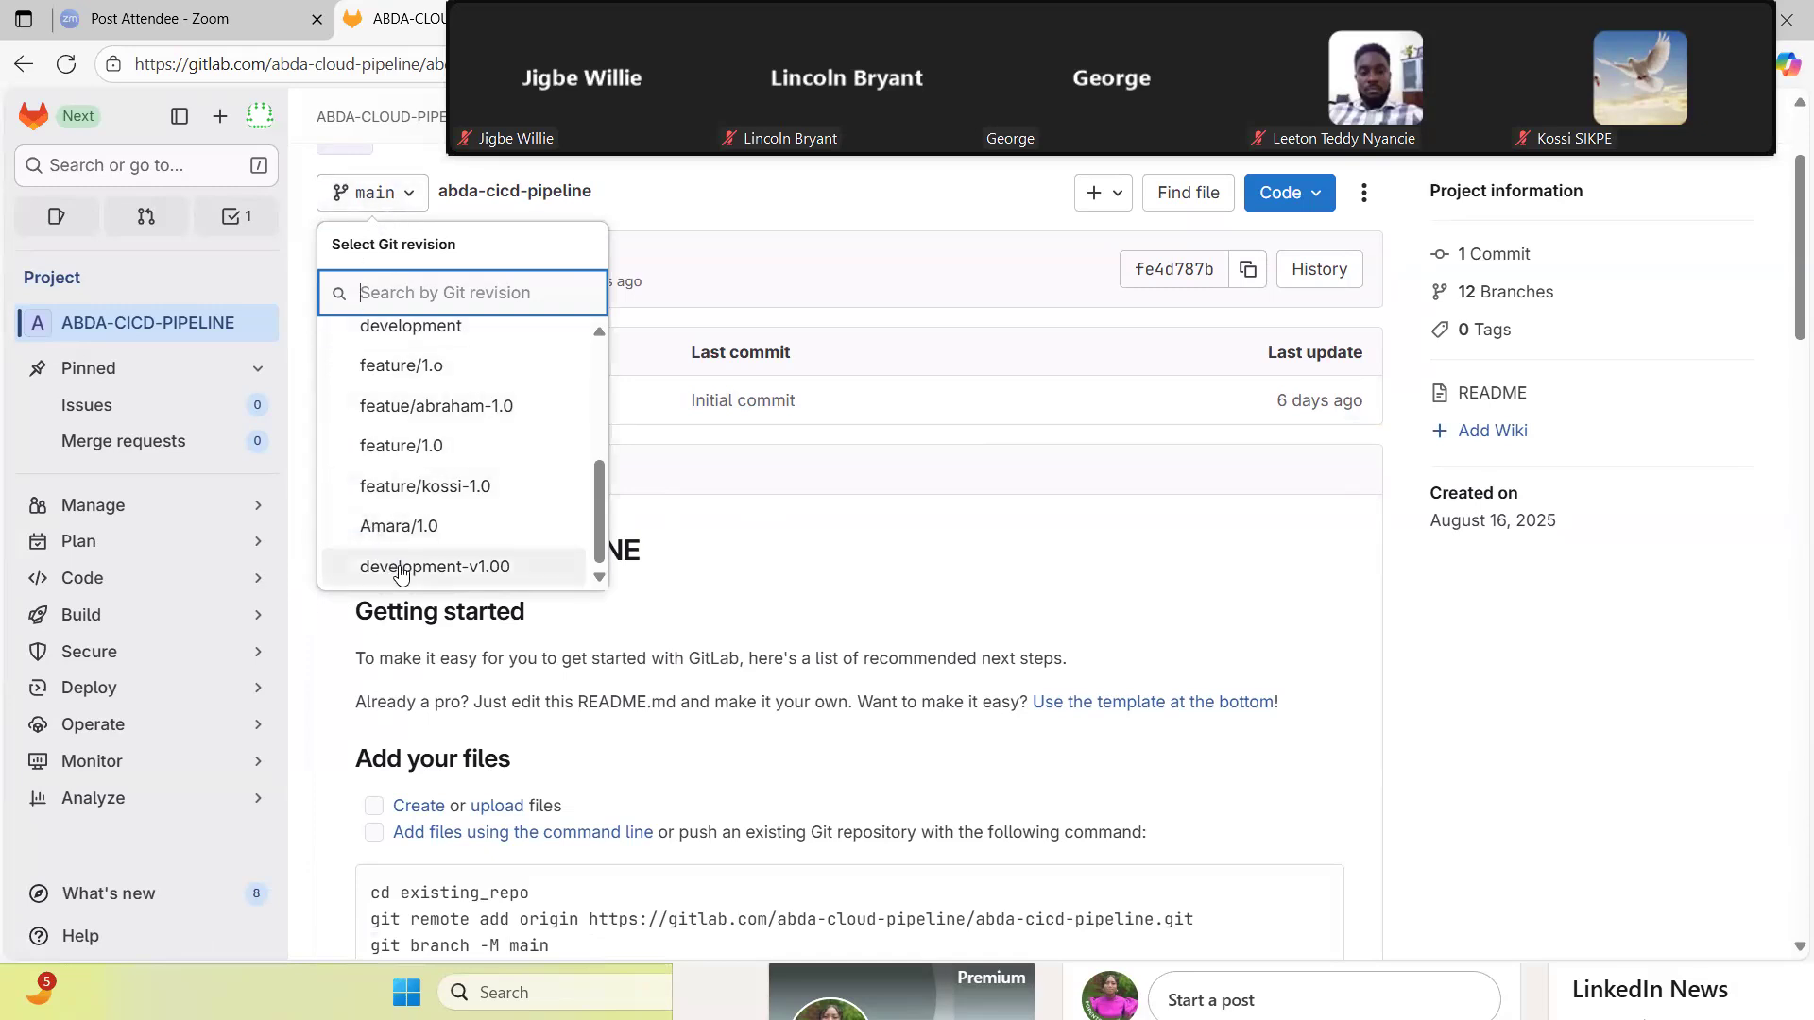
pyautogui.click(756, 525)
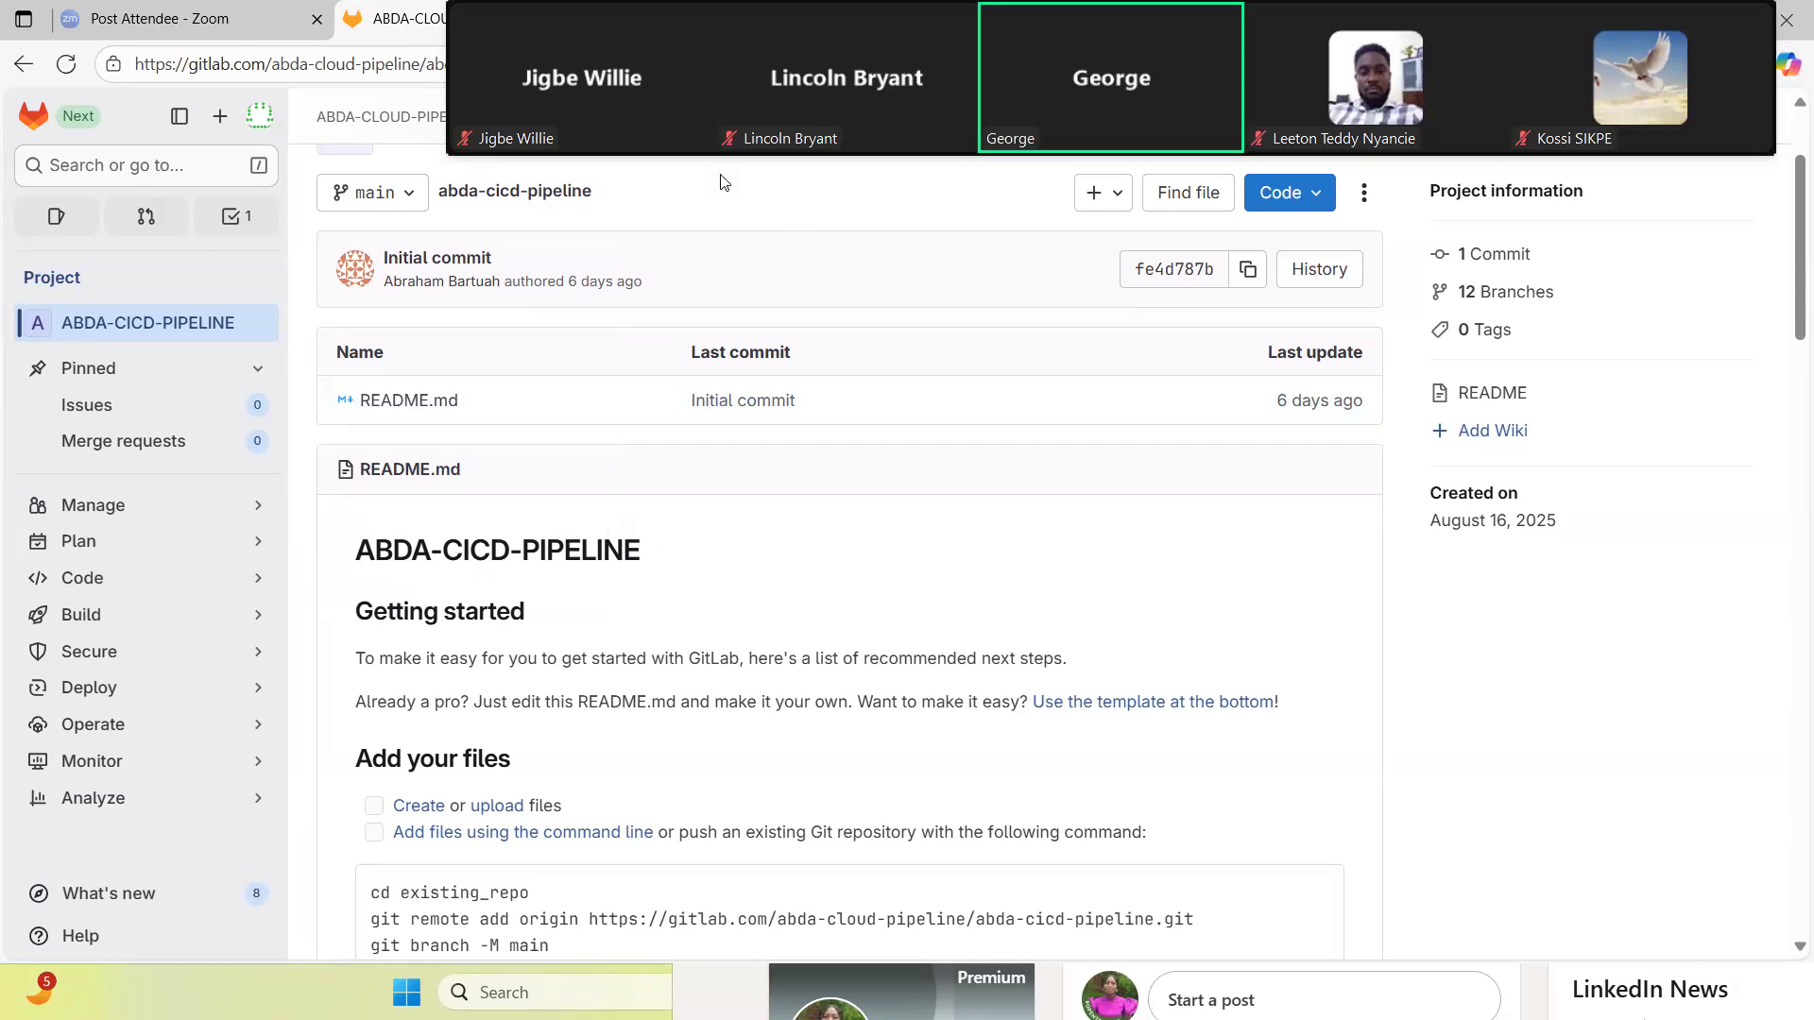
# - Return to the full Zoom meeting window, close its chat, and stop sharing the screen
pyautogui.moveTo(663, 58); pyautogui.dragTo(1498, 159)
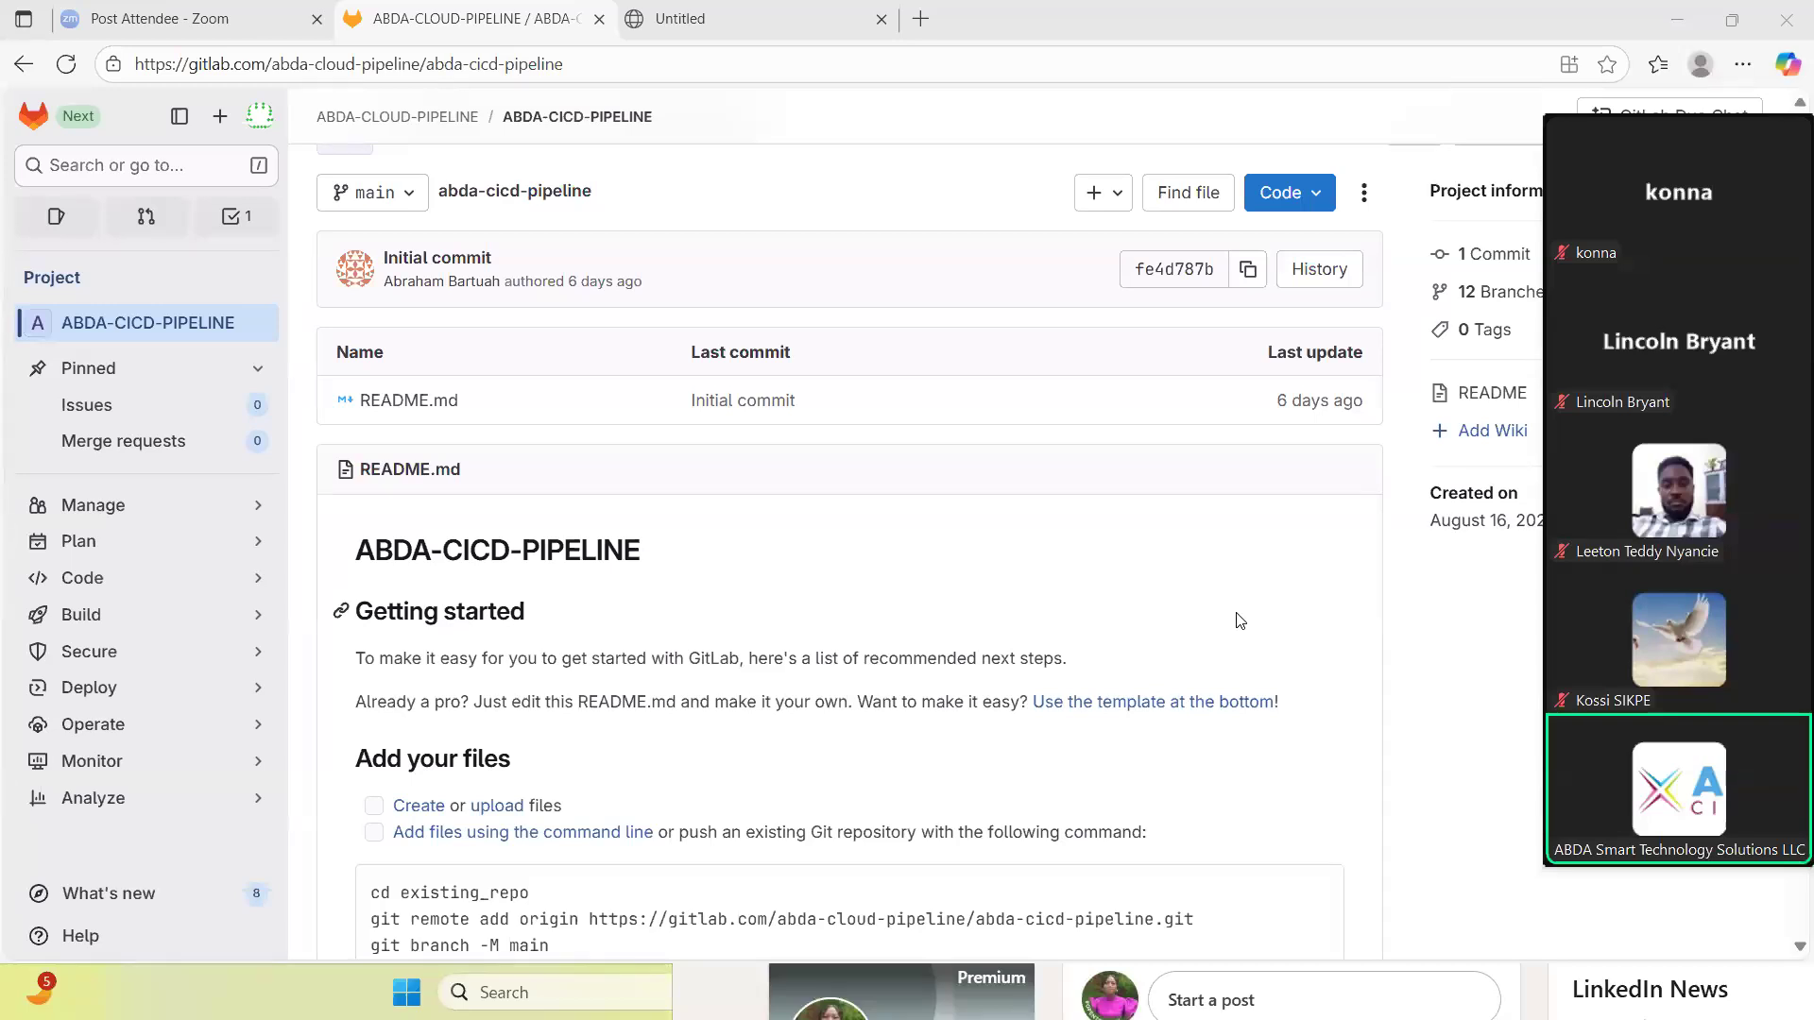
pyautogui.moveTo(1604, 671)
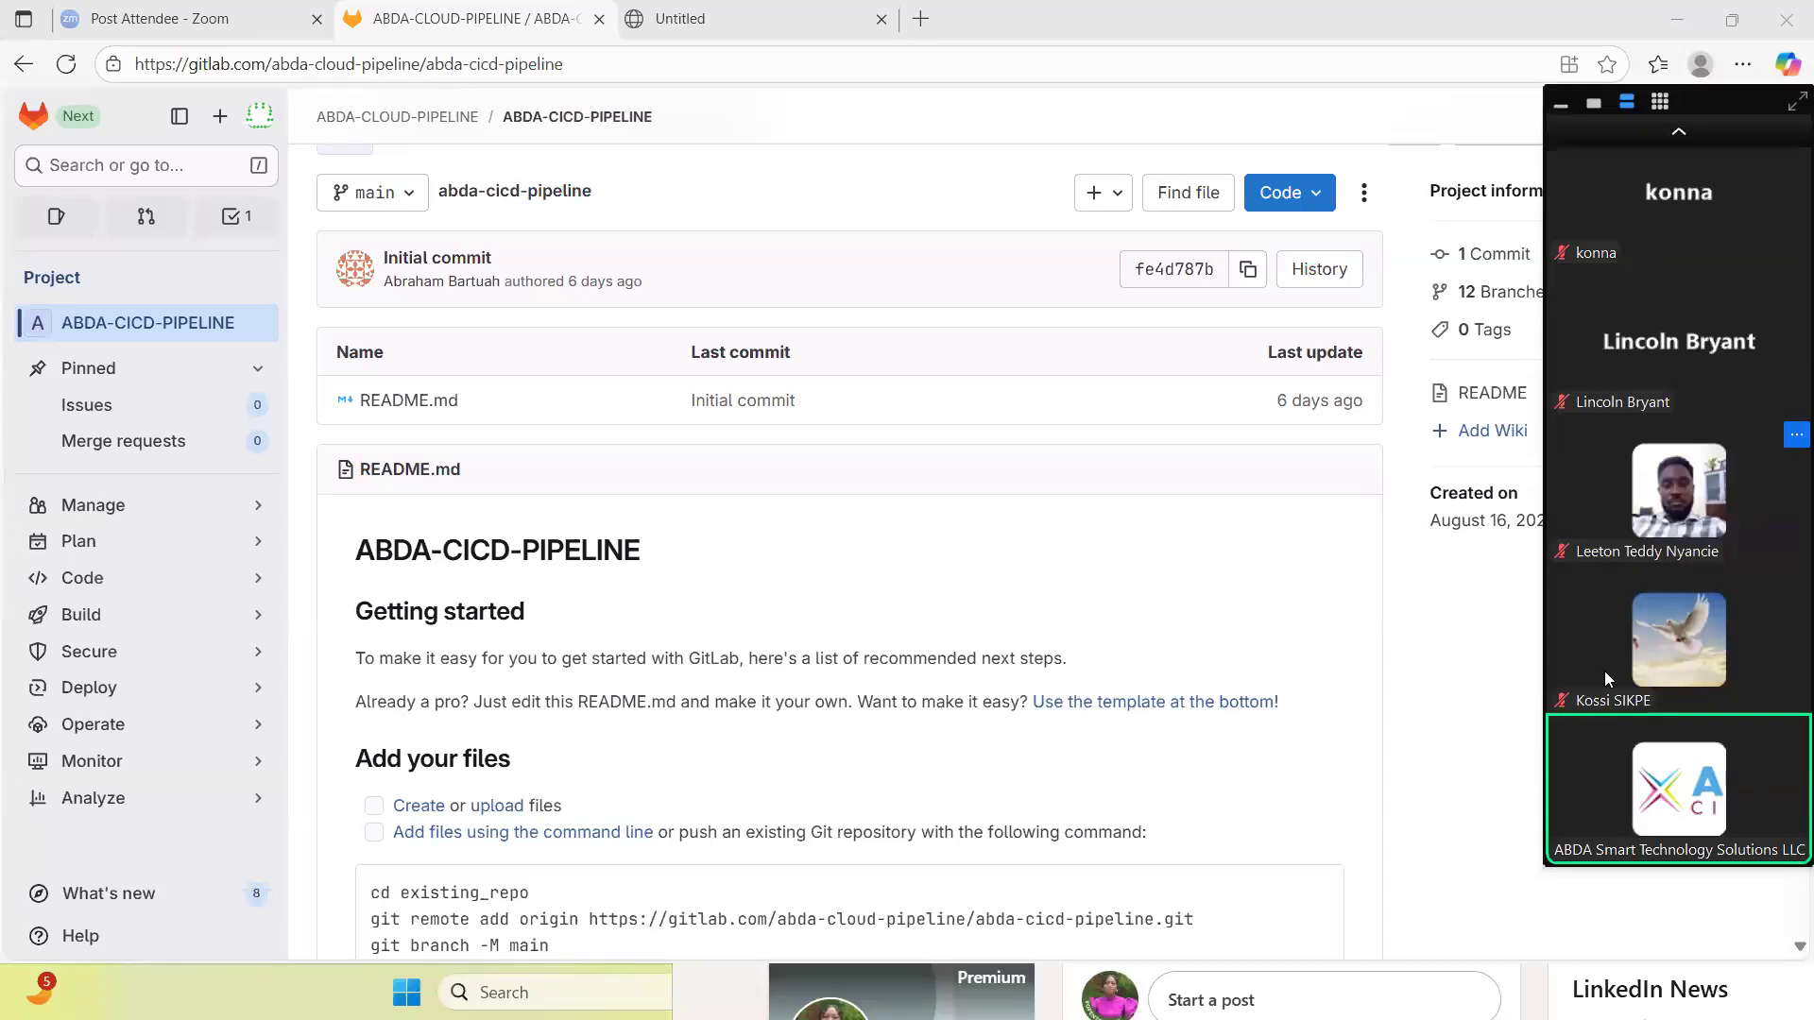
pyautogui.click(1800, 98)
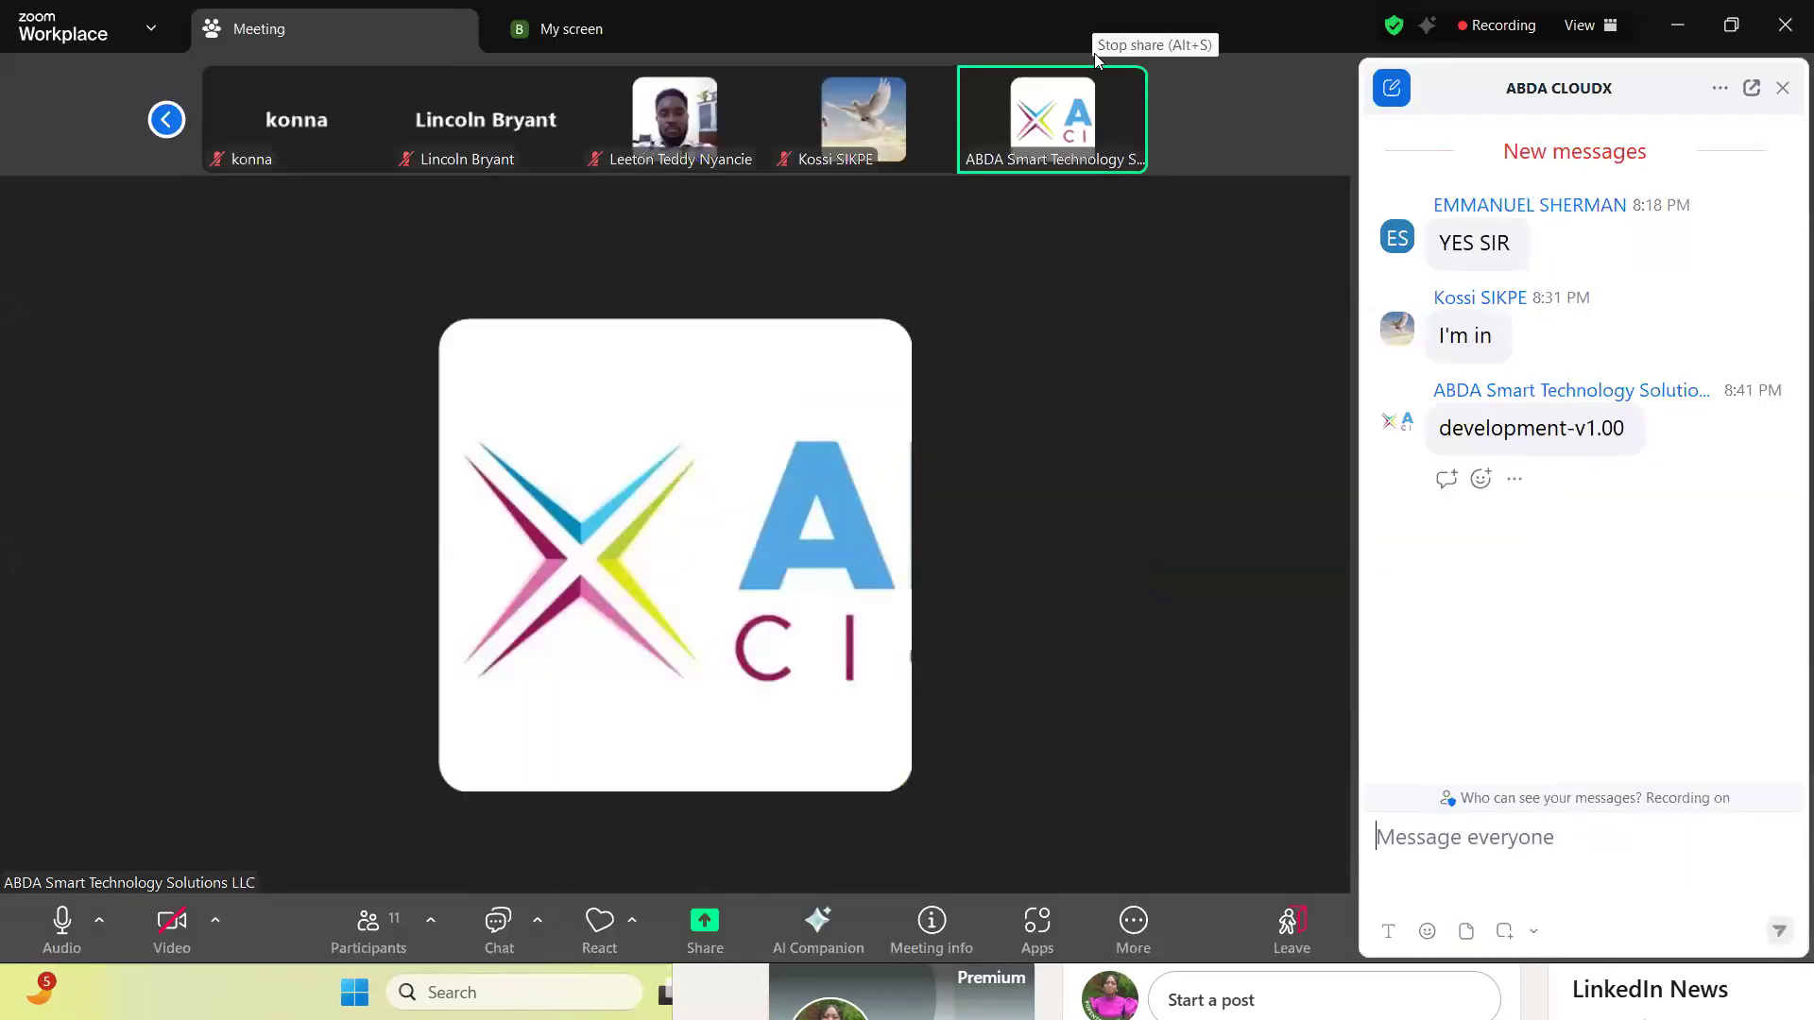
pyautogui.click(1783, 87)
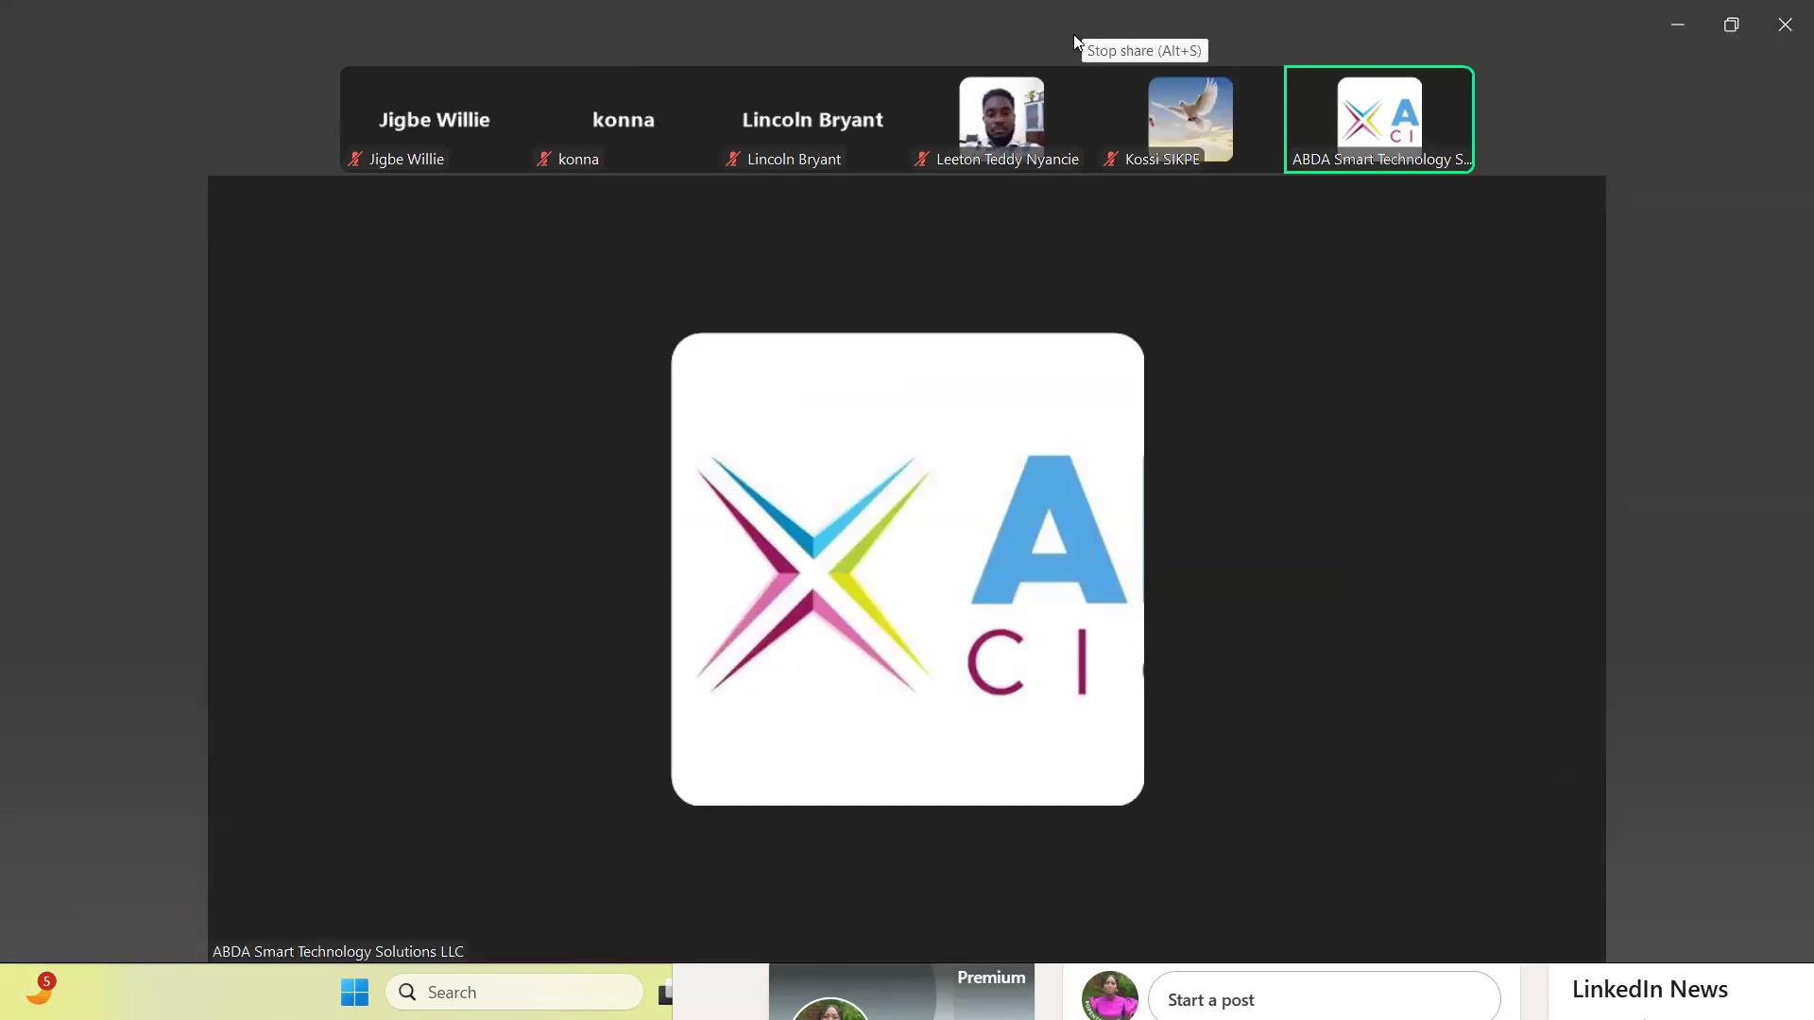
pyautogui.click(1074, 34)
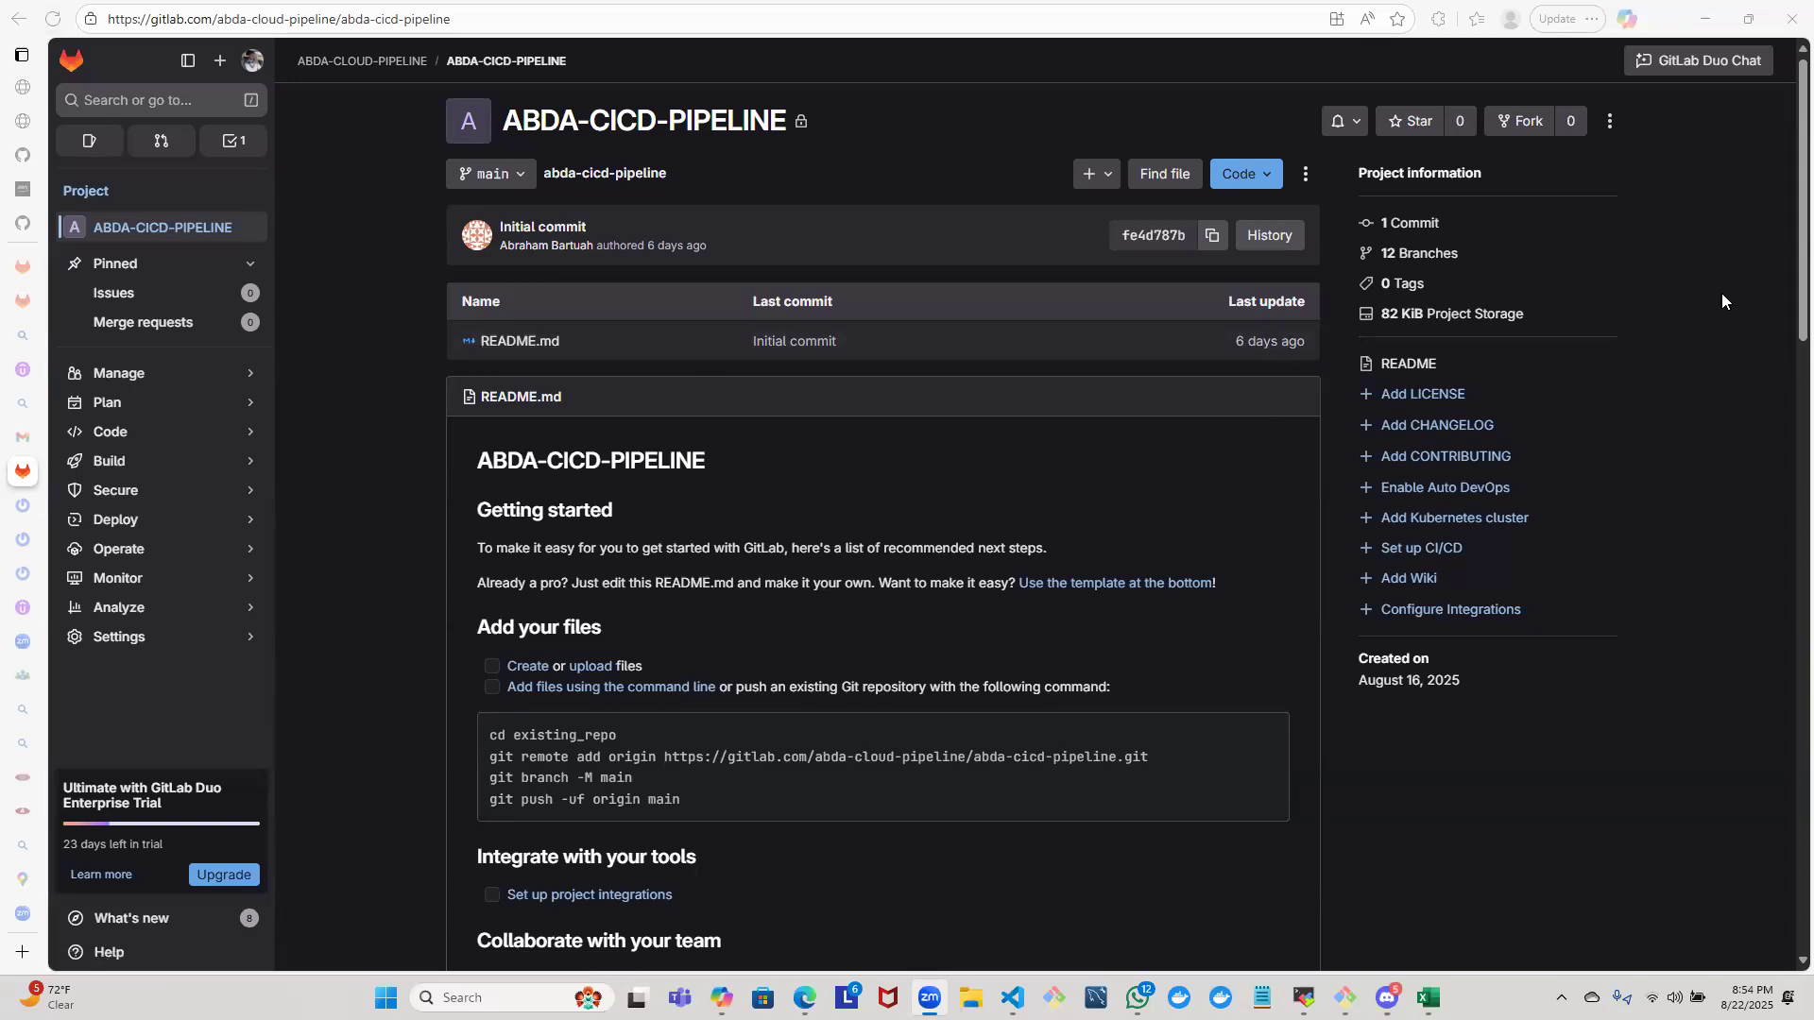
# - View the ABDA-CICD-PIPELINE project's general settings and return to the ABDA-CLOUD-PIPELINE group page
pyautogui.scroll(-9, 1784, 308)
pyautogui.scroll(9, 1701, 102)
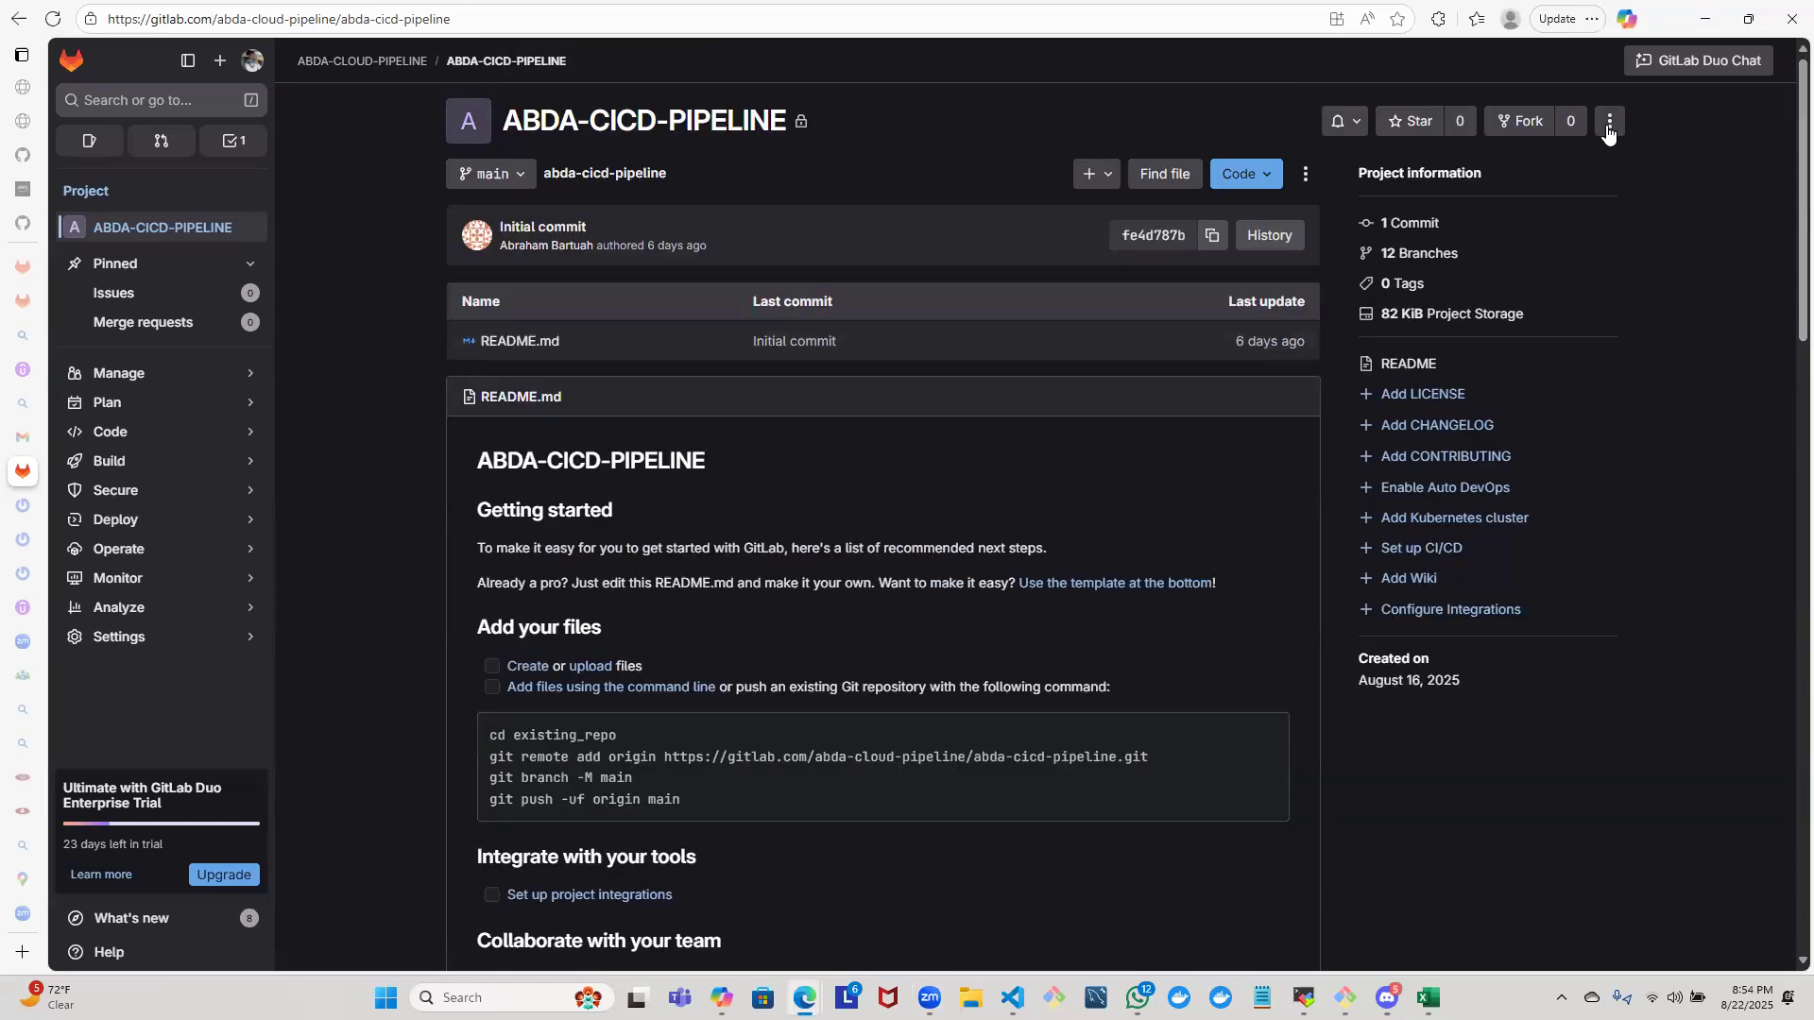
pyautogui.click(1608, 128)
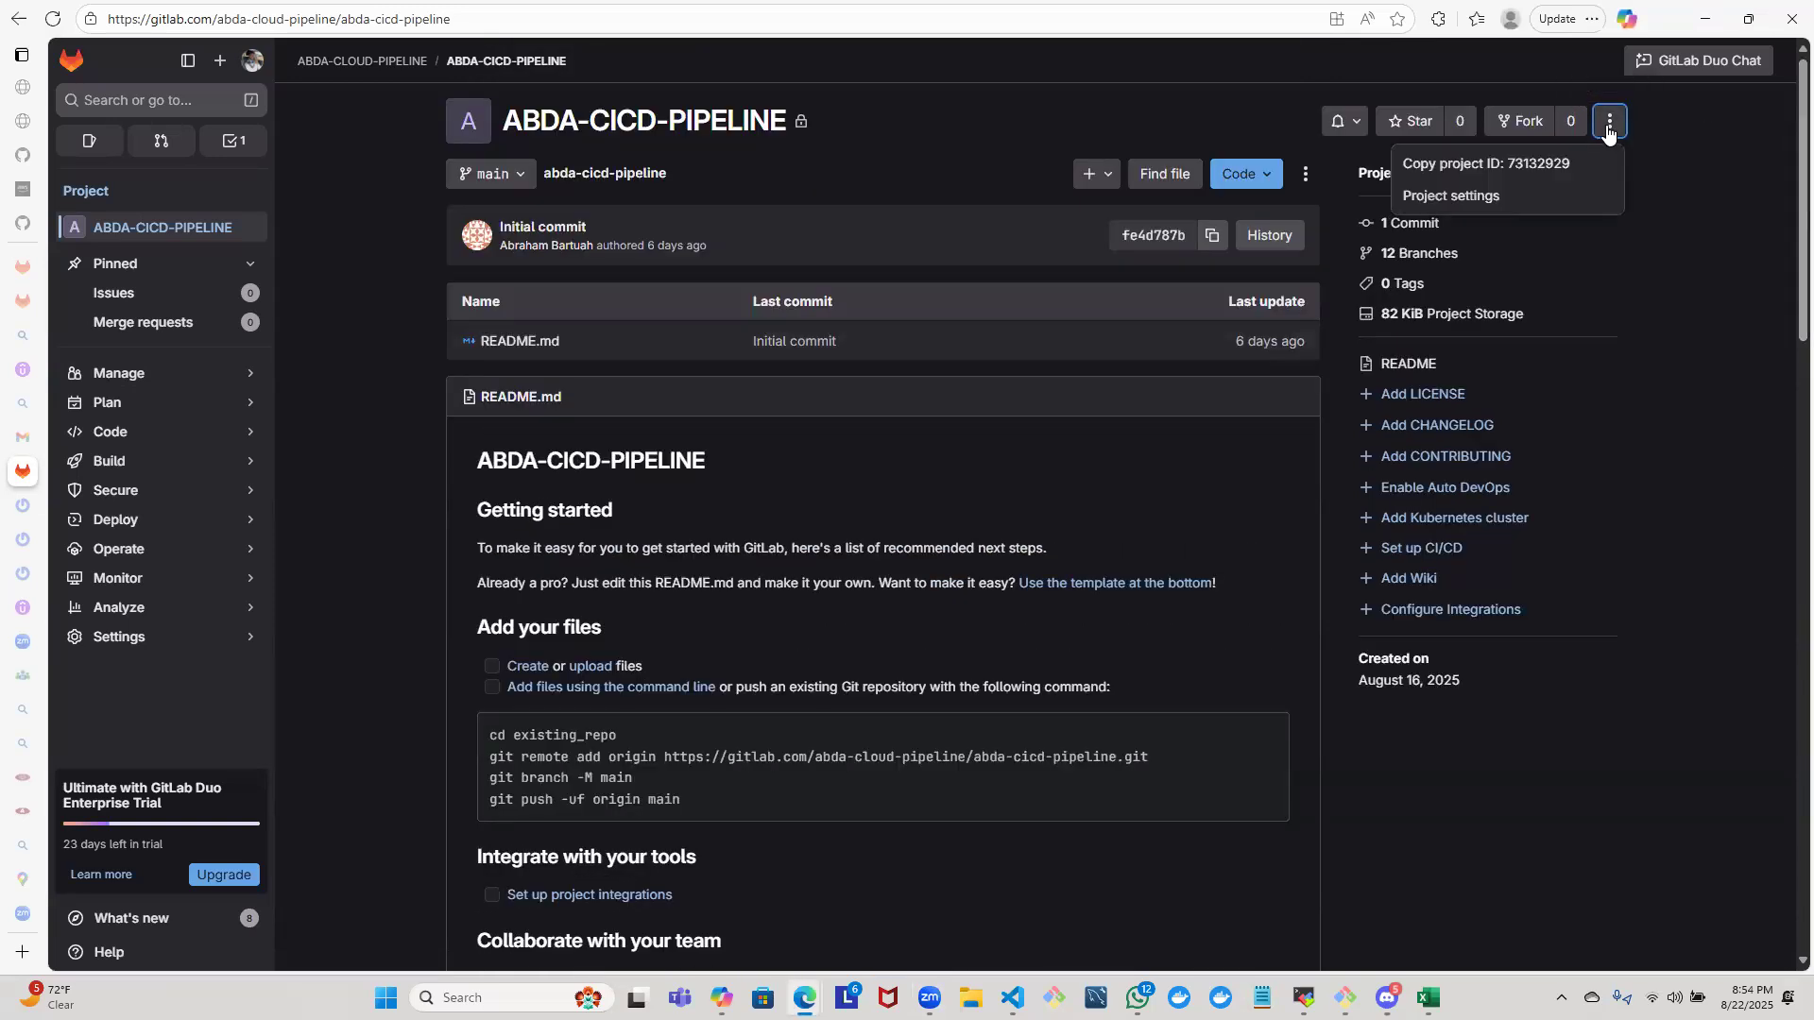
pyautogui.click(1511, 201)
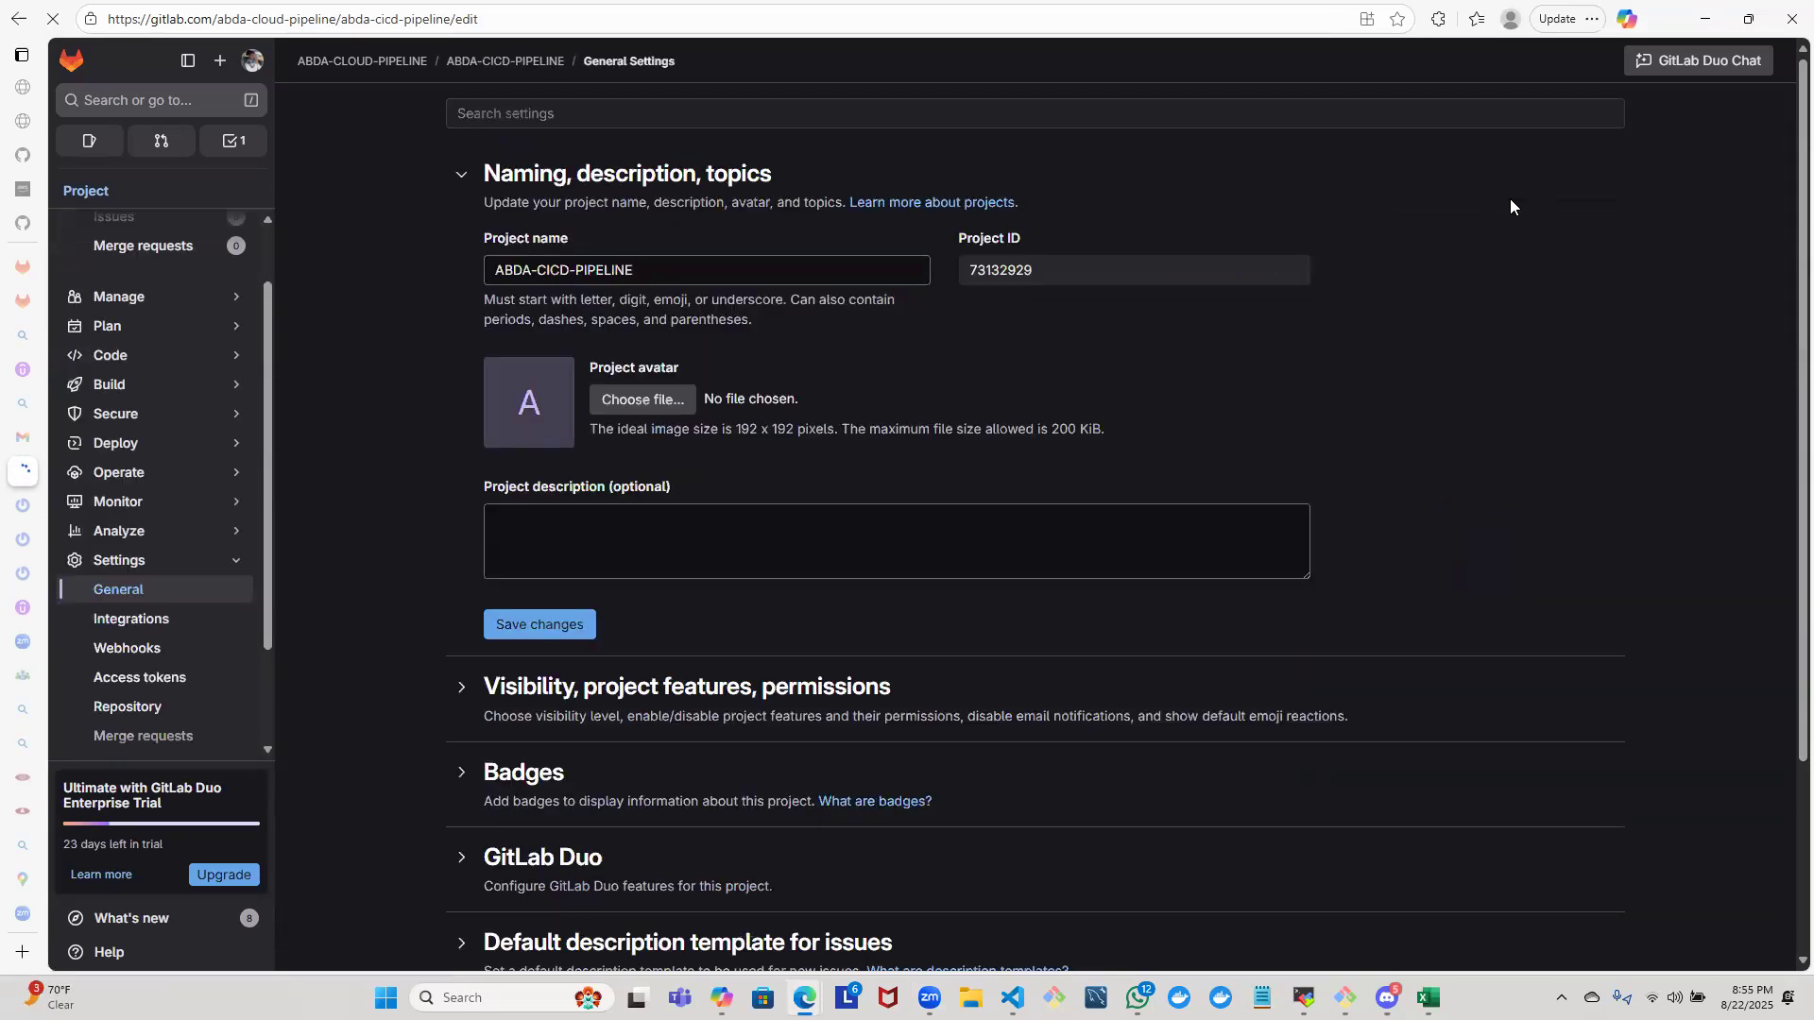
pyautogui.click(19, 18)
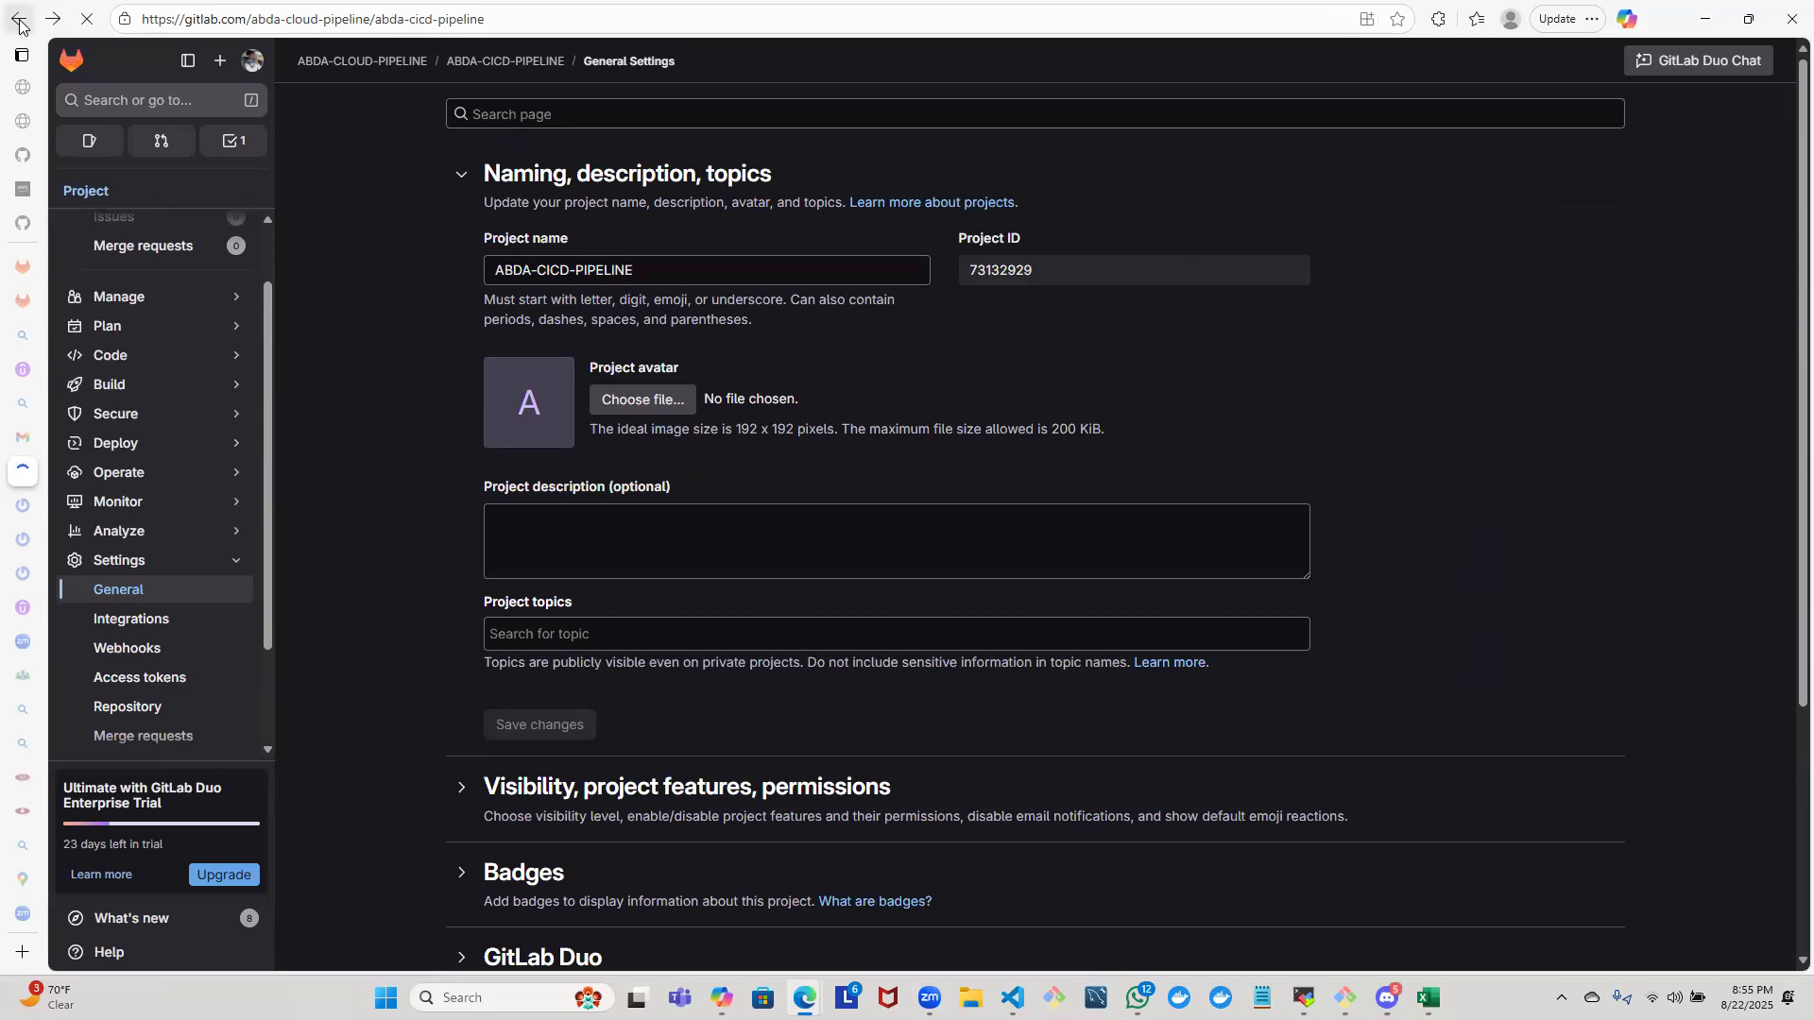
pyautogui.click(19, 21)
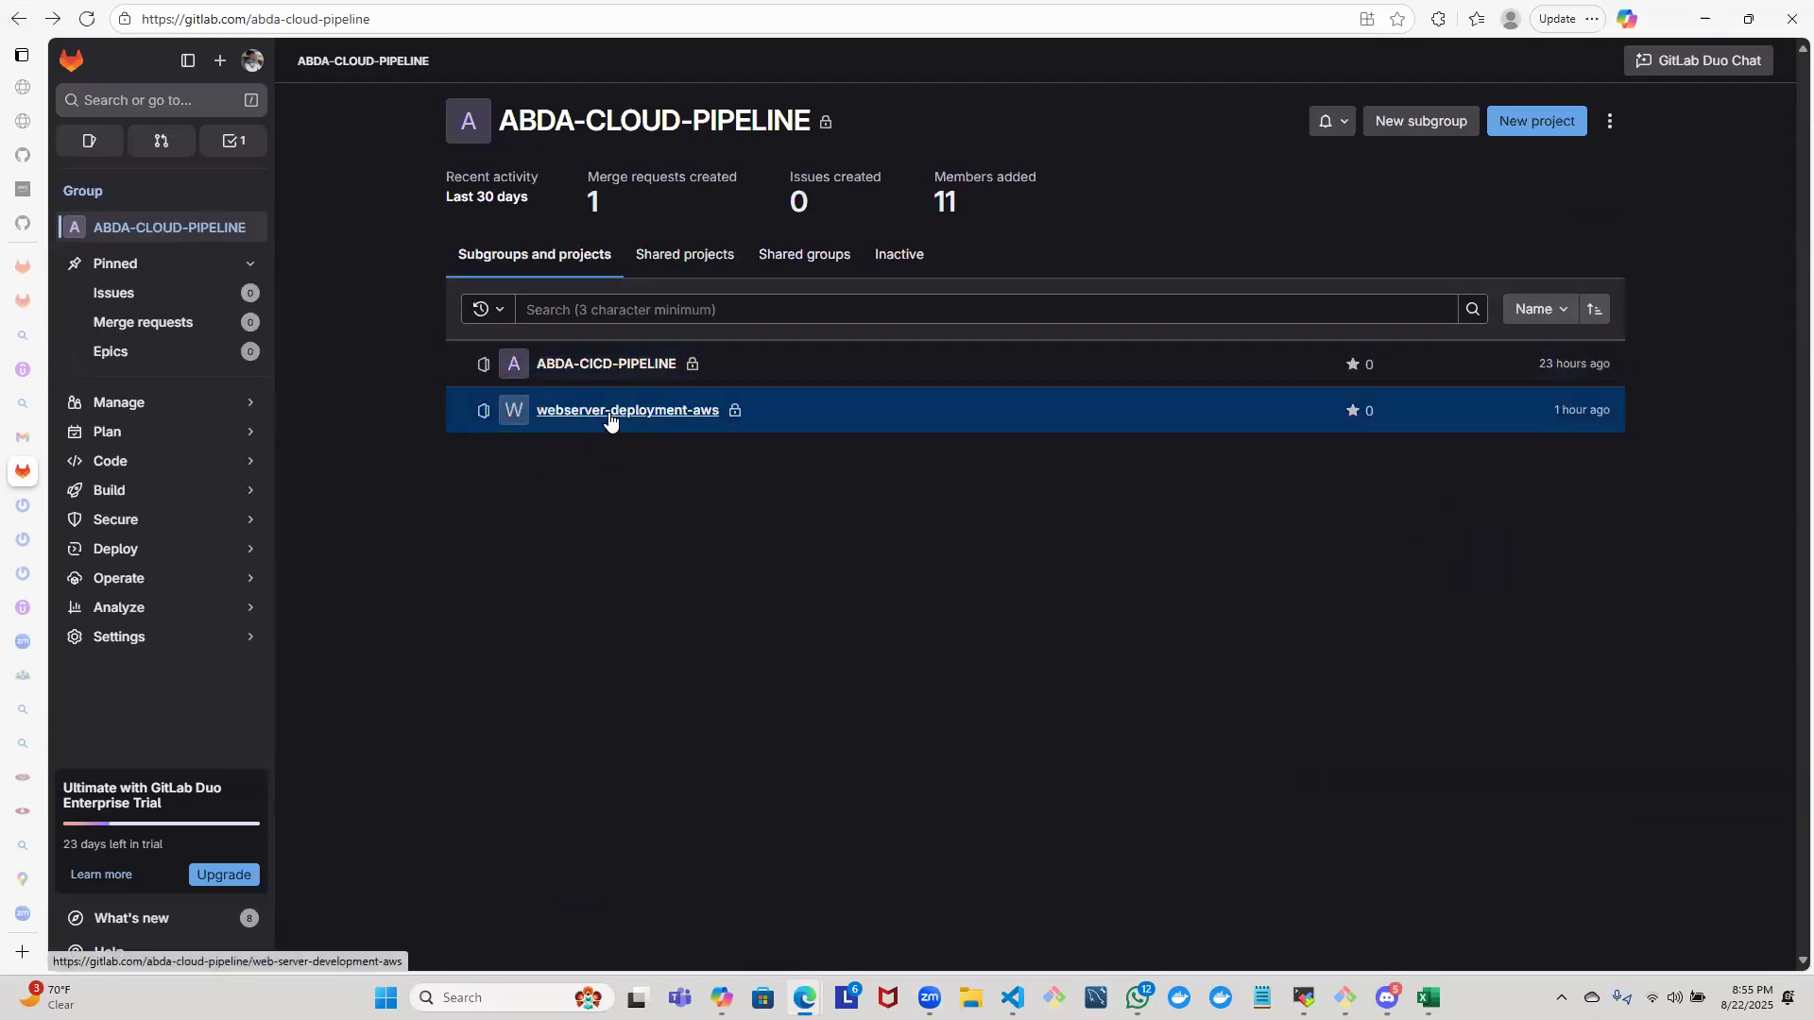
# - Examine the general settings of the webserver-deployment-aws project and return to the ABDA-CLOUD-PIPELINE group page
pyautogui.click(609, 412)
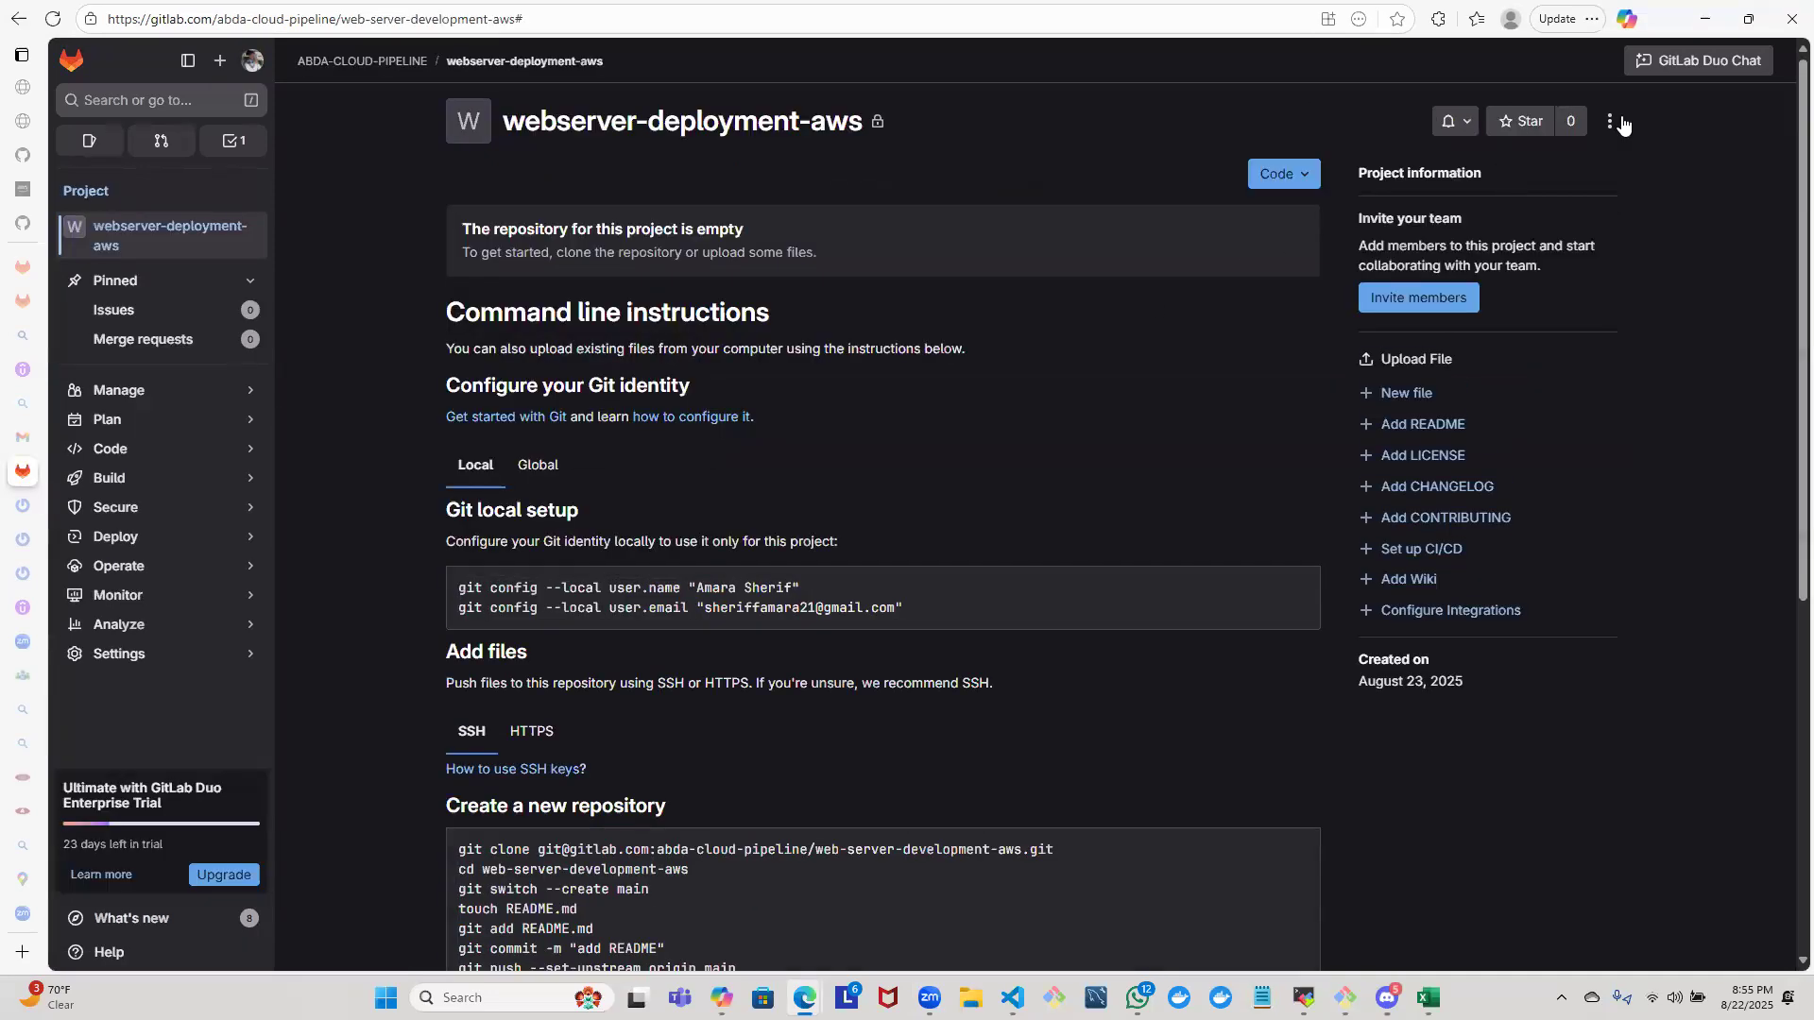
pyautogui.click(1611, 122)
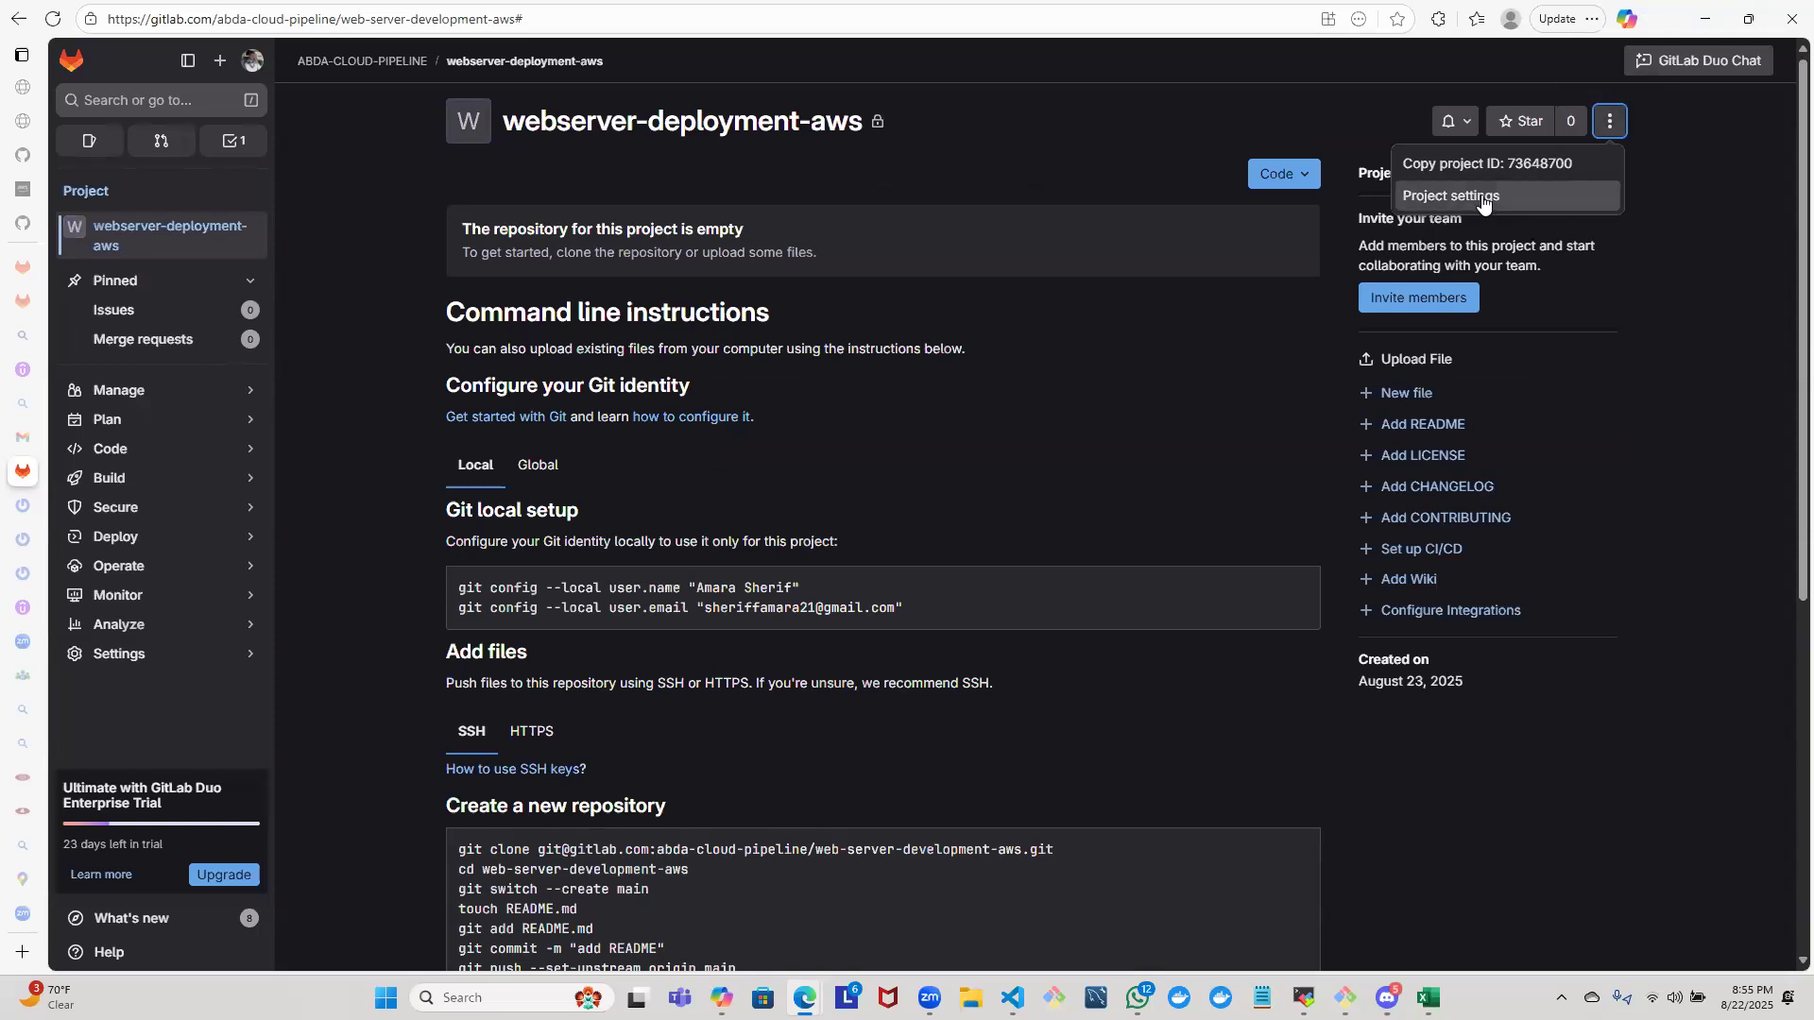
pyautogui.click(1481, 197)
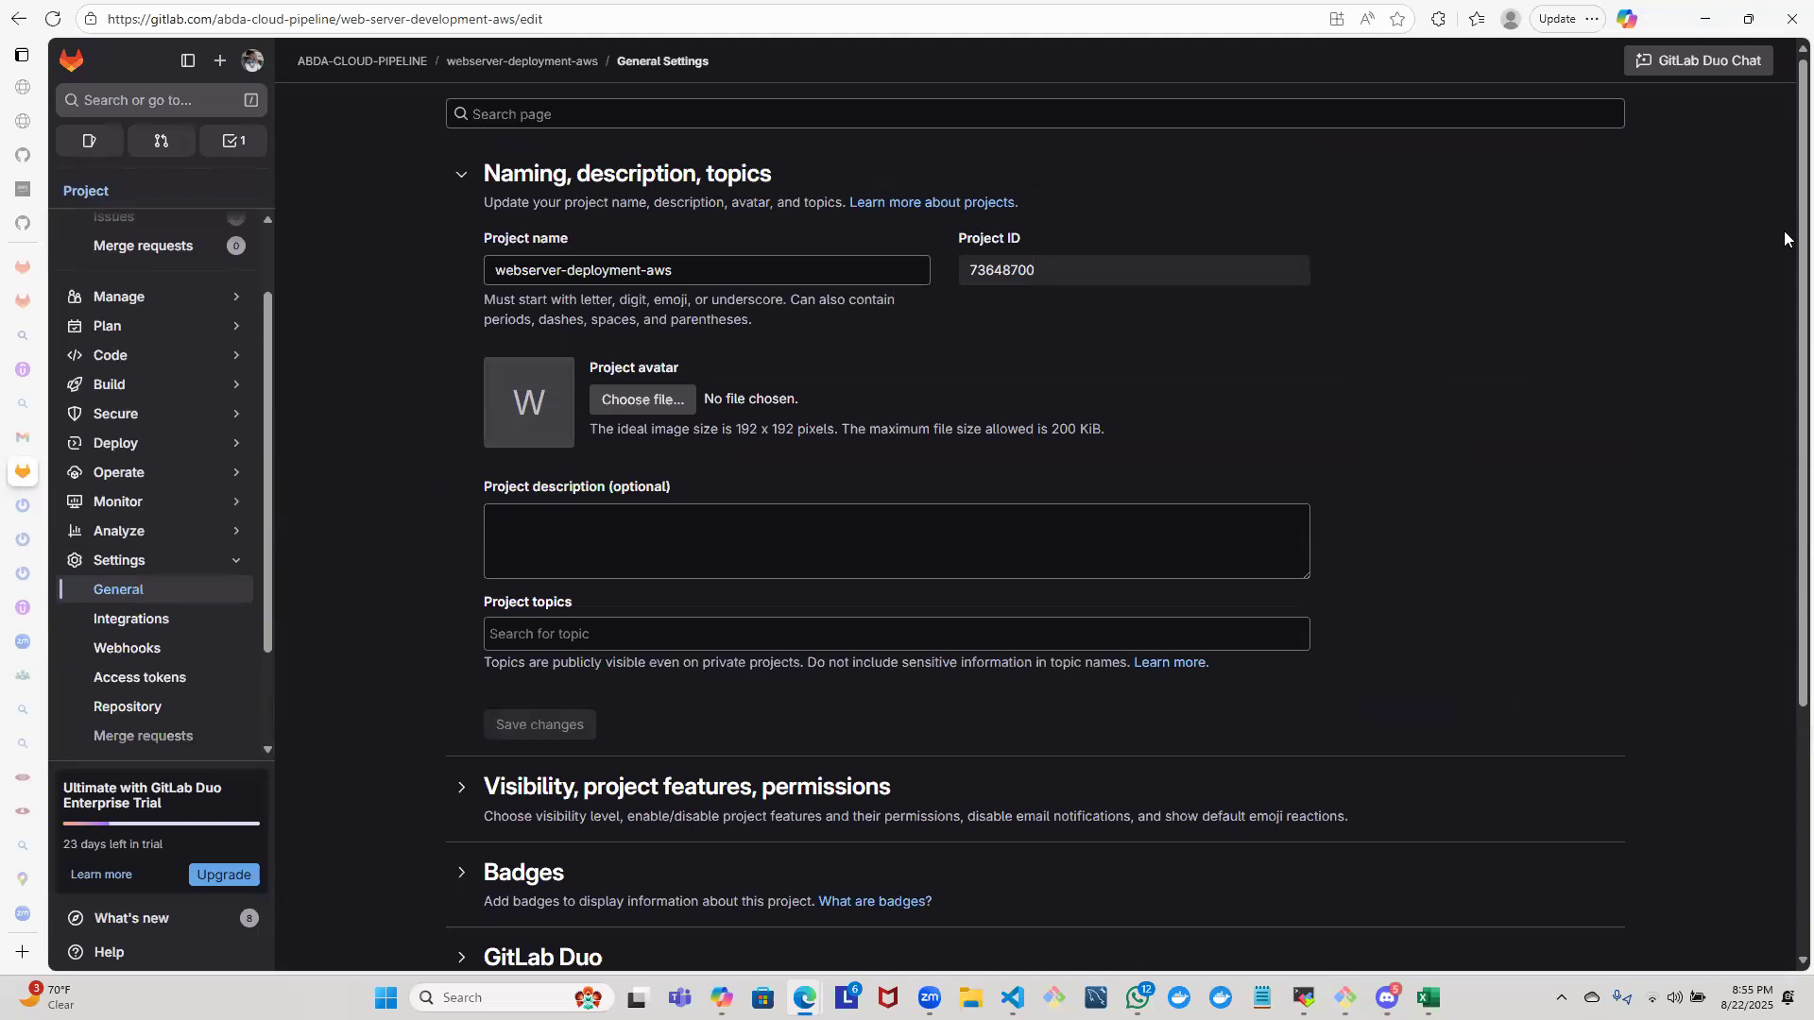
pyautogui.scroll(-4, 1784, 336)
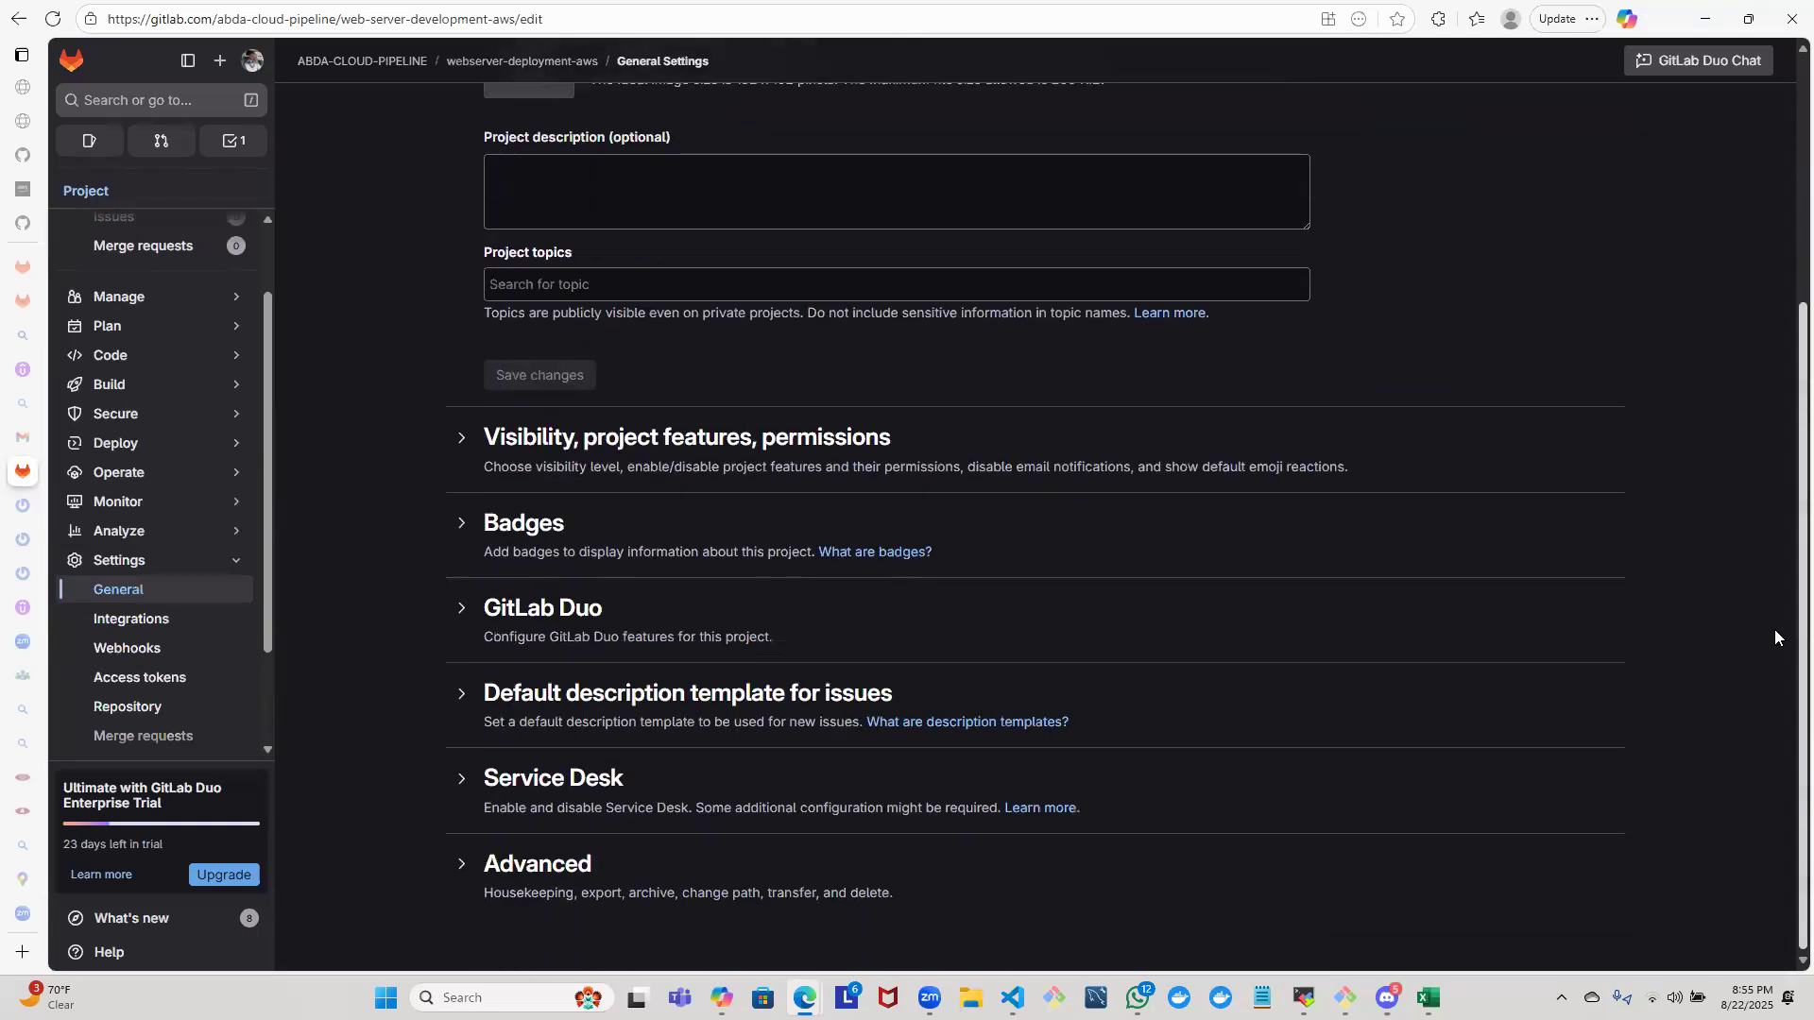
pyautogui.scroll(3, 1763, 378)
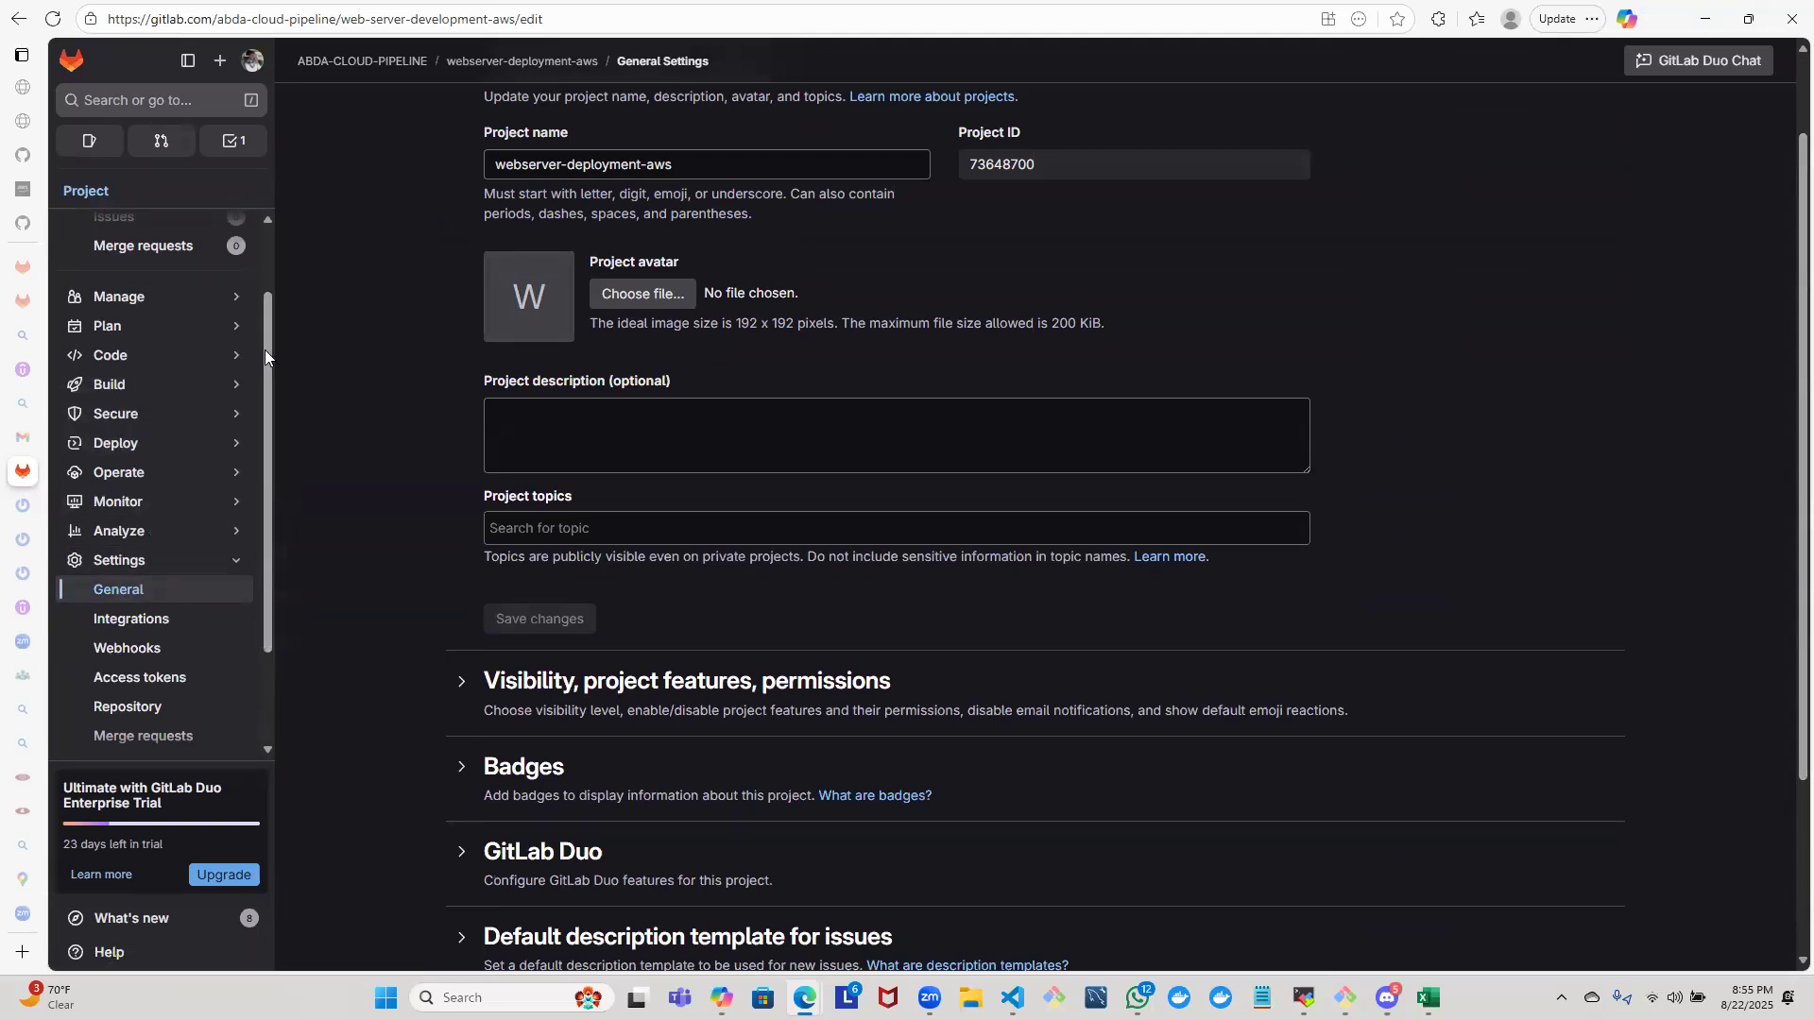
pyautogui.scroll(-2, 230, 563)
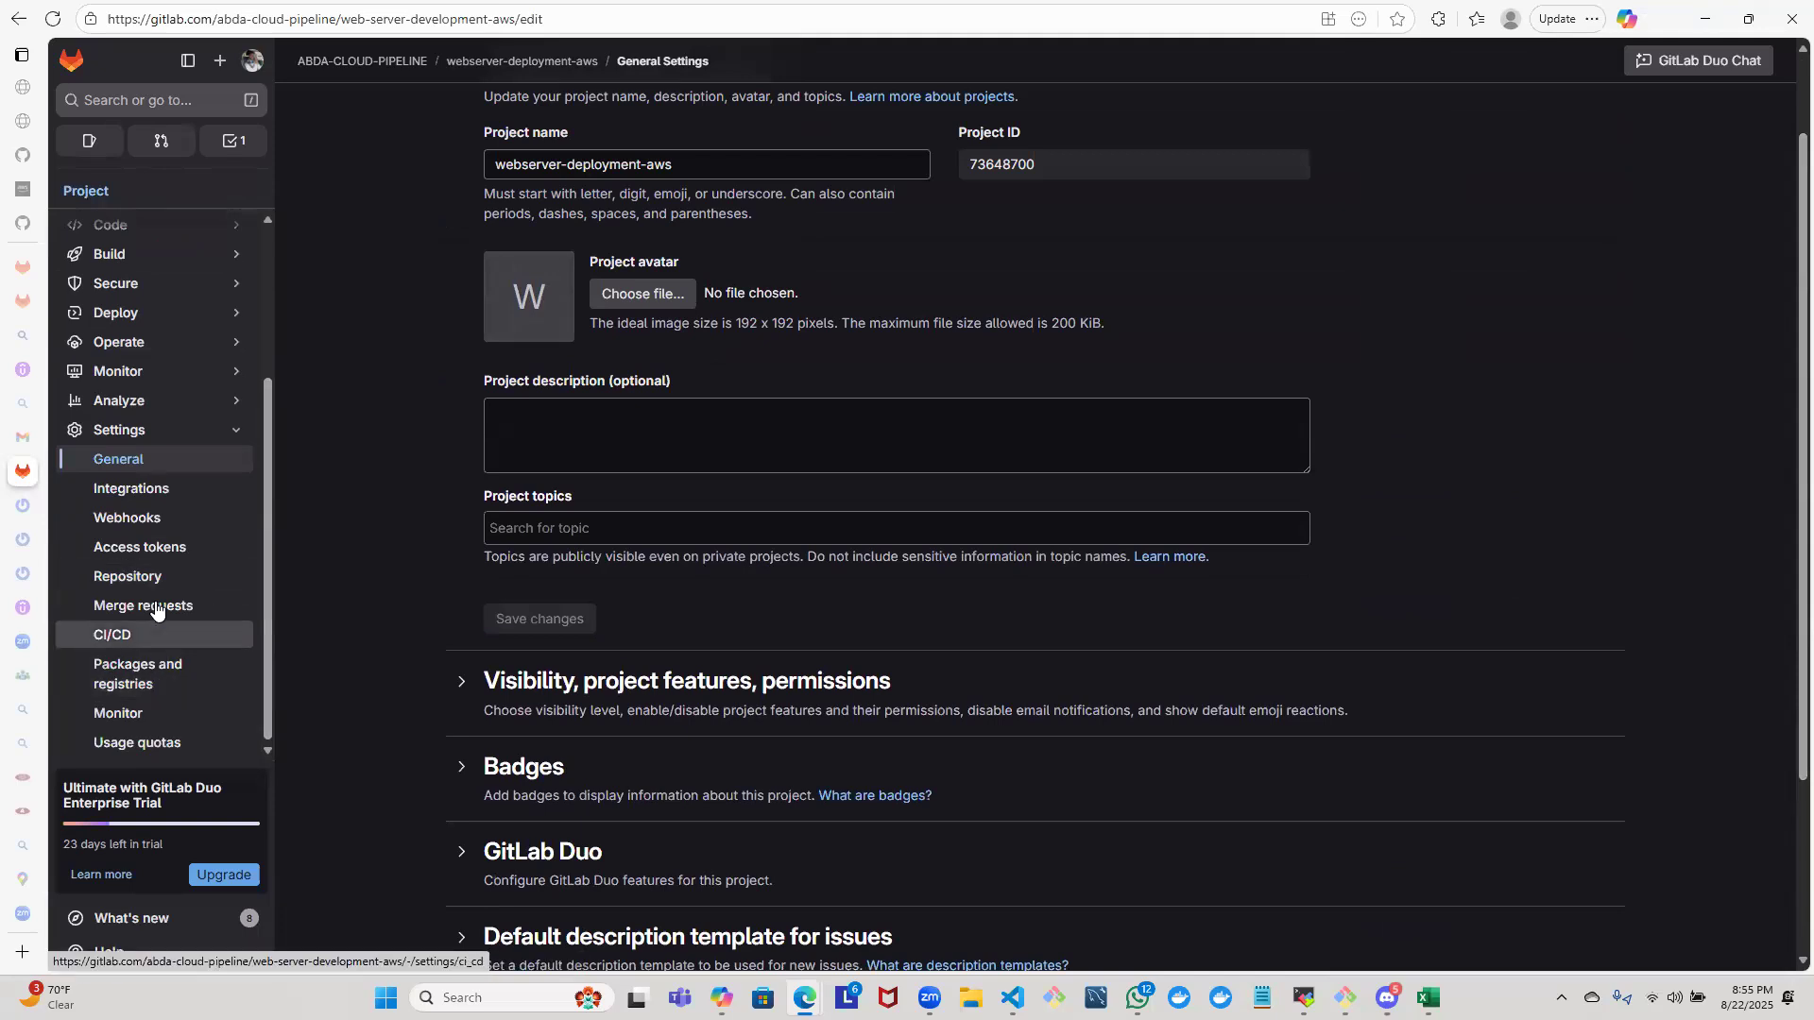
pyautogui.click(10, 30)
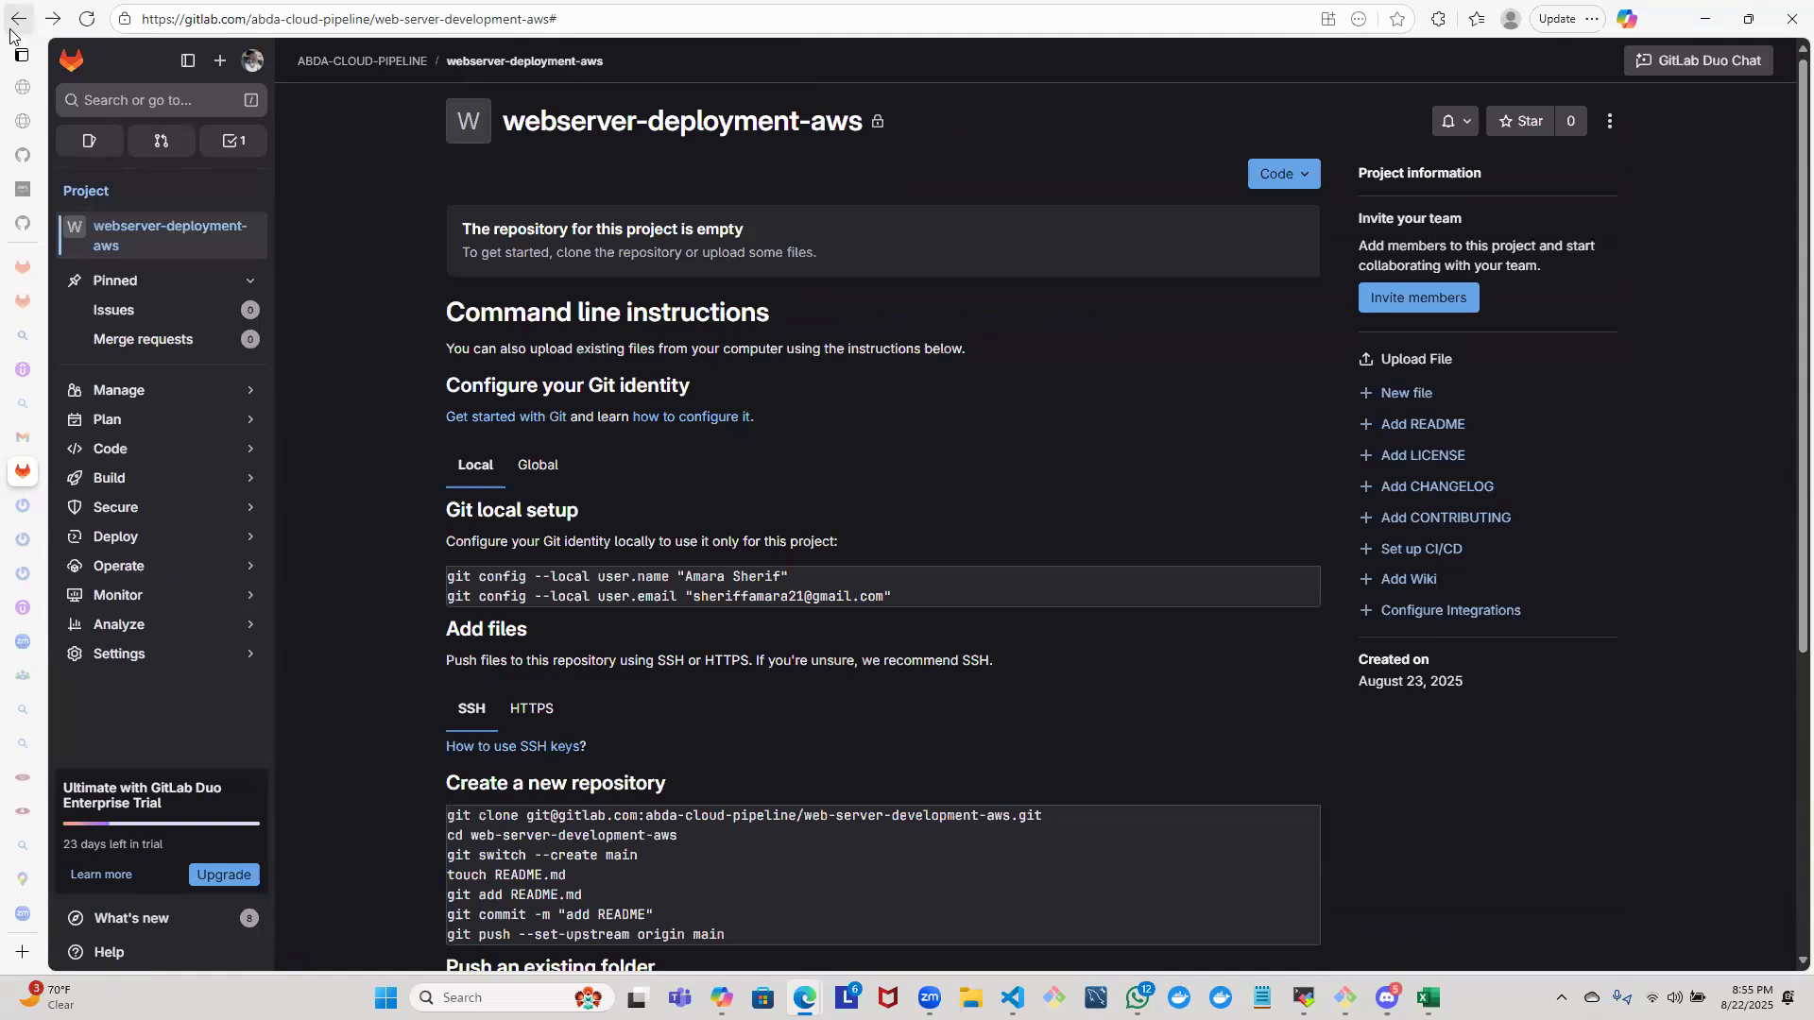
pyautogui.click(11, 30)
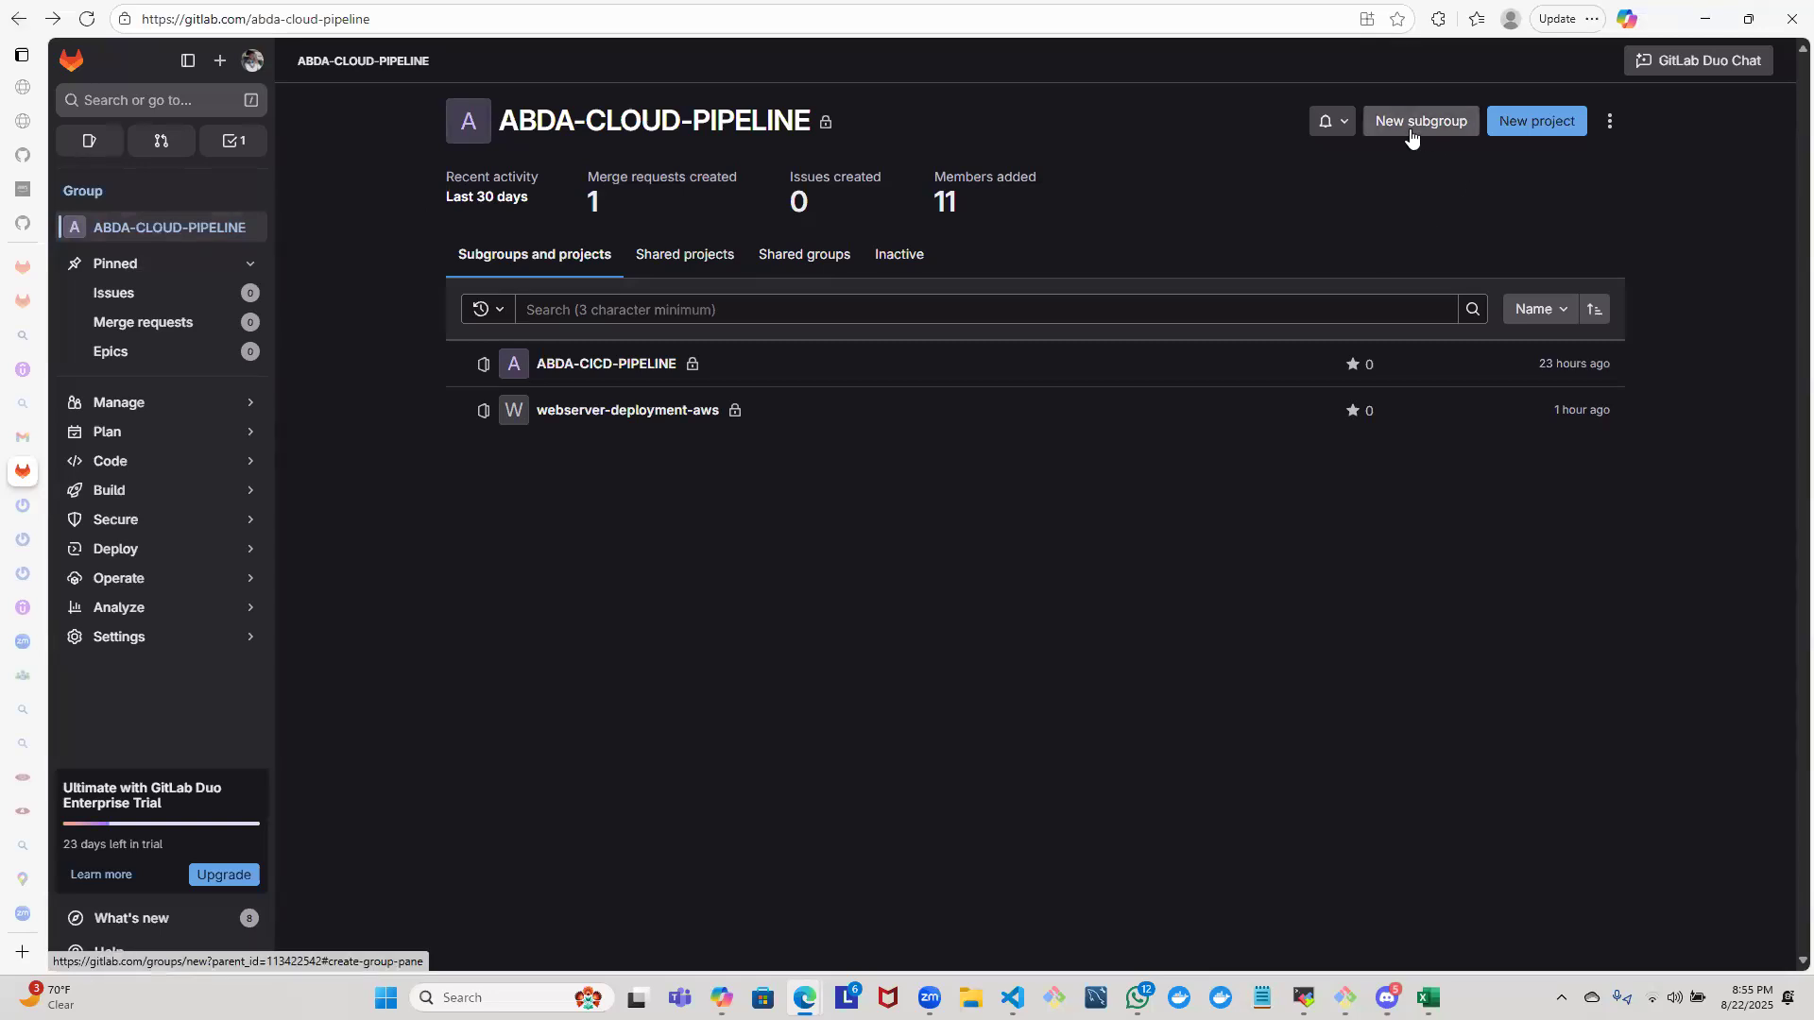
pyautogui.click(1519, 124)
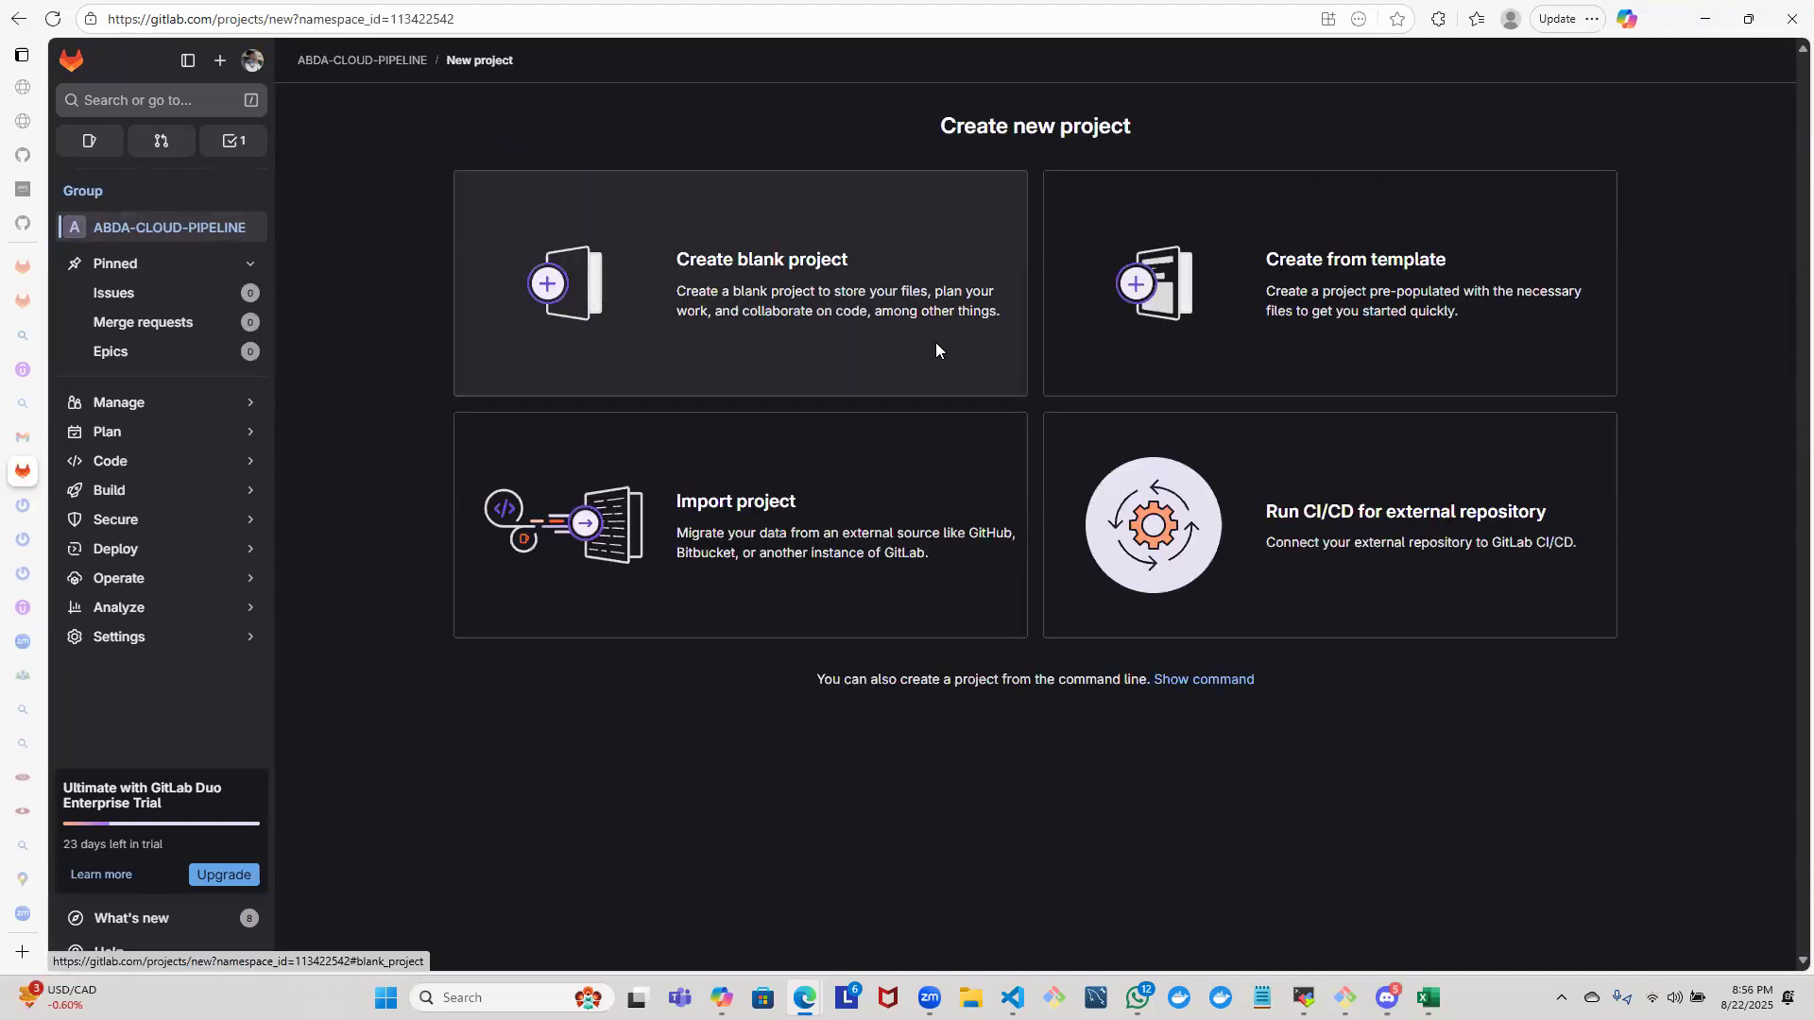
pyautogui.click(935, 351)
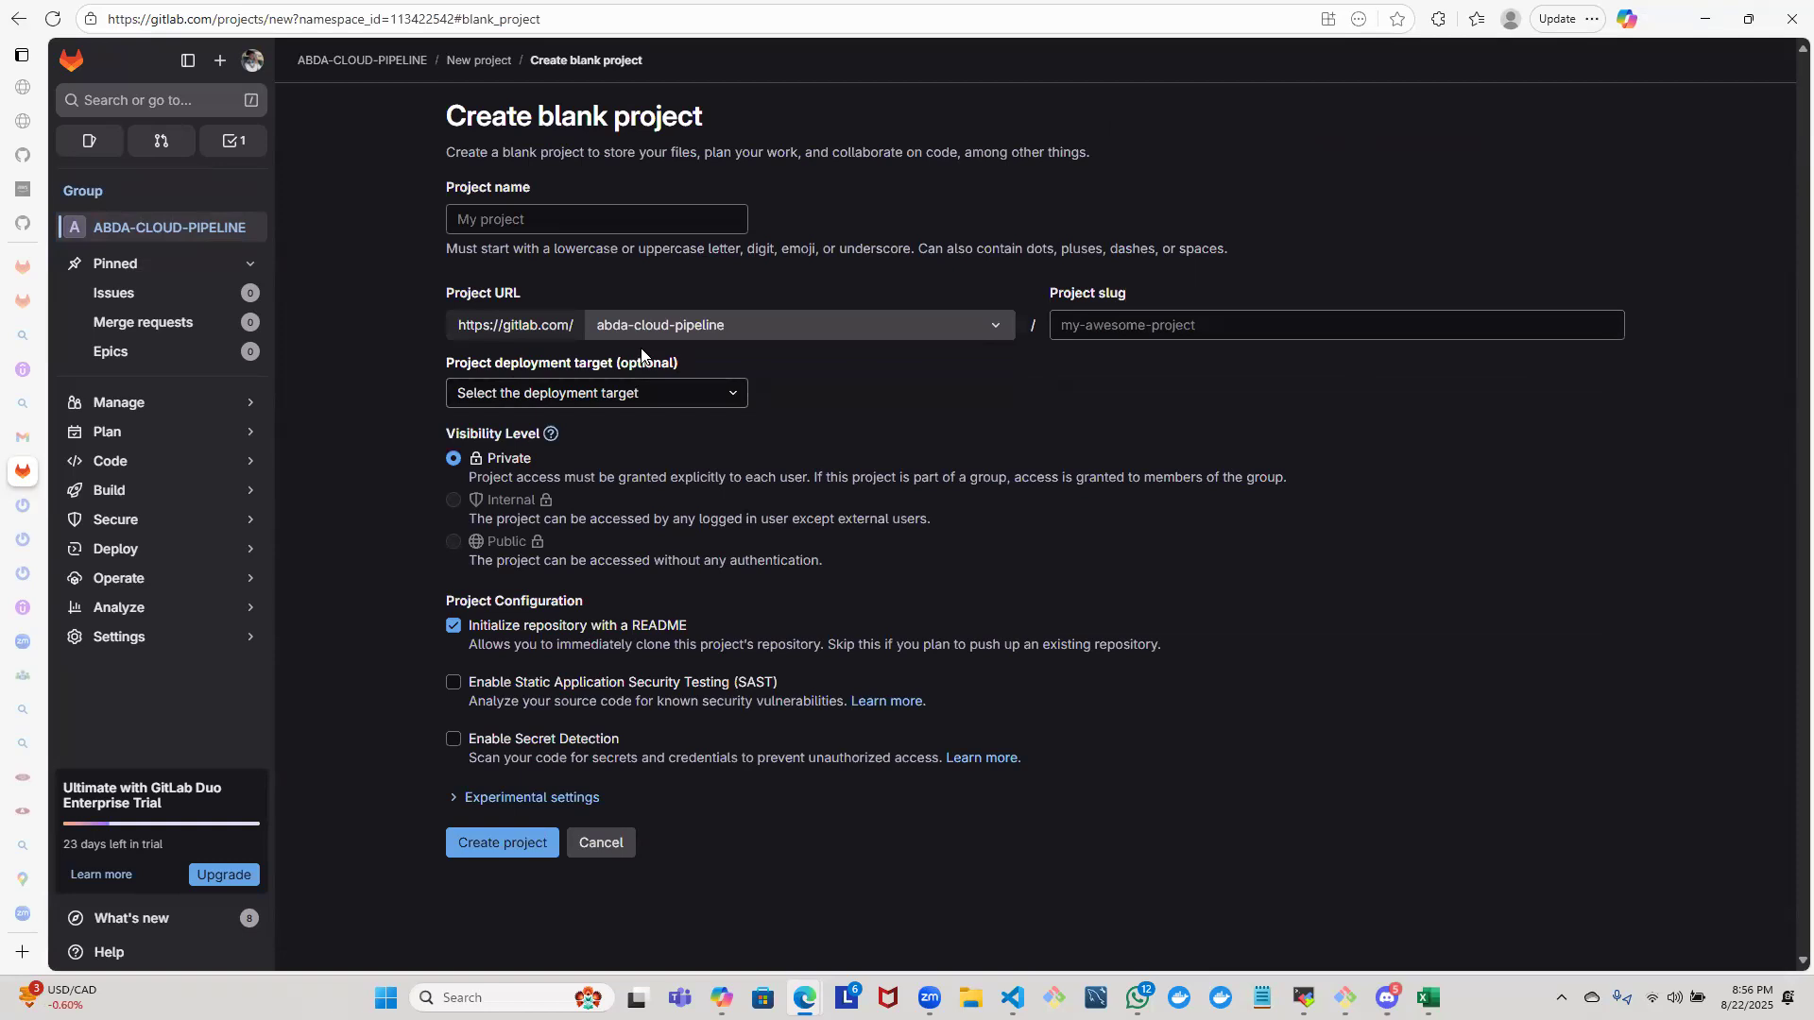
pyautogui.click(19, 21)
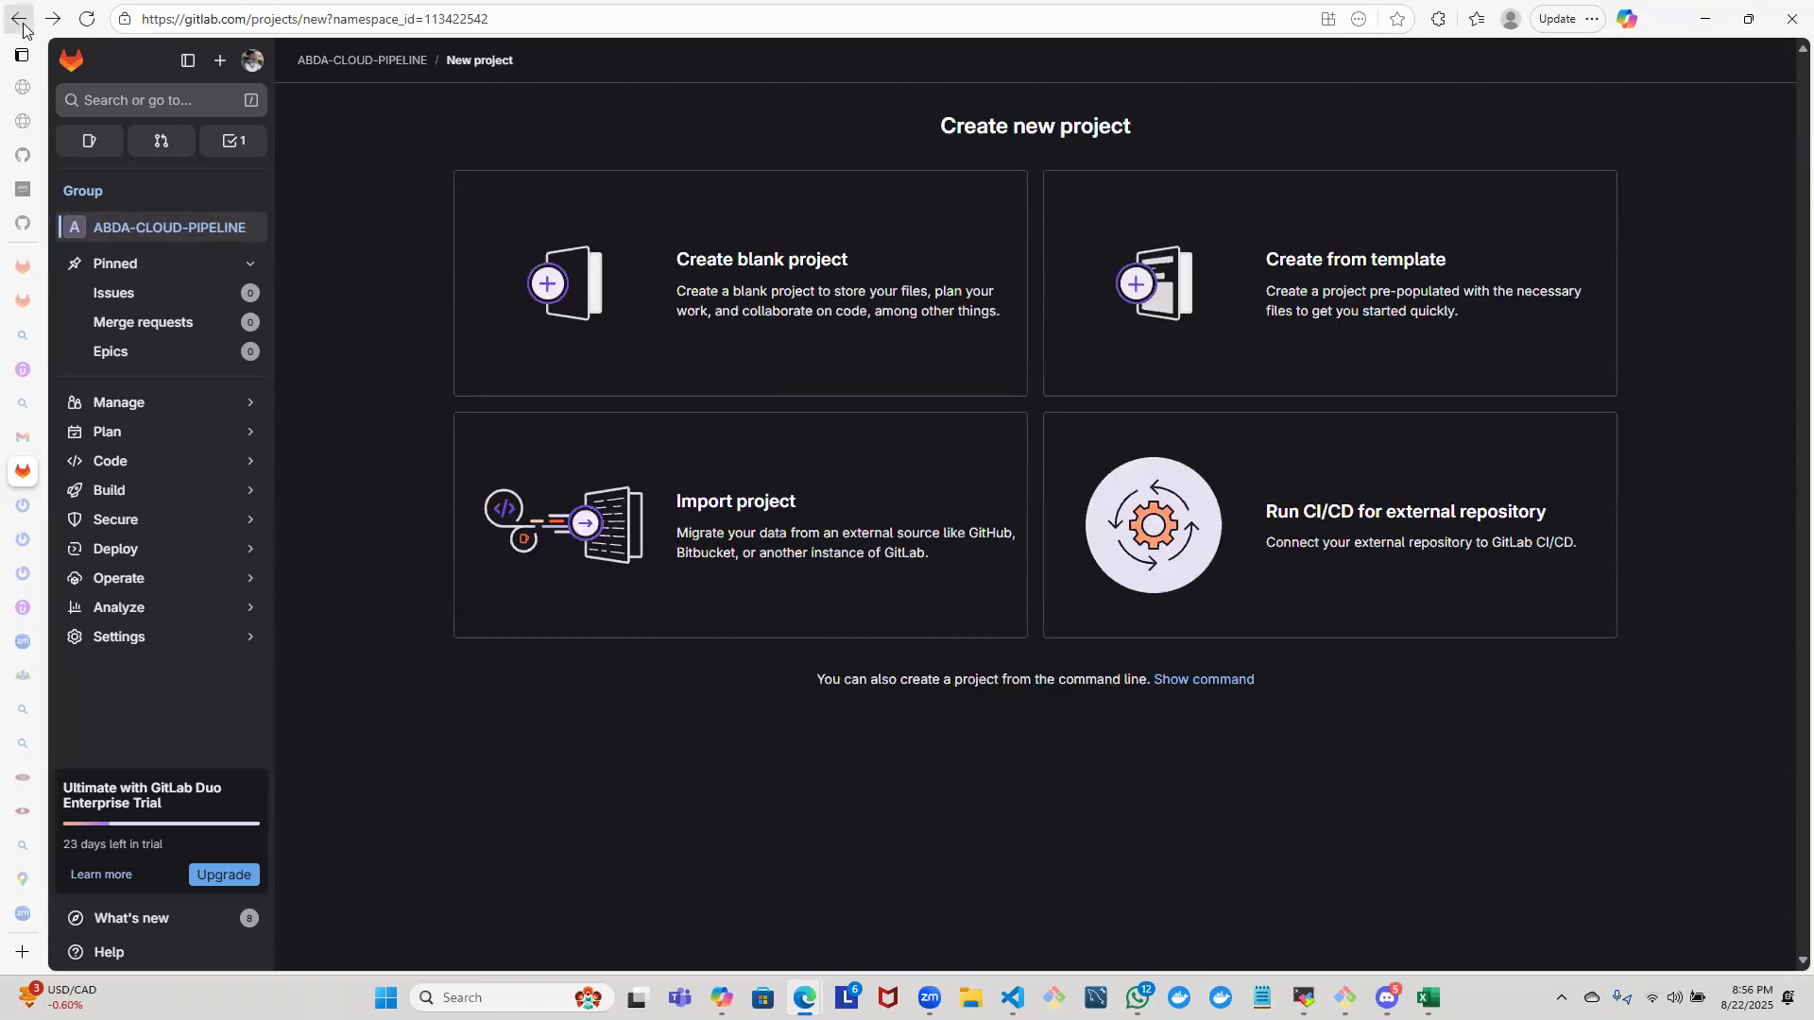
pyautogui.click(21, 26)
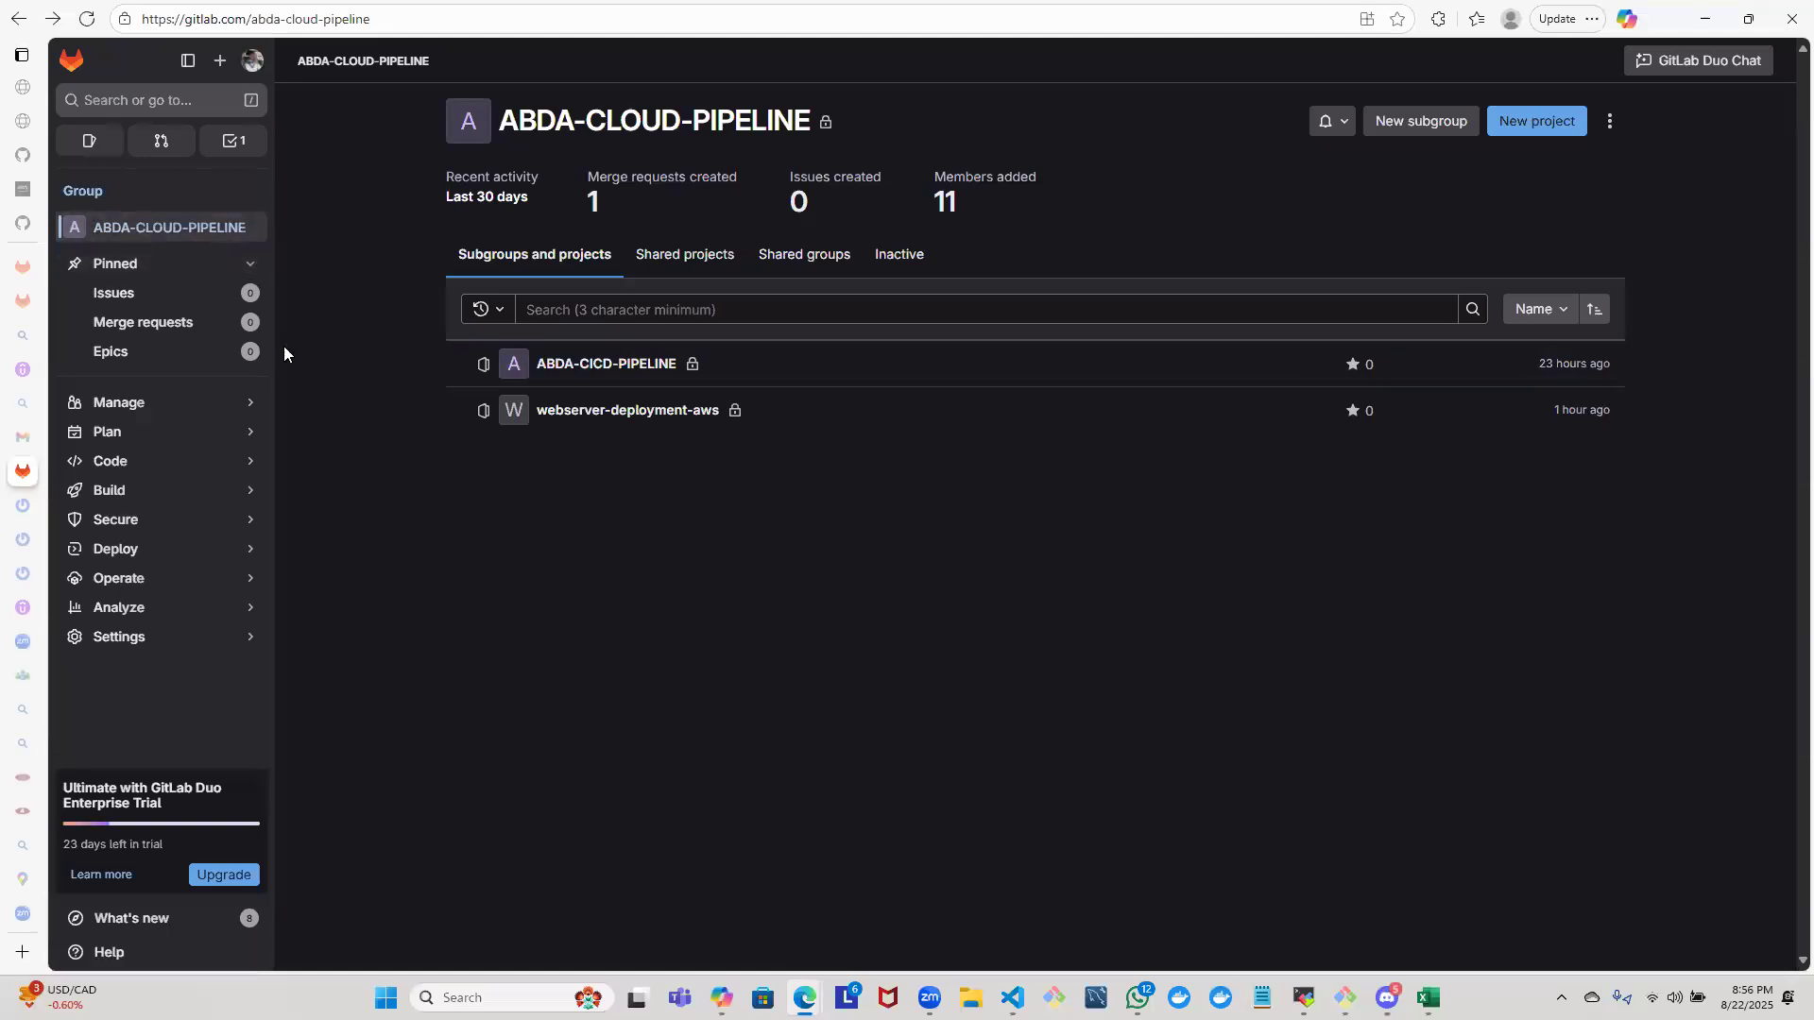
pyautogui.click(251, 64)
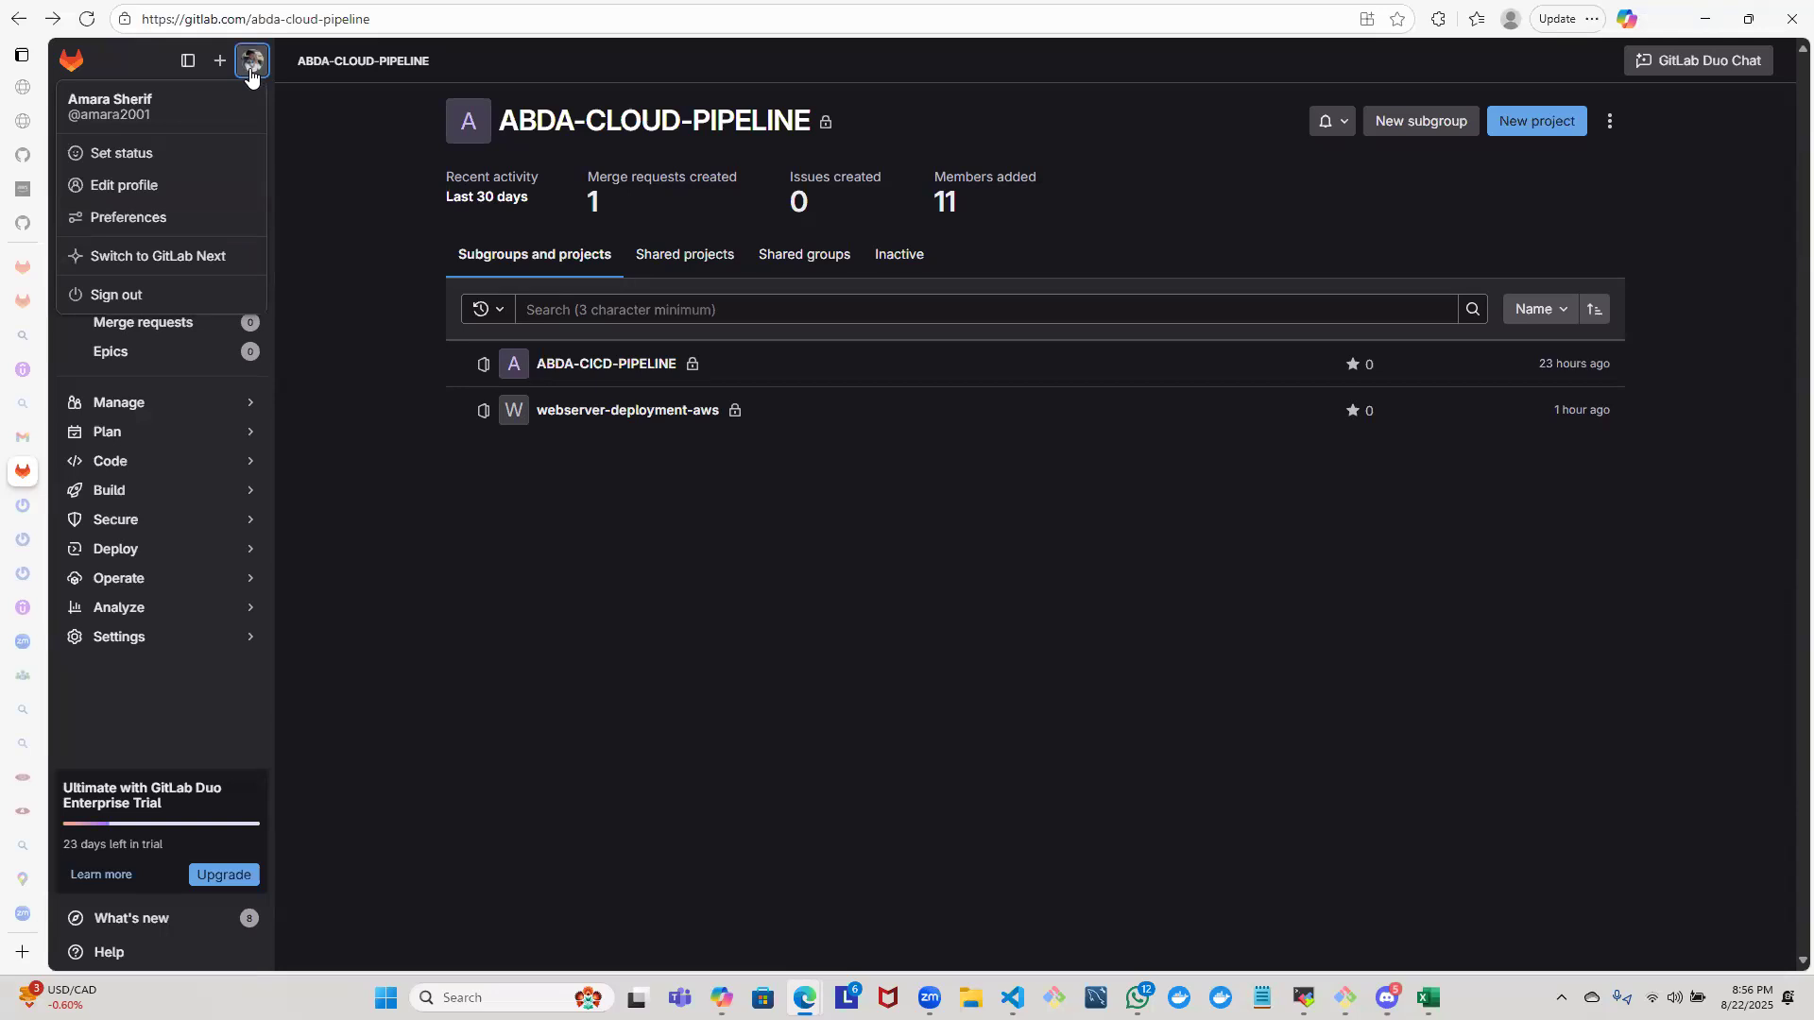
pyautogui.click(700, 416)
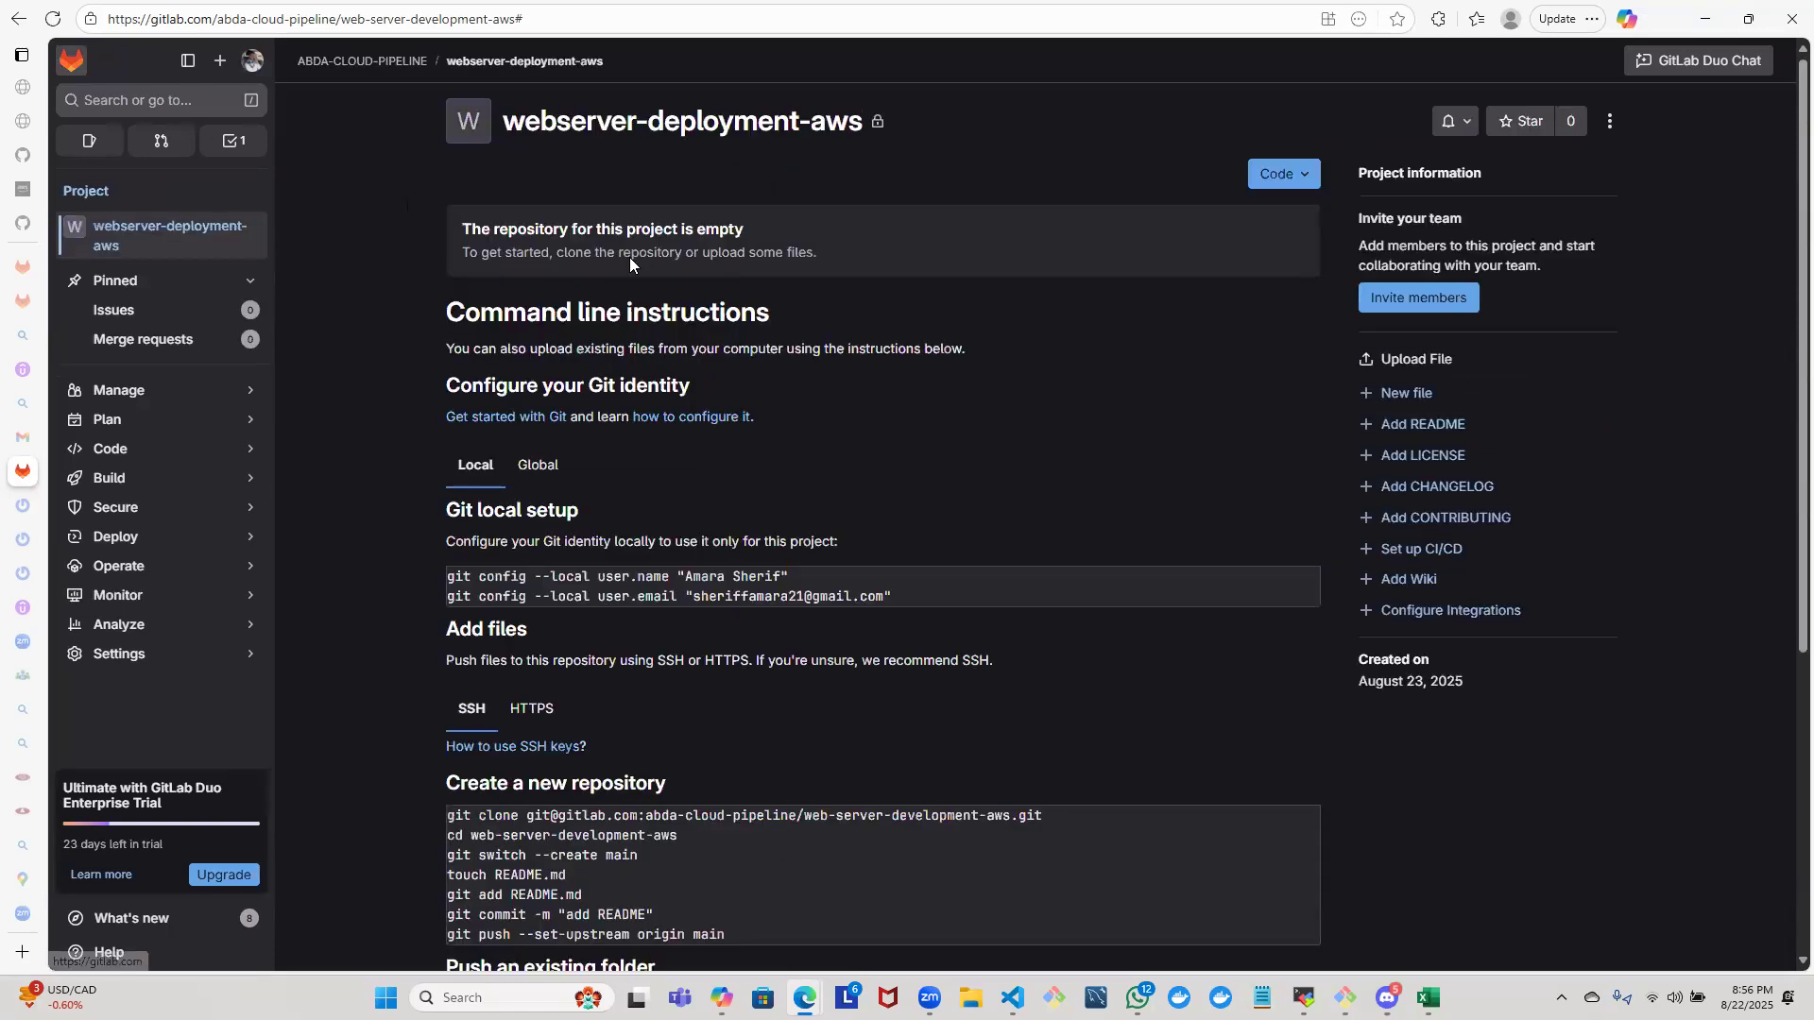
pyautogui.click(67, 62)
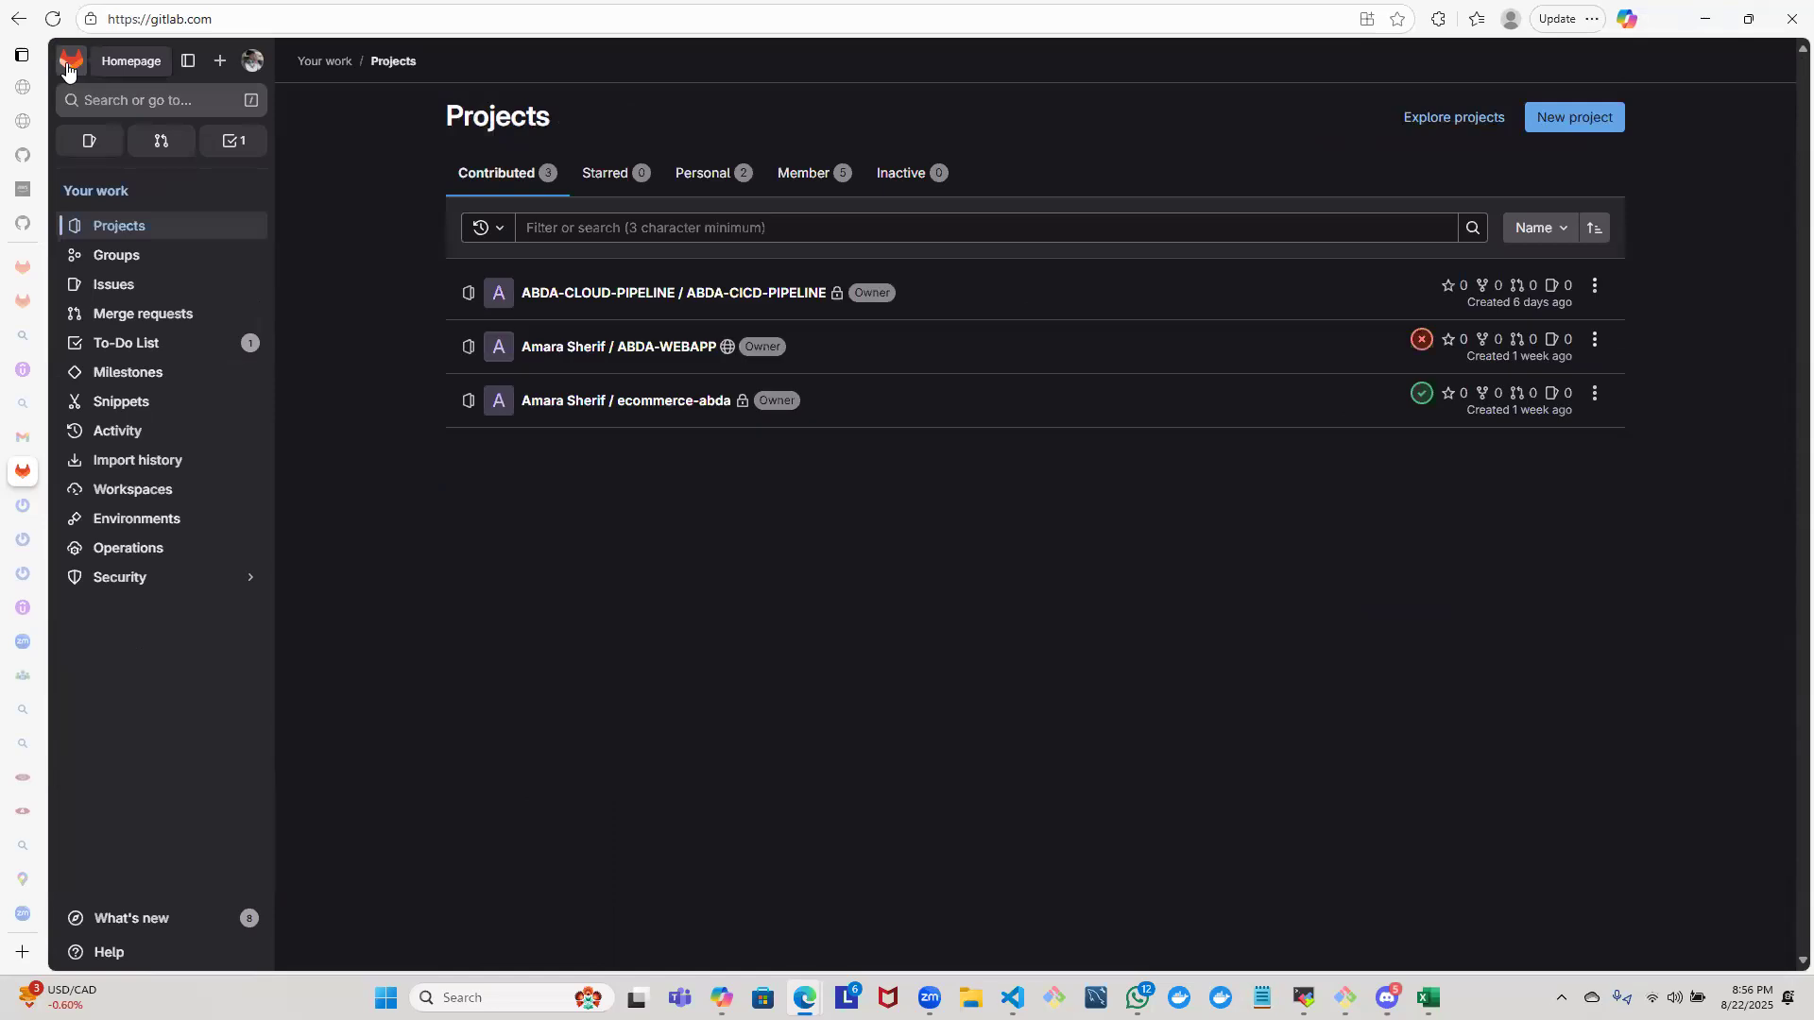
pyautogui.click(221, 68)
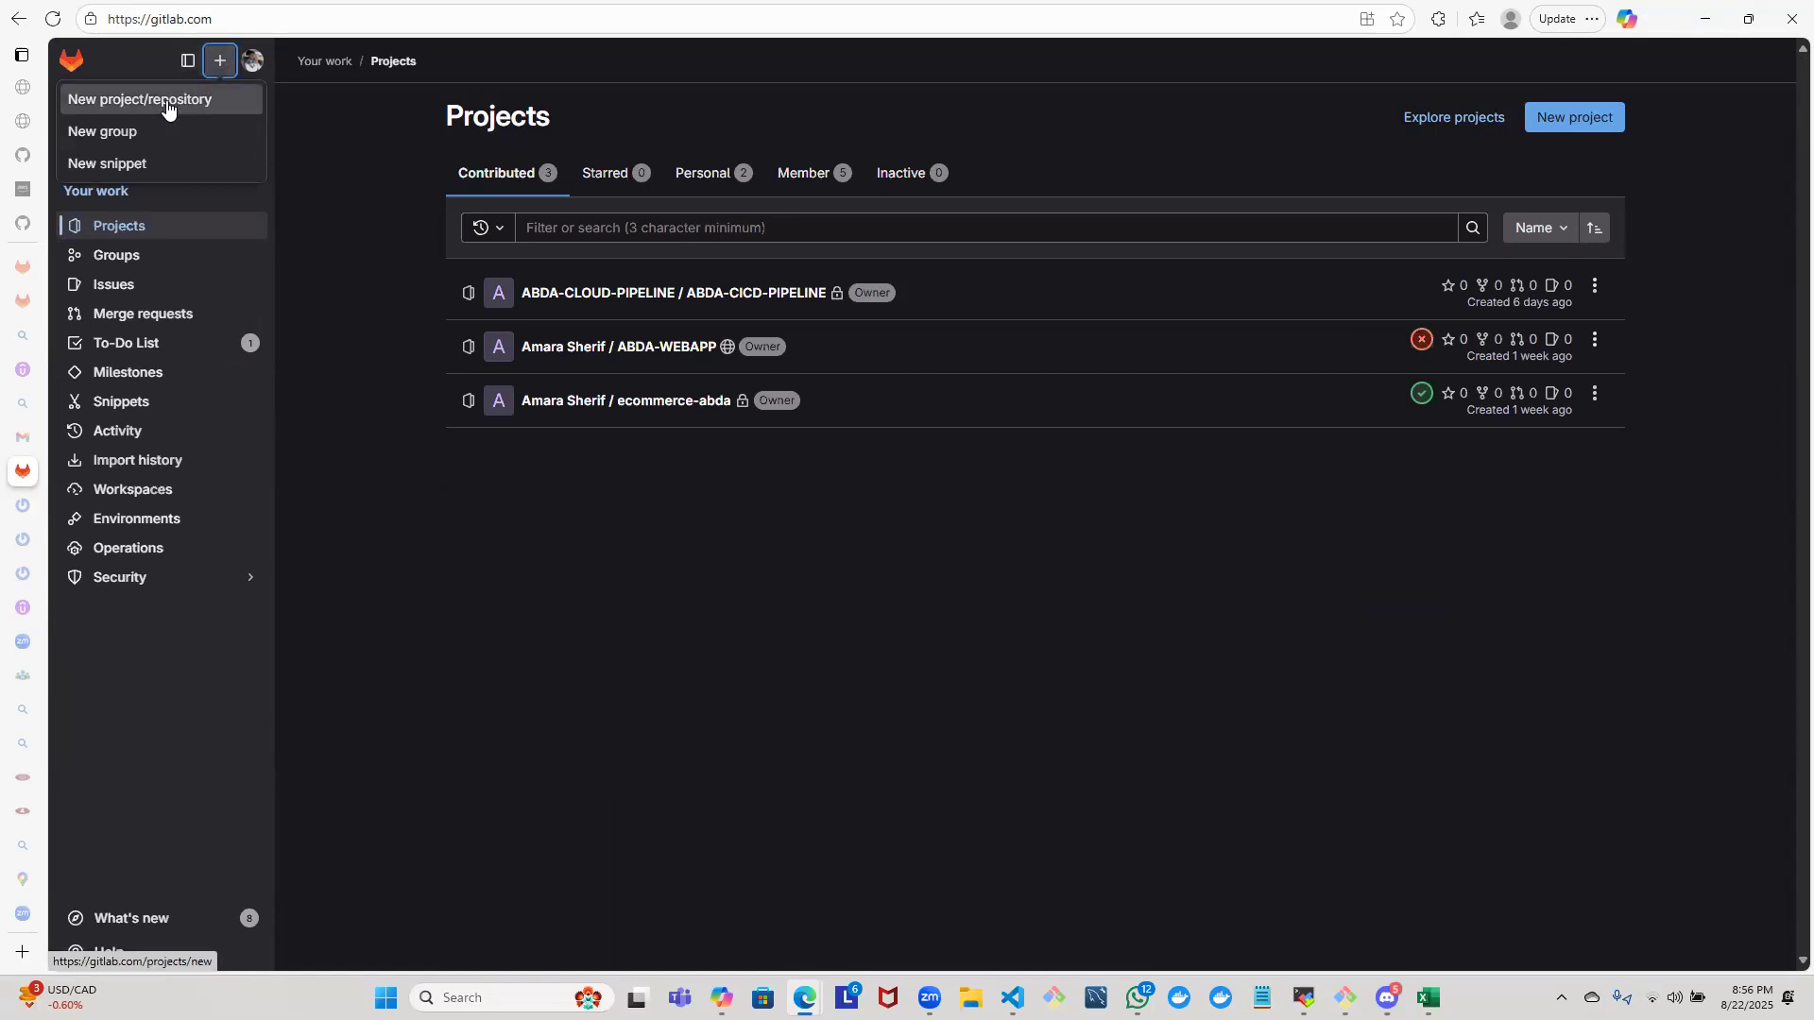
pyautogui.click(166, 100)
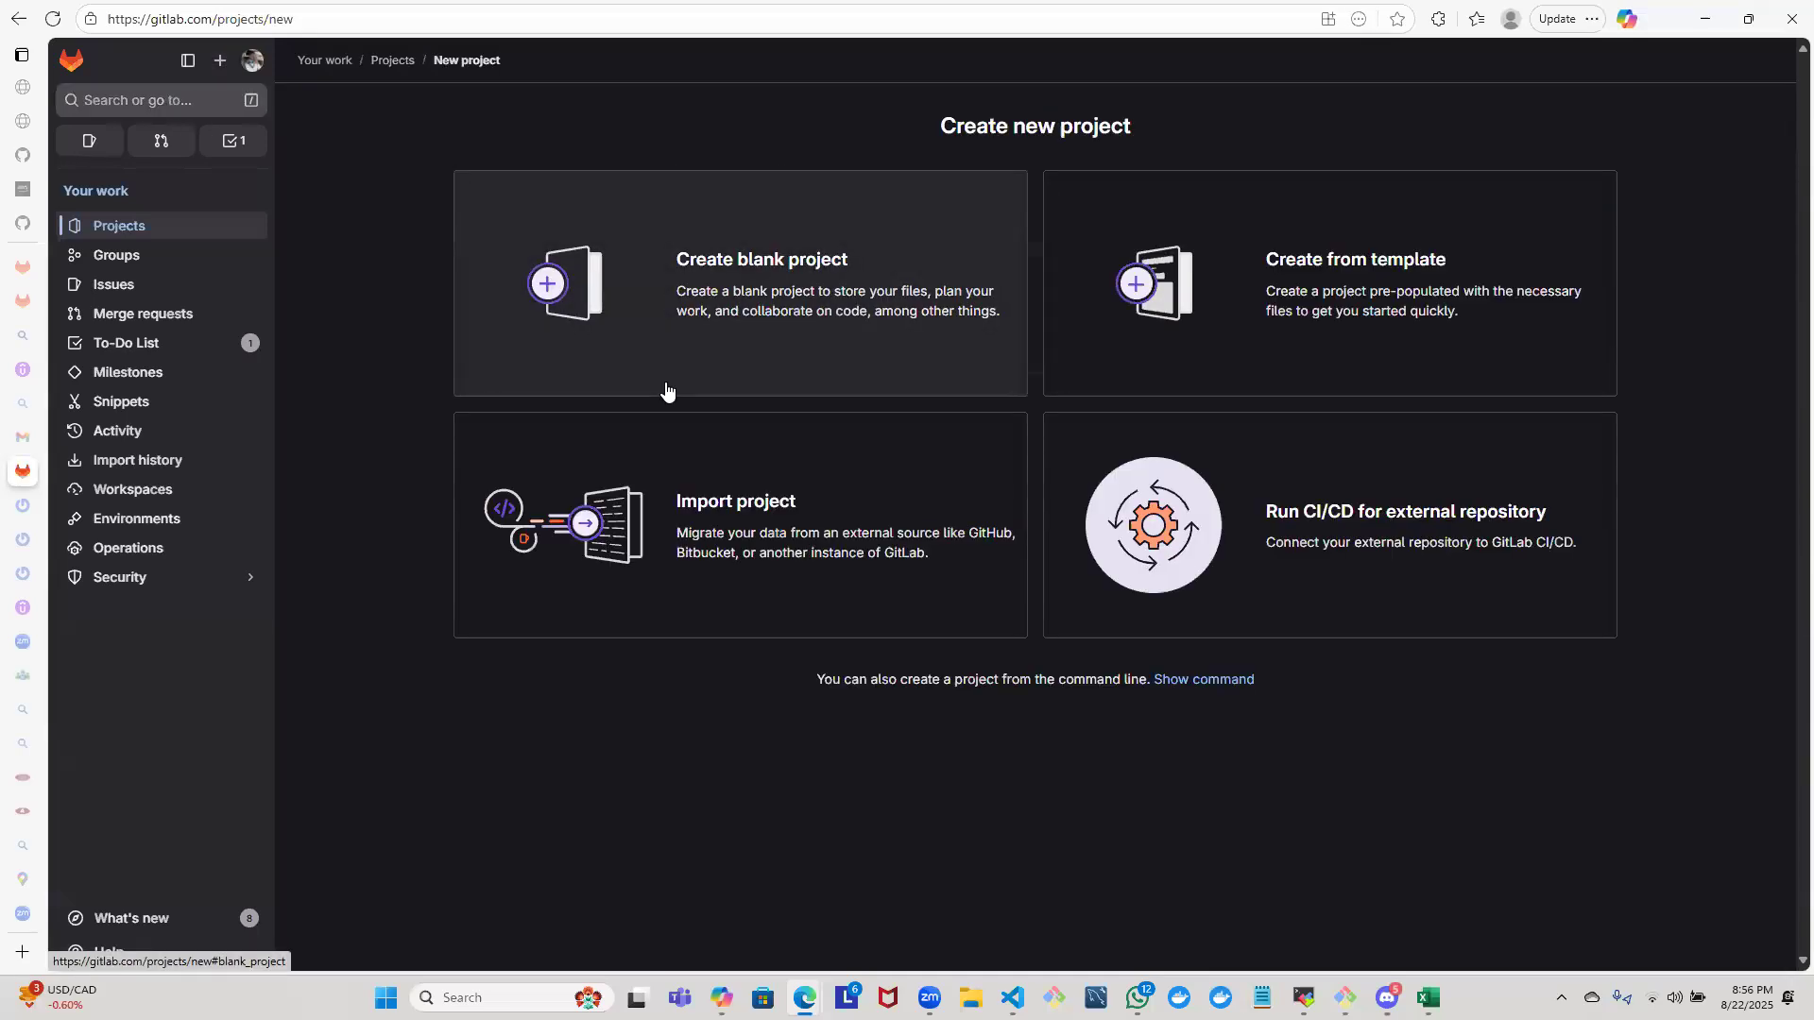
pyautogui.click(665, 381)
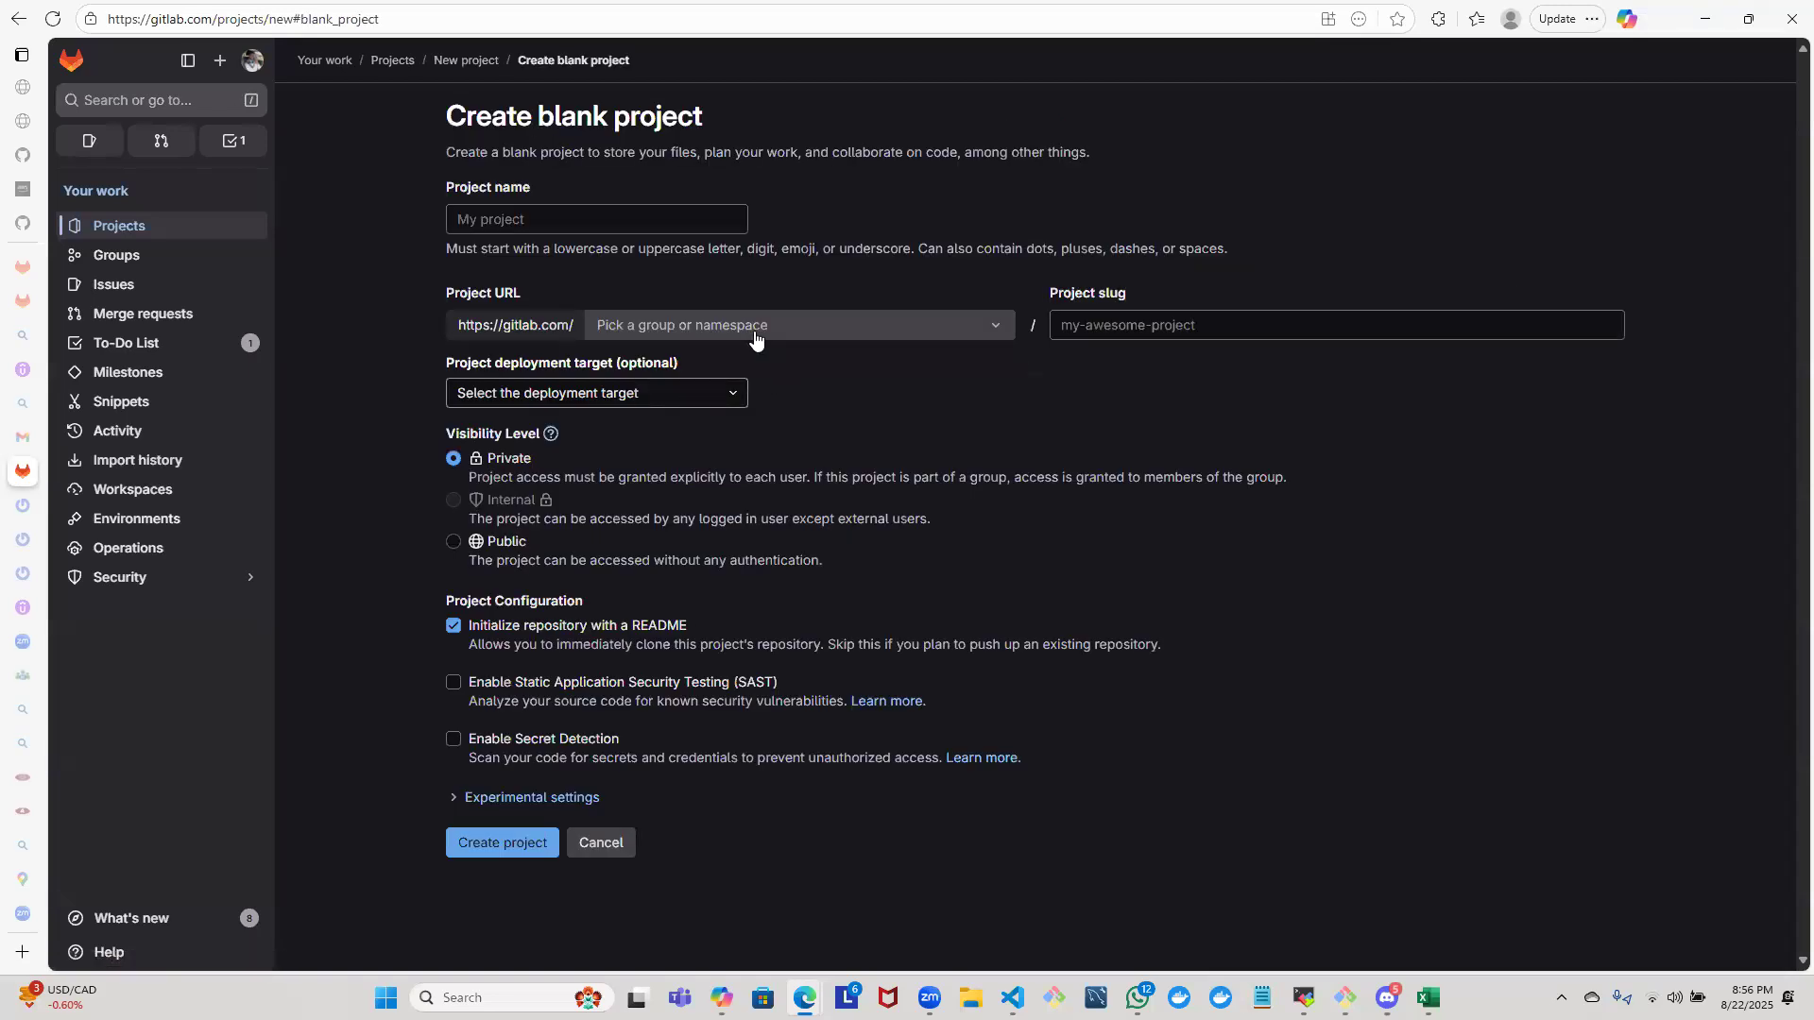
pyautogui.click(626, 226)
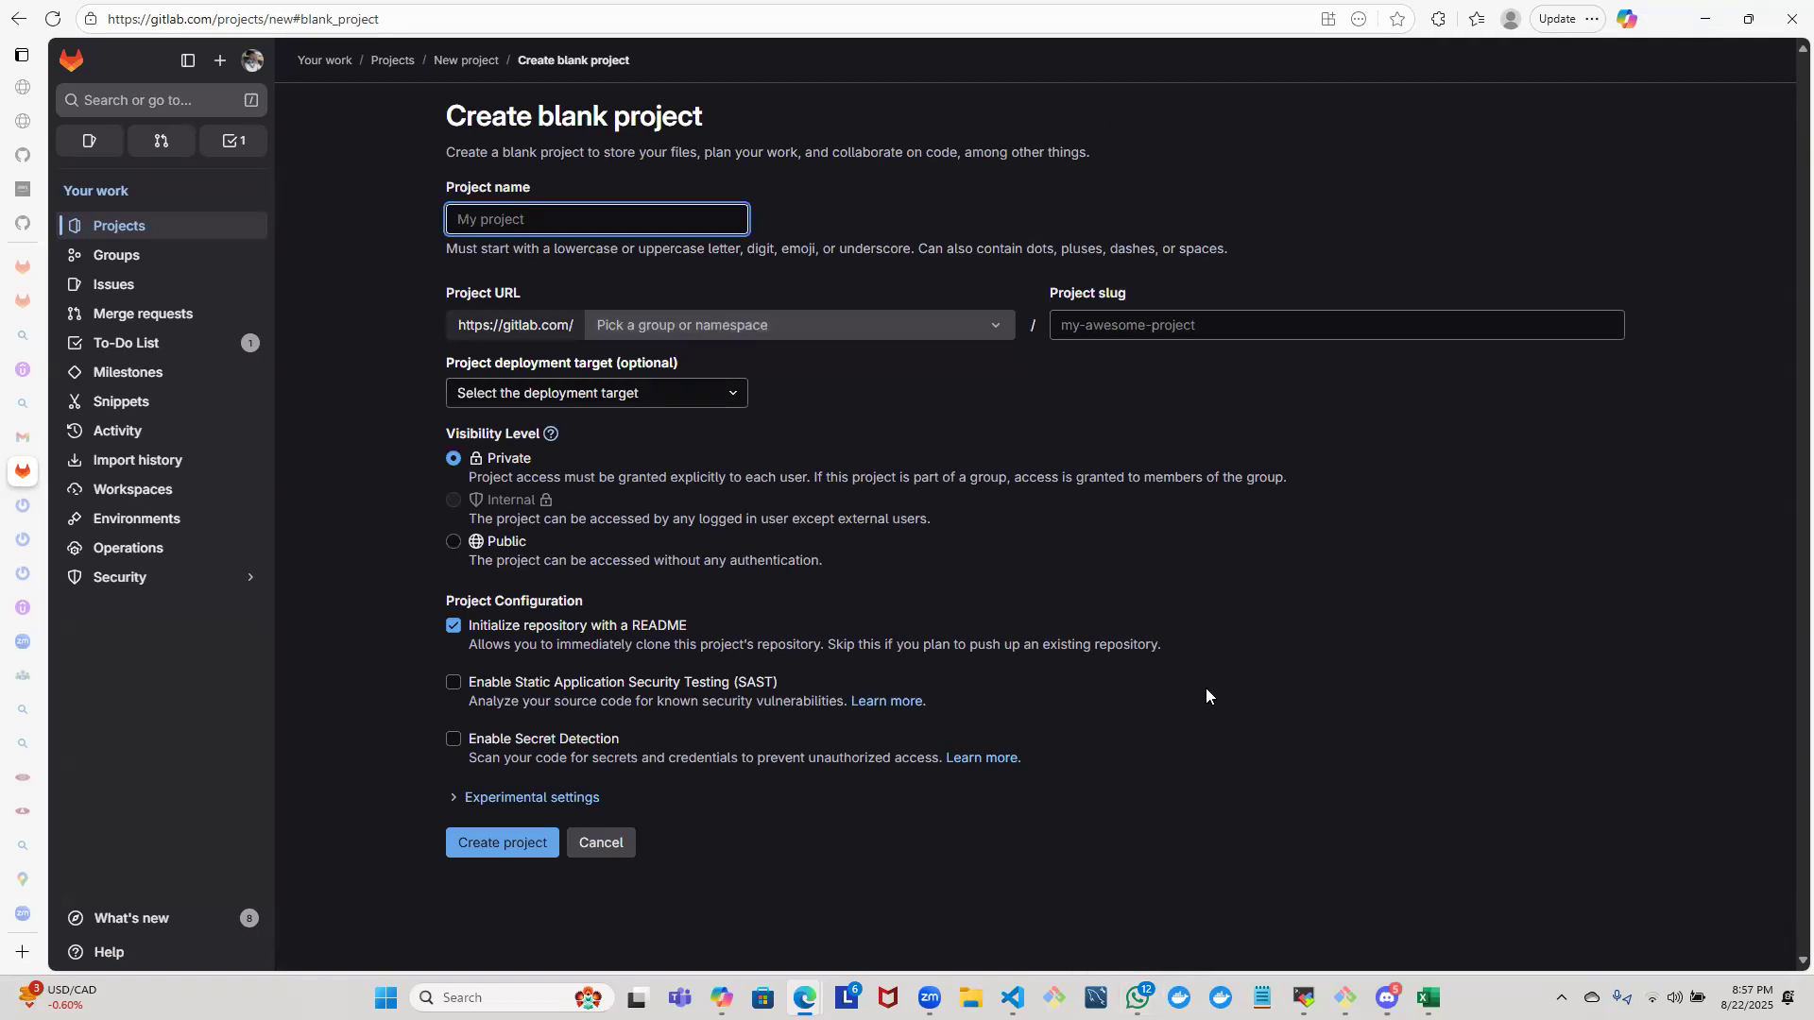
# - View the ABDA-CLOUD-PIPELINE group's project list and return to the GitLab home page
pyautogui.click(141, 264)
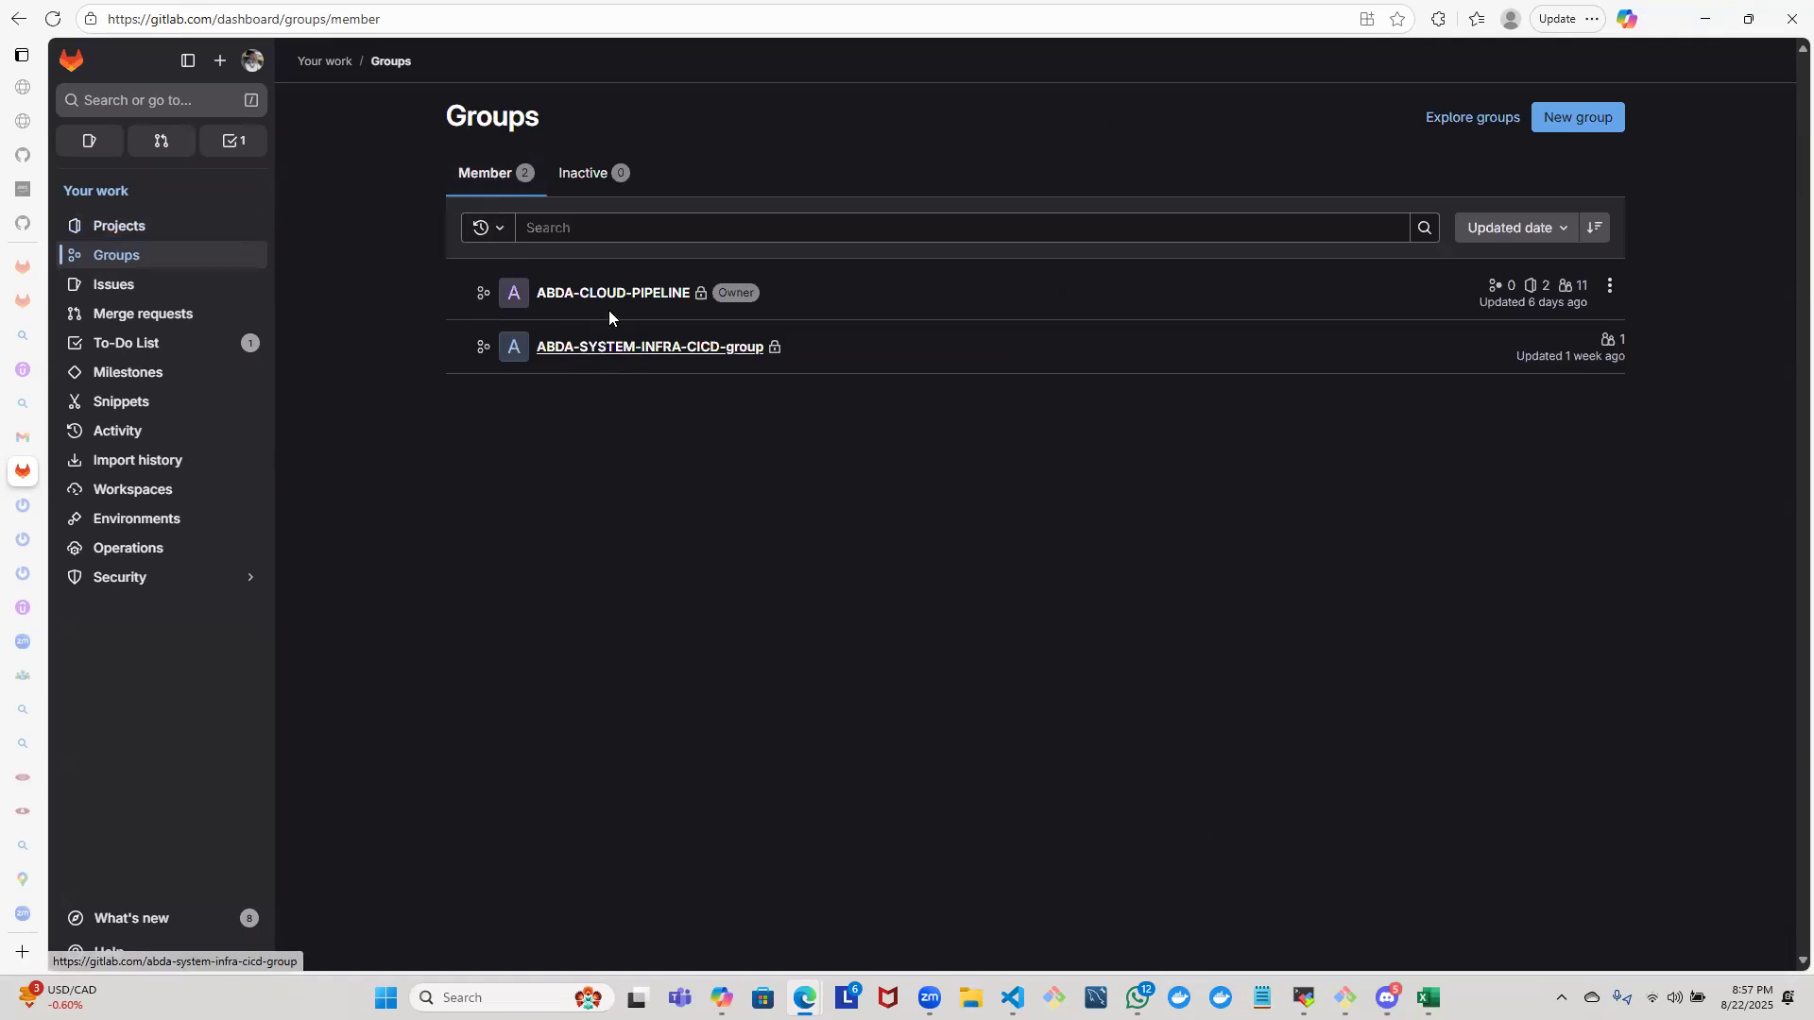
pyautogui.click(615, 297)
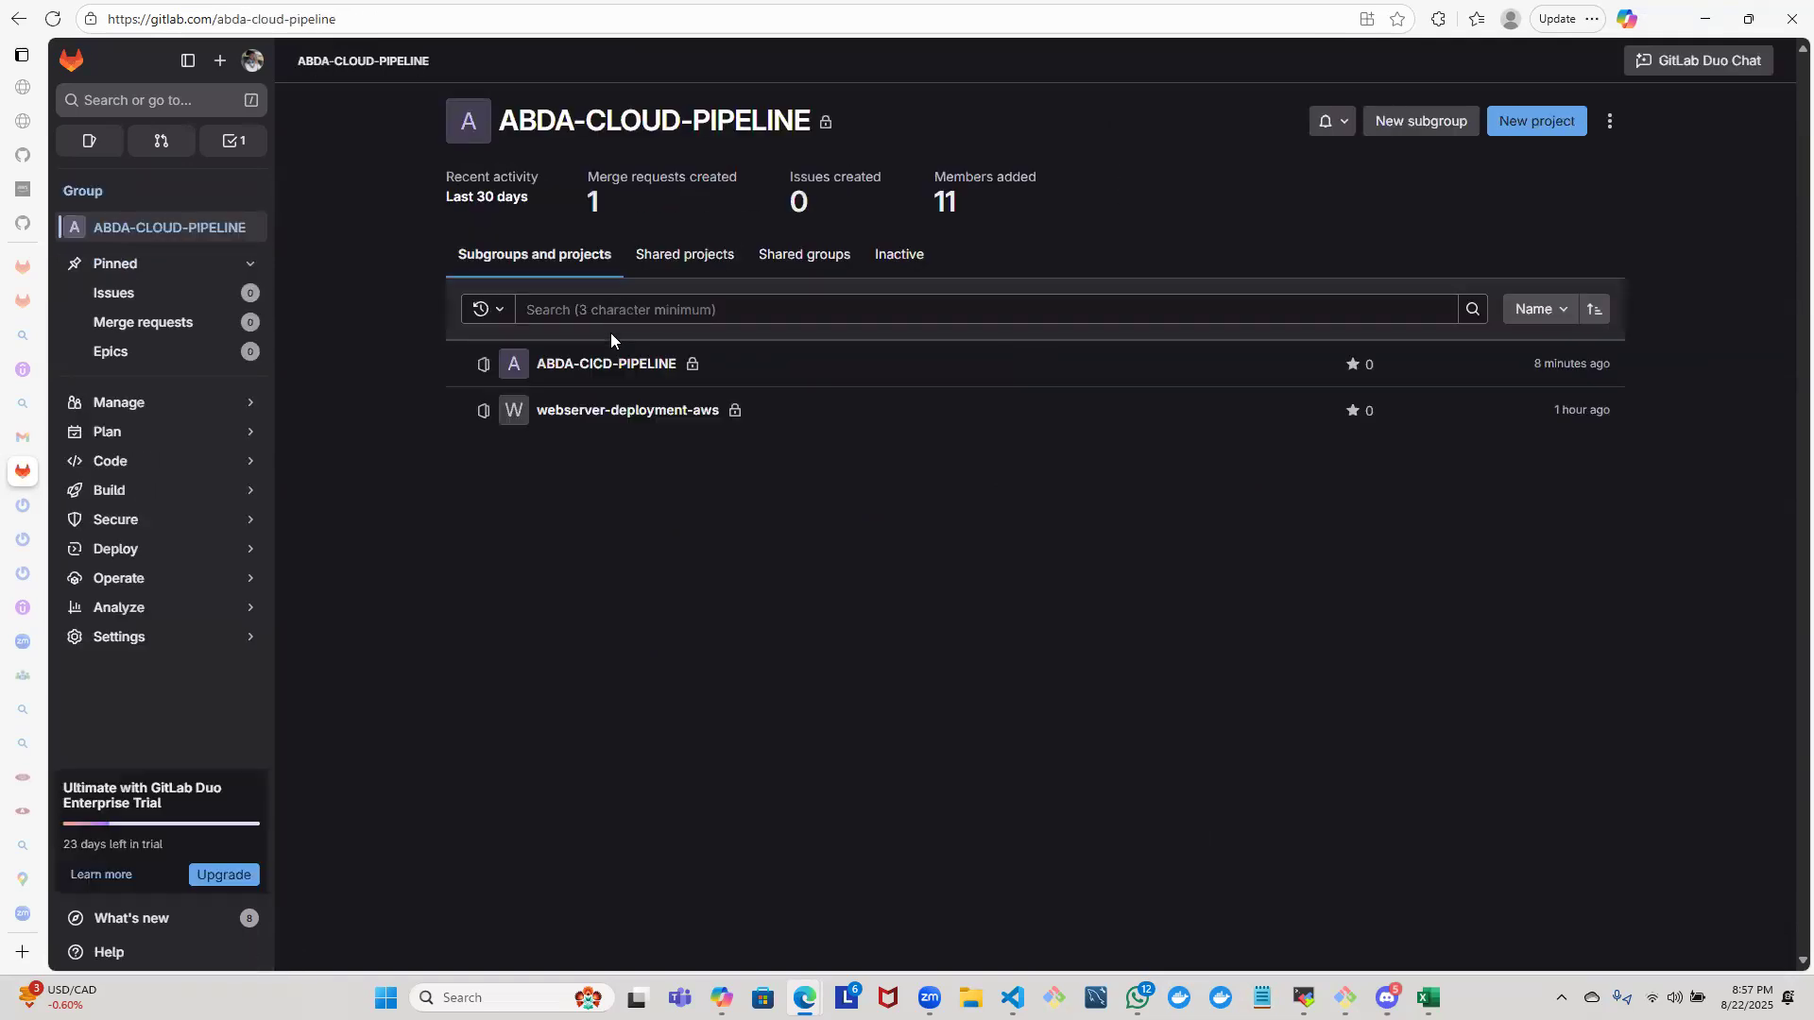
pyautogui.click(71, 62)
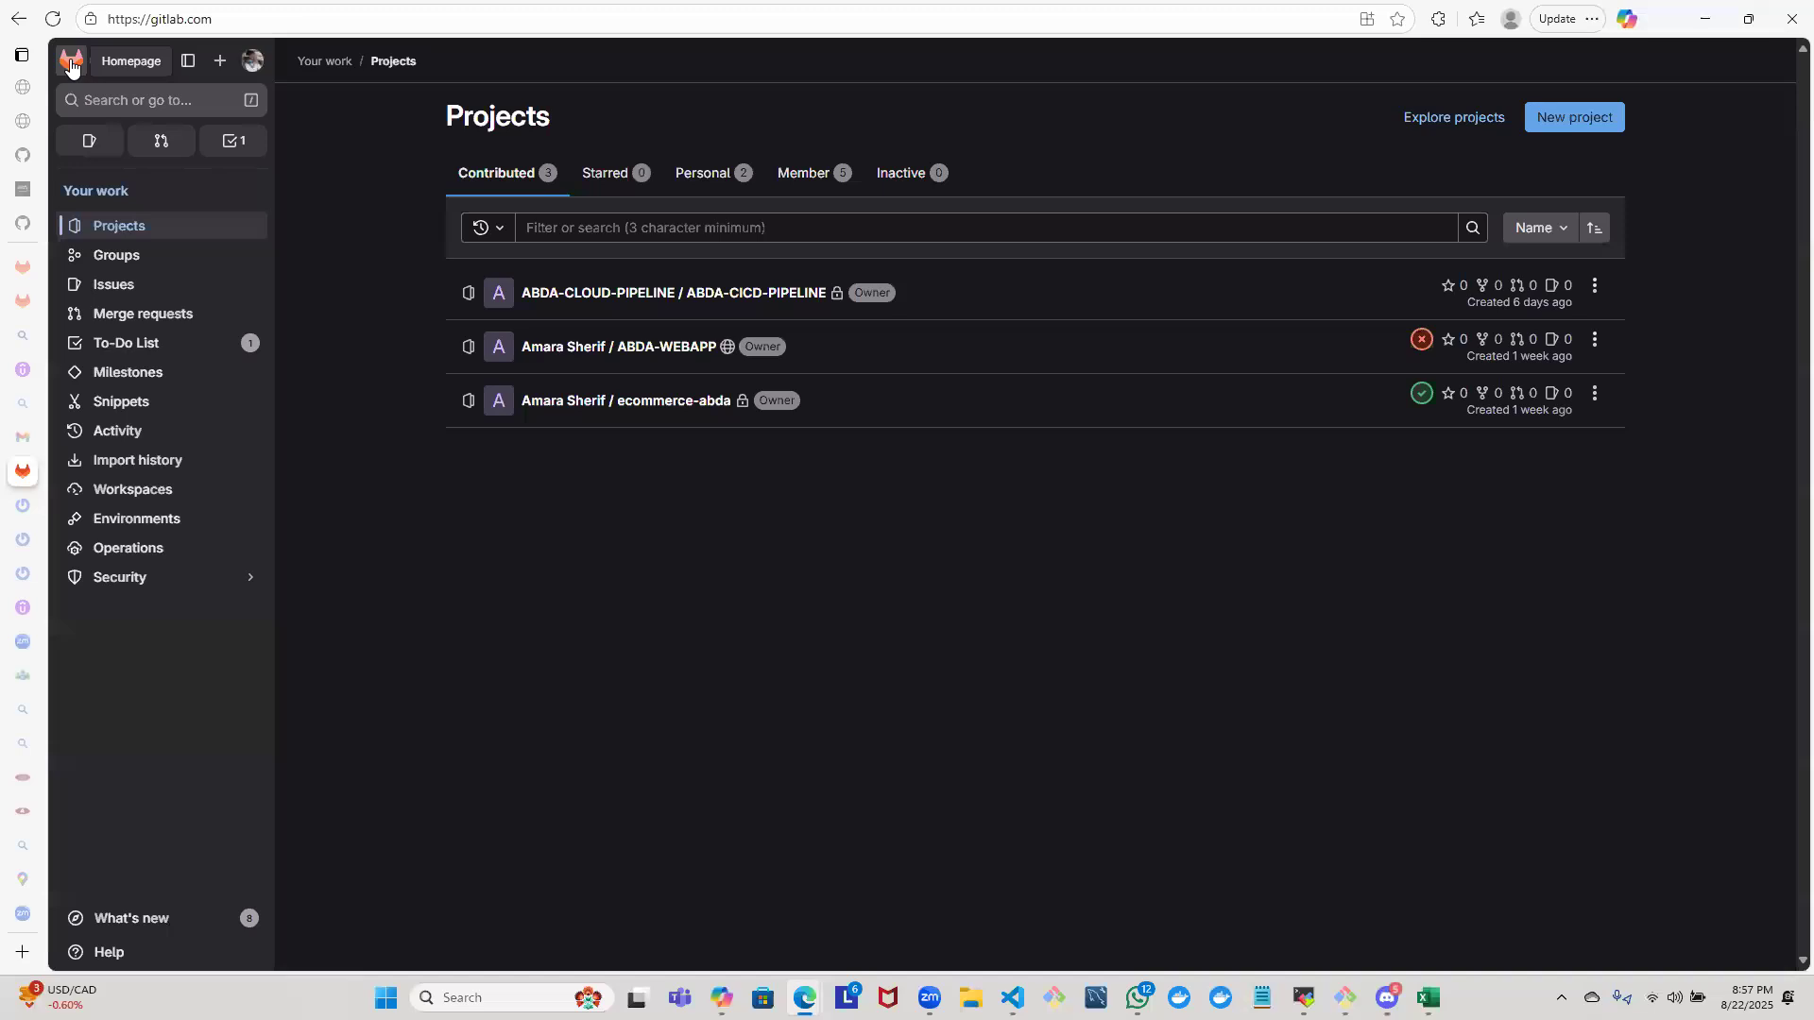
# - Create a blank private project named IAC-HTTPD-AWS in the abda-cloud-pipeline group, initialized with a README
pyautogui.click(71, 62)
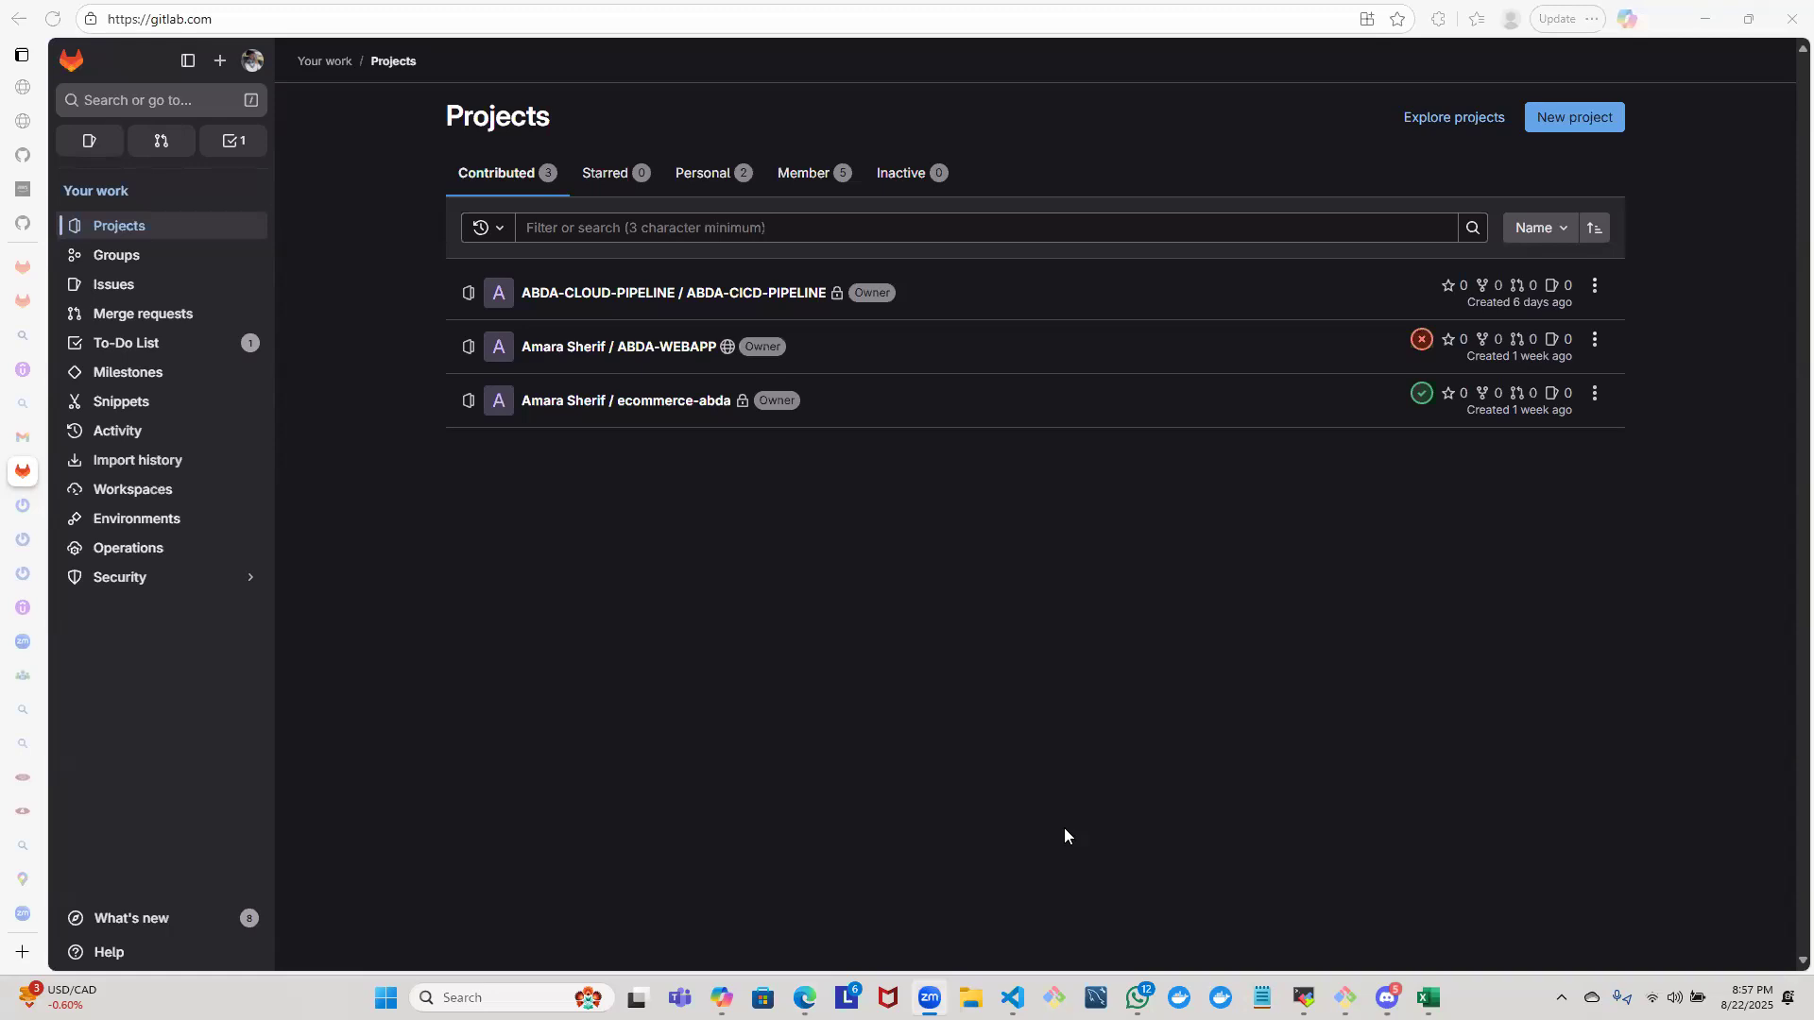
pyautogui.click(214, 163)
pyautogui.click(217, 62)
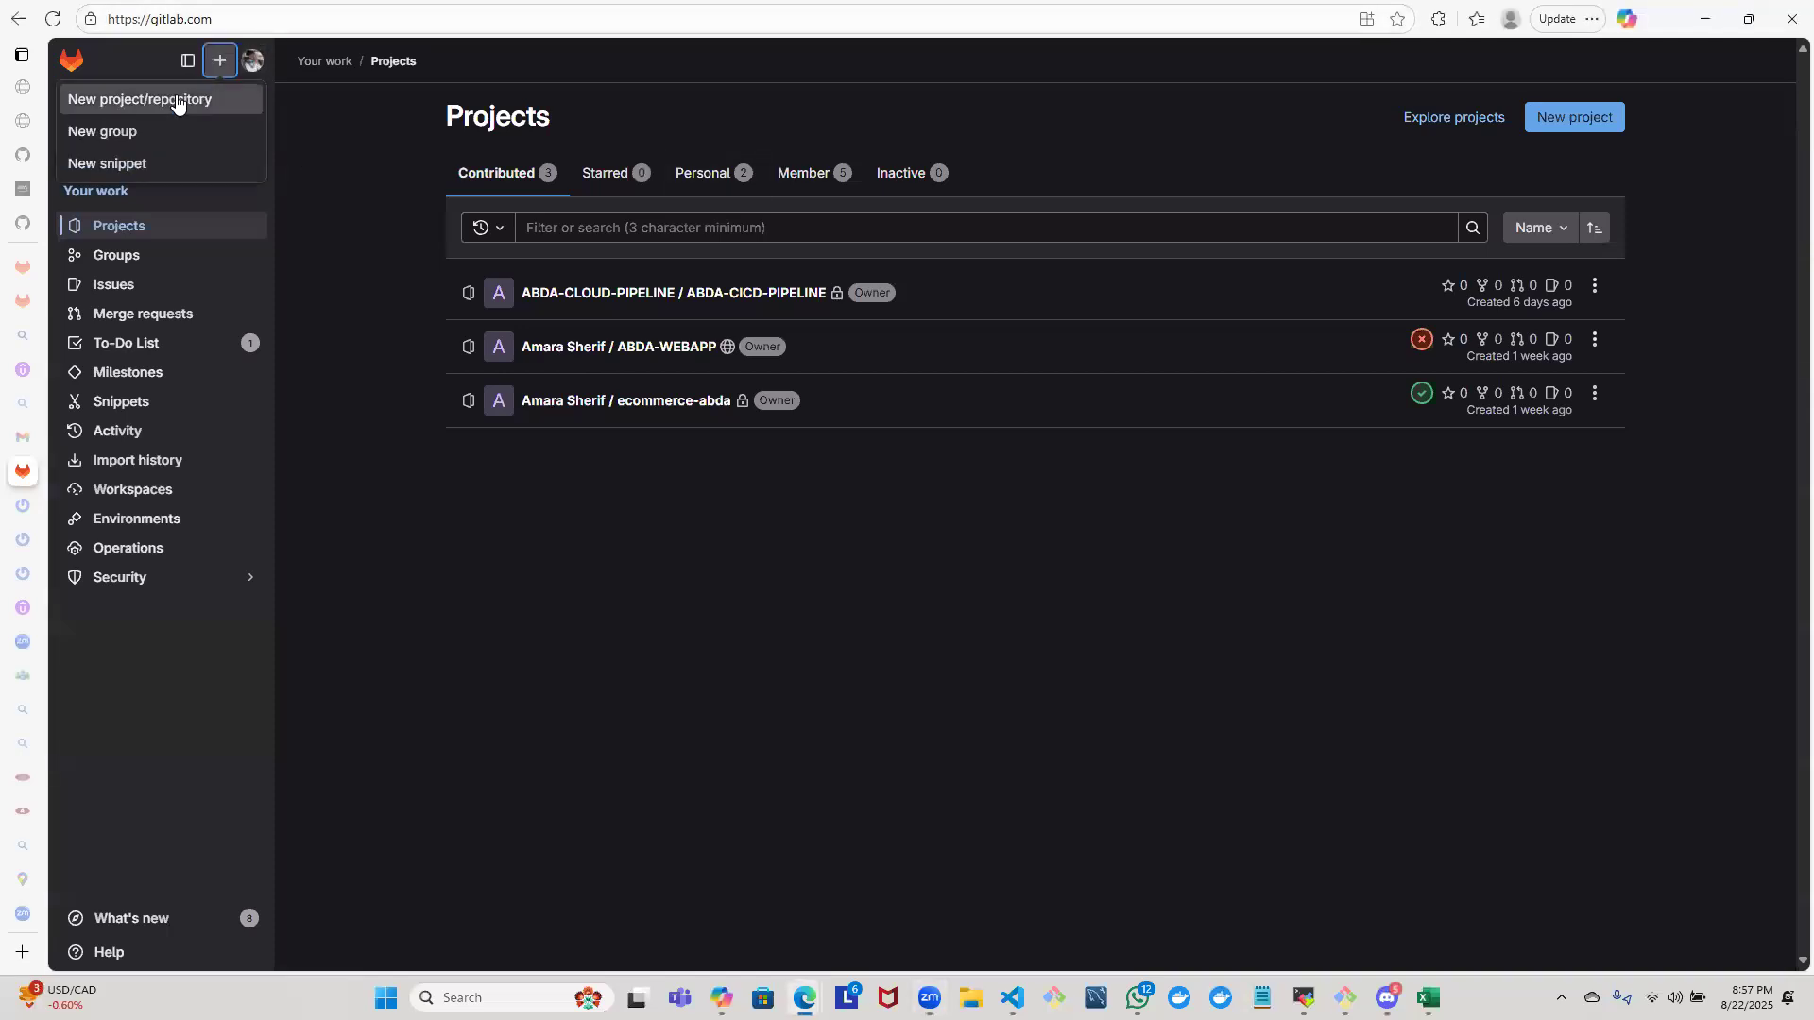
pyautogui.click(178, 100)
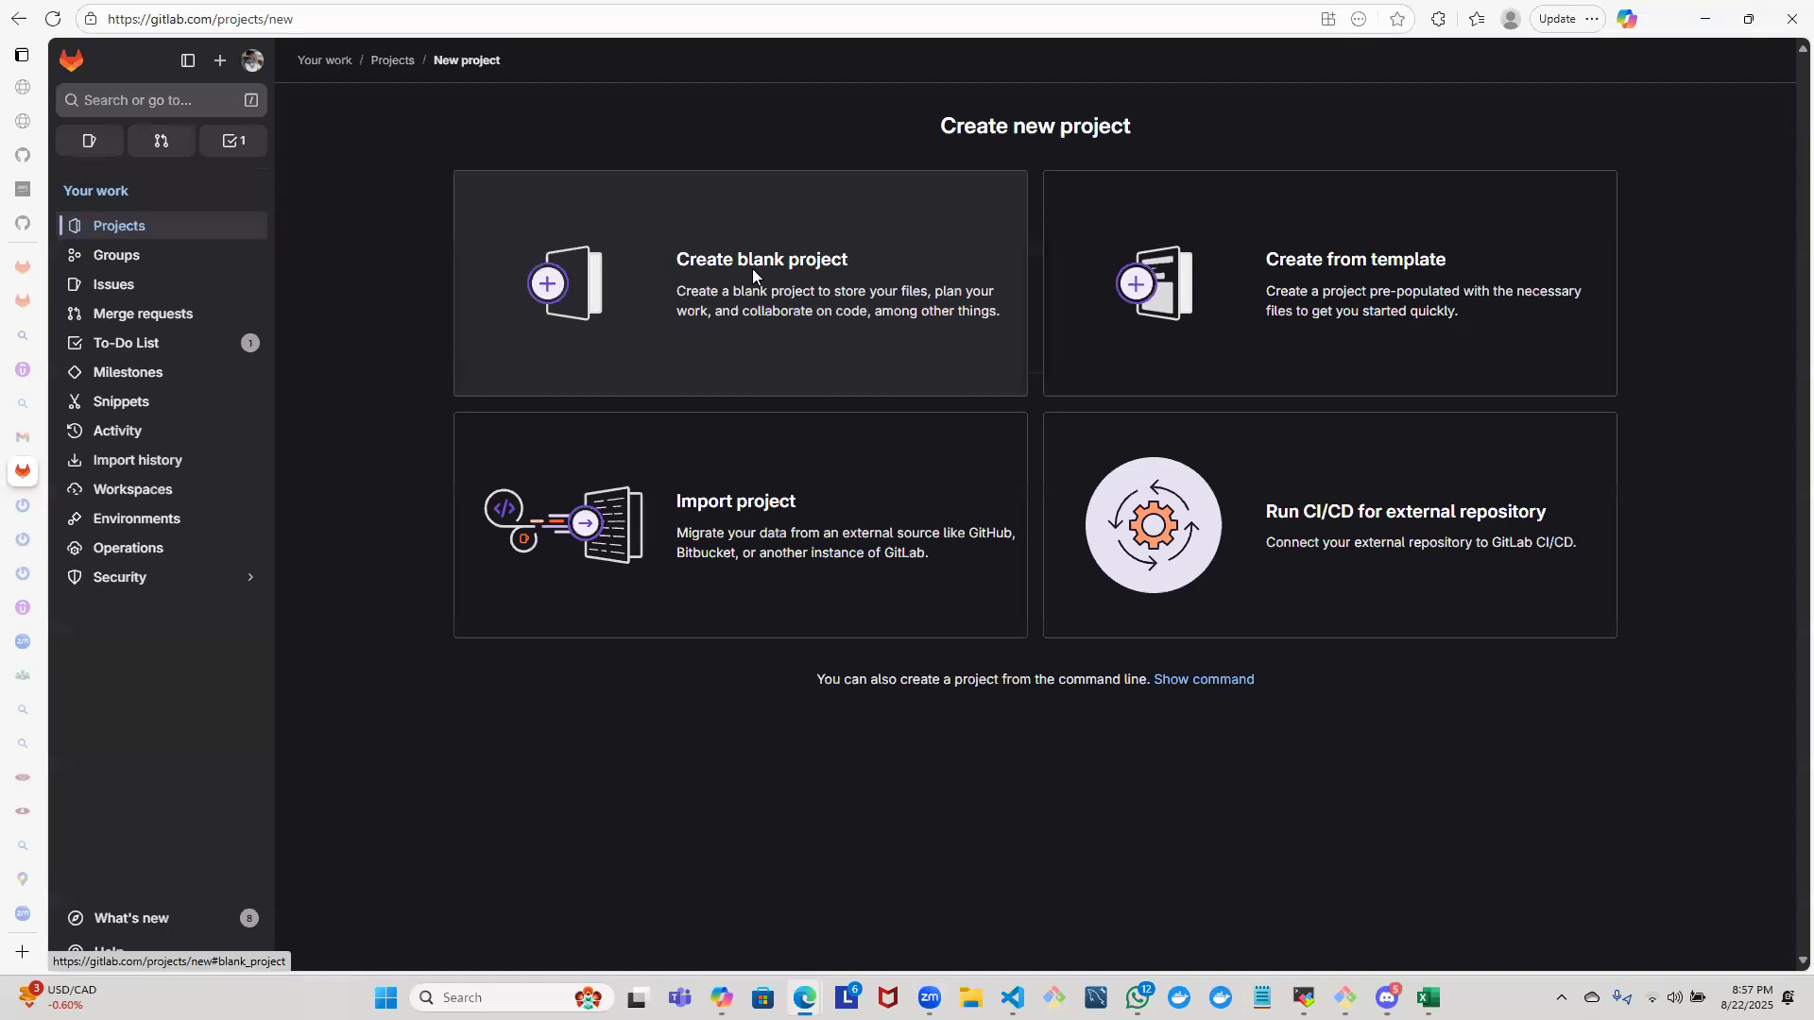
pyautogui.click(753, 276)
pyautogui.click(710, 328)
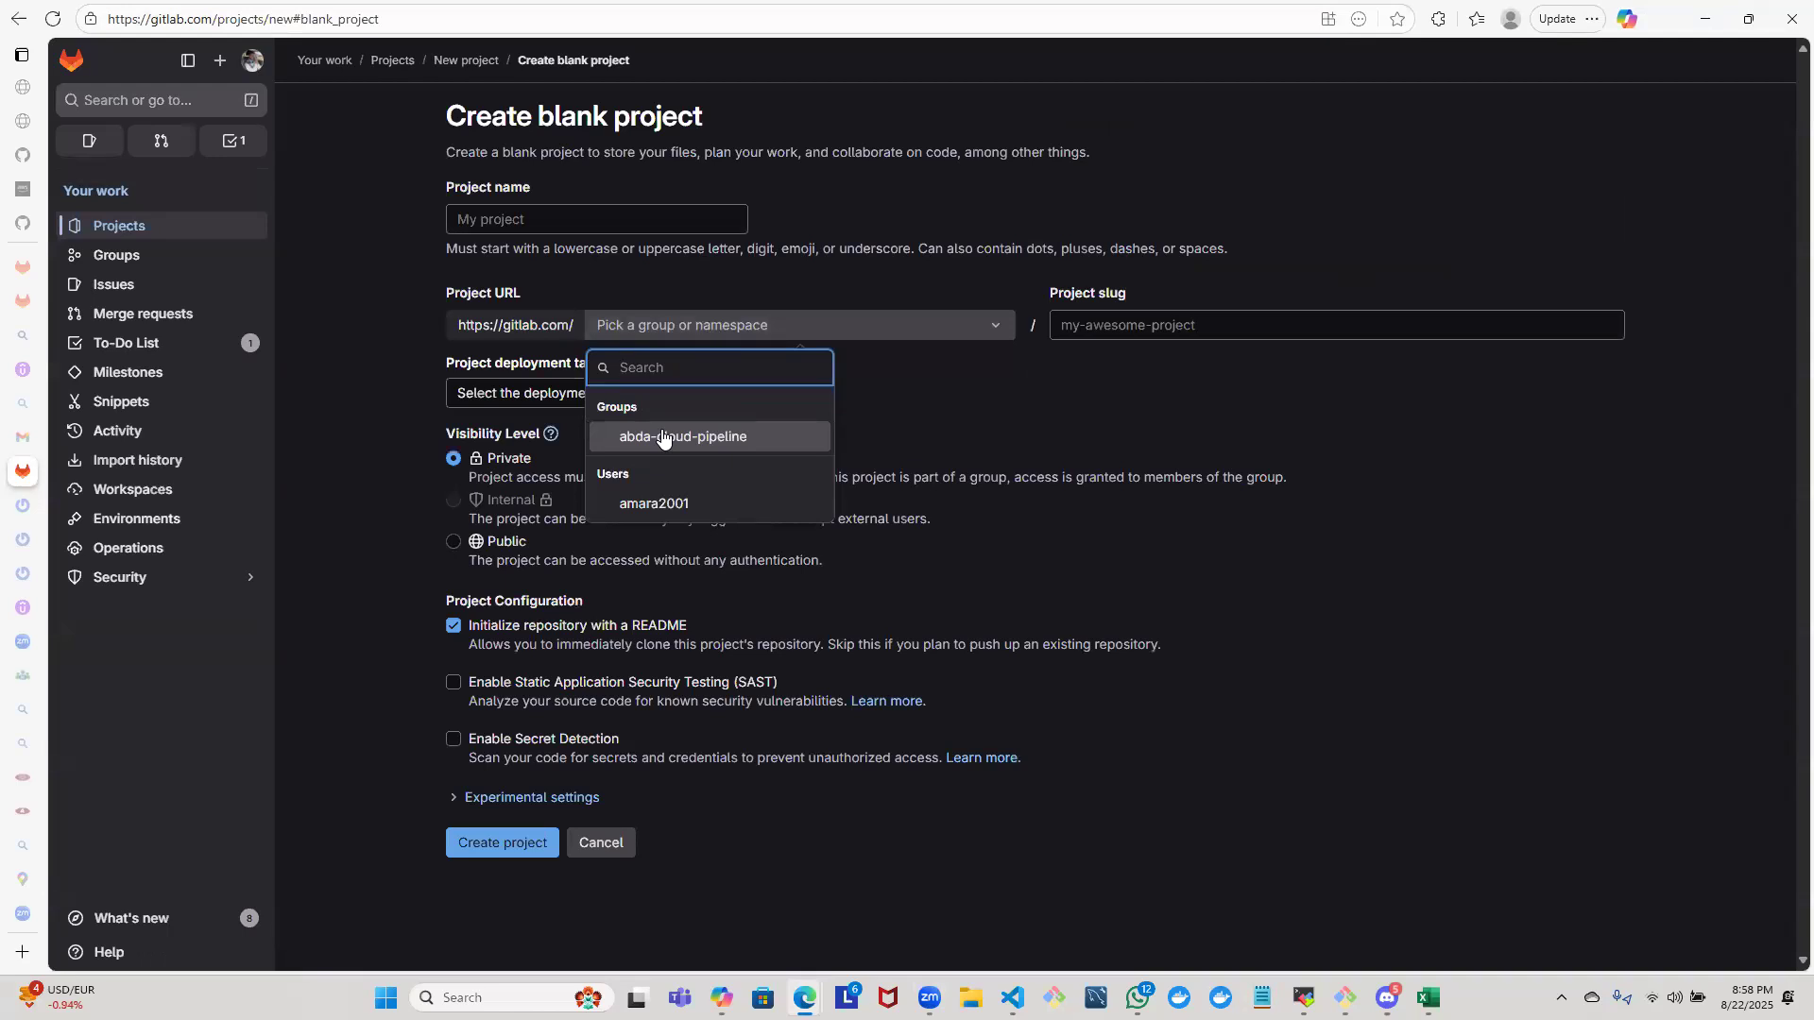
pyautogui.click(663, 438)
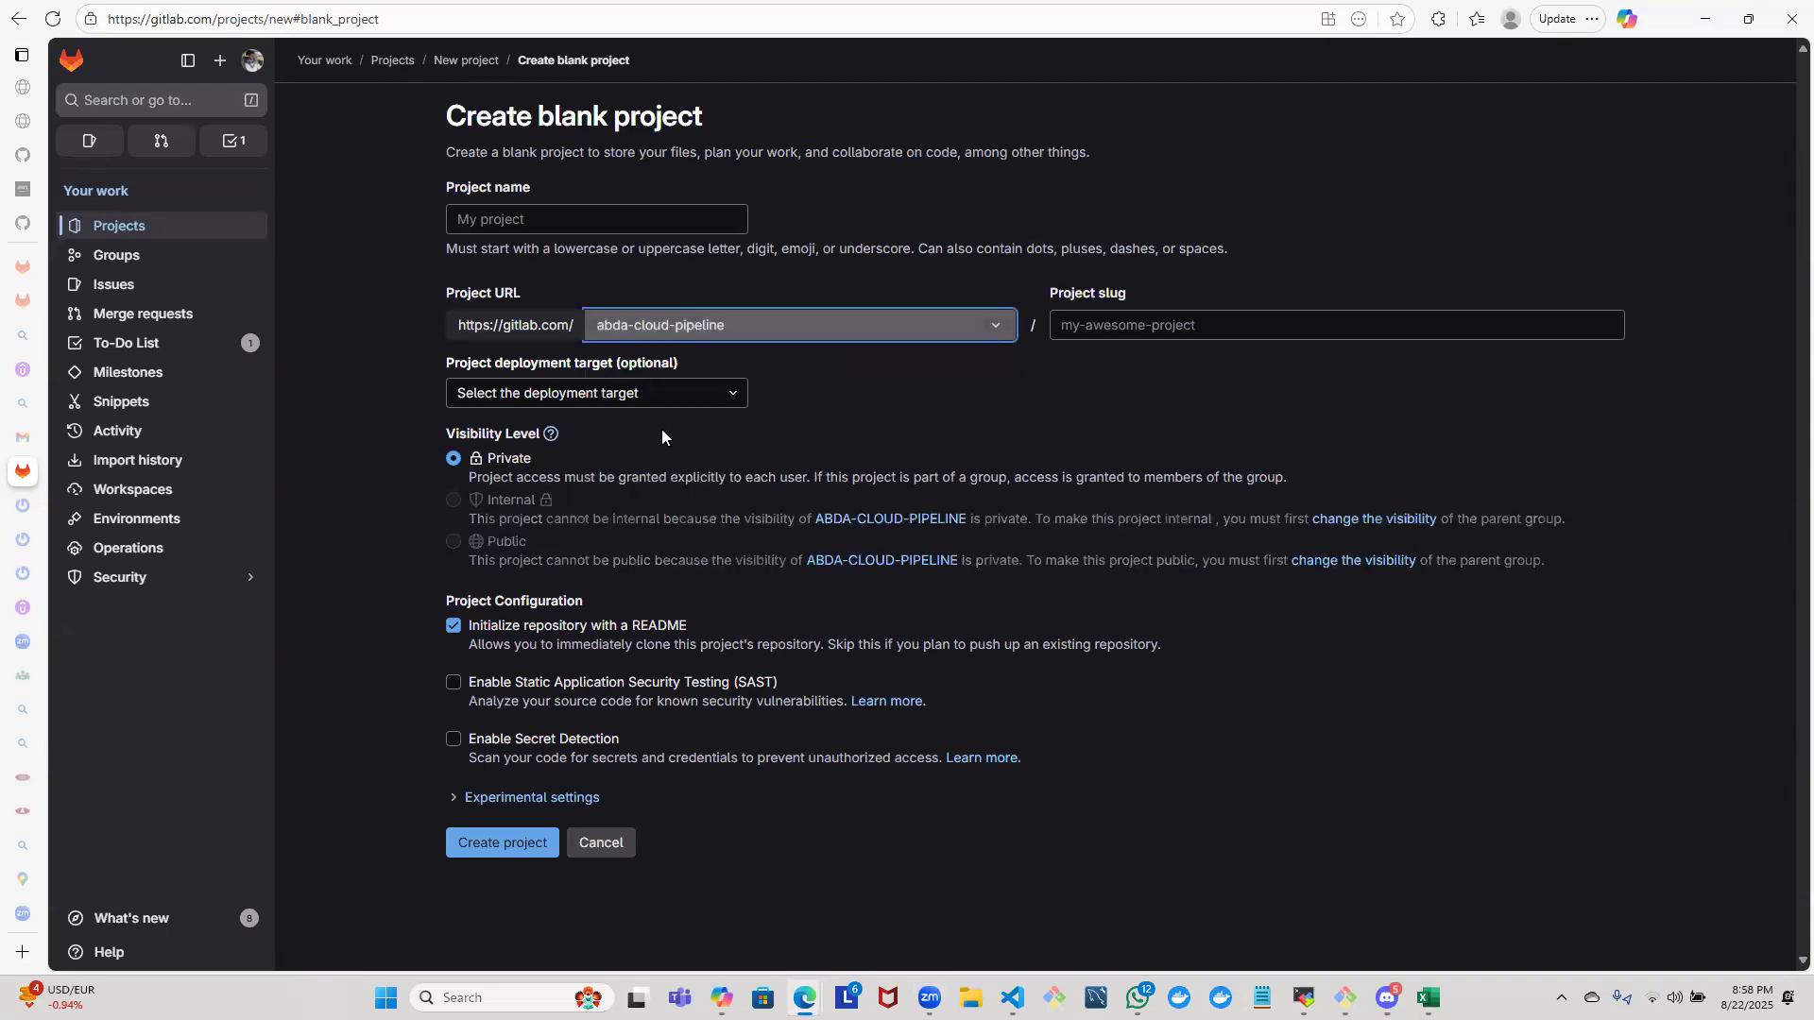
pyautogui.click(571, 204)
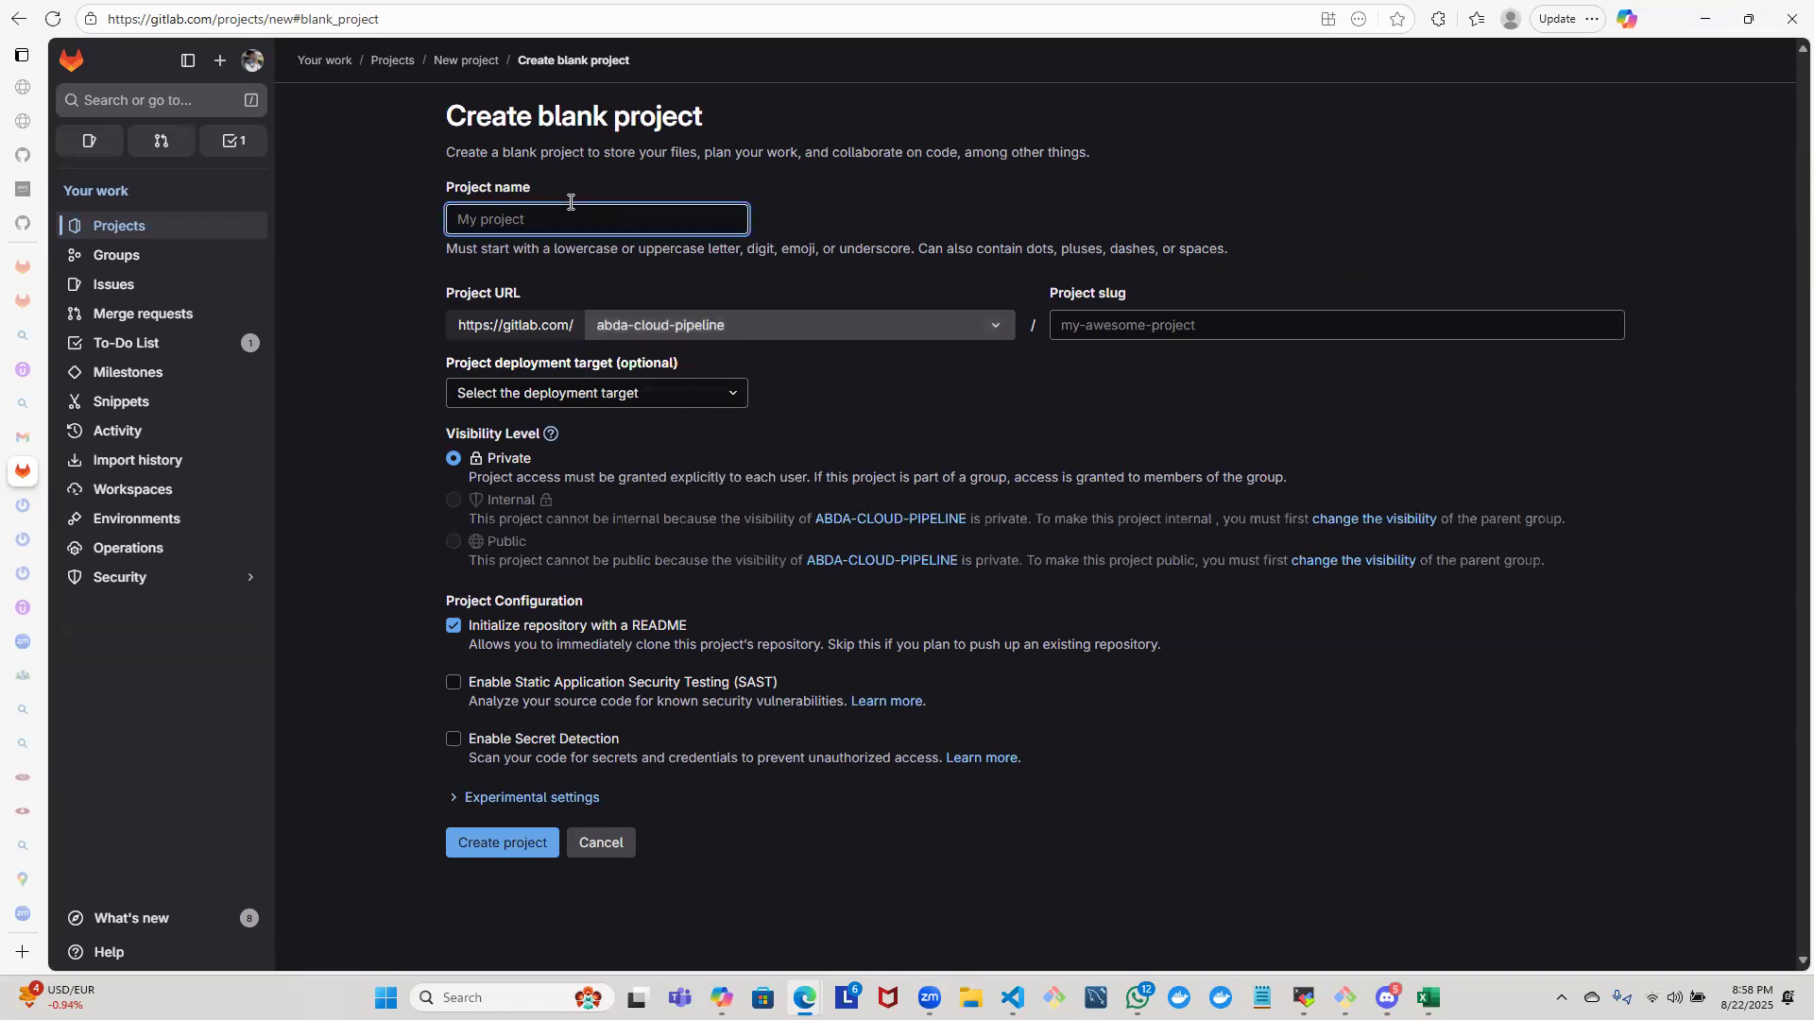
pyautogui.write('IAC-HTTPD-AWS')
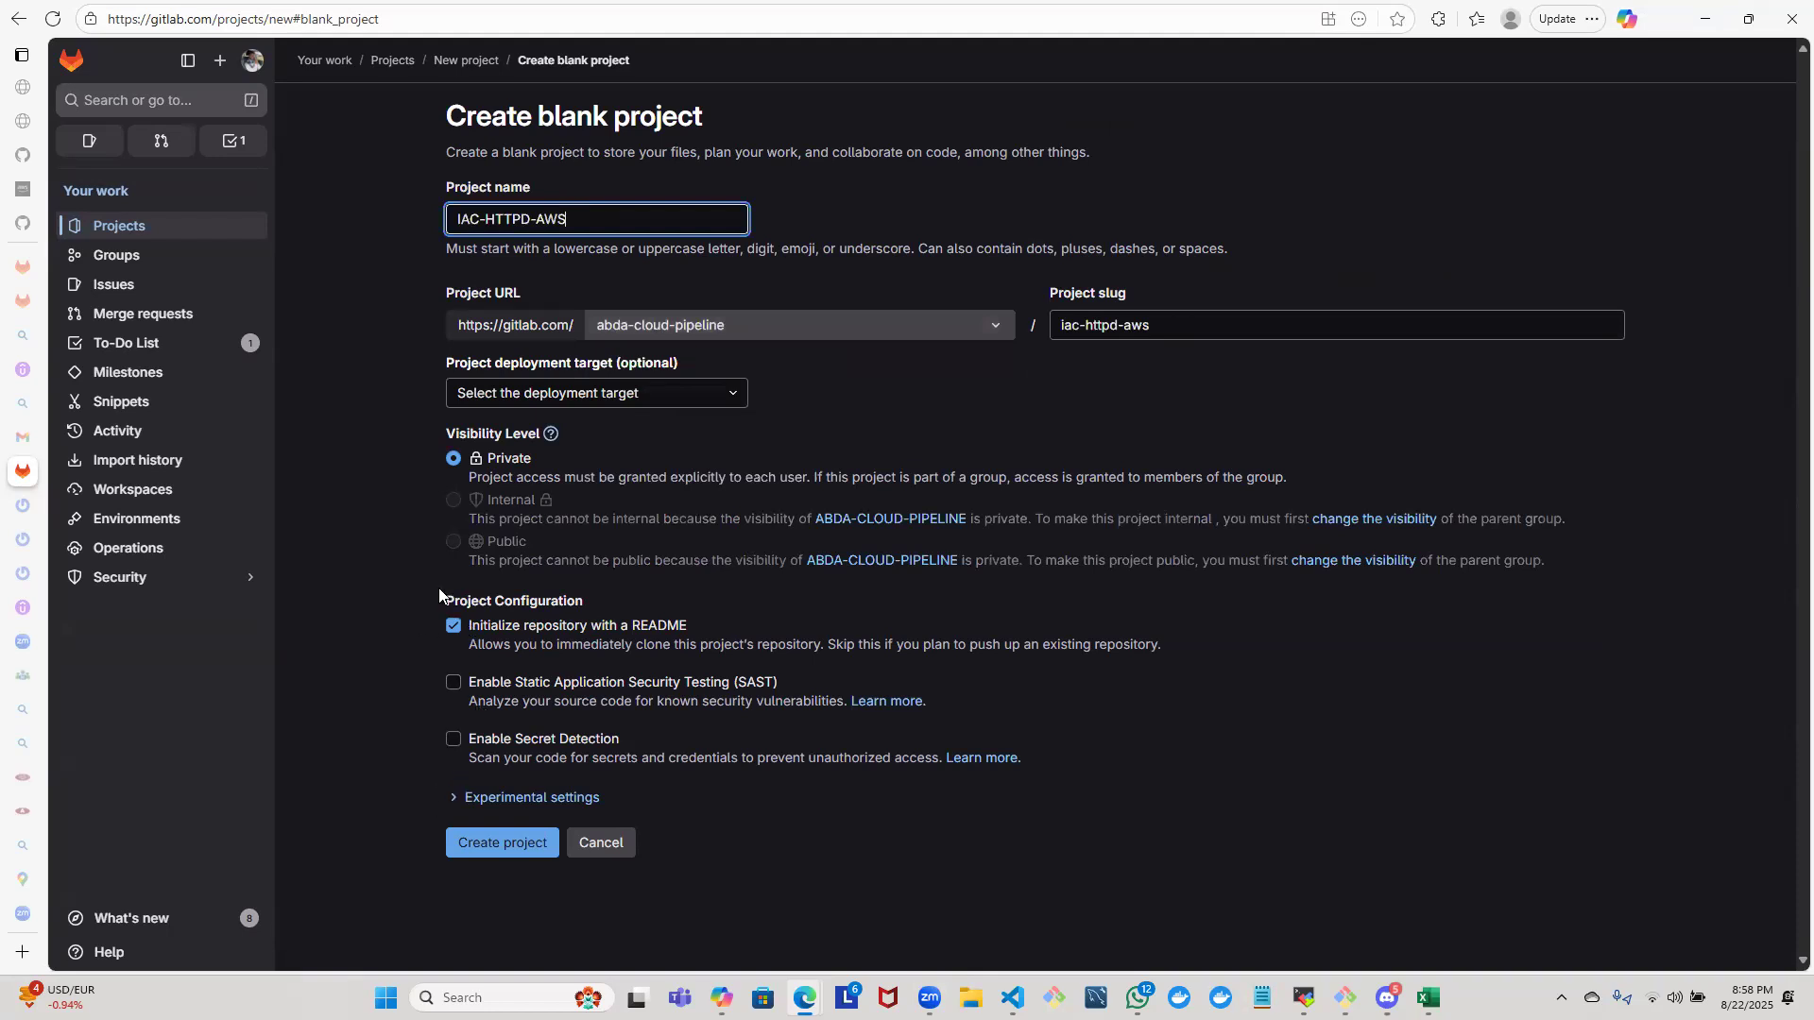
pyautogui.click(492, 844)
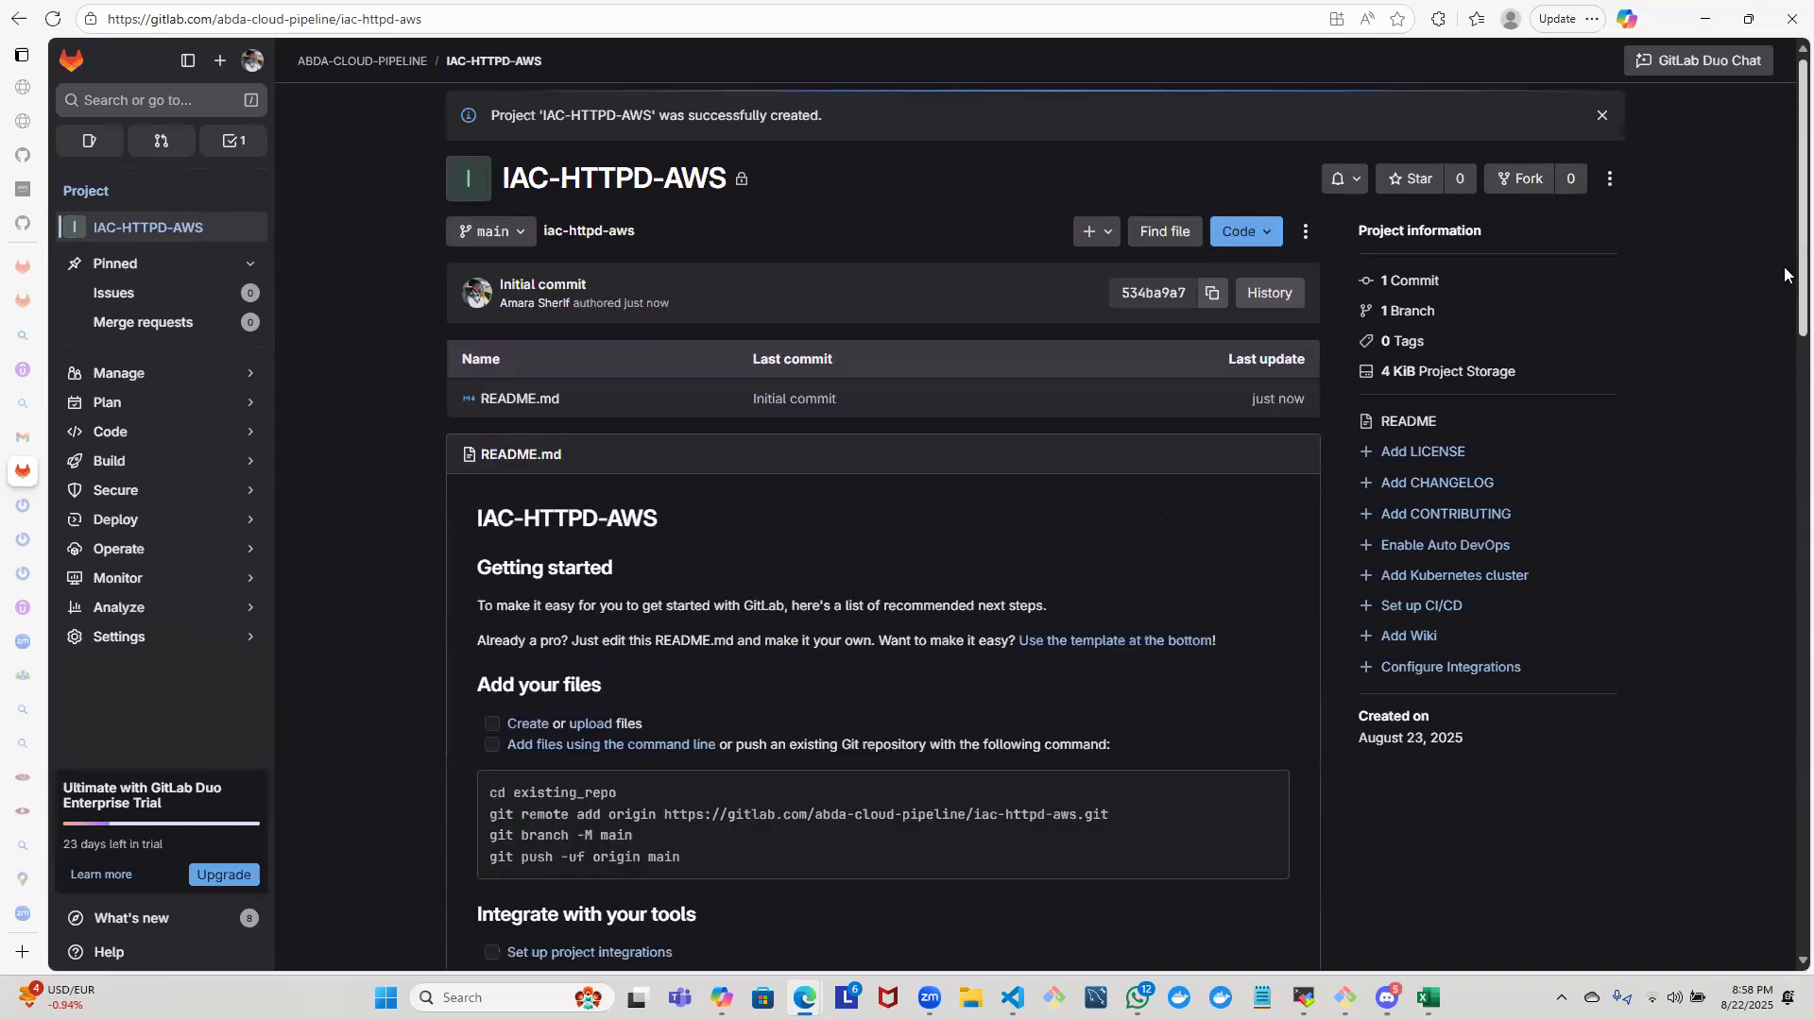
# - Look through the IAC-HTTPD-AWS project's README and open its clone options
pyautogui.scroll(-5, 1784, 284)
pyautogui.scroll(-3, 1784, 496)
pyautogui.scroll(8, 1782, 263)
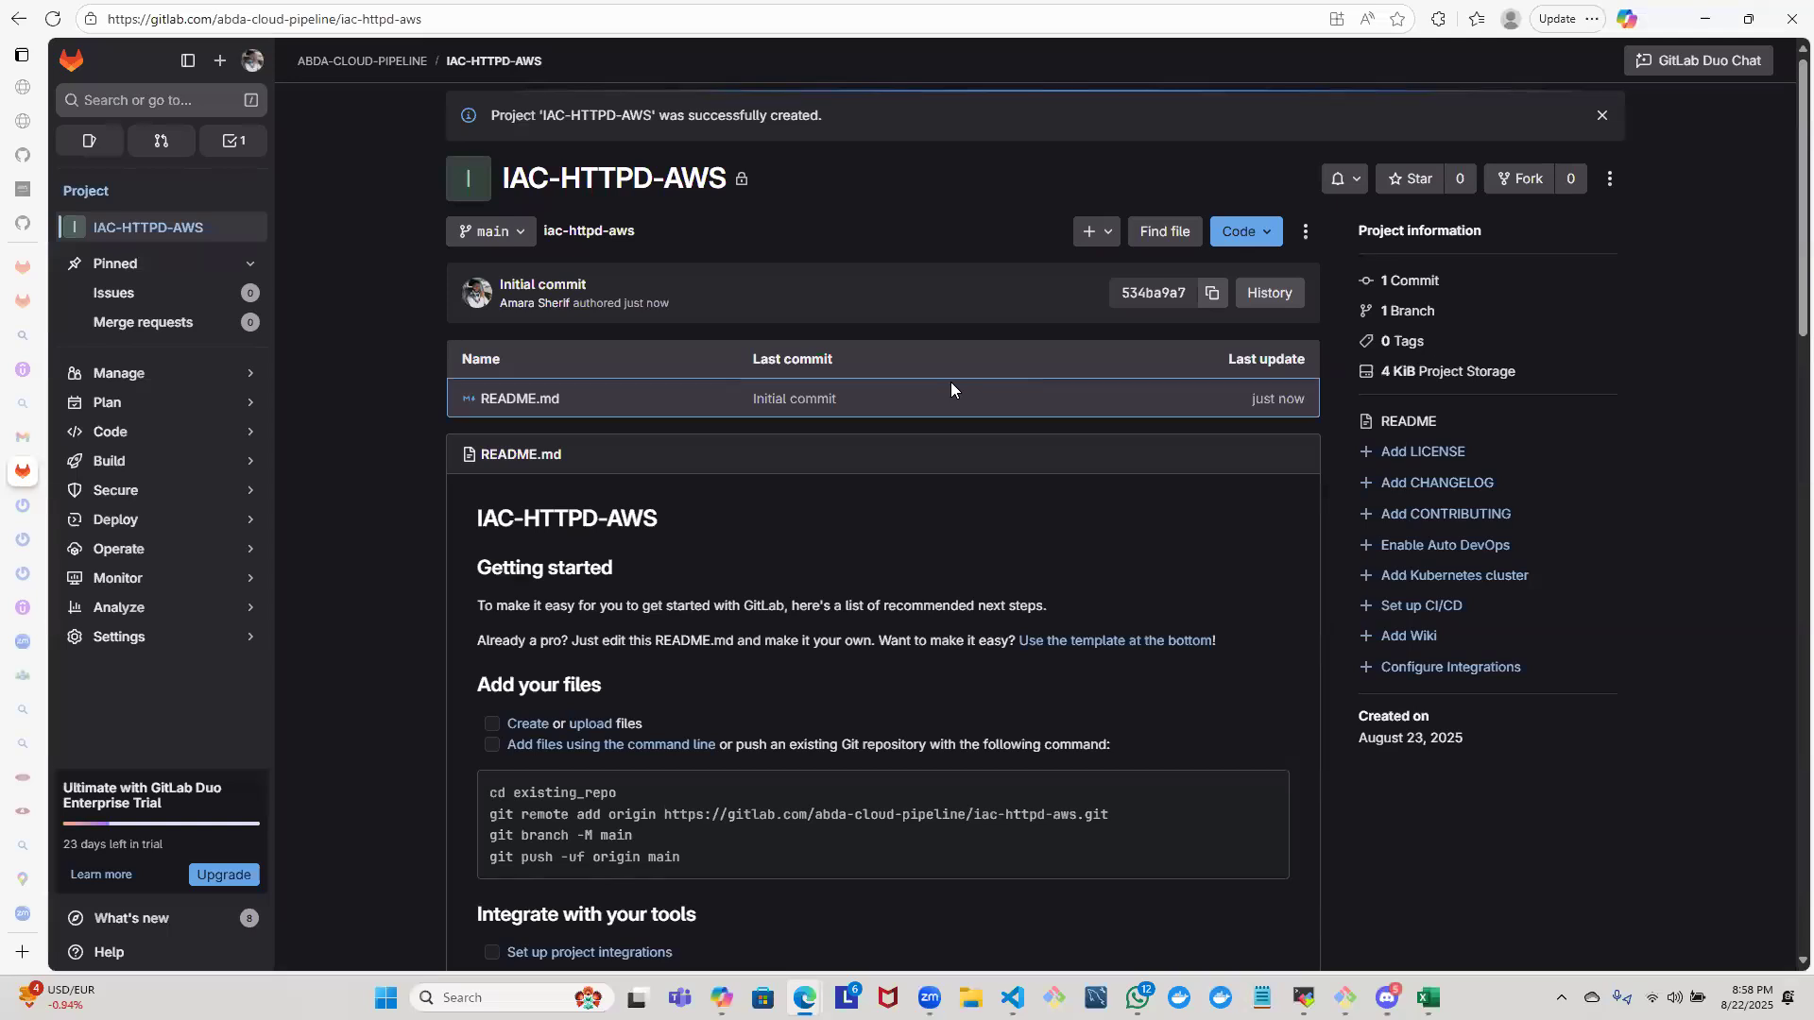
pyautogui.click(1243, 232)
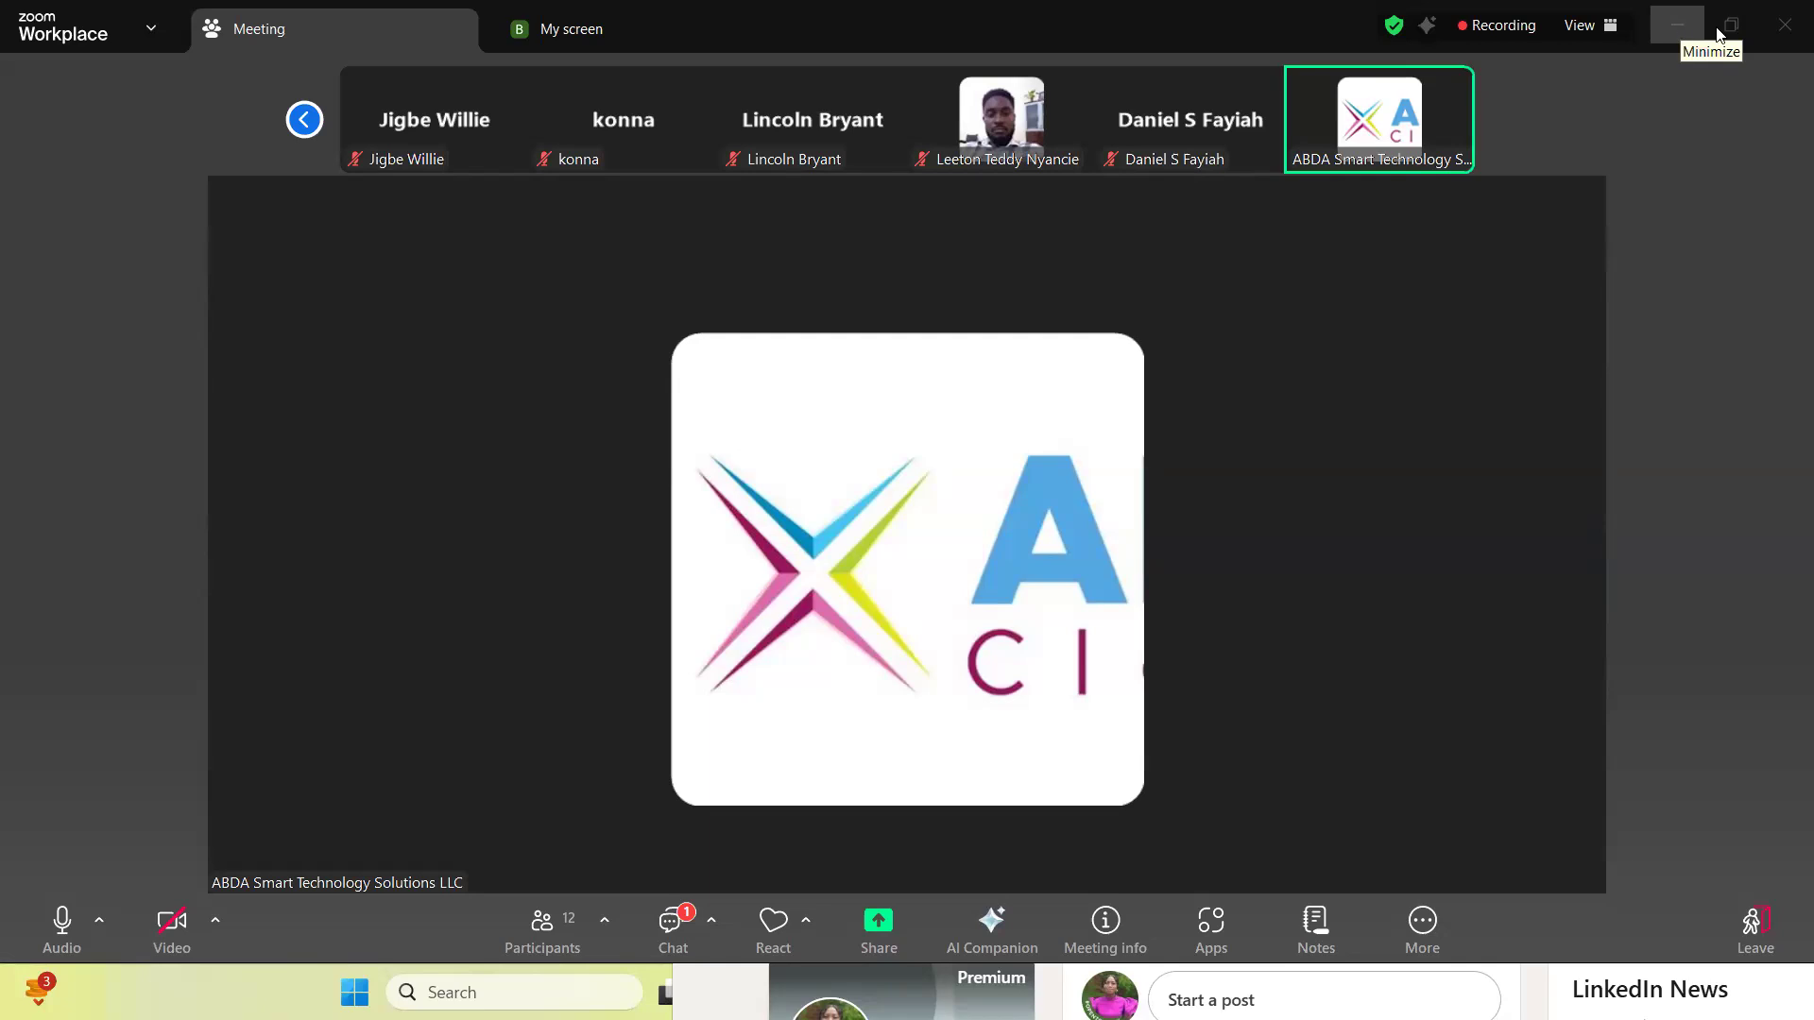
# - Minimize the Zoom meeting window and maximize the browser window showing the ABDA-CICD-PIPELINE project
pyautogui.click(1725, 28)
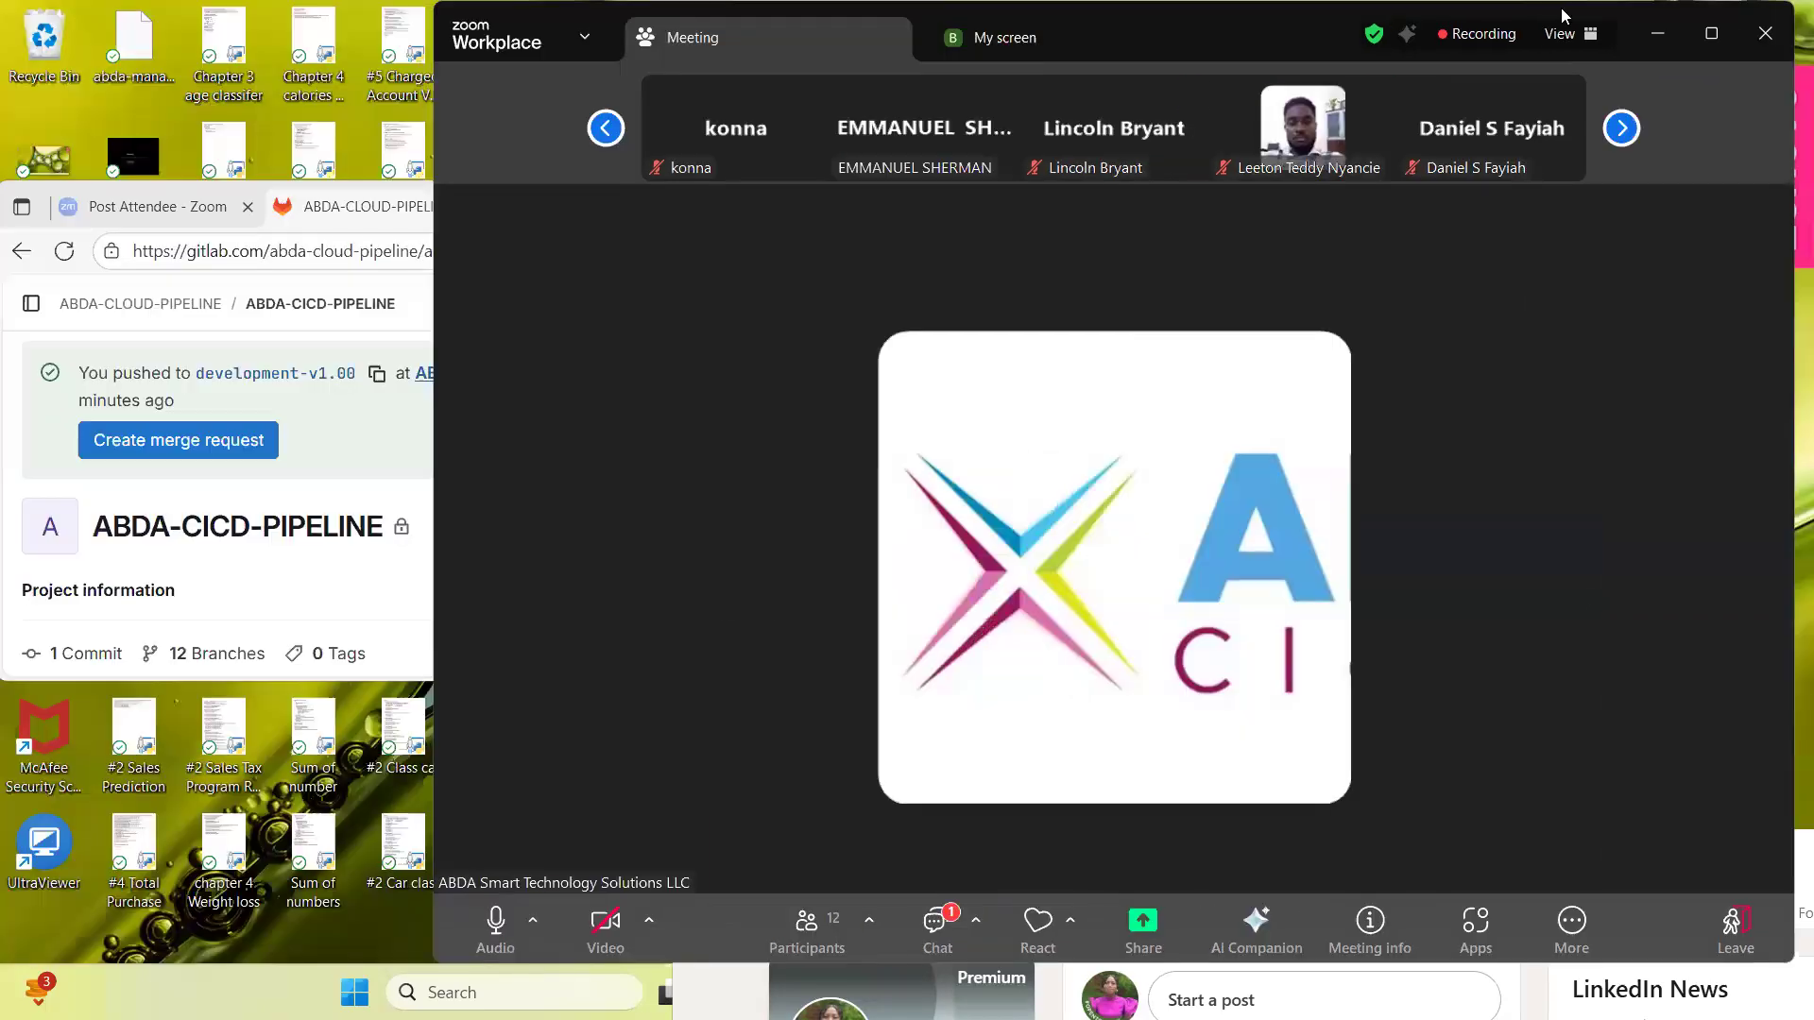
pyautogui.click(1661, 34)
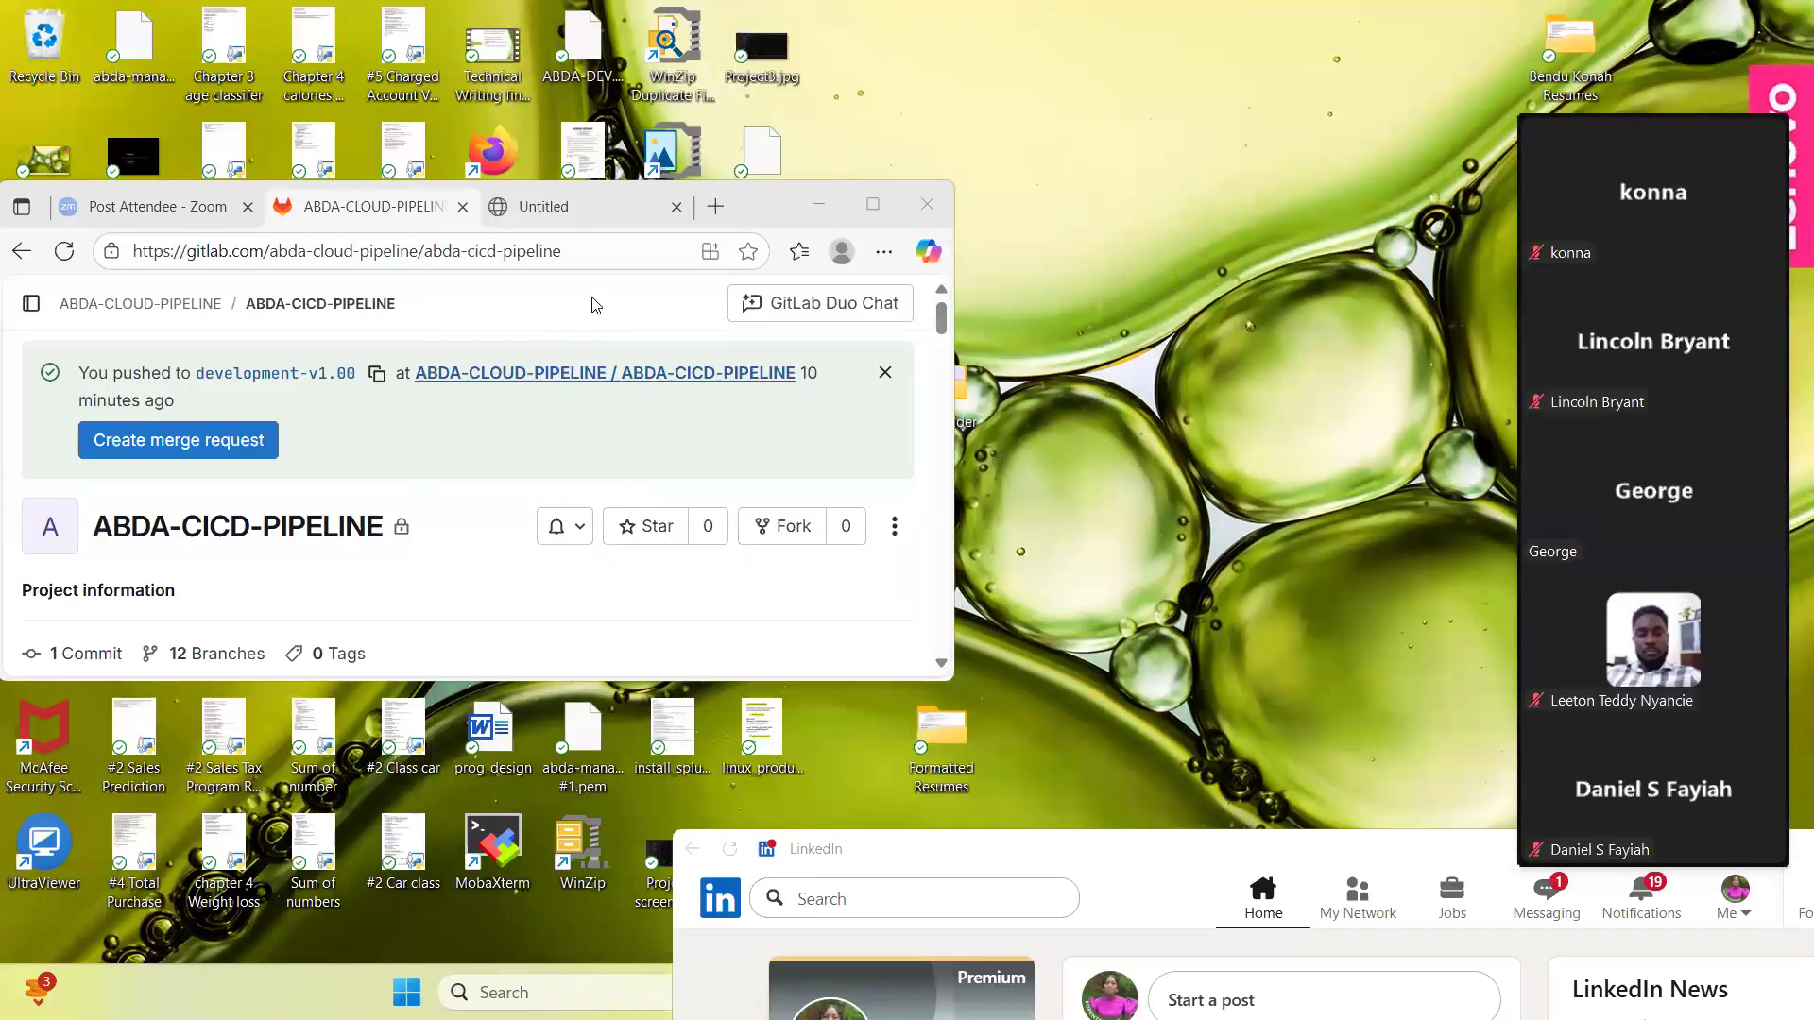
pyautogui.click(871, 206)
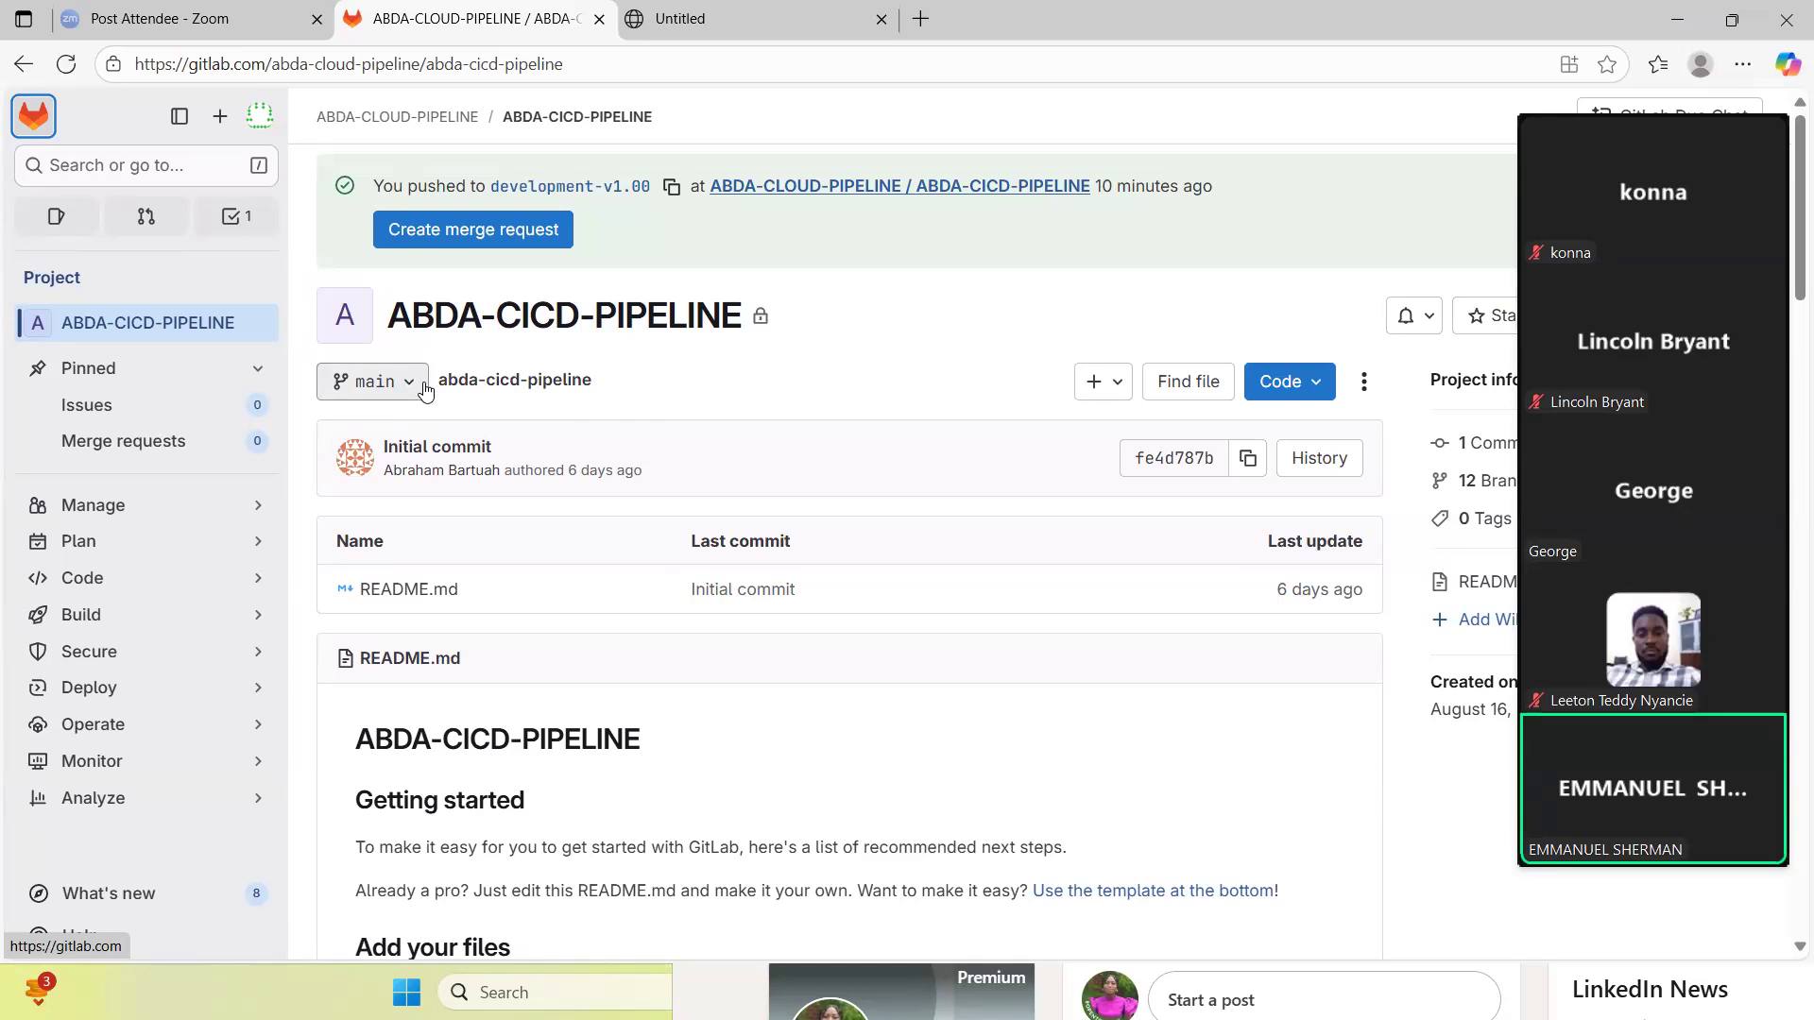
# - Reopen the ABDA-CICD-PIPELINE project from the project list and look through its overview page
pyautogui.click(33, 115)
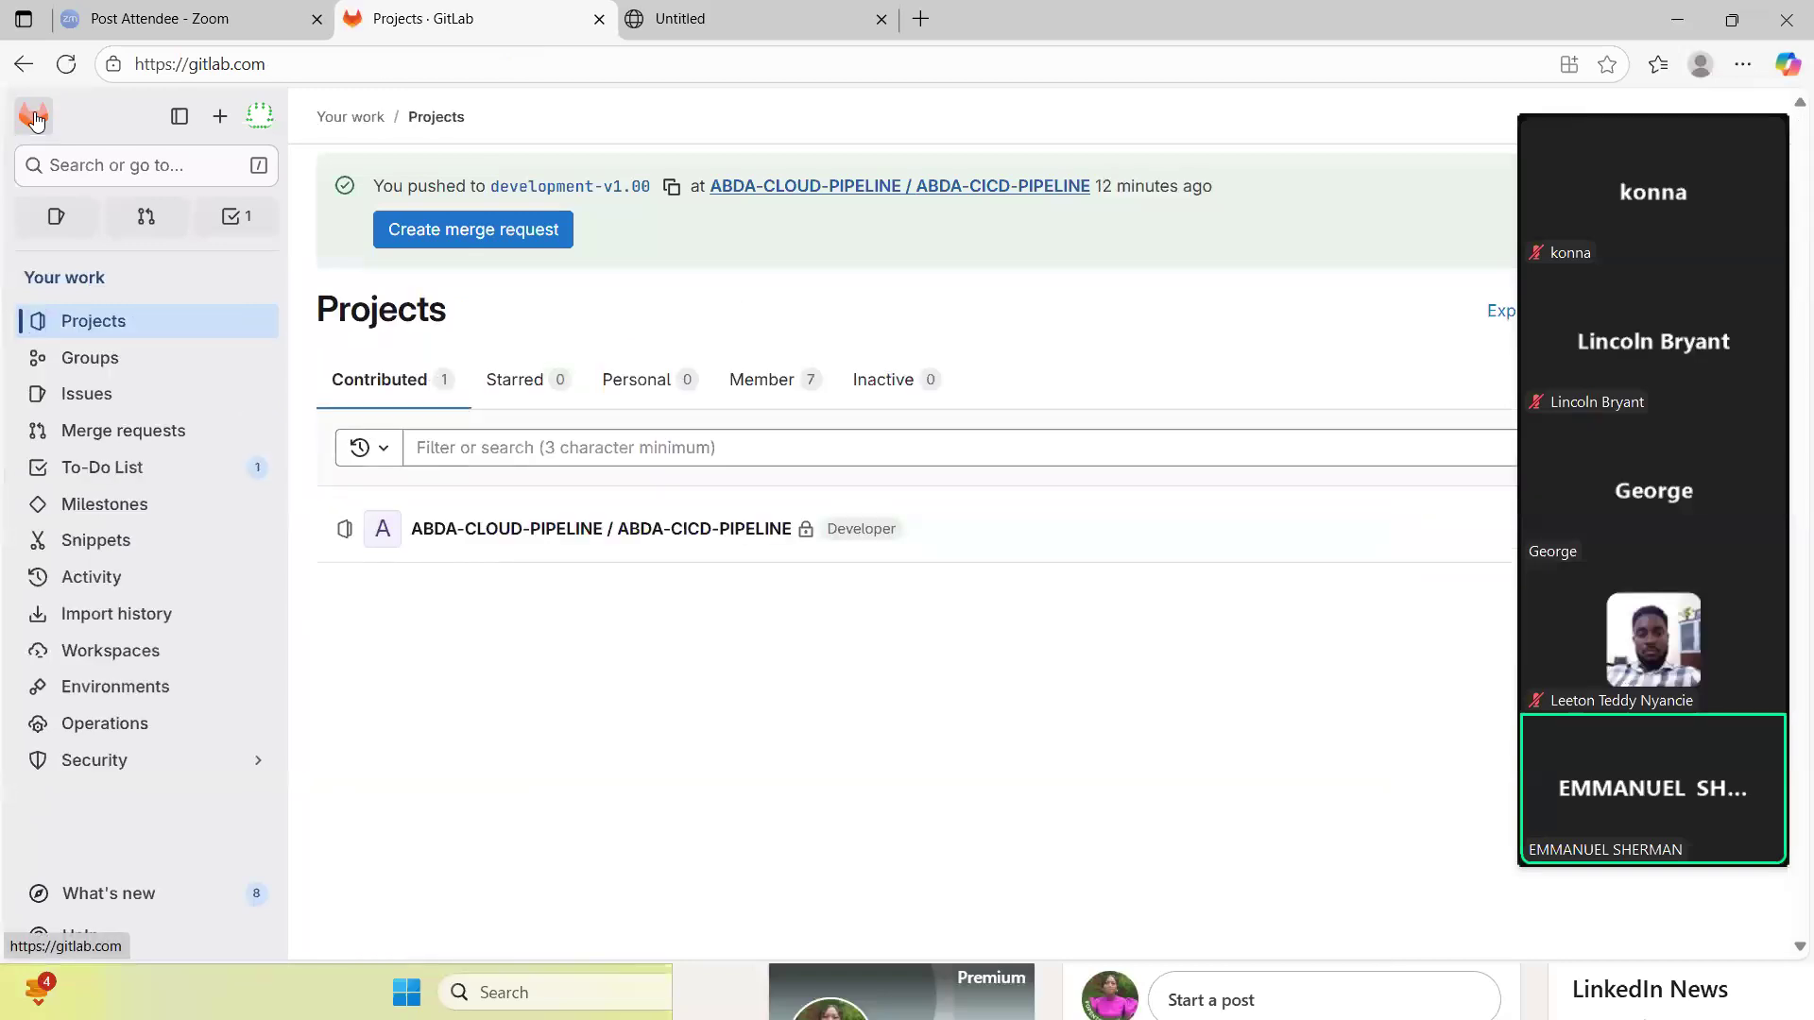
pyautogui.click(539, 531)
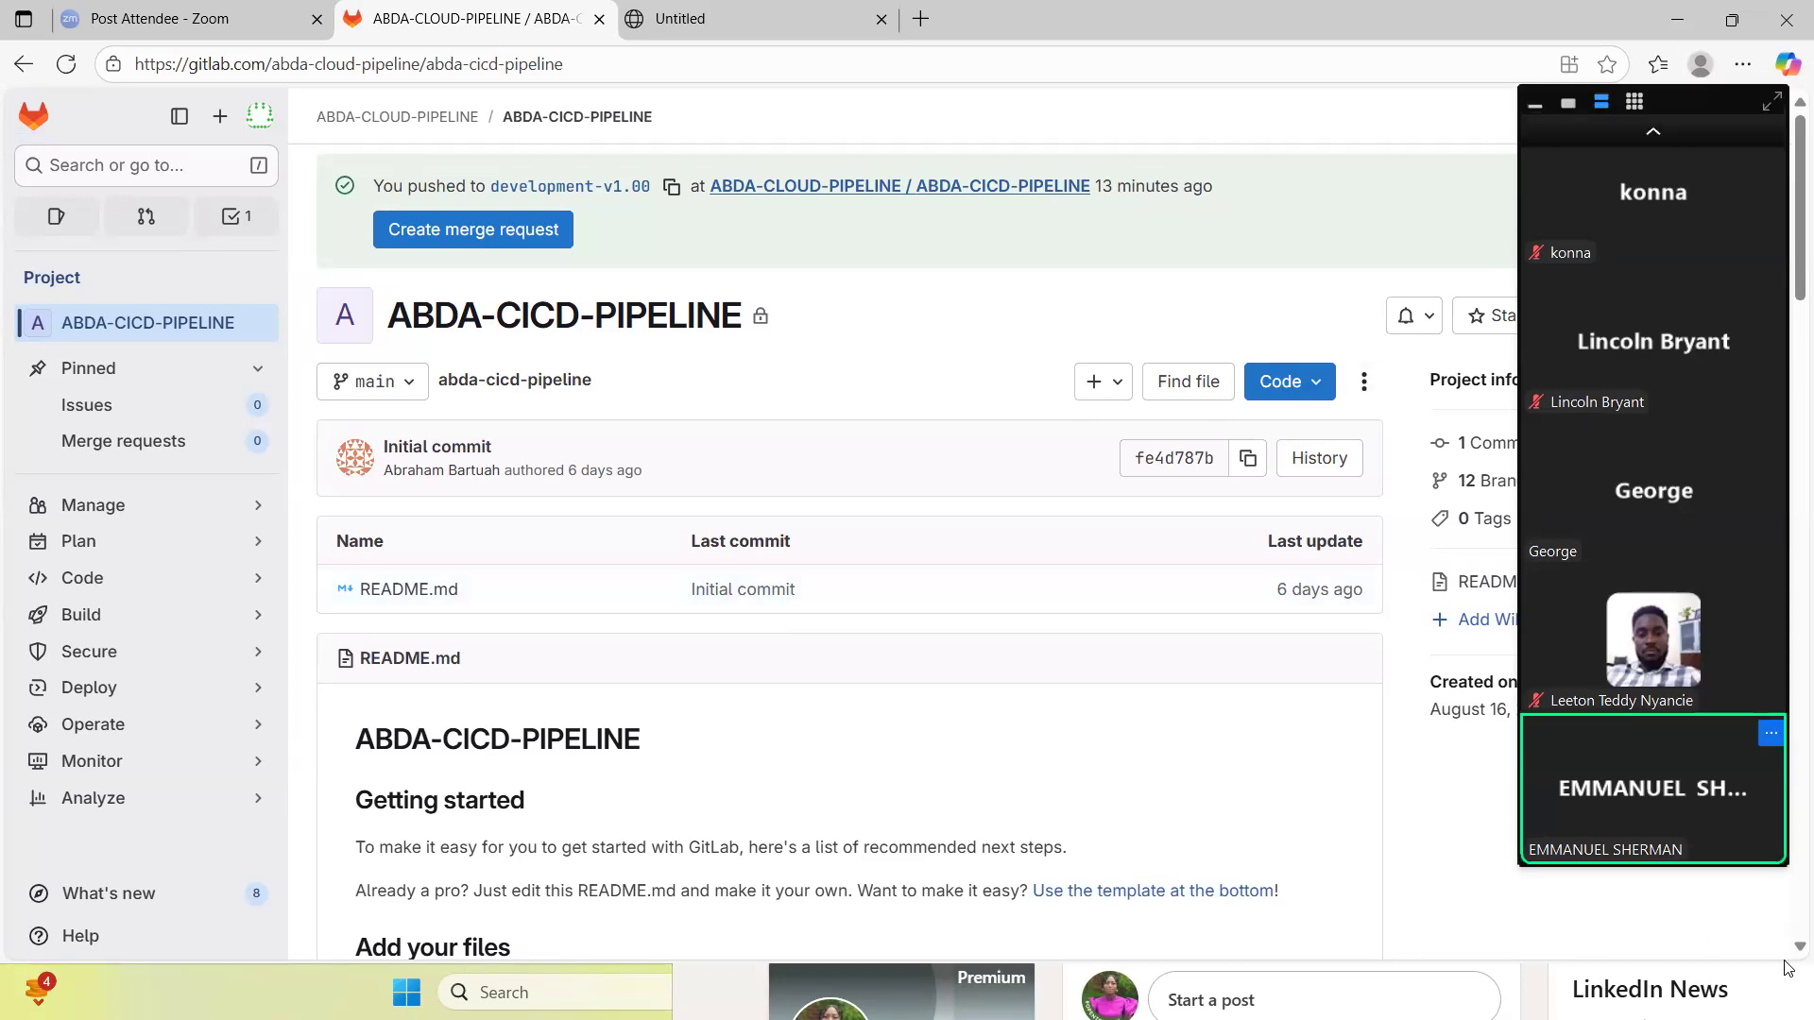
pyautogui.scroll(-1, 1789, 955)
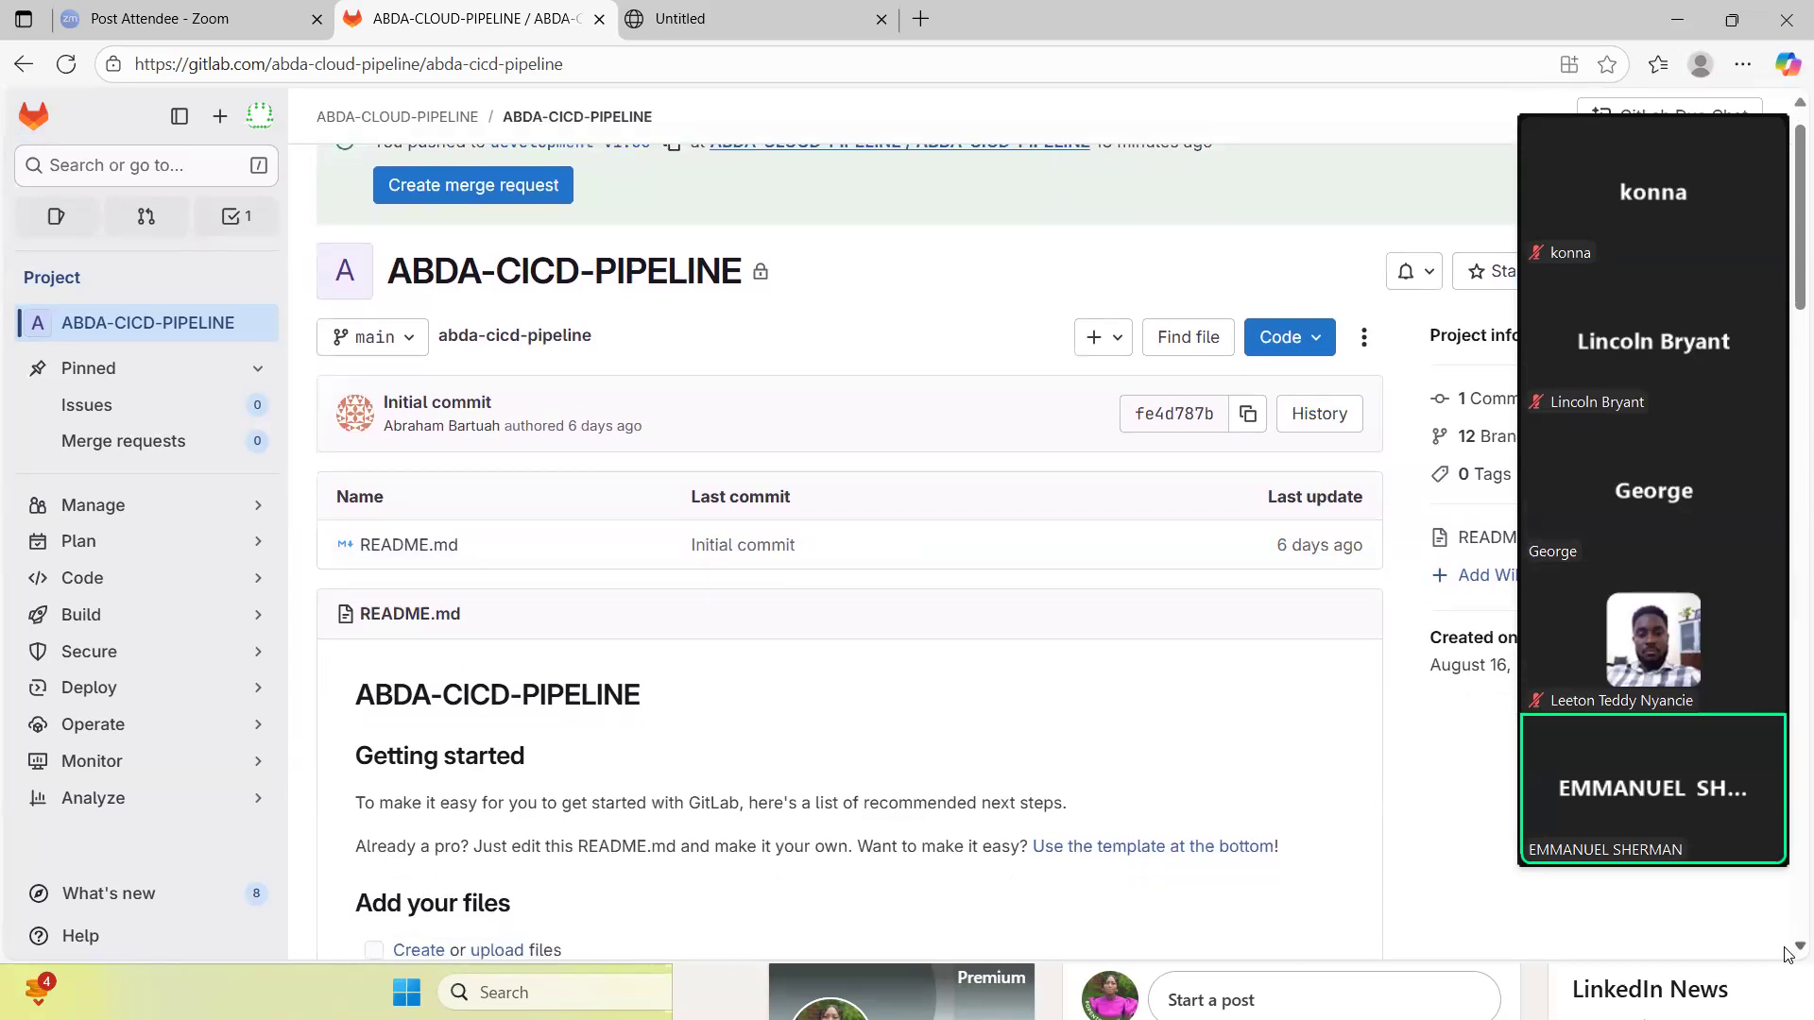
pyautogui.scroll(-1, 1789, 954)
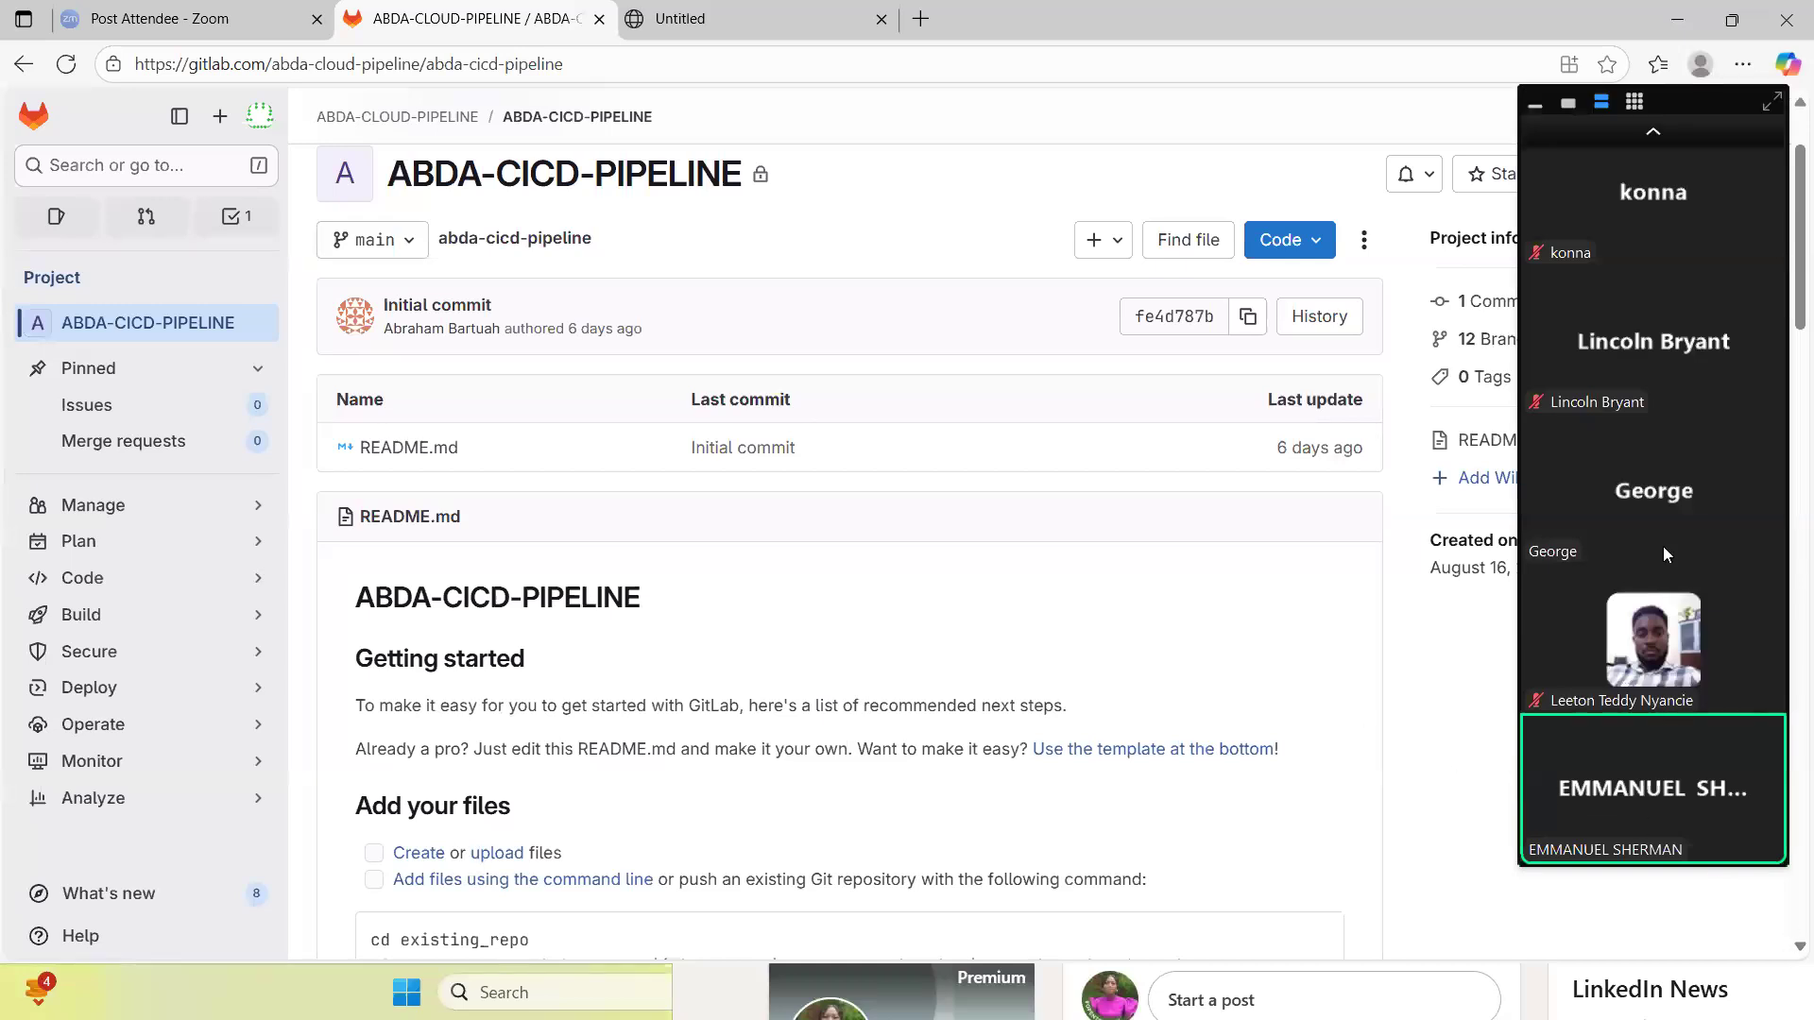
# - Move the floating Zoom video strip away from the project information and reload the ABDA-CICD-PIPELINE page
pyautogui.moveTo(1663, 546); pyautogui.dragTo(1417, 934)
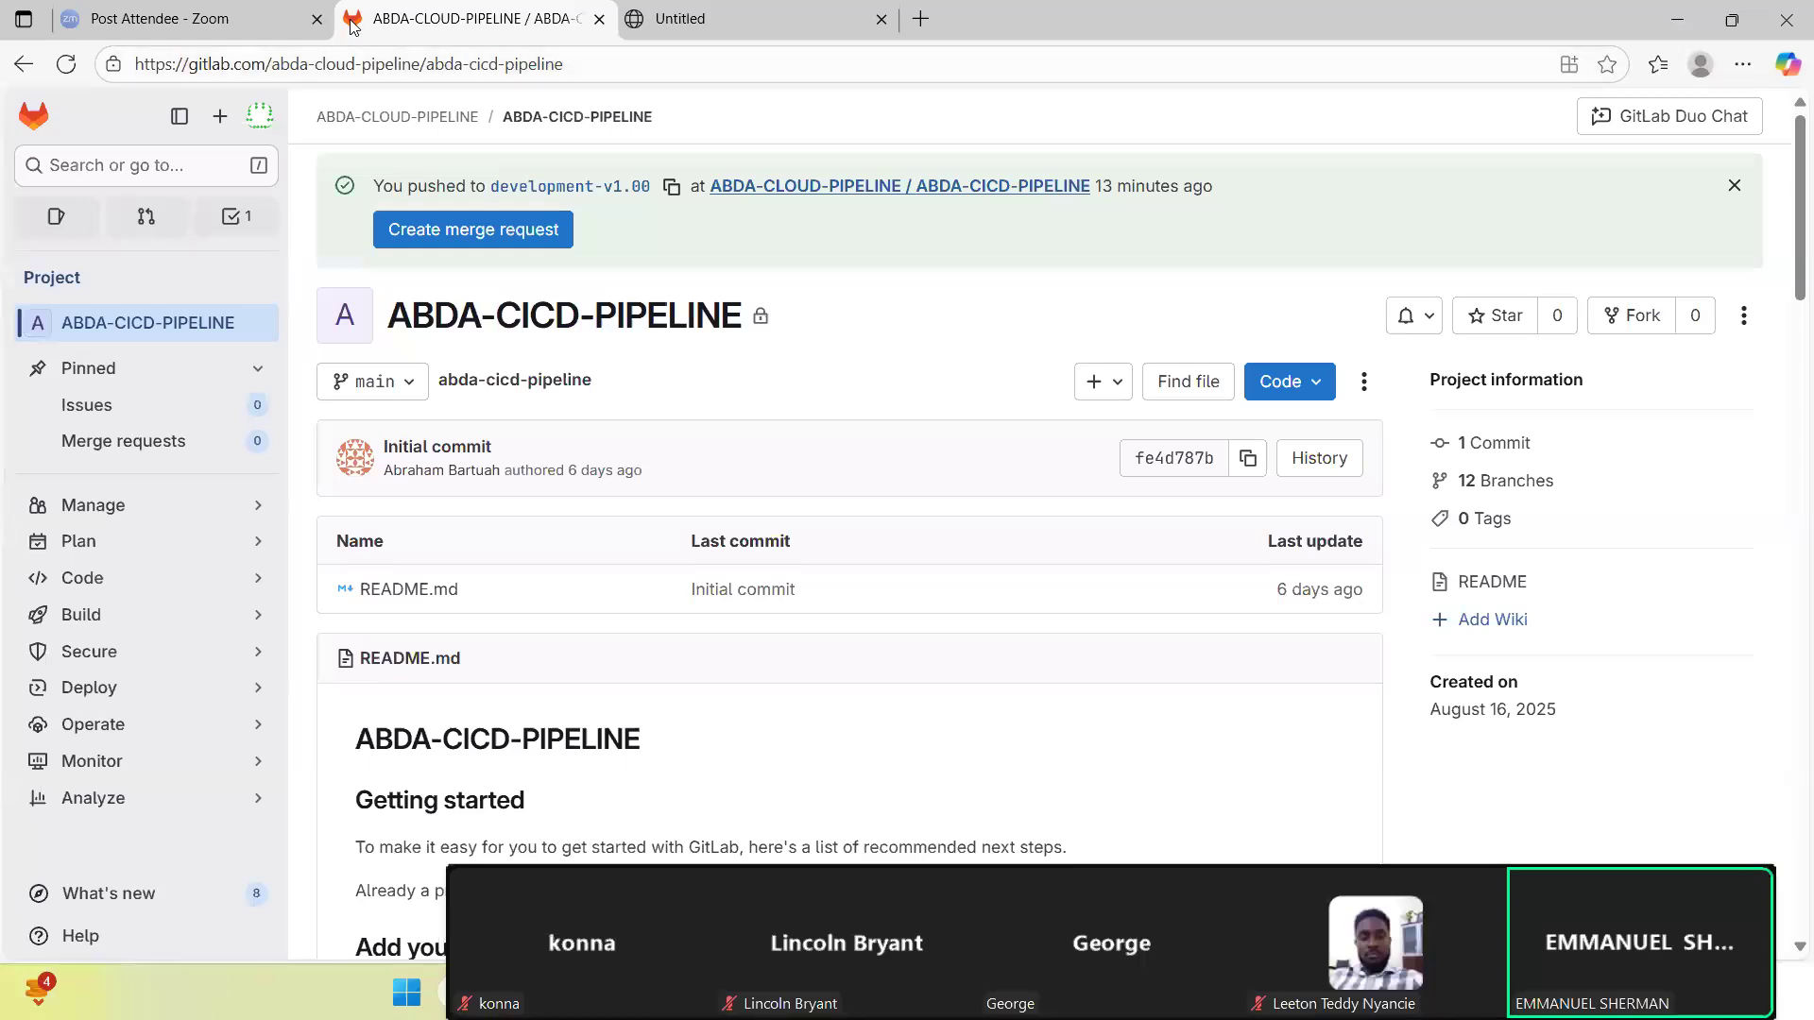
pyautogui.click(615, 63)
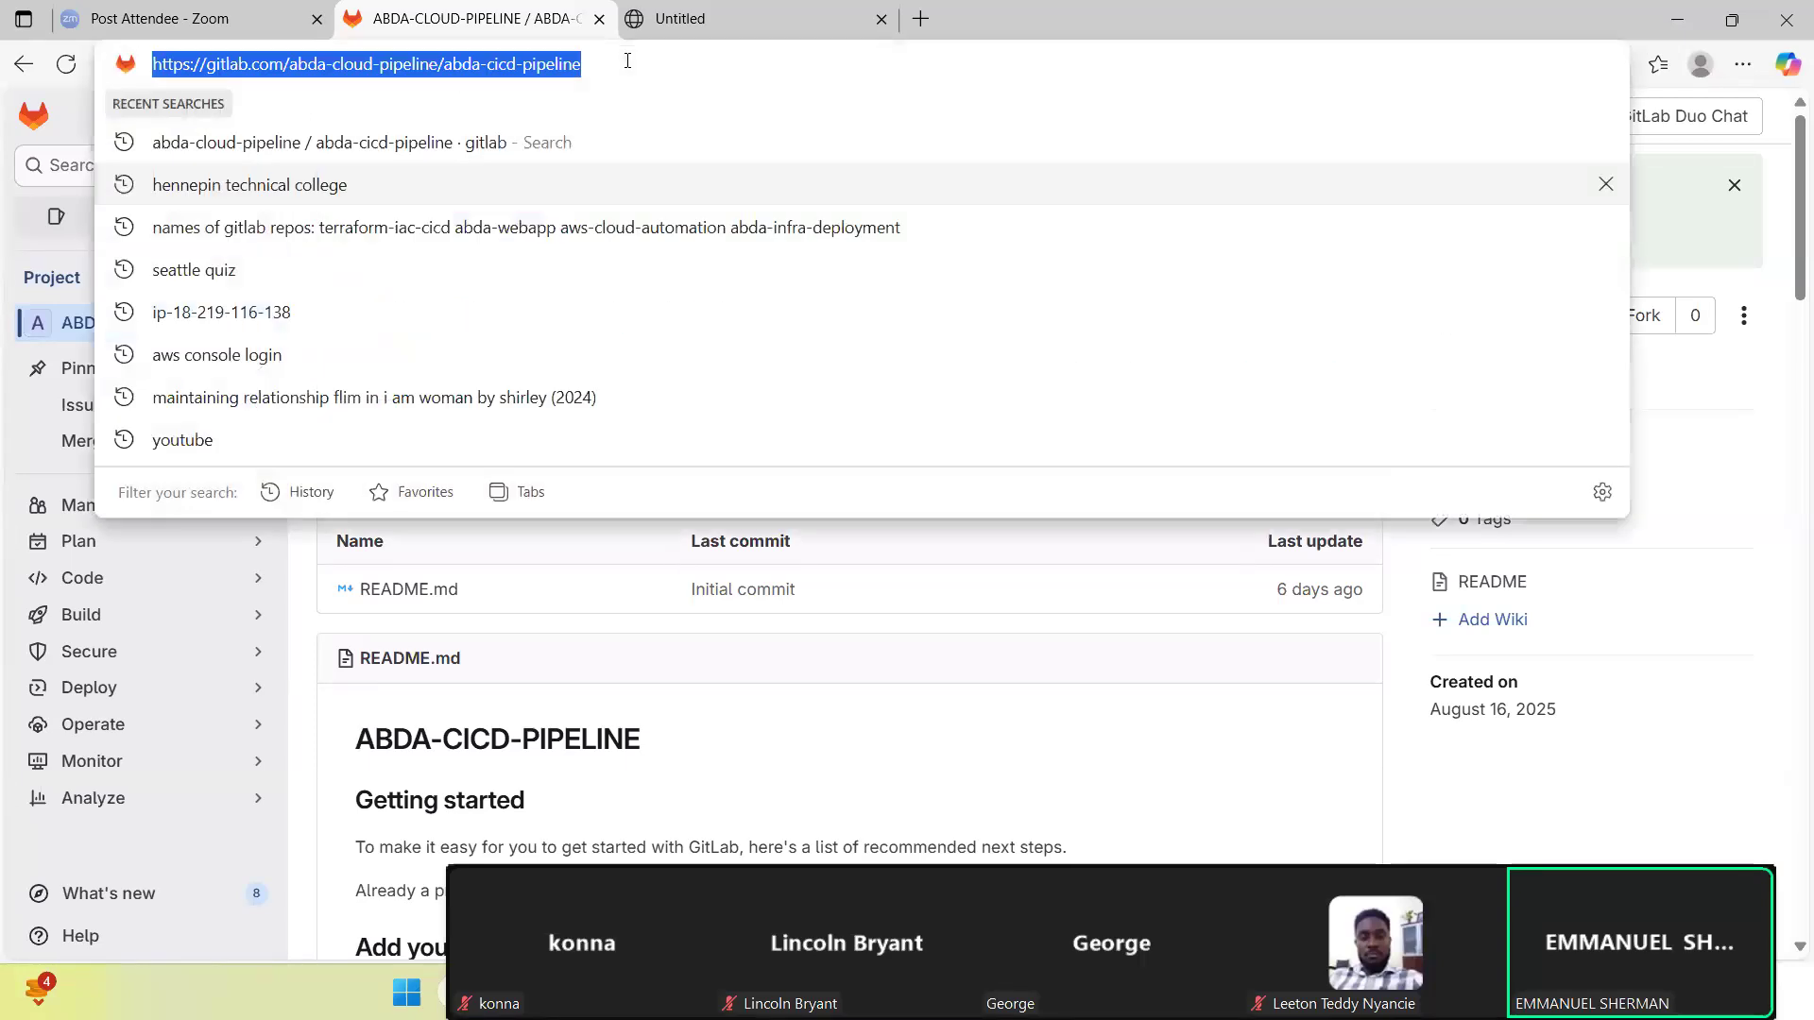
pyautogui.press('Return')
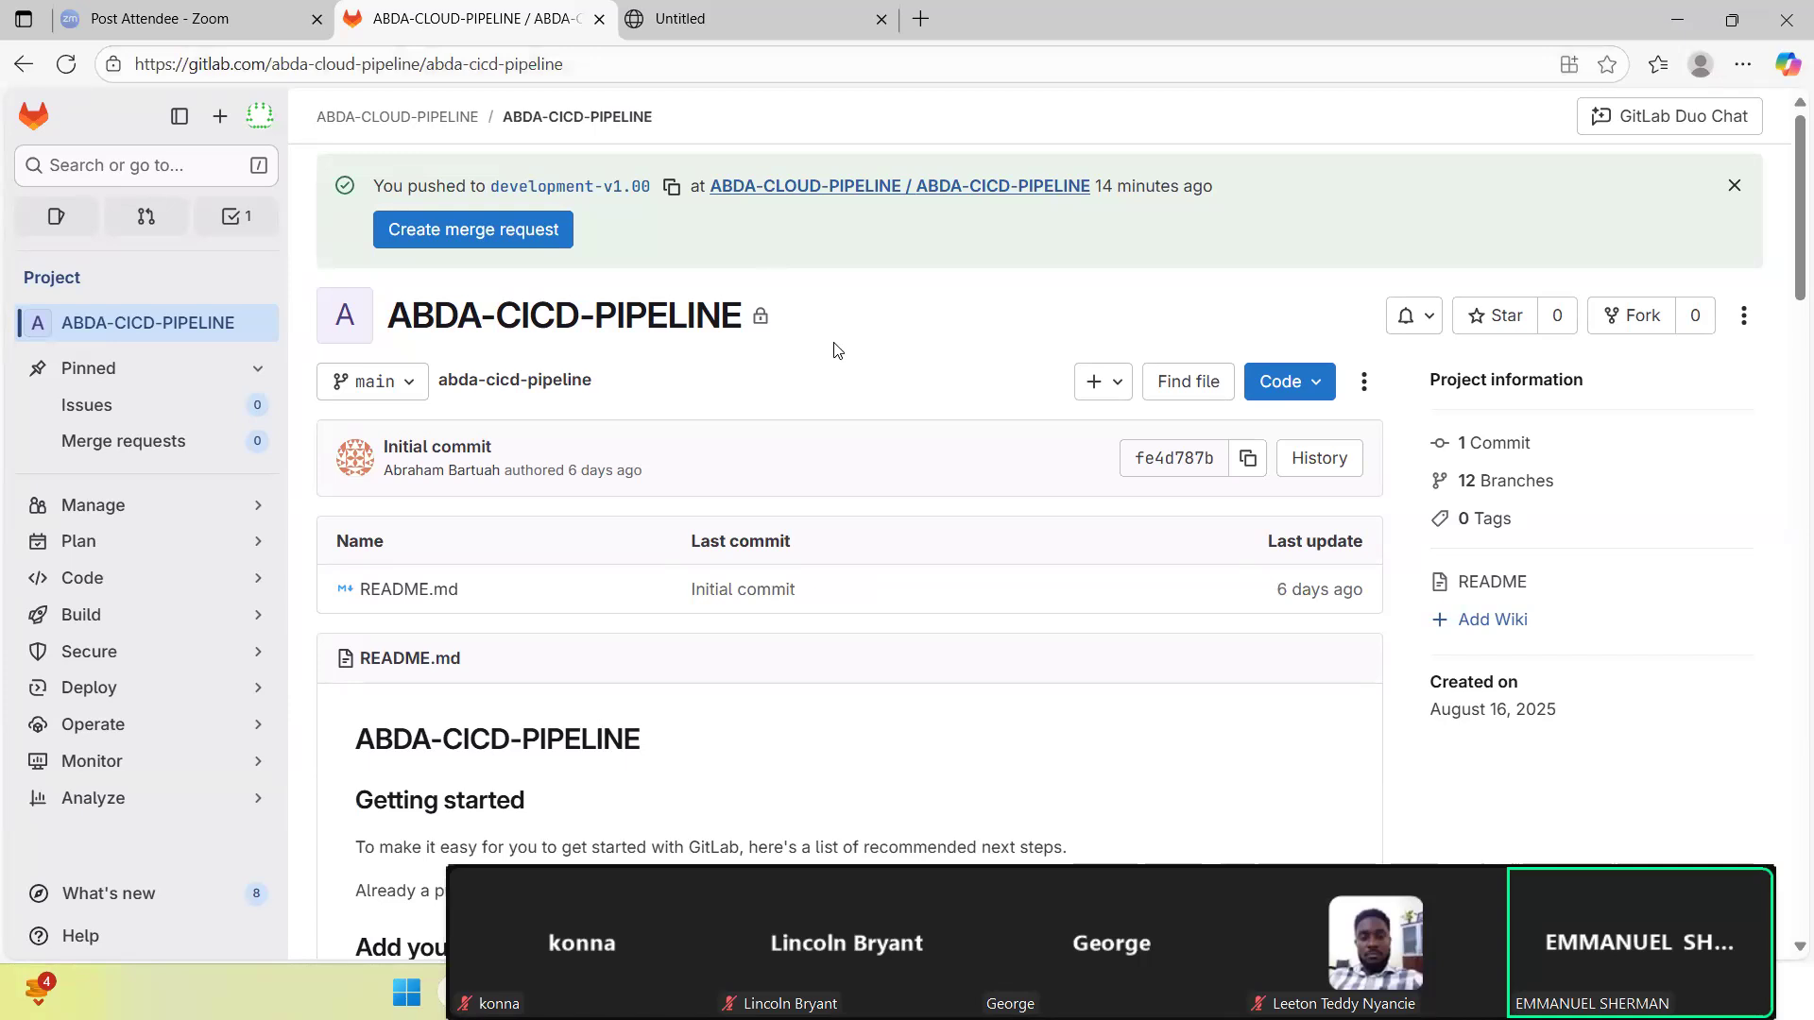
# - Open the IAC-HTTPD-AWS project from the ABDA-CLOUD-PIPELINE group and copy its SSH clone URL
pyautogui.click(31, 118)
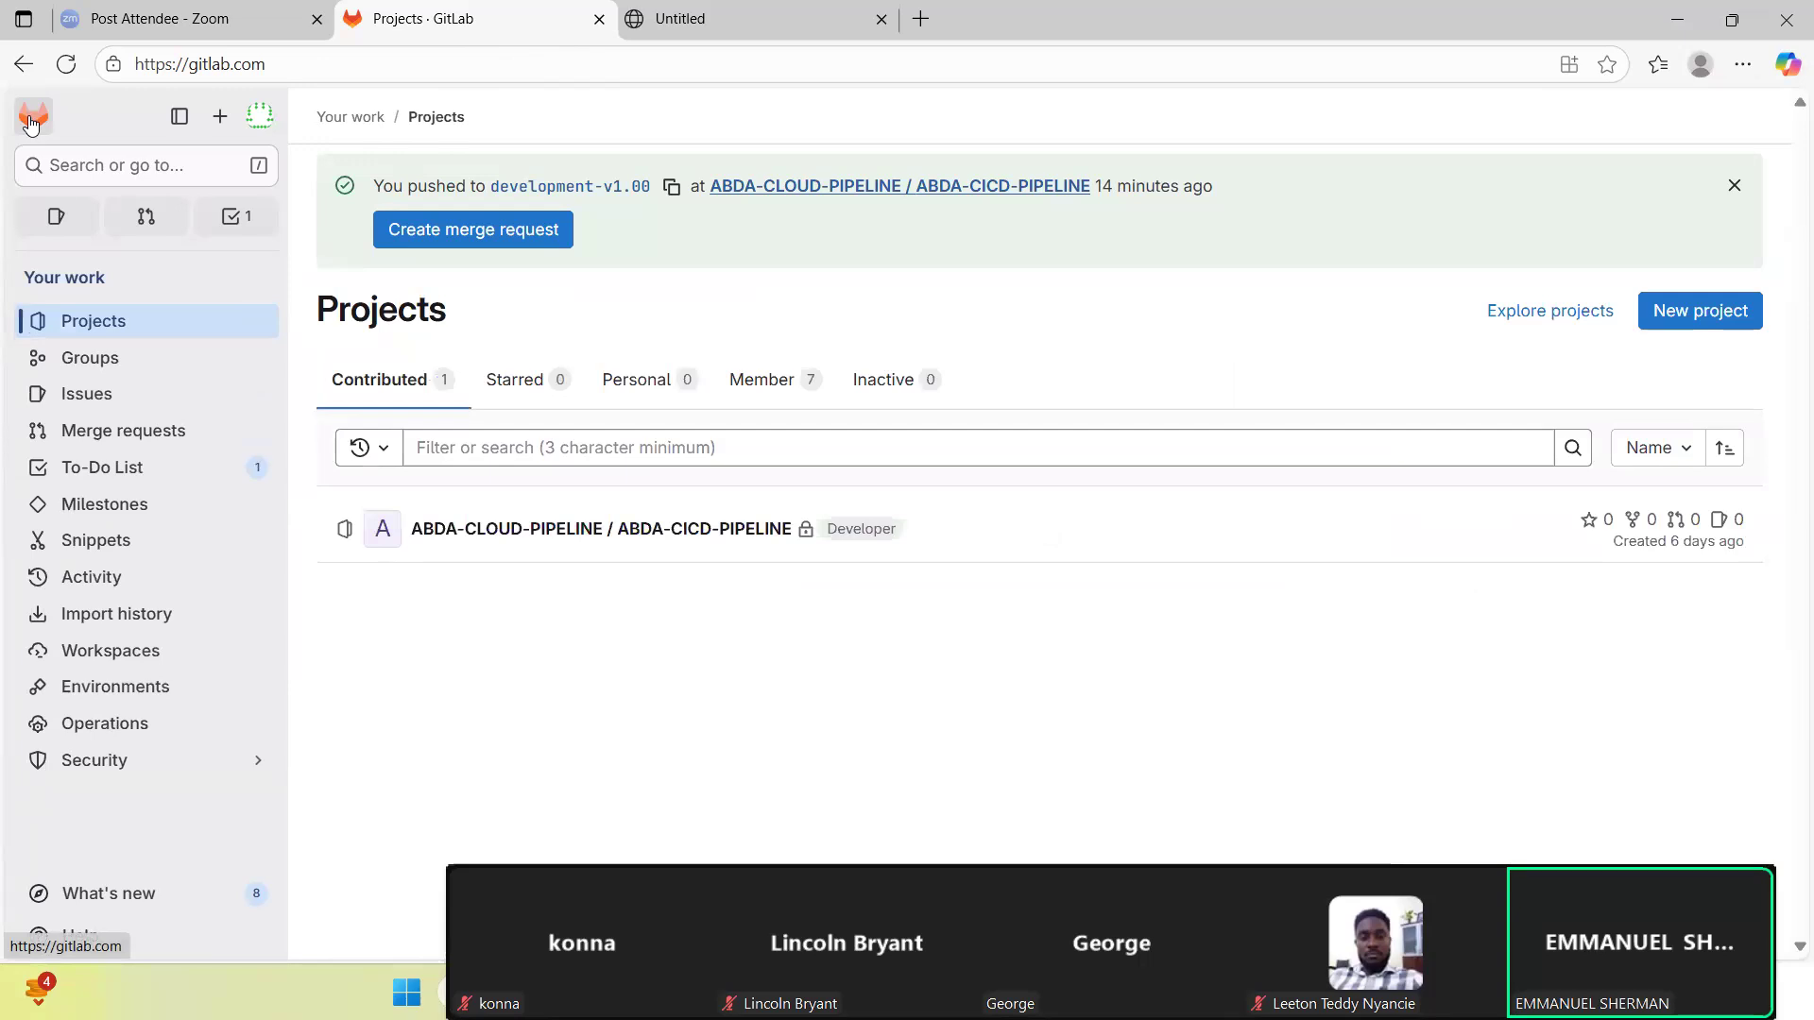
pyautogui.click(31, 118)
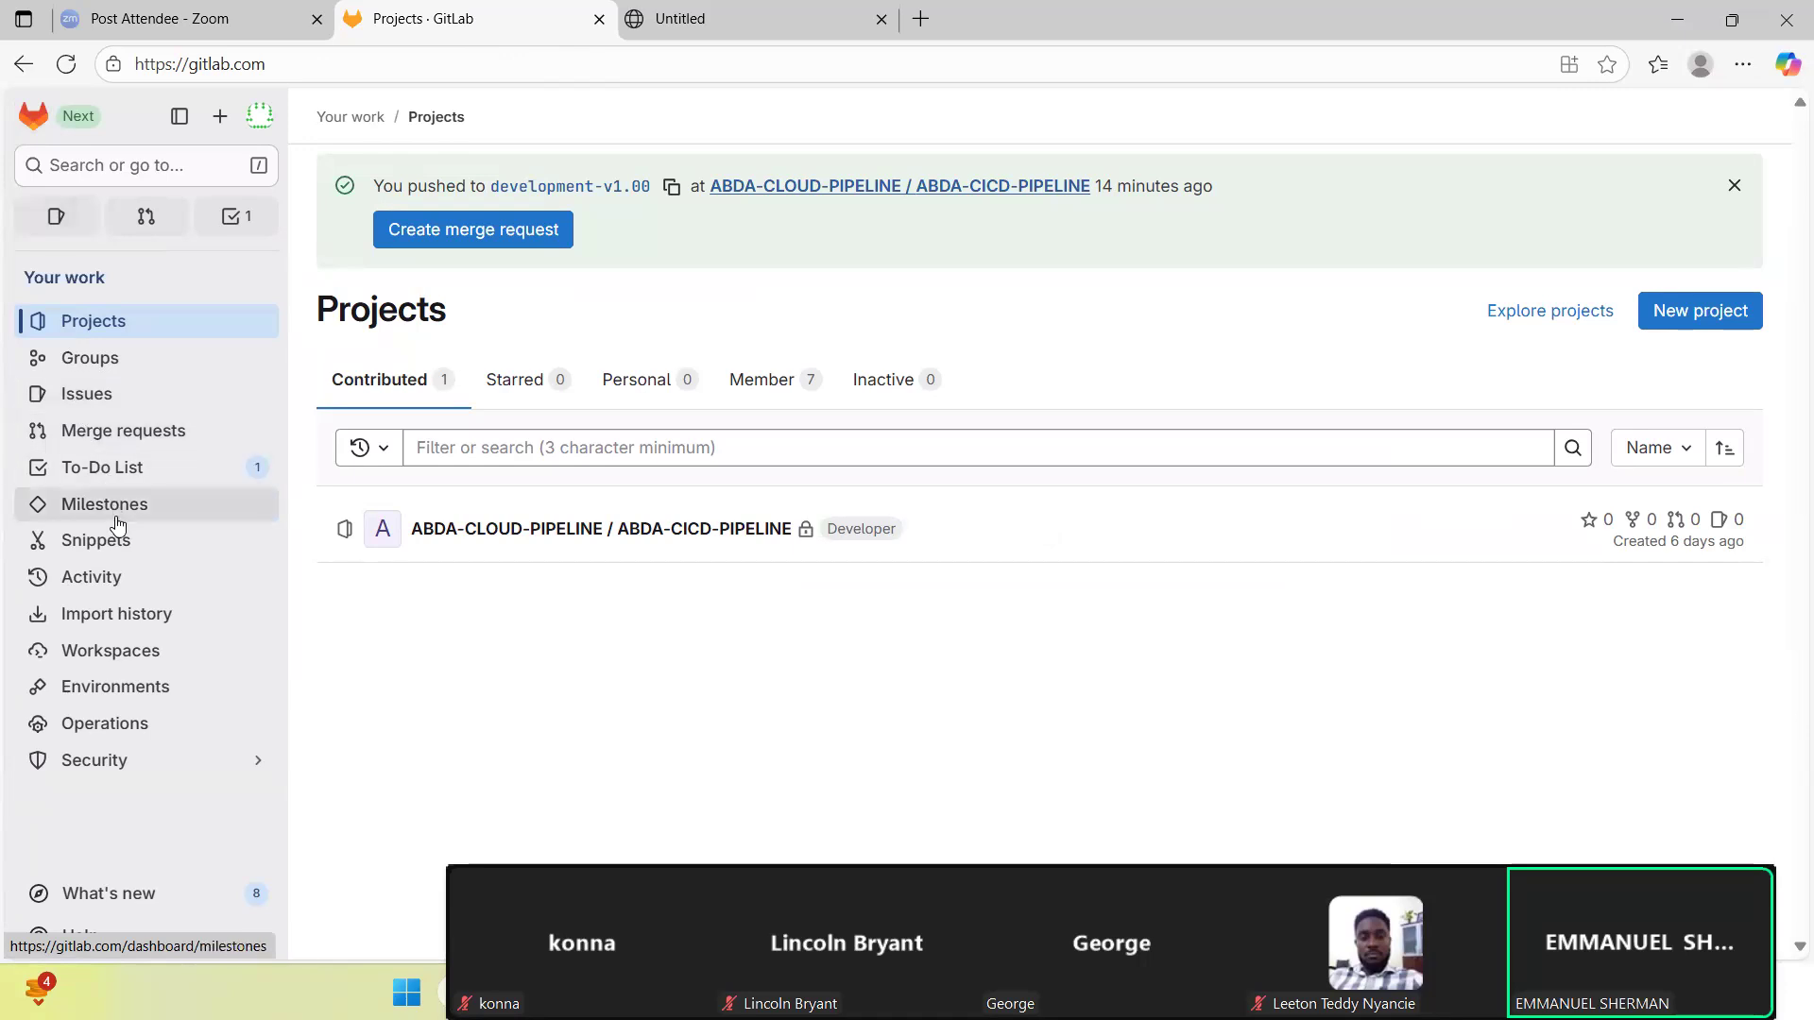
pyautogui.click(115, 359)
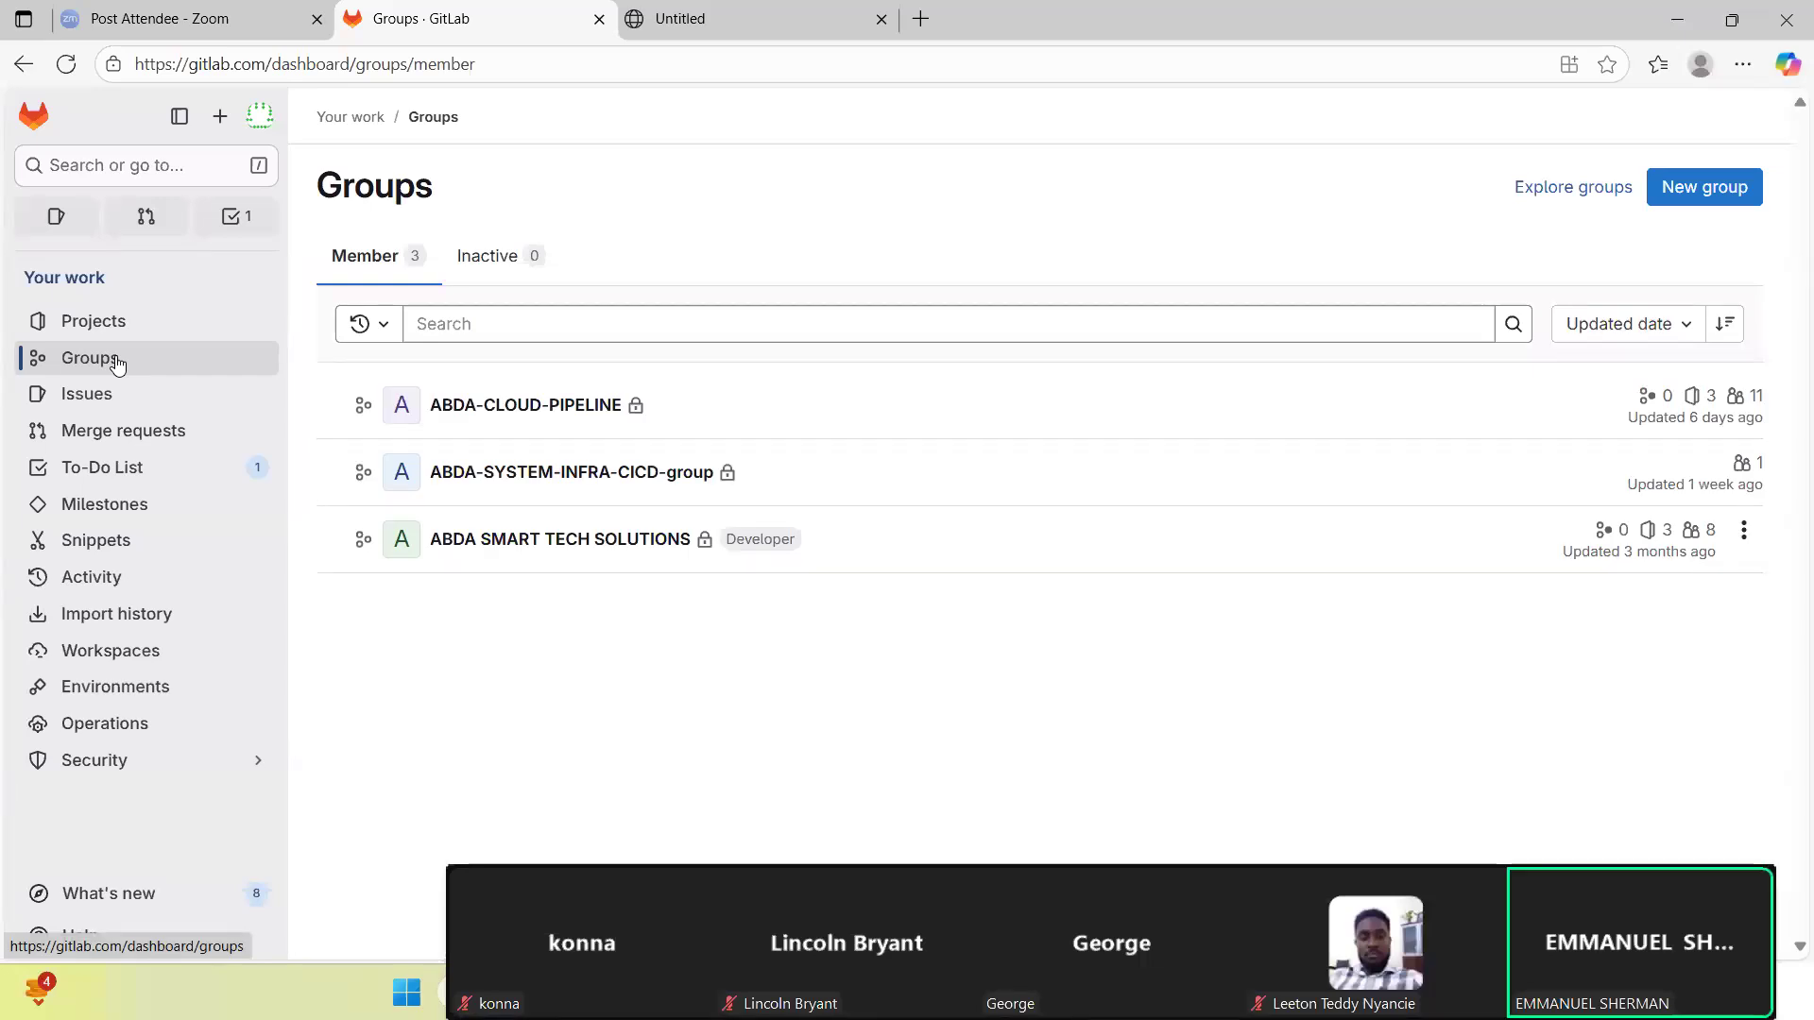
pyautogui.click(507, 406)
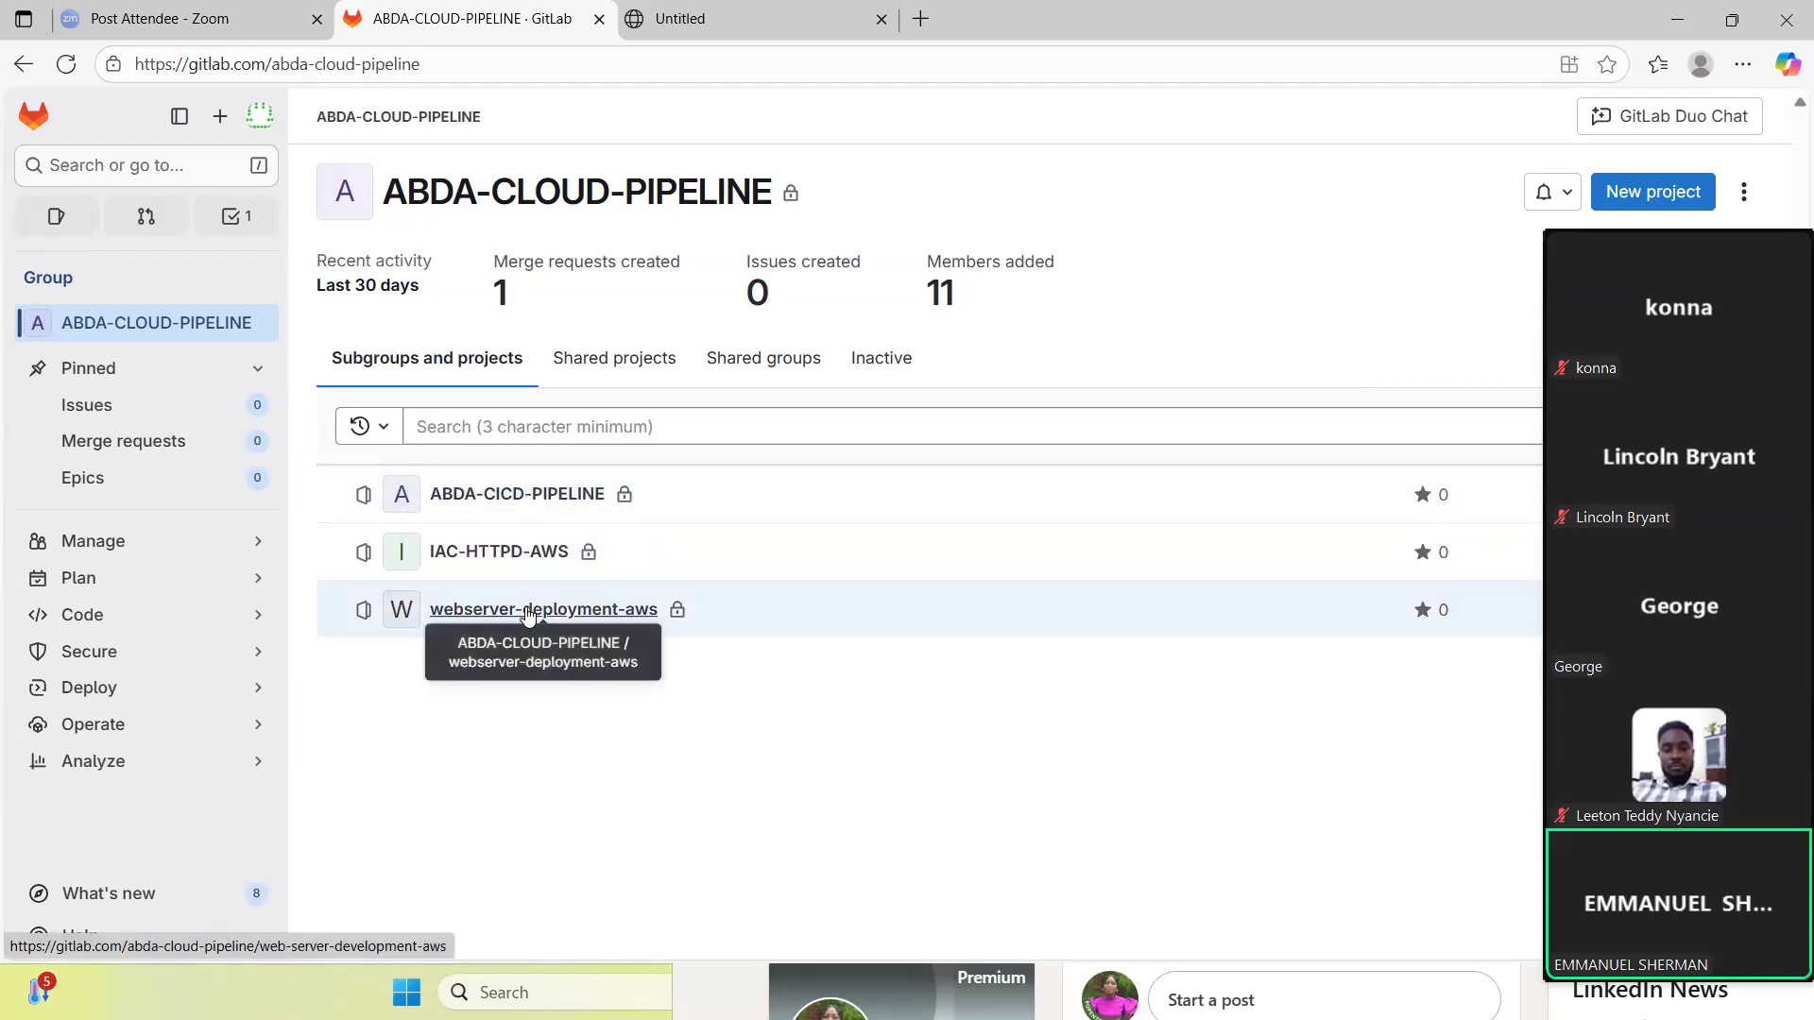
pyautogui.click(502, 555)
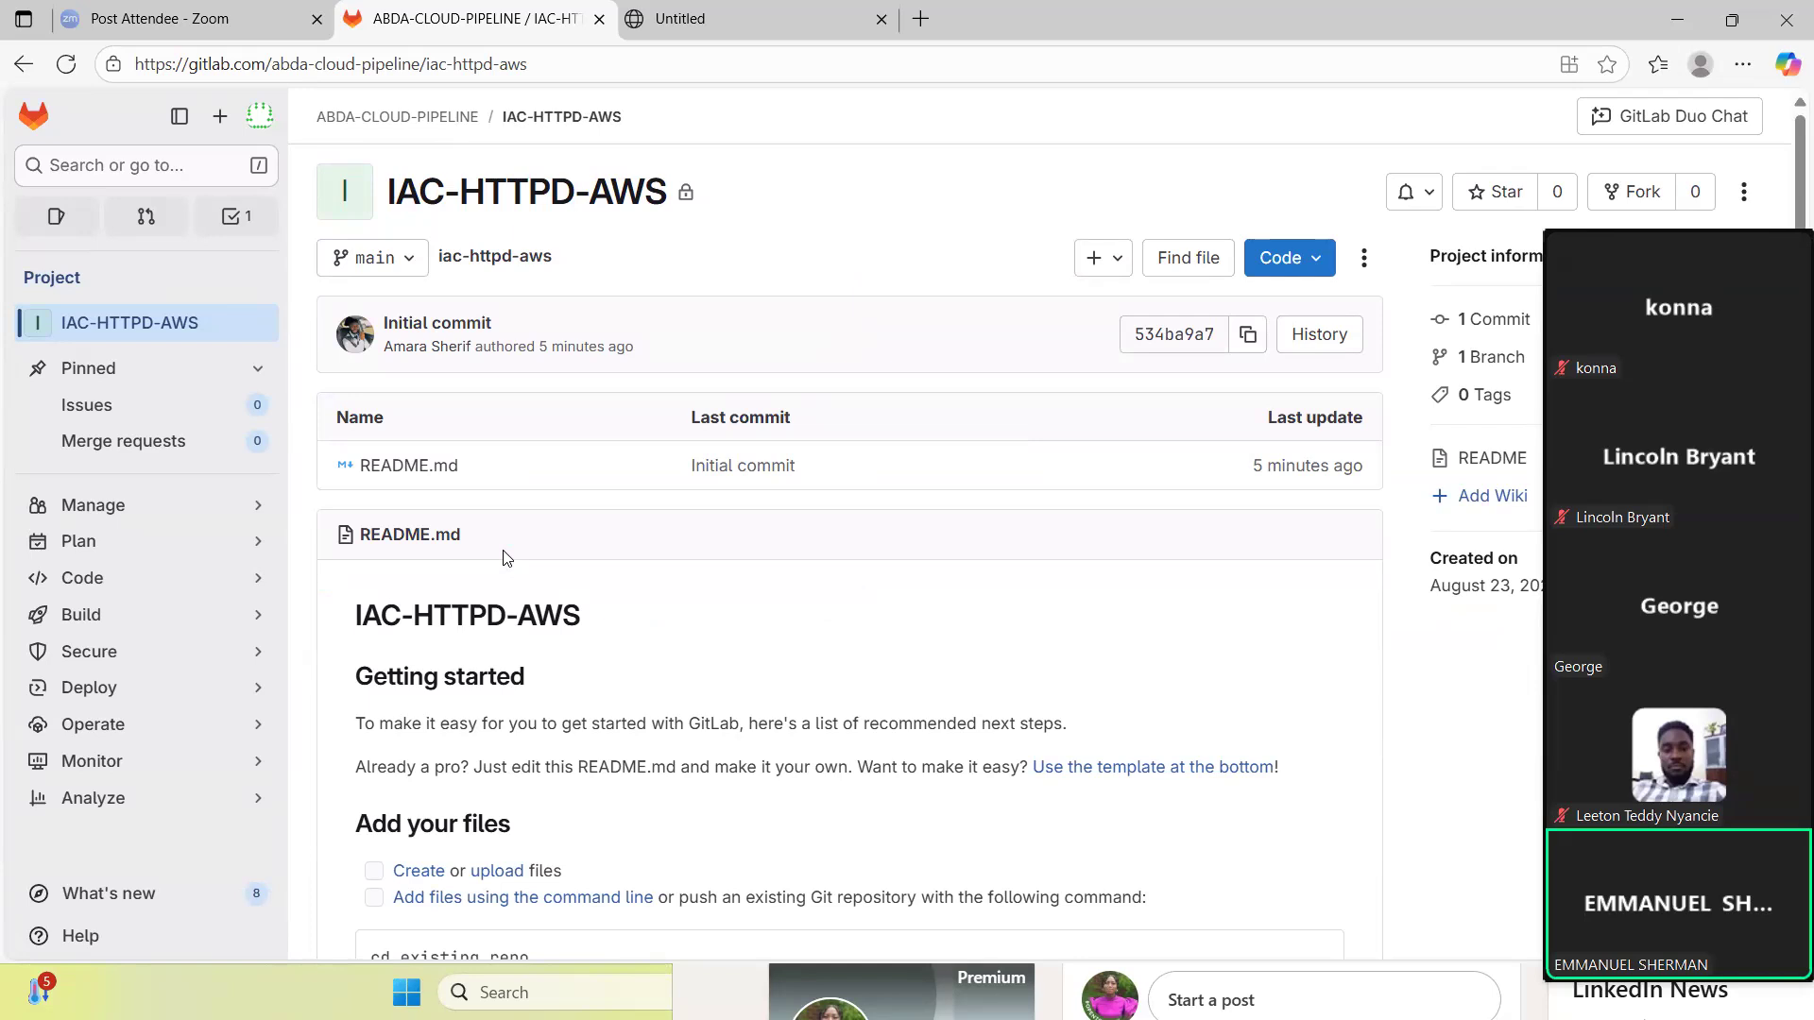
pyautogui.click(1320, 263)
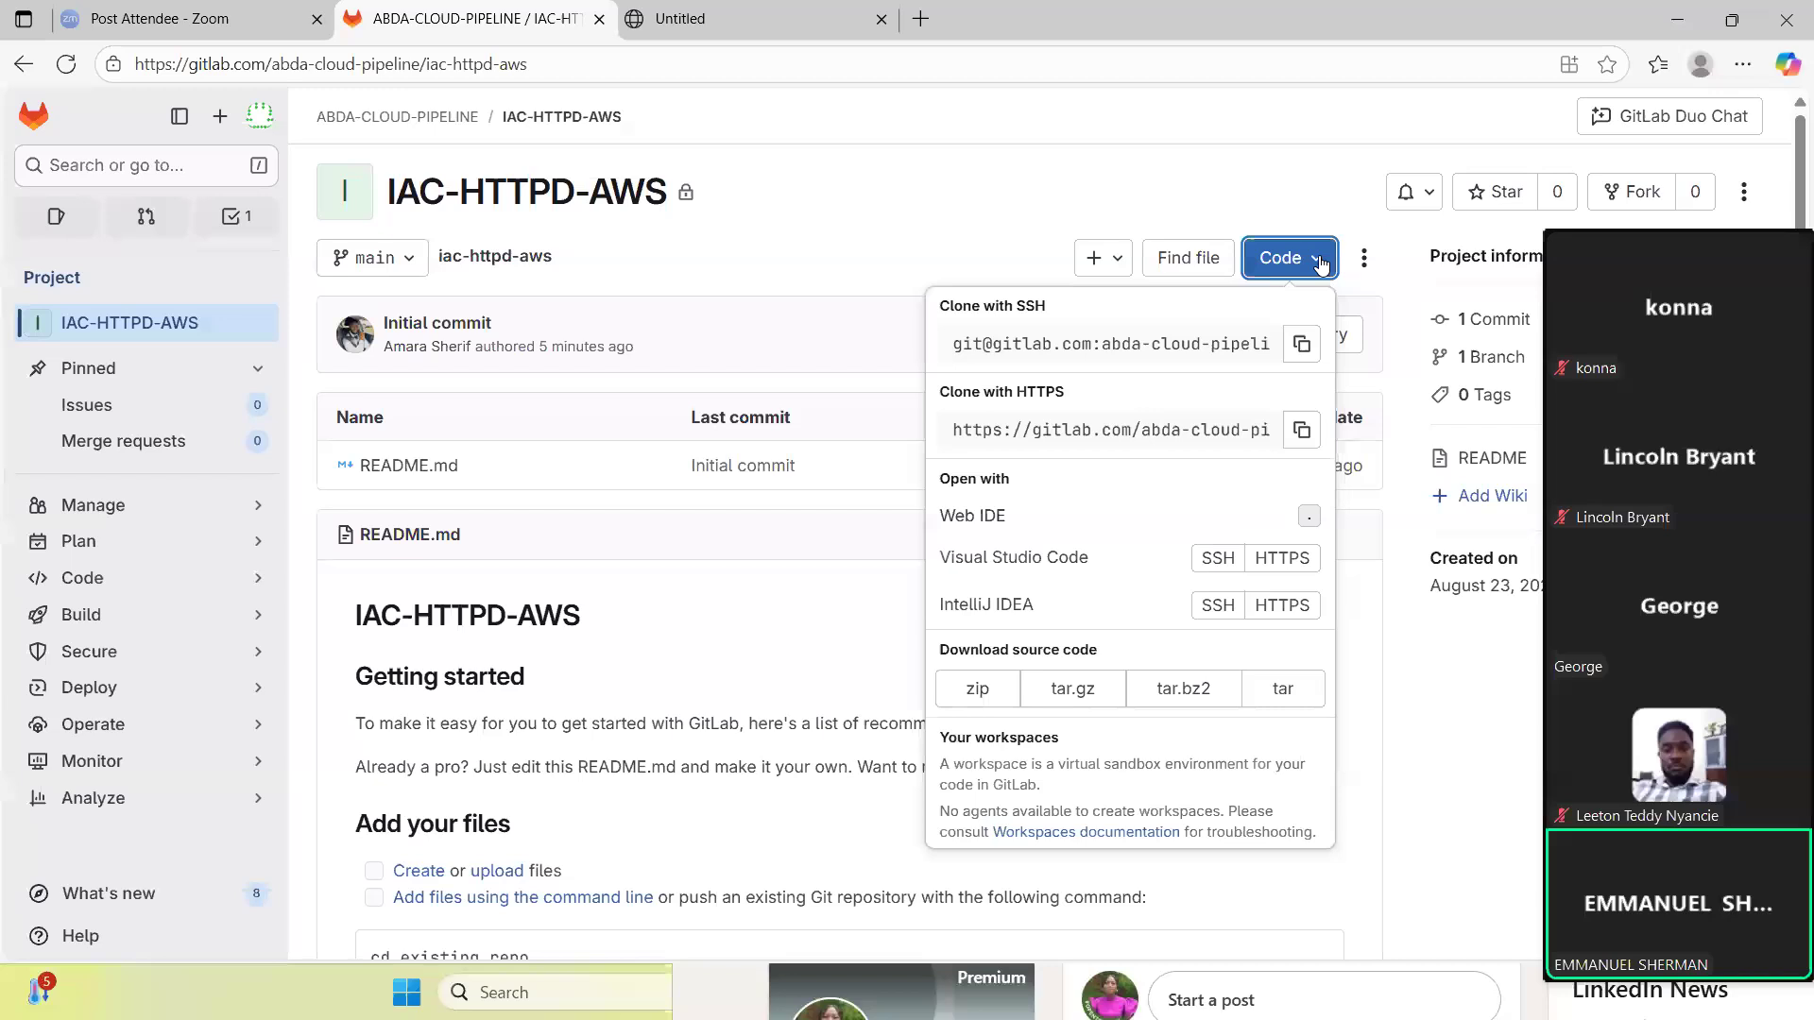
pyautogui.click(1300, 345)
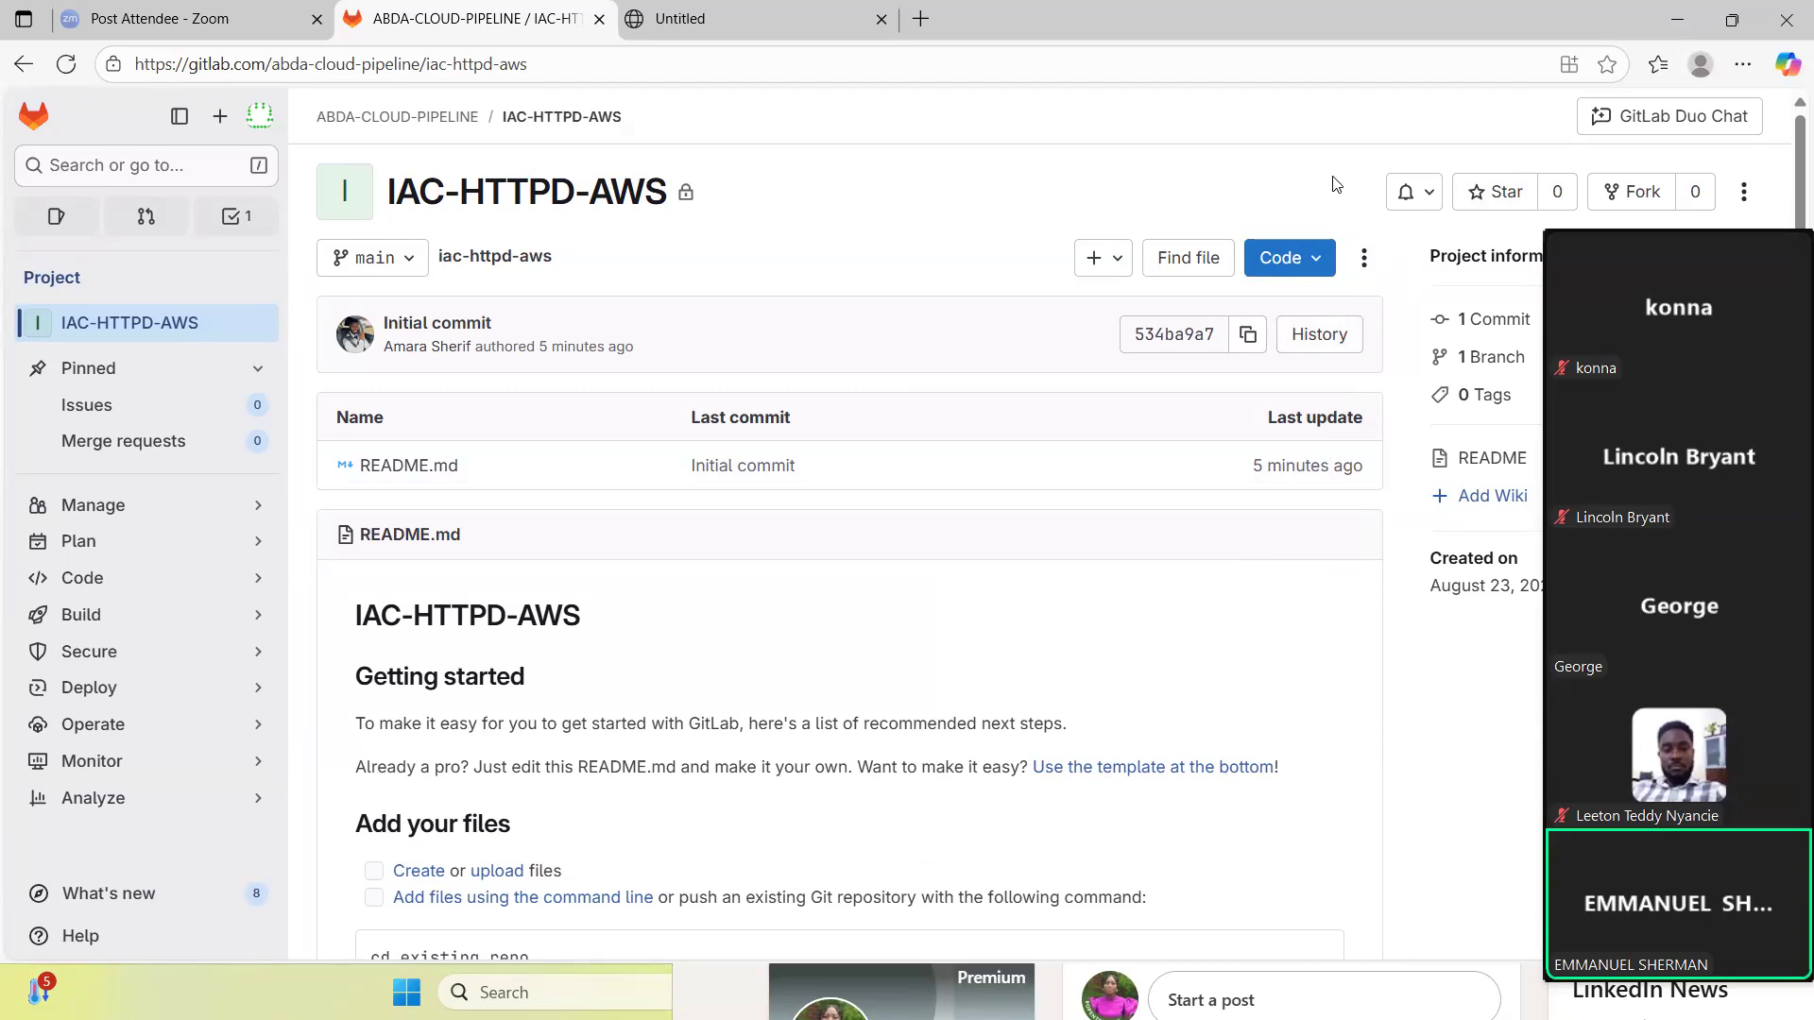
# - Switch to Visual Studio Code and move the terminal up from web-server-development-aws to its parent folder with cd .
pyautogui.click(1684, 21)
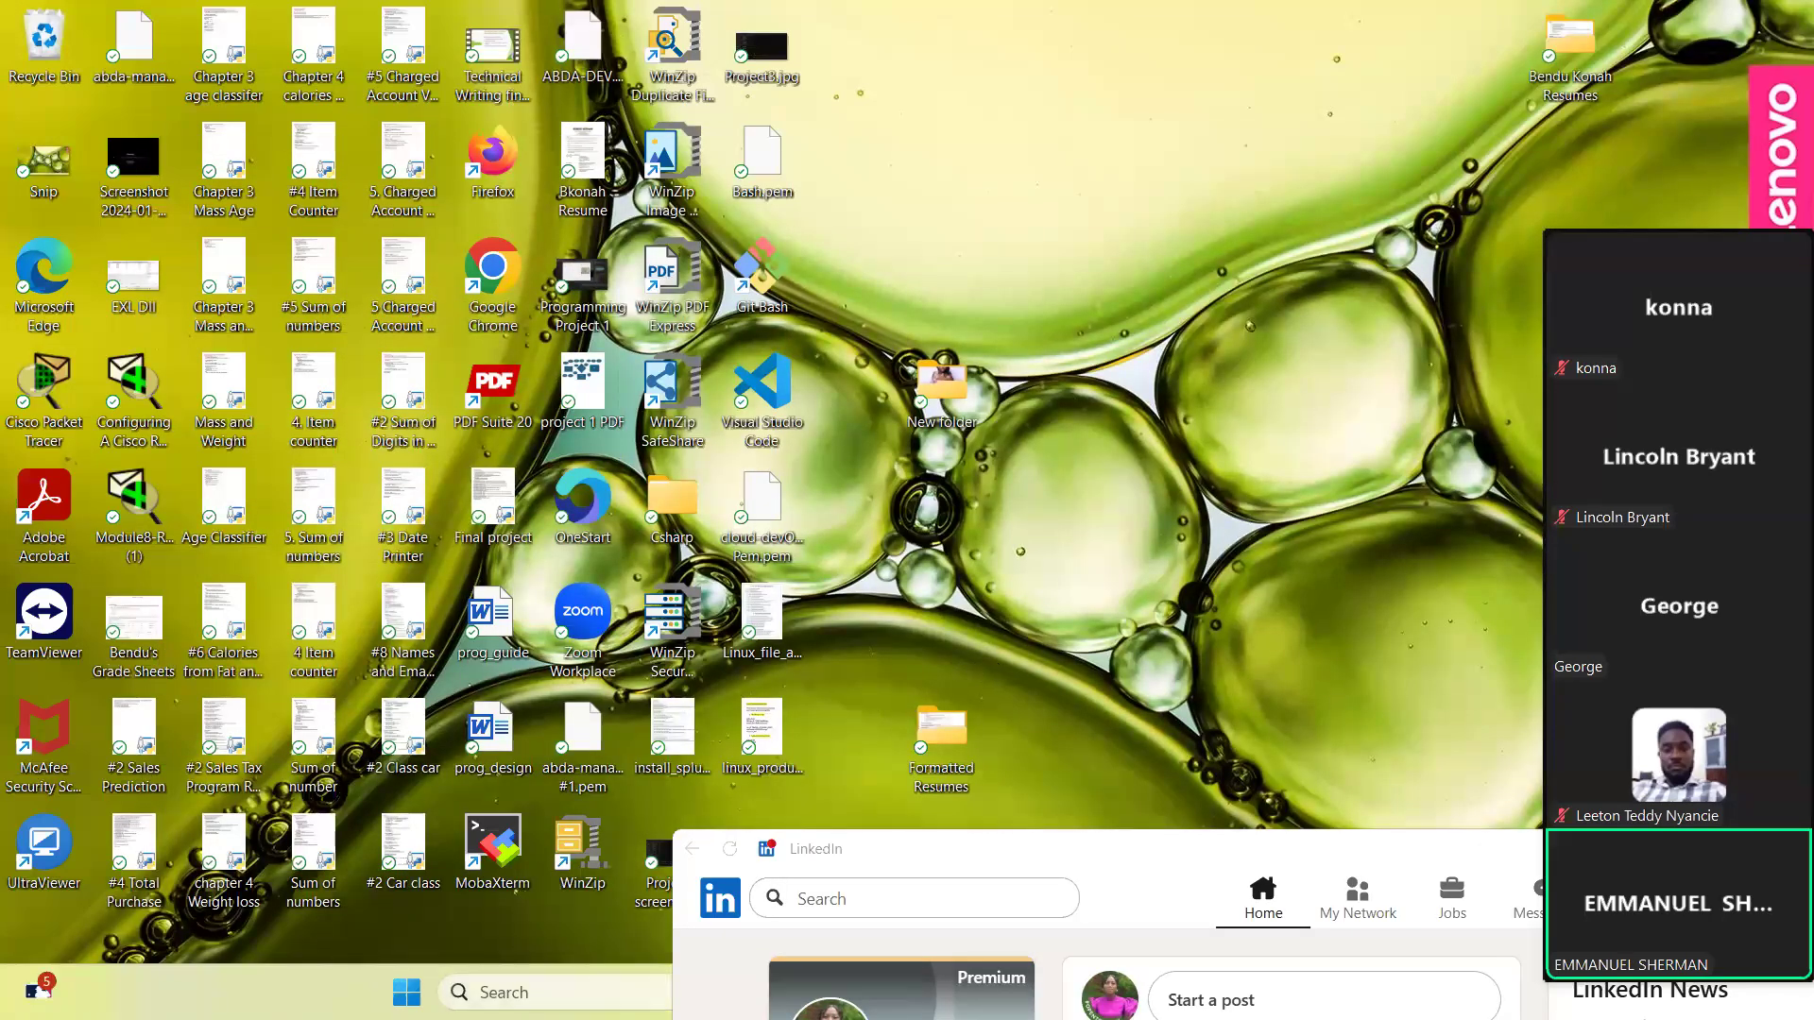
pyautogui.click(557, 992)
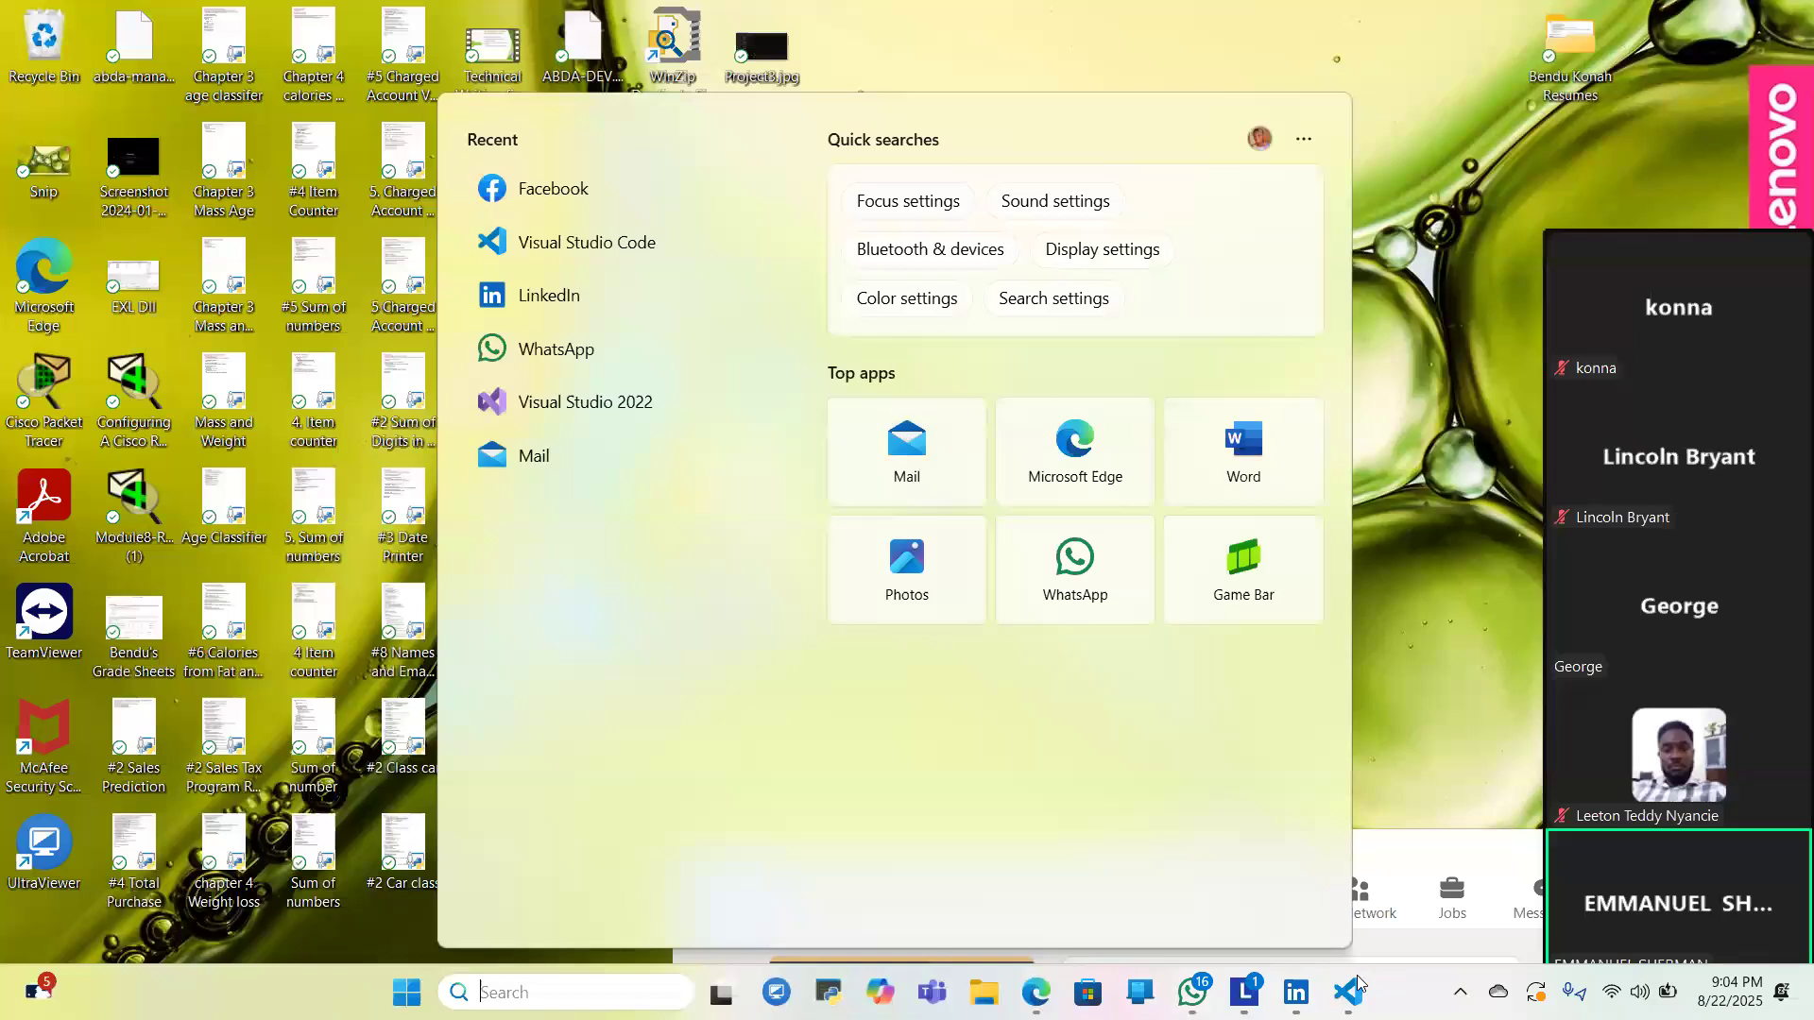
pyautogui.click(1349, 992)
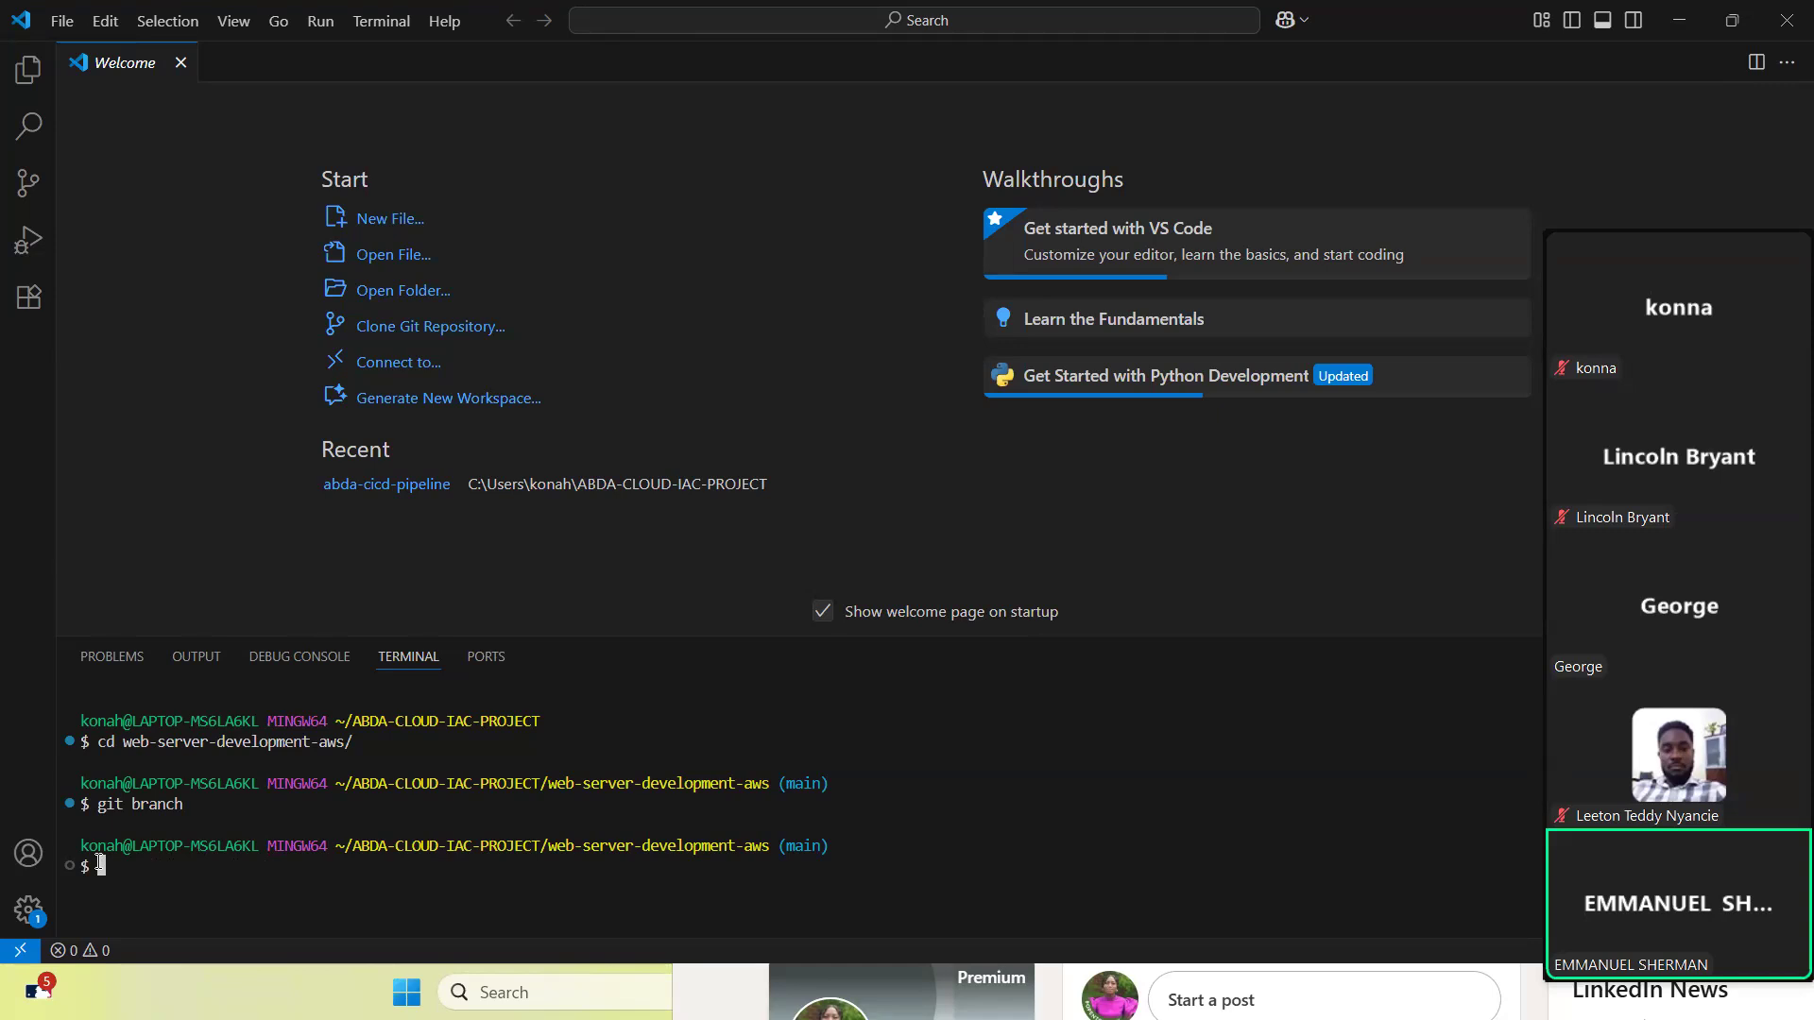
pyautogui.write('cd ..')
pyautogui.press('Return')
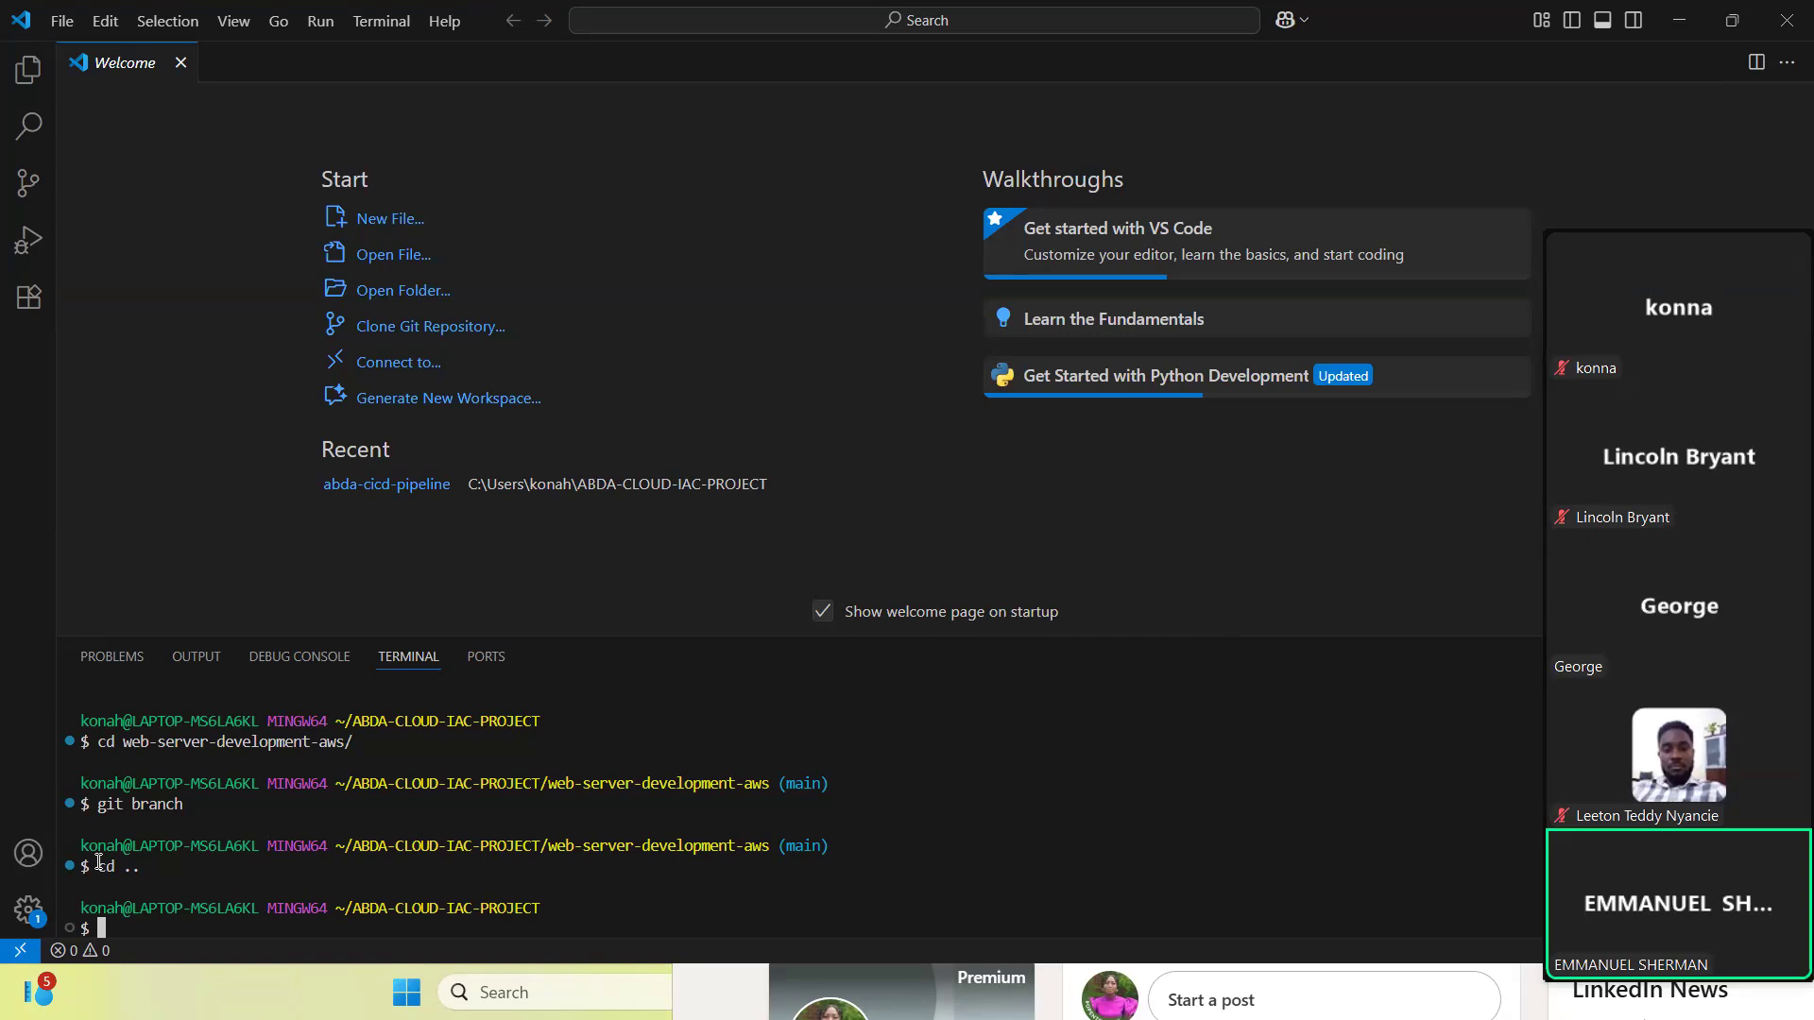
# - Delete the web-server-development-aws folder with rm -rf and list the remaining contents of ABDA-CLOUD-IAC-PROJECT
pyautogui.write('rm')
pyautogui.press('BackSpace')
pyautogui.press('BackSpace')
pyautogui.press('BackSpace')
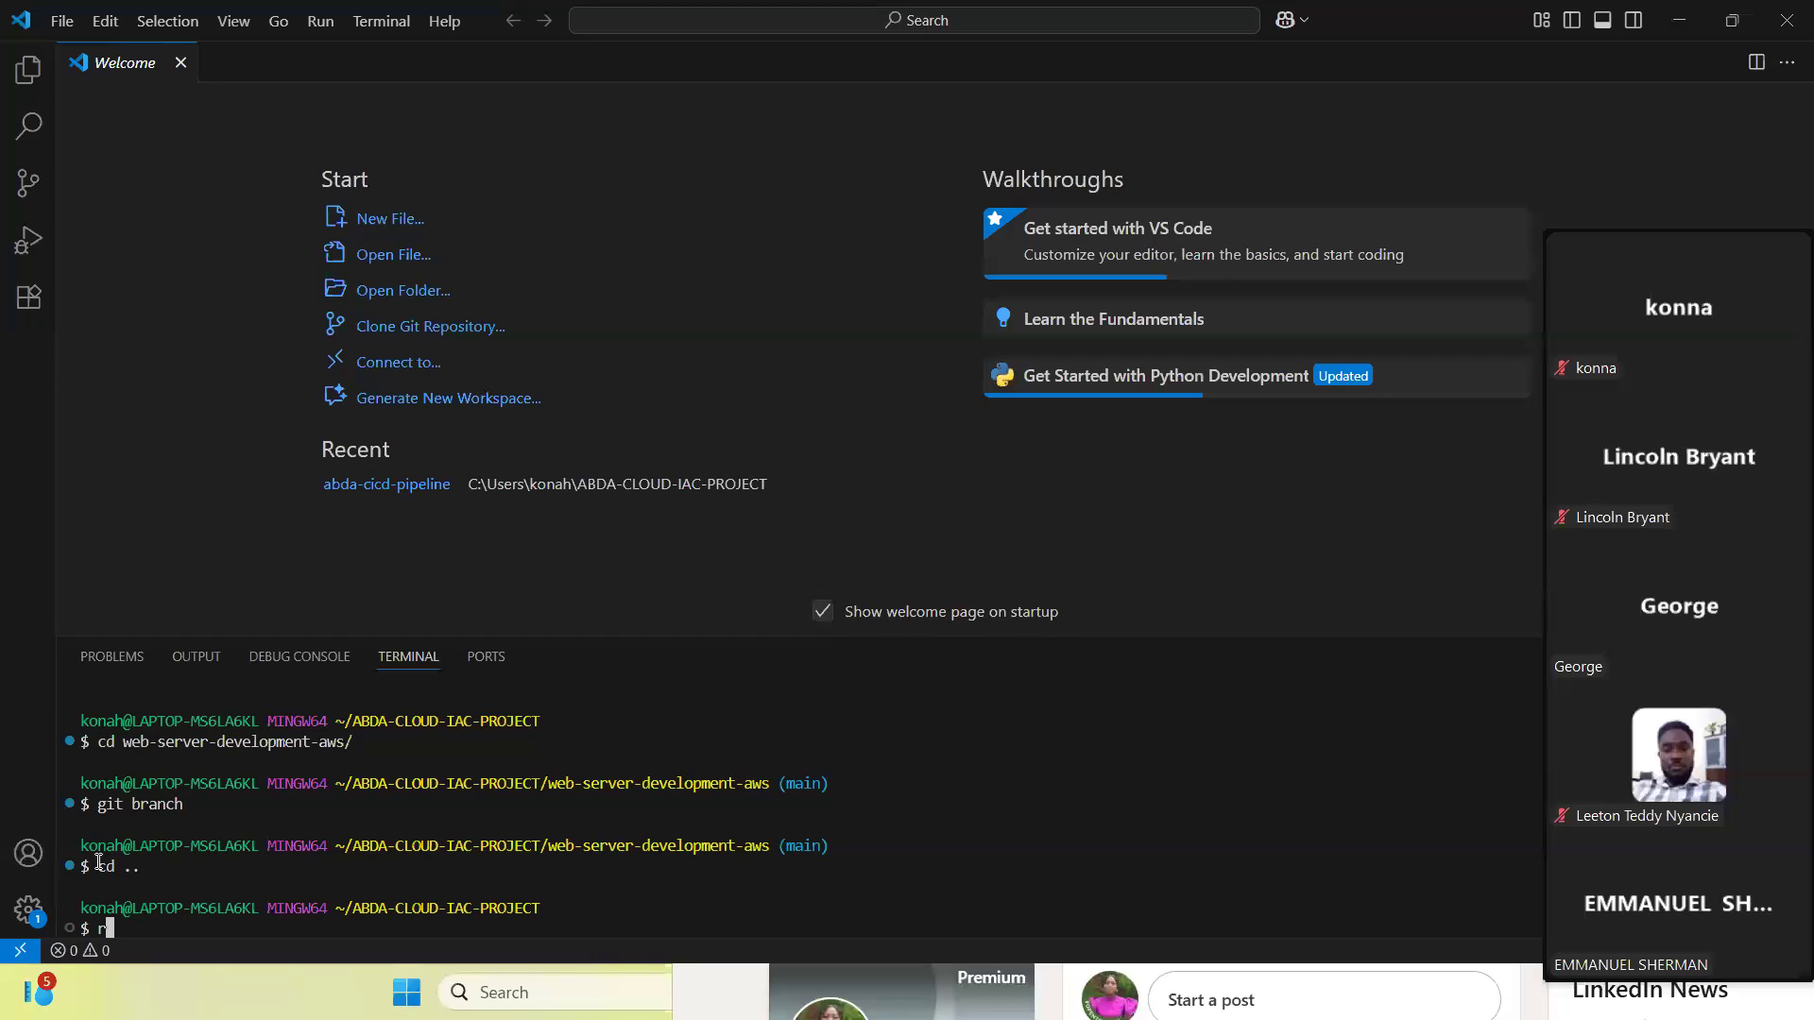
pyautogui.write('m')
pyautogui.write('.')
pyautogui.press('BackSpace')
pyautogui.write('-rf')
pyautogui.write('web')
pyautogui.press('Tab')
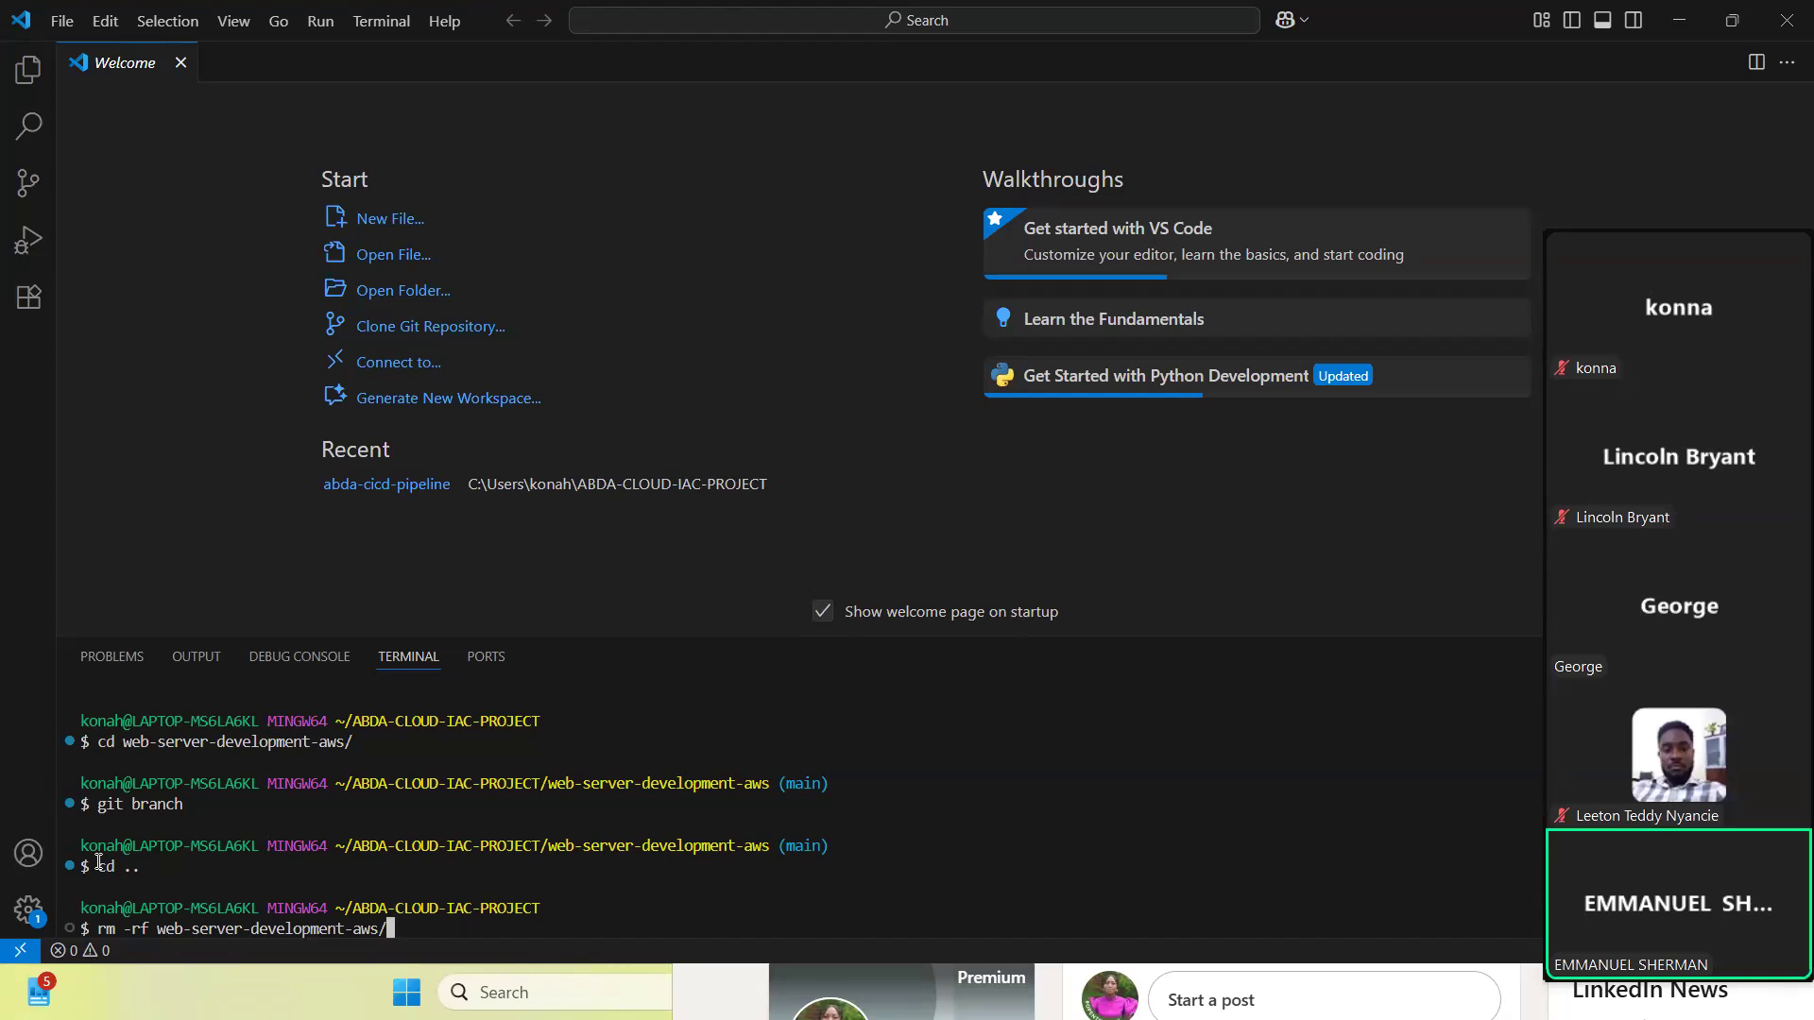
pyautogui.press('Return')
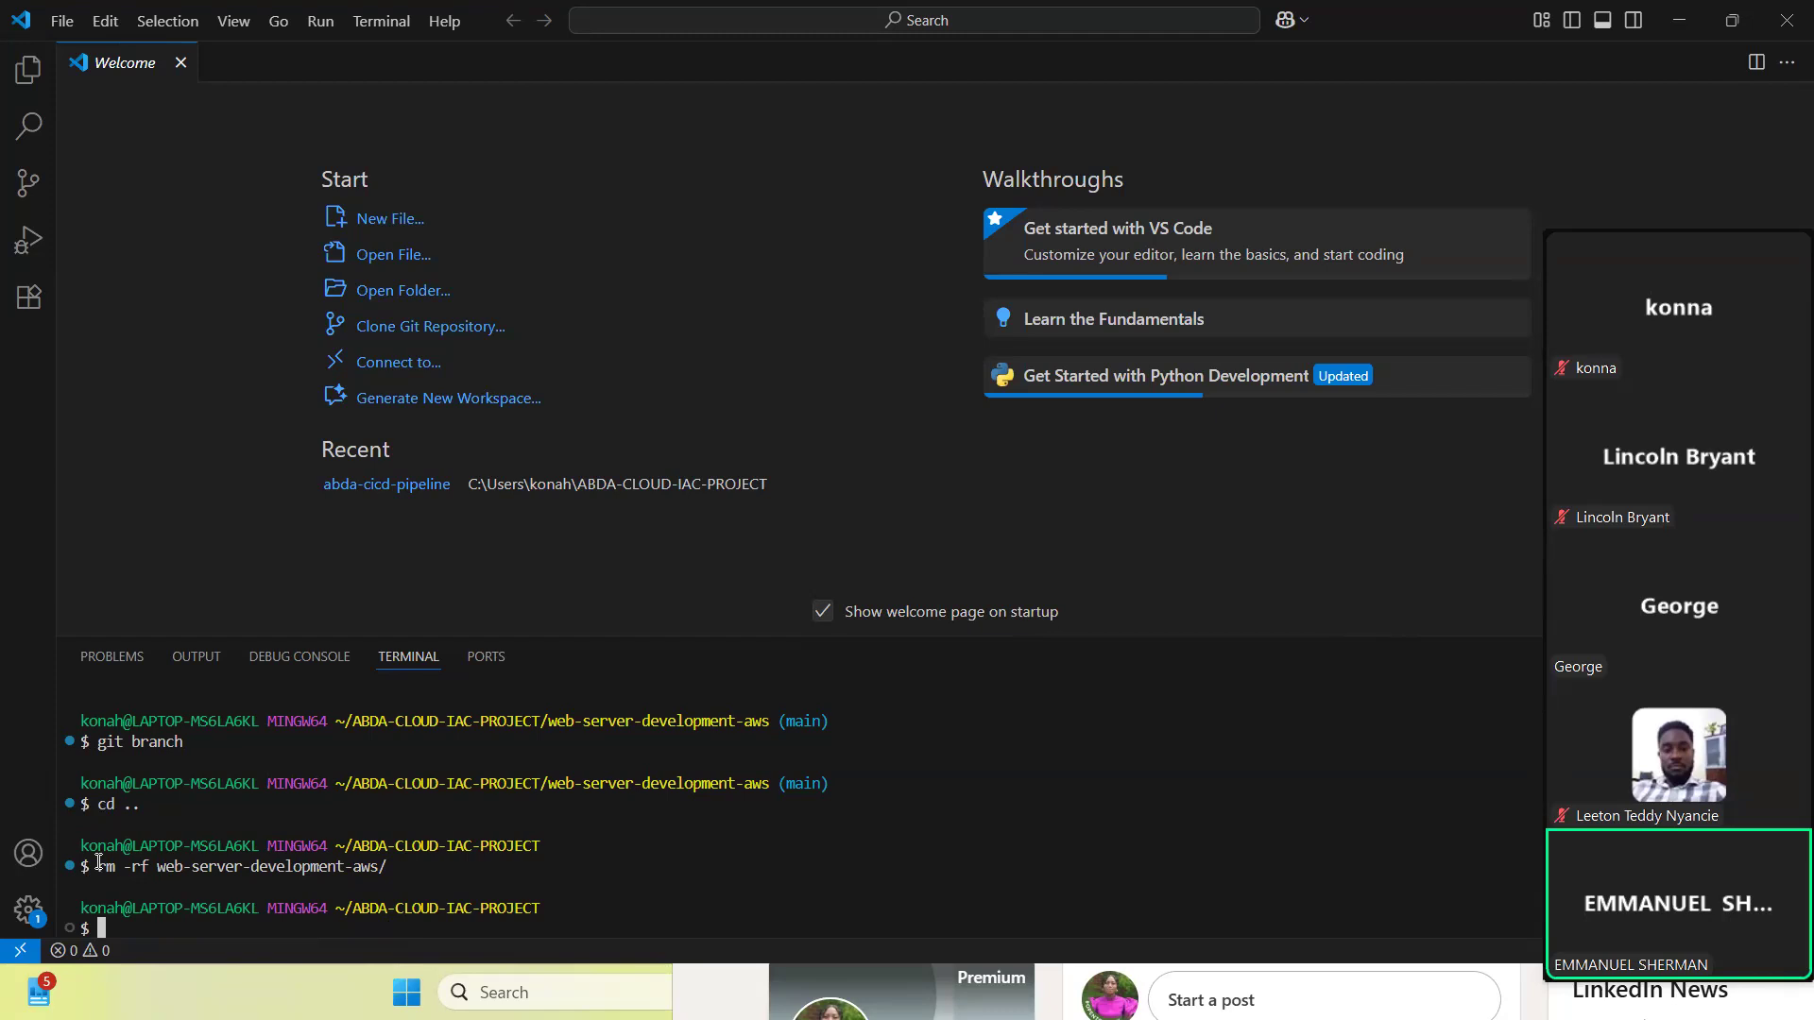
pyautogui.write('ls')
pyautogui.press('Return')
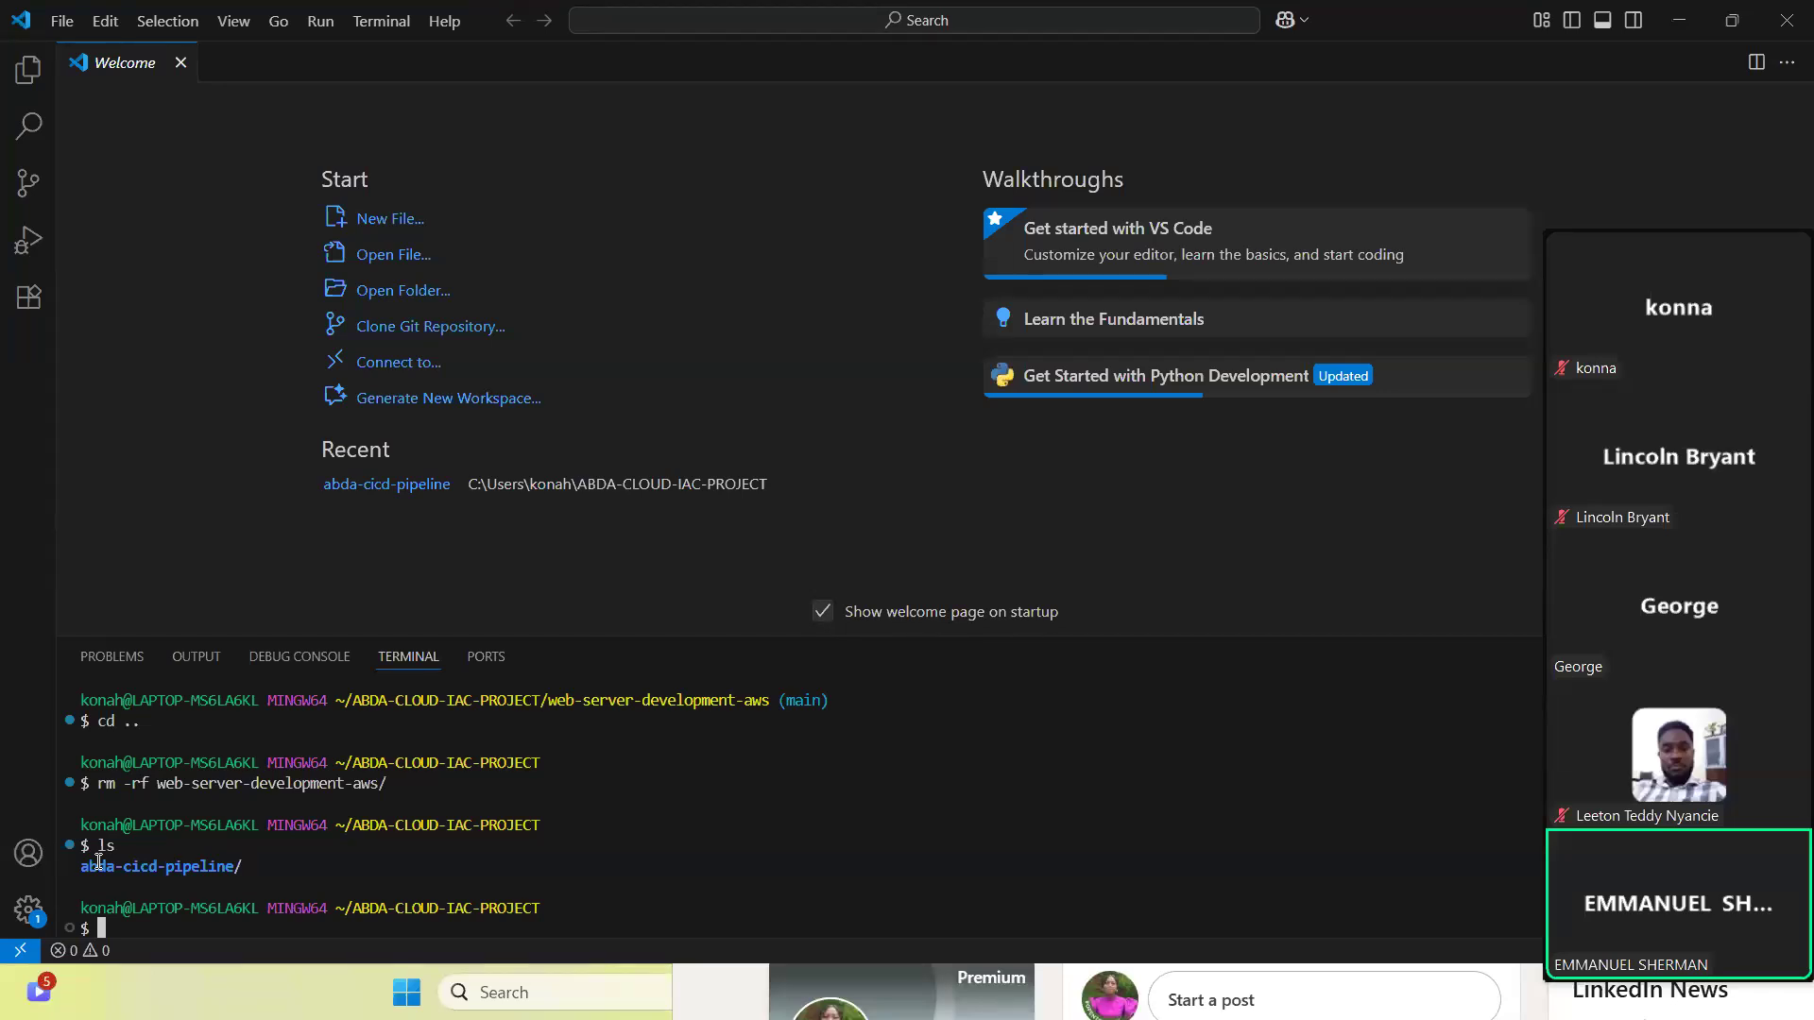
pyautogui.write('git clone')
pyautogui.hotkey('ctrl', 'v')
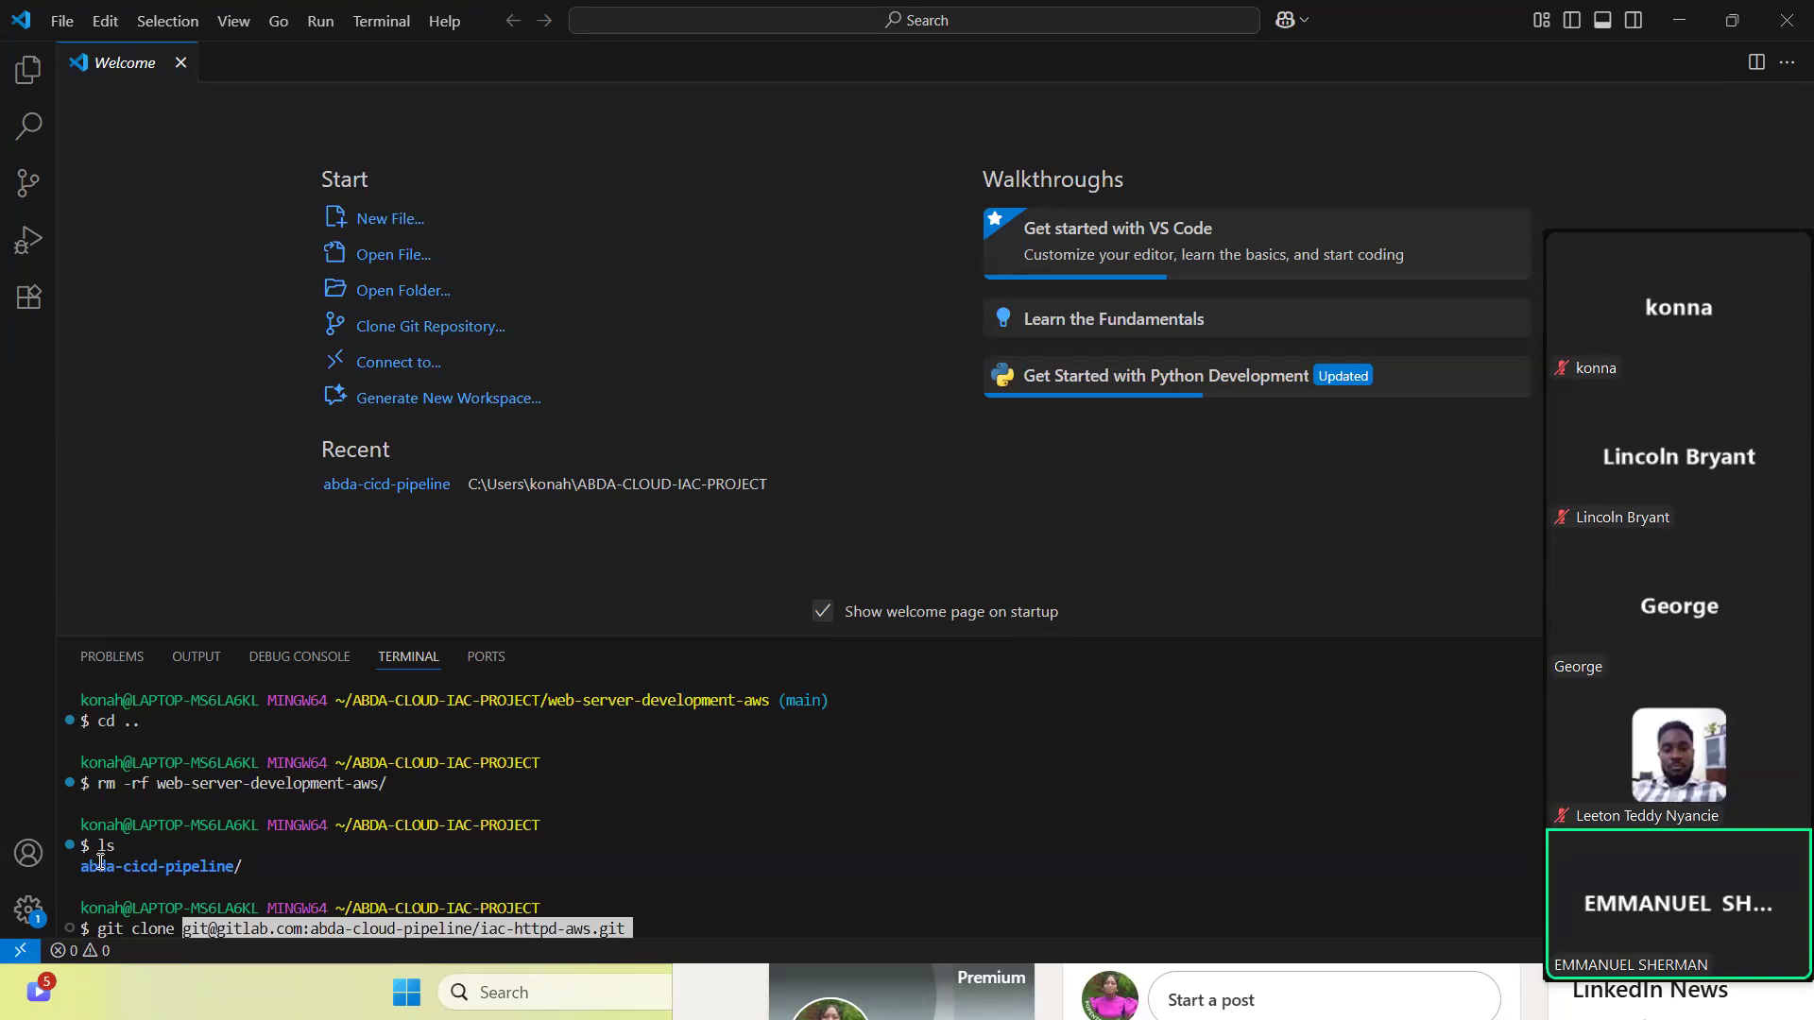
pyautogui.press('Return')
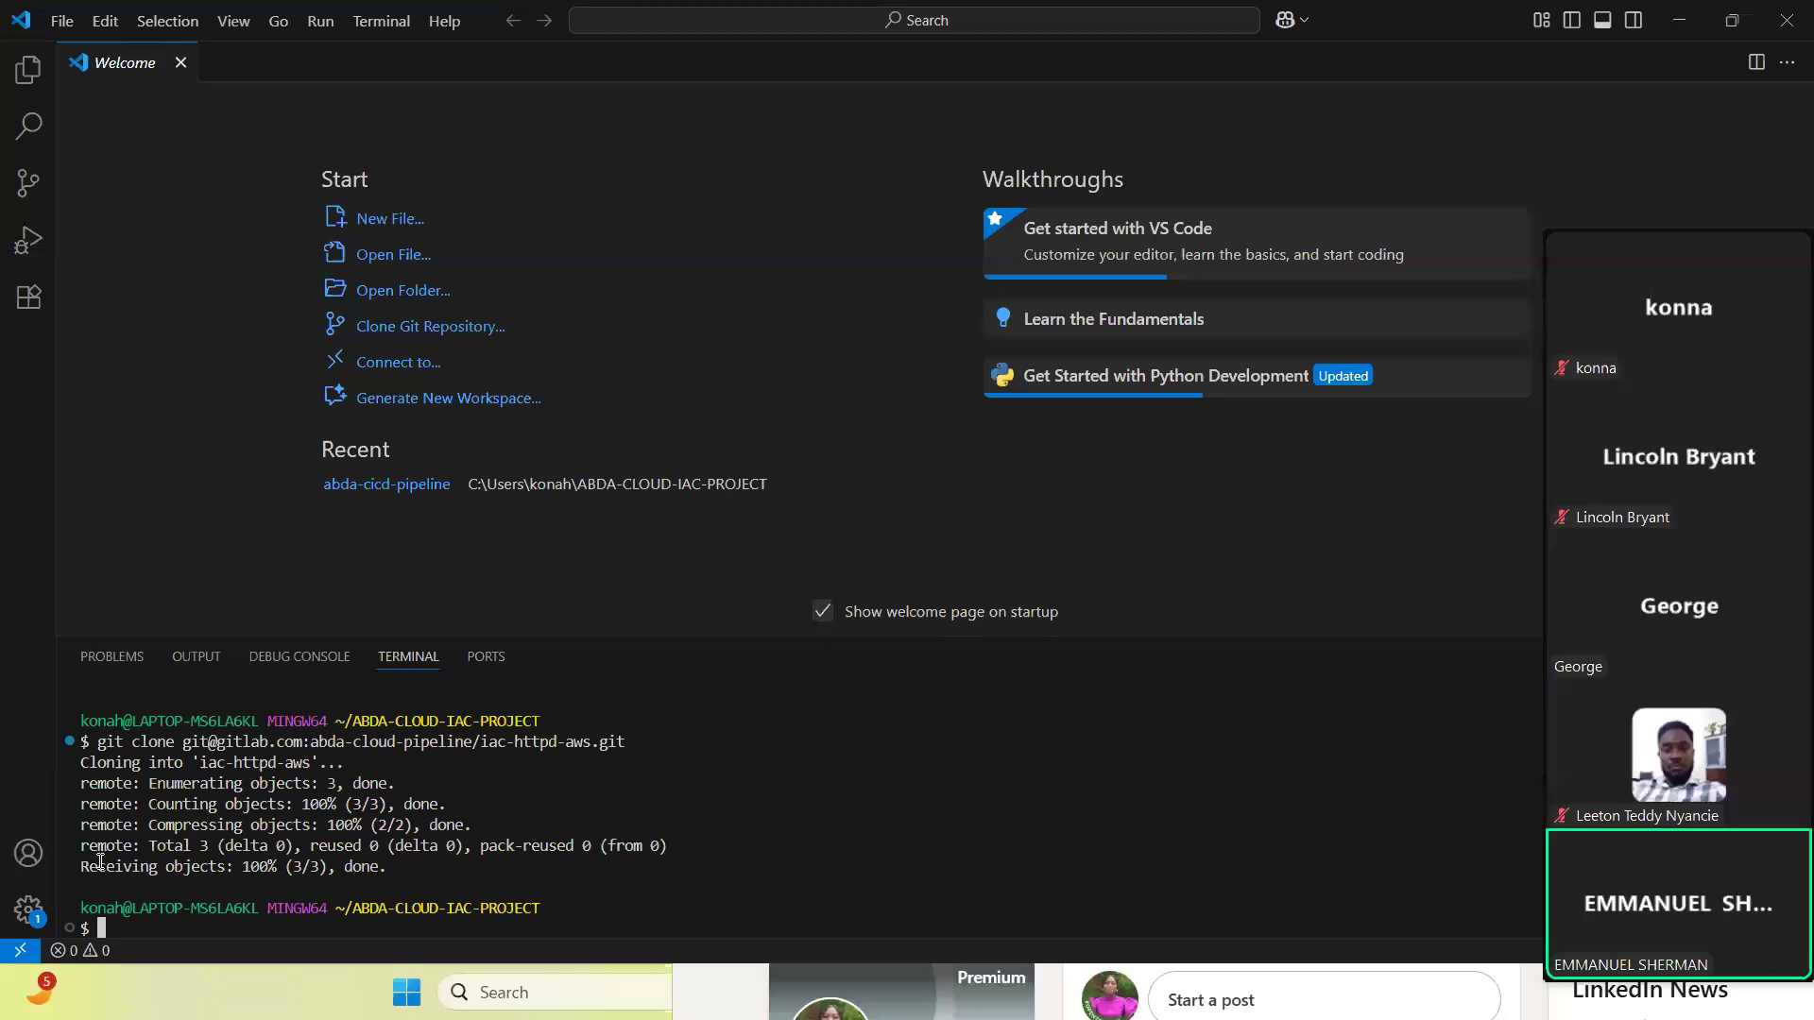
pyautogui.write('ls')
pyautogui.press('Return')
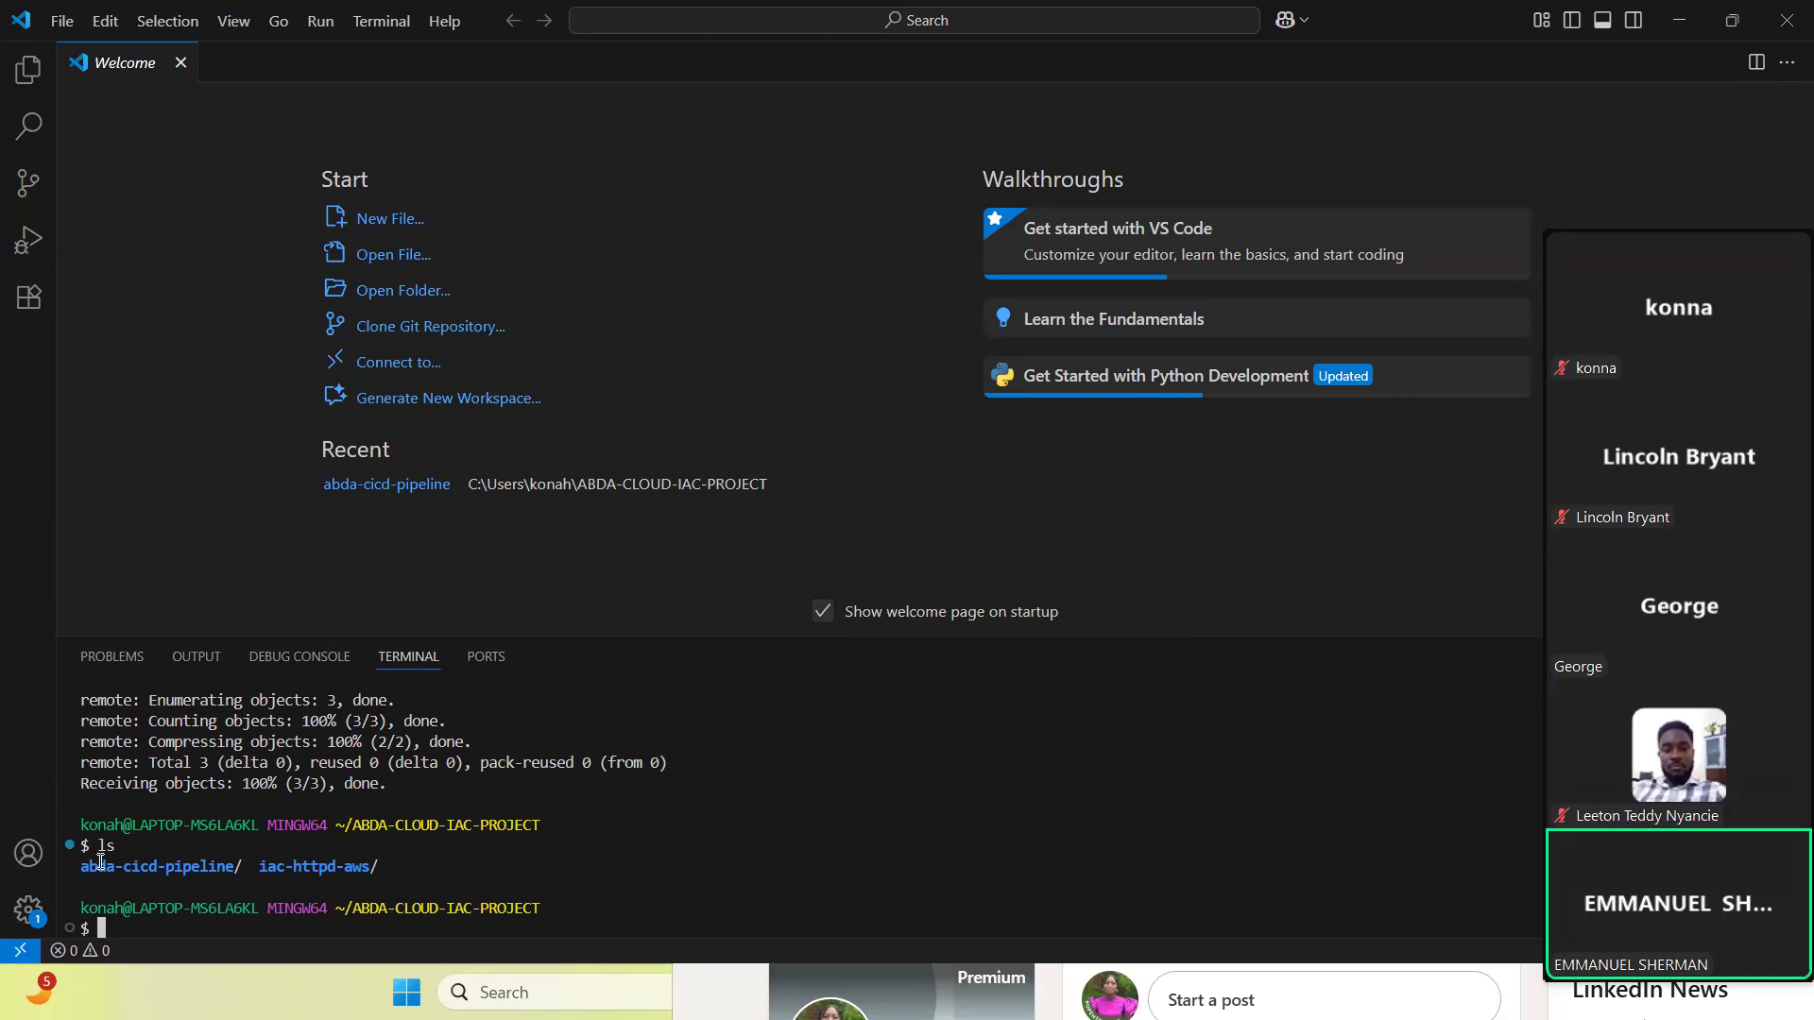
# - Clear the terminal, list the project folders again and change into the iac-httpd-aws directory
pyautogui.hotkey('ctrl', 'l')
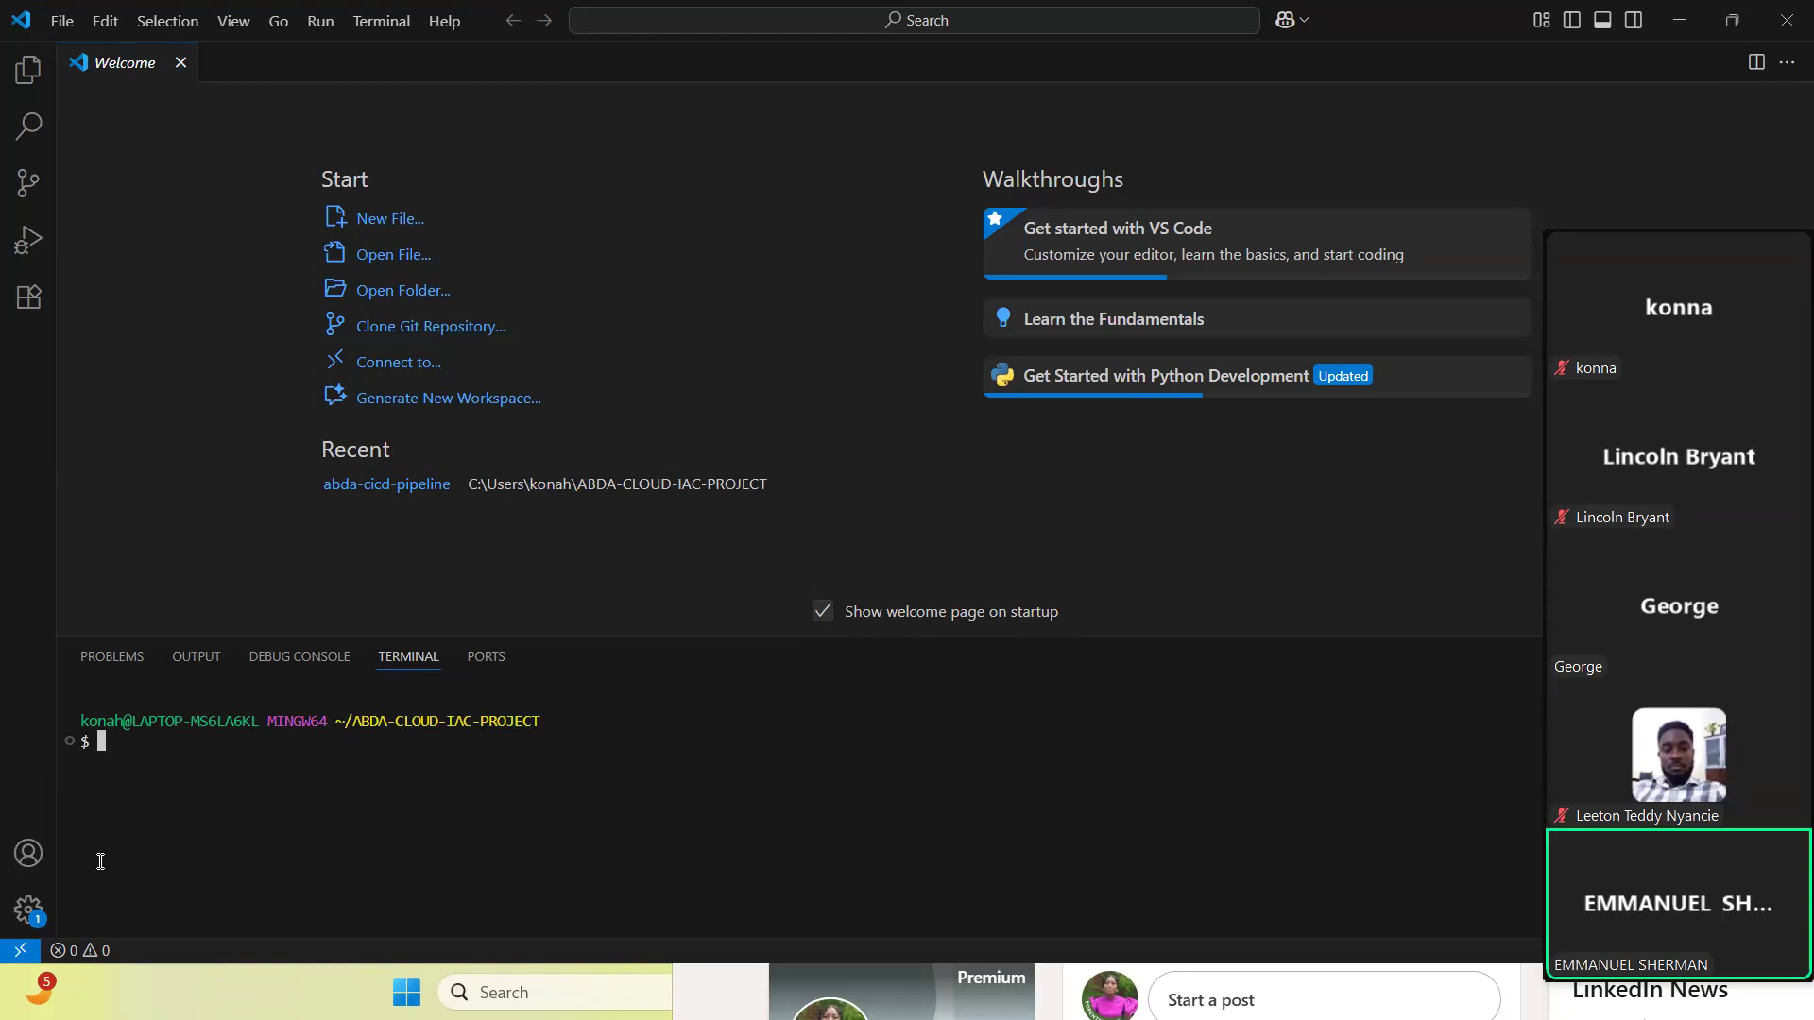
pyautogui.write('ls')
pyautogui.press('Return')
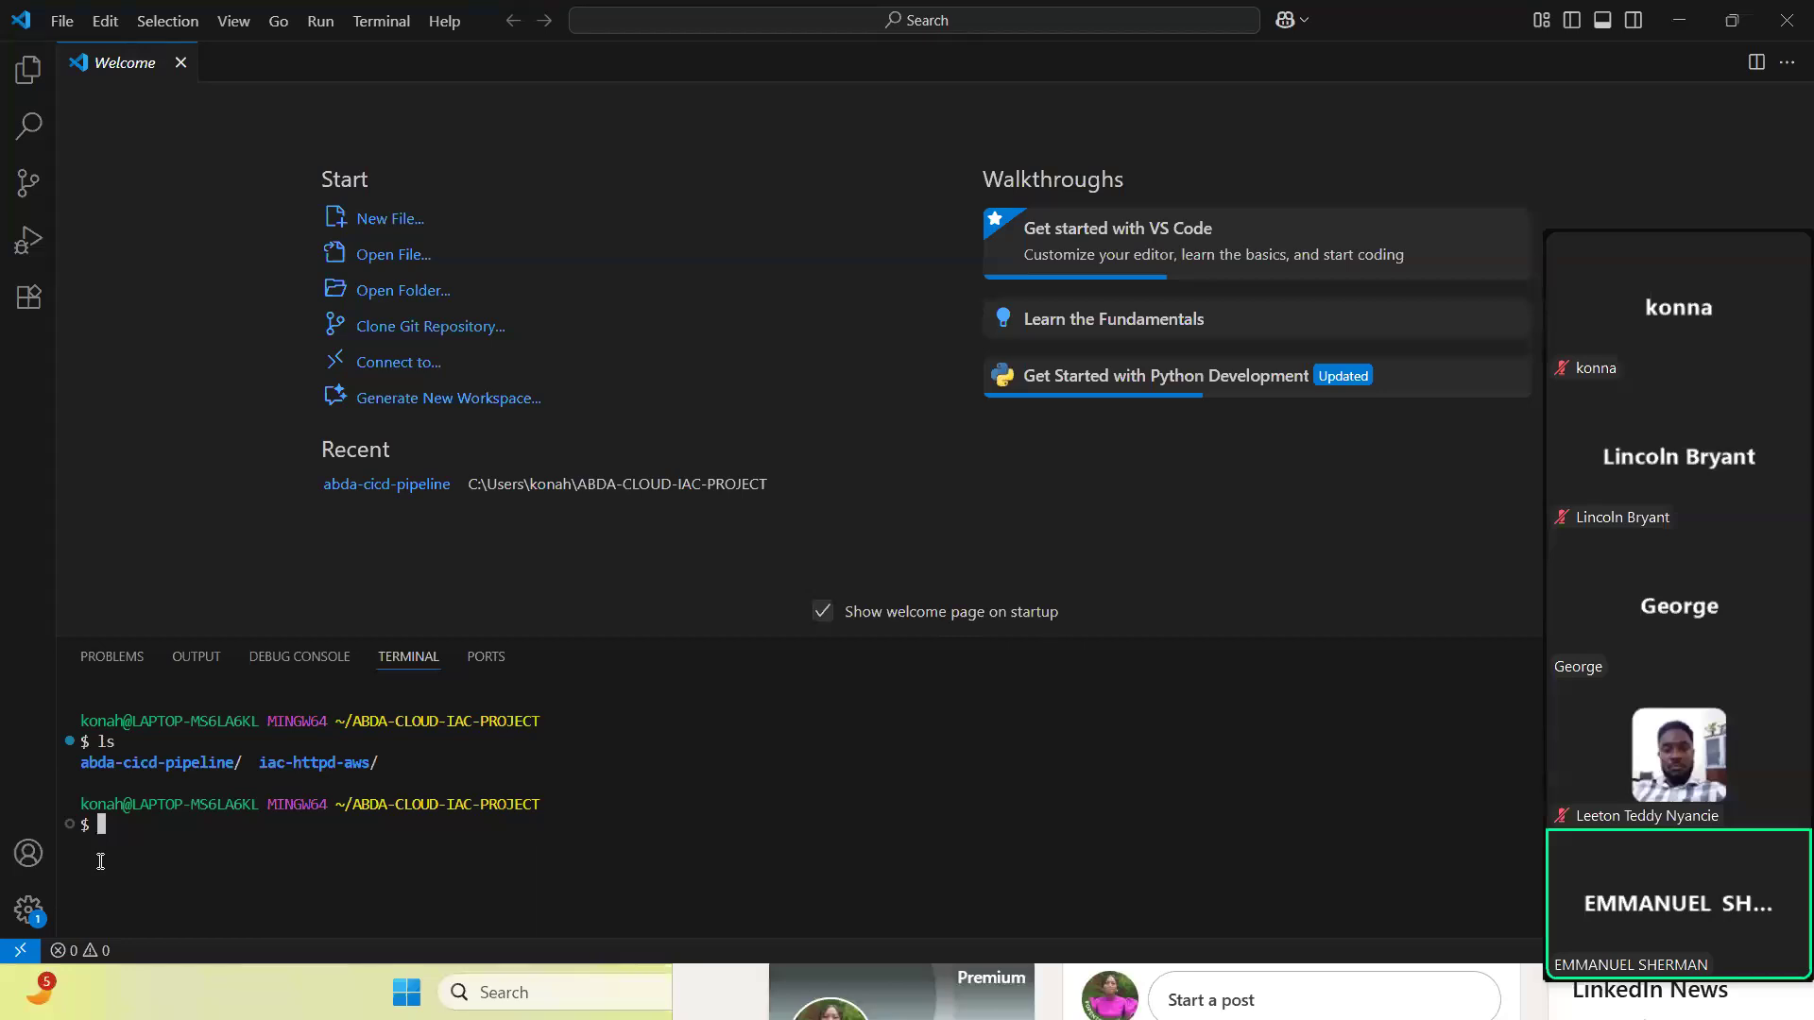
pyautogui.write('ed')
pyautogui.press('BackSpace')
pyautogui.press('BackSpace')
pyautogui.write('cd')
pyautogui.write('iac')
pyautogui.press('Tab')
pyautogui.press('Return')
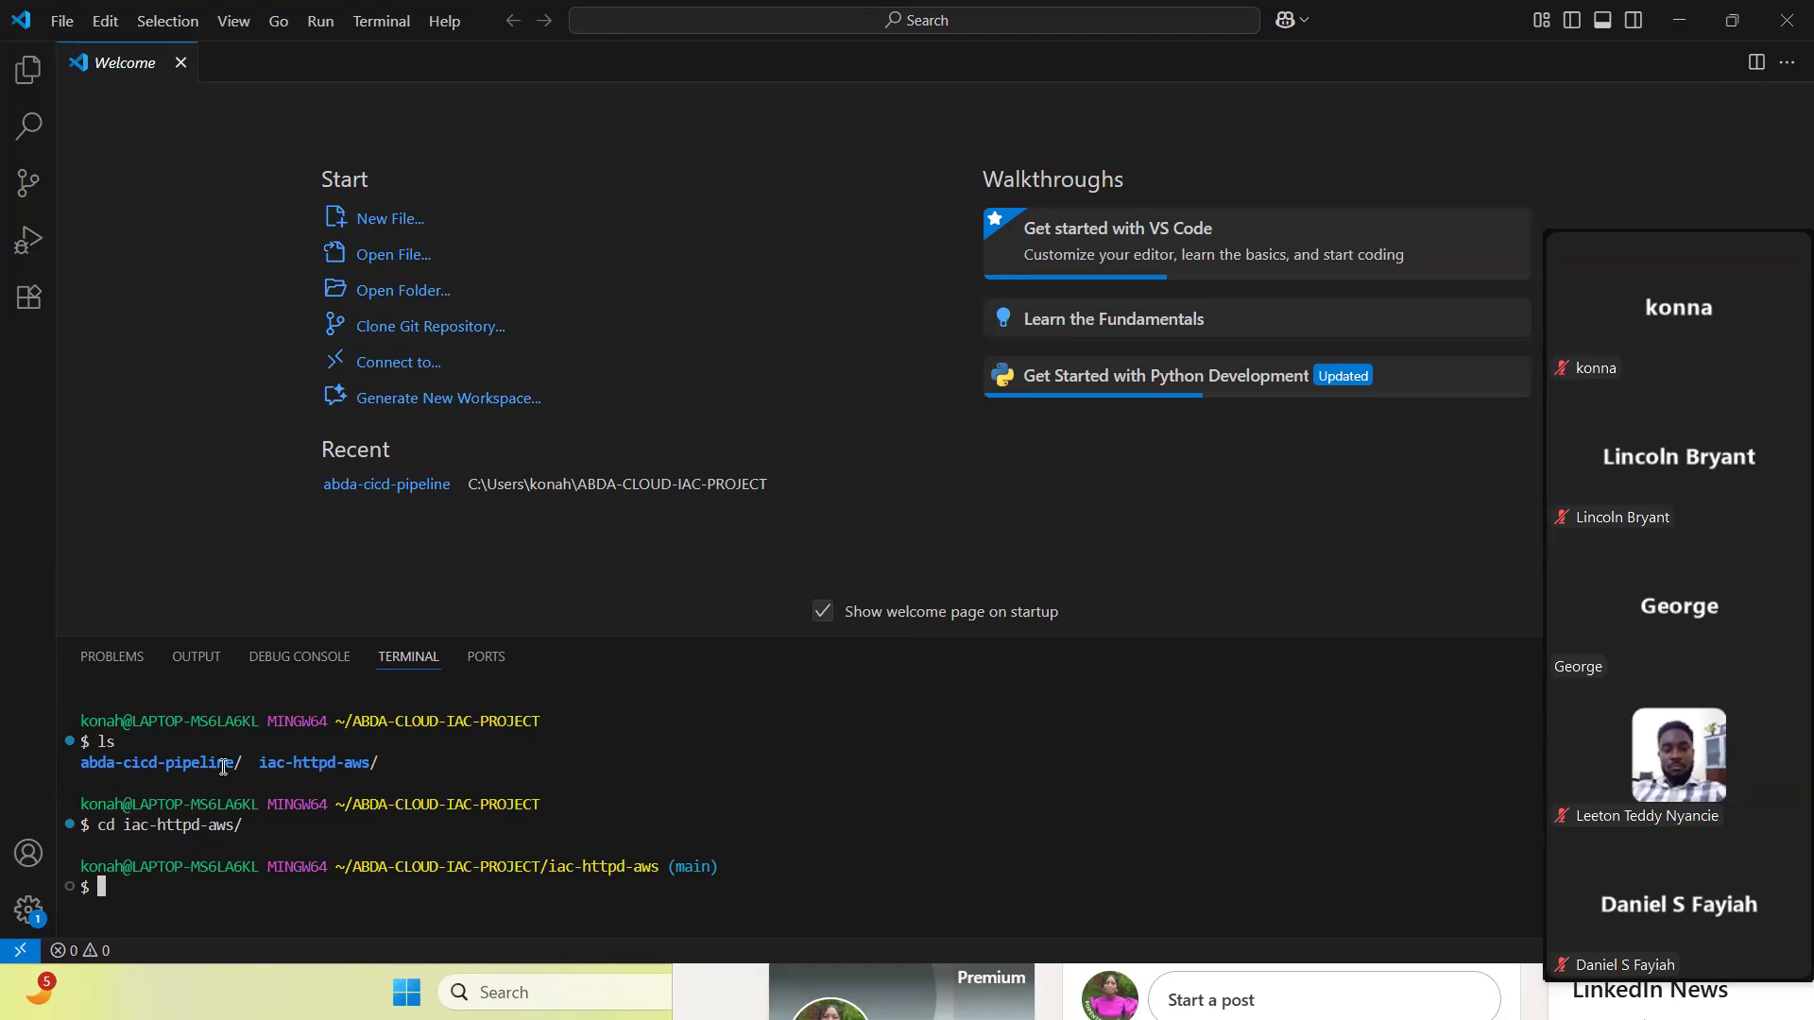
pyautogui.click(1094, 36)
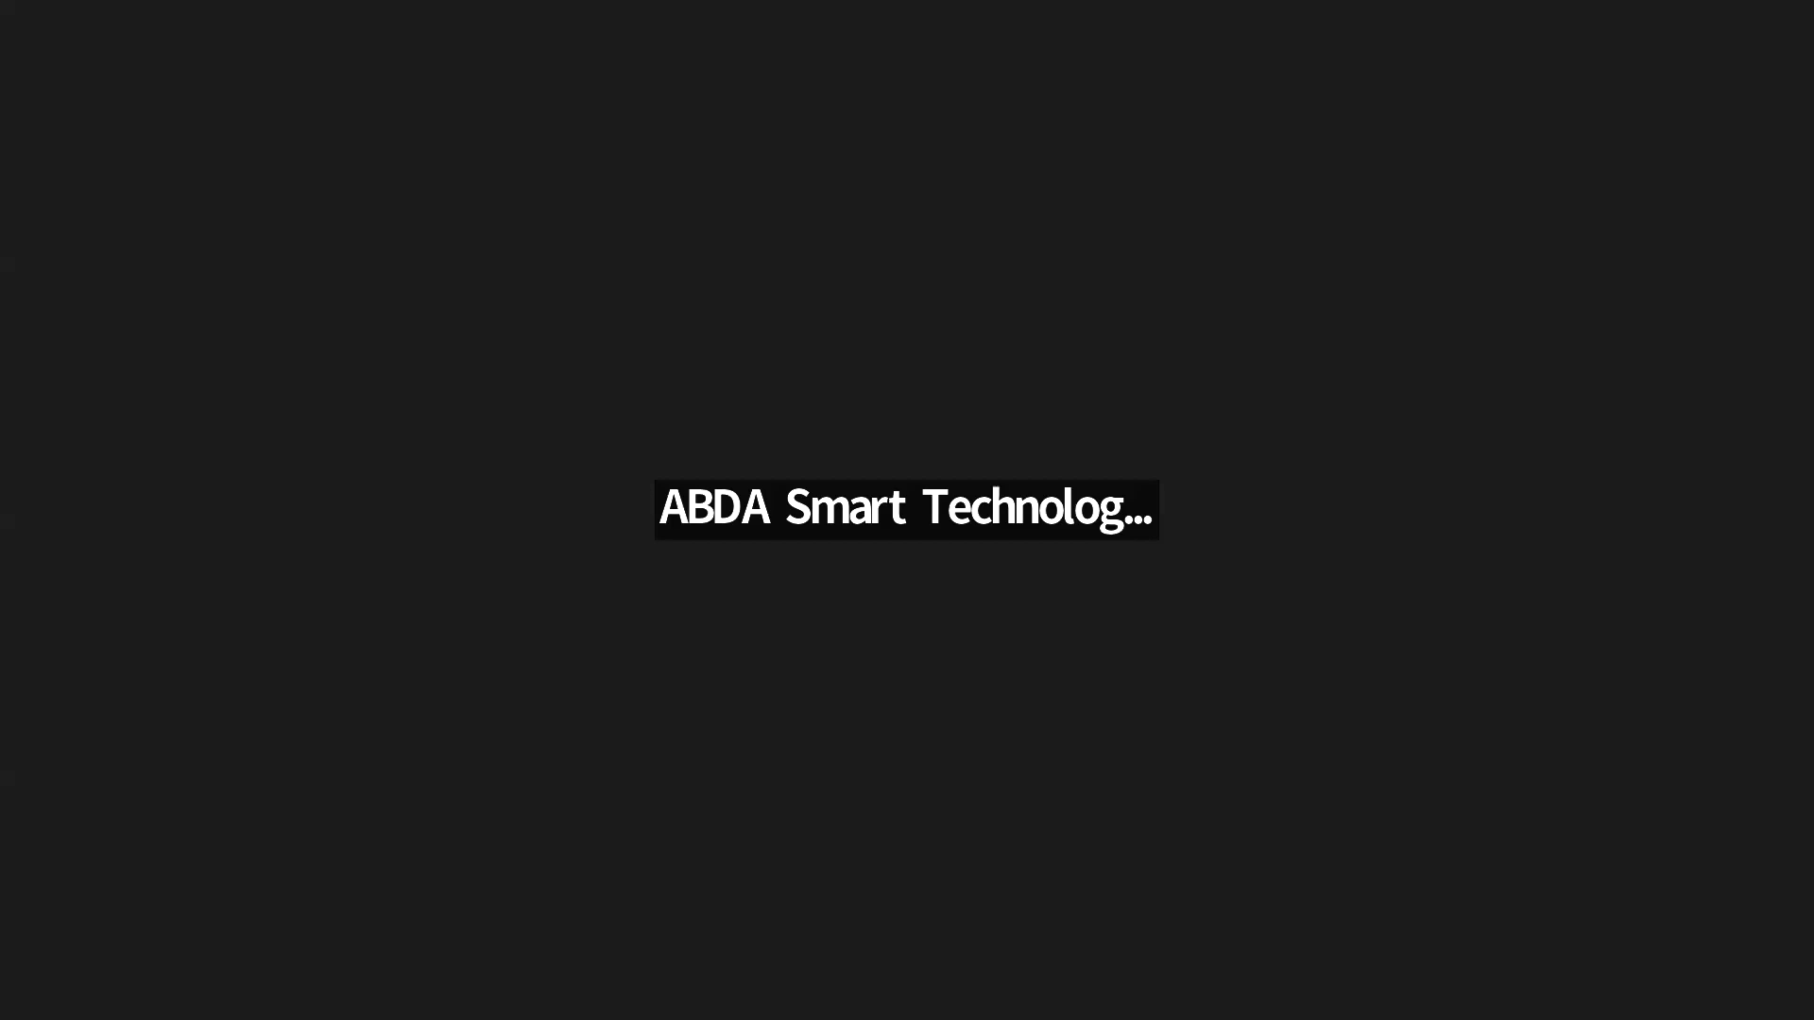
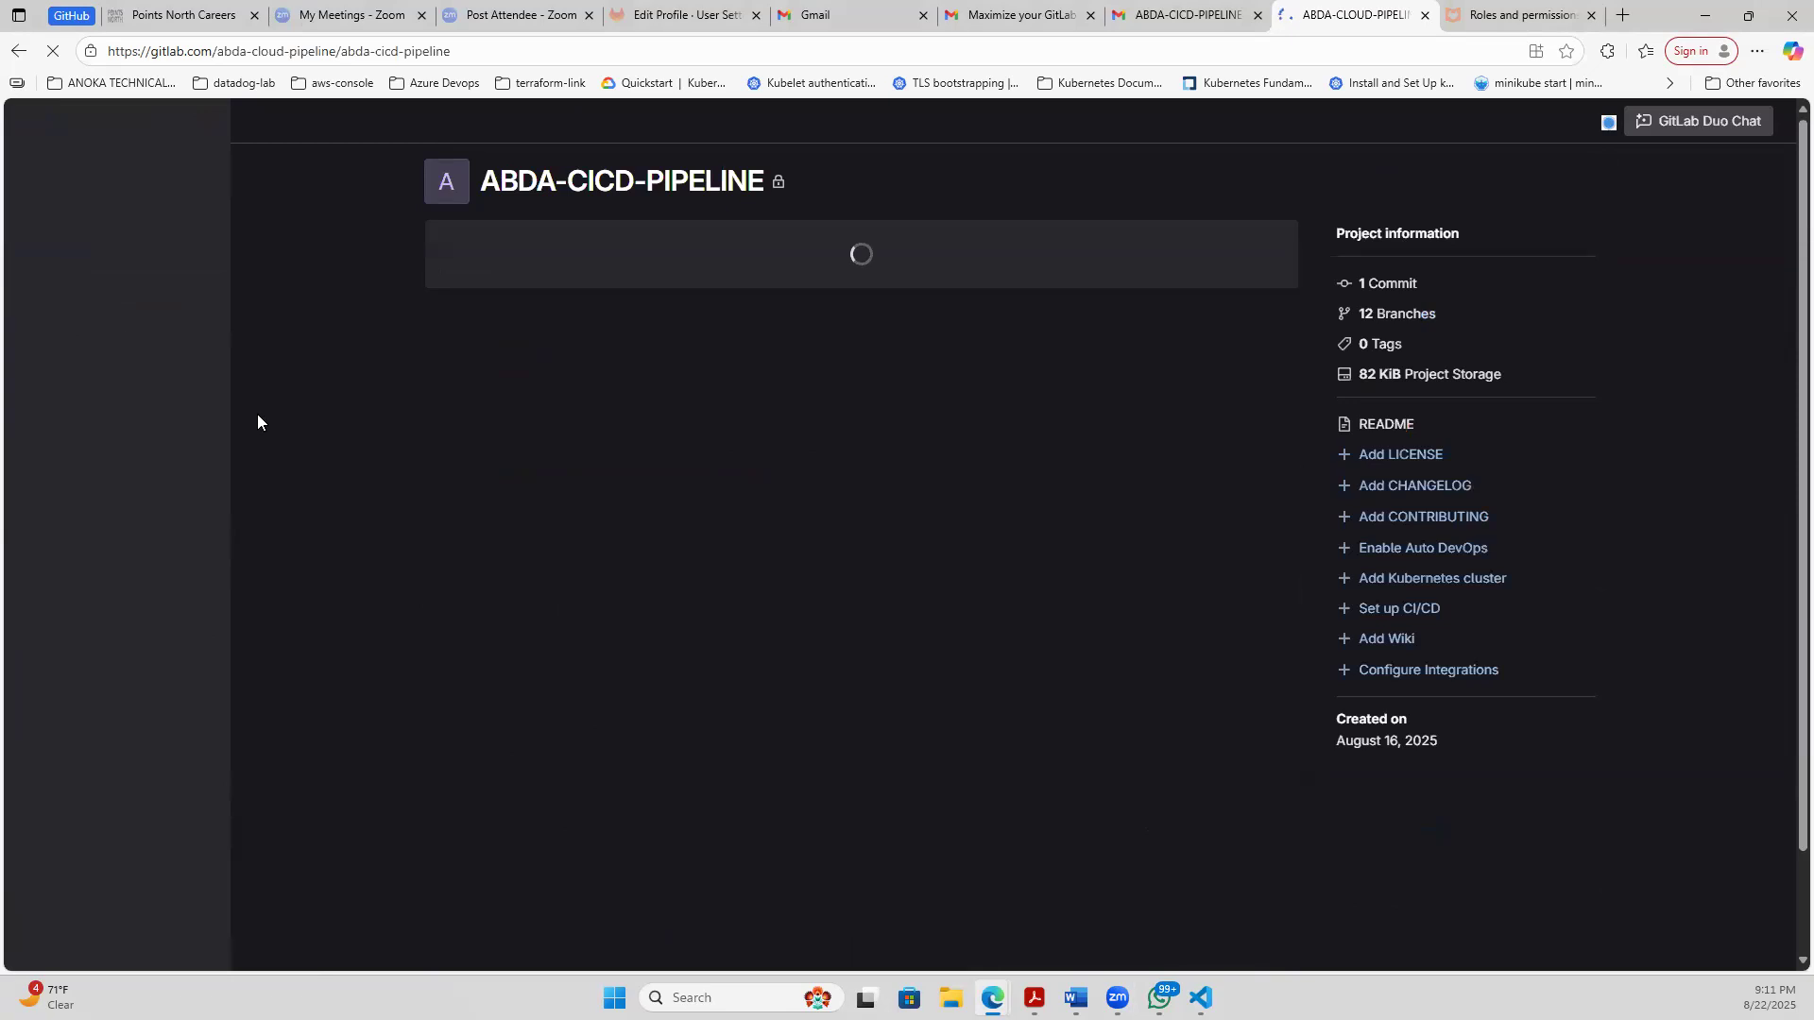
# - Return to the GitLab groups list and open the IAC-HTTPD-AWS project in the ABDA-CLOUD-PIPELINE group
pyautogui.click(19, 53)
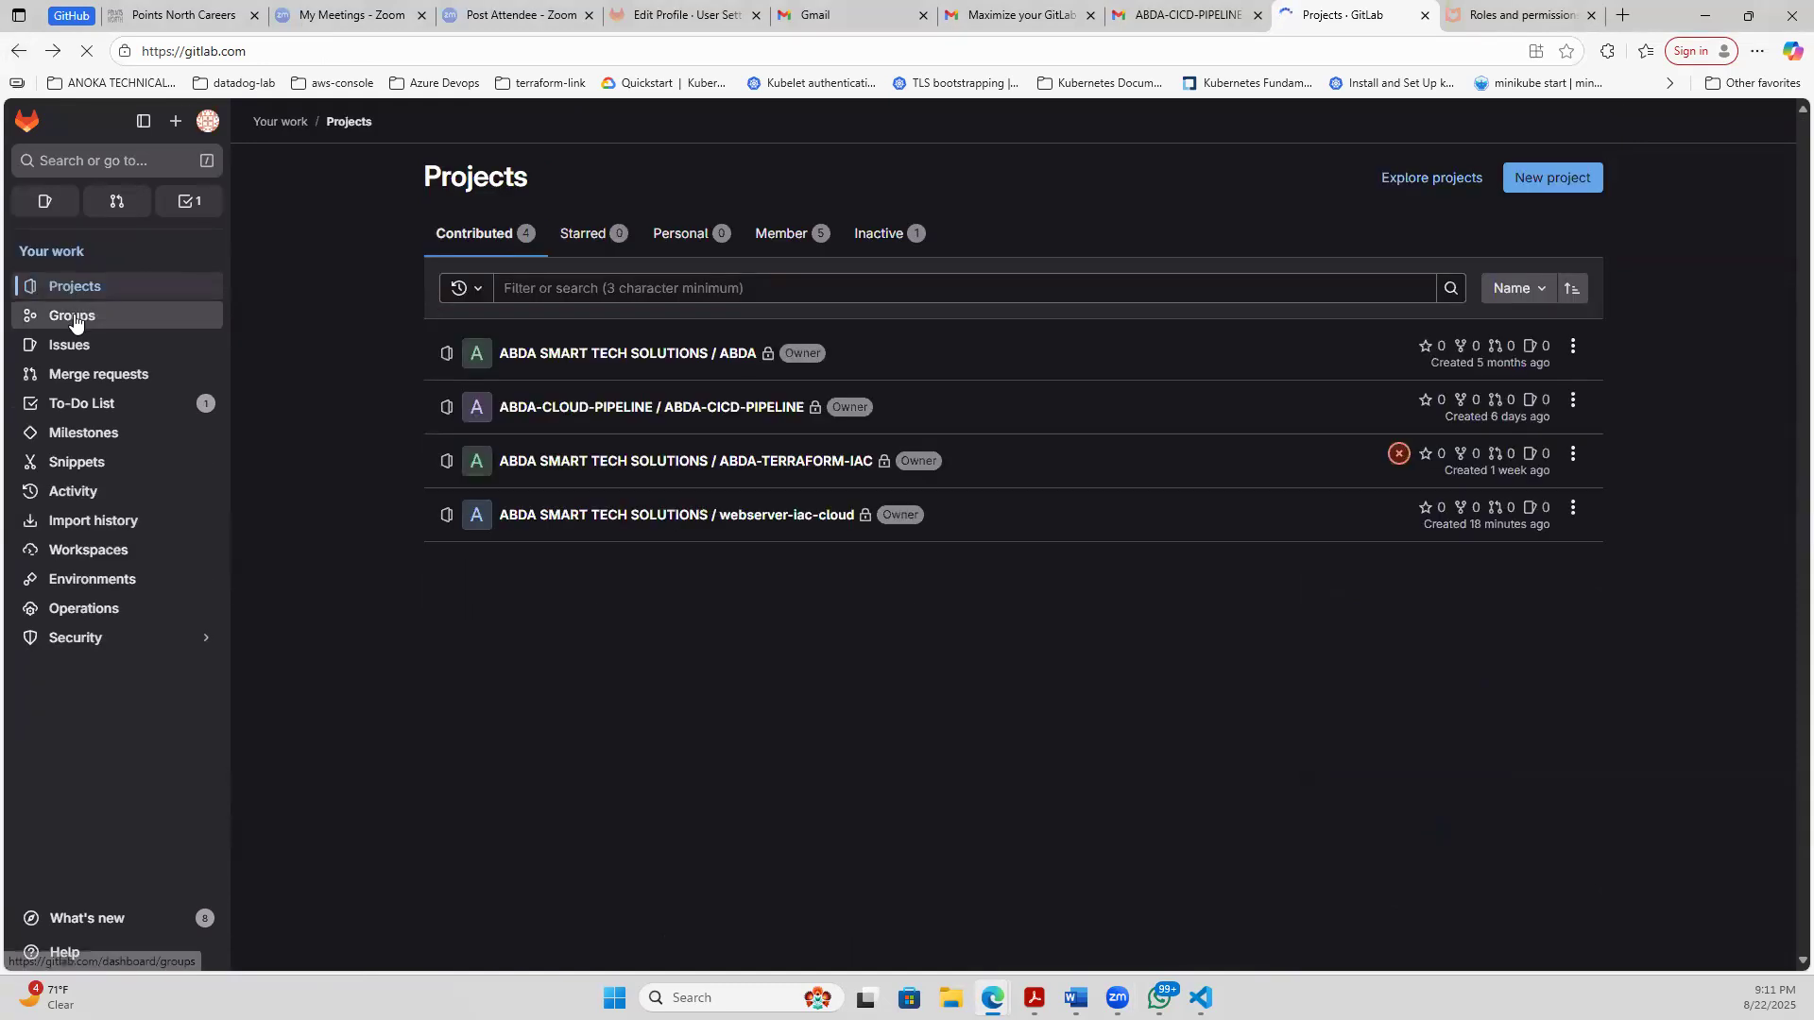
pyautogui.click(75, 324)
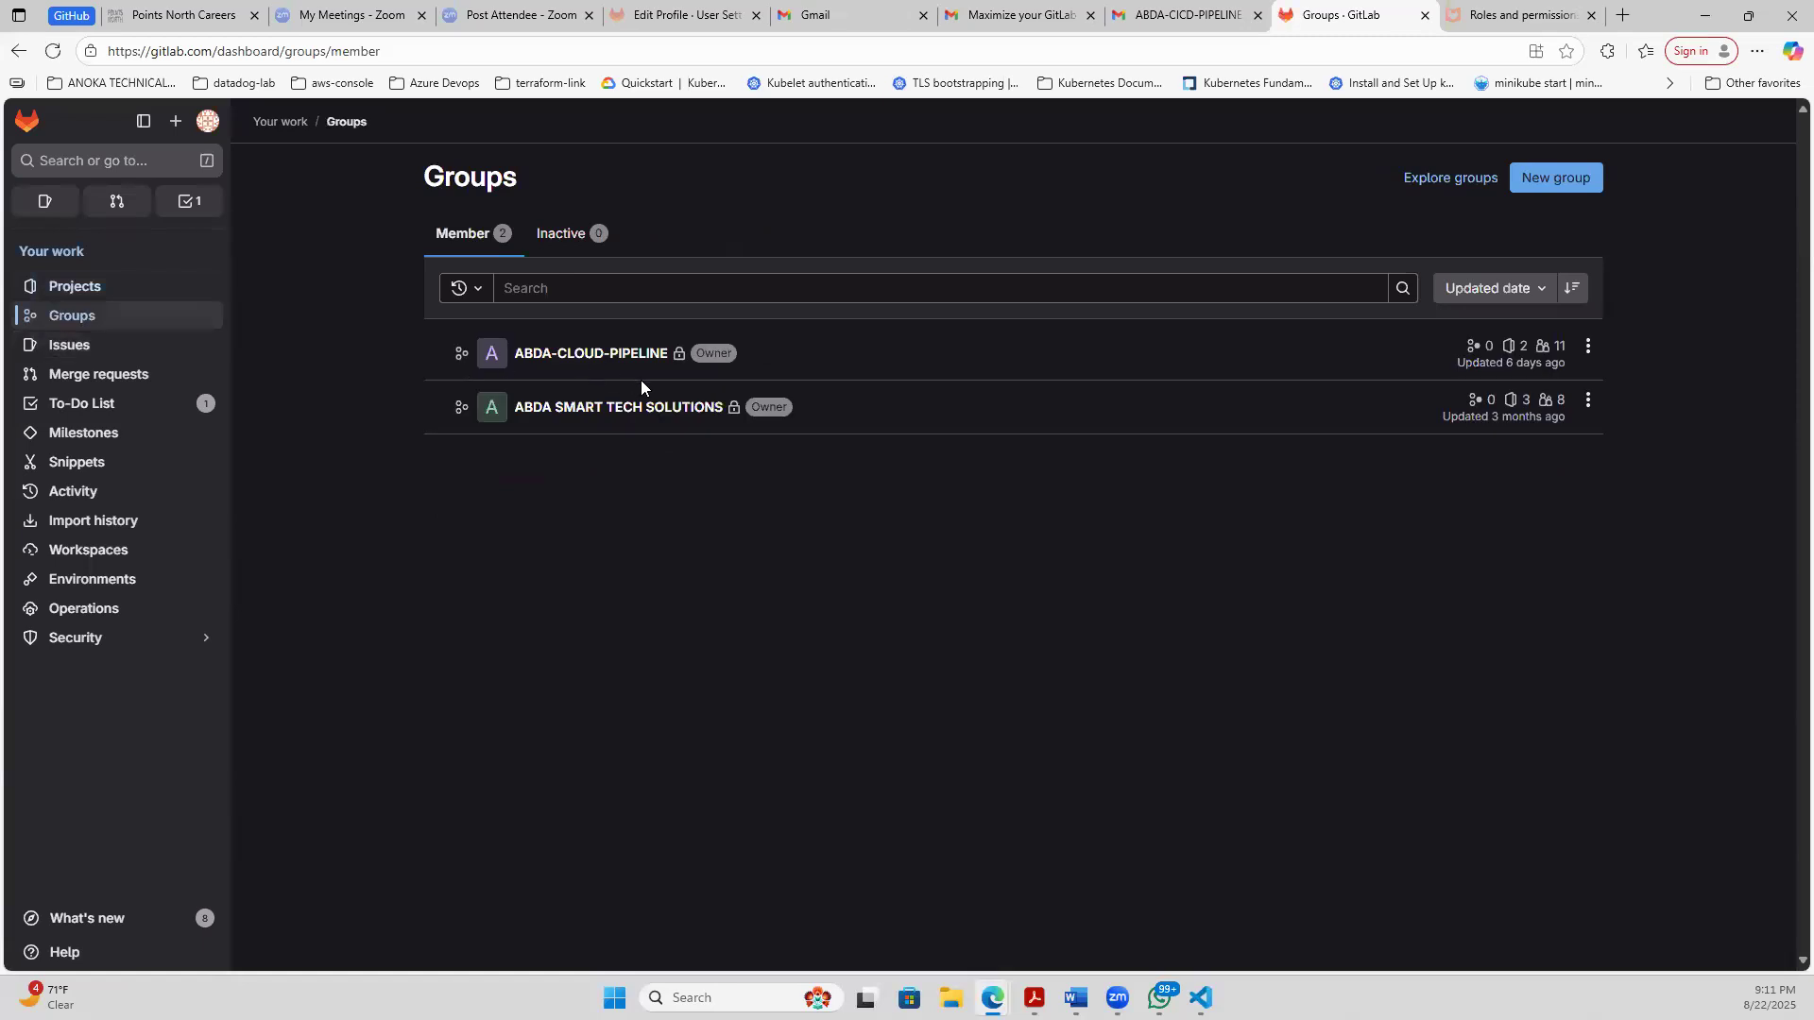
pyautogui.click(577, 358)
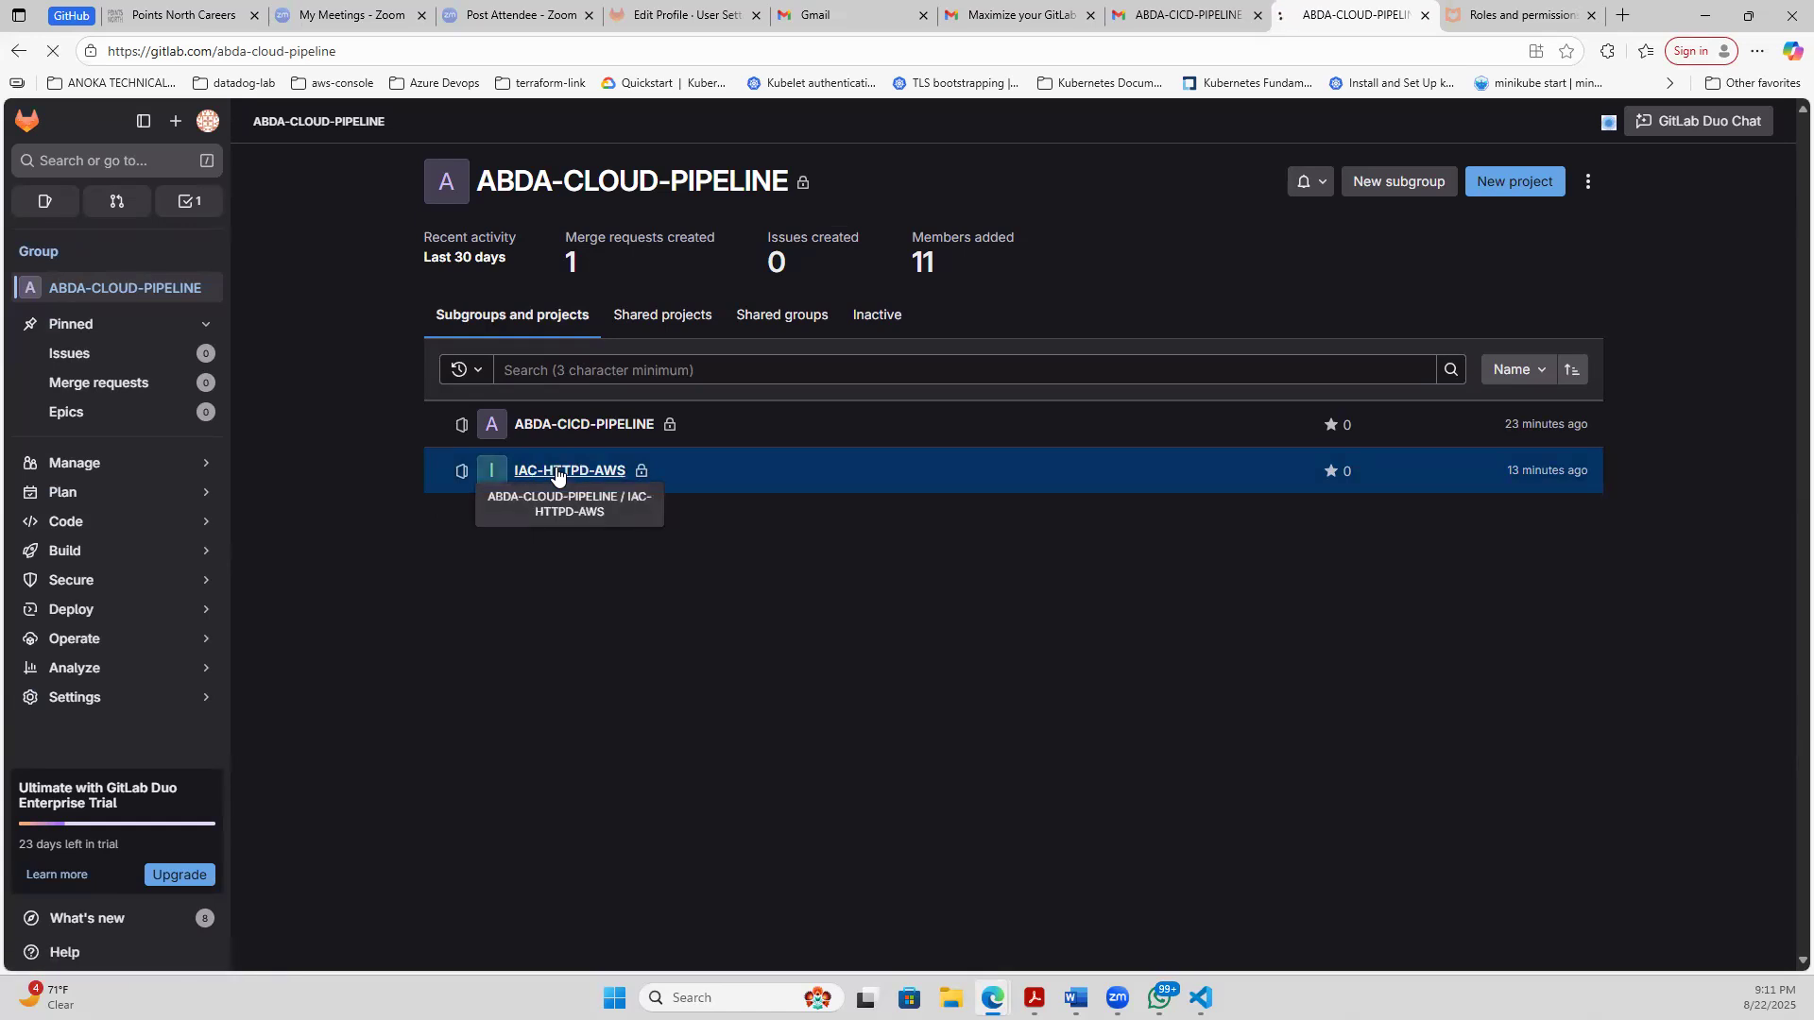
pyautogui.click(558, 472)
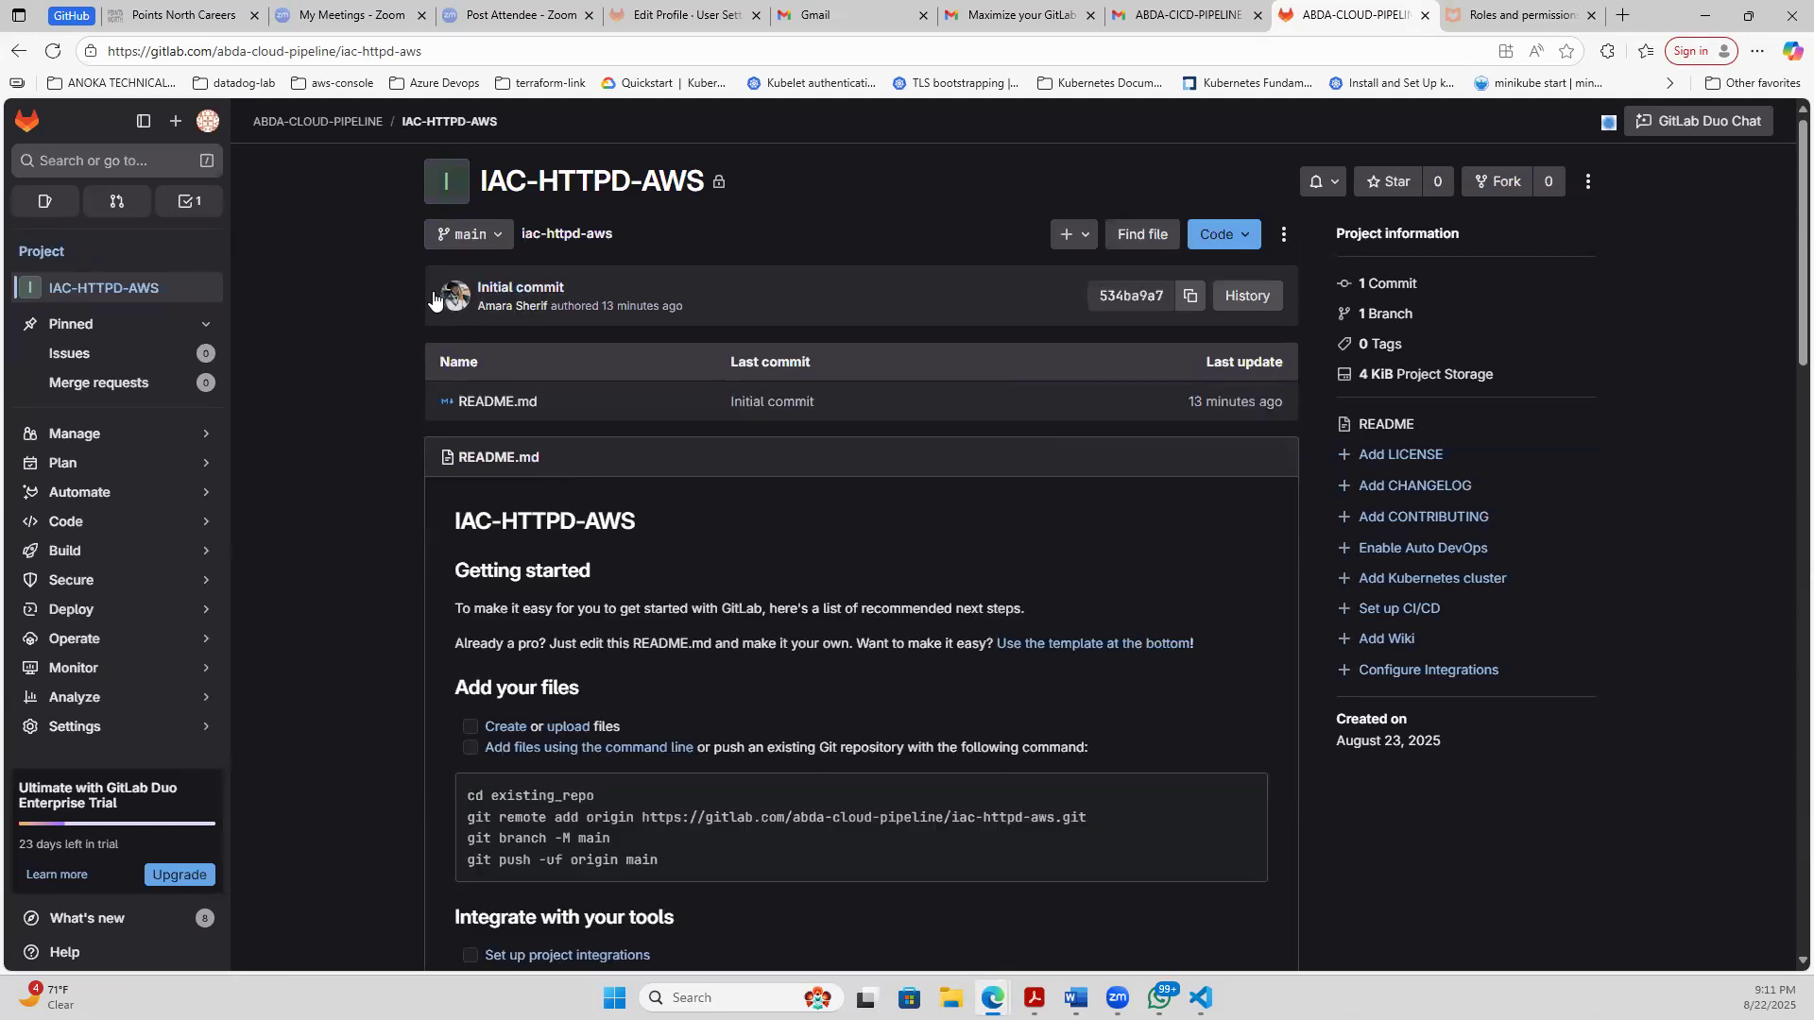
# - Inspect the initial commit author's profile activity and groups, and return to the IAC-HTTPD-AWS project page
pyautogui.click(452, 303)
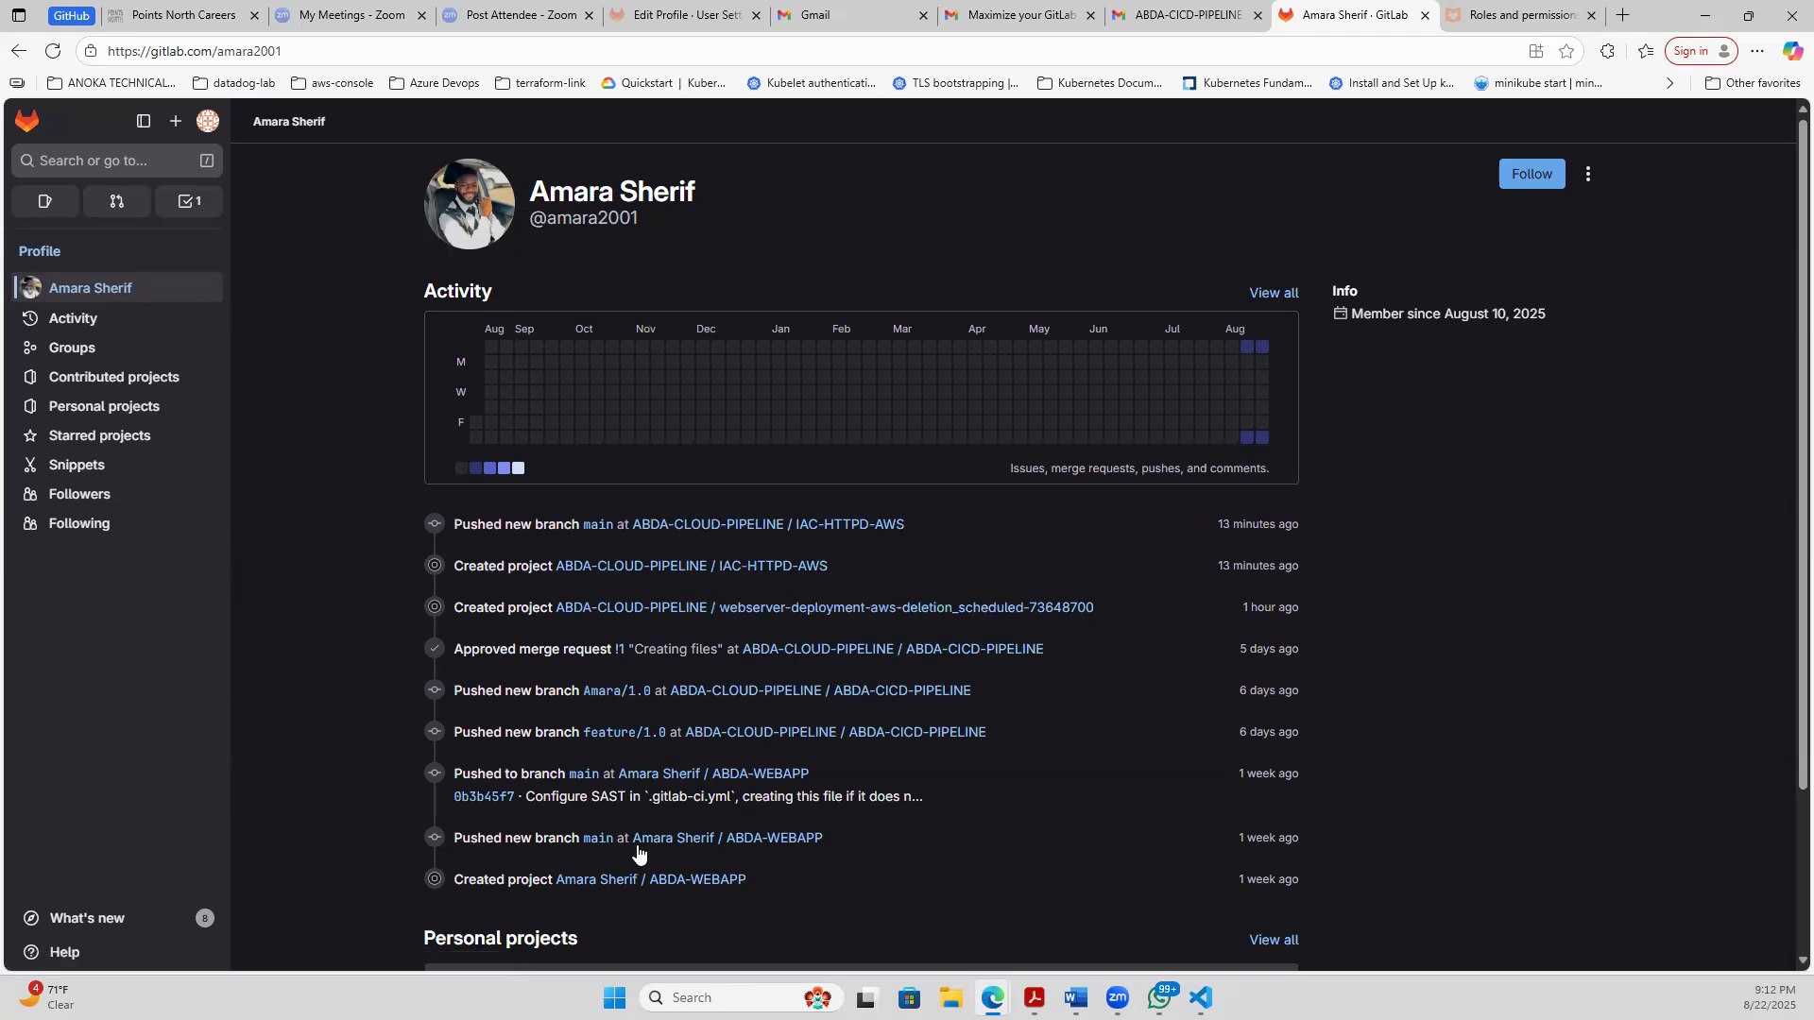
pyautogui.click(72, 351)
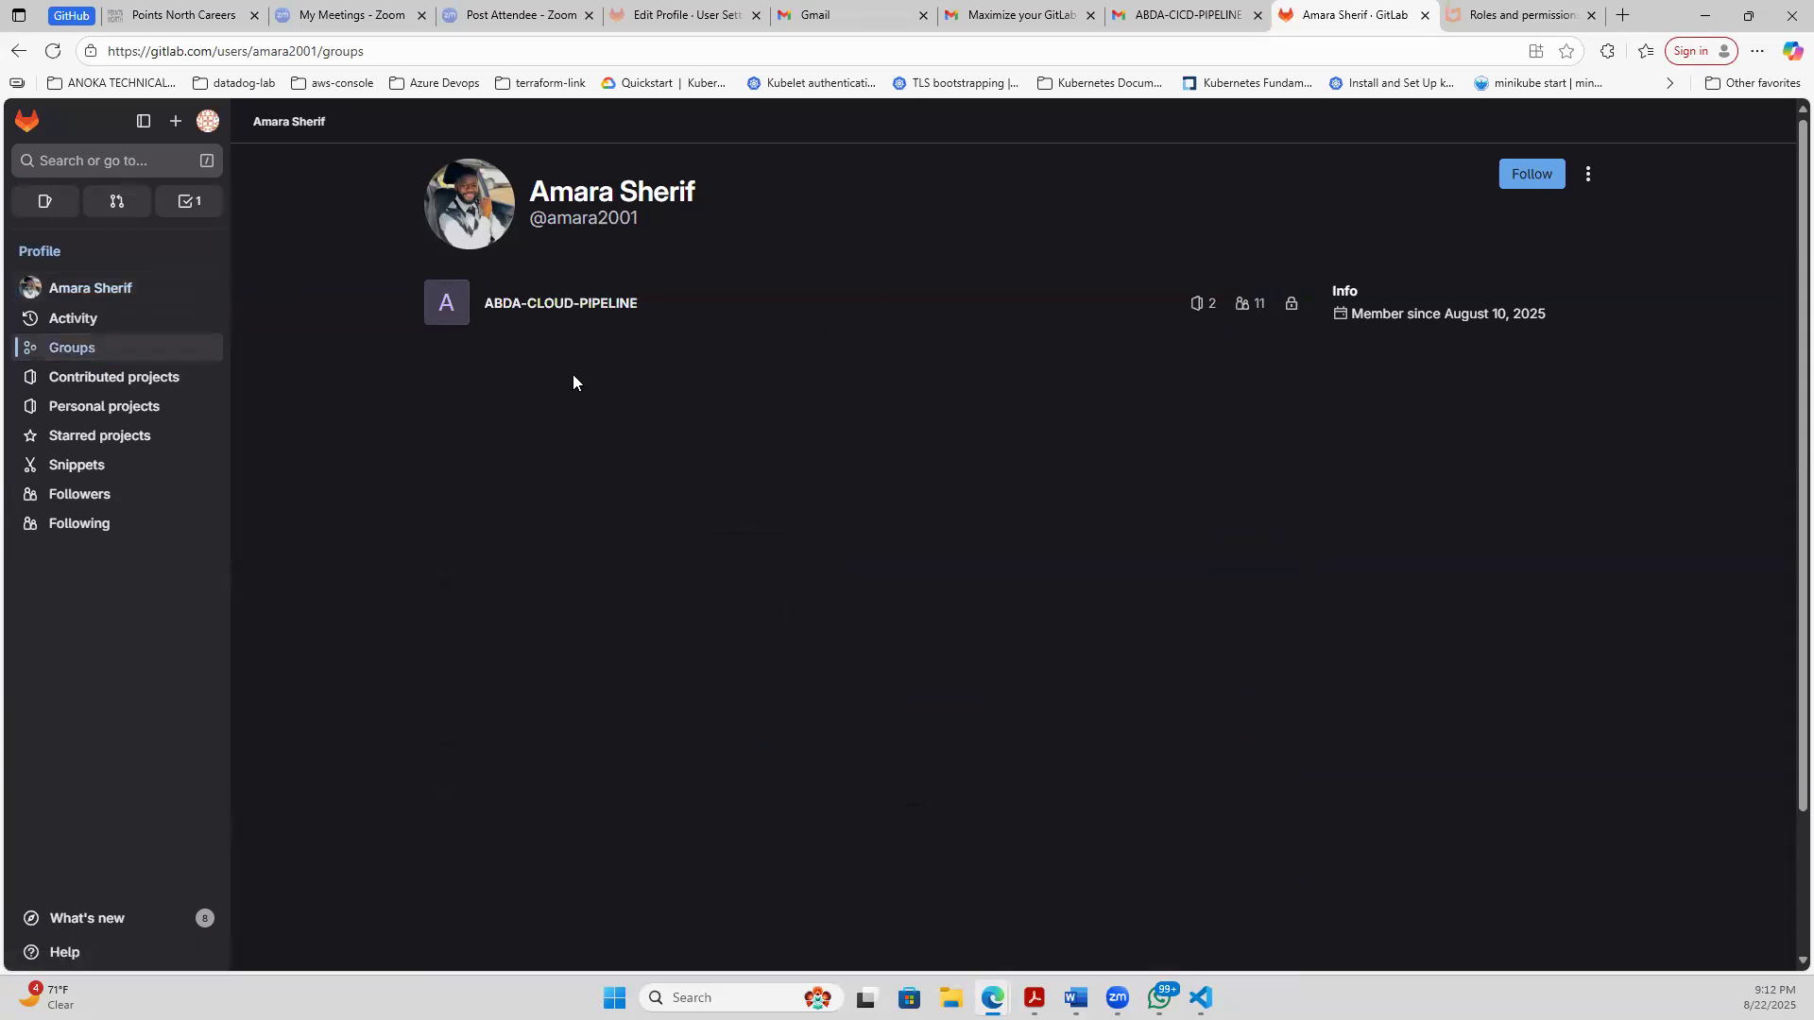
pyautogui.click(66, 348)
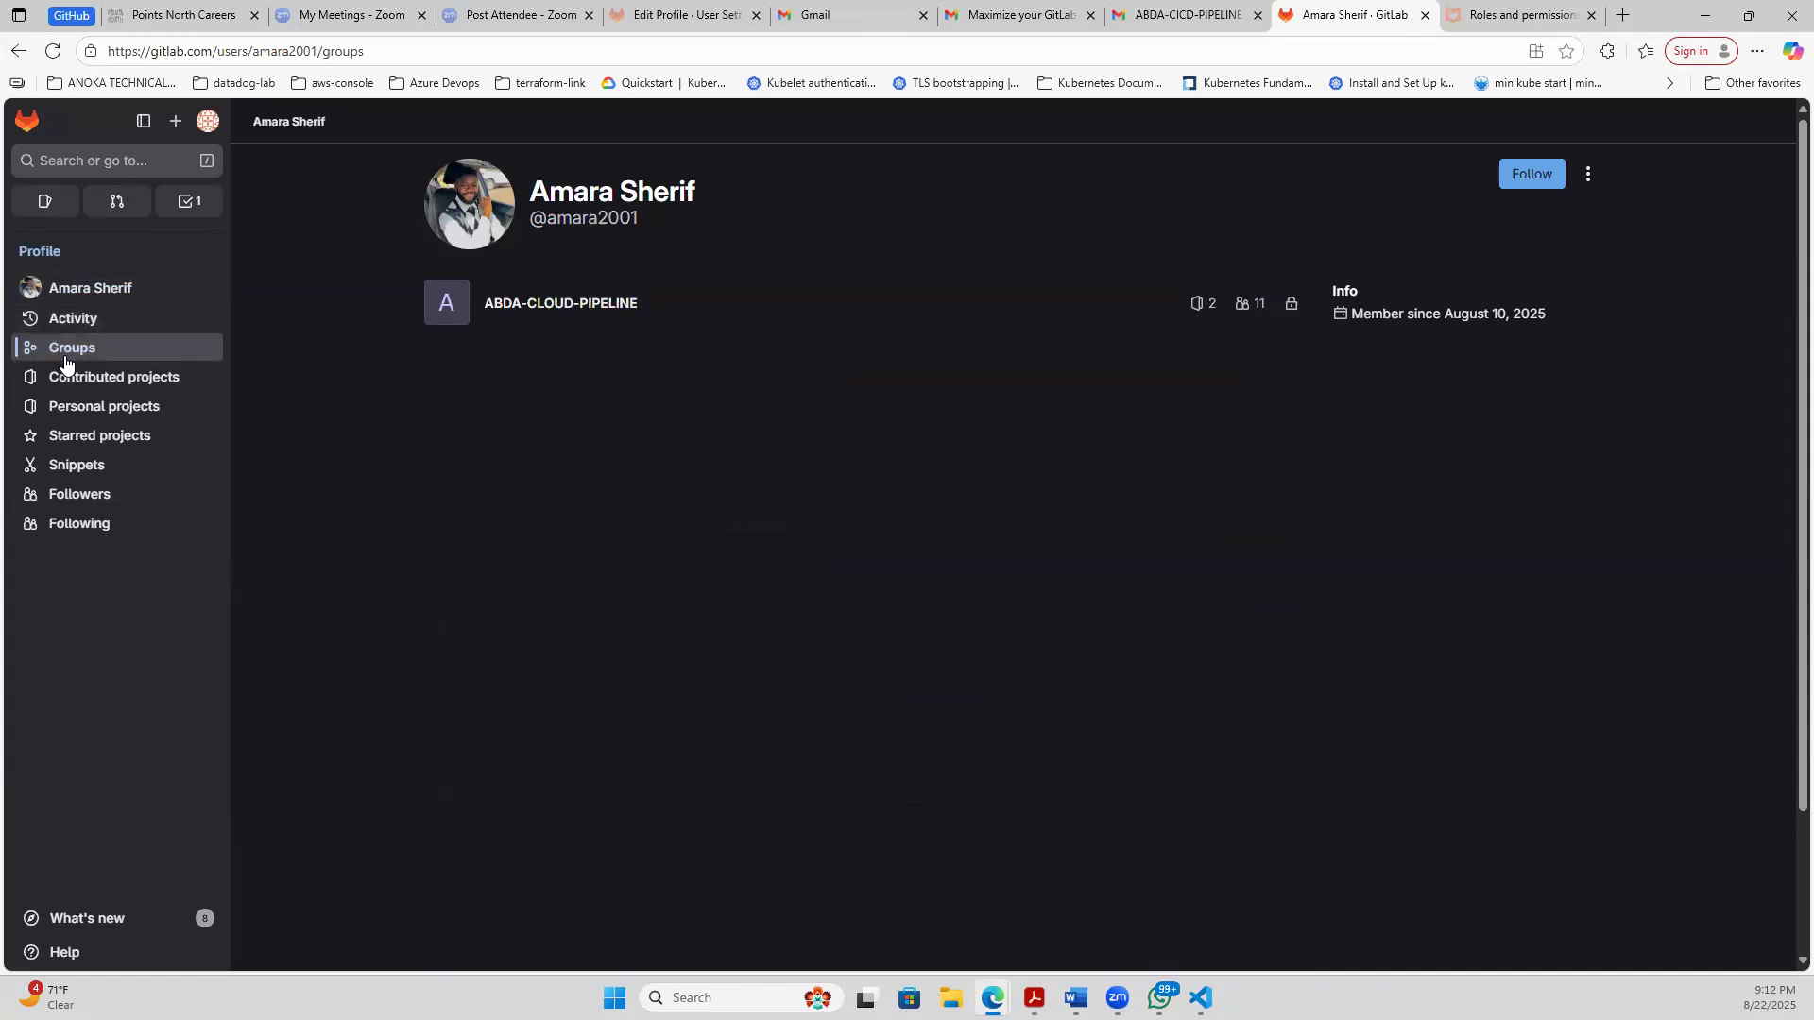
pyautogui.click(16, 53)
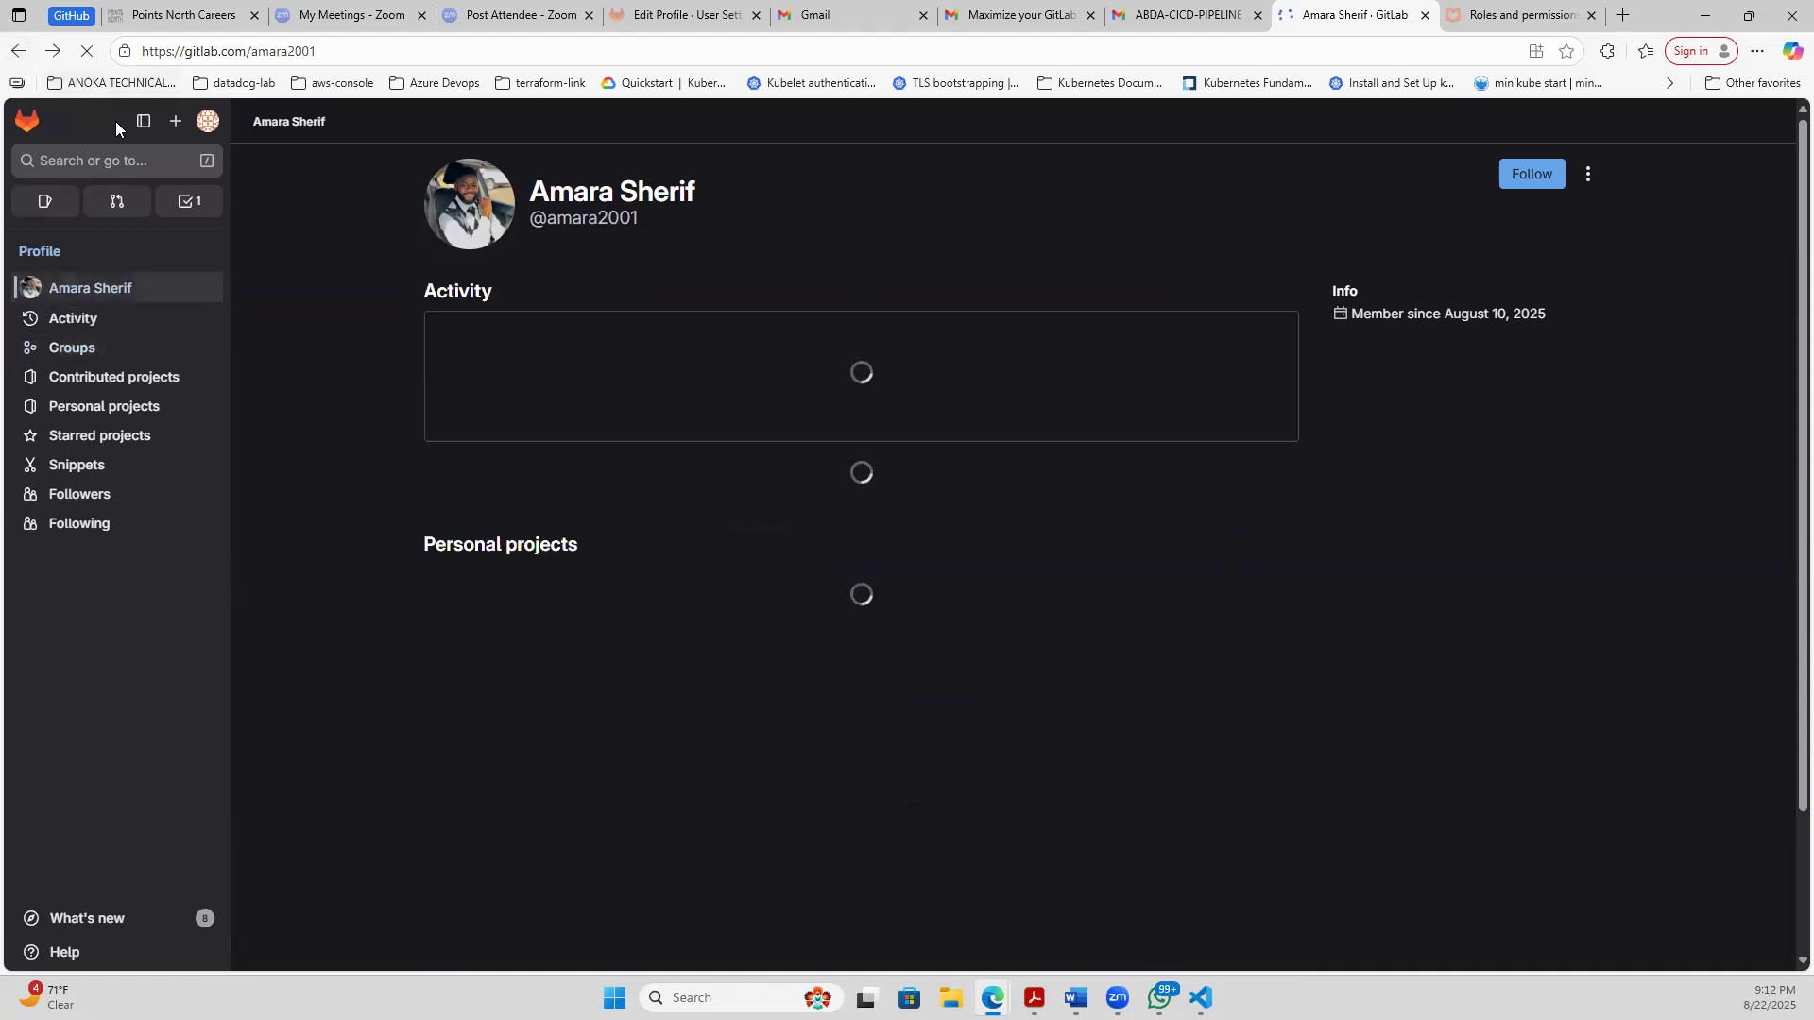
pyautogui.click(11, 55)
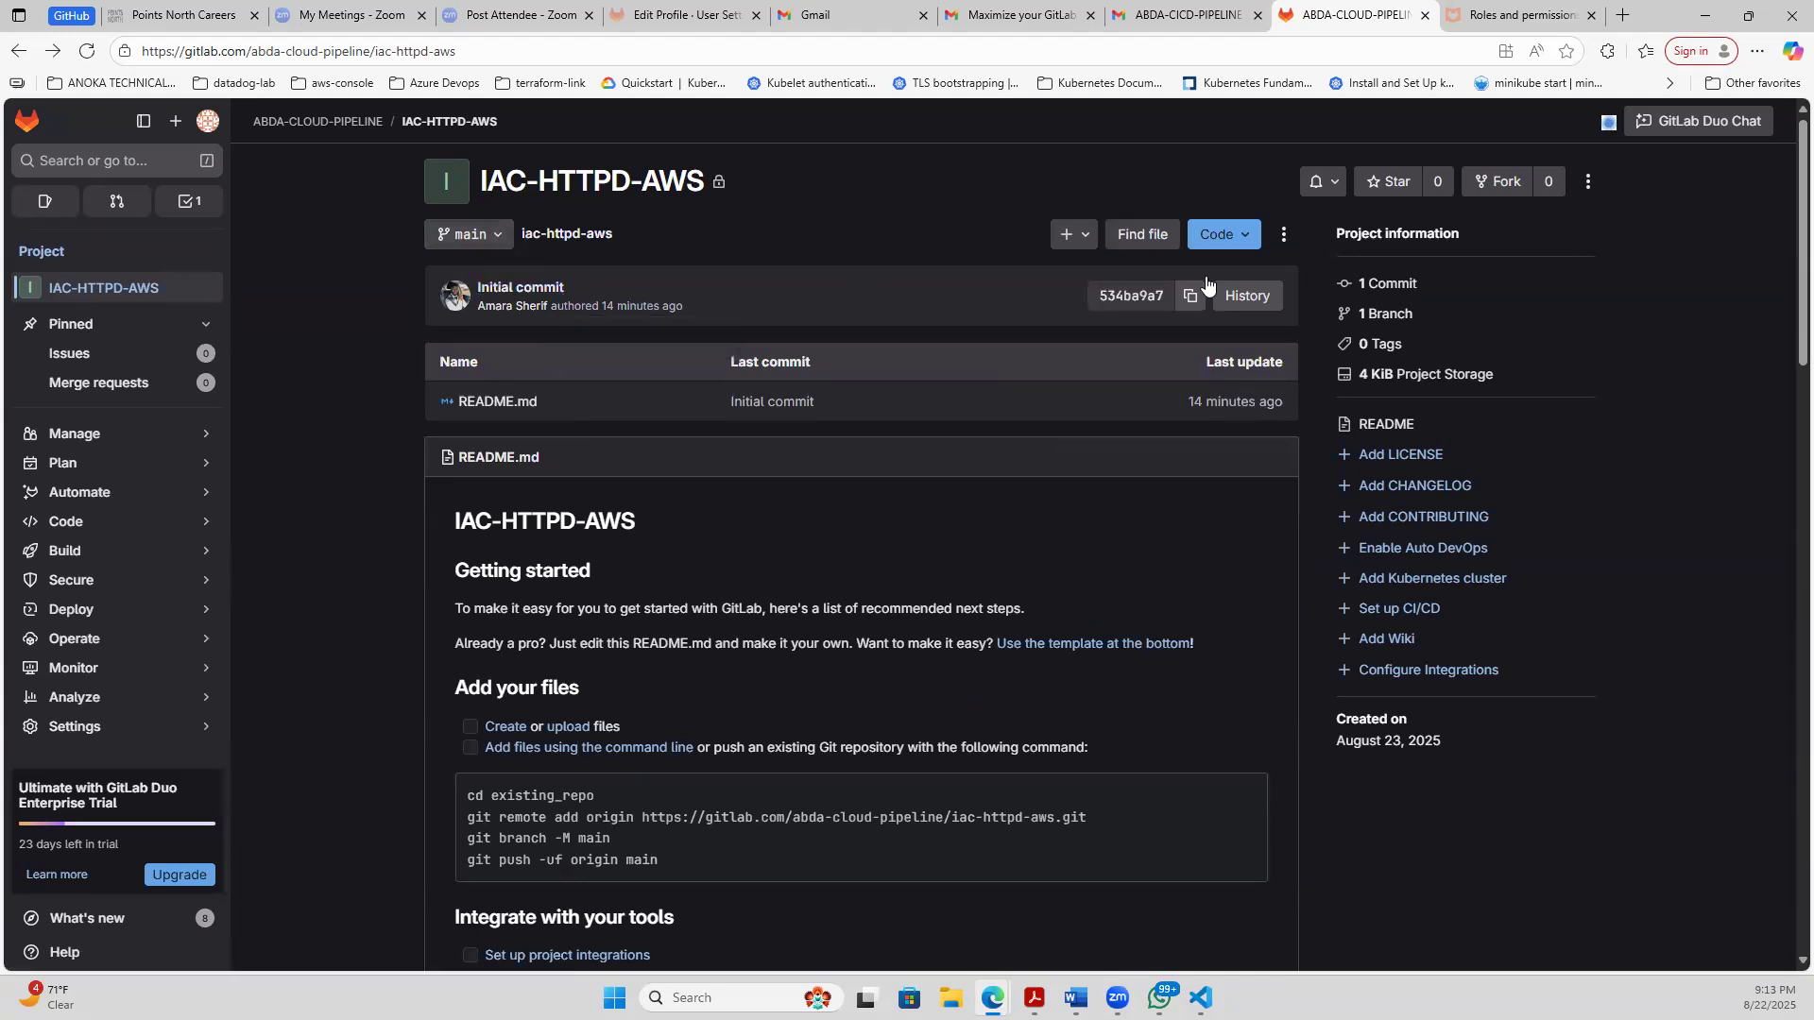
# - Copy the project's SSH clone address, switch to Visual Studio Code and clone it into ABDA-CLOUD-IAC-PROJECT with git clone
pyautogui.click(1241, 238)
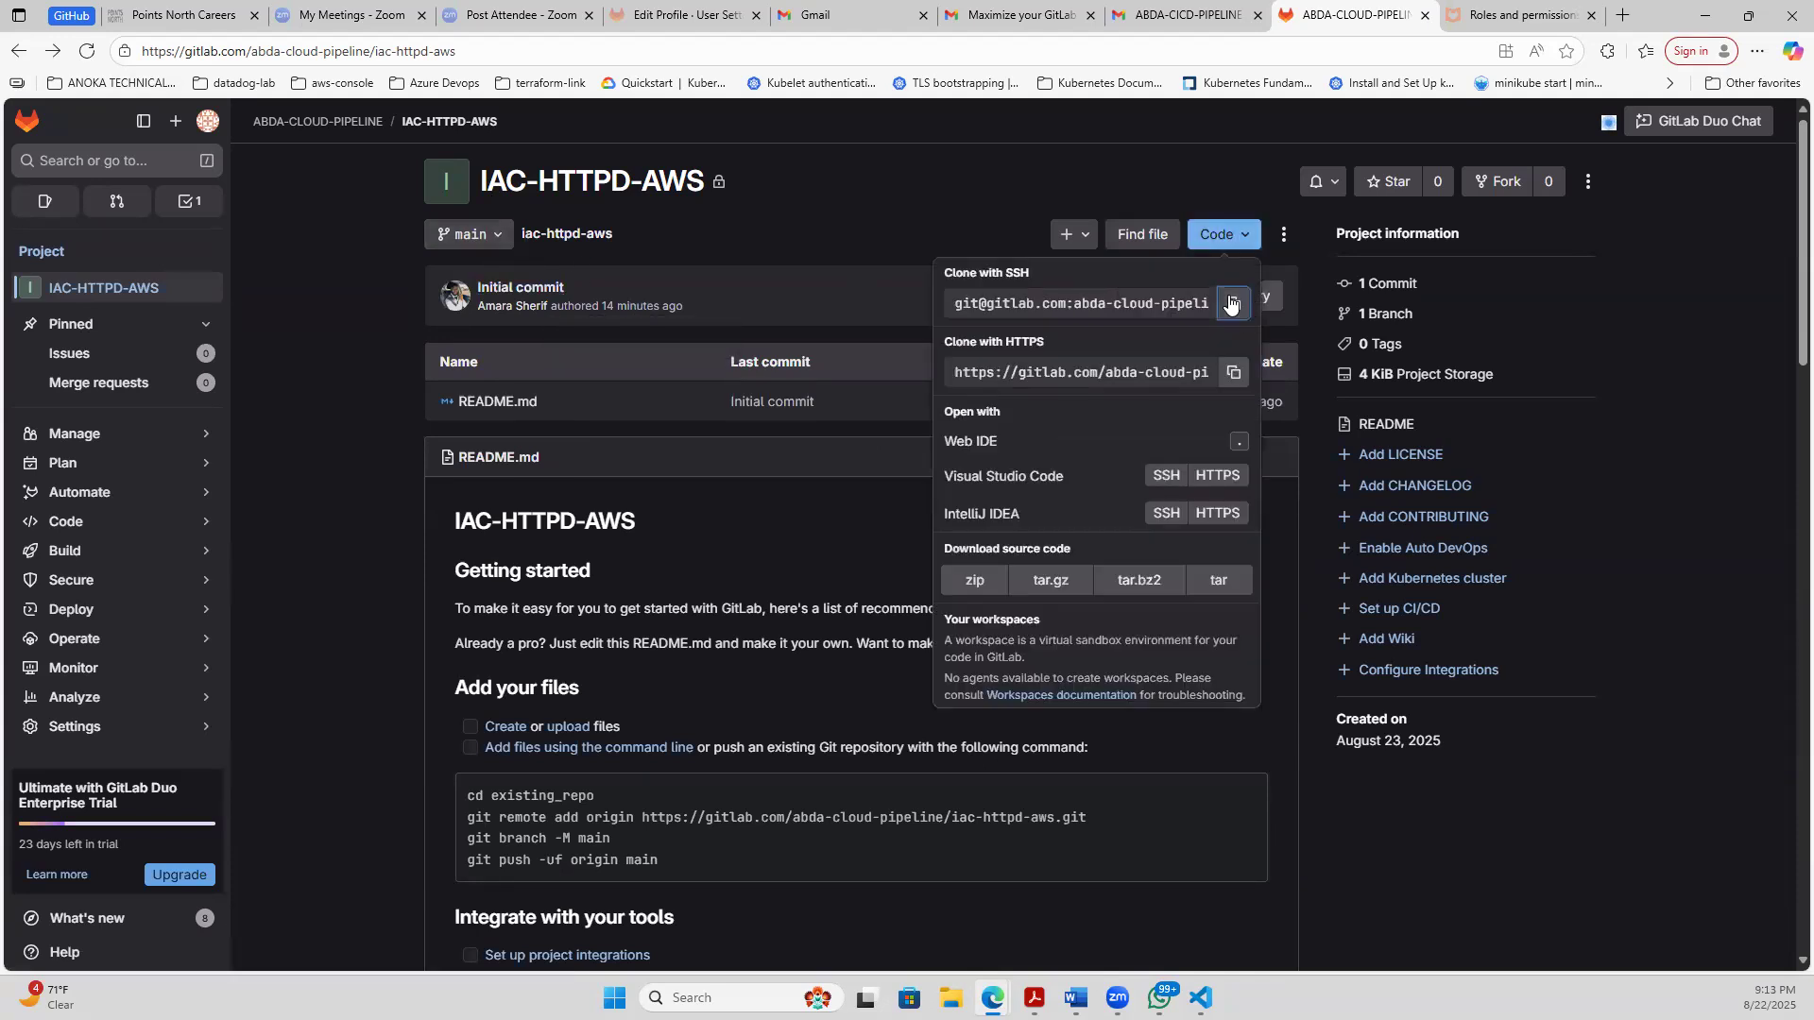
pyautogui.click(1233, 303)
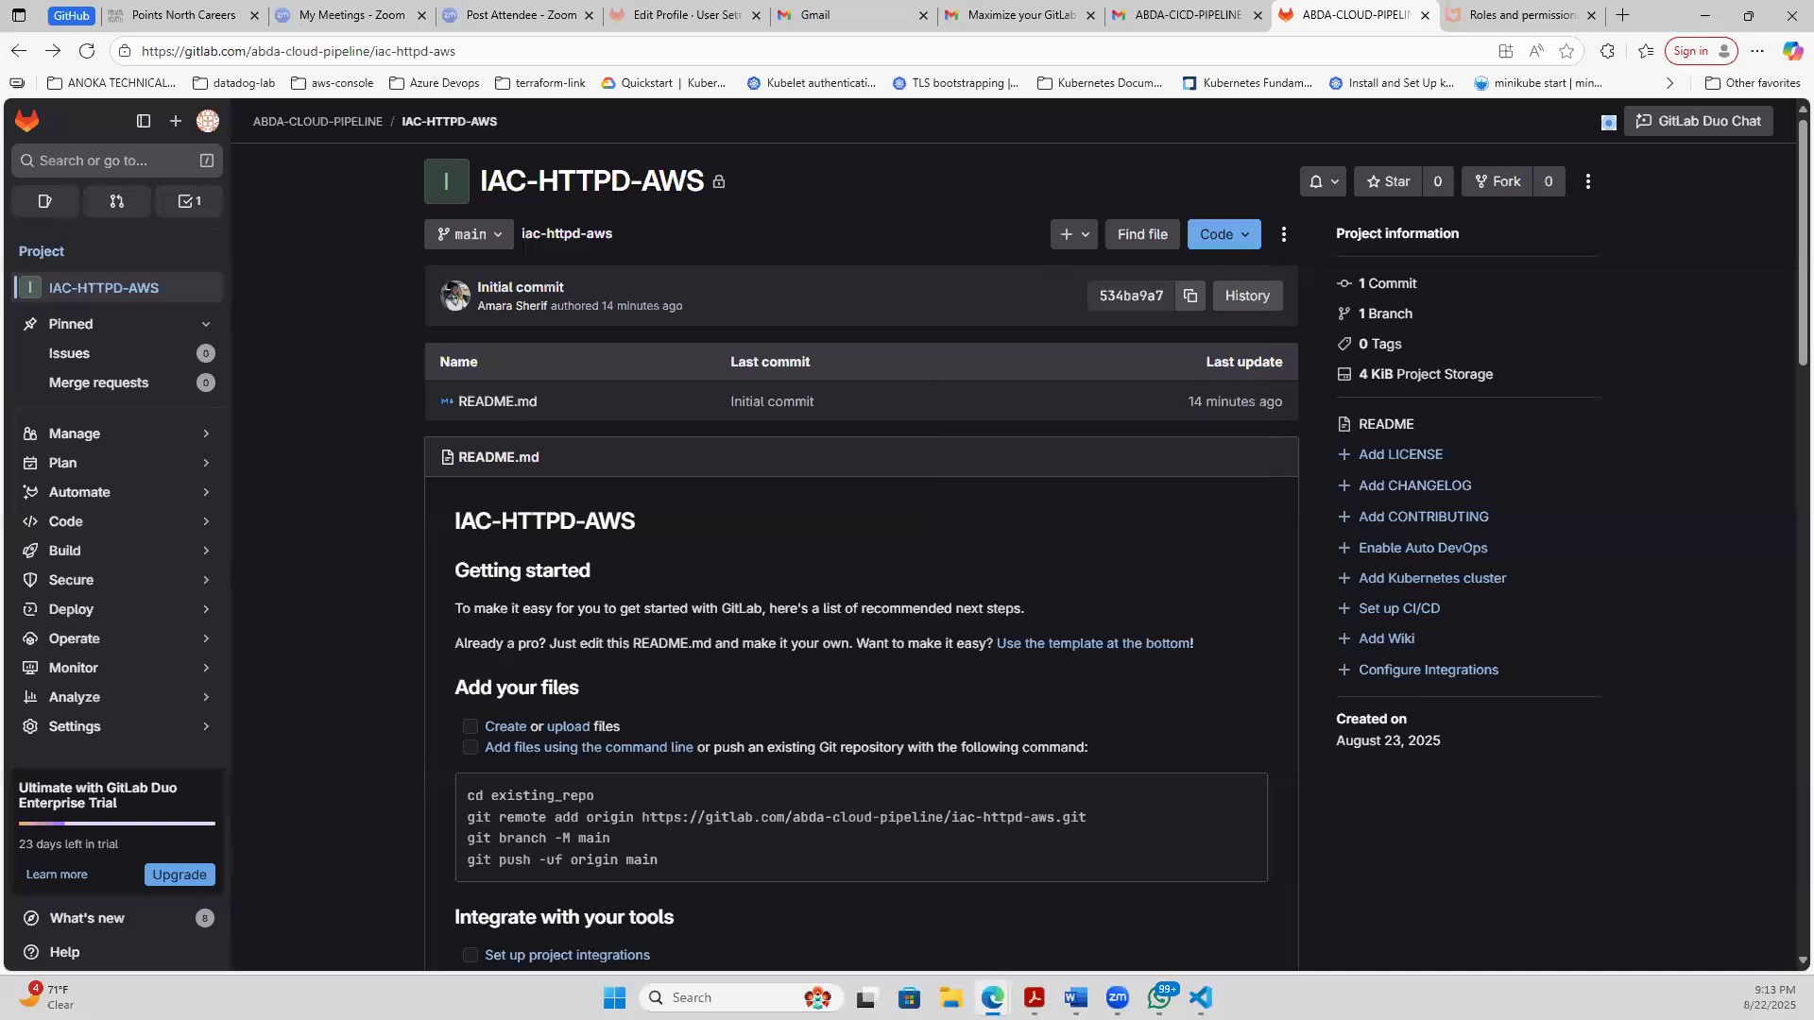
pyautogui.hotkey('alt', 'Tab')
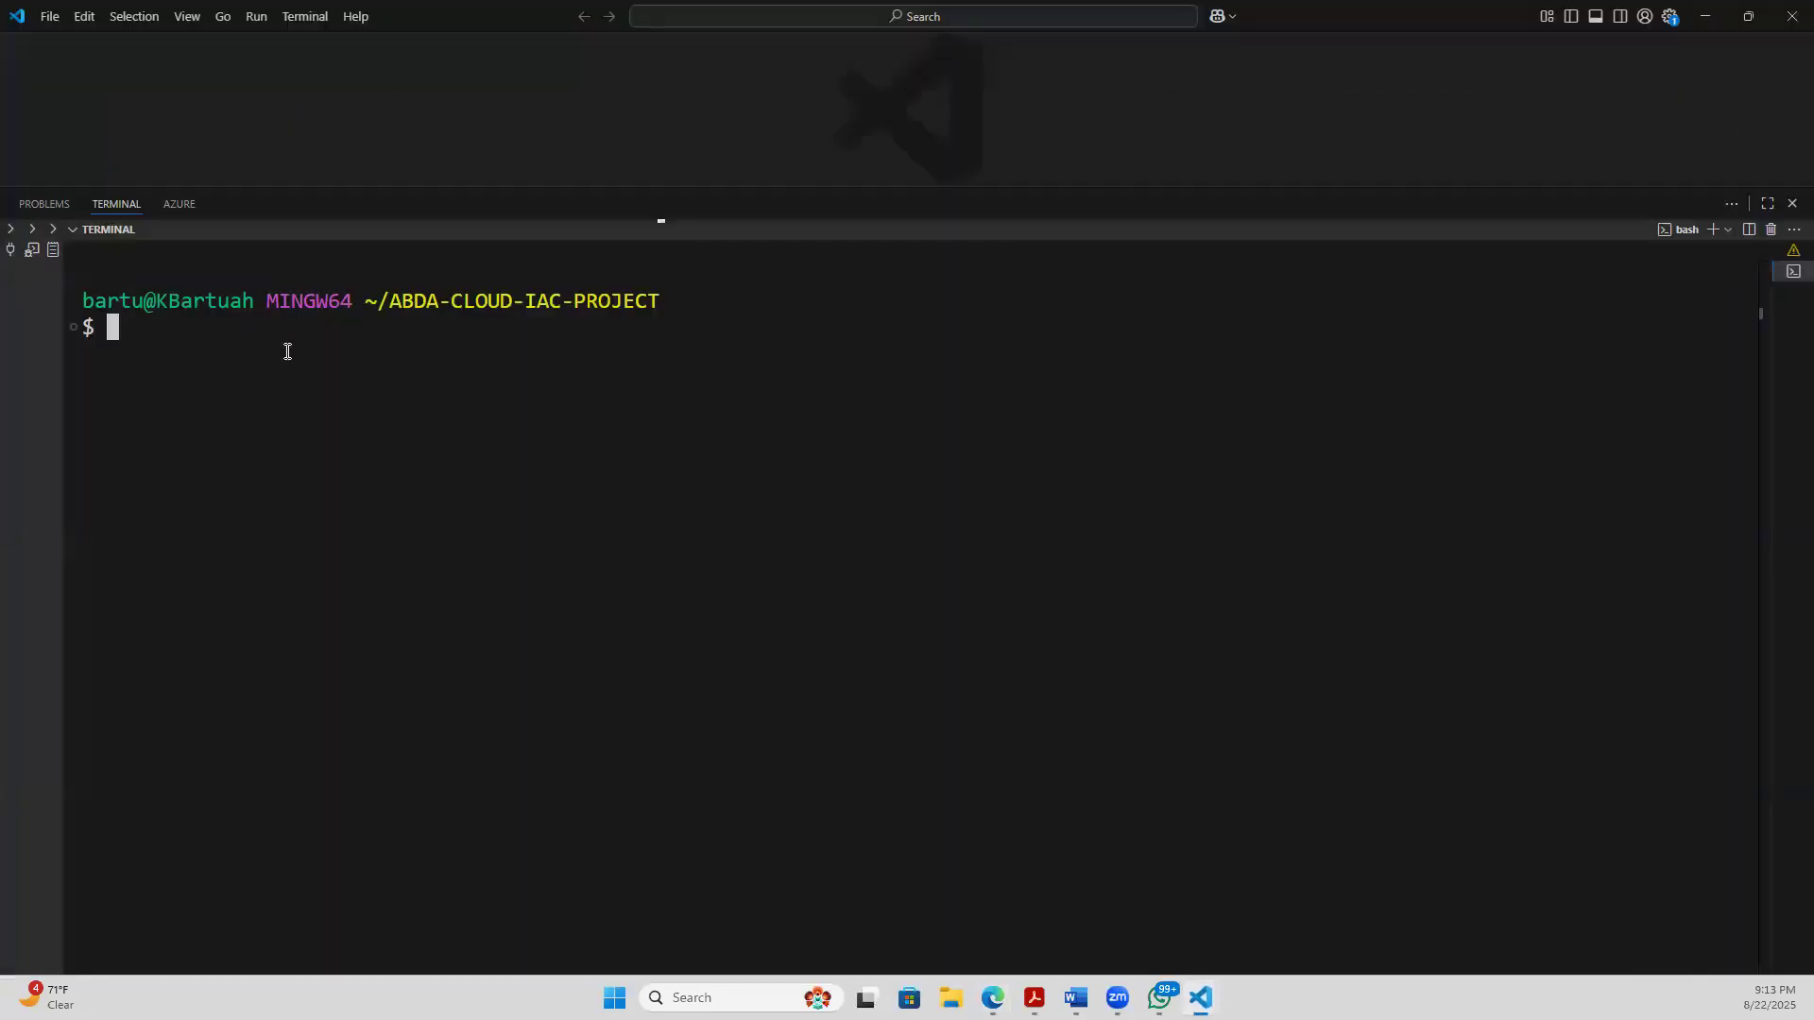
pyautogui.write('git clone')
pyautogui.hotkey('ctrl', 'v')
pyautogui.press('Return')
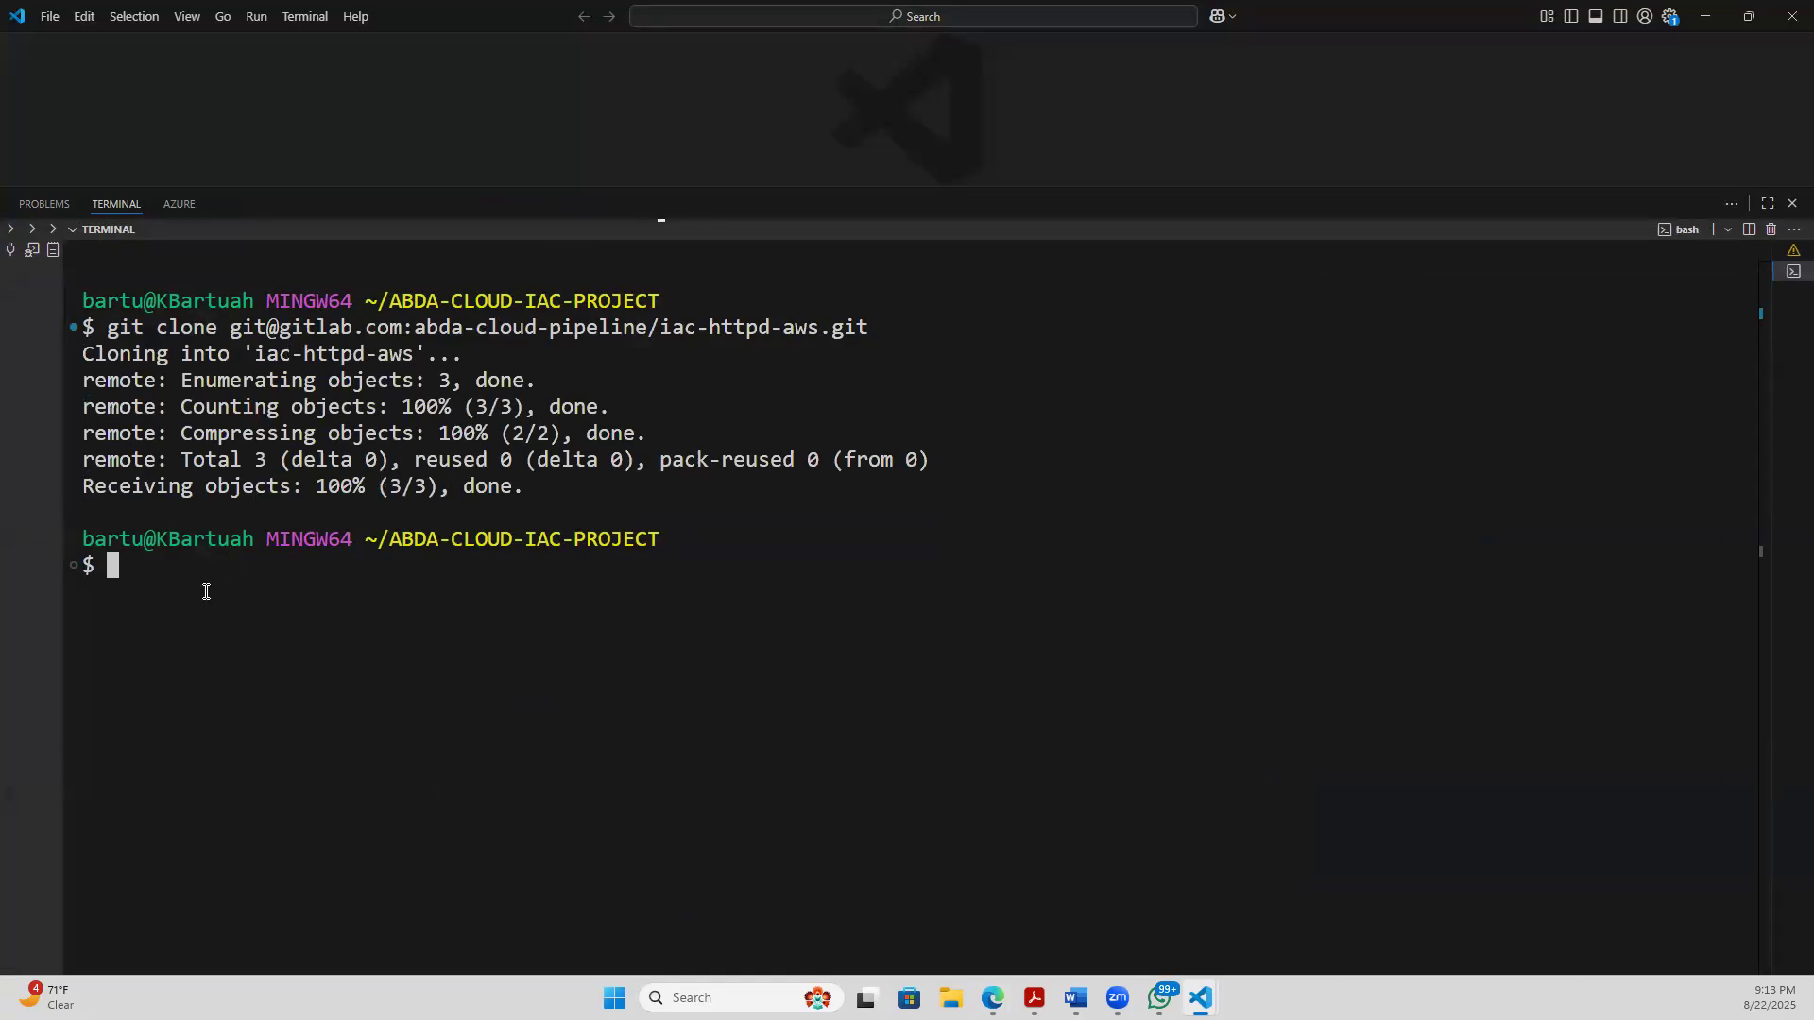
# - Change into the iac-httpd-aws directory, clear the terminal and list the repository's files with ls
pyautogui.write('cd iac-httpd-aws/')
pyautogui.press('Return')
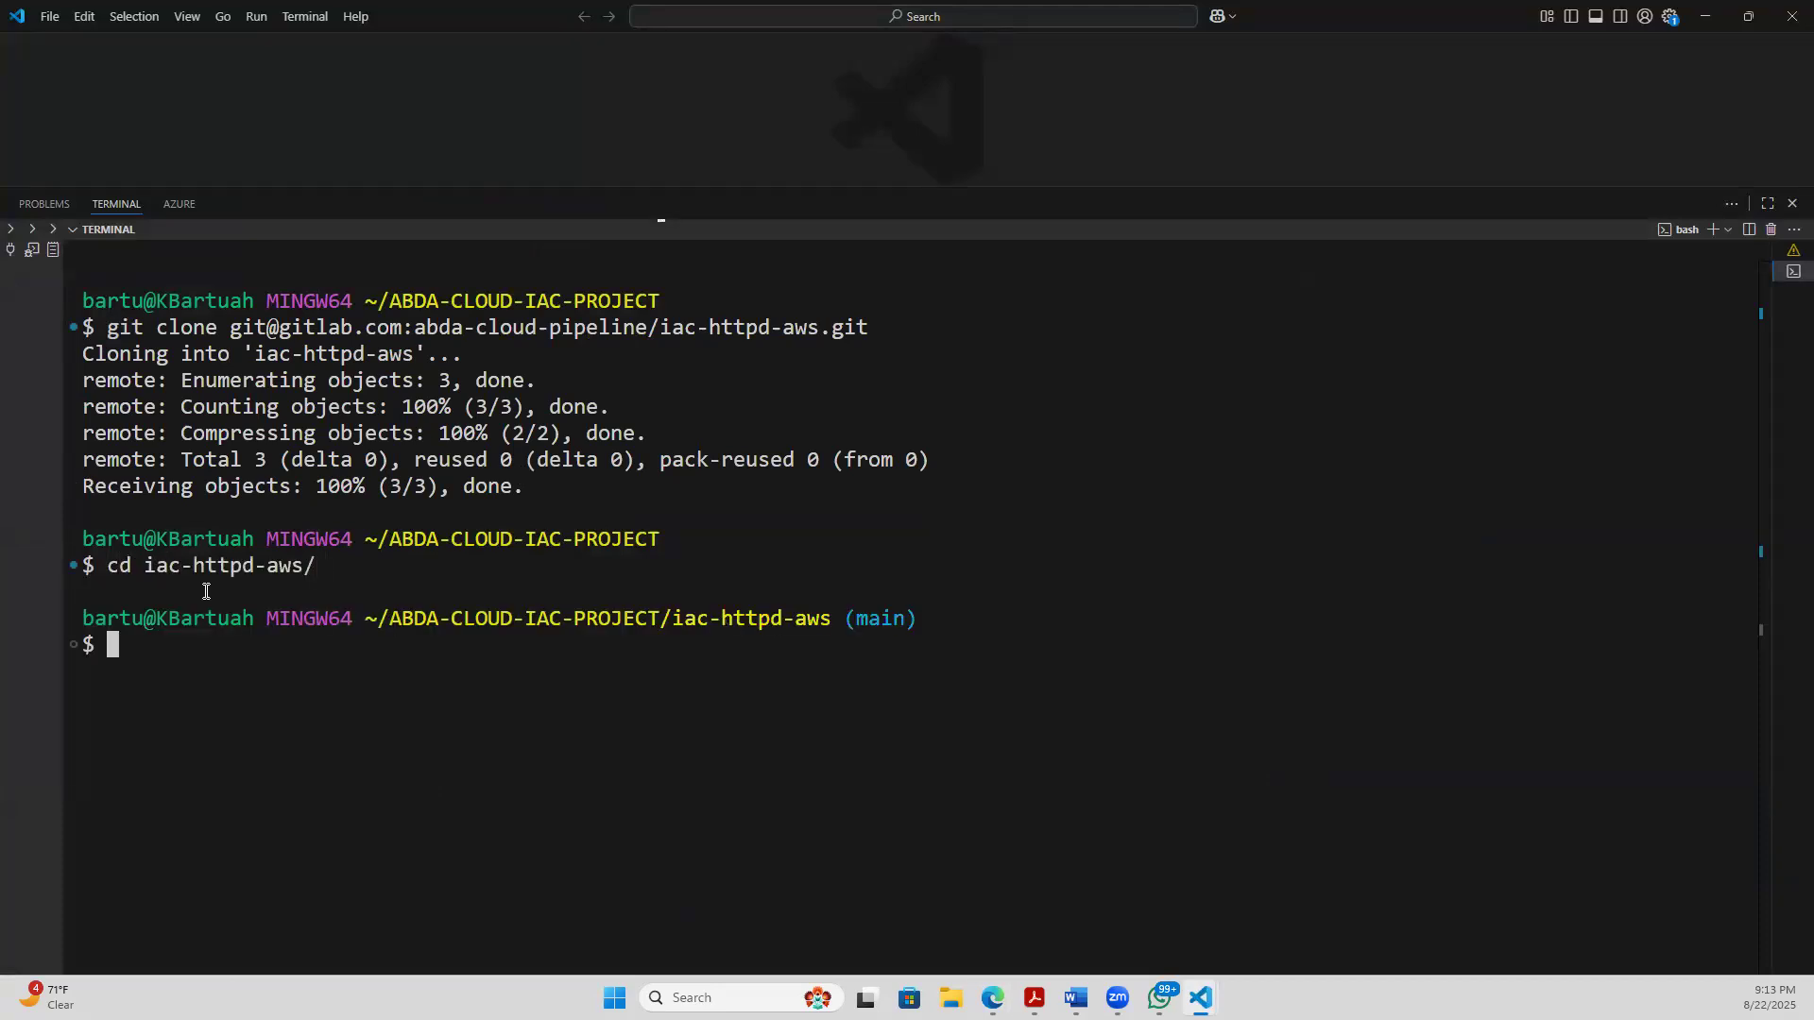
pyautogui.write('clear')
pyautogui.press('Return')
pyautogui.write('ls')
pyautogui.press('Return')
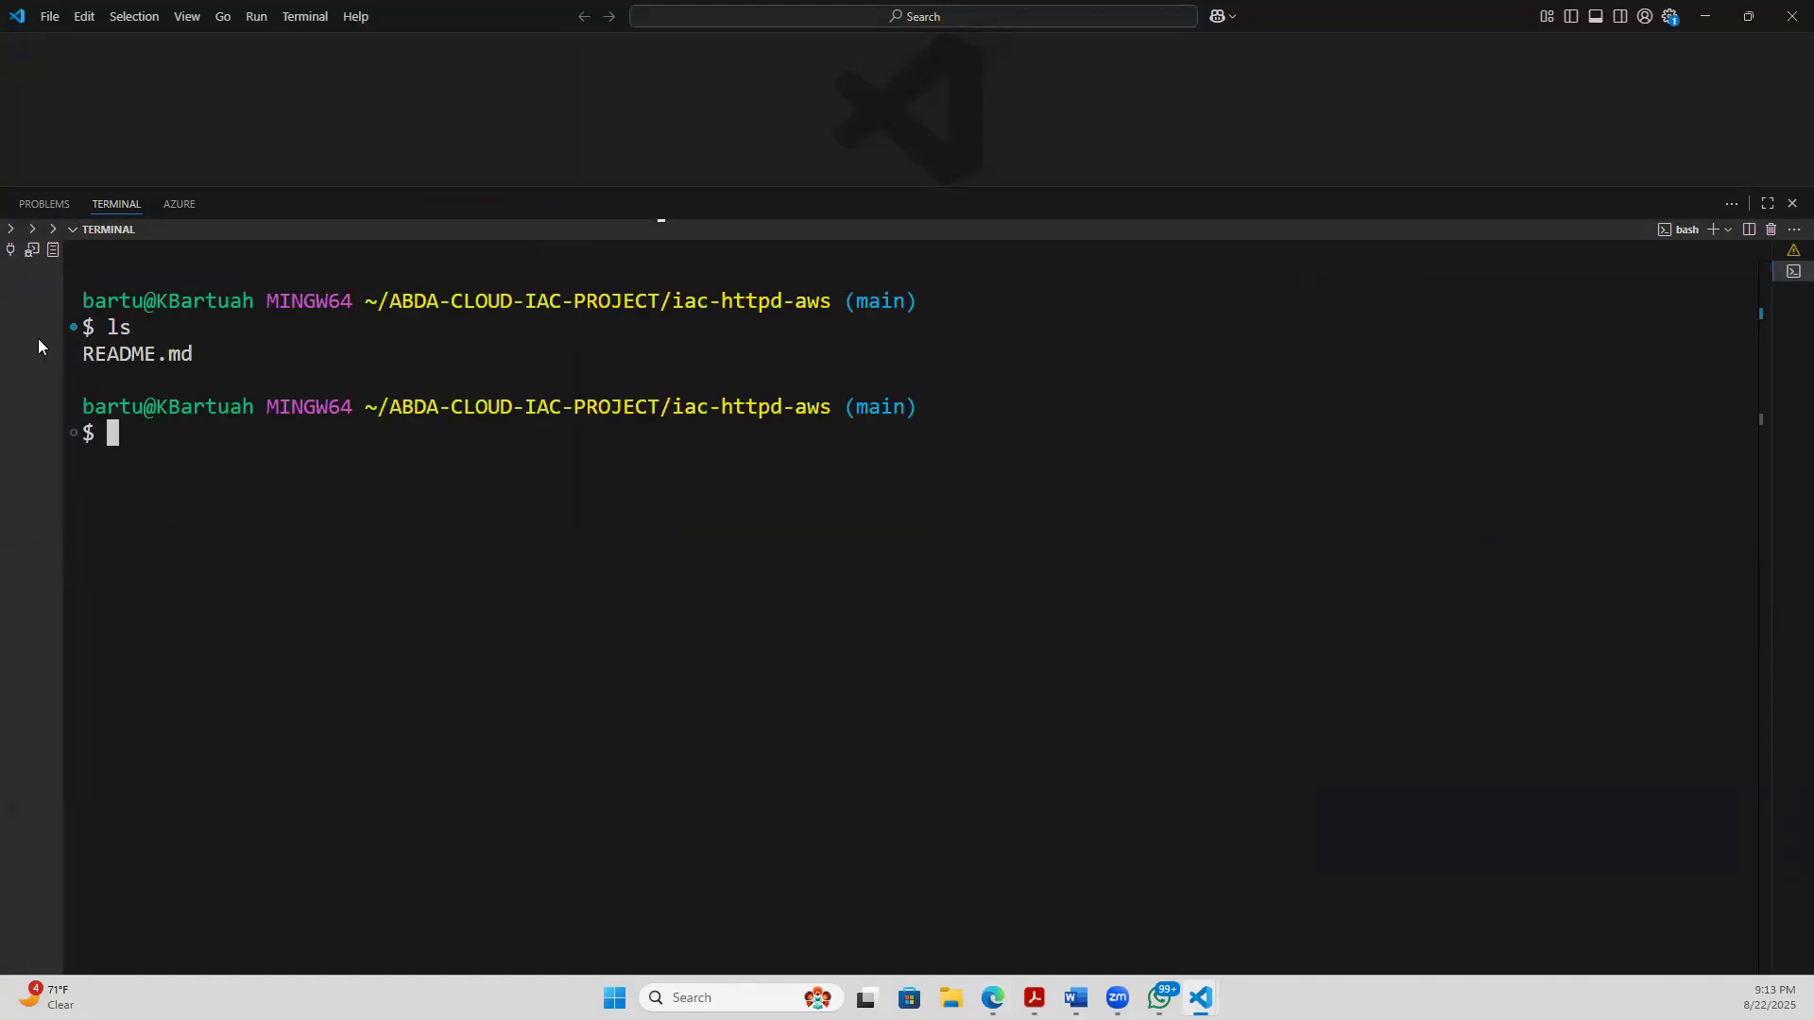
# - Examine the repository path and the file listing in the terminal
pyautogui.tripleClick(146, 367)
pyautogui.click(182, 445)
pyautogui.moveTo(87, 350); pyautogui.dragTo(381, 385)
pyautogui.click(794, 335)
pyautogui.moveTo(393, 301); pyautogui.dragTo(700, 307)
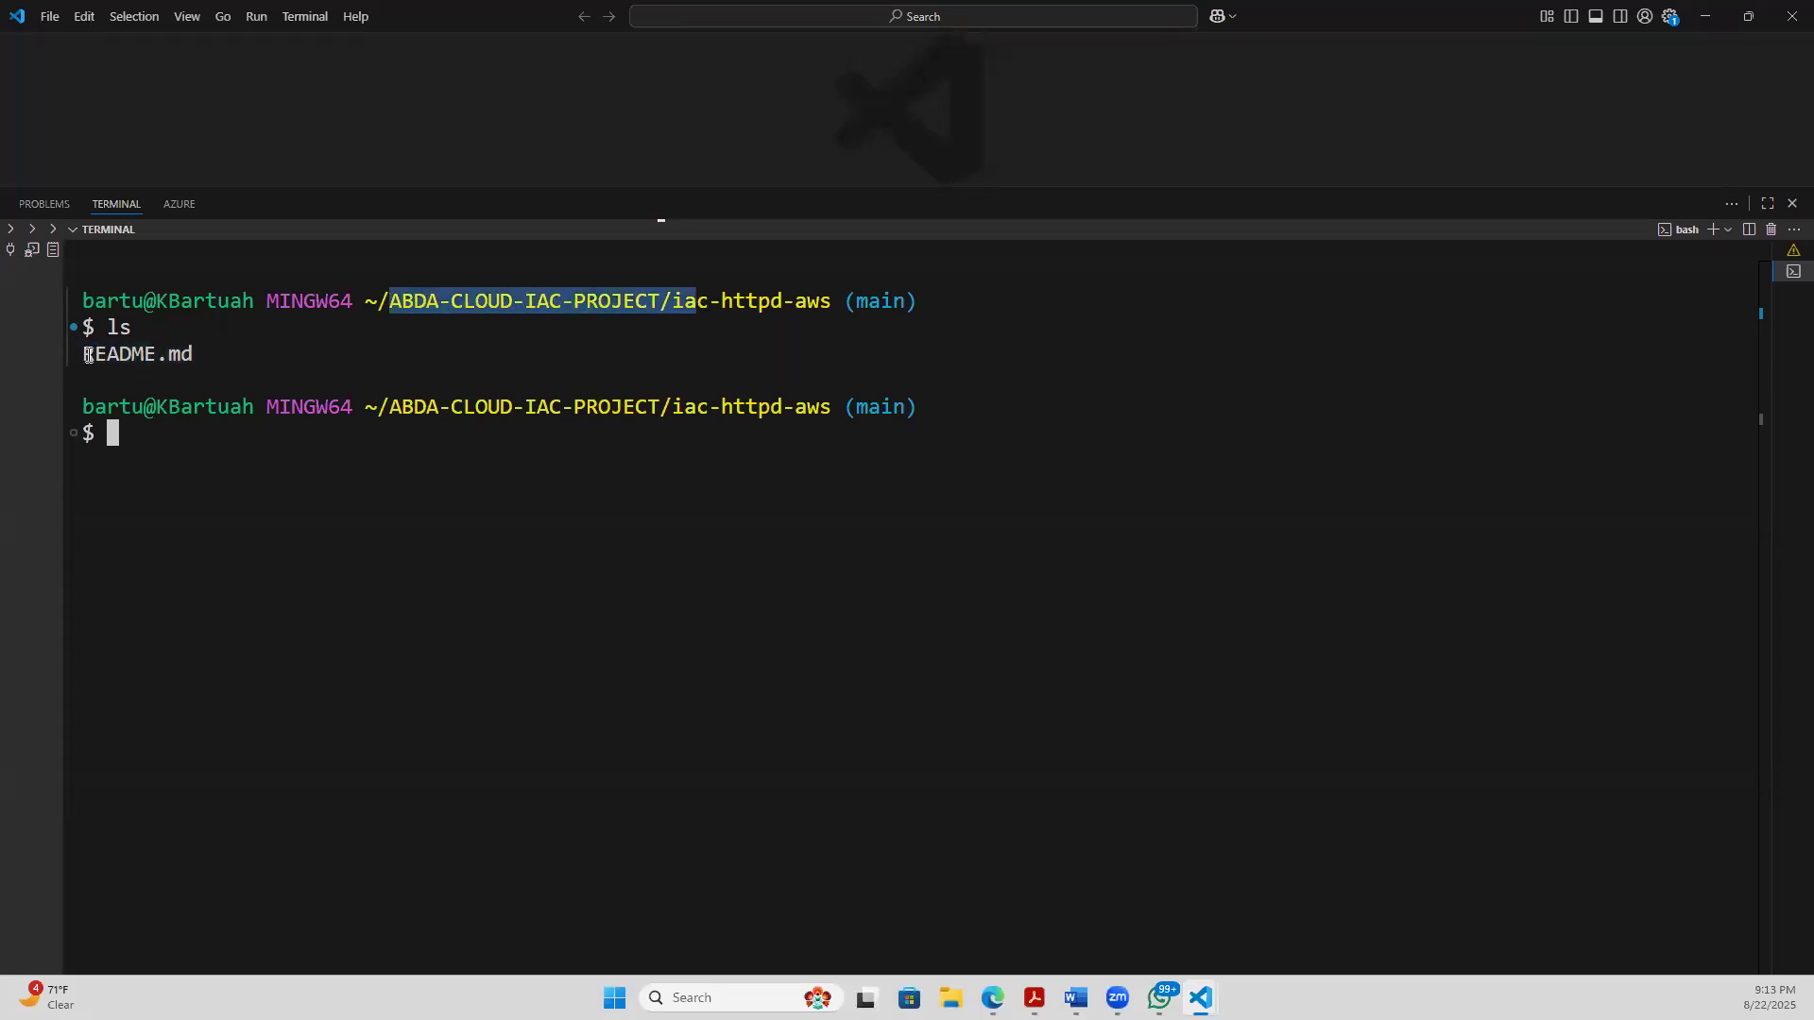
pyautogui.moveTo(87, 352); pyautogui.dragTo(381, 346)
pyautogui.moveTo(227, 523); pyautogui.dragTo(229, 483)
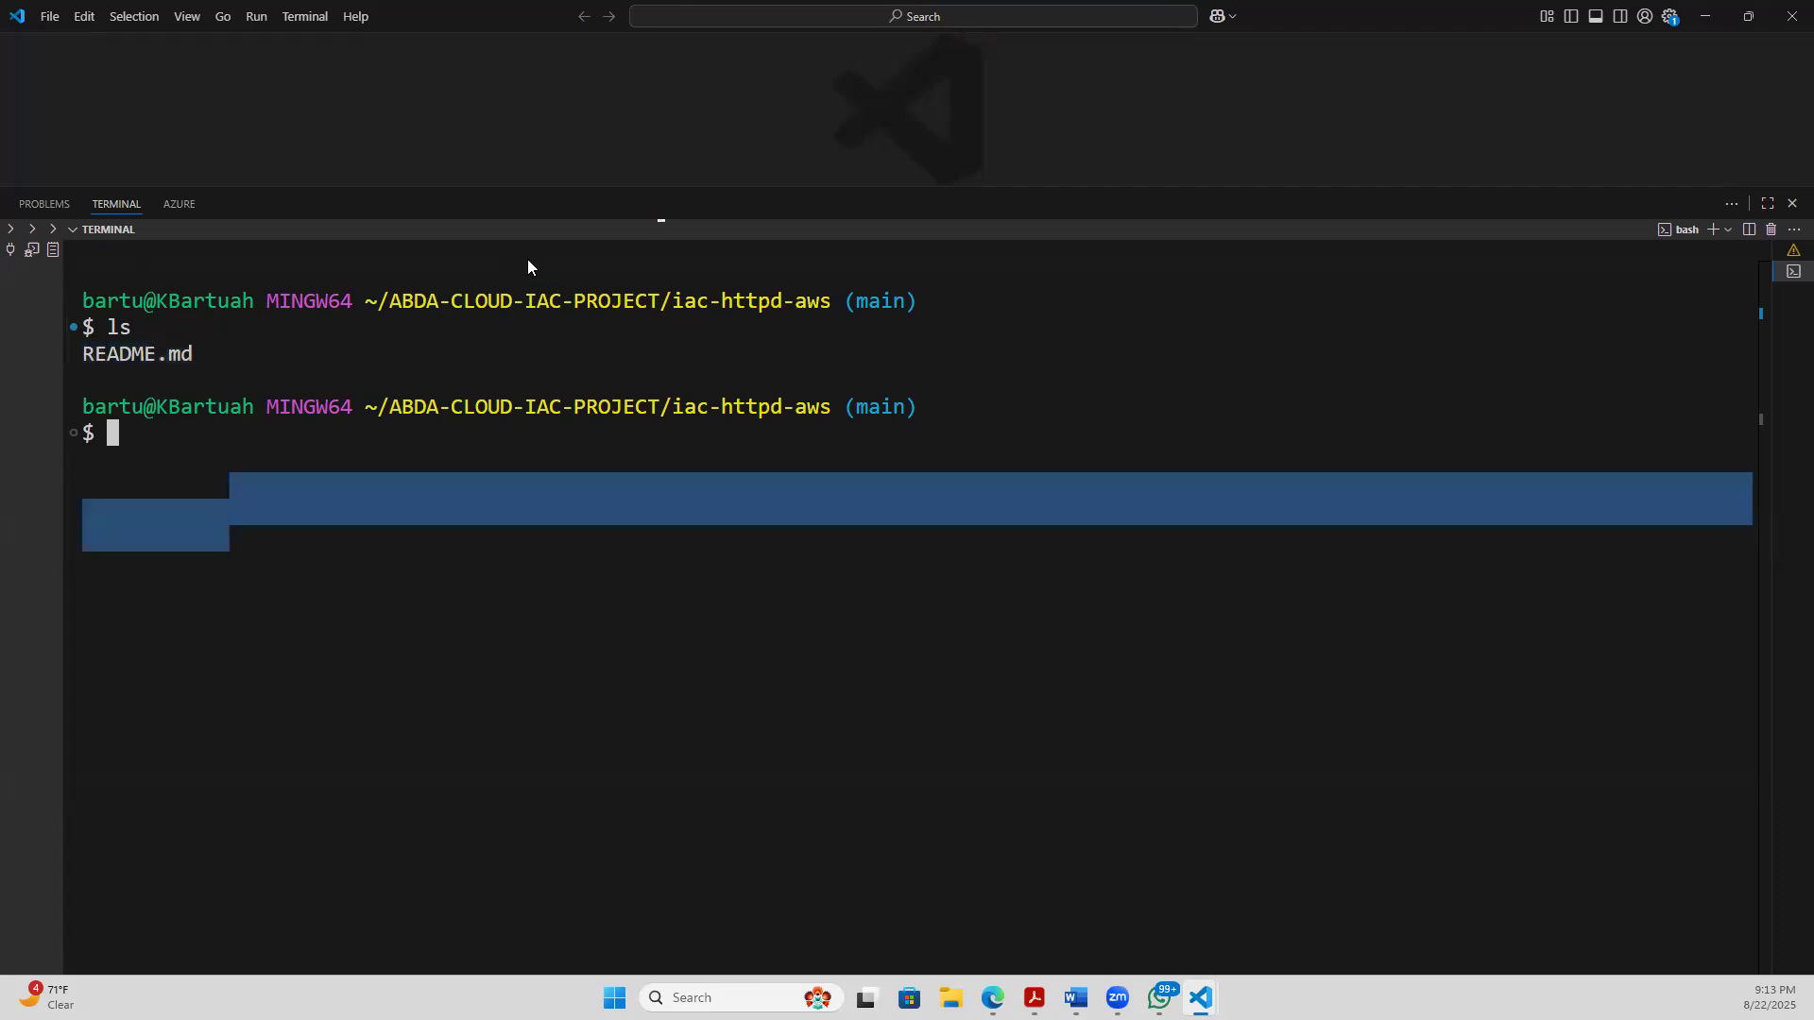
pyautogui.click(220, 369)
pyautogui.moveTo(205, 358); pyautogui.dragTo(81, 353)
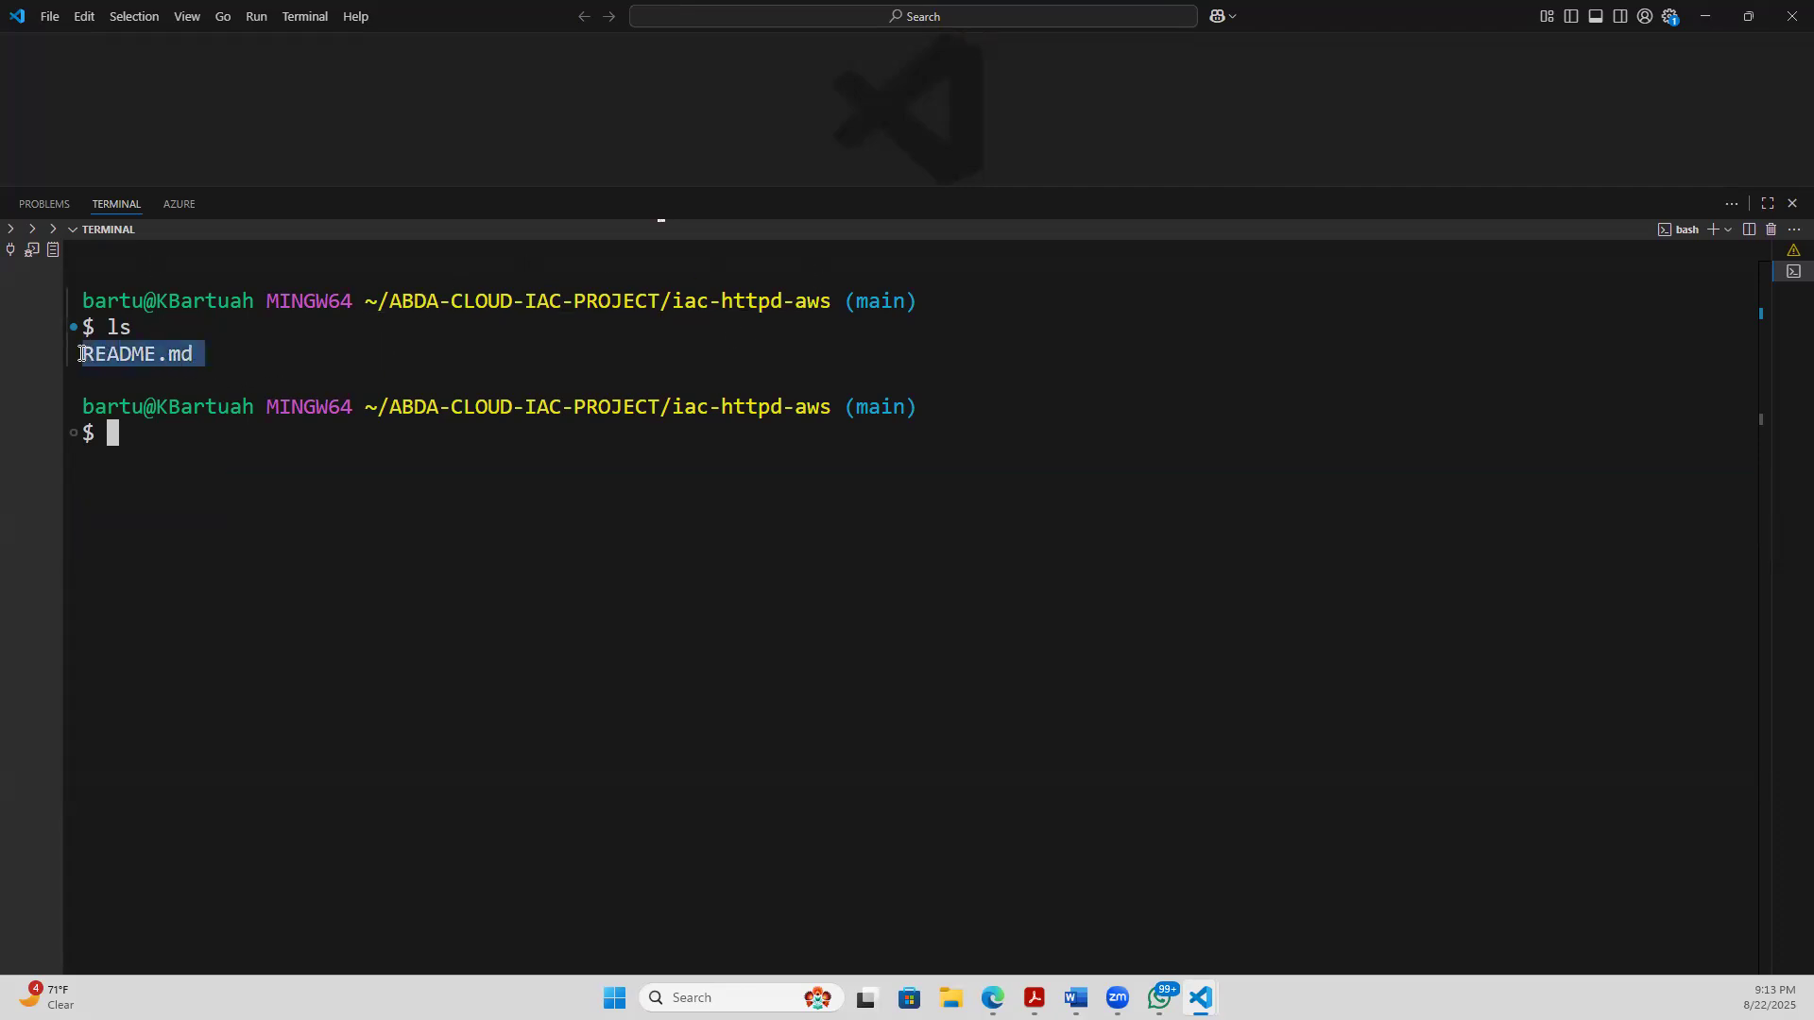
pyautogui.click(489, 631)
pyautogui.moveTo(193, 352); pyautogui.dragTo(263, 357)
pyautogui.click(97, 350)
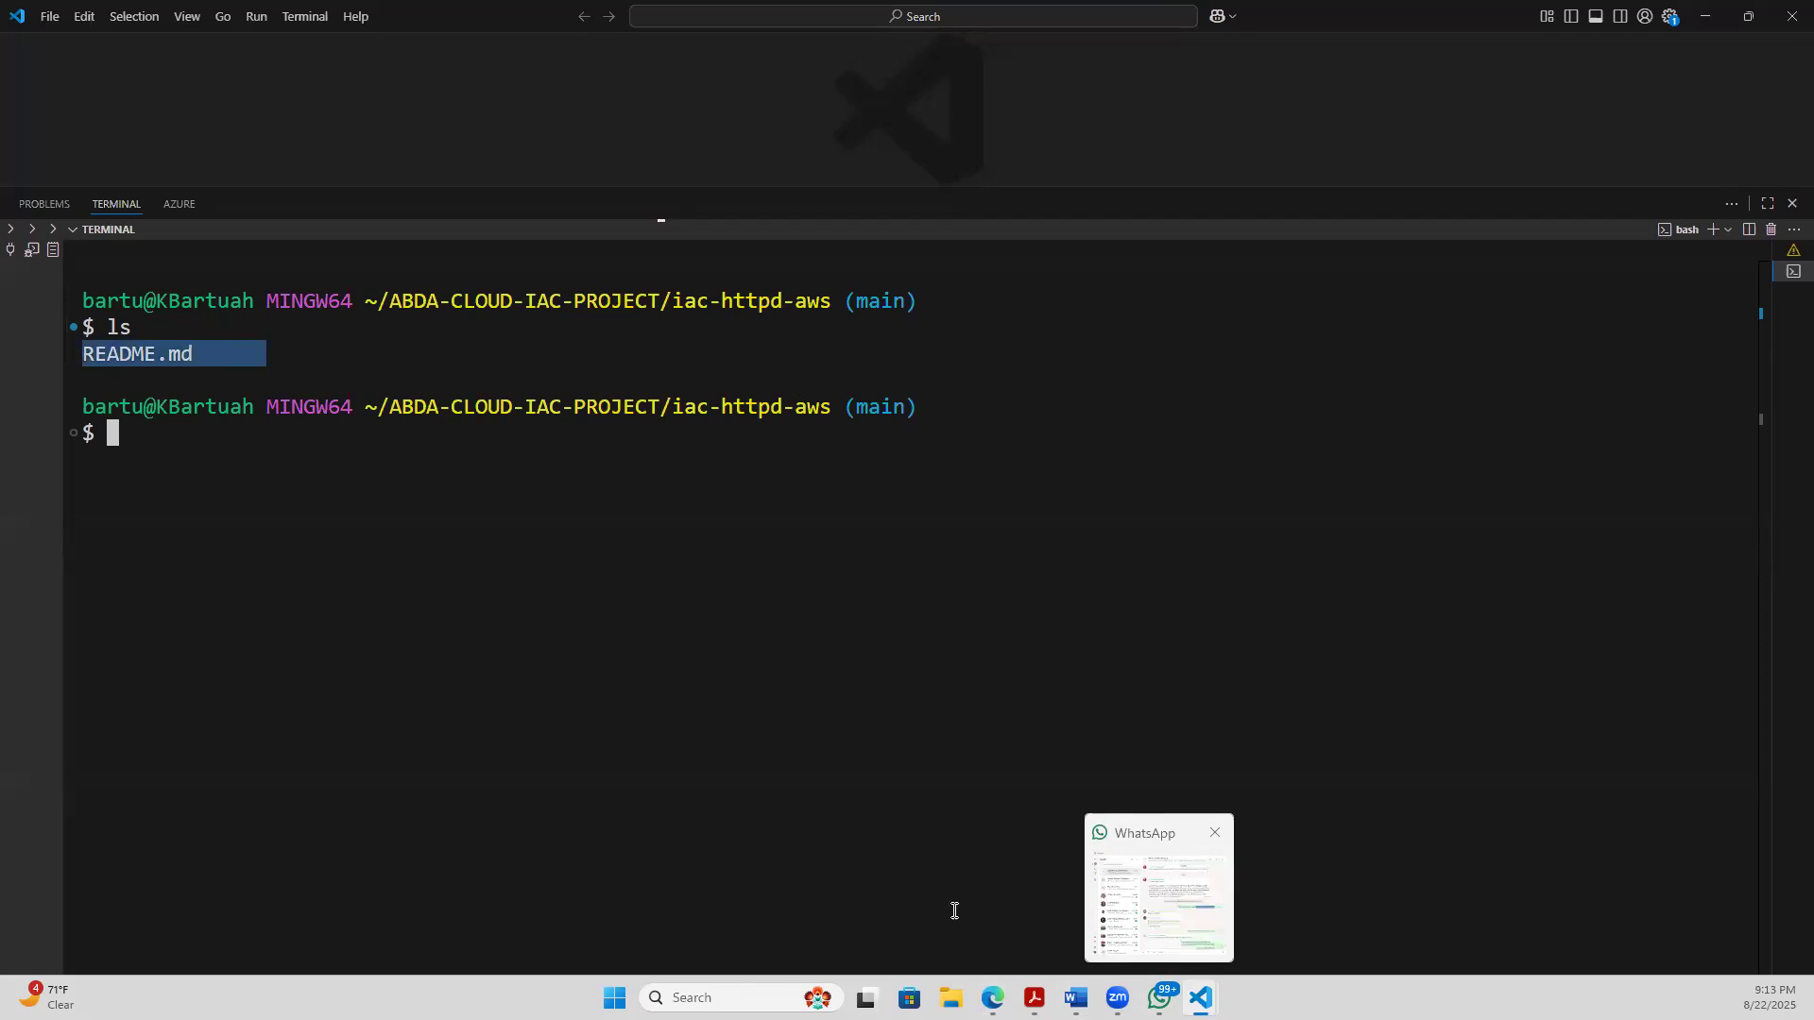
pyautogui.click(808, 528)
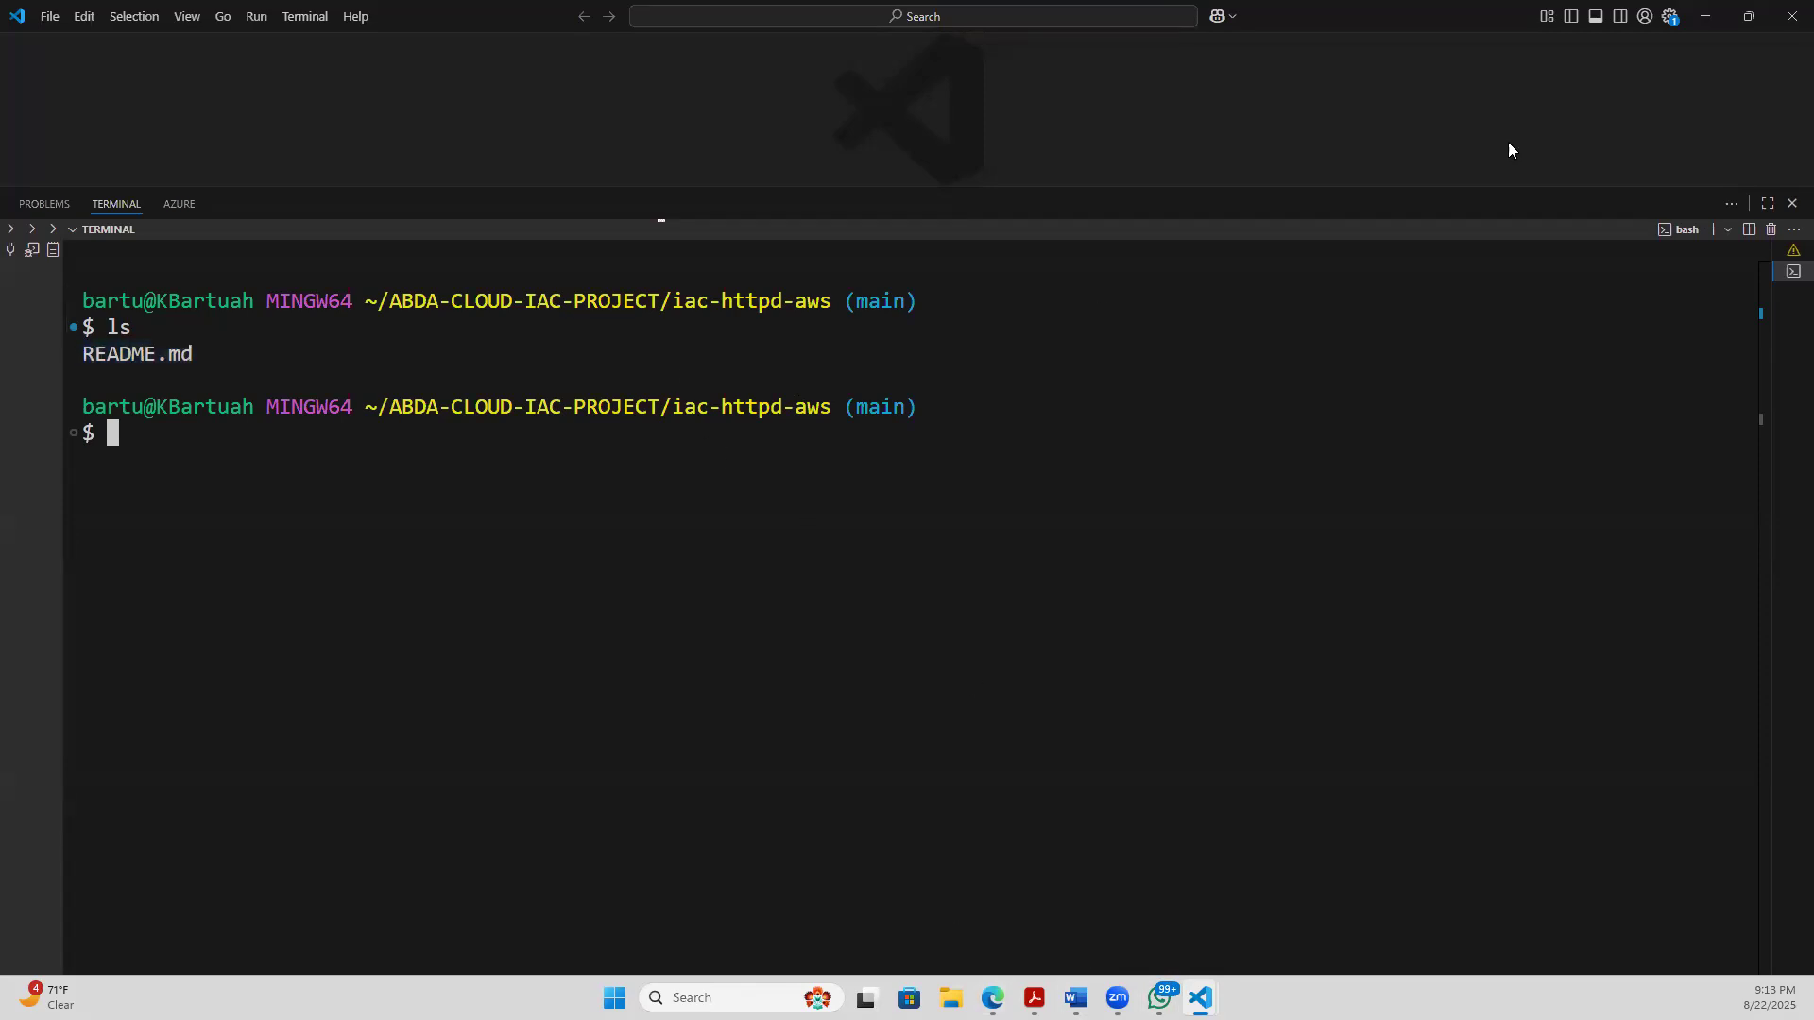
# - Switch to the browser and check which branches the IAC-HTTPD-AWS project has
pyautogui.click(1706, 17)
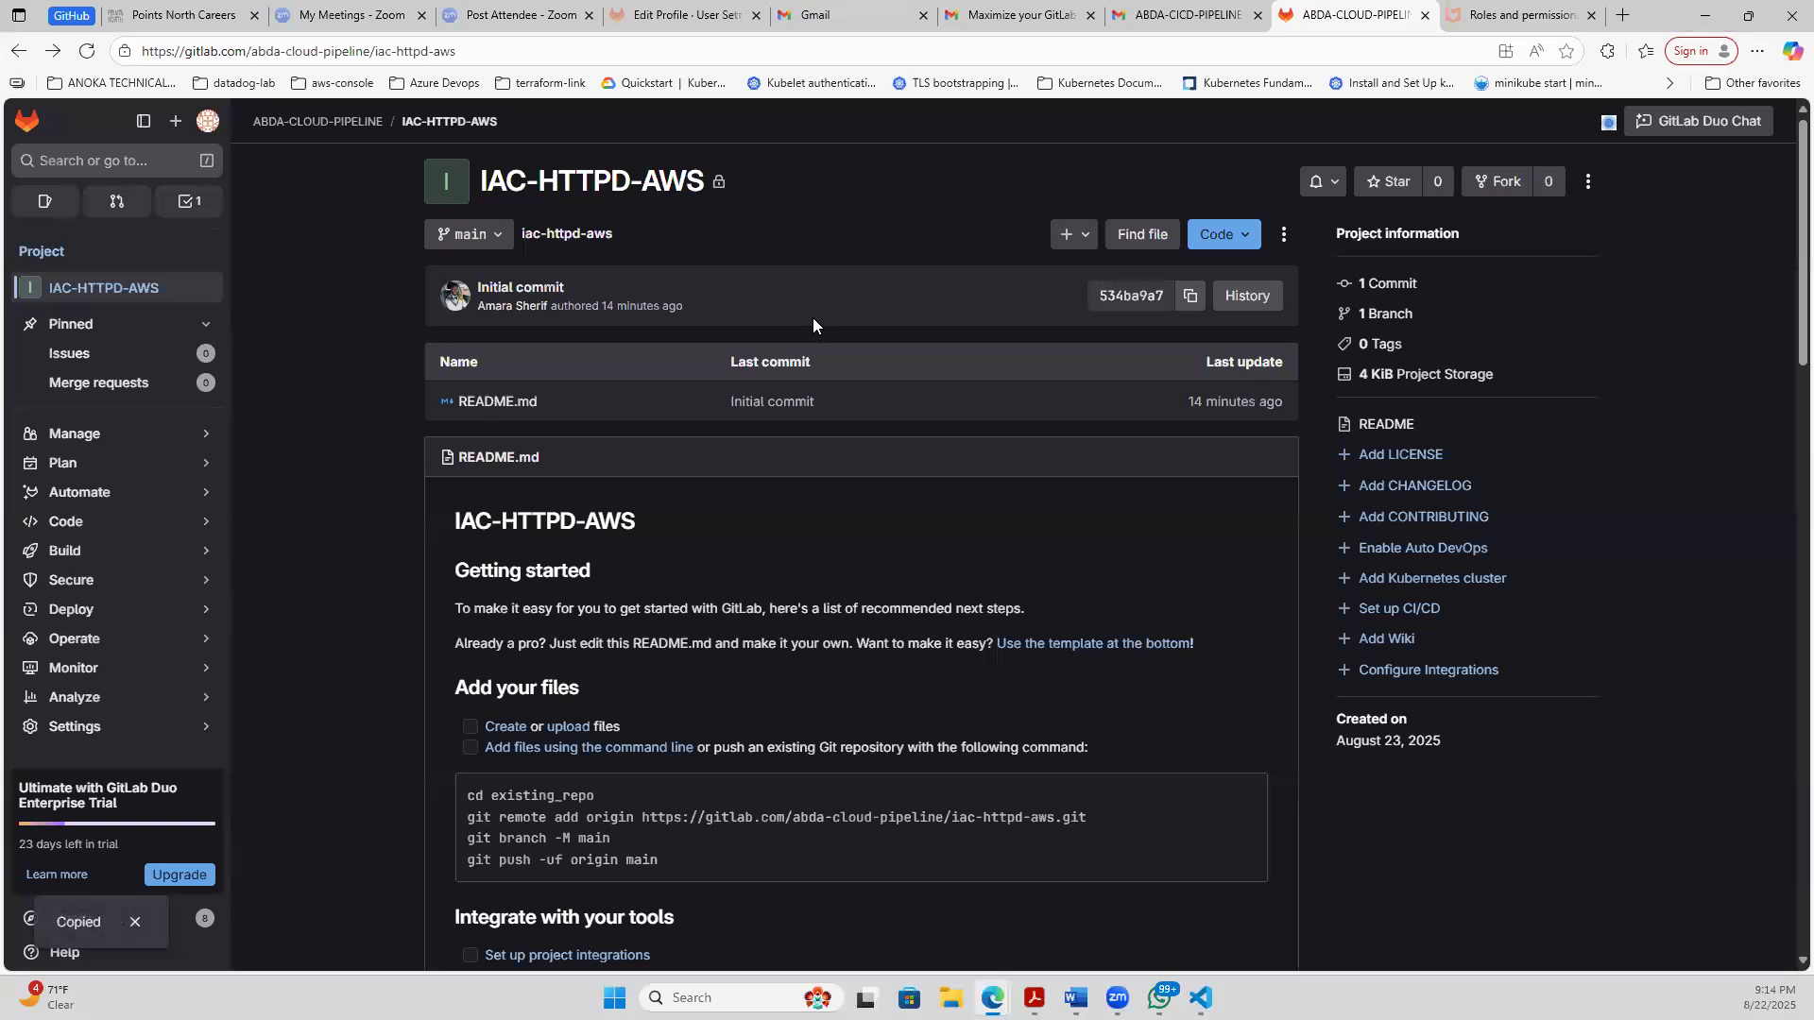
pyautogui.click(498, 234)
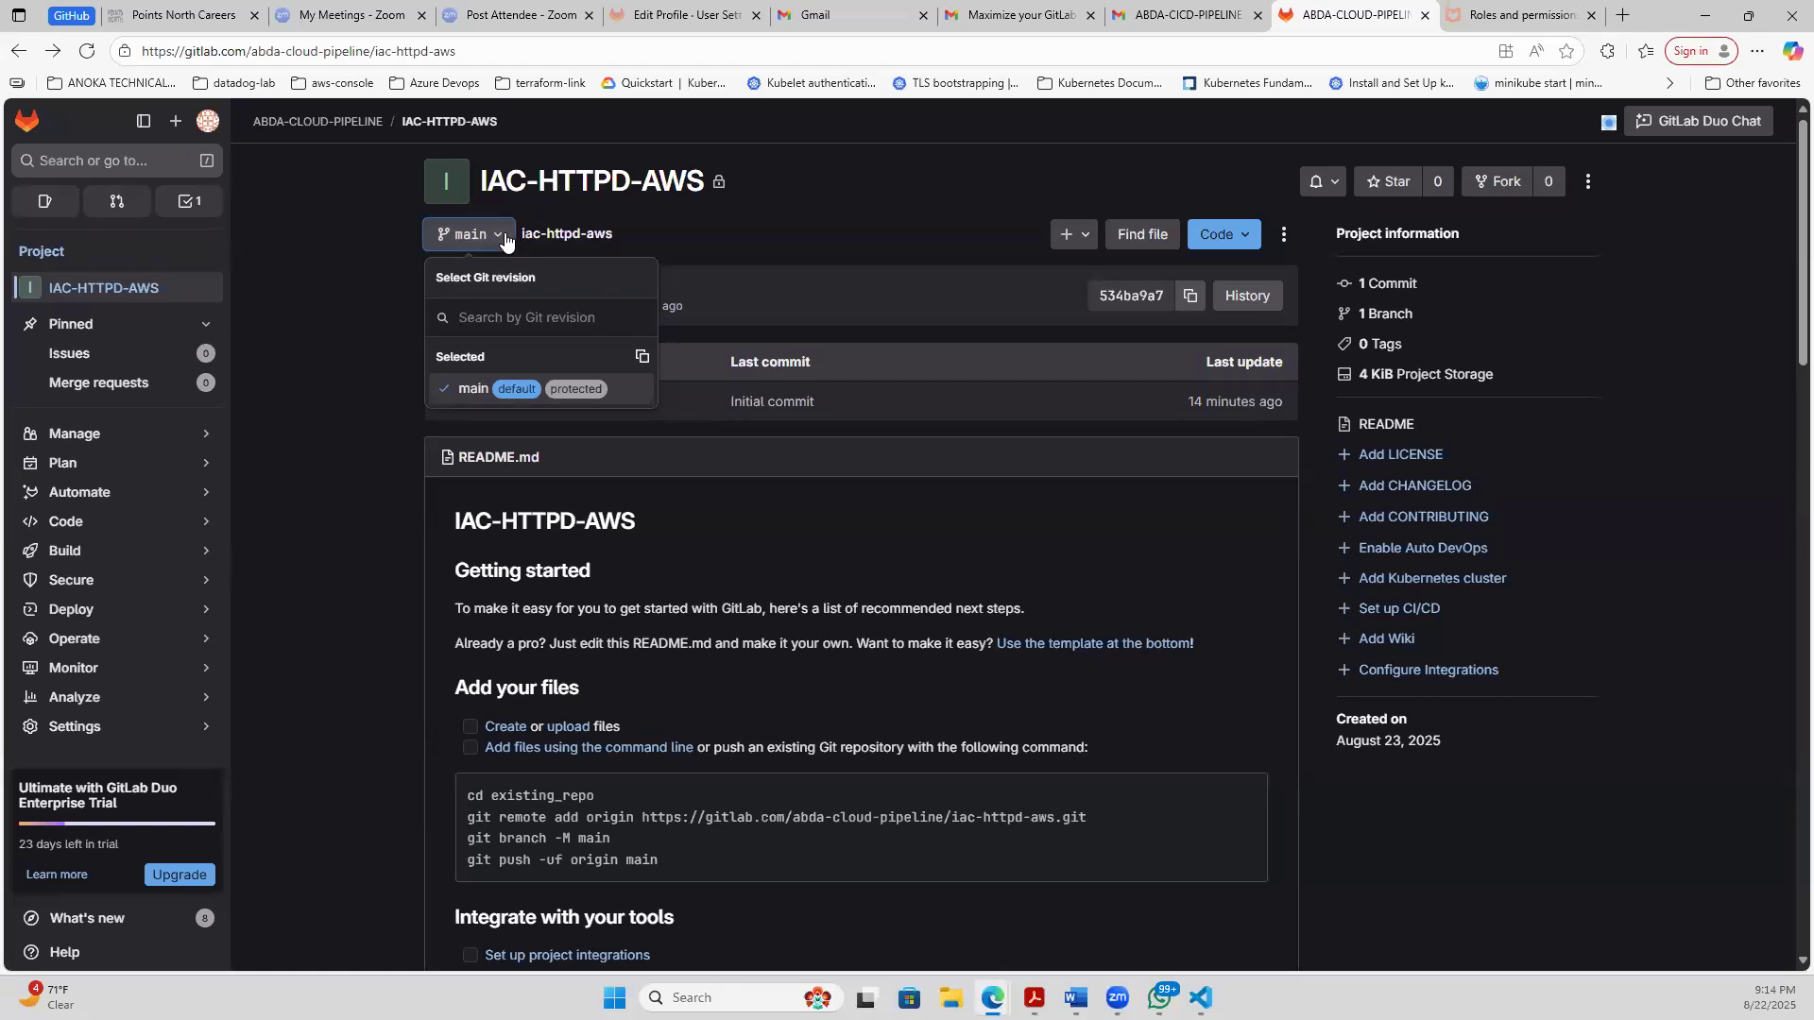
pyautogui.click(504, 242)
pyautogui.click(506, 244)
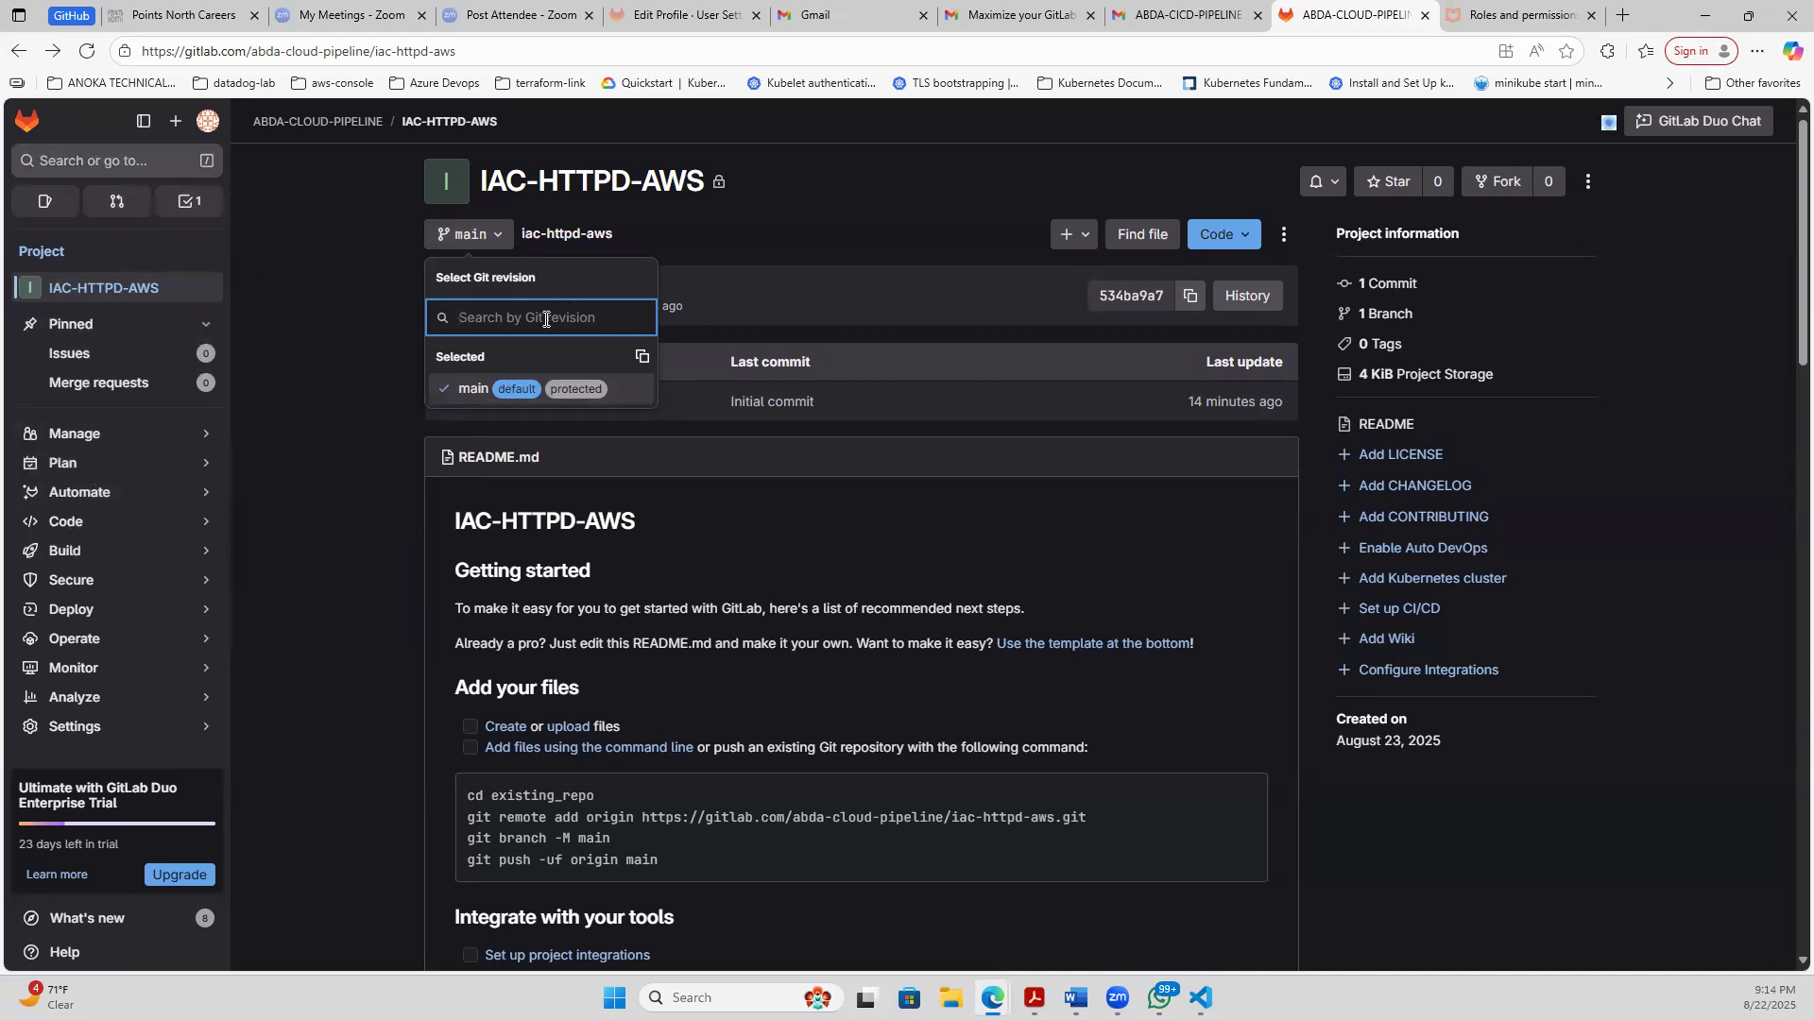
pyautogui.click(500, 234)
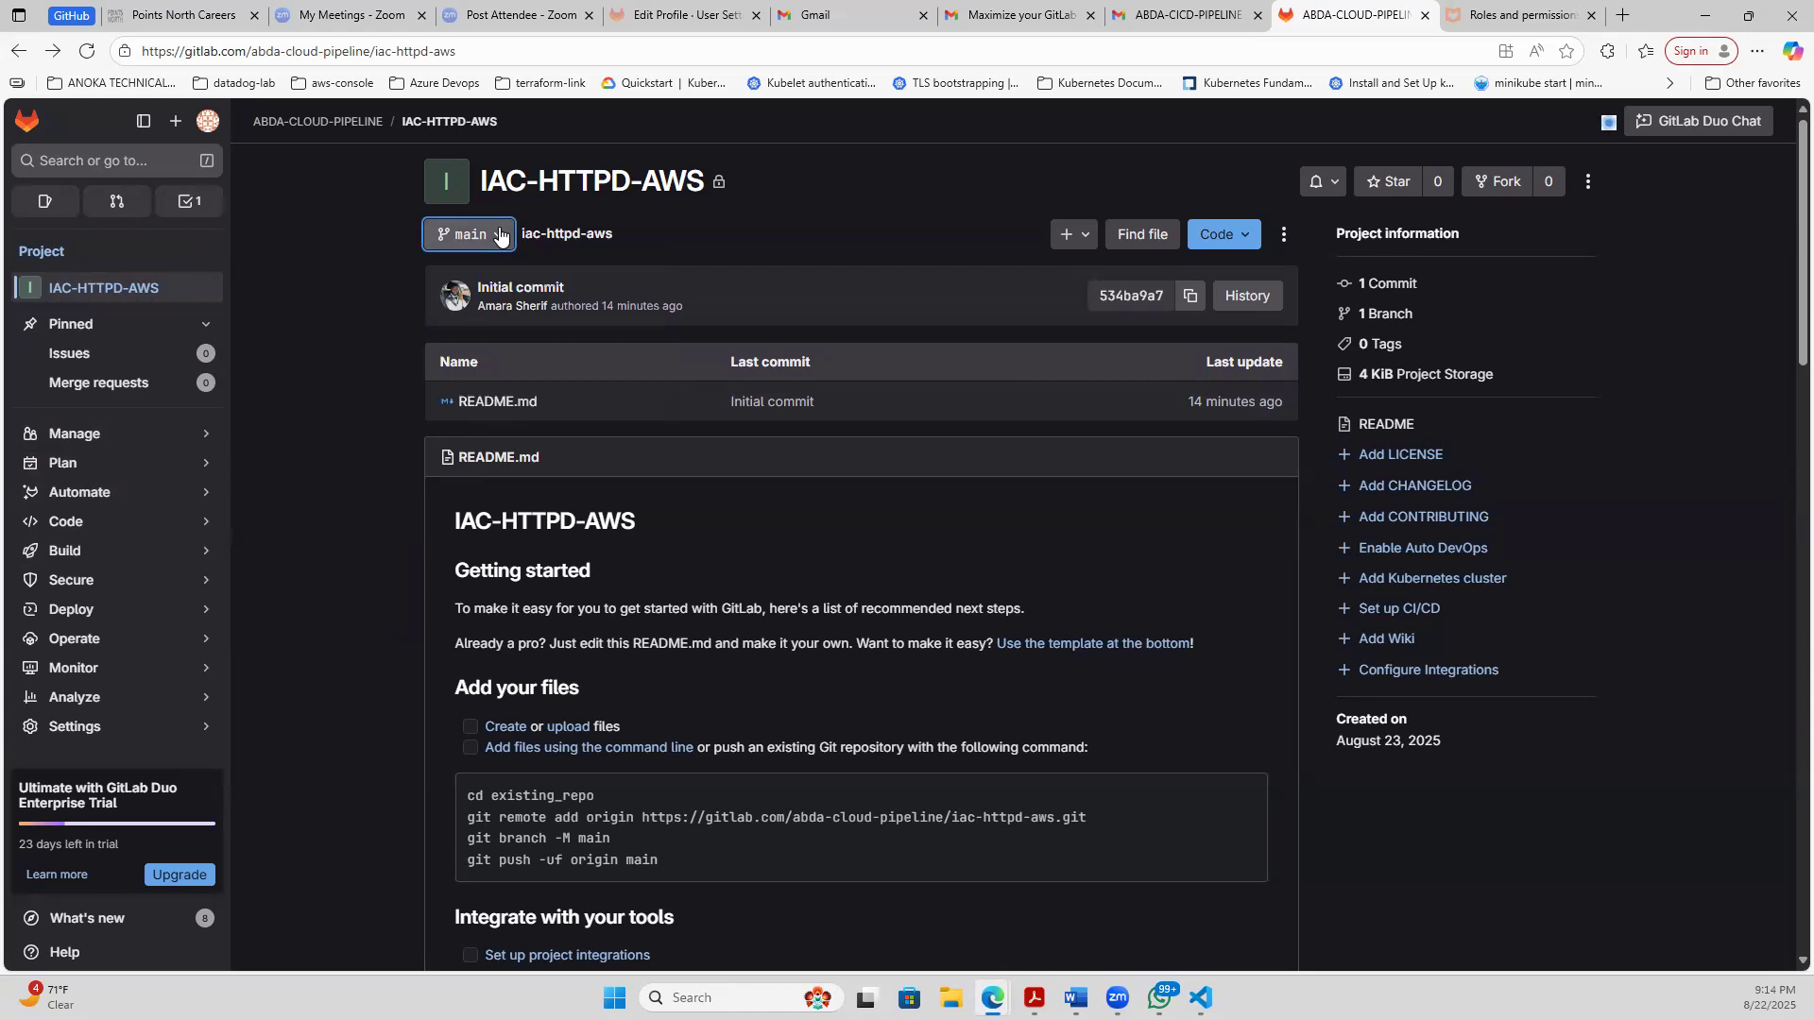
pyautogui.click(500, 234)
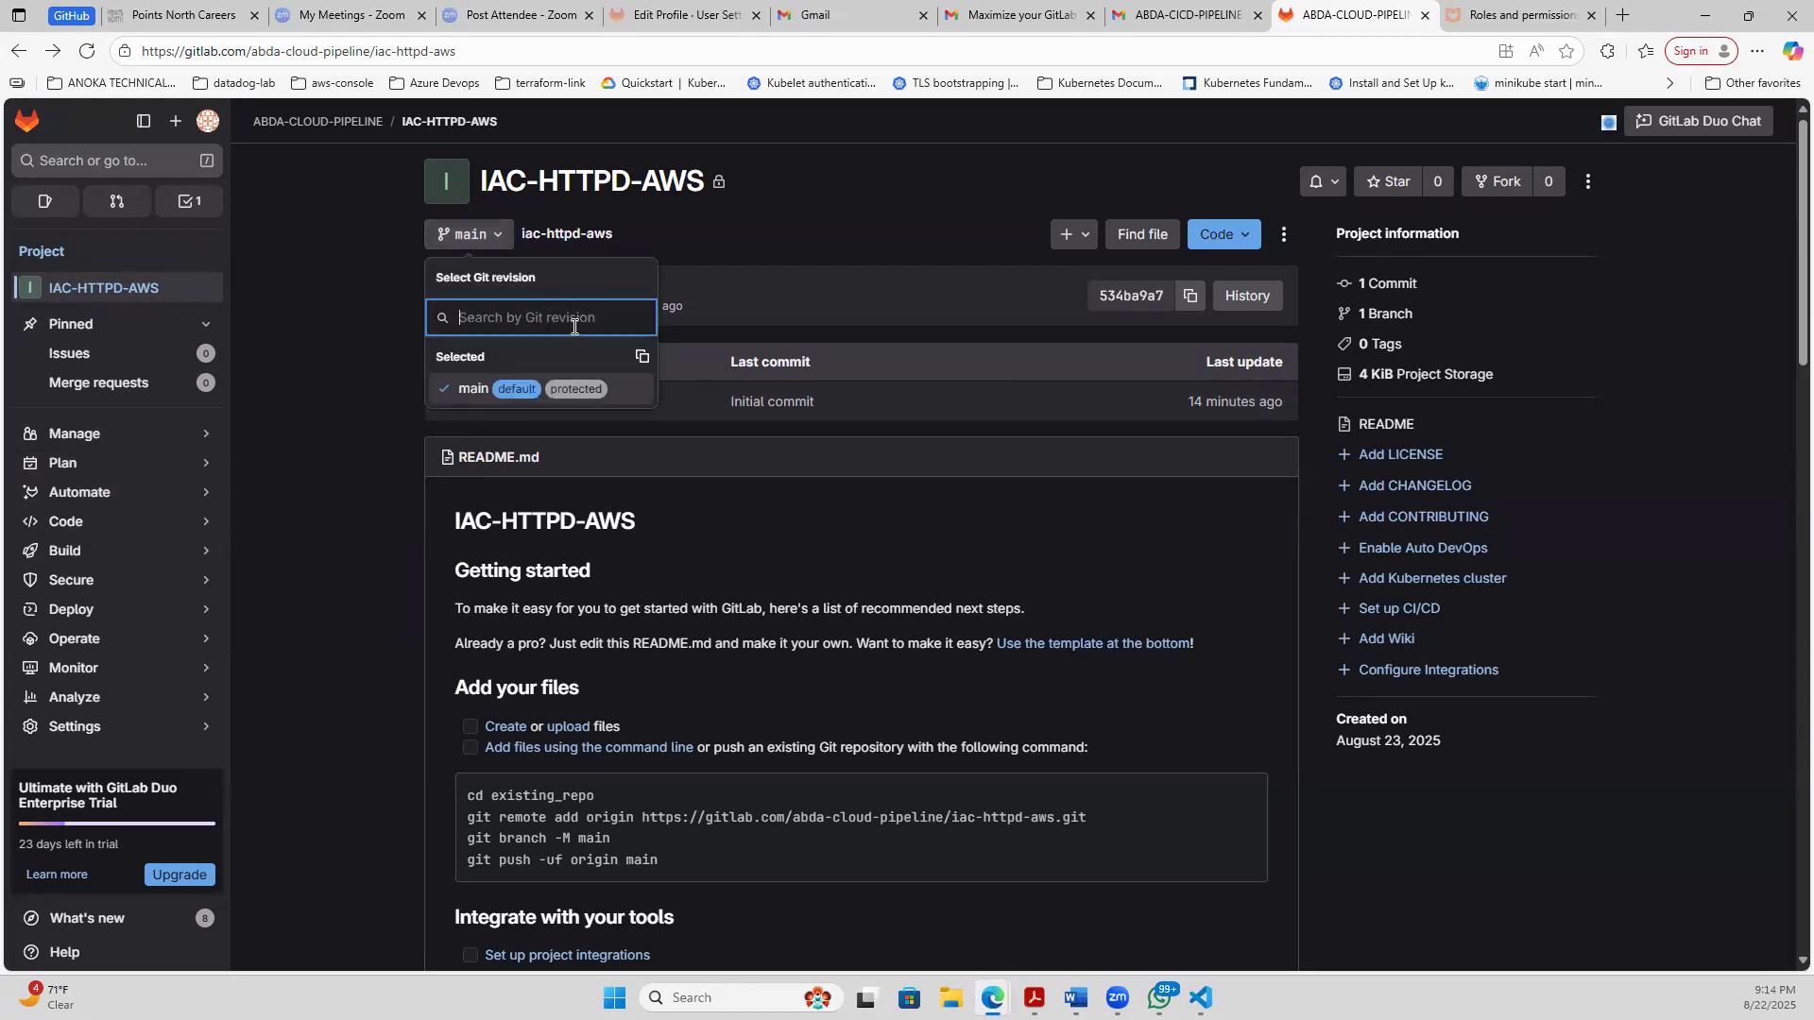
pyautogui.click(715, 228)
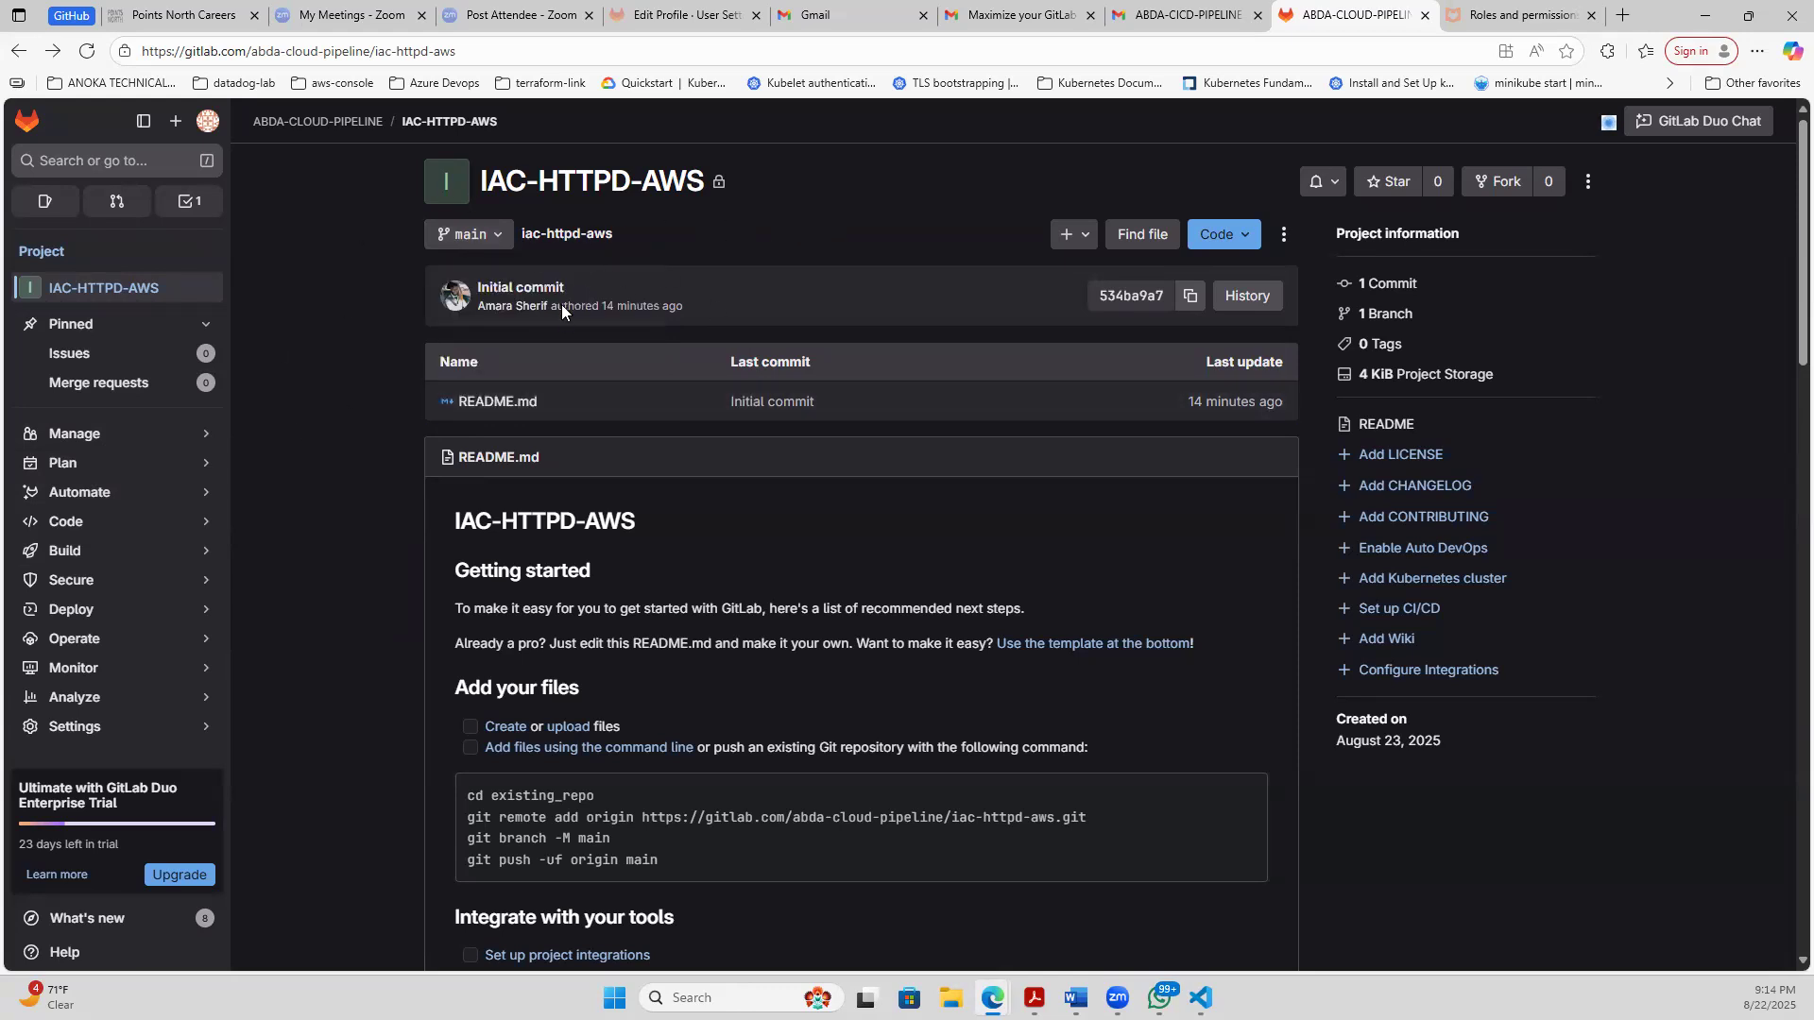
# - Create a new branch named development-v1.00 from main in the IAC-HTTPD-AWS repository
pyautogui.click(1084, 244)
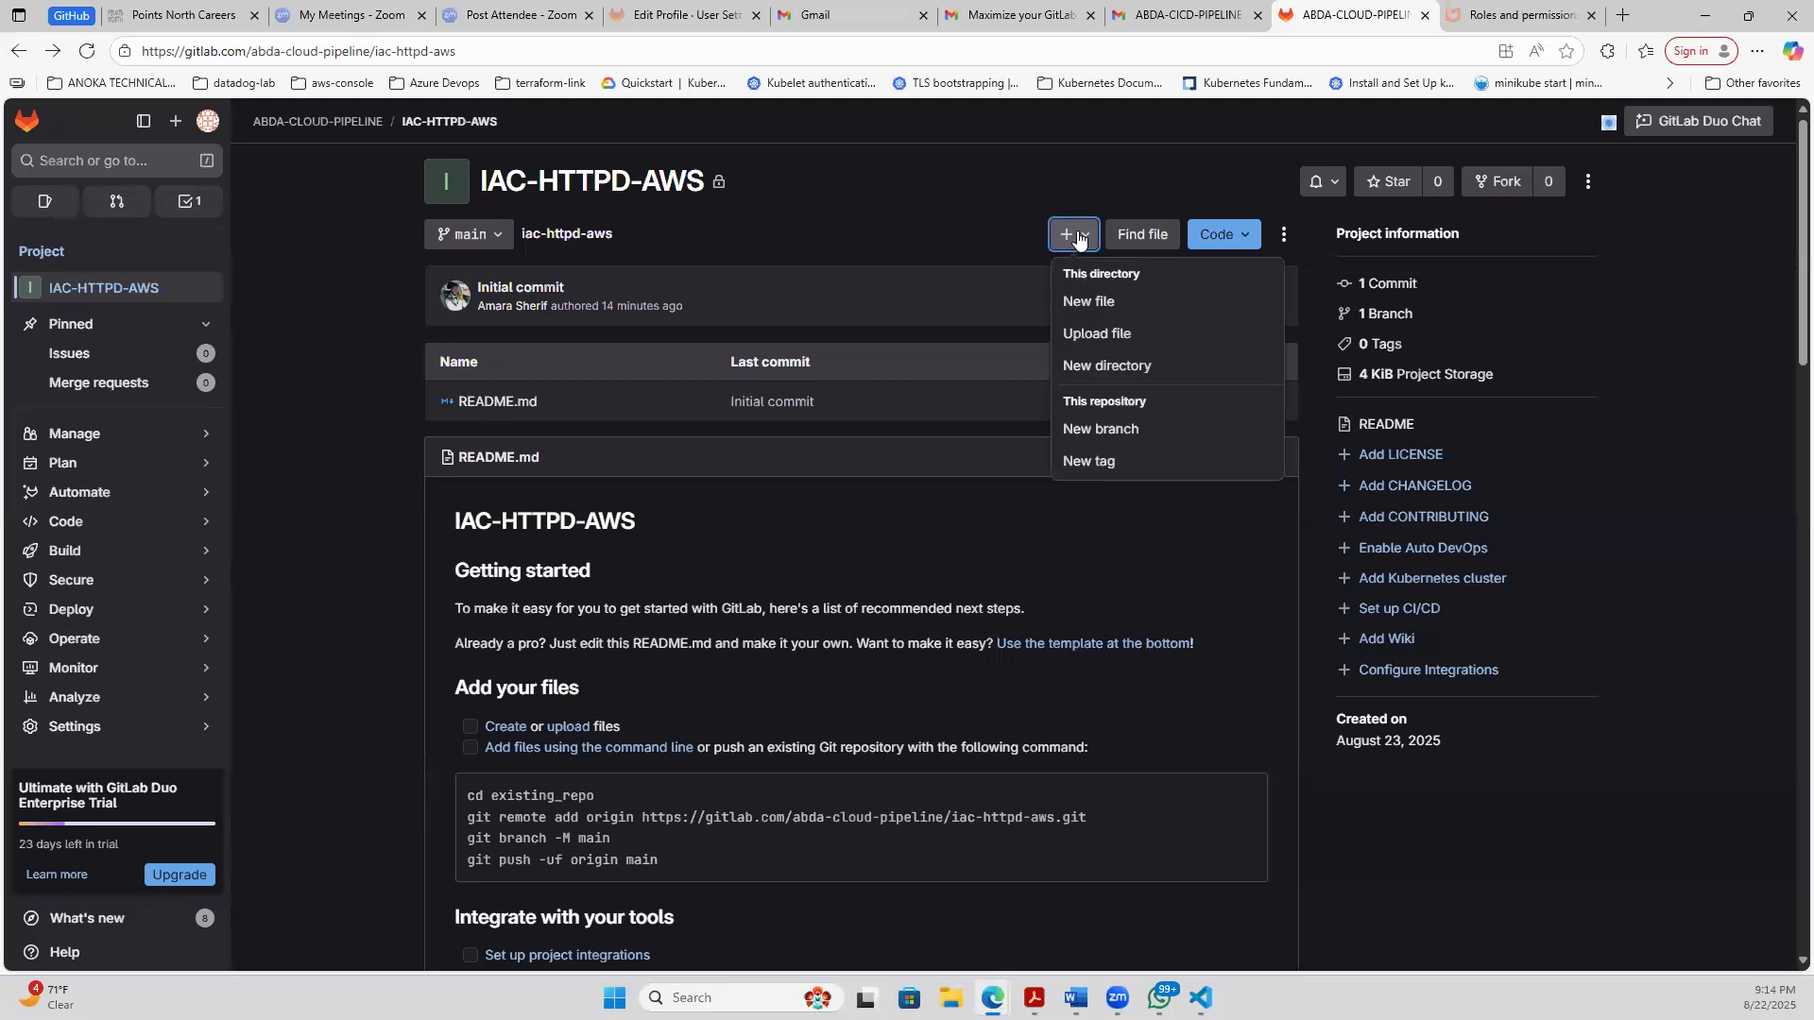
pyautogui.click(1084, 431)
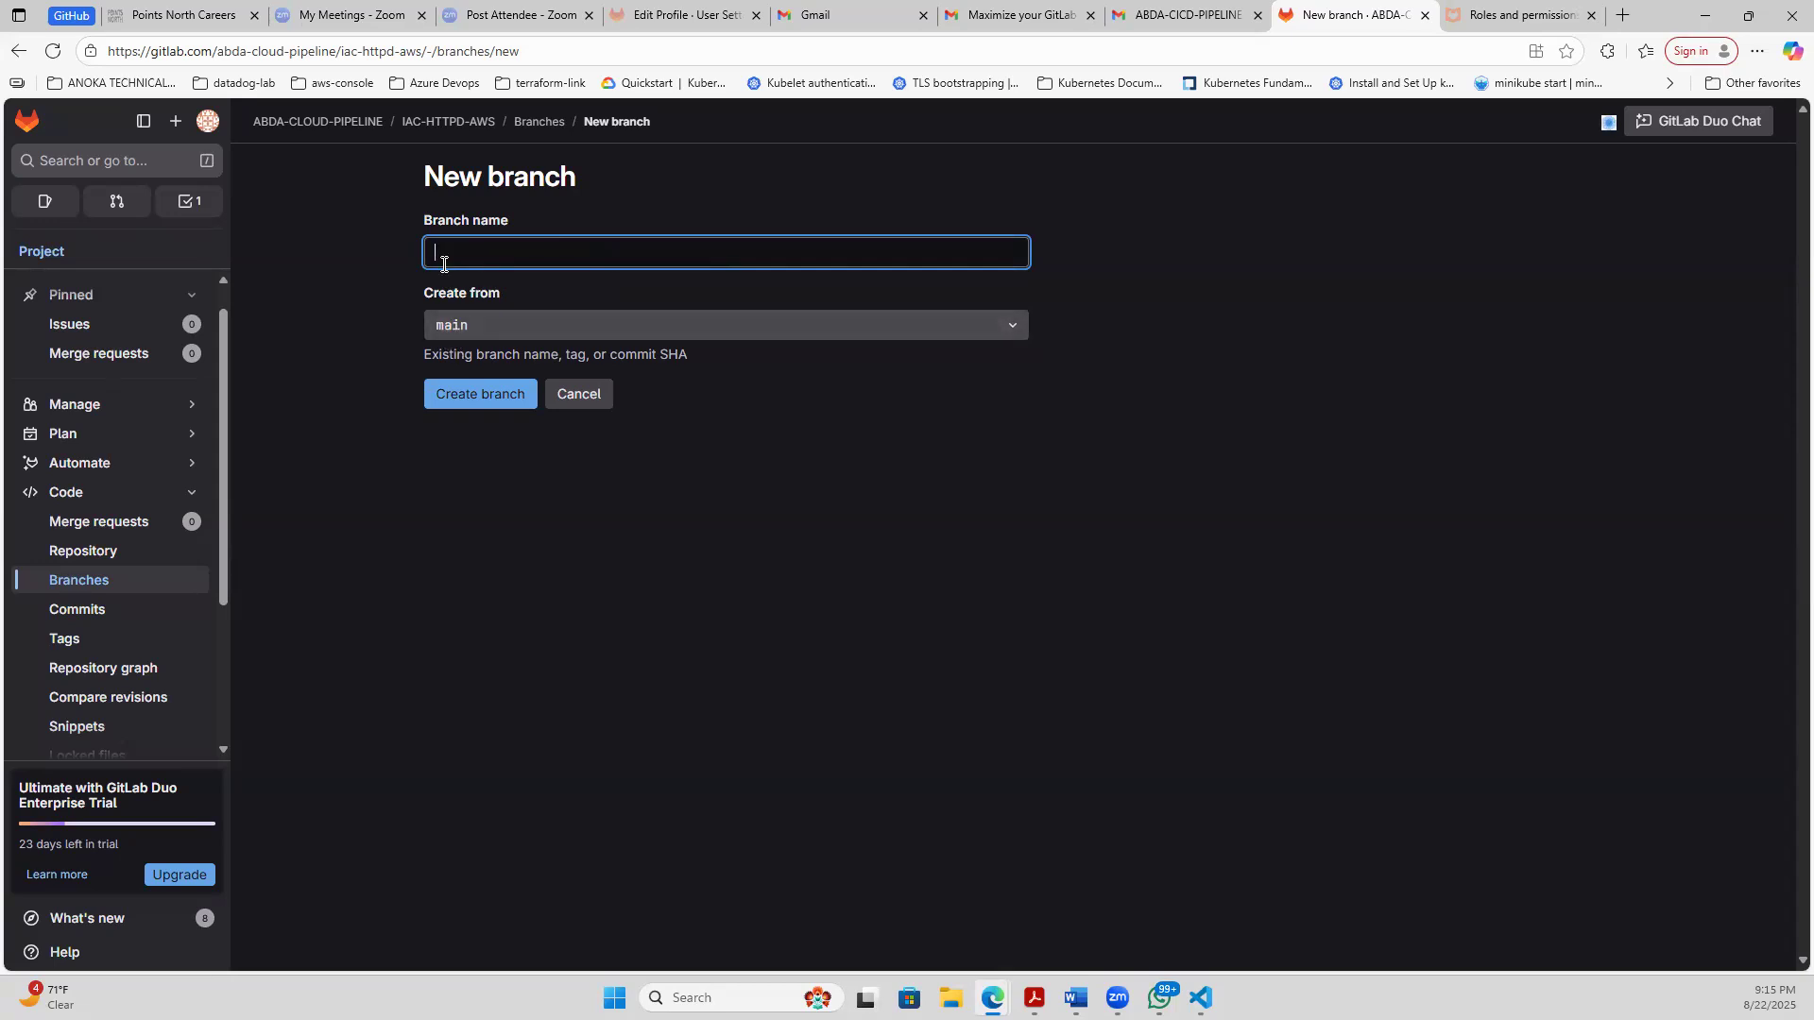
pyautogui.click(442, 326)
pyautogui.press('Escape')
pyautogui.click(453, 253)
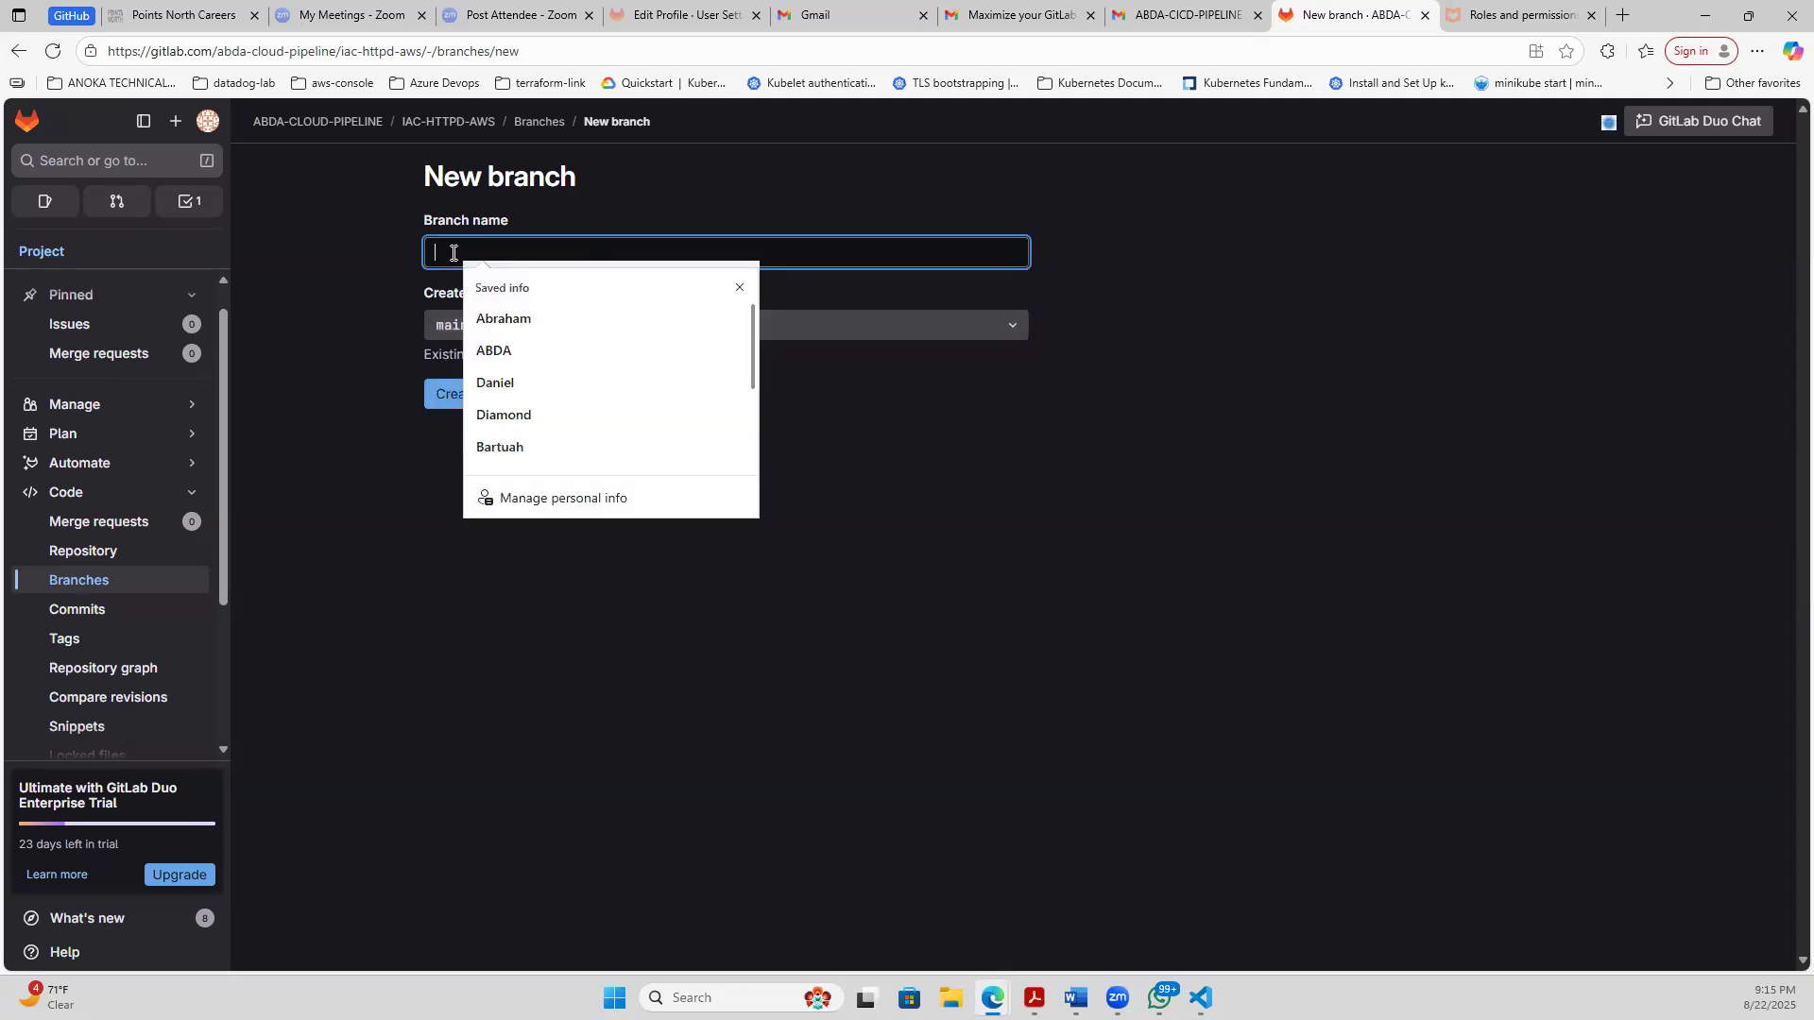
pyautogui.write('dece')
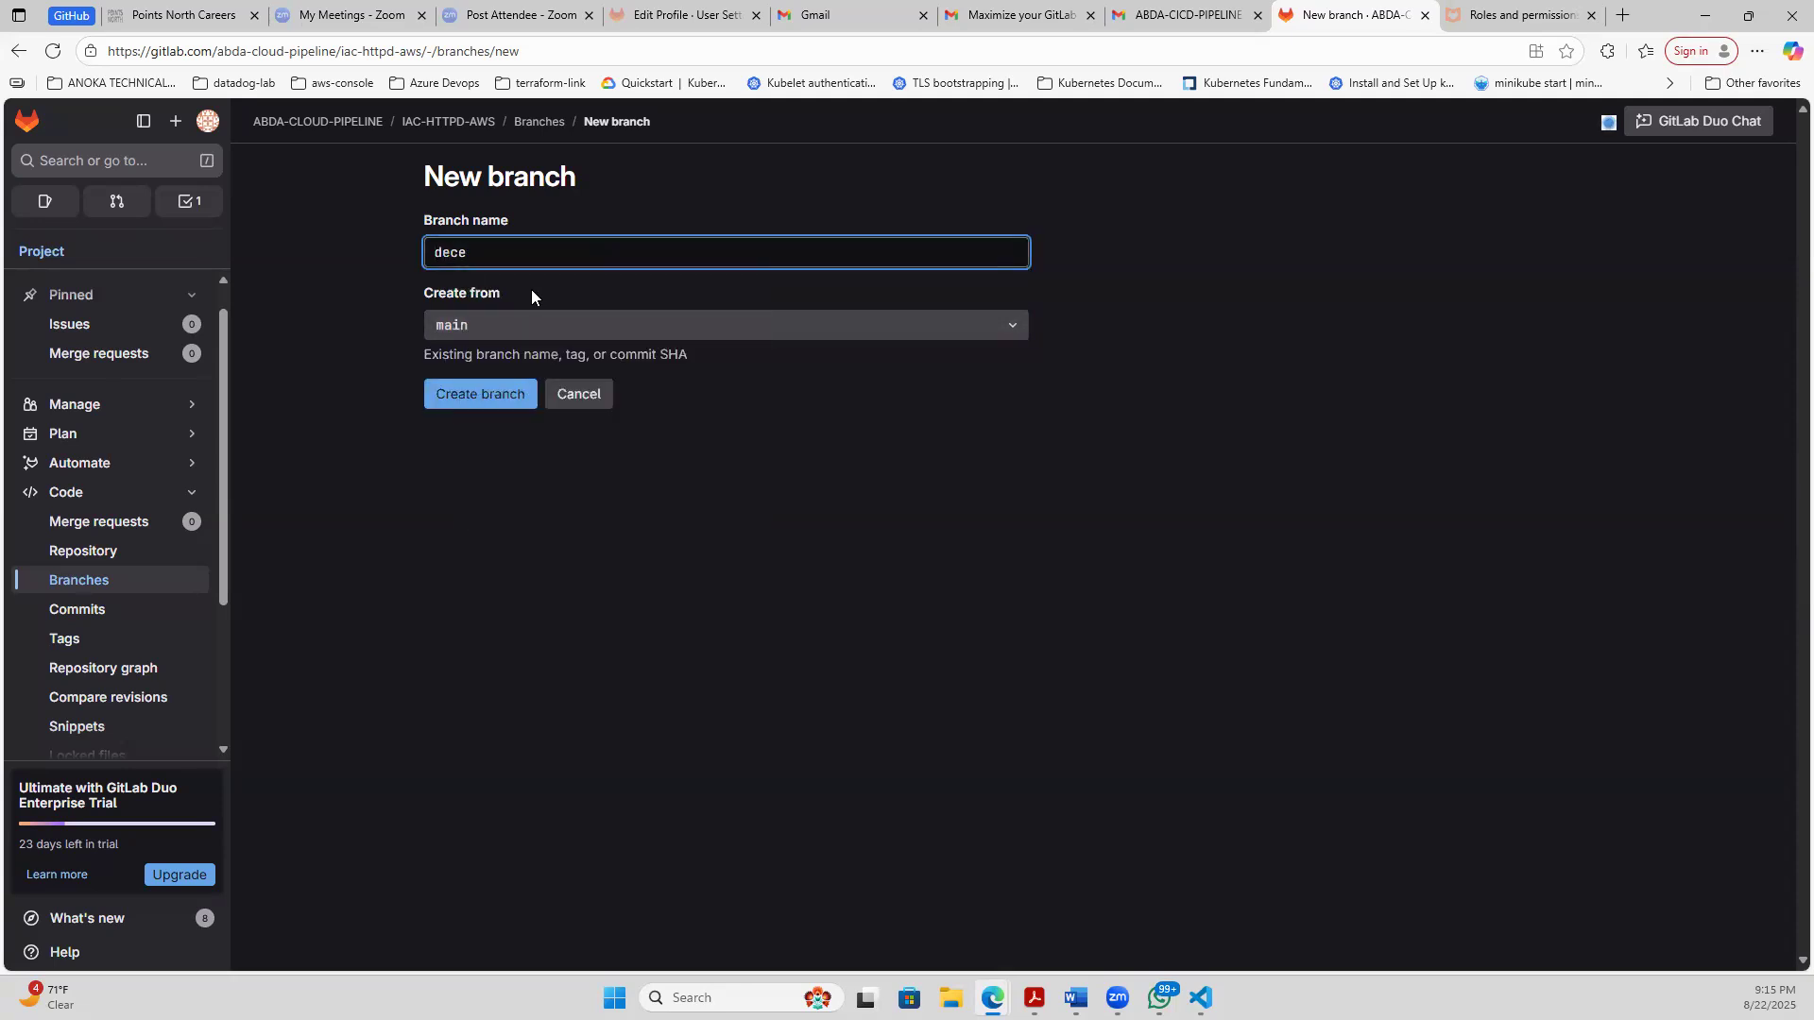
pyautogui.press('BackSpace')
pyautogui.press('BackSpace')
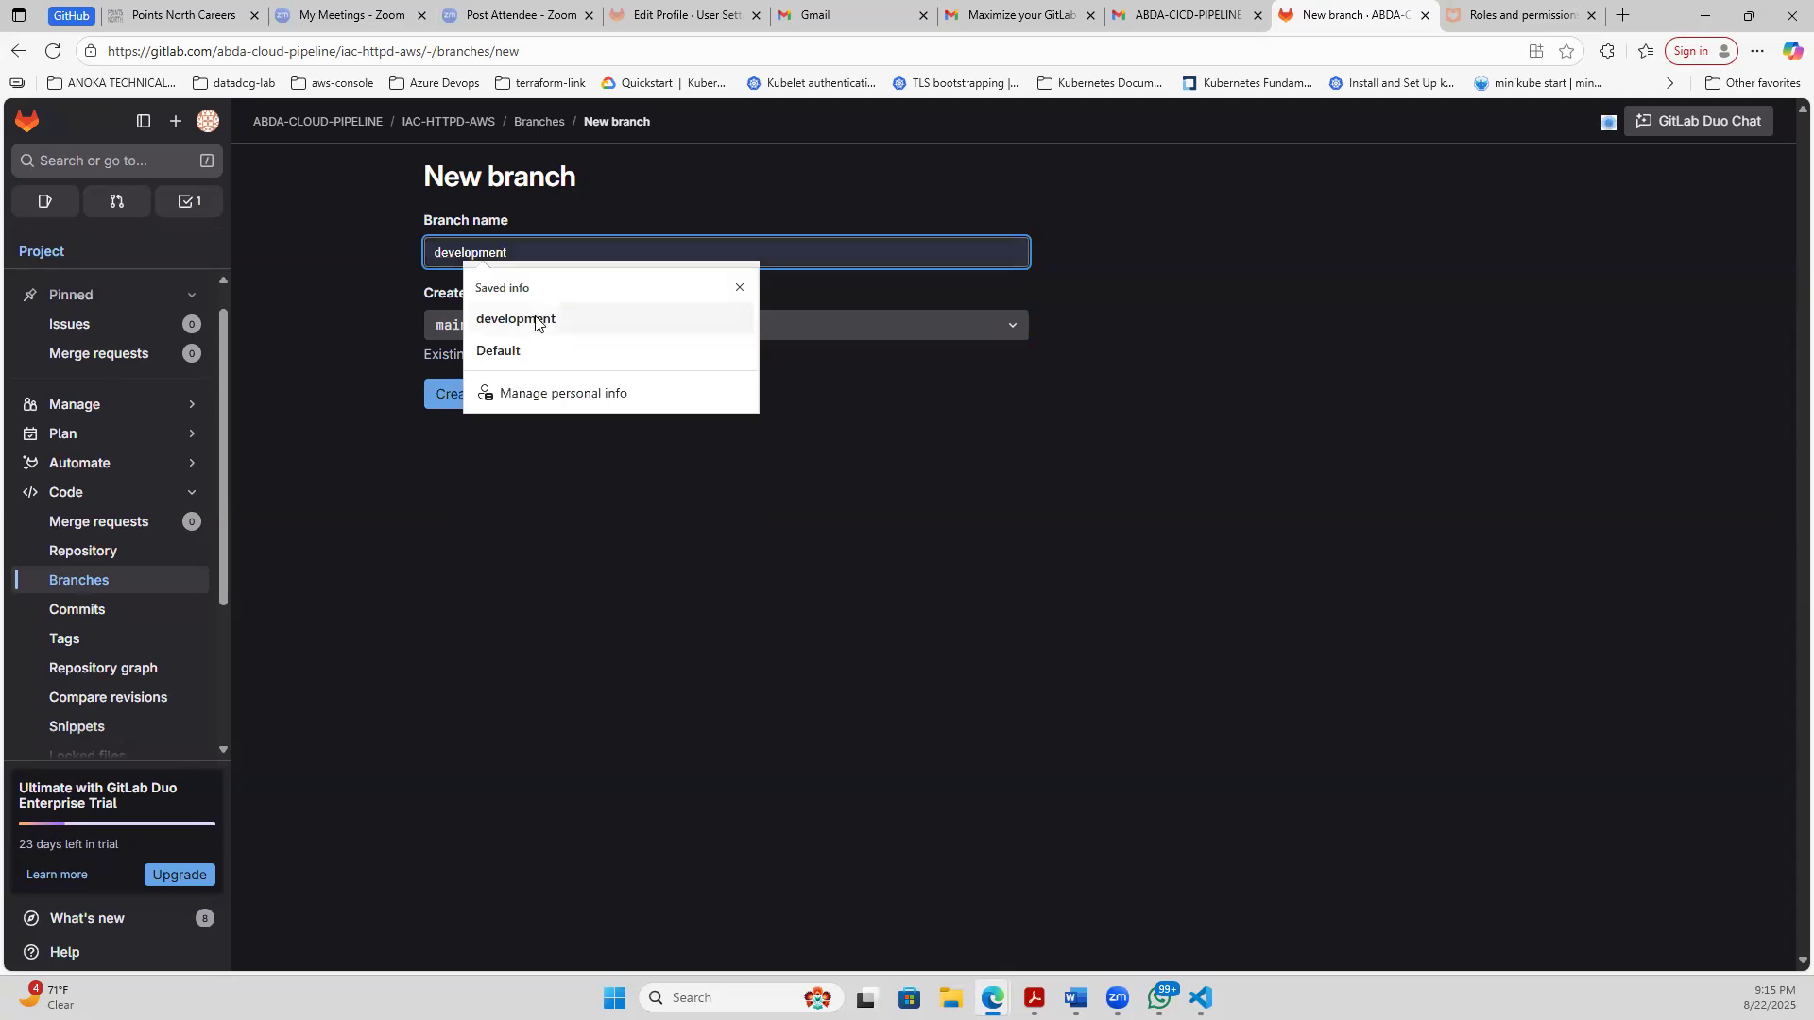
pyautogui.click(548, 318)
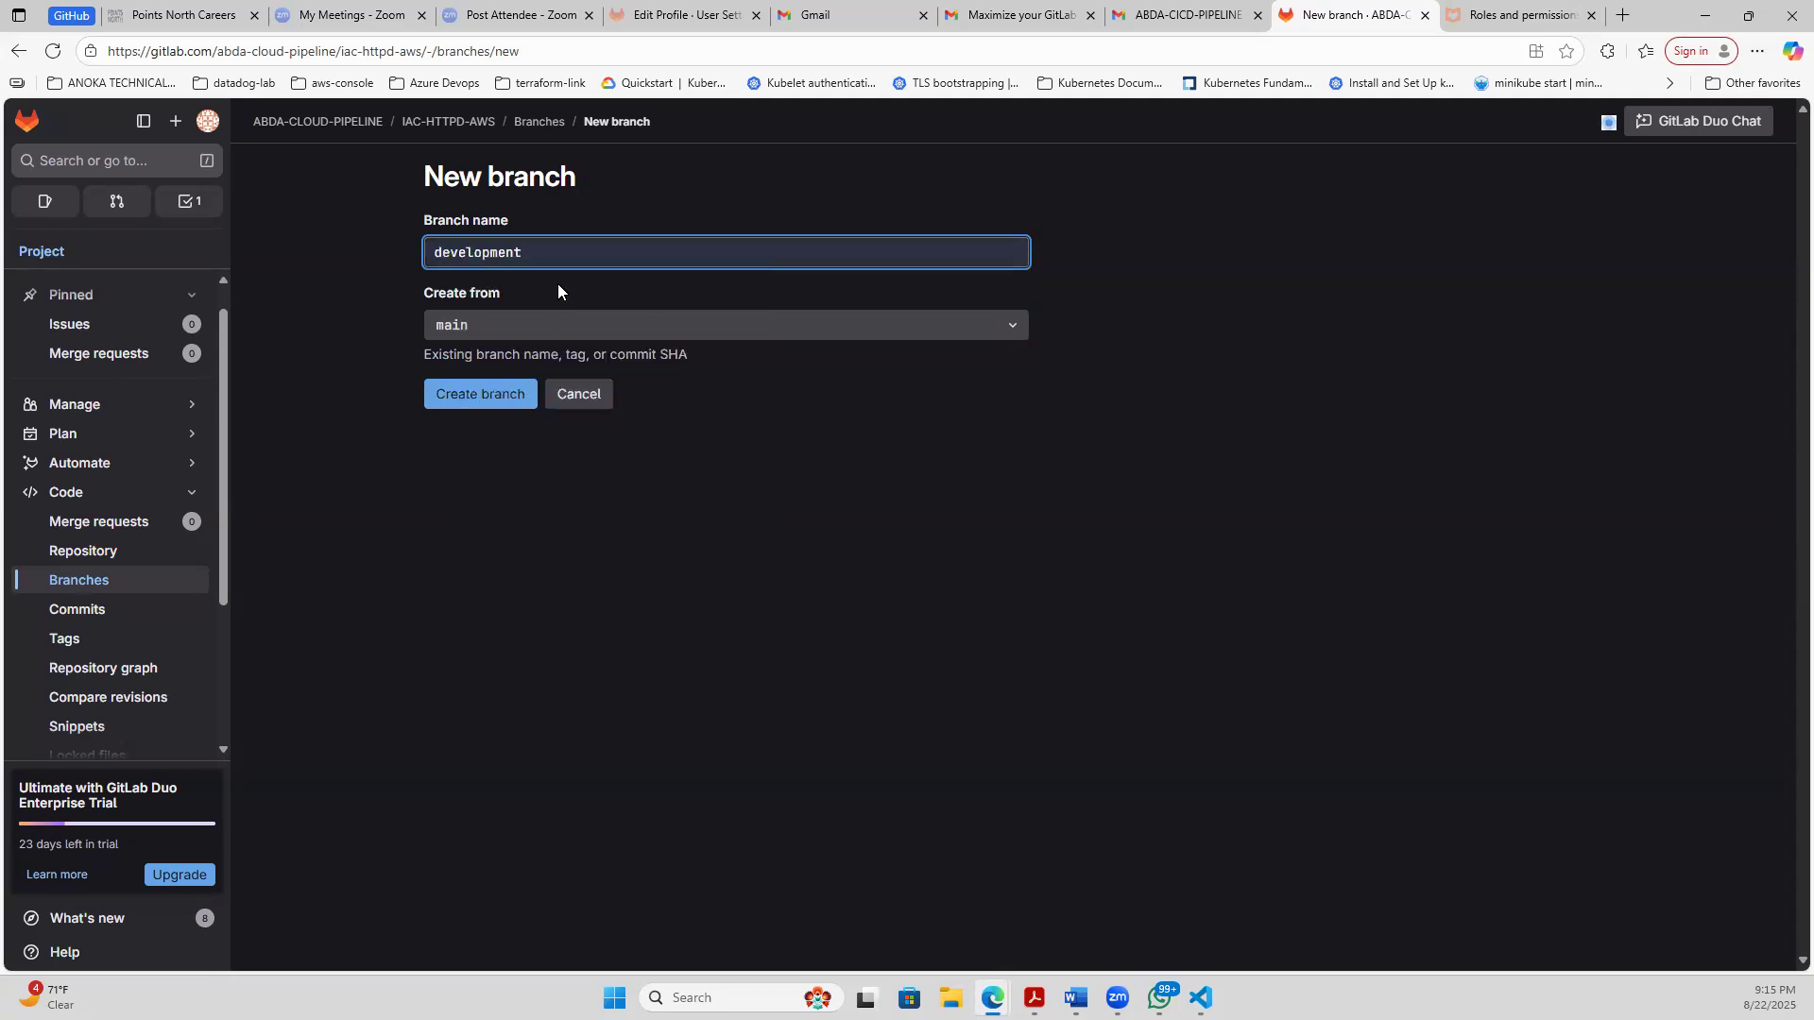
pyautogui.write('-v1.')
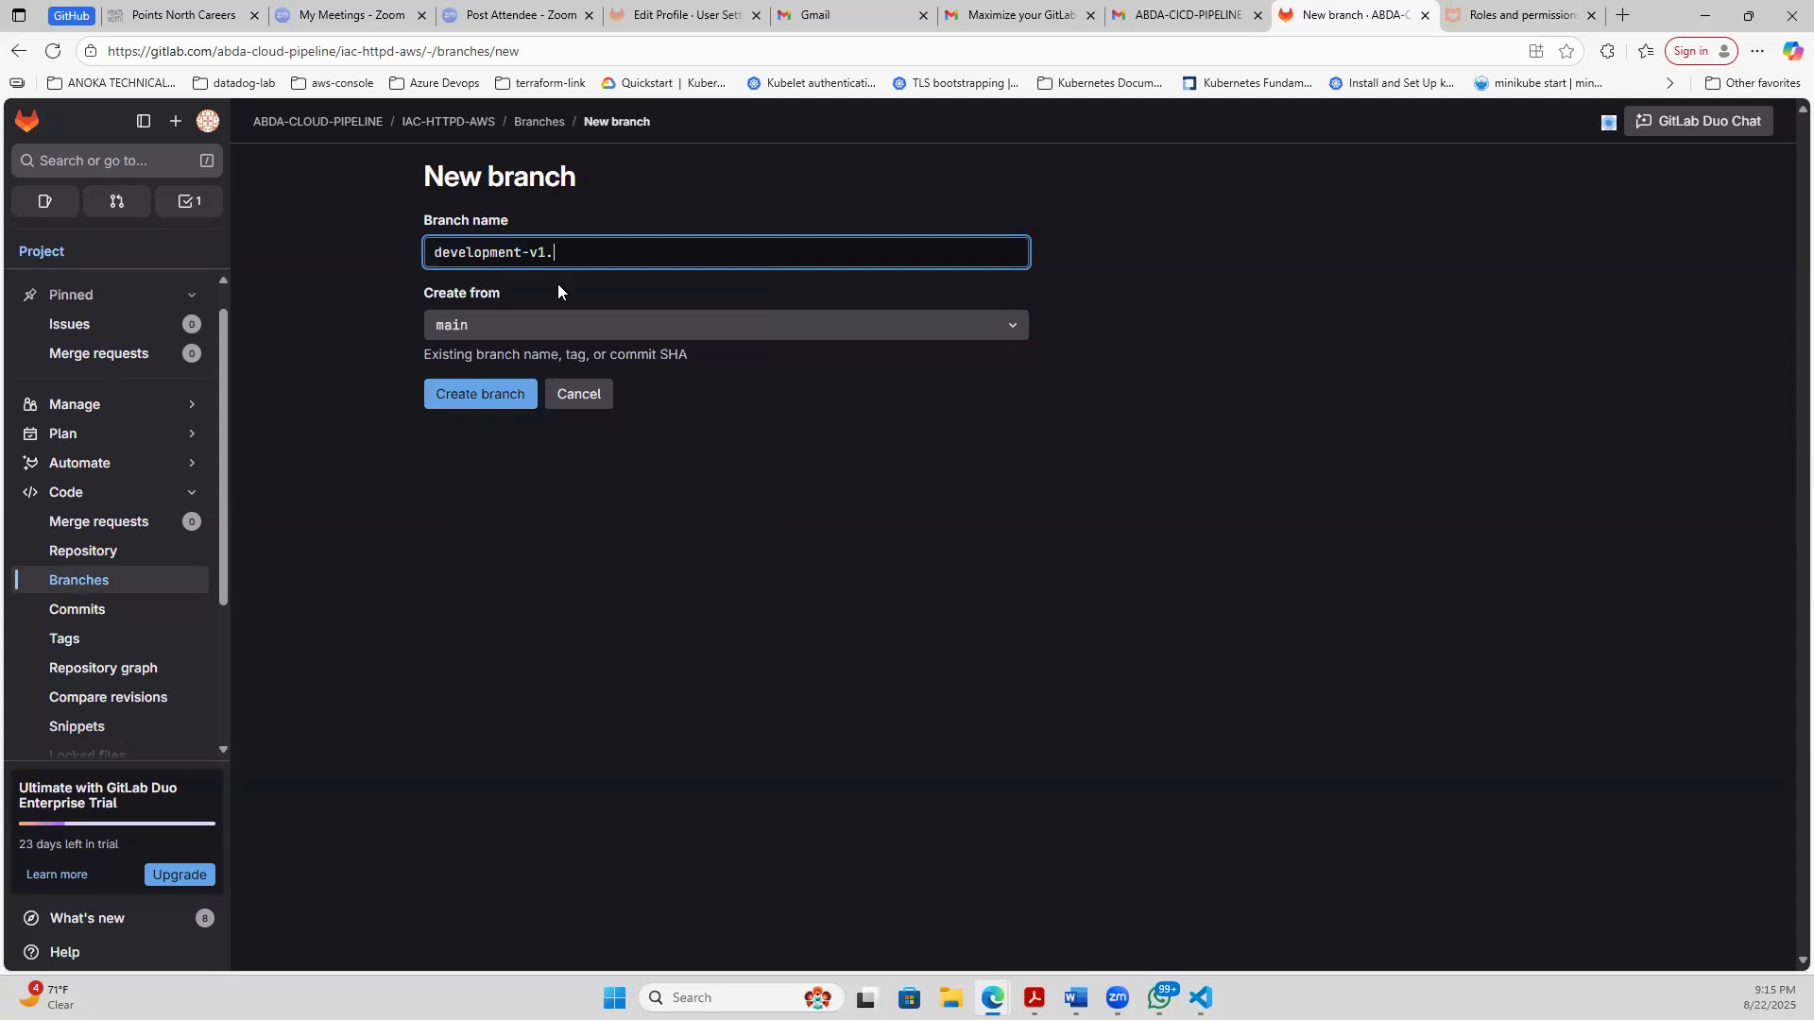
pyautogui.click(486, 397)
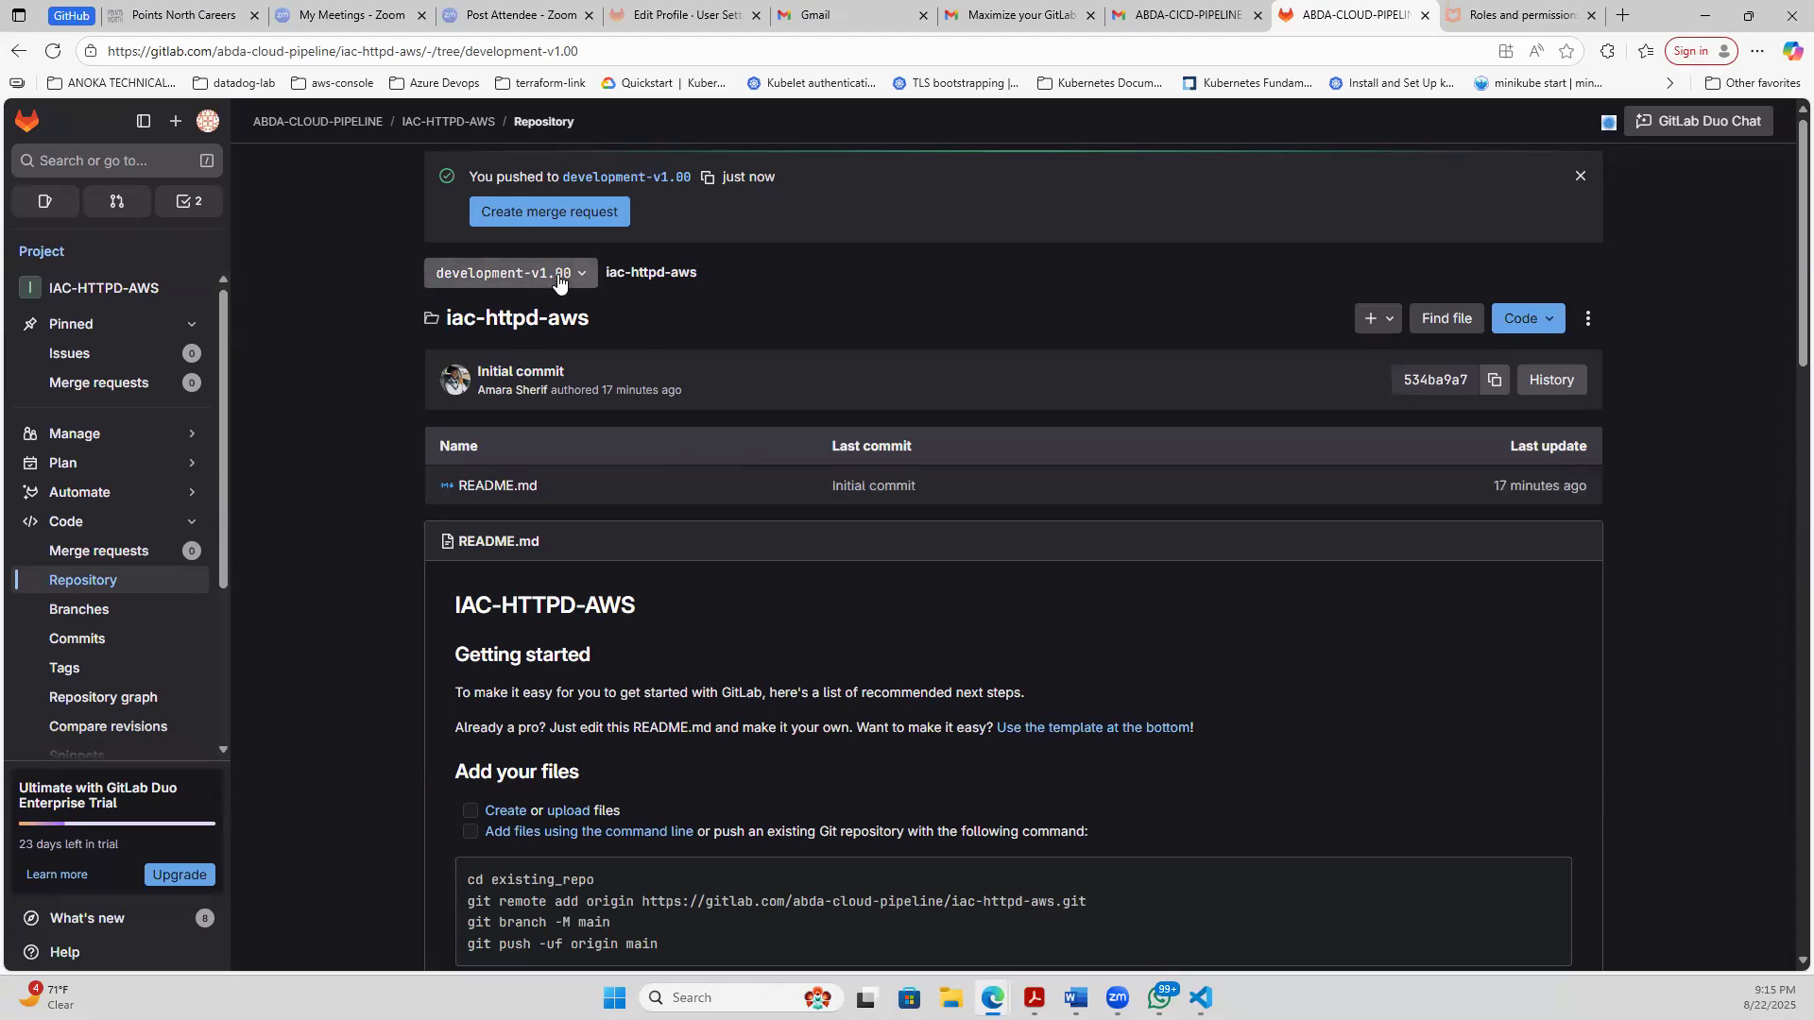
# - Check the repository's branch list on GitLab, and list the local branches with git branch in the Visual Studio Code terminal
pyautogui.click(553, 284)
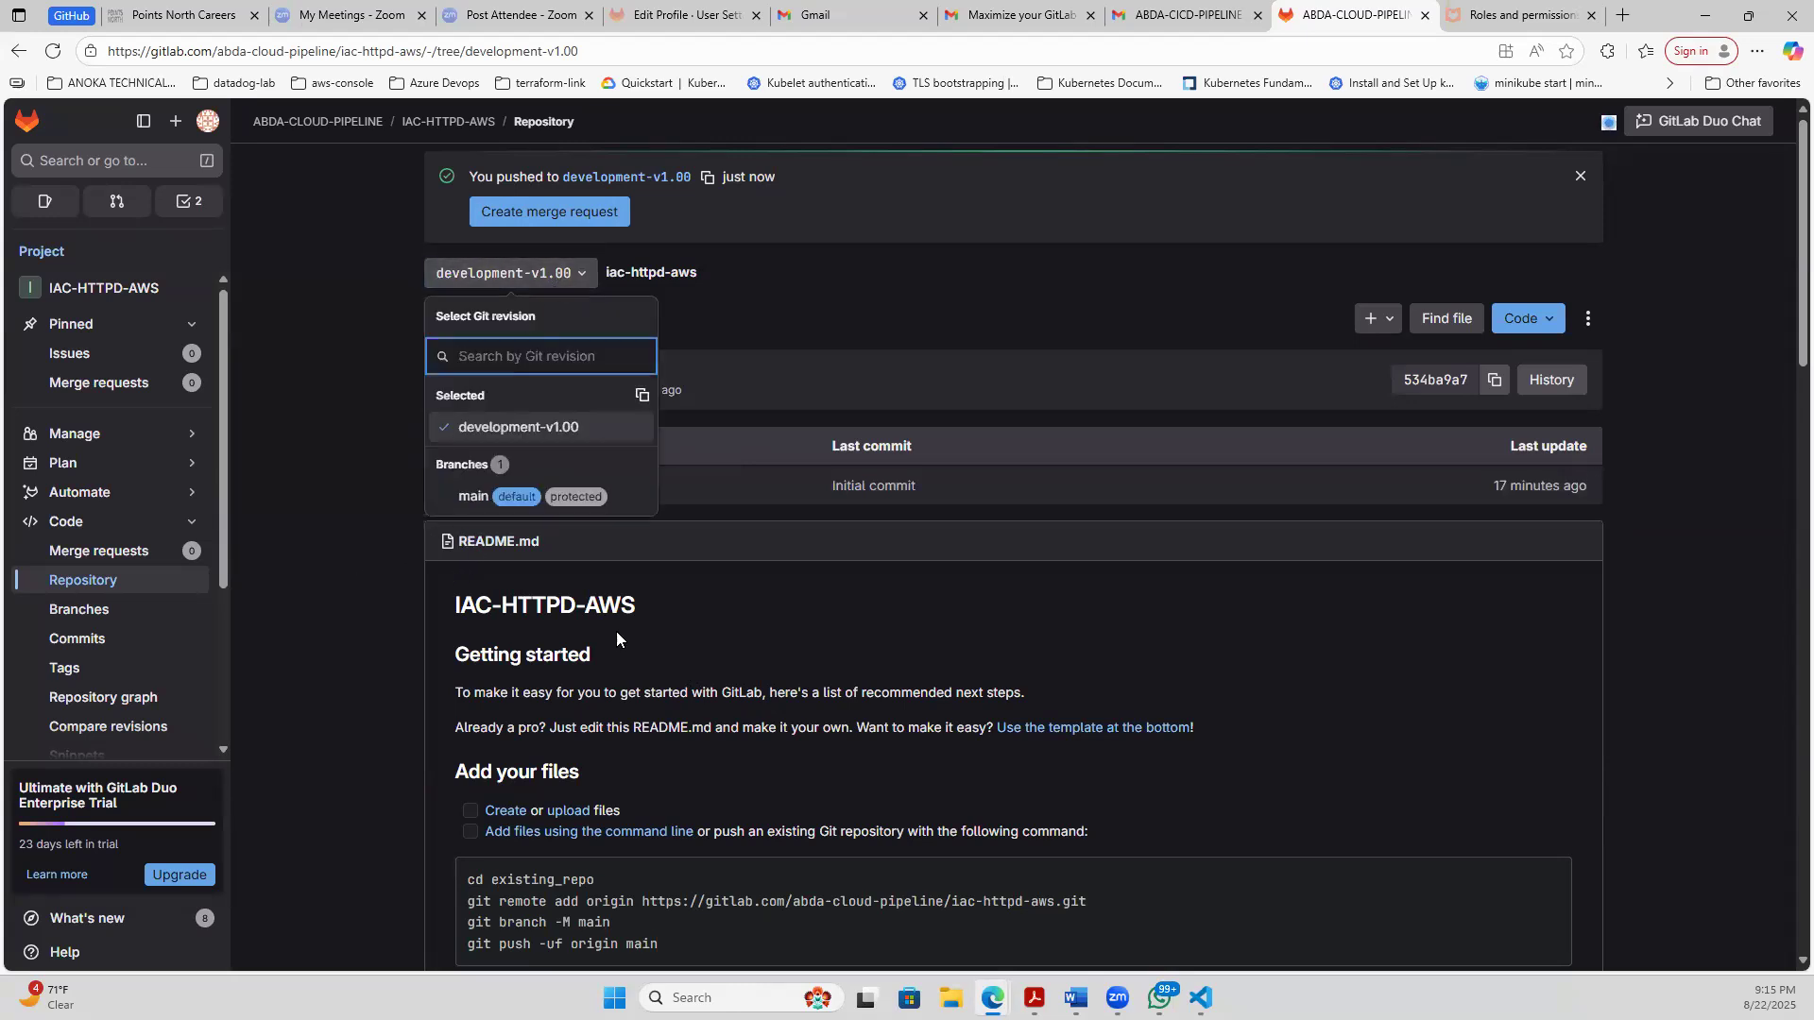
pyautogui.click(1201, 998)
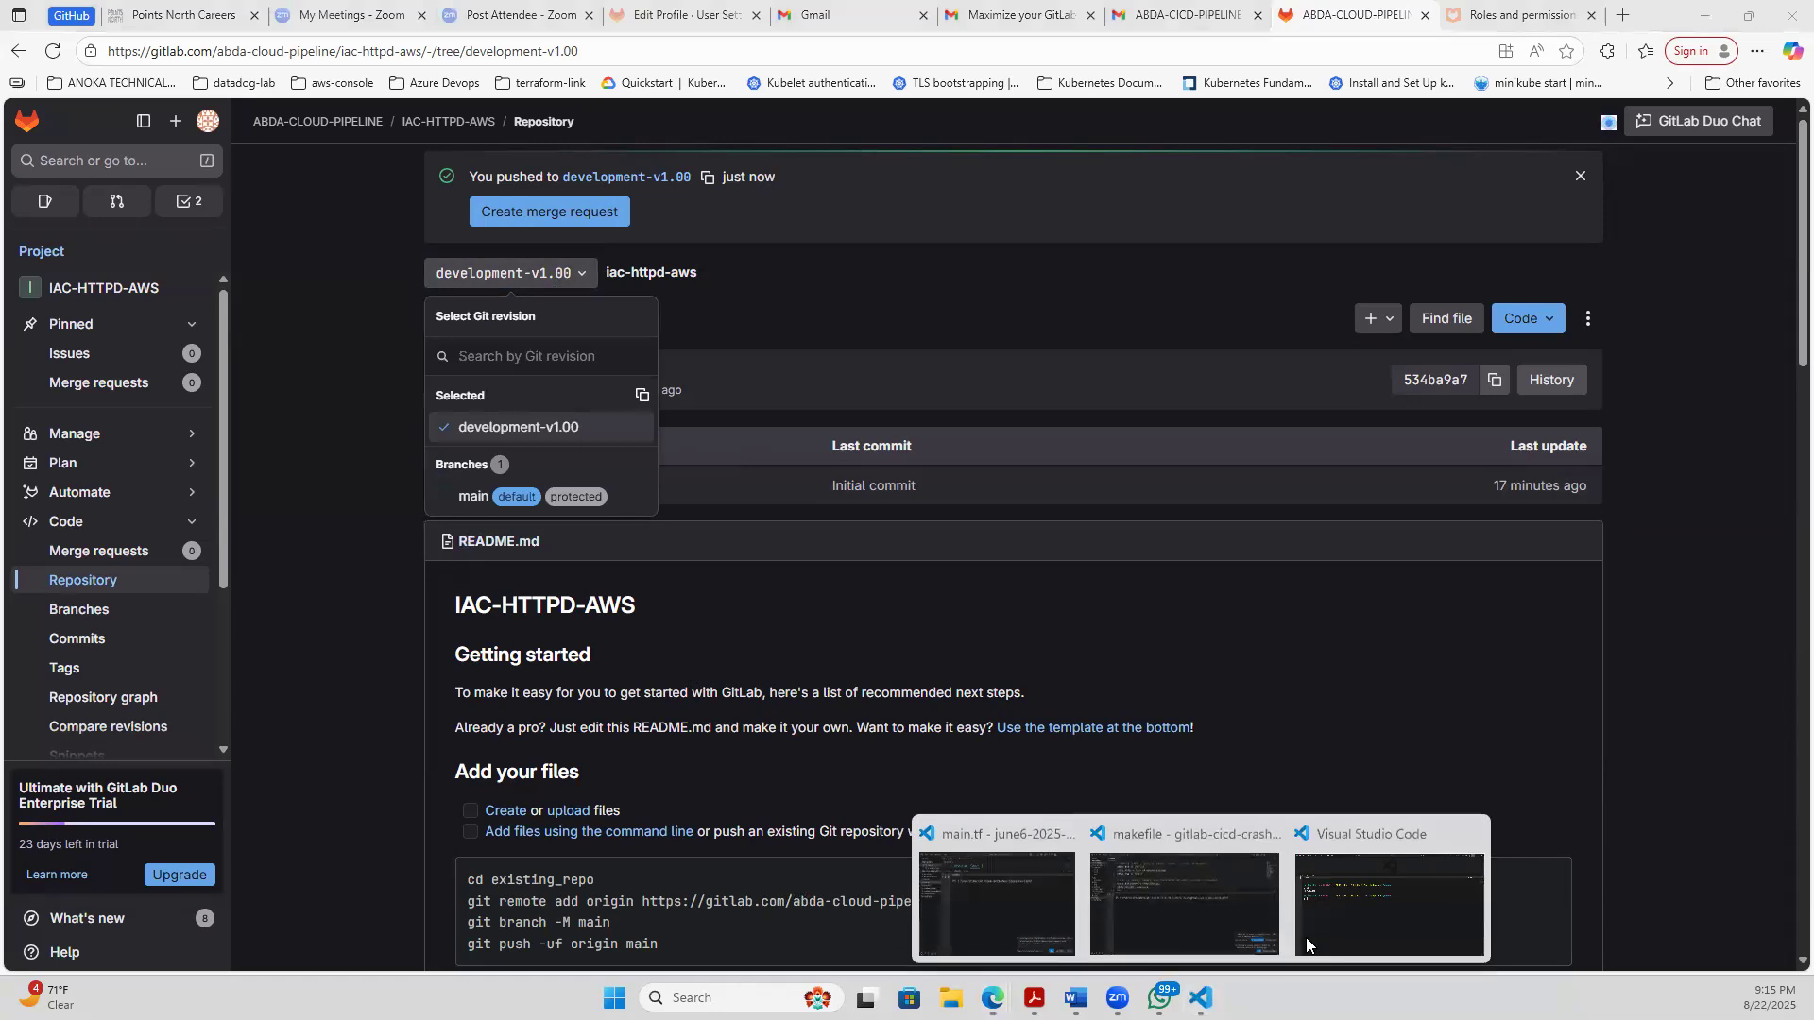
pyautogui.click(1354, 913)
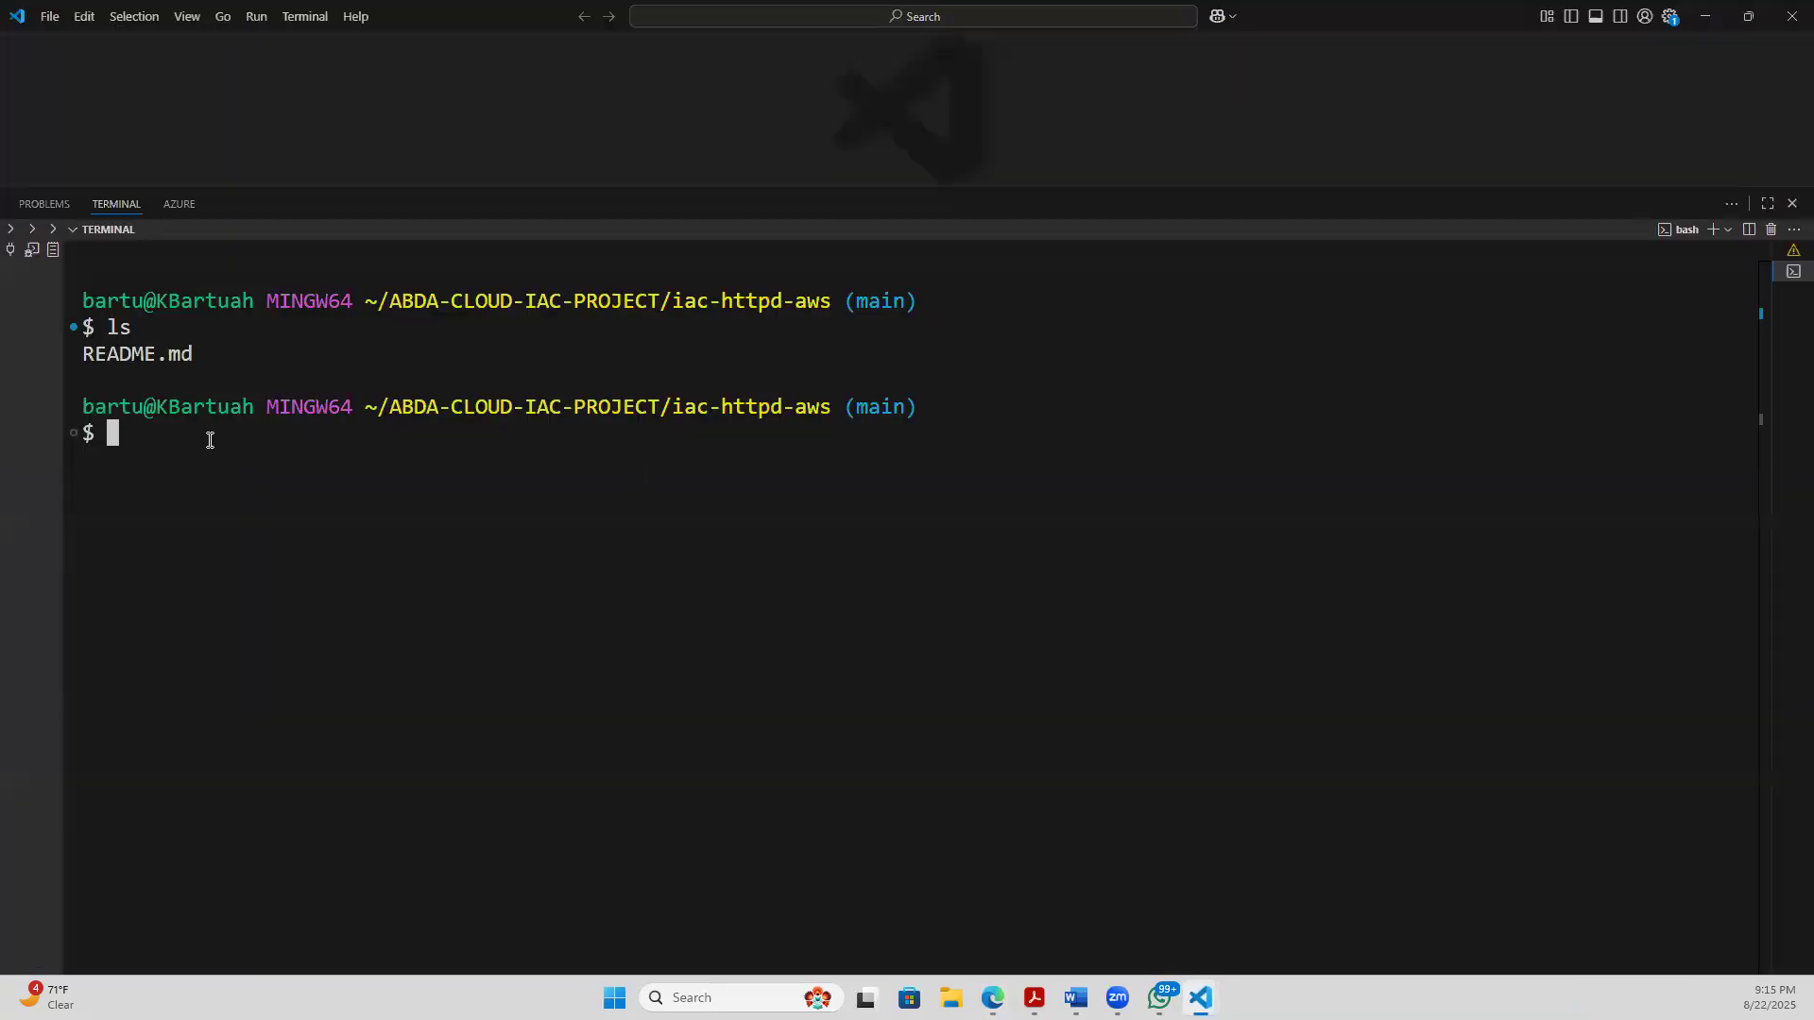
pyautogui.write('git branch')
pyautogui.press('Return')
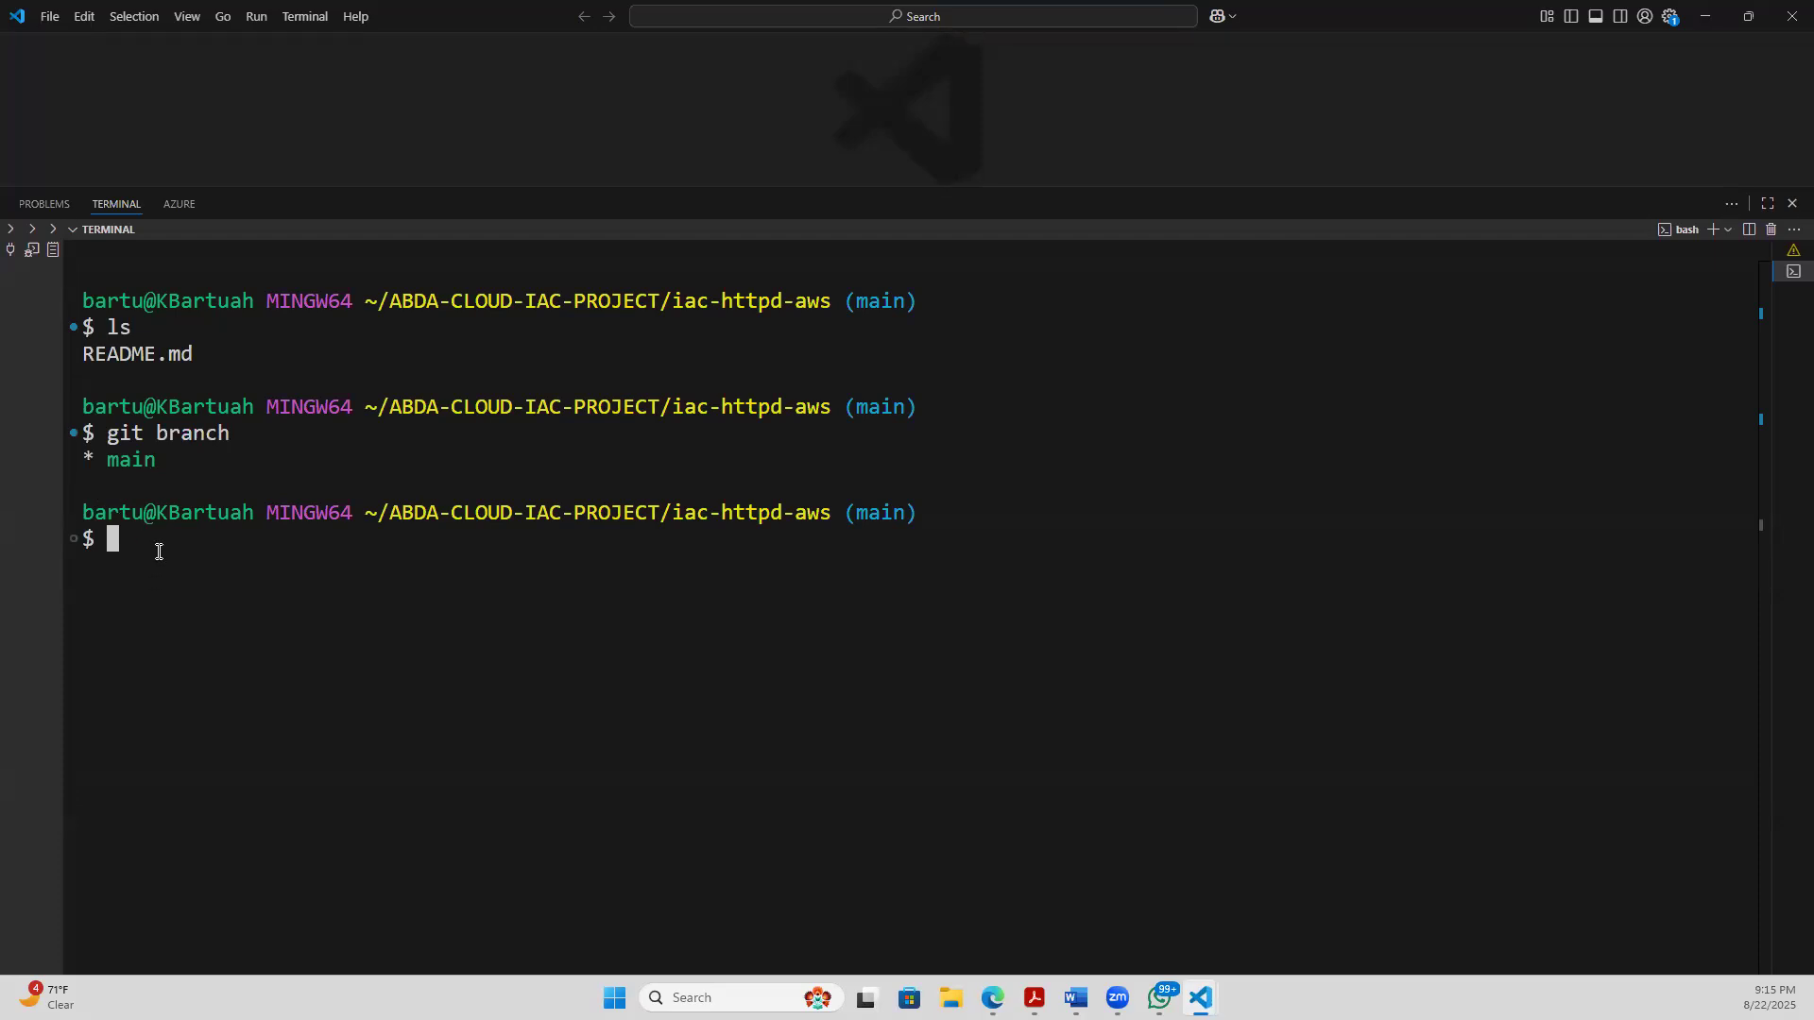
pyautogui.write('clear')
pyautogui.press('Return')
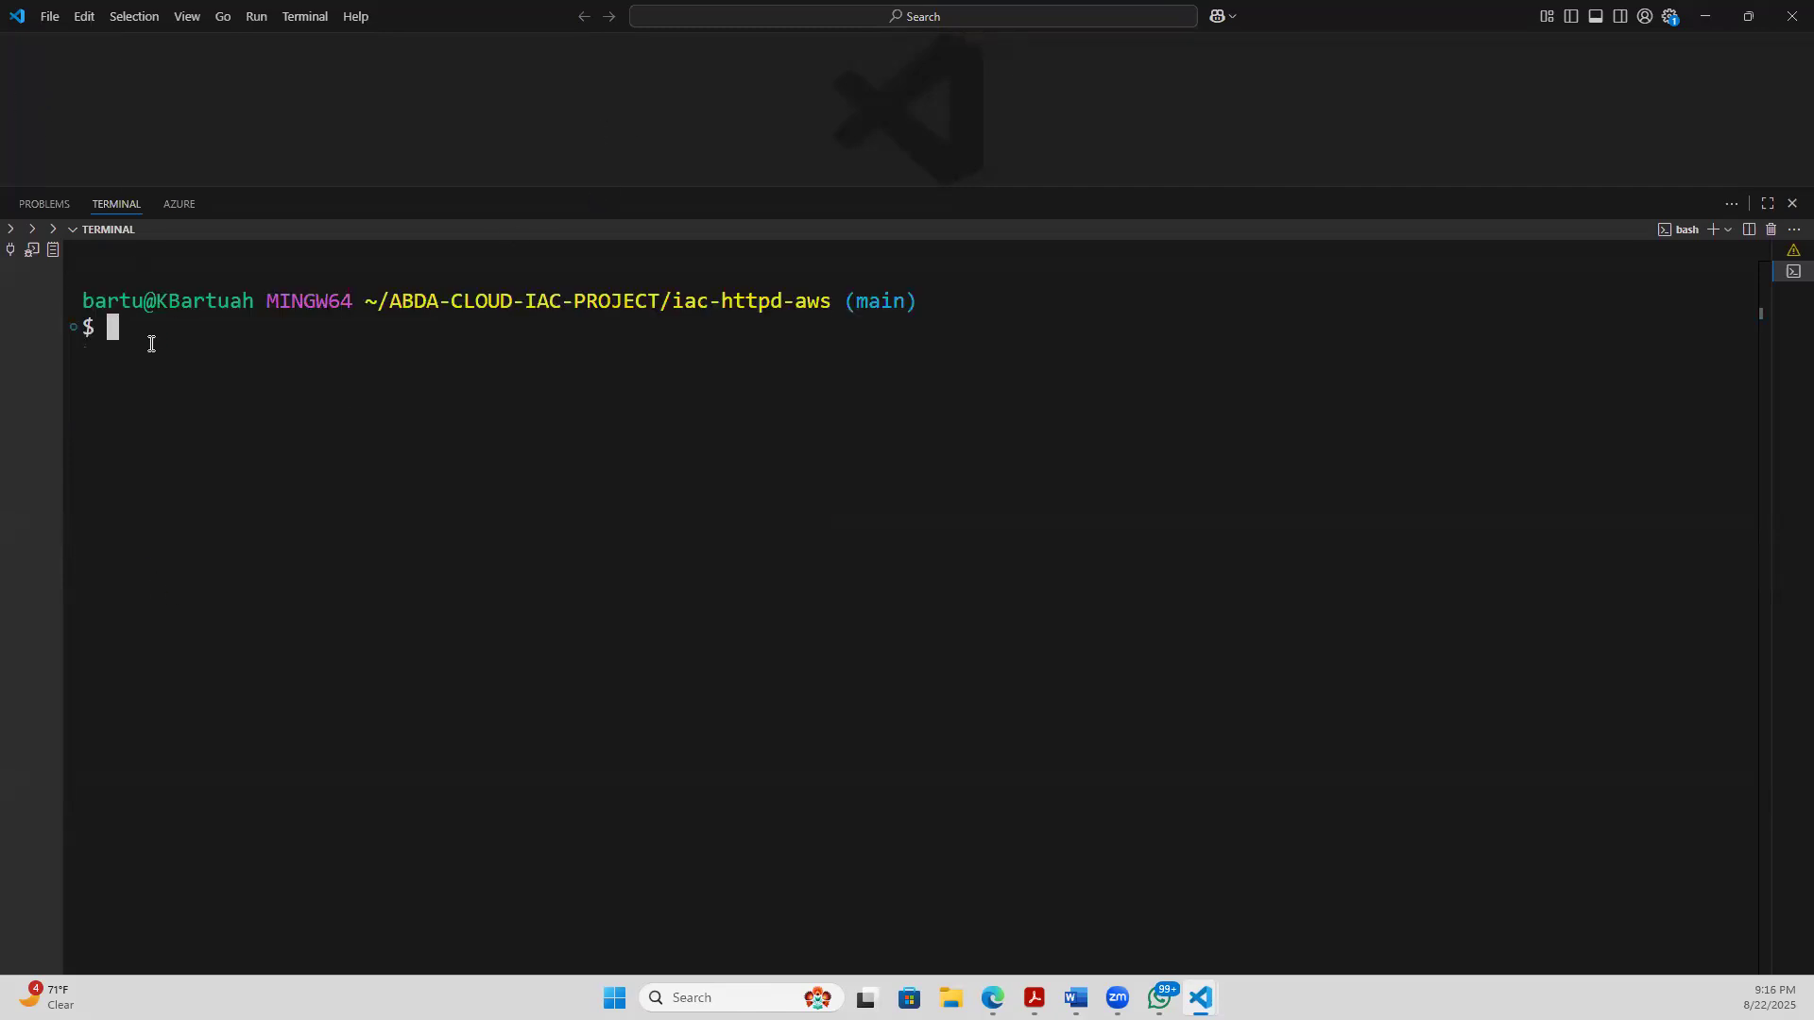
# - Try to pull the main branch in the iac-httpd-aws repository with git pull orgin main
pyautogui.write('git pull orgin main')
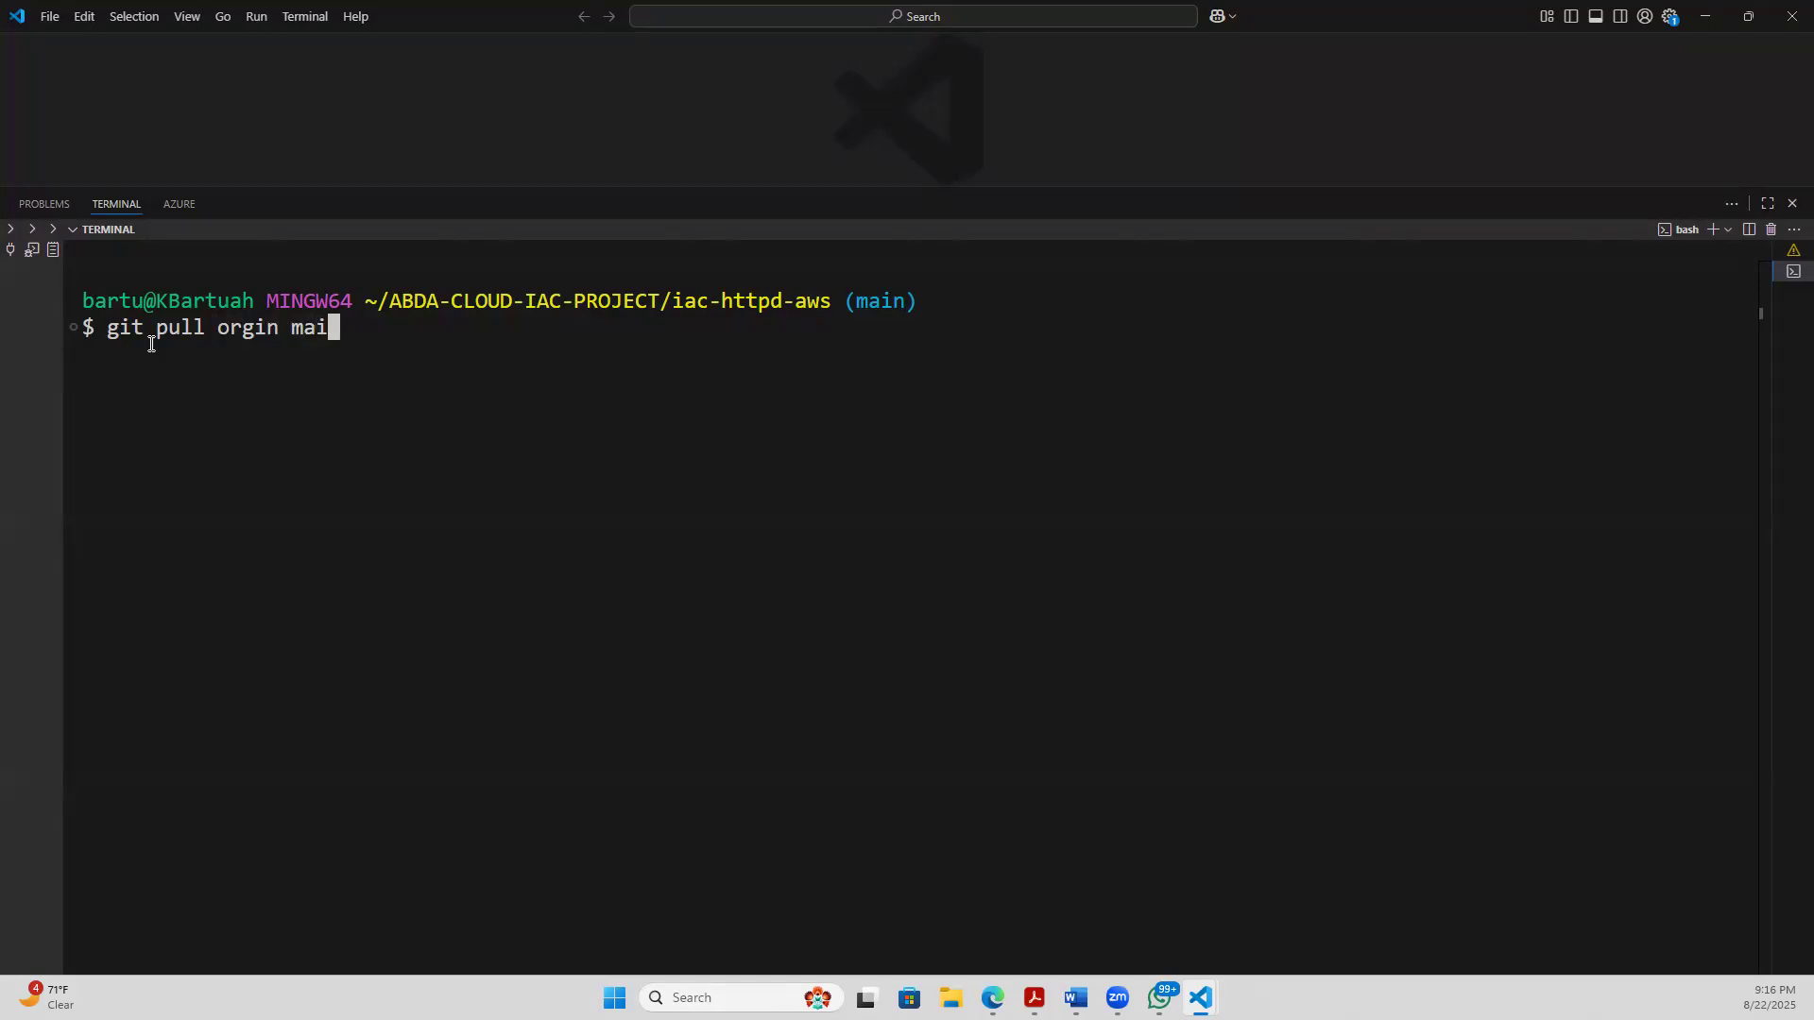
pyautogui.press('Return')
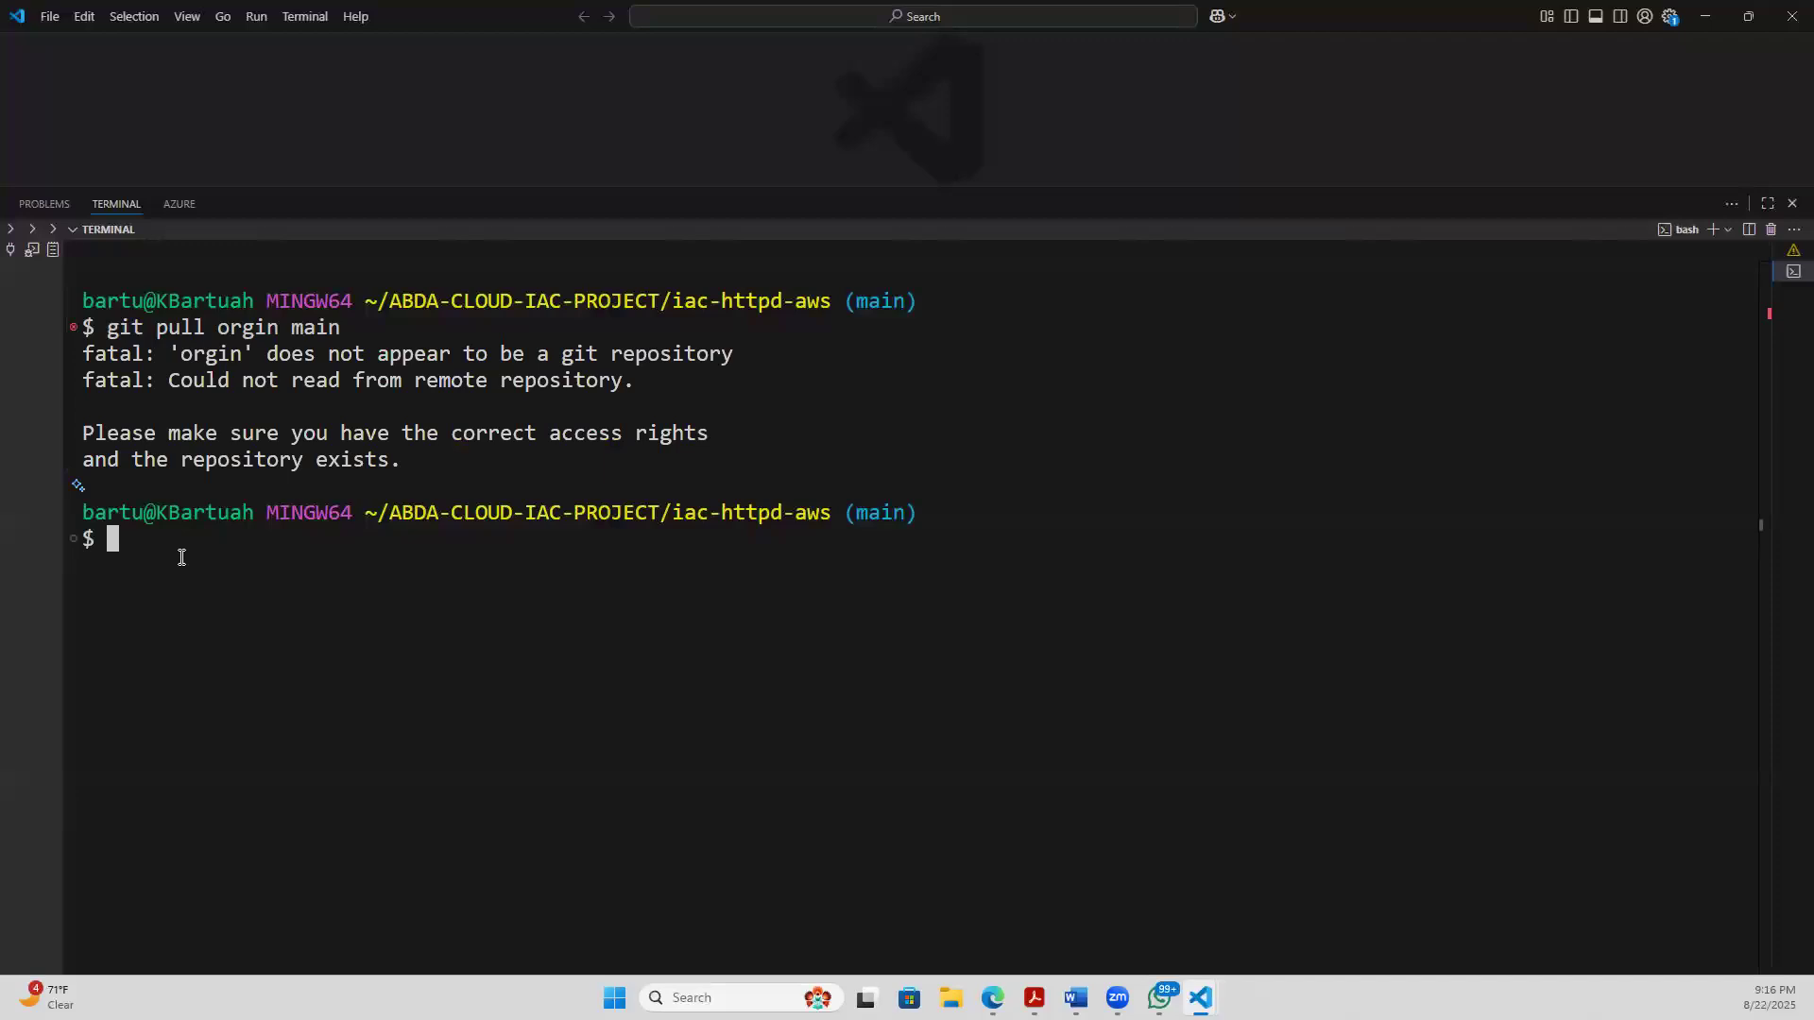
# - Correct the remote name to origin and pull the main branch with git pull origin main
pyautogui.press('Up')
pyautogui.press('Left')
pyautogui.press('Left')
pyautogui.press('Left')
pyautogui.press('Left')
pyautogui.press('Left')
pyautogui.press('Left')
pyautogui.press('Left')
pyautogui.press('Left')
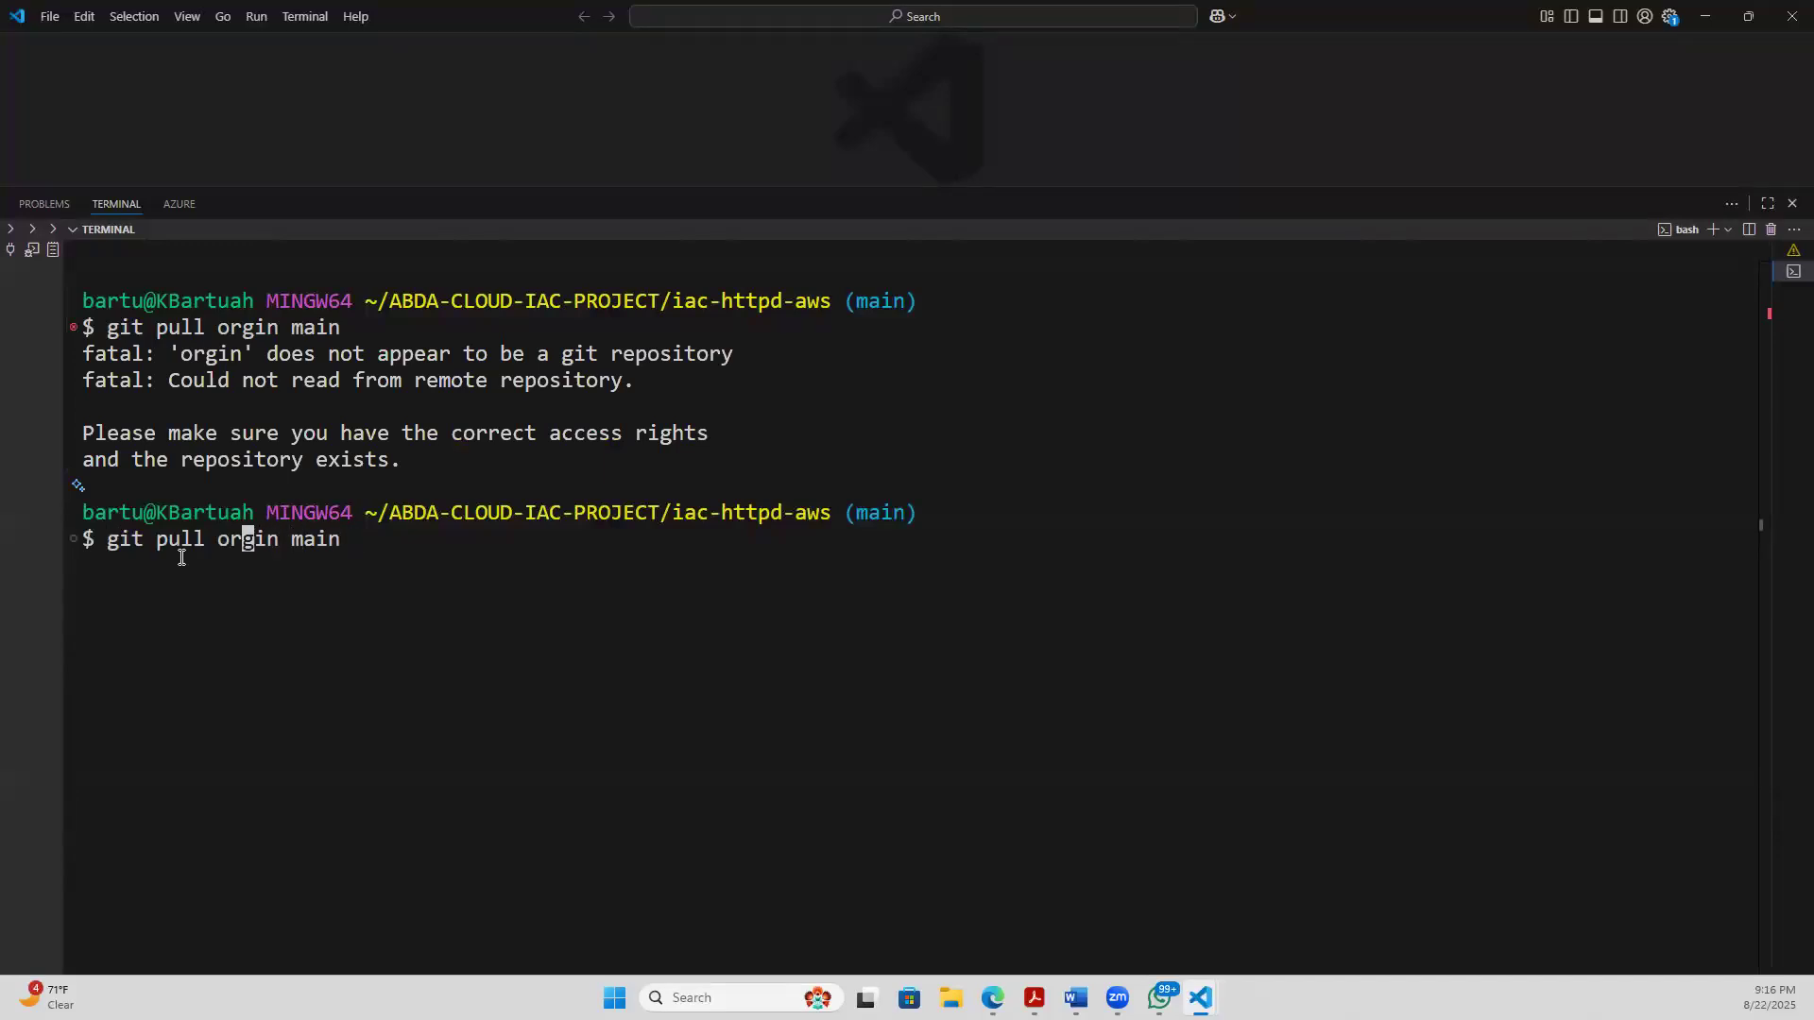
pyautogui.write('i')
pyautogui.press('Return')
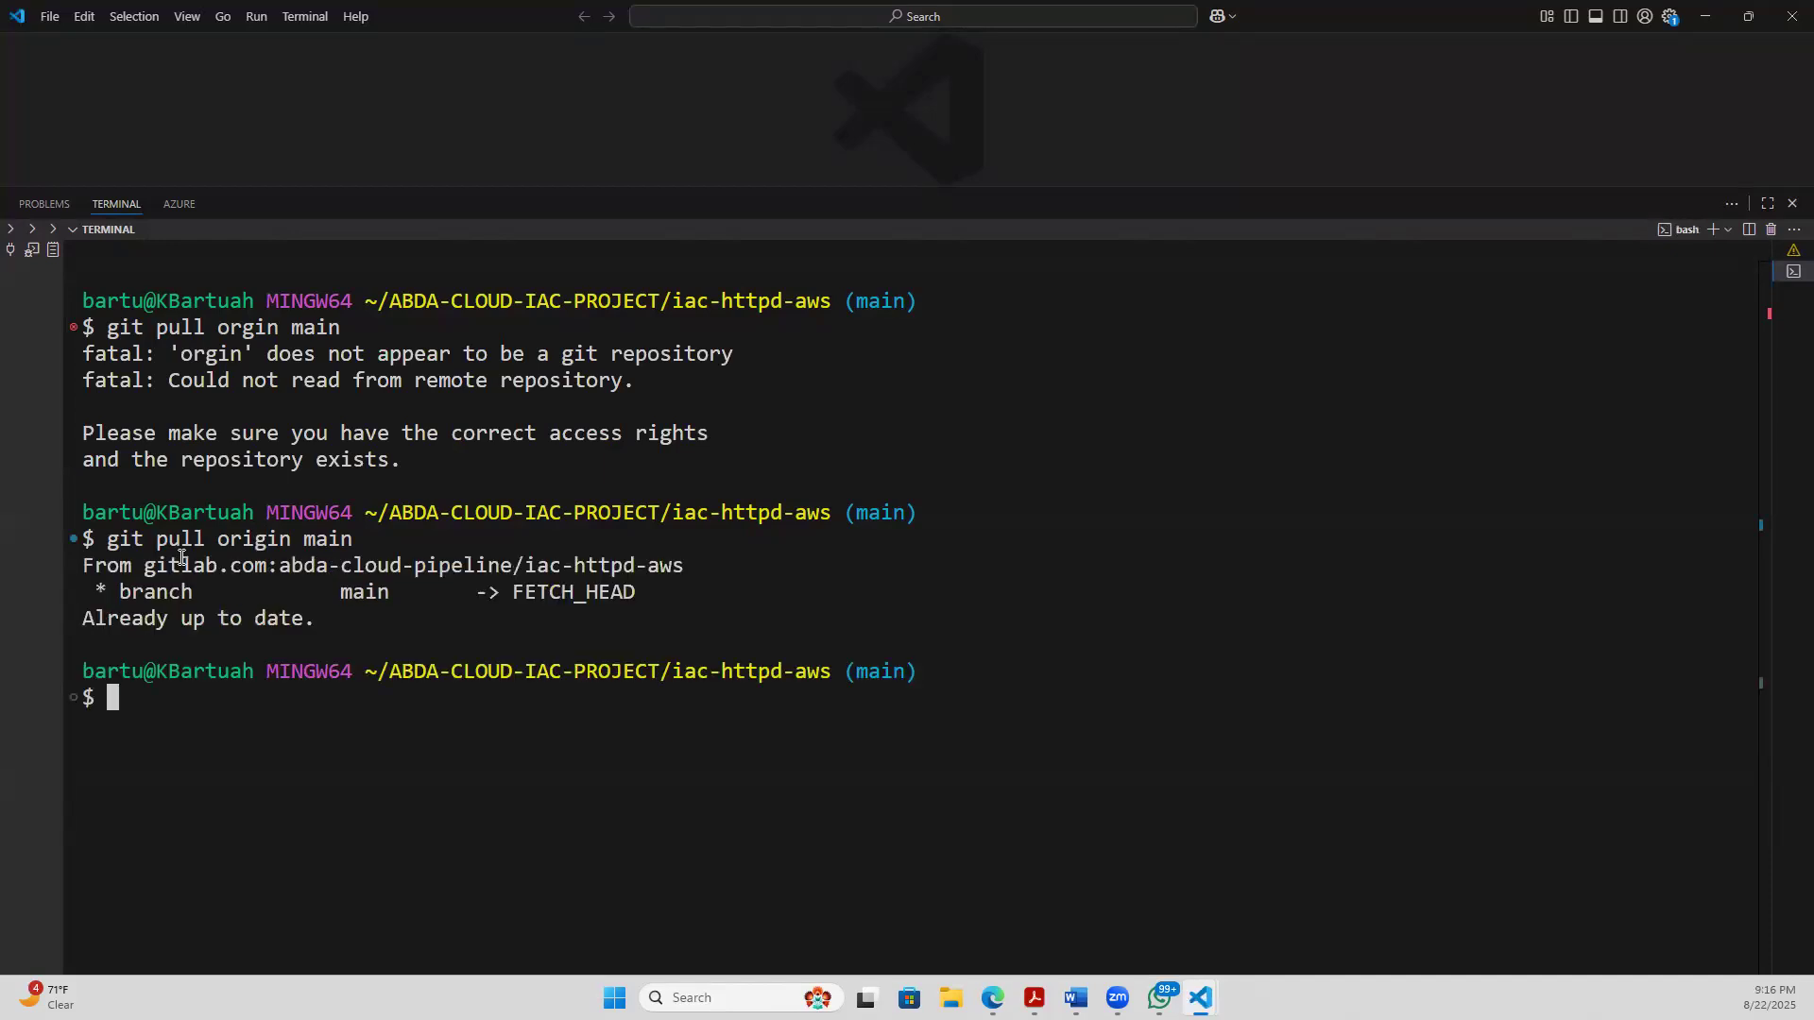
# - Clear the terminal and list the local branches again with git branch
pyautogui.write('clear')
pyautogui.press('Return')
pyautogui.write('git branch')
pyautogui.press('Return')
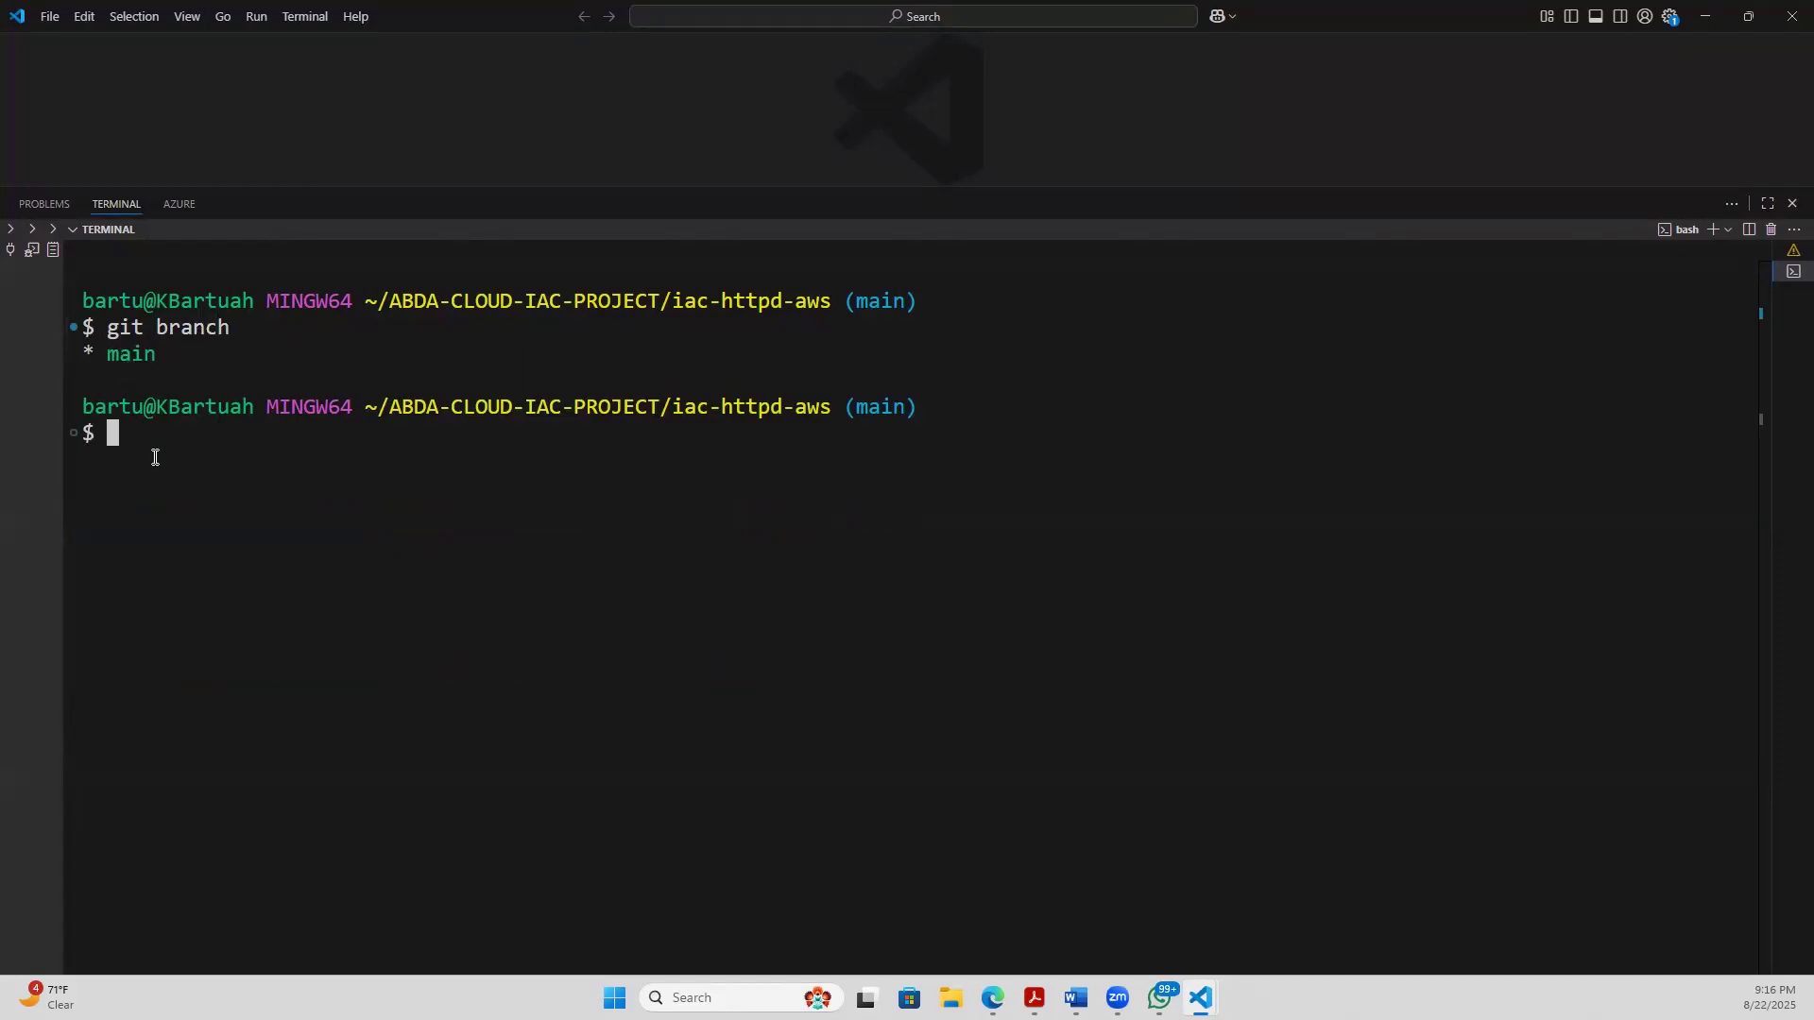
pyautogui.write('git checkout de')
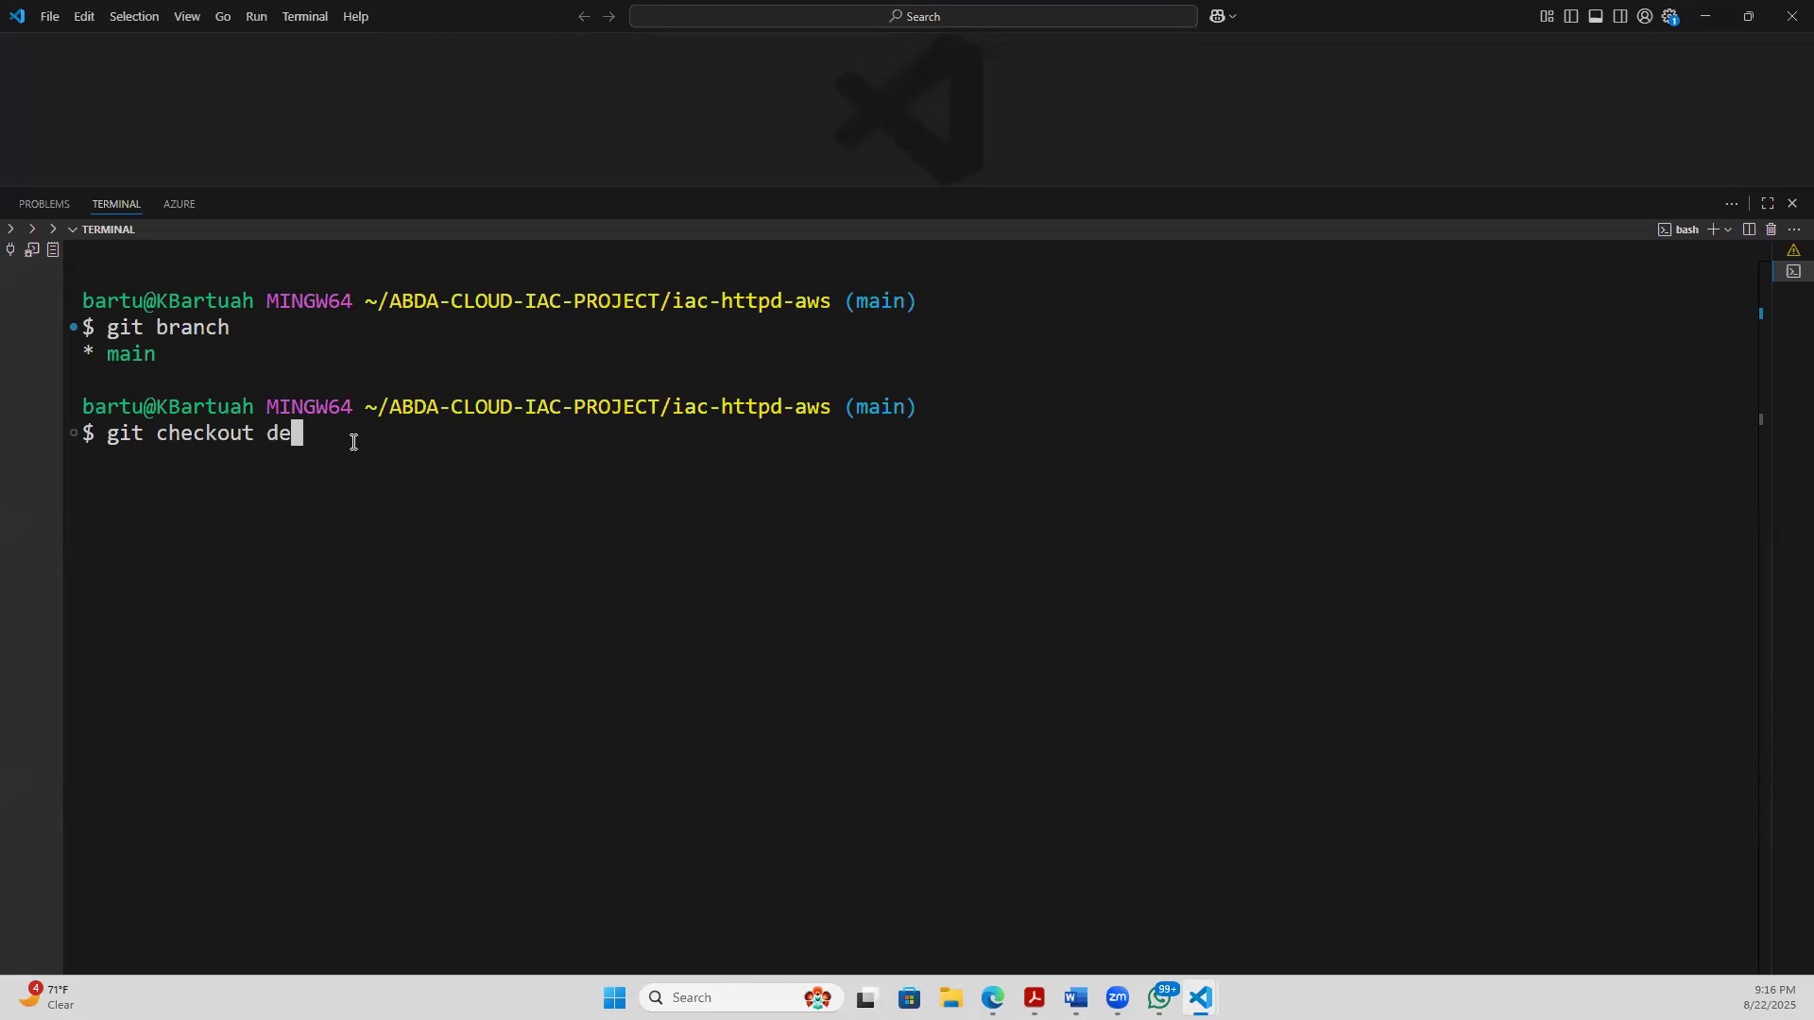
pyautogui.press('BackSpace')
pyautogui.press('BackSpace')
pyautogui.press('BackSpace')
pyautogui.press('BackSpace')
pyautogui.write('t dev')
pyautogui.press('BackSpace')
pyautogui.press('BackSpace')
pyautogui.press('BackSpace')
pyautogui.press('BackSpace')
pyautogui.press('BackSpace')
pyautogui.press('BackSpace')
pyautogui.press('BackSpace')
pyautogui.press('BackSpace')
pyautogui.press('BackSpace')
pyautogui.press('BackSpace')
pyautogui.press('BackSpace')
pyautogui.press('BackSpace')
pyautogui.press('BackSpace')
pyautogui.press('BackSpace')
pyautogui.press('BackSpace')
pyautogui.press('BackSpace')
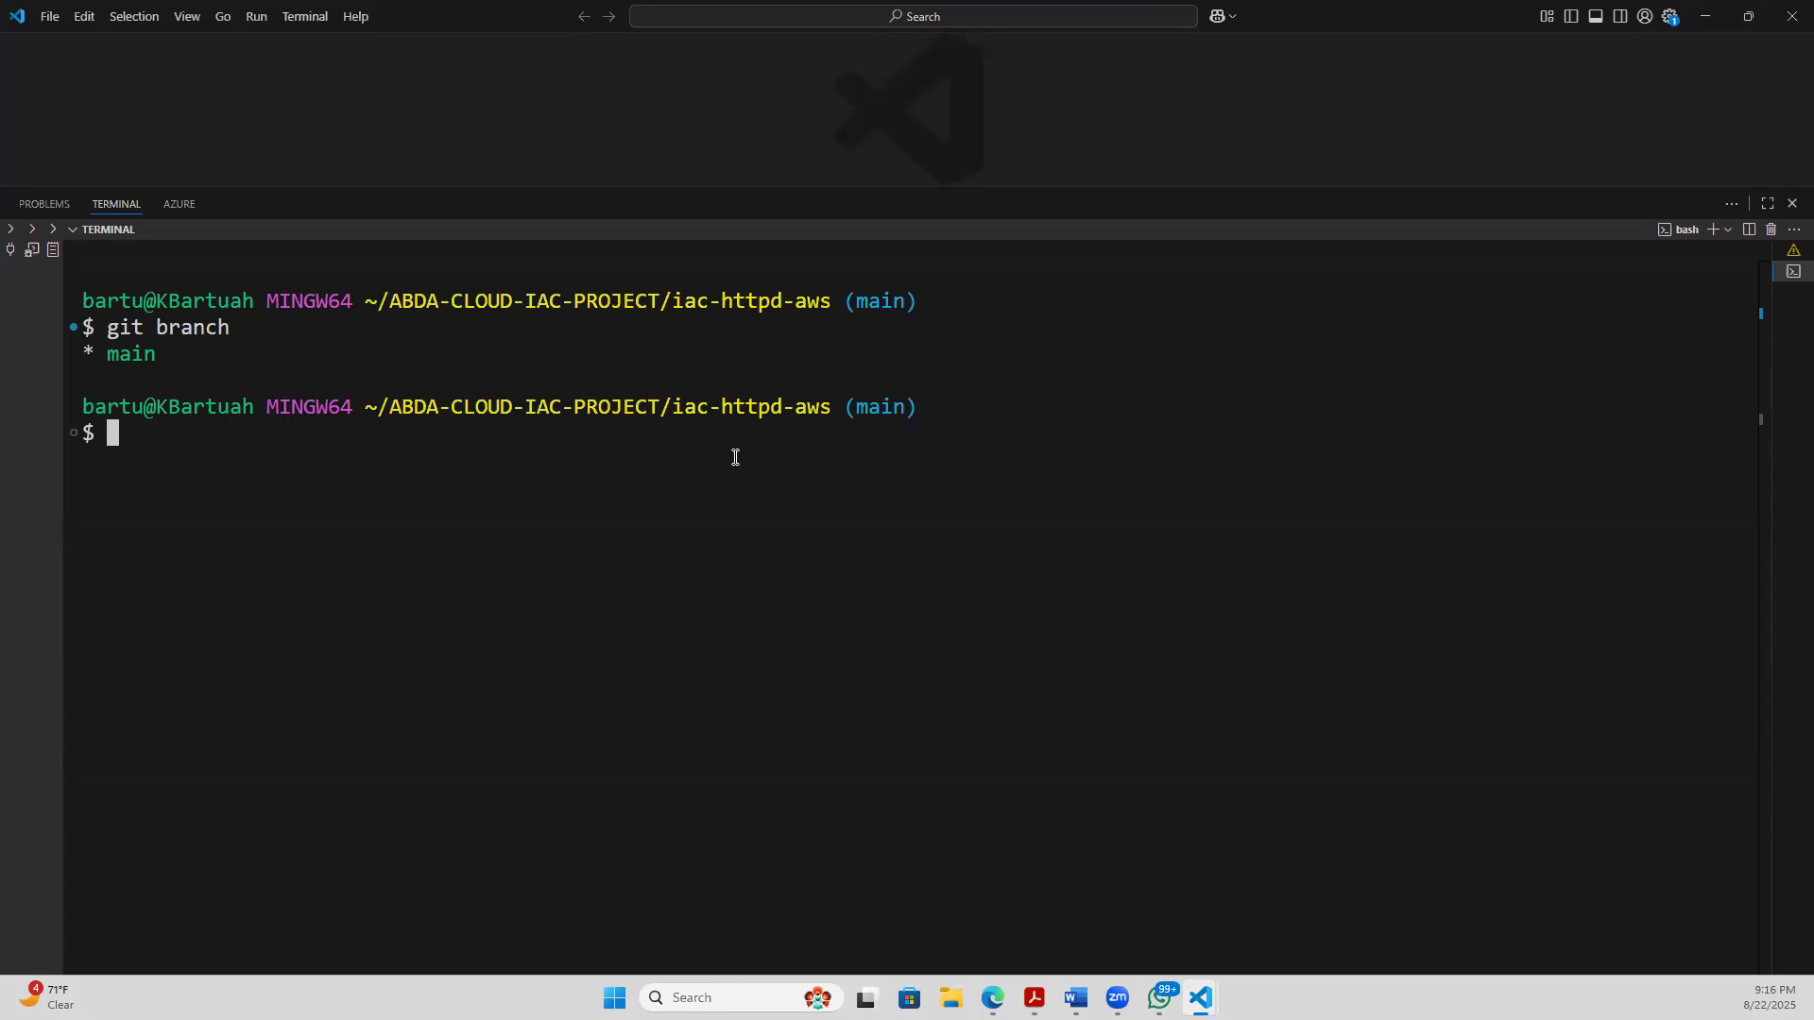
# - Fetch the remote branches of the iac-httpd-aws repository with git fetch
pyautogui.write('git fetch')
pyautogui.press('Return')
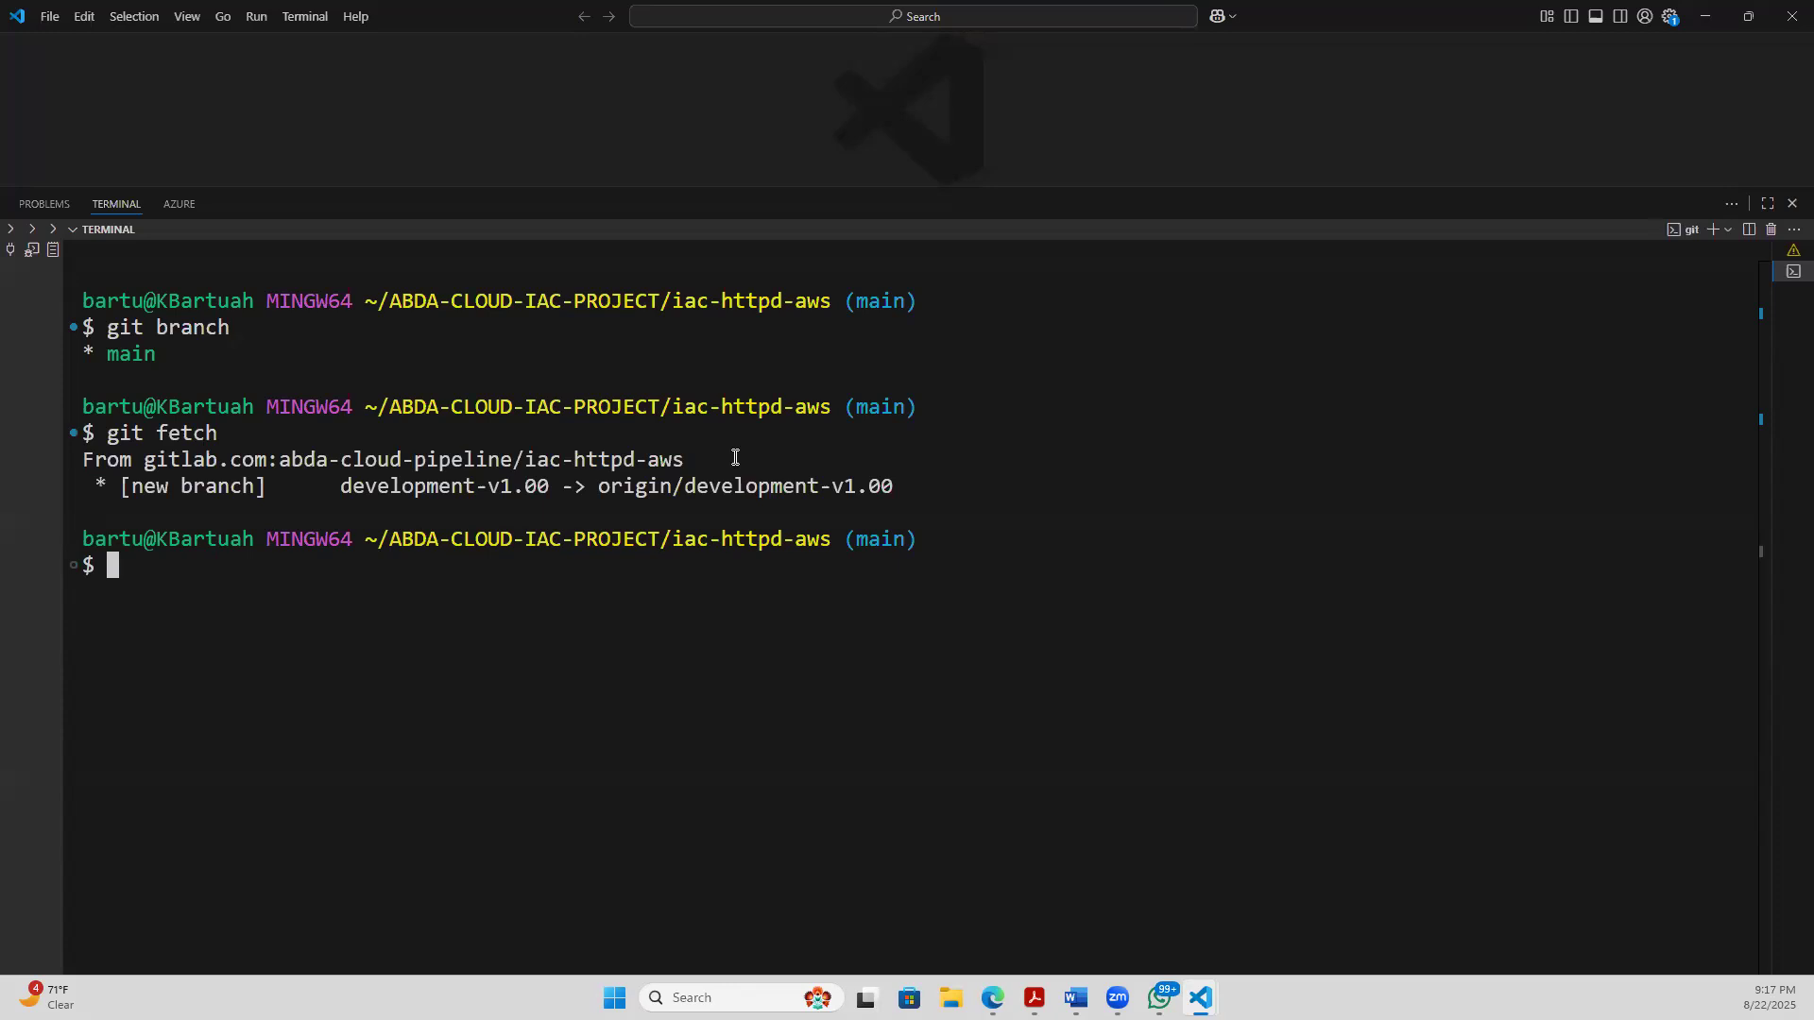
# - List the local branches with git branch after the fetch, and clear the terminal
pyautogui.write('git branch')
pyautogui.press('Return')
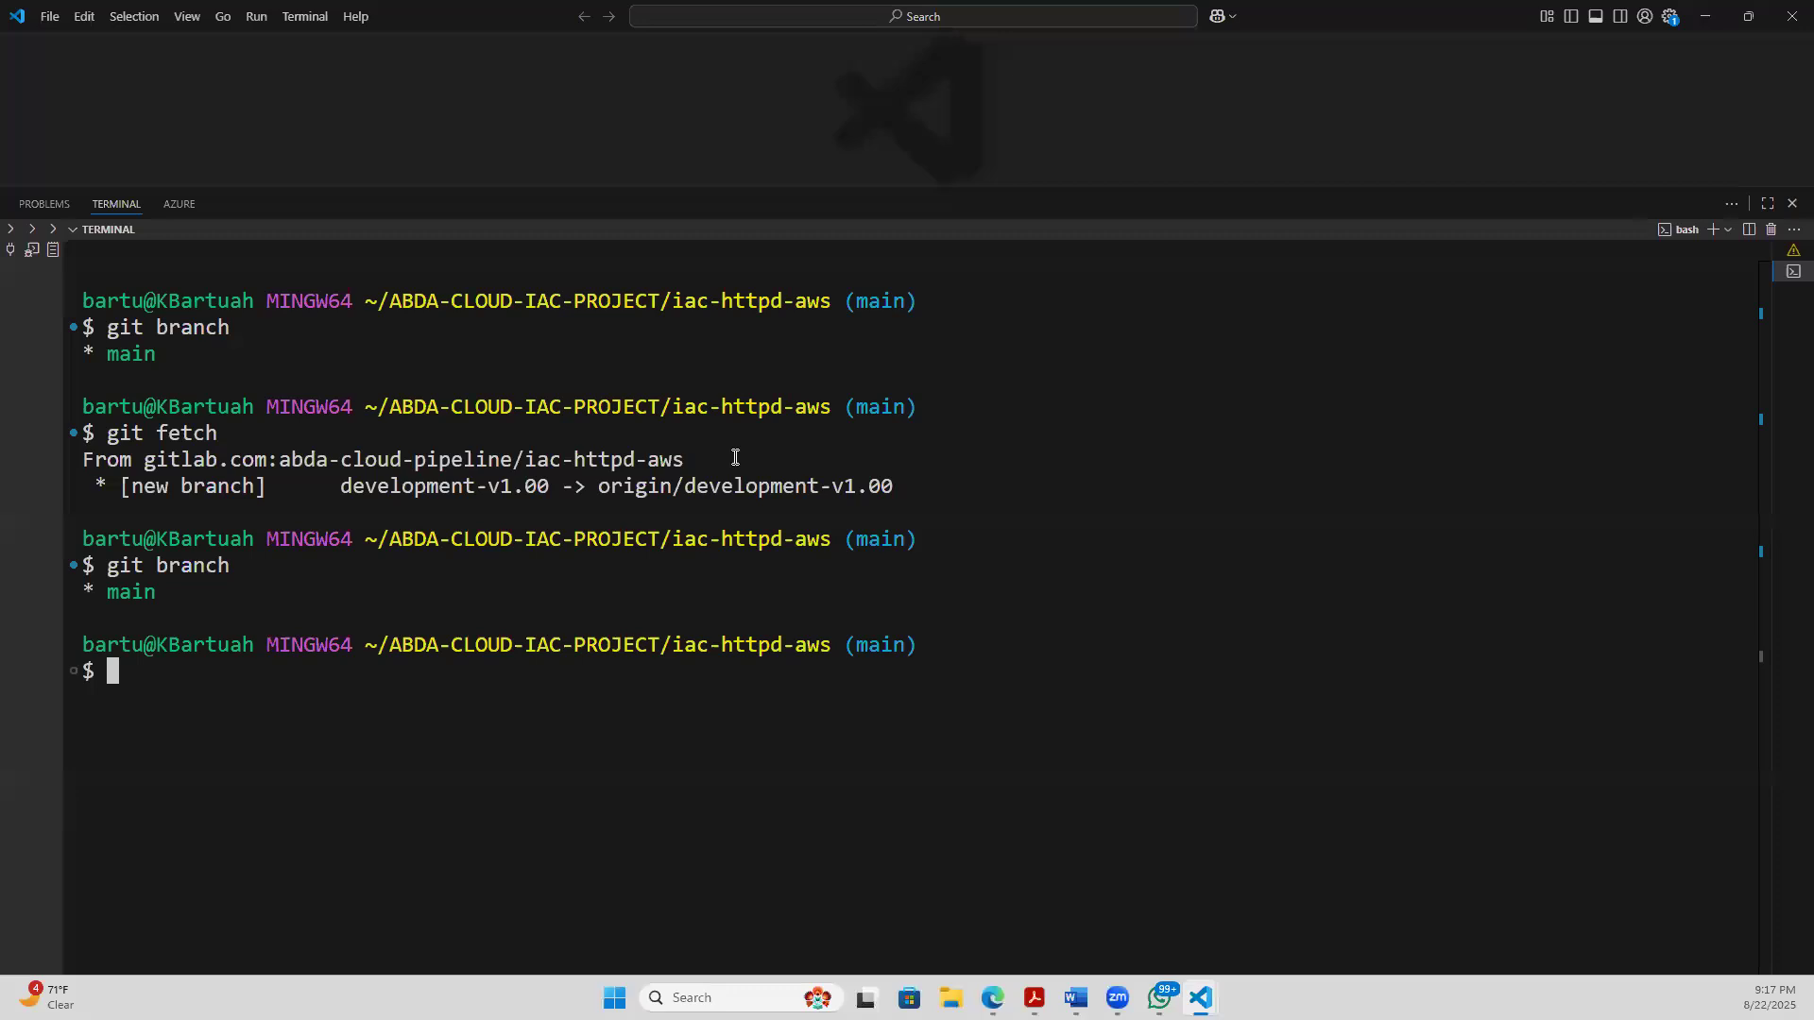
pyautogui.write('clear')
pyautogui.press('Return')
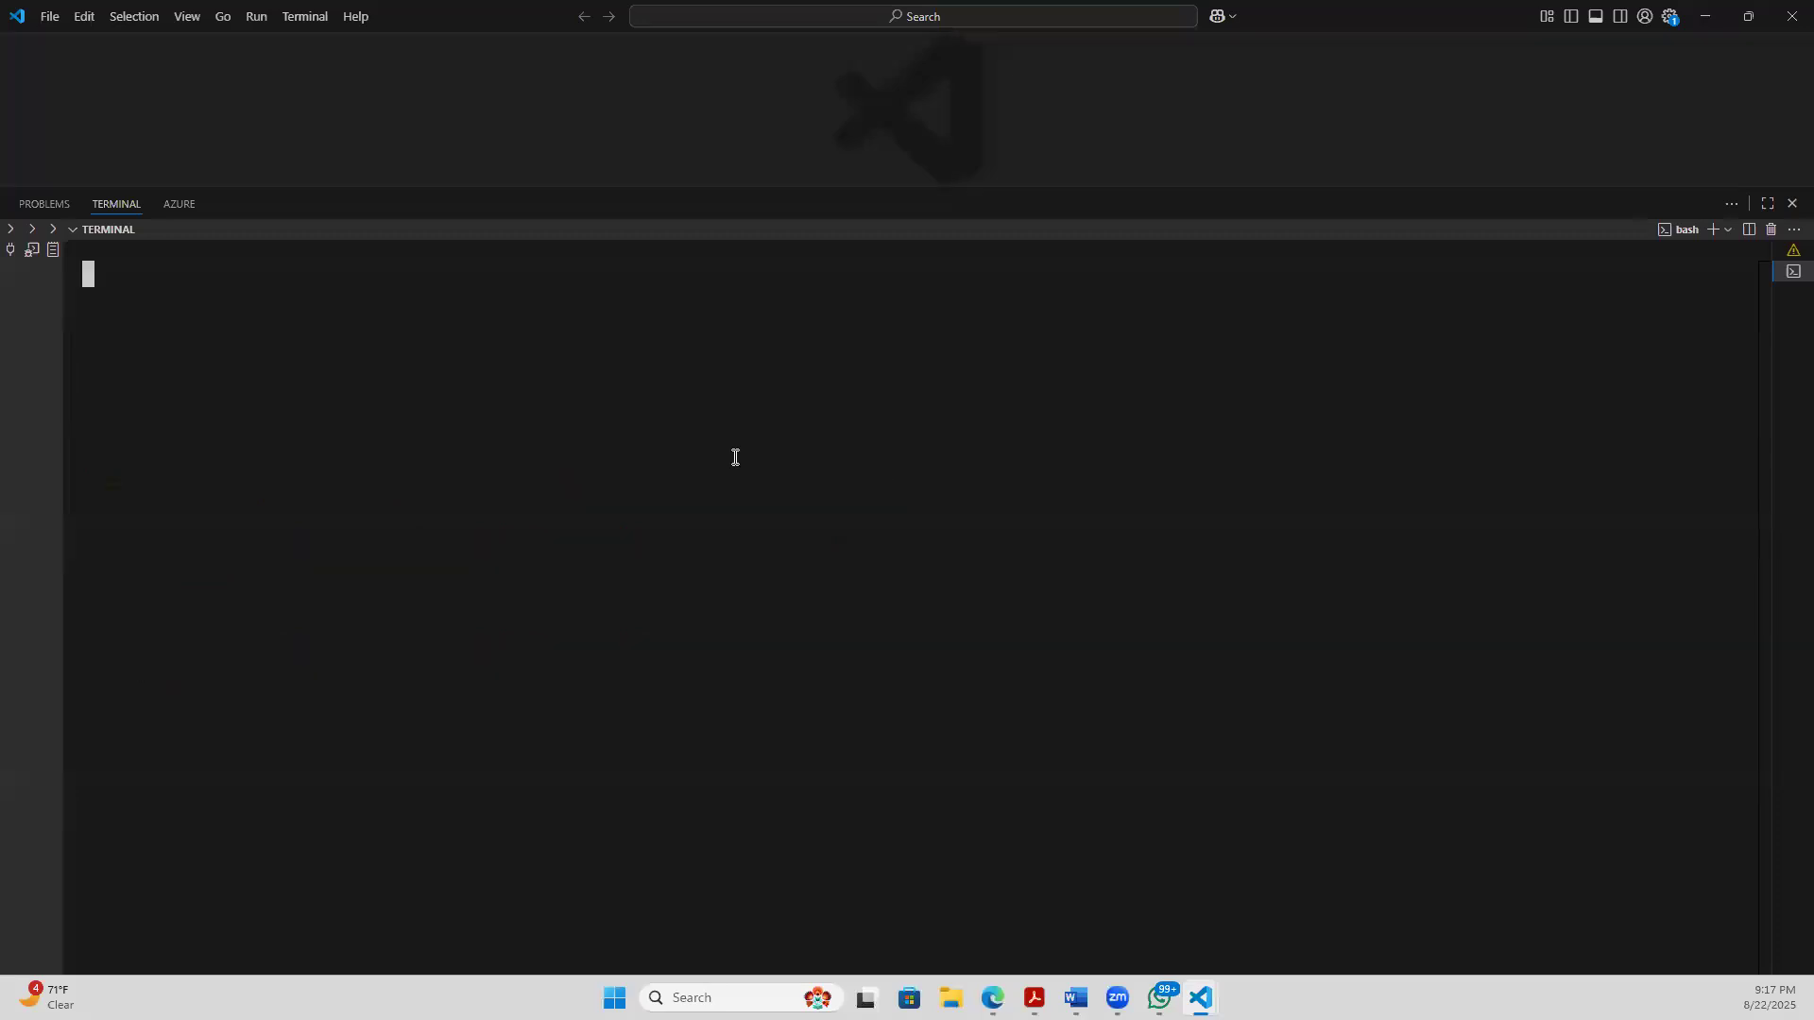
pyautogui.write('git chec')
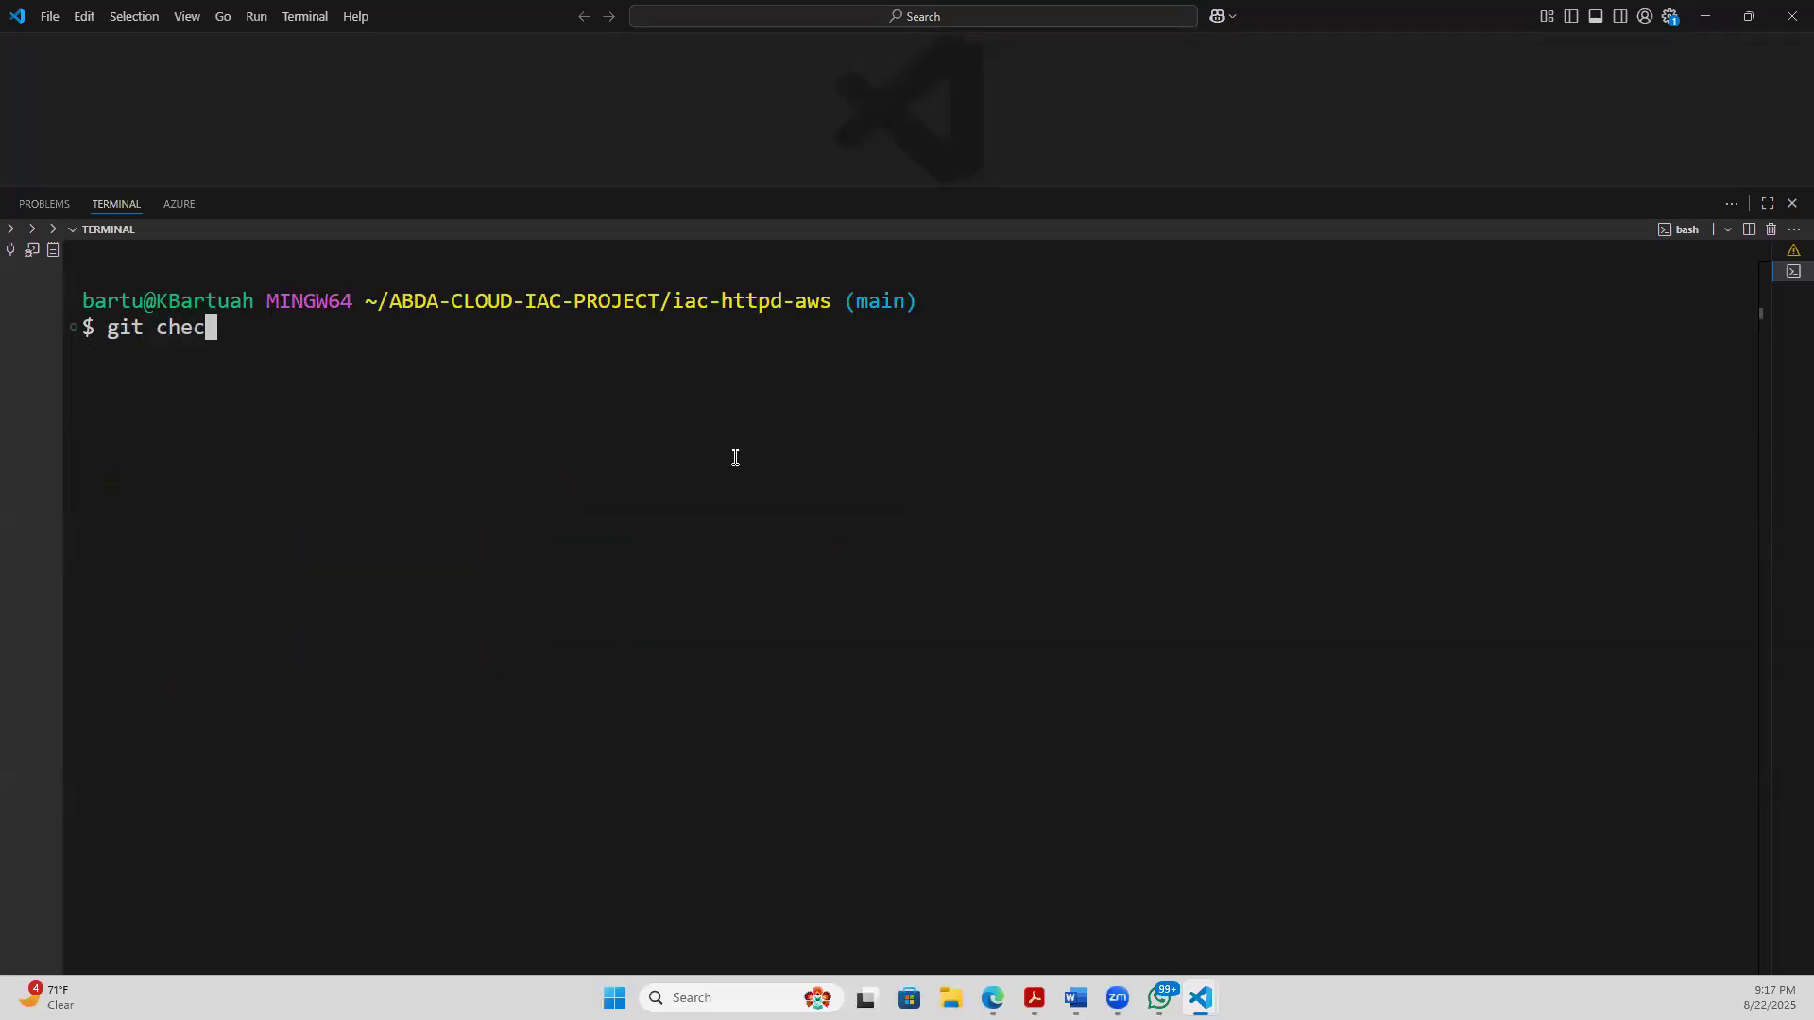
pyautogui.write('kout de')
pyautogui.press('Tab')
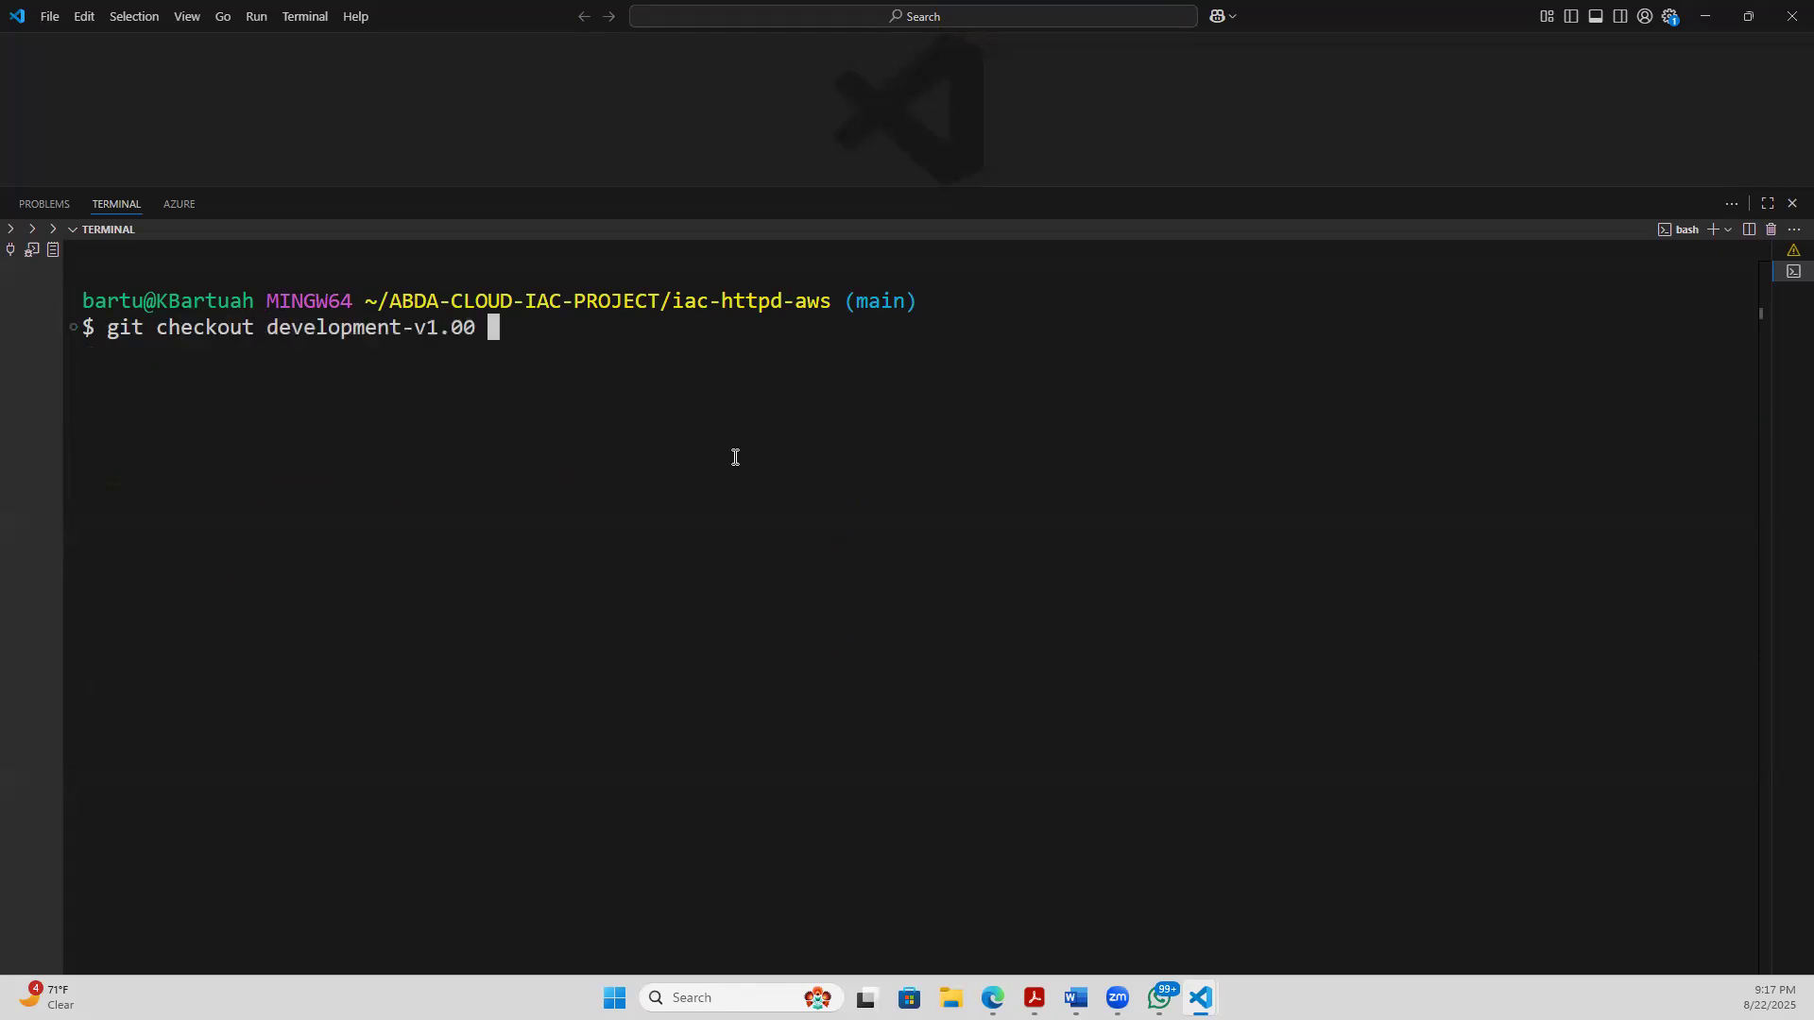
pyautogui.press('BackSpace')
pyautogui.press('BackSpace')
pyautogui.press('BackSpace')
pyautogui.press('BackSpace')
pyautogui.press('BackSpace')
pyautogui.press('BackSpace')
pyautogui.press('BackSpace')
pyautogui.press('BackSpace')
pyautogui.press('BackSpace')
pyautogui.press('BackSpace')
pyautogui.press('BackSpace')
pyautogui.press('BackSpace')
pyautogui.press('BackSpace')
pyautogui.press('BackSpace')
pyautogui.press('BackSpace')
pyautogui.press('BackSpace')
pyautogui.press('BackSpace')
pyautogui.press('BackSpace')
pyautogui.press('BackSpace')
pyautogui.press('BackSpace')
# - Run git fetch once more to refresh the local repository's remote branches
pyautogui.write('git fetch')
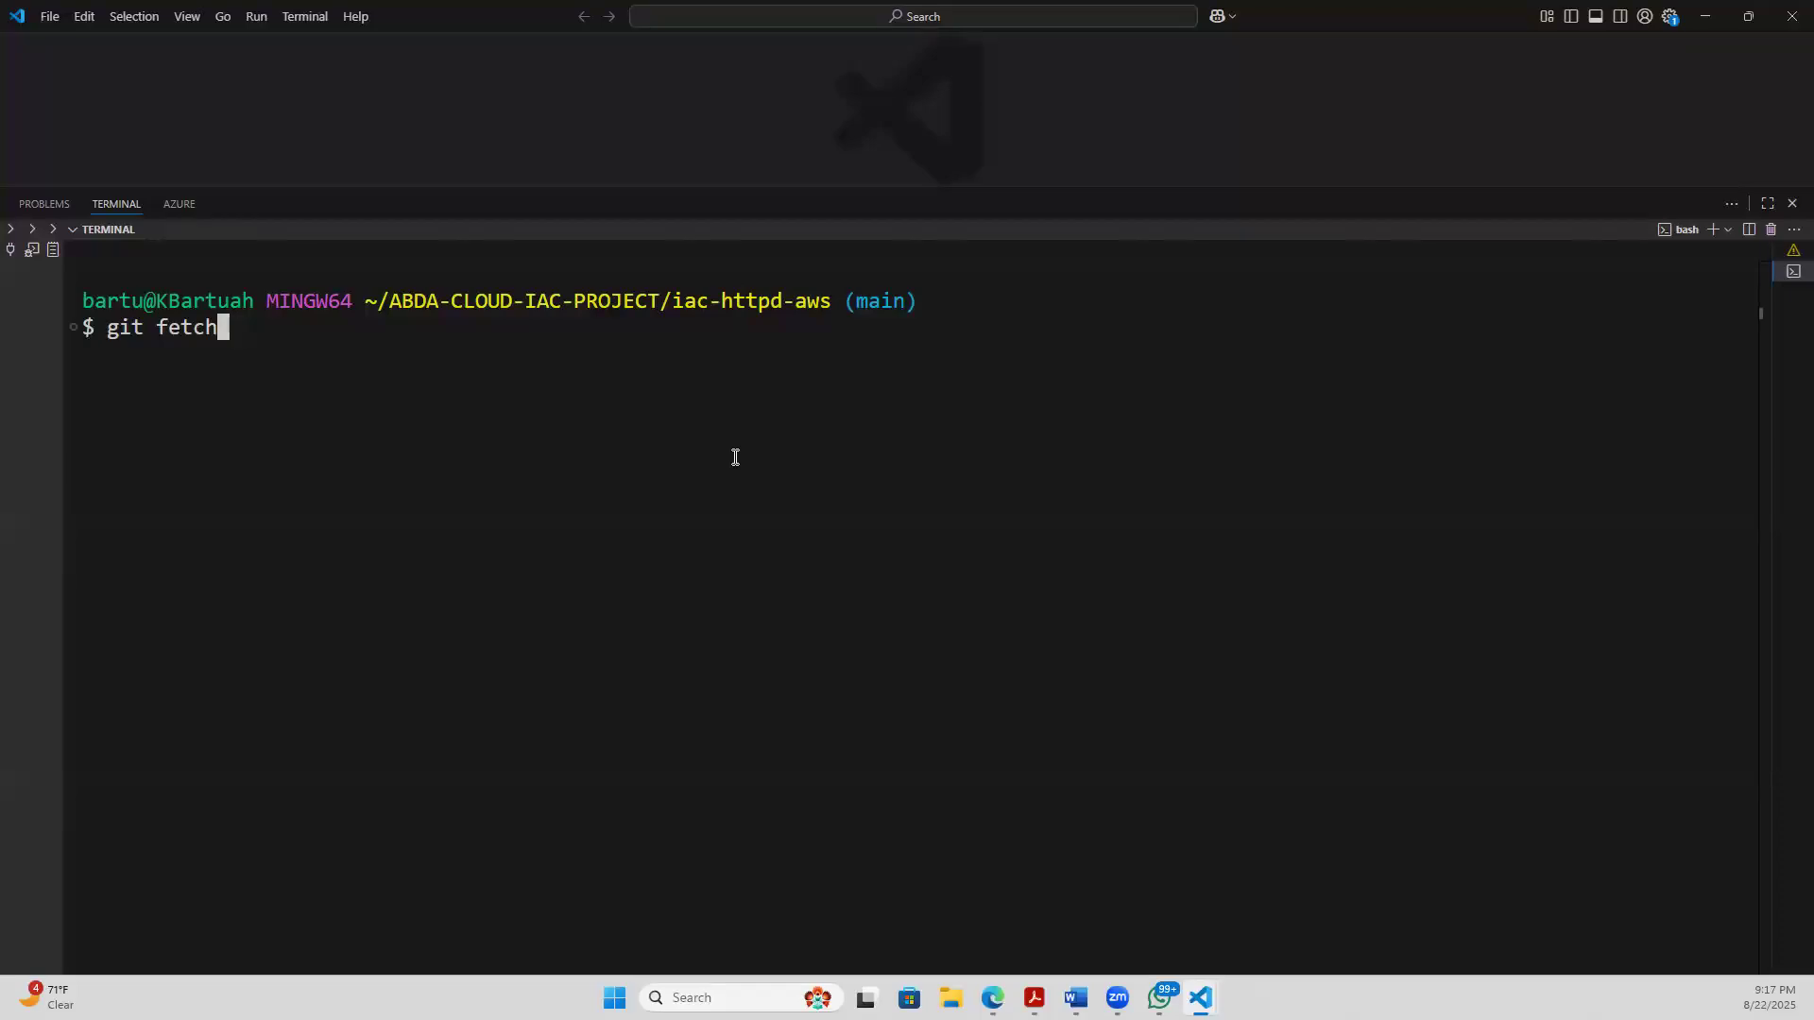
pyautogui.press('Return')
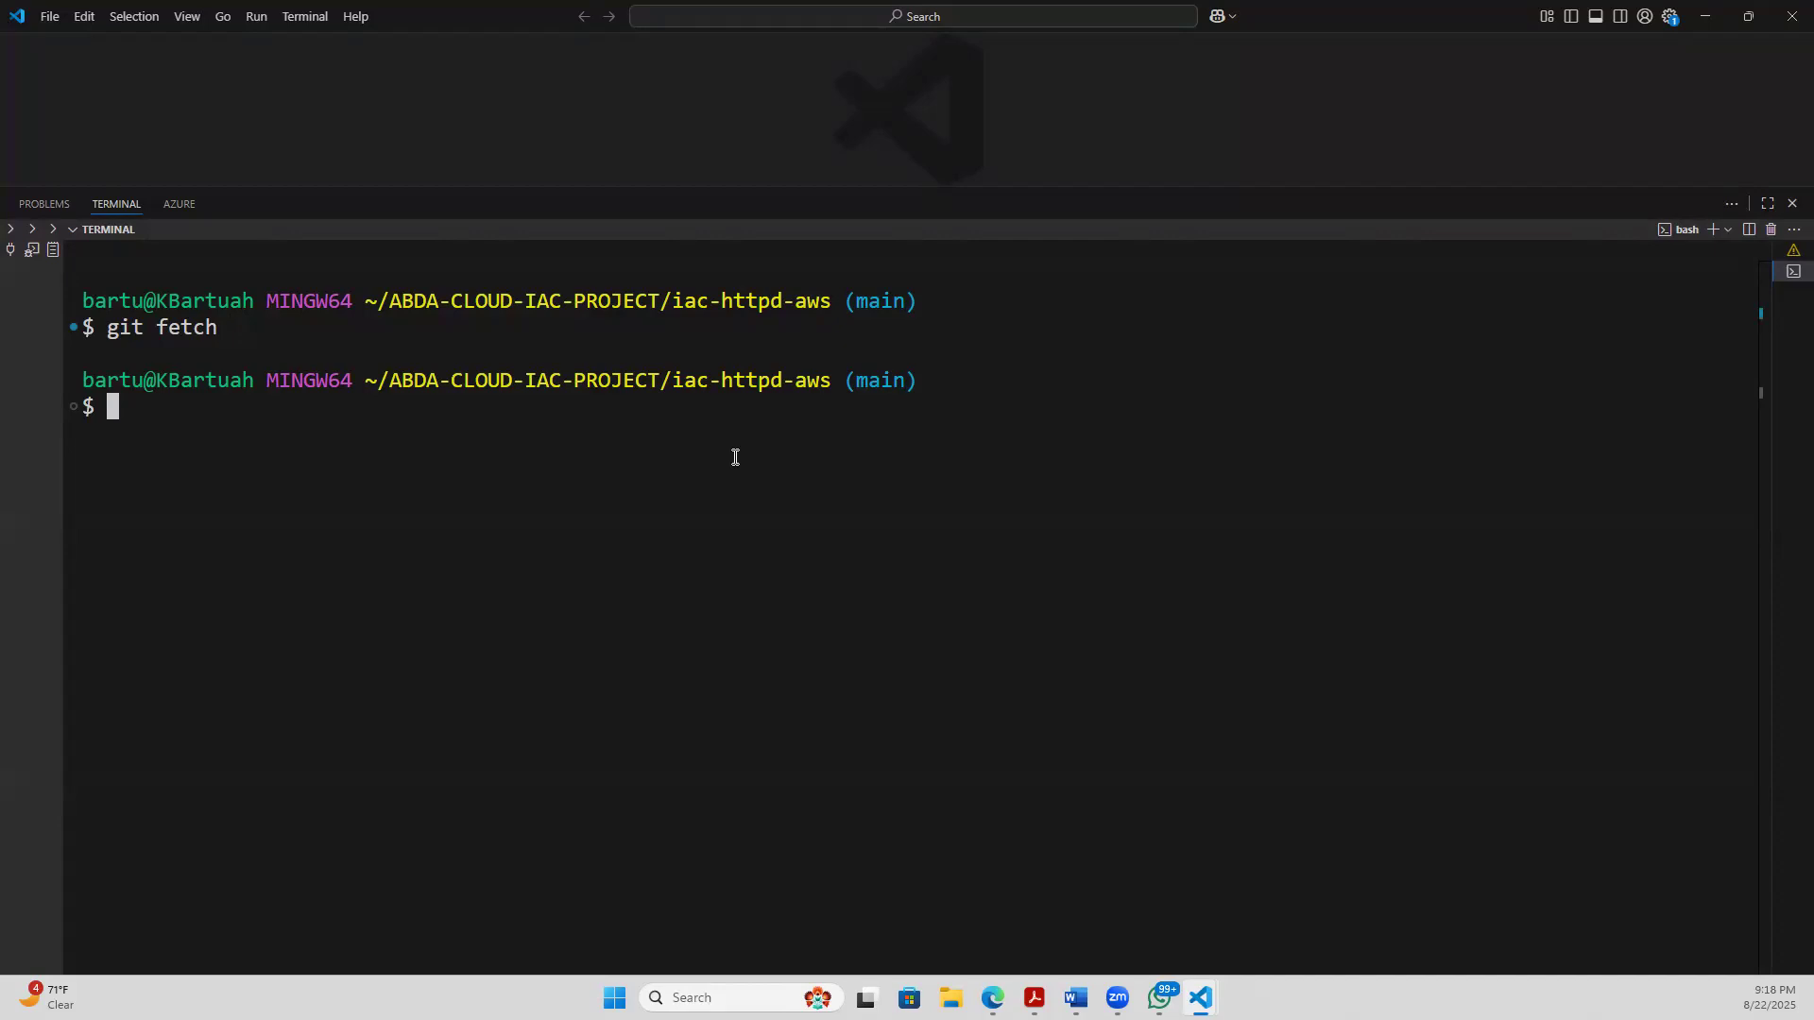
# - Switch the local repository to the development-v1.00 branch with git checkout, and clear the terminal
pyautogui.write('git check')
pyautogui.write('out ')
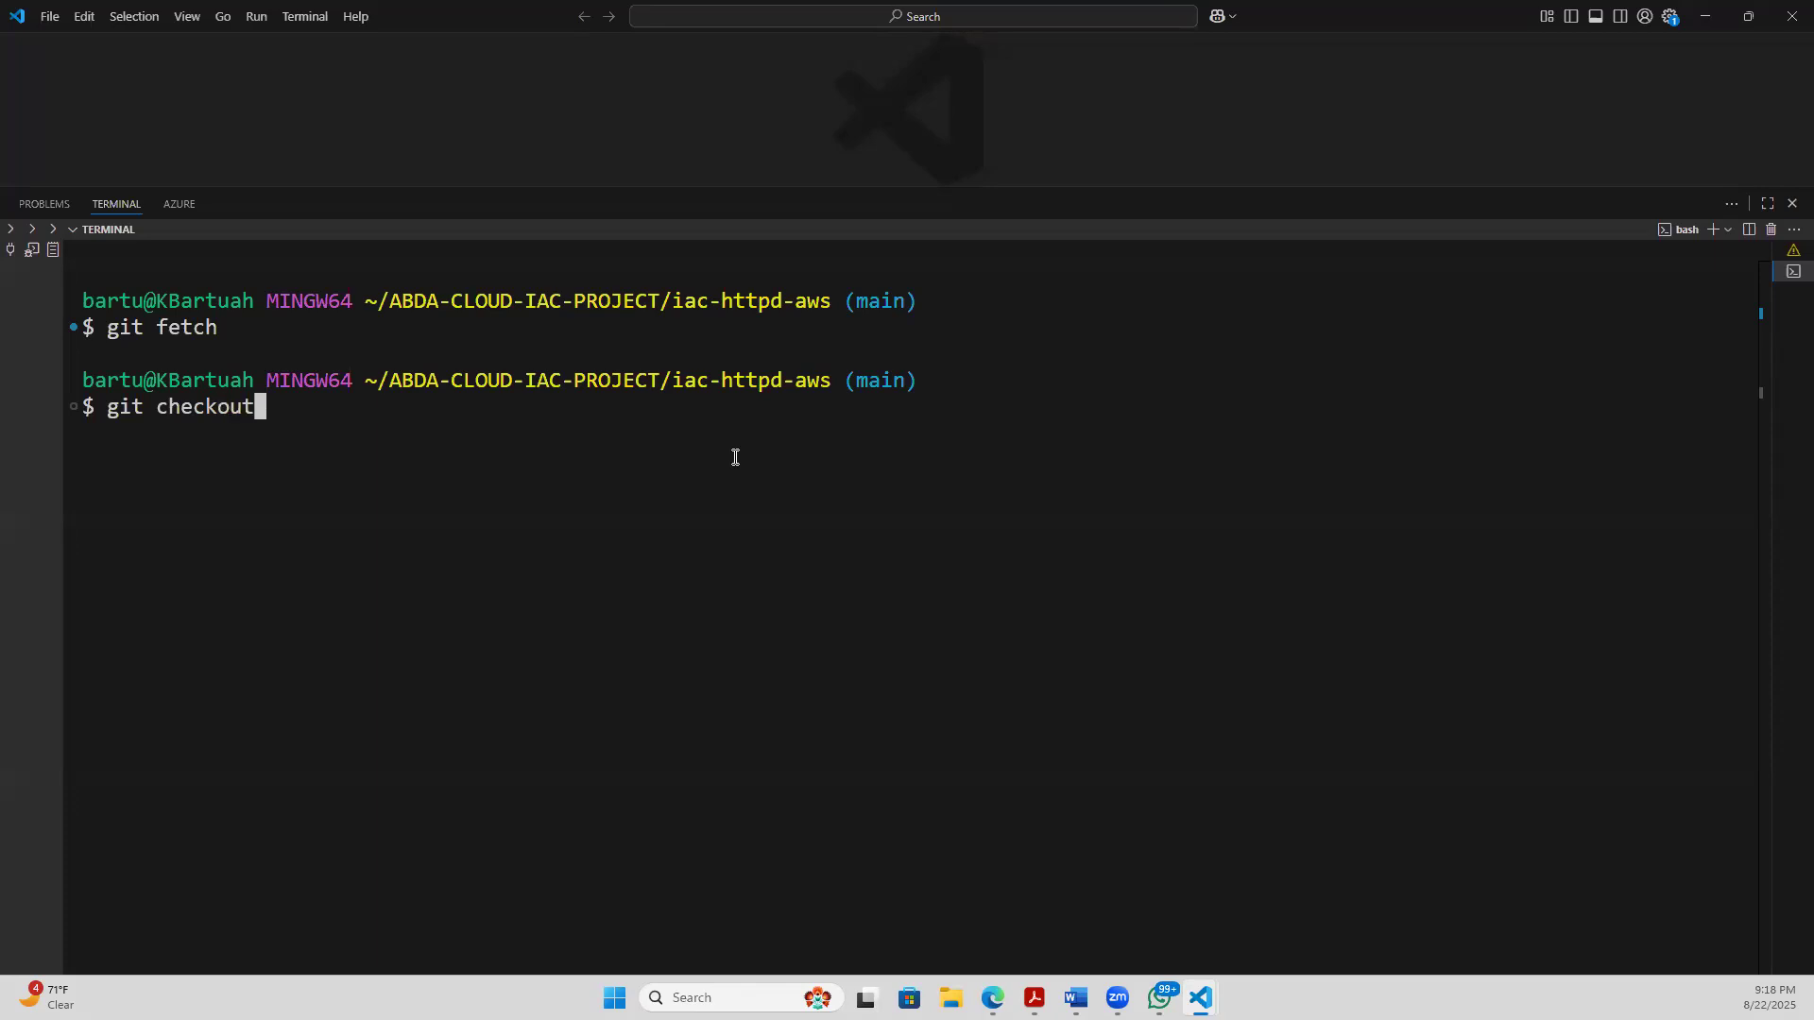
pyautogui.write('de')
pyautogui.press('Tab')
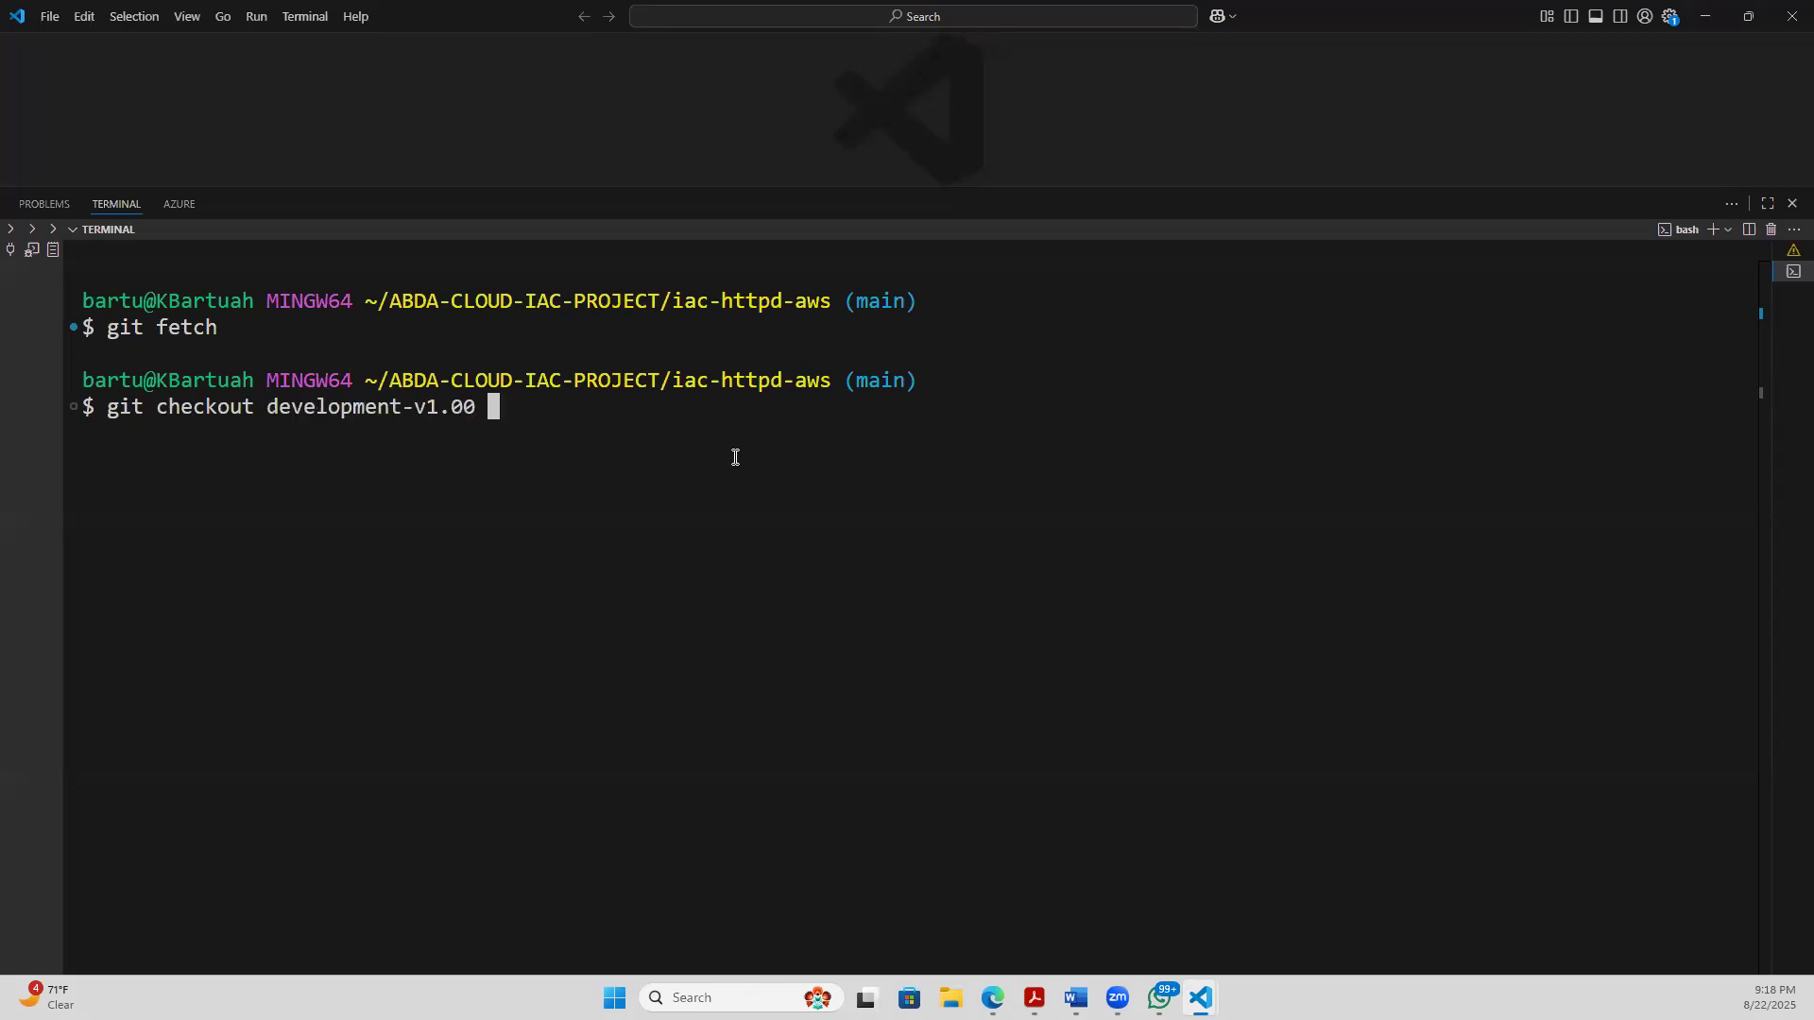
pyautogui.press('Return')
pyautogui.write('clear')
pyautogui.press('Return')
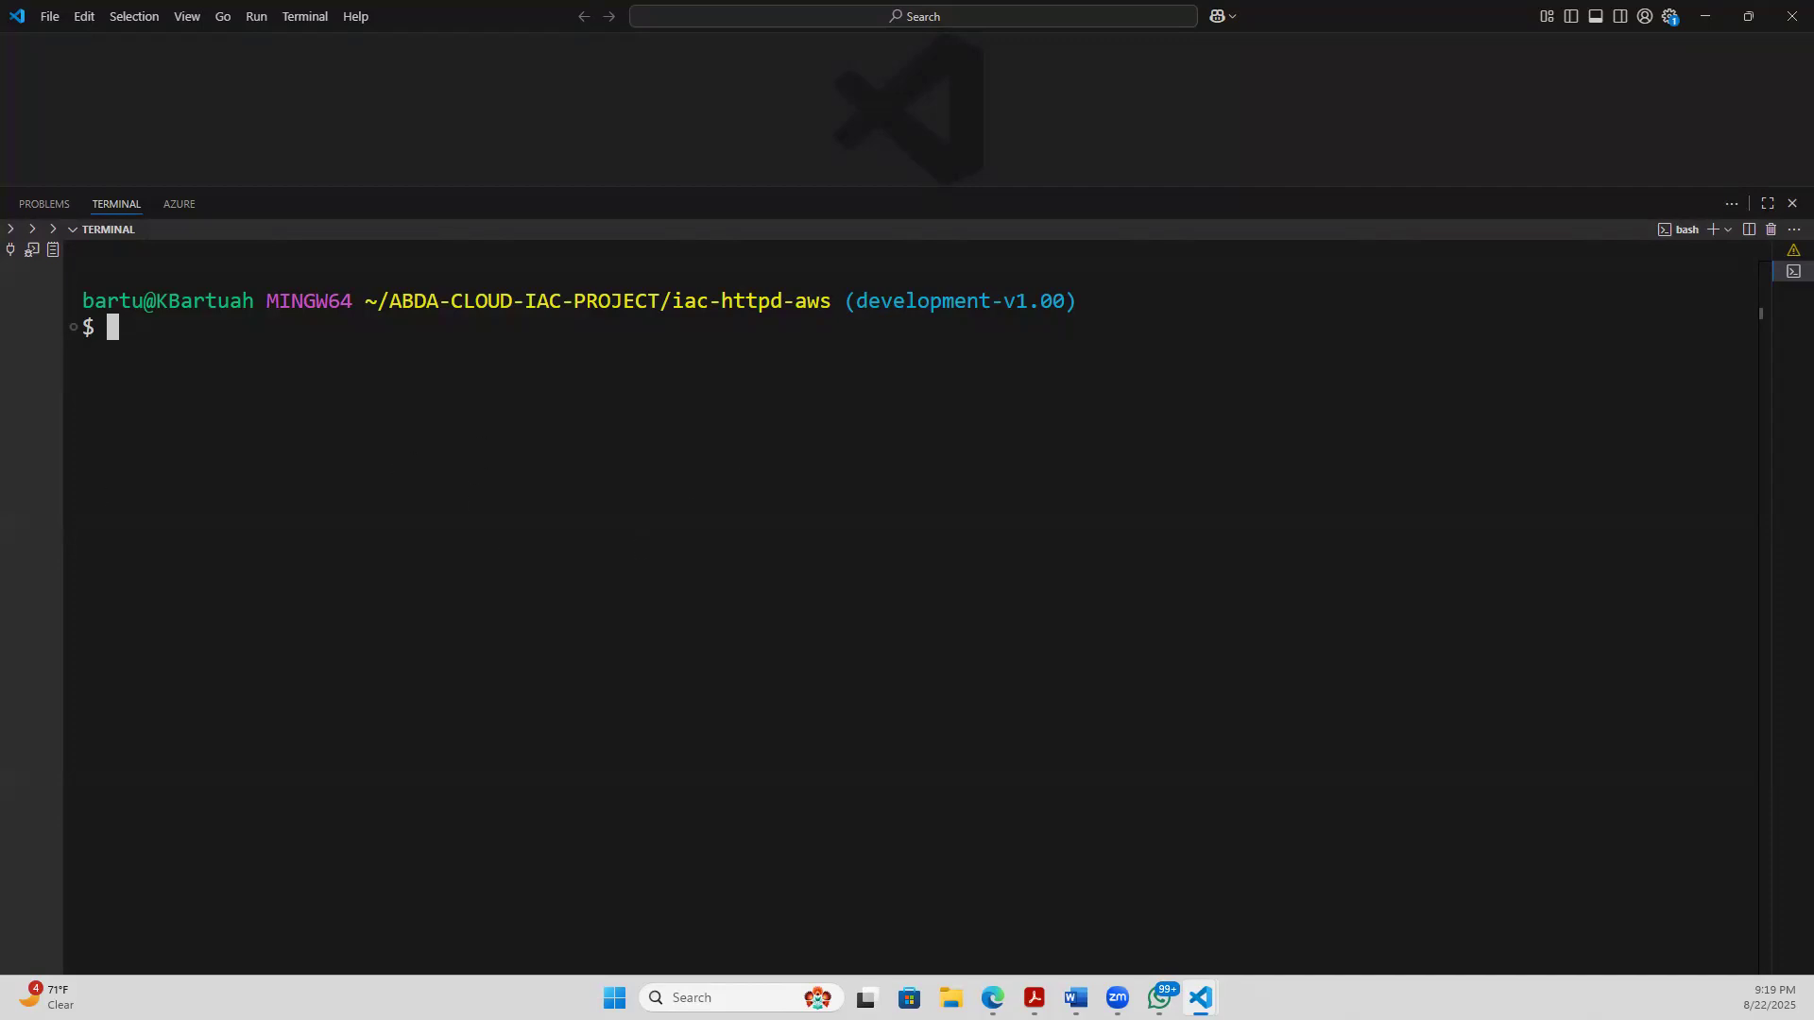
# - Switch to draw.io and examine the ABDA AWS-Terraform multi-tier architecture diagram on Page-1
pyautogui.hotkey('alt', 'Tab')
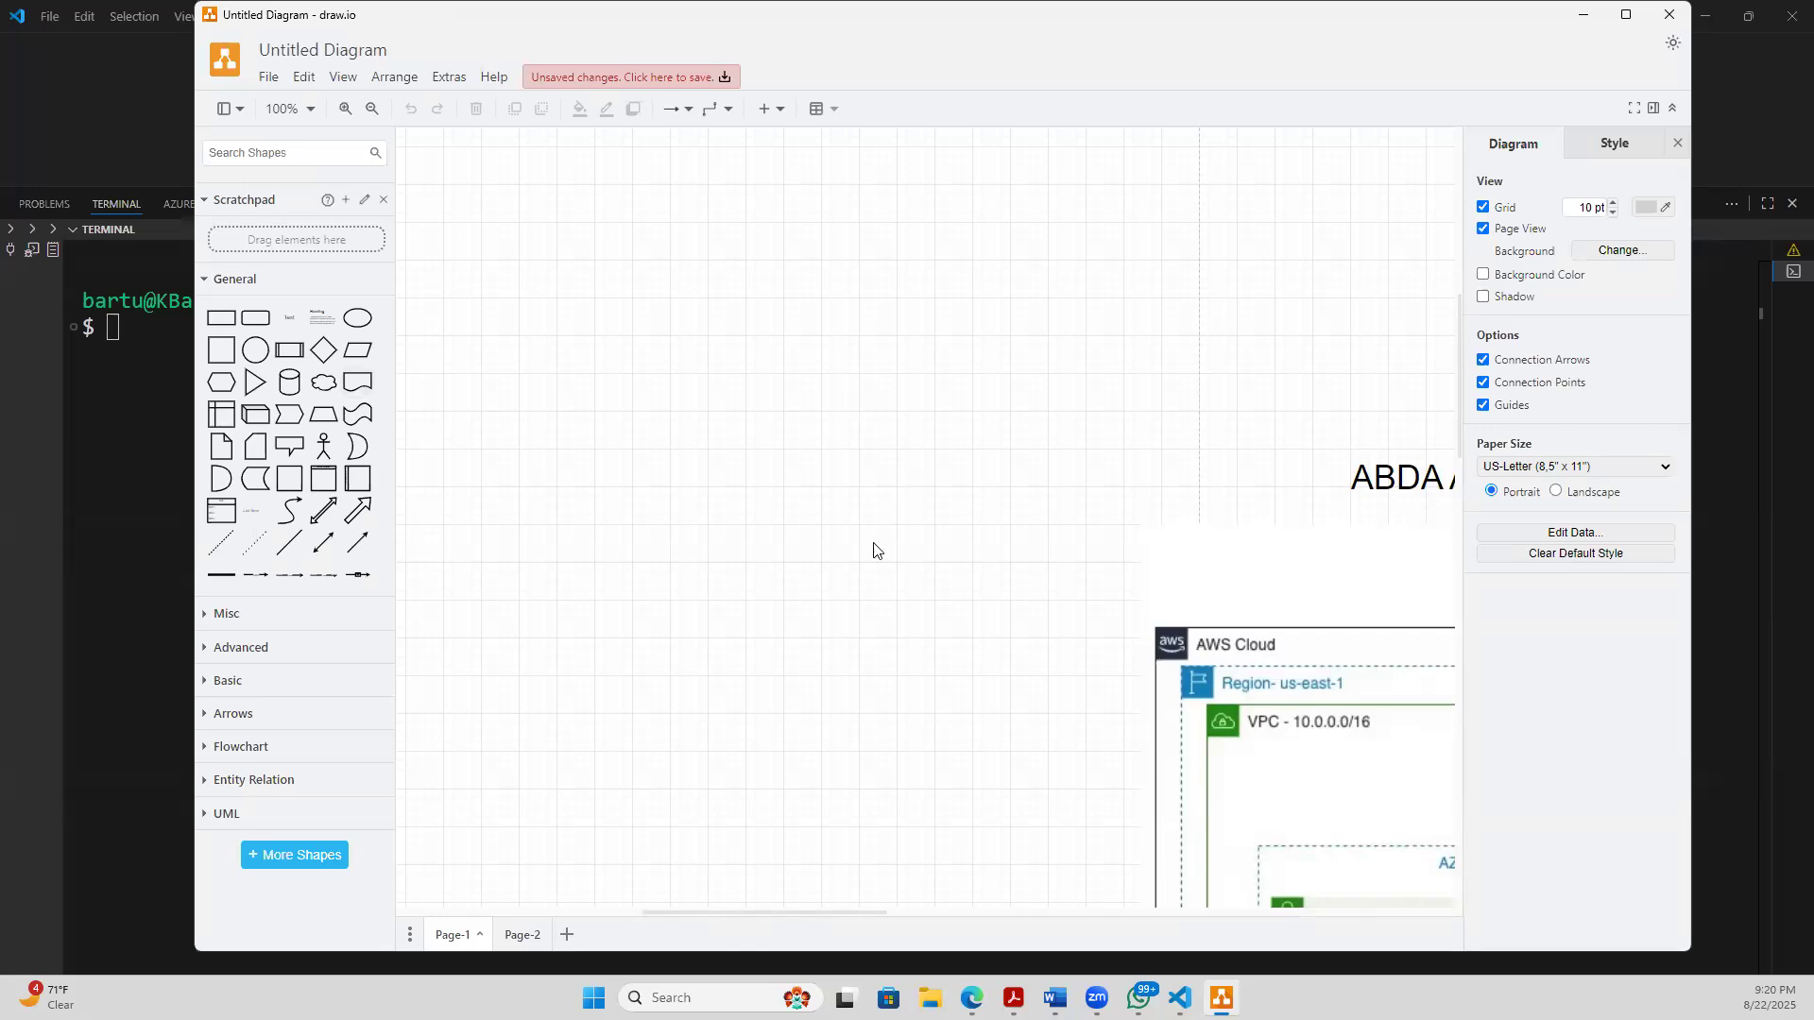
pyautogui.moveTo(675, 910); pyautogui.dragTo(953, 956)
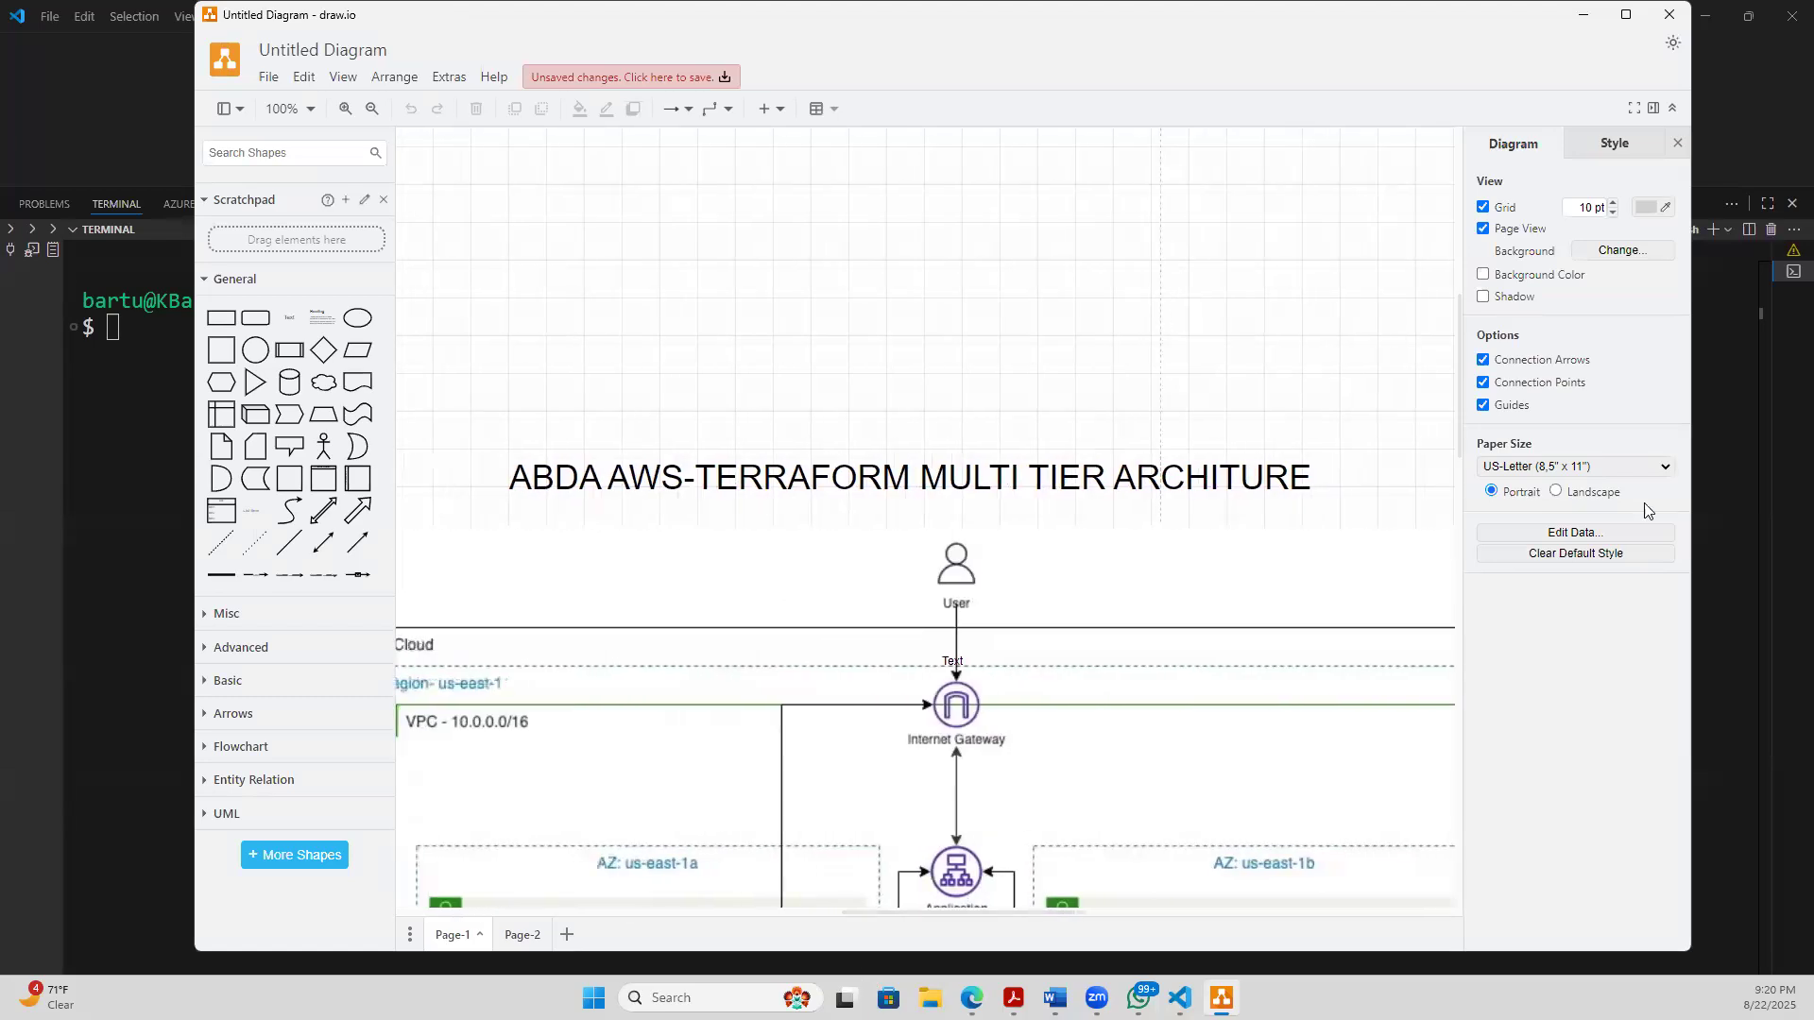
pyautogui.click(1342, 573)
pyautogui.moveTo(1341, 558); pyautogui.dragTo(1341, 569)
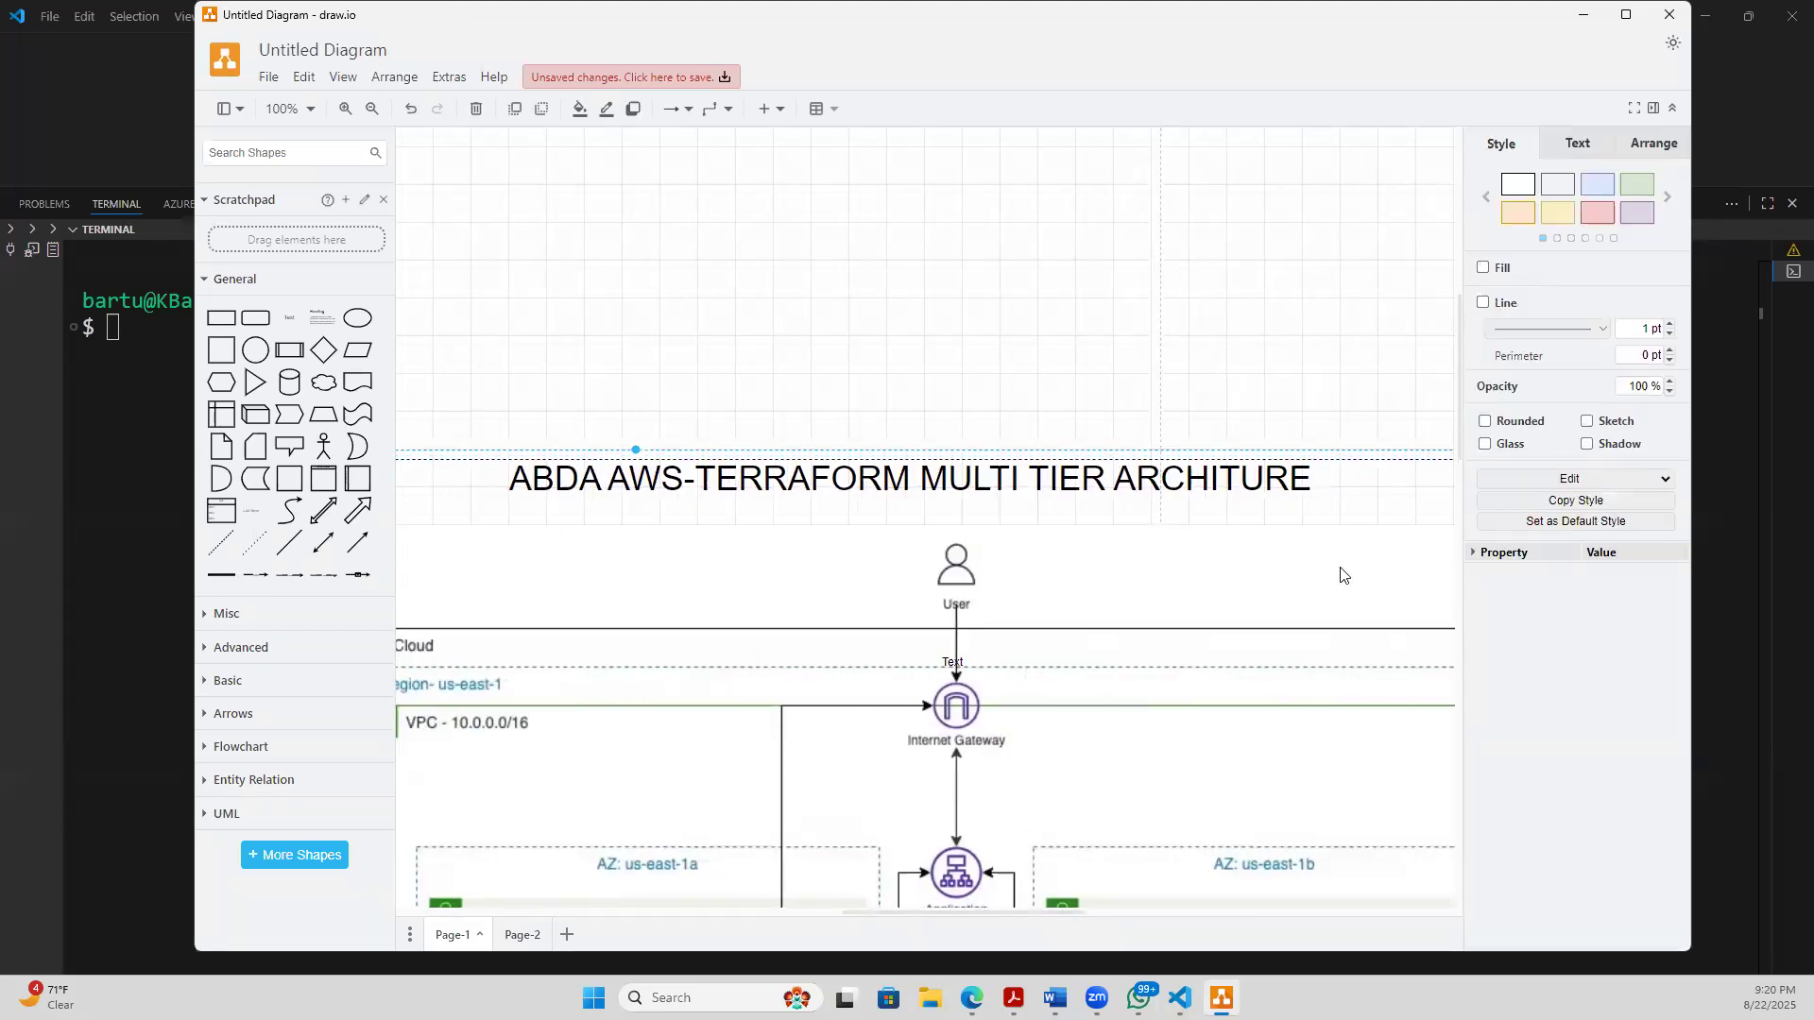
pyautogui.click(1161, 805)
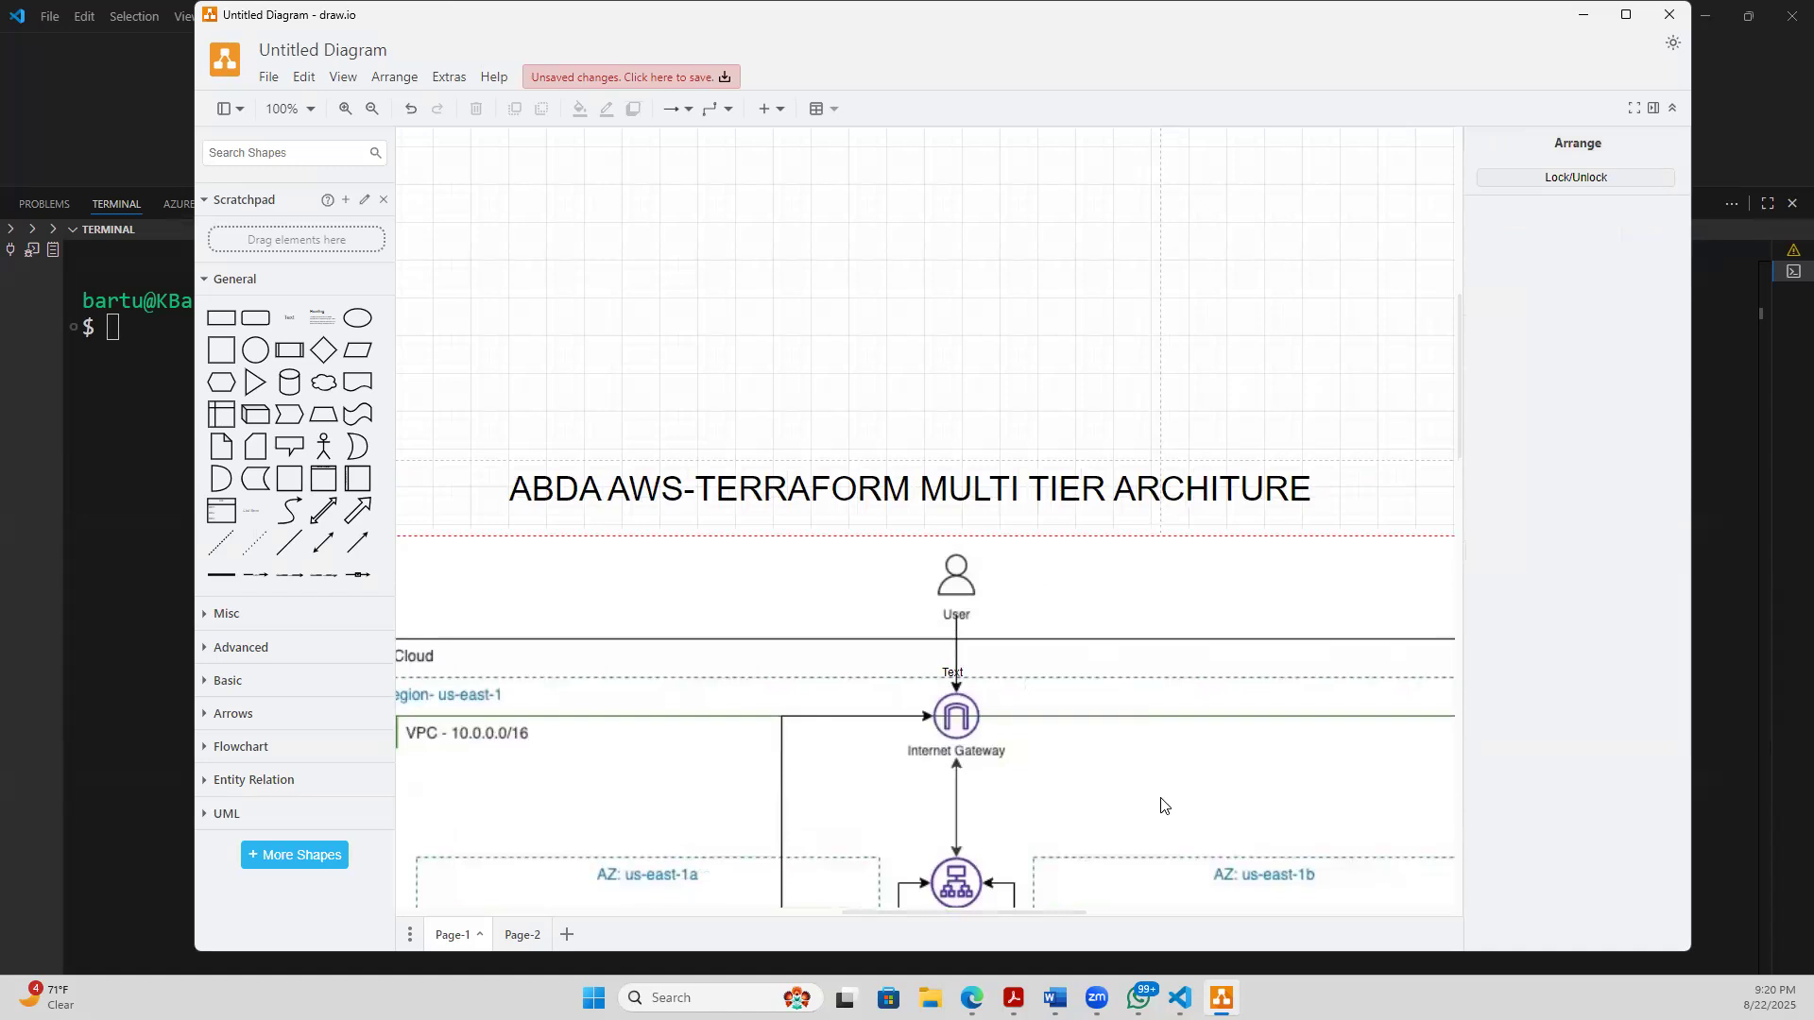
pyautogui.moveTo(1461, 387); pyautogui.dragTo(1373, 158)
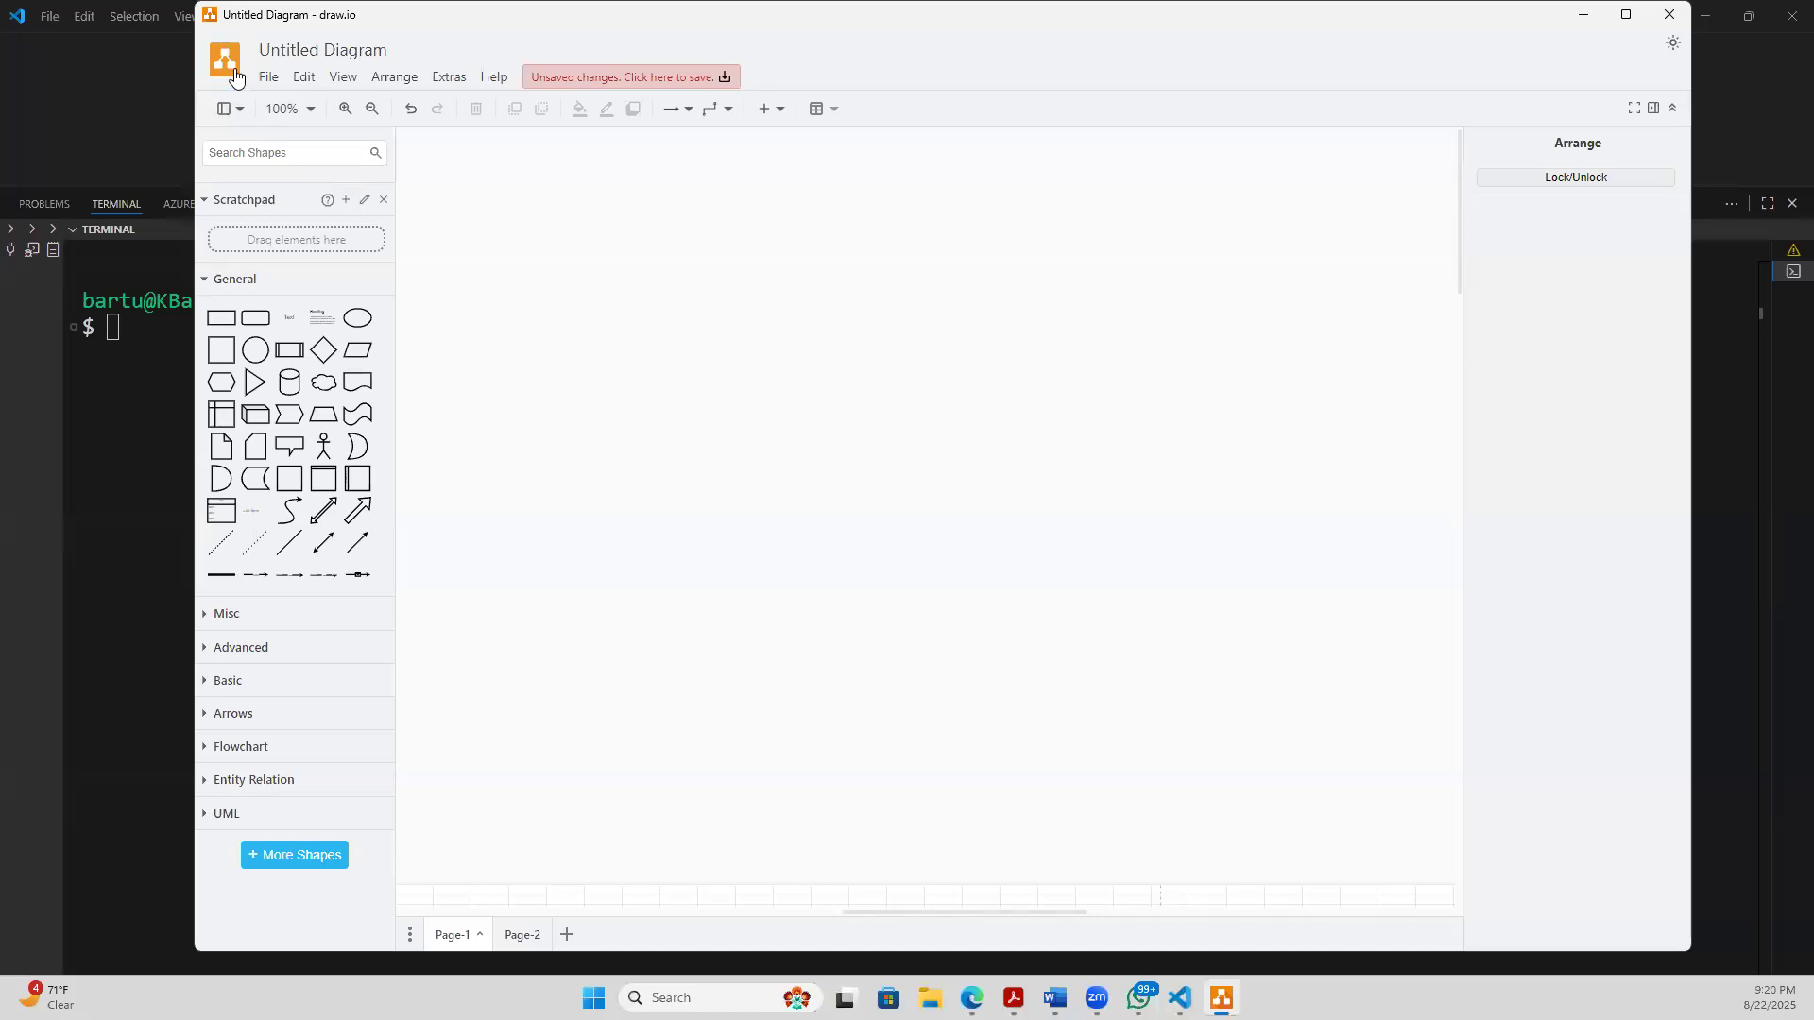
# - Create a new blank diagram in draw.io with the filename Untitled Diagram.drawio, using the XML file format
pyautogui.click(270, 77)
pyautogui.click(298, 111)
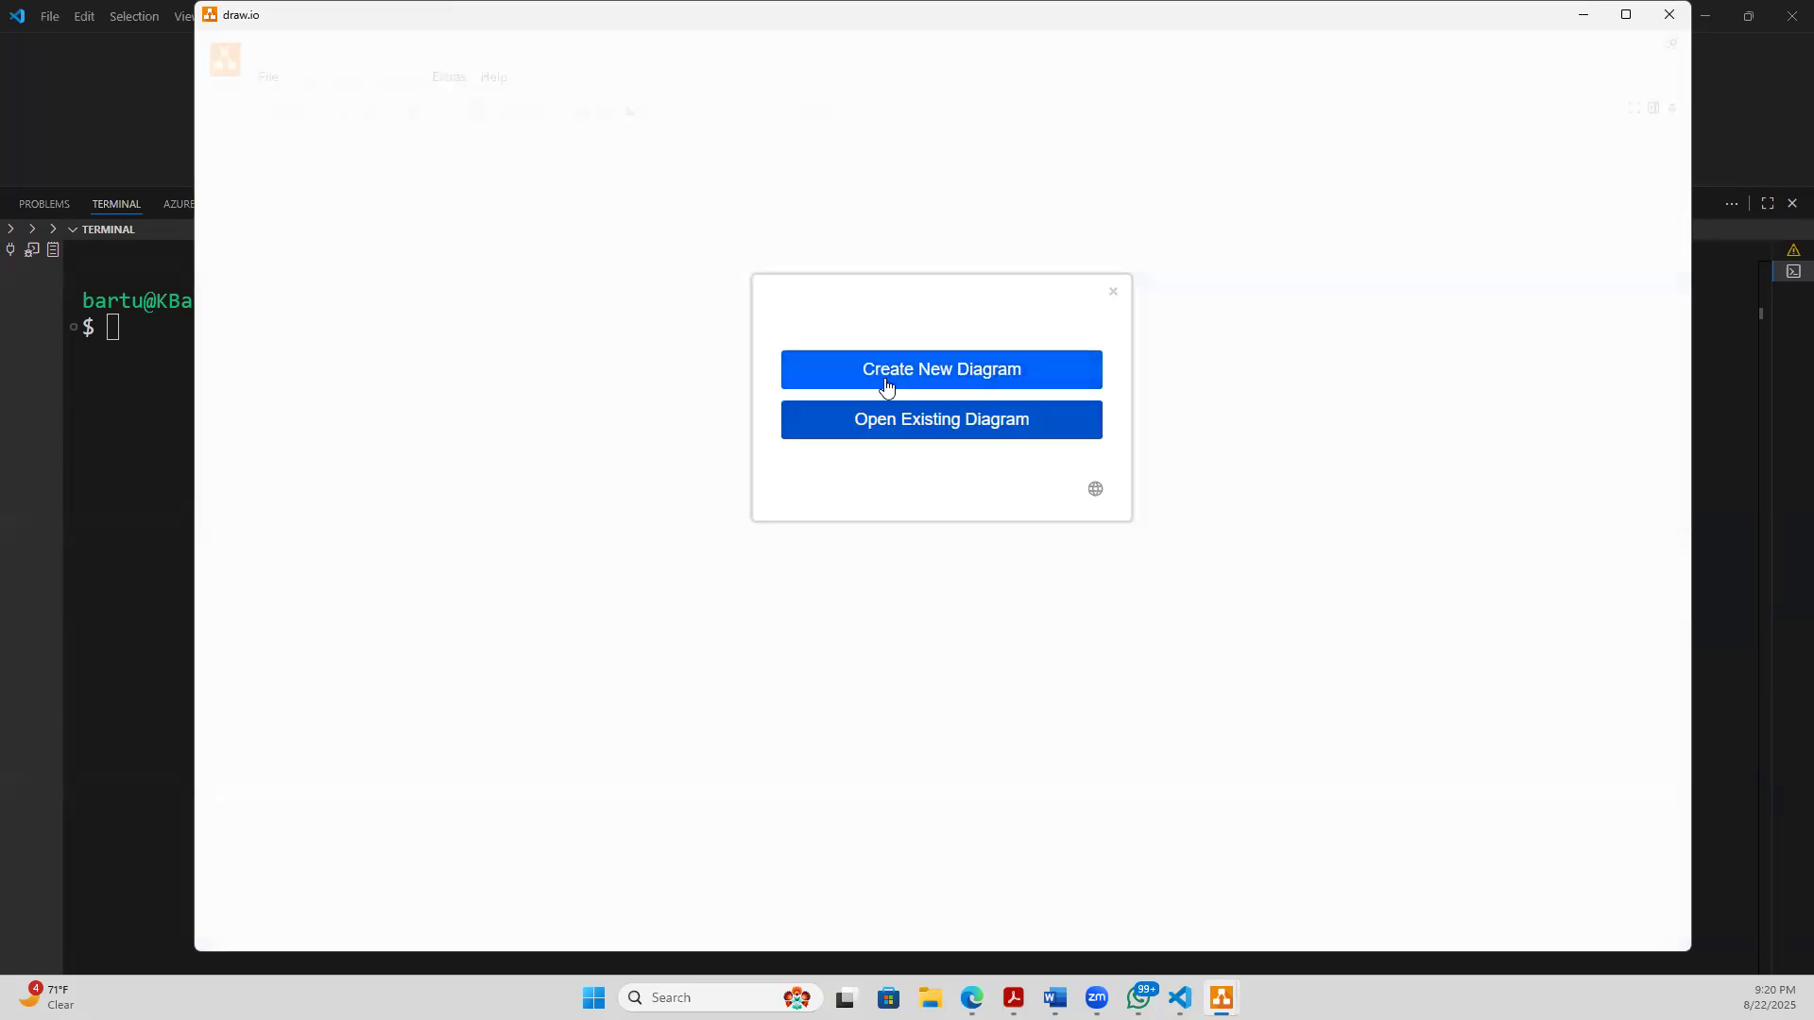
pyautogui.click(885, 385)
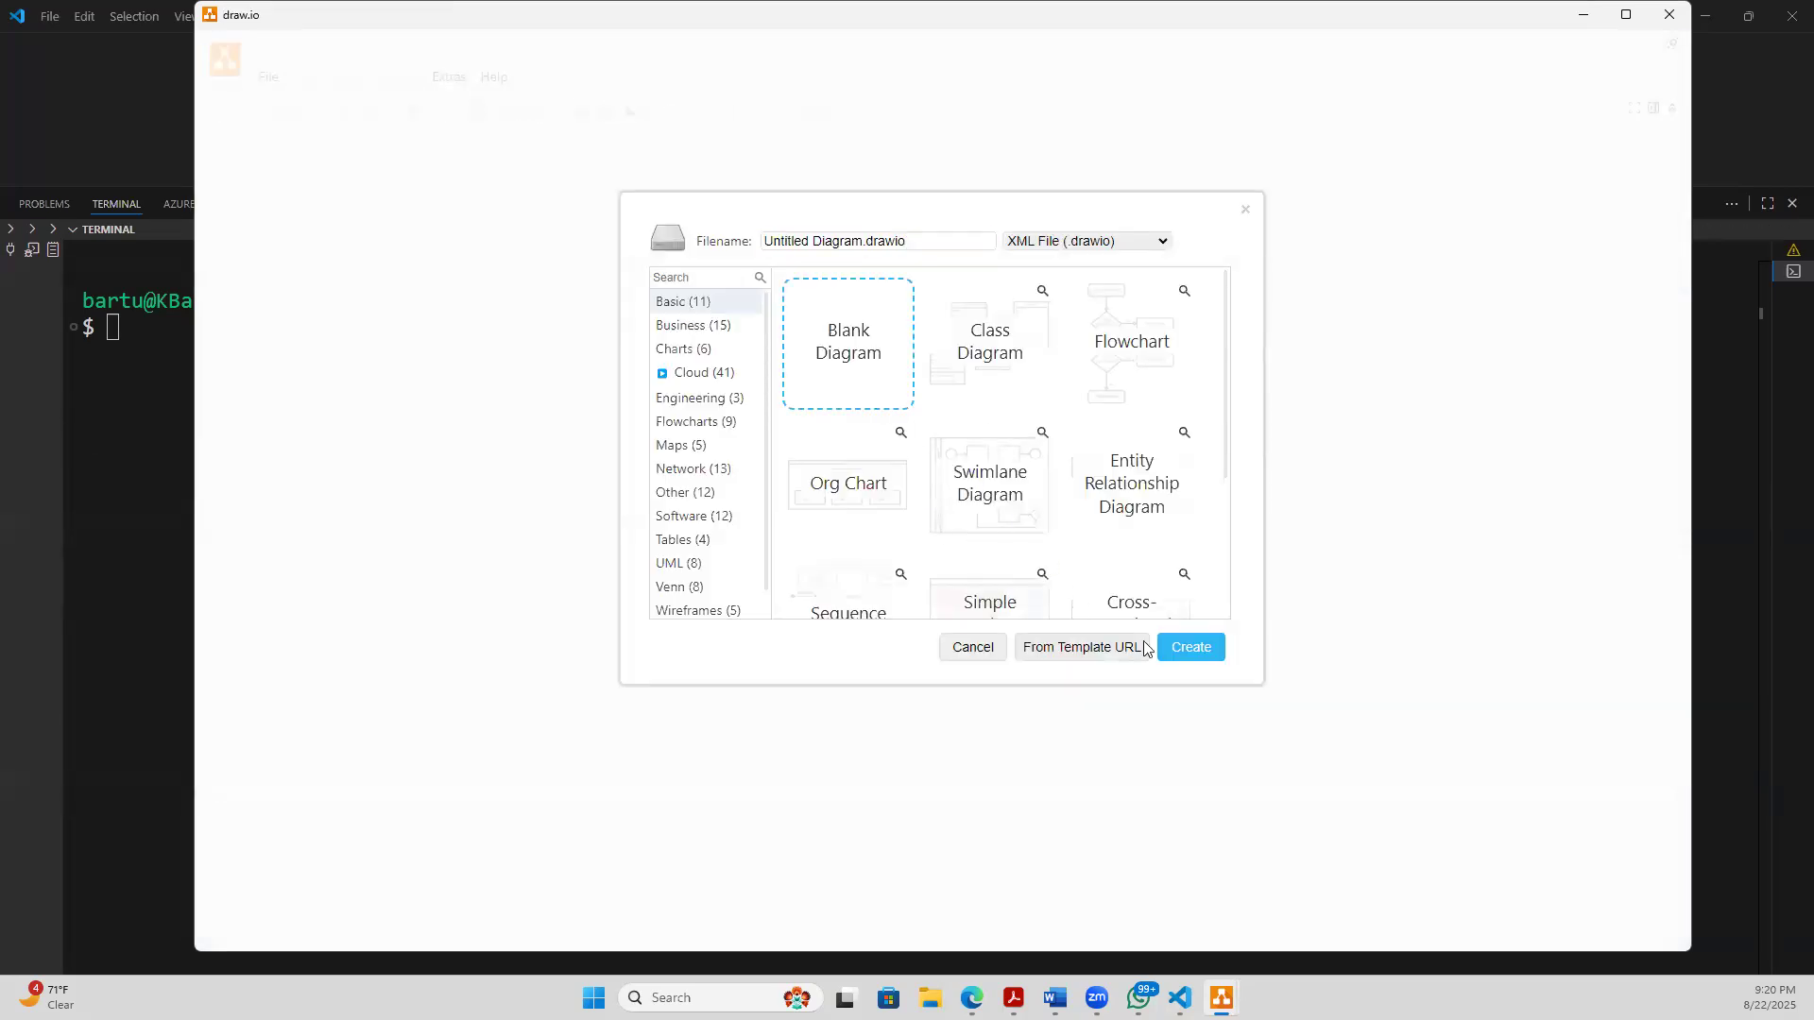
pyautogui.click(1218, 648)
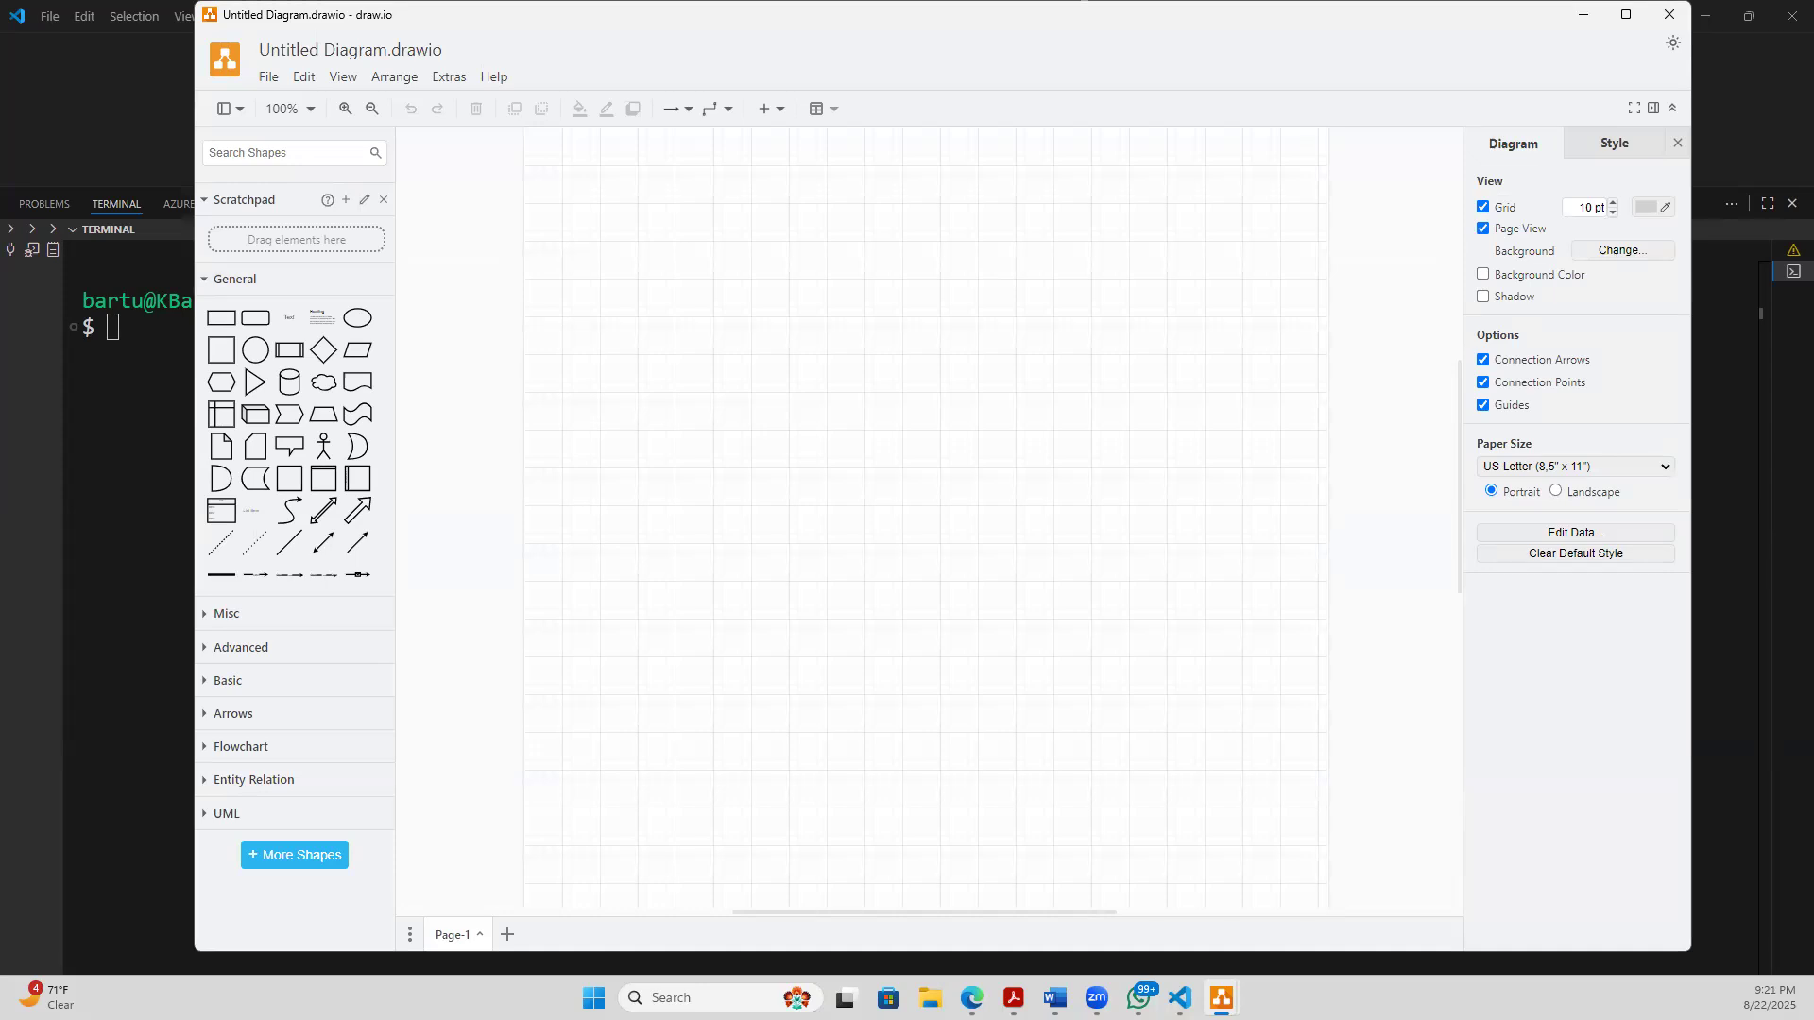
pyautogui.hotkey('alt', 'Tab')
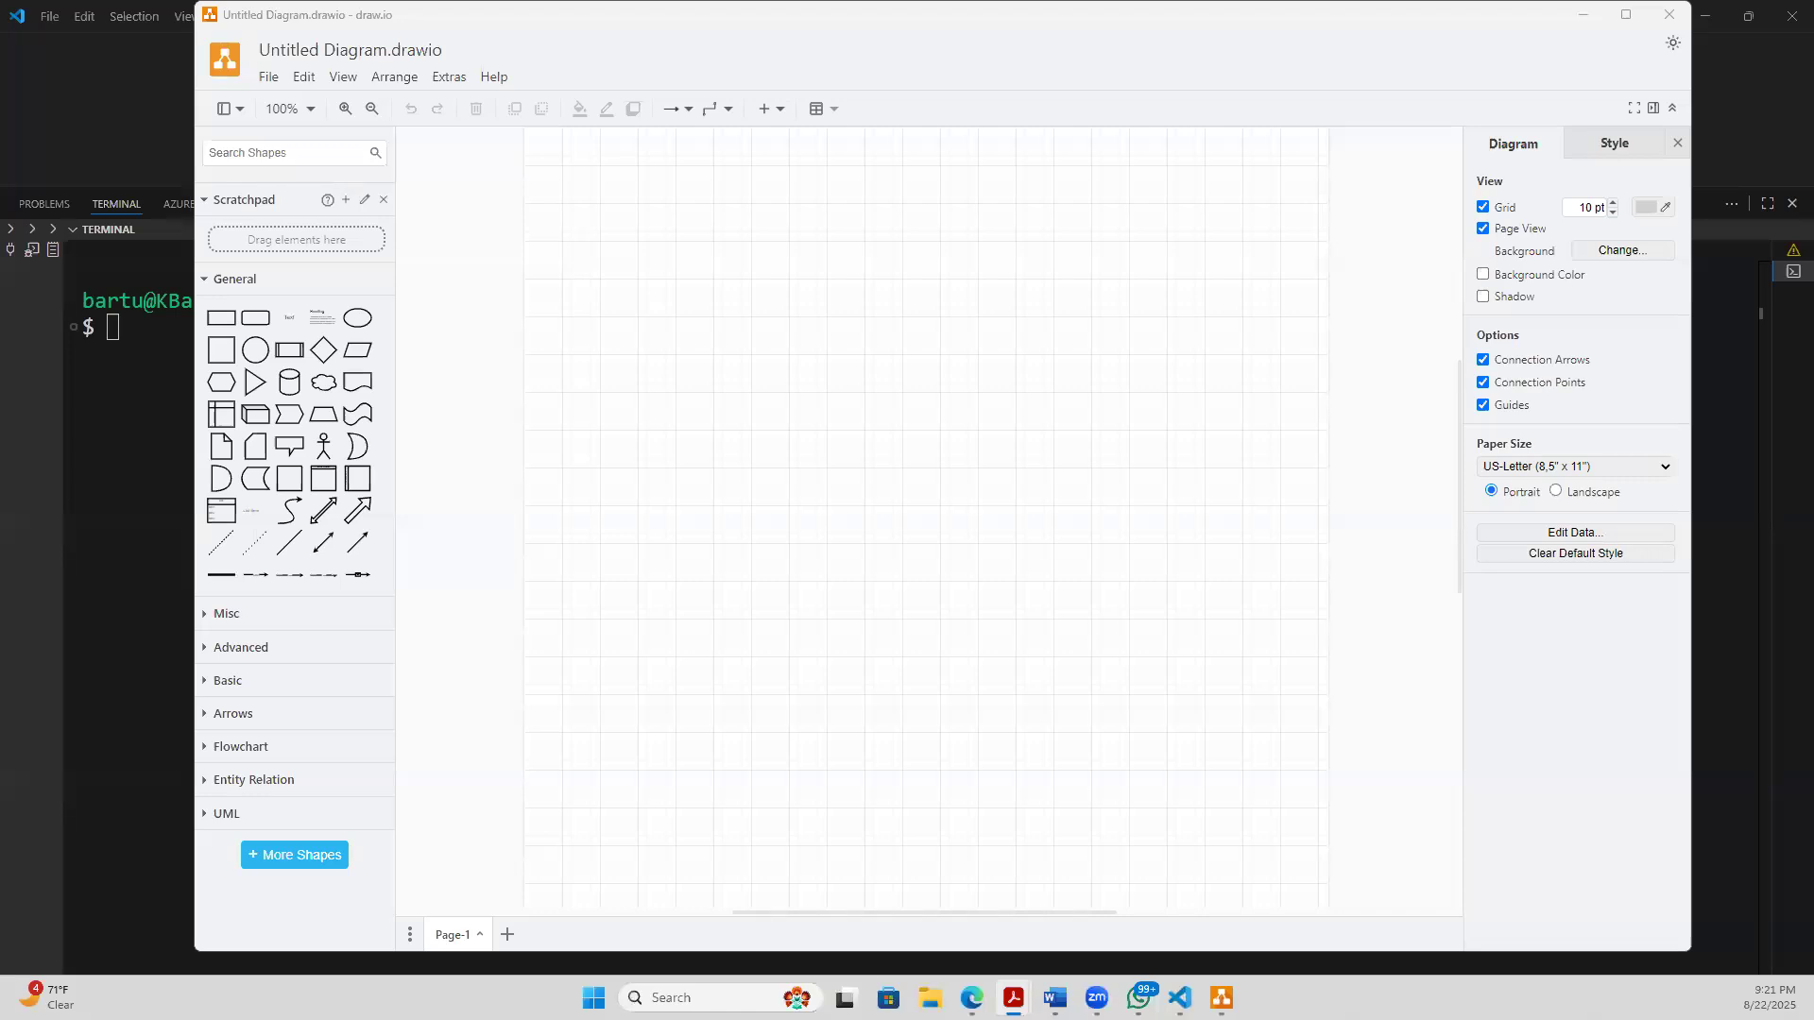
pyautogui.hotkey('alt', 'Tab')
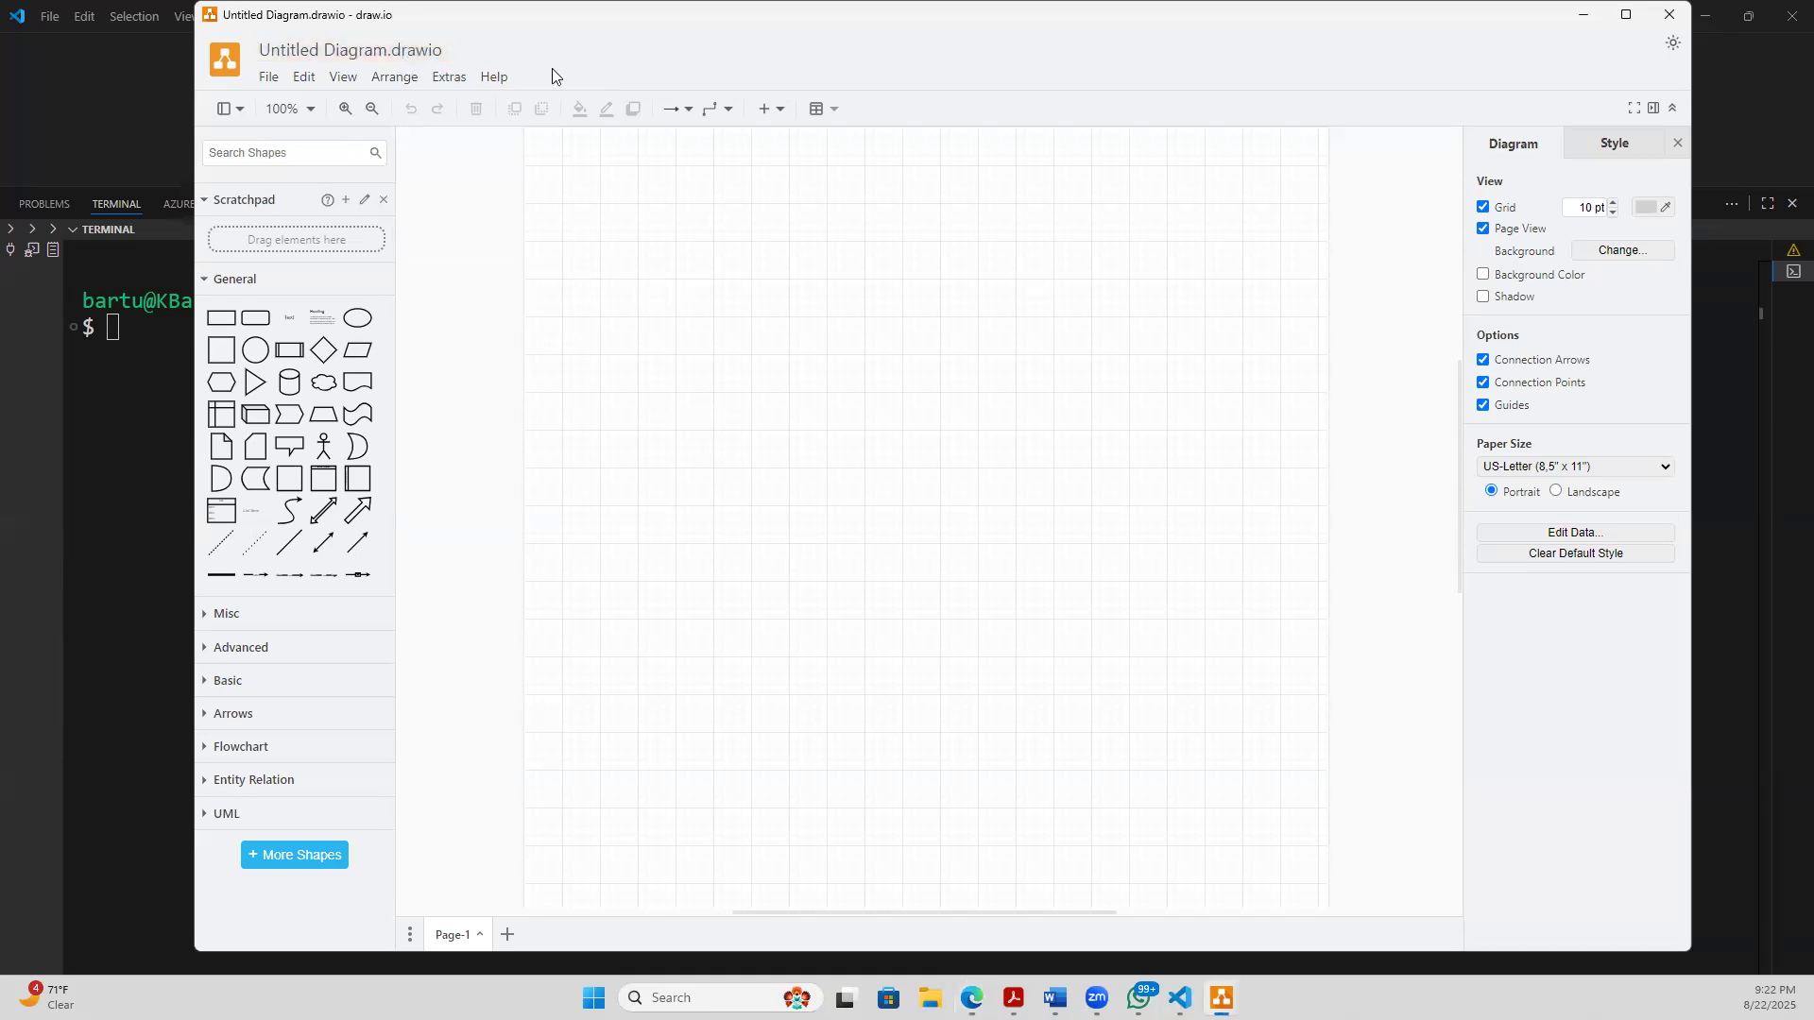
# - Switch to the Edge browser and open the Google homepage in a new tab
pyautogui.moveTo(981, 982)
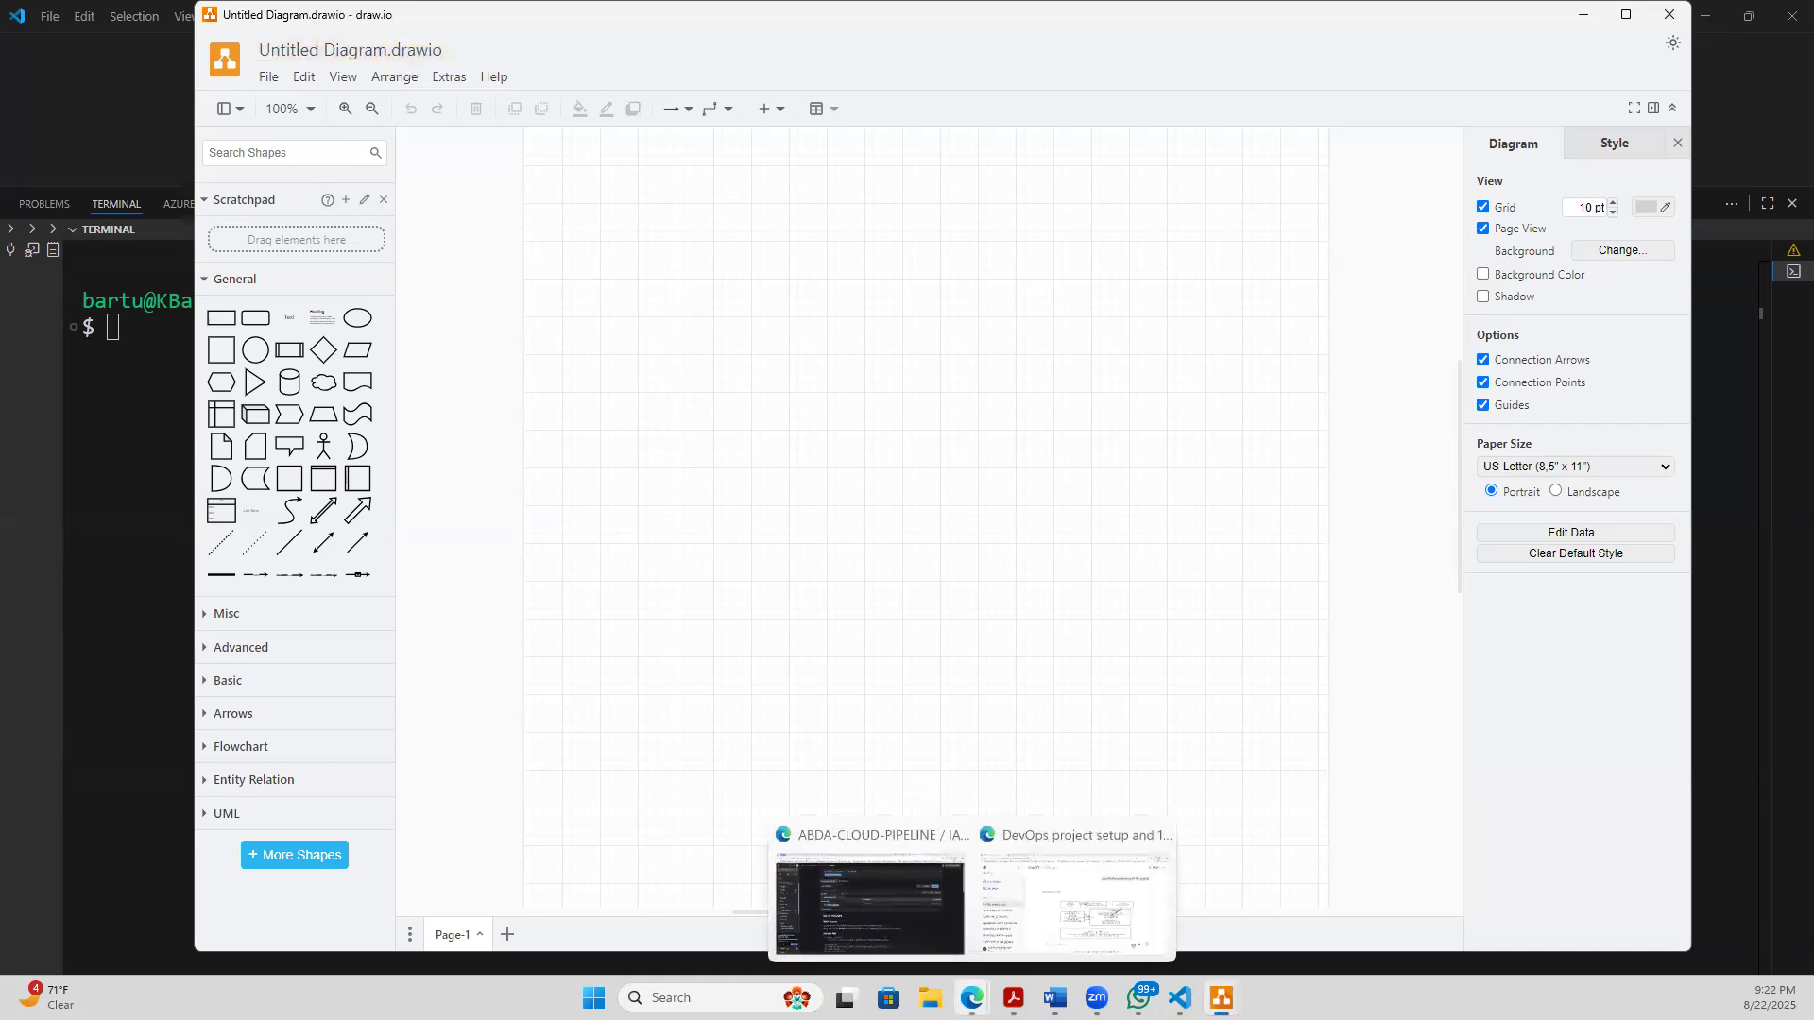
pyautogui.click(883, 922)
pyautogui.click(1623, 15)
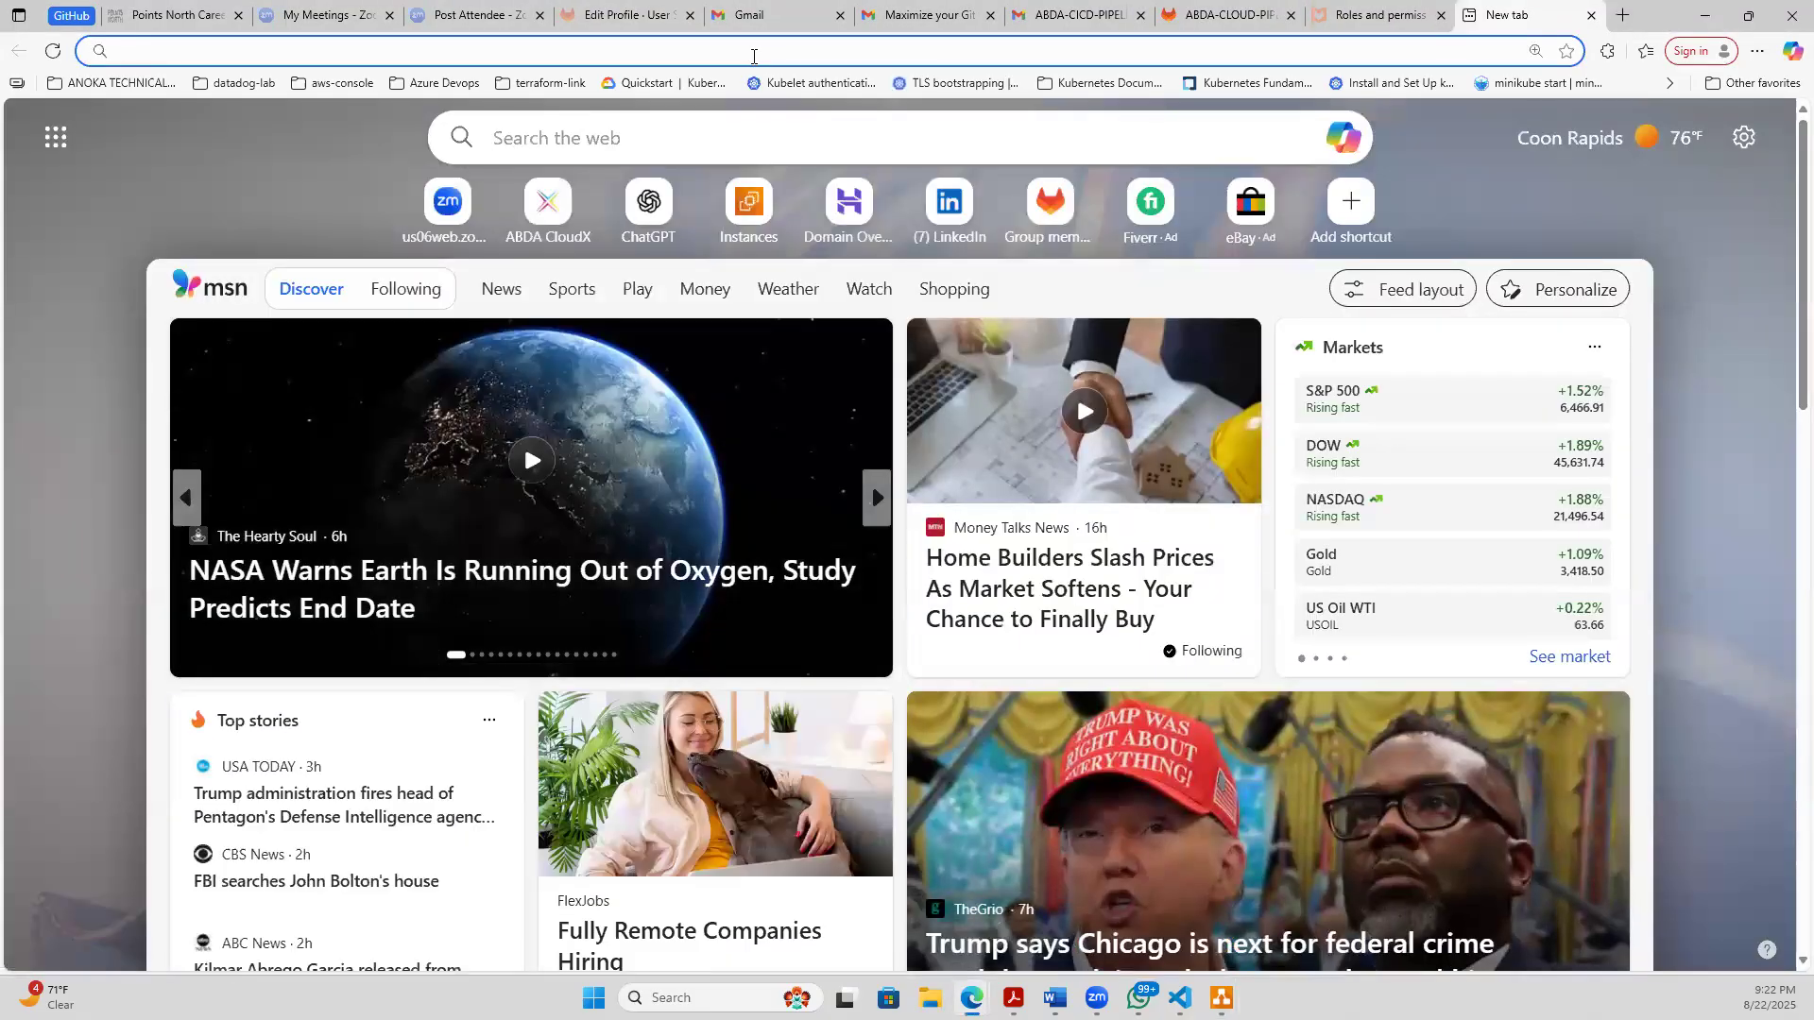
pyautogui.write('g')
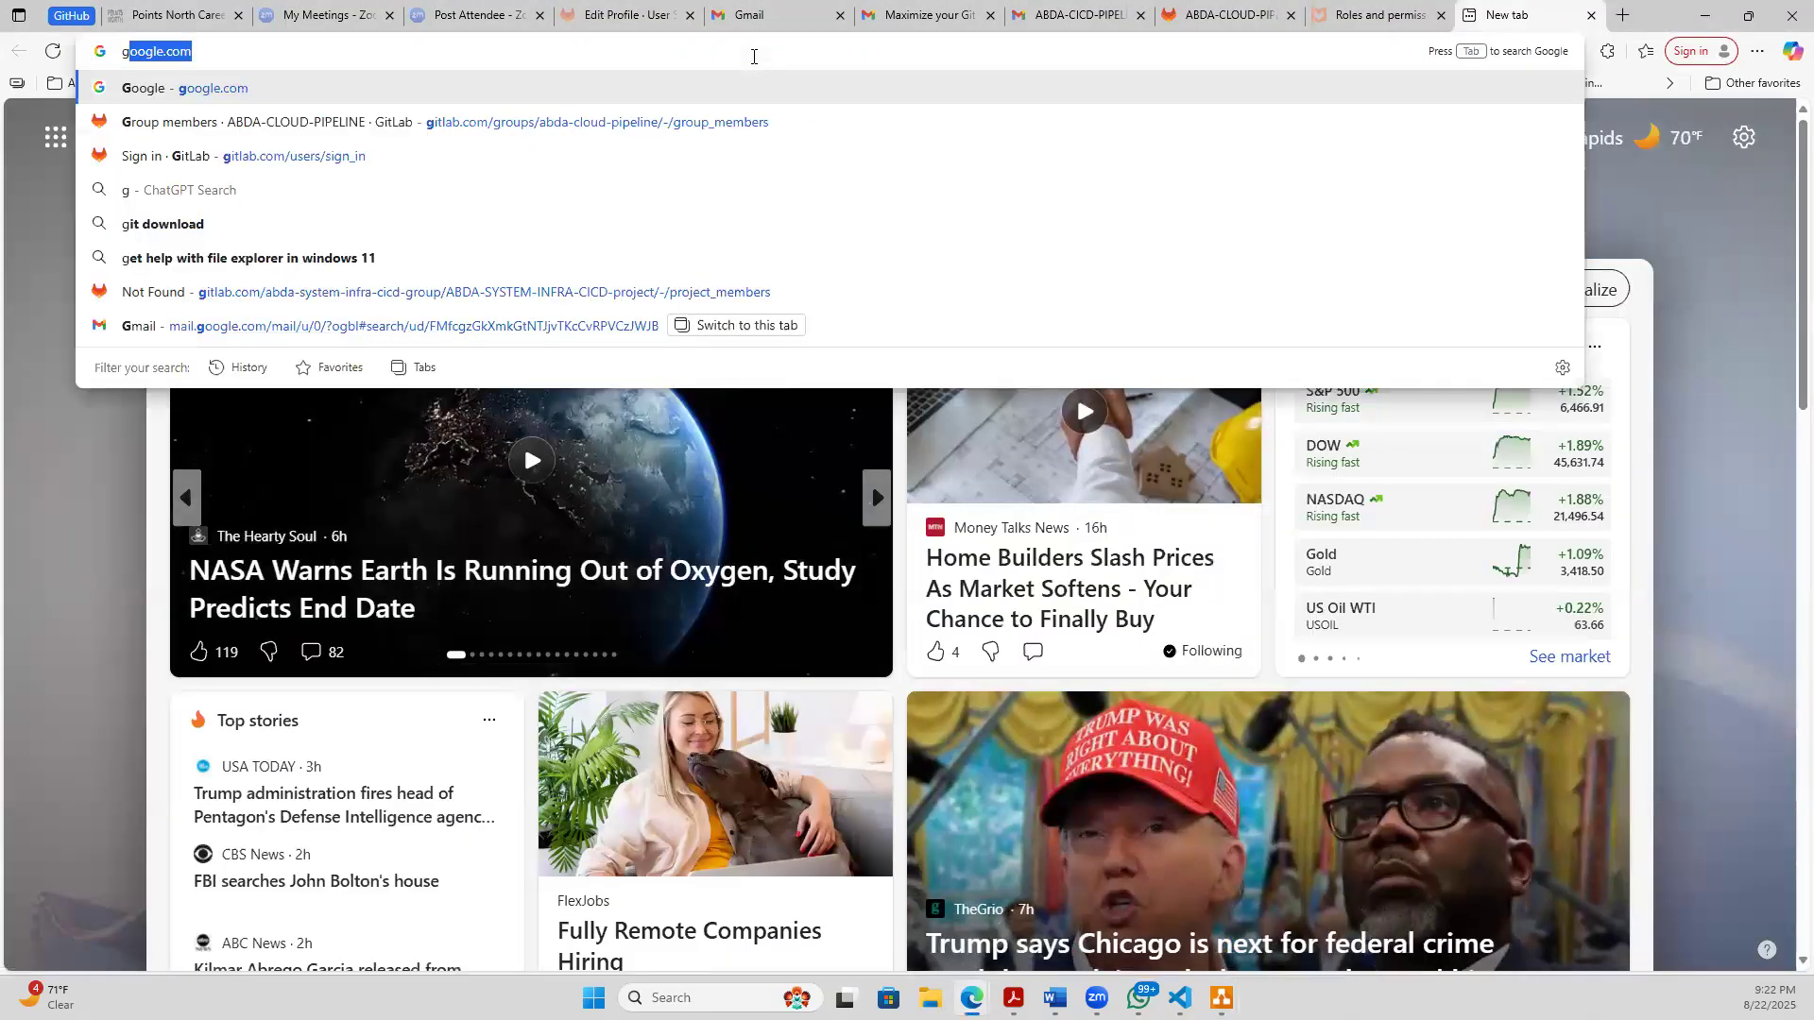
pyautogui.press('Return')
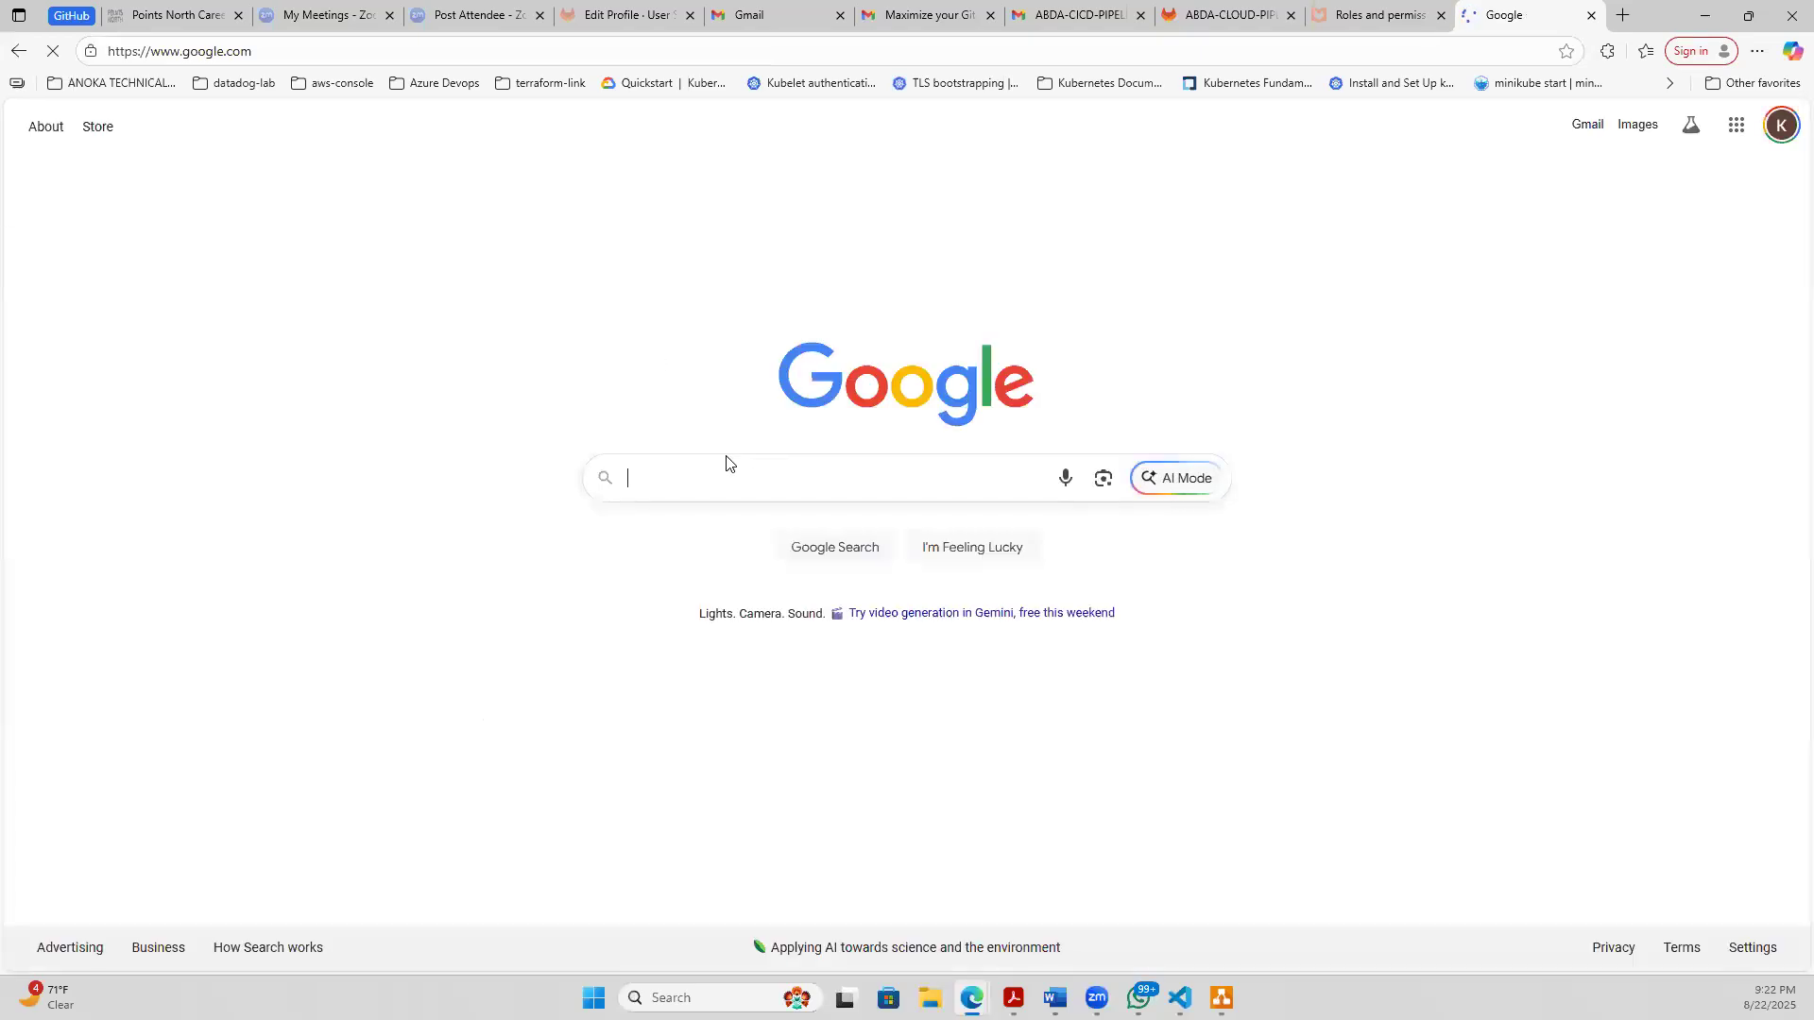
# - Search Google for draw.io download
pyautogui.write('dr')
pyautogui.write('wa')
pyautogui.press('BackSpace')
pyautogui.press('BackSpace')
pyautogui.write('aw')
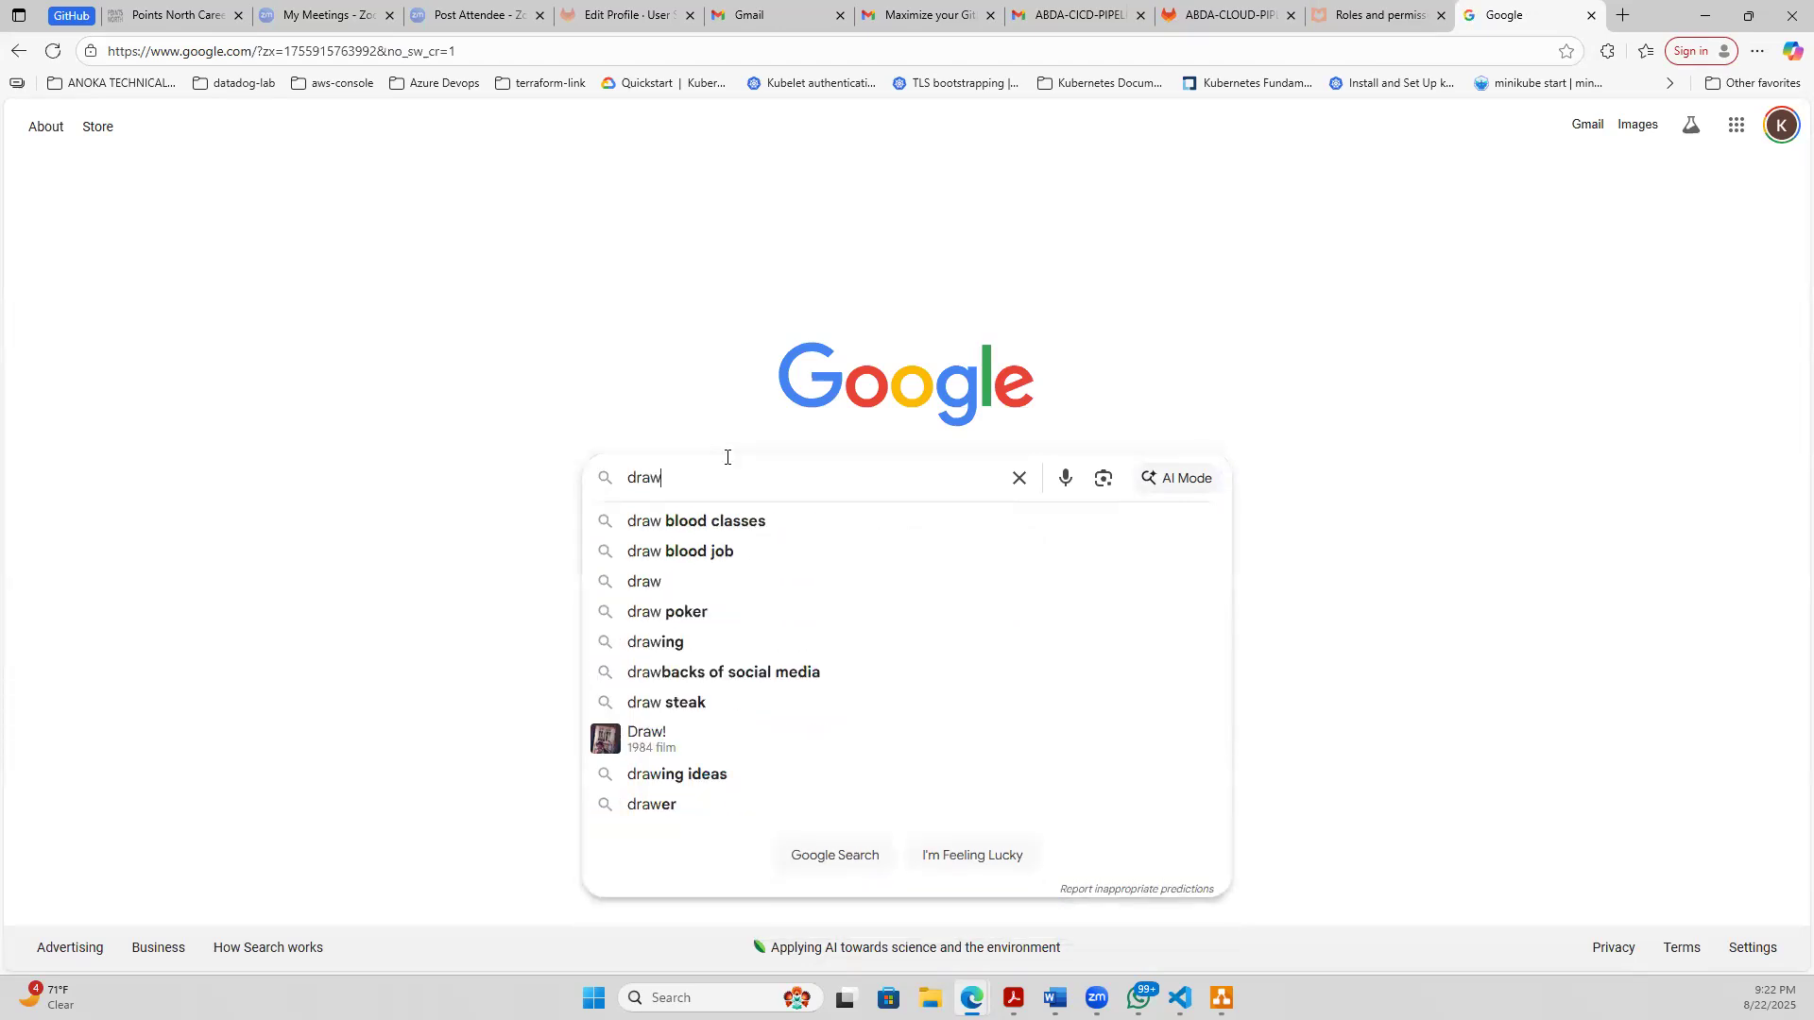
pyautogui.write('.io')
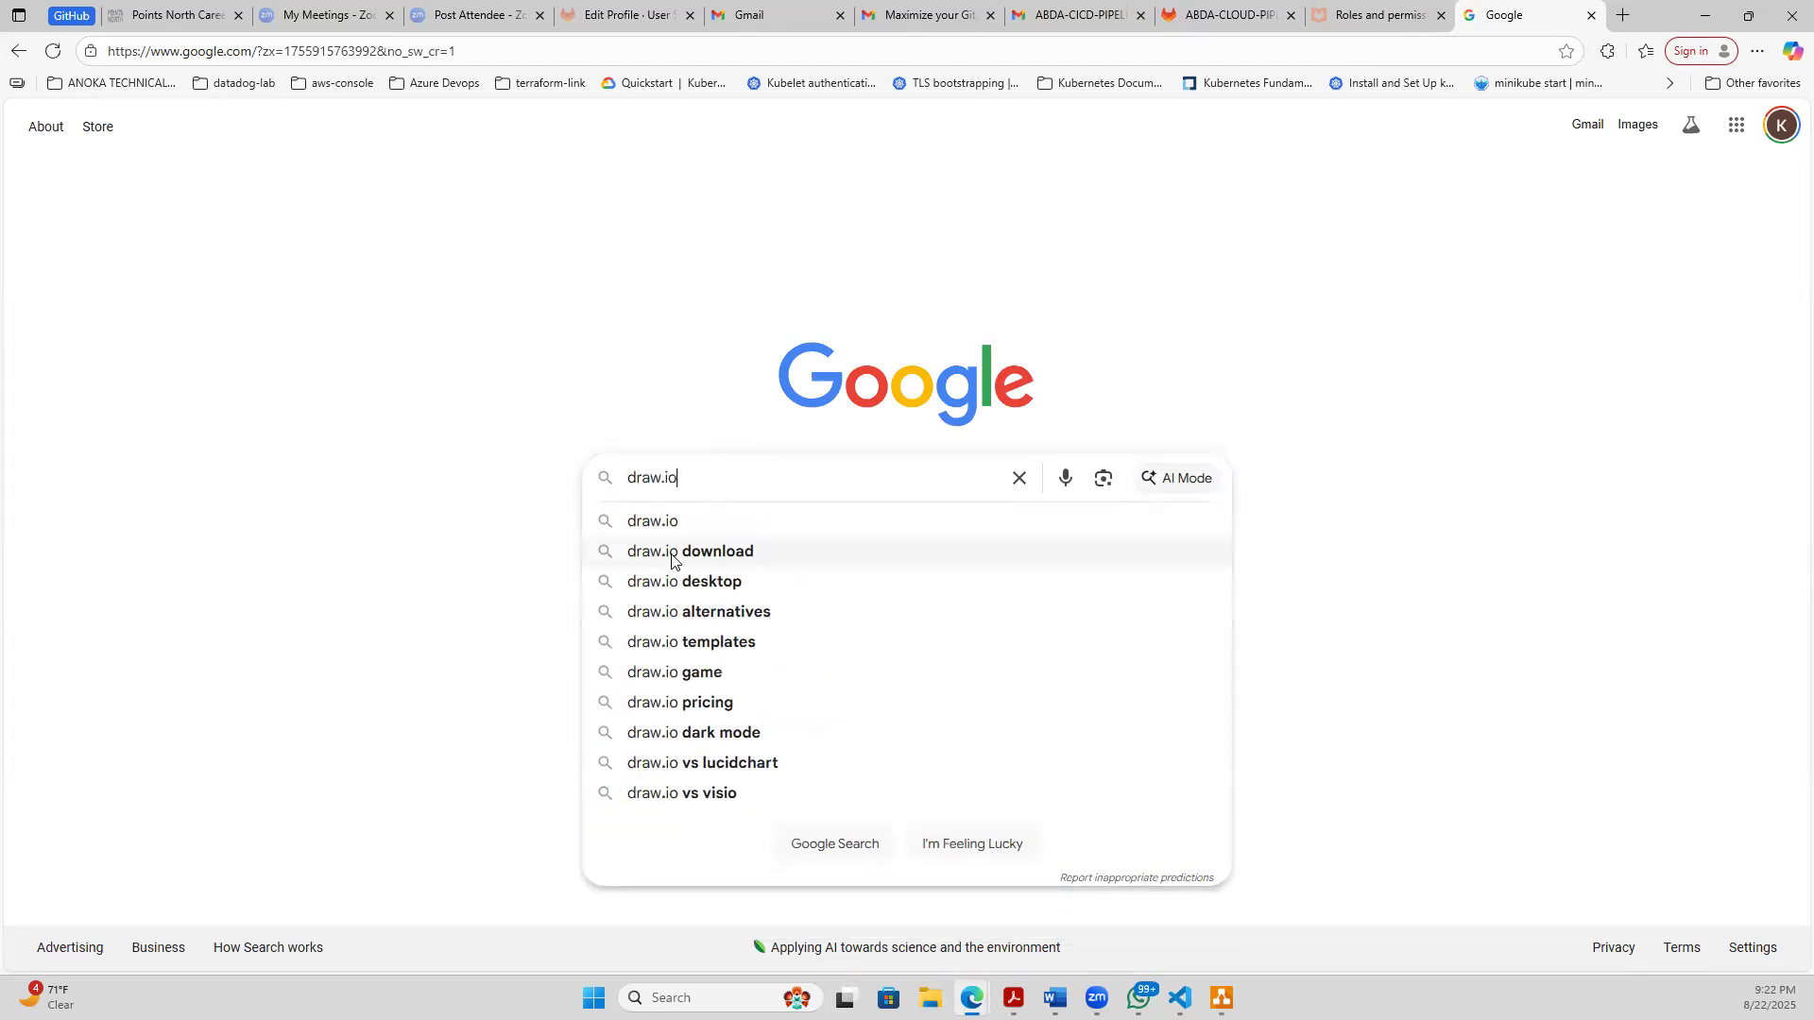
pyautogui.click(672, 557)
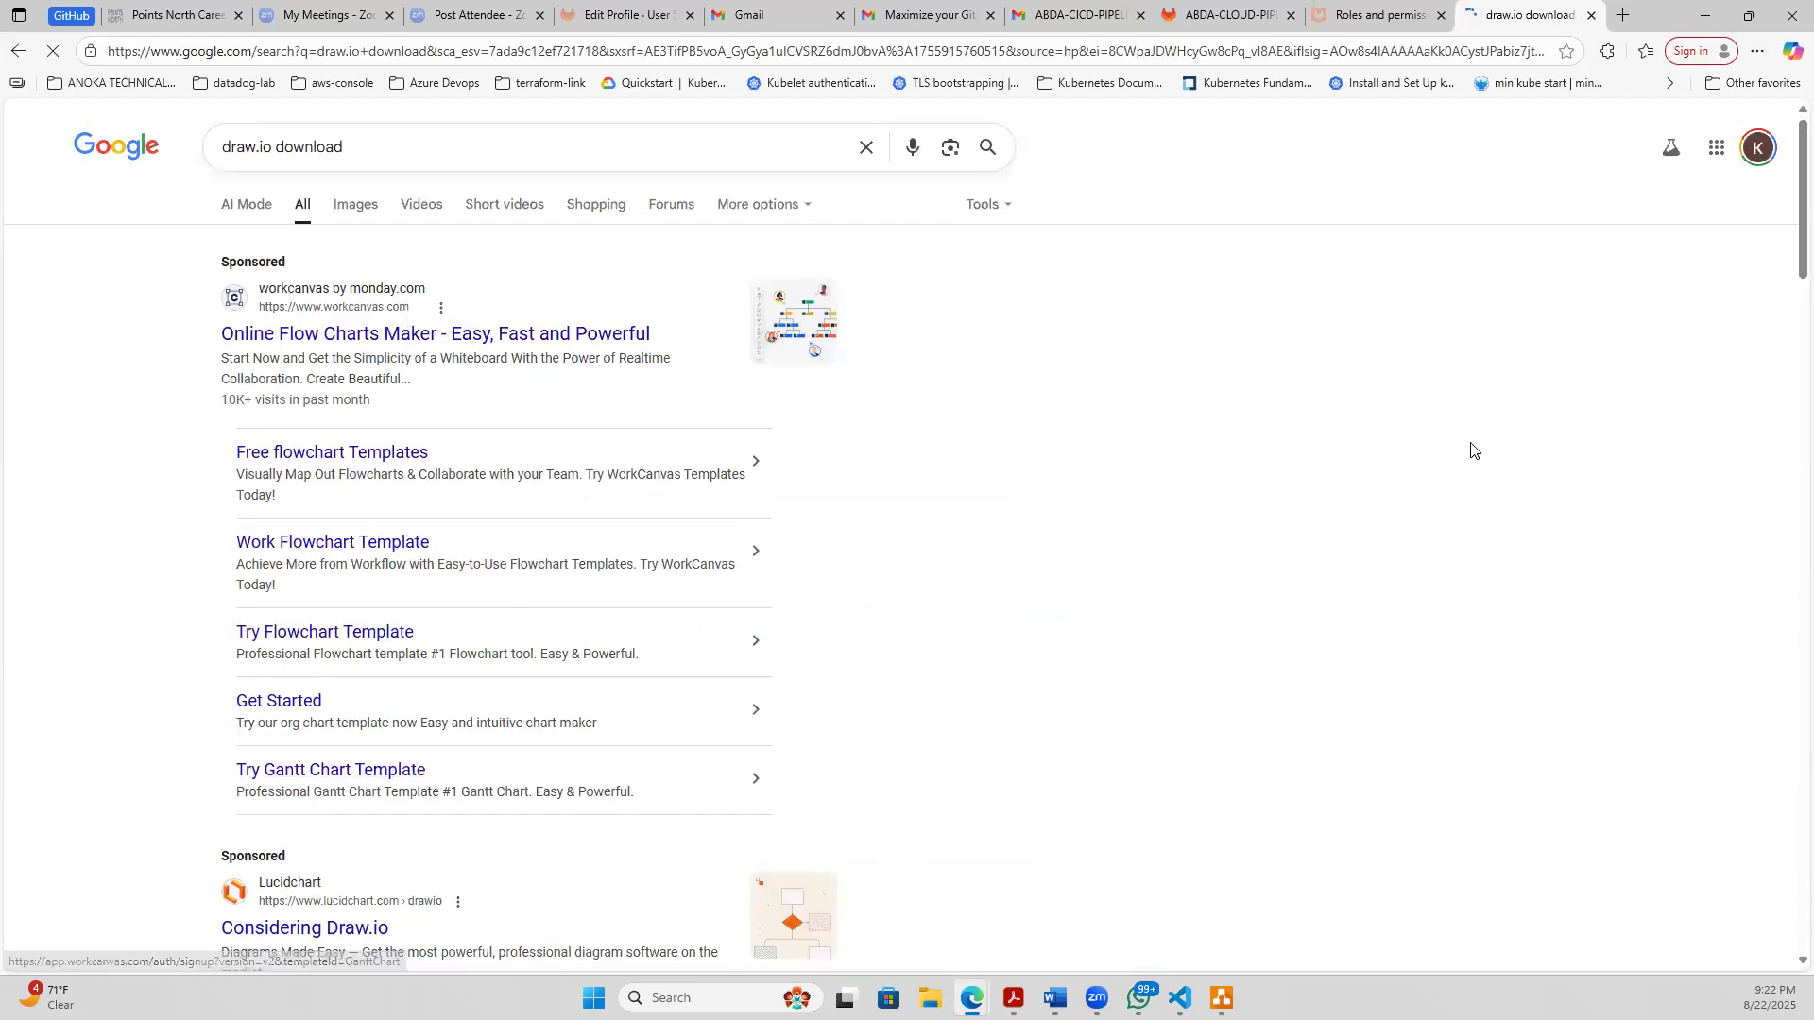
pyautogui.moveTo(1785, 225); pyautogui.dragTo(1785, 321)
pyautogui.scroll(-5, 1785, 328)
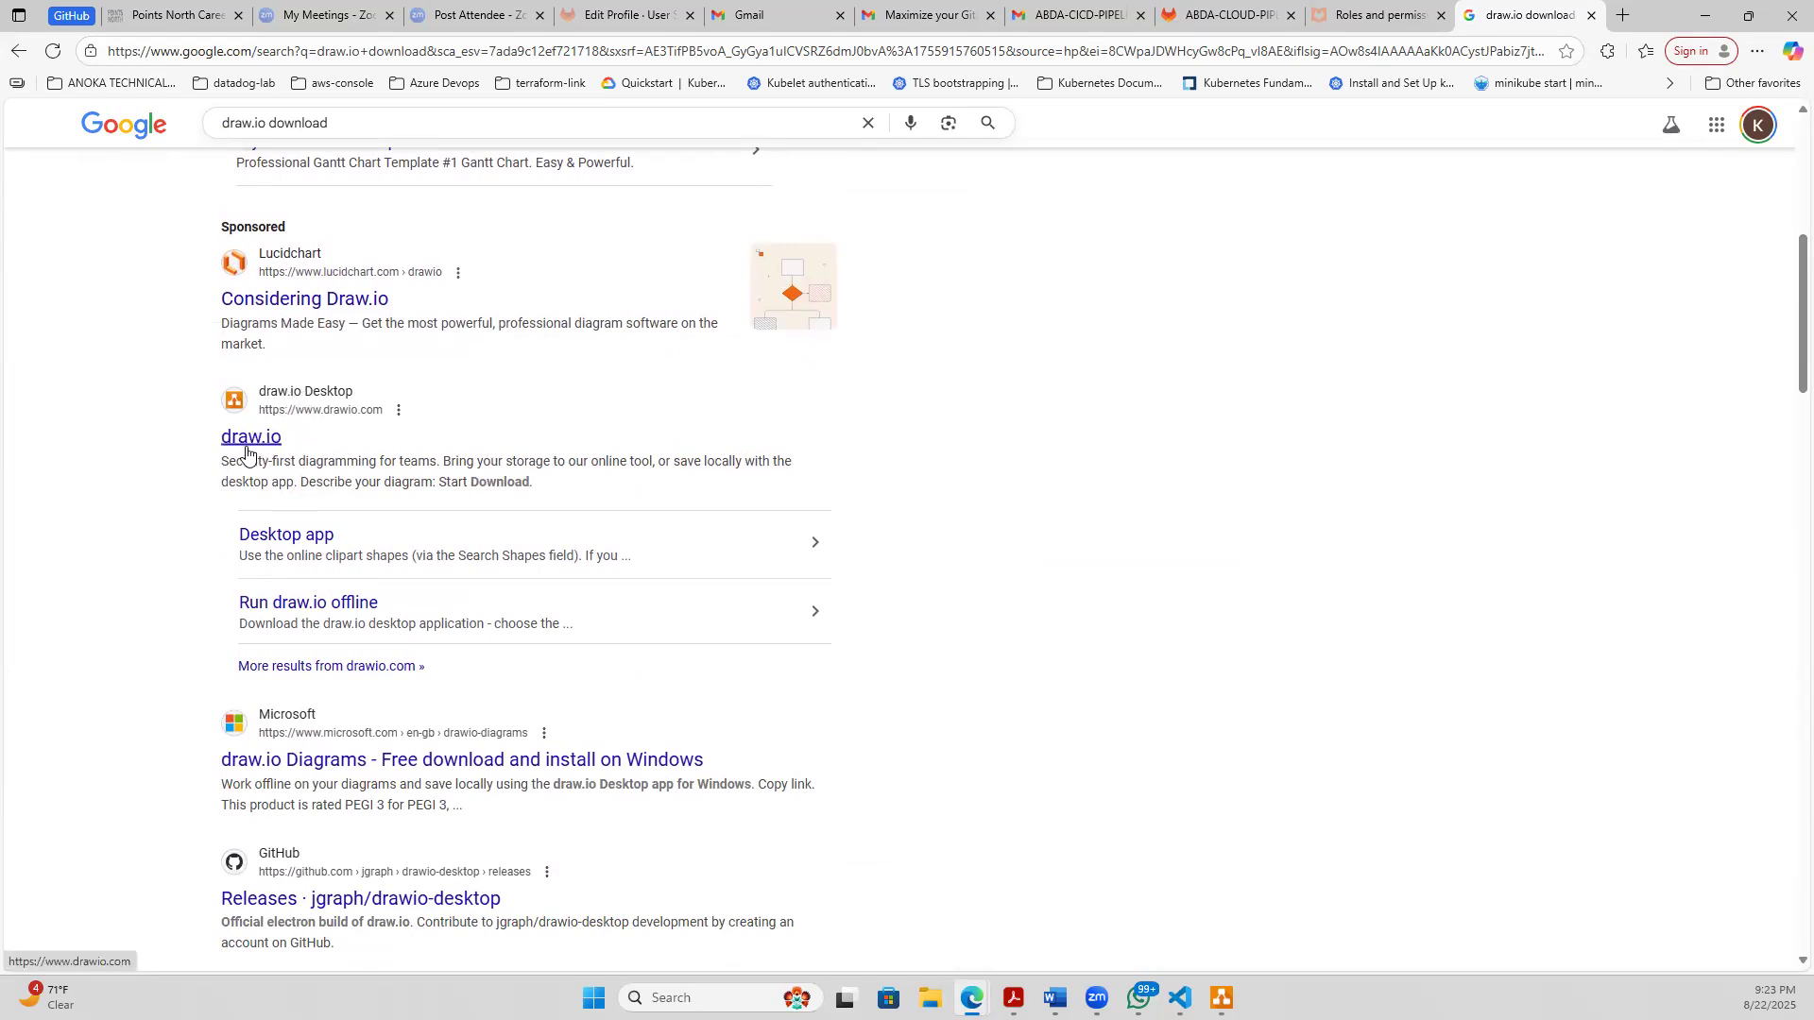
pyautogui.click(247, 444)
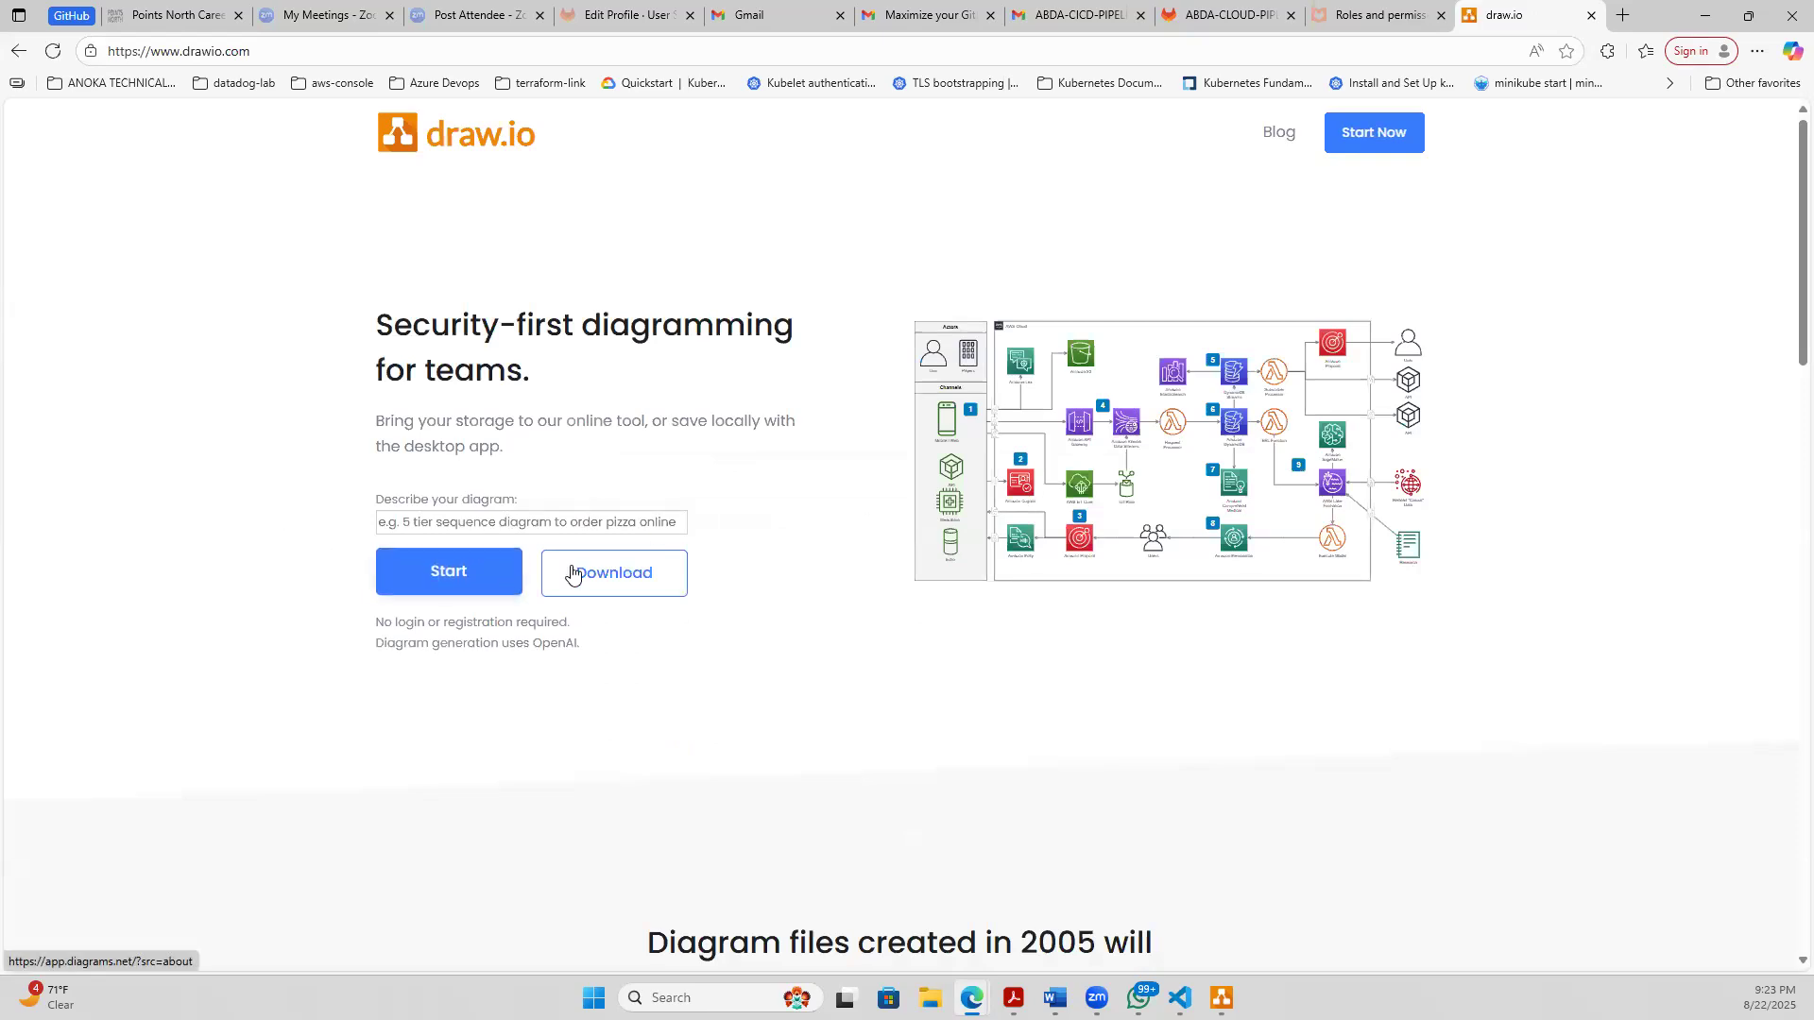
pyautogui.click(382, 53)
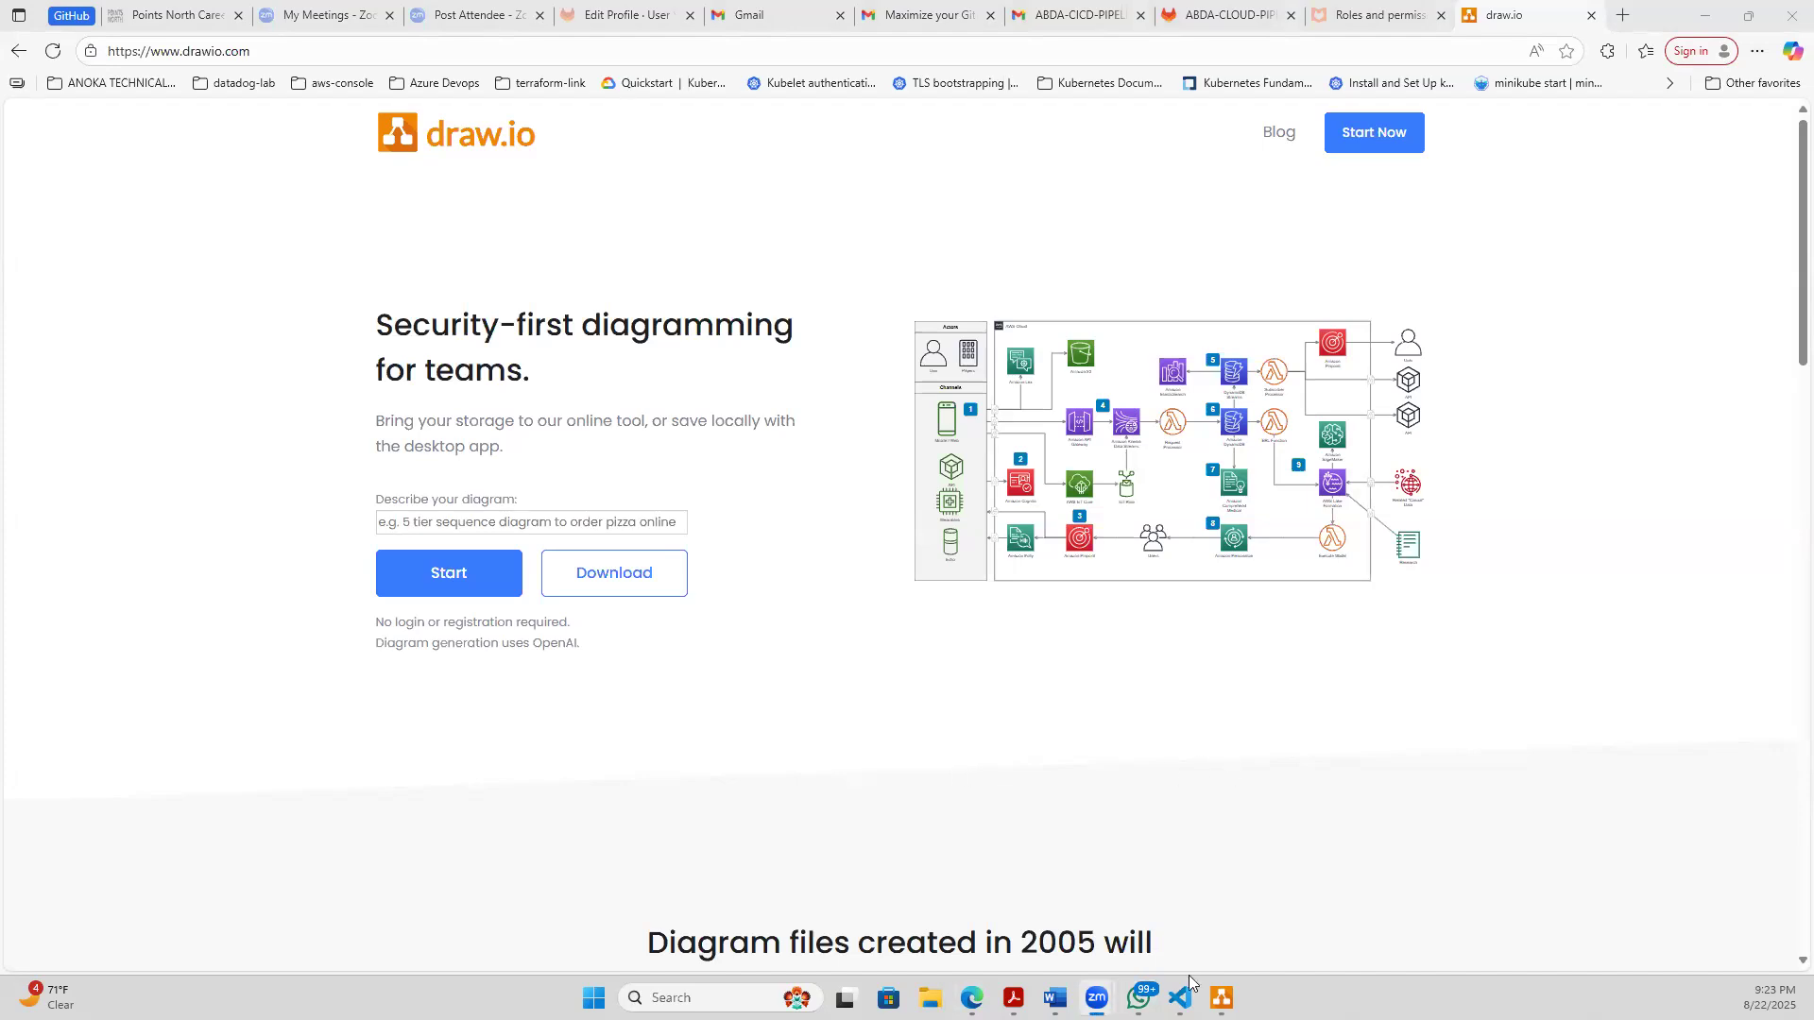
# - Switch back to the Untitled Diagram.drawio window in draw.io, maximize it and bring the blank page into view
pyautogui.moveTo(1221, 998)
pyautogui.click(1309, 931)
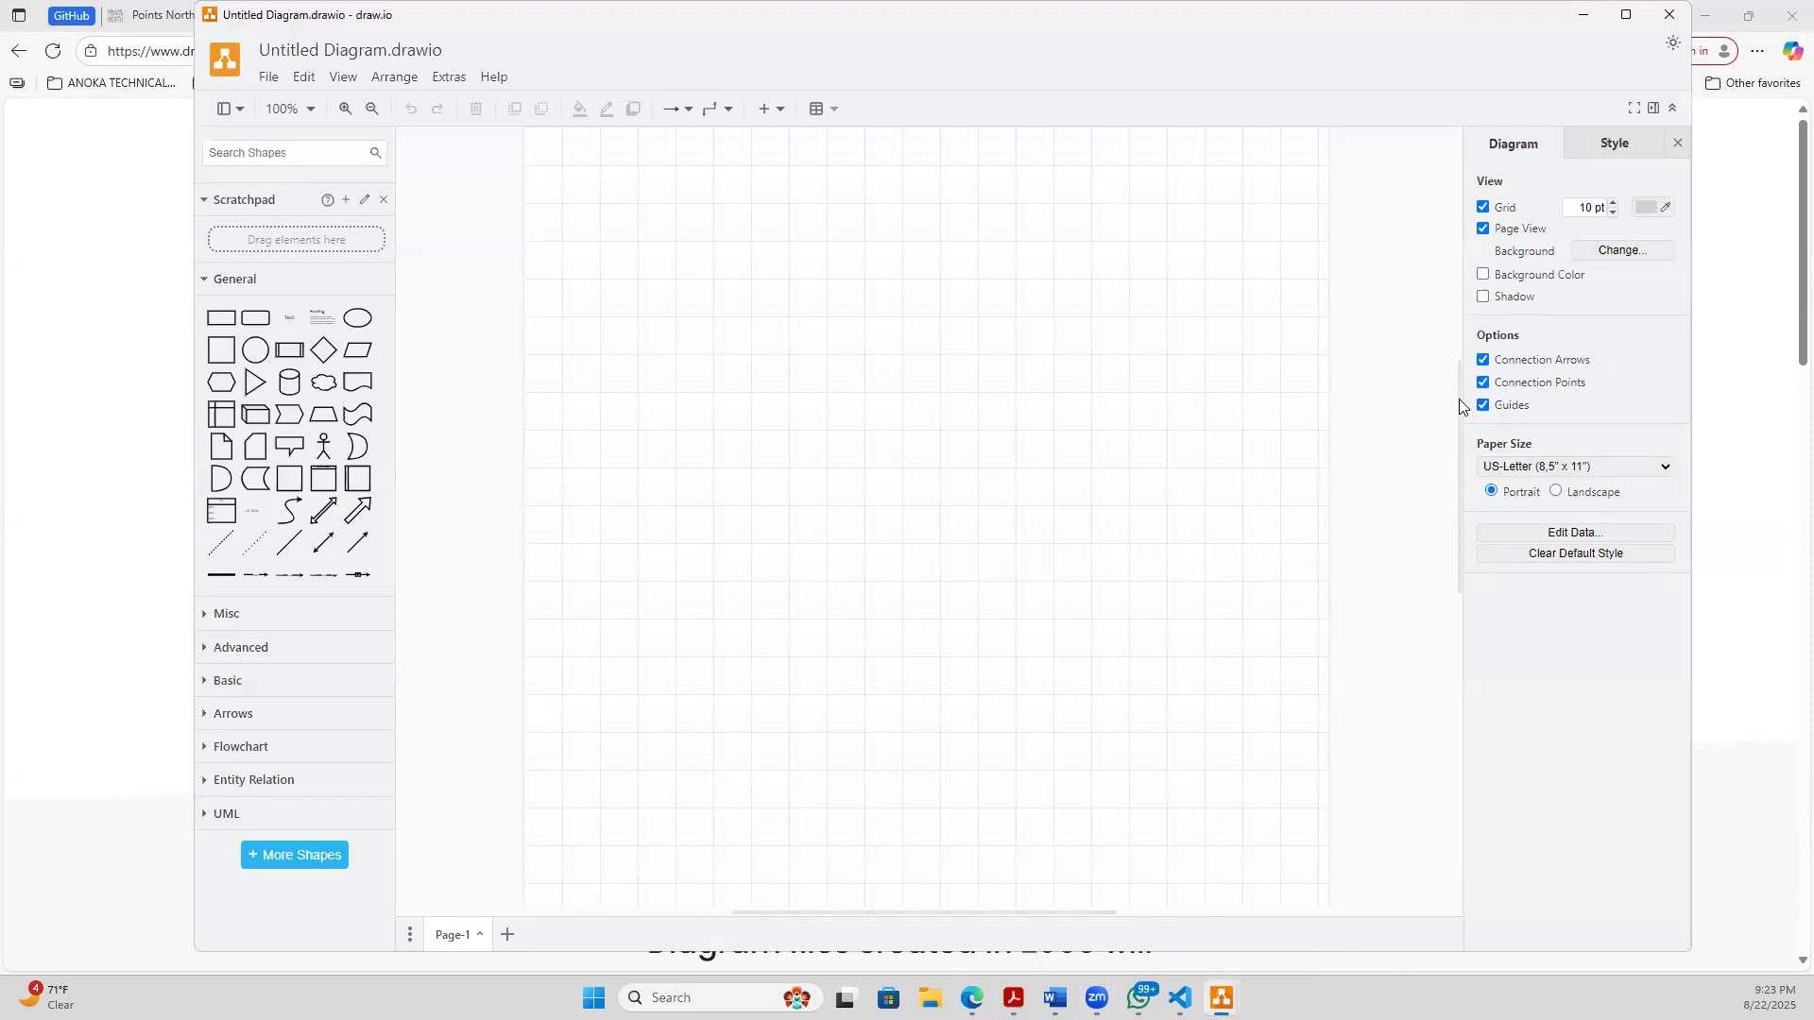
pyautogui.moveTo(1460, 409); pyautogui.dragTo(1430, 202)
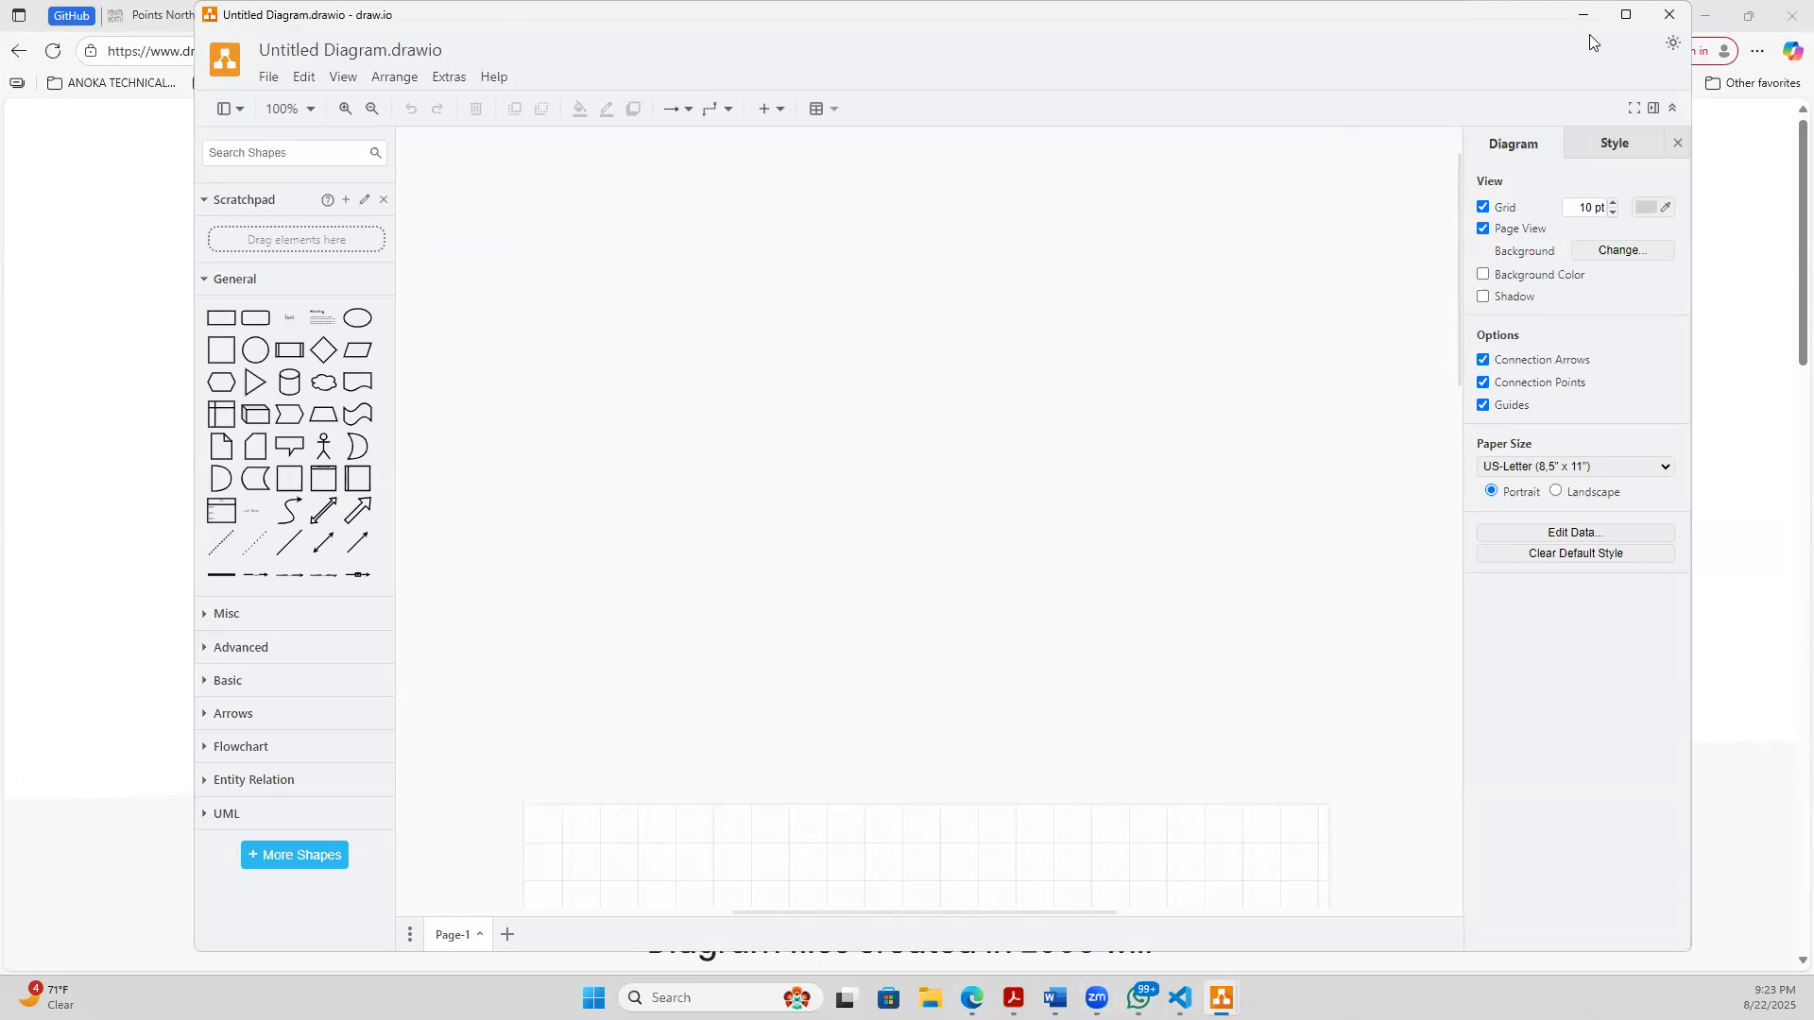
pyautogui.click(1626, 14)
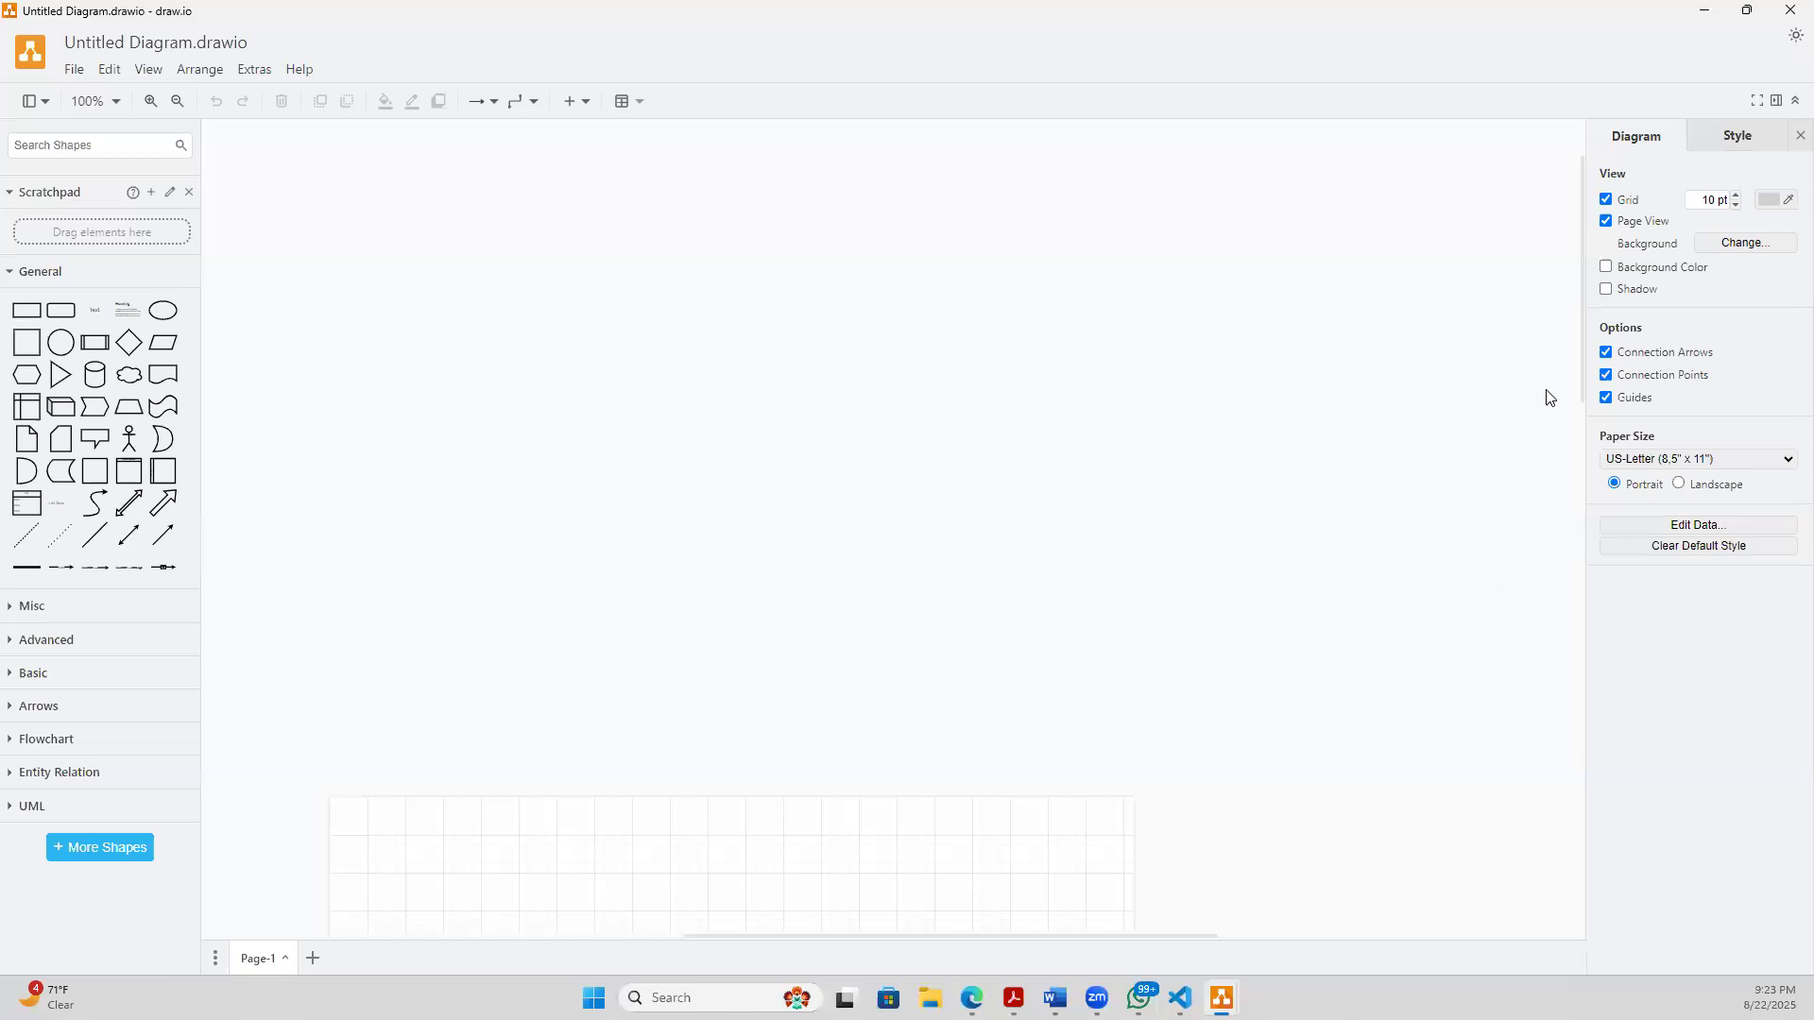
pyautogui.moveTo(1583, 335); pyautogui.dragTo(1606, 525)
# - Place a text element near the upper edge of the page and enter GITLAB CICD FULLY AUTOMATED PIPELINE TO DEPLOY
pyautogui.click(97, 313)
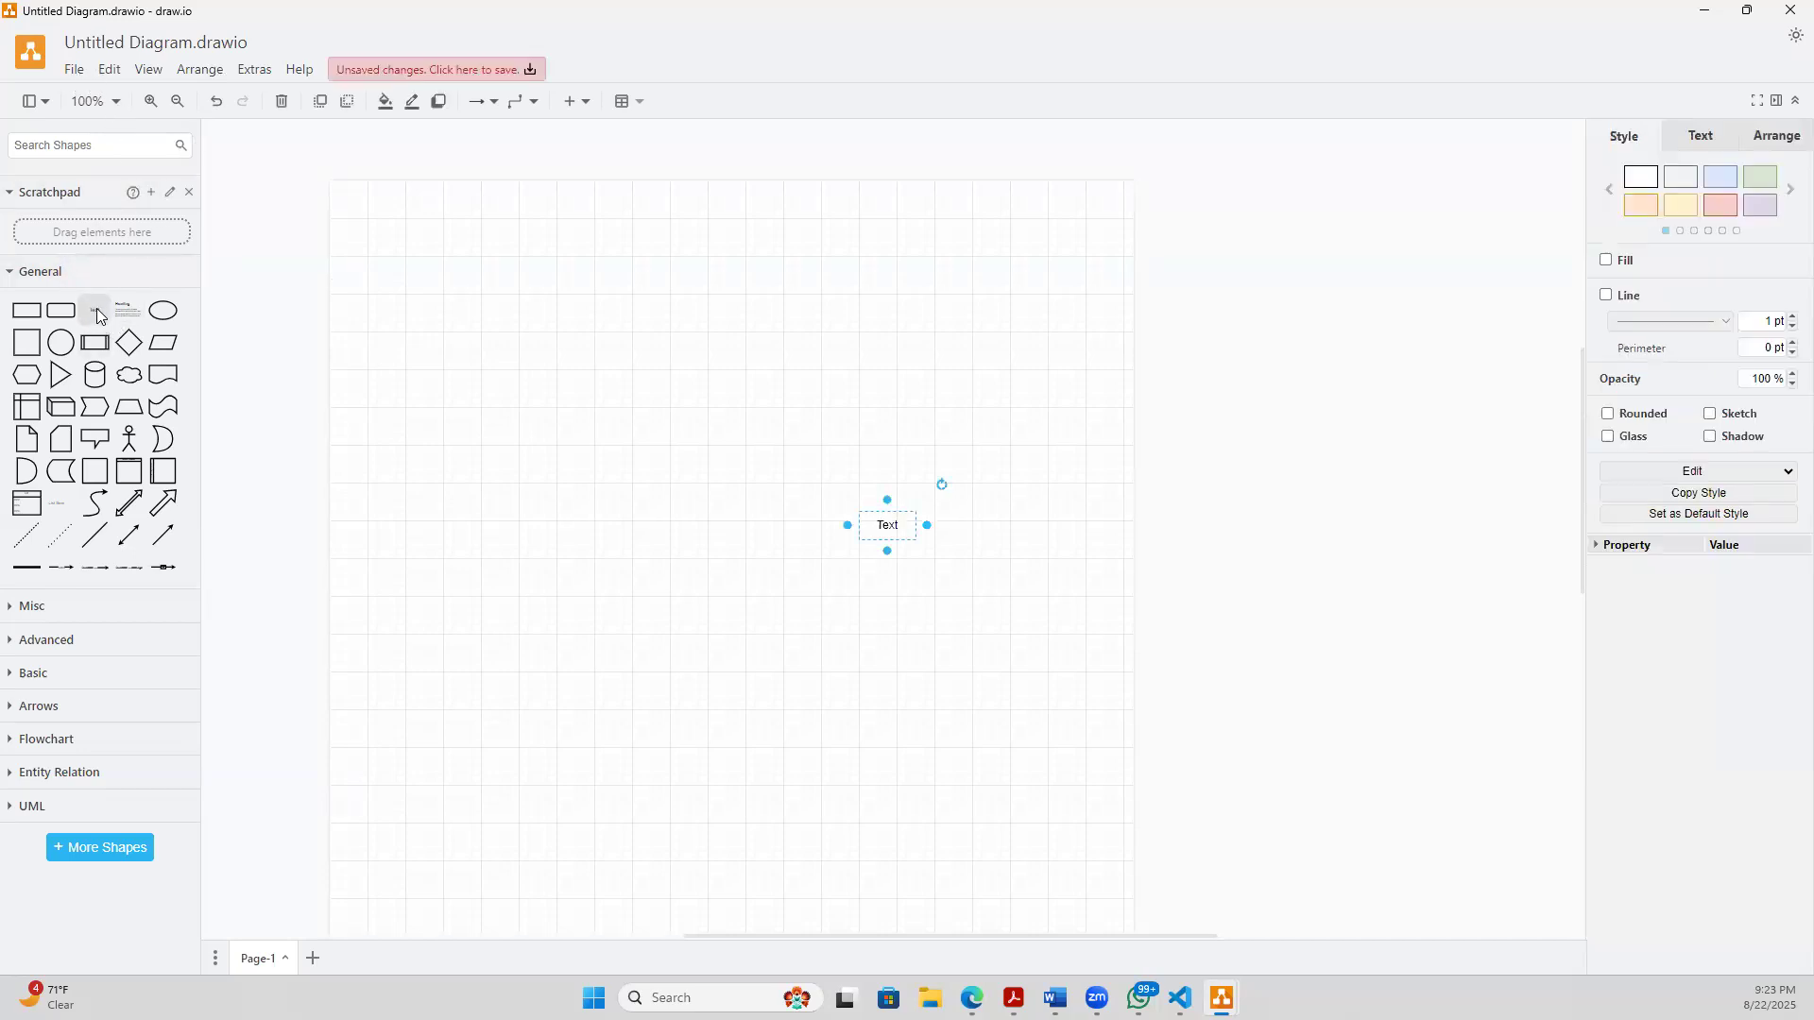
pyautogui.moveTo(873, 515); pyautogui.dragTo(657, 248)
pyautogui.doubleClick(659, 247)
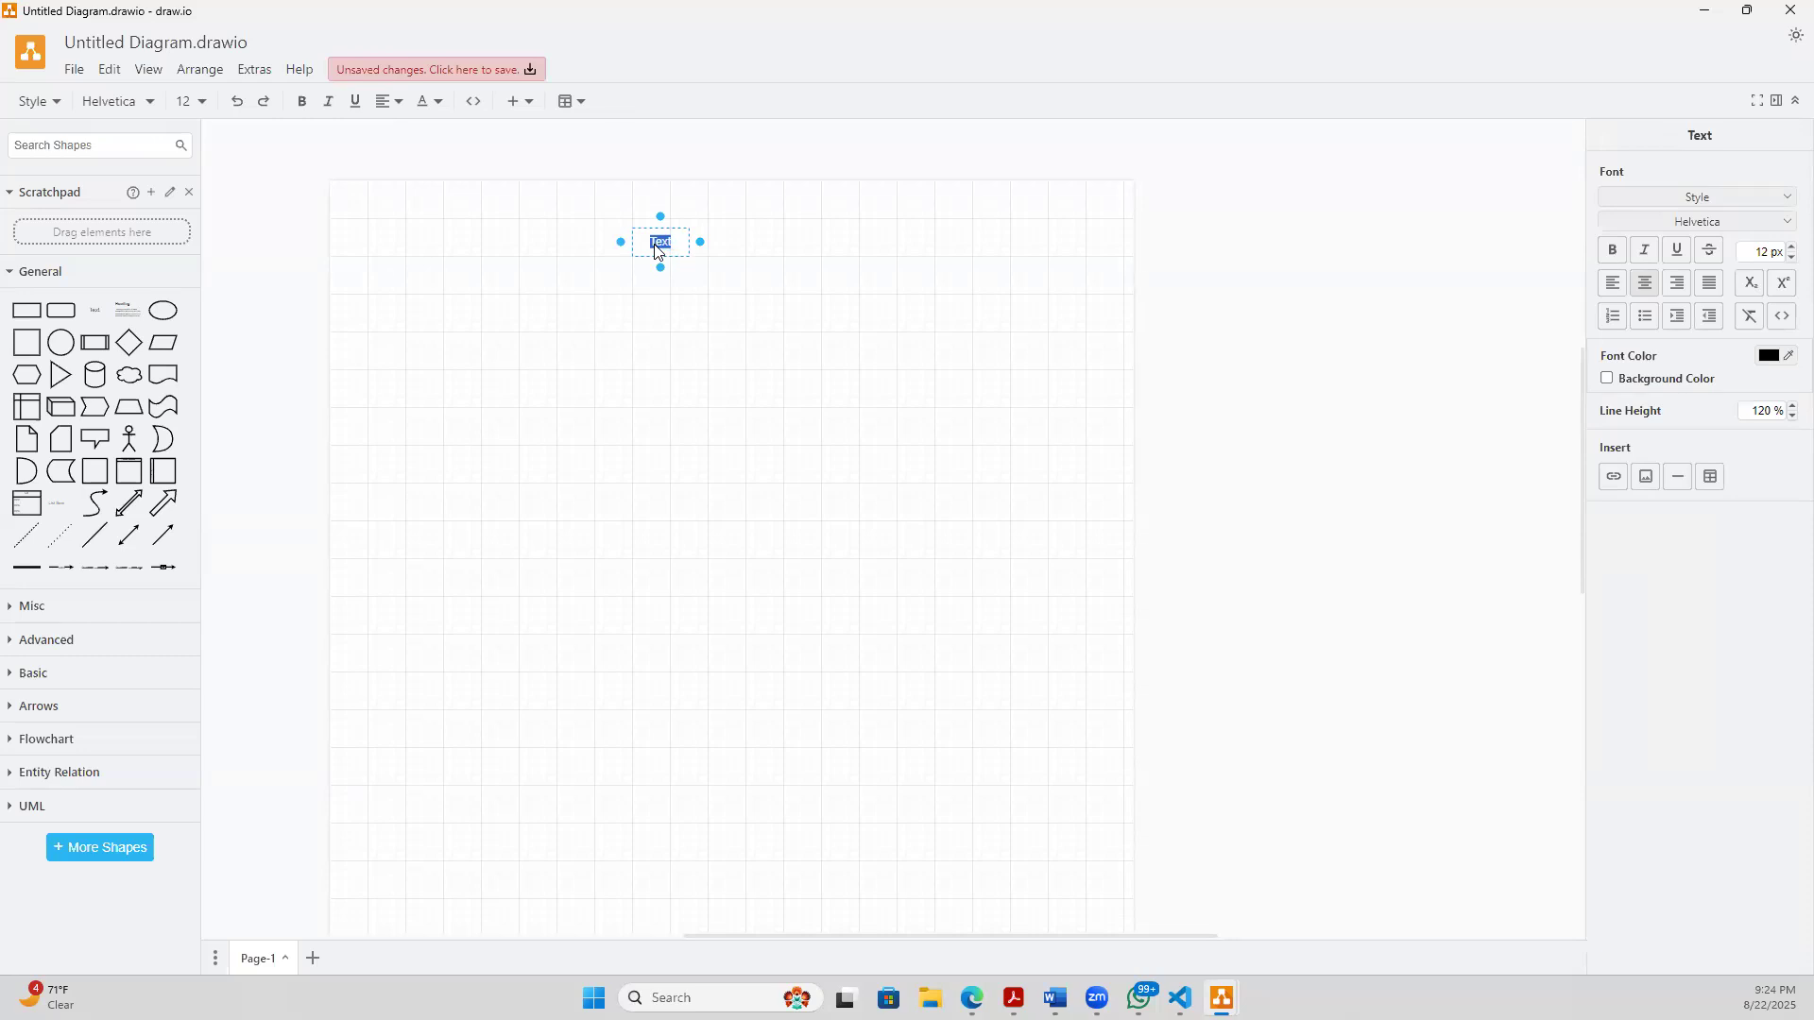
pyautogui.write('CU')
pyautogui.press('BackSpace')
pyautogui.write('GITLAB CI/CD FULLY AUTOMATED PIPELINE TO DEPLOY A')
pyautogui.write(' WE')
# - Continue the title text with A APACHE2 WEBSERVER ON A EC2 INSTANCE IN AWS
pyautogui.press('BackSpace')
pyautogui.press('BackSpace')
pyautogui.write('APACHE2')
pyautogui.write('SER')
pyautogui.press('BackSpace')
pyautogui.press('BackSpace')
pyautogui.press('BackSpace')
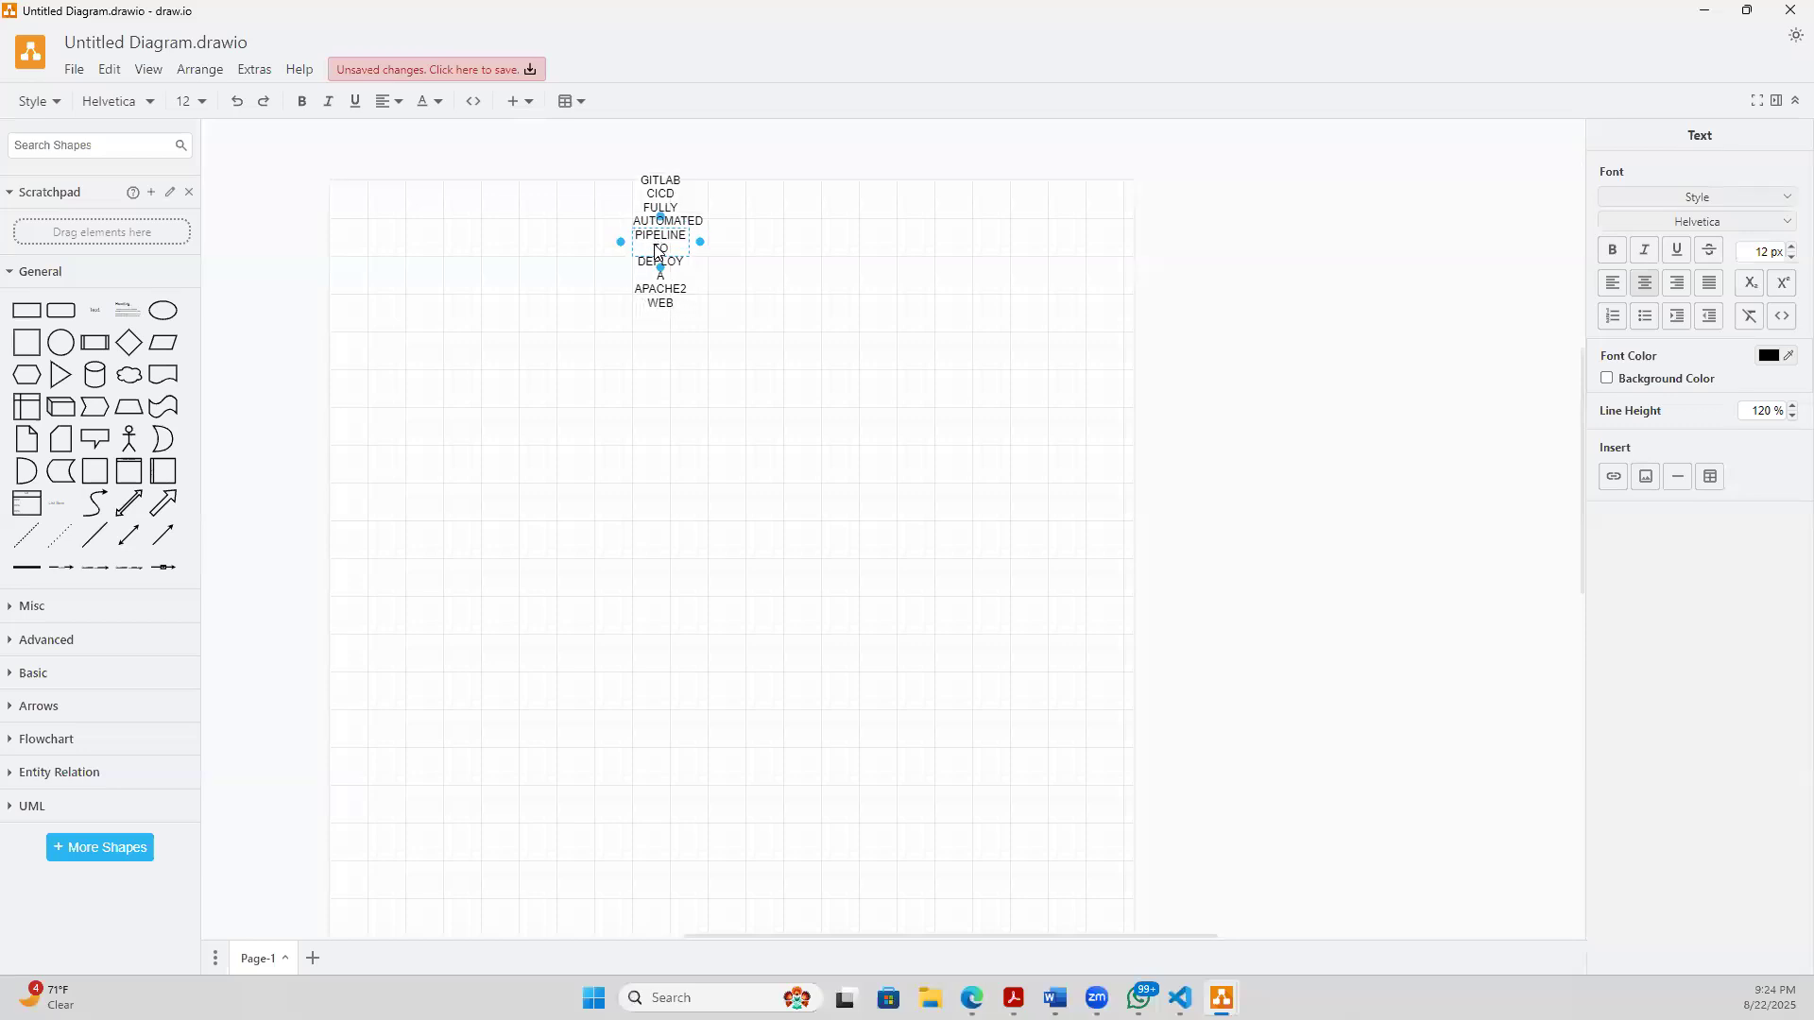
pyautogui.write('SERVER')
pyautogui.press('Return')
pyautogui.write('ON A EC2 INSTANCE')
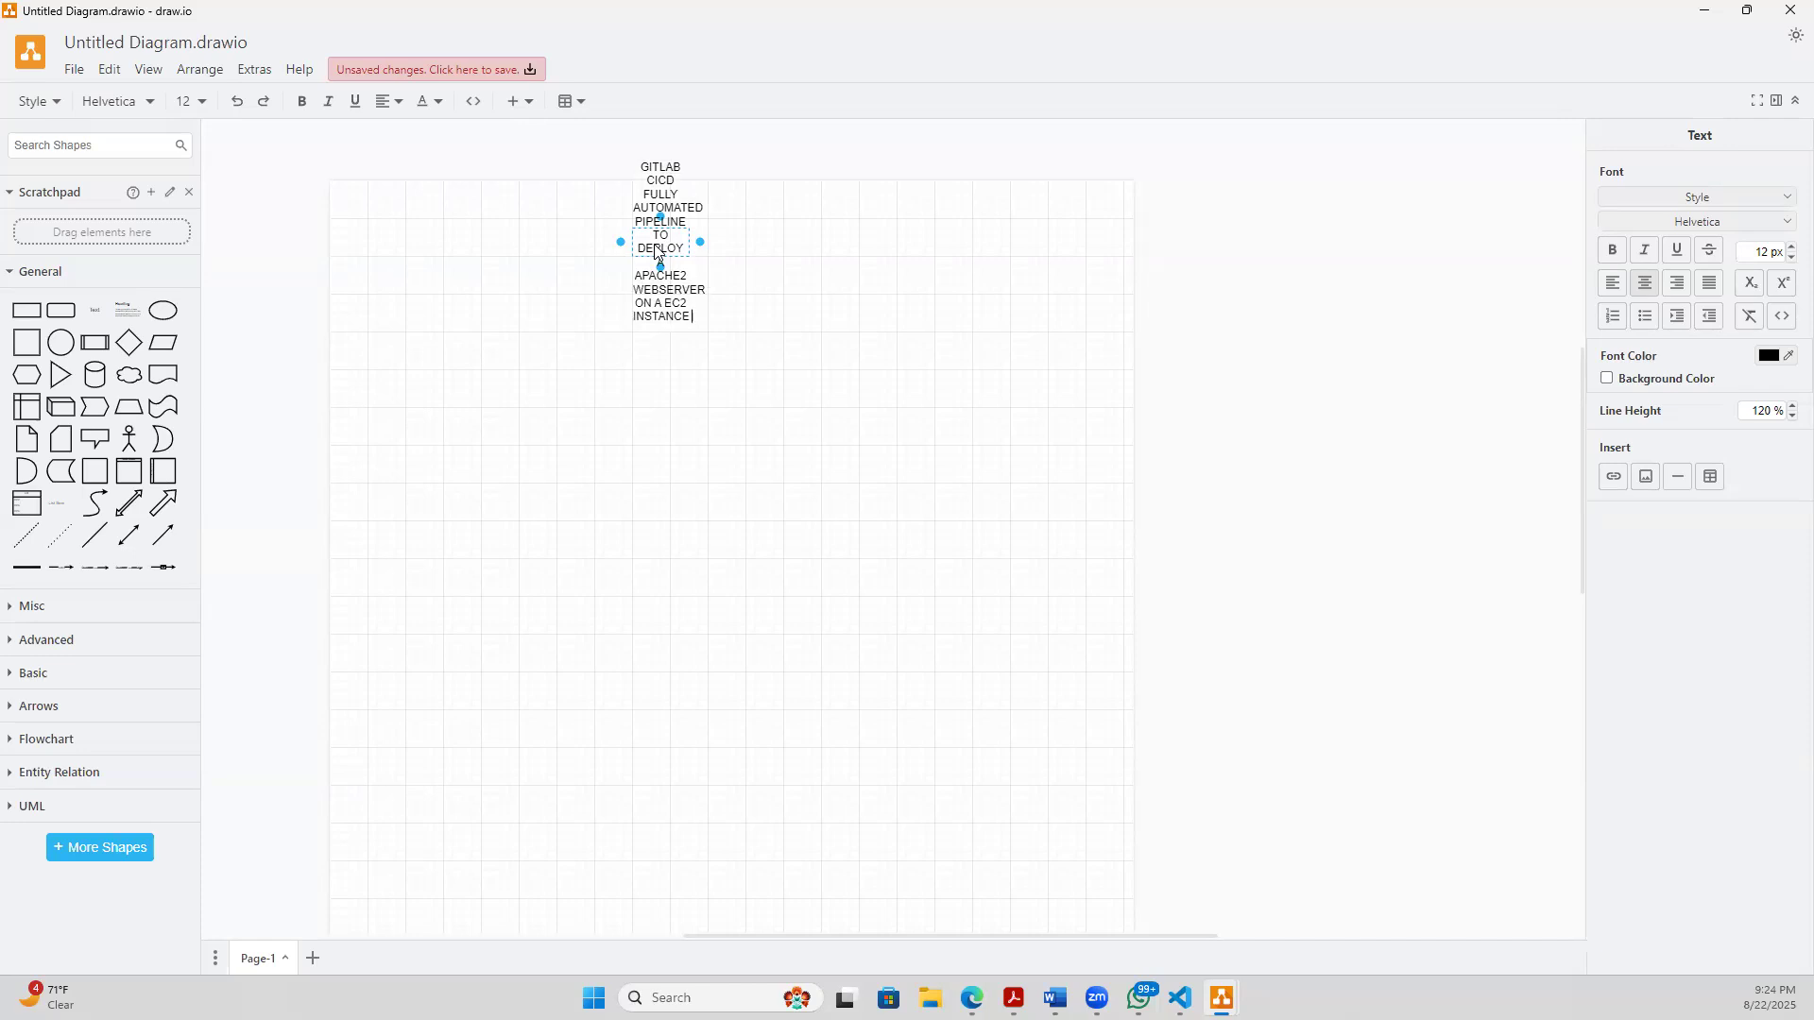
pyautogui.press('Return')
pyautogui.write('IN AWS ')
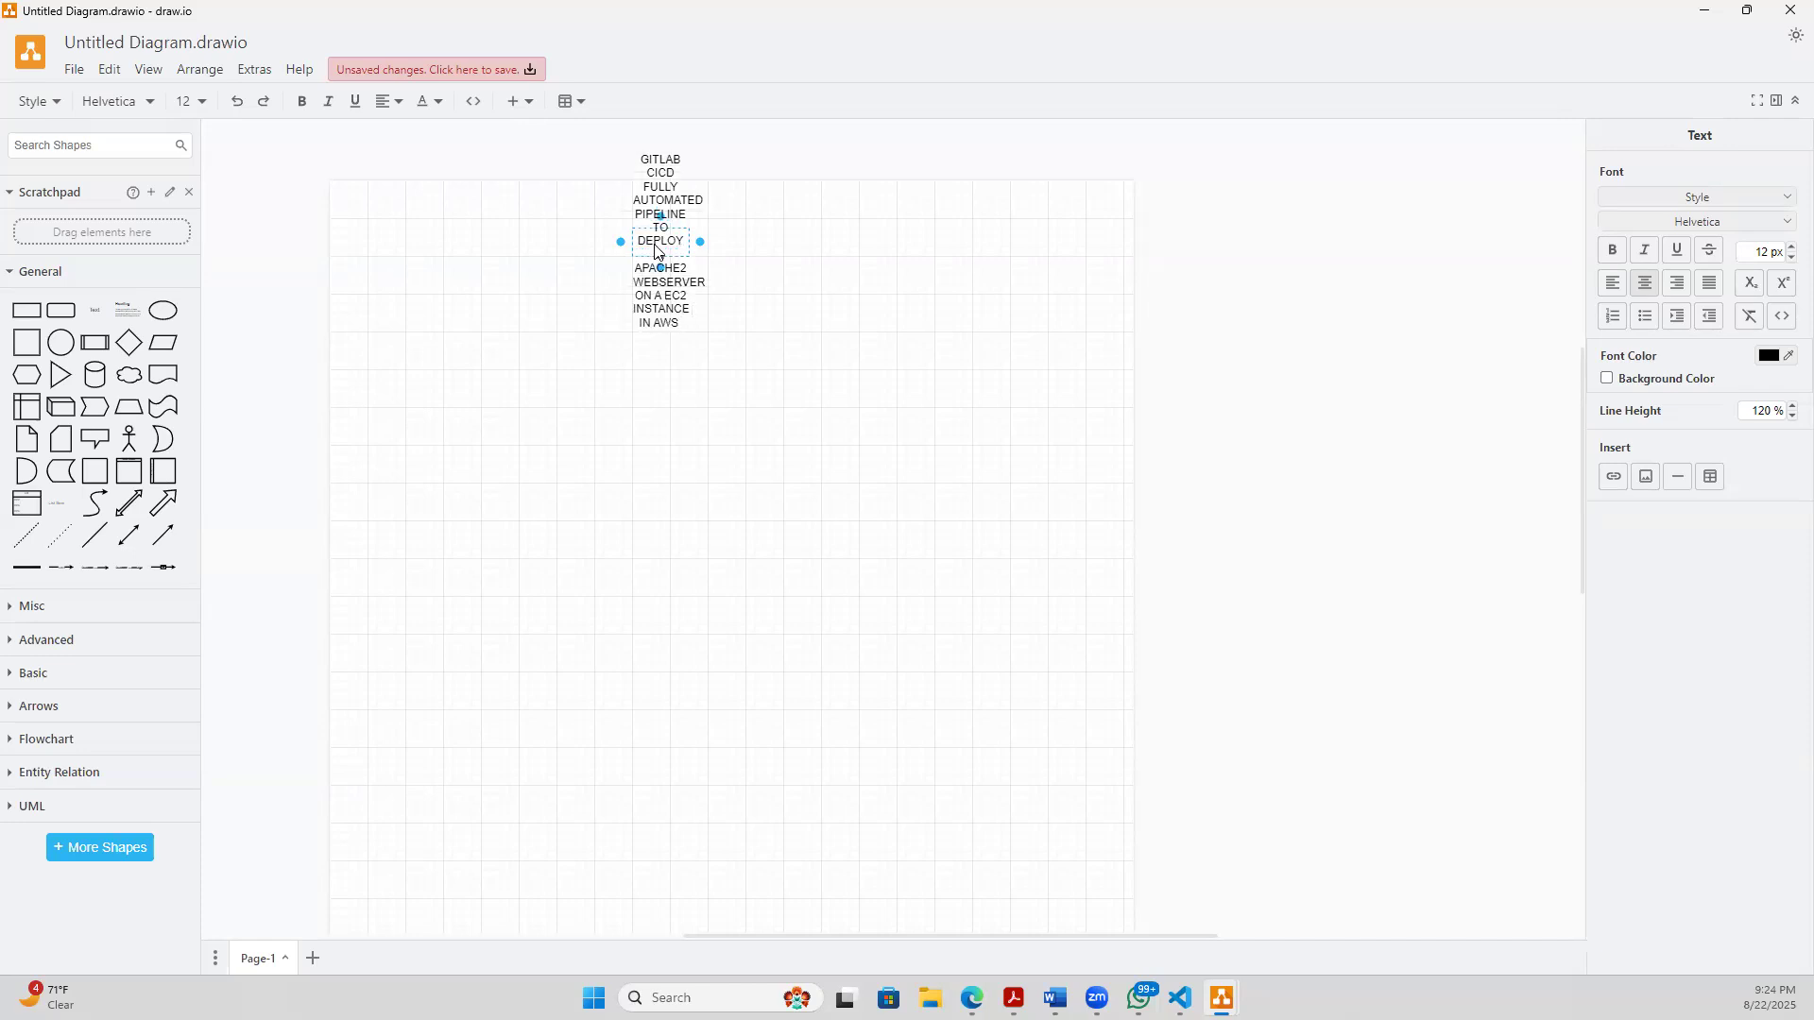
pyautogui.write('TO HOST')
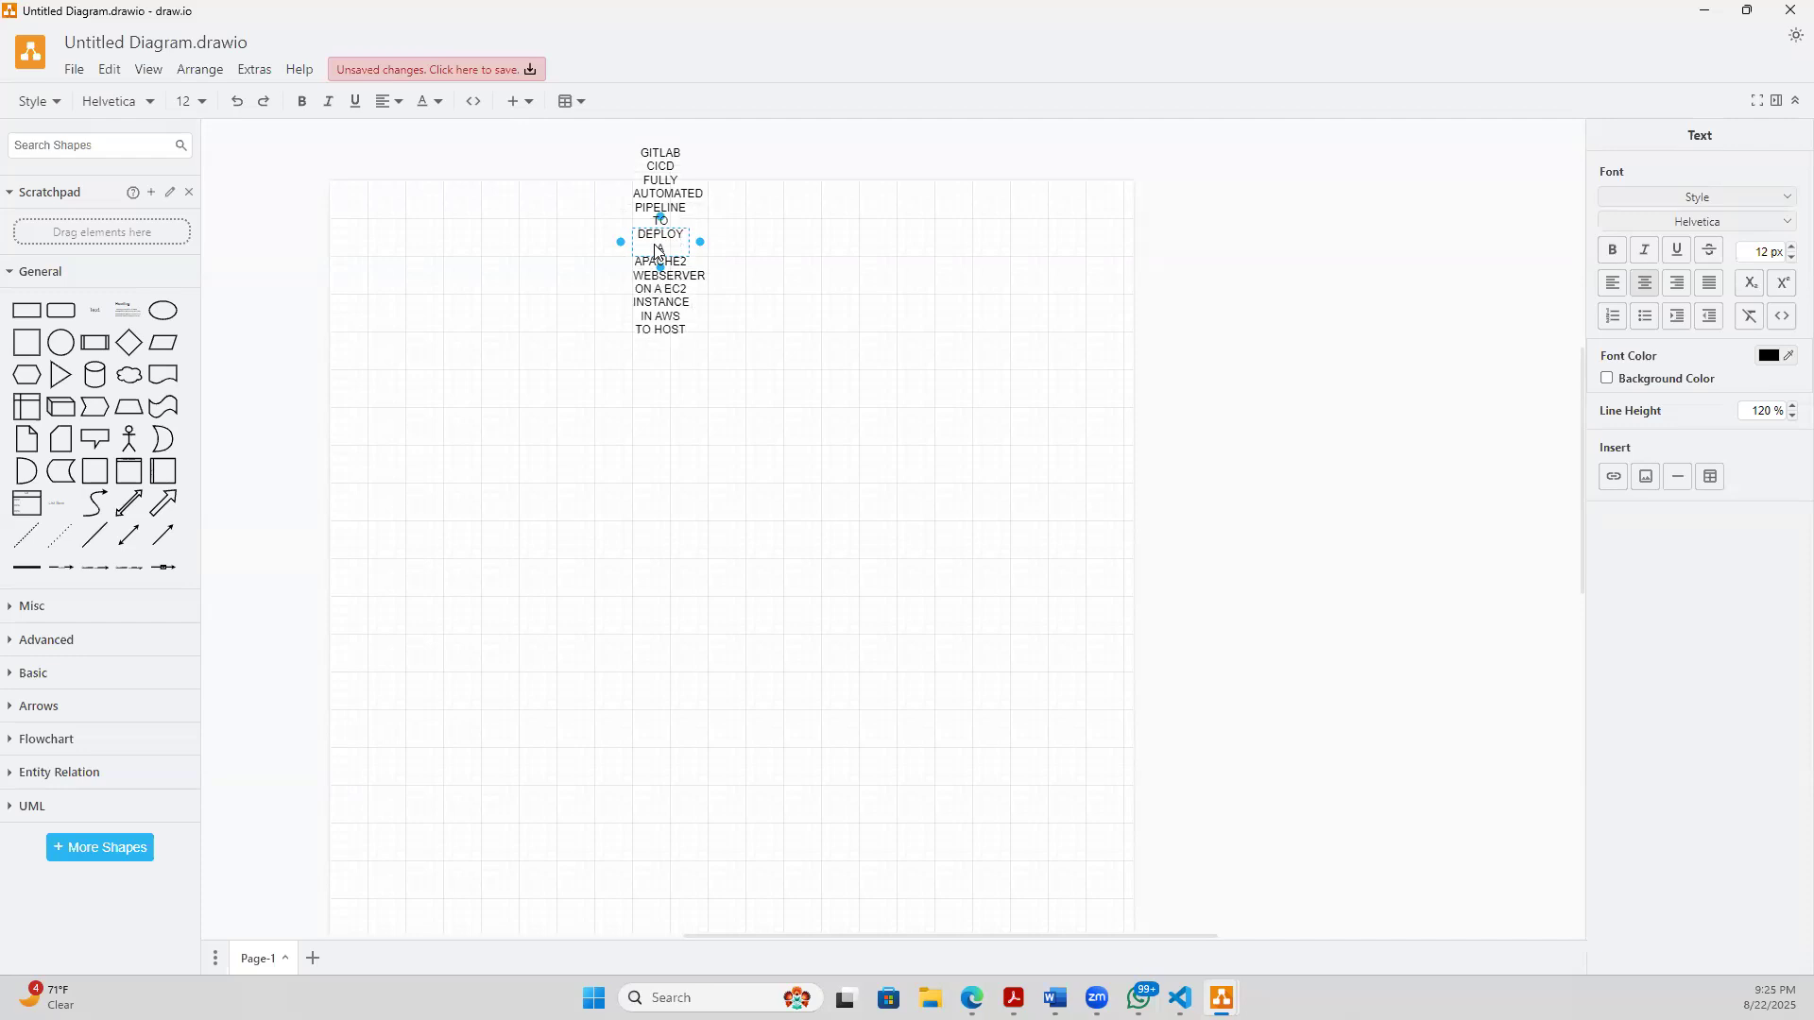
# - Complete the title text with TO HOST A SIMPLE WEBPAGE THAT CAN BE ACCESS USING HTTP
pyautogui.press('BackSpace')
pyautogui.write('T A')
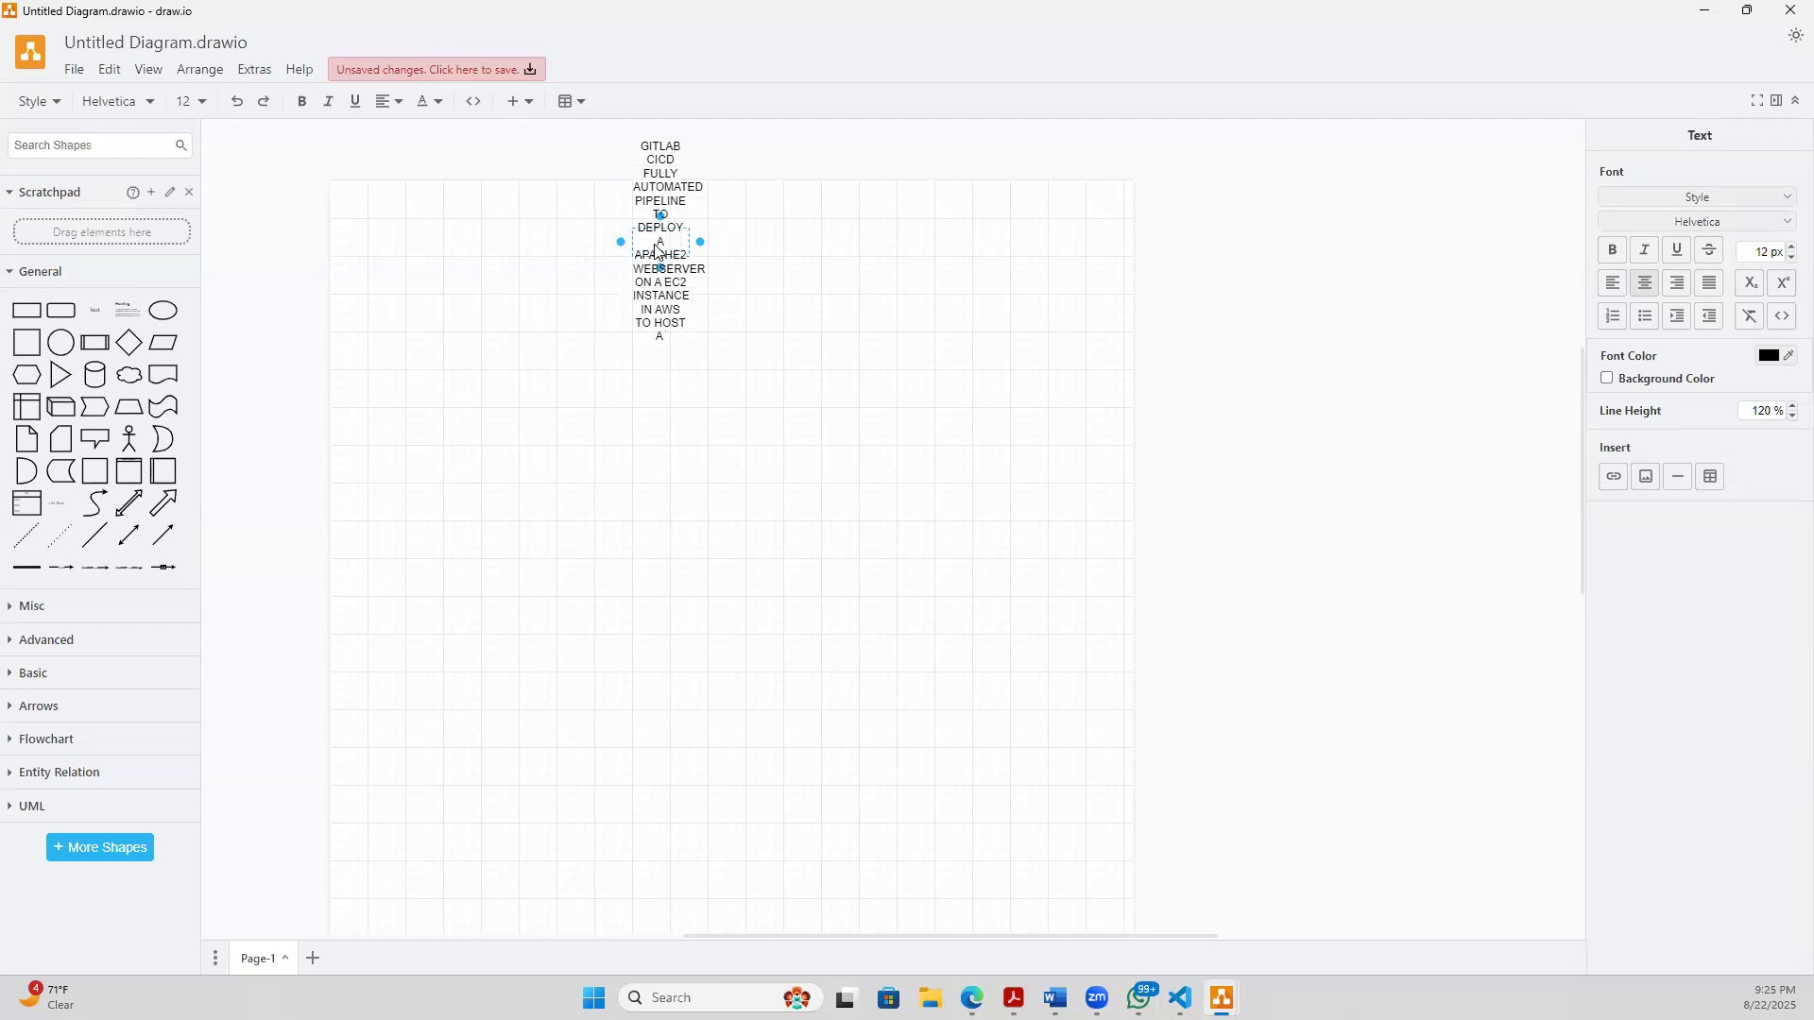
pyautogui.write(' SIMPLE WE')
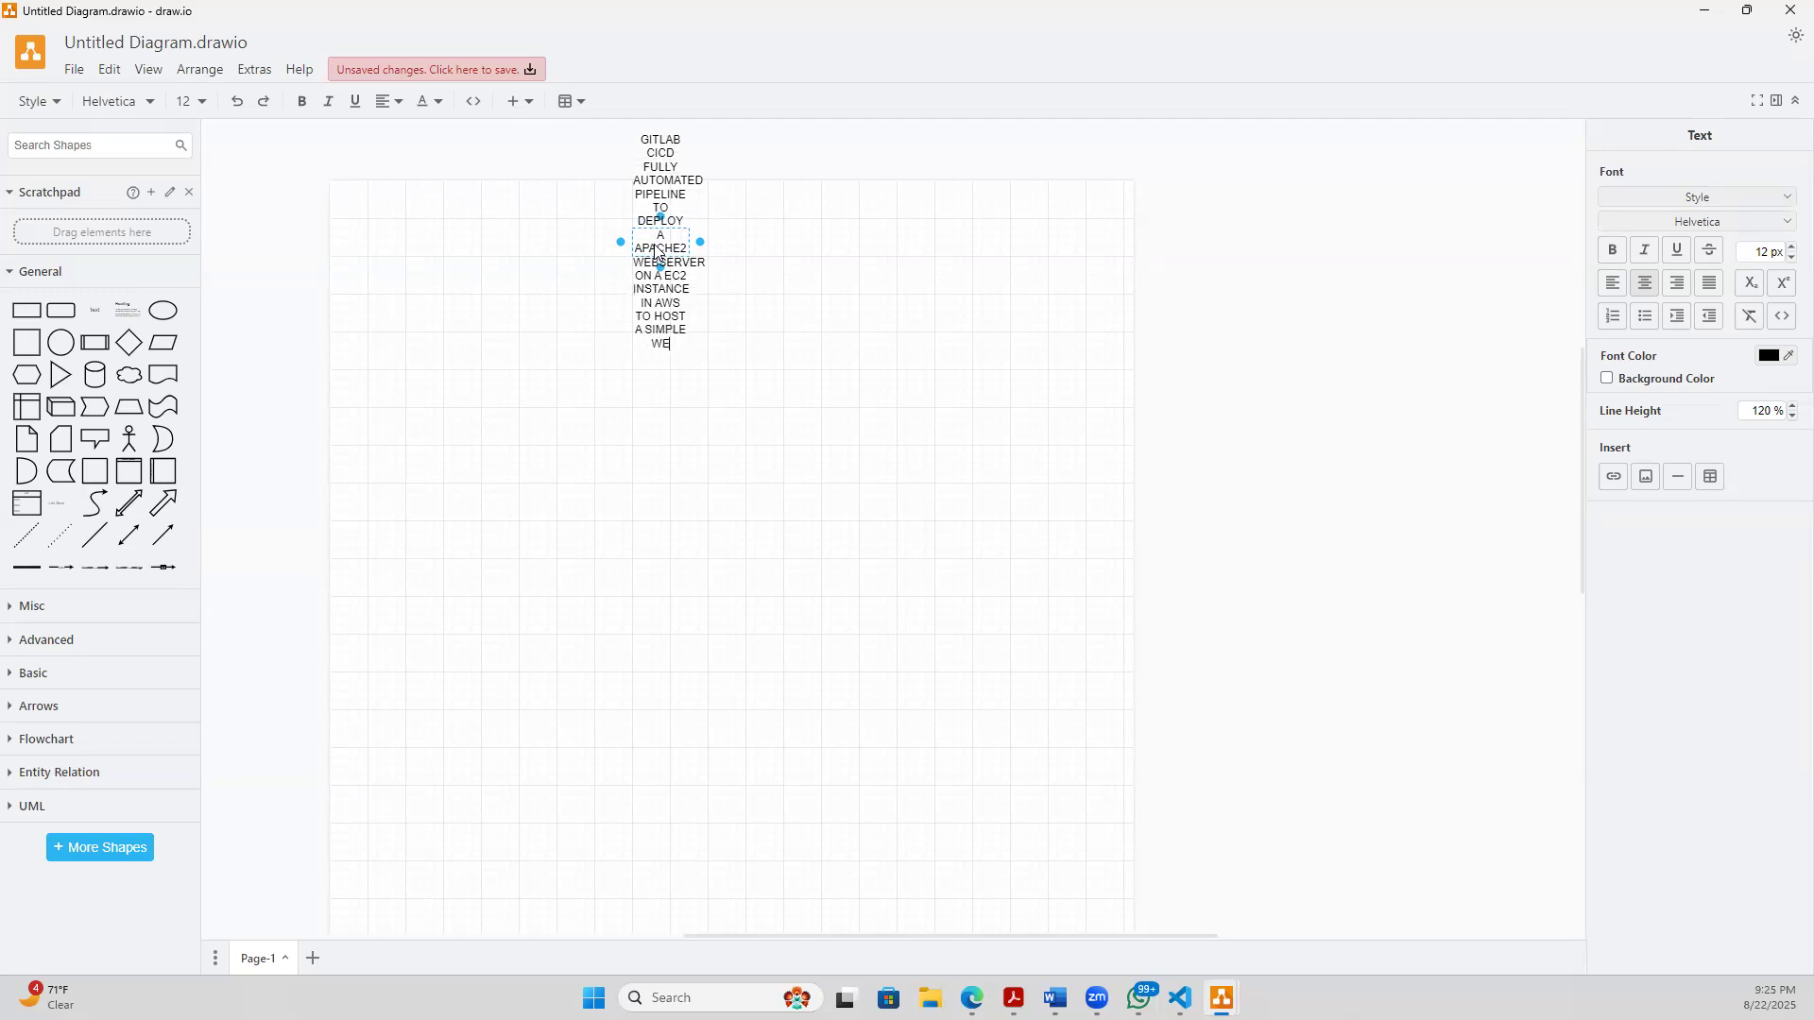
pyautogui.write('BPAGE THAT C')
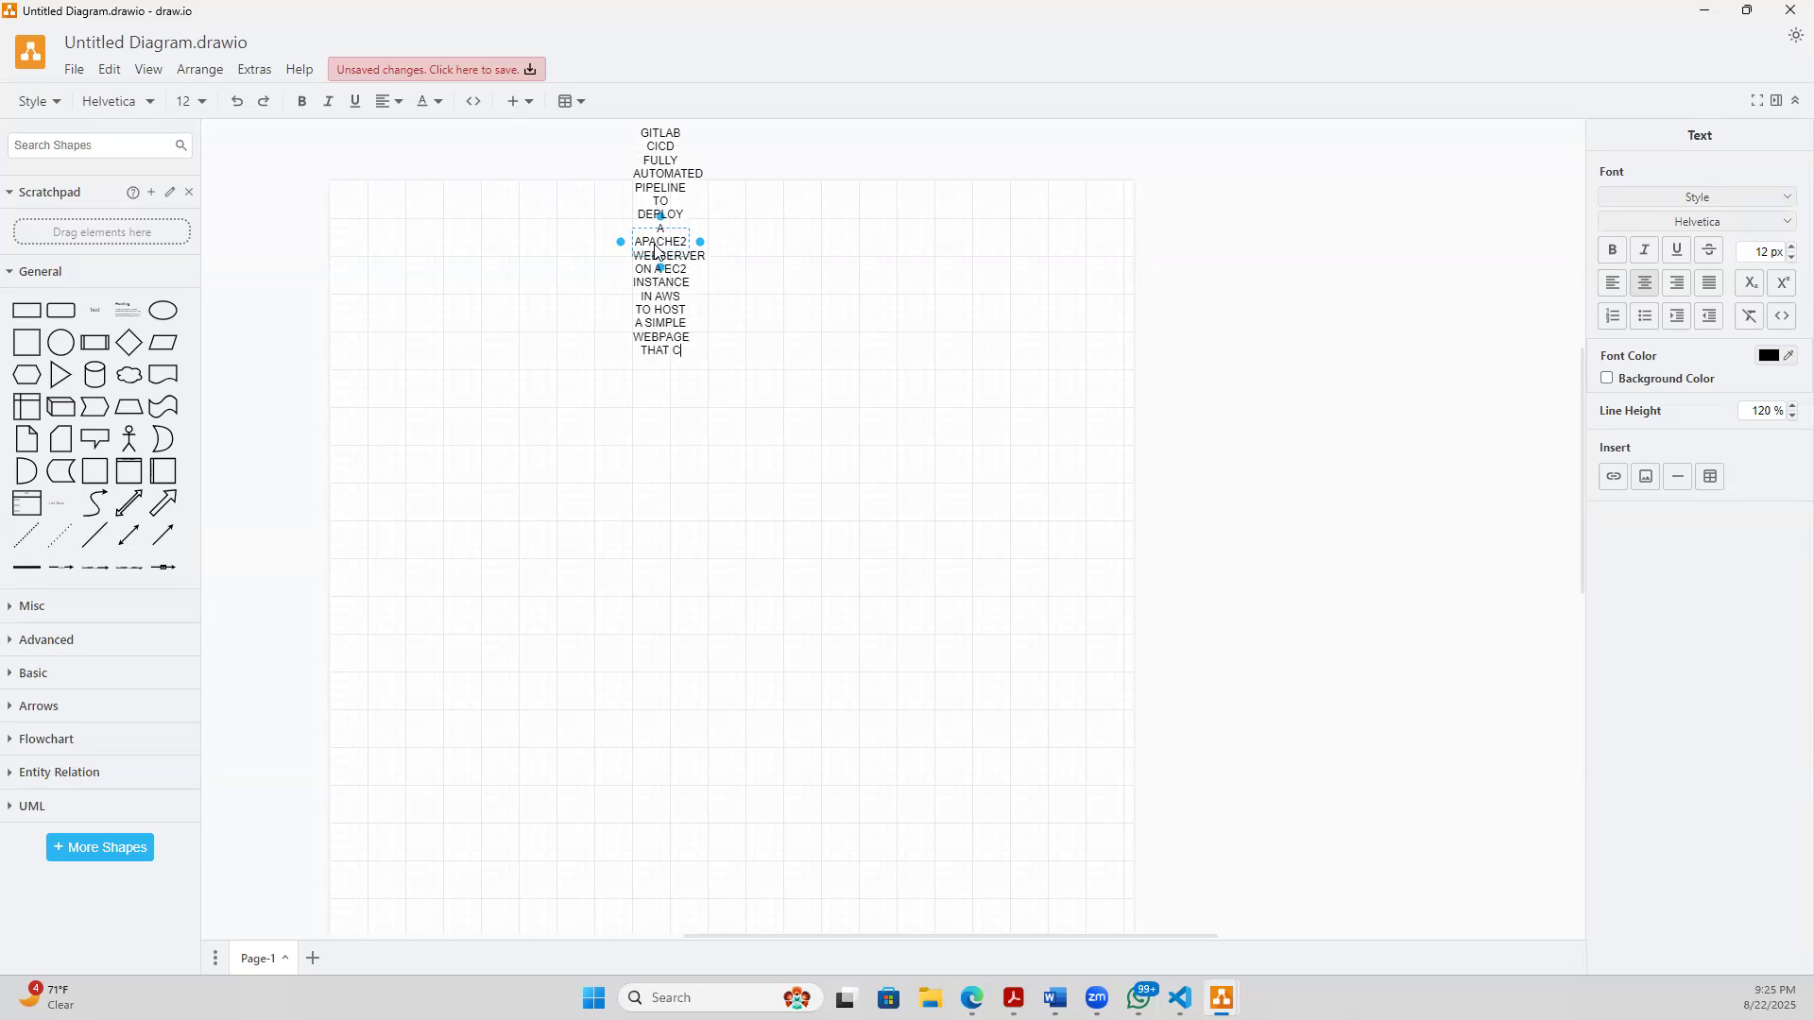
pyautogui.write('AN BE AC')
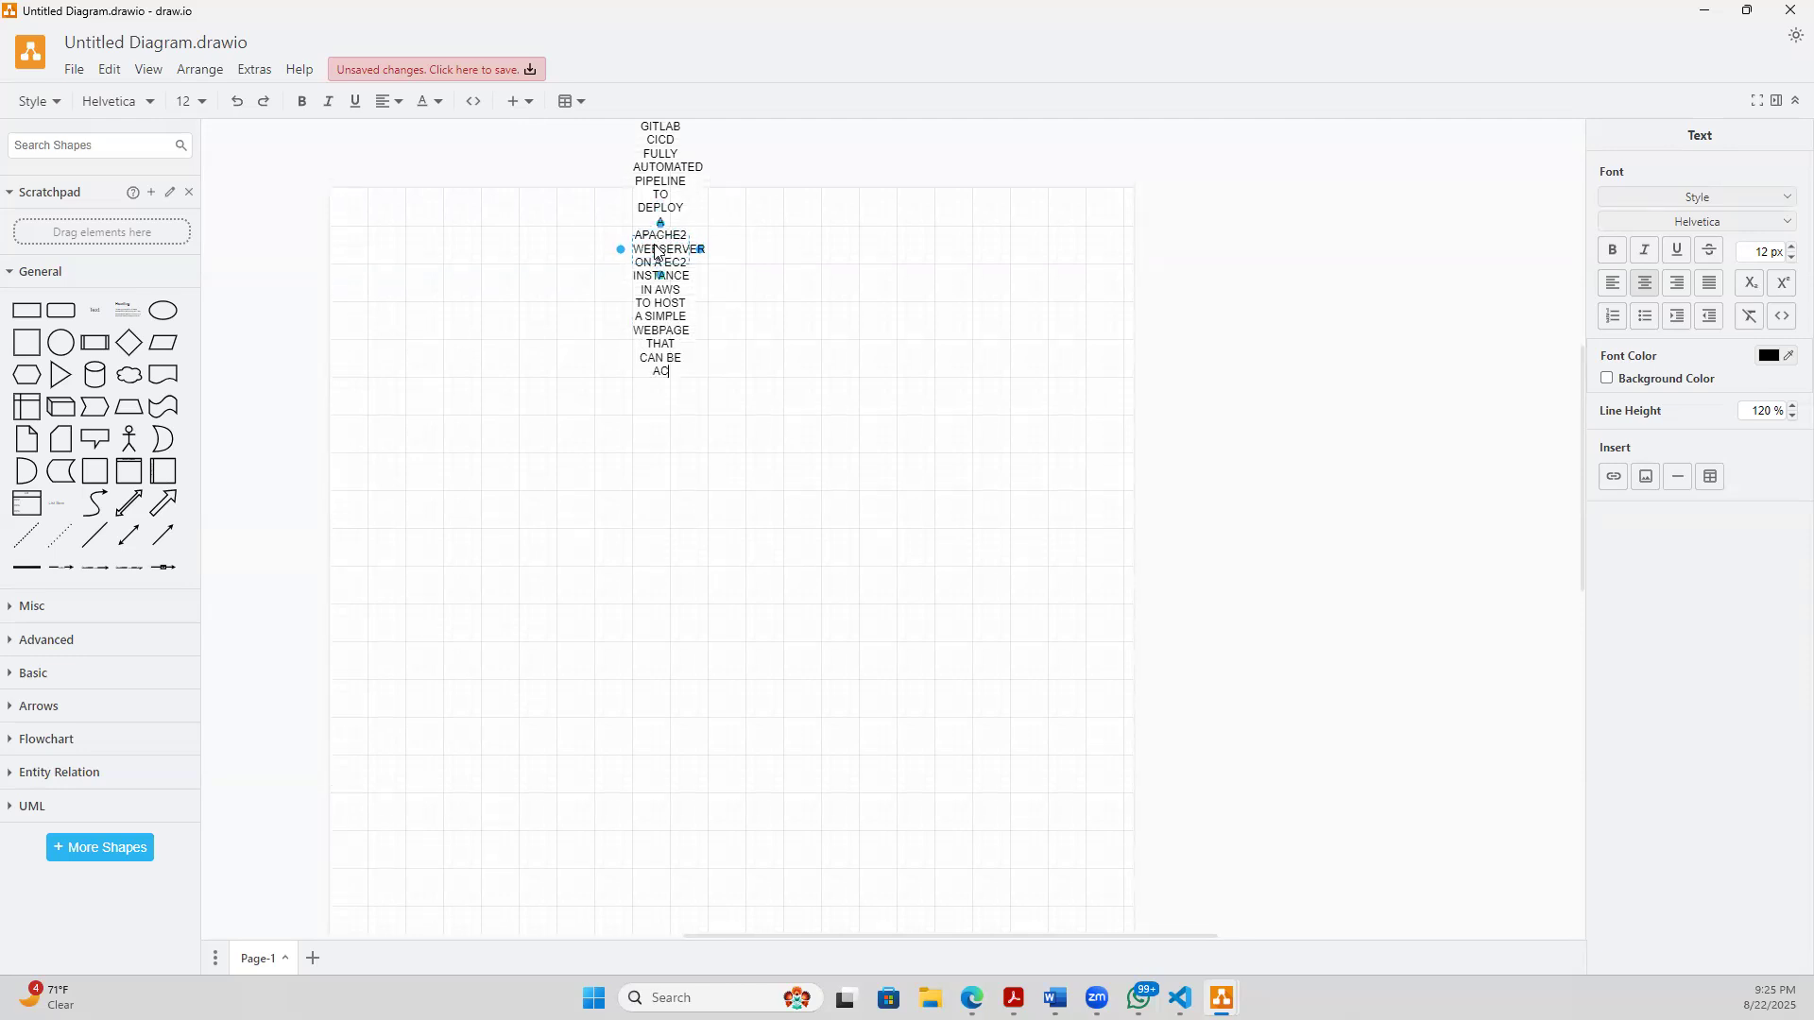
pyautogui.write('CESS USING HTTP')
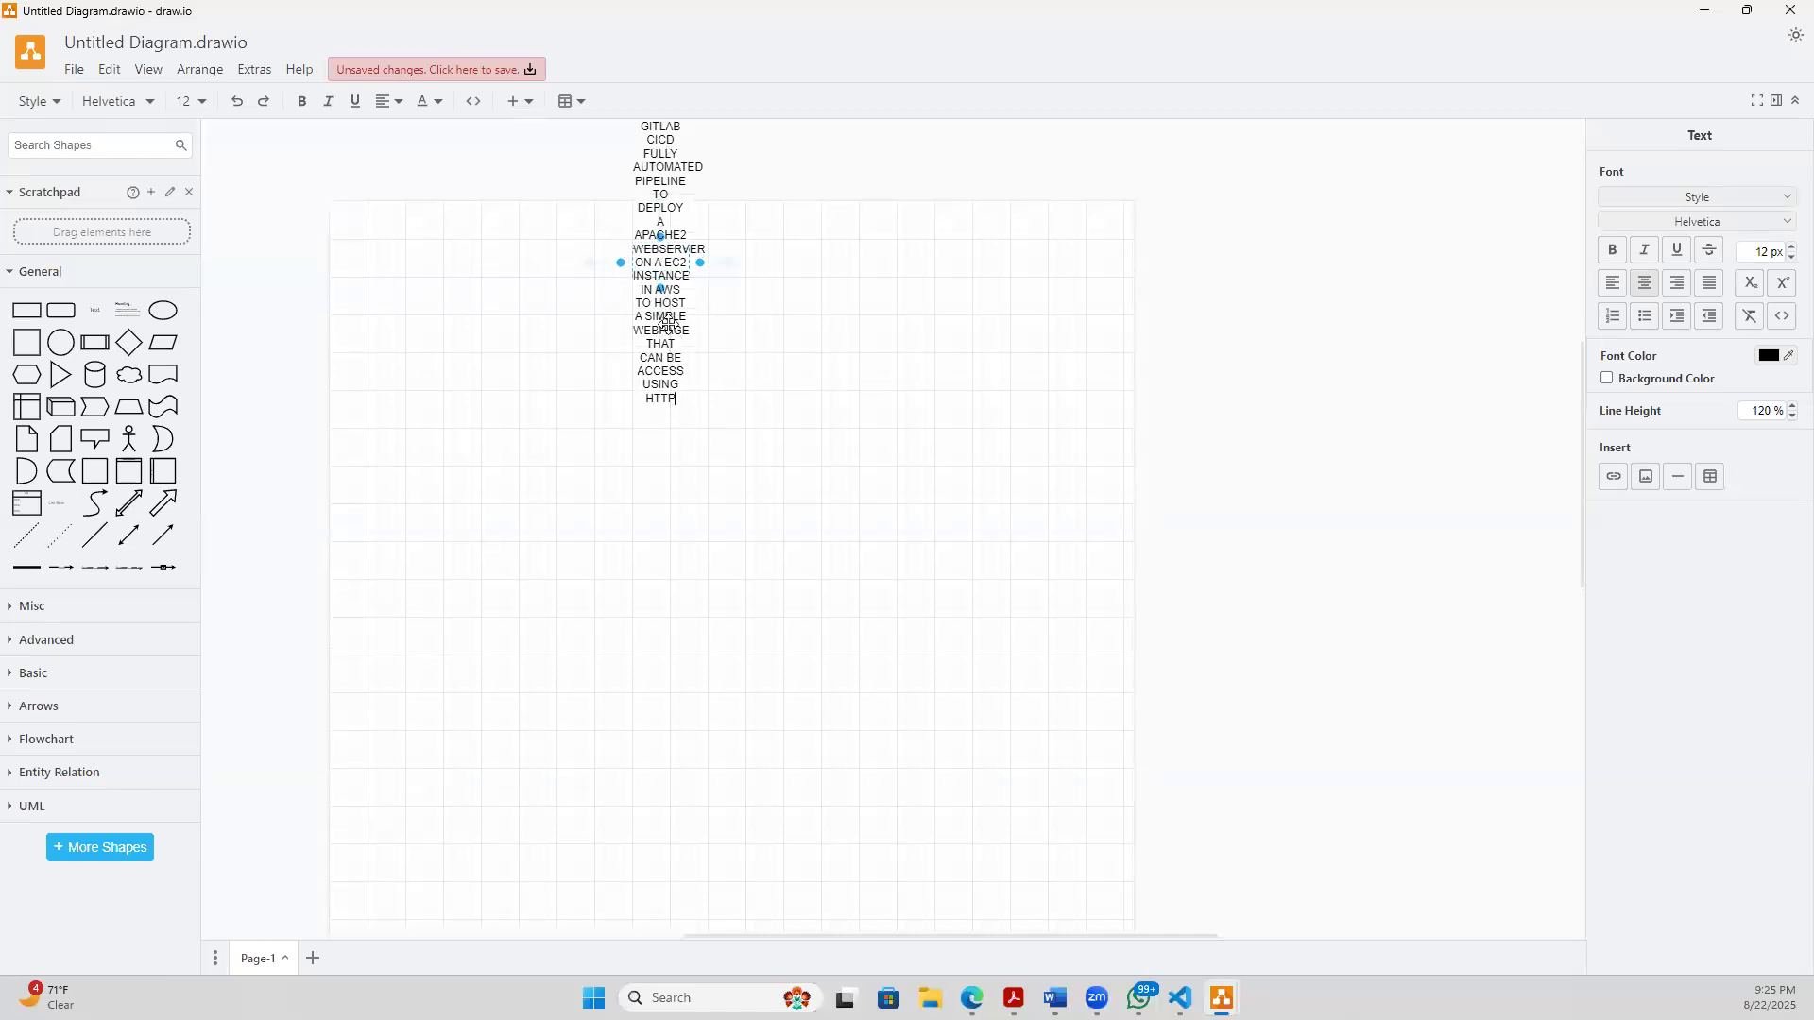
# - Widen the title's text box on both sides so it spans nearly the full page width
pyautogui.hotkey('ctrl', 'a')
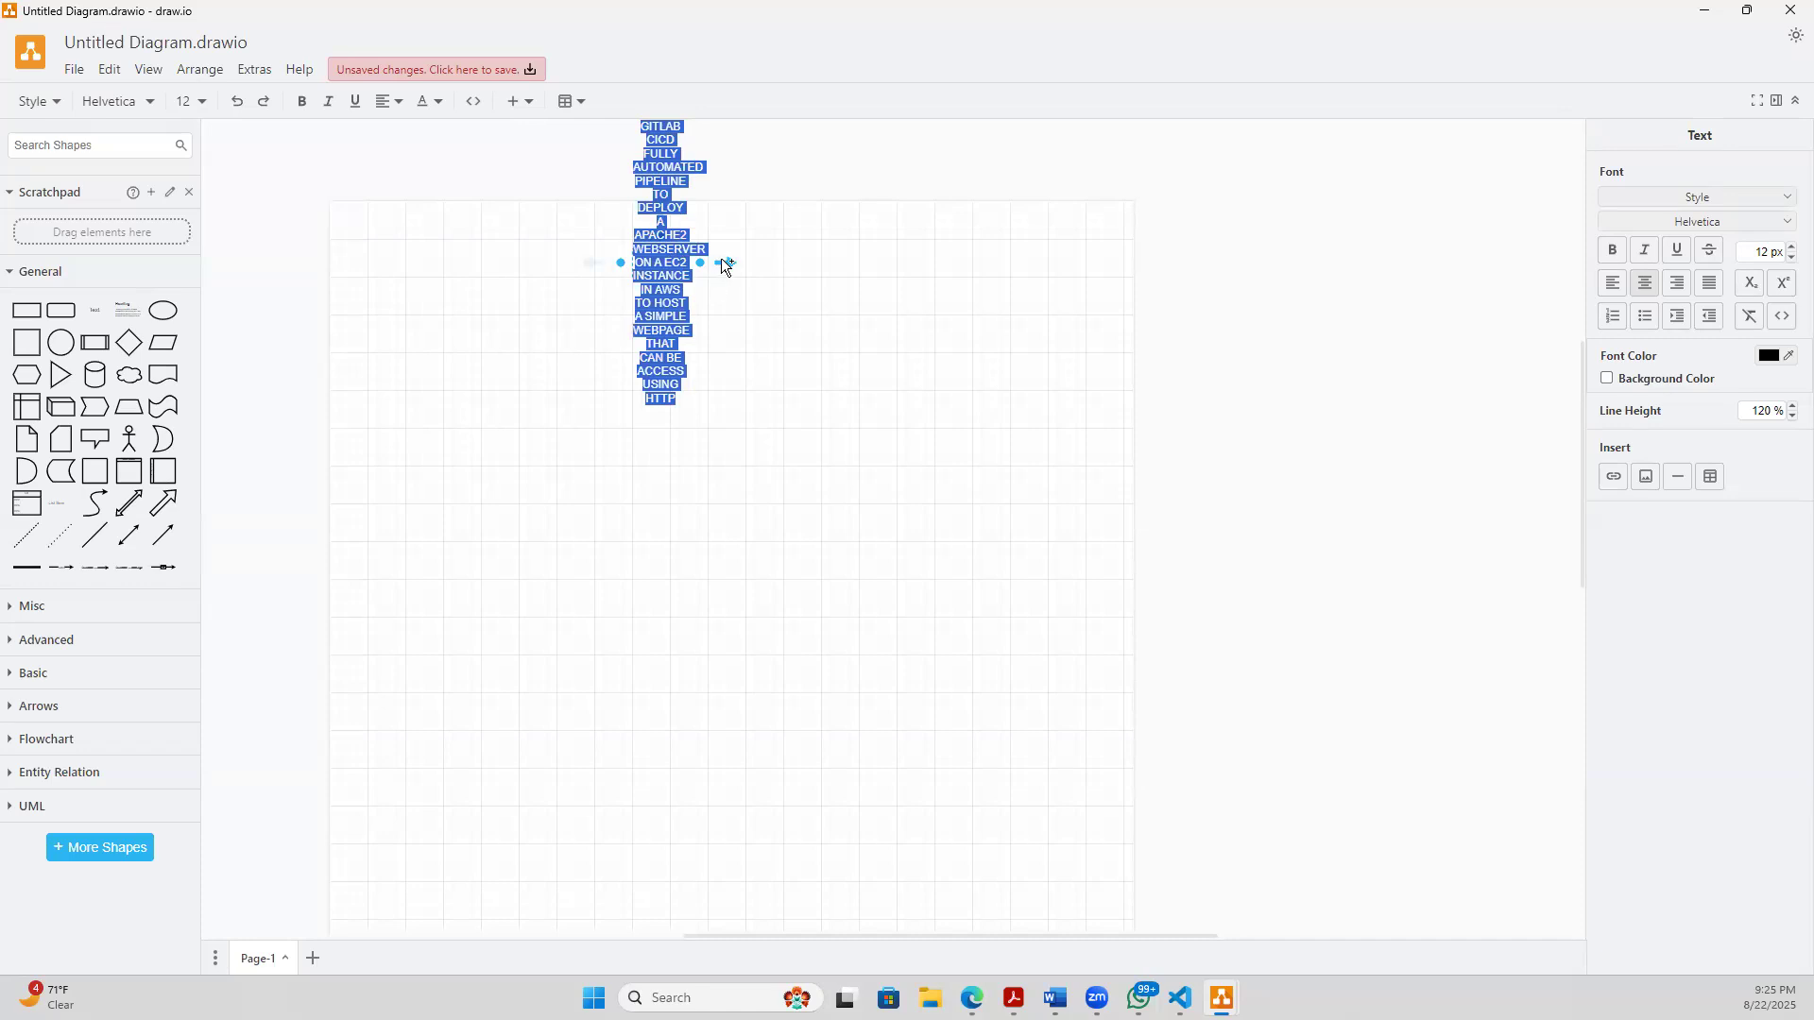
pyautogui.moveTo(701, 263); pyautogui.dragTo(1104, 289)
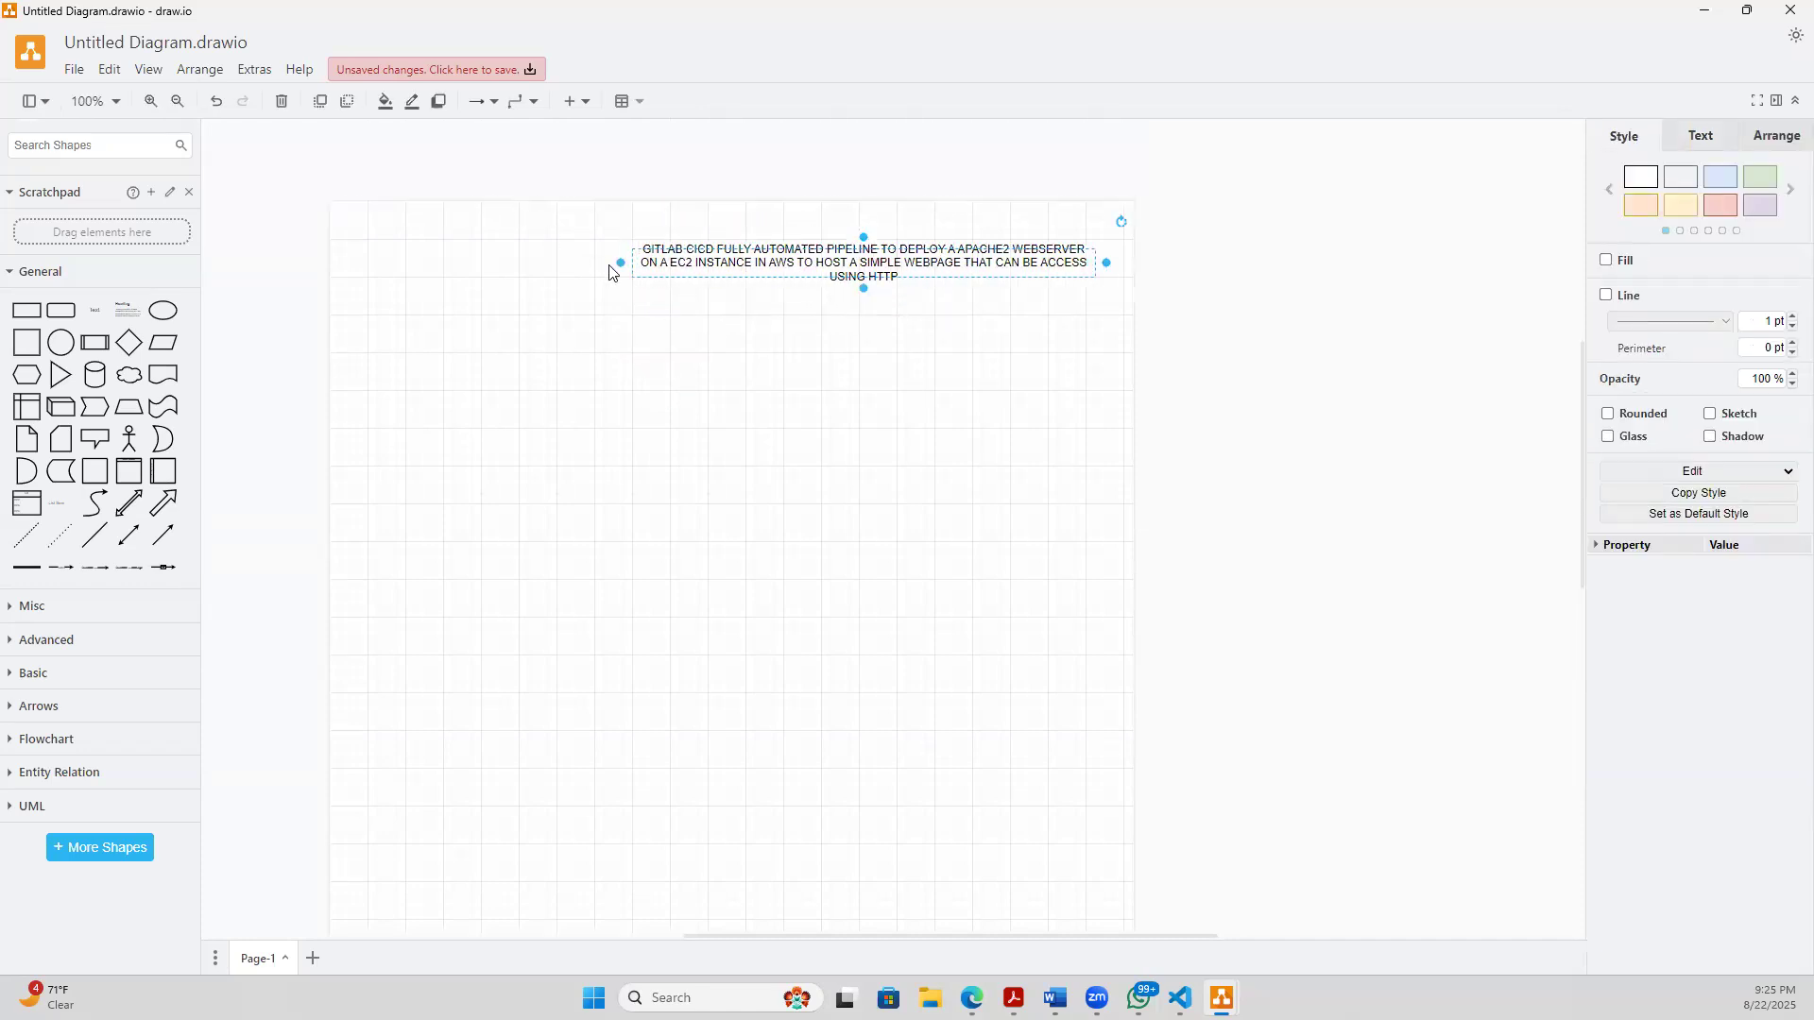
pyautogui.moveTo(619, 262); pyautogui.dragTo(330, 268)
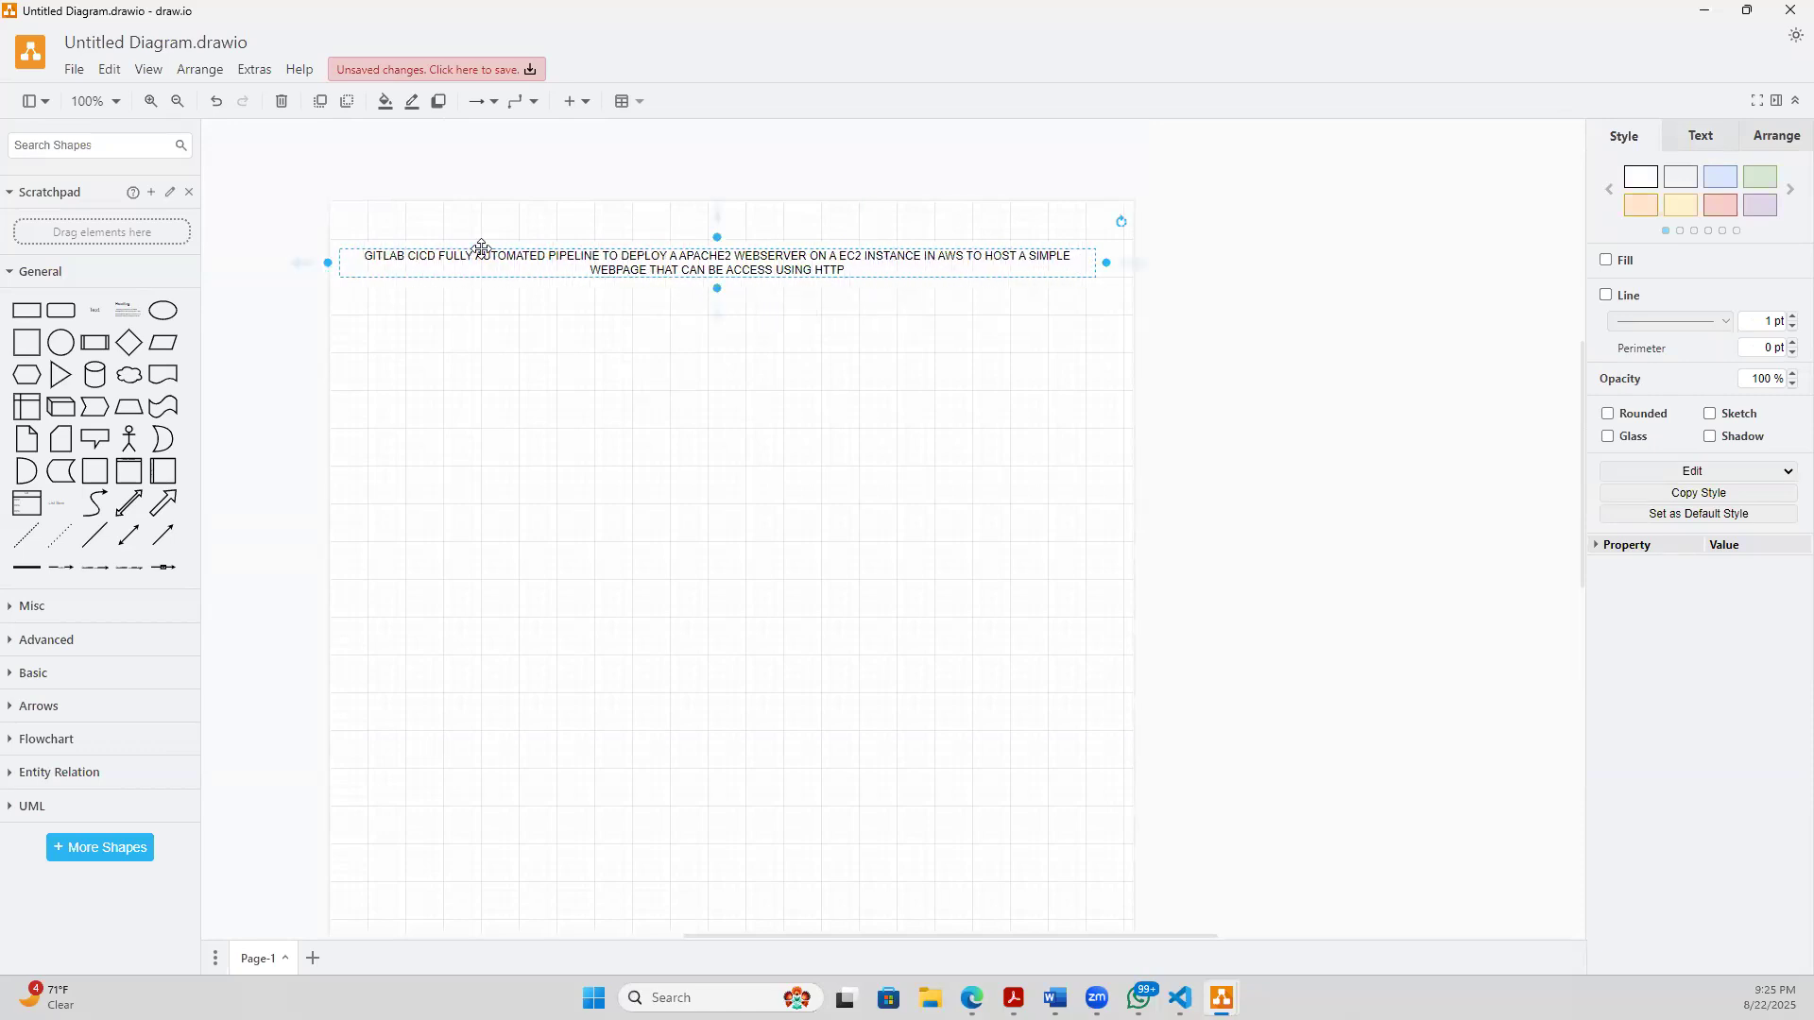
# - Format the whole title text as bold in the Garamond font
pyautogui.tripleClick(547, 270)
pyautogui.tripleClick(560, 265)
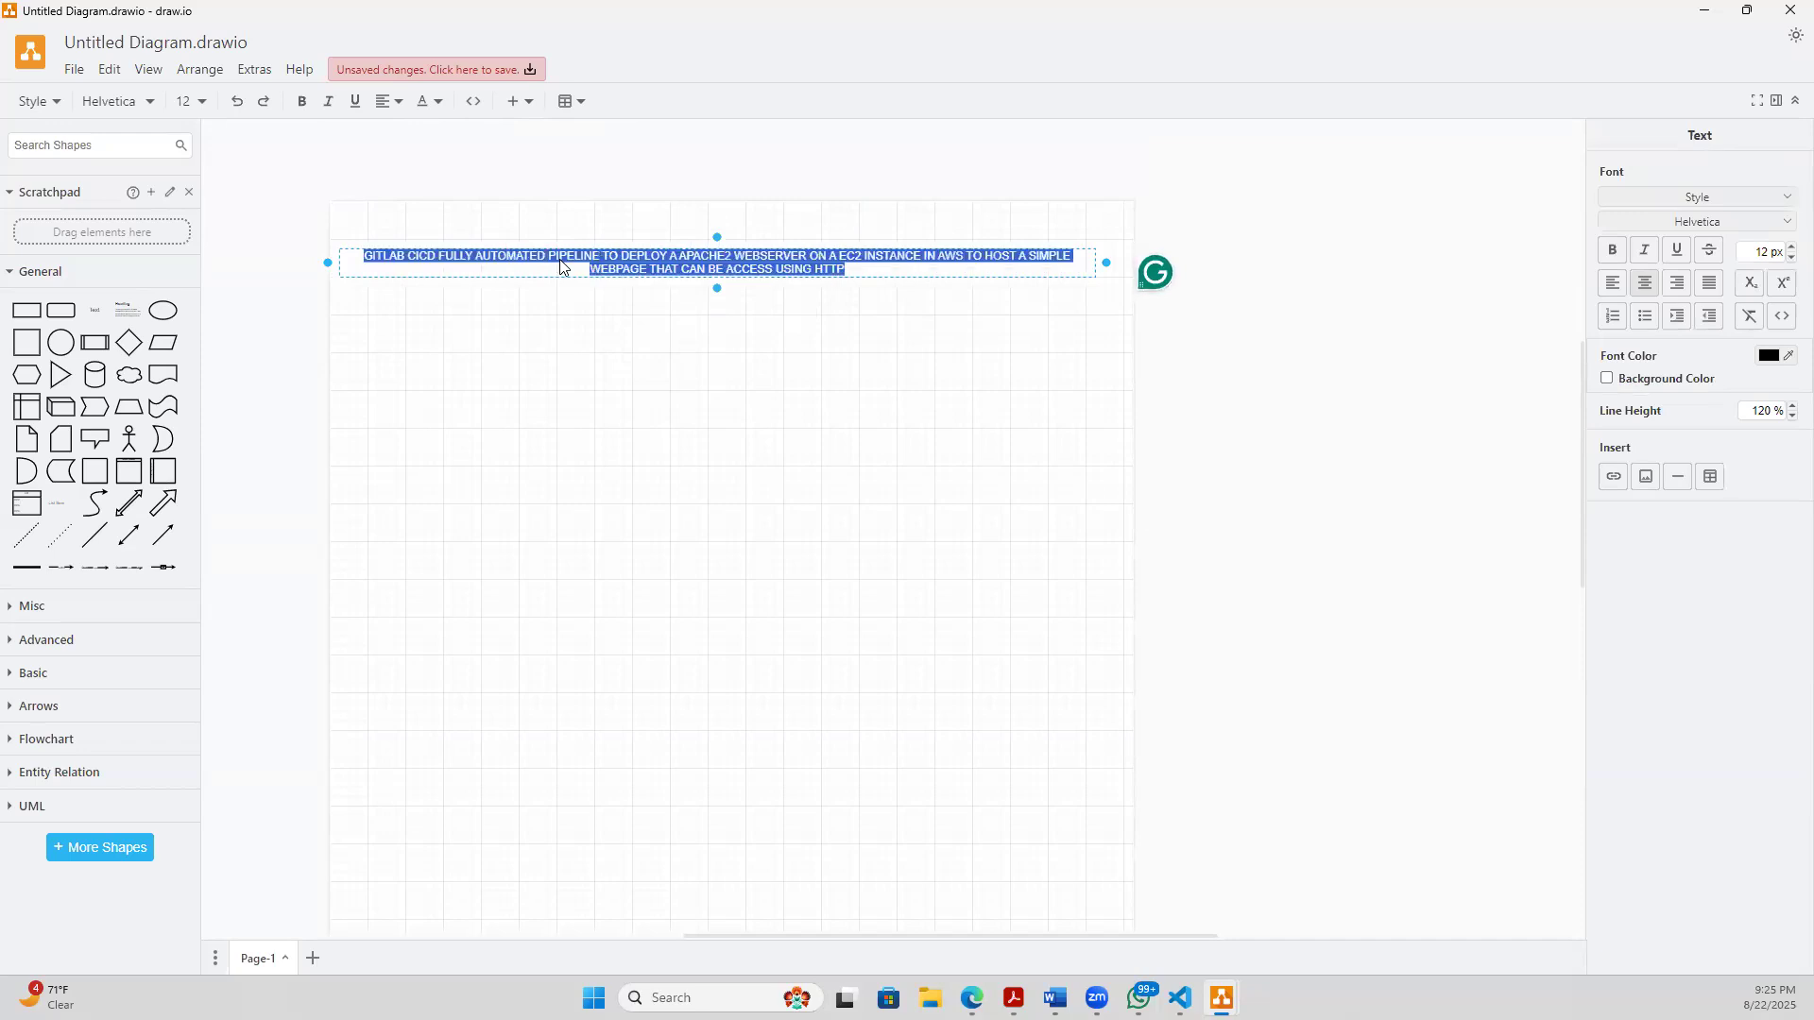
pyautogui.hotkey('ctrl', 'b')
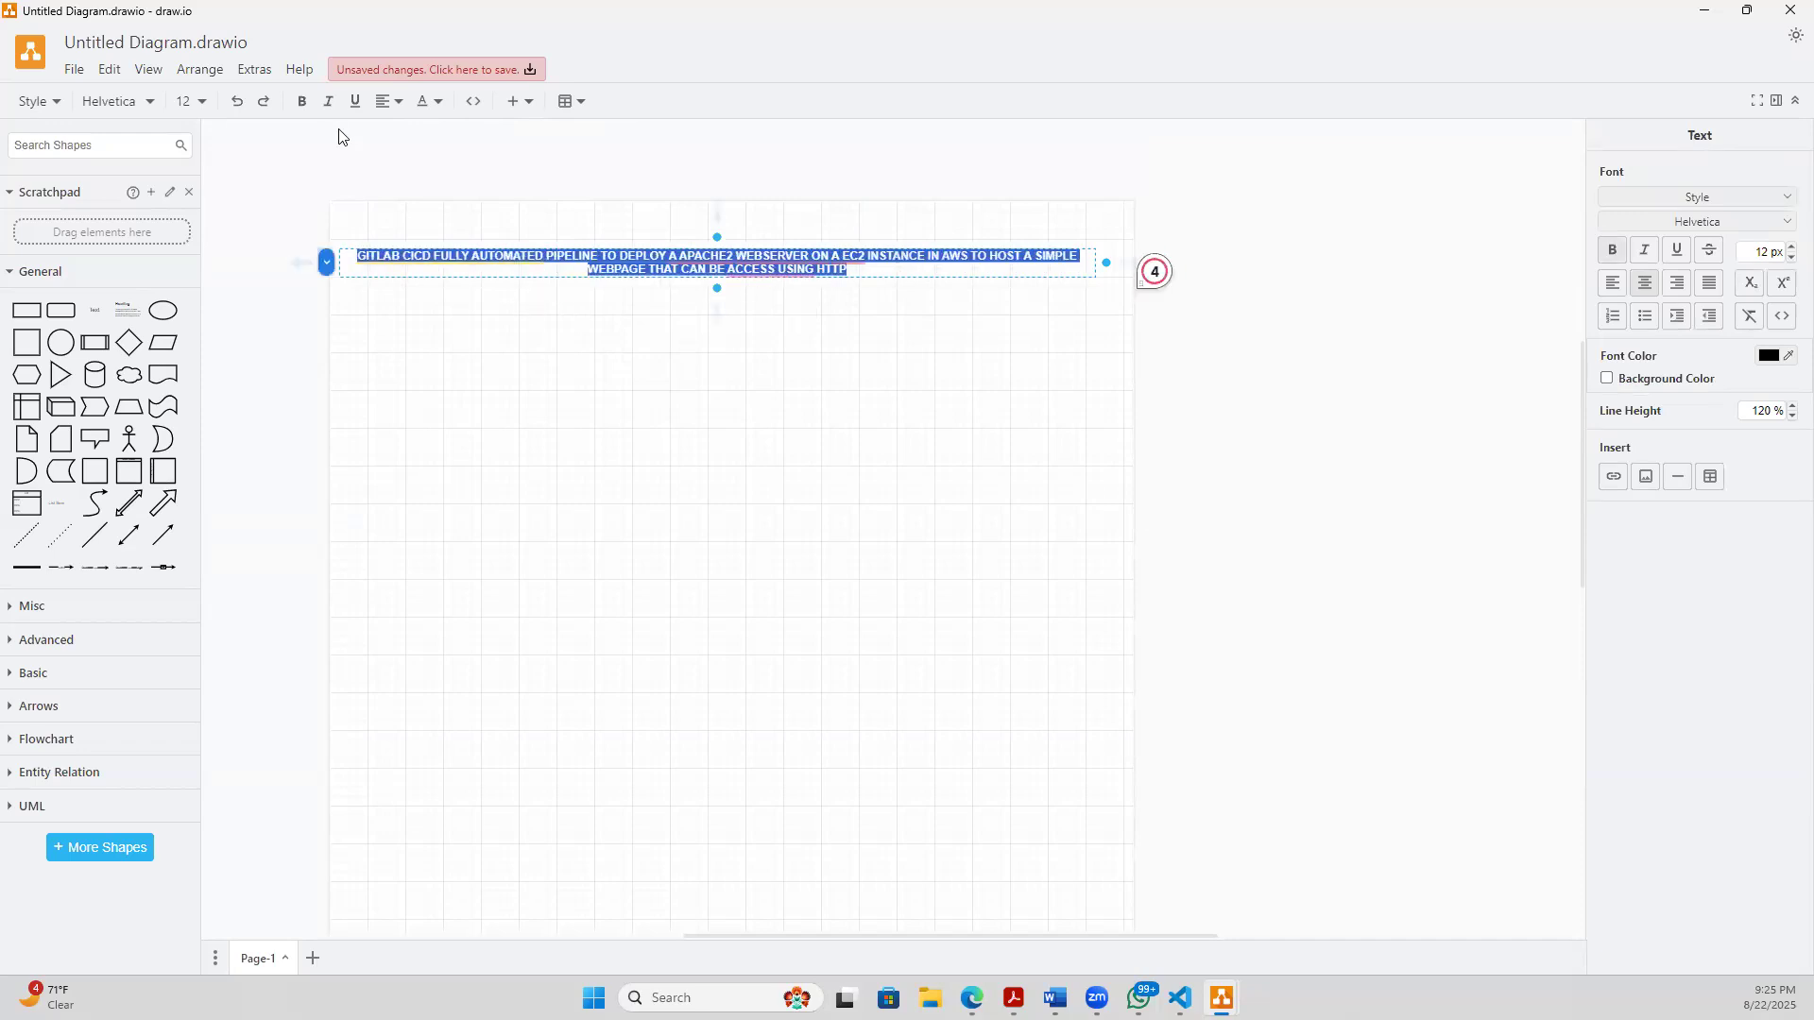
pyautogui.click(302, 101)
pyautogui.click(301, 101)
pyautogui.click(442, 115)
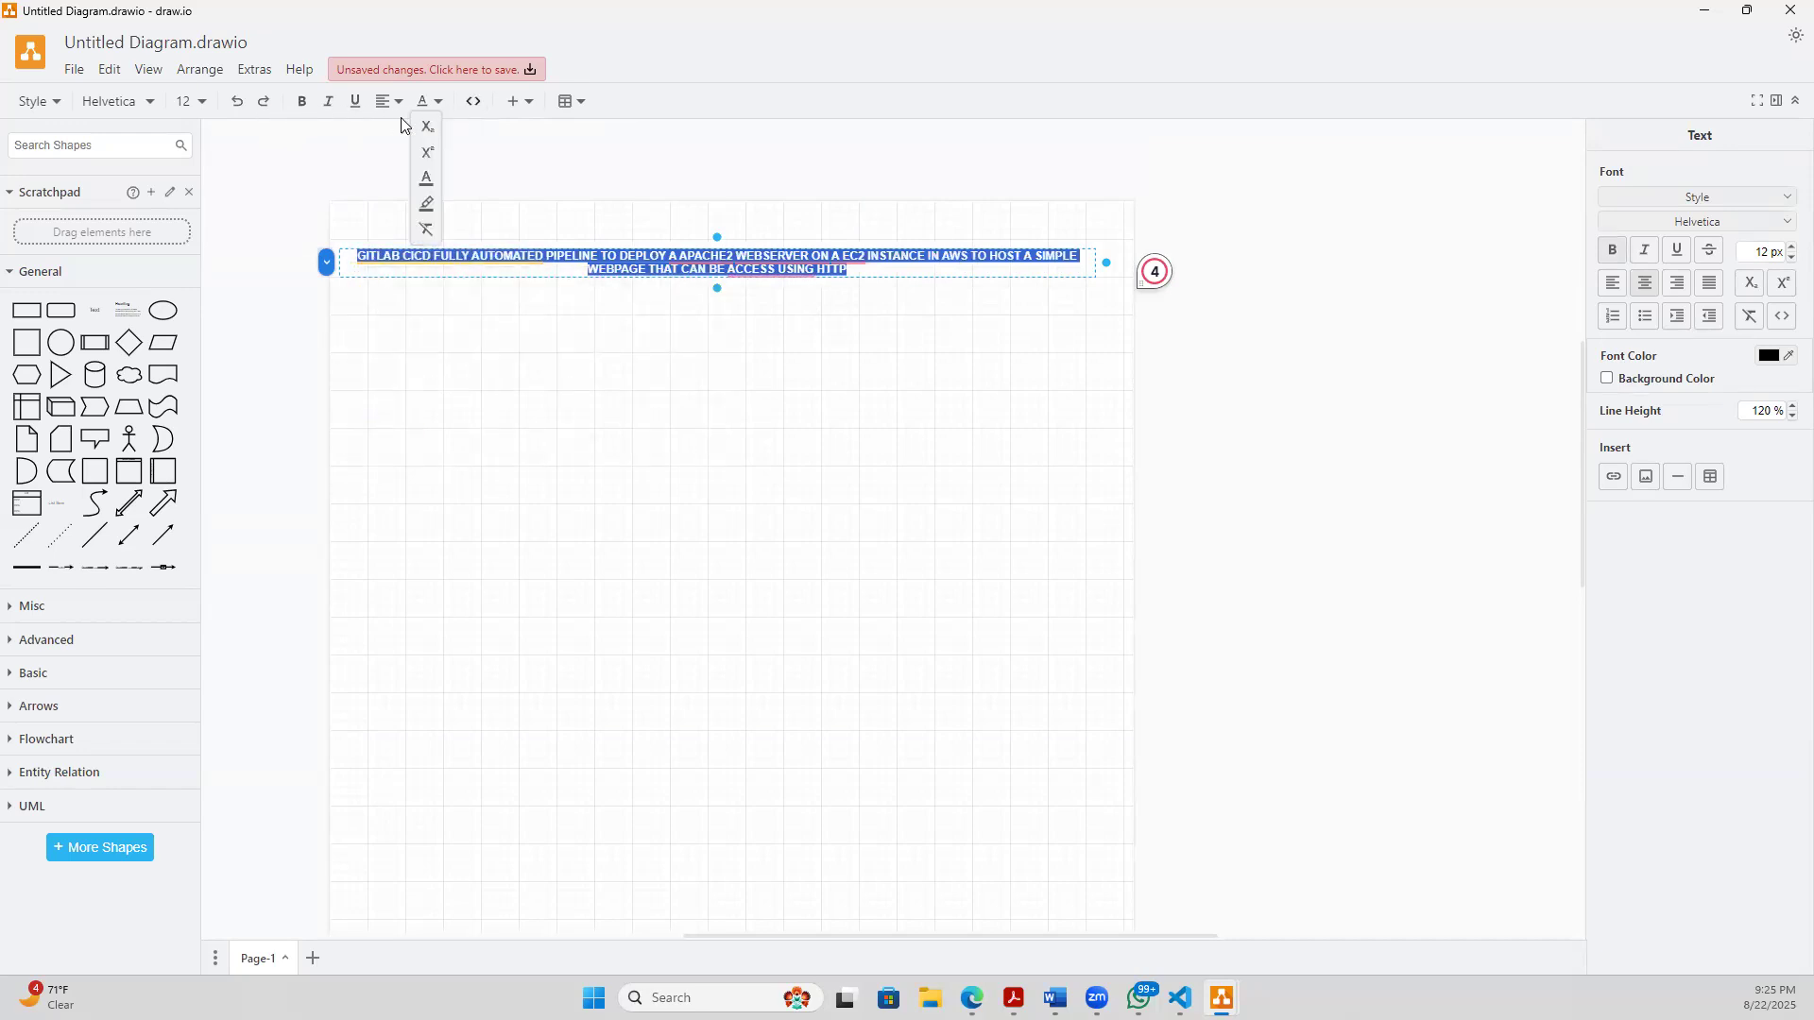
pyautogui.click(525, 102)
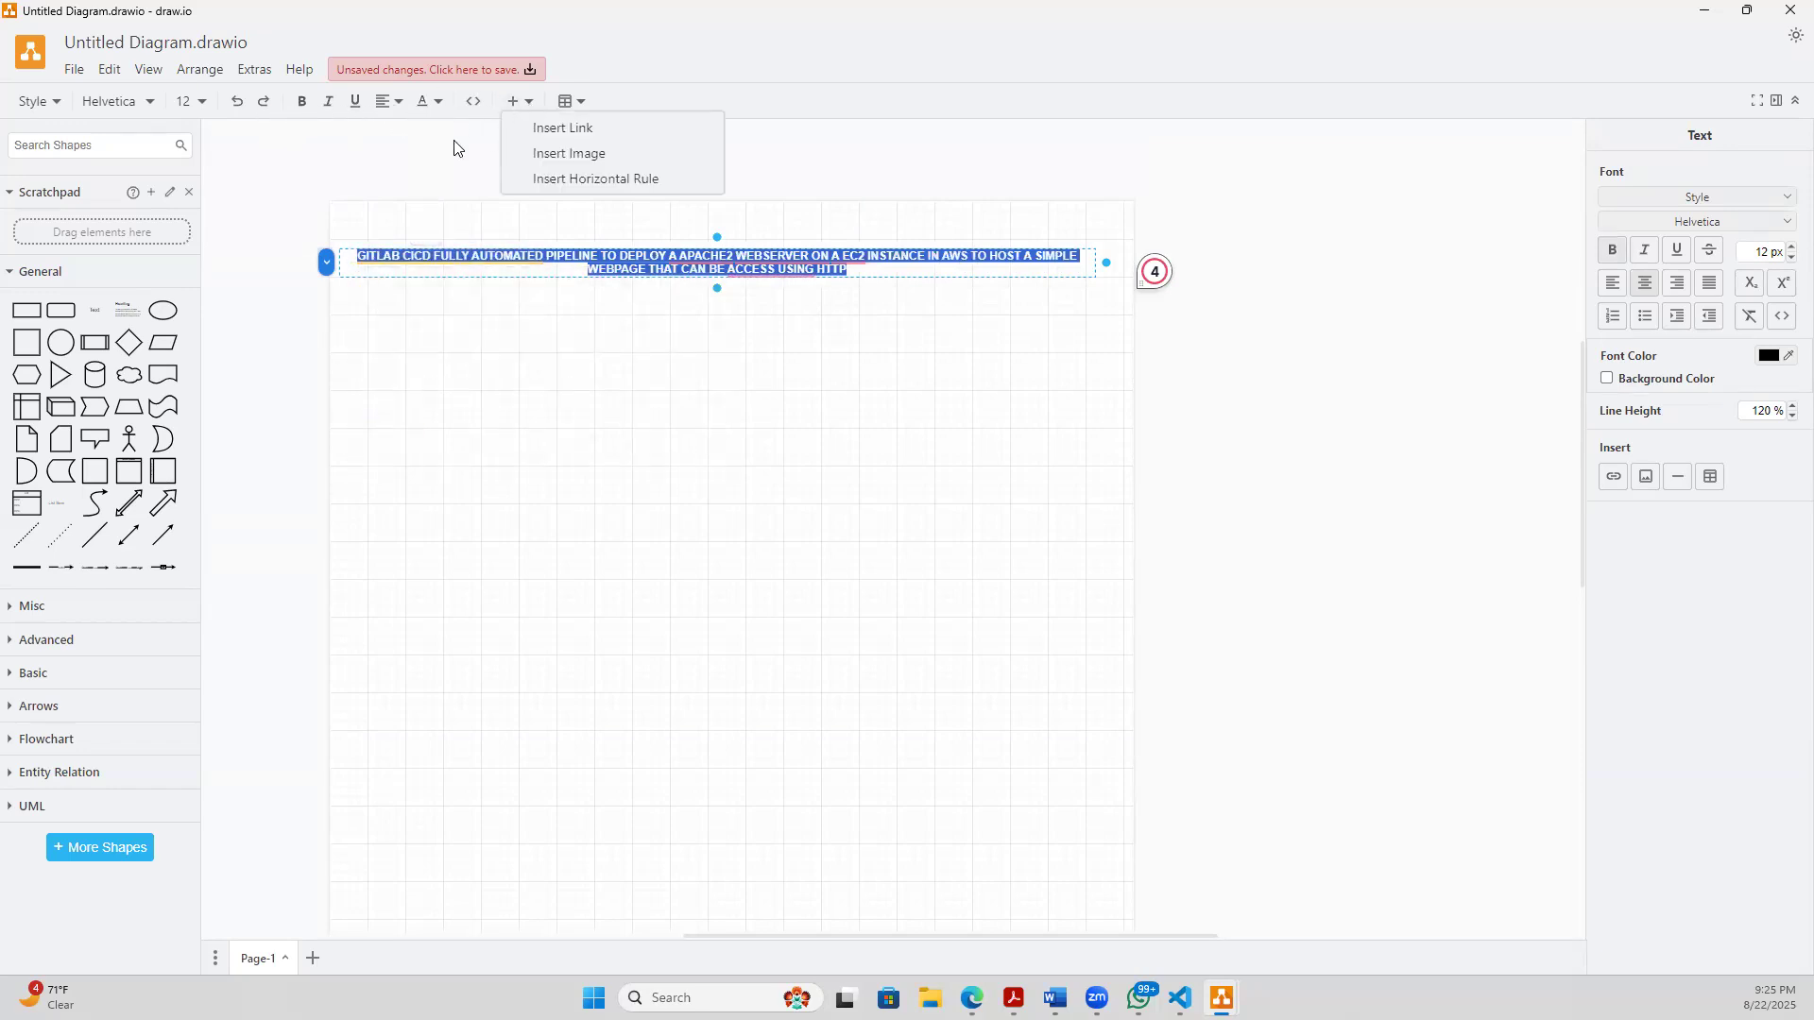
pyautogui.click(141, 102)
pyautogui.click(136, 203)
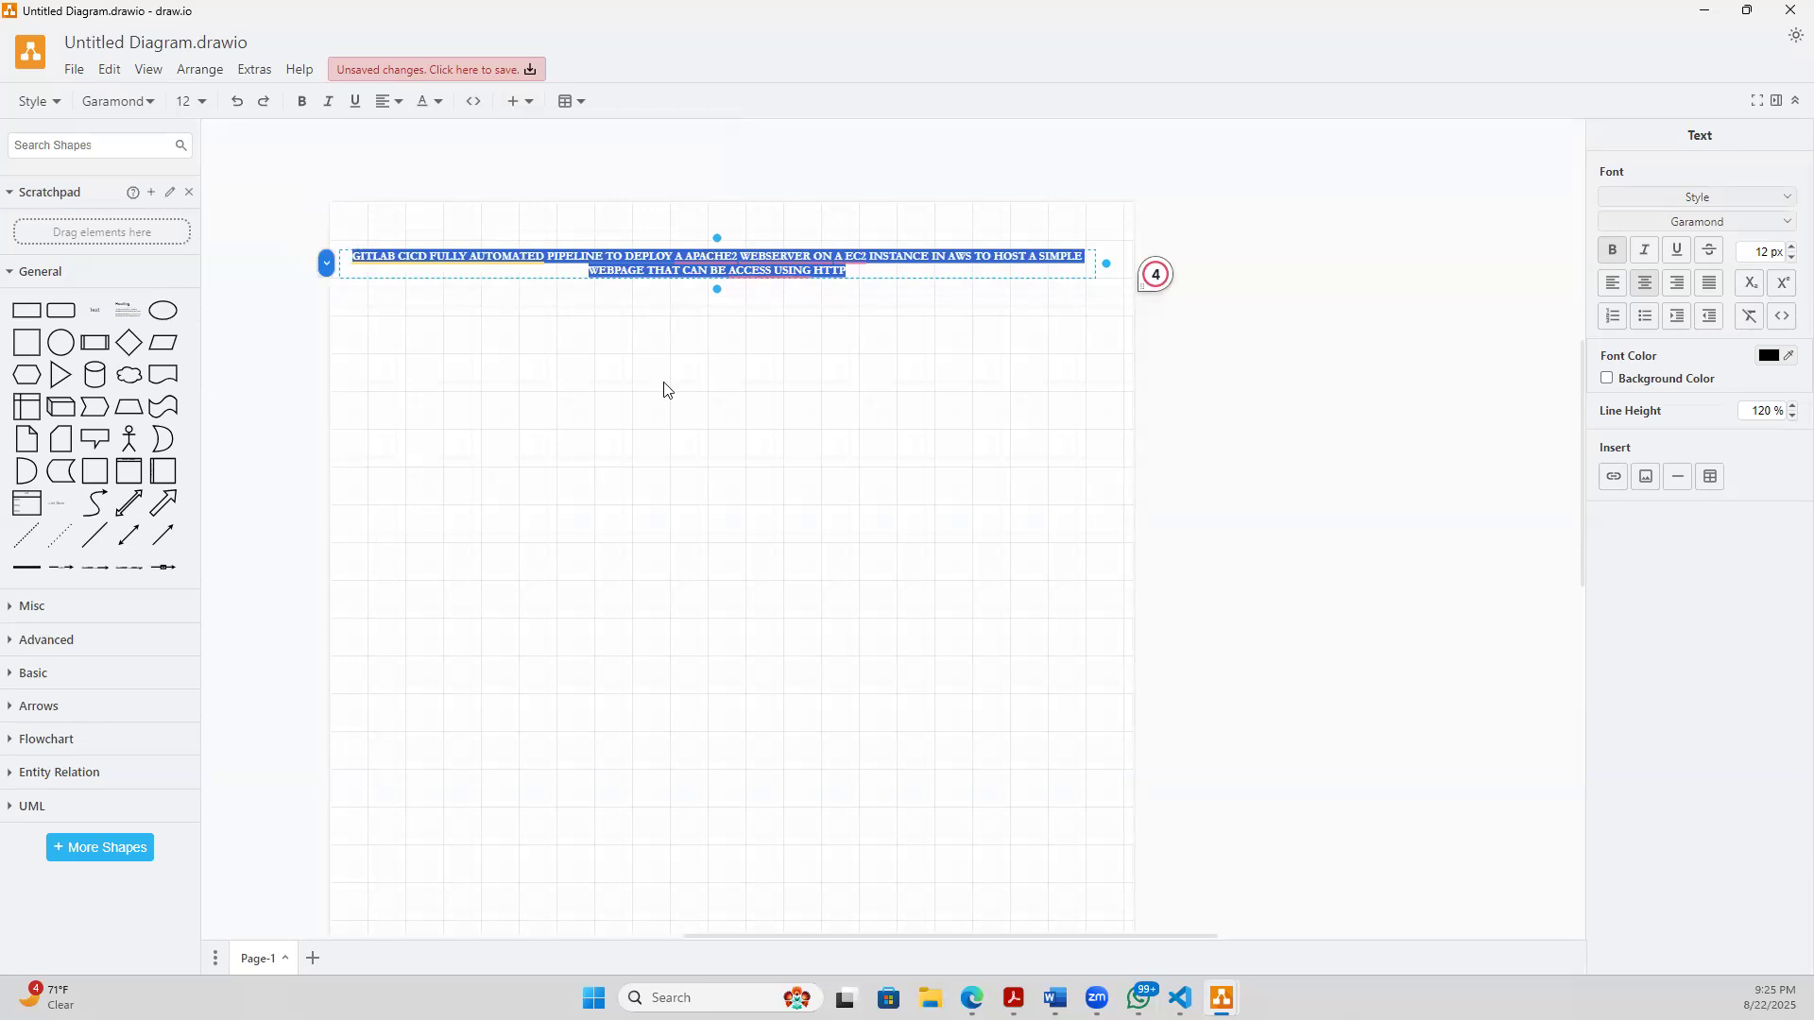
pyautogui.click(764, 359)
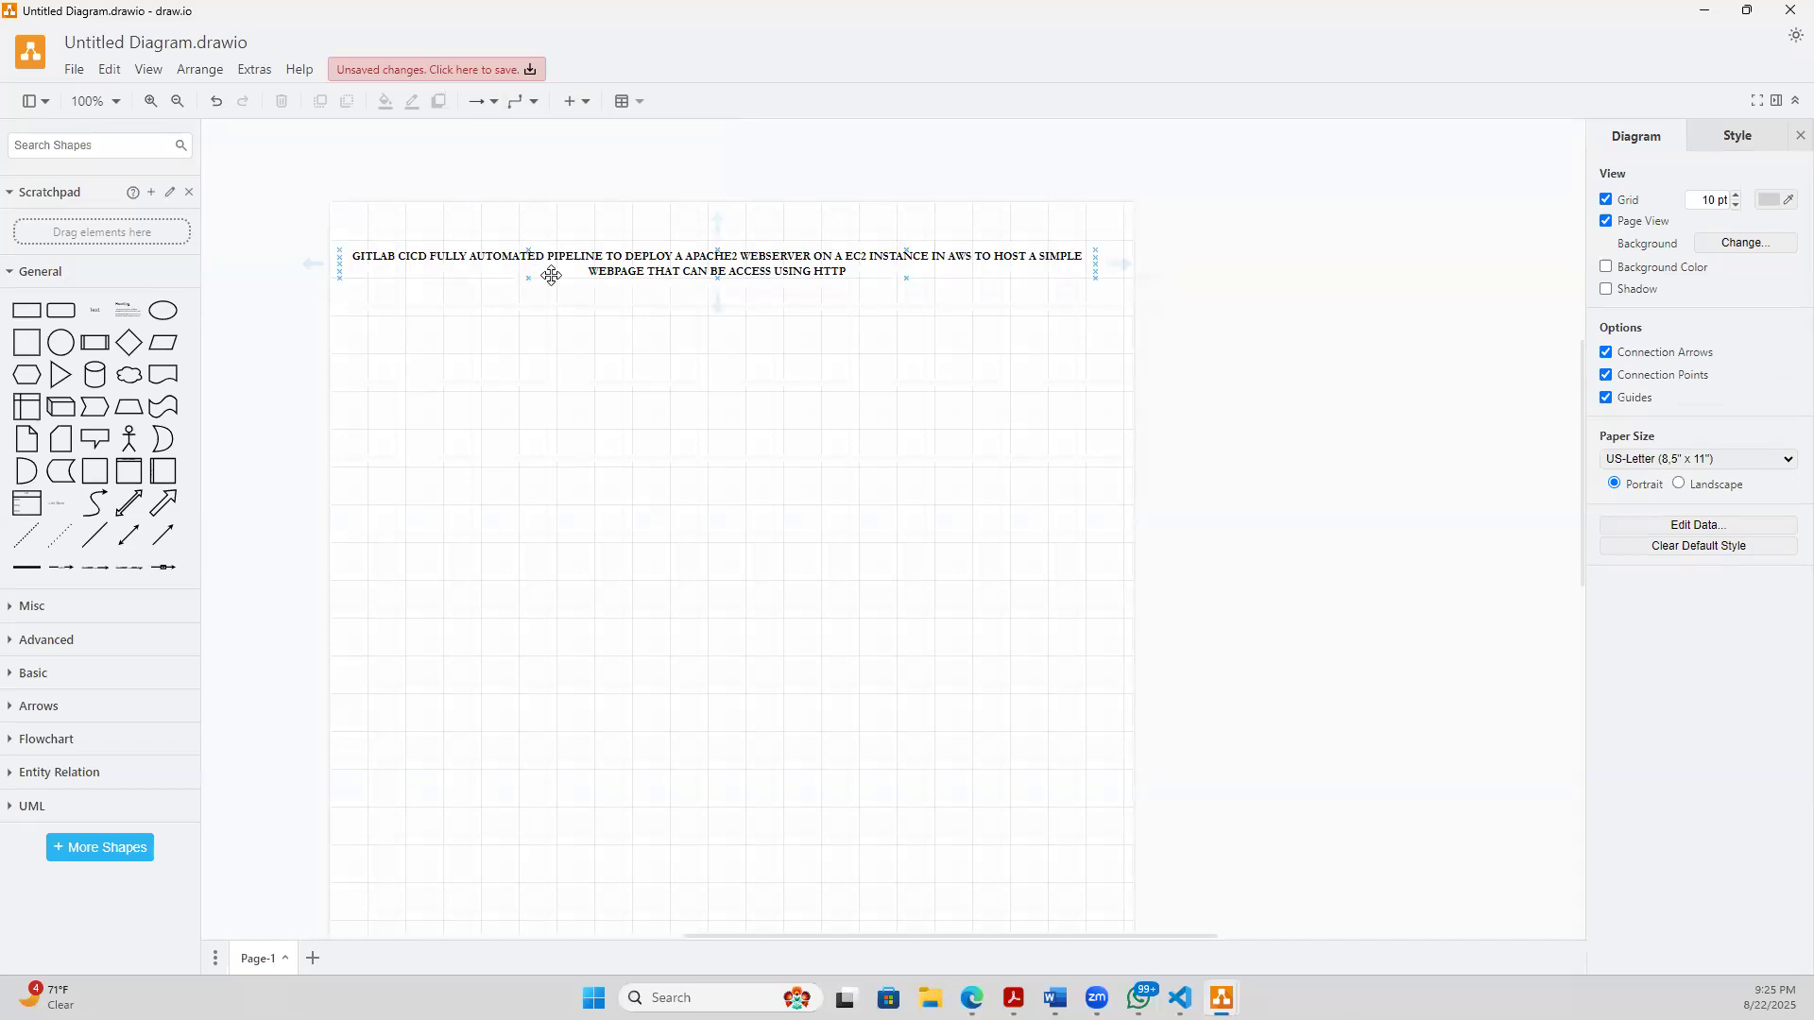
# - Search the shape library for ENGINEER
pyautogui.click(584, 286)
pyautogui.click(826, 300)
pyautogui.write('ENGINEER')
pyautogui.press('Return')
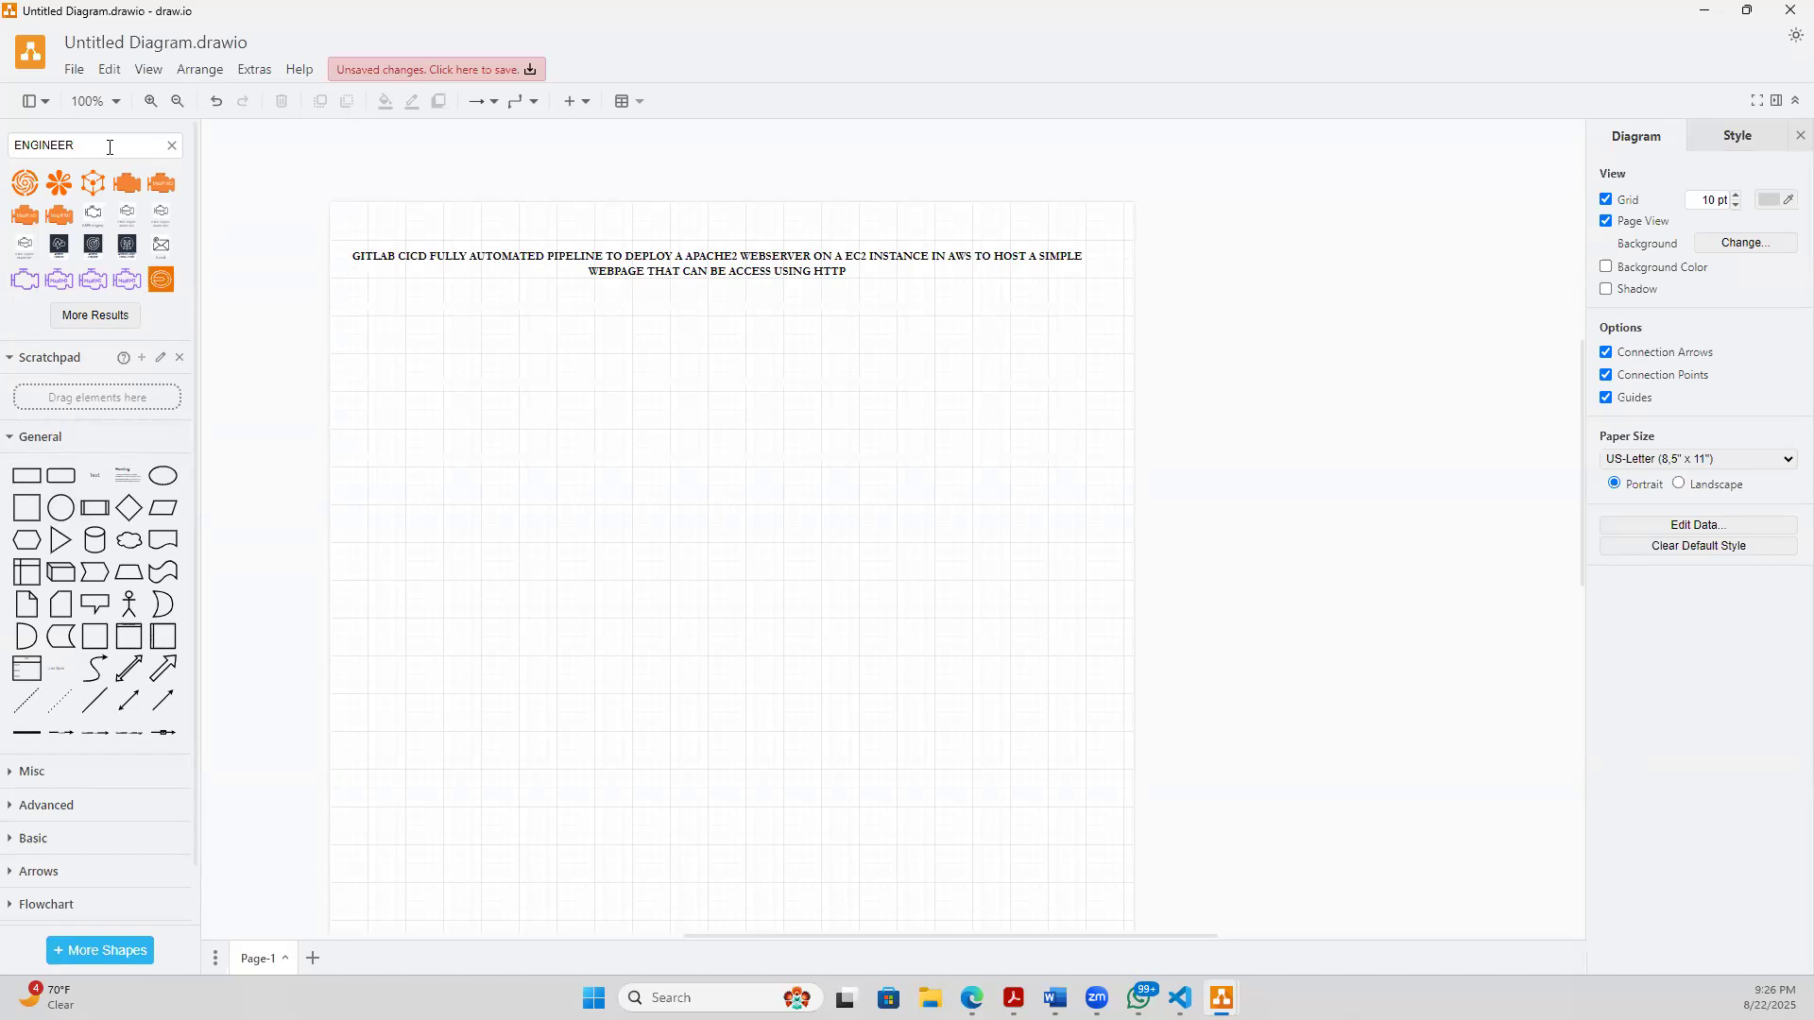
# - Replace the shape library search term with DEVELOPER and run the search
pyautogui.press('BackSpace')
pyautogui.press('BackSpace')
pyautogui.press('BackSpace')
pyautogui.press('BackSpace')
pyautogui.write('DEVELOP')
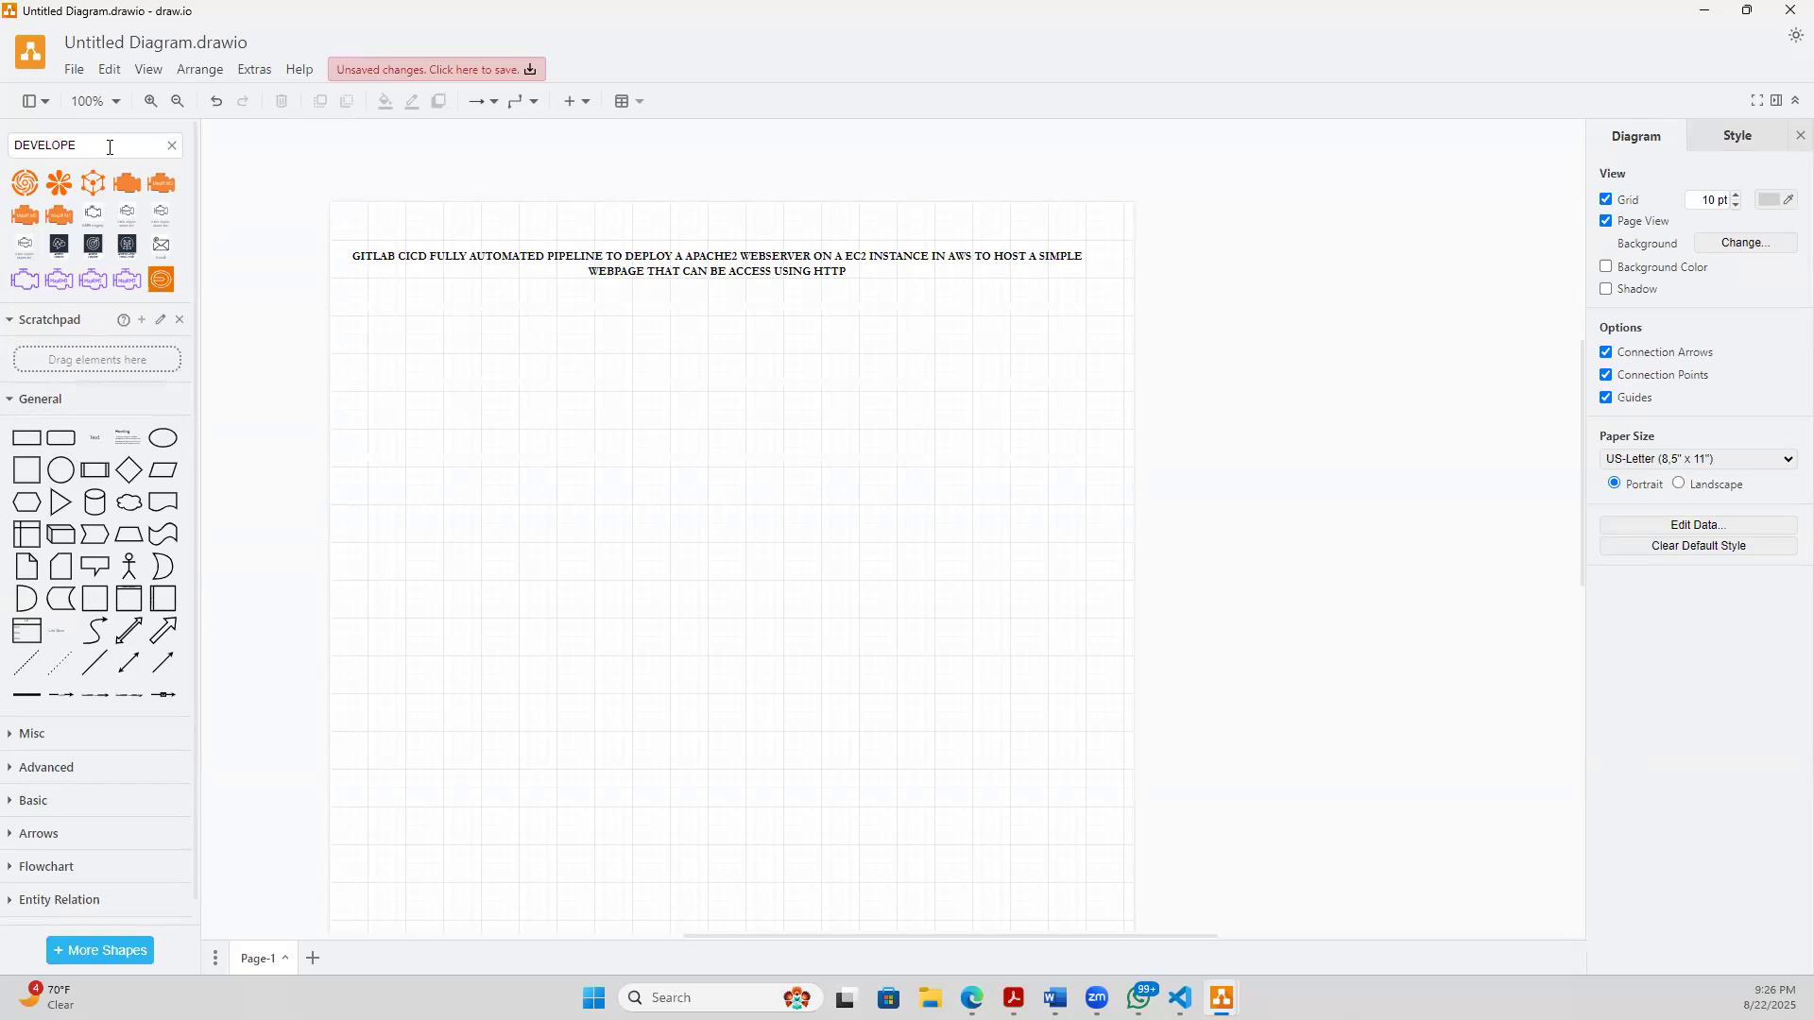
pyautogui.press('Return')
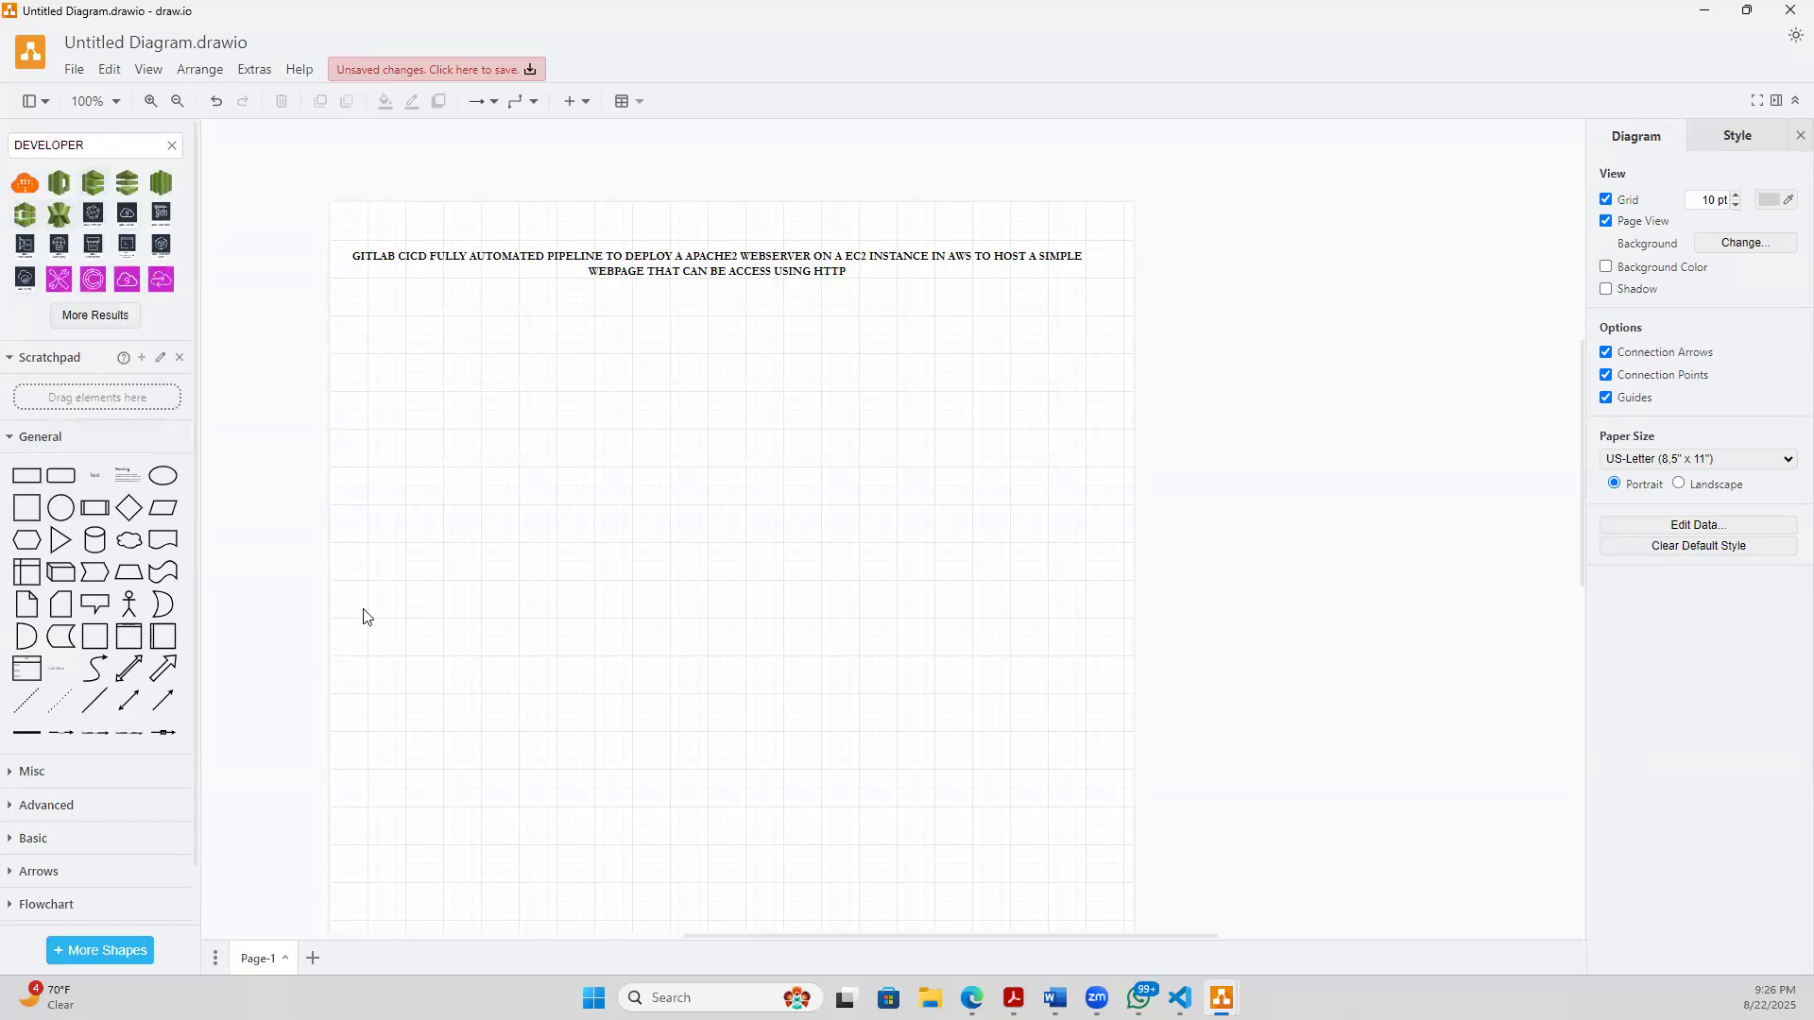
# - Switch to the Edge browser window showing the draw.io site and open the Google homepage
pyautogui.moveTo(972, 998)
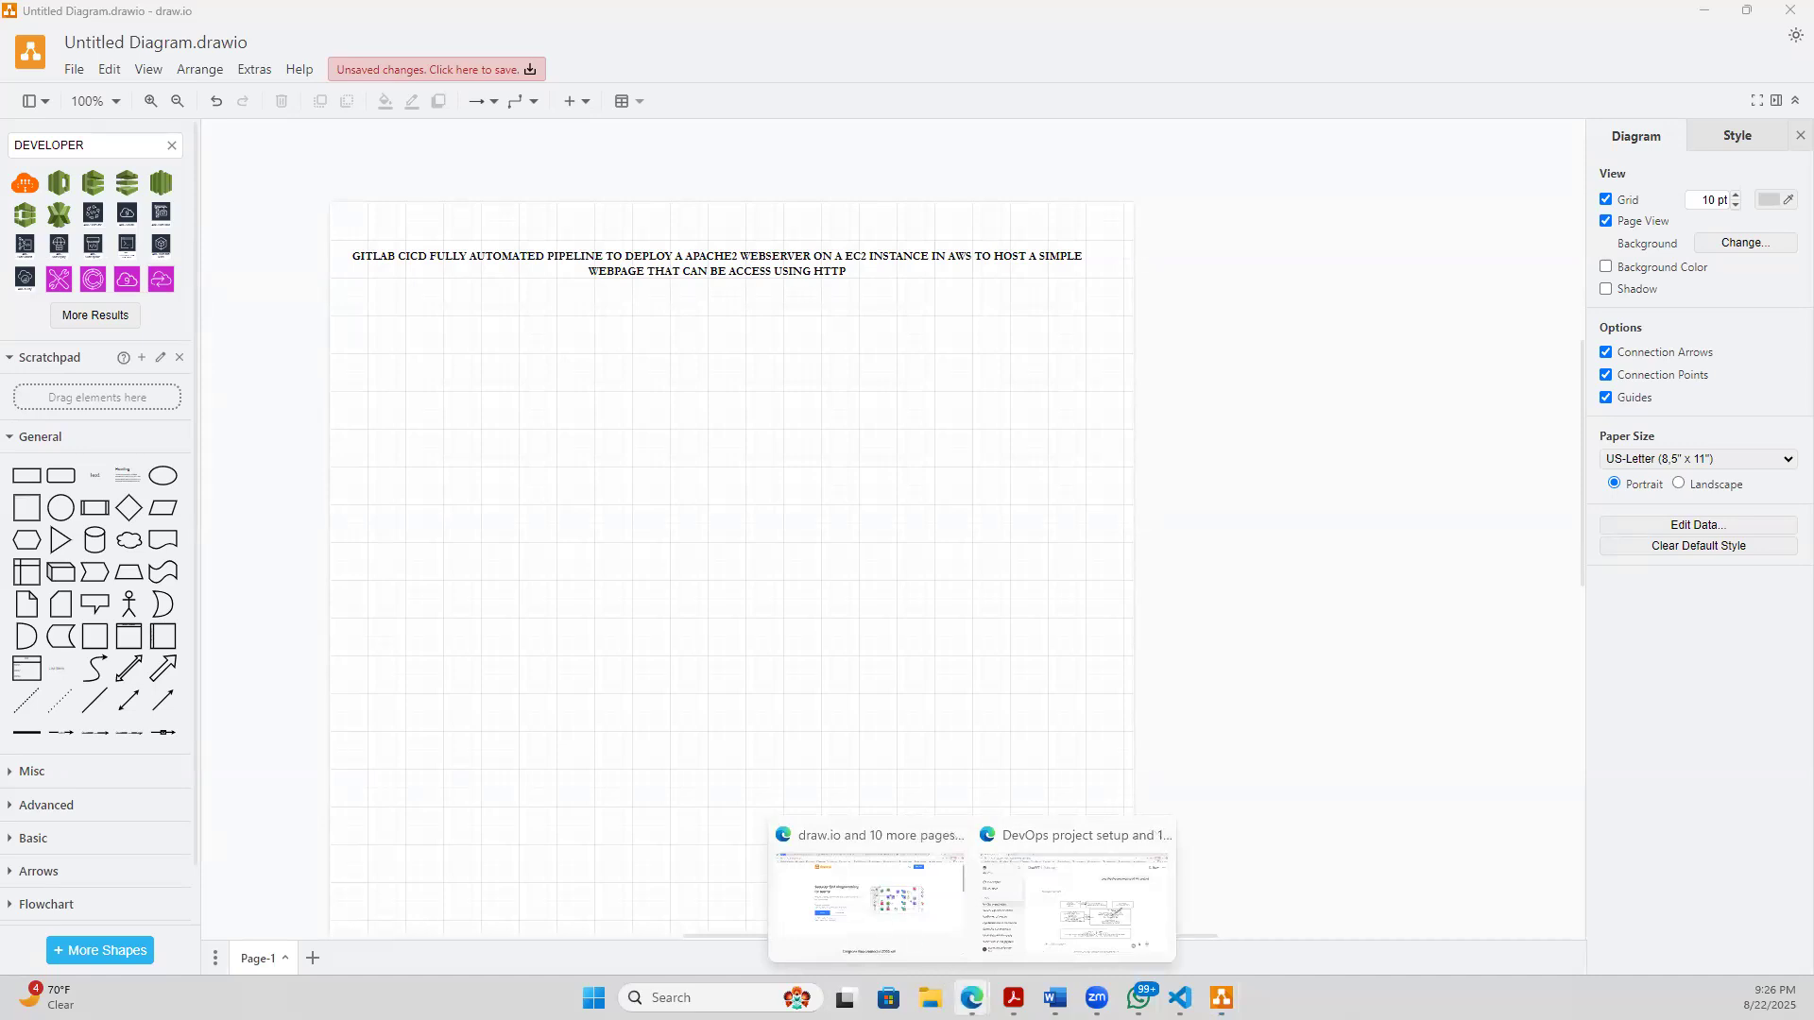
pyautogui.click(874, 909)
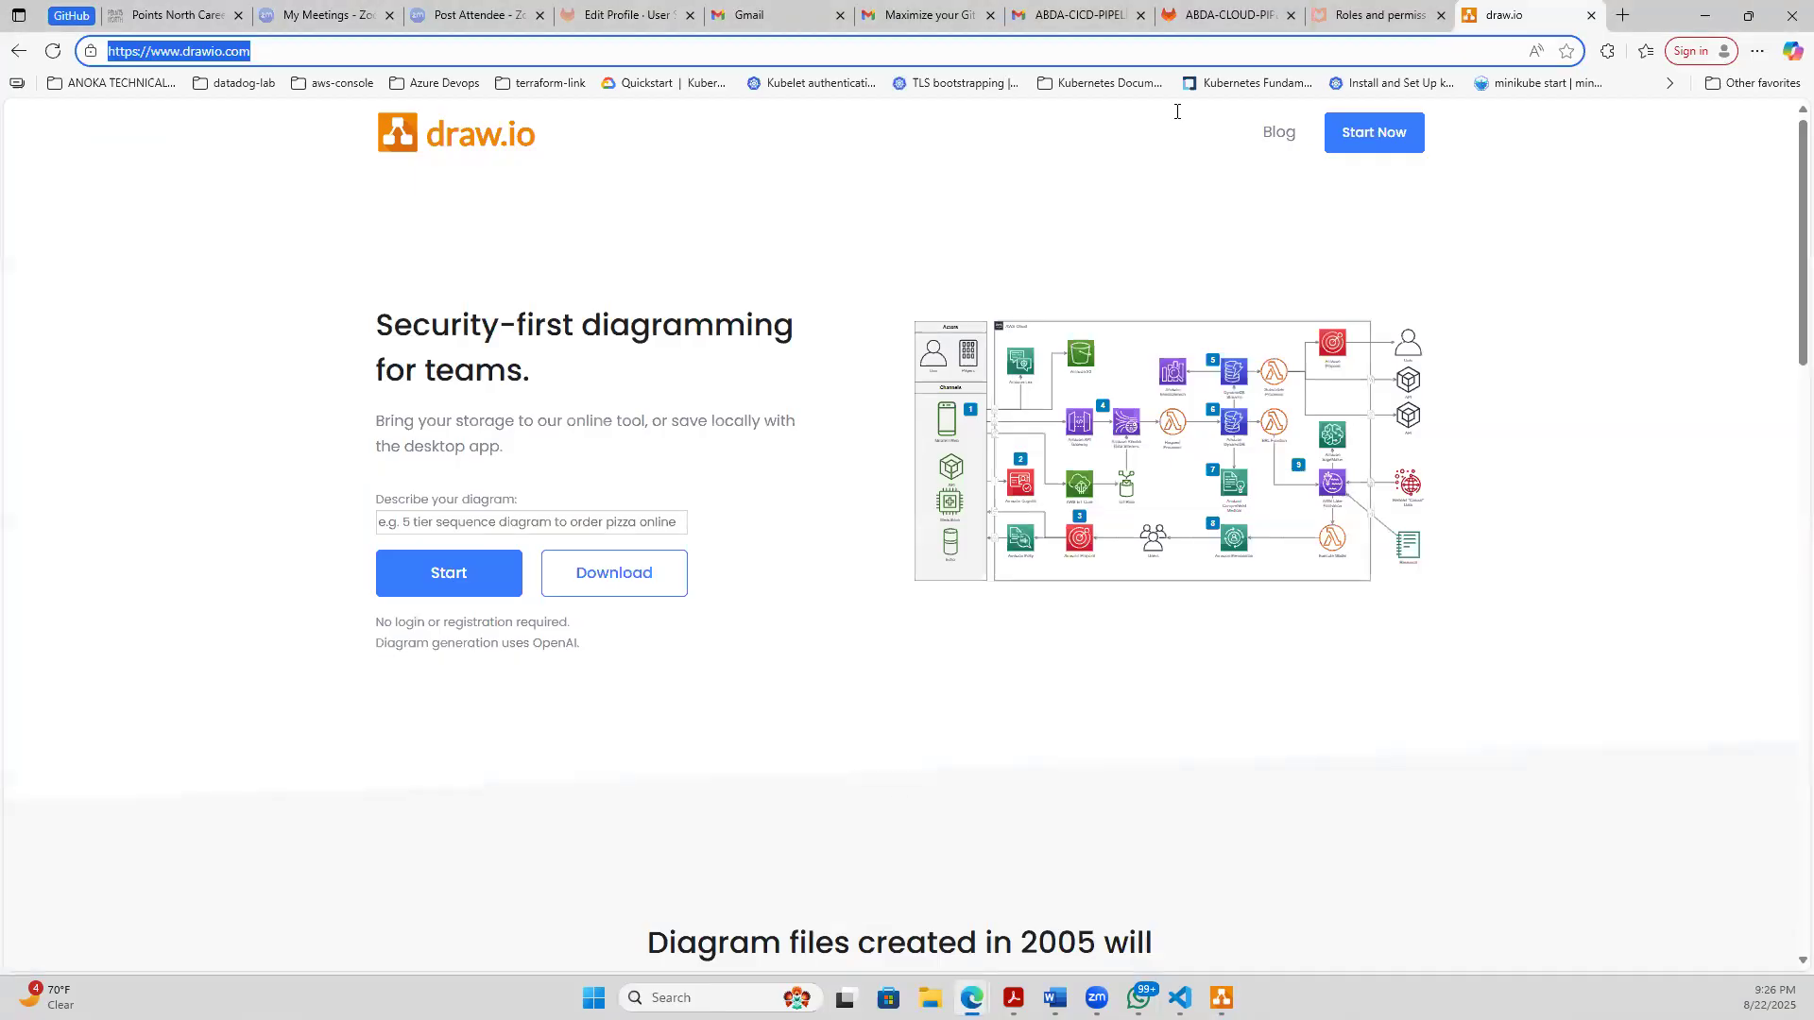
pyautogui.write('g')
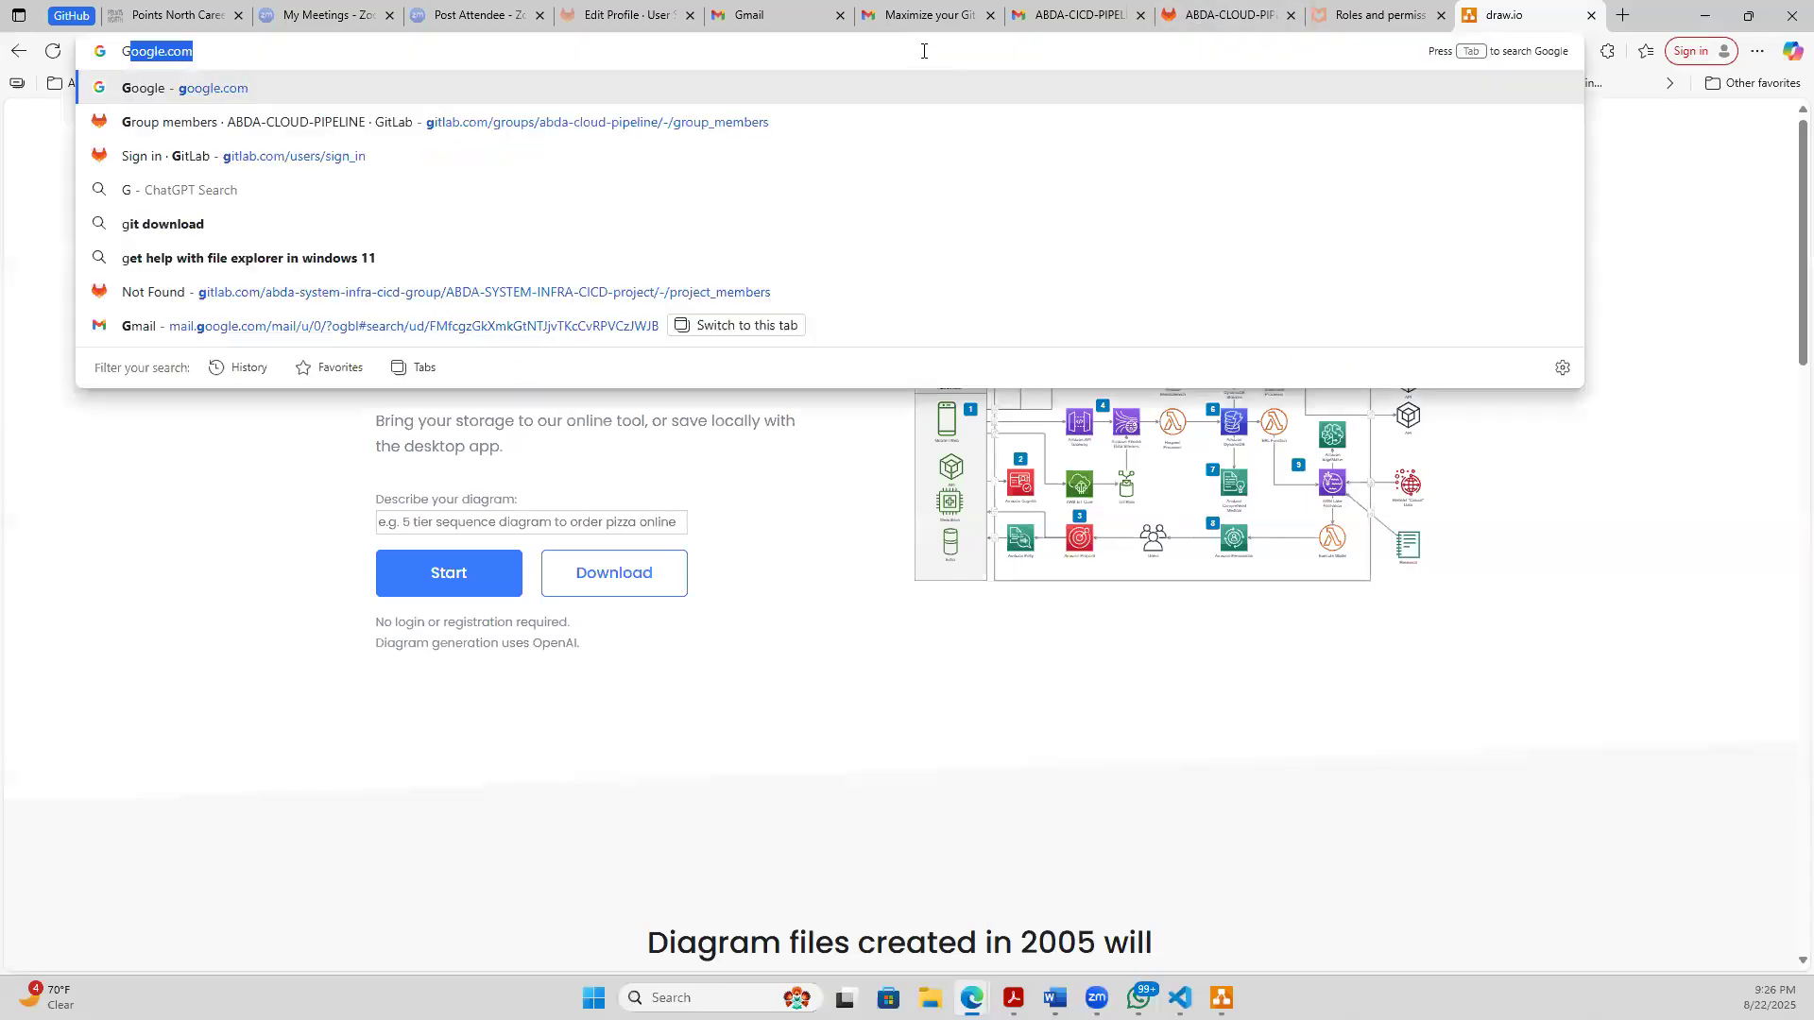
pyautogui.press('Return')
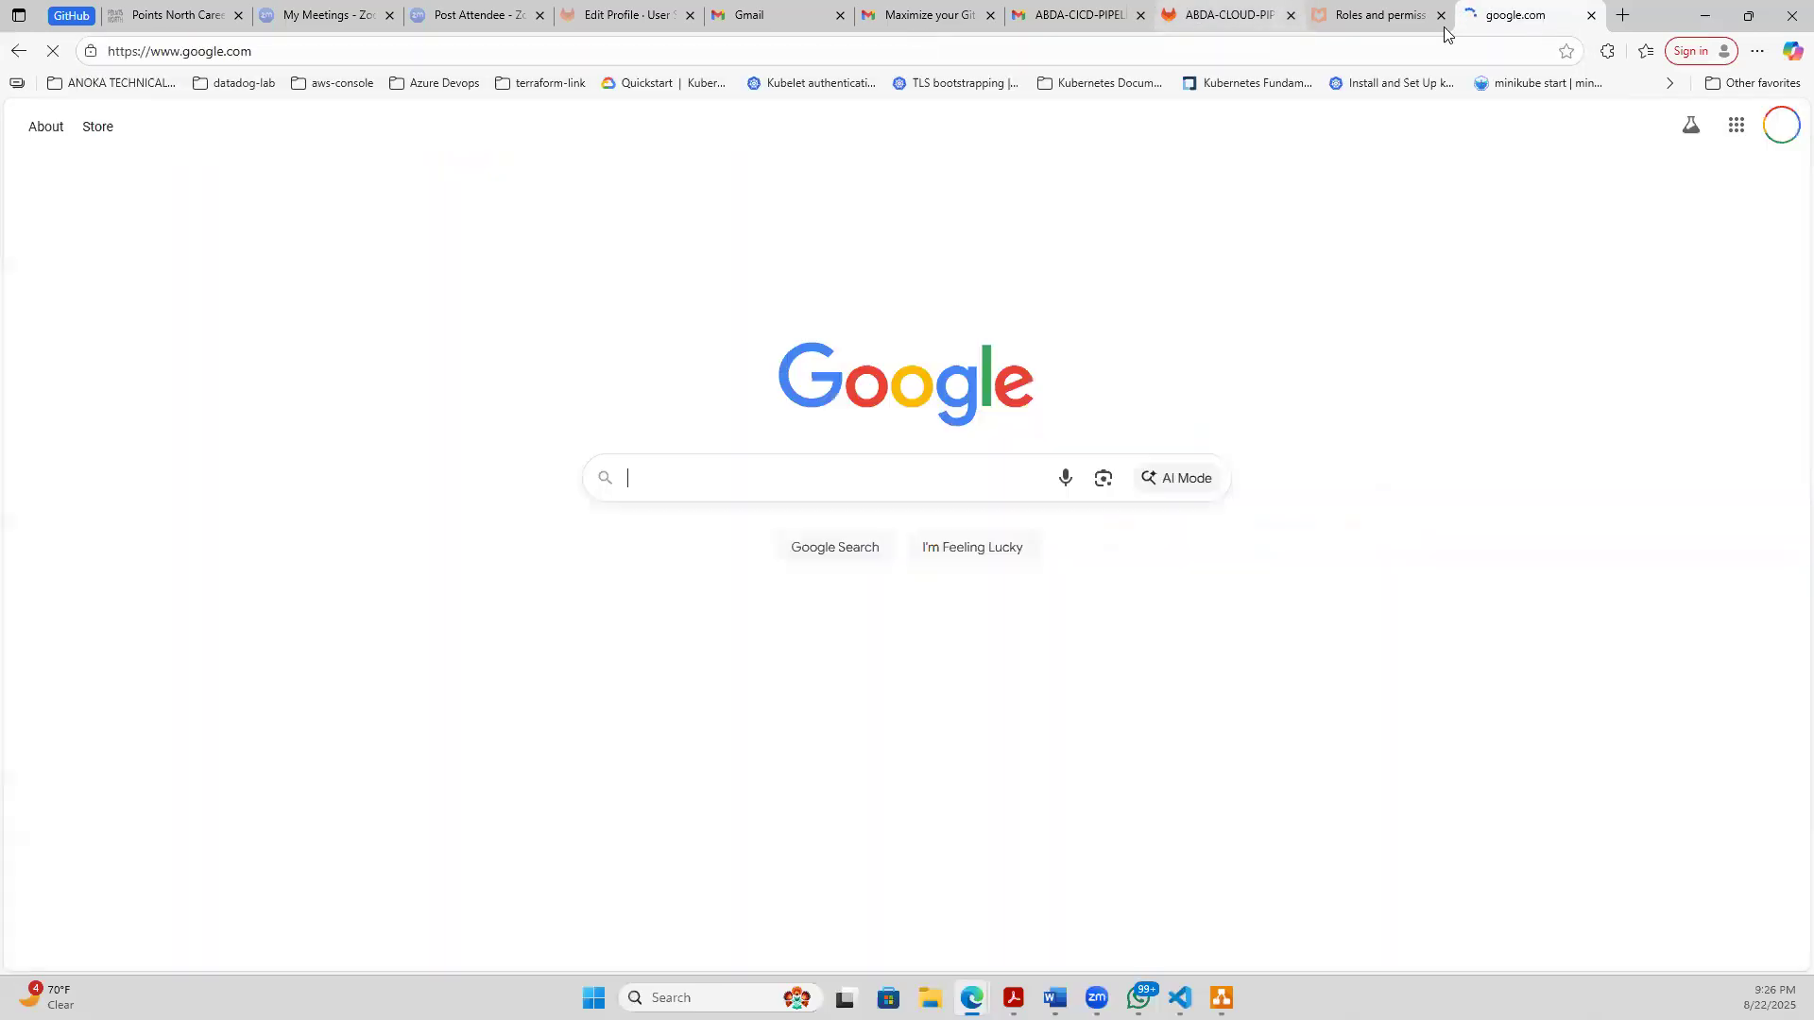
# - Search Google for "developer pushing code from local laptop vs code"
pyautogui.click(702, 480)
pyautogui.write('d')
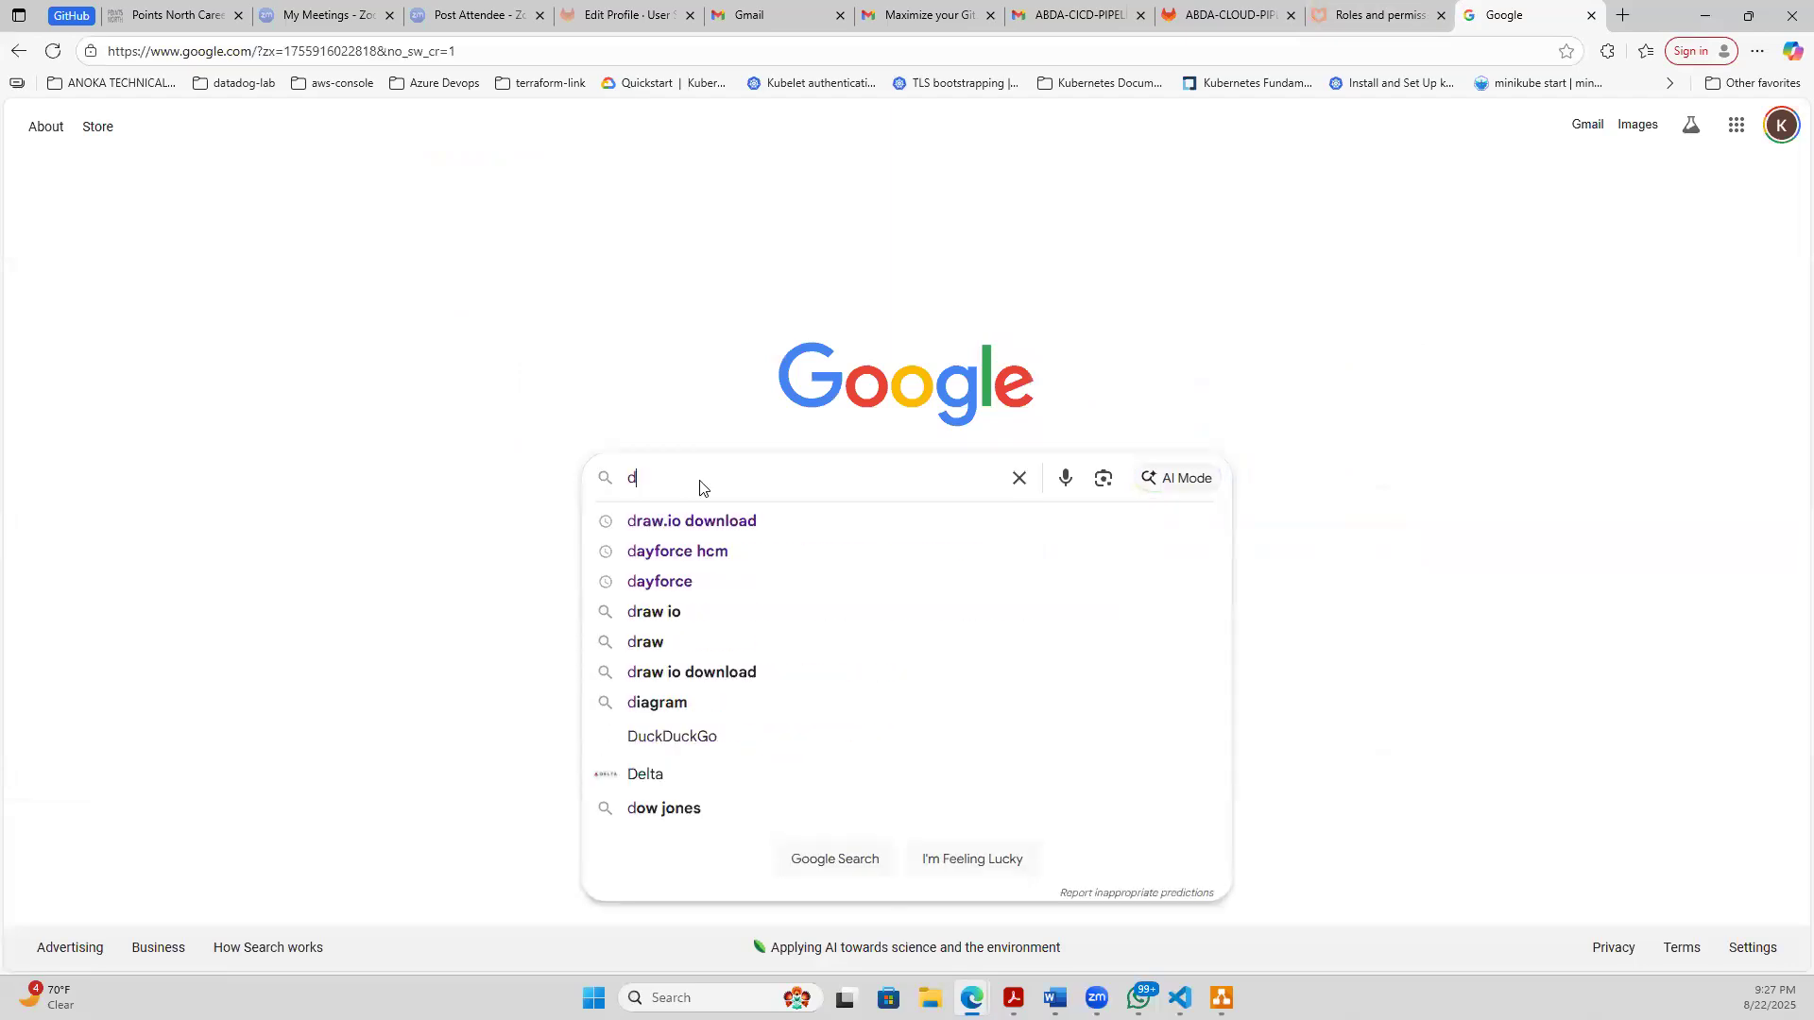
pyautogui.write('eveloper p')
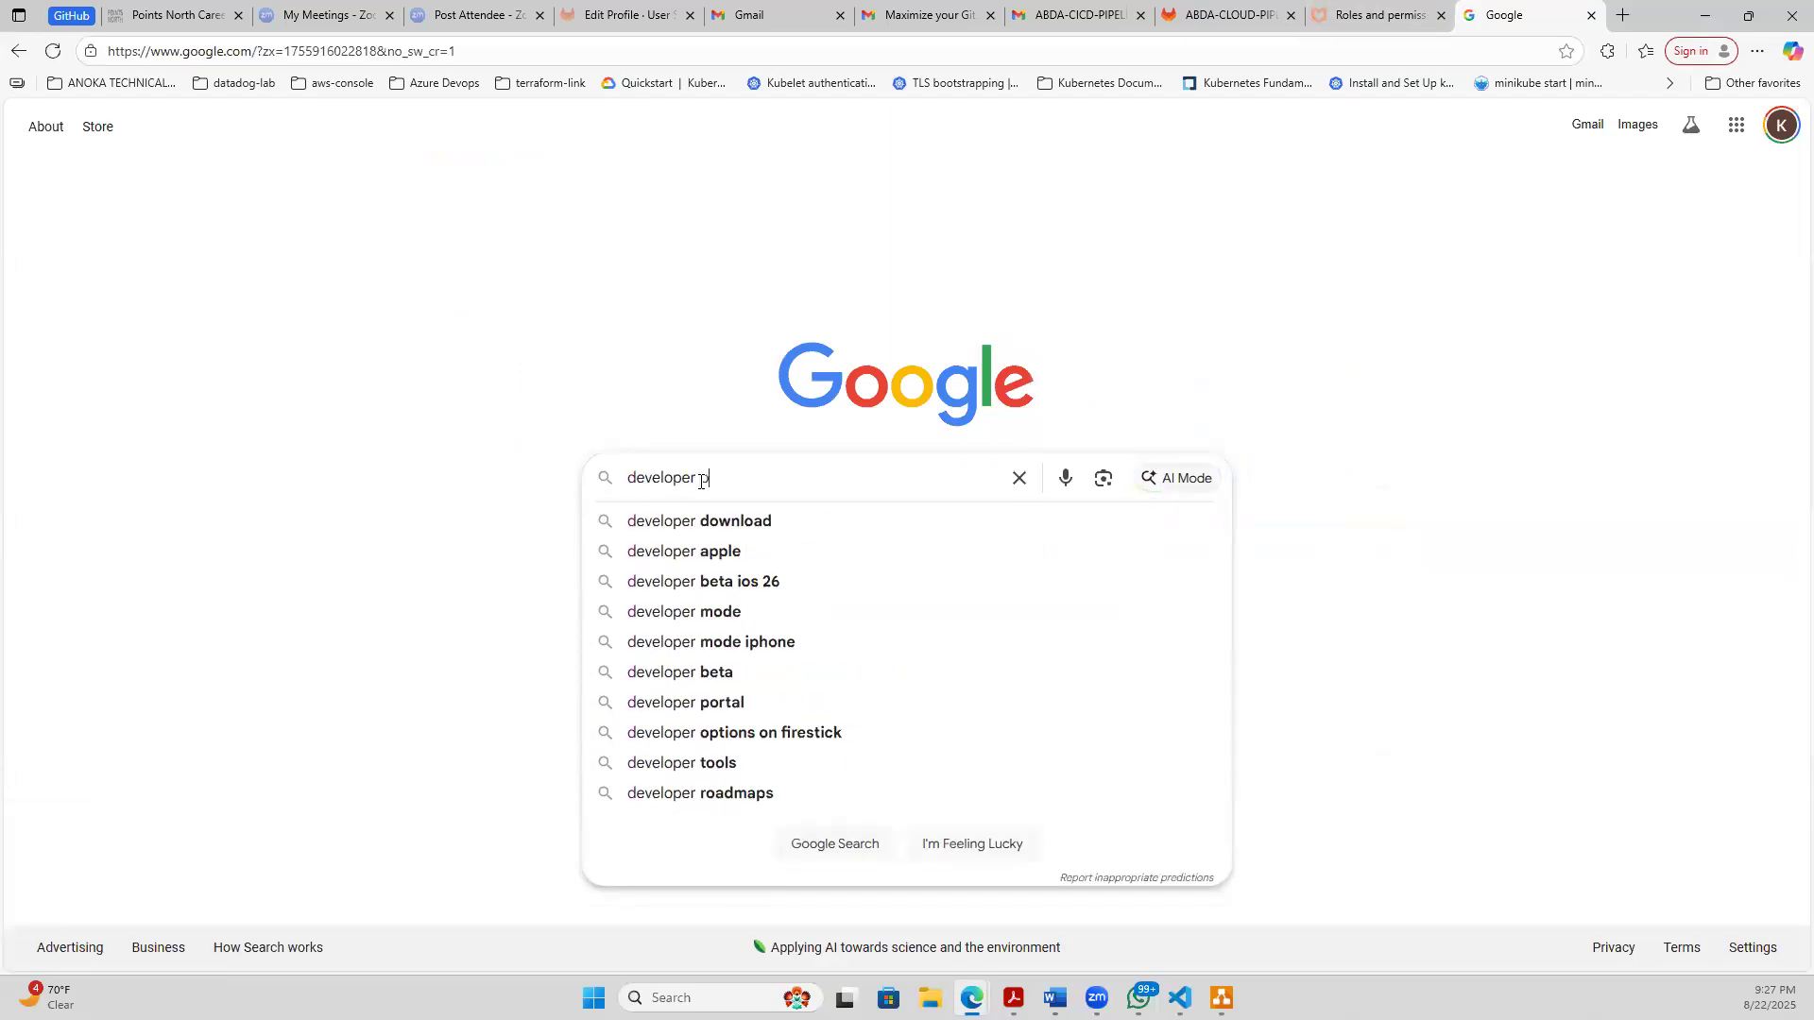
pyautogui.write('ushing code ')
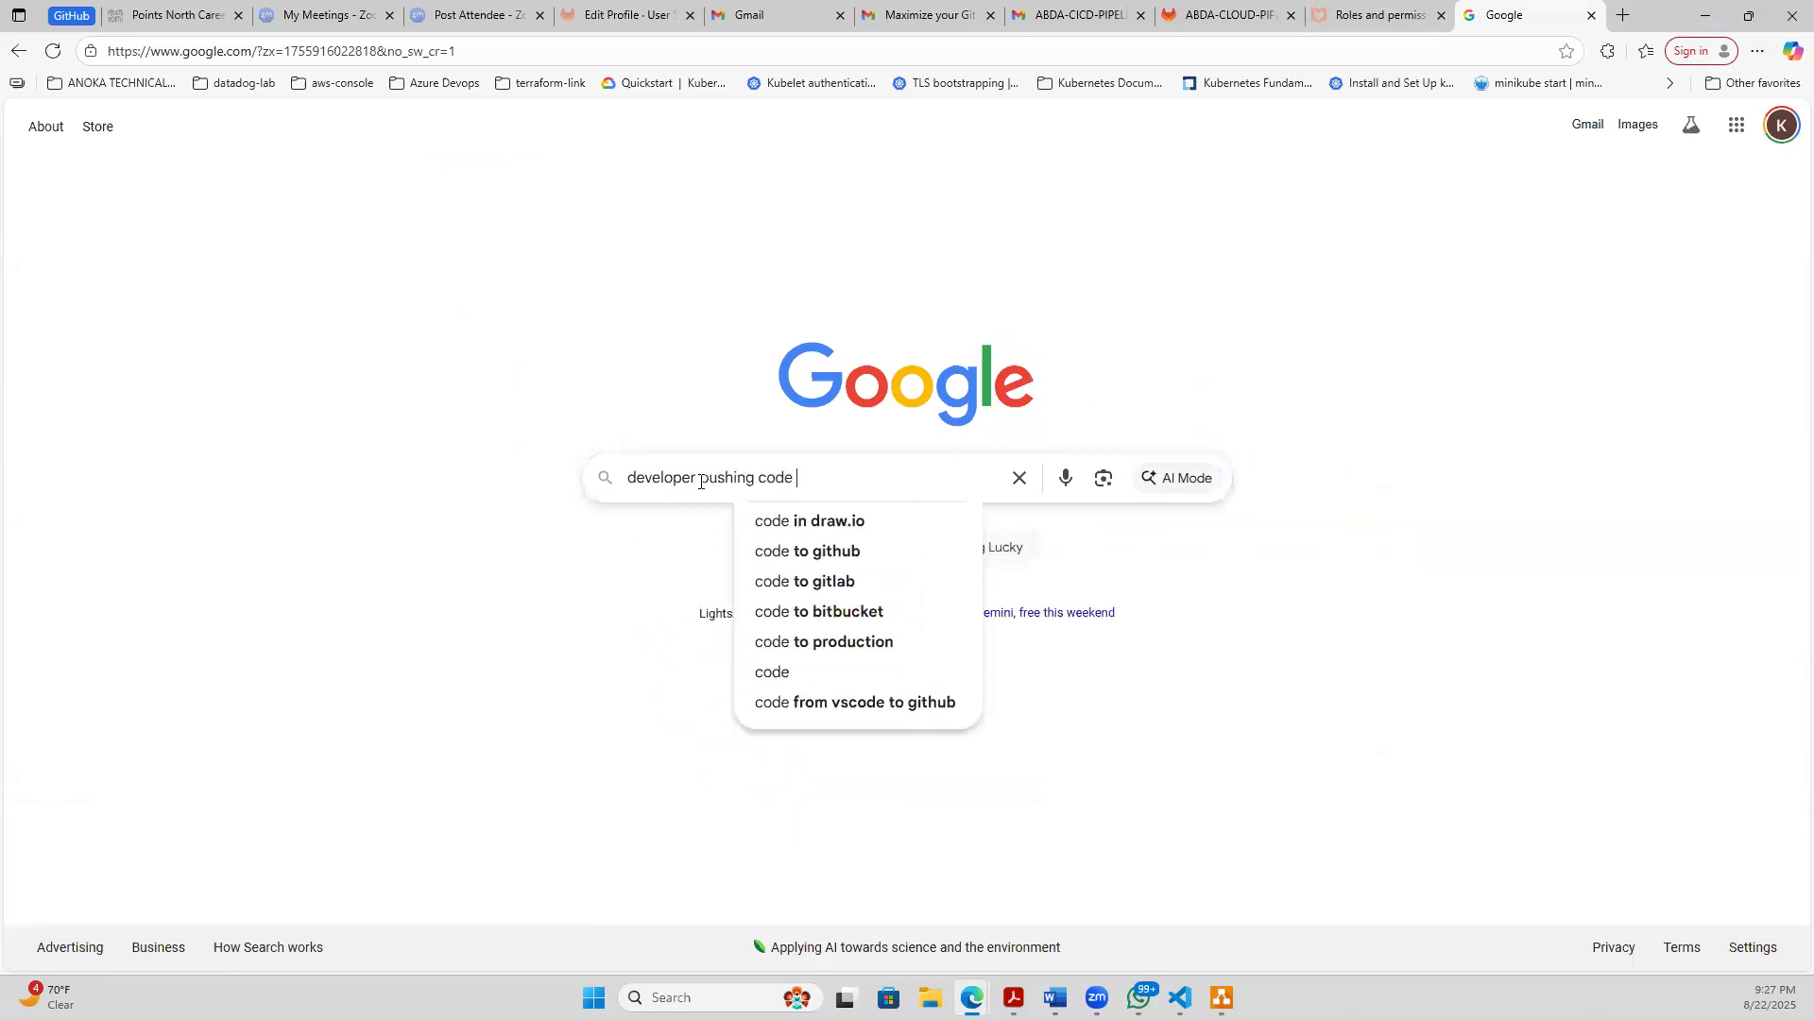
pyautogui.write('from ')
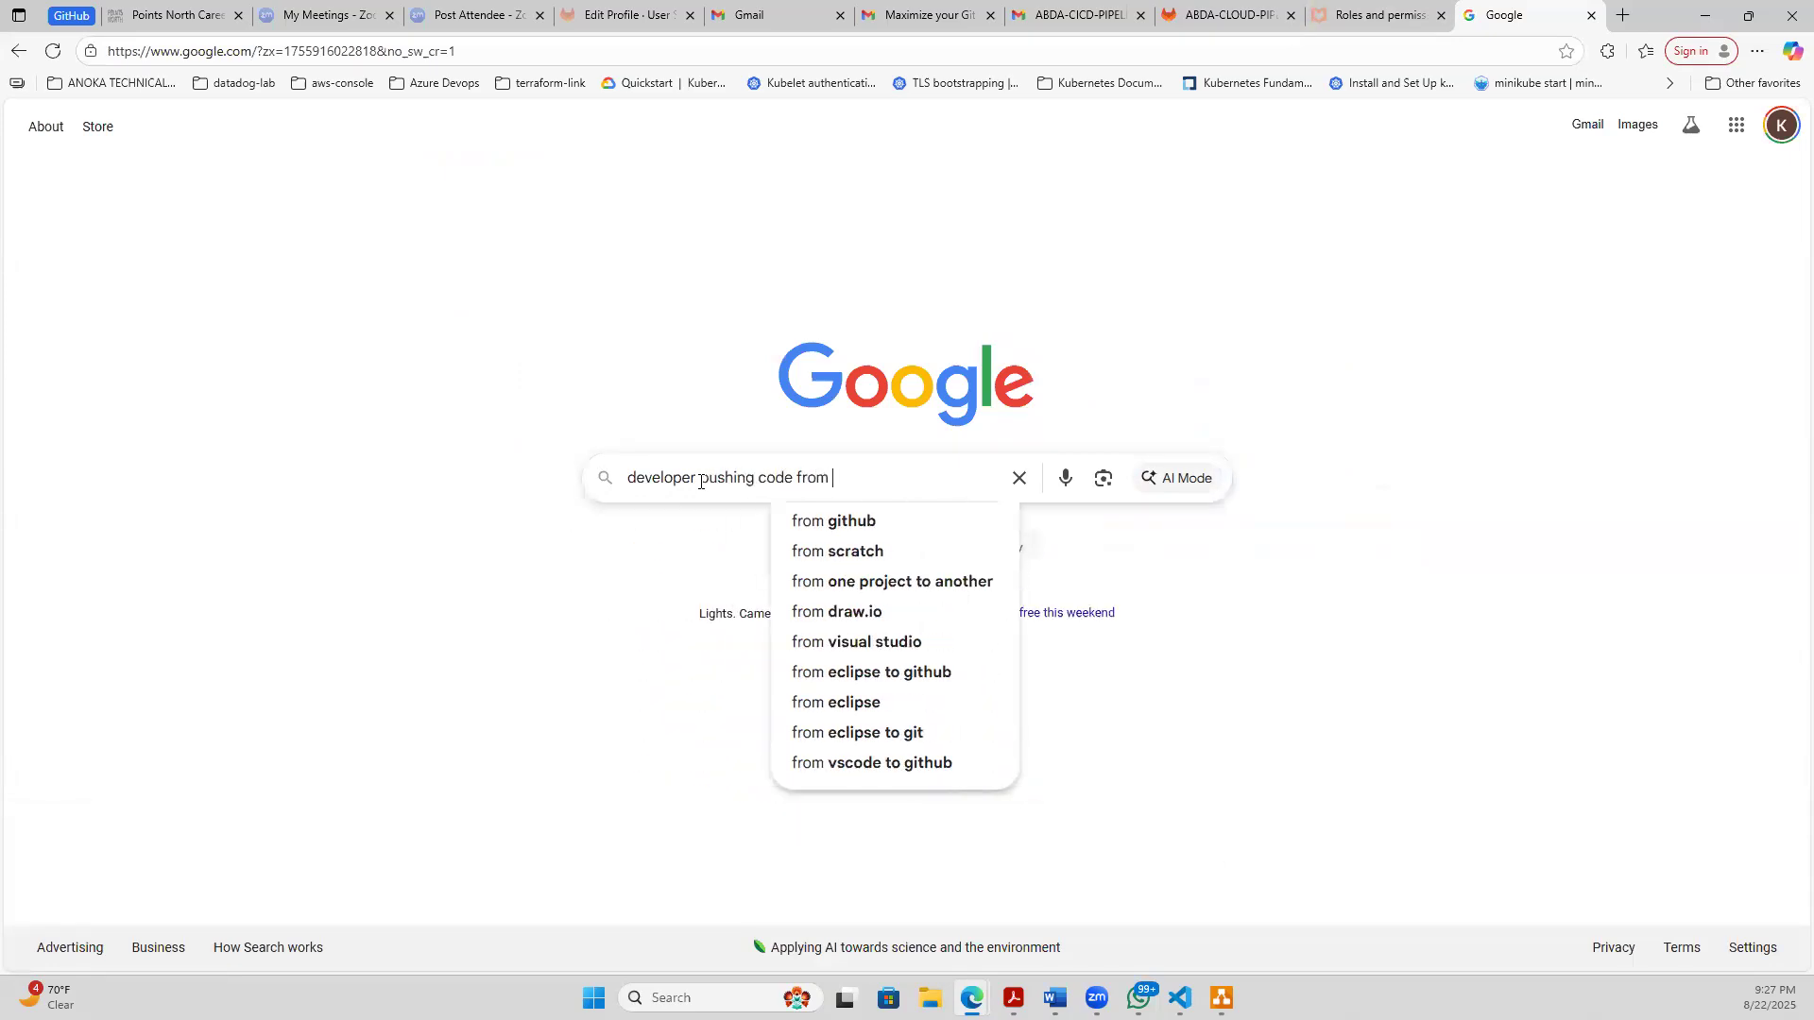
pyautogui.write('local')
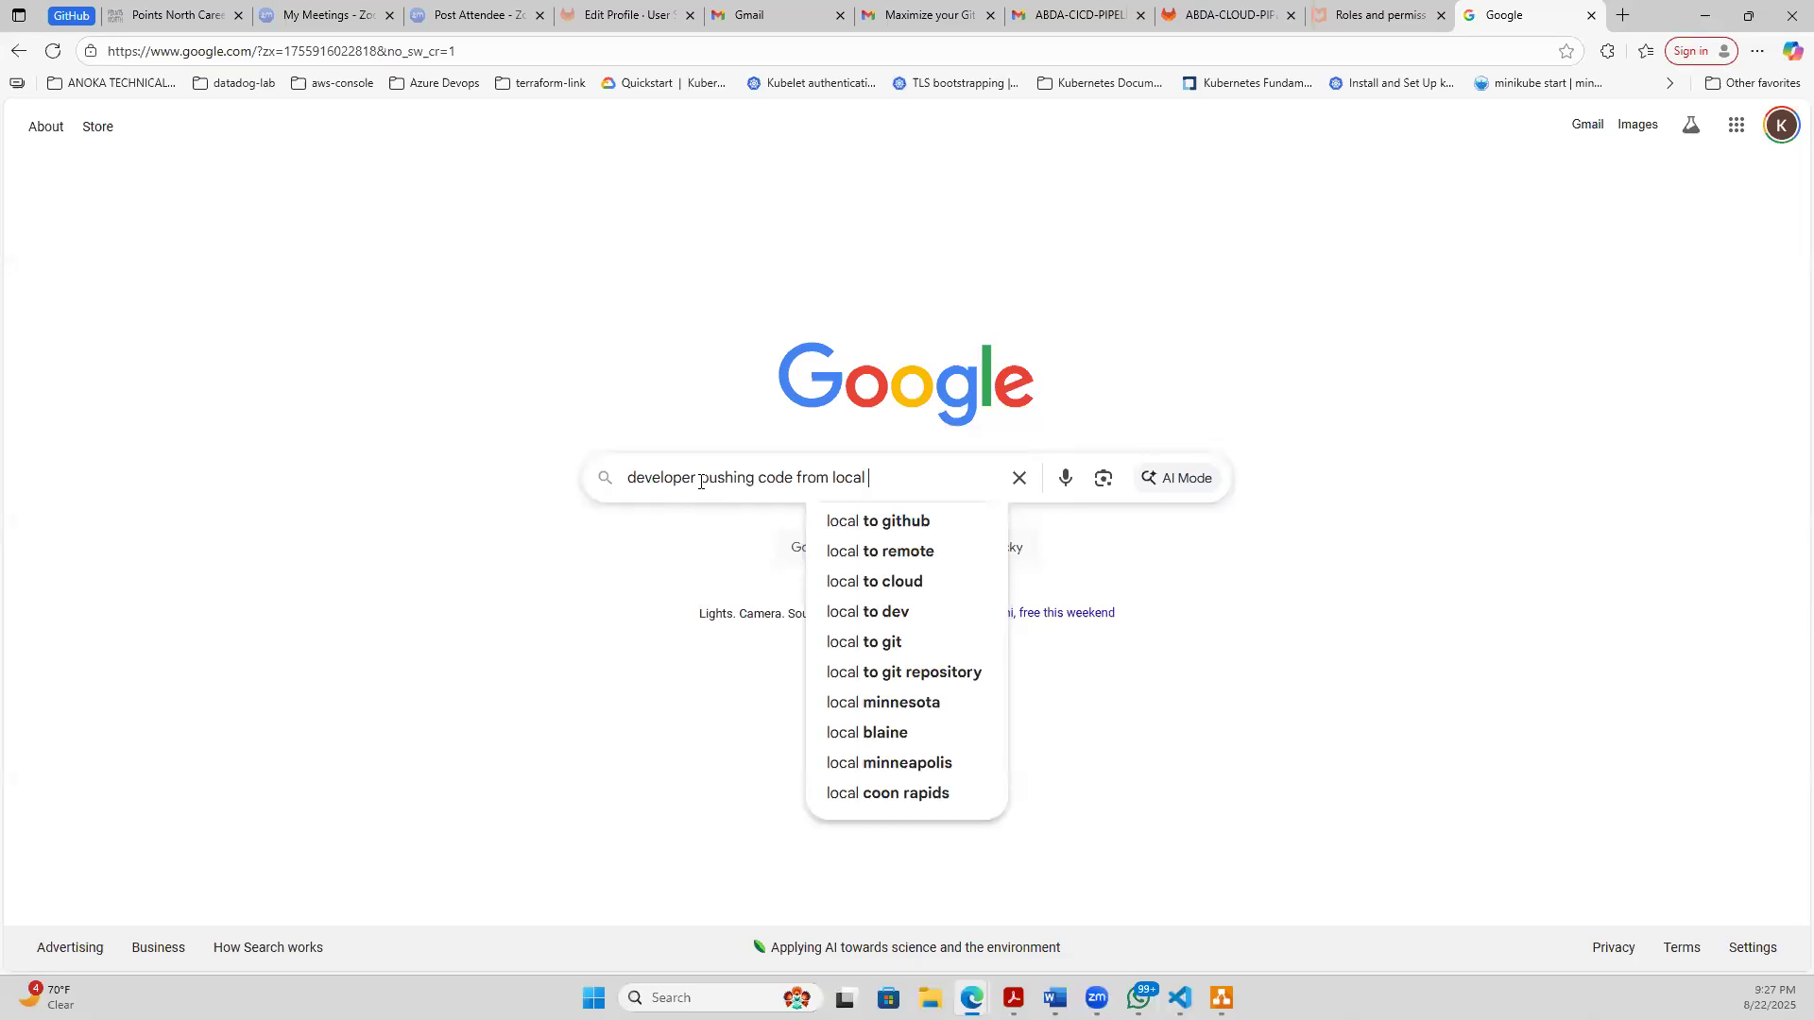
pyautogui.write('lapt v')
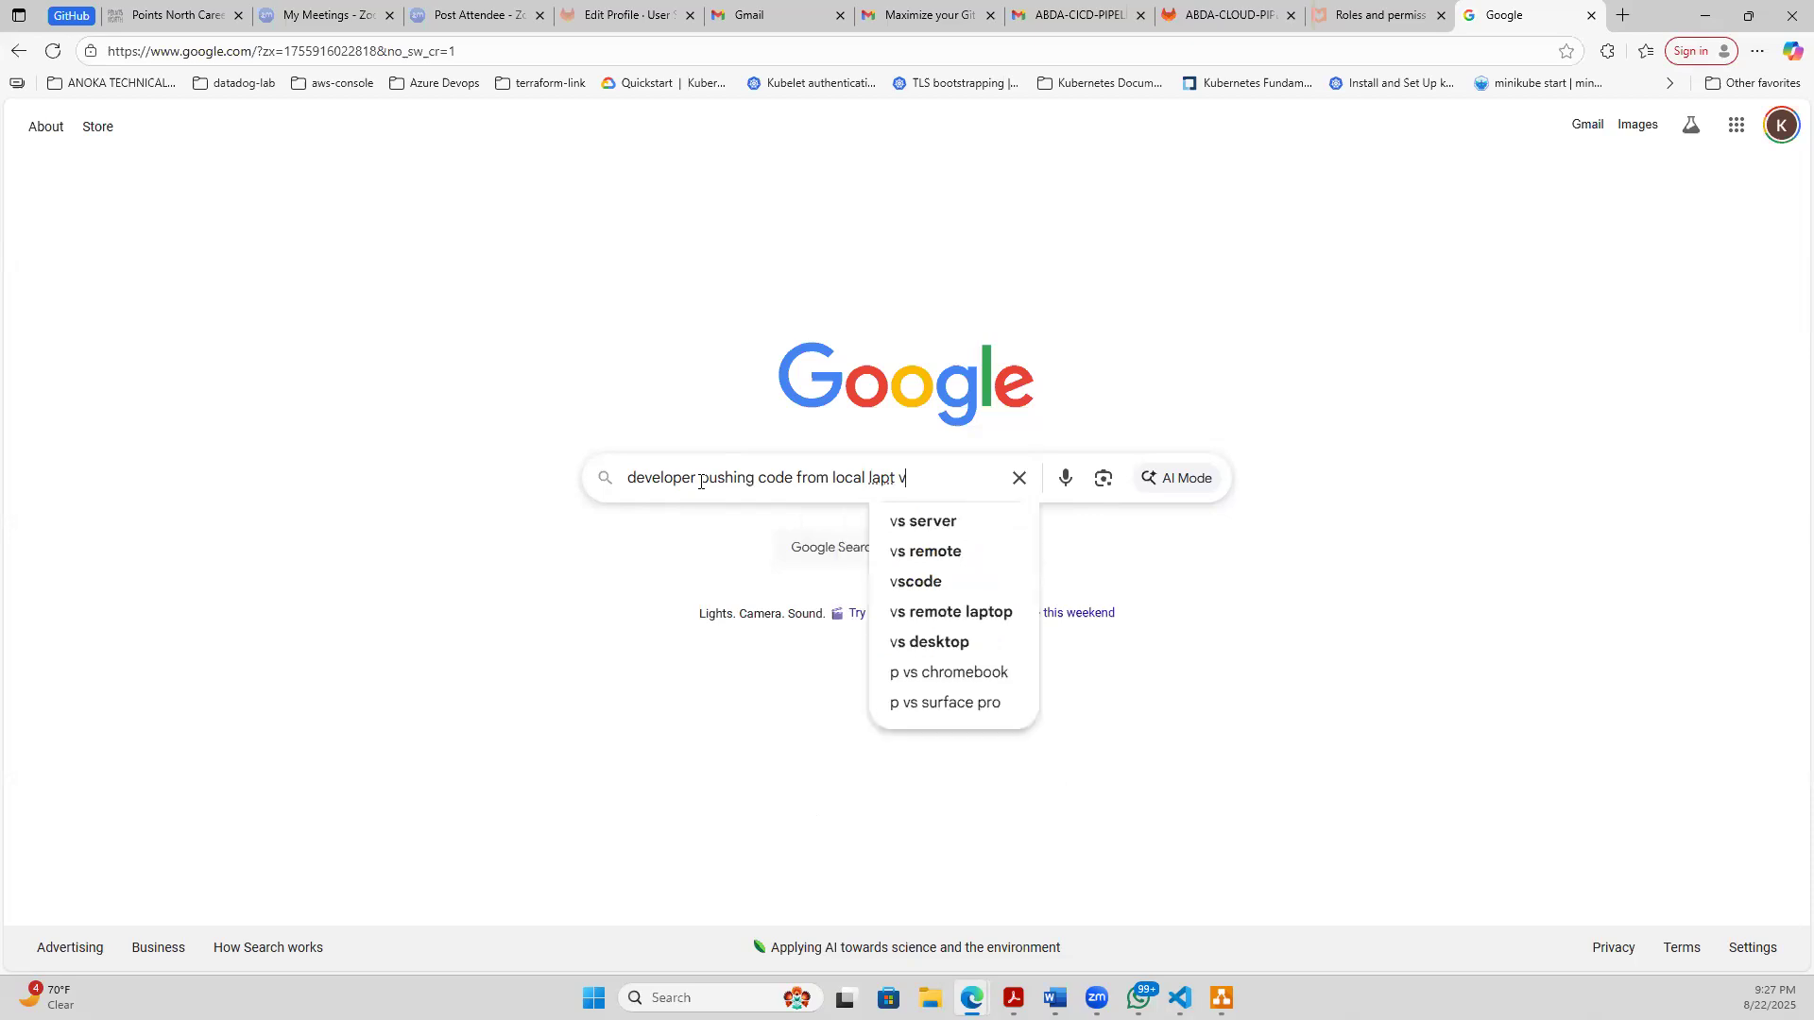
pyautogui.press('BackSpace')
pyautogui.press('BackSpace')
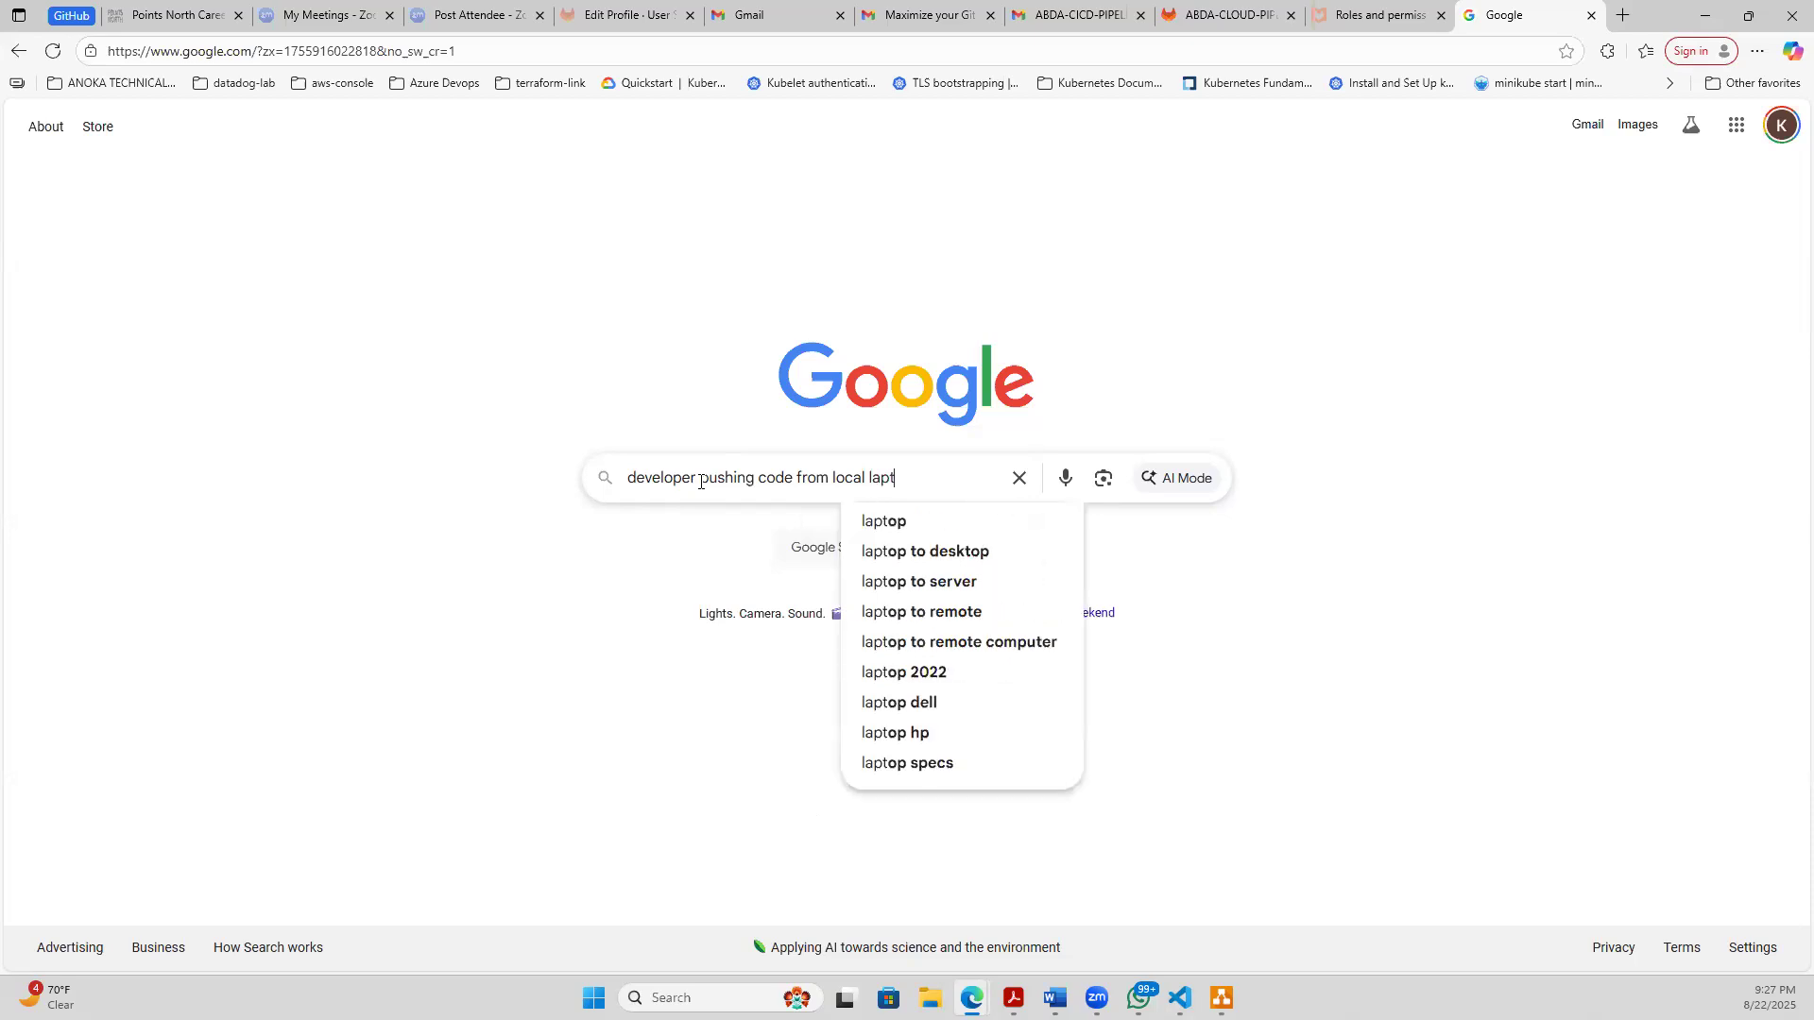
pyautogui.write('op vs code')
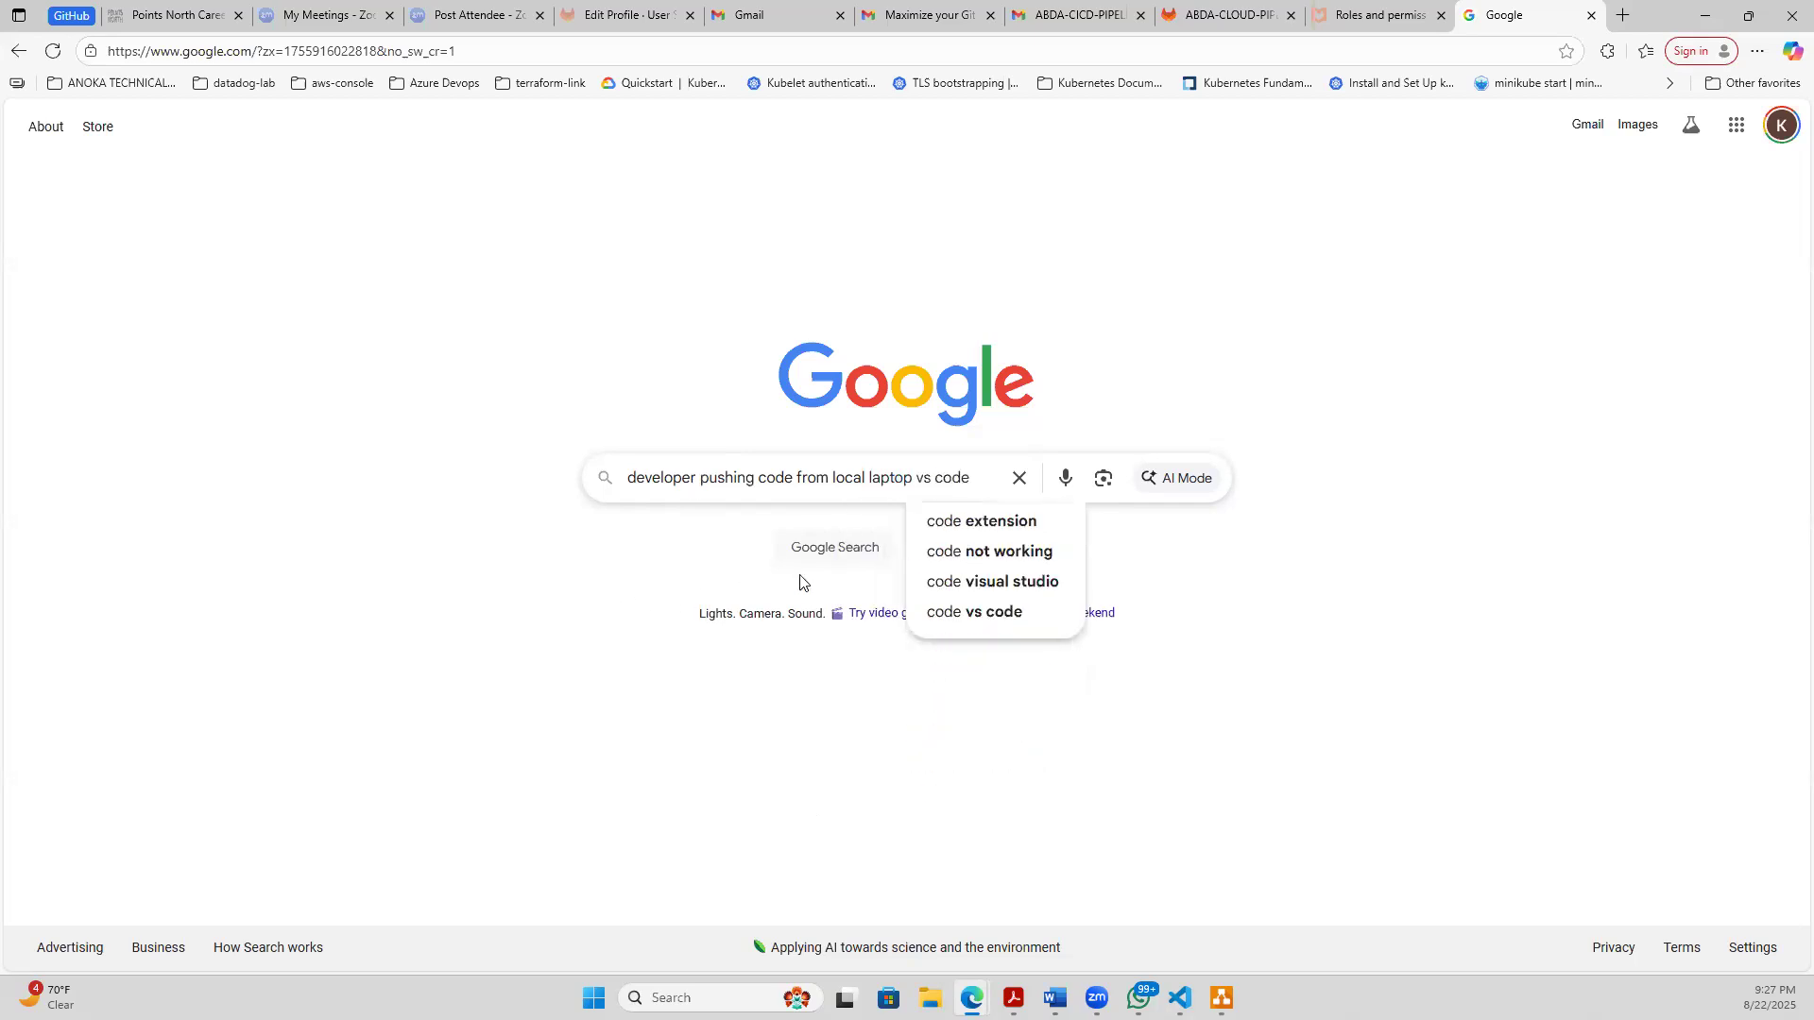
pyautogui.press('Return')
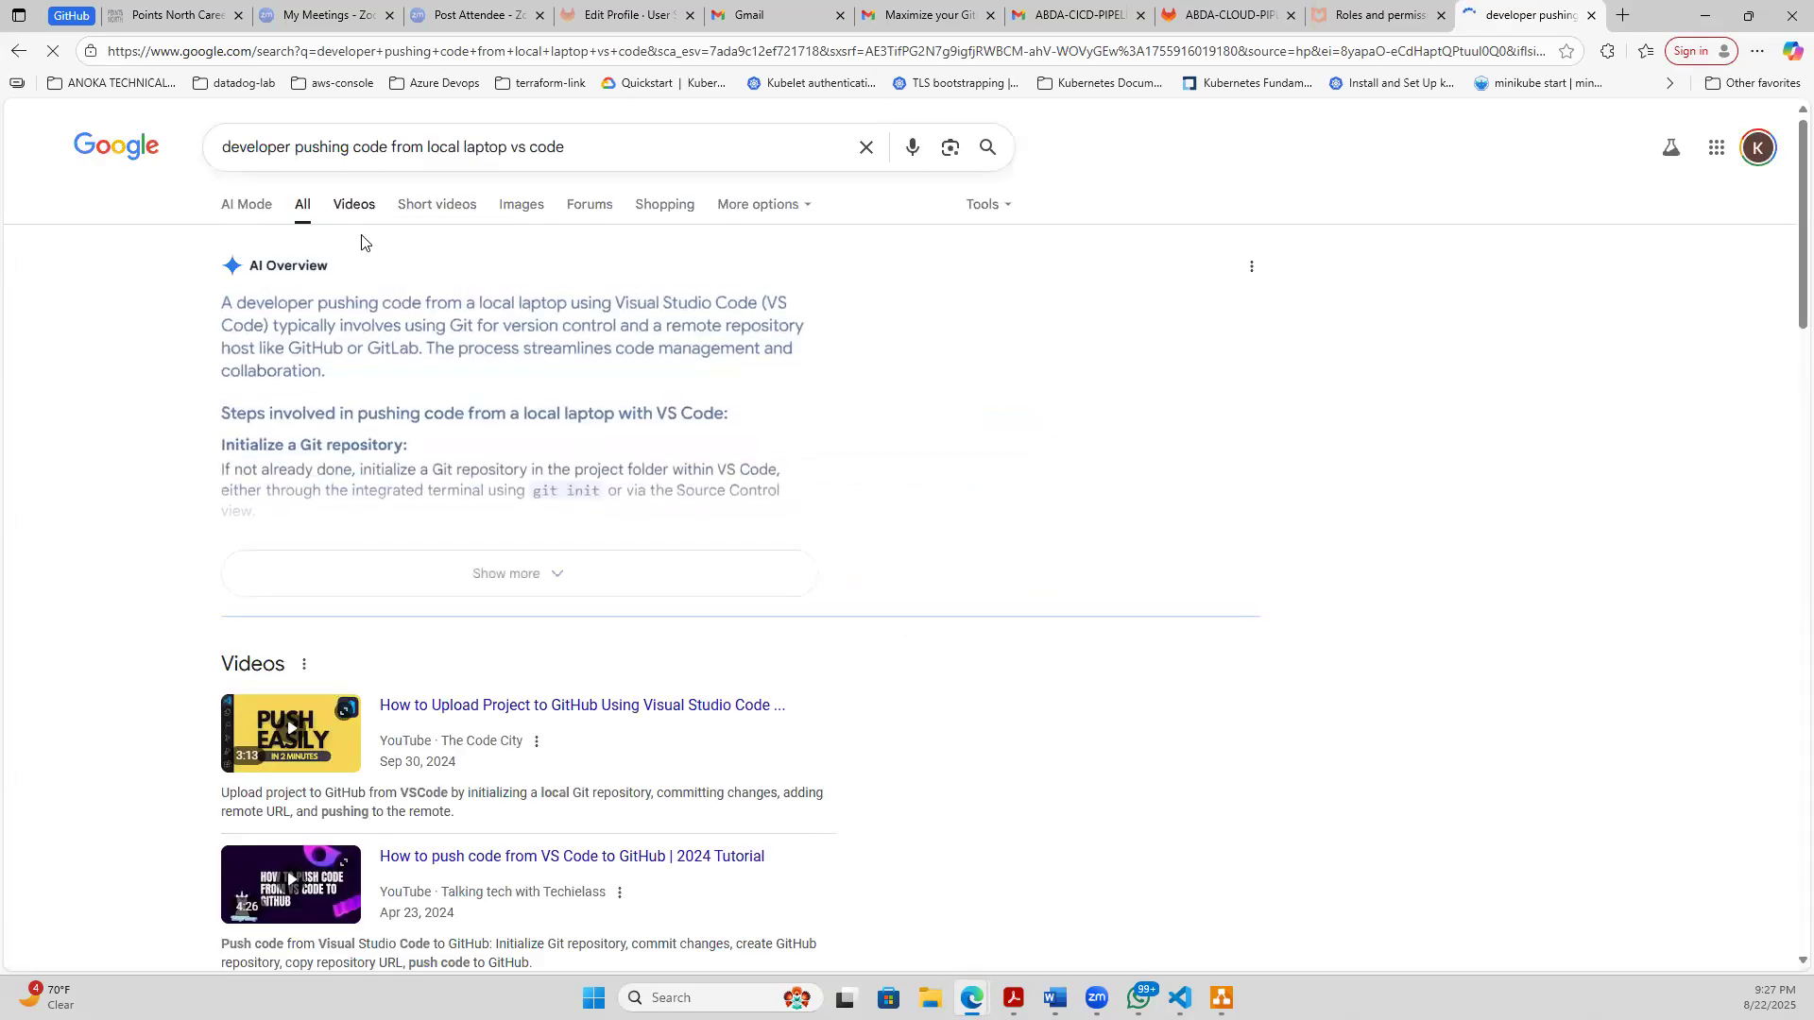
# - Show the image results and examine them for a picture of a developer pushing code from VS Code
pyautogui.click(519, 204)
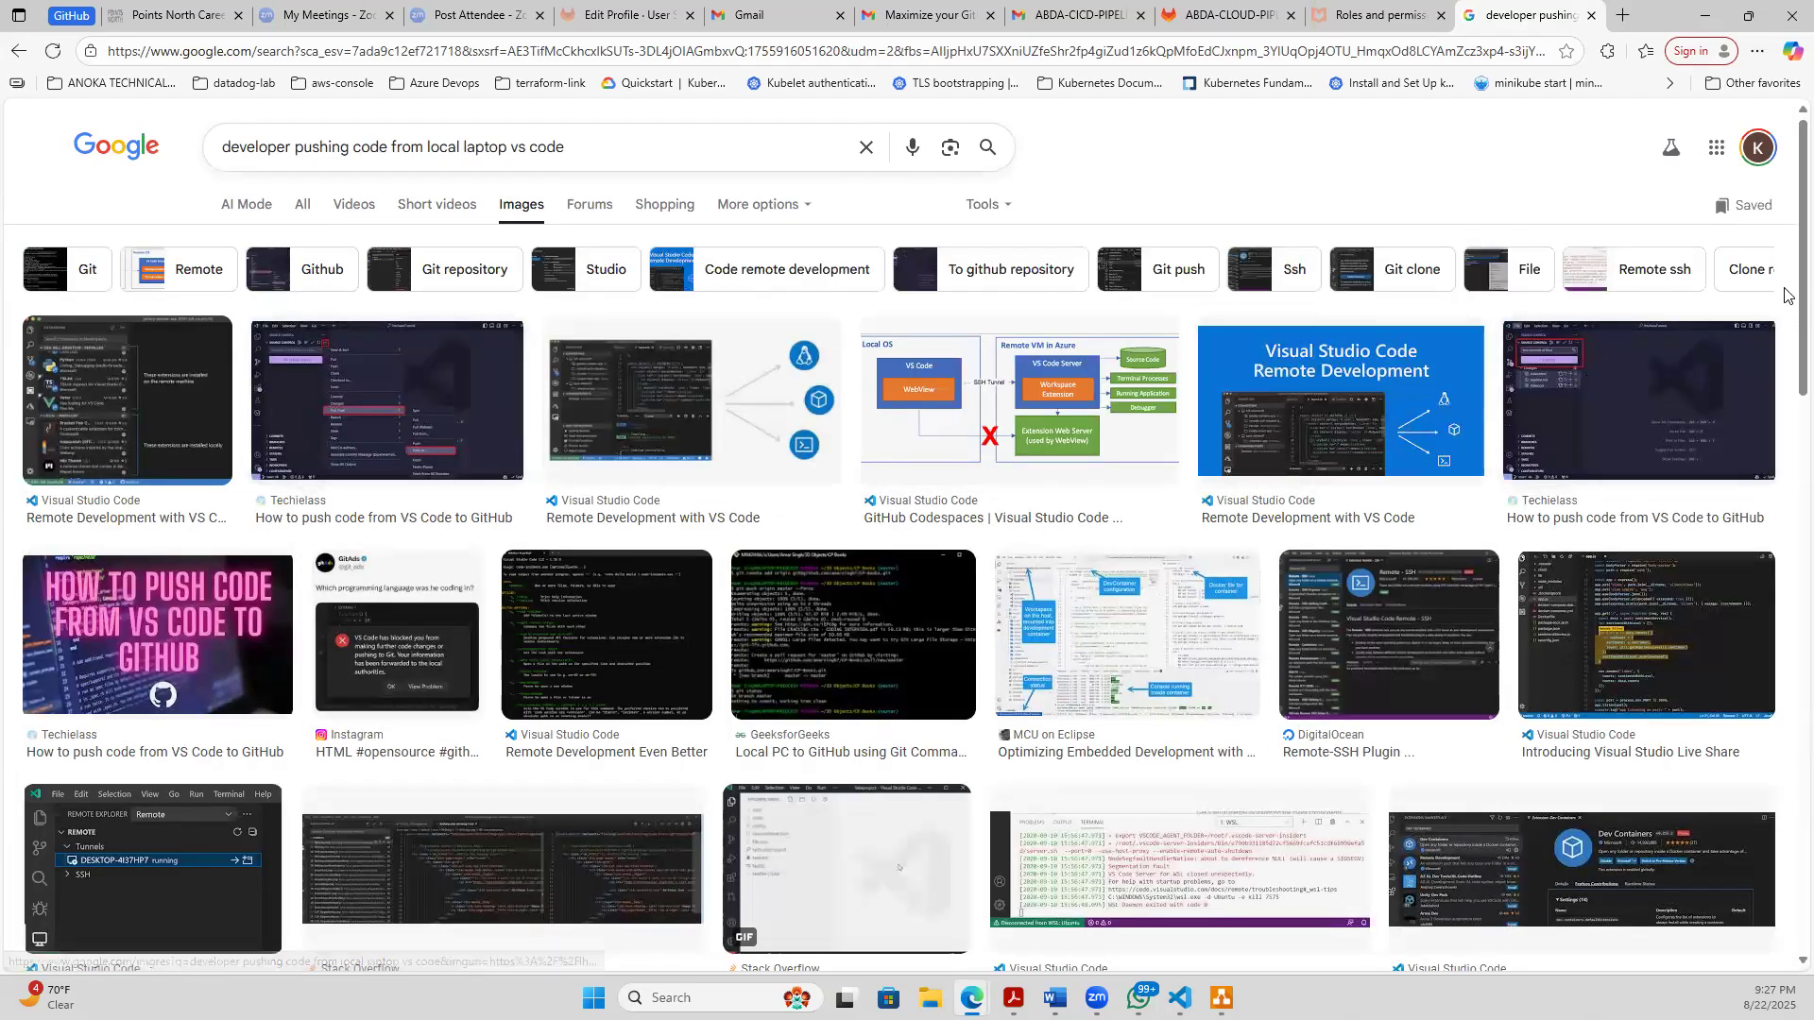
pyautogui.moveTo(1785, 392); pyautogui.dragTo(1785, 751)
pyautogui.scroll(-5, 1785, 851)
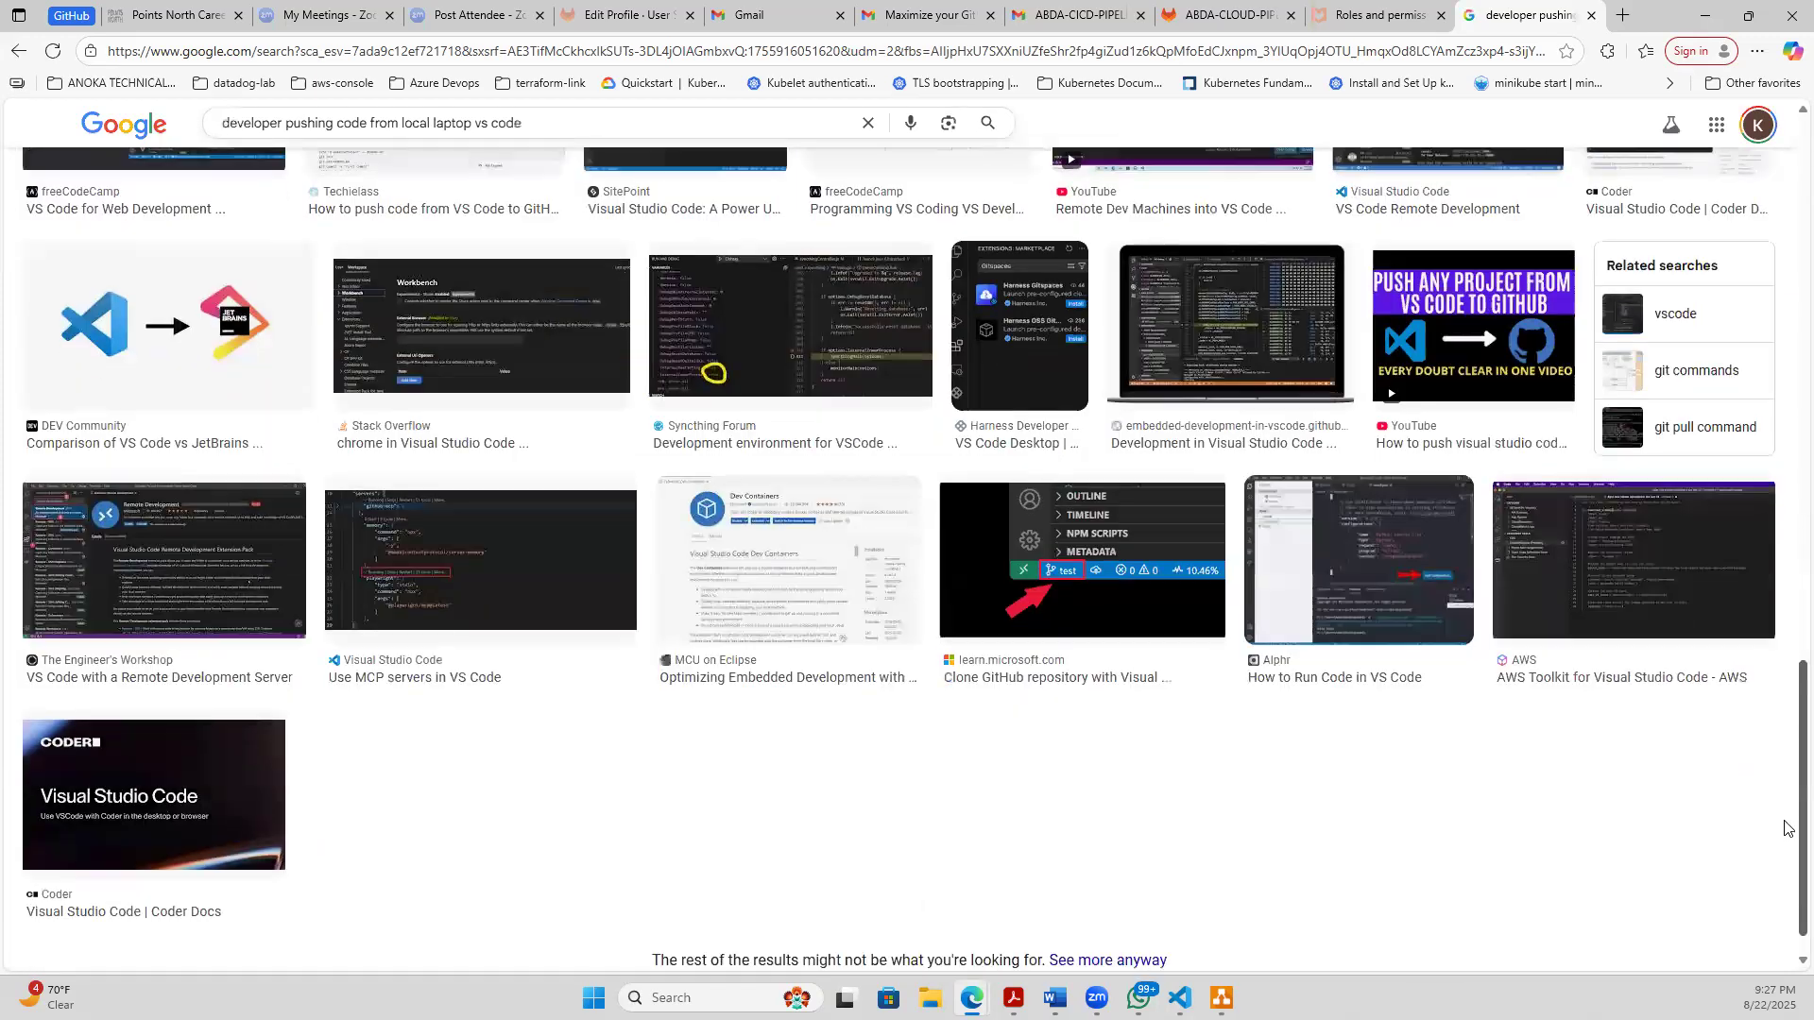
pyautogui.scroll(3, 1786, 813)
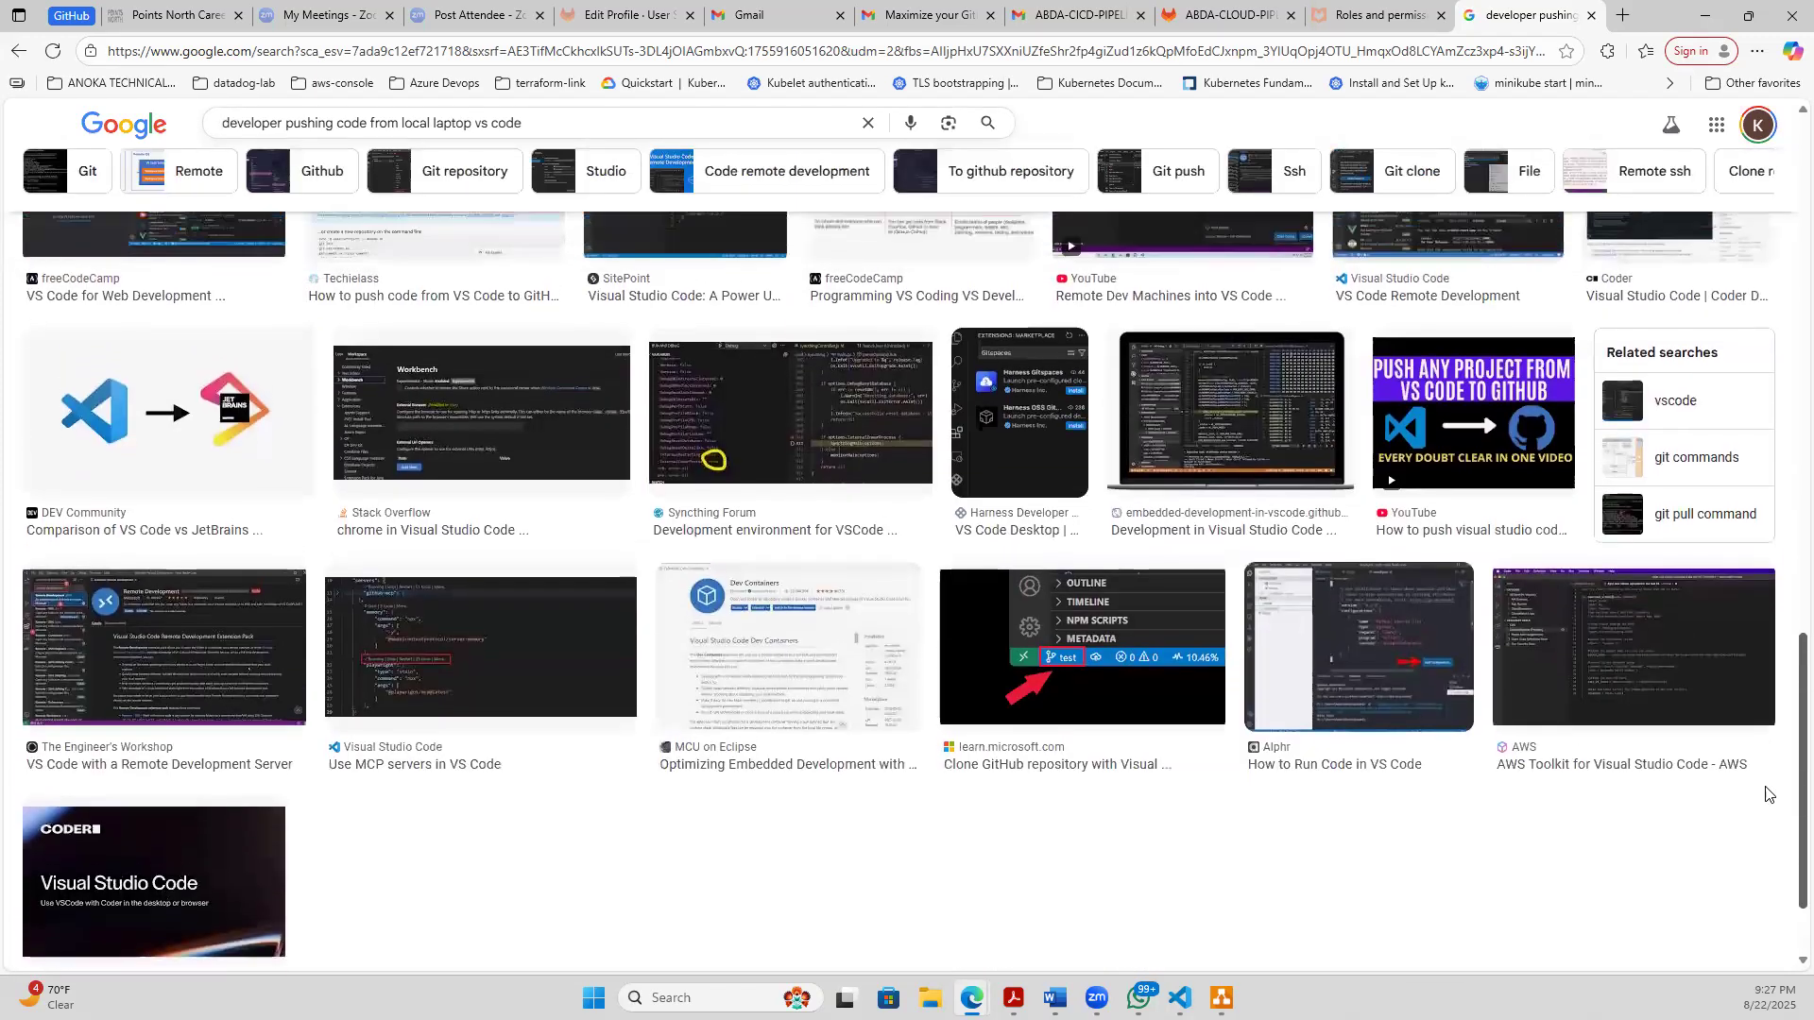
pyautogui.scroll(2, 1725, 725)
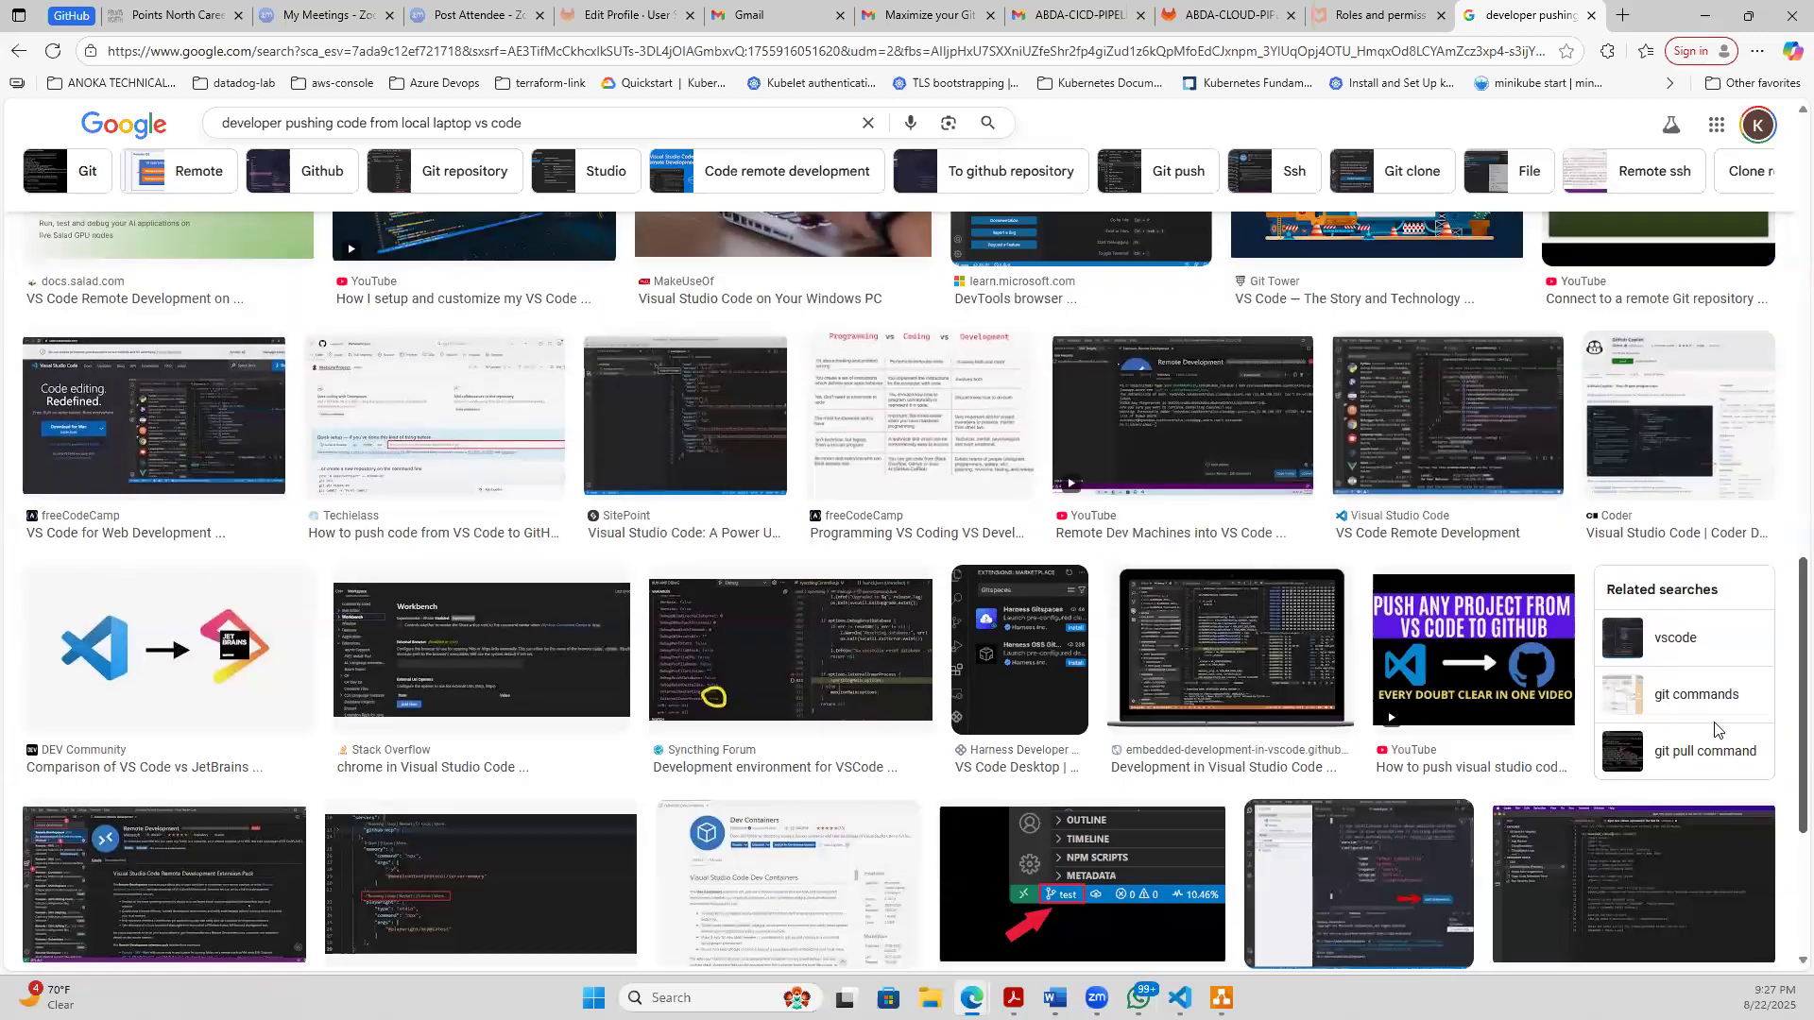
pyautogui.scroll(1, 1696, 708)
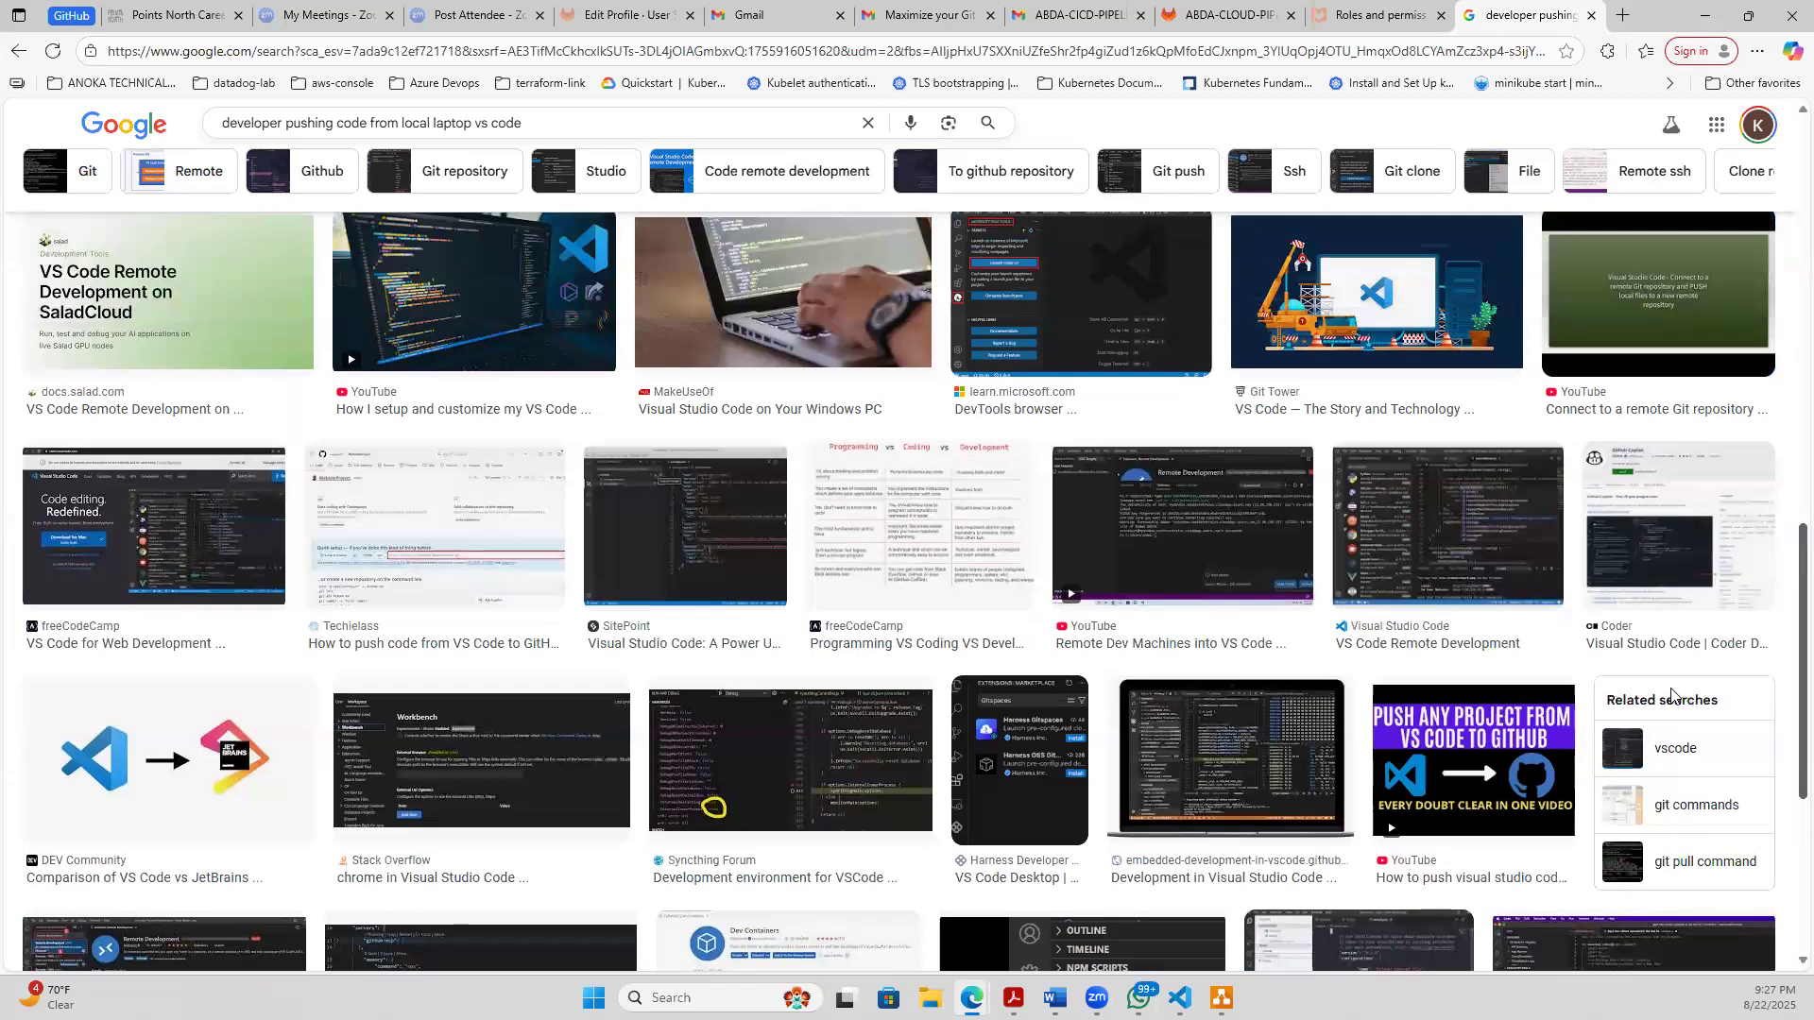
pyautogui.scroll(10, 1672, 688)
pyautogui.scroll(-10, 1652, 397)
pyautogui.scroll(10, 1652, 393)
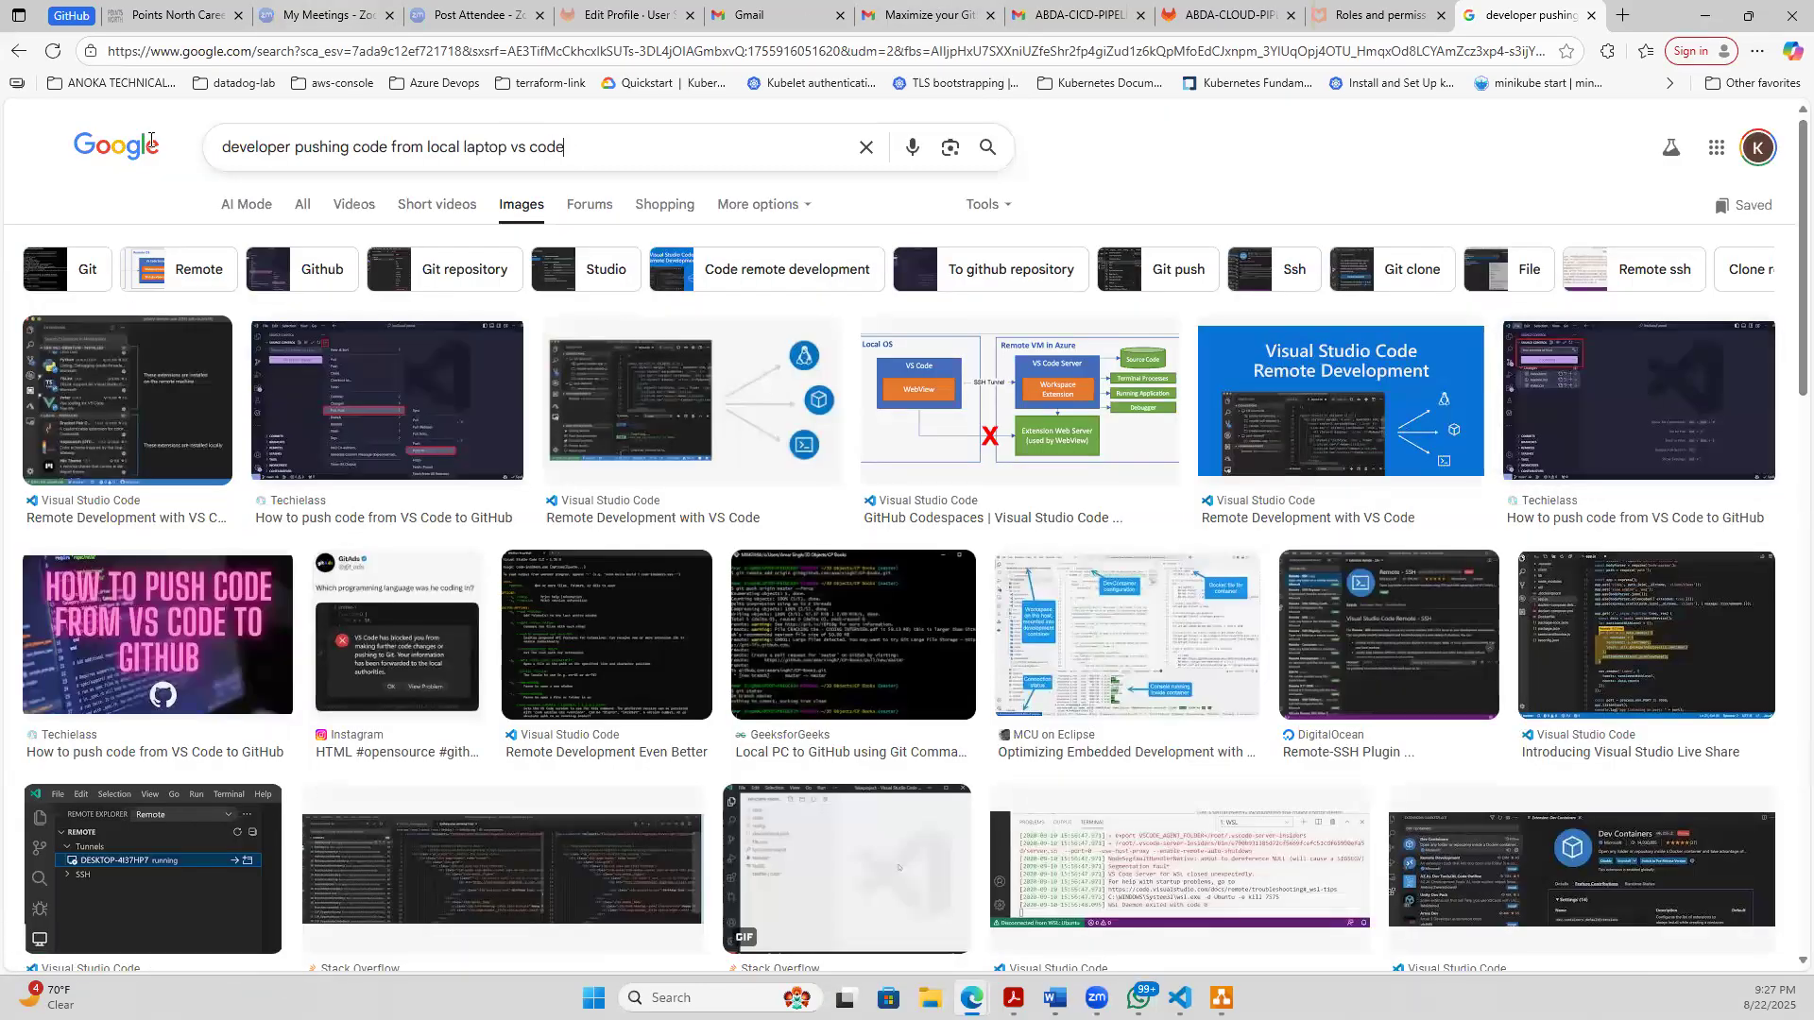
# - Replace the image search query with "photo of engineer pushing code" and run it
pyautogui.moveTo(591, 148); pyautogui.dragTo(142, 149)
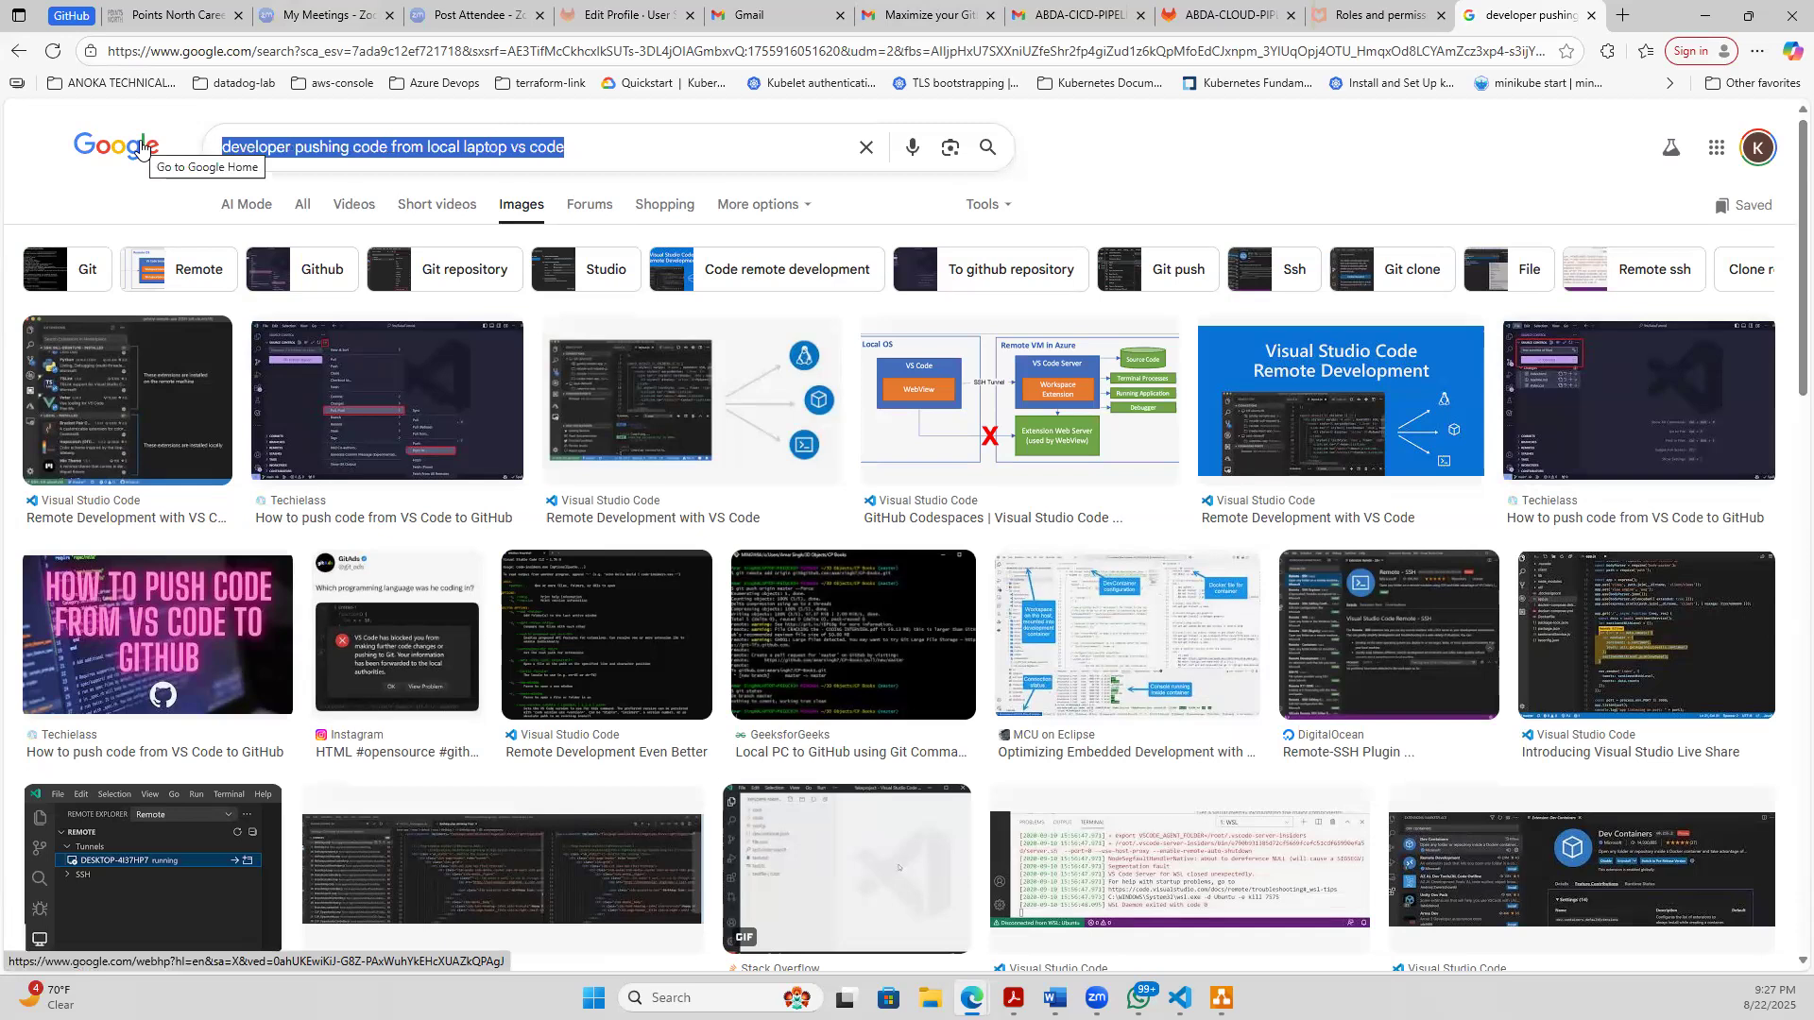
pyautogui.write('phot')
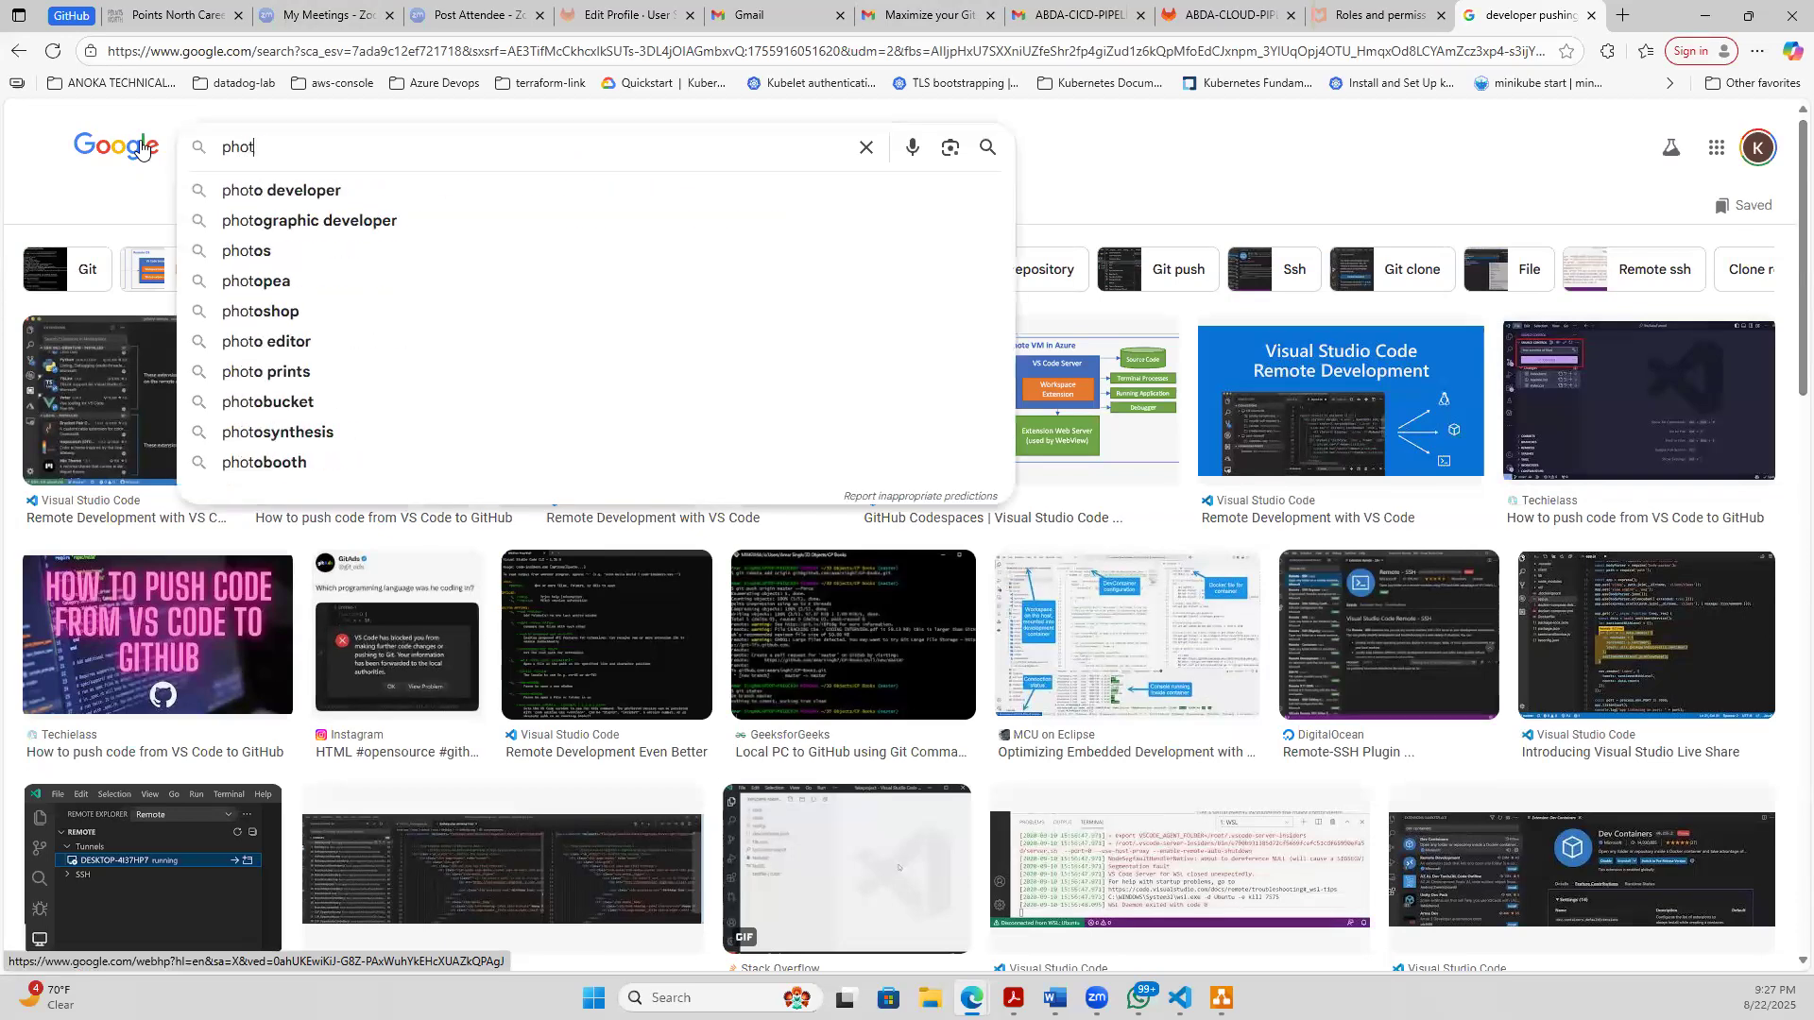
pyautogui.write('o of devo')
pyautogui.press('BackSpace')
pyautogui.press('BackSpace')
pyautogui.press('BackSpace')
pyautogui.press('BackSpace')
pyautogui.write('engineer')
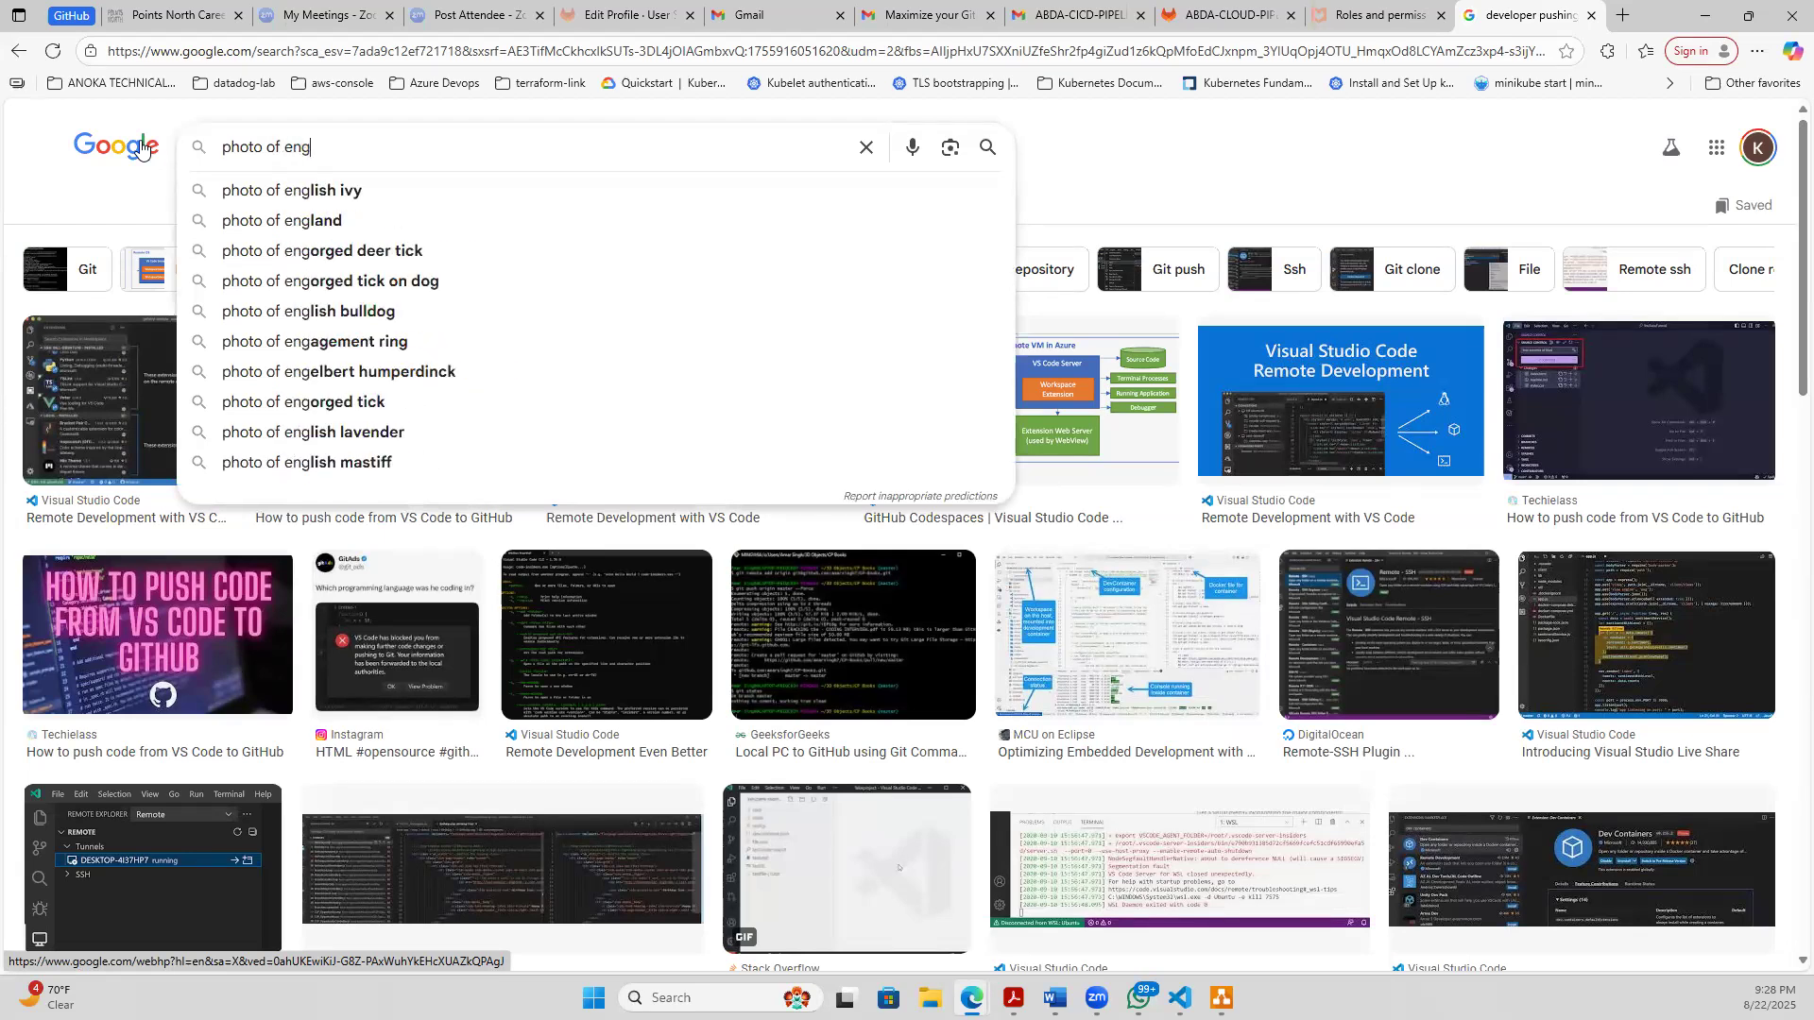
pyautogui.write('pushing code')
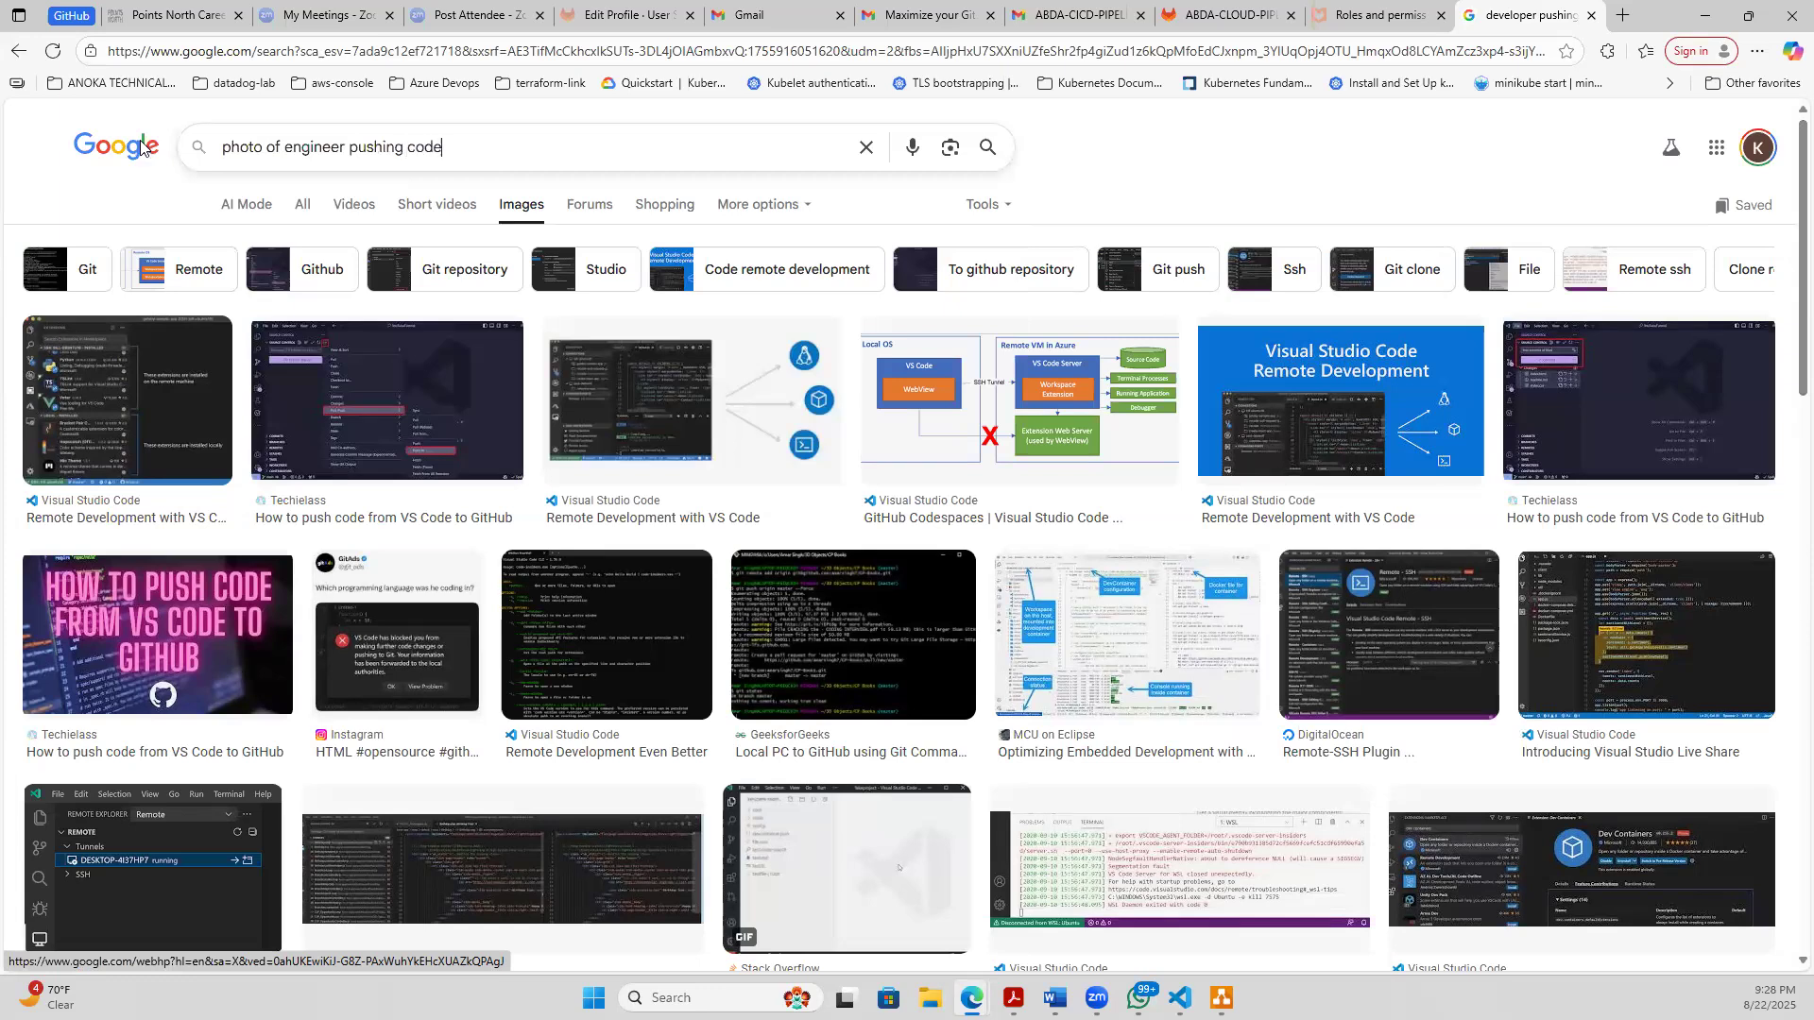
pyautogui.press('Return')
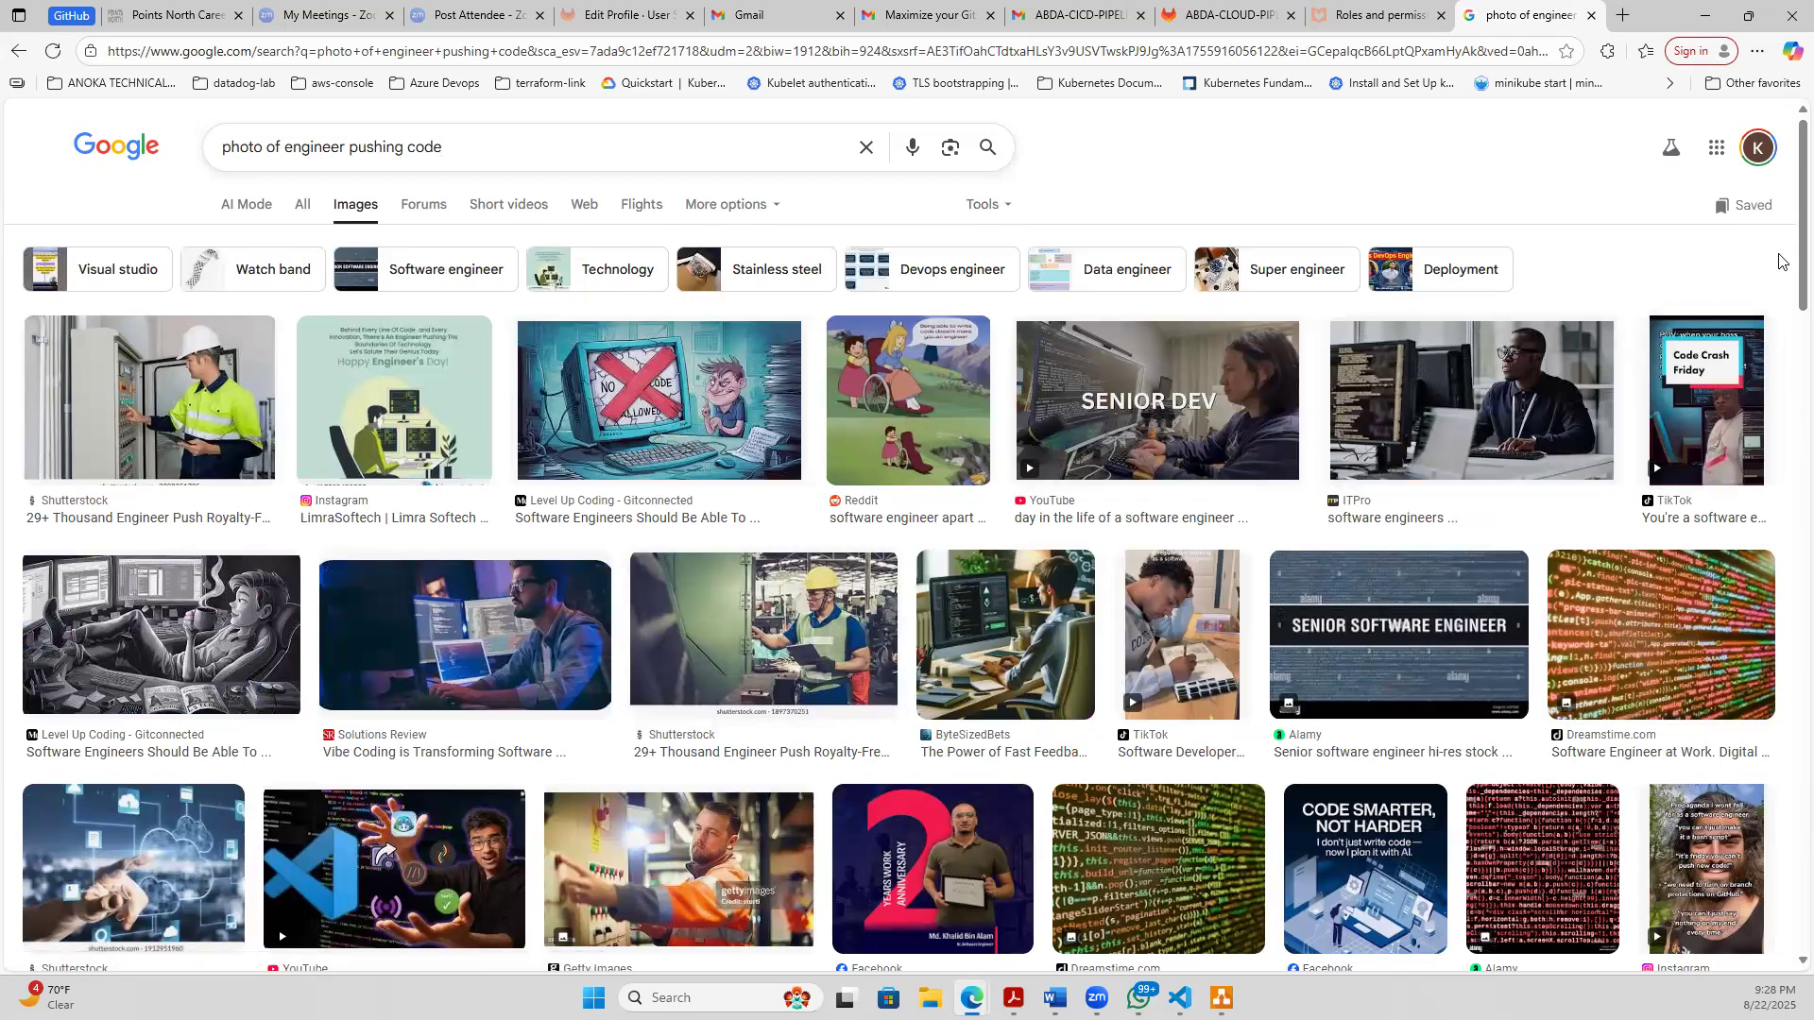
# - Look through the image results for a suitable picture of an engineer pushing code
pyautogui.scroll(-6, 1786, 283)
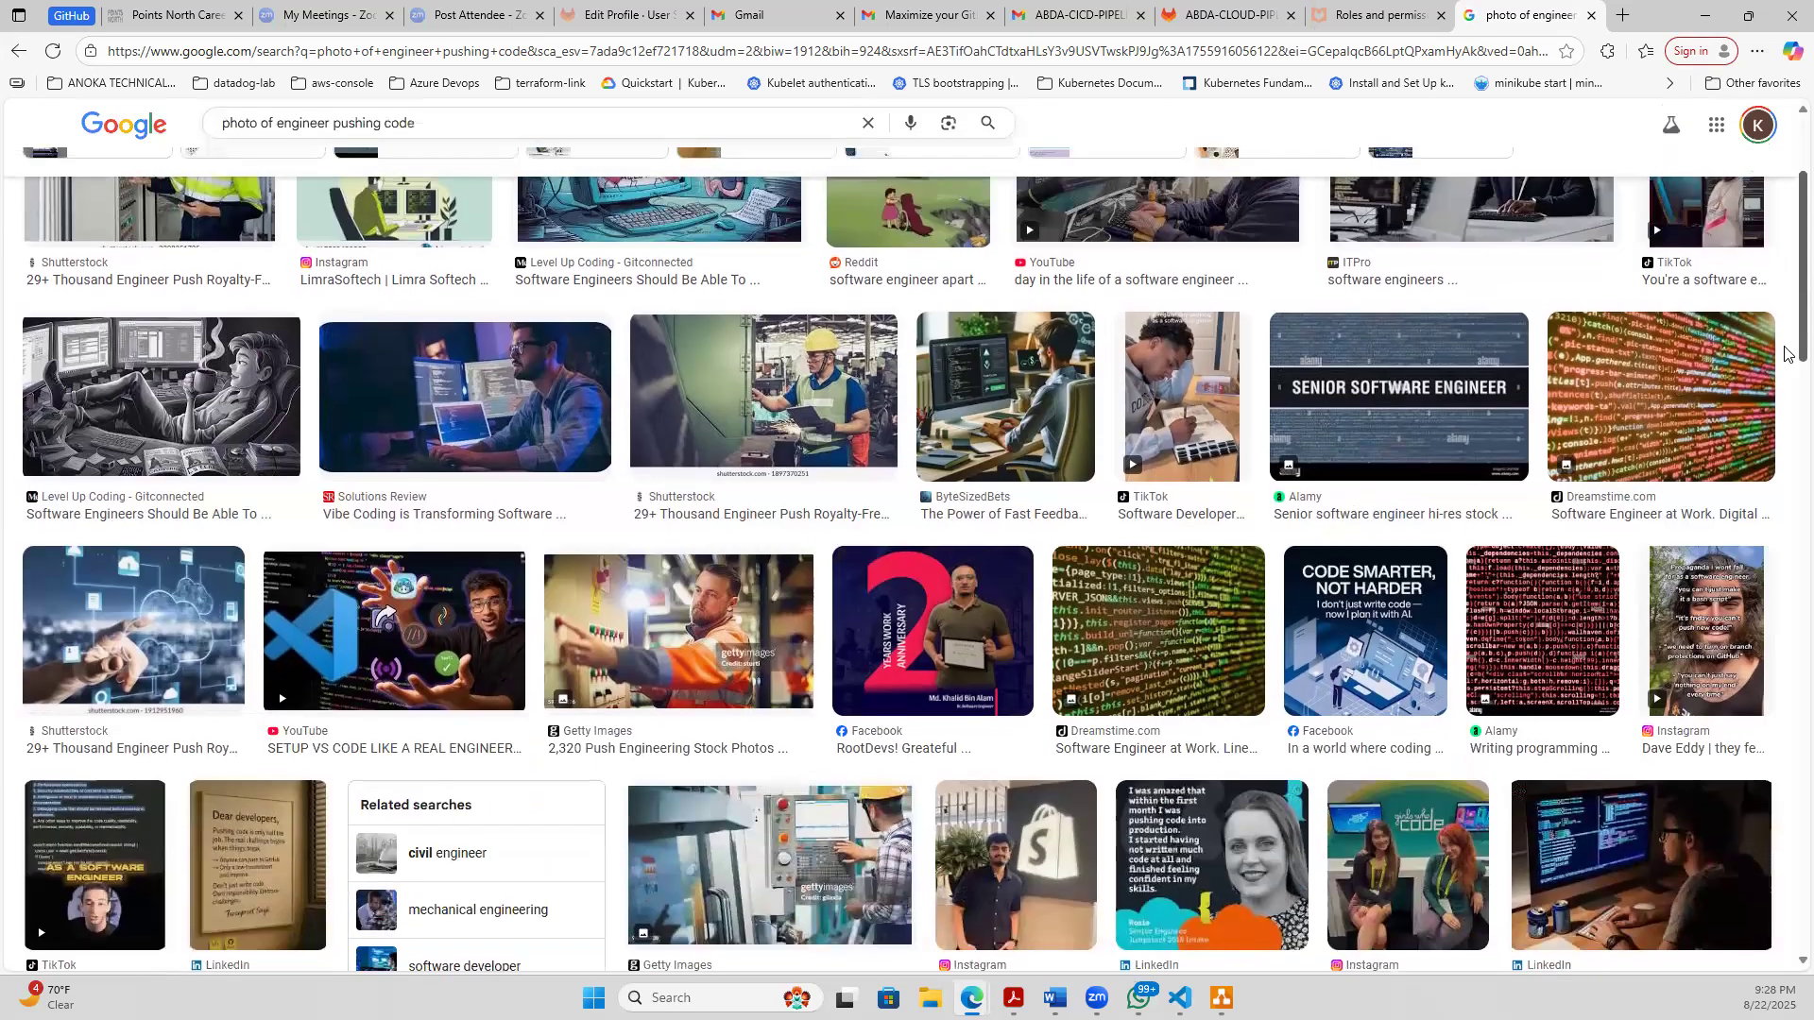
pyautogui.scroll(-9, 1786, 406)
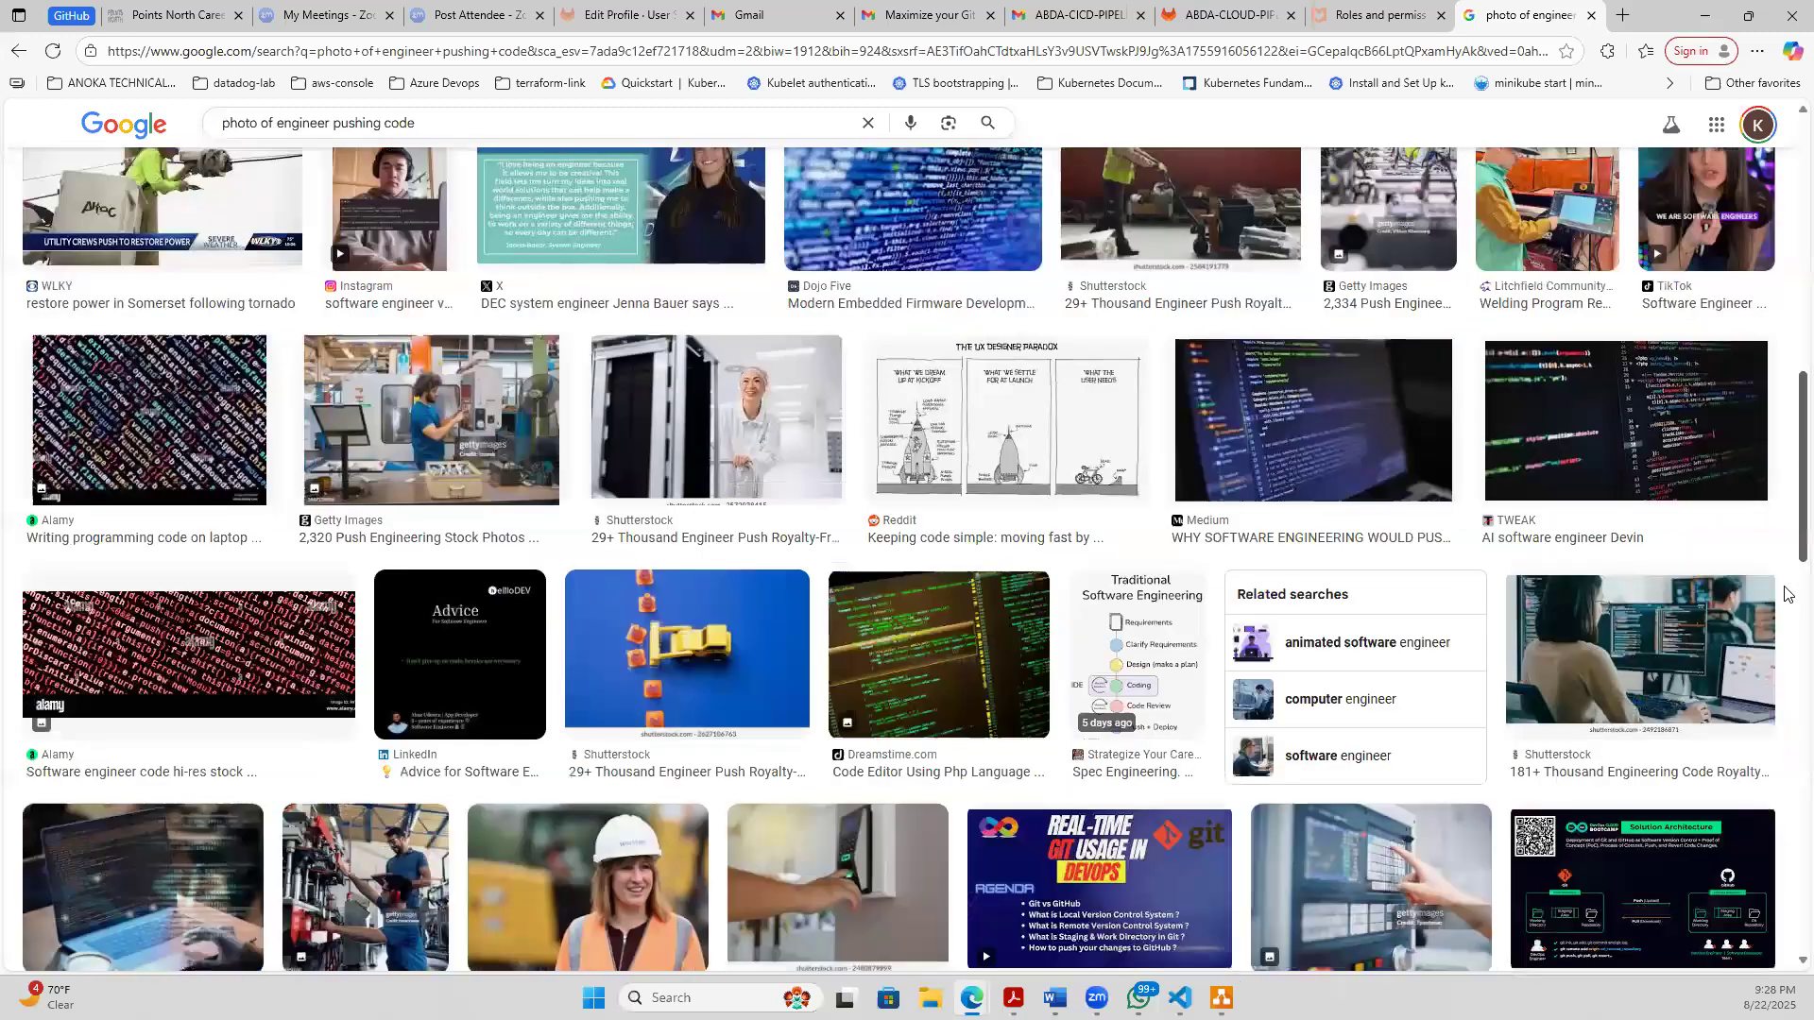
pyautogui.scroll(-10, 1786, 661)
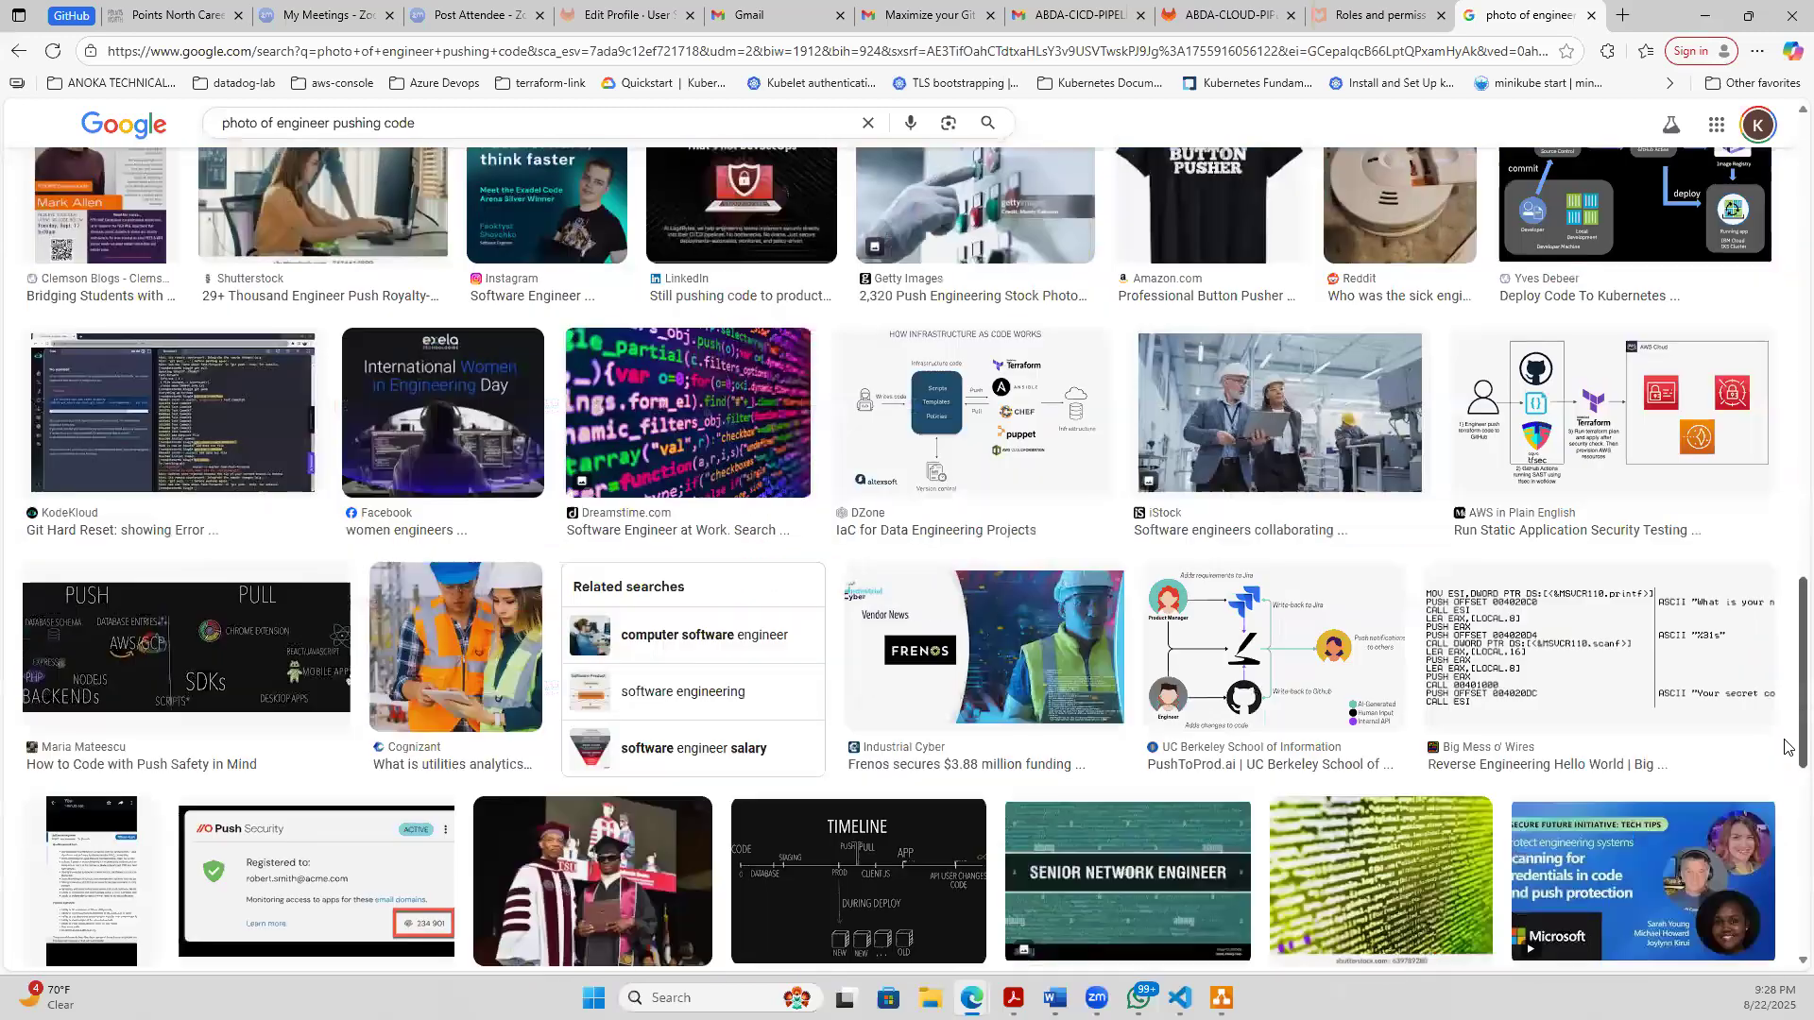
pyautogui.scroll(-9, 1786, 764)
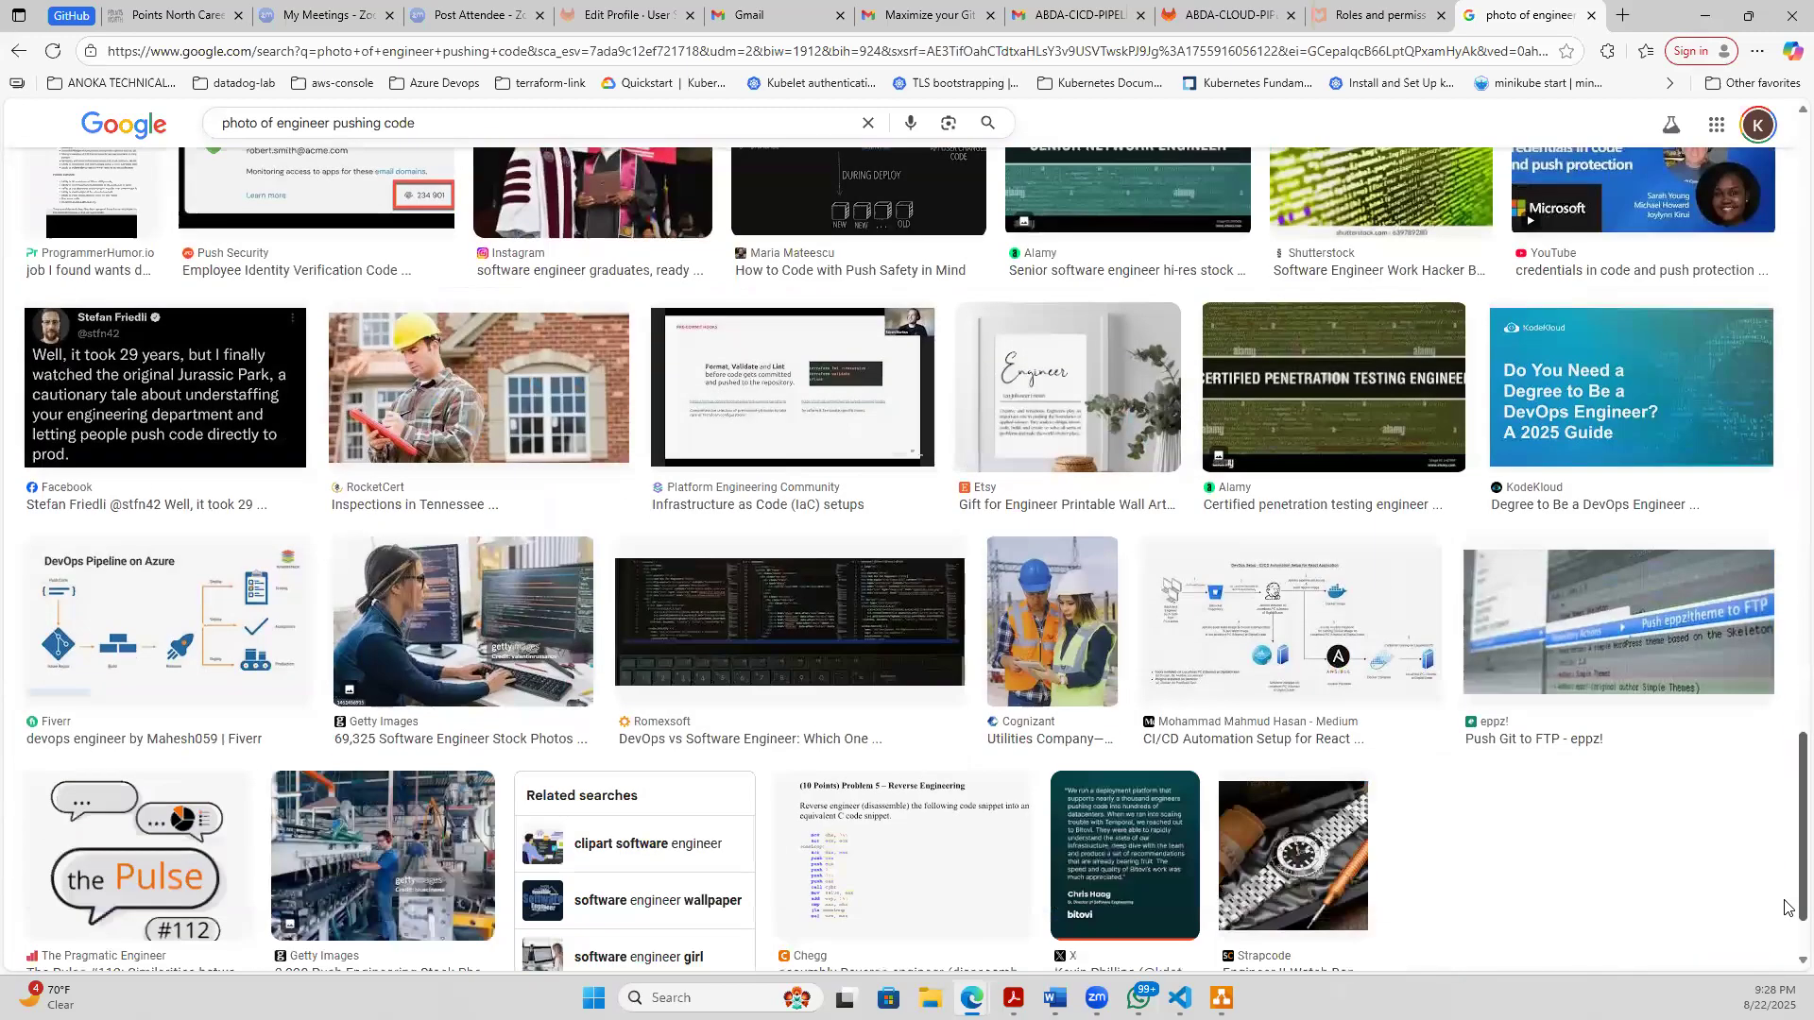
pyautogui.scroll(-10, 1786, 918)
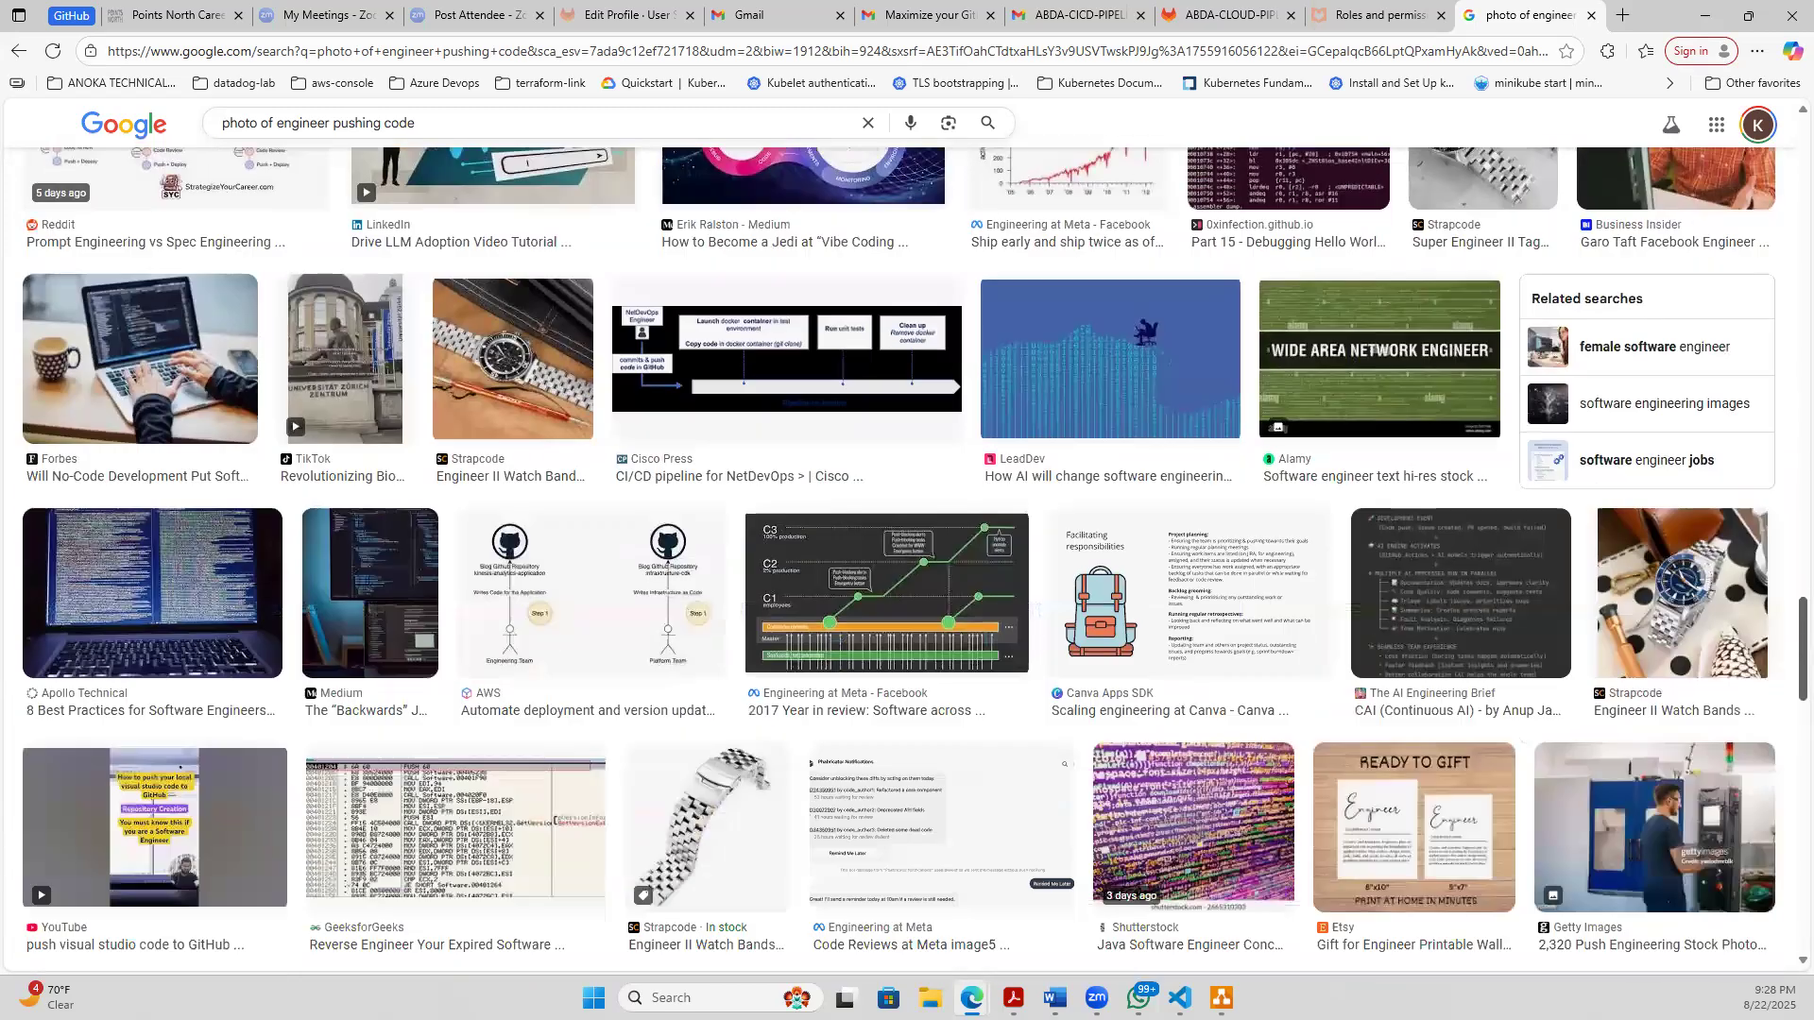
# - Refine the image search to "photo of engineer pushing code aws" and look through the results for a usable illustration
pyautogui.press('Home')
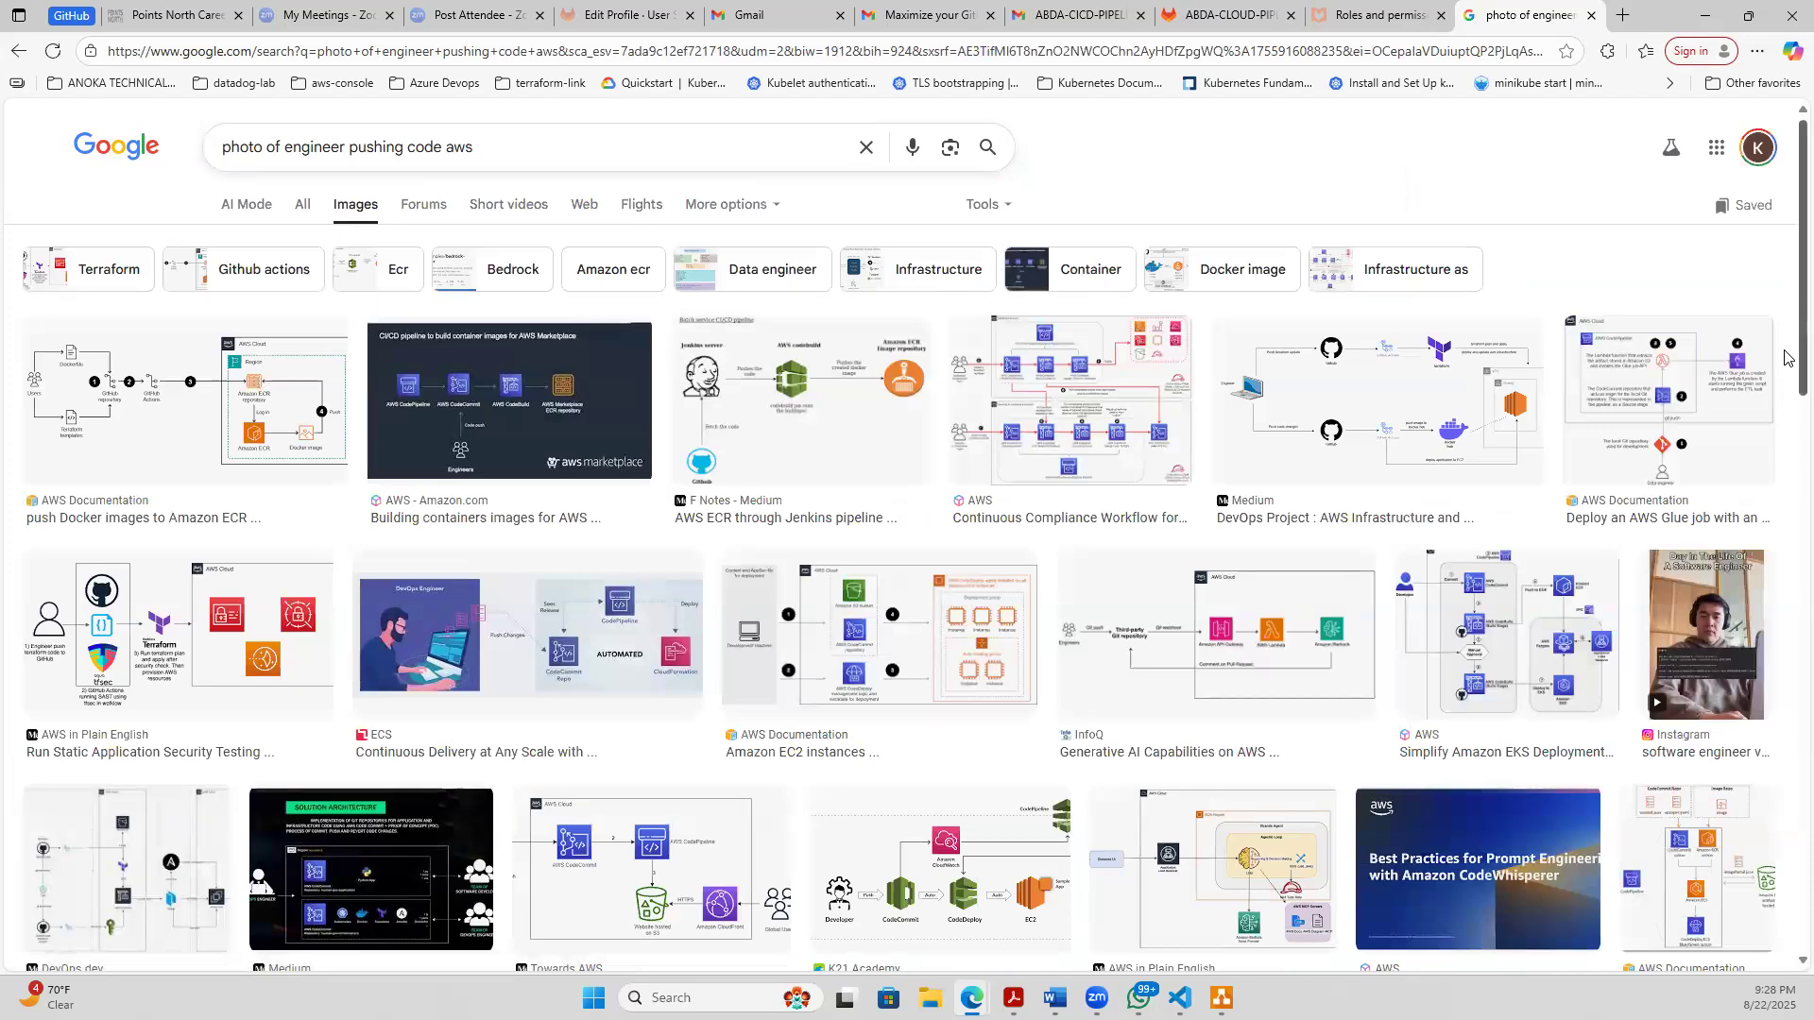
pyautogui.scroll(-5, 1788, 453)
pyautogui.scroll(-7, 1788, 629)
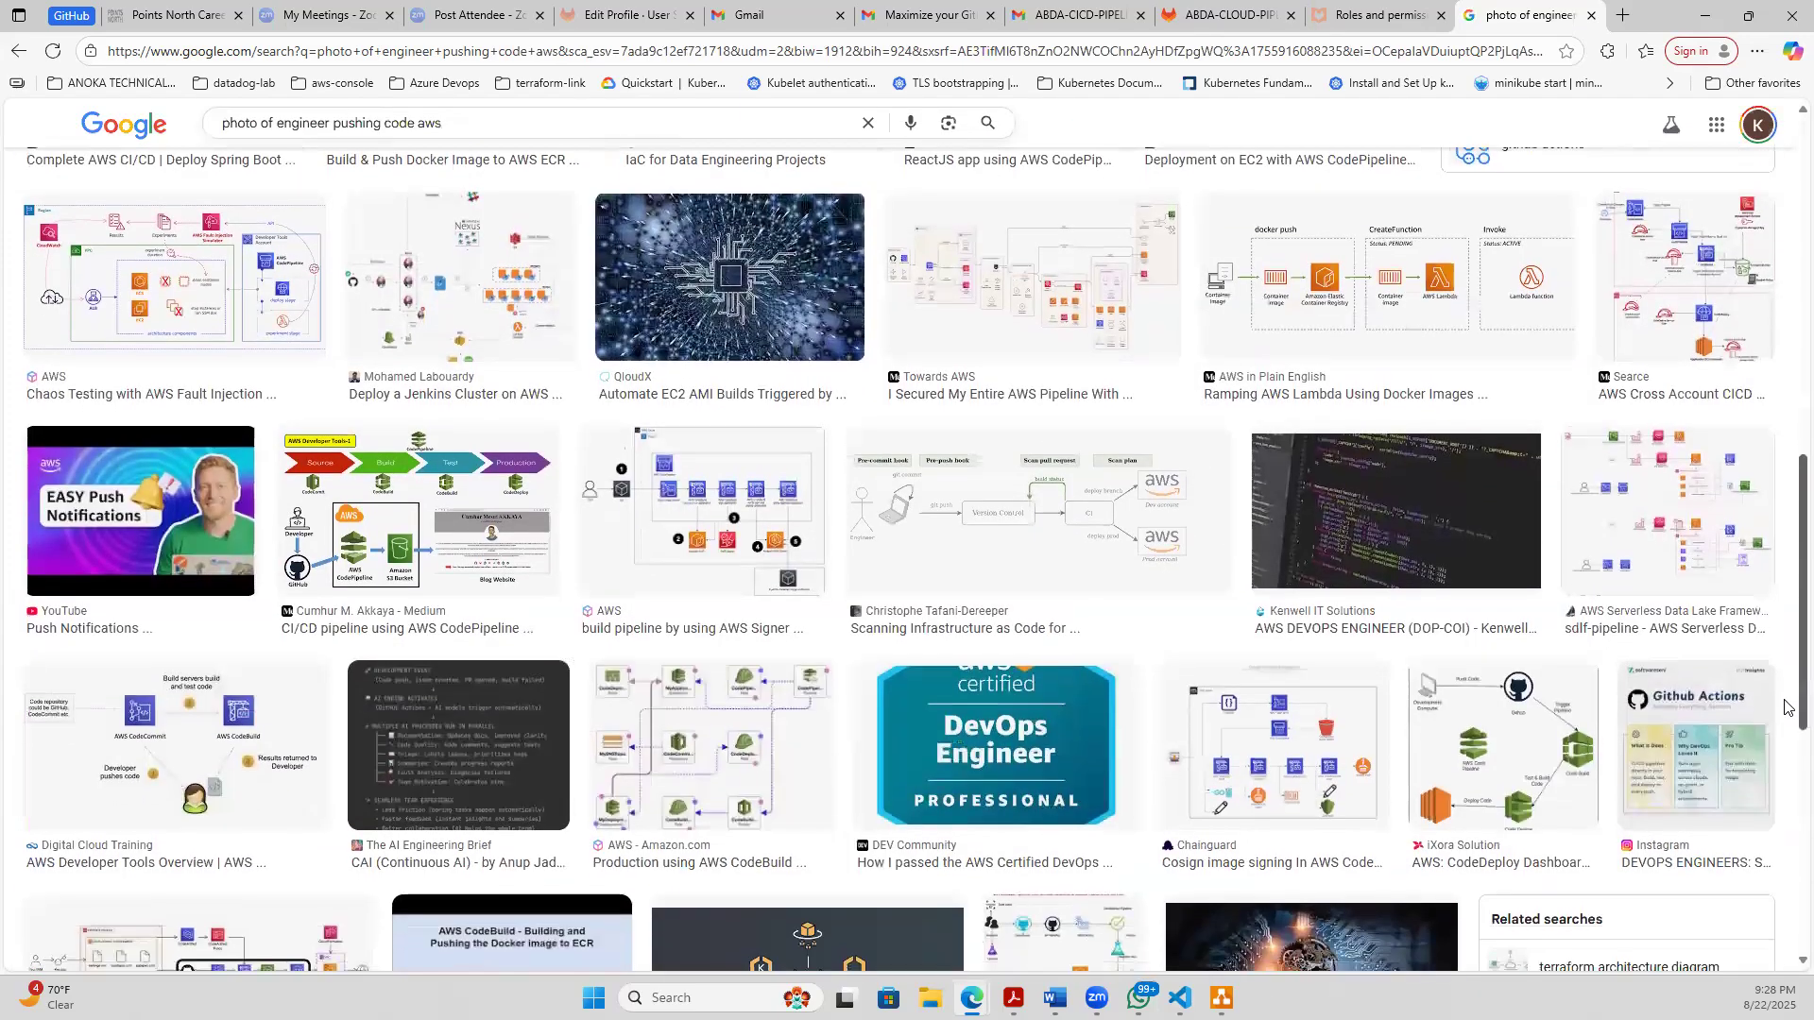
pyautogui.scroll(-6, 1789, 797)
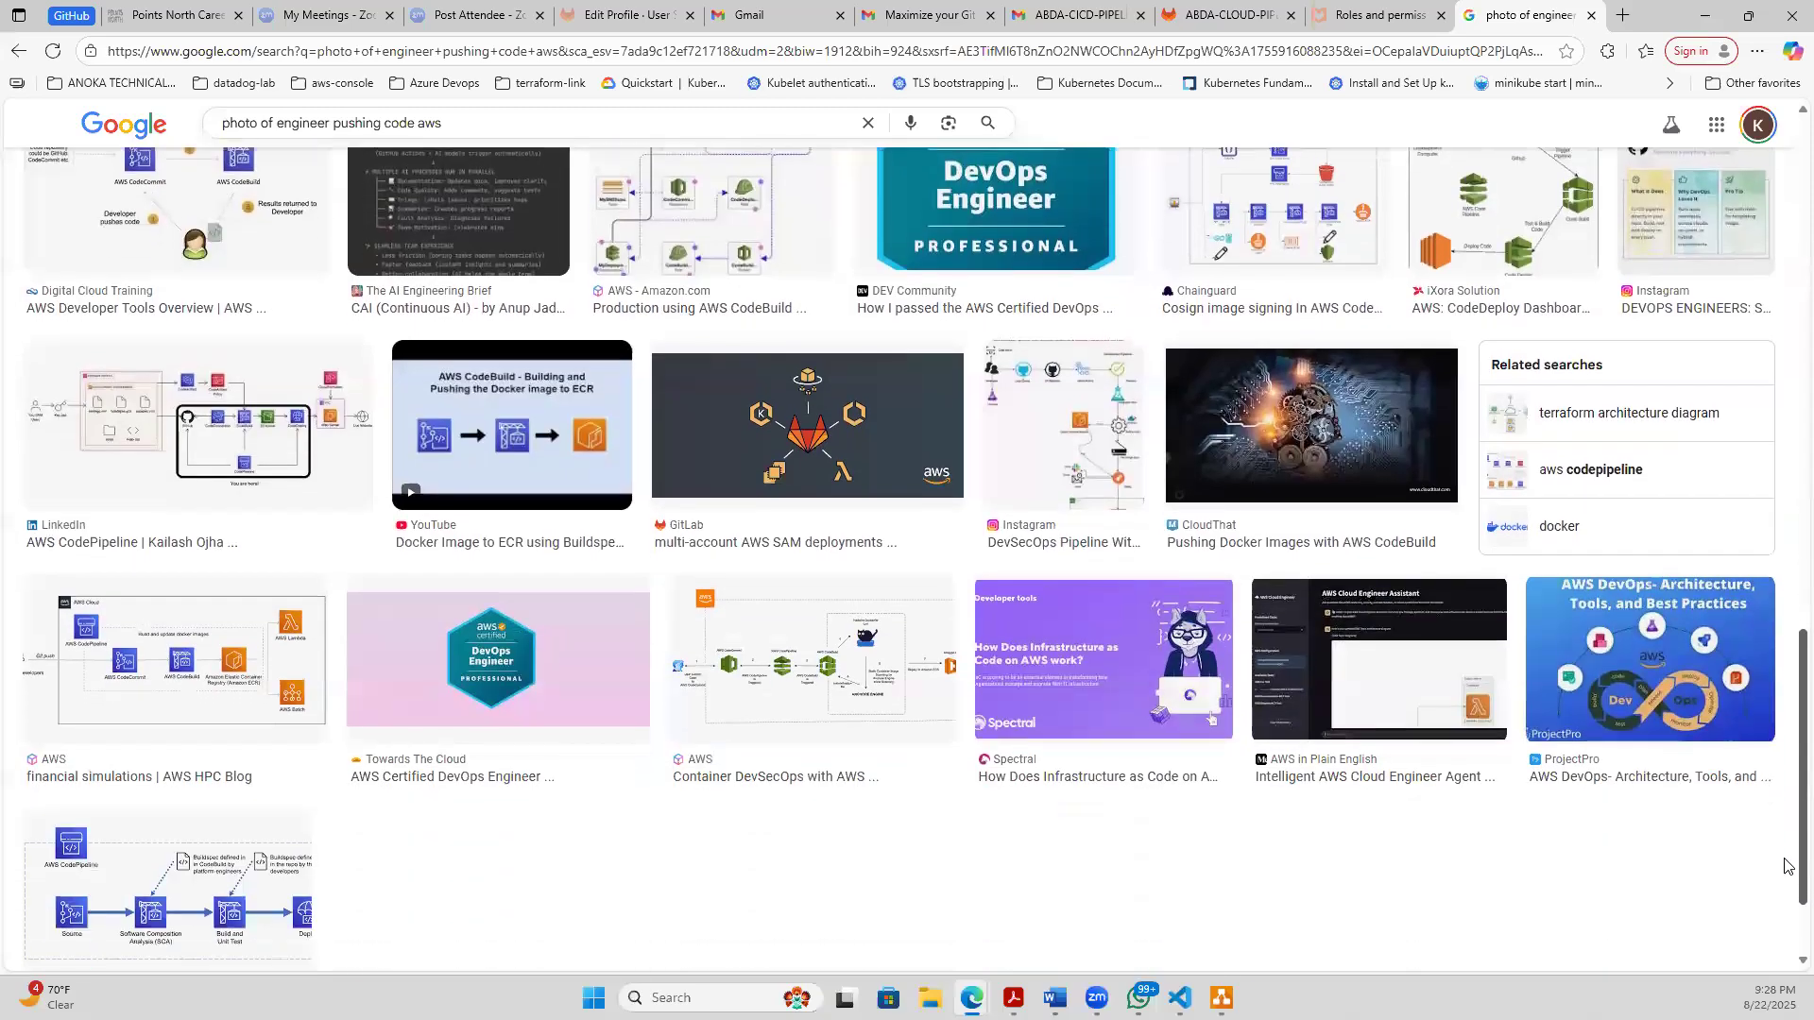
pyautogui.scroll(20, 1765, 756)
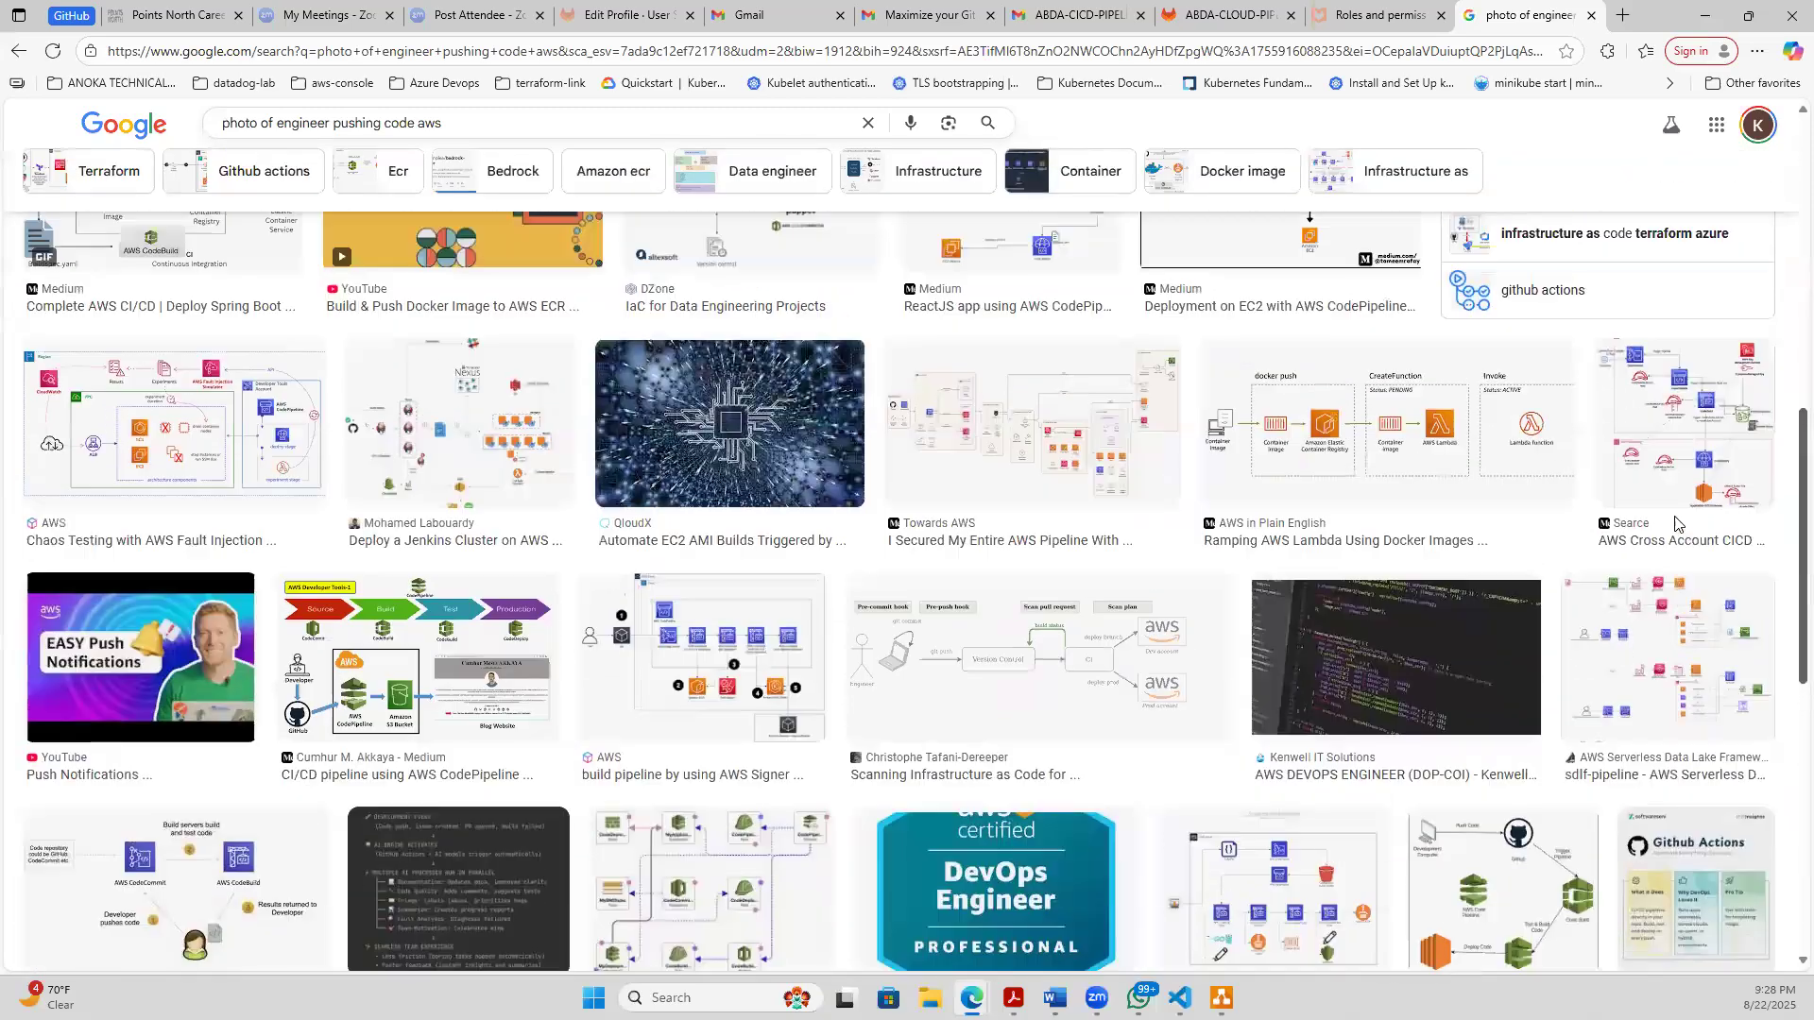
# - Open the ECS "Continuous Delivery at Any Scale with AWS" image result and save its picture to Downloads as the JPEG Graphic-web
pyautogui.scroll(-6, 1681, 504)
pyautogui.scroll(6, 1637, 453)
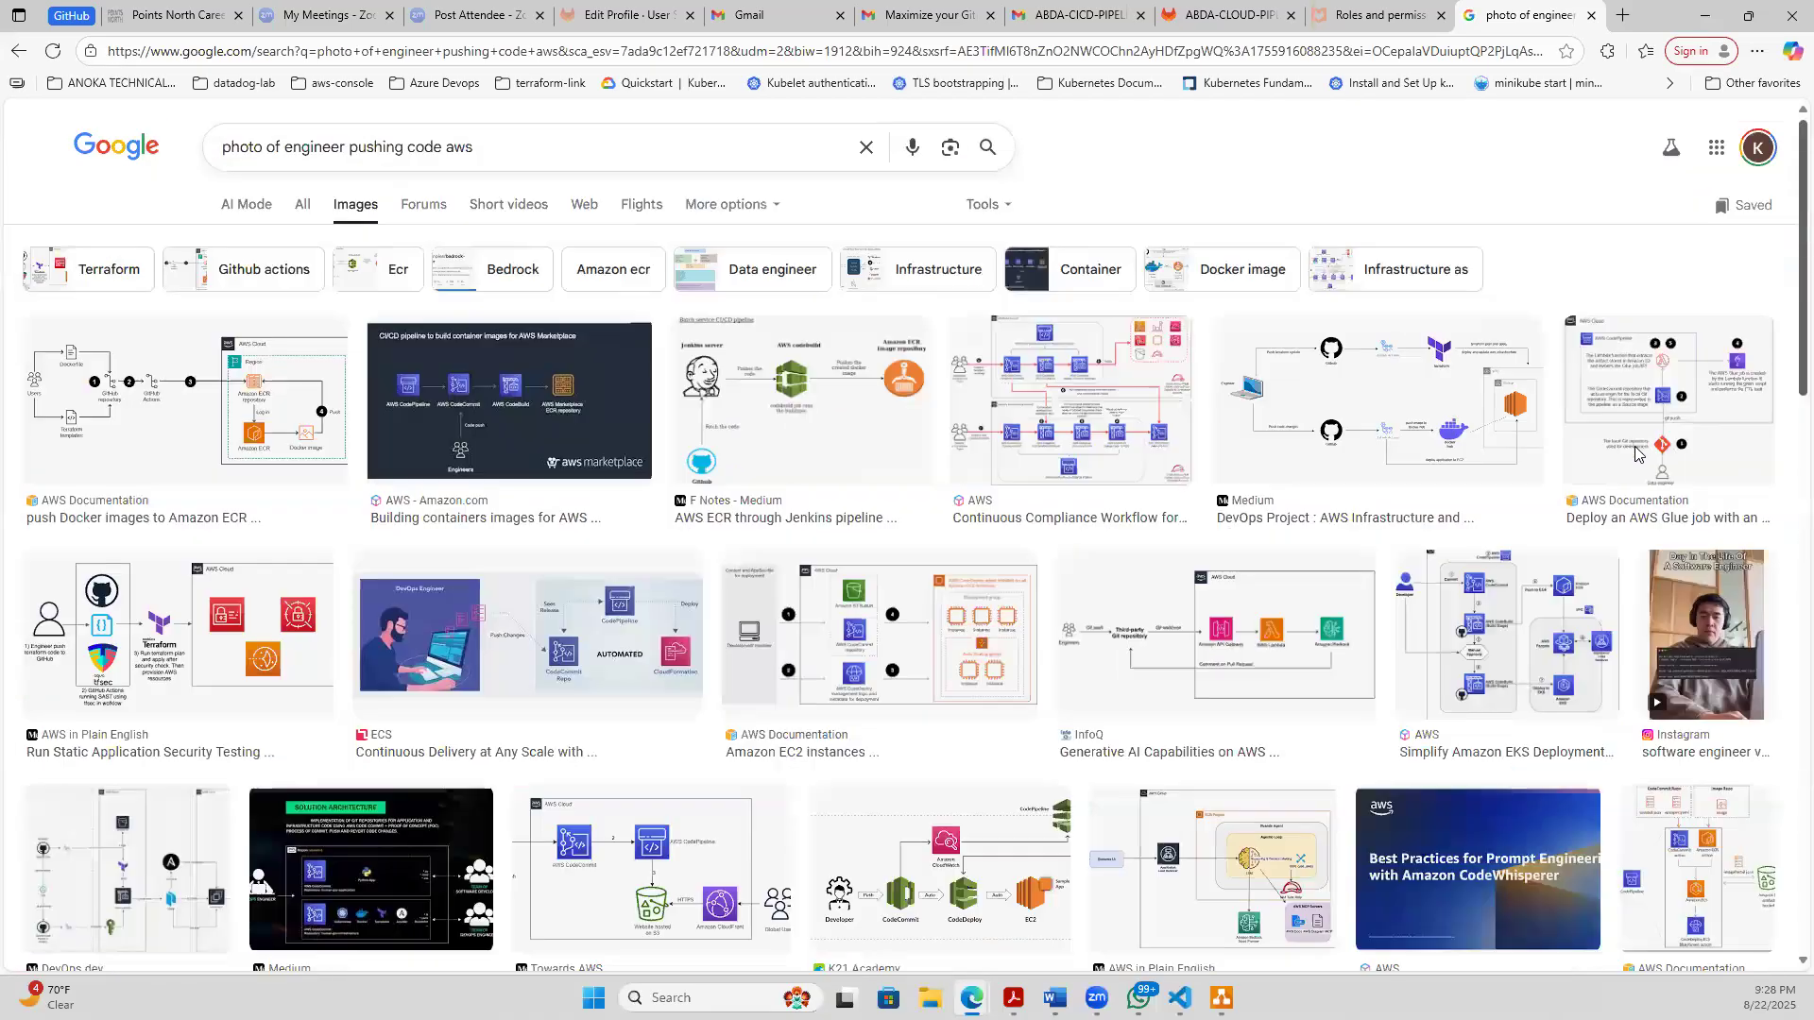
pyautogui.click(413, 658)
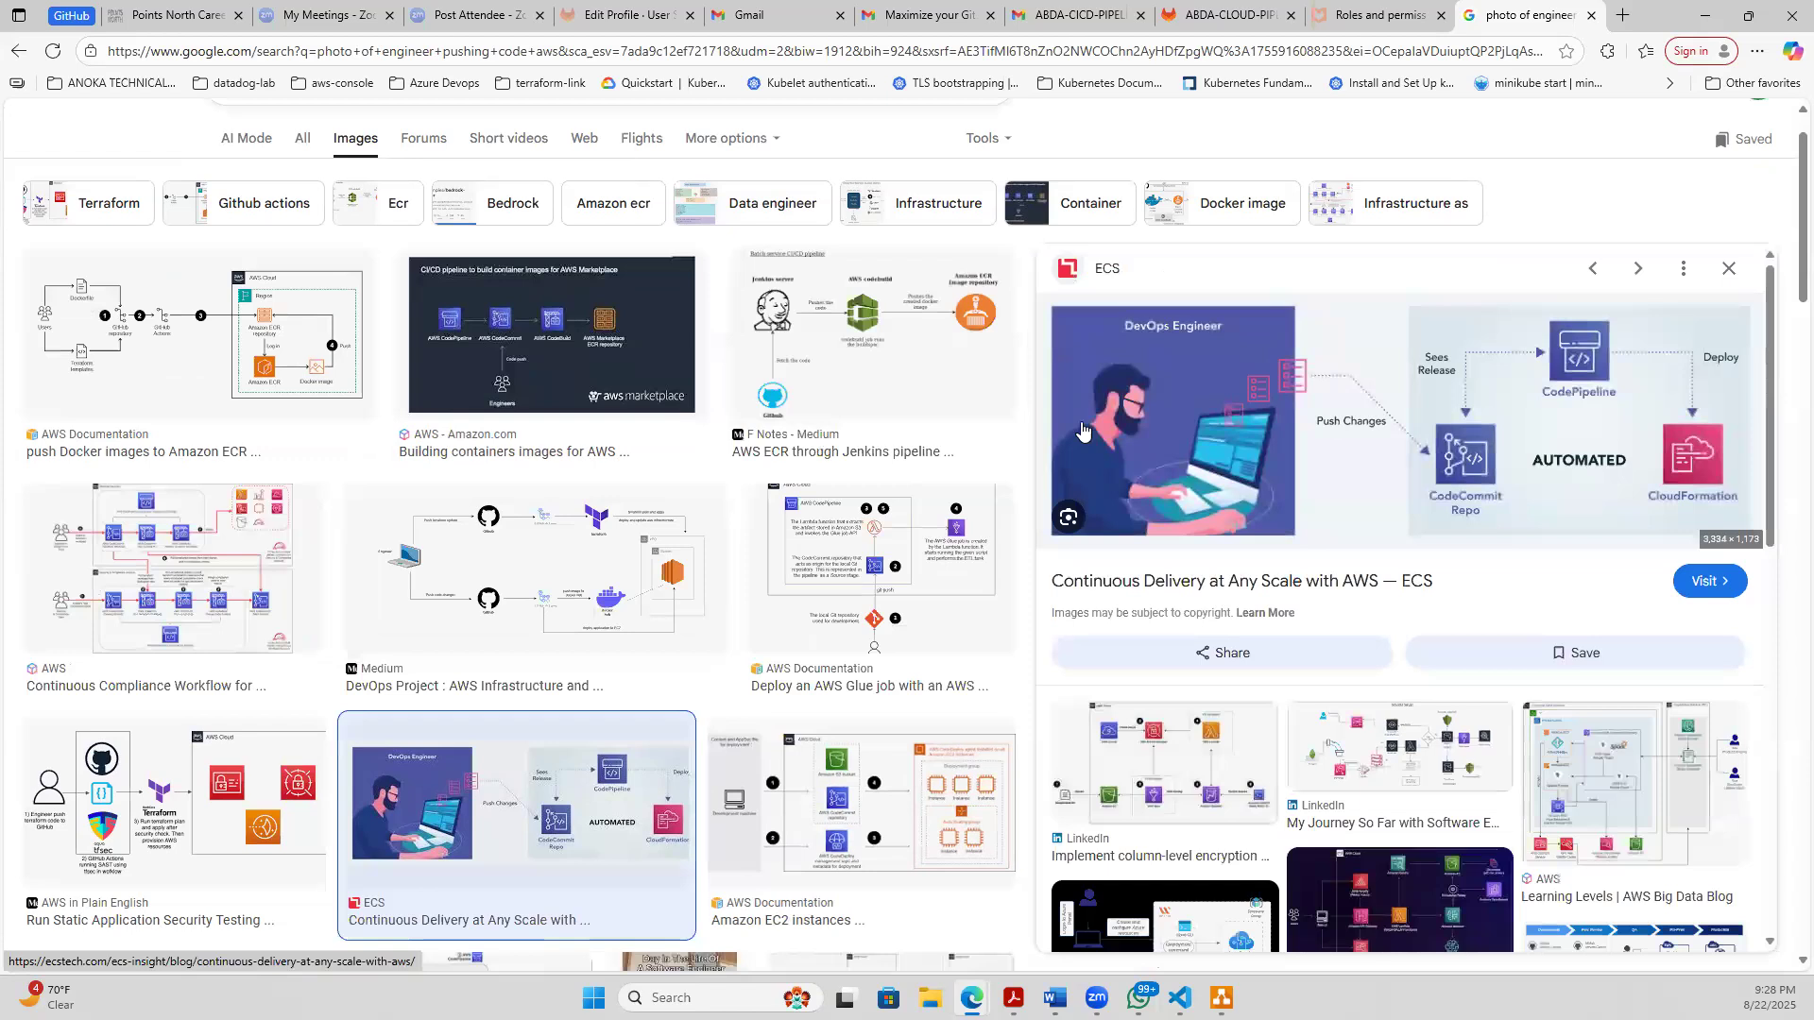
pyautogui.rightClick(1170, 394)
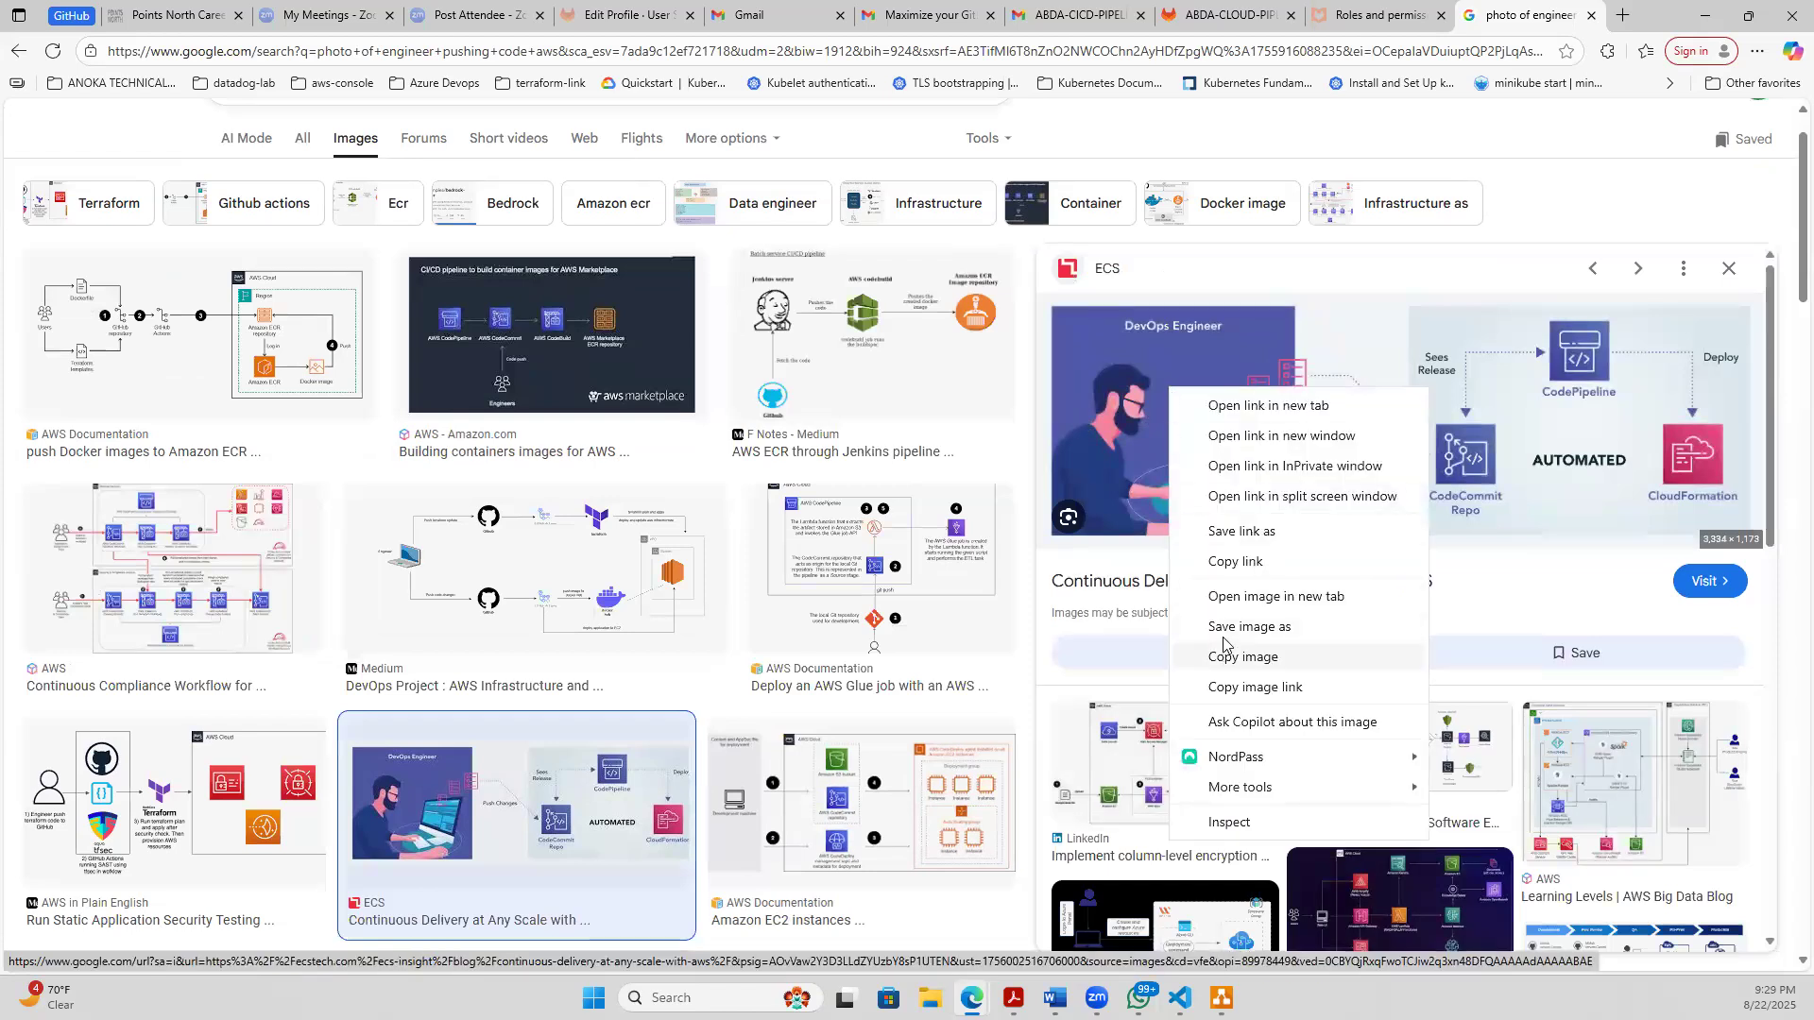
pyautogui.click(1224, 629)
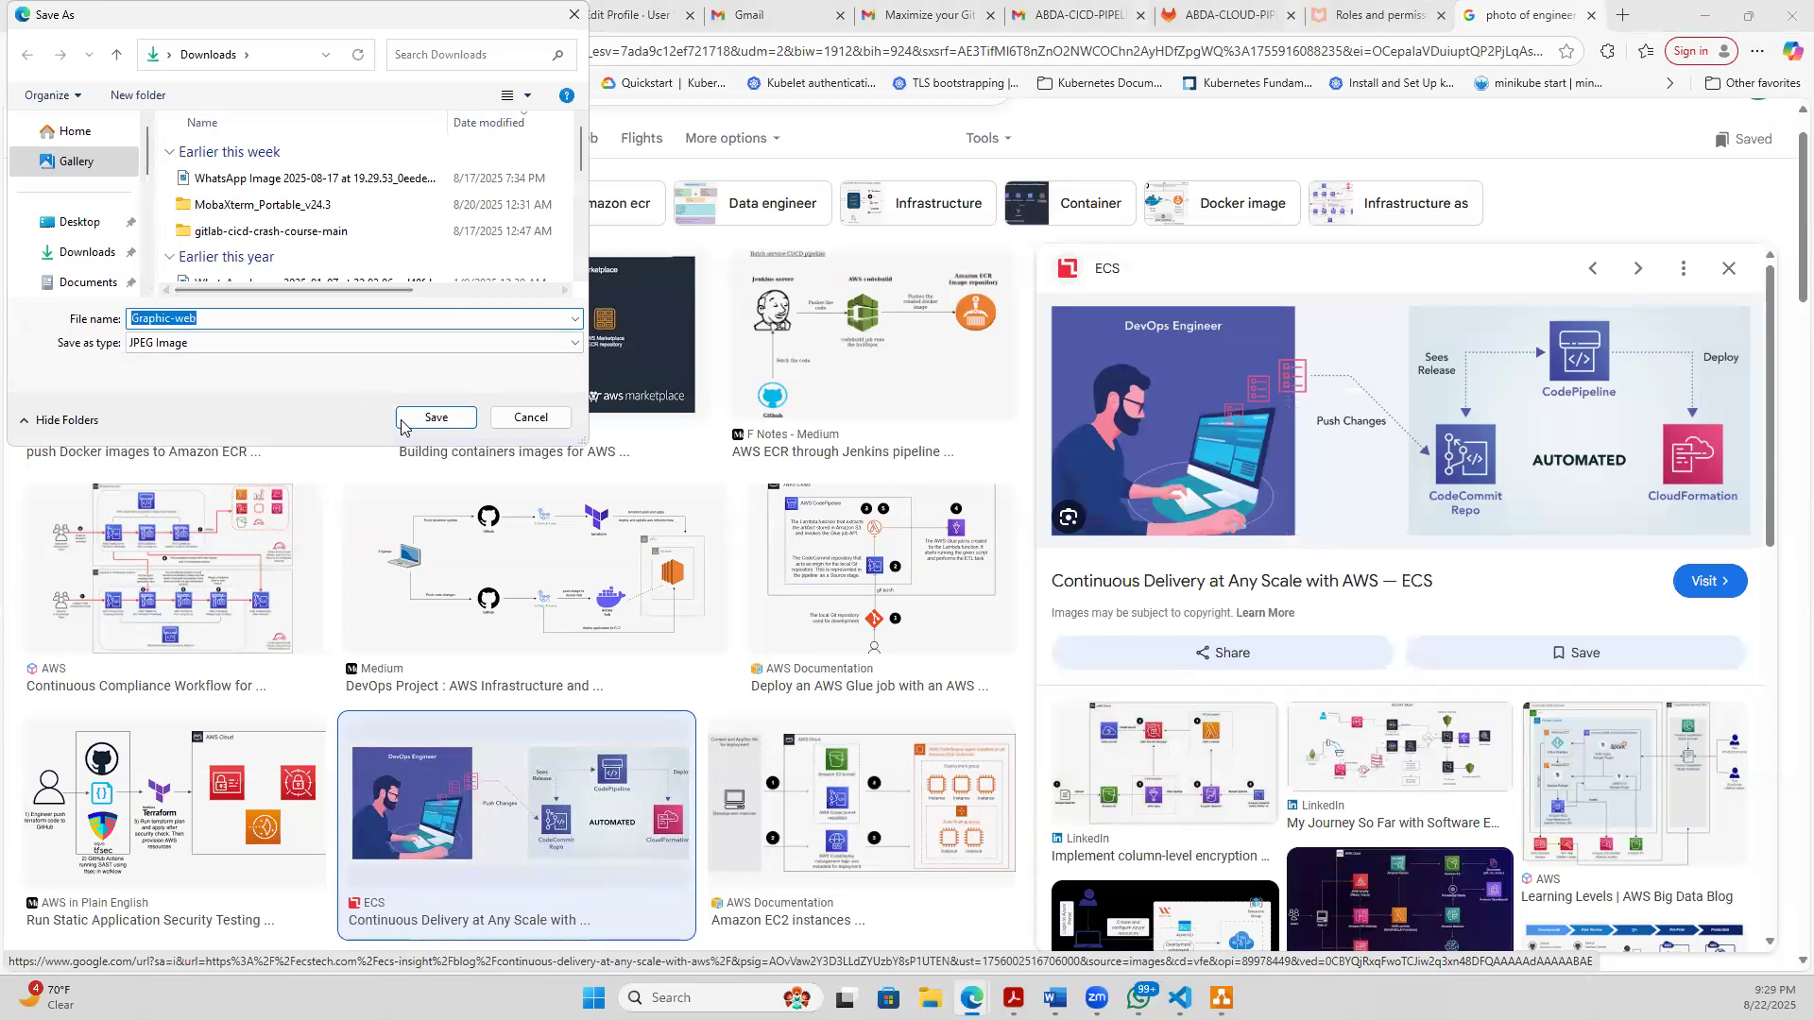
pyautogui.click(434, 418)
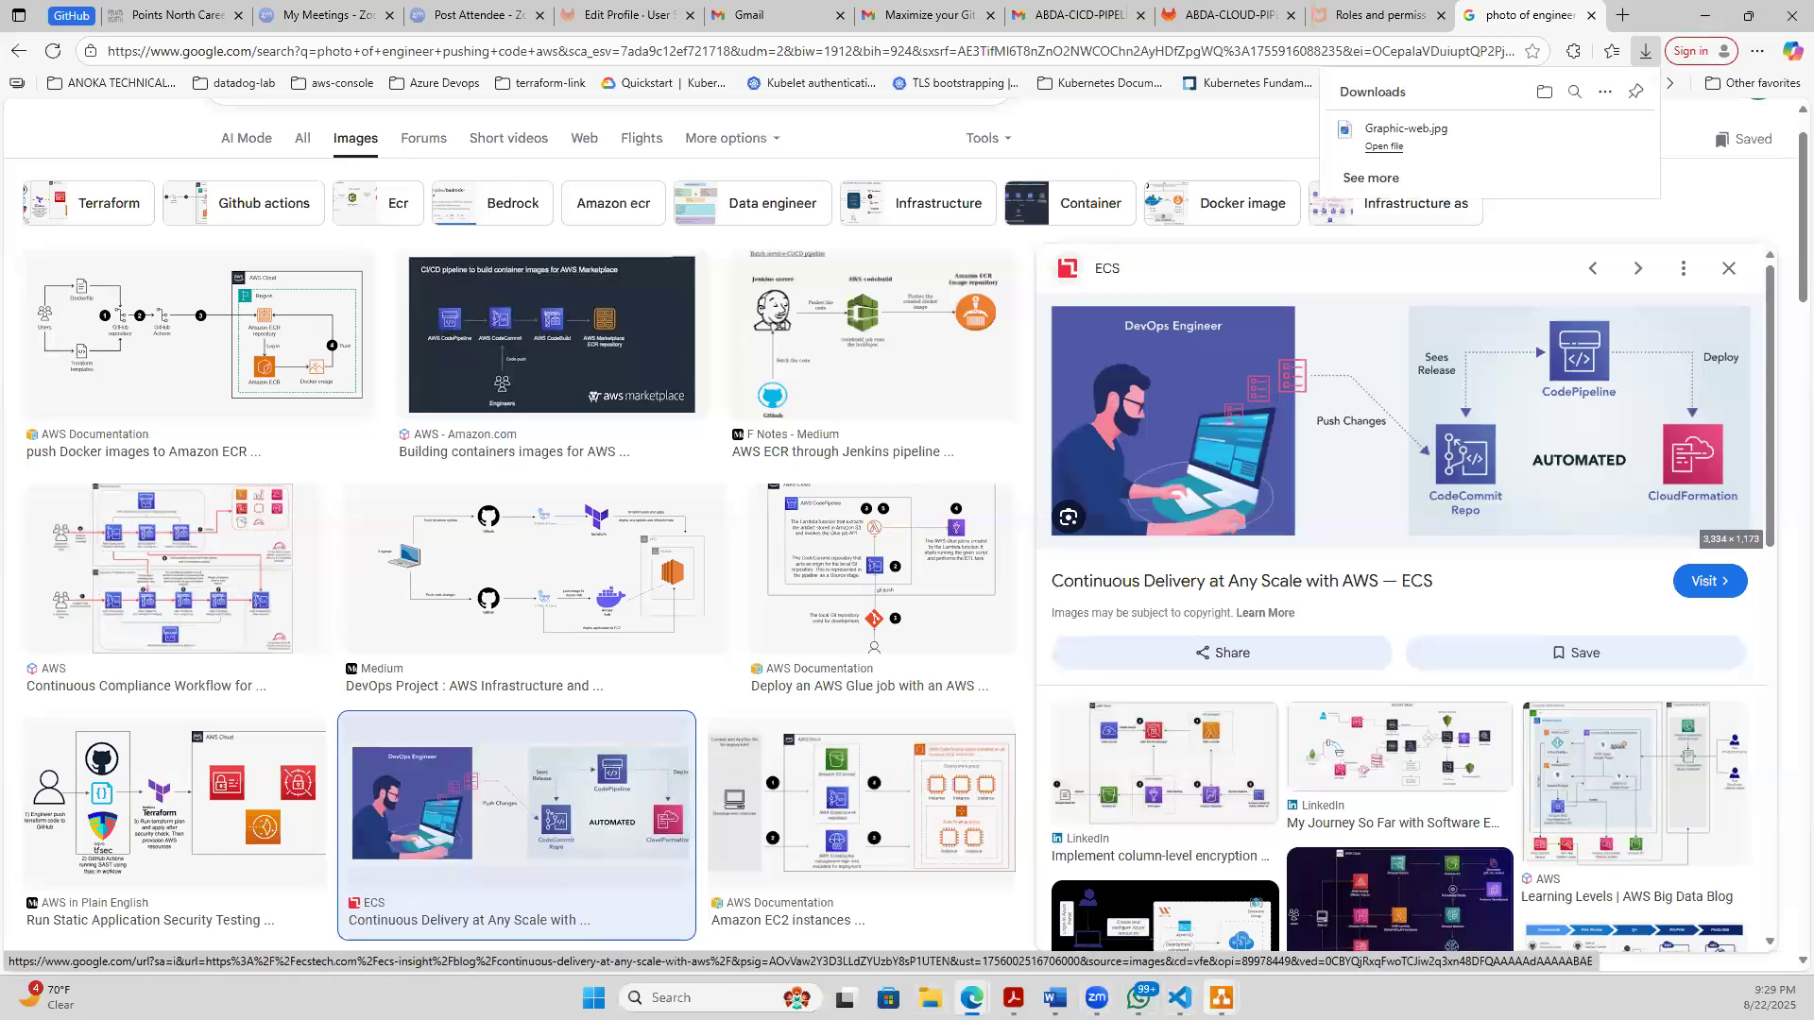
# - Search Windows for the Paint app and launch it with a blank canvas
pyautogui.click(687, 998)
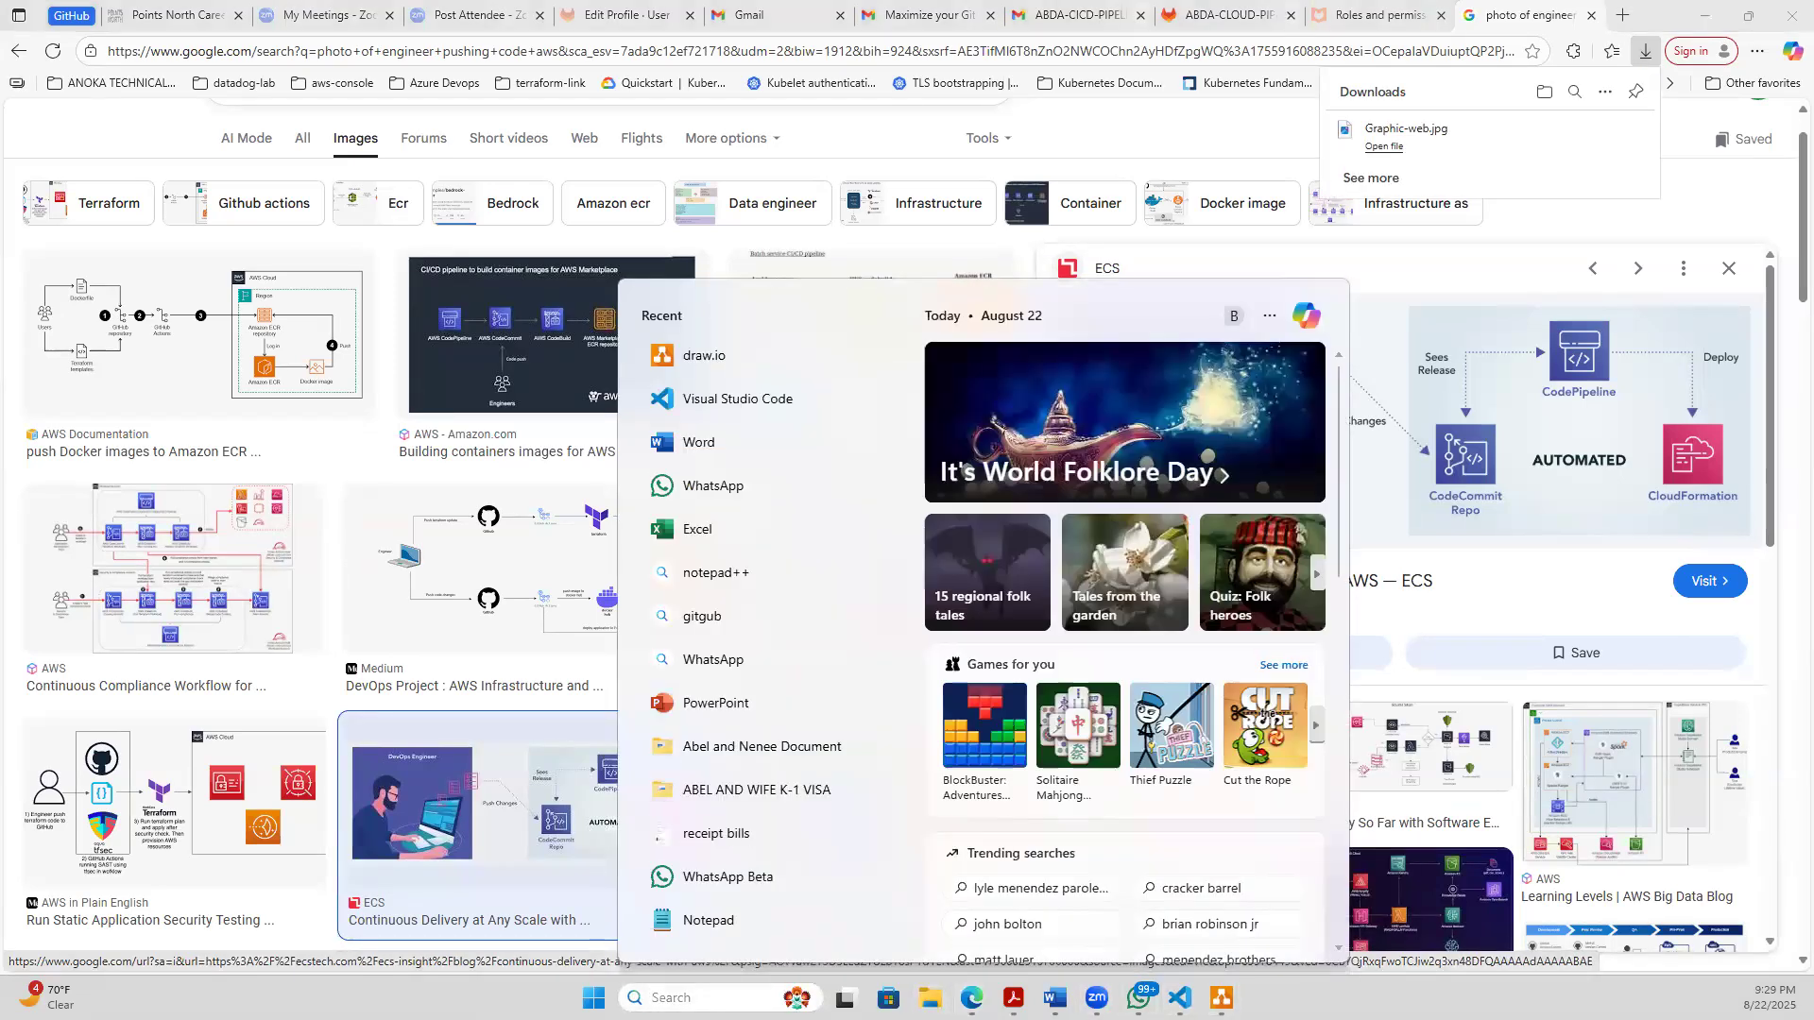
pyautogui.write('p')
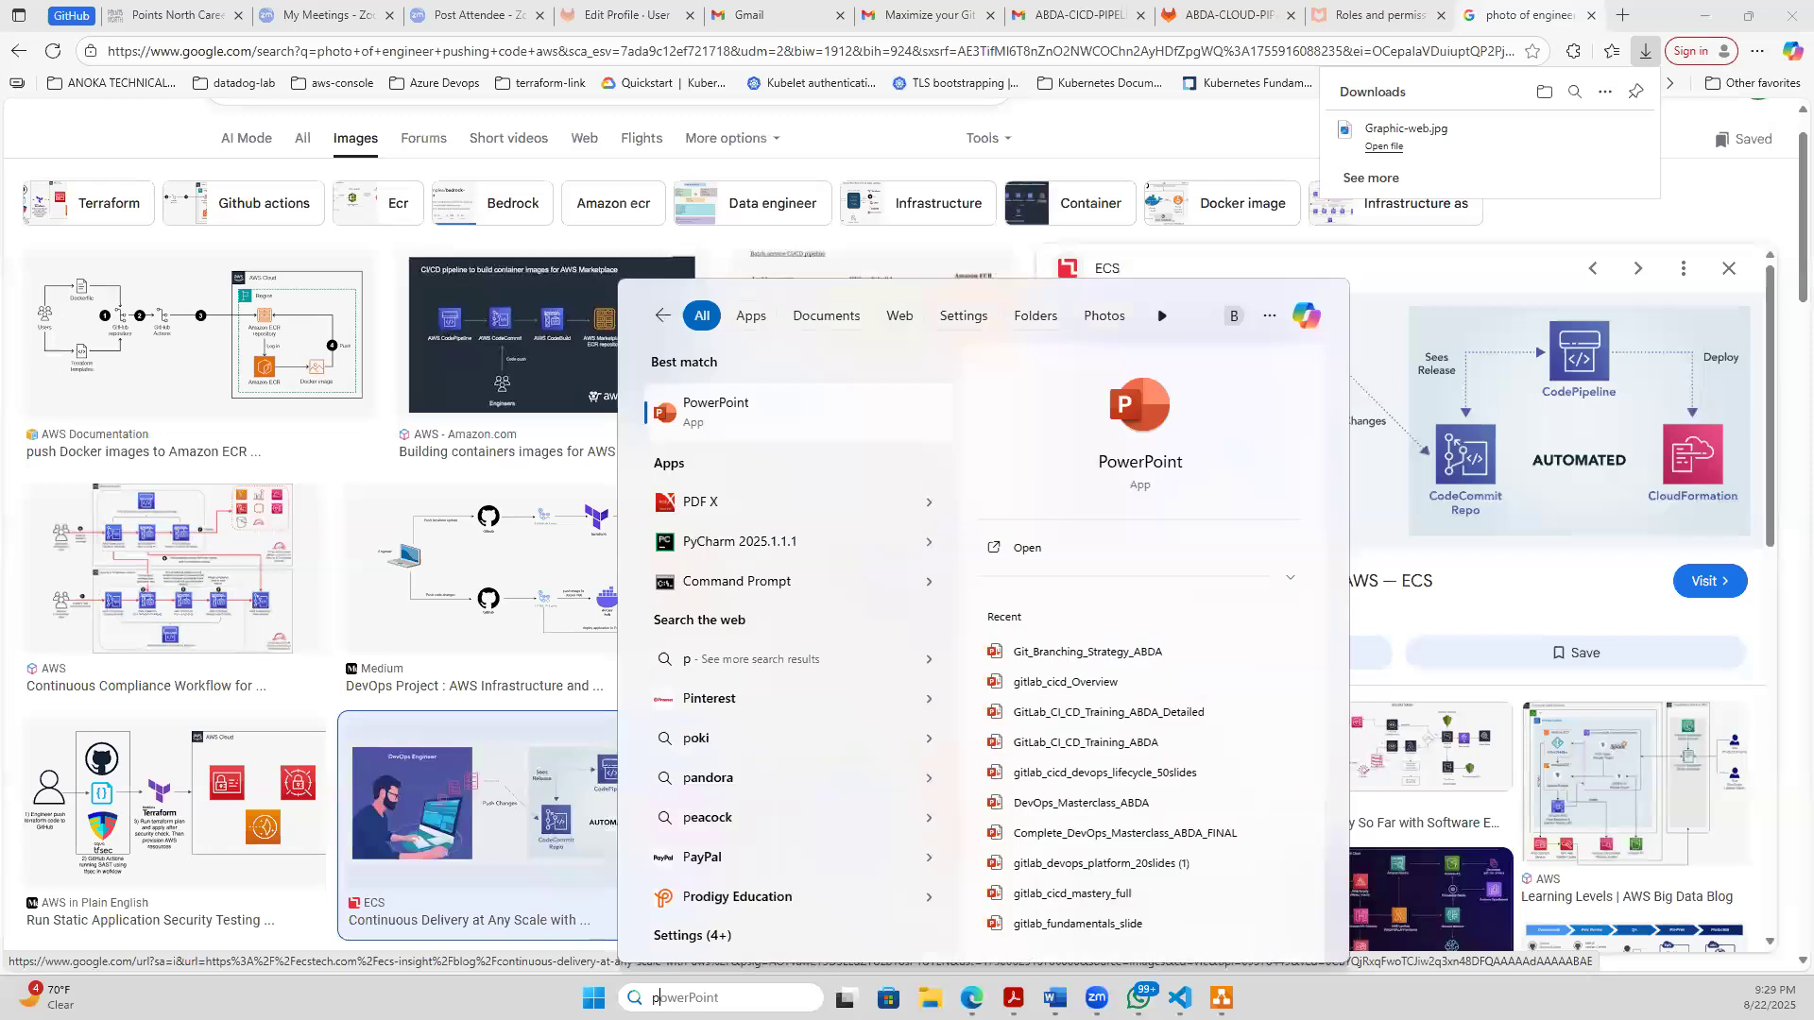
pyautogui.write('ai')
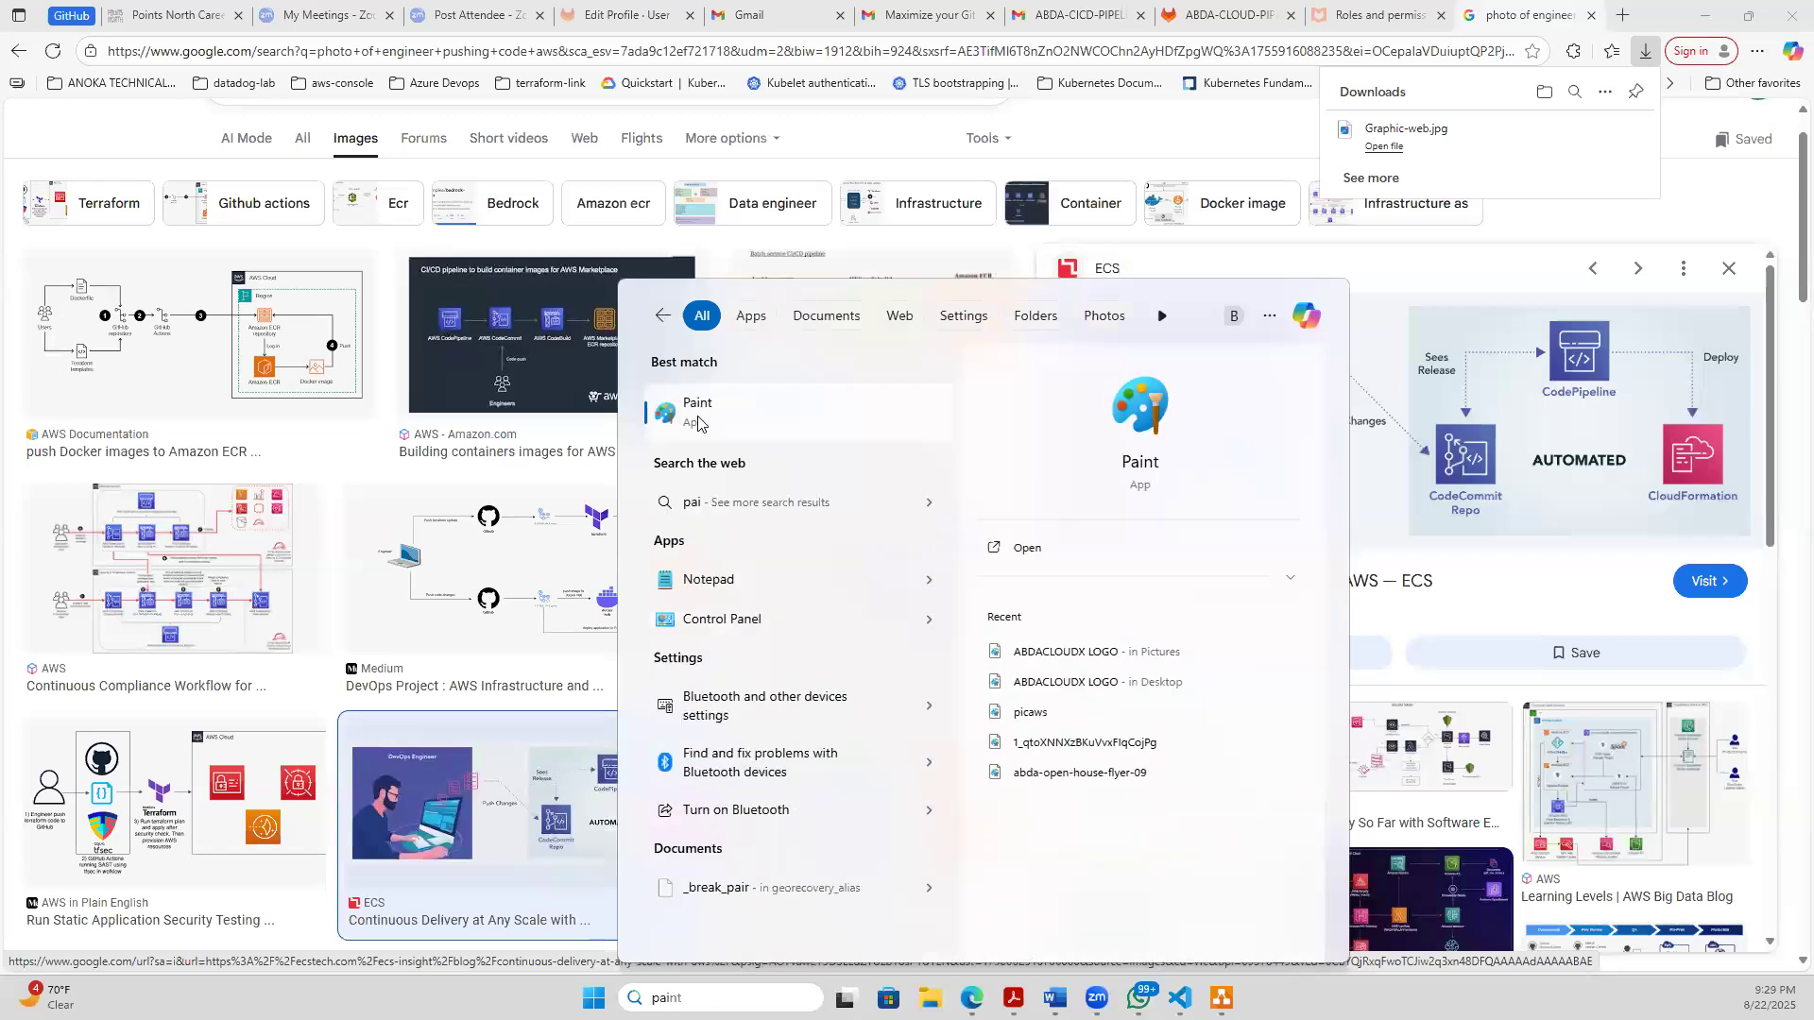
pyautogui.click(698, 415)
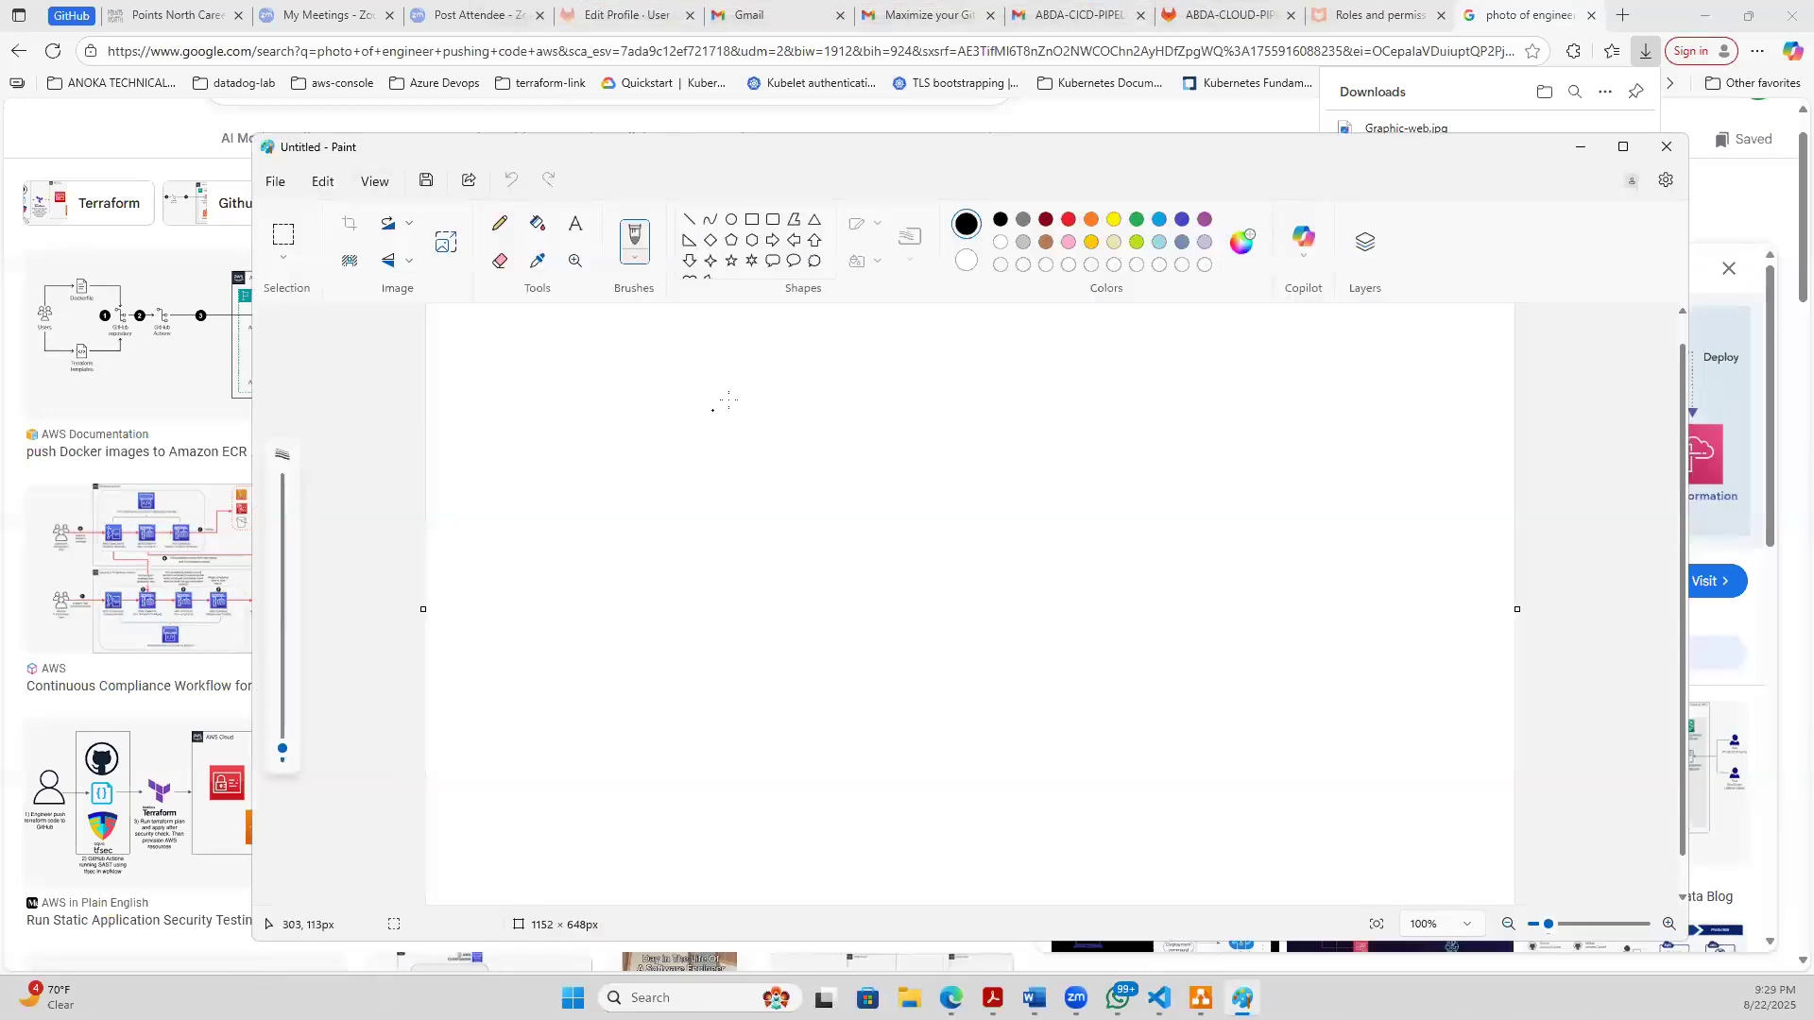
# - Start opening an existing picture in Paint and browse to the Downloads folder
pyautogui.click(276, 183)
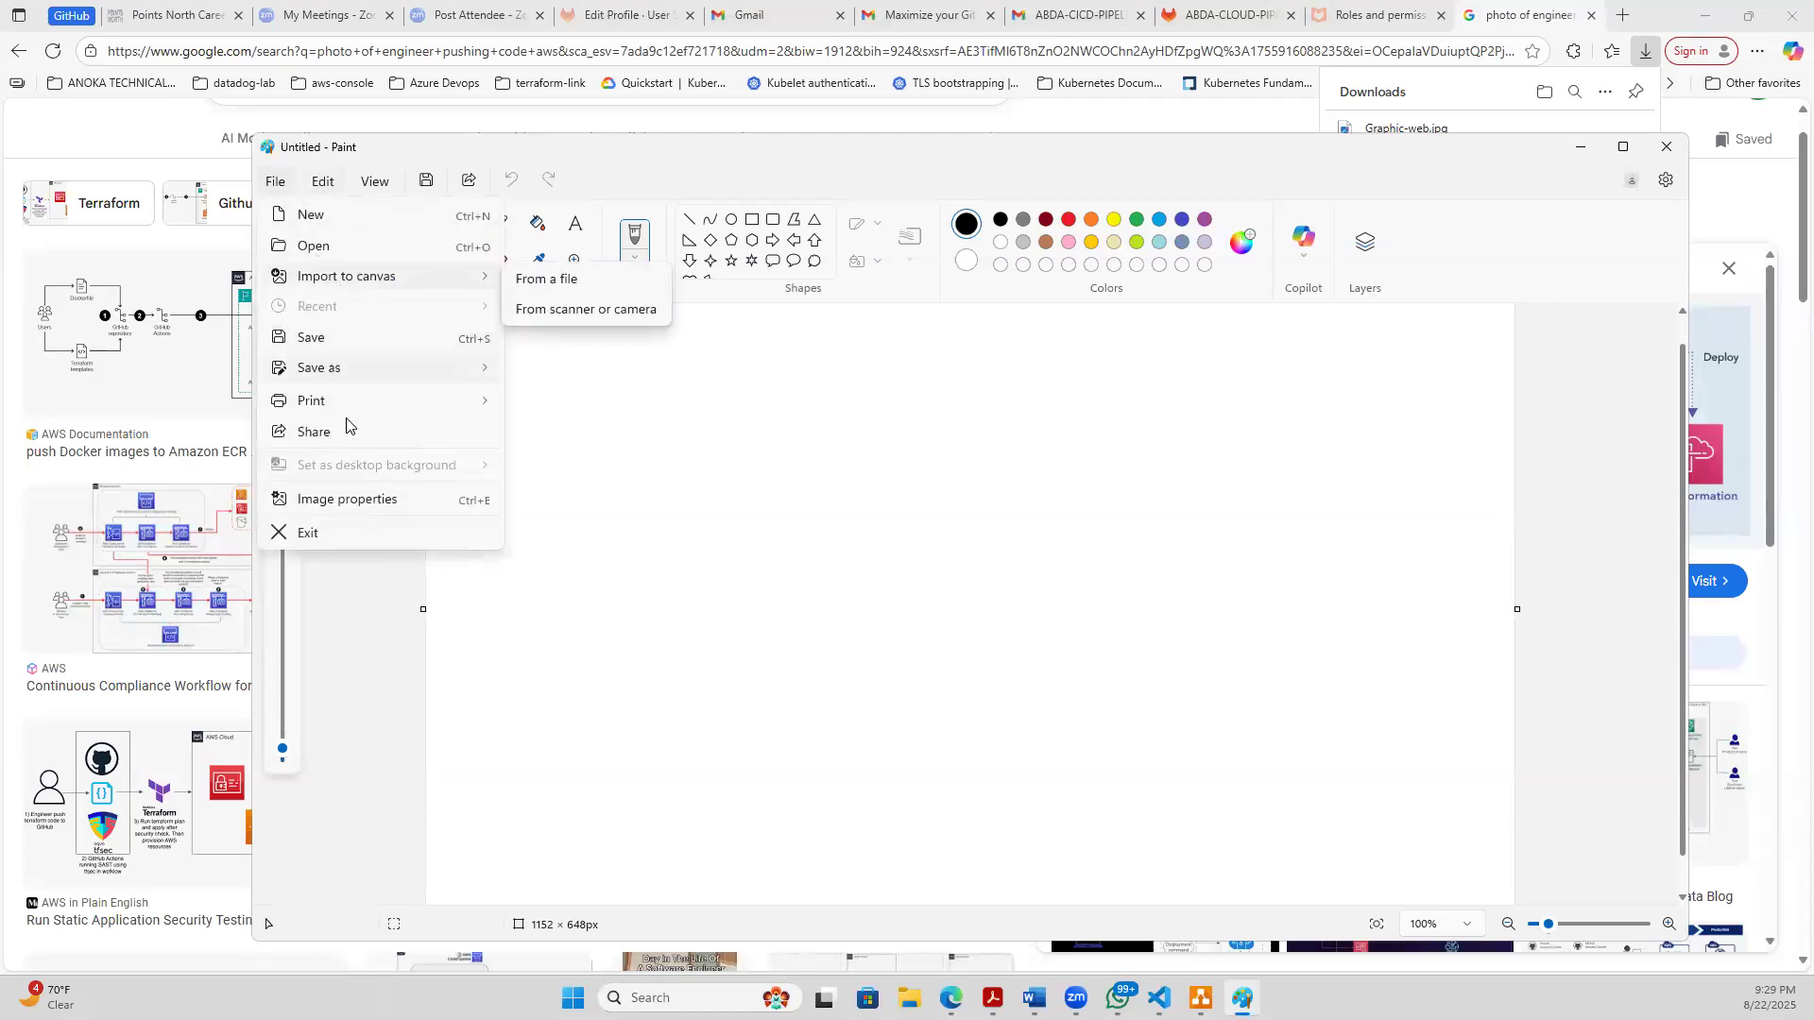
pyautogui.click(316, 249)
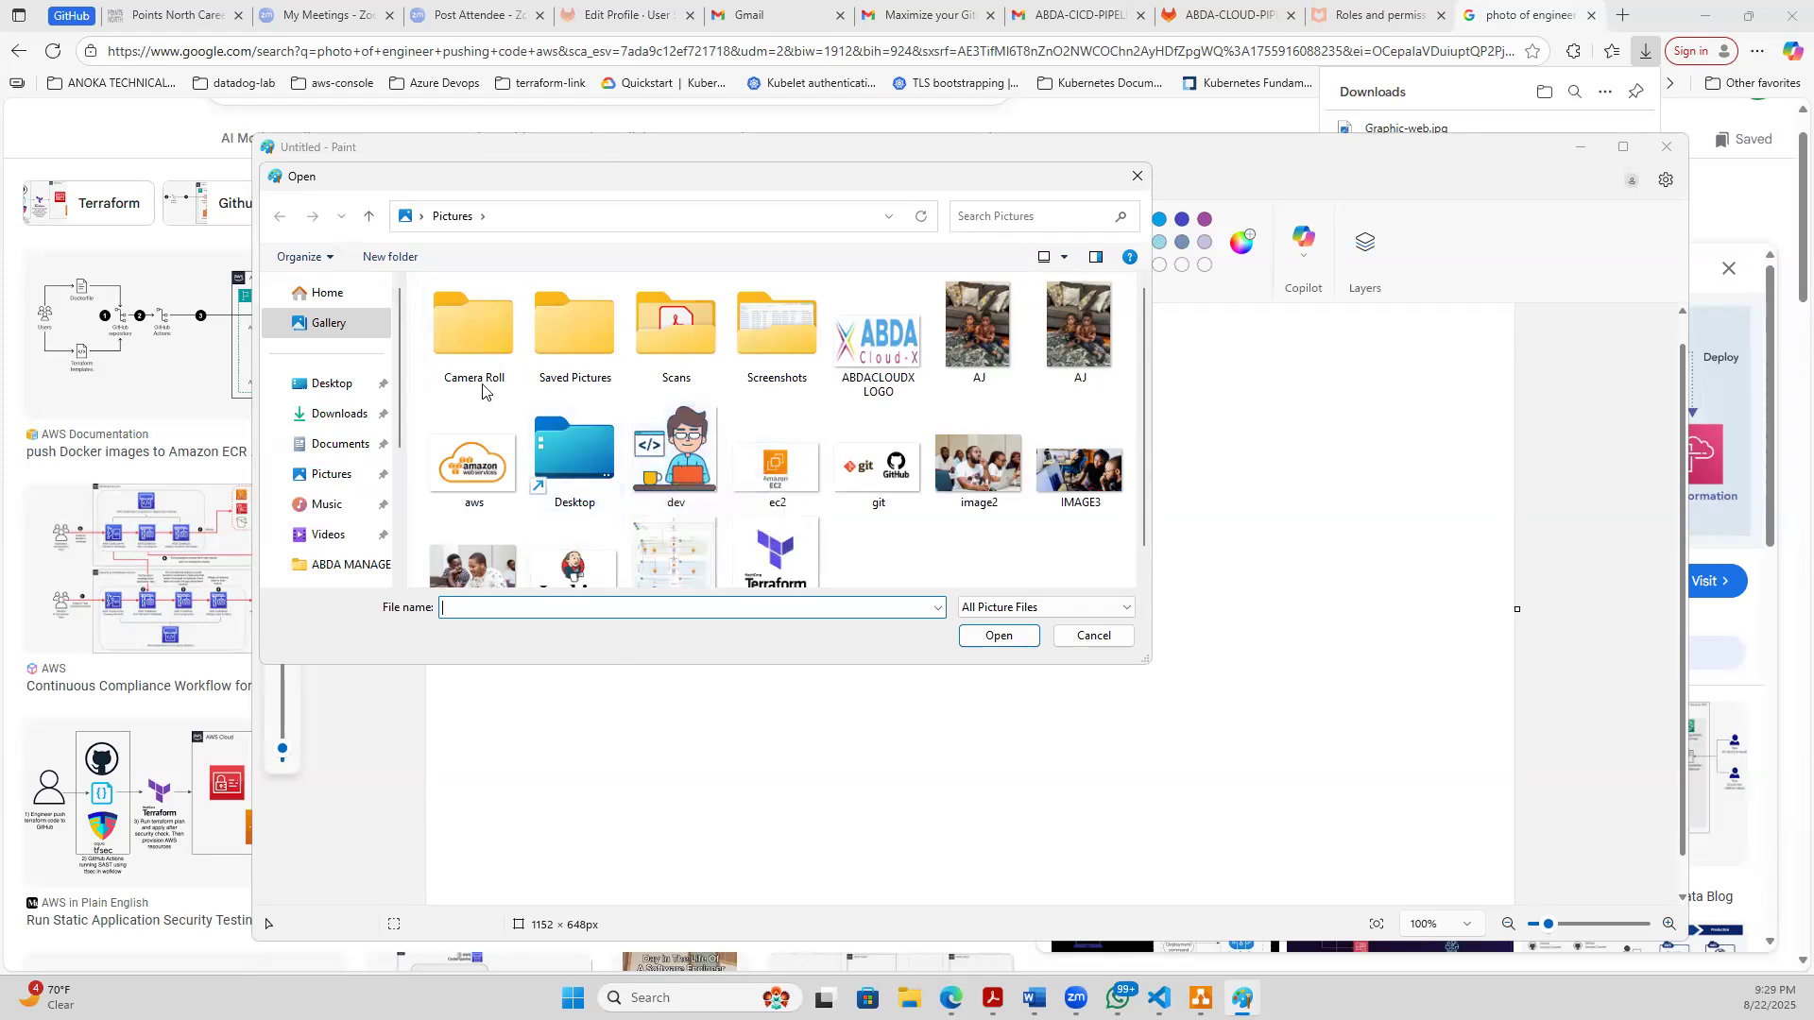
pyautogui.click(346, 413)
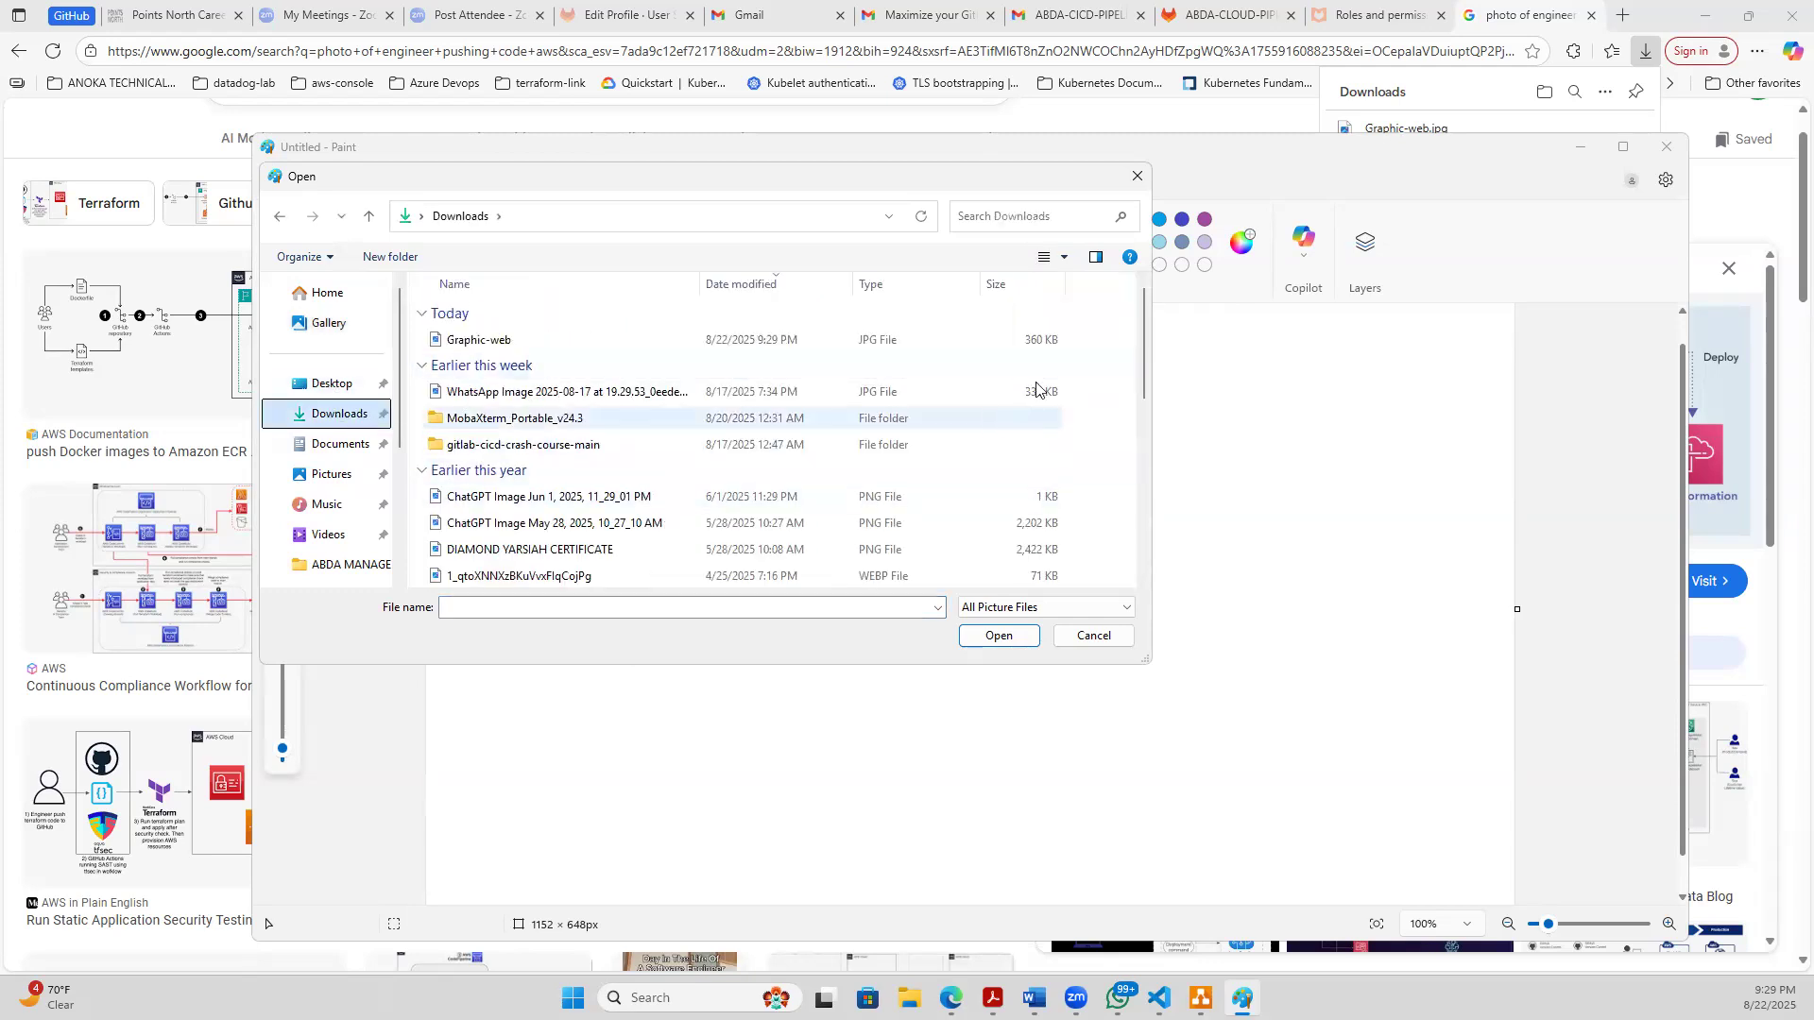
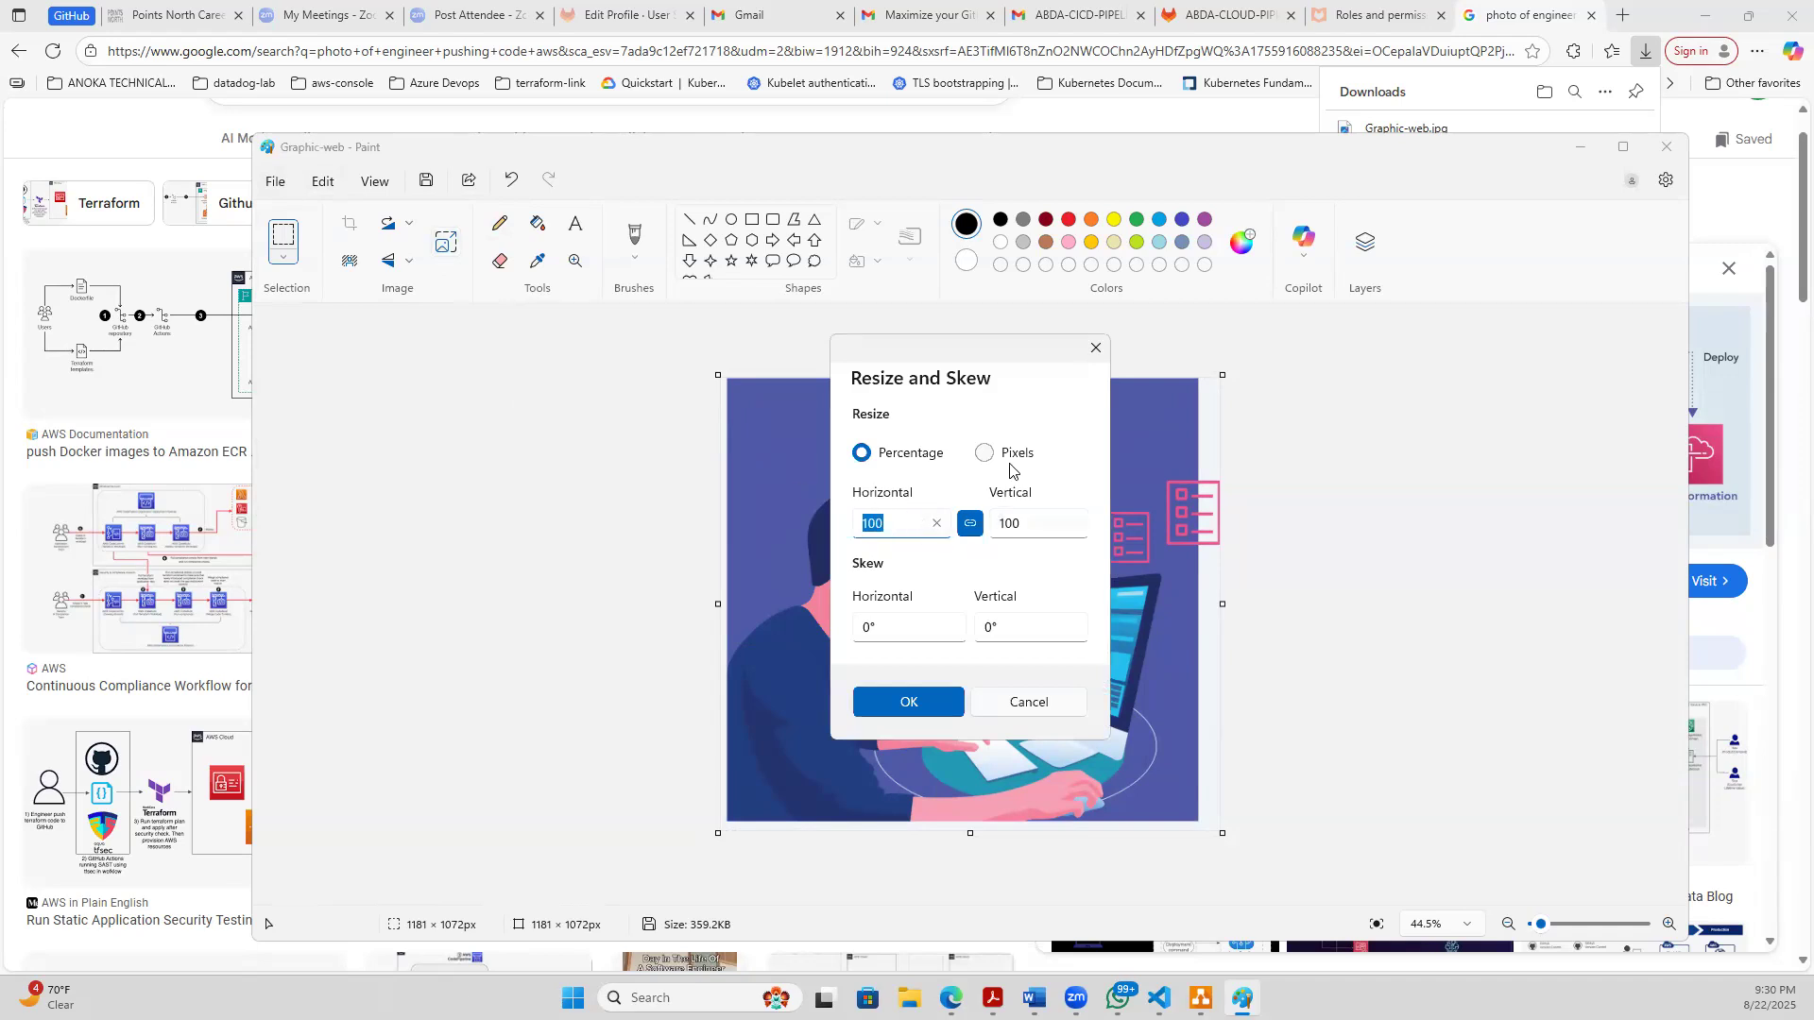
# - Resize the DevOps Engineer picture by pixels to a horizontal size of 500, keeping its proportions
pyautogui.click(984, 456)
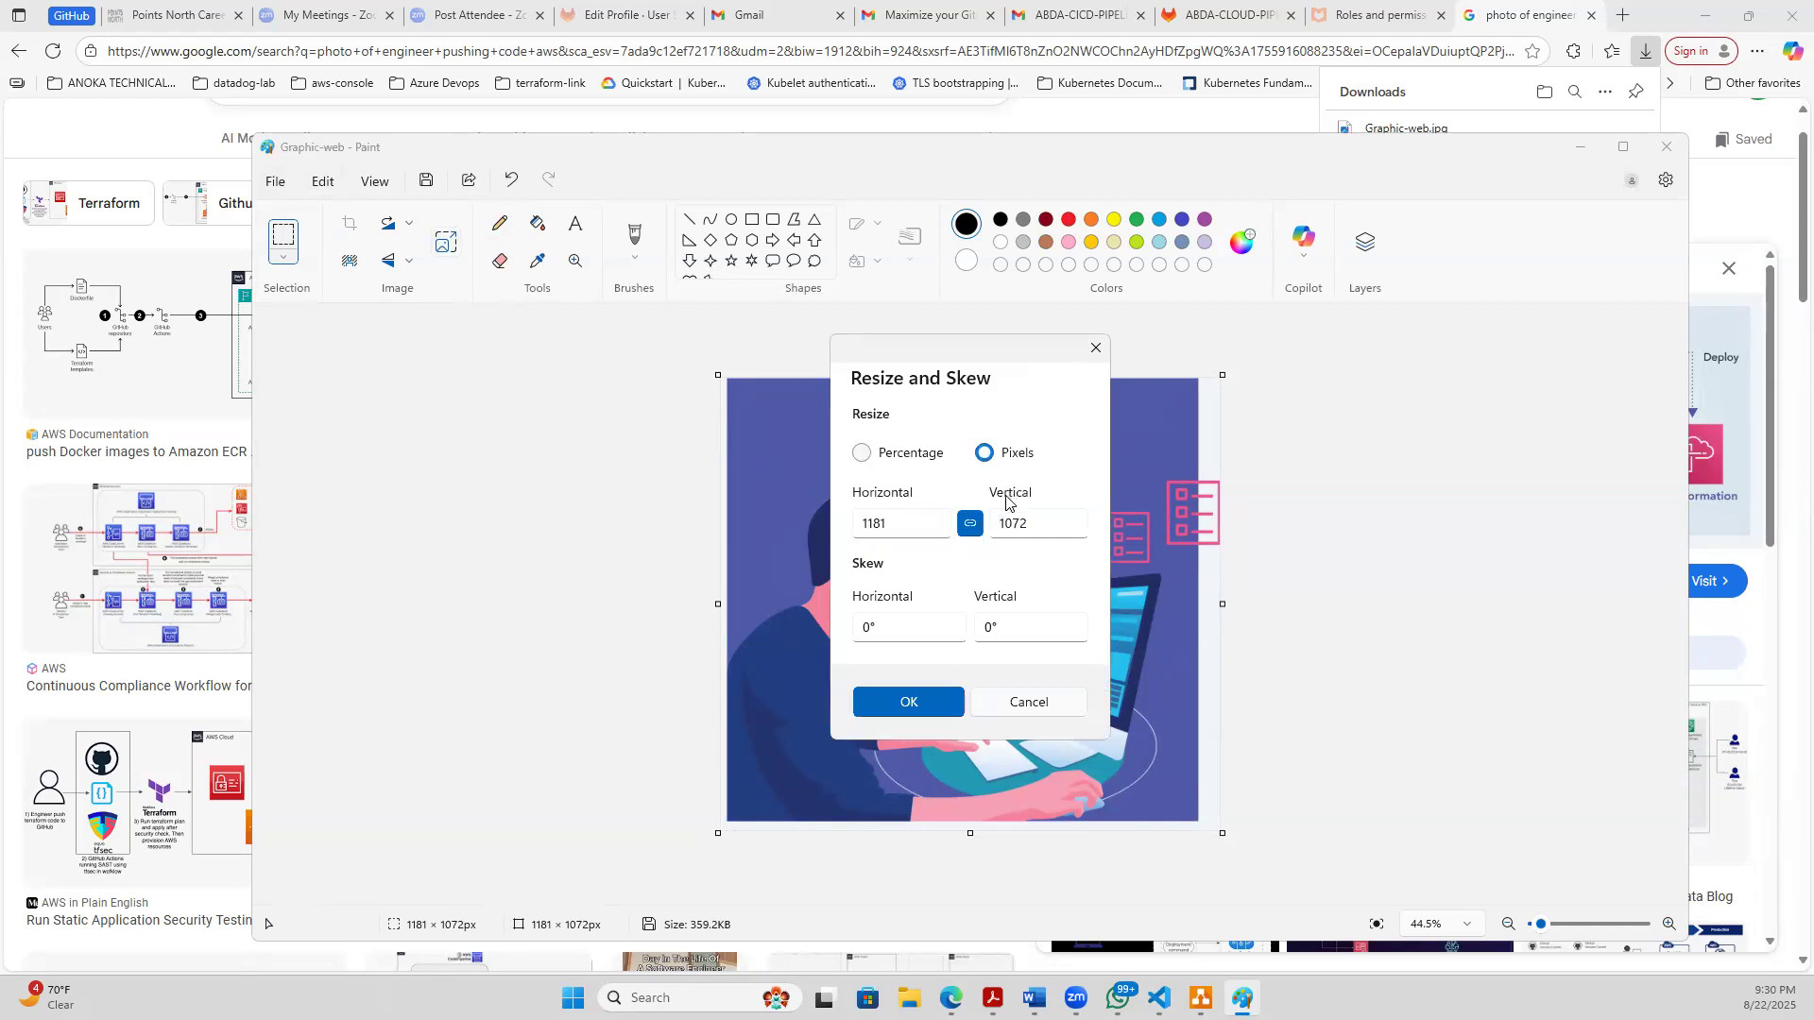
pyautogui.click(902, 521)
pyautogui.moveTo(914, 528); pyautogui.dragTo(825, 518)
pyautogui.write('500')
pyautogui.click(884, 699)
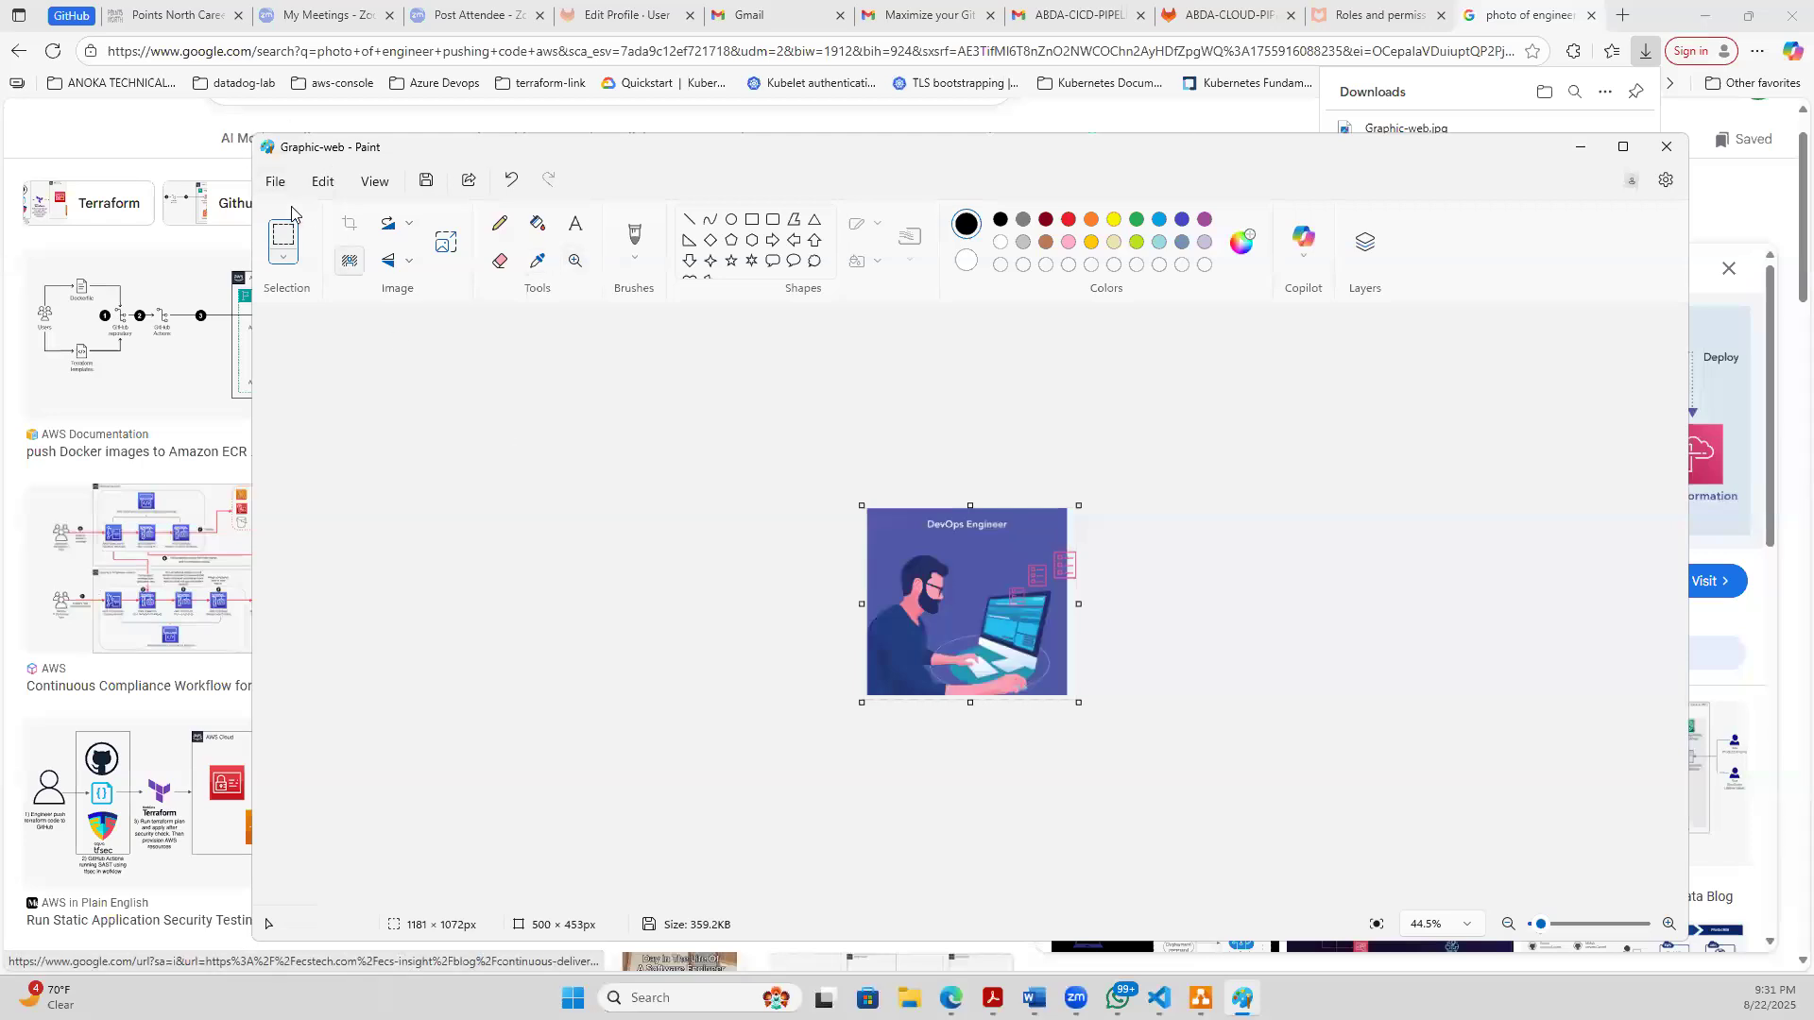
# - Save the resized picture as the JPEG Graphic-web in Downloads, replacing the existing file
pyautogui.click(275, 182)
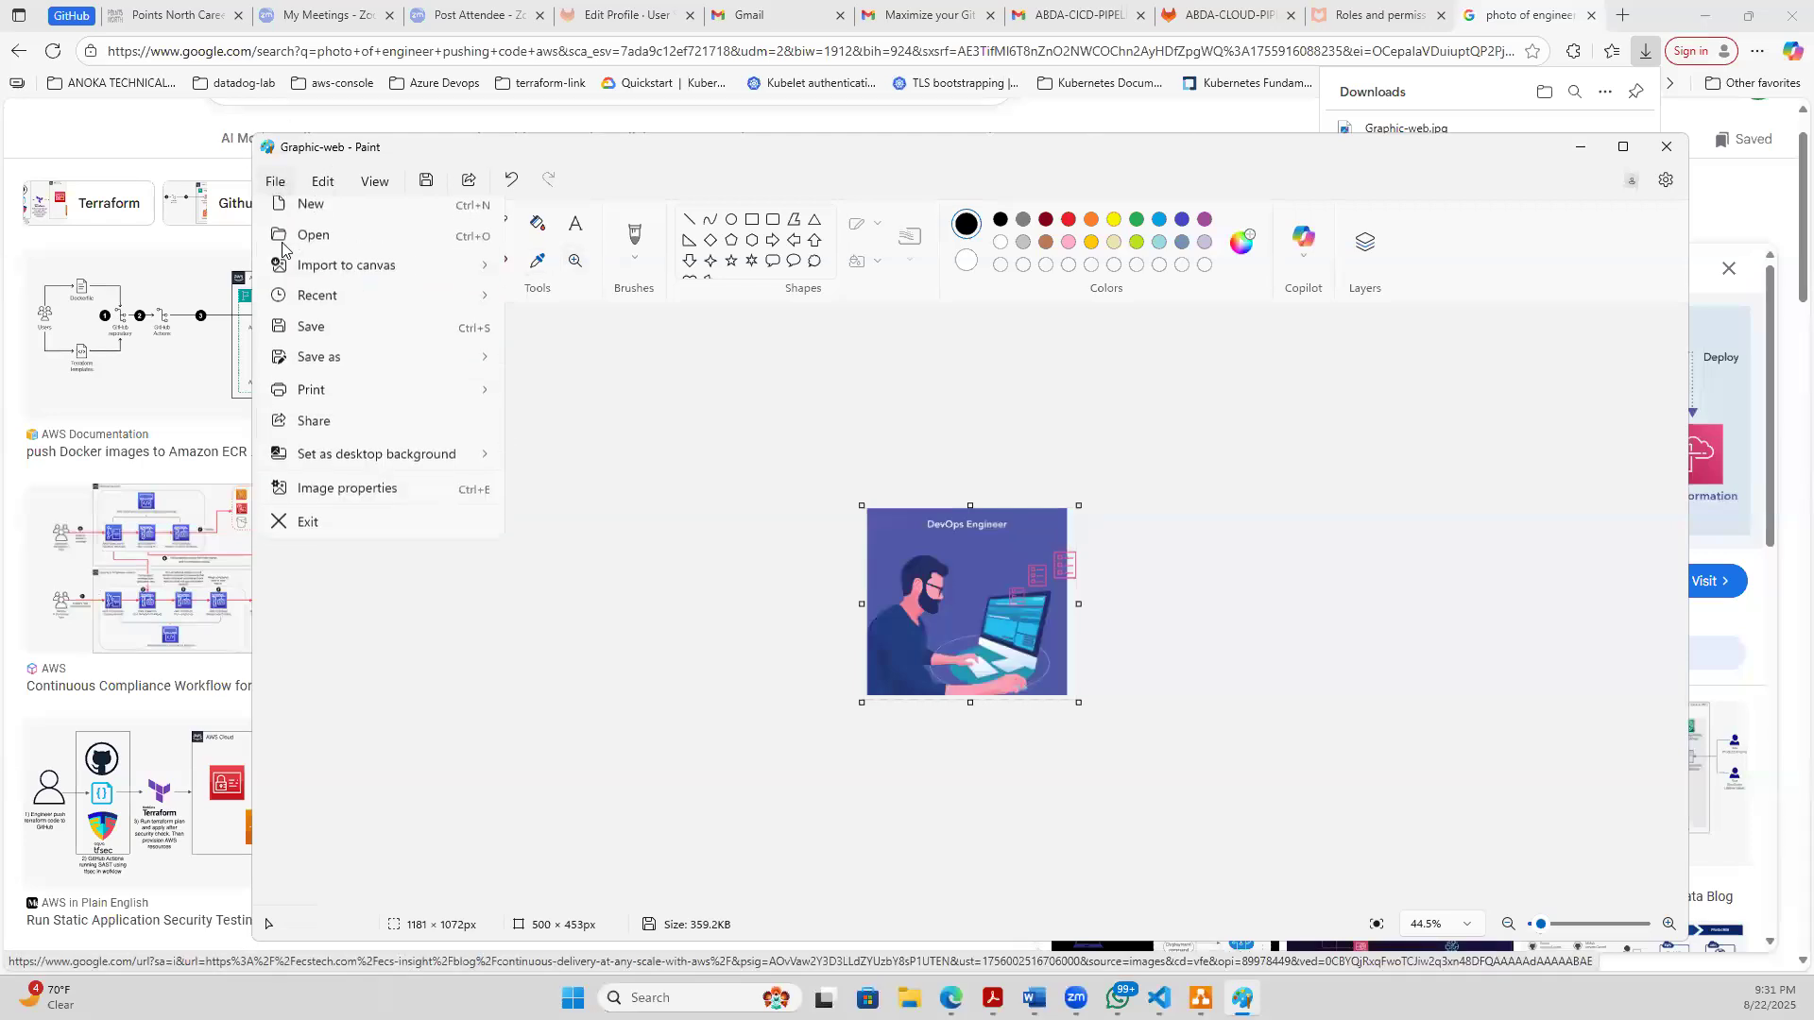
pyautogui.click(315, 338)
pyautogui.click(273, 182)
pyautogui.moveTo(340, 369)
pyautogui.click(554, 404)
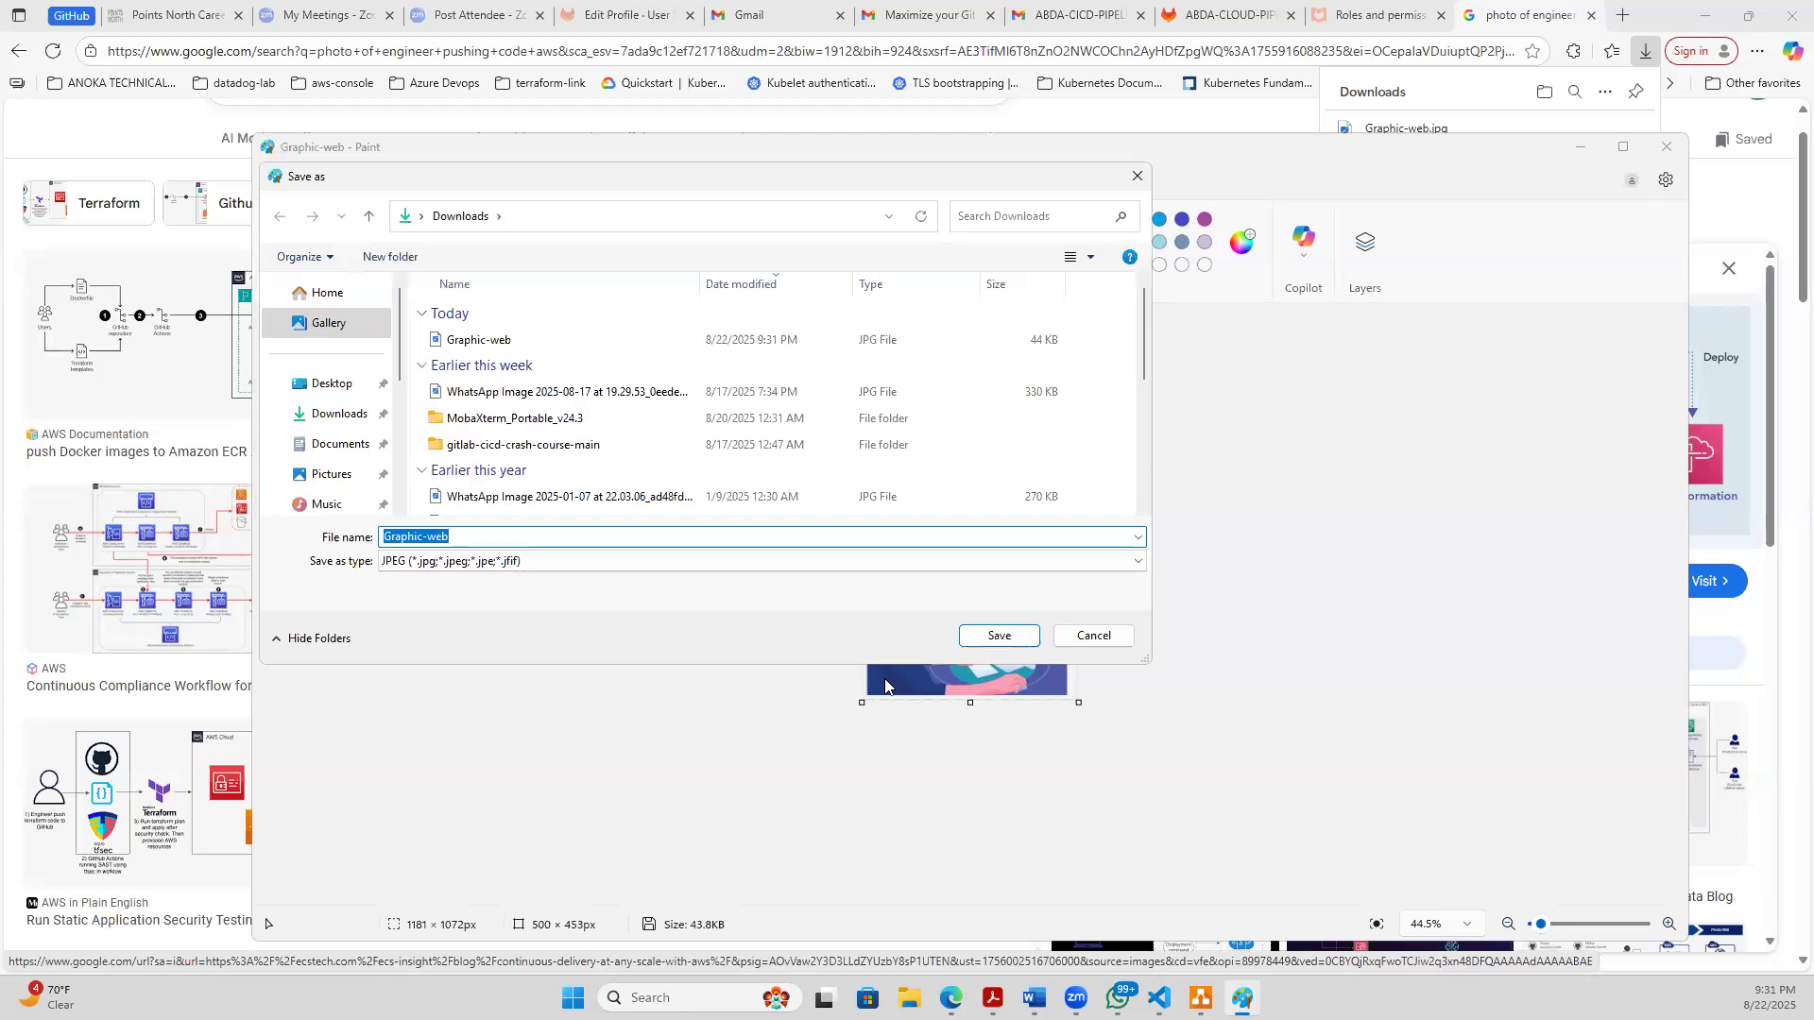
pyautogui.click(988, 635)
pyautogui.click(951, 498)
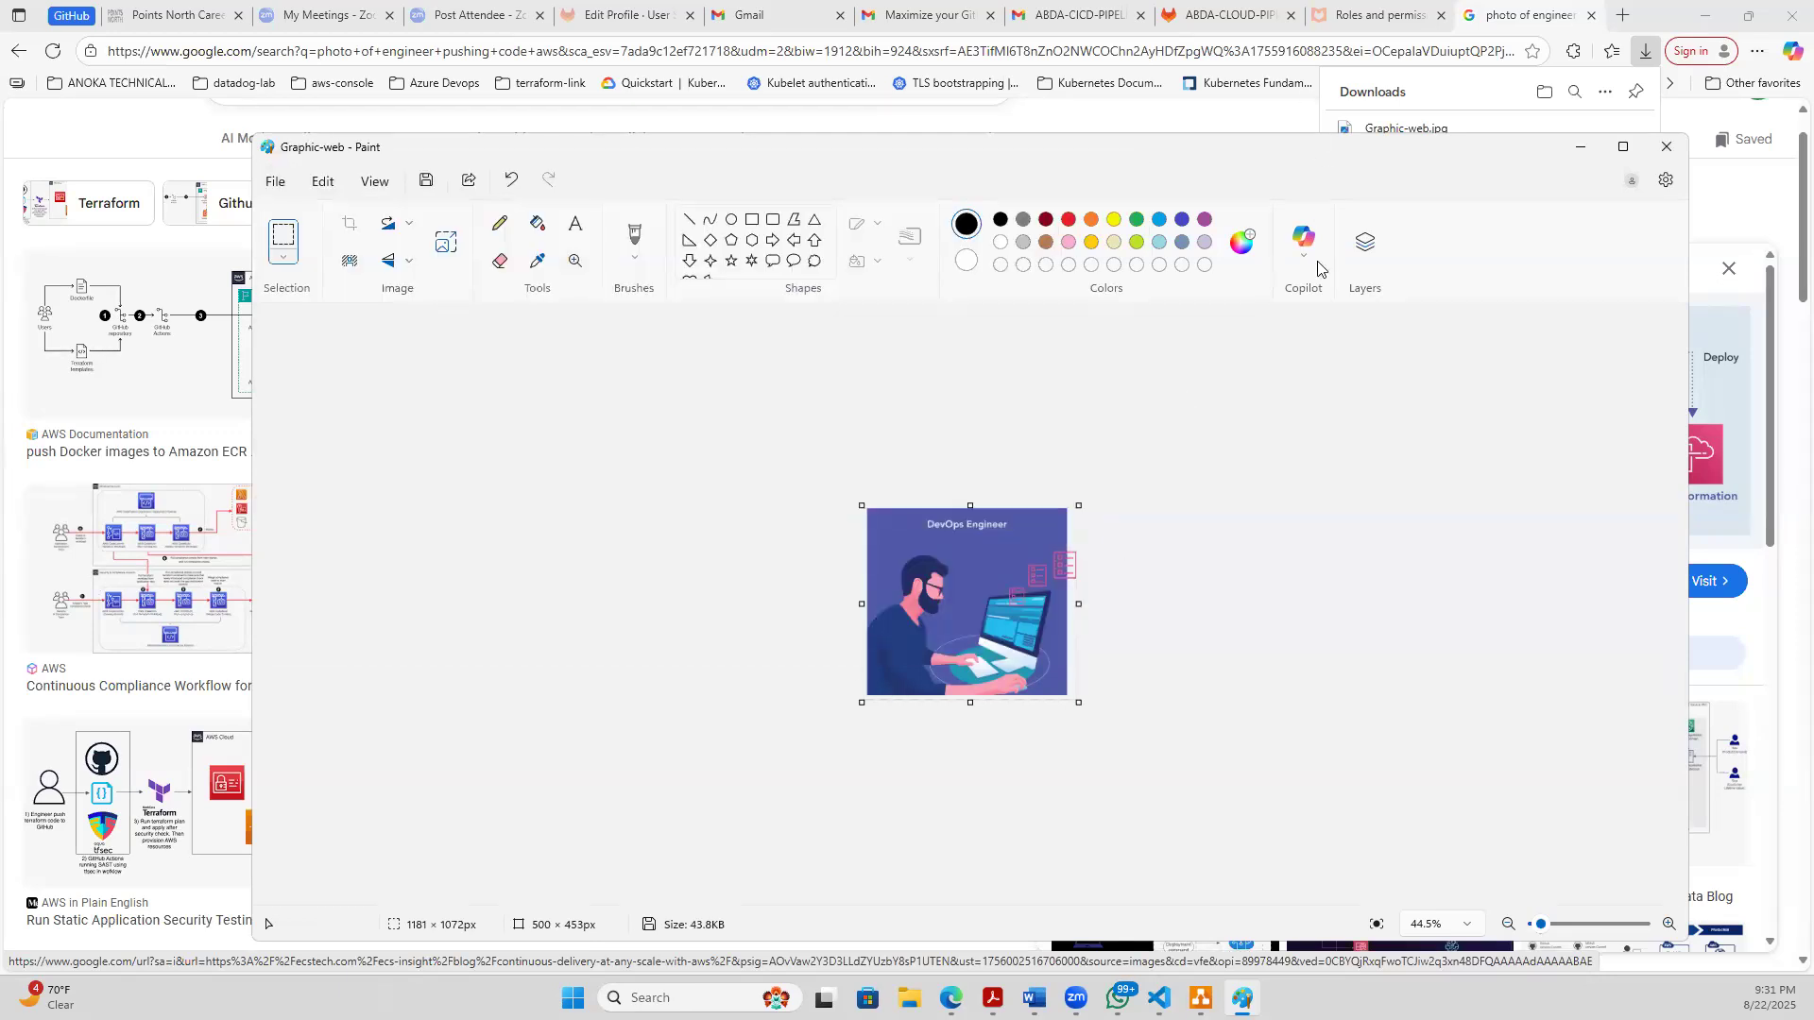
# - Switch to the Untitled Diagram.drawio window in draw.io and import the Graphic-web picture from Downloads
pyautogui.click(1201, 997)
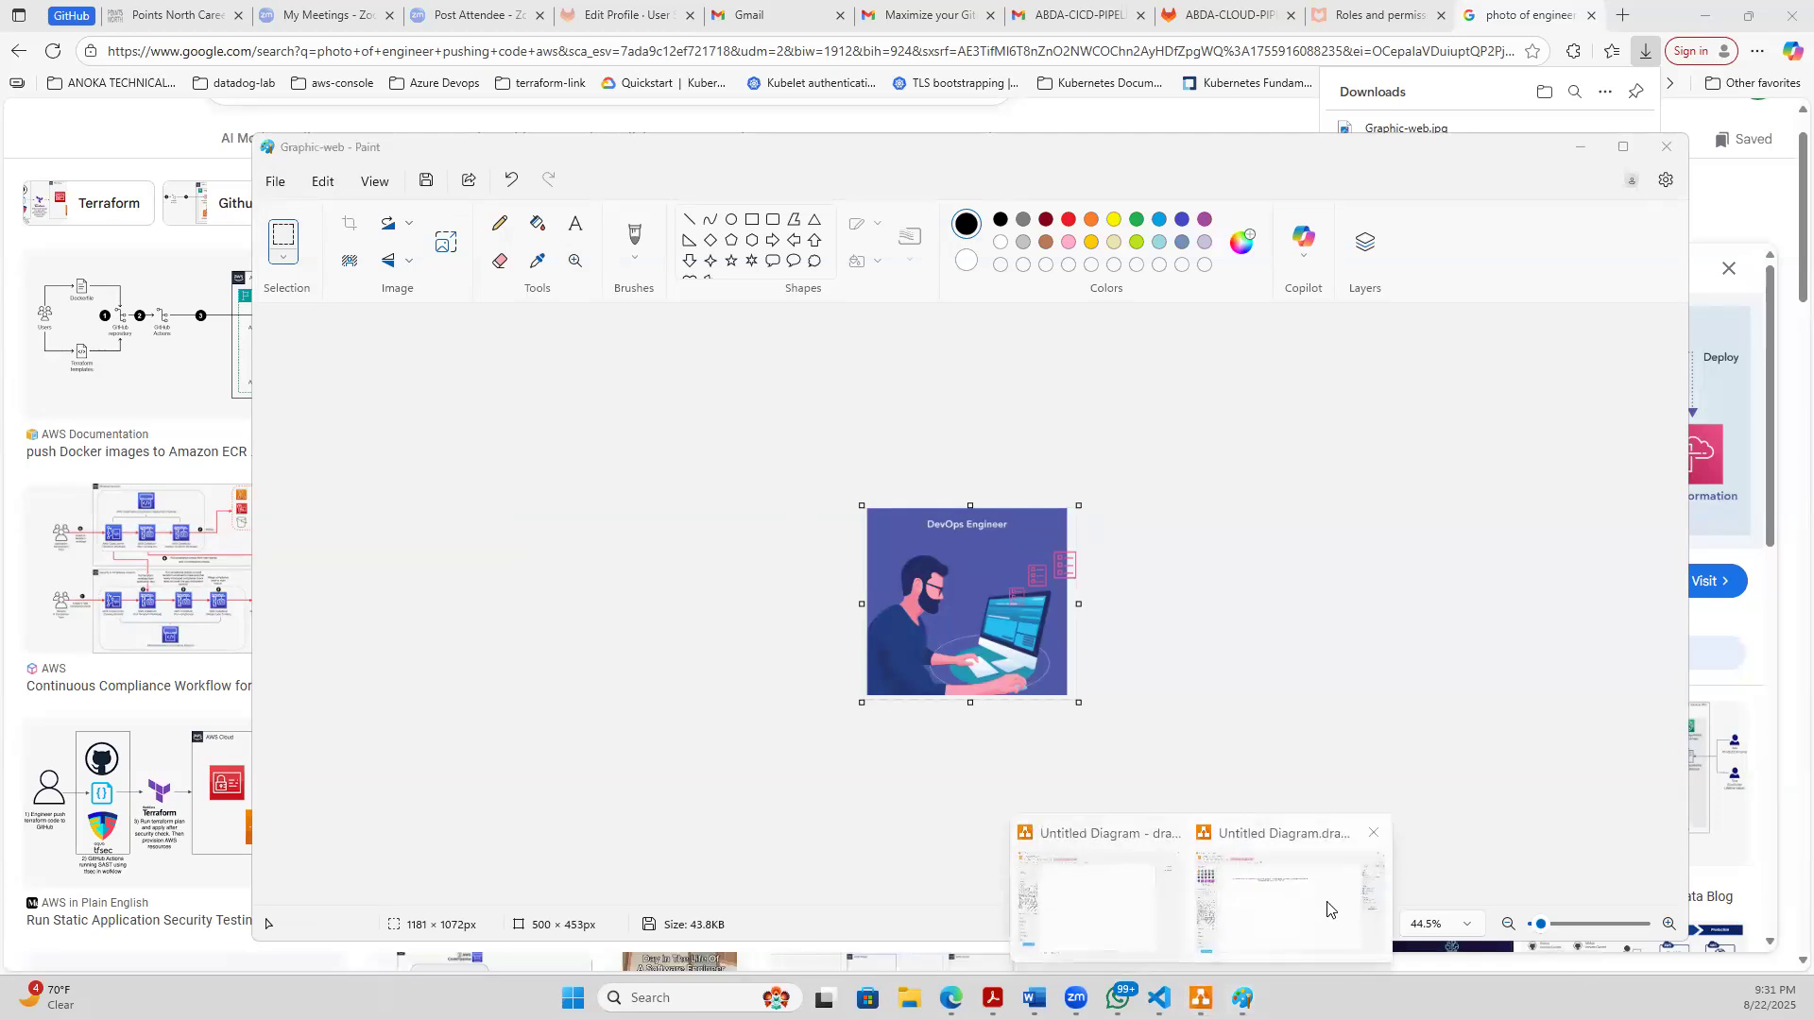
pyautogui.click(1327, 909)
pyautogui.click(73, 70)
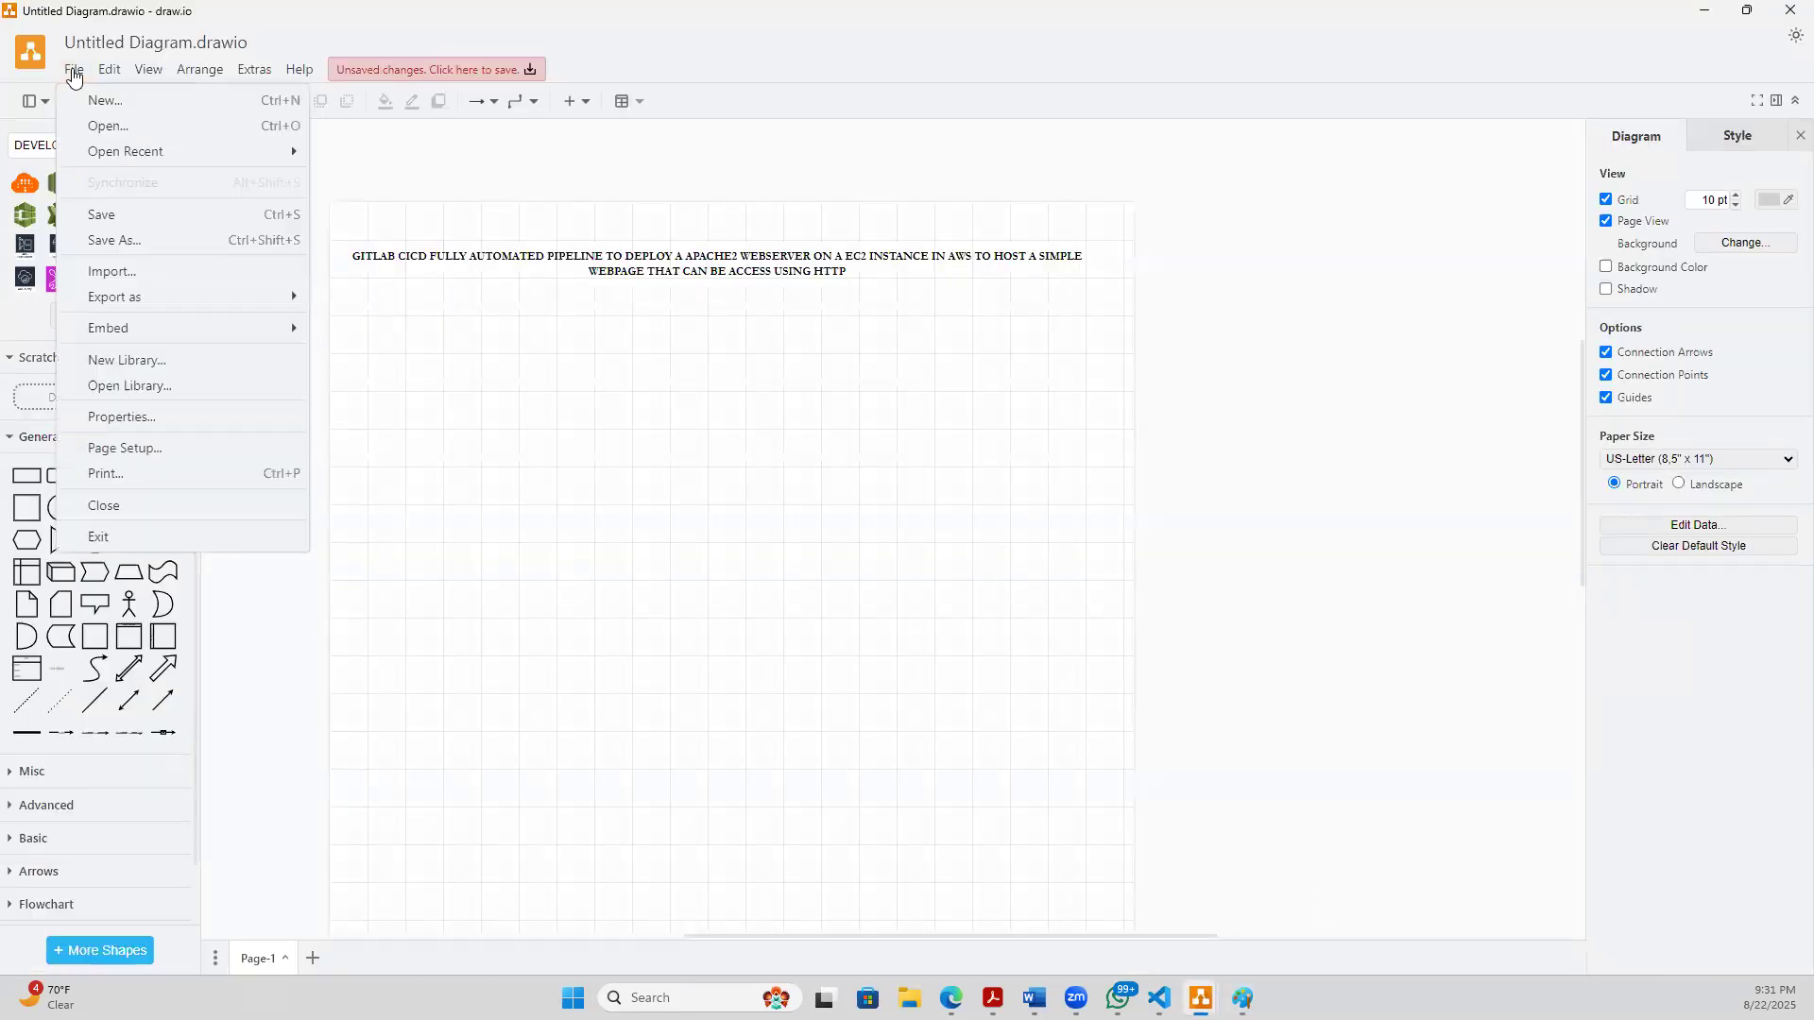
pyautogui.moveTo(122, 146)
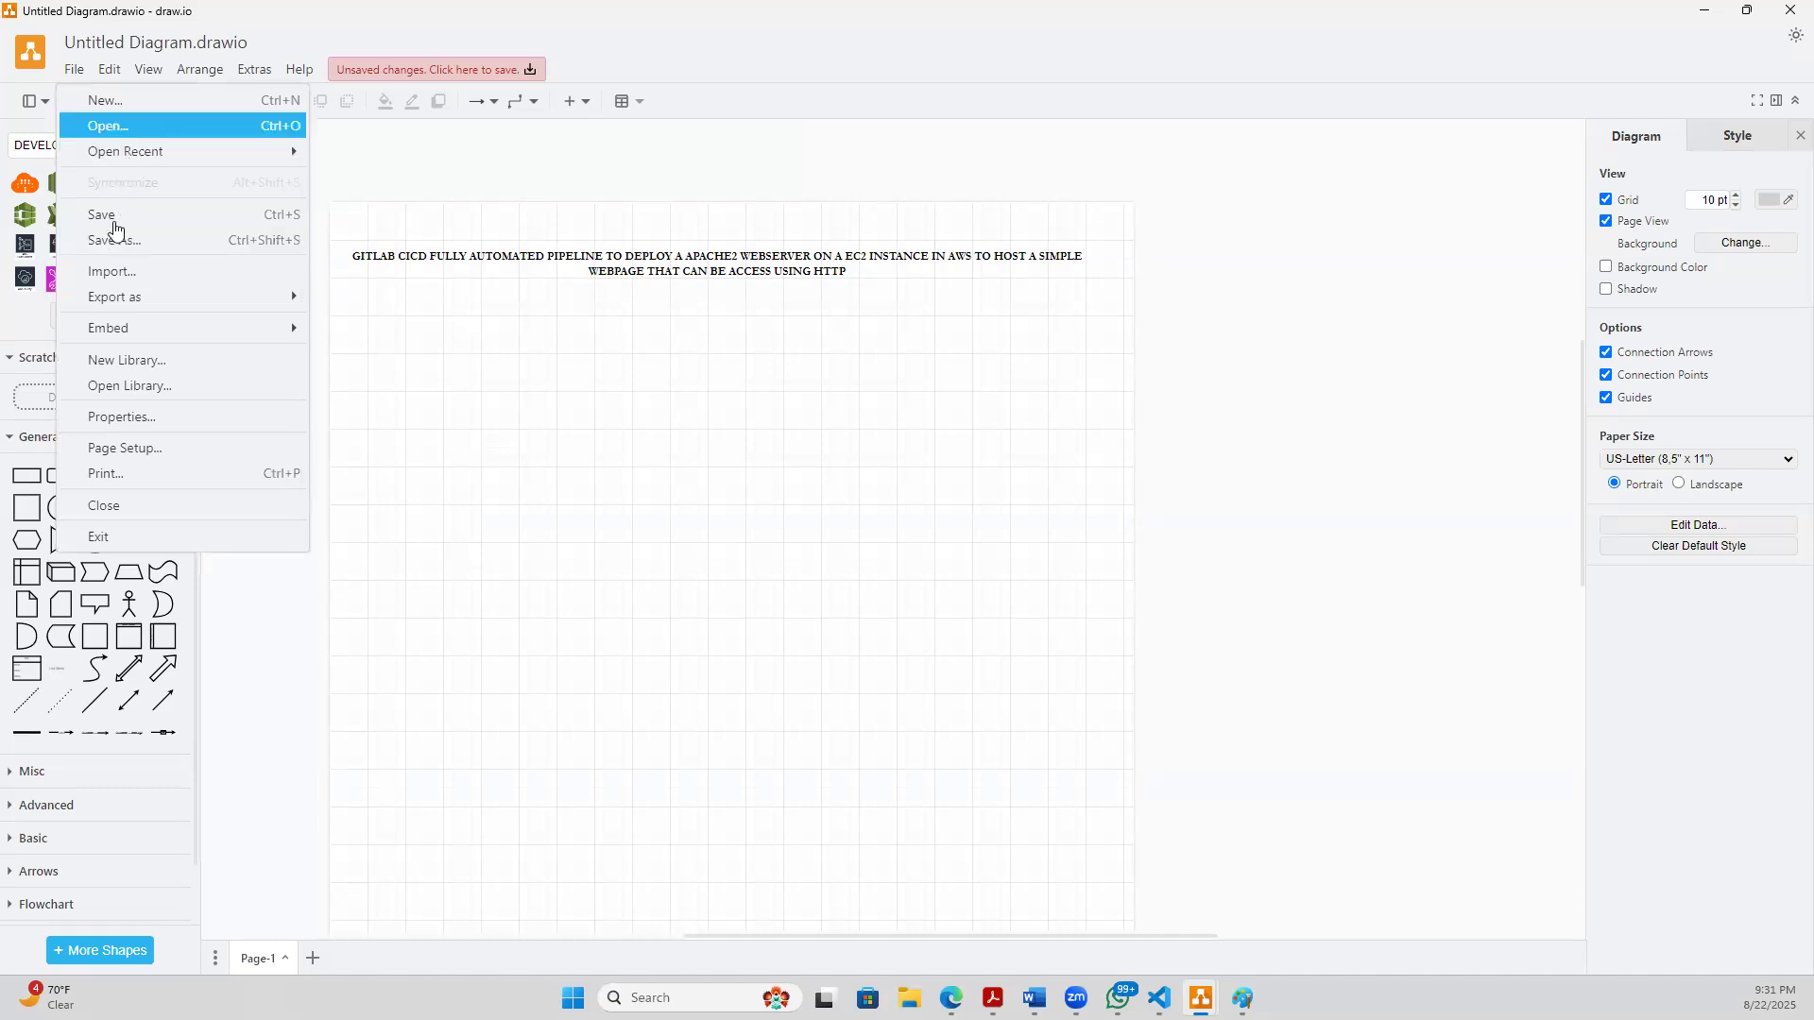
pyautogui.moveTo(110, 303)
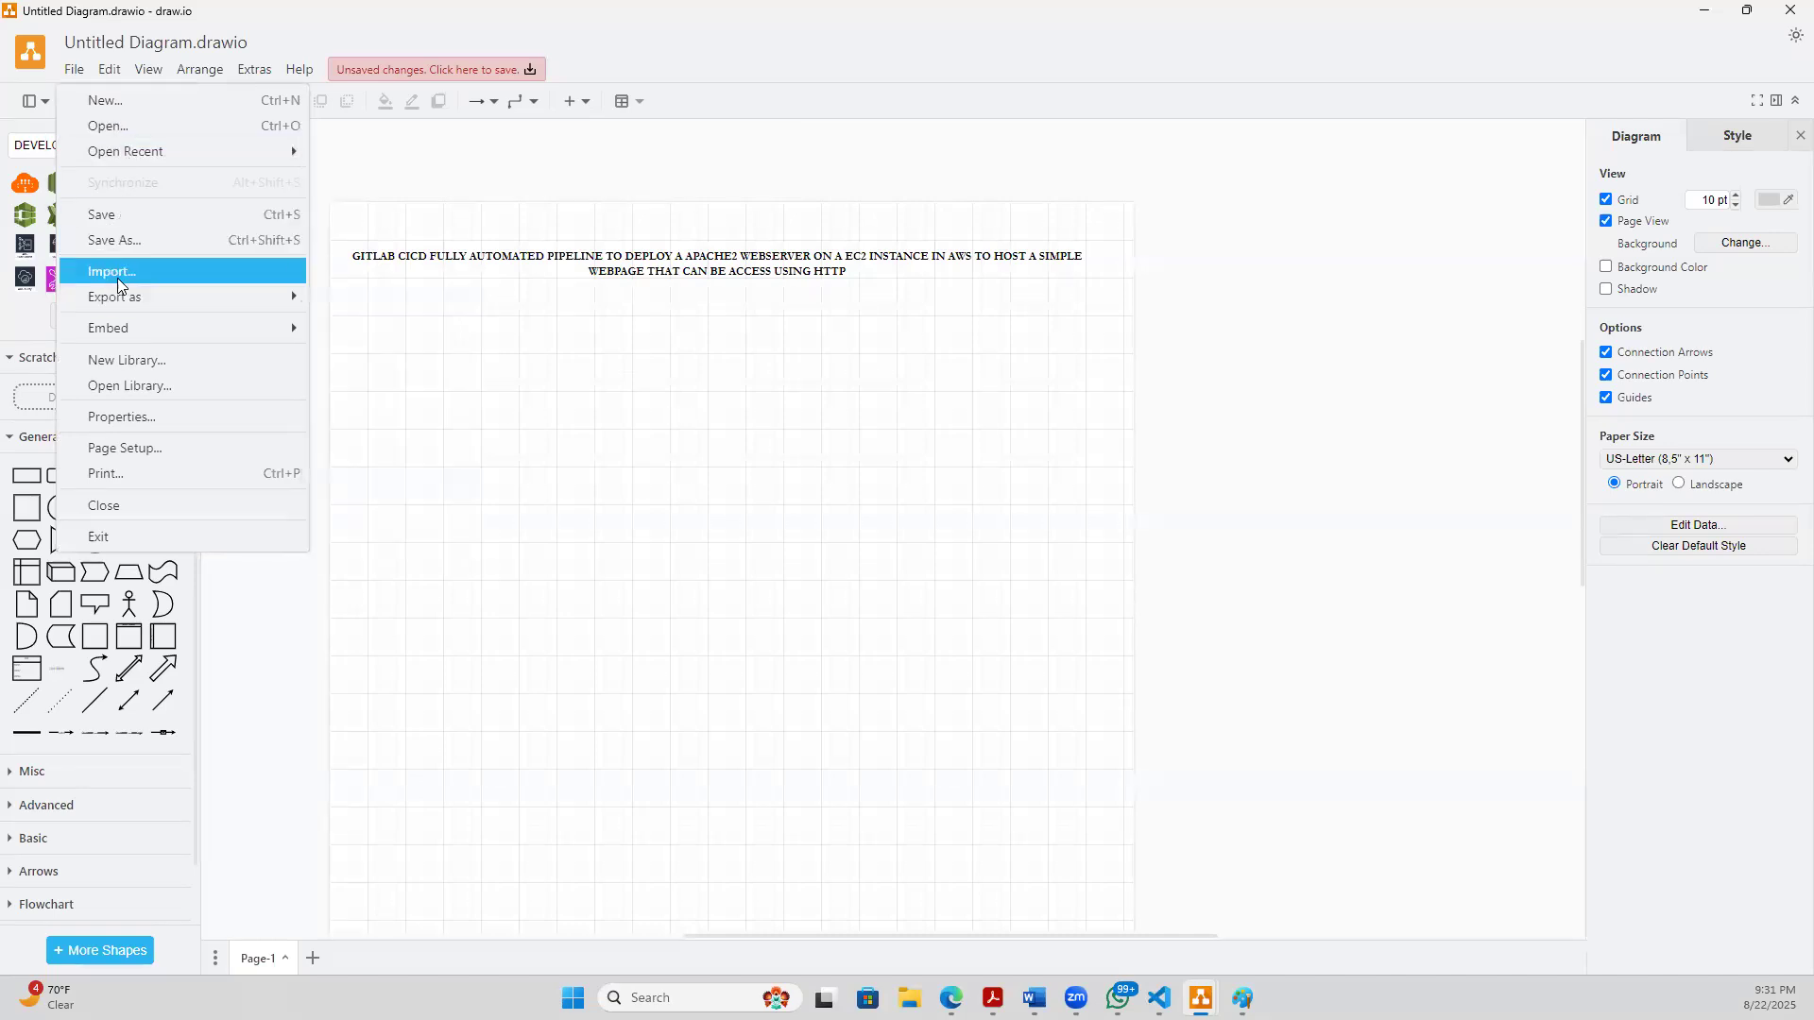
pyautogui.click(112, 272)
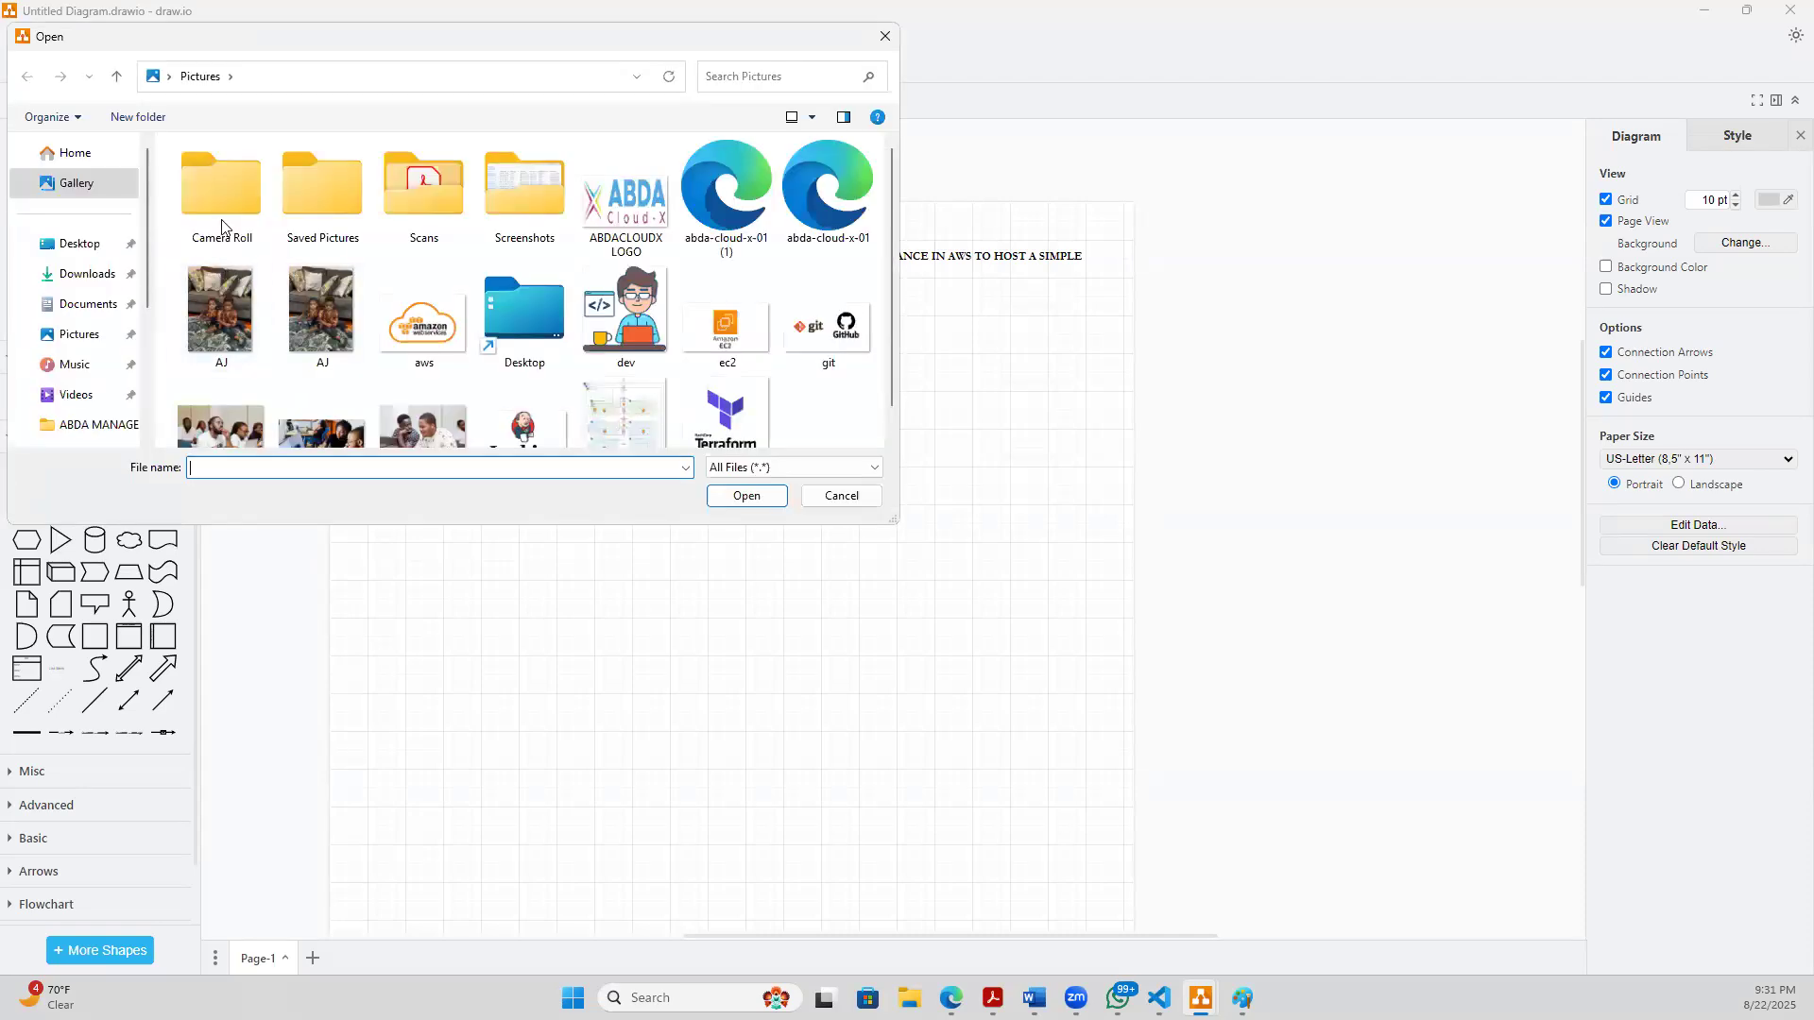
pyautogui.click(108, 274)
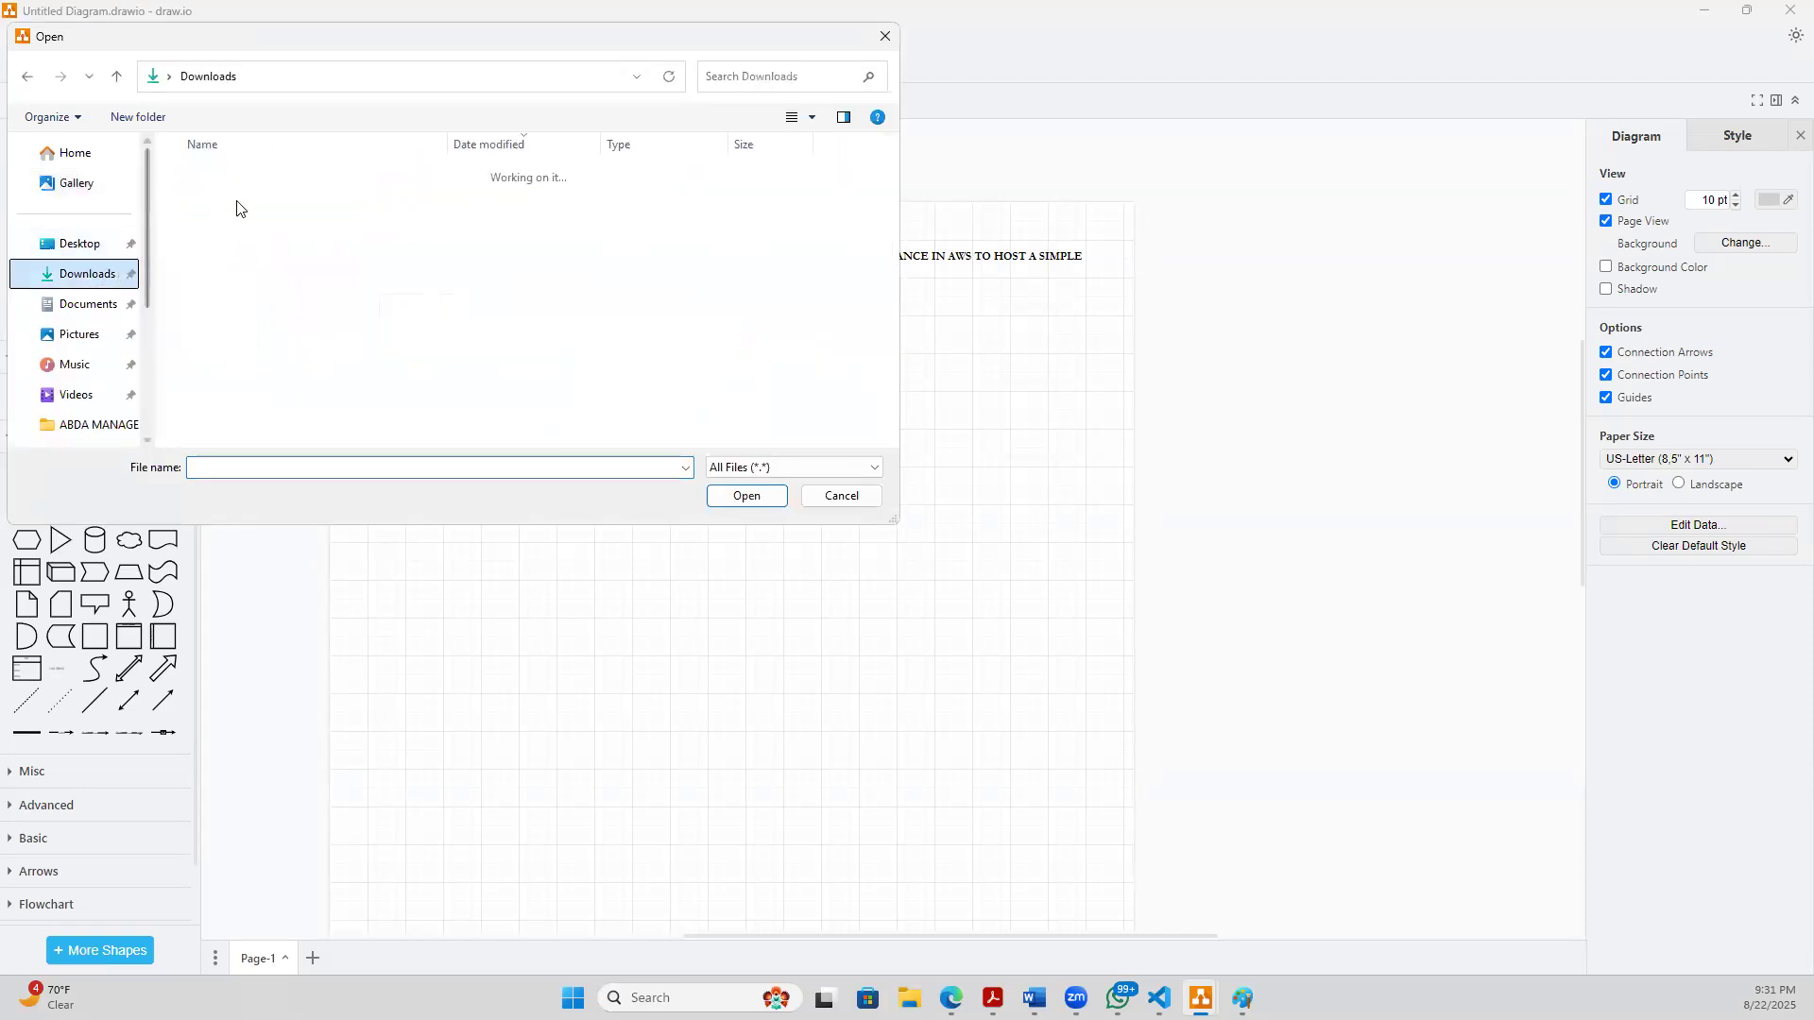
pyautogui.click(231, 200)
pyautogui.press('Escape')
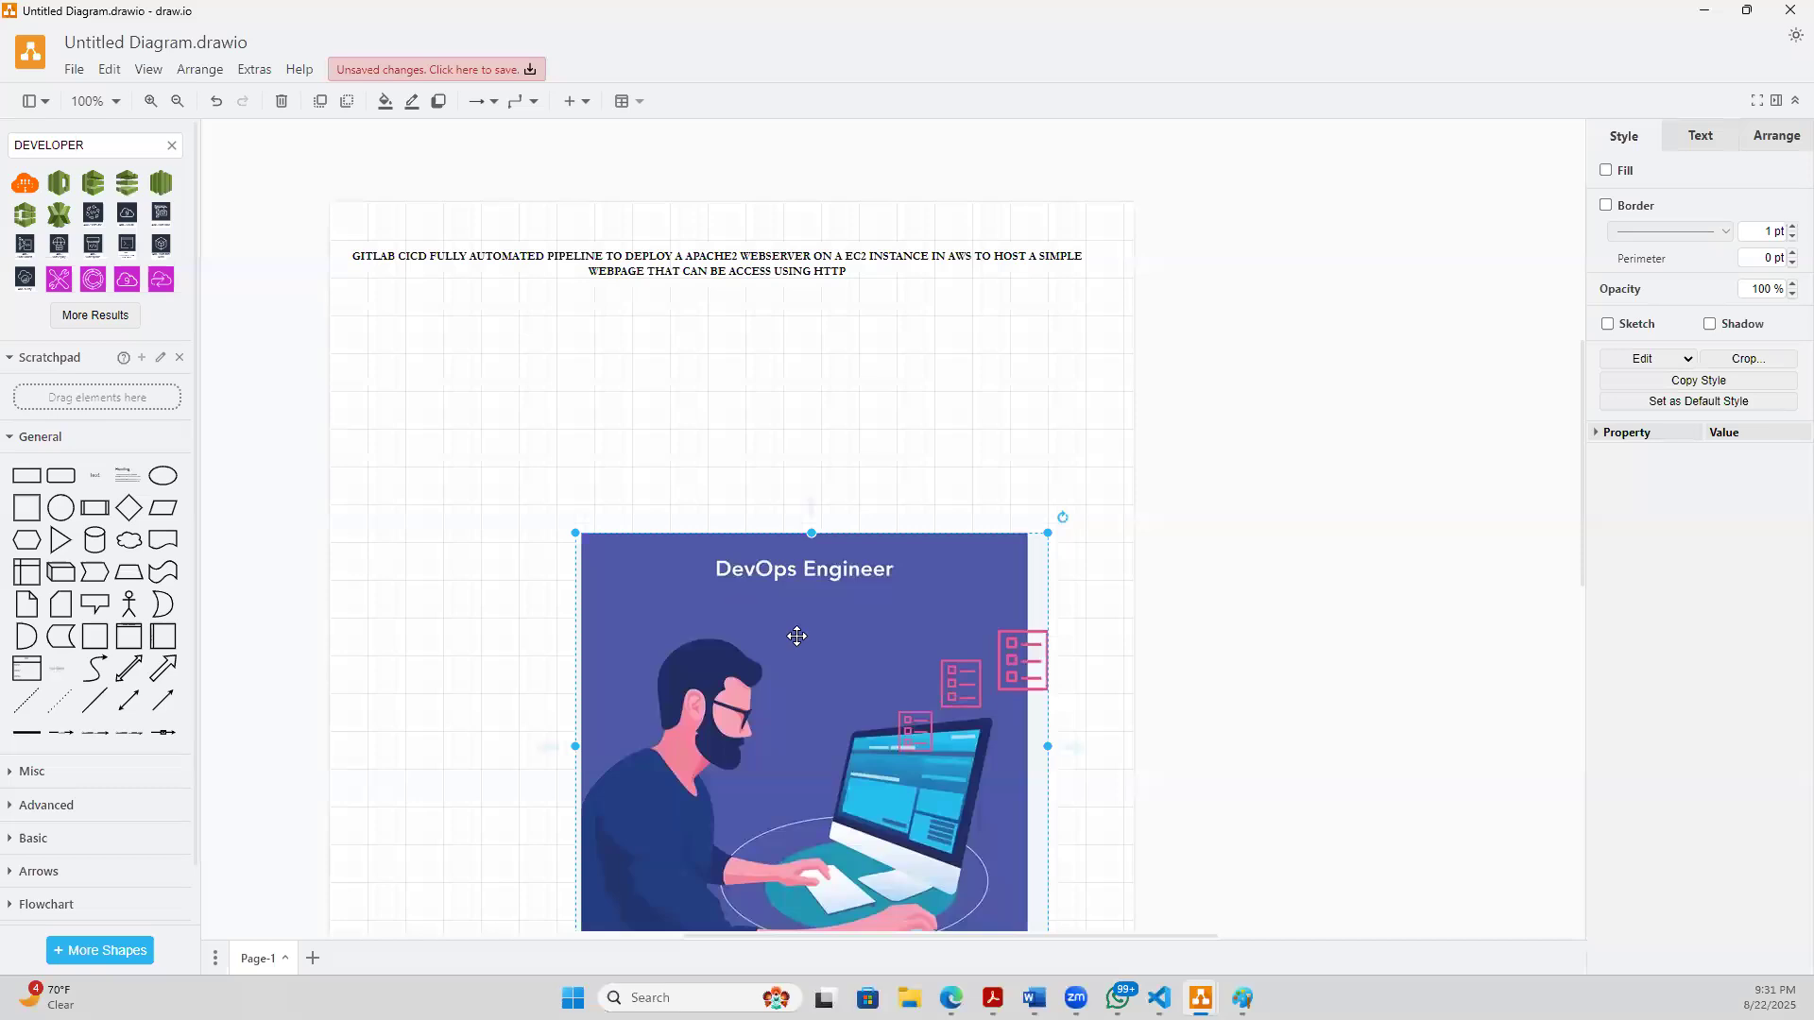
# - Move the engineer picture to the page's left side below the title and shrink it to a small icon
pyautogui.moveTo(845, 764); pyautogui.dragTo(413, 487)
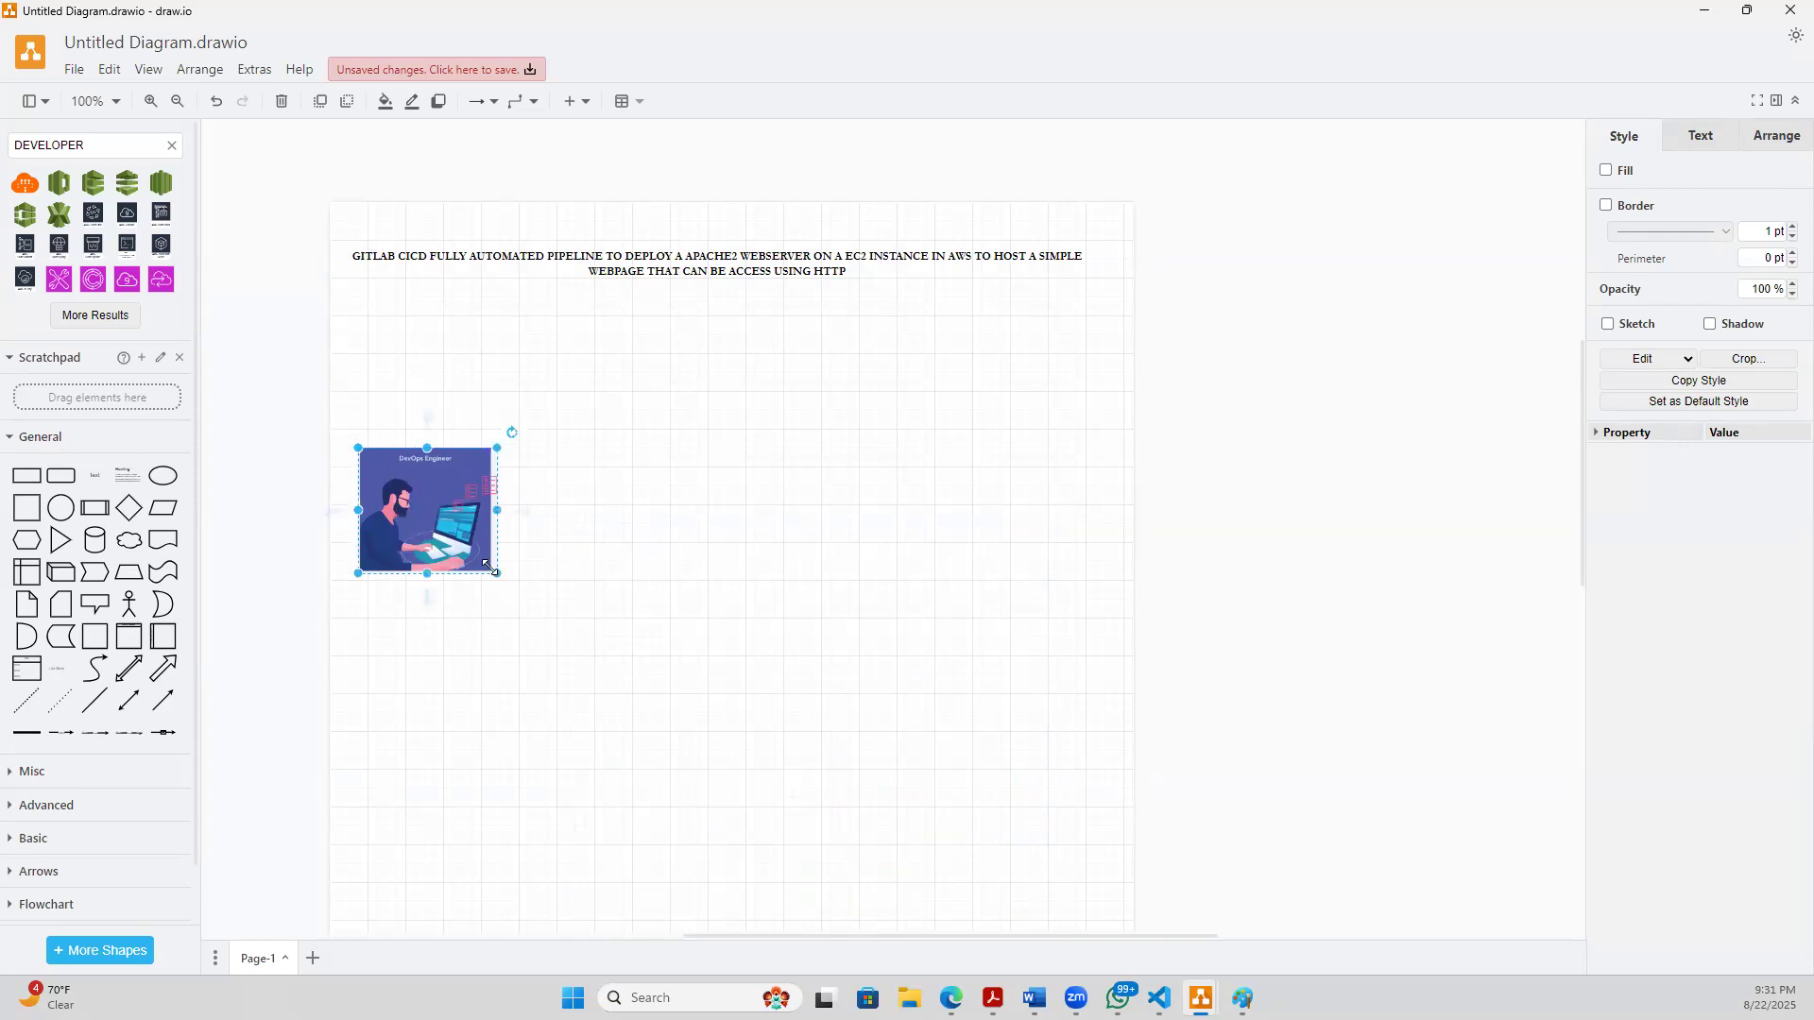
pyautogui.moveTo(494, 572); pyautogui.dragTo(463, 544)
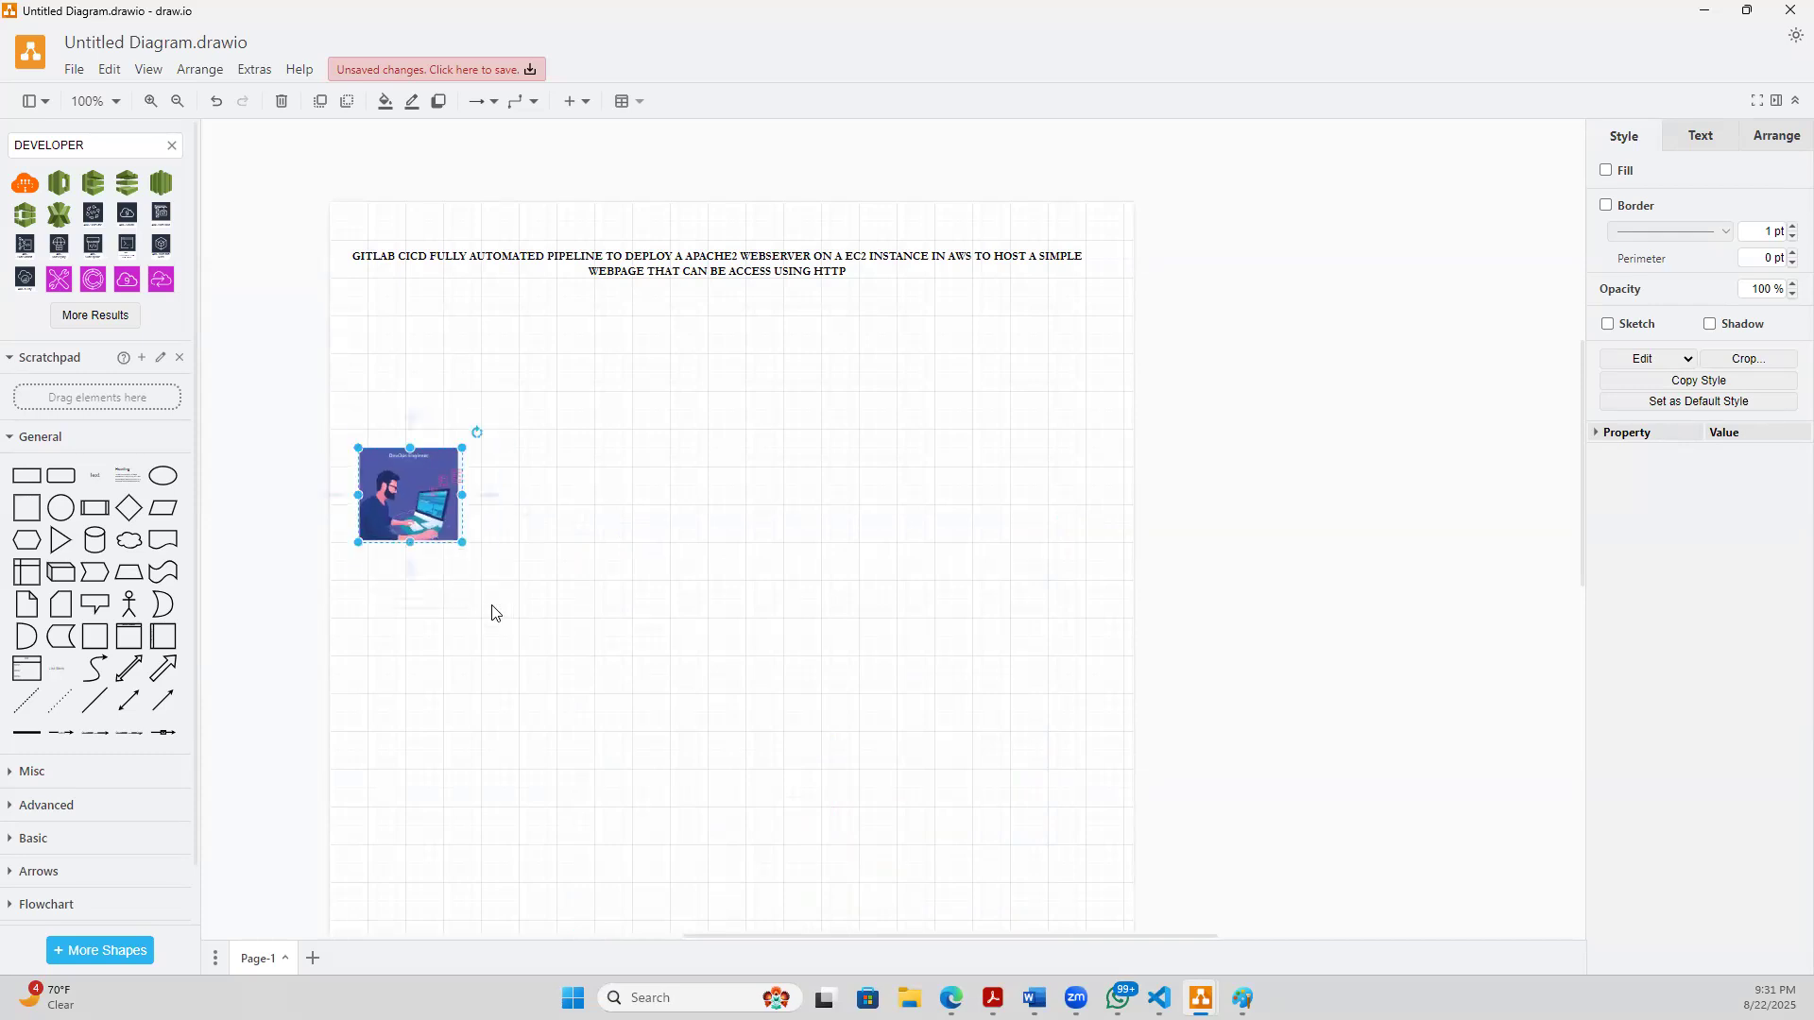
pyautogui.click(490, 679)
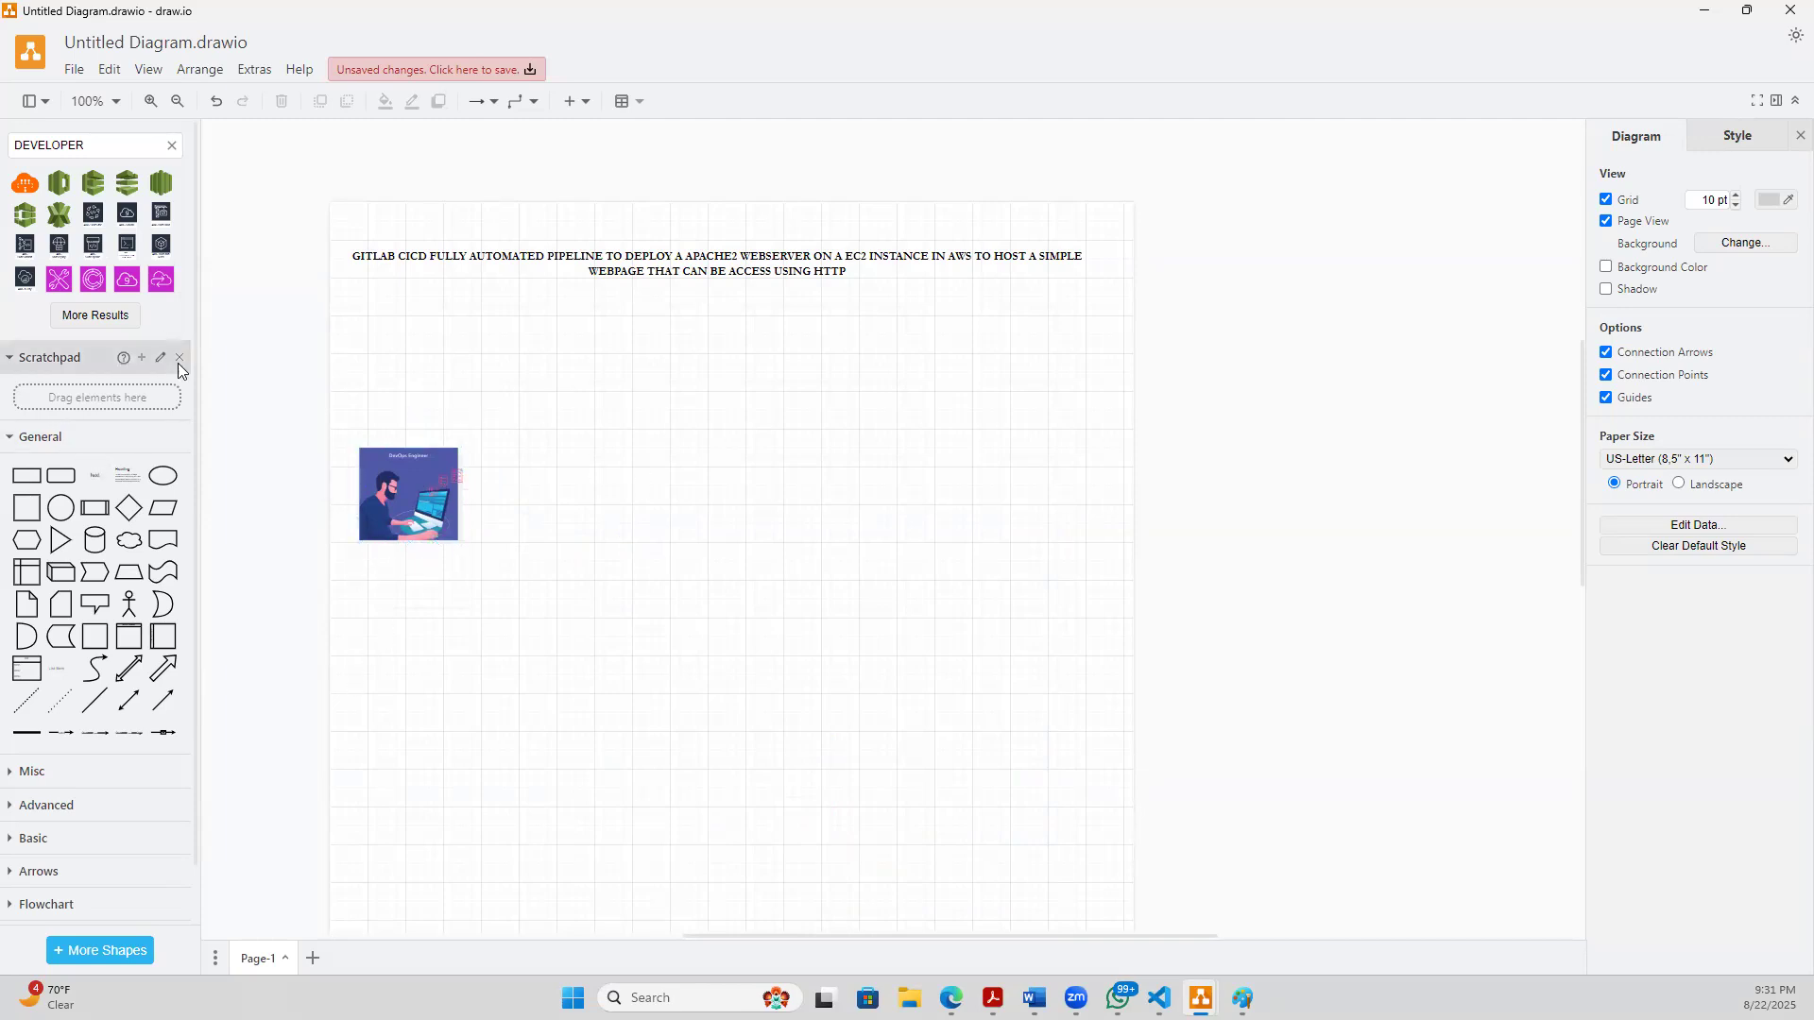
# - Add a text label reading "Developer Local Git push" directly beneath the engineer picture
pyautogui.click(94, 475)
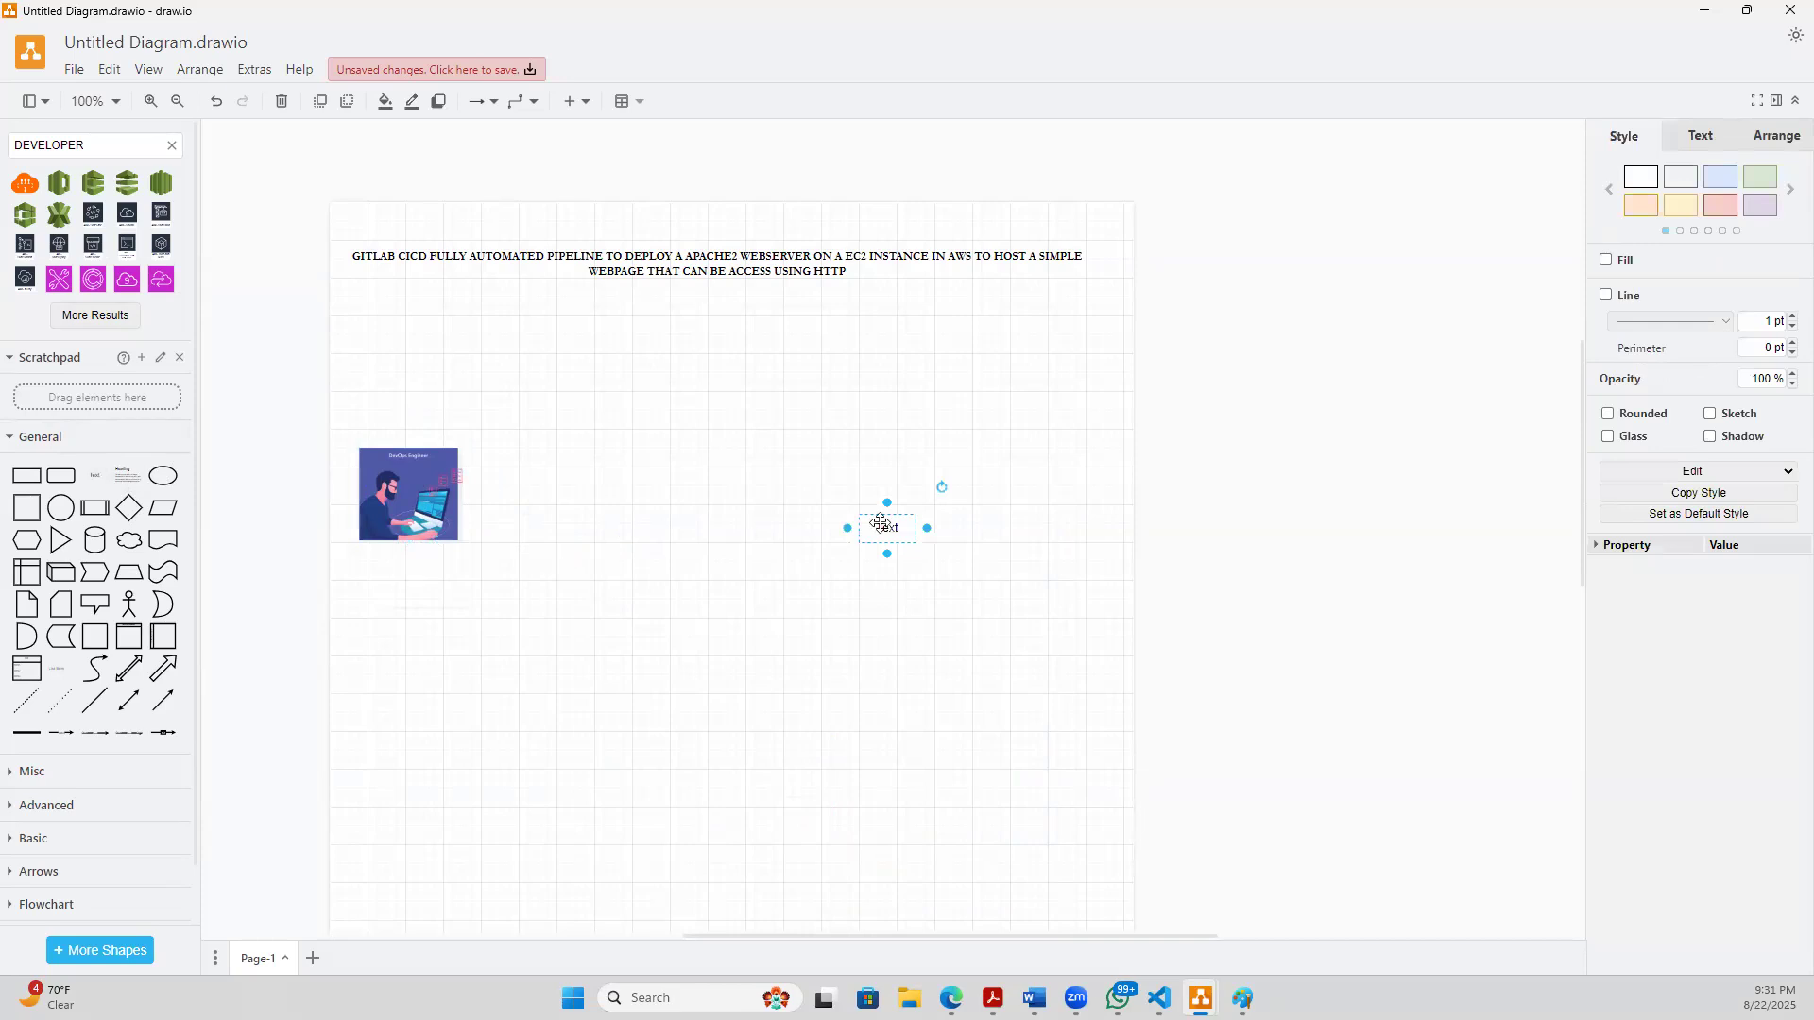
pyautogui.moveTo(895, 529); pyautogui.dragTo(411, 575)
pyautogui.doubleClick(409, 573)
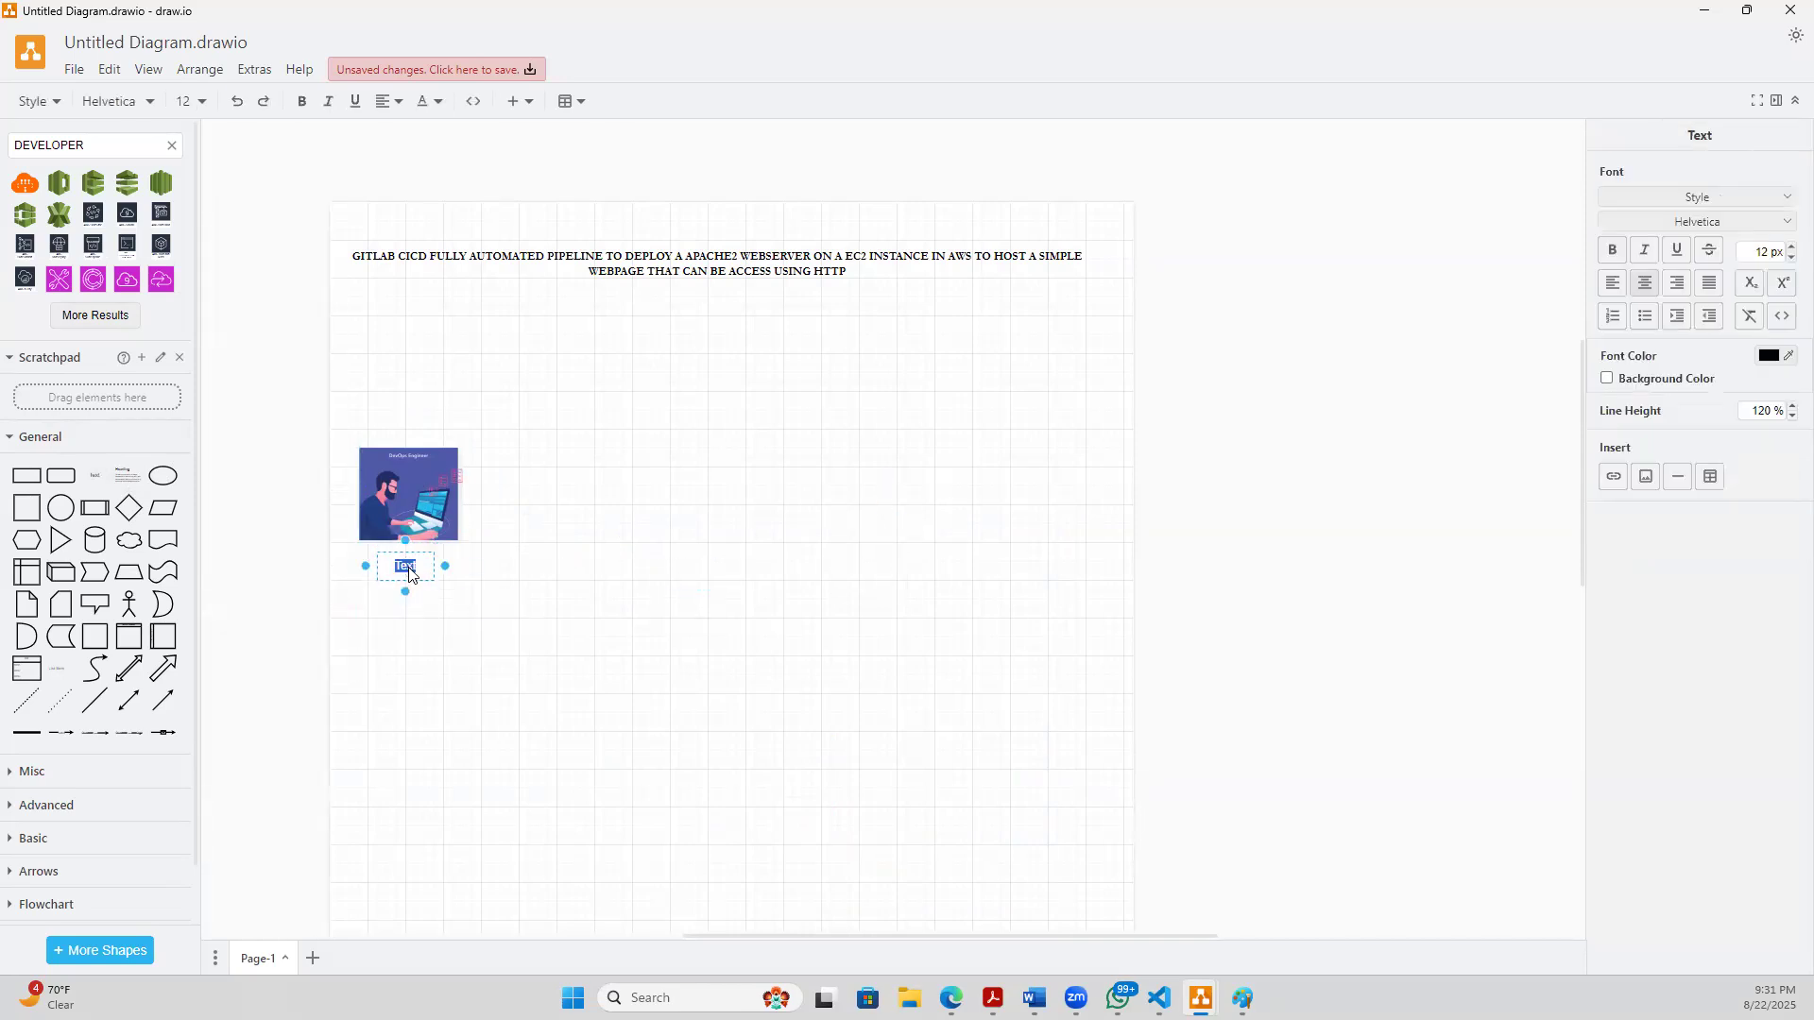
pyautogui.write('Developer')
pyautogui.press('Return')
pyautogui.moveTo(448, 570); pyautogui.dragTo(391, 564)
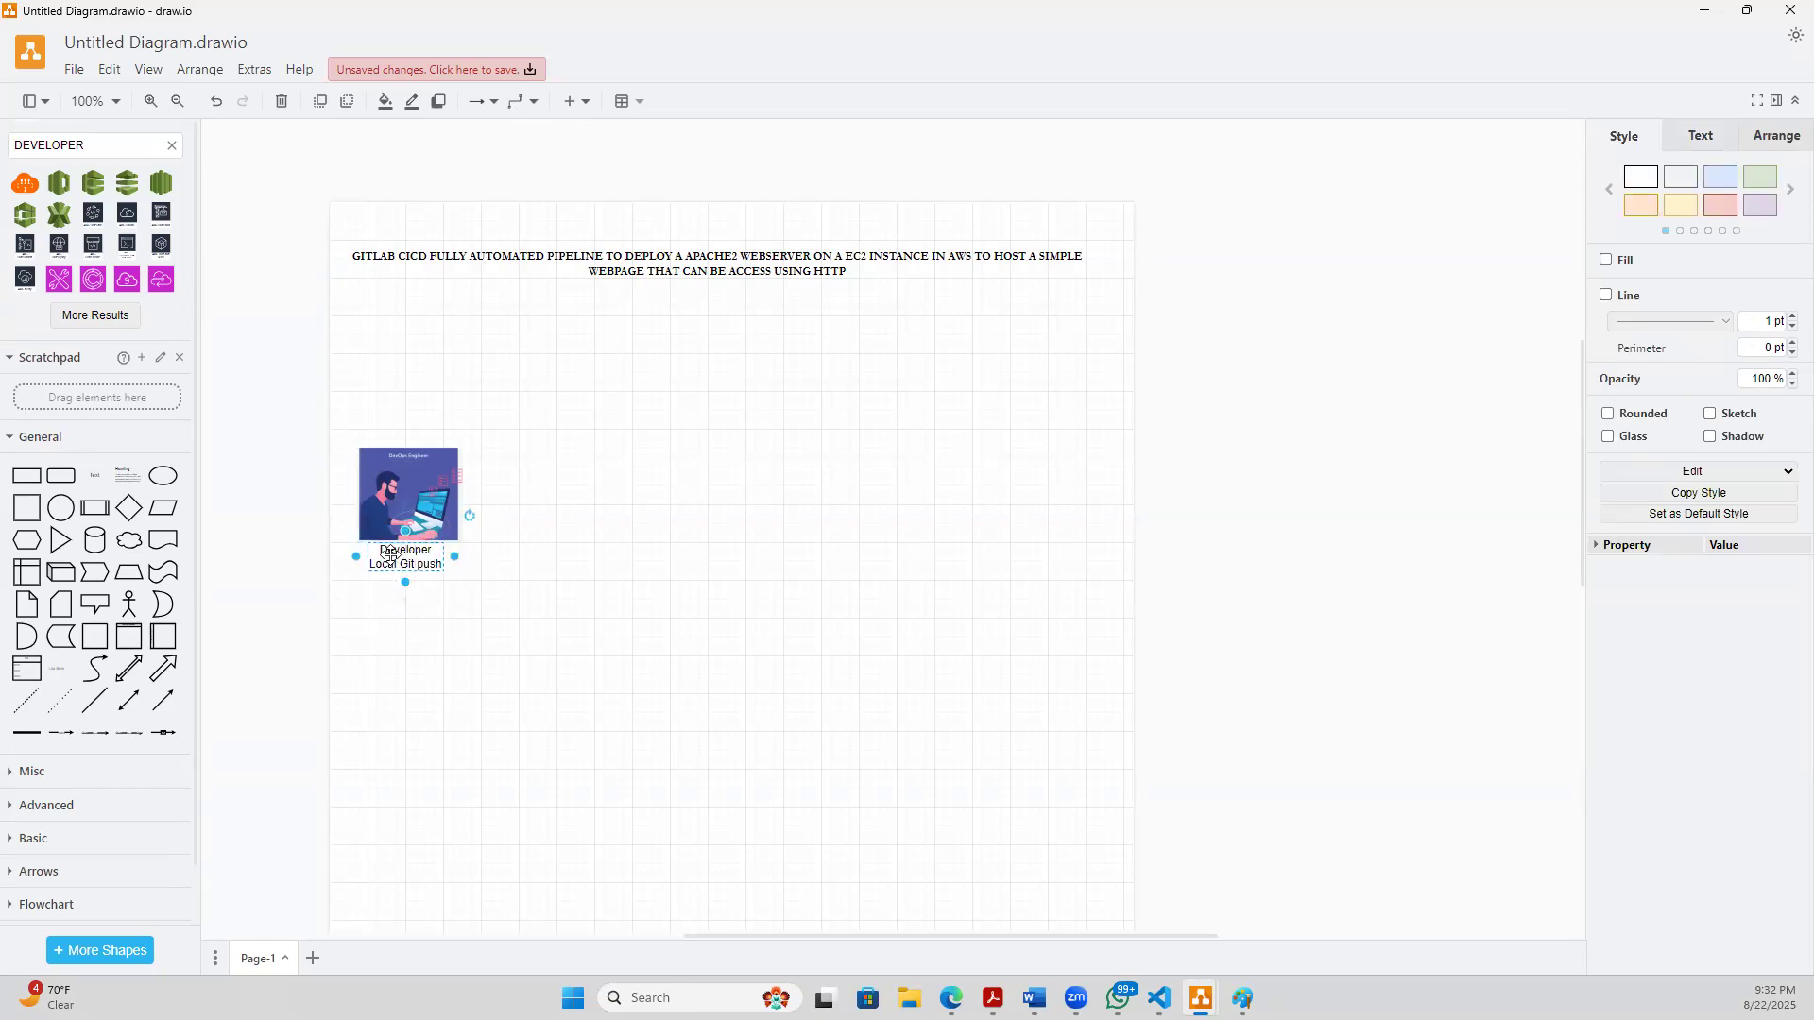
# - Make the developer label bold, widen it to fit two lines, and center it under the engineer picture
pyautogui.doubleClick(392, 564)
pyautogui.hotkey('ctrl', 'b')
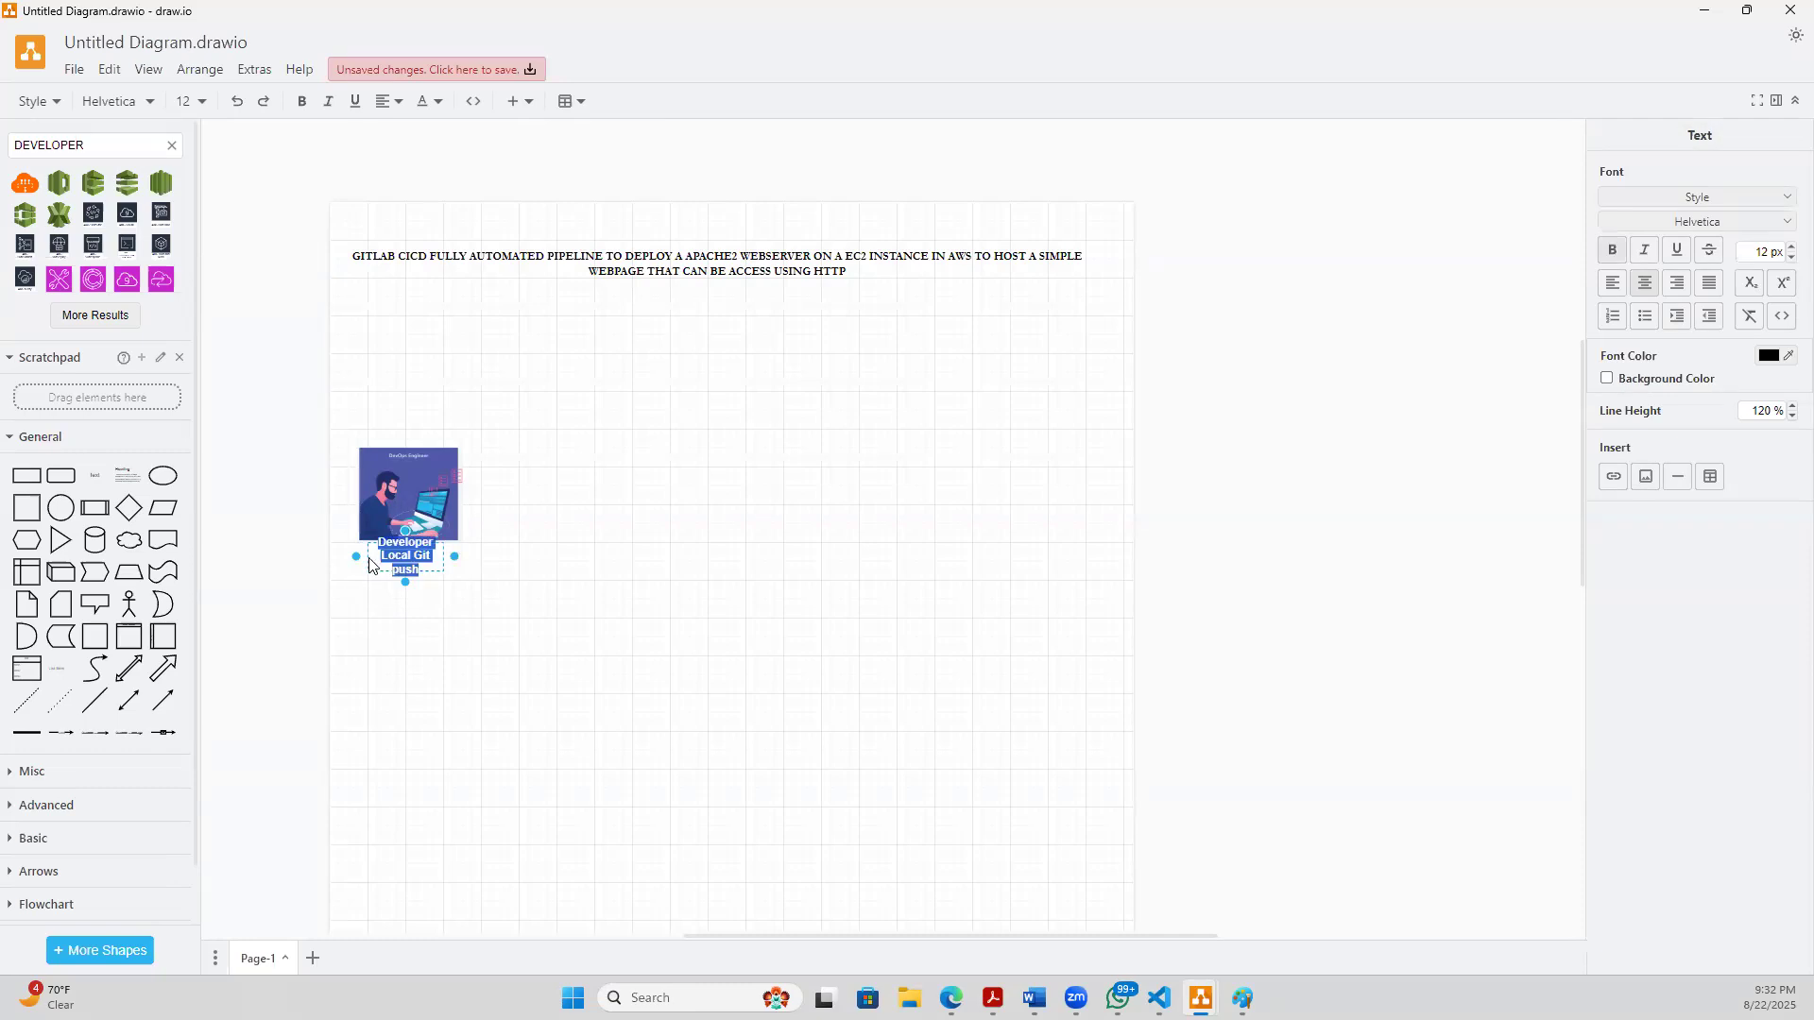
pyautogui.moveTo(356, 557); pyautogui.dragTo(324, 571)
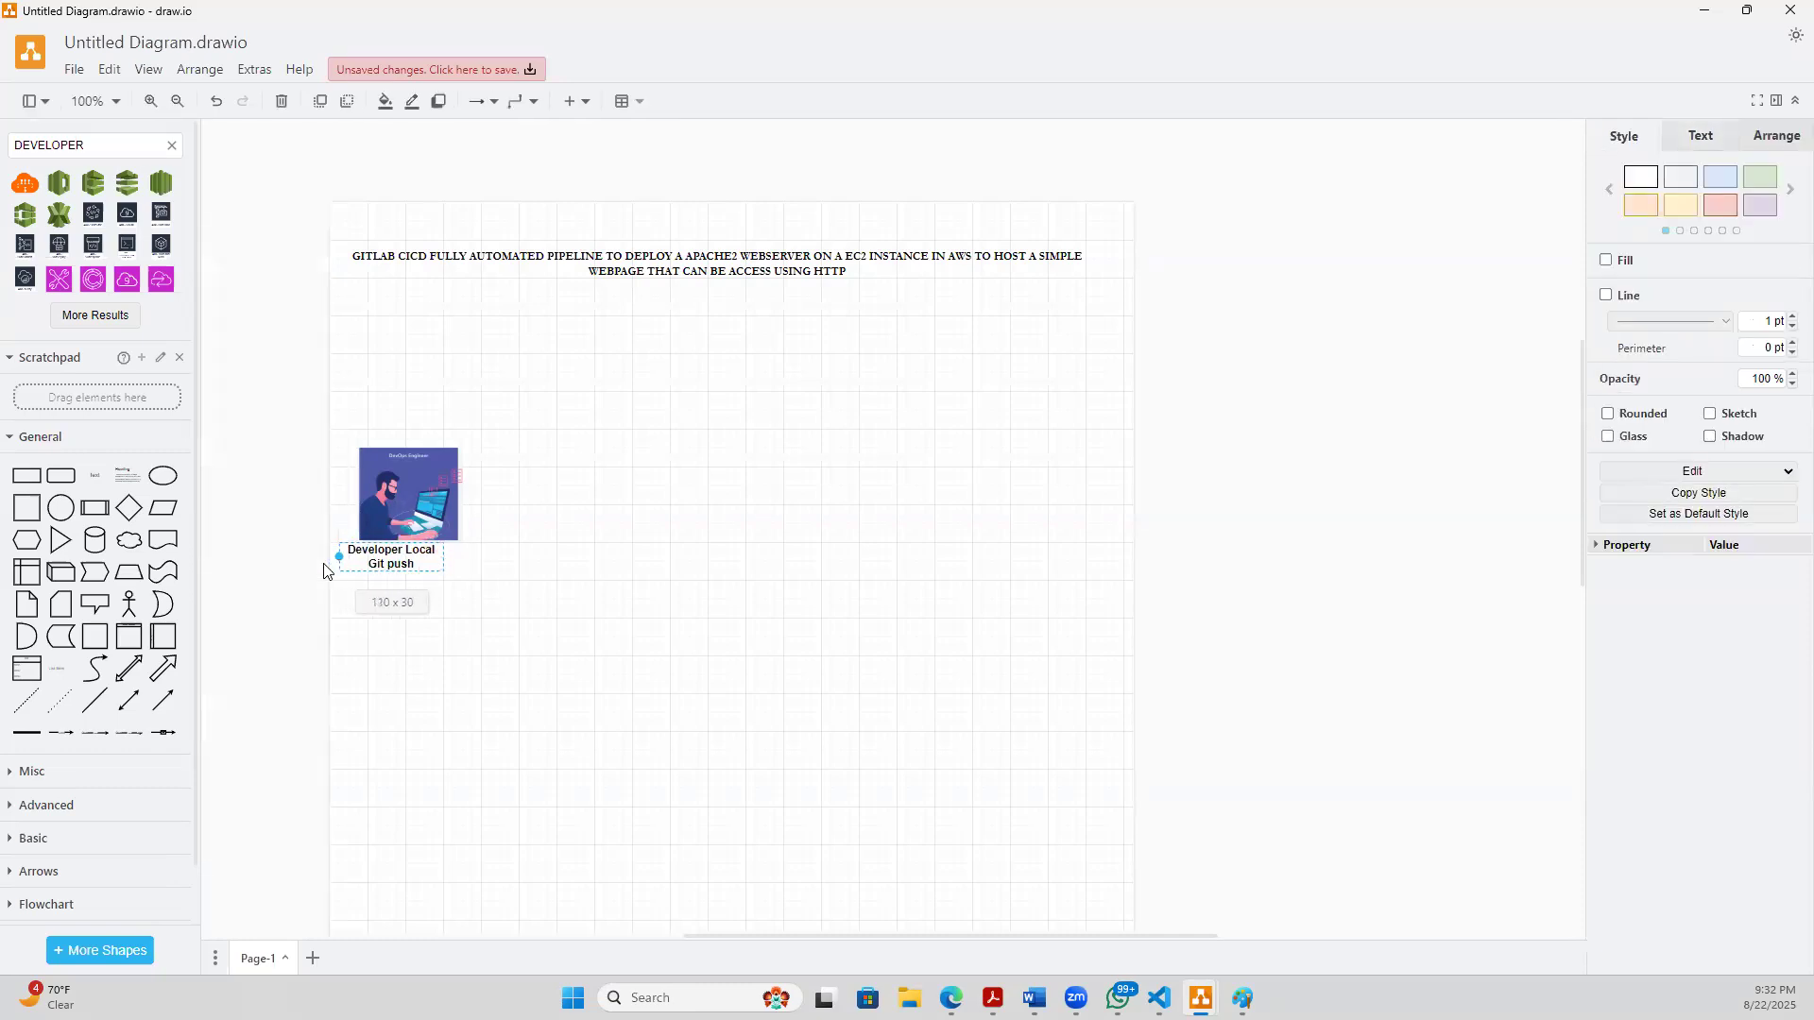
pyautogui.click(413, 660)
pyautogui.moveTo(405, 570); pyautogui.dragTo(415, 566)
pyautogui.click(460, 684)
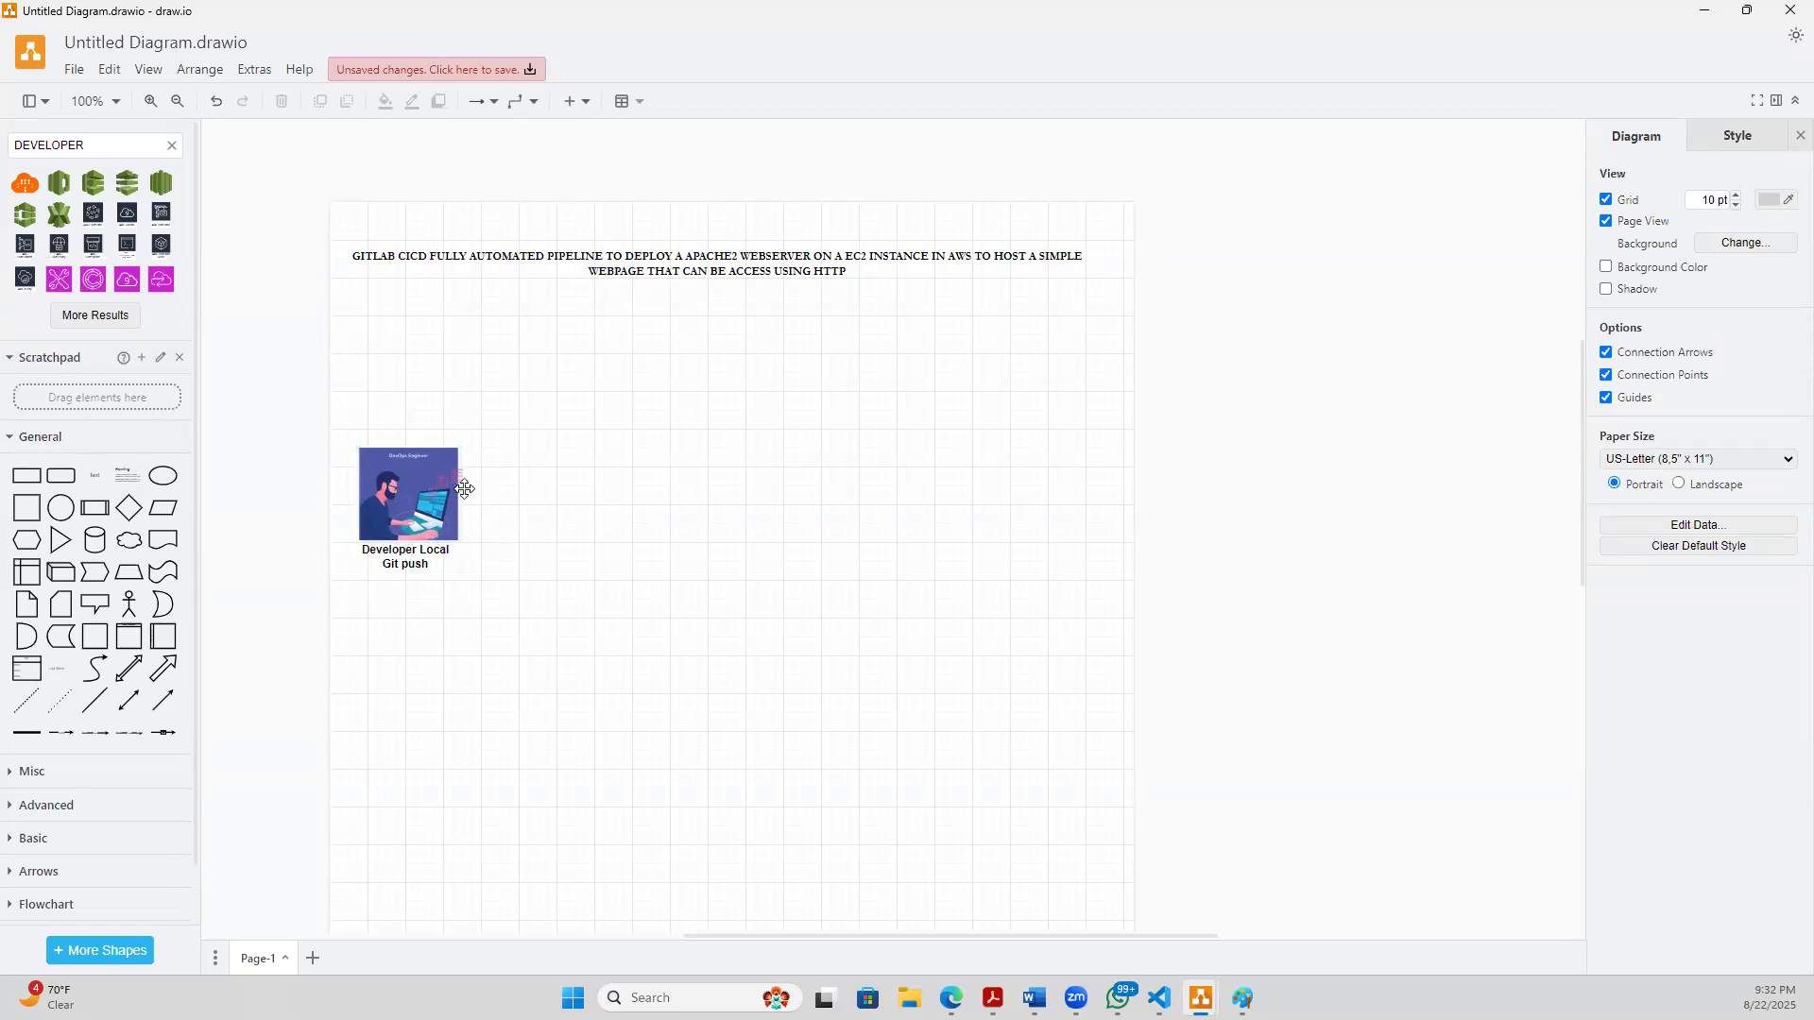
# - Draw a connector arrow rightward from the engineer picture and place a text box at its end, right of the page's center
pyautogui.moveTo(485, 496); pyautogui.dragTo(708, 458)
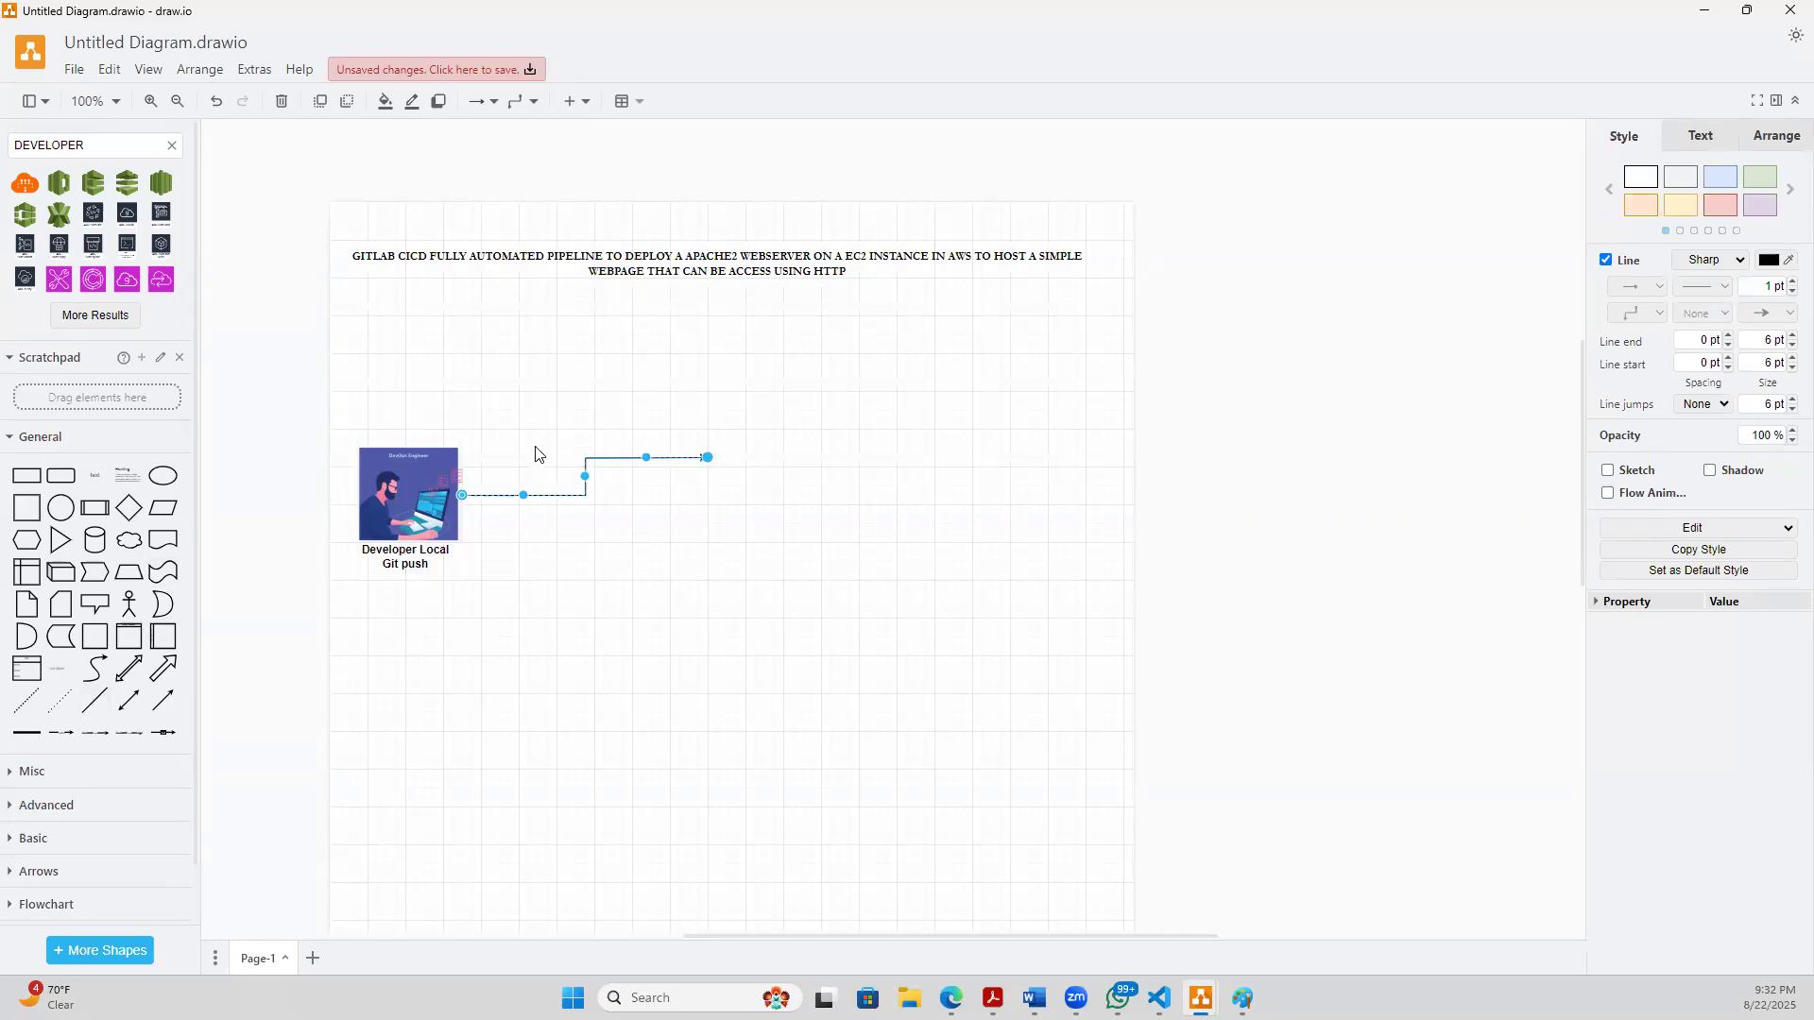
pyautogui.click(97, 481)
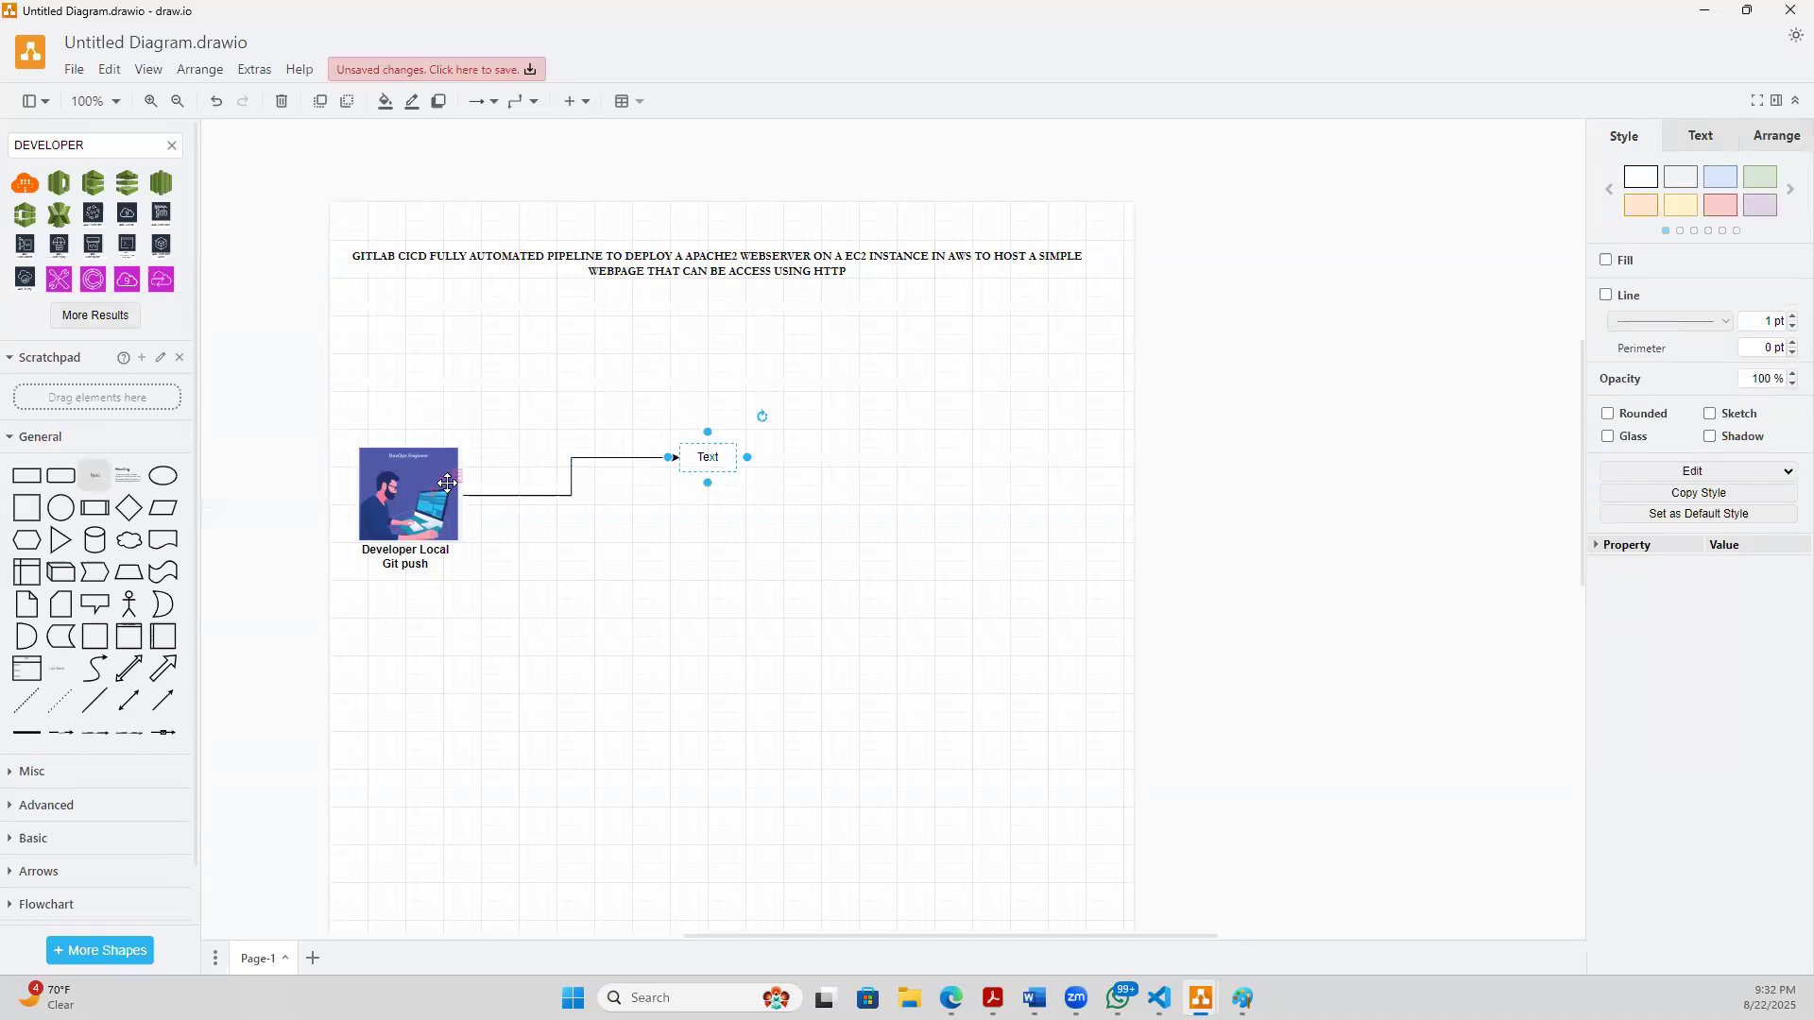
pyautogui.moveTo(721, 449); pyautogui.dragTo(761, 475)
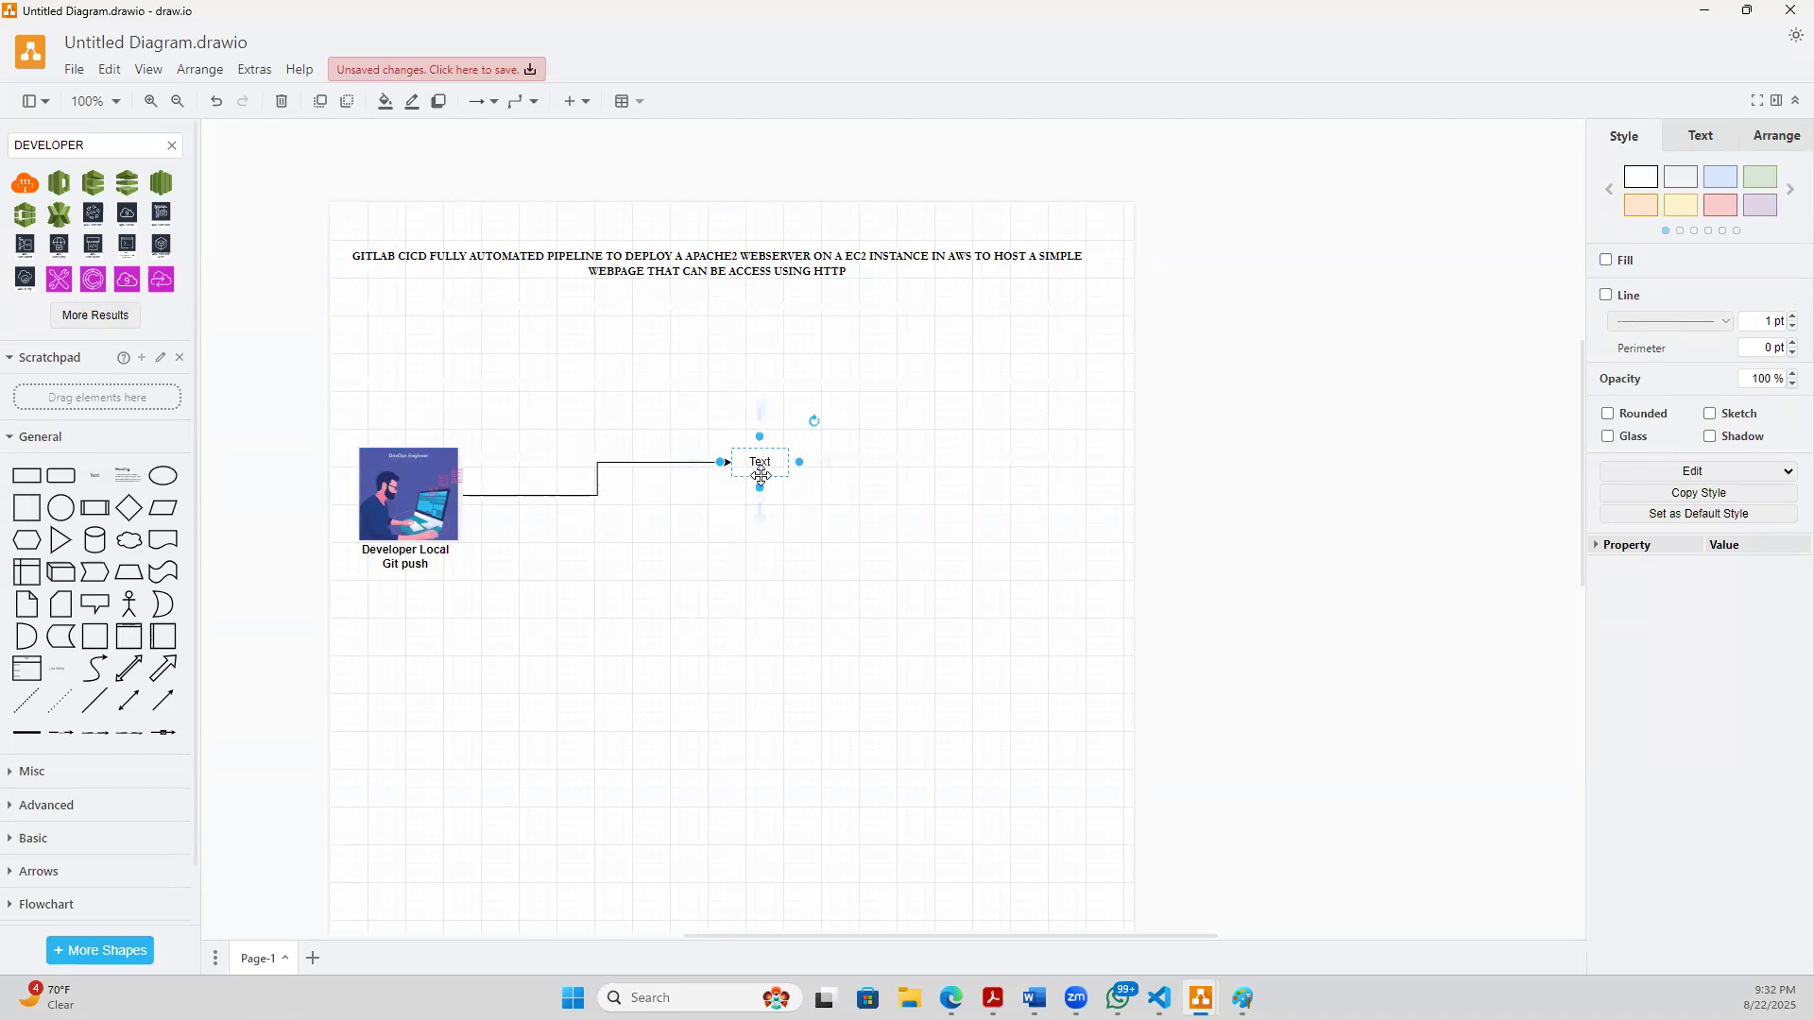
pyautogui.click(754, 567)
pyautogui.click(776, 466)
pyautogui.moveTo(775, 466)
pyautogui.mouseDown()
pyautogui.moveTo(778, 512)
pyautogui.moveTo(795, 461)
pyautogui.mouseUp()
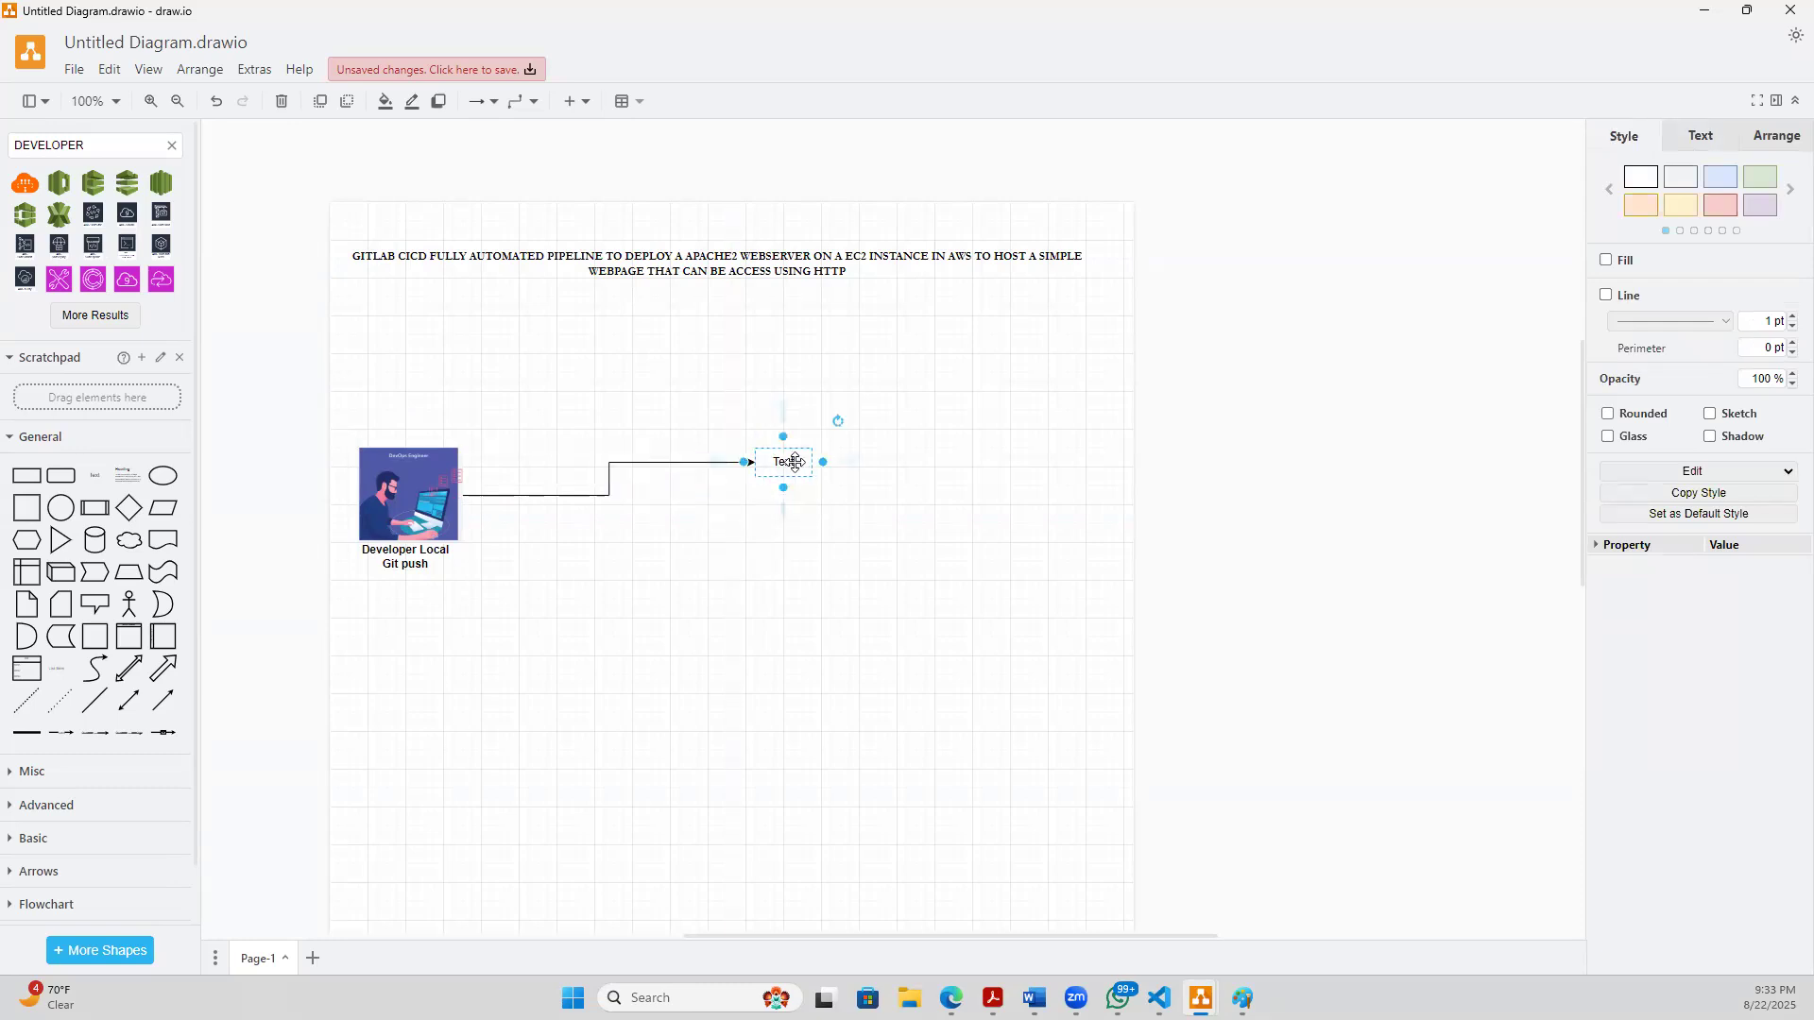
pyautogui.click(859, 584)
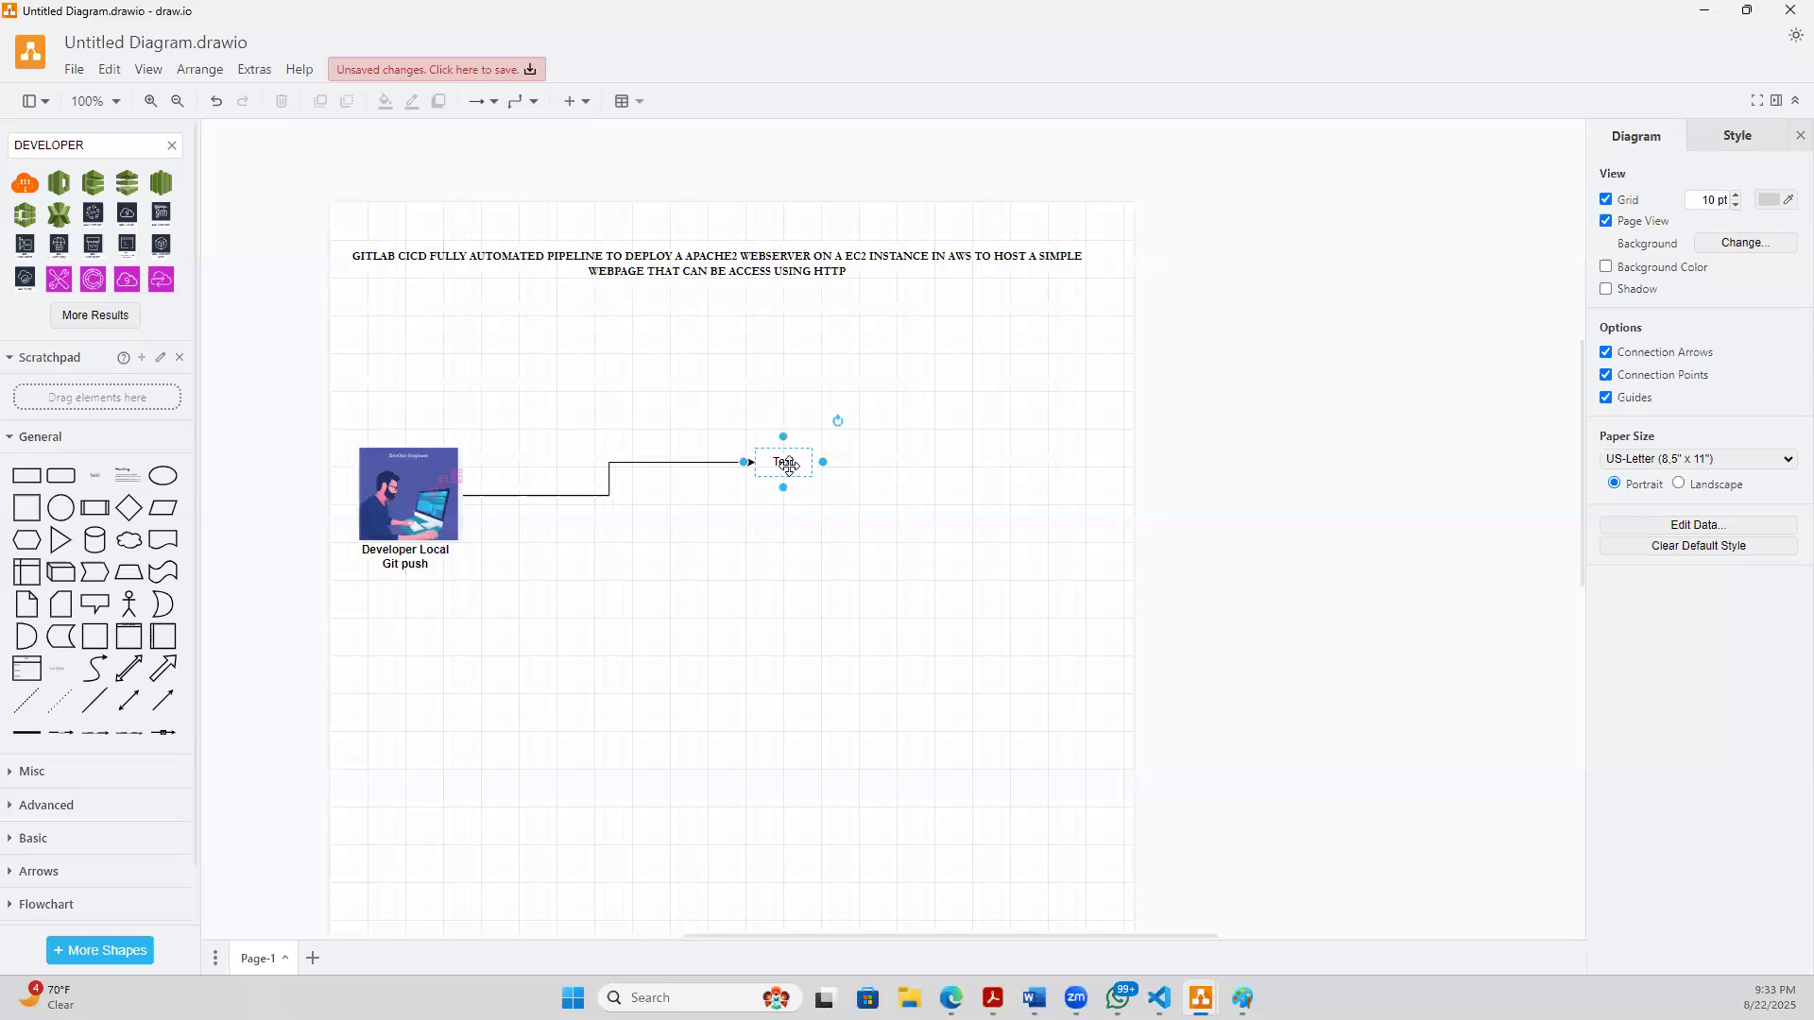
# - Change the text at the arrow's end to "Gitlab Repository", widen its box to one line, and make it bold
pyautogui.doubleClick(789, 465)
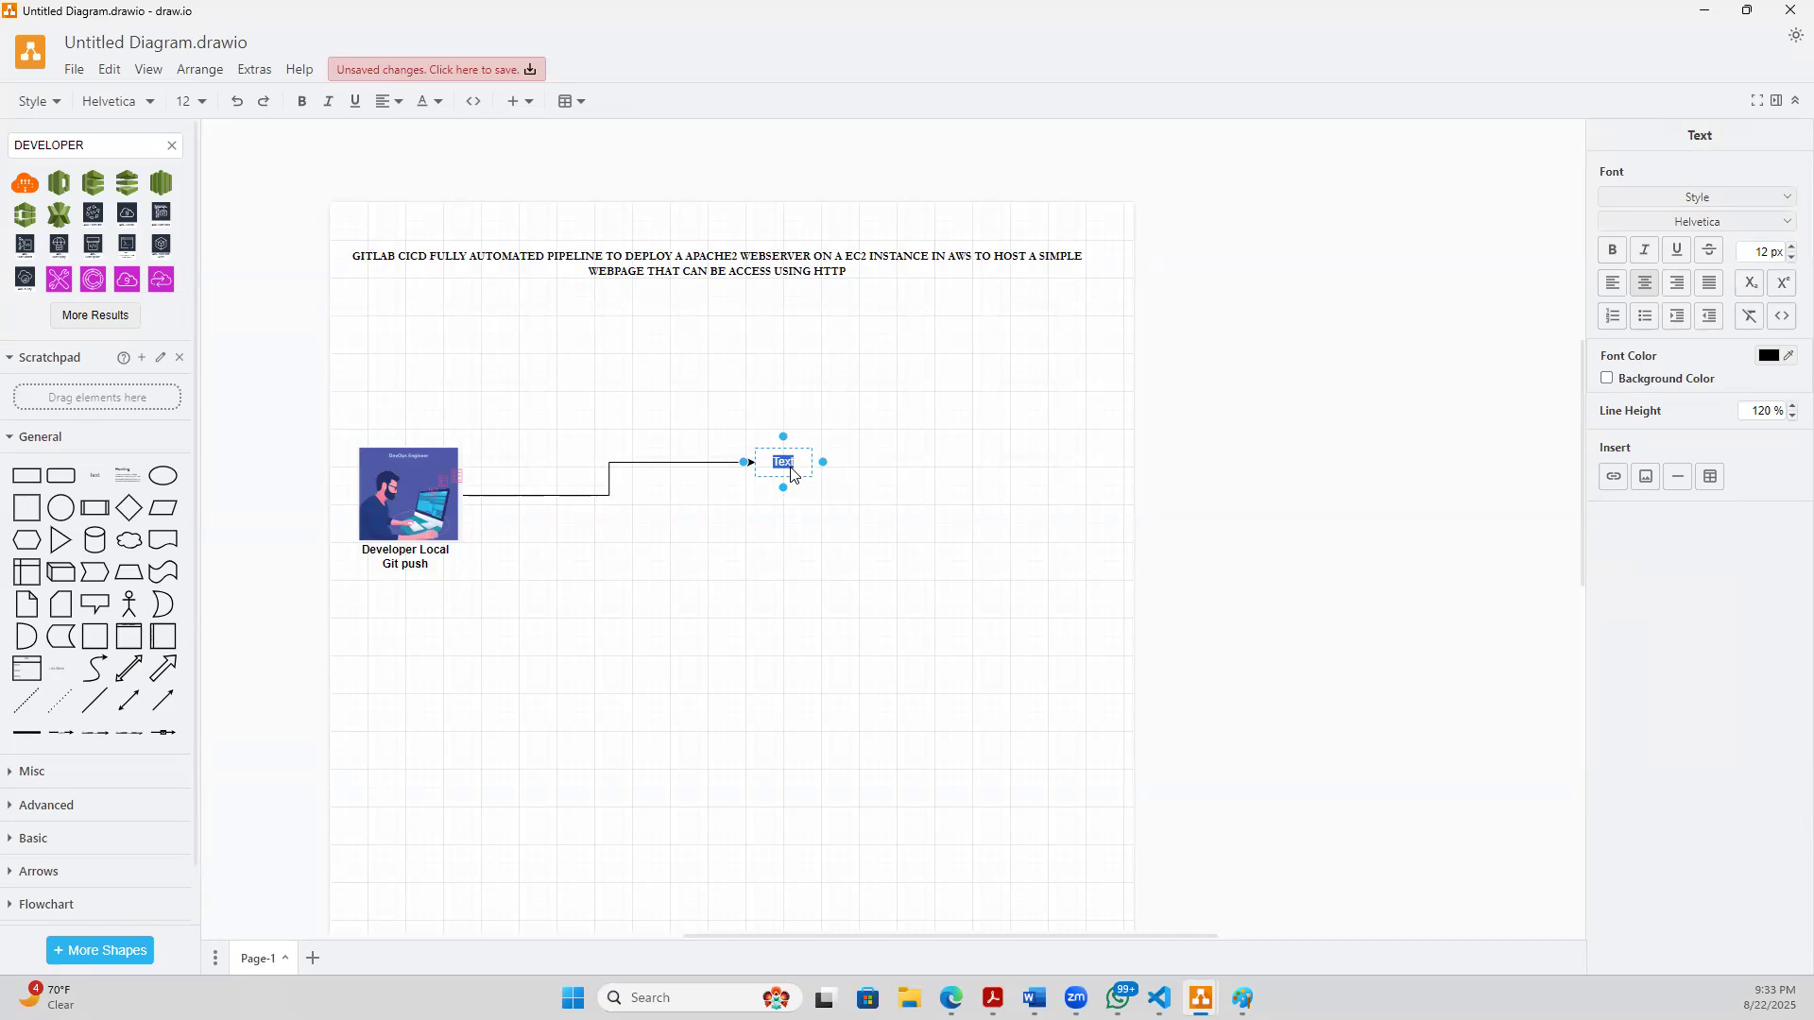
pyautogui.write('Li')
pyautogui.write('tlab Re')
pyautogui.write('pos')
pyautogui.write('itory')
pyautogui.moveTo(825, 462); pyautogui.dragTo(873, 460)
pyautogui.doubleClick(785, 471)
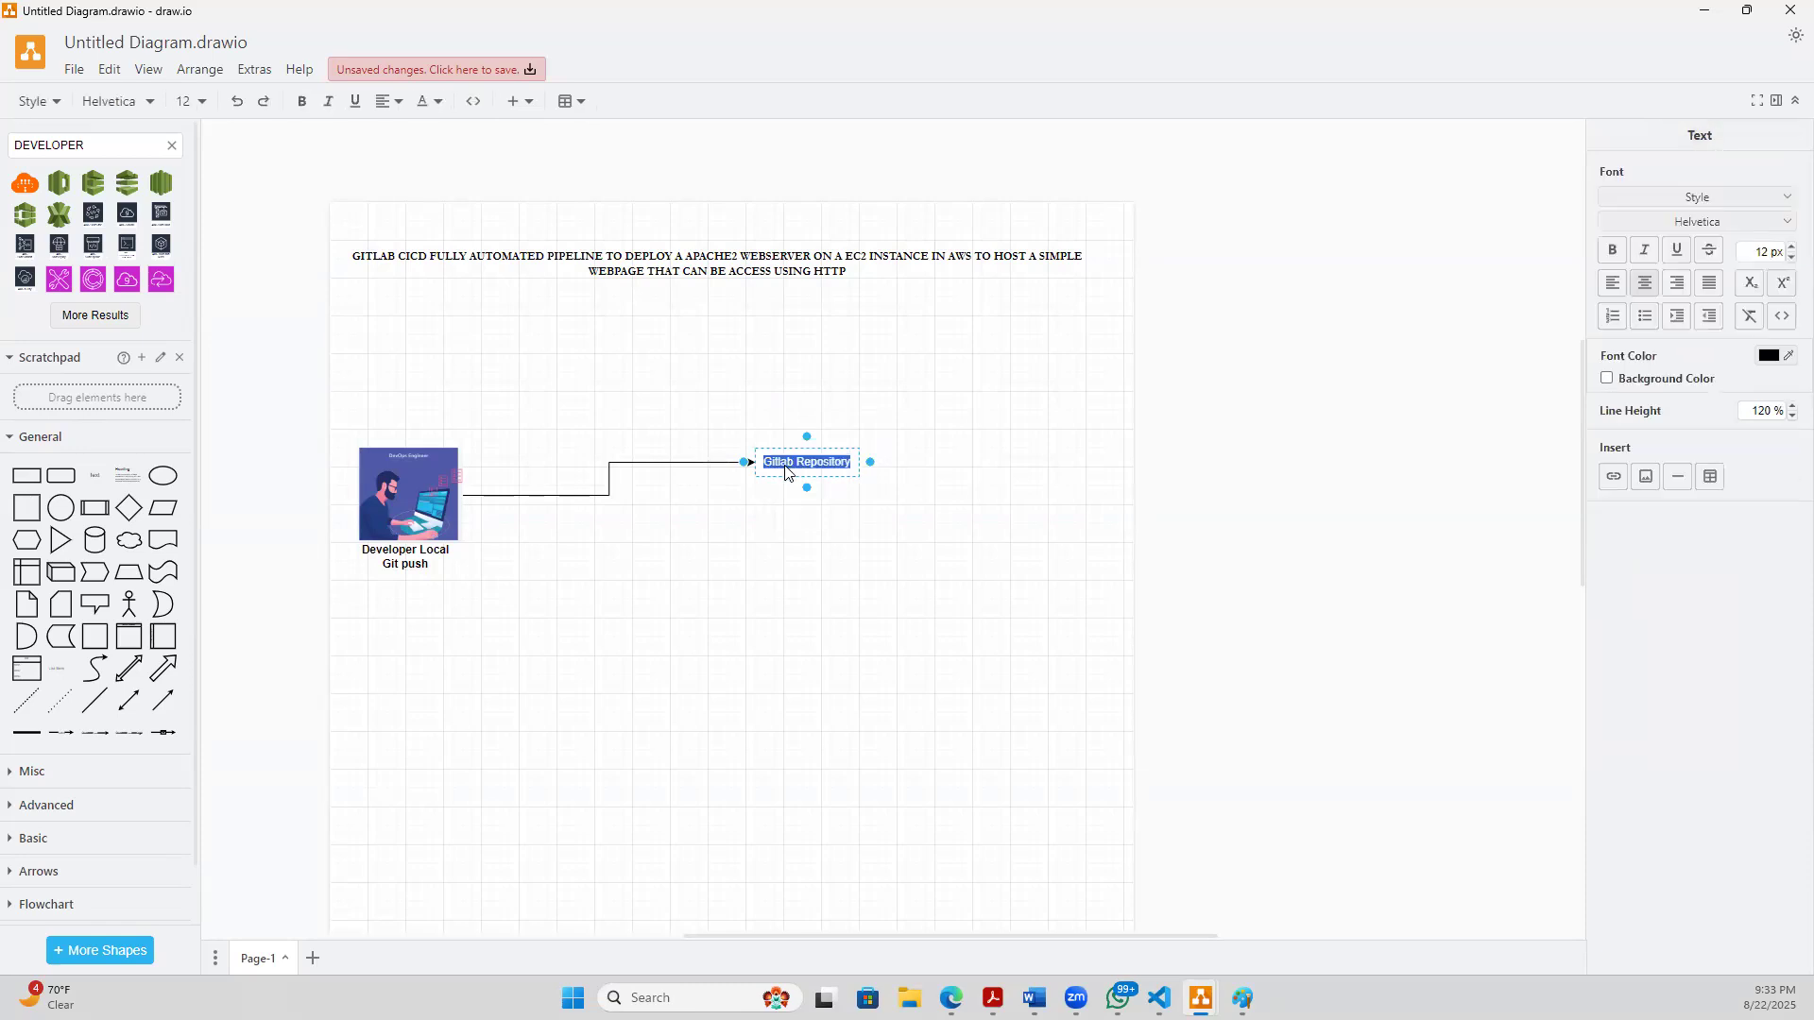
pyautogui.click(803, 530)
pyautogui.click(810, 551)
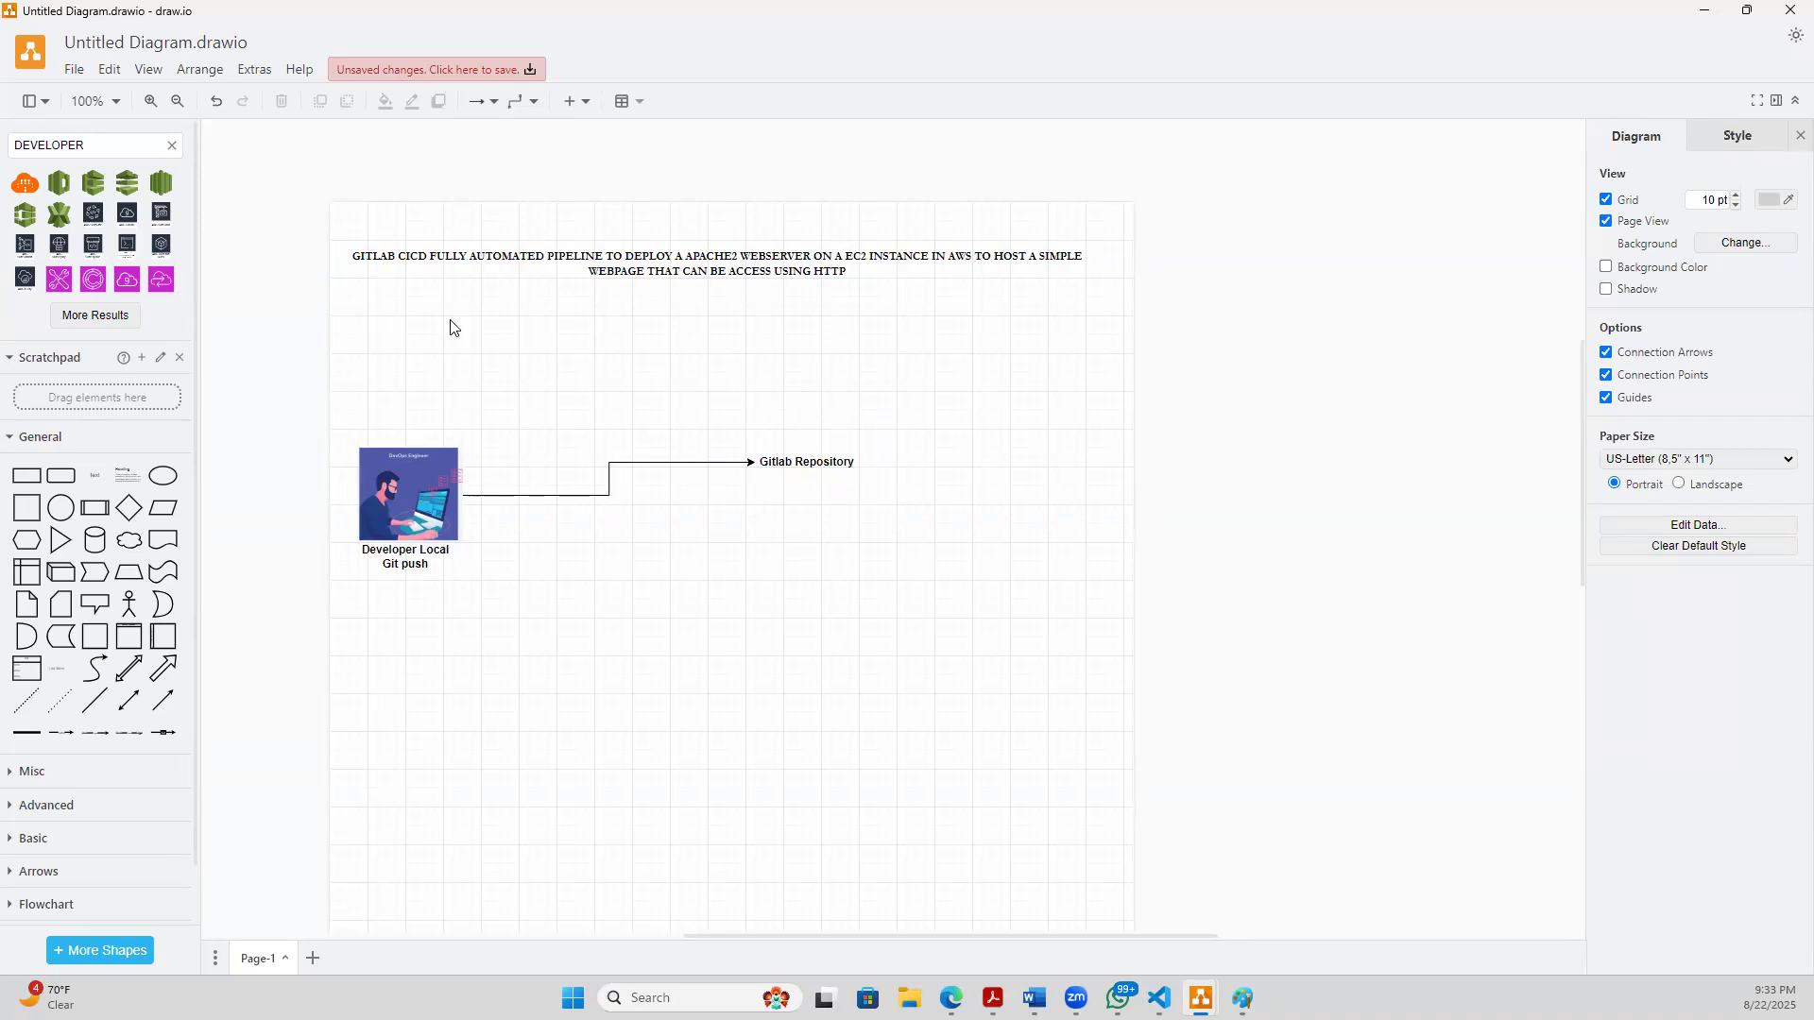
pyautogui.click(33, 482)
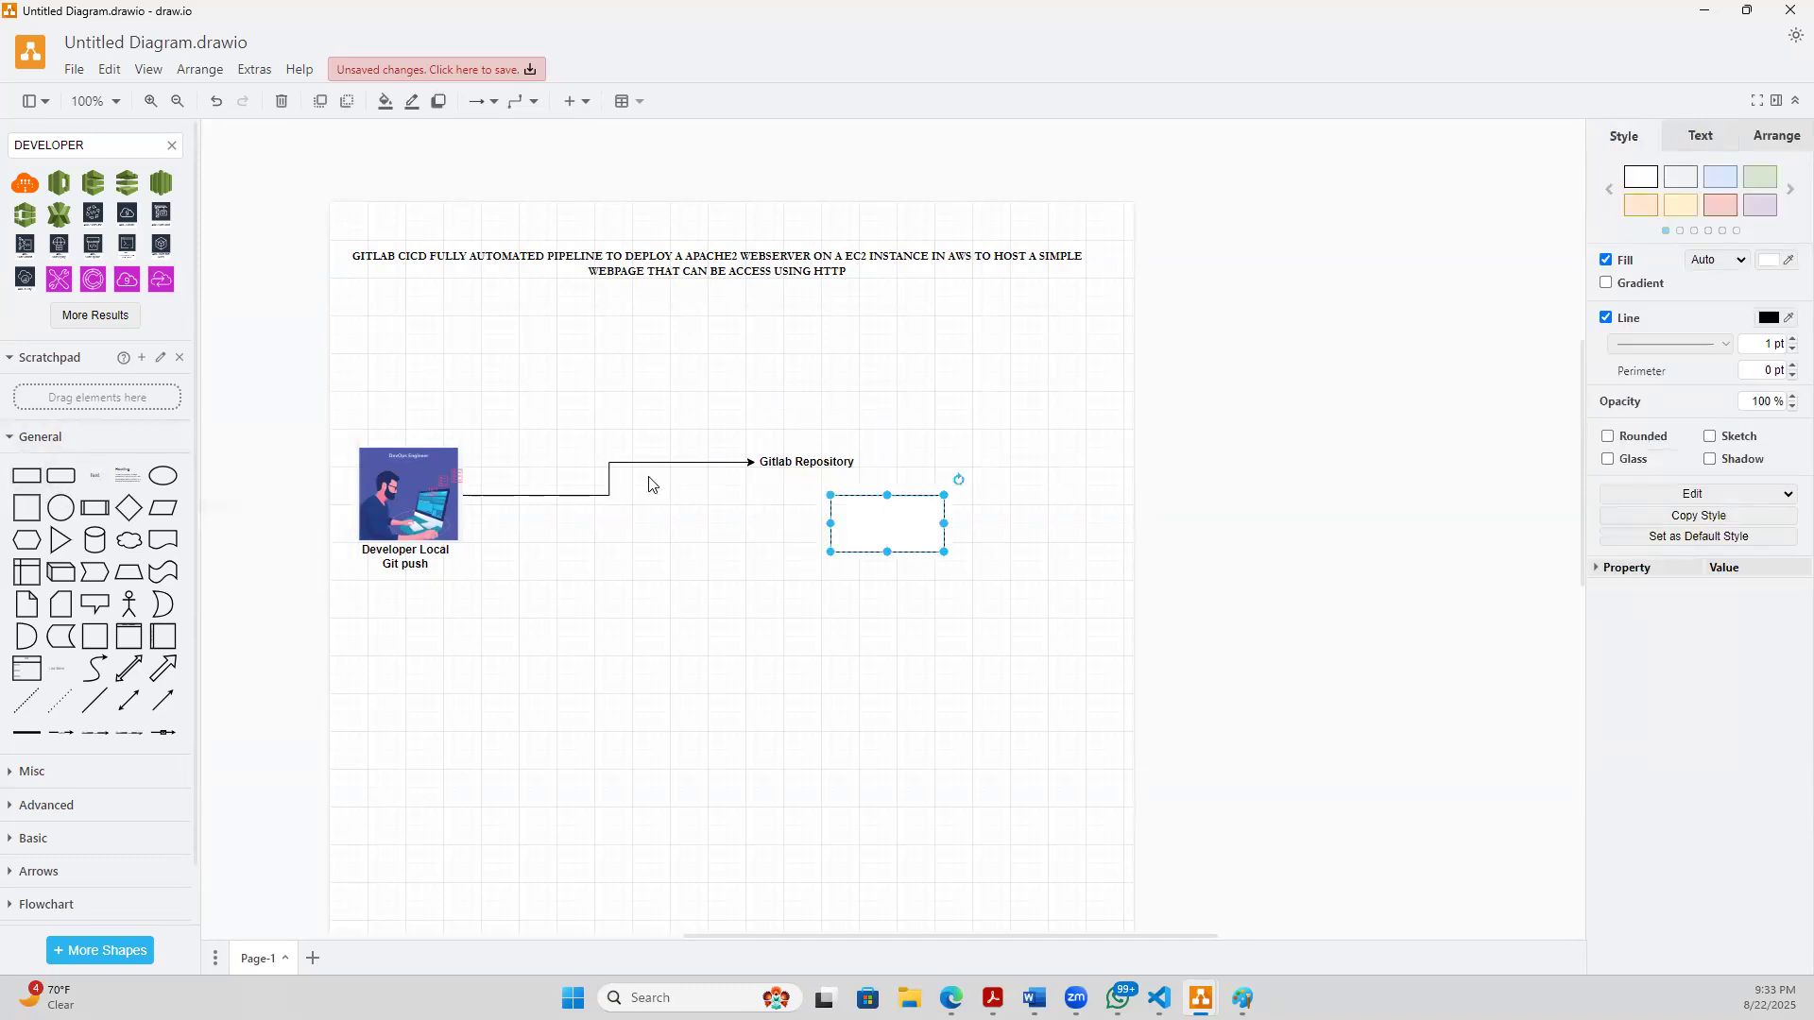
pyautogui.moveTo(858, 511); pyautogui.dragTo(793, 511)
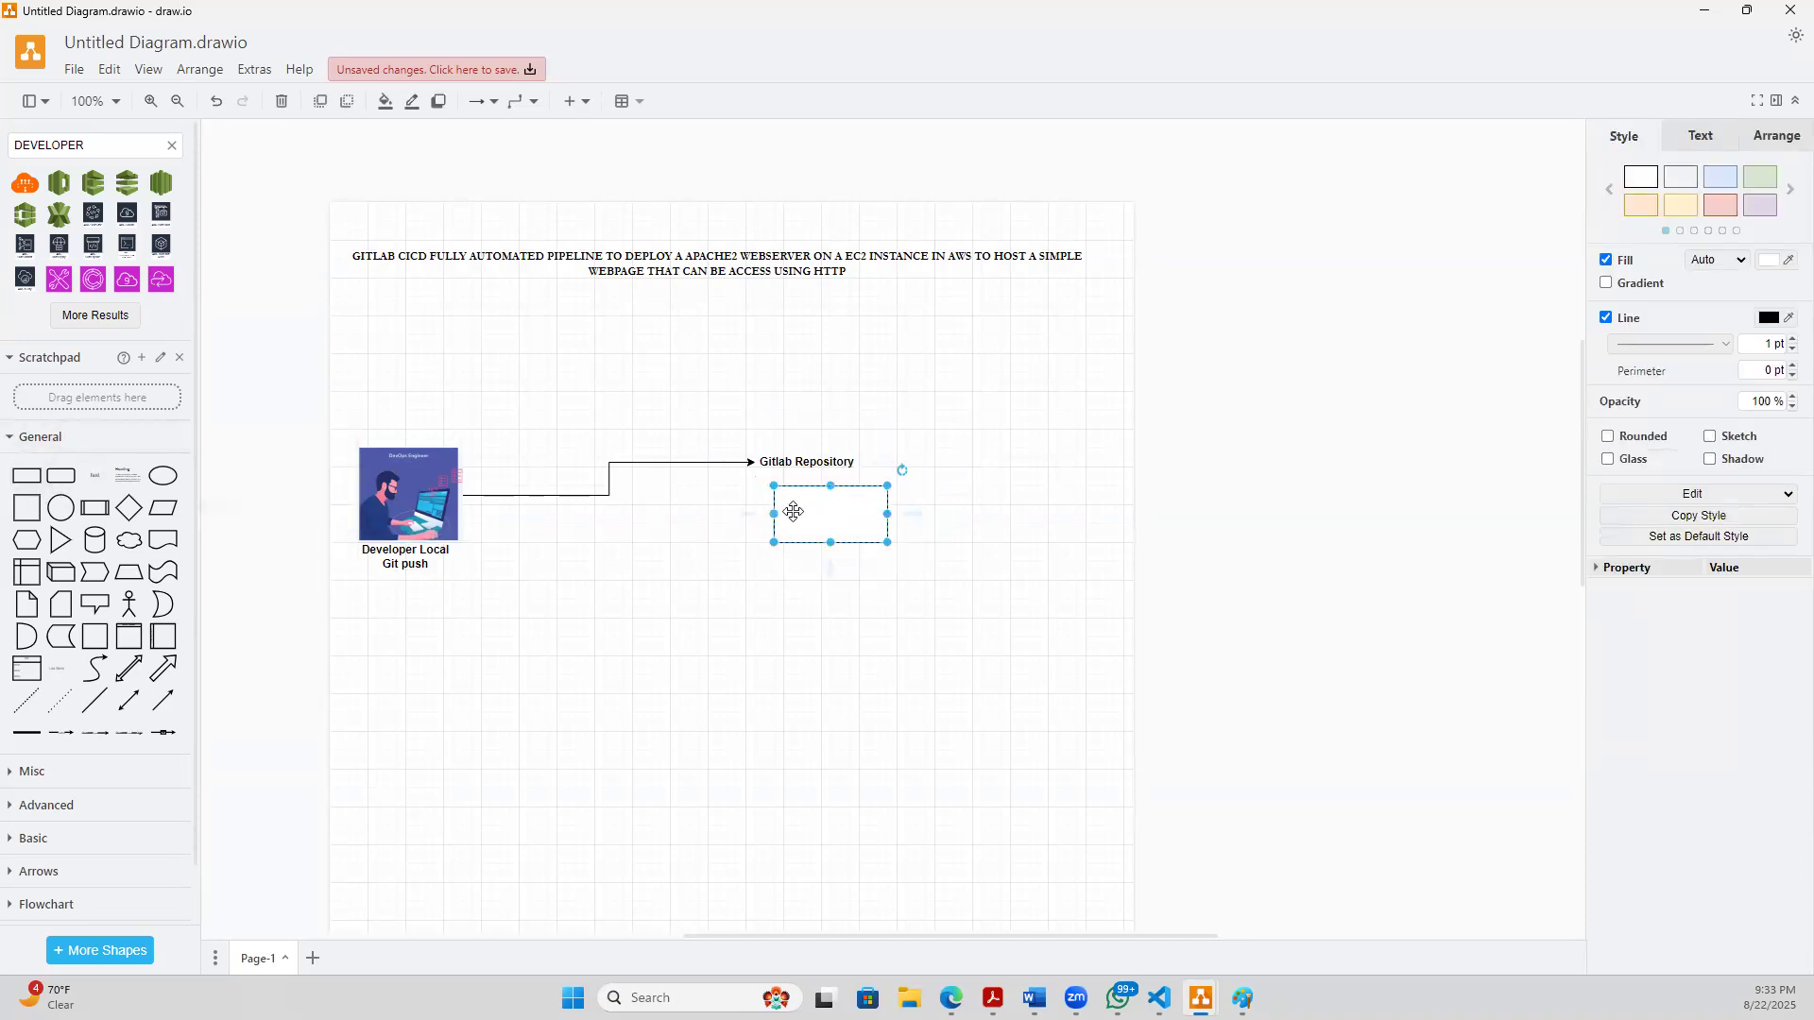
pyautogui.press('Delete')
# - Search the shape library for "gitlab" and place the pink GitLab icon directly below the Gitlab Repository label
pyautogui.click(98, 145)
pyautogui.hotkey('ctrl', 'a')
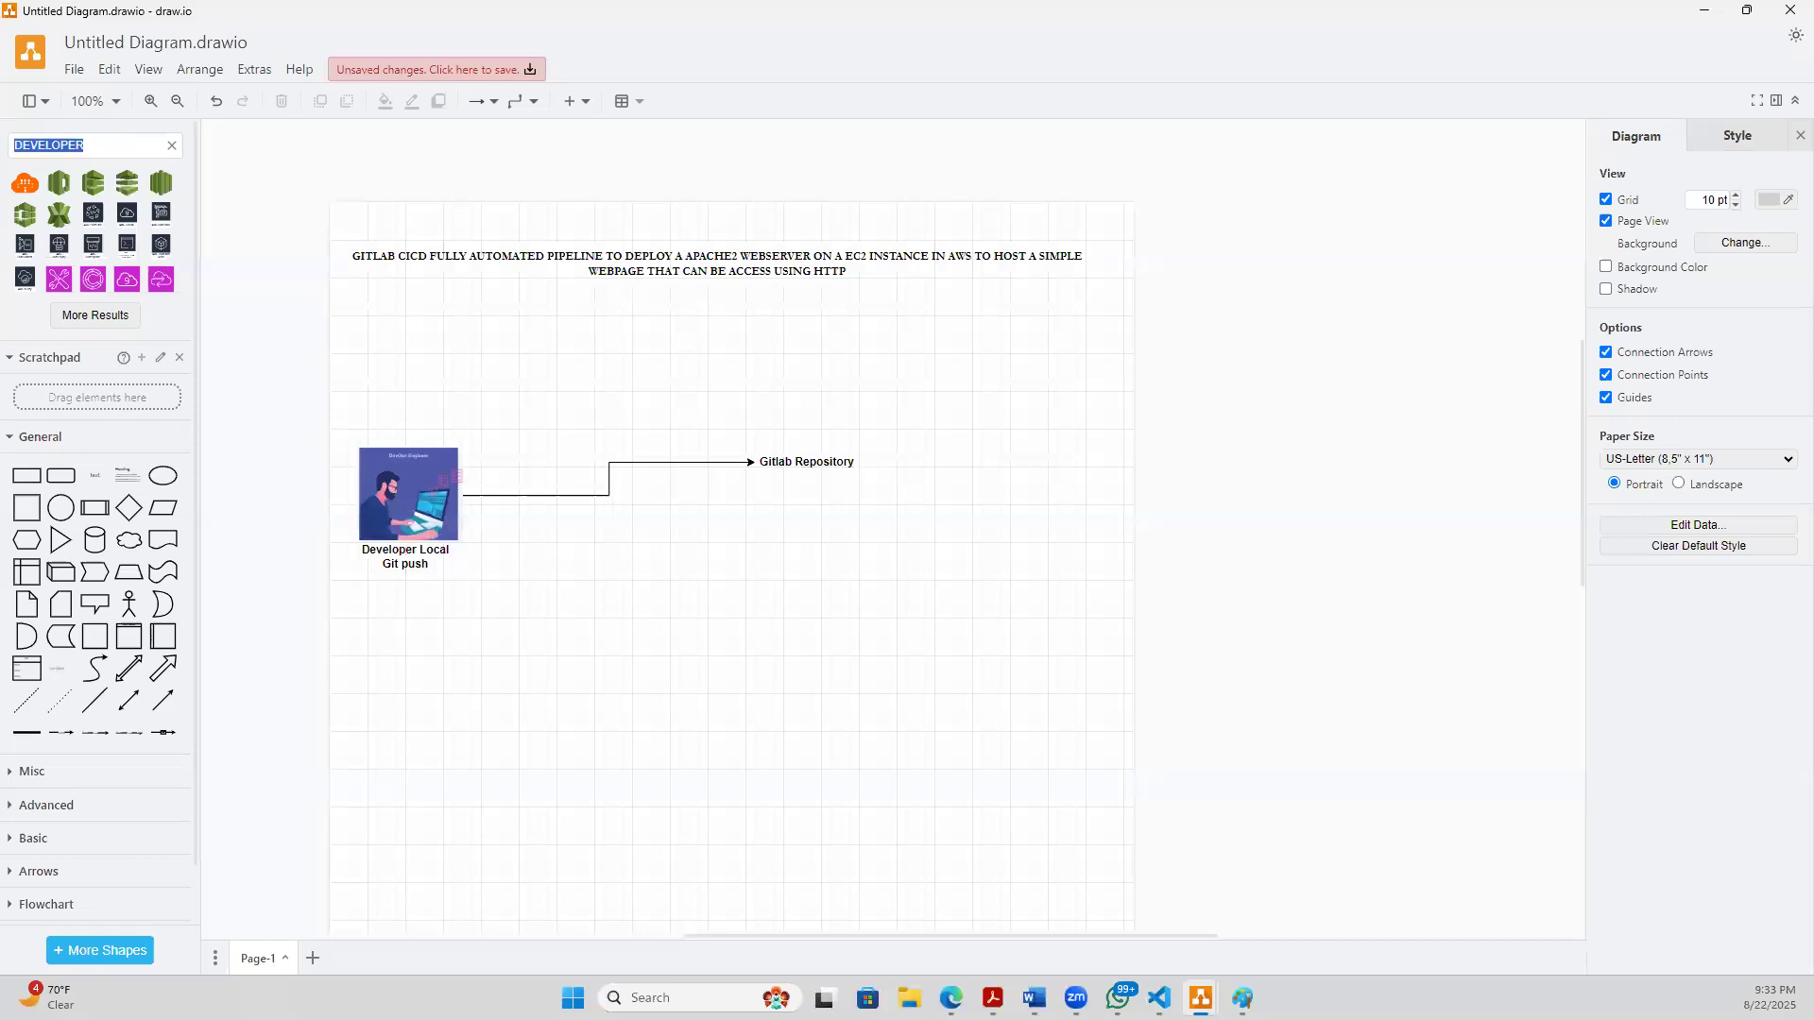
pyautogui.write('gitlab')
pyautogui.press('Return')
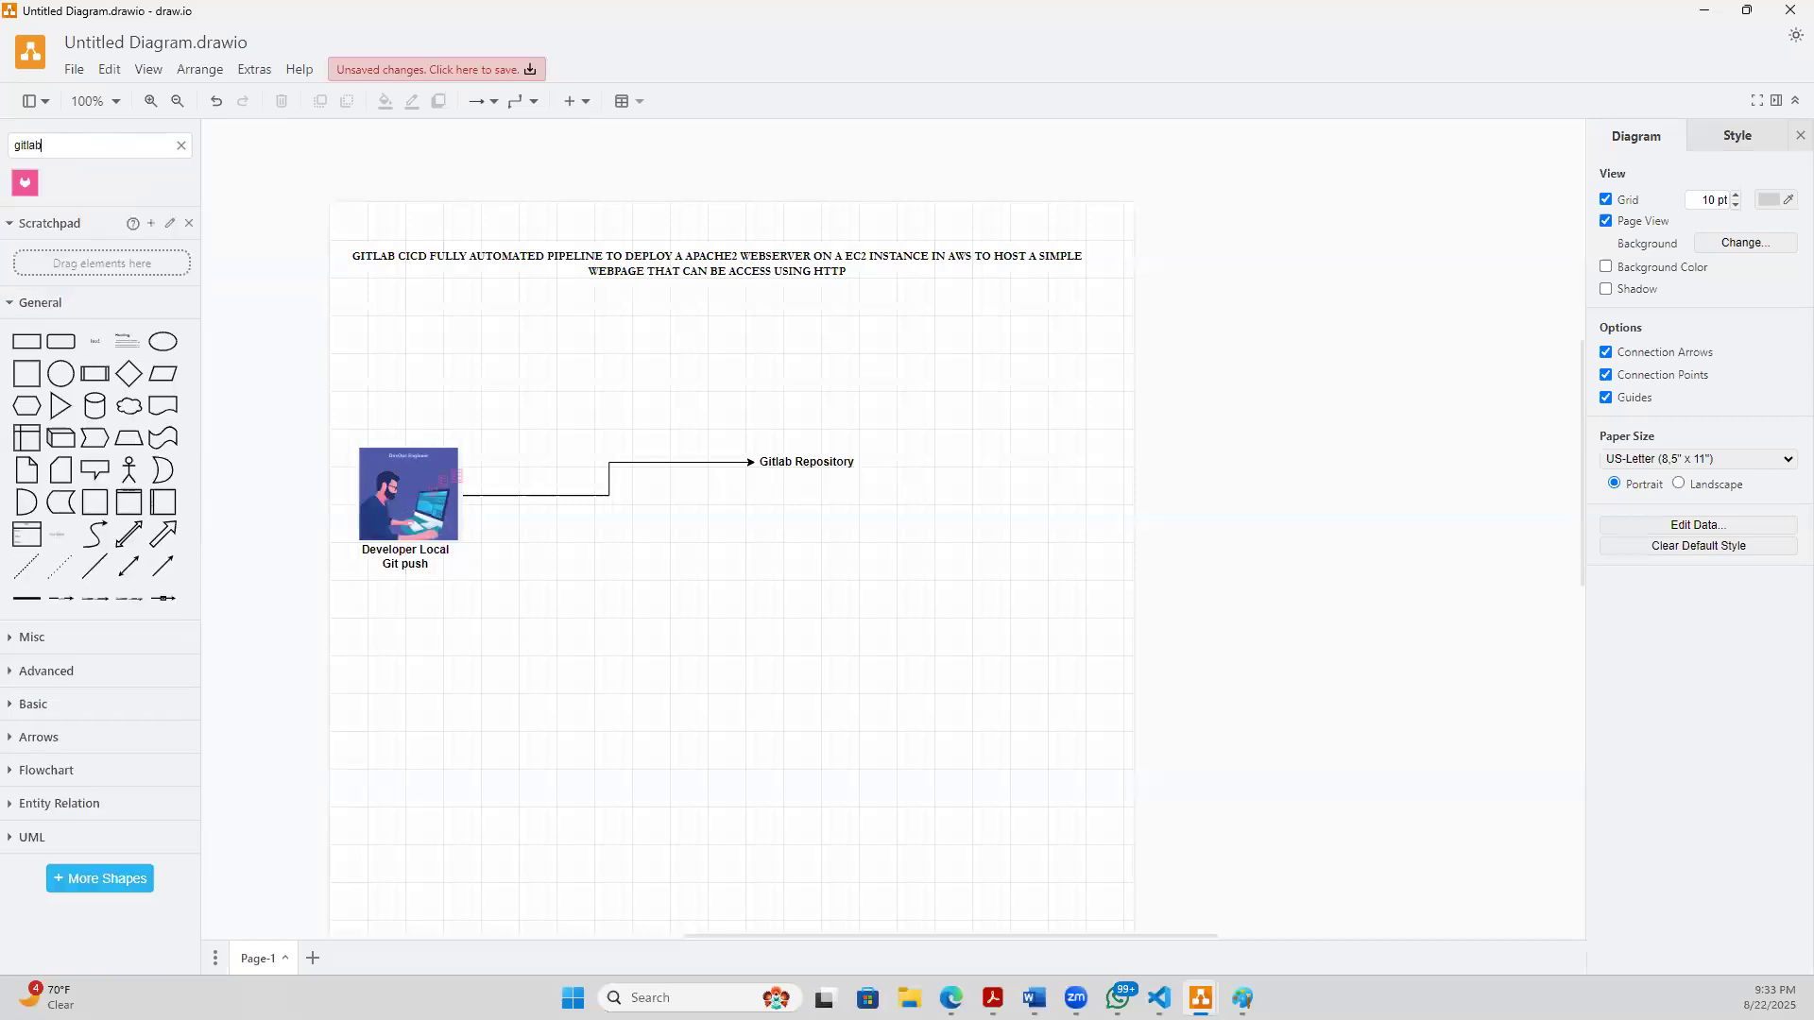
pyautogui.click(24, 183)
pyautogui.moveTo(891, 529); pyautogui.dragTo(807, 501)
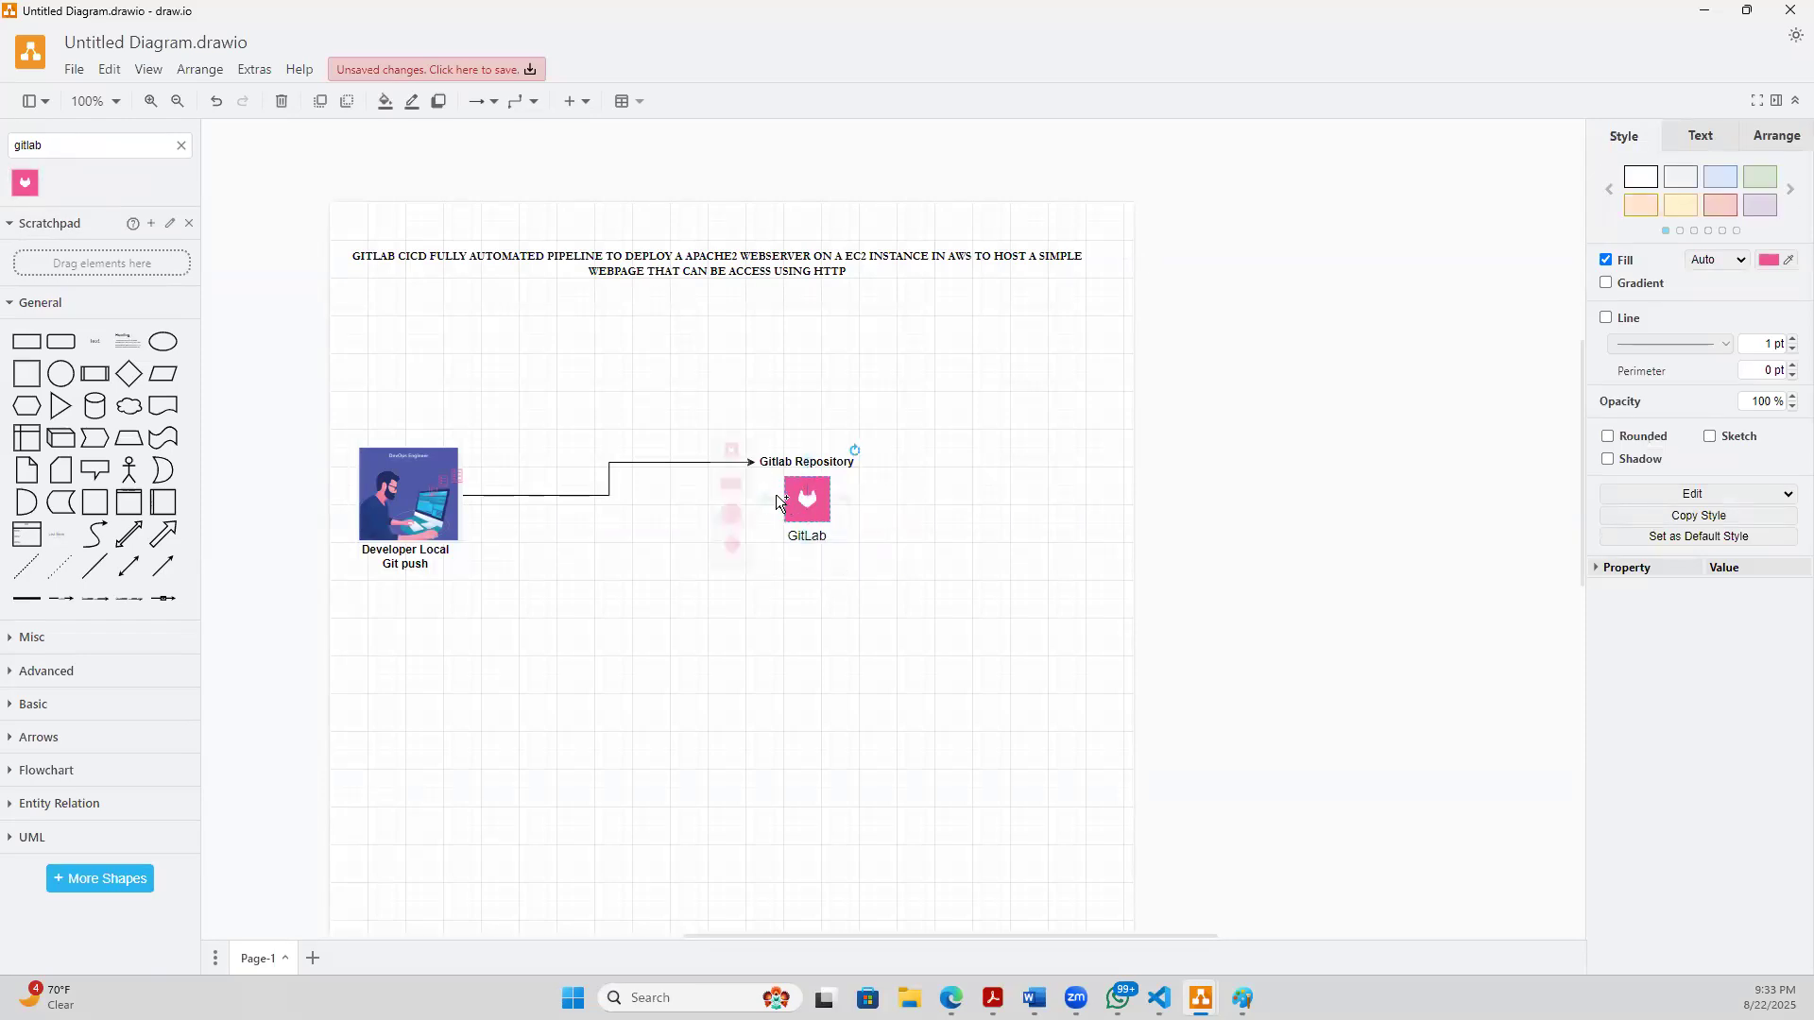
pyautogui.click(812, 499)
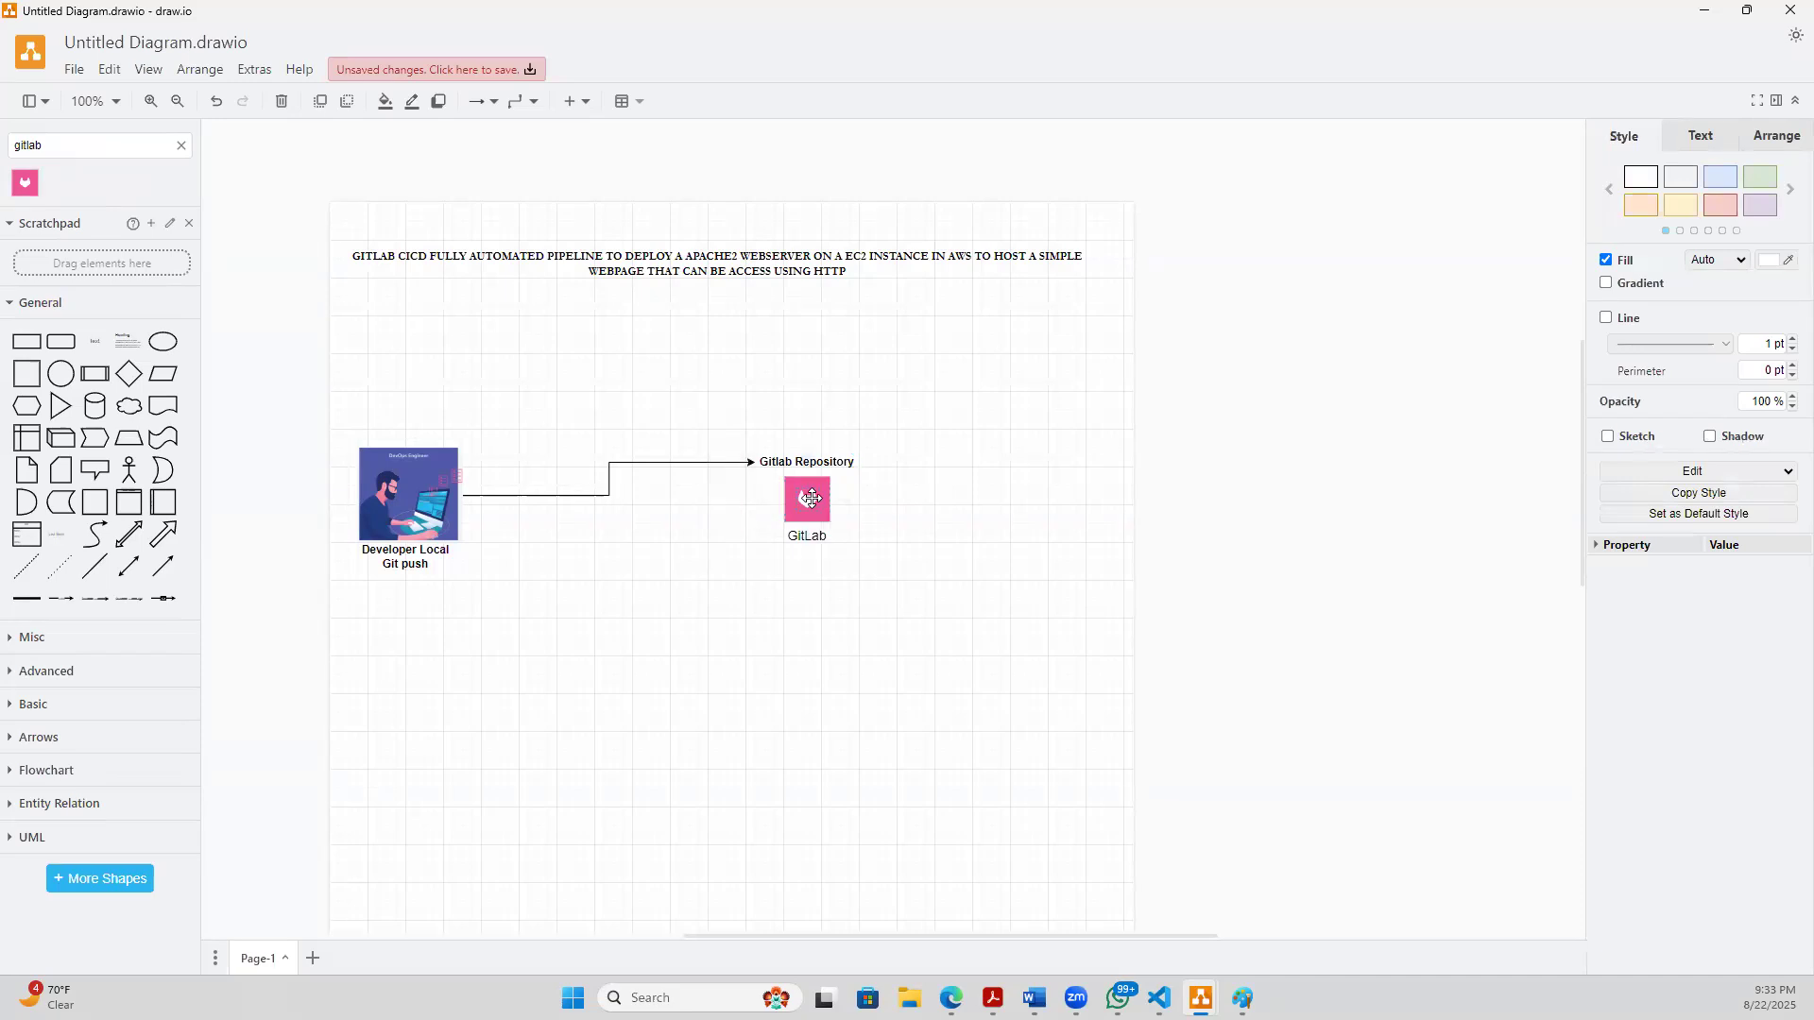
pyautogui.click(816, 501)
pyautogui.click(805, 478)
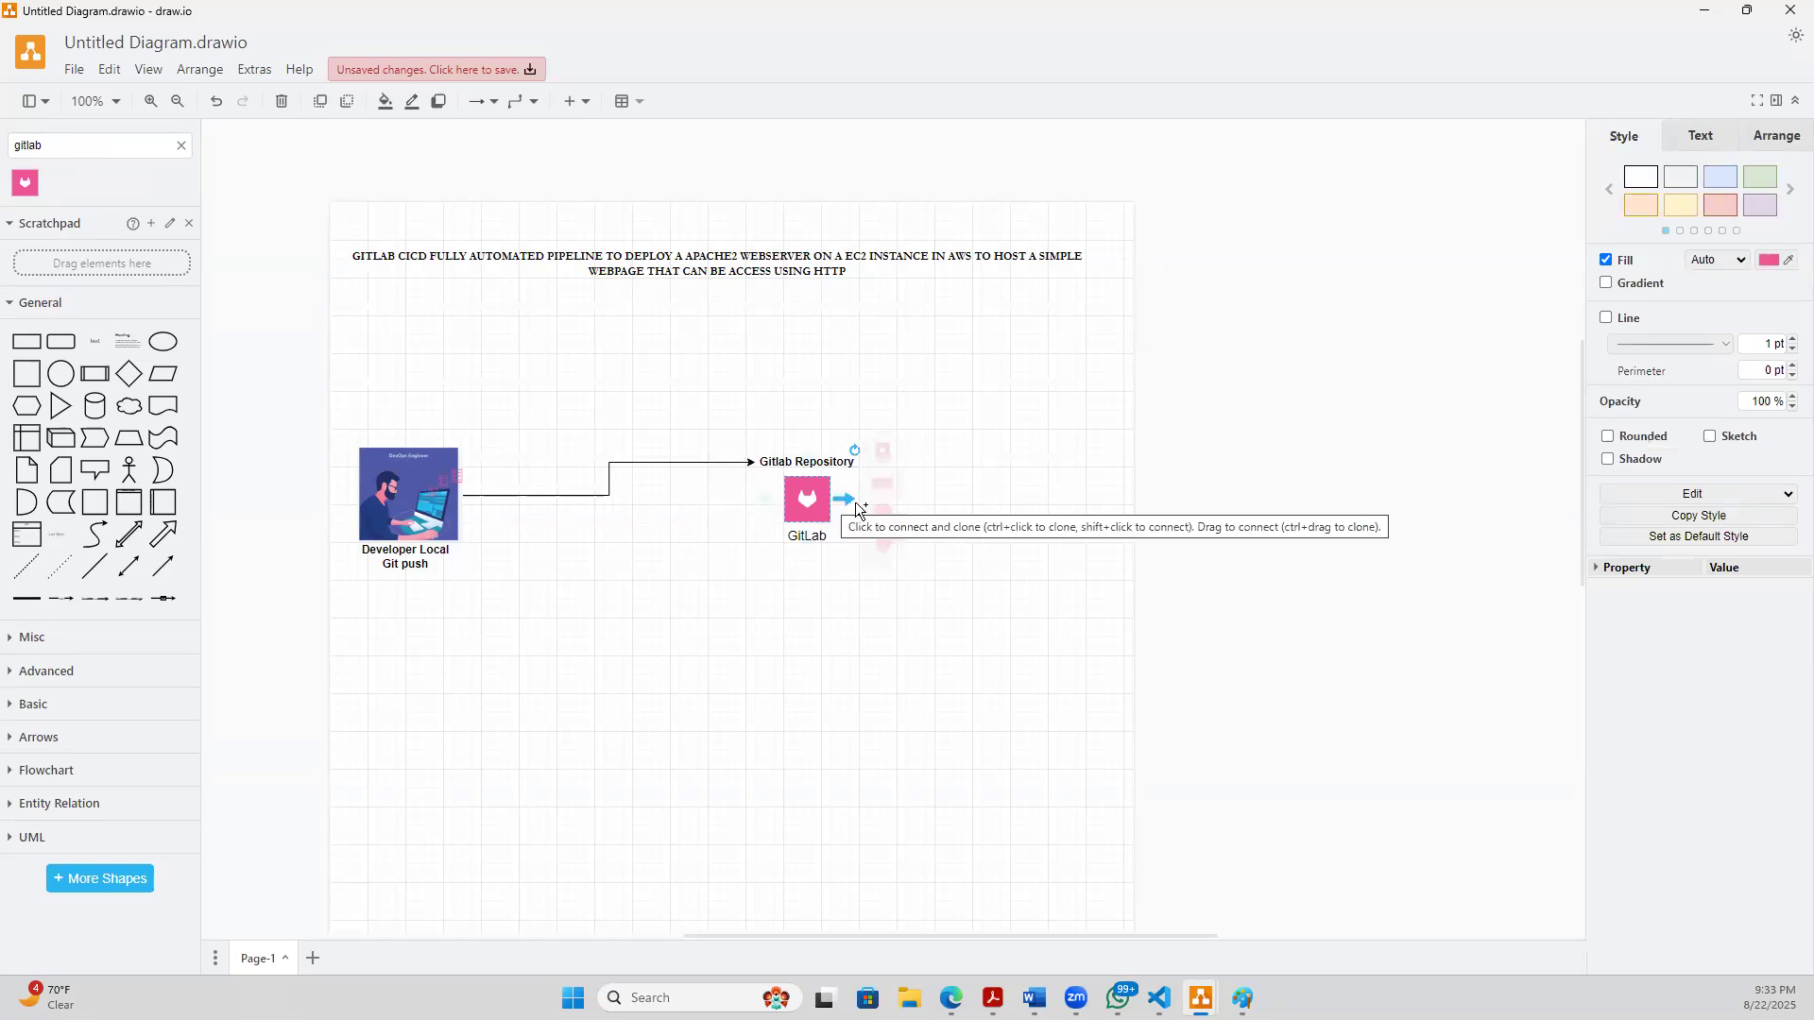
pyautogui.click(821, 622)
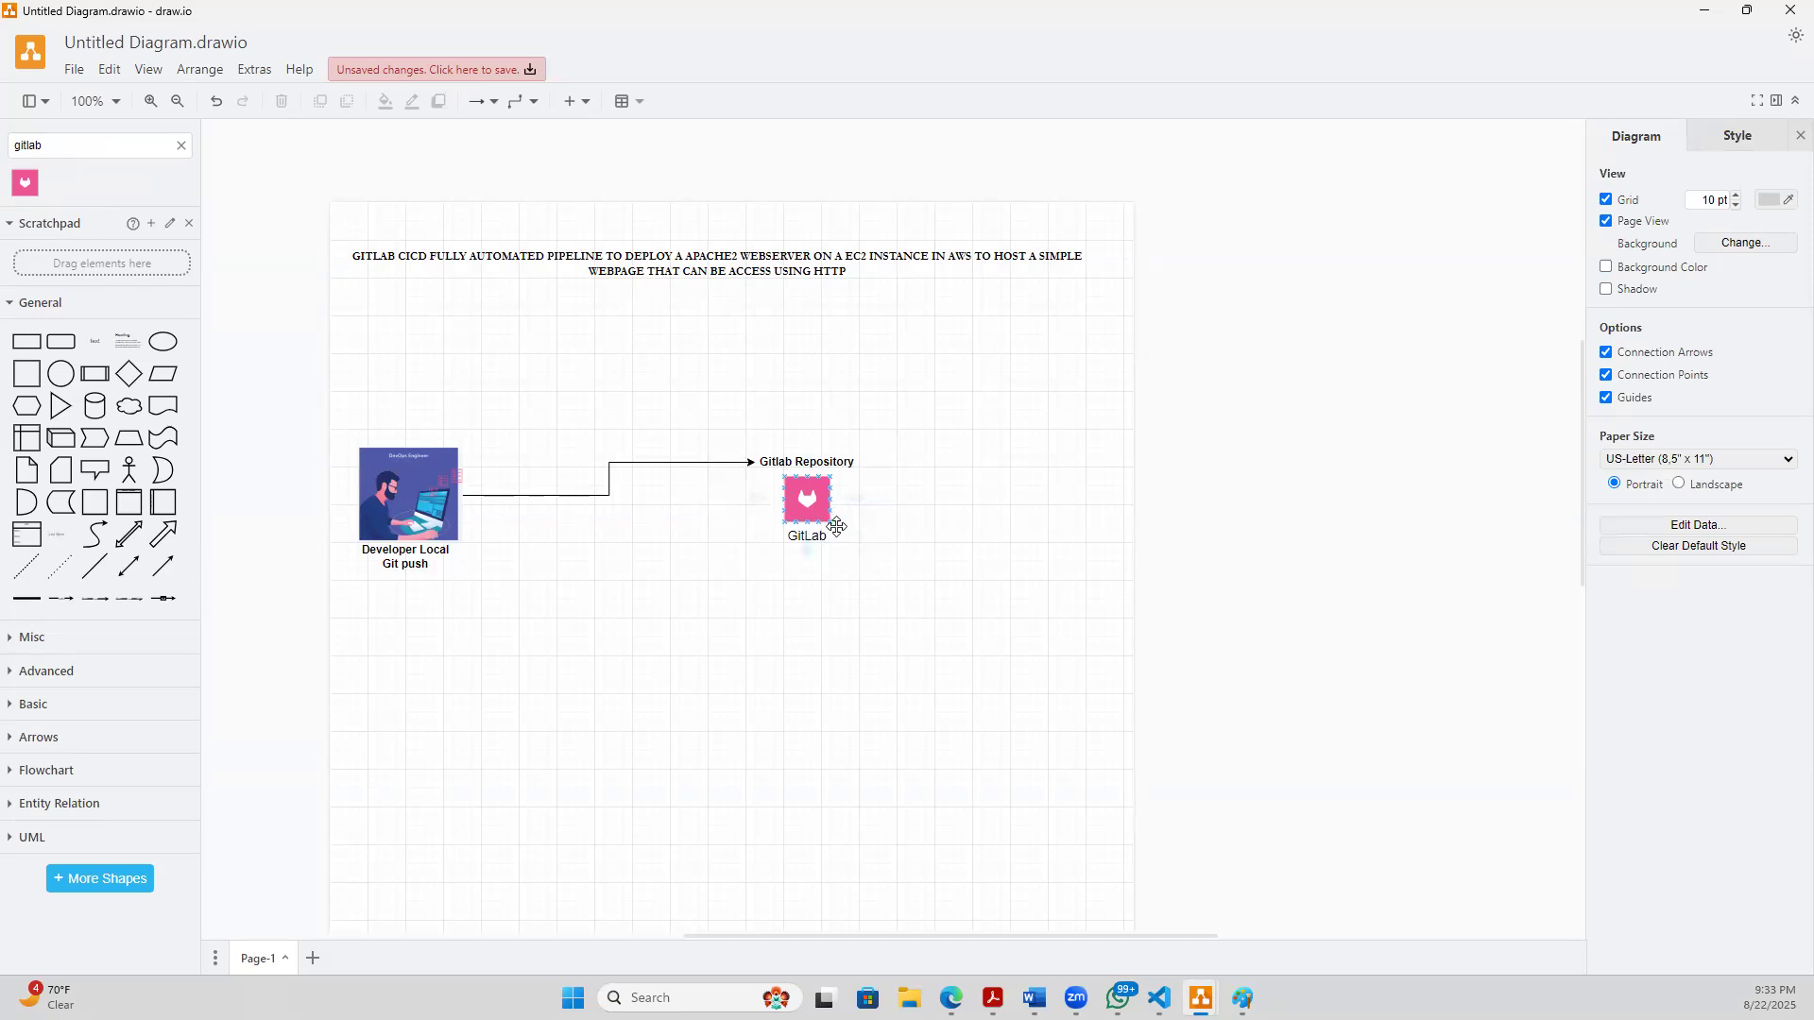
pyautogui.moveTo(830, 526); pyautogui.dragTo(869, 539)
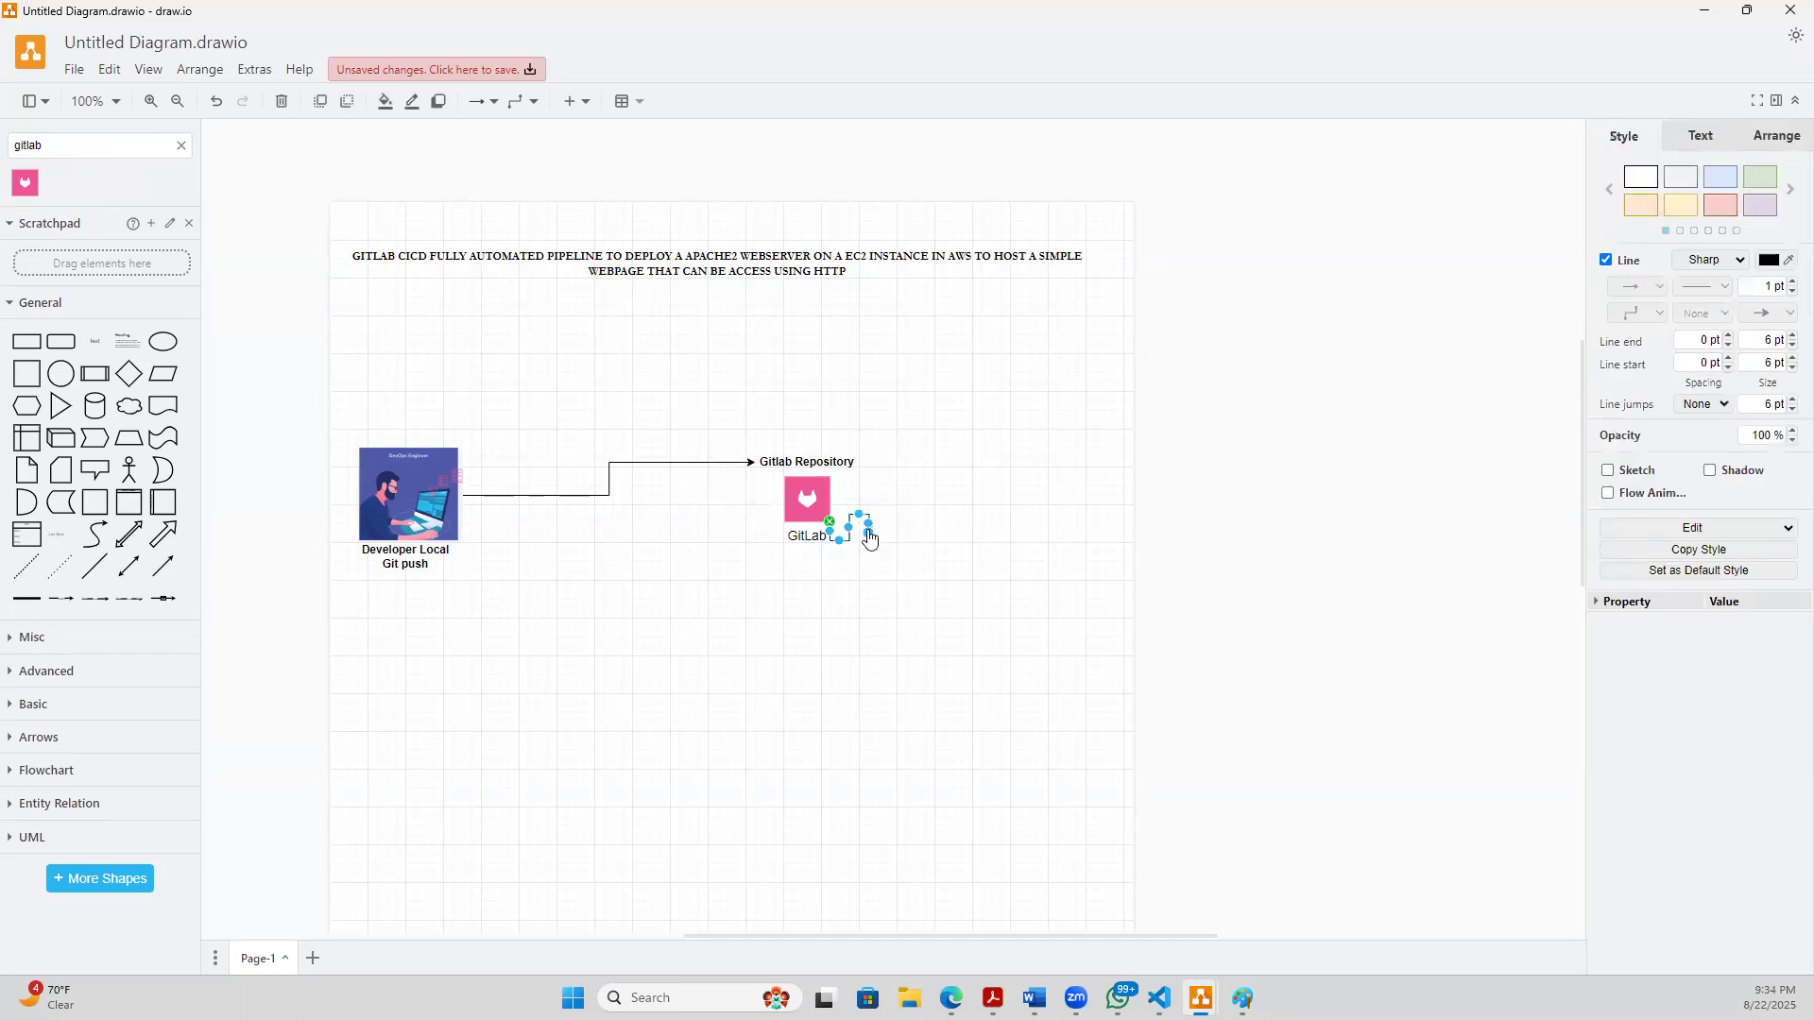
pyautogui.hotkey('ctrl', 'z')
pyautogui.click(809, 493)
pyautogui.moveTo(768, 499); pyautogui.dragTo(753, 507)
pyautogui.doubleClick(753, 507)
pyautogui.click(781, 629)
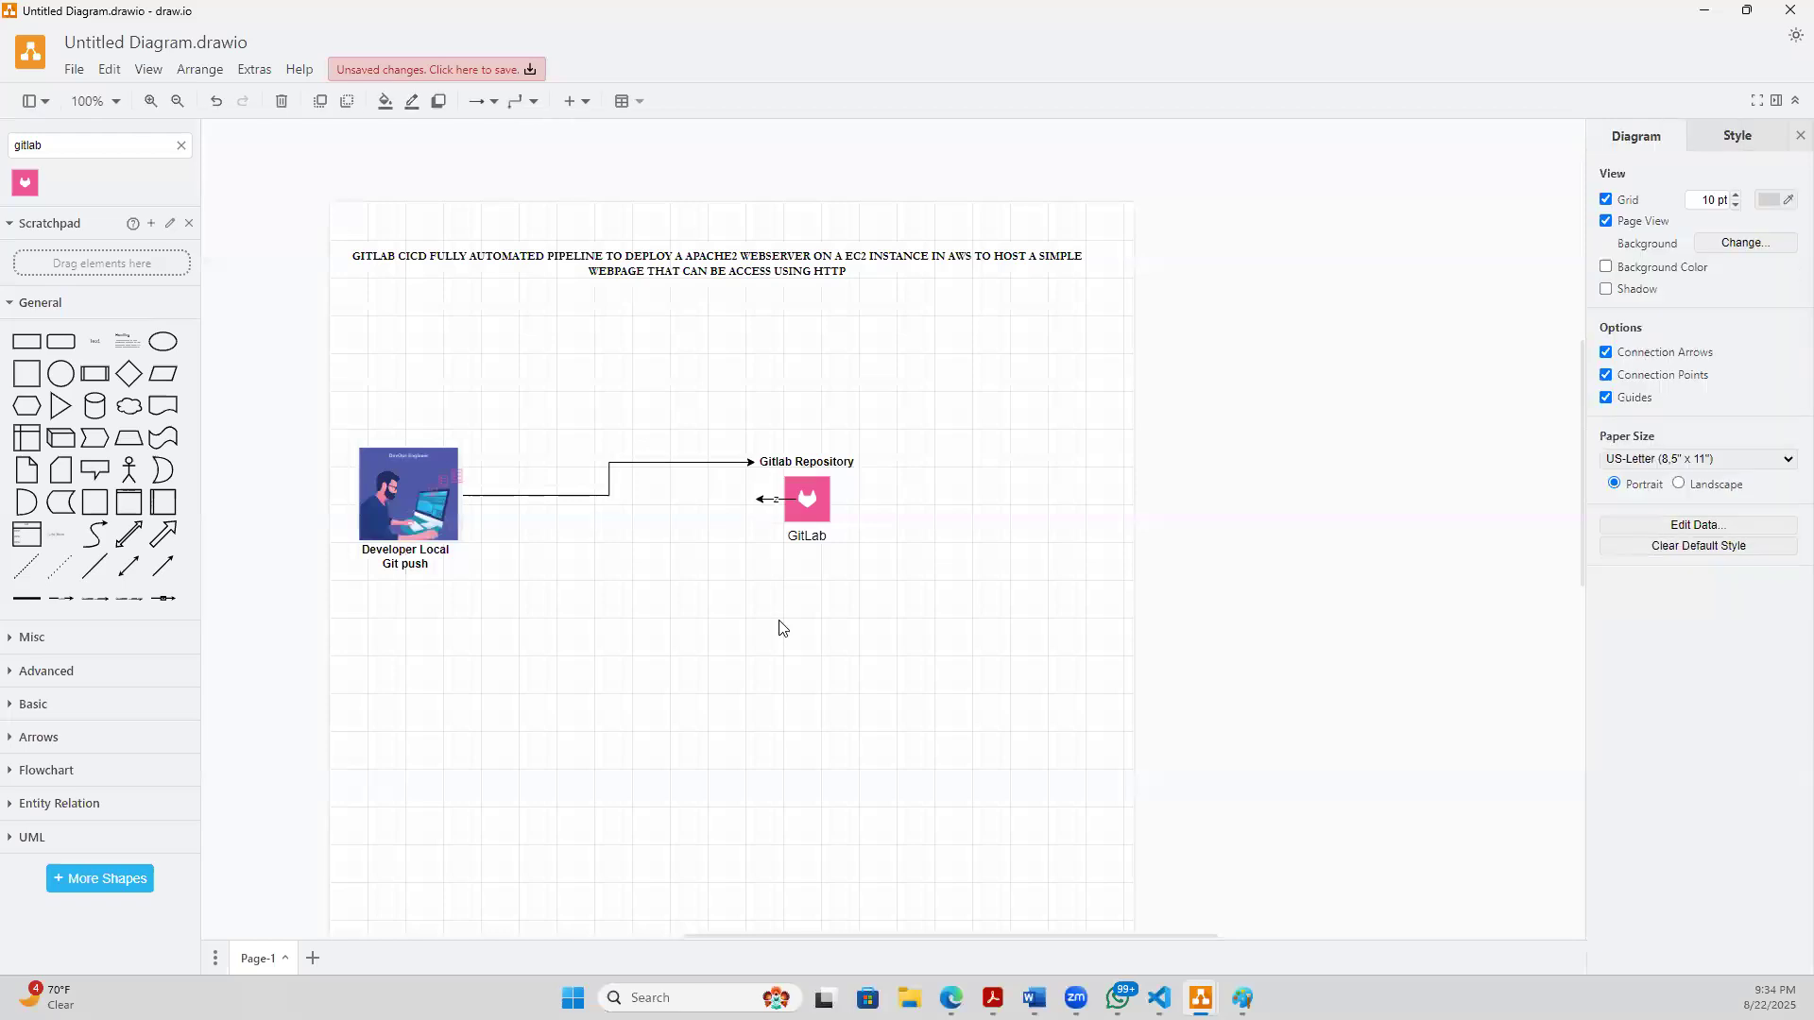
pyautogui.hotkey('ctrl', 'z')
# - Add a bold text label "Push" on the connector just right of the engineer picture
pyautogui.click(99, 346)
pyautogui.moveTo(887, 527); pyautogui.dragTo(548, 476)
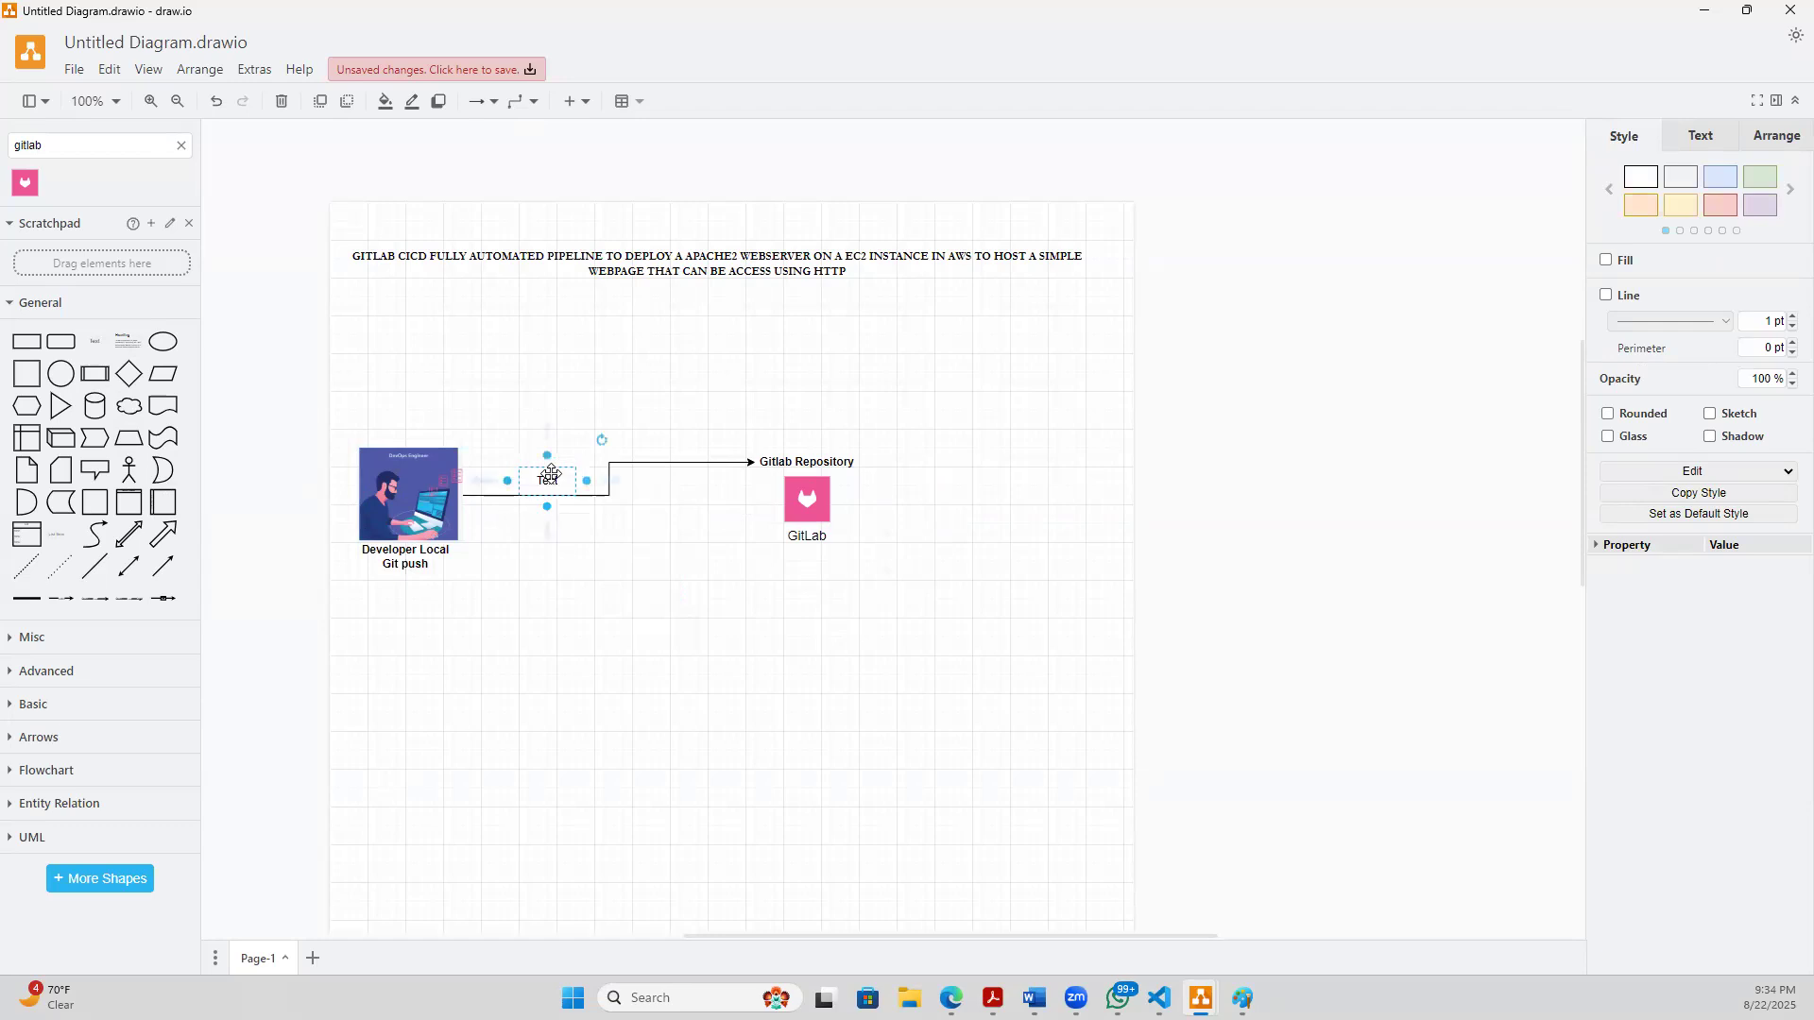
pyautogui.doubleClick(551, 481)
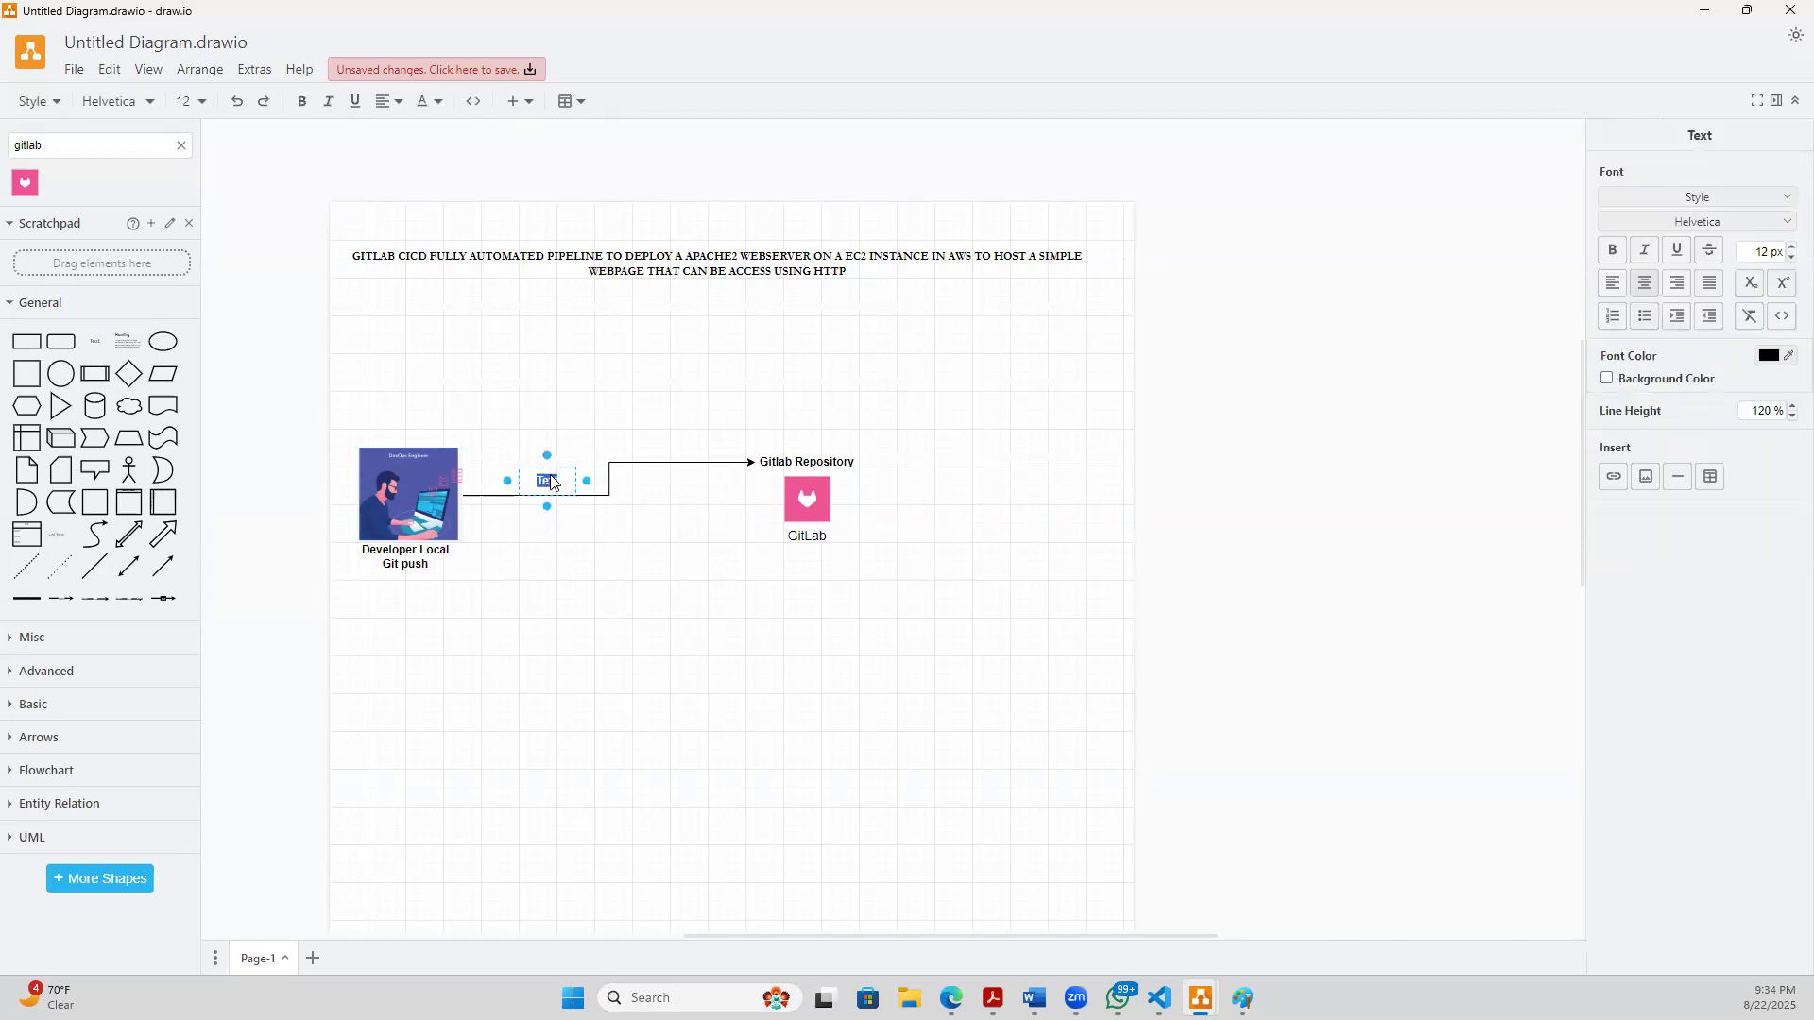
pyautogui.click(585, 583)
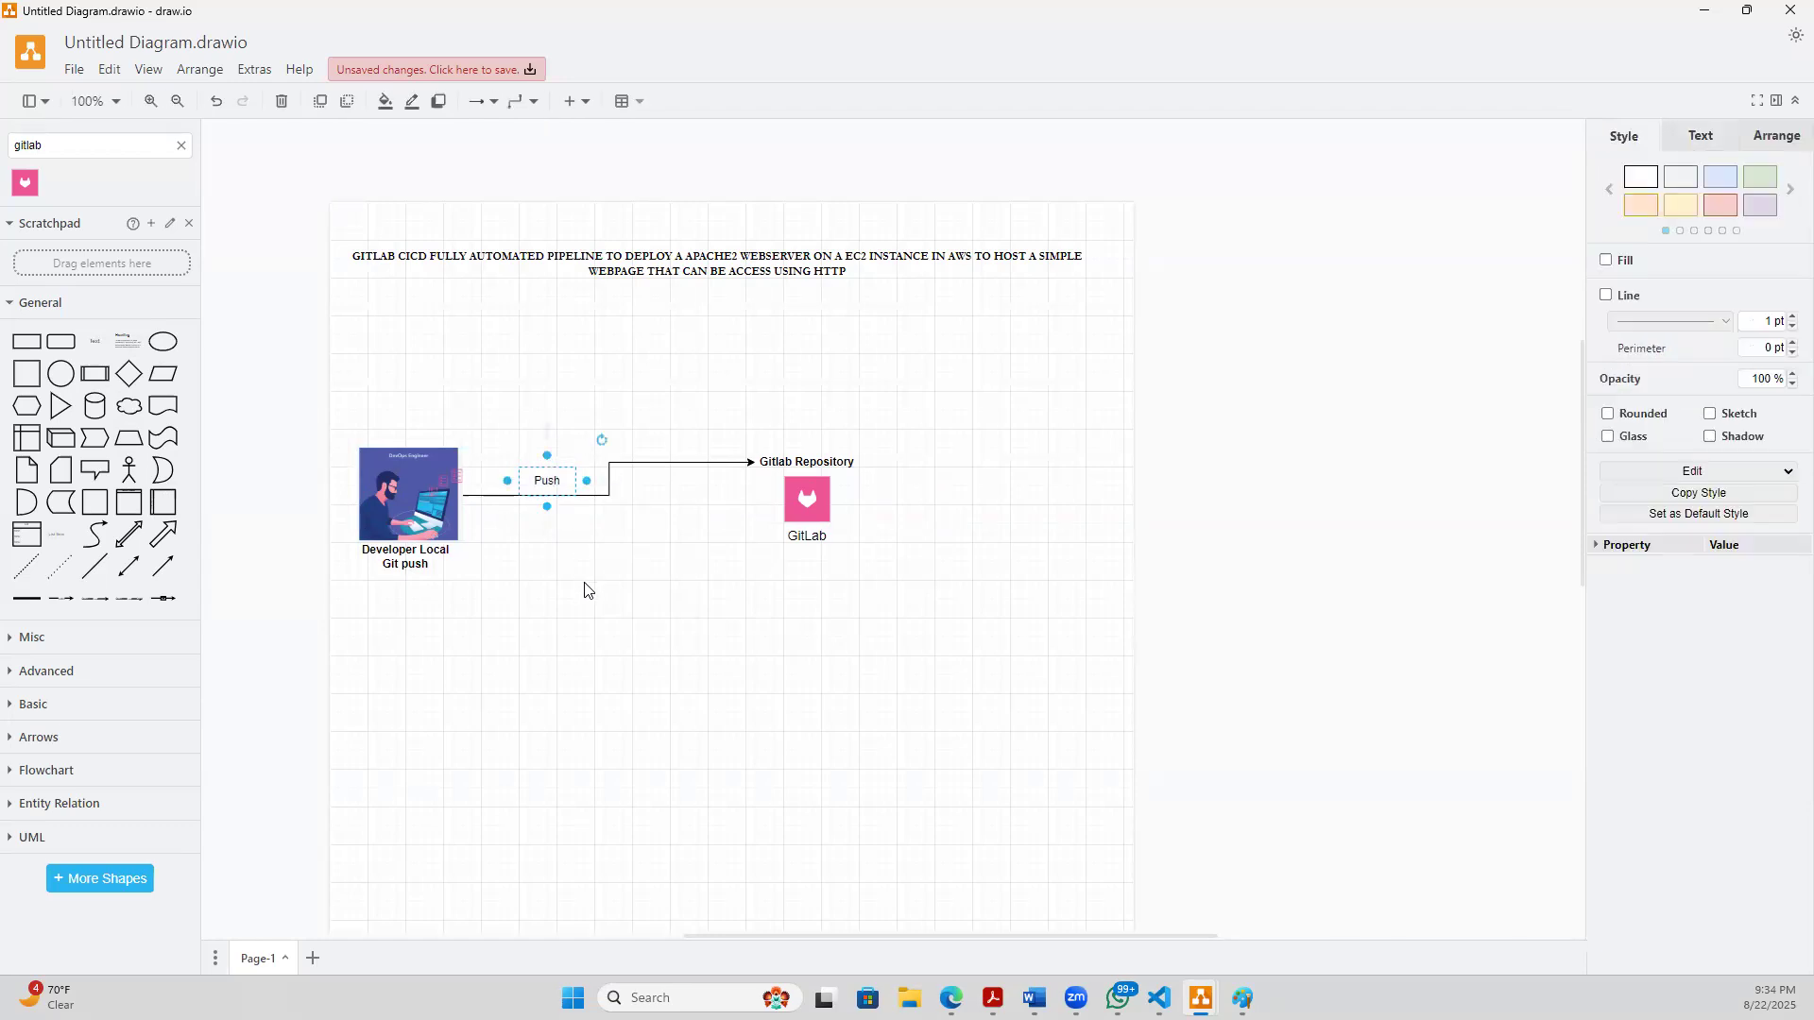
pyautogui.click(547, 483)
pyautogui.doubleClick(548, 482)
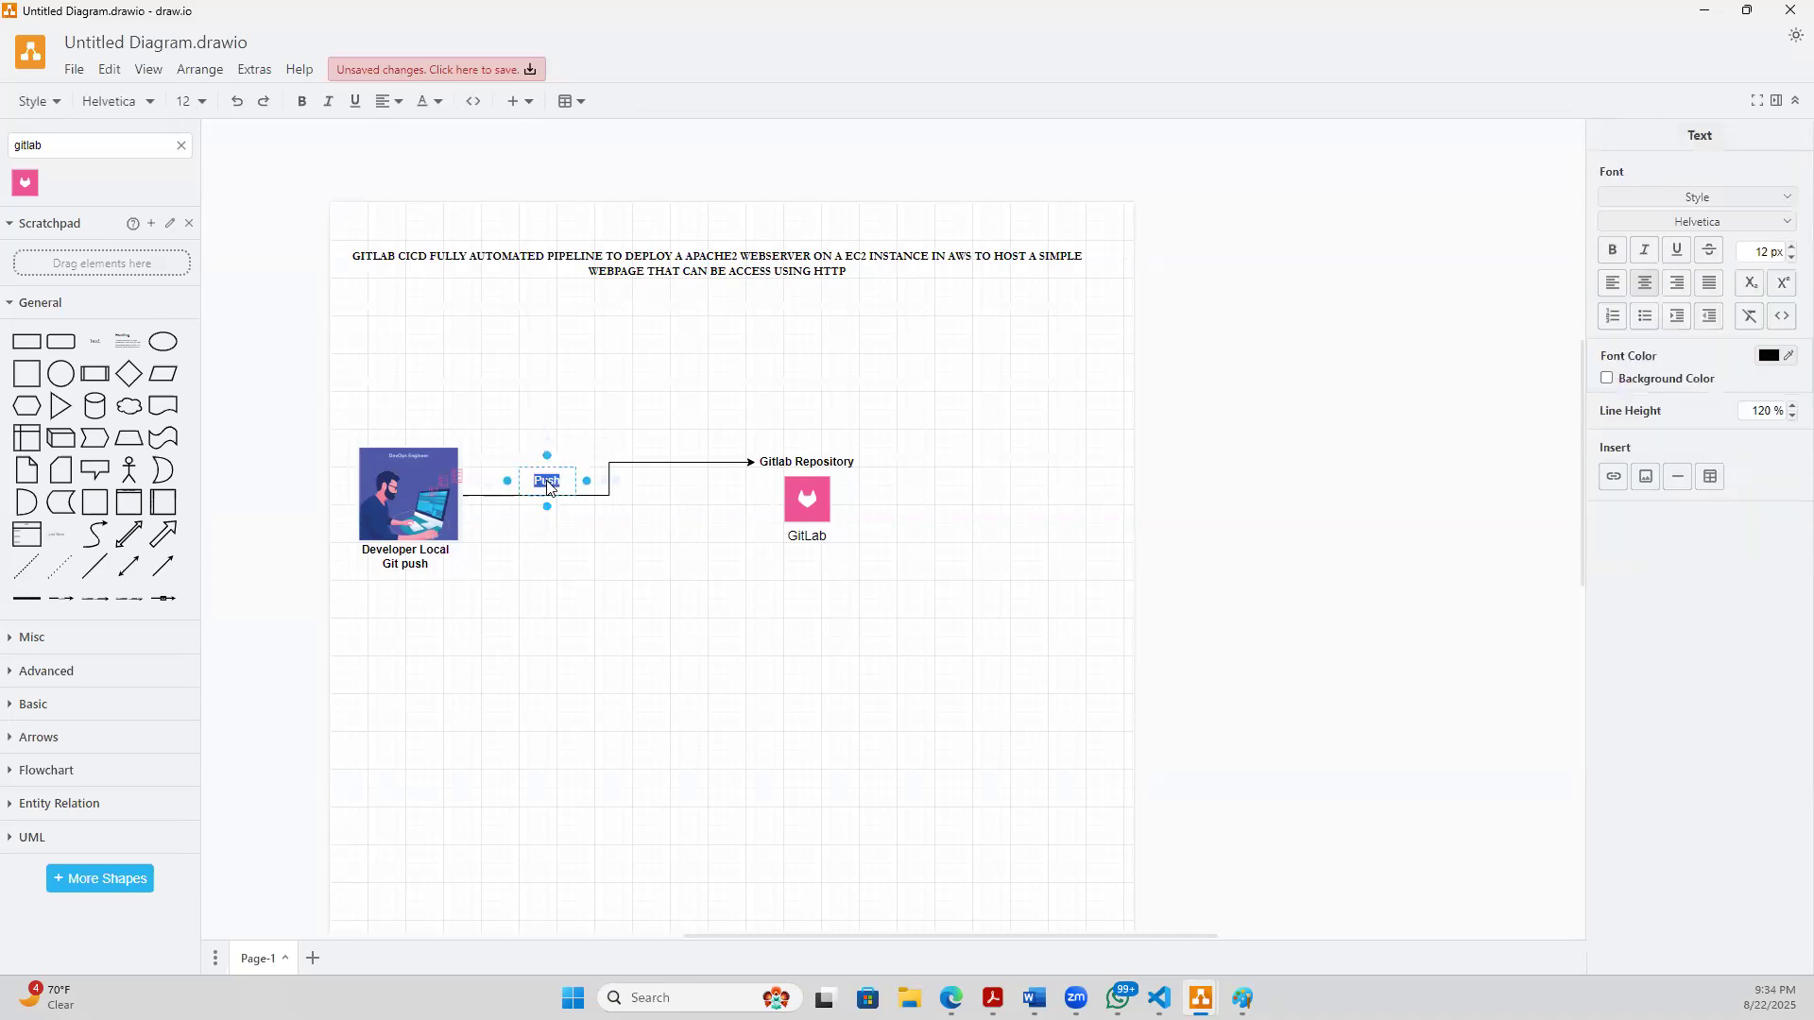
pyautogui.click(597, 632)
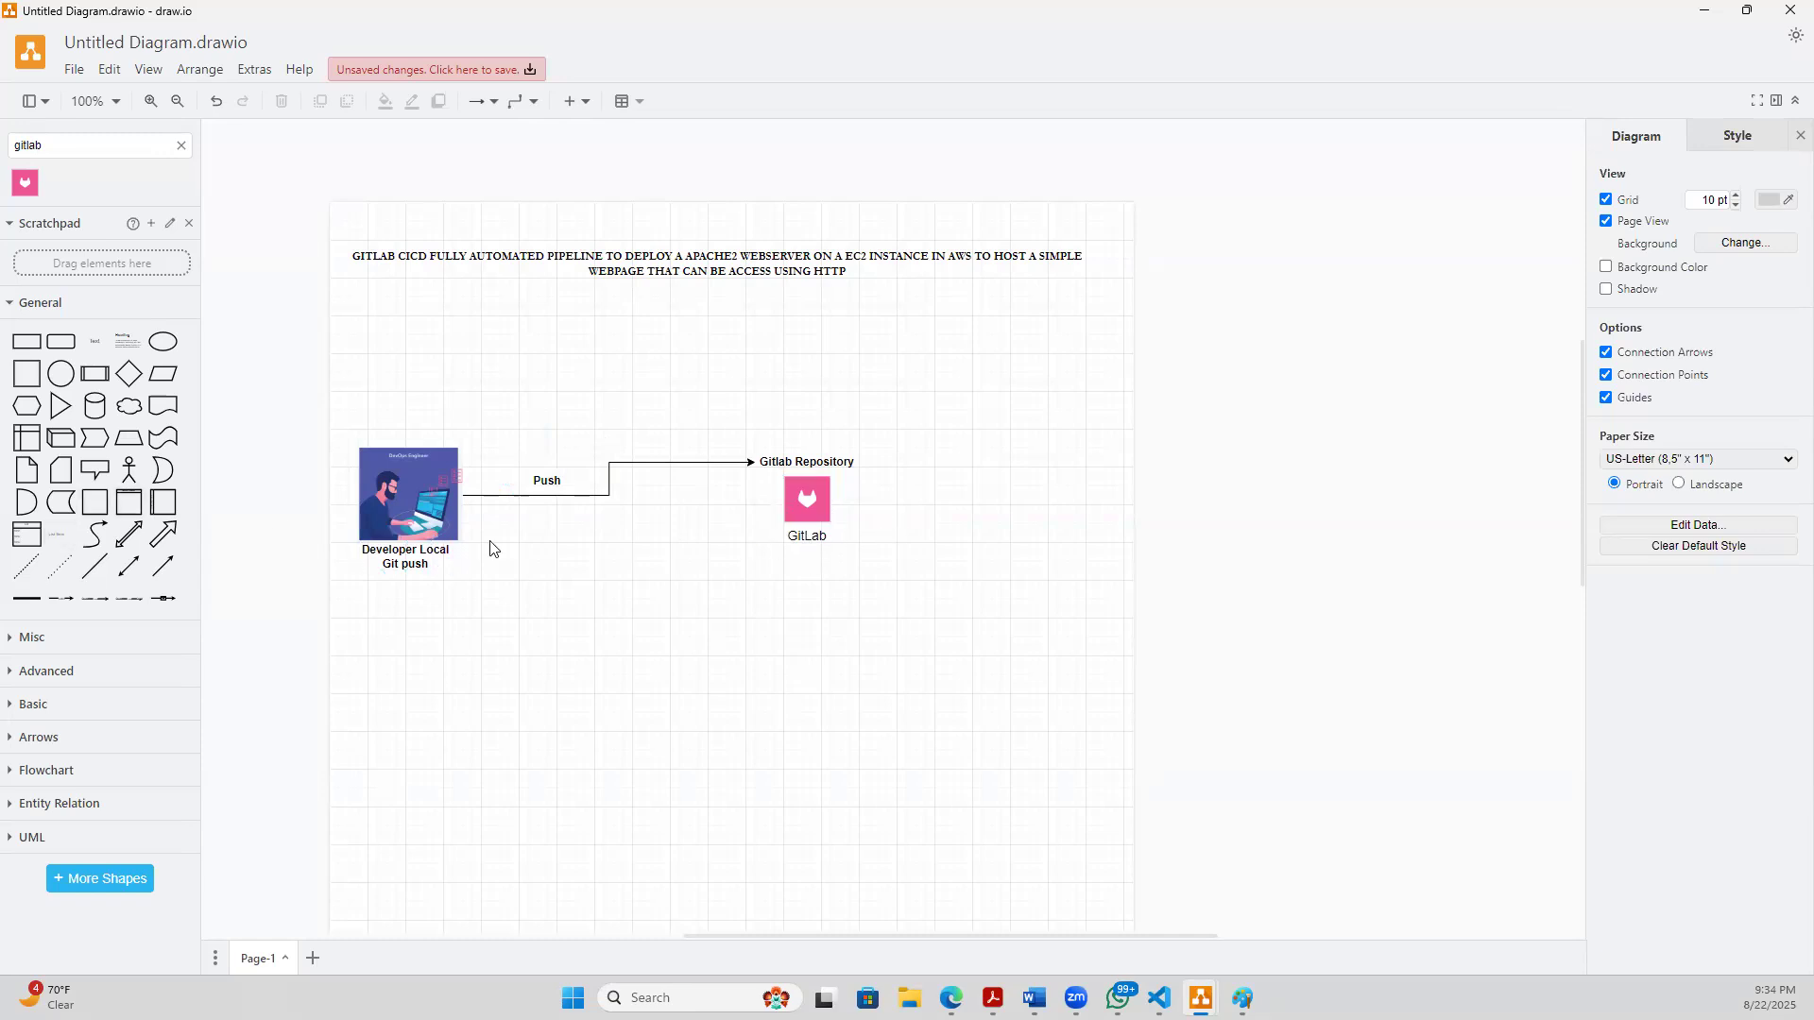
# - Place a rounded rectangle directly below the GitLab icon and enter the text ".gitlab-ci.yml,app/index.html" in it
pyautogui.click(63, 346)
pyautogui.moveTo(830, 522); pyautogui.dragTo(812, 576)
pyautogui.doubleClick(804, 568)
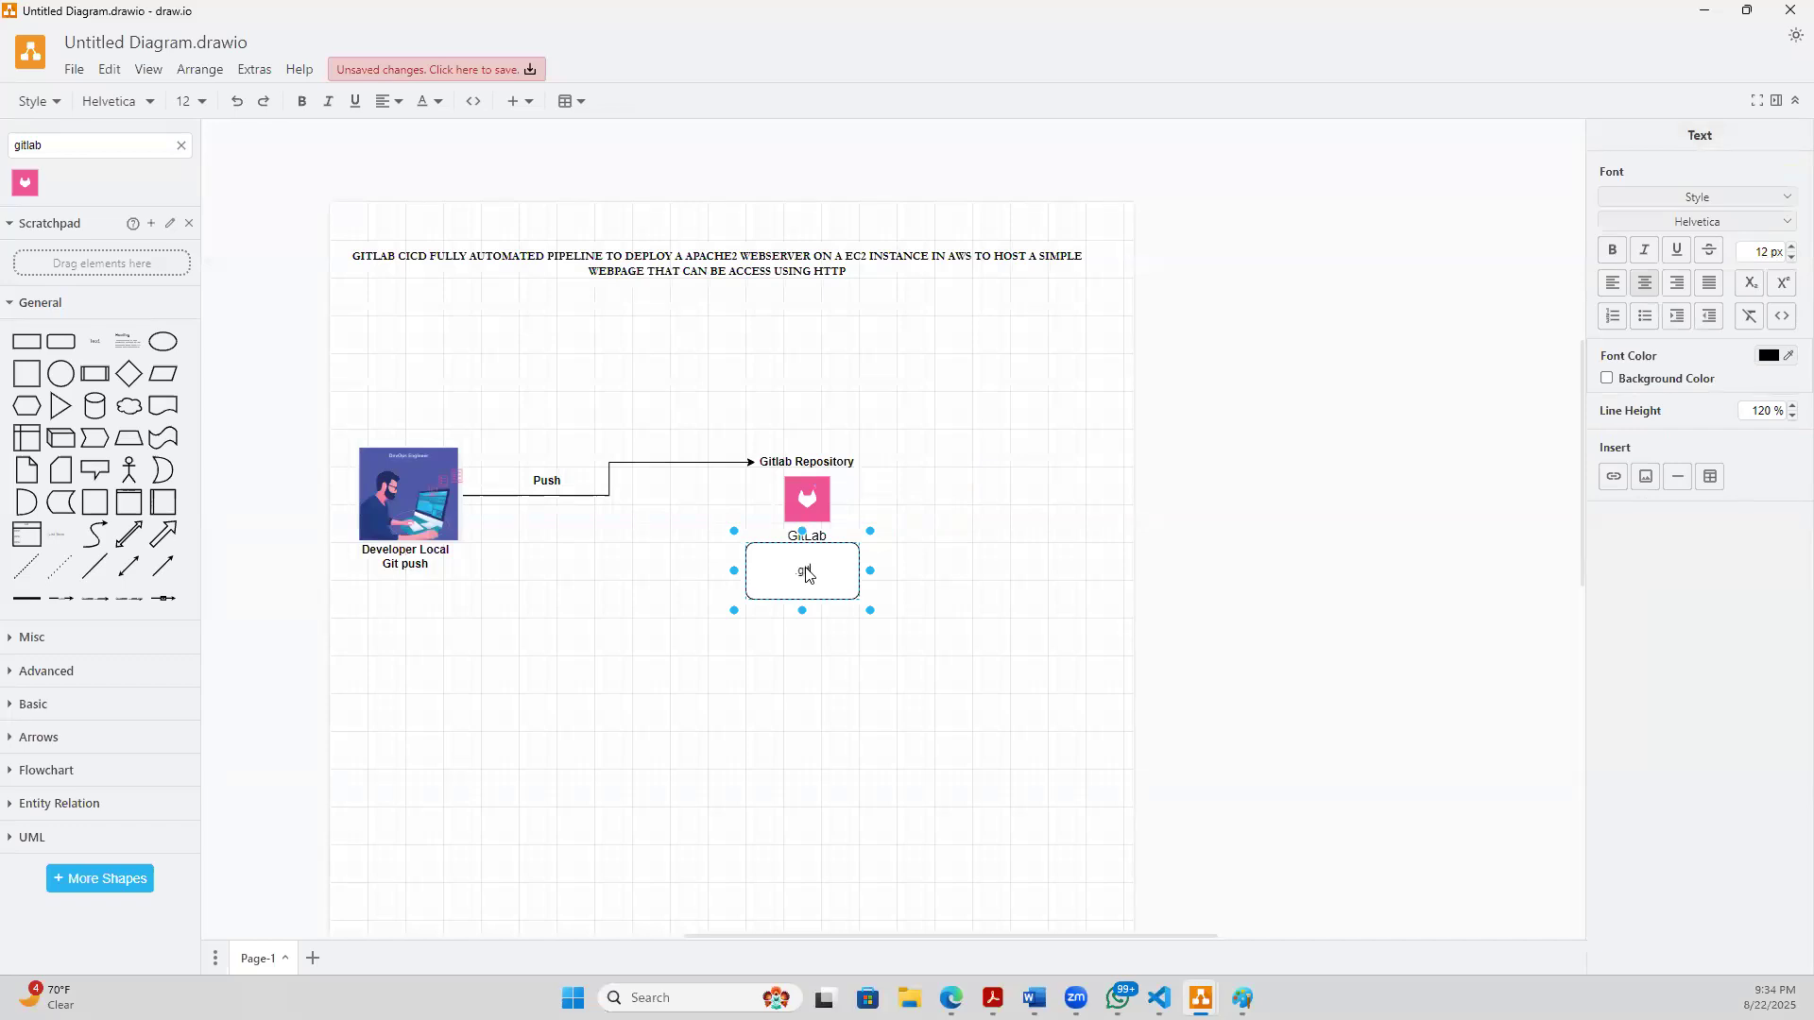
pyautogui.write('.gitlab-ci.yml,app/index.html')
pyautogui.click(831, 641)
# - Make the text in the rounded rectangle bold and widen the box so the file names fit inside
pyautogui.click(777, 579)
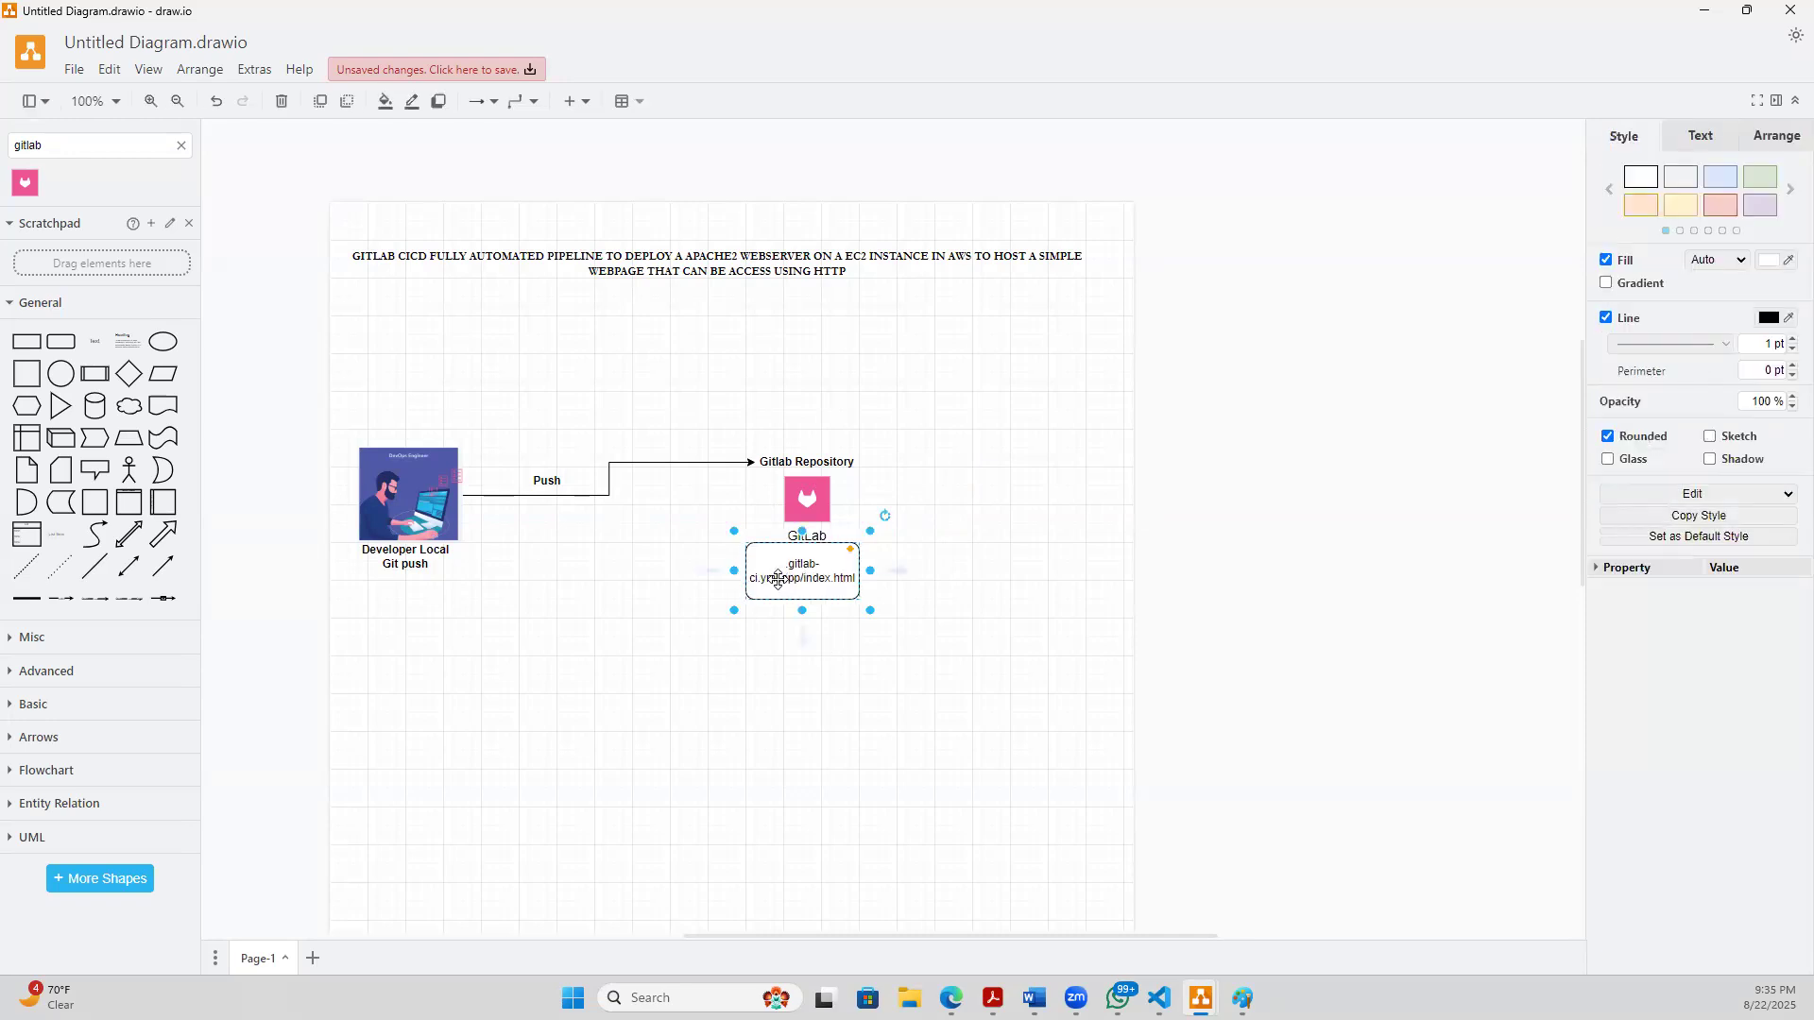
pyautogui.click(799, 682)
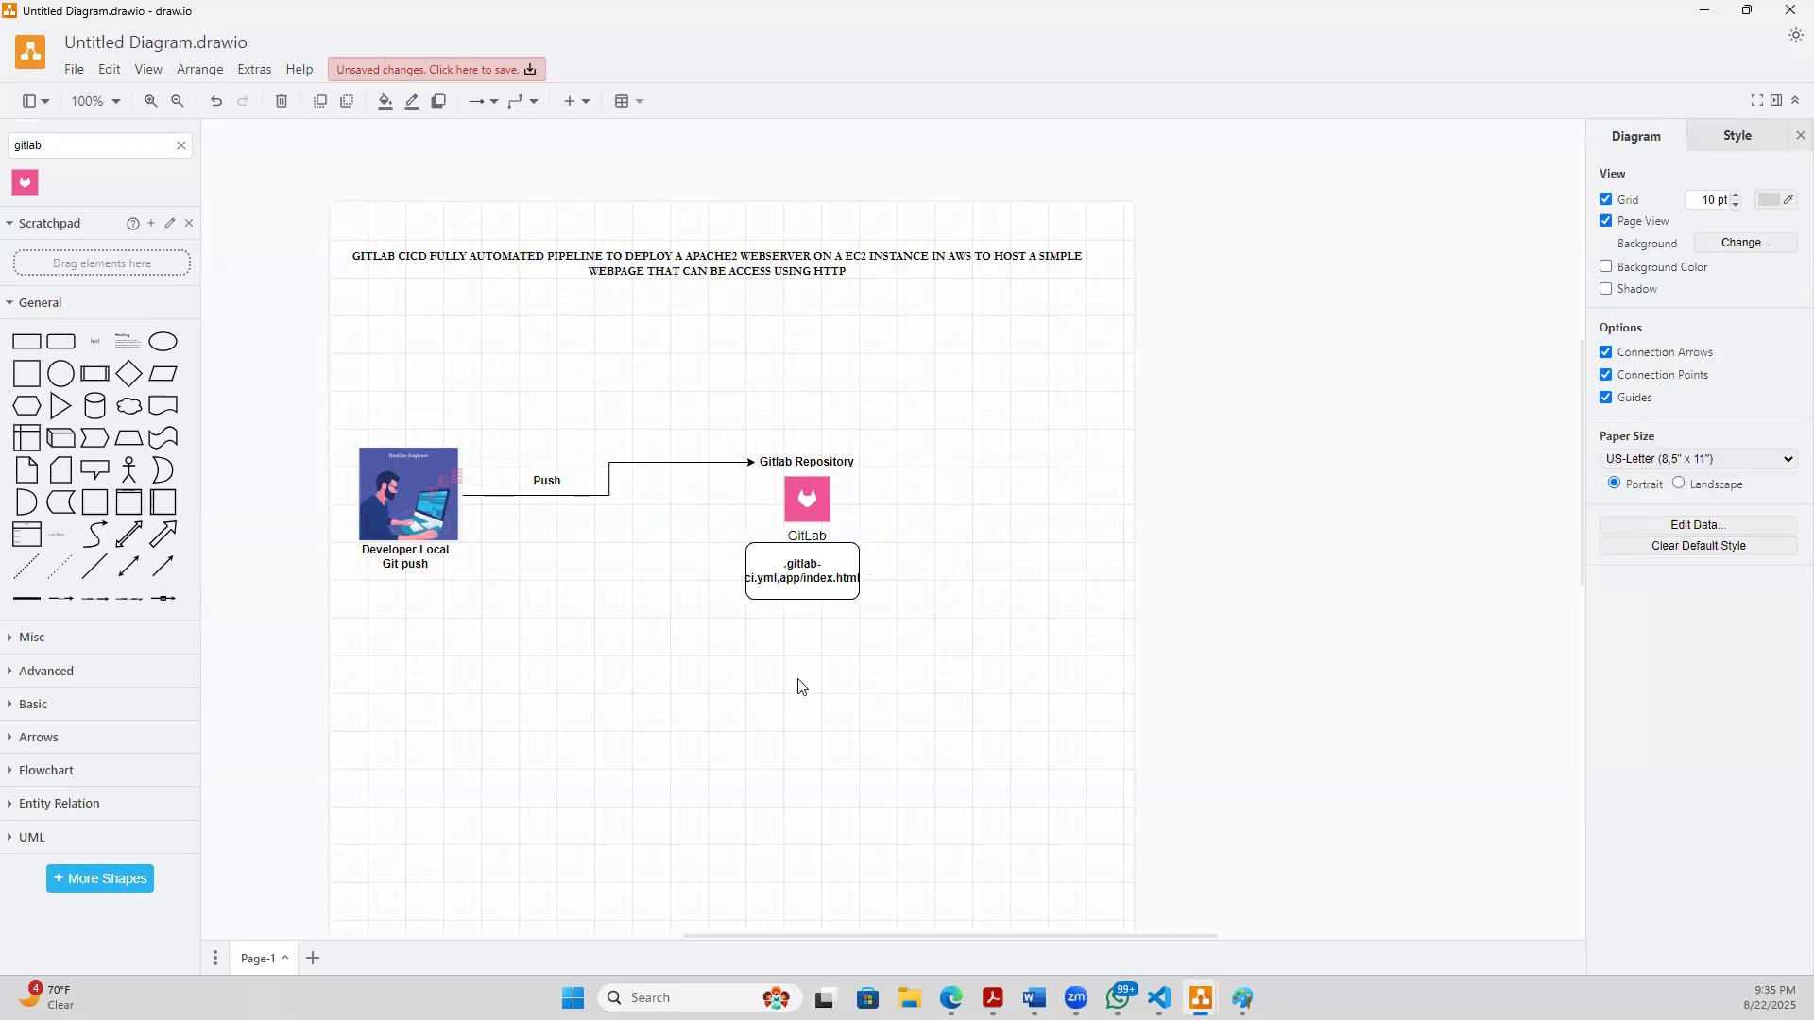
pyautogui.click(739, 575)
pyautogui.moveTo(730, 570); pyautogui.dragTo(835, 575)
pyautogui.click(814, 648)
pyautogui.click(831, 682)
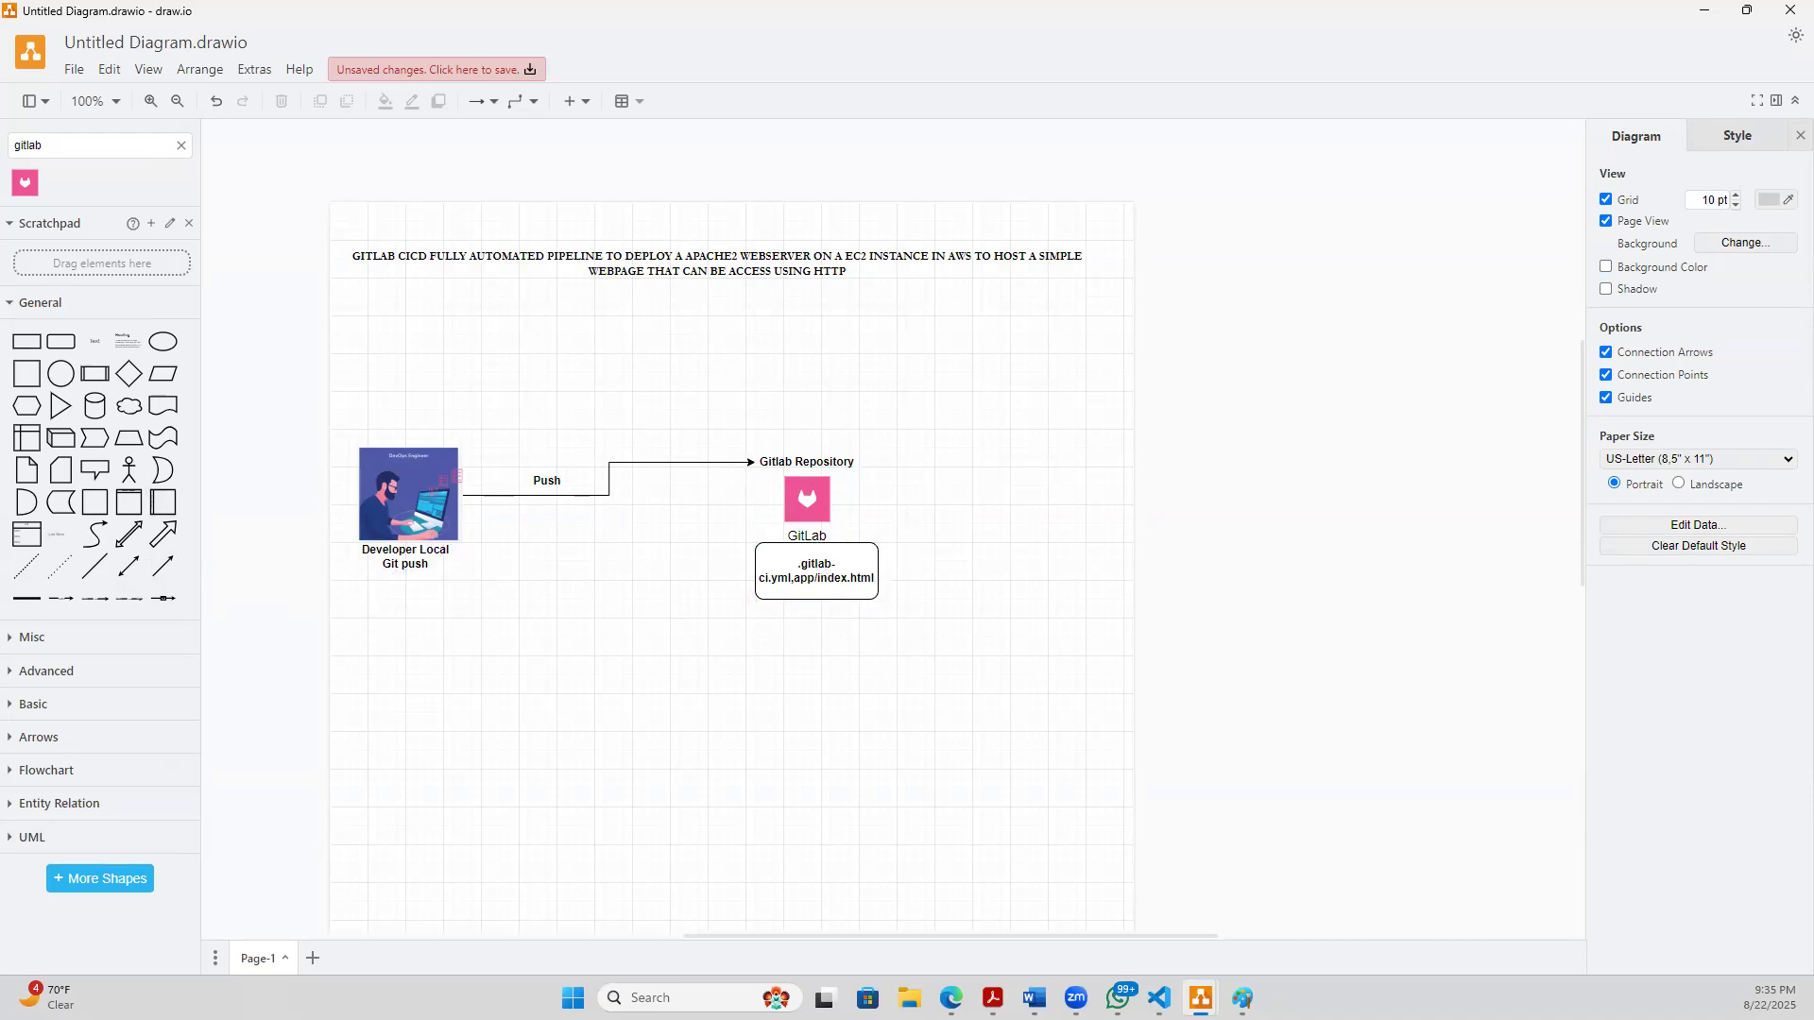
# - Place a plain rectangle below the Push connector and look through the shape library's results for "agent"
pyautogui.click(23, 348)
pyautogui.moveTo(867, 504); pyautogui.dragTo(451, 586)
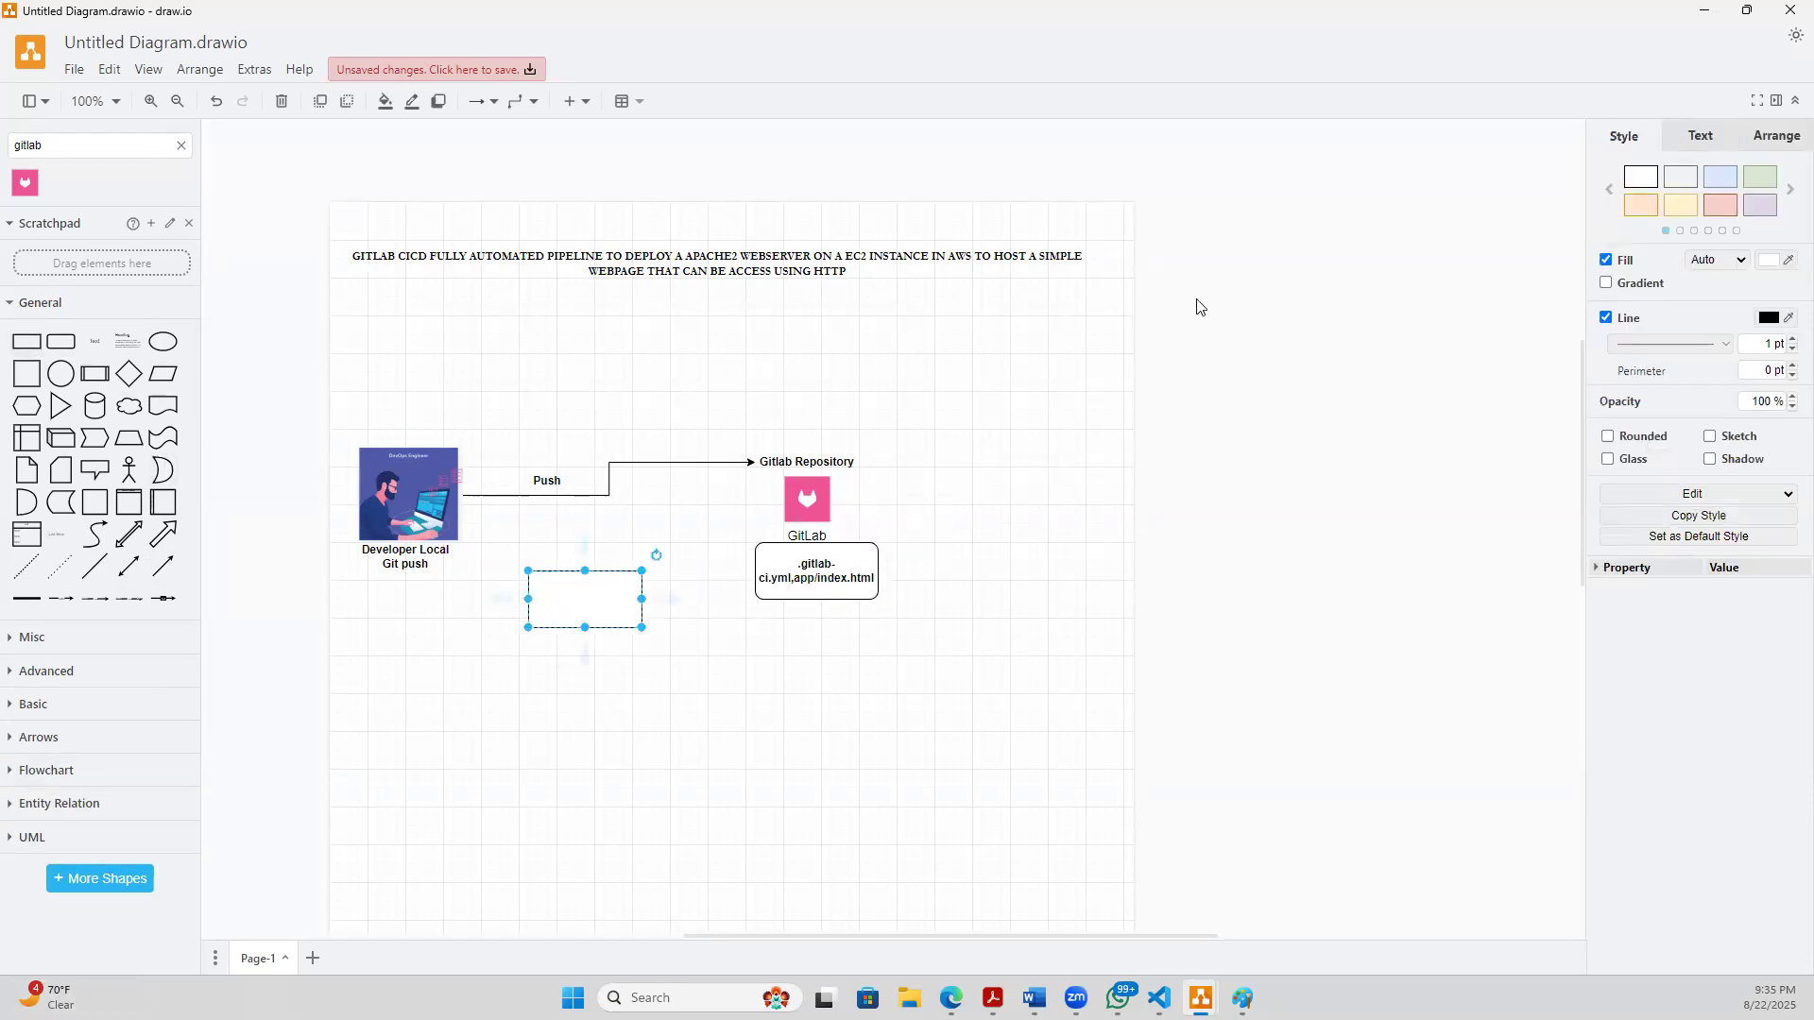
pyautogui.click(181, 144)
pyautogui.write('agent')
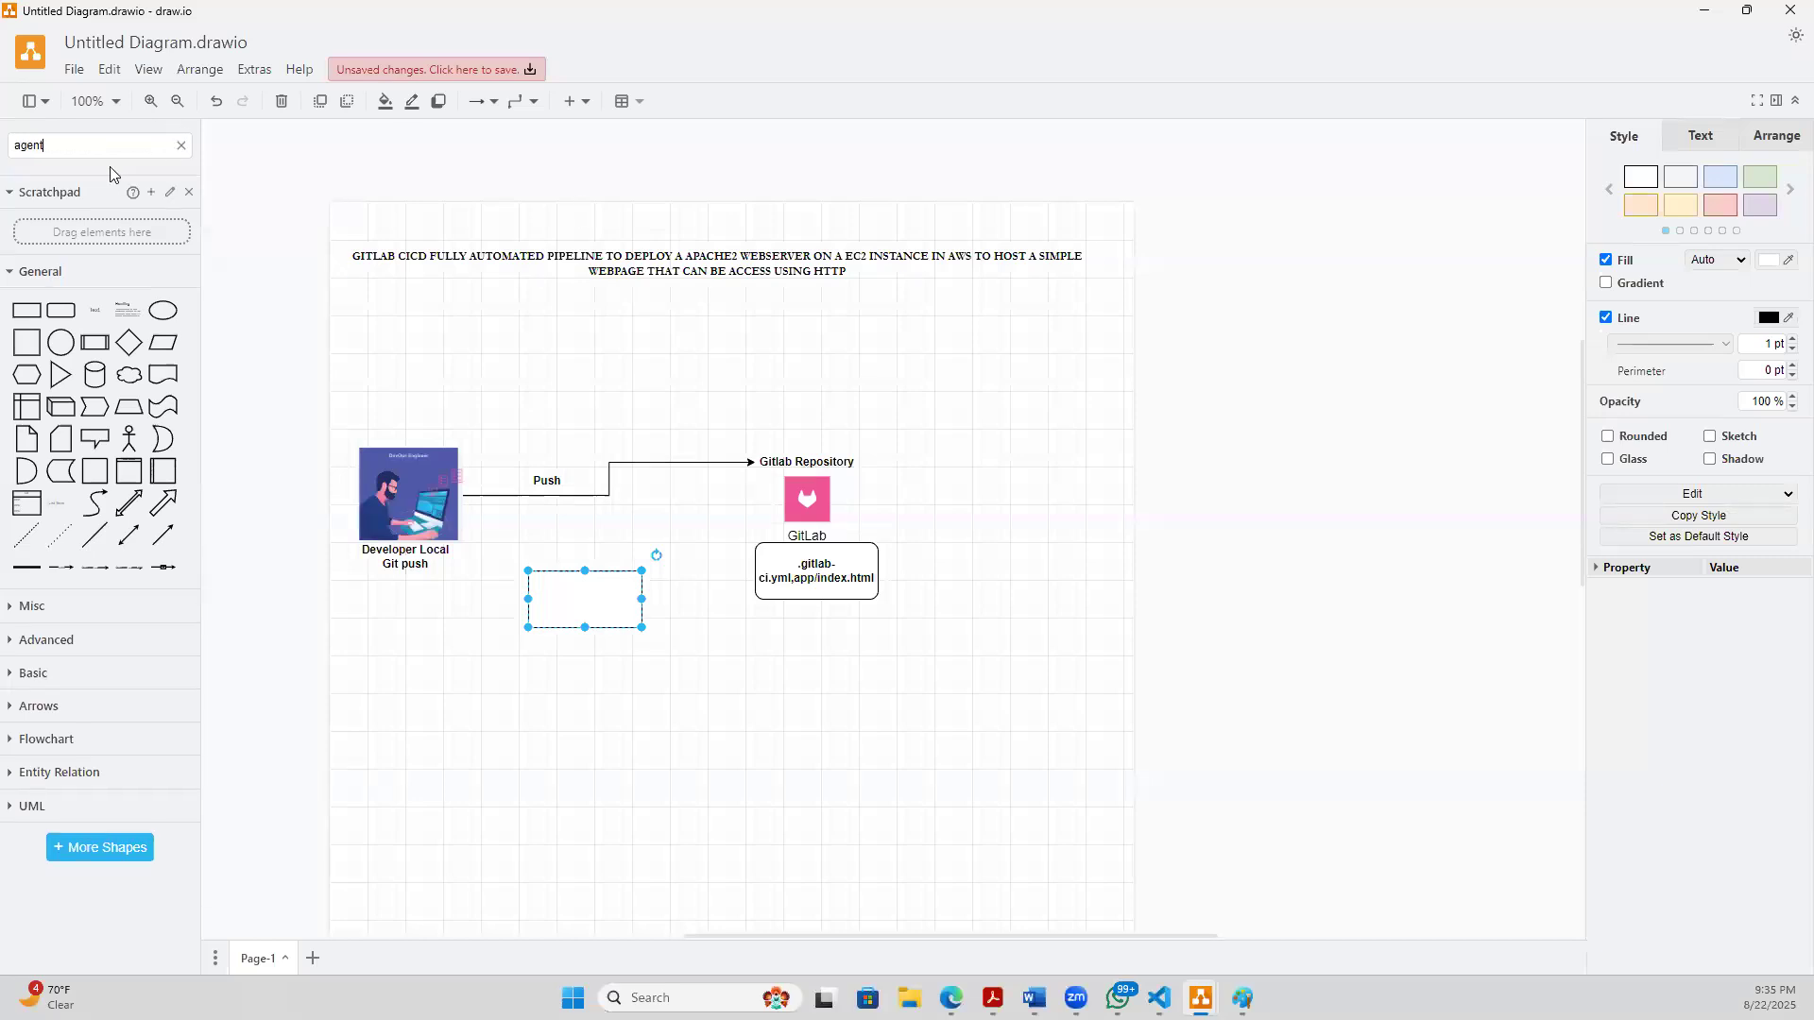
pyautogui.press('Return')
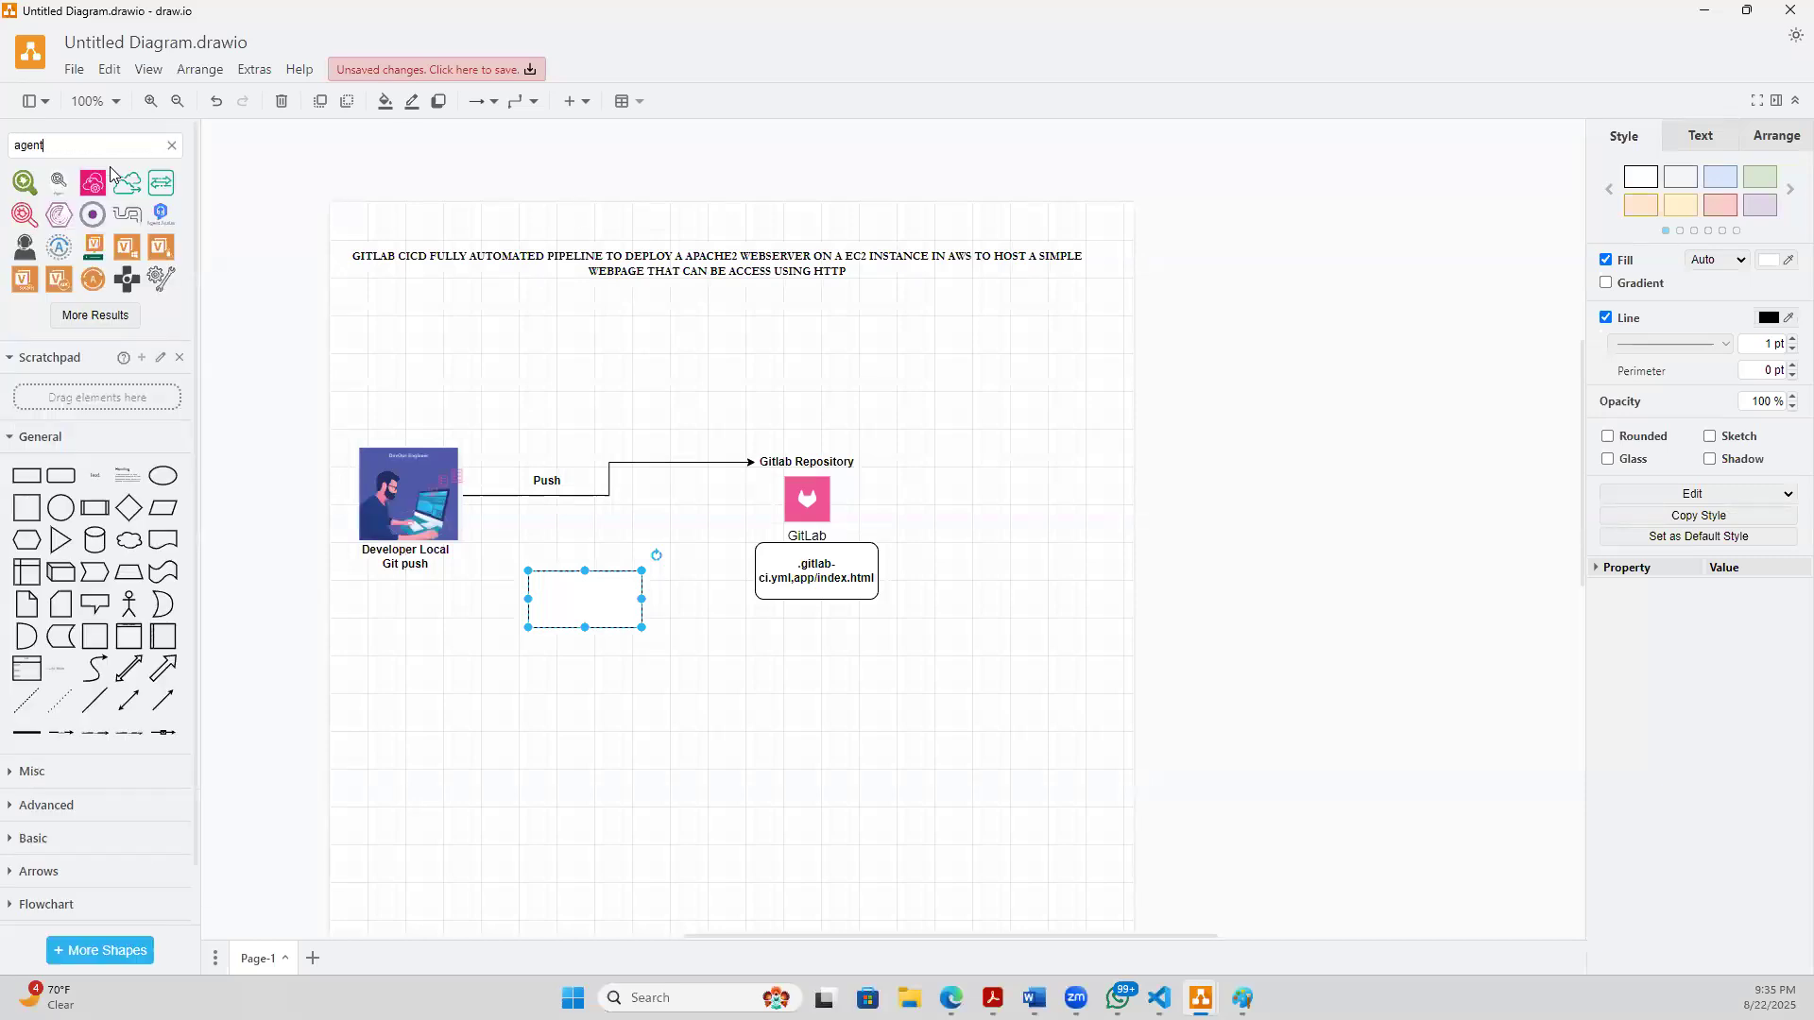
pyautogui.moveTo(94, 183)
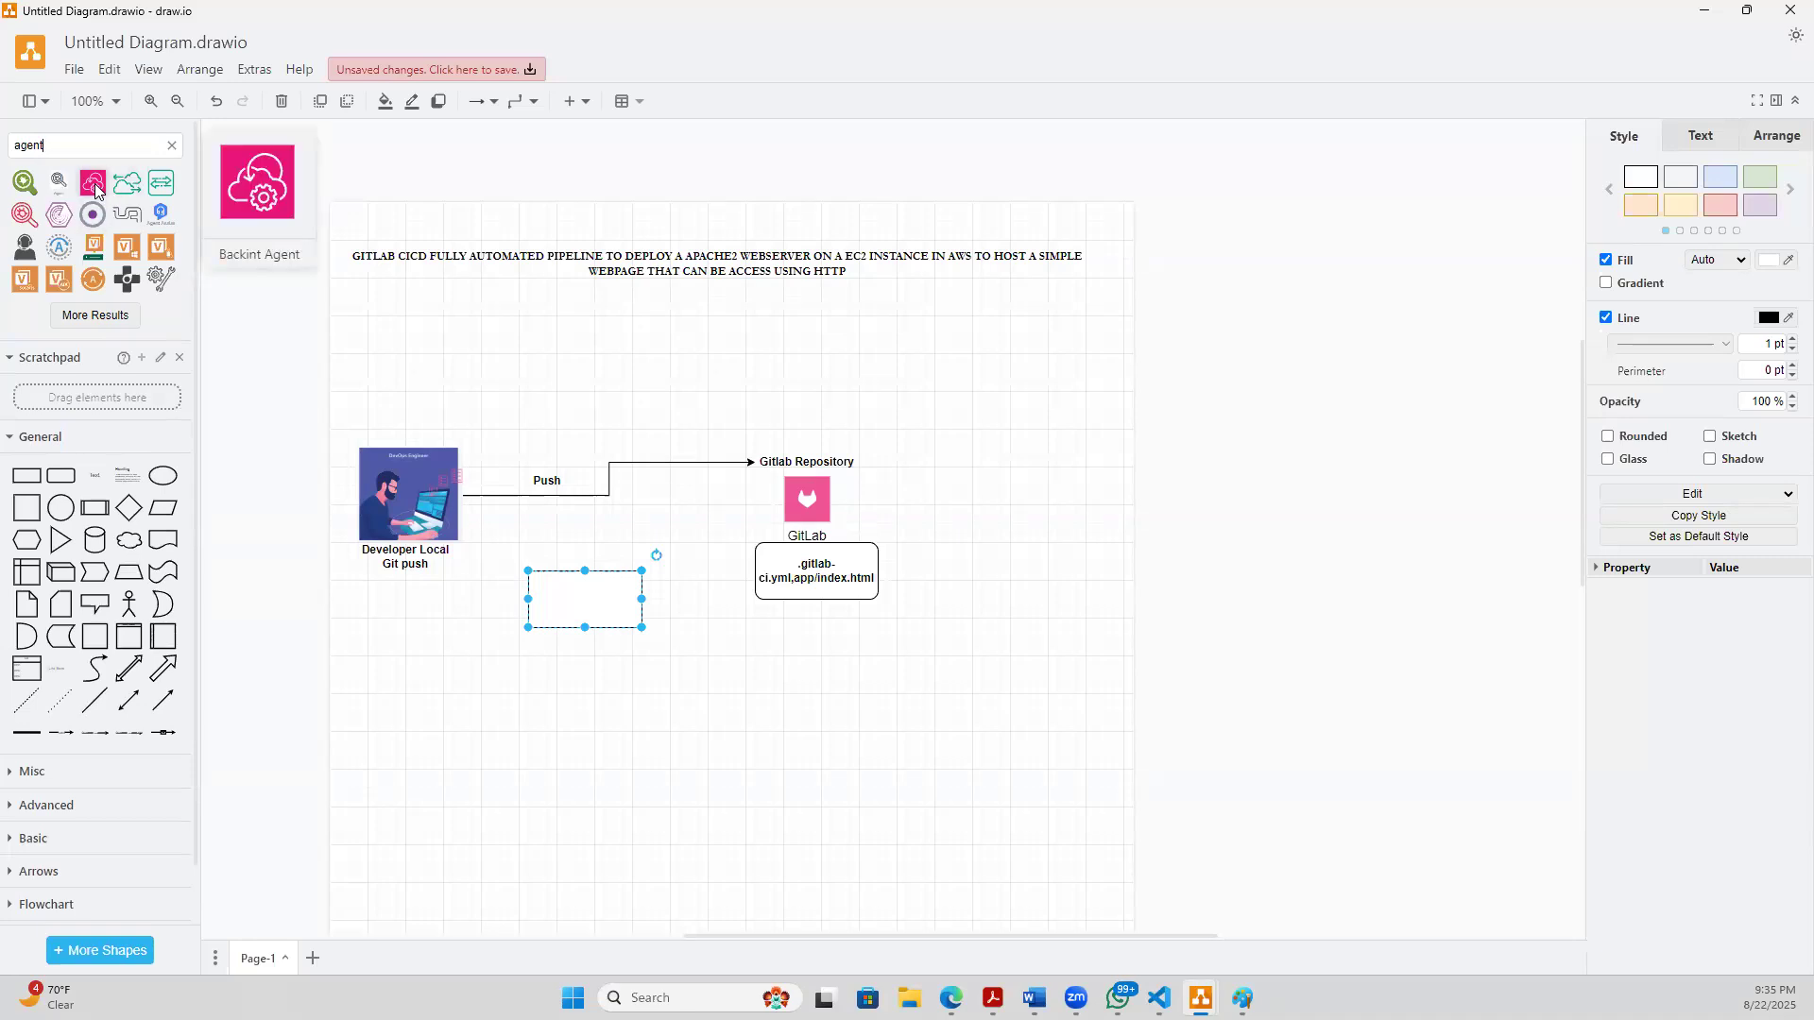
pyautogui.moveTo(130, 225)
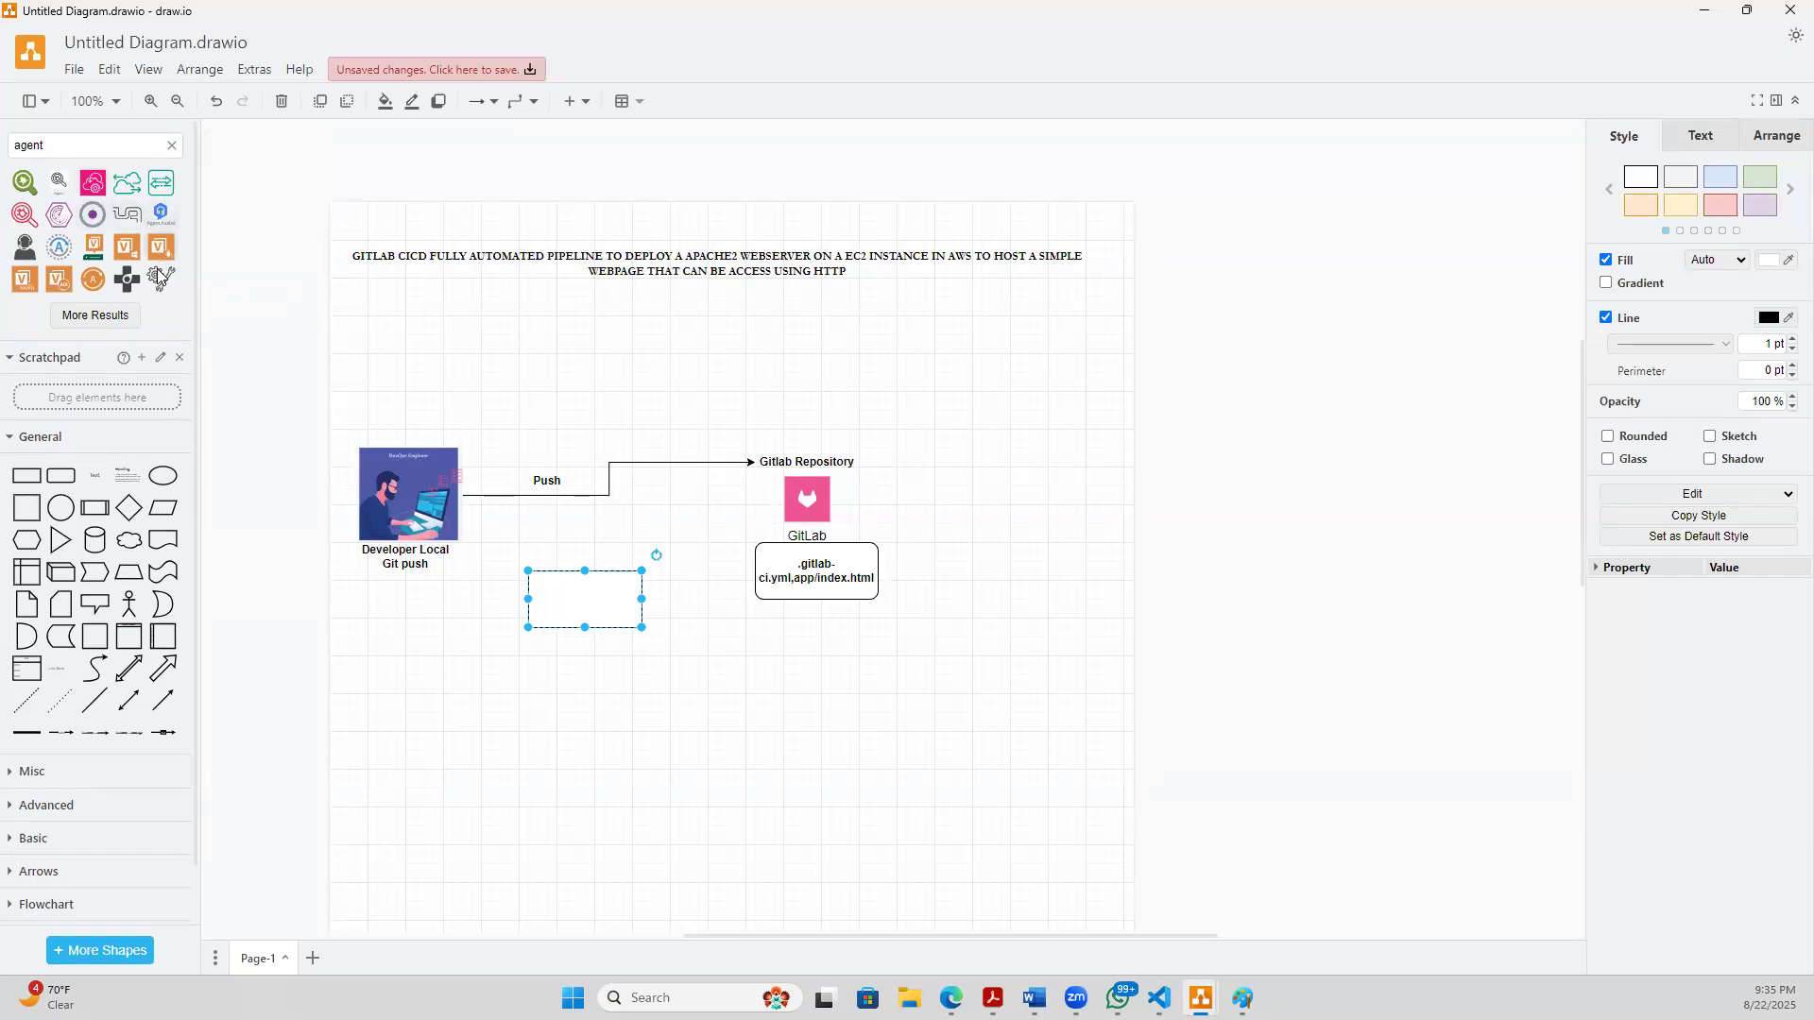
pyautogui.moveTo(94, 290)
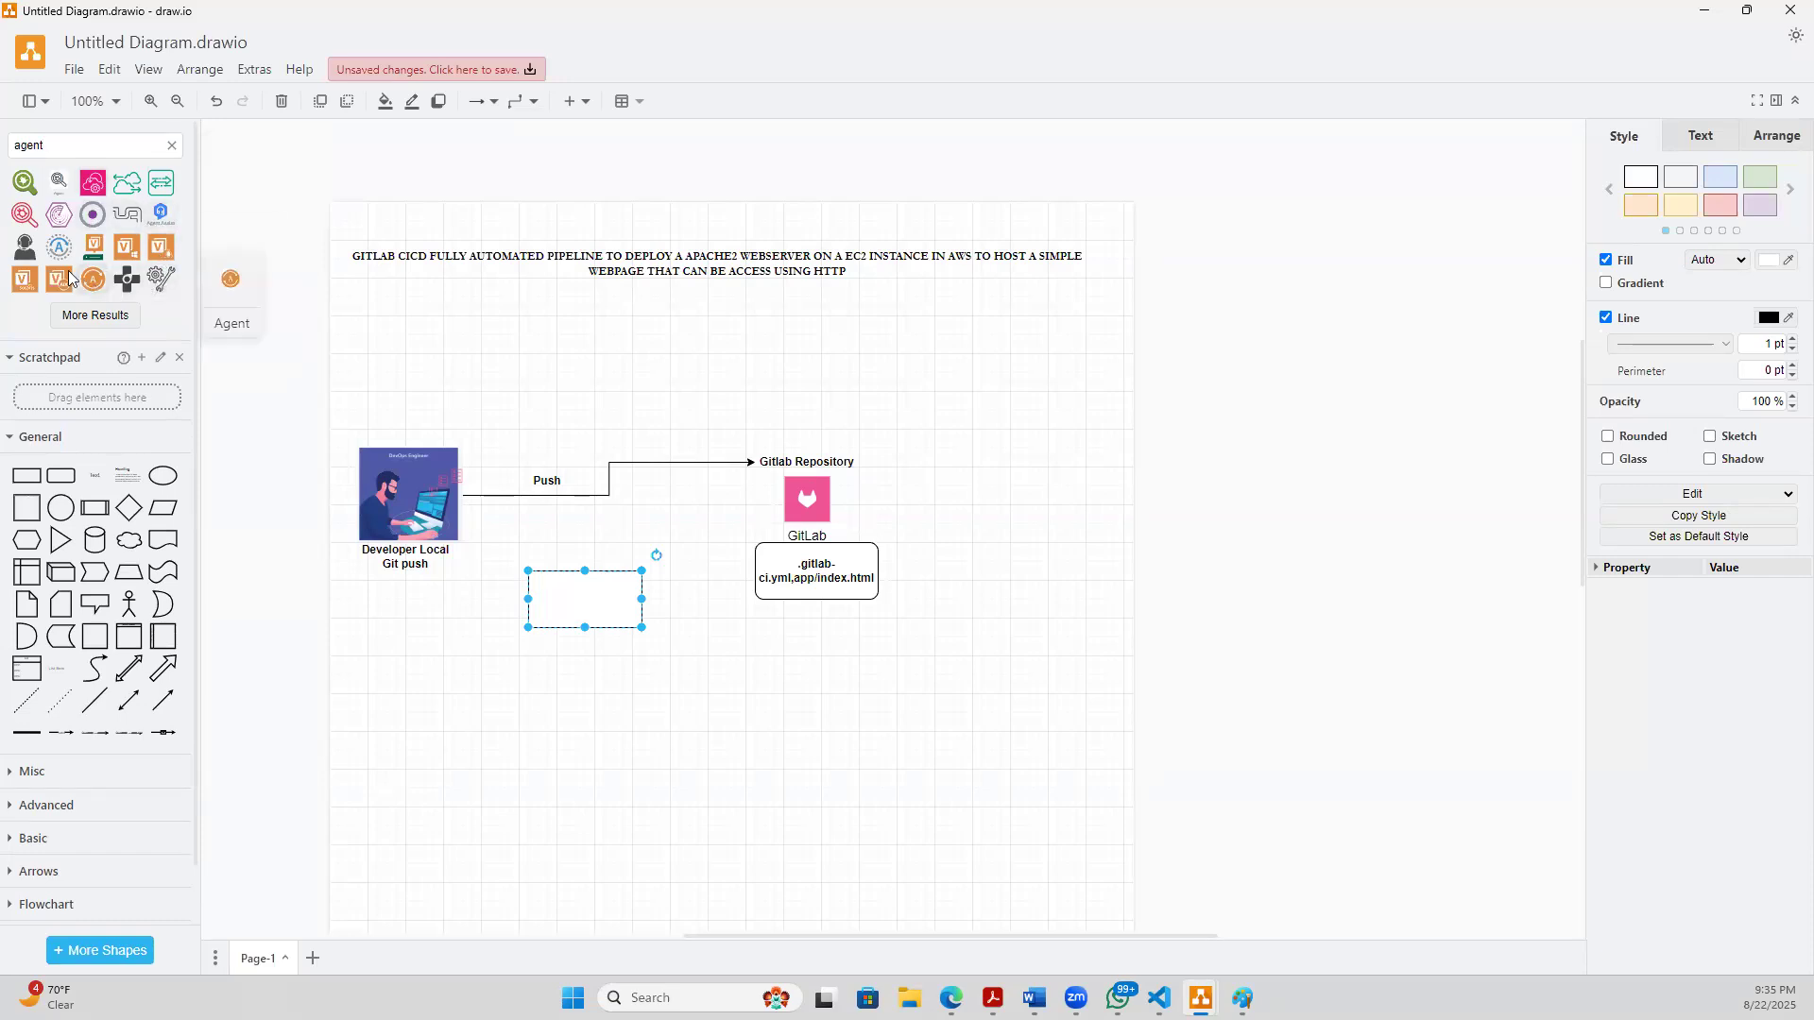
pyautogui.moveTo(16, 221)
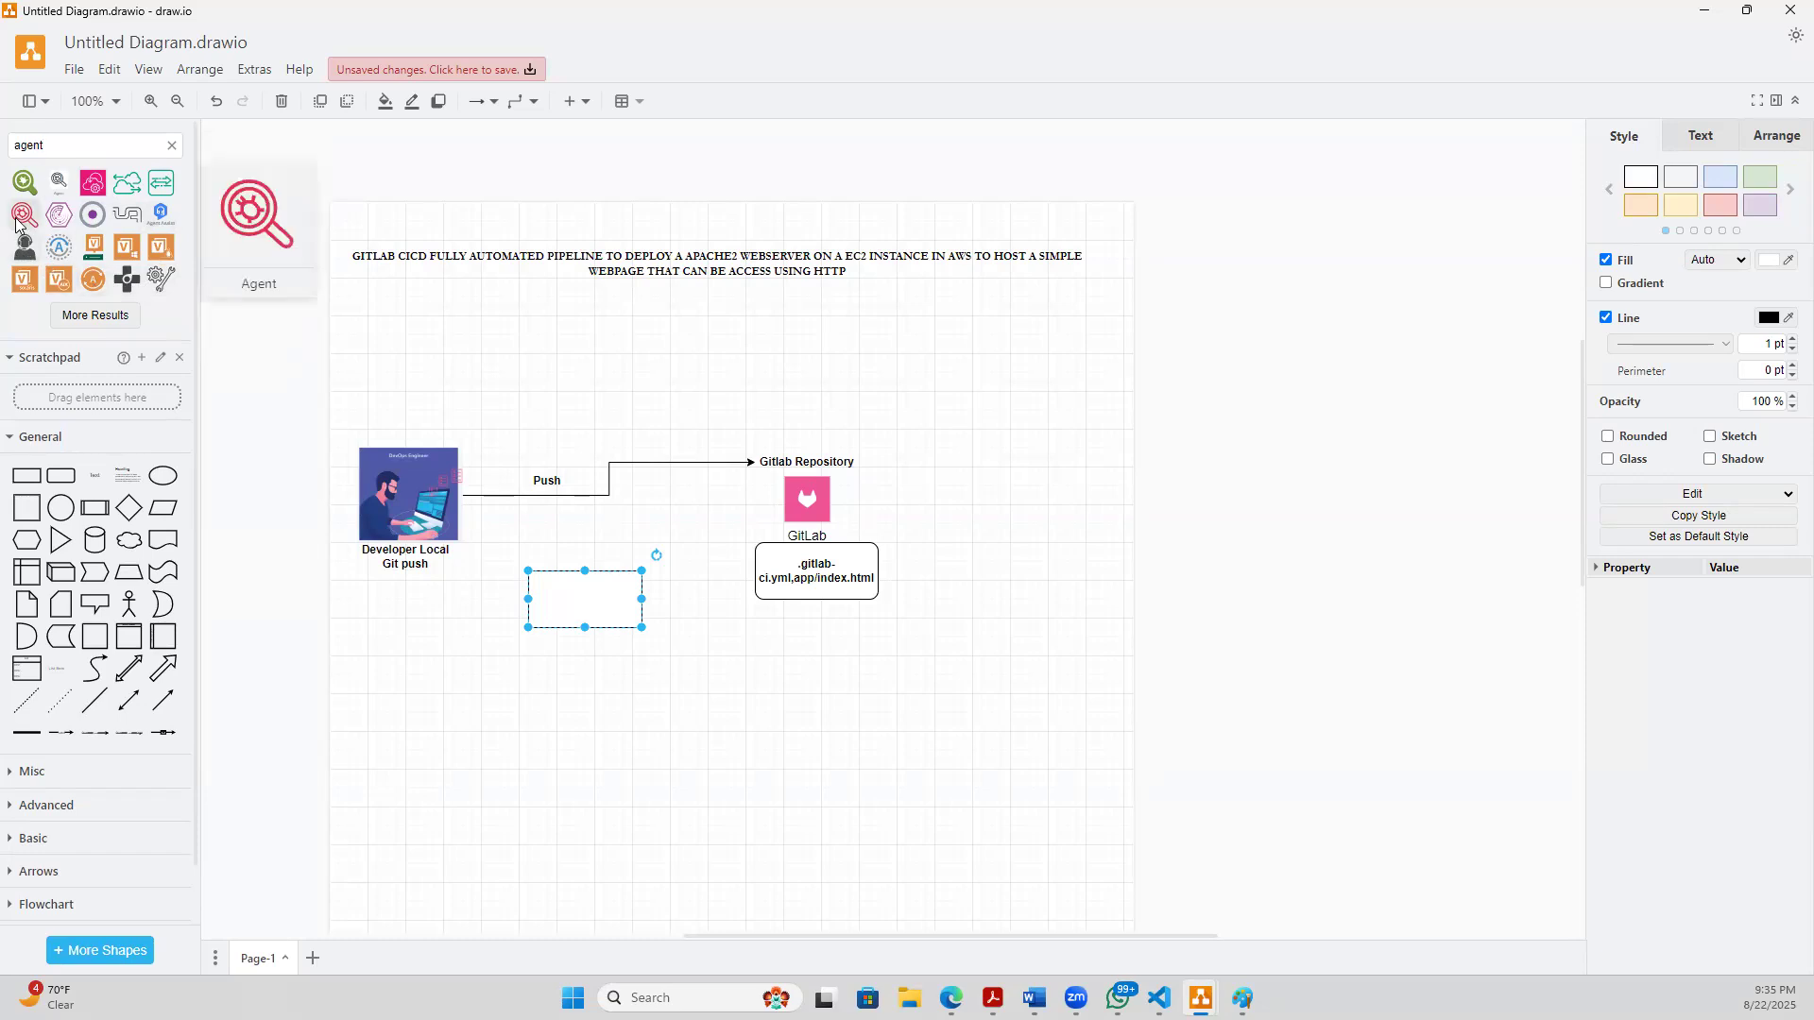
pyautogui.moveTo(25, 183)
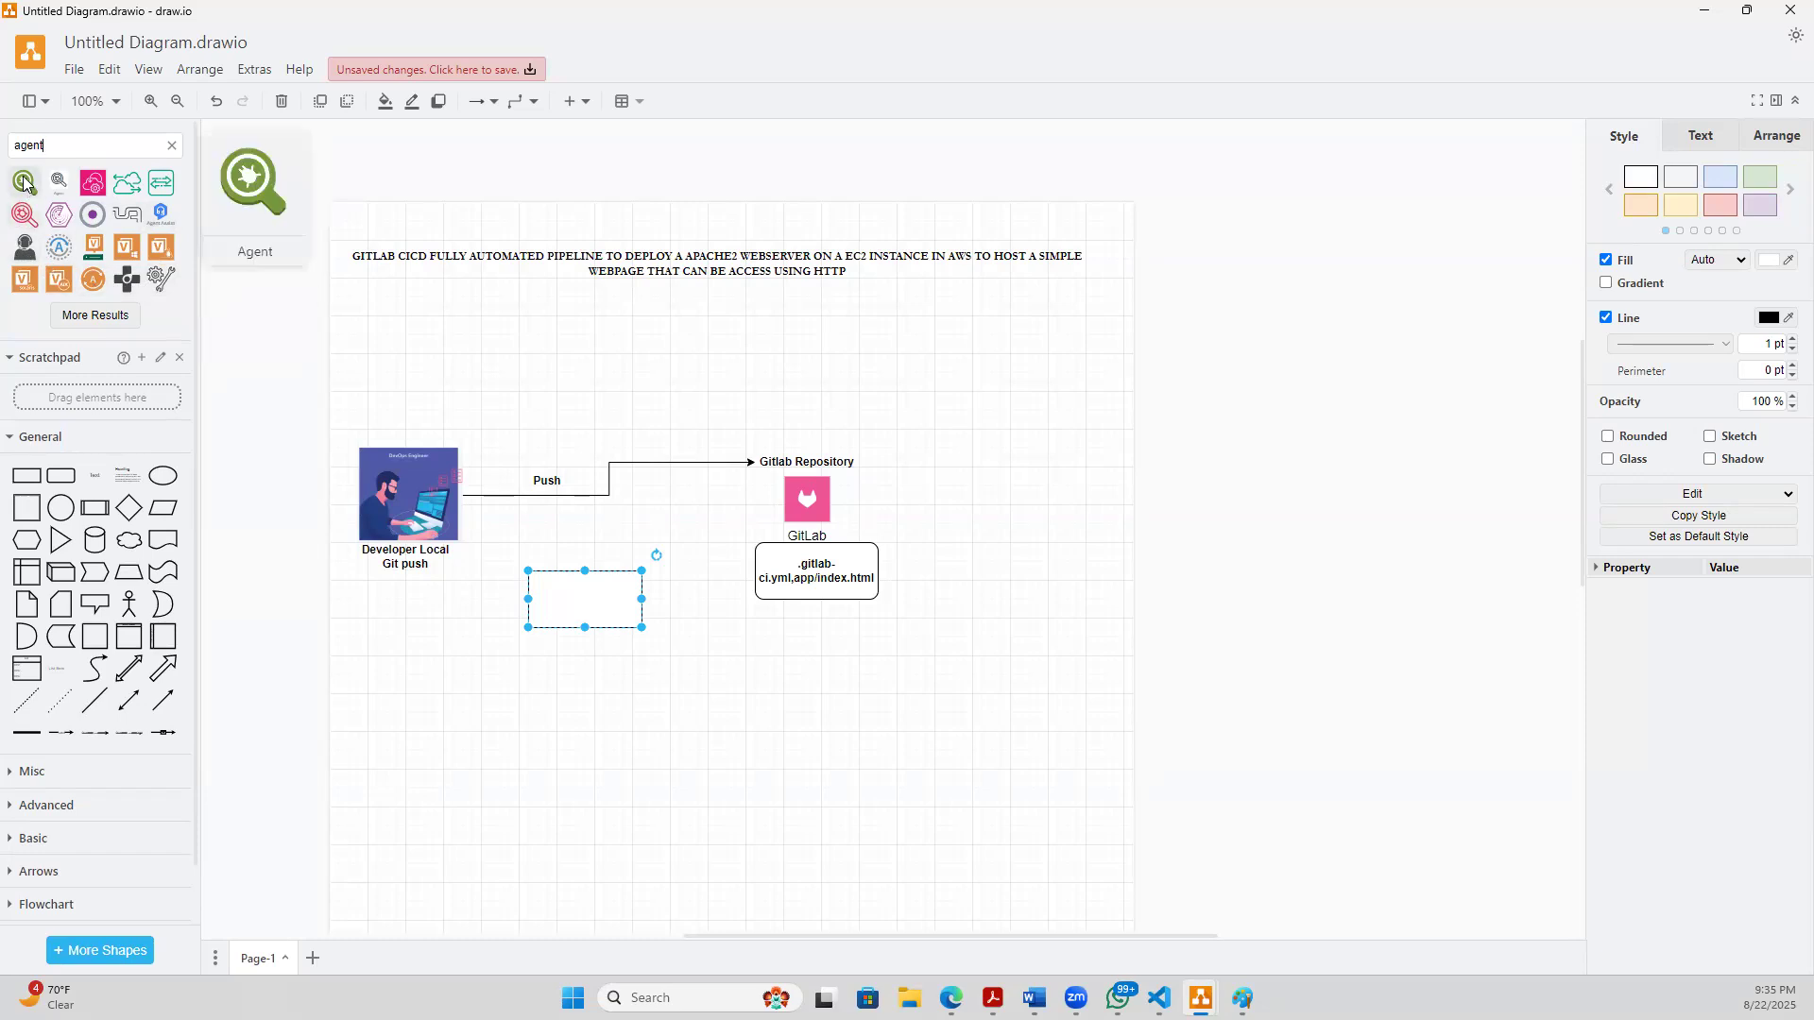
# - Search the shape library for "runner"
pyautogui.click(59, 146)
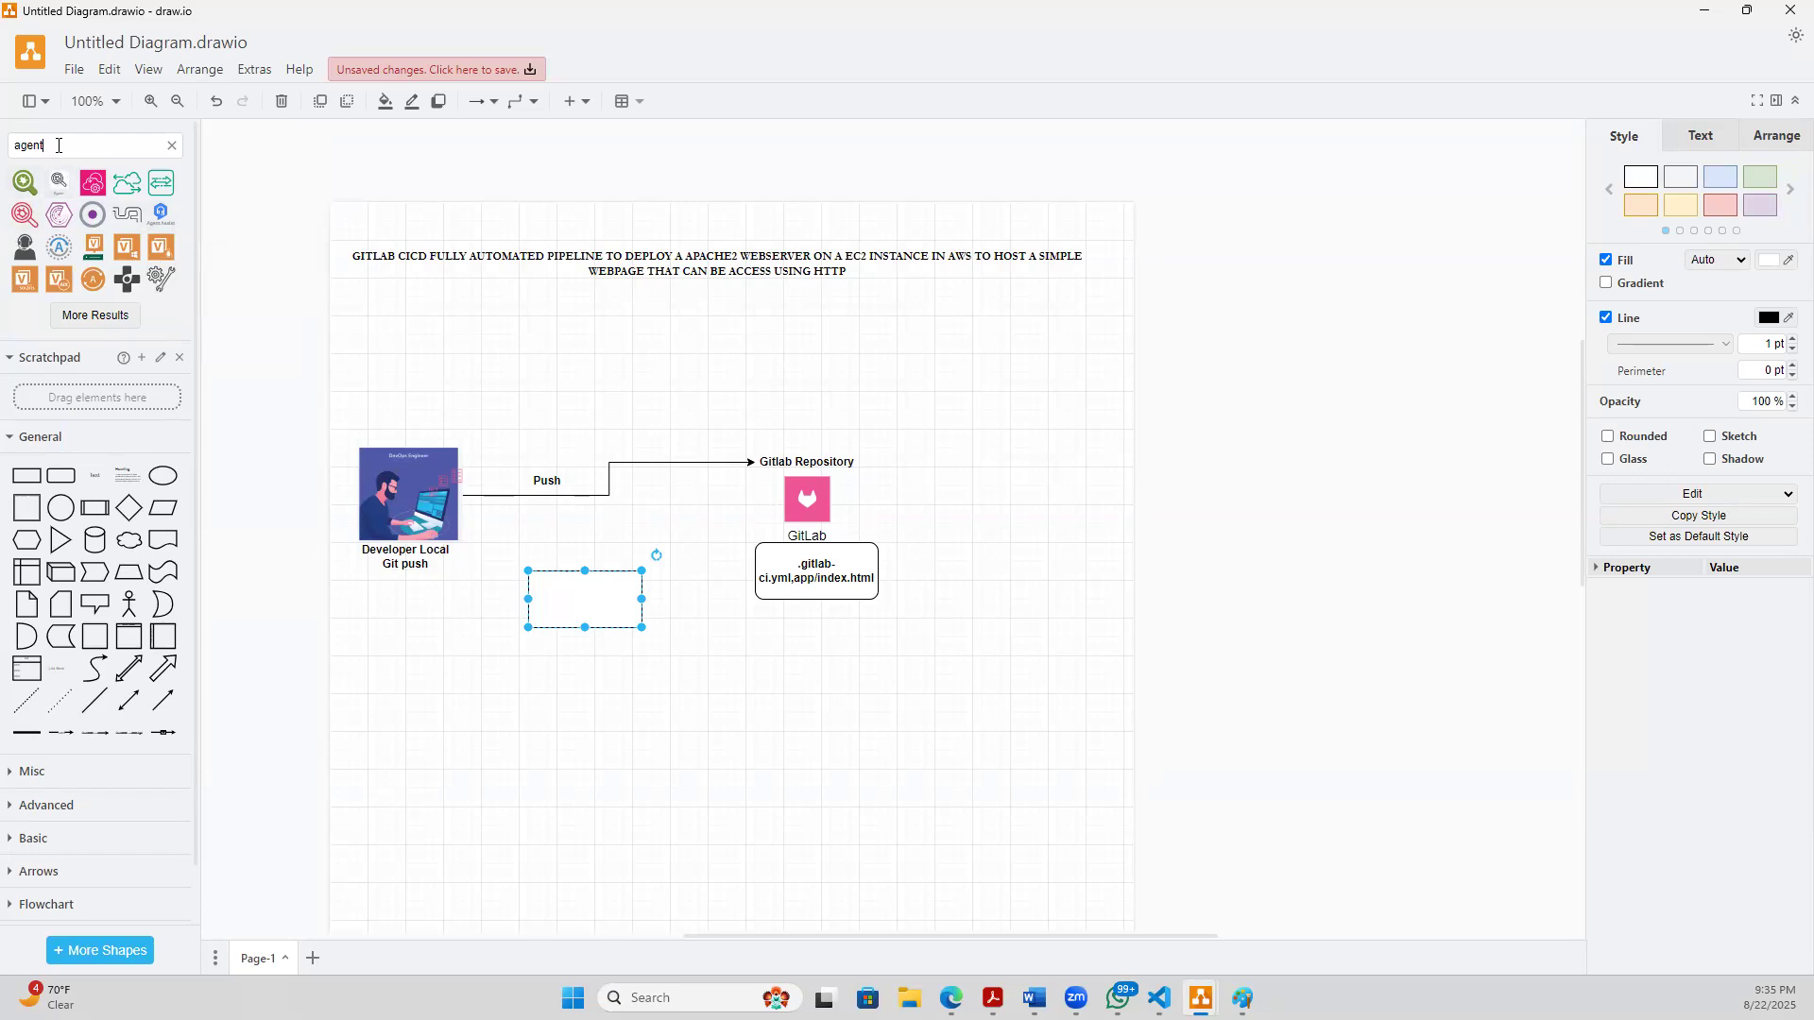
pyautogui.write('runn')
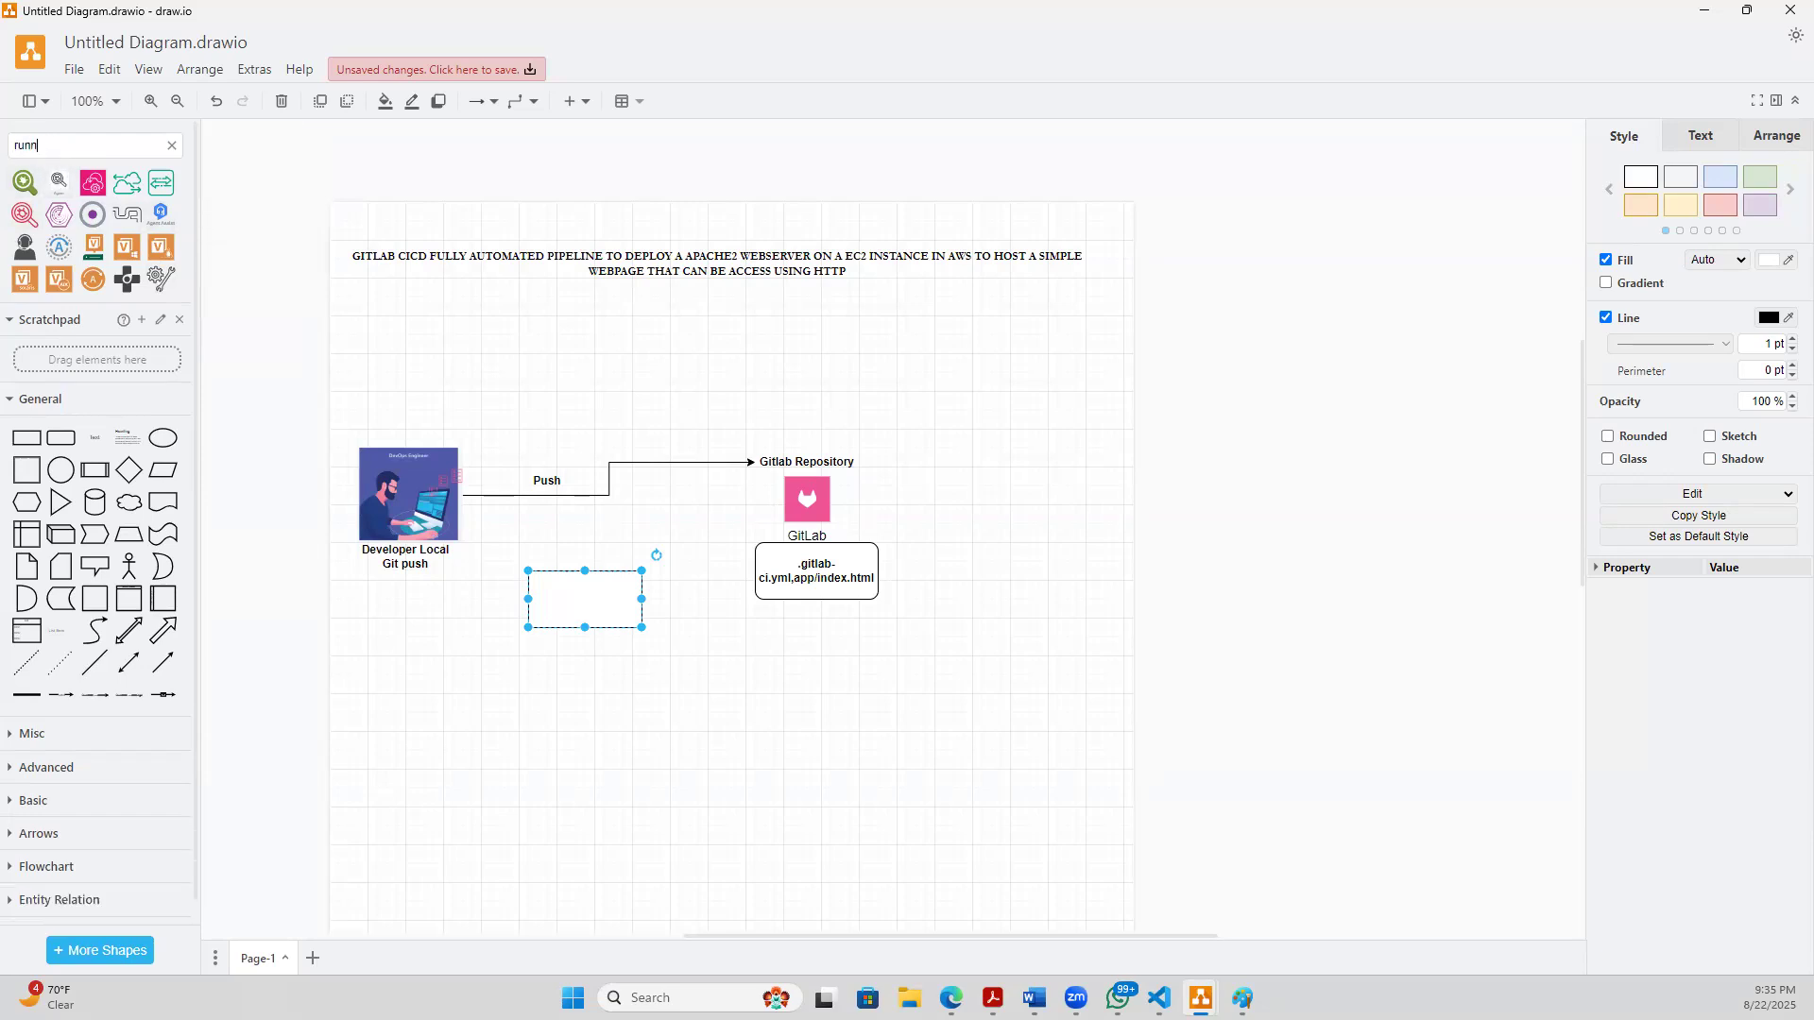
pyautogui.write('er')
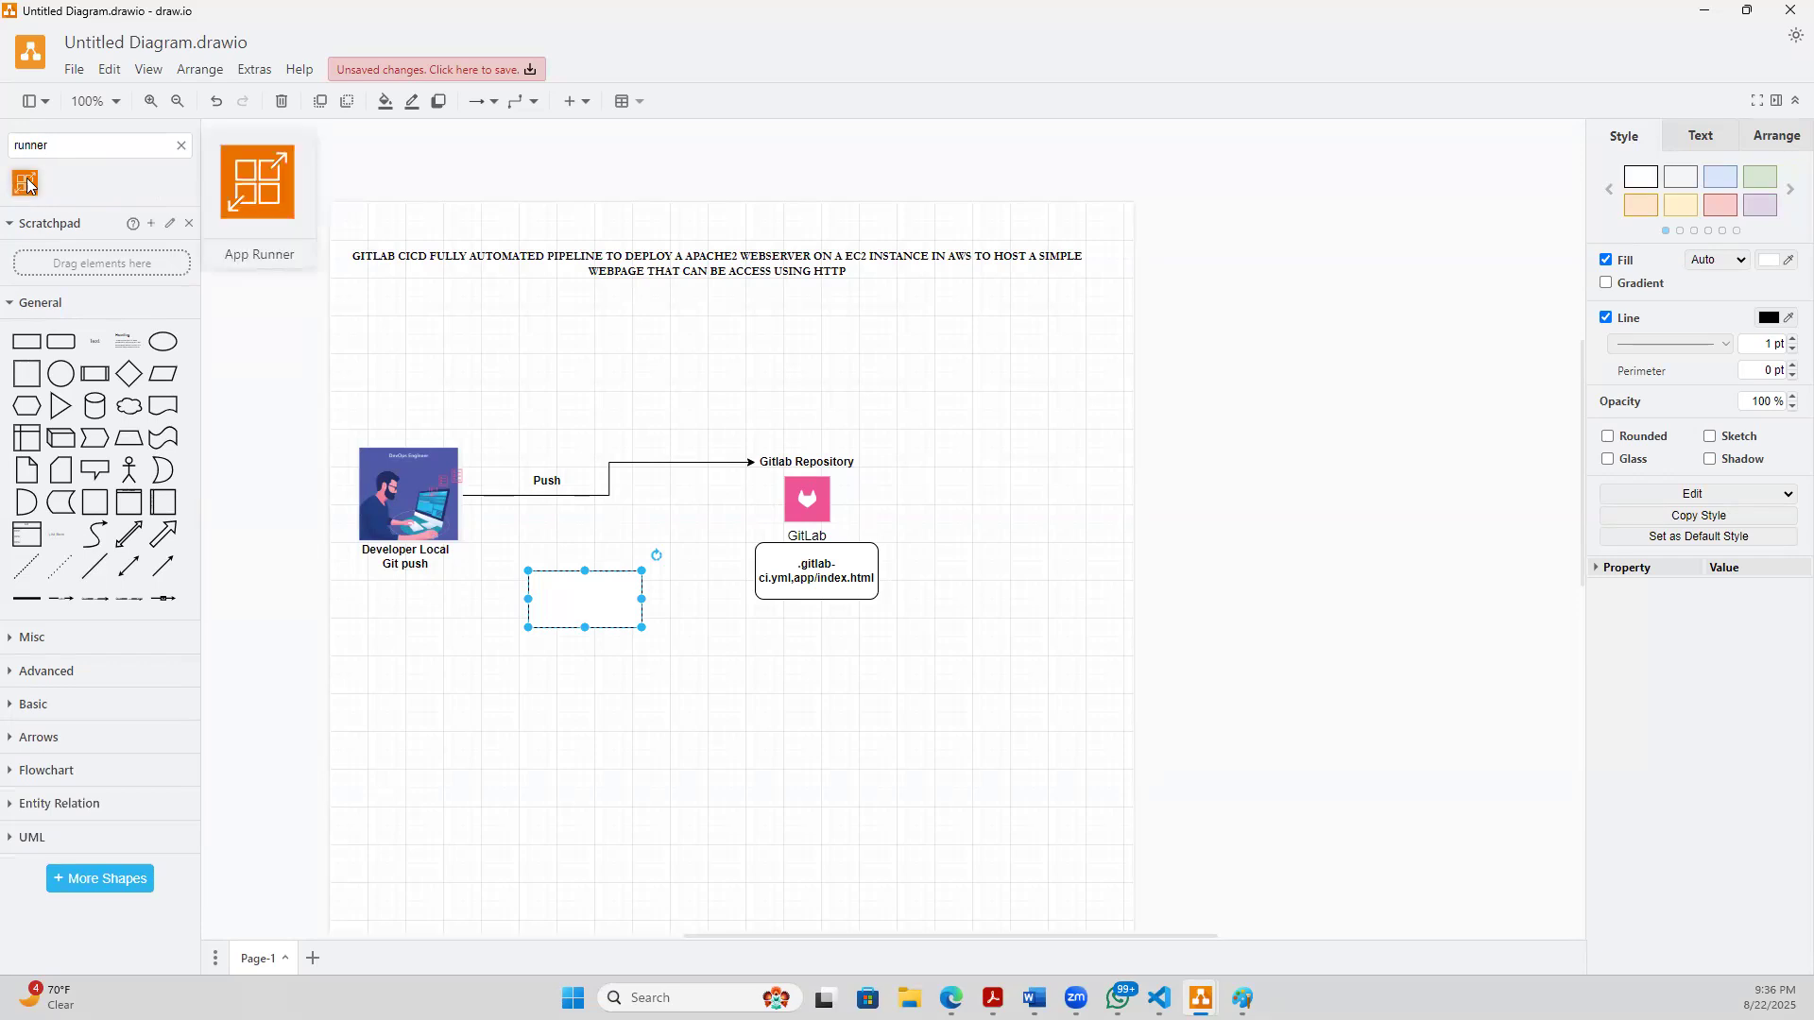
# - Search the shape library for "agent" and place the green two-arrow Agent icon below the empty rectangle
pyautogui.doubleClick(32, 144)
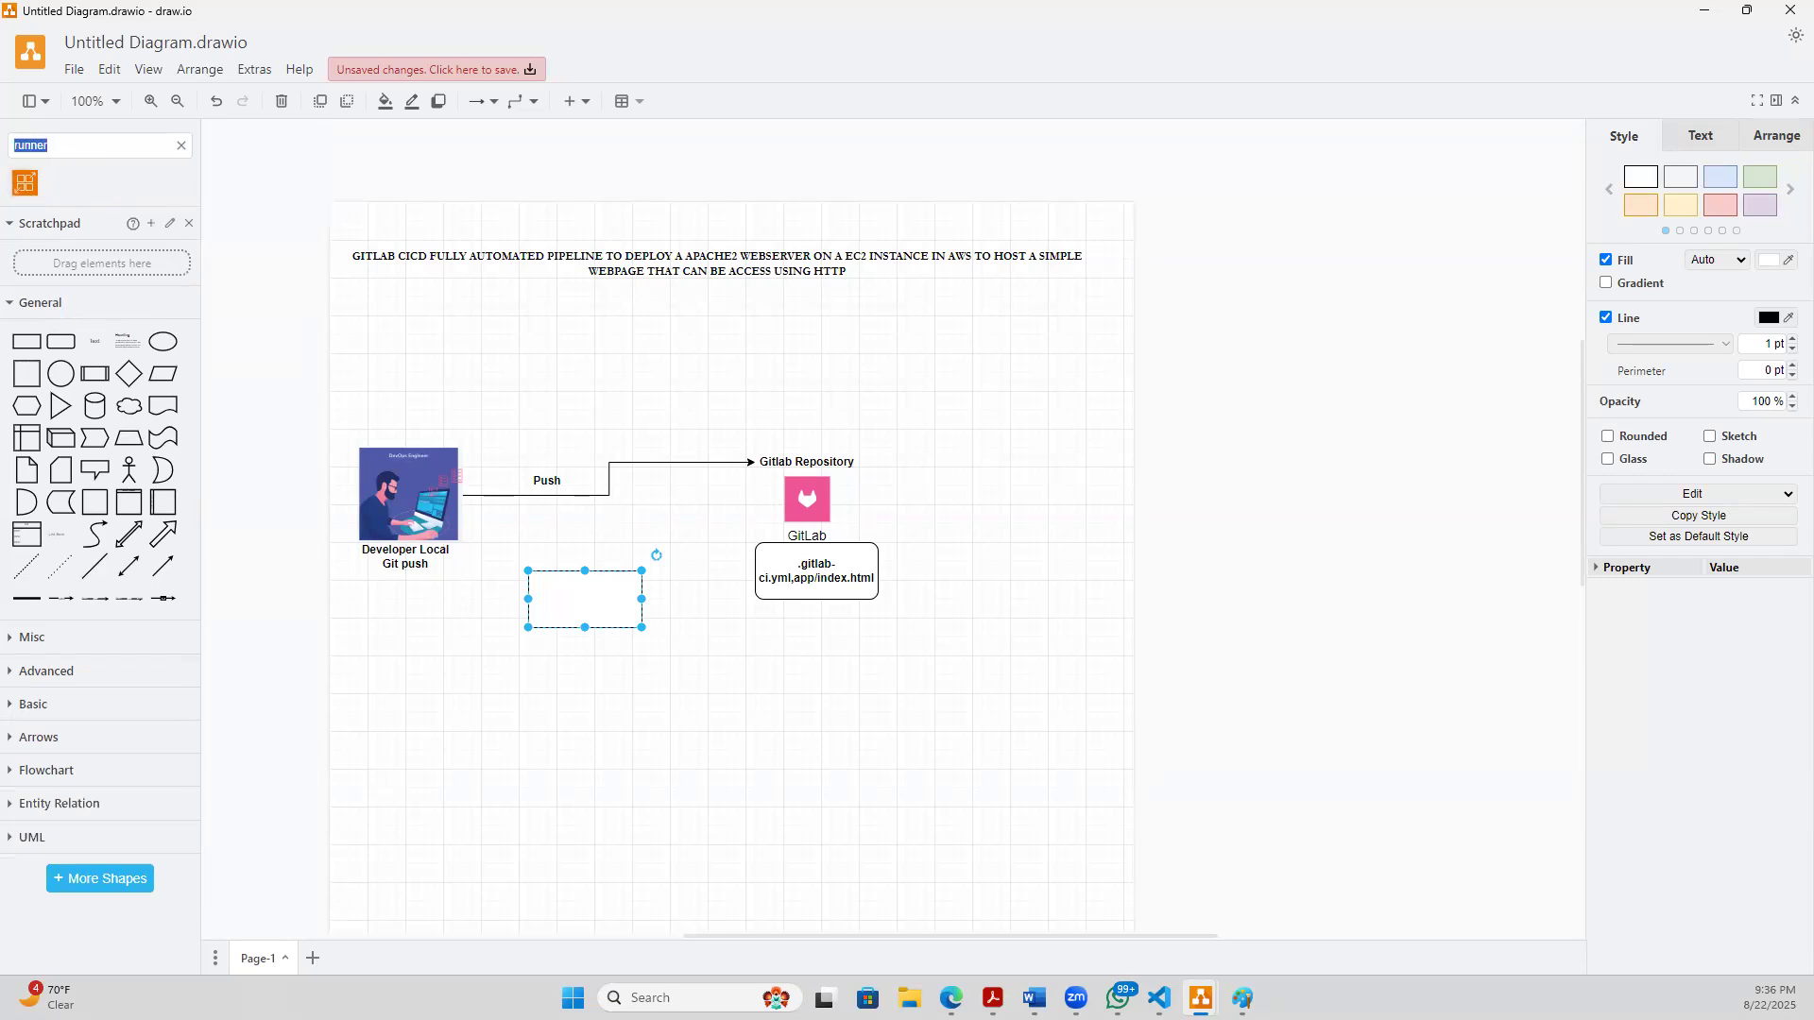
pyautogui.write('agent')
pyautogui.press('Return')
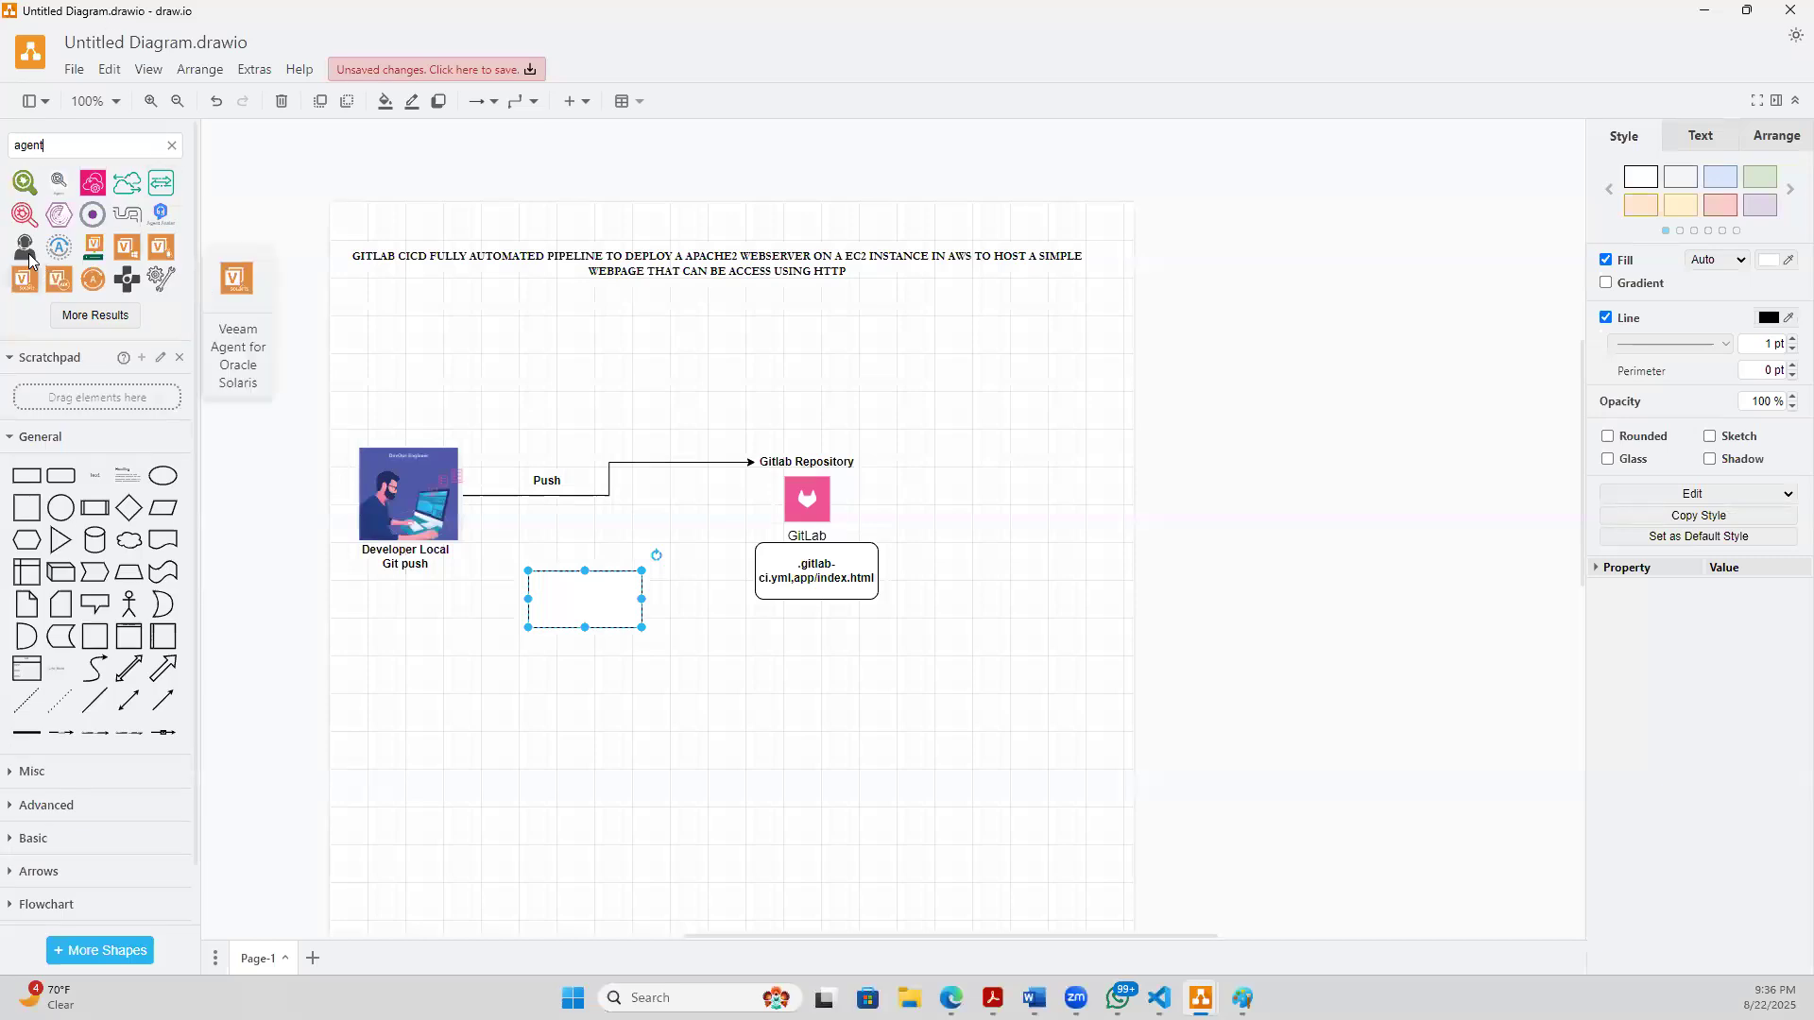
pyautogui.moveTo(29, 256)
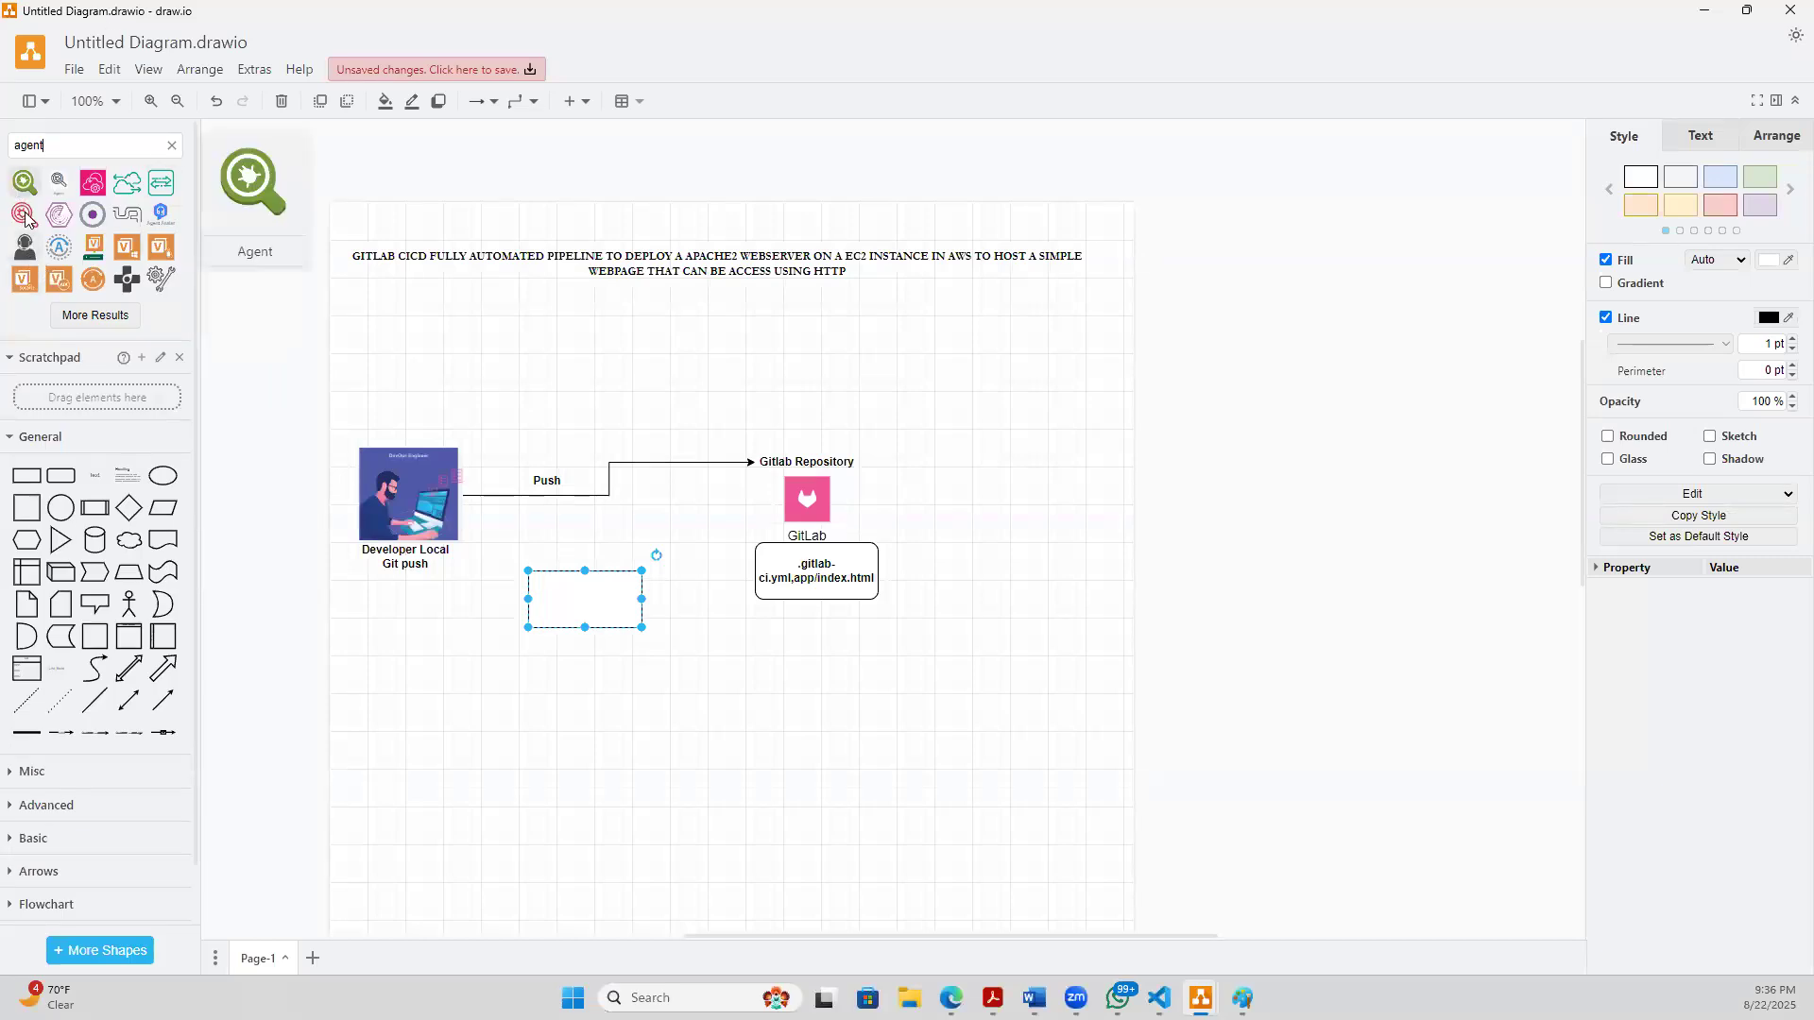
pyautogui.moveTo(27, 218)
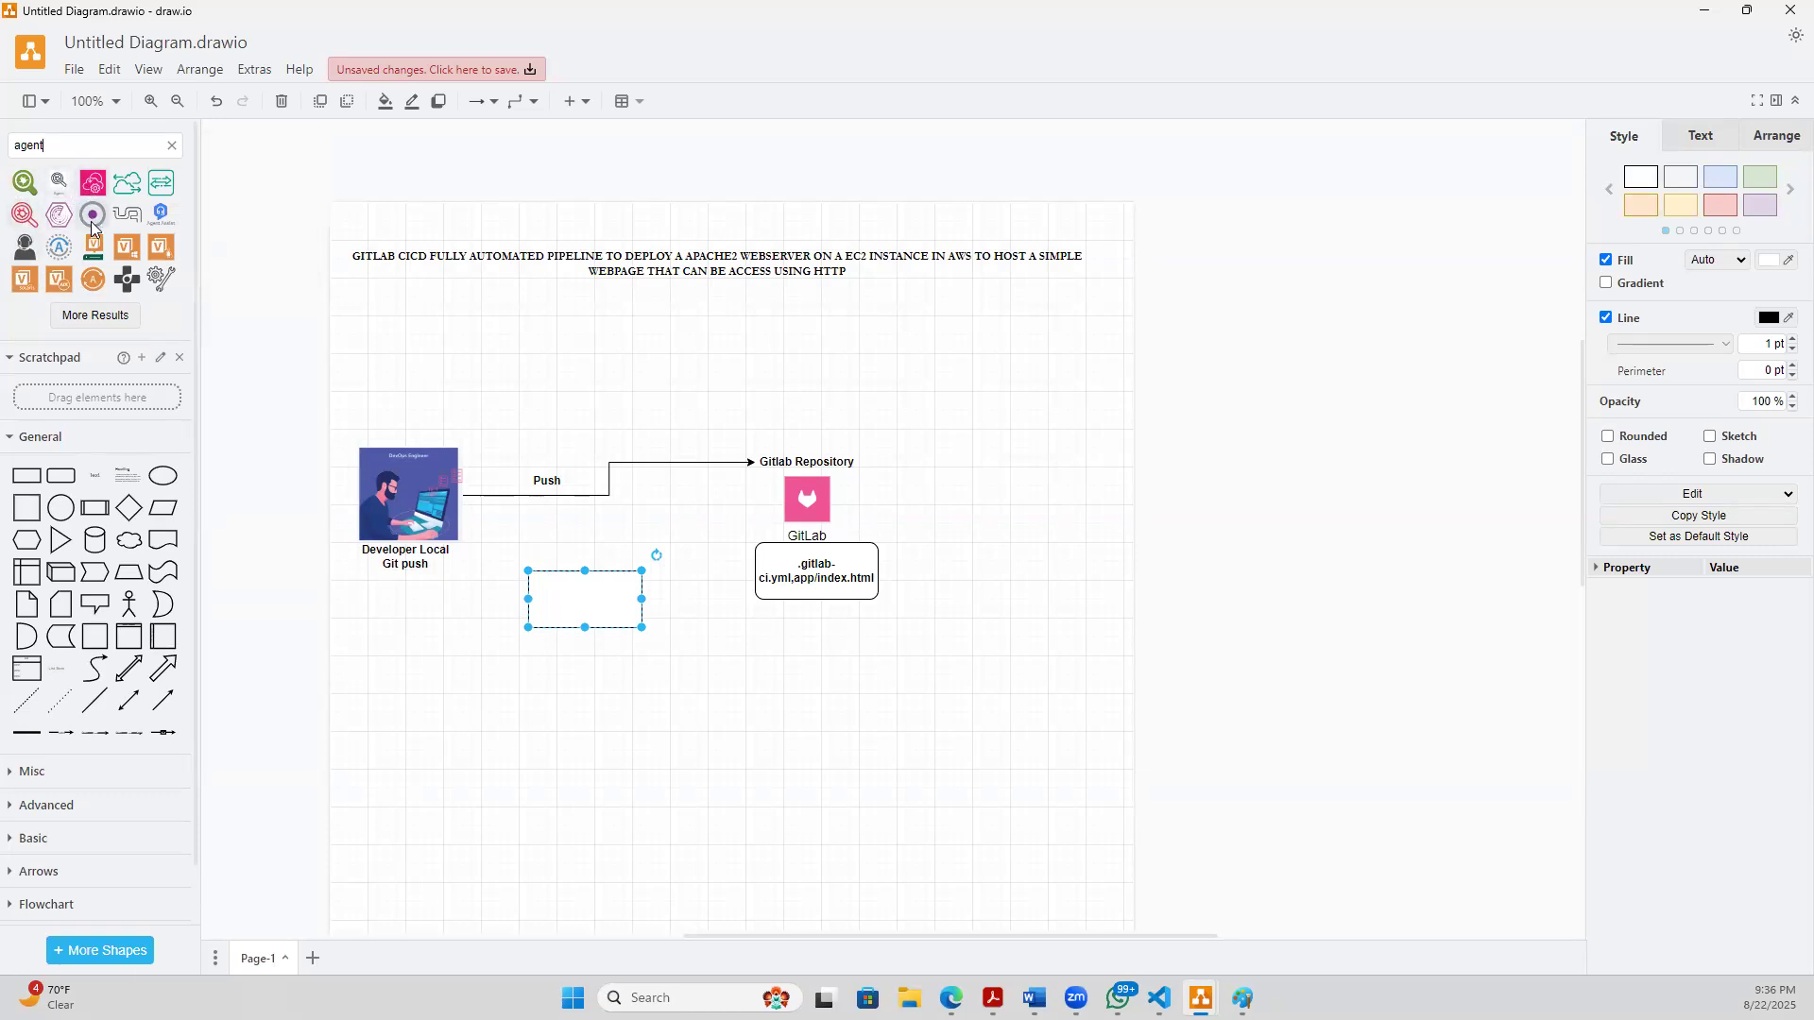
pyautogui.moveTo(89, 257)
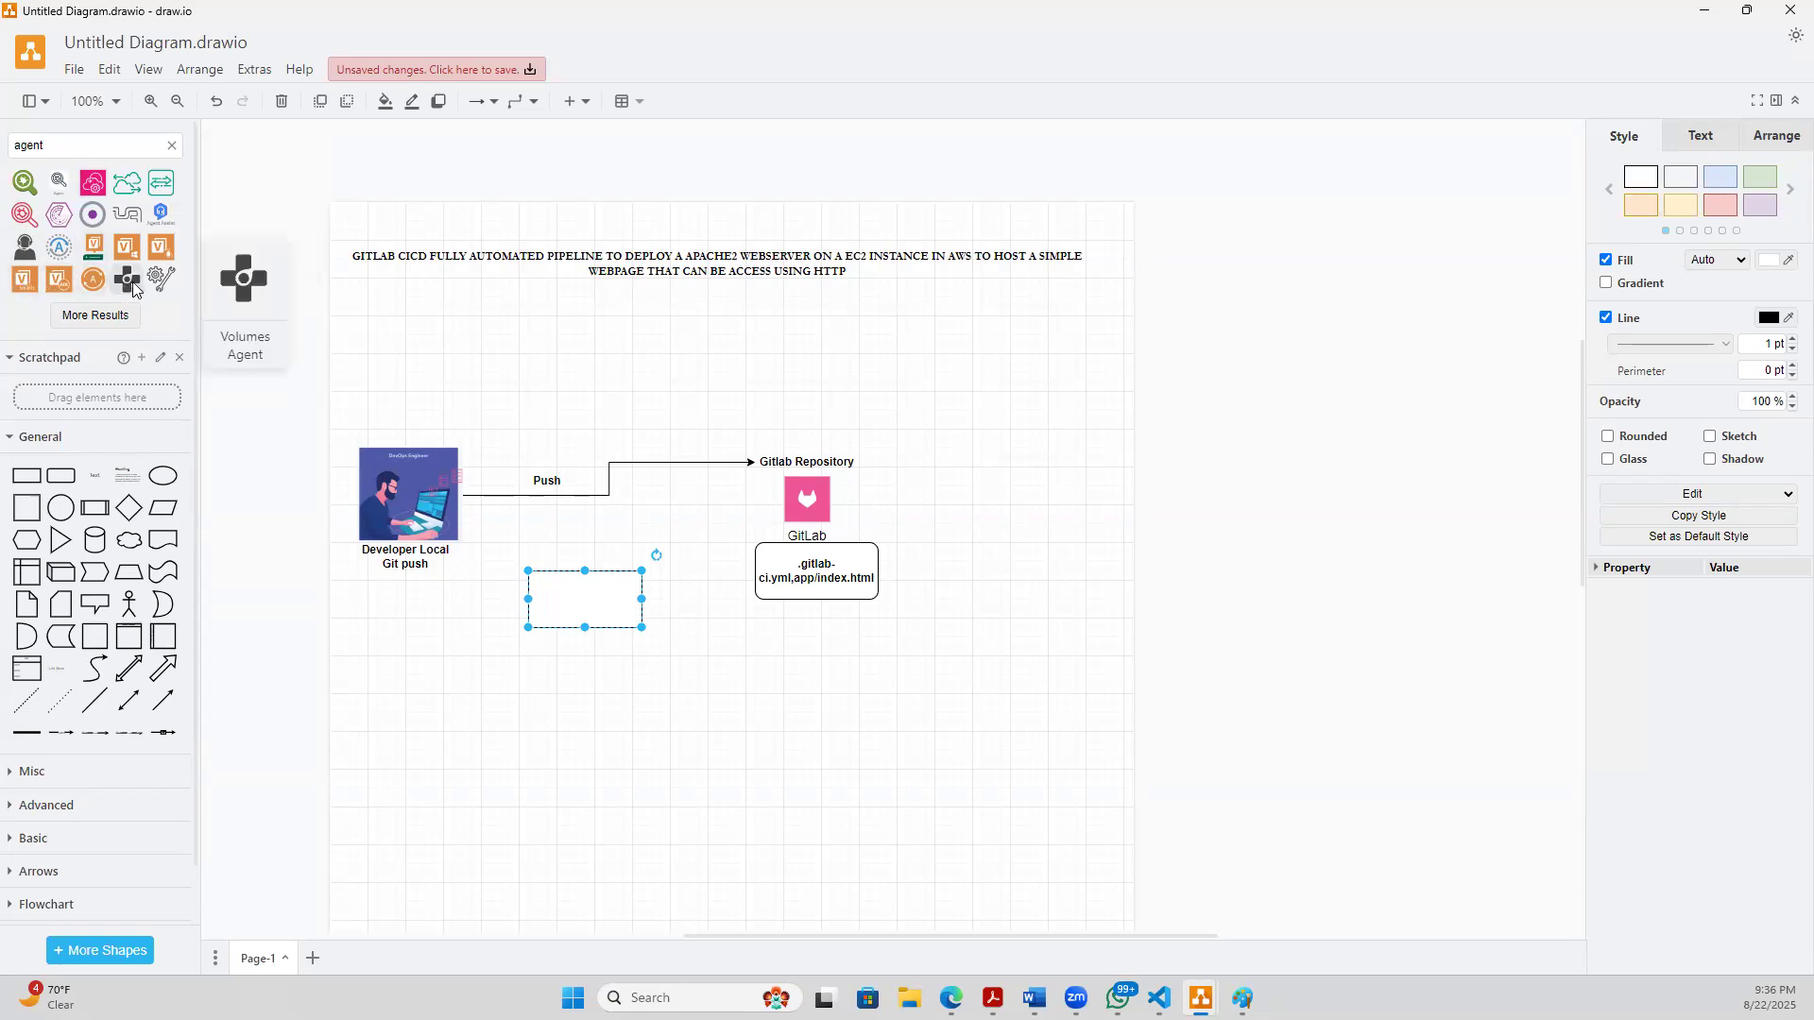
pyautogui.moveTo(168, 278)
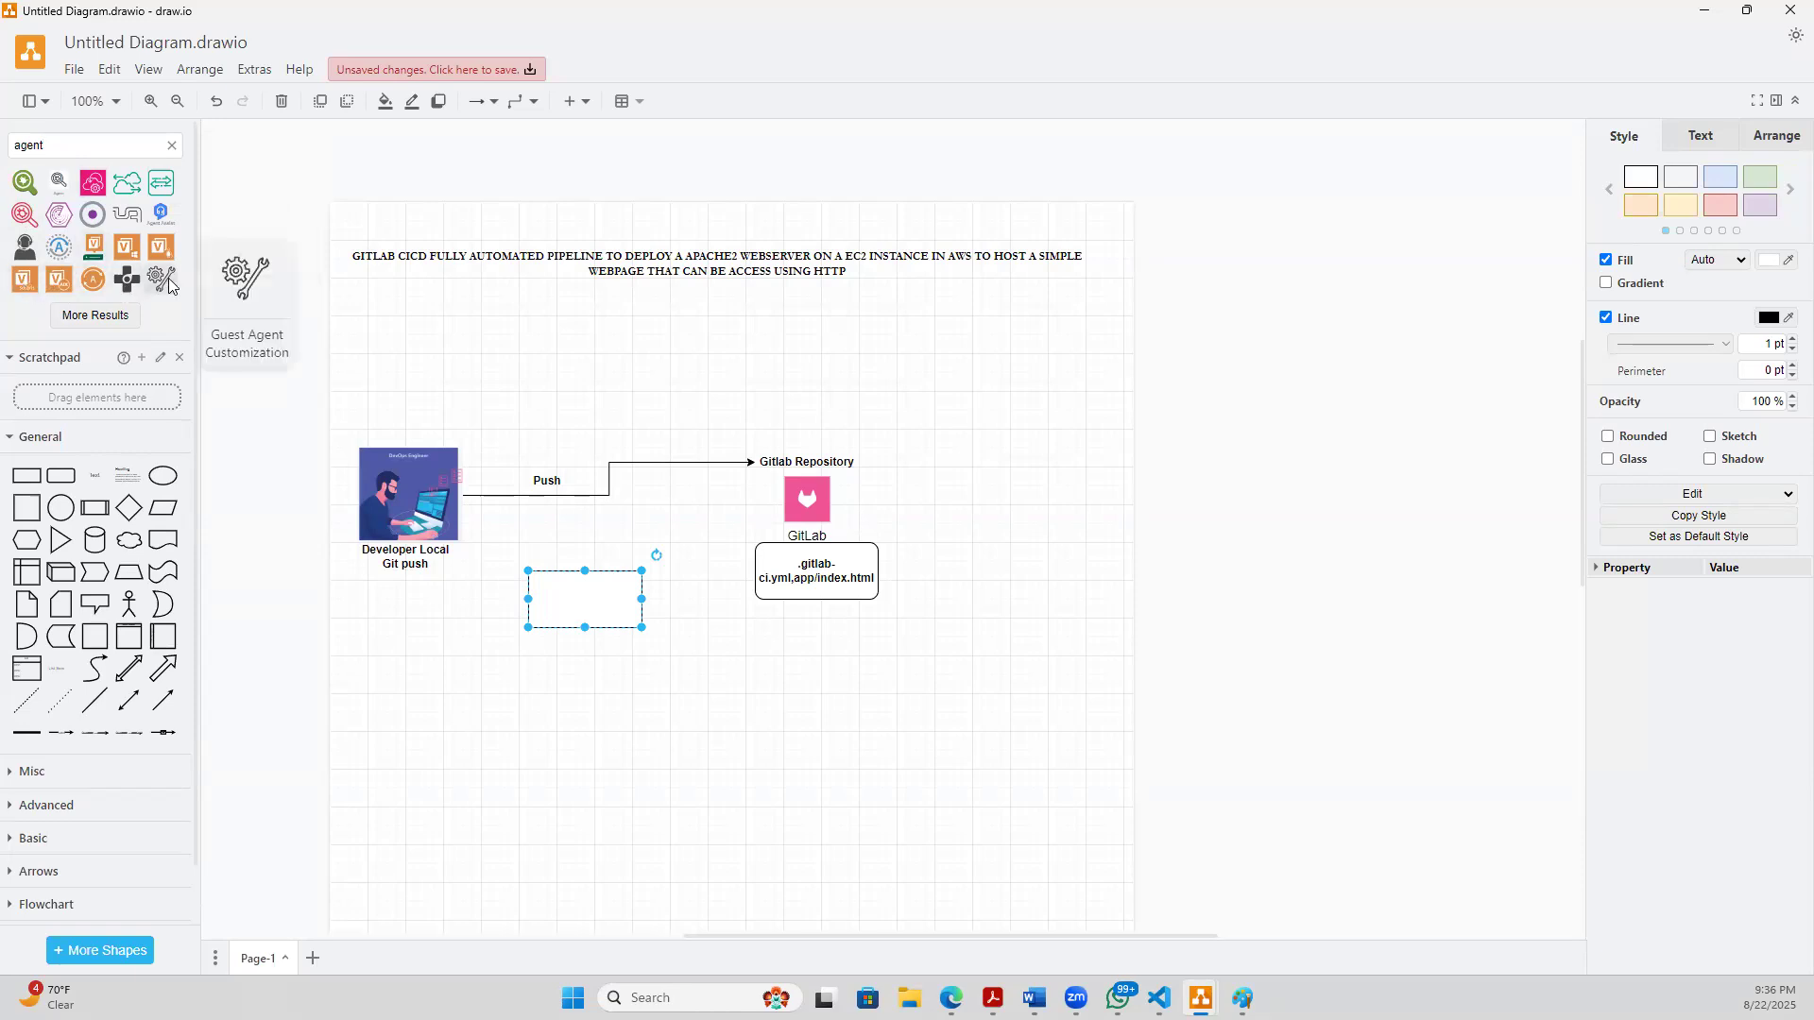
pyautogui.click(158, 189)
pyautogui.moveTo(904, 531); pyautogui.dragTo(621, 791)
pyautogui.moveTo(630, 711); pyautogui.dragTo(719, 758)
pyautogui.moveTo(639, 839); pyautogui.dragTo(629, 790)
# - Delete the empty rectangle above the Agent icon and change the icon's fill color to orange
pyautogui.click(597, 591)
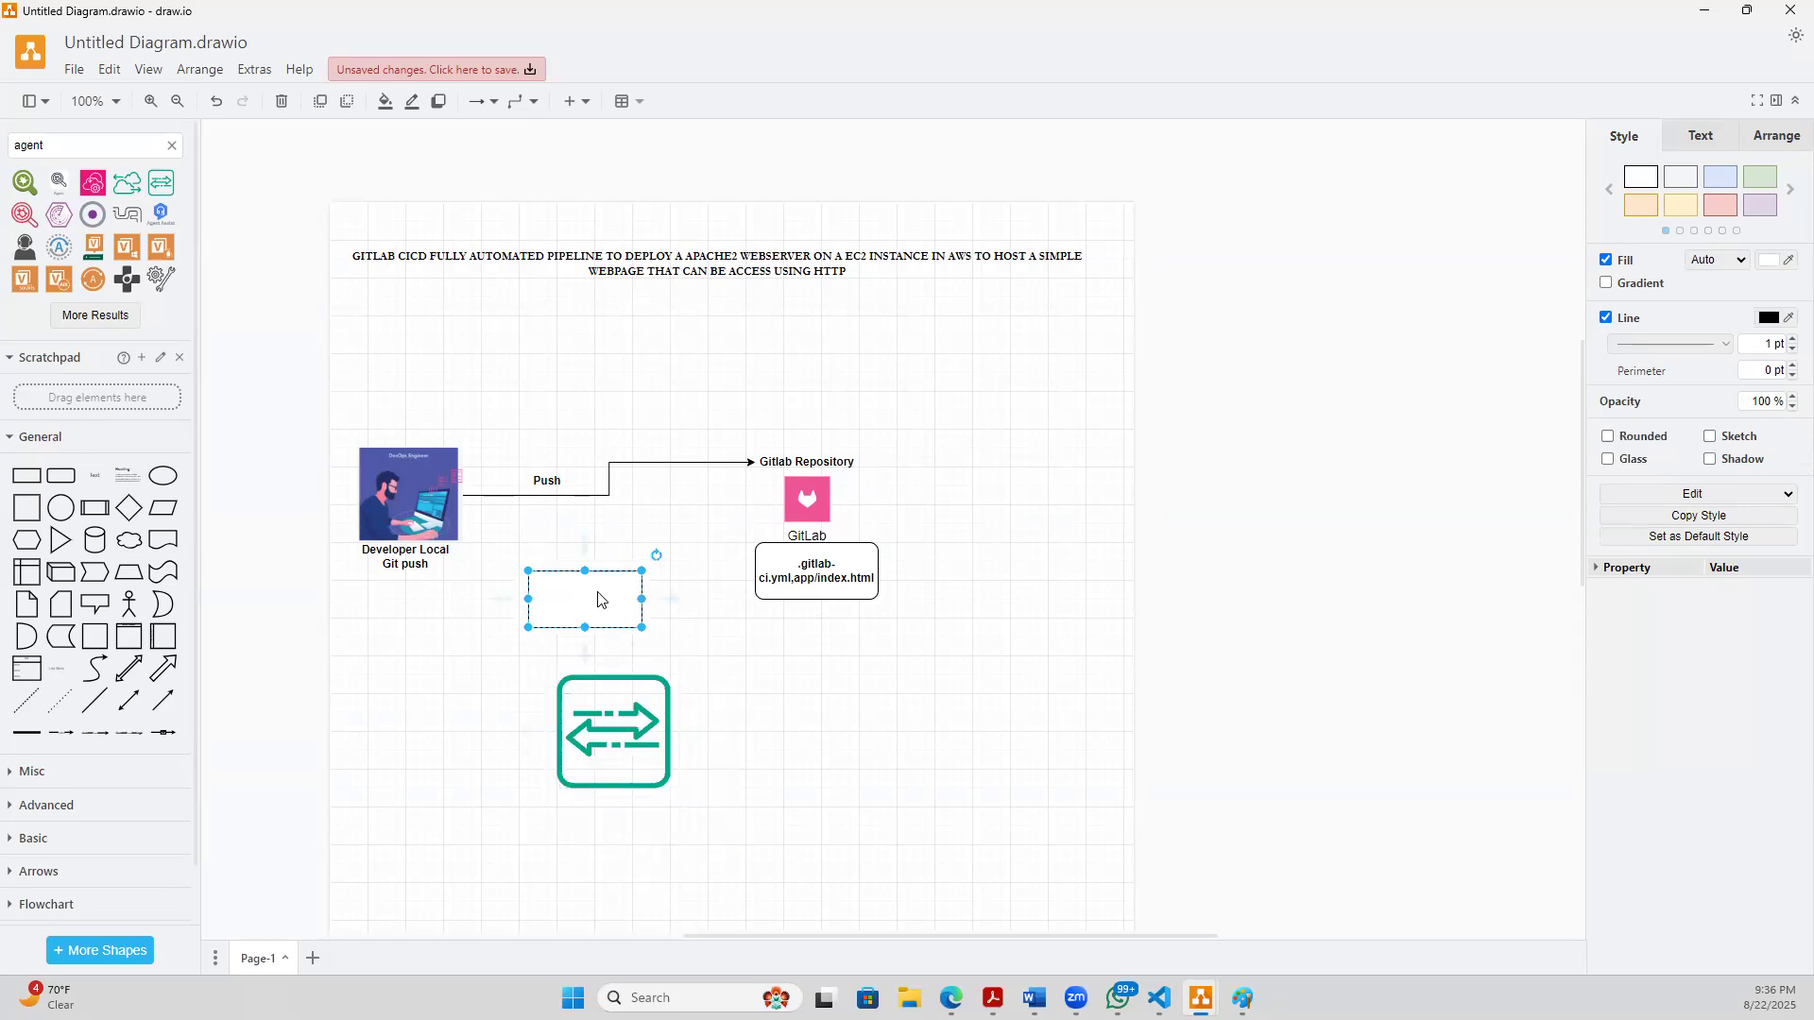
pyautogui.press('Delete')
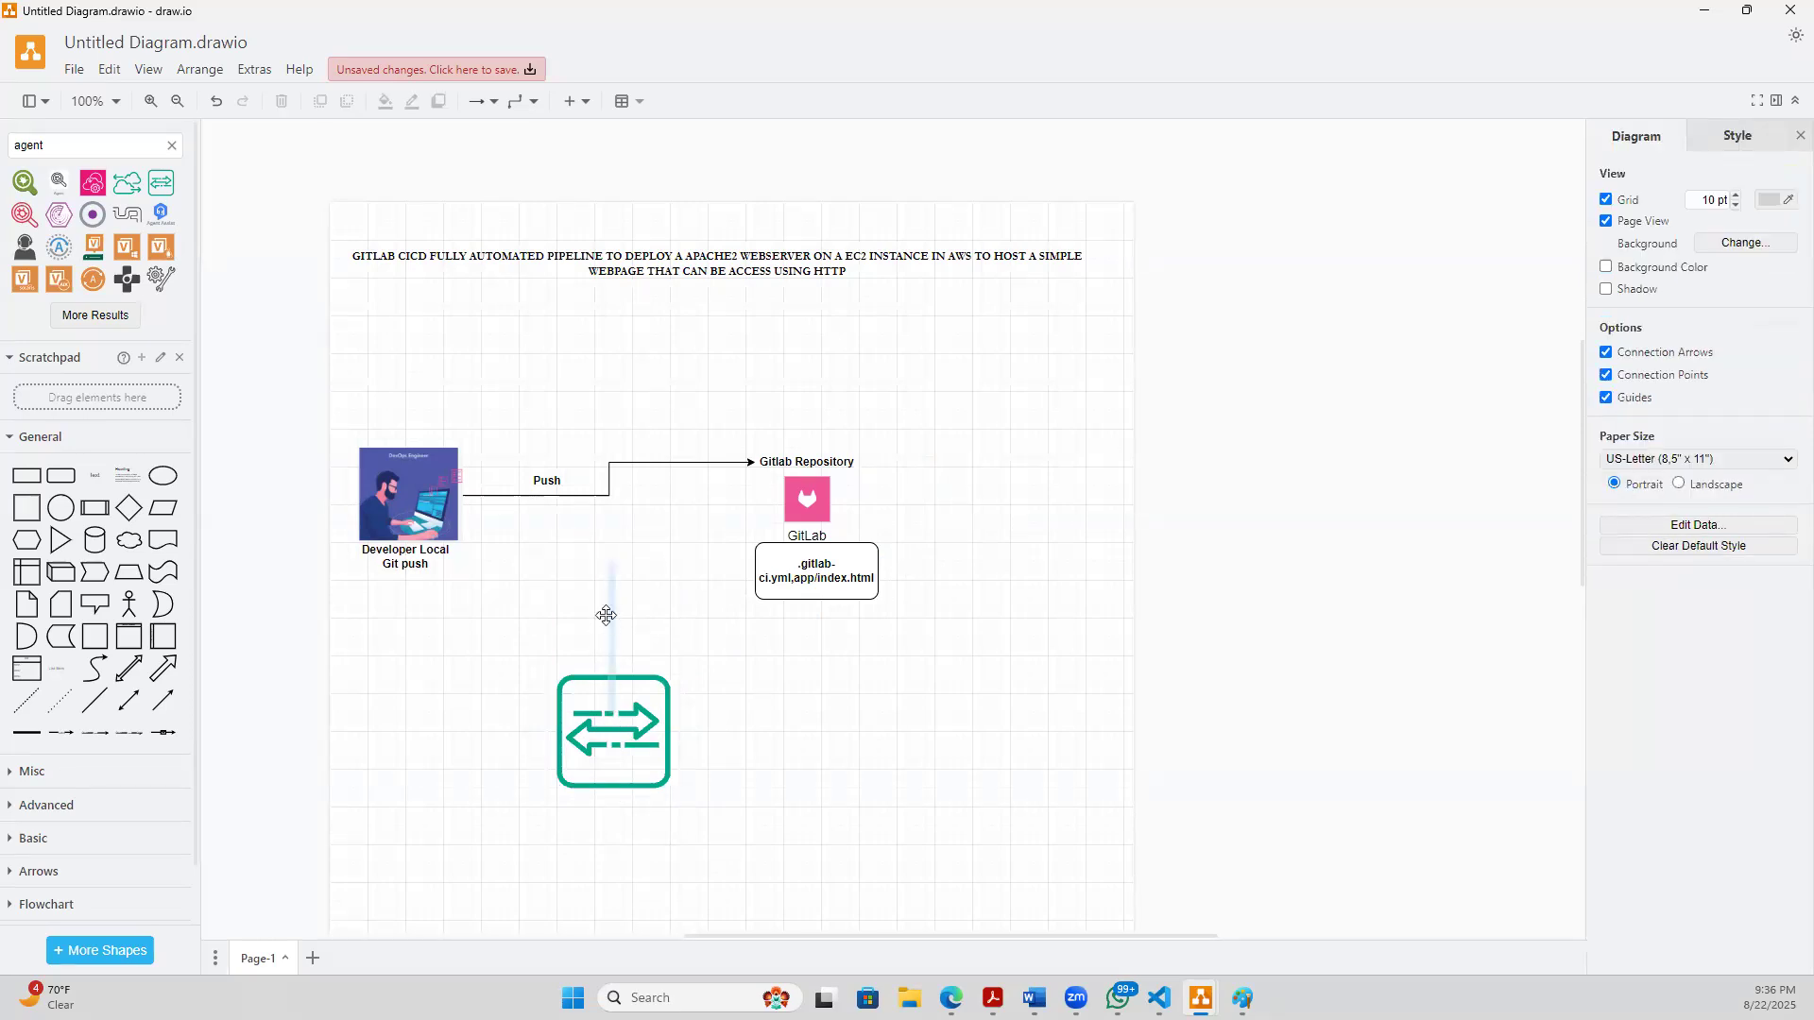
pyautogui.click(618, 748)
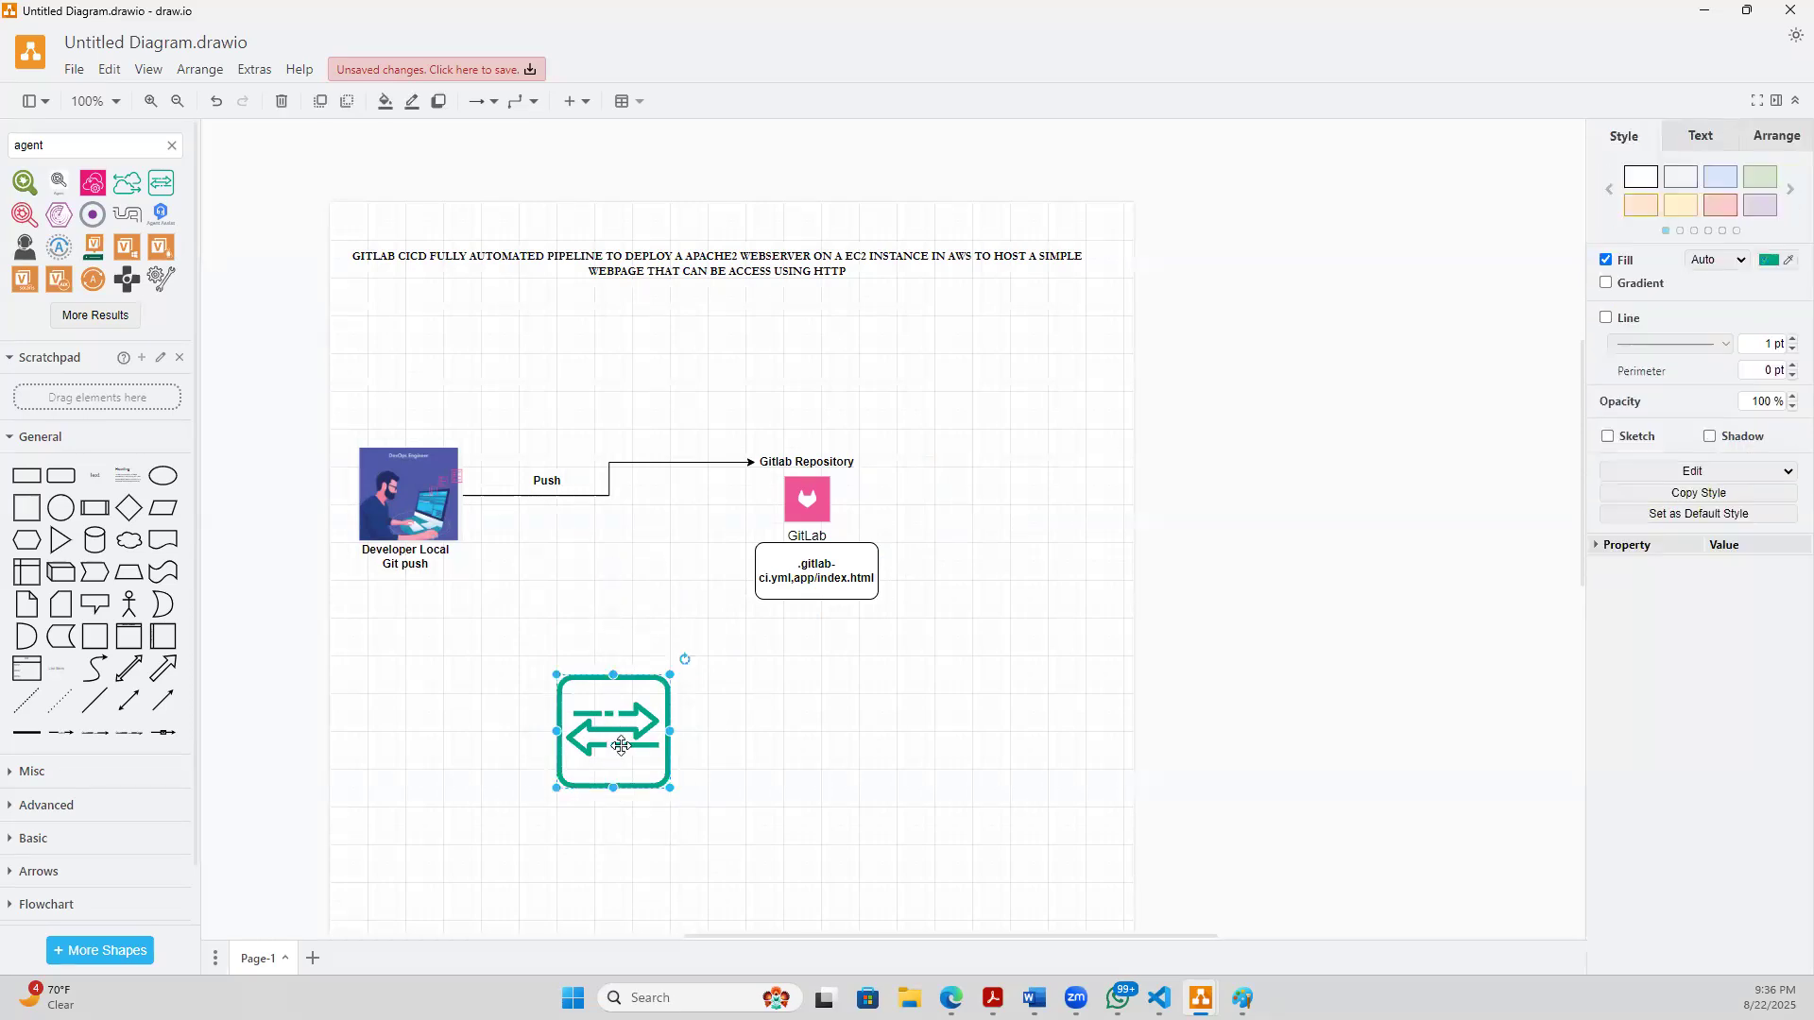
pyautogui.click(1771, 261)
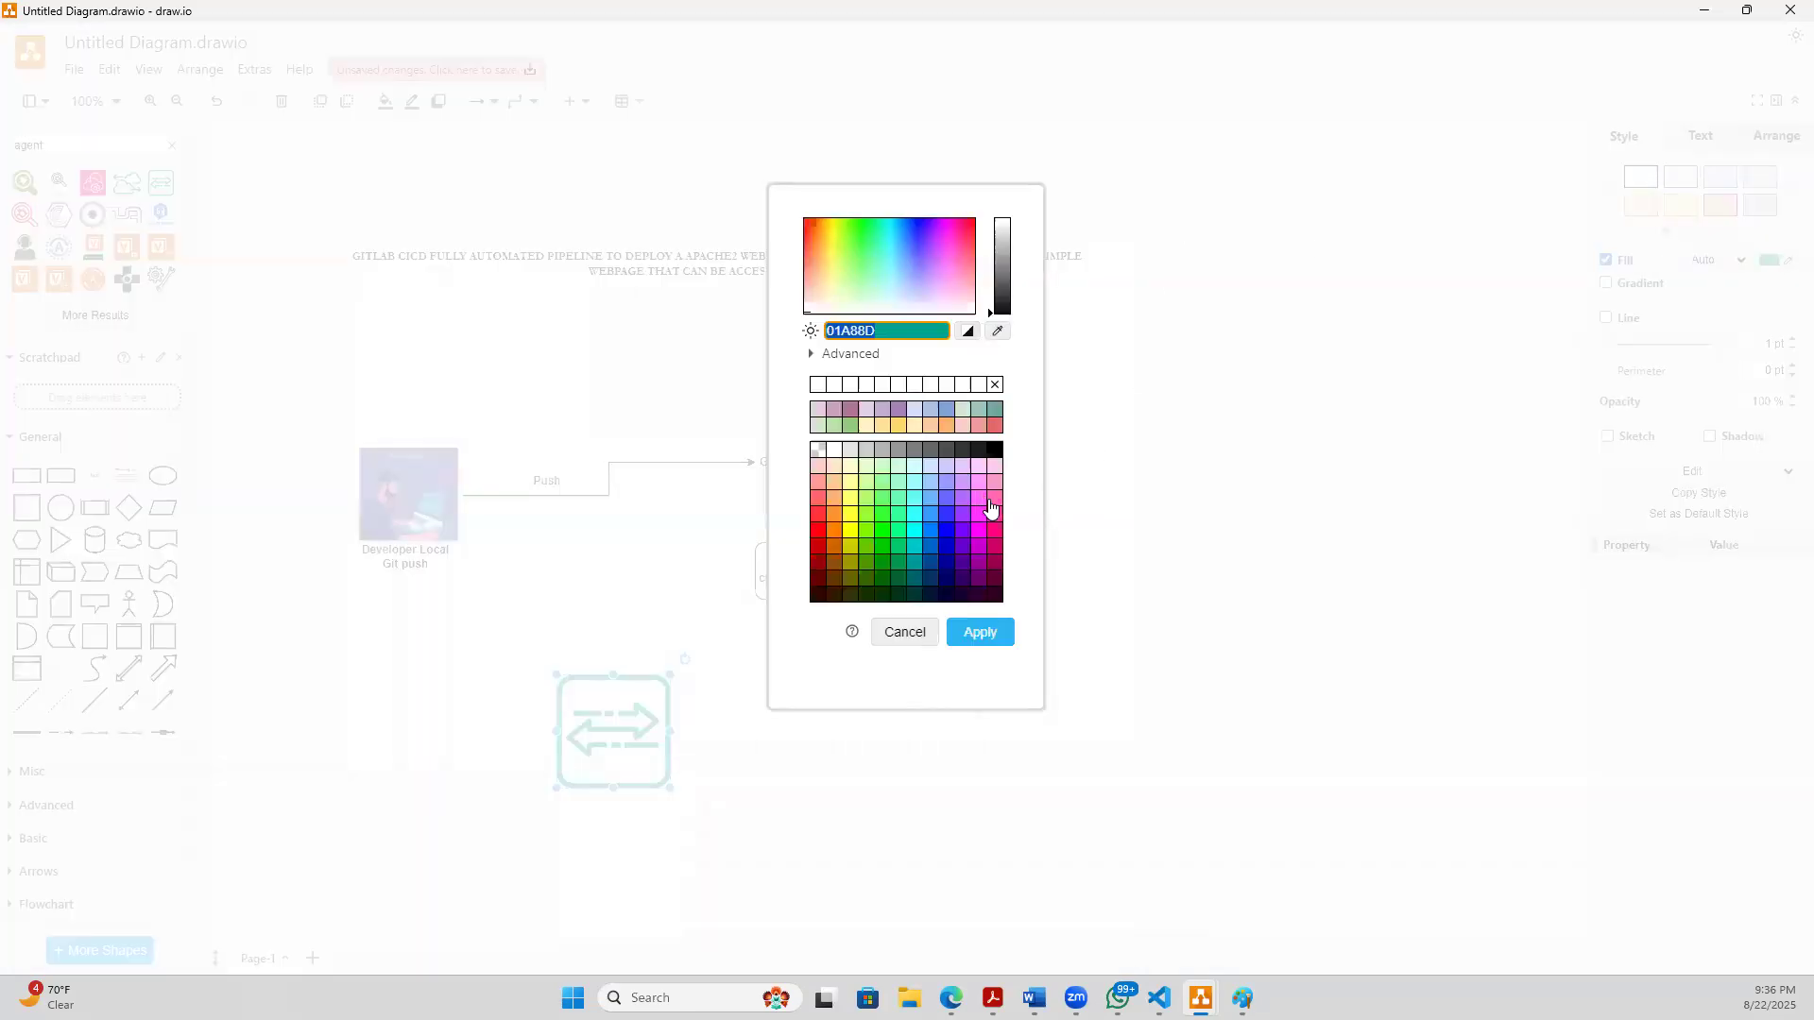
pyautogui.click(831, 521)
pyautogui.click(1007, 635)
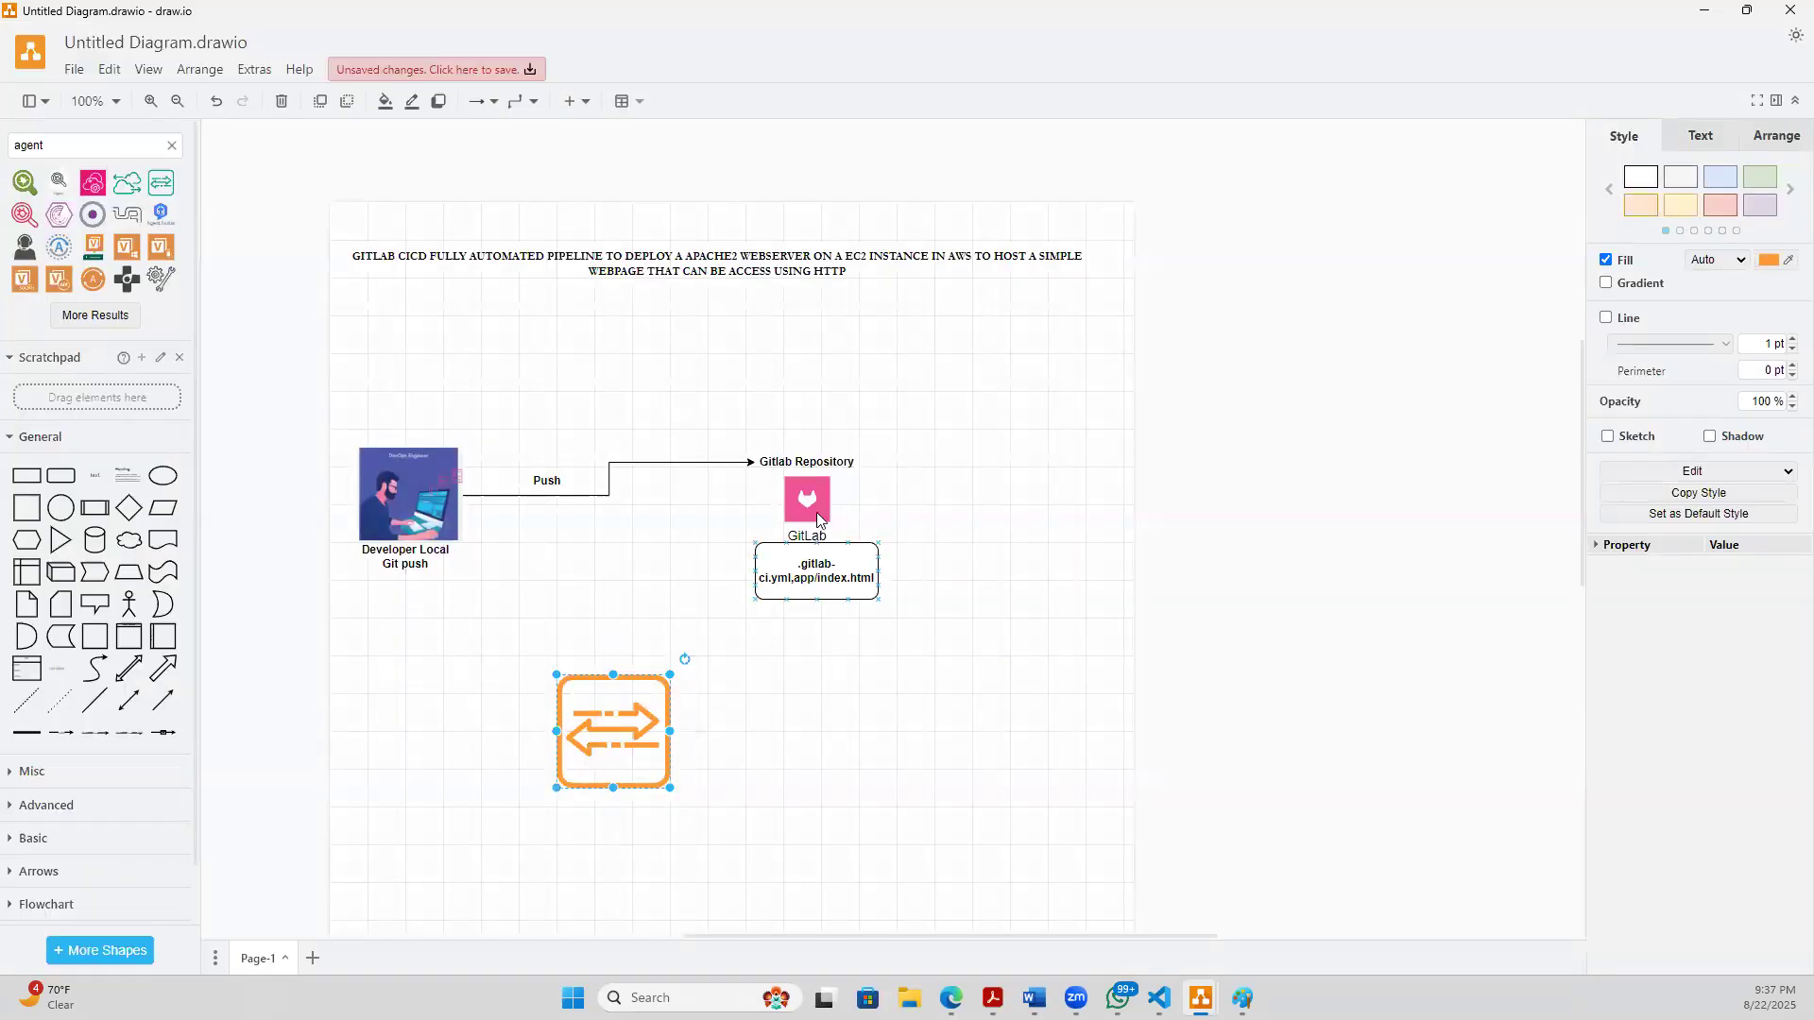
pyautogui.press('Escape')
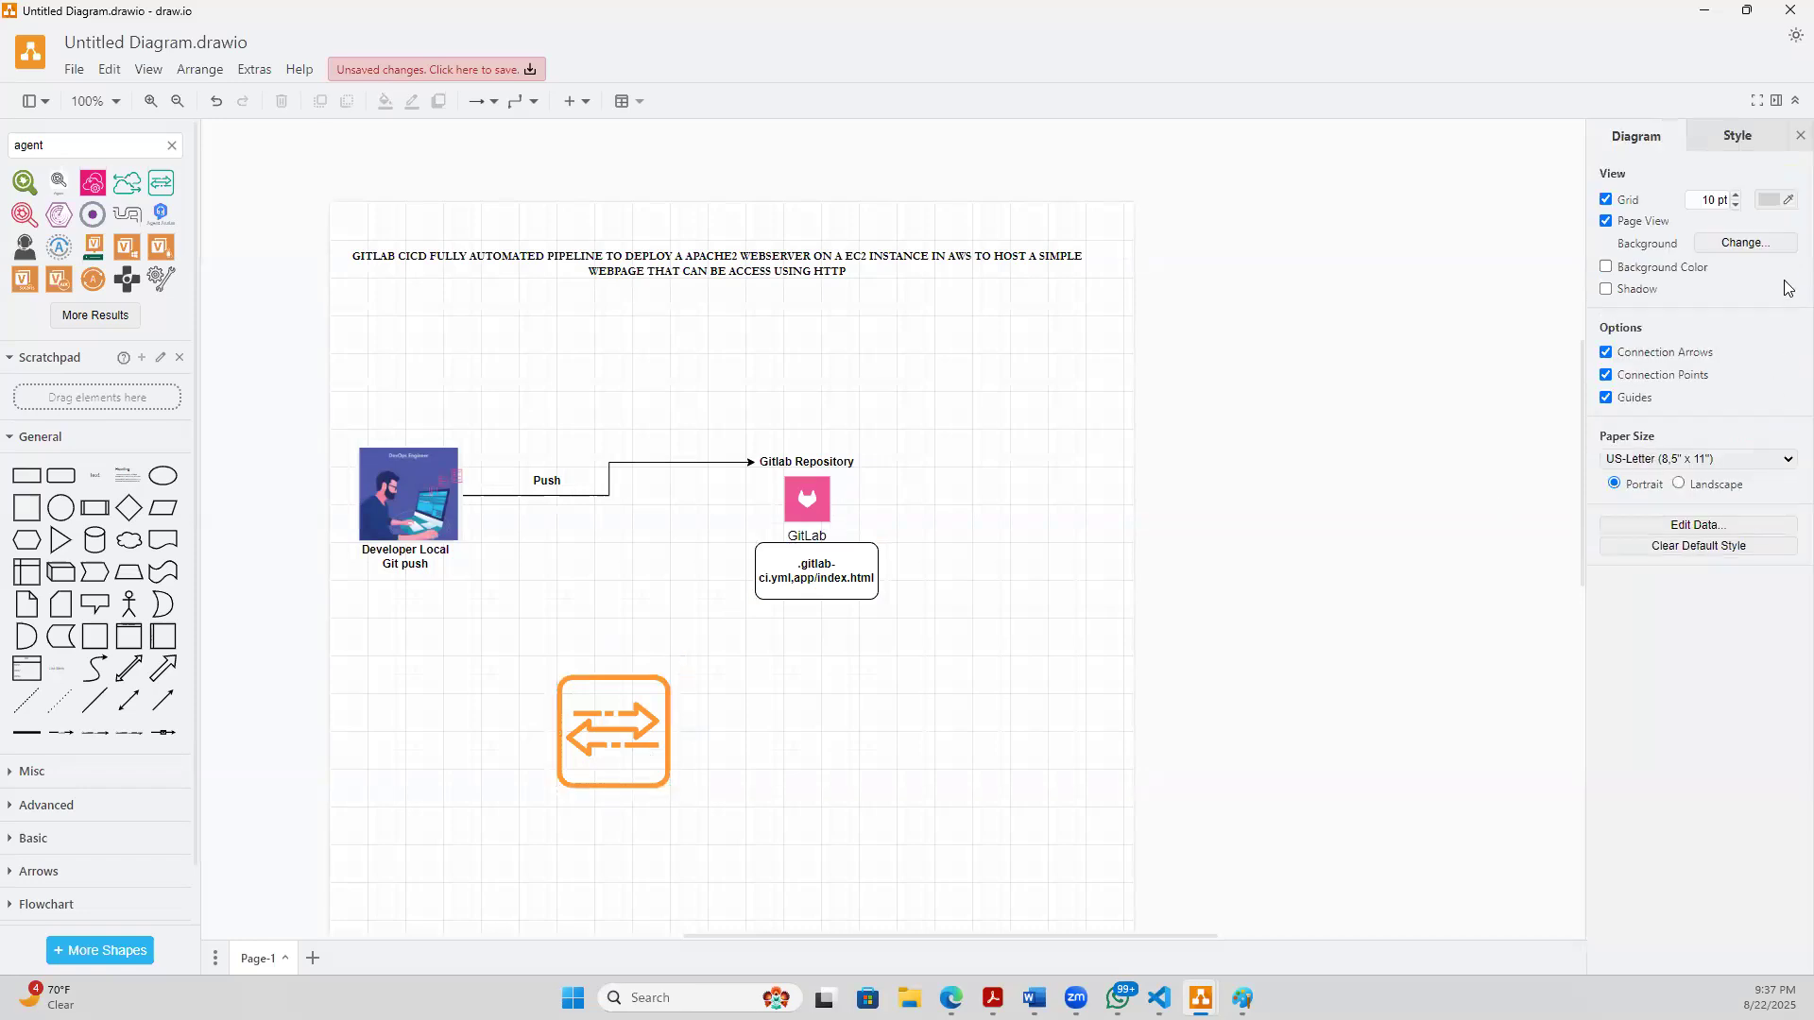
# - Change the fill color of the two-arrow Agent icon to pink FF3399
pyautogui.click(1753, 245)
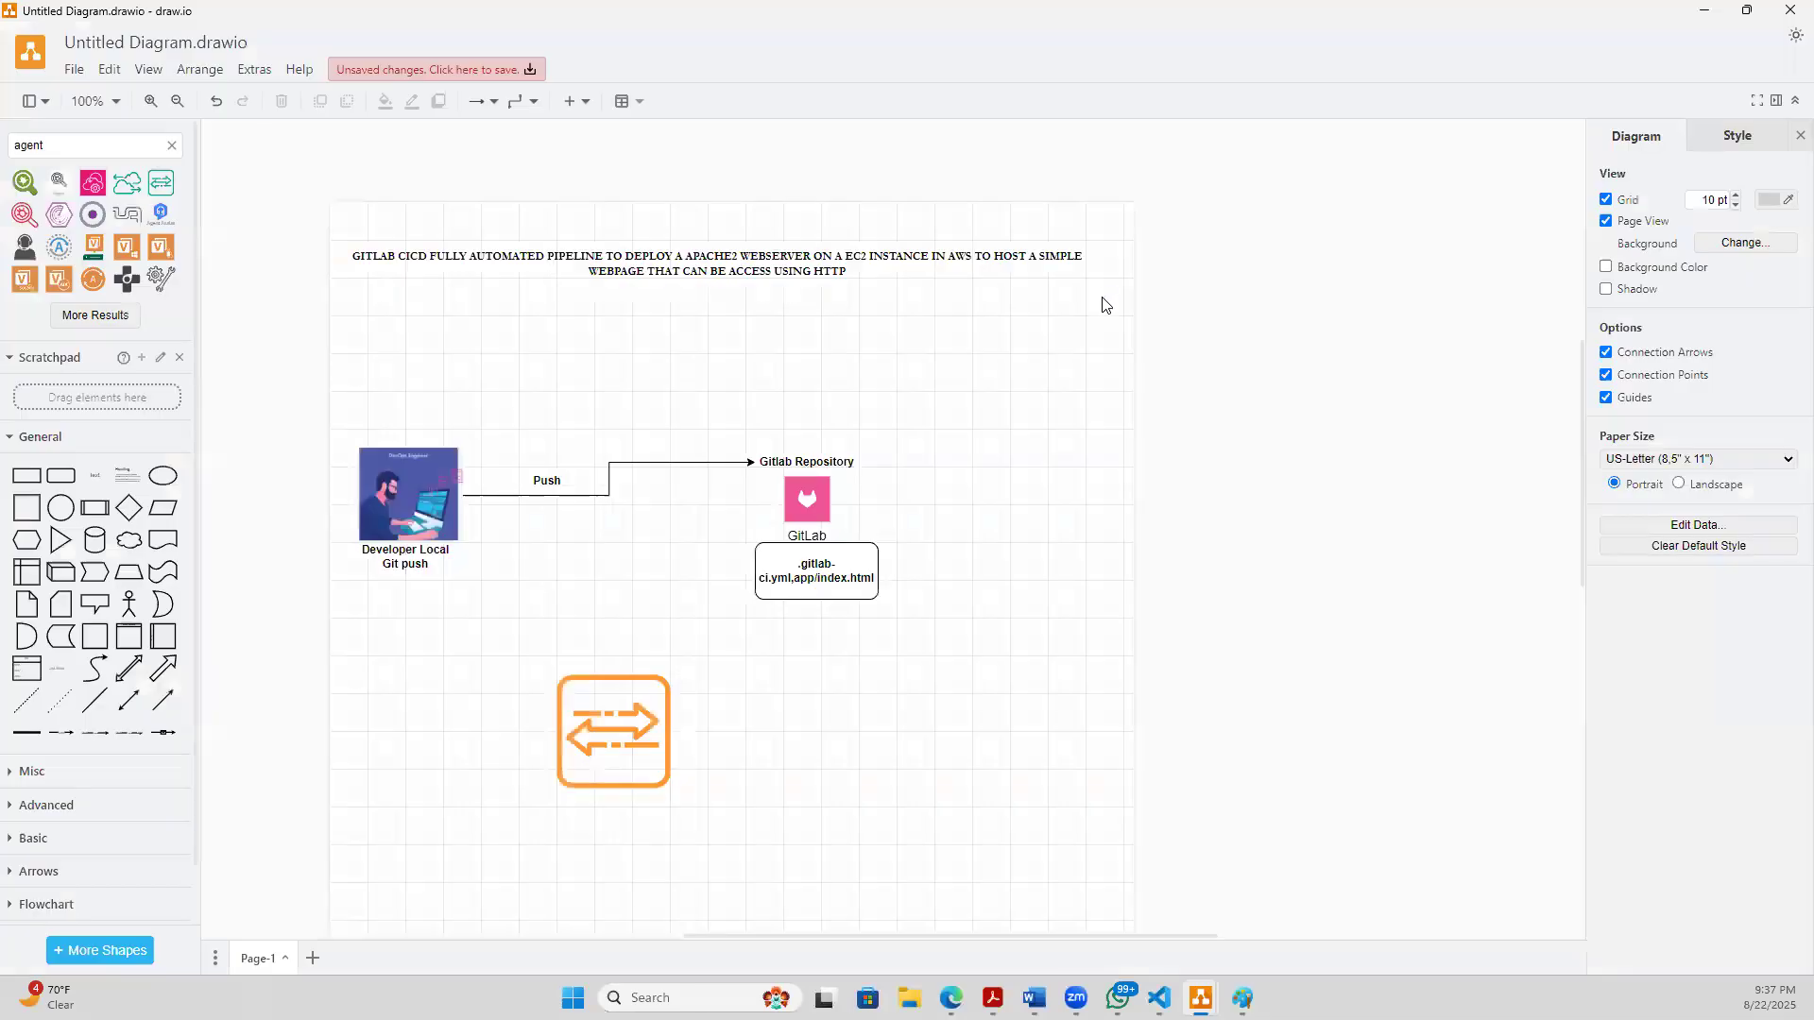
pyautogui.click(1104, 294)
pyautogui.click(631, 735)
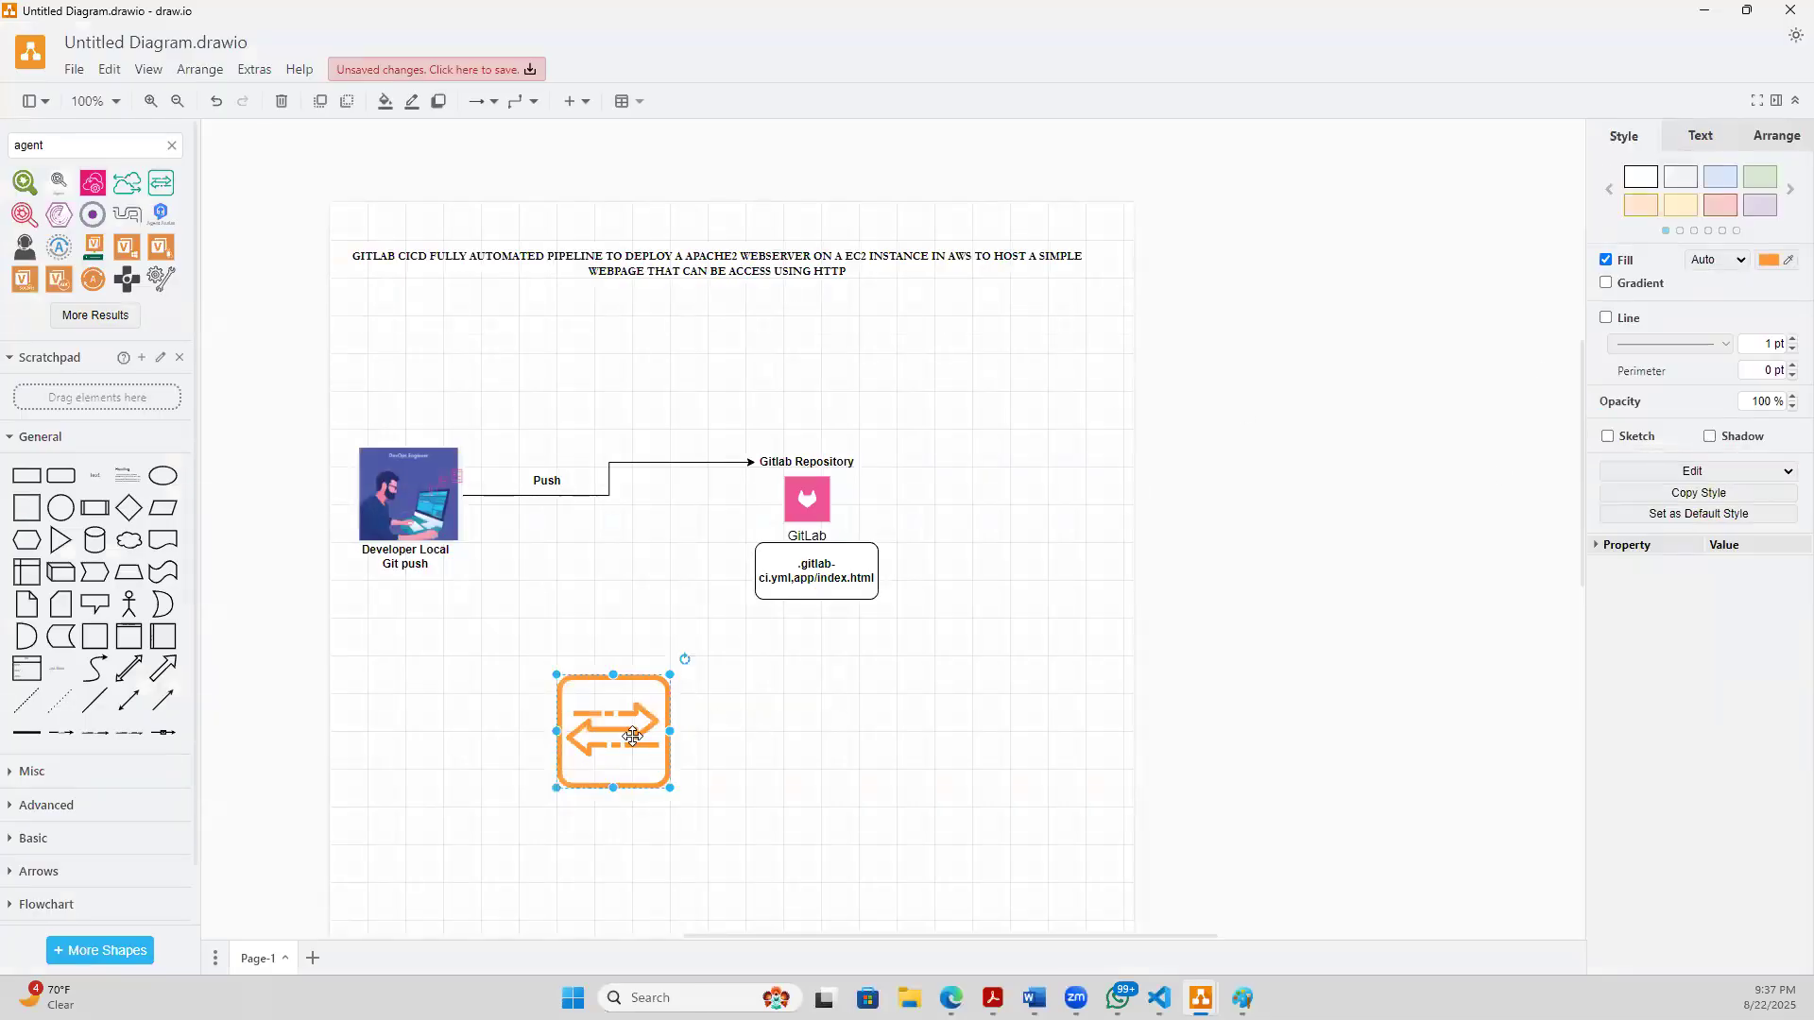
pyautogui.click(1780, 265)
pyautogui.click(987, 513)
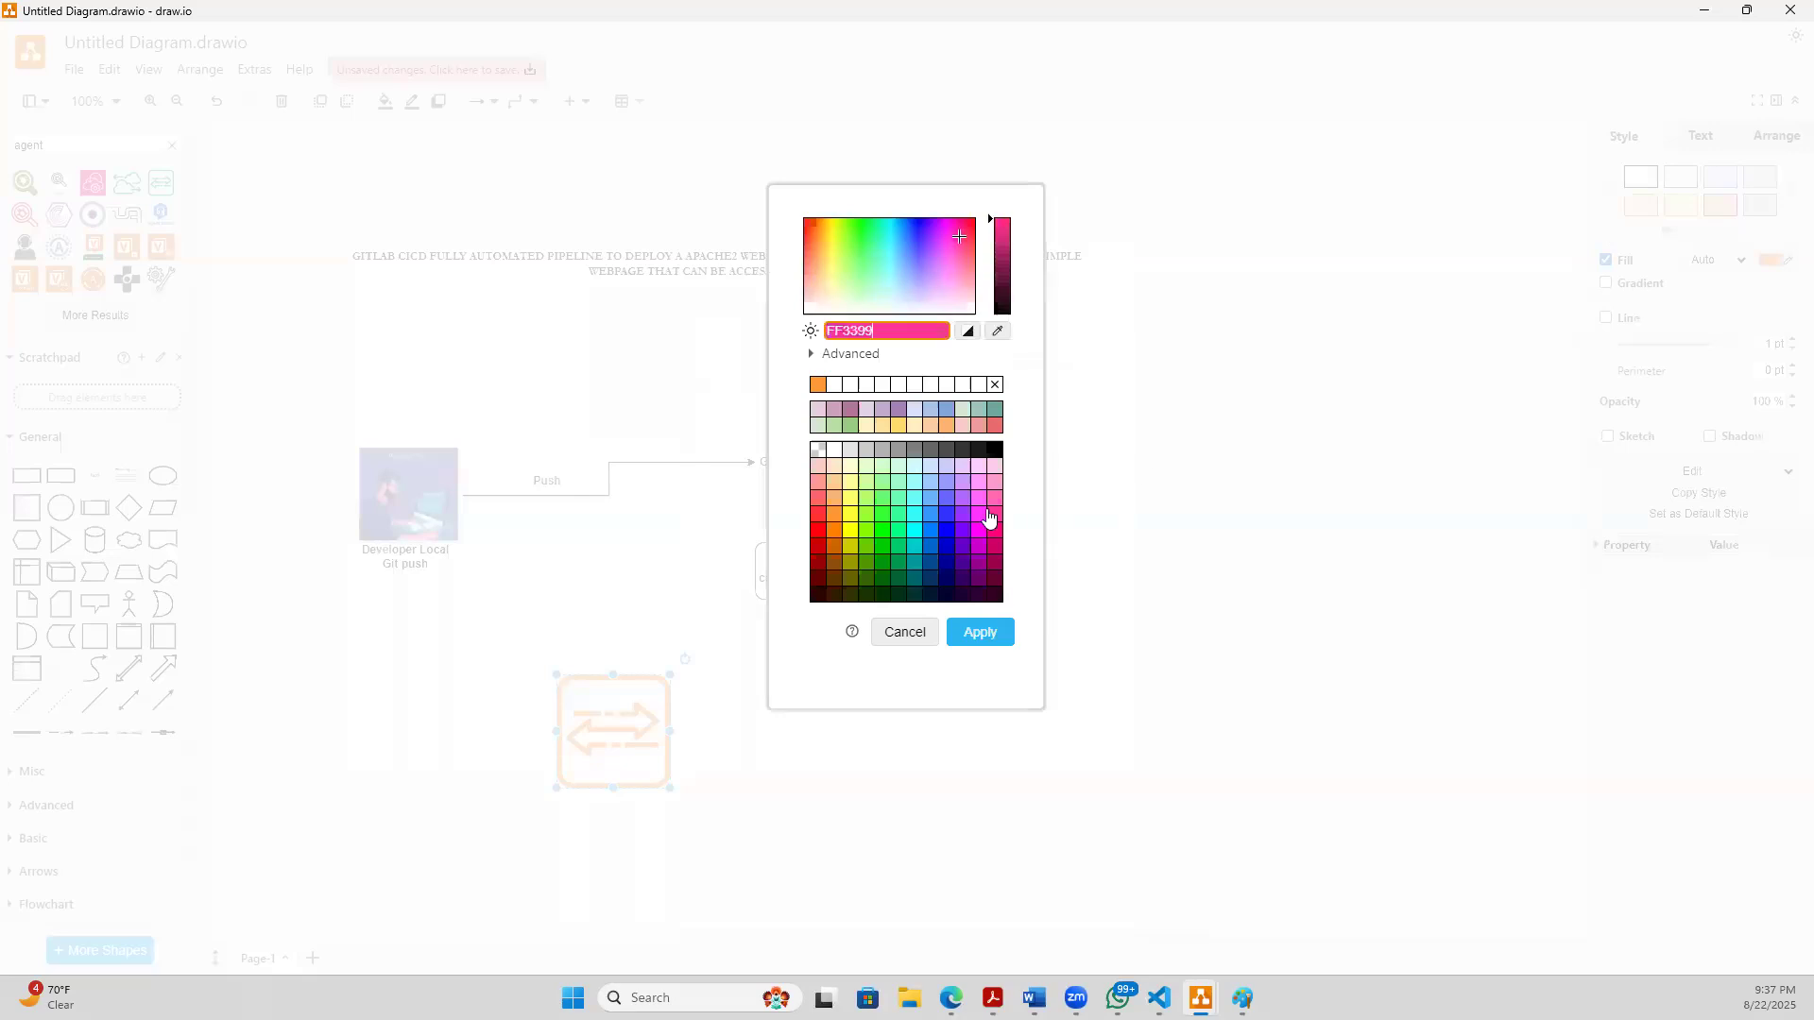
pyautogui.click(980, 635)
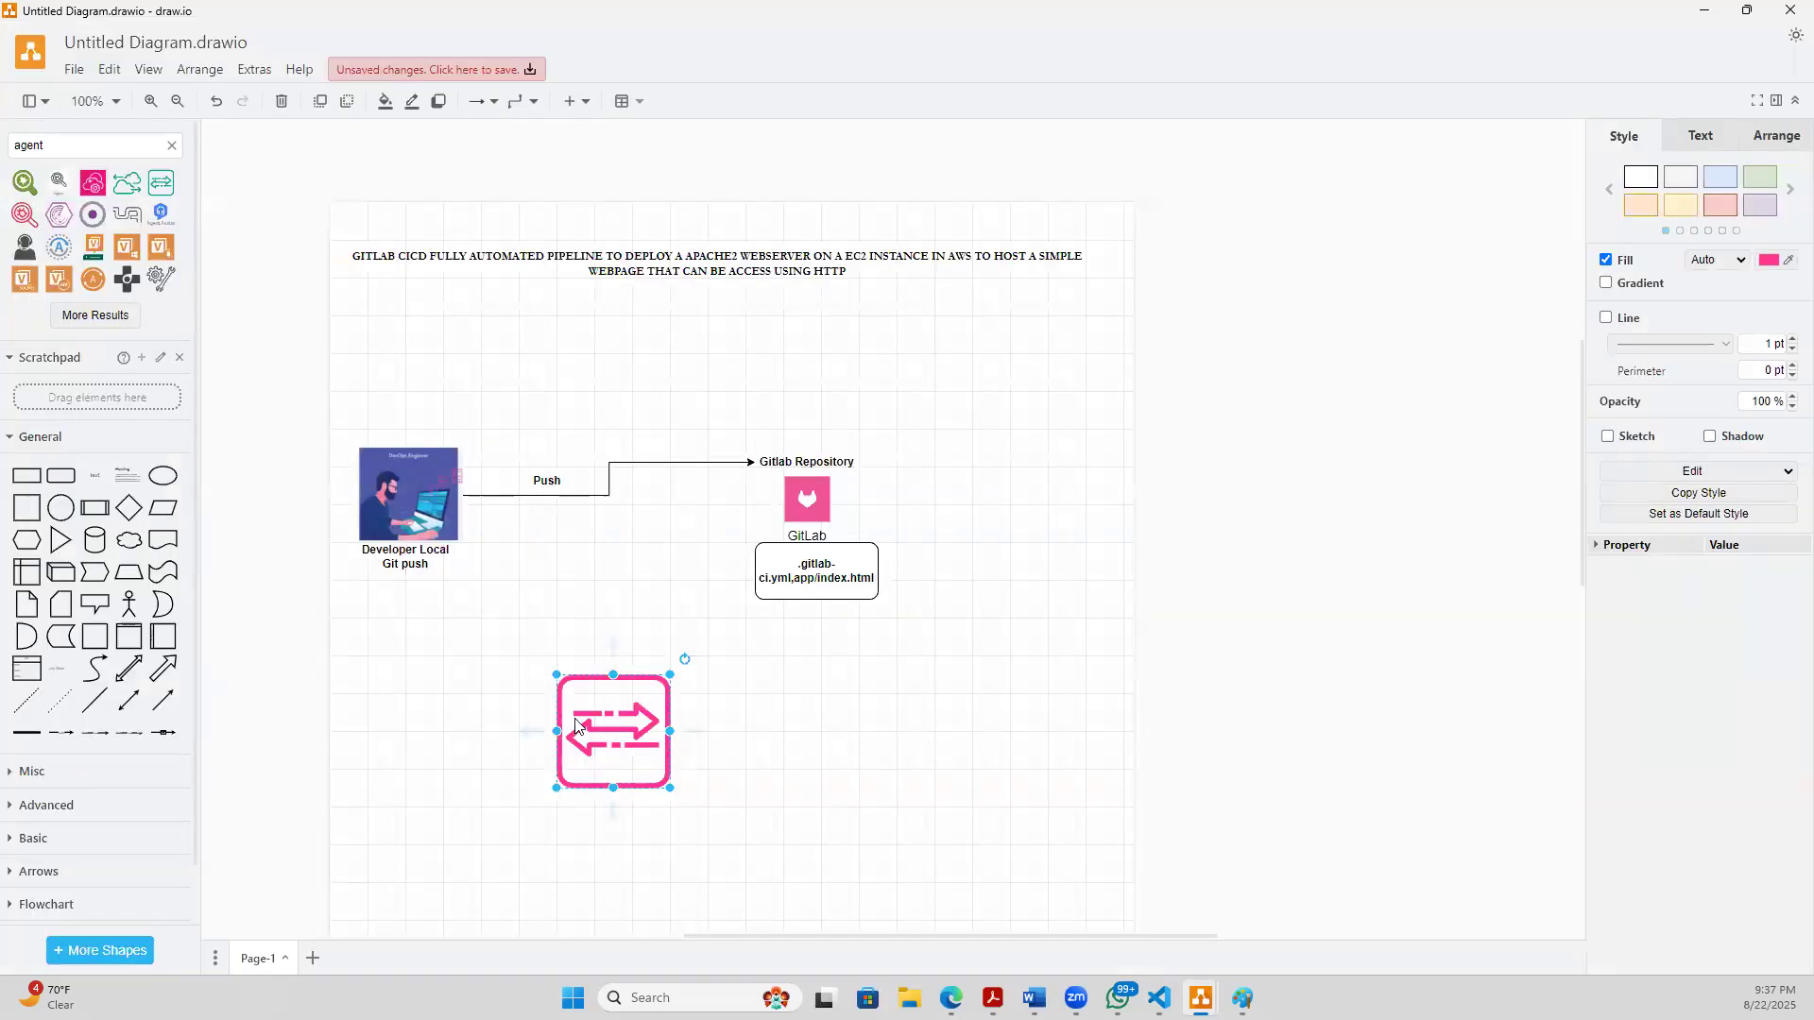
pyautogui.click(746, 802)
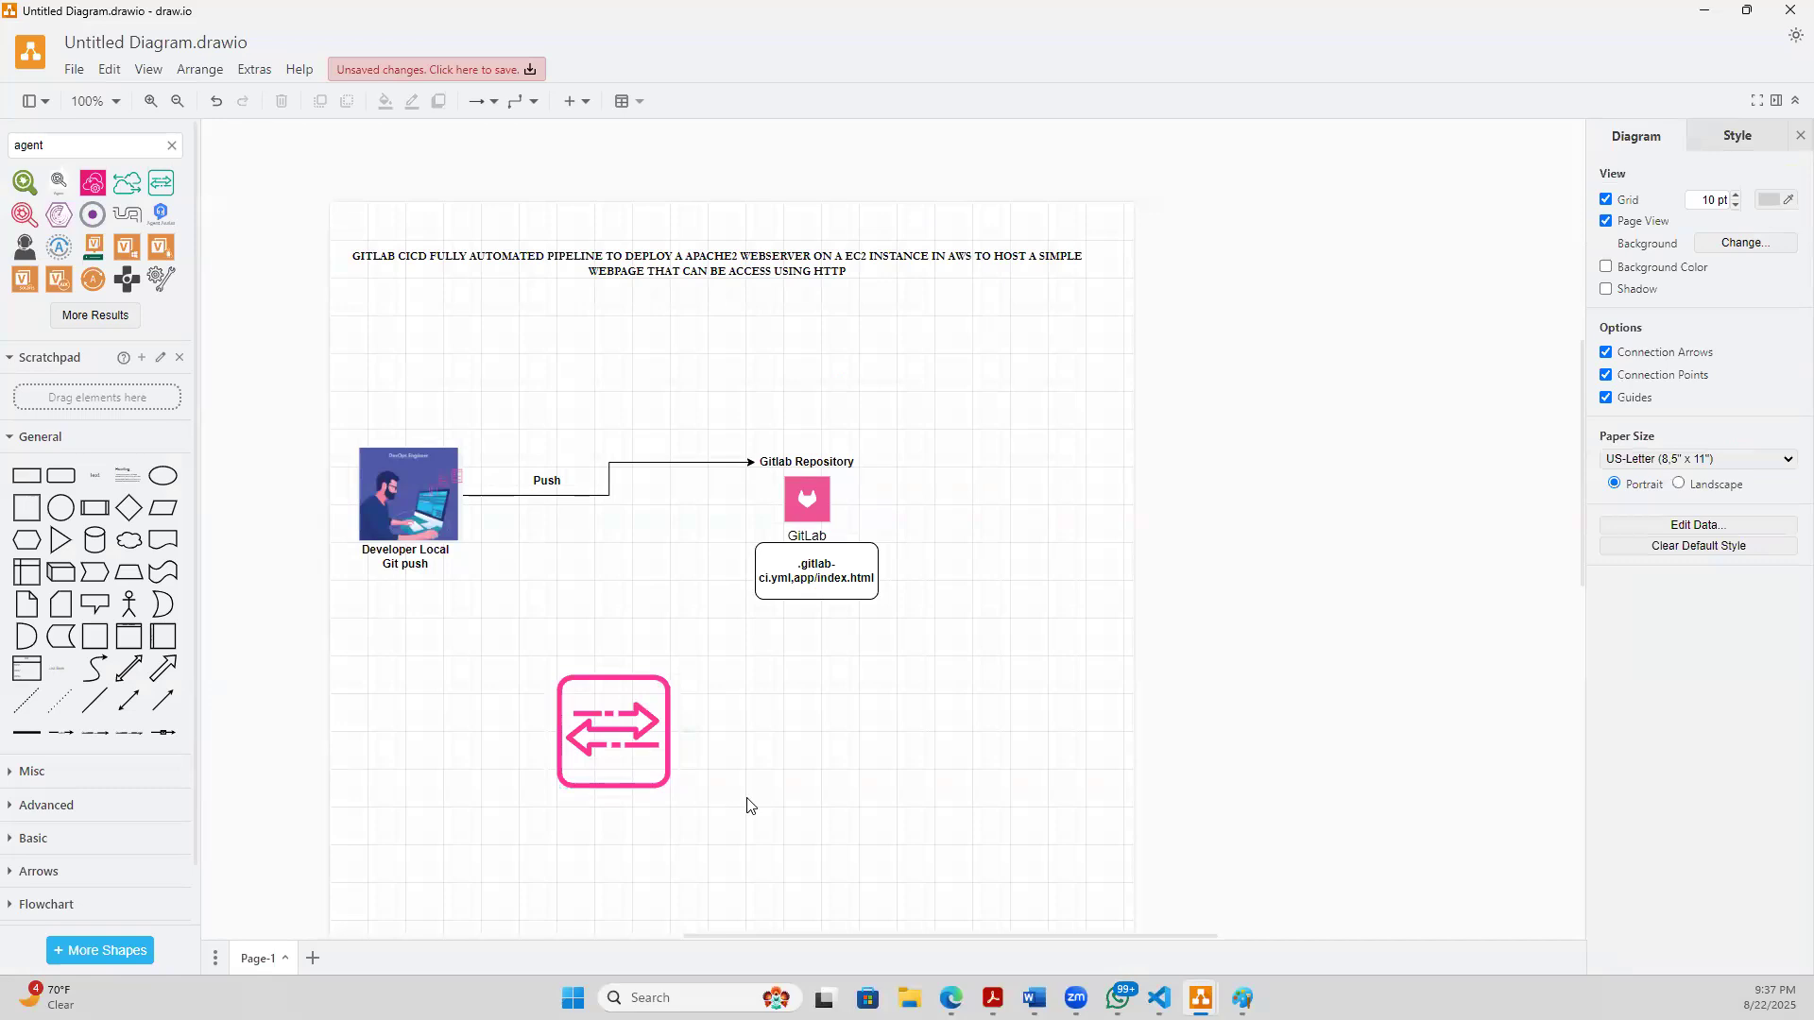
# - Move the pink Agent icon up below the Push connector and resize it to a larger square beside the developer's caption
pyautogui.moveTo(627, 731); pyautogui.dragTo(583, 561)
pyautogui.press('Escape')
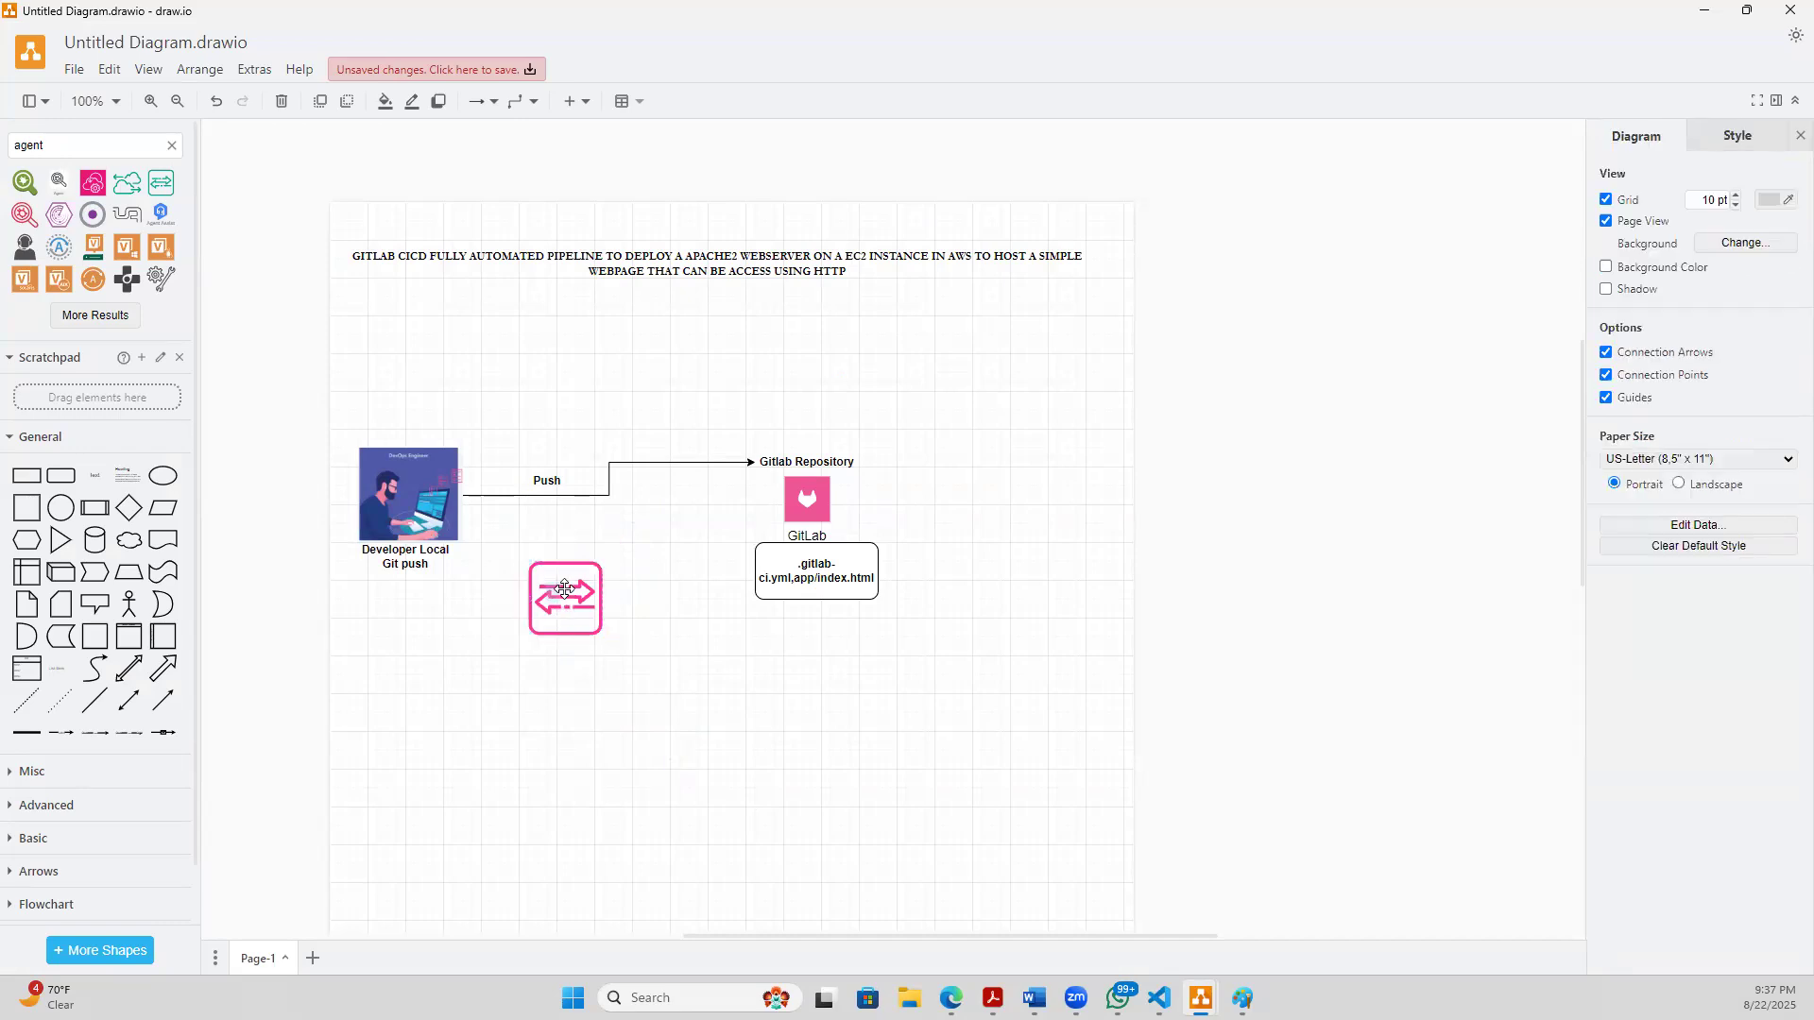
pyautogui.moveTo(553, 588)
pyautogui.mouseDown()
pyautogui.moveTo(541, 569)
pyautogui.moveTo(557, 566)
pyautogui.mouseUp()
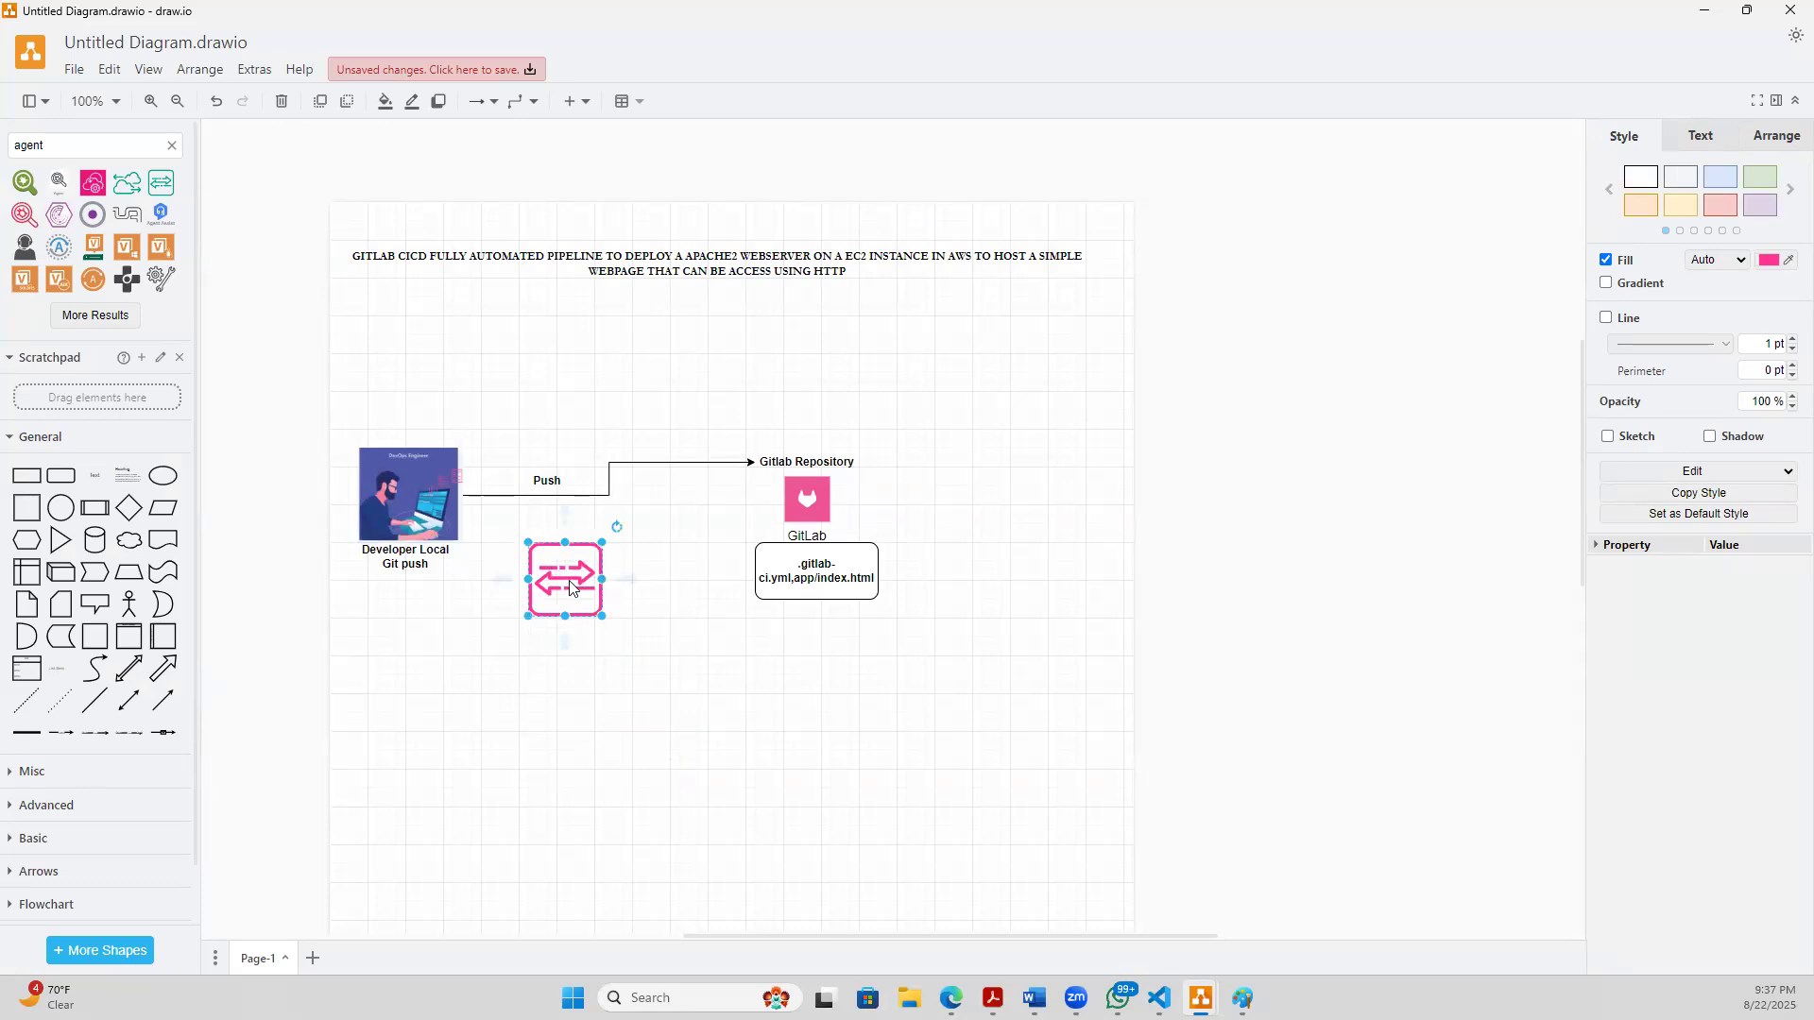
pyautogui.moveTo(557, 587); pyautogui.dragTo(558, 646)
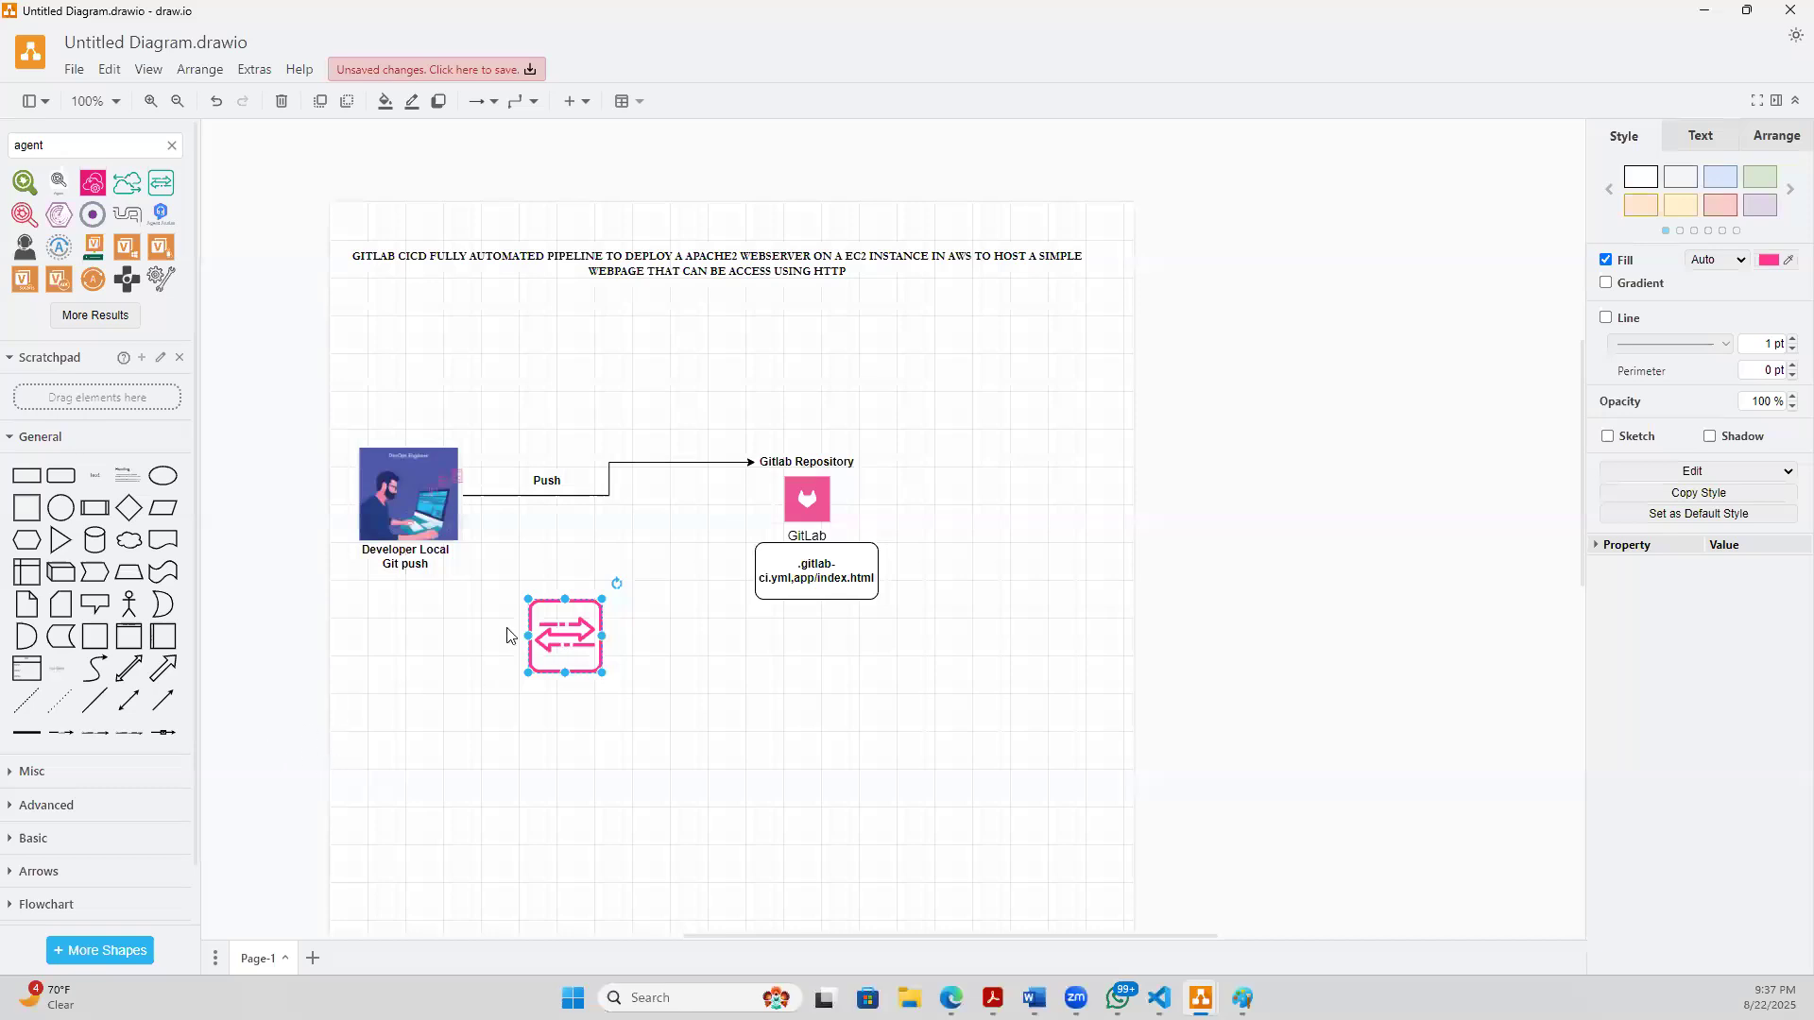
pyautogui.moveTo(528, 636); pyautogui.dragTo(462, 669)
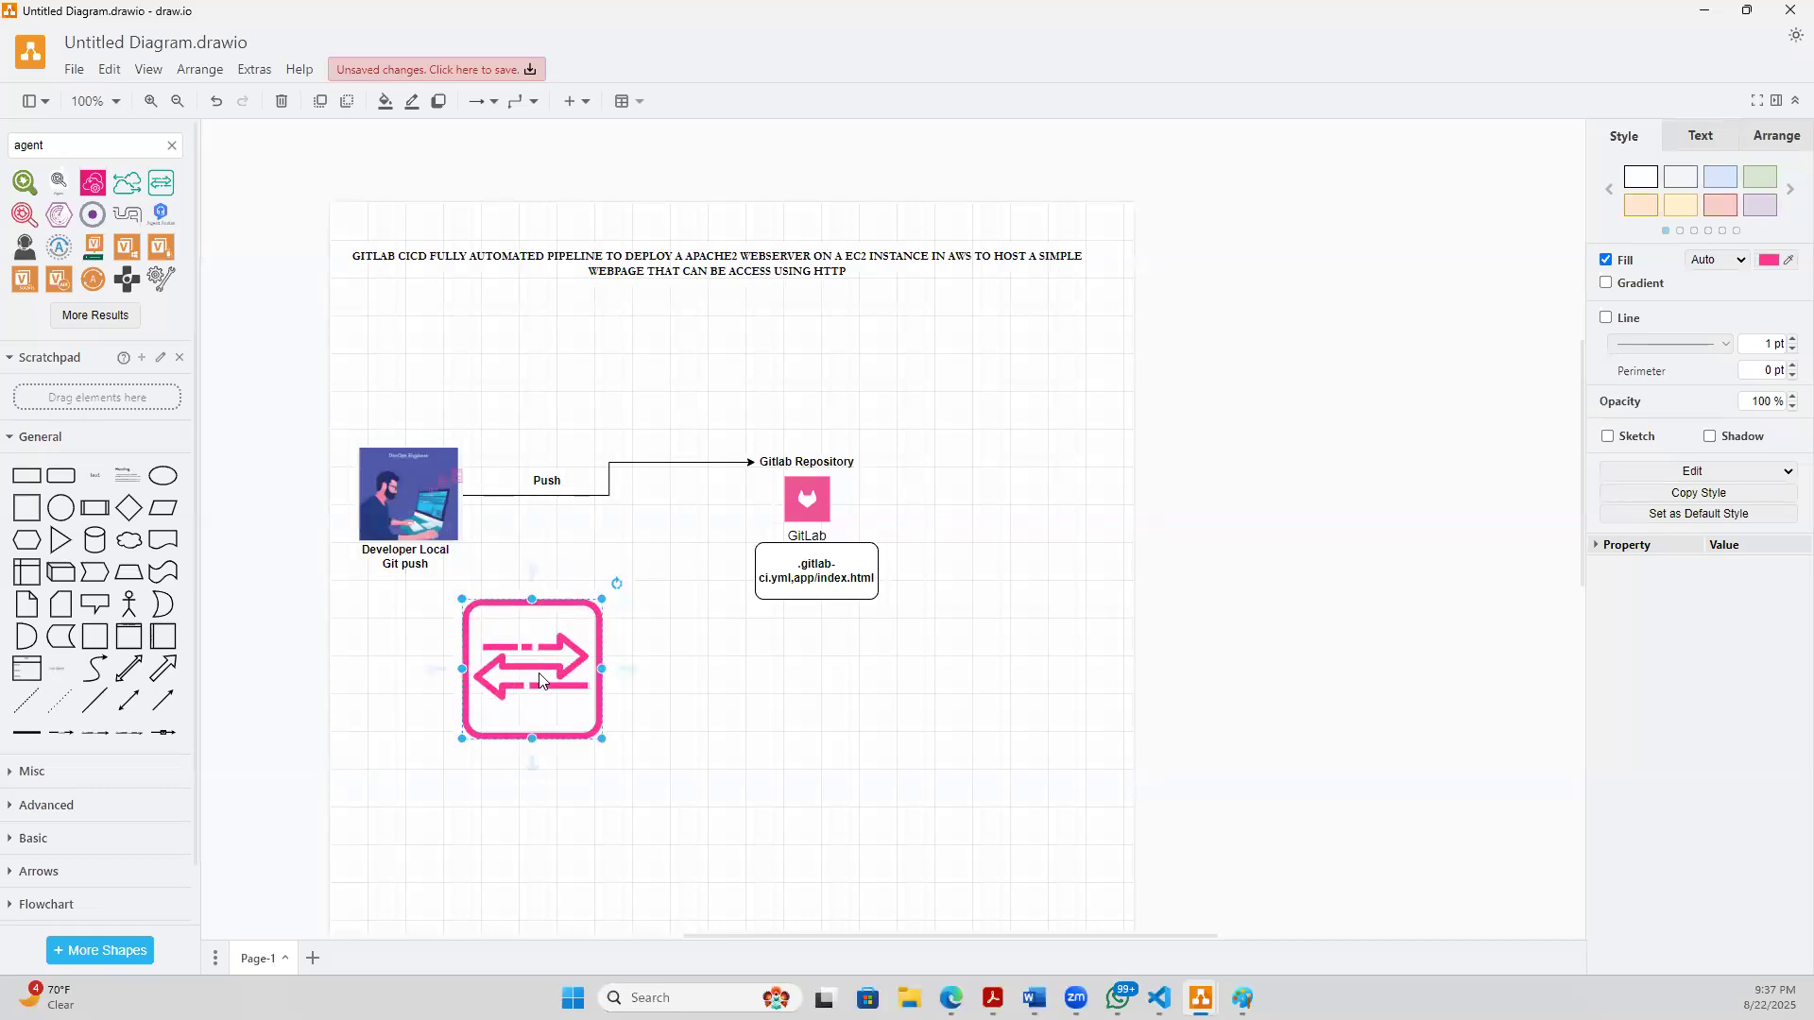
# - Add the text label "Gitlab Runner" inside the pink icon, above its arrows
pyautogui.click(523, 629)
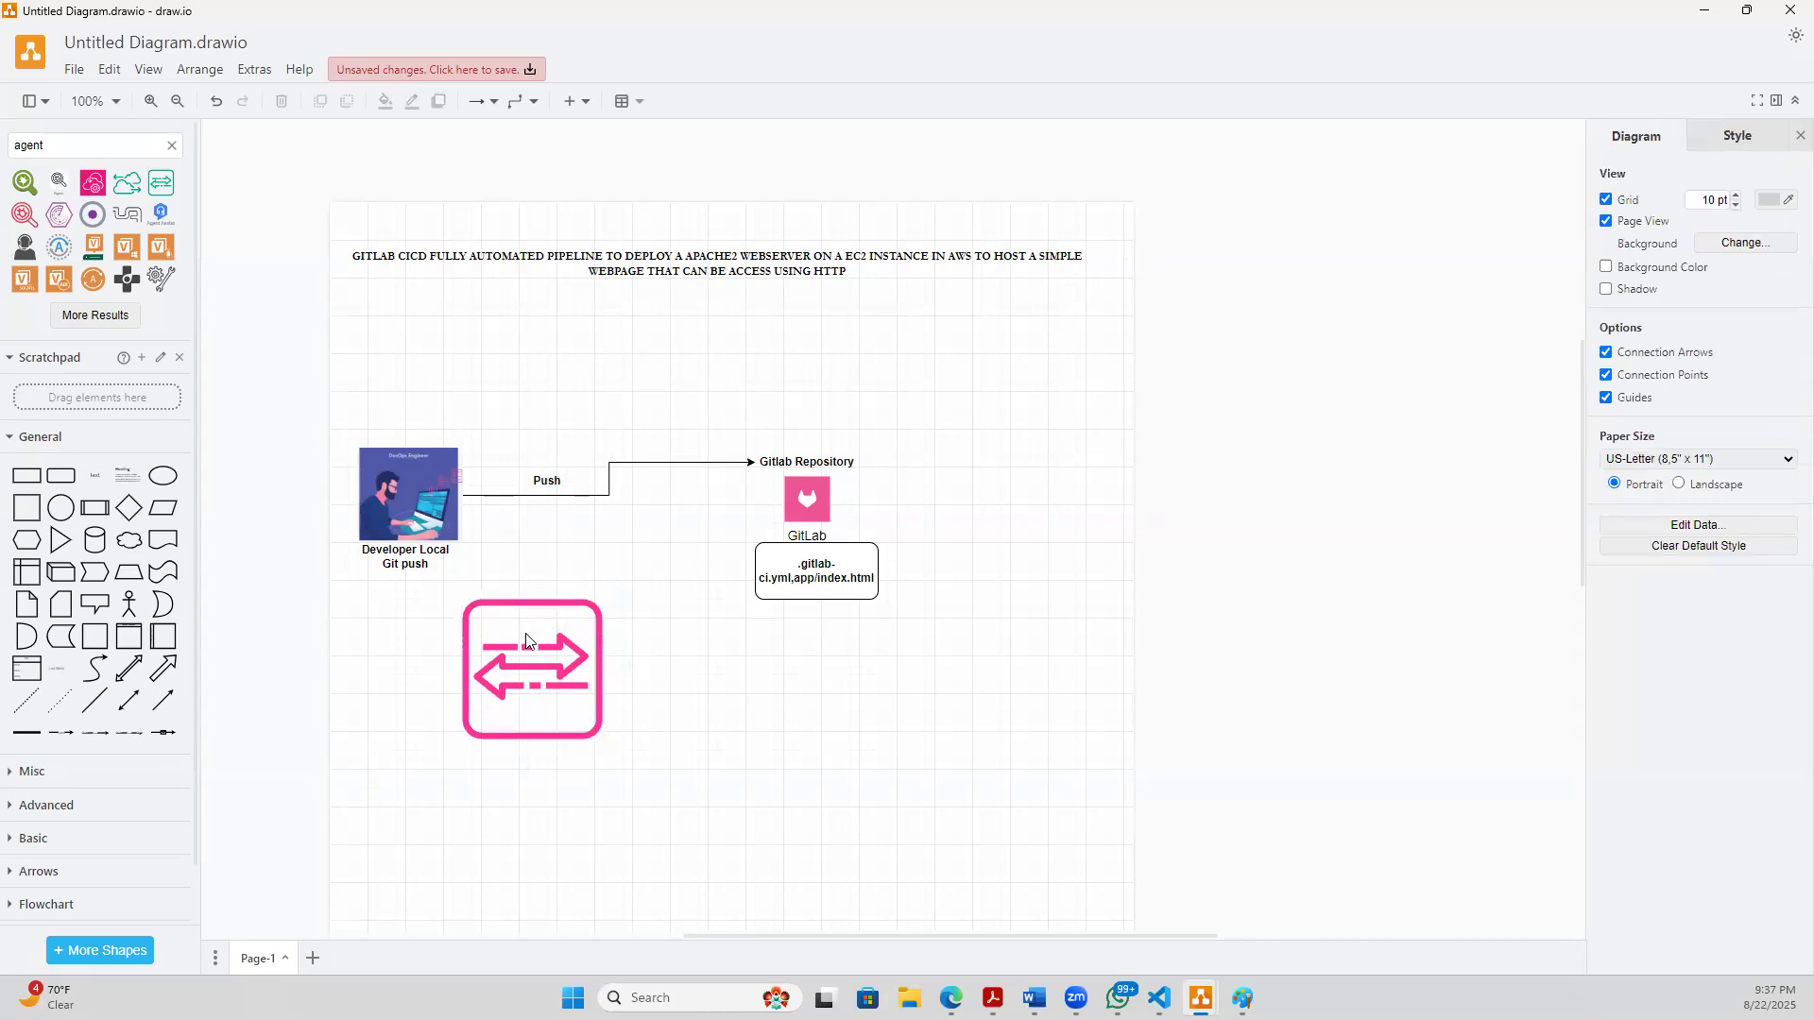
pyautogui.doubleClick(526, 640)
pyautogui.click(527, 636)
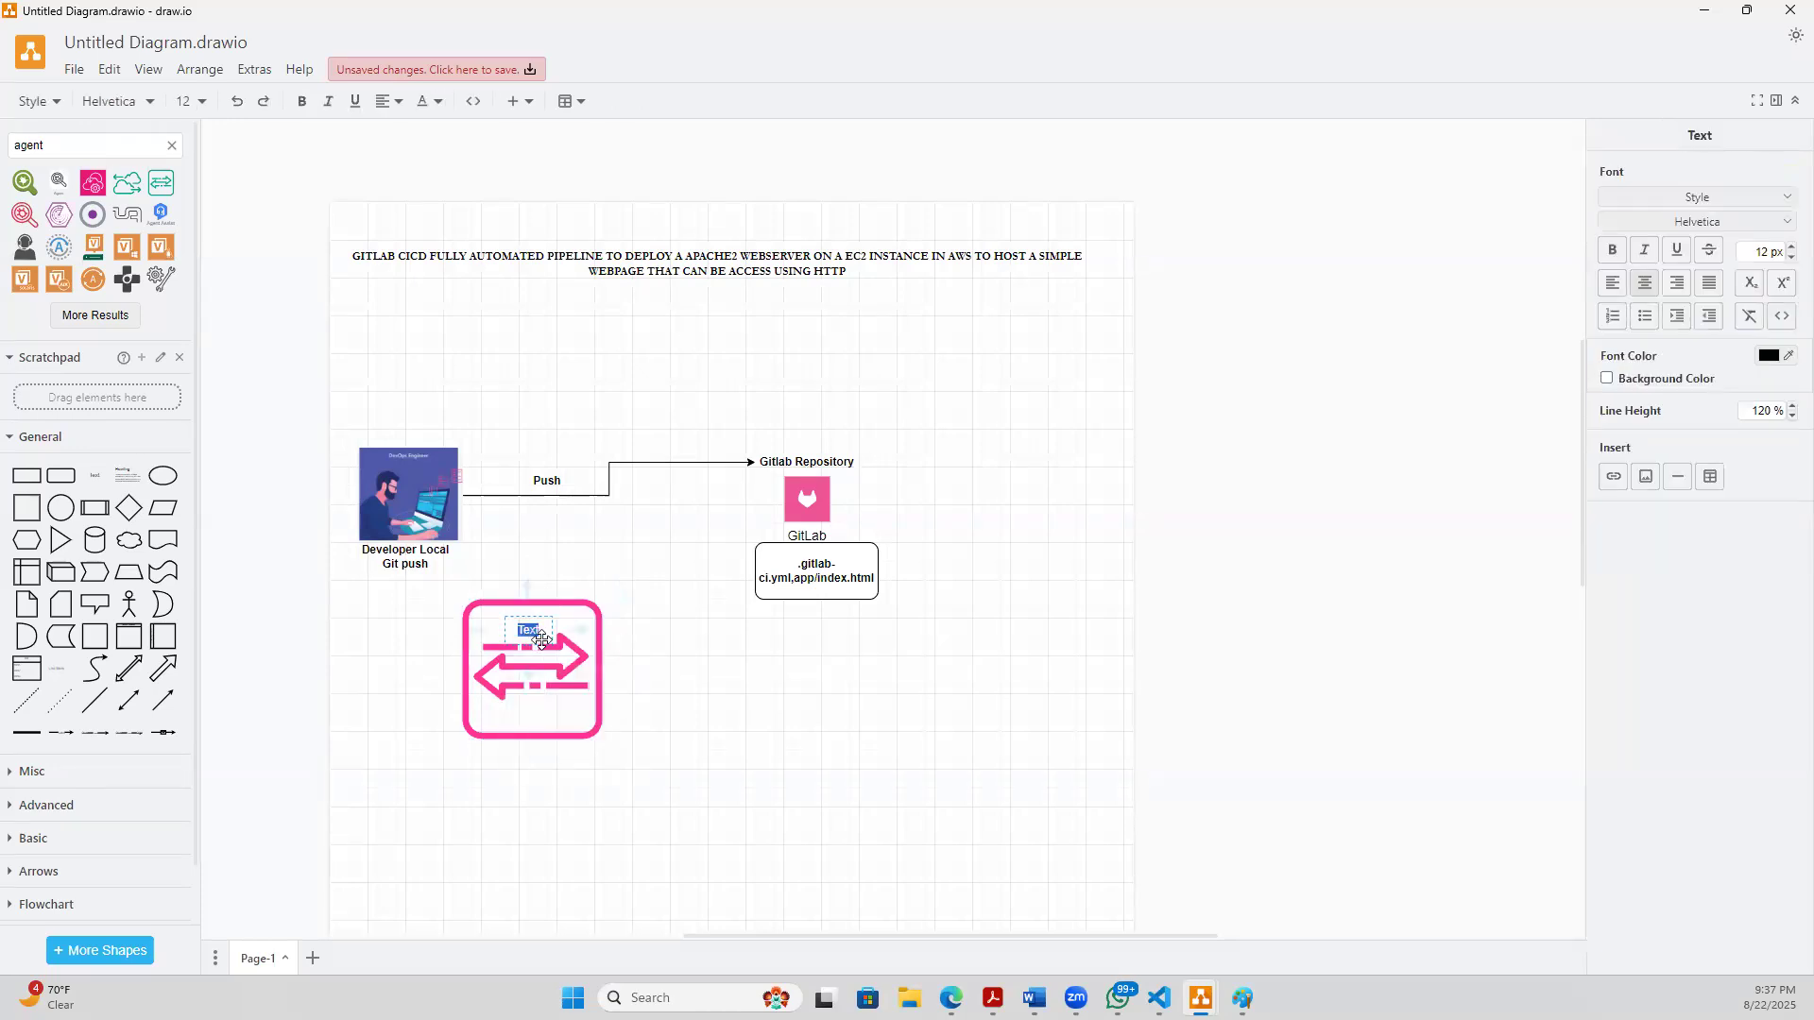
pyautogui.write('GAL')
pyautogui.press('BackSpace')
pyautogui.write('itlab S')
pyautogui.press('BackSpace')
pyautogui.write('Runner')
pyautogui.click(563, 790)
# - Make the "Gitlab Runner" label bold and shift it slightly up toward the icon's upper edge
pyautogui.doubleClick(527, 635)
pyautogui.hotkey('ctrl', 'b')
pyautogui.click(597, 761)
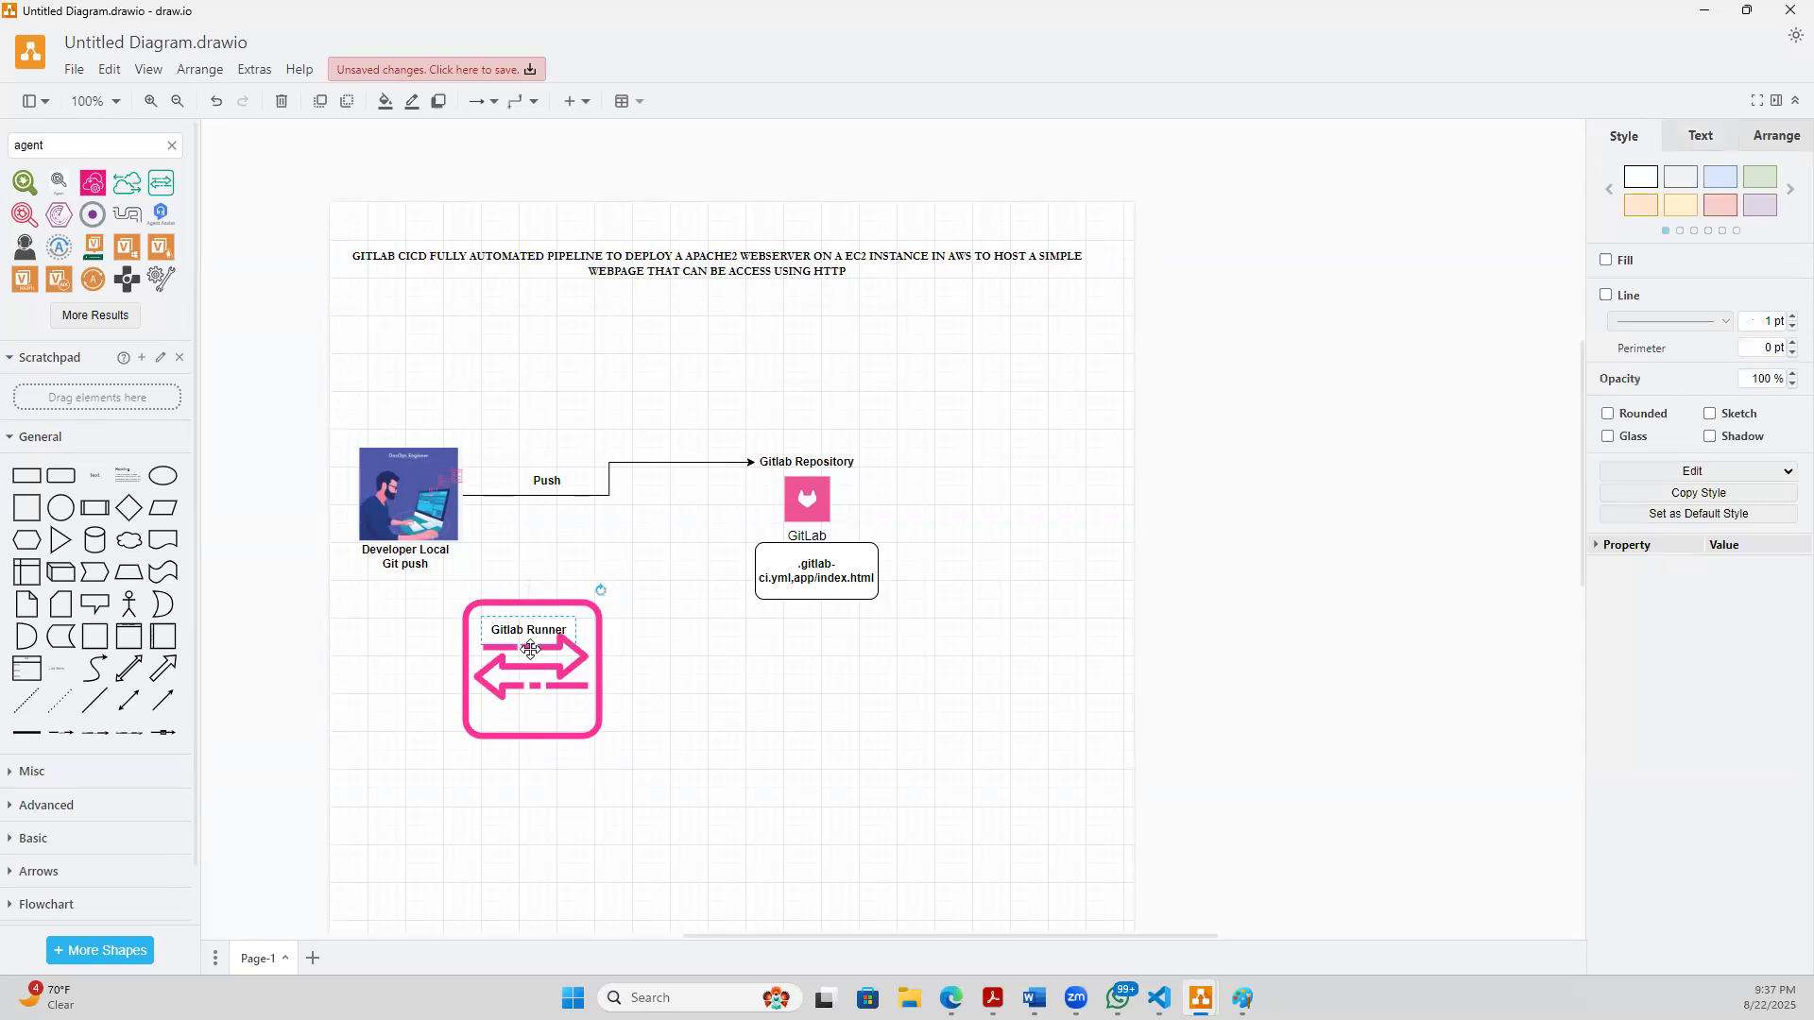
pyautogui.click(516, 625)
pyautogui.moveTo(517, 626); pyautogui.dragTo(525, 614)
pyautogui.doubleClick(531, 622)
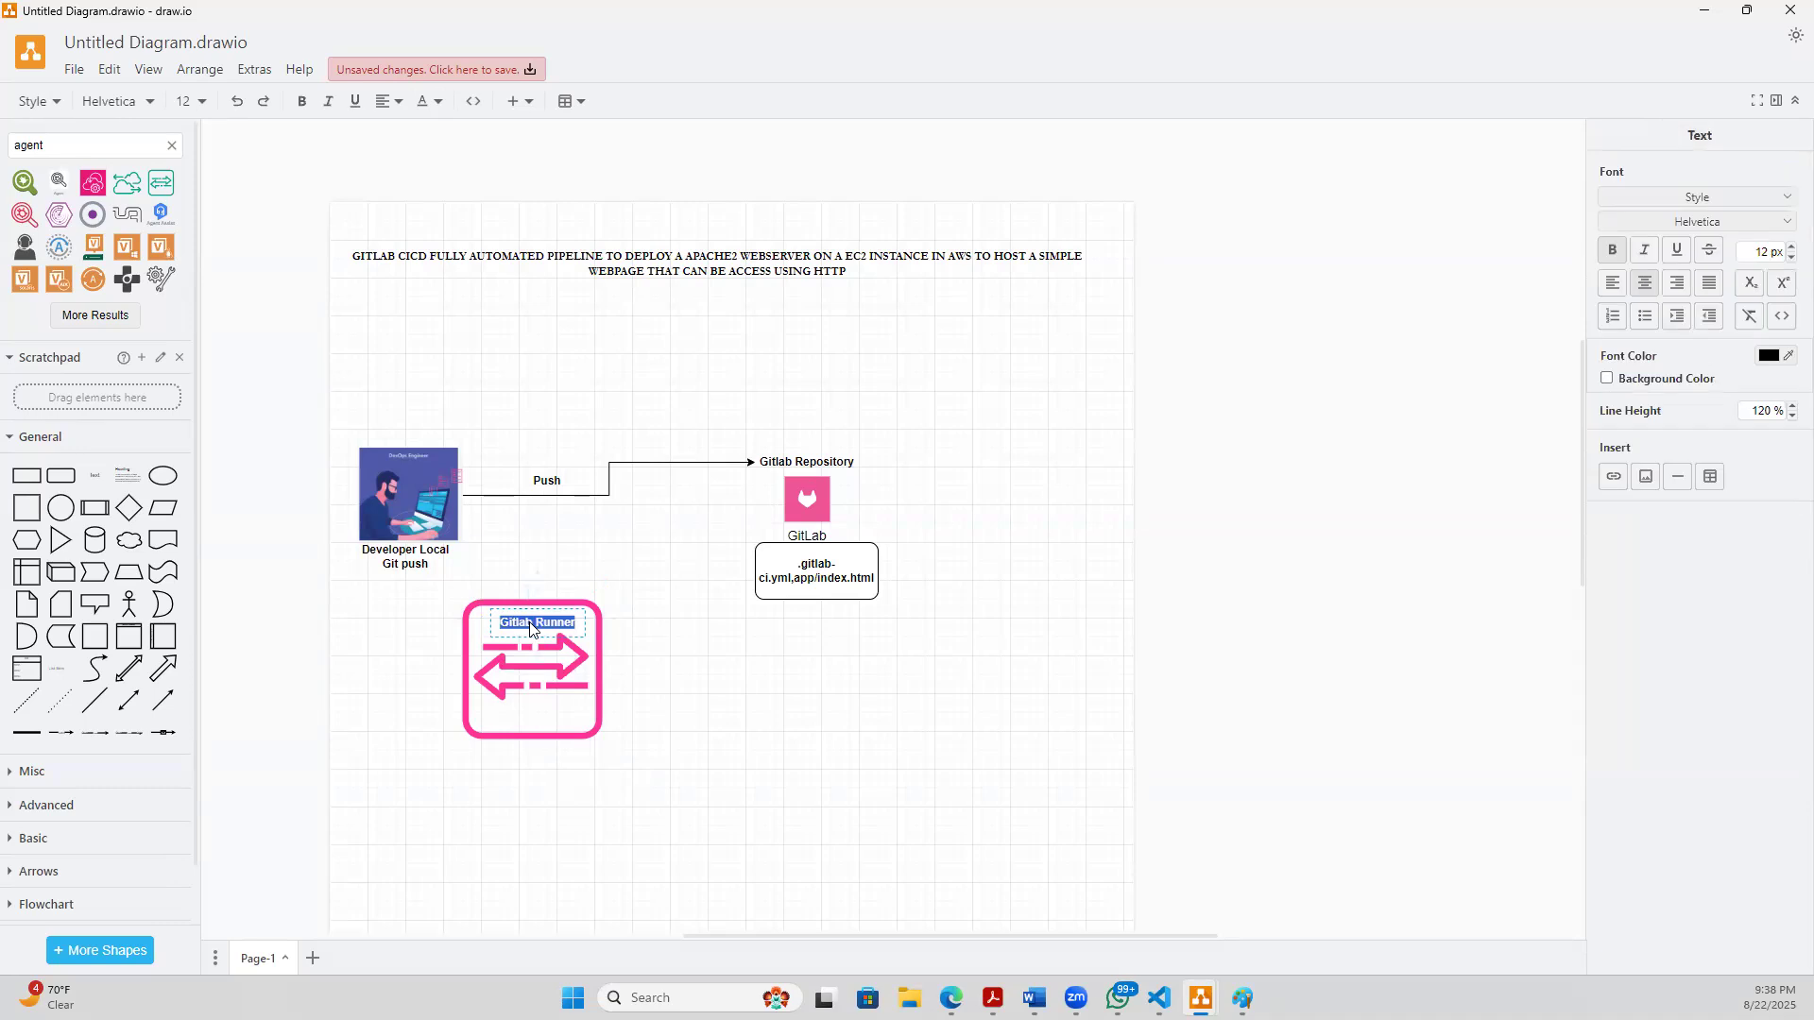
pyautogui.click(626, 881)
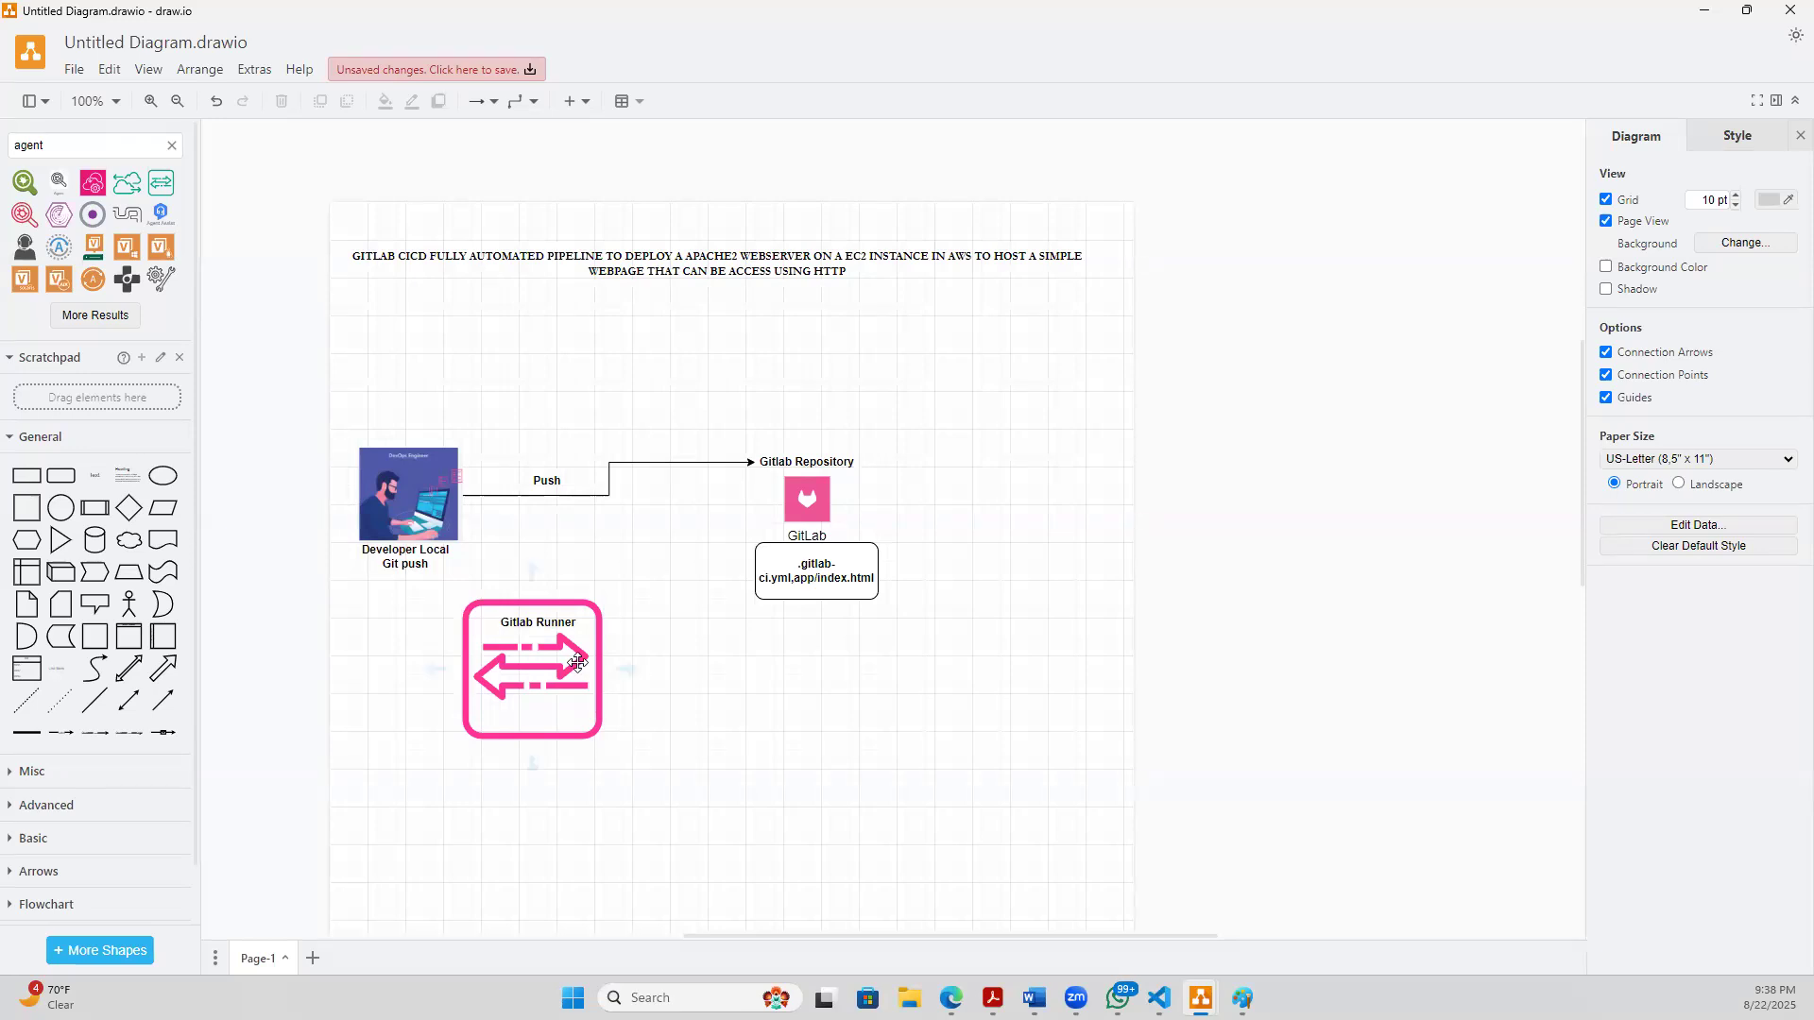
# - Draw two arrow connectors from the Gitlab Runner icon's right side, ending one above the other below the .gitlab-ci.yml box
pyautogui.moveTo(615, 667); pyautogui.dragTo(782, 674)
pyautogui.press('Escape')
pyautogui.click(596, 718)
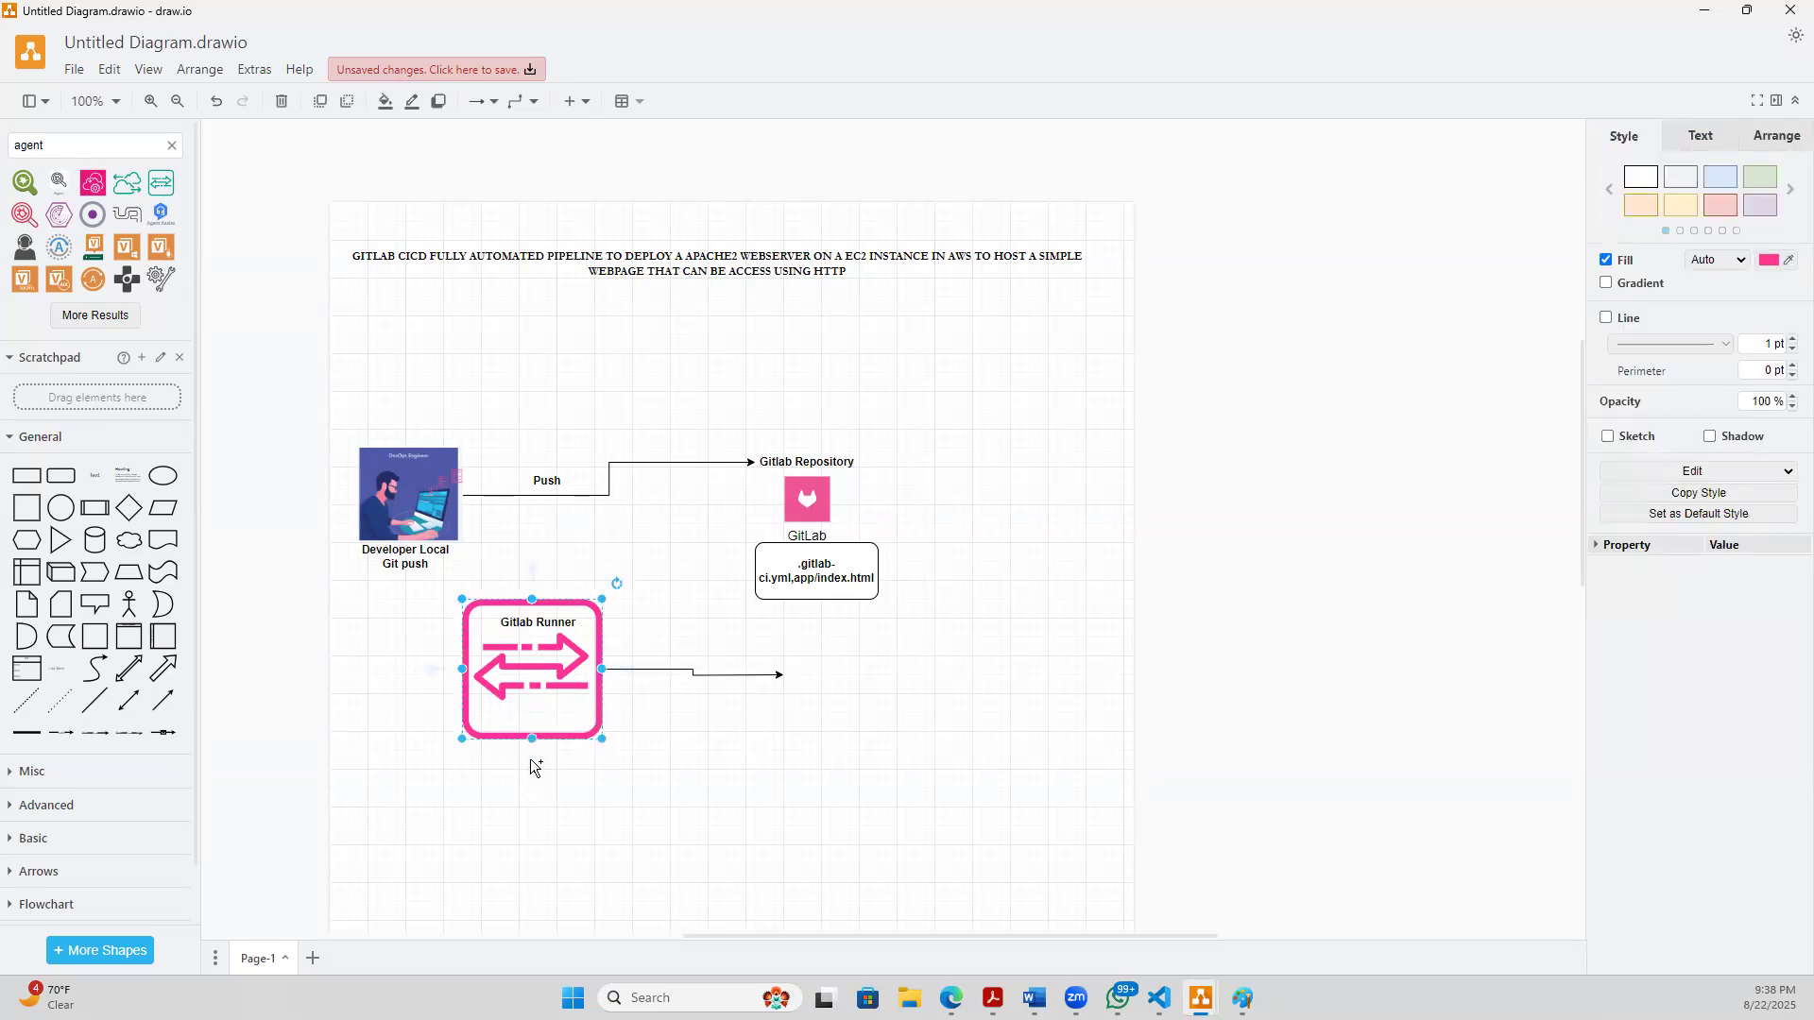
pyautogui.moveTo(658, 716); pyautogui.dragTo(780, 714)
pyautogui.click(787, 780)
pyautogui.click(614, 669)
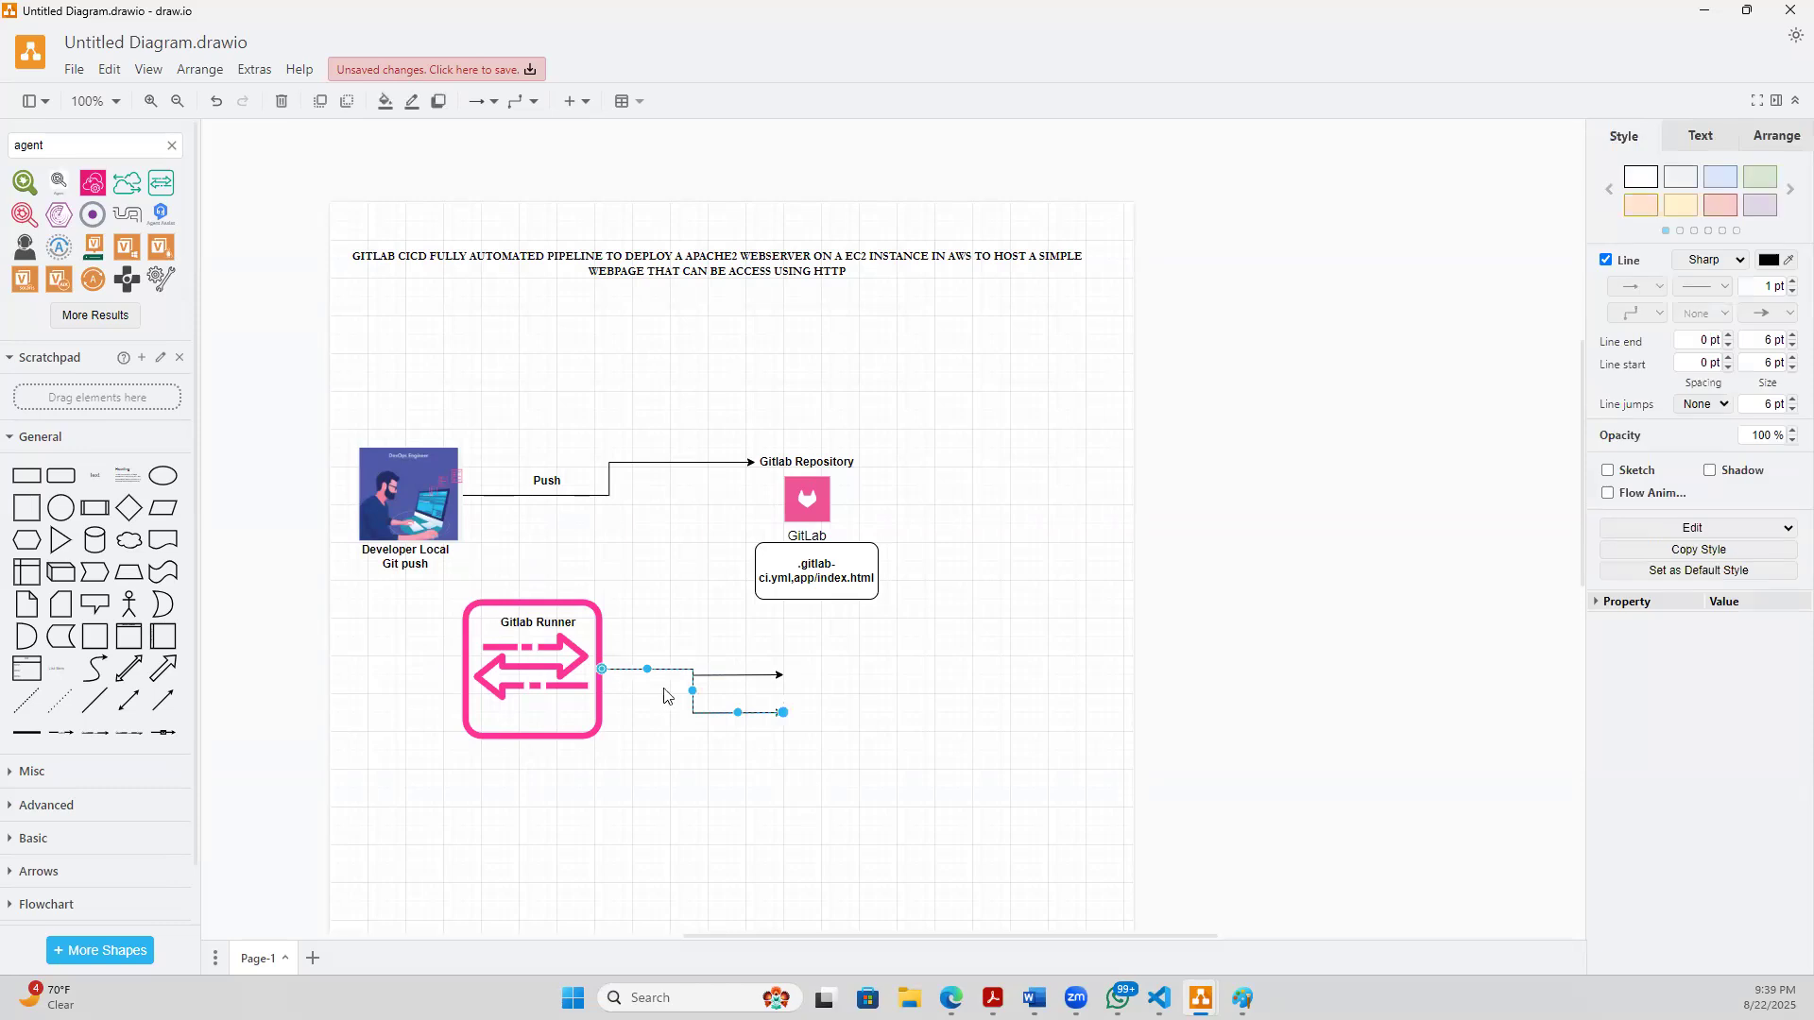
pyautogui.click(808, 765)
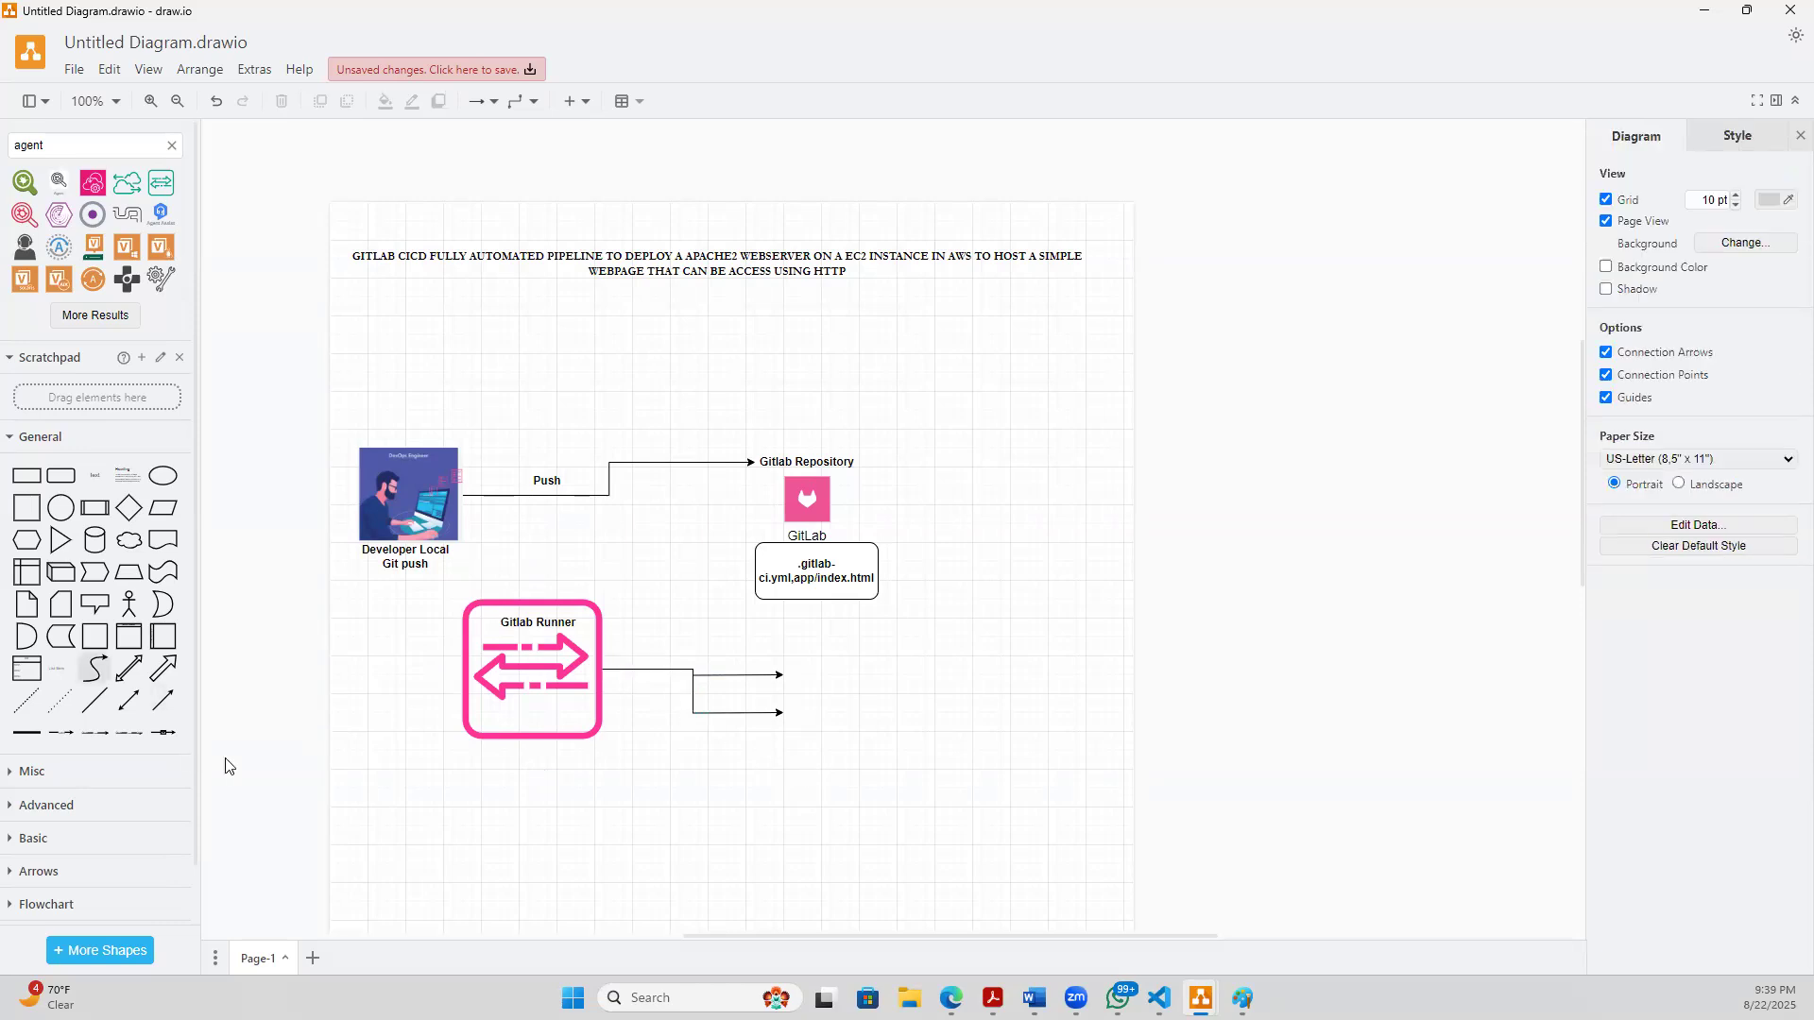
# - Add a two-line text label reading "SSH 22" and "SCP" and place it between the two runner arrows
pyautogui.doubleClick(608, 810)
pyautogui.click(607, 779)
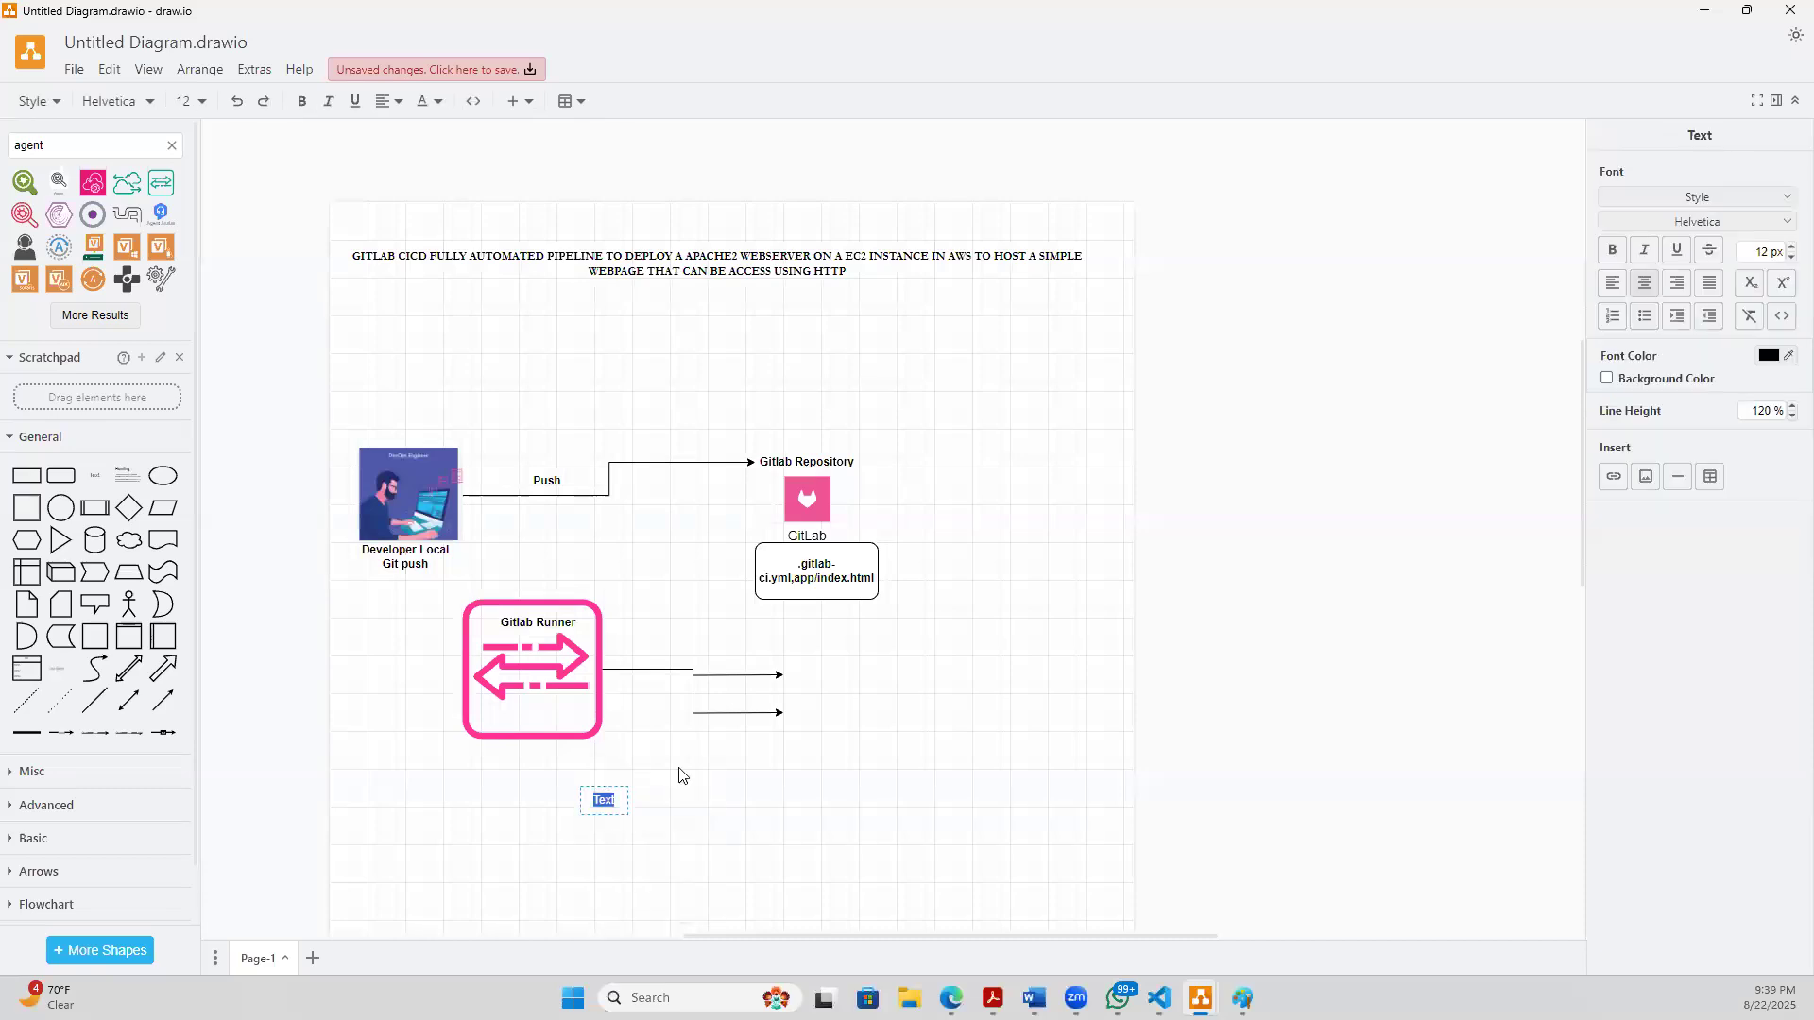
pyautogui.doubleClick(600, 803)
pyautogui.write('SSH 22')
pyautogui.press('Return')
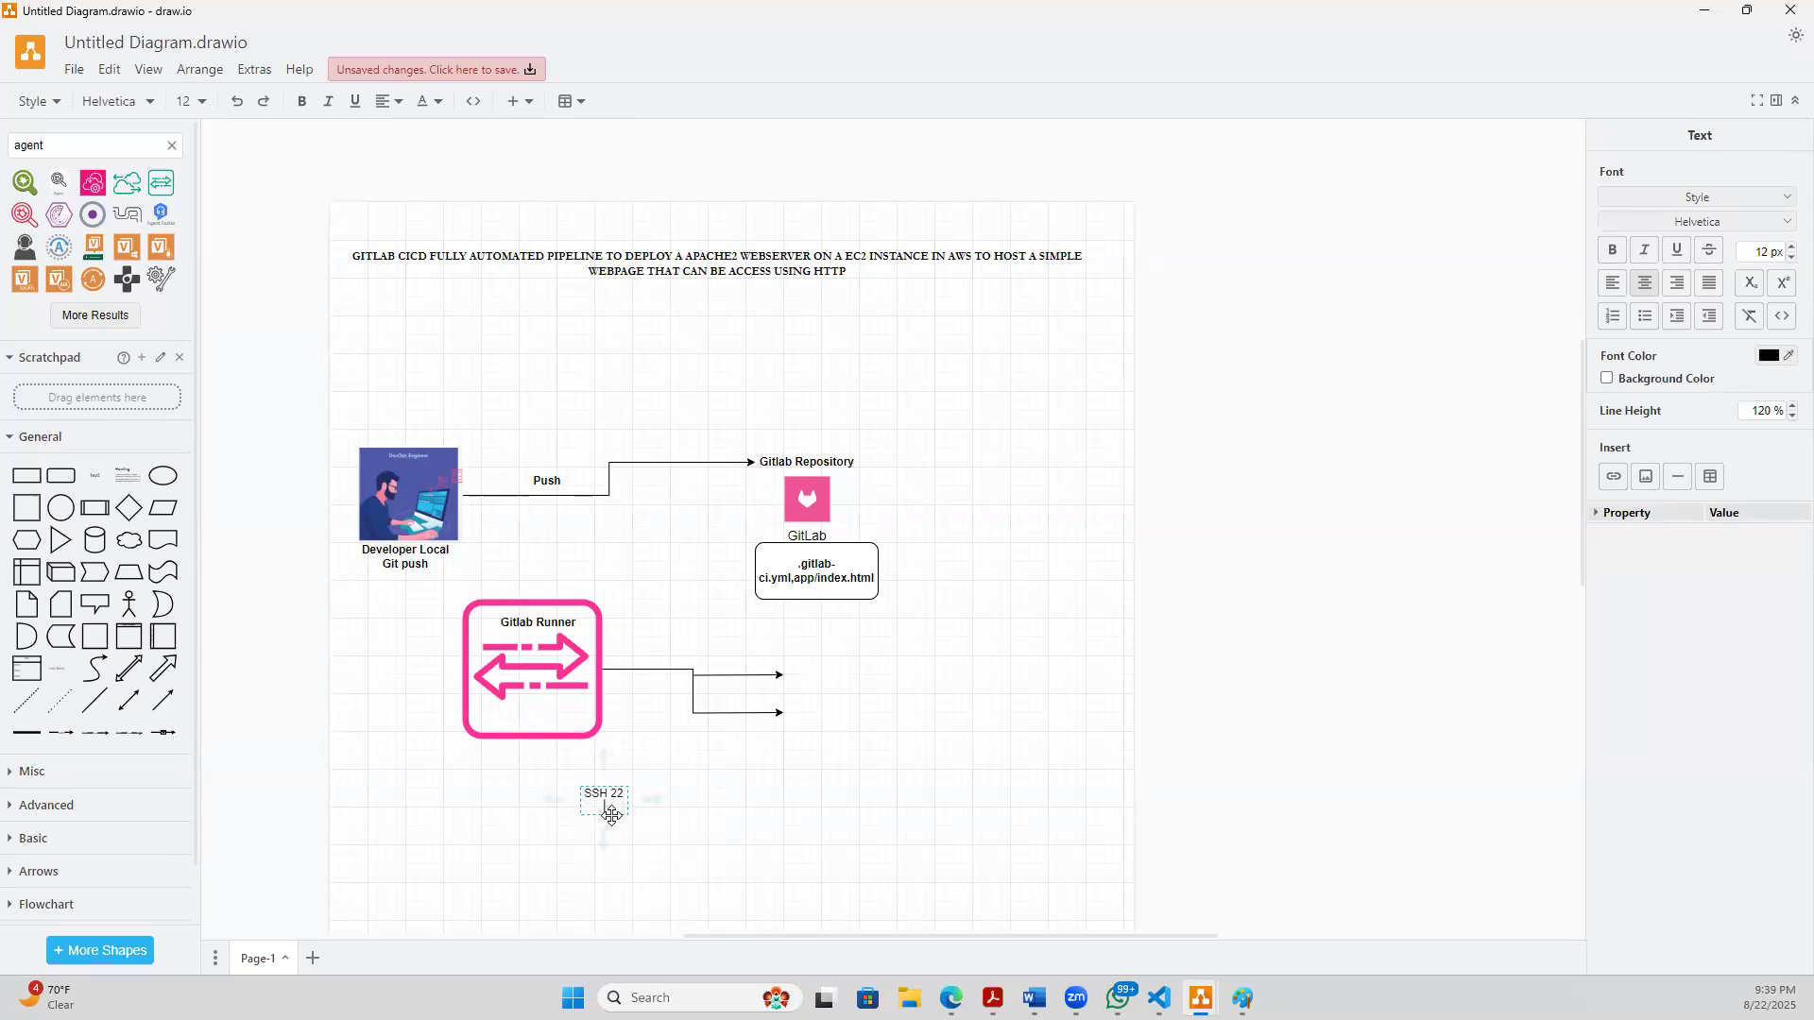
pyautogui.write('SCP')
pyautogui.click(622, 915)
pyautogui.click(606, 818)
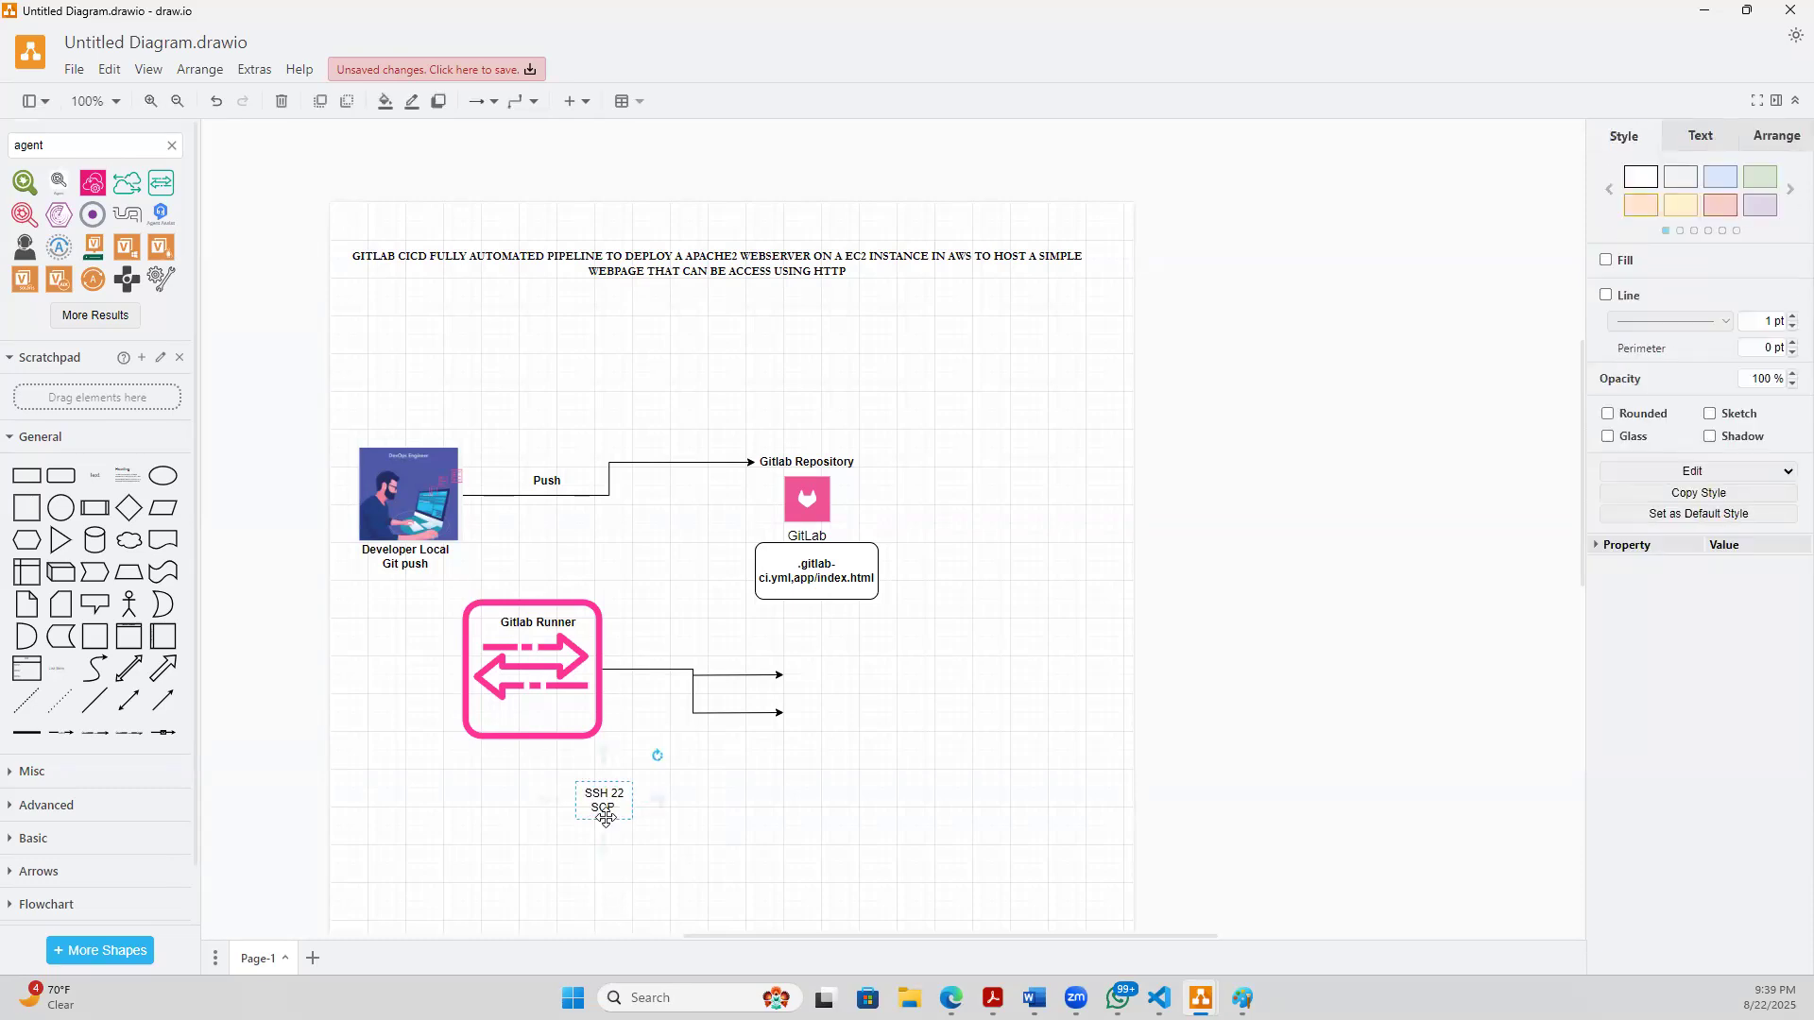
pyautogui.moveTo(605, 816); pyautogui.dragTo(751, 696)
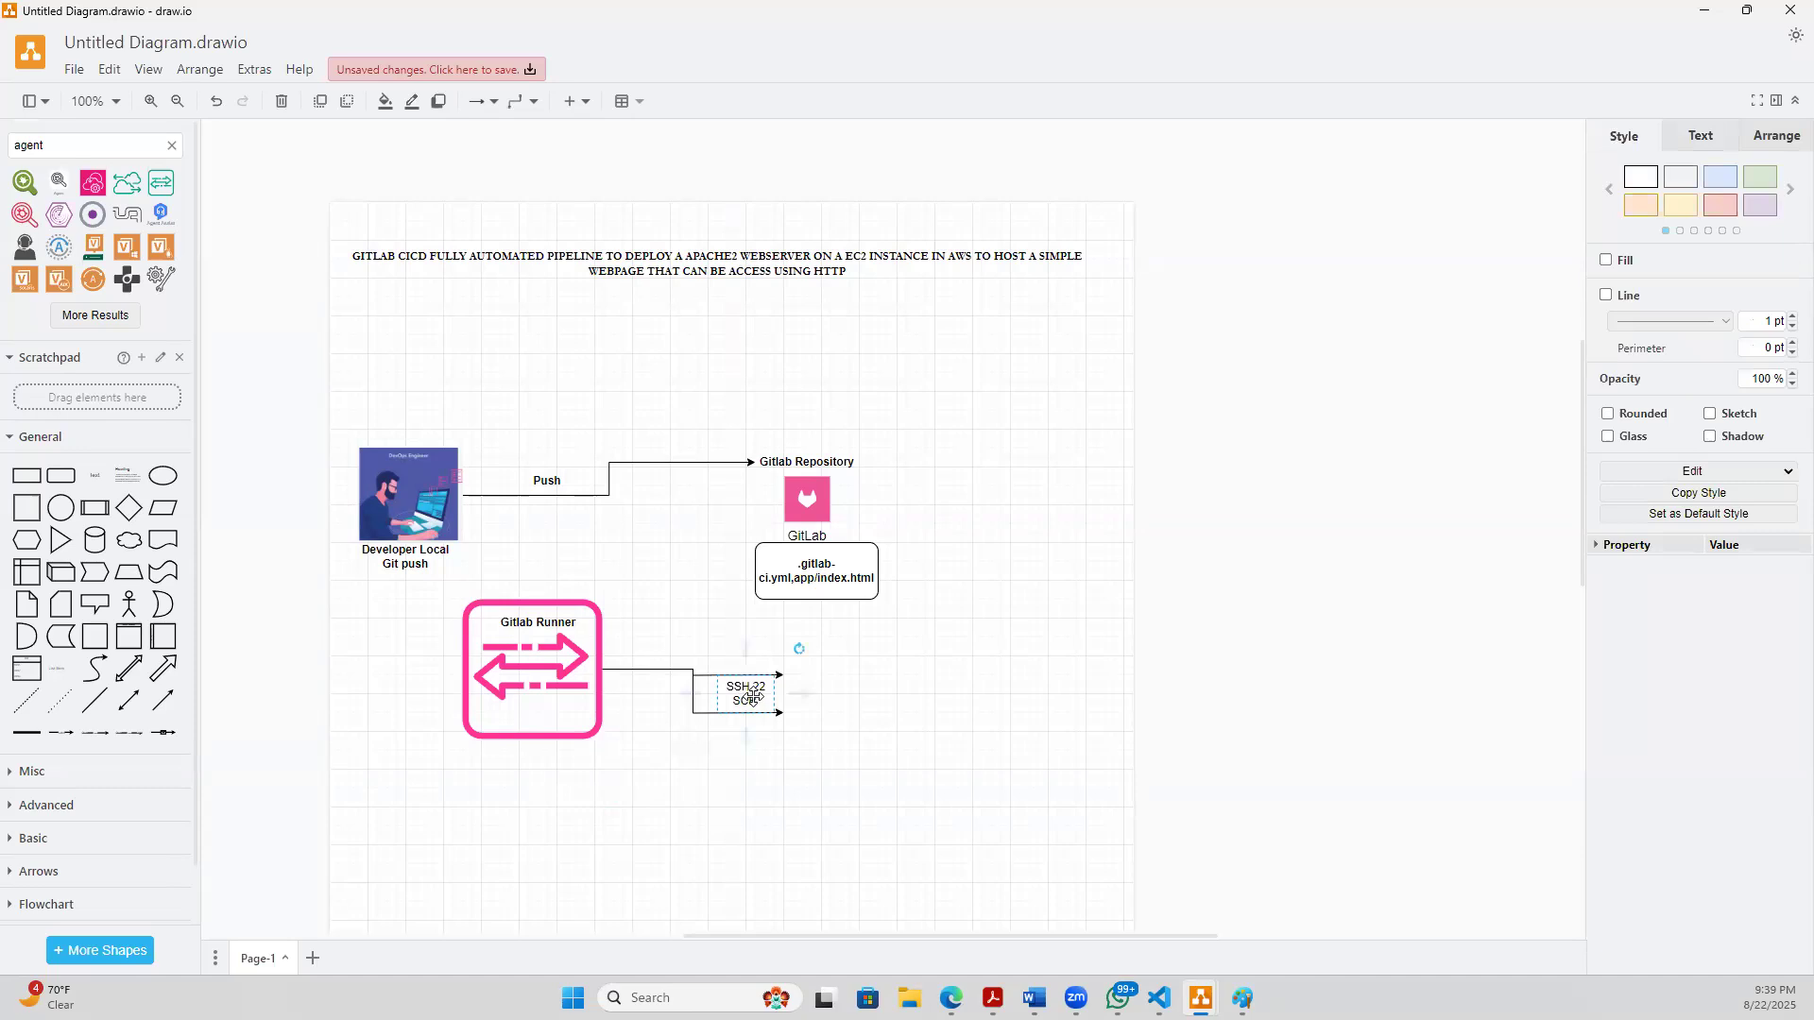
# - Make the "SSH 22 SCP" label between the runner arrows bold
pyautogui.doubleClick(753, 697)
pyautogui.press('BackSpace')
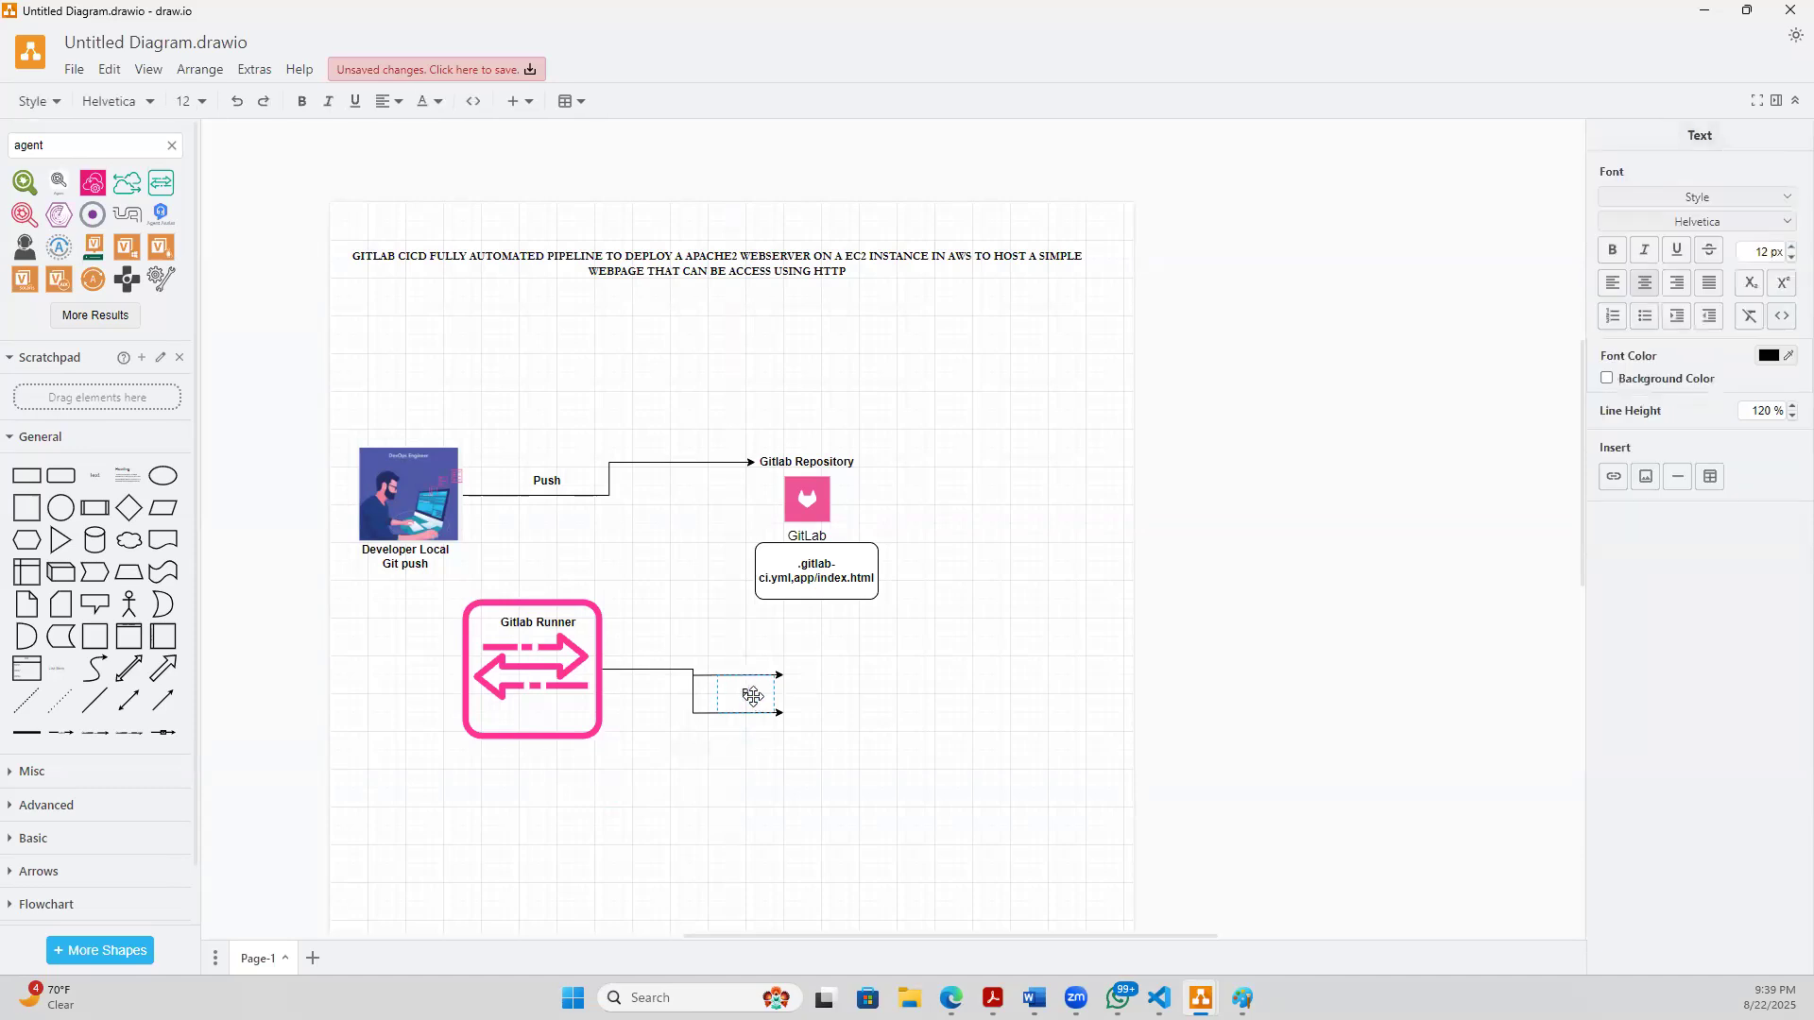
pyautogui.hotkey('ctrl', 'z')
pyautogui.click(765, 697)
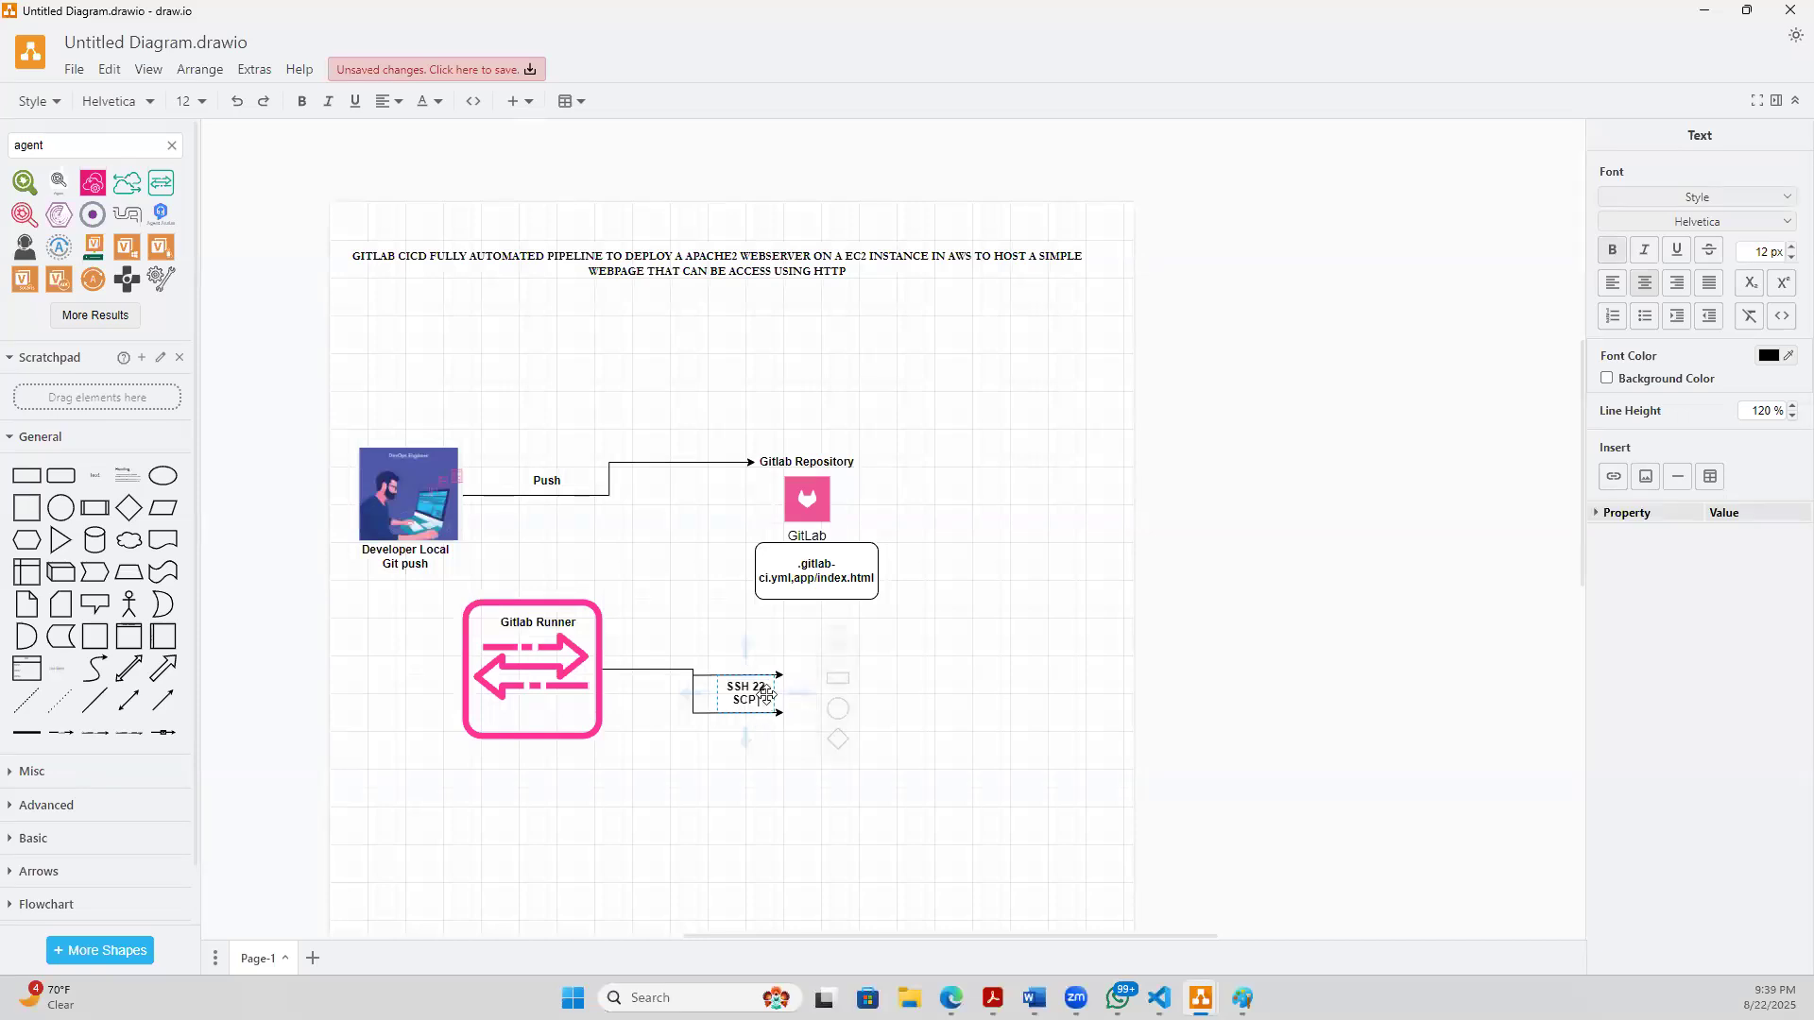
pyautogui.click(750, 690)
pyautogui.click(751, 725)
pyautogui.click(777, 694)
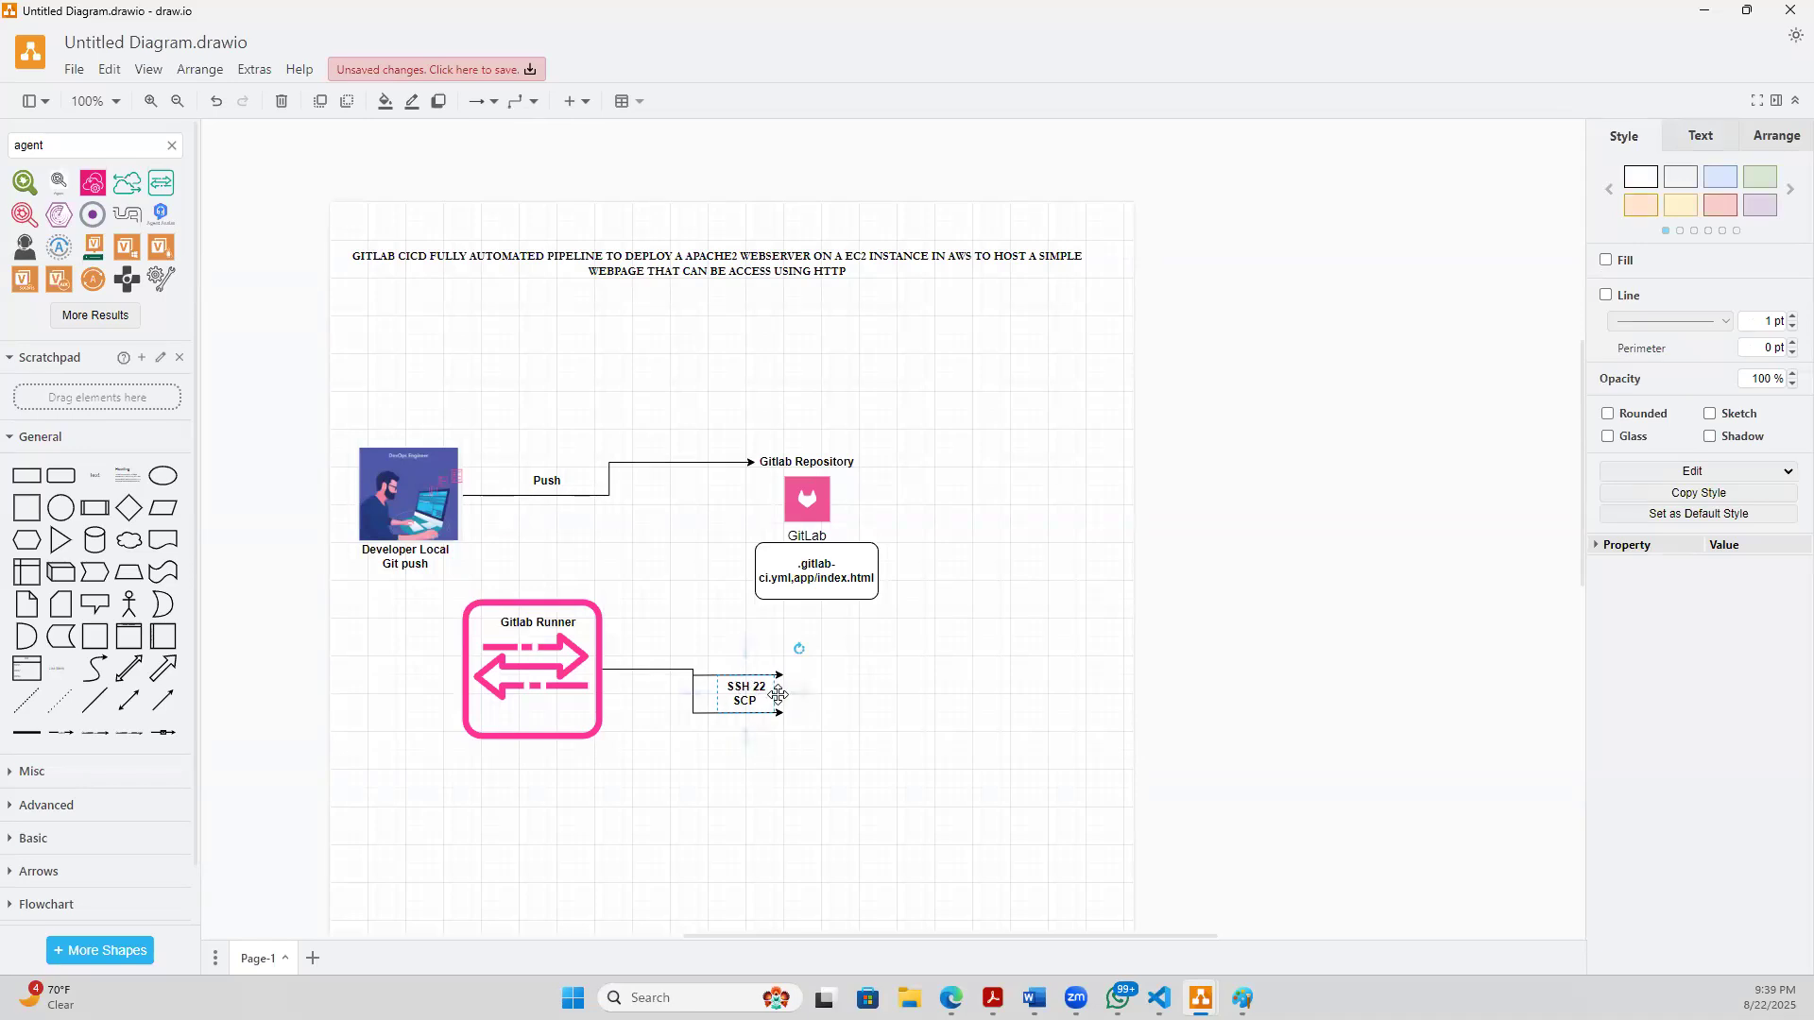
pyautogui.click(764, 811)
pyautogui.doubleClick(743, 704)
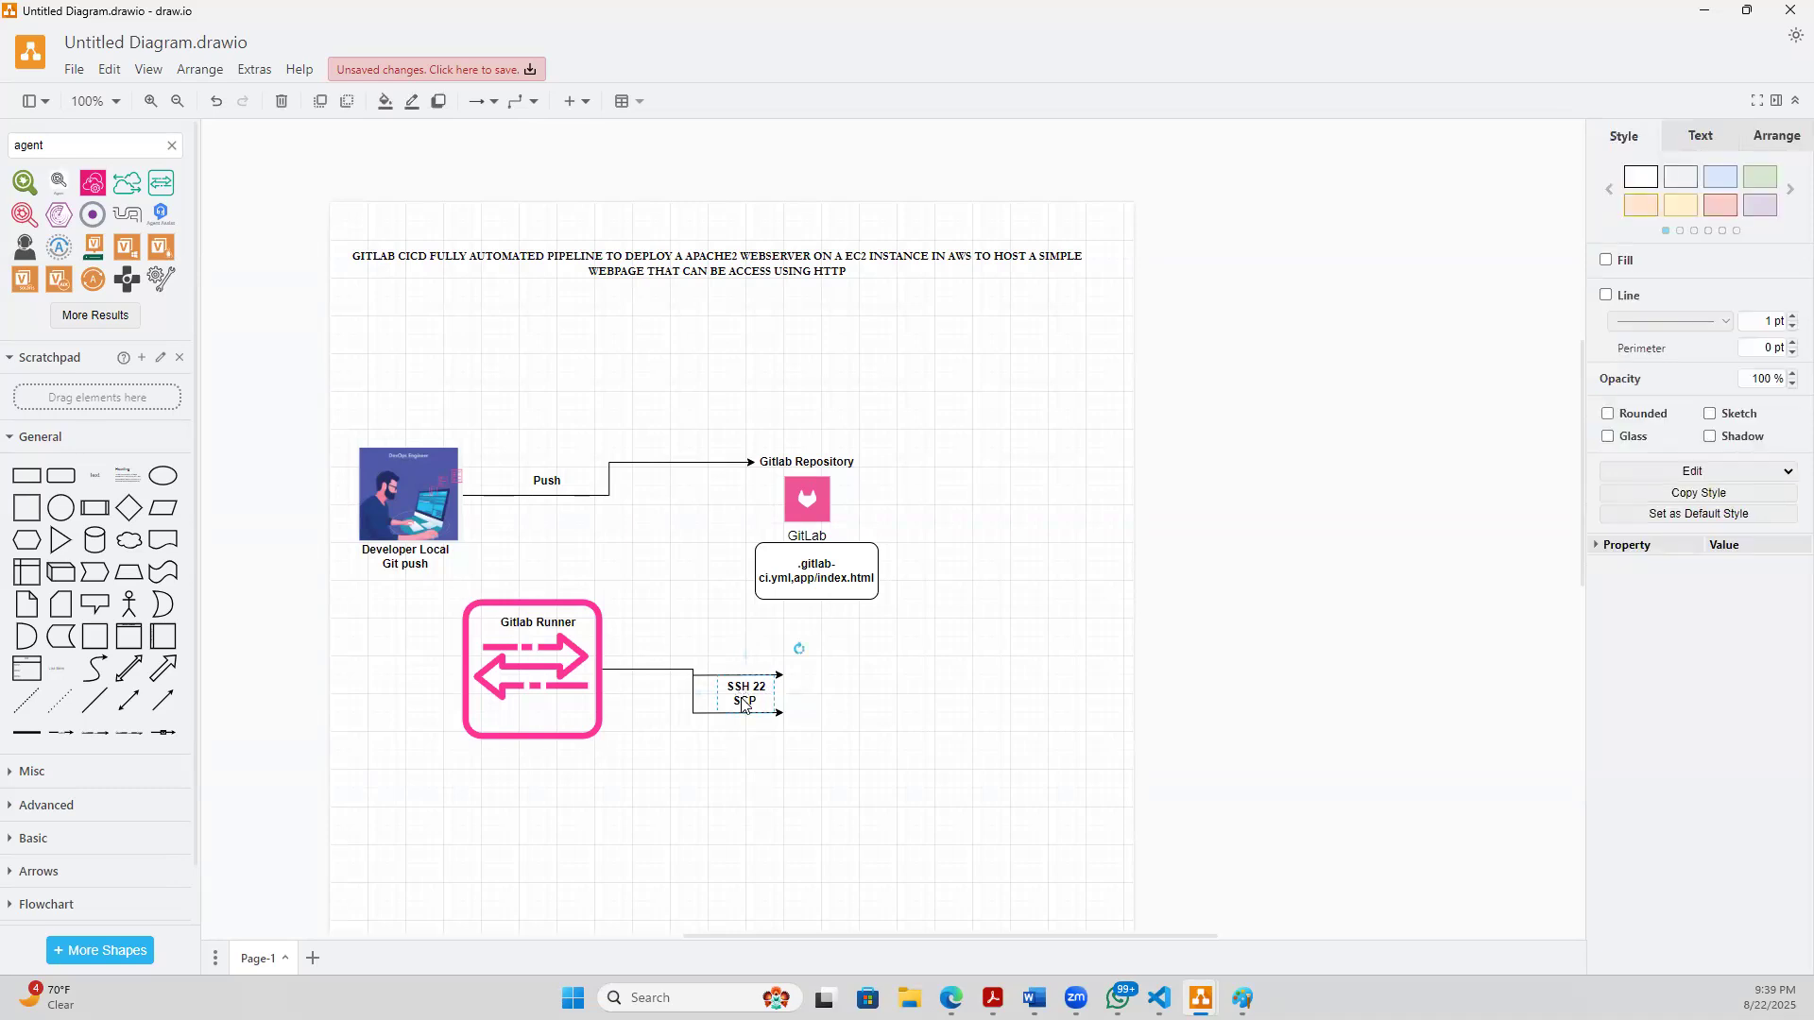
pyautogui.click(780, 818)
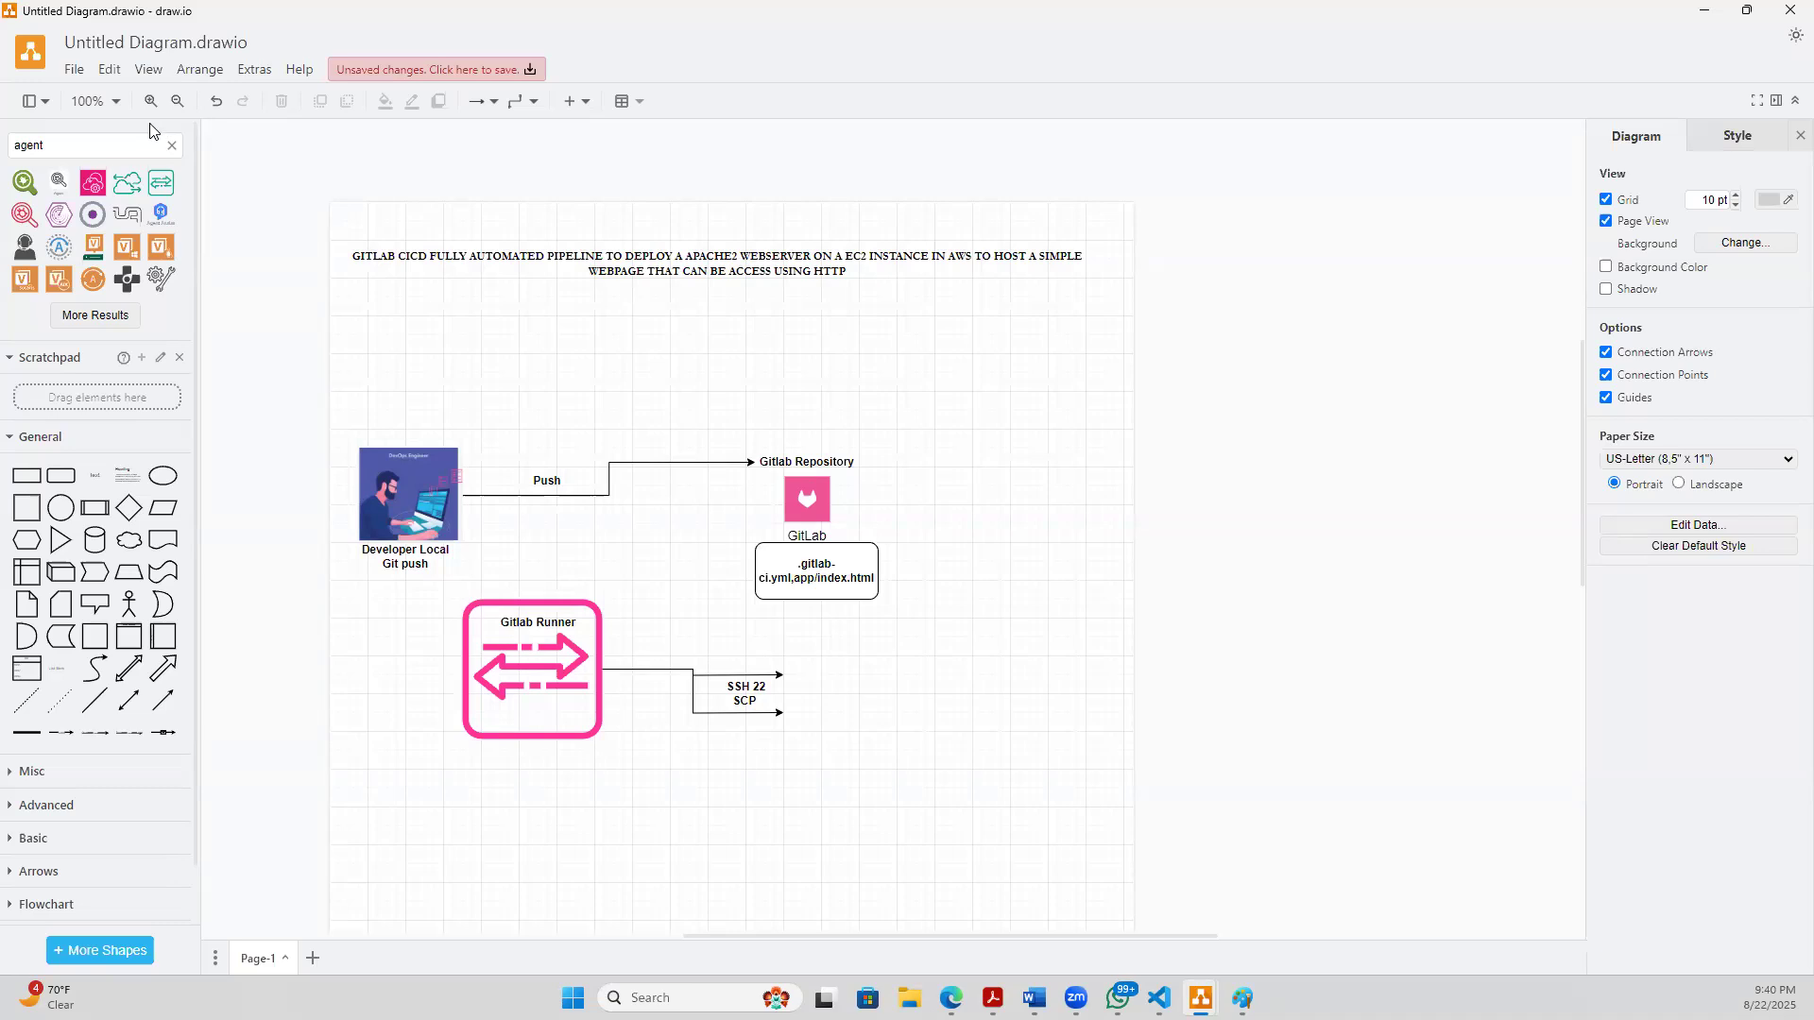
# - Search the shape library for "DEPLOYMENT" and preview the resulting icons
pyautogui.click(171, 146)
pyautogui.write('DEPLOYMENT')
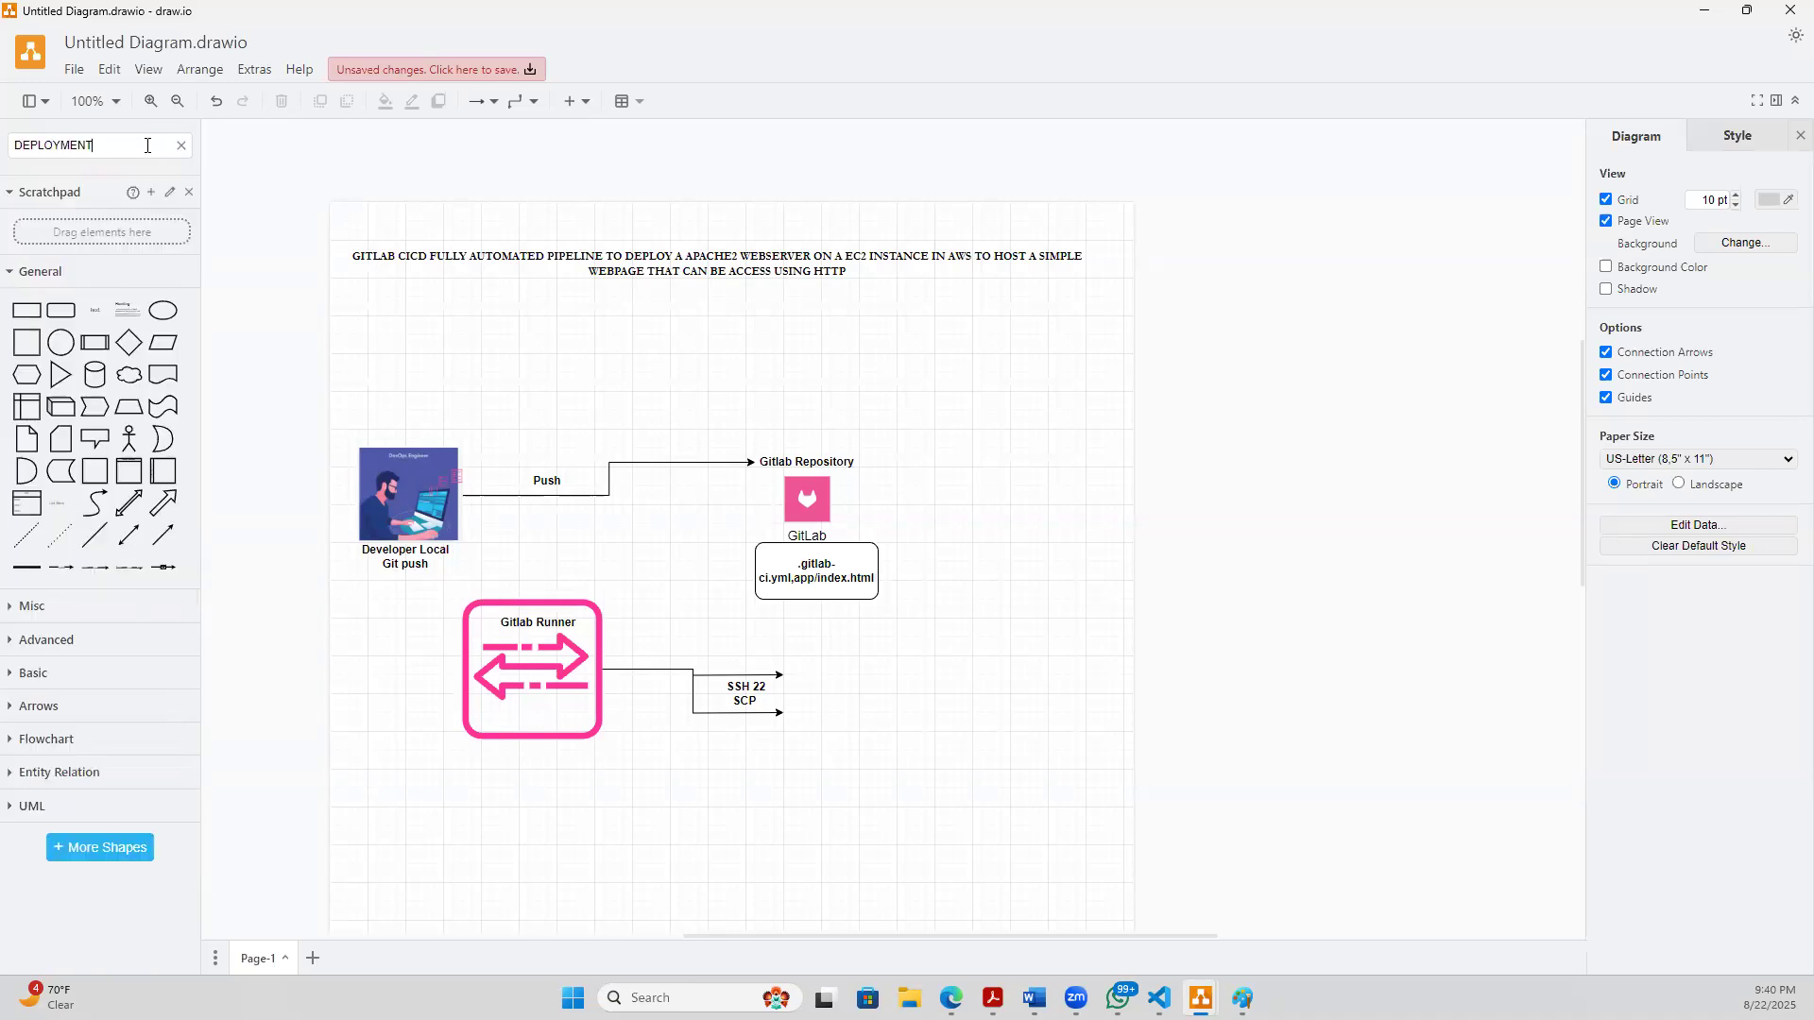
pyautogui.press('Return')
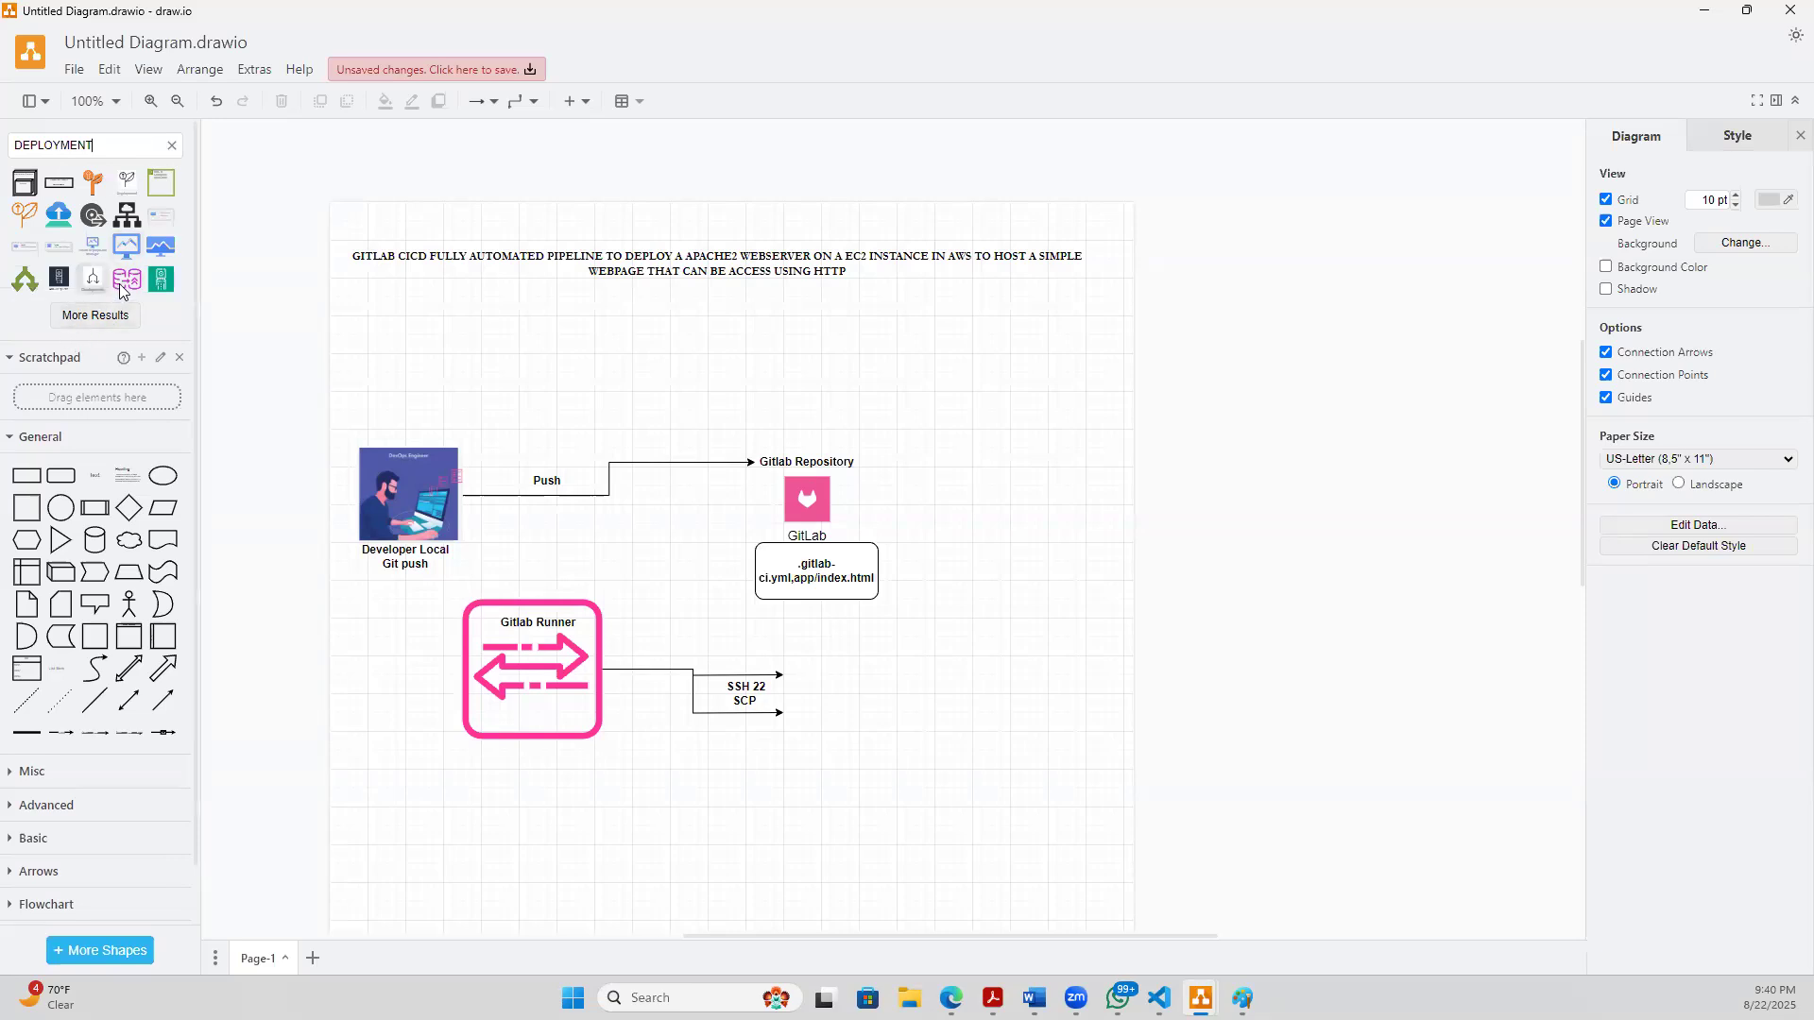
pyautogui.moveTo(124, 281)
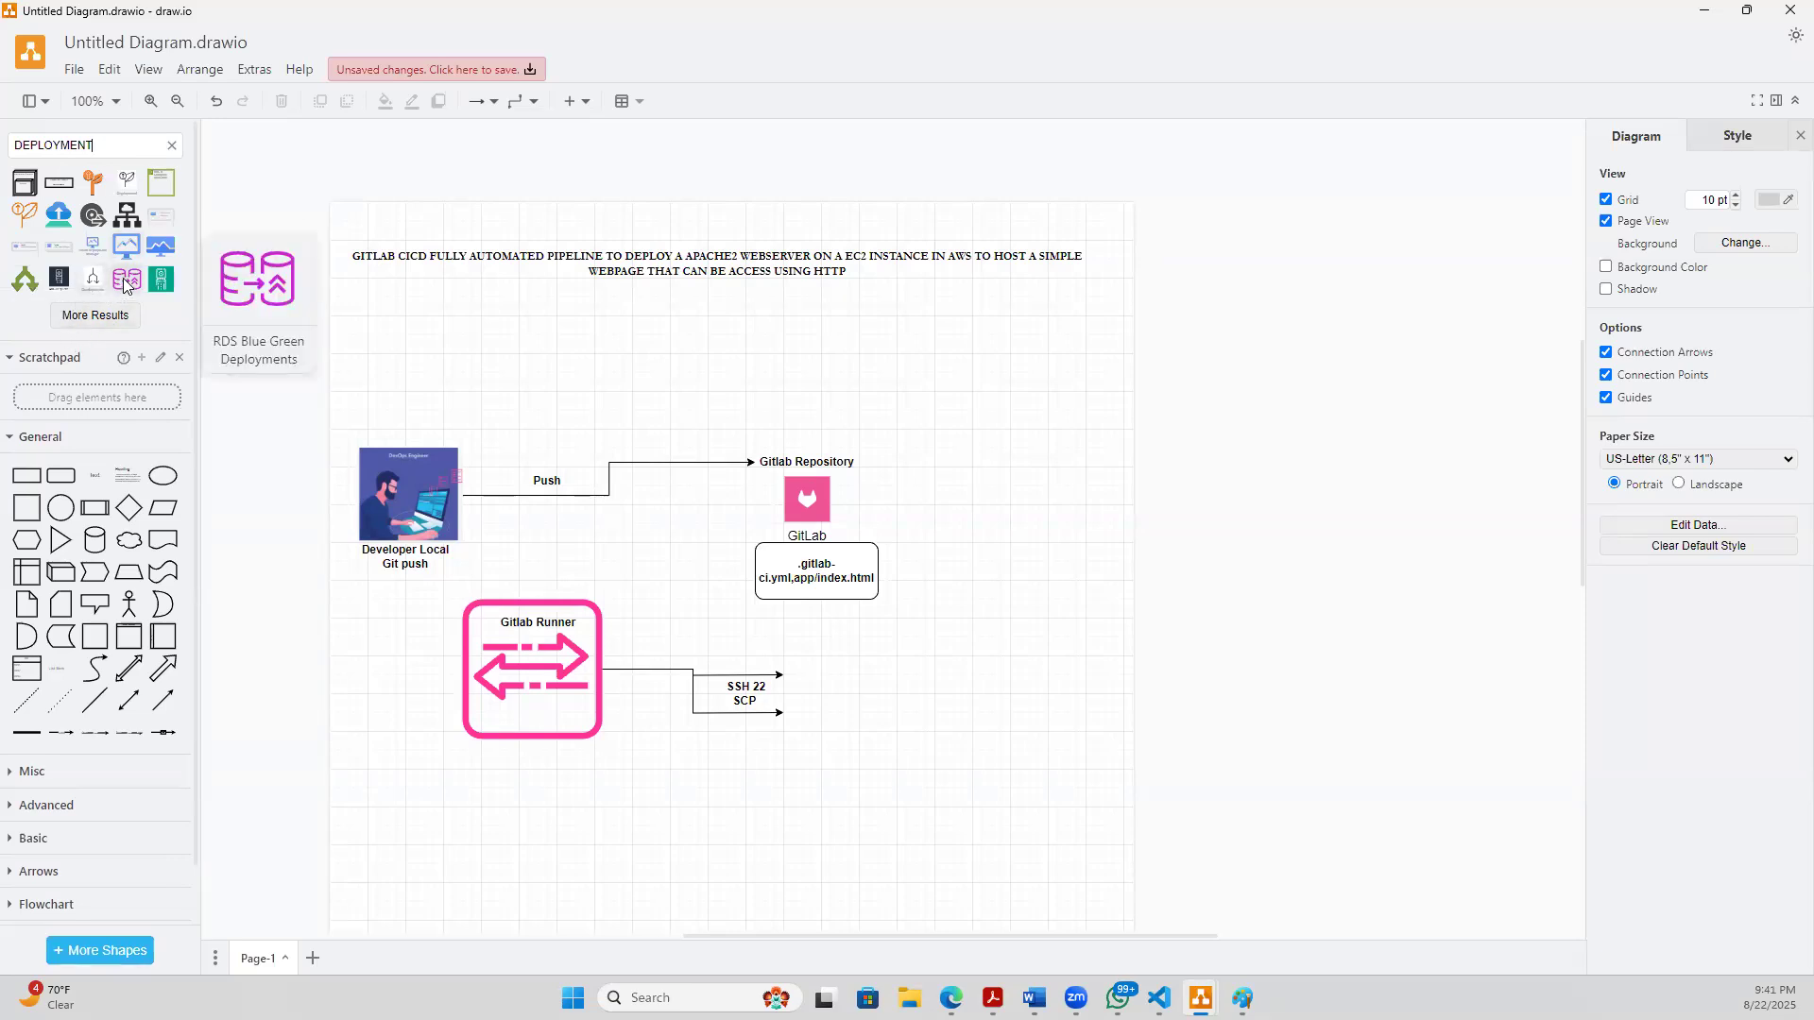
pyautogui.moveTo(112, 243)
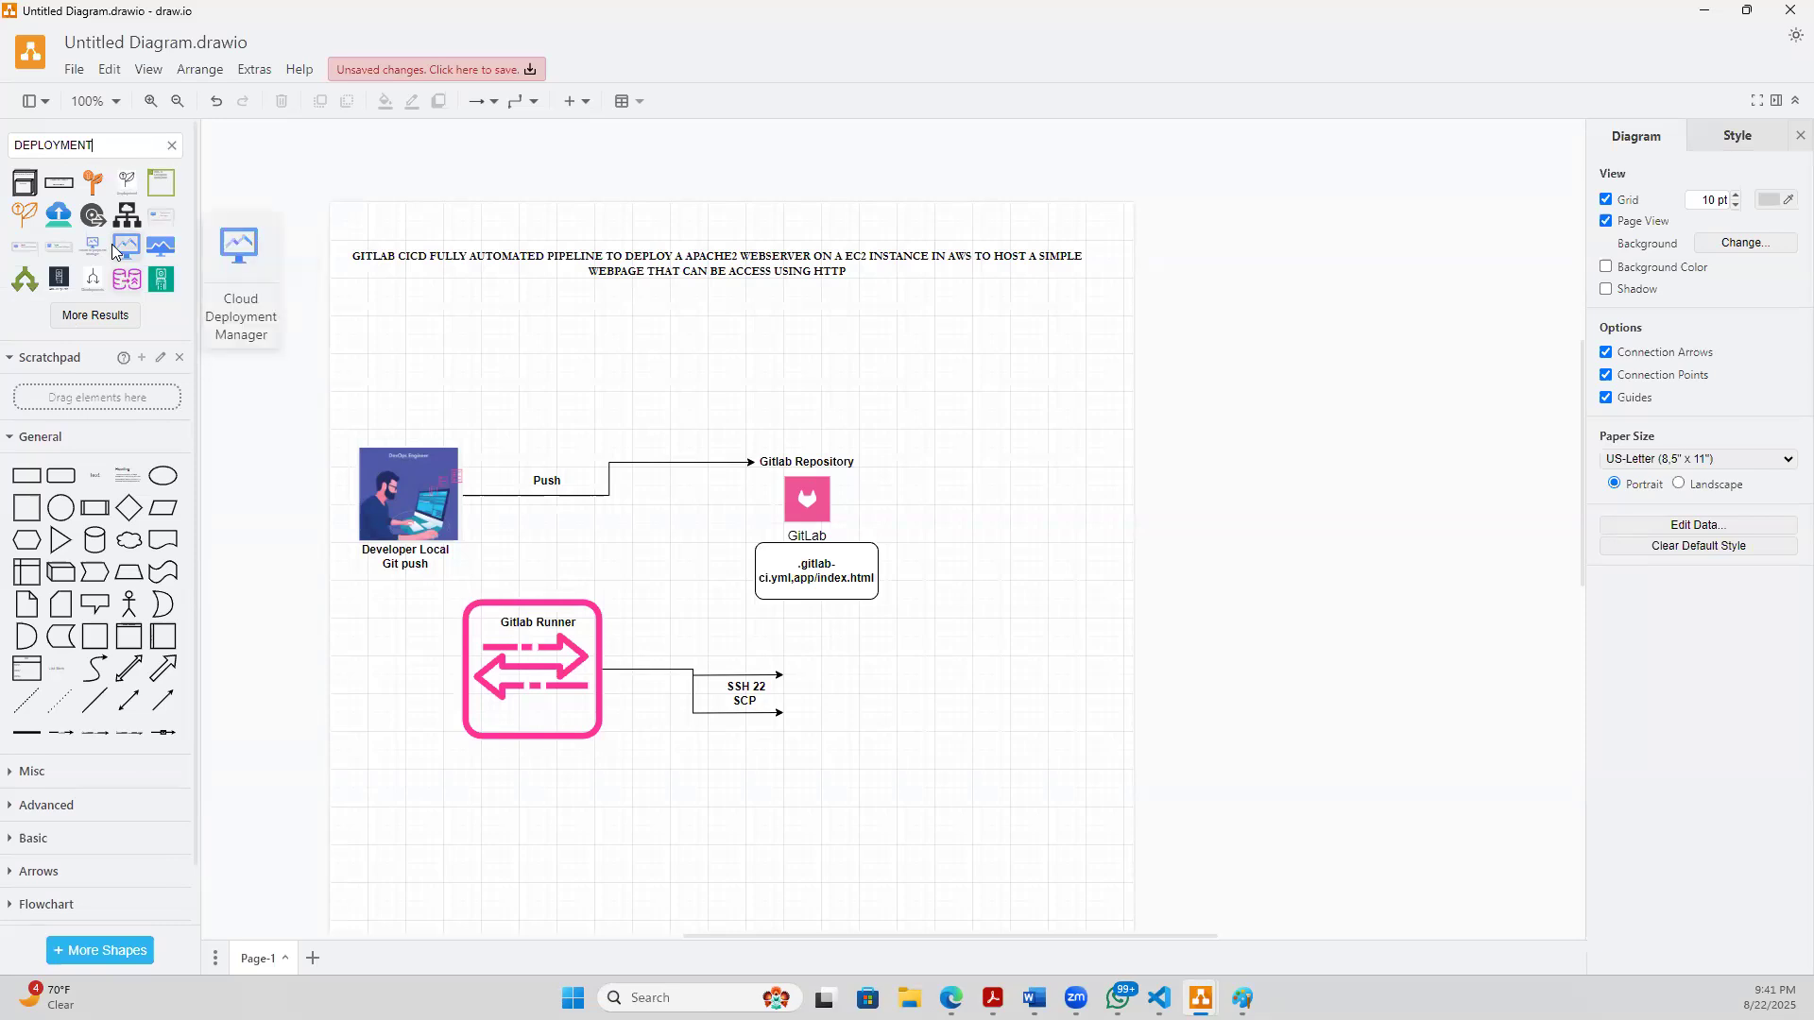
# - Narrow the shape search to "AWS DEPLOYMENT" and preview the resulting icons
pyautogui.click(12, 145)
pyautogui.write('AWS')
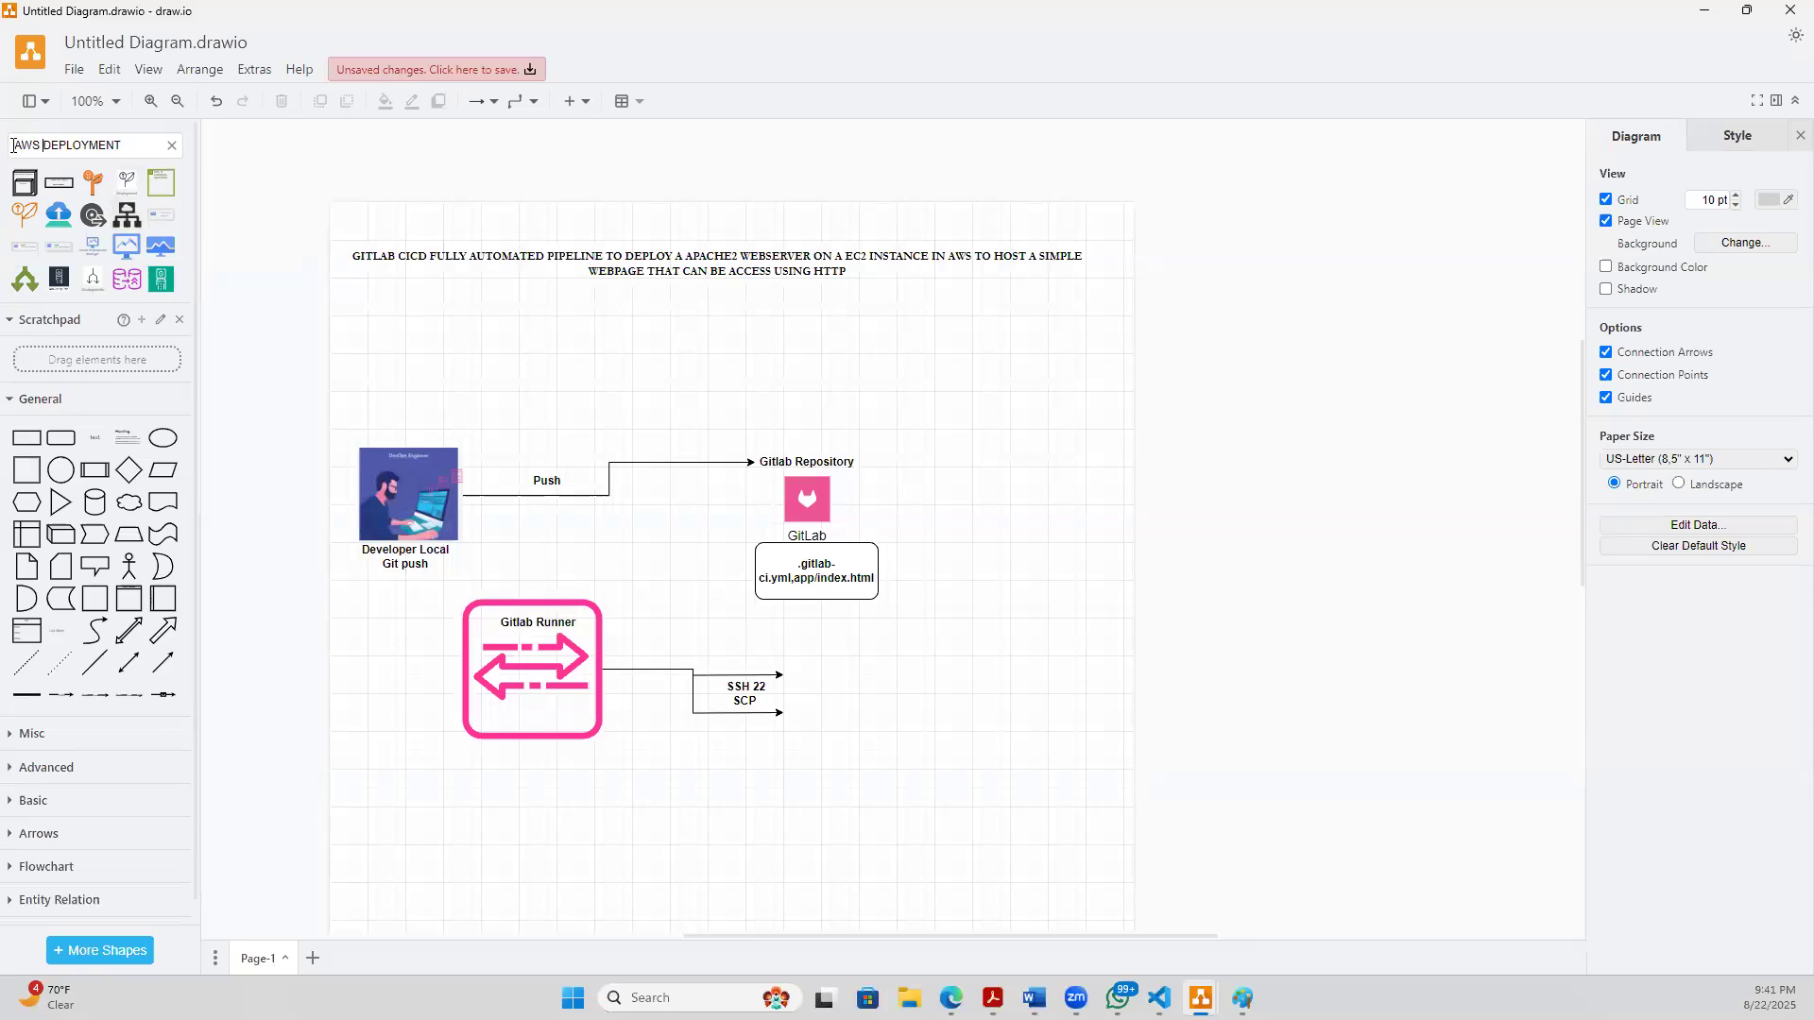
pyautogui.press('Return')
pyautogui.moveTo(156, 225)
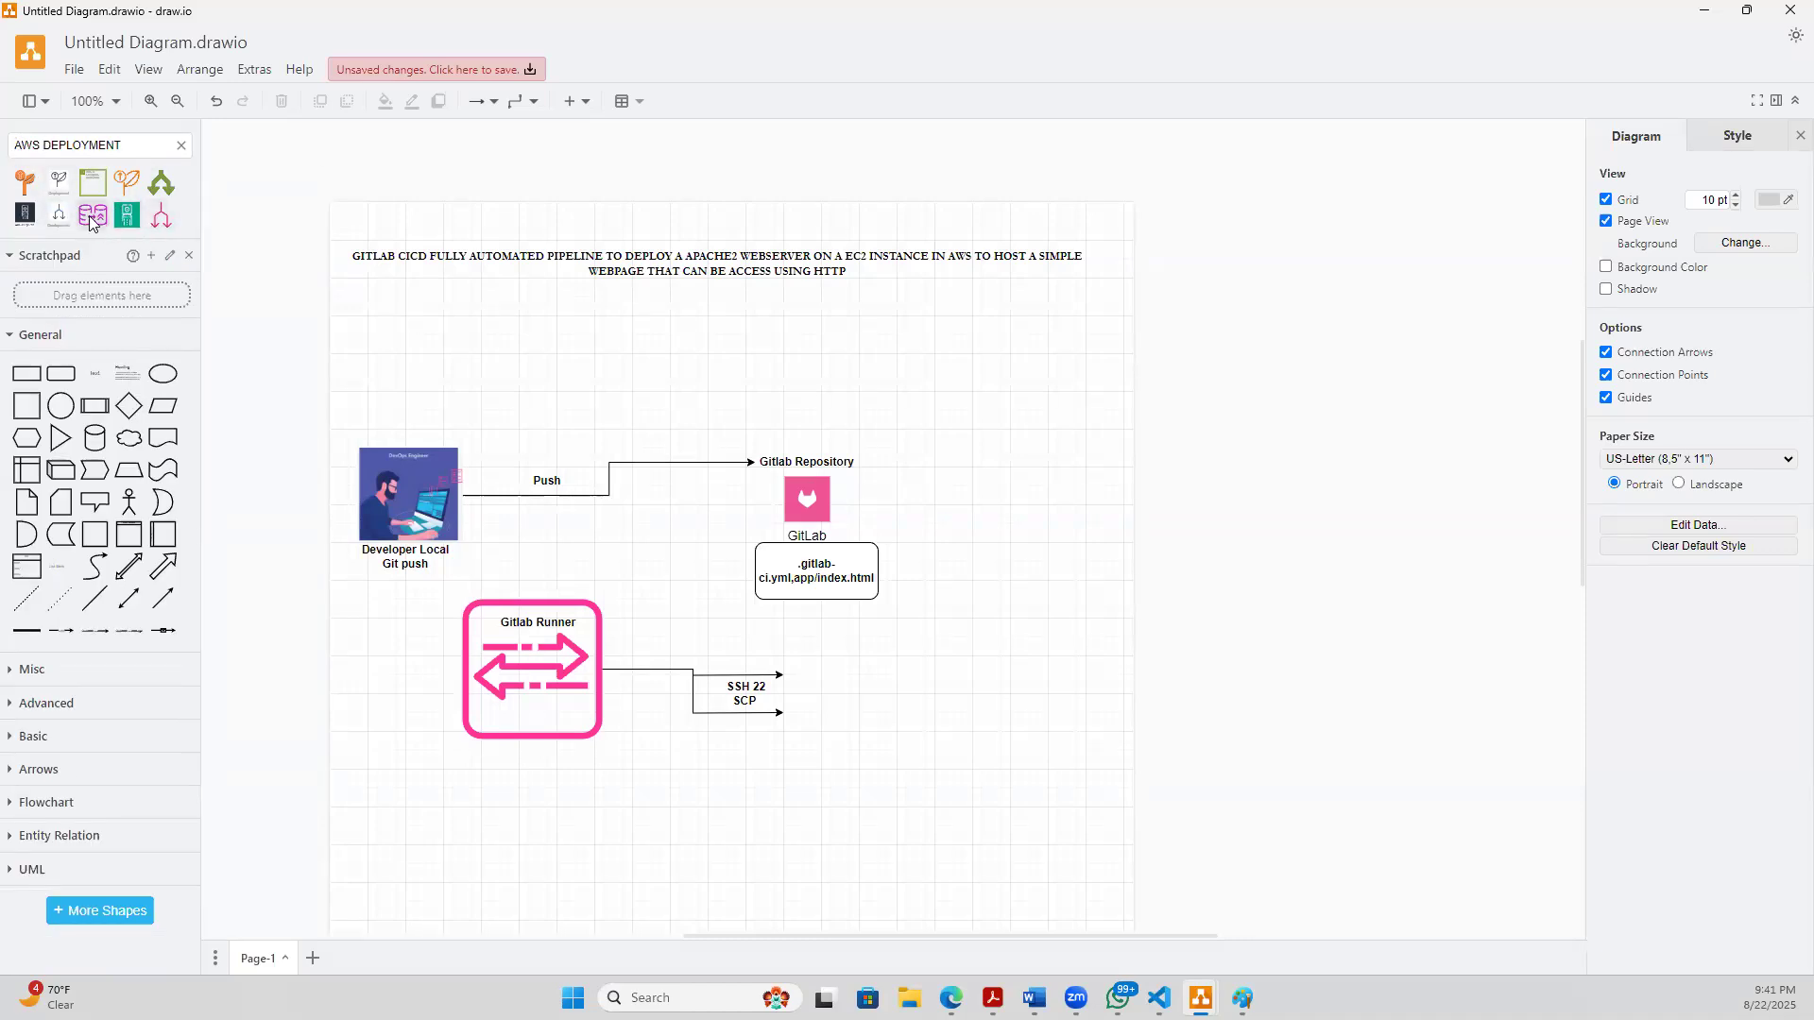
pyautogui.moveTo(89, 215)
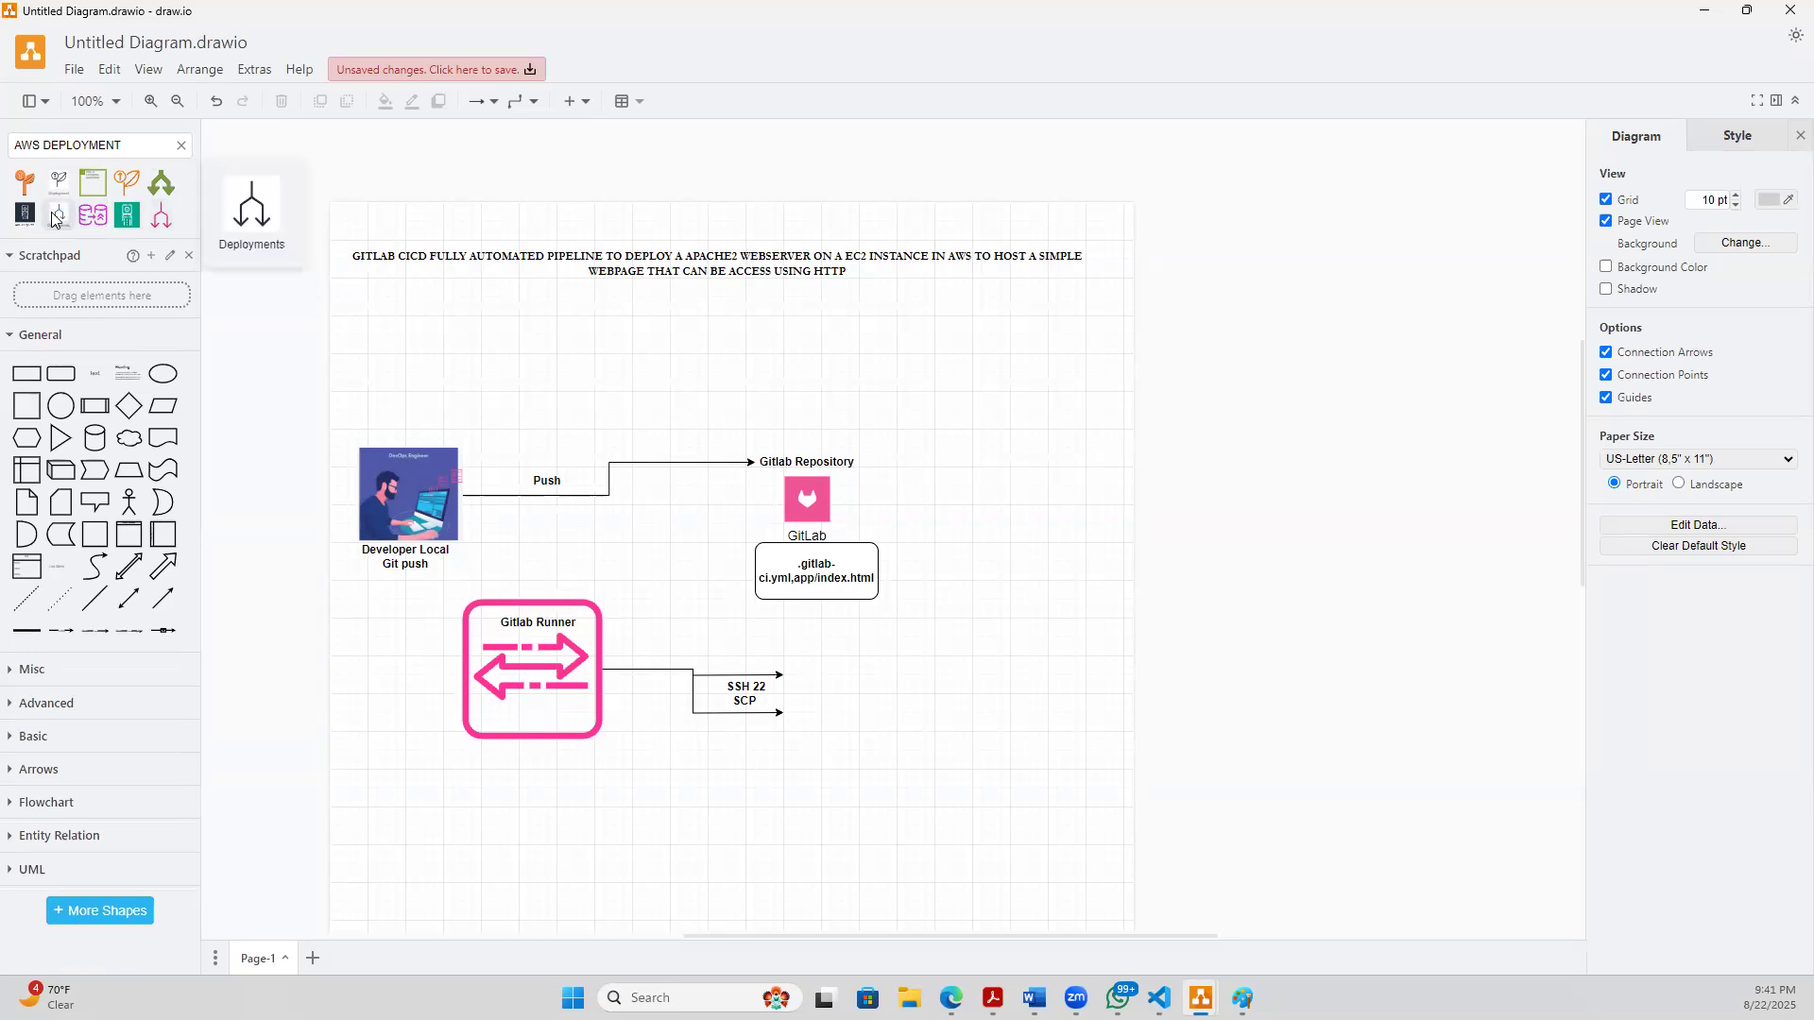
pyautogui.moveTo(25, 214)
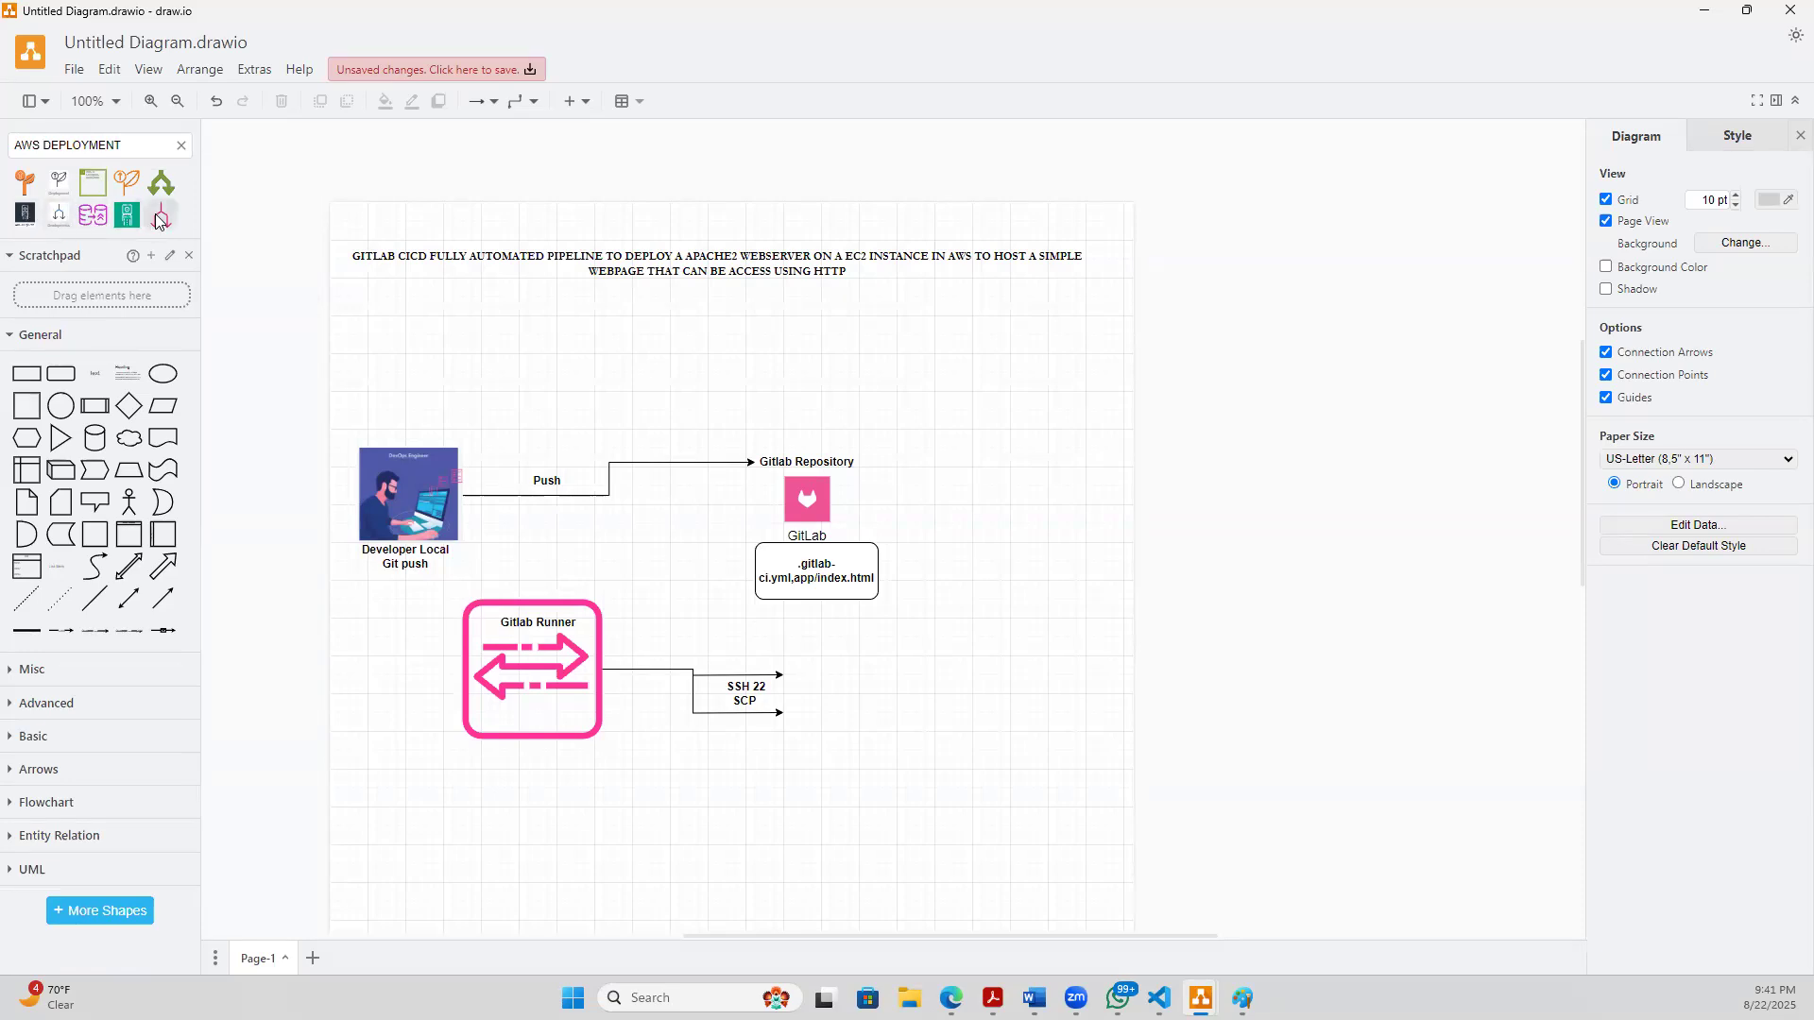
pyautogui.moveTo(154, 194)
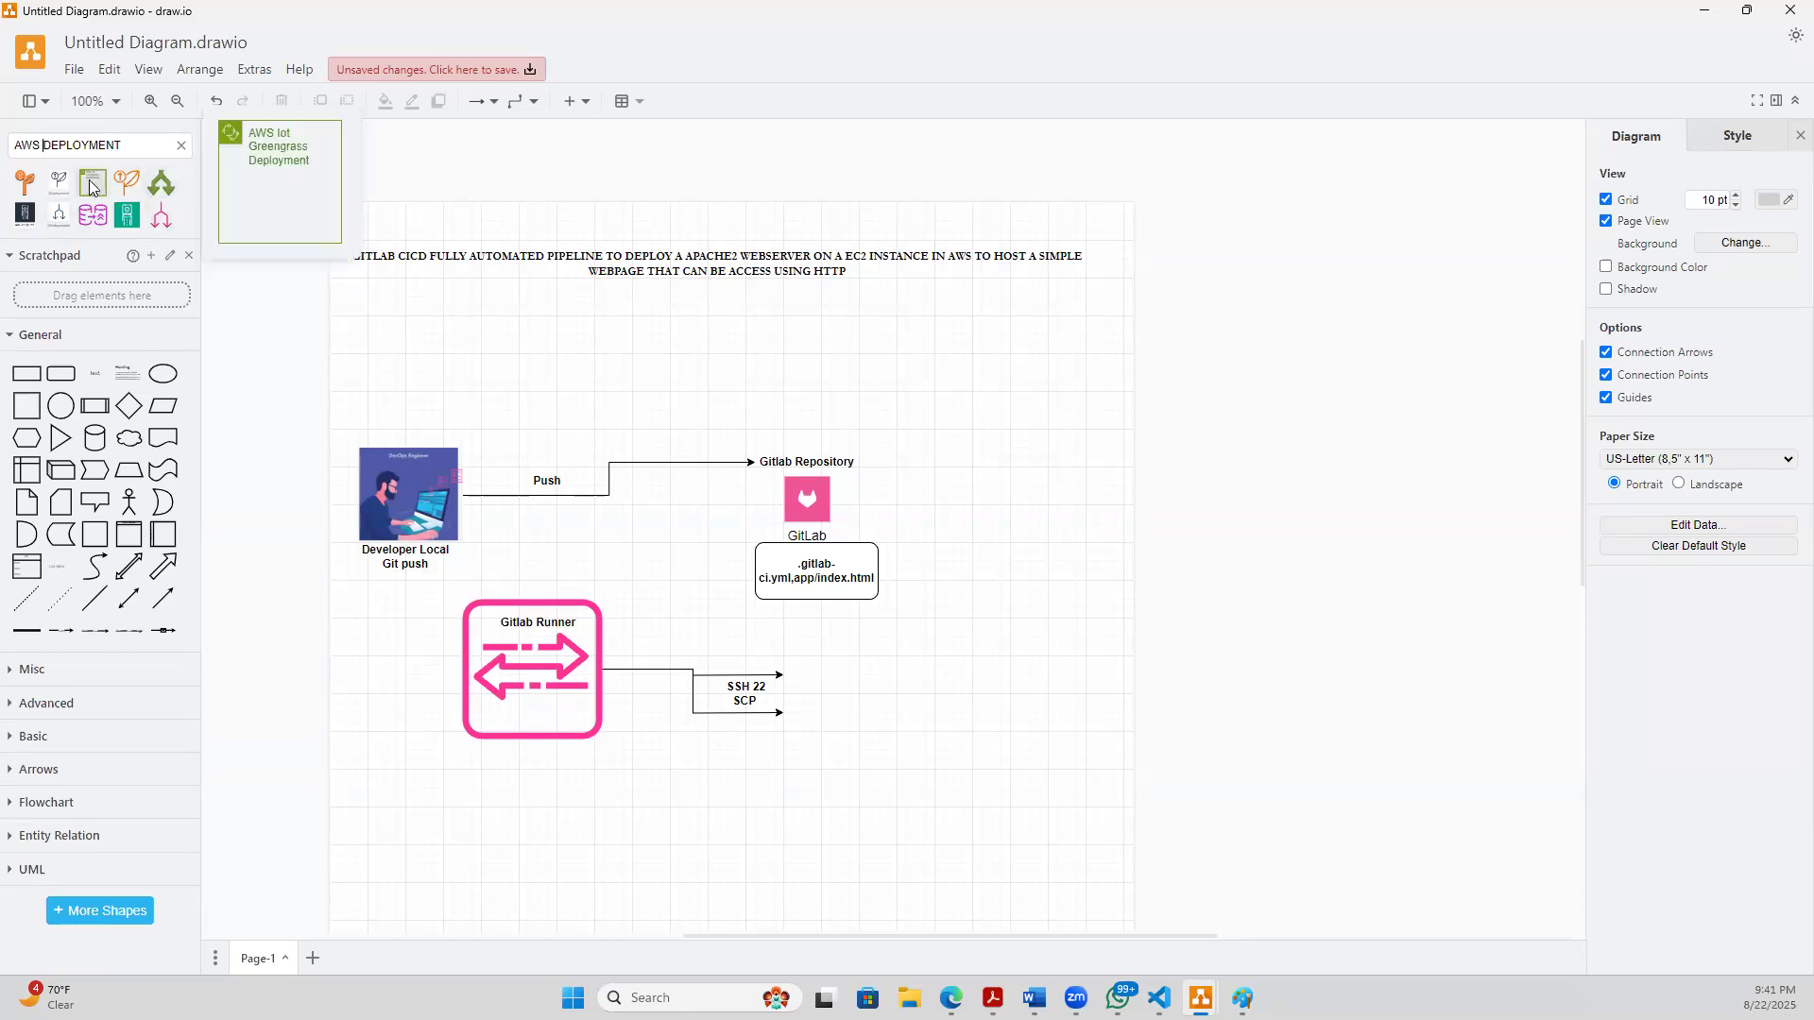
# - Search the shape library for "DEPLOYMENT" and place the blue monitor icon with the line graph below the runner arrows
pyautogui.click(51, 147)
pyautogui.press('BackSpace')
pyautogui.press('BackSpace')
pyautogui.press('BackSpace')
pyautogui.press('BackSpace')
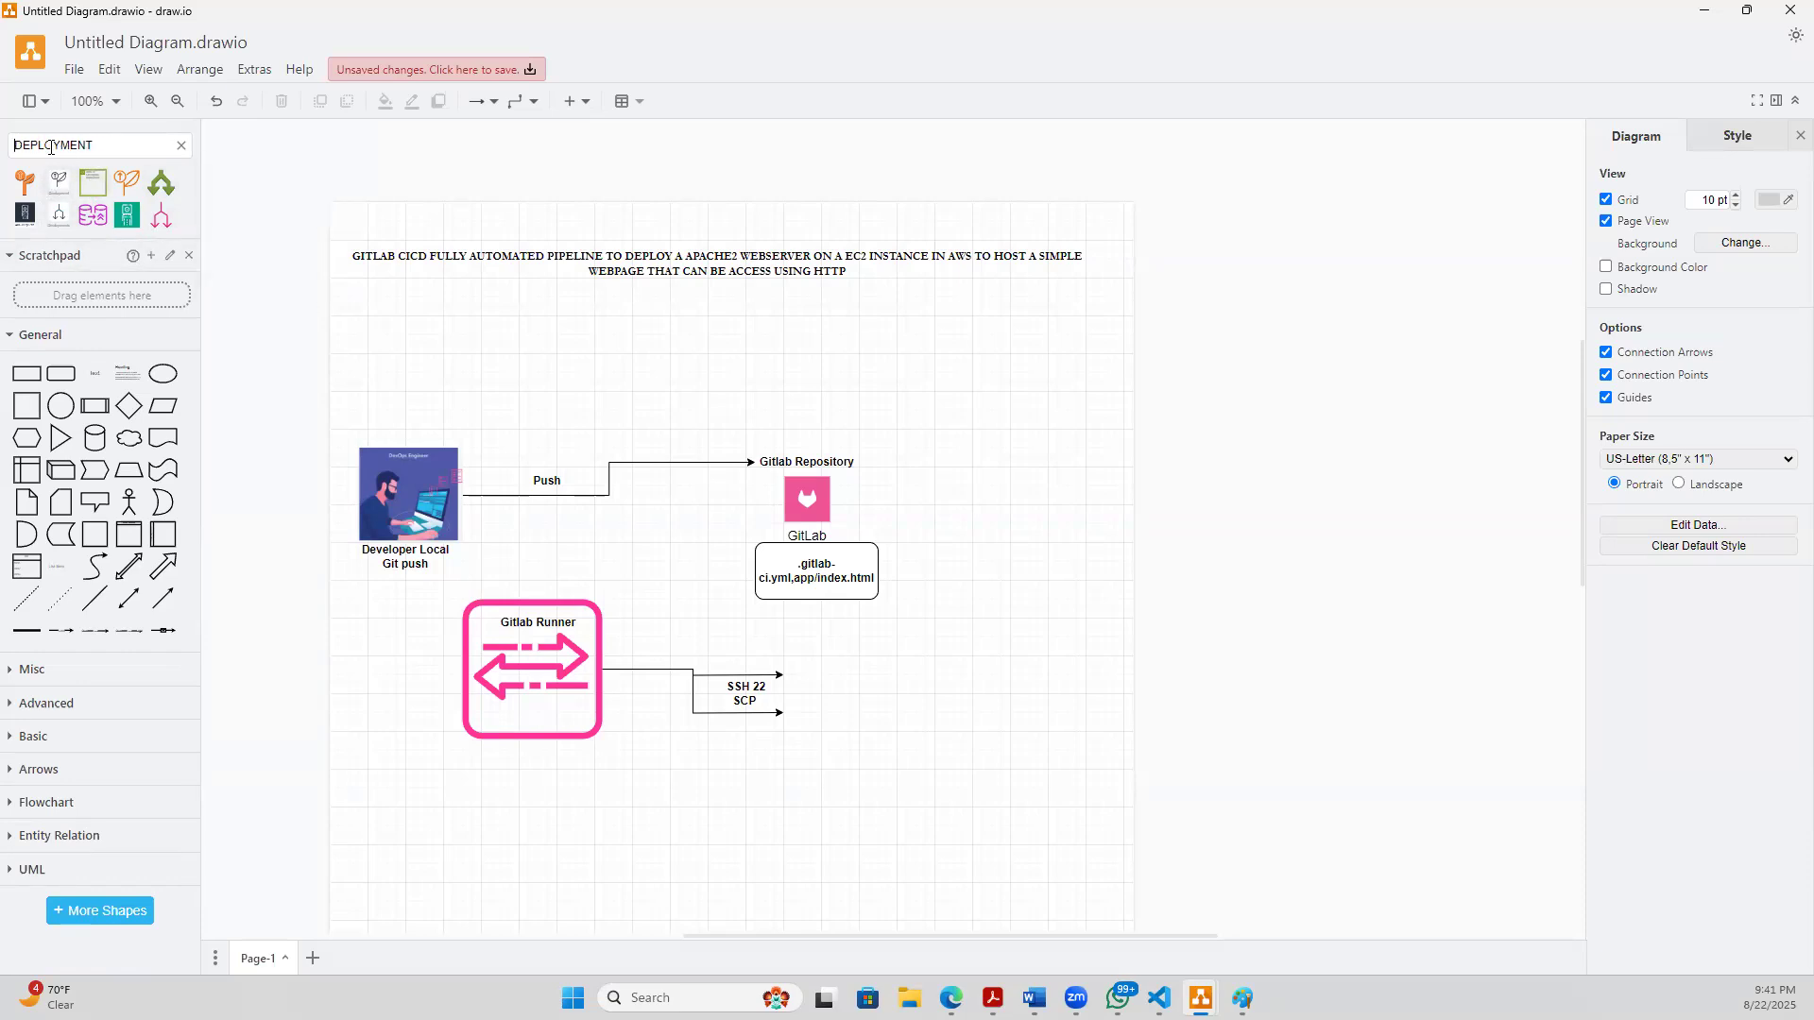
pyautogui.press('Return')
pyautogui.click(126, 245)
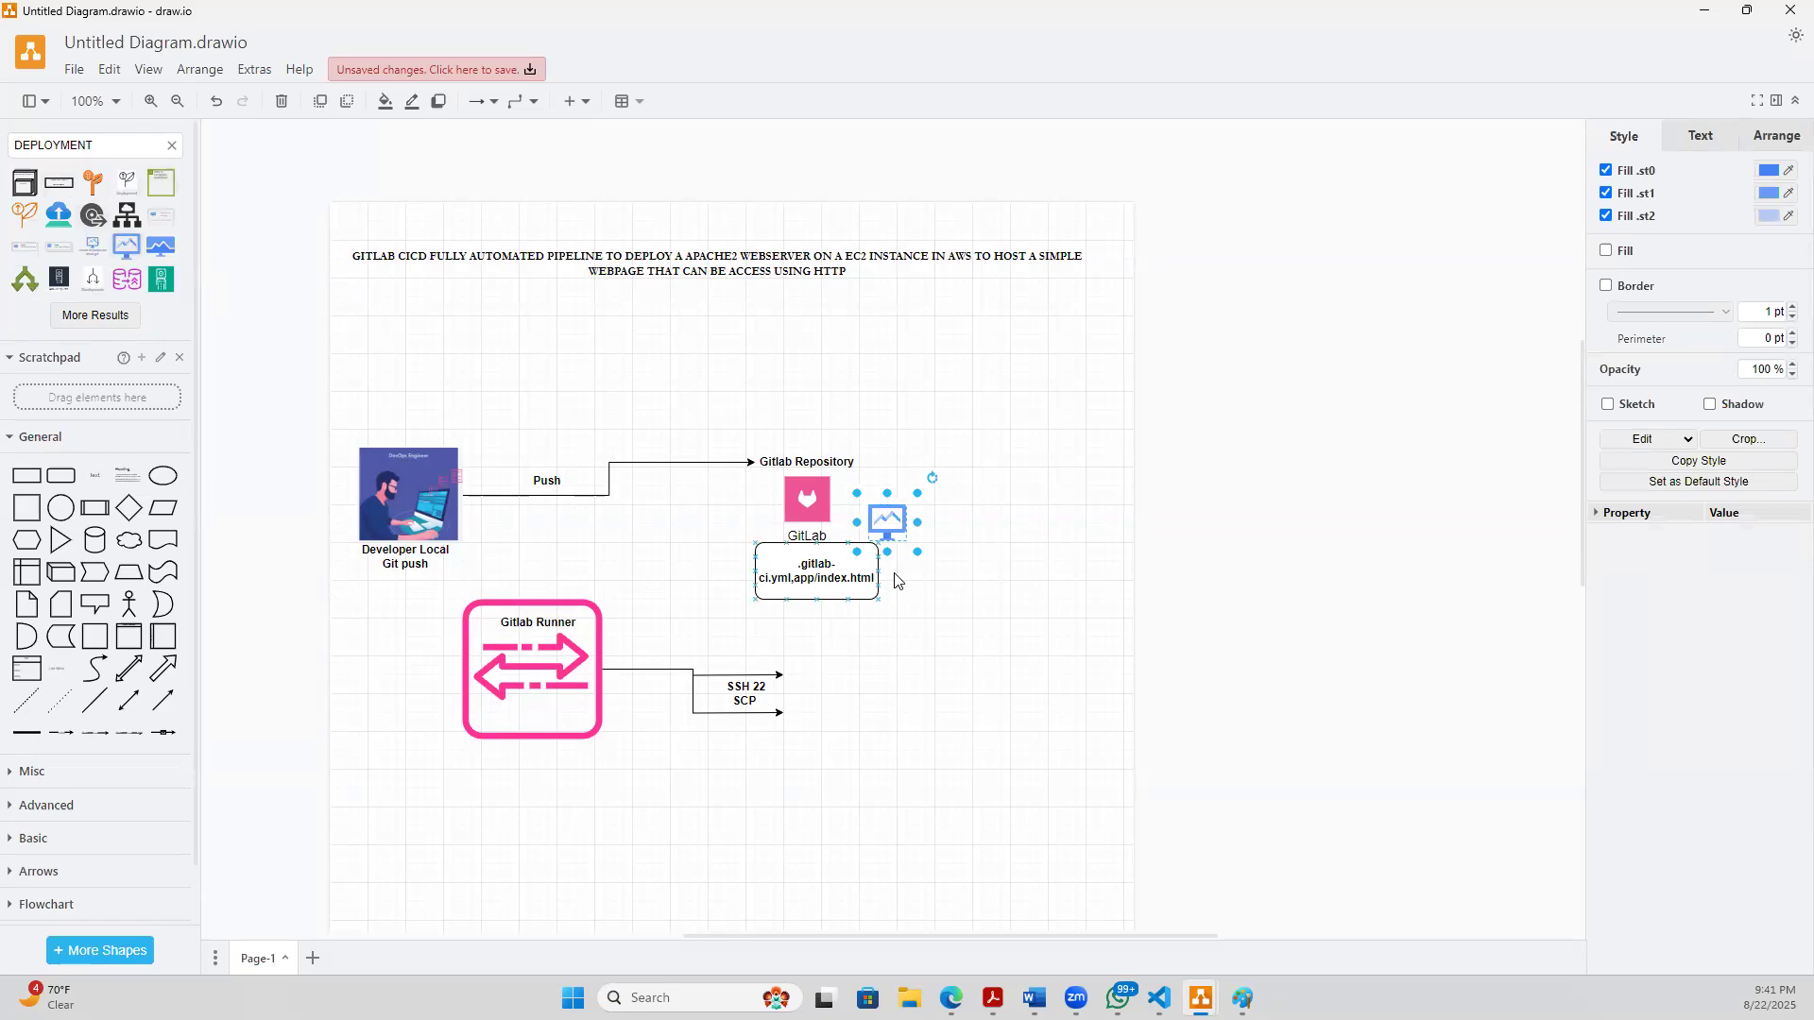
pyautogui.moveTo(894, 525); pyautogui.dragTo(856, 827)
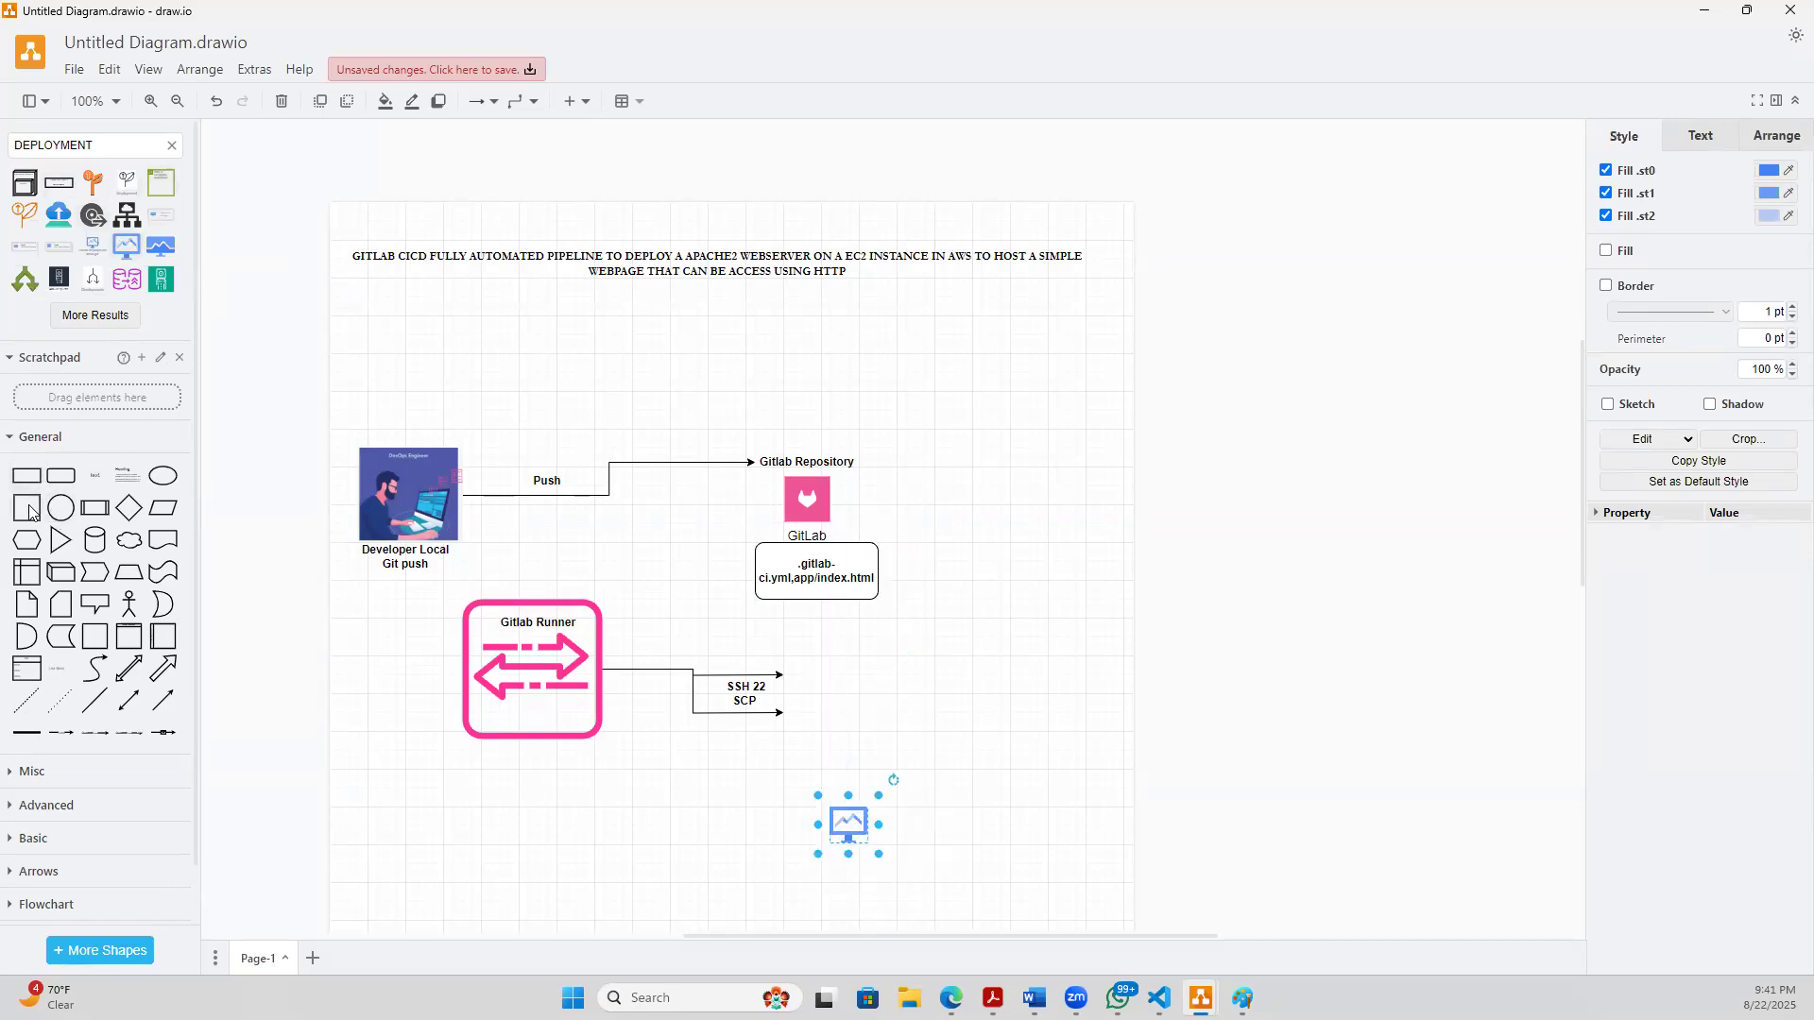
# - Add a wide rounded rectangle and fit it against the heads of the two runner arrows, tall enough to span both
pyautogui.click(61, 476)
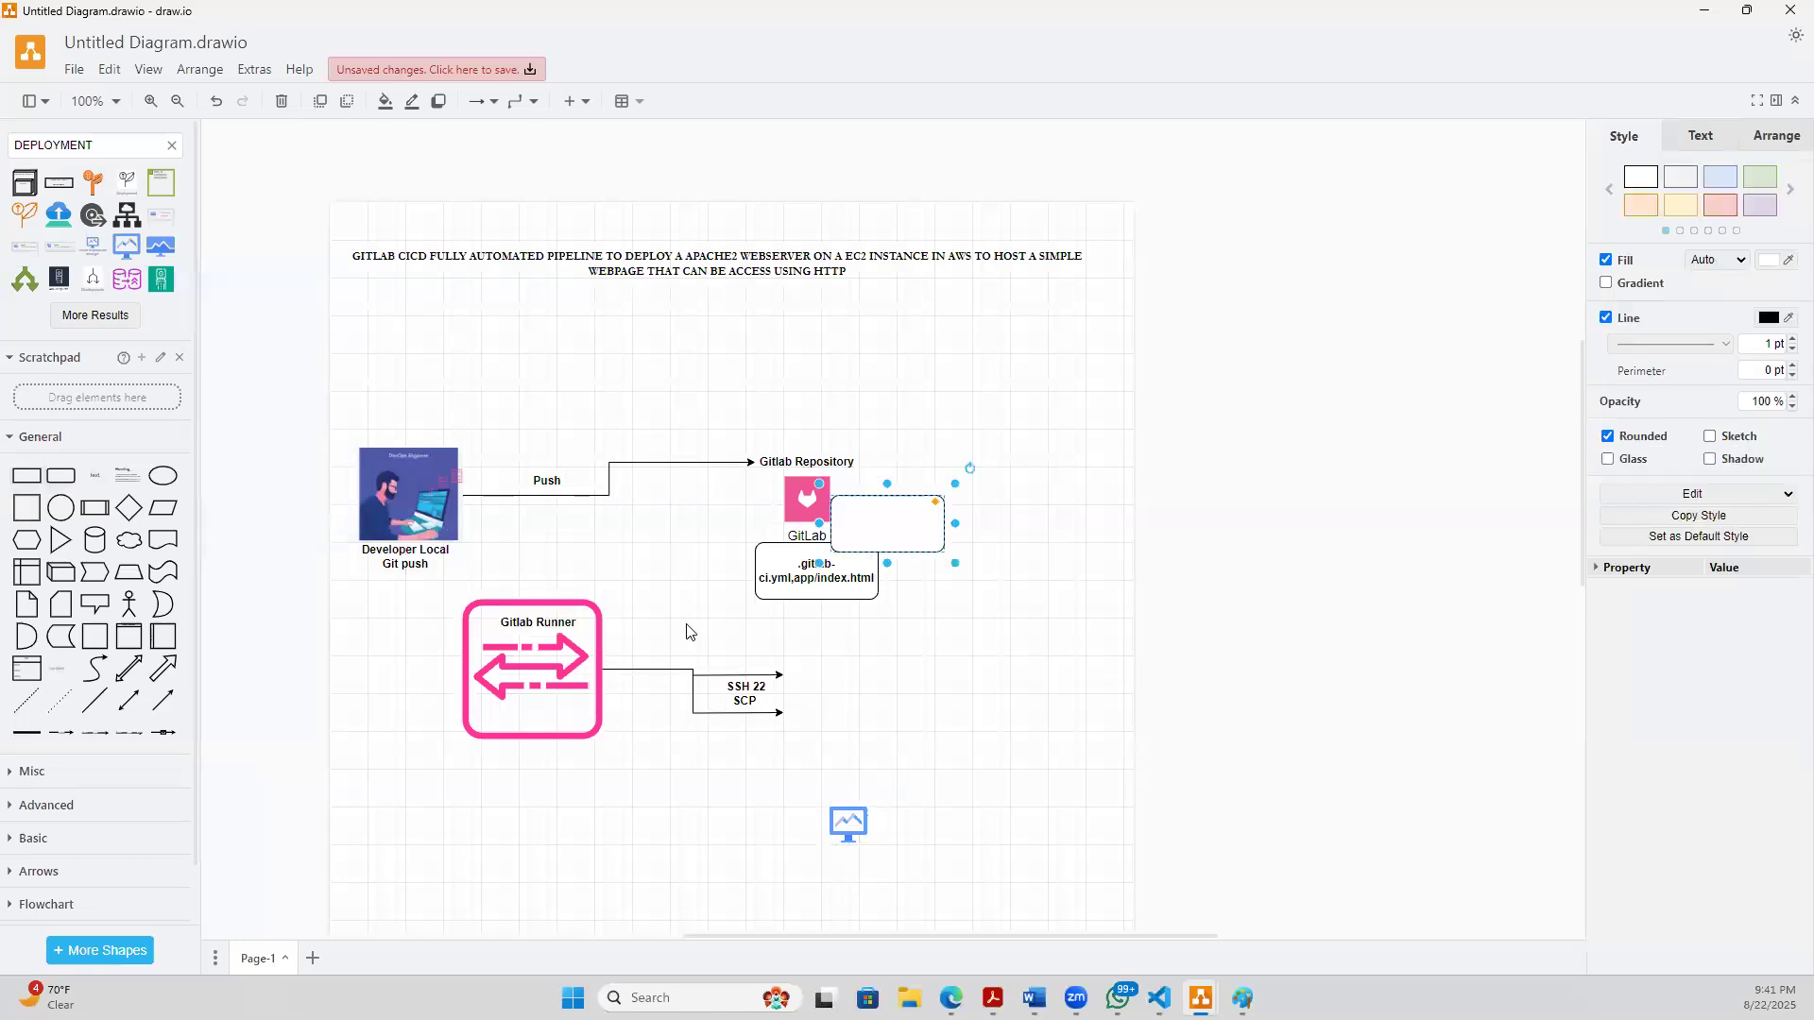
pyautogui.moveTo(921, 503); pyautogui.dragTo(1085, 677)
pyautogui.moveTo(859, 683); pyautogui.dragTo(780, 700)
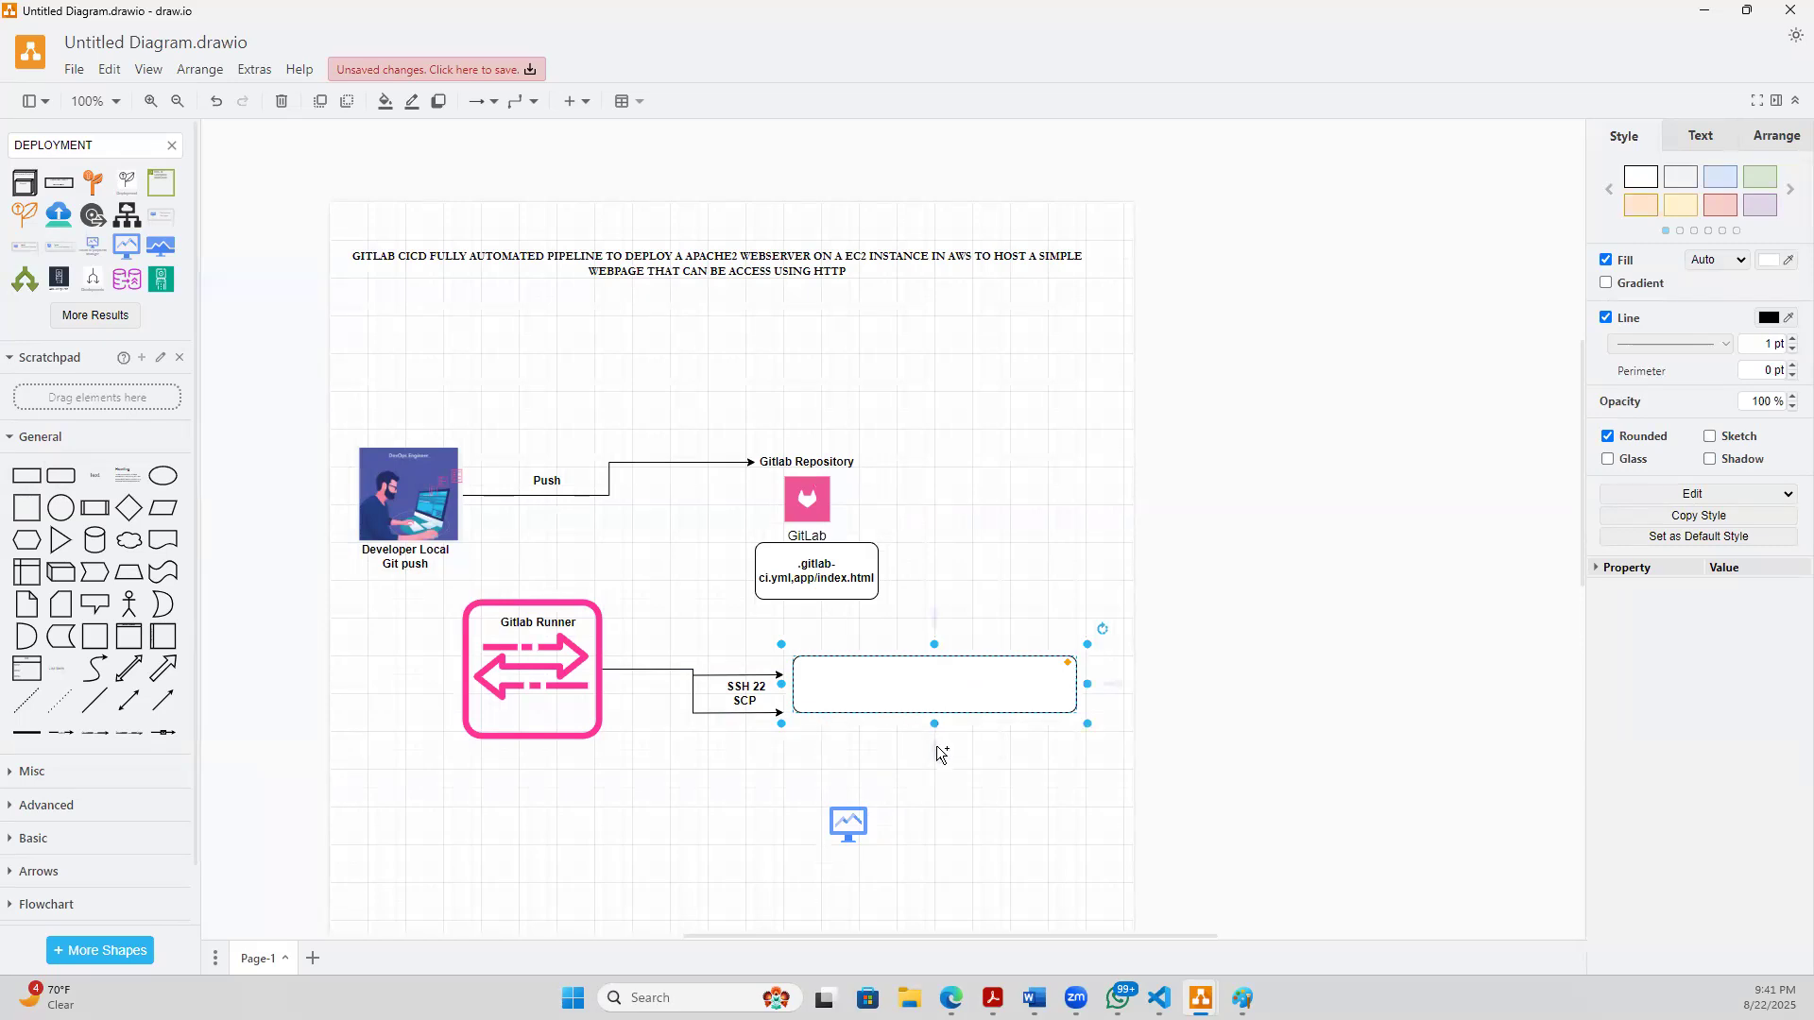
pyautogui.moveTo(930, 718)
pyautogui.mouseDown()
pyautogui.moveTo(927, 756)
pyautogui.moveTo(895, 730)
pyautogui.moveTo(907, 721)
pyautogui.mouseUp()
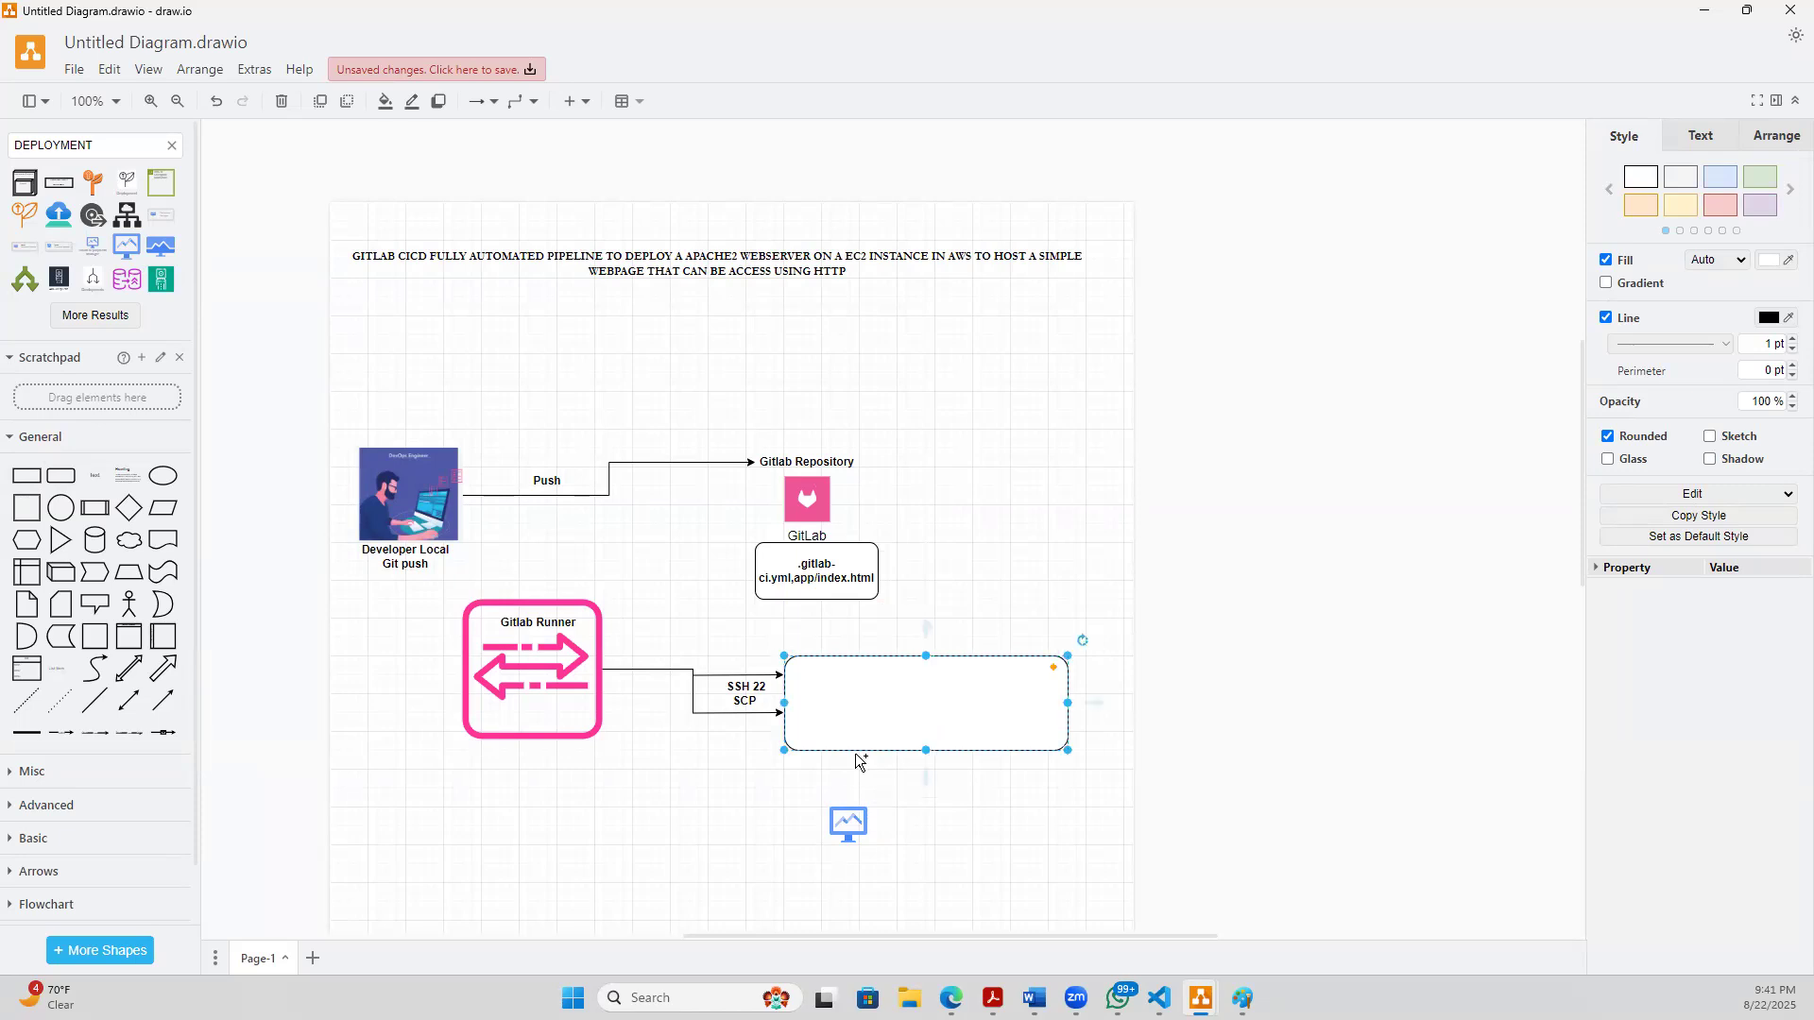
# - Label the rounded rectangle beside the runner arrows "EC2 INSTANCE DEPLOYMENT"
pyautogui.doubleClick(898, 693)
pyautogui.write('AWS')
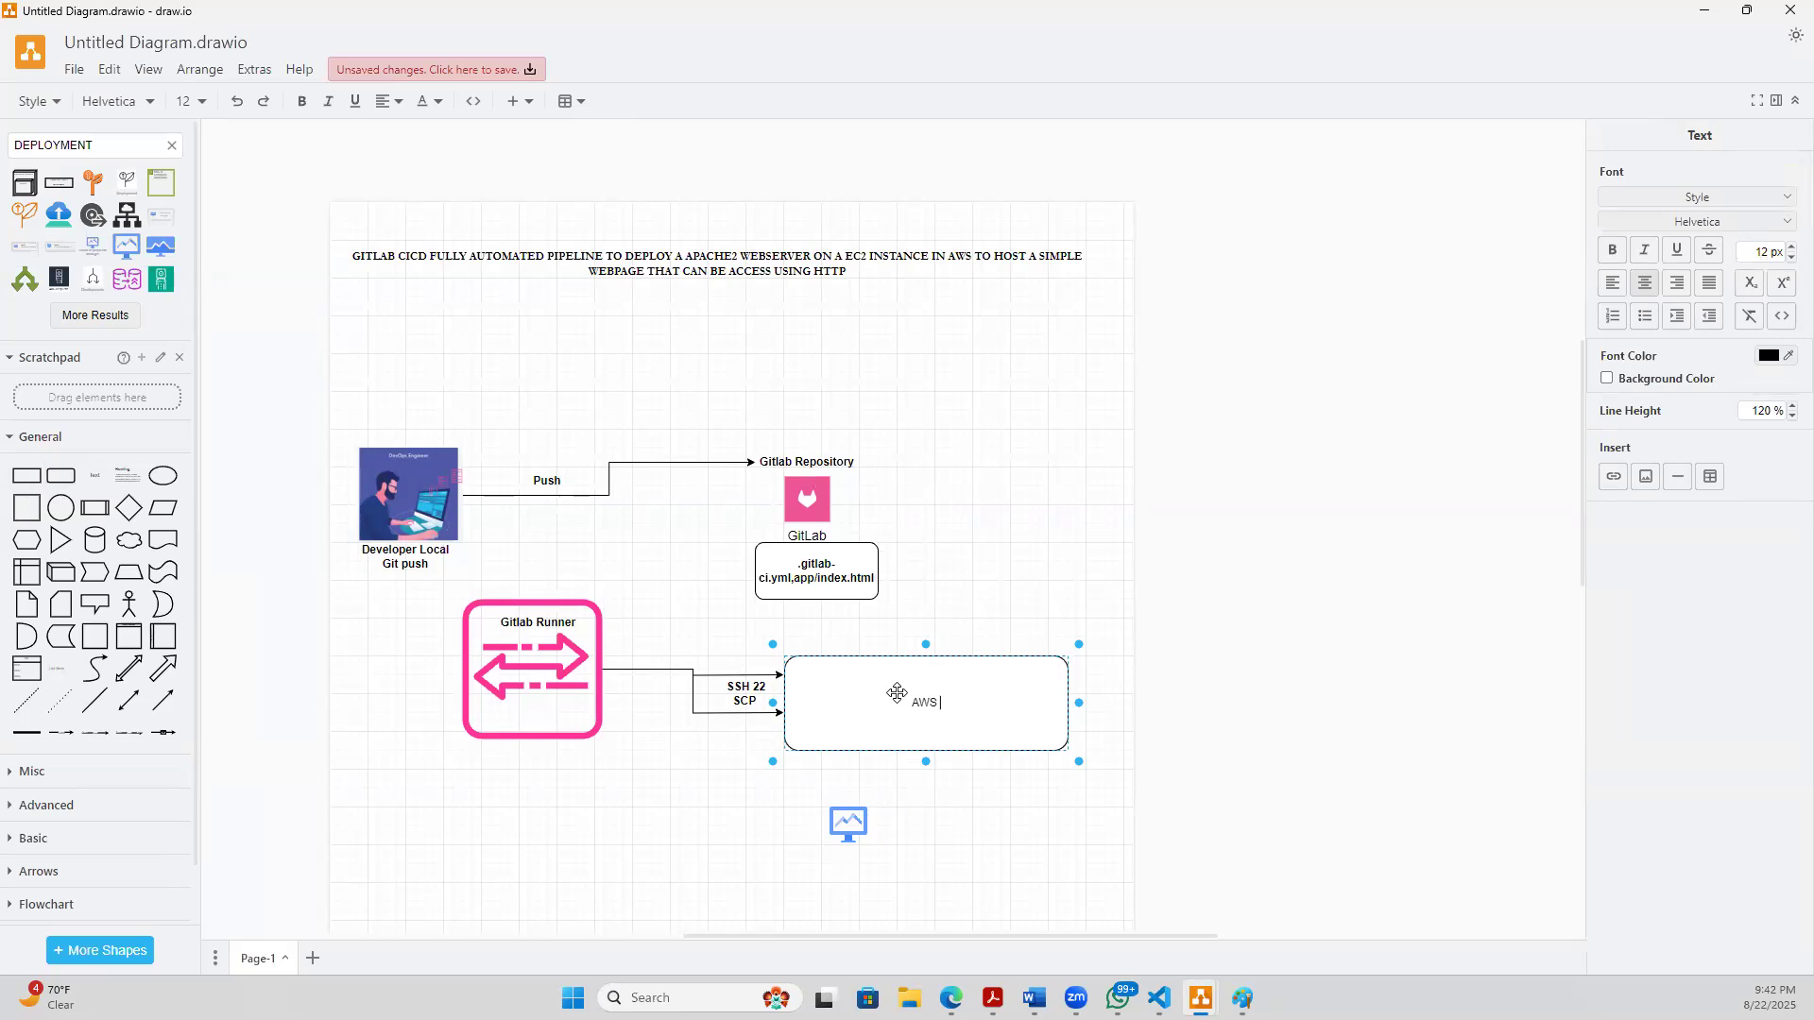
pyautogui.write('D')
pyautogui.press('BackSpace')
pyautogui.press('BackSpace')
pyautogui.press('BackSpace')
pyautogui.press('BackSpace')
pyautogui.press('BackSpace')
pyautogui.write('EC2 INSTANCE')
pyautogui.write('DEPLOYMENT')
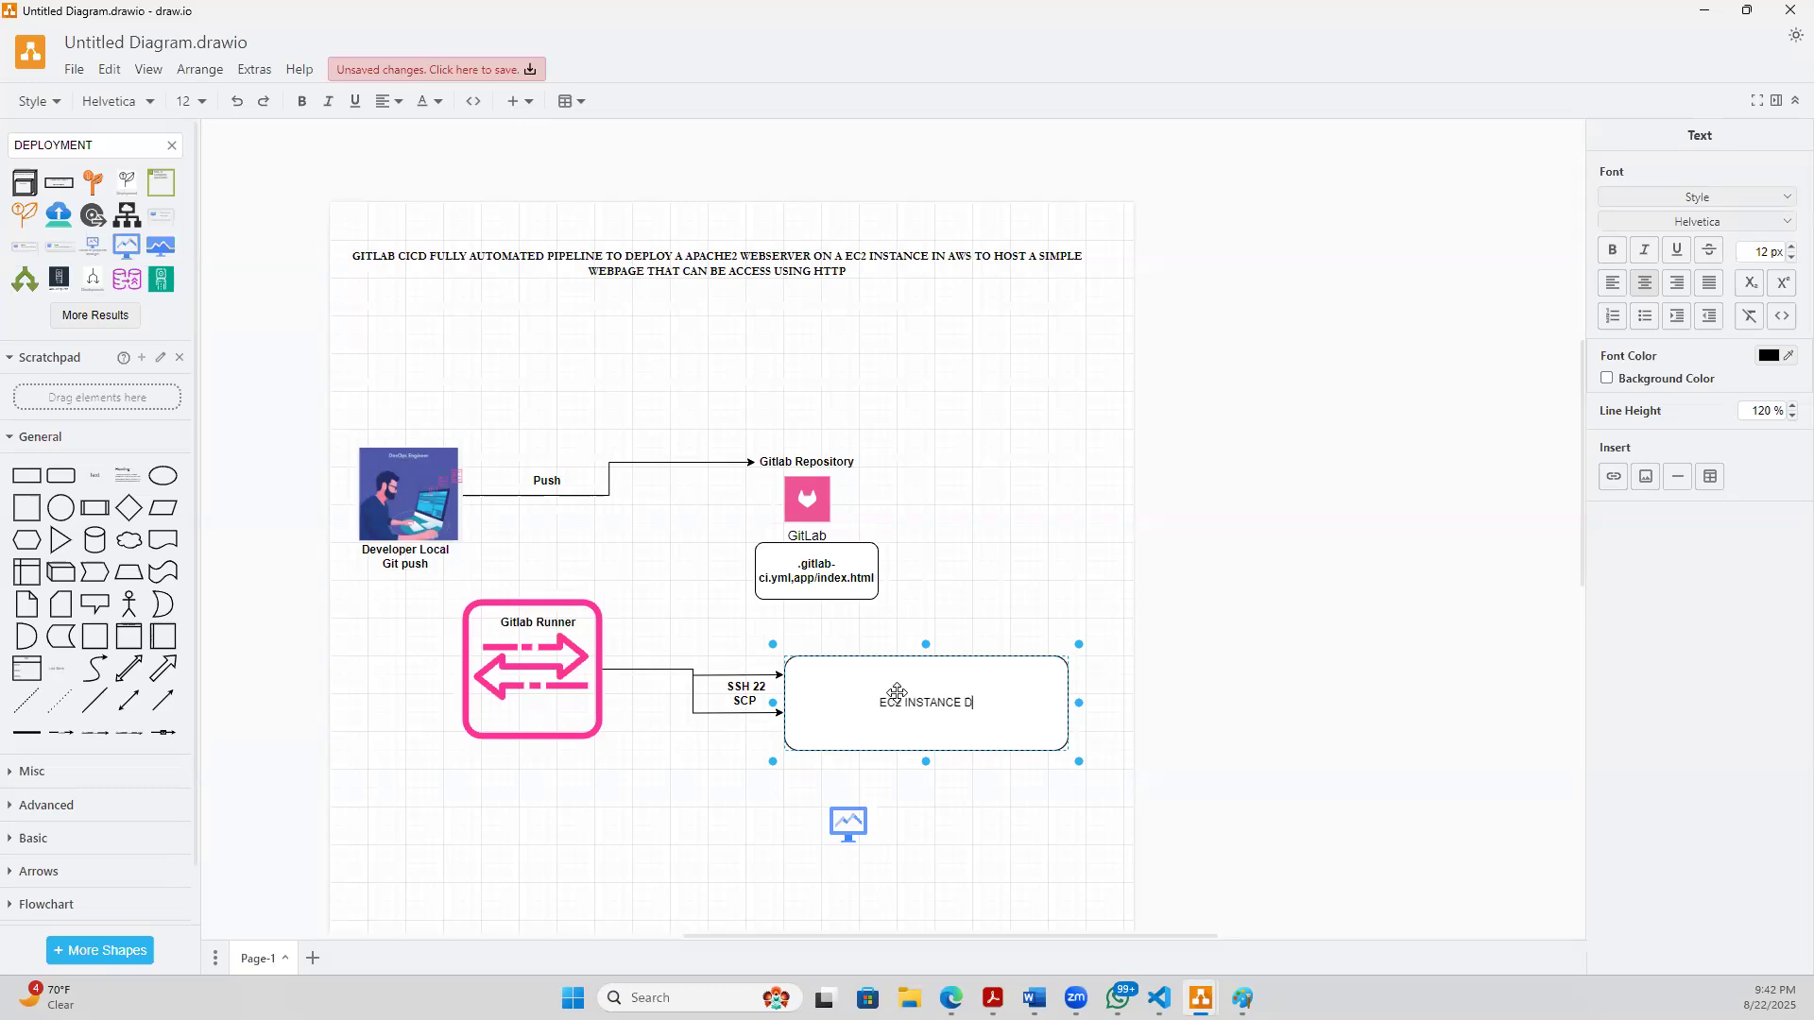